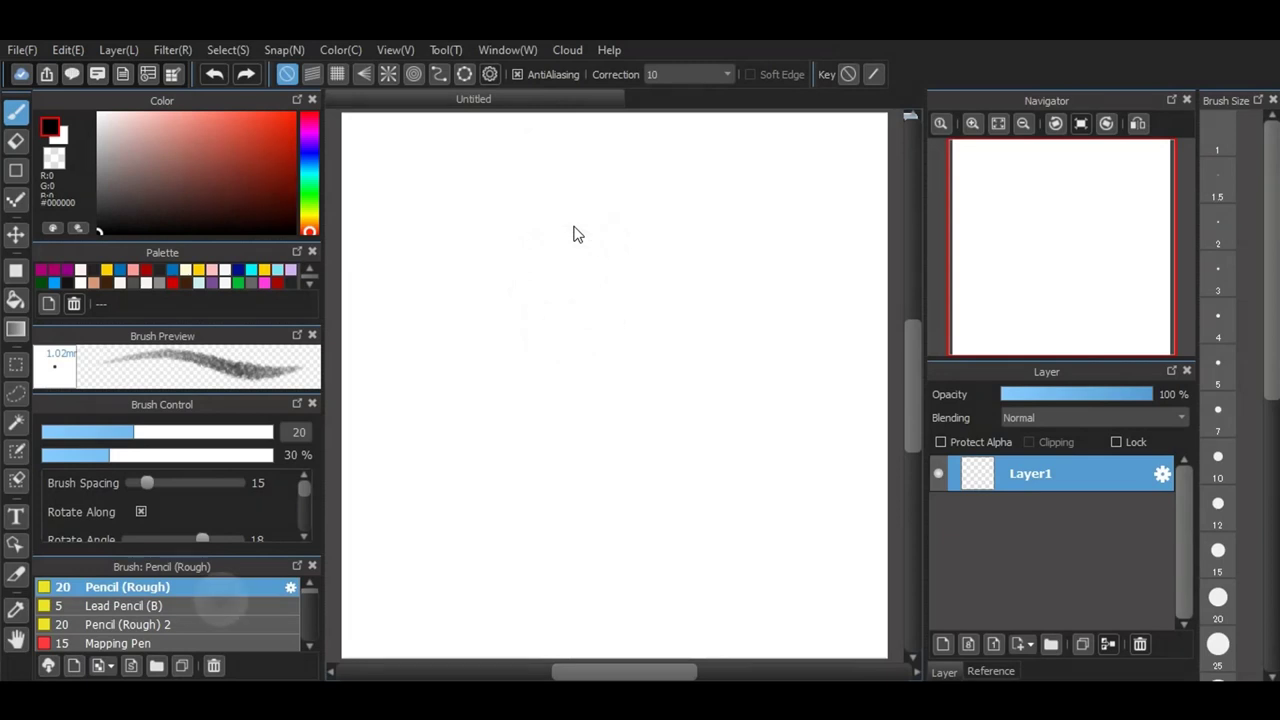
double_click(250, 606)
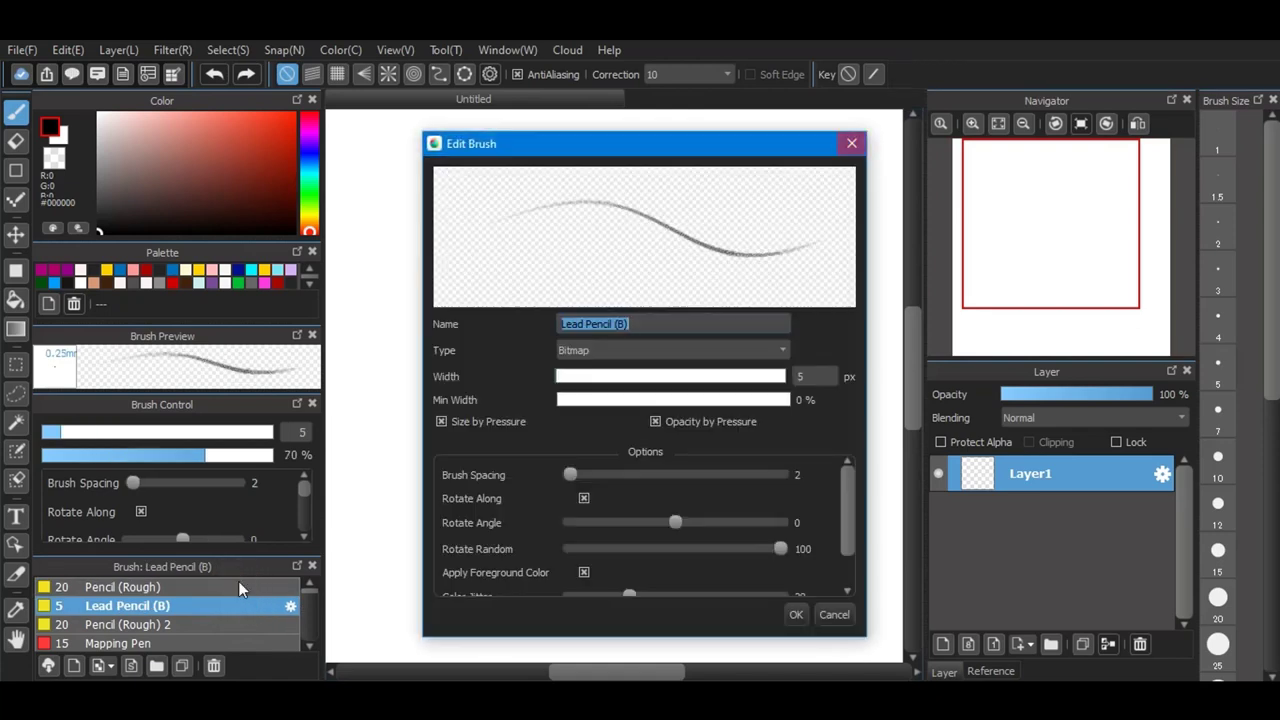
left_click(851, 144)
left_click(999, 122)
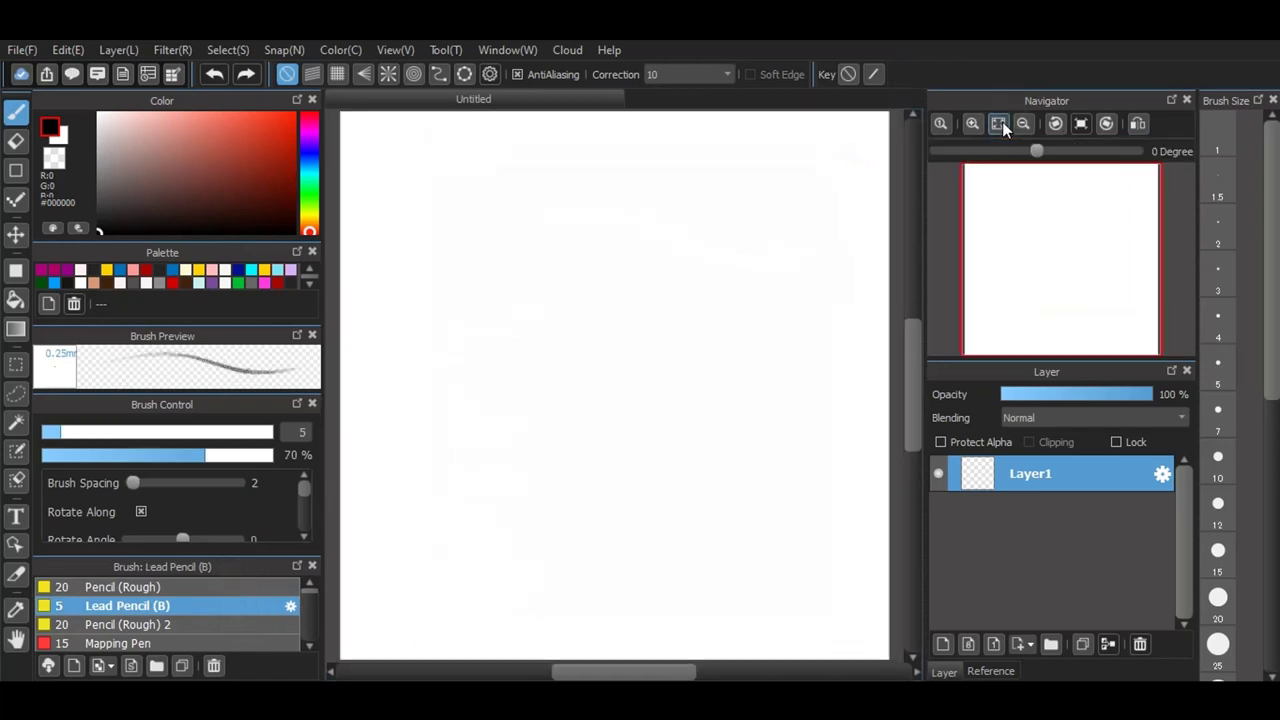
Step: Using the Pencil (Rough) brush, sketch a head circle with a vertical centre line, a curved horizontal guideline and an ear oval
left_click(209, 587)
left_click_drag(549, 240, 552, 236)
mouse_move(587, 301)
left_mouse_down()
mouse_move(517, 287)
mouse_move(587, 303)
mouse_move(579, 227)
mouse_move(501, 288)
mouse_move(599, 274)
mouse_move(507, 242)
mouse_move(512, 300)
mouse_move(510, 250)
mouse_move(554, 222)
mouse_move(561, 369)
left_mouse_up()
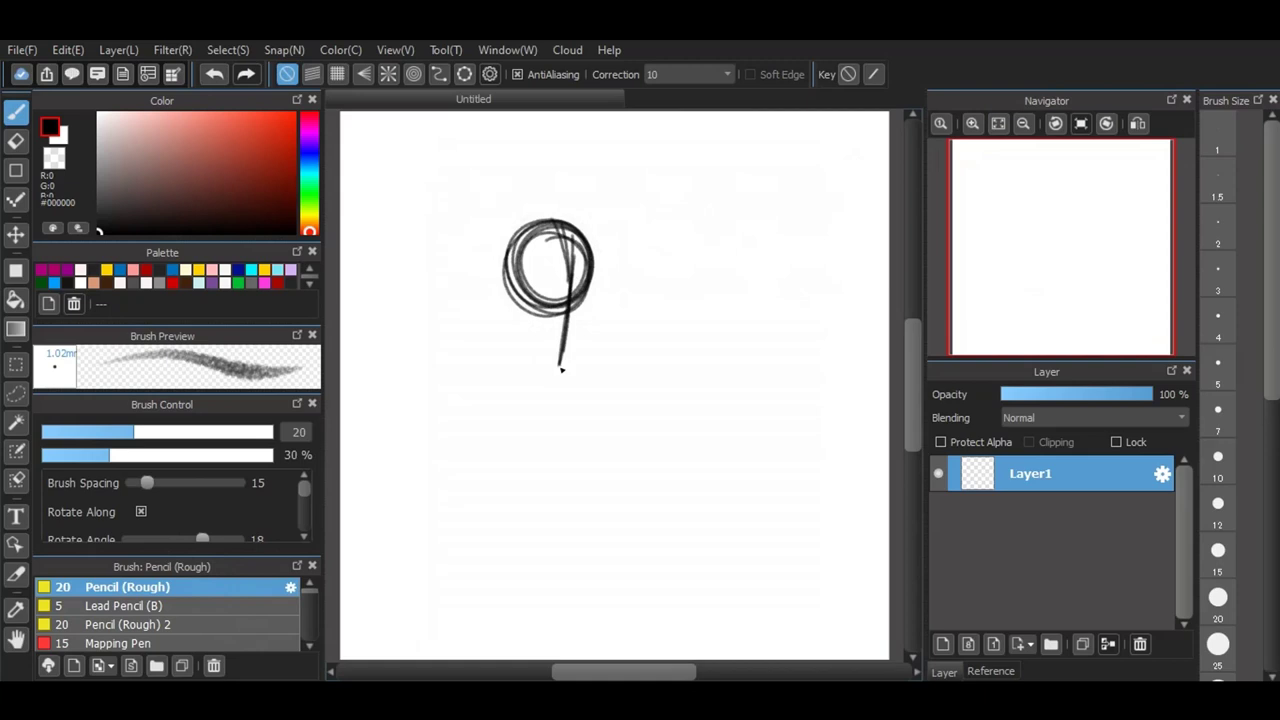
left_click_drag(494, 310, 619, 300)
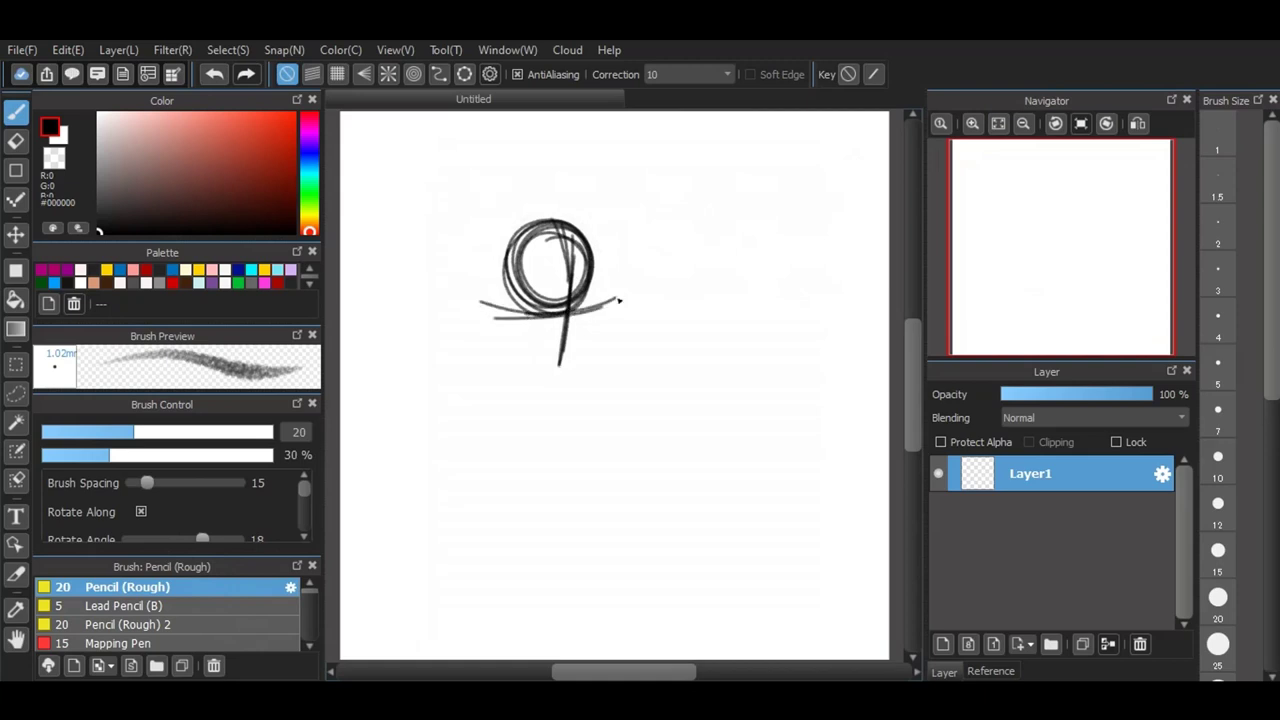
left_click_drag(484, 314, 586, 312)
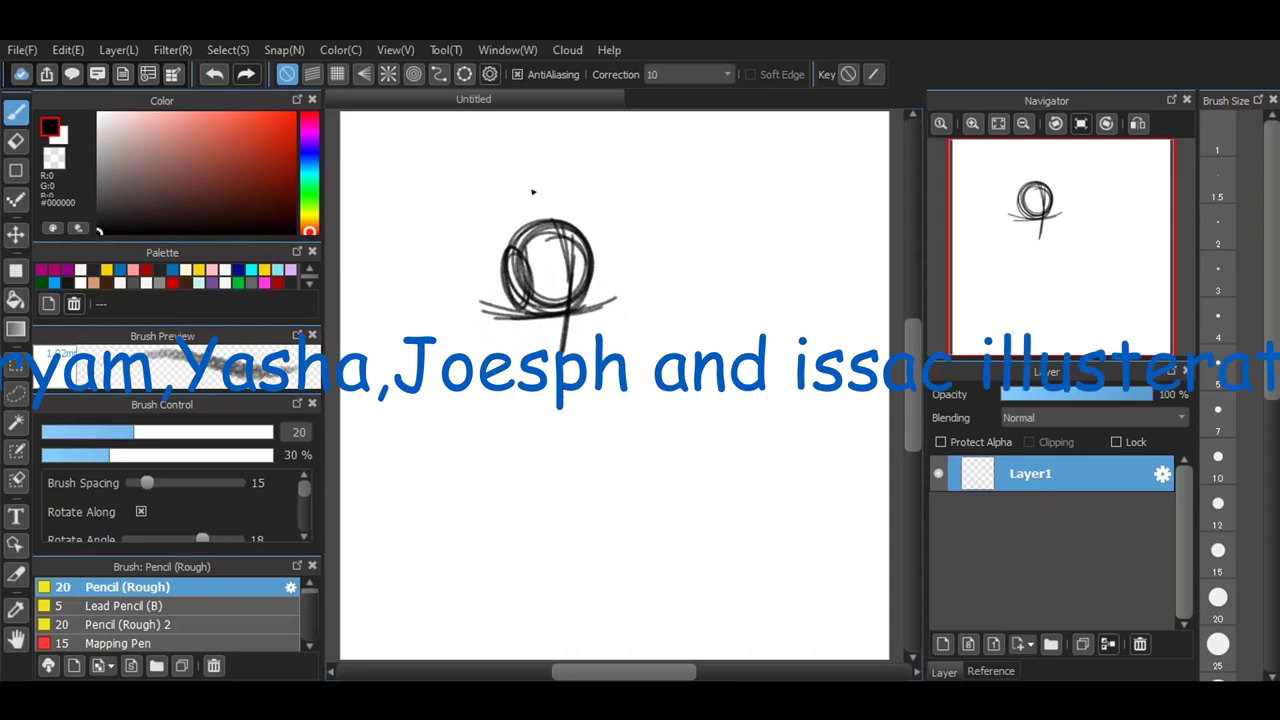
Step: Sketch the jaw and chin below the head circle and reinforce the outline around the back of the head and ear
scroll(562, 288, "up", 3)
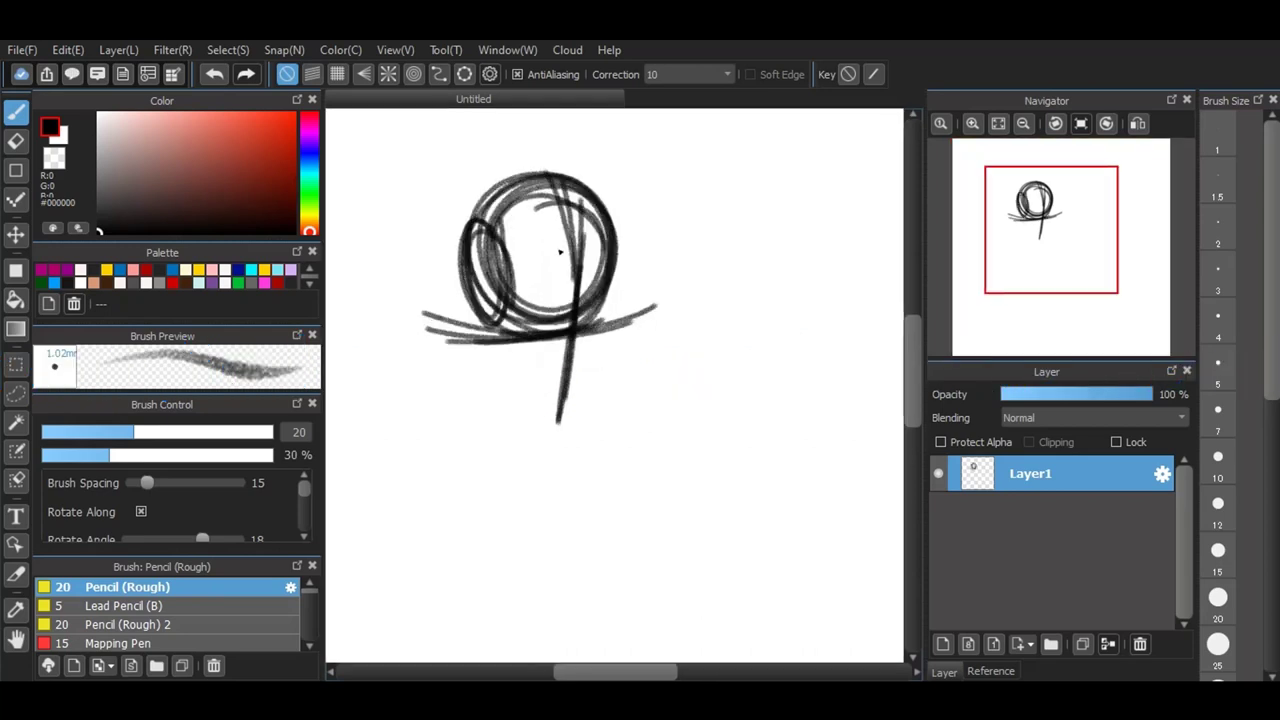
scroll(560, 198, "up", 2)
mouse_move(434, 268)
left_mouse_down()
mouse_move(432, 234)
mouse_move(552, 170)
mouse_move(606, 209)
mouse_move(623, 365)
mouse_move(628, 336)
left_mouse_up()
mouse_move(420, 341)
left_mouse_down()
mouse_move(451, 407)
mouse_move(436, 363)
mouse_move(494, 451)
mouse_move(553, 463)
left_mouse_up()
mouse_move(462, 410)
left_mouse_down()
mouse_move(494, 451)
mouse_move(583, 466)
mouse_move(611, 433)
mouse_move(612, 385)
mouse_move(569, 465)
mouse_move(518, 458)
mouse_move(456, 424)
mouse_move(645, 282)
left_mouse_up()
mouse_move(477, 289)
left_mouse_down()
mouse_move(420, 229)
mouse_move(397, 276)
left_mouse_up()
mouse_move(418, 226)
left_mouse_down()
mouse_move(406, 365)
mouse_move(450, 422)
mouse_move(485, 420)
left_mouse_up()
Step: Draw a long, slightly slanted line of action downward from below the chin for the body
left_click_drag(913, 326, 914, 356)
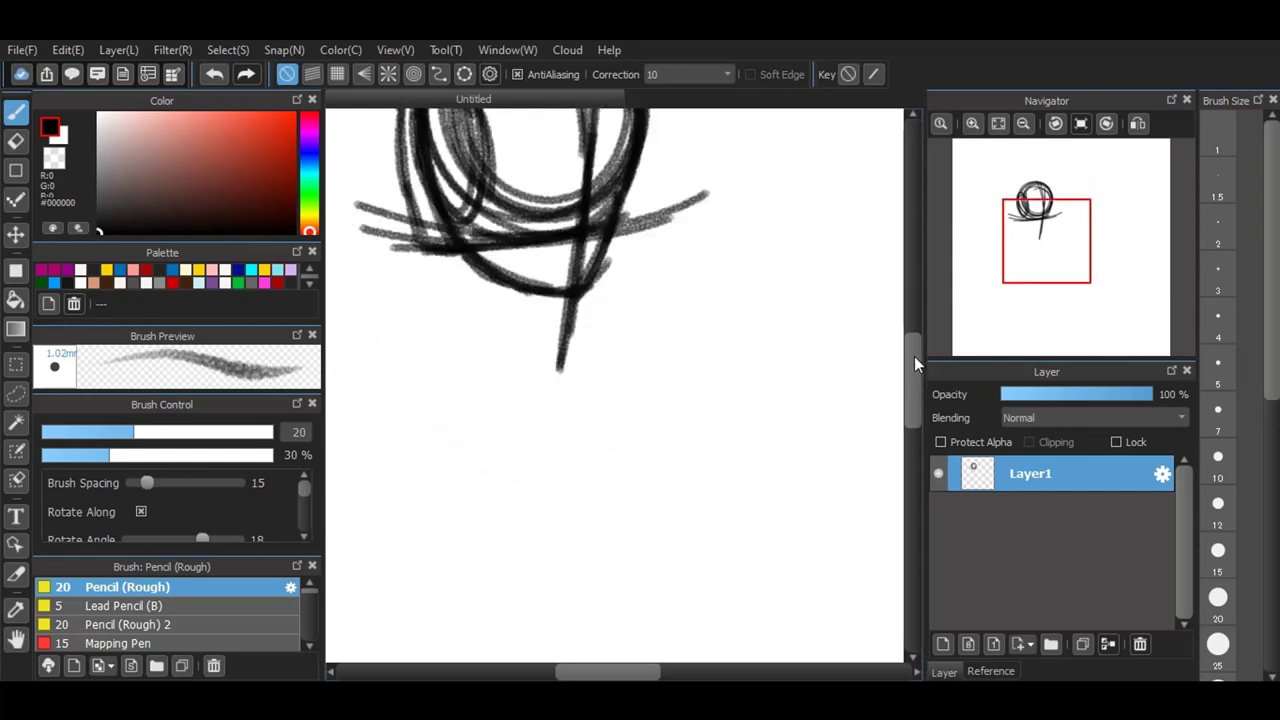
left_click_drag(531, 364, 577, 650)
left_click_drag(563, 490, 587, 672)
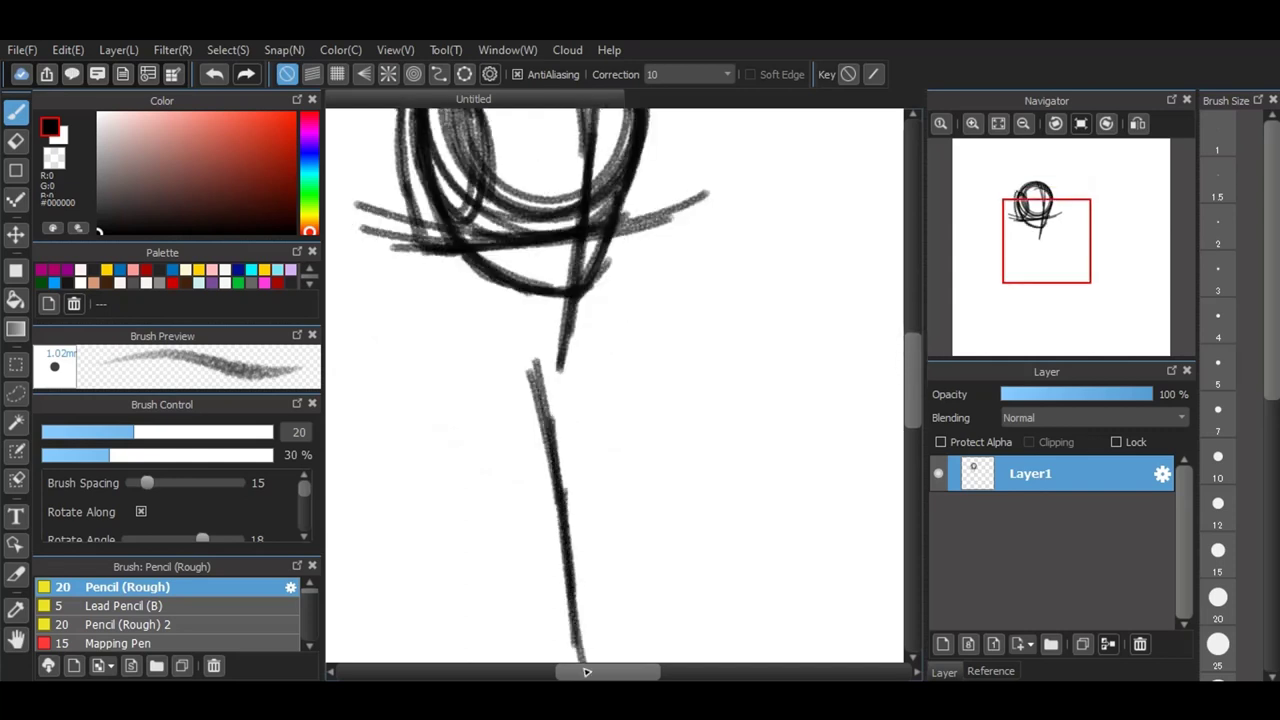
left_click_drag(913, 377, 918, 396)
left_click_drag(570, 514, 590, 634)
left_click_drag(573, 536, 593, 640)
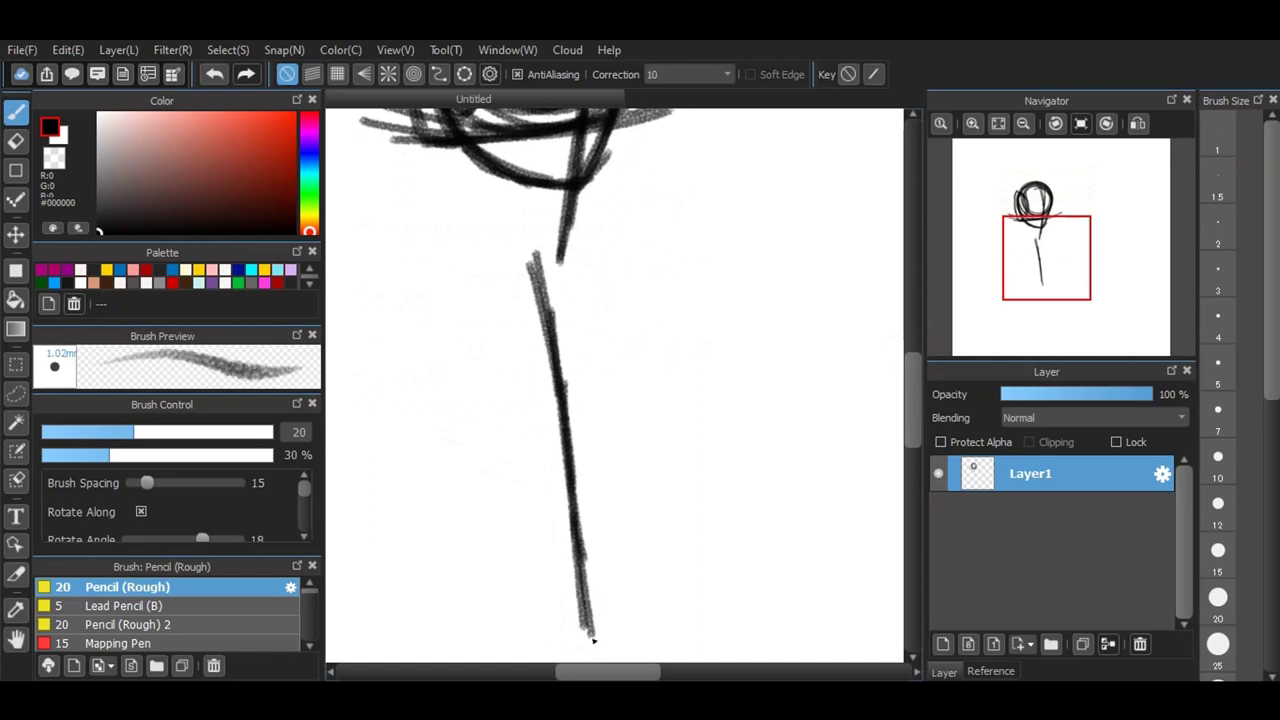
Step: Sketch the neck and the collar and shoulder lines between the head and the body line
left_click_drag(505, 175, 490, 210)
mouse_move(470, 148)
left_mouse_down()
mouse_move(459, 208)
mouse_move(566, 248)
left_mouse_up()
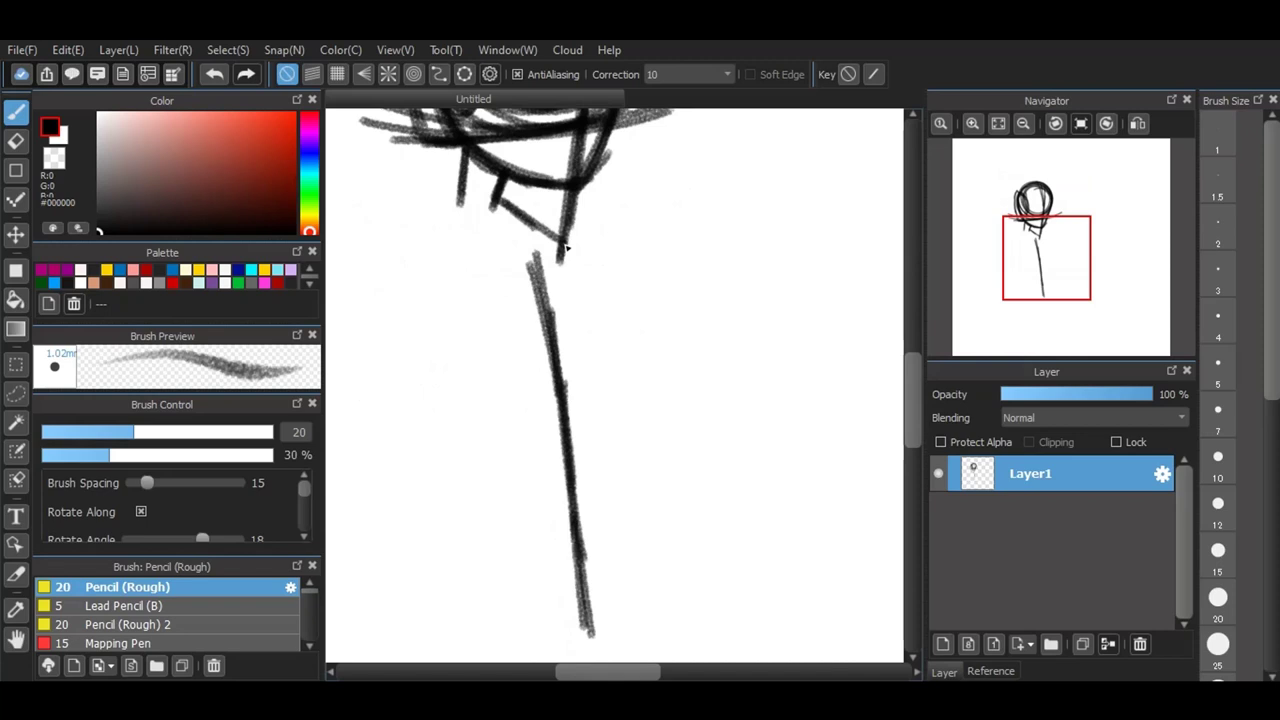
mouse_move(468, 190)
left_mouse_down()
mouse_move(422, 245)
mouse_move(535, 272)
mouse_move(548, 292)
left_mouse_up()
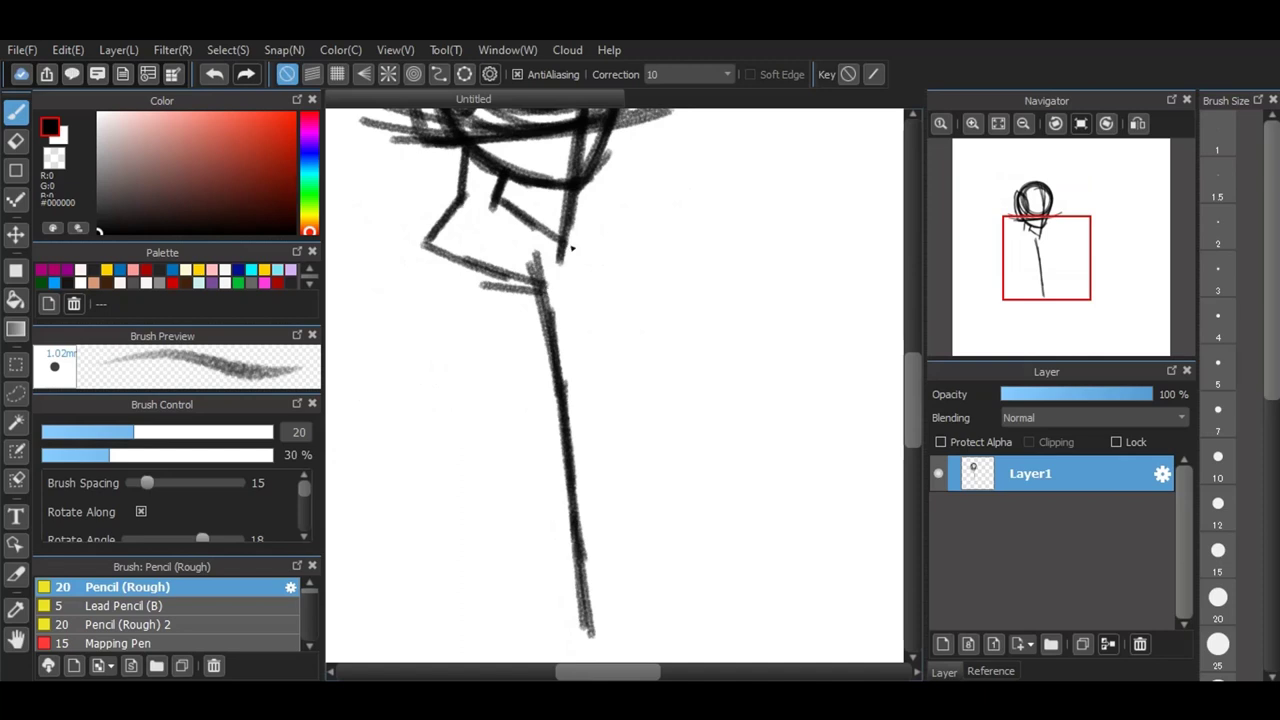
left_click_drag(572, 244, 536, 288)
Step: Outline the rib cage with two curved sides below the shoulders and close it with a curved bottom edge
mouse_move(438, 236)
left_mouse_down()
mouse_move(422, 336)
mouse_move(446, 376)
left_mouse_up()
left_click_drag(425, 288, 464, 418)
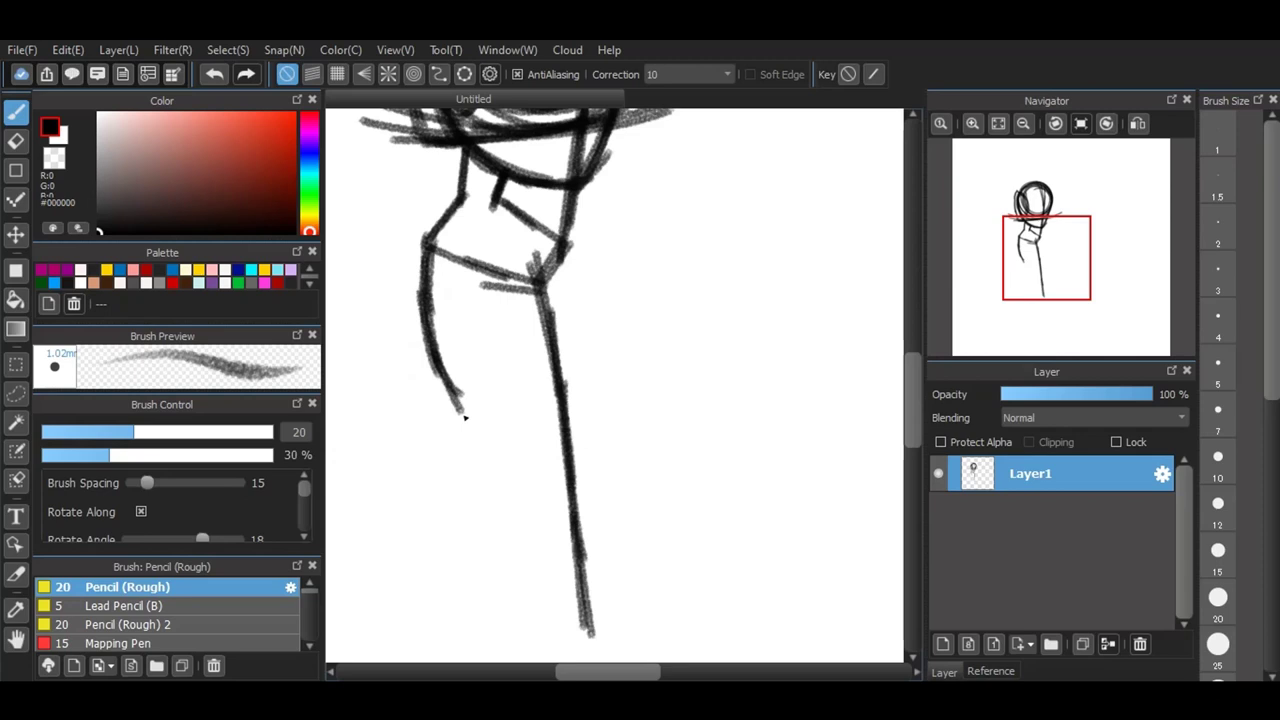
left_click_drag(563, 250, 577, 384)
left_click_drag(580, 331, 575, 390)
mouse_move(456, 396)
left_mouse_down()
mouse_move(501, 420)
mouse_move(572, 414)
left_mouse_up()
left_click_drag(572, 414, 574, 316)
left_click_drag(466, 412, 432, 306)
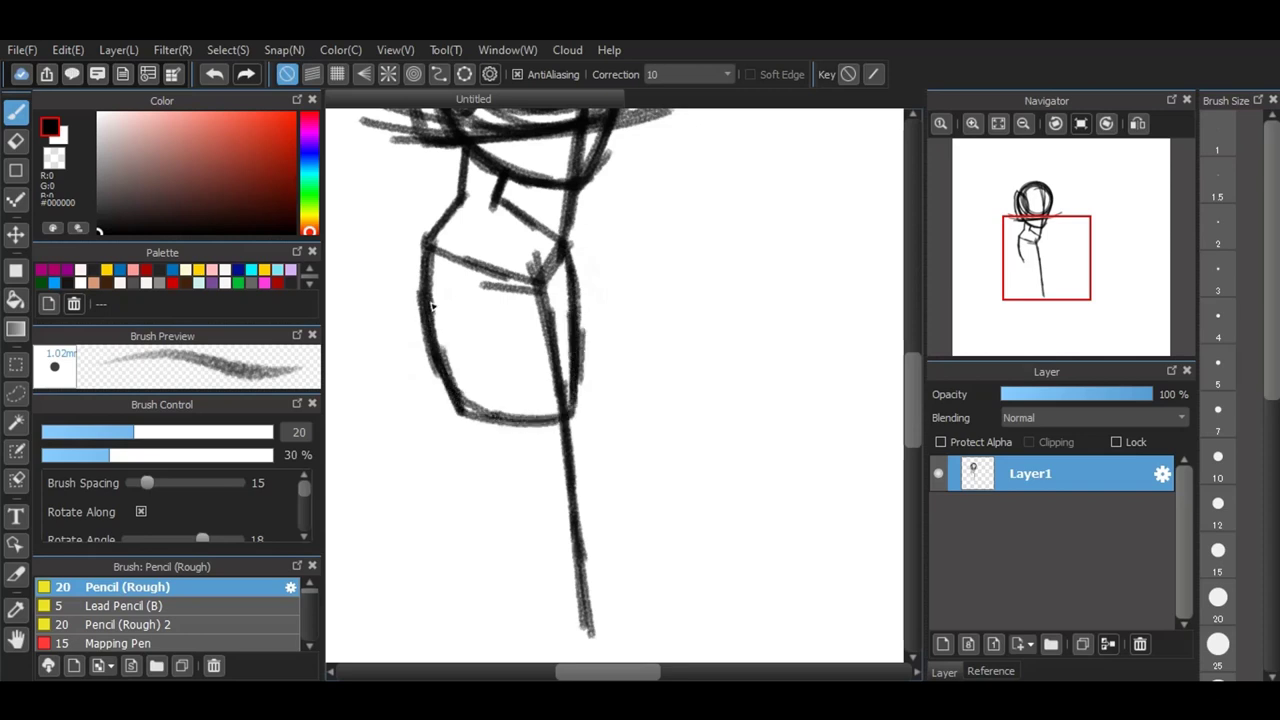
Step: Draw a flat waist ellipse near the end of the body line and connect it to the rib cage with side lines
left_click_drag(476, 603, 587, 610)
mouse_move(478, 603)
left_mouse_down()
mouse_move(600, 600)
mouse_move(578, 620)
mouse_move(590, 597)
left_mouse_up()
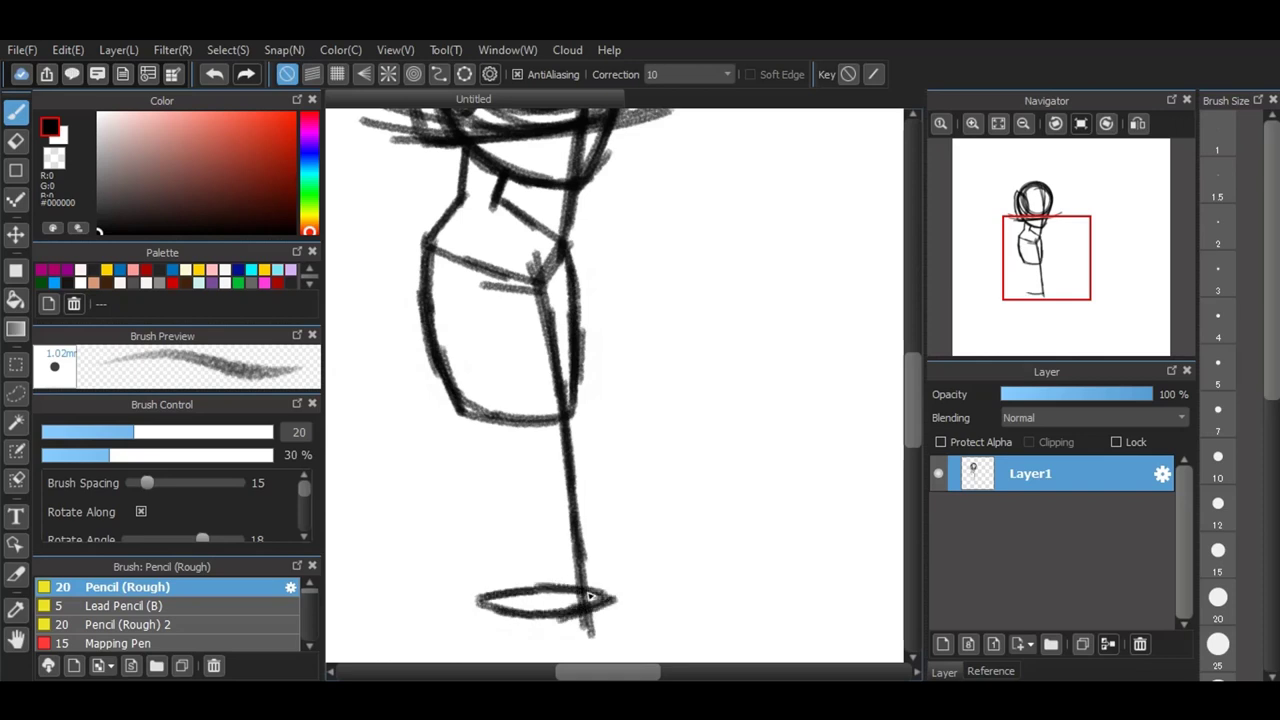
mouse_move(460, 408)
left_mouse_down()
mouse_move(484, 482)
mouse_move(490, 590)
mouse_move(477, 650)
left_mouse_up()
mouse_move(576, 394)
left_mouse_down()
mouse_move(572, 476)
mouse_move(610, 615)
left_mouse_up()
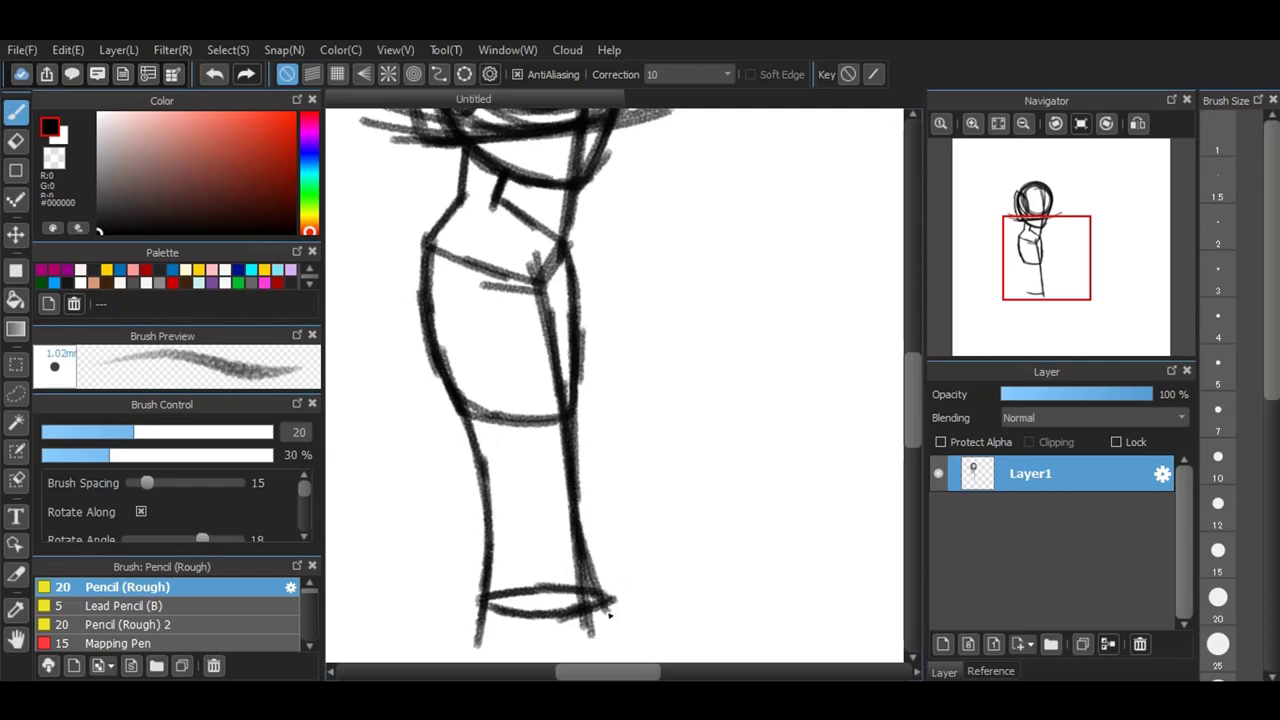
Step: Try to sketch the hip sides and the angled crotch lines below the waist ellipse
scroll(609, 614, "down", 2)
mouse_move(487, 402)
left_mouse_down()
mouse_move(478, 472)
mouse_move(502, 513)
left_mouse_up()
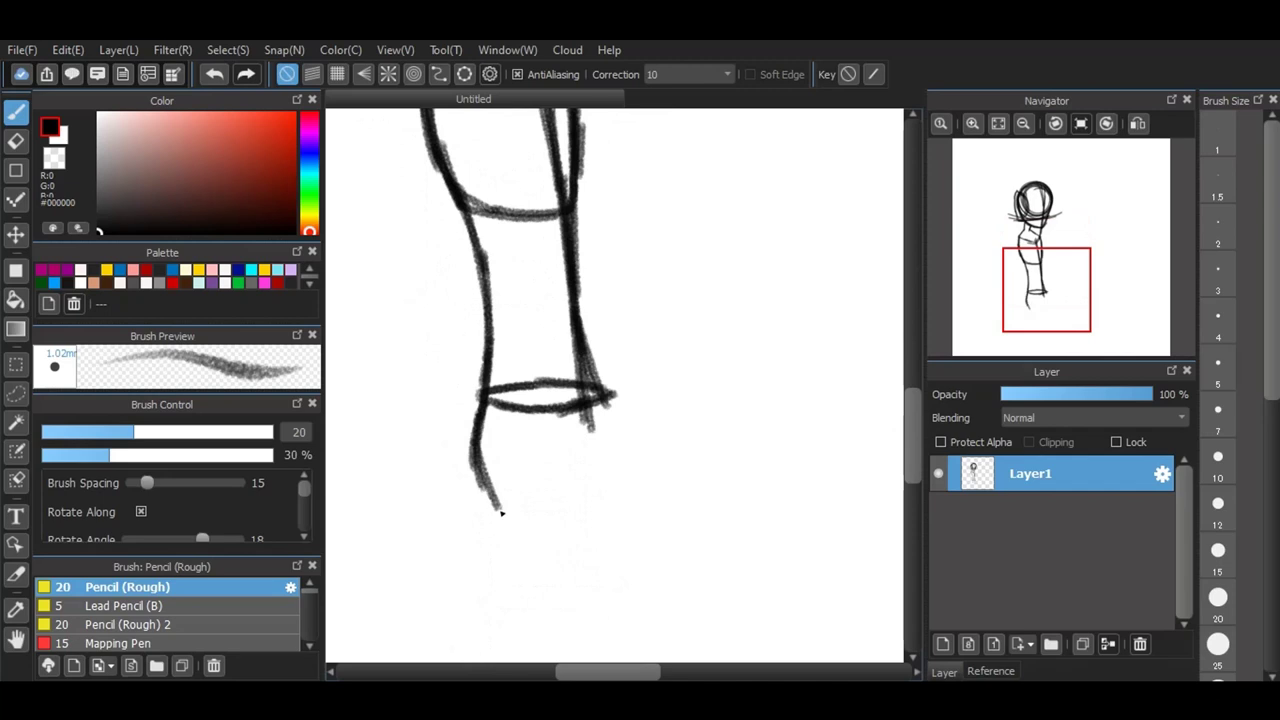
mouse_move(607, 391)
left_mouse_down()
mouse_move(630, 439)
mouse_move(627, 492)
left_mouse_up()
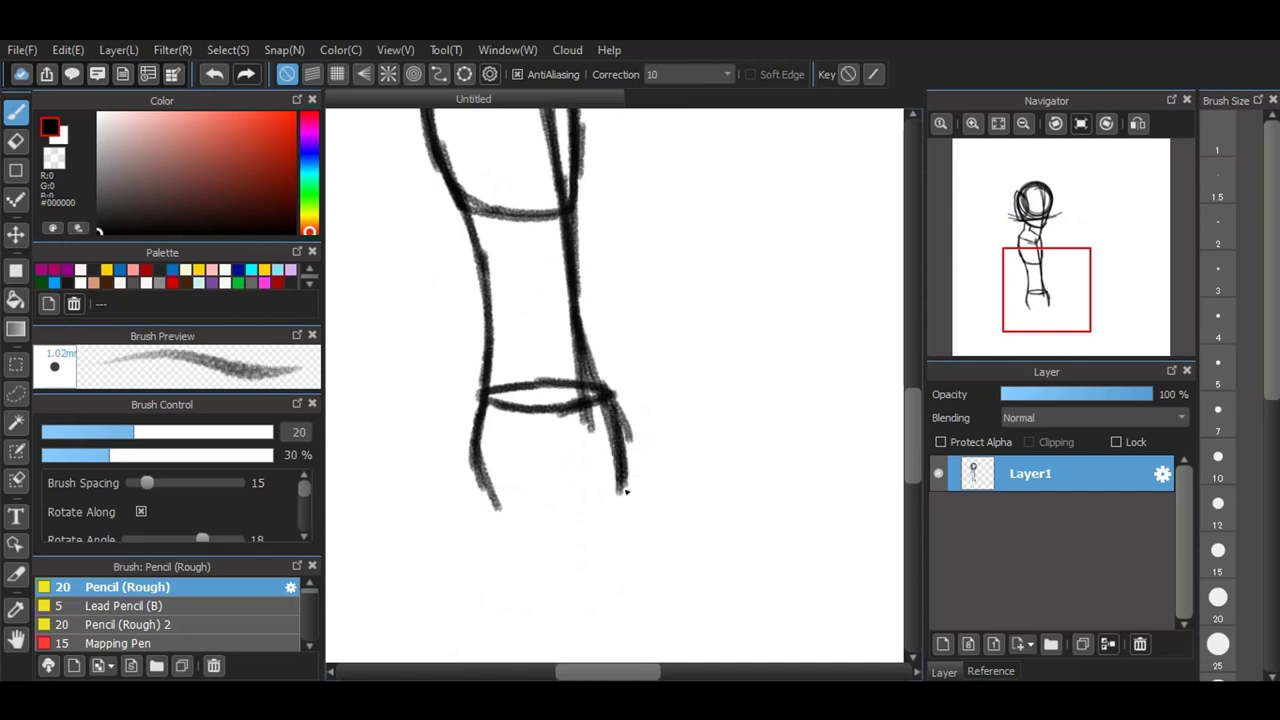
mouse_move(566, 516)
left_mouse_down()
mouse_move(606, 512)
mouse_move(554, 518)
left_mouse_up()
mouse_move(476, 456)
left_mouse_down()
mouse_move(545, 482)
mouse_move(573, 520)
mouse_move(620, 446)
left_mouse_up()
left_click_drag(601, 516, 622, 450)
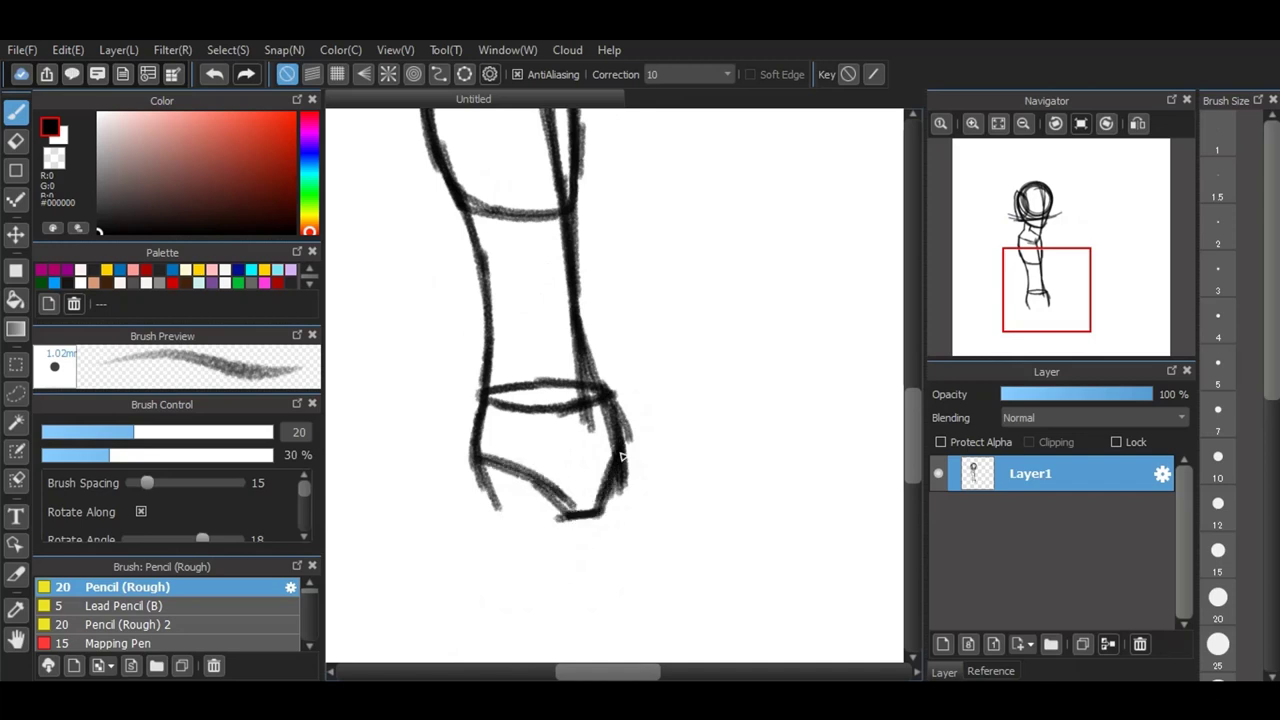
scroll(914, 440, "down", 3)
scroll(908, 436, "up", 1)
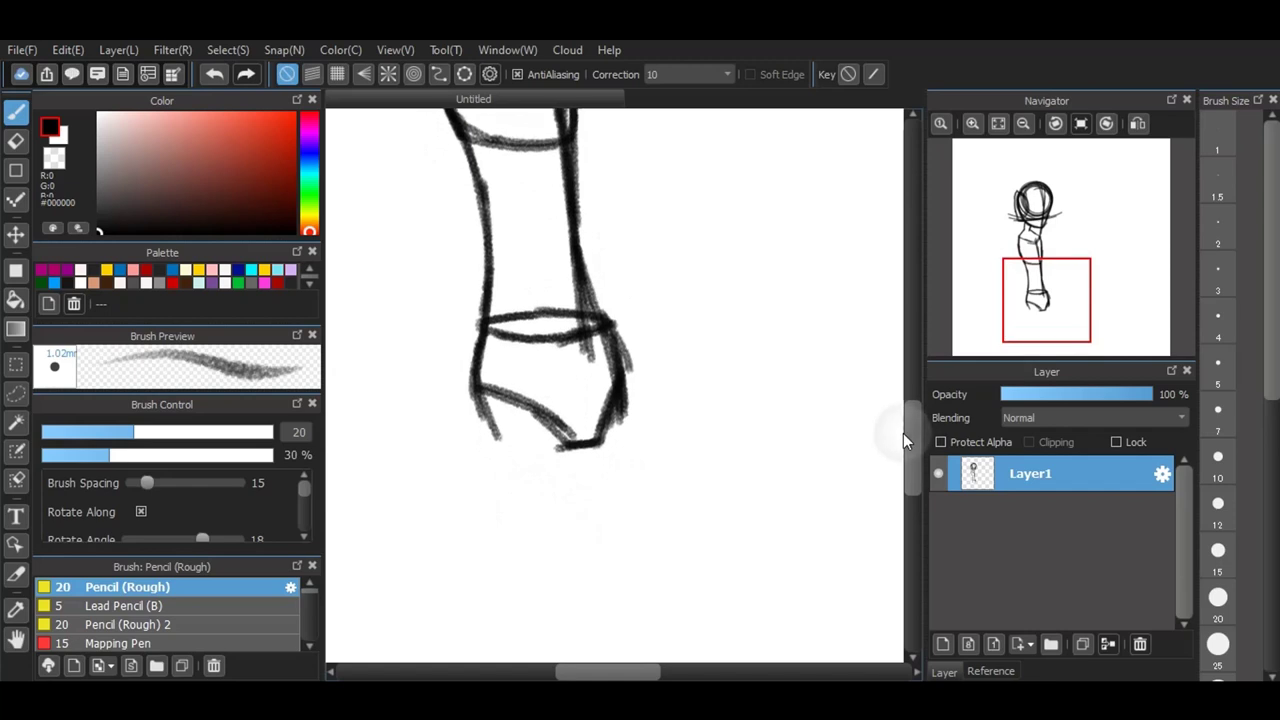
Step: Undo the hip strokes and the waist's side lines, and redo only the waist's left side line
left_click(213, 74)
left_click(213, 74)
left_click(213, 74)
left_click(213, 74)
left_click(213, 74)
left_click(213, 74)
left_click(213, 74)
left_click(213, 74)
left_click(213, 74)
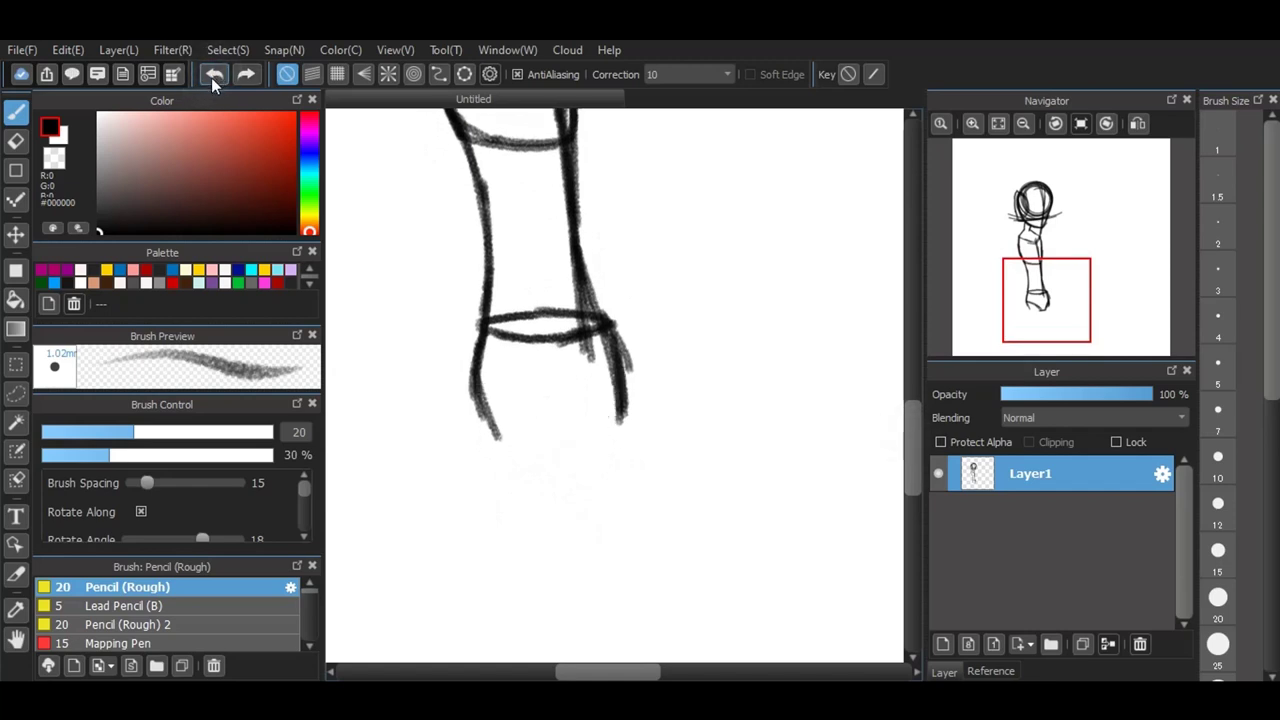
left_click_drag(481, 377, 509, 401)
left_click(214, 74)
left_click(214, 74)
left_click(215, 73)
left_click(215, 73)
left_click(215, 73)
left_click(215, 73)
left_click(215, 73)
left_click(215, 73)
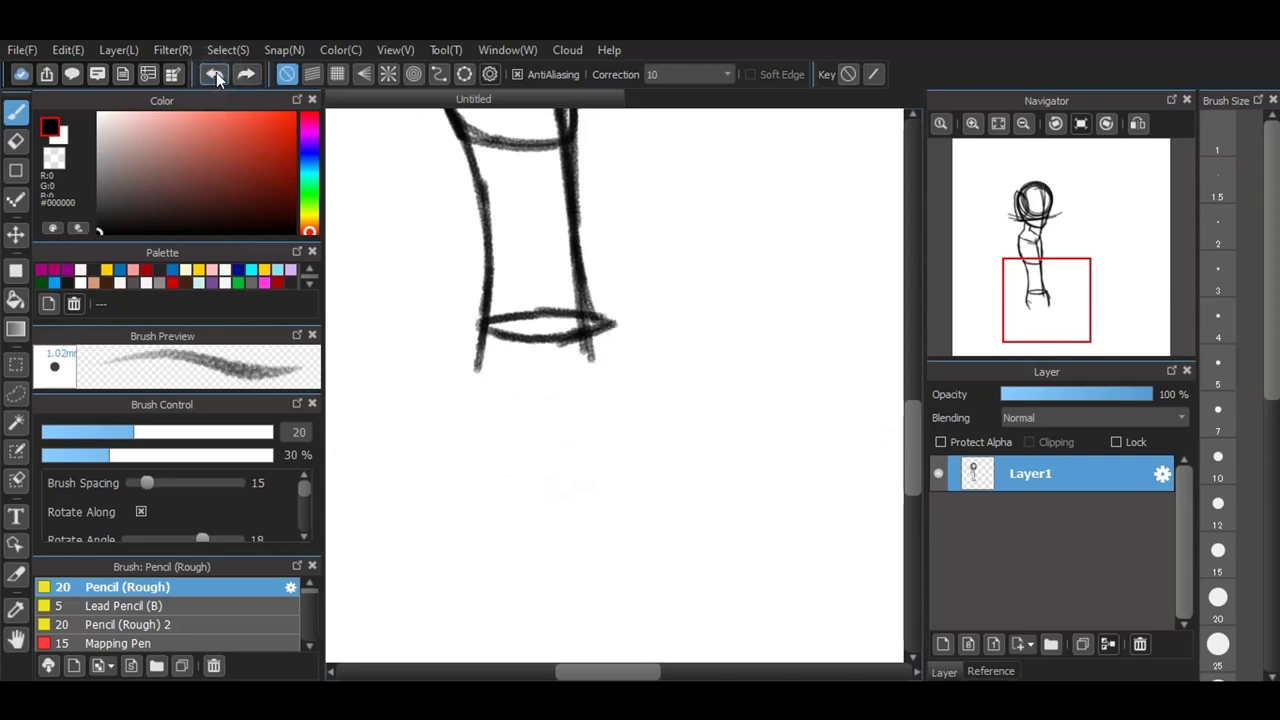
left_click(216, 72)
left_click(216, 72)
left_click(216, 71)
left_click(216, 71)
left_click(216, 71)
left_click(216, 71)
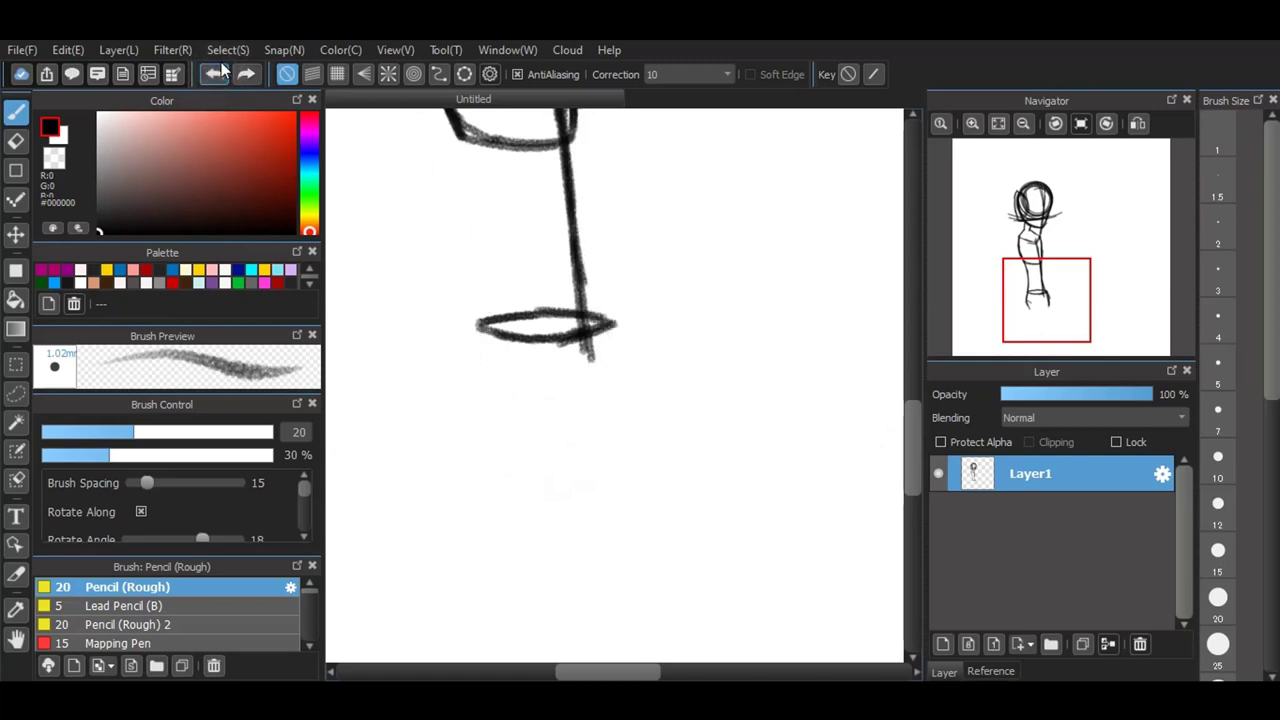
left_click(250, 76)
left_click(251, 74)
left_click(251, 74)
Step: Sketch the pelvis below the waist ellipse with both hip sides and slanted lines meeting at the crotch
mouse_move(483, 330)
left_mouse_down()
mouse_move(471, 395)
mouse_move(502, 456)
left_mouse_up()
left_click_drag(590, 316, 622, 404)
left_click_drag(562, 456, 598, 452)
left_click_drag(478, 400, 570, 456)
left_click_drag(592, 452, 618, 364)
left_click_drag(594, 448, 612, 382)
Step: Add joint circles at the tops of both legs and reinforce the outer curves of the hips
mouse_move(584, 472)
left_mouse_down()
mouse_move(550, 505)
mouse_move(612, 494)
left_mouse_up()
left_click_drag(576, 442, 598, 468)
mouse_move(474, 398)
left_mouse_down()
mouse_move(508, 530)
mouse_move(565, 554)
mouse_move(585, 556)
mouse_move(568, 553)
mouse_move(614, 525)
mouse_move(572, 460)
mouse_move(626, 488)
mouse_move(606, 518)
mouse_move(628, 490)
left_mouse_up()
left_click_drag(618, 378, 640, 472)
left_click_drag(622, 402, 656, 508)
left_click_drag(638, 426, 656, 498)
left_click_drag(622, 396, 652, 516)
left_click_drag(624, 530, 614, 534)
left_click_drag(642, 484, 622, 534)
left_click_drag(628, 438, 640, 522)
left_click_drag(630, 414, 646, 478)
Step: Sketch the outlines of both legs downward from the hip joint circles to the lower edge of the canvas
left_click_drag(920, 436, 919, 465)
left_click_drag(555, 368, 537, 424)
left_click_drag(555, 360, 546, 506)
left_click_drag(536, 424, 560, 558)
left_click_drag(548, 484, 586, 606)
mouse_move(612, 374)
left_mouse_down()
mouse_move(594, 443)
mouse_move(598, 546)
left_mouse_up()
left_click_drag(612, 412, 596, 584)
left_click_drag(604, 500, 598, 584)
left_click_drag(652, 330, 631, 600)
left_click_drag(640, 490, 628, 590)
left_click_drag(638, 486, 634, 600)
Step: Draw elongated shoulder ovals on both sides of the rib cage and a short line across the lower chest
left_click_drag(918, 436, 919, 406)
scroll(913, 389, "up", 5)
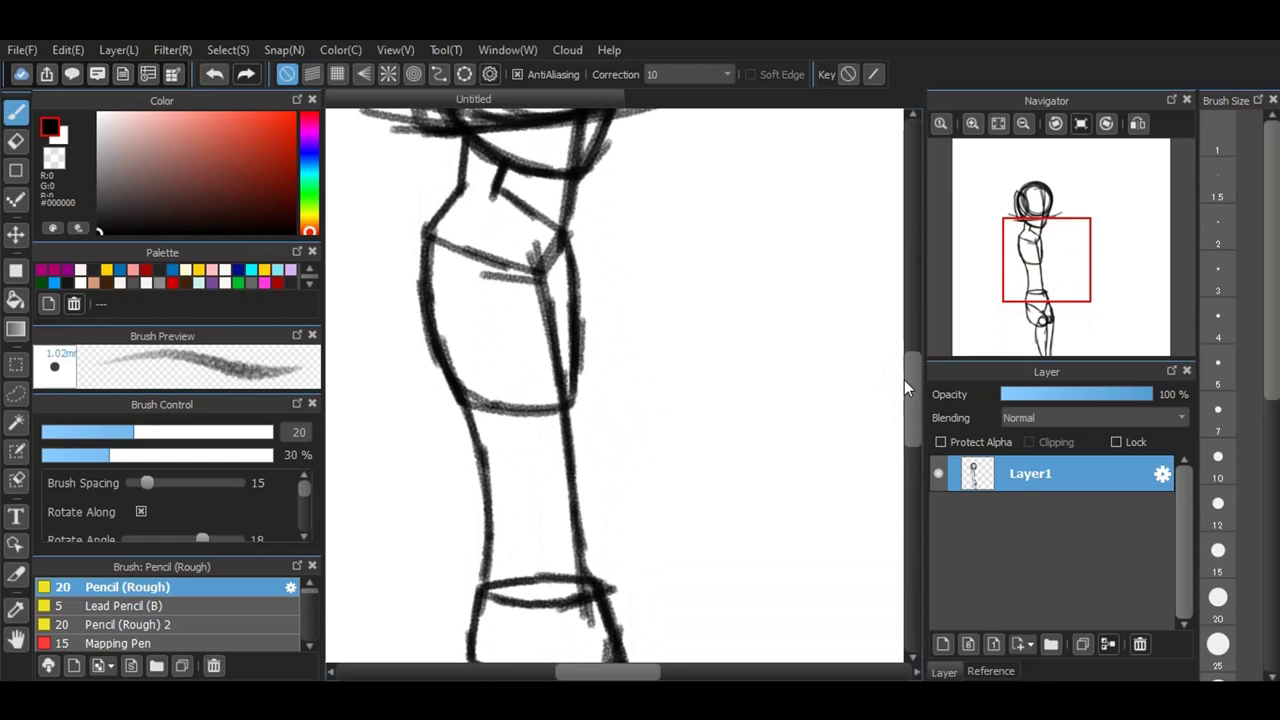
mouse_move(446, 250)
left_mouse_down()
mouse_move(423, 297)
mouse_move(414, 277)
mouse_move(427, 239)
mouse_move(453, 389)
left_mouse_up()
left_click_drag(570, 234, 602, 342)
left_click_drag(566, 236, 556, 354)
left_click_drag(552, 280, 560, 372)
left_click_drag(588, 316, 592, 352)
mouse_move(552, 364)
left_mouse_down()
mouse_move(580, 400)
mouse_move(591, 381)
left_mouse_up()
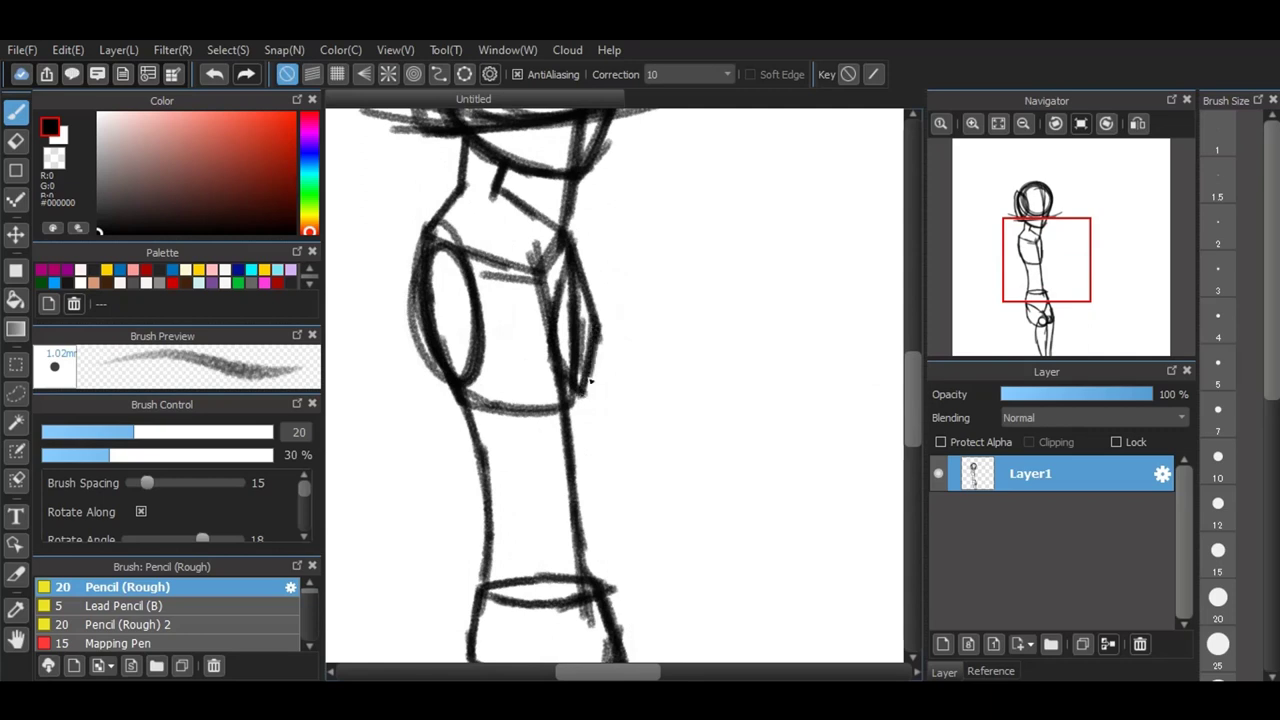
left_click_drag(466, 381, 540, 376)
Step: Sketch the left arm bending across the hip, with elbow and wrist circles joined by upper arm and forearm lines
left_click_drag(446, 522, 452, 575)
left_click_drag(571, 648, 548, 620)
mouse_move(436, 226)
left_mouse_down()
mouse_move(414, 400)
mouse_move(419, 481)
mouse_move(452, 558)
left_mouse_up()
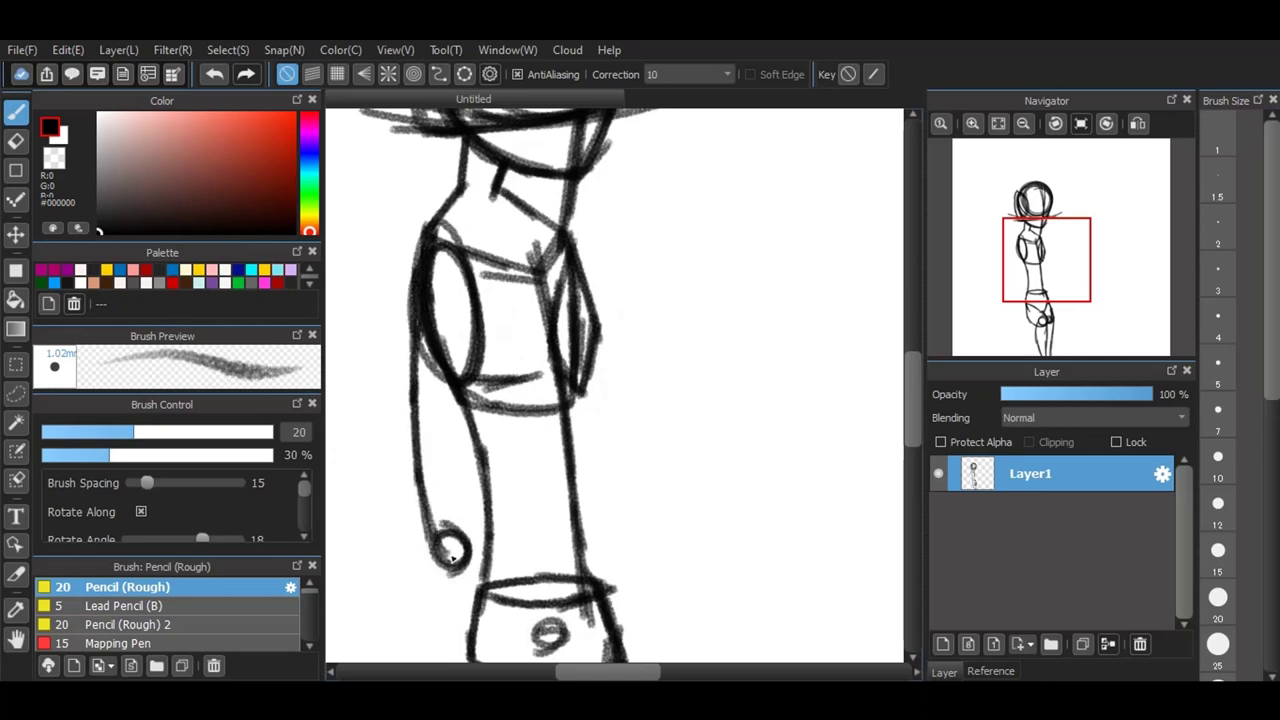
mouse_move(485, 306)
left_mouse_down()
mouse_move(472, 545)
mouse_move(430, 528)
mouse_move(530, 565)
left_mouse_up()
left_click_drag(466, 508, 560, 636)
left_click_drag(440, 536, 550, 654)
Step: Outline the left arm's hand below its wrist circle, resting over the pelvis
left_click_drag(918, 396, 918, 426)
mouse_move(554, 443)
left_mouse_down()
mouse_move(594, 501)
mouse_move(605, 552)
left_mouse_up()
mouse_move(538, 464)
left_mouse_down()
mouse_move(523, 510)
mouse_move(568, 574)
mouse_move(586, 582)
mouse_move(614, 560)
left_mouse_up()
left_click_drag(608, 514, 604, 552)
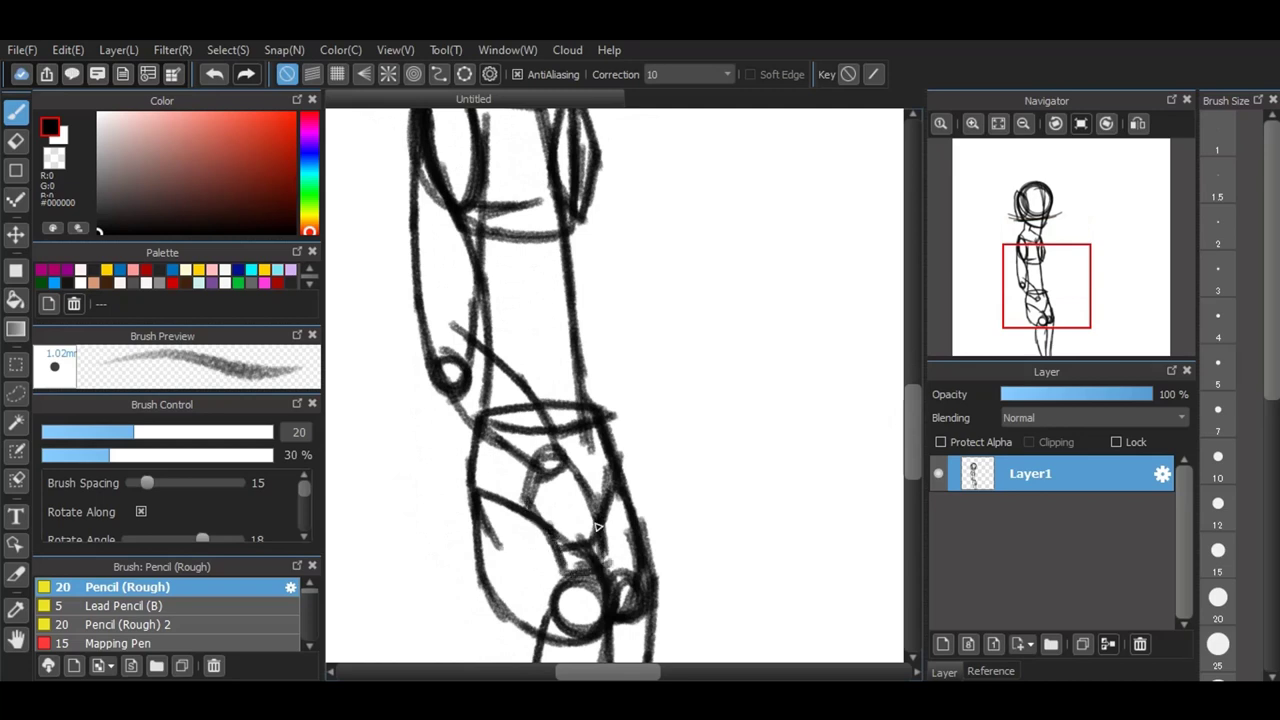
Step: Place elbow and wrist circles for the right arm and draw its outer line down from the shoulder
mouse_move(606, 300)
left_mouse_down()
mouse_move(600, 320)
mouse_move(632, 318)
left_mouse_up()
mouse_move(622, 466)
left_mouse_down()
mouse_move(640, 482)
mouse_move(607, 487)
left_mouse_up()
scroll(917, 389, "up", 3)
mouse_move(574, 236)
left_mouse_down()
mouse_move(616, 448)
mouse_move(600, 470)
mouse_move(576, 466)
mouse_move(630, 560)
mouse_move(638, 668)
left_mouse_up()
Step: Add the right arm's inner line and sketch its hand below the wrist circle beside the hip
scroll(924, 426, "down", 3)
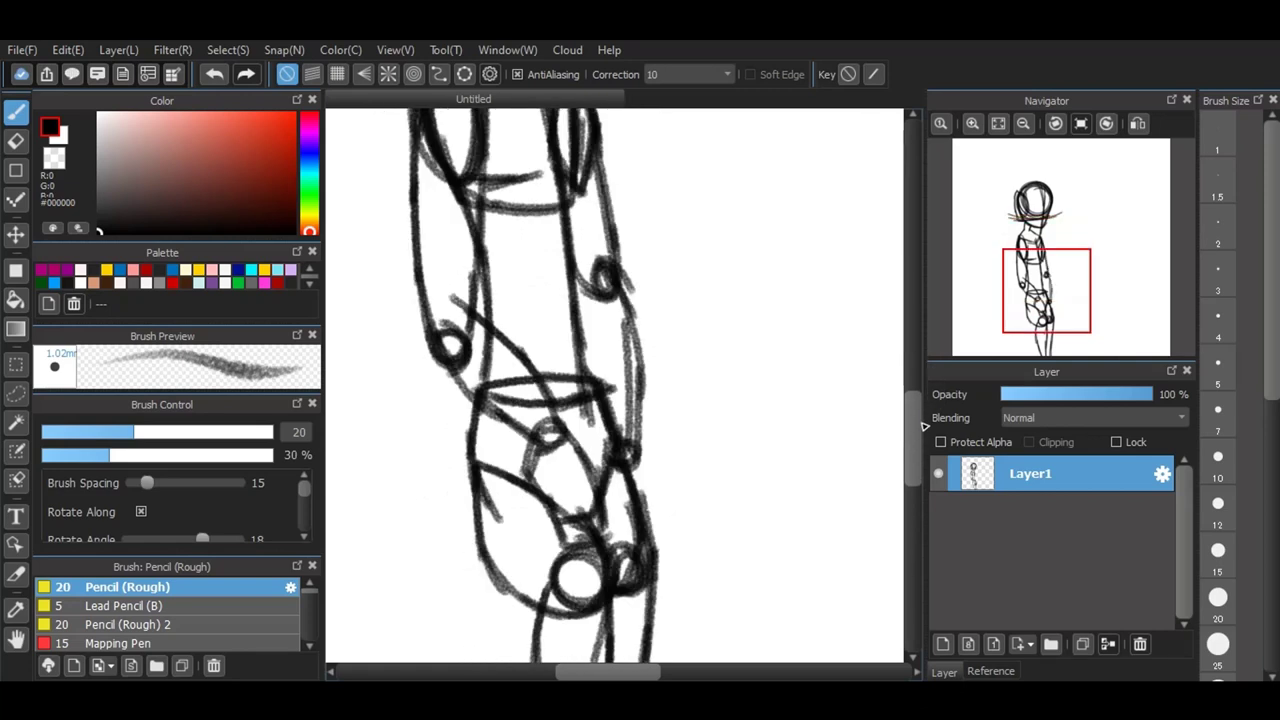
mouse_move(578, 272)
left_mouse_down()
mouse_move(612, 432)
mouse_move(664, 522)
left_mouse_up()
left_click_drag(646, 450, 658, 540)
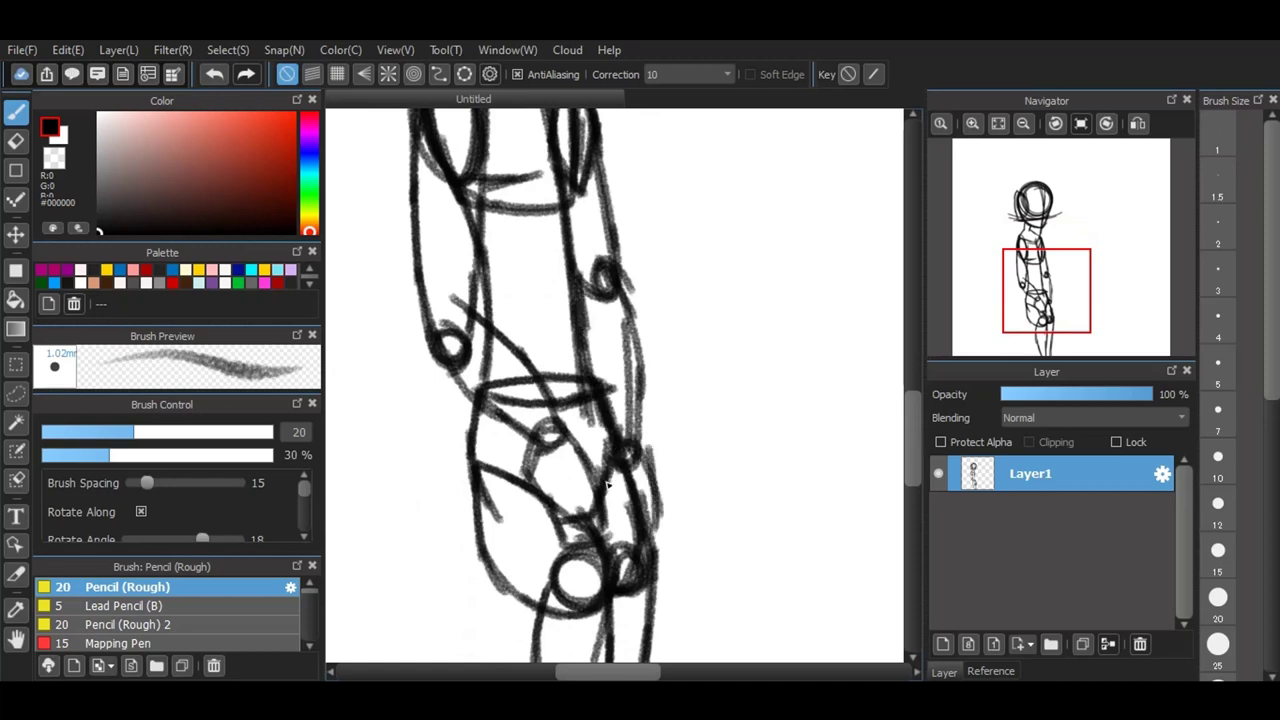
mouse_move(608, 484)
left_mouse_down()
mouse_move(624, 556)
mouse_move(656, 471)
left_mouse_up()
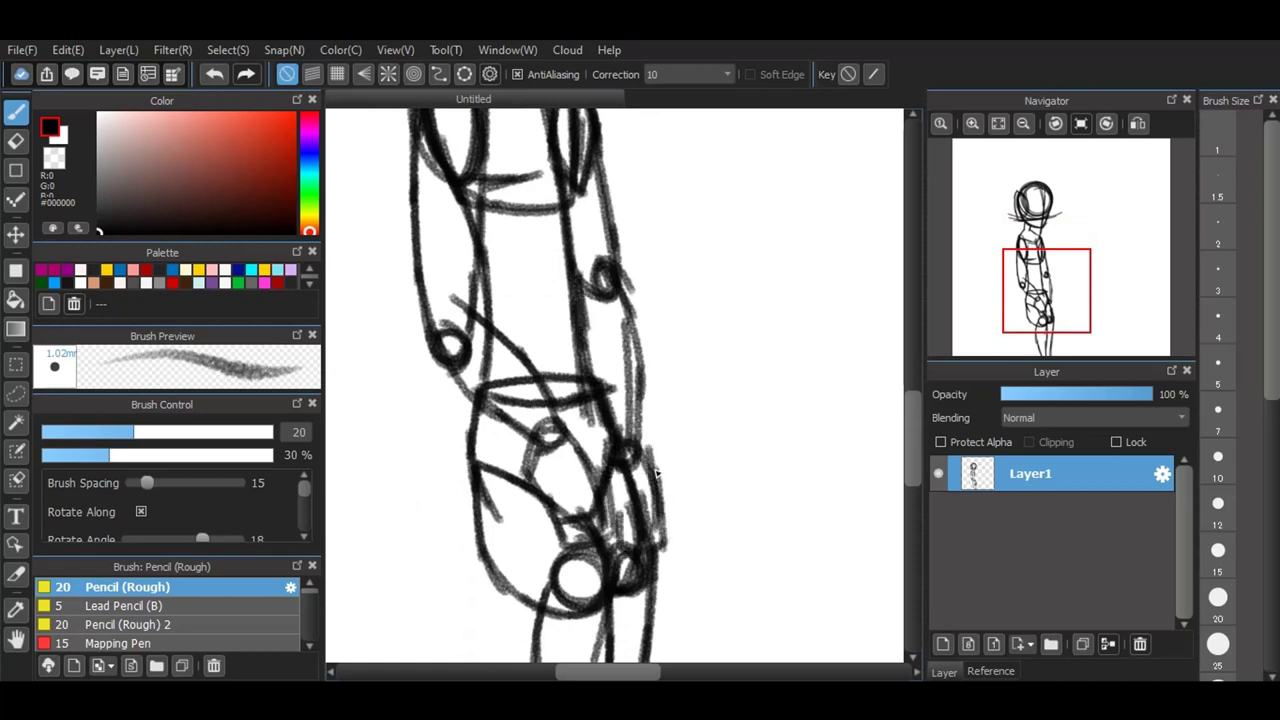
Step: Sketch a second head circle in the empty space to the left of the figure's head
scroll(638, 474, "down", 3)
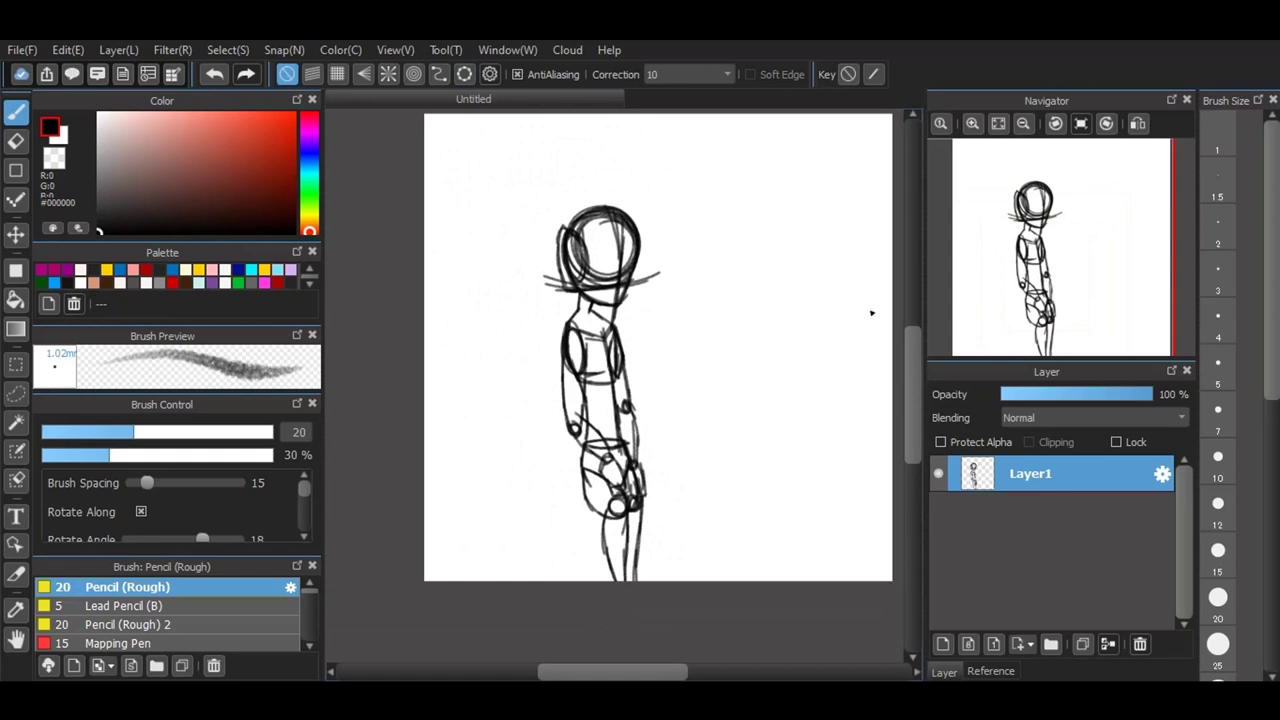
scroll(871, 313, "up", 2)
scroll(620, 310, "down", 2)
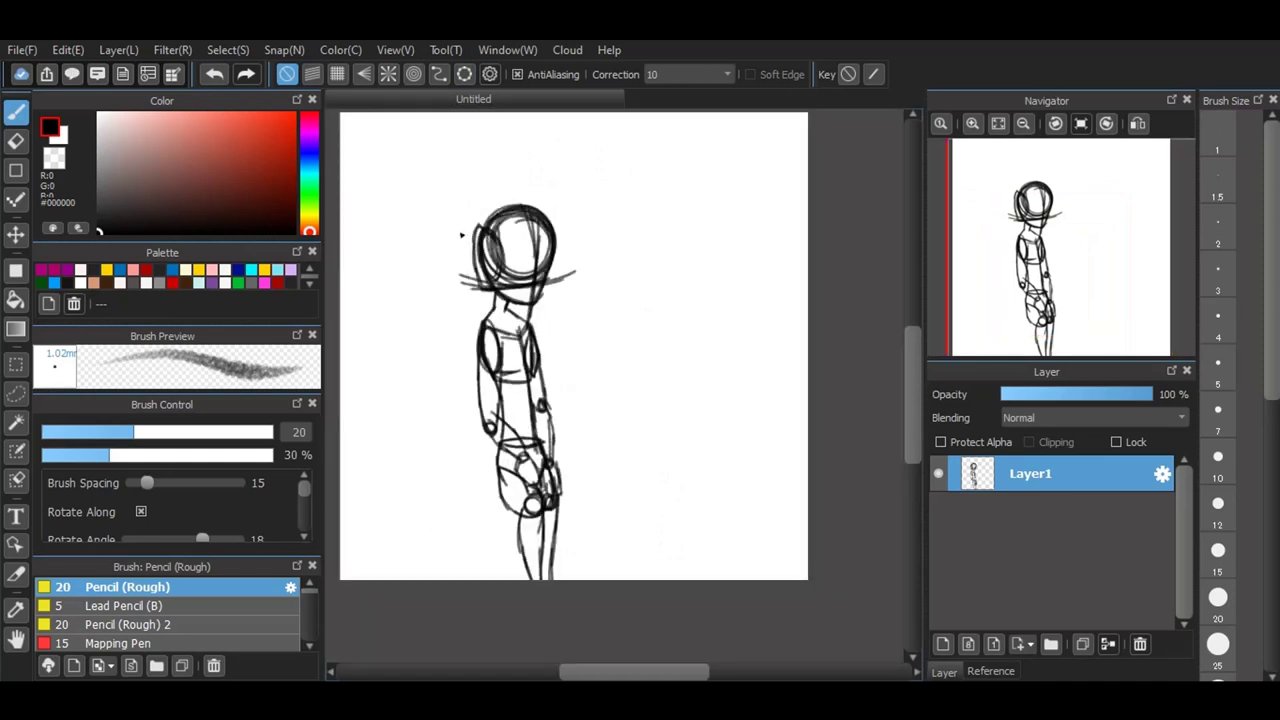
scroll(464, 295, "up", 2)
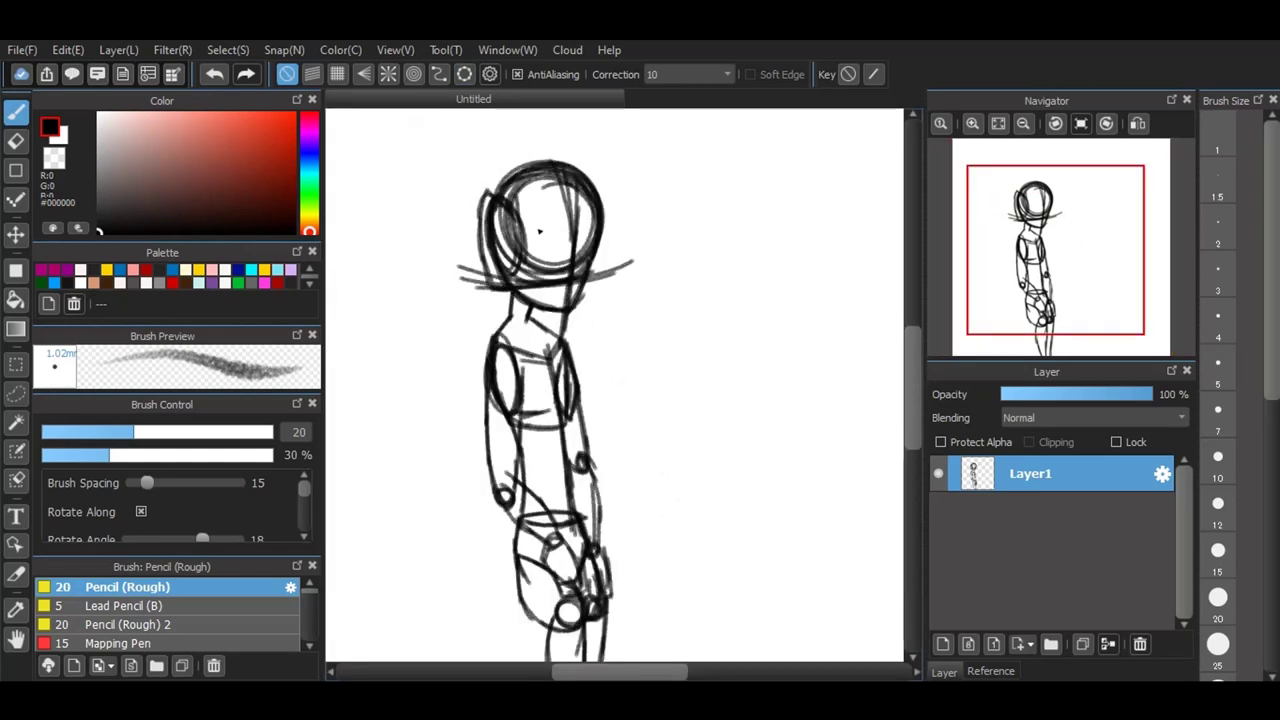
scroll(539, 231, "down", 2)
scroll(418, 198, "up", 2)
scroll(427, 177, "up", 1)
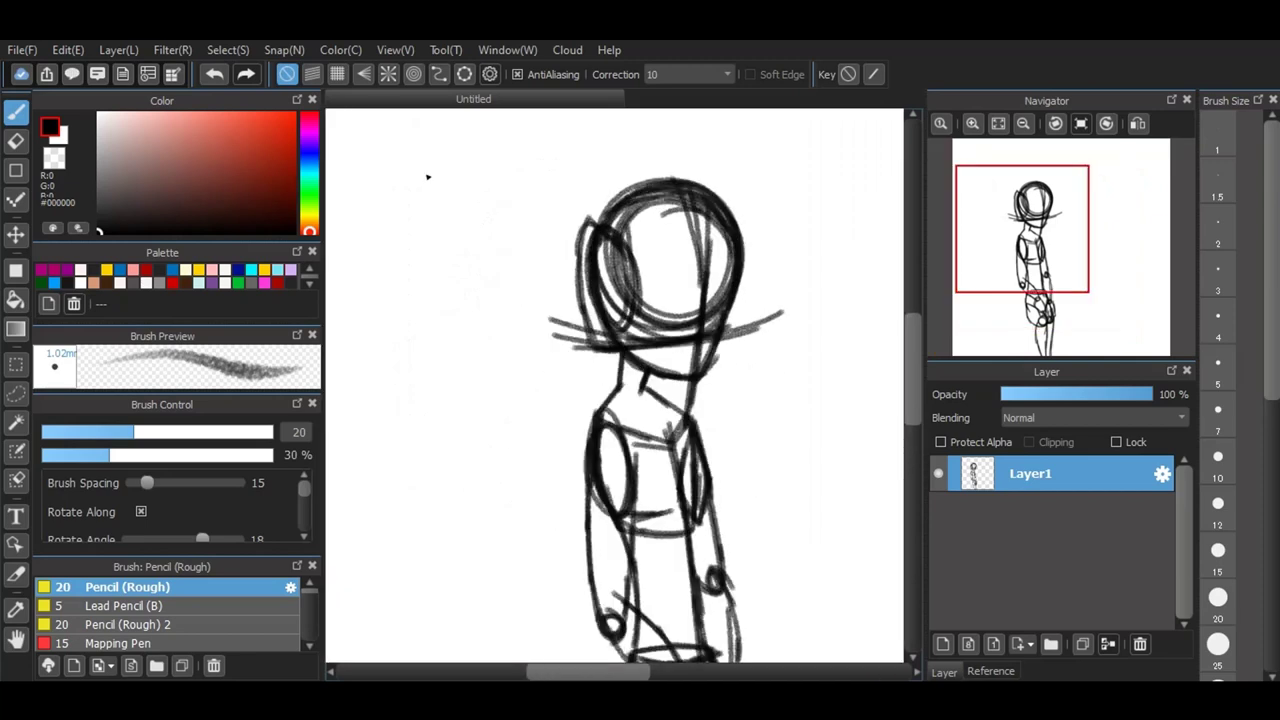
mouse_move(427, 177)
left_mouse_down()
mouse_move(354, 306)
mouse_move(466, 206)
mouse_move(409, 349)
mouse_move(386, 200)
mouse_move(410, 332)
mouse_move(440, 278)
mouse_move(459, 335)
left_mouse_up()
Step: Try vertical guidelines through the new head circle and undo them
left_click_drag(452, 222, 436, 375)
left_click_drag(448, 265, 448, 405)
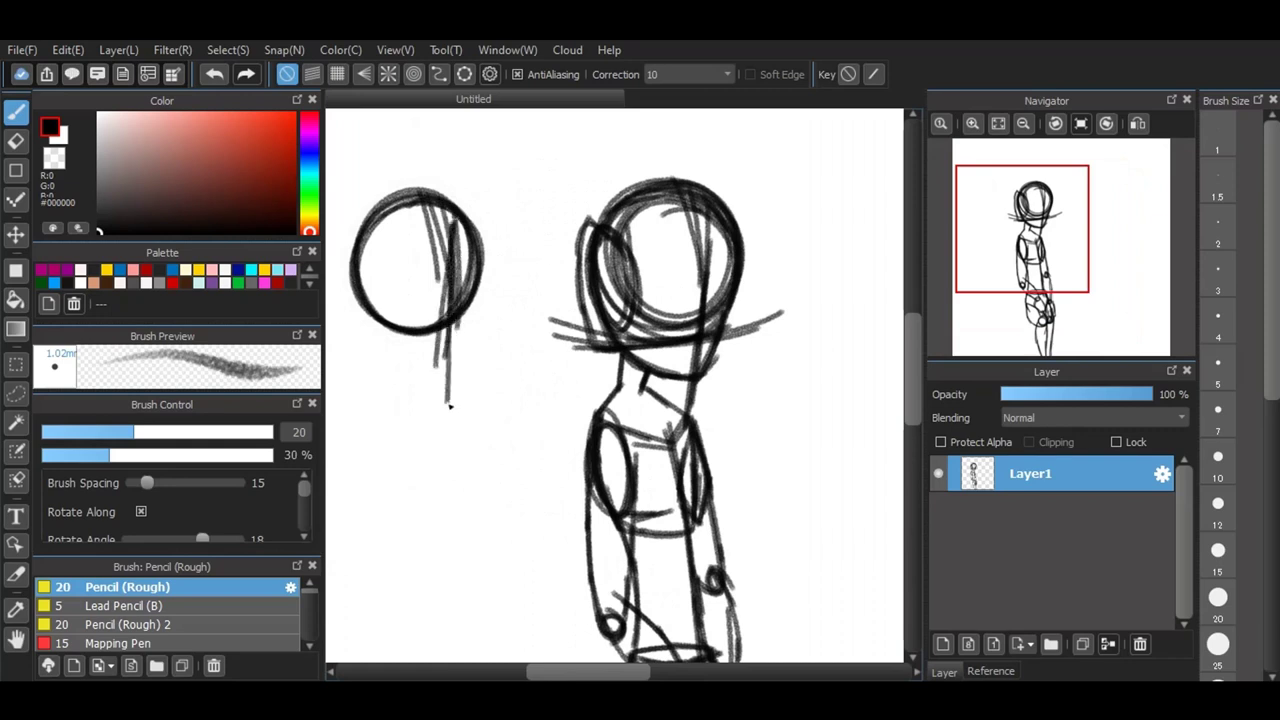
left_click(215, 75)
left_click(215, 75)
left_click(215, 75)
left_click(215, 75)
left_click(215, 75)
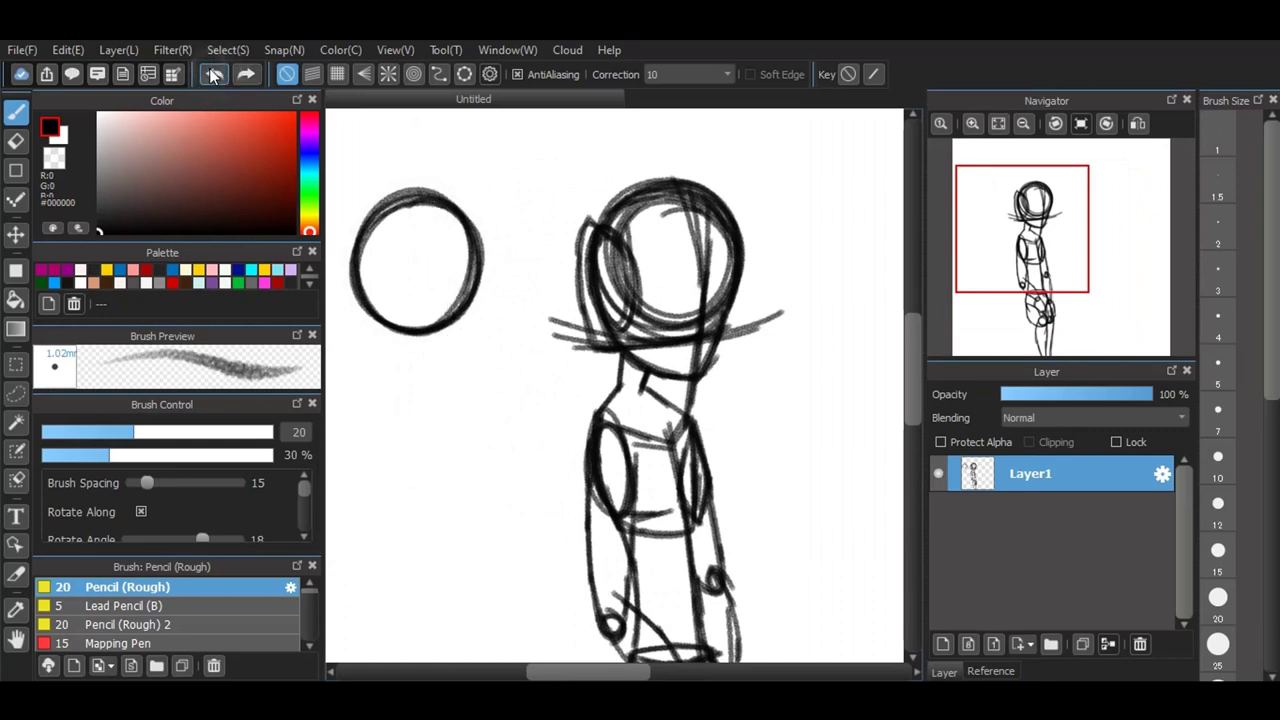
Step: Undo the stray head circle and redraw it closer to the figure, with a vertical centre line, spine start and curved horizontal guideline
left_click(215, 75)
mouse_move(537, 265)
left_mouse_down()
mouse_move(457, 194)
mouse_move(543, 223)
mouse_move(463, 343)
mouse_move(447, 327)
mouse_move(462, 330)
mouse_move(493, 200)
mouse_move(486, 360)
mouse_move(512, 426)
left_mouse_up()
left_click_drag(502, 370, 524, 446)
mouse_move(370, 298)
left_mouse_down()
mouse_move(470, 338)
mouse_move(571, 309)
left_mouse_up()
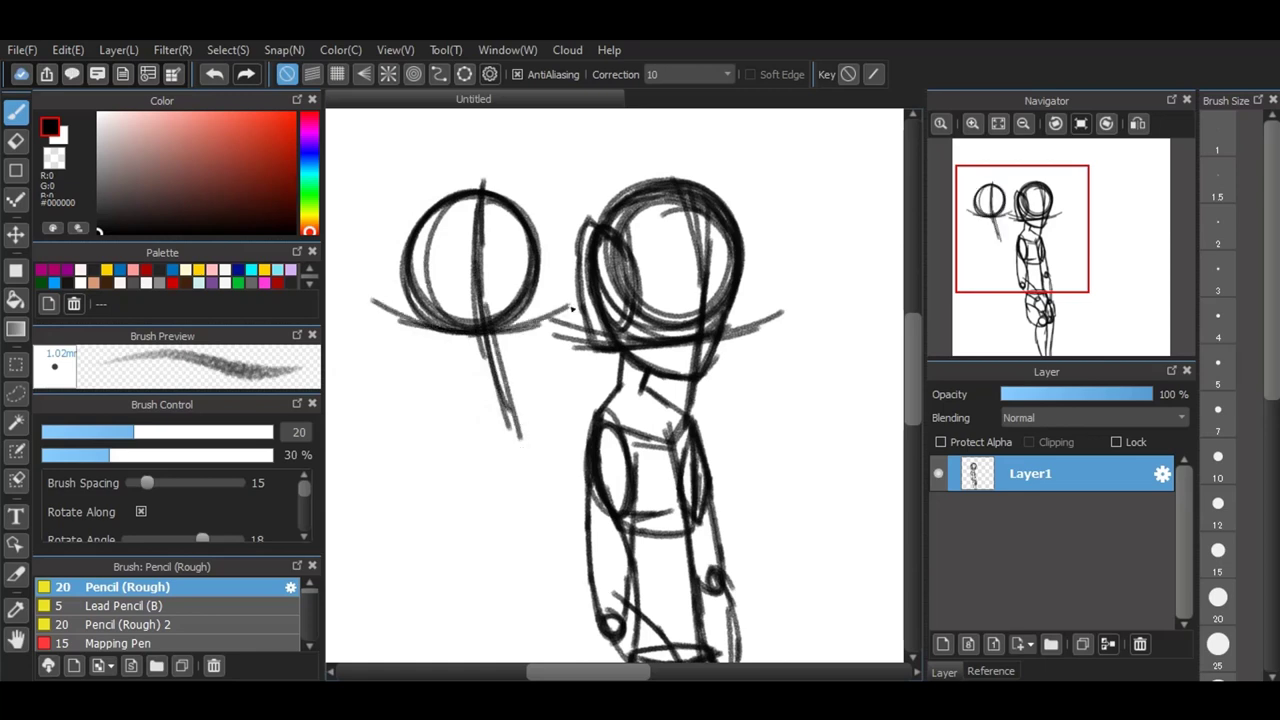
Step: Sketch the second head's side oval, jaw and ear, undoing the first jaw strokes and redrawing them
mouse_move(572, 310)
left_mouse_down()
mouse_move(535, 234)
mouse_move(512, 275)
mouse_move(538, 309)
mouse_move(521, 231)
mouse_move(513, 318)
mouse_move(543, 261)
mouse_move(532, 323)
mouse_move(541, 244)
mouse_move(519, 209)
mouse_move(466, 203)
mouse_move(477, 202)
mouse_move(432, 354)
mouse_move(416, 316)
mouse_move(472, 380)
mouse_move(484, 380)
mouse_move(453, 366)
mouse_move(506, 380)
mouse_move(526, 364)
mouse_move(541, 292)
mouse_move(527, 218)
left_mouse_up()
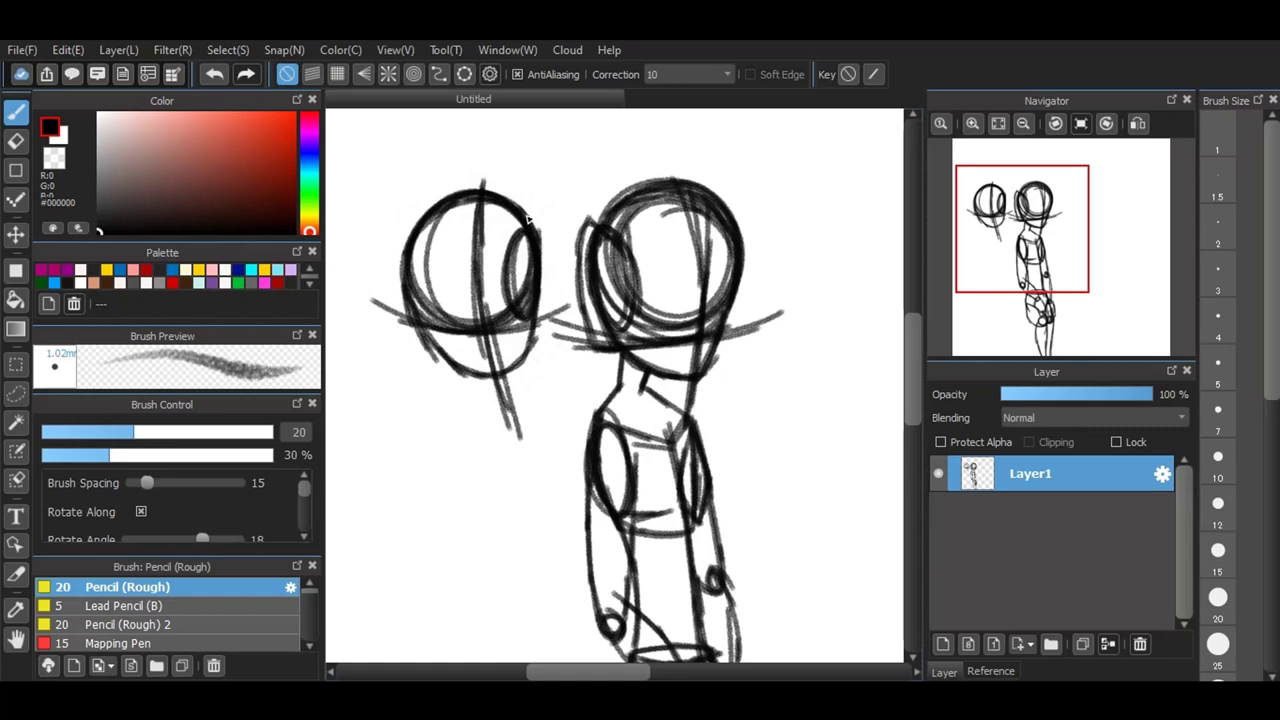
left_click(224, 70)
left_click(224, 70)
left_click(225, 70)
left_click(225, 70)
left_click(226, 70)
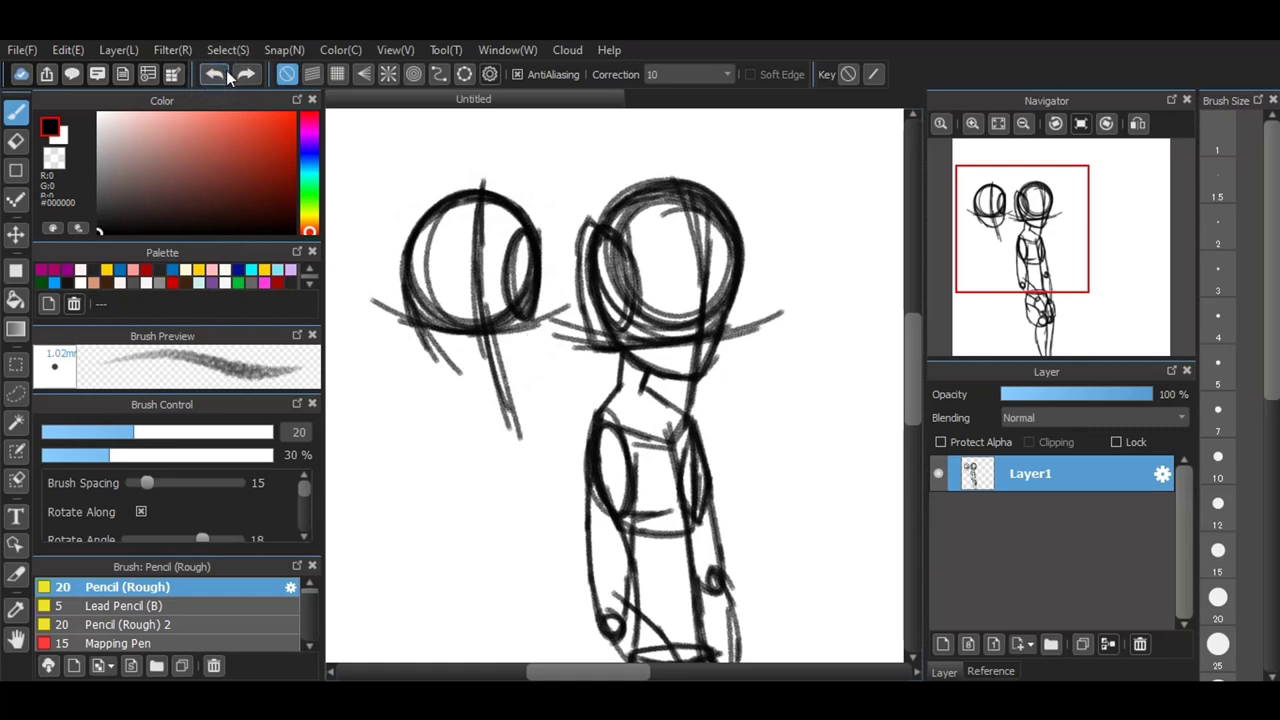
left_click(226, 70)
mouse_move(418, 314)
left_mouse_down()
mouse_move(462, 374)
mouse_move(510, 374)
mouse_move(536, 322)
mouse_move(542, 230)
mouse_move(552, 330)
mouse_move(523, 344)
left_mouse_up()
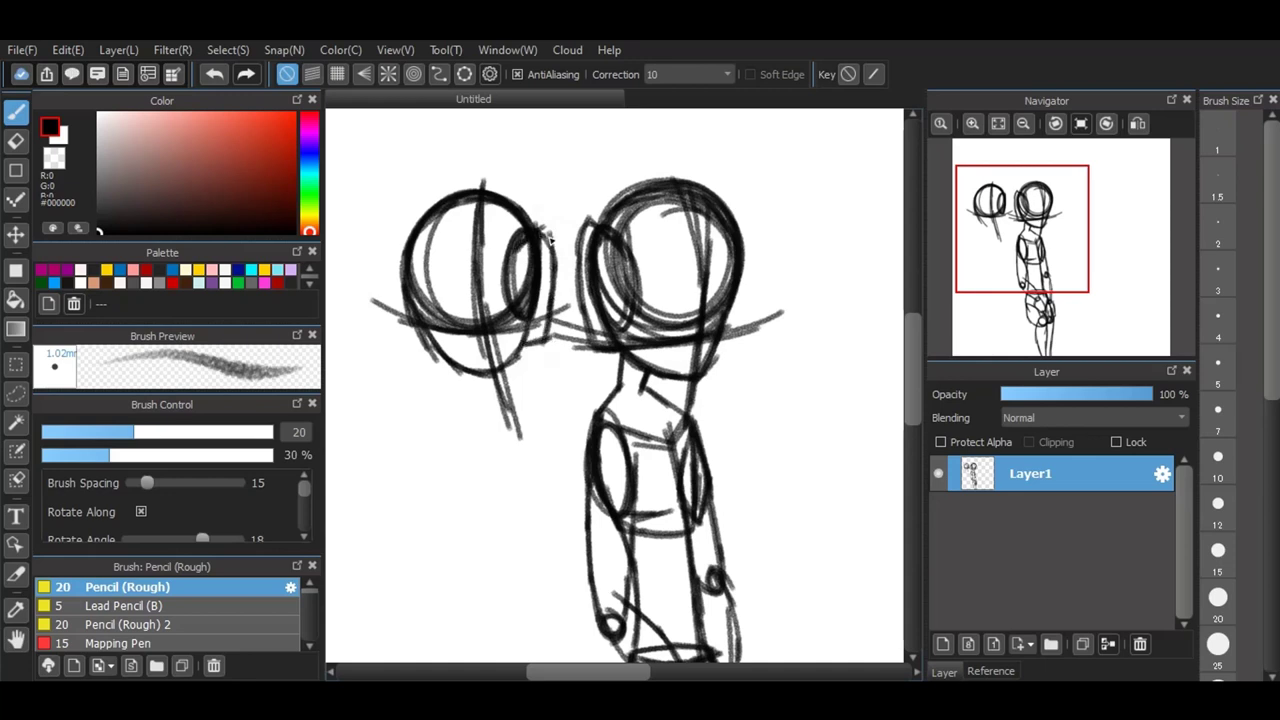
Step: Draw the second figure's long spine line, neck, shoulder lines and ribcage outline below its head
left_click_drag(909, 352, 920, 381)
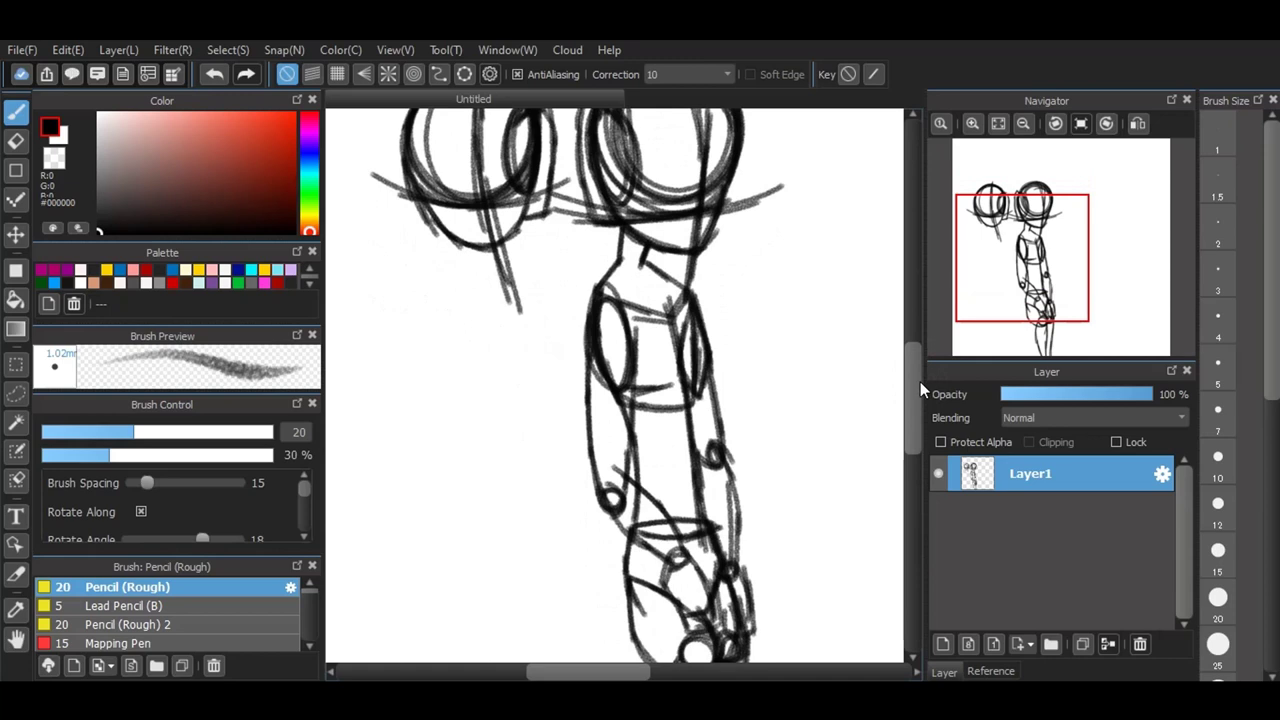
mouse_move(500, 258)
left_mouse_down()
mouse_move(535, 384)
mouse_move(551, 523)
left_mouse_up()
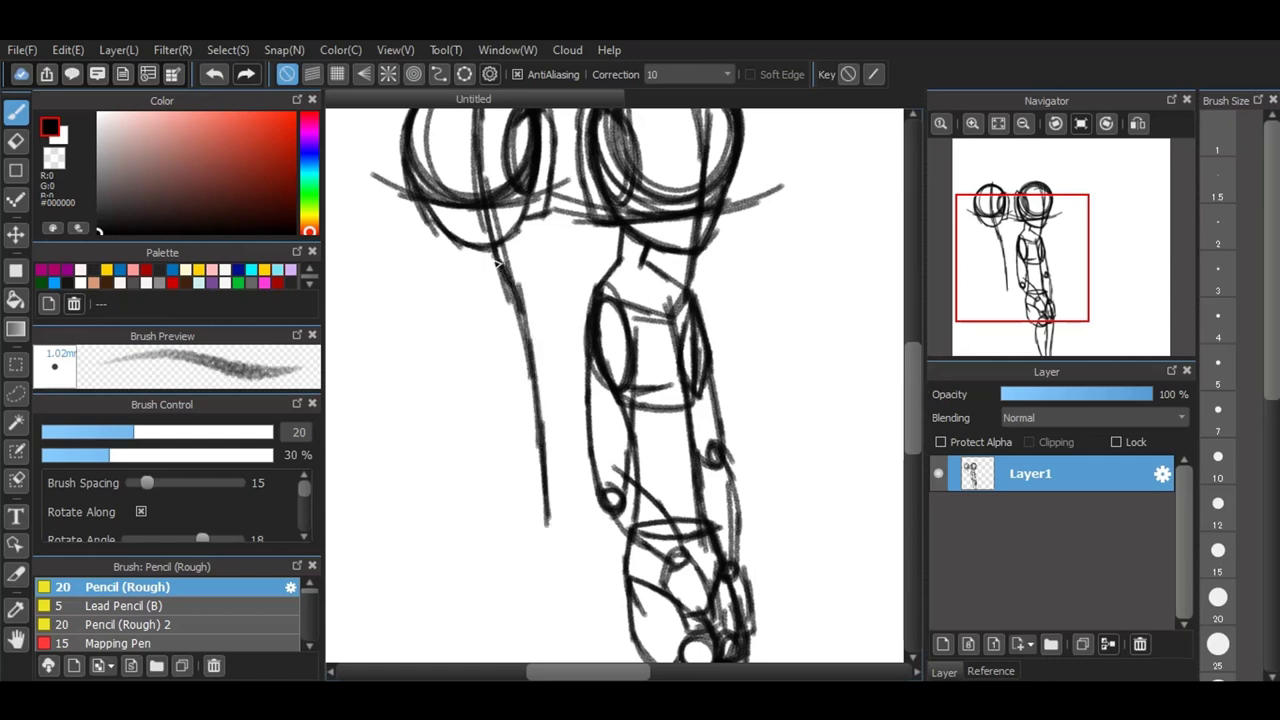
mouse_move(501, 244)
left_mouse_down()
mouse_move(509, 267)
mouse_move(527, 245)
mouse_move(559, 282)
left_mouse_up()
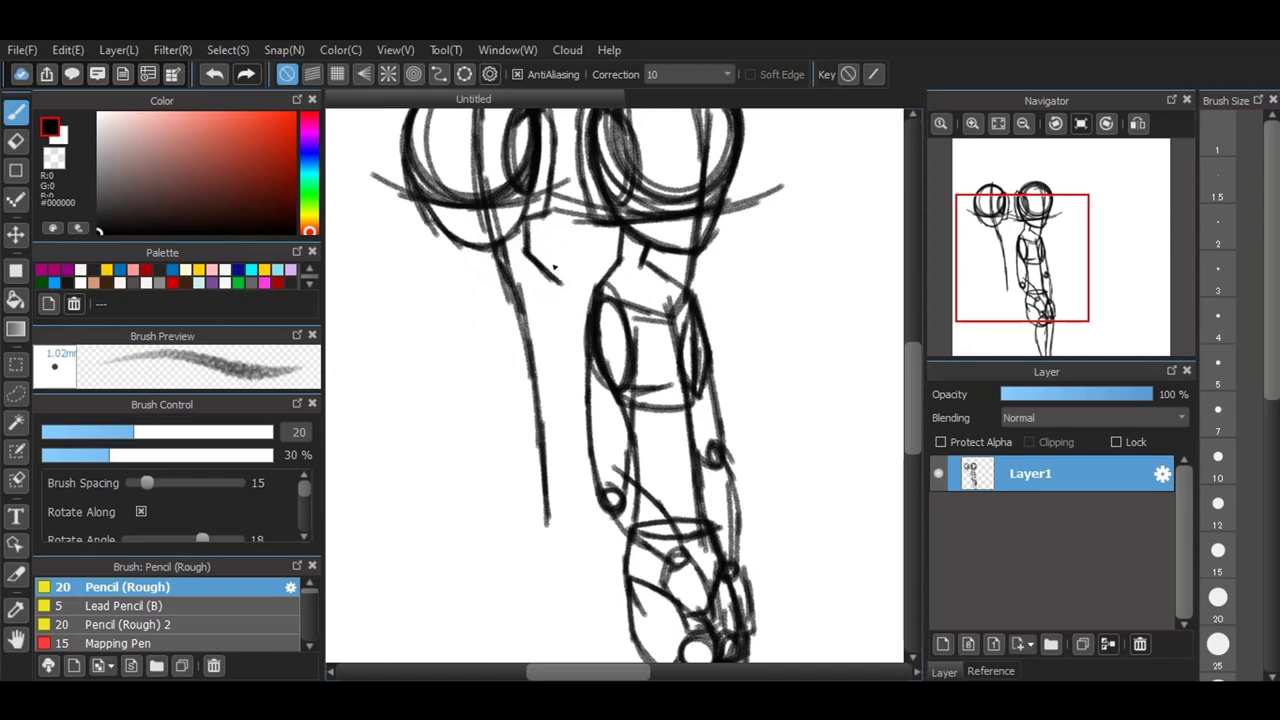
mouse_move(501, 250)
left_mouse_down()
mouse_move(466, 291)
mouse_move(536, 316)
mouse_move(564, 286)
mouse_move(548, 313)
mouse_move(569, 396)
left_mouse_up()
left_click_drag(573, 336, 575, 371)
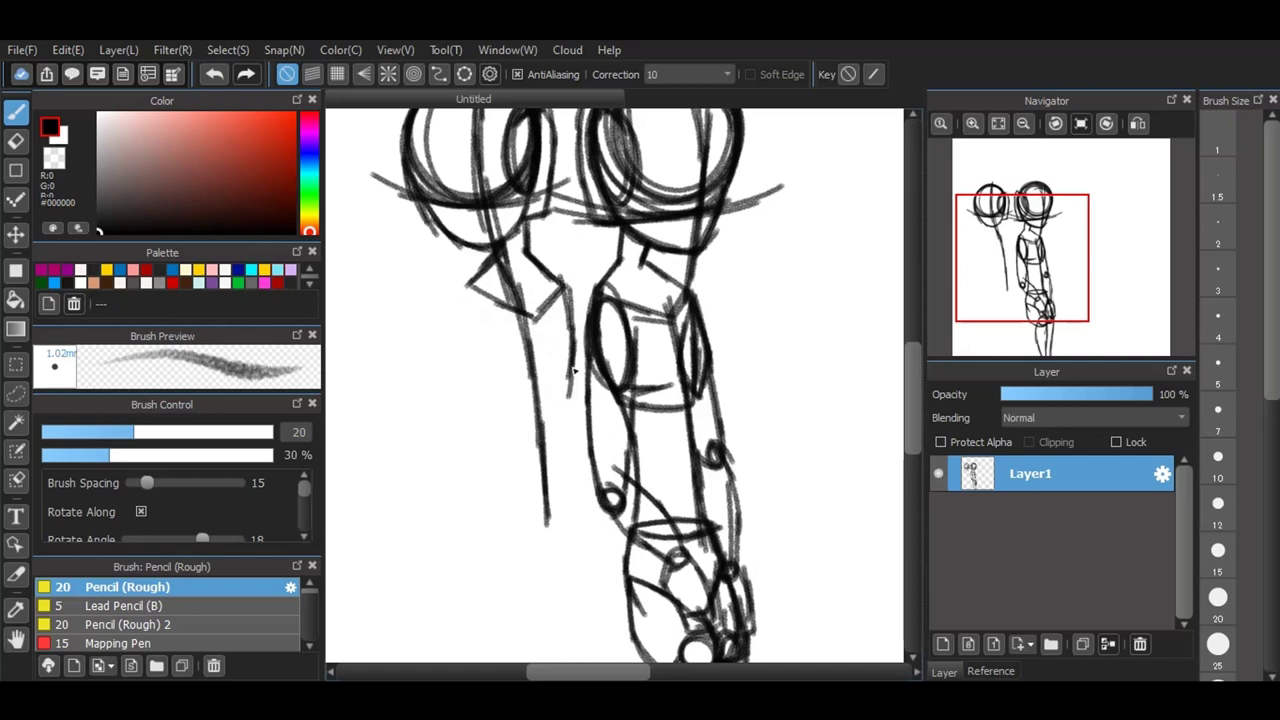
left_click_drag(471, 284, 474, 388)
mouse_move(468, 328)
left_mouse_down()
mouse_move(488, 418)
mouse_move(532, 386)
mouse_move(560, 398)
mouse_move(576, 357)
left_mouse_up()
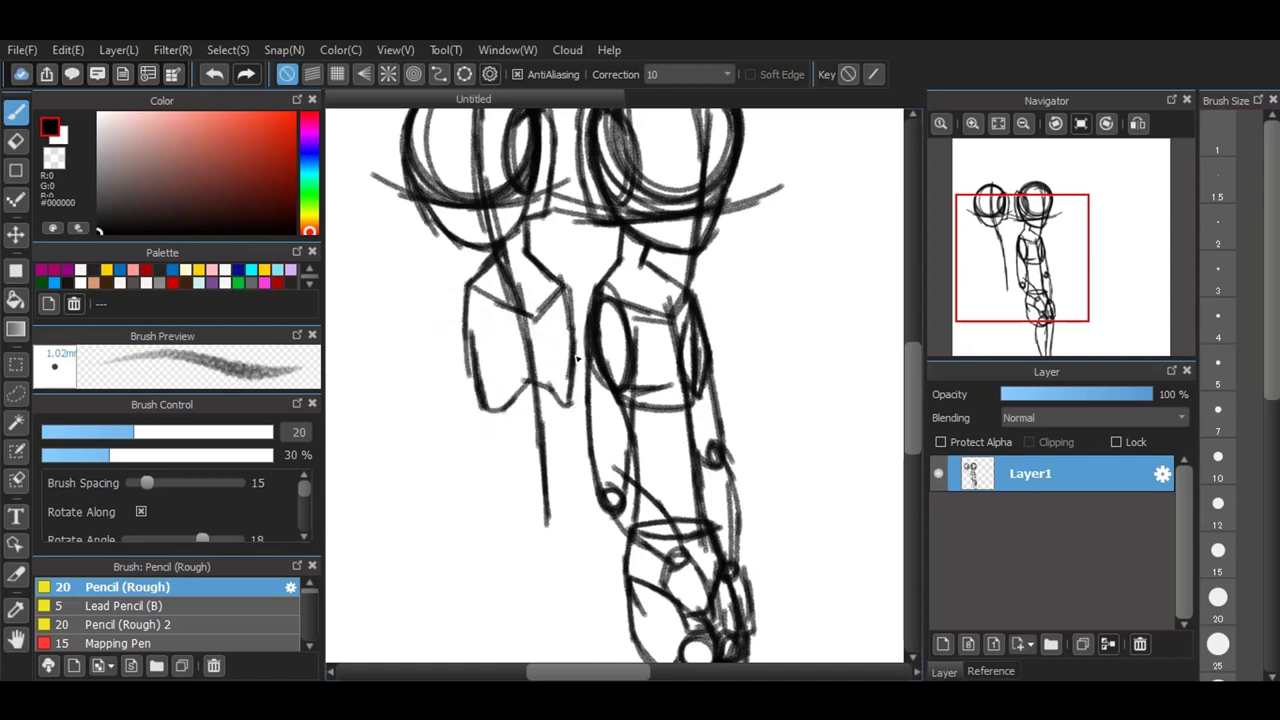
Step: Sketch the second figure's waist ellipse at the end of the spine and the angular pelvis outline beneath it
mouse_move(490, 512)
left_mouse_down()
mouse_move(561, 528)
mouse_move(589, 510)
mouse_move(543, 499)
mouse_move(585, 510)
left_mouse_up()
left_click_drag(488, 512, 500, 568)
left_click_drag(490, 524, 514, 584)
left_click_drag(580, 500, 596, 552)
mouse_move(586, 504)
left_mouse_down()
mouse_move(599, 572)
mouse_move(578, 598)
left_mouse_up()
mouse_move(482, 547)
left_mouse_down()
mouse_move(555, 603)
mouse_move(596, 550)
left_mouse_up()
left_click_drag(582, 596, 602, 542)
Step: Connect the second figure's ribcage to its waist ellipse with curved lines along both sides of the torso
mouse_move(482, 380)
left_mouse_down()
mouse_move(502, 444)
mouse_move(493, 410)
mouse_move(504, 516)
mouse_move(493, 546)
left_mouse_up()
left_click_drag(571, 384, 590, 528)
left_click_drag(574, 420, 598, 550)
left_click_drag(566, 386, 593, 543)
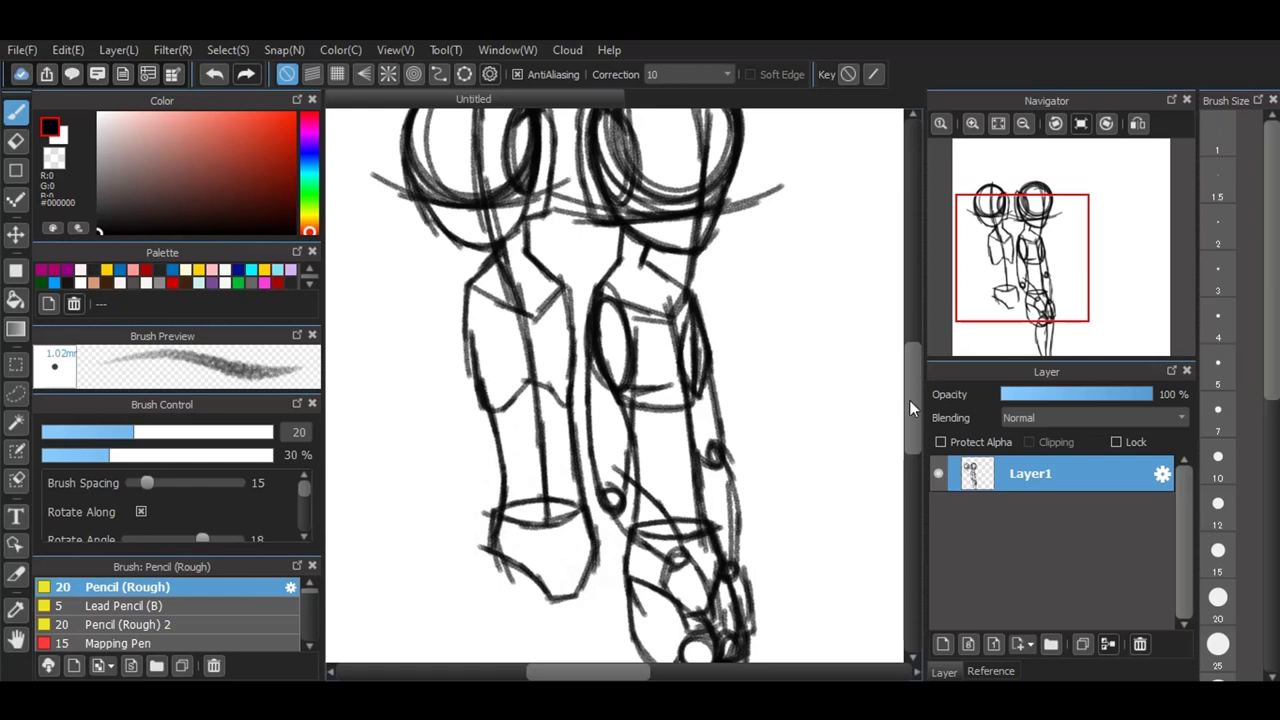
Step: Add two joint circles below the second figure's pelvis and draw the curved hip outlines around them
left_click_drag(909, 400, 912, 436)
mouse_move(560, 442)
left_mouse_down()
mouse_move(555, 489)
mouse_move(572, 506)
mouse_move(594, 478)
left_mouse_up()
mouse_move(506, 388)
left_mouse_down()
mouse_move(486, 424)
mouse_move(498, 377)
mouse_move(508, 476)
left_mouse_up()
mouse_move(496, 434)
left_mouse_down()
mouse_move(543, 505)
mouse_move(575, 503)
mouse_move(584, 488)
left_mouse_up()
mouse_move(582, 428)
left_mouse_down()
mouse_move(598, 490)
mouse_move(560, 506)
left_mouse_up()
mouse_move(601, 455)
left_mouse_down()
mouse_move(612, 484)
mouse_move(594, 468)
left_mouse_up()
left_click_drag(594, 380, 620, 490)
Step: Draw both legs of the second figure from the joint circles down to the canvas's lower edge
mouse_move(622, 470)
left_mouse_down()
mouse_move(573, 479)
mouse_move(538, 560)
mouse_move(557, 654)
left_mouse_up()
mouse_move(580, 524)
left_mouse_down()
mouse_move(565, 584)
mouse_move(578, 518)
mouse_move(562, 634)
left_mouse_up()
left_click_drag(578, 562, 562, 634)
left_click_drag(618, 446, 600, 566)
left_click_drag(610, 502, 590, 634)
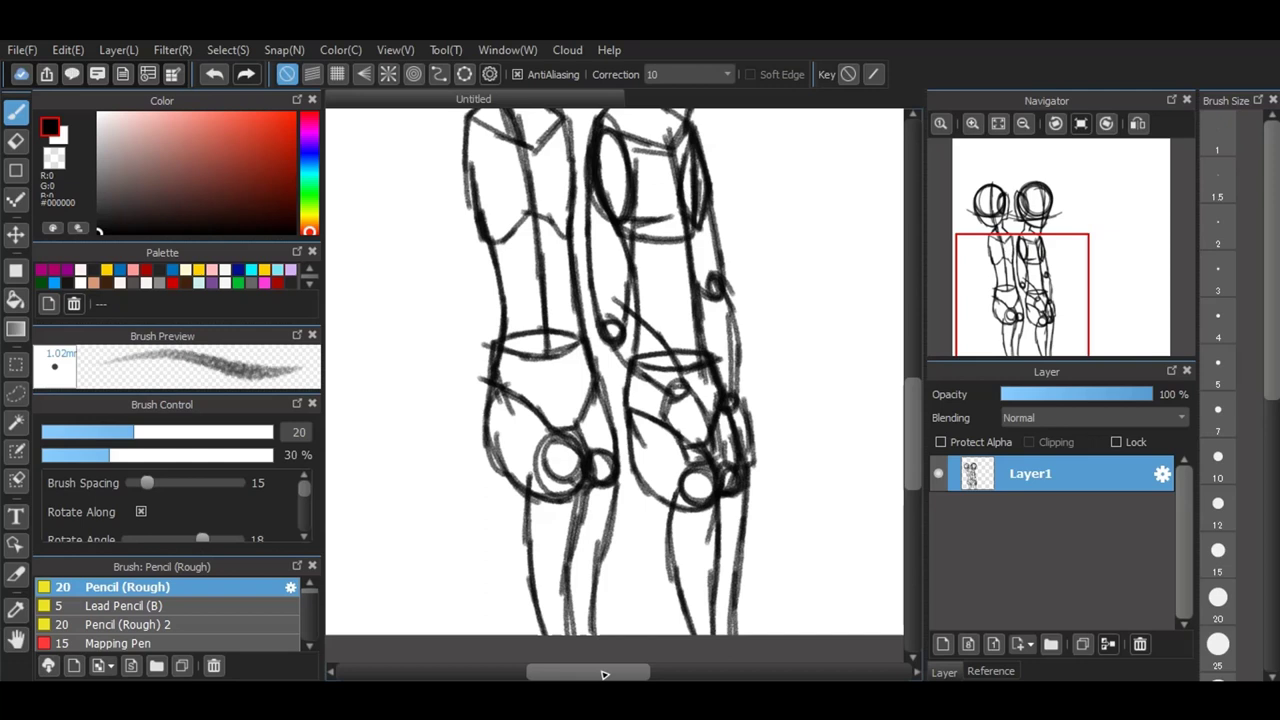
Step: Sketch the second figure's left-side arm with a shoulder oval, elbow circle and forearm bent up to a wrist circle on the chest
left_click_drag(915, 406, 924, 349)
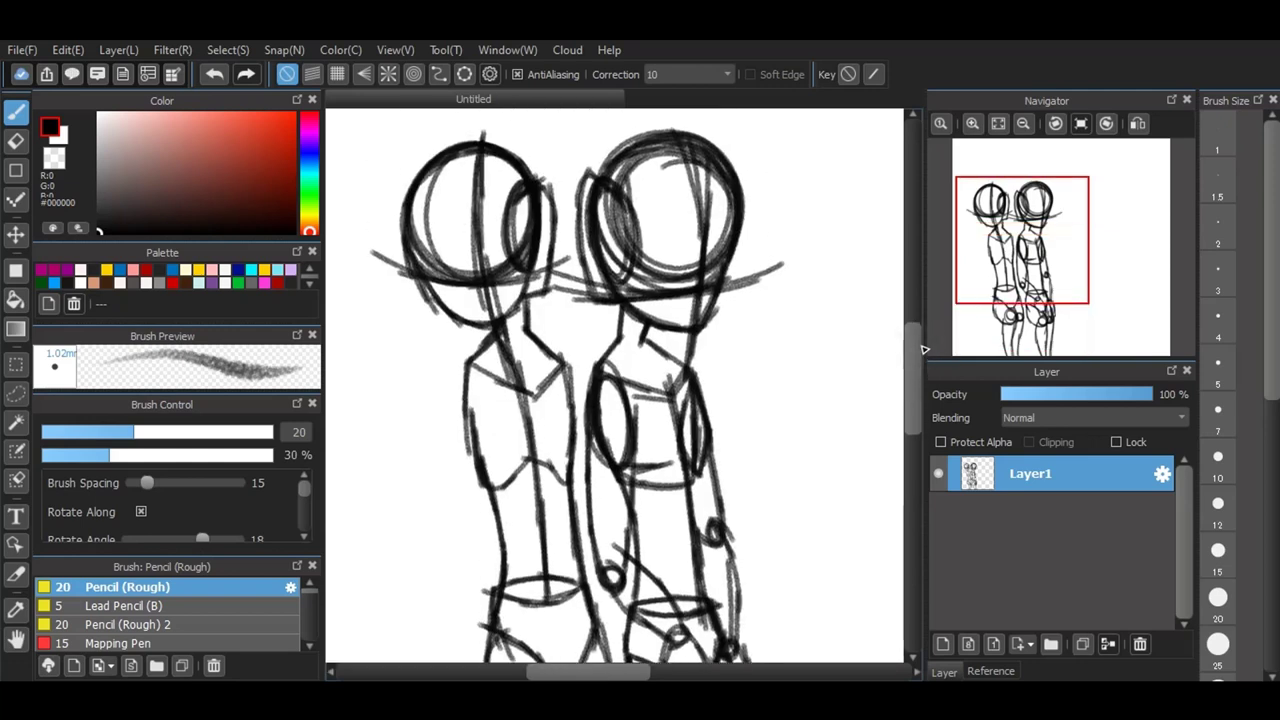
mouse_move(489, 376)
left_mouse_down()
mouse_move(460, 402)
mouse_move(495, 413)
mouse_move(459, 398)
mouse_move(479, 364)
left_mouse_up()
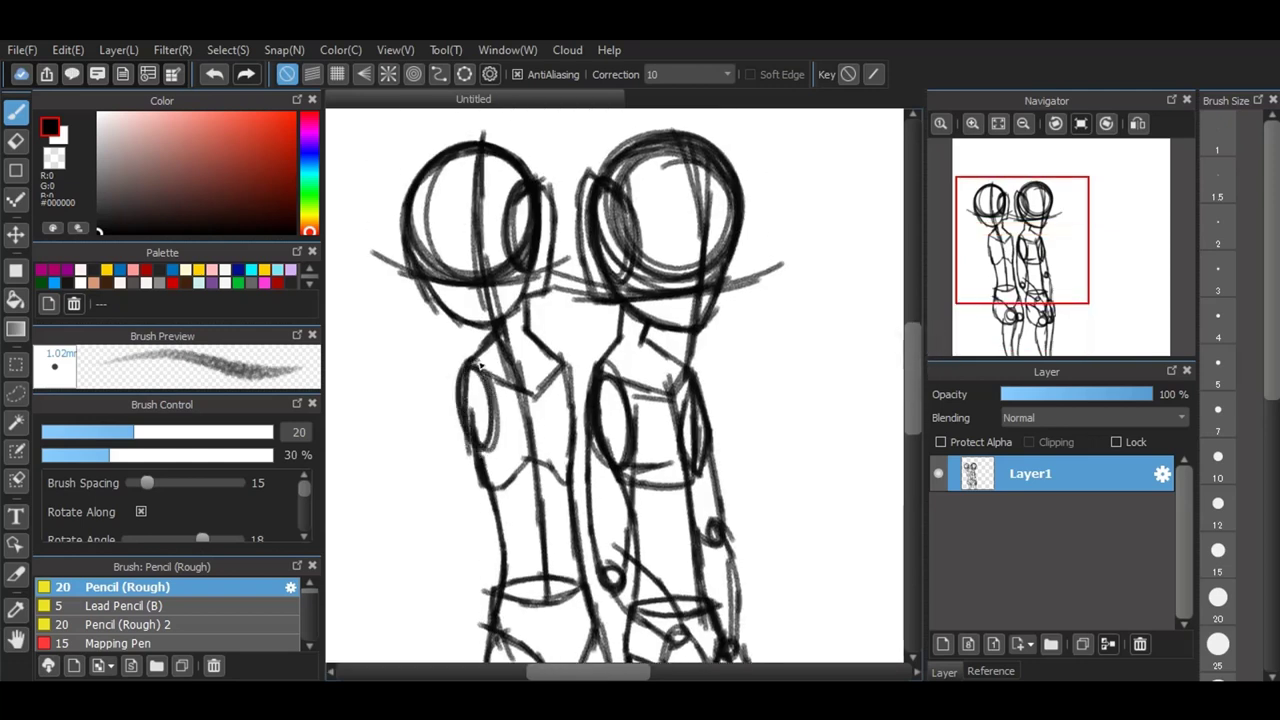
left_click_drag(485, 515, 486, 514)
mouse_move(536, 406)
left_mouse_down()
mouse_move(526, 416)
mouse_move(530, 404)
left_mouse_up()
mouse_move(468, 372)
left_mouse_down()
mouse_move(460, 435)
mouse_move(482, 522)
left_mouse_up()
mouse_move(496, 394)
left_mouse_down()
mouse_move(508, 468)
mouse_move(486, 520)
mouse_move(532, 357)
mouse_move(559, 359)
mouse_move(554, 415)
left_mouse_up()
Step: Draw the second figure's other arm with an elbow circle, upper-arm lines and a forearm reaching down between the two figures
left_click_drag(576, 504, 571, 522)
left_click_drag(568, 375, 587, 426)
mouse_move(582, 520)
left_mouse_down()
mouse_move(568, 517)
mouse_move(586, 534)
left_mouse_up()
left_click_drag(578, 378, 596, 506)
left_click_drag(590, 434, 592, 548)
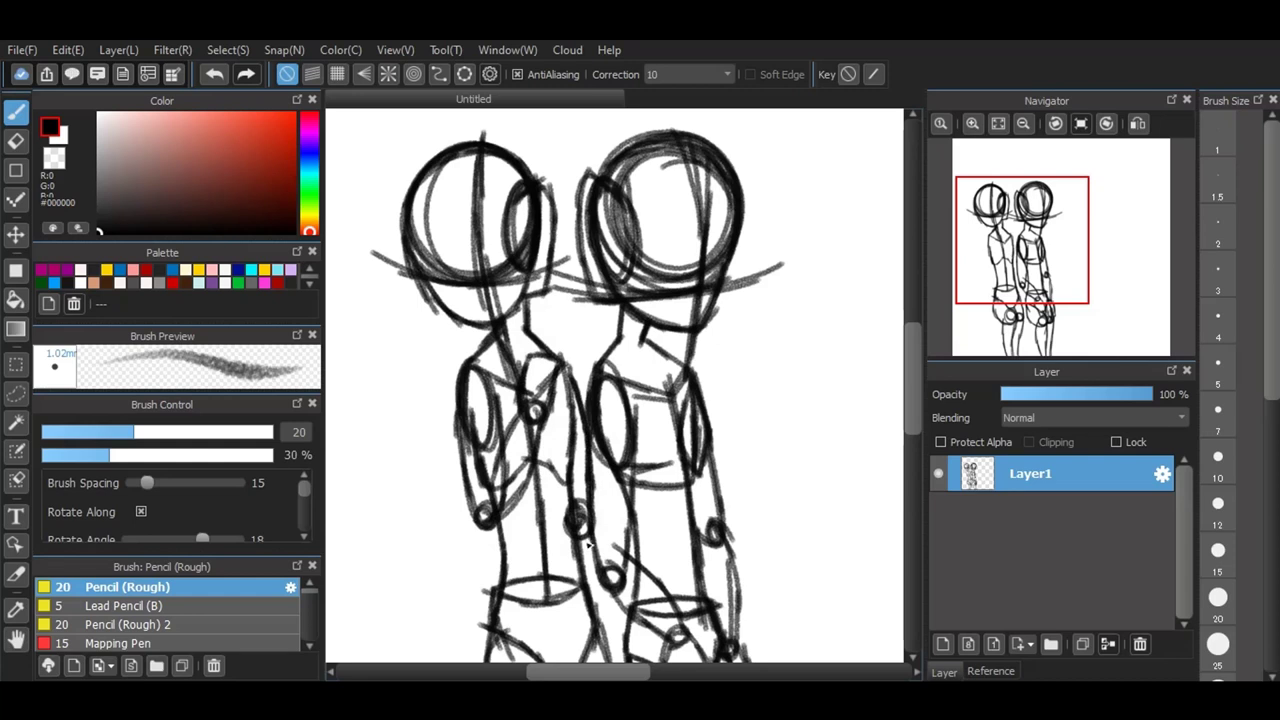
left_click_drag(916, 393, 916, 428)
mouse_move(594, 444)
left_mouse_down()
mouse_move(622, 536)
mouse_move(621, 644)
left_mouse_up()
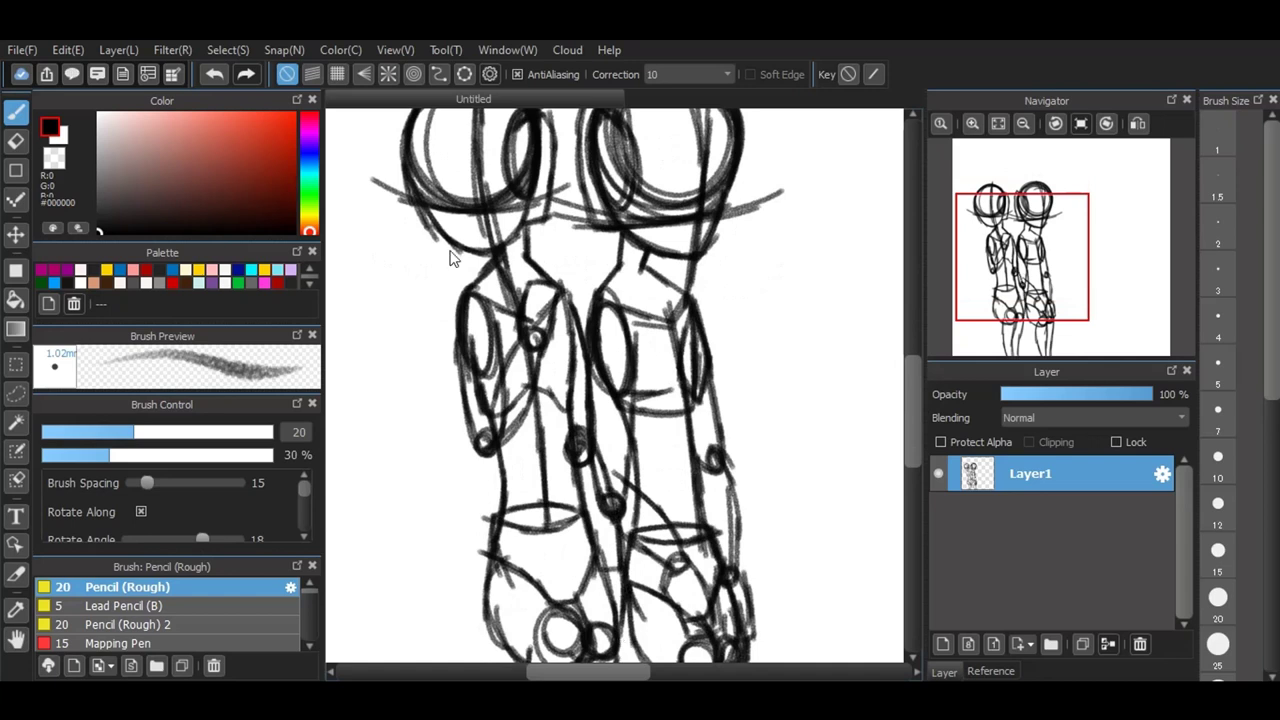
Step: Try a third head circle in the empty area to the right of the two figures
scroll(485, 437, "down", 2)
scroll(875, 408, "up", 1)
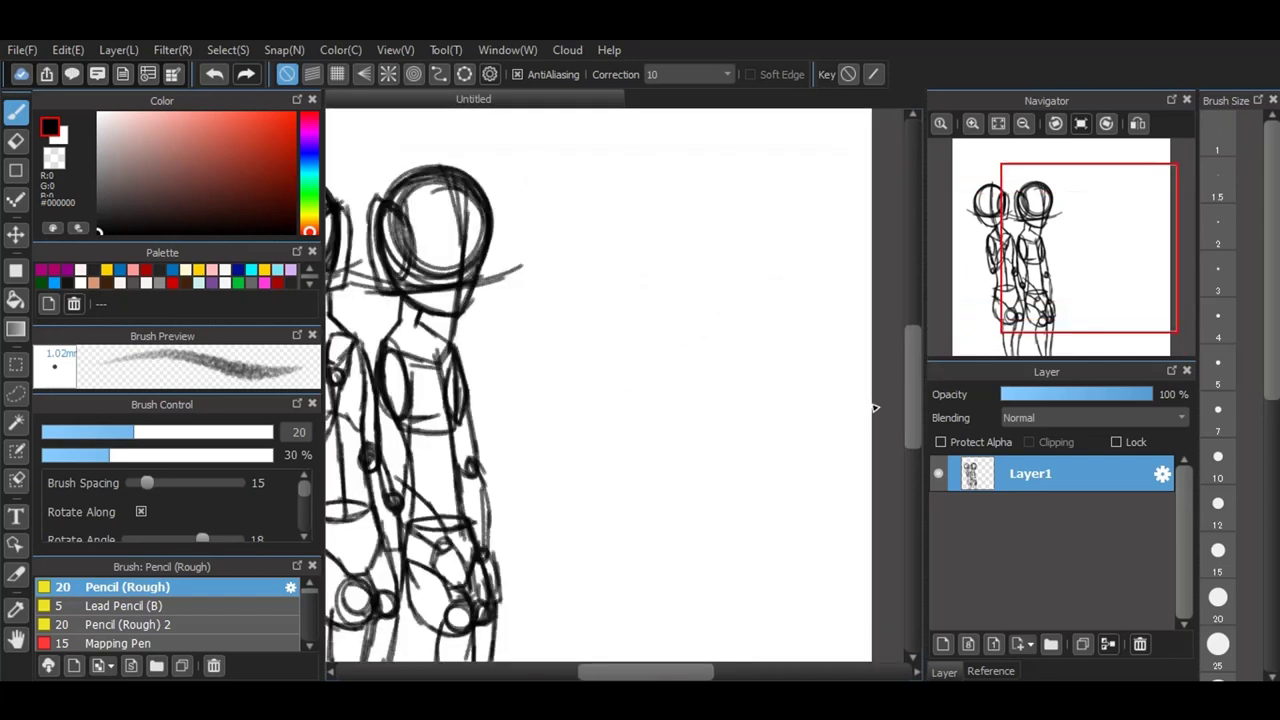
mouse_move(636, 200)
left_mouse_down()
mouse_move(680, 265)
mouse_move(620, 200)
mouse_move(670, 215)
mouse_move(633, 299)
mouse_move(600, 240)
mouse_move(666, 194)
mouse_move(610, 280)
mouse_move(650, 289)
mouse_move(664, 211)
left_mouse_up()
scroll(664, 211, "up", 1)
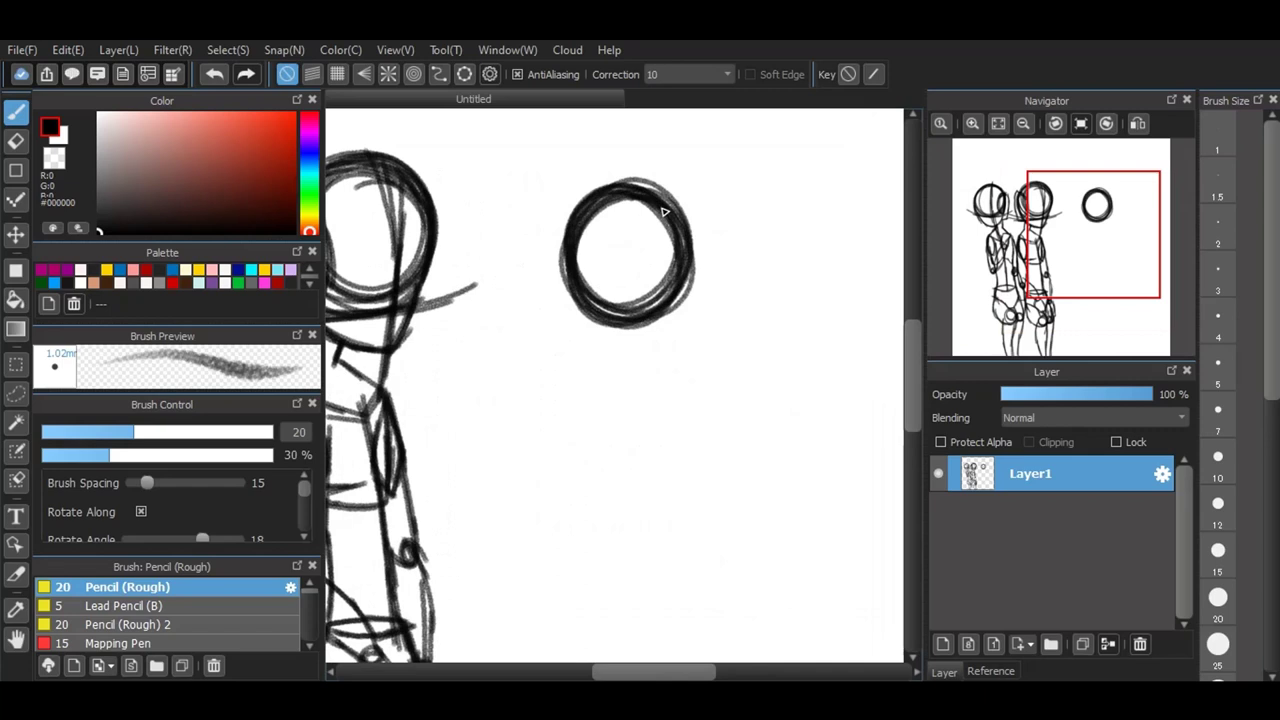
Step: Try a vertical centre line, curved horizontal guideline, side oval and jaw on the third head
mouse_move(616, 190)
left_mouse_down()
mouse_move(622, 410)
mouse_move(612, 330)
left_mouse_up()
mouse_move(520, 296)
left_mouse_down()
mouse_move(628, 330)
mouse_move(702, 320)
left_mouse_up()
left_click_drag(608, 332, 718, 303)
left_click_drag(676, 230, 684, 312)
left_click_drag(668, 196, 686, 246)
mouse_move(583, 212)
left_mouse_down()
mouse_move(584, 320)
mouse_move(620, 372)
mouse_move(666, 356)
mouse_move(686, 324)
left_mouse_up()
left_click_drag(648, 366, 692, 296)
left_click_drag(674, 342, 688, 312)
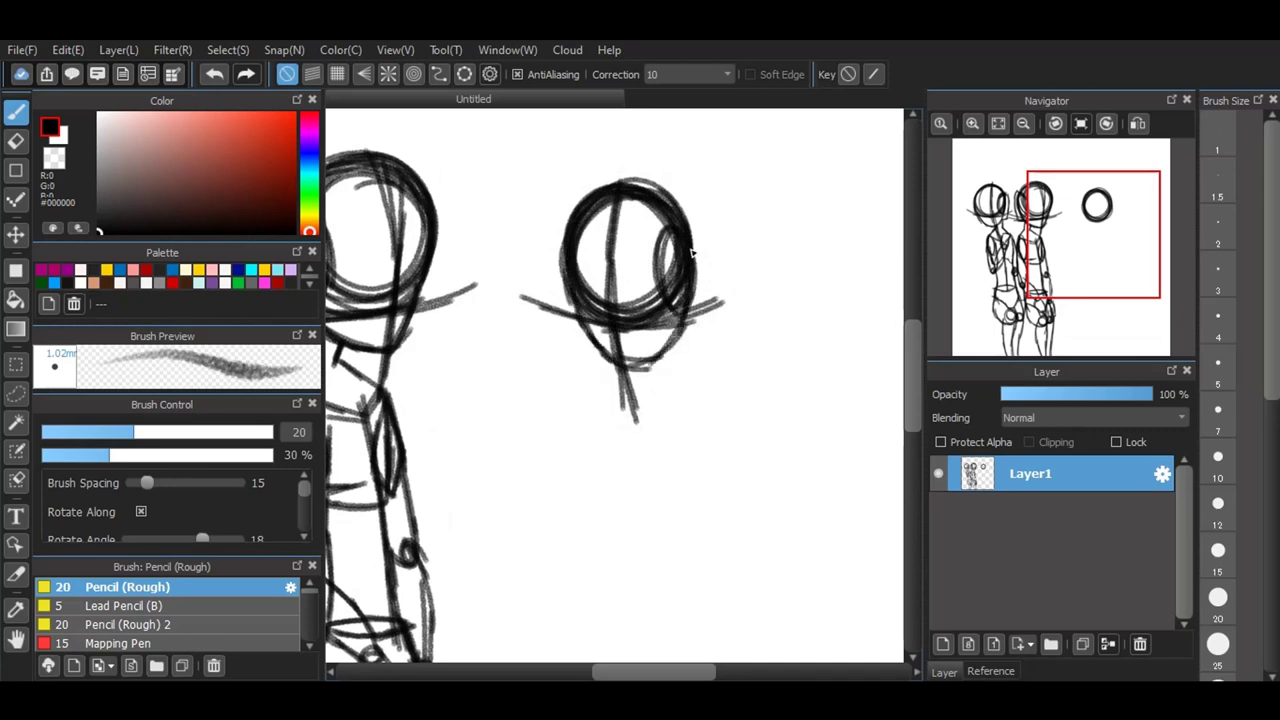
Step: Undo the third head's guidelines, side oval, jaw and circle strokes
left_click(227, 64)
left_click(227, 64)
left_click(227, 64)
left_click(227, 64)
left_click(227, 64)
left_click(227, 64)
left_click(227, 64)
left_click(227, 64)
left_click(227, 63)
left_click(227, 63)
left_click(227, 63)
left_click(227, 63)
left_click(227, 63)
left_click(227, 63)
left_click(227, 63)
left_click(227, 63)
left_click(227, 63)
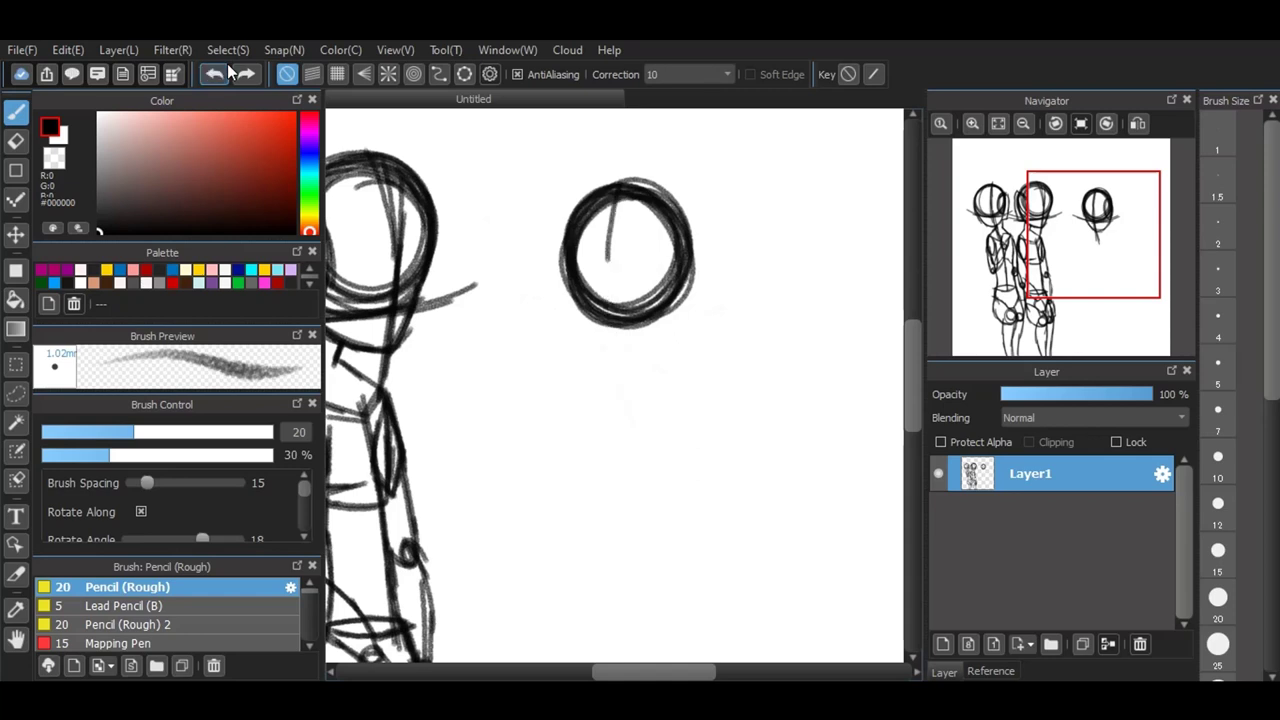
left_click(227, 63)
left_click(227, 63)
Step: Redraw the third head with a circle, vertical centre line, curved horizontal guideline, side oval, jaw and ear
mouse_move(693, 196)
left_mouse_down()
mouse_move(700, 283)
mouse_move(600, 329)
mouse_move(700, 250)
mouse_move(655, 177)
mouse_move(571, 262)
left_mouse_up()
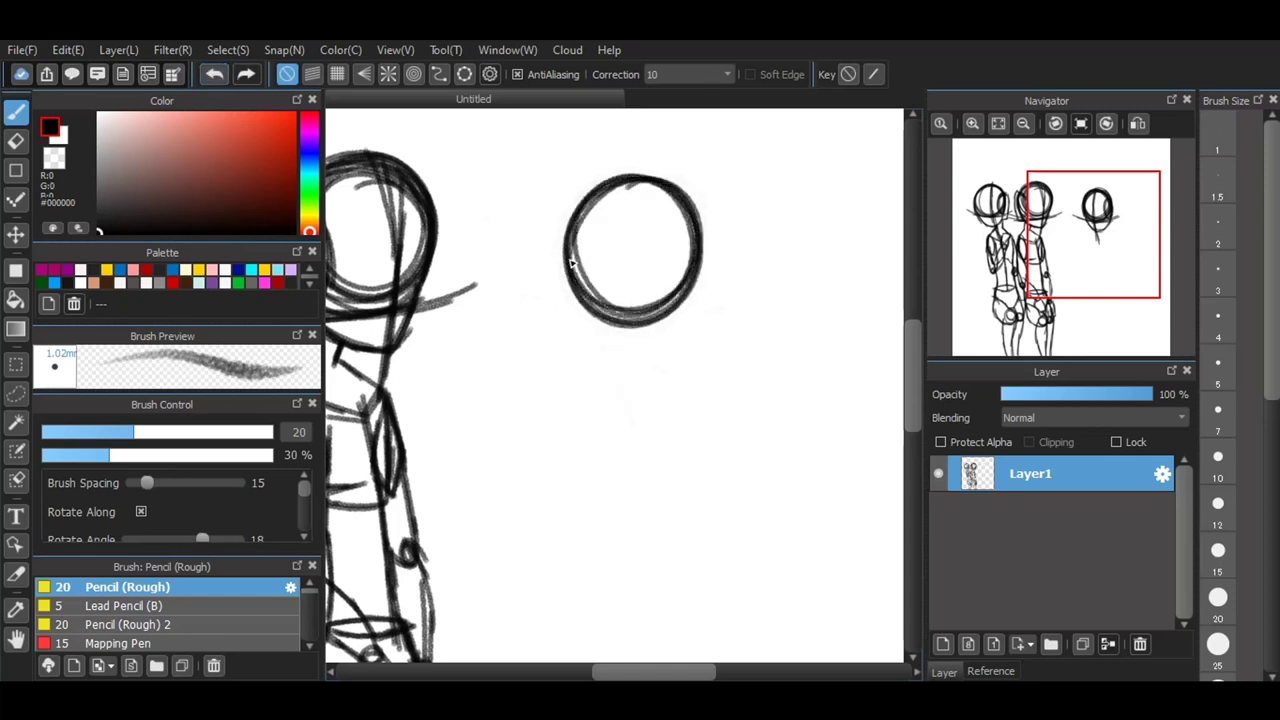
mouse_move(625, 170)
left_mouse_down()
mouse_move(623, 349)
mouse_move(644, 443)
left_mouse_up()
mouse_move(530, 285)
left_mouse_down()
mouse_move(620, 330)
mouse_move(720, 308)
mouse_move(660, 320)
mouse_move(685, 318)
mouse_move(697, 313)
mouse_move(668, 260)
mouse_move(702, 250)
left_mouse_up()
mouse_move(686, 205)
left_mouse_down()
mouse_move(600, 185)
mouse_move(572, 255)
mouse_move(578, 315)
mouse_move(606, 357)
mouse_move(632, 372)
mouse_move(664, 358)
mouse_move(705, 300)
mouse_move(700, 254)
left_mouse_up()
left_click_drag(591, 208, 653, 191)
mouse_move(678, 240)
left_mouse_down()
mouse_move(720, 200)
mouse_move(711, 335)
mouse_move(684, 336)
mouse_move(716, 326)
mouse_move(721, 214)
left_mouse_up()
Step: Draw a long, slightly curved spine line down from the third figure's head and darken it
scroll(720, 213, "down", 1)
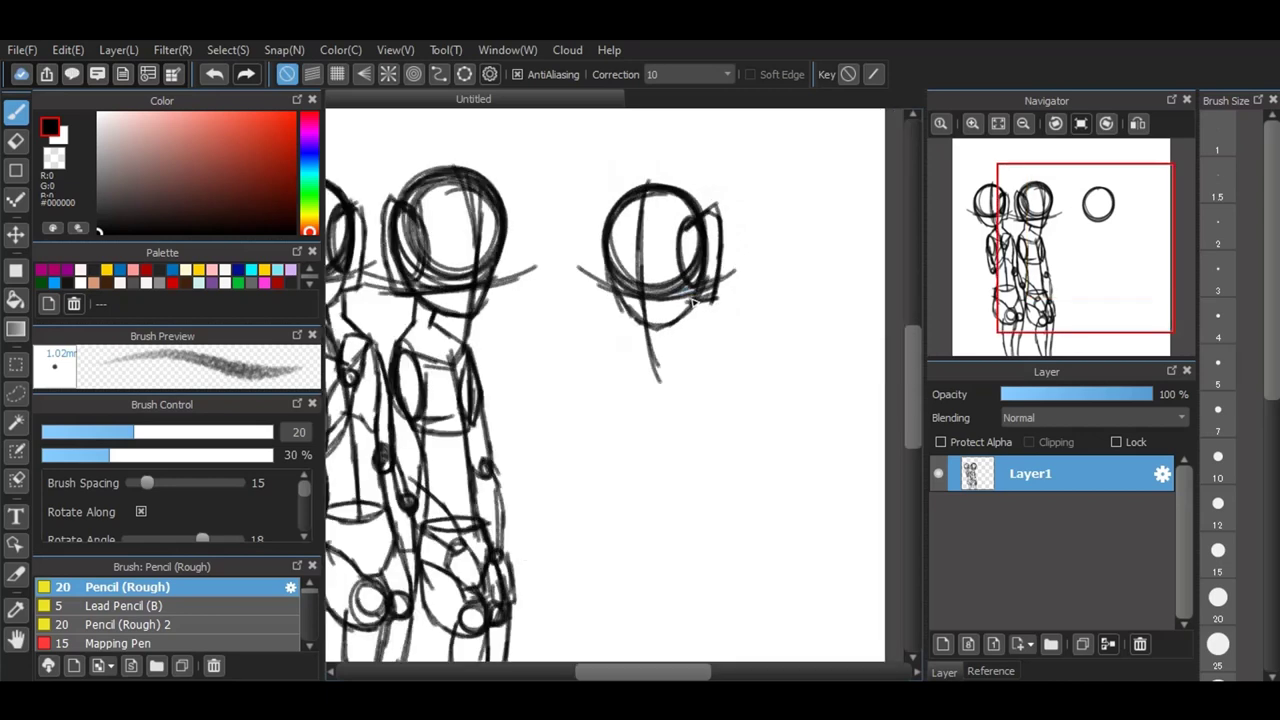
scroll(695, 371, "up", 1)
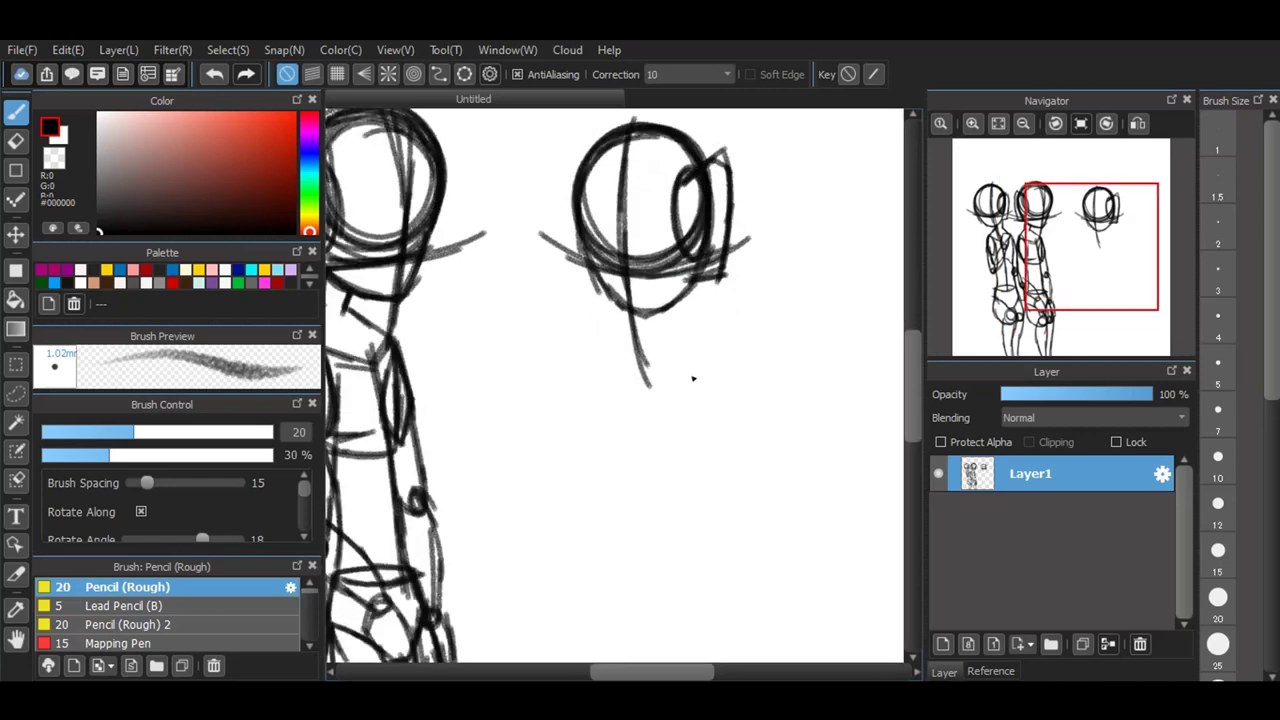
left_click_drag(667, 338, 648, 556)
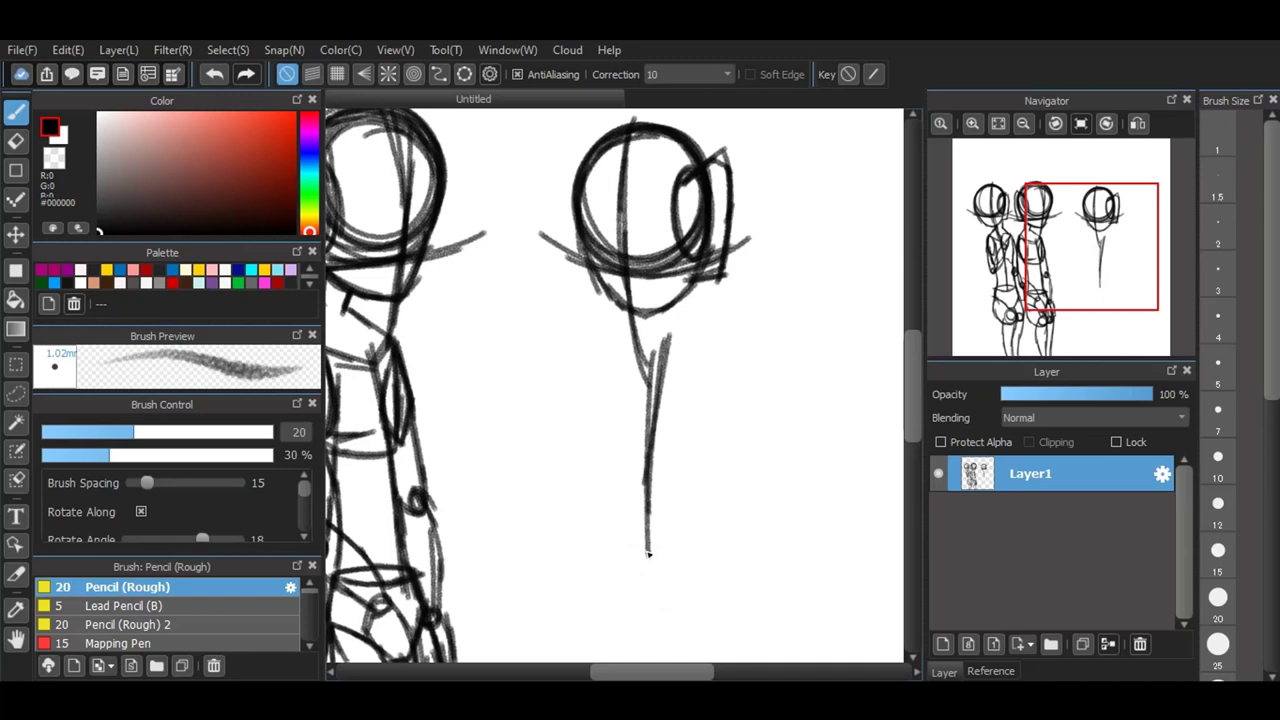
scroll(679, 539, "up", 2)
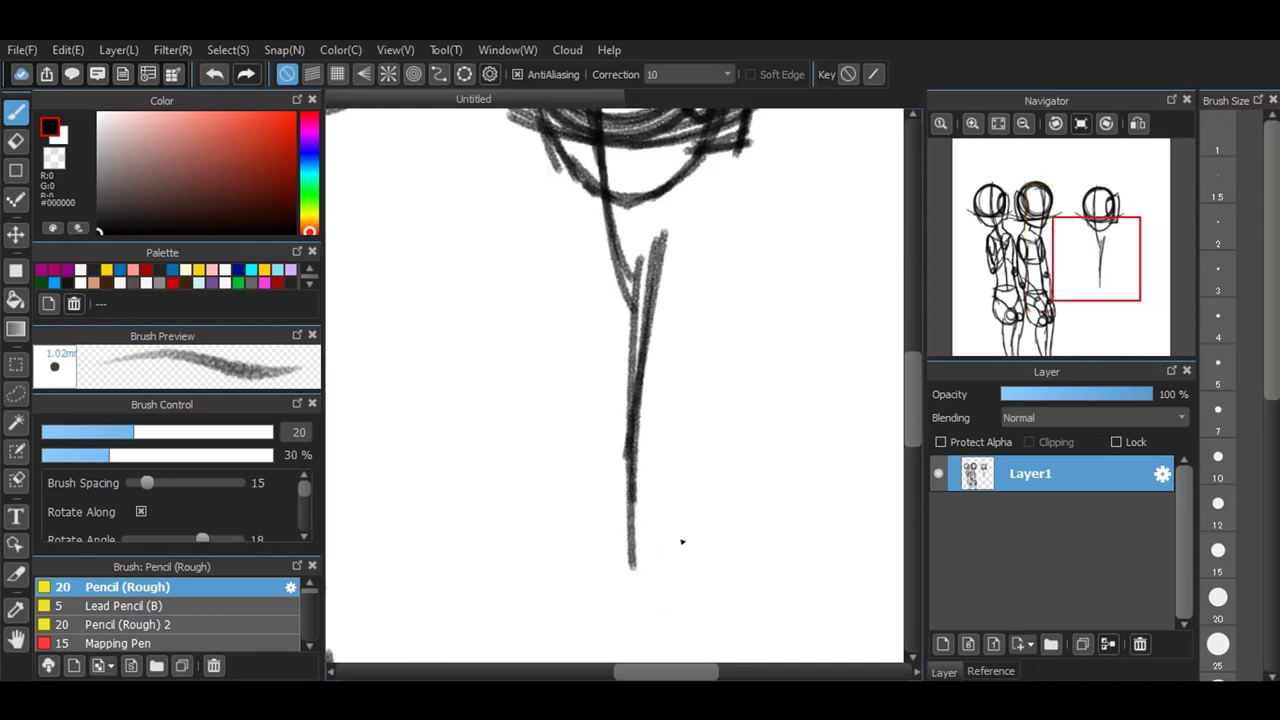
mouse_move(662, 264)
left_mouse_down()
mouse_move(634, 440)
mouse_move(641, 578)
left_mouse_up()
Step: Sketch the third figure's neck, sloping shoulder lines and ribcage outline around the spine line
left_click_drag(657, 194, 670, 222)
mouse_move(707, 151)
left_mouse_down()
mouse_move(699, 210)
mouse_move(738, 260)
left_mouse_up()
left_click_drag(700, 198, 742, 265)
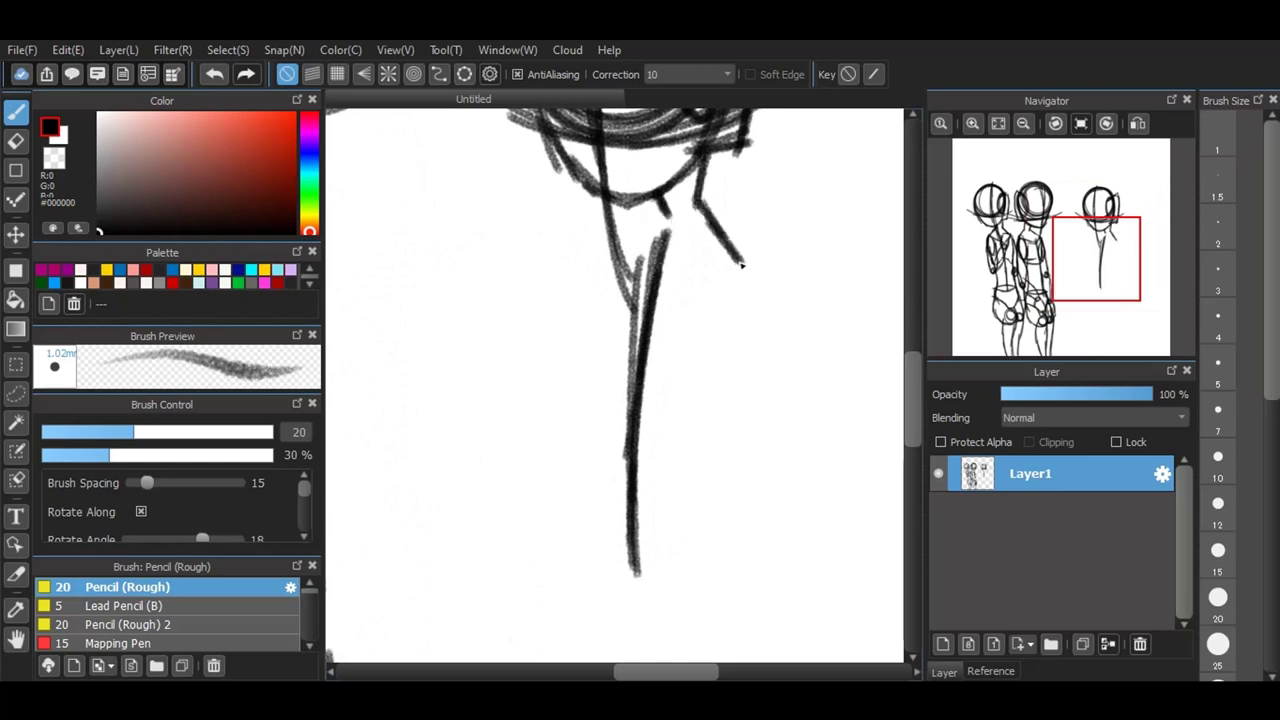
mouse_move(662, 205)
left_mouse_down()
mouse_move(610, 243)
mouse_move(659, 302)
mouse_move(746, 265)
mouse_move(716, 394)
left_mouse_up()
mouse_move(596, 313)
left_mouse_down()
mouse_move(618, 242)
mouse_move(600, 383)
mouse_move(603, 347)
mouse_move(599, 380)
mouse_move(653, 360)
mouse_move(686, 372)
mouse_move(702, 418)
mouse_move(732, 382)
left_mouse_up()
left_click_drag(720, 330, 697, 397)
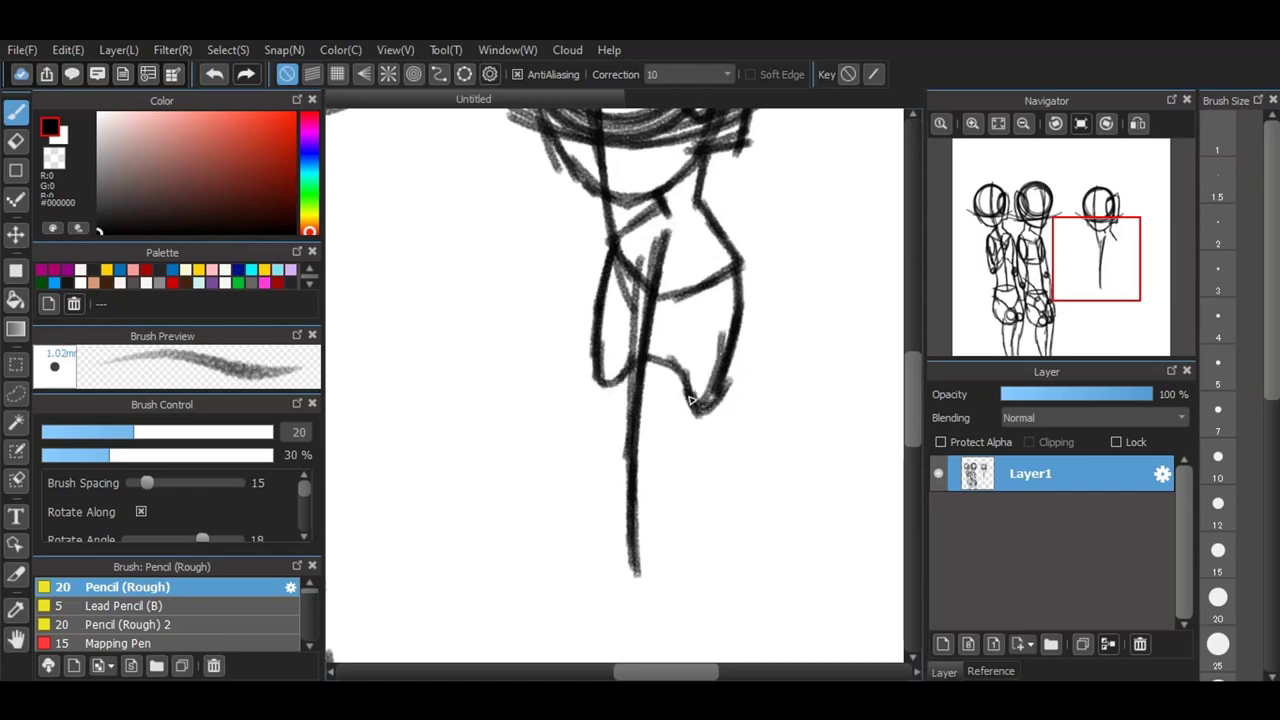
Step: Draw the third figure's waist ellipse at the spine's lower end and connect it to the ribcage along both sides
left_click_drag(637, 580, 707, 566)
left_click_drag(575, 545, 703, 567)
left_click_drag(724, 382, 700, 483)
left_click_drag(704, 409, 708, 572)
mouse_move(597, 371)
left_mouse_down()
mouse_move(604, 515)
mouse_move(592, 548)
left_mouse_up()
left_click_drag(602, 482, 588, 558)
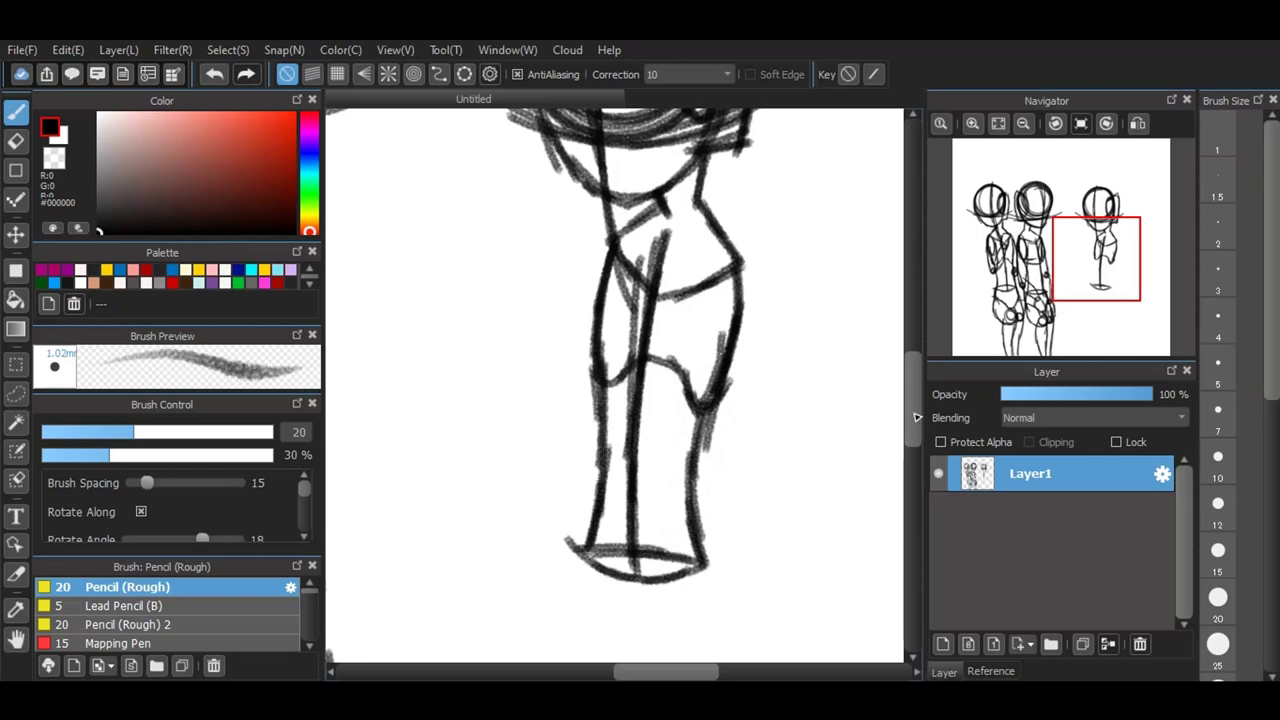
Step: Sketch the third figure's pelvis outline below the waist ellipse, with curved sides and a narrow lower edge
left_click_drag(917, 417, 915, 444)
left_click_drag(709, 380, 707, 505)
left_click_drag(730, 442, 716, 490)
mouse_move(632, 526)
left_mouse_down()
mouse_move(646, 529)
mouse_move(697, 460)
mouse_move(722, 450)
mouse_move(704, 454)
left_mouse_up()
mouse_move(592, 372)
left_mouse_down()
mouse_move(574, 461)
mouse_move(592, 516)
left_mouse_up()
mouse_move(582, 400)
left_mouse_down()
mouse_move(592, 518)
mouse_move(586, 394)
mouse_move(599, 377)
mouse_move(602, 416)
left_mouse_up()
Step: Try a joint circle and a short leg line below the third figure's pelvis, and undo them
scroll(920, 448, "down", 4)
left_click_drag(605, 335, 582, 428)
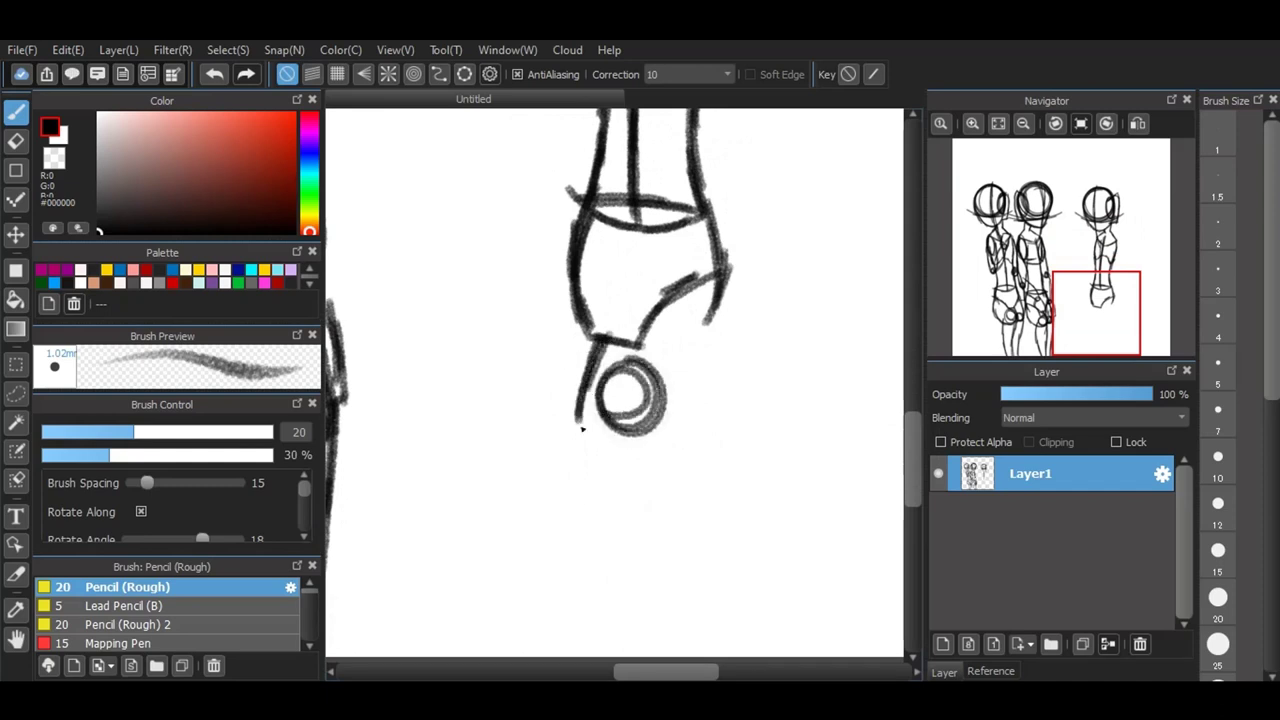
left_click(207, 76)
left_click(209, 72)
left_click(208, 72)
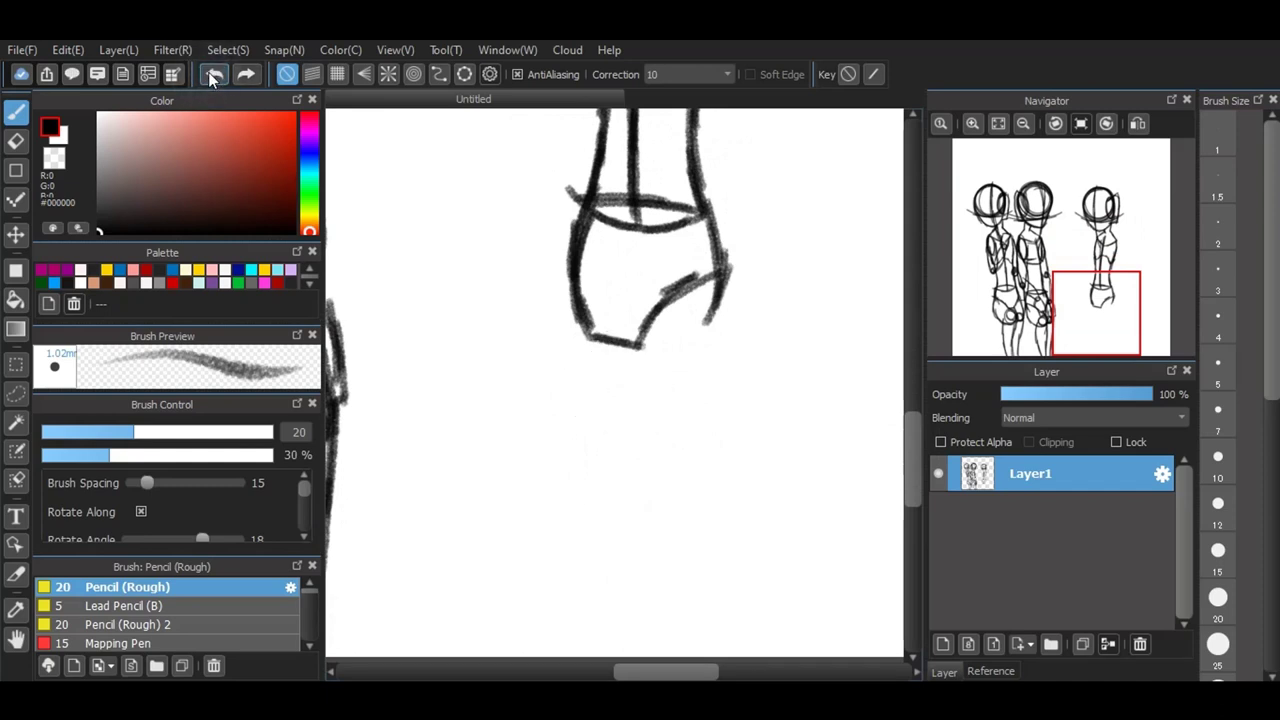
Step: Draw two joint circles below the third figure's pelvis and the curved hip outlines leading down to them
mouse_move(596, 414)
left_mouse_down()
mouse_move(597, 467)
mouse_move(661, 443)
mouse_move(637, 379)
mouse_move(579, 426)
mouse_move(645, 440)
left_mouse_up()
mouse_move(720, 282)
left_mouse_down()
mouse_move(684, 420)
mouse_move(628, 468)
left_mouse_up()
left_click_drag(610, 340, 594, 436)
mouse_move(672, 410)
left_mouse_down()
mouse_move(707, 356)
mouse_move(726, 262)
left_mouse_up()
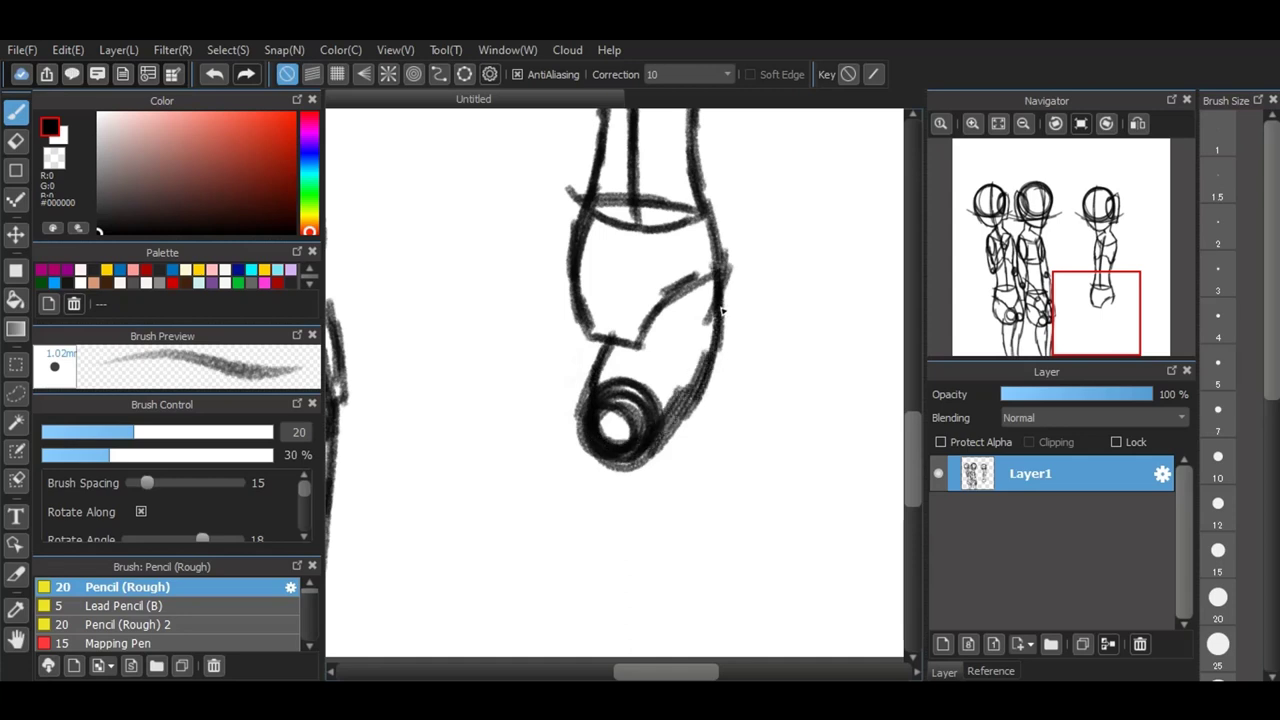
mouse_move(549, 386)
left_mouse_down()
mouse_move(543, 440)
mouse_move(574, 439)
mouse_move(549, 390)
left_mouse_up()
mouse_move(586, 232)
left_mouse_down()
mouse_move(538, 430)
mouse_move(592, 435)
mouse_move(575, 292)
left_mouse_up()
Step: Draw the third figure's legs from the joint circles down towards the canvas's lower edge
mouse_move(682, 400)
left_mouse_down()
mouse_move(684, 473)
mouse_move(649, 644)
left_mouse_up()
left_click_drag(592, 452, 618, 645)
left_click_drag(660, 588, 648, 655)
mouse_move(545, 392)
left_mouse_down()
mouse_move(548, 490)
mouse_move(598, 628)
left_mouse_up()
left_click_drag(576, 548, 596, 646)
left_click_drag(915, 464, 916, 497)
mouse_move(619, 472)
left_mouse_down()
mouse_move(655, 486)
mouse_move(600, 492)
mouse_move(628, 472)
mouse_move(570, 492)
left_mouse_up()
left_click_drag(592, 468, 574, 492)
Step: Sketch the third figure's right-side arm with a shoulder oval, elbow circle, upper-arm lines and a forearm bent towards the hip
mouse_move(913, 466)
left_mouse_down()
mouse_move(933, 450)
mouse_move(922, 394)
left_mouse_up()
mouse_move(742, 245)
left_mouse_down()
mouse_move(691, 356)
mouse_move(744, 278)
mouse_move(706, 259)
left_mouse_up()
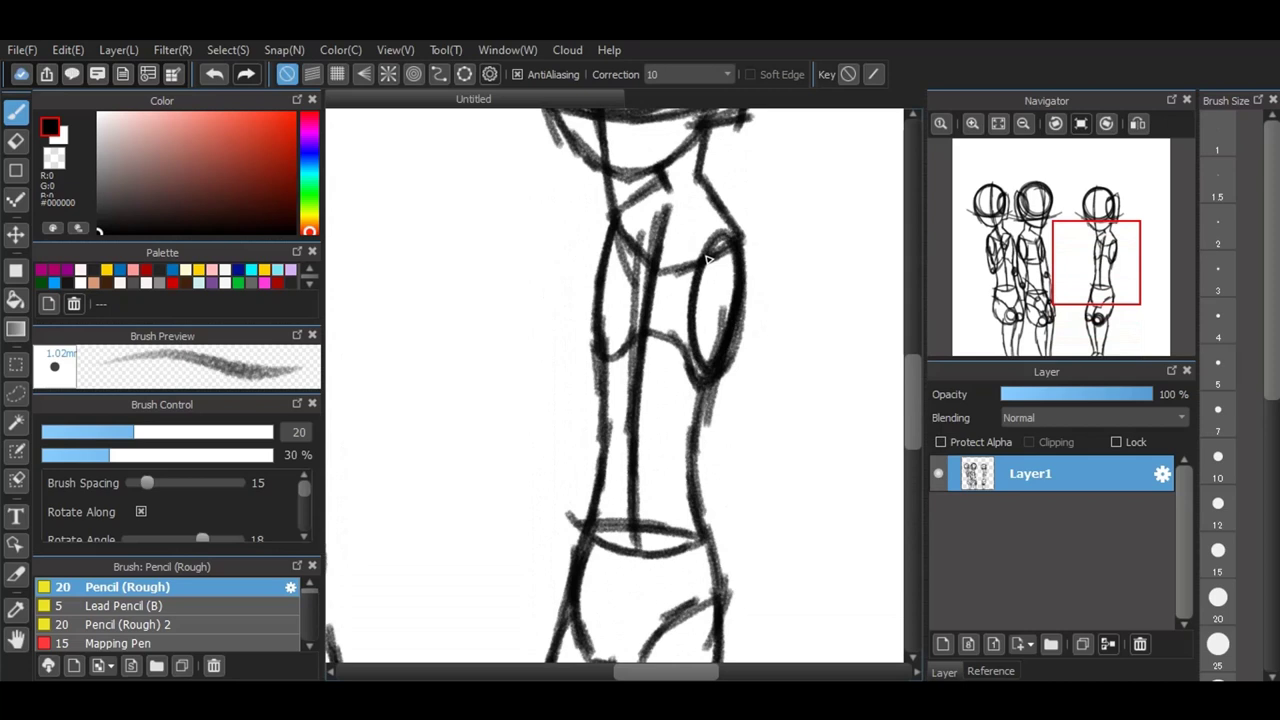
mouse_move(760, 431)
left_mouse_down()
mouse_move(766, 452)
mouse_move(762, 440)
left_mouse_up()
left_click_drag(740, 240, 770, 456)
mouse_move(688, 312)
left_mouse_down()
mouse_move(720, 422)
mouse_move(746, 460)
mouse_move(766, 455)
mouse_move(709, 487)
mouse_move(703, 586)
left_mouse_up()
mouse_move(766, 442)
left_mouse_down()
mouse_move(743, 556)
mouse_move(722, 590)
left_mouse_up()
left_click_drag(746, 538, 726, 590)
Step: Sketch the hand of the third figure's right-side arm over the hip beside the pelvis
mouse_move(708, 540)
left_mouse_down()
mouse_move(697, 578)
mouse_move(722, 589)
mouse_move(650, 660)
left_mouse_up()
left_click_drag(686, 590, 658, 661)
left_click_drag(916, 398, 919, 426)
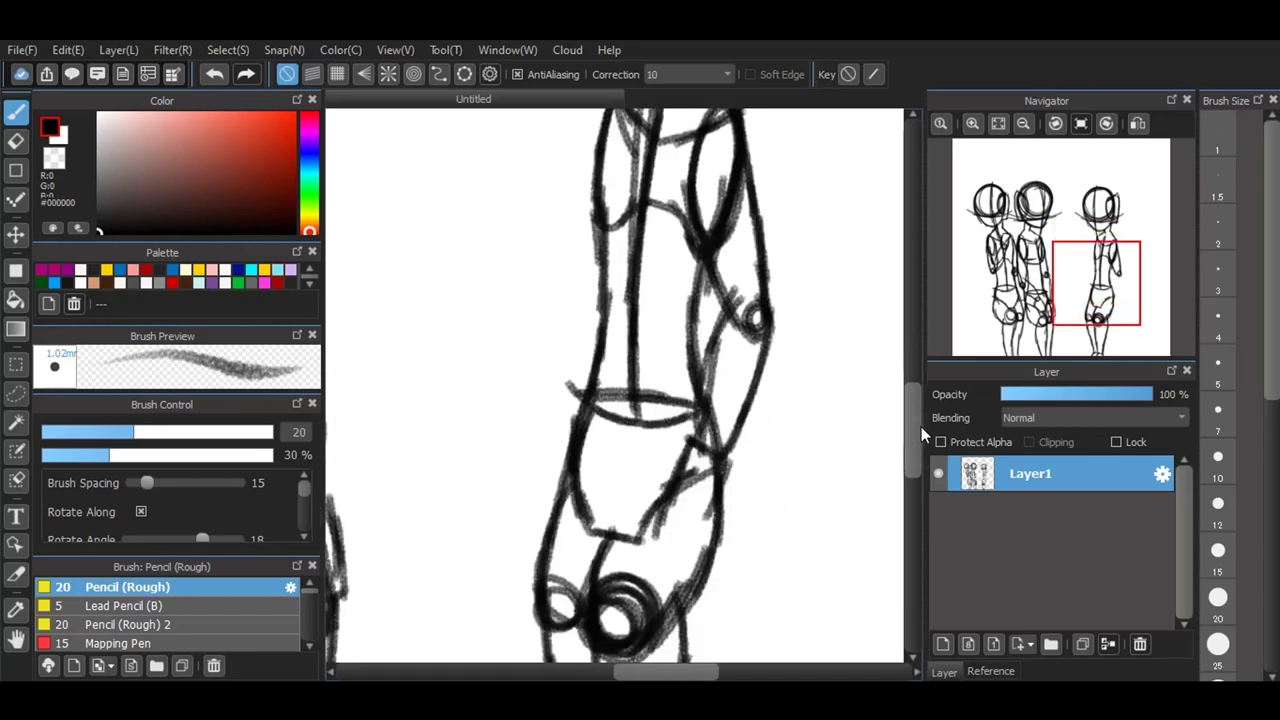
left_click_drag(654, 530, 697, 555)
left_click_drag(721, 460, 729, 516)
left_click_drag(697, 432, 670, 510)
left_click_drag(702, 562, 730, 510)
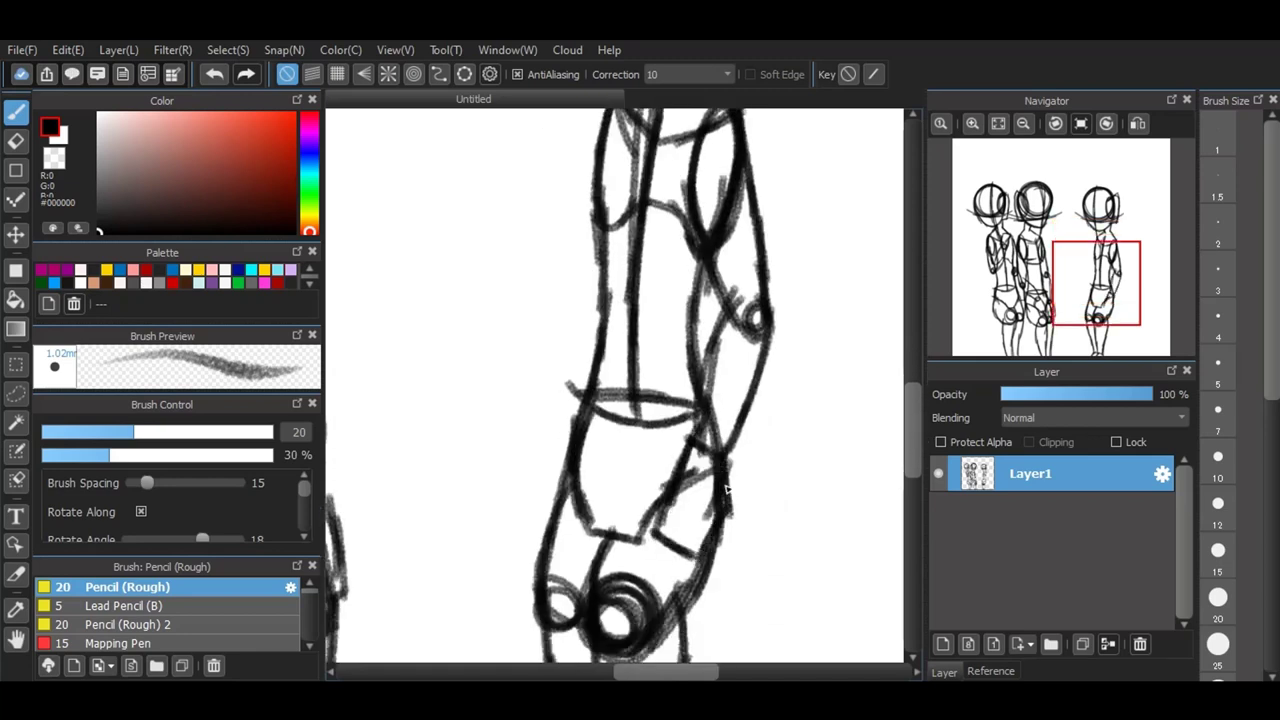
Step: Add an elbow circle for the third figure's left-side arm and draw its upper-arm and outer forearm lines
left_click_drag(919, 416, 920, 389)
mouse_move(598, 402)
left_mouse_down()
mouse_move(591, 443)
mouse_move(598, 398)
left_mouse_up()
mouse_move(614, 218)
left_mouse_down()
mouse_move(578, 398)
mouse_move(592, 440)
mouse_move(570, 480)
left_mouse_up()
left_click_drag(580, 420, 545, 560)
left_click_drag(578, 460, 556, 606)
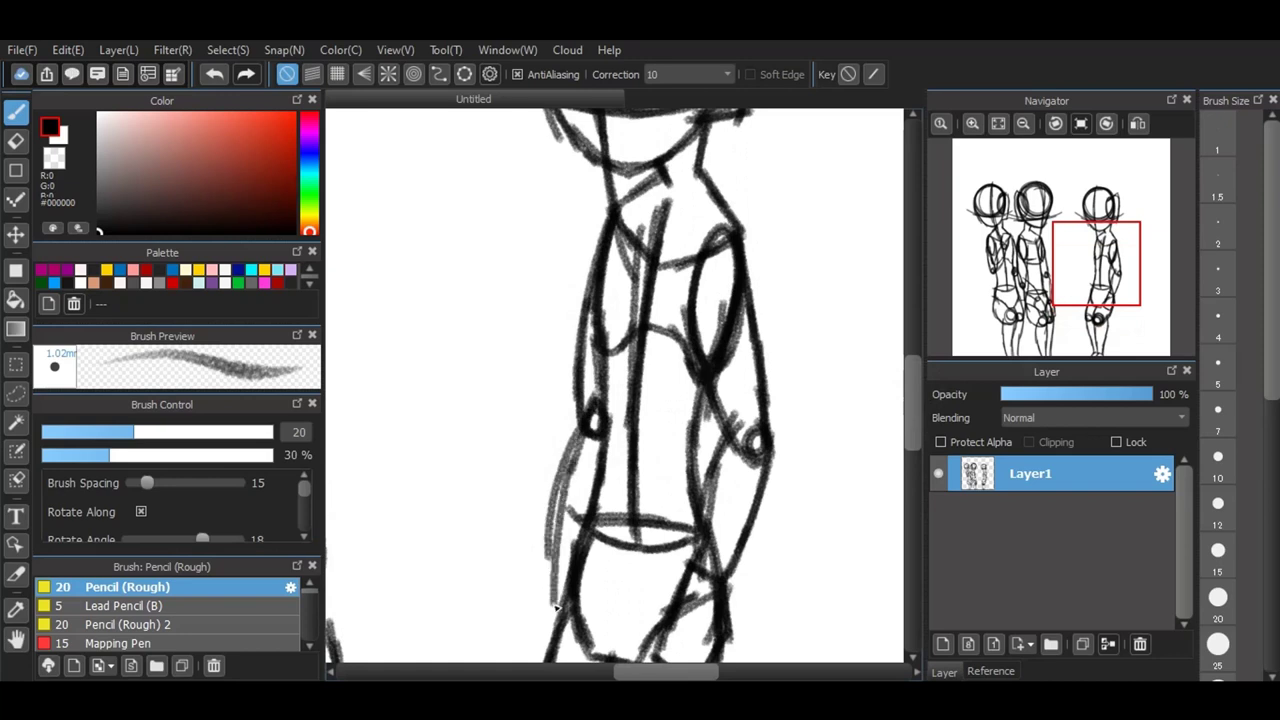
Step: Draw the inner forearm line of the third figure's left-side arm and sketch its hand beside the hip
left_click_drag(917, 405, 911, 432)
left_click_drag(585, 415, 535, 490)
mouse_move(560, 438)
left_mouse_down()
mouse_move(527, 518)
mouse_move(560, 548)
mouse_move(566, 510)
mouse_move(558, 548)
left_mouse_up()
left_click_drag(600, 330, 591, 436)
mouse_move(595, 380)
left_mouse_down()
mouse_move(584, 475)
mouse_move(555, 545)
left_mouse_up()
left_click_drag(550, 450, 530, 552)
left_click_drag(546, 478, 591, 262)
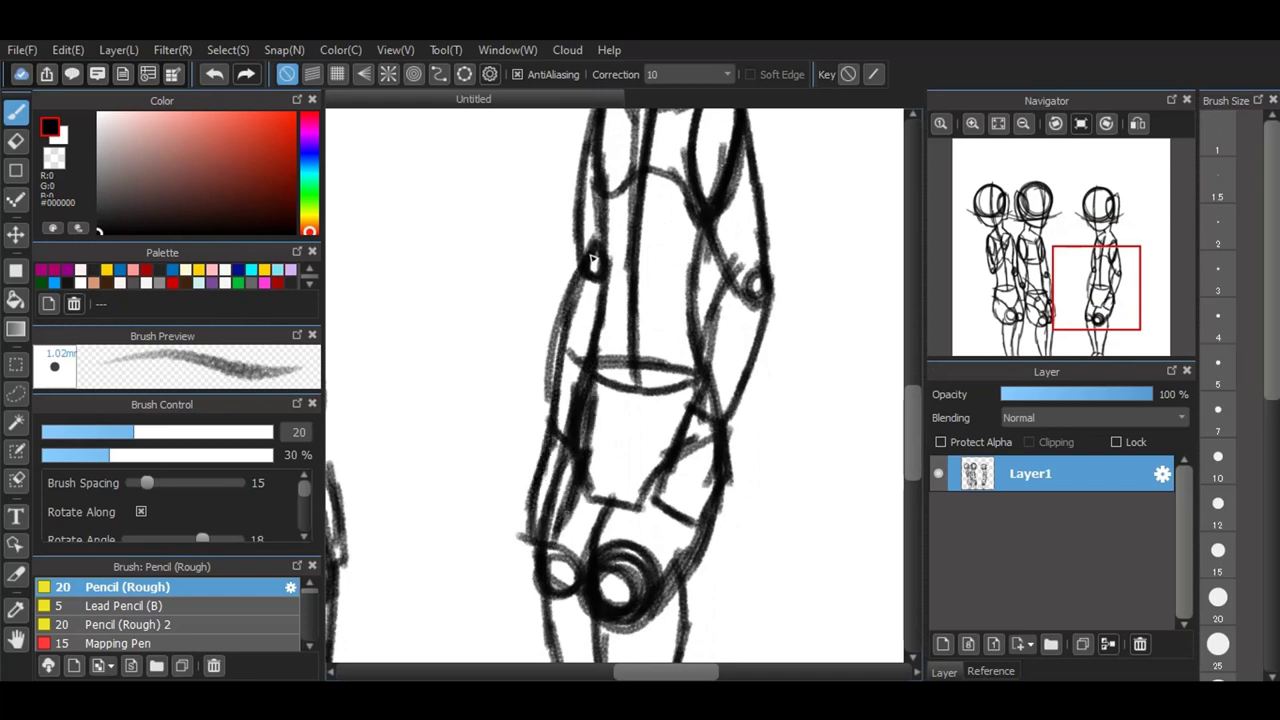
Step: Try a head circle for a fourth figure beside the third, set the stroke correction to 5, and undo the circle
left_click_drag(914, 408, 926, 325)
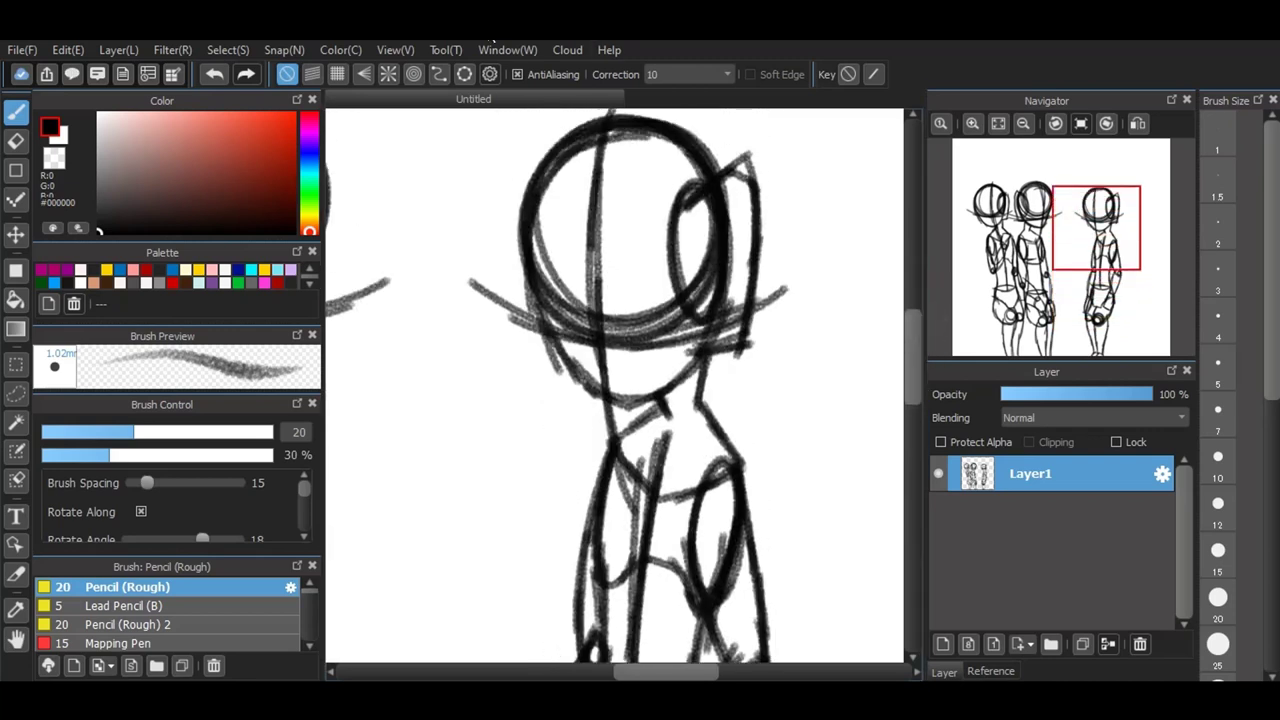
scroll(520, 220, "down", 1)
scroll(591, 222, "down", 2)
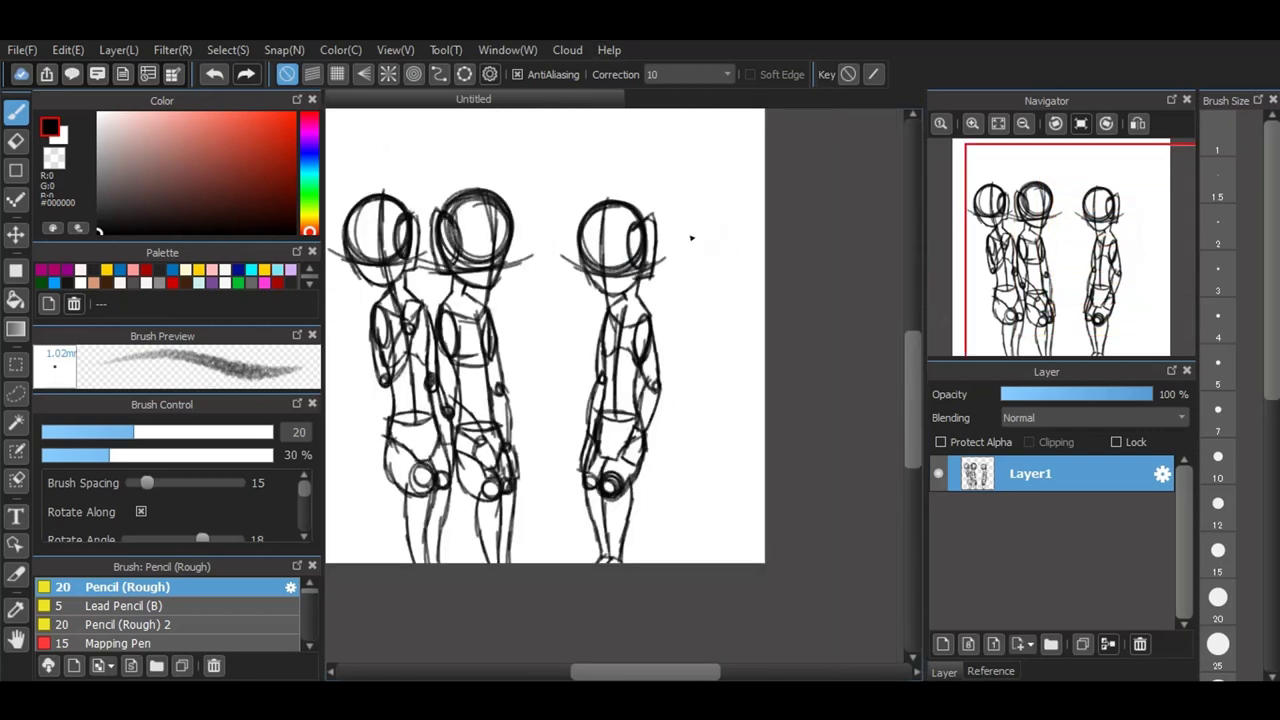
scroll(690, 238, "up", 1)
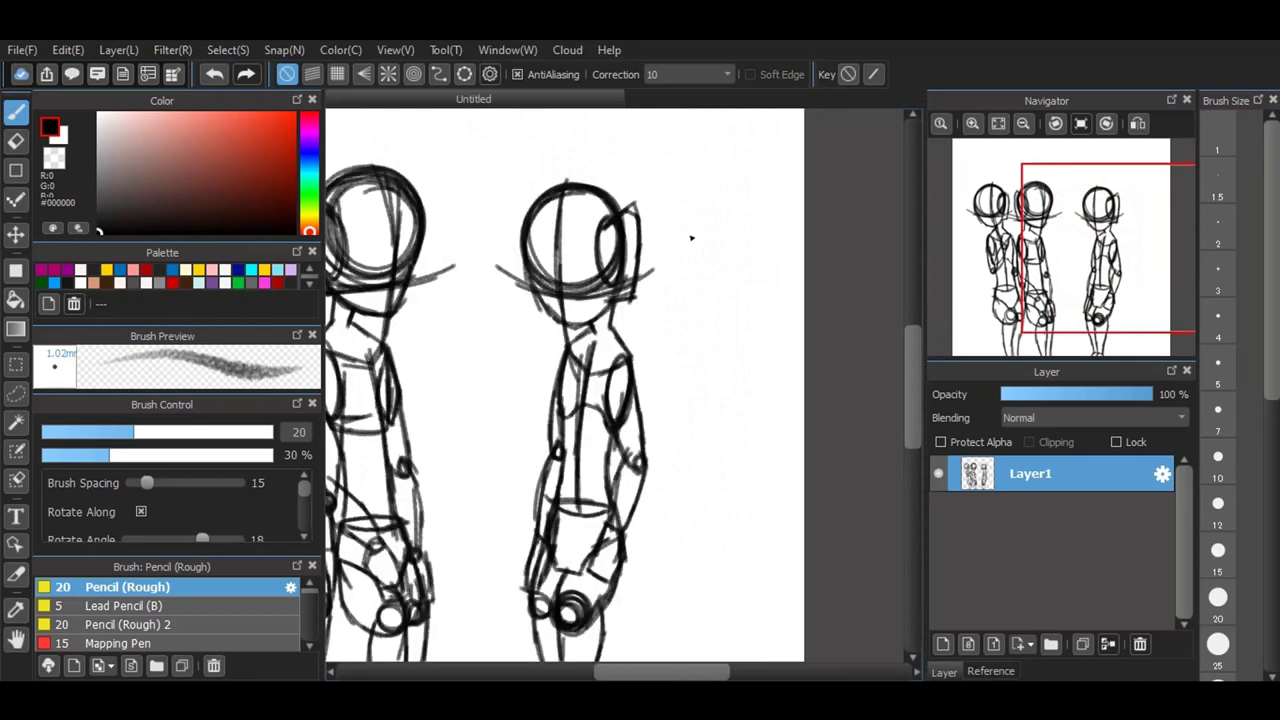
scroll(722, 230, "up", 2)
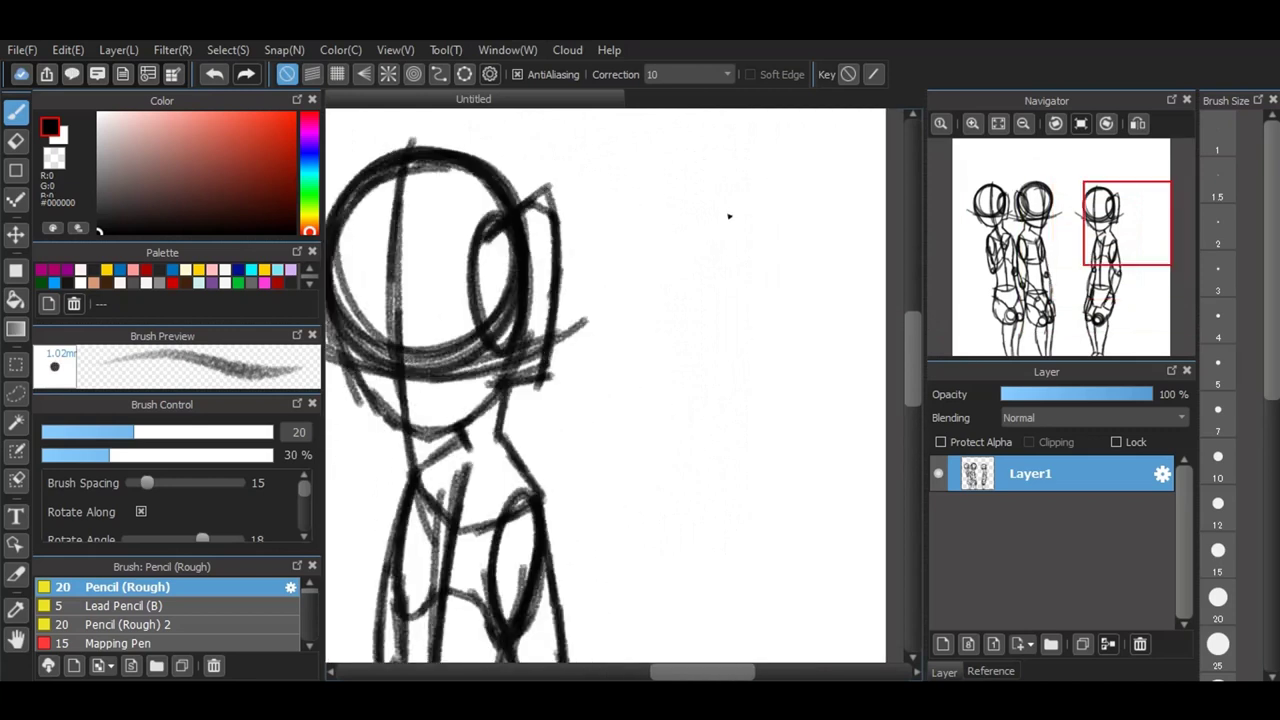
mouse_move(829, 259)
left_mouse_down()
mouse_move(811, 346)
mouse_move(731, 190)
mouse_move(800, 249)
mouse_move(637, 320)
mouse_move(634, 249)
mouse_move(812, 300)
mouse_move(734, 358)
left_mouse_up()
left_click(689, 75)
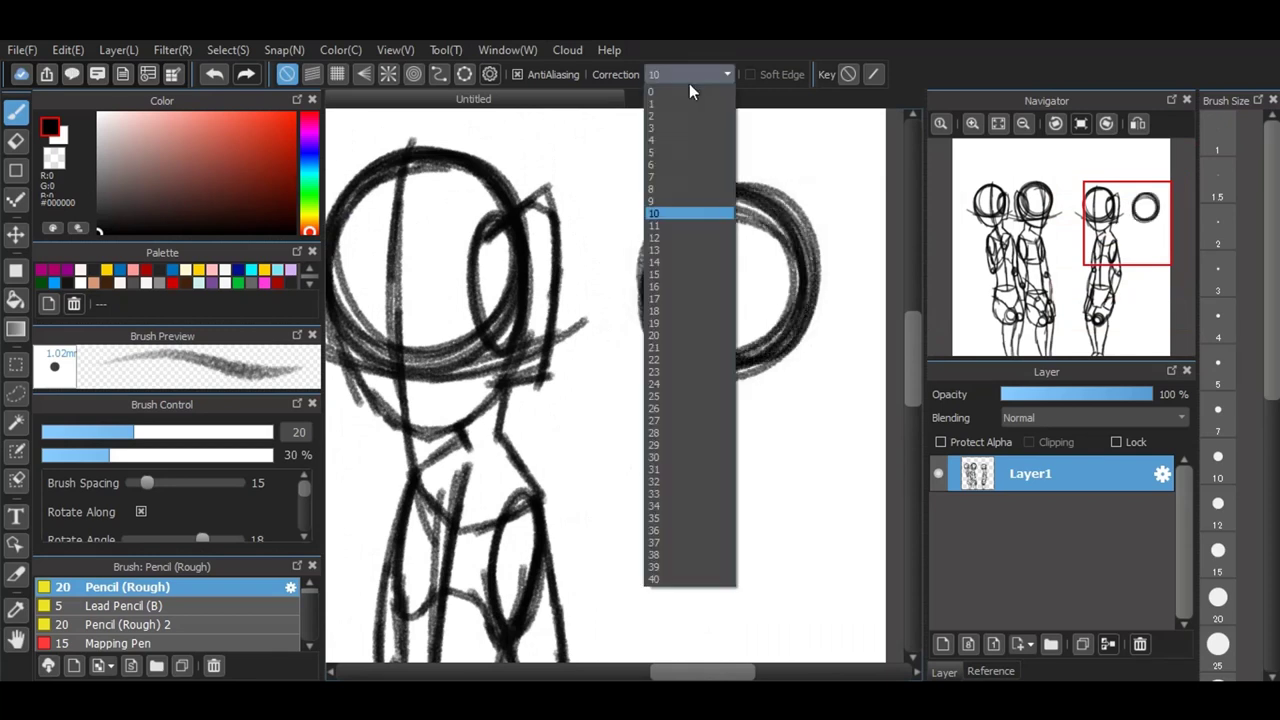
left_click(668, 153)
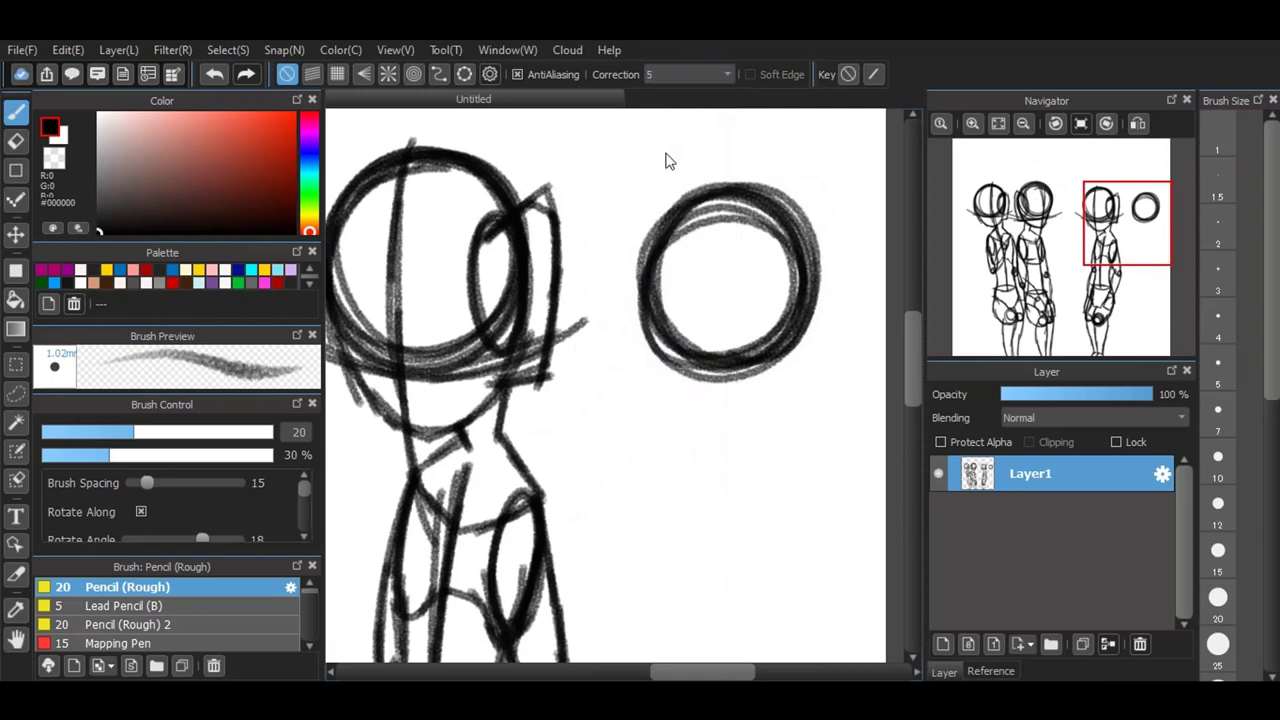
left_click(221, 73)
Step: Sketch the fourth figure's head with a circle, long centre line, curved line across its base, chin and side oval
mouse_move(748, 183)
left_mouse_down()
mouse_move(737, 189)
mouse_move(826, 268)
mouse_move(736, 386)
mouse_move(777, 354)
mouse_move(628, 325)
mouse_move(733, 188)
mouse_move(700, 322)
left_mouse_up()
mouse_move(701, 220)
left_mouse_down()
mouse_move(720, 457)
mouse_move(742, 548)
left_mouse_up()
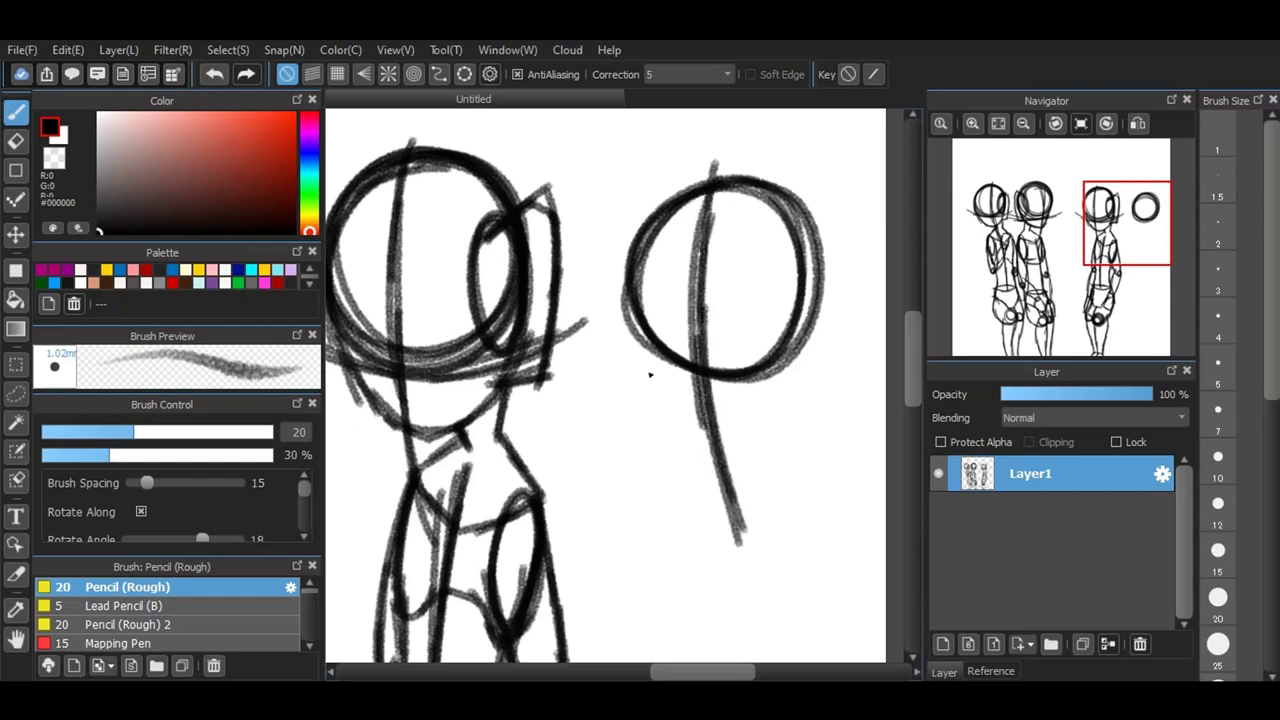
left_click_drag(583, 340, 820, 363)
mouse_move(676, 382)
left_mouse_down()
mouse_move(846, 363)
mouse_move(852, 350)
left_mouse_up()
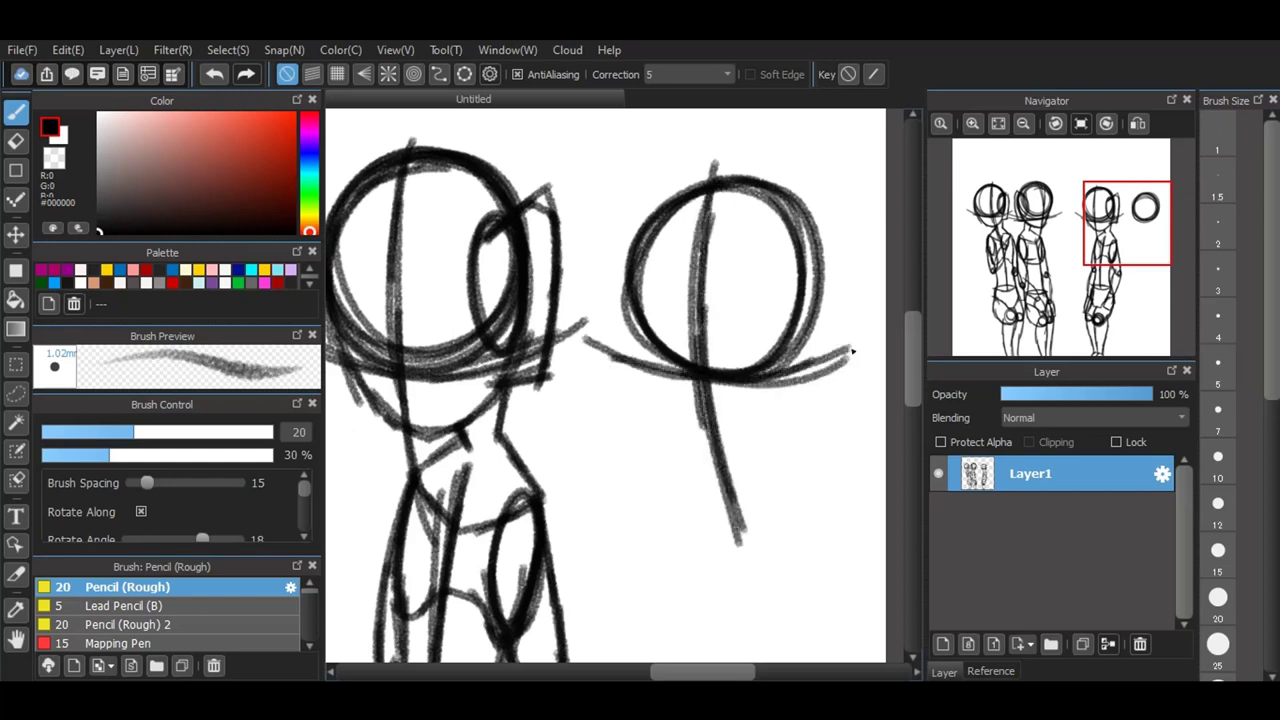
mouse_move(827, 305)
left_mouse_down()
mouse_move(788, 360)
mouse_move(810, 243)
mouse_move(821, 350)
mouse_move(732, 196)
mouse_move(672, 200)
mouse_move(640, 296)
left_mouse_up()
mouse_move(628, 235)
left_mouse_down()
mouse_move(668, 410)
mouse_move(702, 432)
mouse_move(758, 434)
mouse_move(790, 405)
mouse_move(824, 292)
mouse_move(815, 235)
left_mouse_up()
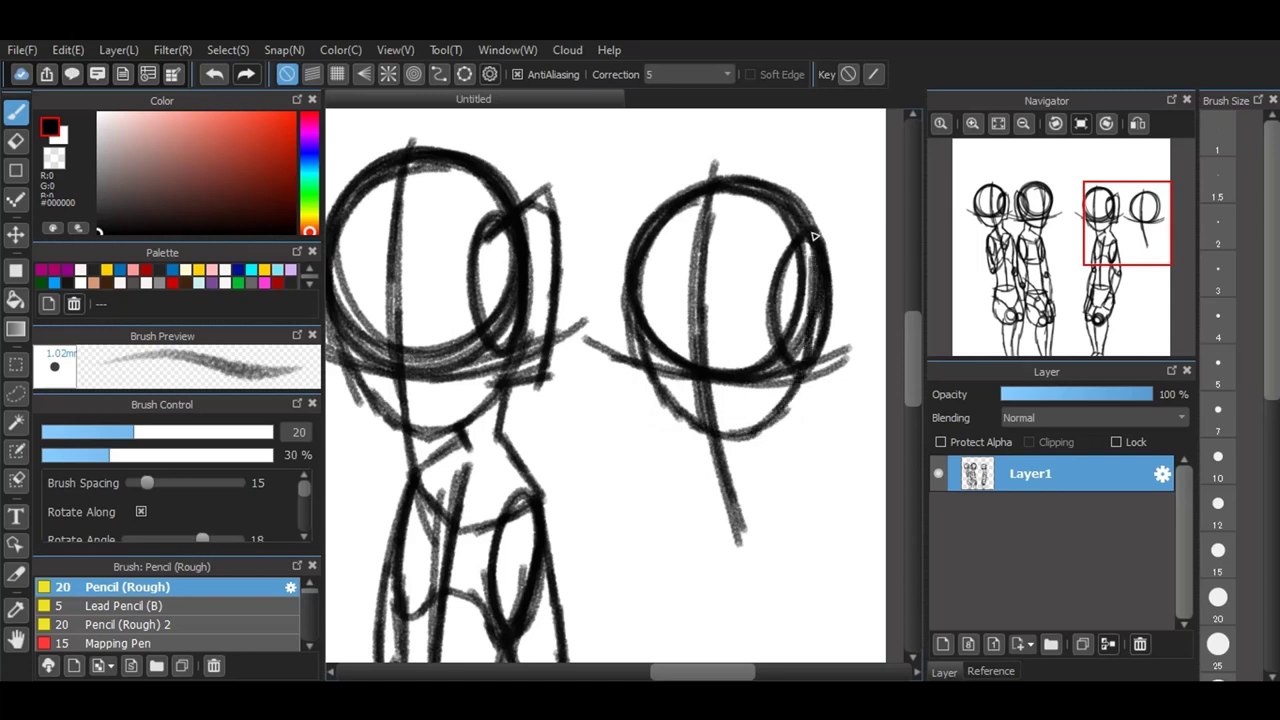
Step: Set the stroke correction to 10 and draw the outer flap outline beside the fourth head's side oval
left_click(694, 76)
left_click(668, 228)
mouse_move(858, 245)
left_mouse_down()
mouse_move(845, 372)
mouse_move(790, 386)
left_mouse_up()
Step: Sketch the fourth figure's neck, shoulder and collar lines, spine, and ribcage with a curved lower edge
left_click_drag(920, 358, 920, 391)
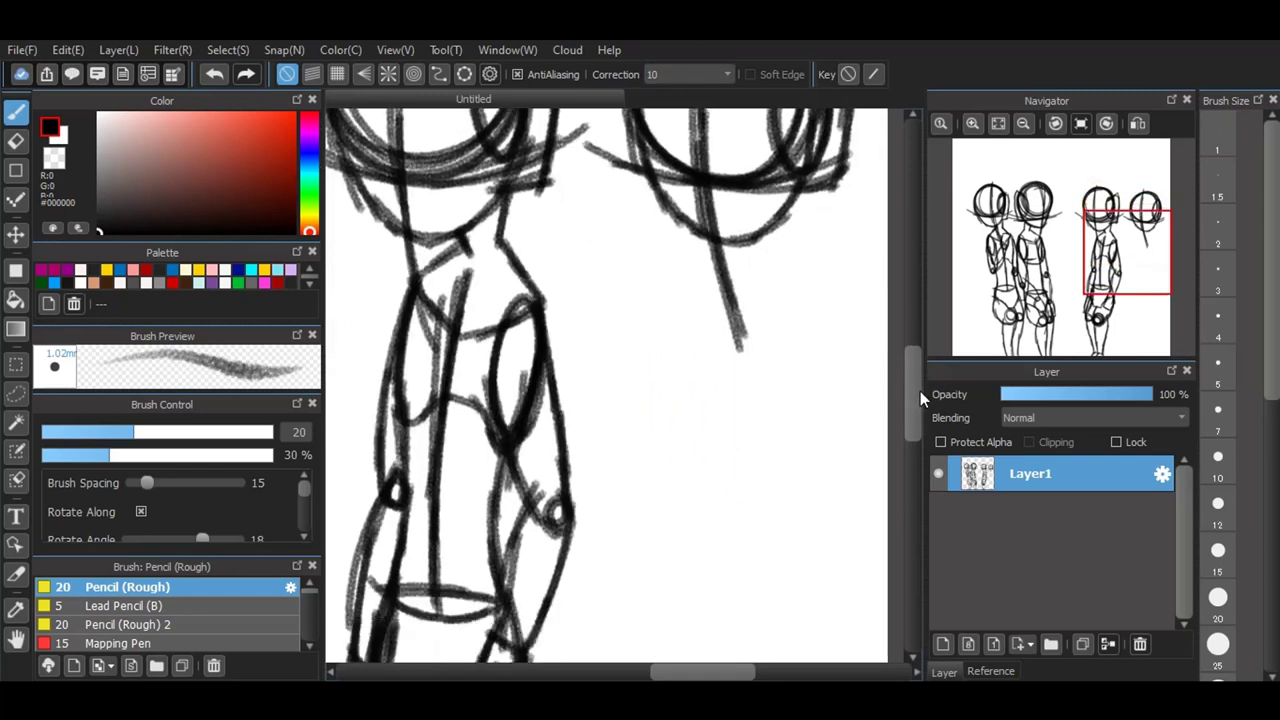
mouse_move(806, 194)
left_mouse_down()
mouse_move(790, 262)
mouse_move(726, 394)
mouse_move(711, 614)
left_mouse_up()
left_click_drag(710, 540, 712, 613)
mouse_move(790, 258)
left_mouse_down()
mouse_move(832, 322)
mouse_move(708, 290)
left_mouse_up()
mouse_move(744, 250)
left_mouse_down()
mouse_move(698, 294)
mouse_move(744, 332)
mouse_move(828, 316)
mouse_move(811, 430)
left_mouse_up()
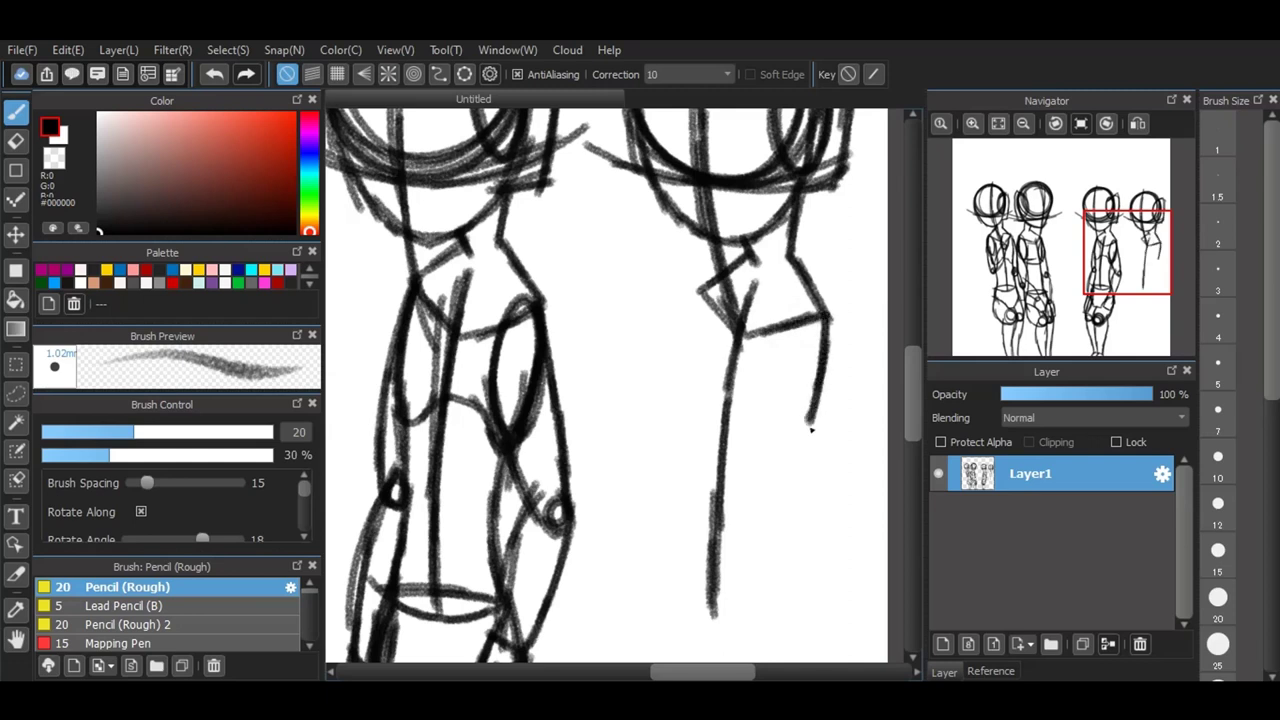
mouse_move(704, 292)
left_mouse_down()
mouse_move(686, 362)
mouse_move(691, 428)
left_mouse_up()
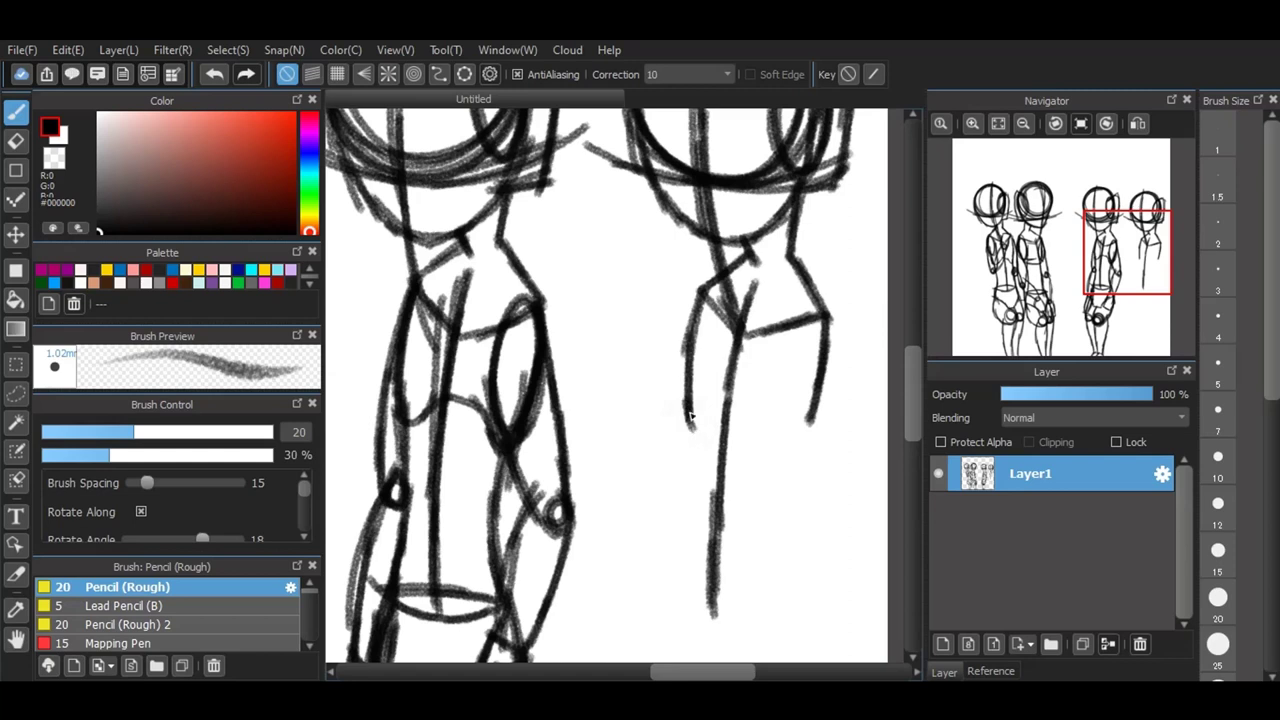
mouse_move(722, 404)
left_mouse_down()
mouse_move(771, 446)
mouse_move(820, 346)
mouse_move(803, 443)
left_mouse_up()
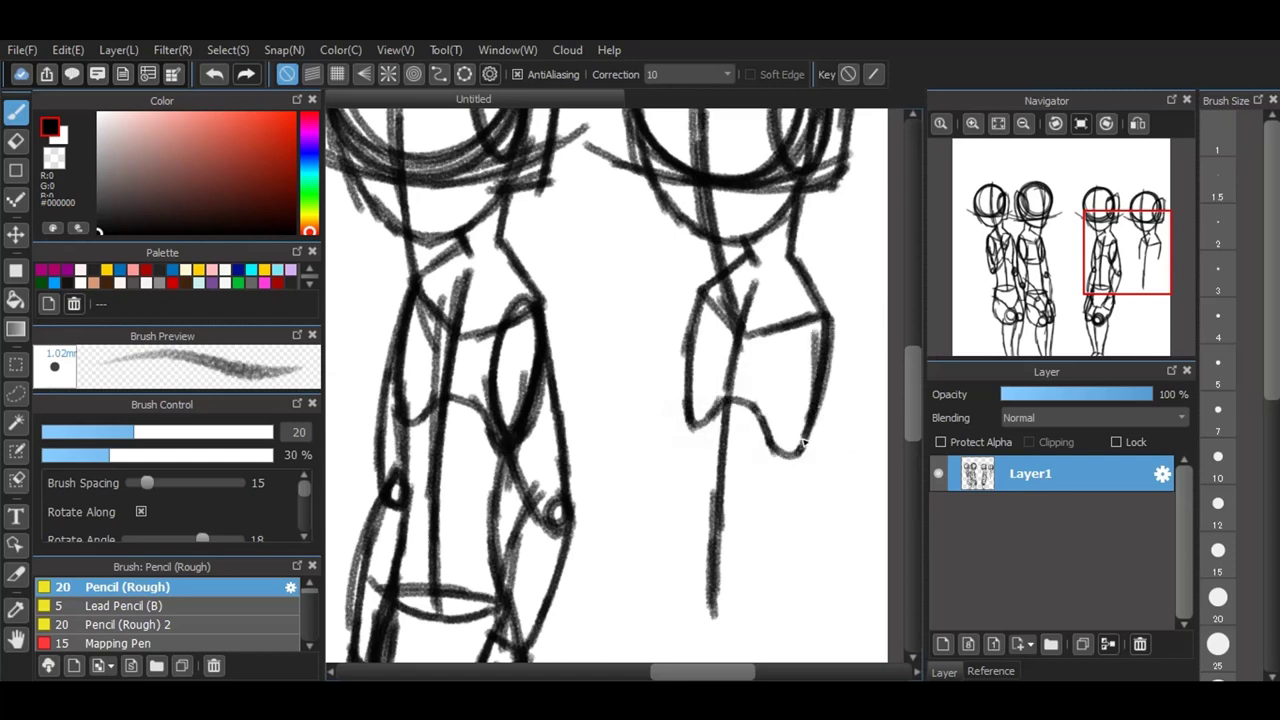
Step: Draw a flat waist ellipse at the base of the fourth figure's spine and connect it to the ribcage with side lines
mouse_move(660, 588)
left_mouse_down()
mouse_move(762, 628)
mouse_move(786, 618)
left_mouse_up()
left_click_drag(656, 582, 790, 626)
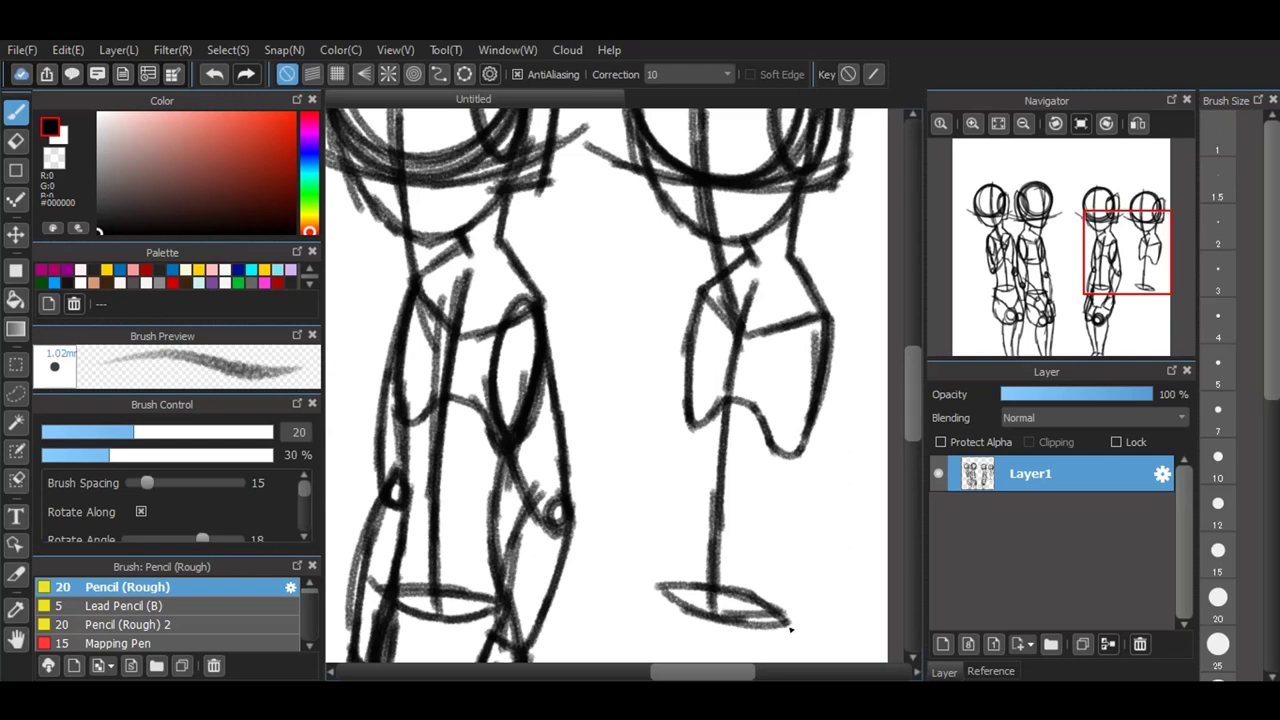
mouse_move(810, 428)
left_mouse_down()
mouse_move(776, 500)
mouse_move(768, 590)
mouse_move(783, 622)
left_mouse_up()
left_click_drag(692, 386, 677, 590)
Step: Draw the fourth figure's outer hip lines below the waist and the lower pelvis edge with its angled leg opening
left_click_drag(918, 400, 924, 442)
mouse_move(787, 368)
left_mouse_down()
mouse_move(793, 438)
mouse_move(770, 490)
left_mouse_up()
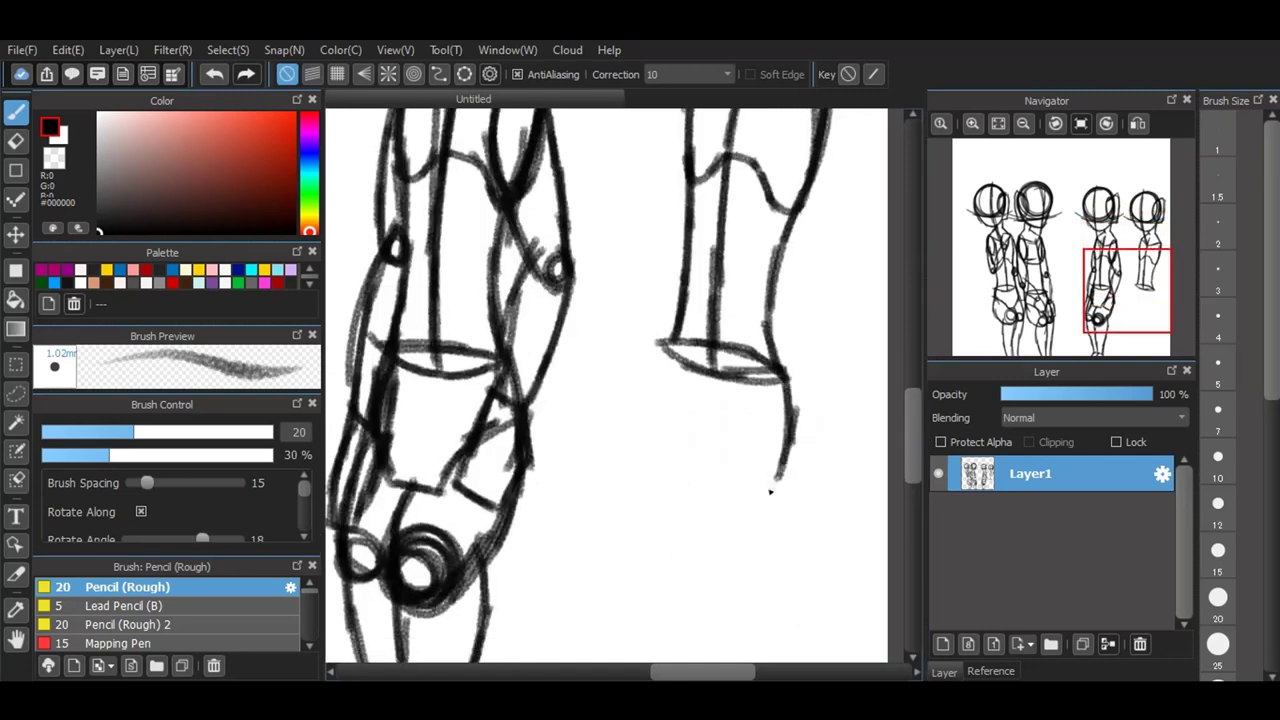
left_click_drag(657, 343, 642, 426)
mouse_move(662, 471)
left_mouse_down()
mouse_move(712, 484)
mouse_move(780, 424)
left_mouse_up()
left_click_drag(726, 466, 784, 428)
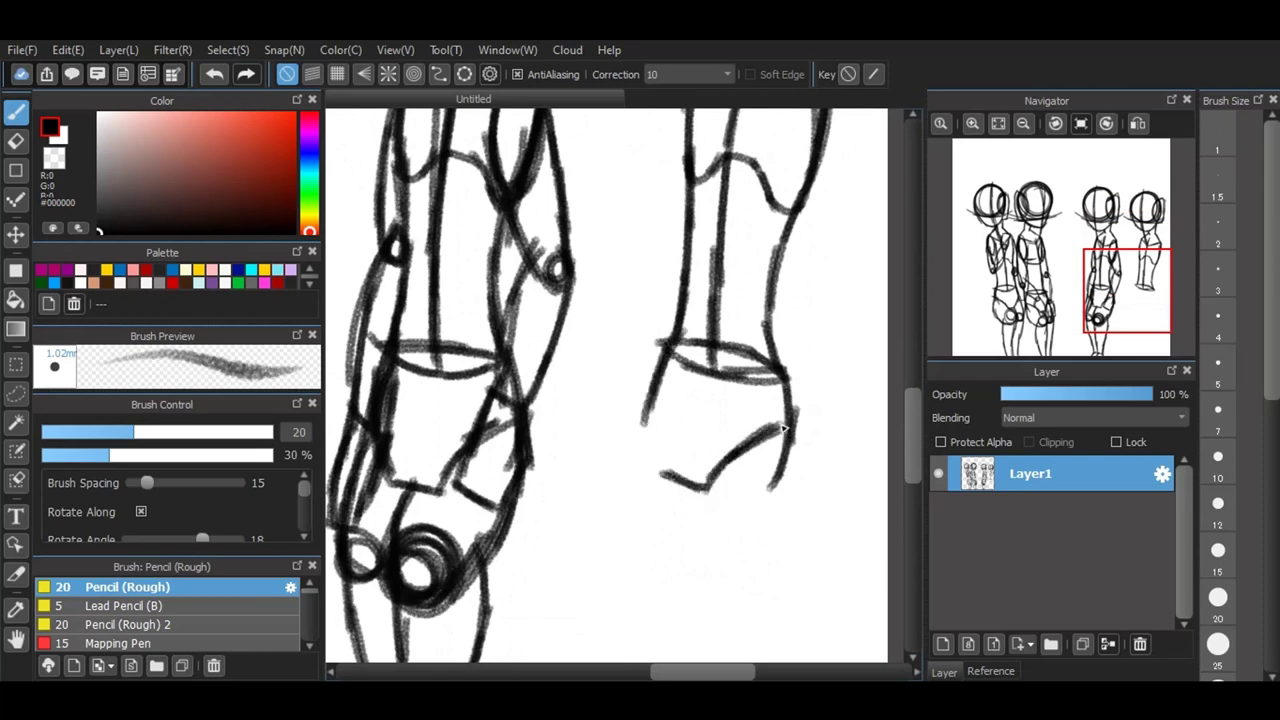
Step: Close the fourth figure's pelvis and upper-thigh outlines and add a hip joint circle on each side
mouse_move(666, 476)
left_mouse_down()
mouse_move(656, 392)
mouse_move(698, 552)
mouse_move(700, 505)
mouse_move(672, 470)
mouse_move(660, 546)
mouse_move(700, 575)
left_mouse_up()
mouse_move(762, 534)
left_mouse_down()
mouse_move(713, 568)
mouse_move(789, 422)
mouse_move(720, 564)
left_mouse_up()
mouse_move(642, 504)
left_mouse_down()
mouse_move(650, 538)
mouse_move(627, 532)
left_mouse_up()
left_click_drag(652, 380, 608, 526)
left_click_drag(612, 480, 660, 556)
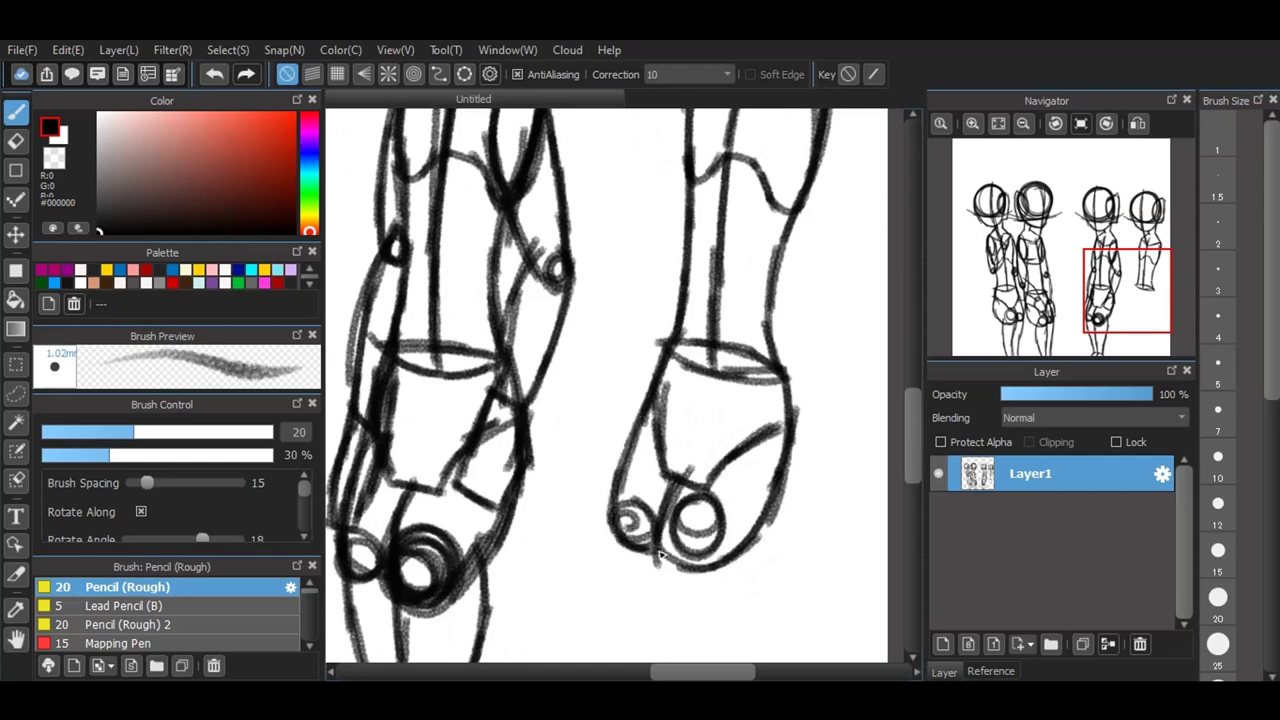
Step: Draw the fourth figure's two legs tapering from the hips to the ankles, with the tops of the feet at the canvas edge
left_click_drag(917, 434, 923, 468)
mouse_move(728, 380)
left_mouse_down()
mouse_move(734, 468)
mouse_move(697, 598)
left_mouse_up()
mouse_move(653, 345)
left_mouse_down()
mouse_move(670, 555)
mouse_move(660, 595)
mouse_move(706, 600)
mouse_move(641, 621)
left_mouse_up()
left_click_drag(708, 588, 700, 620)
left_click_drag(700, 588, 688, 622)
left_click_drag(612, 340, 629, 523)
mouse_move(622, 430)
left_mouse_down()
mouse_move(644, 584)
mouse_move(680, 596)
mouse_move(598, 620)
left_mouse_up()
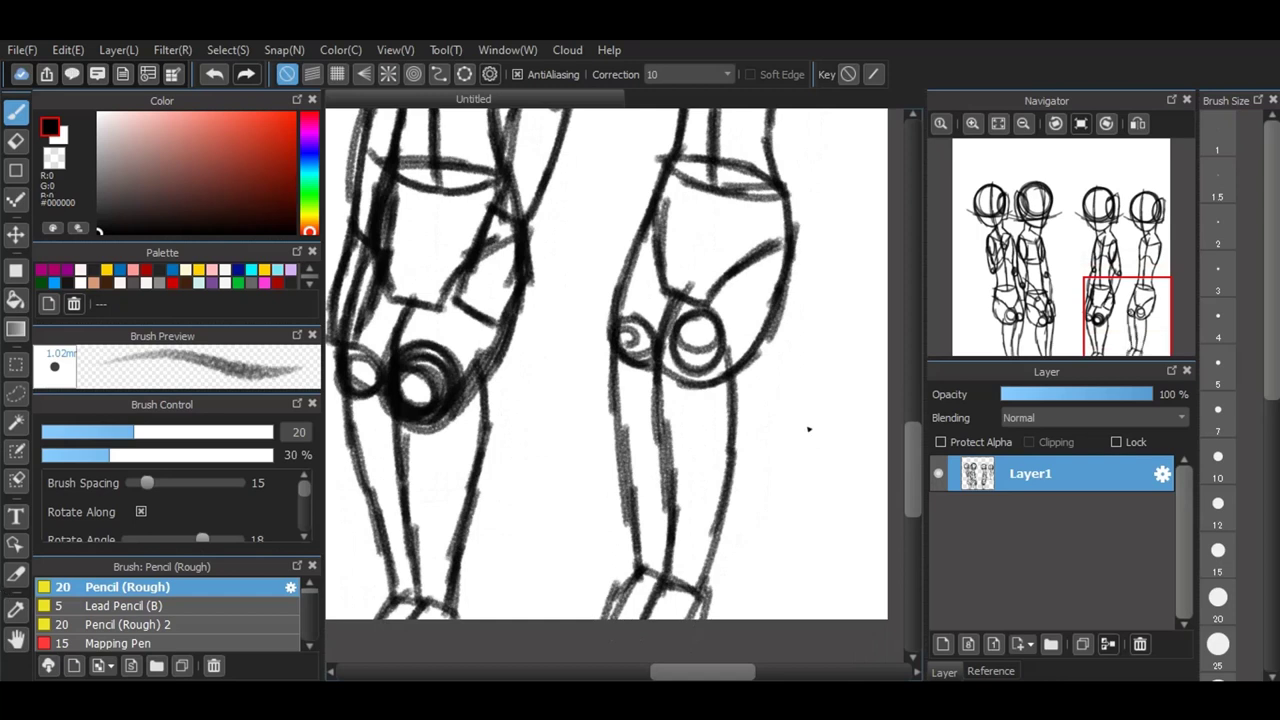
Step: Sketch the fourth figure's right-side arm raised outward, with a shoulder oval, upper and lower arm lines and a joint circle
left_click_drag(917, 438, 916, 334)
mouse_move(818, 474)
left_mouse_down()
mouse_move(806, 580)
mouse_move(790, 575)
mouse_move(780, 511)
left_mouse_up()
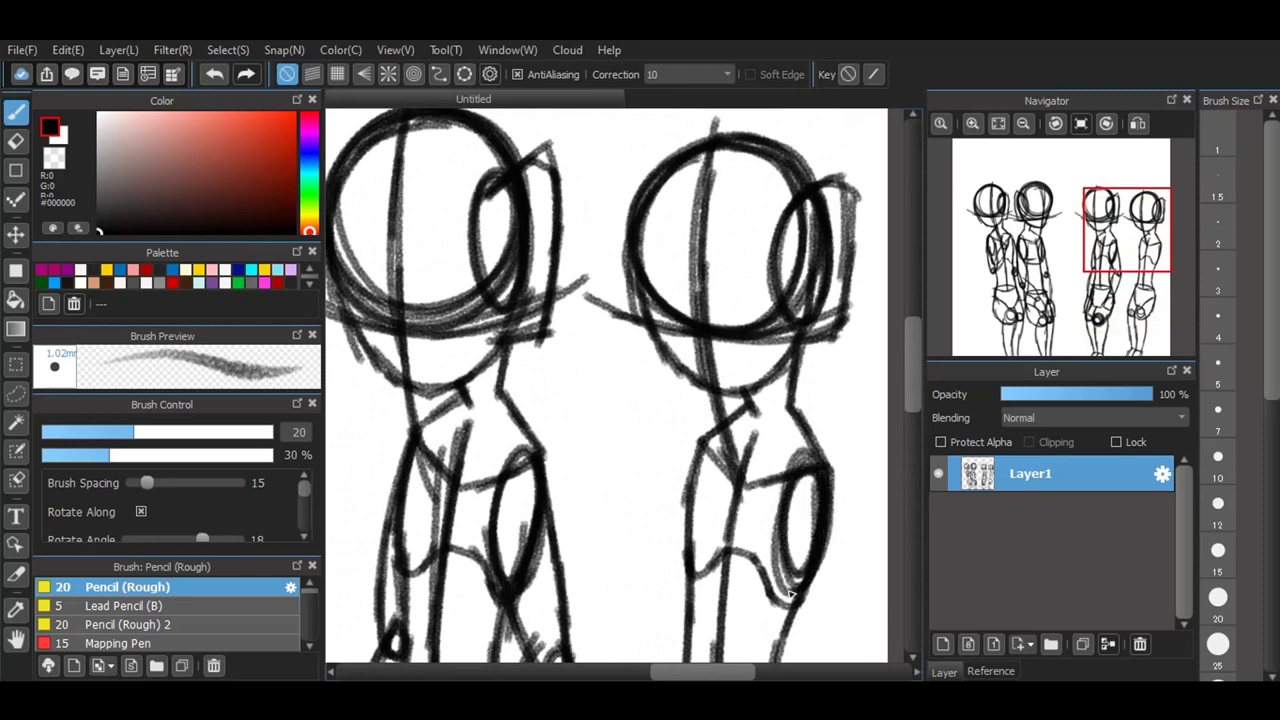
left_click_drag(864, 382, 852, 405)
left_click_drag(815, 455, 886, 370)
left_click_drag(895, 418, 810, 590)
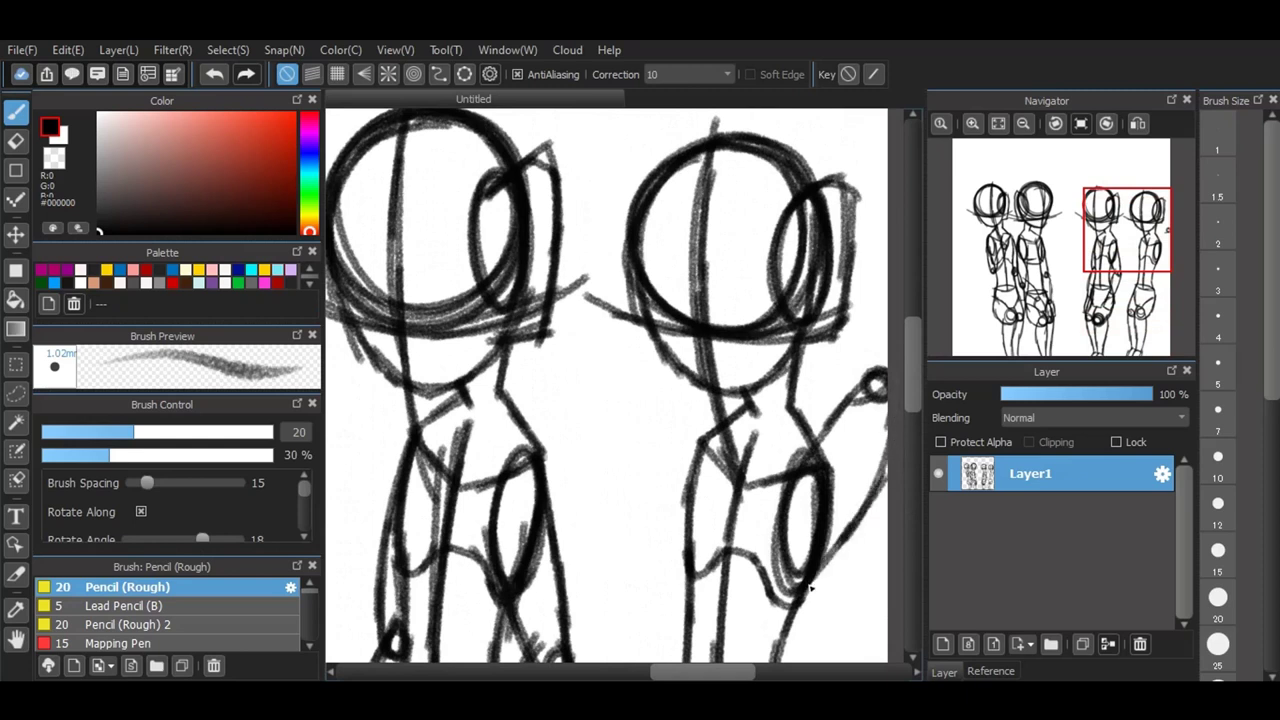
mouse_move(886, 380)
left_mouse_down()
mouse_move(853, 341)
mouse_move(833, 335)
mouse_move(853, 341)
mouse_move(796, 359)
mouse_move(878, 380)
left_mouse_up()
Step: Sketch the fourth figure's left-side arm folded up towards the chin, with a small joint circle
mouse_move(652, 400)
left_mouse_down()
mouse_move(640, 440)
mouse_move(662, 412)
mouse_move(700, 450)
mouse_move(636, 455)
mouse_move(697, 540)
left_mouse_up()
left_click_drag(670, 442, 712, 394)
left_click_drag(640, 422, 688, 371)
Step: Add a new layer and sketch a bench-like box in perspective behind the two left figures' hips, with vertical front edges
scroll(702, 388, "down", 3)
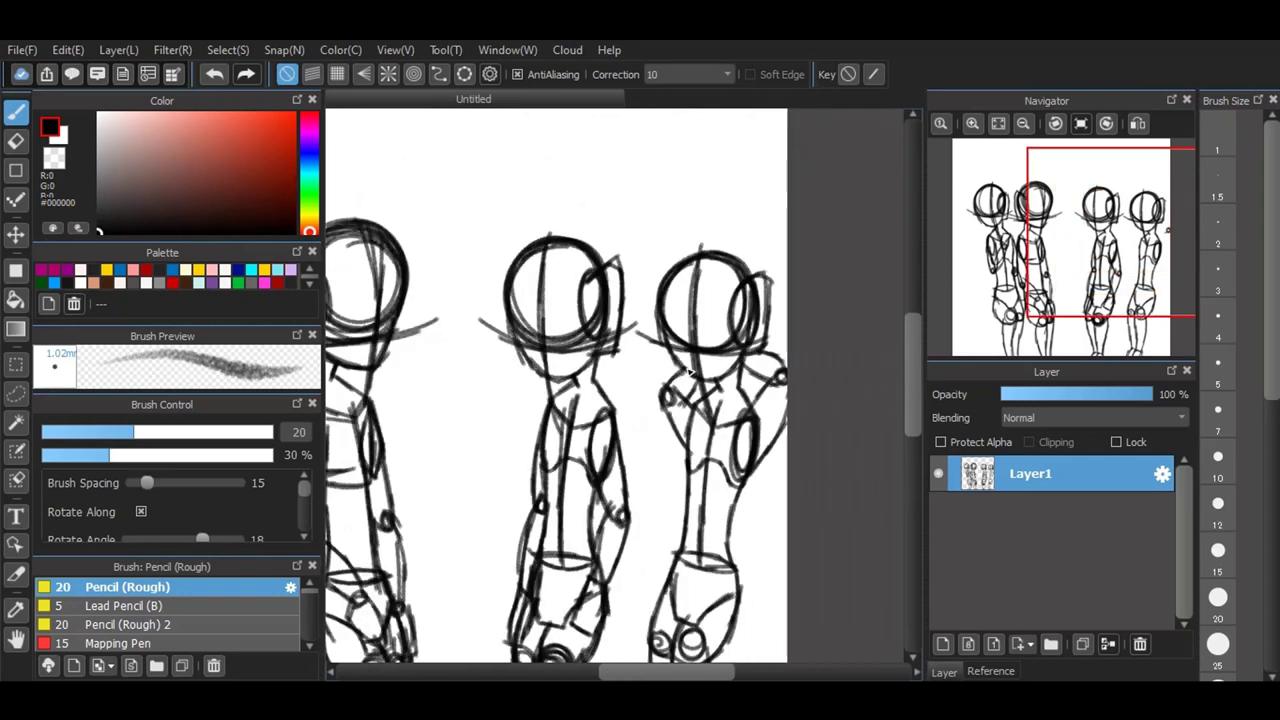
scroll(544, 455, "up", 1)
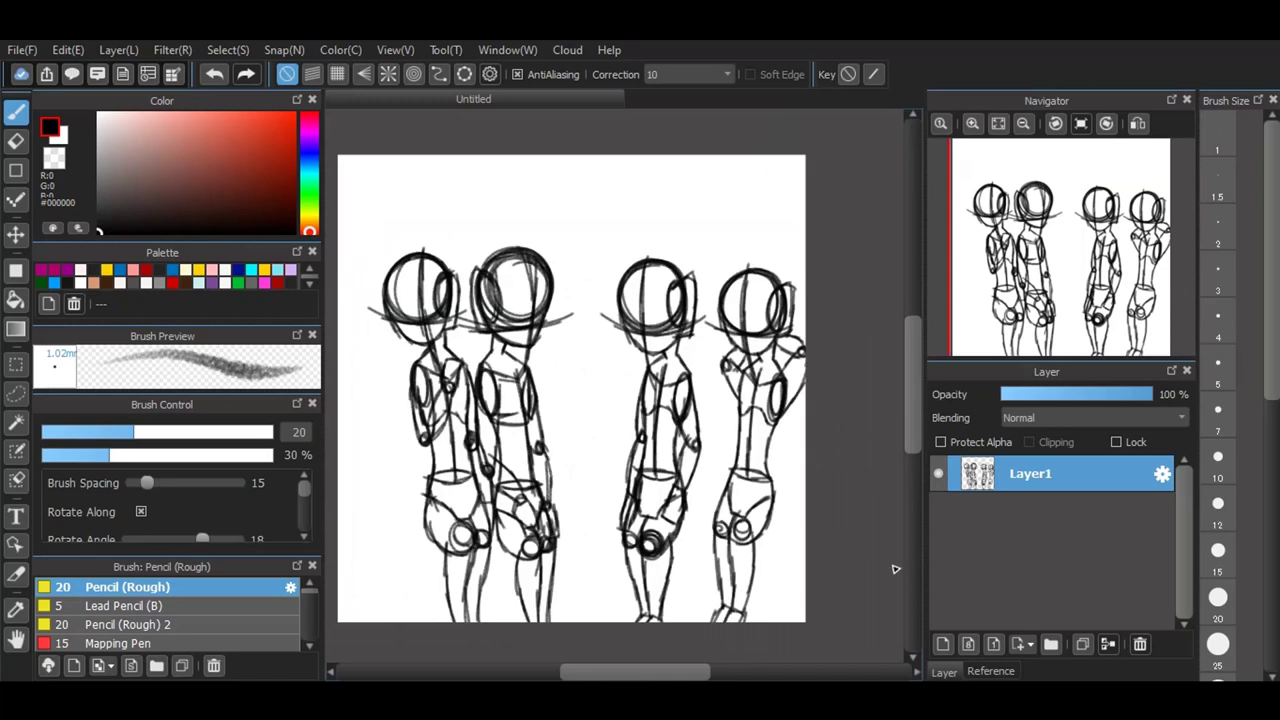
left_click(943, 644)
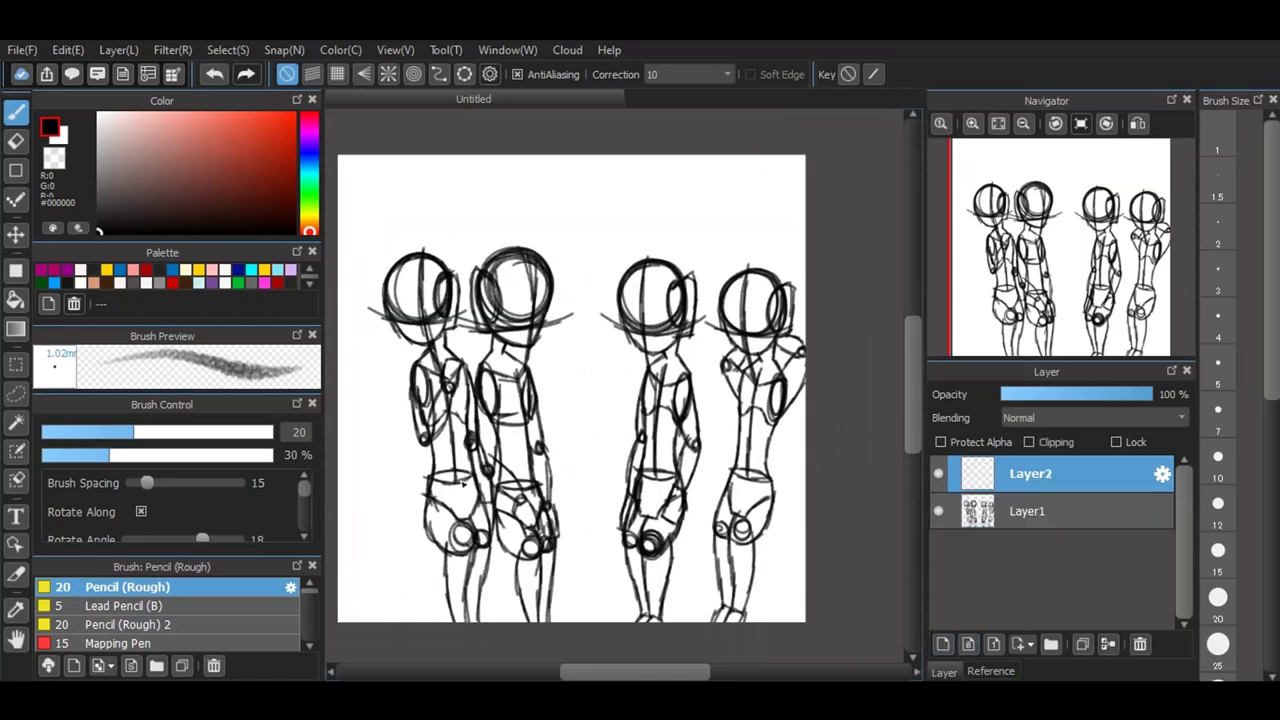
left_click_drag(342, 573, 572, 535)
left_click_drag(522, 502, 576, 538)
mouse_move(325, 533)
left_mouse_down()
mouse_move(362, 519)
mouse_move(510, 496)
left_mouse_up()
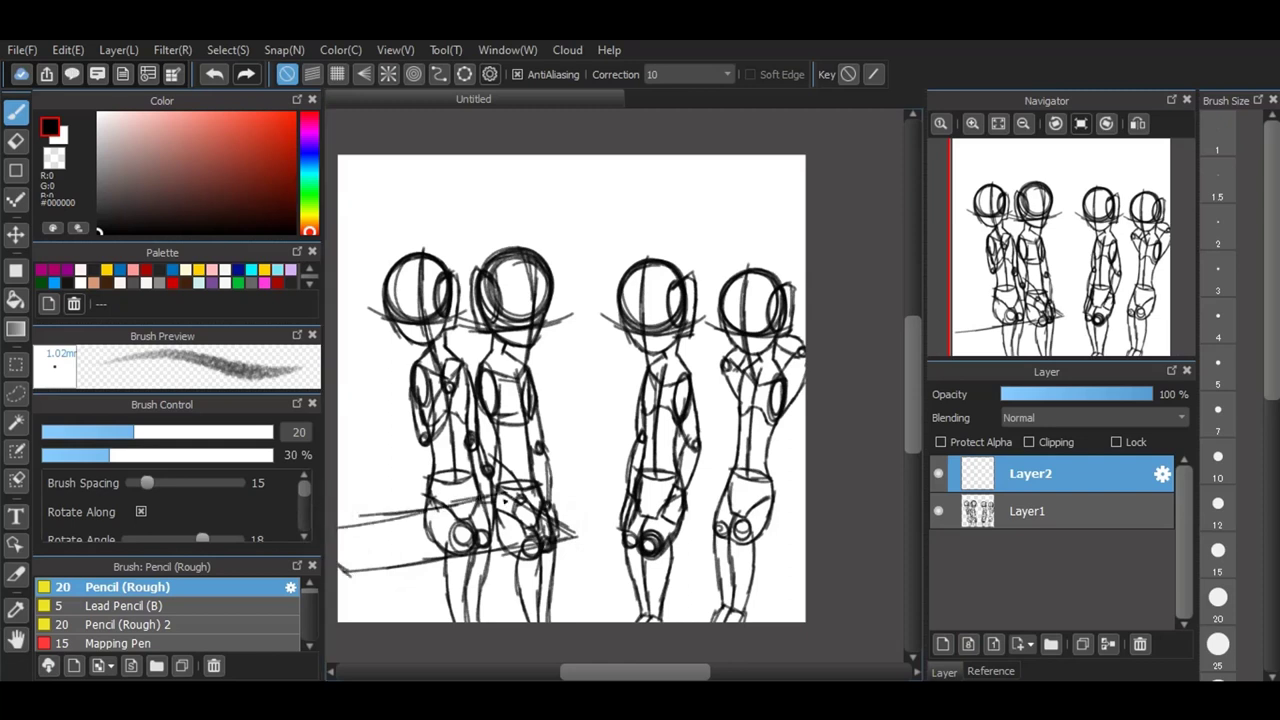
left_click_drag(574, 532, 575, 673)
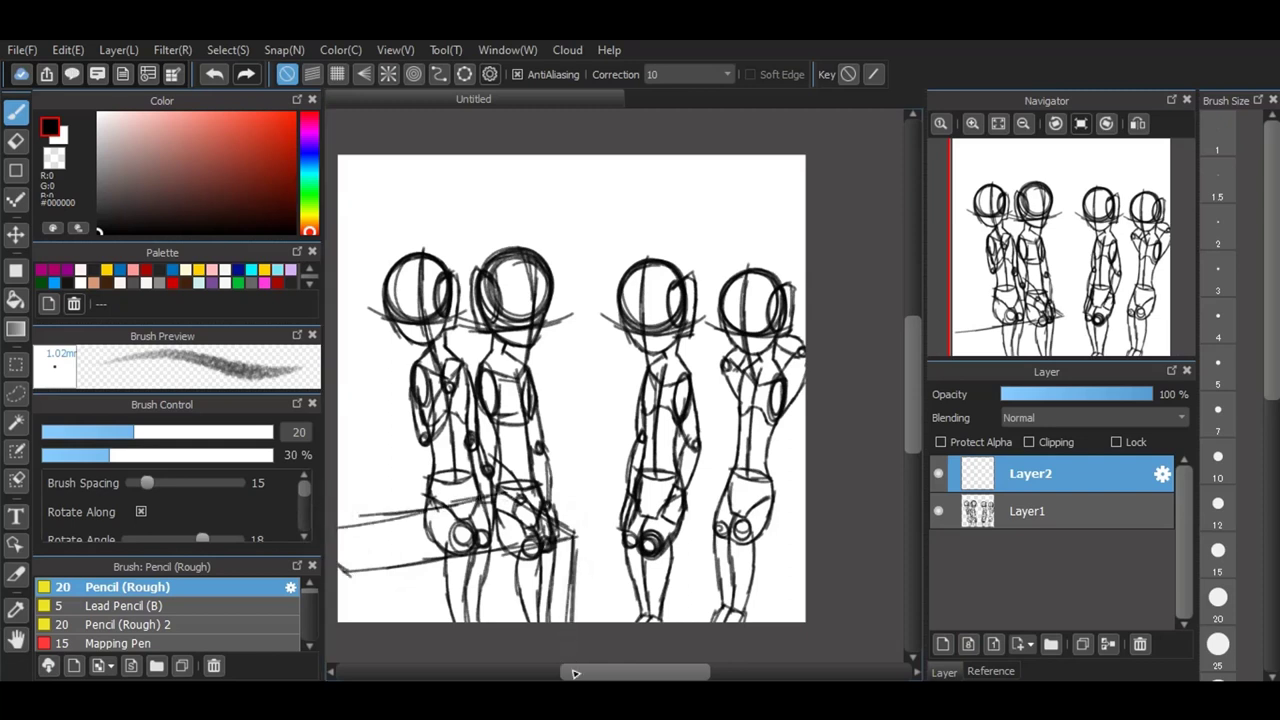
left_click_drag(352, 632, 348, 556)
Step: Draw a vertical edge behind the second figure and slanted top edge lines behind the two left figures' heads
mouse_move(507, 488)
left_mouse_down()
mouse_move(513, 261)
mouse_move(509, 422)
left_mouse_up()
left_click_drag(456, 259, 505, 254)
left_click_drag(410, 260, 500, 250)
mouse_move(354, 257)
left_mouse_down()
mouse_move(457, 249)
mouse_move(336, 260)
left_mouse_up()
left_click_drag(444, 249, 333, 264)
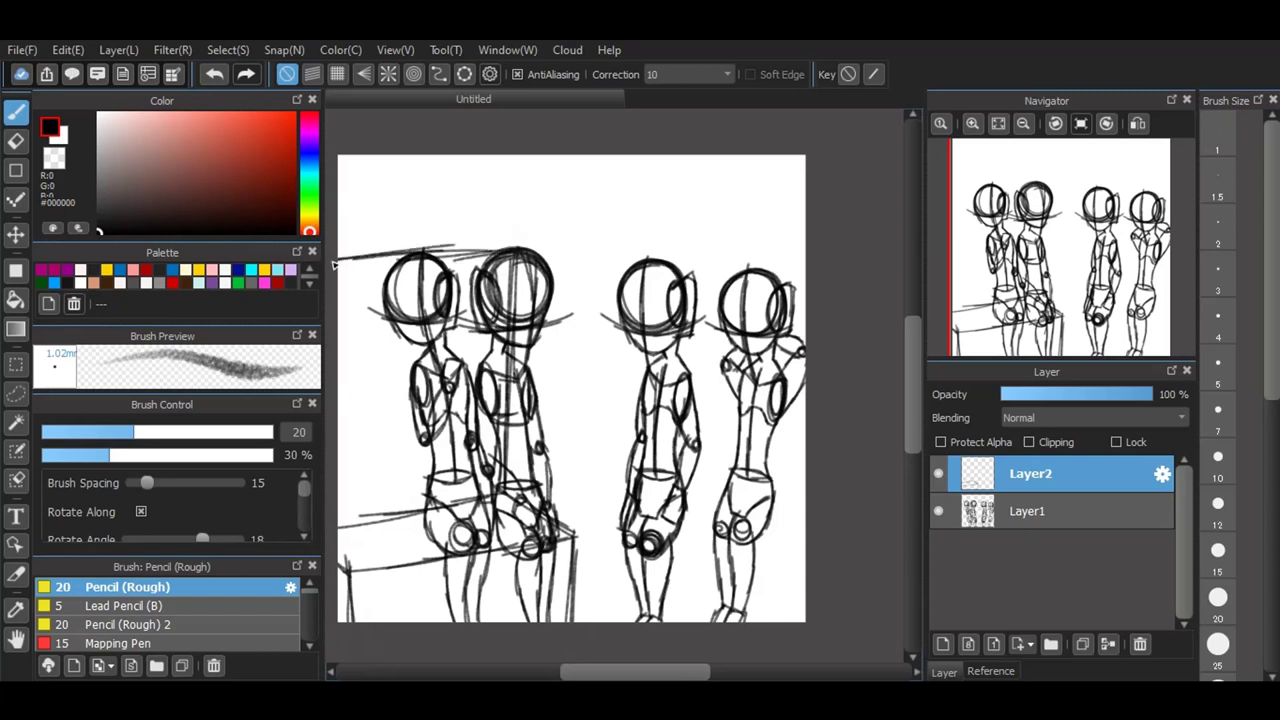
left_click_drag(404, 243, 338, 247)
mouse_move(350, 244)
left_mouse_down()
mouse_move(490, 228)
mouse_move(520, 237)
mouse_move(518, 253)
left_mouse_up()
mouse_move(498, 244)
left_mouse_down()
mouse_move(410, 246)
mouse_move(484, 231)
mouse_move(331, 254)
left_mouse_up()
Step: Sketch a matching bench-like box in perspective behind the two right figures' hips, with a vertical front edge
left_click_drag(632, 542, 836, 600)
mouse_move(614, 536)
left_mouse_down()
mouse_move(672, 503)
mouse_move(752, 525)
left_mouse_up()
left_click_drag(688, 500, 822, 552)
left_click_drag(742, 517, 876, 566)
left_click_drag(614, 536, 606, 624)
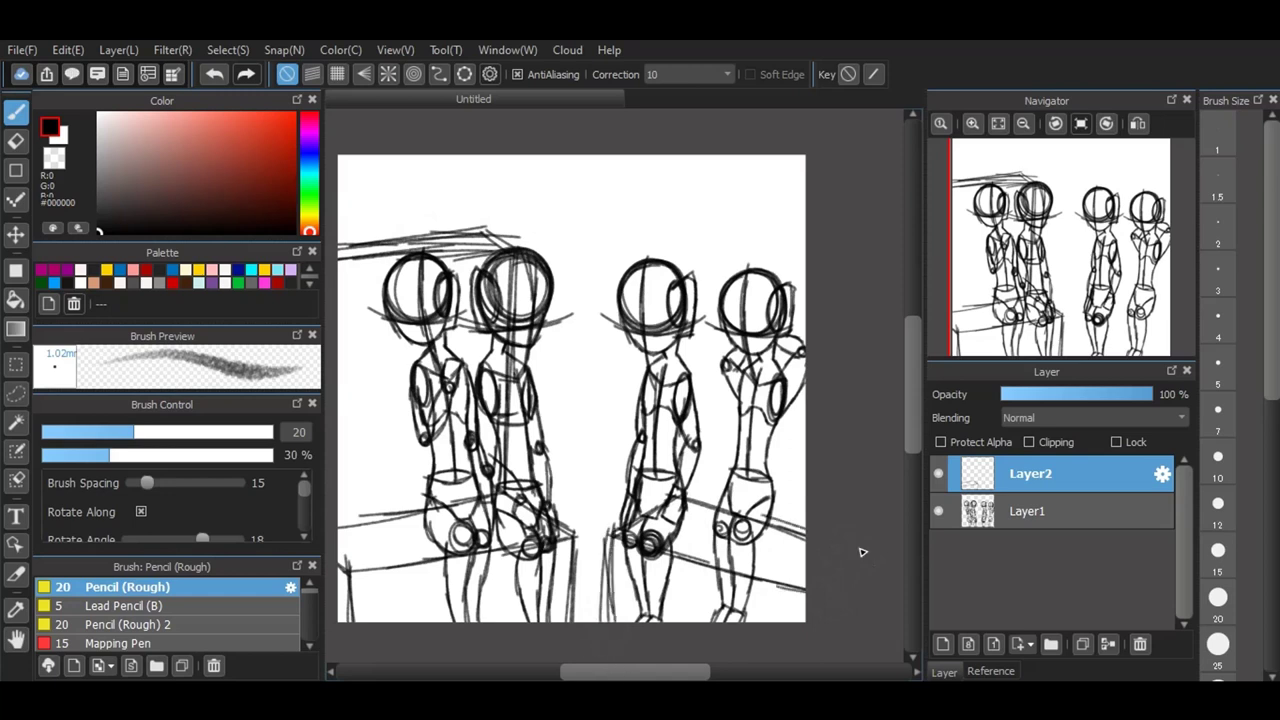
Step: Outline a large wall panel in perspective behind the two right figures, with a vertical edge and slanted upper and lower edges
left_click_drag(570, 176, 574, 364)
left_click_drag(576, 240, 574, 414)
mouse_move(572, 402)
left_mouse_down()
mouse_move(682, 451)
mouse_move(837, 486)
left_mouse_up()
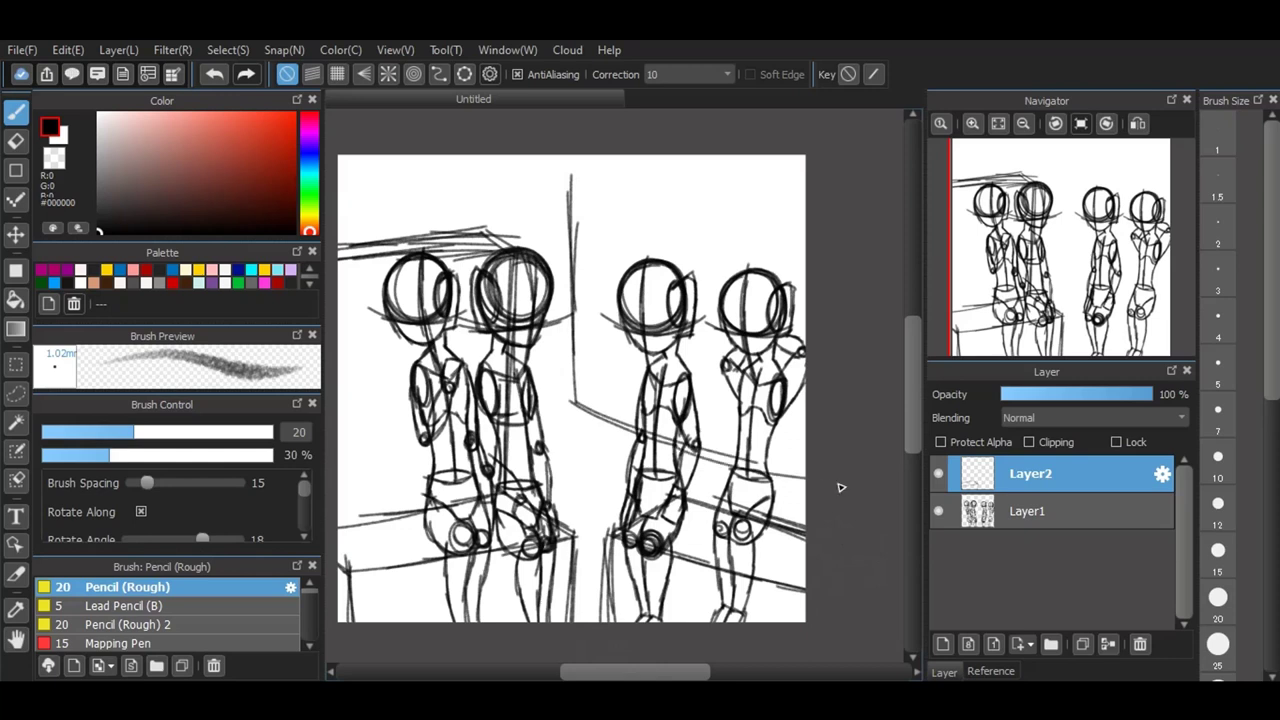
mouse_move(570, 180)
left_mouse_down()
mouse_move(820, 243)
mouse_move(812, 236)
left_mouse_up()
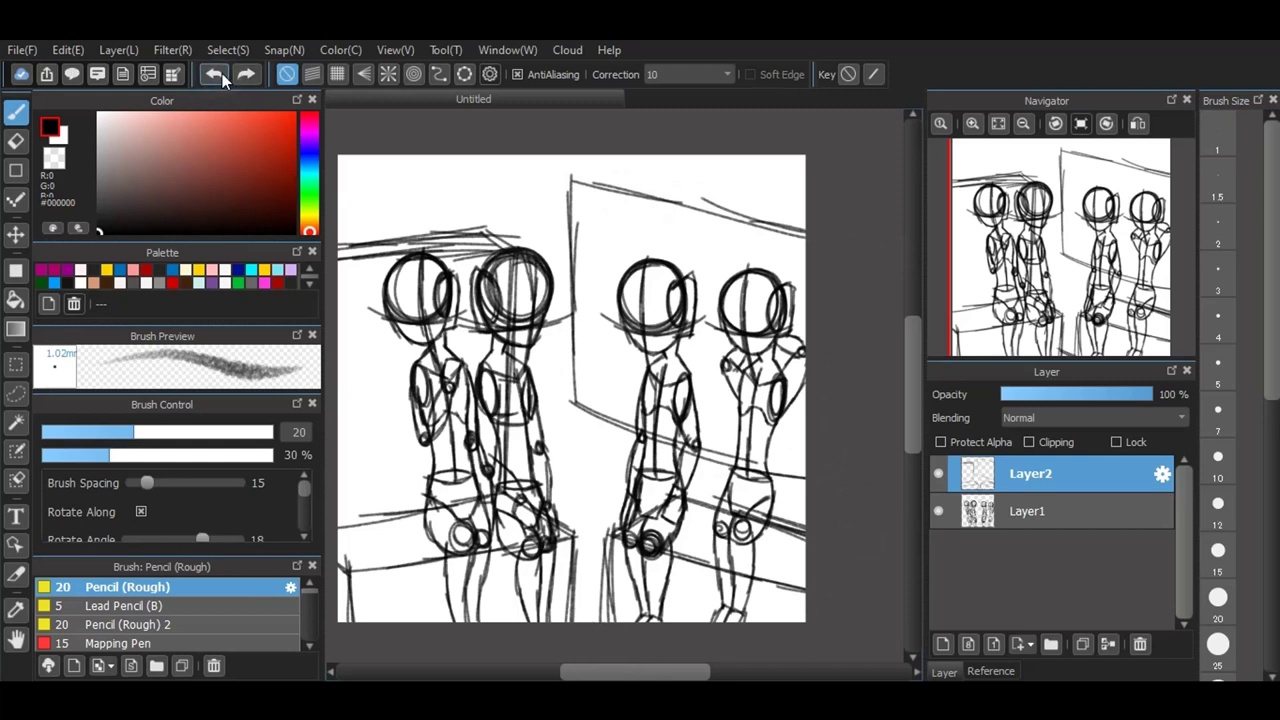
Step: Sketch a narrow upright box between the second and third figures, below the corner of the large wall panel
left_click_drag(574, 564, 604, 583)
left_click_drag(571, 422, 563, 540)
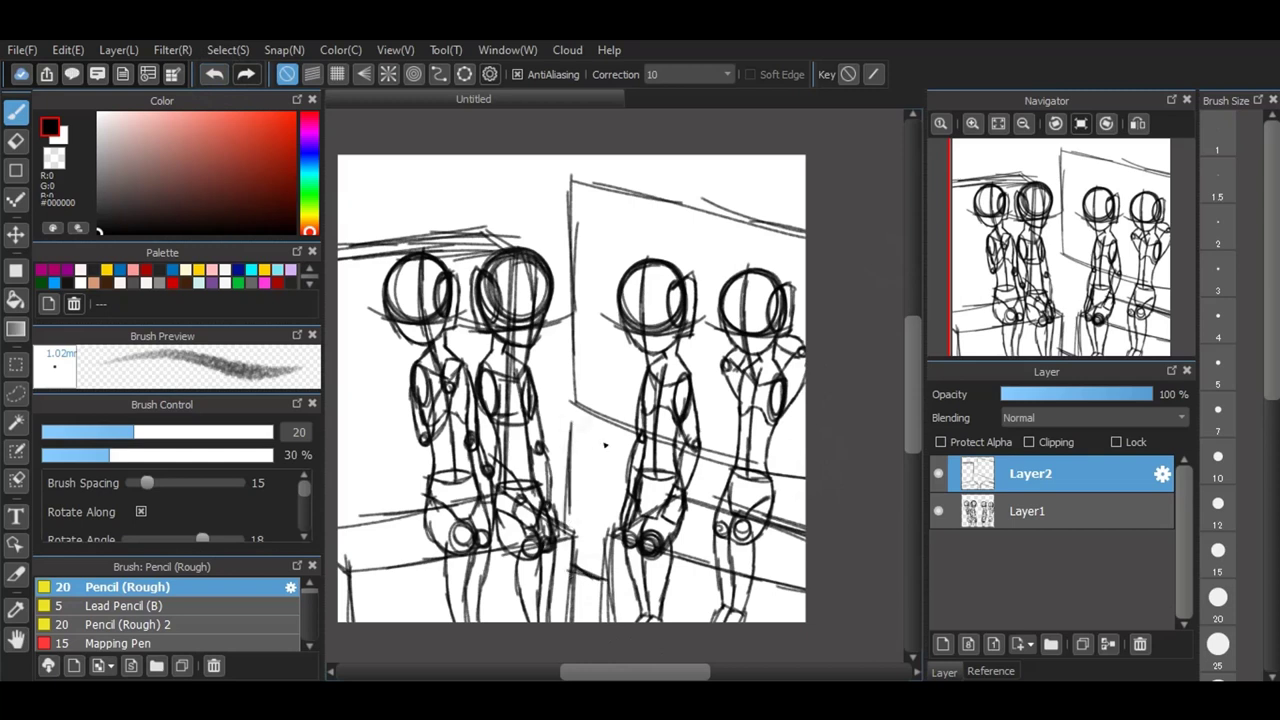
left_click_drag(605, 585, 619, 455)
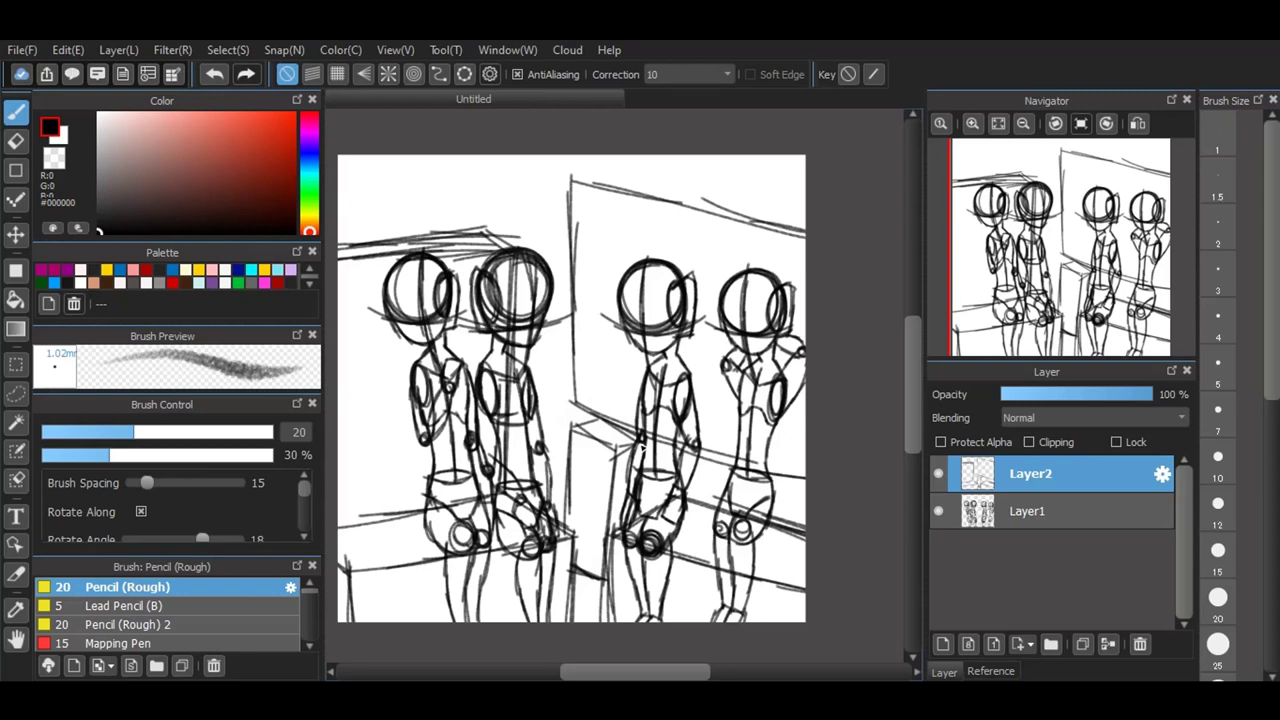
Step: Add a raised back edge to the slanted top surface above the two left figures' heads
left_click_drag(489, 242, 466, 220)
left_click_drag(468, 219, 376, 230)
left_click_drag(464, 217, 336, 239)
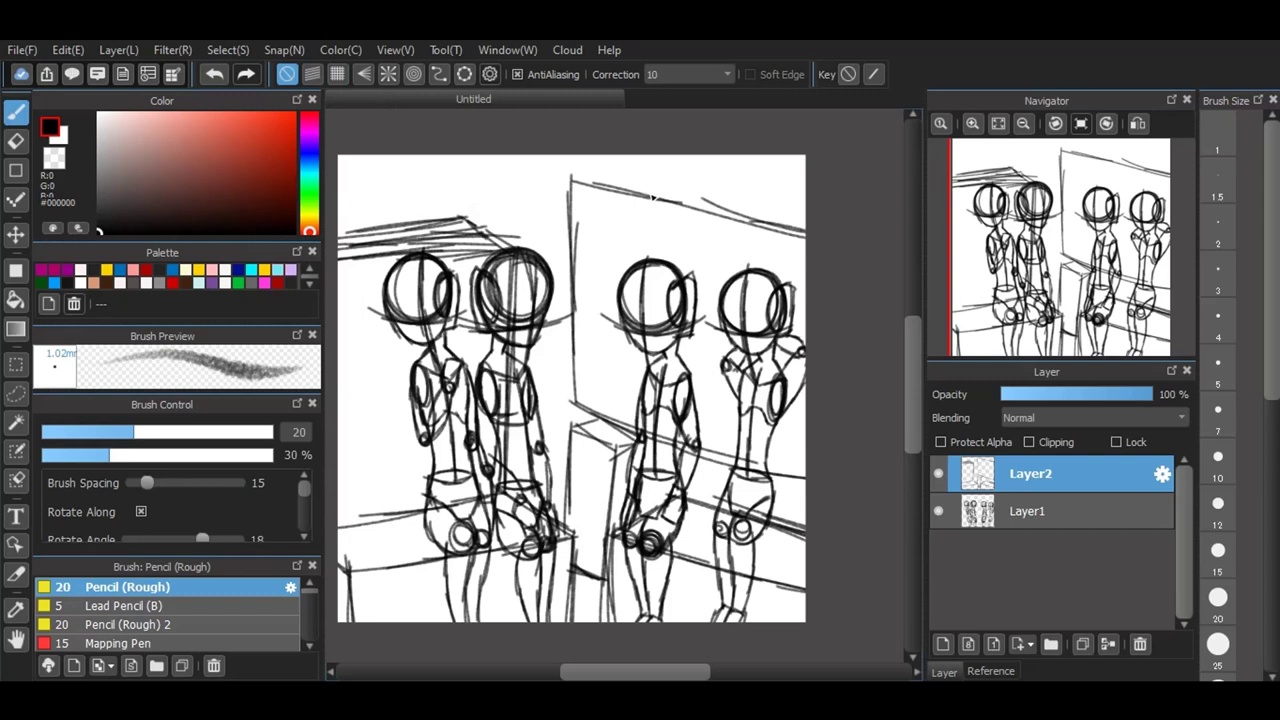
Step: On Layer1, rough in a rounded hair outline around the second figure's head and adjust its neck and shoulder lines
scroll(653, 198, "down", 1)
scroll(639, 227, "up", 1)
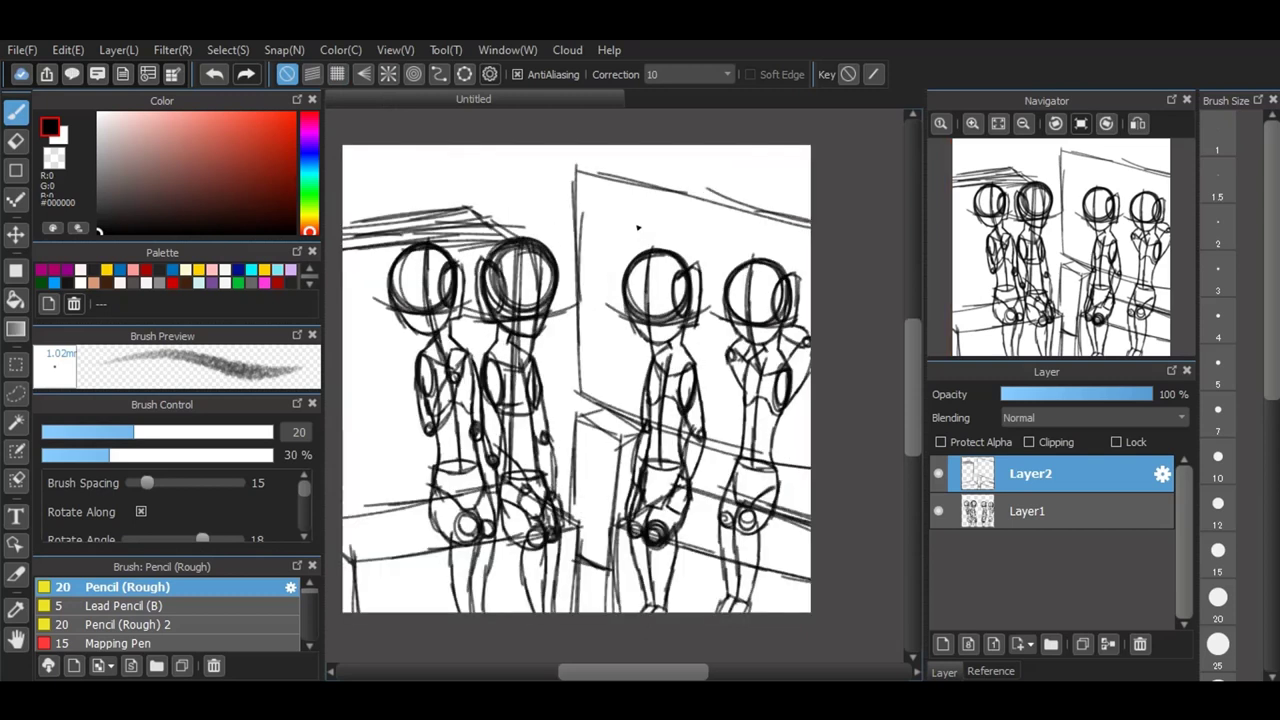
left_click(988, 513)
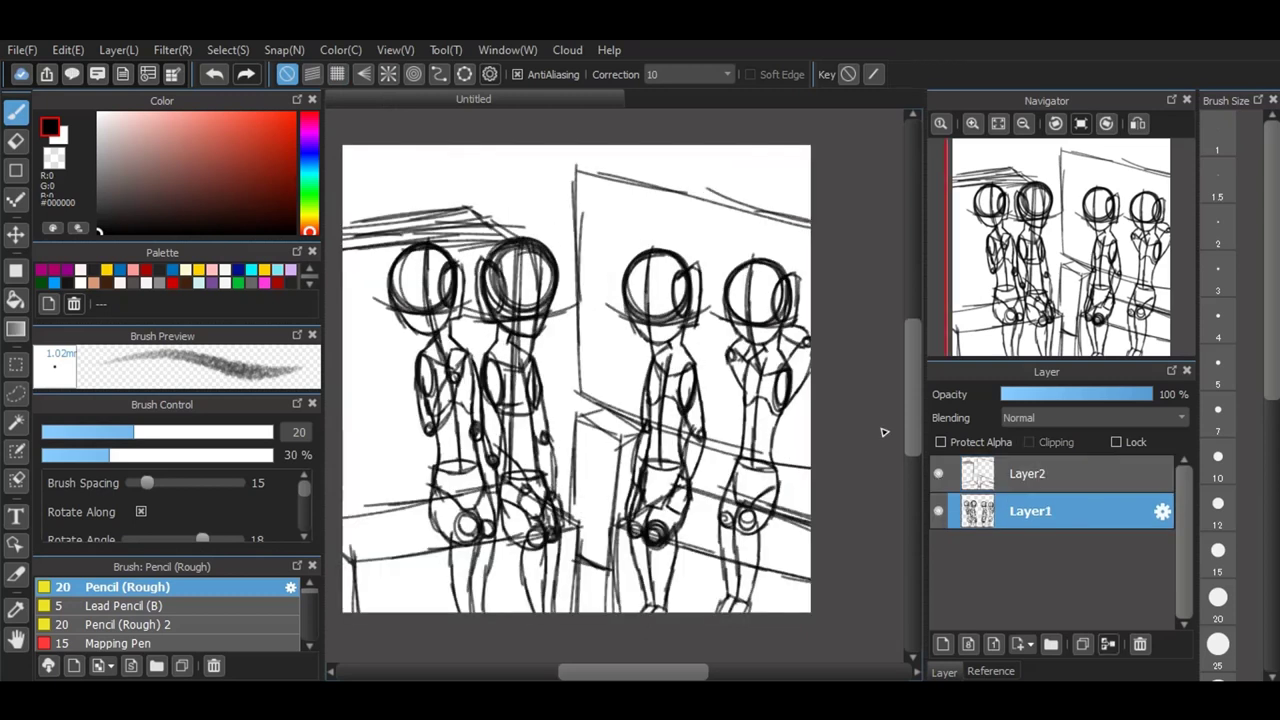
scroll(540, 231, "up", 4)
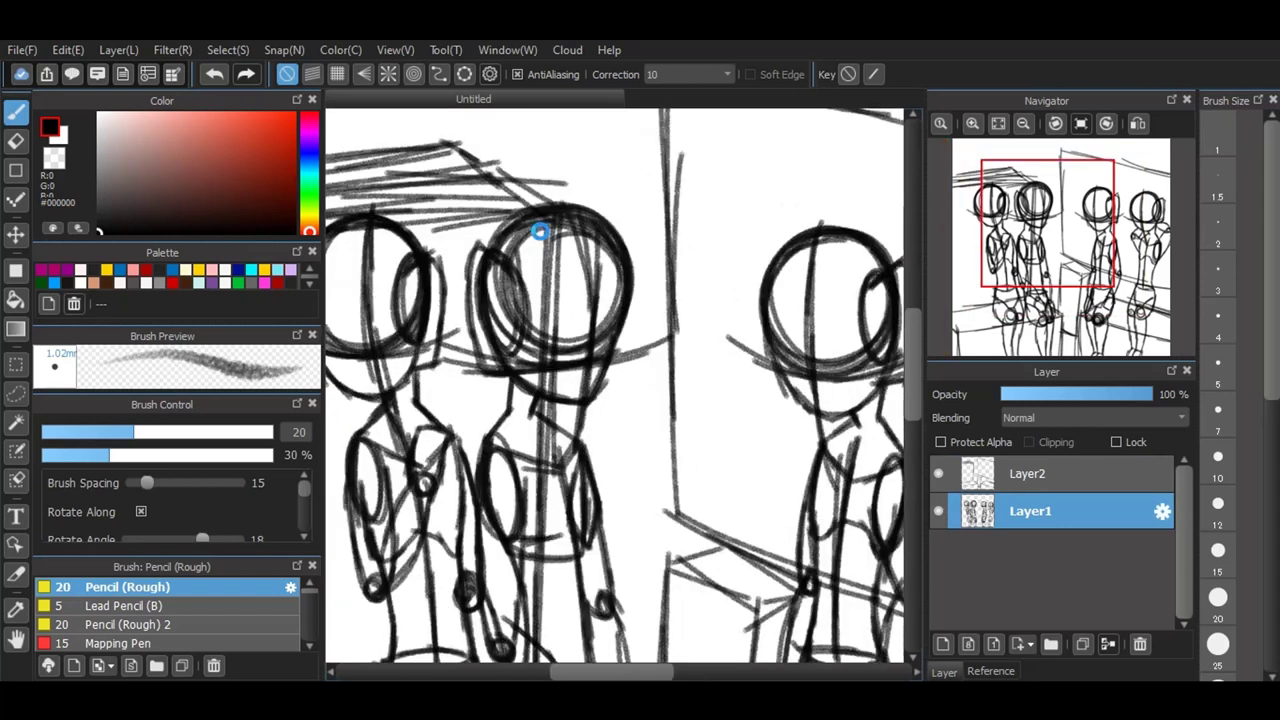
mouse_move(499, 440)
left_mouse_down()
mouse_move(509, 346)
mouse_move(640, 295)
mouse_move(656, 310)
mouse_move(433, 366)
mouse_move(472, 236)
mouse_move(620, 205)
mouse_move(658, 258)
left_mouse_up()
mouse_move(616, 482)
left_mouse_down()
mouse_move(657, 577)
mouse_move(655, 564)
left_mouse_up()
mouse_move(660, 244)
left_mouse_down()
mouse_move(554, 169)
mouse_move(480, 185)
mouse_move(412, 284)
mouse_move(414, 612)
left_mouse_up()
mouse_move(556, 546)
left_mouse_down()
mouse_move(478, 572)
mouse_move(665, 608)
mouse_move(634, 510)
mouse_move(660, 602)
left_mouse_up()
left_click_drag(916, 336, 912, 399)
Step: Sketch clothing lines over the second figure's chest and along both sides of its torso
left_click_drag(531, 648, 570, 568)
left_click_drag(506, 468, 583, 566)
mouse_move(450, 308)
left_mouse_down()
mouse_move(460, 537)
mouse_move(543, 652)
left_mouse_up()
left_click_drag(518, 478, 522, 408)
left_click_drag(519, 250, 519, 492)
mouse_move(615, 255)
left_mouse_down()
mouse_move(632, 329)
mouse_move(614, 462)
left_mouse_up()
left_click_drag(612, 380, 662, 580)
mouse_move(634, 476)
left_mouse_down()
mouse_move(671, 598)
mouse_move(642, 592)
mouse_move(666, 587)
left_mouse_up()
Step: Sketch the second figure's collar and the long outer edge of a coat from its shoulder down past the elbow
left_click_drag(486, 155, 462, 210)
left_click_drag(492, 160, 522, 180)
mouse_move(498, 160)
left_mouse_down()
mouse_move(614, 206)
mouse_move(648, 300)
left_mouse_up()
left_click_drag(624, 214, 678, 440)
left_click_drag(666, 394, 706, 592)
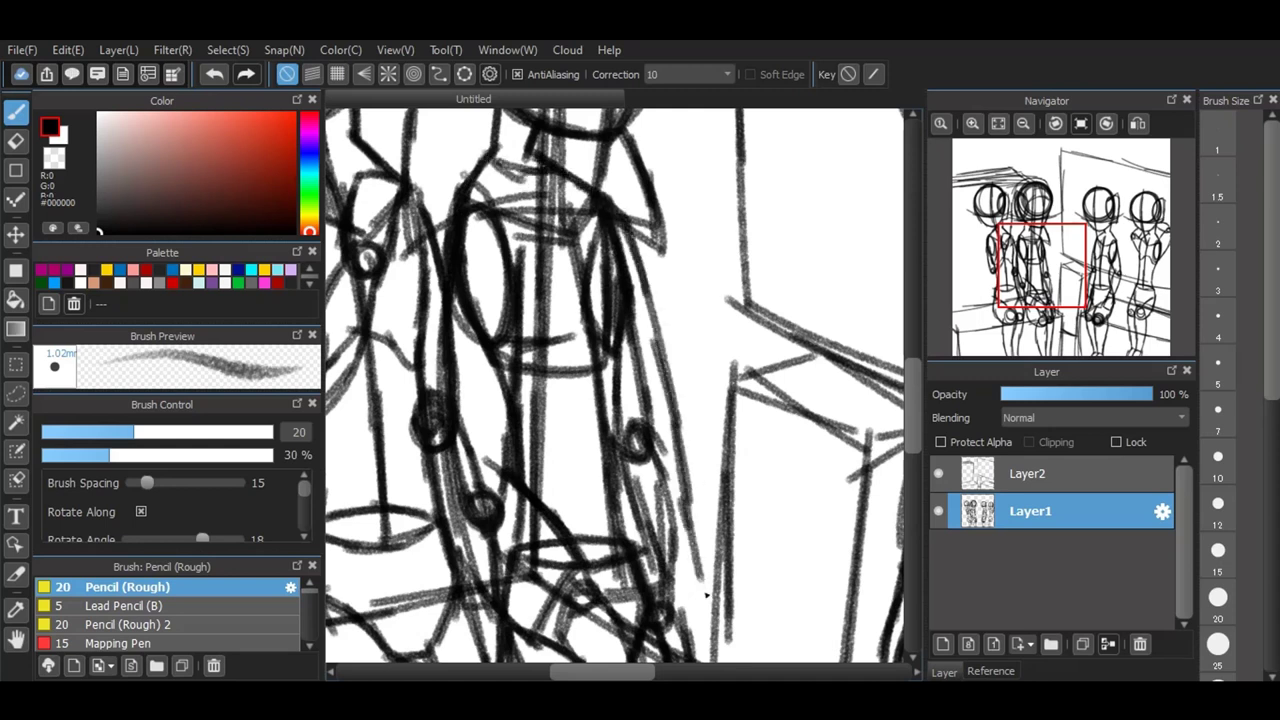
Step: Hide Layer2 and close the lower end of the second figure's coat with a hem line at the hips
left_click_drag(918, 420, 925, 459)
scroll(924, 459, "down", 3)
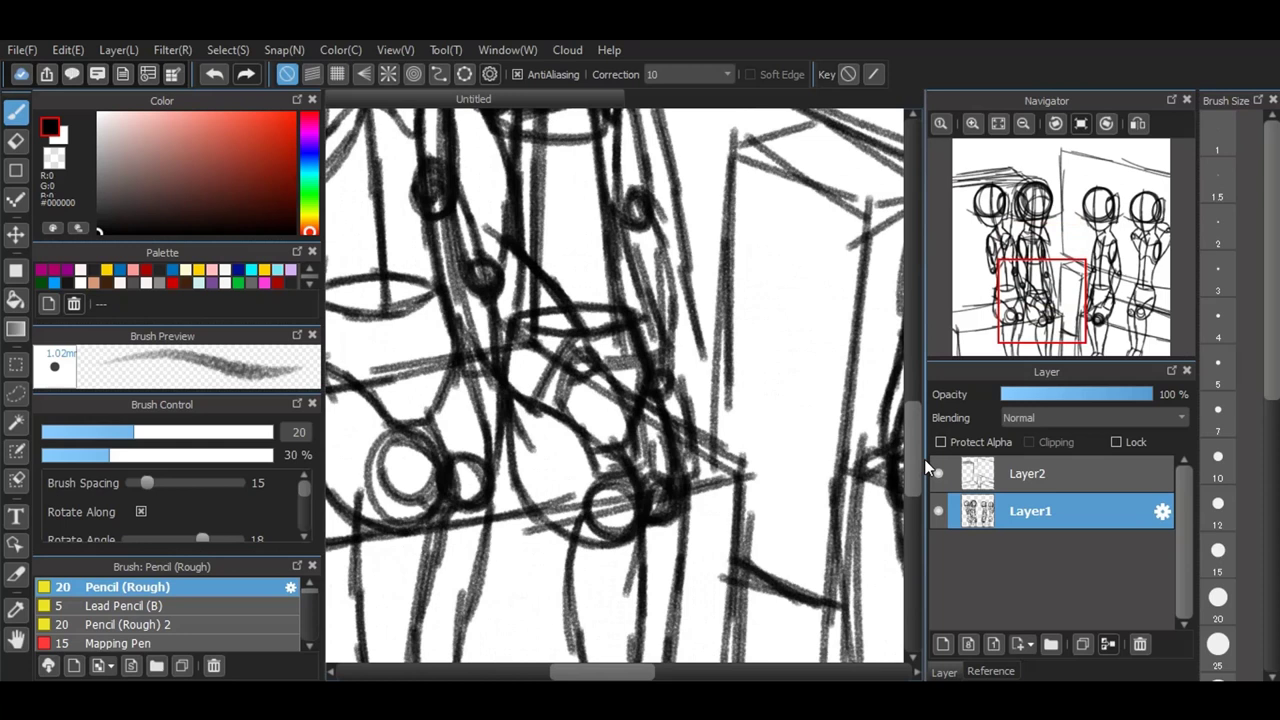
left_click(938, 474)
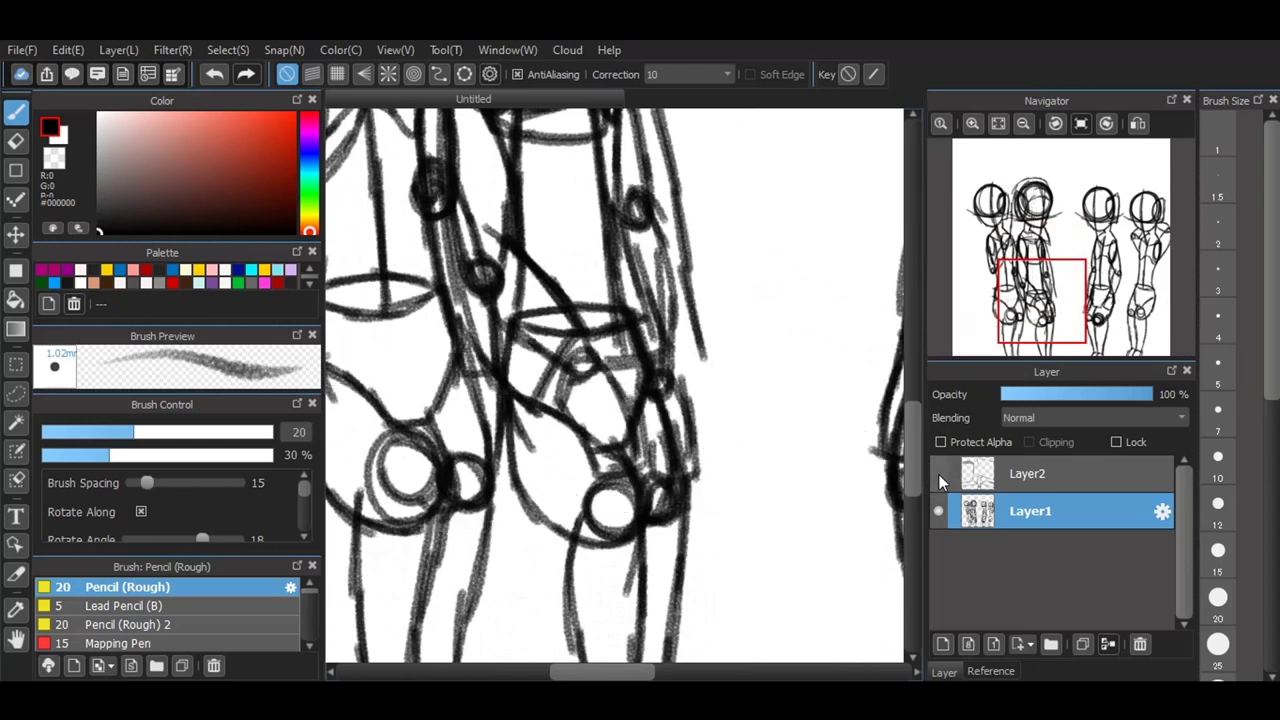
left_click_drag(622, 148, 657, 370)
left_click_drag(655, 359, 703, 357)
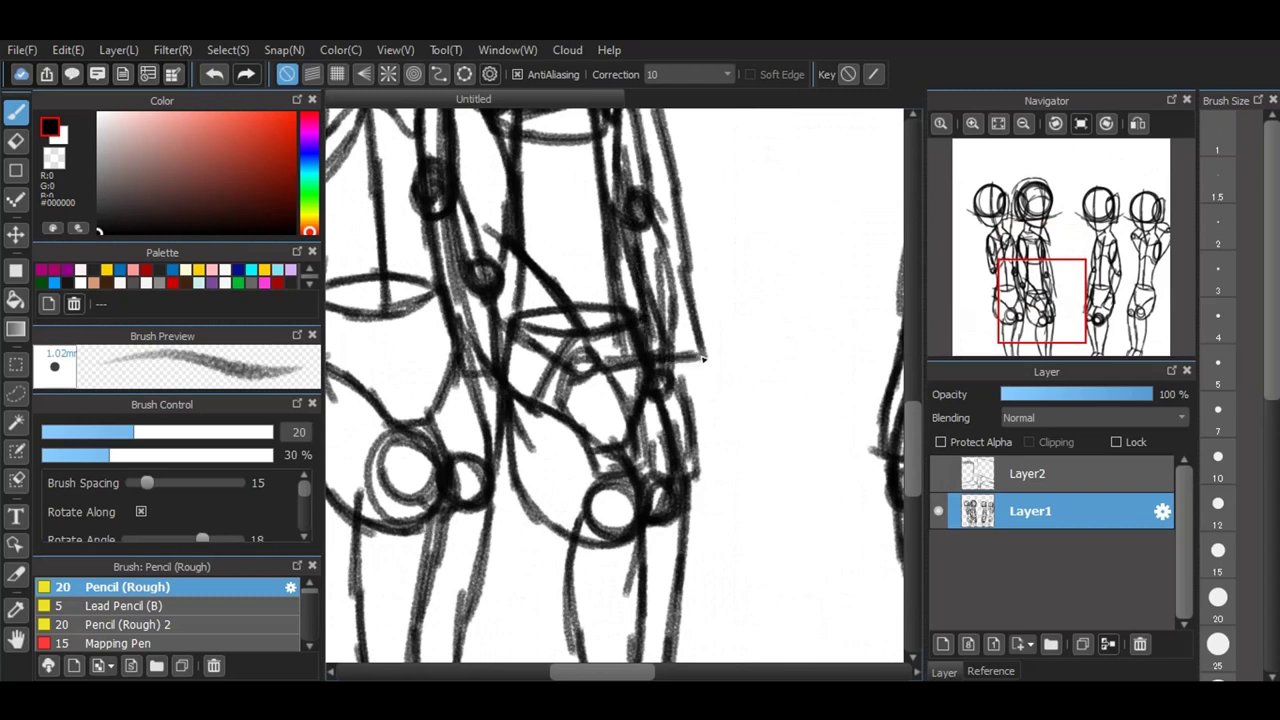
Step: Sketch loose trouser outlines along the second figure's hips and both legs down to the canvas edge
left_click_drag(916, 449, 916, 477)
mouse_move(620, 258)
left_mouse_down()
mouse_move(651, 346)
mouse_move(652, 482)
left_mouse_up()
left_click_drag(652, 362, 647, 589)
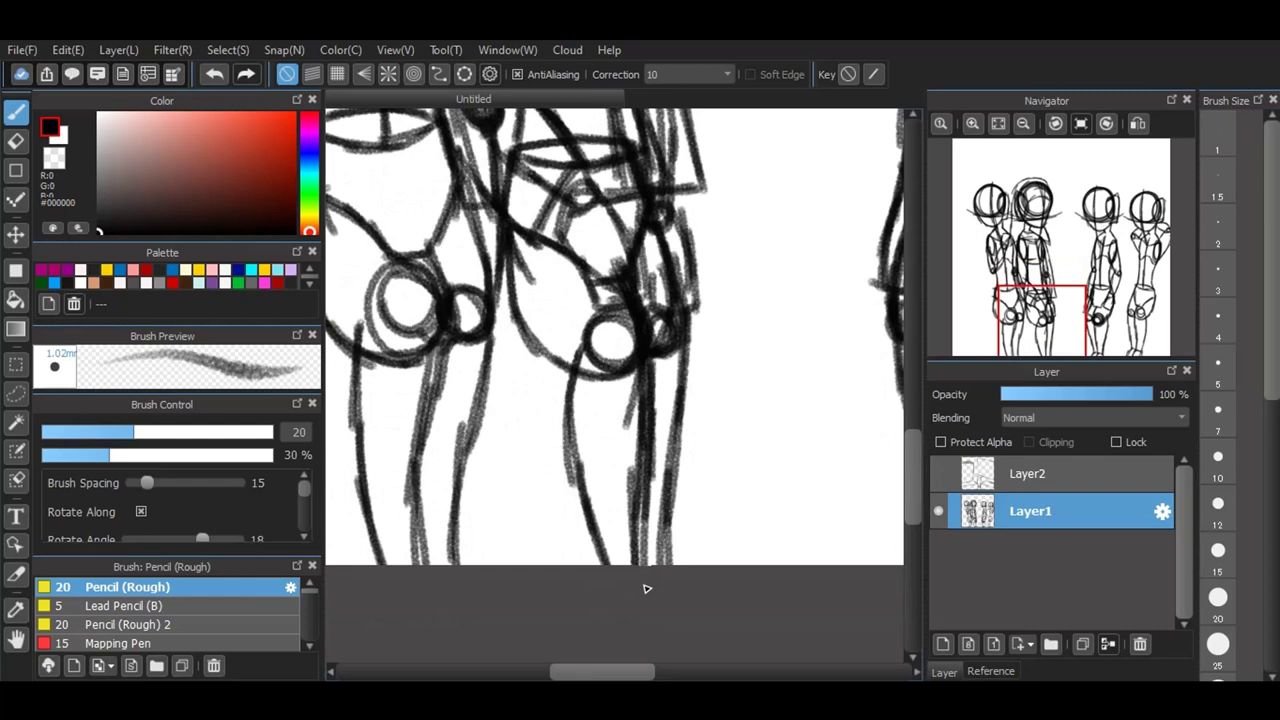
left_click_drag(514, 192, 509, 327)
left_click_drag(506, 186, 500, 276)
left_click_drag(500, 212, 508, 304)
mouse_move(500, 212)
left_mouse_down()
mouse_move(594, 190)
mouse_move(507, 358)
left_mouse_up()
left_click_drag(502, 292, 547, 383)
mouse_move(530, 338)
left_mouse_down()
mouse_move(580, 411)
mouse_move(574, 576)
left_mouse_up()
mouse_move(655, 194)
left_mouse_down()
mouse_move(690, 290)
mouse_move(680, 505)
left_mouse_up()
left_click_drag(682, 380, 676, 566)
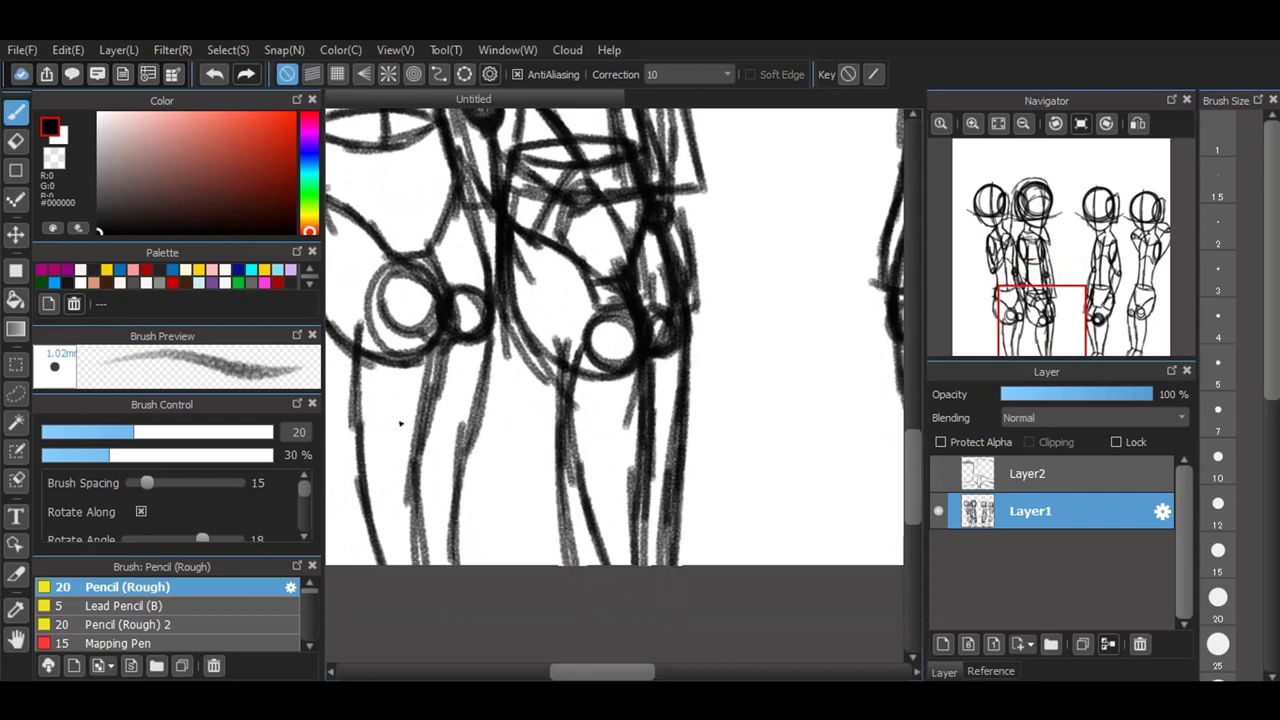
Step: Sketch a rounded hair outline over the top and side of the first figure's head
scroll(511, 613, "down", 2)
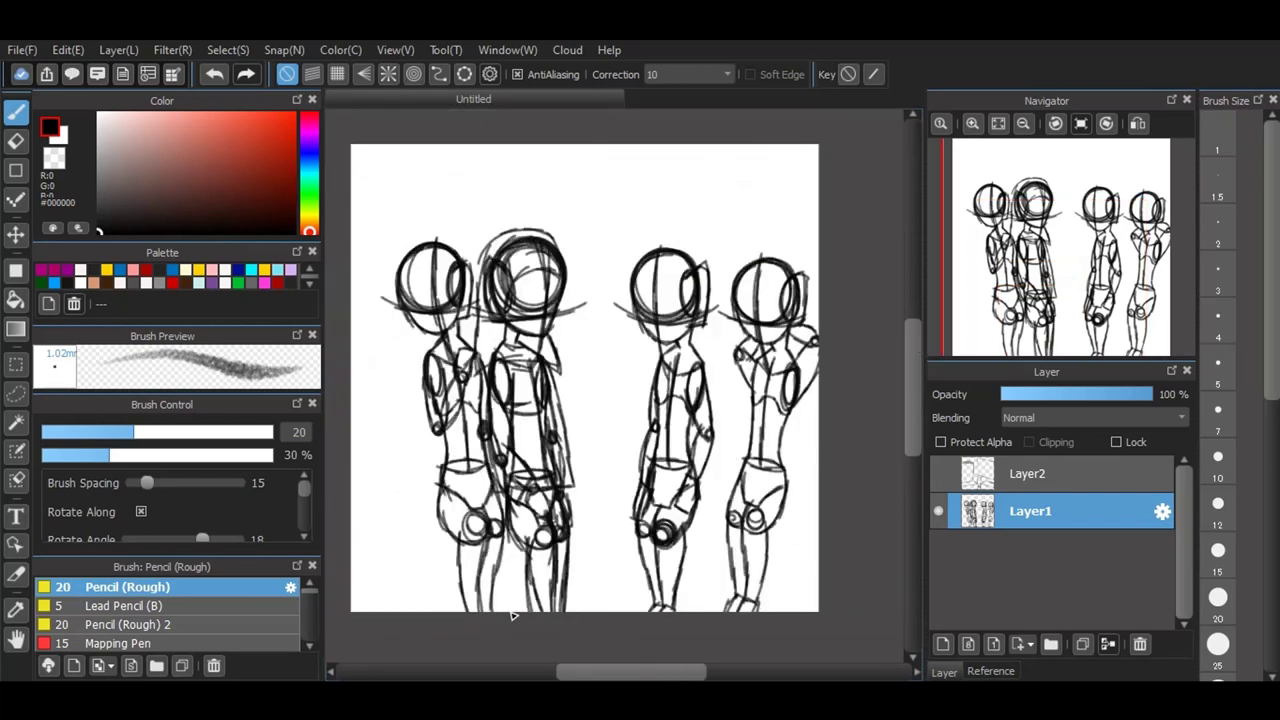
scroll(463, 390, "up", 1)
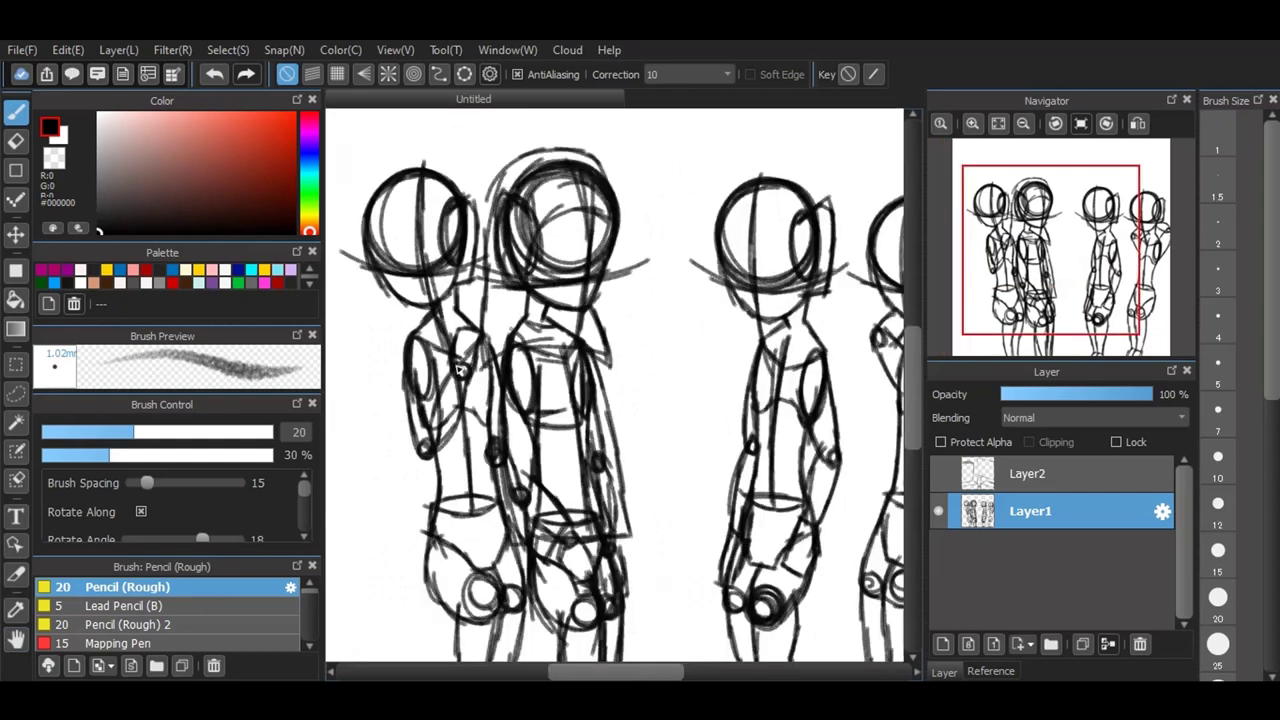
scroll(525, 416, "down", 1)
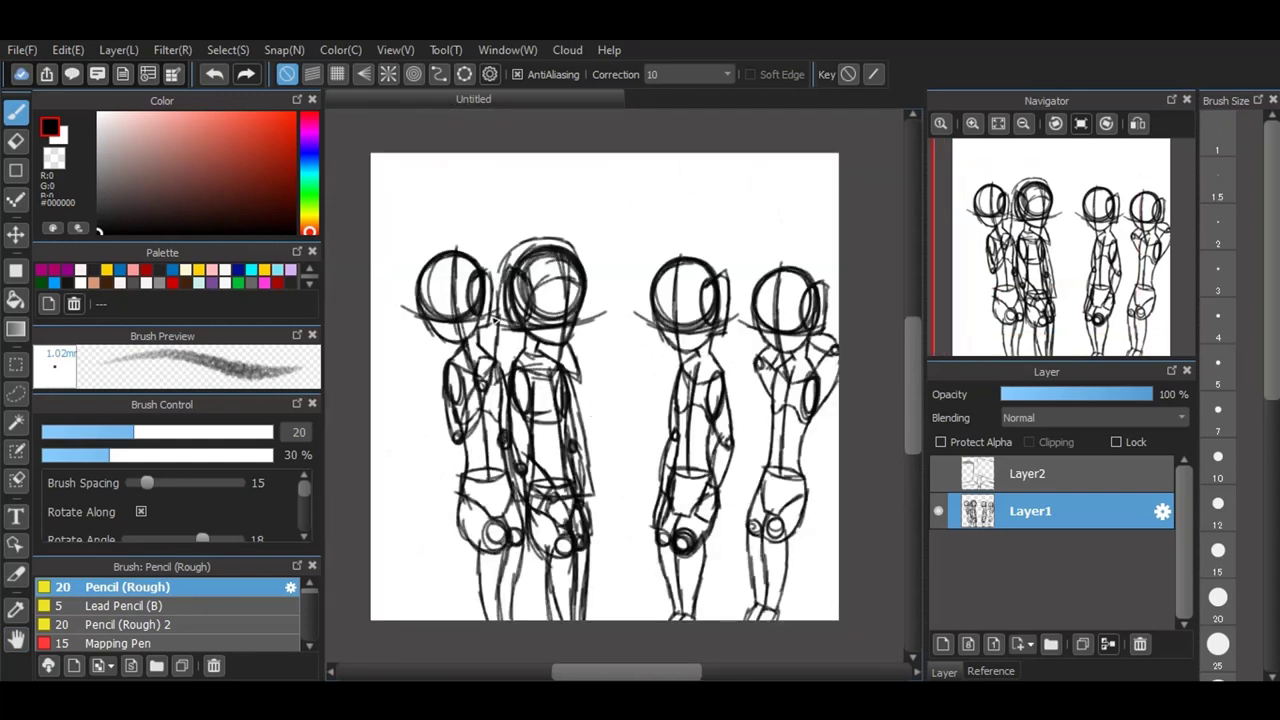
scroll(466, 273, "up", 2)
scroll(438, 211, "up", 2)
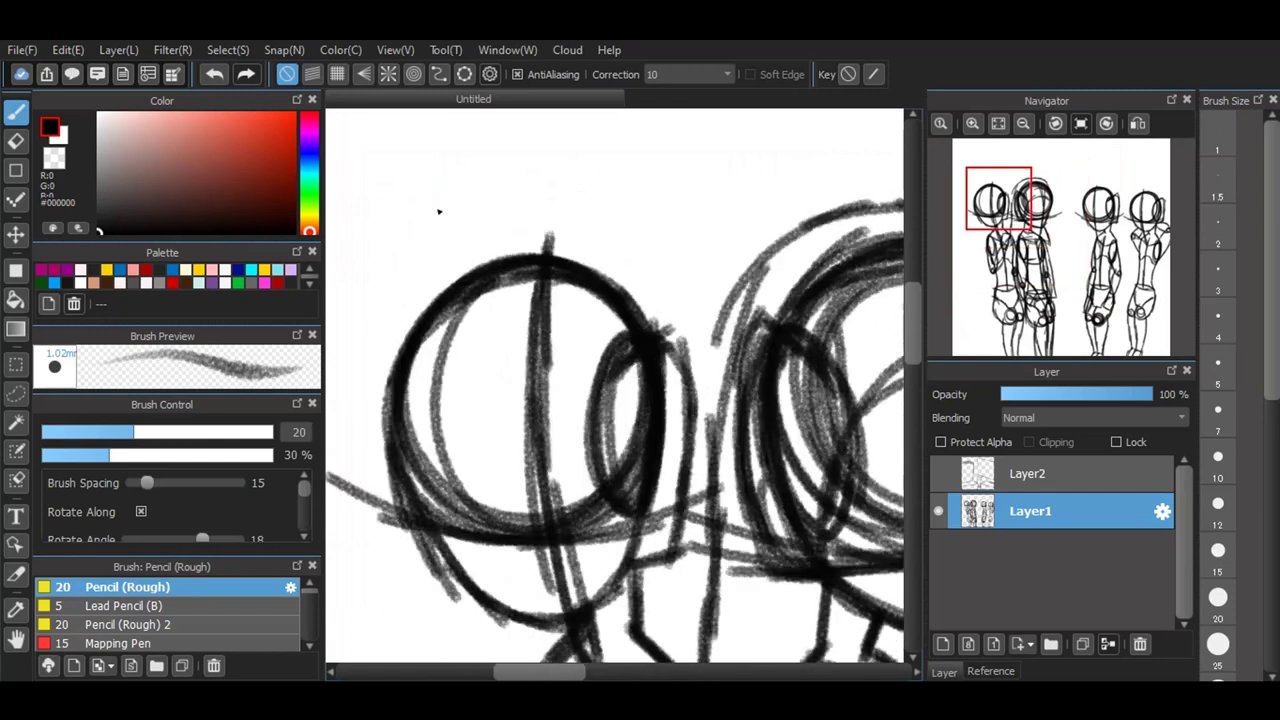
left_click_drag(625, 258, 471, 241)
left_click_drag(588, 226, 367, 345)
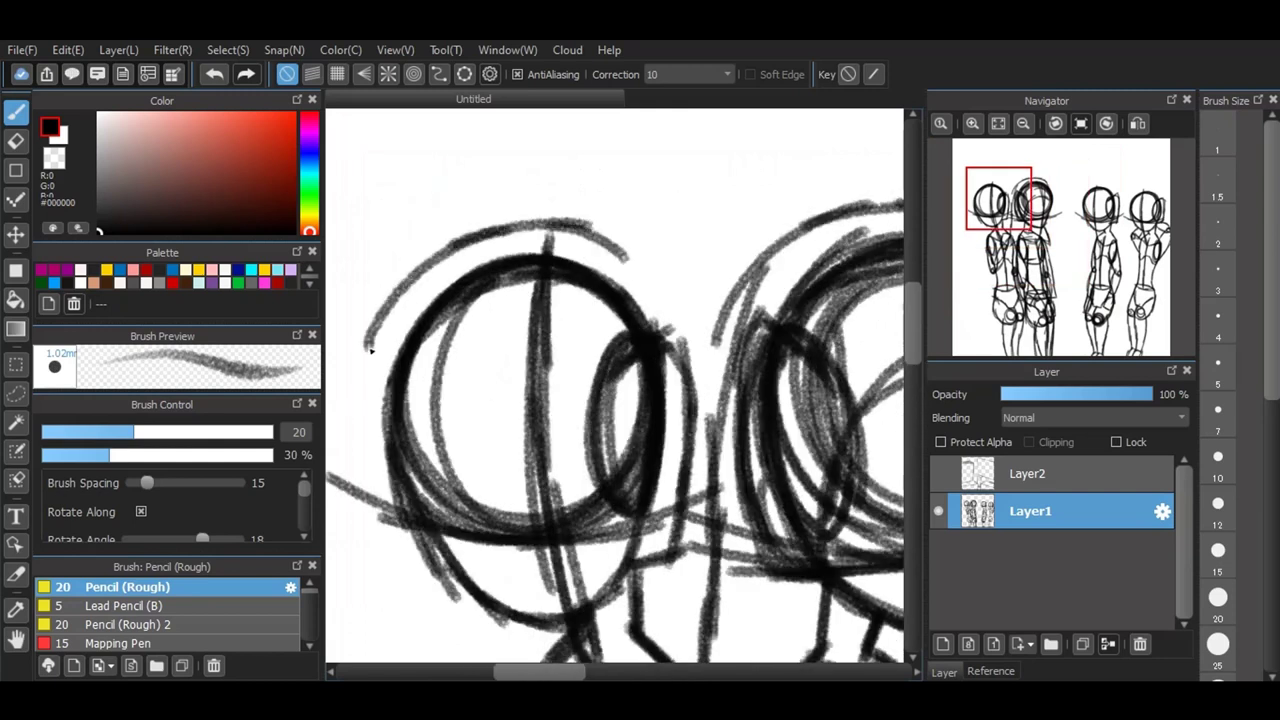
left_click_drag(404, 294, 371, 491)
Step: Add diagonal bangs, long strands on both sides and a pointed tuft on top to the first figure's hair
mouse_move(368, 390)
left_mouse_down()
mouse_move(398, 566)
mouse_move(531, 246)
mouse_move(677, 294)
mouse_move(705, 418)
mouse_move(679, 566)
left_mouse_up()
mouse_move(600, 300)
left_mouse_down()
mouse_move(520, 438)
mouse_move(576, 370)
mouse_move(562, 348)
mouse_move(505, 480)
mouse_move(530, 330)
mouse_move(436, 438)
mouse_move(470, 380)
mouse_move(400, 555)
mouse_move(400, 605)
mouse_move(393, 533)
mouse_move(408, 598)
left_mouse_up()
mouse_move(498, 270)
left_mouse_down()
mouse_move(440, 332)
mouse_move(372, 515)
left_mouse_up()
left_click_drag(388, 406, 376, 626)
mouse_move(455, 250)
left_mouse_down()
mouse_move(372, 460)
mouse_move(372, 645)
left_mouse_up()
mouse_move(596, 314)
left_mouse_down()
mouse_move(612, 378)
mouse_move(610, 487)
mouse_move(650, 482)
left_mouse_up()
mouse_move(605, 307)
left_mouse_down()
mouse_move(640, 380)
mouse_move(680, 620)
left_mouse_up()
mouse_move(640, 280)
left_mouse_down()
mouse_move(660, 320)
mouse_move(698, 570)
left_mouse_up()
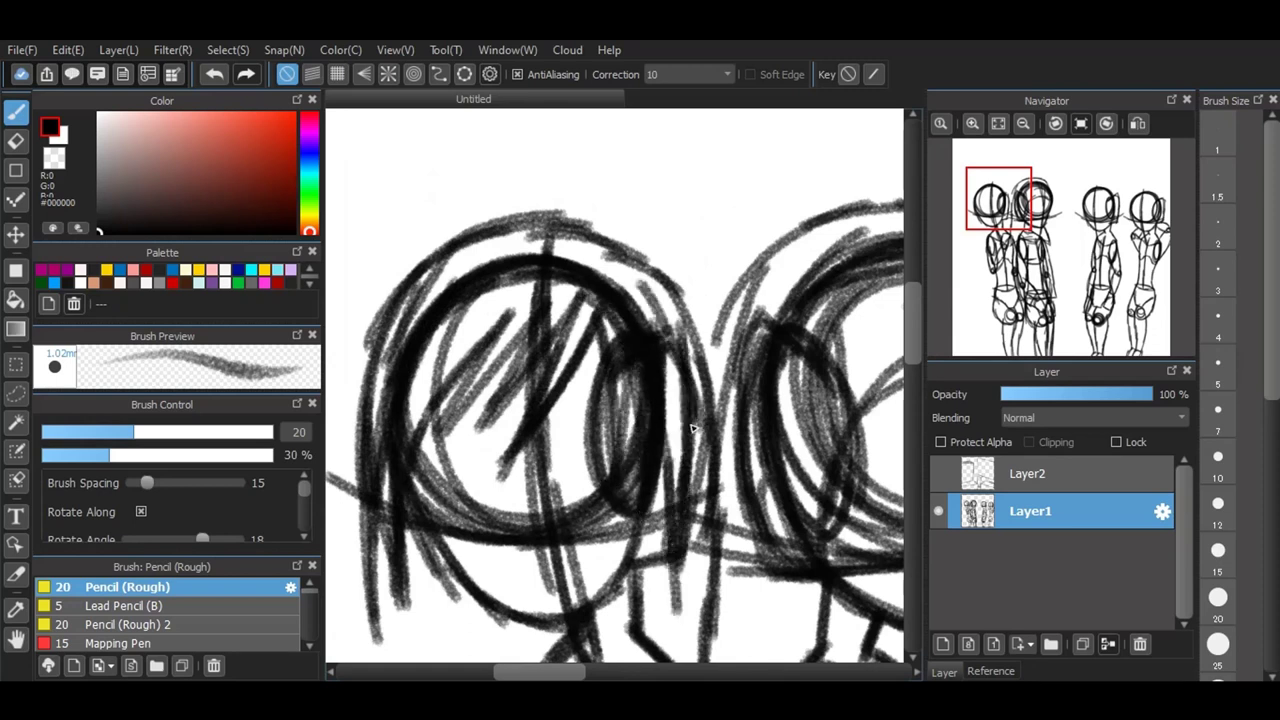
mouse_move(622, 262)
left_mouse_down()
mouse_move(645, 120)
mouse_move(665, 255)
mouse_move(700, 306)
mouse_move(715, 380)
mouse_move(715, 525)
mouse_move(700, 500)
left_mouse_up()
mouse_move(612, 240)
left_mouse_down()
mouse_move(470, 238)
mouse_move(342, 445)
mouse_move(385, 340)
mouse_move(337, 449)
mouse_move(372, 487)
left_mouse_up()
Step: Sketch slanted collar lines from the first figure's neck down to its shoulder
left_click_drag(913, 335, 915, 366)
mouse_move(688, 344)
left_mouse_down()
mouse_move(702, 437)
mouse_move(728, 482)
left_mouse_up()
mouse_move(655, 363)
left_mouse_down()
mouse_move(737, 500)
mouse_move(700, 470)
mouse_move(738, 527)
left_mouse_up()
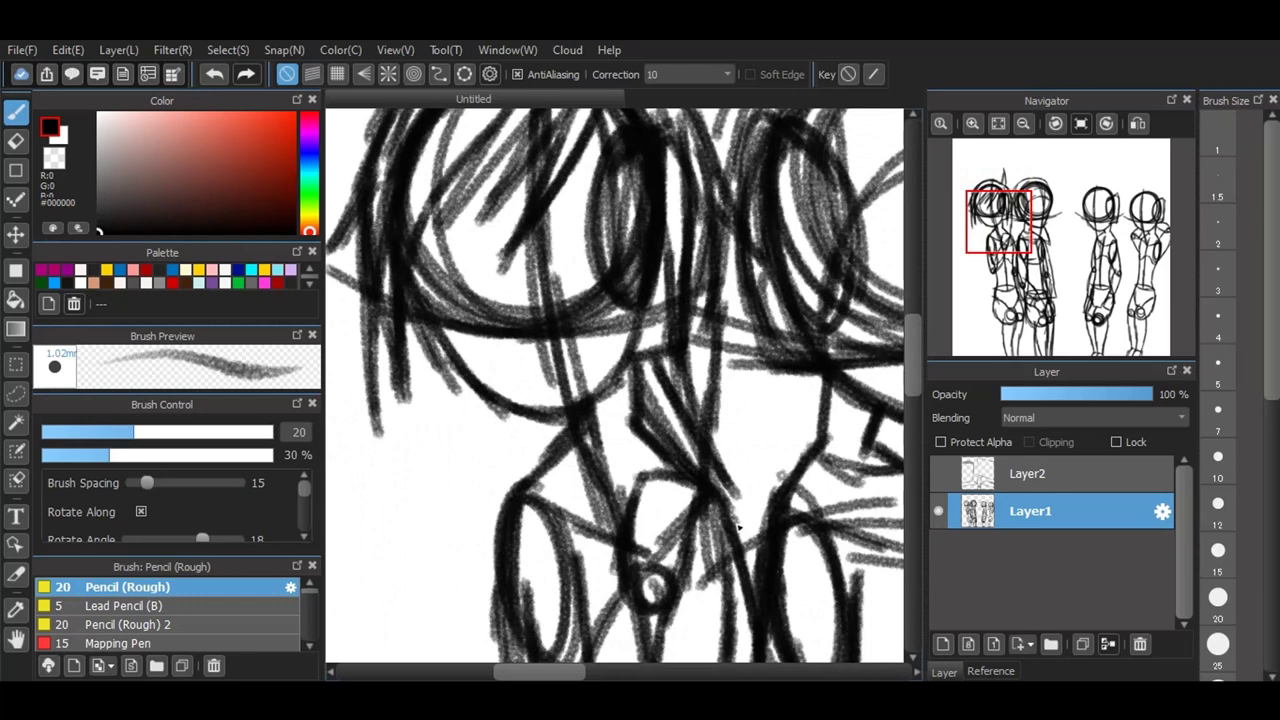
scroll(552, 295, "down", 3)
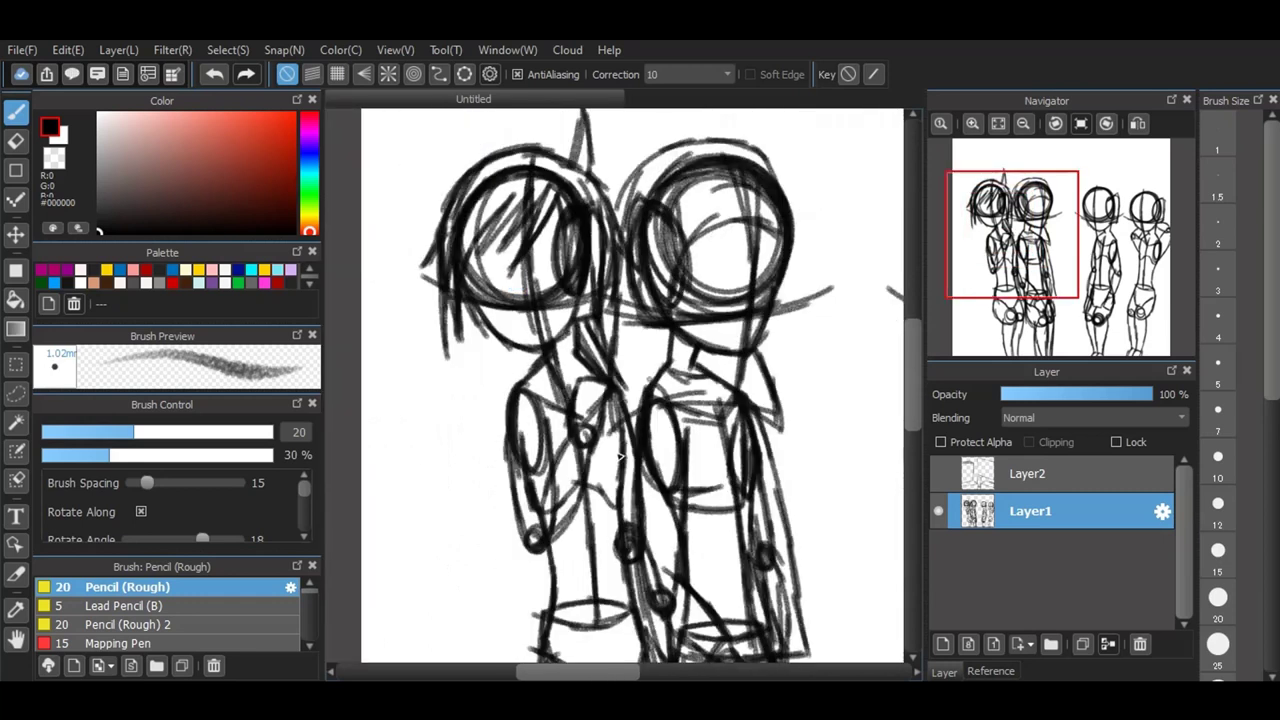
scroll(619, 456, "up", 2)
mouse_move(585, 285)
left_mouse_down()
mouse_move(596, 322)
mouse_move(570, 258)
mouse_move(572, 340)
mouse_move(542, 380)
left_mouse_up()
mouse_move(507, 313)
left_mouse_down()
mouse_move(545, 378)
mouse_move(517, 300)
mouse_move(482, 344)
left_mouse_up()
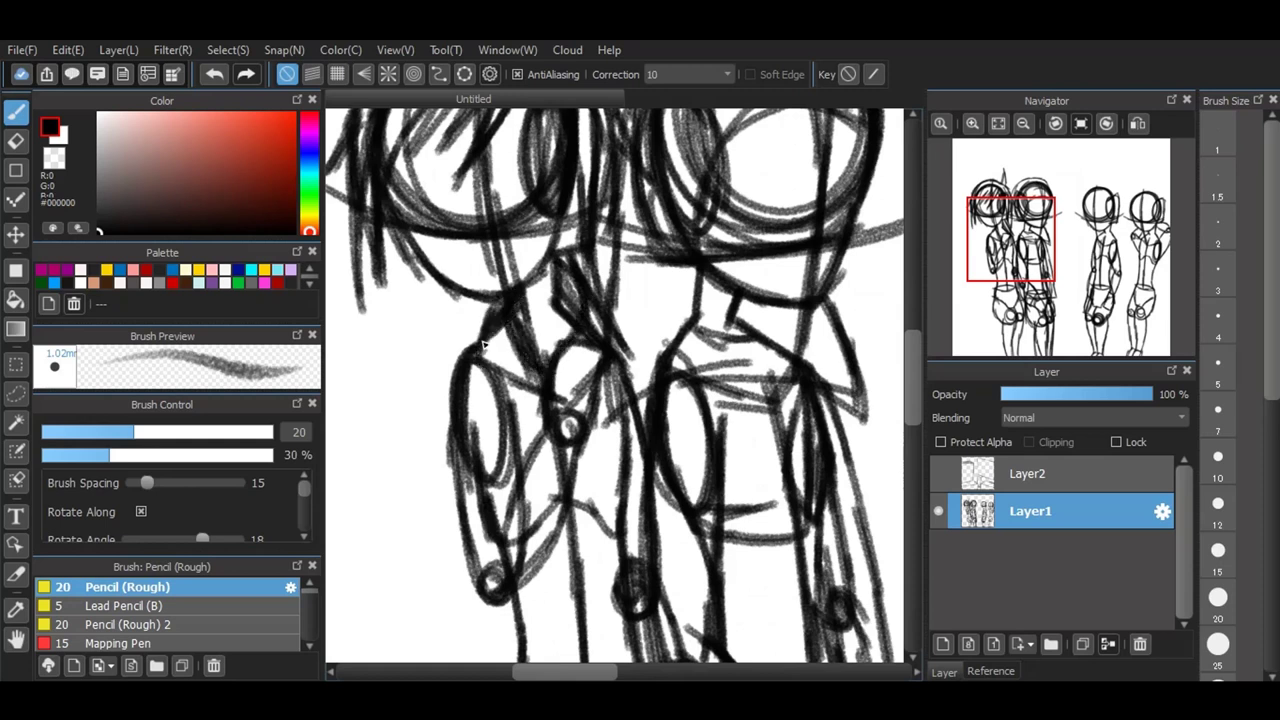
left_click_drag(555, 258, 629, 357)
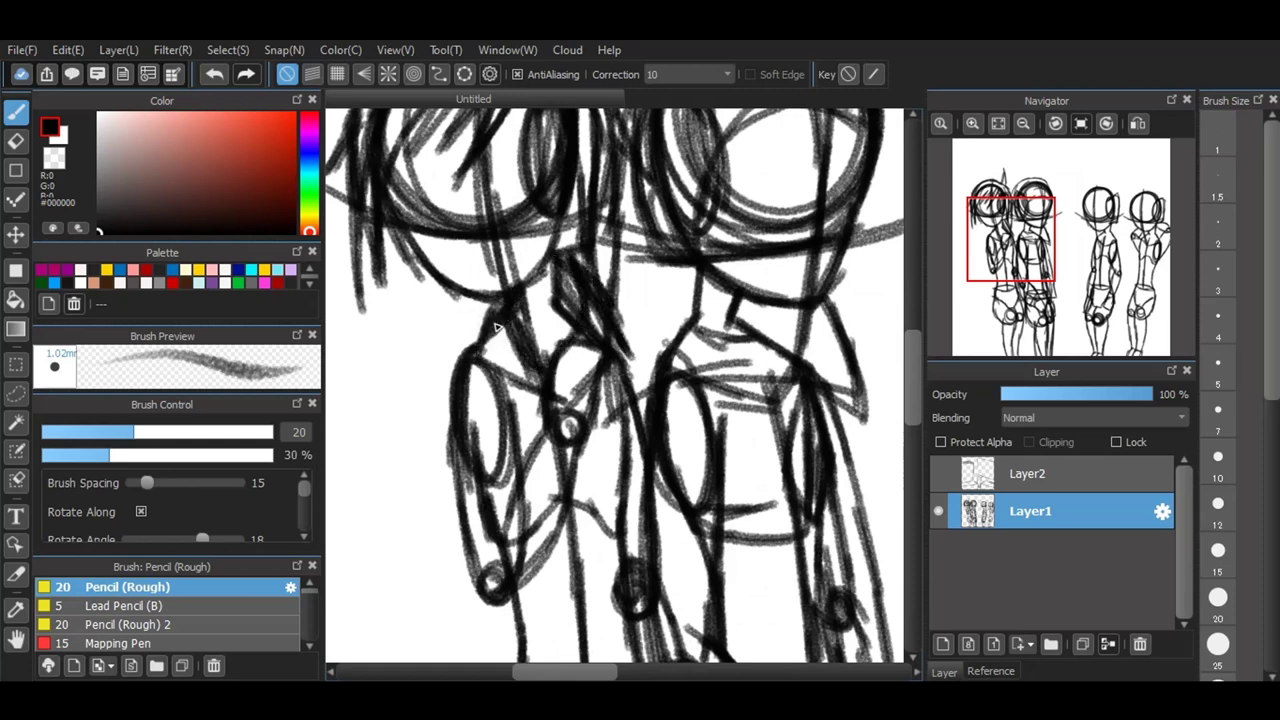
left_click_drag(495, 327, 478, 370)
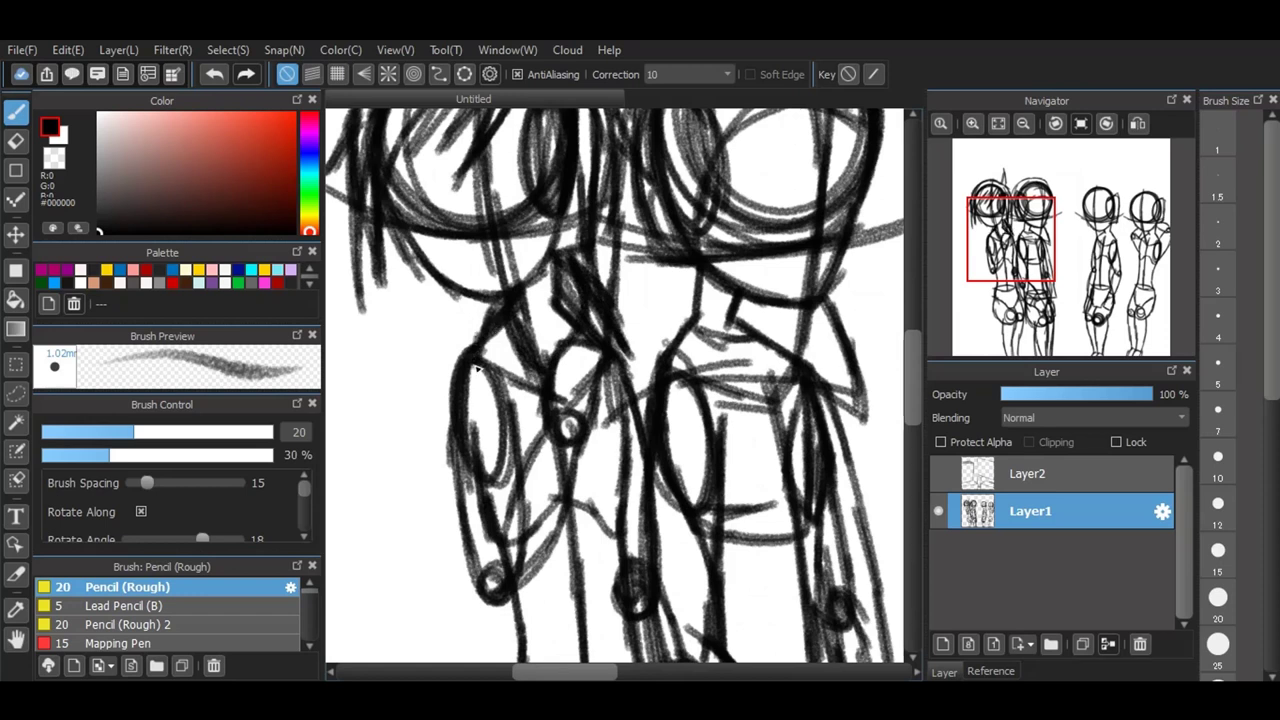
left_click(215, 76)
left_click(215, 73)
left_click(215, 73)
left_click(214, 74)
left_click(207, 76)
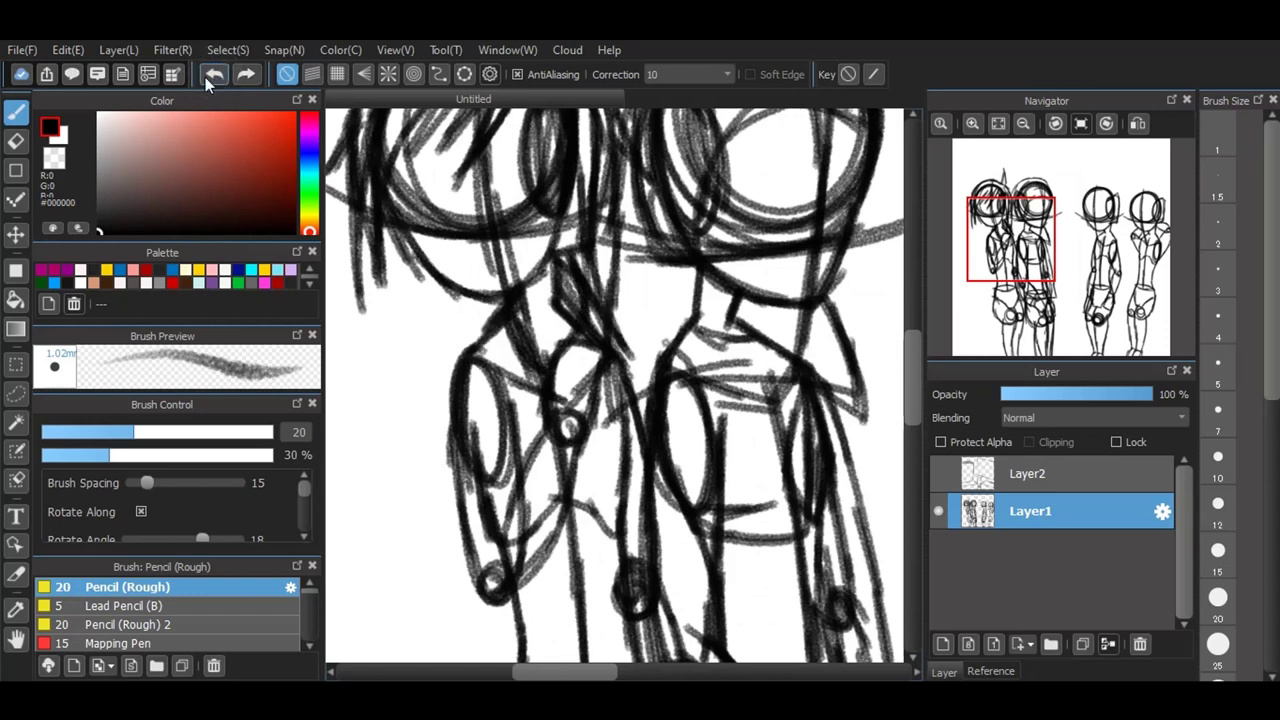
left_click(215, 75)
left_click(215, 75)
left_click(215, 75)
Step: Sketch the collar and loose sleeve outlines around both of the first figure's arms
mouse_move(490, 308)
left_mouse_down()
mouse_move(558, 398)
mouse_move(580, 400)
left_mouse_up()
mouse_move(562, 268)
left_mouse_down()
mouse_move(602, 322)
mouse_move(570, 398)
left_mouse_up()
mouse_move(529, 384)
left_mouse_down()
mouse_move(510, 322)
mouse_move(470, 372)
mouse_move(495, 405)
mouse_move(556, 437)
mouse_move(480, 372)
mouse_move(505, 305)
left_mouse_up()
mouse_move(607, 416)
left_mouse_down()
mouse_move(624, 340)
mouse_move(614, 376)
left_mouse_up()
mouse_move(447, 402)
left_mouse_down()
mouse_move(442, 565)
mouse_move(482, 608)
mouse_move(488, 540)
mouse_move(522, 478)
mouse_move(498, 607)
left_mouse_up()
mouse_move(503, 418)
left_mouse_down()
mouse_move(525, 466)
mouse_move(505, 437)
left_mouse_up()
key("ctrl+z")
left_click_drag(628, 416, 643, 538)
left_click_drag(631, 442, 642, 544)
Step: Sketch the body of the first figure's top, flaring past the waist to a curved hem over the hips
left_click_drag(917, 374, 919, 414)
mouse_move(503, 380)
left_mouse_down()
mouse_move(511, 443)
mouse_move(472, 524)
mouse_move(687, 517)
left_mouse_up()
mouse_move(640, 322)
left_mouse_down()
mouse_move(666, 458)
mouse_move(603, 505)
left_mouse_up()
mouse_move(620, 150)
left_mouse_down()
mouse_move(670, 290)
mouse_move(664, 352)
mouse_move(626, 371)
left_mouse_up()
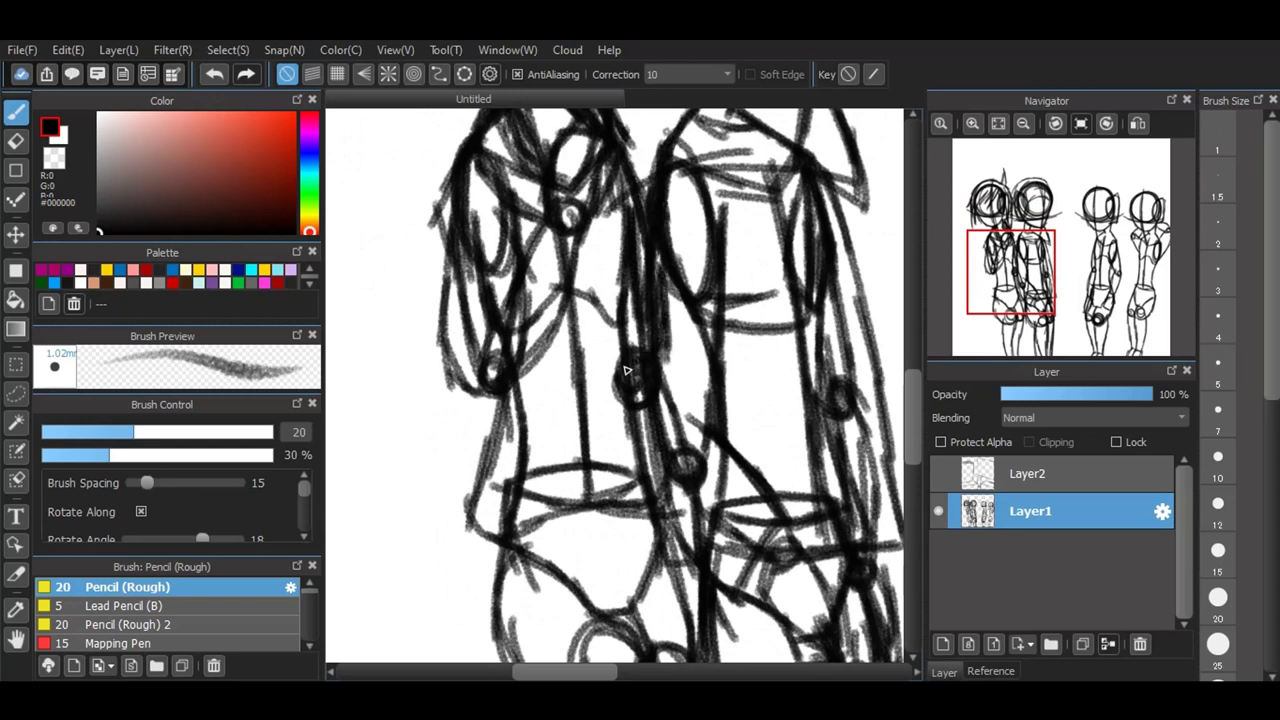
left_click_drag(916, 429, 916, 453)
left_click_drag(483, 433, 498, 470)
mouse_move(498, 462)
left_mouse_down()
mouse_move(617, 440)
mouse_move(680, 446)
mouse_move(660, 393)
left_mouse_up()
mouse_move(652, 455)
left_mouse_down()
mouse_move(657, 383)
mouse_move(660, 414)
left_mouse_up()
Step: Sketch shorts on the first figure with loose leg edges and a double hem line just below the knees
scroll(915, 467, "down", 3)
mouse_move(620, 344)
left_mouse_down()
mouse_move(659, 411)
mouse_move(642, 520)
left_mouse_up()
left_click_drag(644, 458, 640, 516)
mouse_move(507, 316)
left_mouse_down()
mouse_move(502, 405)
mouse_move(556, 452)
mouse_move(548, 520)
mouse_move(562, 574)
mouse_move(622, 576)
mouse_move(672, 290)
mouse_move(700, 420)
mouse_move(702, 529)
mouse_move(620, 572)
mouse_move(668, 580)
mouse_move(558, 610)
mouse_move(618, 620)
mouse_move(674, 608)
mouse_move(663, 616)
left_mouse_up()
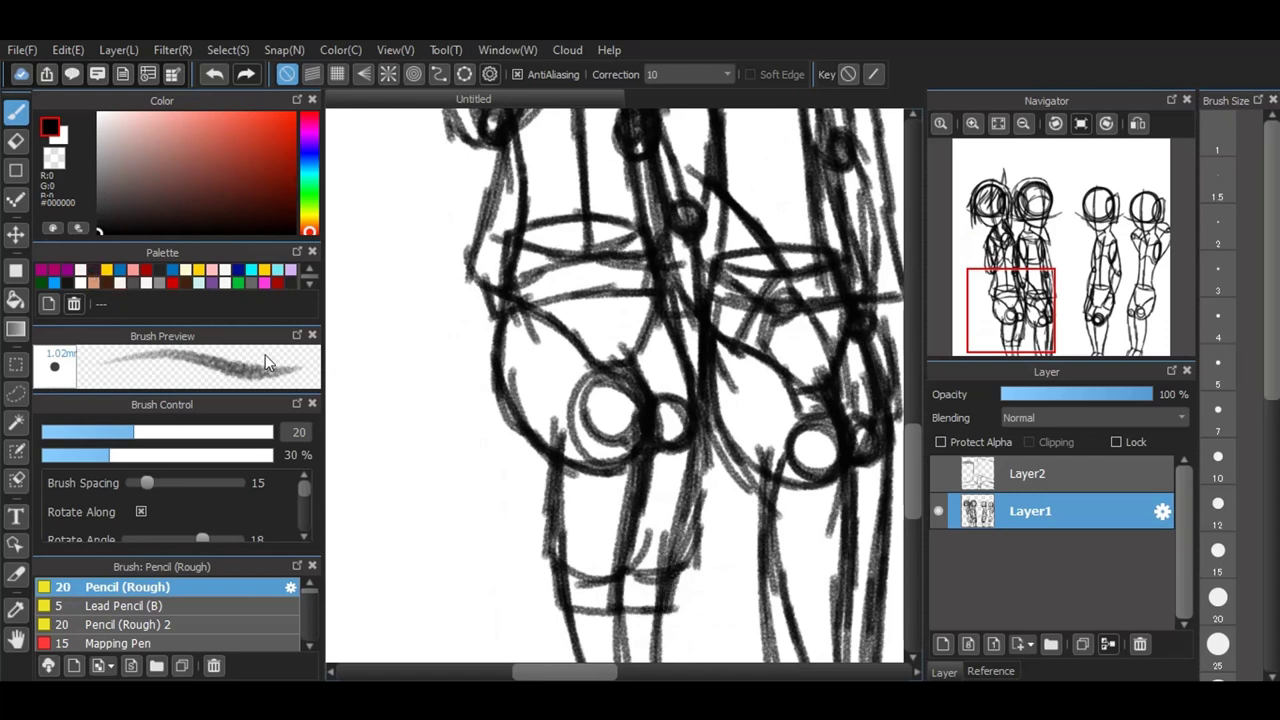
Step: Sketch a collar and curved neckline across the third figure's shoulders
scroll(533, 538, "down", 3)
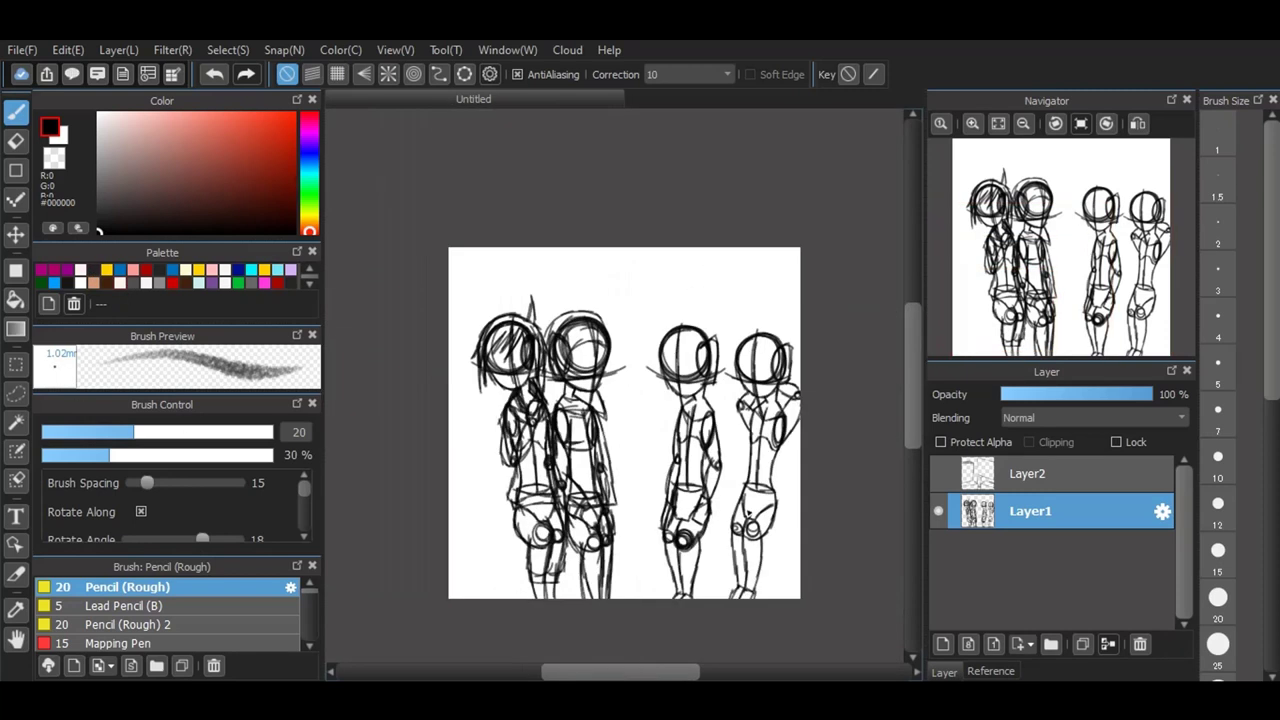
scroll(748, 513, "up", 1)
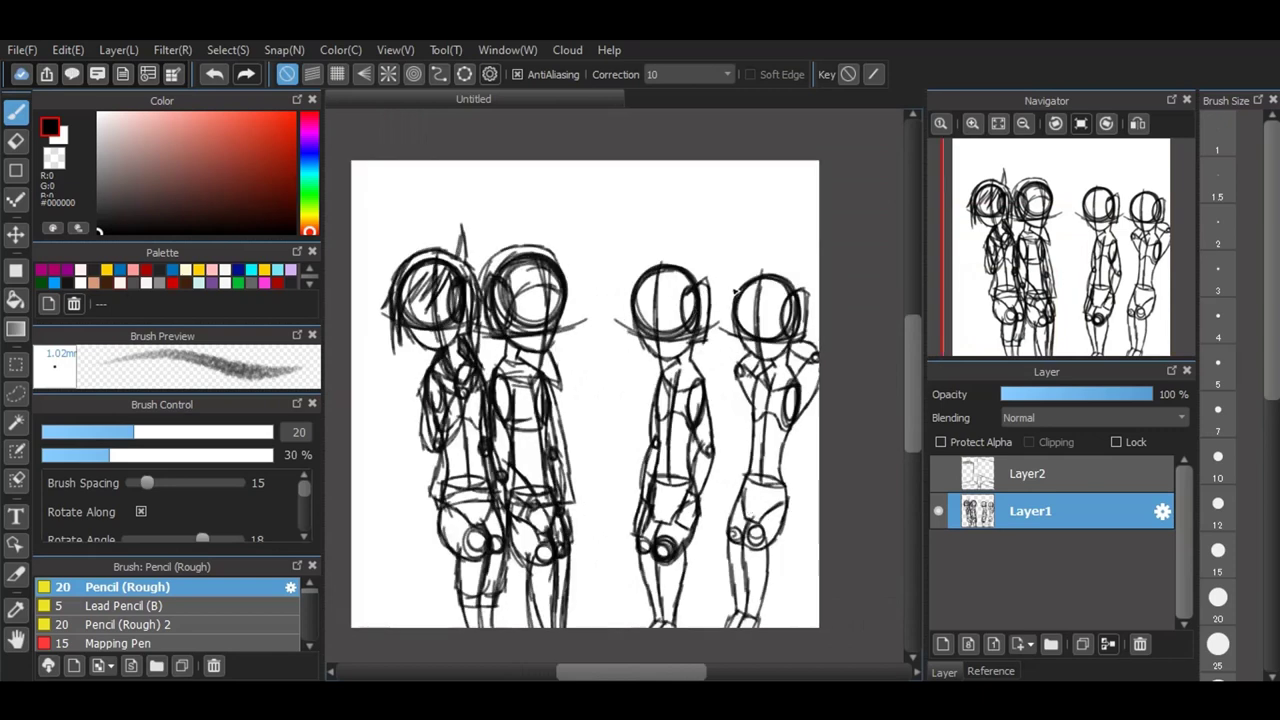
scroll(706, 296, "up", 2)
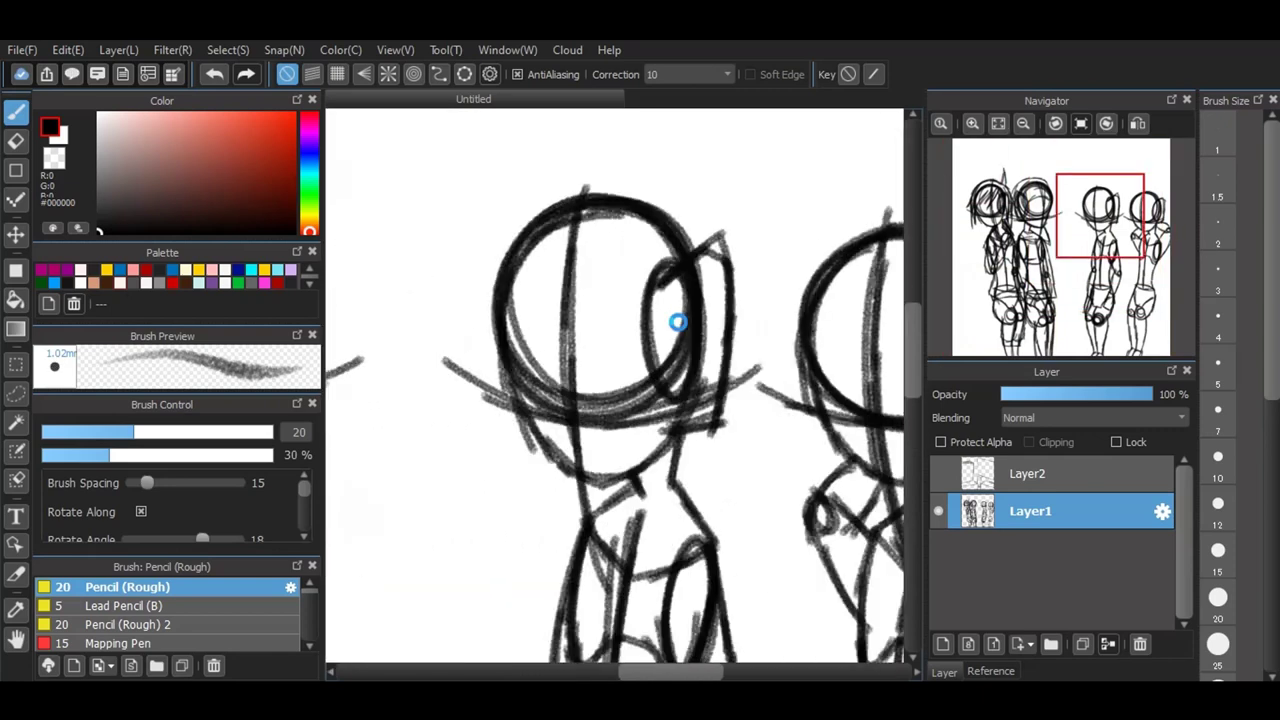
left_click_drag(690, 508, 666, 568)
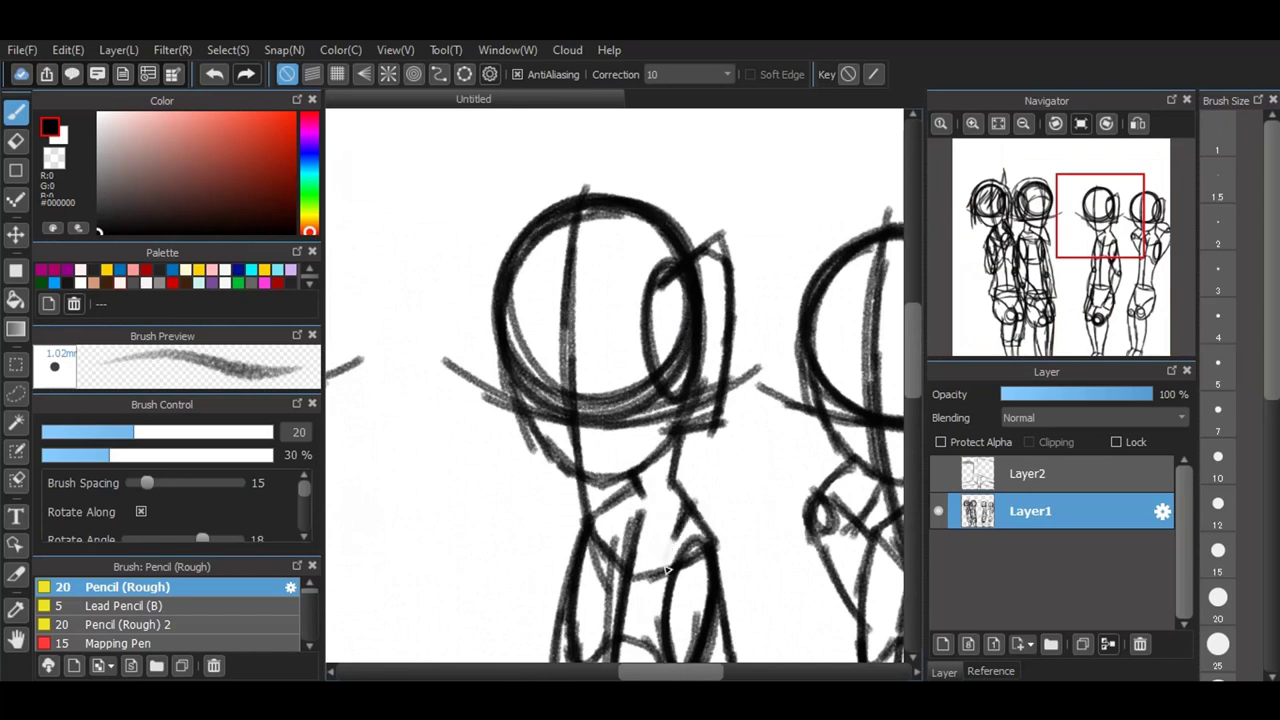
mouse_move(588, 547)
left_mouse_down()
mouse_move(610, 570)
mouse_move(672, 578)
mouse_move(706, 512)
left_mouse_up()
left_click_drag(910, 377, 918, 418)
mouse_move(577, 370)
left_mouse_down()
mouse_move(663, 409)
mouse_move(710, 350)
mouse_move(694, 313)
mouse_move(769, 450)
mouse_move(761, 482)
mouse_move(753, 475)
mouse_move(767, 531)
left_mouse_up()
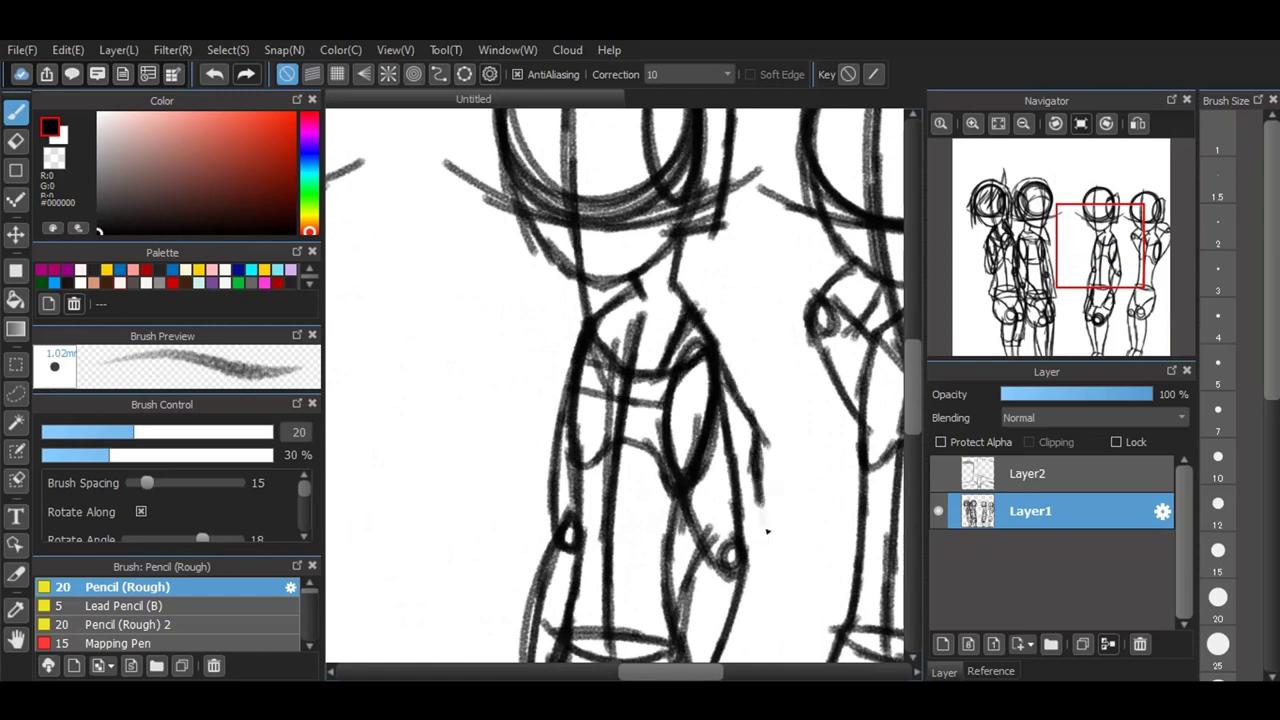
key("ctrl+z")
key("ctrl+z")
key("ctrl+z")
Step: Sketch a flared sleeve ending at the elbow on the third figure's right side and darken the opposite torso edge
left_click_drag(720, 362, 773, 487)
left_click_drag(752, 410, 778, 524)
left_click_drag(660, 422, 688, 546)
mouse_move(682, 540)
left_mouse_down()
mouse_move(773, 561)
mouse_move(768, 470)
left_mouse_up()
left_click_drag(584, 384, 550, 660)
Step: Add a band above the third figure's right-hand sleeve hem and curved shirt hem lines around the waist
left_click_drag(913, 406, 913, 431)
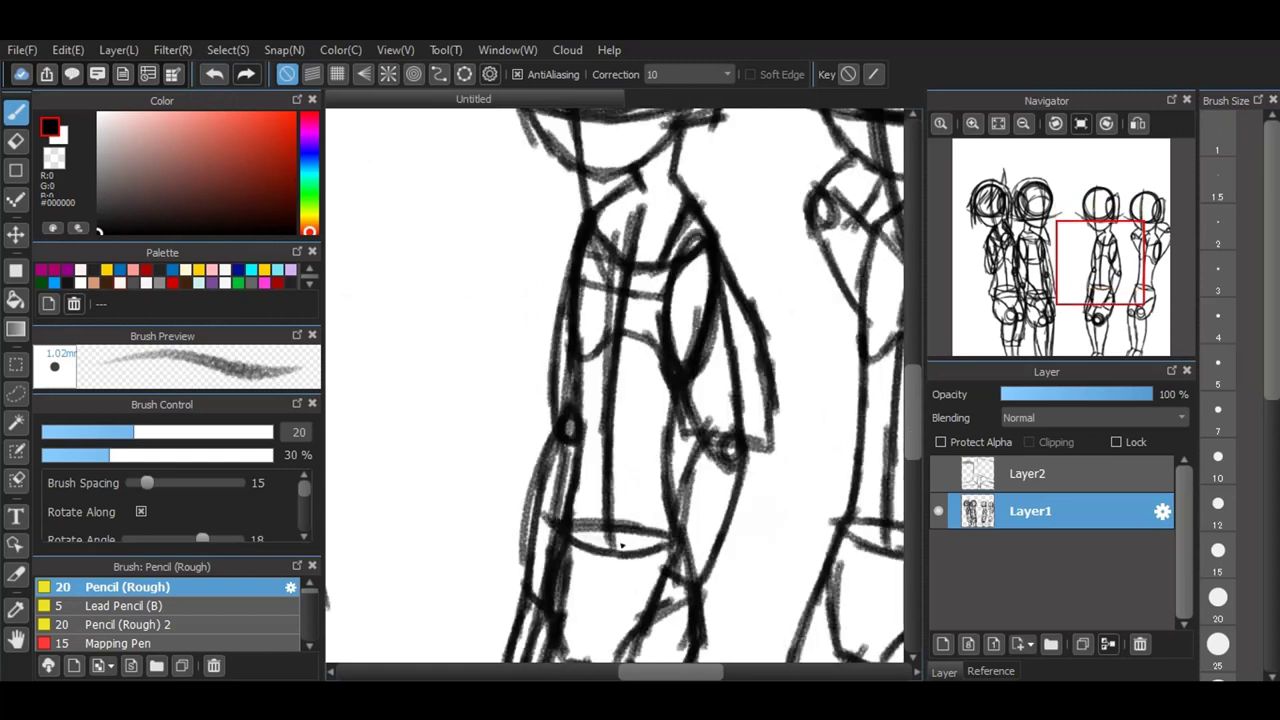
left_click_drag(621, 545, 680, 550)
mouse_move(676, 406)
left_mouse_down()
mouse_move(681, 560)
mouse_move(683, 493)
mouse_move(684, 528)
left_mouse_up()
mouse_move(690, 406)
left_mouse_down()
mouse_move(724, 400)
mouse_move(690, 398)
left_mouse_up()
left_click_drag(690, 398, 772, 418)
mouse_move(548, 524)
left_mouse_down()
mouse_move(648, 527)
mouse_move(627, 524)
mouse_move(678, 522)
left_mouse_up()
Step: Sketch a matching flared sleeve with a cuff band on the third figure's left side
left_click_drag(582, 244, 534, 410)
left_click_drag(566, 276, 534, 426)
mouse_move(546, 354)
left_mouse_down()
mouse_move(528, 430)
mouse_move(572, 373)
left_mouse_up()
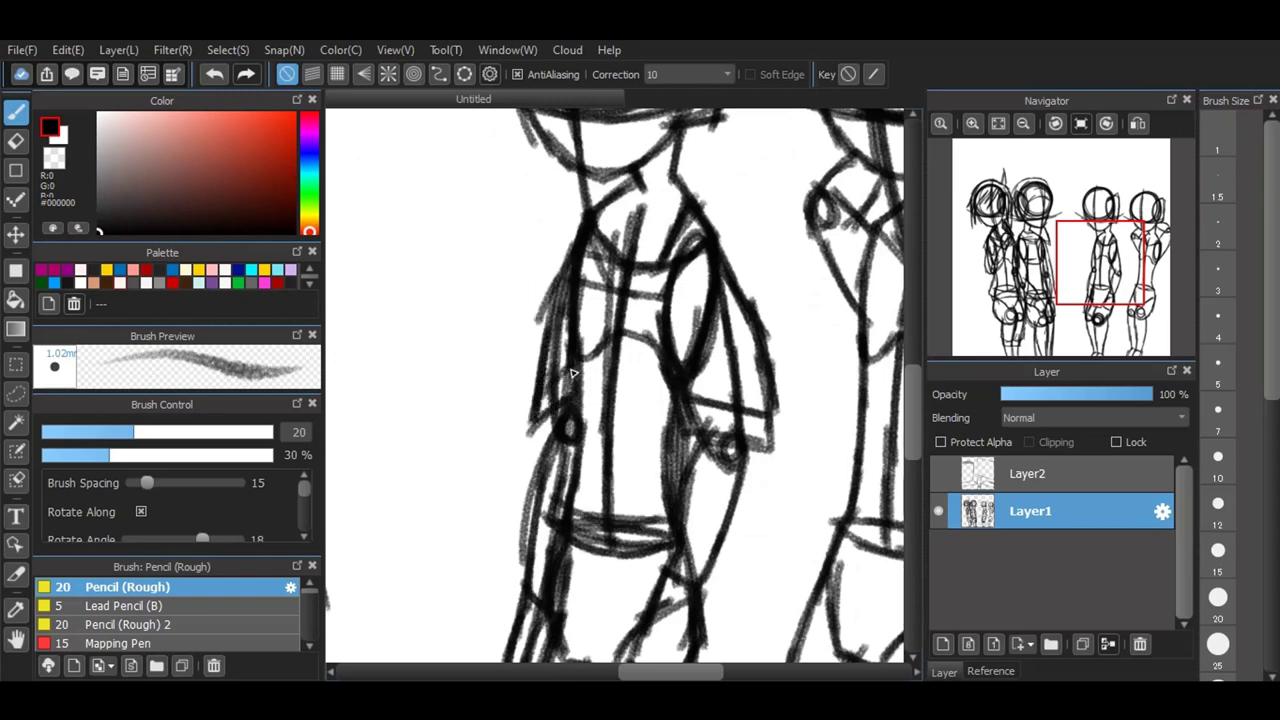
Step: Sketch the centre line, right outer edge and lower hem of knee-length bottoms on the third figure
left_click_drag(907, 398, 920, 436)
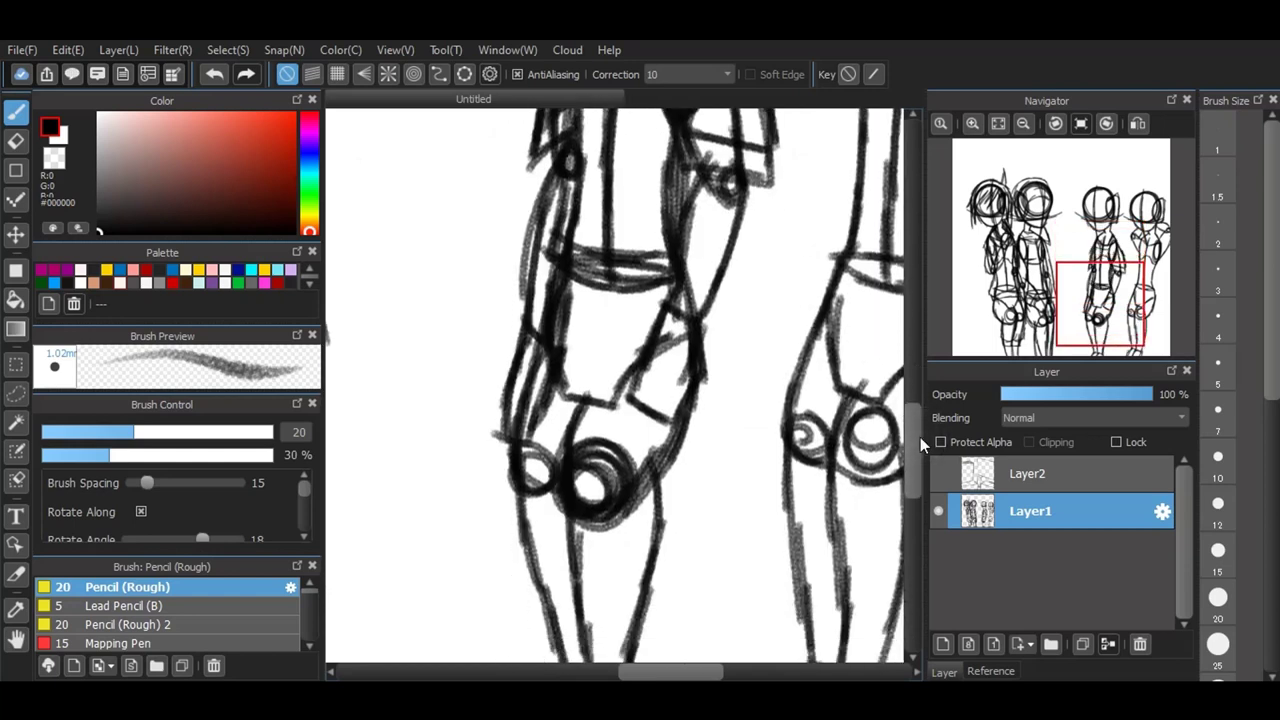
left_click_drag(600, 318, 566, 436)
left_click_drag(588, 354, 568, 452)
left_click_drag(610, 332, 557, 498)
mouse_move(553, 432)
left_mouse_down()
mouse_move(566, 530)
mouse_move(676, 524)
left_mouse_up()
mouse_move(676, 284)
left_mouse_down()
mouse_move(712, 372)
mouse_move(684, 500)
left_mouse_up()
left_click_drag(696, 424, 650, 530)
left_click_drag(699, 461, 686, 505)
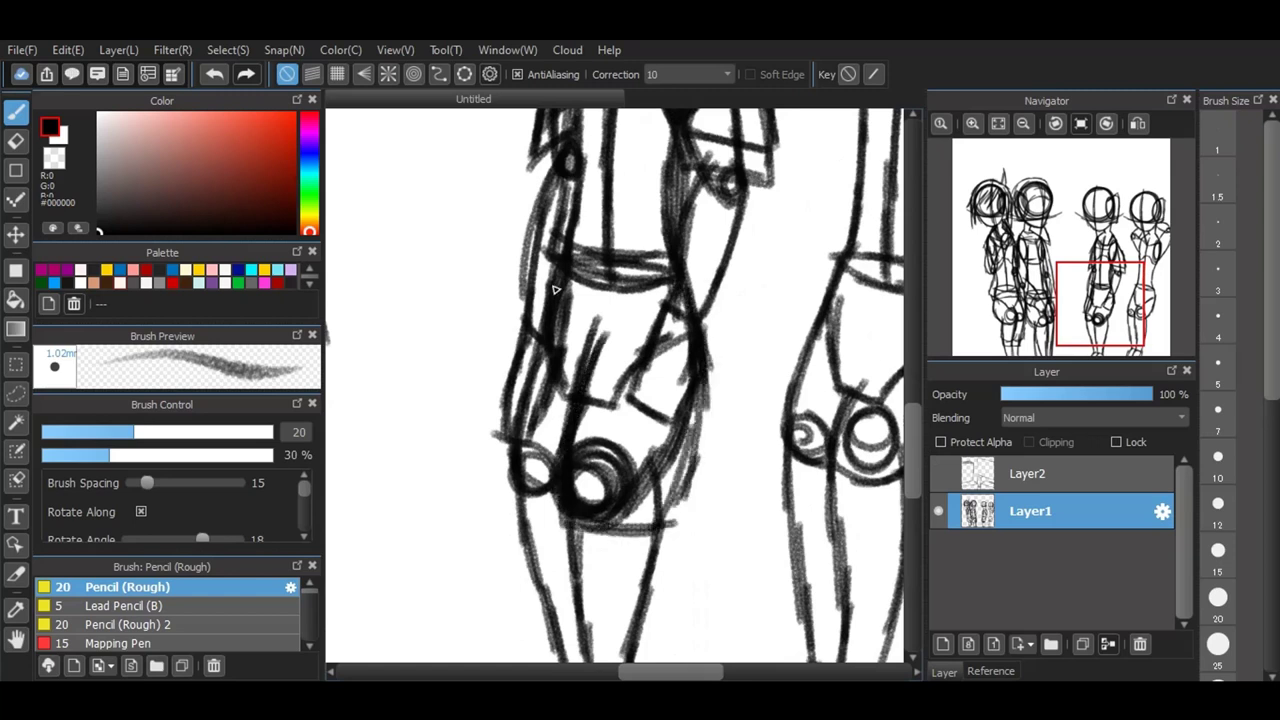
Step: Draw the left outer edge of the third figure's bottoms and join it to the hem below the knees
left_click_drag(558, 268, 524, 420)
left_click_drag(542, 312, 498, 500)
mouse_move(514, 418)
left_mouse_down()
mouse_move(511, 528)
mouse_move(596, 528)
left_mouse_up()
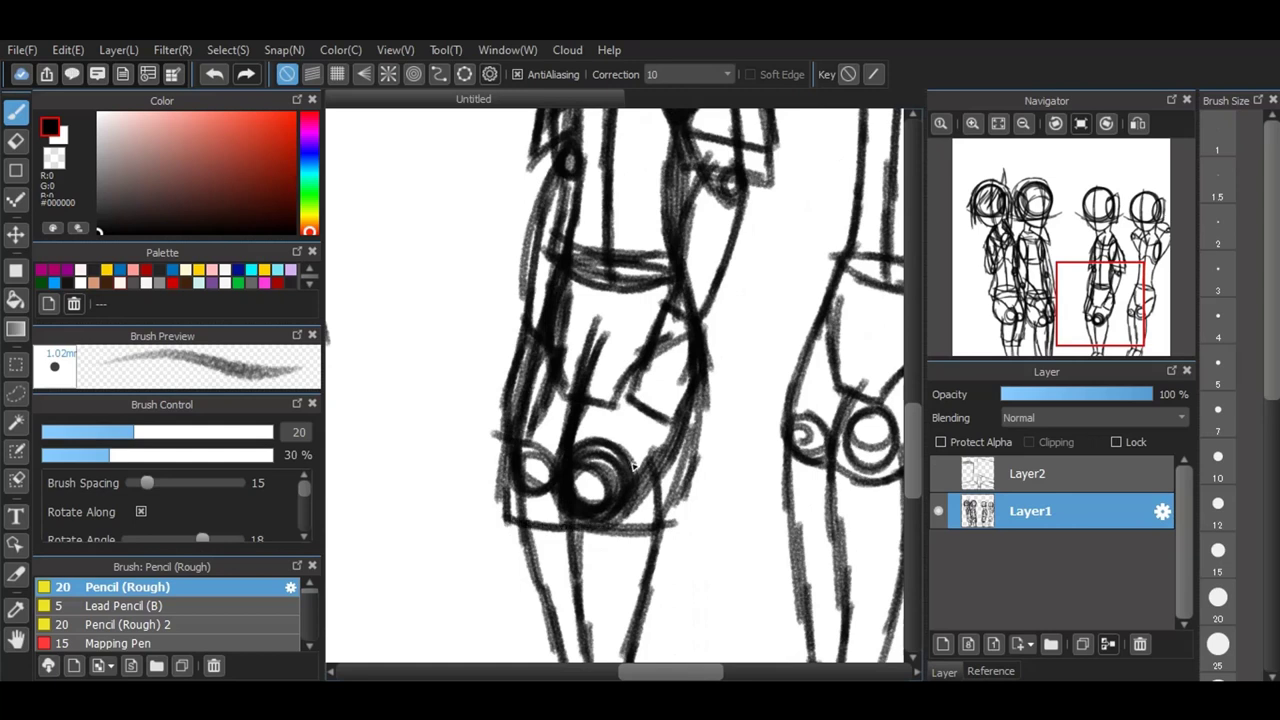
Step: Sketch shoe-top lines across the third figure's ankles and down to the canvas edge
scroll(620, 475, "down", 3)
scroll(608, 588, "up", 4)
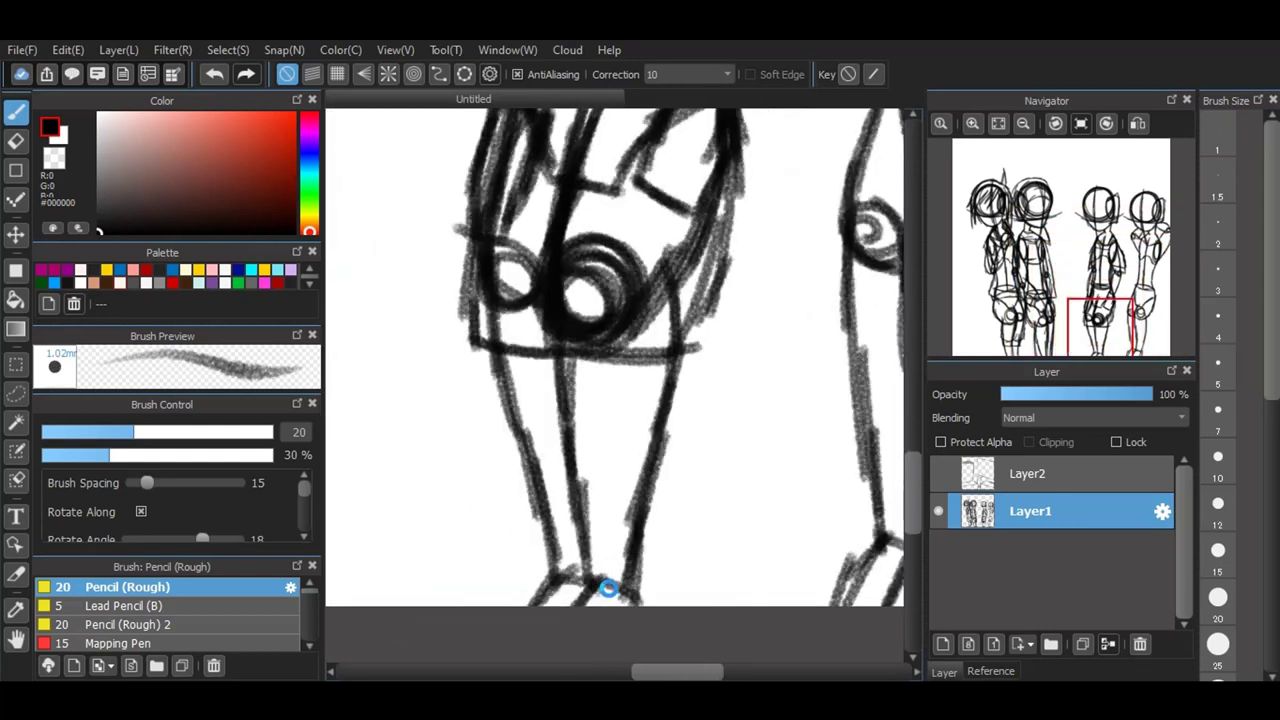
mouse_move(552, 558)
left_mouse_down()
mouse_move(622, 575)
mouse_move(634, 620)
left_mouse_up()
left_click_drag(588, 576, 589, 640)
left_click_drag(555, 550, 548, 606)
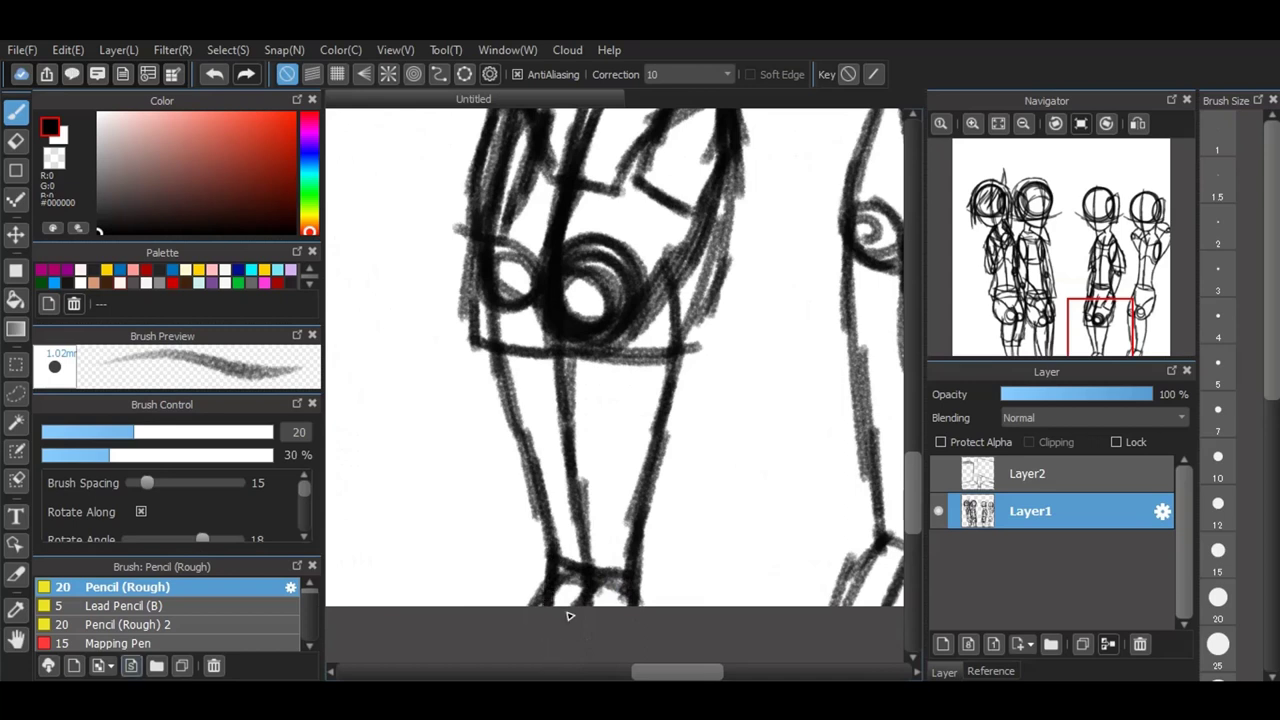
Step: Sketch a pointed collar around the neck of the fourth figure
scroll(569, 612, "down", 3)
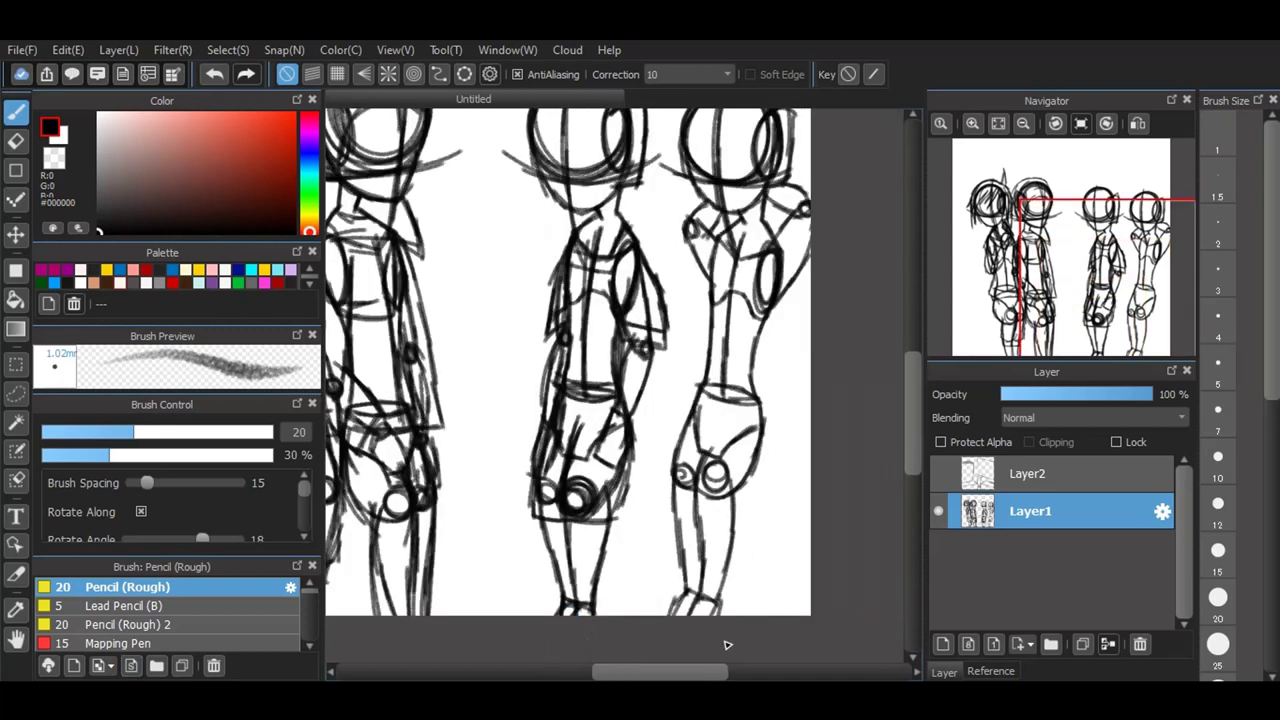
scroll(727, 645, "down", 2)
scroll(768, 369, "up", 3)
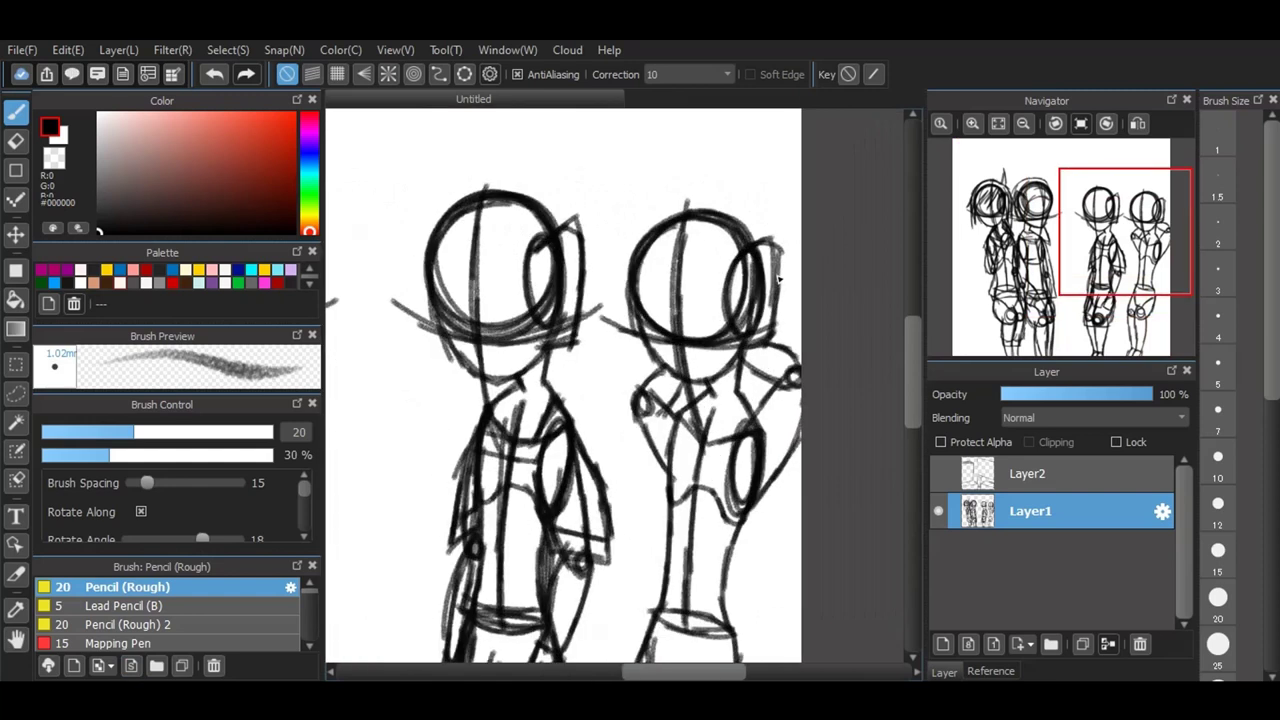
scroll(778, 281, "up", 1)
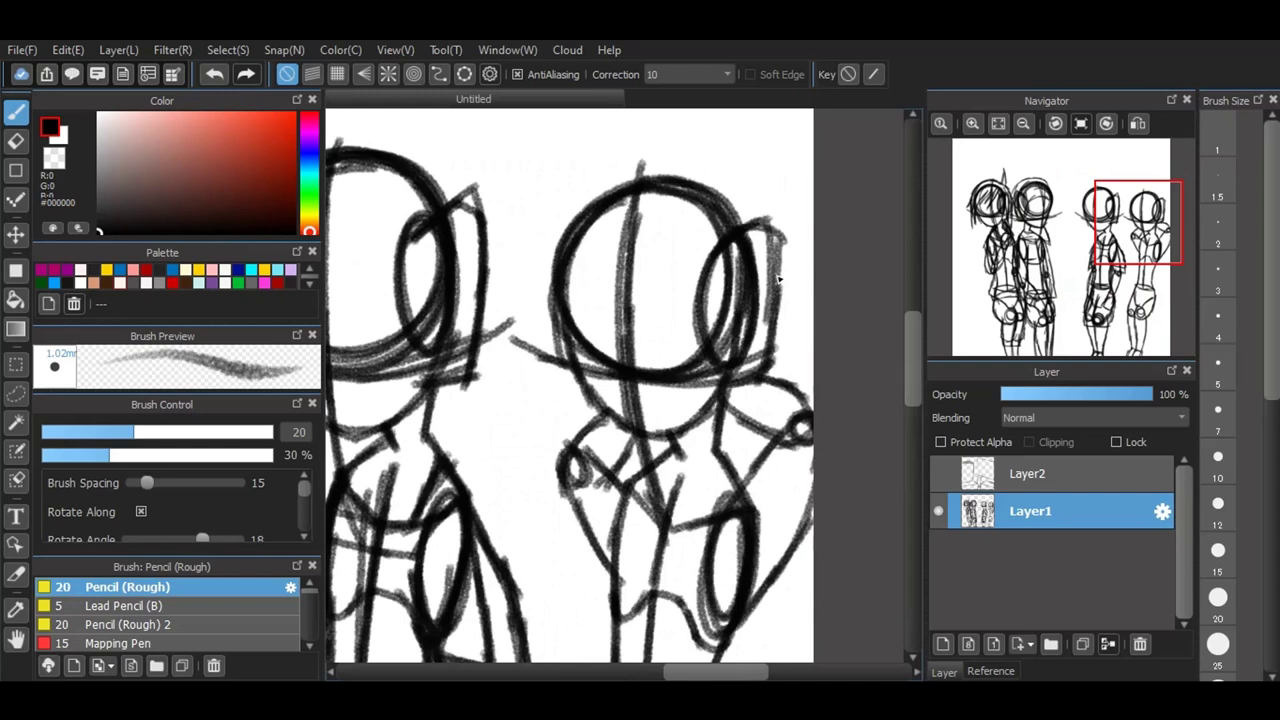
mouse_move(721, 436)
left_mouse_down()
mouse_move(747, 500)
mouse_move(662, 478)
left_mouse_up()
mouse_move(674, 444)
left_mouse_down()
mouse_move(687, 522)
mouse_move(704, 532)
left_mouse_up()
left_click_drag(731, 447, 751, 501)
mouse_move(668, 450)
left_mouse_down()
mouse_move(632, 482)
mouse_move(644, 512)
mouse_move(676, 491)
left_mouse_up()
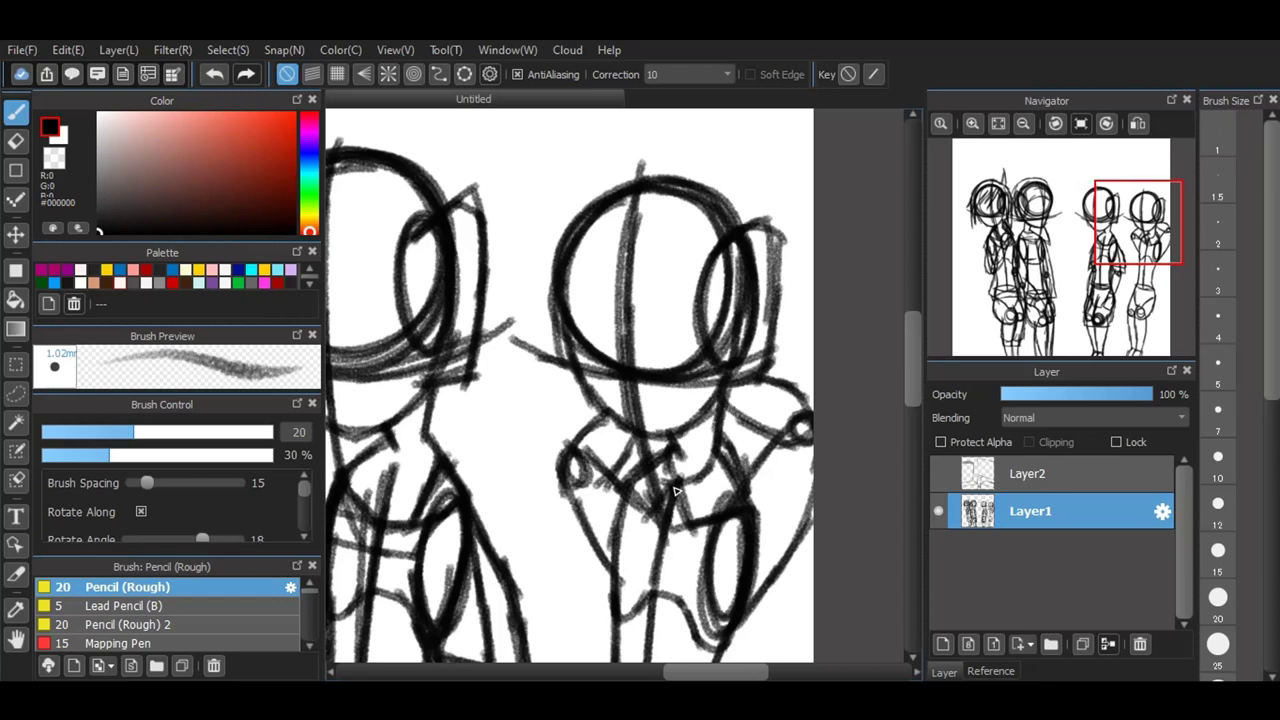
Step: Sketch a sleeve line beside the fourth figure's raised right-side arm and undo the trial strokes at its lower end
mouse_move(772, 445)
left_mouse_down()
mouse_move(800, 610)
mouse_move(815, 625)
mouse_move(727, 519)
left_mouse_up()
scroll(922, 423, "down", 3)
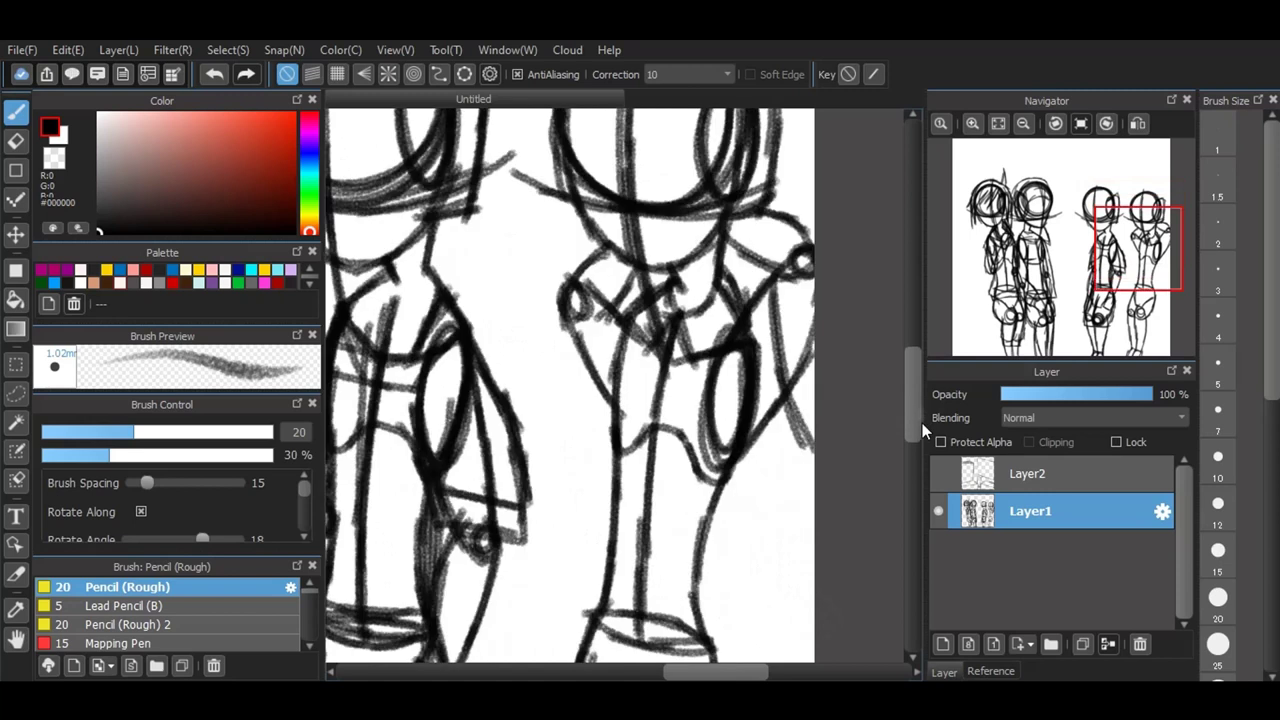
mouse_move(804, 386)
left_mouse_down()
mouse_move(766, 443)
mouse_move(803, 399)
mouse_move(779, 434)
left_mouse_up()
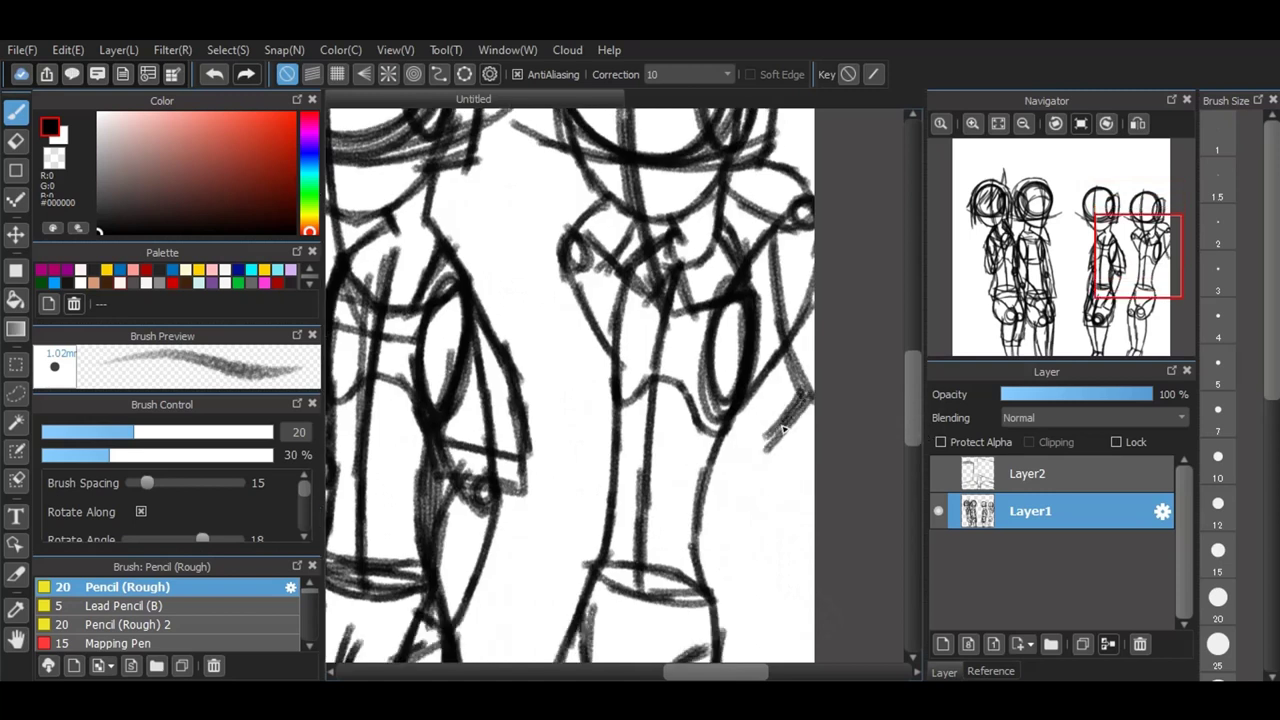
left_click(213, 74)
left_click(213, 74)
left_click(216, 74)
left_click(219, 71)
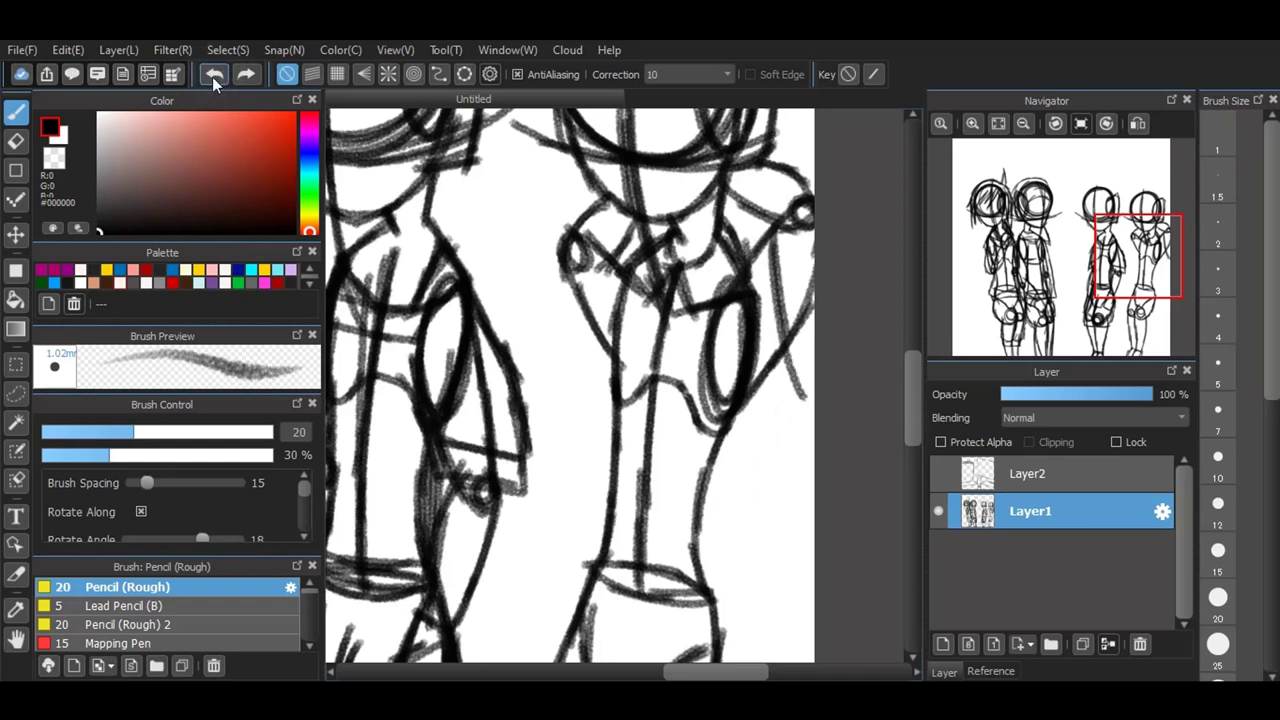
Step: Draw the outer edge of the fourth figure's flared right-side sleeve down to a point below the elbow
left_click_drag(771, 232, 796, 463)
left_click_drag(804, 335, 794, 462)
left_click_drag(801, 396, 797, 461)
Step: Close the right-side sleeve hem and sketch the fourth figure's shirt sides down to a curved hem below the waist
left_click_drag(738, 372, 718, 460)
left_click_drag(734, 418, 724, 528)
left_click_drag(732, 378, 726, 540)
left_click_drag(736, 420, 740, 602)
mouse_move(738, 420)
left_mouse_down()
mouse_move(792, 446)
mouse_move(724, 432)
mouse_move(798, 427)
left_mouse_up()
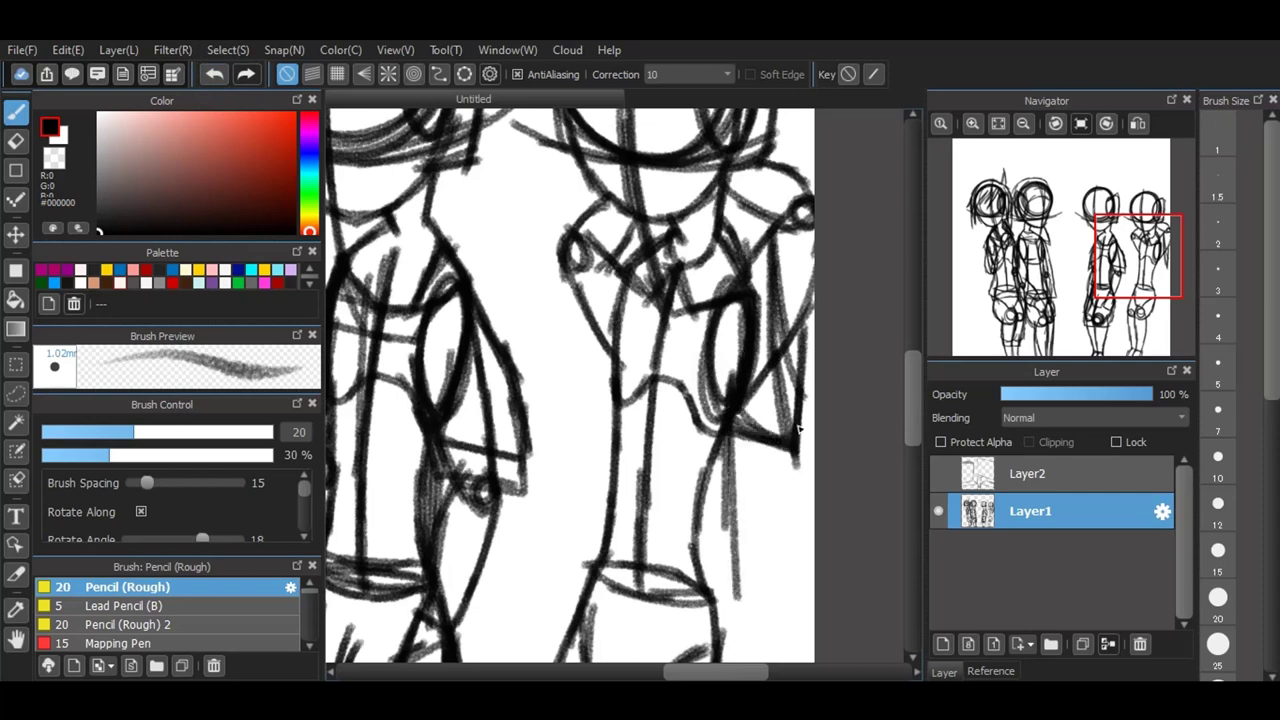
mouse_move(626, 294)
left_mouse_down()
mouse_move(600, 478)
mouse_move(566, 592)
mouse_move(698, 616)
mouse_move(666, 614)
left_mouse_up()
left_click_drag(730, 555, 734, 618)
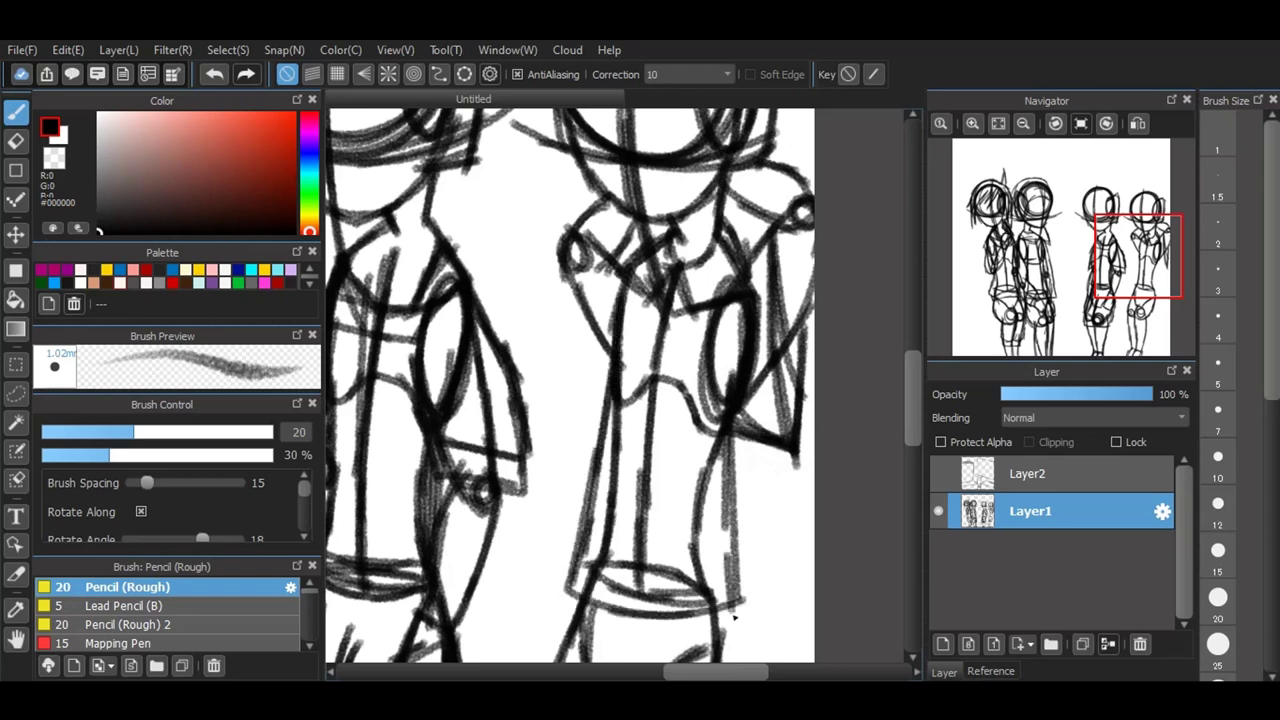
Step: Sketch a matching flared sleeve with an angled hem on the fourth figure's left side
left_click_drag(605, 248, 565, 362)
mouse_move(575, 306)
left_mouse_down()
mouse_move(538, 405)
mouse_move(600, 445)
left_mouse_up()
left_click_drag(562, 400, 602, 446)
left_click_drag(567, 290, 538, 410)
left_click_drag(572, 306, 550, 378)
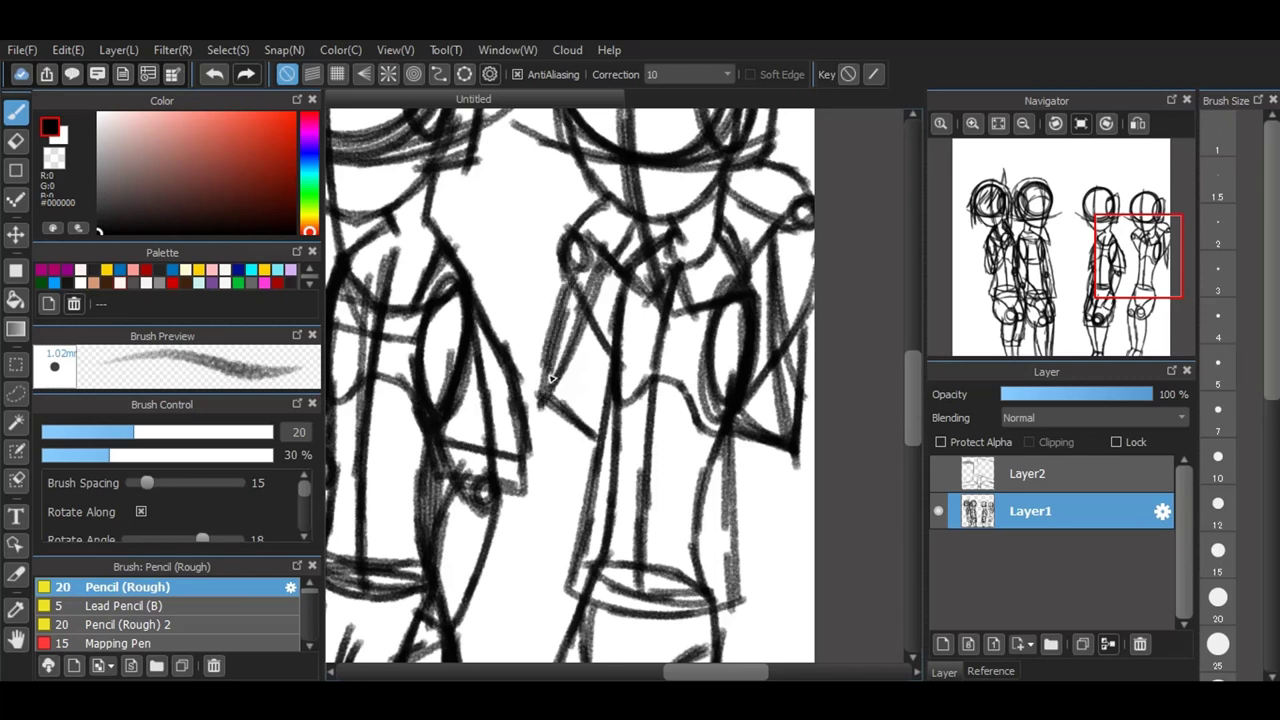
Step: Sketch the centre line, lower hem and upper right outer edge of knee-length bottoms on the fourth figure
scroll(914, 418, "down", 5)
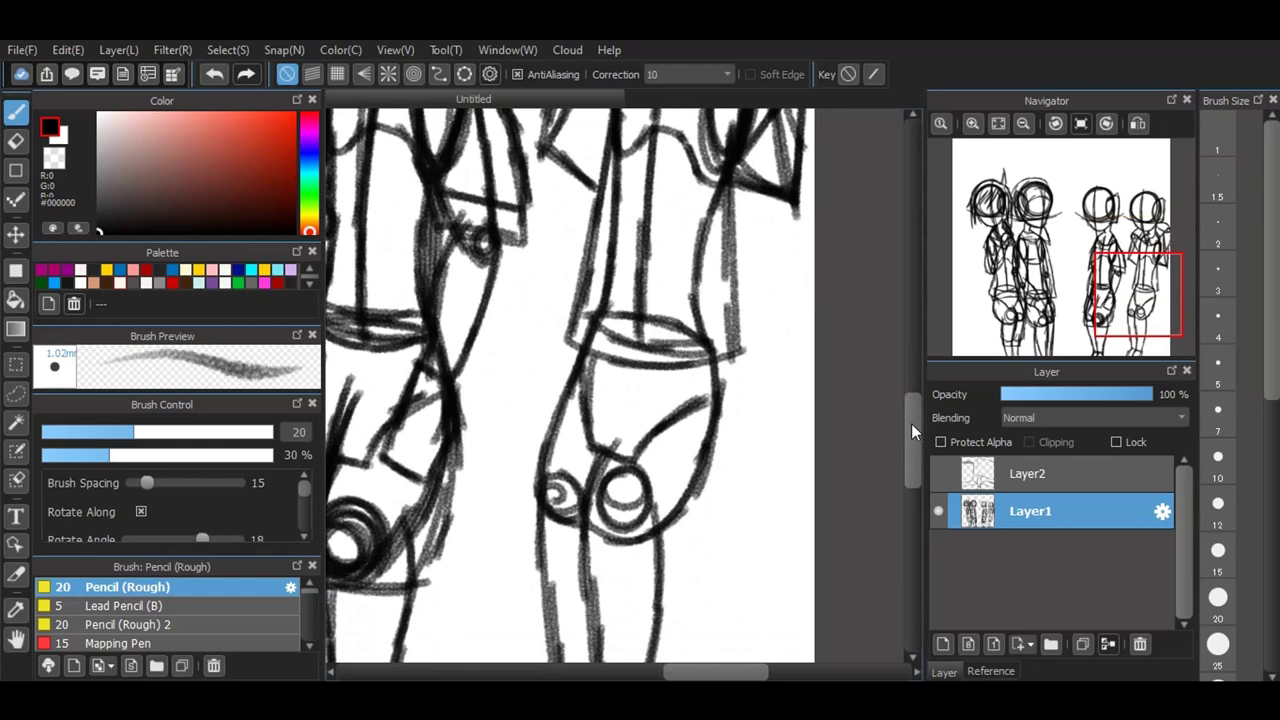
left_click_drag(628, 408, 604, 448)
mouse_move(606, 454)
left_mouse_down()
mouse_move(580, 562)
mouse_move(660, 568)
left_mouse_up()
left_click_drag(594, 504, 585, 566)
left_click_drag(590, 542, 660, 560)
left_click_drag(598, 553, 684, 558)
left_click_drag(716, 362, 731, 420)
mouse_move(722, 374)
left_mouse_down()
mouse_move(729, 436)
mouse_move(715, 462)
left_mouse_up()
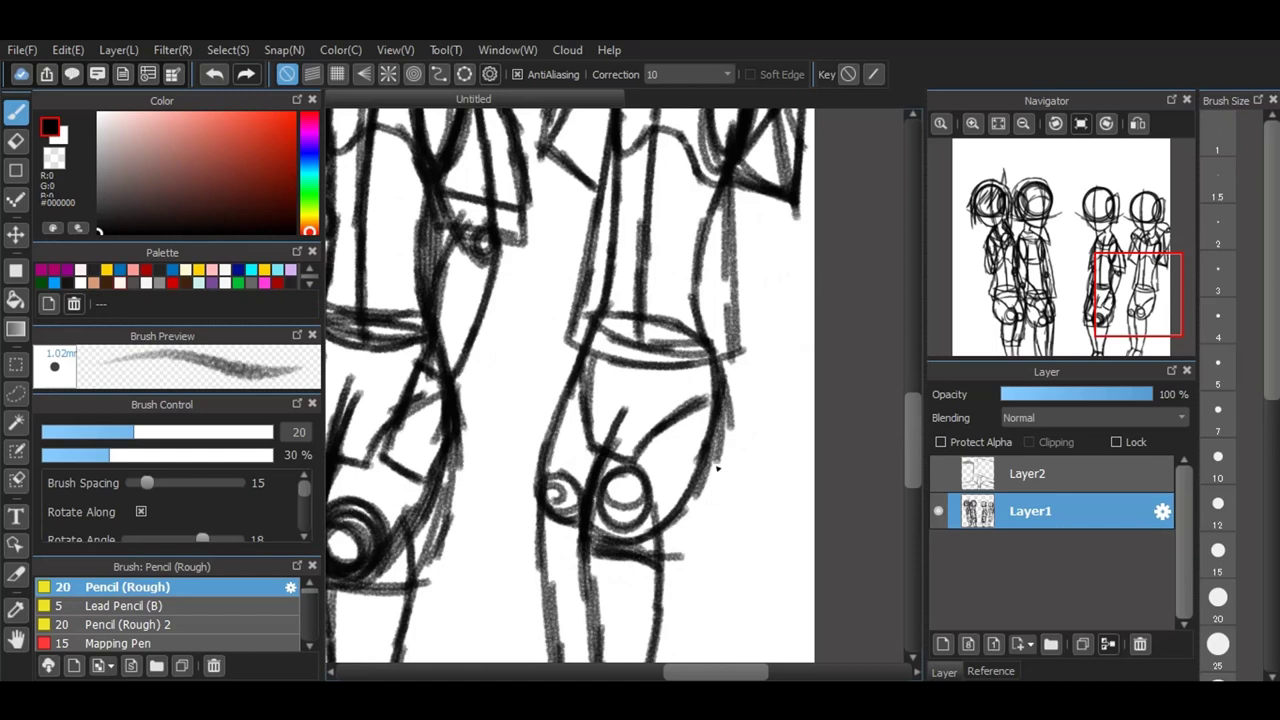
Step: Darken the hem of the fourth figure's bottoms and add its right end beside the knee
left_click_drag(906, 426, 904, 466)
mouse_move(606, 378)
left_mouse_down()
mouse_move(584, 482)
mouse_move(650, 480)
left_mouse_up()
left_click_drag(684, 426, 652, 484)
left_click_drag(706, 408, 672, 452)
left_click_drag(658, 402, 660, 476)
left_click_drag(660, 406, 664, 484)
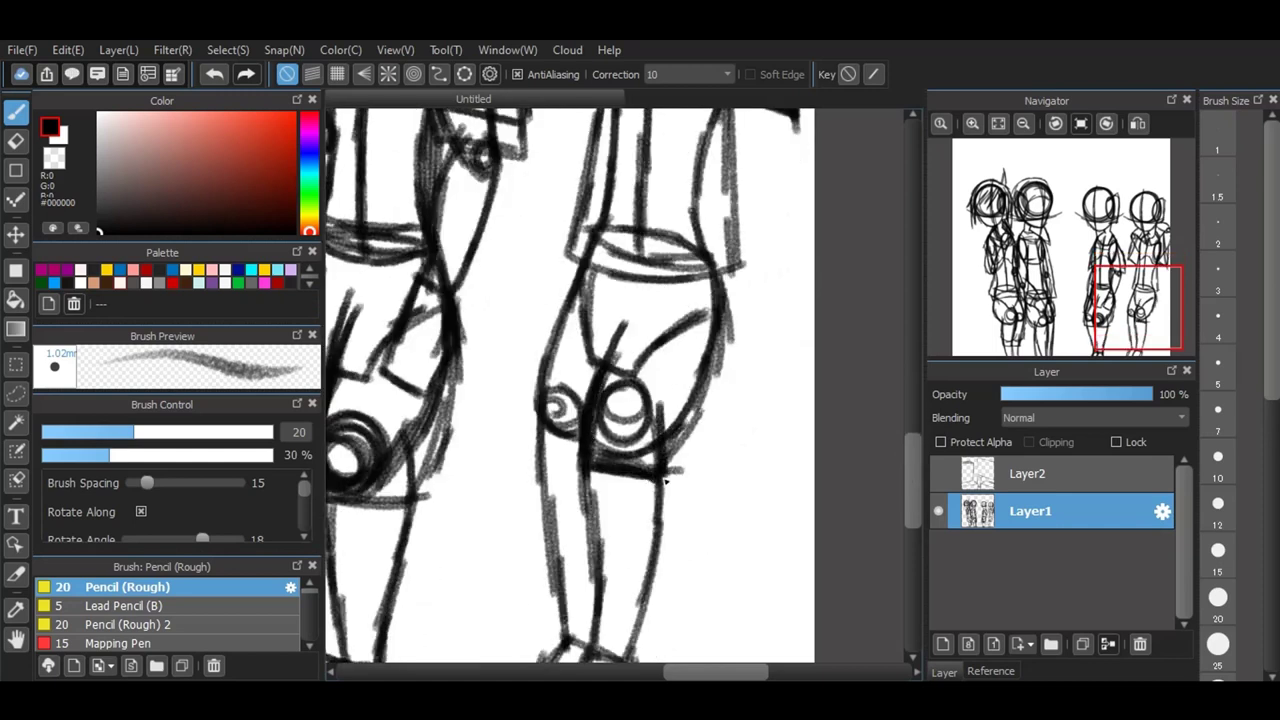
Step: Draw the left outer edge of the fourth figure's bottoms and strengthen the right outer edge down to the hem
left_click_drag(600, 250, 550, 340)
mouse_move(580, 270)
left_mouse_down()
mouse_move(530, 398)
mouse_move(536, 466)
mouse_move(567, 470)
left_mouse_up()
left_click_drag(542, 356, 542, 435)
left_click_drag(718, 288, 706, 420)
left_click_drag(720, 356, 674, 470)
left_click_drag(706, 398, 670, 474)
left_click_drag(700, 422, 668, 473)
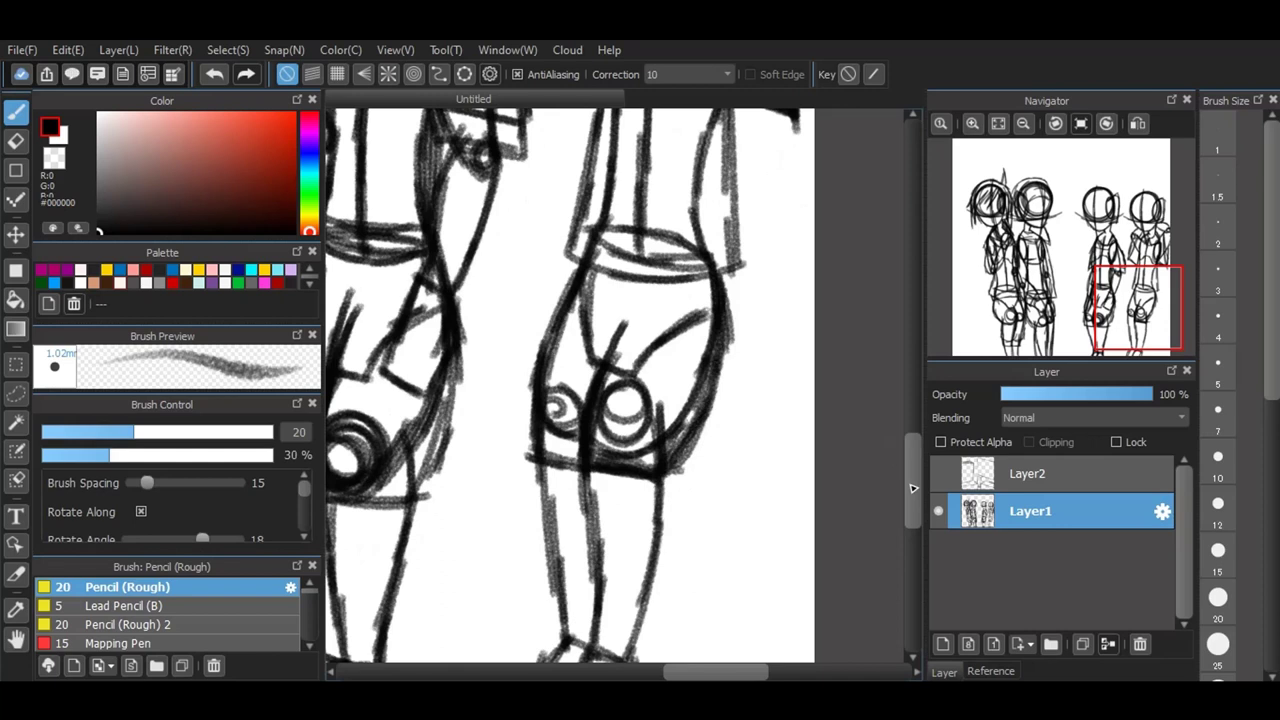
Step: Sketch shoe-top lines across the fourth figure's ankles and down to the canvas edge
scroll(912, 493, "down", 6)
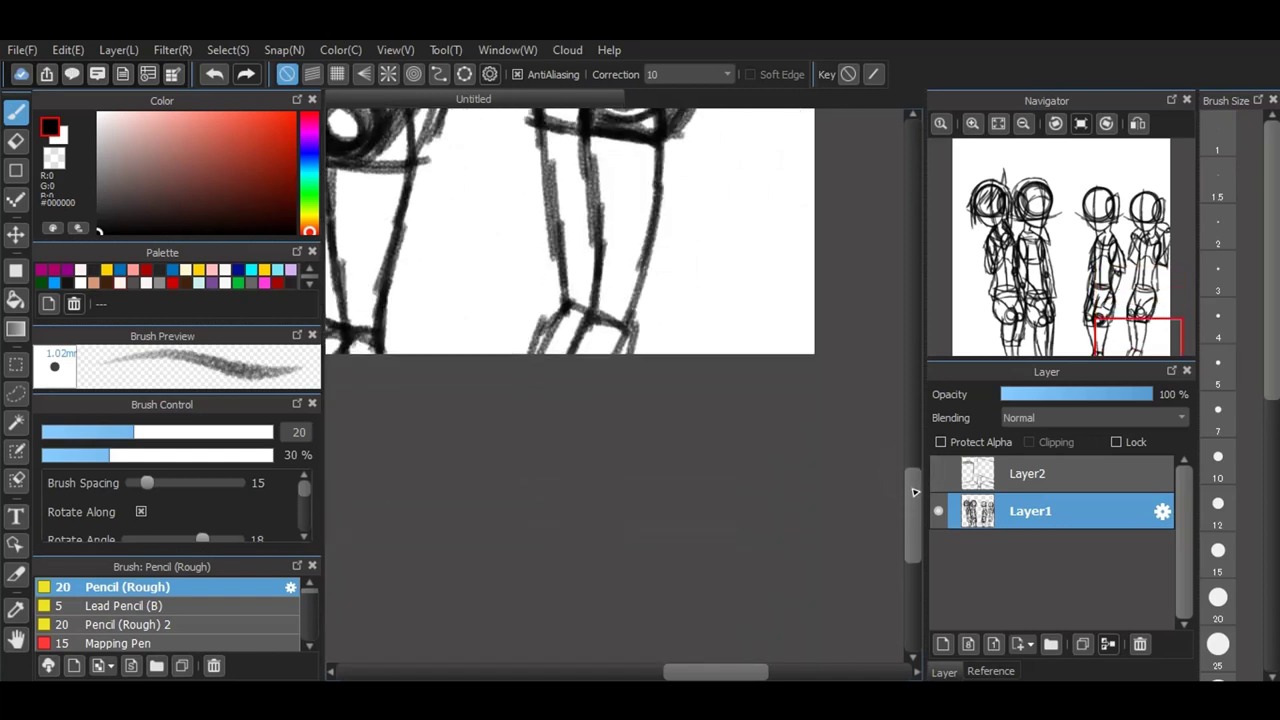
scroll(911, 483, "up", 1)
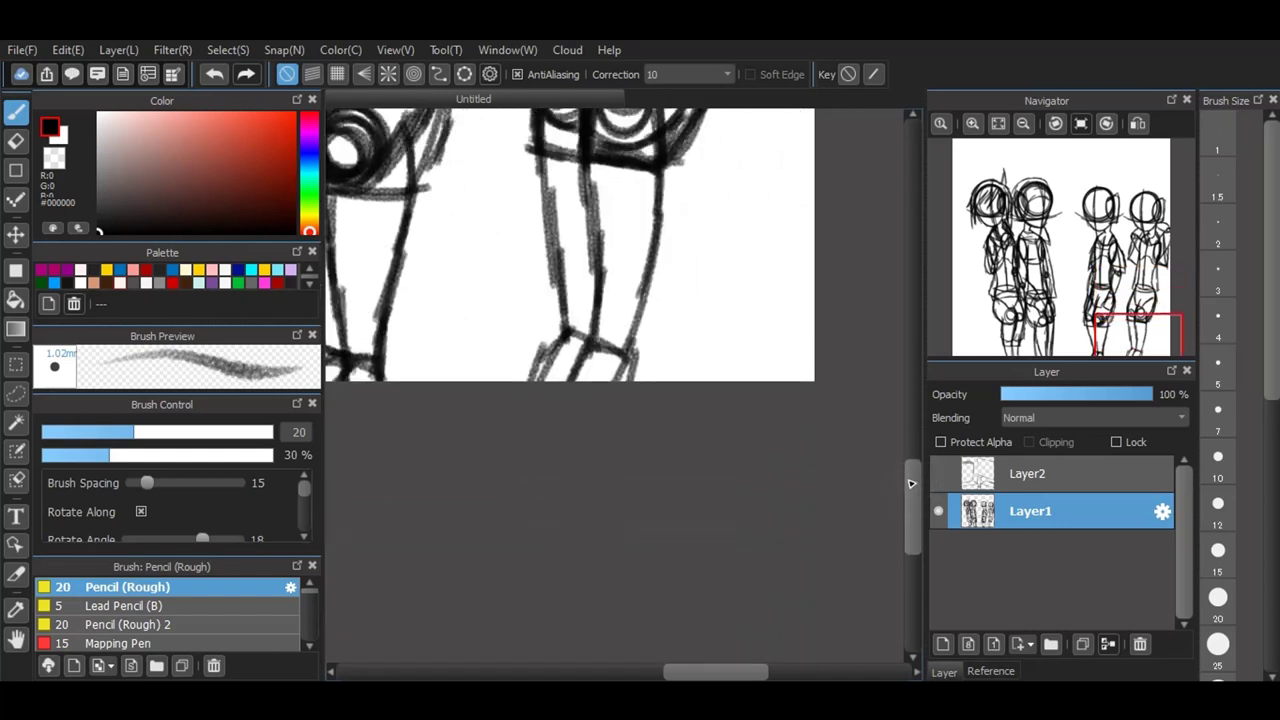
left_click_drag(566, 318, 612, 329)
left_click_drag(566, 308, 643, 327)
left_click_drag(640, 318, 635, 396)
mouse_move(598, 328)
left_mouse_down()
mouse_move(571, 386)
mouse_move(531, 384)
left_mouse_up()
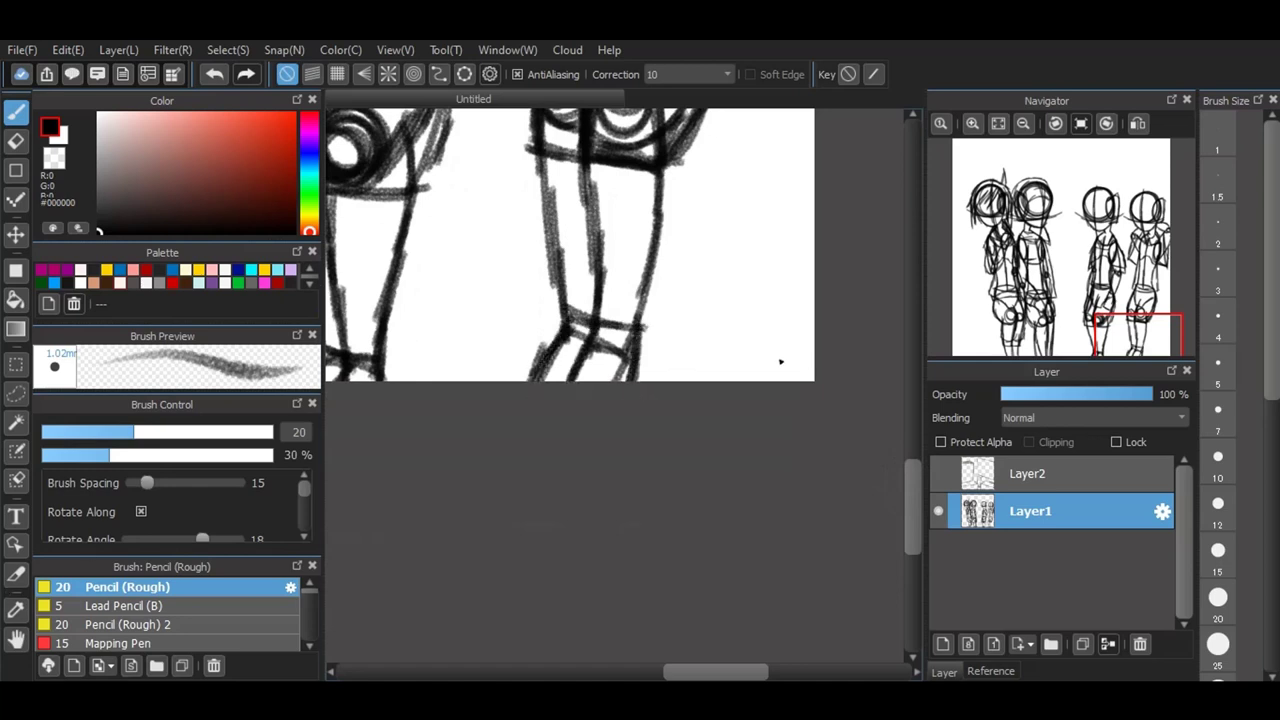
Step: Rough in rounded, chin-length hair with a parted fringe around the fourth figure's head
scroll(699, 490, "down", 4)
scroll(646, 299, "up", 3)
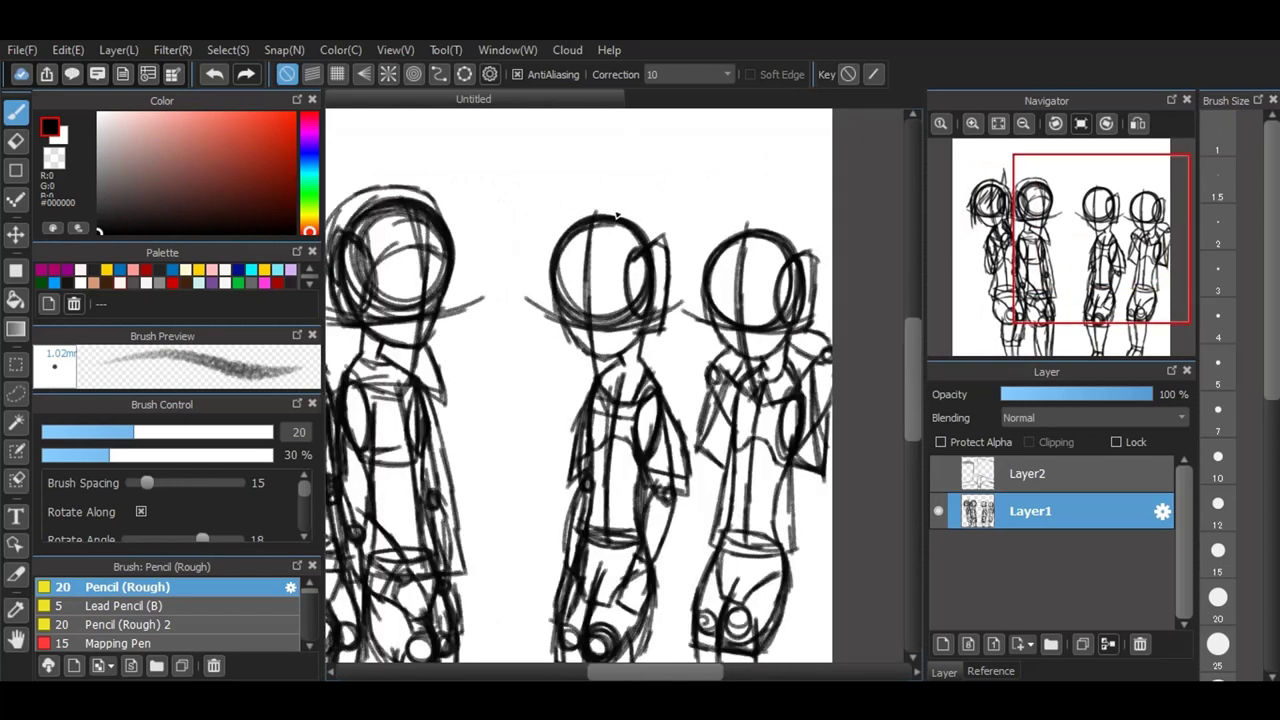
scroll(632, 240, "up", 2)
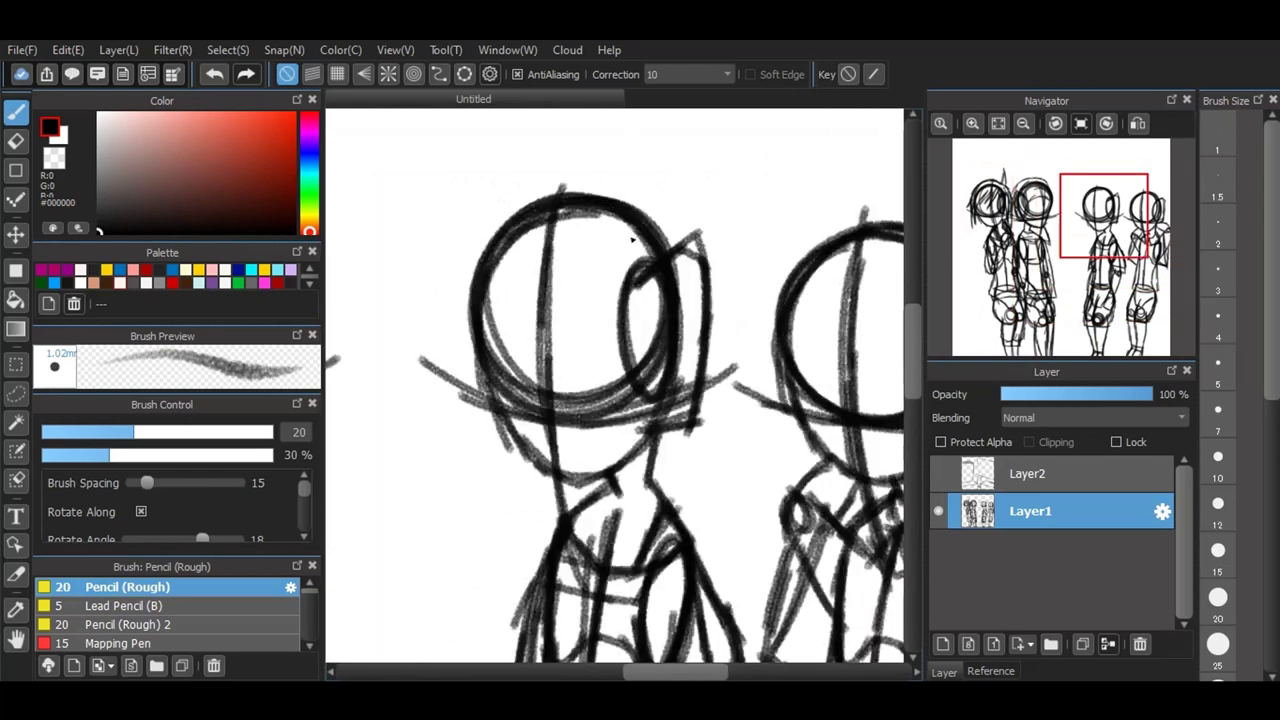
scroll(632, 240, "down", 2)
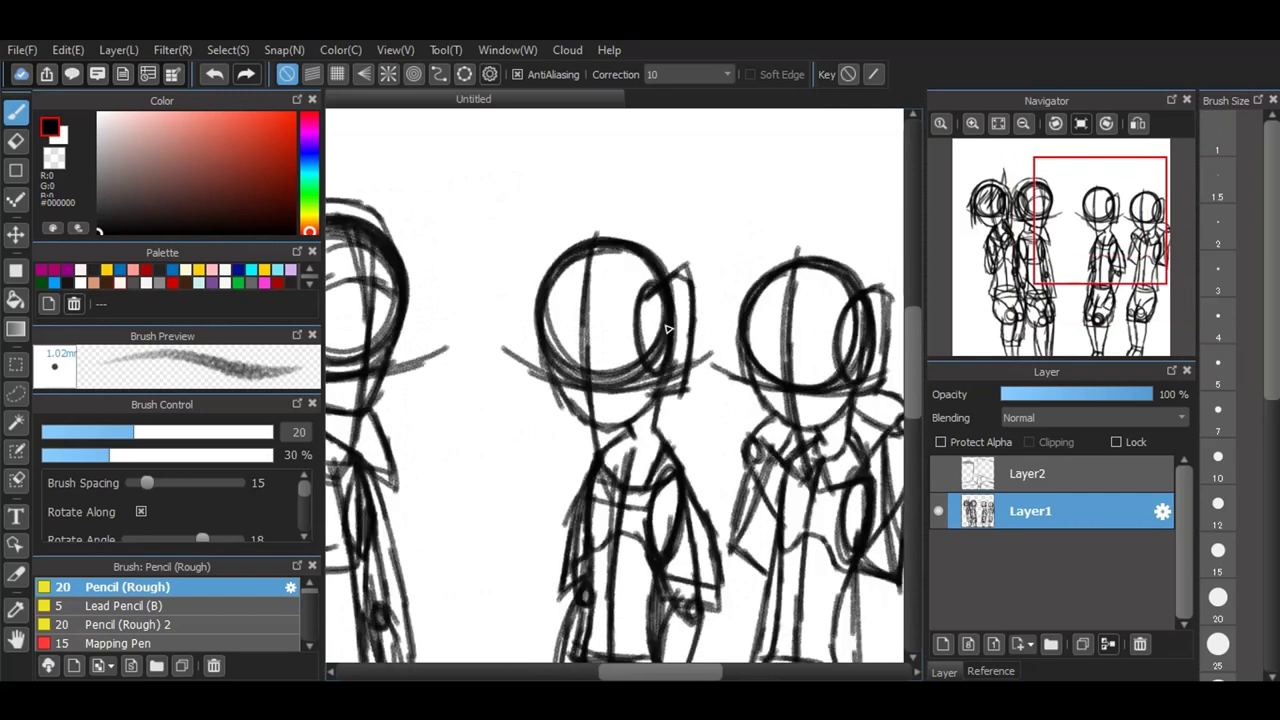
scroll(852, 281, "up", 2)
mouse_move(640, 250)
left_mouse_down()
mouse_move(740, 252)
mouse_move(838, 284)
mouse_move(852, 460)
mouse_move(585, 290)
mouse_move(556, 438)
mouse_move(575, 485)
mouse_move(557, 404)
mouse_move(668, 271)
mouse_move(748, 280)
left_mouse_up()
mouse_move(668, 350)
left_mouse_down()
mouse_move(703, 336)
mouse_move(702, 440)
mouse_move(735, 345)
mouse_move(658, 334)
mouse_move(640, 405)
mouse_move(626, 334)
mouse_move(650, 430)
mouse_move(738, 345)
mouse_move(752, 462)
mouse_move(782, 393)
mouse_move(772, 480)
mouse_move(782, 445)
mouse_move(617, 345)
mouse_move(630, 458)
mouse_move(612, 430)
mouse_move(628, 478)
mouse_move(665, 350)
mouse_move(650, 341)
mouse_move(708, 364)
left_mouse_up()
mouse_move(696, 262)
left_mouse_down()
mouse_move(672, 264)
mouse_move(770, 296)
mouse_move(690, 255)
mouse_move(806, 262)
left_mouse_up()
mouse_move(830, 322)
left_mouse_down()
mouse_move(866, 437)
mouse_move(806, 472)
mouse_move(630, 262)
mouse_move(606, 306)
mouse_move(686, 248)
mouse_move(580, 314)
mouse_move(550, 378)
mouse_move(601, 460)
left_mouse_up()
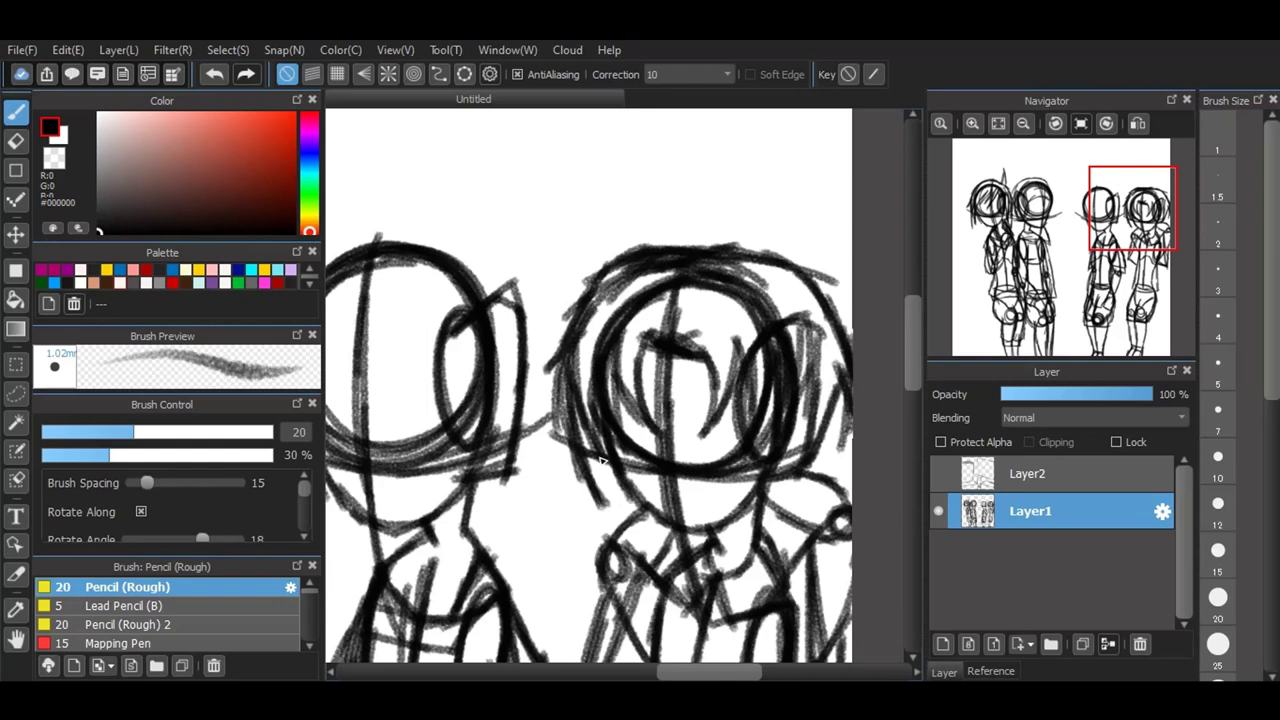
Step: Sketch the first fringe strands on both sides of the third figure's face
scroll(736, 263, "down", 1)
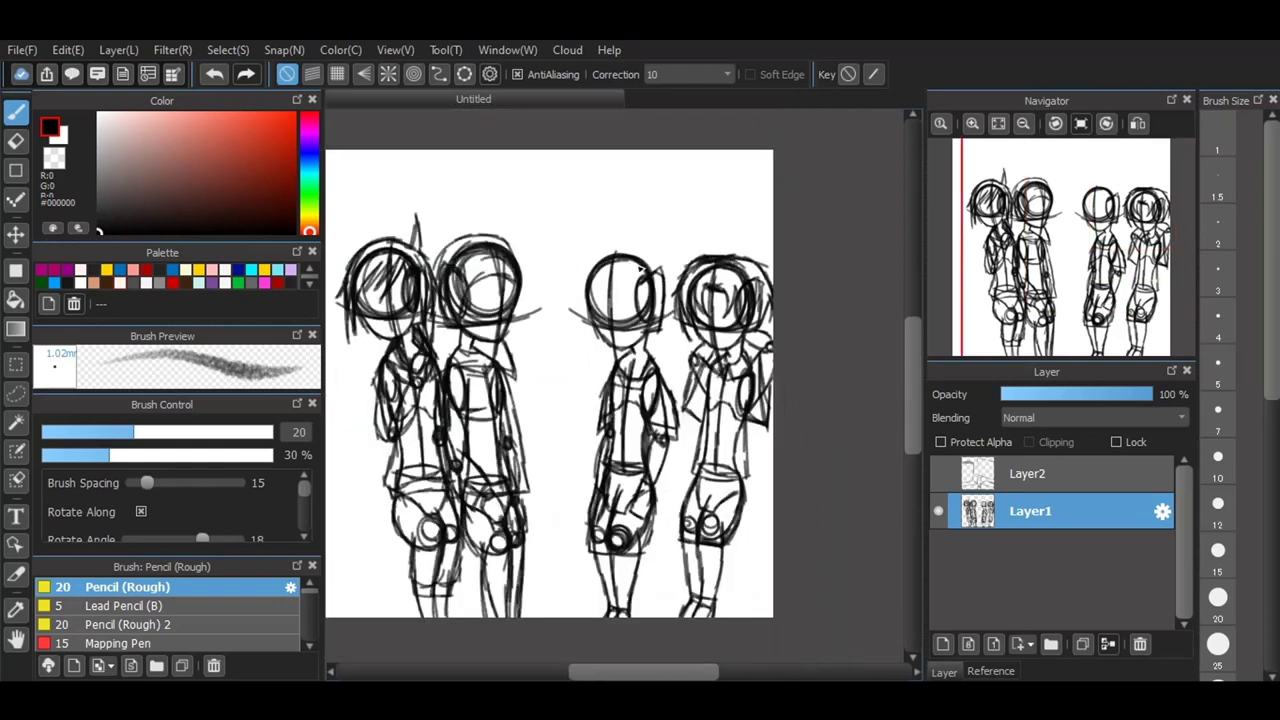
scroll(643, 268, "up", 2)
scroll(632, 308, "up", 1)
left_click_drag(664, 298, 654, 376)
left_click_drag(621, 307, 661, 386)
mouse_move(514, 330)
left_mouse_down()
mouse_move(500, 392)
mouse_move(516, 312)
mouse_move(538, 298)
mouse_move(637, 301)
left_mouse_up()
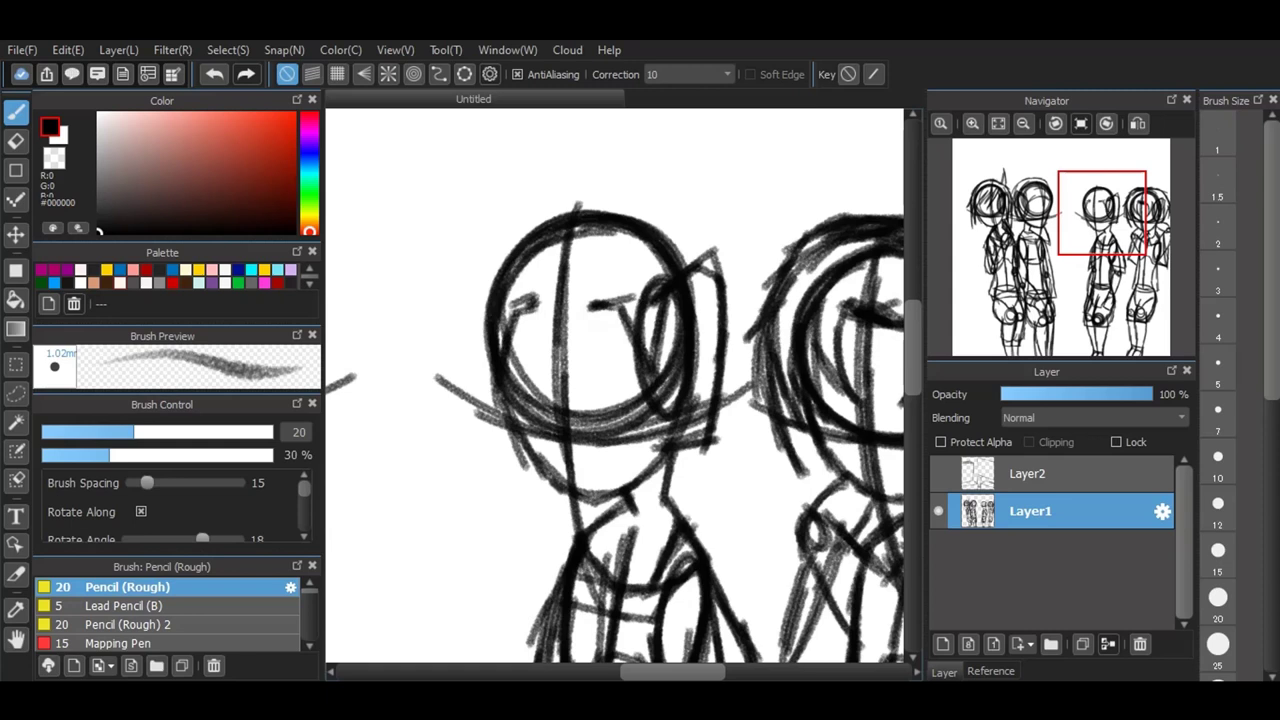
Step: Add long pointed fringe strands down the middle and left of the third figure's face
mouse_move(639, 700)
mouse_move(591, 308)
left_mouse_down()
mouse_move(567, 433)
mouse_move(567, 362)
mouse_move(571, 408)
left_mouse_up()
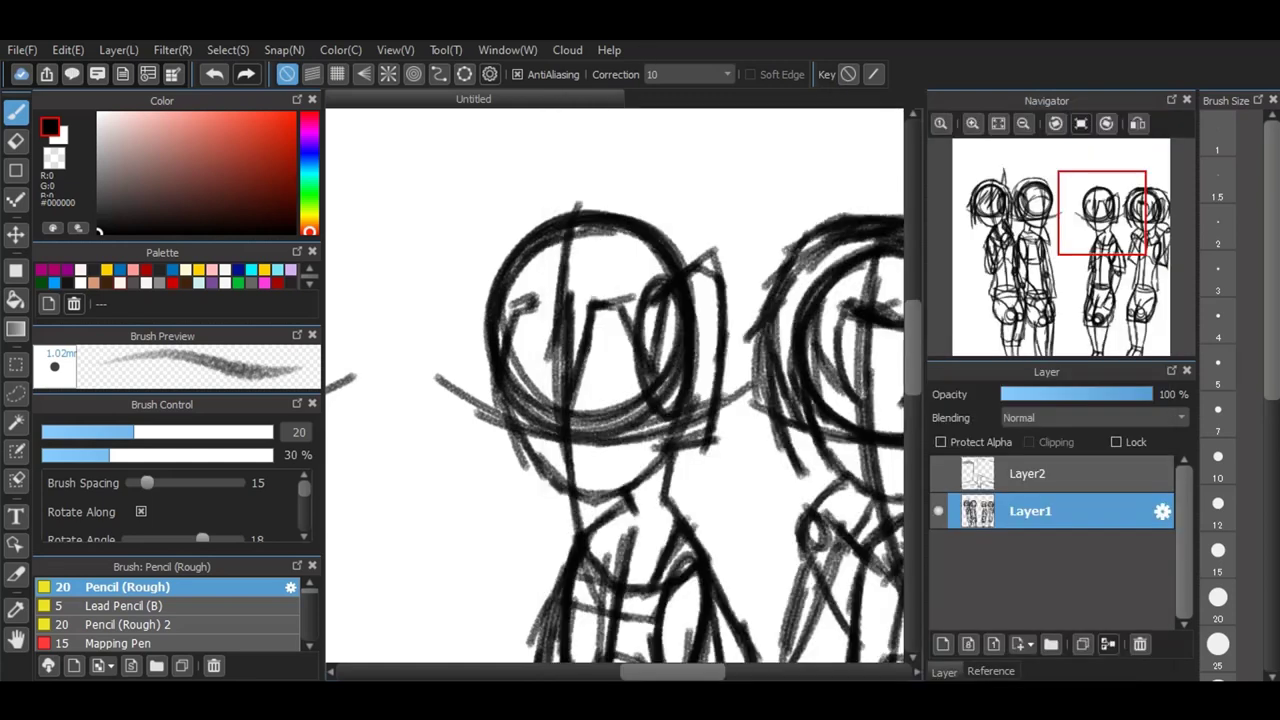
left_click_drag(569, 300, 546, 405)
left_click_drag(535, 298, 547, 408)
left_click_drag(536, 312, 549, 408)
left_click_drag(534, 342, 552, 434)
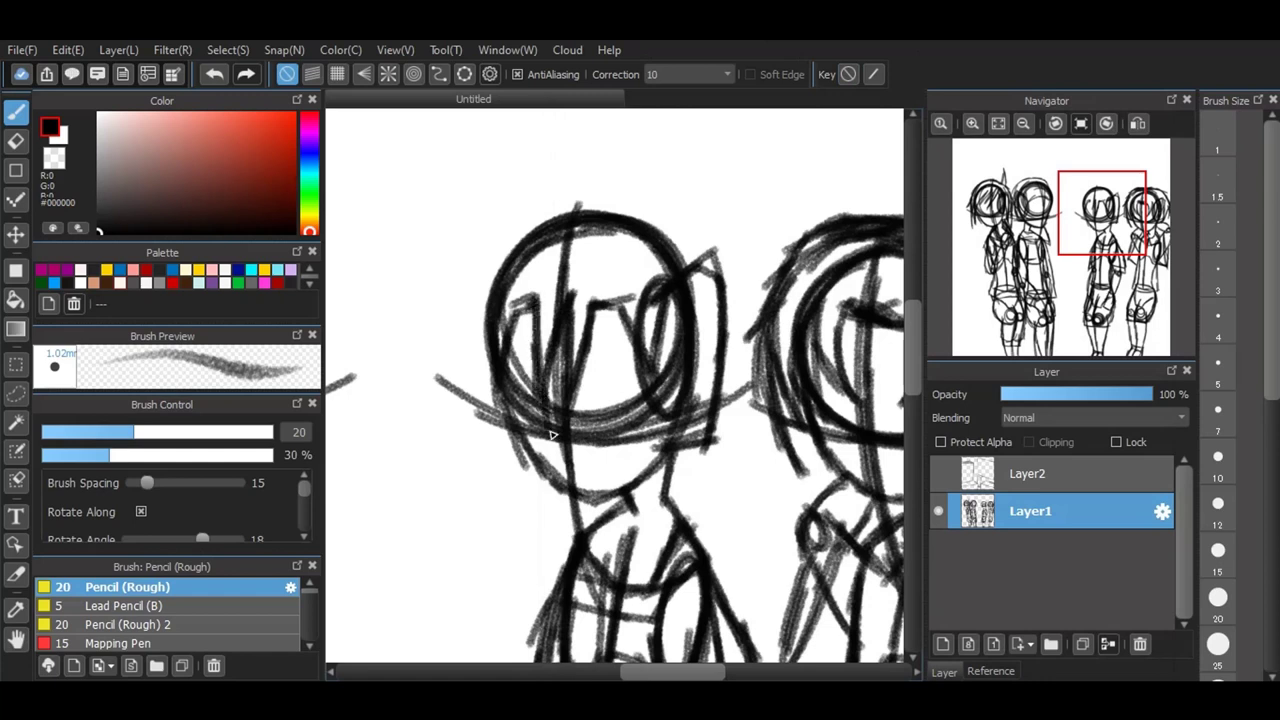
Step: Sketch tall upright hair spikes rising from the top of the third figure's head
scroll(552, 435, "down", 3)
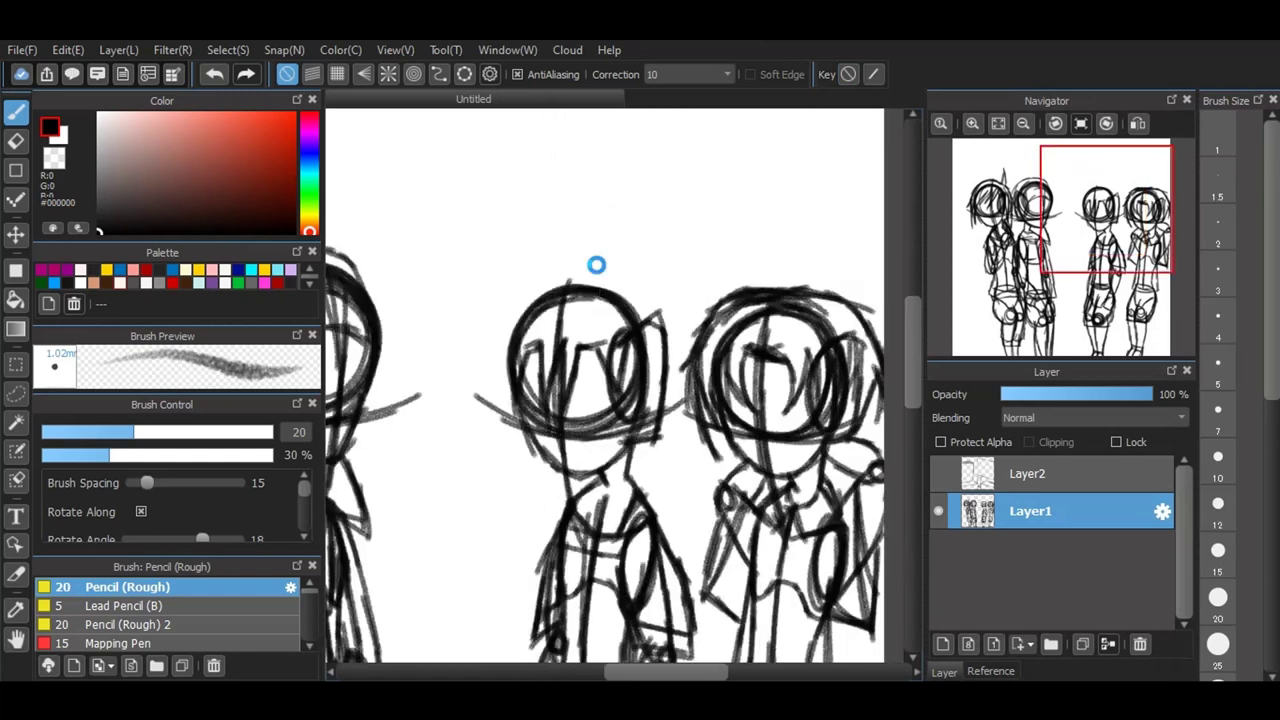
scroll(596, 265, "up", 4)
left_click_drag(468, 384, 484, 264)
mouse_move(462, 350)
left_mouse_down()
mouse_move(545, 160)
mouse_move(505, 365)
left_mouse_up()
mouse_move(520, 235)
left_mouse_down()
mouse_move(604, 160)
mouse_move(660, 237)
mouse_move(626, 363)
mouse_move(600, 390)
left_mouse_up()
mouse_move(690, 172)
left_mouse_down()
mouse_move(665, 357)
mouse_move(645, 398)
left_mouse_up()
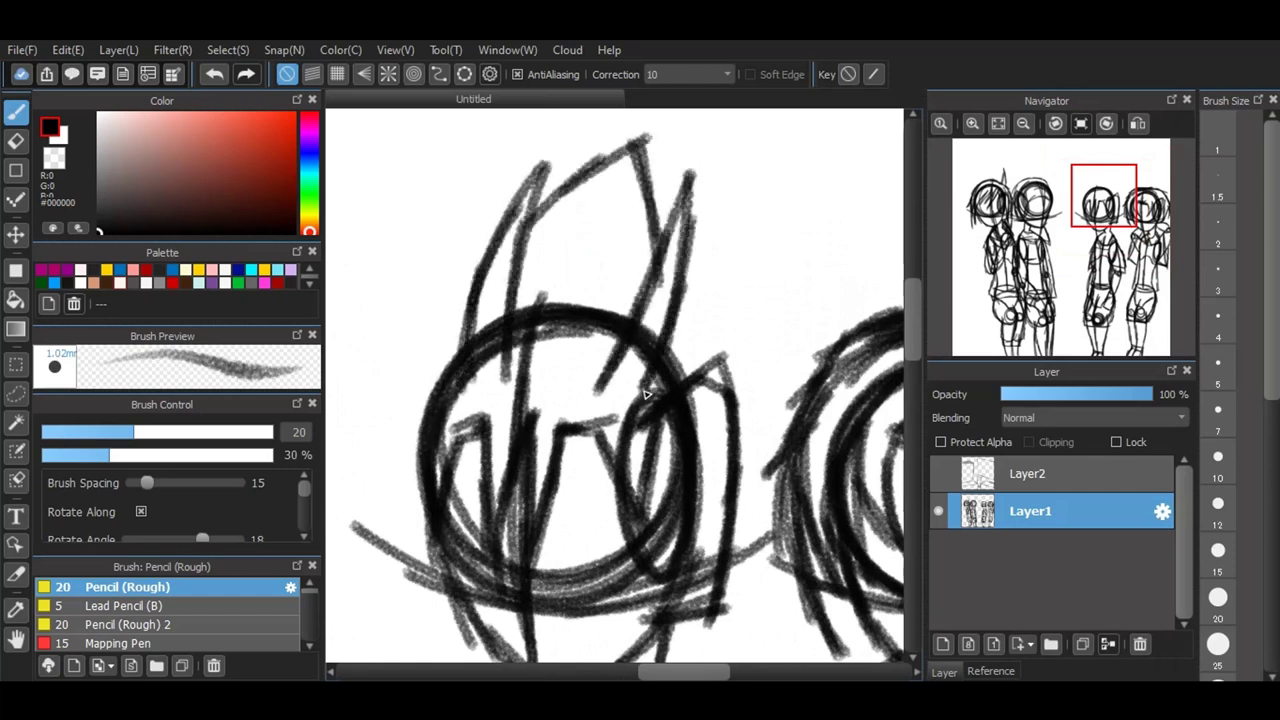
Step: Heighten the central spike of the third figure's hair and undo the extra outer hair strokes
scroll(558, 506, "down", 2)
mouse_move(602, 360)
left_mouse_down()
mouse_move(624, 289)
mouse_move(621, 376)
left_mouse_up()
mouse_move(499, 536)
left_mouse_down()
mouse_move(487, 384)
mouse_move(498, 422)
mouse_move(518, 307)
left_mouse_up()
mouse_move(510, 363)
left_mouse_down()
mouse_move(518, 314)
mouse_move(543, 295)
left_mouse_up()
left_click(209, 74)
left_click(209, 74)
left_click(209, 75)
left_click(209, 75)
left_click(206, 72)
left_click(206, 72)
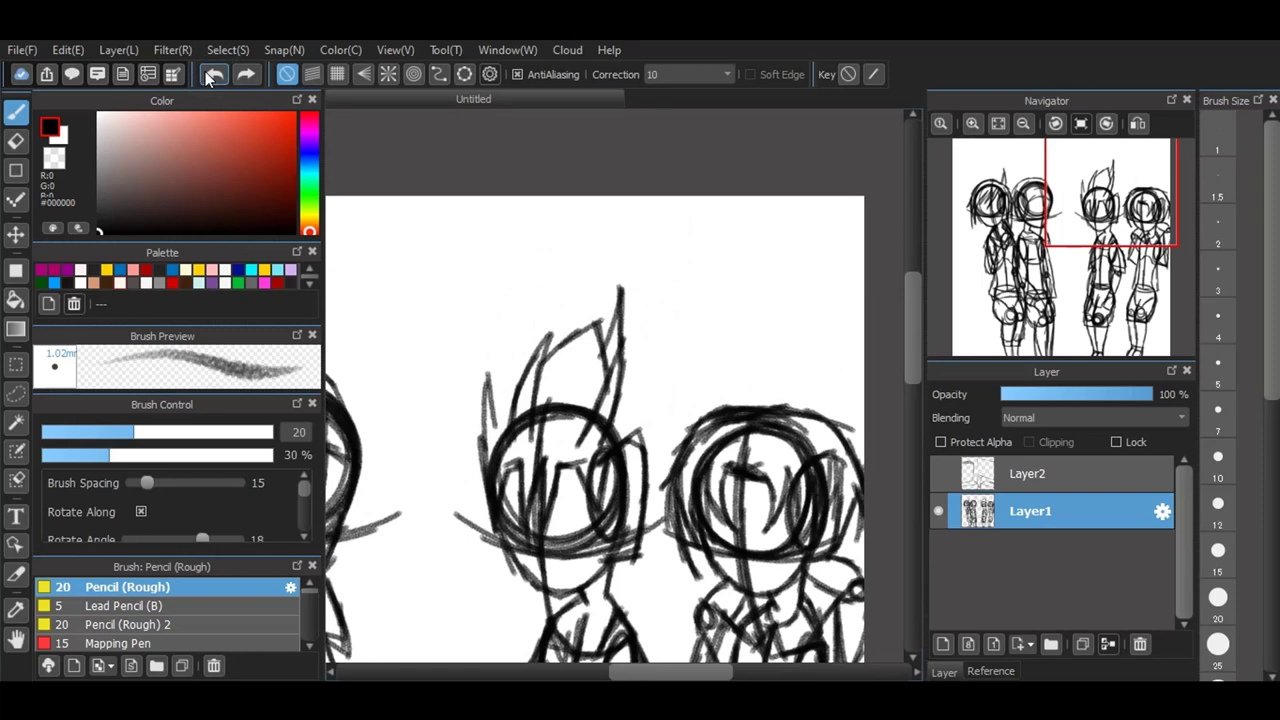
left_click(205, 73)
left_click(205, 77)
Step: Draw a long hair edge down the right side of the third figure's head to jaw level
left_click_drag(668, 420, 660, 494)
left_click_drag(665, 404, 654, 540)
left_click_drag(662, 448, 658, 494)
left_click_drag(660, 482, 655, 550)
Step: Draw an outer layer of spikes from the third figure's left temple up and over the crown
mouse_move(480, 402)
left_mouse_down()
mouse_move(494, 492)
mouse_move(489, 462)
left_mouse_up()
mouse_move(474, 384)
left_mouse_down()
mouse_move(495, 428)
mouse_move(502, 372)
left_mouse_up()
left_click_drag(495, 420, 518, 312)
mouse_move(513, 363)
left_mouse_down()
mouse_move(518, 310)
mouse_move(545, 305)
mouse_move(556, 276)
left_mouse_up()
left_click_drag(534, 336, 598, 276)
mouse_move(575, 292)
left_mouse_down()
mouse_move(613, 282)
mouse_move(609, 293)
mouse_move(625, 293)
mouse_move(663, 261)
mouse_move(667, 320)
mouse_move(648, 374)
left_mouse_up()
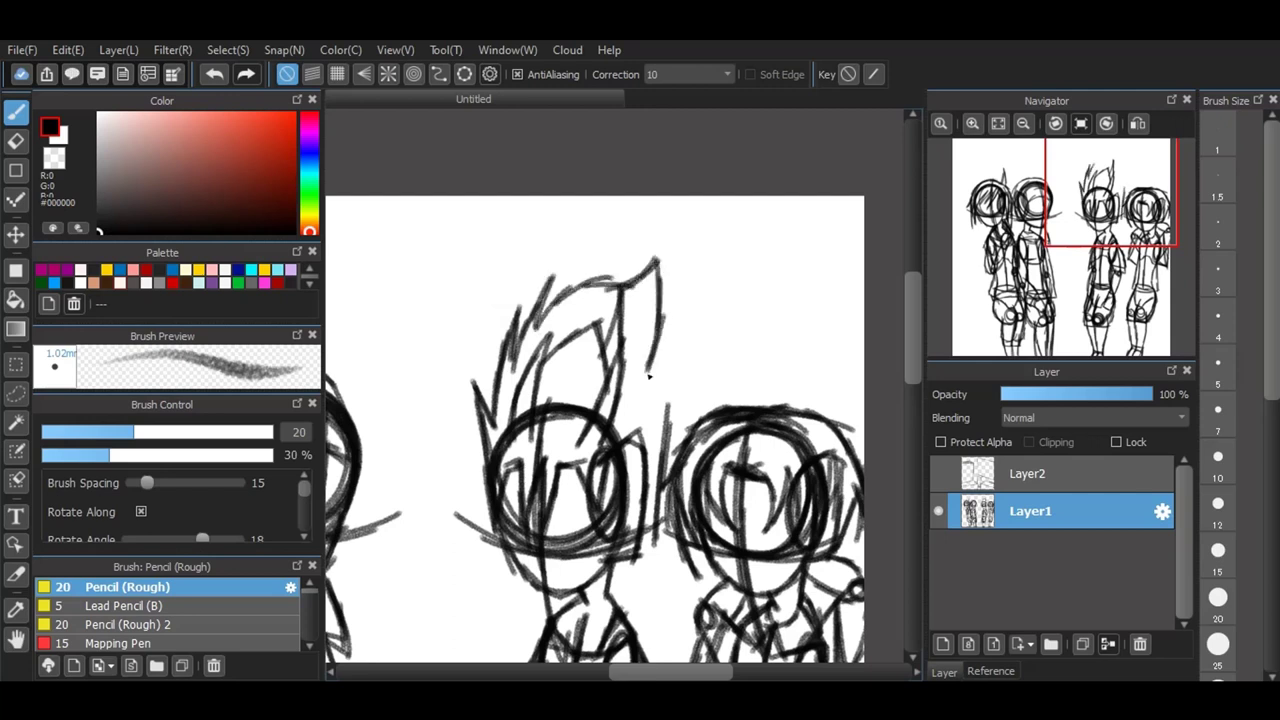
Step: Add tall spikes on the right of the third figure's hair and reinforce the outer spikes on the left
left_click_drag(688, 334, 666, 420)
mouse_move(676, 362)
left_mouse_down()
mouse_move(656, 422)
mouse_move(646, 372)
mouse_move(678, 293)
mouse_move(650, 434)
left_mouse_up()
mouse_move(660, 340)
left_mouse_down()
mouse_move(677, 243)
mouse_move(676, 336)
left_mouse_up()
left_click_drag(686, 248, 670, 358)
left_click_drag(690, 282, 666, 390)
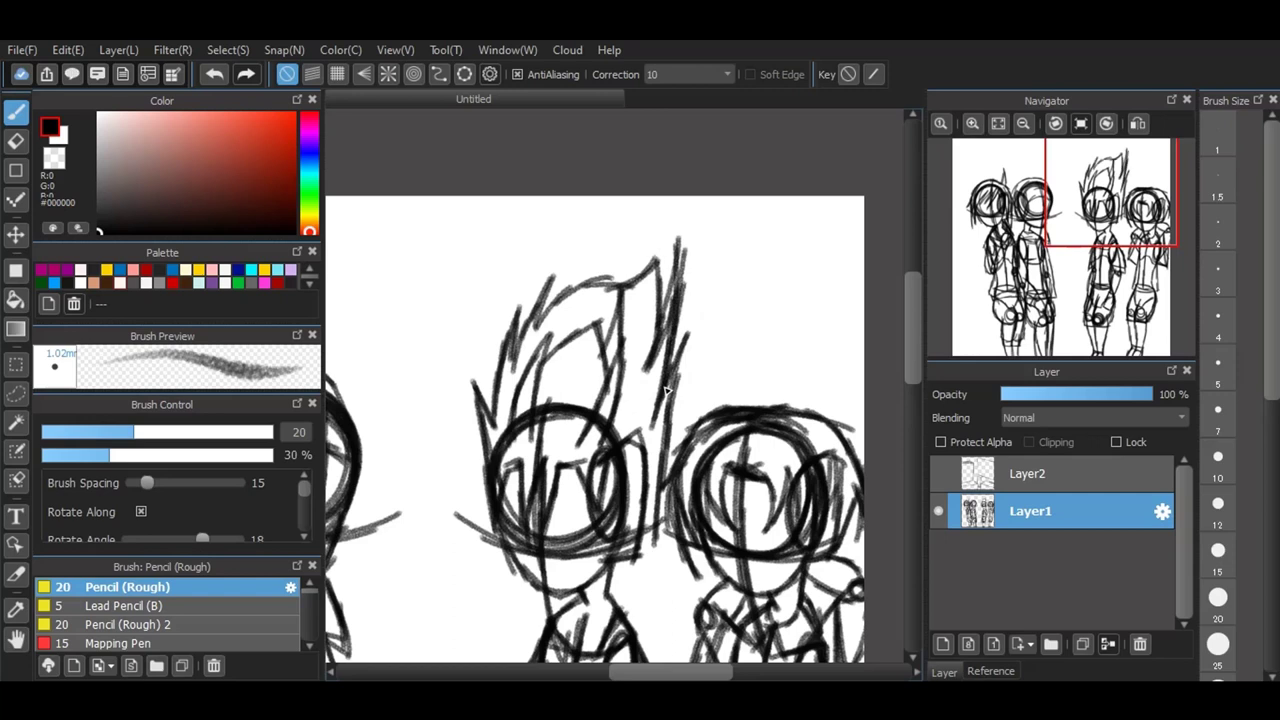
left_click_drag(481, 378, 492, 462)
mouse_move(508, 354)
left_mouse_down()
mouse_move(498, 432)
mouse_move(526, 316)
left_mouse_up()
mouse_move(510, 348)
left_mouse_down()
mouse_move(528, 310)
mouse_move(517, 380)
left_mouse_up()
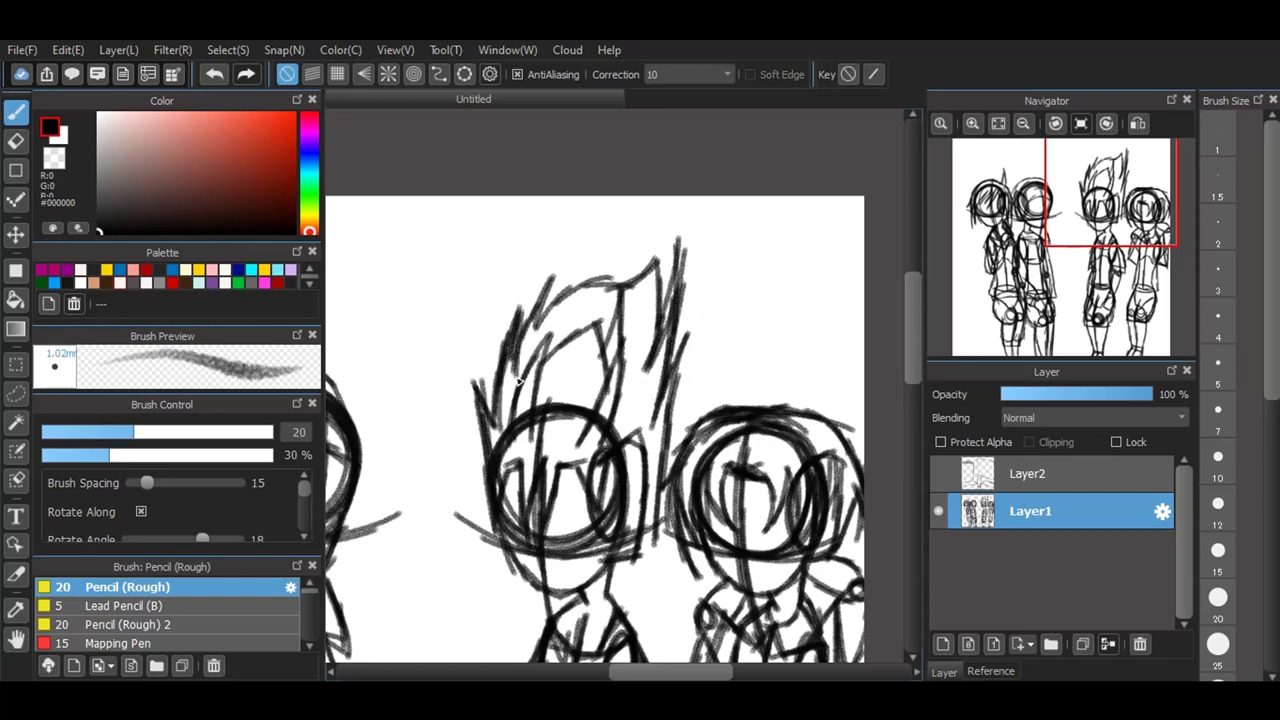
Step: Sketch loose hair strands falling behind the third figure's neck and over the right-side shoulder
left_click_drag(912, 312, 914, 350)
left_click_drag(656, 357, 662, 480)
left_click_drag(652, 405, 668, 526)
mouse_move(626, 422)
left_mouse_down()
mouse_move(664, 528)
mouse_move(650, 513)
left_mouse_up()
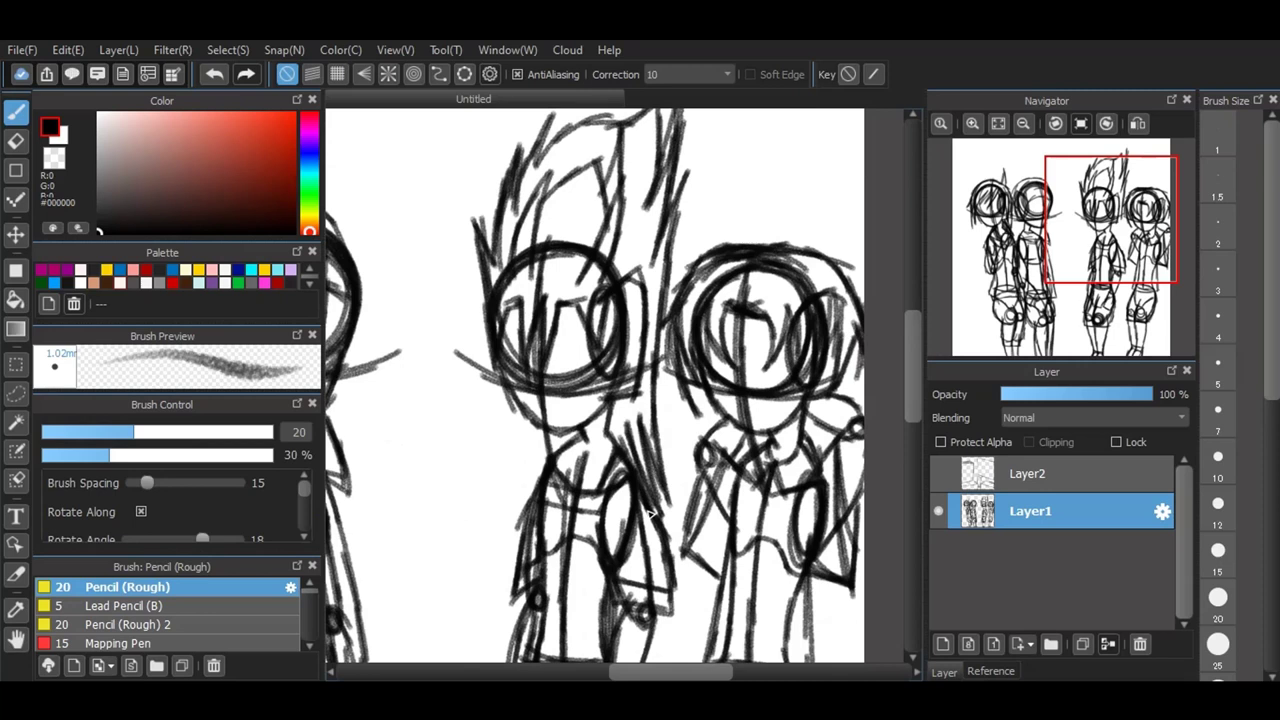
left_click_drag(551, 430, 557, 467)
Step: Fit the whole canvas in view, show Layer2, and lower the opacity of Layer1 to 30%
left_click(999, 124)
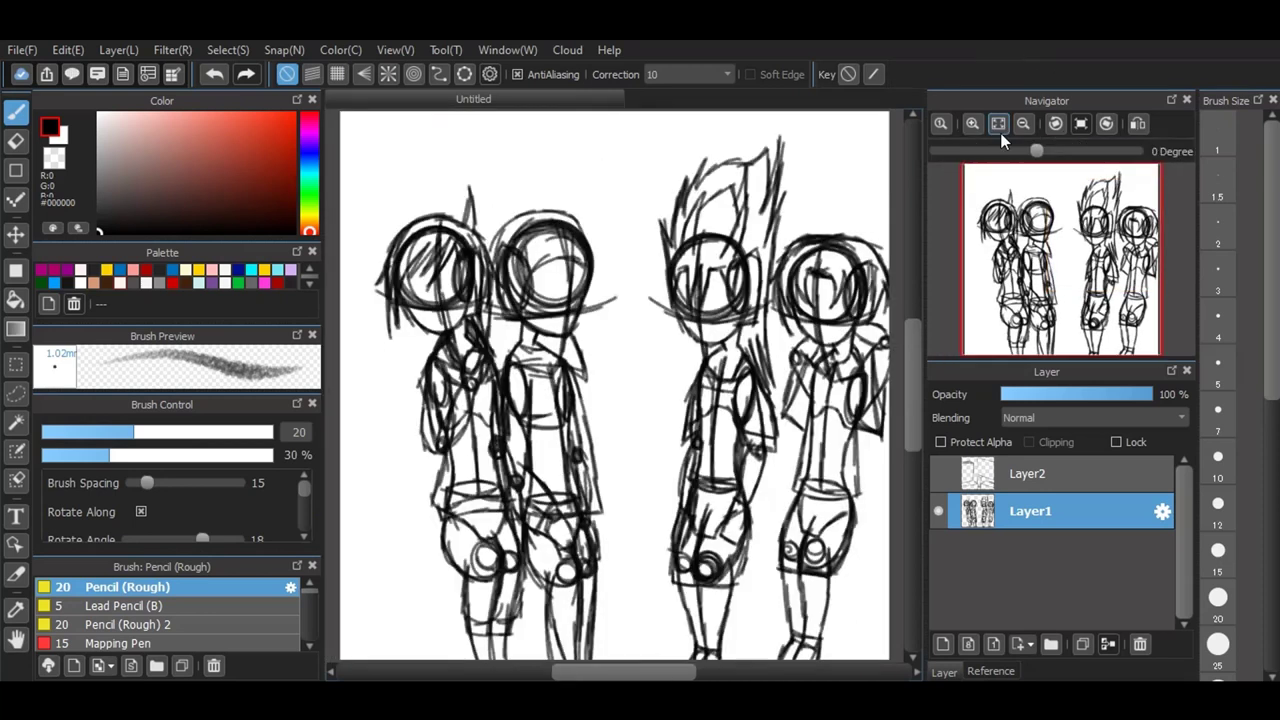
left_click(938, 474)
left_click_drag(1092, 392, 1020, 397)
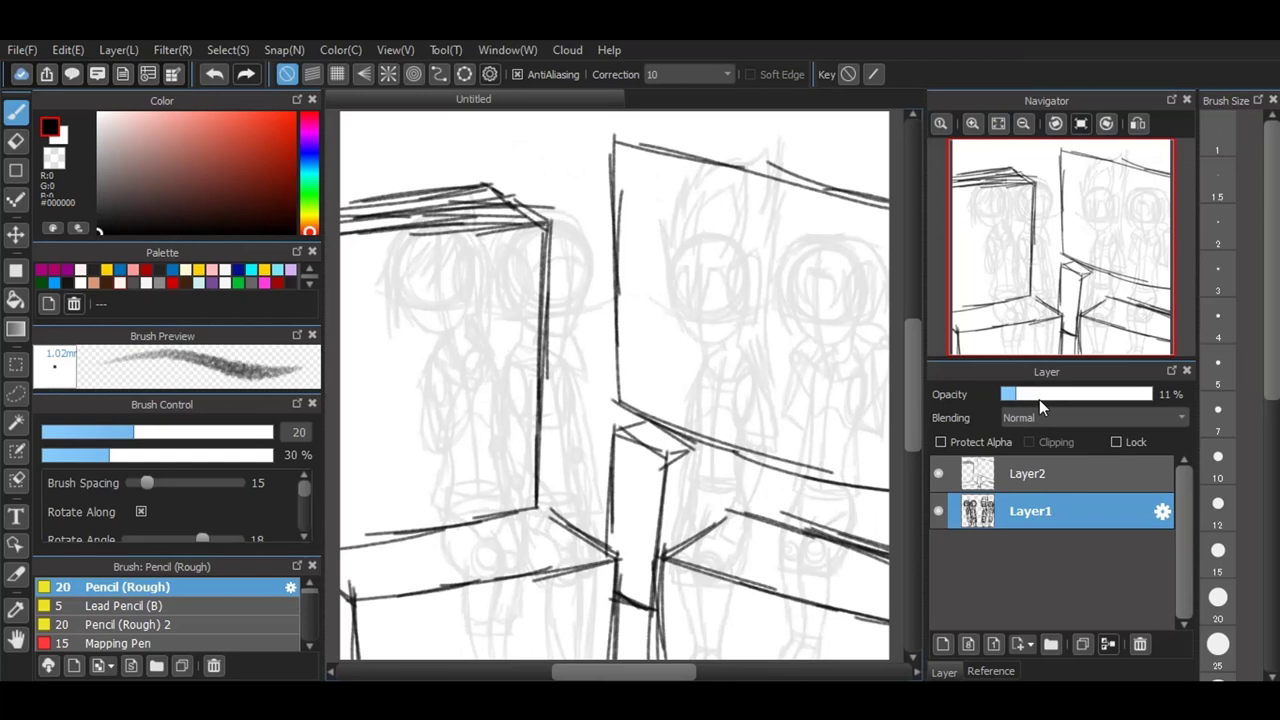
left_click(1046, 394)
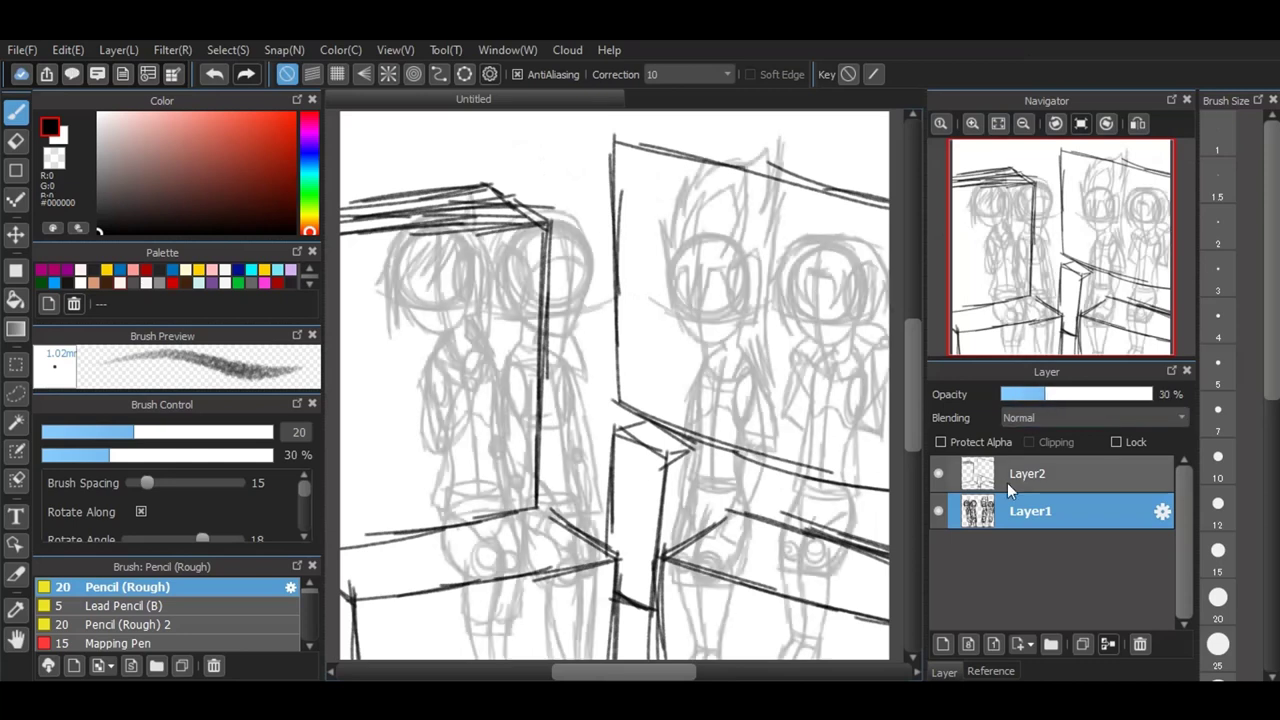
Step: Create a layer folder and move Layer1 and Layer2 into it, with Layer1 above Layer2
left_click(1050, 644)
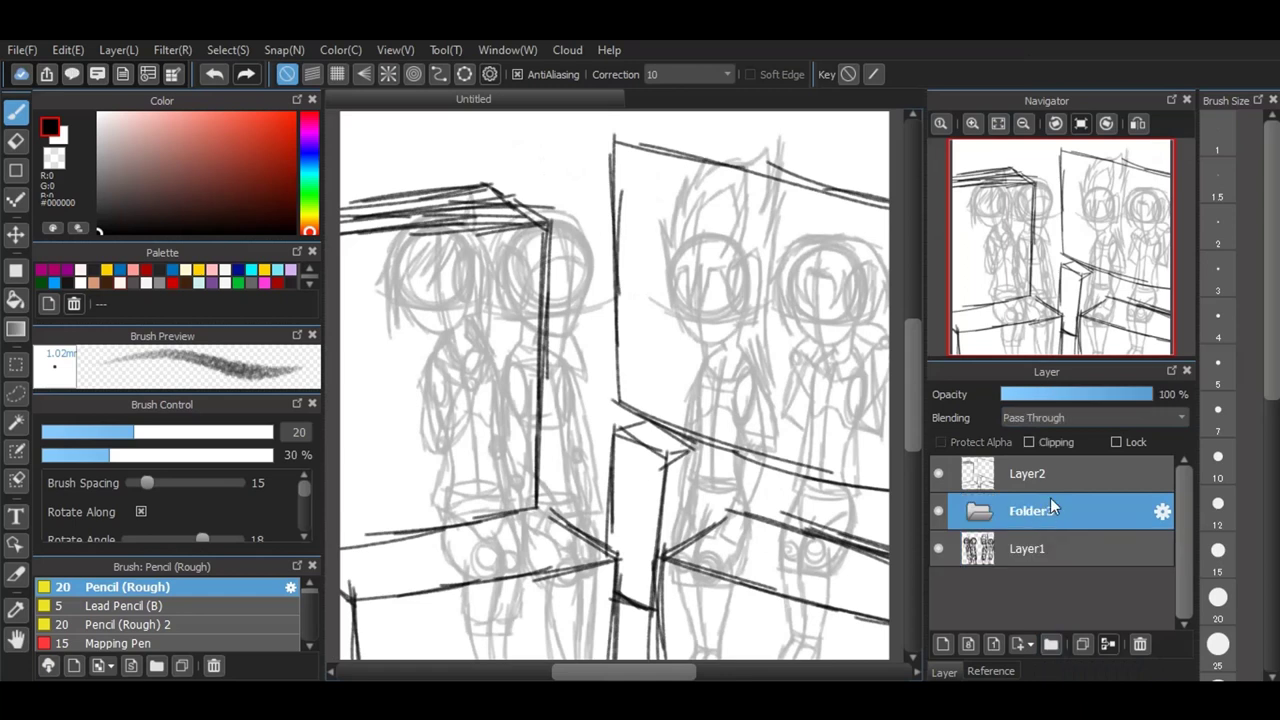
mouse_move(1050, 547)
left_mouse_down()
mouse_move(1040, 490)
mouse_move(1044, 548)
left_mouse_up()
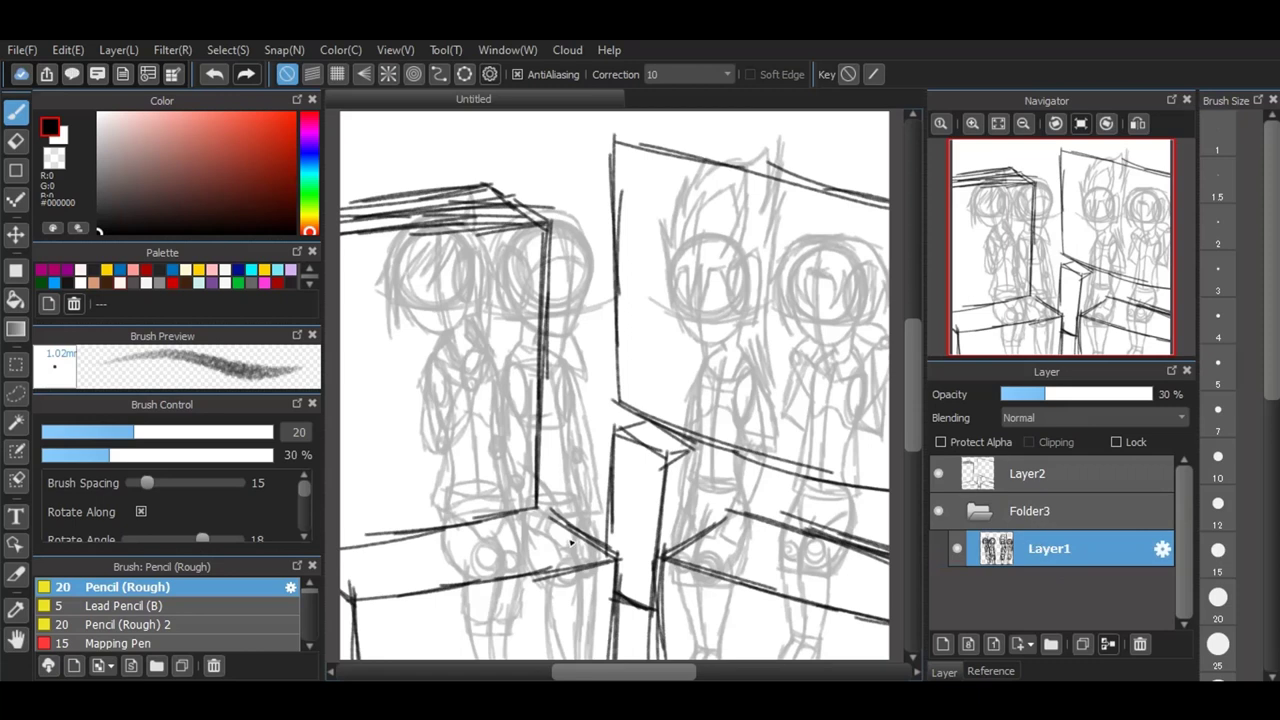
left_click_drag(1021, 478, 1005, 500)
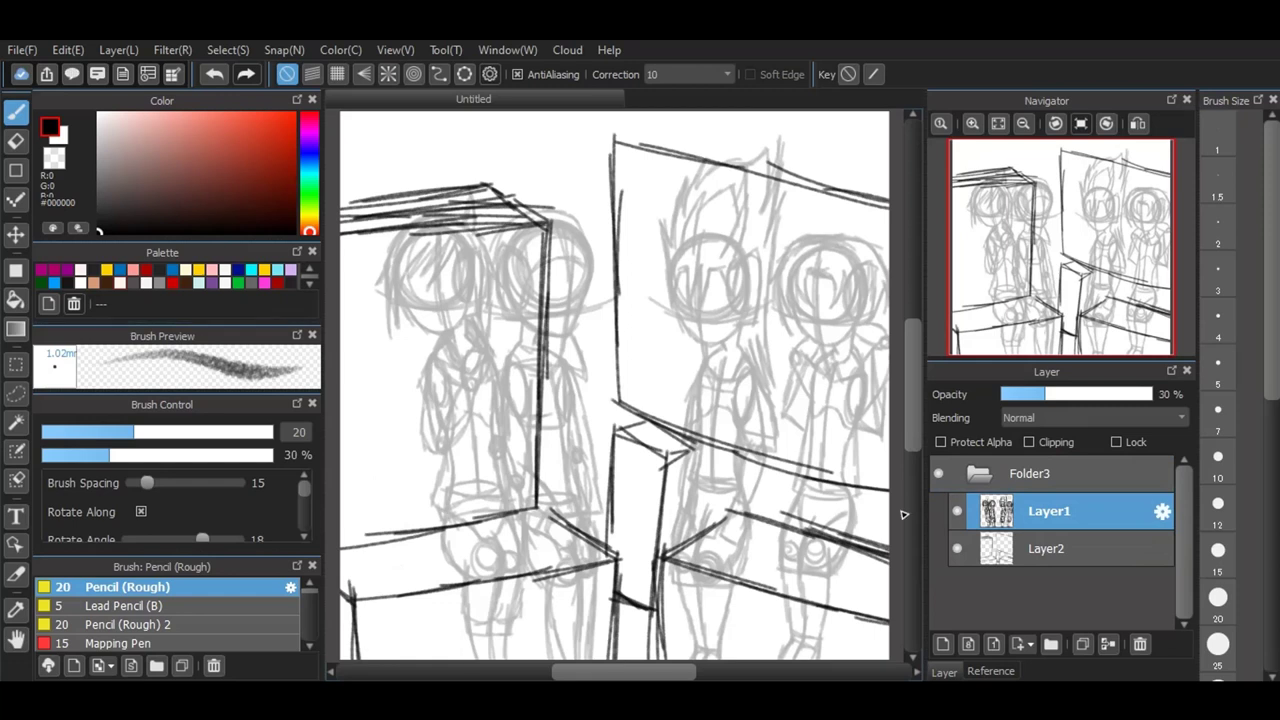
Step: Set the opacity of Layer1 to 24% and hide Layer2
left_click(960, 552)
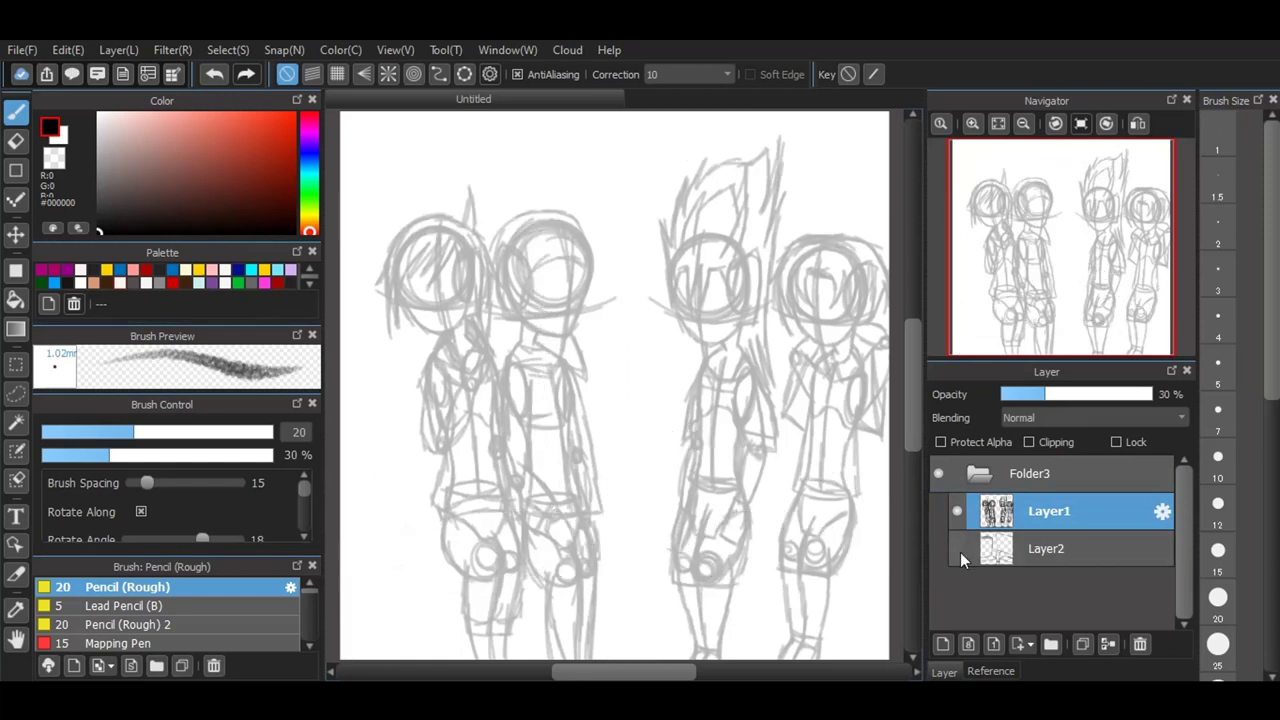
left_click(960, 552)
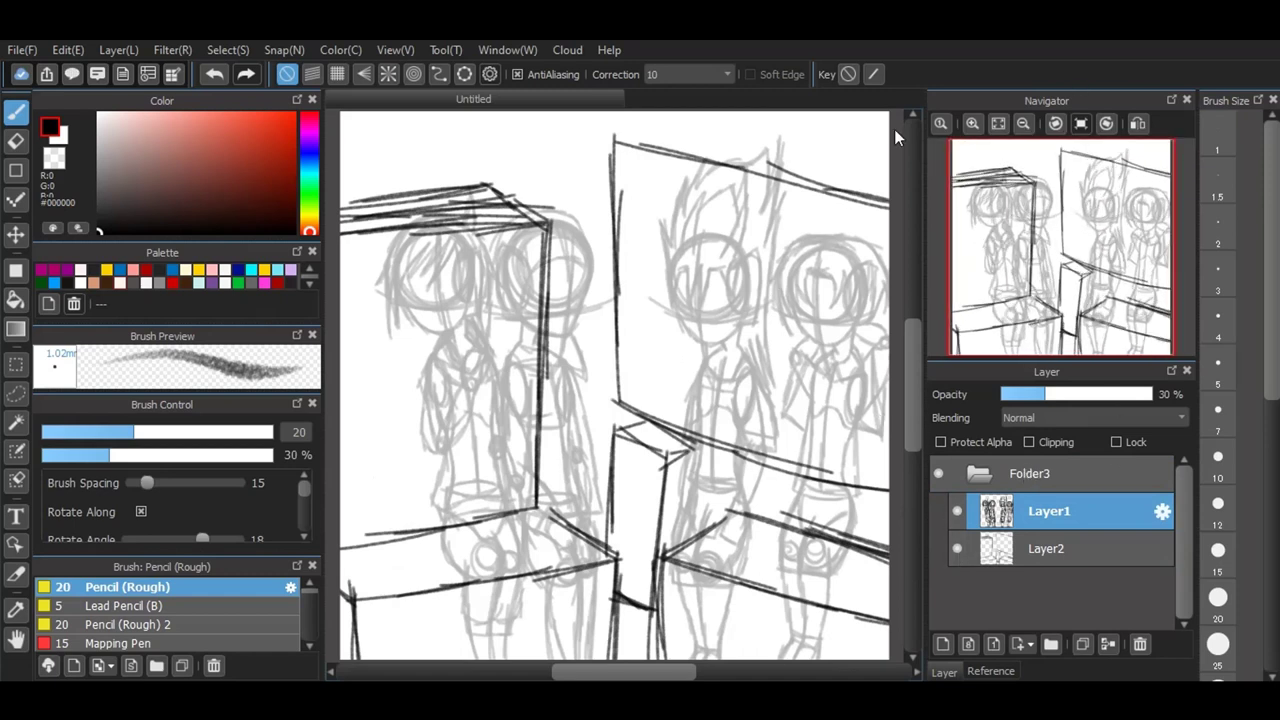
left_click(1036, 396)
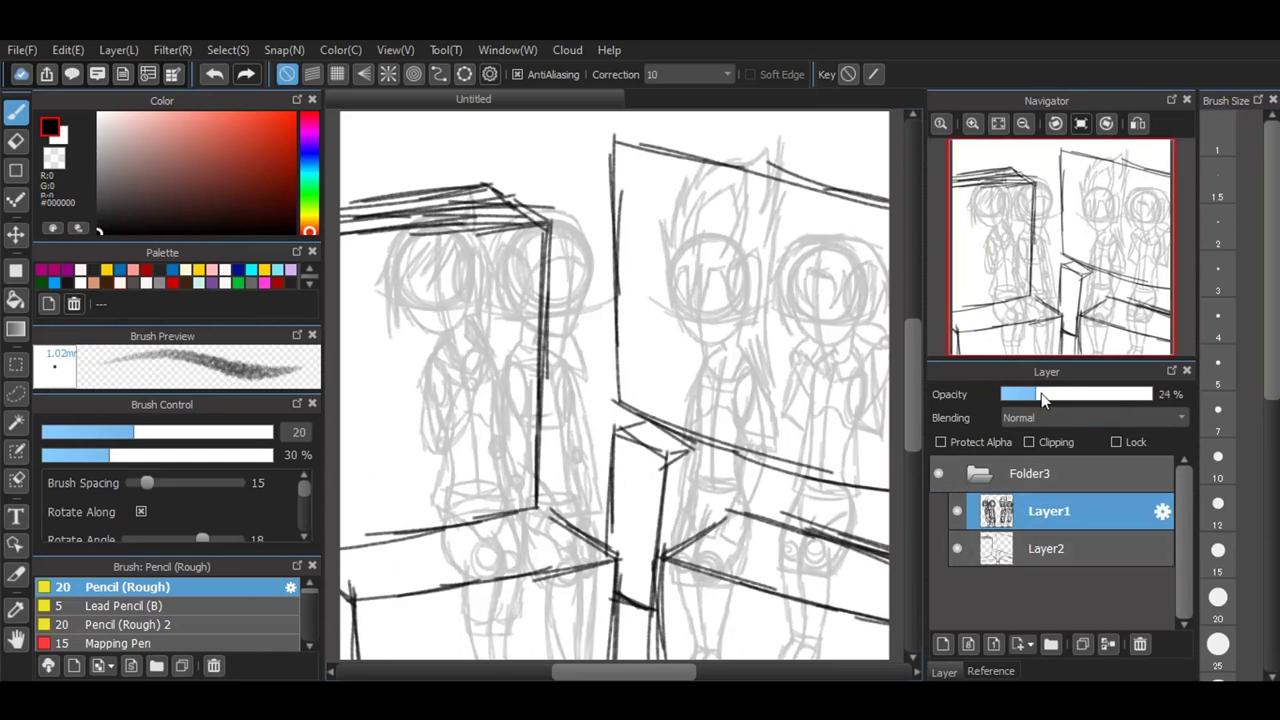
left_click(949, 547)
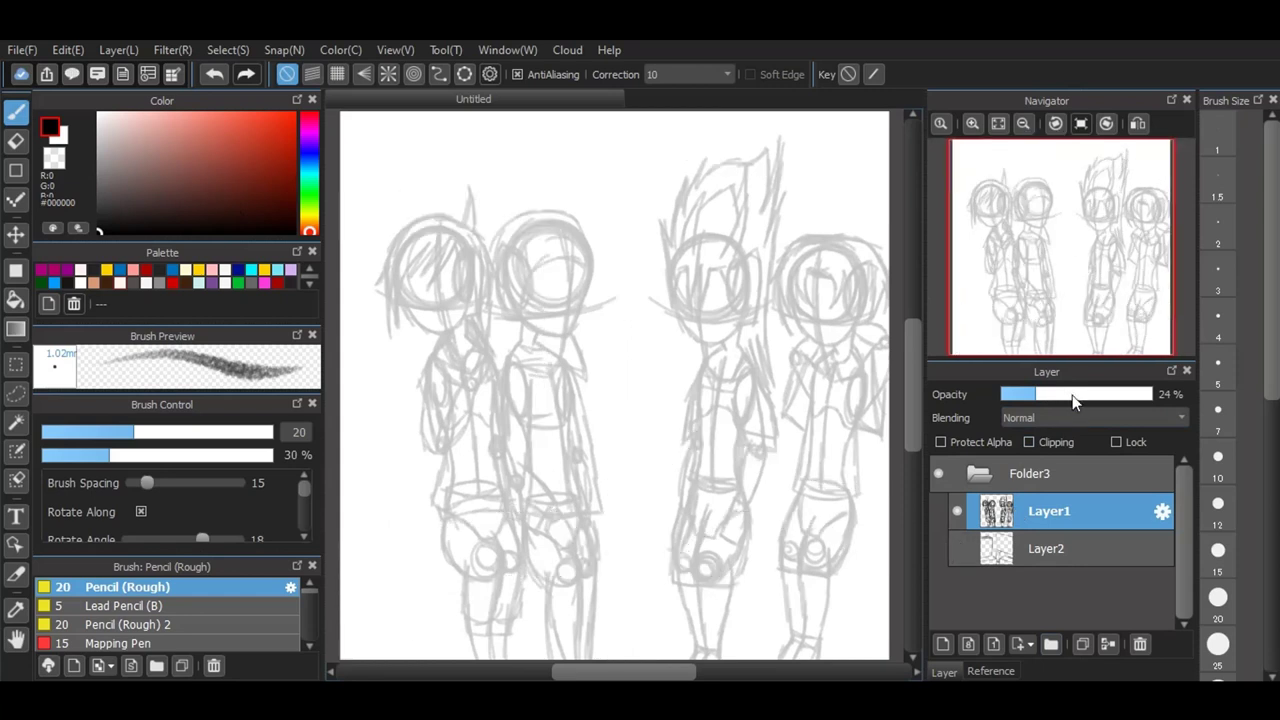
Step: Collapse the folder holding the two sketch layers and rename it "rough sketch"
left_click(968, 475)
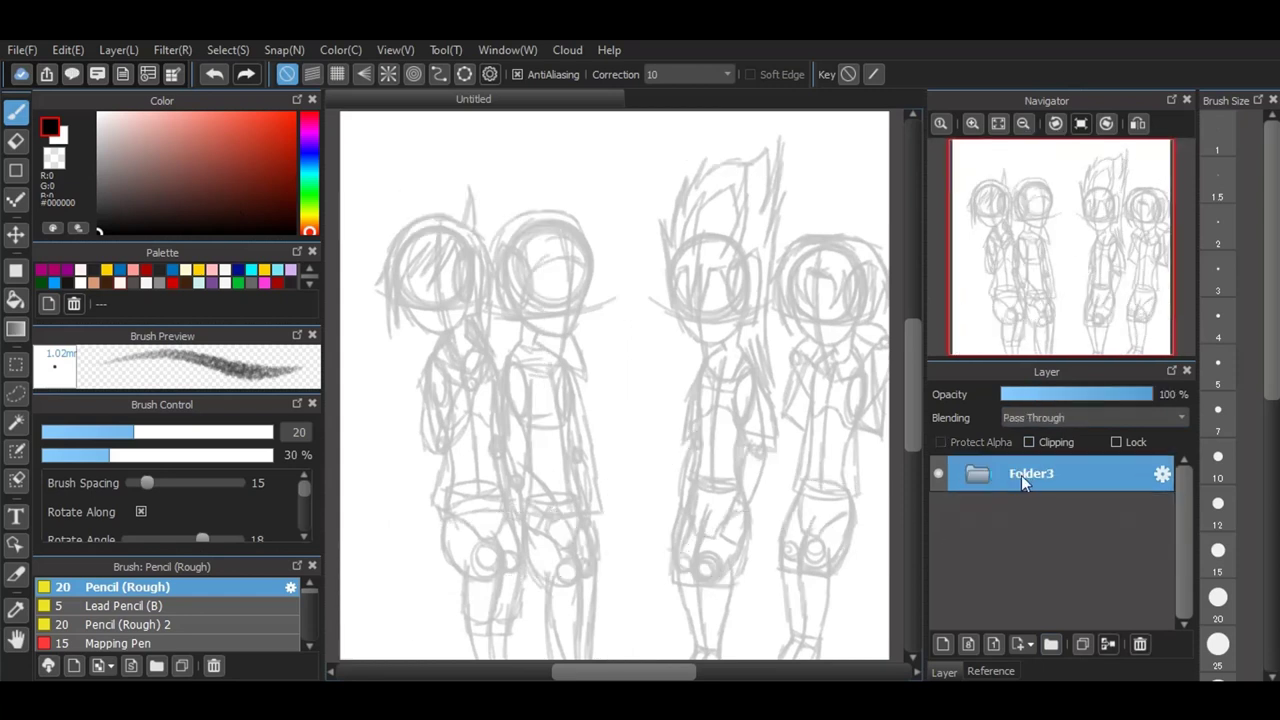
left_click(1162, 476)
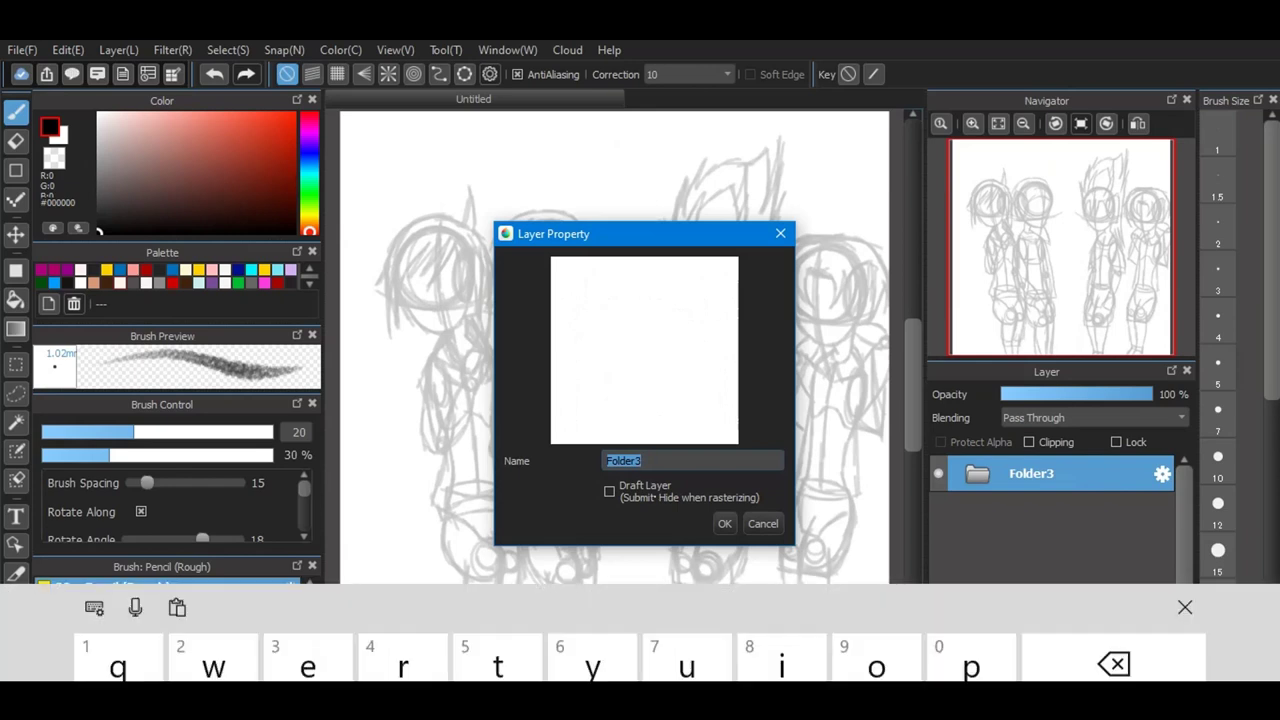
left_click(1113, 510)
left_click_drag(668, 233, 673, 125)
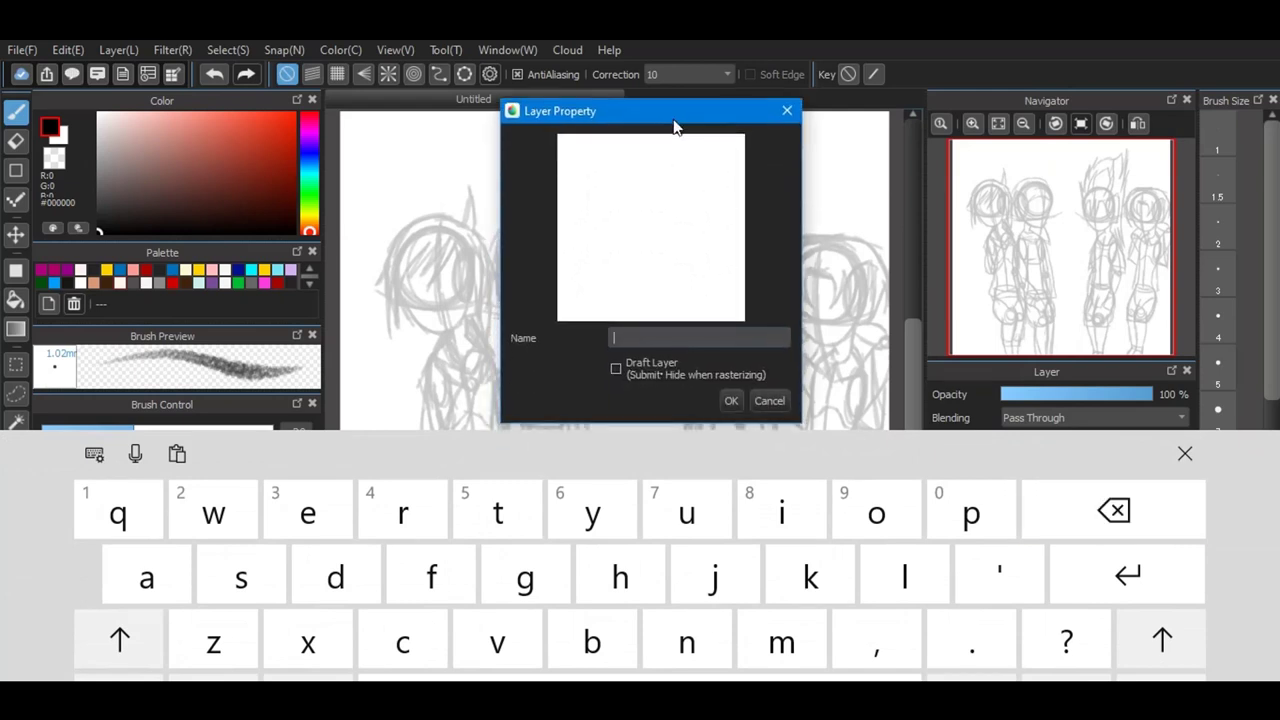
type("rough sketch")
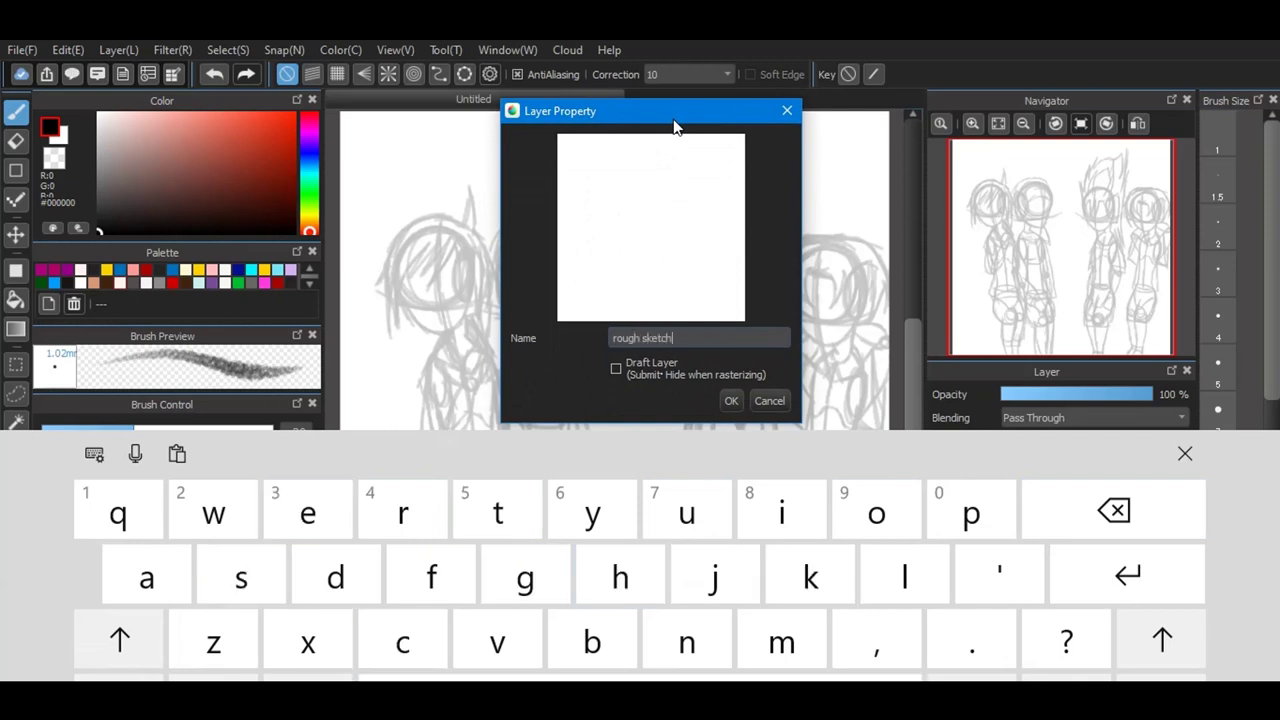
left_click(730, 401)
key("BackSpace")
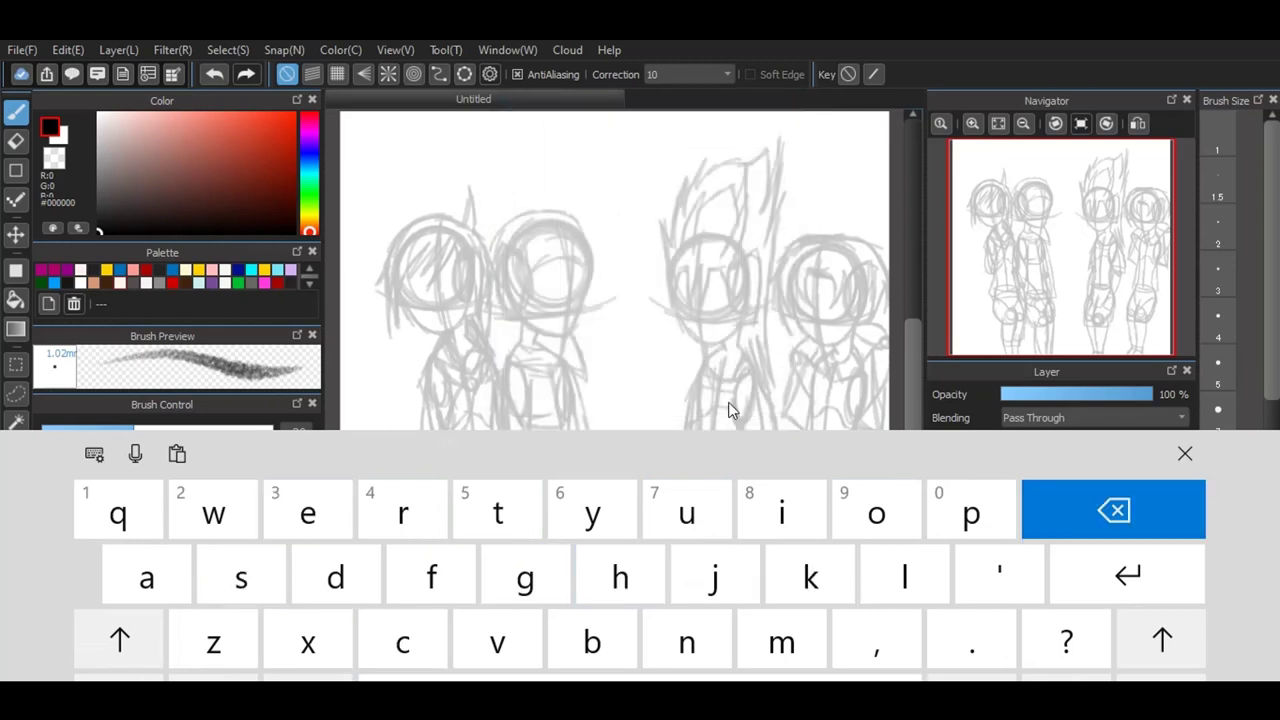
left_click(1185, 453)
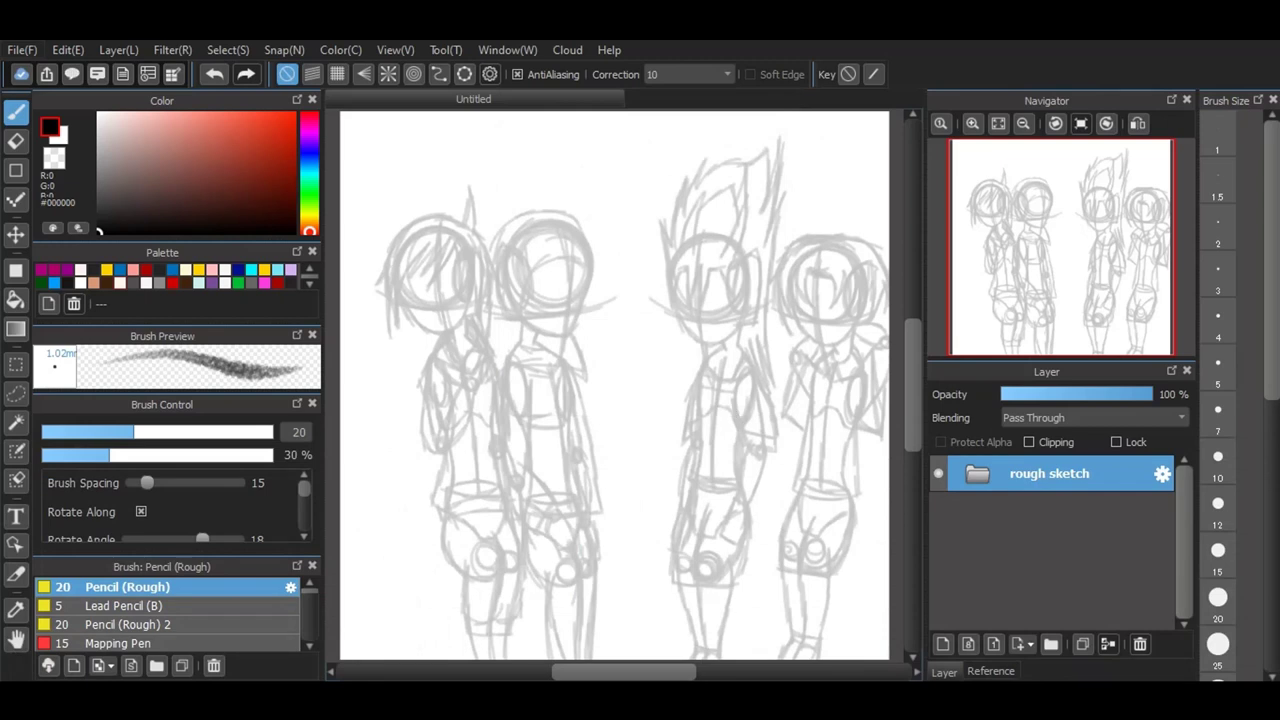
Step: Add an empty layer above the rough sketch folder and place it inside a new folder
left_click(943, 645)
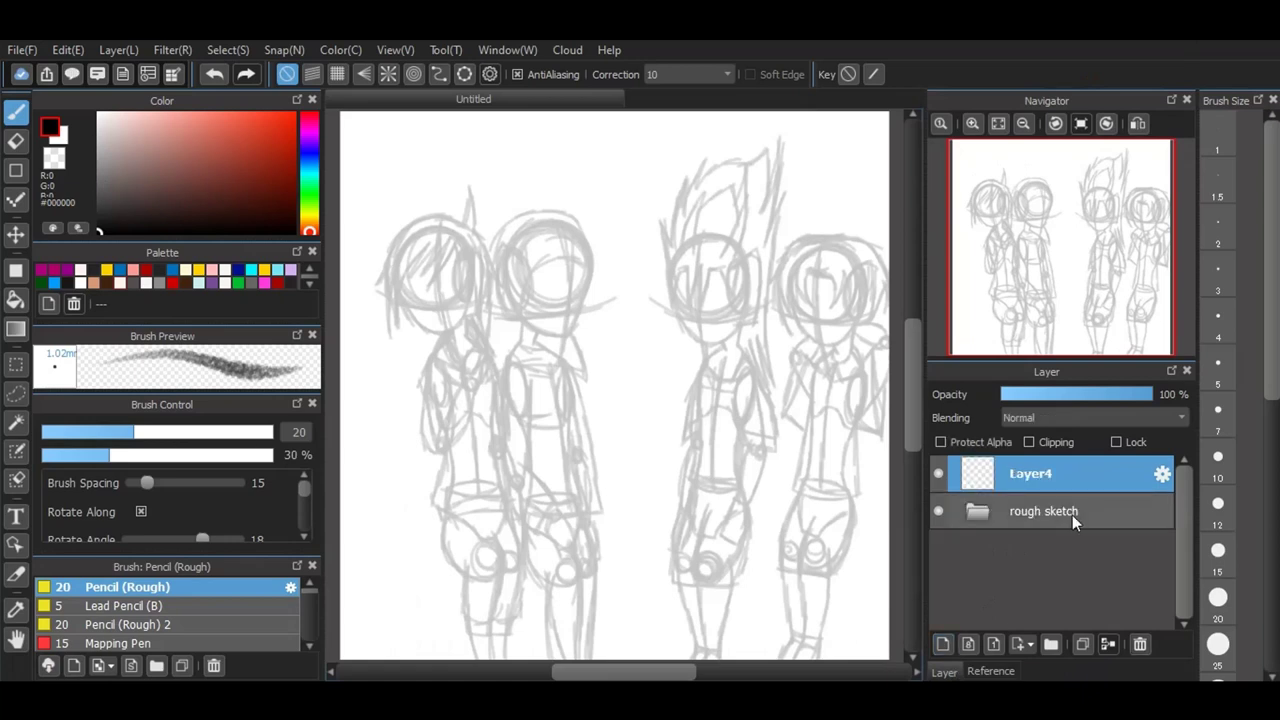
left_click(1052, 643)
mouse_move(1083, 515)
left_mouse_down()
mouse_move(1089, 460)
mouse_move(1157, 519)
mouse_move(1152, 505)
left_mouse_up()
left_click(1150, 474)
Step: Rename the new folder "cleannup"
left_click(1162, 474)
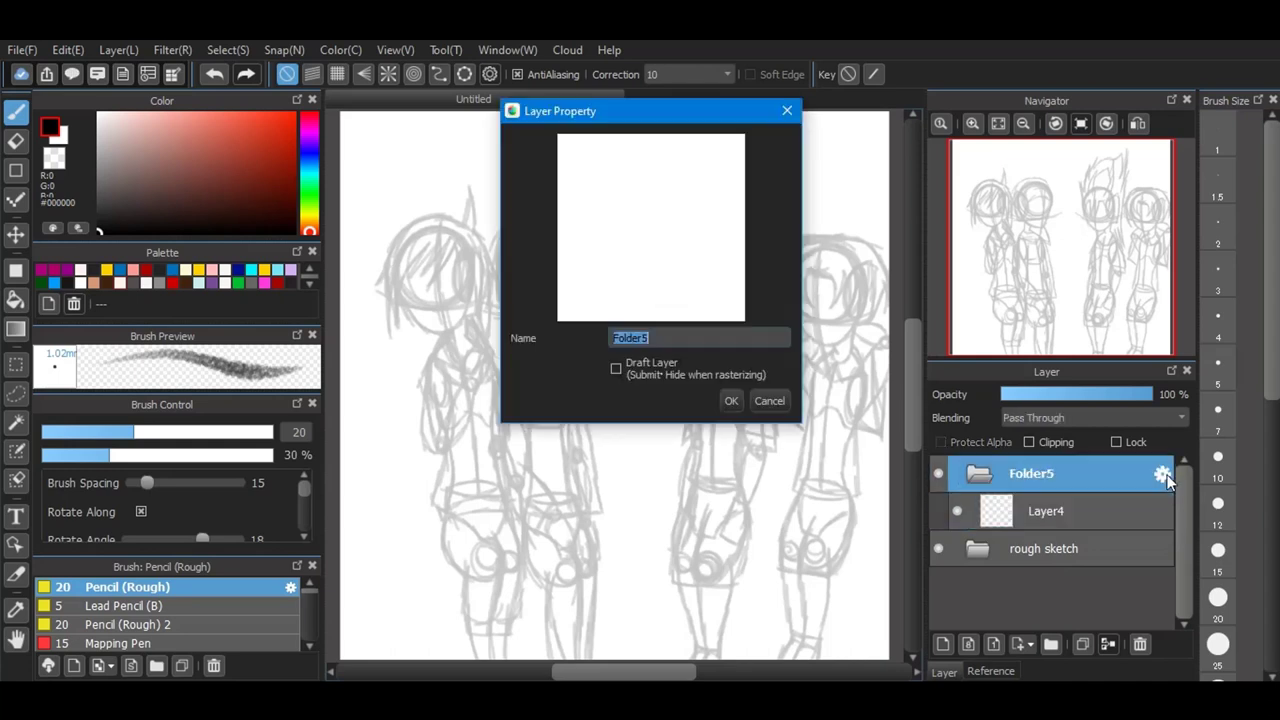
key("BackSpace")
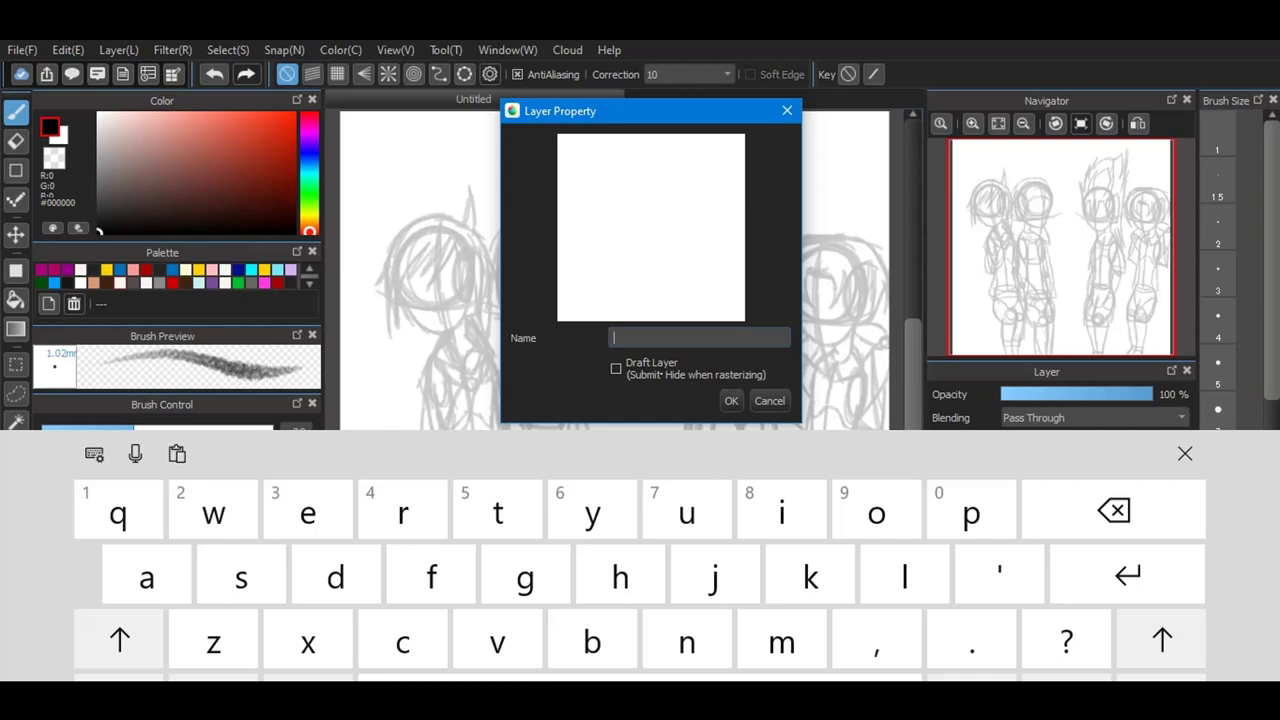
type("syo")
key("BackSpace")
key("BackSpace")
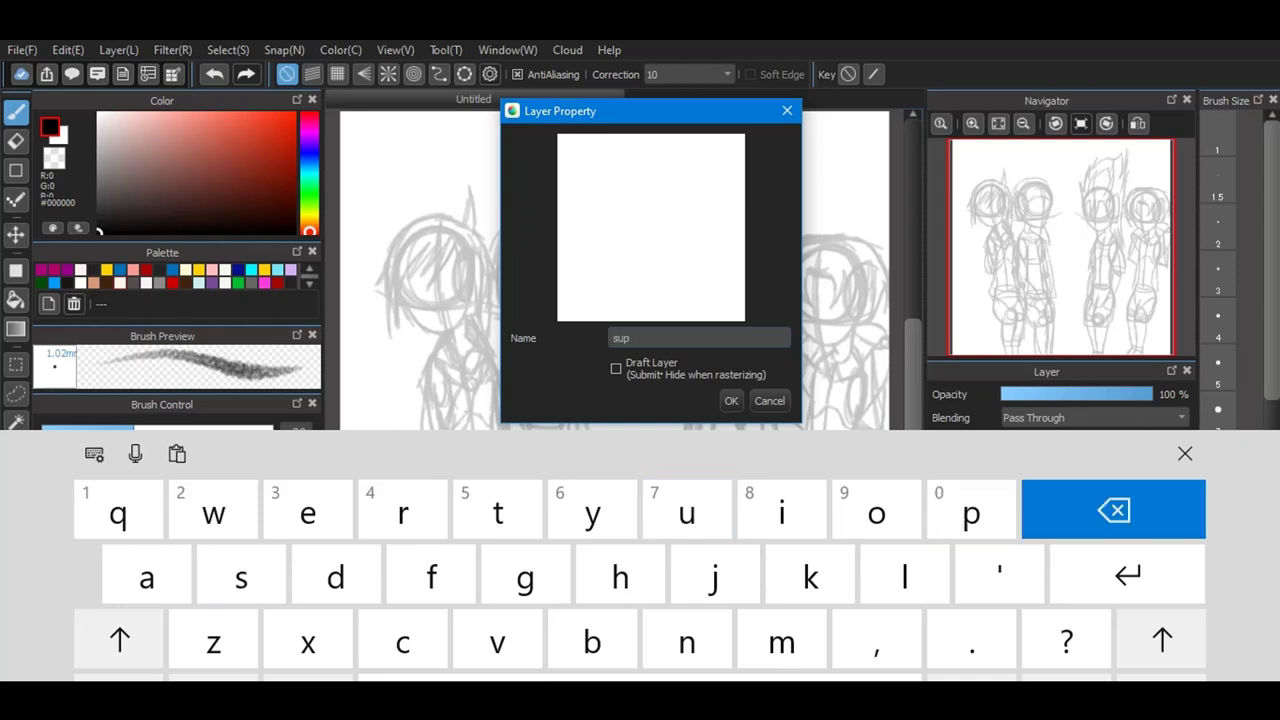
type("c")
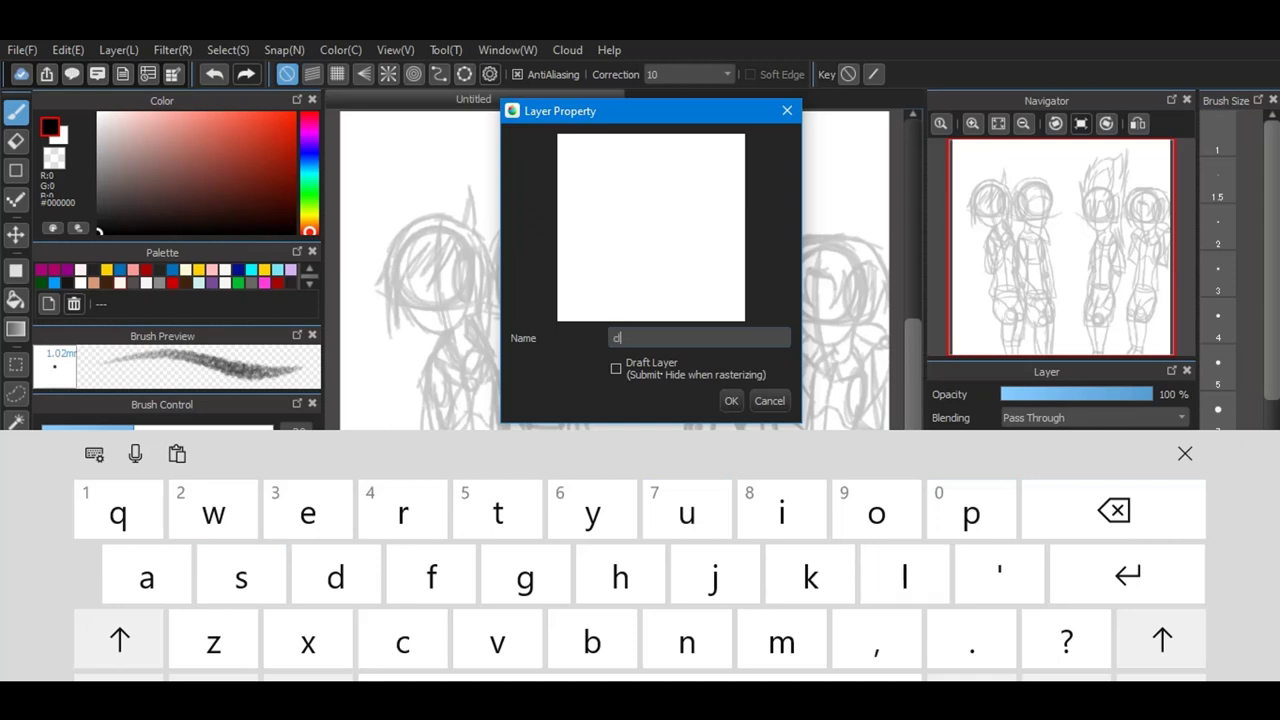
type("leanup")
key("Return")
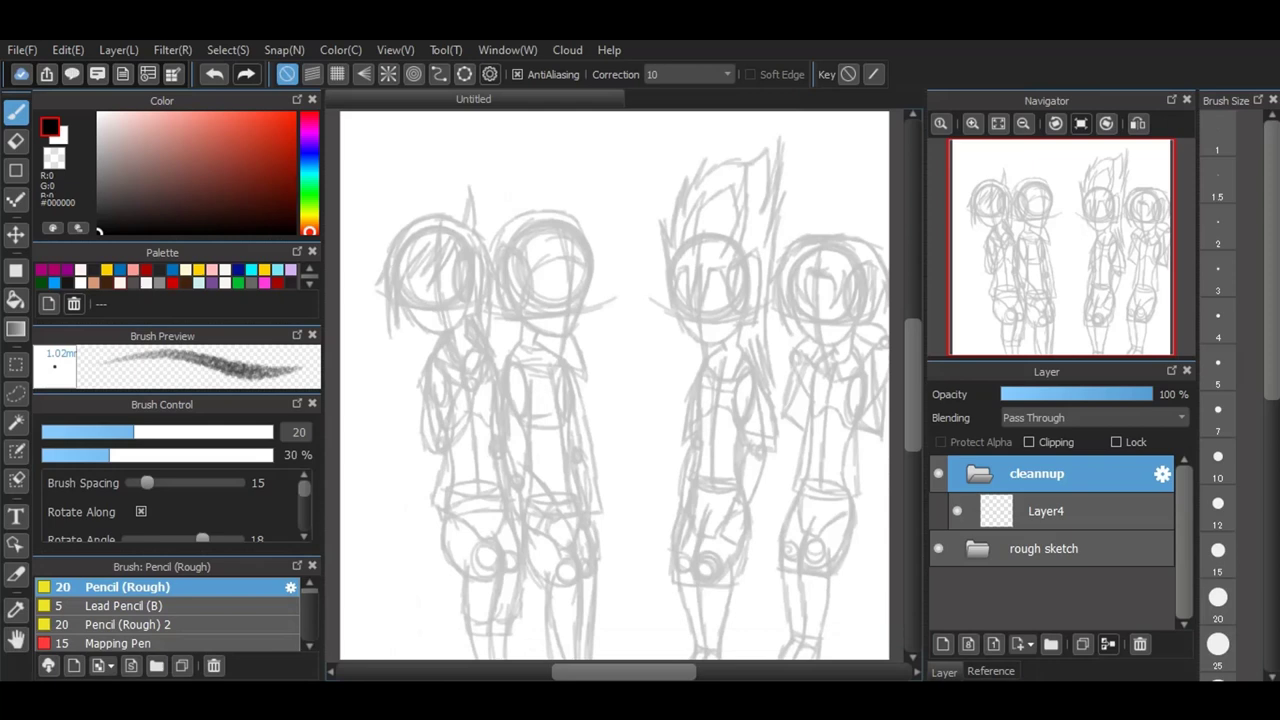
Step: On Layer4, trace the second figure's head outline, including the jaw and the back of the head
left_click(1052, 505)
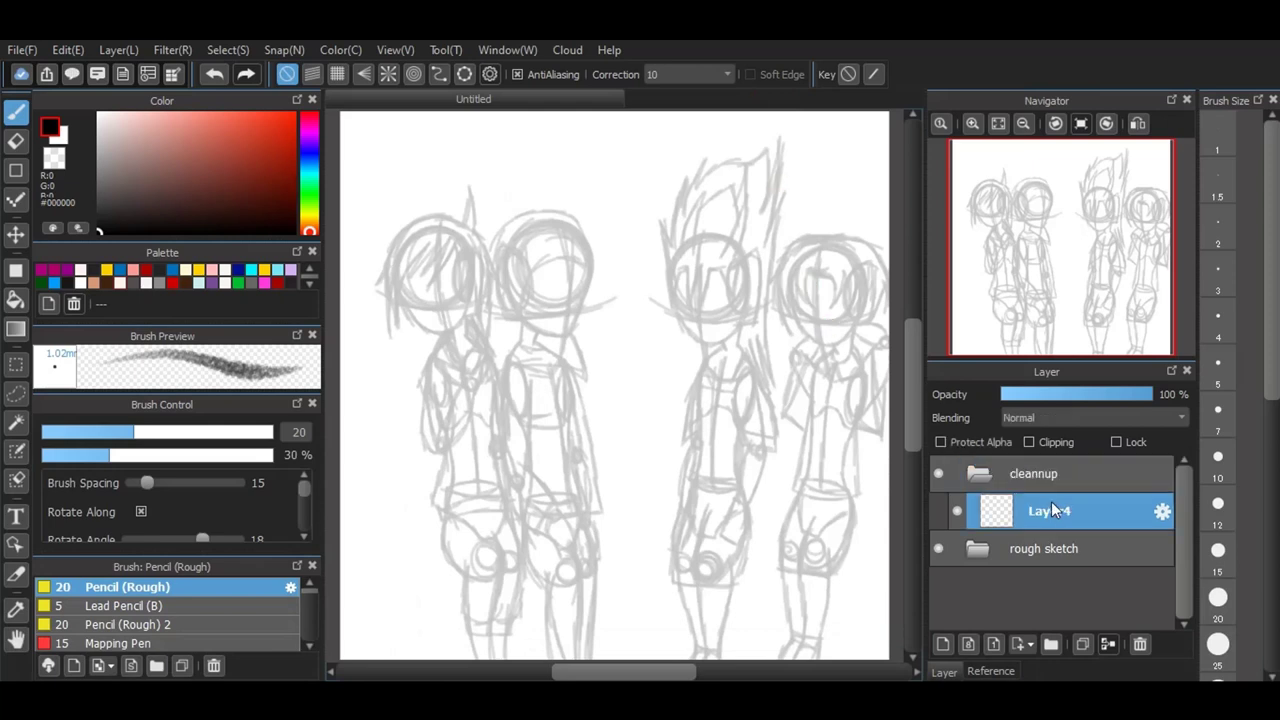
scroll(568, 263, "up", 1)
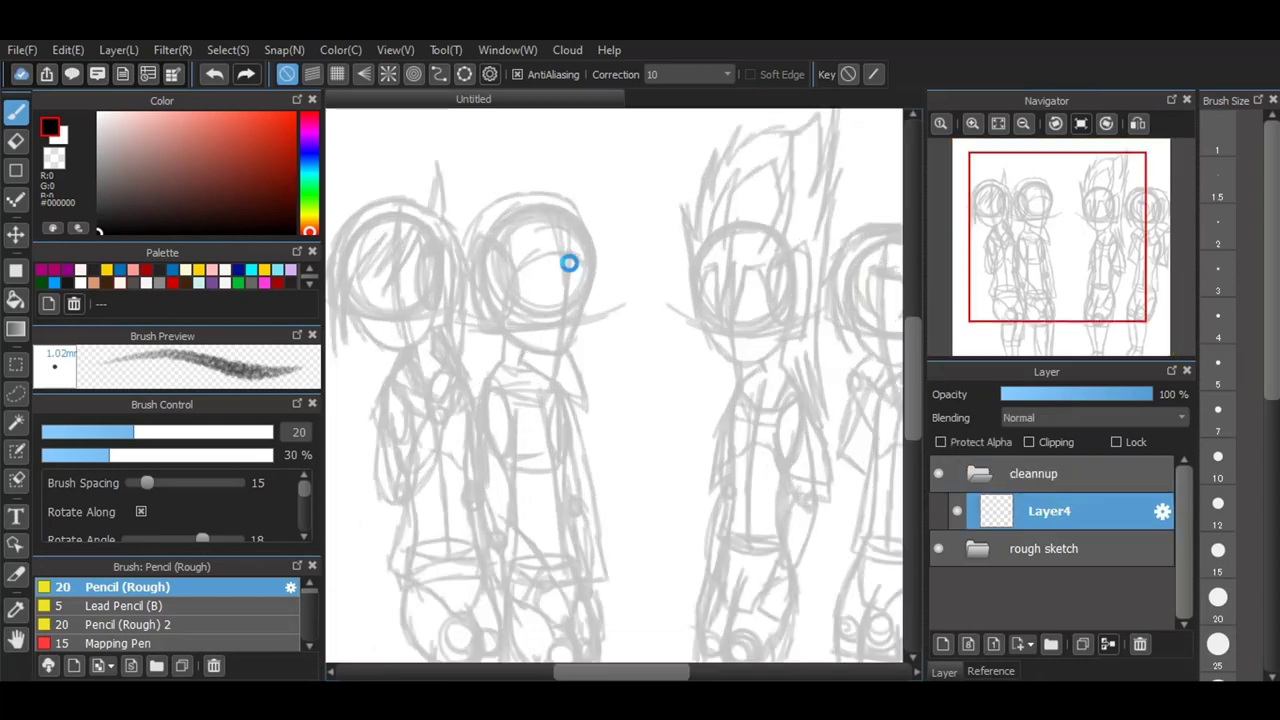
scroll(475, 205, "up", 3)
mouse_move(446, 268)
left_mouse_down()
mouse_move(472, 218)
mouse_move(547, 192)
mouse_move(600, 198)
mouse_move(692, 242)
mouse_move(716, 328)
mouse_move(710, 402)
mouse_move(662, 530)
mouse_move(629, 565)
left_mouse_up()
mouse_move(456, 483)
left_mouse_down()
mouse_move(508, 543)
mouse_move(597, 571)
mouse_move(632, 566)
left_mouse_up()
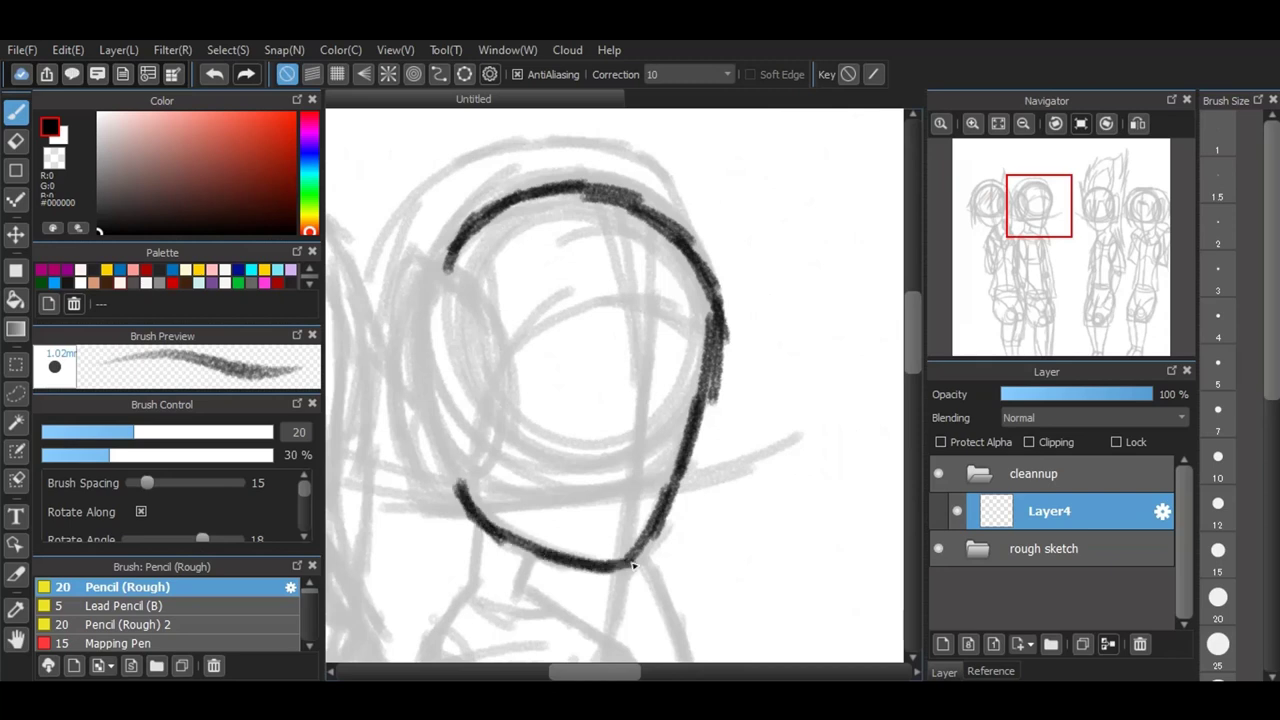
mouse_move(478, 308)
left_mouse_down()
mouse_move(445, 272)
mouse_move(414, 264)
mouse_move(404, 436)
mouse_move(418, 492)
mouse_move(462, 518)
left_mouse_up()
Step: Trace both sides of the second figure's neck and the sloping shoulder lines
left_click_drag(916, 333, 924, 380)
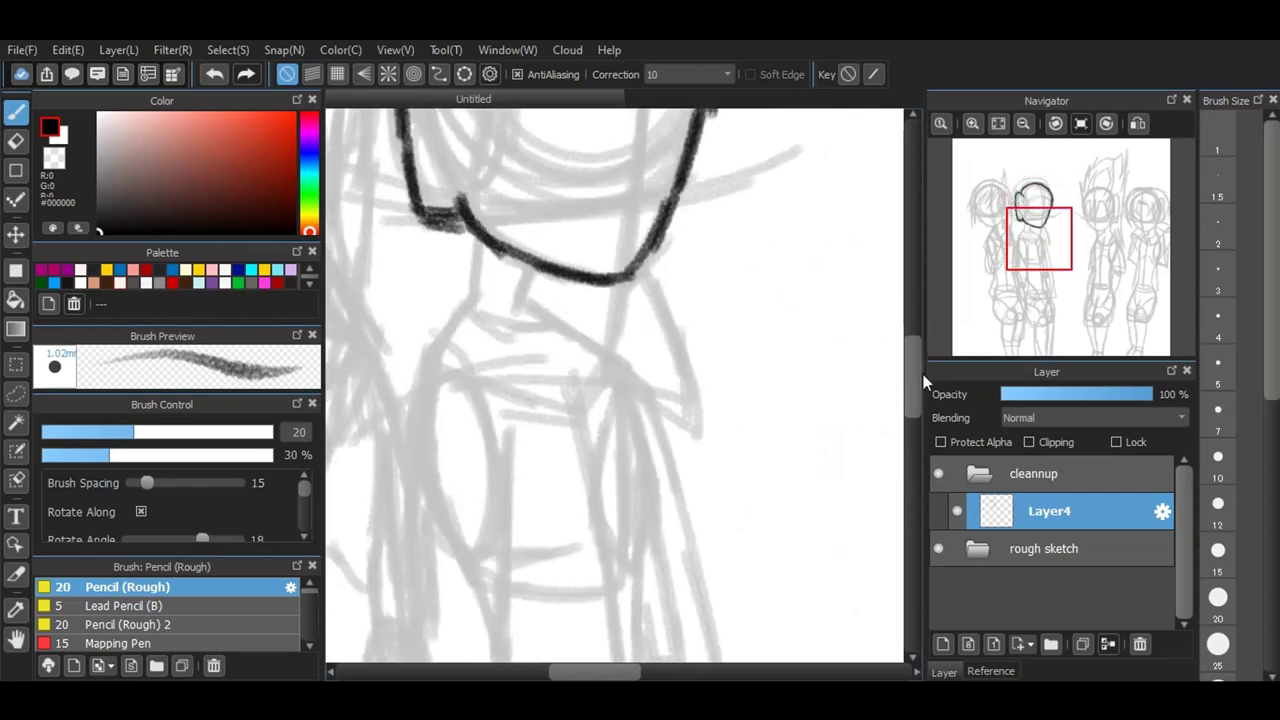
left_click_drag(532, 266, 520, 310)
mouse_move(484, 240)
left_mouse_down()
mouse_move(474, 296)
mouse_move(430, 365)
left_mouse_up()
left_click_drag(528, 300, 614, 368)
Step: Try to trace the second figure's right-side chest edge, the outer upper arm and the start of the left-side arm
scroll(615, 368, "down", 3)
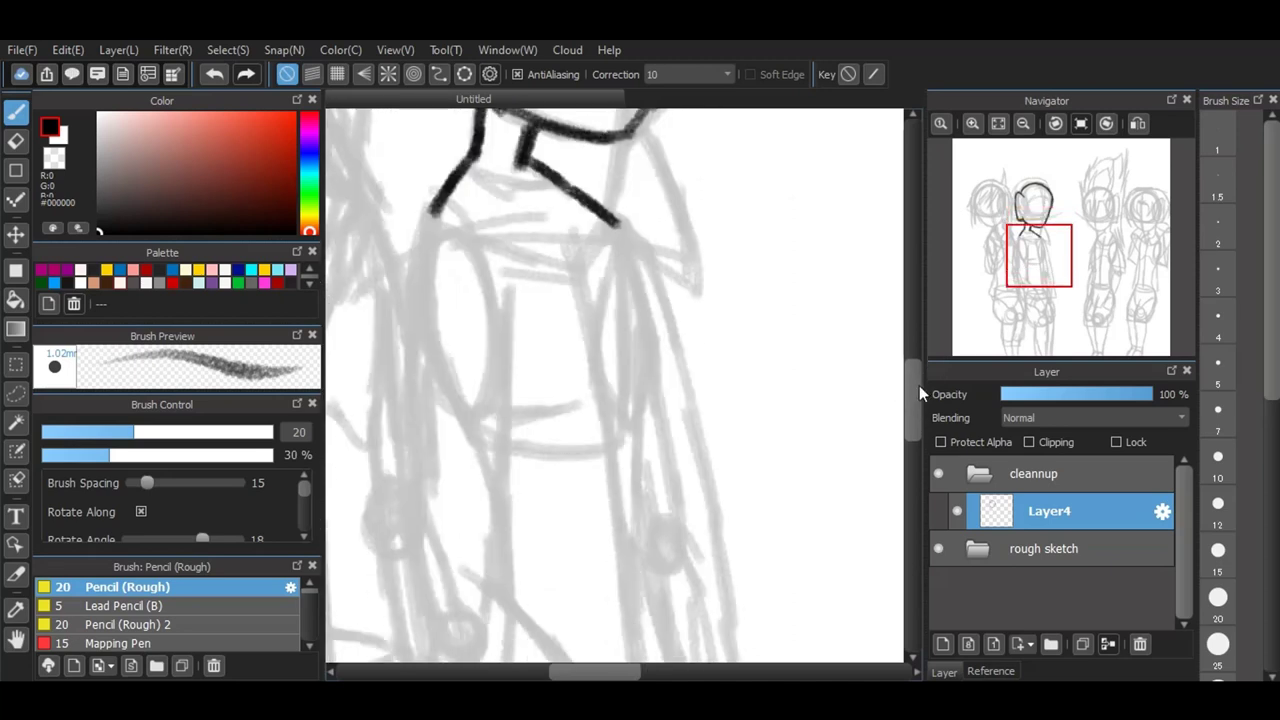
left_click_drag(626, 274, 649, 400)
mouse_move(636, 312)
left_mouse_down()
mouse_move(651, 394)
mouse_move(609, 426)
left_mouse_up()
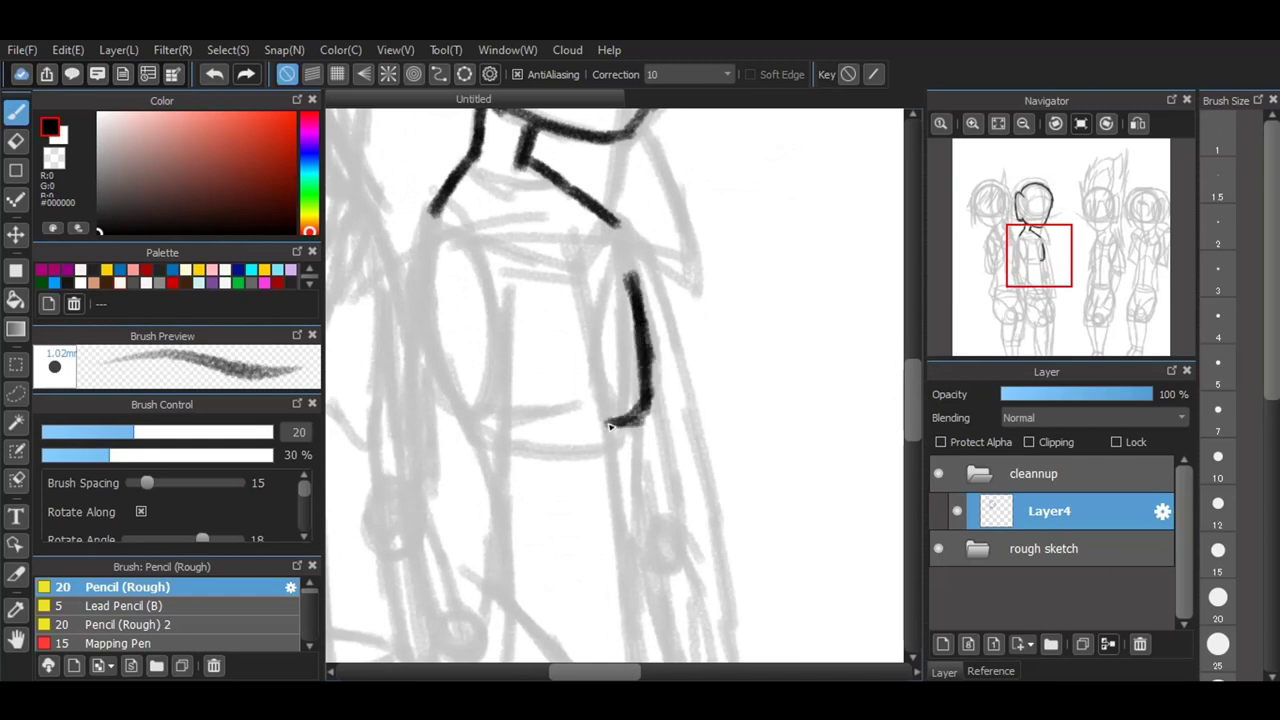
mouse_move(605, 218)
left_mouse_down()
mouse_move(646, 277)
mouse_move(669, 366)
mouse_move(662, 404)
left_mouse_up()
left_click_drag(659, 320, 679, 508)
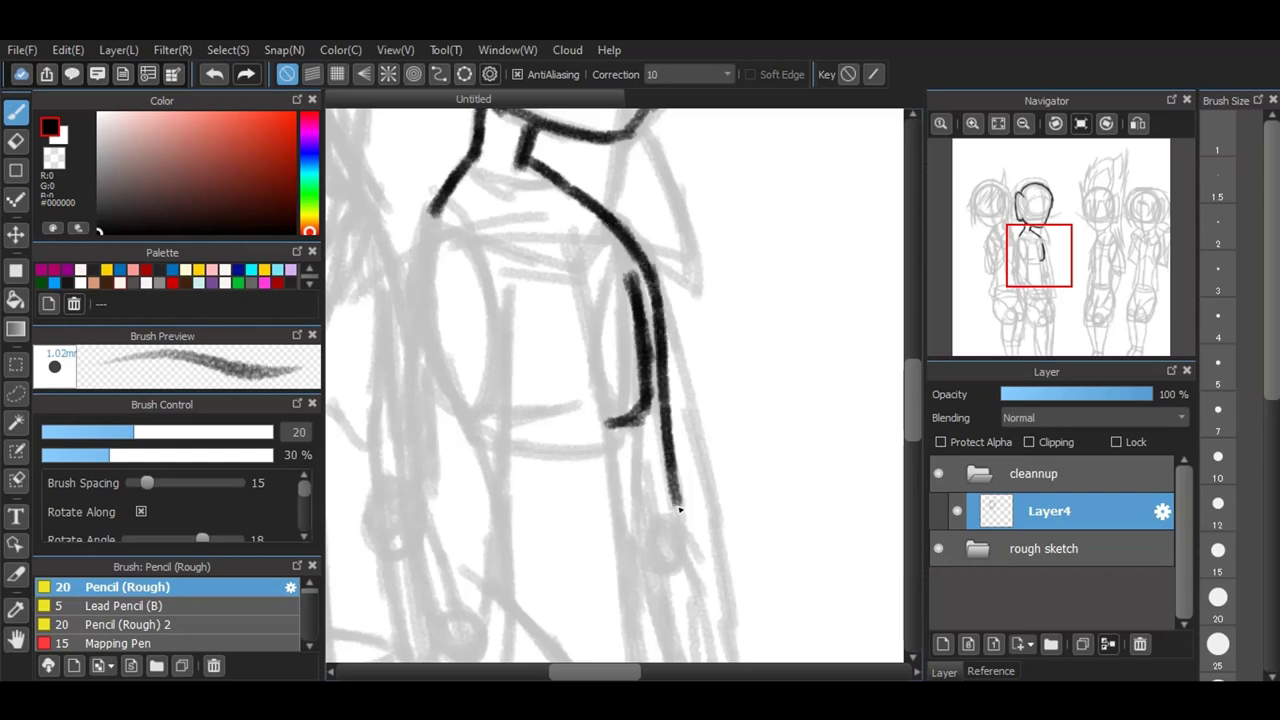
left_click_drag(436, 208, 420, 282)
Step: Undo the chest and arm strokes back to the neck and shoulder lines
left_click(218, 78)
left_click(218, 78)
left_click(218, 78)
left_click(218, 78)
left_click(220, 76)
left_click(220, 76)
left_click(230, 73)
left_click(229, 74)
left_click(226, 75)
left_click(224, 76)
left_click(218, 75)
left_click(218, 75)
left_click(218, 75)
left_click(218, 75)
left_click(222, 73)
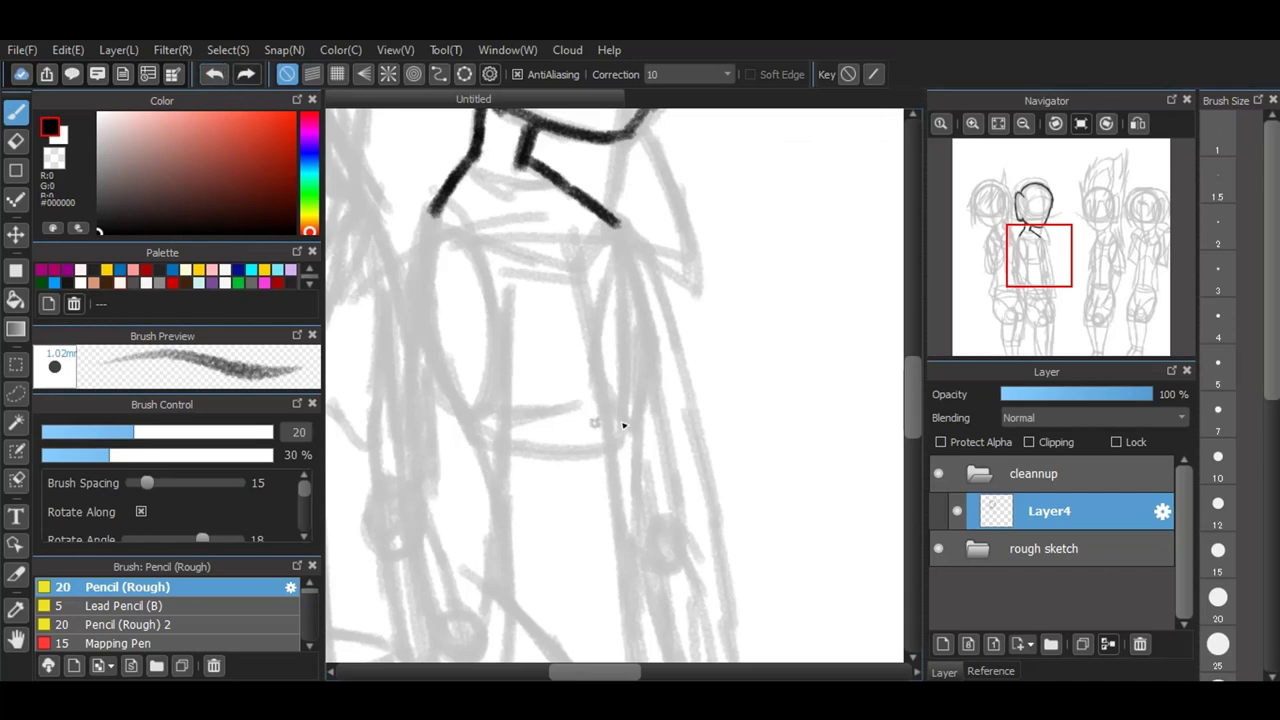
Step: Trace the second figure's right-side chest edge with a short horizontal line at its lower end
left_click_drag(591, 424, 641, 421)
left_click_drag(624, 282, 648, 414)
left_click_drag(636, 334, 613, 428)
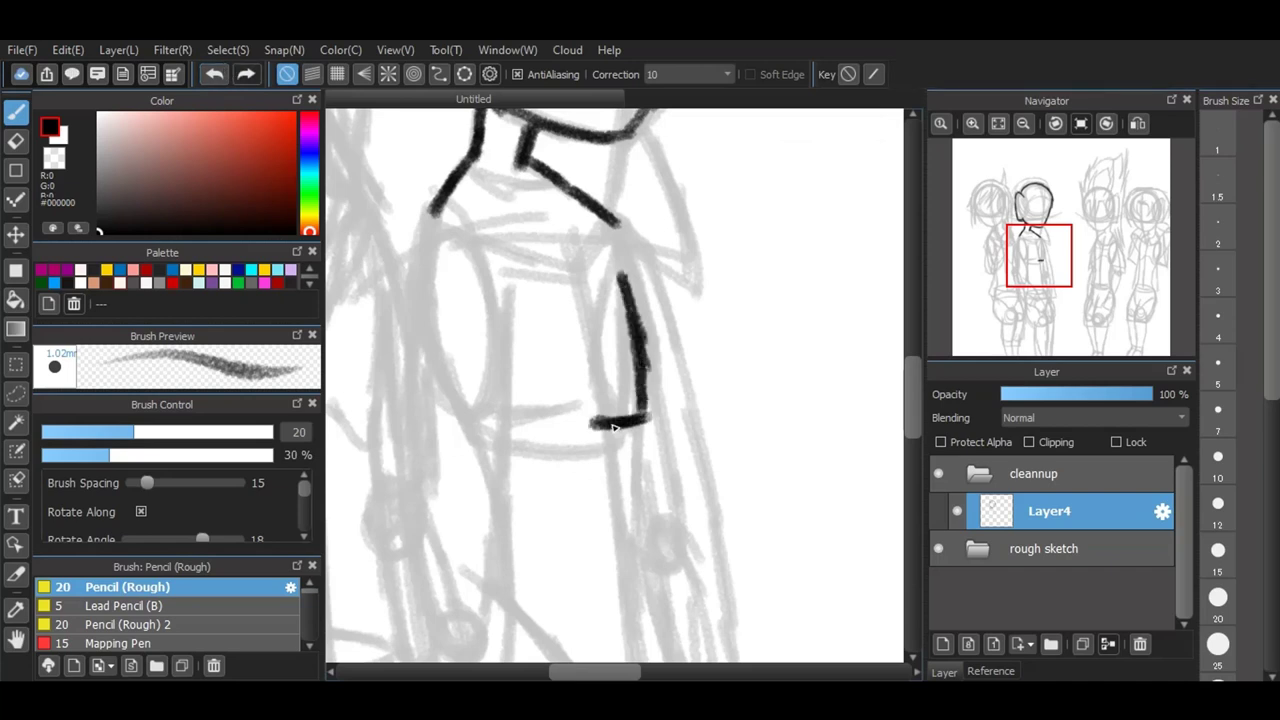
Step: Trace the inner and outer edges of the second figure's left-side arm from the shoulder to the wrist
mouse_move(440, 212)
left_mouse_down()
mouse_move(417, 422)
mouse_move(420, 380)
mouse_move(424, 516)
left_mouse_up()
left_click_drag(510, 280, 499, 586)
left_click_drag(915, 391, 916, 427)
mouse_move(473, 372)
left_mouse_down()
mouse_move(599, 516)
mouse_move(609, 550)
left_mouse_up()
mouse_move(423, 312)
left_mouse_down()
mouse_move(440, 410)
mouse_move(489, 497)
mouse_move(578, 572)
left_mouse_up()
Step: Extend the second figure's right-side torso edge from the chest line down to the hips
left_click_drag(916, 417, 916, 452)
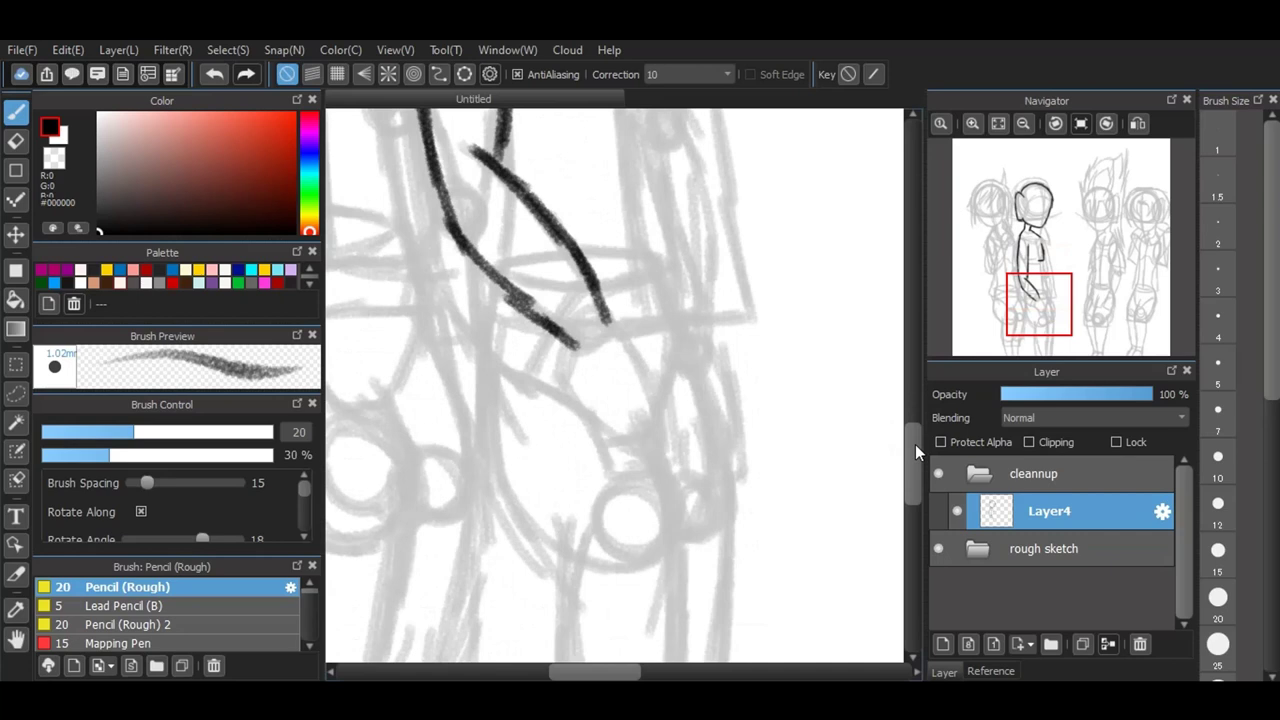
left_click_drag(915, 444, 920, 407)
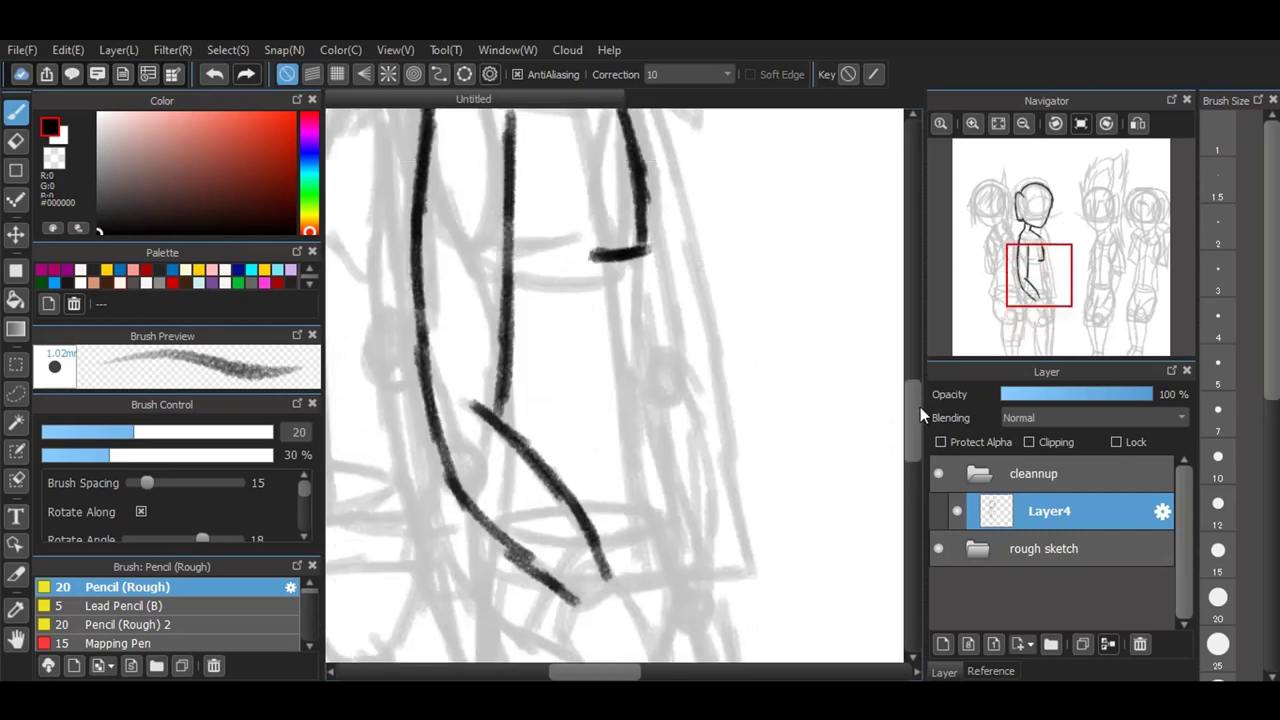
mouse_move(637, 261)
left_mouse_down()
mouse_move(642, 425)
mouse_move(632, 374)
mouse_move(663, 546)
left_mouse_up()
Step: Trace the outer edge of the second figure's right-side arm down to the wrist and close the torso at the hips
left_click_drag(911, 408, 911, 383)
mouse_move(614, 220)
left_mouse_down()
mouse_move(662, 337)
mouse_move(691, 526)
left_mouse_up()
left_click_drag(919, 417, 920, 443)
mouse_move(668, 282)
left_mouse_down()
mouse_move(716, 422)
mouse_move(711, 516)
left_mouse_up()
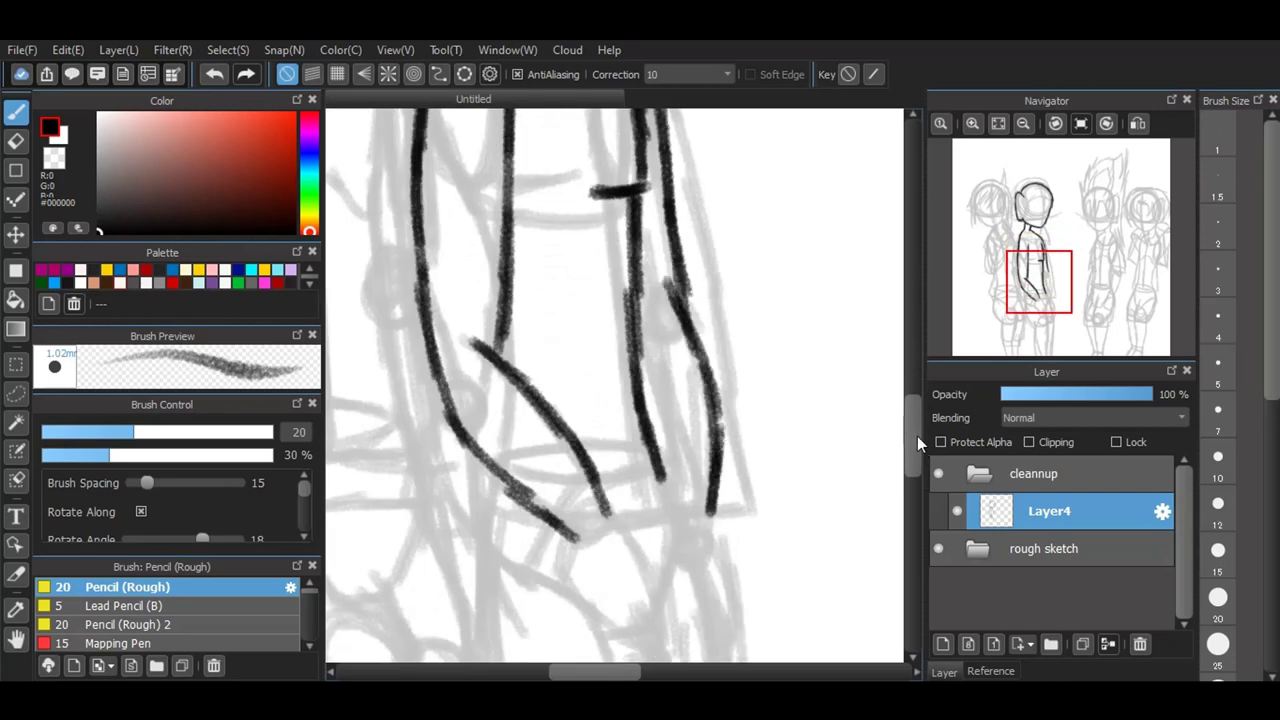
scroll(917, 436, "down", 2)
left_click_drag(598, 360, 652, 356)
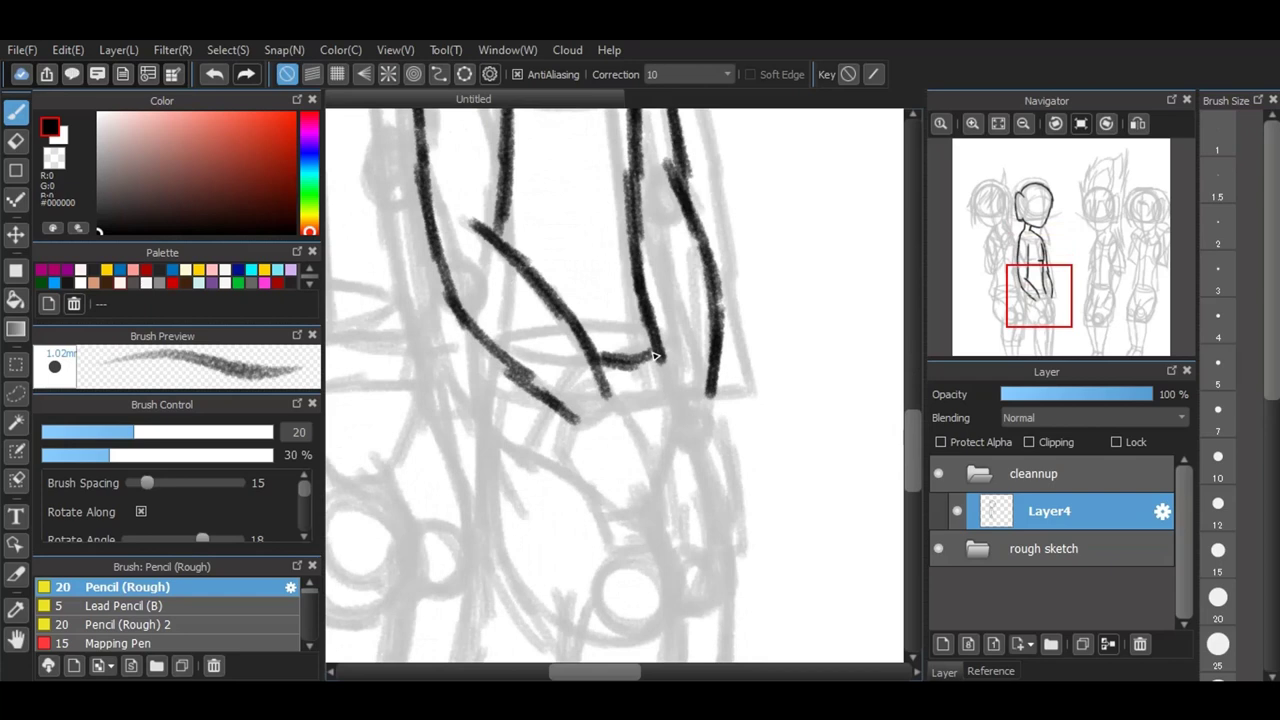
Step: On a new layer, trace the second figure's left-side hand below the wrist, including its outer contour, thumb and fingertips
left_click(942, 644)
mouse_move(606, 410)
left_mouse_down()
mouse_move(572, 427)
mouse_move(611, 405)
mouse_move(666, 522)
left_mouse_up()
left_click_drag(576, 424, 564, 452)
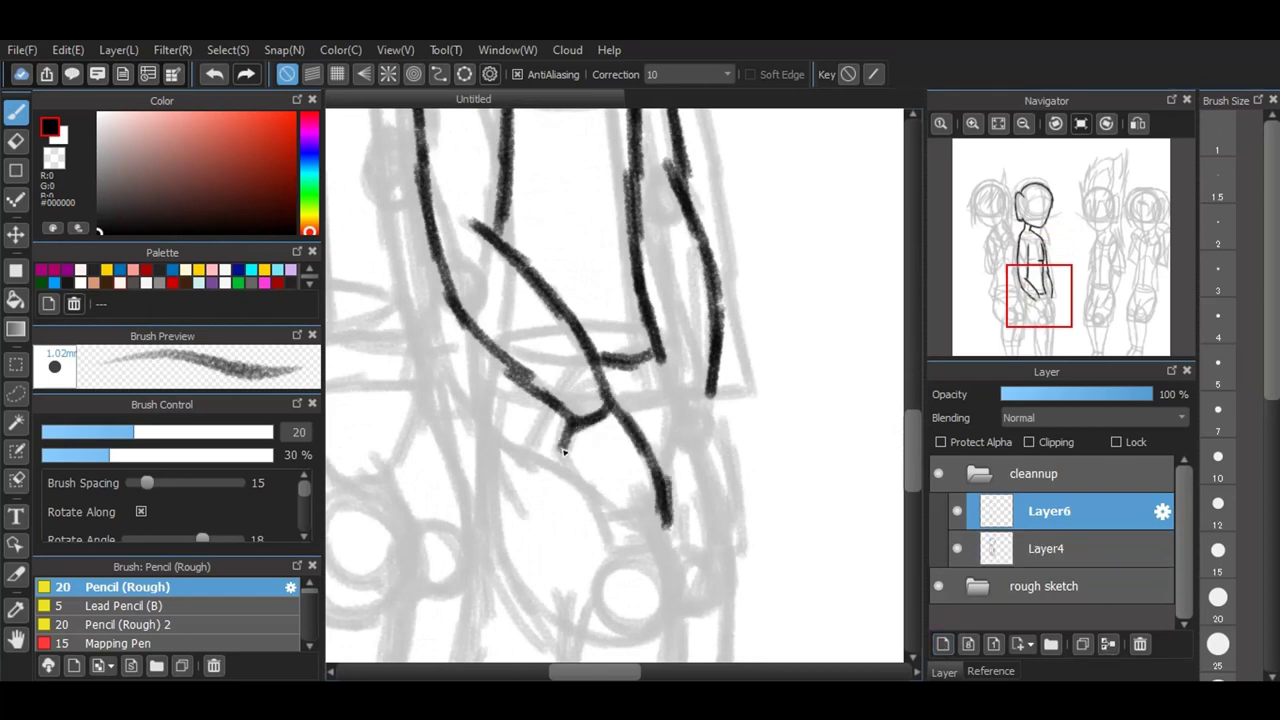
scroll(676, 586, "up", 2)
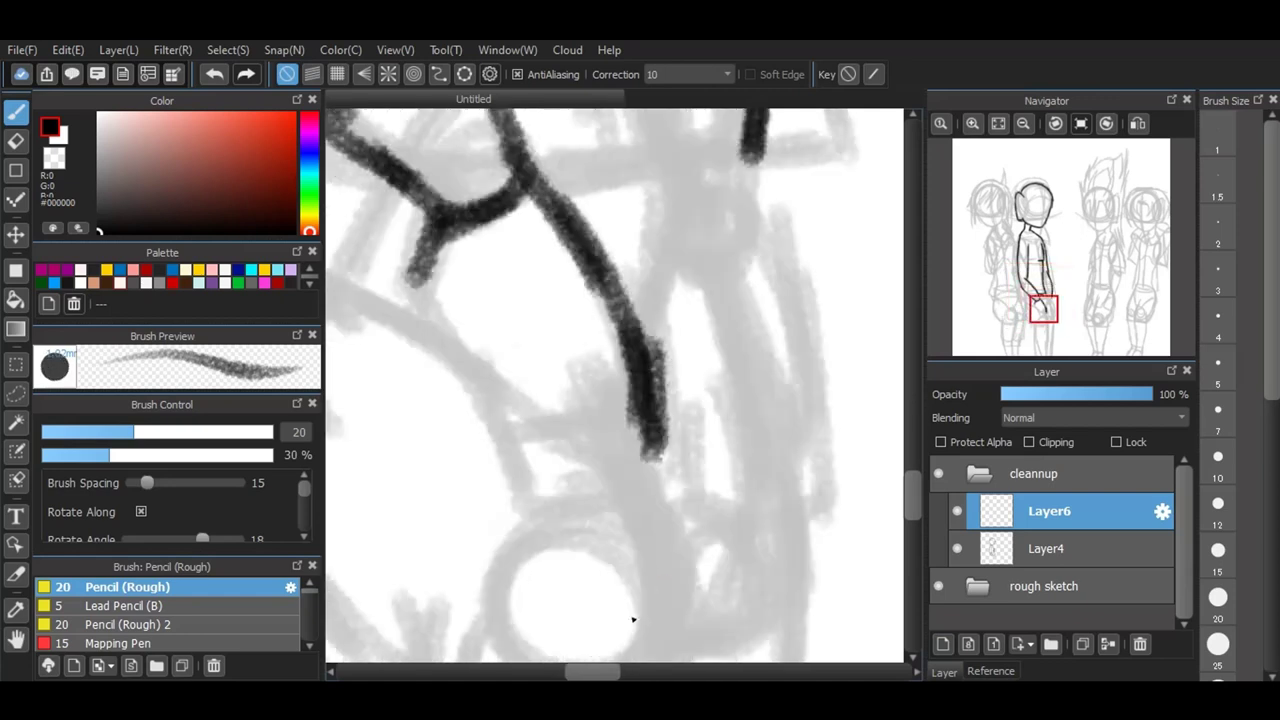
mouse_move(575, 478)
left_mouse_down()
mouse_move(552, 560)
mouse_move(518, 585)
mouse_move(485, 478)
mouse_move(503, 553)
mouse_move(482, 413)
mouse_move(538, 516)
left_mouse_up()
mouse_move(424, 266)
left_mouse_down()
mouse_move(409, 356)
mouse_move(470, 478)
left_mouse_up()
left_click_drag(458, 354, 502, 438)
mouse_move(626, 466)
left_mouse_down()
mouse_move(578, 543)
mouse_move(550, 558)
left_mouse_up()
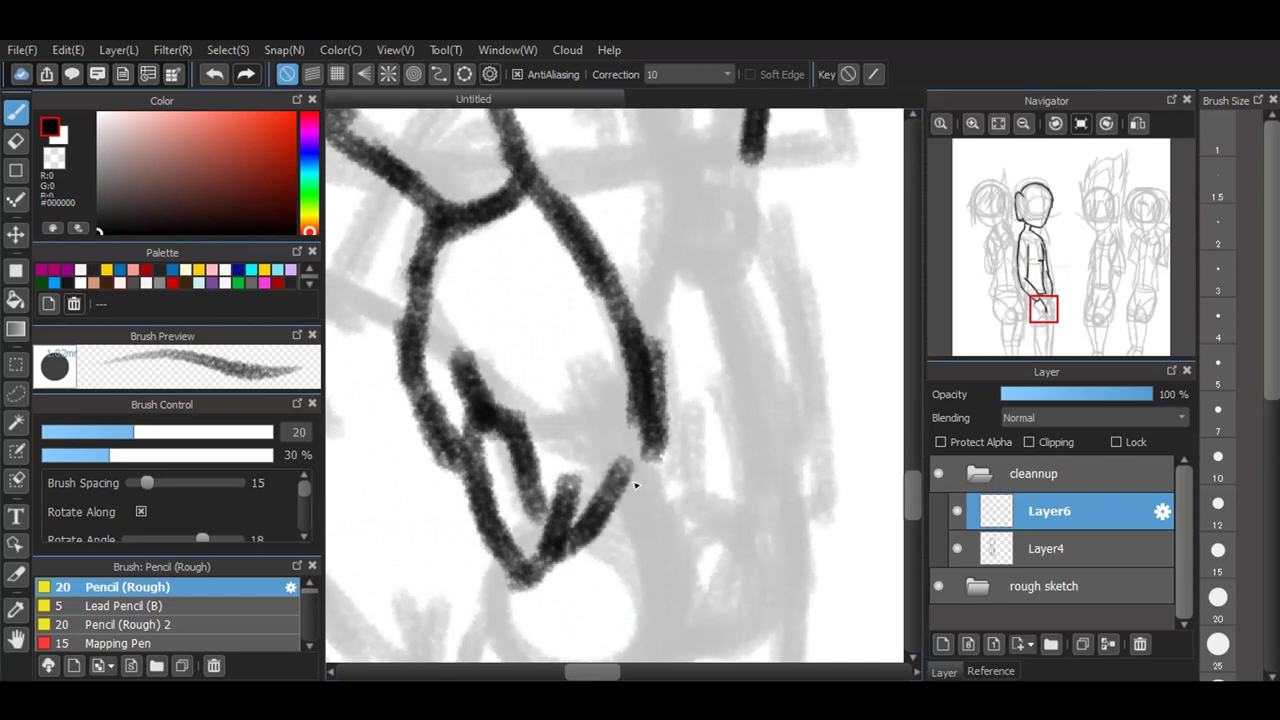
left_click_drag(656, 440, 553, 559)
scroll(811, 442, "down", 3)
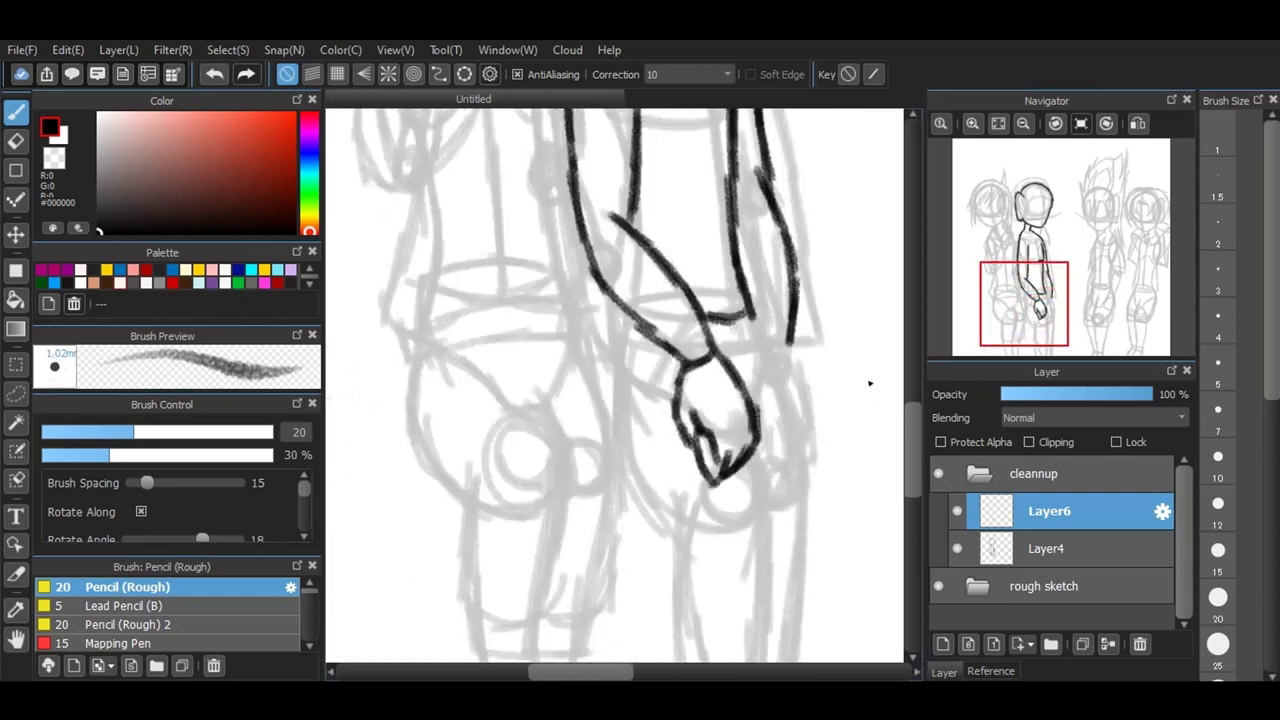
Step: Trace the second figure's right-side hand as a narrow closed shape with thumb and finger lines beside the first hand
scroll(869, 383, "up", 2)
mouse_move(656, 352)
left_mouse_down()
mouse_move(717, 359)
mouse_move(752, 460)
mouse_move(744, 432)
mouse_move(752, 538)
left_mouse_up()
left_click_drag(678, 345, 655, 390)
mouse_move(708, 521)
left_mouse_down()
mouse_move(662, 578)
mouse_move(668, 470)
mouse_move(700, 535)
left_mouse_up()
mouse_move(668, 366)
left_mouse_down()
mouse_move(643, 463)
mouse_move(674, 529)
mouse_move(689, 514)
mouse_move(721, 572)
mouse_move(748, 530)
left_mouse_up()
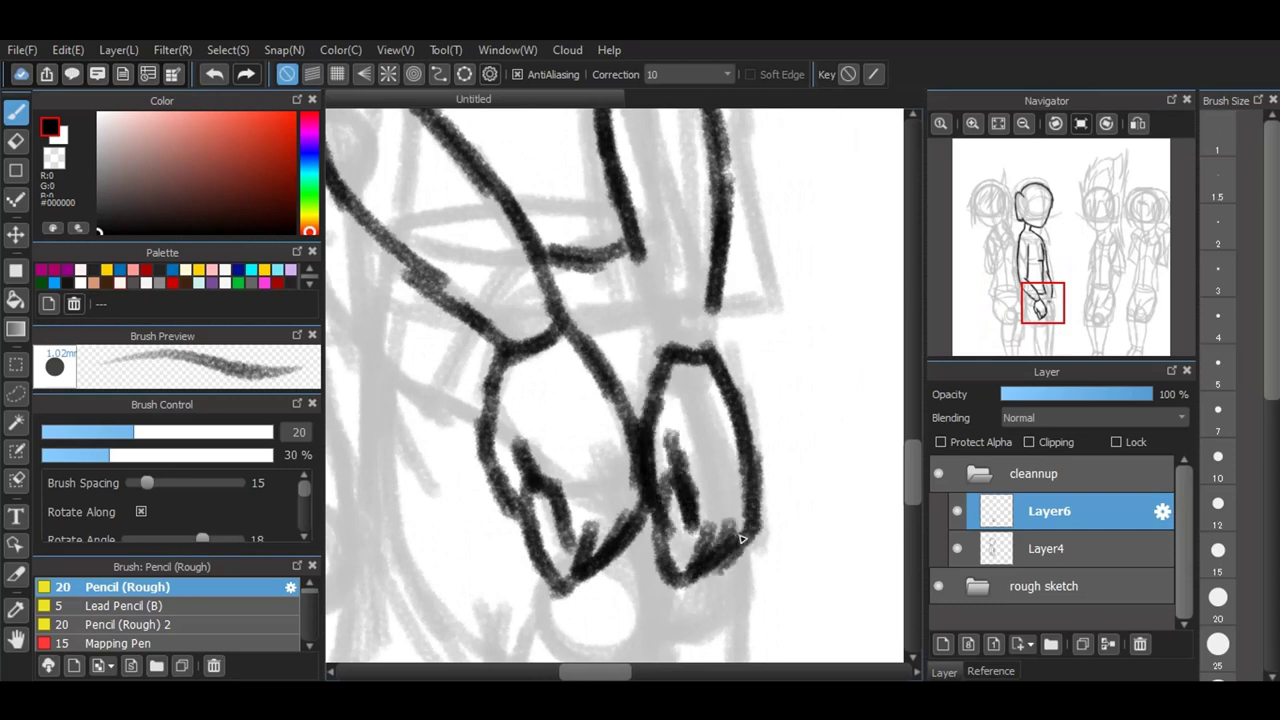
Step: On Layer4, extend the second figure's right-side forearm edges to the hand and trace the hip lines beside the left-side wrist
left_click(1036, 548)
mouse_move(647, 223)
left_mouse_down()
mouse_move(624, 252)
mouse_move(668, 357)
left_mouse_up()
left_click_drag(716, 275, 714, 365)
left_click_drag(716, 298, 716, 368)
mouse_move(380, 242)
left_mouse_down()
mouse_move(368, 322)
mouse_move(380, 374)
mouse_move(476, 441)
left_mouse_up()
scroll(653, 355, "down", 3)
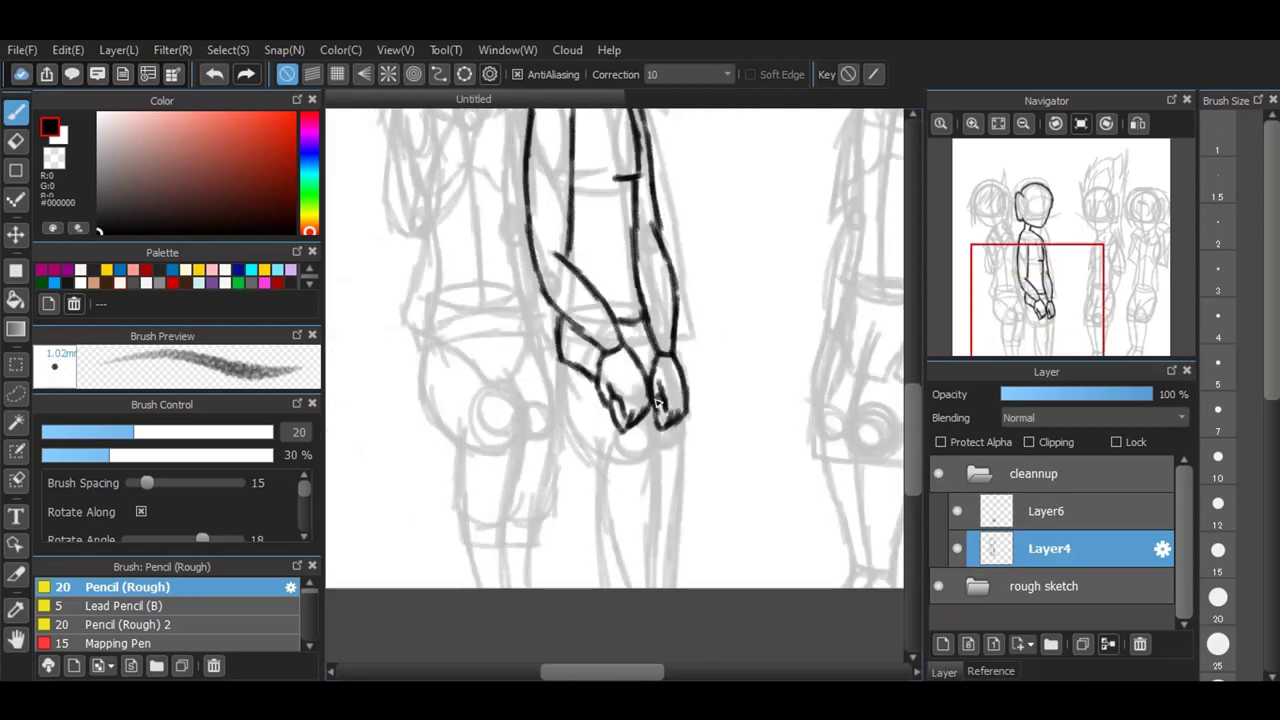
Step: Trace the second figure's left-side hip curve and the edges of the left-side leg running down below the hands
scroll(655, 400, "up", 1)
mouse_move(515, 278)
left_mouse_down()
mouse_move(517, 380)
mouse_move(576, 502)
left_mouse_up()
left_click_drag(580, 457, 575, 658)
mouse_move(640, 425)
left_mouse_down()
mouse_move(661, 478)
mouse_move(650, 590)
left_mouse_up()
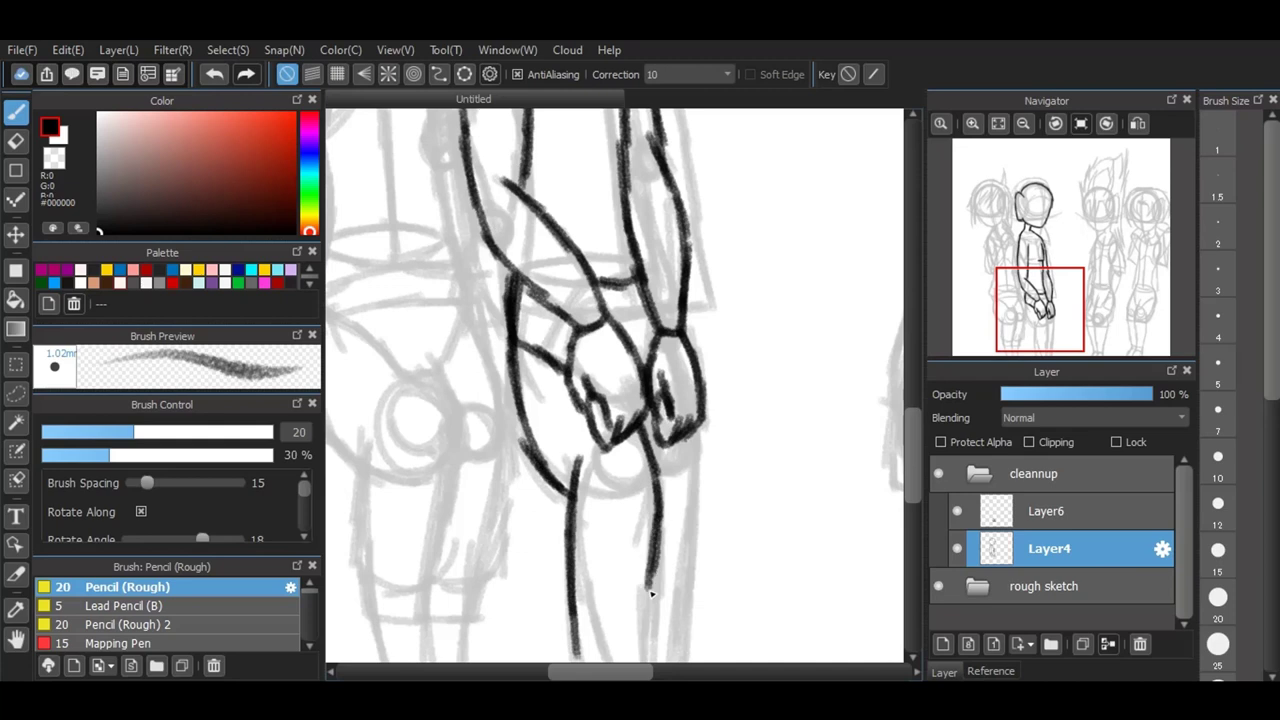
left_click_drag(912, 458, 912, 483)
left_click_drag(570, 452, 626, 609)
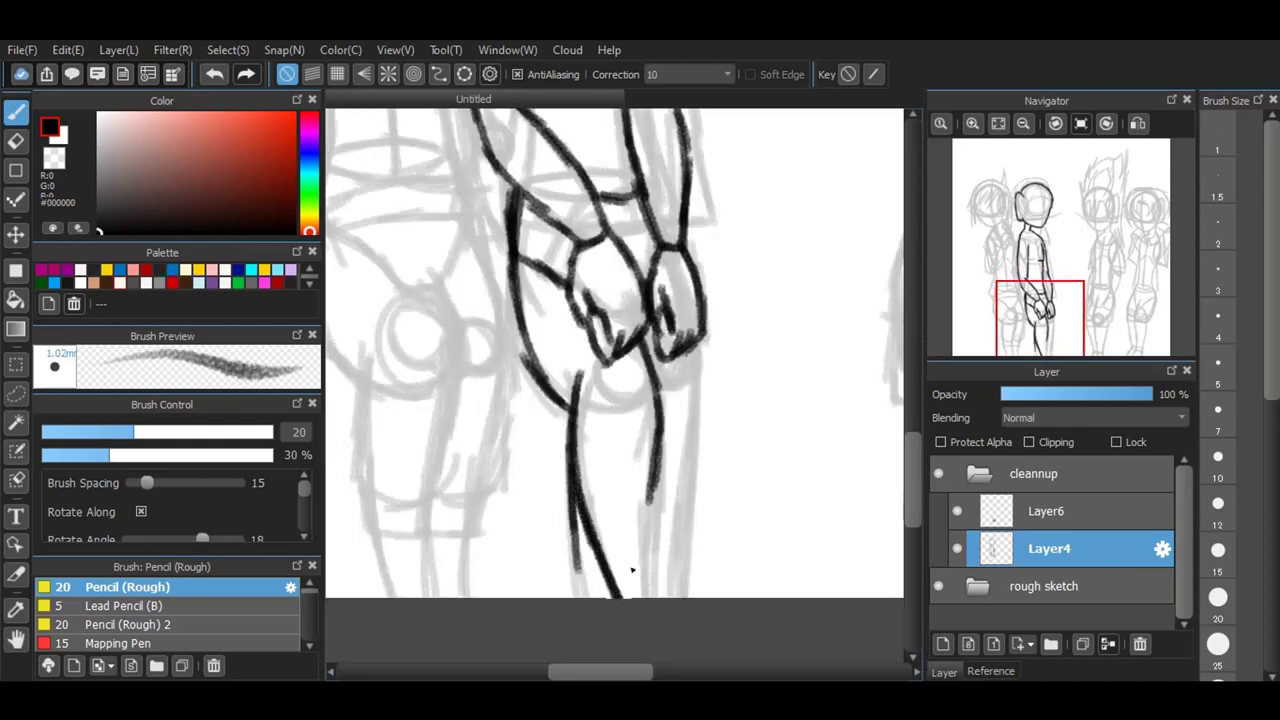
scroll(631, 570, "down", 2)
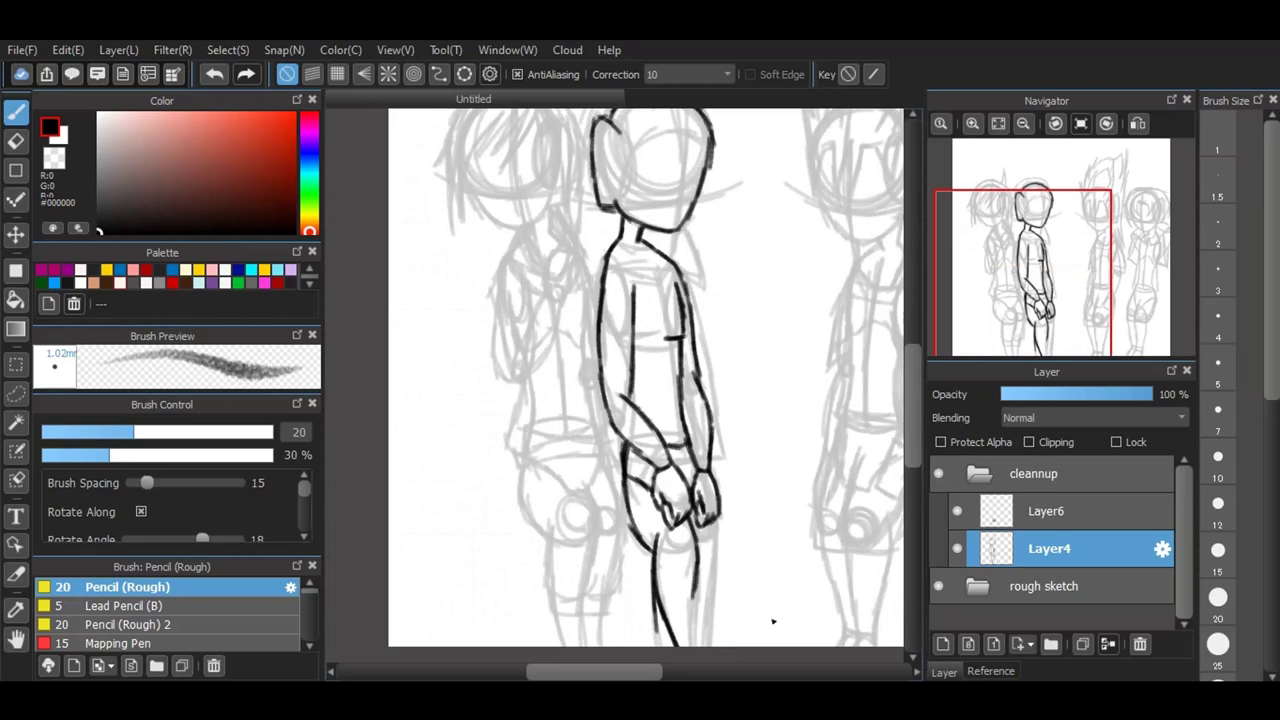
Step: Extend the second figure's left-side torso edge down to meet the forearm
scroll(662, 374, "up", 4)
left_click_drag(593, 397, 598, 466)
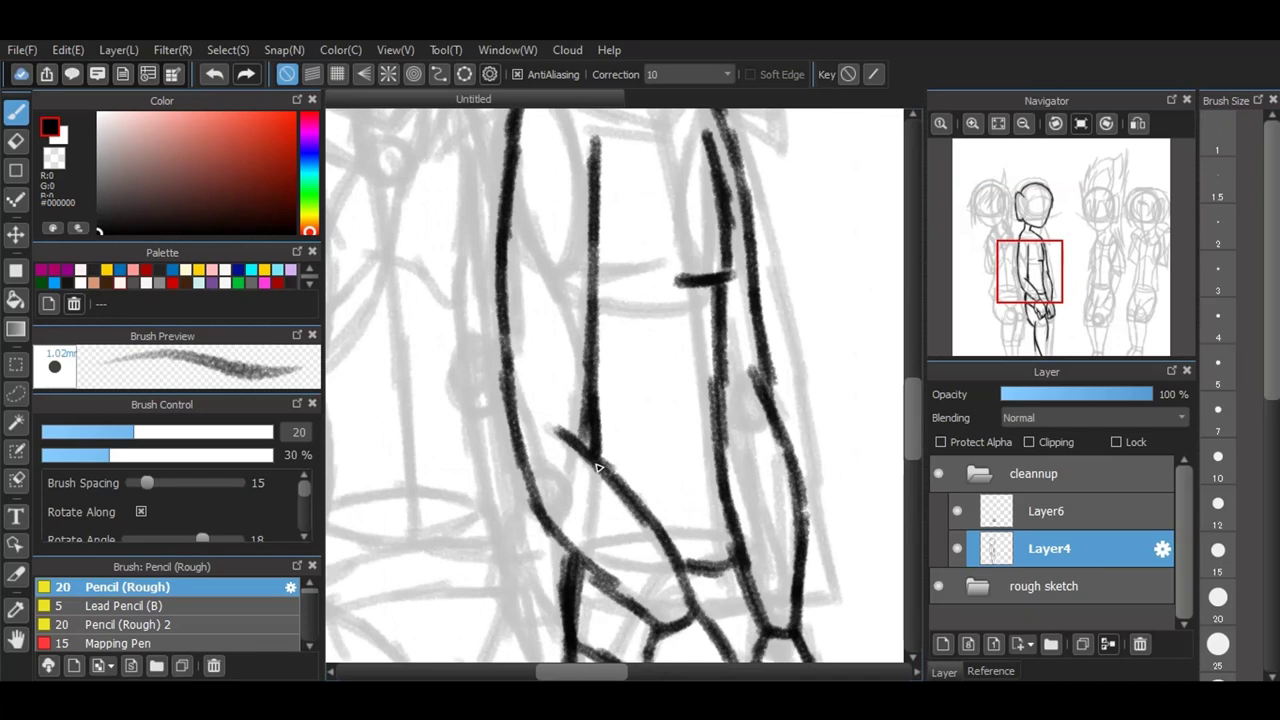
scroll(603, 314, "down", 2)
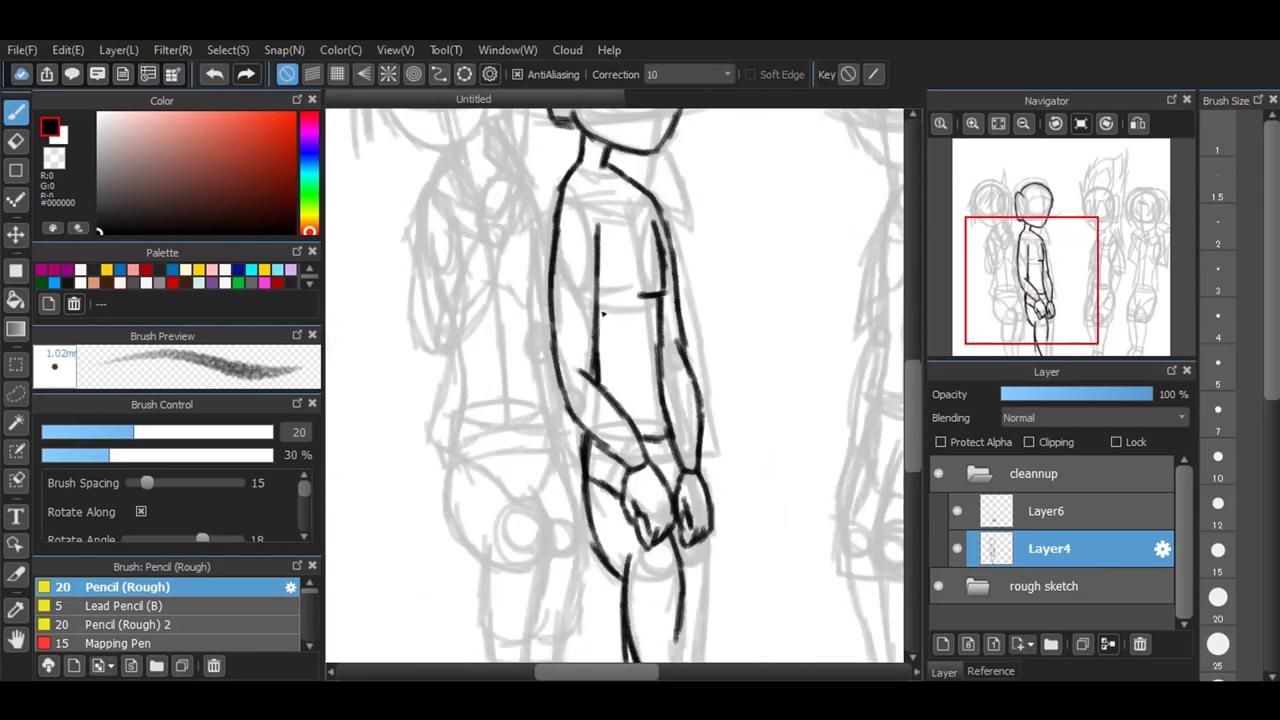
scroll(669, 440, "down", 1)
Step: Trace the inner and outer edges of the second figure's right-side leg down to the canvas edge
scroll(660, 600, "up", 3)
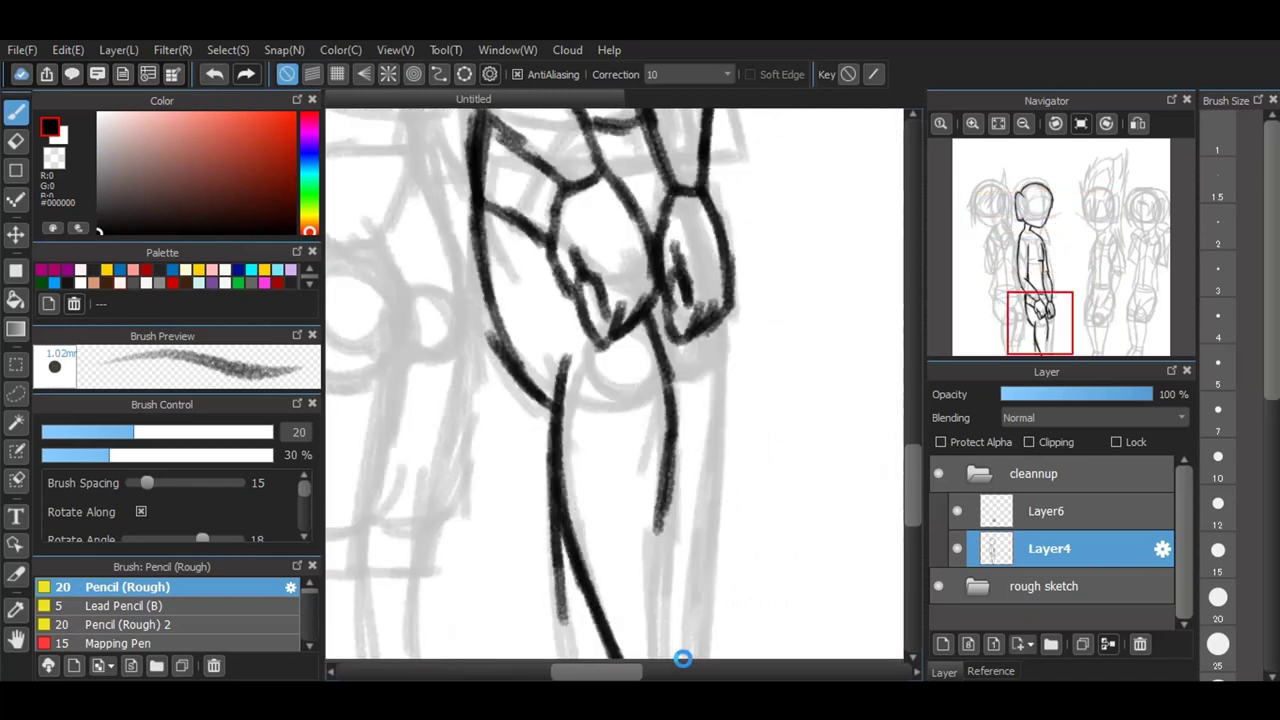
left_click_drag(664, 472, 655, 672)
mouse_move(713, 318)
left_mouse_down()
mouse_move(711, 497)
mouse_move(692, 598)
left_mouse_up()
left_click_drag(705, 515, 681, 656)
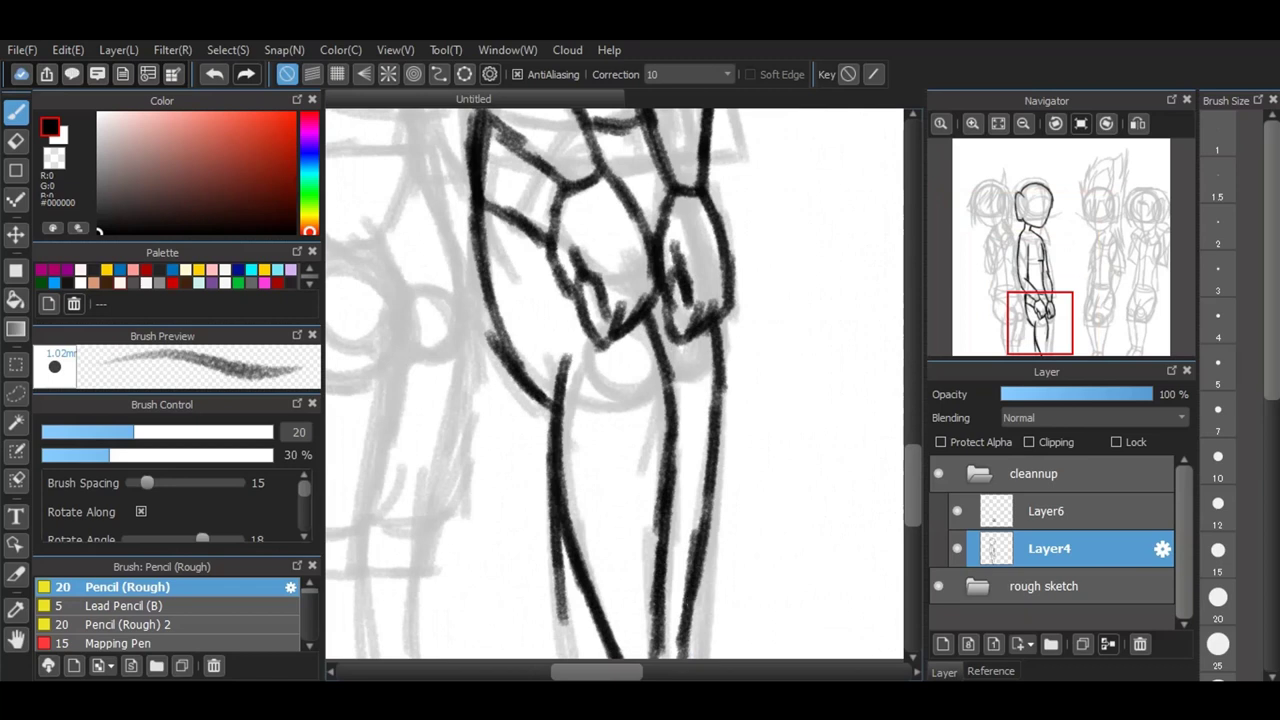
Step: Add the second figure's collarbone strokes below the neck and a short chest line at the left-side torso edge
left_click_drag(920, 473, 920, 366)
left_click_drag(466, 286, 556, 357)
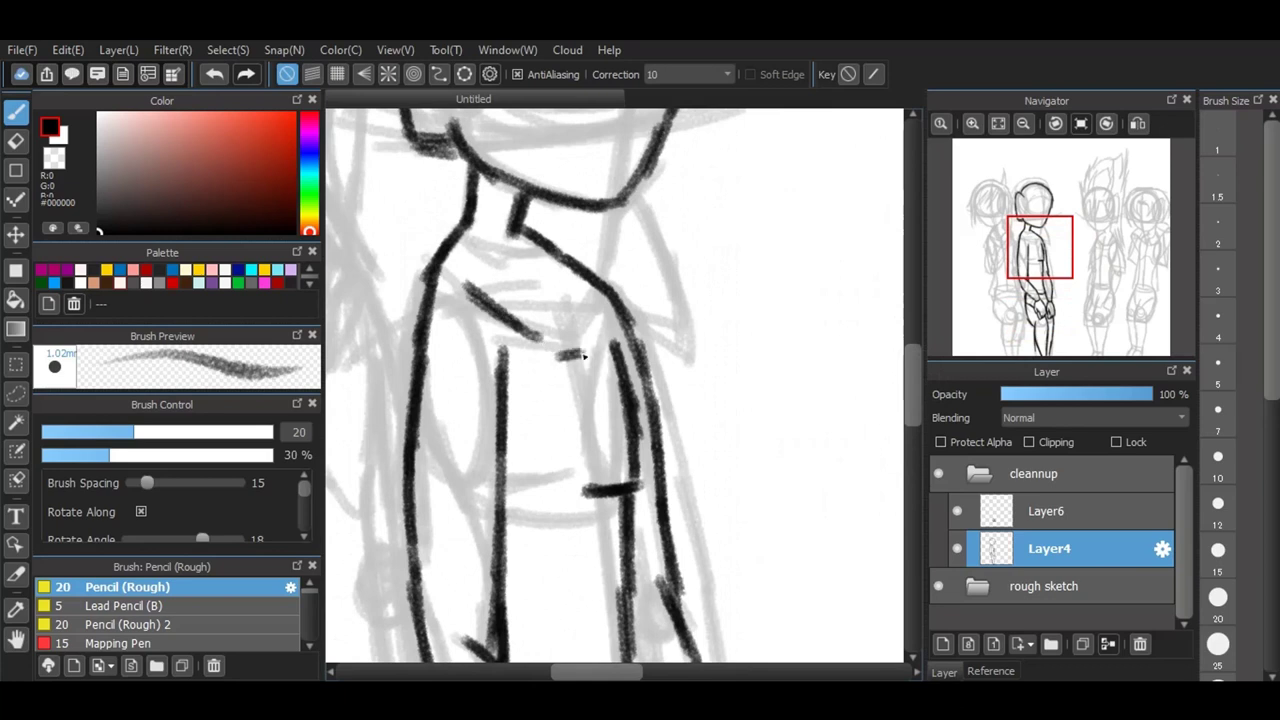
mouse_move(599, 308)
left_mouse_down()
mouse_move(588, 342)
mouse_move(600, 298)
left_mouse_up()
left_click_drag(500, 480, 554, 492)
scroll(568, 548, "down", 3)
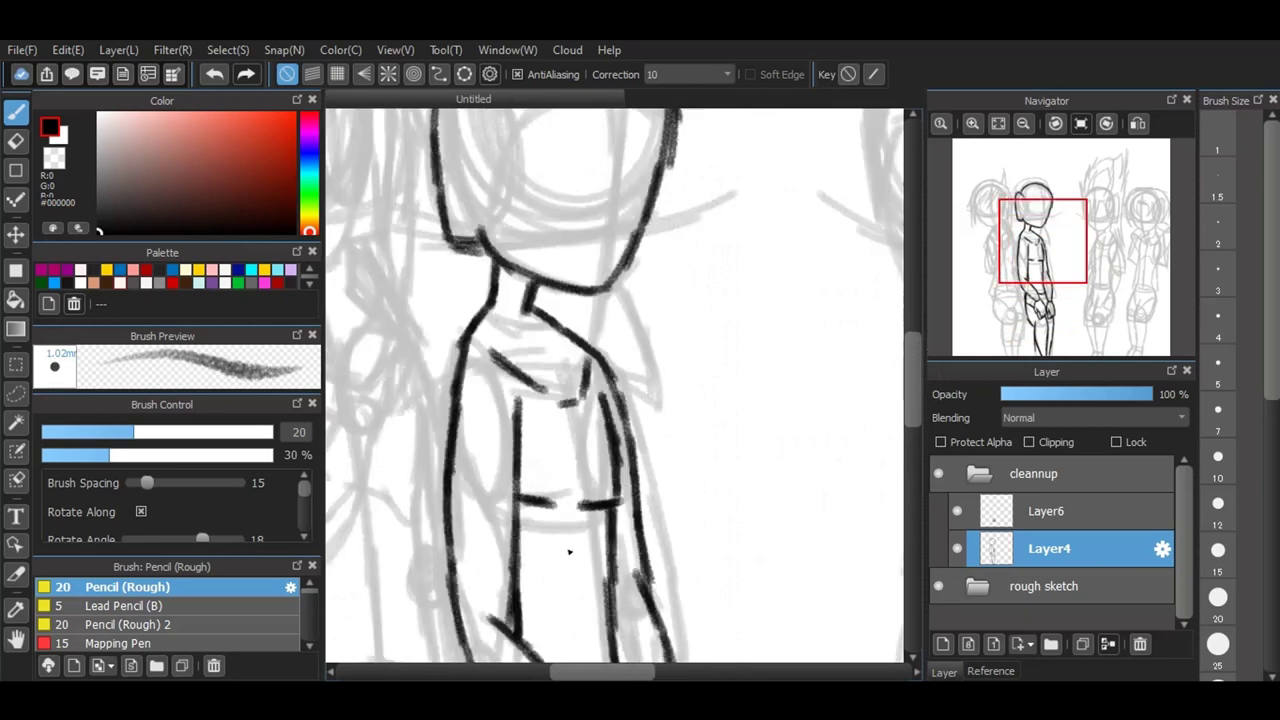
scroll(560, 317, "up", 1)
scroll(470, 400, "up", 1)
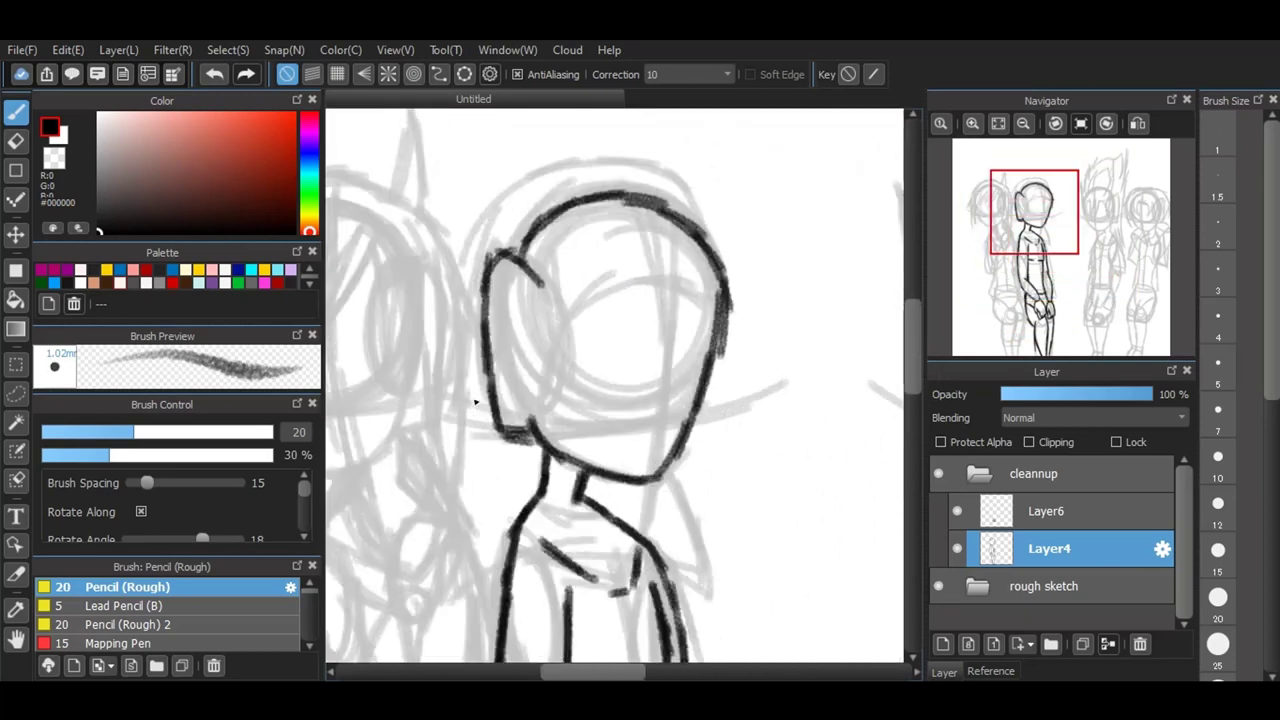
Step: On a new layer, trace the second figure's head covering around the face and over the head, with its flared lower edge across the shoulders
left_click(945, 643)
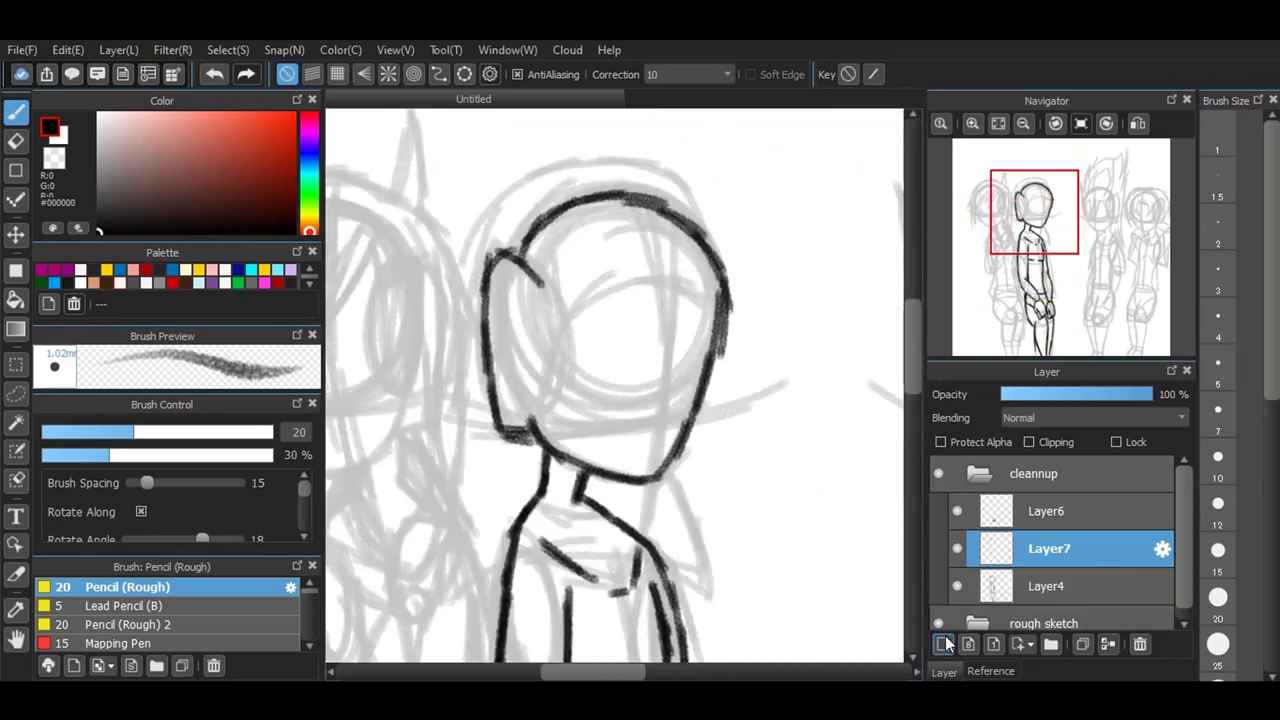
mouse_move(570, 318)
left_mouse_down()
mouse_move(534, 398)
mouse_move(540, 445)
mouse_move(686, 288)
mouse_move(722, 326)
left_mouse_up()
mouse_move(534, 436)
left_mouse_down()
mouse_move(498, 402)
mouse_move(495, 332)
mouse_move(515, 254)
mouse_move(597, 195)
left_mouse_up()
mouse_move(487, 297)
left_mouse_down()
mouse_move(545, 222)
mouse_move(610, 190)
mouse_move(692, 222)
mouse_move(728, 300)
mouse_move(722, 338)
left_mouse_up()
mouse_move(668, 468)
left_mouse_down()
mouse_move(698, 524)
mouse_move(705, 592)
left_mouse_up()
mouse_move(452, 604)
left_mouse_down()
mouse_move(469, 308)
mouse_move(523, 191)
mouse_move(586, 164)
mouse_move(704, 220)
mouse_move(716, 246)
left_mouse_up()
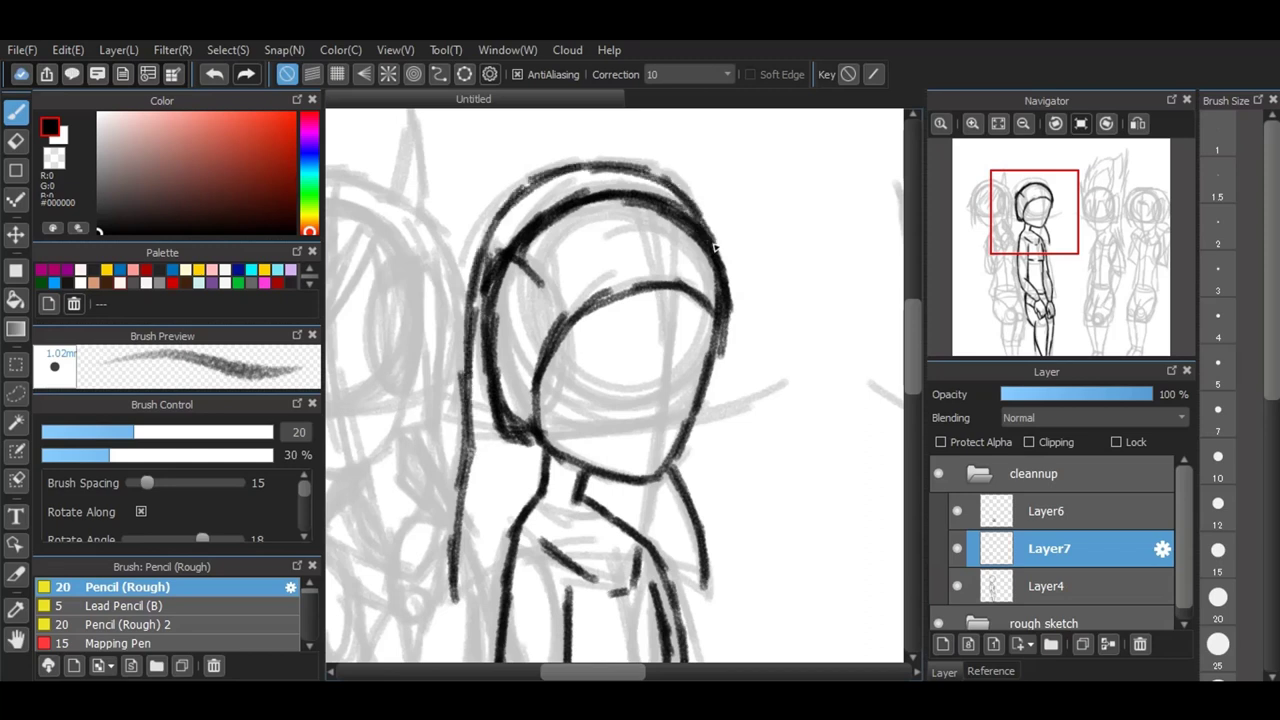
mouse_move(452, 596)
left_mouse_down()
mouse_move(615, 562)
mouse_move(709, 592)
mouse_move(702, 528)
left_mouse_up()
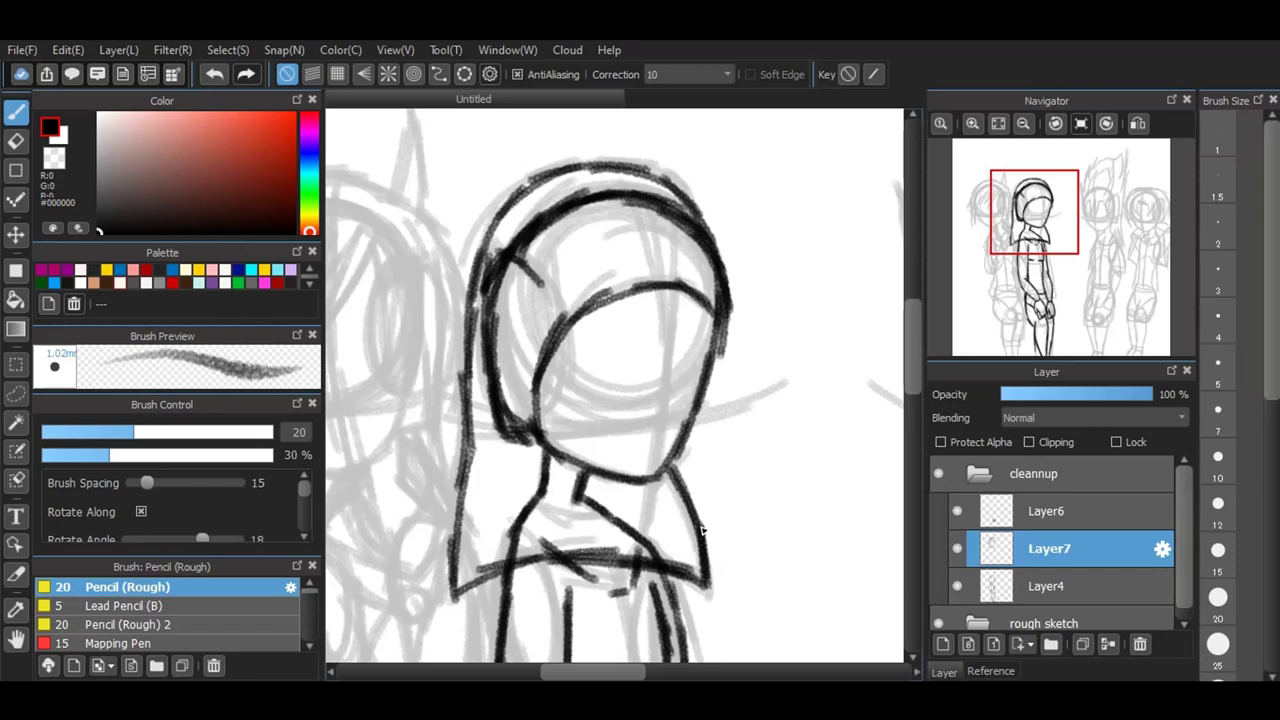
Step: On a new layer, trace the second figure's left-side sleeve from the shoulder to the cuff, with a small crease at the elbow
left_click(942, 644)
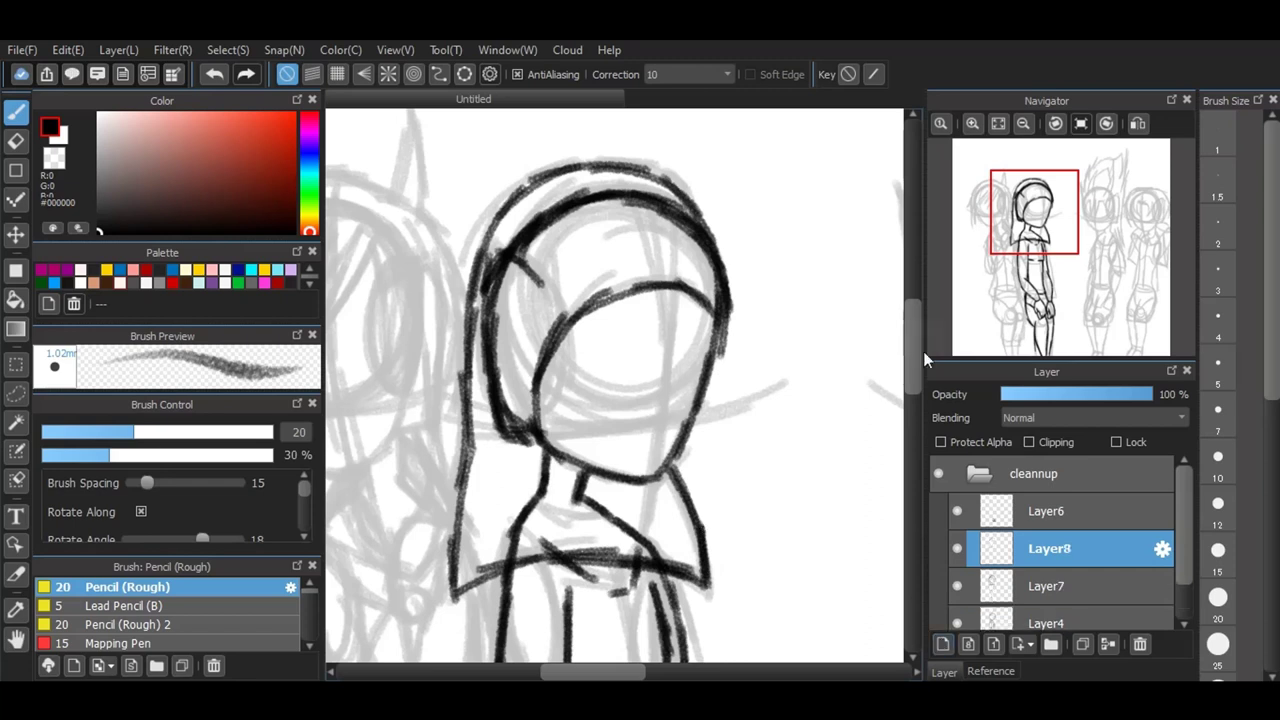
scroll(924, 360, "down", 5)
scroll(924, 375, "down", 2)
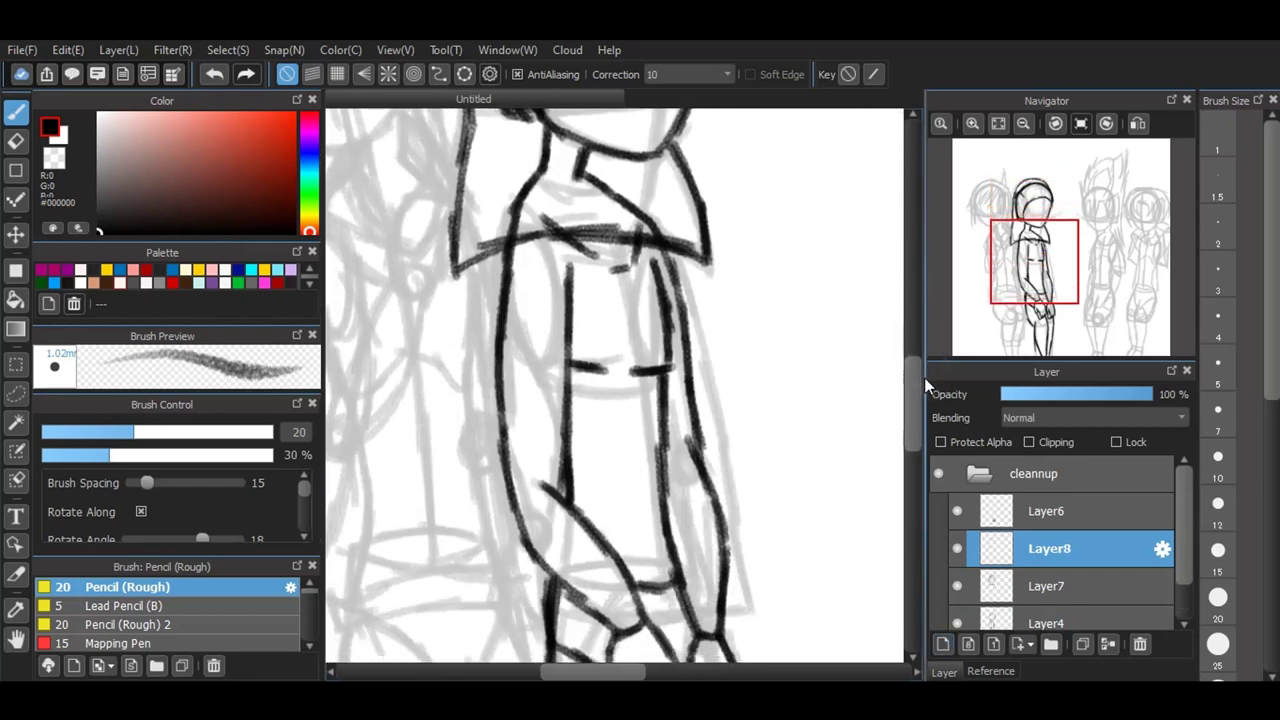
left_click_drag(545, 482, 636, 594)
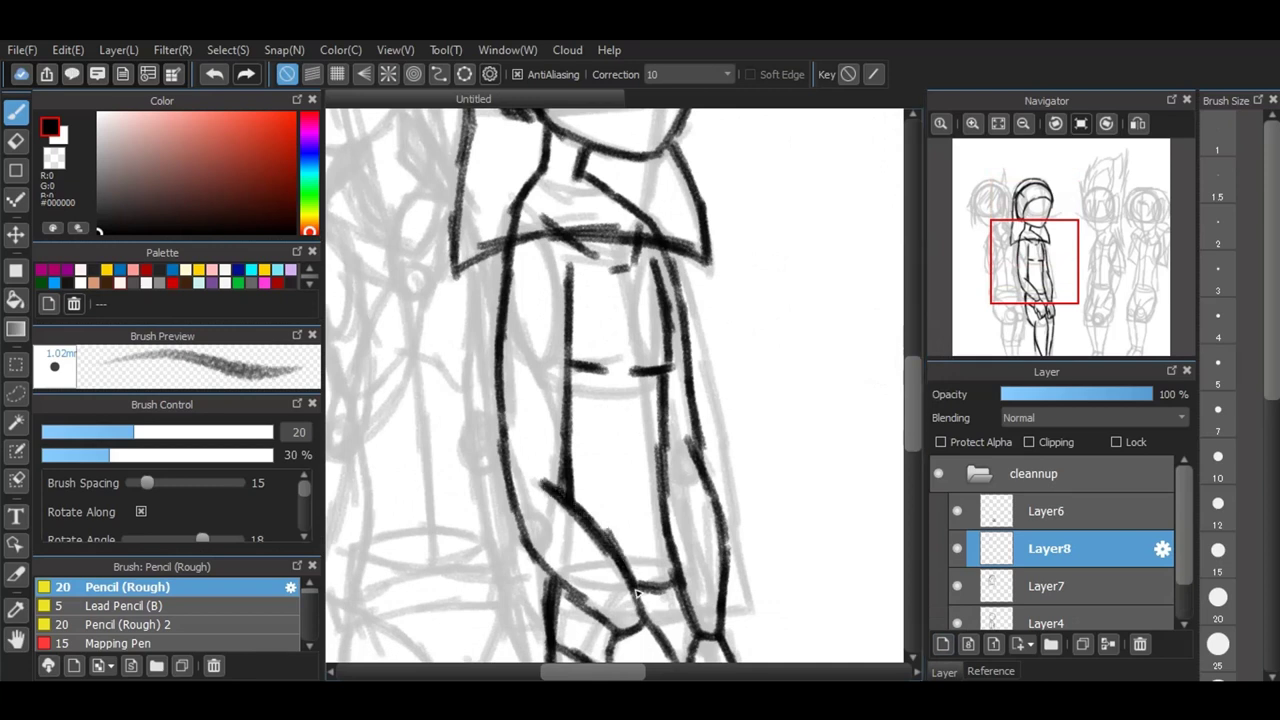
left_click_drag(540, 182, 608, 198)
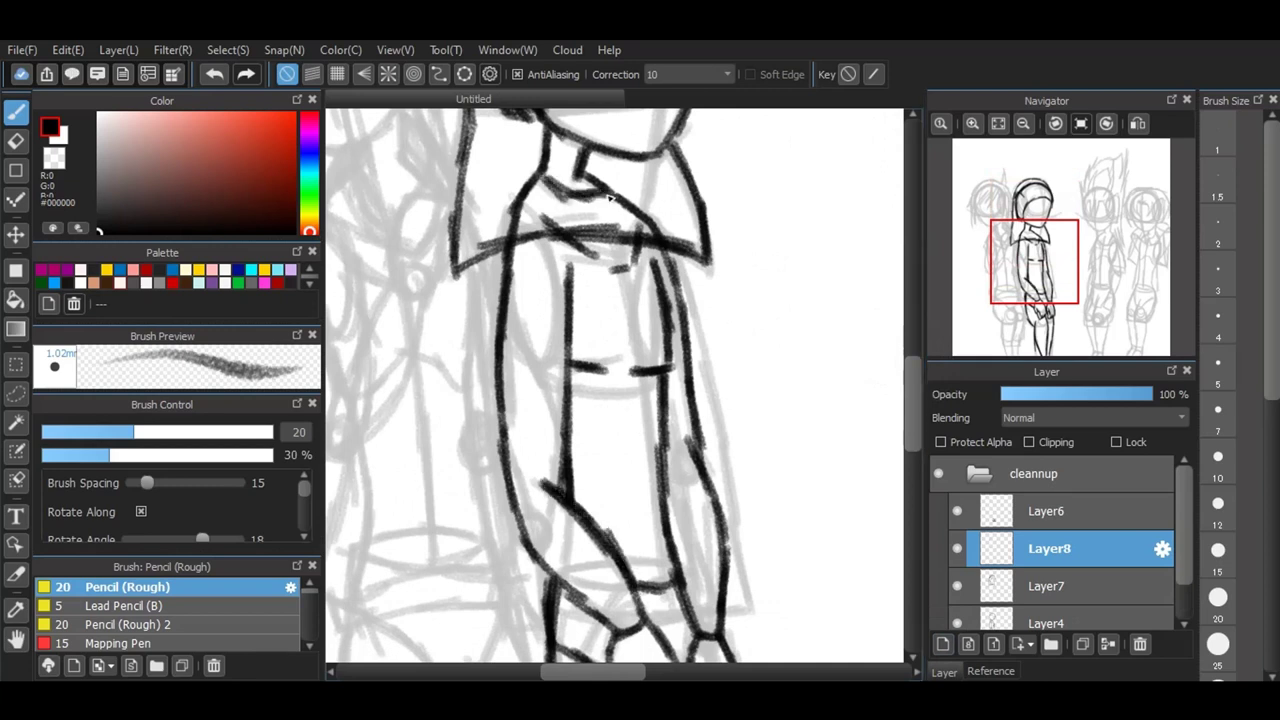
left_click(213, 76)
mouse_move(503, 252)
left_mouse_down()
mouse_move(495, 386)
mouse_move(548, 650)
left_mouse_up()
scroll(561, 662, "down", 3)
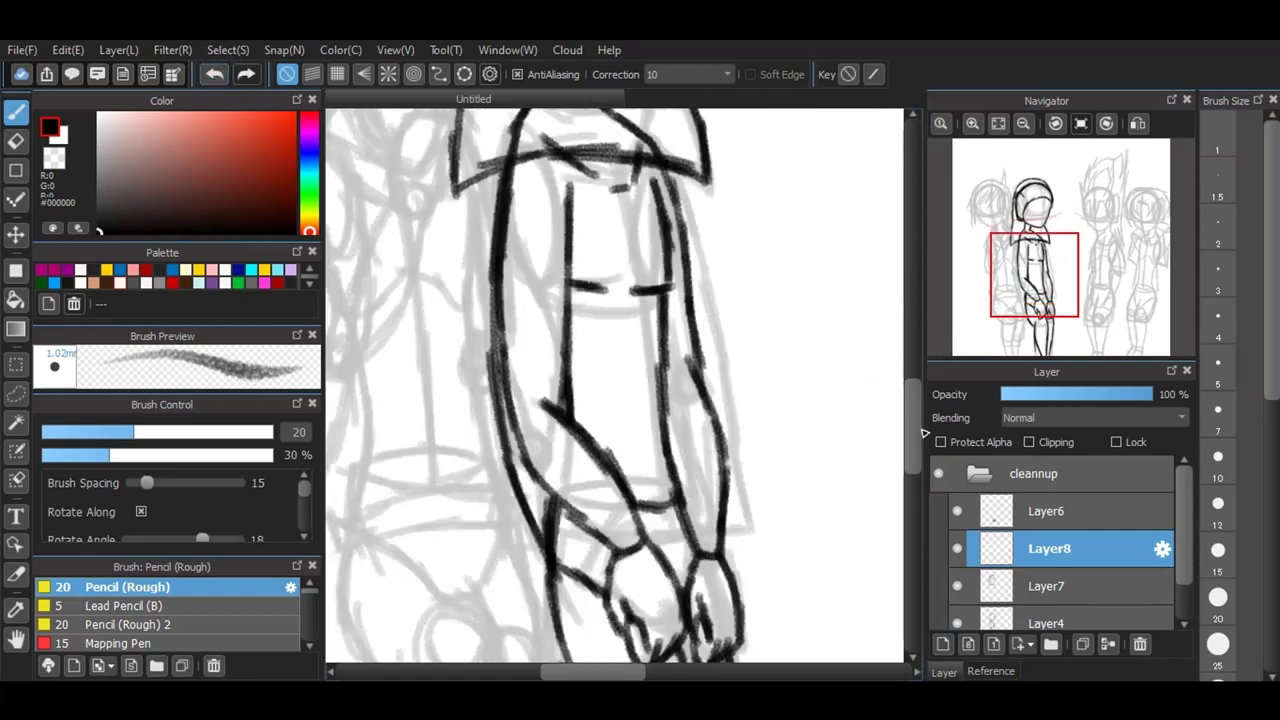
mouse_move(548, 510)
left_mouse_down()
mouse_move(580, 592)
mouse_move(642, 530)
left_mouse_up()
left_click_drag(563, 410, 541, 371)
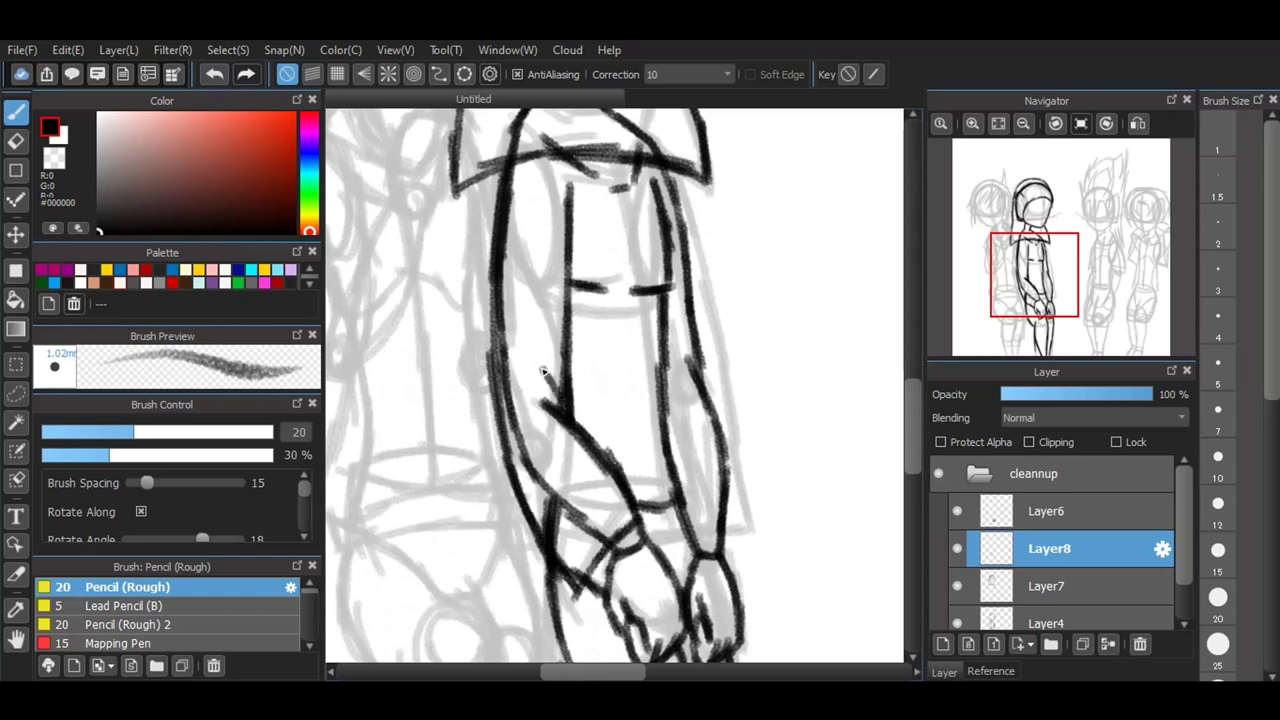
Step: Trace the second figure's right-side garment and sleeve edges from the shoulder down to the flared hem above the hand
mouse_move(660, 203)
left_mouse_down()
mouse_move(684, 300)
mouse_move(672, 380)
mouse_move(692, 515)
left_mouse_up()
mouse_move(679, 444)
left_mouse_down()
mouse_move(704, 538)
mouse_move(682, 448)
left_mouse_up()
mouse_move(672, 178)
left_mouse_down()
mouse_move(756, 528)
mouse_move(694, 538)
left_mouse_up()
Step: Trace the second figure's trouser outline over the hip and along both legs down to the canvas edge
left_click_drag(917, 423, 922, 464)
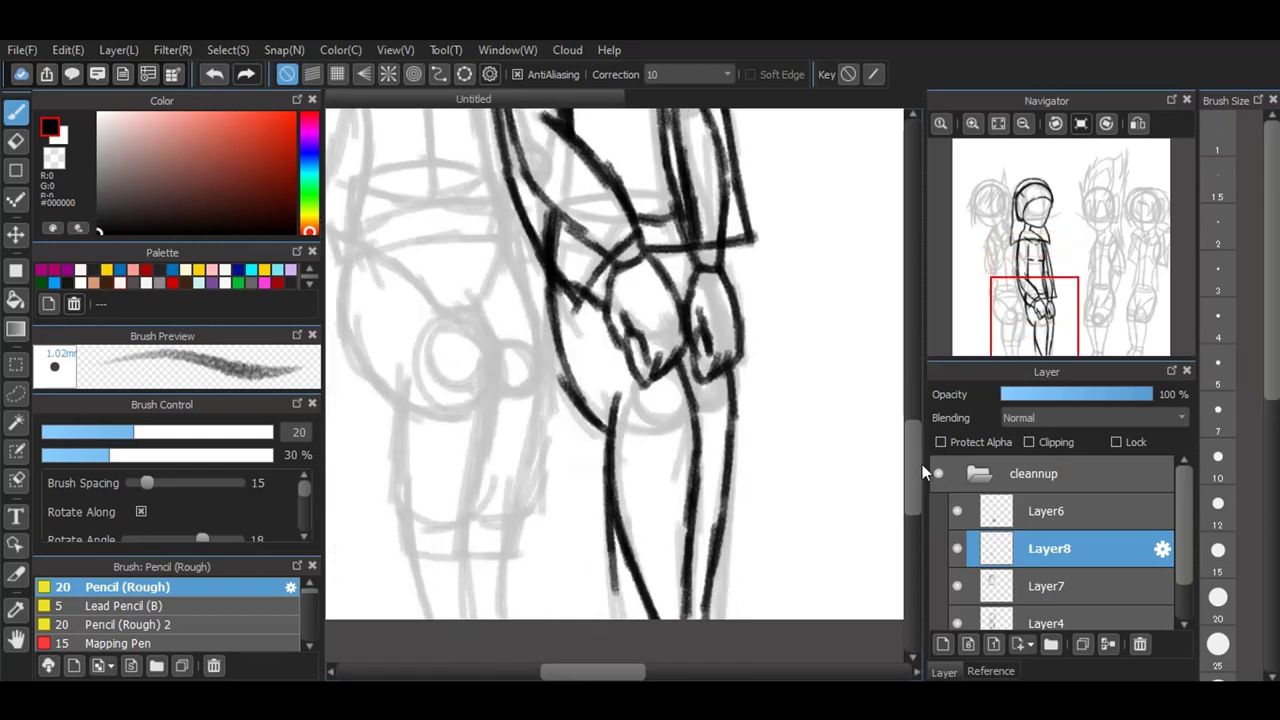
mouse_move(549, 265)
left_mouse_down()
mouse_move(558, 382)
mouse_move(599, 435)
left_mouse_up()
mouse_move(615, 390)
left_mouse_down()
mouse_move(607, 484)
mouse_move(624, 598)
left_mouse_up()
left_click_drag(613, 525, 627, 620)
left_click_drag(612, 545, 634, 662)
left_click_drag(686, 356, 705, 671)
left_click_drag(740, 362, 726, 651)
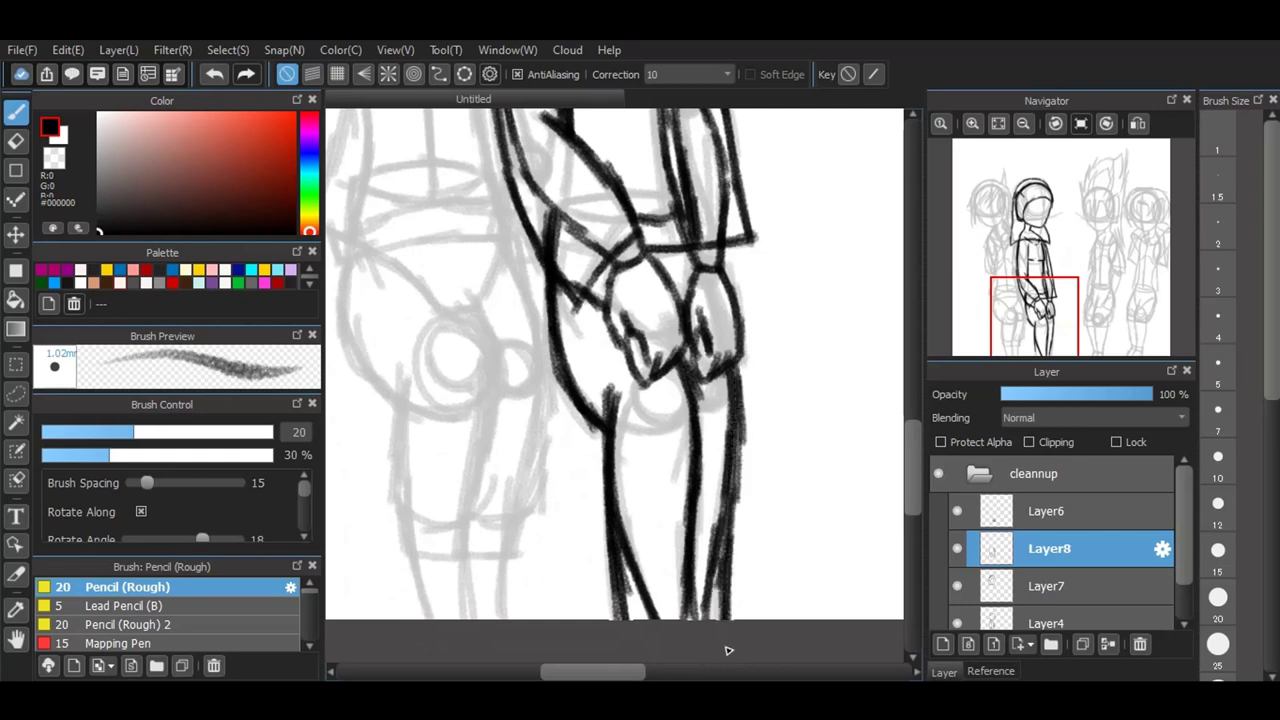
Step: On a new layer, trace the third figure's rounded head and jaw with the angular ear shape on its right side
left_click_drag(919, 415, 899, 360)
scroll(898, 356, "up", 3)
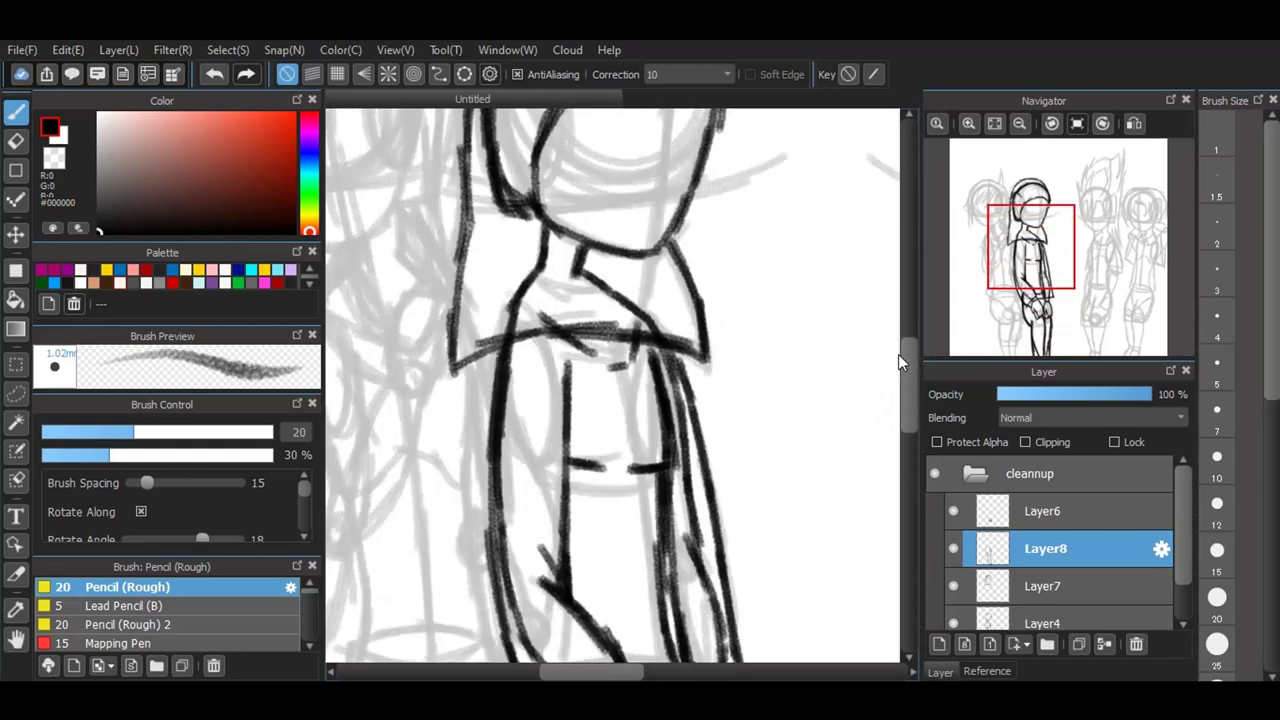
scroll(528, 403, "down", 1)
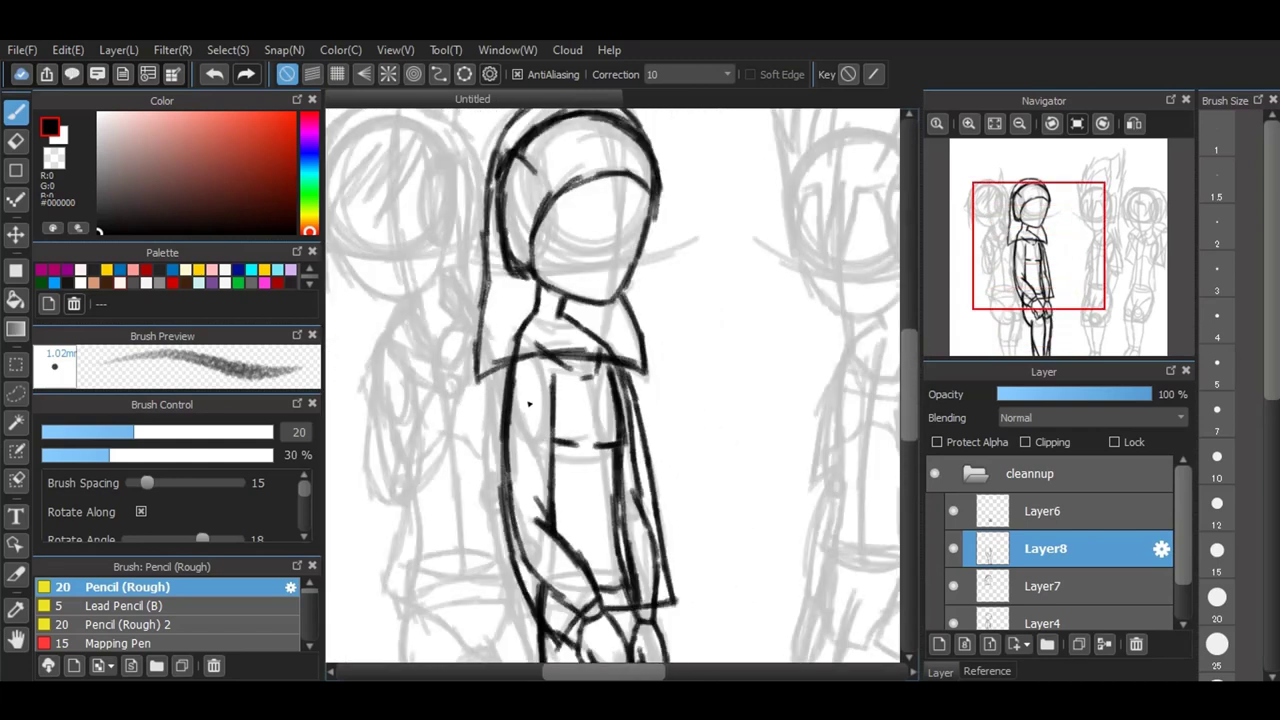
scroll(573, 423, "down", 1)
scroll(573, 423, "down", 1)
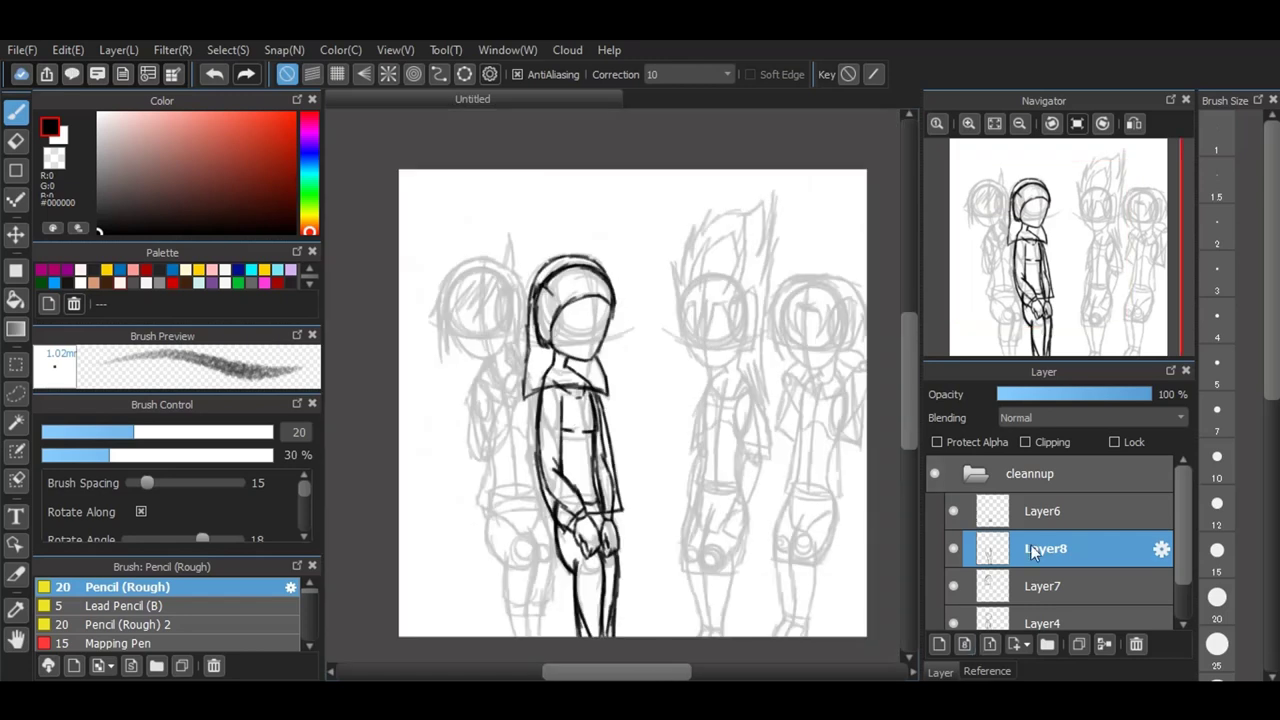
scroll(1030, 544, "down", 2)
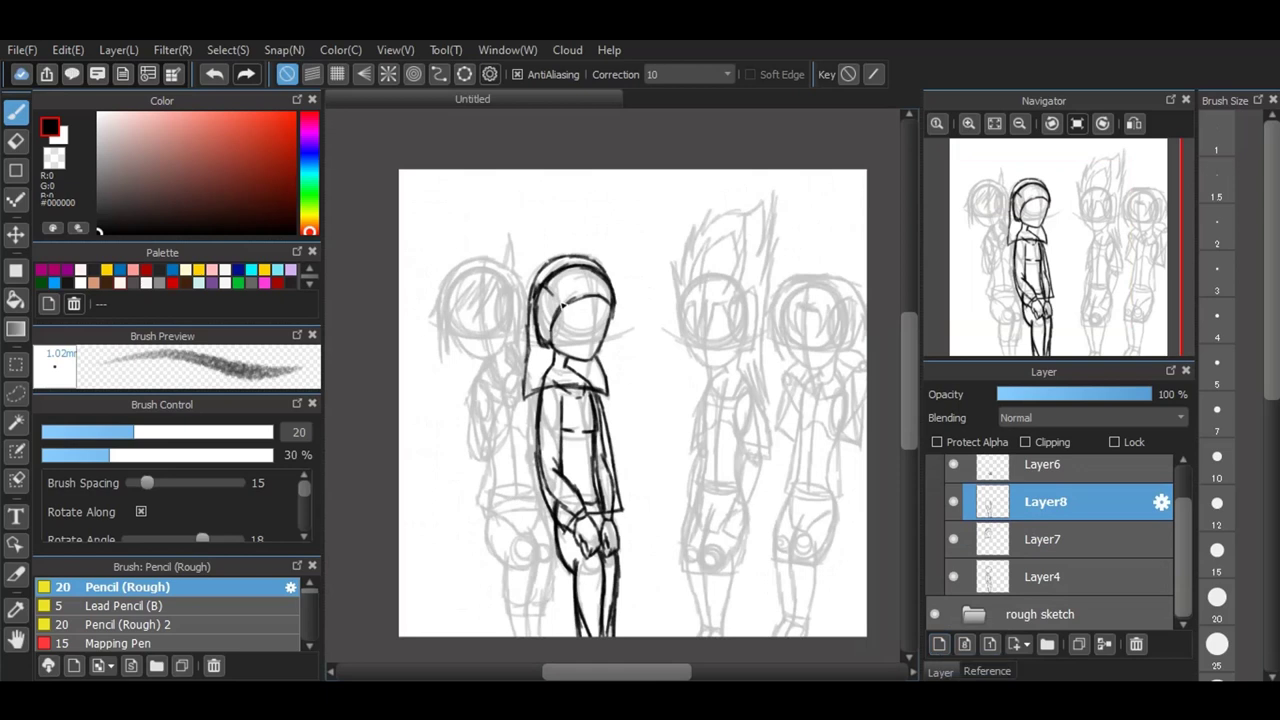
left_click(949, 647)
scroll(737, 360, "up", 2)
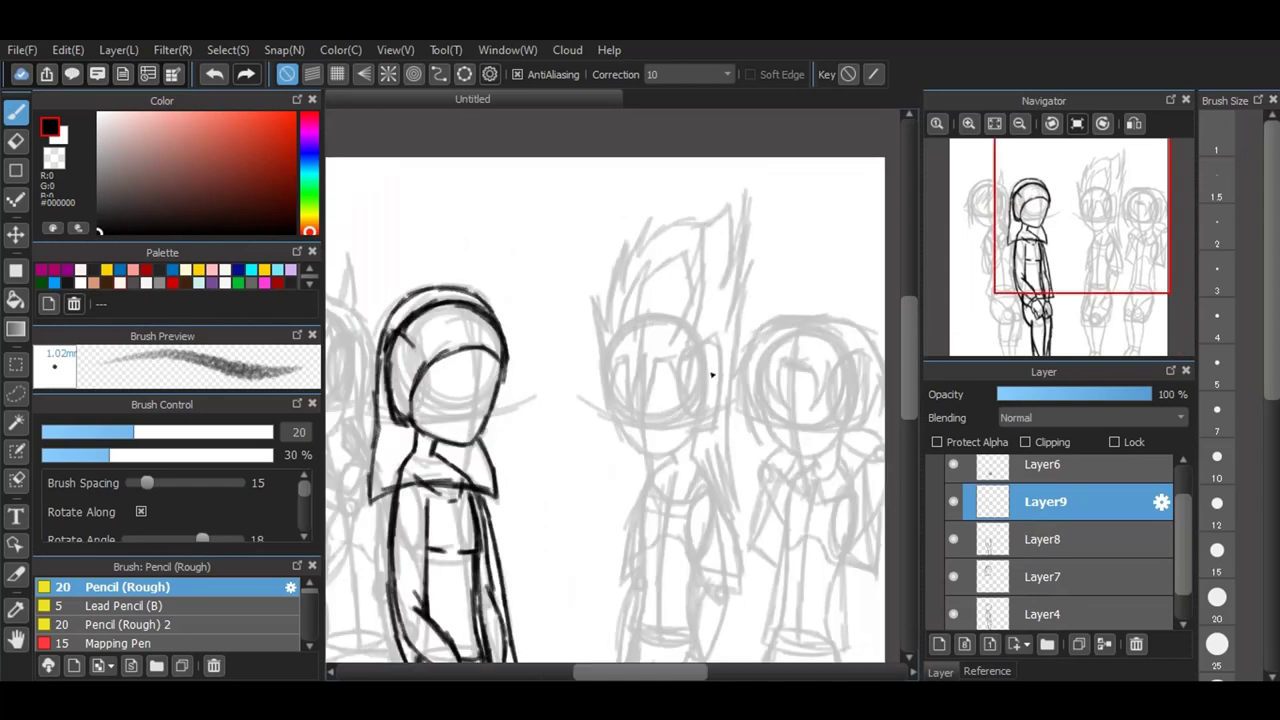
scroll(702, 385, "up", 3)
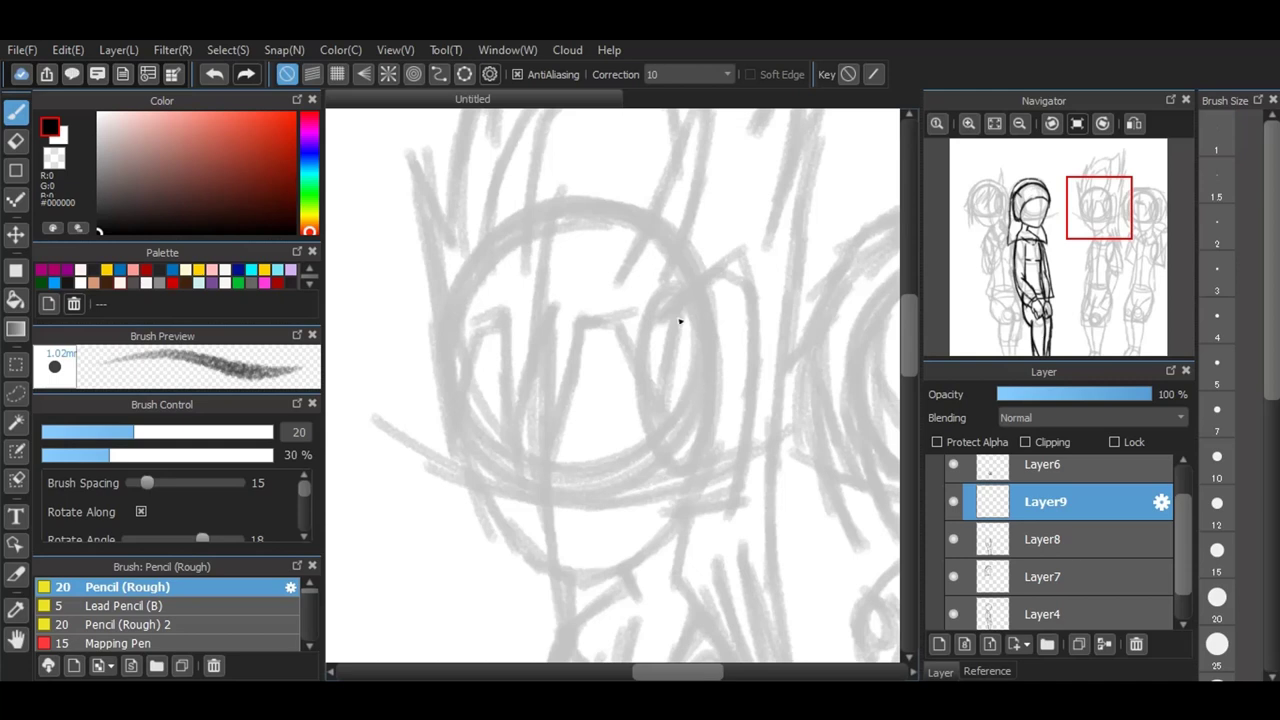
mouse_move(666, 311)
left_mouse_down()
mouse_move(743, 256)
mouse_move(749, 453)
left_mouse_up()
mouse_move(748, 398)
left_mouse_down()
mouse_move(735, 491)
mouse_move(688, 512)
left_mouse_up()
mouse_move(700, 280)
left_mouse_down()
mouse_move(655, 228)
mouse_move(667, 249)
mouse_move(595, 211)
mouse_move(622, 215)
mouse_move(542, 226)
mouse_move(483, 259)
mouse_move(448, 370)
mouse_move(471, 462)
mouse_move(460, 430)
mouse_move(515, 539)
mouse_move(589, 577)
mouse_move(555, 570)
mouse_move(586, 584)
mouse_move(649, 552)
mouse_move(686, 519)
left_mouse_up()
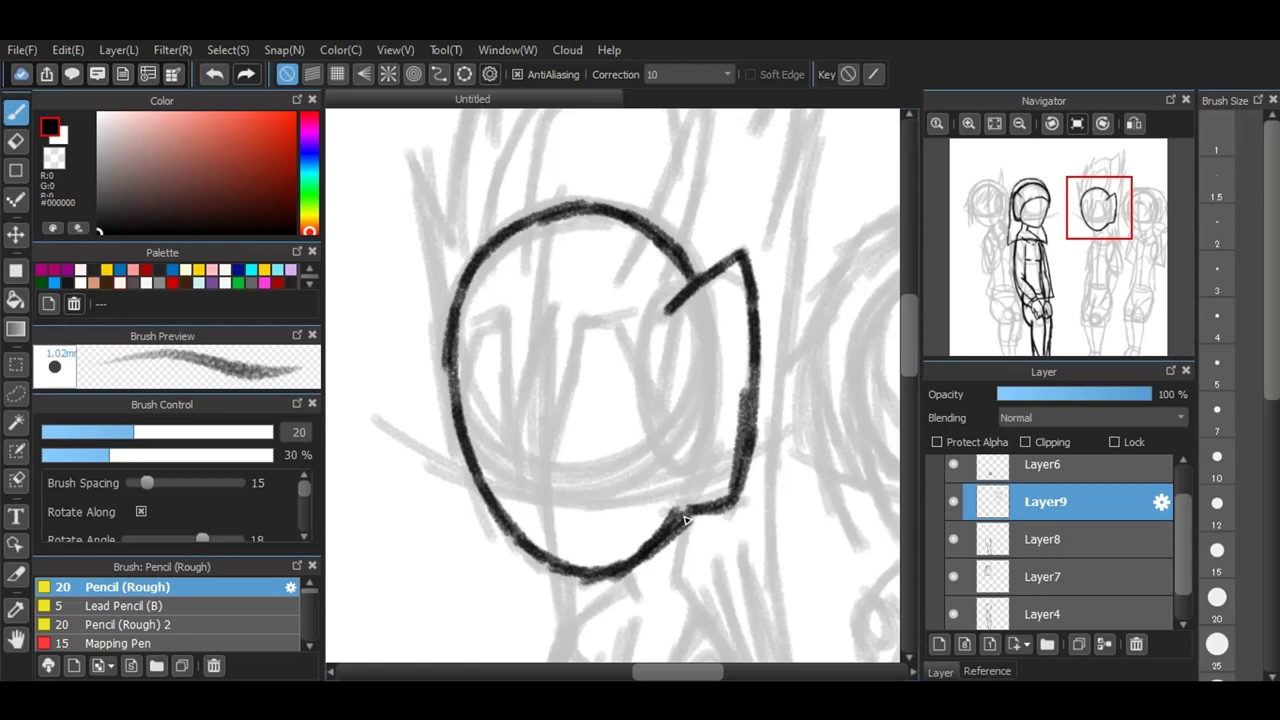
Step: Trace both sides of the third figure's neck, continuing the right side outward into the shoulder slope
scroll(918, 375, "down", 5)
left_click_drag(620, 296, 634, 336)
mouse_move(688, 240)
left_mouse_down()
mouse_move(682, 323)
mouse_move(722, 373)
left_mouse_up()
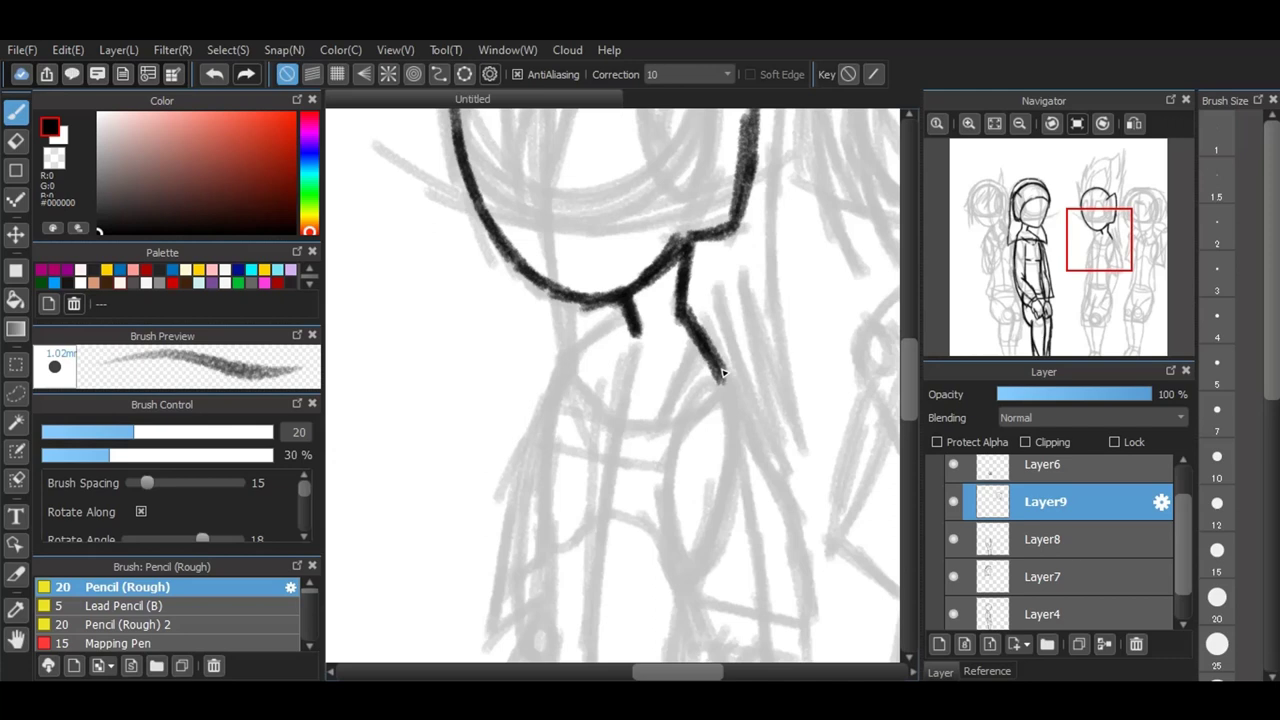
Step: Trace the third figure's upper torso side on the left and the bent right-side arm from the shoulder down to the wrist
mouse_move(626, 312)
left_mouse_down()
mouse_move(578, 347)
mouse_move(549, 589)
left_mouse_up()
scroll(915, 405, "down", 5)
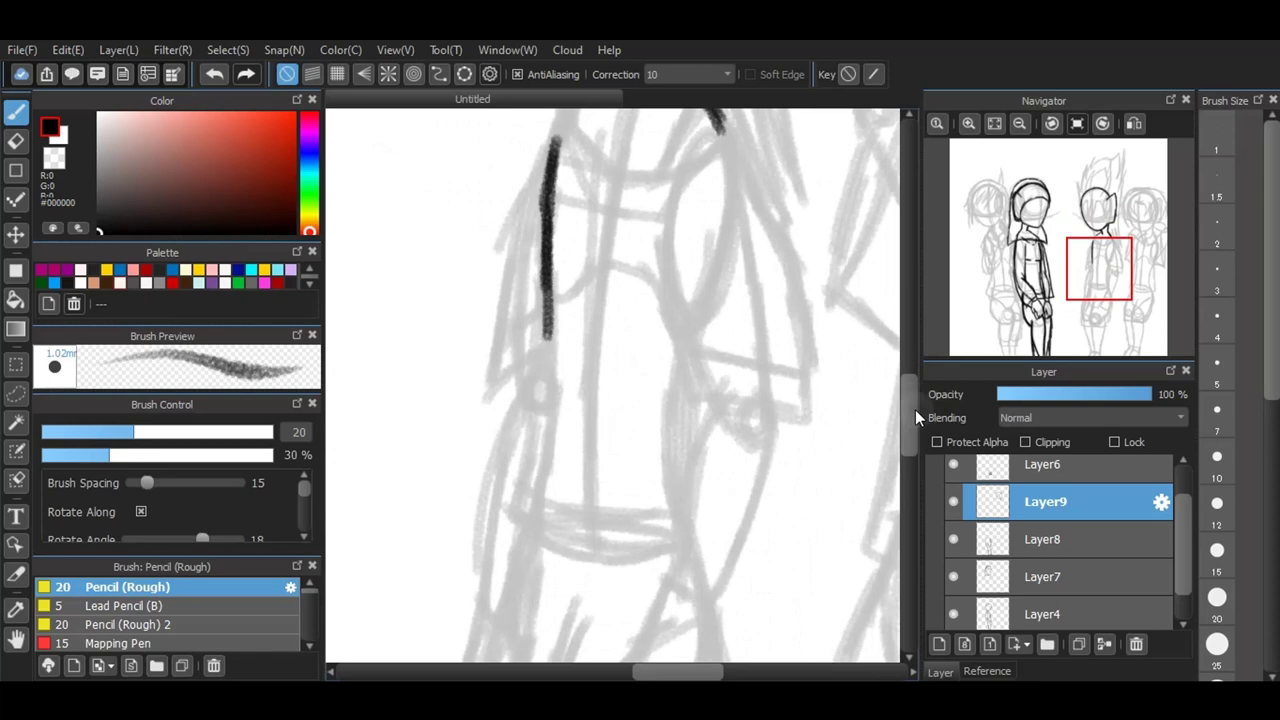
mouse_move(660, 230)
left_mouse_down()
mouse_move(708, 405)
mouse_move(740, 386)
mouse_move(684, 500)
left_mouse_up()
left_click_drag(702, 450, 676, 566)
left_click_drag(690, 514, 674, 576)
mouse_move(722, 128)
left_mouse_down()
mouse_move(775, 428)
mouse_move(708, 598)
left_mouse_up()
left_click_drag(688, 538, 668, 588)
left_click_drag(688, 342, 672, 466)
left_click_drag(690, 364, 674, 504)
left_click_drag(692, 418, 685, 509)
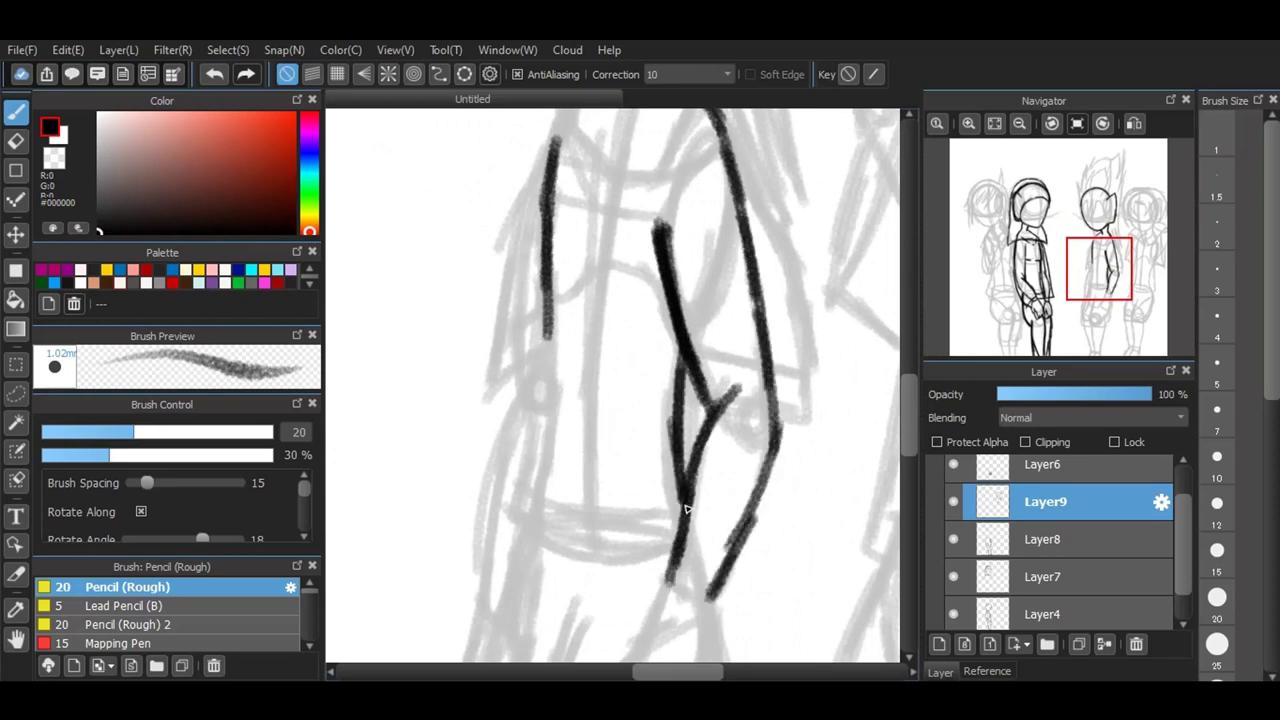
Step: Continue the third figure's left torso side into a curved waistline and close the right-side wrist with a short curve
mouse_move(548, 326)
left_mouse_down()
mouse_move(551, 409)
mouse_move(529, 537)
mouse_move(618, 562)
mouse_move(666, 557)
left_mouse_up()
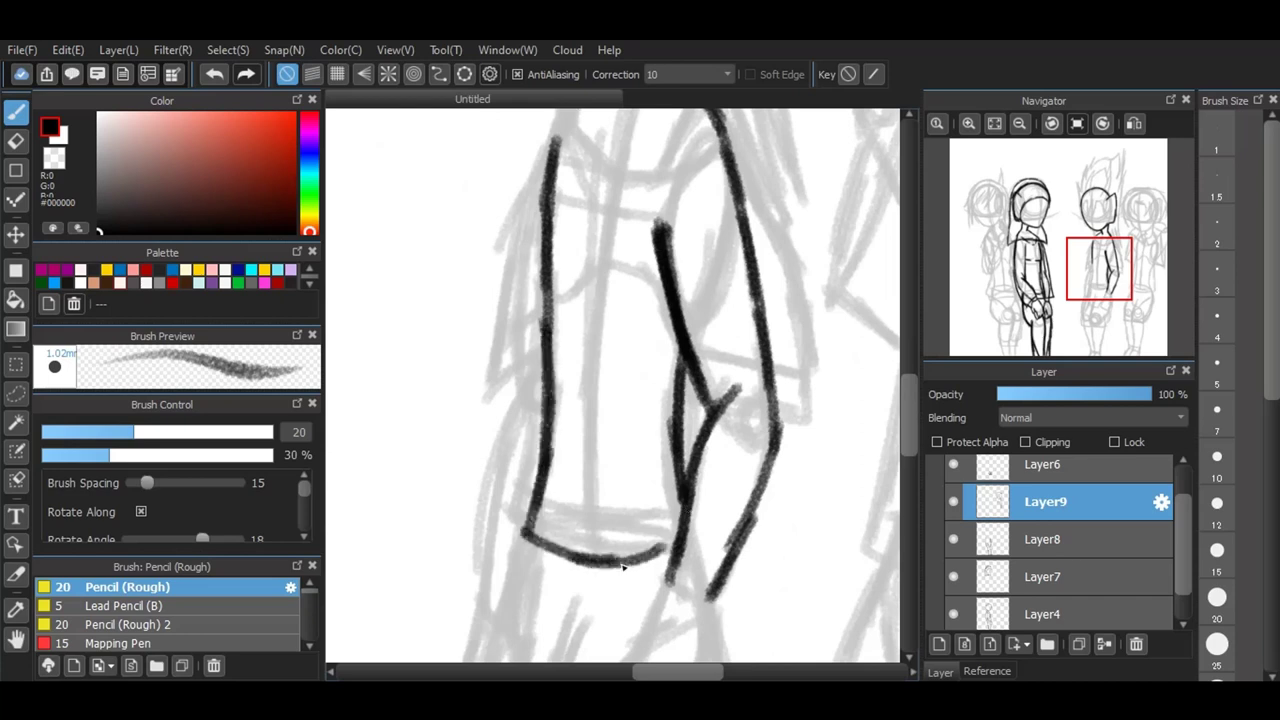
left_click_drag(913, 430, 913, 461)
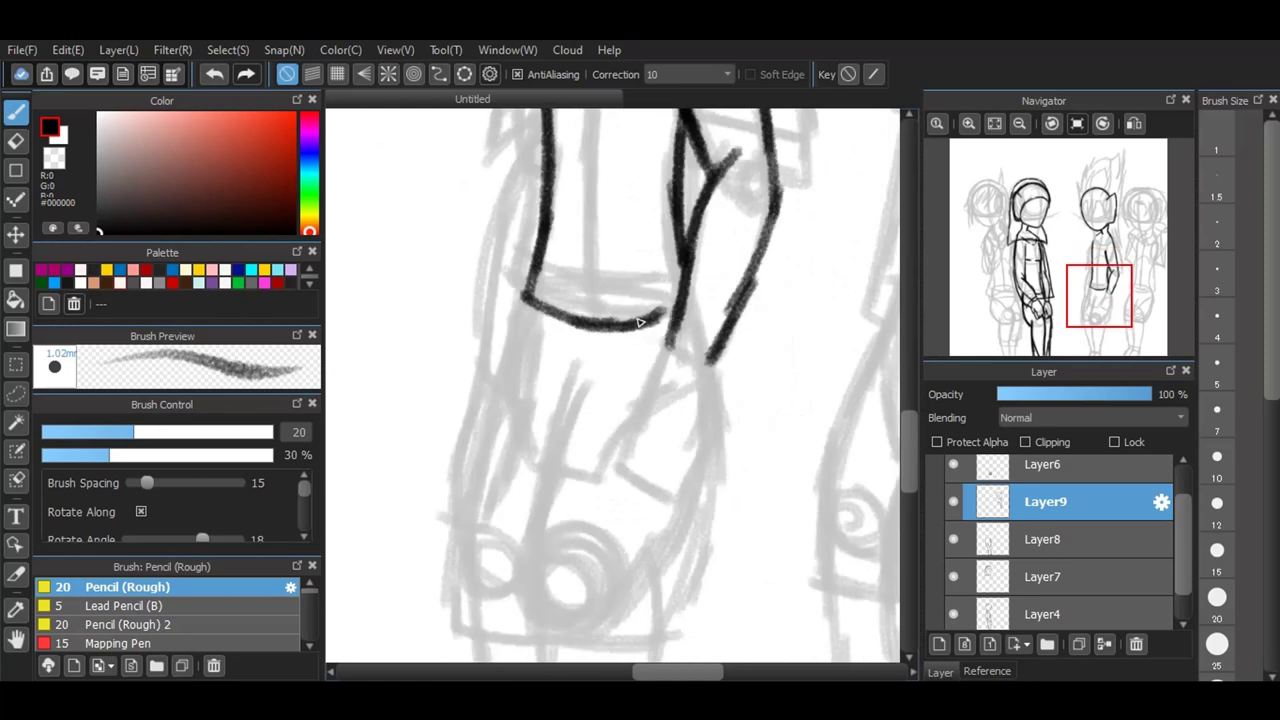
mouse_move(664, 338)
left_mouse_down()
mouse_move(694, 372)
mouse_move(678, 353)
mouse_move(722, 338)
left_mouse_up()
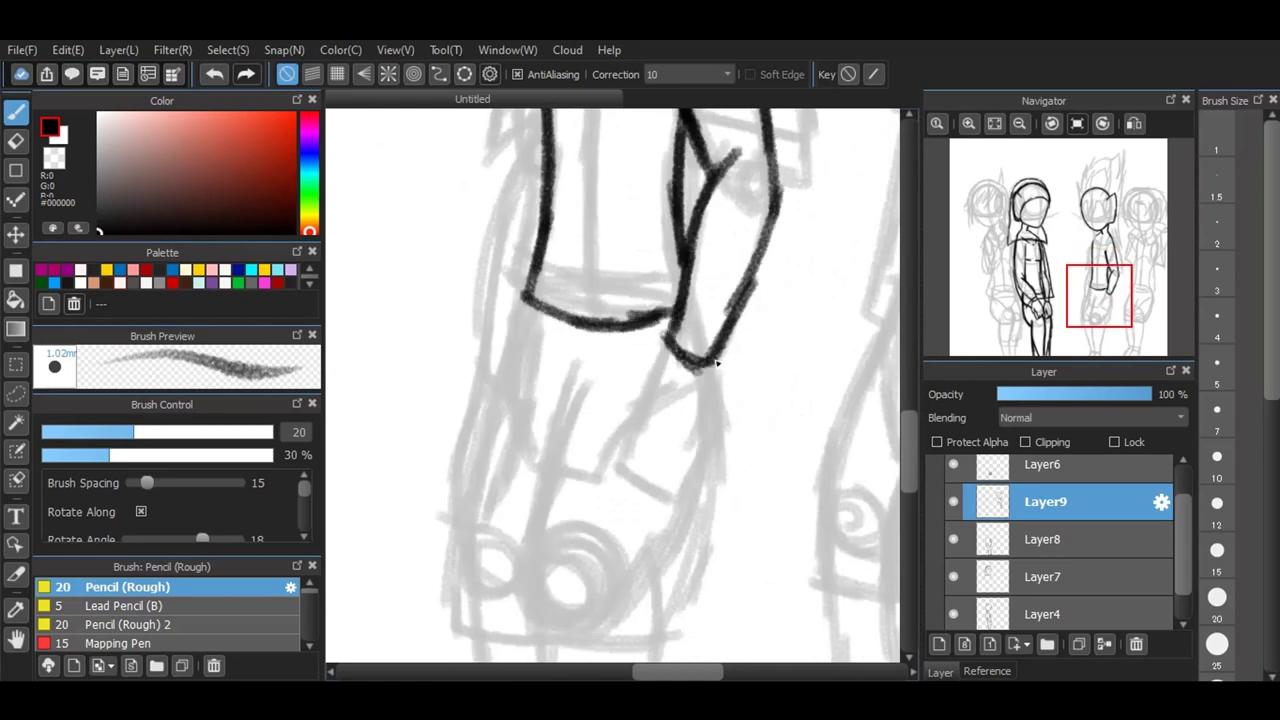
Step: On a new layer, trace the third figure's right-side hand with its curled fingers below the wrist
left_click(938, 645)
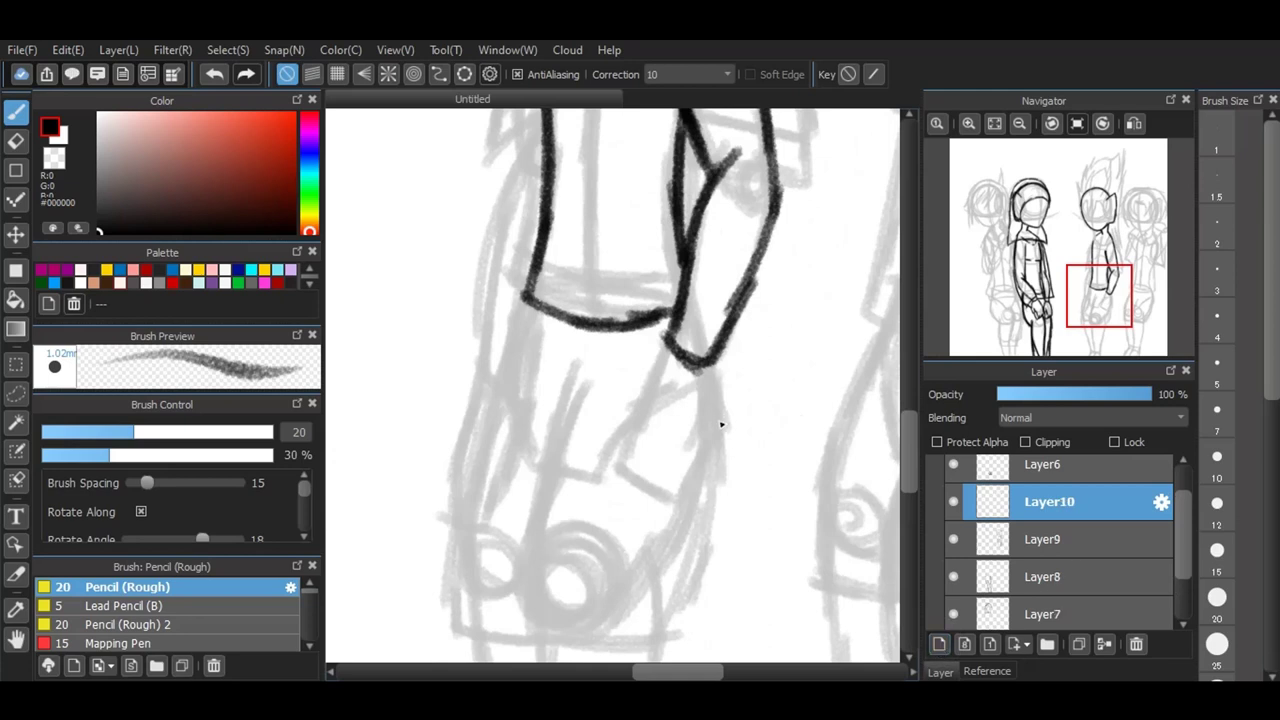
mouse_move(712, 366)
left_mouse_down()
mouse_move(723, 450)
mouse_move(722, 394)
mouse_move(721, 457)
mouse_move(699, 509)
left_mouse_up()
mouse_move(704, 440)
left_mouse_down()
mouse_move(704, 505)
mouse_move(667, 508)
mouse_move(704, 494)
left_mouse_up()
mouse_move(643, 466)
left_mouse_down()
mouse_move(645, 498)
mouse_move(668, 516)
mouse_move(652, 506)
mouse_move(666, 363)
mouse_move(636, 425)
left_mouse_up()
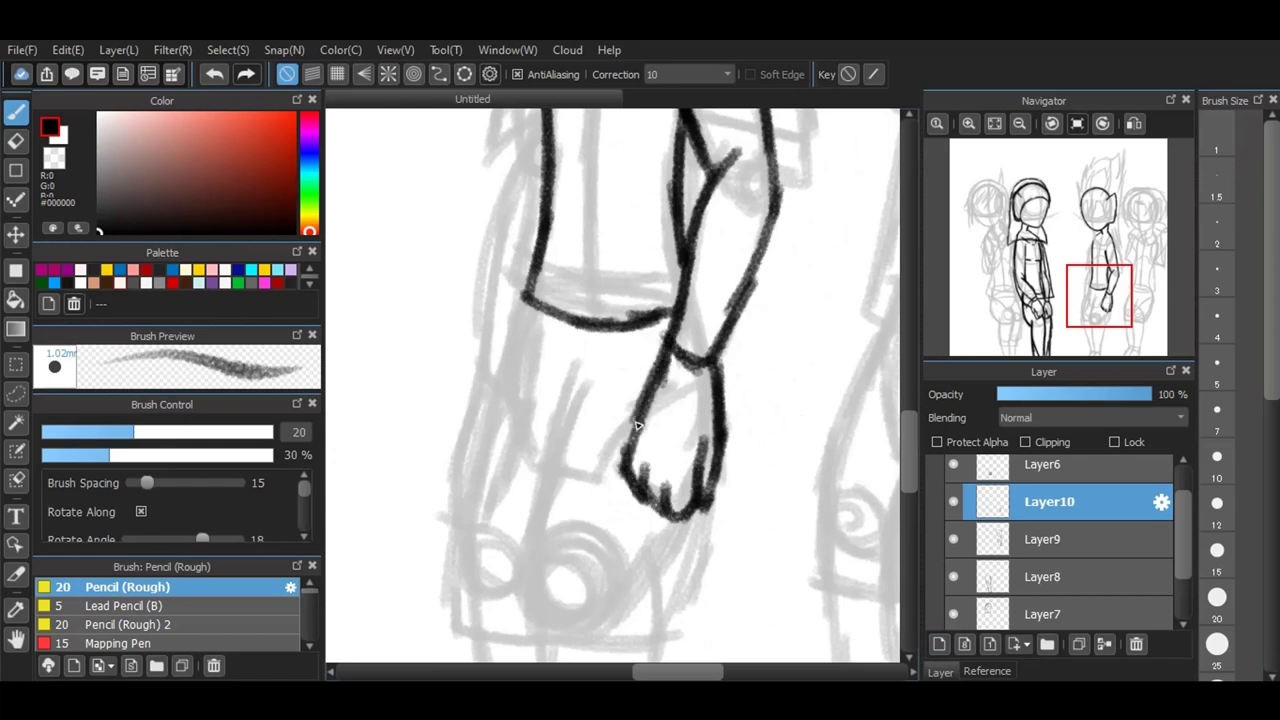
Step: Back on the body layer, trace the third figure's tapered hip shape below the waistline
left_click(990, 546)
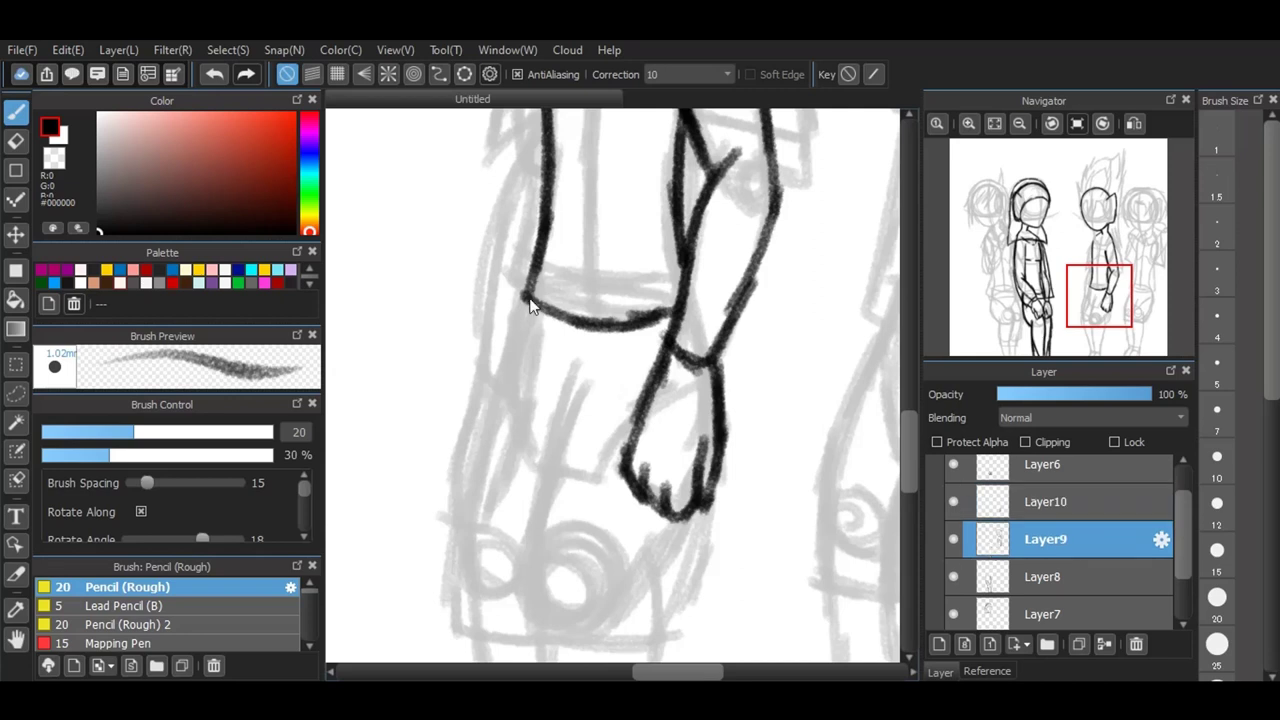
mouse_move(536, 290)
left_mouse_down()
mouse_move(504, 391)
mouse_move(531, 464)
mouse_move(599, 477)
mouse_move(644, 410)
left_mouse_up()
left_click_drag(909, 445, 909, 482)
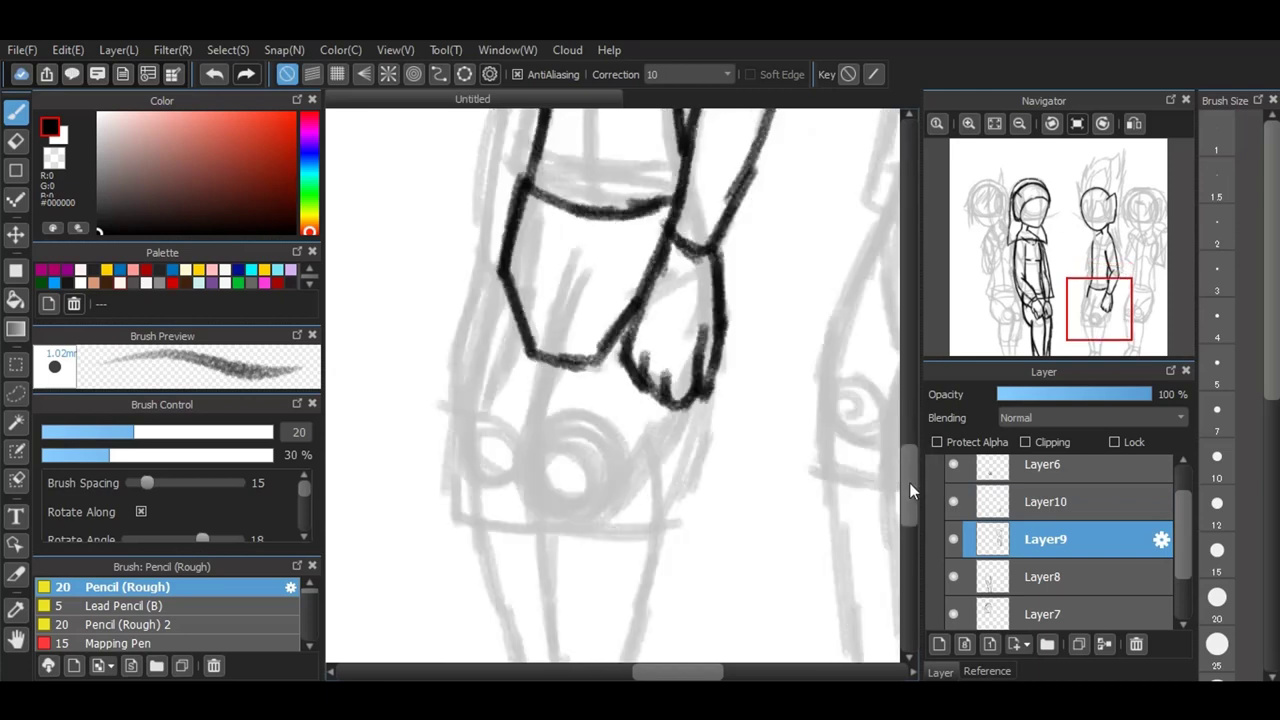
Step: Trace the inner and outer contours of the third figure's legs from the hips and thighs down past the knees
mouse_move(536, 296)
left_mouse_down()
mouse_move(551, 240)
mouse_move(554, 508)
mouse_move(571, 610)
mouse_move(559, 679)
left_mouse_up()
mouse_move(648, 322)
left_mouse_down()
mouse_move(666, 397)
mouse_move(612, 660)
left_mouse_up()
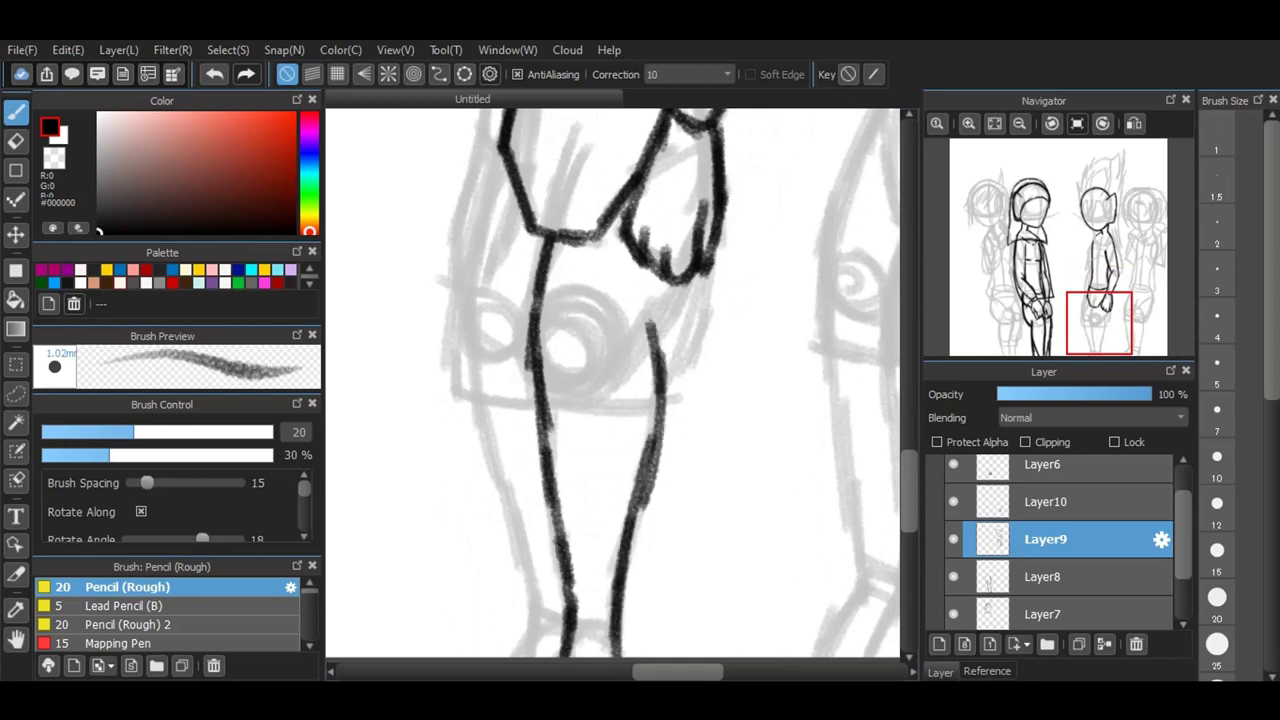
left_click_drag(703, 292, 662, 386)
left_click_drag(690, 335, 667, 381)
left_click_drag(711, 250, 698, 318)
mouse_move(505, 150)
left_mouse_down()
mouse_move(470, 320)
mouse_move(537, 585)
mouse_move(528, 680)
left_mouse_up()
Step: Add an extra layer, then on the body layer trace the third figure's left-side arm from the shoulder to the wrist and hand
left_click_drag(909, 466, 878, 388)
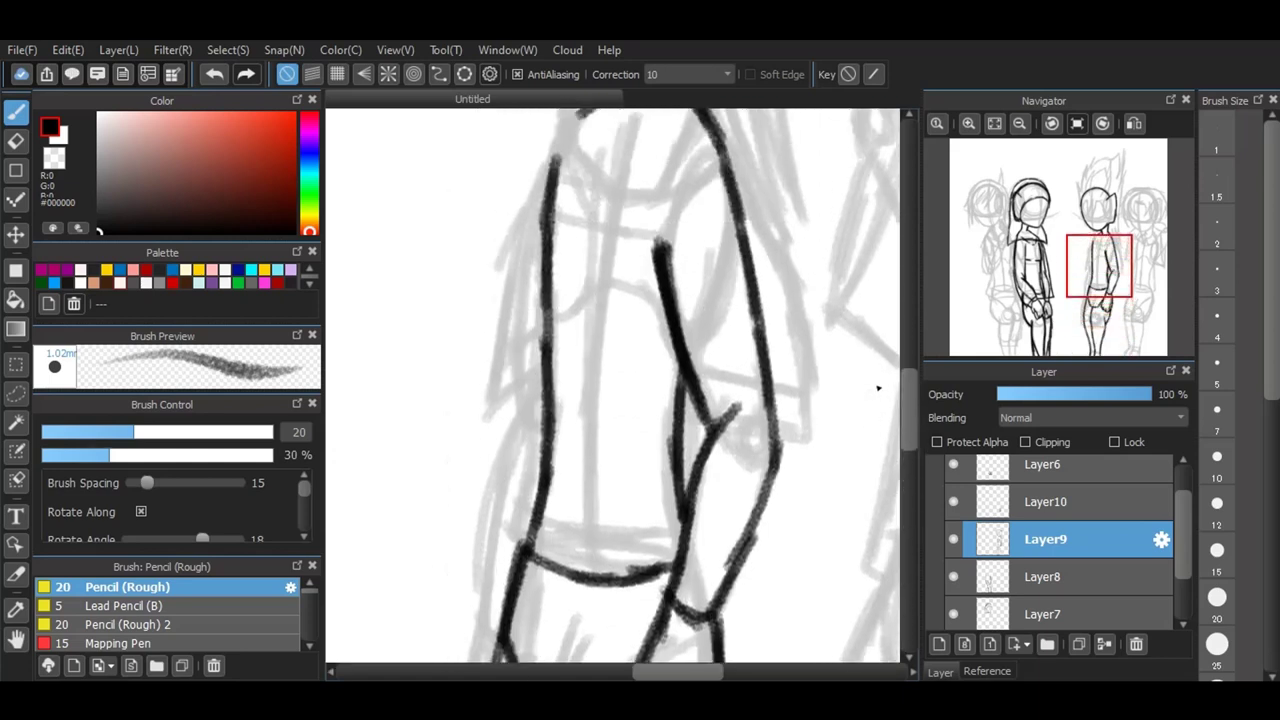
left_click(940, 644)
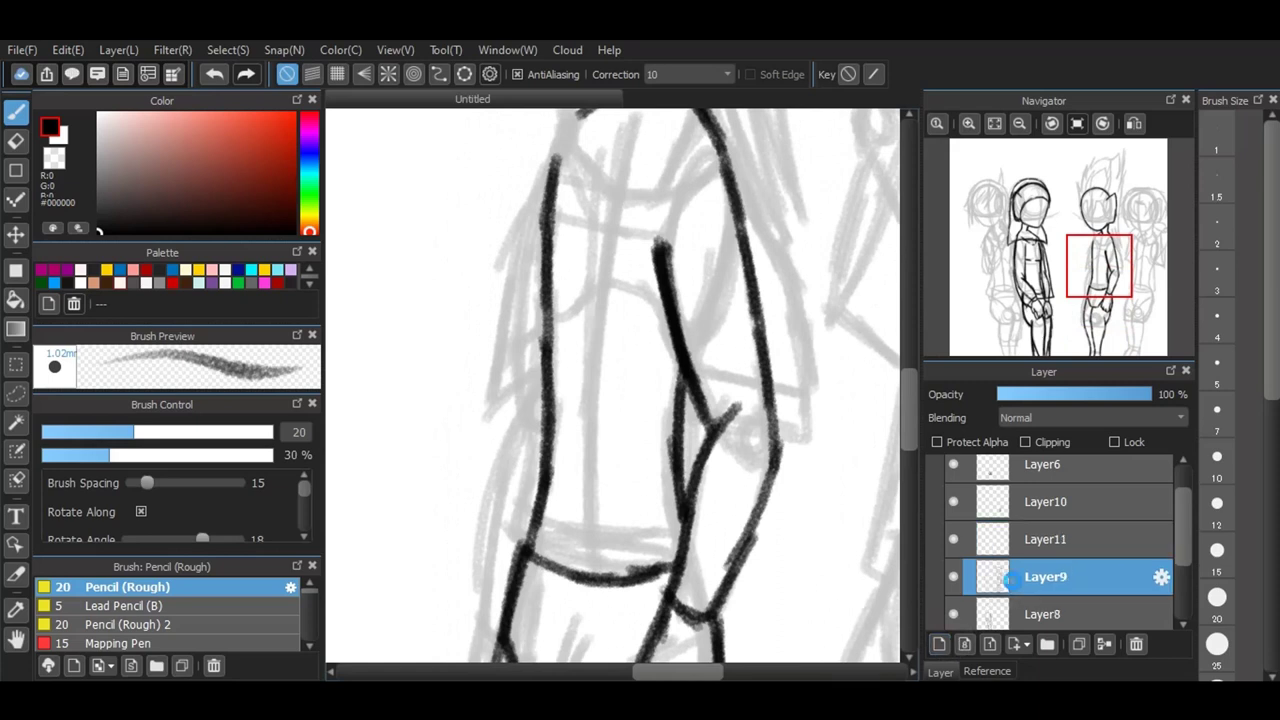
left_click_drag(915, 402, 917, 380)
mouse_move(598, 116)
left_mouse_down()
mouse_move(551, 166)
mouse_move(523, 297)
mouse_move(522, 440)
mouse_move(490, 558)
mouse_move(492, 607)
left_mouse_up()
scroll(915, 419, "down", 3)
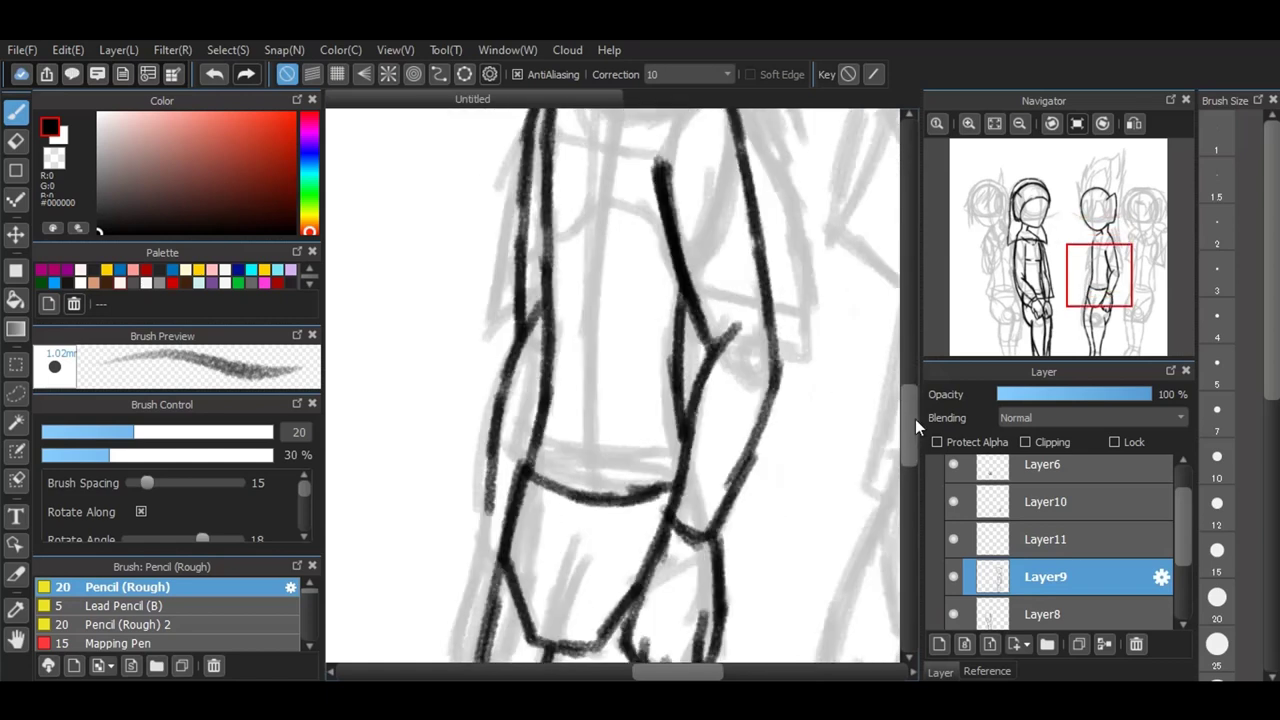
mouse_move(487, 507)
left_mouse_down()
mouse_move(459, 627)
mouse_move(479, 650)
left_mouse_up()
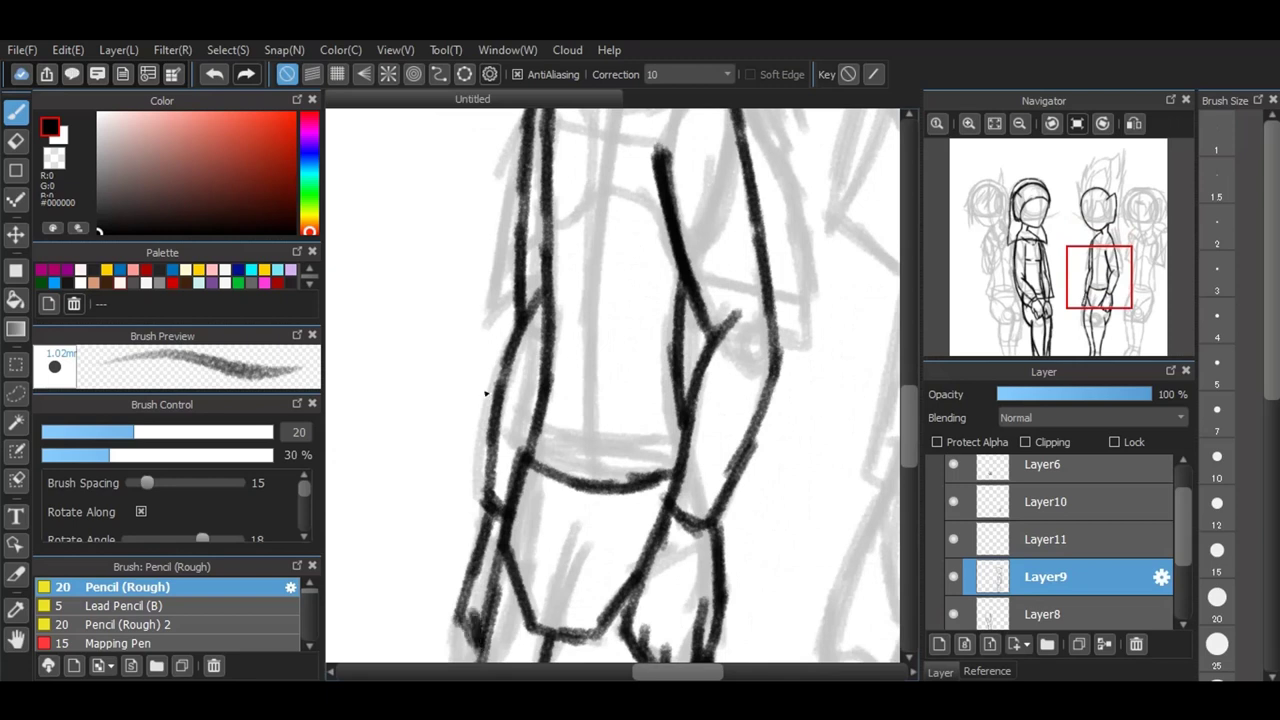
Step: Undo the left-side hand strokes drawn on the body layer
scroll(486, 394, "down", 3)
scroll(495, 491, "up", 4)
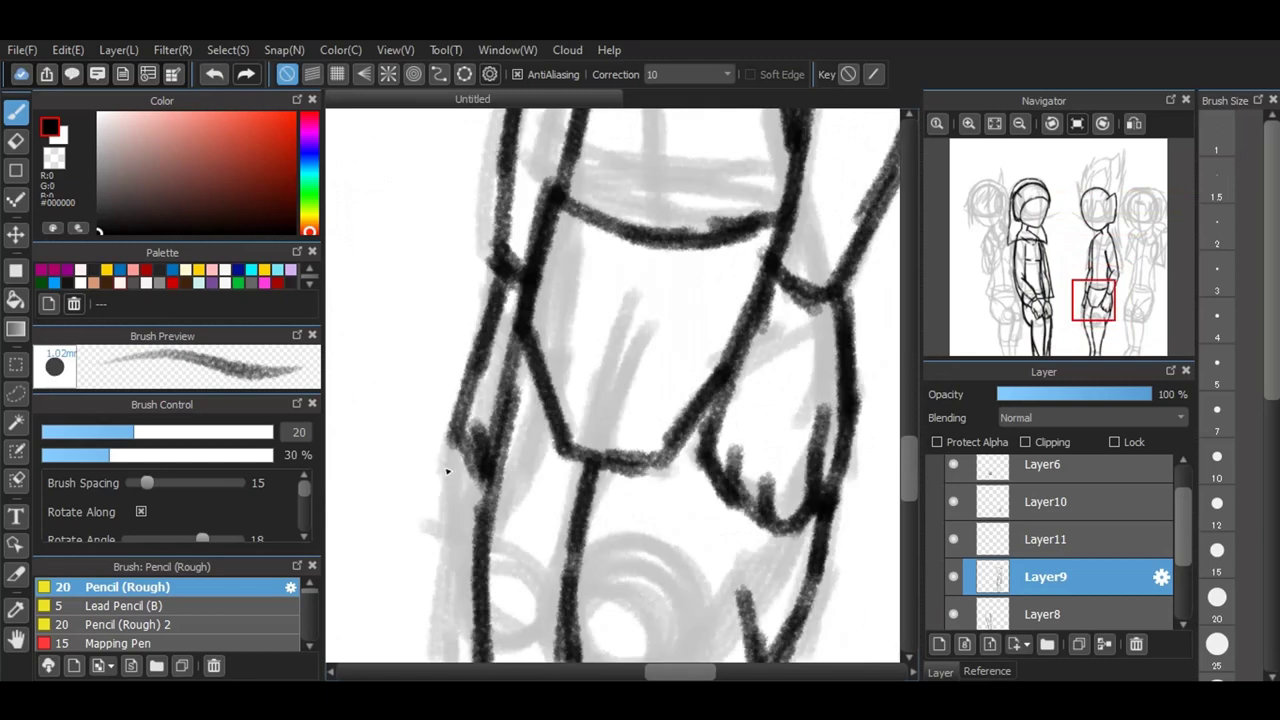
left_click(219, 77)
left_click(219, 77)
left_click(219, 77)
left_click(219, 77)
left_click(219, 77)
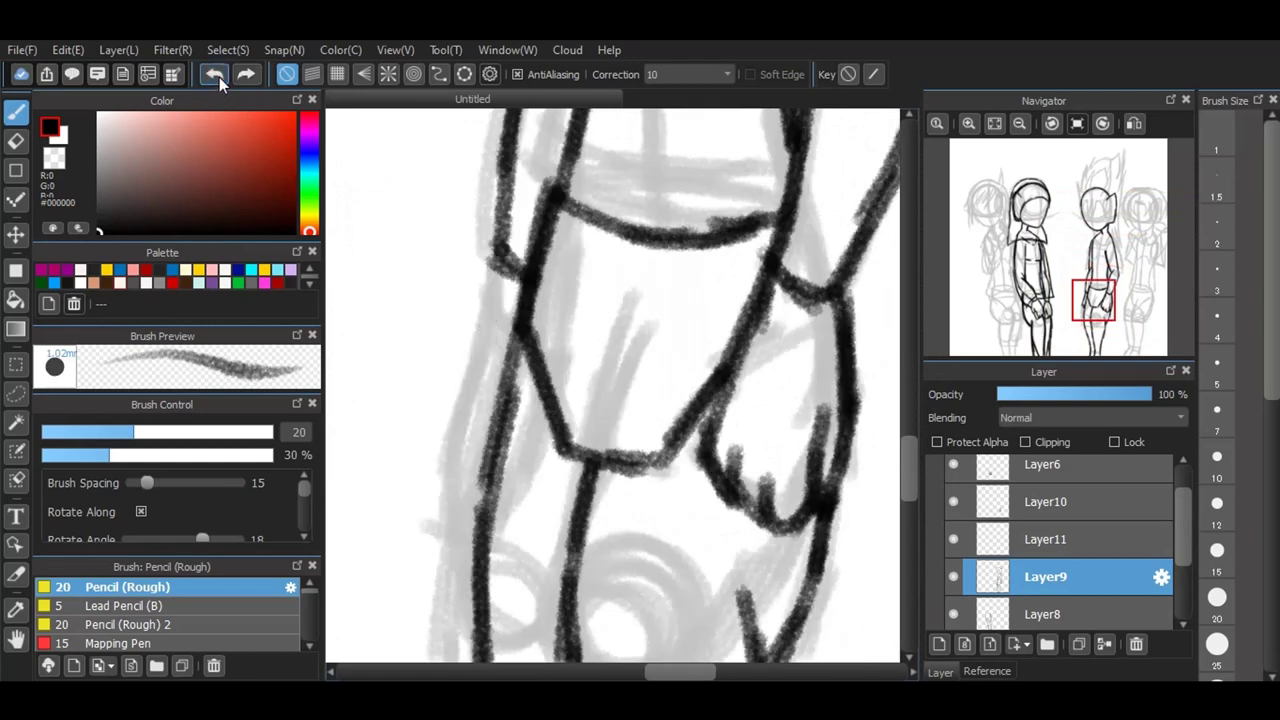
Step: On a new layer, trace the third figure's left-side hand and fingers below the wrist
left_click(938, 644)
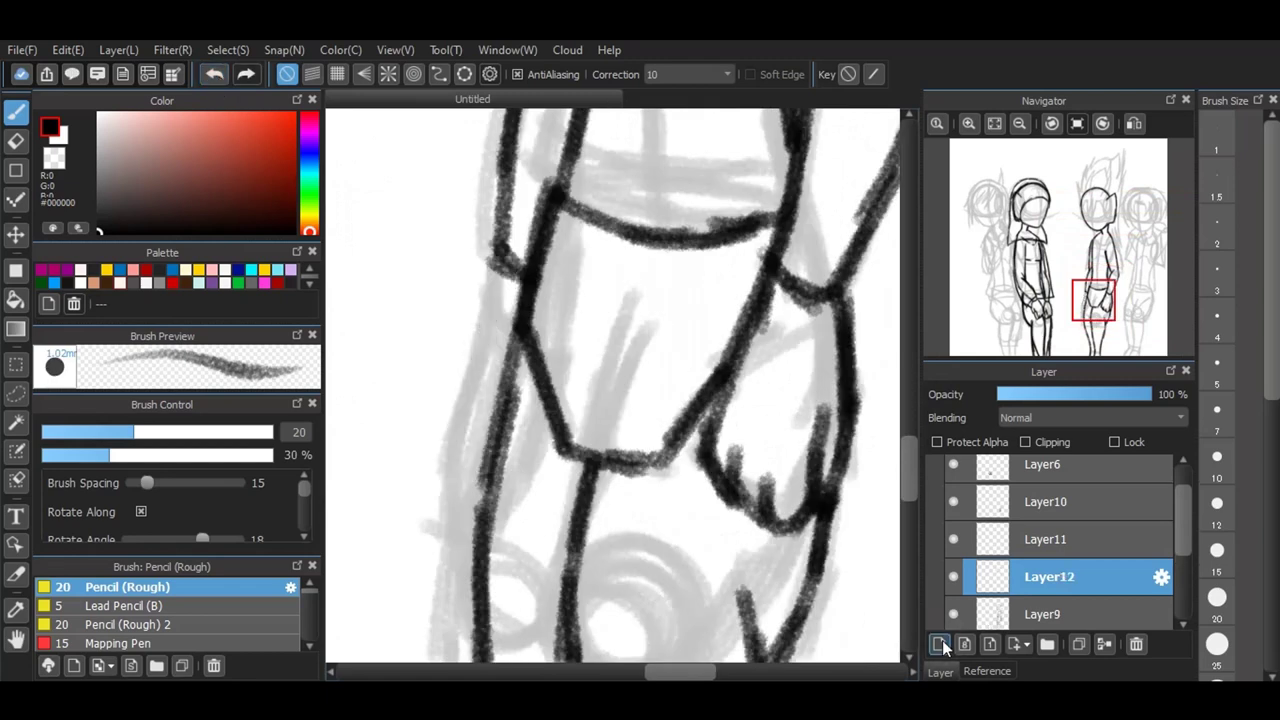
left_click_drag(492, 280, 452, 438)
mouse_move(474, 352)
left_mouse_down()
mouse_move(459, 484)
mouse_move(484, 508)
mouse_move(482, 480)
mouse_move(493, 512)
left_mouse_up()
Step: On another new layer, trace the third figure's jagged zigzag fringe across the forehead
scroll(557, 543, "down", 3)
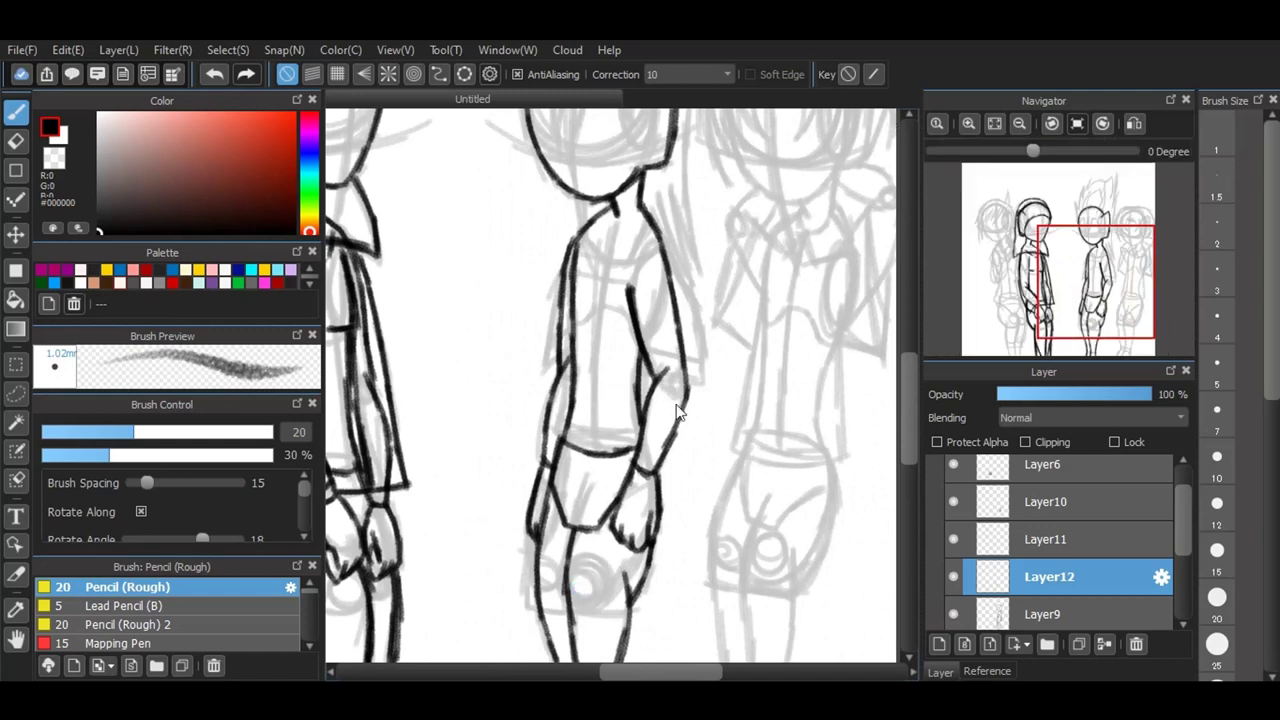
scroll(844, 477, "down", 1)
left_click(940, 645)
scroll(640, 137, "up", 4)
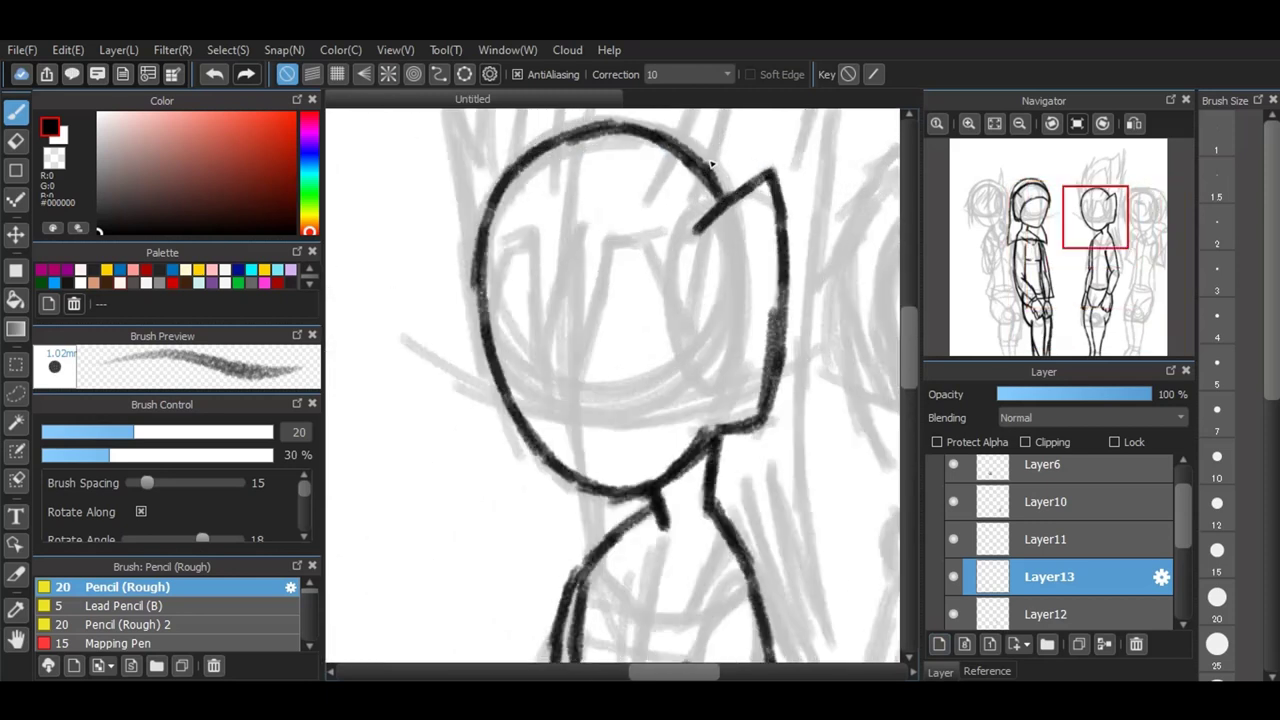
left_click_drag(620, 245, 582, 372)
left_click_drag(577, 232, 577, 370)
left_click_drag(533, 239, 543, 384)
mouse_move(569, 260)
left_mouse_down()
mouse_move(556, 318)
mouse_move(577, 234)
left_mouse_up()
mouse_move(489, 343)
left_mouse_down()
mouse_move(509, 255)
mouse_move(536, 244)
left_mouse_up()
left_click_drag(656, 277, 706, 356)
mouse_move(698, 231)
left_mouse_down()
mouse_move(705, 286)
mouse_move(705, 232)
mouse_move(708, 344)
left_mouse_up()
mouse_move(614, 245)
left_mouse_down()
mouse_move(660, 260)
mouse_move(674, 300)
mouse_move(665, 274)
left_mouse_up()
Step: Trace the tall inner hair spikes rising from the top of the third figure's head
scroll(663, 275, "down", 3)
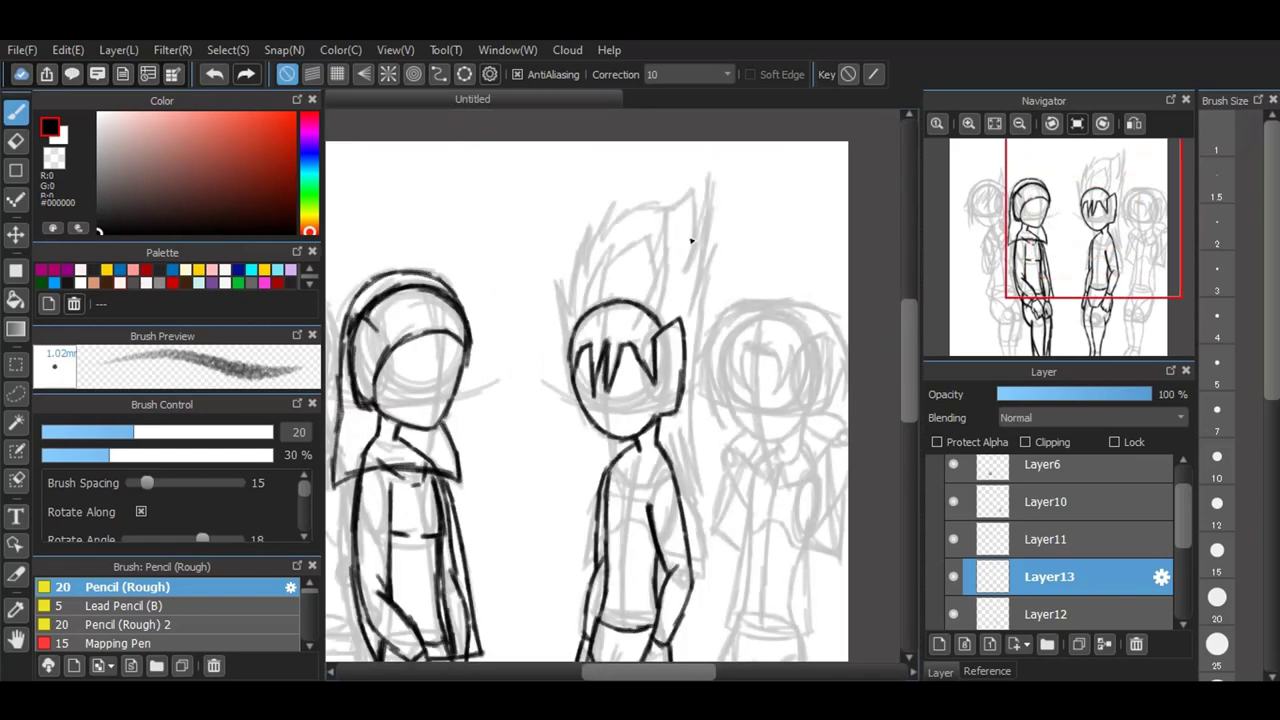
scroll(690, 250, "up", 3)
mouse_move(483, 414)
left_mouse_down()
mouse_move(491, 349)
mouse_move(530, 262)
mouse_move(517, 425)
mouse_move(623, 323)
mouse_move(651, 242)
left_mouse_up()
mouse_move(580, 414)
left_mouse_down()
mouse_move(652, 240)
mouse_move(632, 378)
left_mouse_up()
mouse_move(654, 290)
left_mouse_down()
mouse_move(608, 430)
mouse_move(642, 344)
left_mouse_up()
mouse_move(525, 295)
left_mouse_down()
mouse_move(608, 236)
mouse_move(617, 270)
mouse_move(646, 186)
mouse_move(645, 305)
left_mouse_up()
mouse_move(446, 455)
left_mouse_down()
mouse_move(439, 353)
mouse_move(458, 505)
left_mouse_up()
mouse_move(432, 330)
left_mouse_down()
mouse_move(464, 398)
mouse_move(472, 292)
left_mouse_up()
mouse_move(470, 318)
left_mouse_down()
mouse_move(500, 228)
mouse_move(470, 334)
mouse_move(502, 214)
mouse_move(484, 318)
left_mouse_up()
left_click_drag(498, 236, 463, 349)
left_click(210, 73)
left_click(210, 73)
left_click(210, 73)
left_click(210, 73)
left_click(210, 73)
left_click(210, 73)
Step: Trace the third figure's outer hair spikes up the left side, across the peak and down the right side
mouse_move(430, 328)
left_mouse_down()
mouse_move(462, 396)
mouse_move(490, 228)
mouse_move(458, 352)
left_mouse_up()
mouse_move(500, 210)
left_mouse_down()
mouse_move(480, 318)
mouse_move(520, 212)
left_mouse_up()
mouse_move(545, 173)
left_mouse_down()
mouse_move(515, 265)
mouse_move(602, 181)
mouse_move(700, 148)
mouse_move(705, 210)
mouse_move(681, 318)
mouse_move(734, 198)
mouse_move(716, 296)
left_mouse_up()
left_click_drag(736, 218, 704, 356)
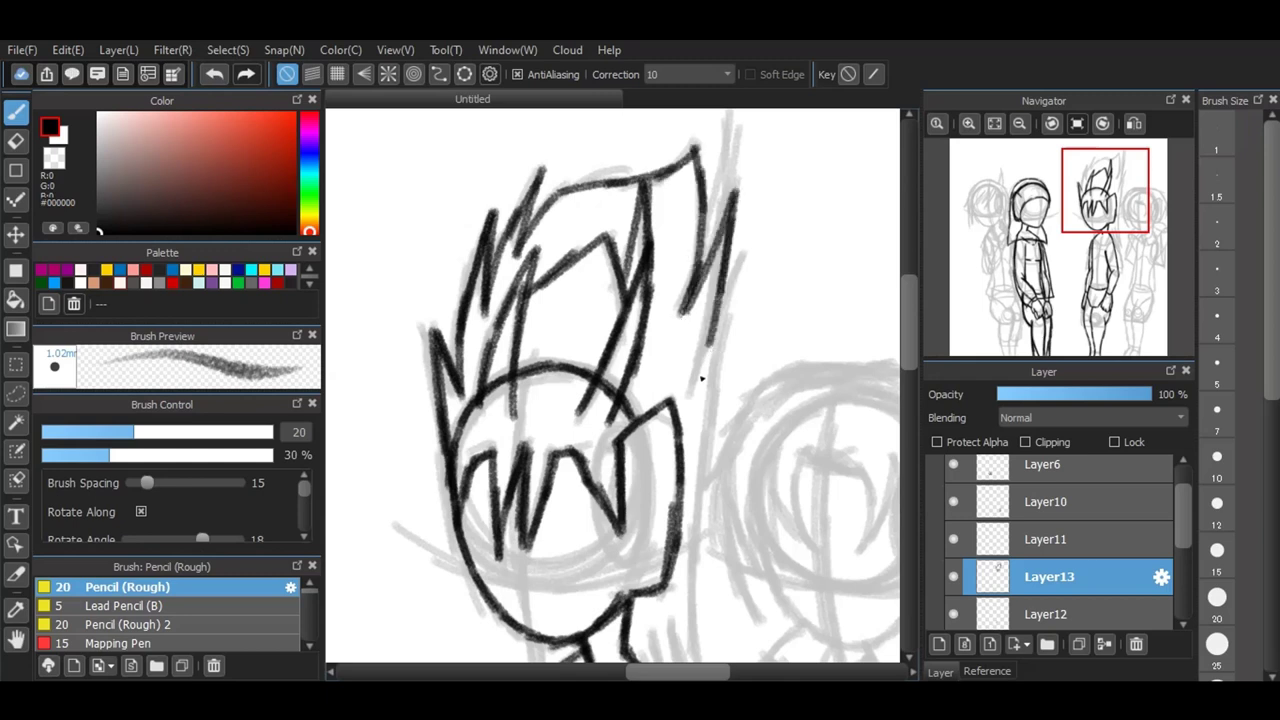
left_click_drag(740, 262, 694, 382)
left_click_drag(736, 300, 697, 485)
left_click_drag(712, 390, 698, 512)
Step: Extend the third figure's long hair strand down behind the ear, ending in jagged tips beside the neck and shoulder
scroll(916, 376, "down", 3)
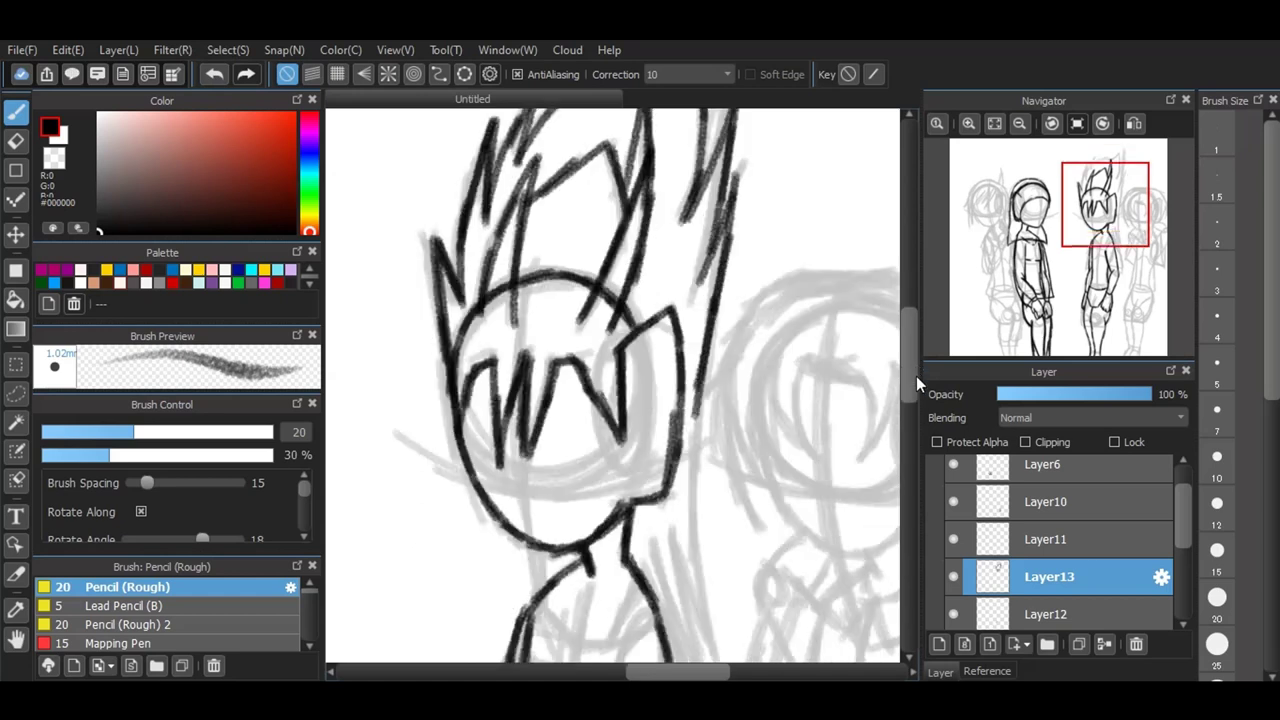
left_click_drag(700, 384, 704, 550)
left_click_drag(696, 452, 708, 632)
left_click_drag(694, 524, 714, 655)
mouse_move(670, 522)
left_mouse_down()
mouse_move(716, 652)
mouse_move(697, 640)
left_mouse_up()
left_click_drag(680, 562, 706, 662)
mouse_move(654, 538)
left_mouse_down()
mouse_move(701, 660)
mouse_move(662, 544)
mouse_move(668, 628)
left_mouse_up()
Step: Reinforce the upper right-side hair spikes with a few additional short strokes
scroll(922, 314, "up", 3)
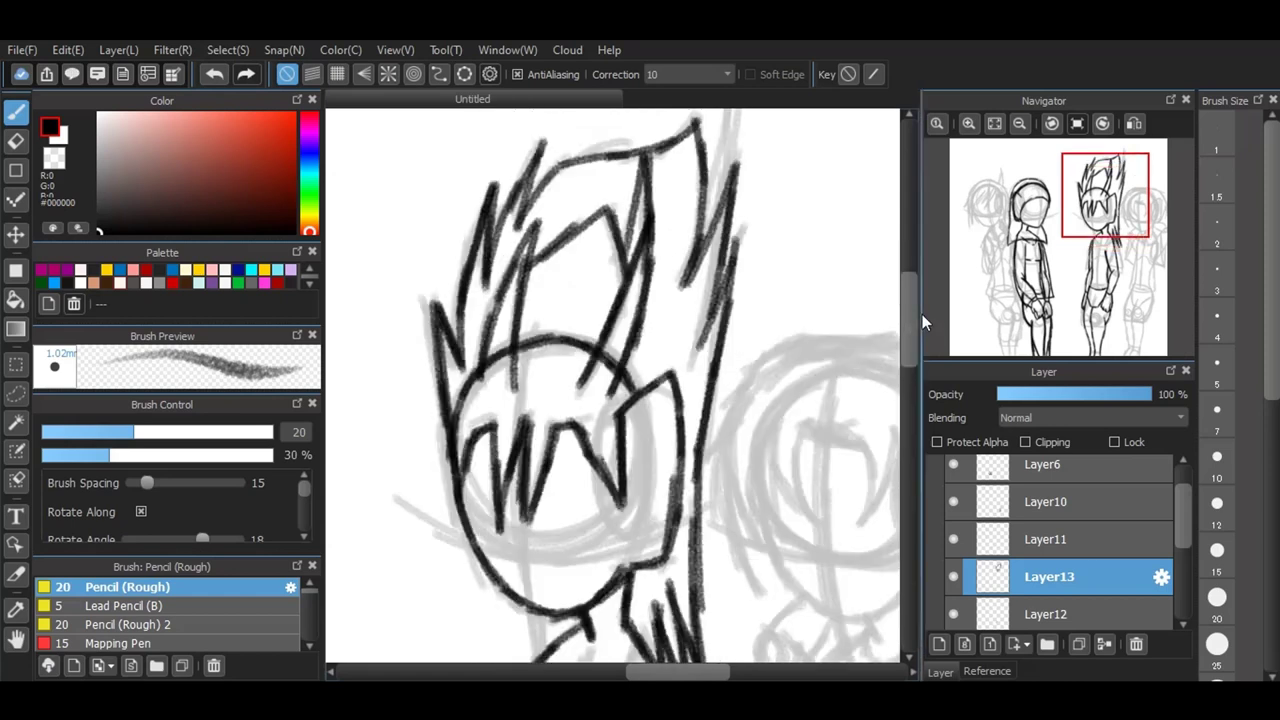
mouse_move(738, 238)
left_mouse_down()
mouse_move(730, 136)
mouse_move(729, 254)
left_mouse_up()
left_click_drag(732, 160, 710, 246)
left_click_drag(729, 204, 708, 280)
Step: Add a new layer above the third figure's hair layer, briefly hiding and showing the hair layer
left_click_drag(911, 316, 919, 376)
scroll(919, 376, "down", 4)
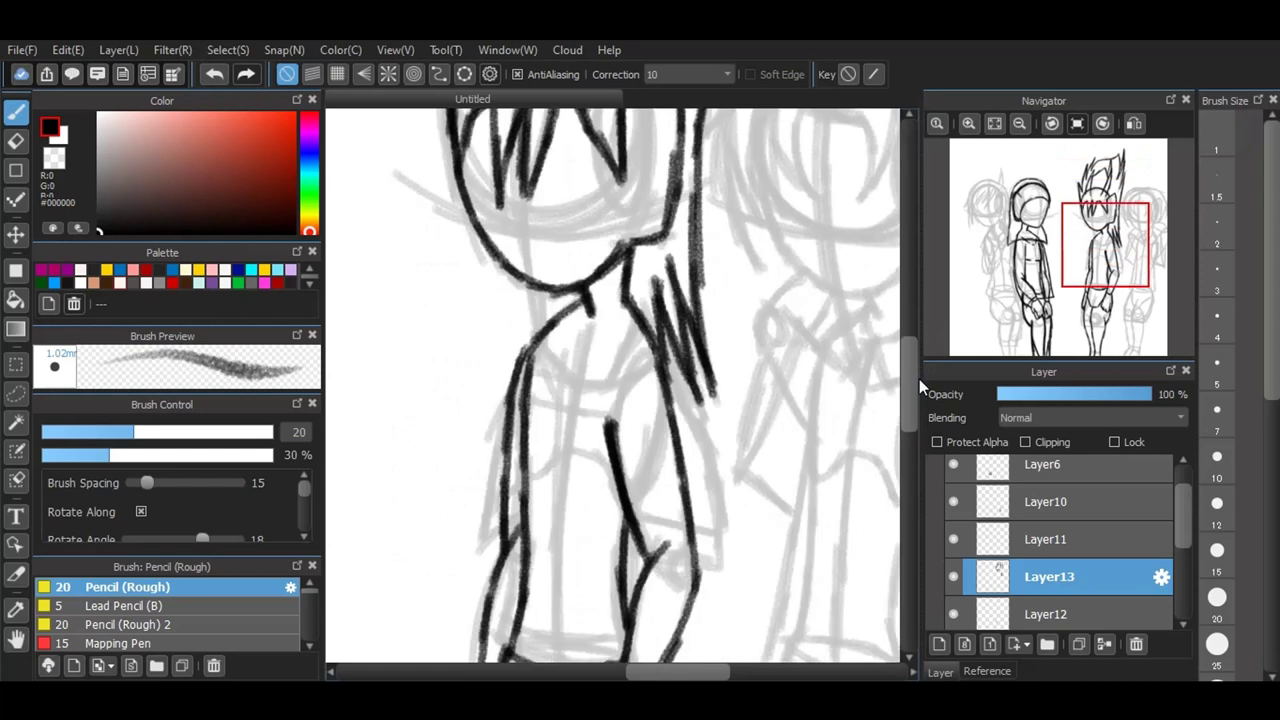
left_click(939, 644)
left_click(954, 612)
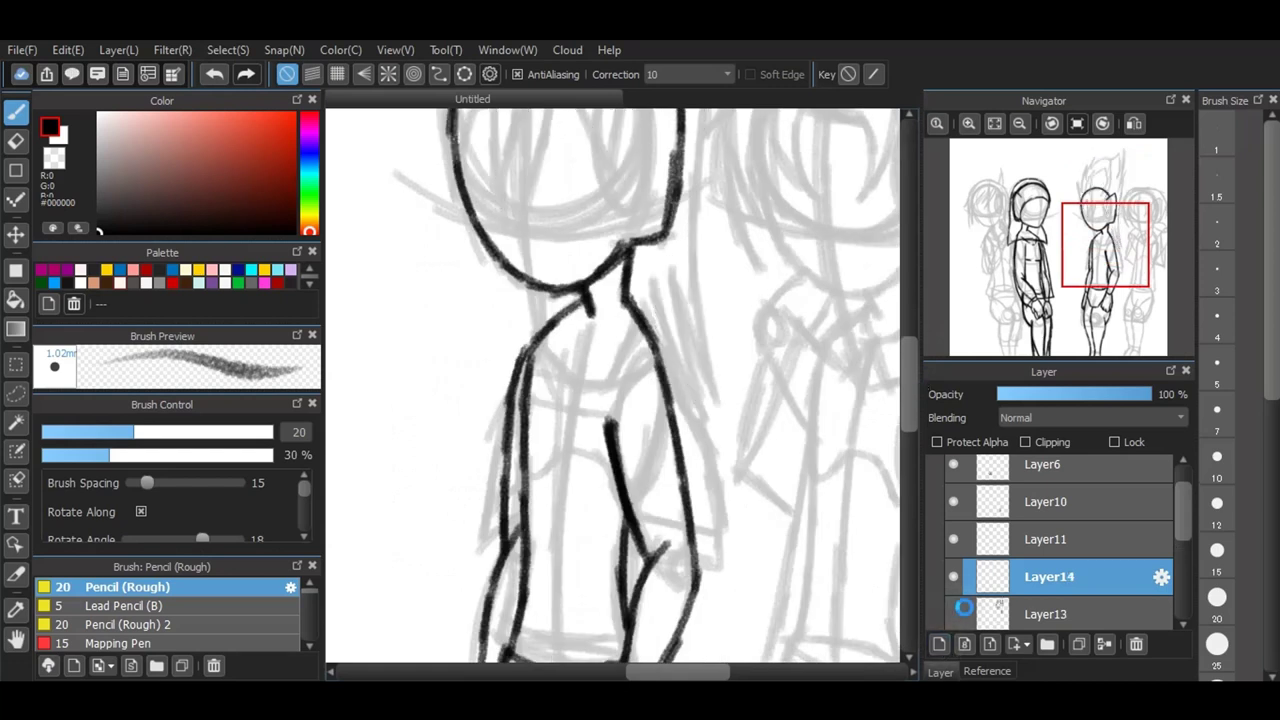
left_click(953, 608)
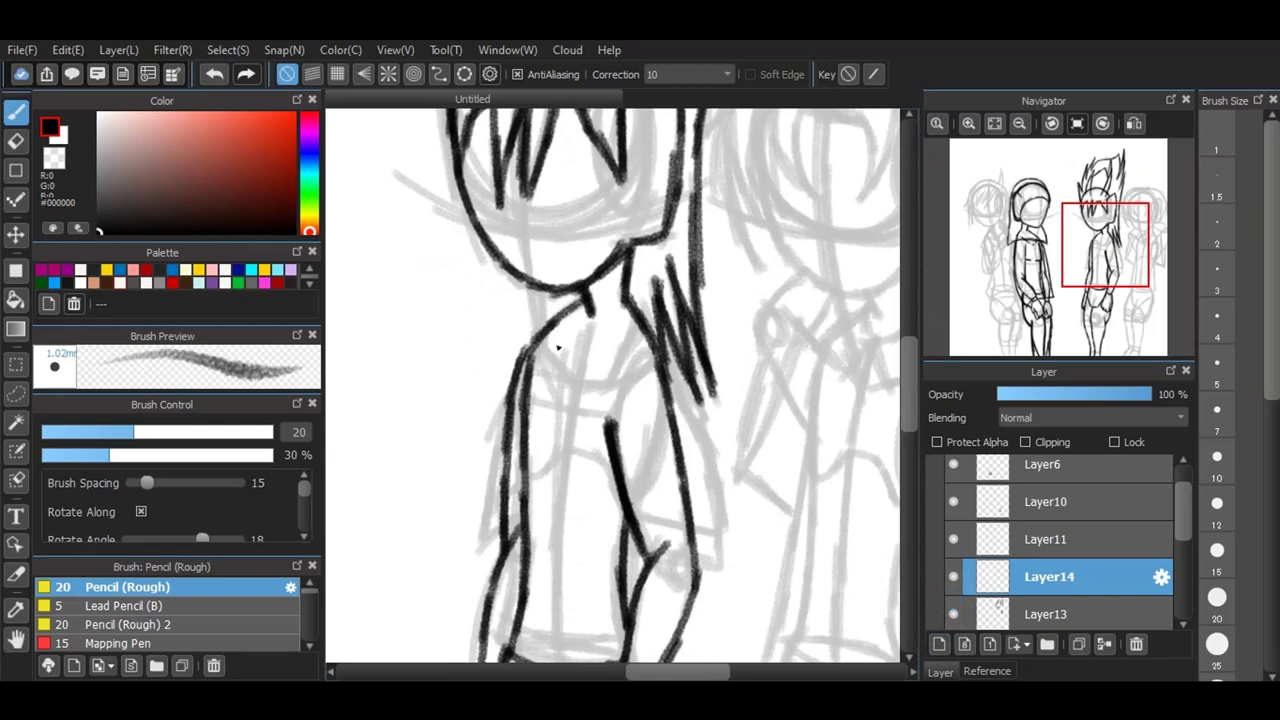
scroll(628, 431, "down", 3)
scroll(588, 423, "up", 2)
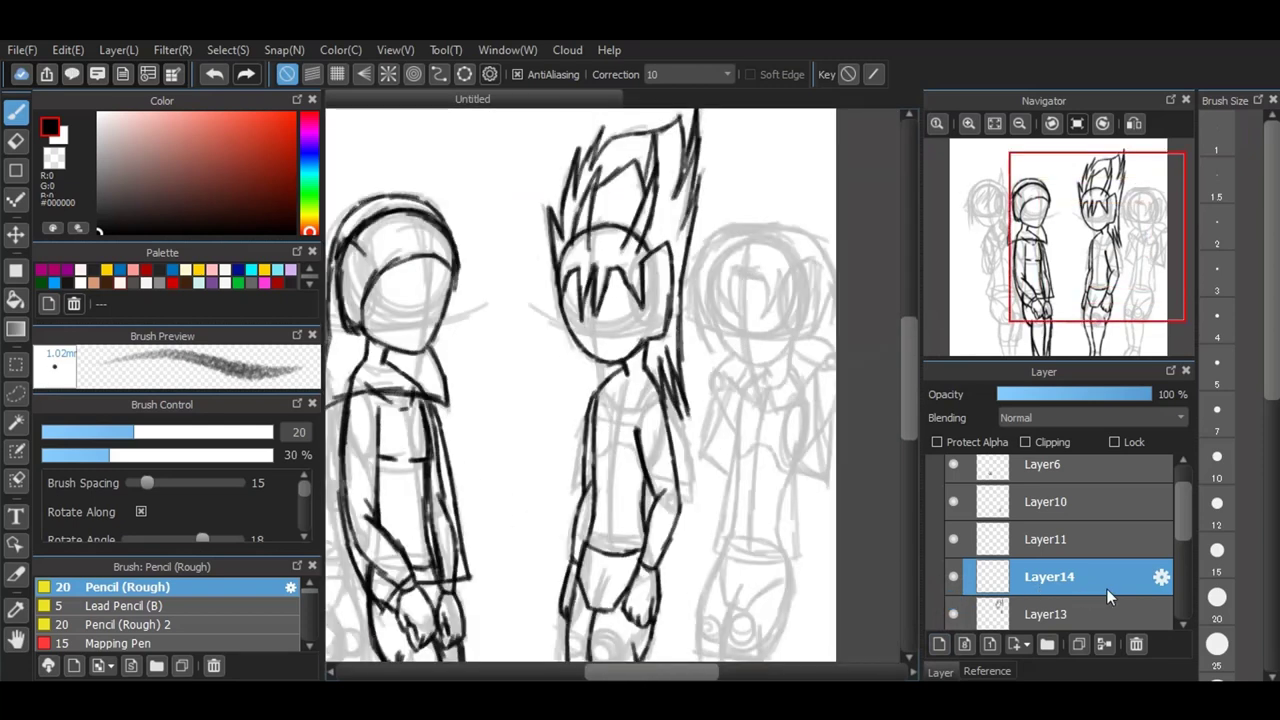
left_click(1164, 610)
left_click(1161, 613)
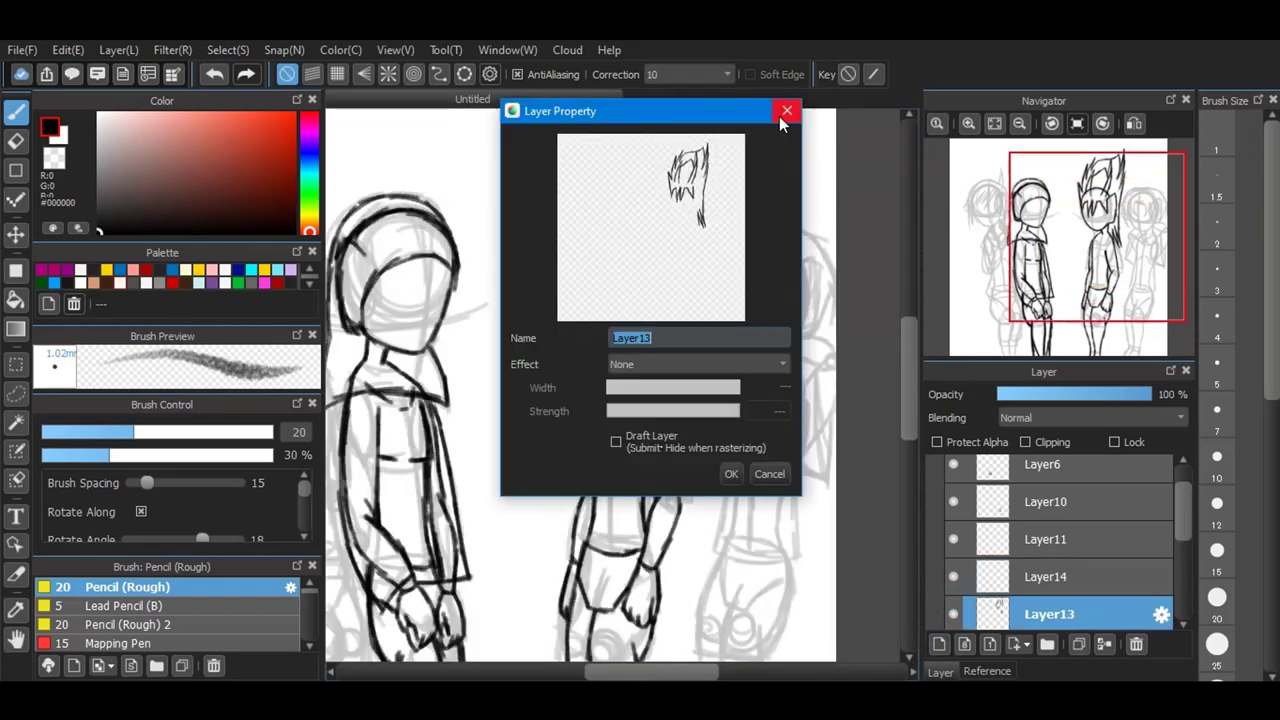
left_click(785, 113)
left_click(1035, 586)
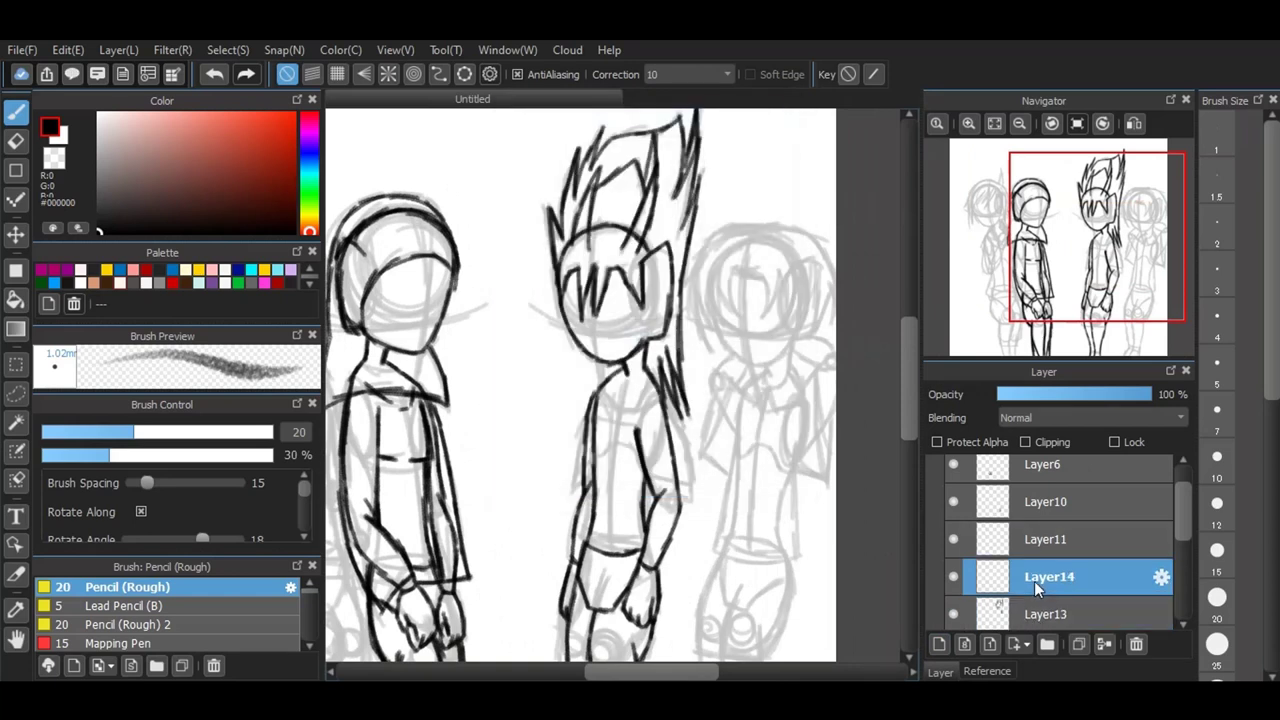
scroll(1037, 557, "up", 2)
scroll(1038, 557, "down", 1)
left_click(953, 597)
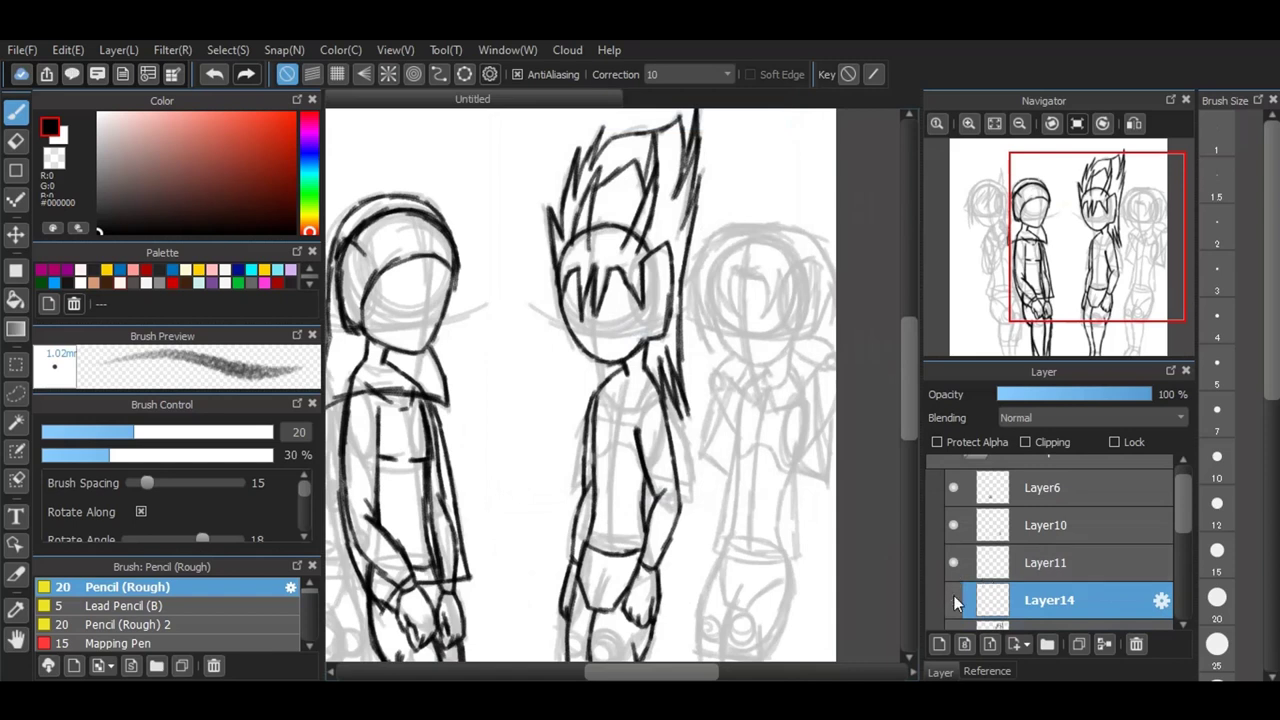
left_click(954, 597)
Step: On the new layer, trace the third figure's shirt neckline as a double band running from shoulder to shoulder
scroll(528, 402, "up", 1)
scroll(672, 498, "up", 2)
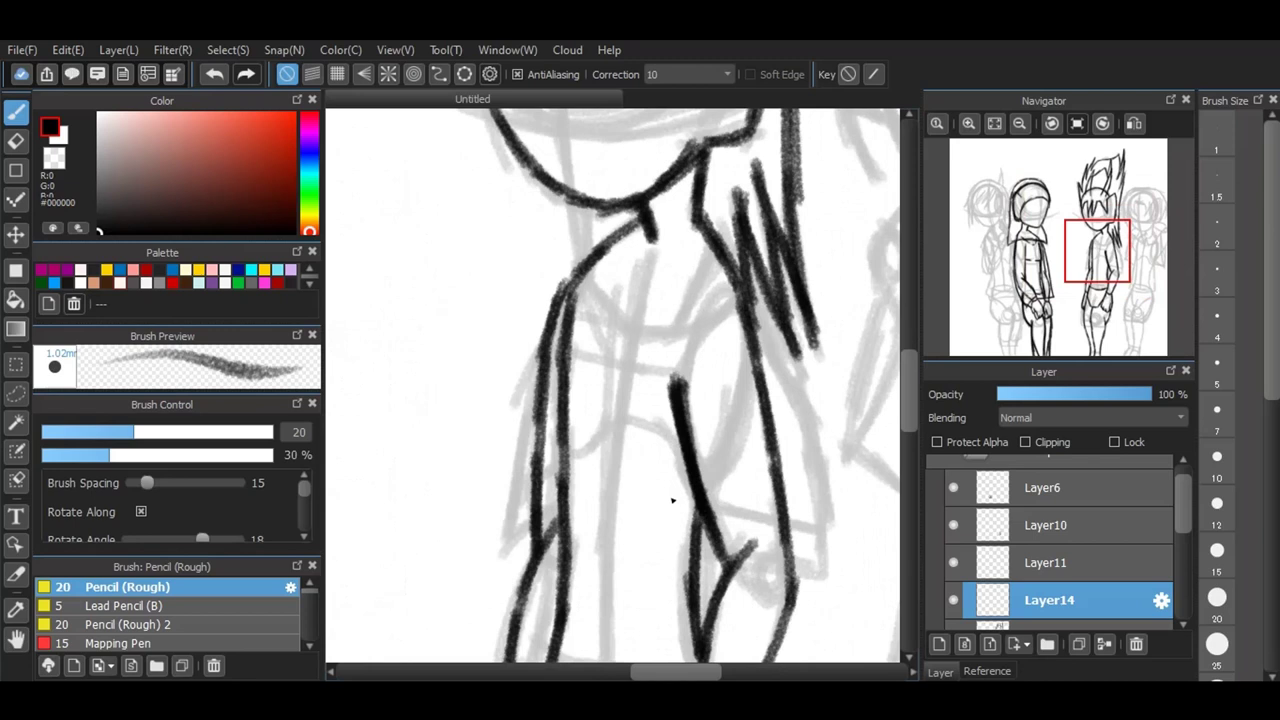
left_click_drag(718, 256, 680, 330)
mouse_move(652, 226)
left_mouse_down()
mouse_move(586, 294)
mouse_move(591, 321)
mouse_move(682, 330)
left_mouse_up()
mouse_move(582, 310)
left_mouse_down()
mouse_move(682, 330)
mouse_move(648, 330)
left_mouse_up()
mouse_move(585, 258)
left_mouse_down()
mouse_move(562, 342)
mouse_move(686, 375)
mouse_move(720, 314)
mouse_move(744, 297)
mouse_move(760, 320)
left_mouse_up()
Step: Trace the third figure's loose right-side sleeve from the shoulder to the elbow, finishing it with a double-lined cuff
mouse_move(724, 264)
left_mouse_down()
mouse_move(795, 380)
mouse_move(822, 548)
left_mouse_up()
left_click_drag(818, 450, 826, 584)
left_click_drag(683, 390, 692, 512)
mouse_move(688, 424)
left_mouse_down()
mouse_move(692, 566)
mouse_move(822, 568)
left_mouse_up()
left_click_drag(744, 556, 834, 580)
left_click_drag(702, 550, 816, 578)
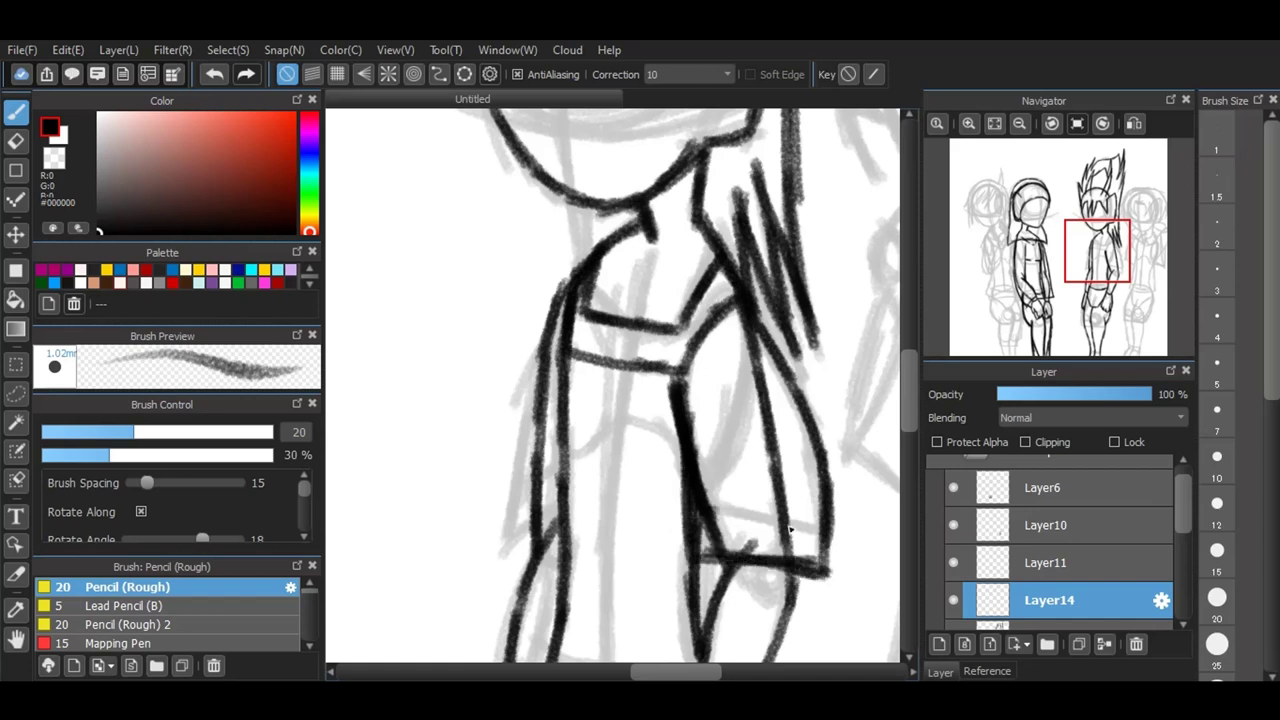
left_click_drag(708, 508, 830, 546)
left_click_drag(768, 518, 824, 548)
Step: Trace the third figure's shirt hem along the waist and the shirt's left side edge down to it
left_click_drag(912, 395, 917, 430)
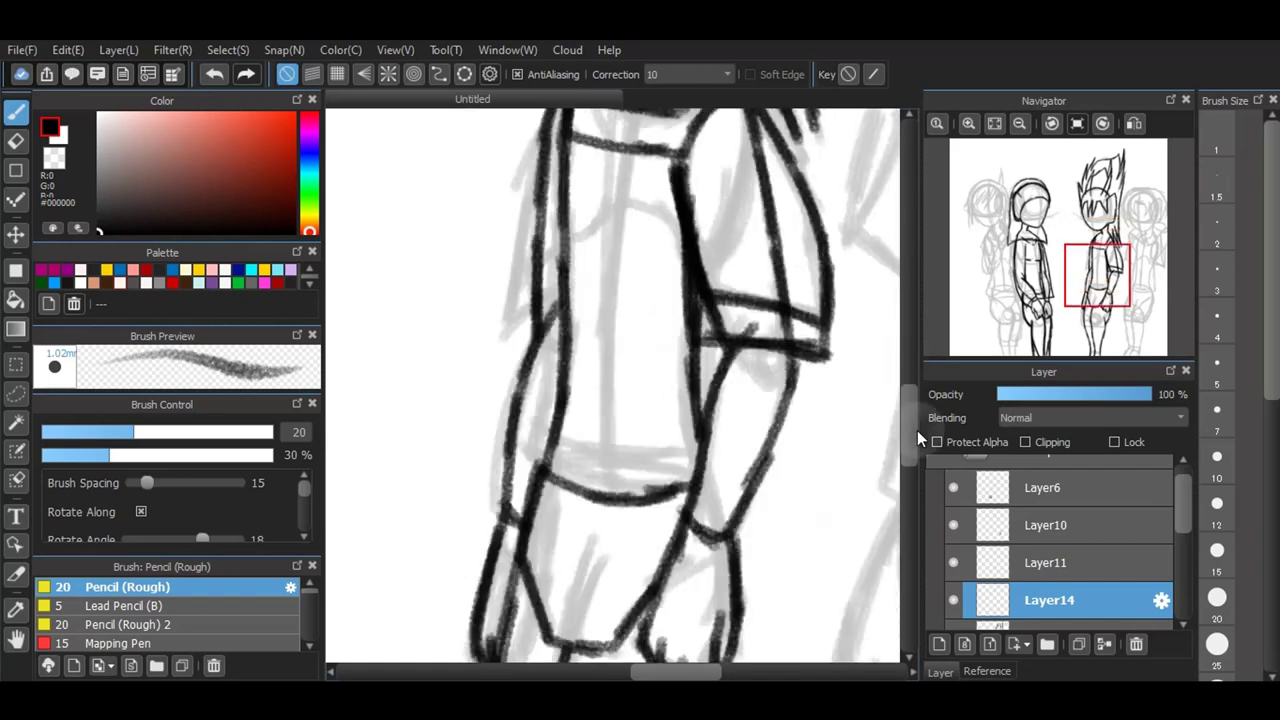
left_click_drag(530, 466, 700, 506)
left_click_drag(909, 443, 912, 426)
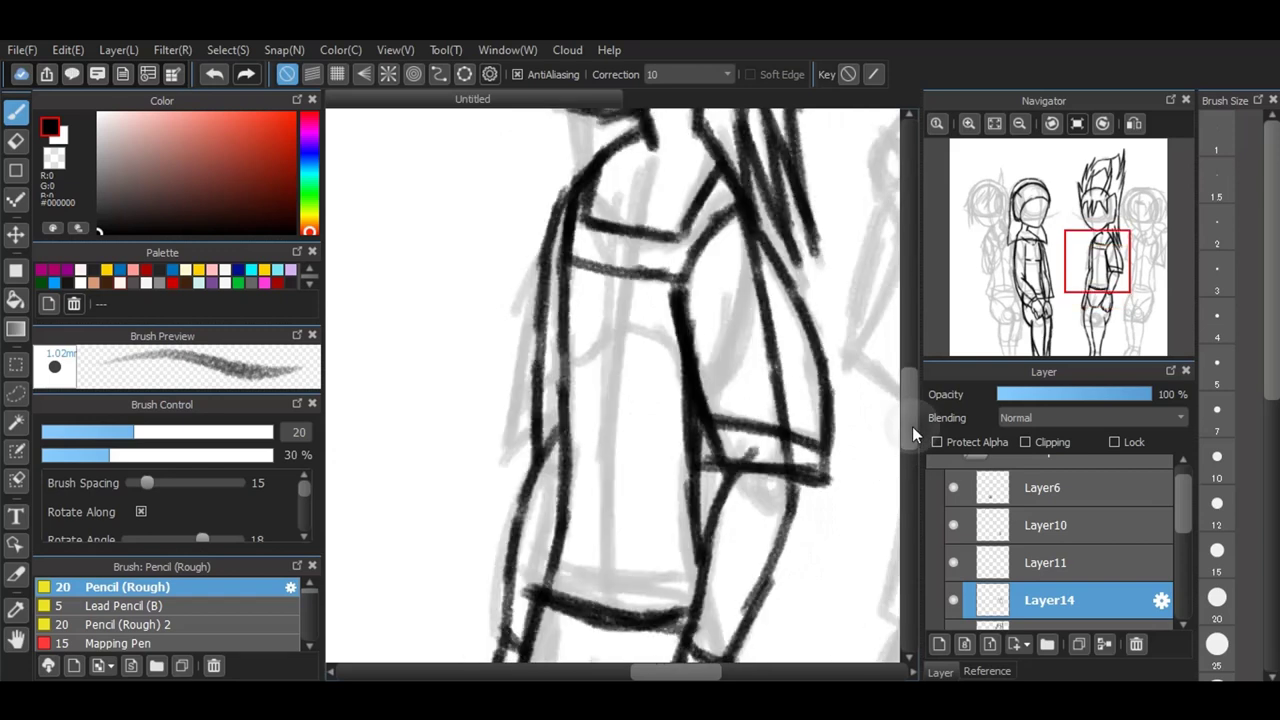
left_click_drag(566, 250, 541, 560)
left_click_drag(546, 494, 545, 590)
left_click_drag(548, 524, 546, 572)
Step: Trace the third figure's flared left-side sleeve from the shoulder to the elbow with its cuff lines
left_click_drag(584, 188, 522, 338)
mouse_move(556, 232)
left_mouse_down()
mouse_move(492, 478)
mouse_move(562, 408)
left_mouse_up()
mouse_move(556, 266)
left_mouse_down()
mouse_move(555, 431)
mouse_move(553, 385)
left_mouse_up()
Step: Add a second line above the shirt hem to form a band and reinforce the shirt's lower left edge
mouse_move(552, 568)
left_mouse_down()
mouse_move(578, 582)
mouse_move(696, 588)
left_mouse_up()
left_click_drag(534, 610, 546, 522)
left_click_drag(536, 588, 543, 507)
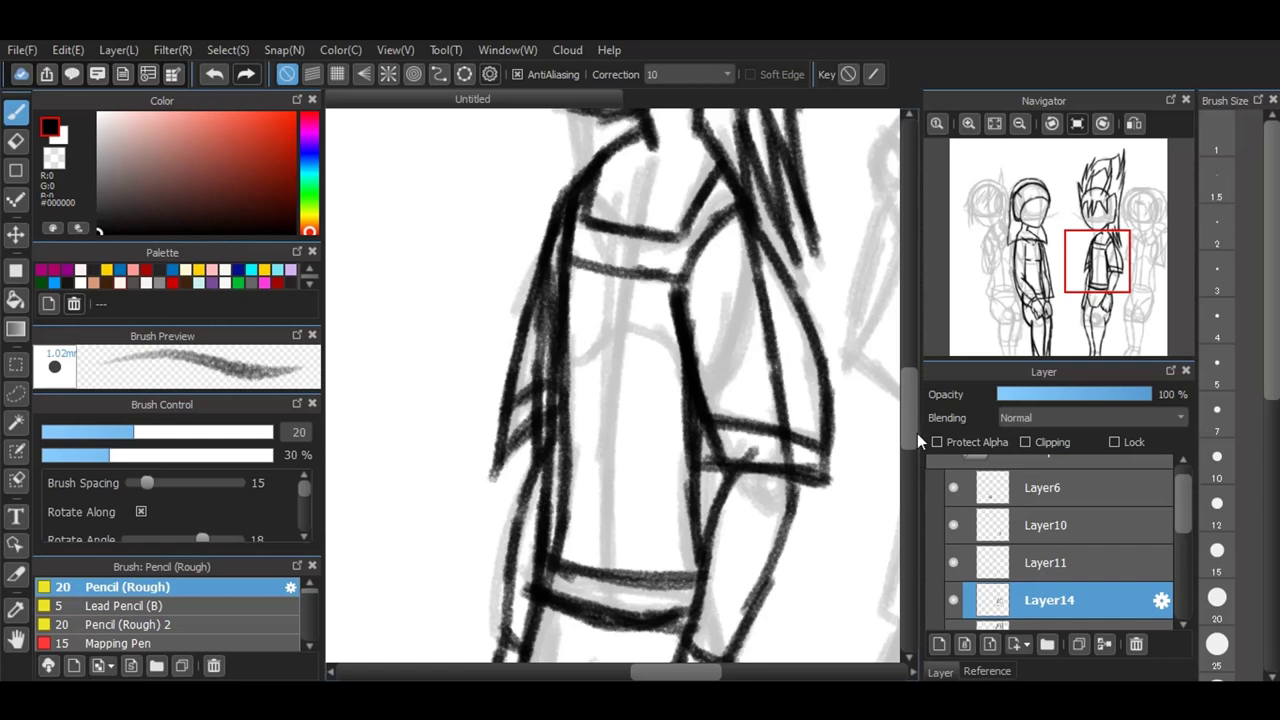
Step: Trace the hem of the third figure's shorts at the knees and their outer left side up to the waist
scroll(917, 440, "down", 5)
mouse_move(600, 318)
left_mouse_down()
mouse_move(571, 399)
mouse_move(548, 556)
mouse_move(561, 598)
mouse_move(675, 600)
left_mouse_up()
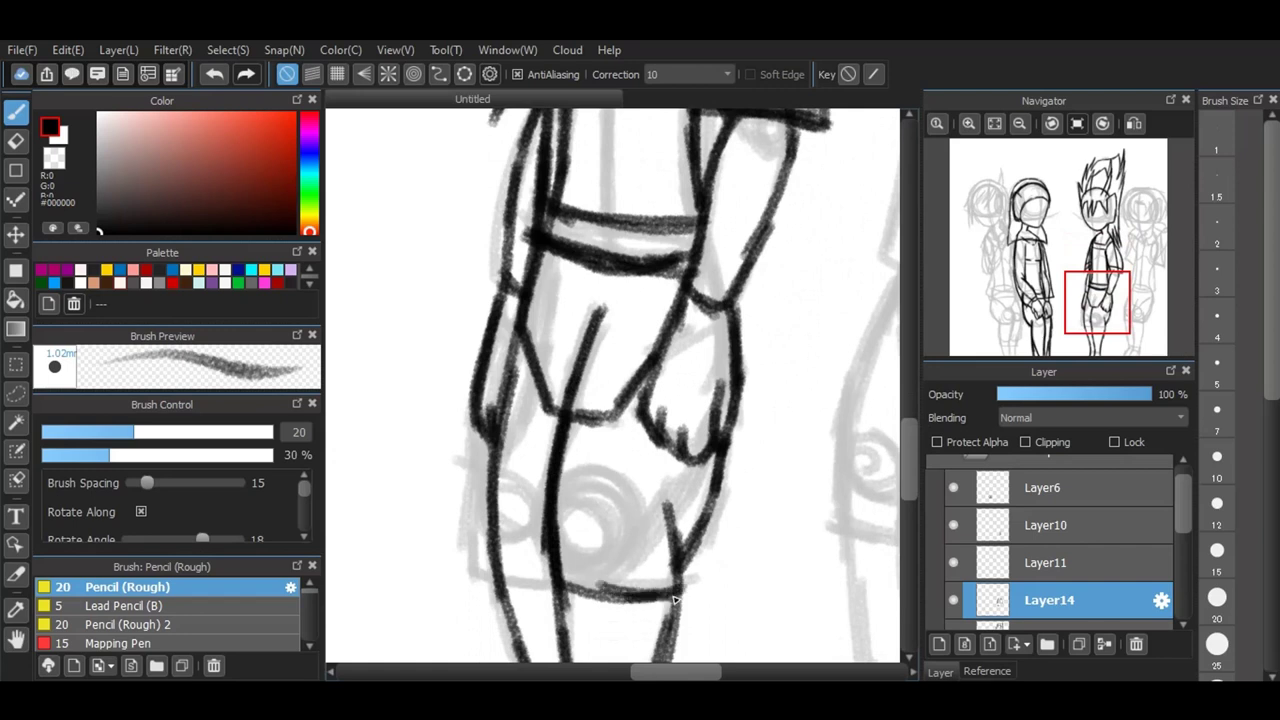
mouse_move(549, 250)
left_mouse_down()
mouse_move(498, 405)
mouse_move(479, 532)
left_mouse_up()
mouse_move(490, 448)
left_mouse_down()
mouse_move(477, 584)
mouse_move(587, 601)
left_mouse_up()
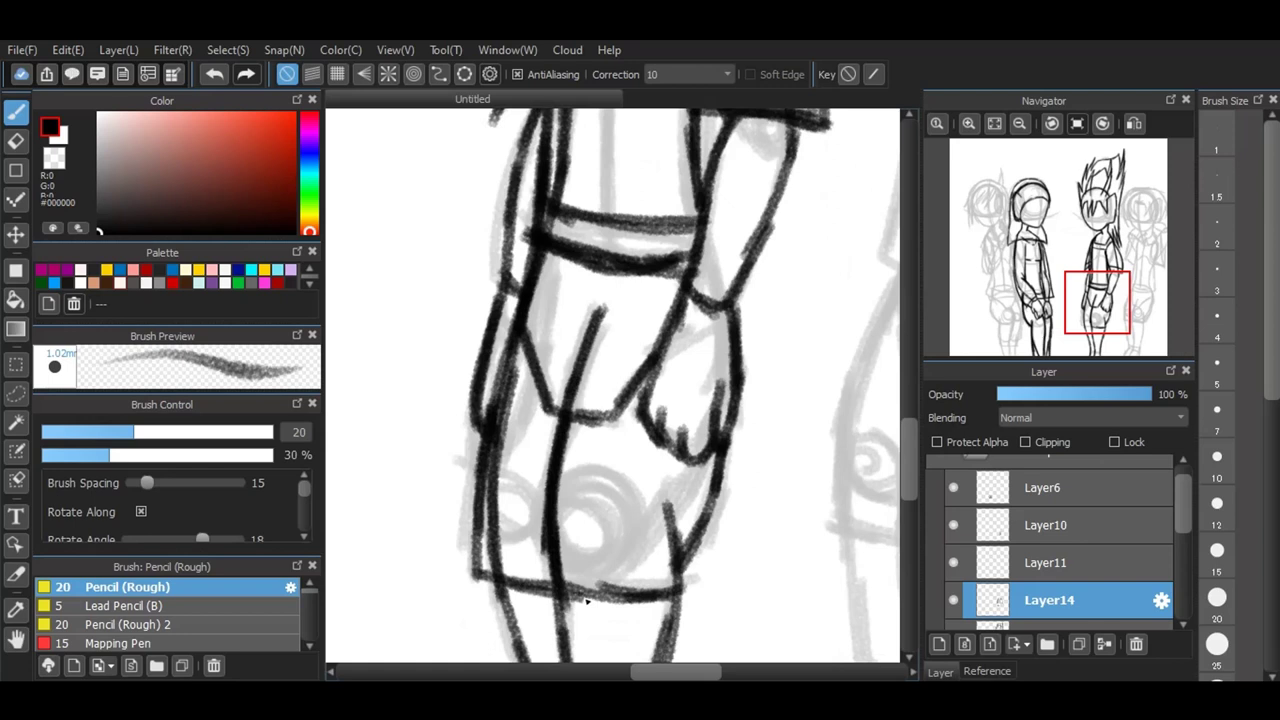
mouse_move(665, 497)
left_mouse_down()
mouse_move(682, 586)
mouse_move(727, 455)
left_mouse_up()
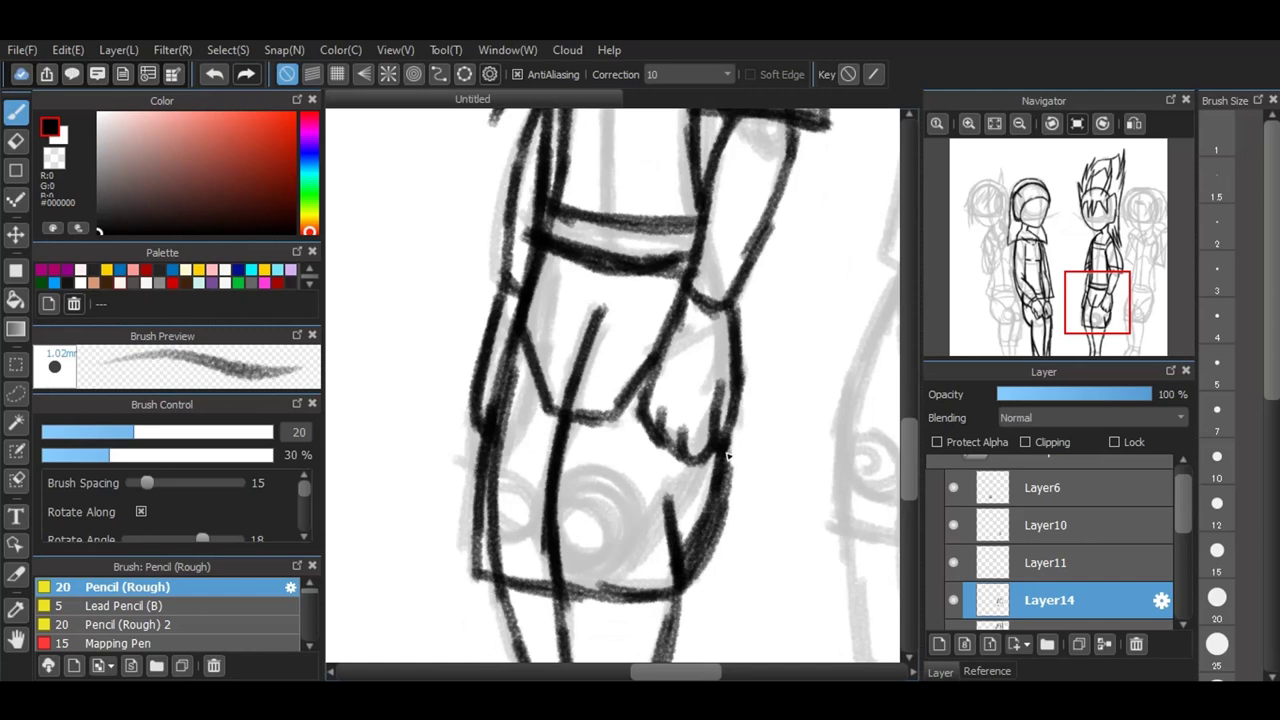
left_click(213, 74)
left_click(213, 74)
Step: Darken the right side edge of the third figure's shorts from below the hand and extend the inner line down to the hem
mouse_move(715, 495)
left_mouse_down()
mouse_move(680, 543)
mouse_move(720, 473)
mouse_move(707, 521)
mouse_move(719, 464)
mouse_move(685, 556)
left_mouse_up()
mouse_move(726, 447)
left_mouse_down()
mouse_move(734, 471)
mouse_move(734, 410)
left_mouse_up()
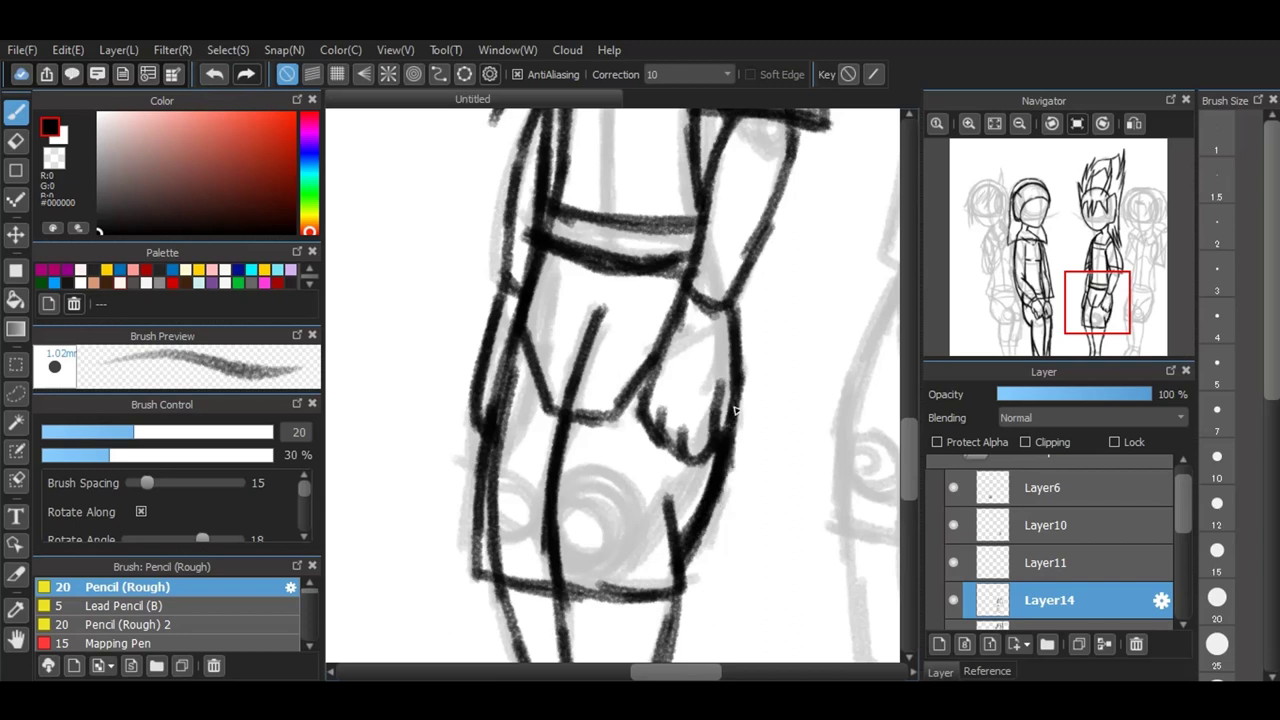
left_click_drag(680, 590, 674, 462)
mouse_move(688, 560)
left_mouse_down()
mouse_move(671, 456)
mouse_move(686, 595)
mouse_move(712, 466)
mouse_move(694, 508)
mouse_move(729, 438)
left_mouse_up()
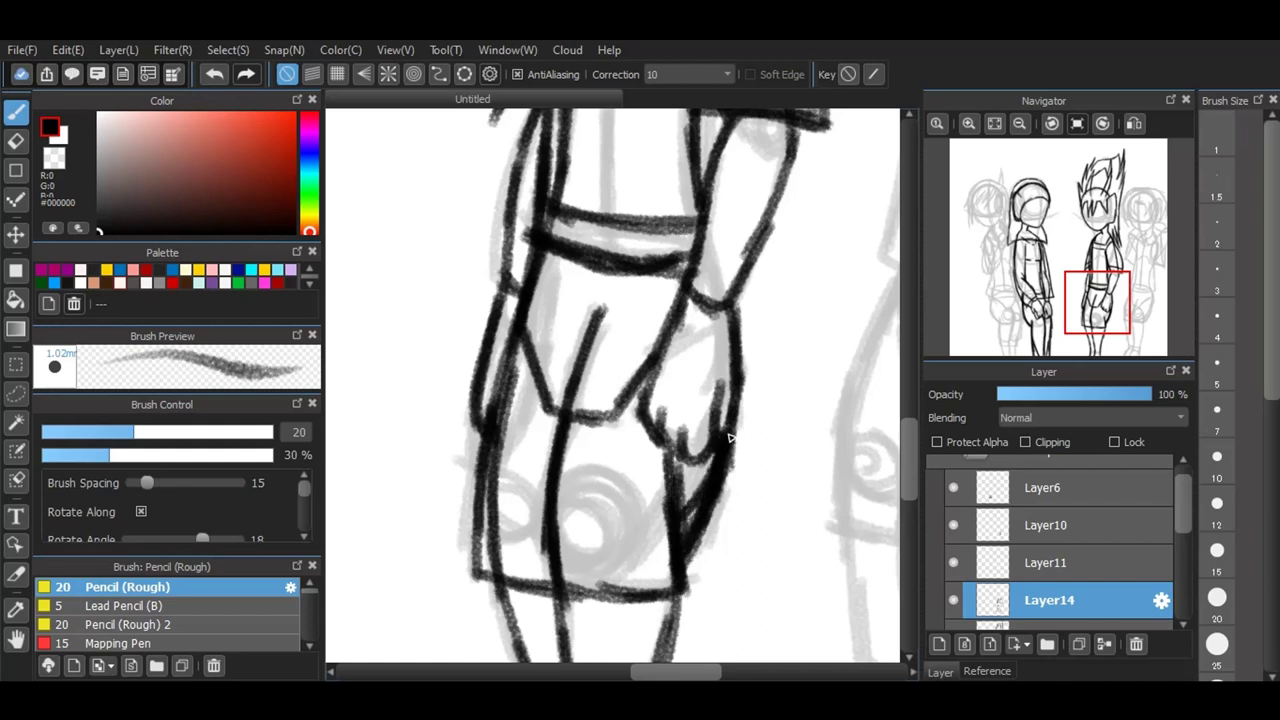
Step: Thin the lower right edge of the third figure's shorts with the Eraser and redraw the line joining it to the leg
left_click(15, 141)
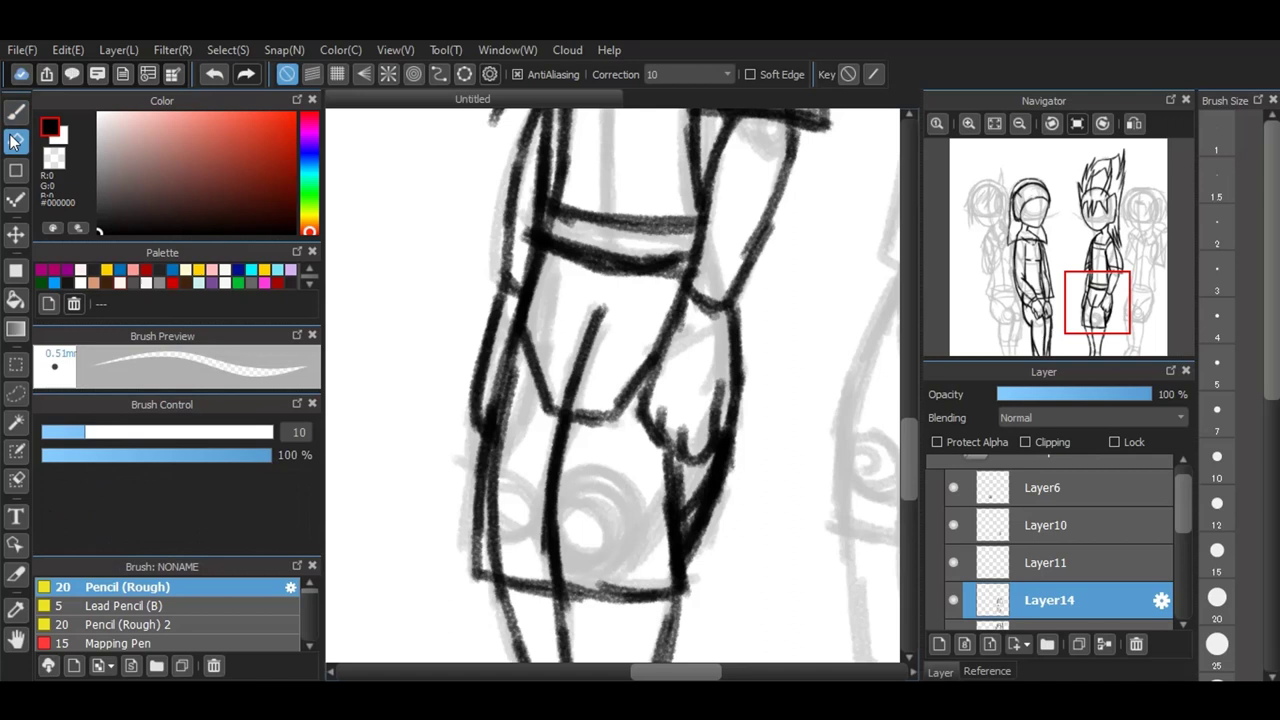
mouse_move(711, 551)
left_mouse_down()
mouse_move(703, 532)
mouse_move(739, 467)
mouse_move(682, 577)
left_mouse_up()
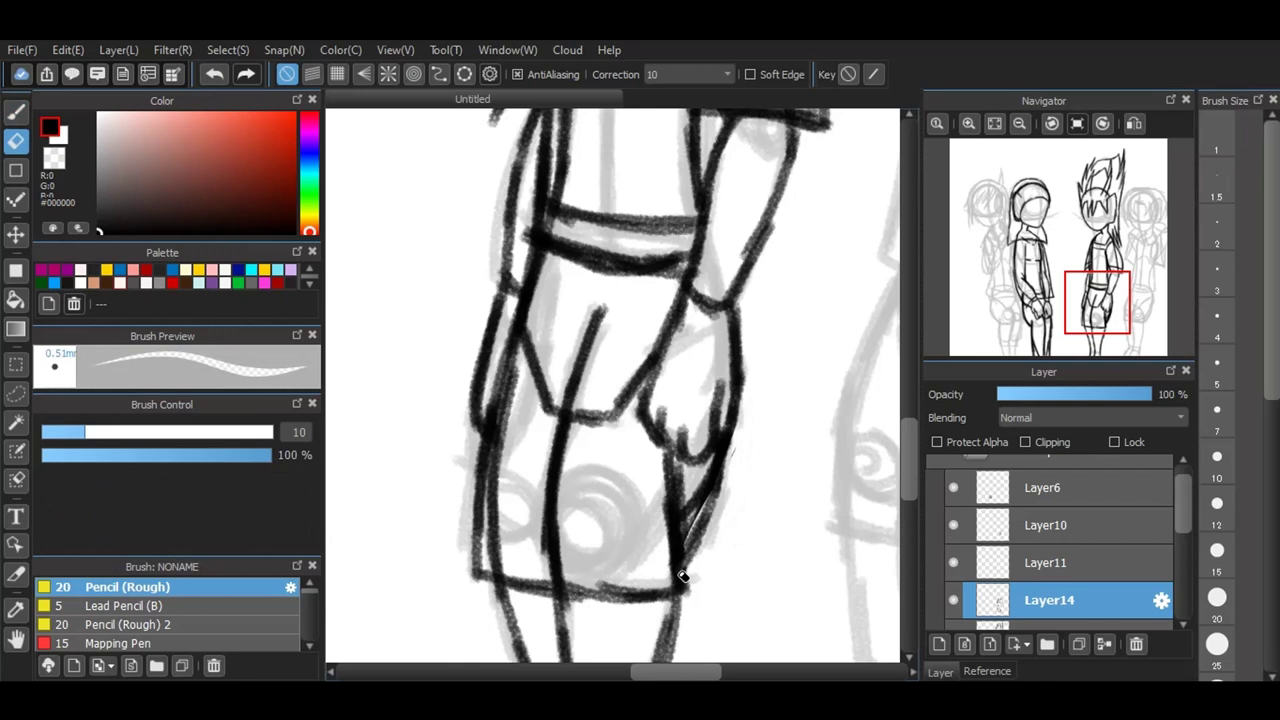
left_click(14, 114)
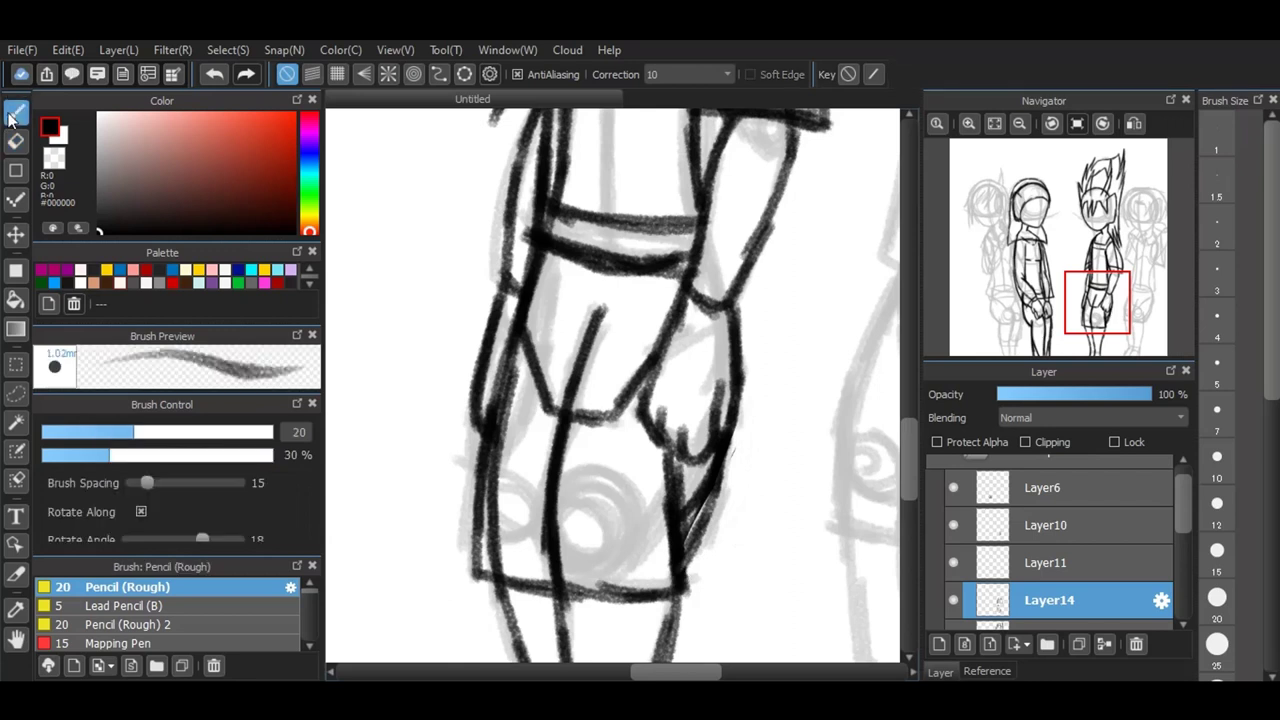
left_click_drag(714, 492, 676, 548)
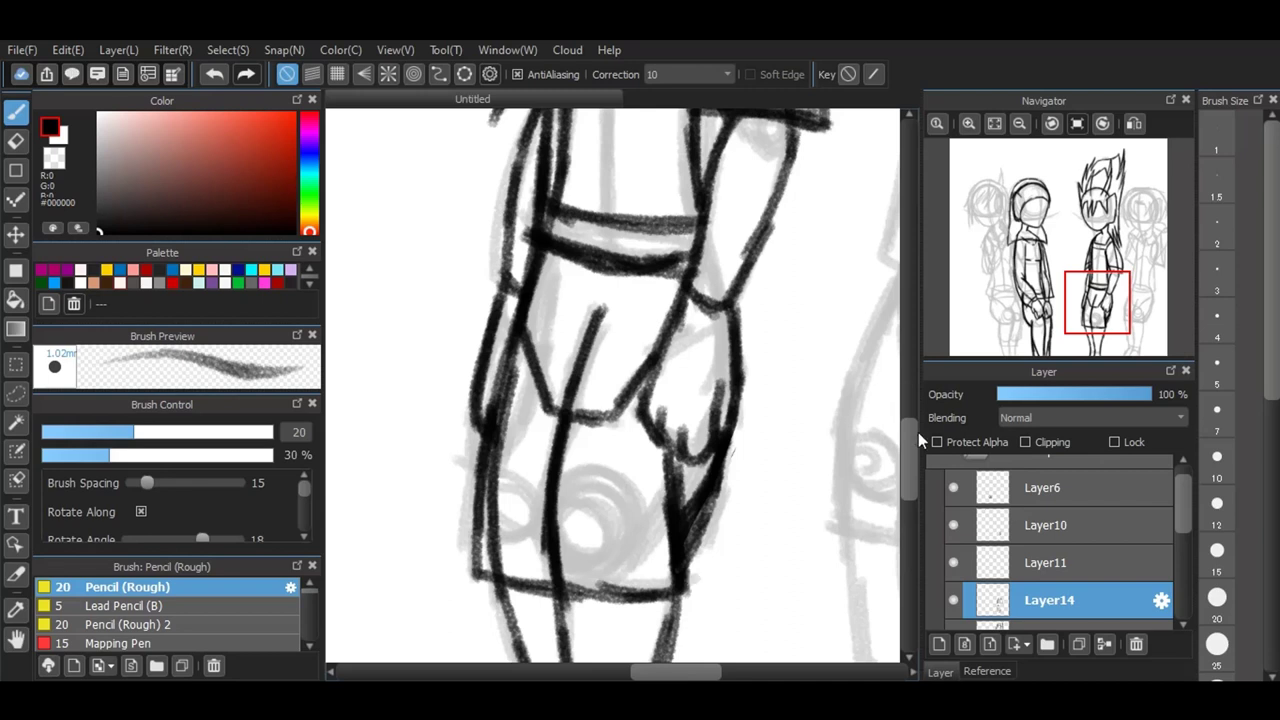
Step: Add a short closing stroke along the bottom edge of the third figure's left-side sleeve cuff
scroll(915, 437, "down", 1)
scroll(911, 401, "up", 5)
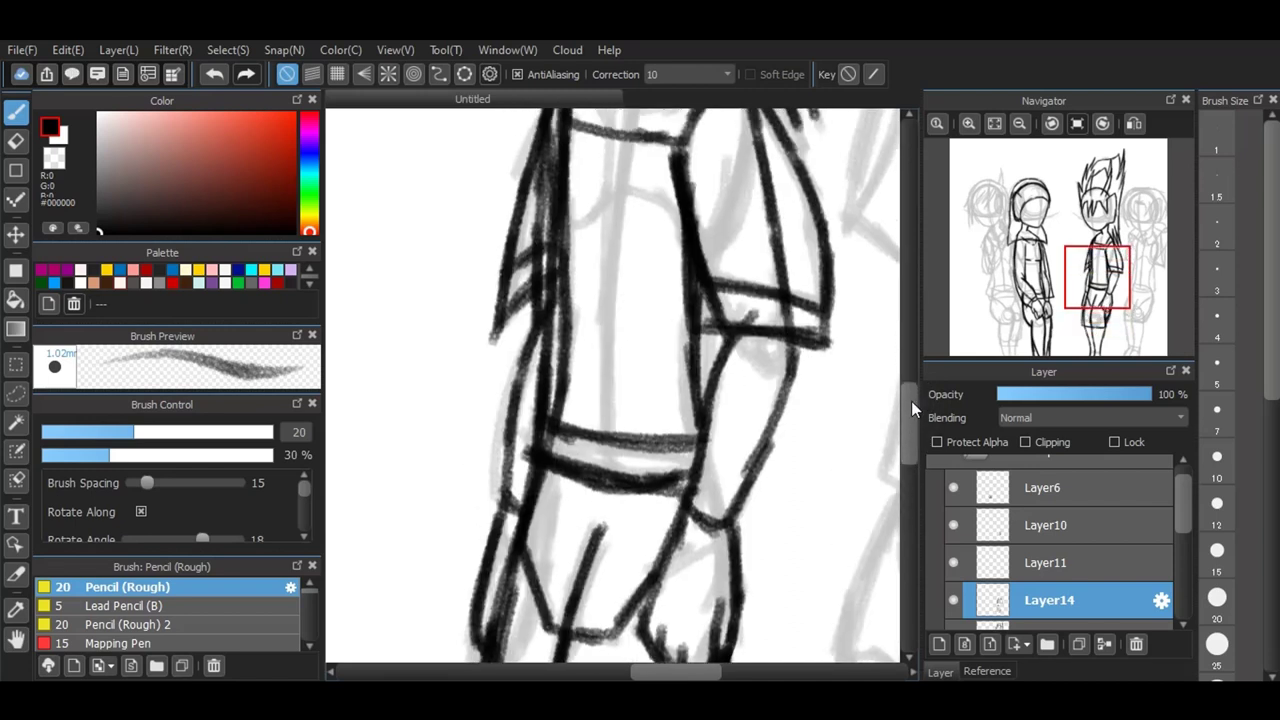
left_click_drag(502, 343, 537, 318)
Step: Trace a line across the third figure's ankles and the short vertical lines running below it to the canvas edge
scroll(914, 454, "down", 5)
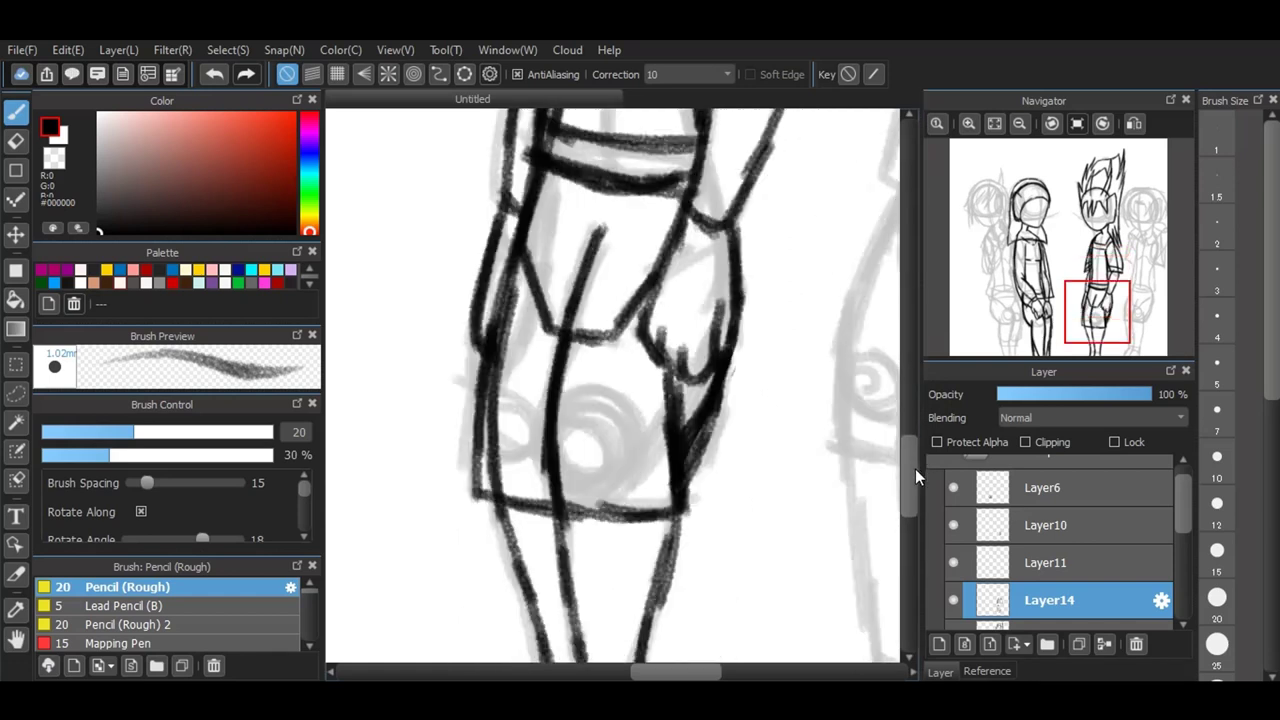
left_click_drag(556, 571, 632, 582)
left_click_drag(632, 582, 636, 640)
left_click_drag(585, 586, 591, 656)
left_click_drag(552, 566, 556, 650)
Step: Add a new layer and draw the curved lower eyelid of the second figure's left-side eye
scroll(757, 531, "down", 5)
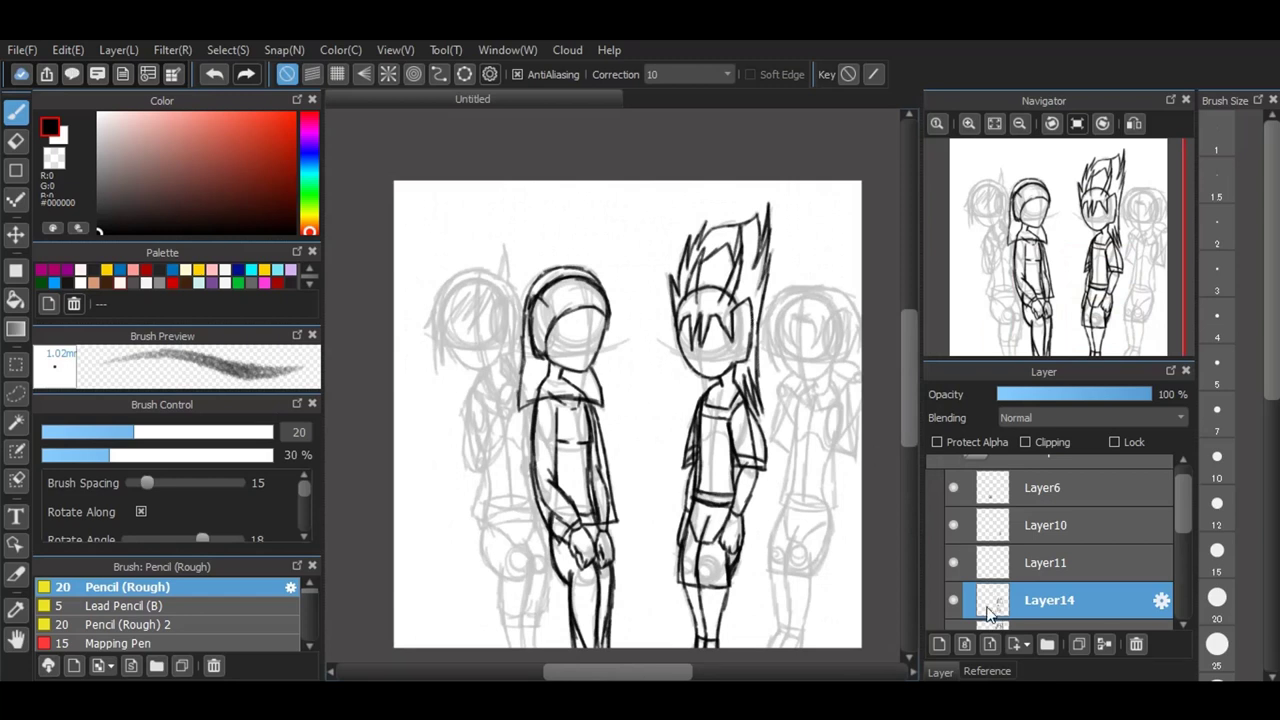
left_click(937, 645)
scroll(847, 366, "up", 1)
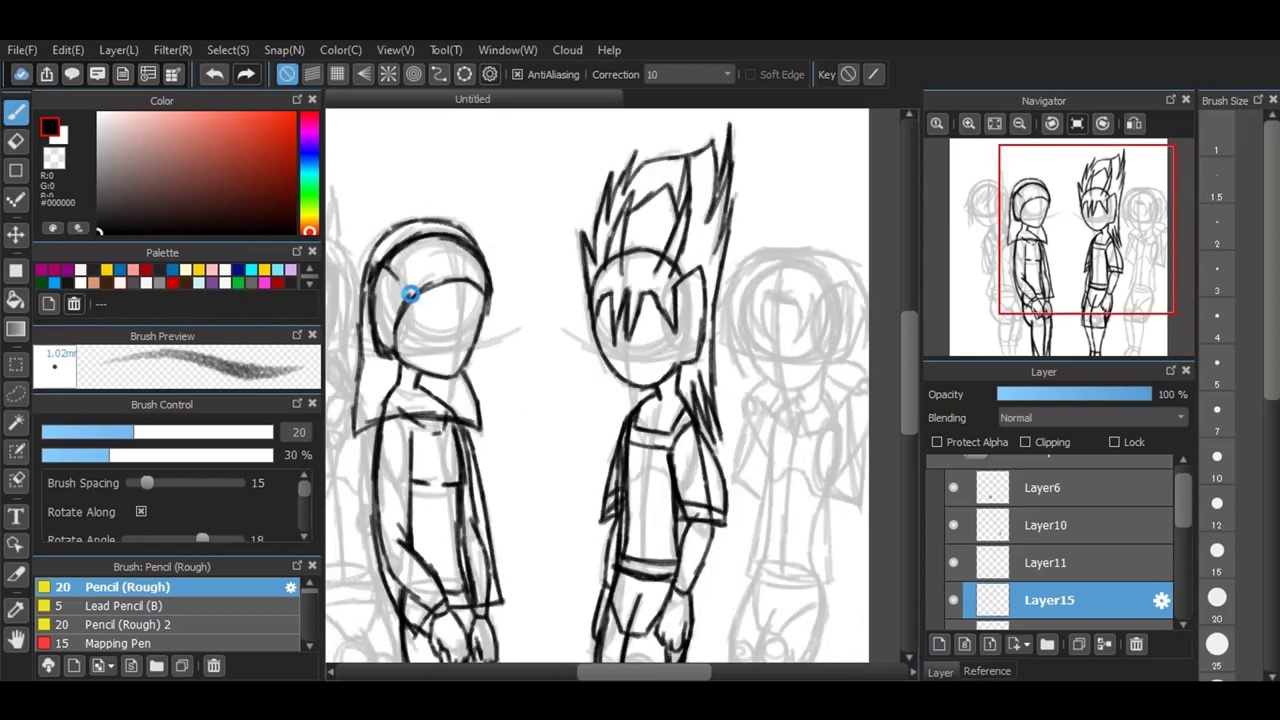
scroll(410, 294, "up", 3)
left_click_drag(446, 568, 606, 575)
mouse_move(675, 362)
left_mouse_down()
mouse_move(620, 323)
mouse_move(529, 323)
mouse_move(434, 429)
mouse_move(434, 495)
mouse_move(435, 440)
mouse_move(641, 347)
mouse_move(660, 362)
left_mouse_up()
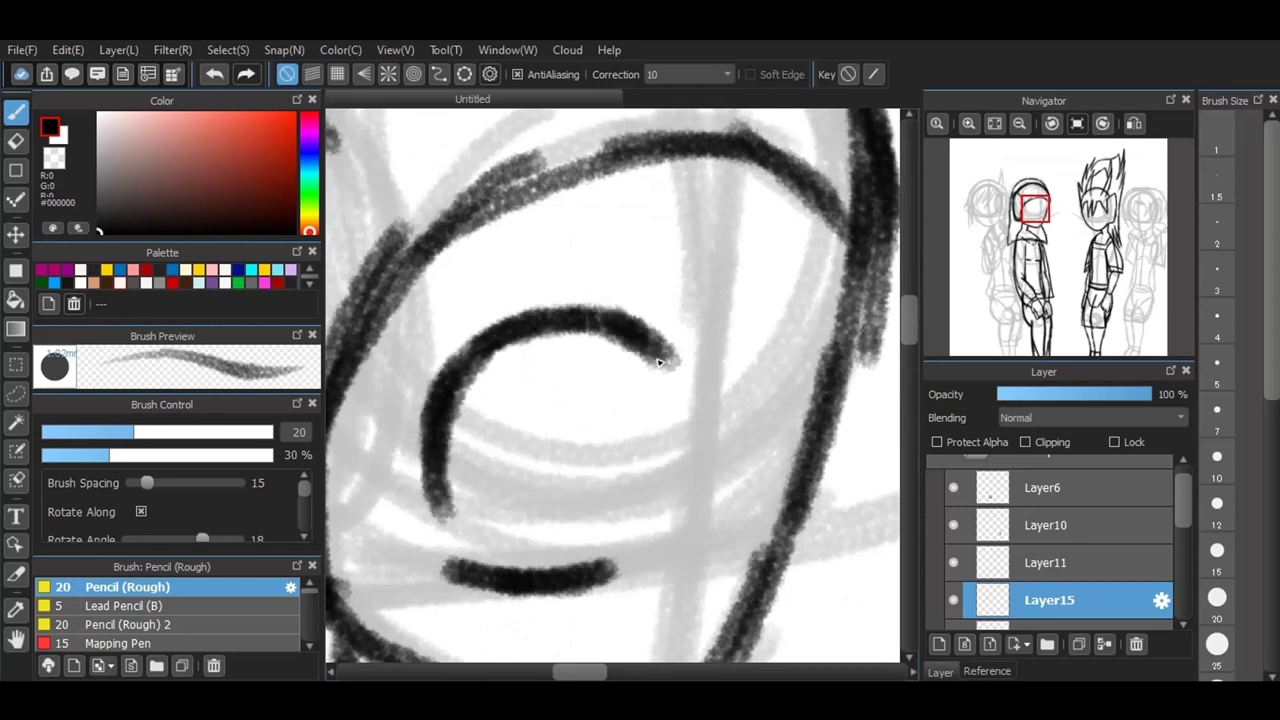
left_click(214, 77)
left_click(212, 76)
left_click(214, 75)
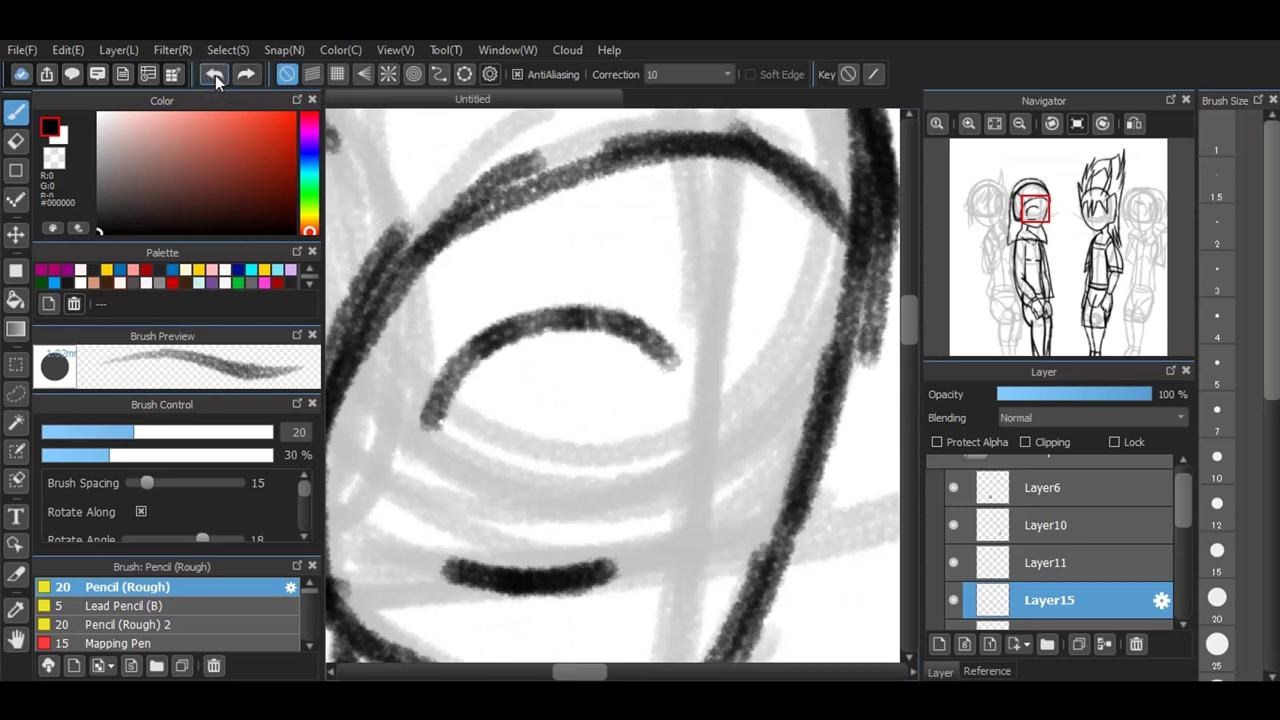
left_click(215, 76)
left_click(215, 77)
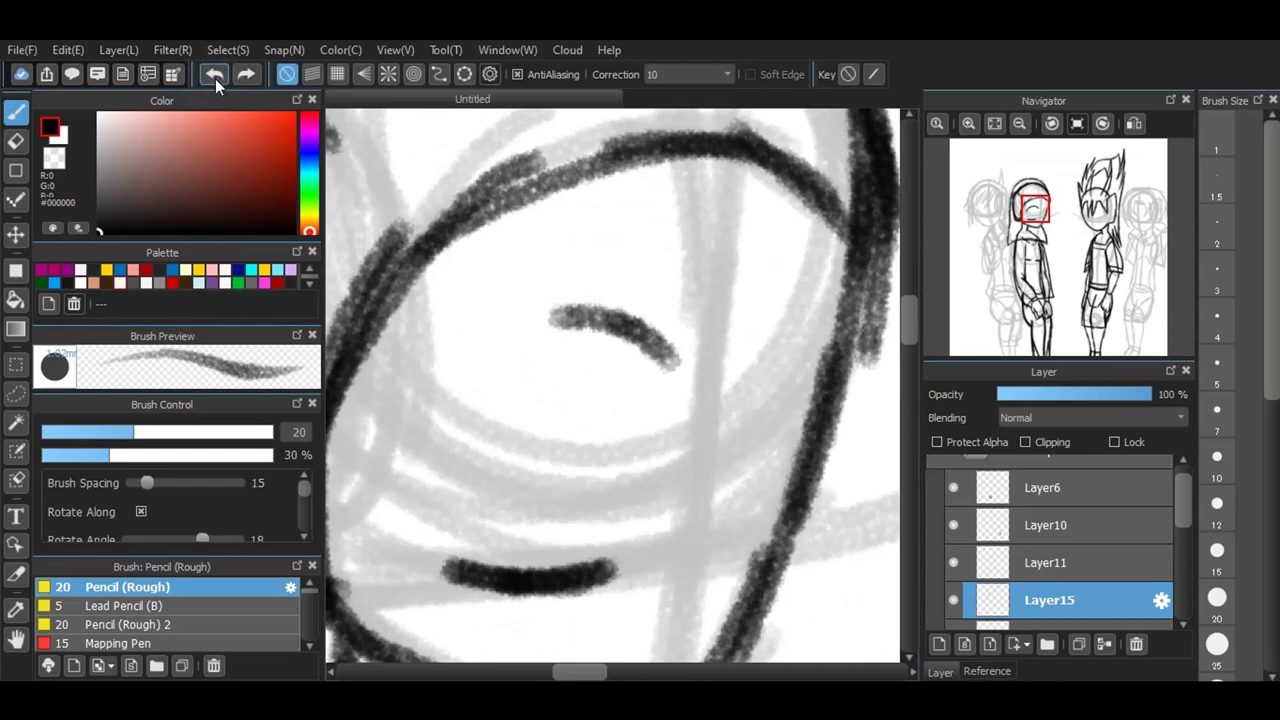
left_click(216, 75)
Step: Draw the second figure's curved left upper eyelid, the two short nose marks between the eyes, and the right eye's lids
mouse_move(660, 368)
left_mouse_down()
mouse_move(568, 304)
mouse_move(465, 348)
mouse_move(402, 492)
mouse_move(430, 532)
left_mouse_up()
left_click_drag(720, 311, 691, 420)
left_click_drag(698, 562, 722, 498)
mouse_move(738, 385)
left_mouse_down()
mouse_move(808, 392)
mouse_move(782, 508)
left_mouse_up()
left_click_drag(726, 557, 776, 551)
Step: Add short eyelashes to both of the second figure's eyes and a curved eyebrow above each
left_click_drag(652, 354, 546, 266)
mouse_move(586, 312)
left_mouse_down()
mouse_move(493, 323)
mouse_move(444, 305)
mouse_move(414, 447)
mouse_move(374, 470)
left_mouse_up()
mouse_move(742, 372)
left_mouse_down()
mouse_move(786, 310)
mouse_move(830, 375)
mouse_move(816, 452)
mouse_move(845, 487)
left_mouse_up()
mouse_move(360, 248)
left_mouse_down()
mouse_move(572, 238)
mouse_move(630, 256)
left_mouse_up()
left_click_drag(737, 239, 886, 307)
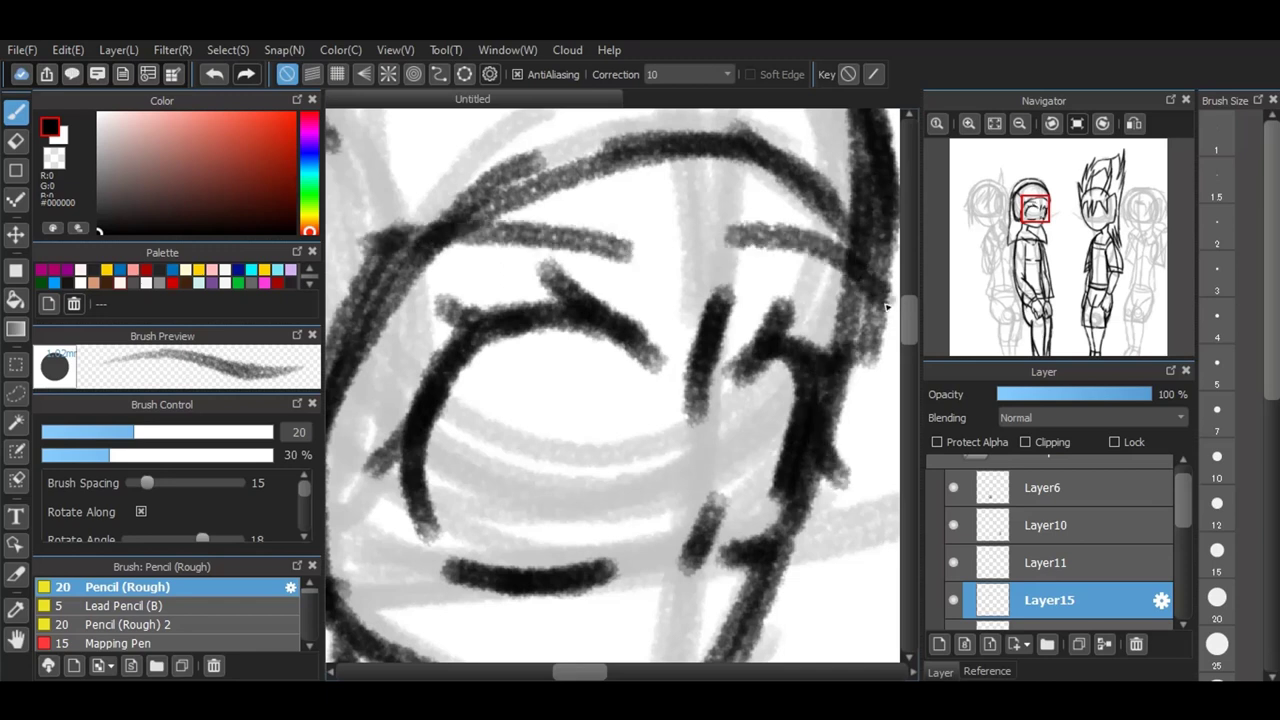
Step: Trim the inner end of the second figure's left upper eyelid with a size 25 Eraser and redraw it with the pencil
key("e")
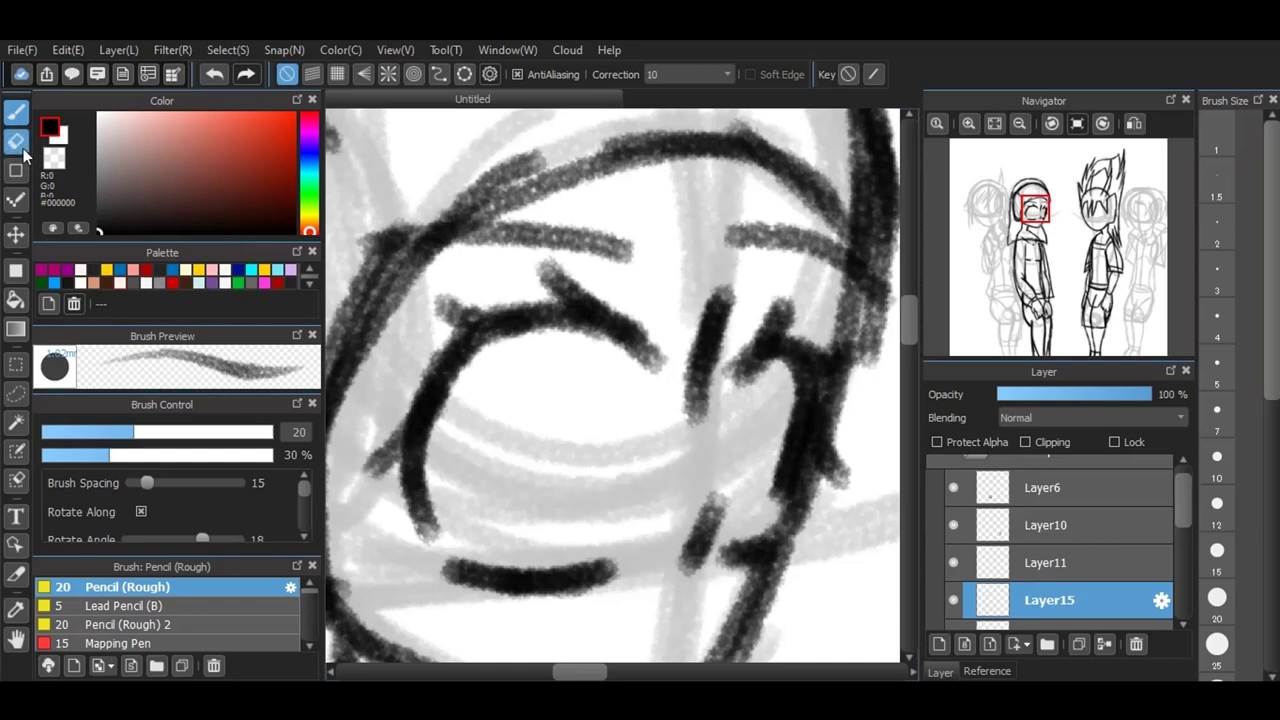
key("bracketright")
key("bracketright")
key("bracketright")
key("bracketright")
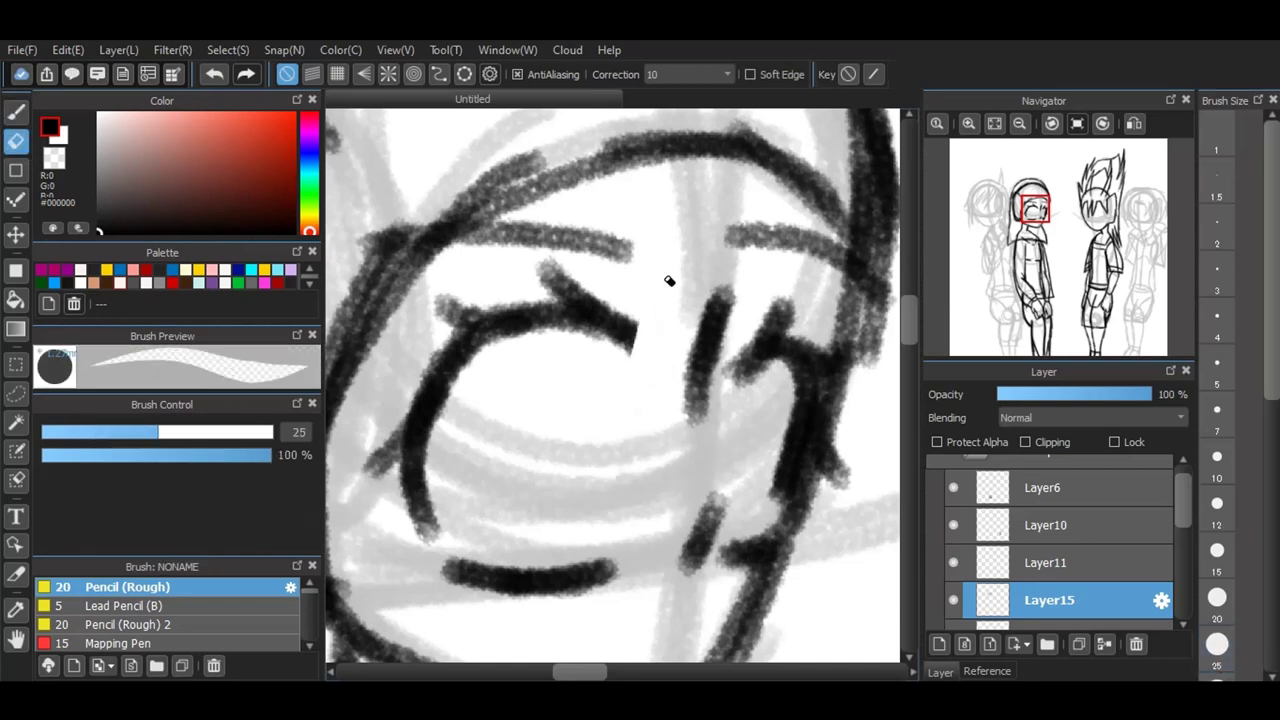
key("b")
mouse_move(650, 354)
left_mouse_down()
mouse_move(617, 331)
mouse_move(613, 341)
left_mouse_up()
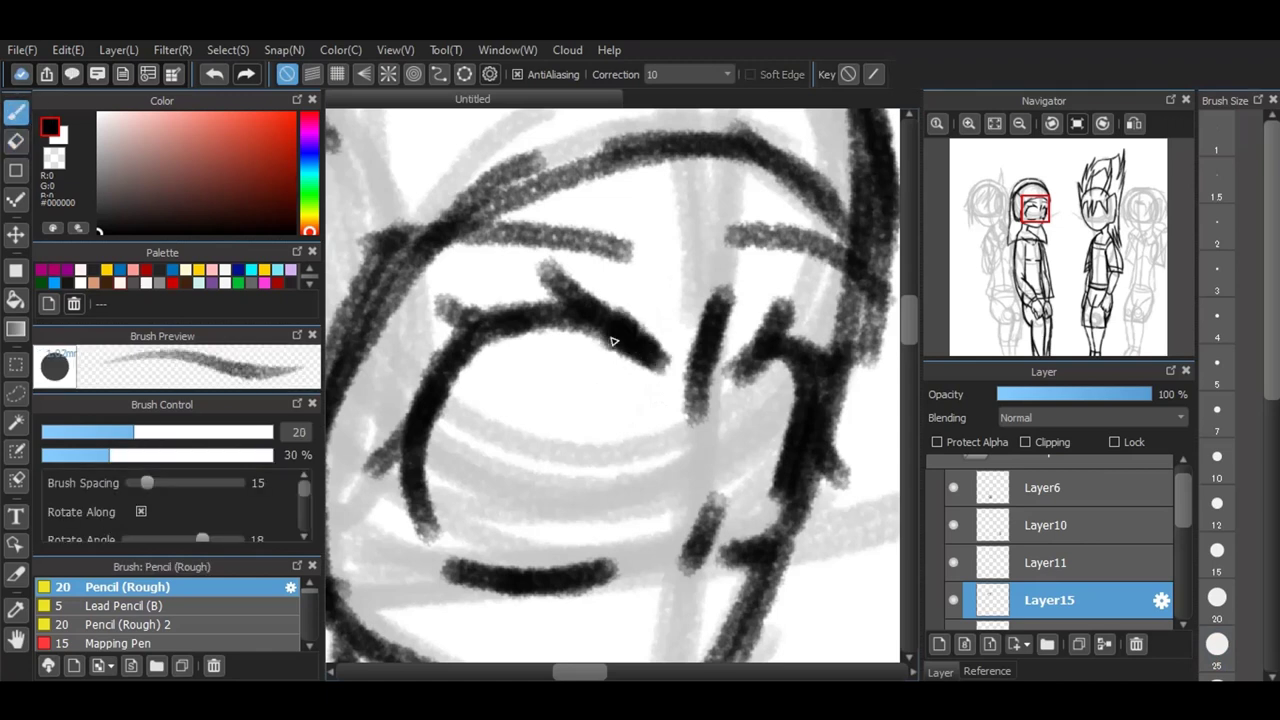
Step: Draw the second figure's left iris as a tall oval along an ellipse snap guide, fitted just under the upper eyelid
left_click(464, 74)
mouse_move(523, 334)
left_mouse_down()
mouse_move(663, 550)
mouse_move(591, 349)
mouse_move(636, 587)
left_mouse_up()
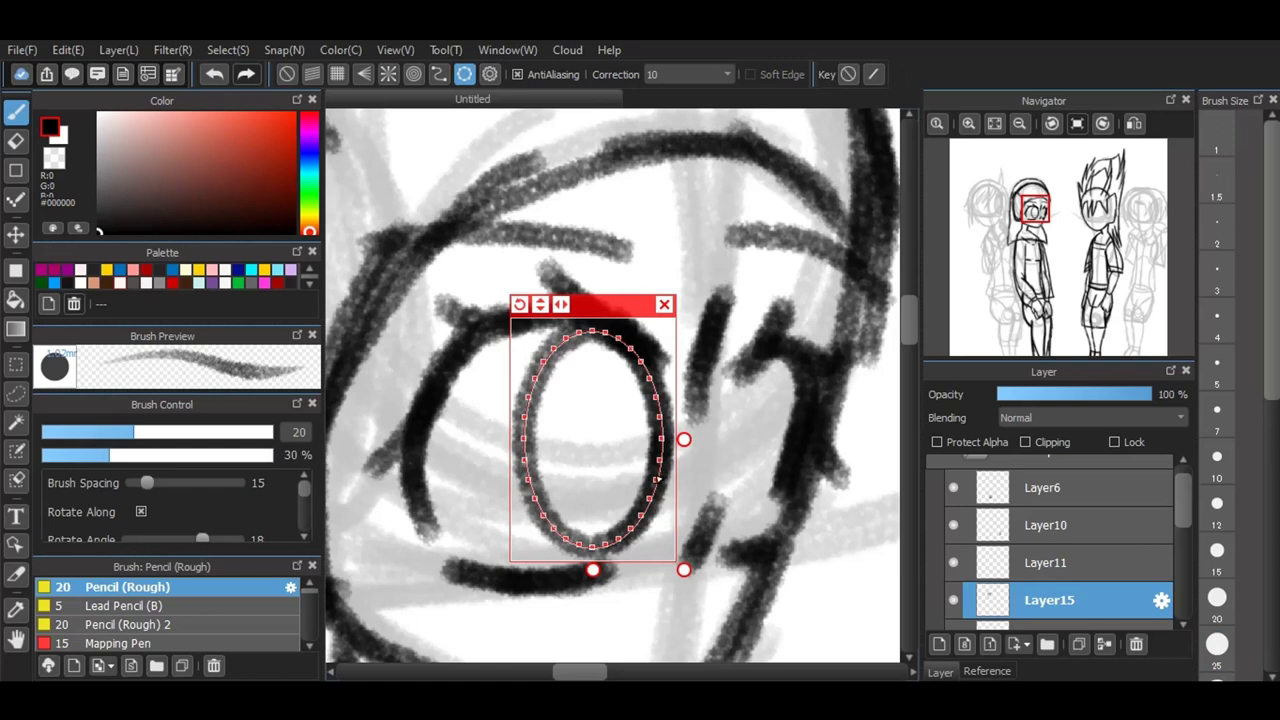
left_click_drag(684, 440, 654, 477)
mouse_move(625, 302)
left_mouse_down()
mouse_move(790, 310)
mouse_move(646, 320)
mouse_move(642, 309)
left_mouse_up()
left_click(214, 74)
left_click_drag(681, 442, 700, 467)
mouse_move(691, 571)
left_mouse_down()
mouse_move(680, 546)
mouse_move(685, 560)
left_mouse_up()
mouse_move(659, 318)
left_mouse_down()
mouse_move(662, 291)
mouse_move(663, 577)
mouse_move(600, 486)
mouse_move(670, 325)
left_mouse_up()
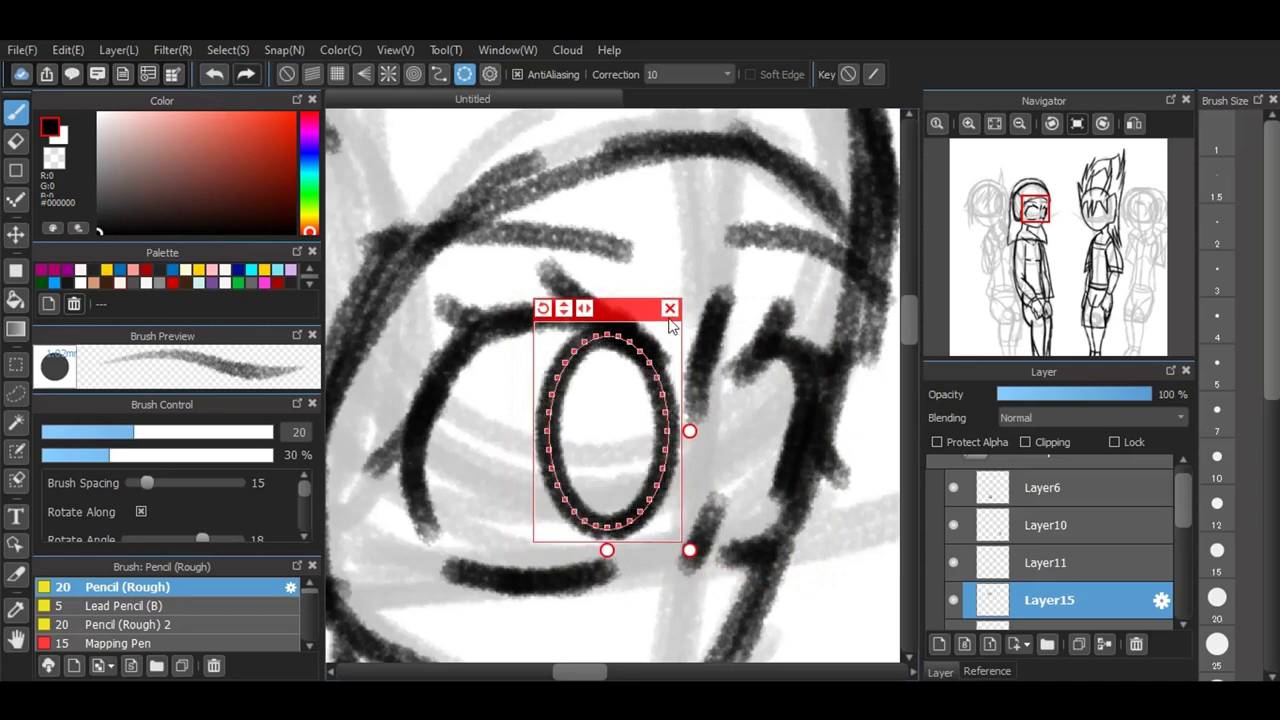
Step: Draw the second figure's right iris as a narrower oval along the ellipse snap guide and turn the snap off
mouse_move(689, 432)
left_mouse_down()
mouse_move(656, 450)
mouse_move(813, 457)
mouse_move(801, 464)
left_mouse_up()
mouse_move(817, 525)
left_mouse_down()
mouse_move(809, 510)
mouse_move(817, 530)
left_mouse_up()
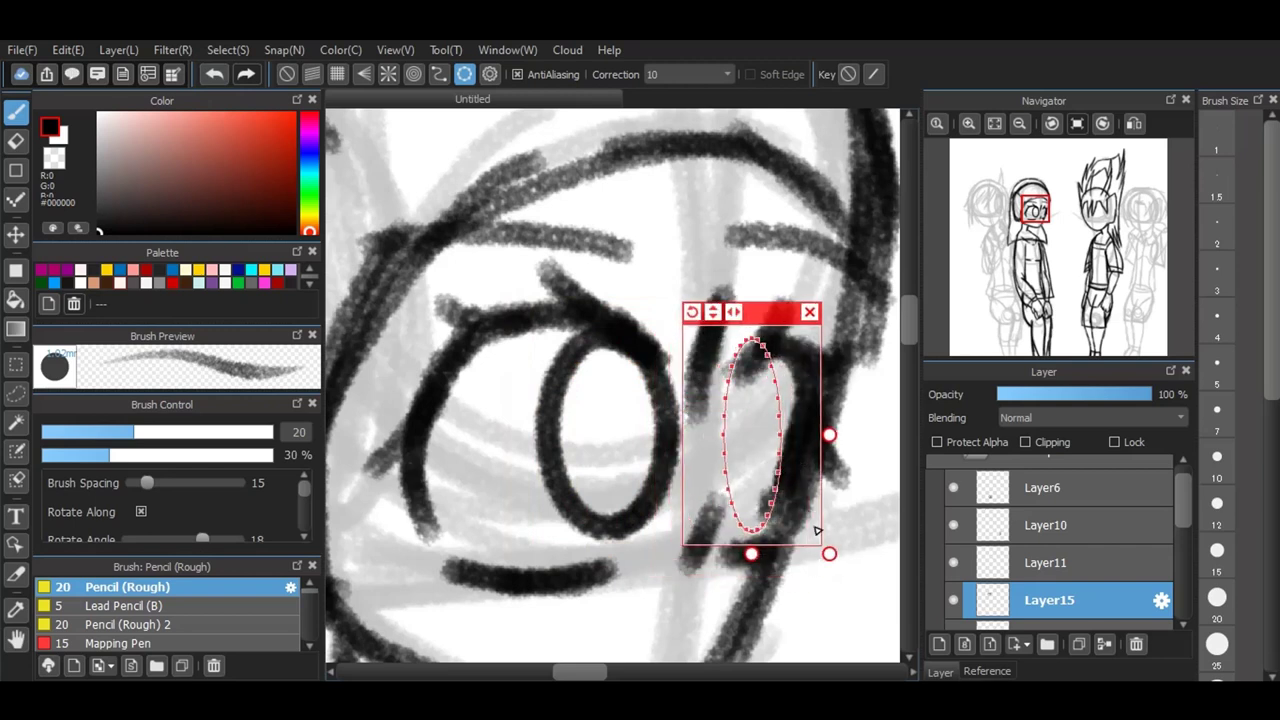
left_click(214, 77)
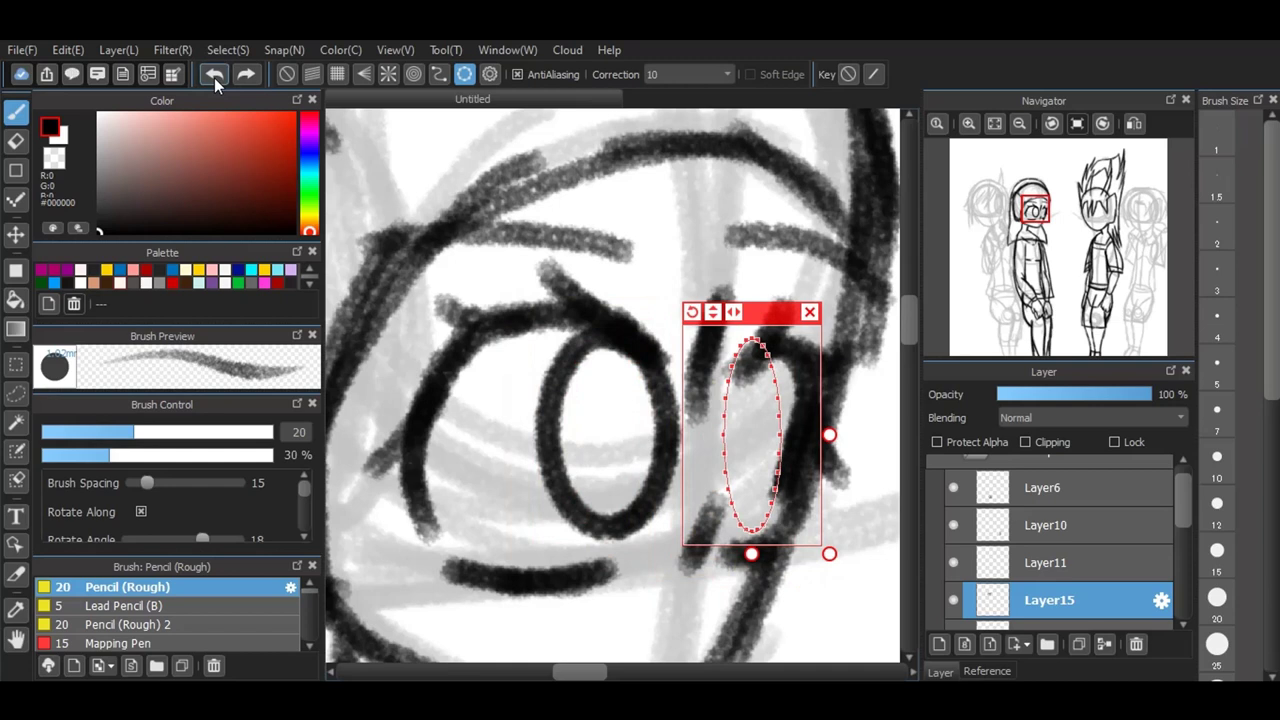
left_click_drag(829, 553, 827, 533)
left_click_drag(829, 437, 838, 441)
mouse_move(764, 365)
left_mouse_down()
mouse_move(791, 497)
mouse_move(752, 397)
mouse_move(760, 508)
mouse_move(843, 426)
left_mouse_up()
left_click(812, 337)
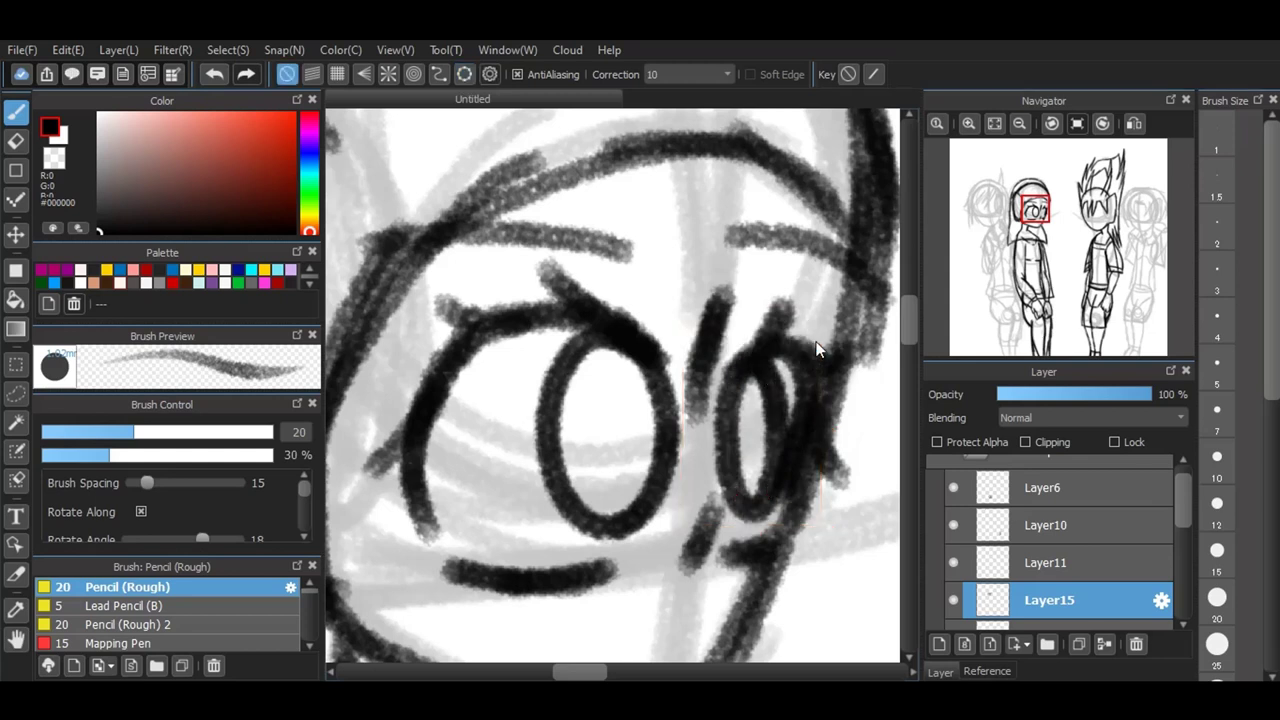
left_click_drag(909, 330, 910, 354)
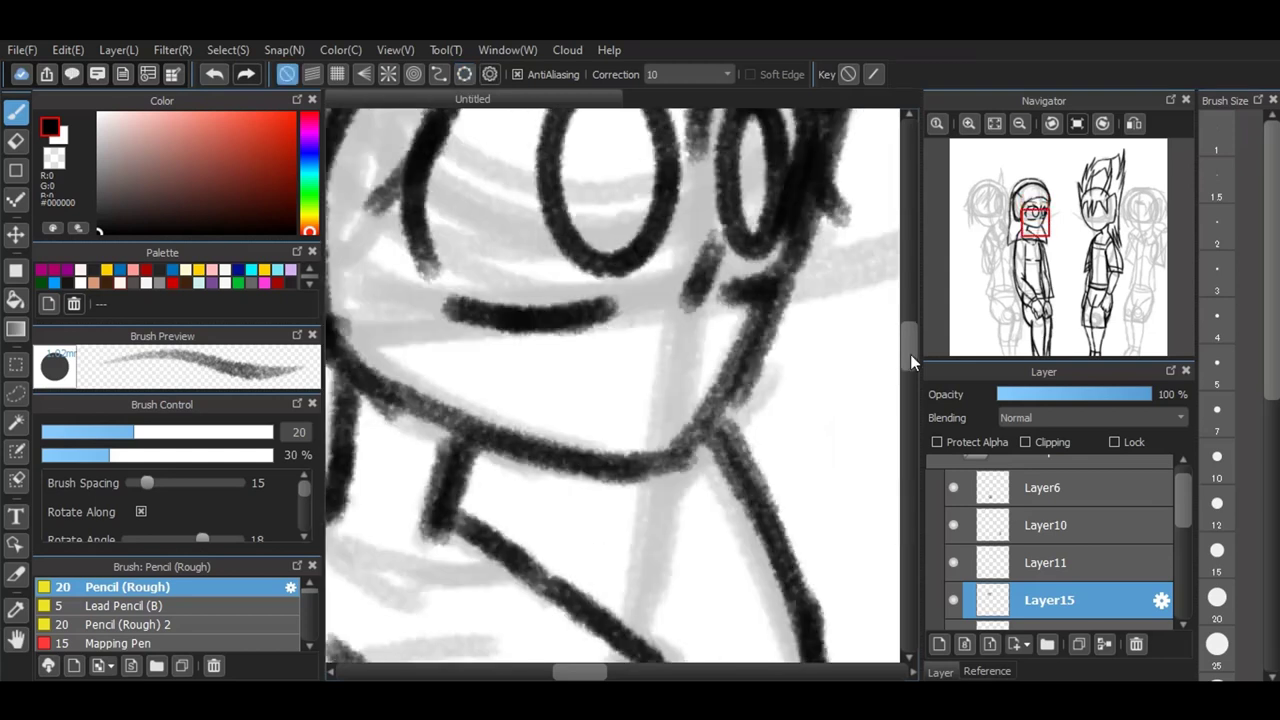
left_click_drag(576, 391, 602, 397)
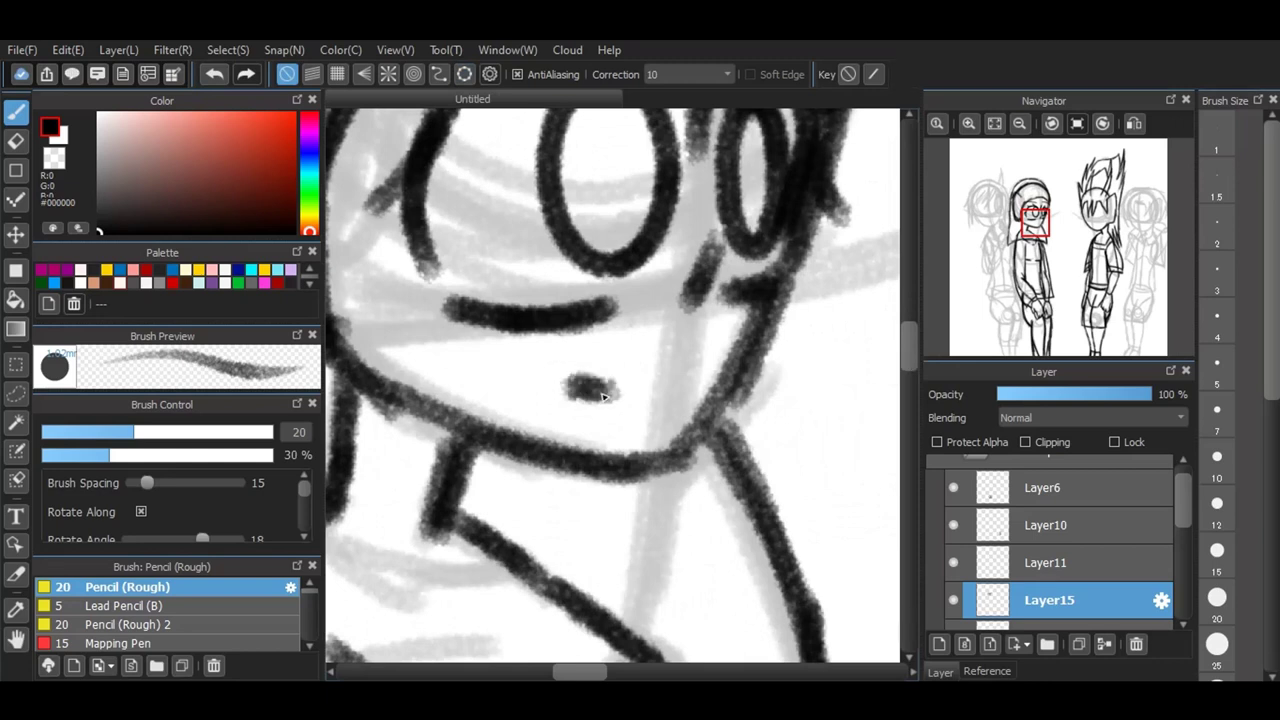
scroll(620, 370, "up", 3)
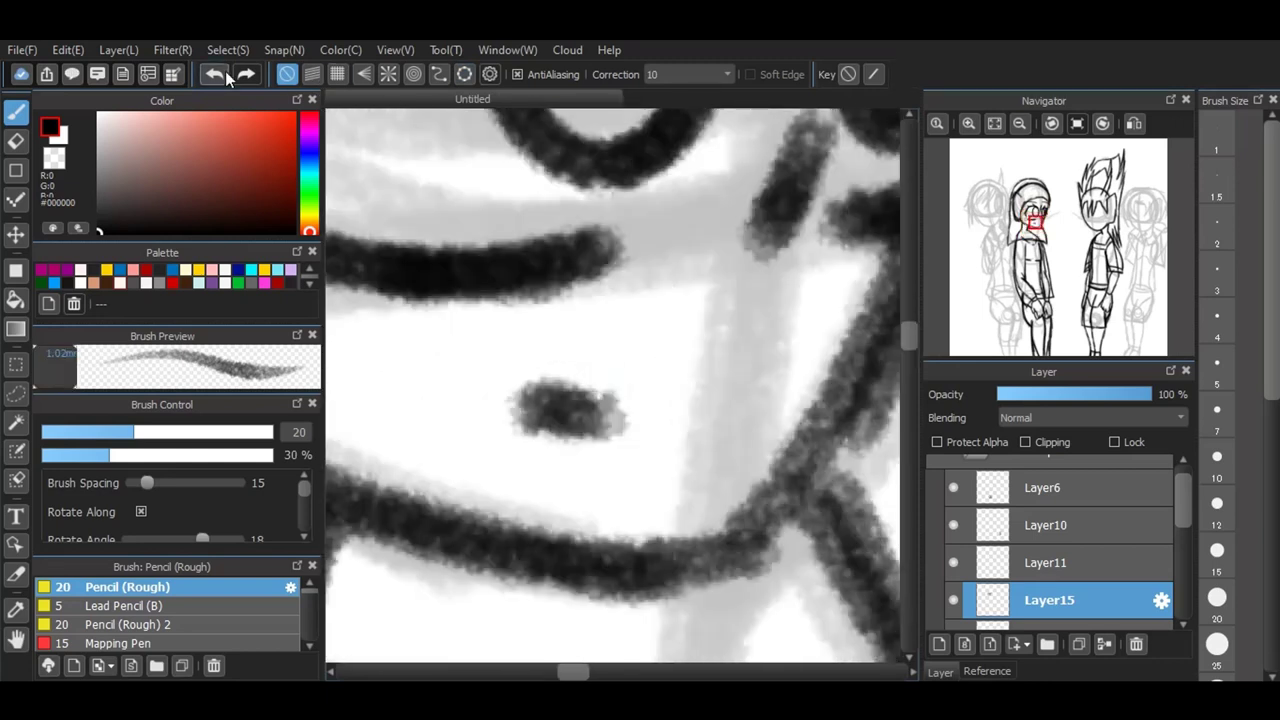
left_click(214, 74)
left_click(214, 74)
Step: Draw the second figure's small mouth as a short thick line with both ends turned down
left_click_drag(504, 398, 512, 425)
mouse_move(490, 375)
left_mouse_down()
mouse_move(520, 430)
mouse_move(651, 386)
left_mouse_up()
mouse_move(570, 385)
left_mouse_down()
mouse_move(690, 393)
mouse_move(668, 452)
left_mouse_up()
left_click_drag(680, 390, 668, 434)
left_click_drag(554, 393, 692, 421)
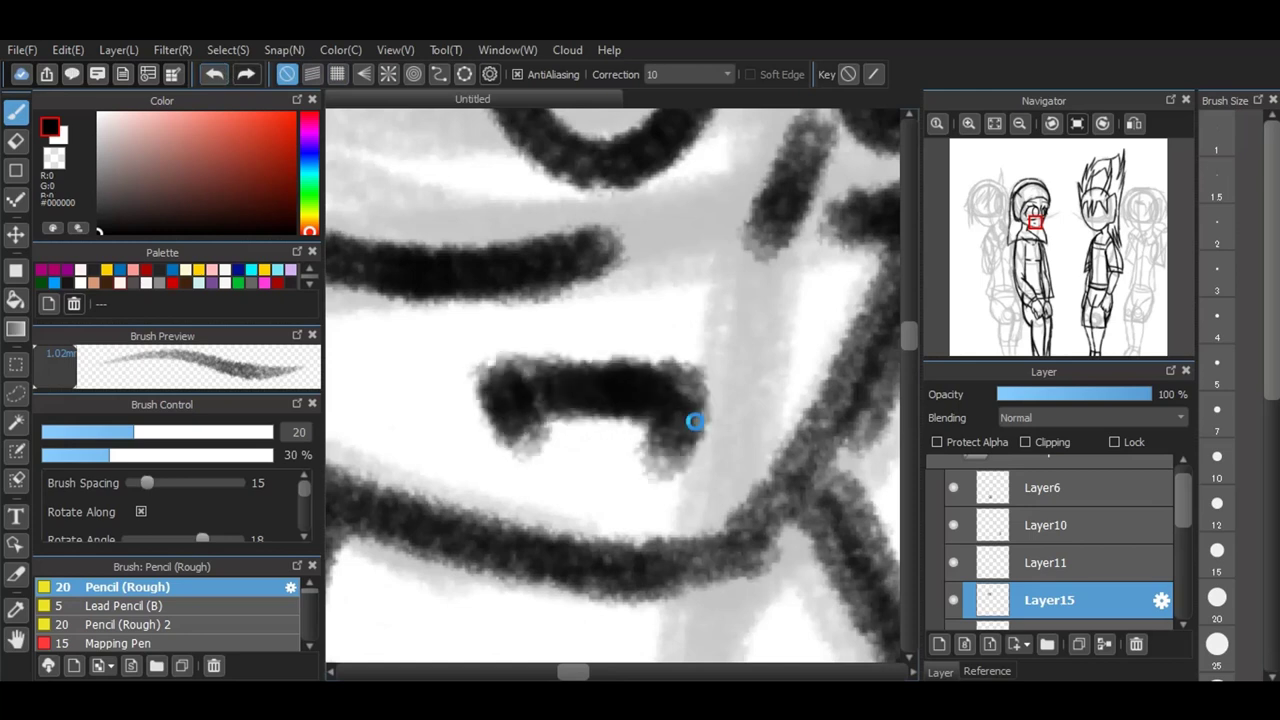
scroll(694, 421, "down", 5)
scroll(674, 561, "down", 3)
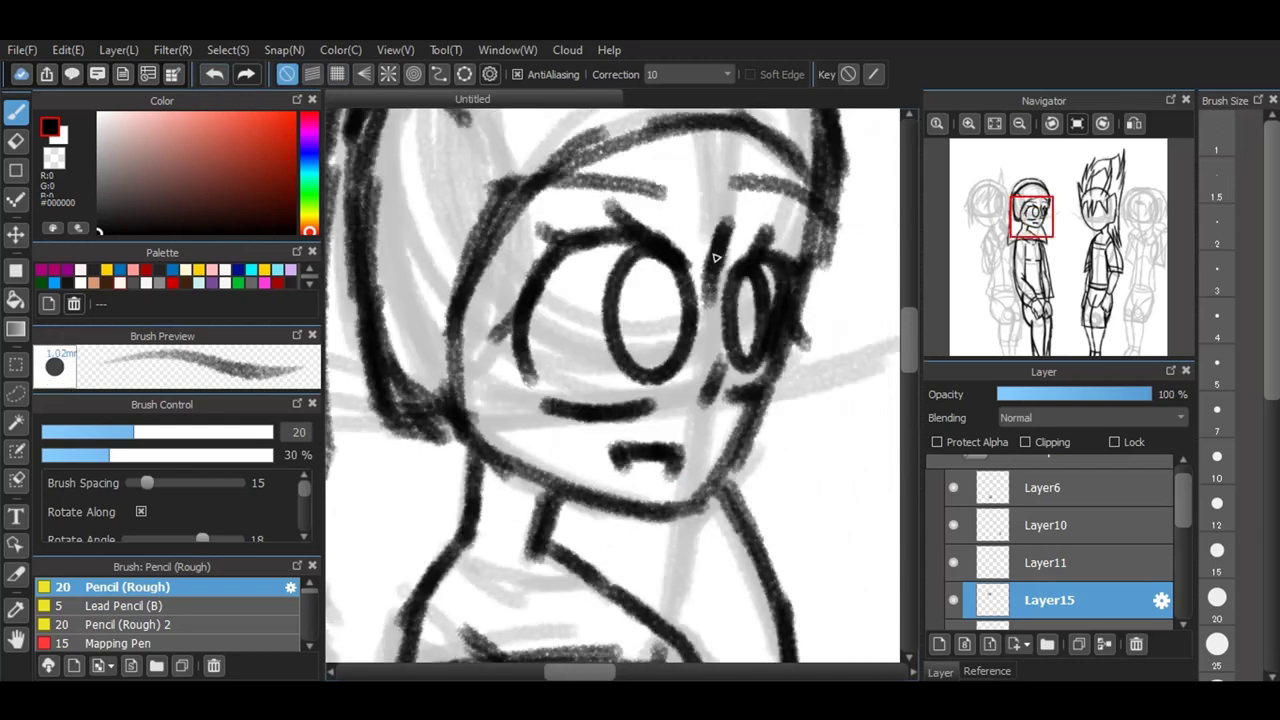
Step: Fill a black vertical pupil inside each of the second figure's irises using the Ellipse shape with anti-aliasing off
scroll(754, 320, "up", 4)
left_click(19, 274)
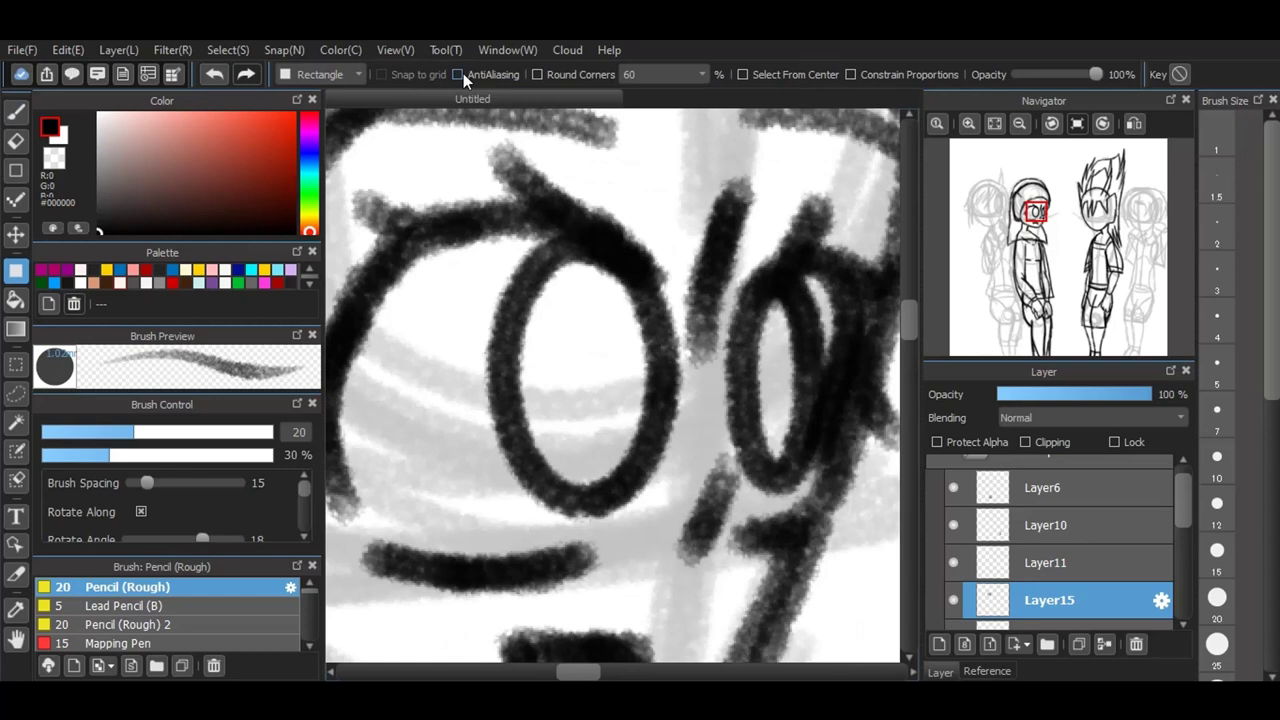
left_click_drag(551, 299, 622, 451)
left_click(215, 74)
left_click(329, 77)
left_click(312, 102)
left_click_drag(552, 296, 624, 447)
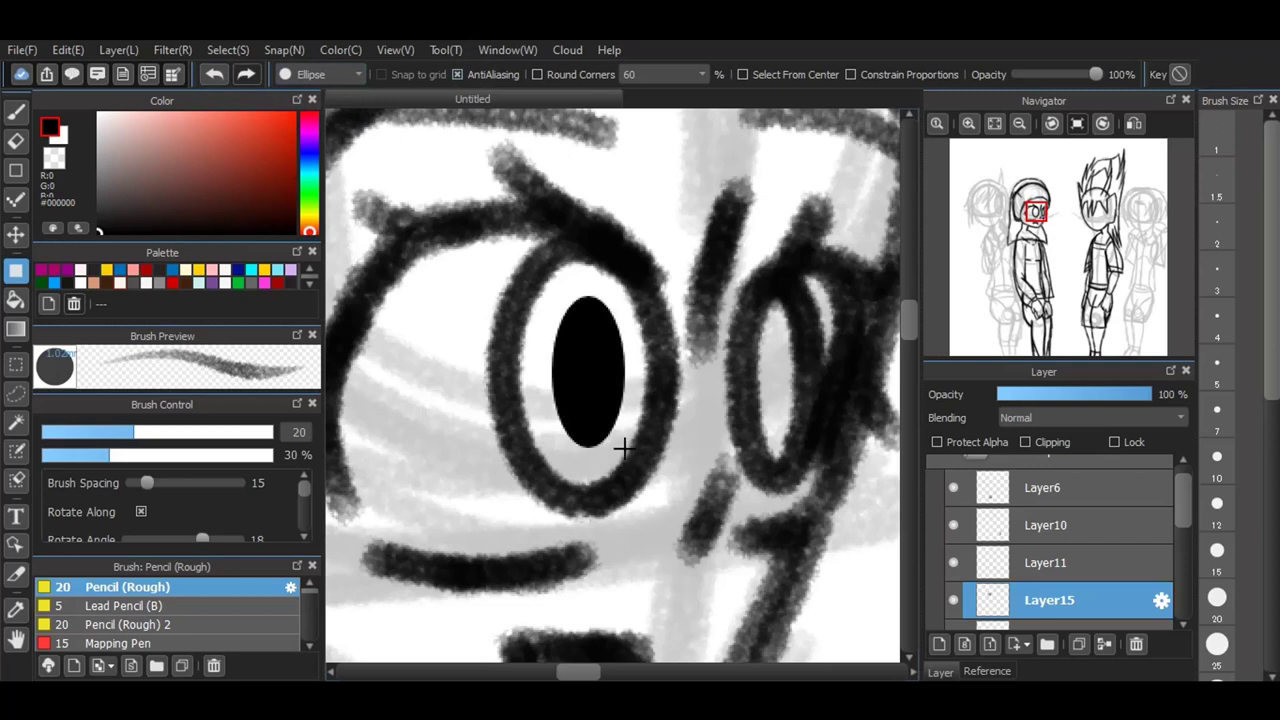
left_click(215, 75)
left_click(460, 74)
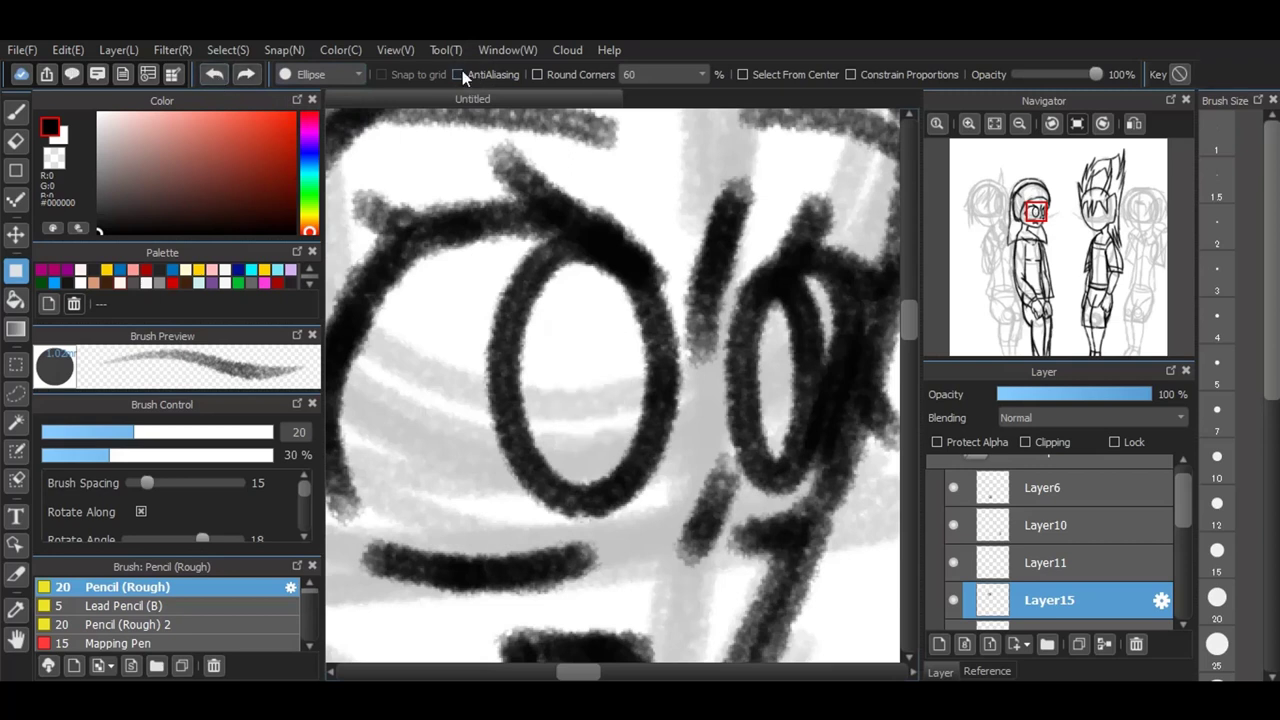
left_click_drag(552, 297, 630, 458)
left_click_drag(764, 322, 782, 430)
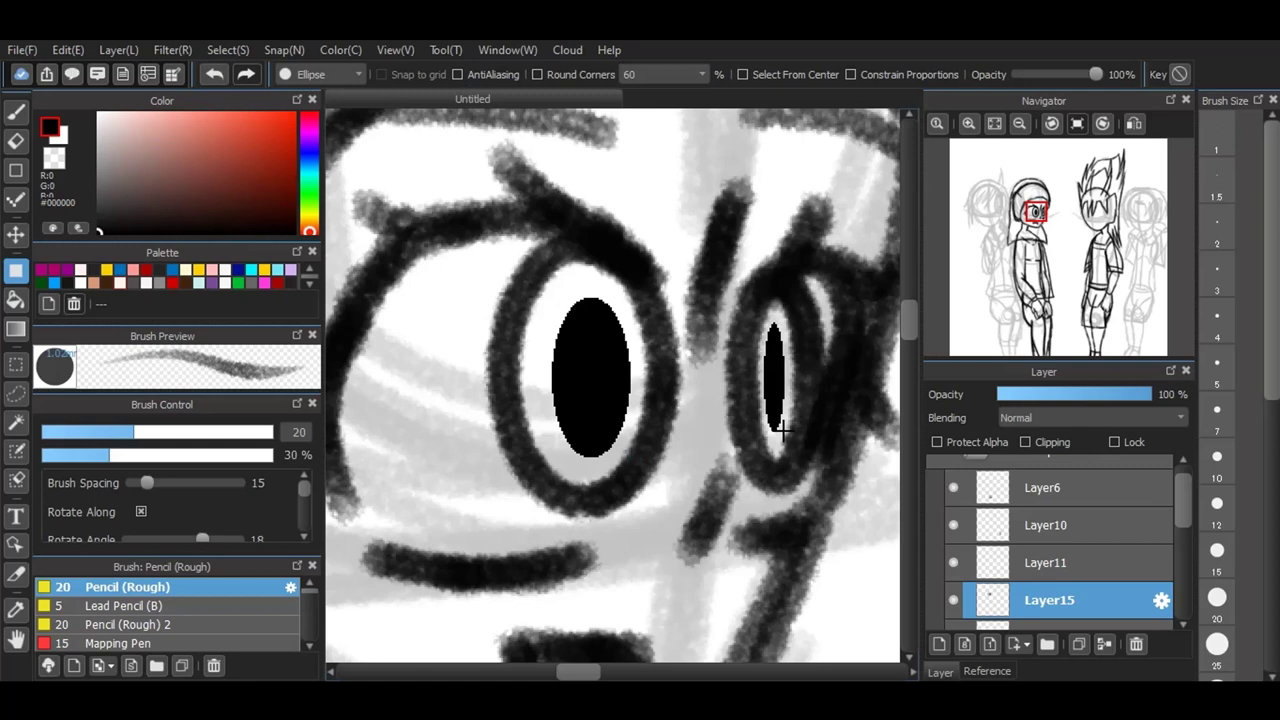
left_click(15, 114)
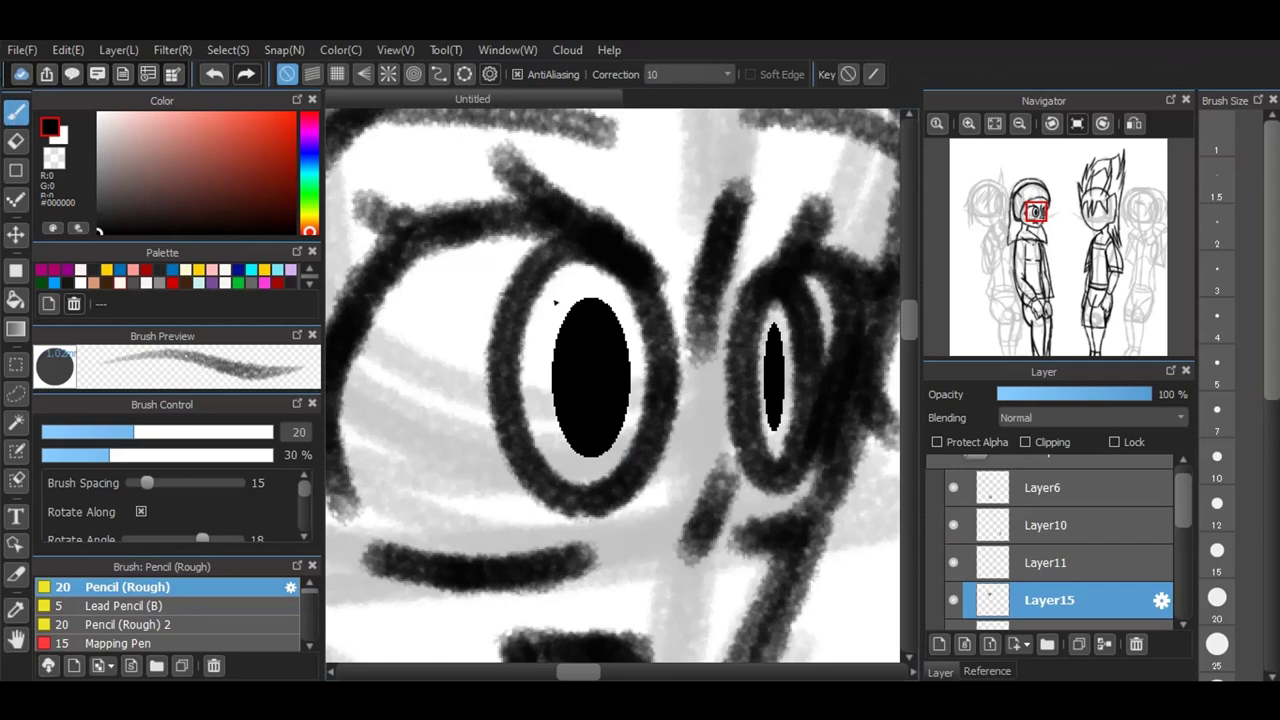
Step: Add a new layer for the third figure's face
scroll(555, 303, "down", 4)
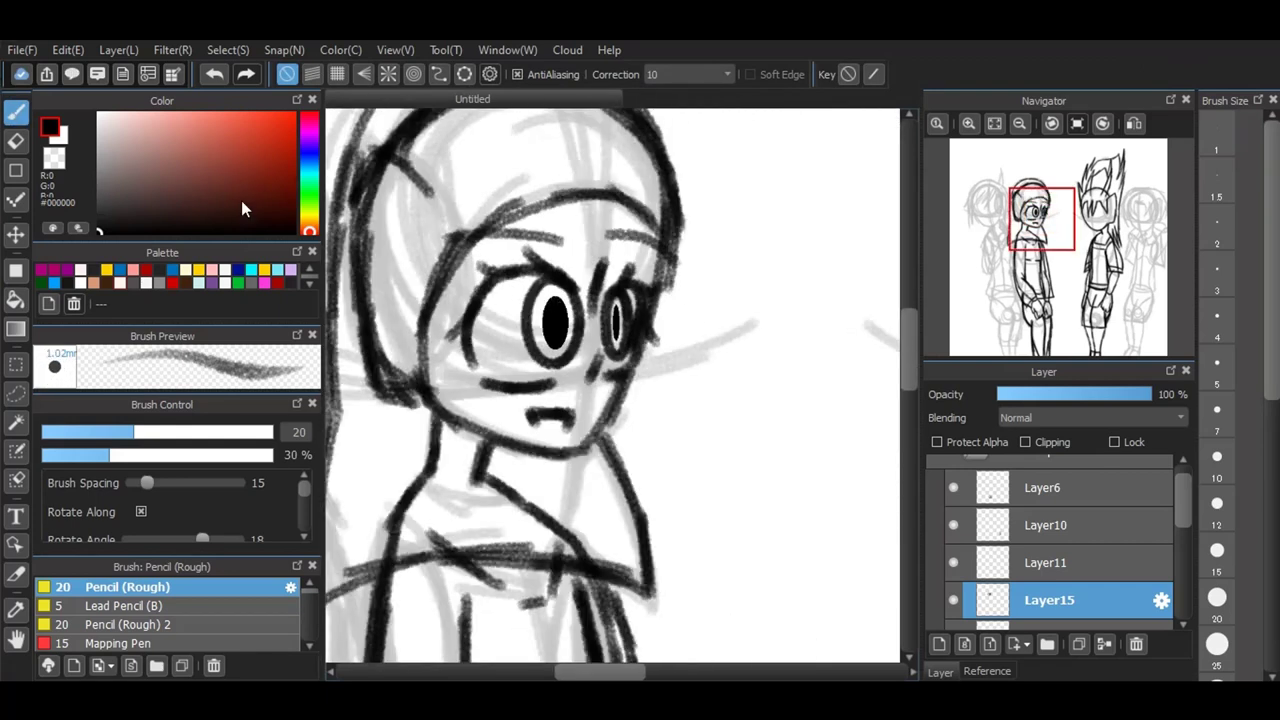
scroll(541, 285, "down", 4)
left_click(937, 645)
scroll(703, 211, "up", 5)
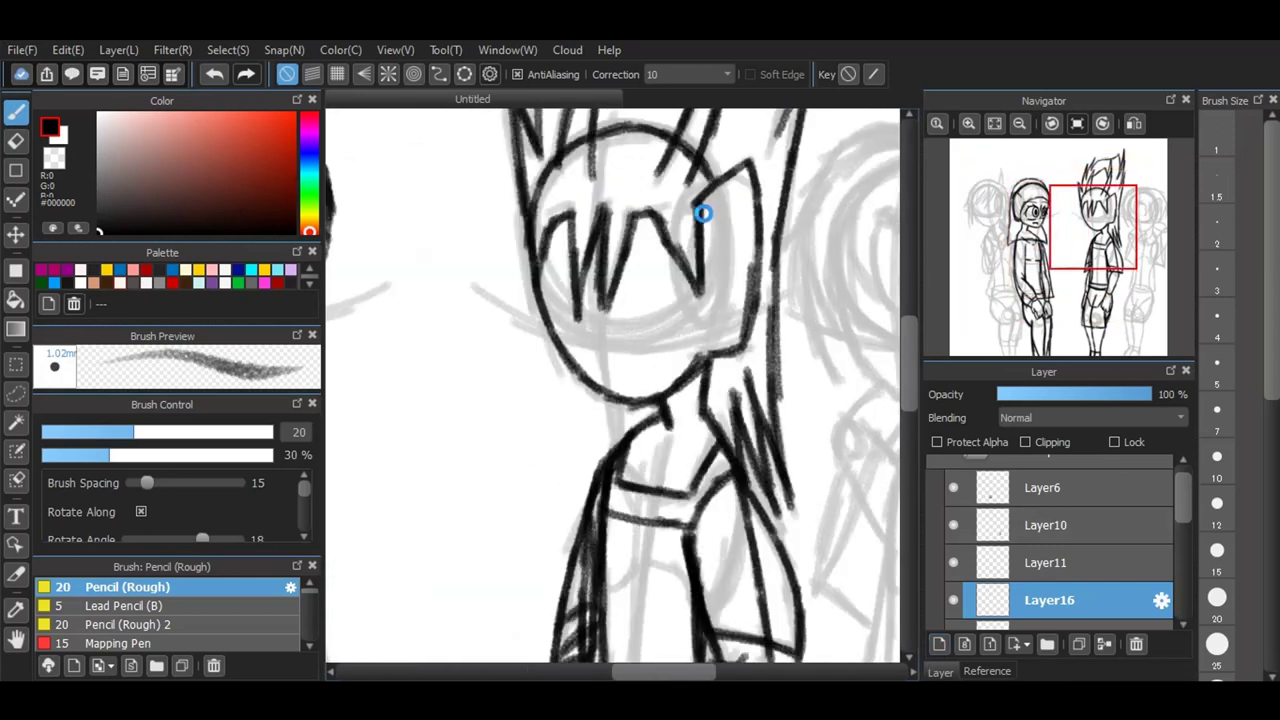
scroll(630, 262, "down", 1)
scroll(630, 262, "up", 1)
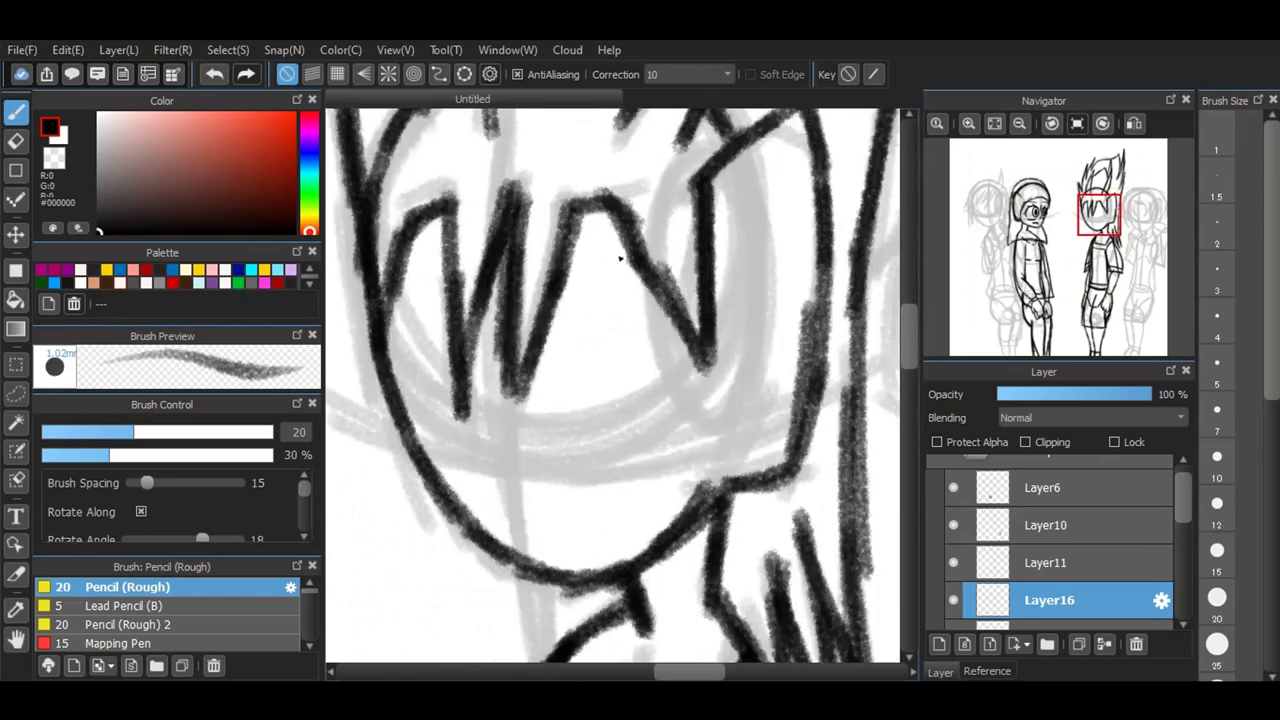
Step: Draw the third figure's slanted upper eyelids, short lower lids and small nose mark with the Pencil (Rough) brush
left_click_drag(490, 440, 509, 461)
mouse_move(538, 352)
left_mouse_down()
mouse_move(663, 321)
mouse_move(558, 350)
mouse_move(660, 351)
mouse_move(673, 371)
mouse_move(646, 336)
mouse_move(674, 369)
mouse_move(661, 421)
left_mouse_up()
left_click_drag(638, 335, 665, 342)
left_click_drag(557, 459, 605, 462)
left_click_drag(378, 316, 490, 376)
mouse_move(424, 340)
left_mouse_down()
mouse_move(478, 390)
mouse_move(404, 395)
mouse_move(412, 342)
mouse_move(408, 392)
left_mouse_up()
left_click_drag(430, 450, 473, 460)
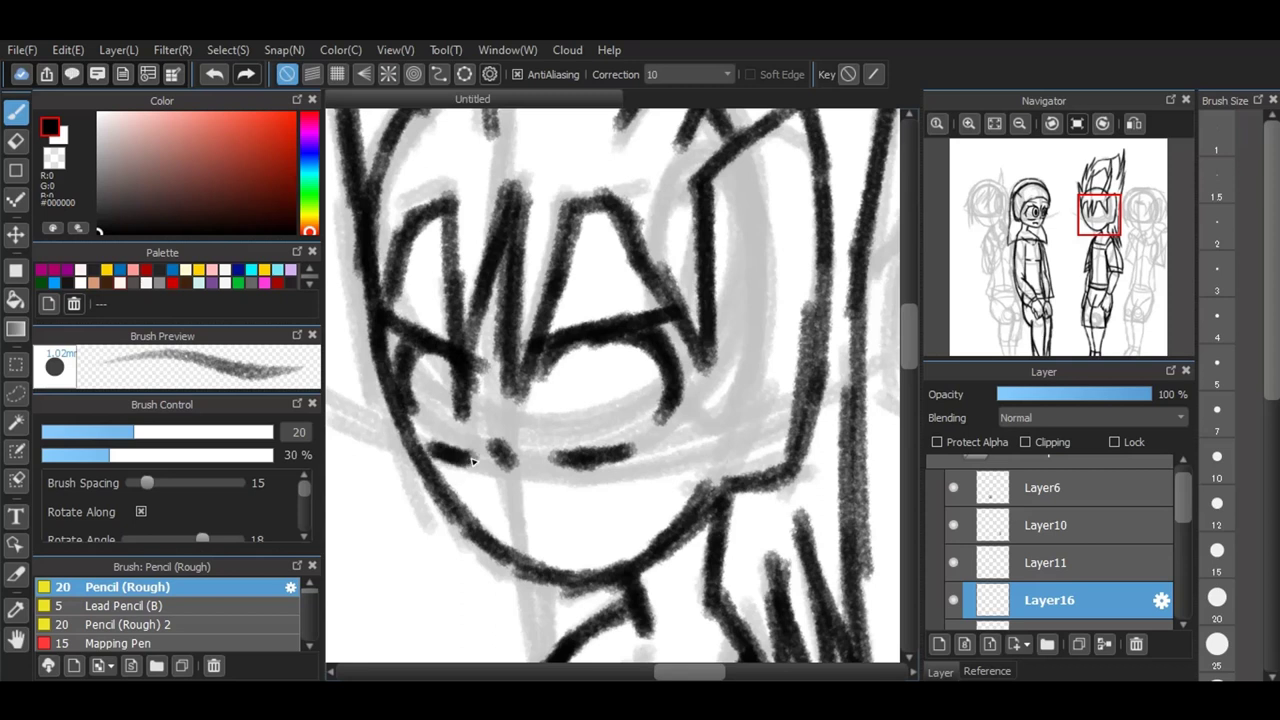
Step: Draw the third figure's two irises as tall ovals along an ellipse snap guide, with the left one narrower
left_click(464, 74)
left_click_drag(602, 452, 603, 454)
mouse_move(591, 372)
left_mouse_down()
mouse_move(658, 391)
mouse_move(623, 423)
left_mouse_up()
mouse_move(602, 323)
left_mouse_down()
mouse_move(484, 333)
mouse_move(499, 333)
left_mouse_up()
left_click_drag(536, 473, 536, 465)
left_click_drag(436, 372, 480, 404)
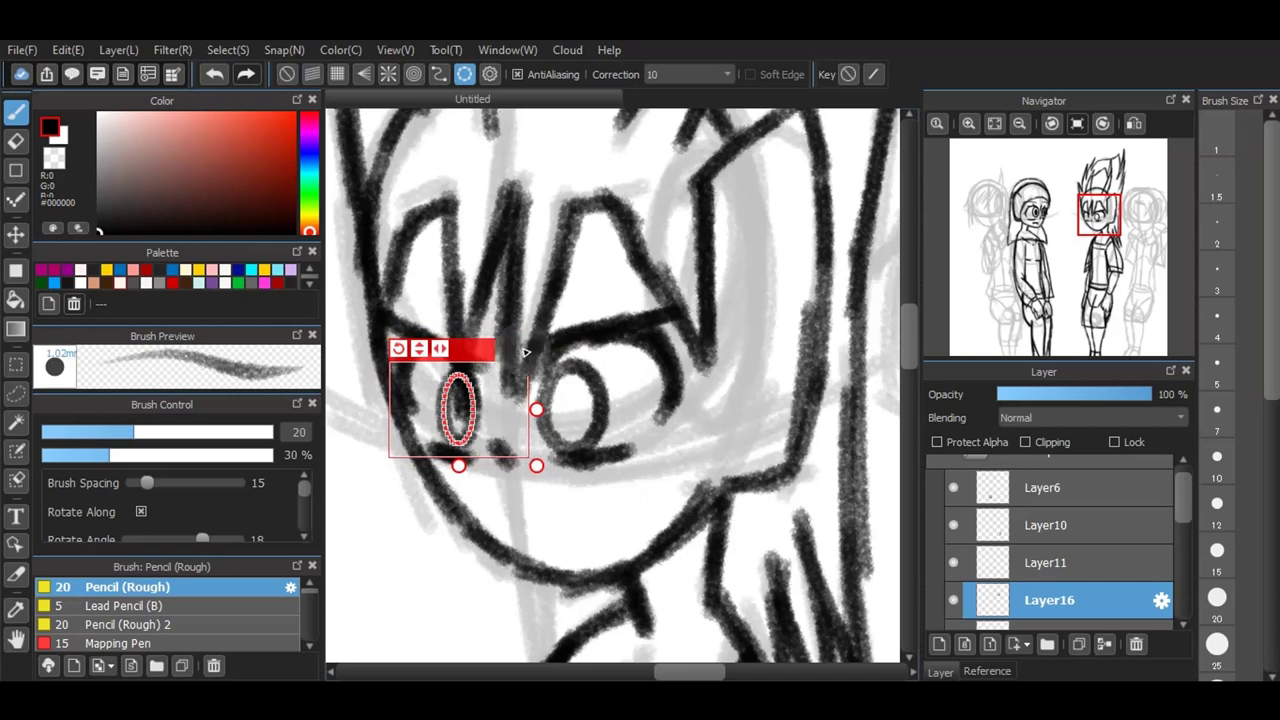
left_click(517, 349)
Step: Fill a black vertical pupil inside each of the third figure's irises using the Ellipse shape, and return to the brush
left_click(15, 271)
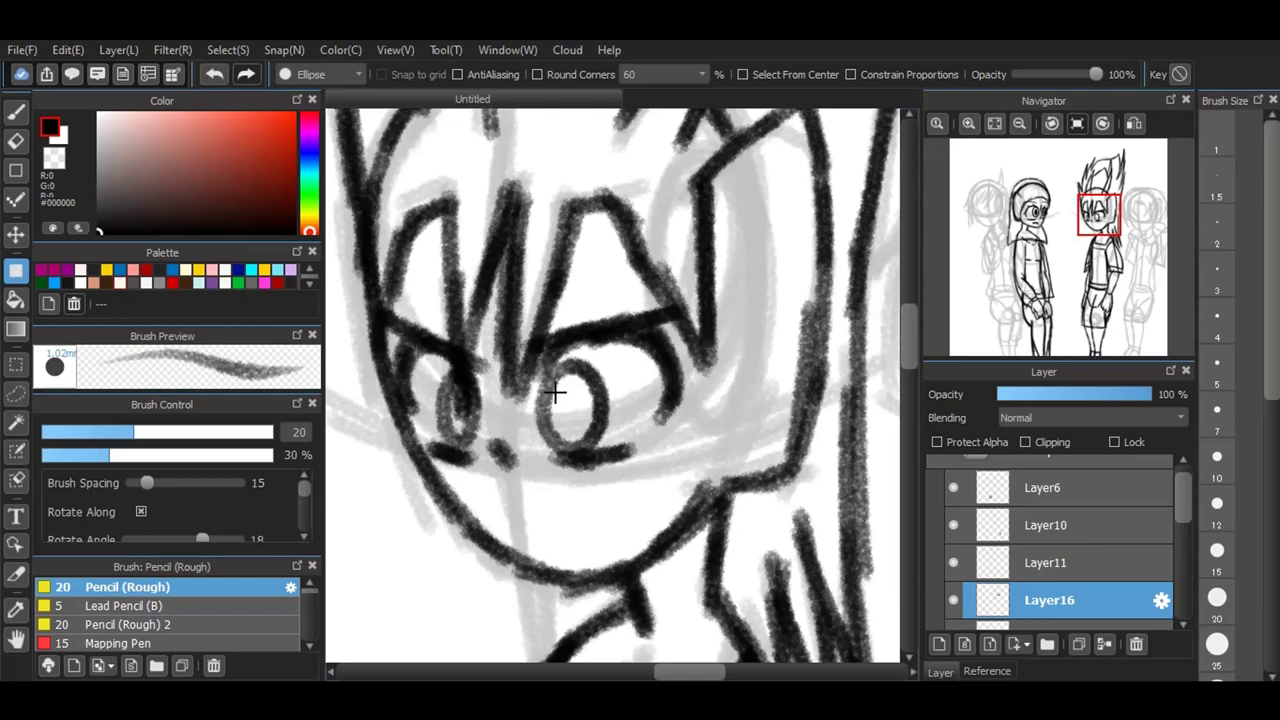
left_click_drag(556, 393, 576, 433)
scroll(481, 458, "up", 2)
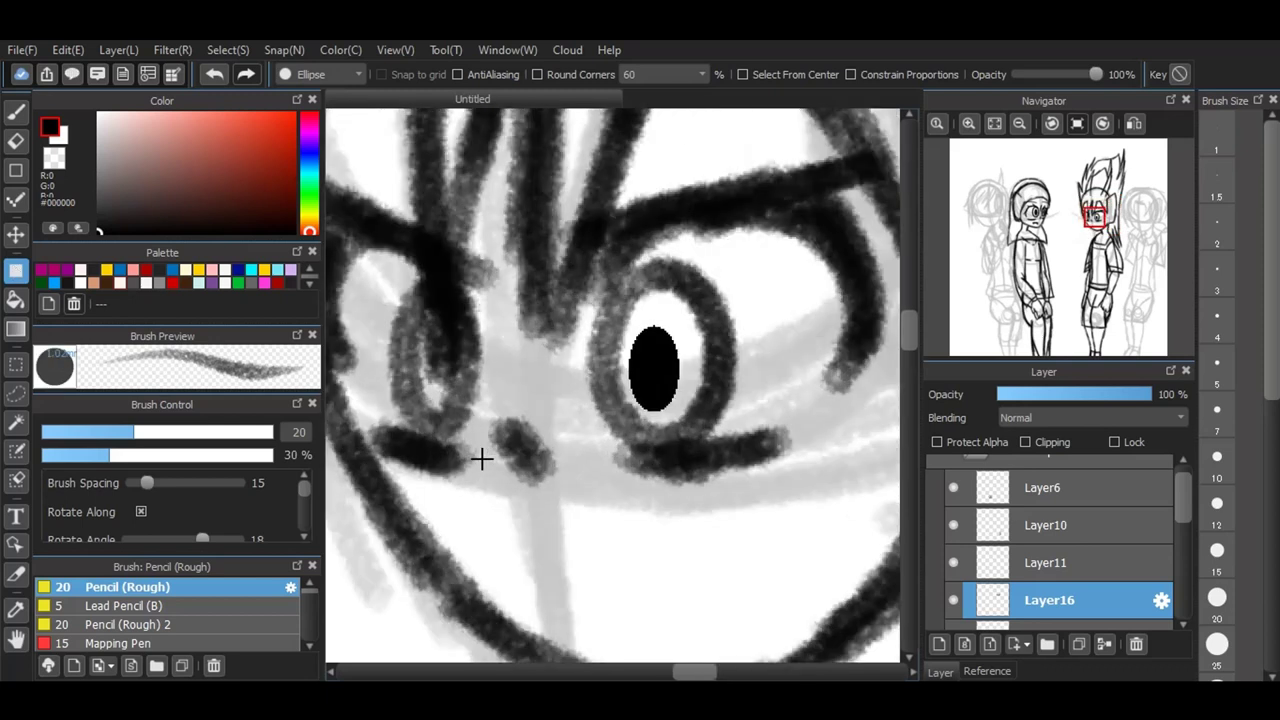
left_click_drag(421, 329, 446, 403)
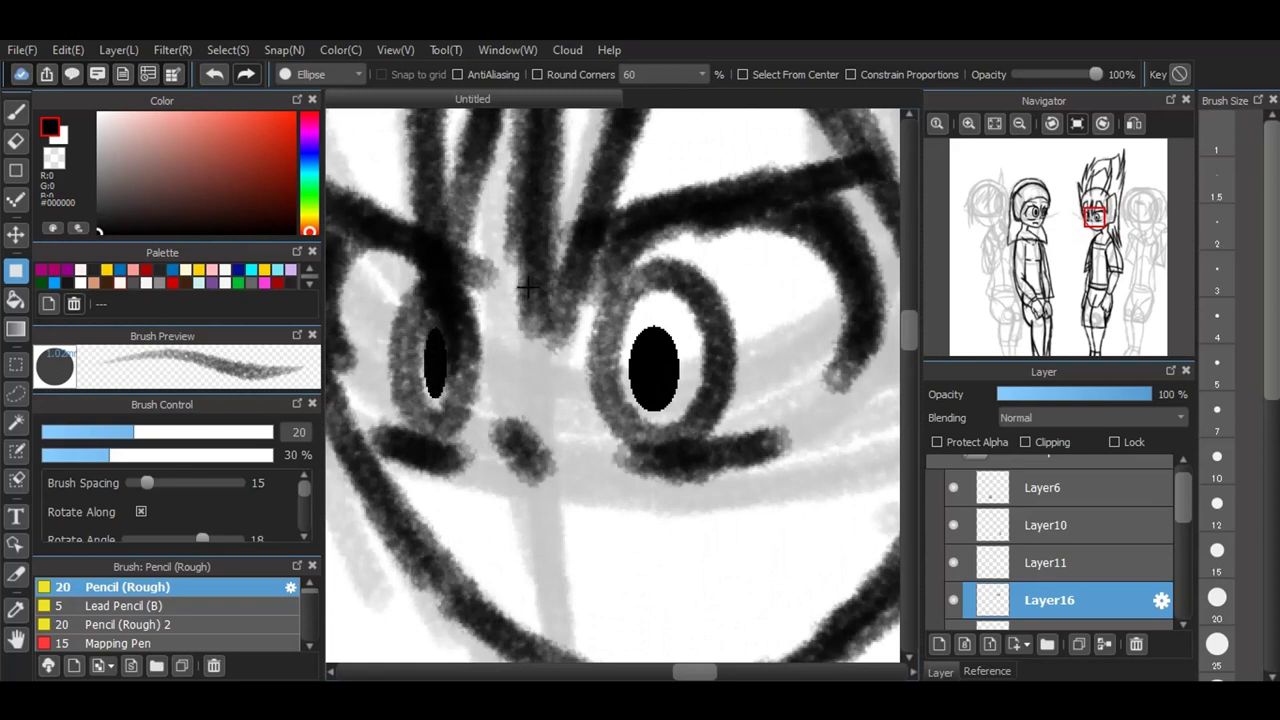
scroll(528, 288, "down", 2)
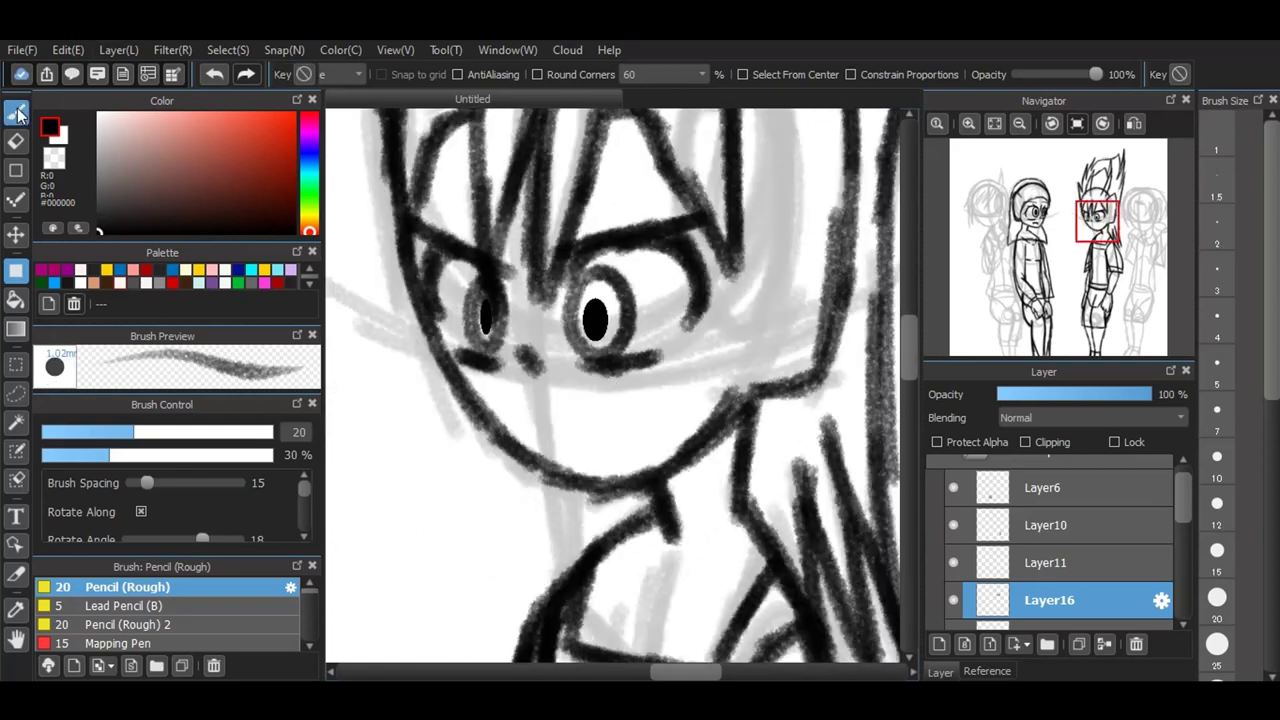
left_click(17, 112)
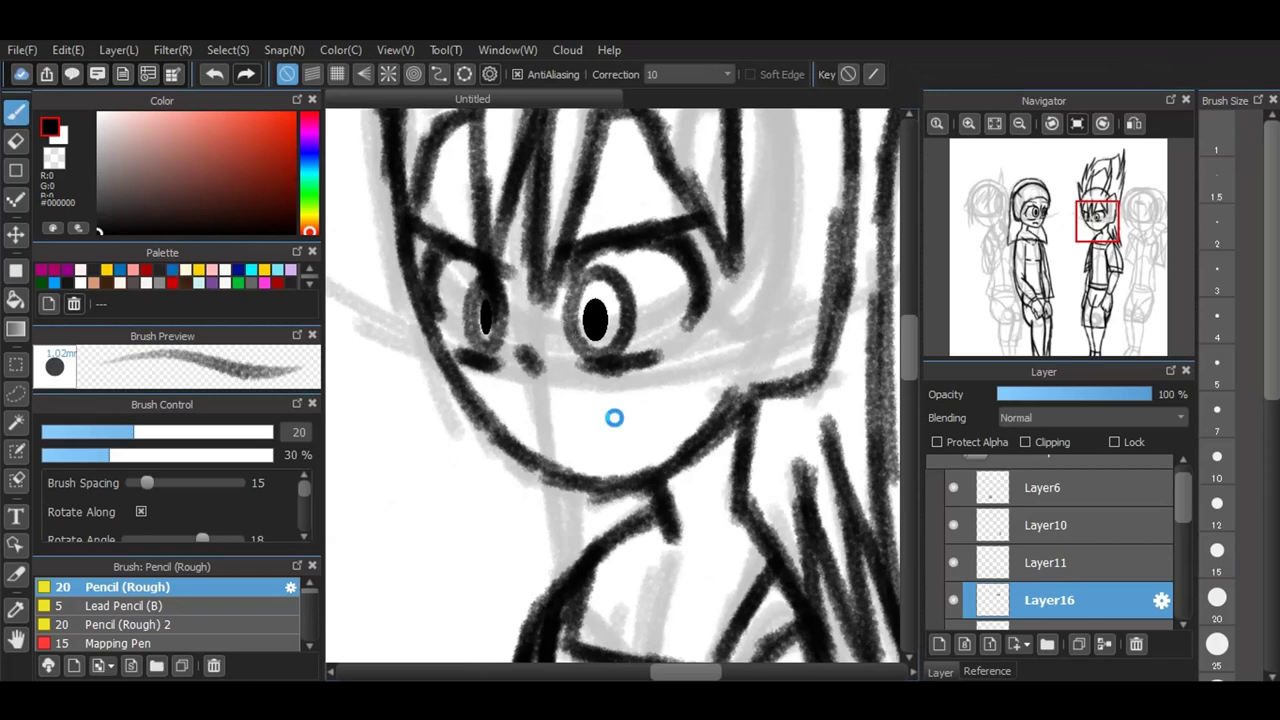
scroll(614, 418, "up", 2)
mouse_move(515, 450)
left_mouse_down()
mouse_move(558, 442)
mouse_move(538, 448)
mouse_move(596, 454)
left_mouse_up()
scroll(595, 454, "down", 5)
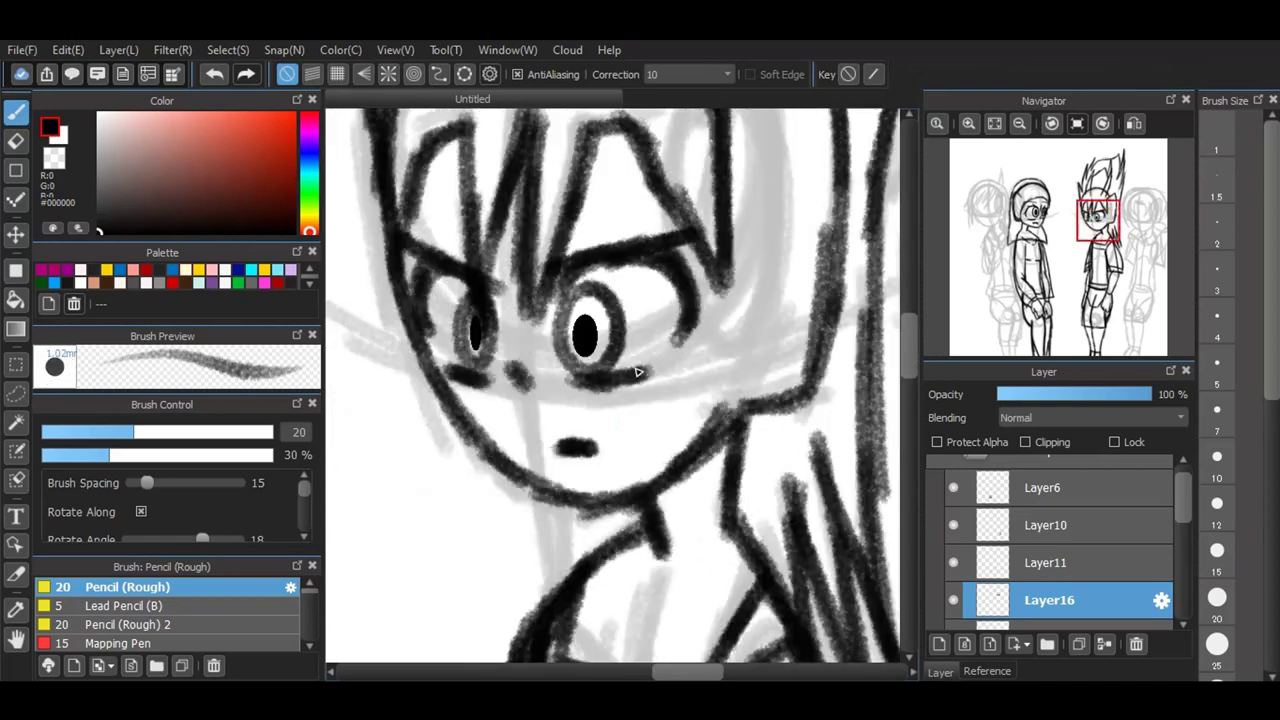
scroll(590, 390, "up", 4)
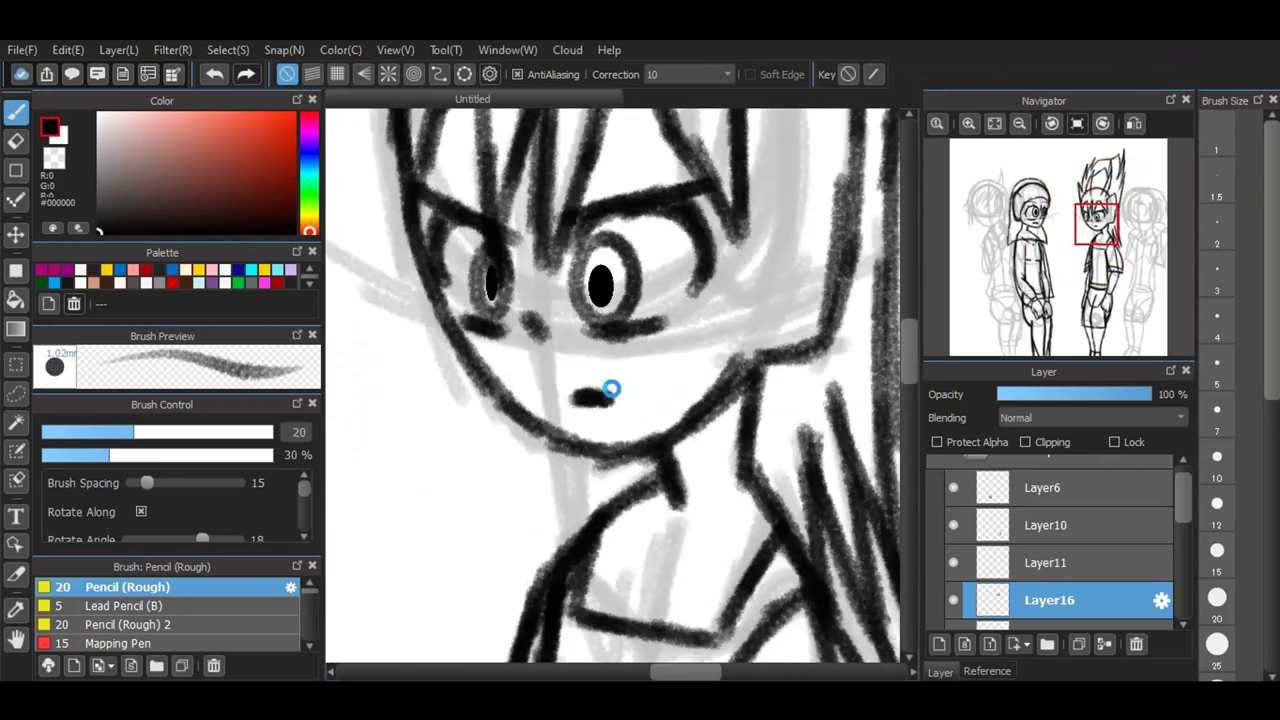
left_click_drag(600, 400, 650, 421)
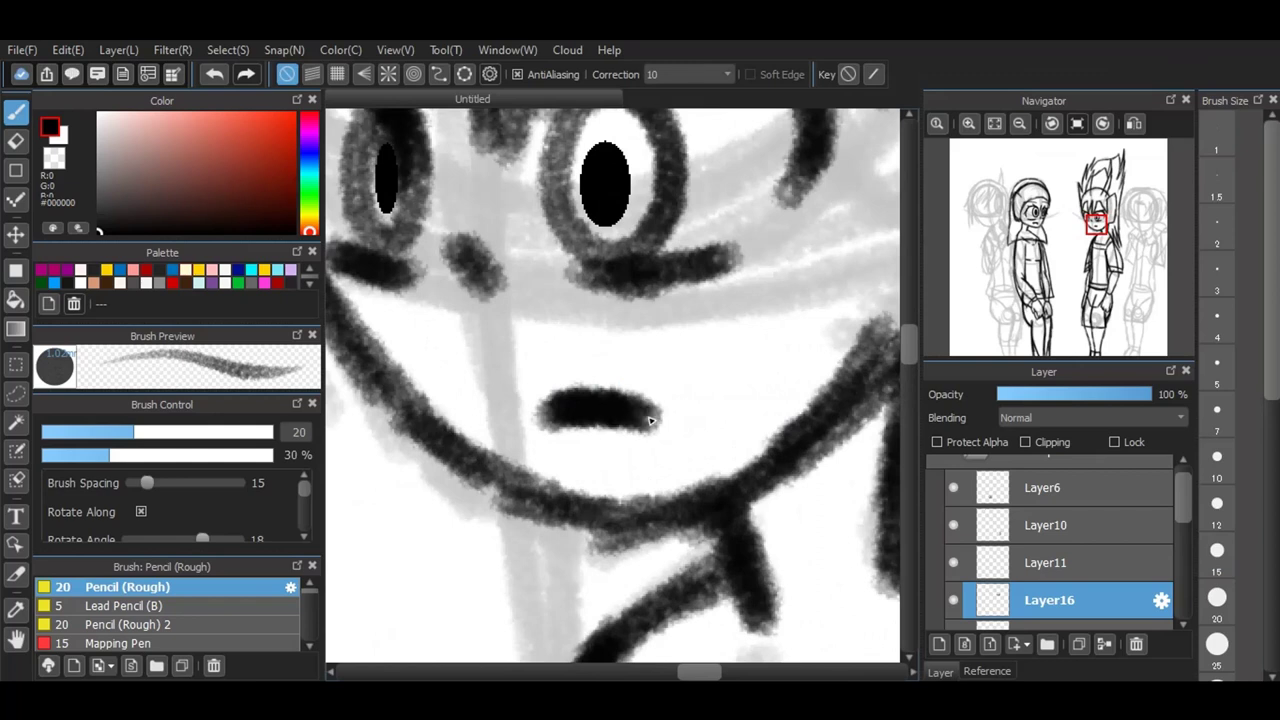
left_click(216, 75)
left_click(214, 76)
left_click(214, 75)
left_click(216, 73)
left_click(218, 72)
left_click(218, 70)
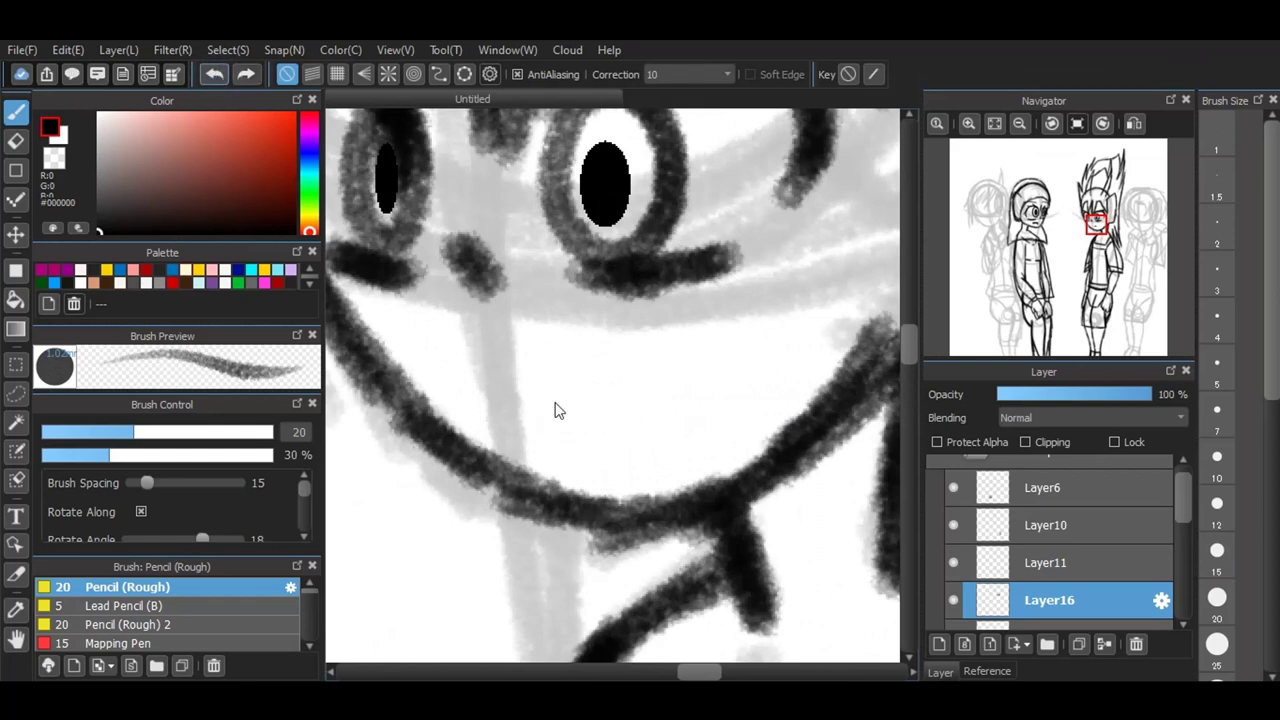
Step: Draw the third figure's mouth as one short, thick horizontal line below the nose
left_click_drag(580, 406, 647, 410)
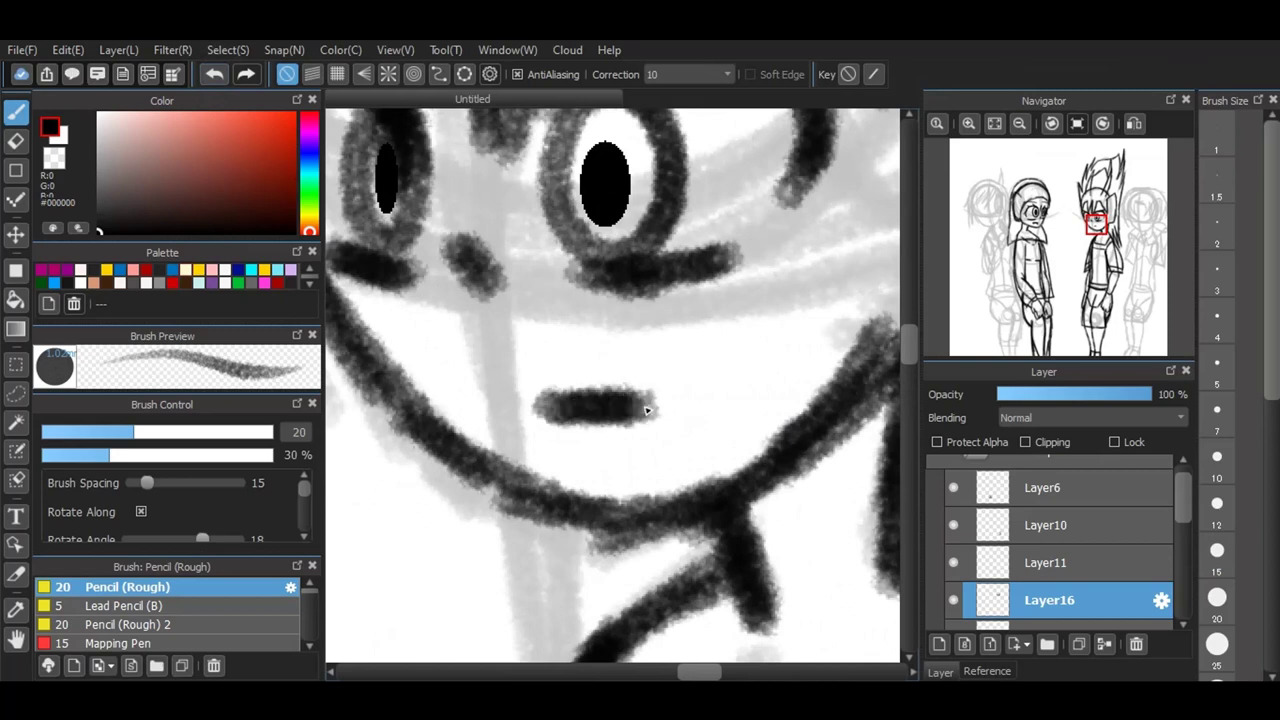
scroll(655, 394, "down", 5)
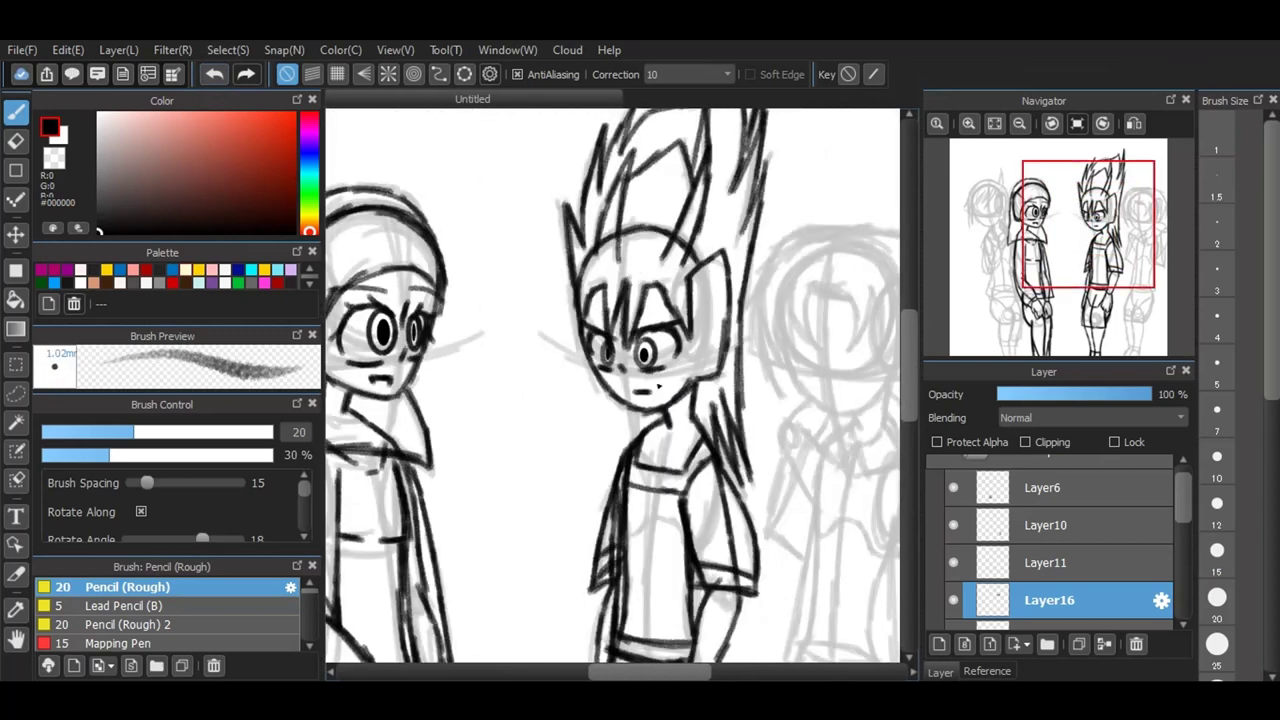
scroll(694, 329, "down", 2)
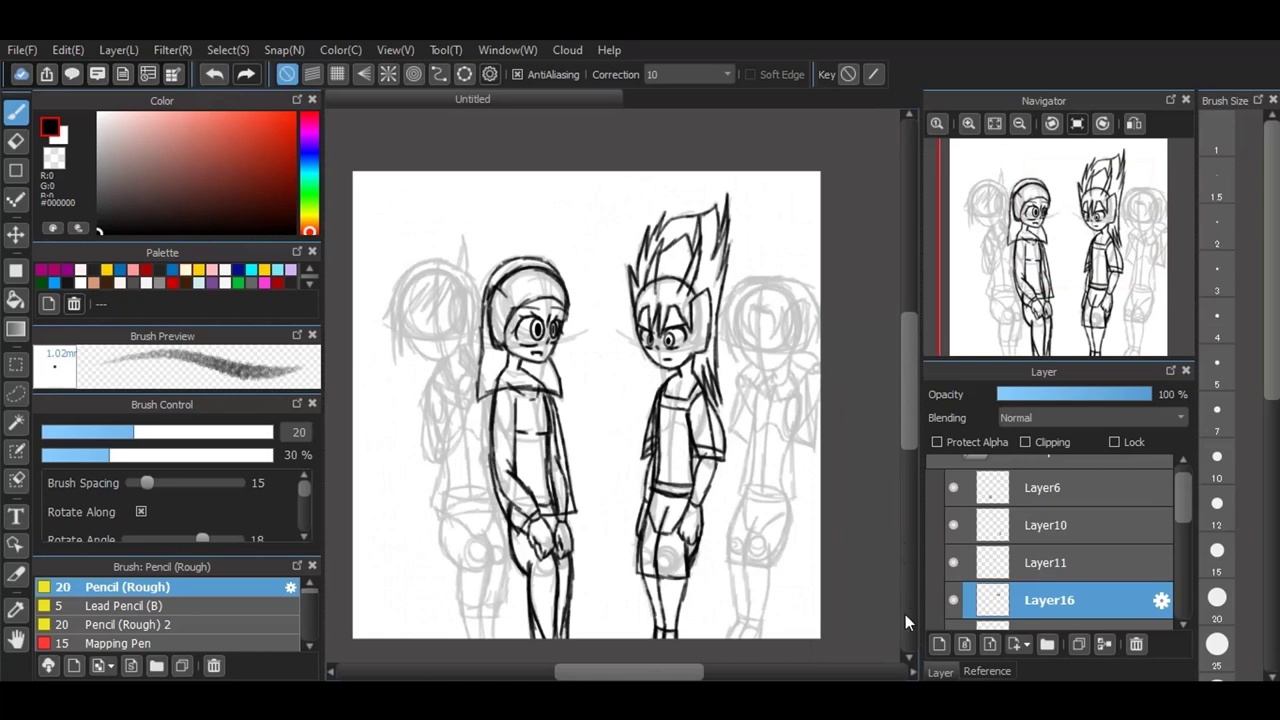
Step: Add a new layer for the fourth figure's head and move it above Layer6
left_click(938, 644)
left_click_drag(1040, 600, 1025, 466)
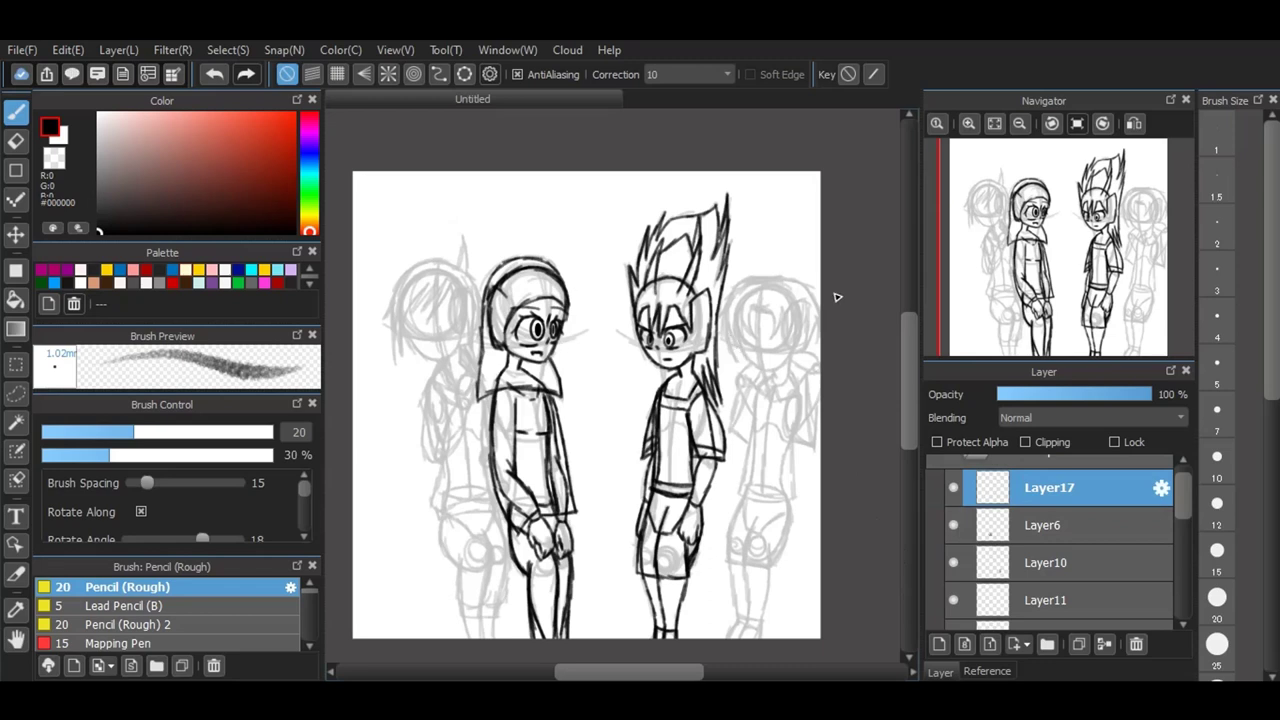
scroll(844, 297, "down", 1)
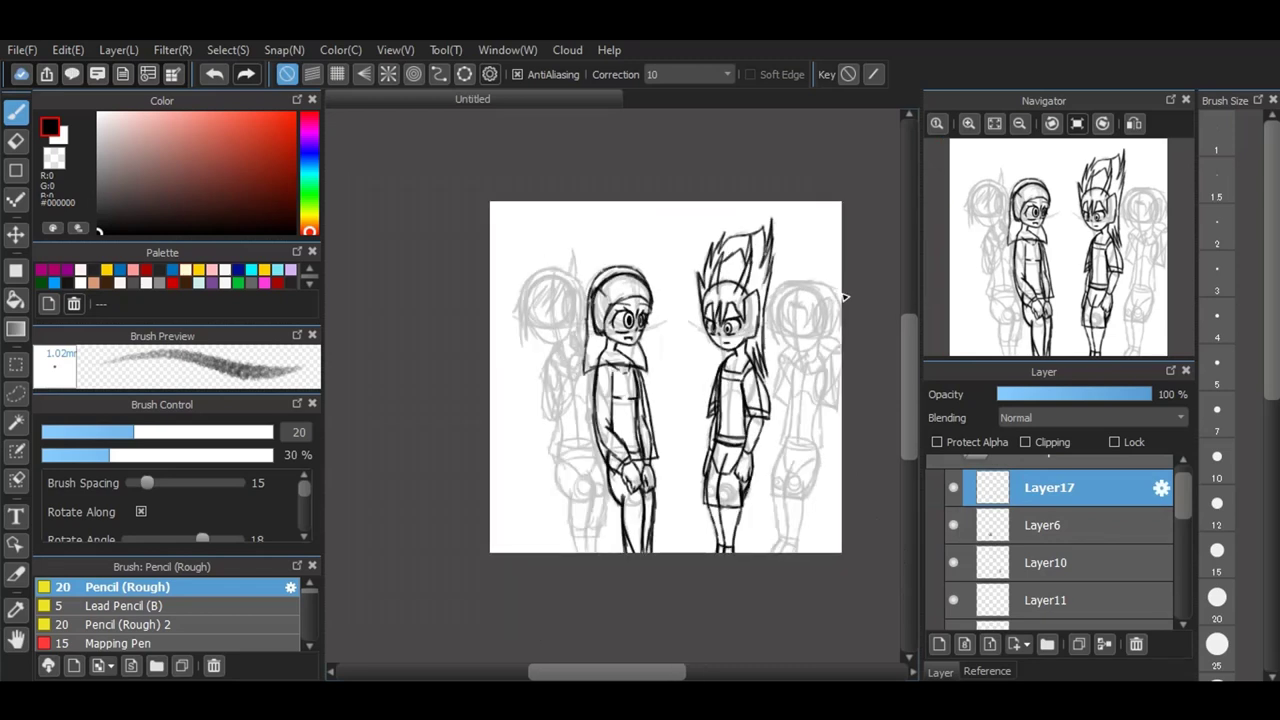
scroll(844, 297, "up", 4)
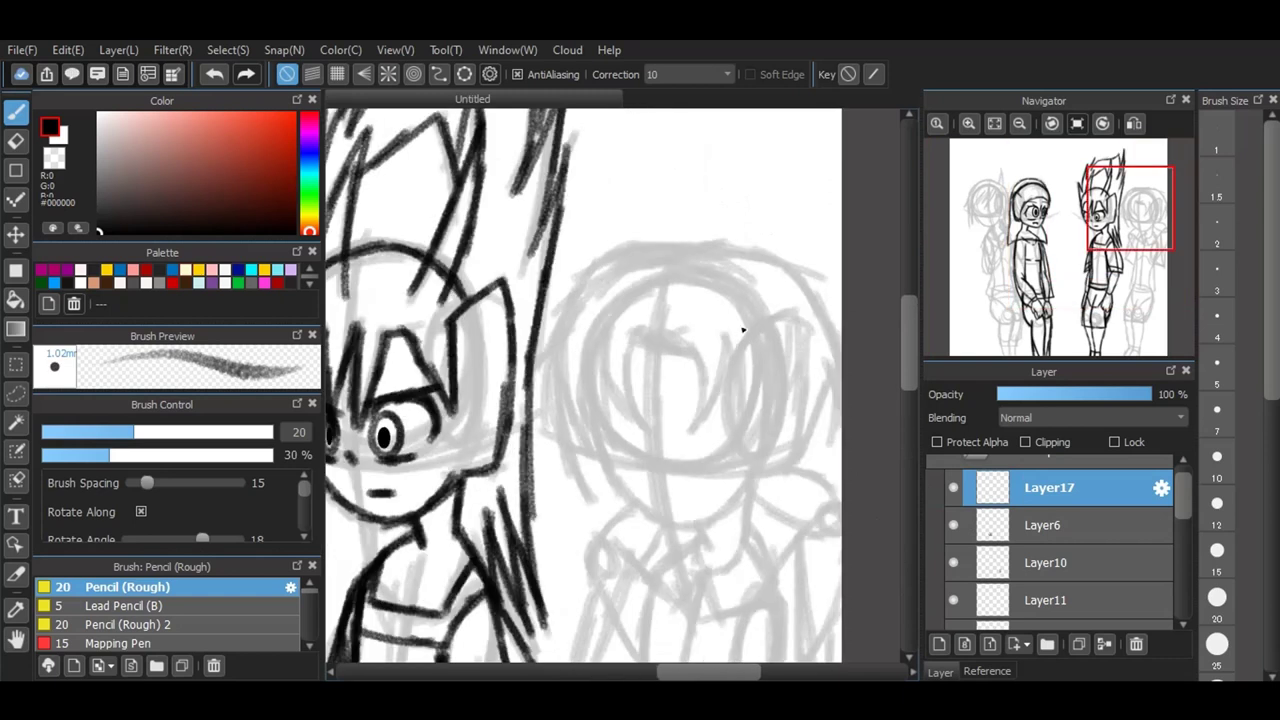
Step: Trace the fourth figure's central fringe curve and the pointed strands on the right of the forehead
mouse_move(631, 355)
left_mouse_down()
mouse_move(661, 339)
mouse_move(643, 345)
mouse_move(682, 362)
mouse_move(694, 427)
mouse_move(670, 474)
left_mouse_up()
mouse_move(692, 432)
left_mouse_down()
mouse_move(721, 331)
mouse_move(728, 488)
left_mouse_up()
left_click_drag(767, 340, 726, 489)
left_click_drag(768, 338, 749, 508)
mouse_move(795, 316)
left_mouse_down()
mouse_move(795, 412)
mouse_move(748, 508)
left_mouse_up()
mouse_move(638, 356)
left_mouse_down()
mouse_move(609, 331)
mouse_move(585, 412)
left_mouse_up()
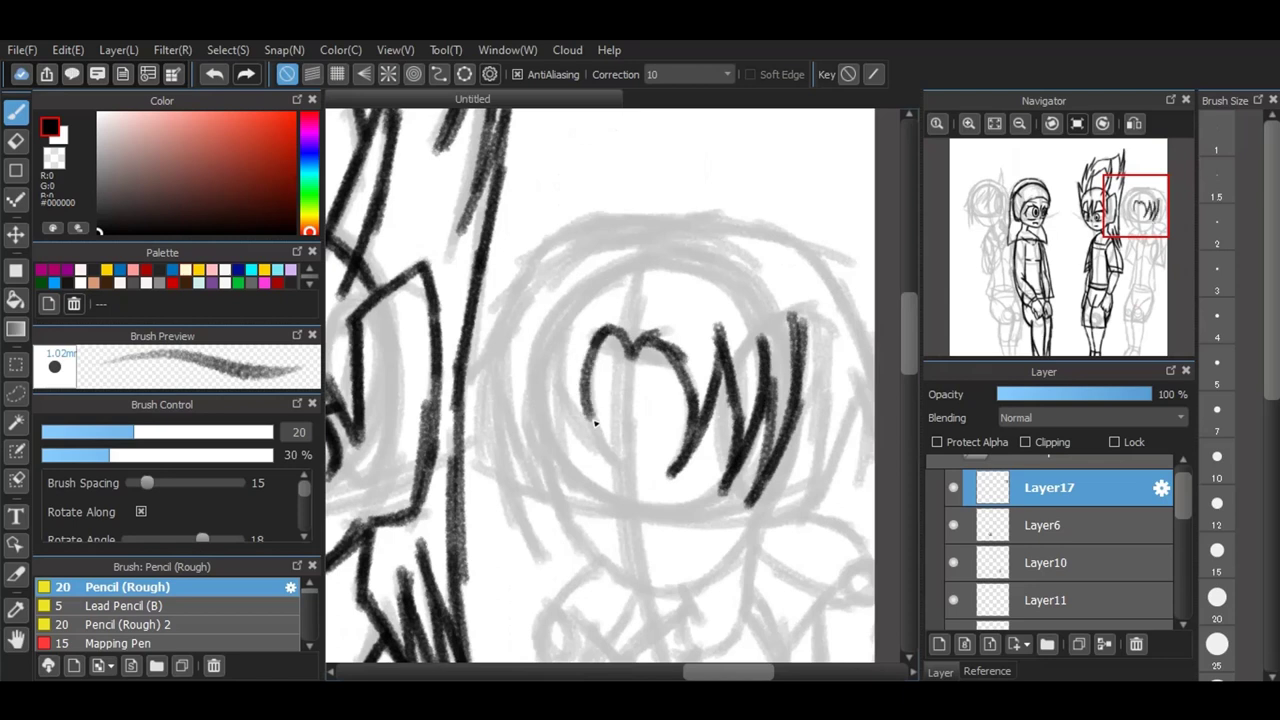
Step: Draw the pointed fringe strands on the left of the fourth figure's forehead and thicken the fringe's centre
left_click_drag(606, 456, 585, 402)
left_click_drag(607, 454, 583, 422)
mouse_move(558, 328)
left_mouse_down()
mouse_move(580, 420)
mouse_move(604, 452)
left_mouse_up()
mouse_move(604, 452)
left_mouse_down()
mouse_move(575, 415)
mouse_move(557, 318)
mouse_move(576, 486)
mouse_move(558, 410)
left_mouse_up()
left_click_drag(527, 354, 571, 488)
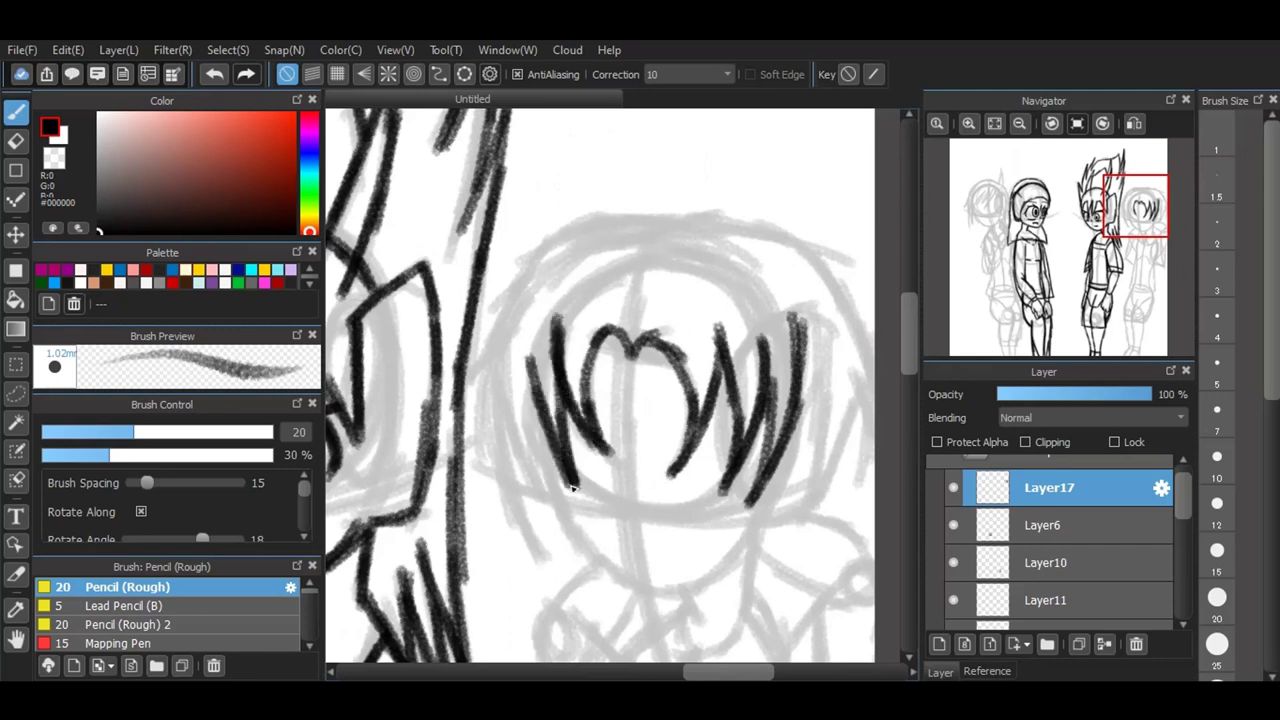
left_click_drag(598, 348, 624, 341)
left_click_drag(616, 352, 678, 369)
left_click_drag(530, 354, 562, 496)
mouse_move(518, 380)
left_mouse_down()
mouse_move(564, 492)
mouse_move(556, 478)
left_mouse_up()
Step: Trace the top of the fourth figure's hair and its outer right side with overlapping strands
mouse_move(618, 256)
left_mouse_down()
mouse_move(728, 262)
mouse_move(736, 284)
mouse_move(737, 263)
left_mouse_up()
mouse_move(646, 238)
left_mouse_down()
mouse_move(788, 242)
mouse_move(844, 288)
mouse_move(872, 395)
left_mouse_up()
left_click_drag(836, 296, 870, 440)
left_click_drag(842, 358, 866, 460)
left_click_drag(850, 362, 868, 469)
Step: Draw the fourth figure's ear on the right of the head and the rounded jaw line beneath the fringe
mouse_move(790, 336)
left_mouse_down()
mouse_move(818, 304)
mouse_move(838, 448)
left_mouse_up()
mouse_move(834, 395)
left_mouse_down()
mouse_move(811, 514)
mouse_move(760, 528)
left_mouse_up()
mouse_move(536, 425)
left_mouse_down()
mouse_move(600, 556)
mouse_move(655, 591)
mouse_move(694, 593)
mouse_move(748, 550)
left_mouse_up()
left_click_drag(765, 521, 740, 568)
Step: Trace the left side of the fourth figure's hair down from the crown and fill in its side strands
mouse_move(655, 244)
left_mouse_down()
mouse_move(621, 238)
mouse_move(559, 268)
mouse_move(642, 236)
mouse_move(625, 227)
mouse_move(567, 249)
mouse_move(638, 220)
mouse_move(541, 257)
mouse_move(458, 408)
left_mouse_up()
mouse_move(526, 314)
left_mouse_down()
mouse_move(466, 399)
mouse_move(520, 327)
mouse_move(502, 444)
left_mouse_up()
left_click_drag(506, 378, 552, 484)
left_click_drag(514, 406, 554, 472)
left_click_drag(500, 366, 528, 446)
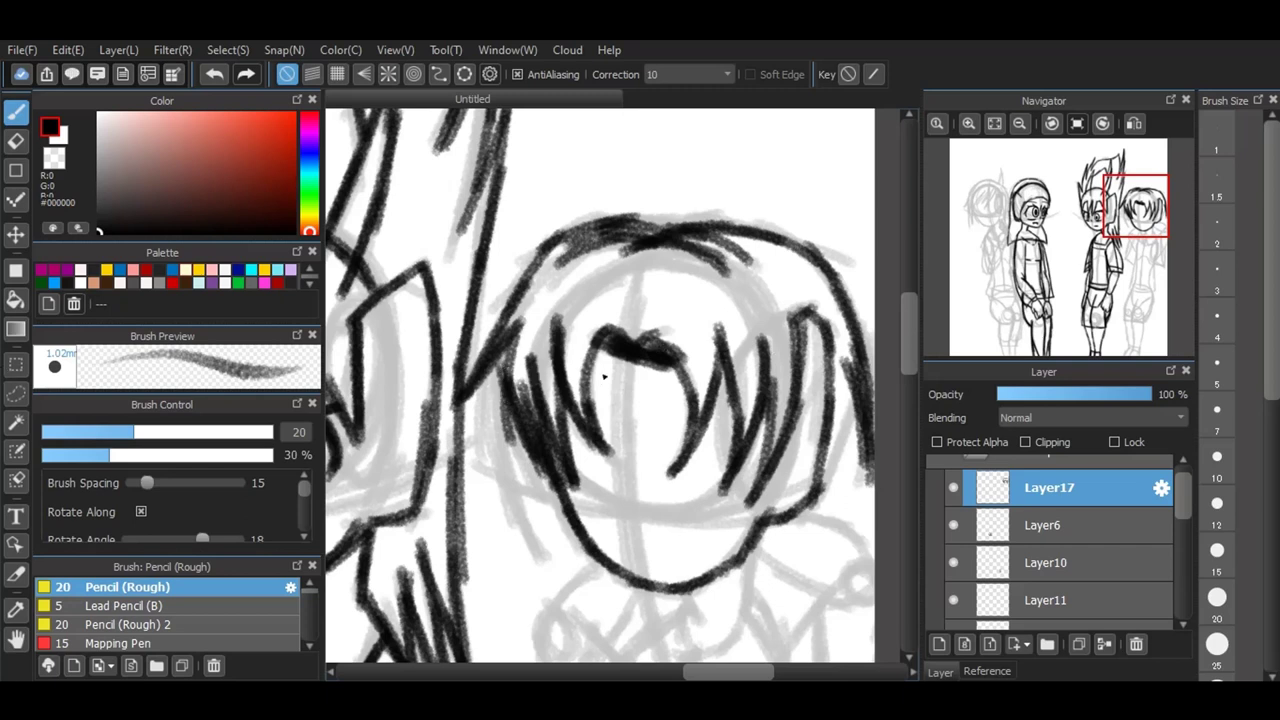
Step: Check the fourth figure's head drawing by toggling its layer's visibility, and delete that layer
scroll(520, 258, "down", 3)
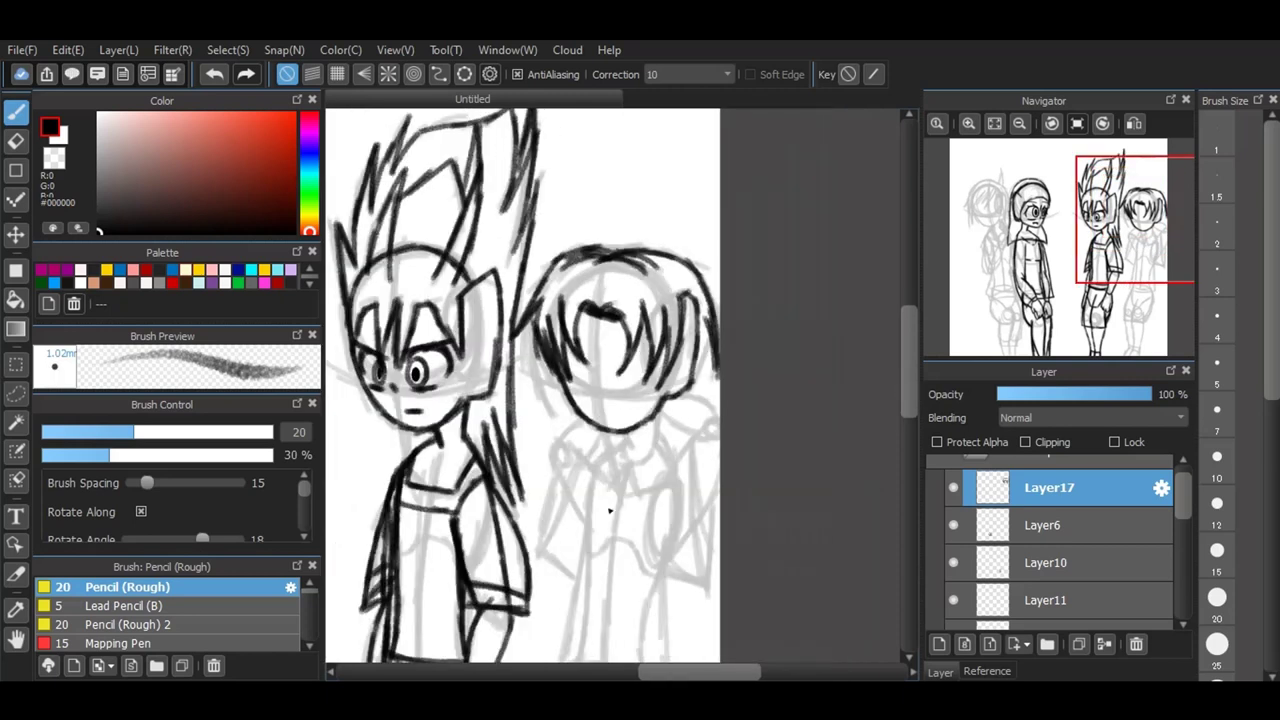
scroll(658, 567, "up", 3)
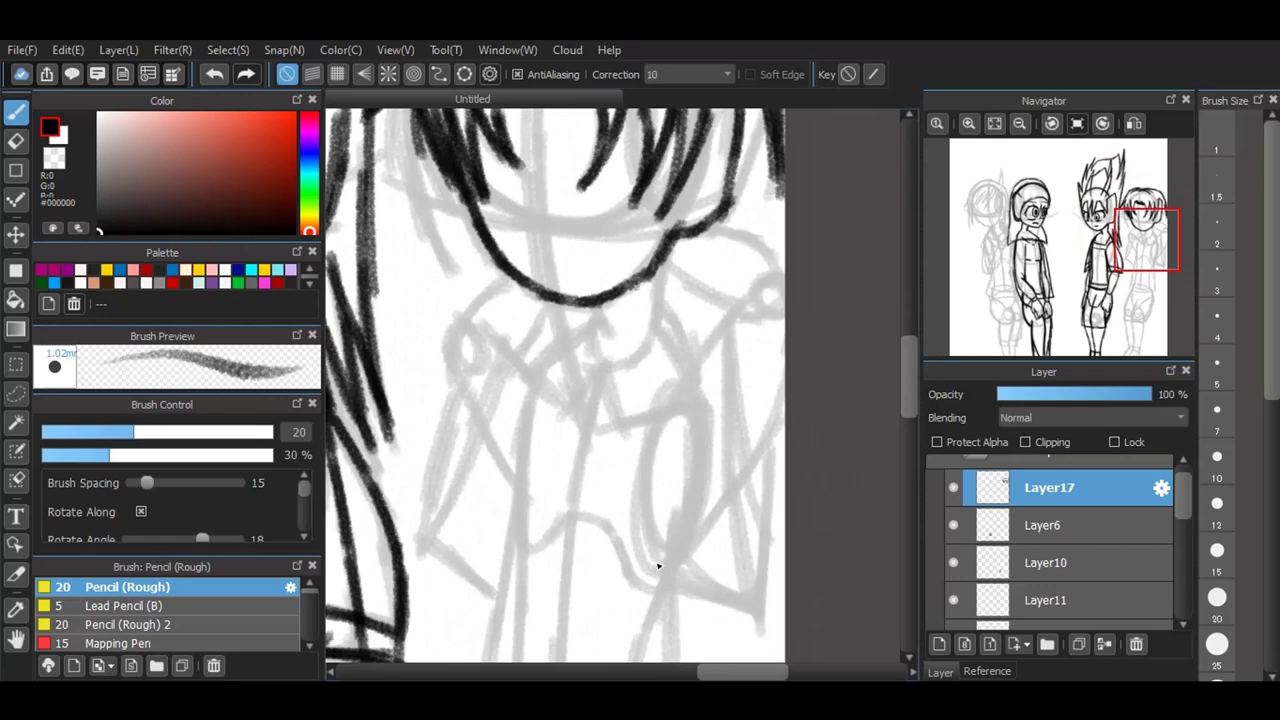
left_click(955, 487)
left_click(955, 487)
scroll(874, 450, "down", 1)
scroll(874, 450, "down", 1)
scroll(888, 224, "up", 1)
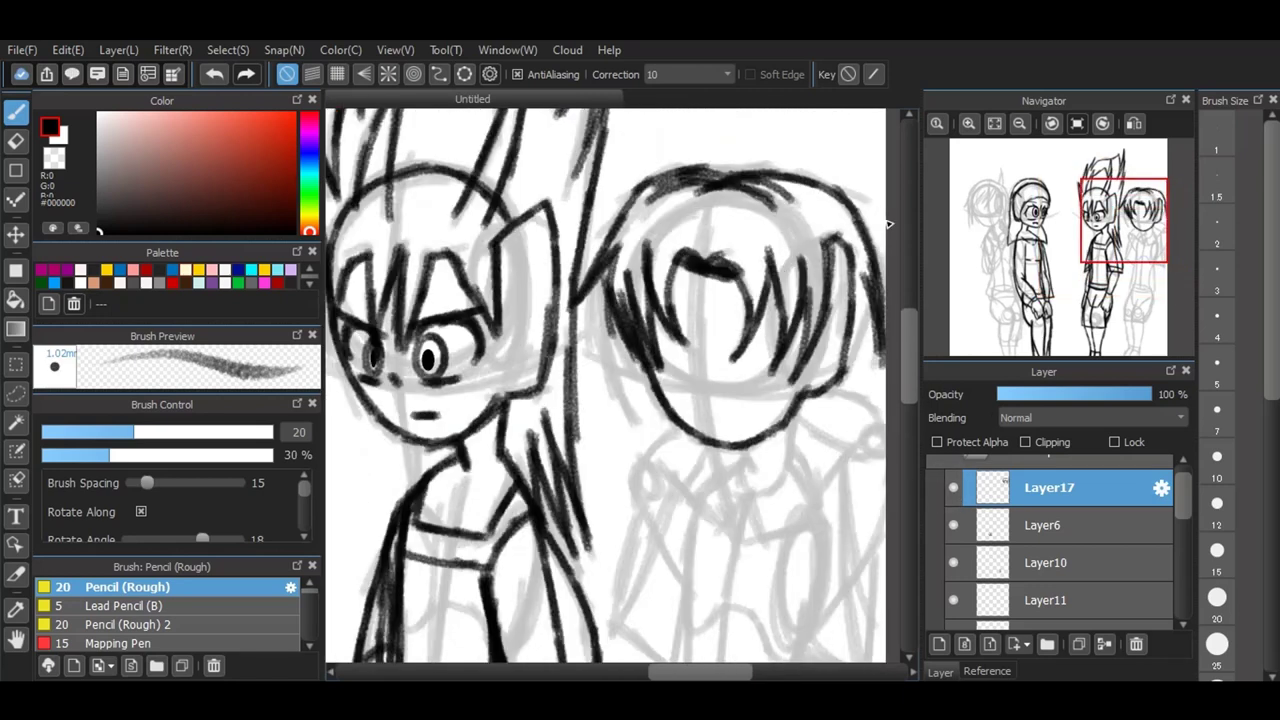
left_click(1136, 650)
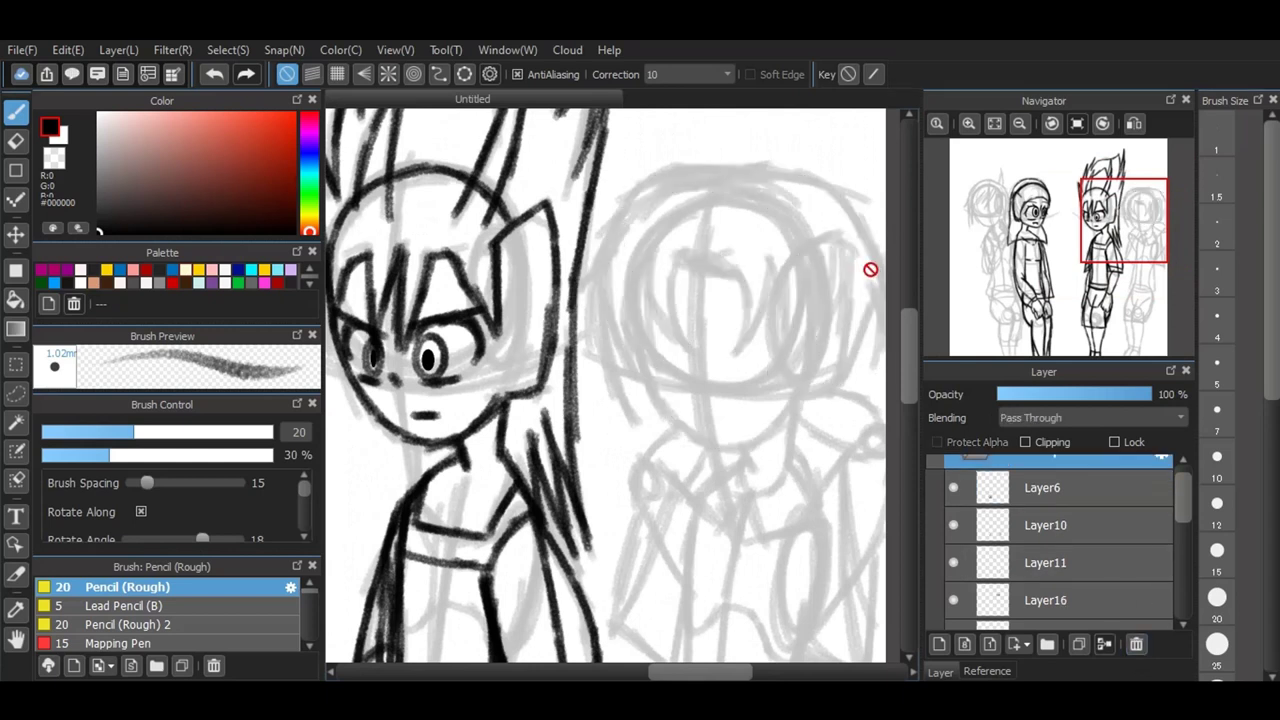
Step: Add a fresh empty layer directly above Layer6 for the fourth figure
scroll(870, 269, "up", 2)
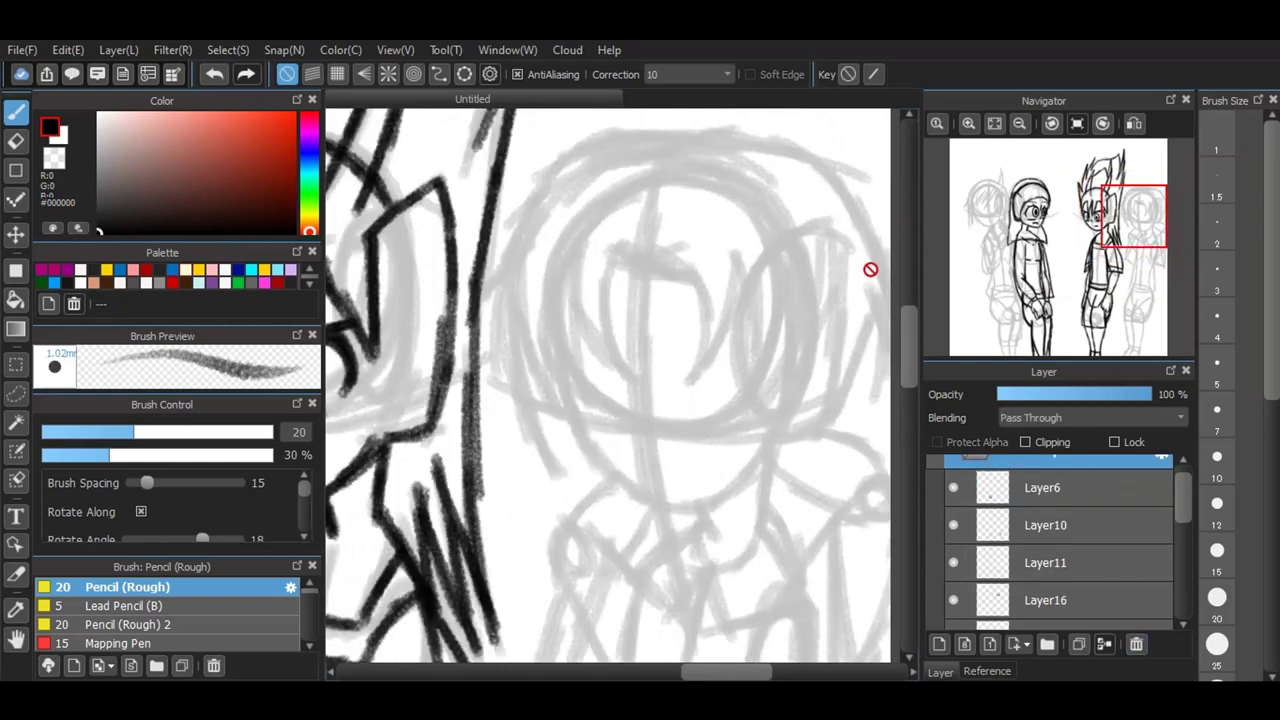
scroll(870, 269, "down", 2)
scroll(886, 271, "up", 2)
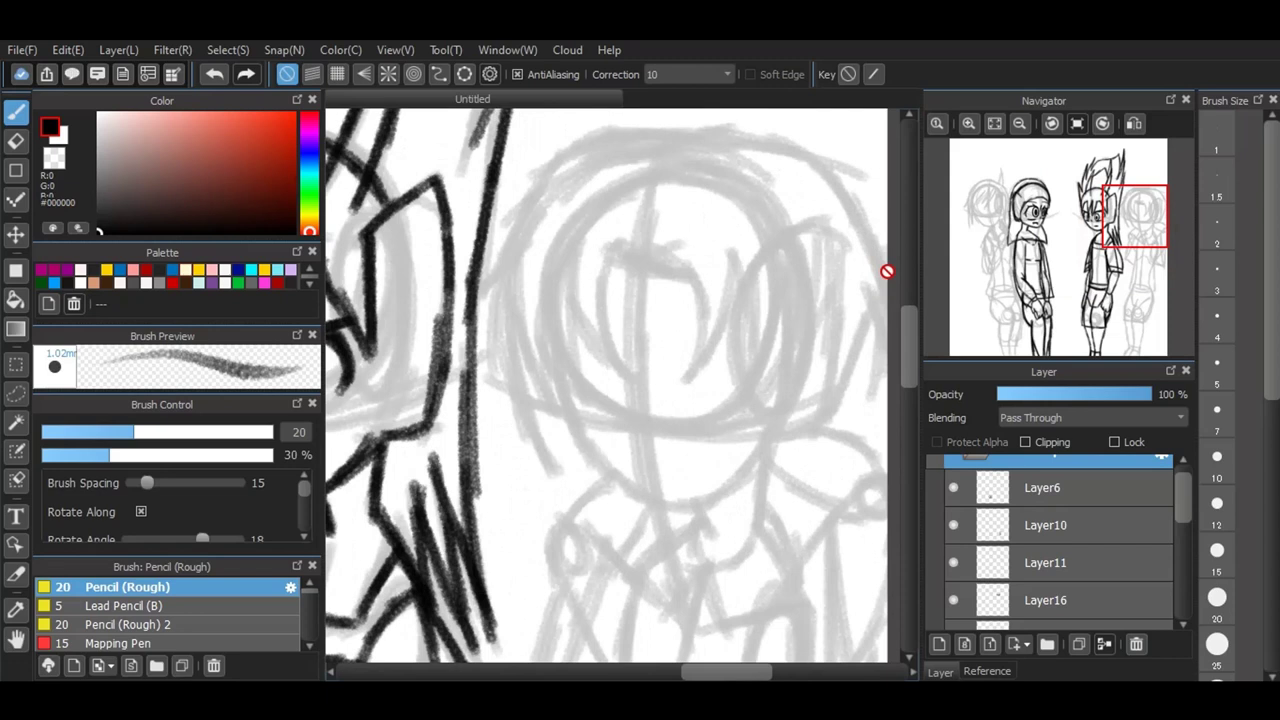
left_click(1029, 494)
left_click(941, 645)
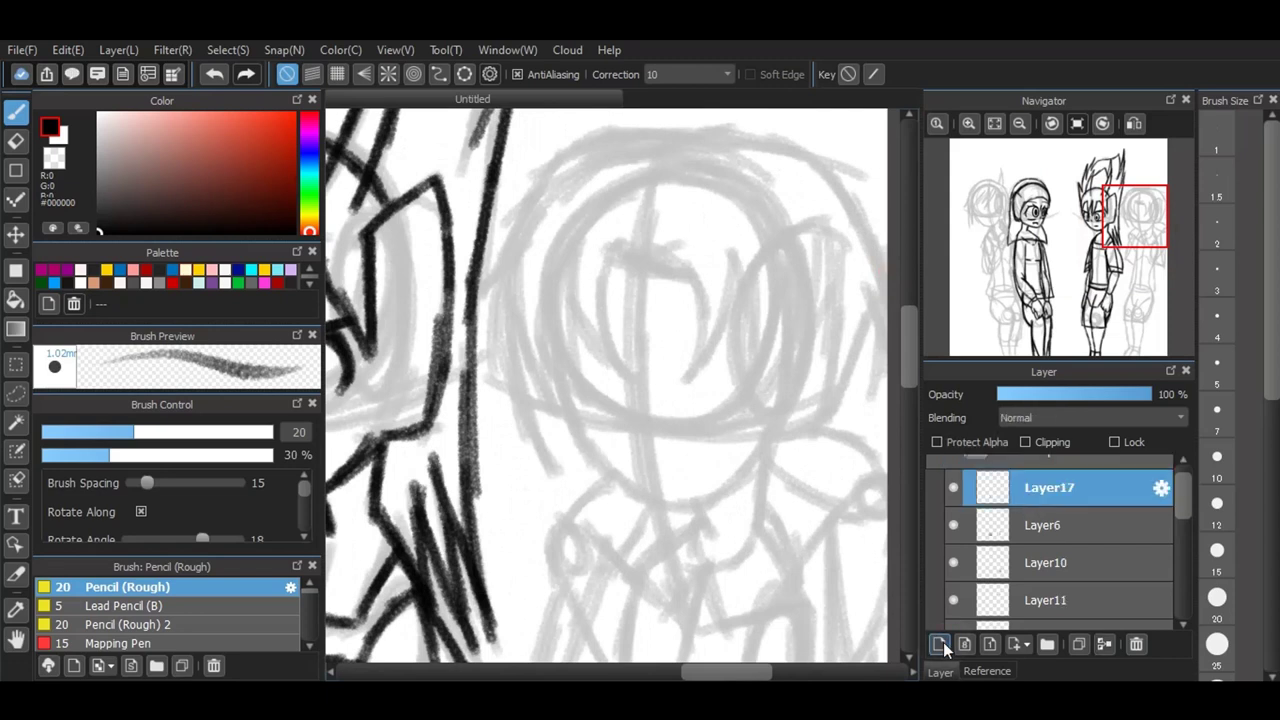
Step: Trace the fourth figure's ear and rounded head outline over the rough sketch
mouse_move(805, 237)
left_mouse_down()
mouse_move(752, 283)
mouse_move(843, 249)
mouse_move(828, 370)
mouse_move(790, 440)
mouse_move(760, 440)
left_mouse_up()
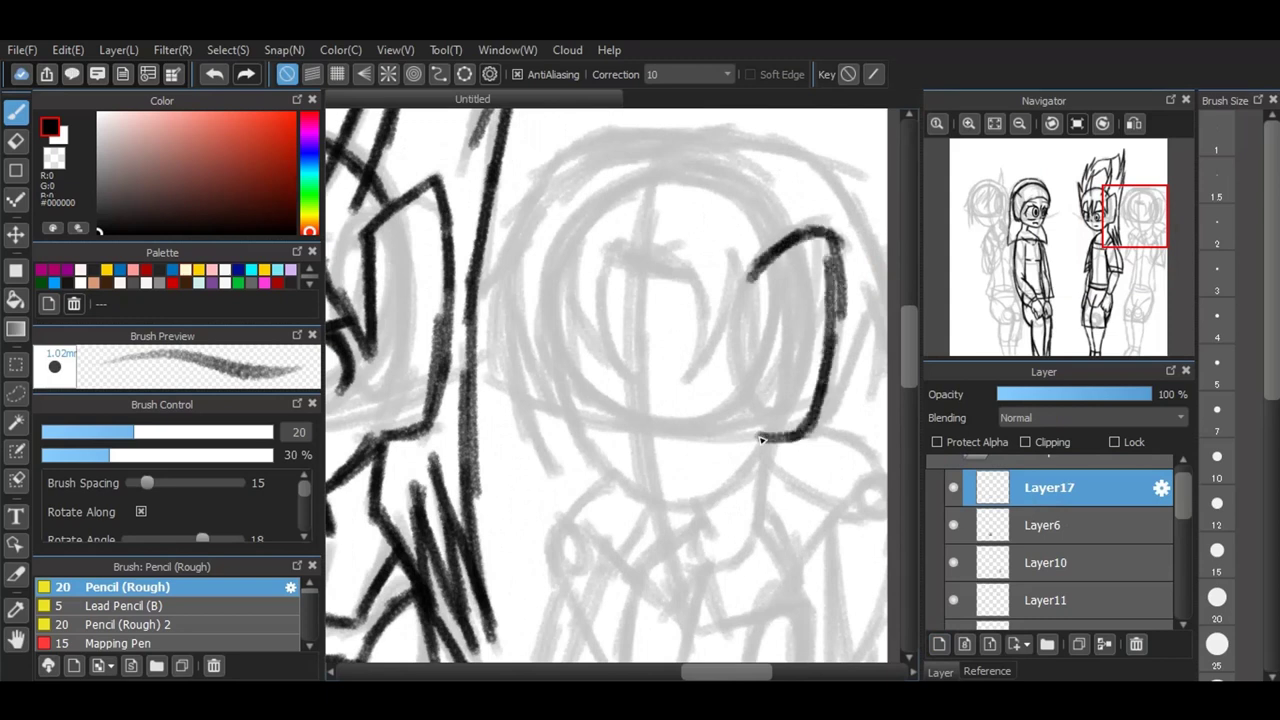
mouse_move(790, 236)
left_mouse_down()
mouse_move(711, 180)
mouse_move(782, 243)
mouse_move(723, 182)
mouse_move(744, 203)
mouse_move(716, 182)
mouse_move(628, 190)
mouse_move(655, 180)
mouse_move(585, 213)
mouse_move(552, 300)
mouse_move(562, 377)
mouse_move(558, 345)
mouse_move(597, 454)
left_mouse_up()
mouse_move(565, 388)
left_mouse_down()
mouse_move(627, 489)
mouse_move(726, 495)
mouse_move(770, 436)
mouse_move(736, 476)
left_mouse_up()
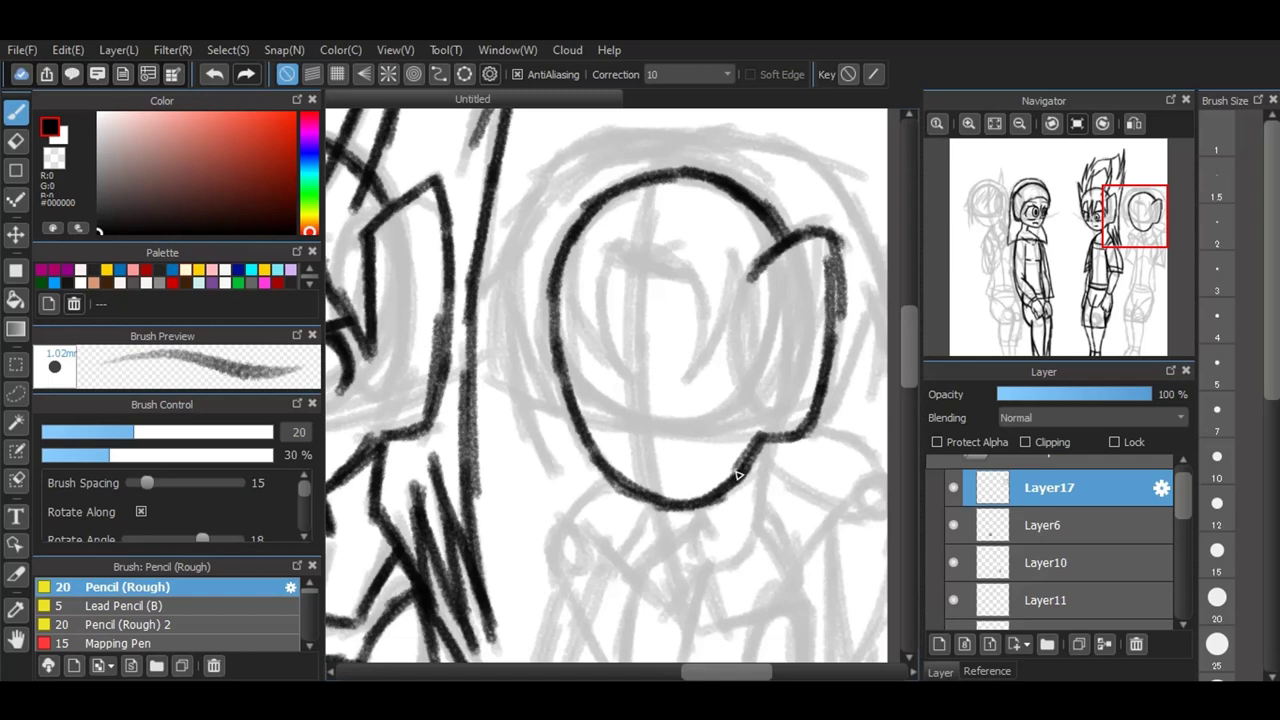
Step: Undo the last strokes of the fourth figure's jaw and redraw the chin curve up to the ear
left_click(205, 76)
left_click(205, 76)
left_click(205, 76)
left_click(205, 76)
scroll(849, 388, "up", 1)
mouse_move(578, 562)
left_mouse_down()
mouse_move(663, 540)
mouse_move(716, 466)
mouse_move(686, 530)
left_mouse_up()
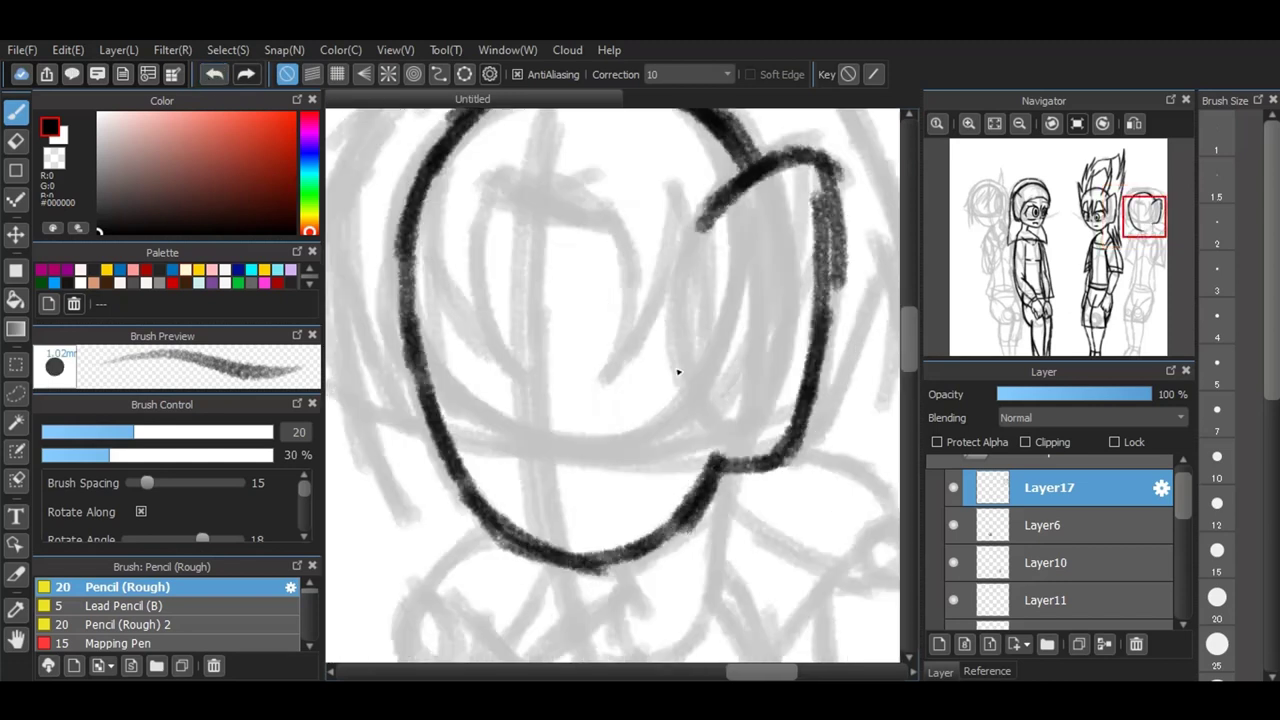
Step: Draw the fourth figure's neck, the pointed collar beside it and the sloping outline of the right shoulder and arm
scroll(678, 375, "down", 5)
scroll(692, 591, "up", 3)
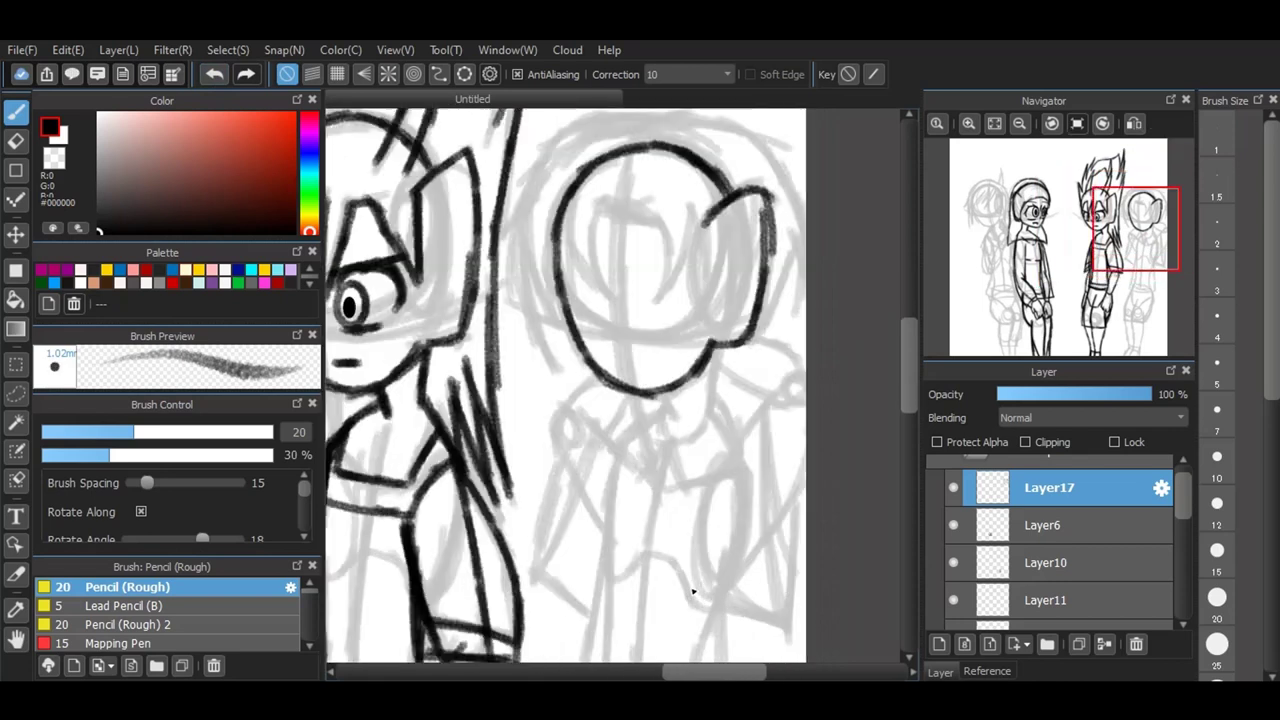
left_click_drag(658, 390, 675, 416)
mouse_move(716, 348)
left_mouse_down()
mouse_move(708, 423)
mouse_move(738, 462)
mouse_move(768, 404)
mouse_move(799, 387)
mouse_move(758, 398)
mouse_move(772, 400)
left_mouse_up()
mouse_move(753, 336)
left_mouse_down()
mouse_move(791, 354)
mouse_move(820, 451)
mouse_move(727, 588)
left_mouse_up()
mouse_move(636, 440)
left_mouse_down()
mouse_move(668, 410)
mouse_move(628, 450)
mouse_move(598, 620)
left_mouse_up()
left_click_drag(614, 543, 605, 646)
left_click(206, 78)
left_click(205, 78)
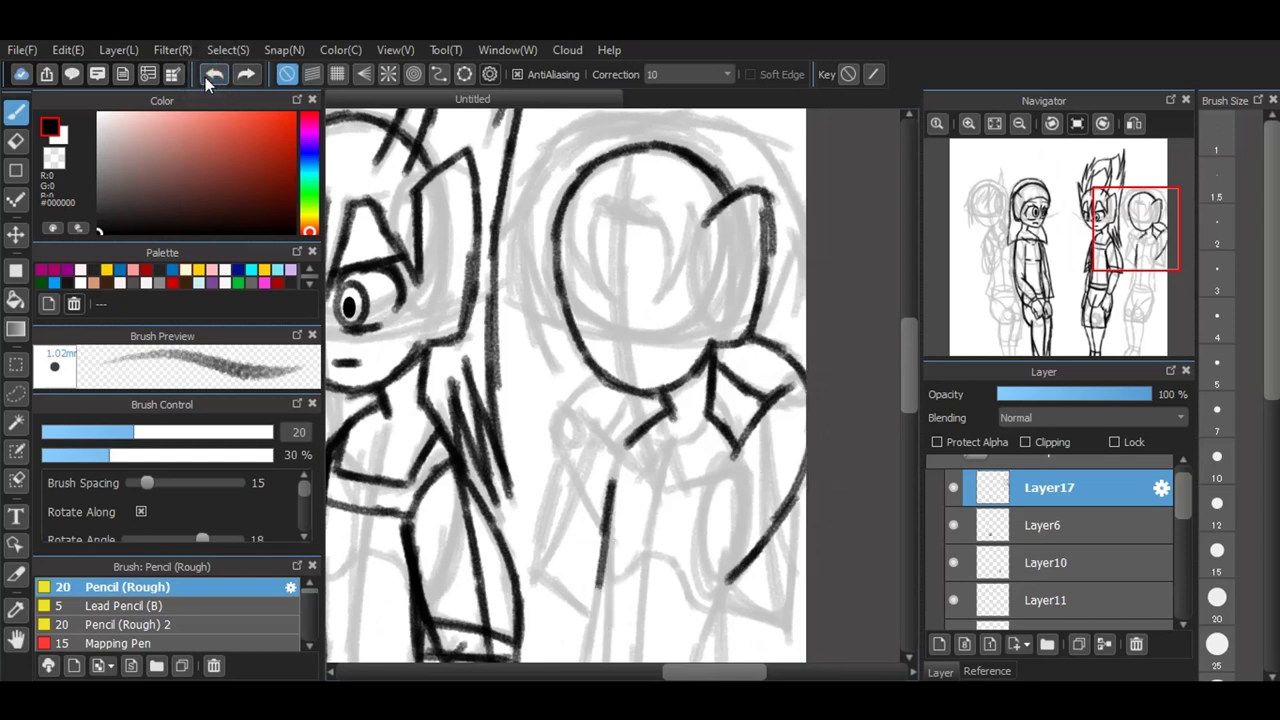
left_click(205, 77)
Step: Draw both side contours of the fourth figure's torso, from the chest down through the waist to the hips
left_click_drag(612, 482, 602, 660)
left_click_drag(913, 366, 911, 419)
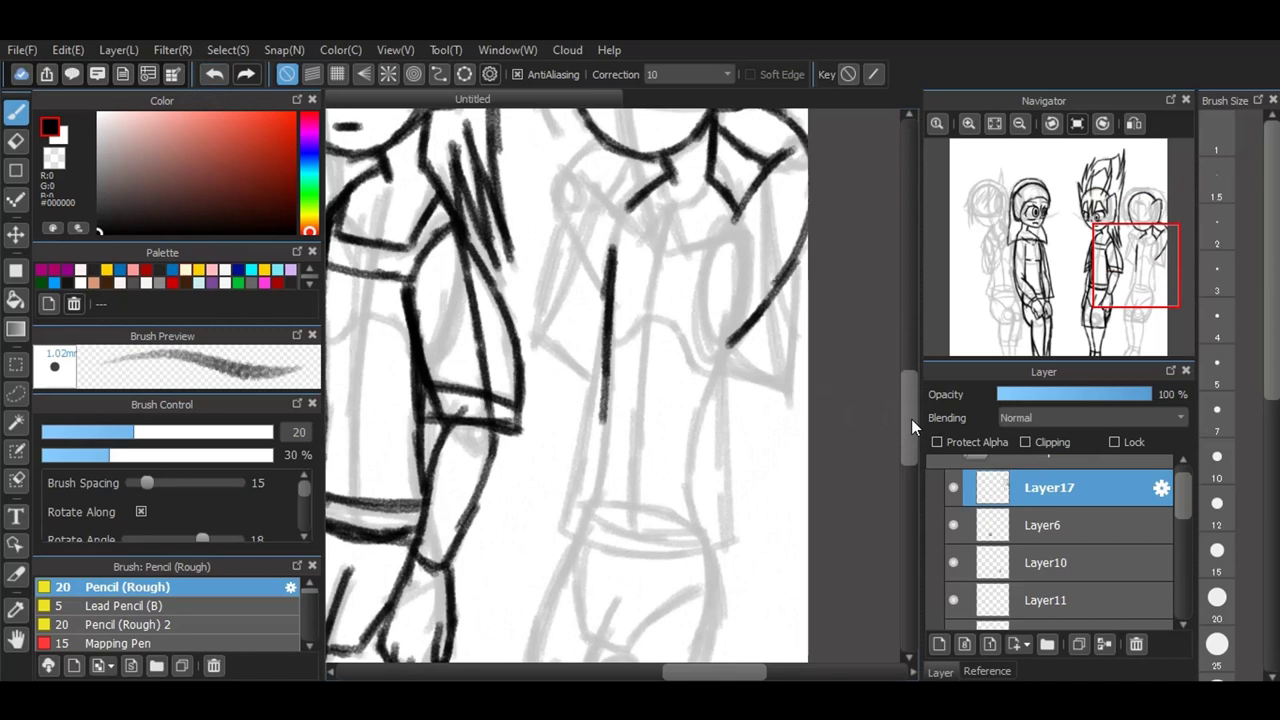
mouse_move(738, 328)
left_mouse_down()
mouse_move(697, 471)
mouse_move(694, 532)
mouse_move(712, 576)
left_mouse_up()
mouse_move(604, 398)
left_mouse_down()
mouse_move(601, 511)
mouse_move(576, 562)
left_mouse_up()
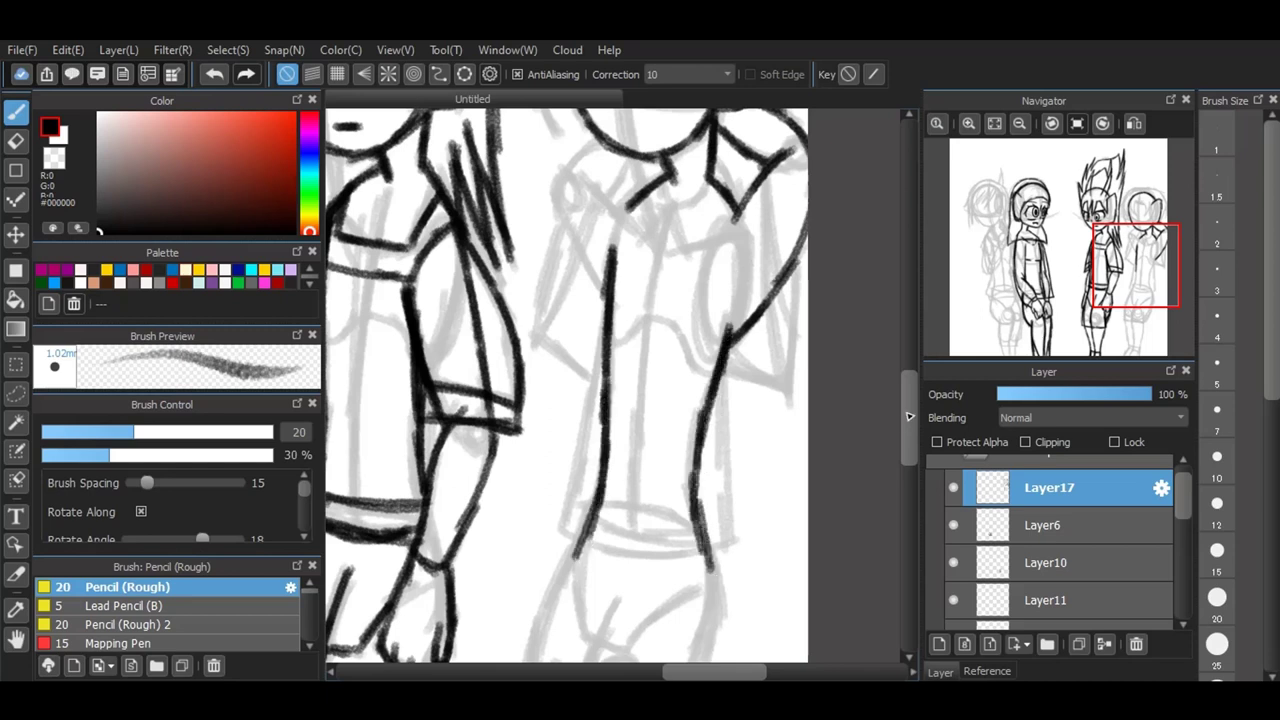
Step: Draw the fourth figure's curved waistline and the hip outline with the angled crotch line beneath it
left_click_drag(910, 416, 910, 448)
mouse_move(577, 280)
left_mouse_down()
mouse_move(590, 378)
mouse_move(617, 386)
mouse_move(708, 324)
left_mouse_up()
mouse_move(617, 395)
left_mouse_down()
mouse_move(688, 336)
mouse_move(723, 329)
mouse_move(710, 283)
left_mouse_up()
mouse_move(593, 262)
left_mouse_down()
mouse_move(631, 280)
mouse_move(600, 264)
mouse_move(700, 277)
left_mouse_up()
Step: Trace the fourth figure's near leg, with its outer thigh curve and both sides running down to the canvas's lower edge
mouse_move(578, 432)
left_mouse_down()
mouse_move(597, 385)
mouse_move(595, 583)
mouse_move(592, 565)
left_mouse_up()
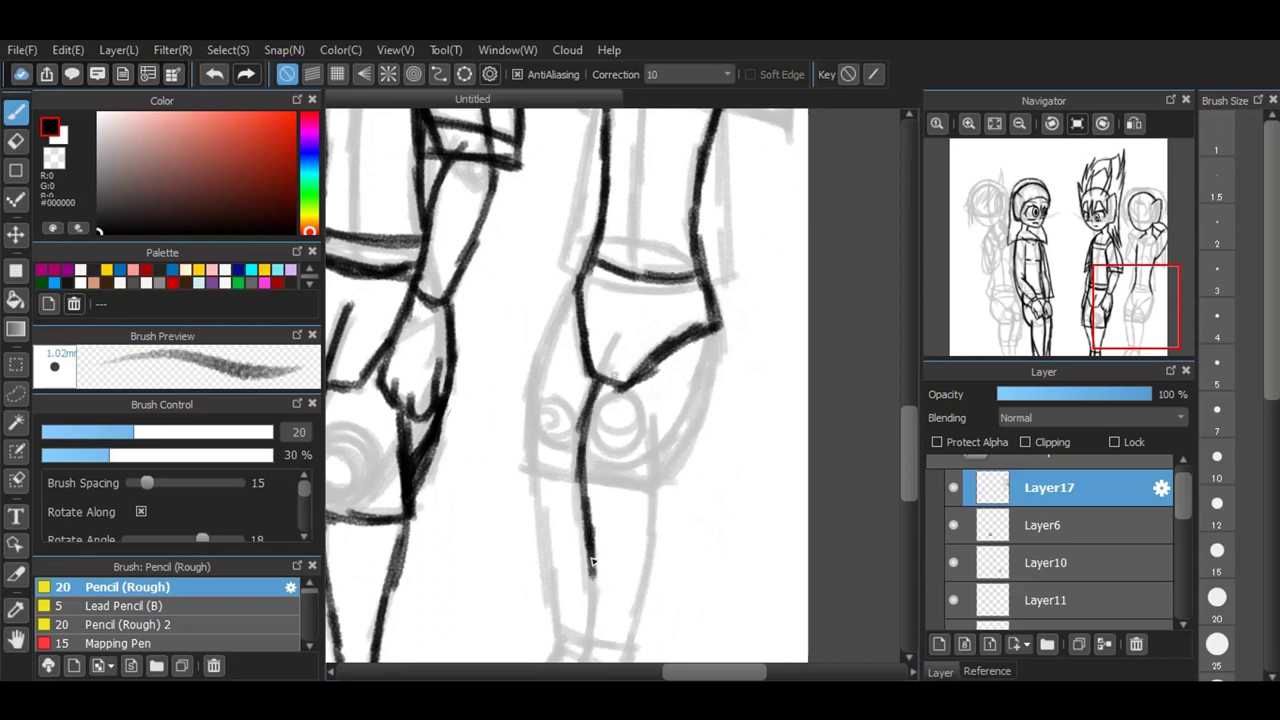
mouse_move(650, 418)
left_mouse_down()
mouse_move(648, 560)
mouse_move(632, 597)
left_mouse_up()
mouse_move(660, 486)
left_mouse_down()
mouse_move(715, 374)
mouse_move(718, 320)
left_mouse_up()
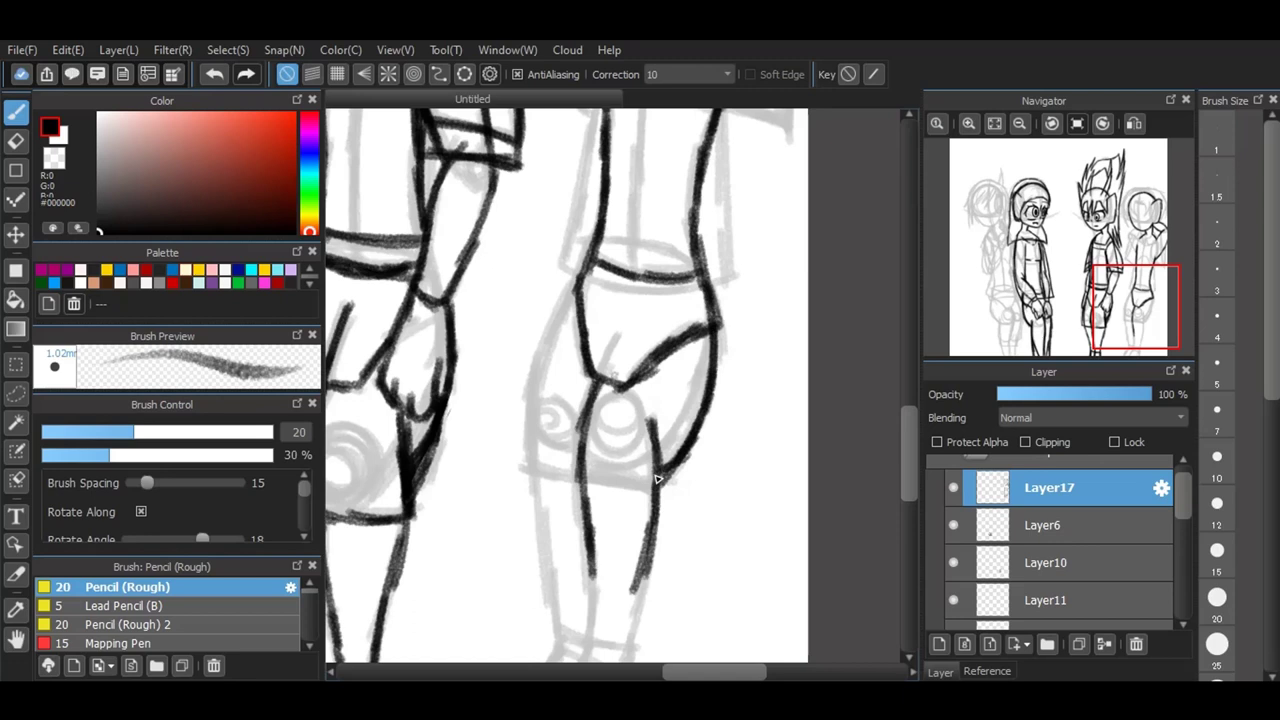
left_click_drag(909, 446, 910, 476)
mouse_move(594, 375)
left_mouse_down()
mouse_move(598, 444)
mouse_move(560, 516)
left_mouse_up()
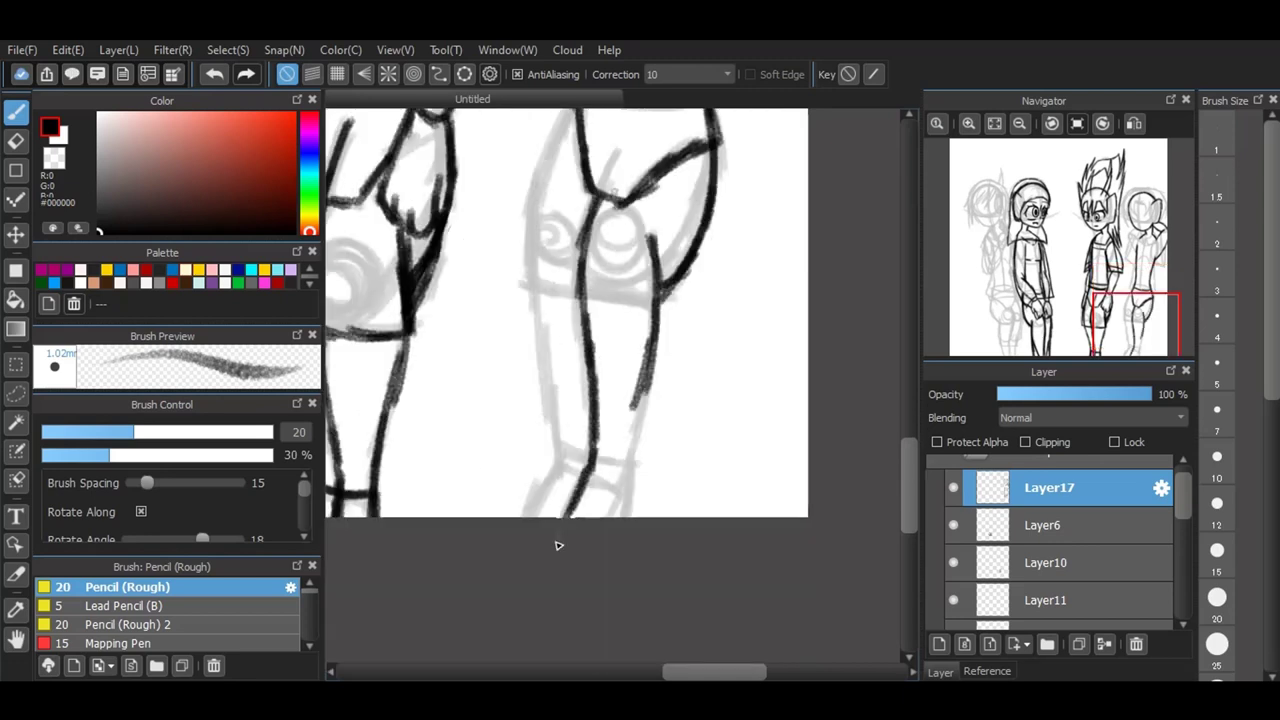
left_click_drag(648, 376, 620, 516)
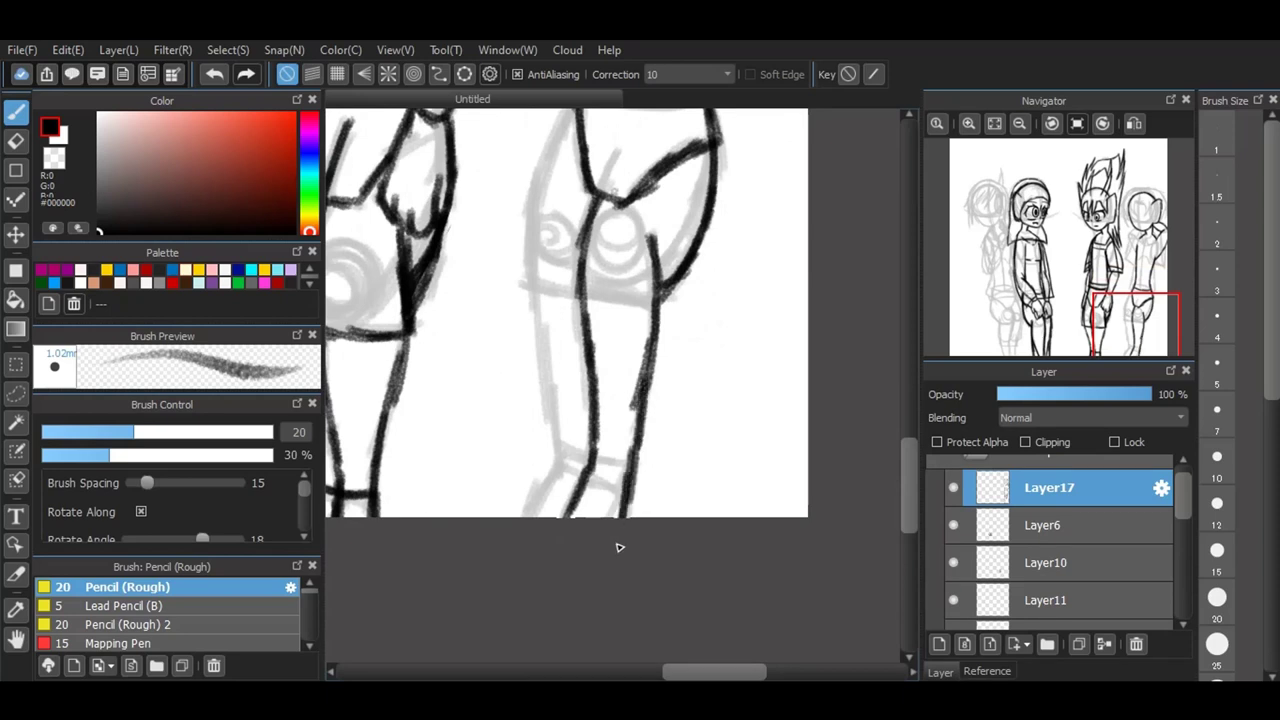
Step: Trace the outer contour of the fourth figure's far leg from the hip down past the knee
left_click_drag(909, 466, 907, 428)
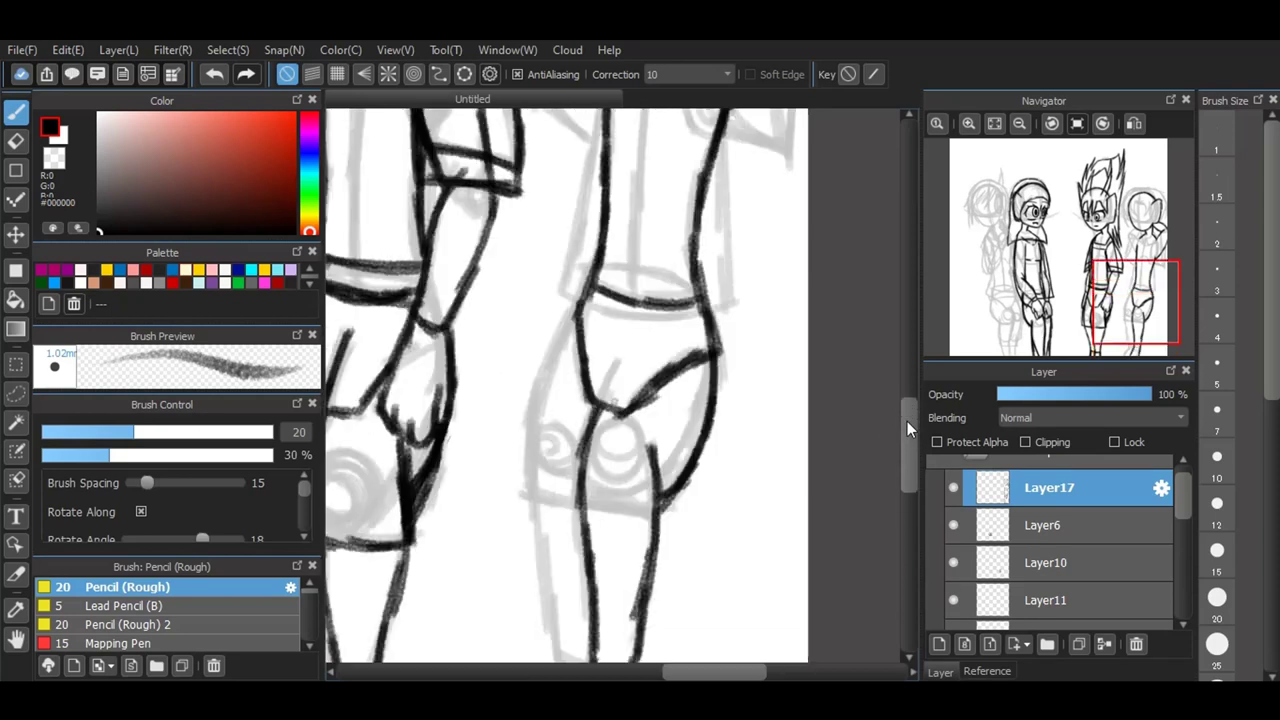
mouse_move(585, 305)
left_mouse_down()
mouse_move(540, 425)
mouse_move(530, 500)
mouse_move(544, 585)
left_mouse_up()
left_click_drag(537, 520, 558, 664)
left_click_drag(543, 562, 558, 662)
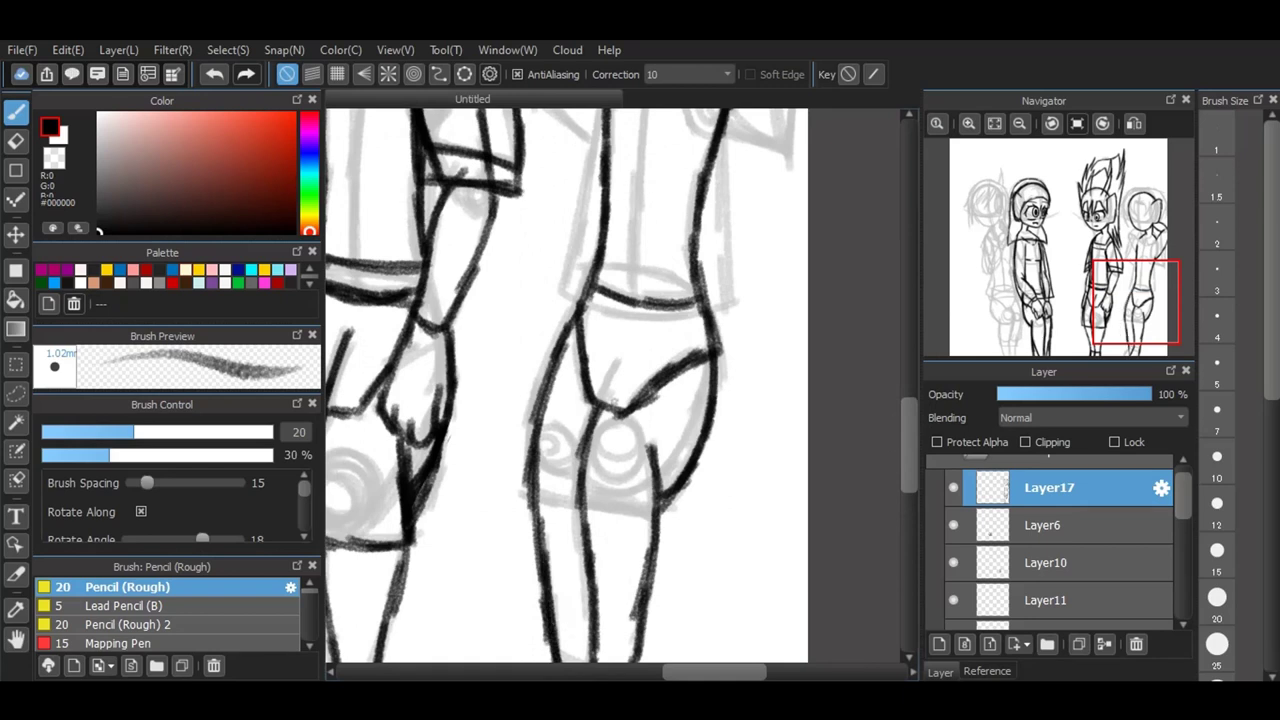
Step: Draw the fourth figure's far shoulder curve and the remaining pointed collar flap beside the neck
left_click_drag(910, 438, 911, 378)
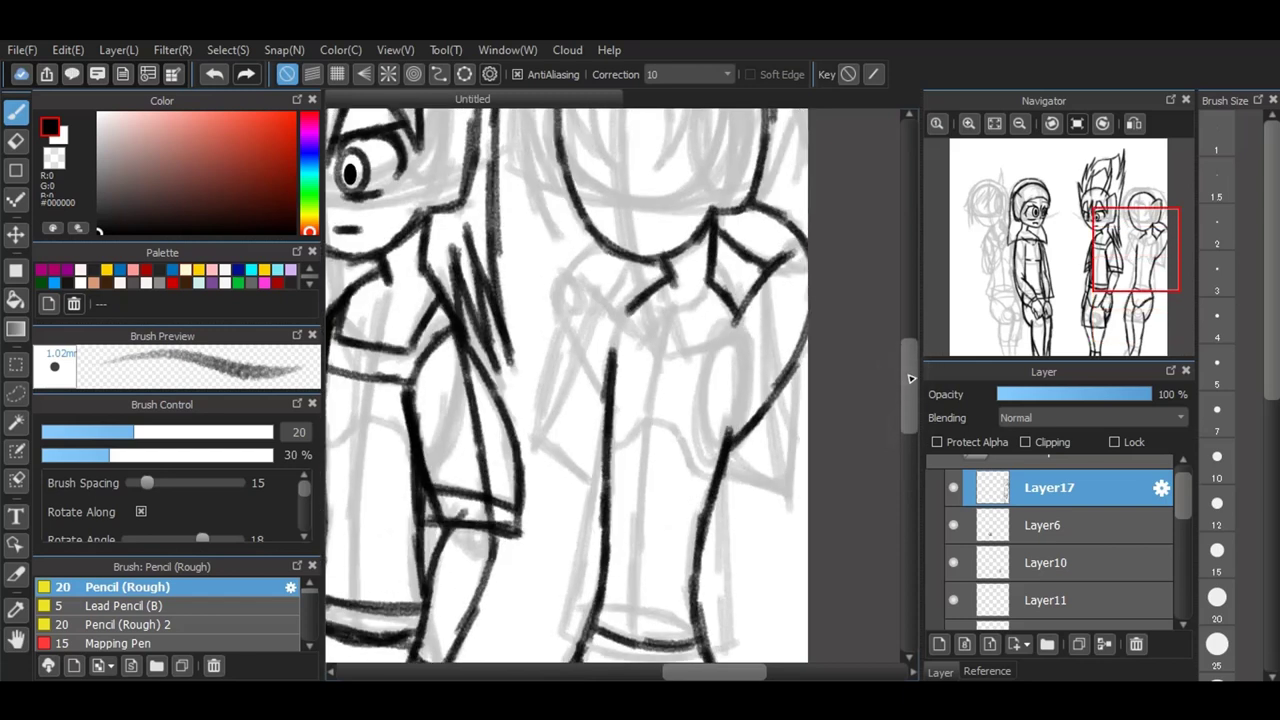
mouse_move(576, 283)
left_mouse_down()
mouse_move(628, 320)
mouse_move(640, 303)
mouse_move(630, 262)
mouse_move(557, 294)
mouse_move(568, 342)
left_mouse_up()
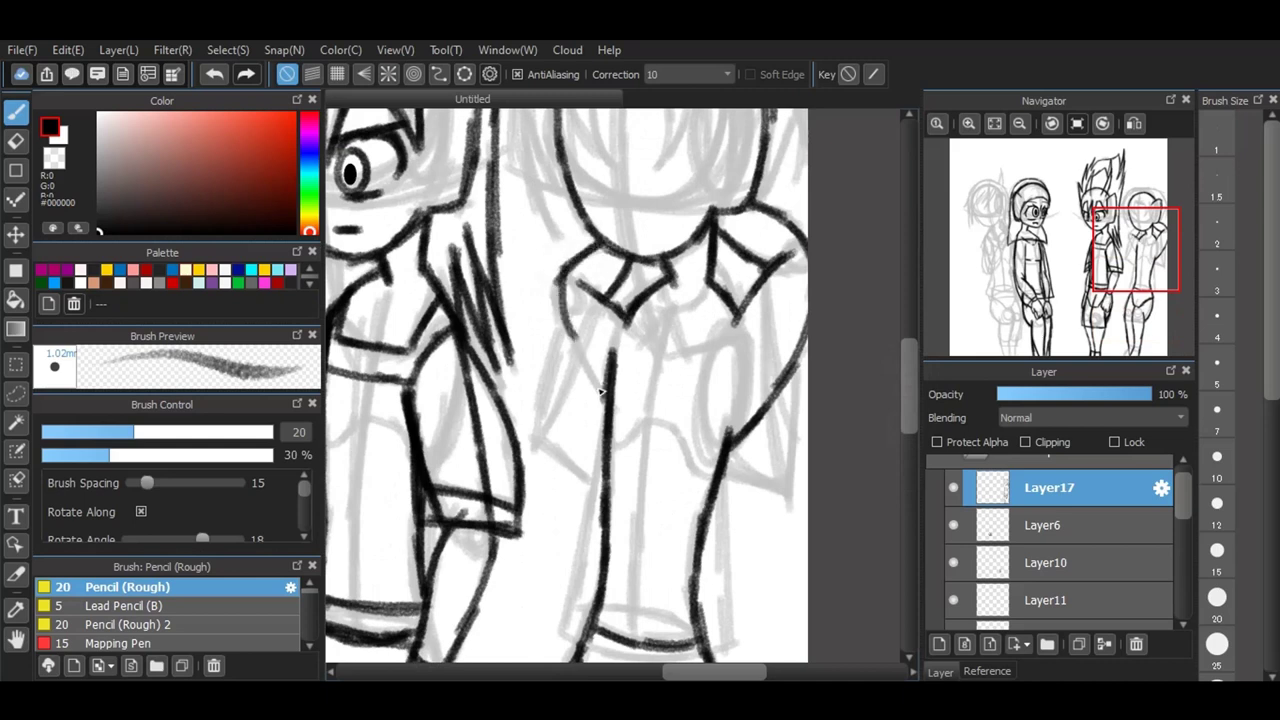
Step: Extend the rightmost figure's shoulder line down to the torso, then erase and redraw the outer tip of its near collar flap
left_click_drag(601, 392, 564, 331)
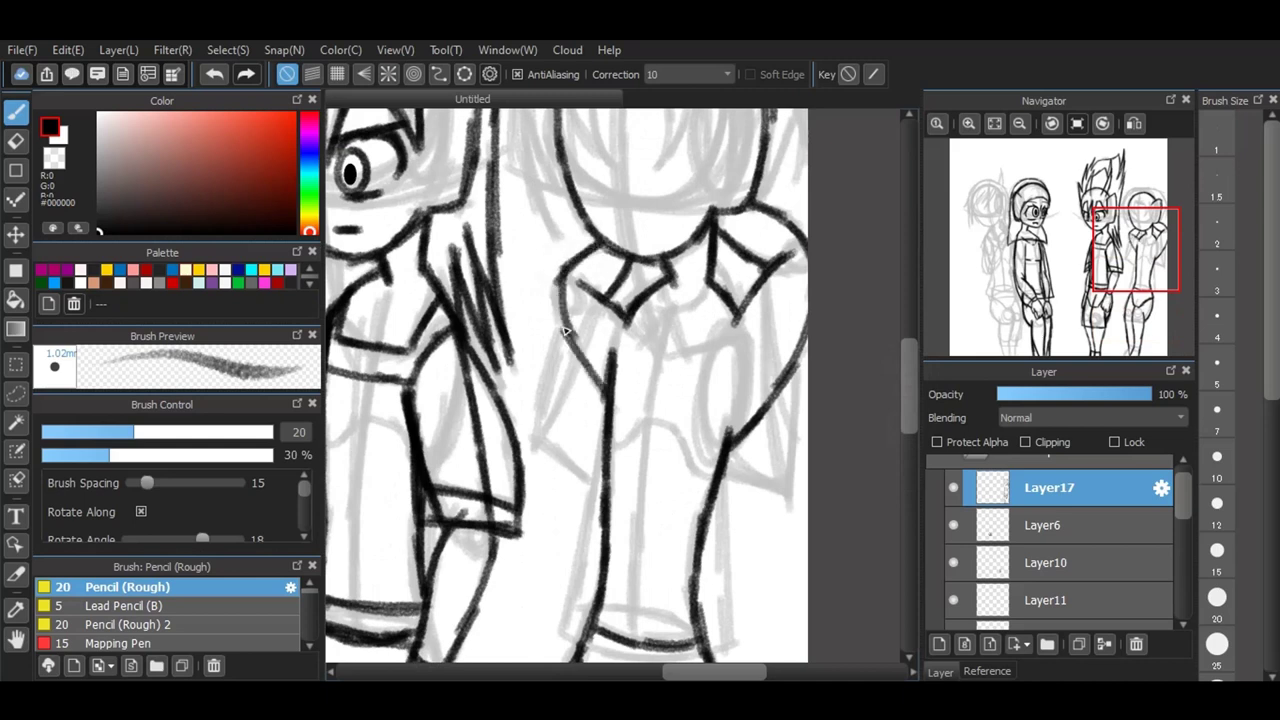
mouse_move(560, 299)
left_mouse_down()
mouse_move(606, 390)
mouse_move(596, 368)
left_mouse_up()
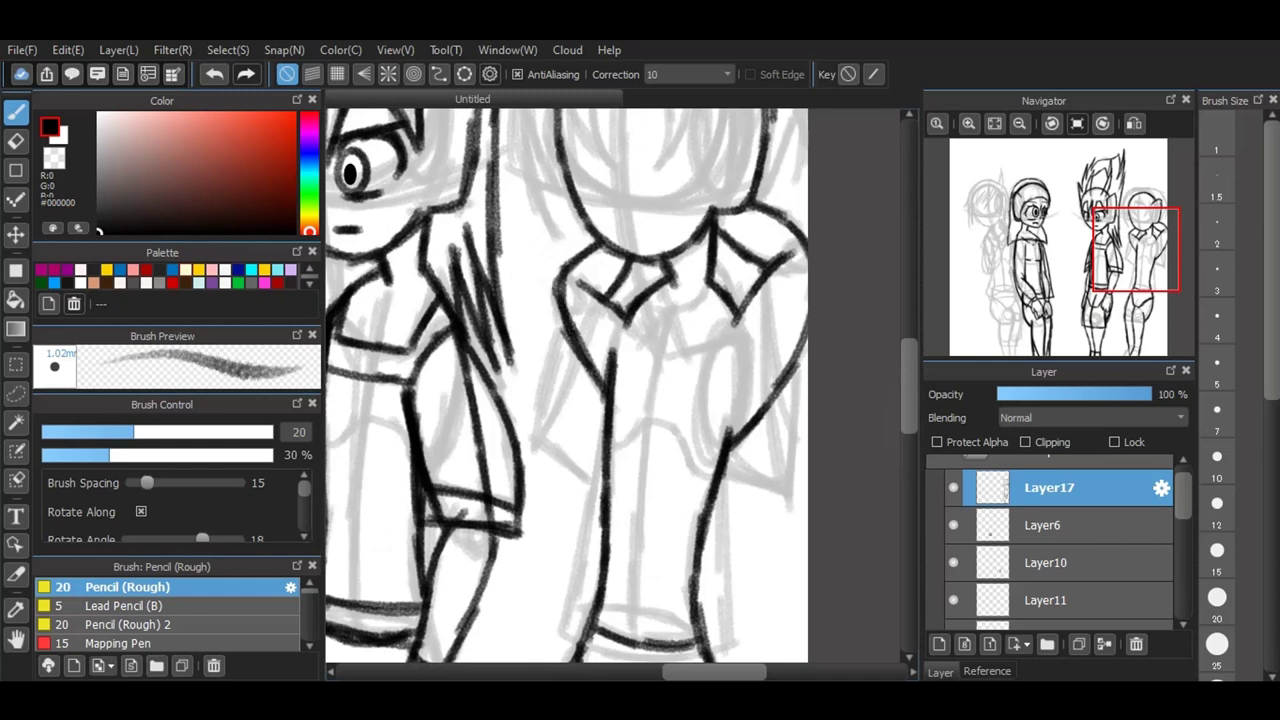
scroll(590, 420, "down", 3)
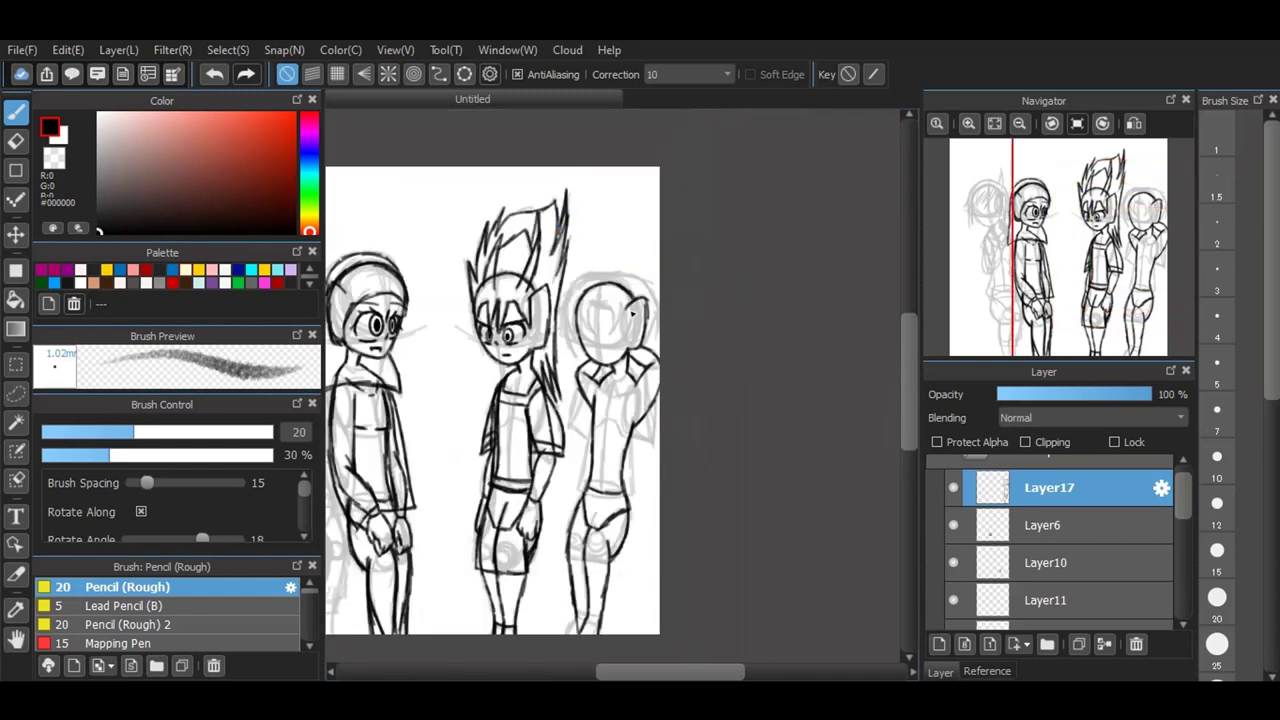
scroll(631, 314, "up", 2)
scroll(631, 314, "up", 1)
scroll(551, 489, "up", 2)
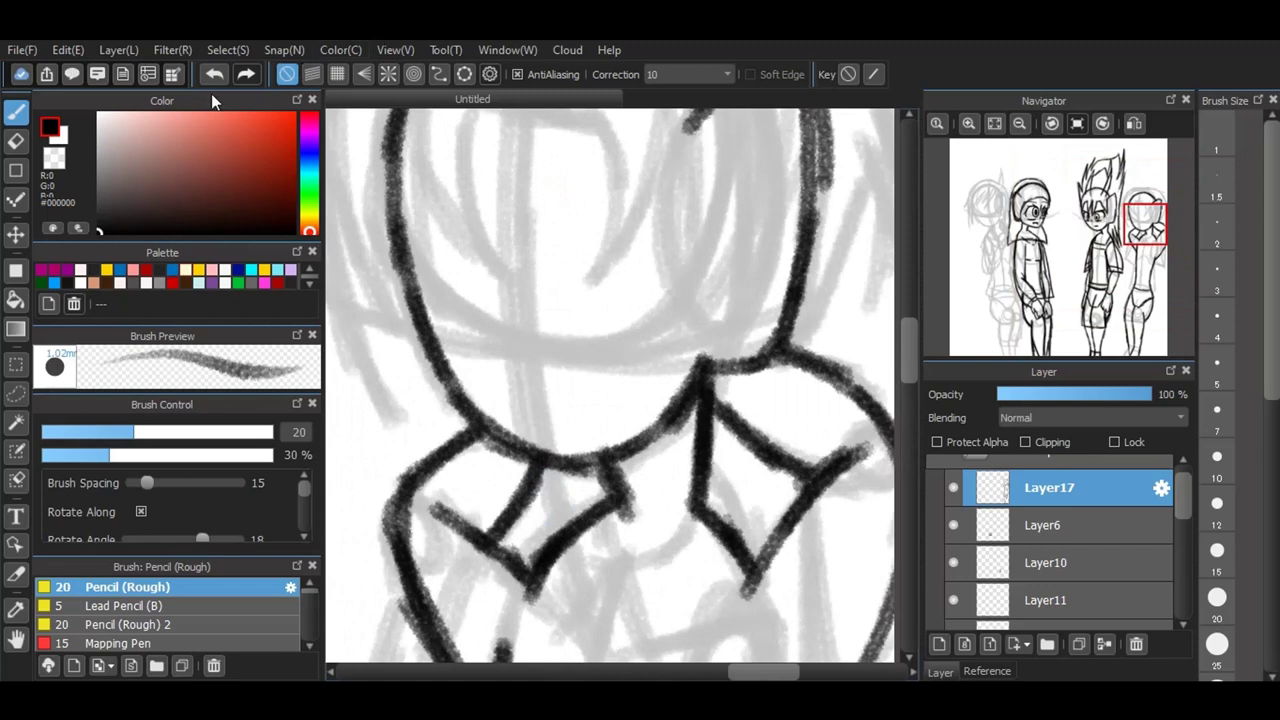
left_click(18, 143)
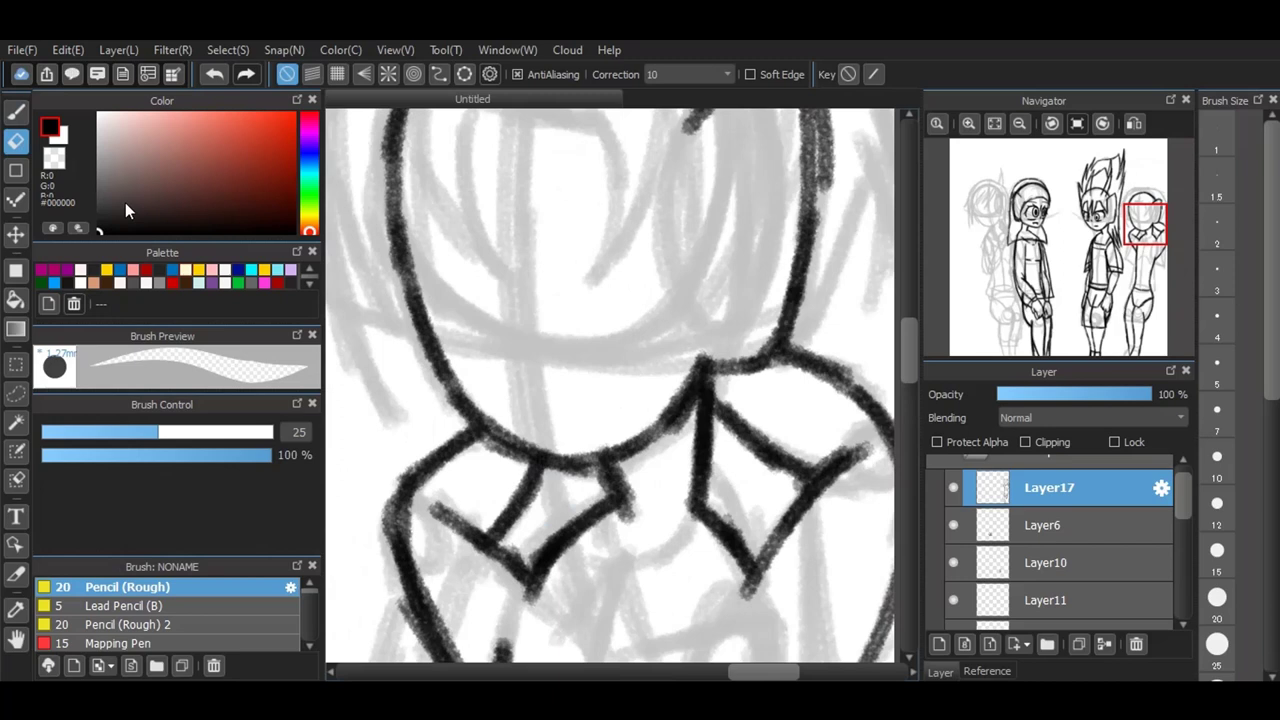
mouse_move(446, 506)
left_mouse_down()
mouse_move(434, 514)
mouse_move(457, 509)
mouse_move(443, 529)
left_mouse_up()
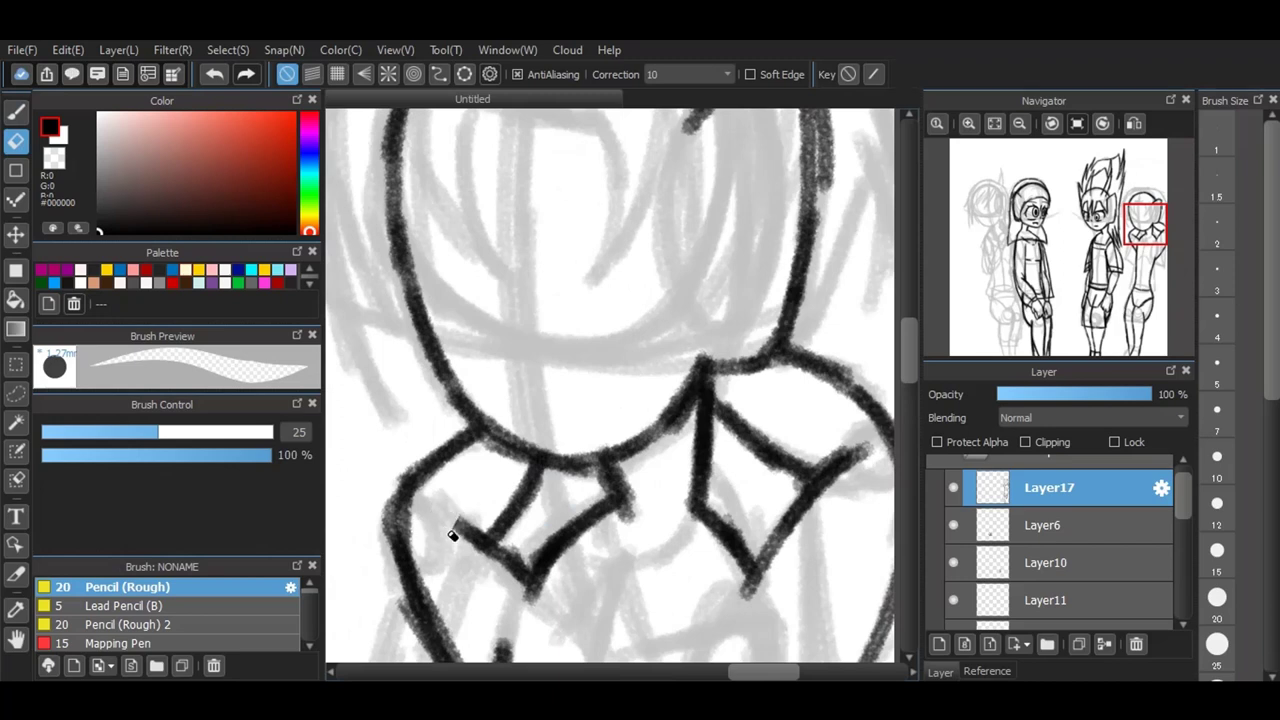
left_click(20, 112)
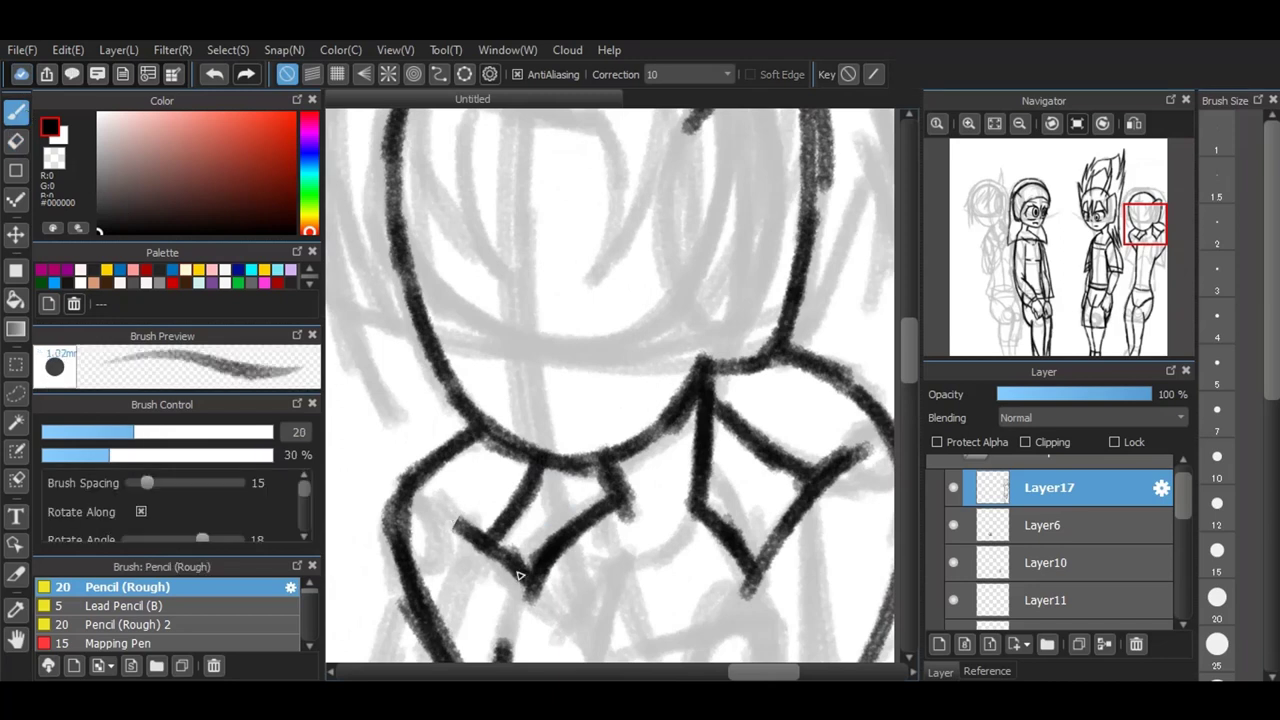
left_click_drag(446, 512, 535, 590)
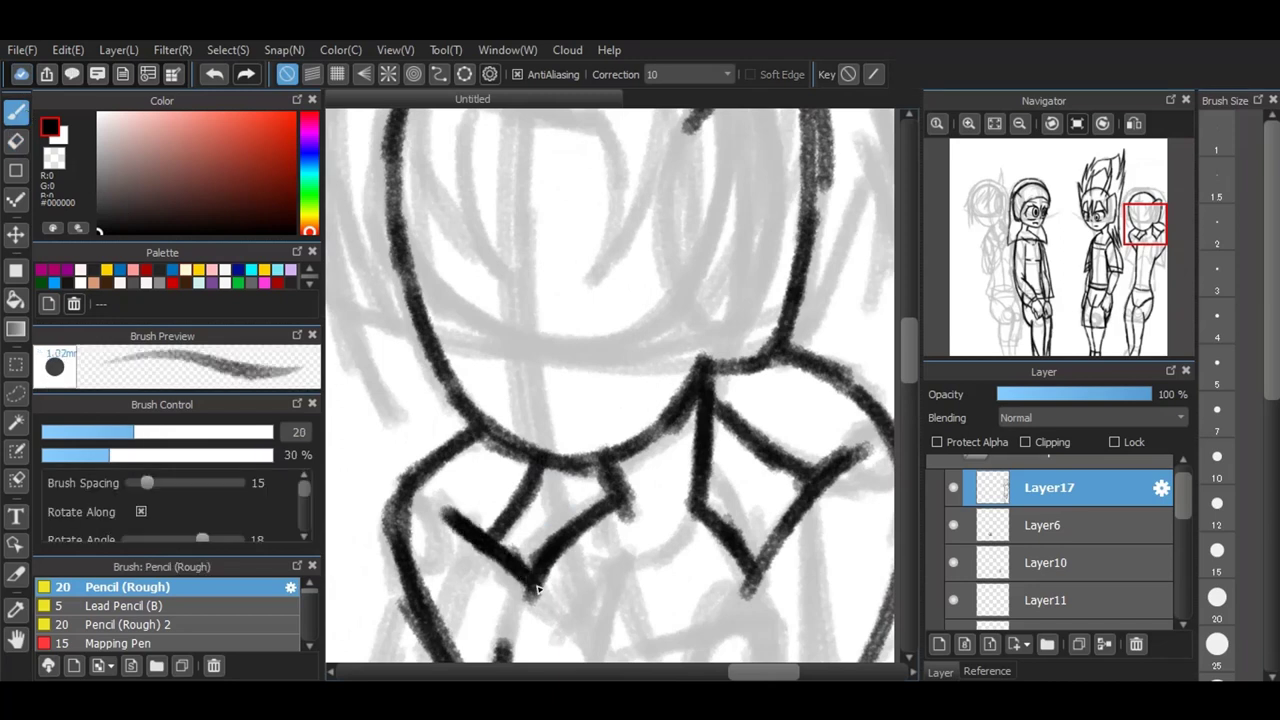
Step: Add a new layer and draw the rightmost figure's bangs as pointed strands falling over the ear side of the face
scroll(600, 563, "down", 3)
scroll(536, 327, "up", 1)
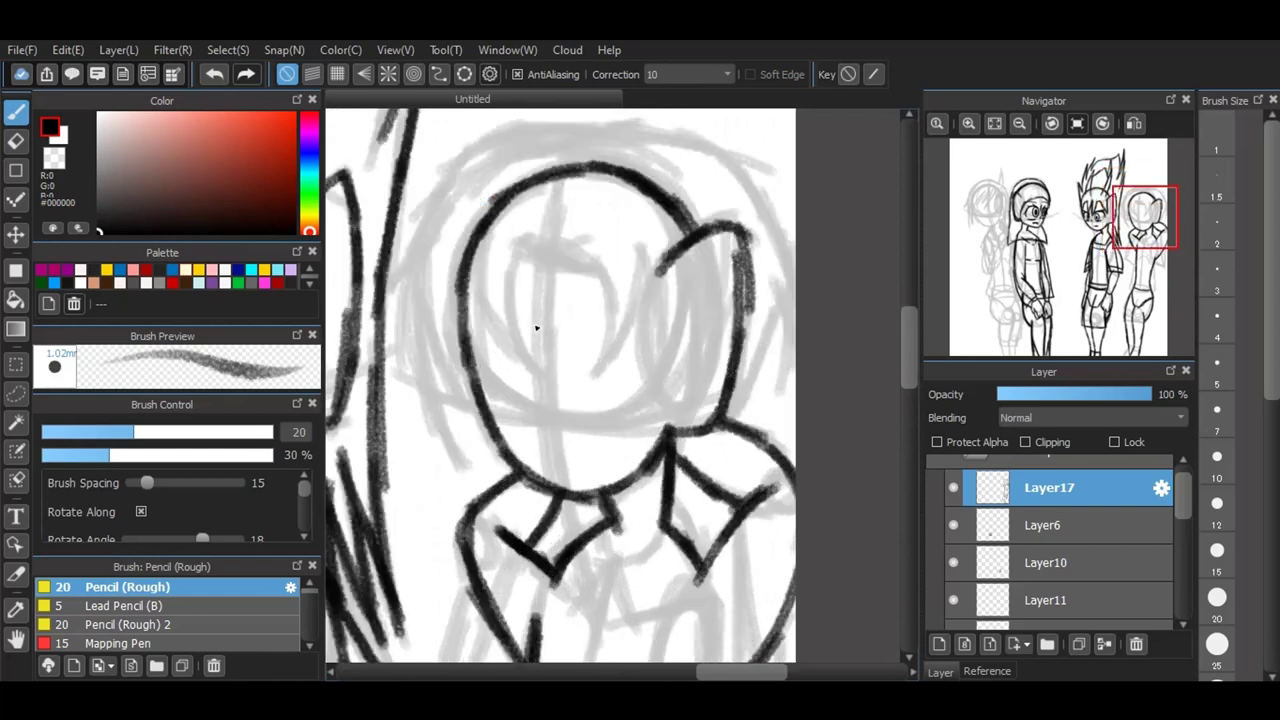
scroll(511, 125, "up", 1)
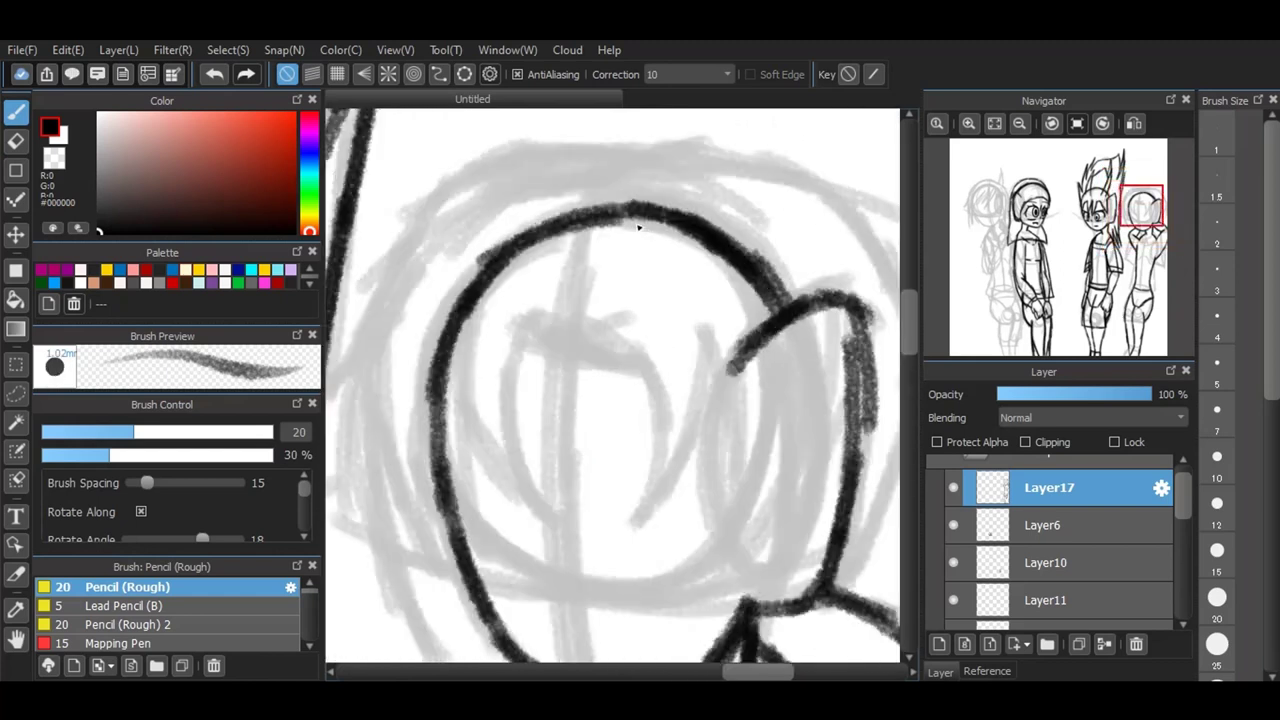
scroll(636, 257, "down", 1)
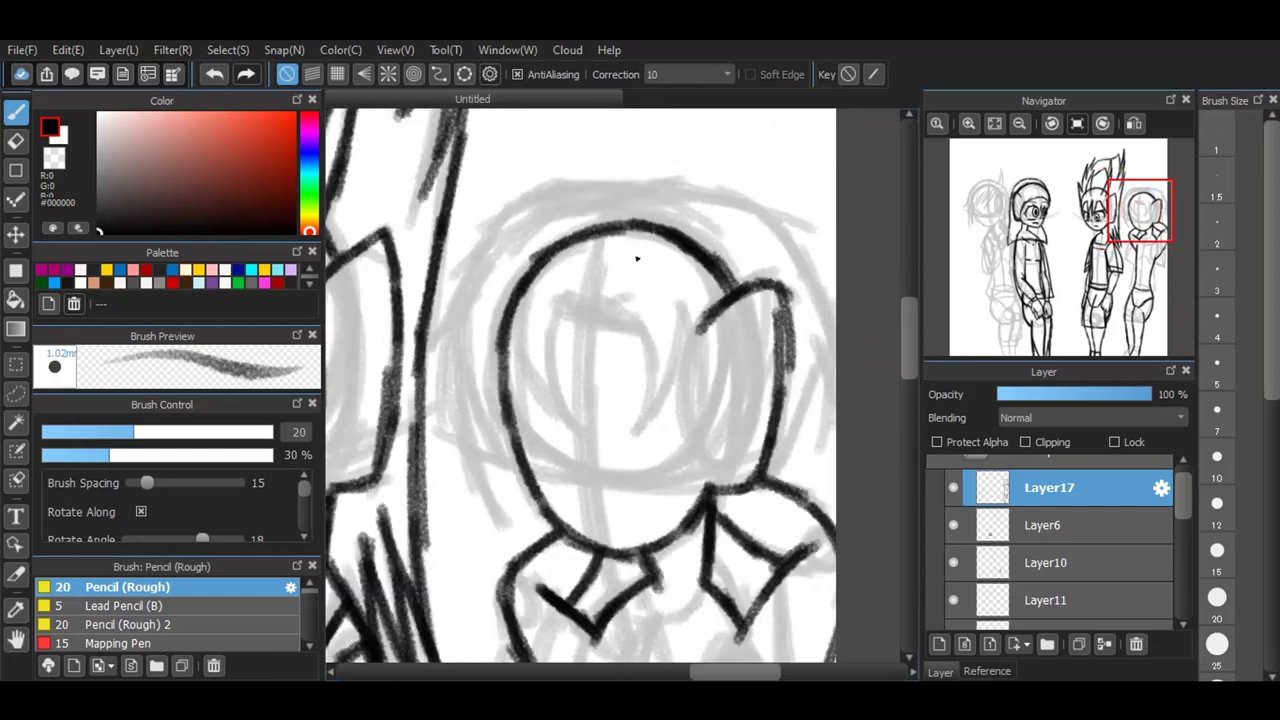
left_click(939, 645)
mouse_move(586, 322)
left_mouse_down()
mouse_move(640, 312)
mouse_move(656, 370)
mouse_move(635, 432)
left_mouse_up()
mouse_move(689, 306)
left_mouse_down()
mouse_move(636, 432)
mouse_move(700, 370)
mouse_move(700, 448)
left_mouse_up()
left_click_drag(728, 298, 712, 436)
left_click_drag(736, 322, 708, 452)
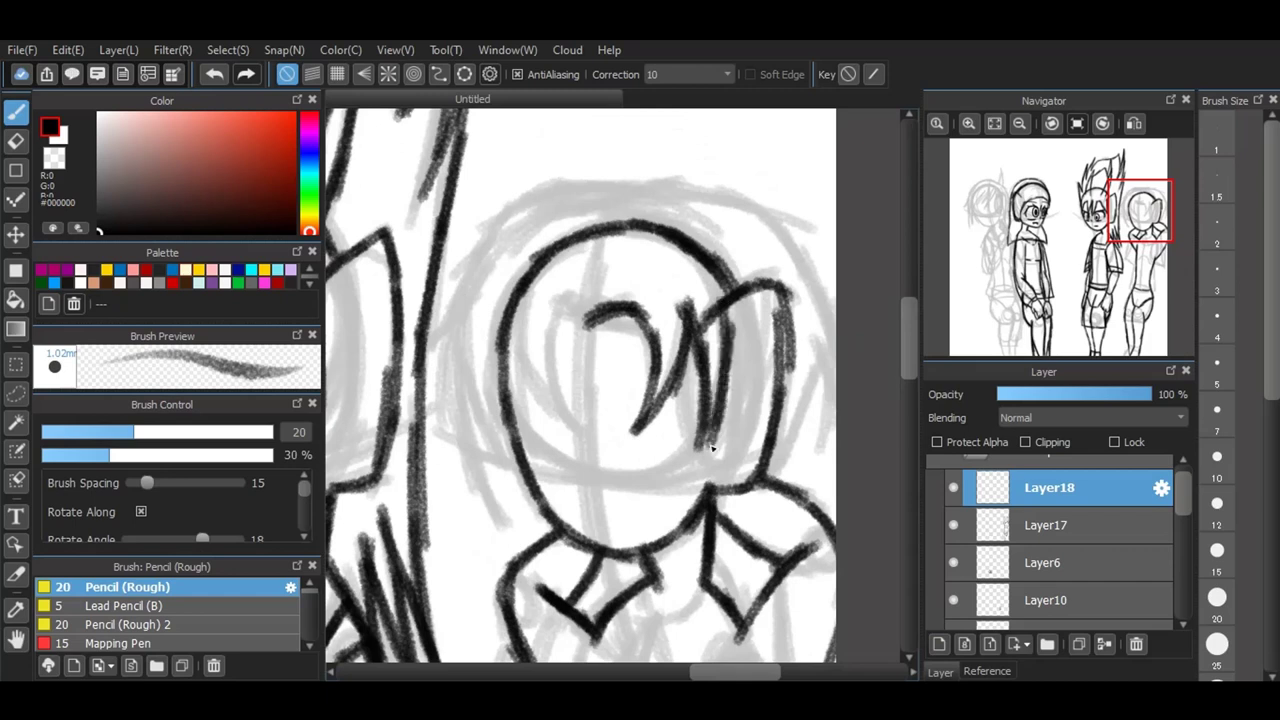
left_click_drag(766, 290, 750, 400)
left_click_drag(722, 296, 734, 449)
Step: Draw the hair strands along the other side of the face and thicken the fringe edge across the forehead
mouse_move(588, 312)
left_mouse_down()
mouse_move(555, 340)
mouse_move(570, 414)
left_mouse_up()
mouse_move(527, 298)
left_mouse_down()
mouse_move(575, 434)
mouse_move(556, 462)
mouse_move(509, 358)
mouse_move(557, 462)
left_mouse_up()
left_click_drag(500, 314, 546, 476)
left_click_drag(495, 345, 544, 476)
mouse_move(586, 324)
left_mouse_down()
mouse_move(576, 305)
mouse_move(560, 314)
mouse_move(660, 336)
mouse_move(640, 332)
left_mouse_up()
Step: Outline the hair from the crown down behind the ear and shade the dark area inside the raised collar
mouse_move(590, 228)
left_mouse_down()
mouse_move(685, 226)
mouse_move(695, 246)
mouse_move(638, 198)
mouse_move(620, 212)
mouse_move(718, 228)
left_mouse_up()
mouse_move(619, 206)
left_mouse_down()
mouse_move(705, 195)
mouse_move(784, 242)
mouse_move(769, 222)
mouse_move(799, 258)
mouse_move(829, 369)
left_mouse_up()
mouse_move(826, 320)
left_mouse_down()
mouse_move(820, 436)
mouse_move(802, 446)
left_mouse_up()
left_click_drag(820, 360, 777, 475)
mouse_move(806, 424)
left_mouse_down()
mouse_move(738, 566)
mouse_move(751, 636)
left_mouse_up()
left_click_drag(722, 508, 728, 612)
mouse_move(734, 538)
left_mouse_down()
mouse_move(742, 628)
mouse_move(720, 610)
left_mouse_up()
Step: Draw the rest of the crown and the outer hair strands down the side of the head nearest the spiky-haired figure
left_click_drag(612, 200, 550, 218)
left_click_drag(594, 192, 531, 231)
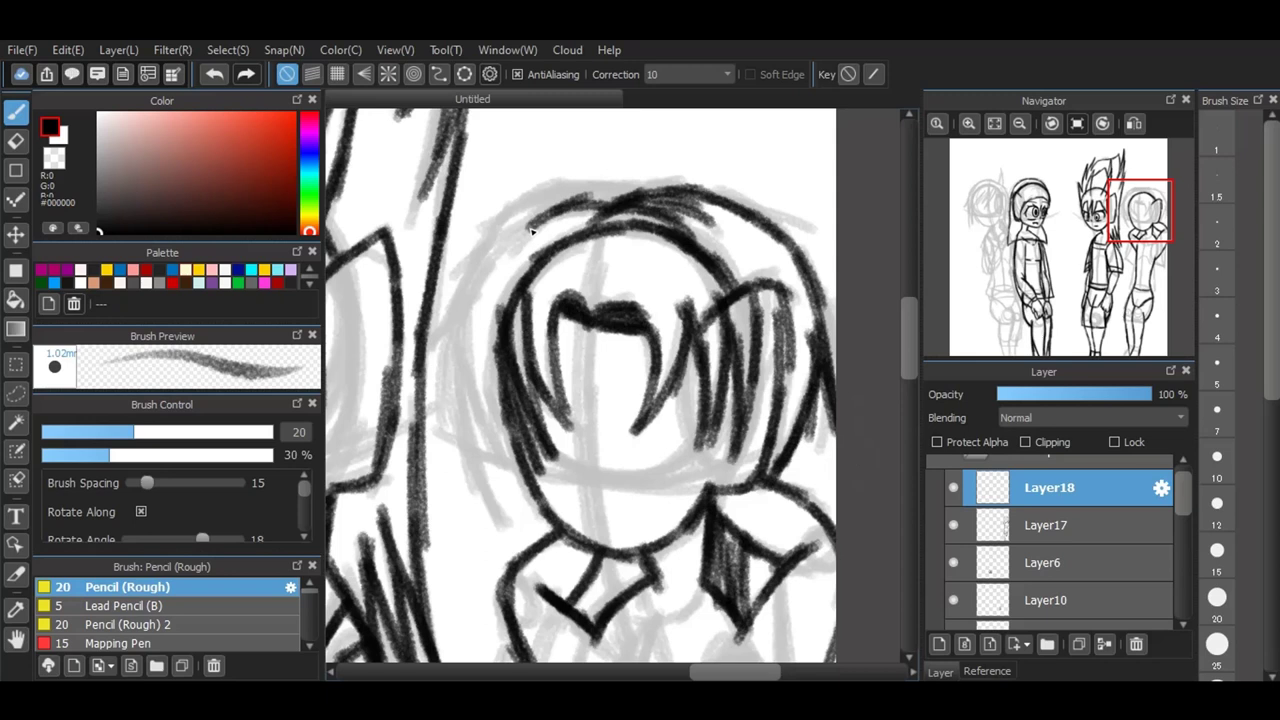
mouse_move(620, 206)
left_mouse_down()
mouse_move(584, 197)
mouse_move(539, 217)
mouse_move(601, 183)
mouse_move(631, 190)
mouse_move(612, 179)
mouse_move(556, 188)
left_mouse_up()
mouse_move(562, 184)
left_mouse_down()
mouse_move(520, 207)
mouse_move(541, 193)
mouse_move(476, 270)
left_mouse_up()
left_click_drag(506, 226, 448, 370)
left_click_drag(470, 306, 438, 394)
left_click_drag(488, 300, 446, 382)
left_click_drag(484, 292, 464, 422)
left_click_drag(480, 336, 518, 474)
mouse_move(482, 400)
left_mouse_down()
mouse_move(516, 476)
mouse_move(476, 372)
left_mouse_up()
left_click_drag(512, 456, 470, 358)
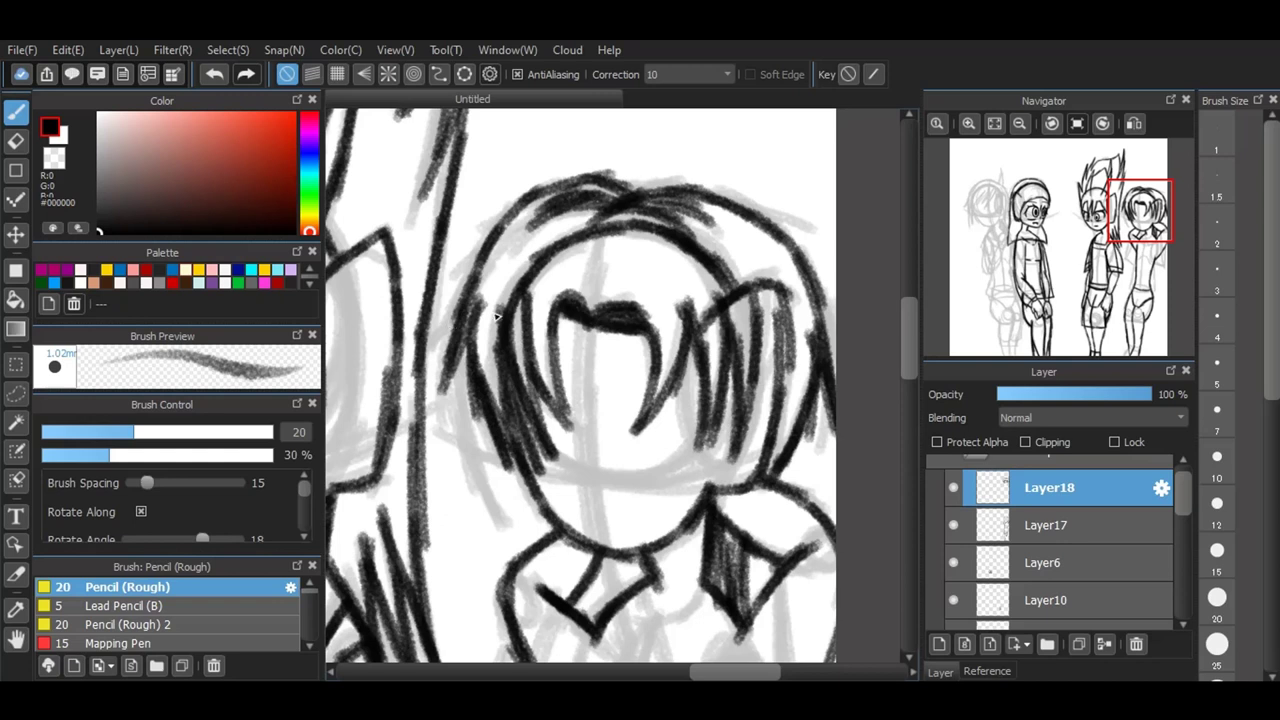
Step: Add a new layer and mark the nose with a short bridge stroke and a small tip stroke
left_click(940, 643)
scroll(669, 445, "up", 1)
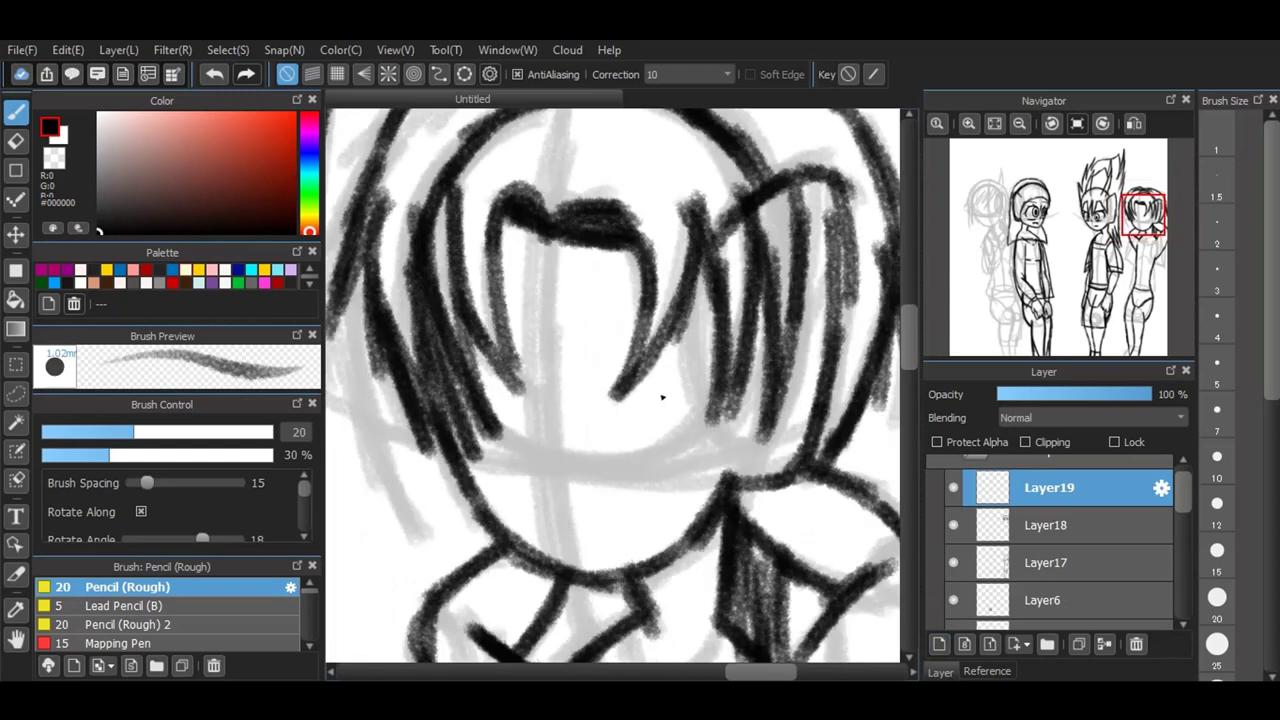
scroll(662, 397, "up", 1)
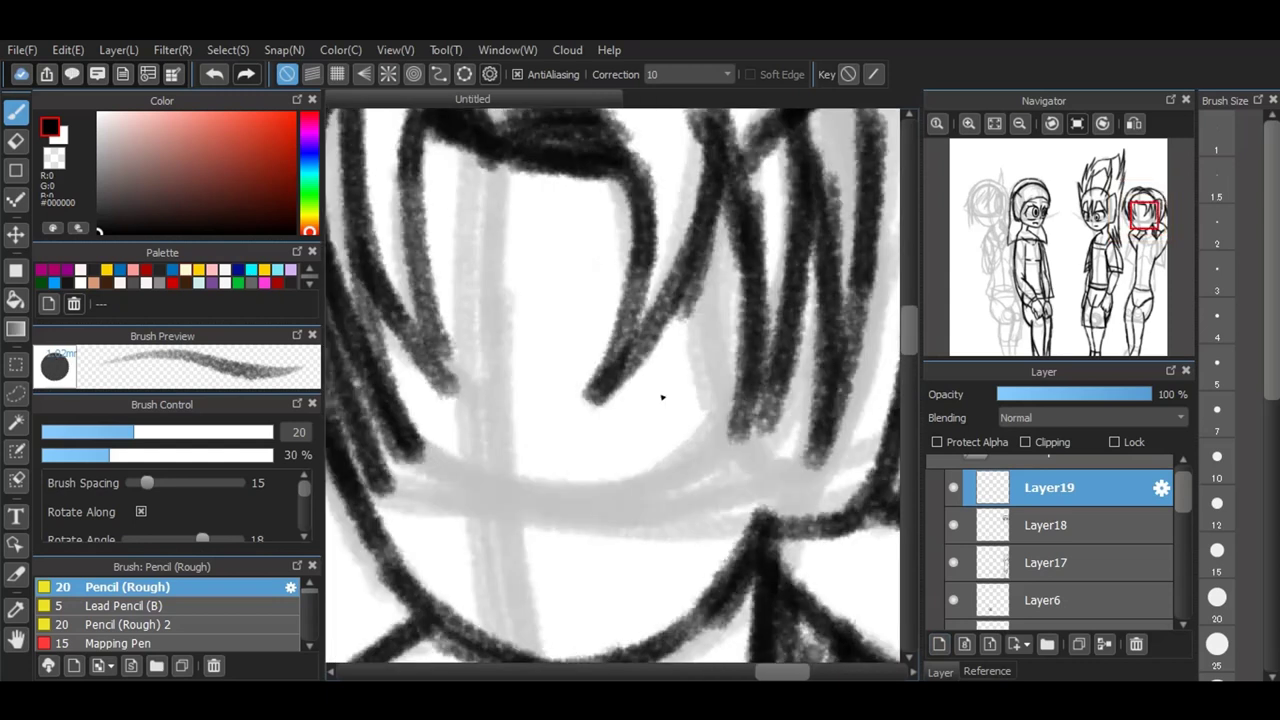
mouse_move(491, 504)
left_mouse_down()
mouse_move(478, 476)
mouse_move(493, 507)
left_mouse_up()
left_click_drag(474, 264, 487, 325)
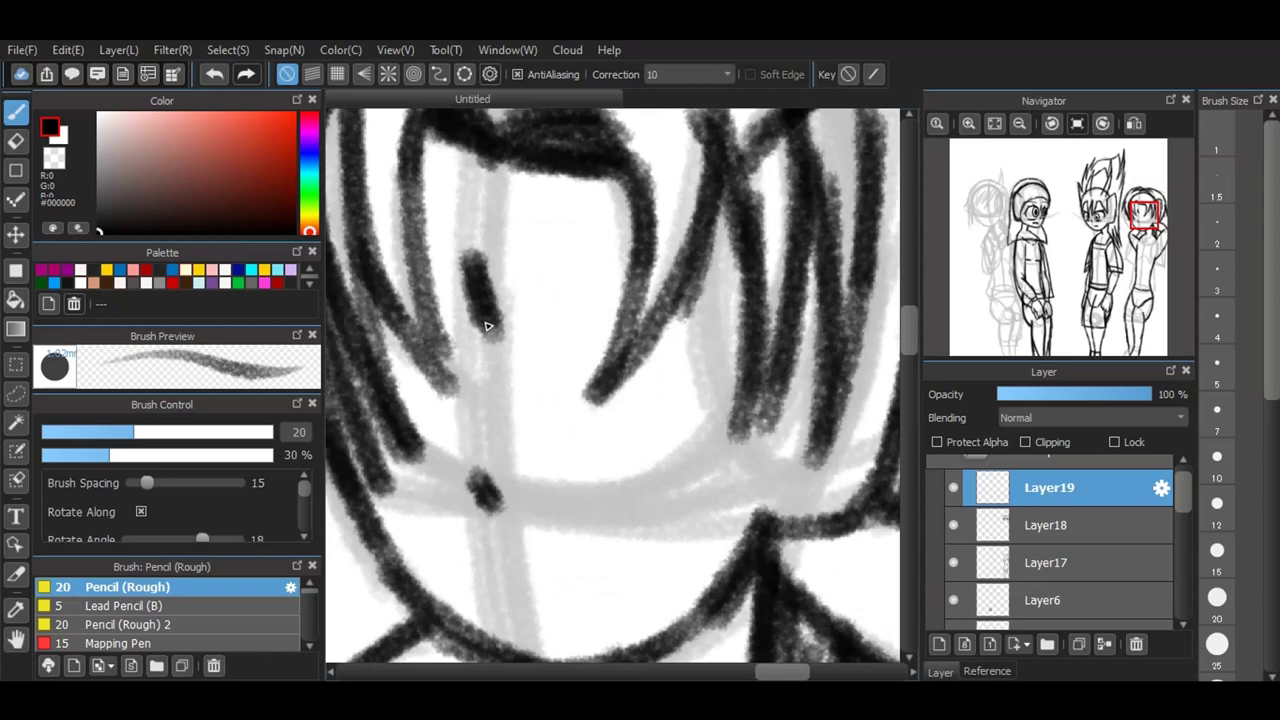
Step: Draw the curved upper lids and short lower lid lines of both eyes
left_click_drag(540, 510, 656, 512)
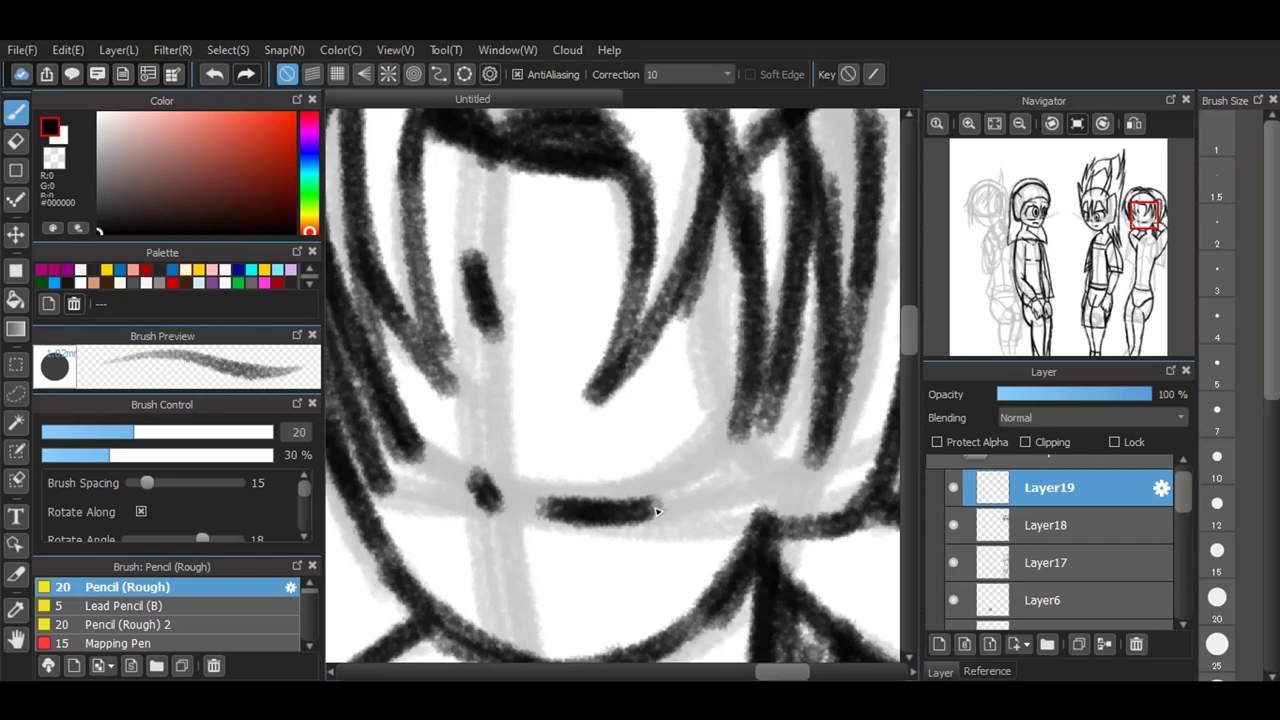
mouse_move(538, 326)
left_mouse_down()
mouse_move(569, 301)
mouse_move(548, 321)
mouse_move(637, 307)
mouse_move(630, 299)
mouse_move(672, 311)
mouse_move(643, 299)
mouse_move(715, 362)
mouse_move(700, 468)
left_mouse_up()
mouse_move(706, 418)
left_mouse_down()
mouse_move(642, 292)
mouse_move(535, 336)
left_mouse_up()
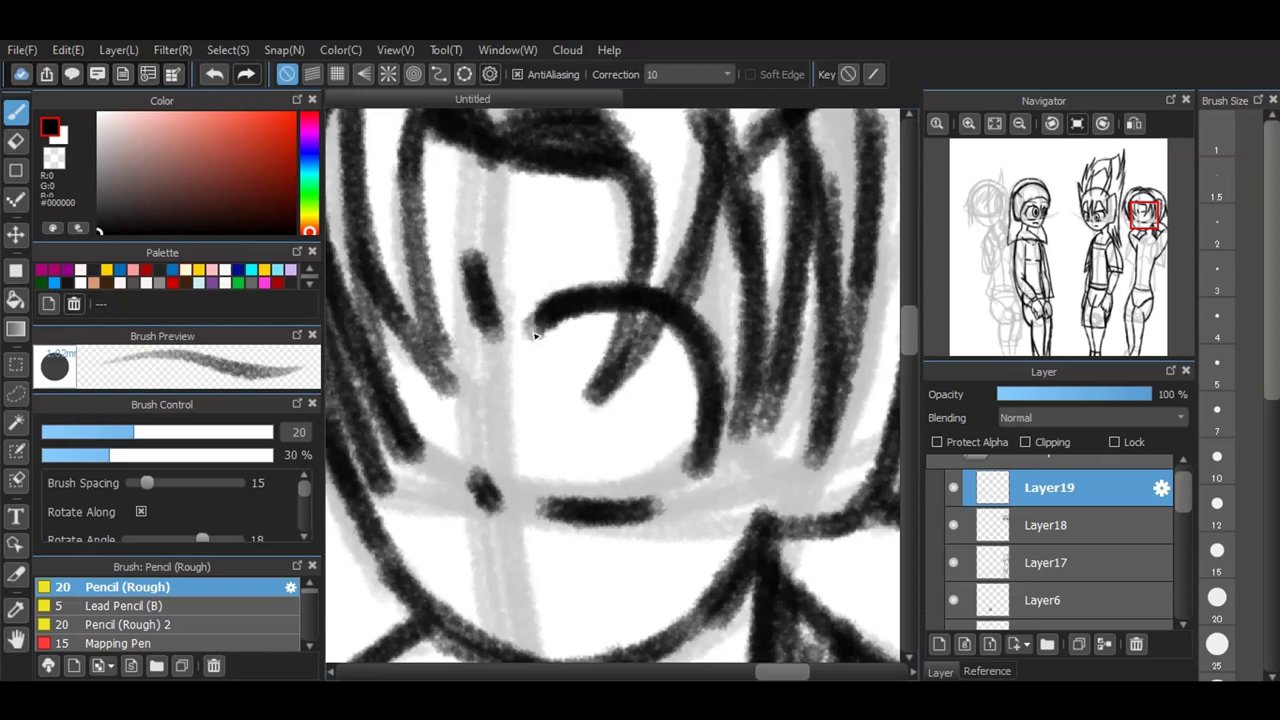
mouse_move(458, 302)
left_mouse_down()
mouse_move(401, 298)
mouse_move(360, 350)
mouse_move(354, 375)
mouse_move(389, 467)
left_mouse_up()
left_click_drag(436, 506, 384, 494)
mouse_move(468, 330)
left_mouse_down()
mouse_move(440, 296)
mouse_move(404, 298)
left_mouse_up()
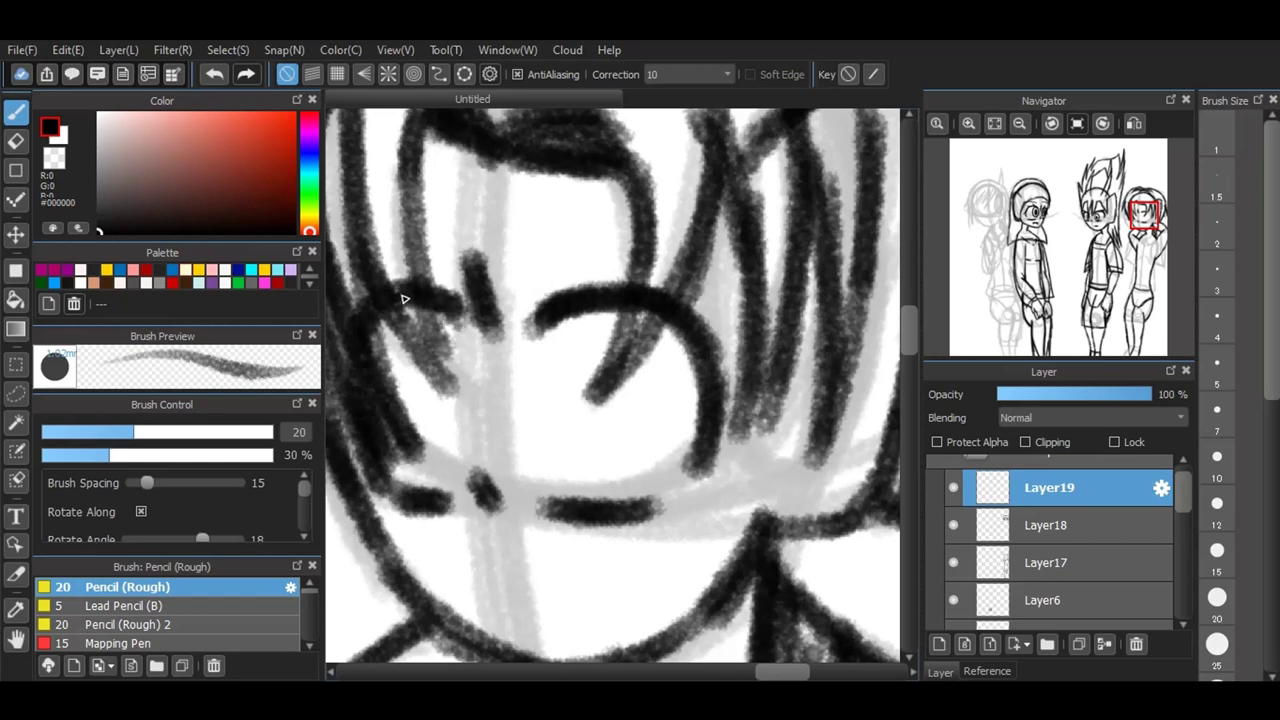
Step: Draw an oval iris in each eye with the ellipse snap, then turn the snap off
left_click(464, 74)
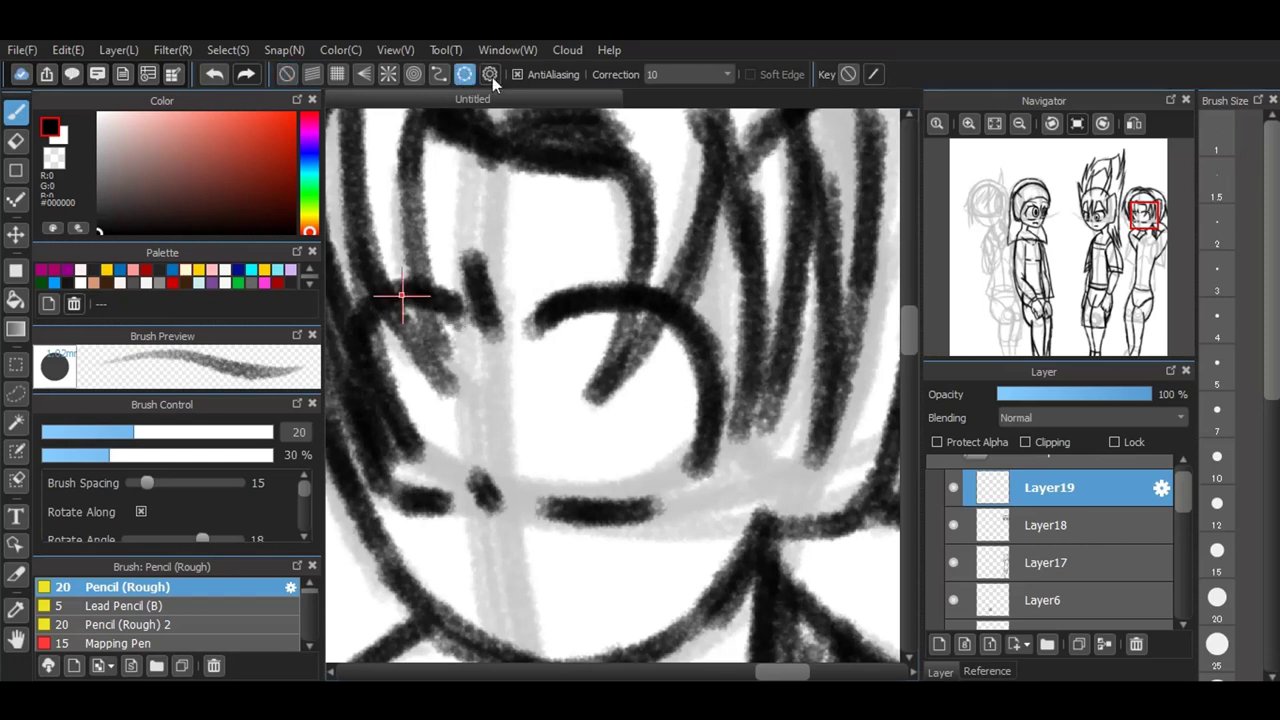
left_click_drag(522, 309, 640, 482)
mouse_move(631, 434)
left_mouse_down()
mouse_move(642, 431)
mouse_move(588, 437)
mouse_move(604, 249)
mouse_move(459, 289)
mouse_move(460, 270)
left_mouse_up()
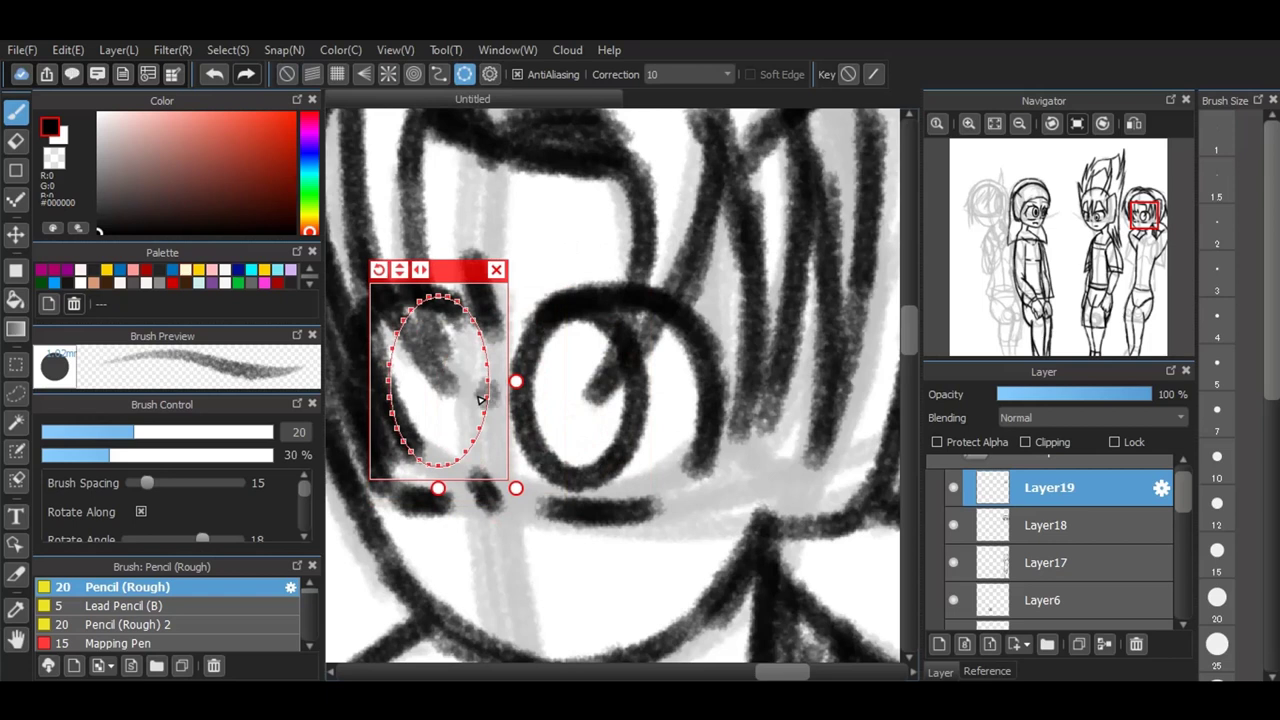
mouse_move(516, 380)
left_mouse_down()
mouse_move(486, 403)
mouse_move(455, 470)
mouse_move(405, 330)
mouse_move(470, 330)
left_mouse_up()
left_click(496, 270)
Step: Draw a long curved eyebrow above each eye, crossing the hair strands
mouse_move(530, 222)
left_mouse_down()
mouse_move(629, 219)
mouse_move(749, 258)
mouse_move(820, 300)
left_mouse_up()
scroll(790, 315, "down", 1)
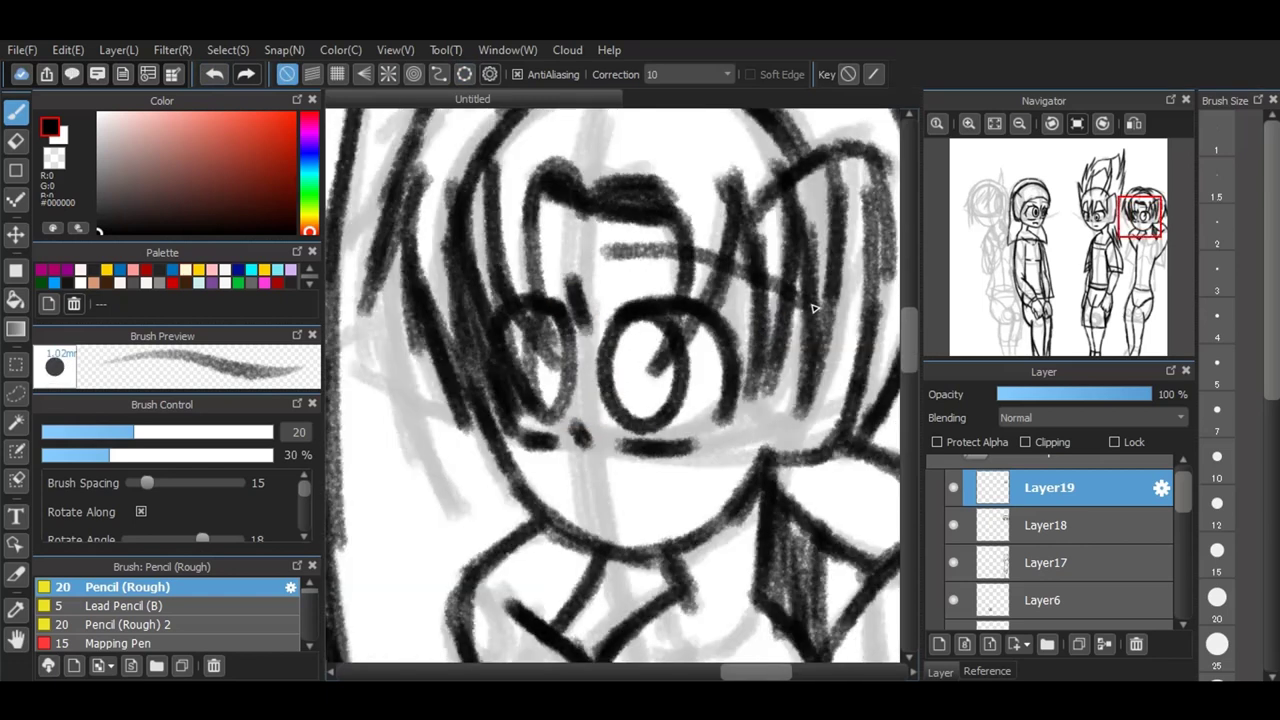
left_click_drag(445, 292, 553, 252)
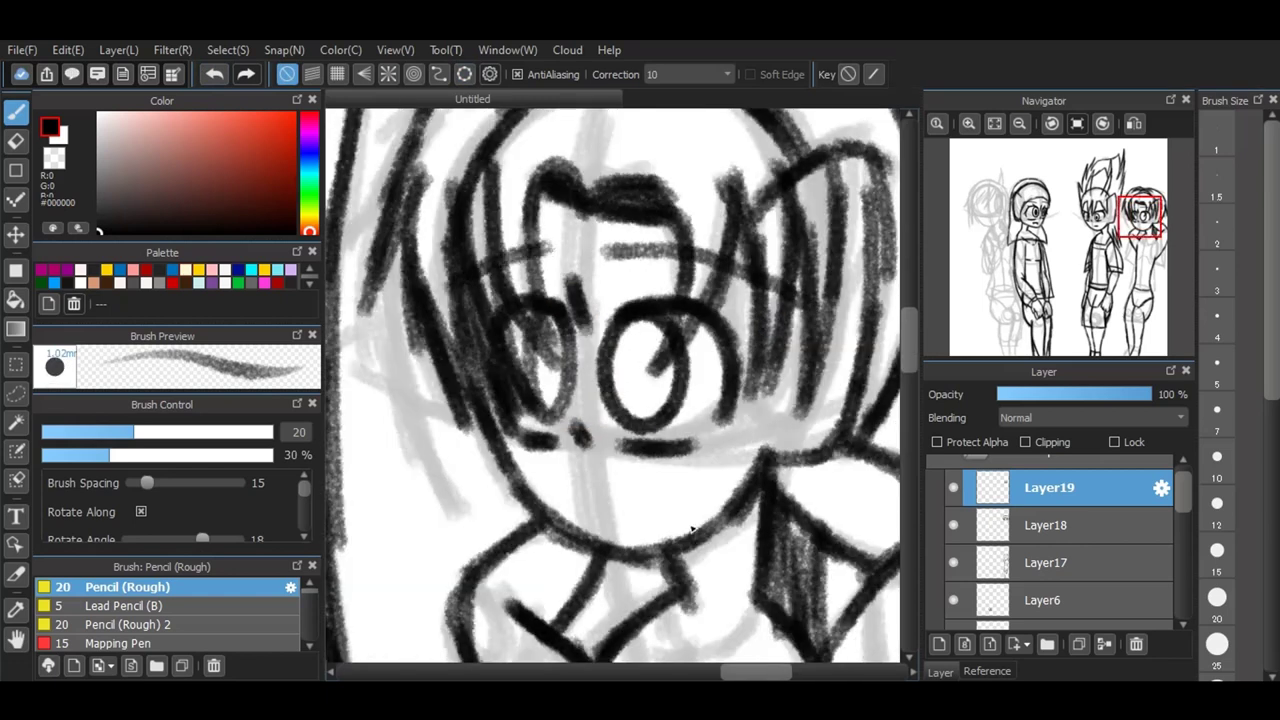
scroll(691, 520, "up", 2)
mouse_move(452, 470)
left_mouse_down()
mouse_move(566, 484)
mouse_move(495, 514)
mouse_move(466, 500)
left_mouse_up()
mouse_move(561, 480)
left_mouse_down()
mouse_move(489, 491)
mouse_move(562, 485)
left_mouse_up()
left_click(218, 70)
left_click(213, 71)
left_click(213, 71)
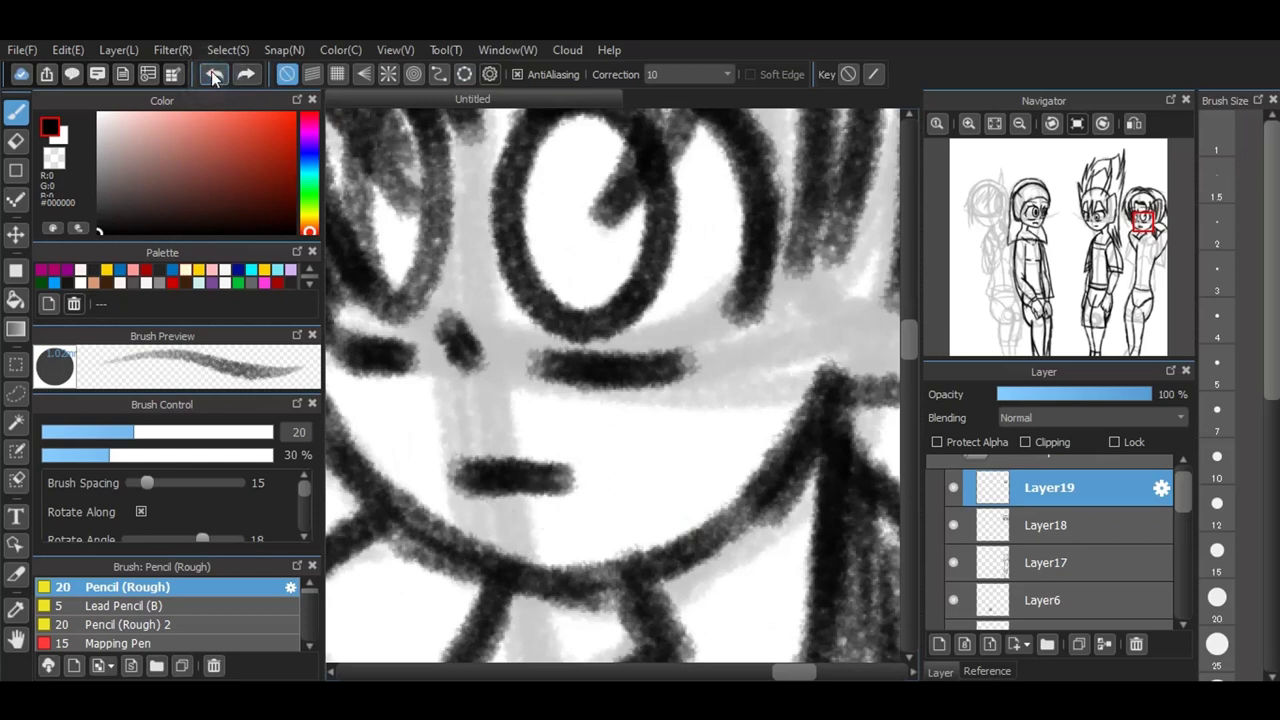
left_click(210, 74)
left_click(210, 74)
left_click(212, 74)
left_click(212, 74)
Step: Draw a small frowning mouth as a flat line with both ends turned down
left_click_drag(490, 446, 618, 444)
left_click_drag(515, 448, 613, 452)
mouse_move(485, 442)
left_mouse_down()
mouse_move(502, 496)
mouse_move(524, 453)
mouse_move(589, 458)
mouse_move(620, 481)
mouse_move(590, 497)
left_mouse_up()
Step: Fill a black elliptical pupil inside each iris, making the far eye's pupil narrower
scroll(594, 494, "down", 2)
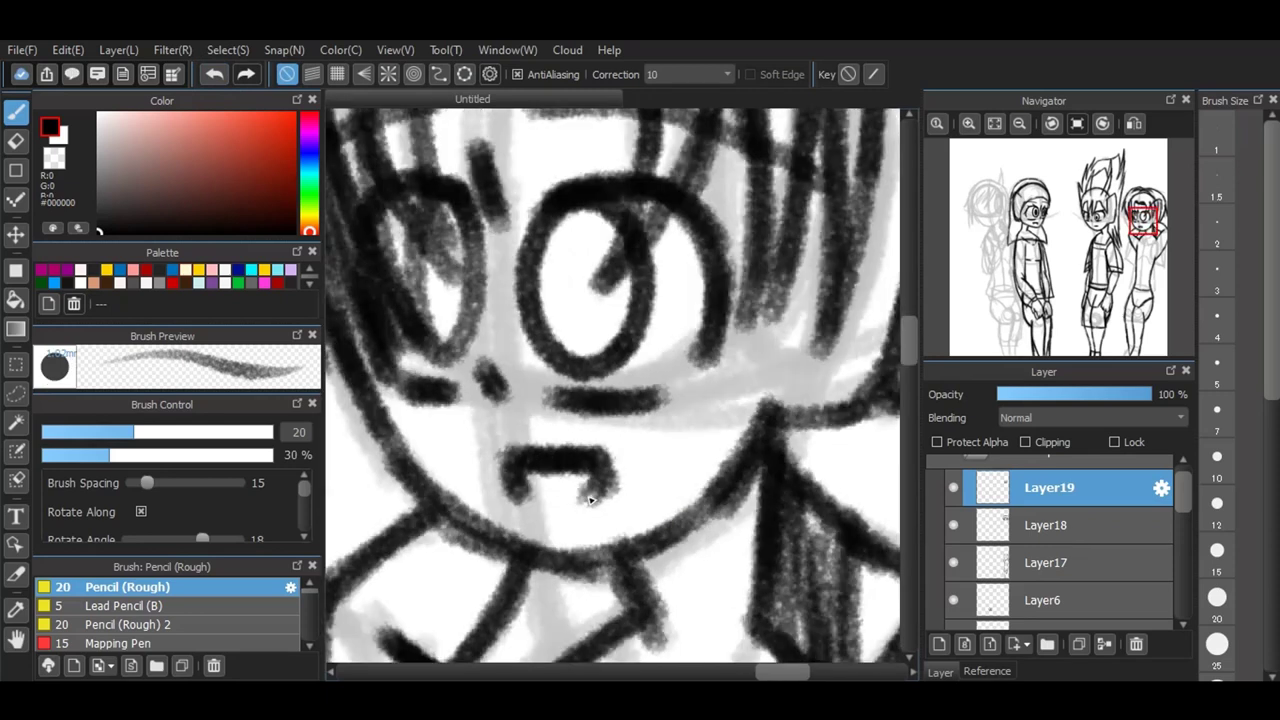
scroll(706, 329, "up", 1)
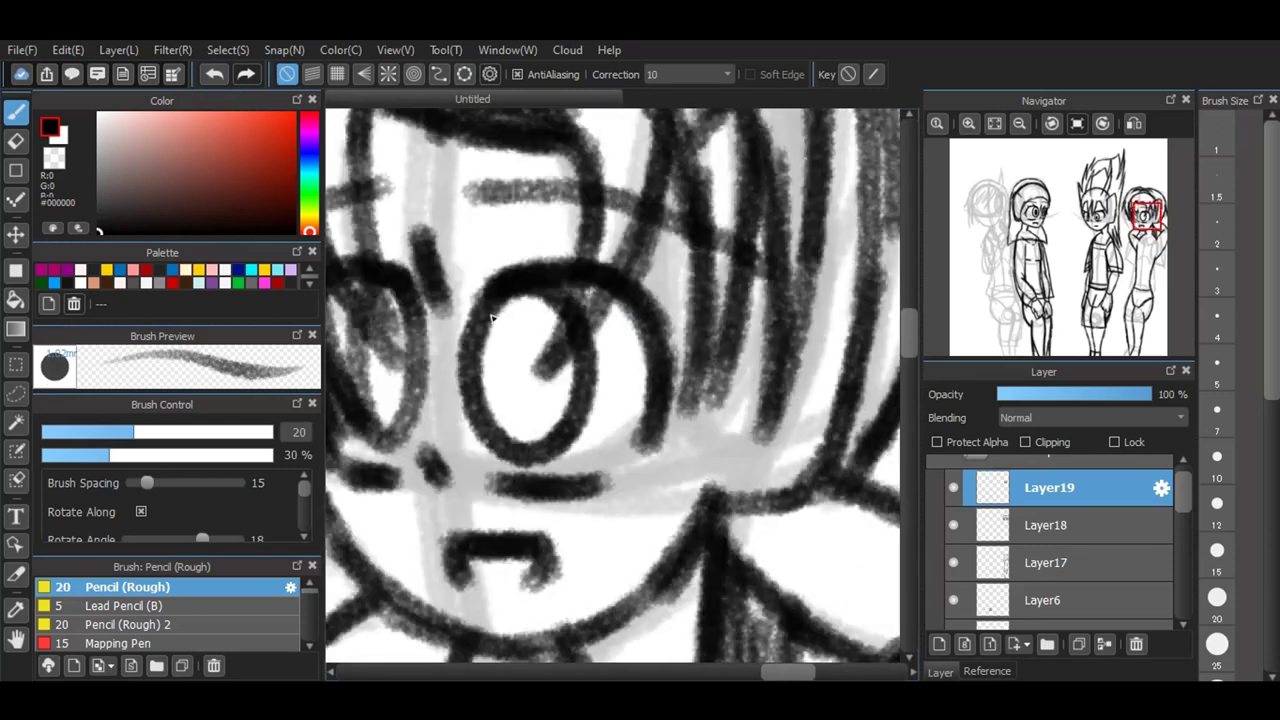
left_click(15, 272)
left_click_drag(500, 312, 551, 423)
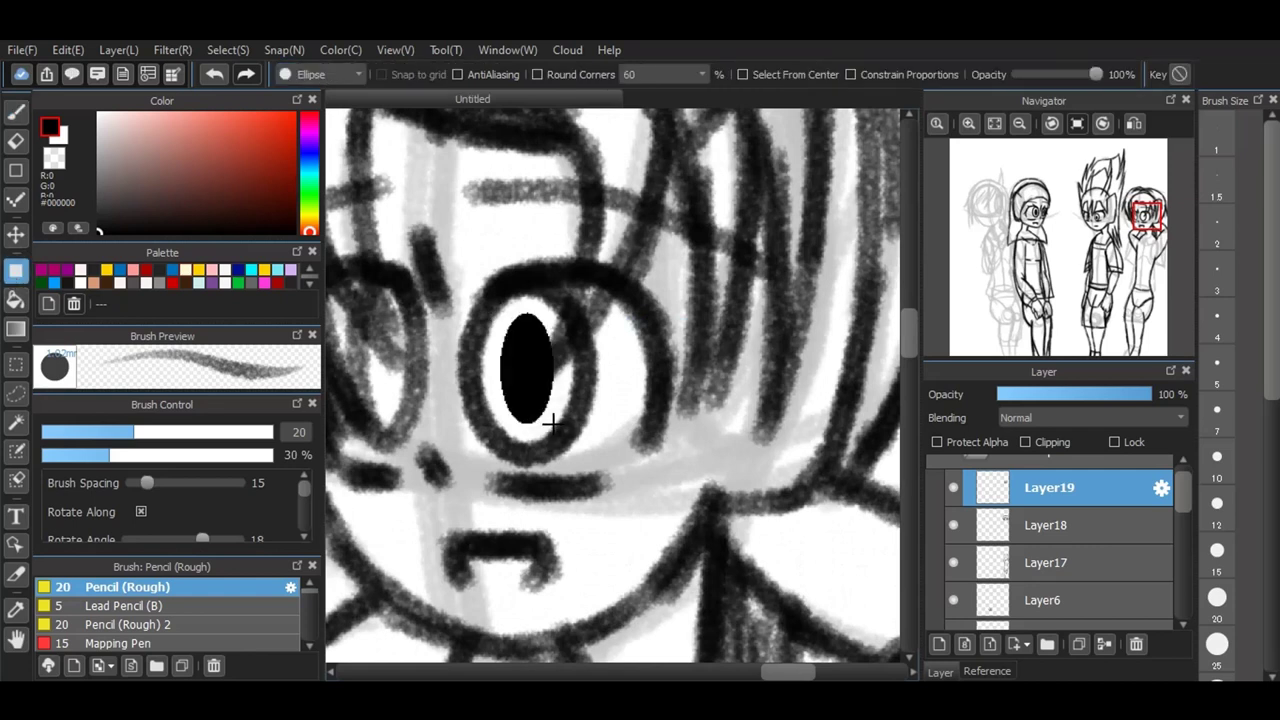
left_click_drag(374, 308, 410, 416)
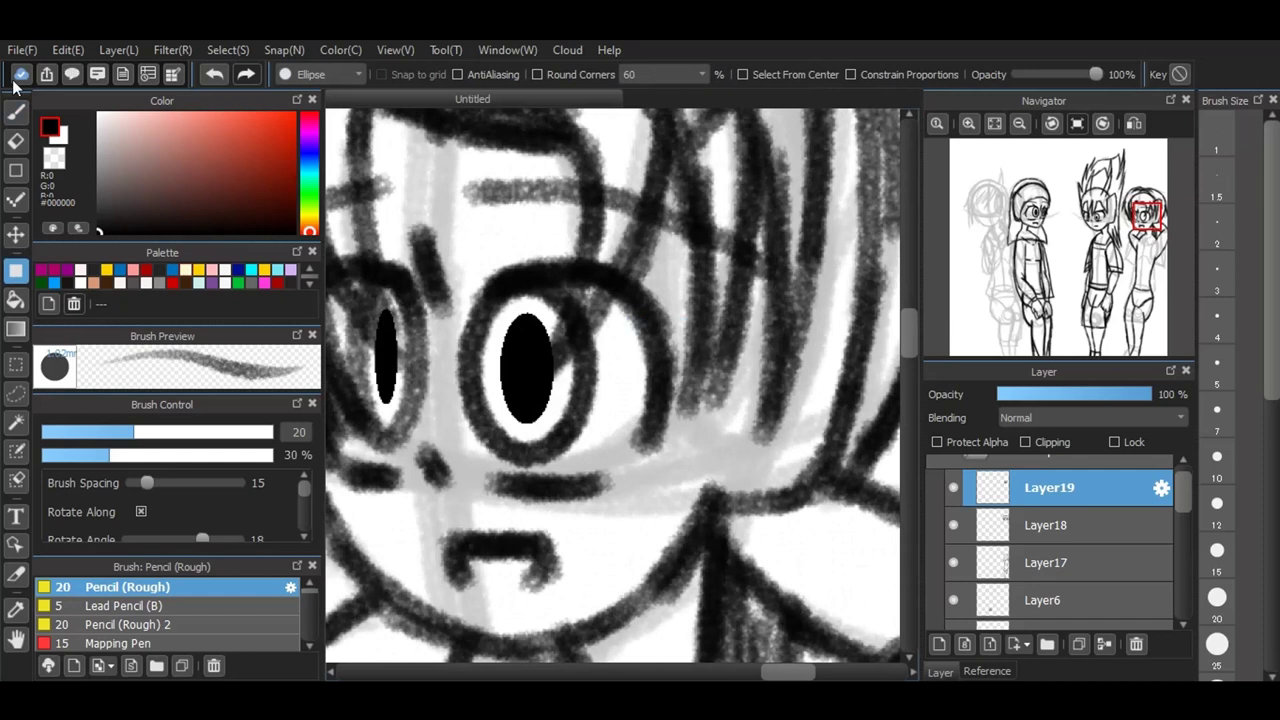
Step: Add a new layer and brush in the wide clothing flap below the shaded side of the collar
left_click(15, 110)
key("ctrl+minus")
key("ctrl+minus")
key("ctrl+minus")
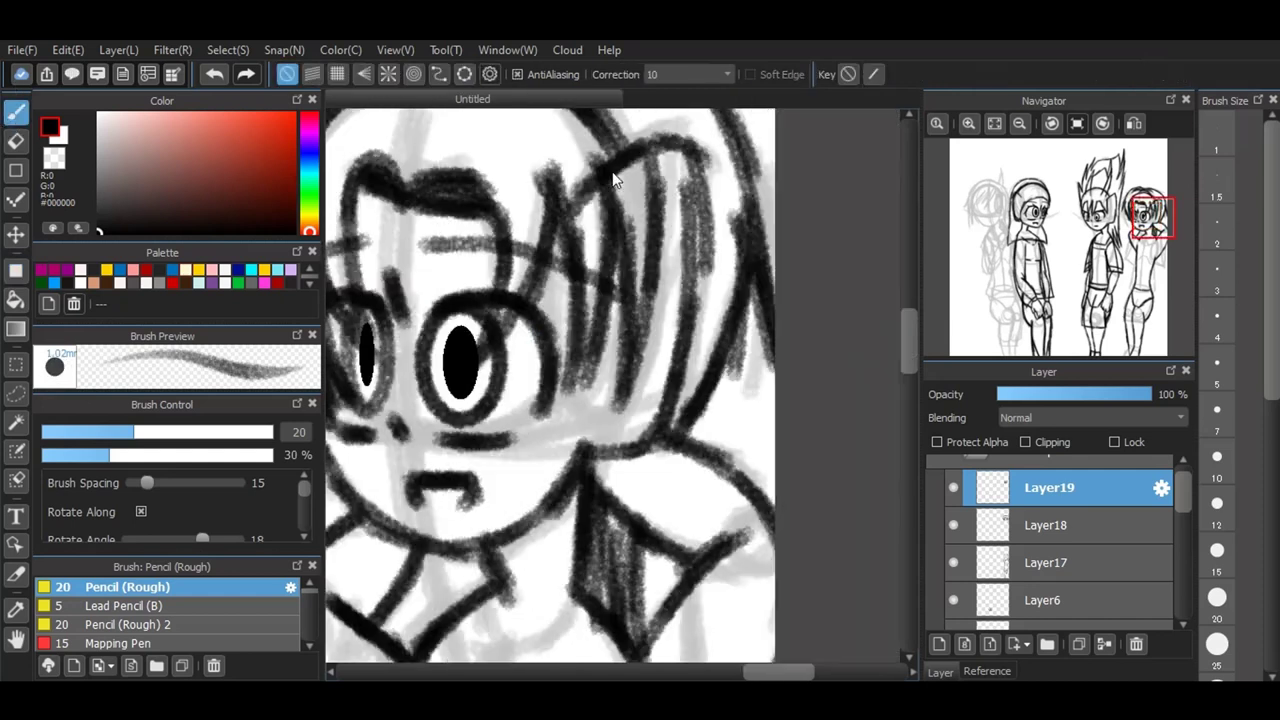
left_click_drag(748, 678, 705, 678)
left_click(940, 643)
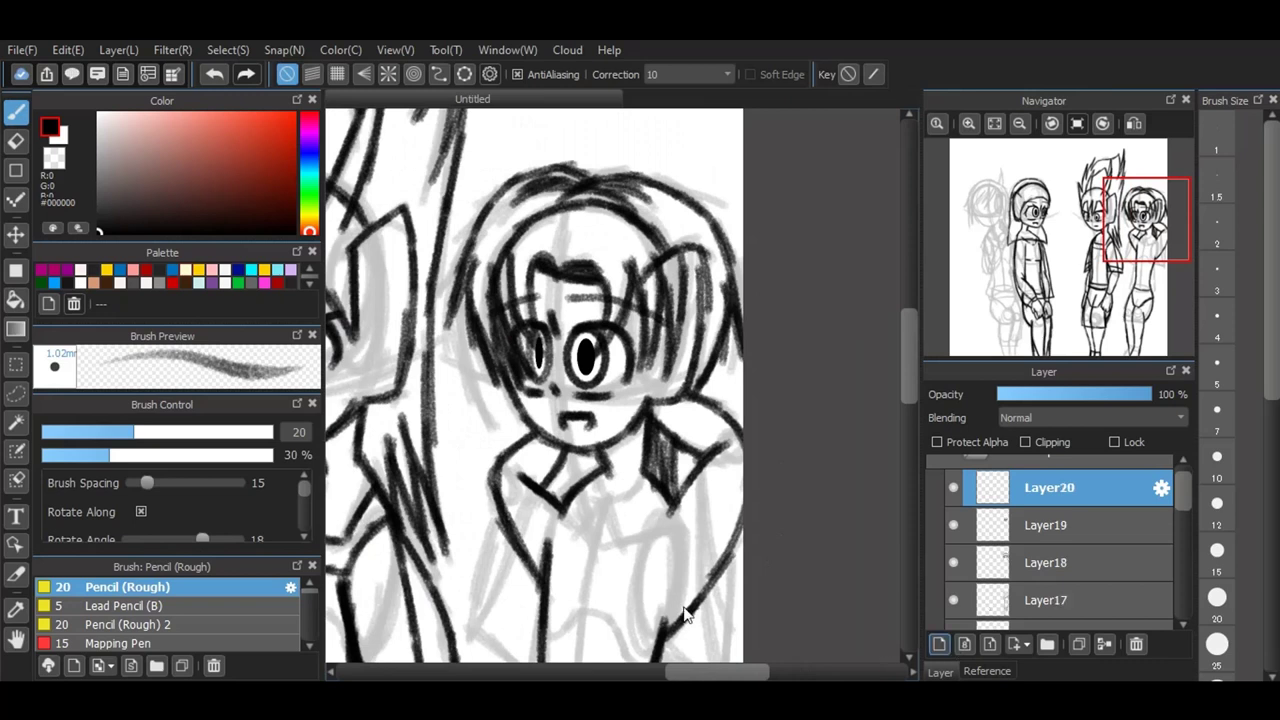
scroll(683, 606, "up", 3)
mouse_move(712, 312)
left_mouse_down()
mouse_move(626, 362)
mouse_move(640, 432)
left_mouse_up()
left_click_drag(710, 286, 768, 355)
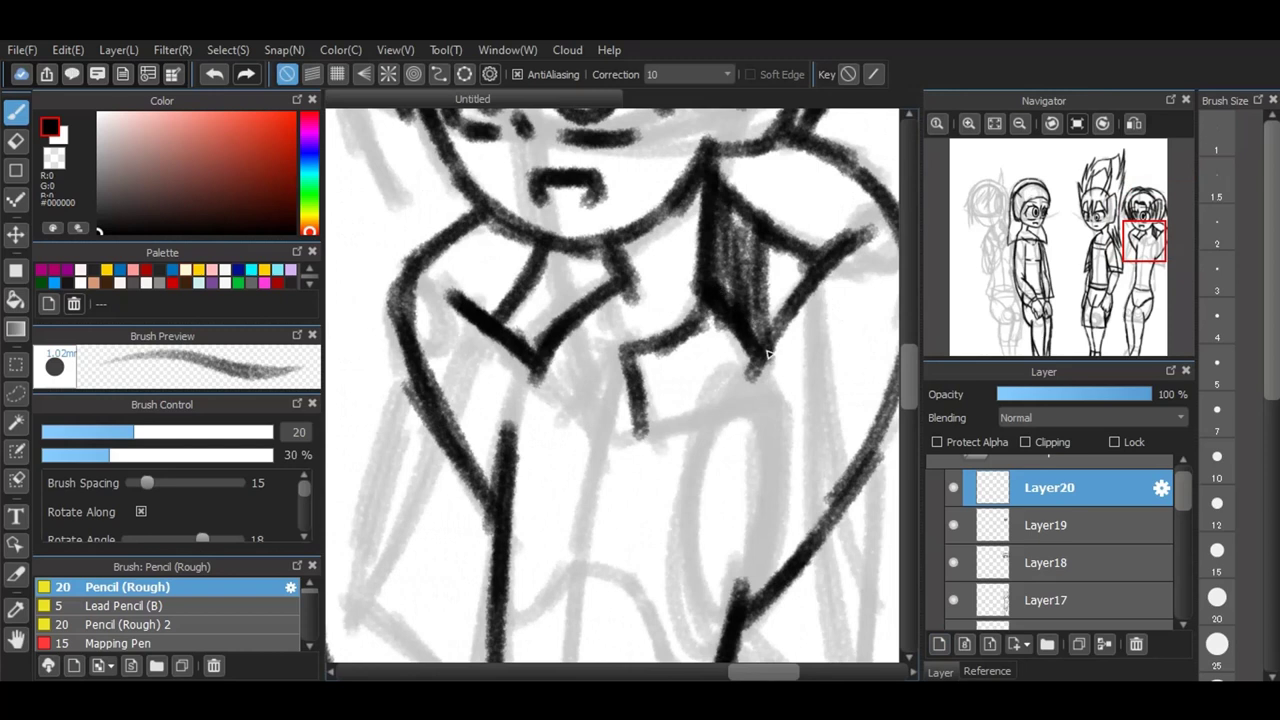
left_click_drag(776, 312, 758, 354)
left_click_drag(637, 438, 762, 381)
left_click_drag(700, 408, 730, 380)
Step: Draw the smaller pointed flap beneath the other side of the collar
mouse_move(616, 282)
left_mouse_down()
mouse_move(600, 328)
mouse_move(618, 362)
mouse_move(558, 424)
left_mouse_up()
left_click_drag(518, 328, 564, 414)
left_click_drag(536, 370, 566, 418)
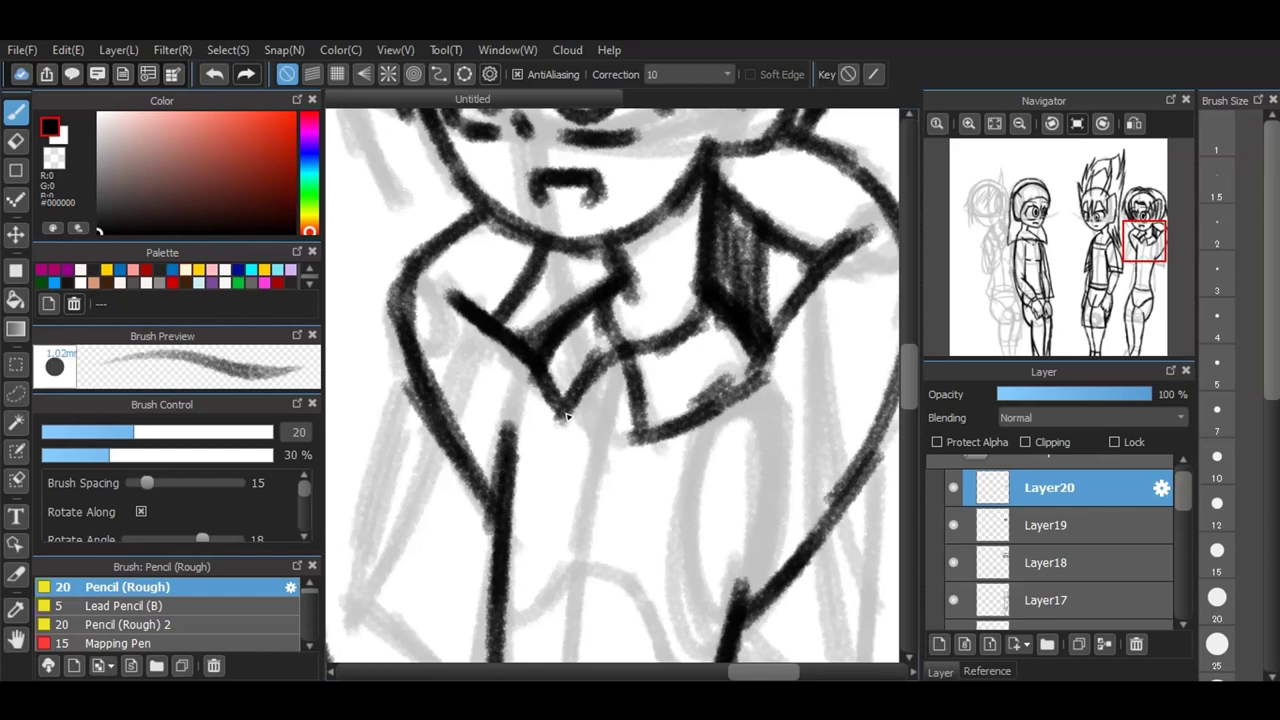
Step: Draw the hanging garment edge from the far collar tip down to a point beside the waist, and darken the collar's edge
scroll(535, 205, "down", 1)
mouse_move(722, 250)
left_mouse_down()
mouse_move(720, 334)
mouse_move(748, 440)
left_mouse_up()
left_click_drag(726, 358, 757, 550)
left_click_drag(760, 378, 748, 496)
left_click_drag(756, 403, 750, 550)
left_click_drag(716, 255, 673, 328)
mouse_move(665, 482)
left_mouse_down()
mouse_move(740, 532)
mouse_move(644, 414)
mouse_move(661, 382)
mouse_move(666, 482)
left_mouse_up()
left_click_drag(668, 420, 664, 478)
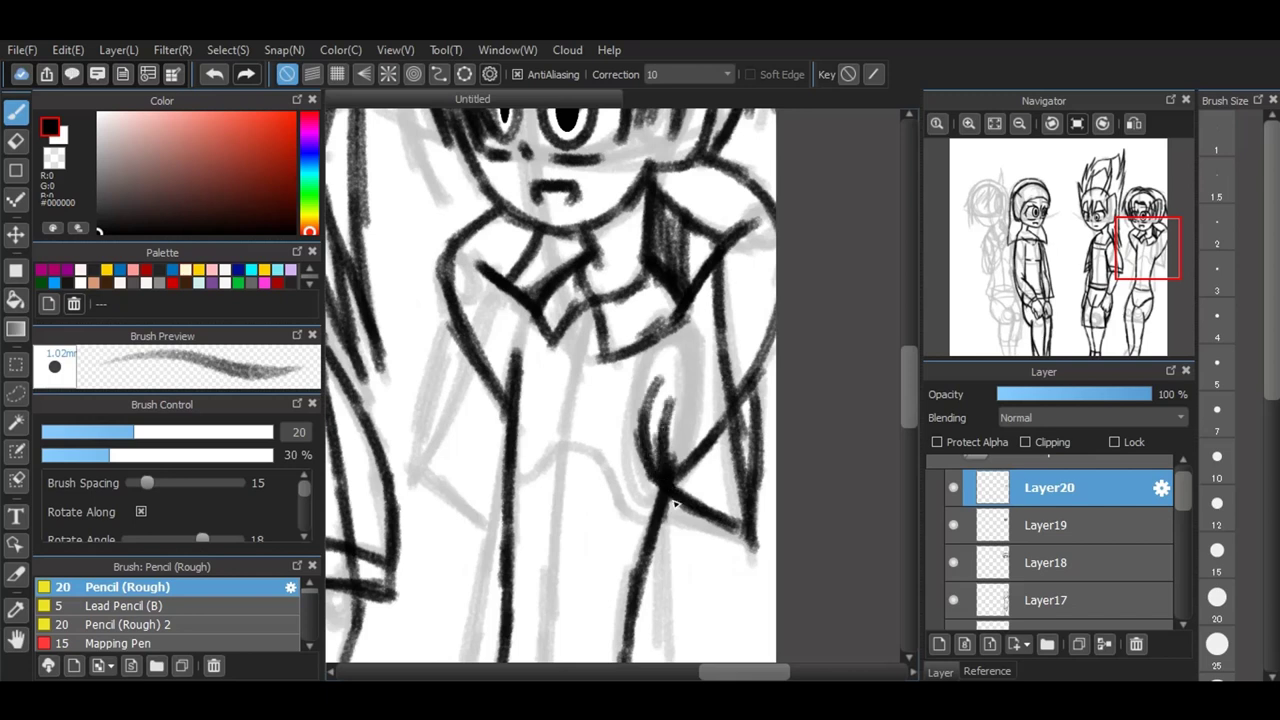
left_click(215, 74)
left_click(215, 74)
left_click(215, 74)
left_click(215, 74)
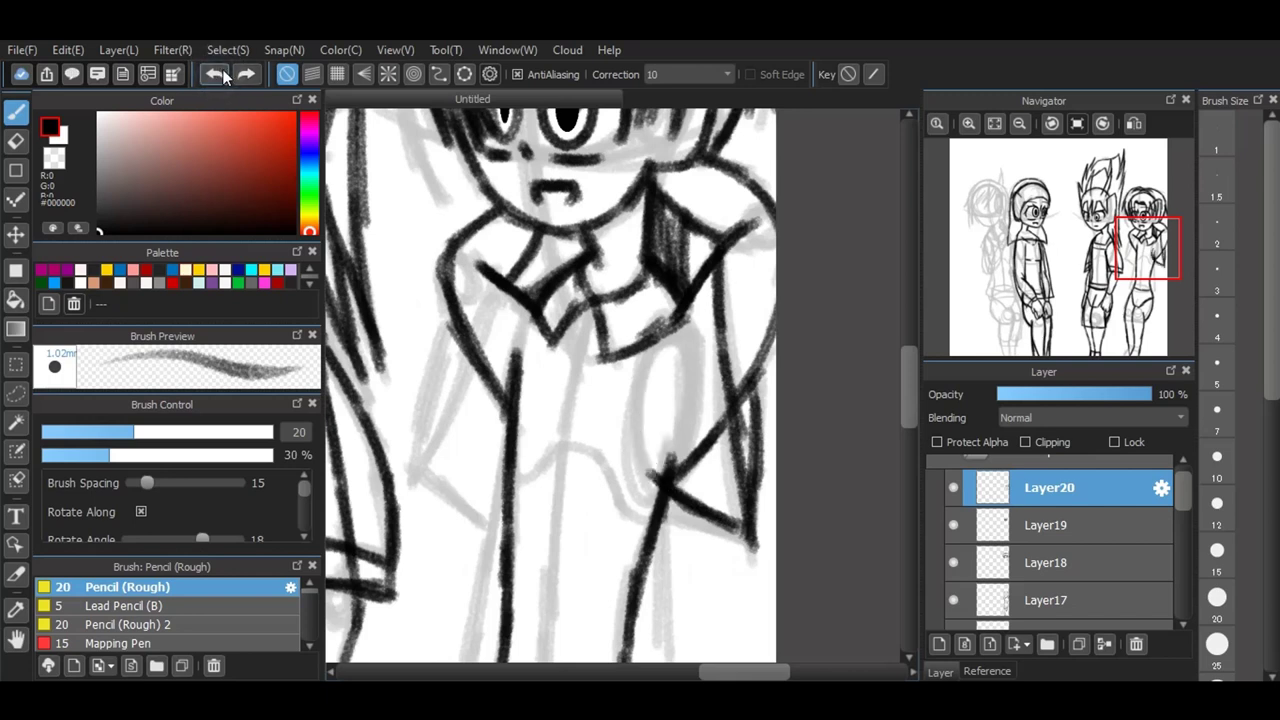
left_click_drag(676, 410, 640, 562)
left_click_drag(682, 404, 646, 586)
left_click_drag(680, 430, 664, 474)
left_click_drag(660, 522, 638, 605)
left_click(218, 72)
left_click(218, 72)
left_click(218, 72)
Step: Outline the rightmost character's pointed sleeve on the side facing the neighboring character, ending in a slanted cuff at the torso
mouse_move(470, 272)
left_mouse_down()
mouse_move(508, 300)
mouse_move(418, 470)
left_mouse_up()
mouse_move(462, 324)
left_mouse_down()
mouse_move(410, 494)
mouse_move(491, 533)
left_mouse_up()
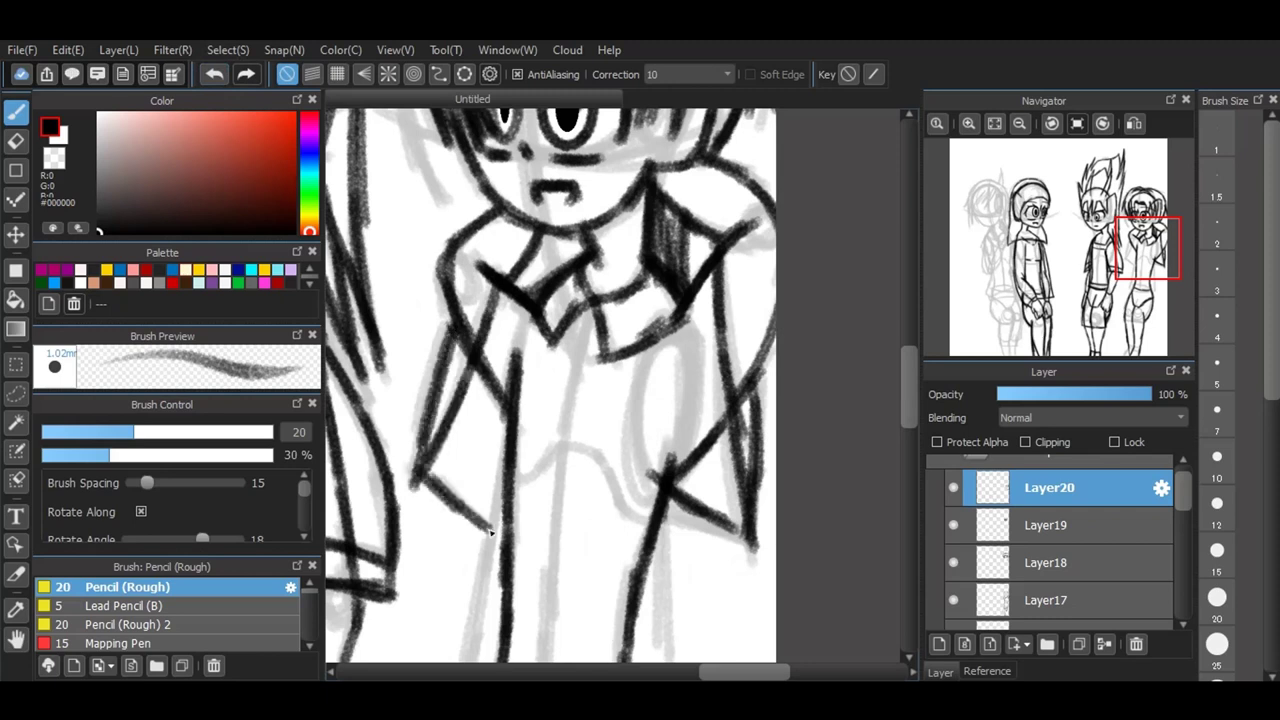
left_click_drag(519, 330, 505, 498)
left_click_drag(514, 402, 501, 574)
left_click_drag(512, 468, 503, 602)
left_click_drag(908, 386, 906, 408)
left_click(211, 78)
left_click(206, 80)
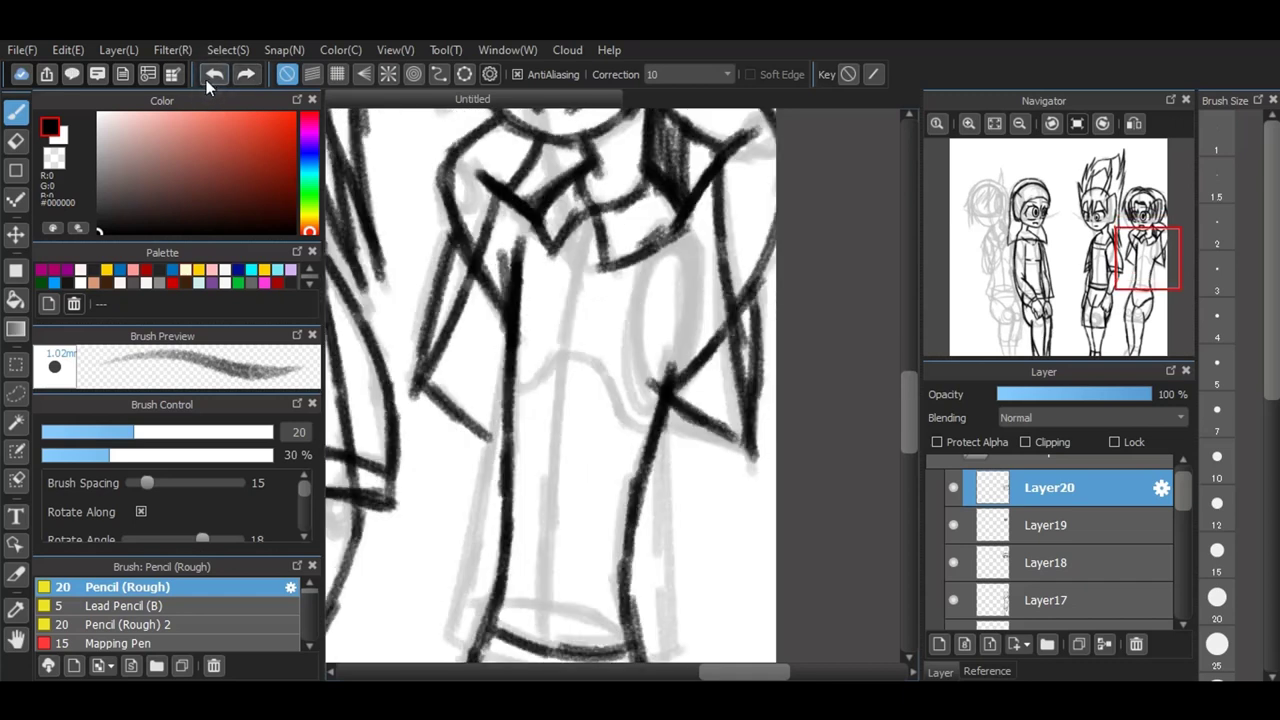
Step: Draw the shirt's long outer edge flaring from beside the torso down to the hem, on the side facing the neighboring character
left_click_drag(505, 334, 480, 482)
left_click_drag(512, 350, 471, 560)
left_click_drag(508, 390, 458, 608)
left_click_drag(489, 494, 452, 630)
left_click_drag(486, 528, 450, 628)
Step: Draw the shirt's curved bottom hem across the hips and the opposite outer edge running from the waist to the hem's corner
left_click_drag(909, 396, 913, 416)
mouse_move(443, 462)
left_mouse_down()
mouse_move(530, 497)
mouse_move(628, 501)
mouse_move(467, 416)
left_mouse_up()
mouse_move(591, 497)
left_mouse_down()
mouse_move(672, 484)
mouse_move(656, 486)
left_mouse_up()
left_click_drag(662, 122, 666, 284)
left_click_drag(668, 148, 685, 479)
left_click_drag(648, 484, 683, 479)
mouse_move(663, 162)
left_mouse_down()
mouse_move(684, 104)
mouse_move(662, 295)
left_mouse_up()
Step: Draw the shorts' dividing line between the legs, the rounded far outer edge and the hem of the wider leg
left_click_drag(911, 436, 917, 462)
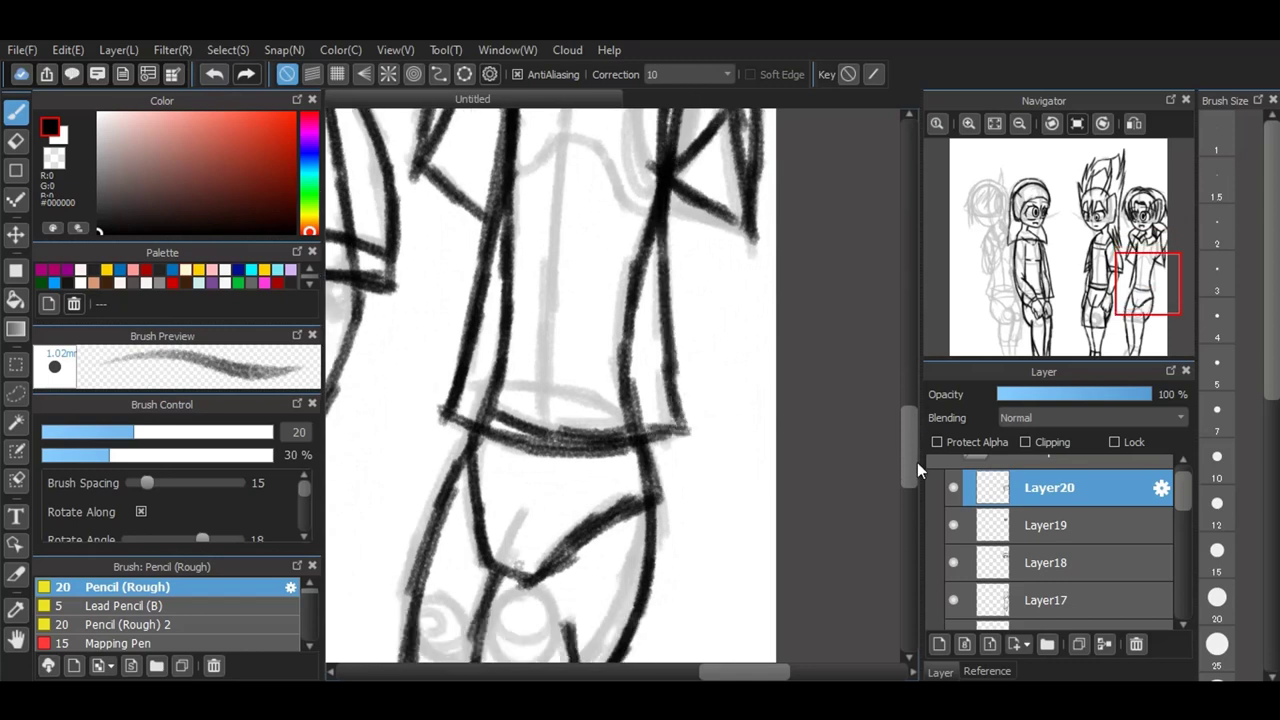
scroll(917, 462, "down", 5)
left_click_drag(527, 243, 482, 390)
left_click_drag(512, 280, 476, 440)
mouse_move(492, 356)
left_mouse_down()
mouse_move(474, 460)
mouse_move(573, 478)
left_mouse_up()
mouse_move(642, 204)
left_mouse_down()
mouse_move(660, 290)
mouse_move(628, 412)
left_mouse_up()
mouse_move(638, 366)
left_mouse_down()
mouse_move(590, 458)
mouse_move(561, 478)
mouse_move(475, 453)
left_mouse_up()
Step: Draw the shorts' other outer edge, close the hem of that leg and add the short inner line rising from the hem
left_click_drag(486, 188, 404, 426)
mouse_move(424, 297)
left_mouse_down()
mouse_move(394, 446)
mouse_move(462, 462)
left_mouse_up()
left_click_drag(581, 478, 580, 424)
mouse_move(405, 431)
left_mouse_down()
mouse_move(470, 457)
mouse_move(454, 453)
left_mouse_up()
left_click_drag(578, 472, 574, 385)
mouse_move(580, 442)
left_mouse_down()
mouse_move(568, 320)
mouse_move(608, 322)
left_mouse_up()
left_click_drag(592, 392, 612, 318)
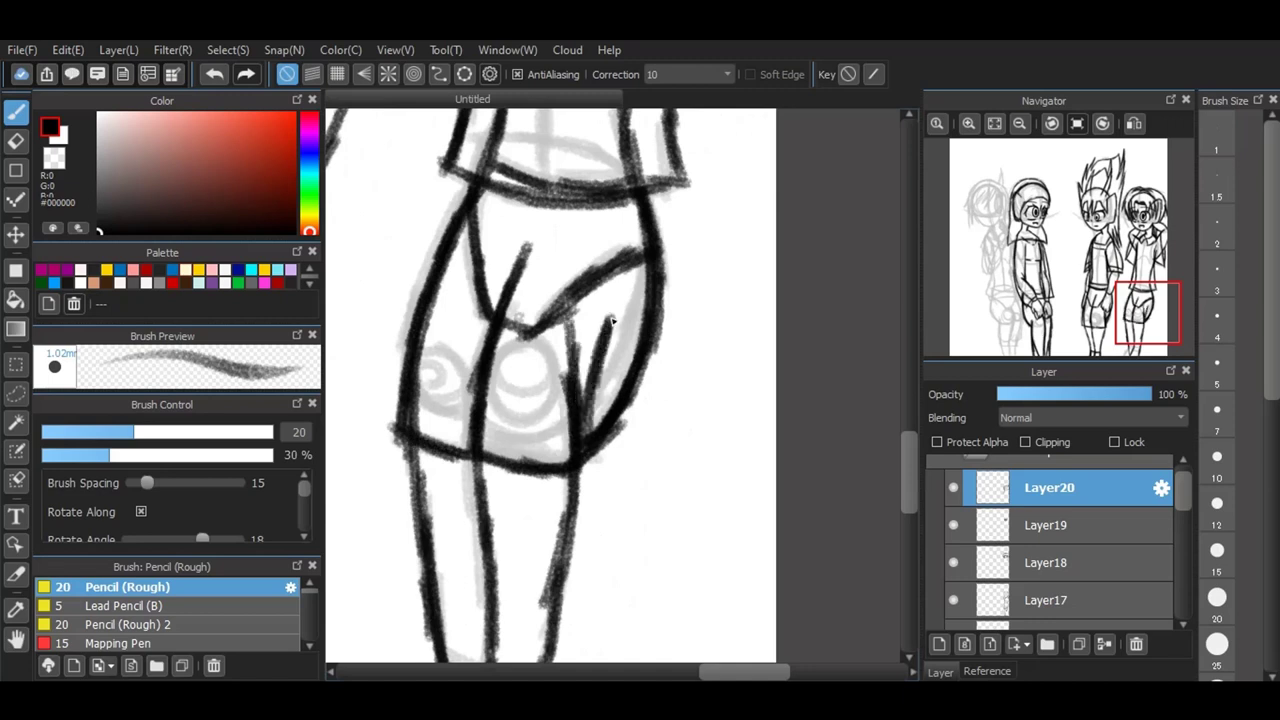
left_click(212, 78)
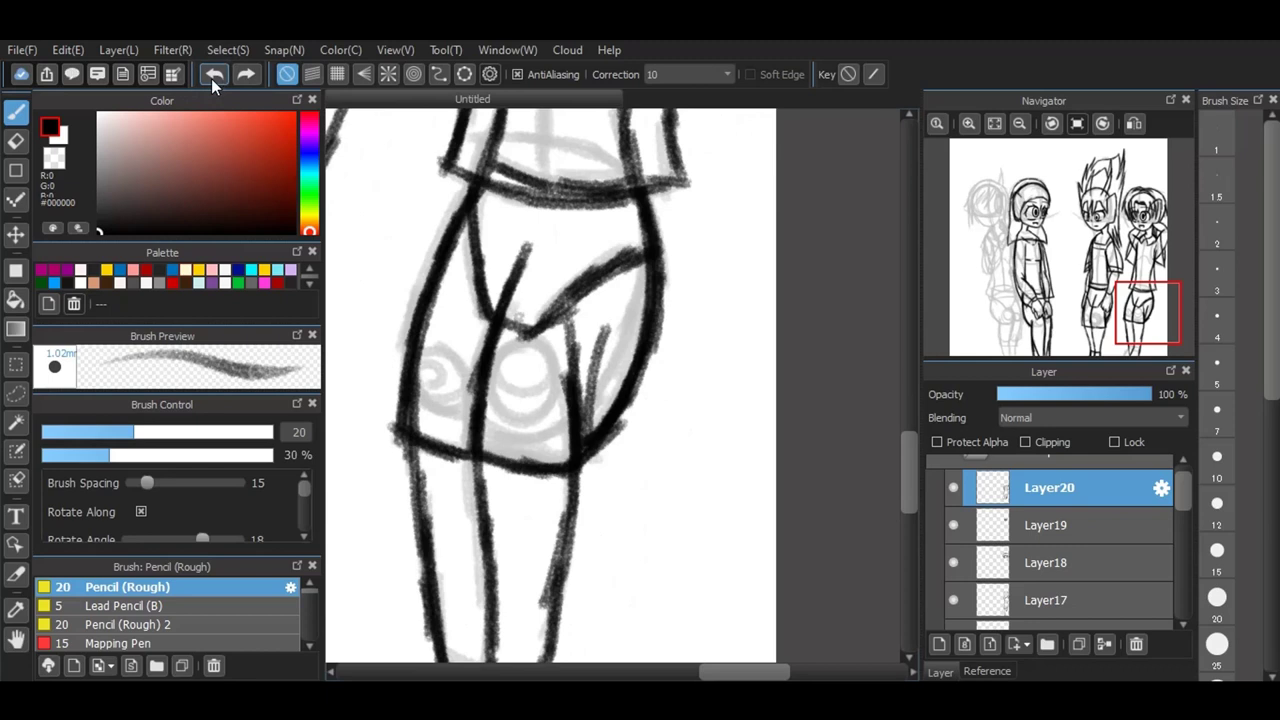
left_click(210, 77)
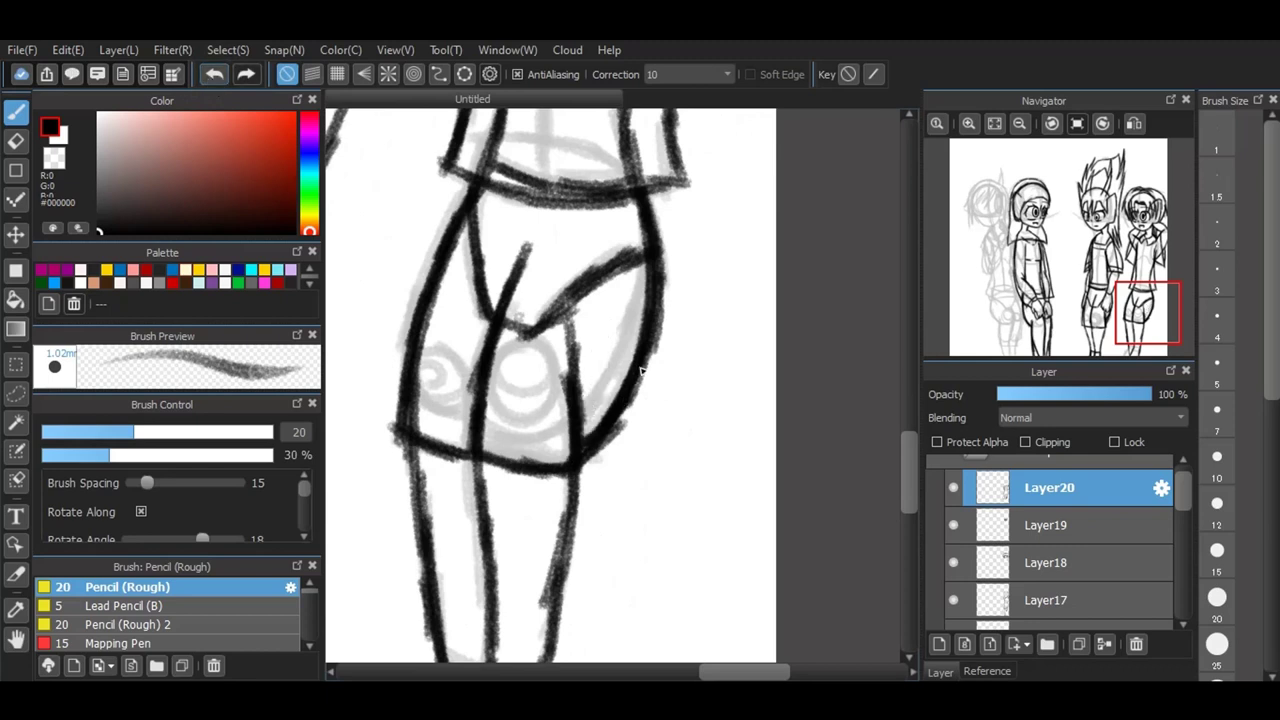
Step: Continue the rightmost character's lower-leg outlines down over the gray sketch
left_click_drag(918, 459, 914, 518)
mouse_move(448, 266)
left_mouse_down()
mouse_move(497, 289)
mouse_move(460, 355)
left_mouse_up()
mouse_move(484, 291)
left_mouse_down()
mouse_move(468, 391)
mouse_move(479, 410)
mouse_move(483, 300)
mouse_move(483, 417)
left_mouse_up()
left_click_drag(540, 276, 538, 372)
left_click_drag(447, 270, 458, 407)
Step: Draw thin eyebrows above both of the rightmost character's eyes
left_click_drag(902, 466, 873, 301)
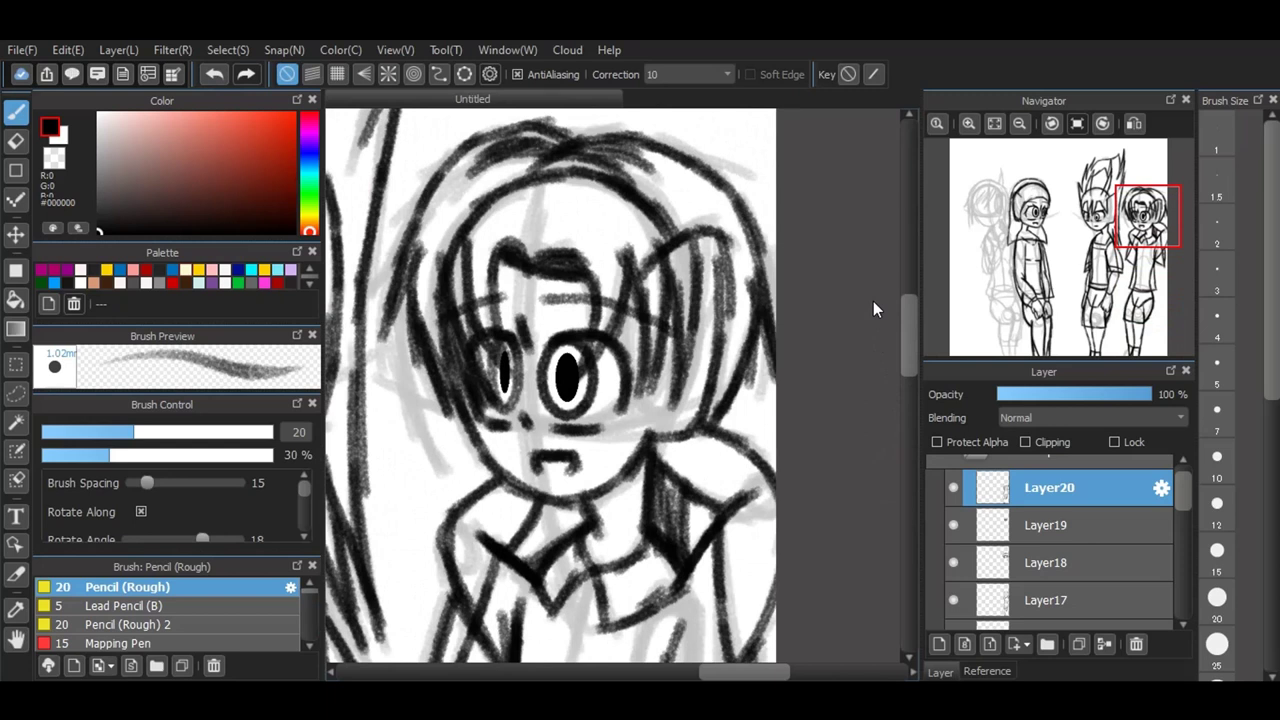
left_click_drag(452, 314, 578, 304)
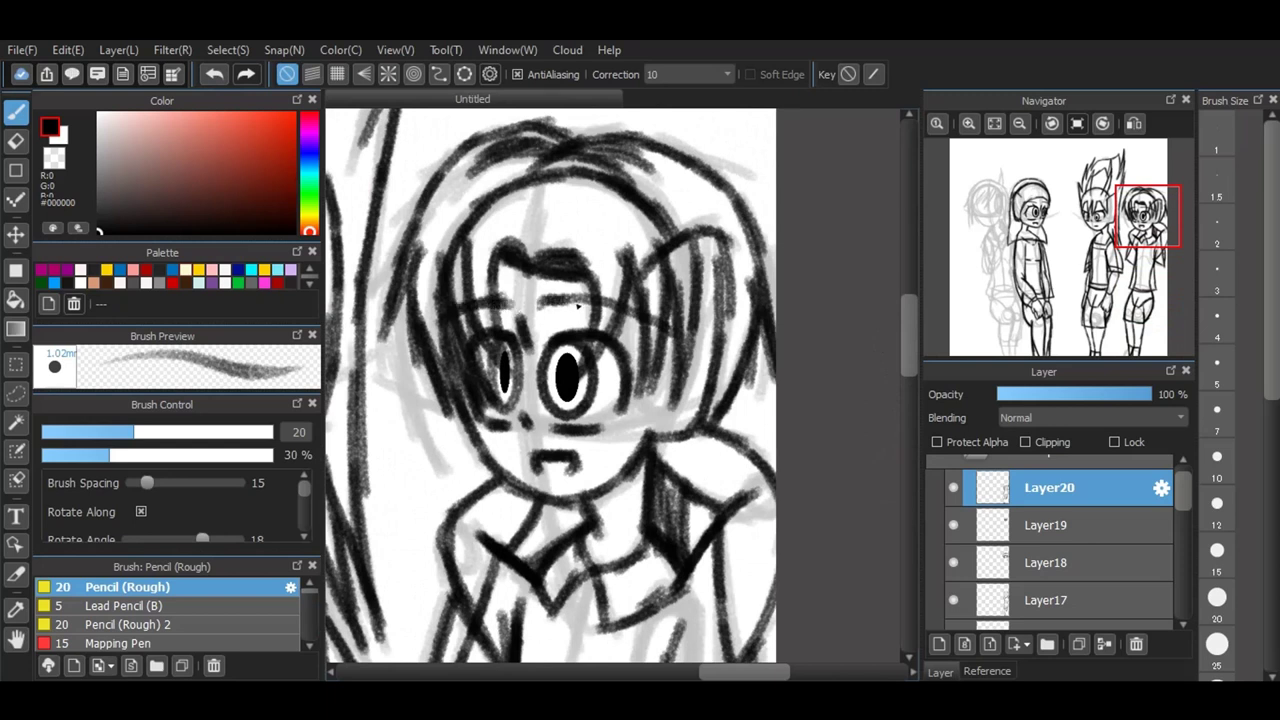
Step: Add a new layer and outline the leftmost character's ear and rounded head over the gray sketch
left_click(993, 125)
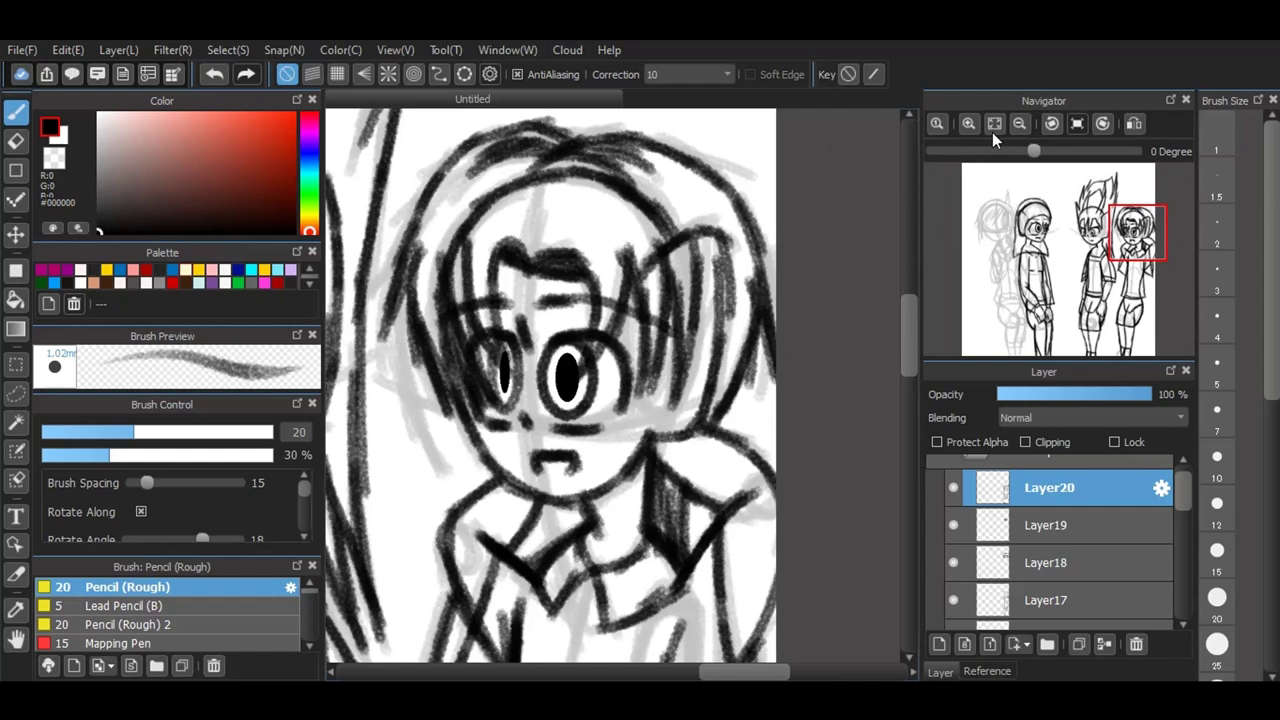
left_click(941, 643)
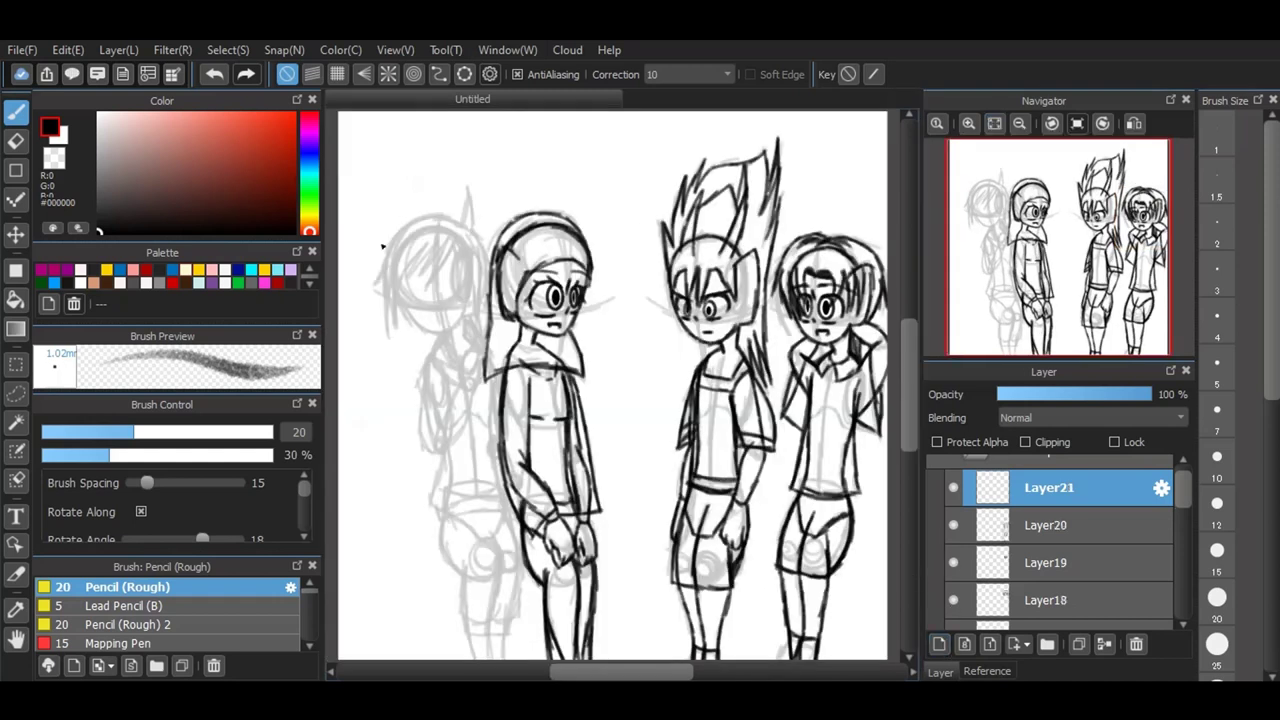
scroll(381, 245, "up", 3)
scroll(537, 326, "up", 2)
scroll(539, 326, "down", 4)
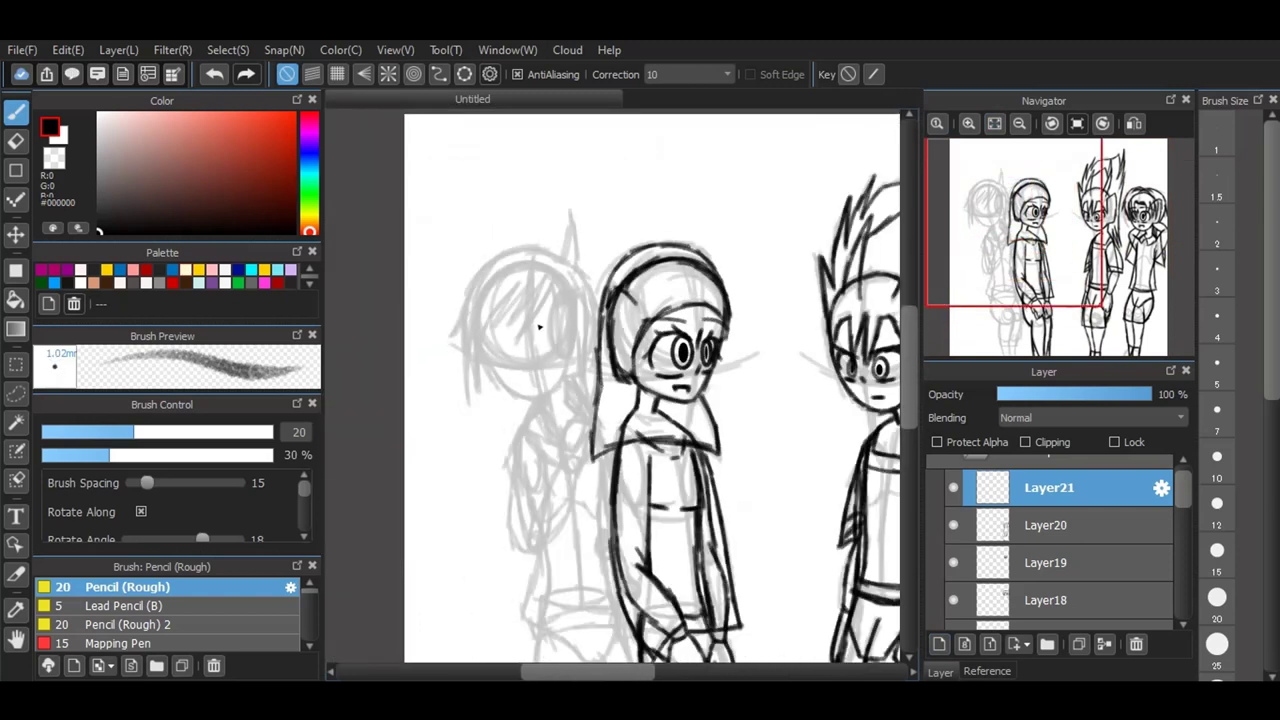
scroll(539, 326, "up", 4)
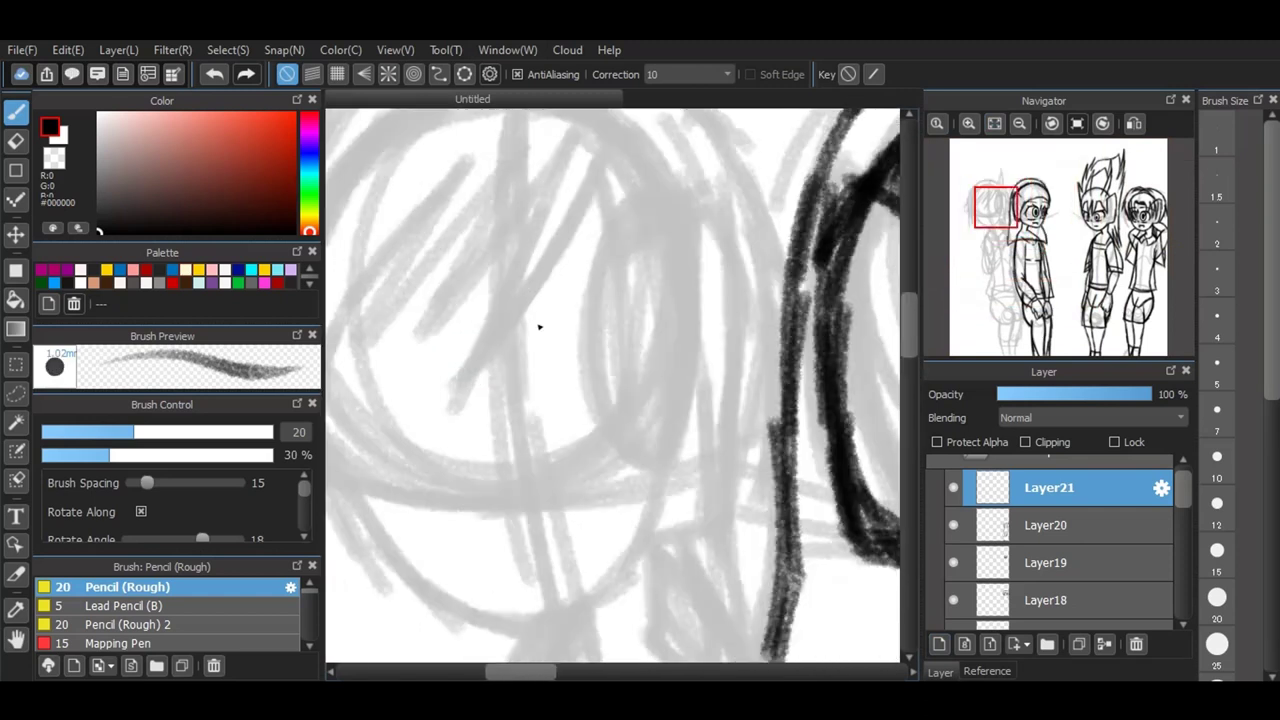
scroll(539, 326, "down", 1)
mouse_move(603, 270)
left_mouse_down()
mouse_move(642, 256)
mouse_move(675, 285)
mouse_move(660, 403)
left_mouse_up()
left_click(665, 300)
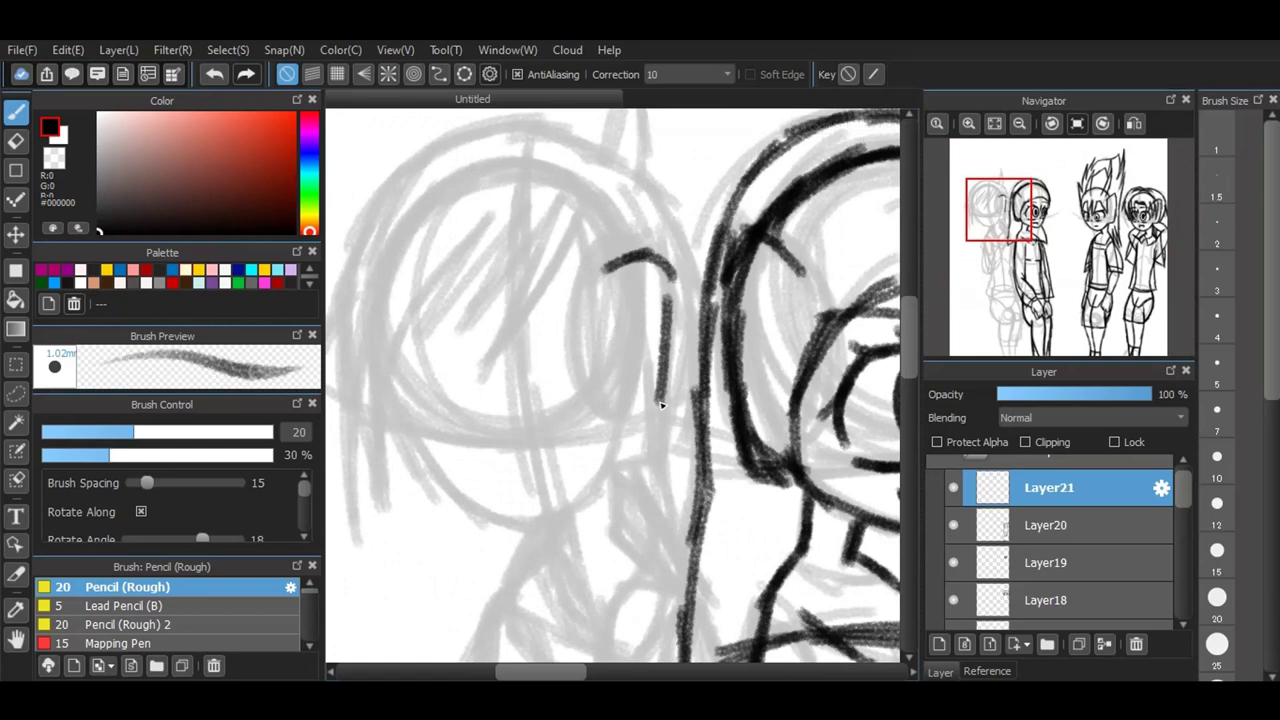
left_click(214, 74)
mouse_move(676, 282)
left_mouse_down()
mouse_move(661, 445)
mouse_move(608, 466)
left_mouse_up()
mouse_move(628, 262)
left_mouse_down()
mouse_move(587, 207)
mouse_move(524, 173)
mouse_move(540, 182)
mouse_move(436, 213)
mouse_move(395, 250)
mouse_move(429, 212)
mouse_move(377, 319)
mouse_move(373, 368)
mouse_move(380, 342)
mouse_move(416, 440)
mouse_move(398, 413)
mouse_move(380, 378)
mouse_move(477, 516)
mouse_move(549, 521)
mouse_move(537, 528)
mouse_move(576, 516)
mouse_move(622, 437)
mouse_move(602, 478)
left_mouse_up()
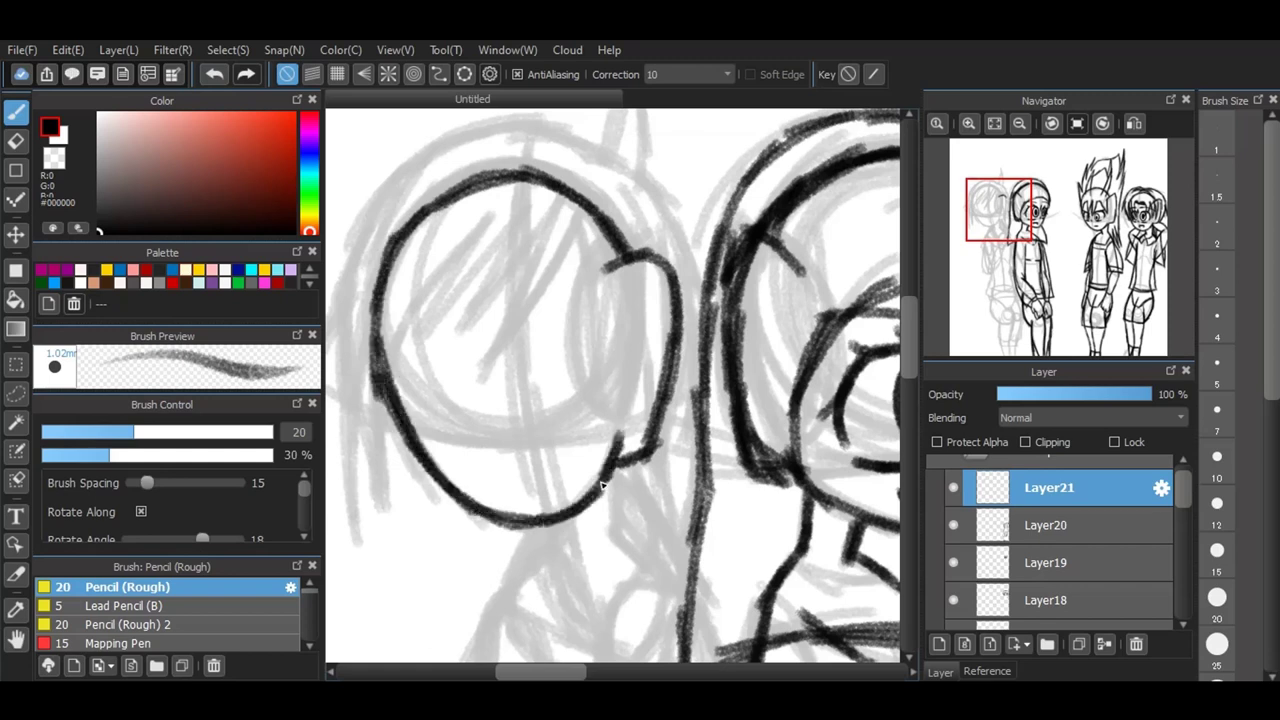
Step: Draw the leftmost character's two neck lines and the shoulder lines sloping outward from them
scroll(585, 288, "down", 2)
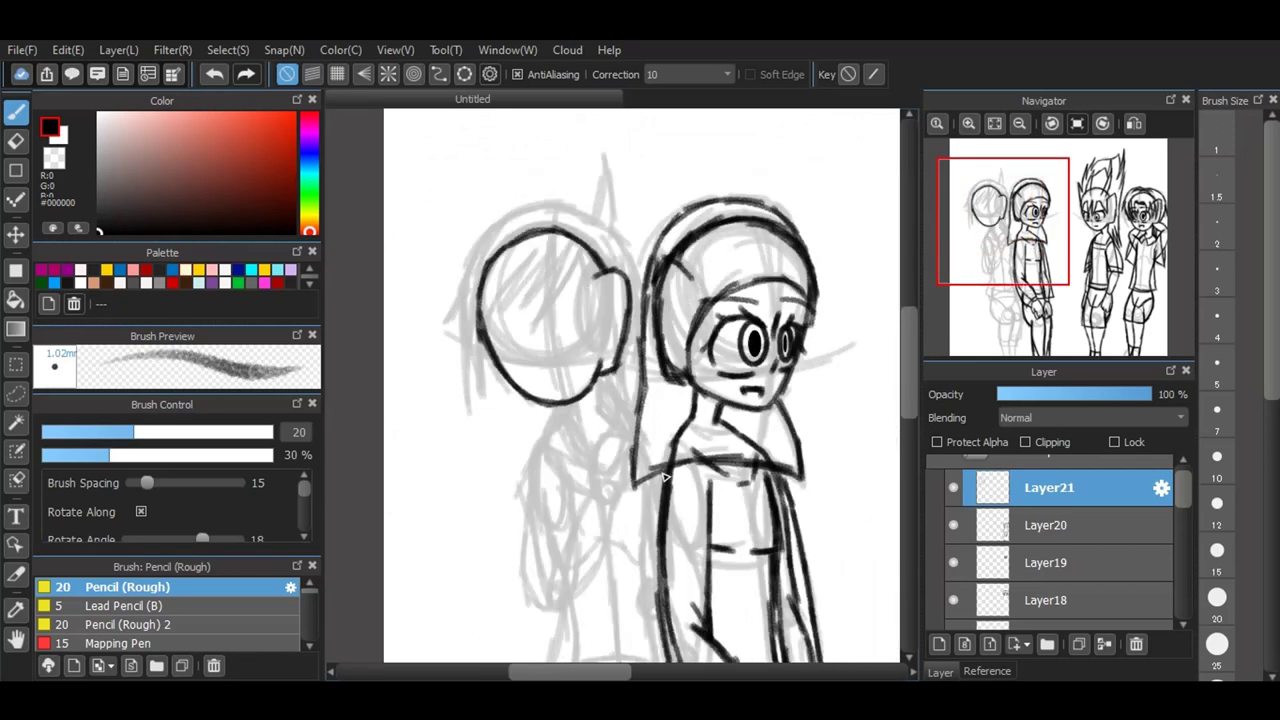
scroll(660, 465, "up", 2)
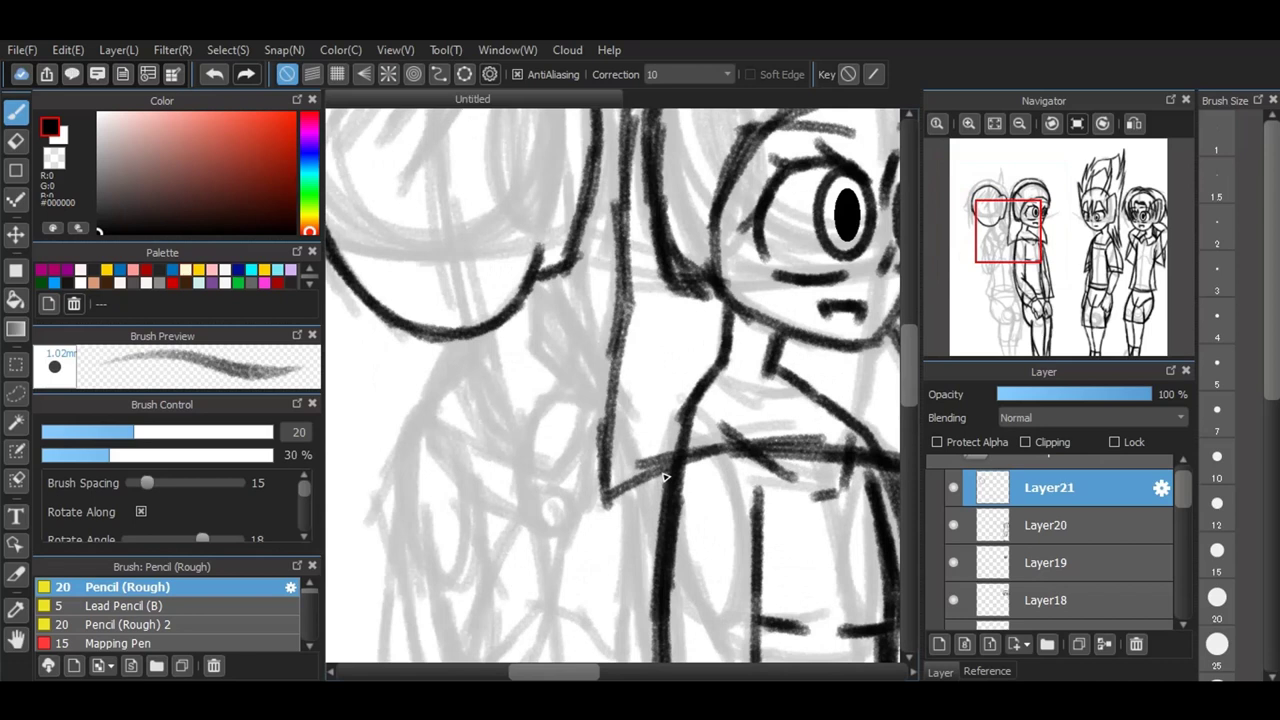
left_click_drag(488, 328, 500, 367)
left_click_drag(532, 276, 540, 353)
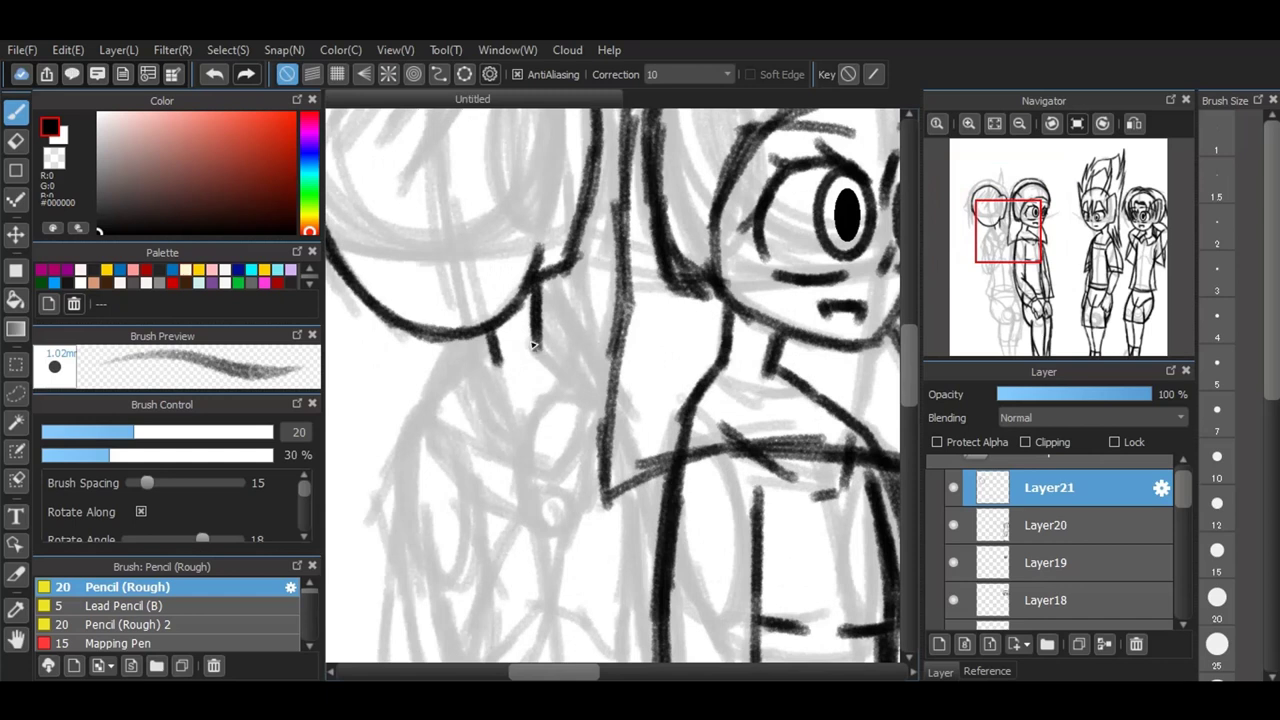
left_click_drag(530, 345, 604, 410)
left_click_drag(488, 345, 409, 423)
Step: Outline the leftmost character's bent arm, from the shoulder around the rounded elbow and up the forearm to the wrist
scroll(477, 338, "down", 3)
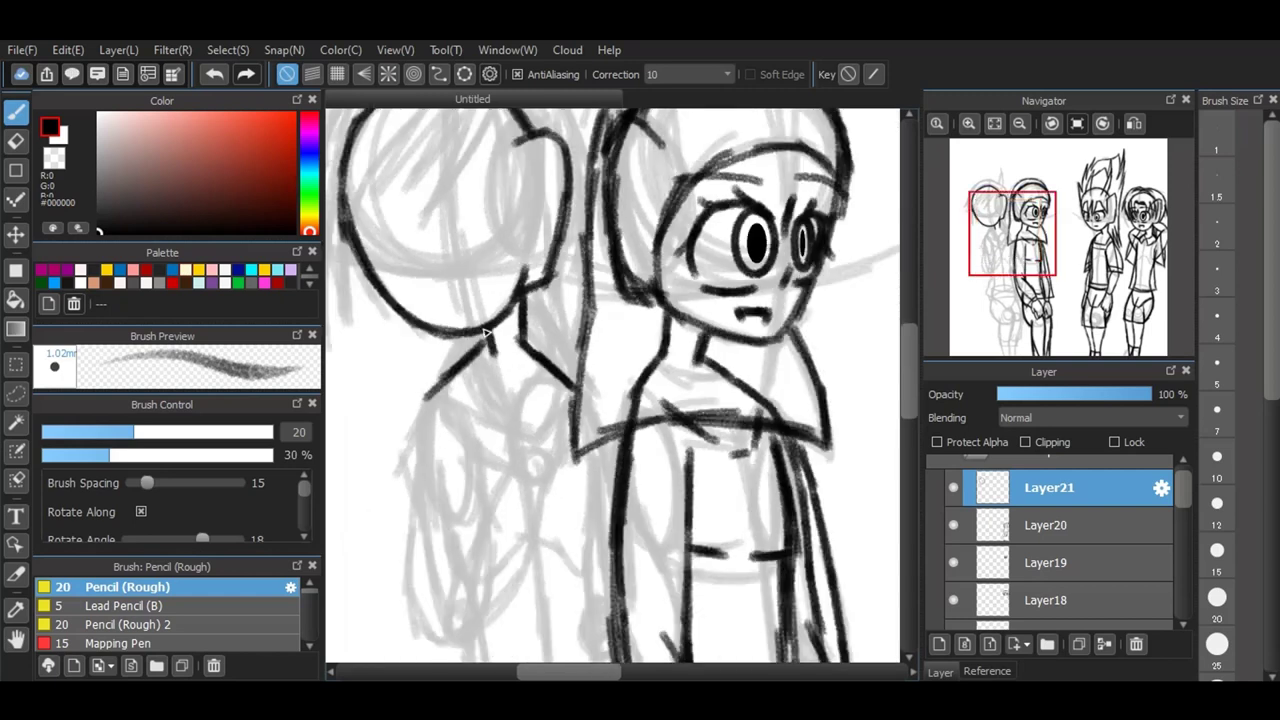
scroll(483, 505, "up", 3)
mouse_move(426, 240)
left_mouse_down()
mouse_move(411, 523)
mouse_move(400, 475)
mouse_move(431, 567)
left_mouse_up()
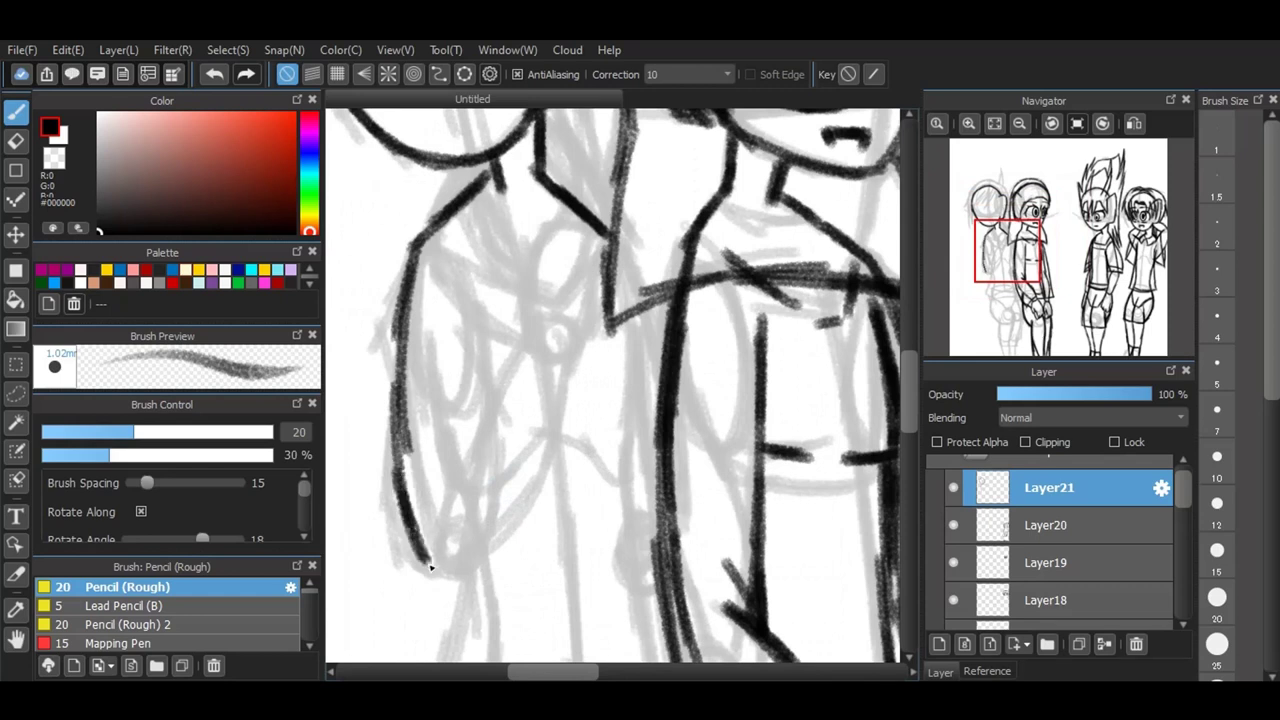
mouse_move(531, 336)
left_mouse_down()
mouse_move(466, 475)
mouse_move(487, 418)
mouse_move(458, 512)
left_mouse_up()
mouse_move(470, 292)
left_mouse_down()
mouse_move(476, 380)
mouse_move(460, 478)
left_mouse_up()
mouse_move(402, 425)
left_mouse_down()
mouse_move(424, 558)
mouse_move(470, 572)
mouse_move(532, 488)
mouse_move(560, 385)
mouse_move(535, 487)
left_mouse_up()
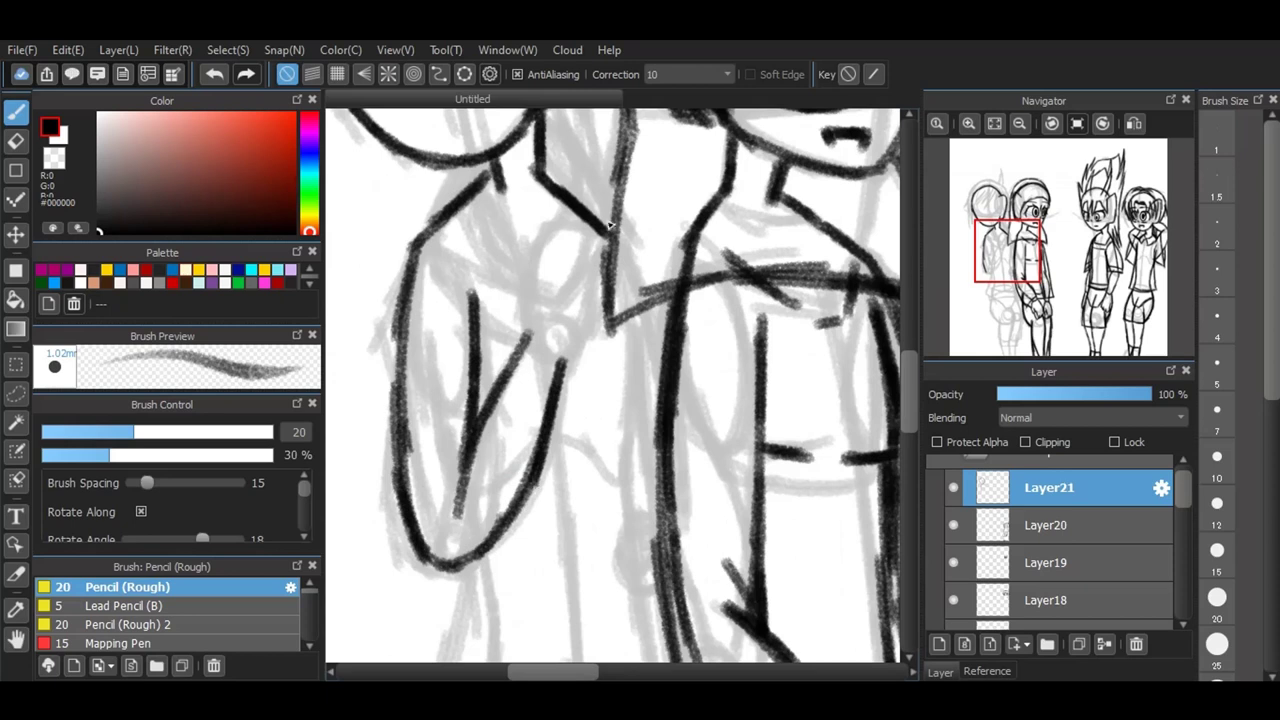
Step: Add a new layer and draw the raised hand at the shoulder, including the wrist line, fingers and back of the hand
scroll(501, 209, "up", 3)
left_click(947, 643)
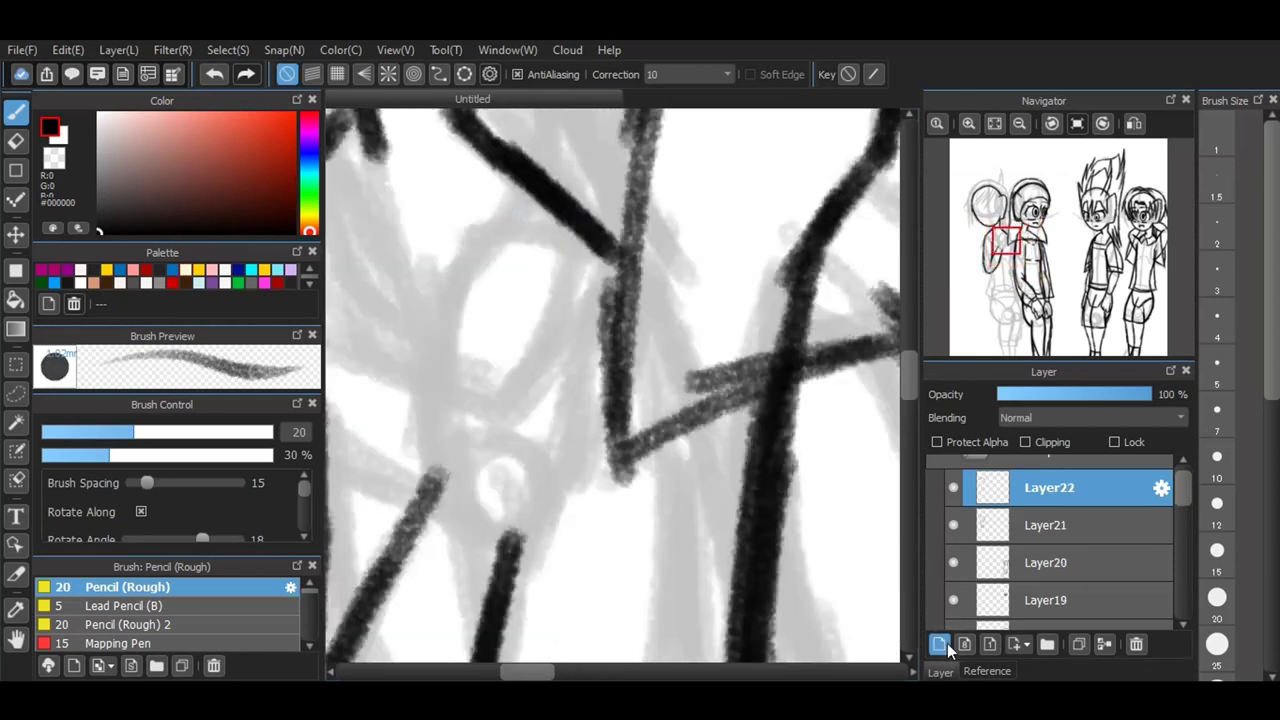
left_click_drag(430, 478, 525, 538)
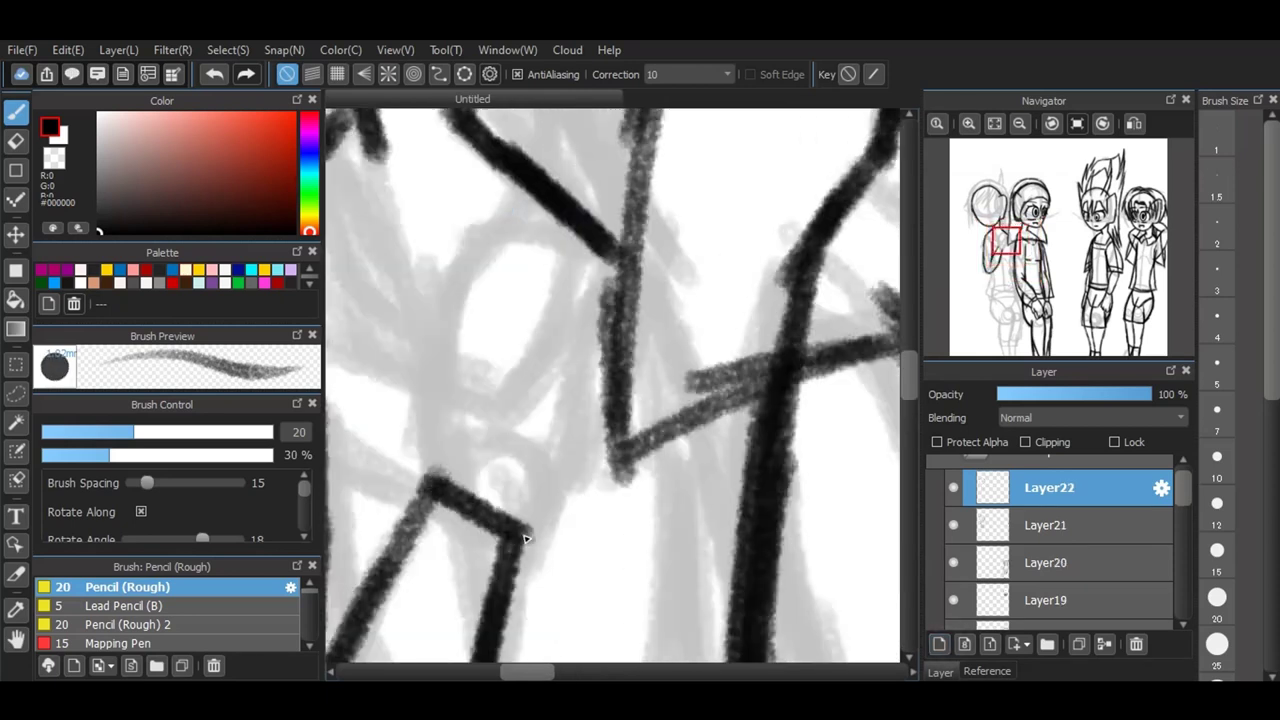
mouse_move(578, 270)
left_mouse_down()
mouse_move(629, 340)
mouse_move(585, 463)
left_mouse_up()
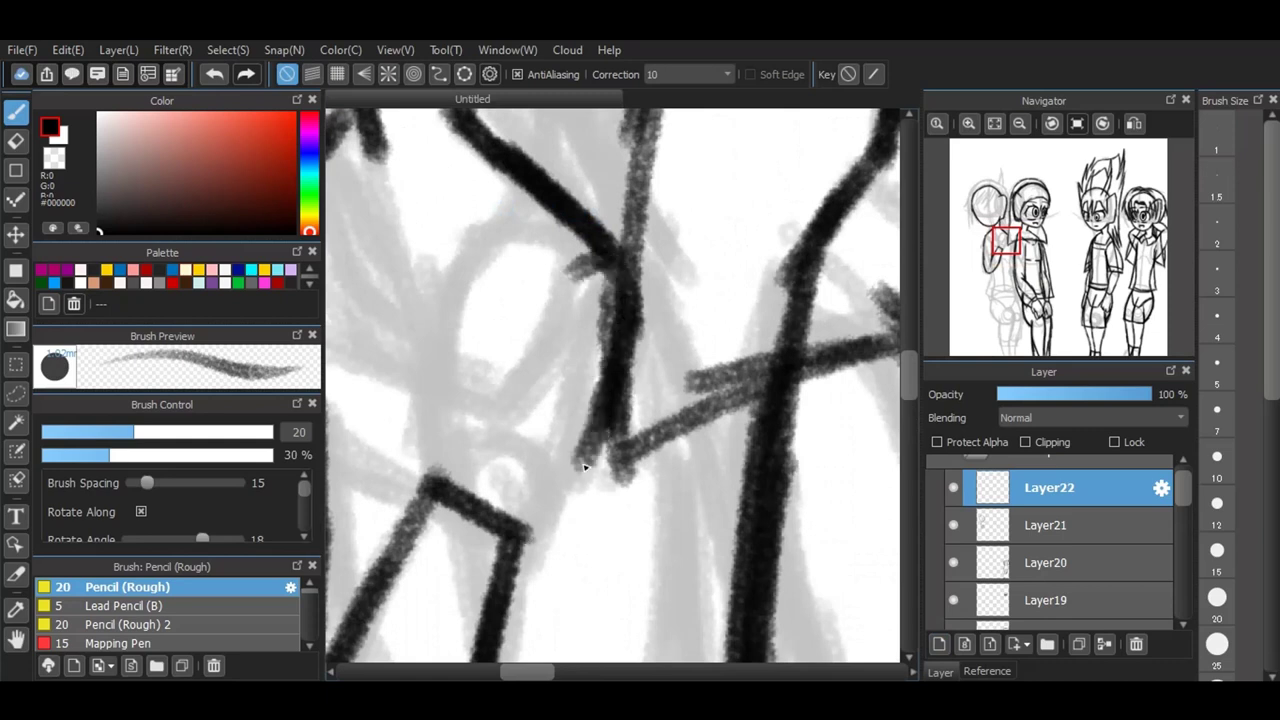
left_click_drag(576, 416, 600, 310)
left_click_drag(586, 356, 578, 446)
left_click_drag(610, 418, 588, 445)
left_click_drag(522, 554, 580, 398)
mouse_move(524, 262)
left_mouse_down()
mouse_move(545, 239)
mouse_move(583, 230)
mouse_move(622, 284)
left_mouse_up()
mouse_move(433, 500)
left_mouse_down()
mouse_move(442, 353)
mouse_move(466, 278)
mouse_move(503, 225)
mouse_move(554, 195)
mouse_move(526, 213)
mouse_move(595, 237)
left_mouse_up()
Step: On Layer21, draw both sides of the leftmost character's torso from below the arms to the waist
scroll(595, 237, "down", 5)
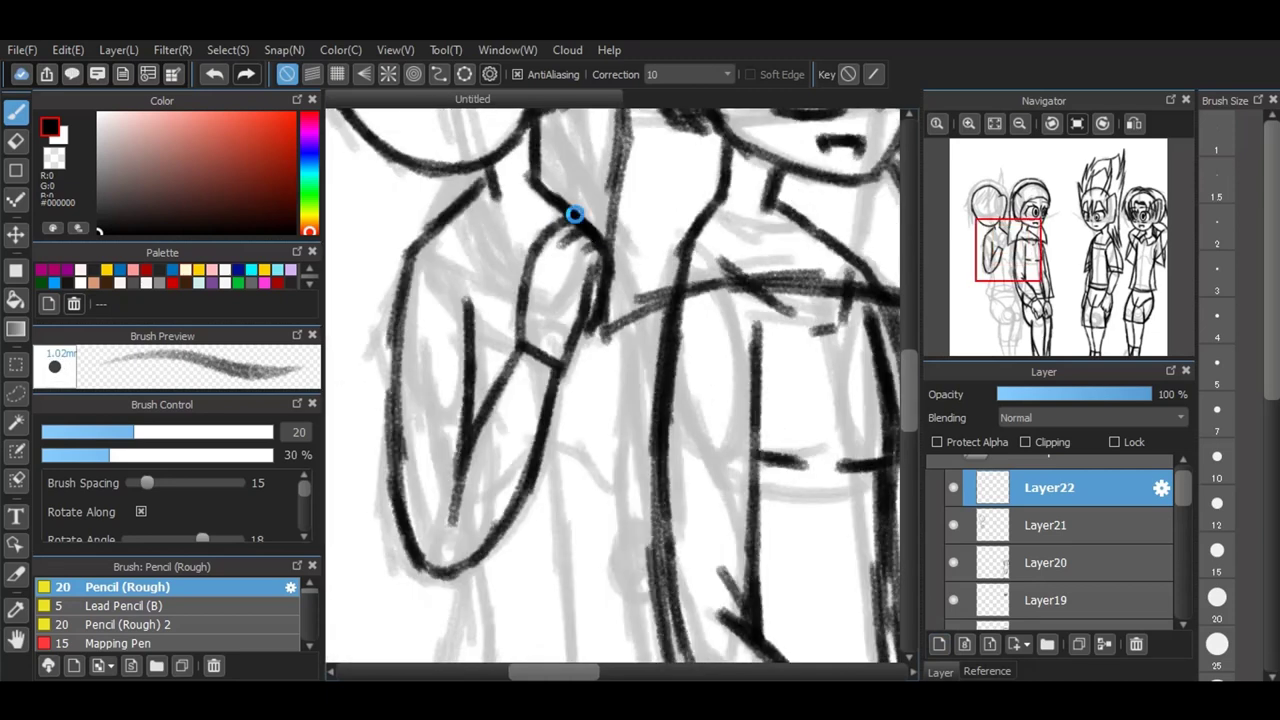
scroll(603, 242, "up", 1)
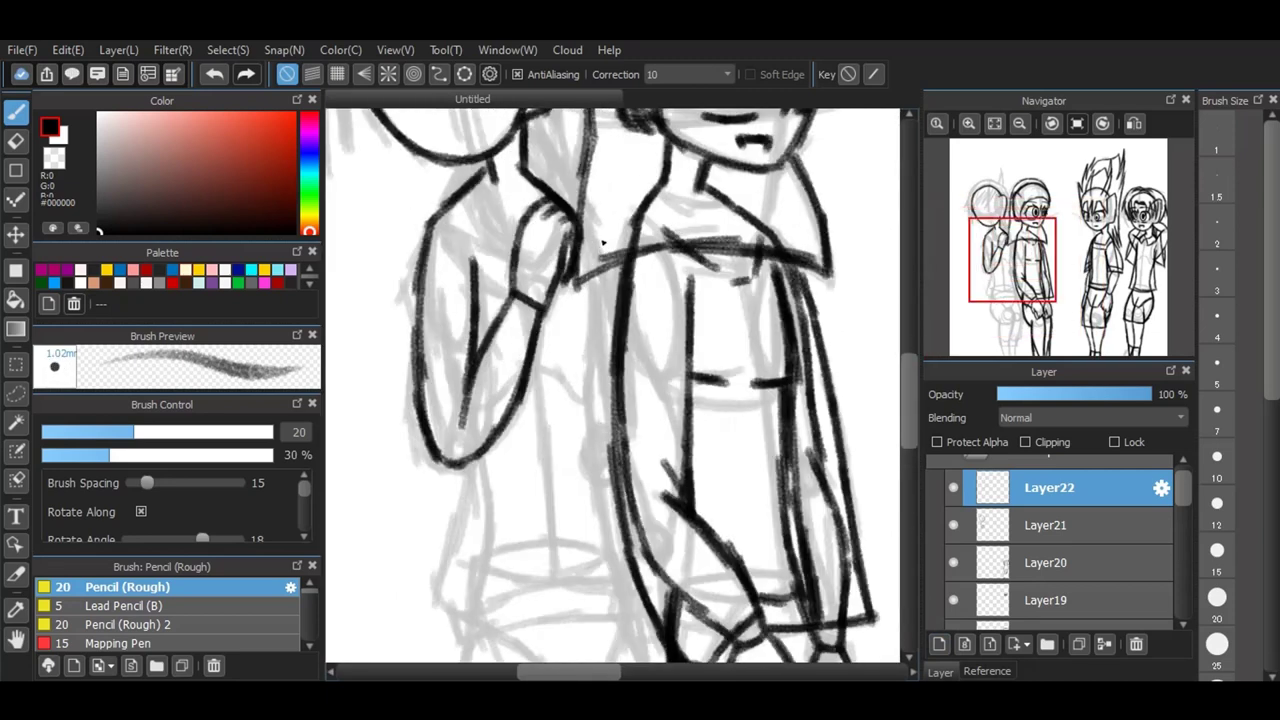
left_click(1011, 528)
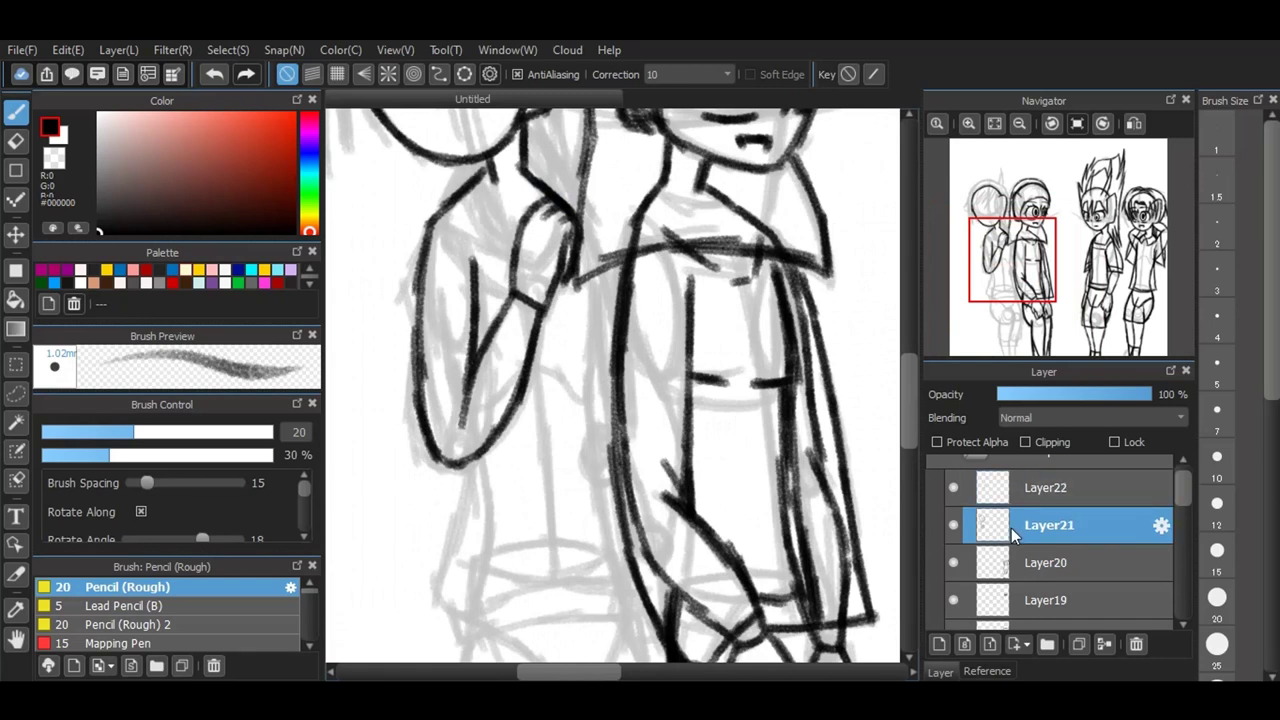
left_click_drag(590, 266, 593, 412)
left_click_drag(590, 366, 612, 562)
mouse_move(481, 453)
left_mouse_down()
mouse_move(497, 552)
mouse_move(476, 618)
left_mouse_up()
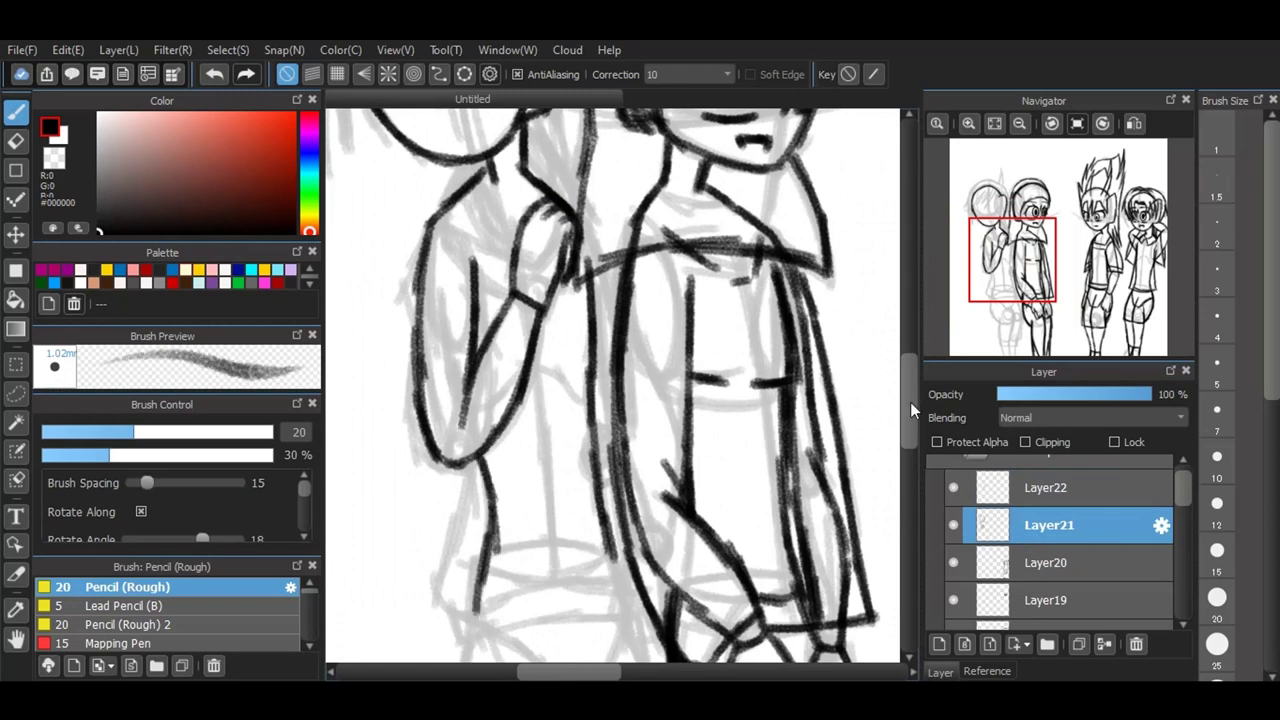
Step: Draw the curved waistline and the angular hip outline that narrows to the crotch
left_click_drag(910, 402, 914, 445)
mouse_move(484, 490)
left_mouse_down()
mouse_move(479, 532)
mouse_move(545, 575)
left_mouse_up()
mouse_move(482, 532)
left_mouse_down()
mouse_move(566, 604)
mouse_move(606, 598)
left_mouse_up()
mouse_move(487, 472)
left_mouse_down()
mouse_move(622, 462)
mouse_move(640, 530)
mouse_move(604, 600)
left_mouse_up()
Step: Draw the inner and outer lines of the leftmost character's nearer leg down to the canvas's lower edge
scroll(911, 481, "down", 5)
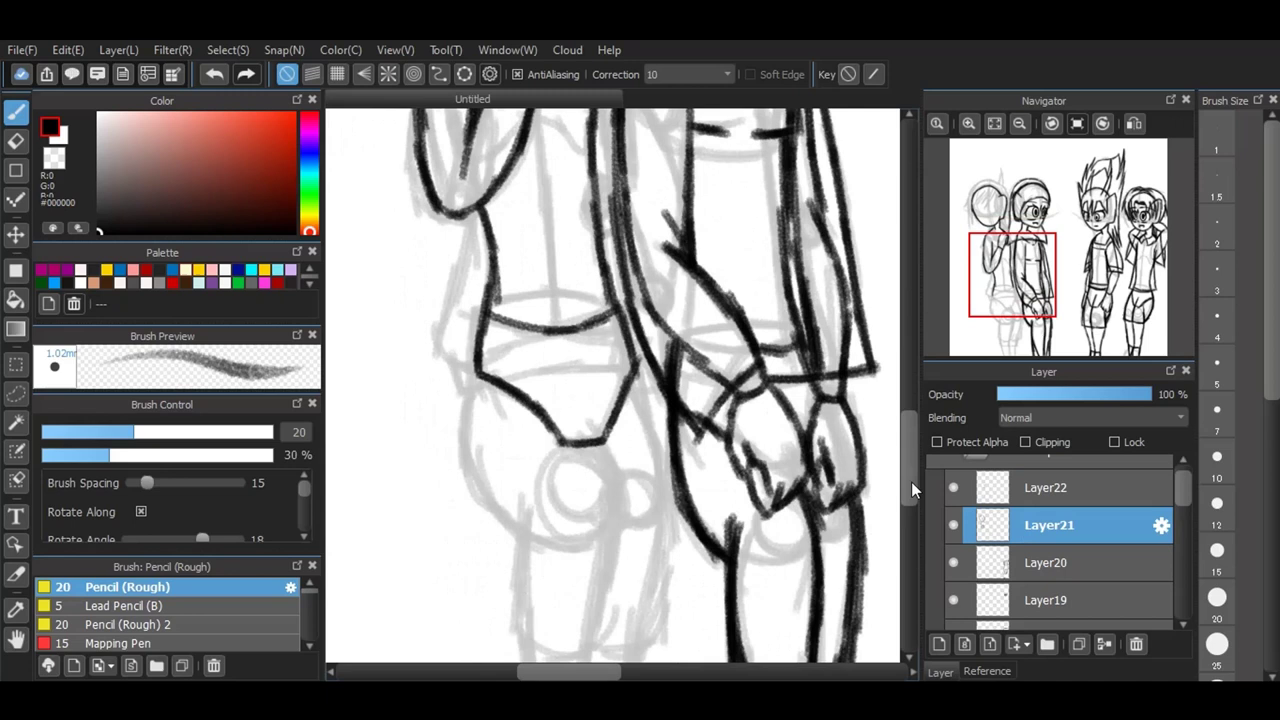
mouse_move(528, 258)
left_mouse_down()
mouse_move(523, 354)
mouse_move(536, 466)
mouse_move(534, 446)
mouse_move(577, 549)
left_mouse_up()
left_click_drag(588, 212, 626, 269)
mouse_move(580, 209)
left_mouse_down()
mouse_move(622, 276)
mouse_move(620, 257)
mouse_move(607, 336)
left_mouse_up()
left_click_drag(619, 260, 591, 424)
left_click_drag(606, 338, 610, 553)
left_click_drag(592, 428, 618, 570)
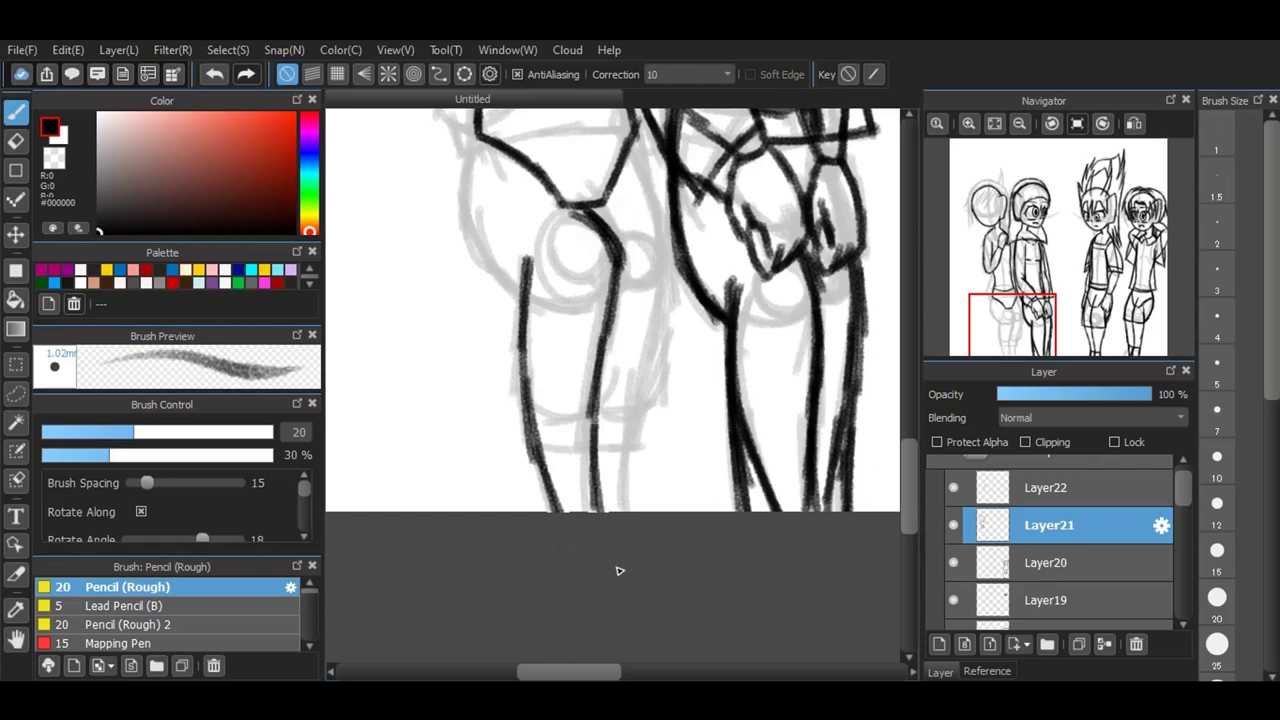
Step: Draw the rounded outer hip and thigh line joining the waist to the nearer leg
left_click_drag(908, 479, 905, 447)
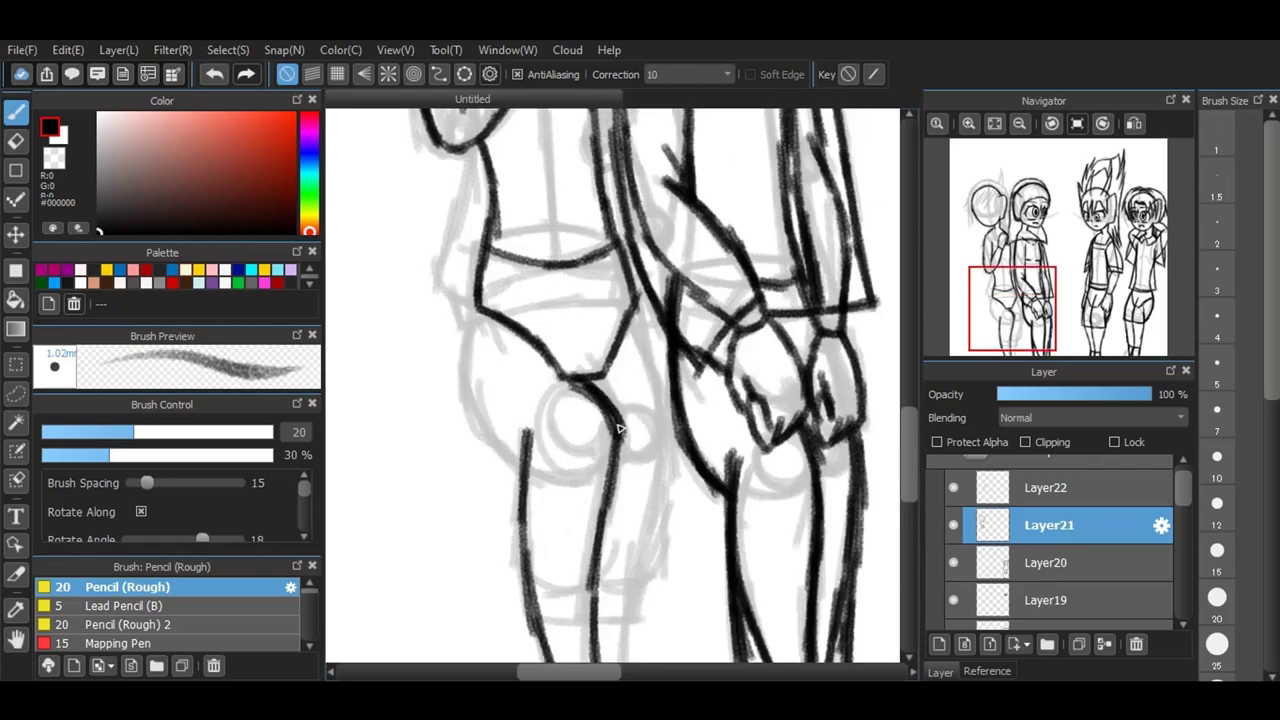
mouse_move(478, 310)
left_mouse_down()
mouse_move(491, 436)
mouse_move(518, 466)
left_mouse_up()
left_click_drag(478, 398, 530, 484)
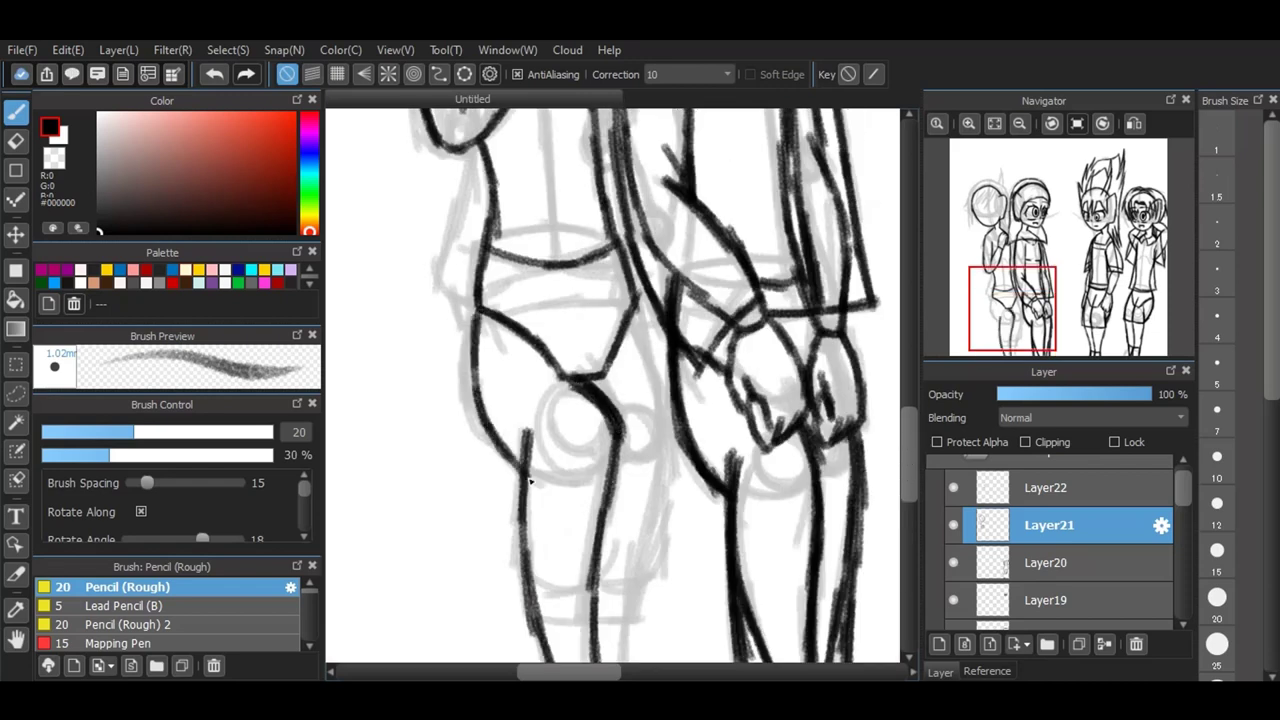
Step: Draw the outer line of the leftmost character's other leg from the hip down past the knee
left_click_drag(636, 302, 662, 360)
left_click_drag(632, 302, 665, 402)
left_click_drag(643, 330, 666, 455)
left_click_drag(662, 404, 638, 582)
left_click_drag(654, 500, 630, 646)
left_click_drag(648, 556, 638, 662)
Step: Draw the leftmost character's other arm hanging from the shoulder down to beside the hip
left_click_drag(910, 447, 902, 386)
mouse_move(576, 158)
left_mouse_down()
mouse_move(610, 215)
mouse_move(617, 397)
mouse_move(611, 369)
mouse_move(654, 494)
mouse_move(644, 458)
mouse_move(660, 550)
mouse_move(658, 588)
mouse_move(640, 590)
mouse_move(652, 600)
left_mouse_up()
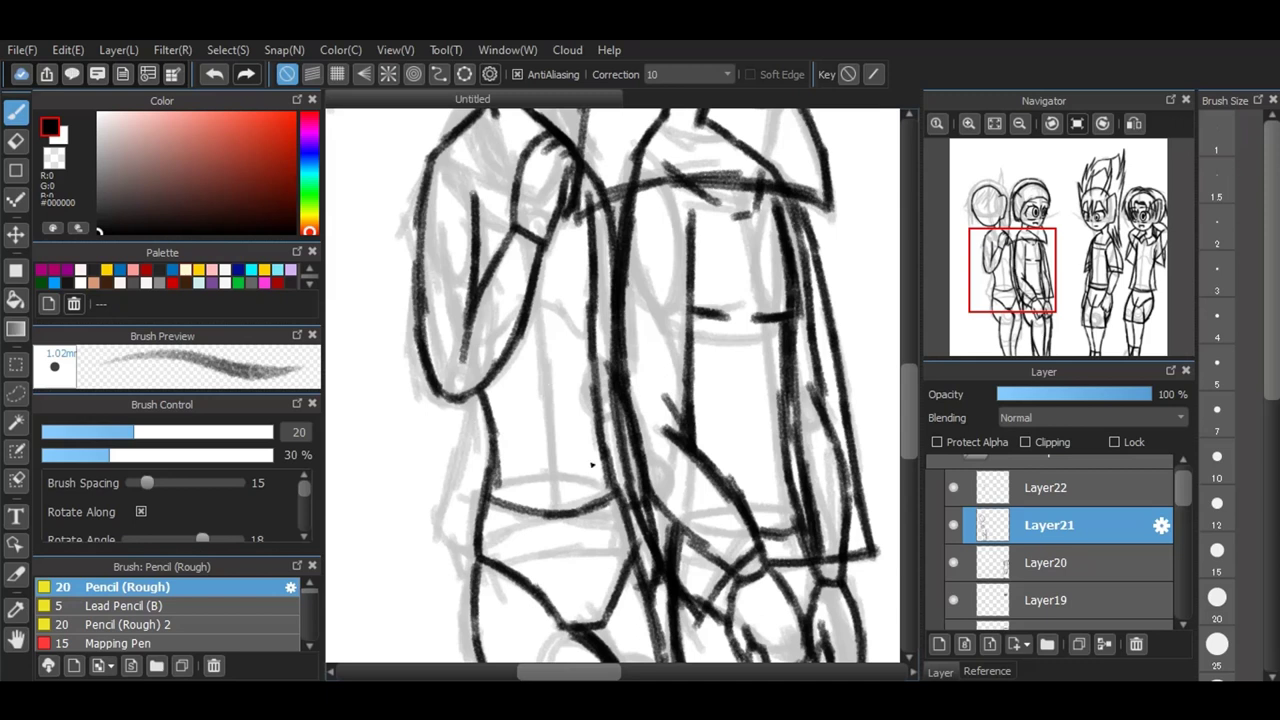
scroll(592, 464, "down", 2)
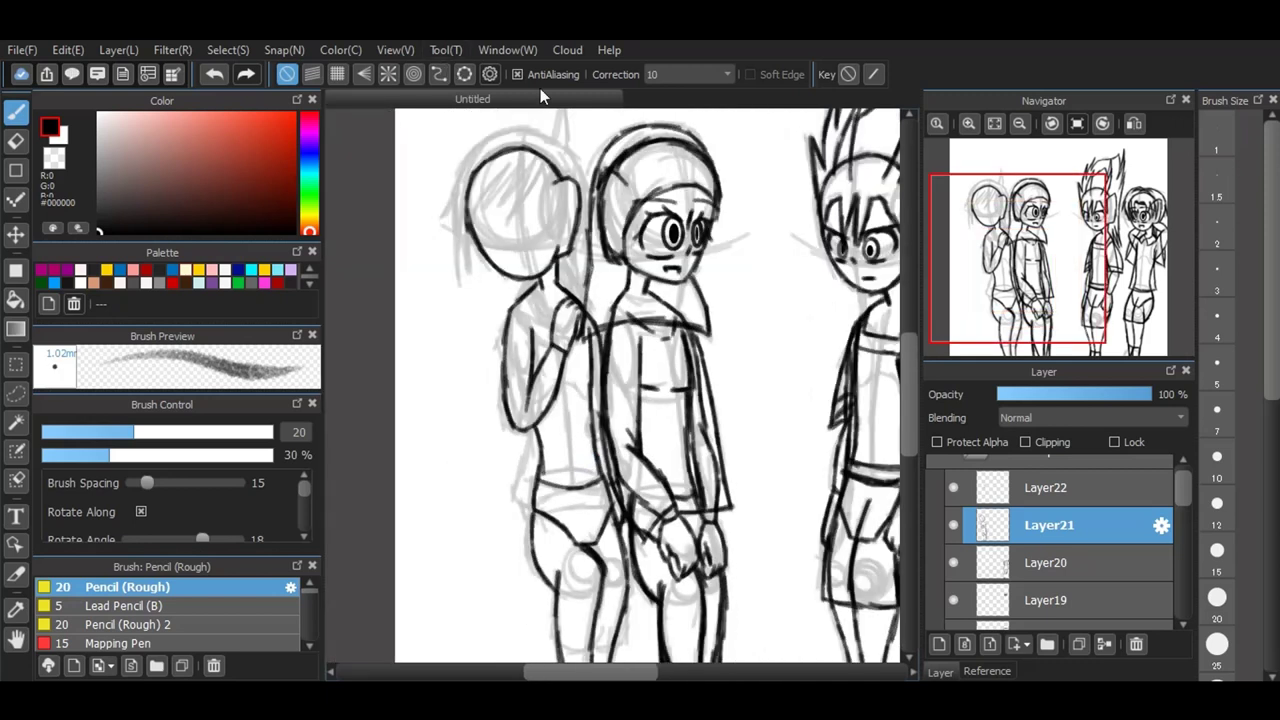
scroll(556, 135, "up", 1)
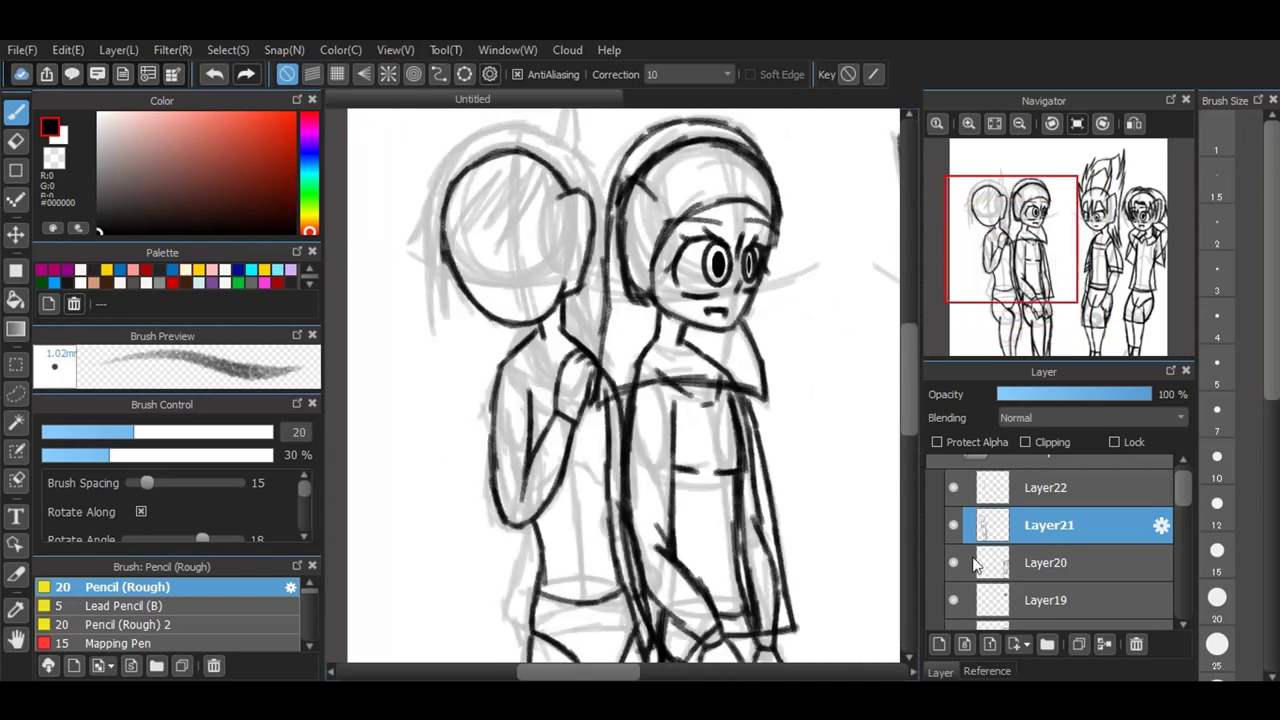
Step: Add a new layer above the raised hand's layer
left_click(1004, 497)
left_click(945, 646)
scroll(503, 331, "up", 1)
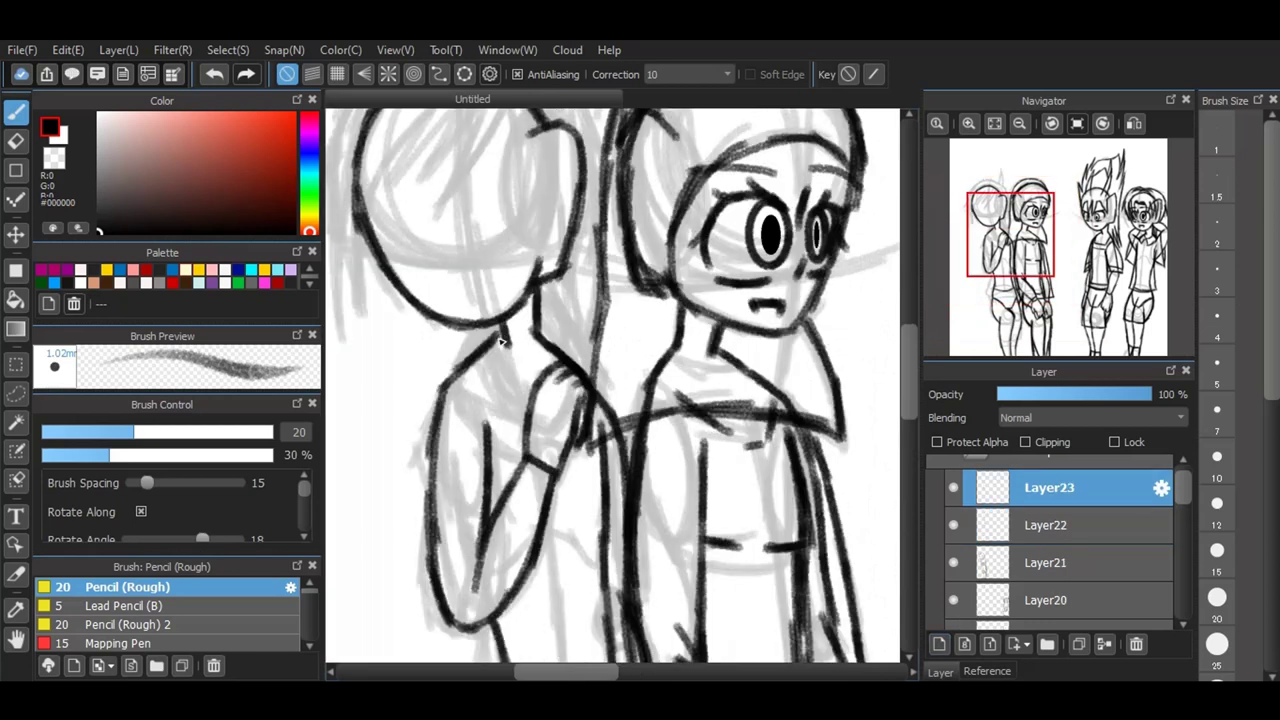
Step: Draw the leftmost character's wide curved collar around the neck and shoulders, with an inner neckline and an outer edge
scroll(503, 349, "up", 1)
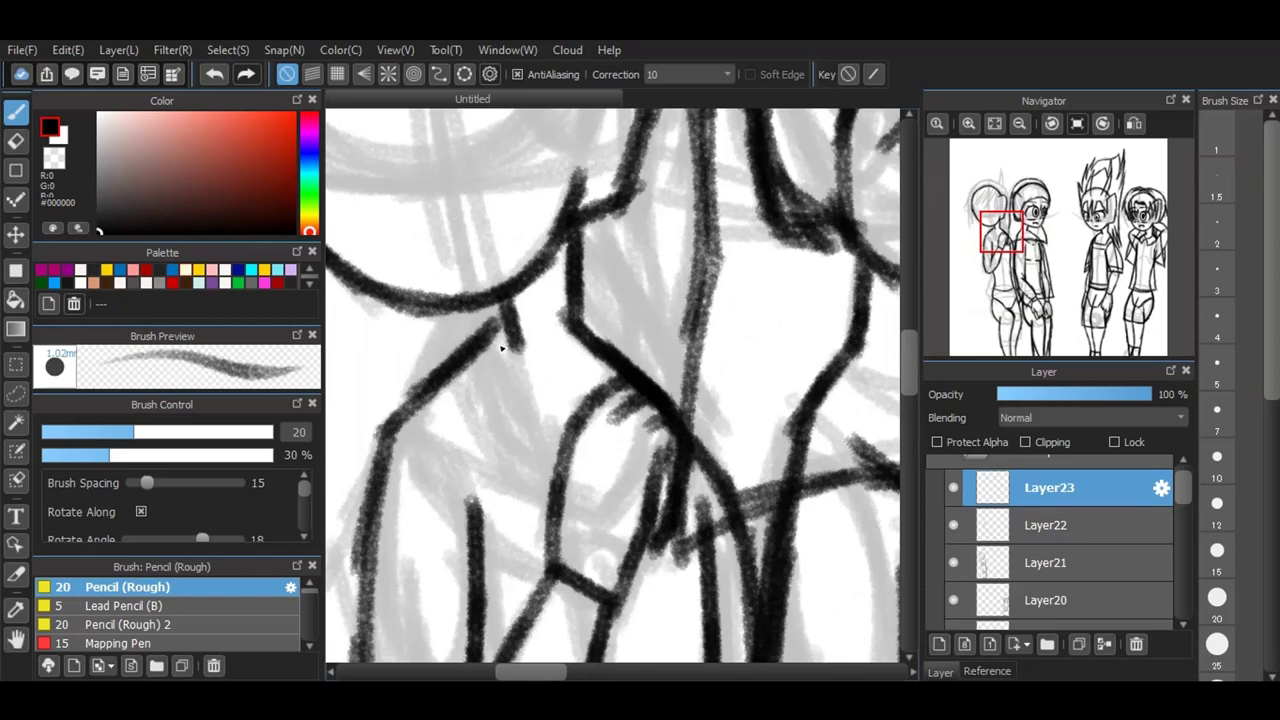
mouse_move(506, 307)
left_mouse_down()
mouse_move(481, 365)
mouse_move(560, 458)
left_mouse_up()
mouse_move(432, 311)
left_mouse_down()
mouse_move(391, 418)
mouse_move(535, 535)
left_mouse_up()
mouse_move(580, 222)
left_mouse_down()
mouse_move(667, 358)
mouse_move(660, 392)
left_mouse_up()
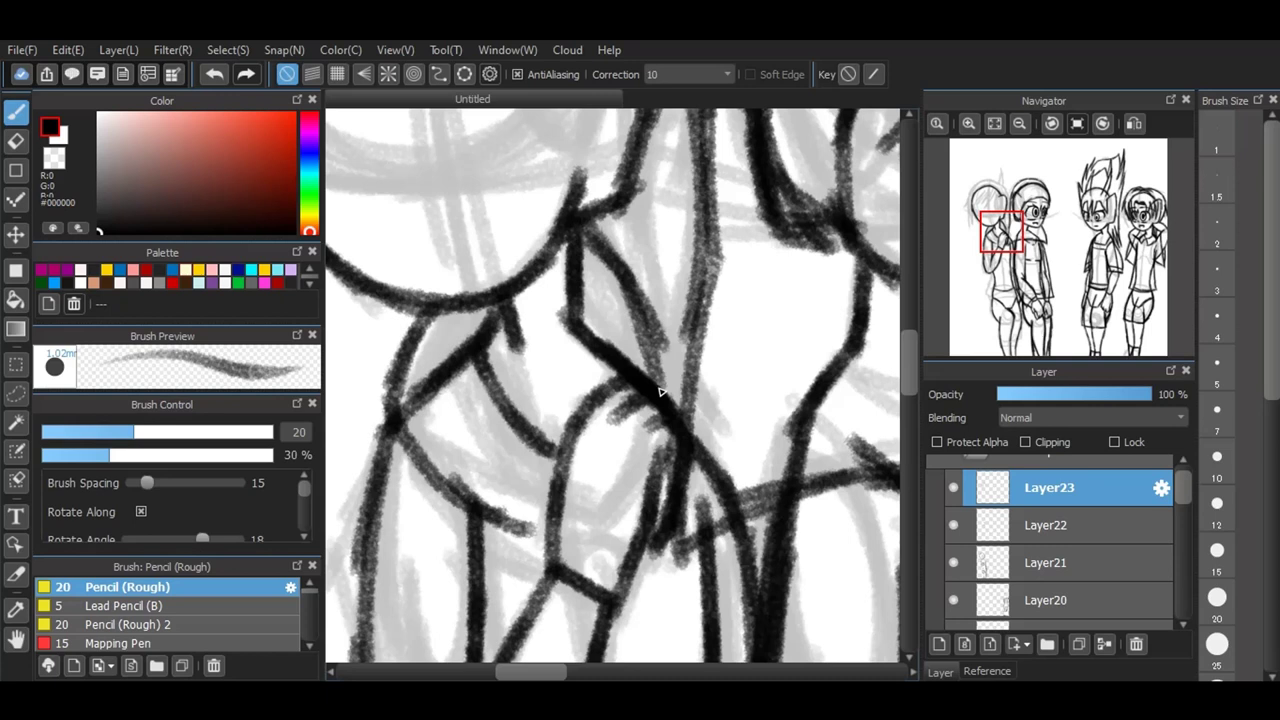
mouse_move(500, 512)
left_mouse_down()
mouse_move(566, 545)
mouse_move(636, 535)
mouse_move(650, 518)
left_mouse_up()
mouse_move(571, 258)
left_mouse_down()
mouse_move(609, 351)
mouse_move(603, 457)
mouse_move(543, 443)
mouse_move(664, 382)
mouse_move(616, 545)
left_mouse_up()
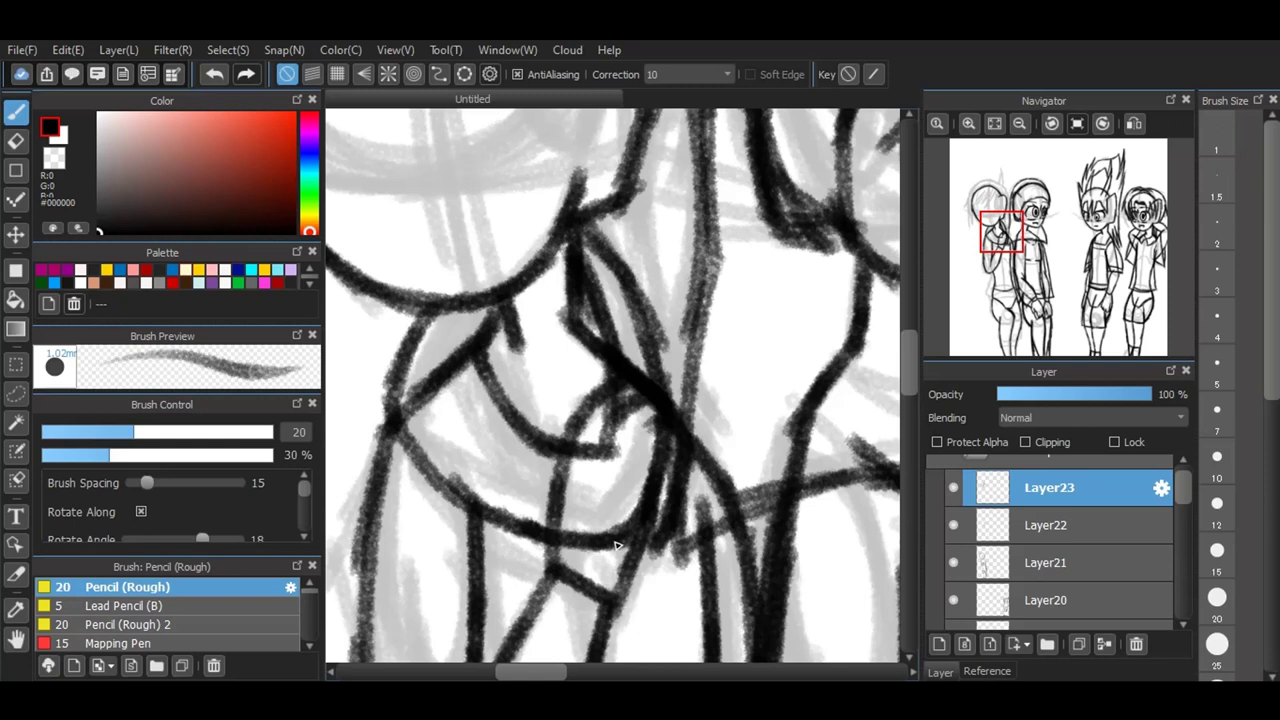
scroll(512, 330, "down", 1)
scroll(511, 330, "down", 1)
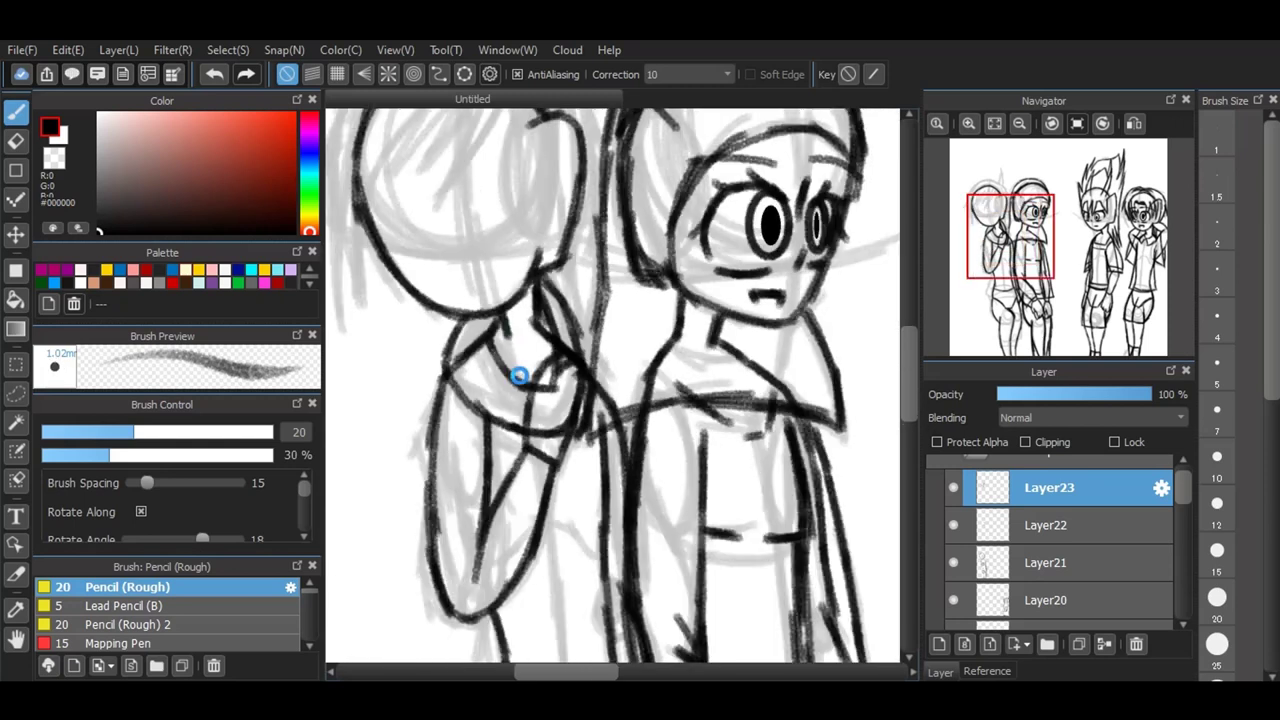
Step: Draw the loose sleeve around the leftmost character's raised arm, from the collar down along both sides to the elbow
scroll(497, 574, "up", 1)
left_click_drag(424, 298, 378, 424)
left_click_drag(398, 346, 366, 474)
left_click_drag(364, 410, 397, 509)
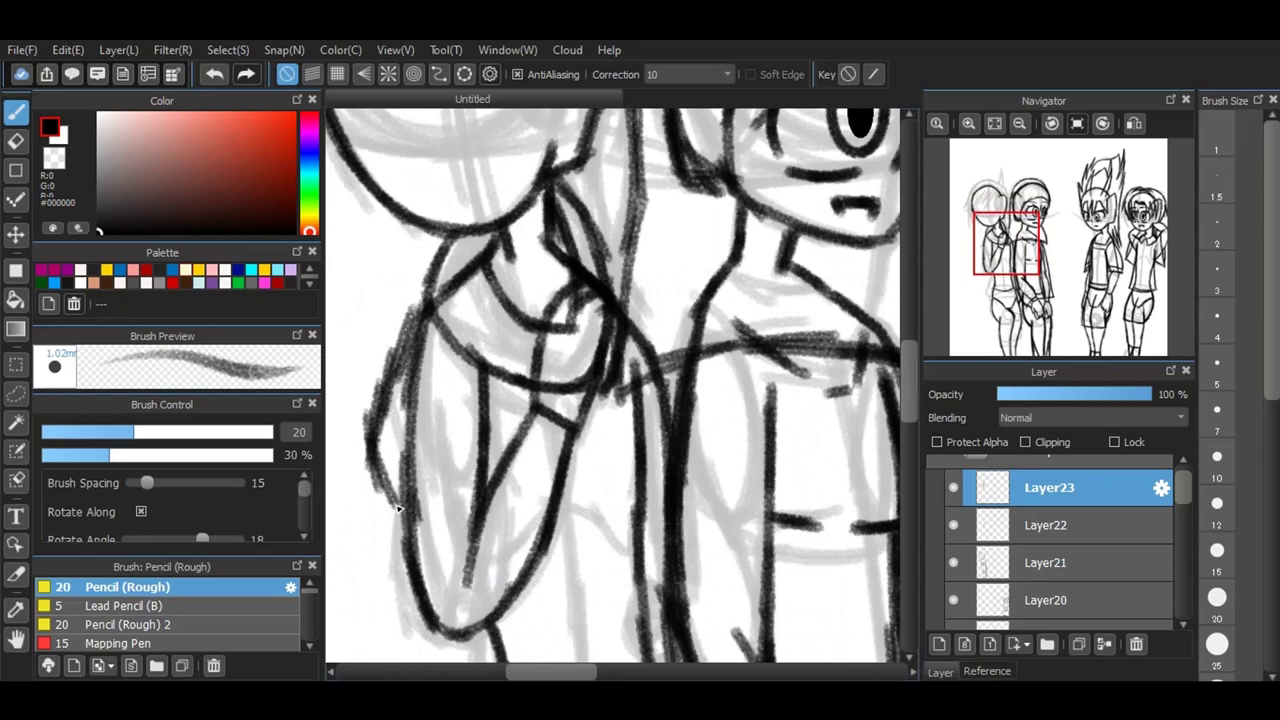
mouse_move(374, 466)
left_mouse_down()
mouse_move(390, 580)
mouse_move(426, 632)
mouse_move(456, 642)
mouse_move(488, 500)
left_mouse_up()
left_click_drag(464, 394, 485, 480)
mouse_move(482, 400)
left_mouse_down()
mouse_move(486, 503)
mouse_move(486, 415)
mouse_move(489, 495)
mouse_move(478, 482)
mouse_move(499, 512)
mouse_move(481, 632)
mouse_move(436, 634)
left_mouse_up()
Step: Draw the sleeve lines along the leftmost character's hanging arm, from the shoulder downward
left_click_drag(622, 316, 688, 406)
mouse_move(649, 351)
left_mouse_down()
mouse_move(704, 460)
mouse_move(678, 530)
left_mouse_up()
left_click_drag(640, 372, 644, 492)
left_click_drag(640, 406, 640, 552)
left_click_drag(655, 426, 649, 556)
Step: Draw the leftmost character's top from elbow to hip with a flared side and banded hem, and reinforce the hanging arm's sleeve
left_click_drag(911, 375, 912, 454)
mouse_move(484, 176)
left_mouse_down()
mouse_move(434, 344)
mouse_move(534, 371)
mouse_move(688, 348)
left_mouse_up()
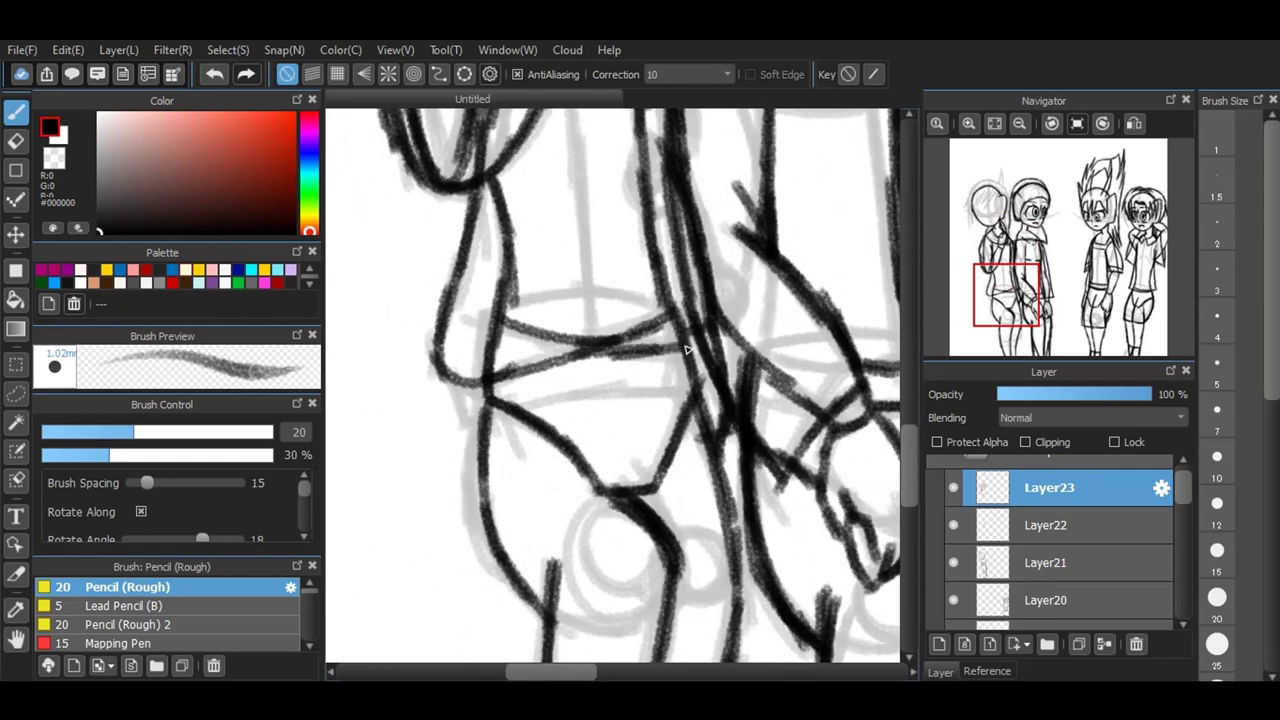
scroll(915, 424, "up", 5)
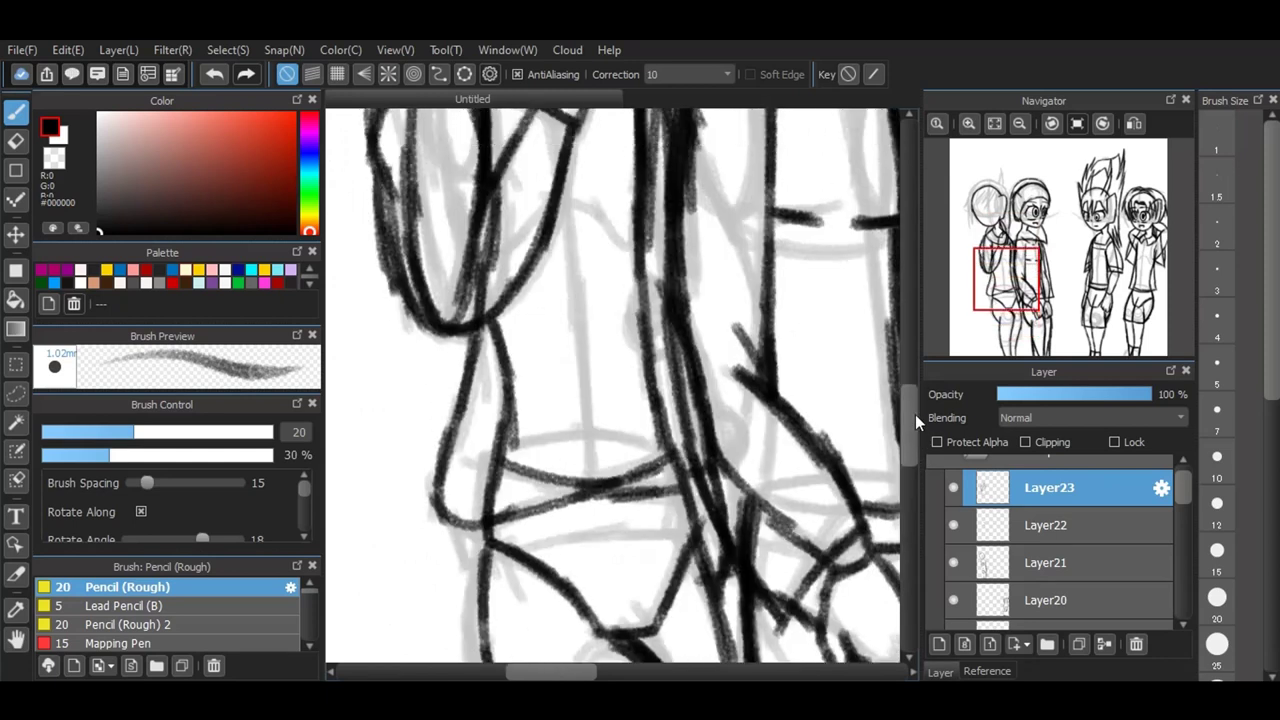
mouse_move(650, 186)
left_mouse_down()
mouse_move(651, 312)
mouse_move(662, 371)
mouse_move(656, 297)
mouse_move(695, 510)
left_mouse_up()
mouse_move(450, 572)
left_mouse_down()
mouse_move(464, 622)
mouse_move(698, 591)
left_mouse_up()
mouse_move(683, 512)
left_mouse_down()
mouse_move(697, 586)
mouse_move(686, 598)
left_mouse_up()
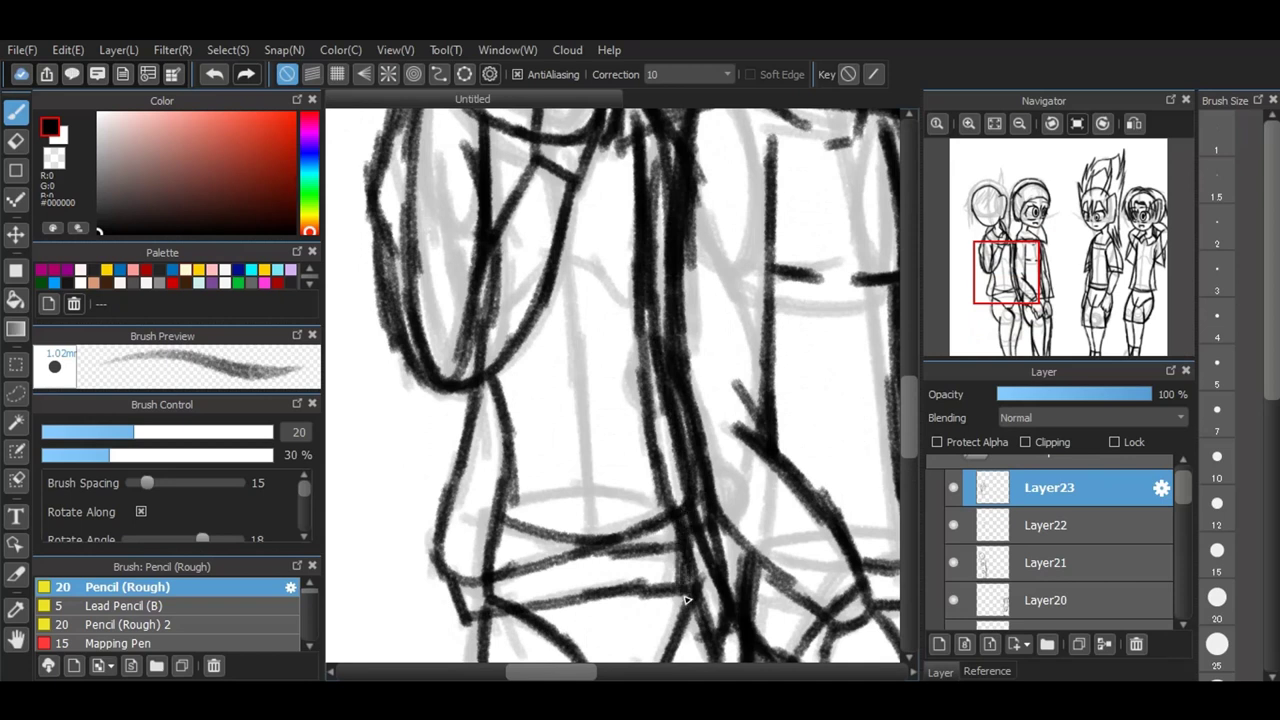
left_click_drag(909, 409, 910, 376)
mouse_move(674, 297)
left_mouse_down()
mouse_move(704, 407)
mouse_move(691, 484)
mouse_move(690, 462)
mouse_move(669, 493)
mouse_move(647, 498)
mouse_move(686, 527)
mouse_move(692, 518)
mouse_move(648, 534)
left_mouse_up()
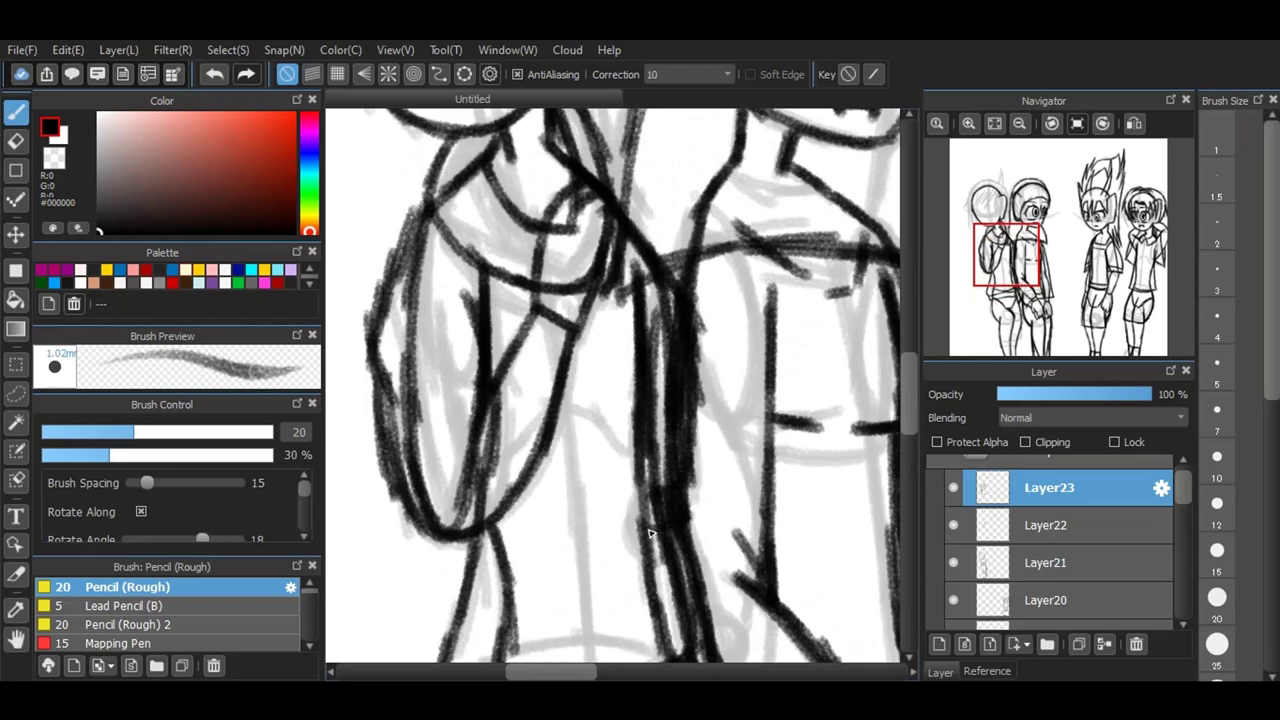
Step: Draw the nearer trouser leg over the leftmost character's thigh, with outer and inner edges and a curved end below the knee
left_click_drag(912, 397, 920, 467)
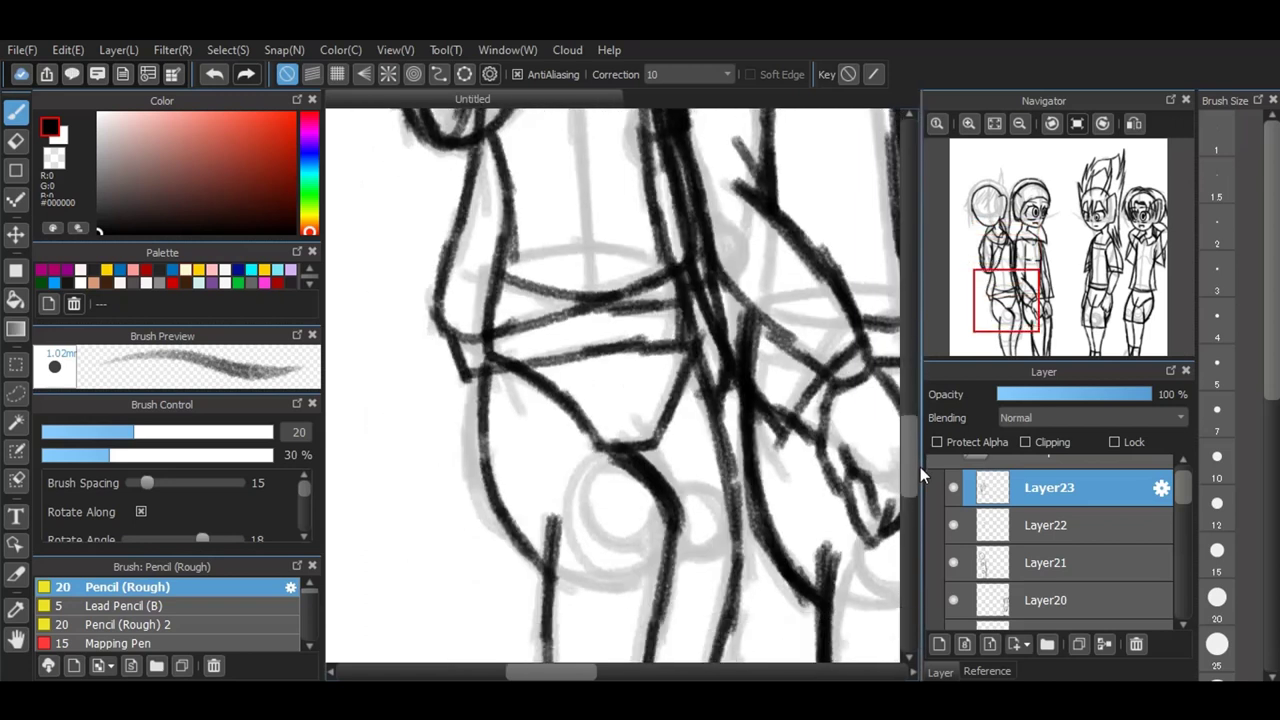
left_click_drag(476, 338, 491, 458)
left_click_drag(475, 366, 539, 552)
left_click_drag(548, 470, 551, 603)
left_click_drag(543, 425, 540, 570)
left_click_drag(520, 490, 549, 598)
left_click_drag(910, 458, 914, 487)
left_click_drag(545, 422, 530, 466)
mouse_move(543, 398)
left_mouse_down()
mouse_move(553, 514)
mouse_move(619, 528)
mouse_move(646, 517)
mouse_move(667, 433)
mouse_move(643, 490)
mouse_move(665, 353)
mouse_move(657, 450)
left_mouse_up()
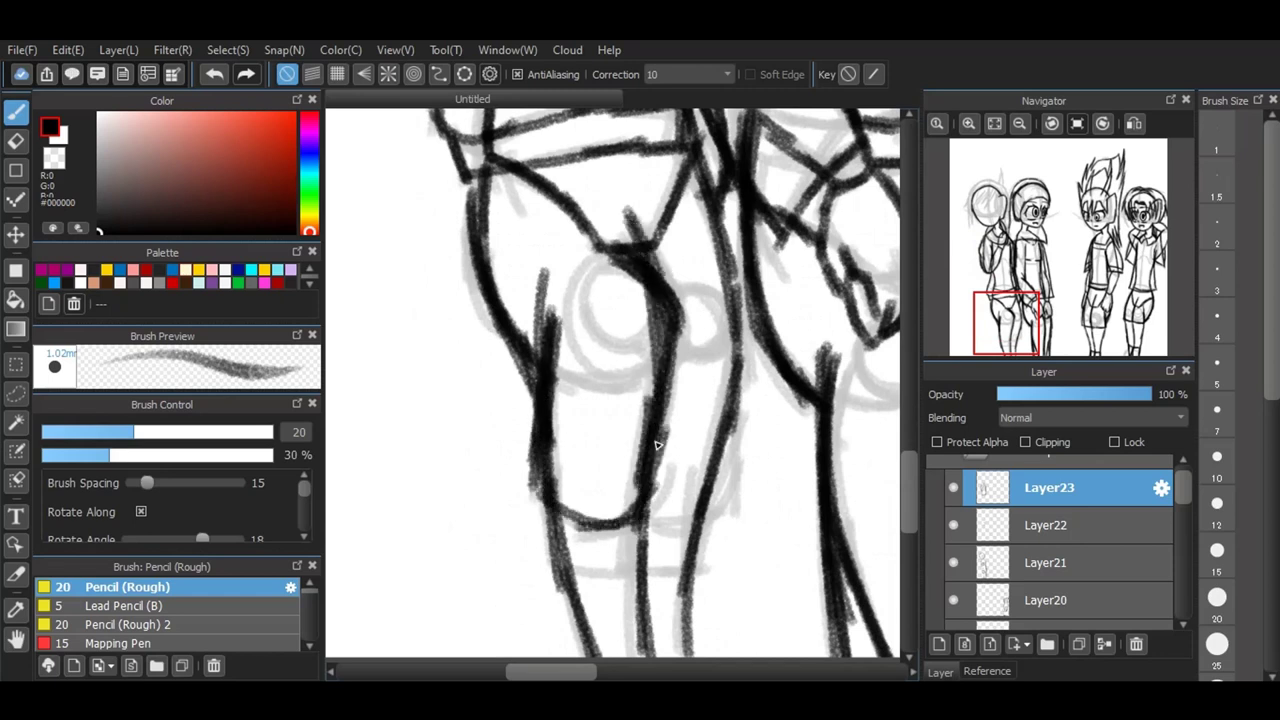
Step: Draw the curved openings and lower cuff bands below both knees, and darken the farther trouser leg's outer edge
mouse_move(548, 505)
left_mouse_down()
mouse_move(562, 572)
mouse_move(650, 568)
left_mouse_up()
mouse_move(638, 578)
left_mouse_down()
mouse_move(646, 512)
mouse_move(708, 522)
mouse_move(734, 506)
left_mouse_up()
left_click_drag(914, 488, 916, 456)
mouse_move(698, 232)
left_mouse_down()
mouse_move(730, 330)
mouse_move(722, 508)
mouse_move(702, 596)
left_mouse_up()
mouse_move(628, 618)
left_mouse_down()
mouse_move(674, 614)
mouse_move(645, 614)
left_mouse_up()
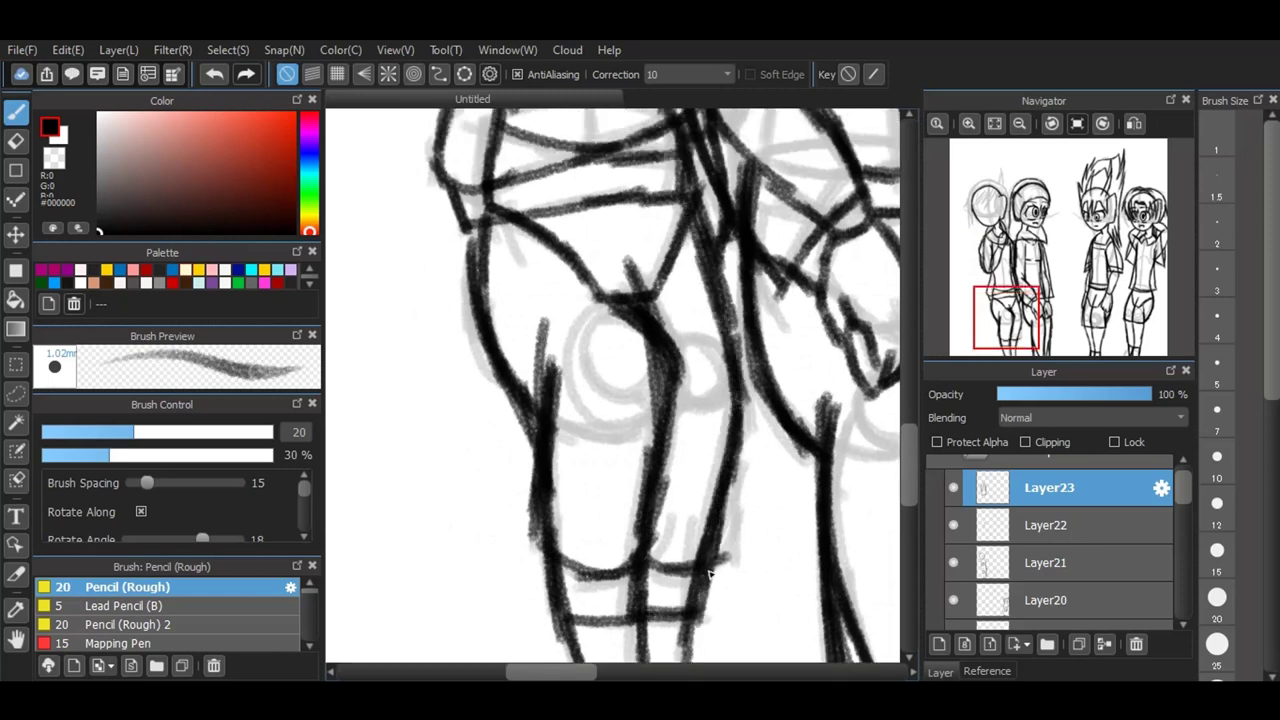
left_click_drag(714, 568, 703, 601)
Step: Add slanted fold strokes at both hips, just below the hem of the leftmost character's top
mouse_move(533, 212)
left_mouse_down()
mouse_move(552, 300)
mouse_move(542, 355)
mouse_move(507, 392)
left_mouse_up()
left_click_drag(530, 238, 491, 330)
mouse_move(643, 196)
left_mouse_down()
mouse_move(688, 322)
mouse_move(722, 338)
mouse_move(708, 267)
left_mouse_up()
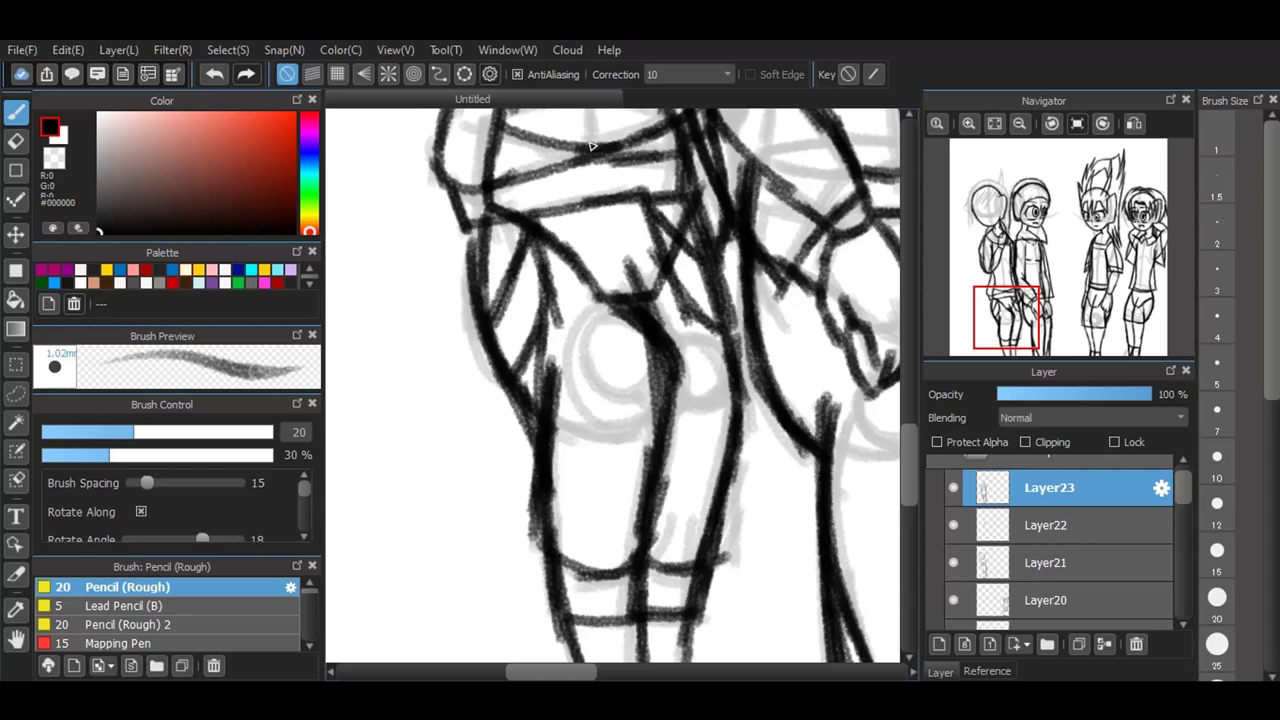
scroll(538, 281, "down", 1)
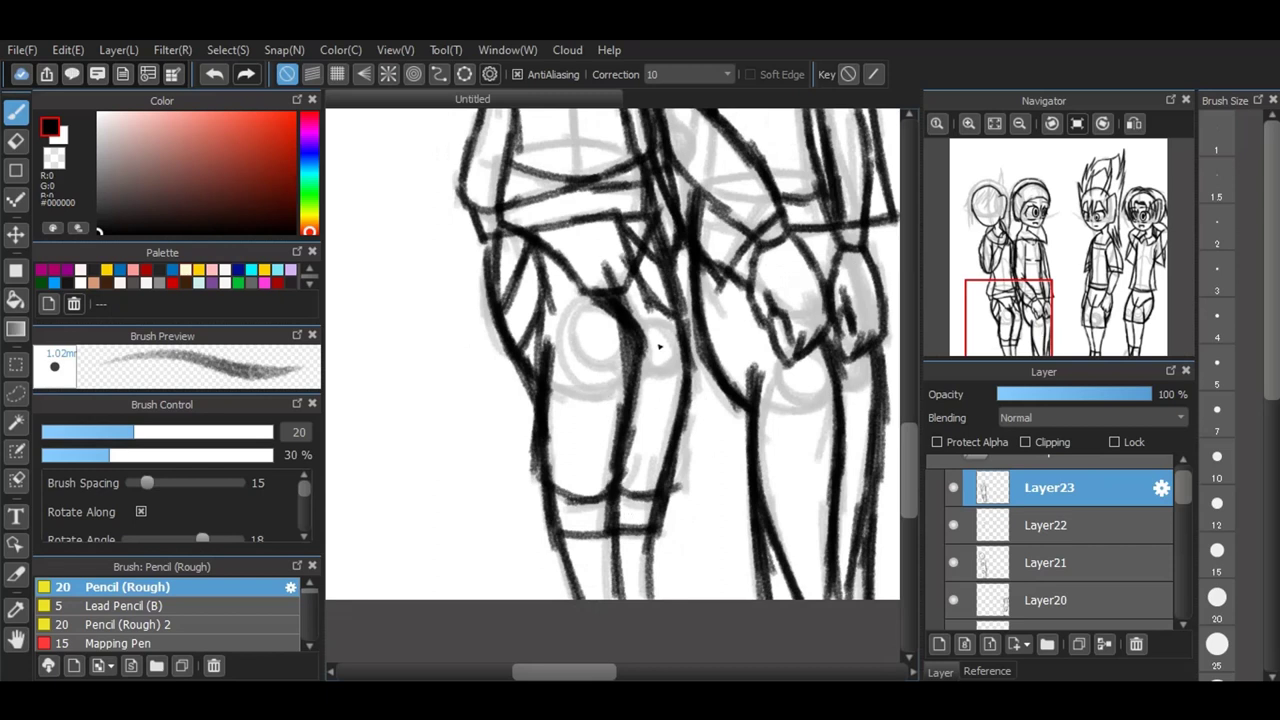
scroll(659, 346, "up", 1)
scroll(659, 378, "down", 1)
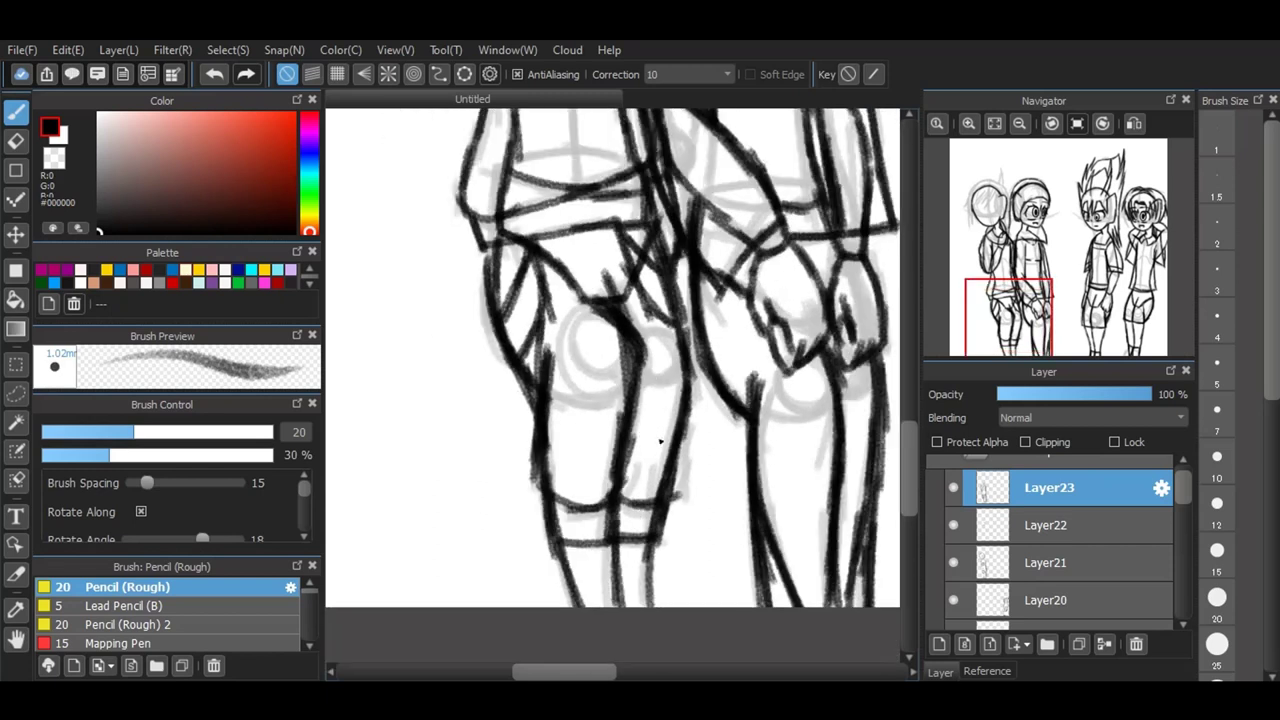
scroll(660, 440, "down", 1)
scroll(632, 366, "down", 2)
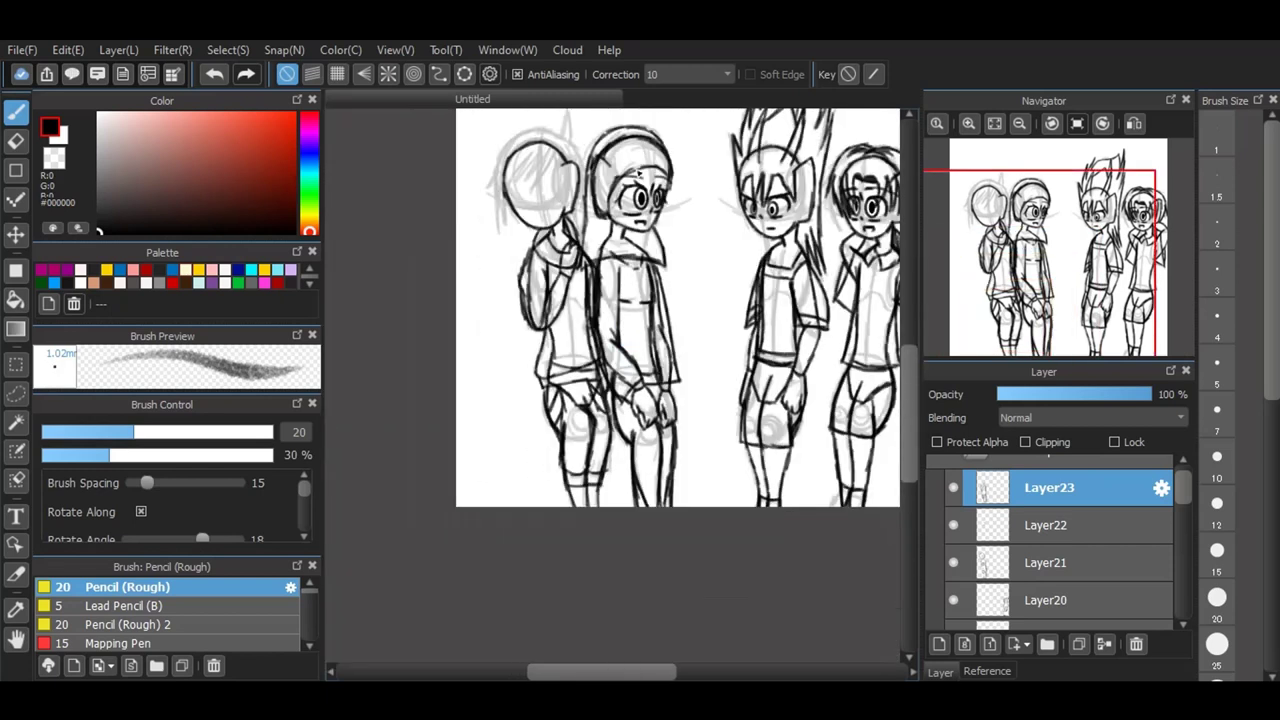
Step: Add a new layer and draw the leftmost character's pointed hair tuft above the head and a first long bang
scroll(560, 145, "up", 4)
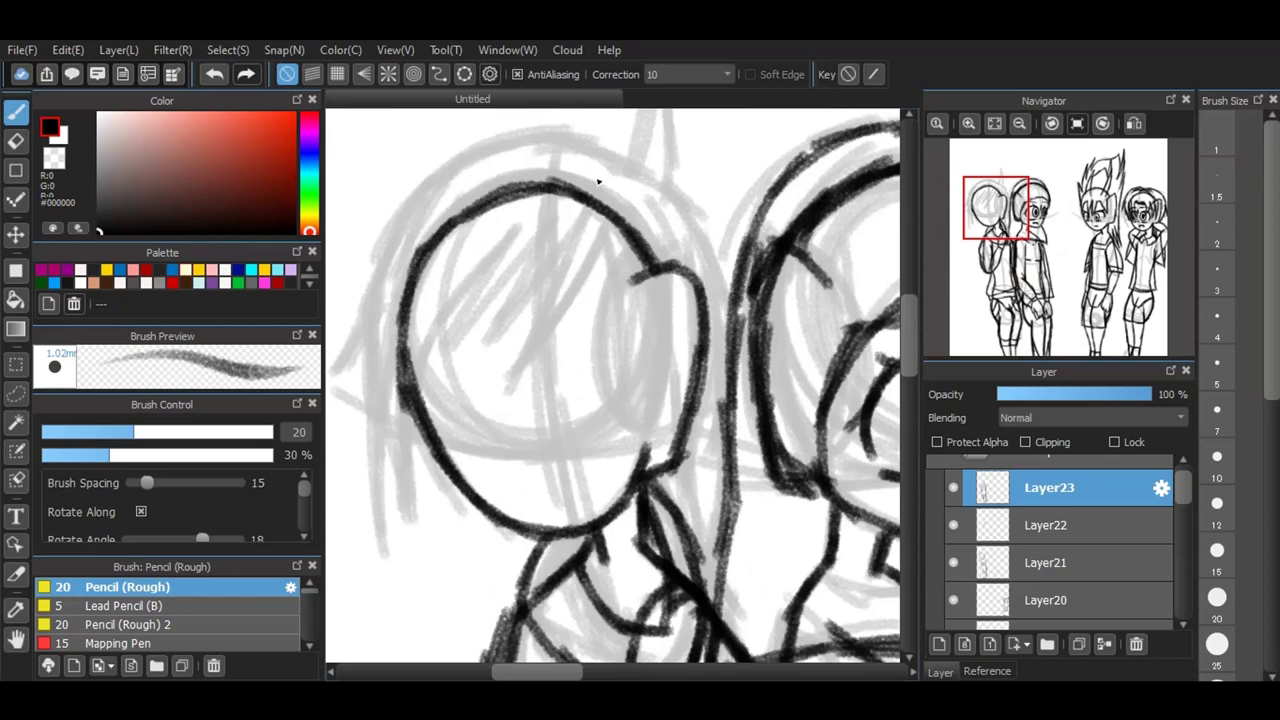
left_click(936, 645)
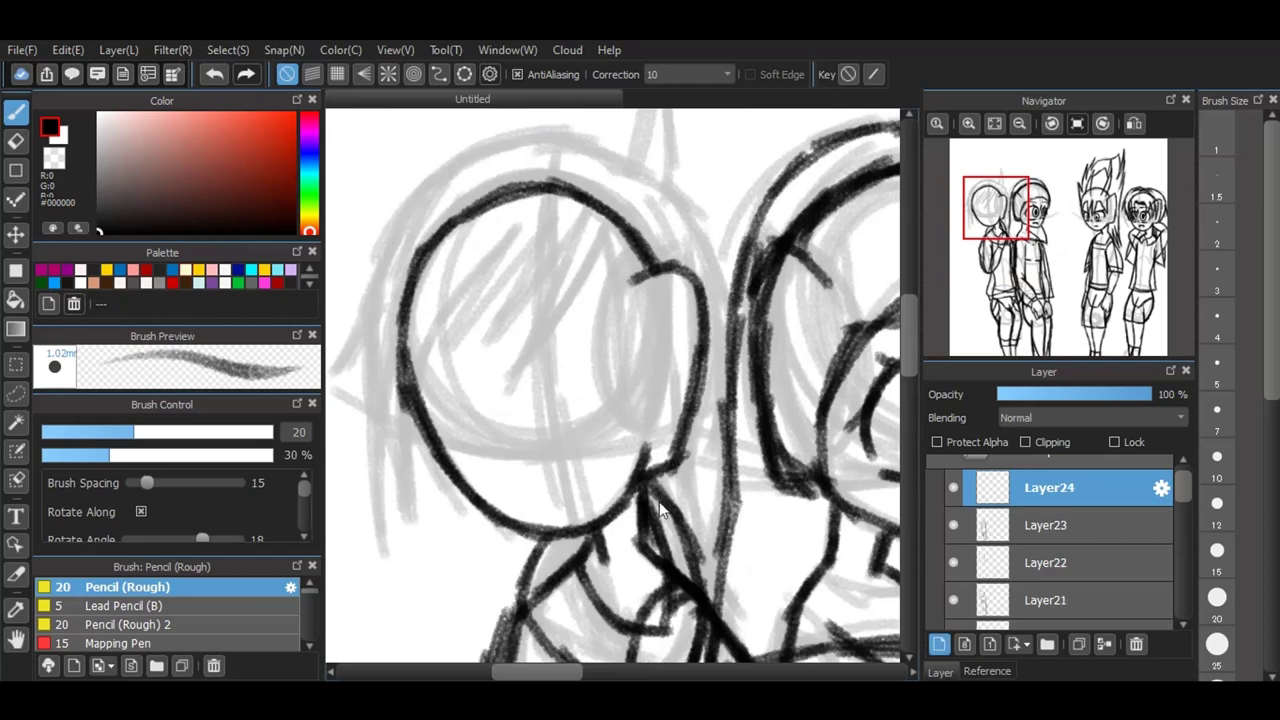
scroll(881, 548, "down", 1)
scroll(704, 209, "up", 1)
mouse_move(709, 148)
left_mouse_down()
mouse_move(699, 285)
mouse_move(718, 175)
mouse_move(727, 311)
mouse_move(642, 398)
mouse_move(583, 486)
left_mouse_up()
left_click_drag(650, 320, 581, 490)
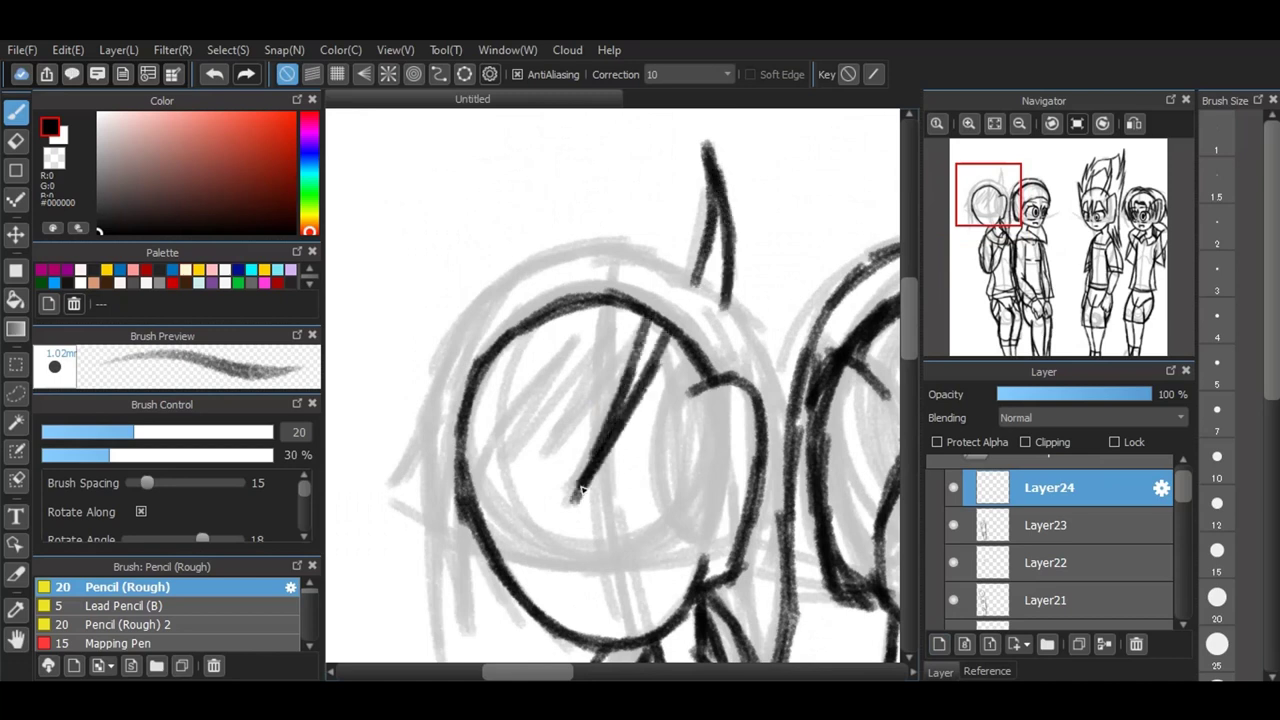
Step: Draw the remaining slanted, pointed bangs across the leftmost character's forehead
left_click_drag(618, 324, 576, 398)
left_click_drag(612, 346, 550, 456)
mouse_move(650, 332)
left_mouse_down()
mouse_move(570, 430)
mouse_move(530, 442)
left_mouse_up()
left_click_drag(580, 340, 514, 466)
left_click_drag(562, 378, 518, 466)
Step: Draw the long strands hanging beside the face on its outer side and the hair's outline over the crown to the tuft
mouse_move(522, 312)
left_mouse_down()
mouse_move(466, 416)
mouse_move(478, 614)
left_mouse_up()
left_click_drag(466, 536, 474, 634)
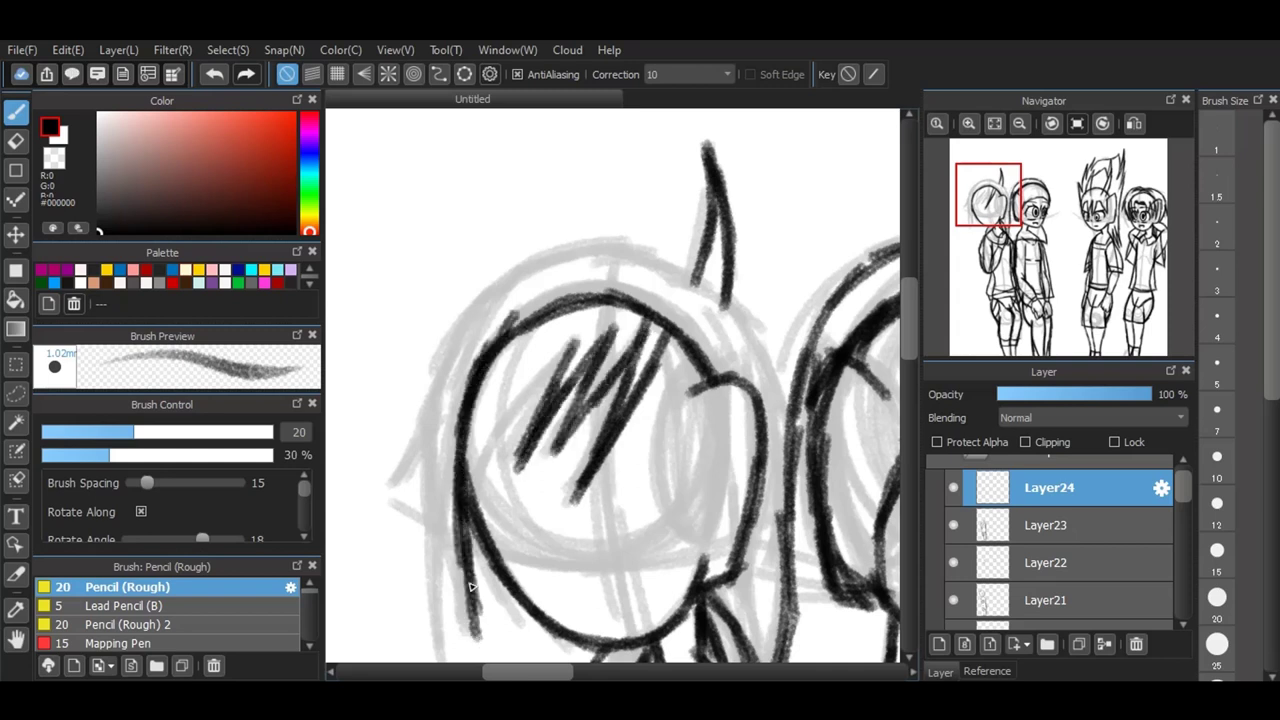
left_click_drag(482, 514, 568, 354)
mouse_move(513, 307)
left_mouse_down()
mouse_move(452, 400)
mouse_move(434, 540)
left_mouse_up()
left_click_drag(446, 482, 438, 628)
mouse_move(444, 508)
left_mouse_down()
mouse_move(440, 640)
mouse_move(468, 520)
left_mouse_up()
mouse_move(700, 284)
left_mouse_down()
mouse_move(664, 266)
mouse_move(518, 280)
mouse_move(403, 422)
mouse_move(438, 376)
left_mouse_up()
left_click_drag(456, 352, 432, 470)
left_click_drag(451, 374, 441, 484)
Step: Start the hair outline behind the tuft and draw a pointed strand along the face in front of the ear
left_click_drag(724, 310, 768, 370)
left_click_drag(660, 342, 677, 423)
left_click_drag(686, 368, 666, 534)
left_click_drag(694, 392, 667, 537)
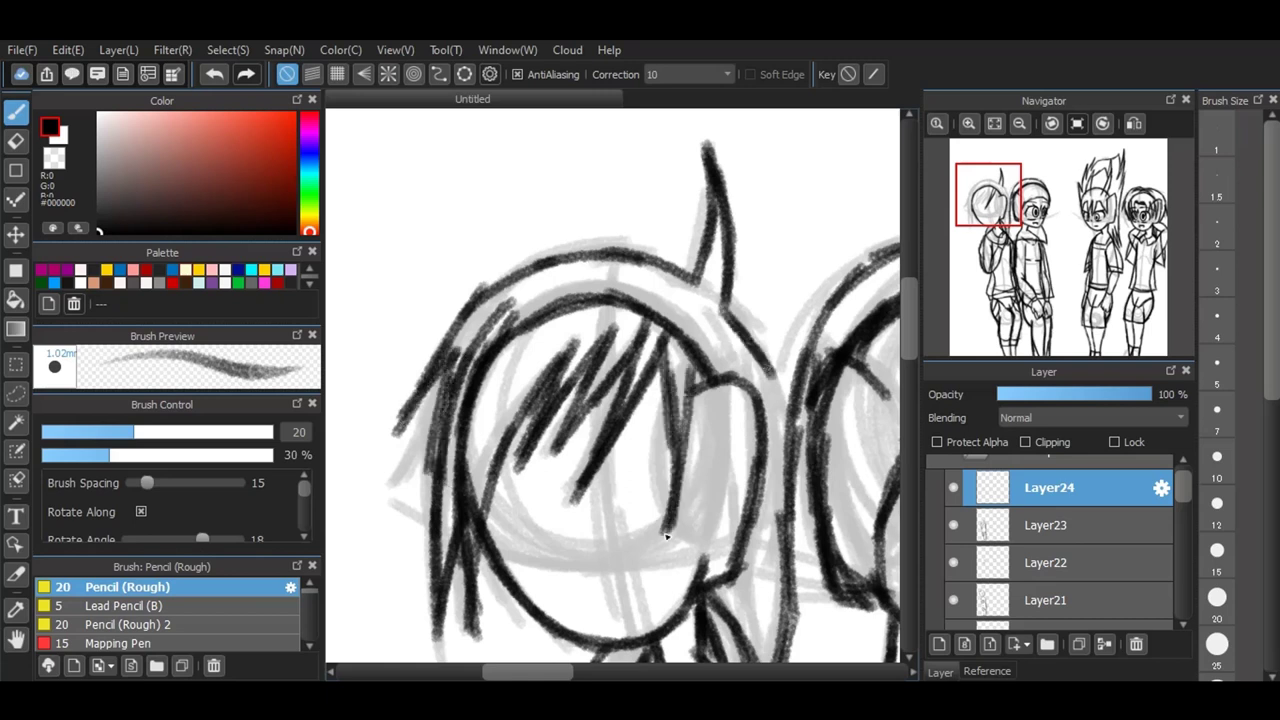
Step: Draw the layered strands over the leftmost character's ear and extend the back hair outline toward the neighbouring character
mouse_move(652, 306)
left_mouse_down()
mouse_move(728, 440)
mouse_move(742, 600)
left_mouse_up()
left_click_drag(728, 340, 758, 525)
left_click_drag(758, 382, 742, 588)
left_click_drag(756, 455, 740, 586)
left_click_drag(724, 402, 690, 578)
left_click_drag(700, 360, 692, 568)
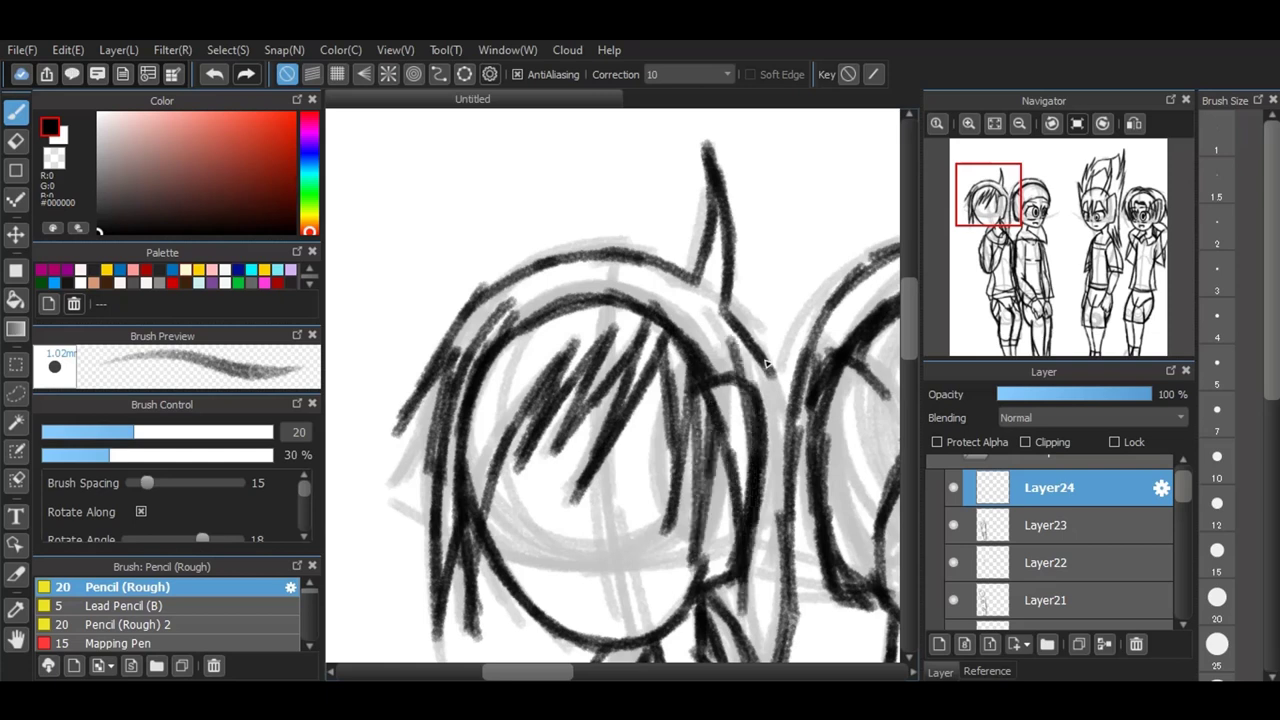
left_click_drag(766, 365, 805, 470)
mouse_move(760, 388)
left_mouse_down()
mouse_move(810, 462)
mouse_move(750, 540)
left_mouse_up()
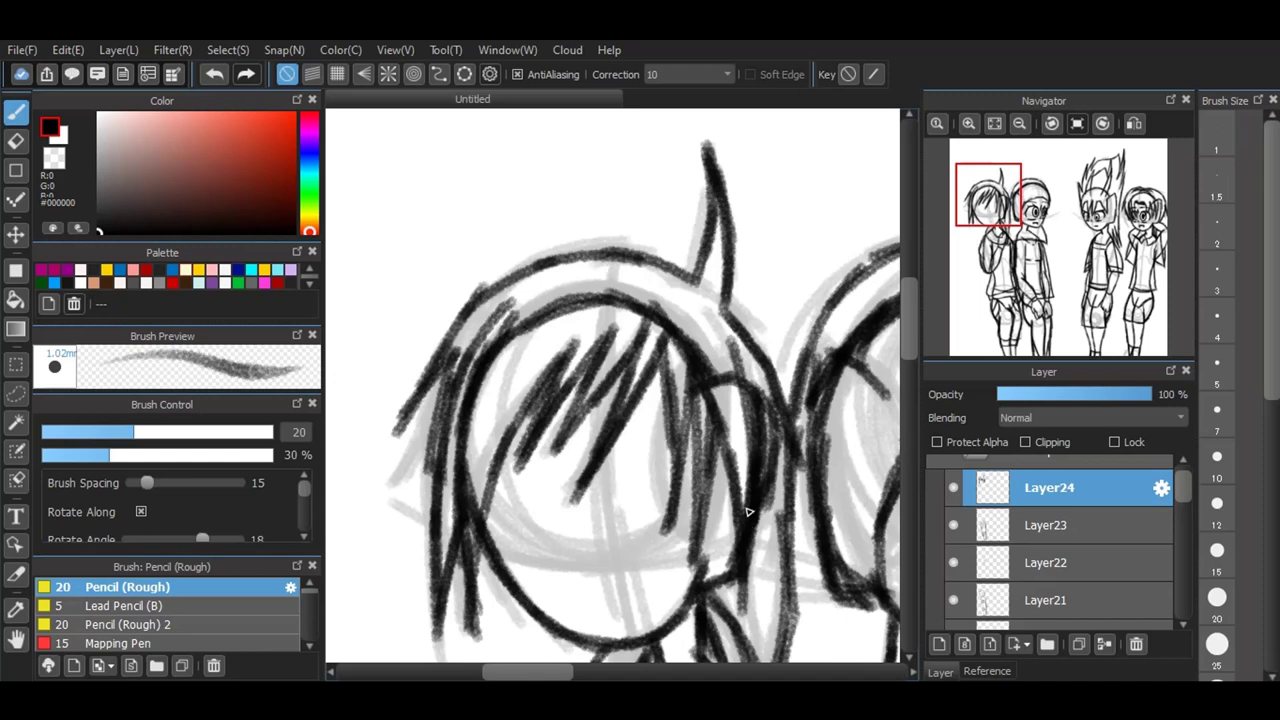
Step: Draw the hair lines behind the leftmost character's neck, reaching from below the head to the shoulders on both sides
scroll(470, 345, "down", 3)
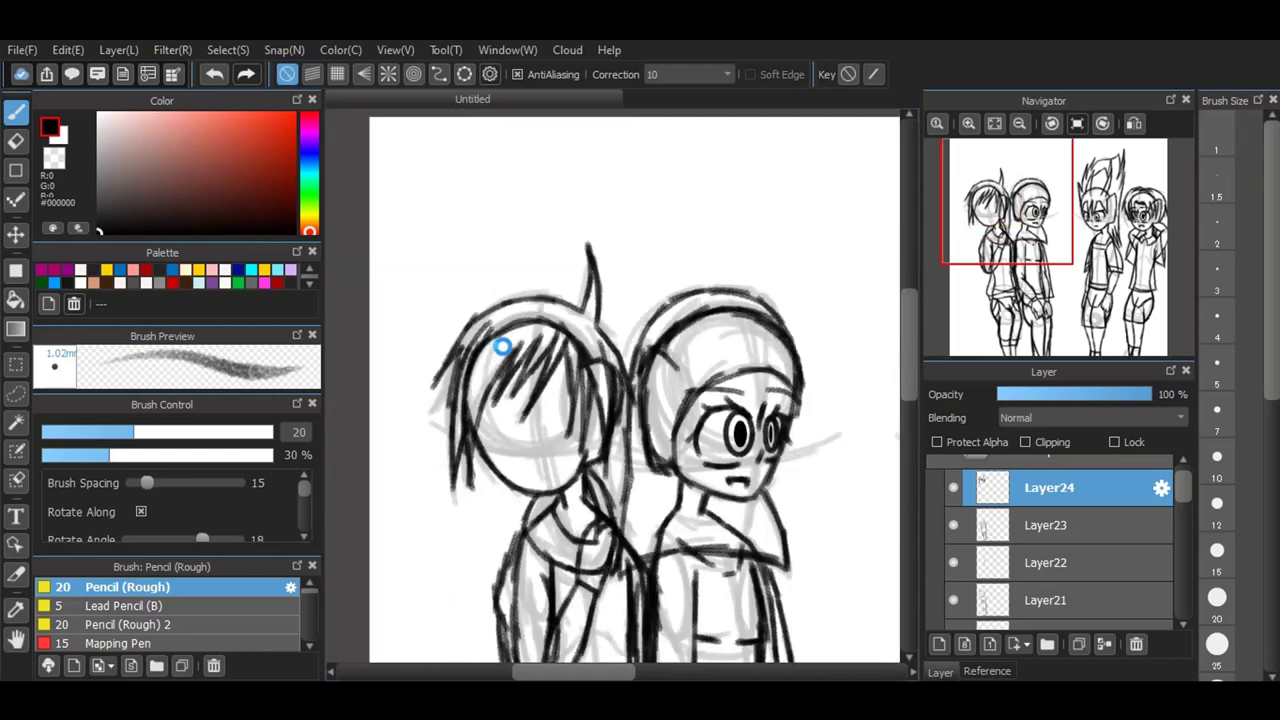
scroll(605, 528, "up", 2)
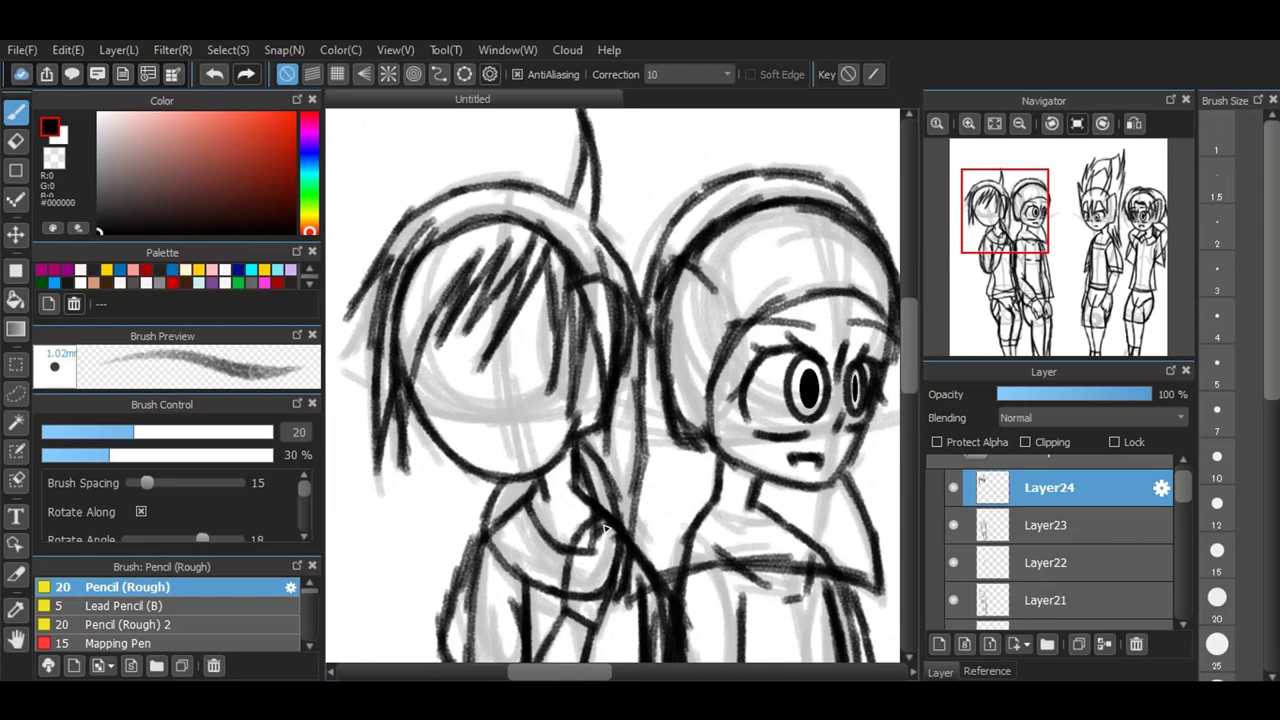
mouse_move(604, 422)
left_mouse_down()
mouse_move(640, 532)
mouse_move(586, 432)
left_mouse_up()
mouse_move(470, 474)
left_mouse_down()
mouse_move(464, 576)
mouse_move(492, 482)
mouse_move(476, 548)
left_mouse_up()
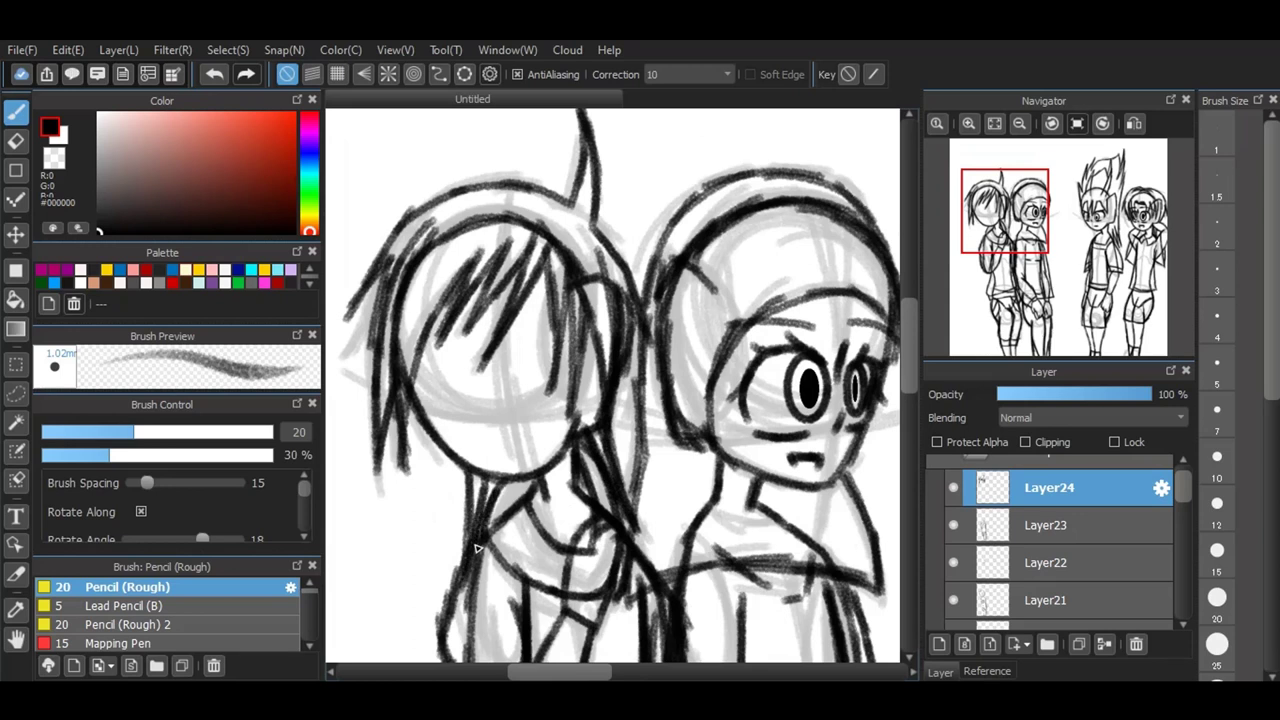
Step: Draw thin vertical strokes down the leftmost character's chest, between the raised forearm and the hanging arm
left_click_drag(909, 407, 904, 464)
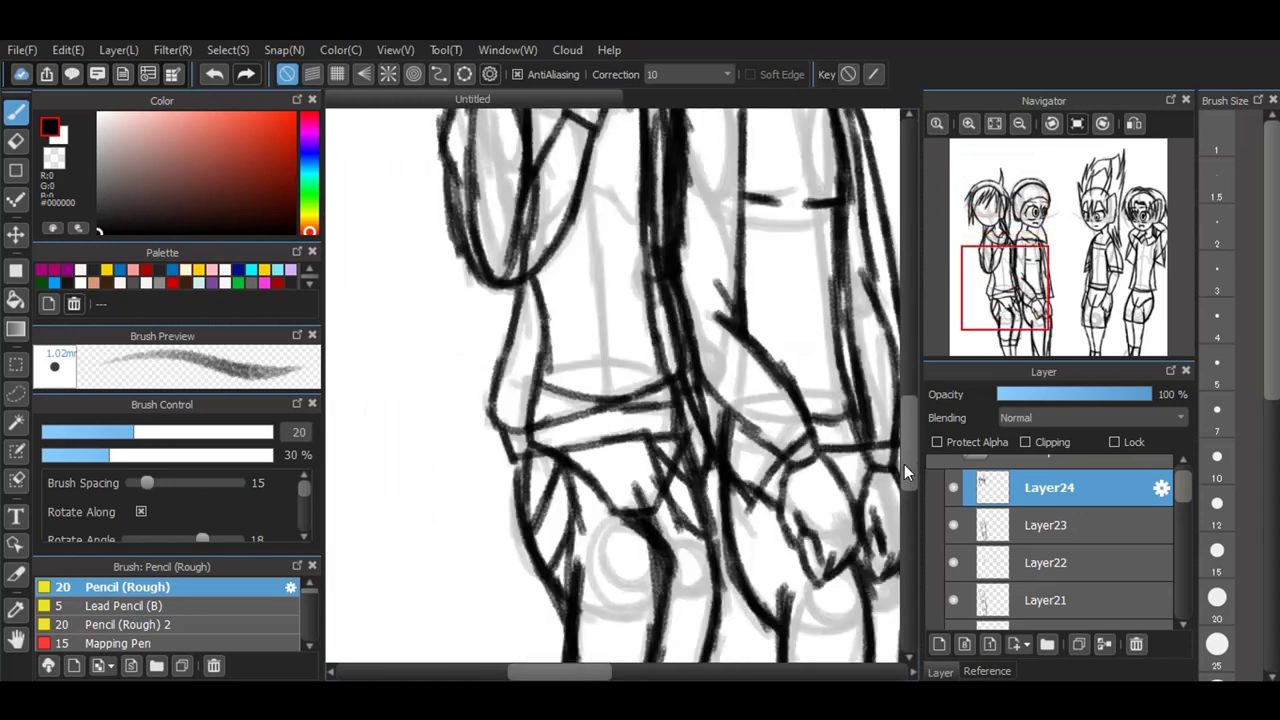
scroll(580, 346, "down", 2)
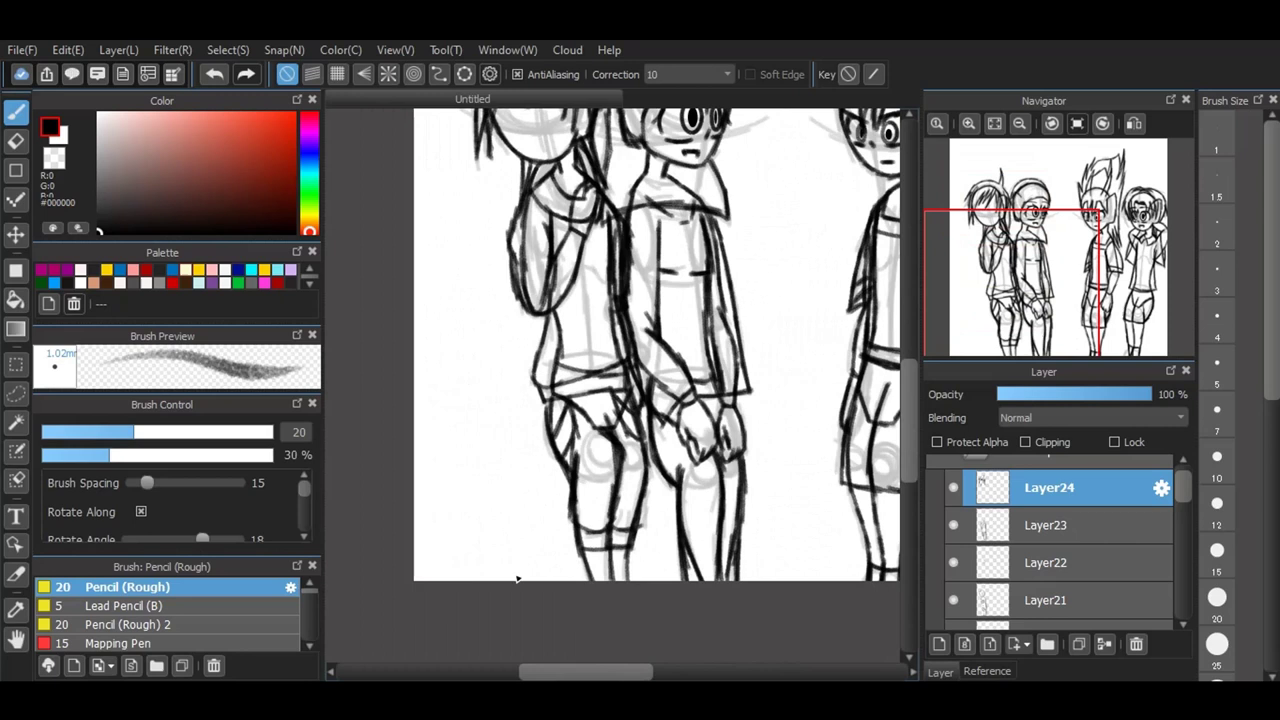
scroll(525, 323, "down", 1)
scroll(528, 320, "up", 2)
left_click_drag(604, 374, 620, 452)
left_click_drag(597, 406, 603, 470)
left_click_drag(597, 382, 600, 462)
left_click_drag(594, 394, 598, 462)
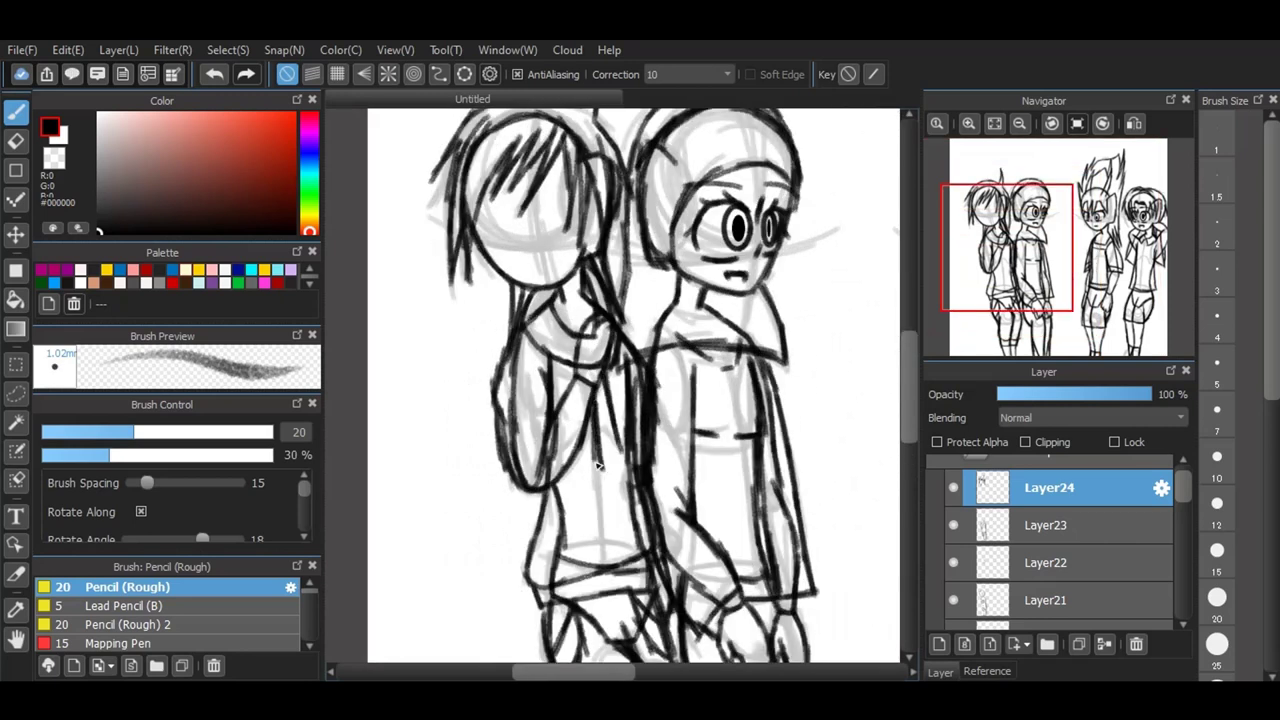
Step: Add a new layer and draw the leftmost character's nose and the upper and lower lids of the outer eye
left_click(939, 644)
scroll(533, 187, "up", 1)
scroll(550, 154, "up", 1)
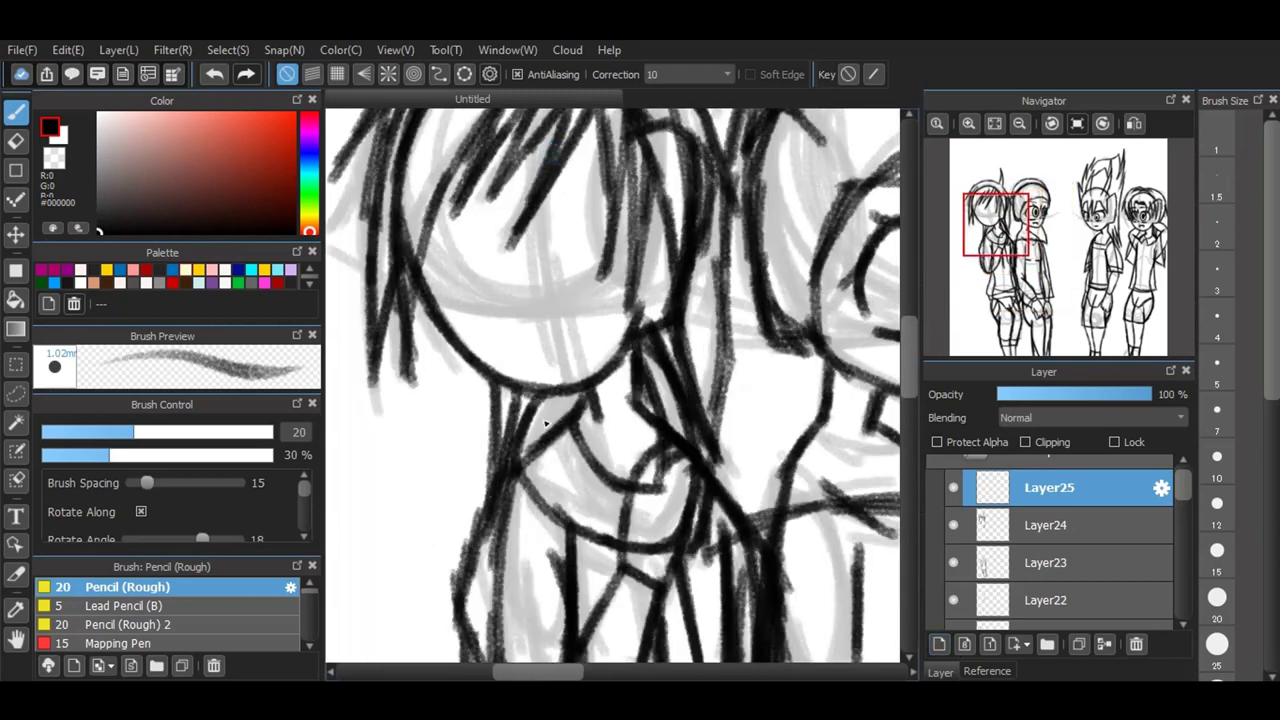
scroll(546, 422, "down", 2)
scroll(540, 223, "up", 2)
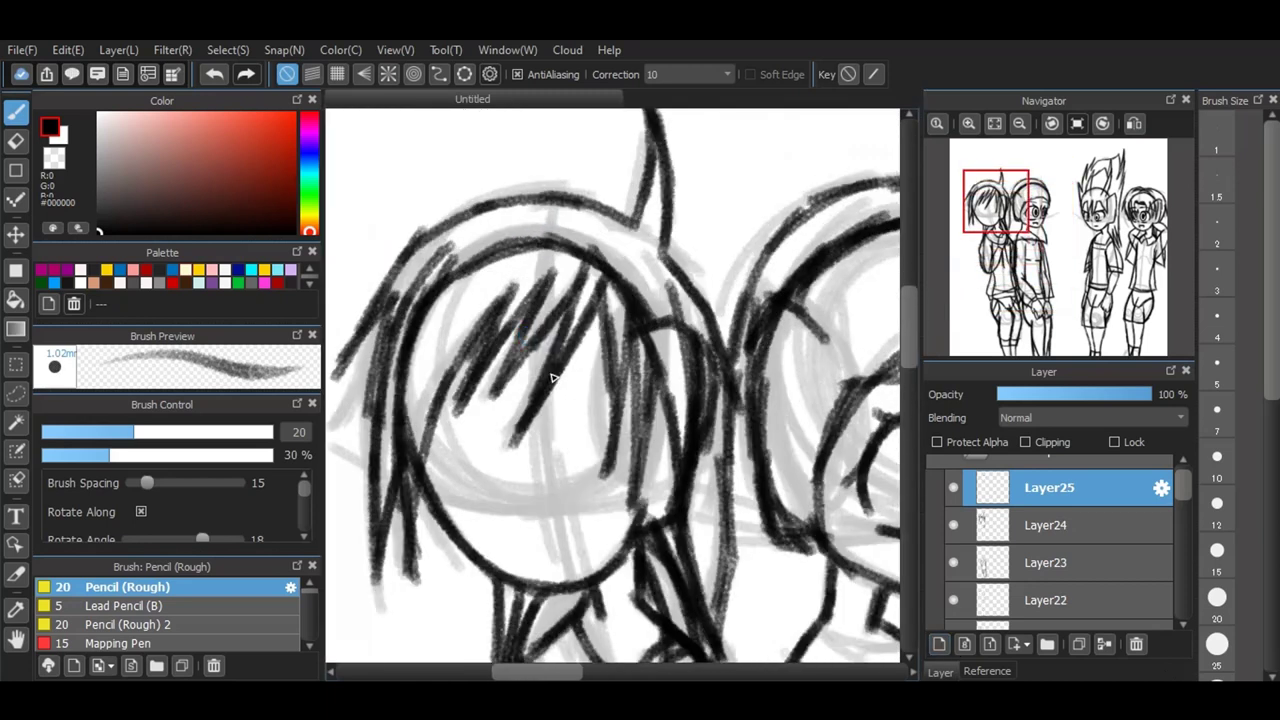
scroll(552, 377, "up", 1)
left_click_drag(533, 546, 552, 585)
mouse_move(538, 440)
left_mouse_down()
mouse_move(517, 391)
mouse_move(544, 452)
left_mouse_up()
left_click_drag(414, 563, 498, 577)
mouse_move(505, 428)
left_mouse_down()
mouse_move(460, 408)
mouse_move(394, 462)
mouse_move(411, 529)
mouse_move(398, 466)
mouse_move(500, 437)
mouse_move(510, 450)
left_mouse_up()
Step: Draw the lower lid and arched upper lid of the leftmost character's other eye
left_click_drag(576, 576, 654, 558)
left_click_drag(560, 442, 660, 428)
mouse_move(681, 484)
left_mouse_down()
mouse_move(677, 530)
mouse_move(608, 424)
mouse_move(561, 454)
left_mouse_up()
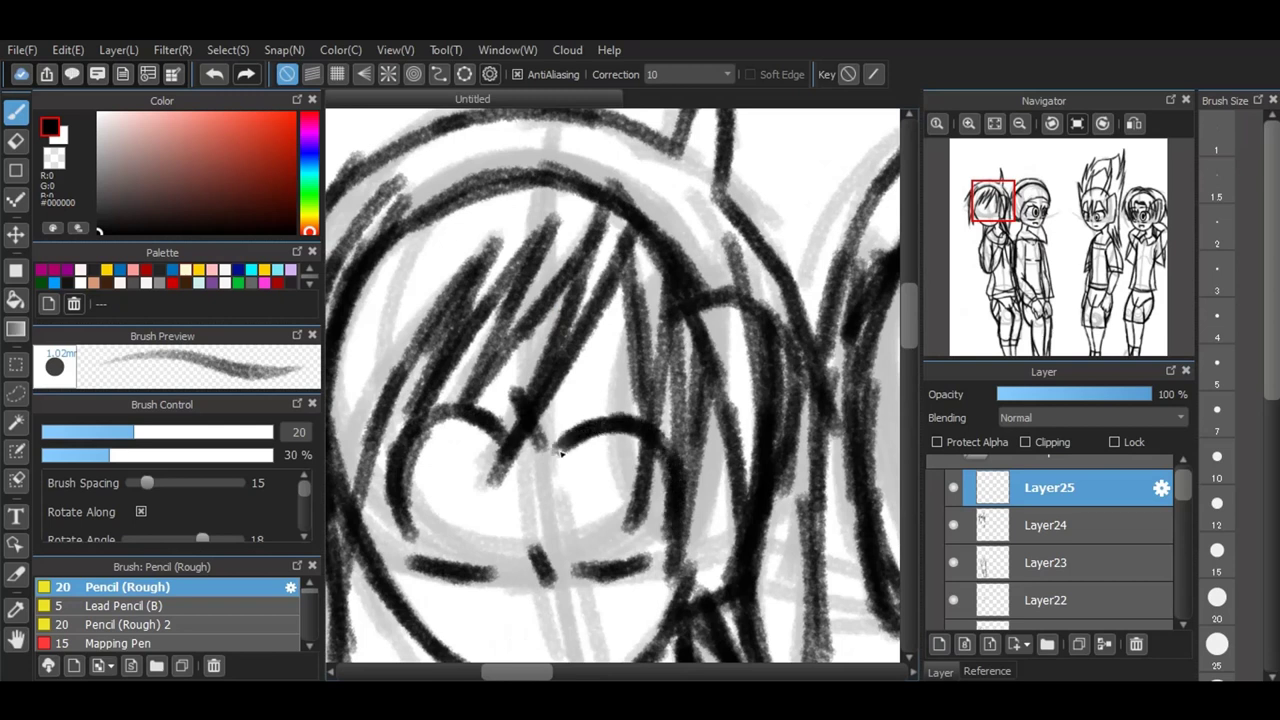
Step: Draw the leftmost character's curved eyebrows above the eyes and a small mouth made of two short dashes
mouse_move(340, 368)
left_mouse_down()
mouse_move(605, 360)
mouse_move(660, 390)
left_mouse_up()
scroll(629, 243, "down", 2)
scroll(592, 446, "up", 2)
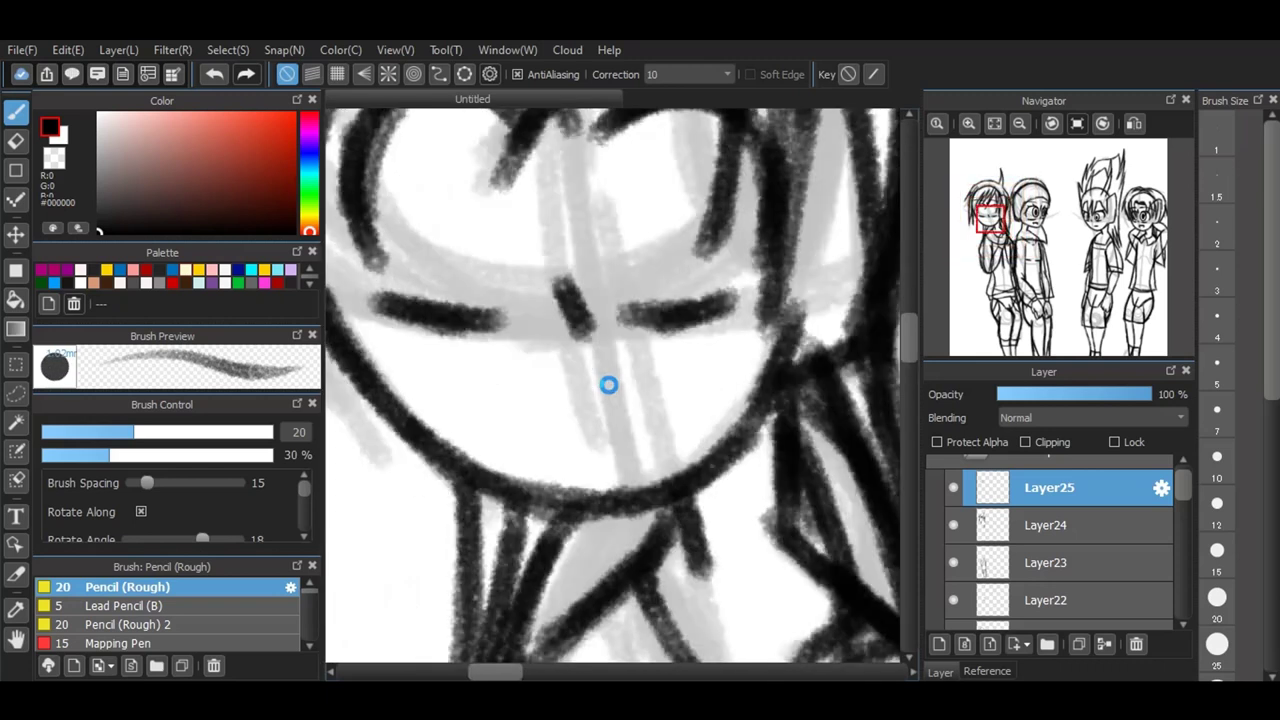
left_click_drag(553, 420, 656, 420)
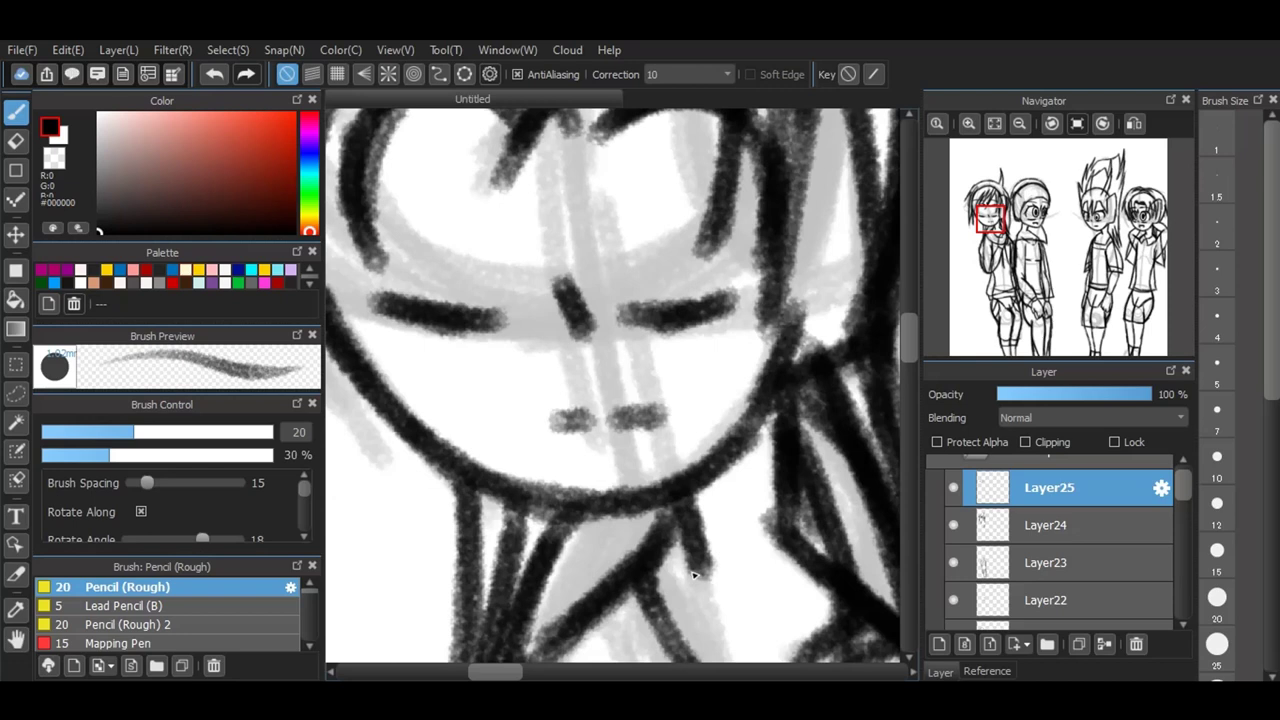
scroll(712, 655, "down", 2)
scroll(642, 464, "up", 2)
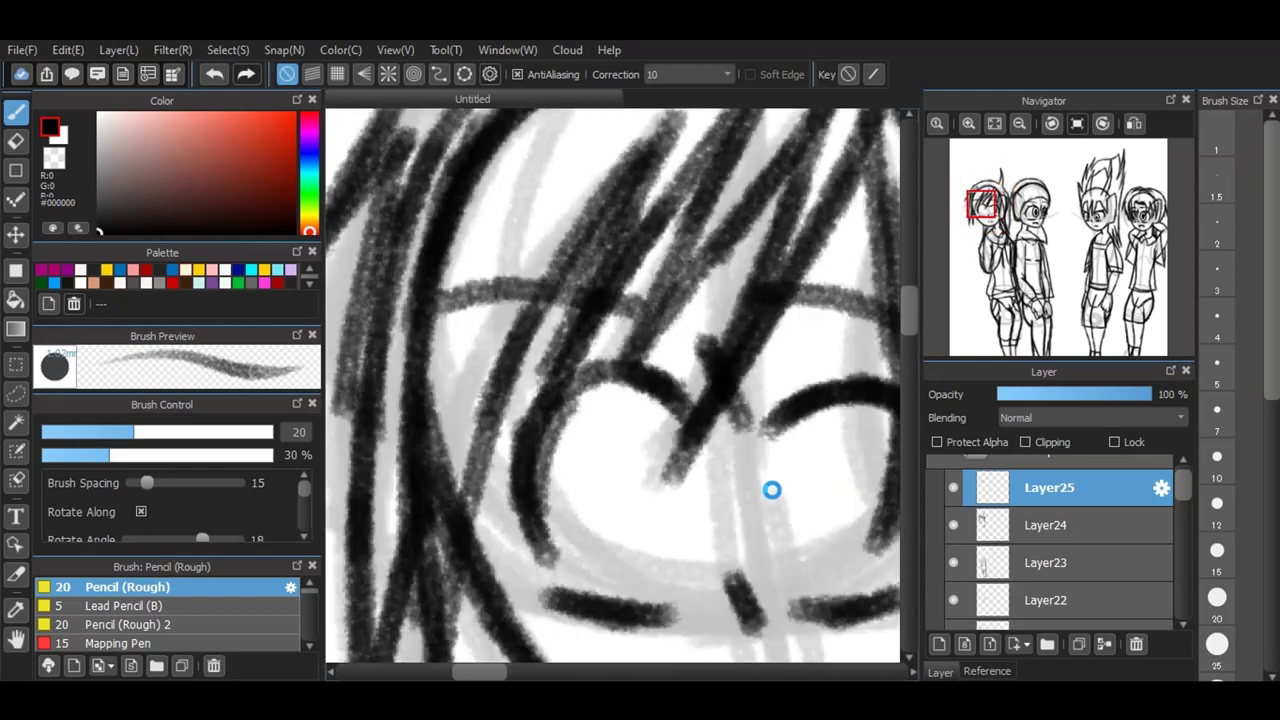
Step: Draw an upright oval iris outline in each of the leftmost character's eyes using ellipse snapping, and switch the snapping off
left_click(464, 74)
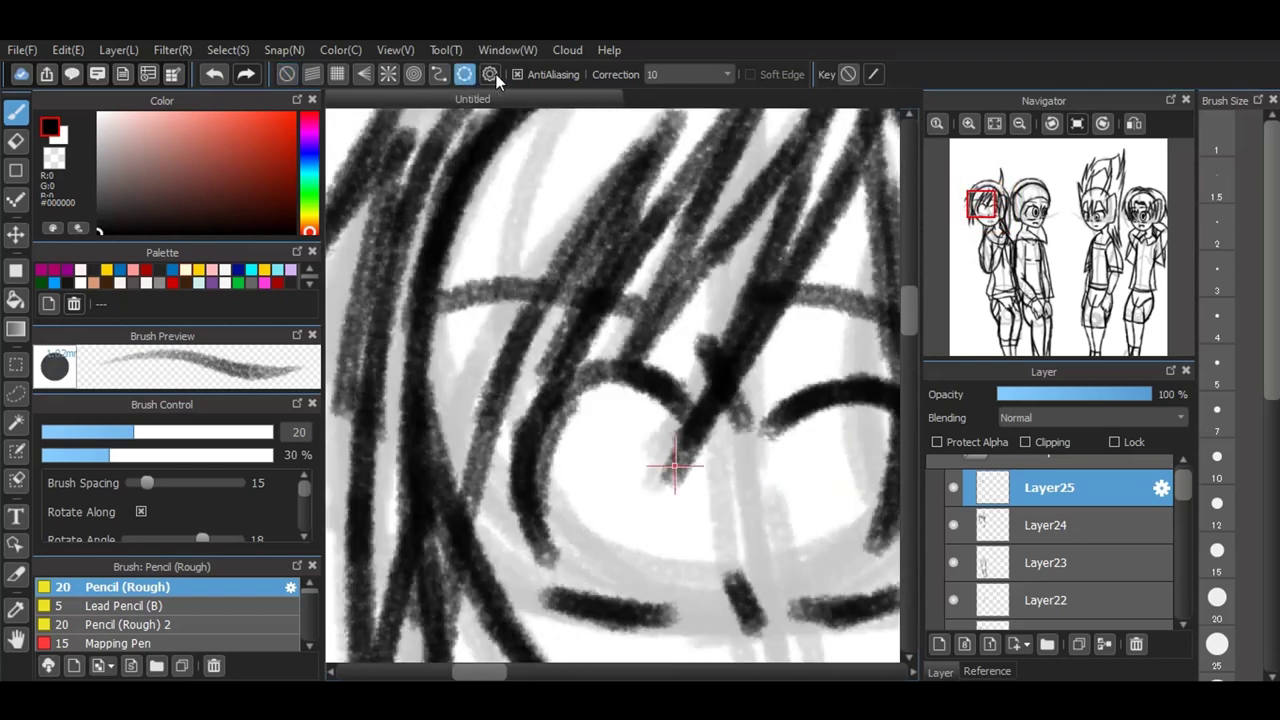
left_click_drag(679, 546, 688, 577)
scroll(518, 301, "down", 2)
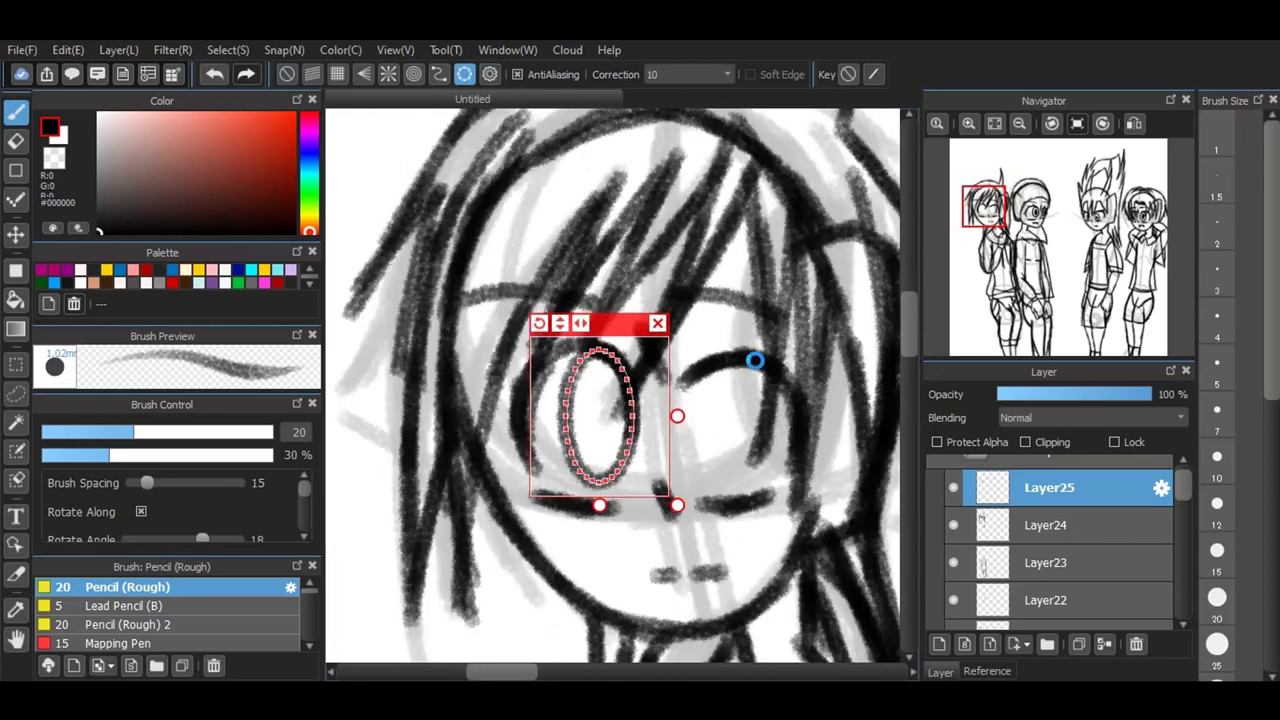
scroll(543, 328, "up", 1)
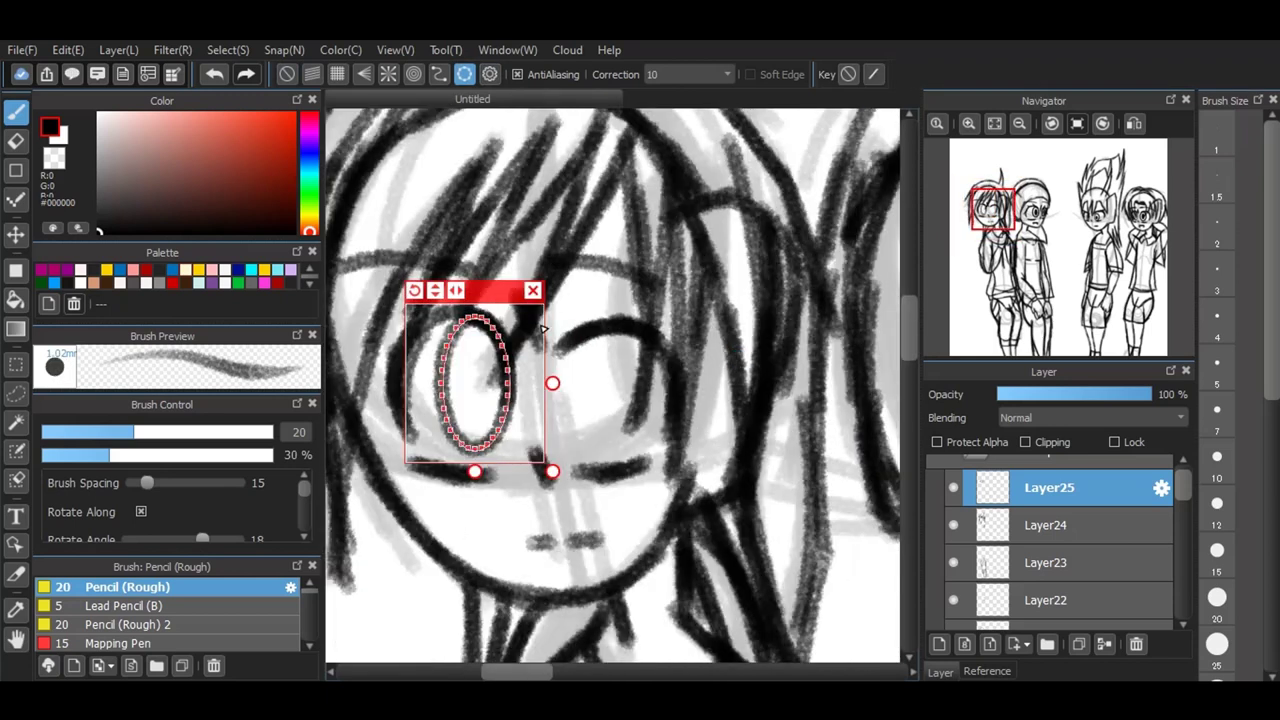
left_click(491, 74)
mouse_move(558, 342)
left_mouse_down()
mouse_move(600, 428)
mouse_move(642, 466)
mouse_move(624, 454)
mouse_move(668, 372)
mouse_move(693, 374)
left_mouse_up()
left_click(652, 308)
Step: Fill a solid black oval pupil inside each iris of the leftmost character and return to the brush
scroll(508, 229, "up", 2)
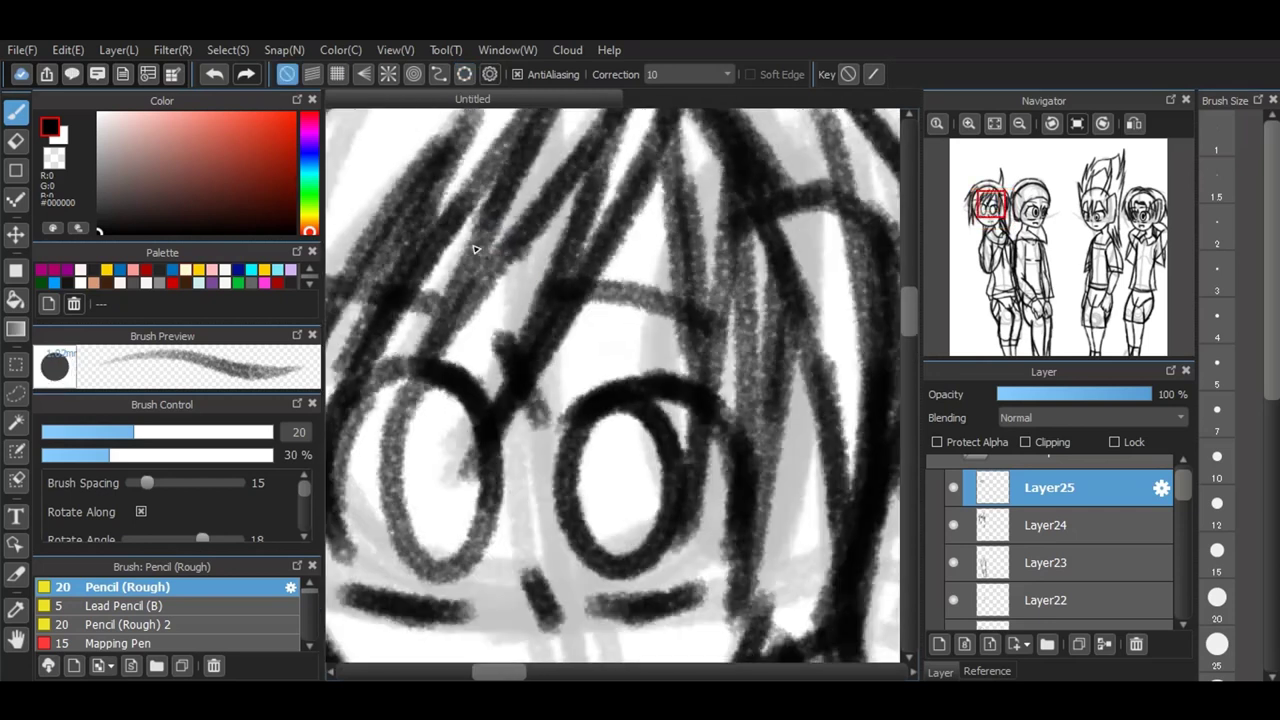
left_click(15, 271)
left_click_drag(414, 414, 461, 542)
left_click_drag(592, 432, 650, 542)
left_click(15, 111)
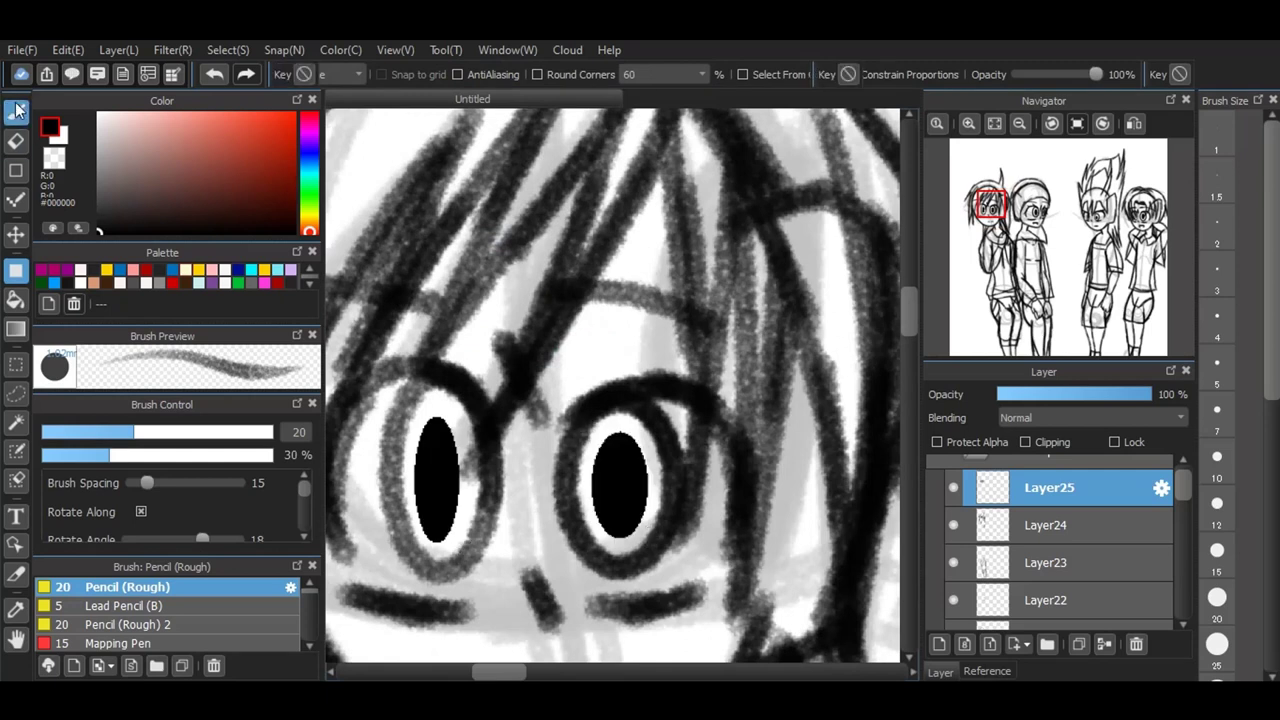
Step: Fit the whole drawing in view and collapse the cleannup folder
left_click(996, 123)
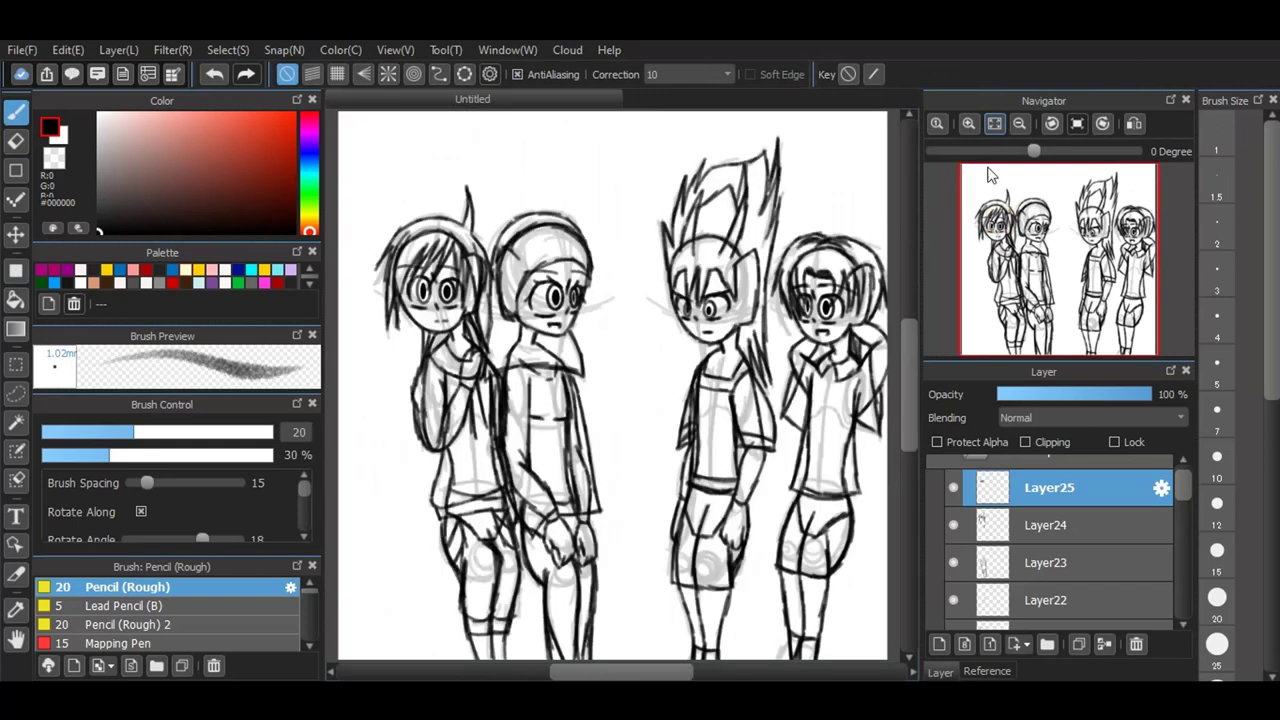
scroll(985, 480, "up", 1)
left_click(979, 477)
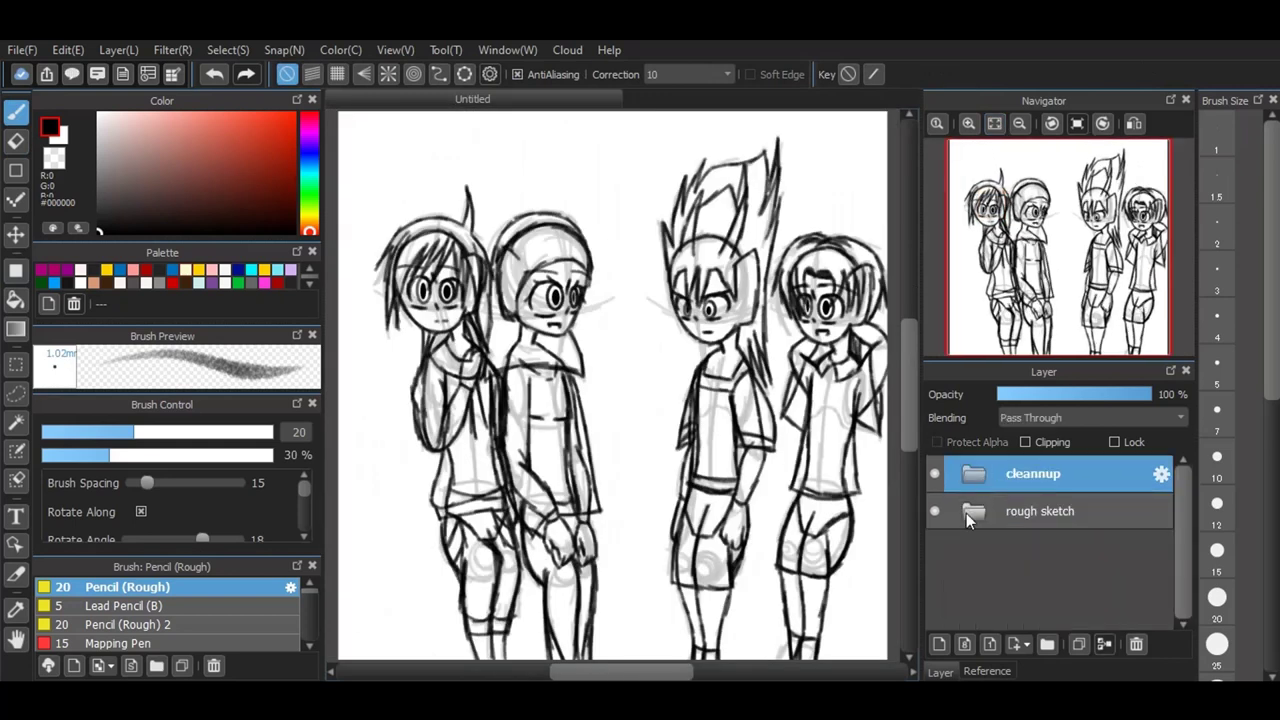
Step: Check the line art without the rough sketch folder, and show the folder again with only the background sketch in Layer2 visible
left_click(936, 513)
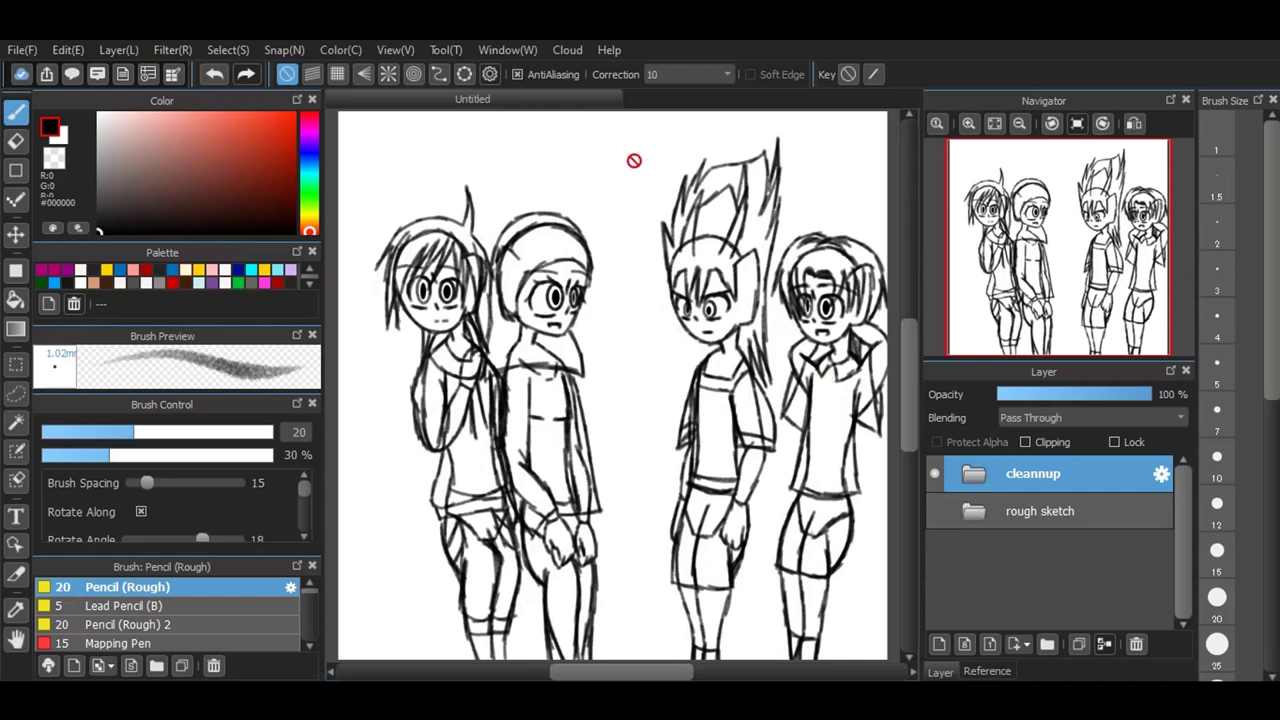
mouse_move(995, 129)
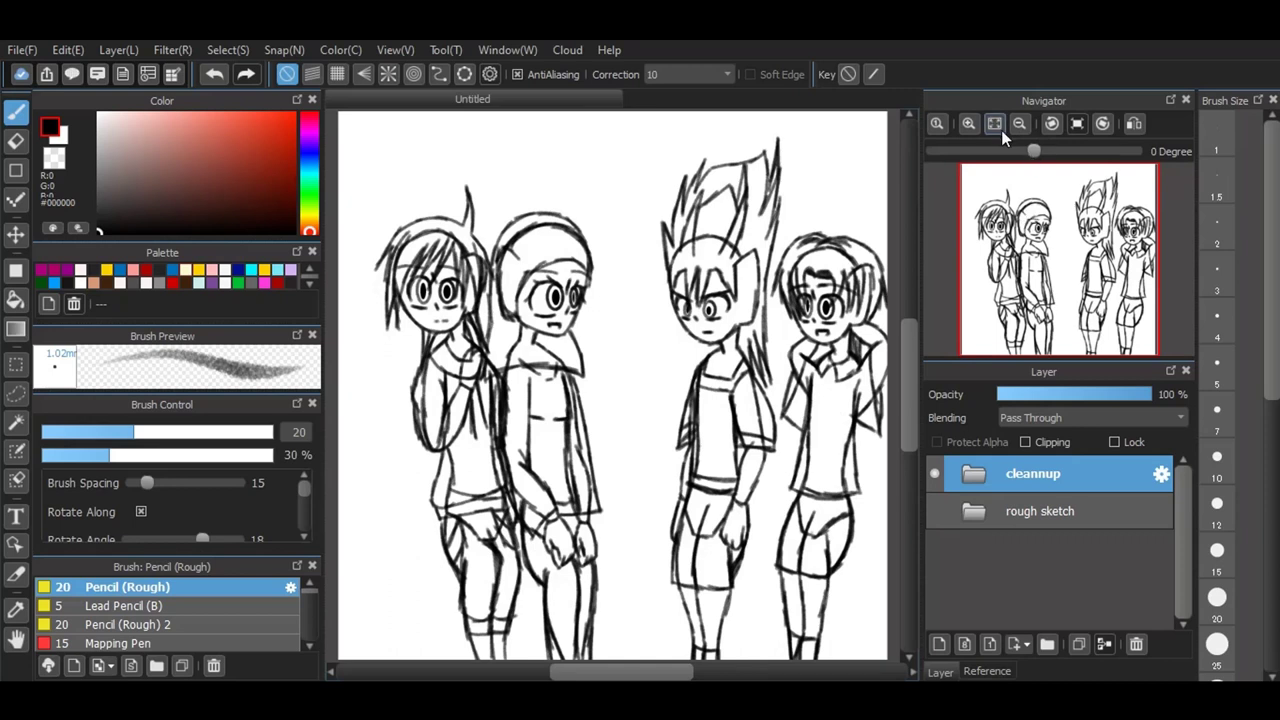
left_click(975, 511)
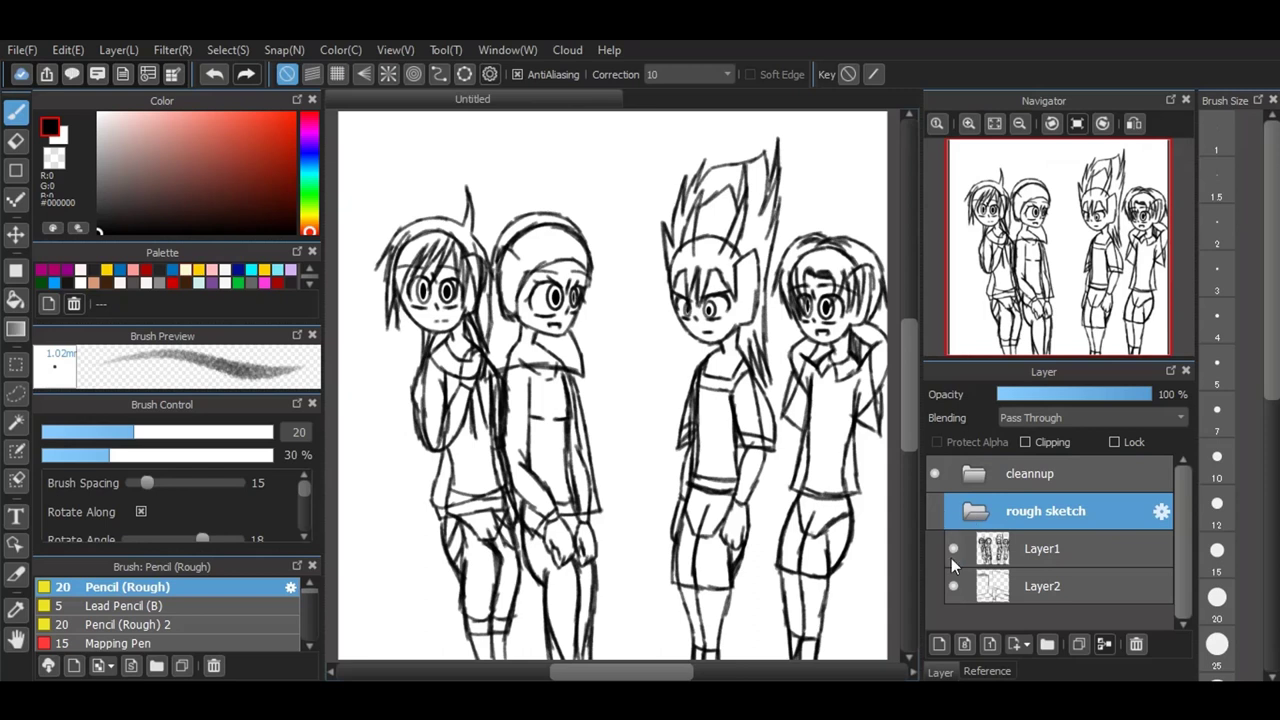
left_click(935, 515)
left_click(977, 512)
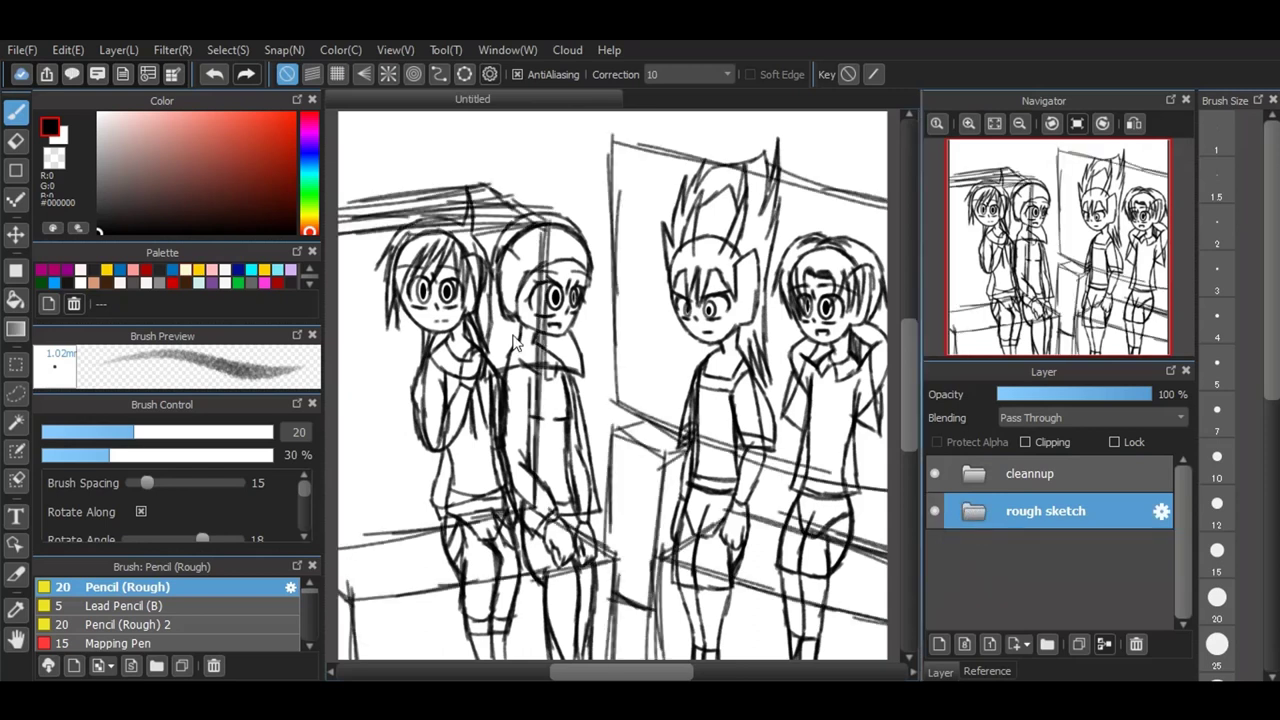
Step: Move Layer2 with the background sketch out of the rough sketch folder to just above it, and set its opacity to 26%
left_click(976, 513)
left_click_drag(1007, 585, 990, 502)
left_click(977, 548)
left_click(1020, 512)
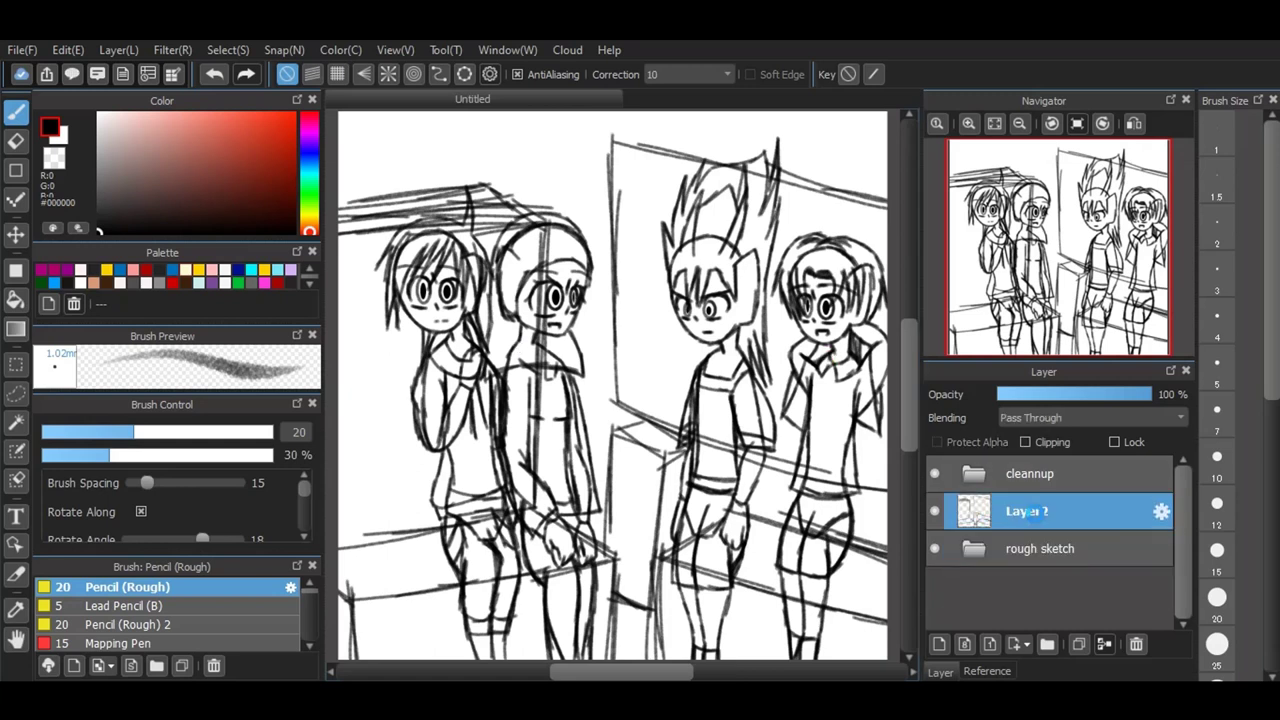
left_click(1036, 395)
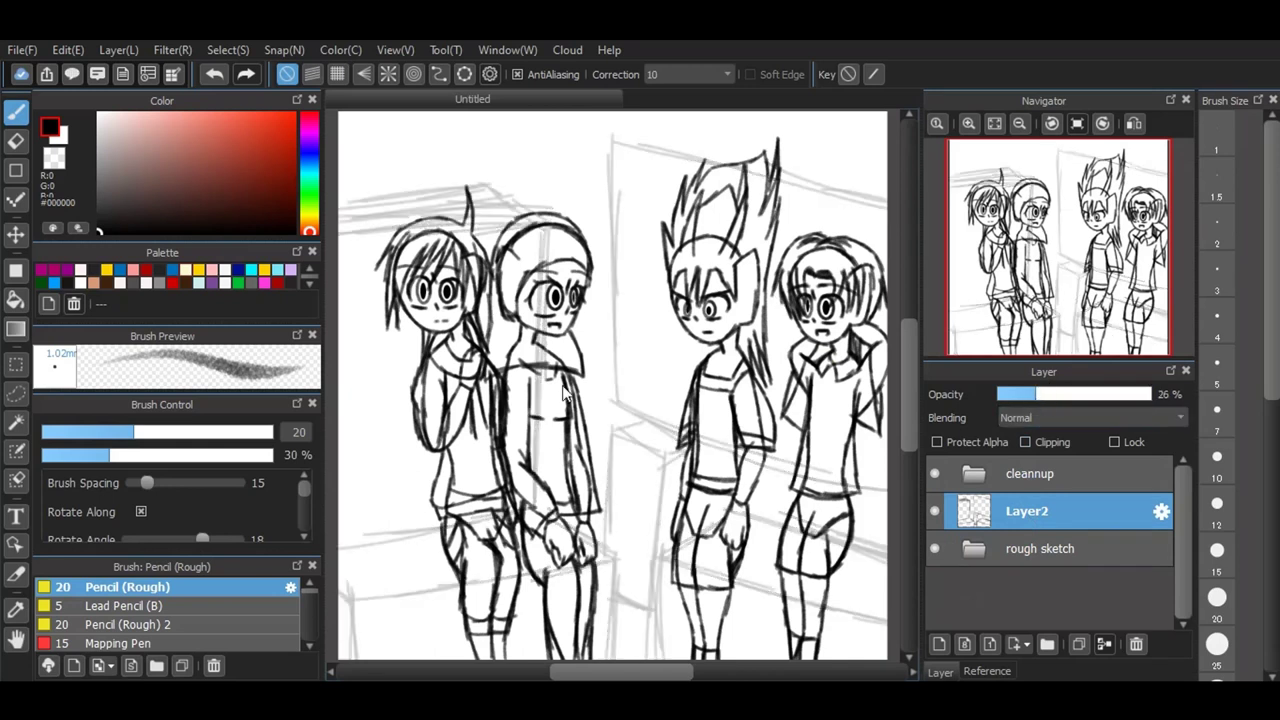
Step: Turn on parallel-line snapping and angle the guides to rise gently, matching the front edge of the bench behind the left pair
scroll(562, 386, "down", 1)
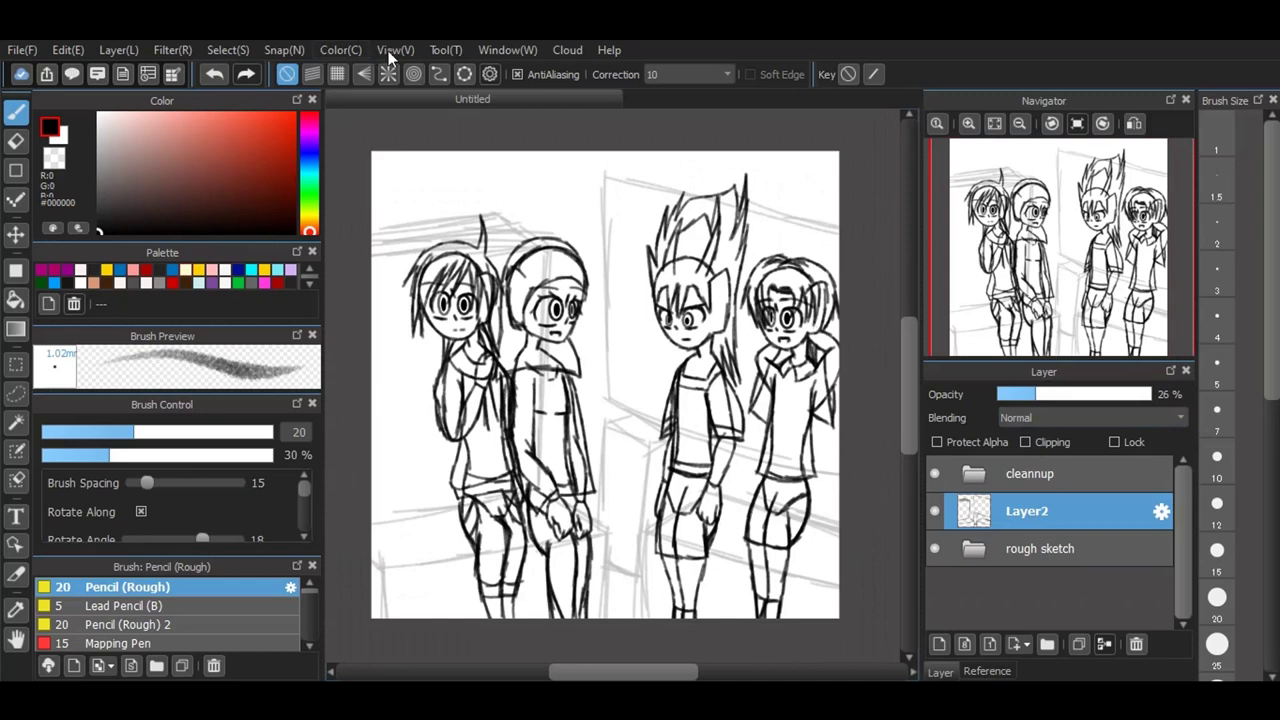
left_click(313, 74)
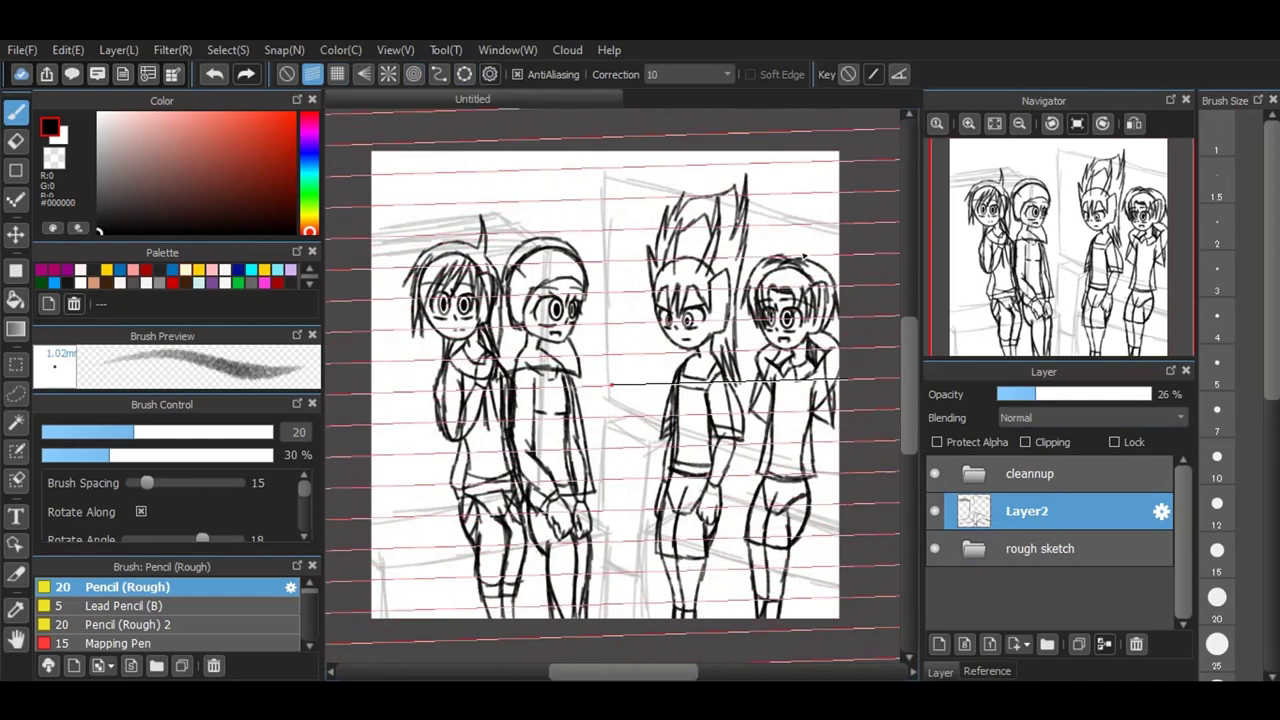
mouse_move(856, 357)
left_mouse_down()
mouse_move(877, 377)
mouse_move(858, 346)
left_mouse_up()
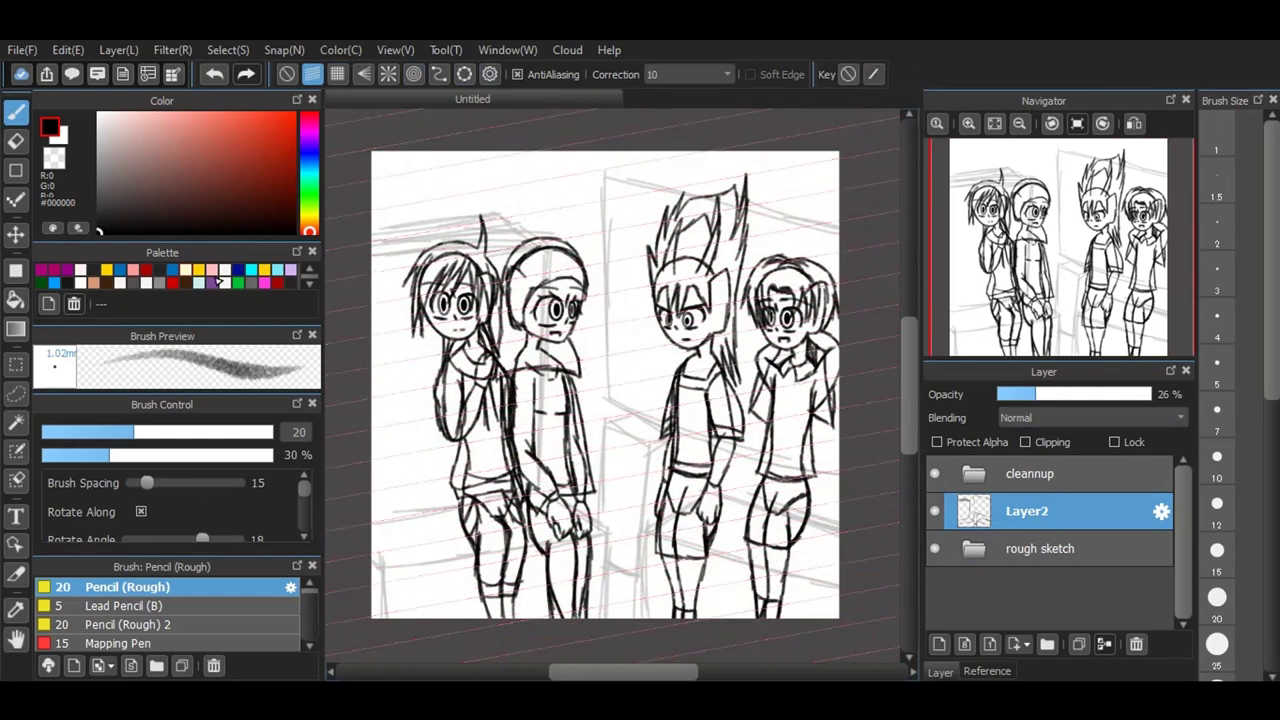
Step: Switch to the Mapping Pen with antialiasing off and a brush size of 20
left_click(233, 636)
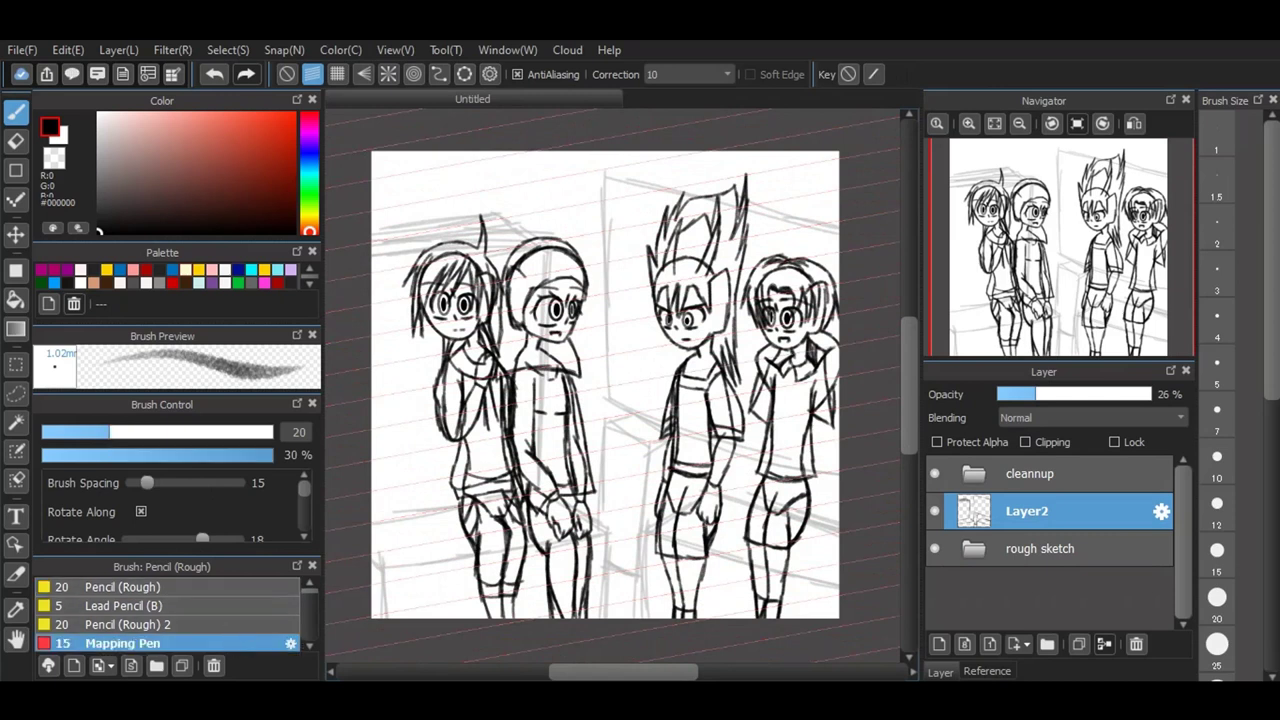
left_click(541, 78)
left_click(1217, 505)
left_click(1217, 598)
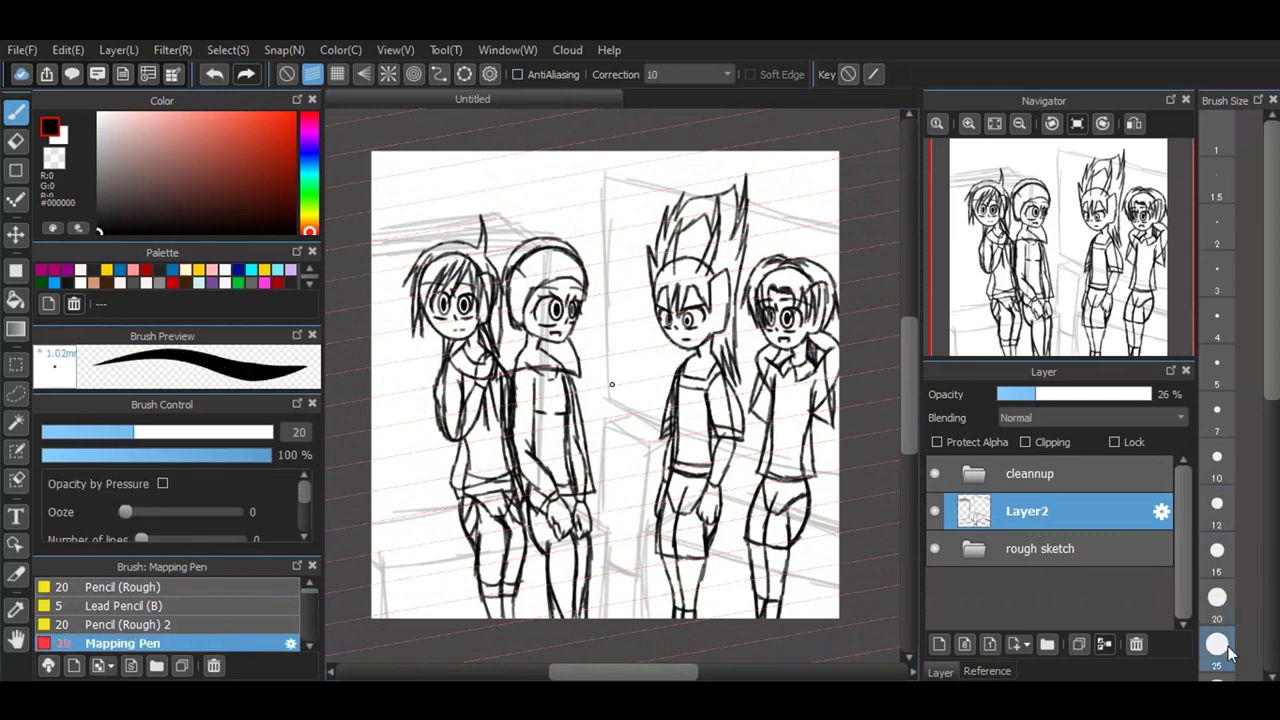
left_click(1229, 550)
left_click(1229, 614)
left_click(1225, 644)
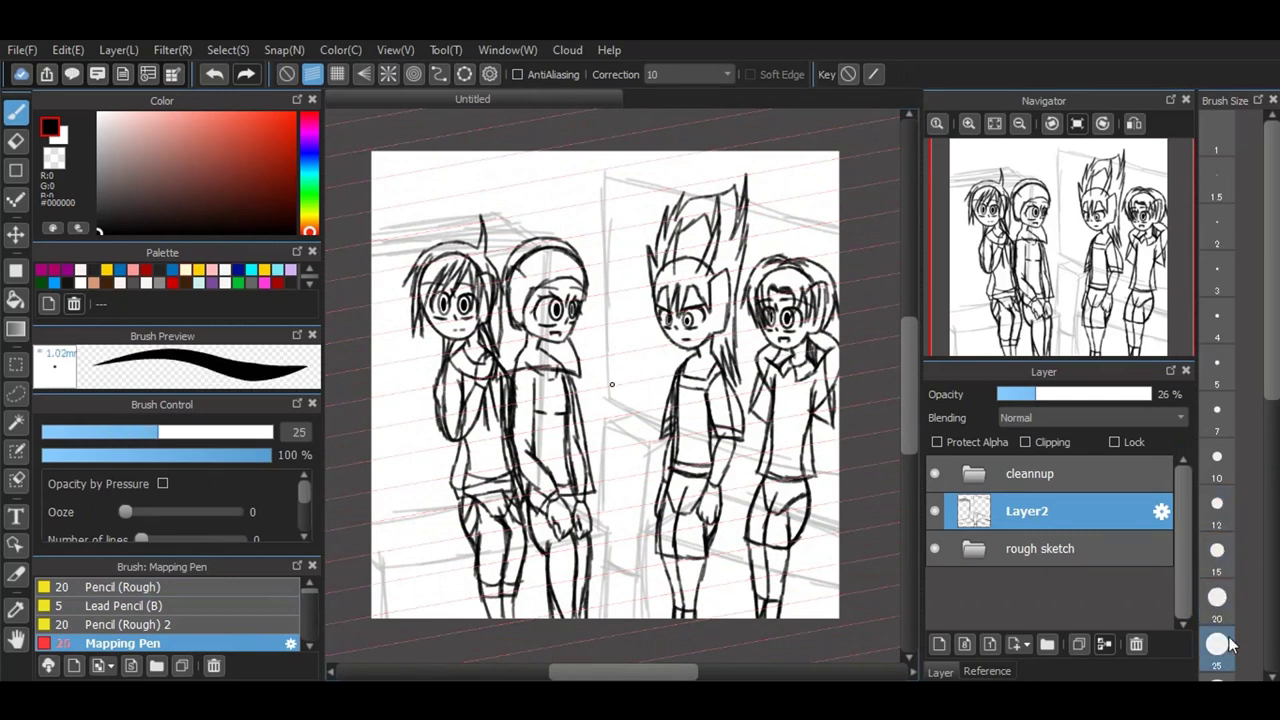
left_click(1214, 599)
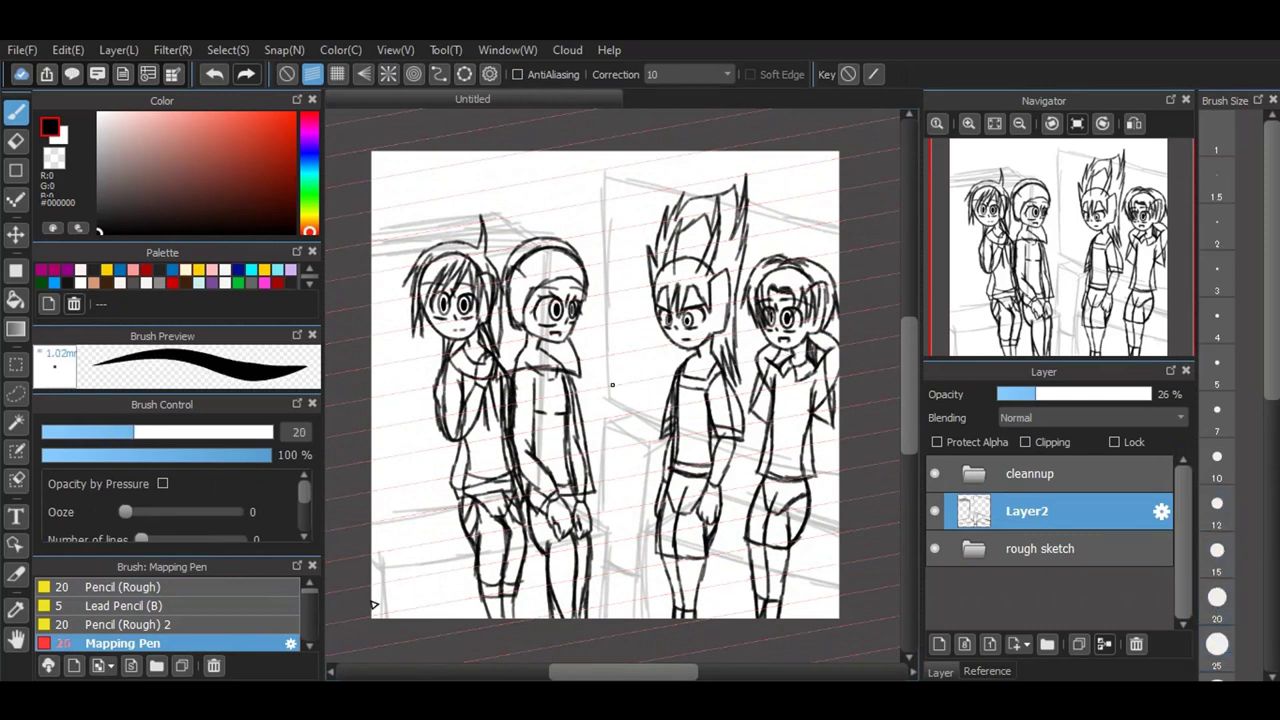
scroll(380, 605, "up", 2)
left_click_drag(392, 554, 563, 523)
left_click(215, 82)
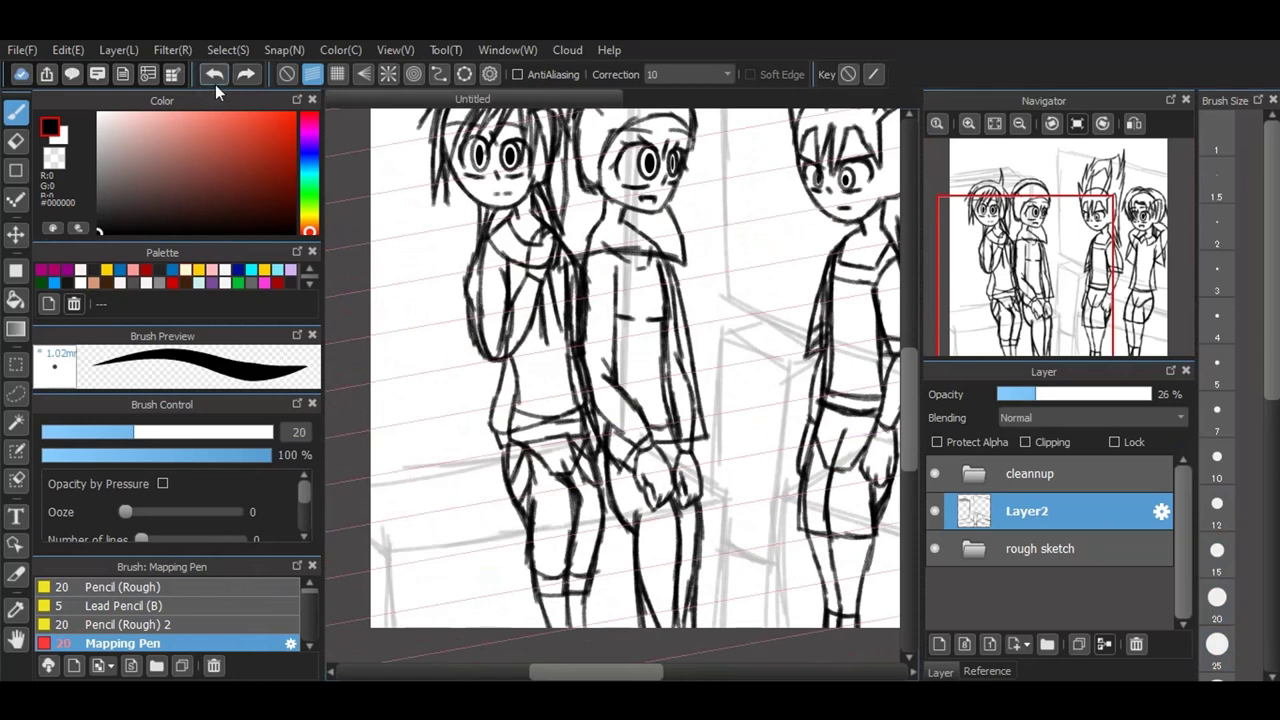
Step: Add a new layer above Layer2 and draw the left bench's long front edge as a snapped straight line with brush size 15
left_click(940, 644)
left_click_drag(392, 551, 720, 485)
left_click(215, 80)
left_click(1217, 456)
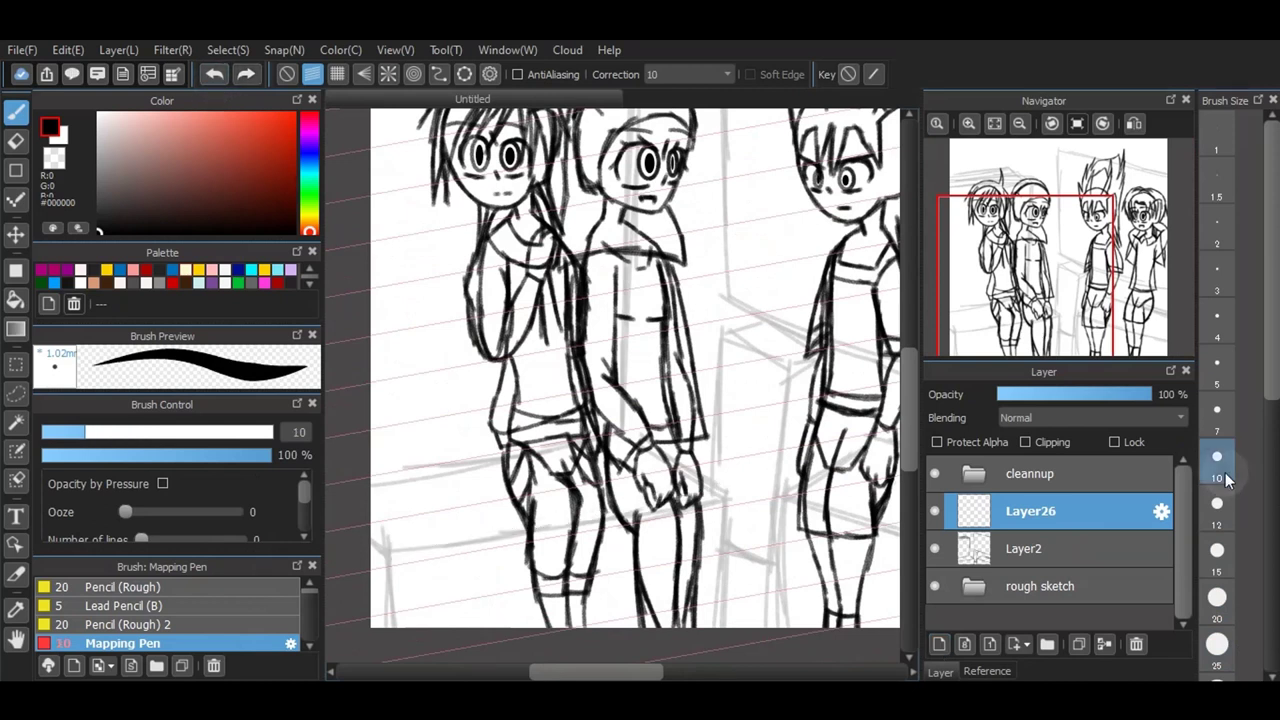
left_click(1218, 549)
left_click_drag(392, 550, 728, 494)
left_click_drag(392, 549, 362, 550)
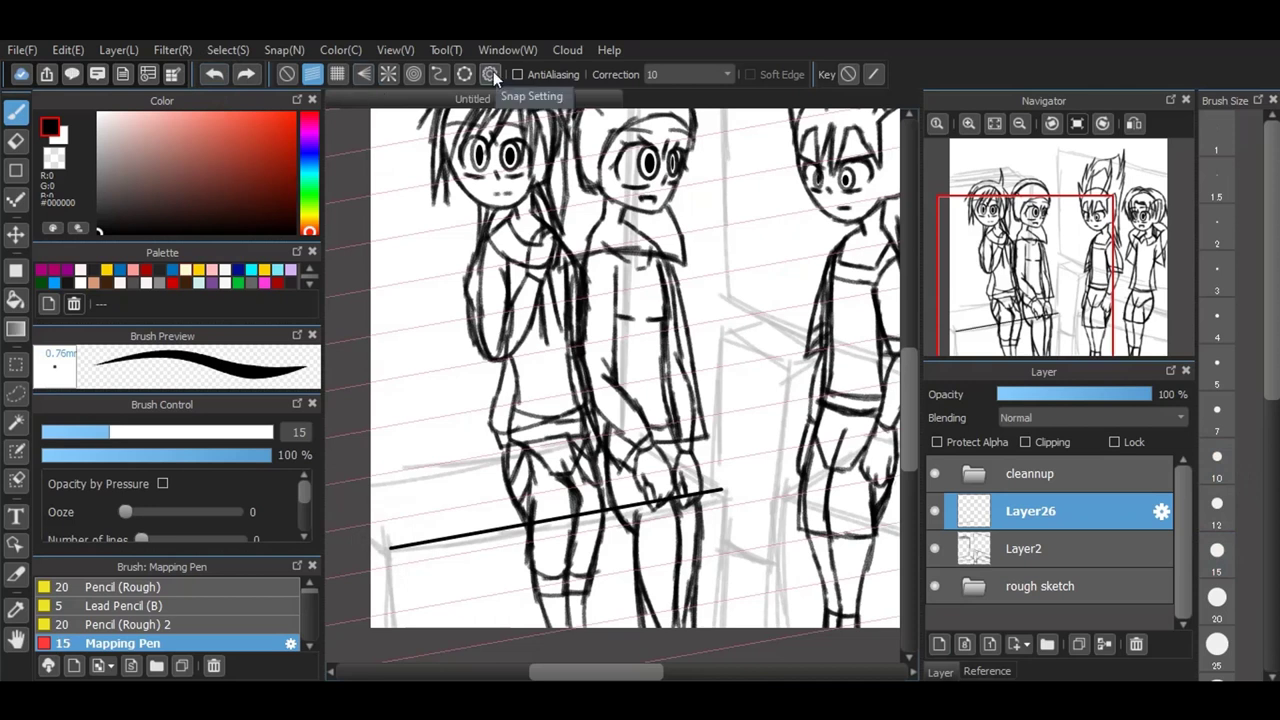
Step: Re-angle the parallel guides to slope downward and draw the bench's side edge back from the front edge's right end
left_click_drag(370, 463, 625, 405)
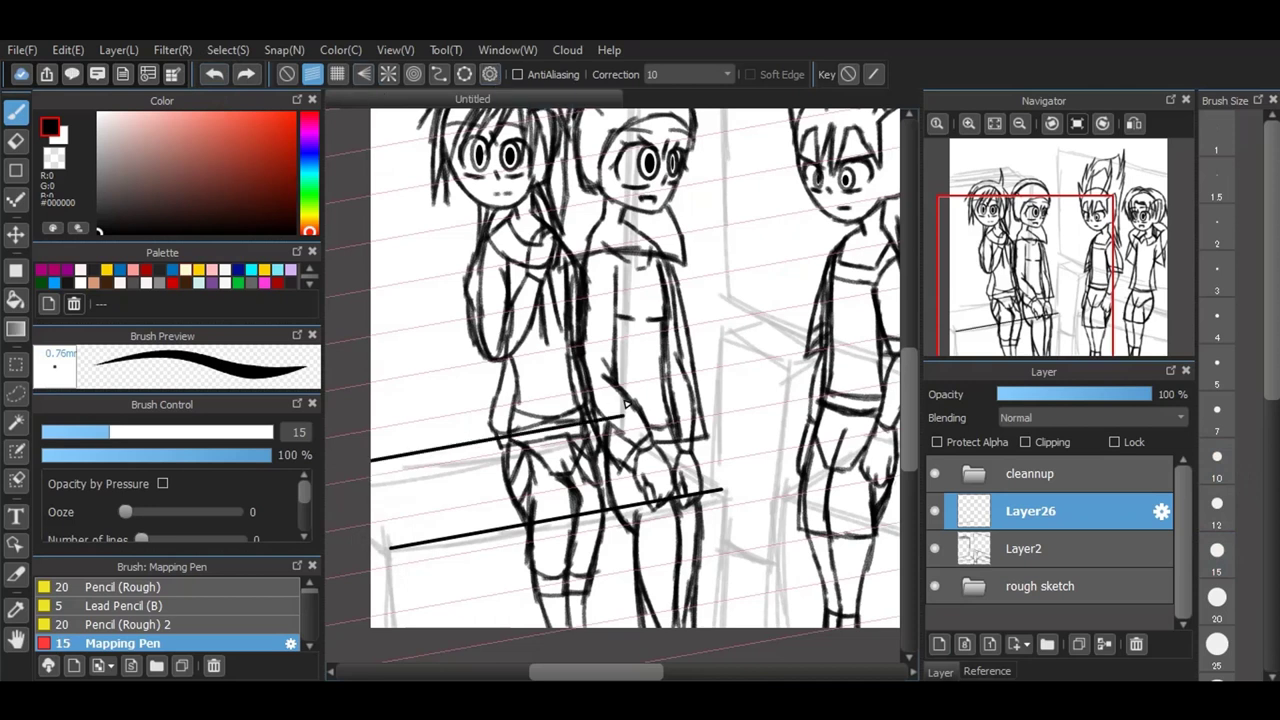
left_click(214, 74)
left_click(489, 74)
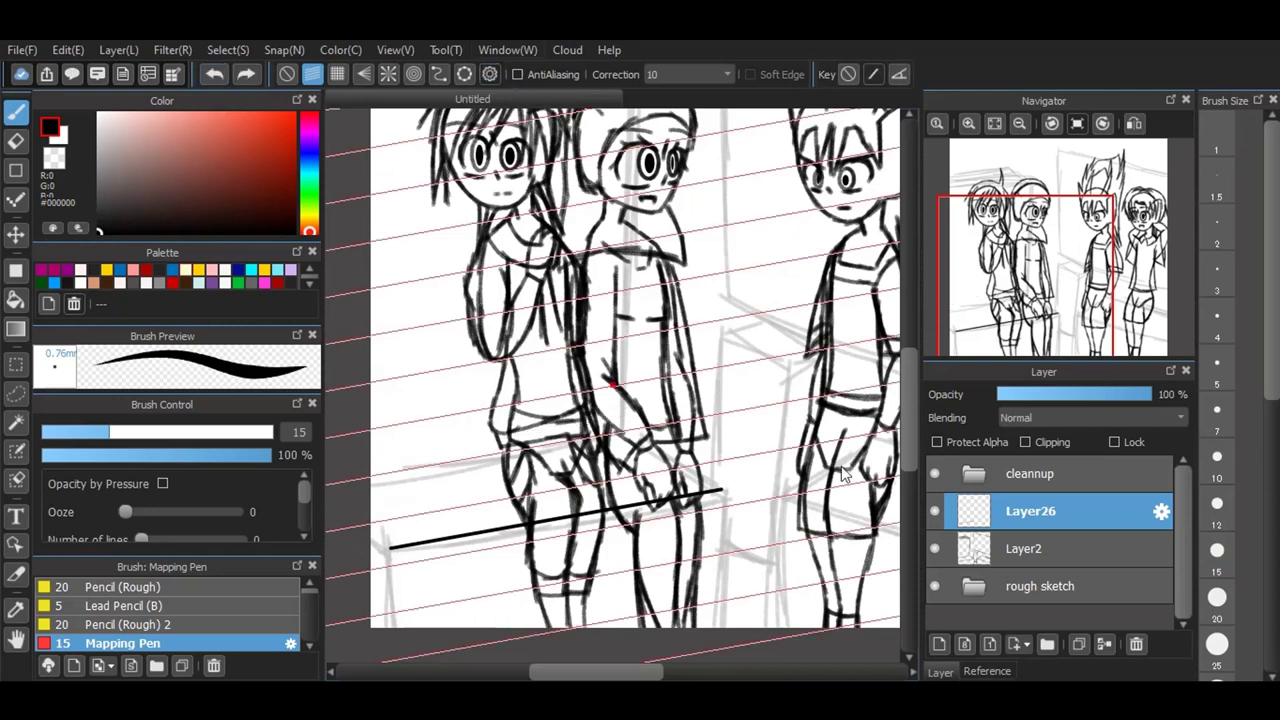
left_click(815, 521)
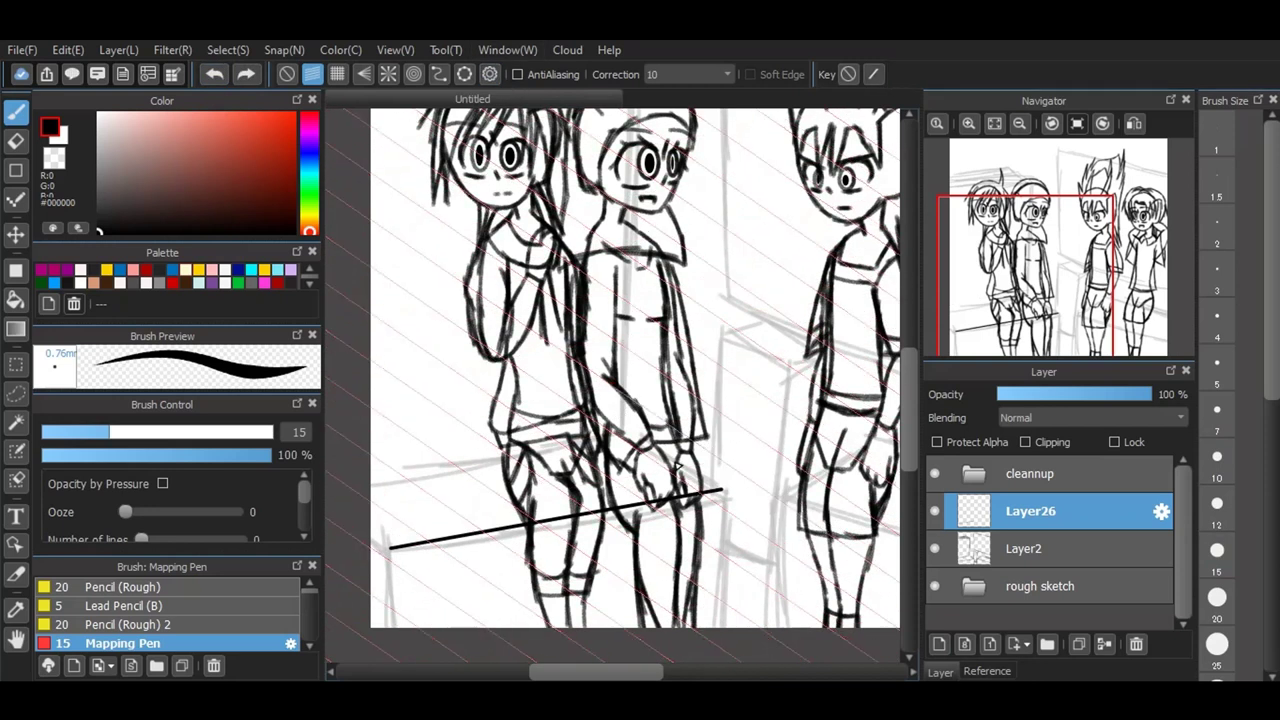
scroll(678, 466, "up", 2)
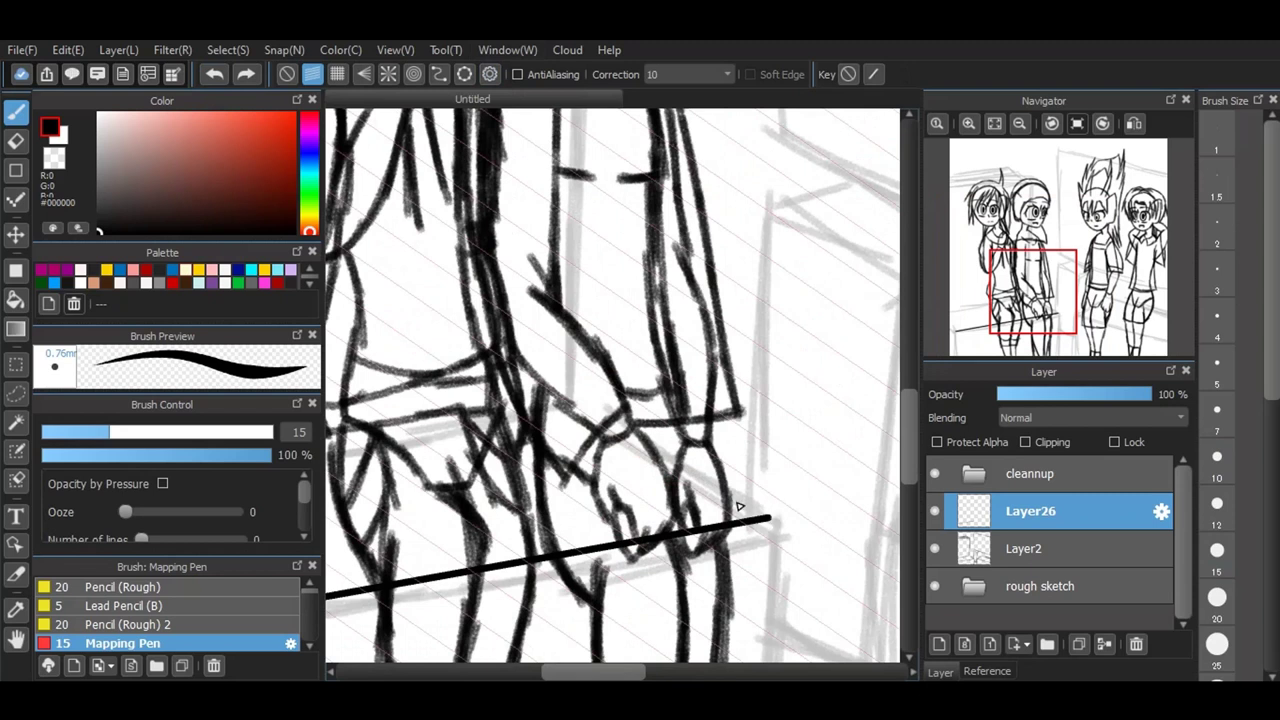
left_click_drag(770, 520, 605, 408)
Step: Draw a matching side edge from the front edge's left end out to the canvas border
scroll(757, 403, "down", 1)
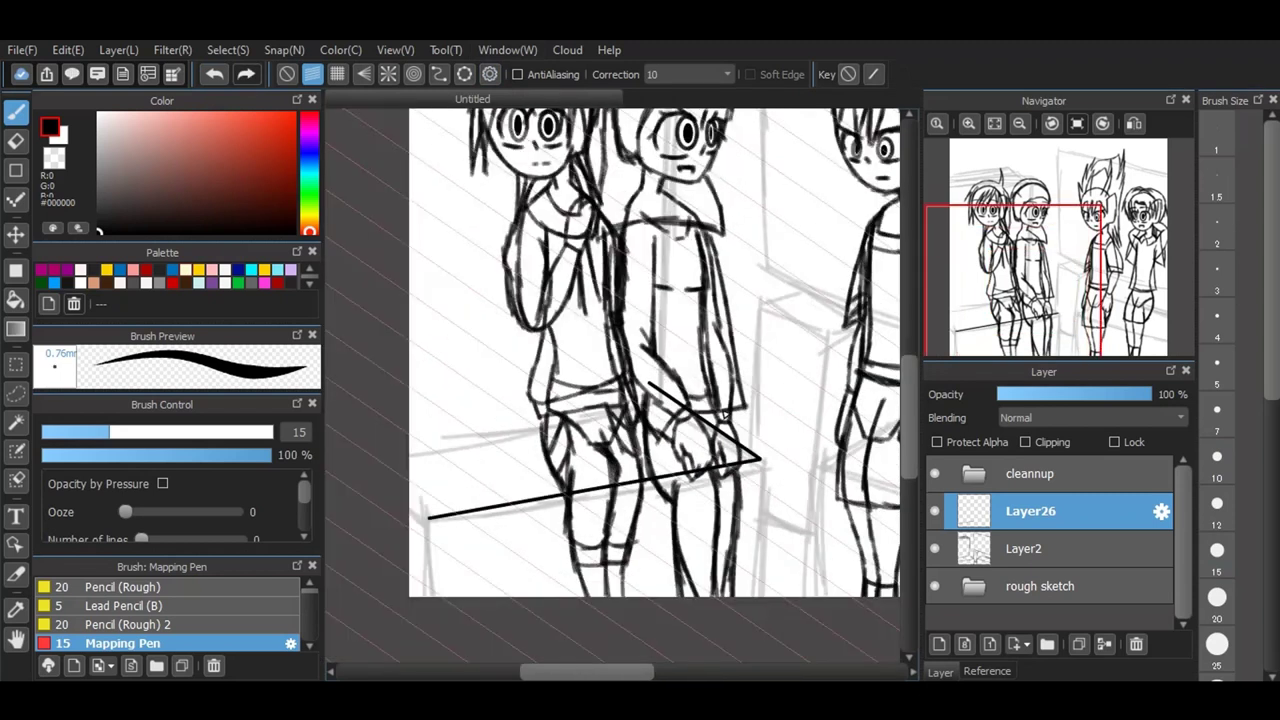
scroll(470, 500, "up", 1)
scroll(390, 560, "down", 1)
scroll(365, 567, "up", 6)
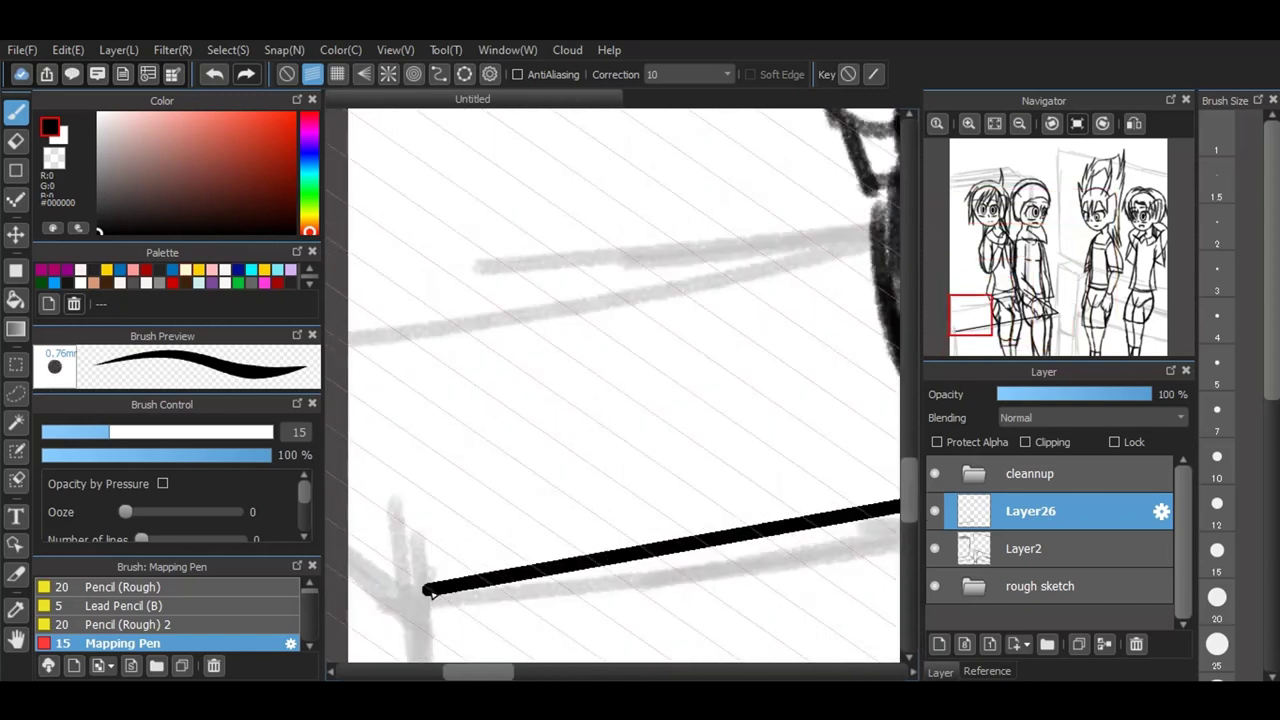
left_click_drag(425, 591, 291, 481)
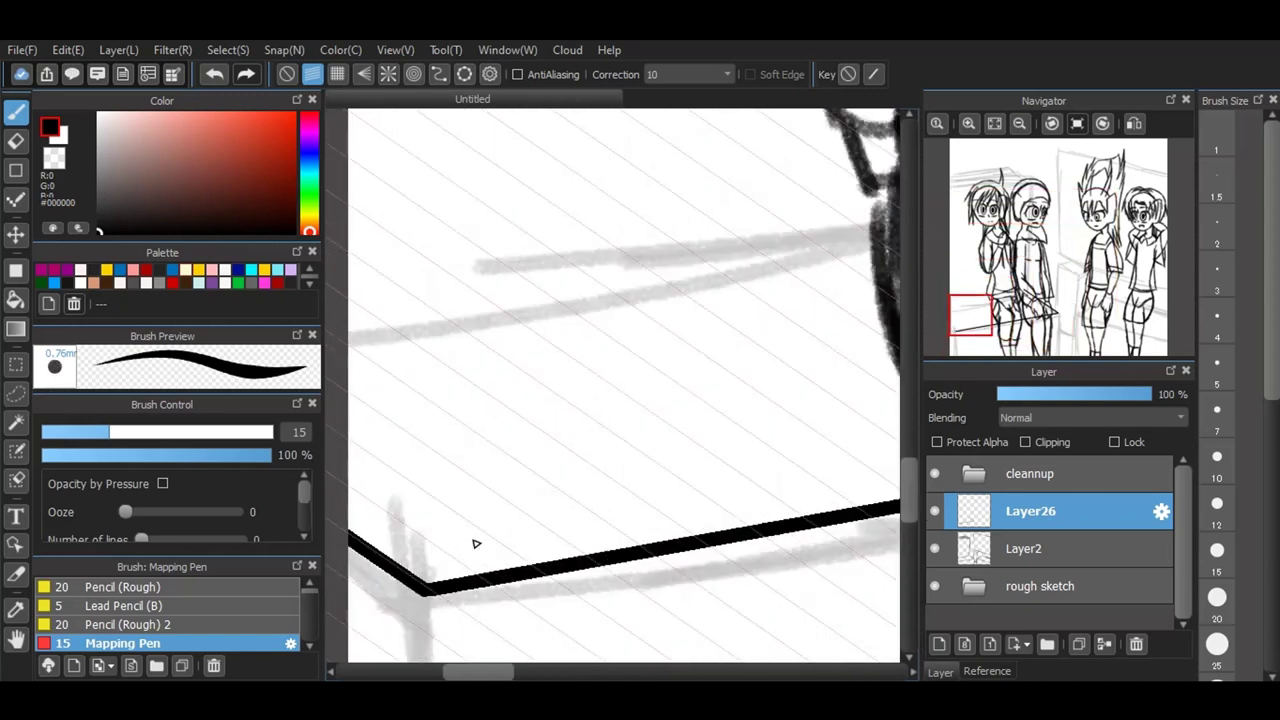
Step: Try to draw the bench's back edge behind the left pair with the parallel guides re-angled to rise more steeply
scroll(475, 543, "down", 6)
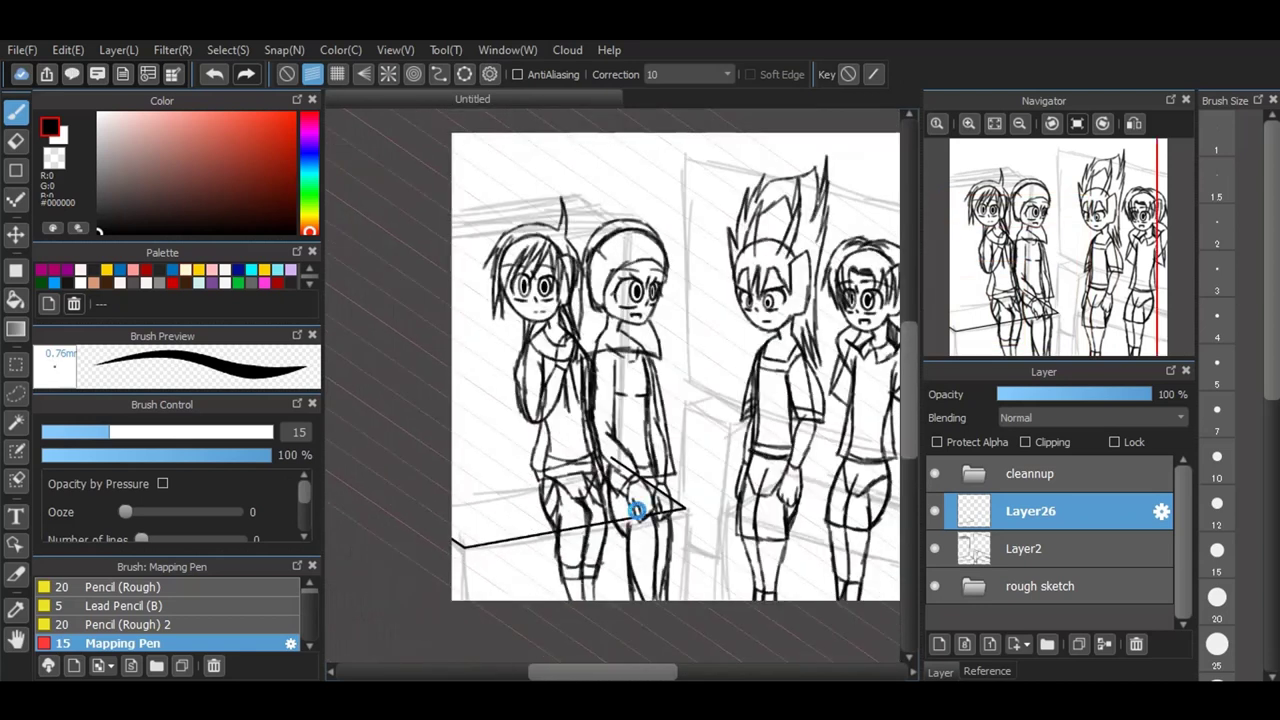
scroll(636, 511, "up", 2)
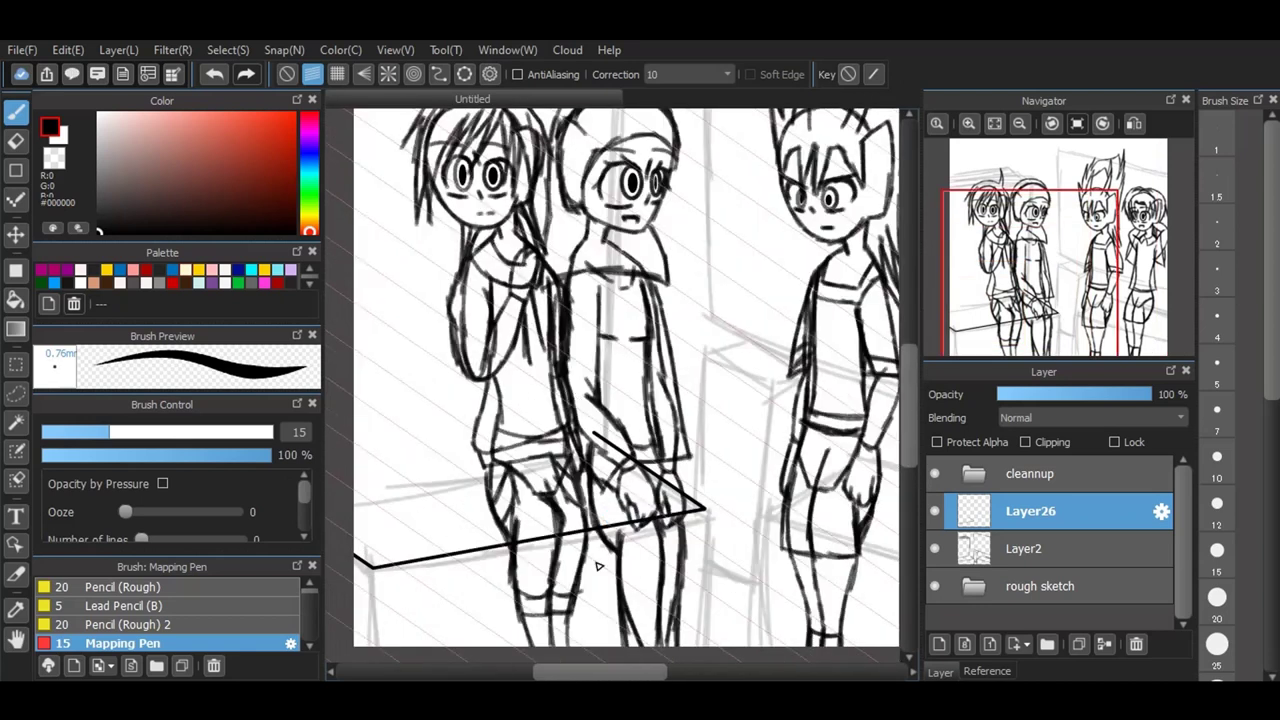
left_click(489, 74)
mouse_move(762, 356)
left_mouse_down()
mouse_move(770, 369)
mouse_move(760, 352)
left_mouse_up()
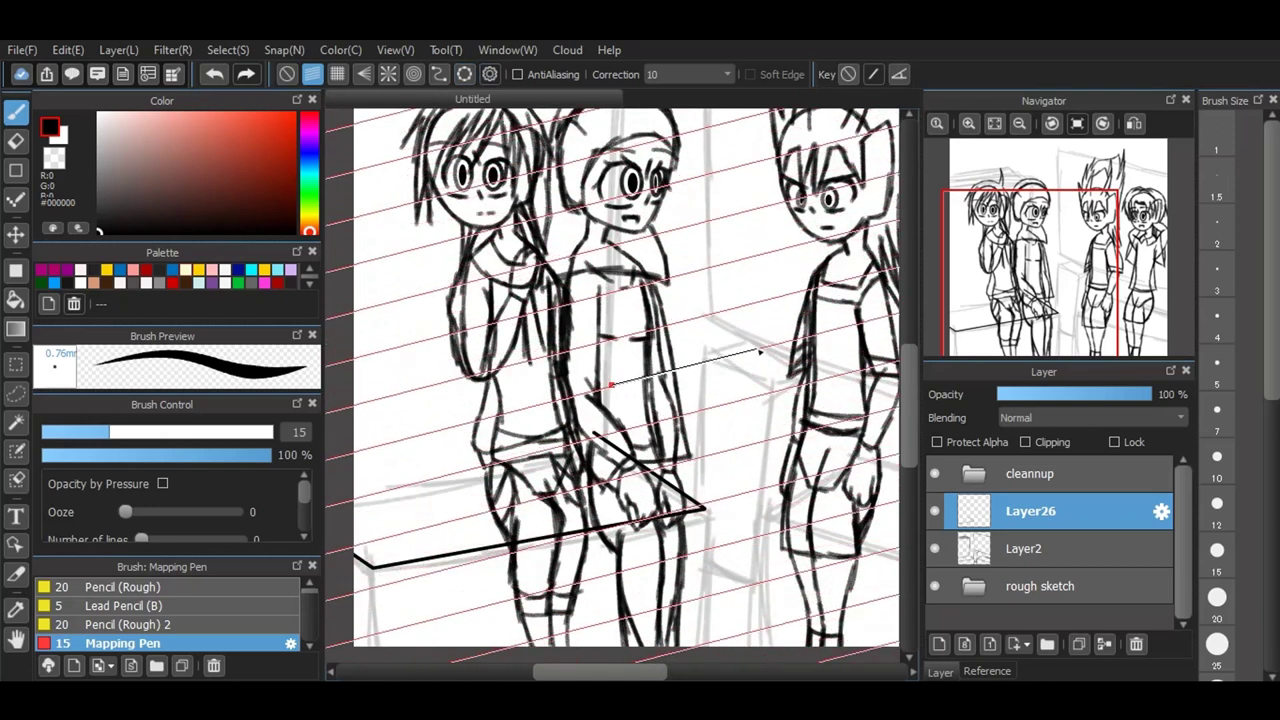
left_click(760, 351)
left_click_drag(595, 436, 331, 491)
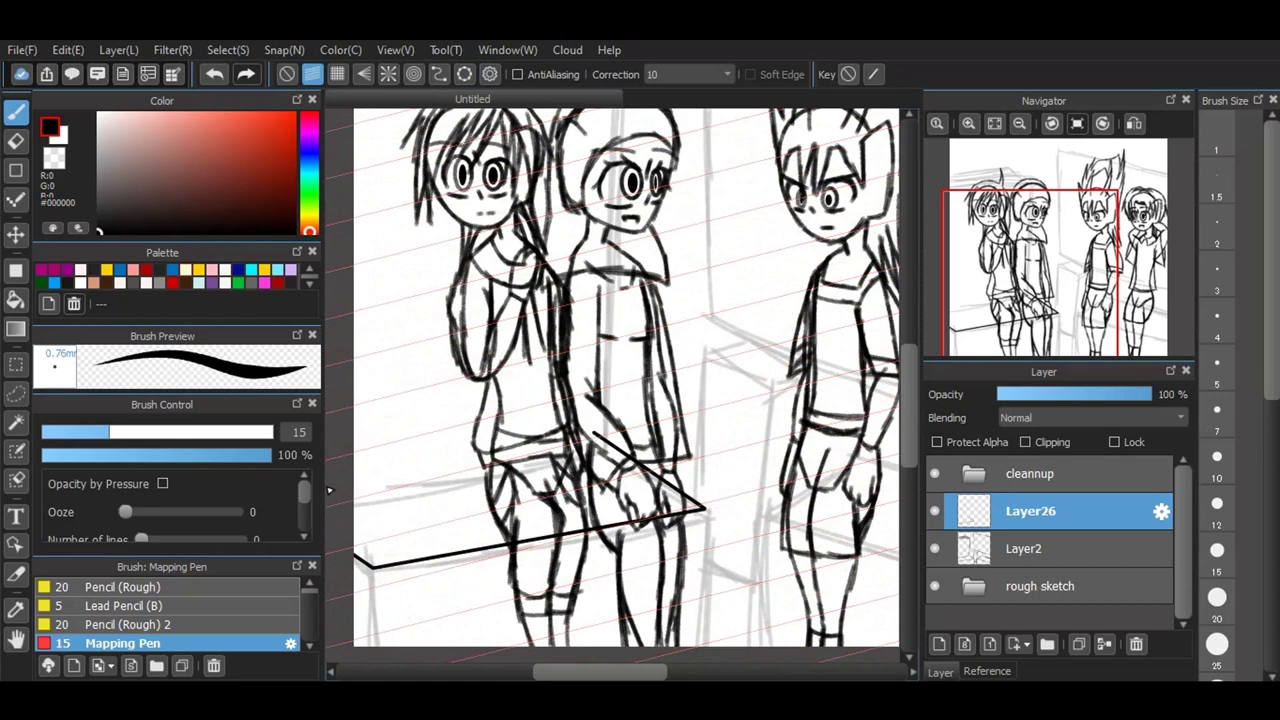
left_click(215, 79)
Step: Try another angle of the parallel guides for the bench's back edge behind the left pair
left_click(490, 74)
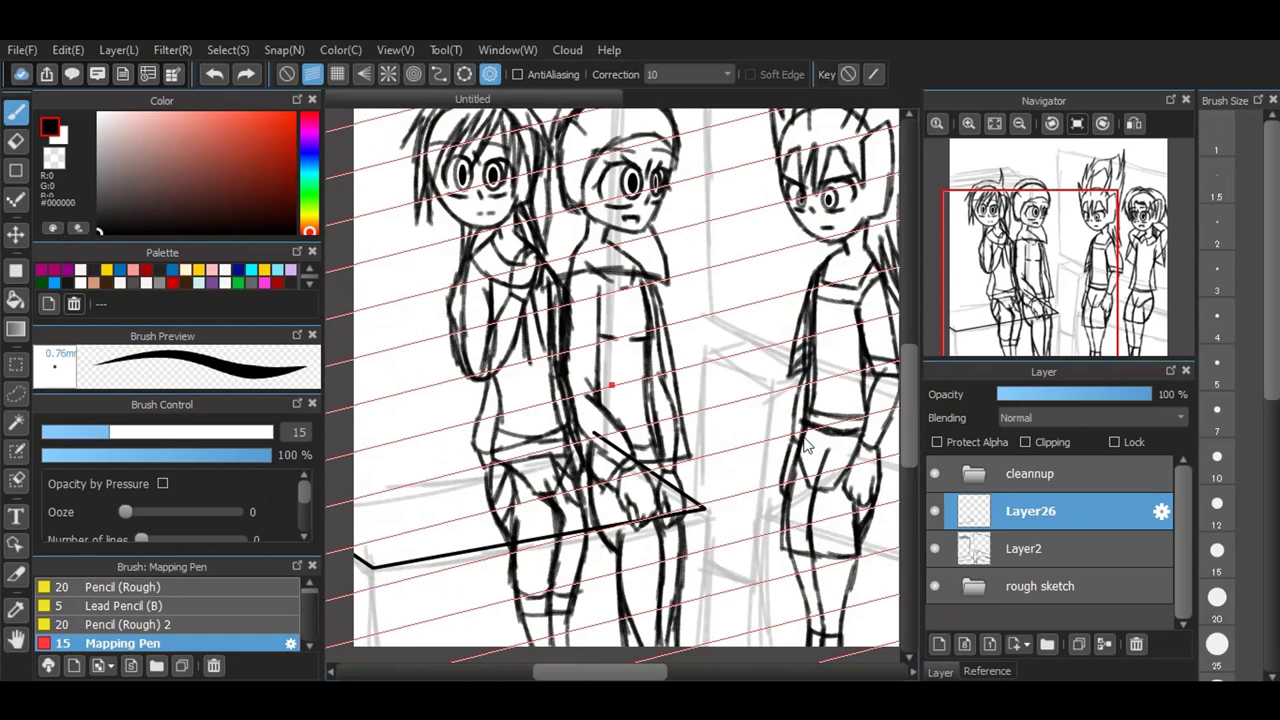
left_click_drag(766, 379, 759, 355)
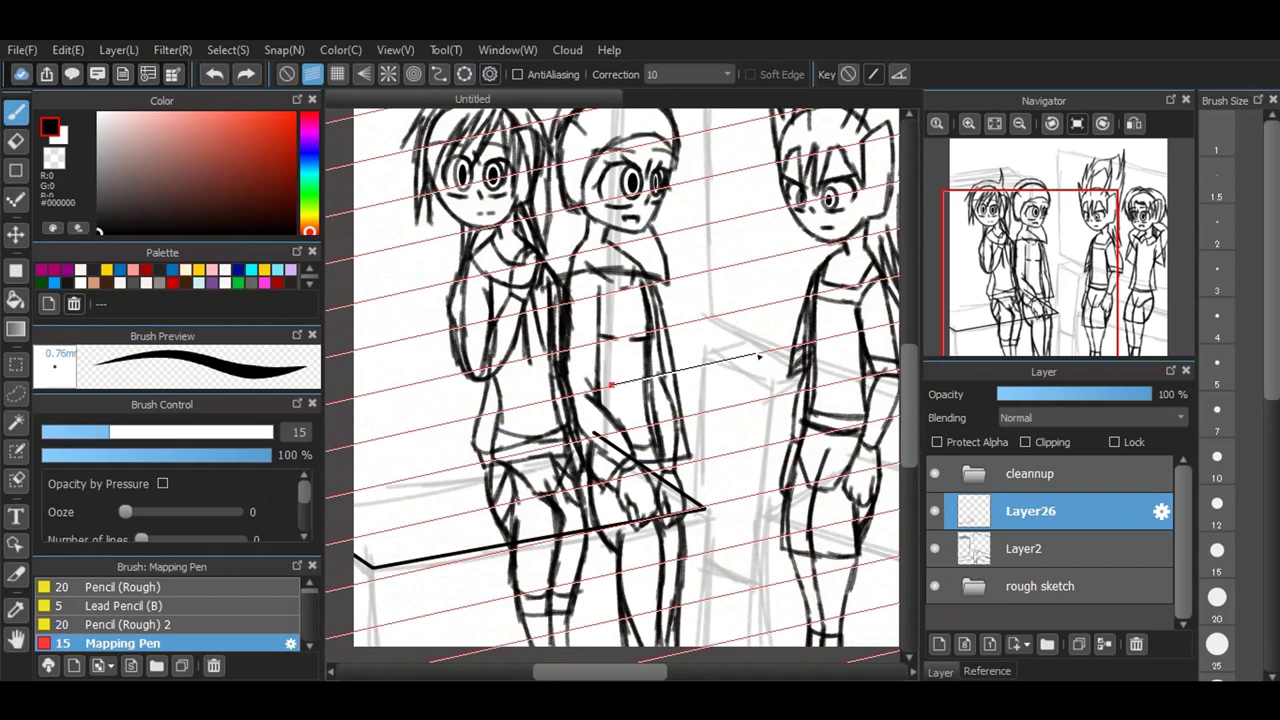
left_click(759, 355)
left_click_drag(596, 436, 275, 482)
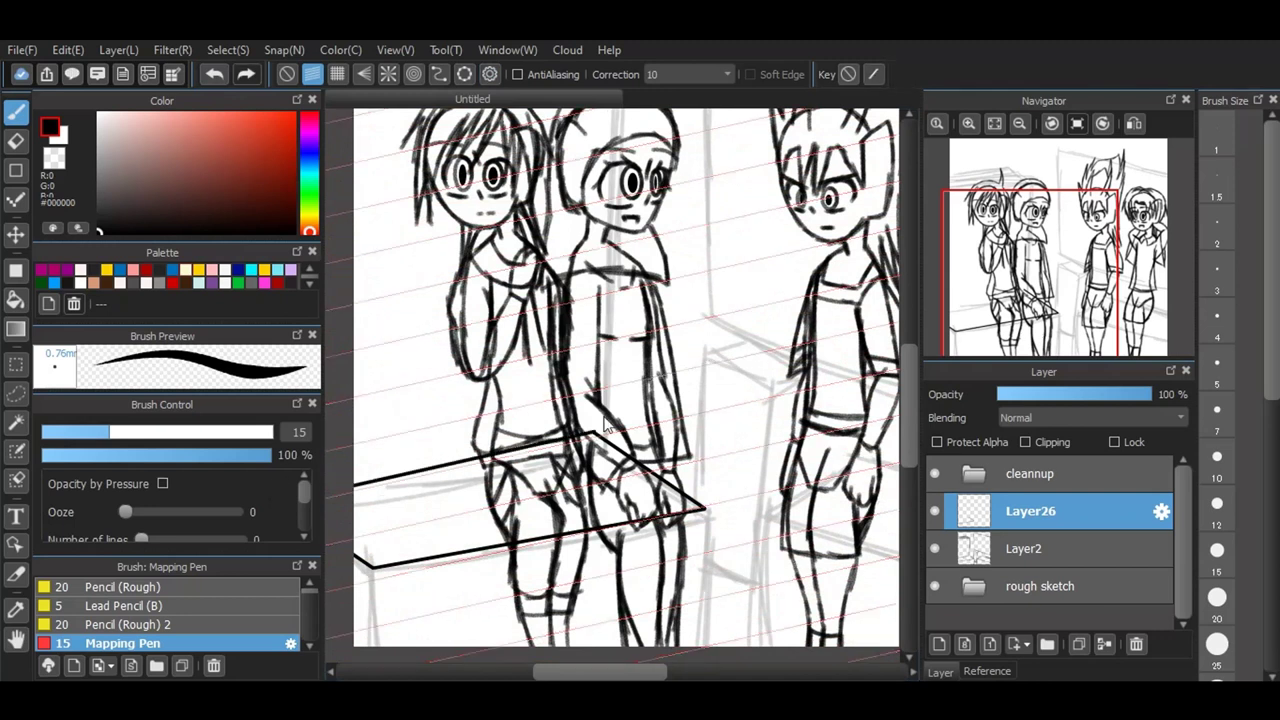
scroll(605, 425, "up", 2)
scroll(600, 424, "down", 2)
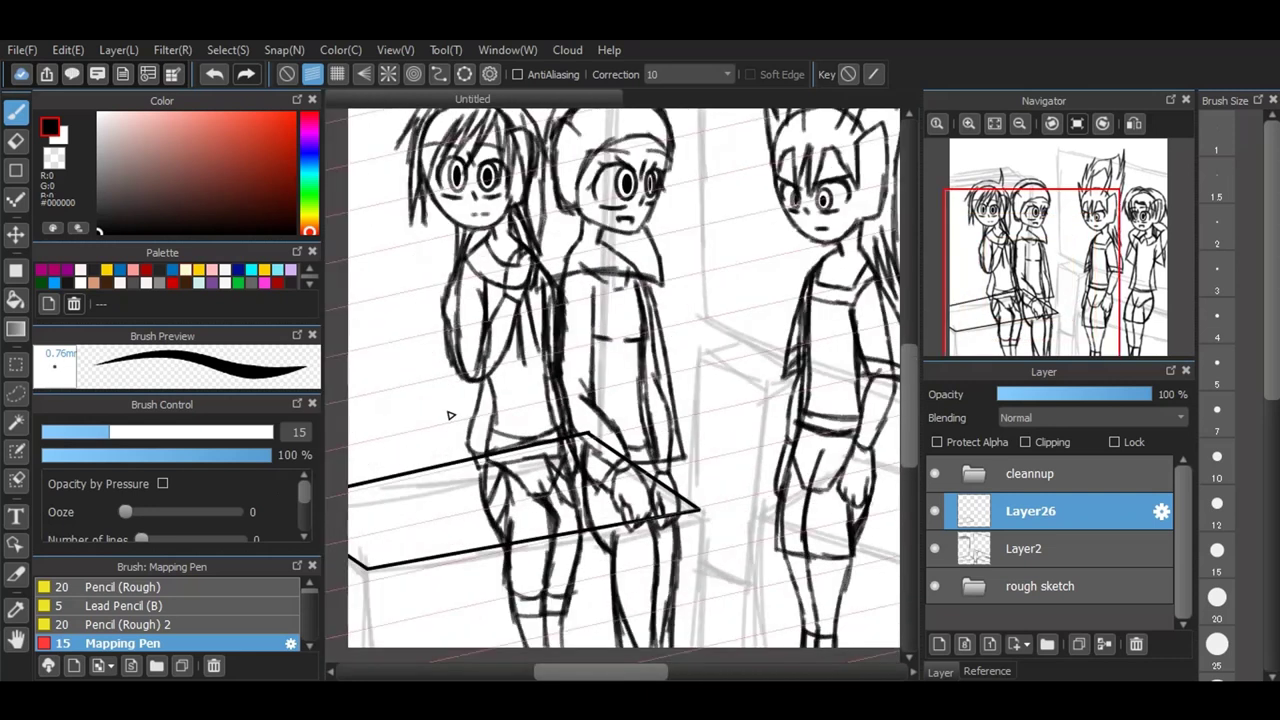
left_click(216, 75)
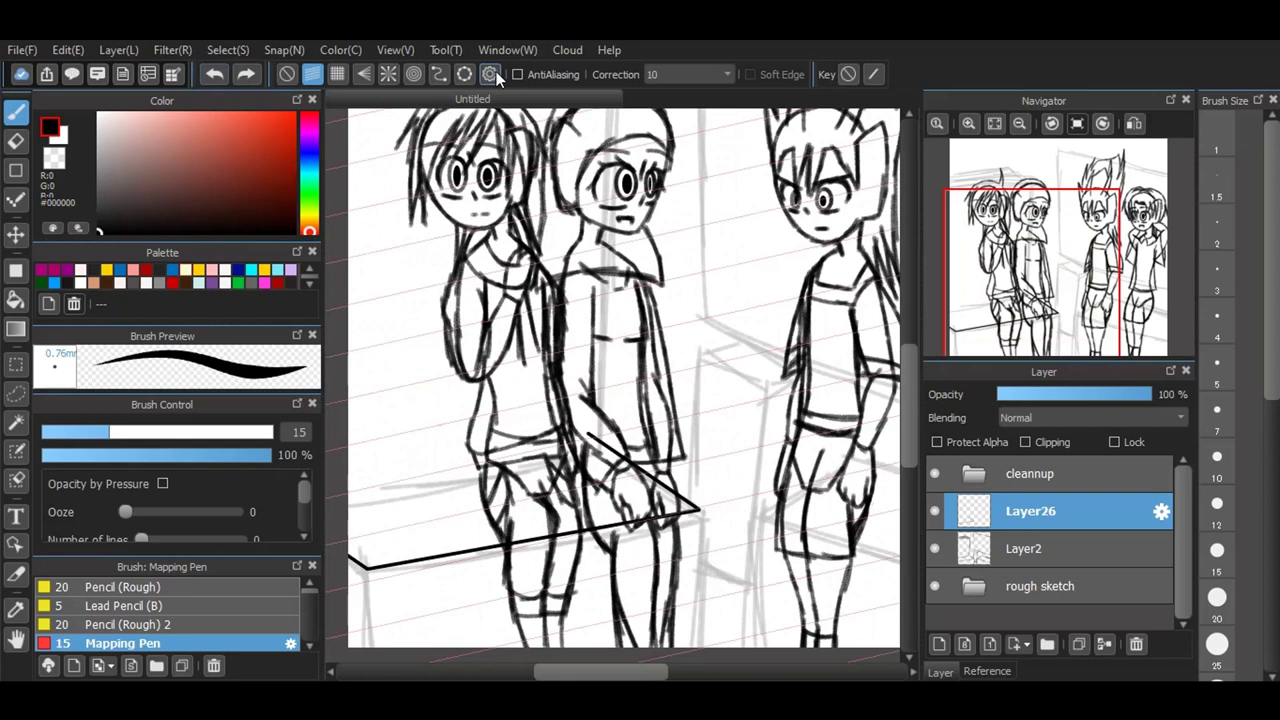
Step: Re-angle the parallel guides and draw the bench's back edge from the right side edge's rear end out to the canvas border
left_click(494, 73)
left_click_drag(719, 310, 758, 358)
left_click(758, 358)
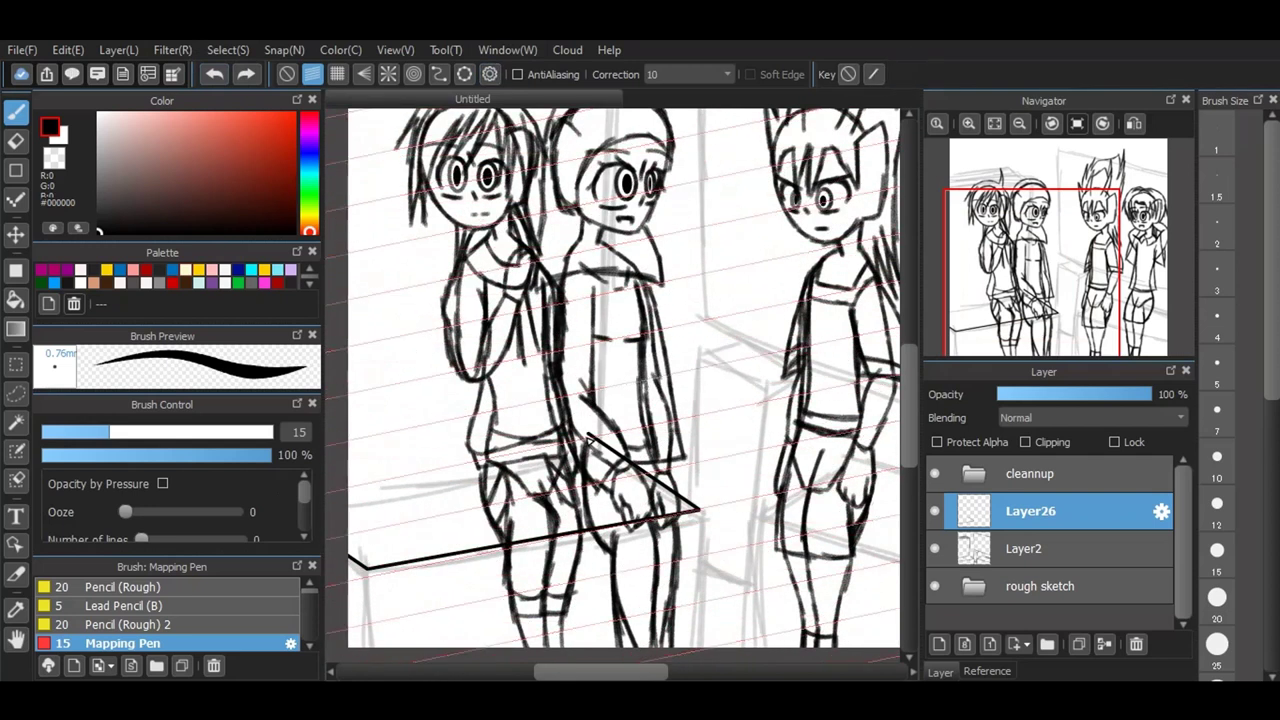
mouse_move(590, 437)
left_mouse_down()
mouse_move(289, 493)
mouse_move(317, 483)
left_mouse_up()
scroll(628, 393, "down", 1)
scroll(556, 576, "up", 2)
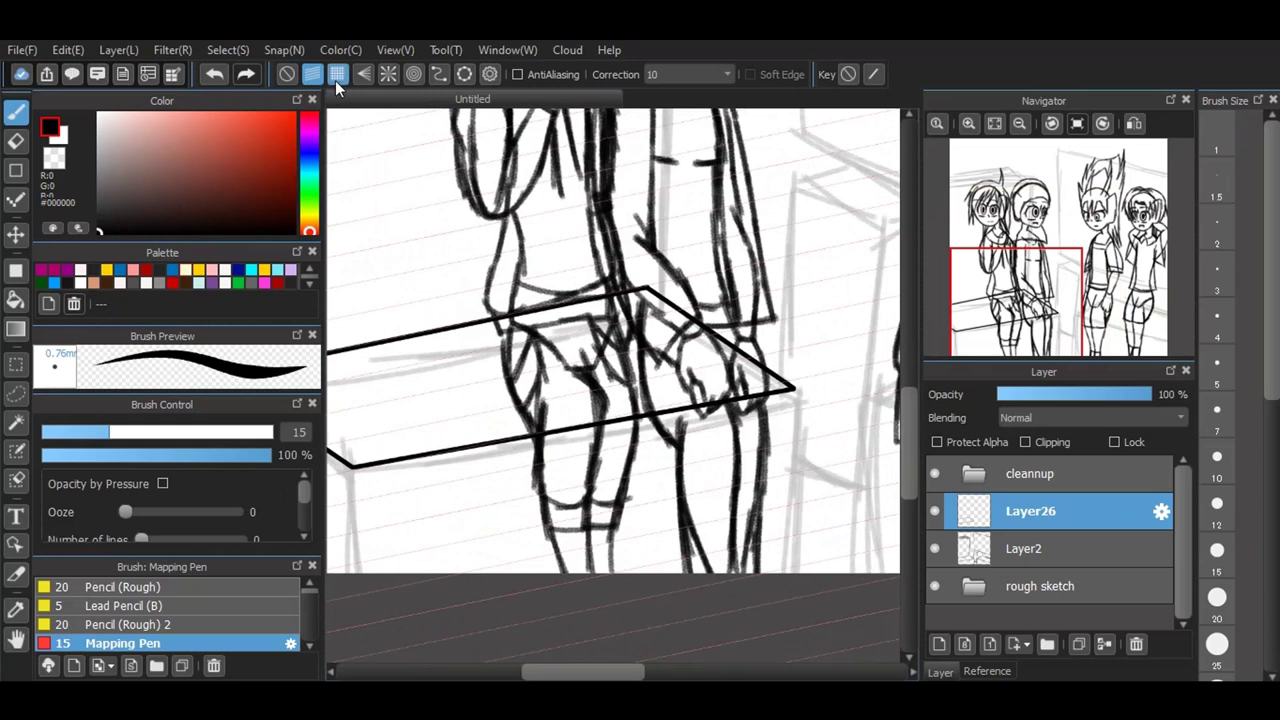
Step: Switch to grid snapping and draw vertical edges from both front corners of the bench down to the canvas bottom
left_click(336, 78)
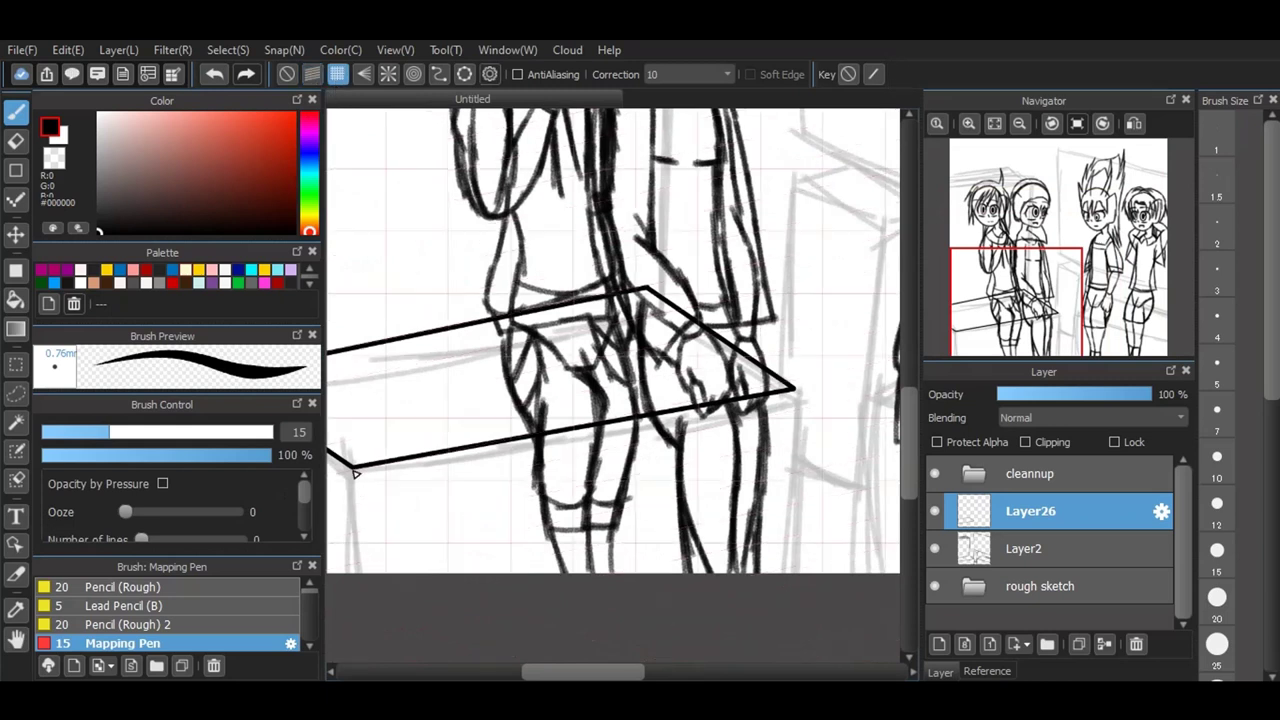
left_click_drag(795, 390, 797, 590)
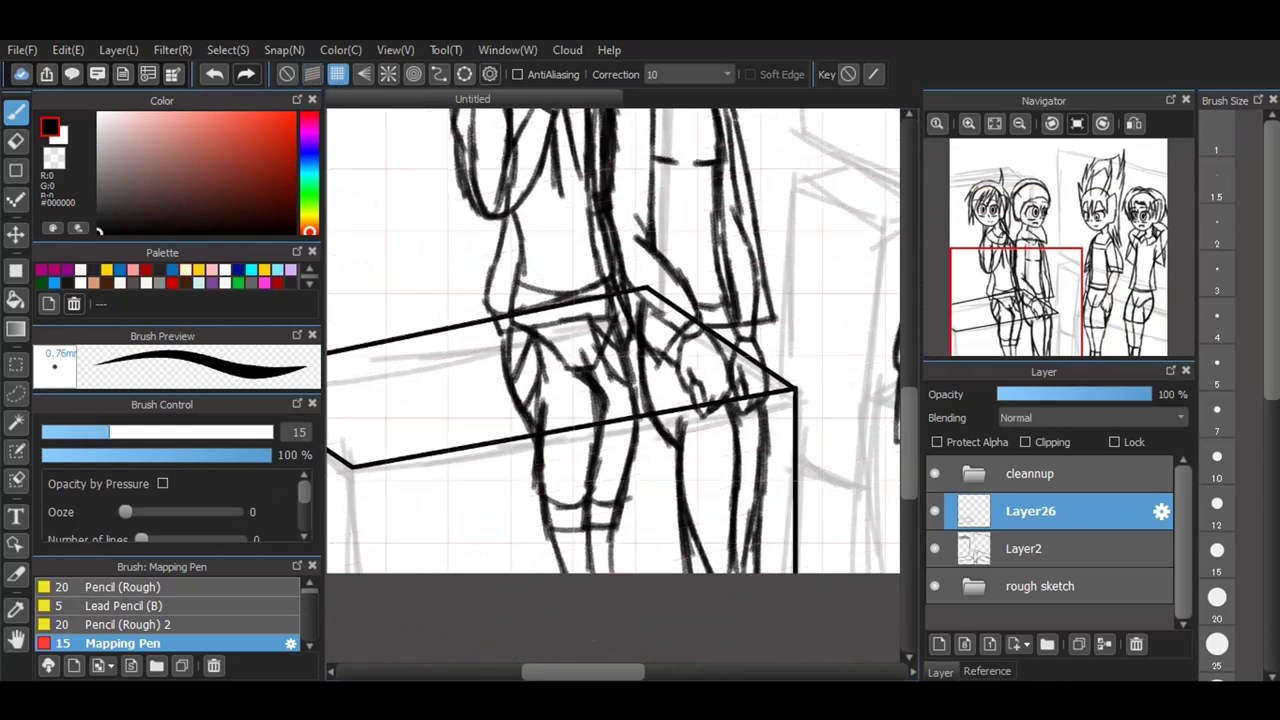
left_click_drag(358, 466, 359, 640)
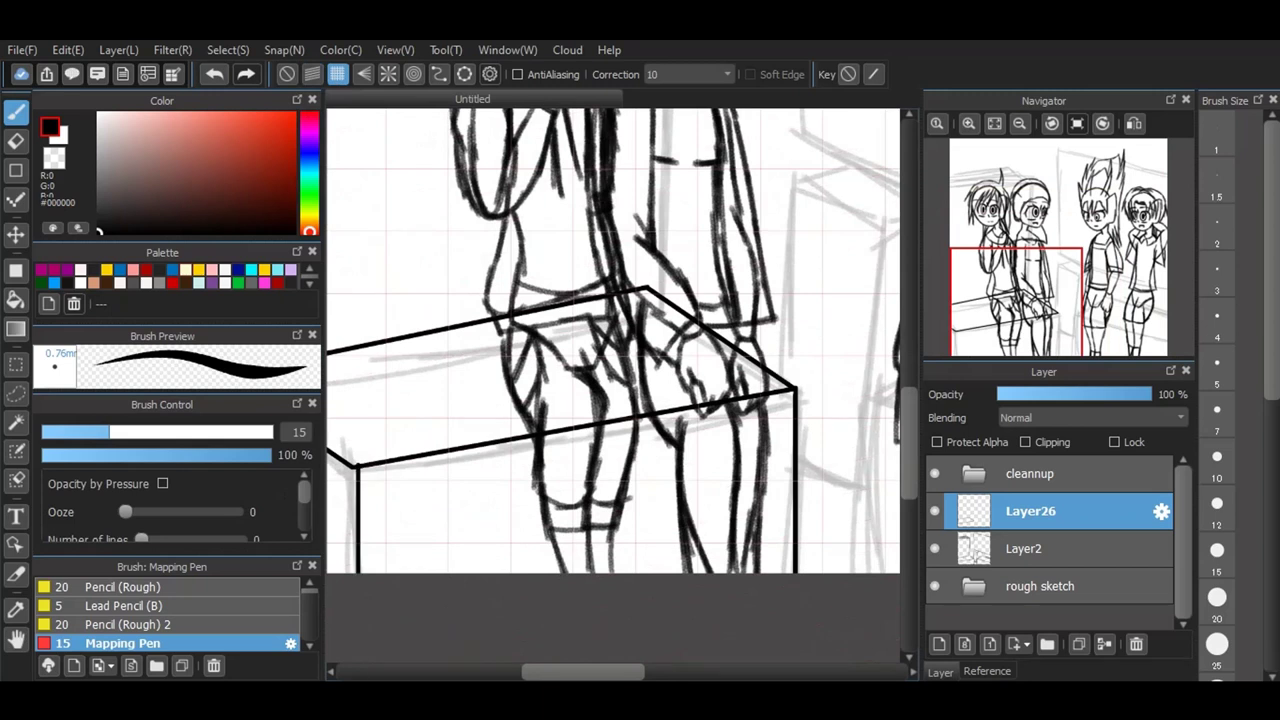
left_click(214, 74)
left_click_drag(353, 466, 354, 620)
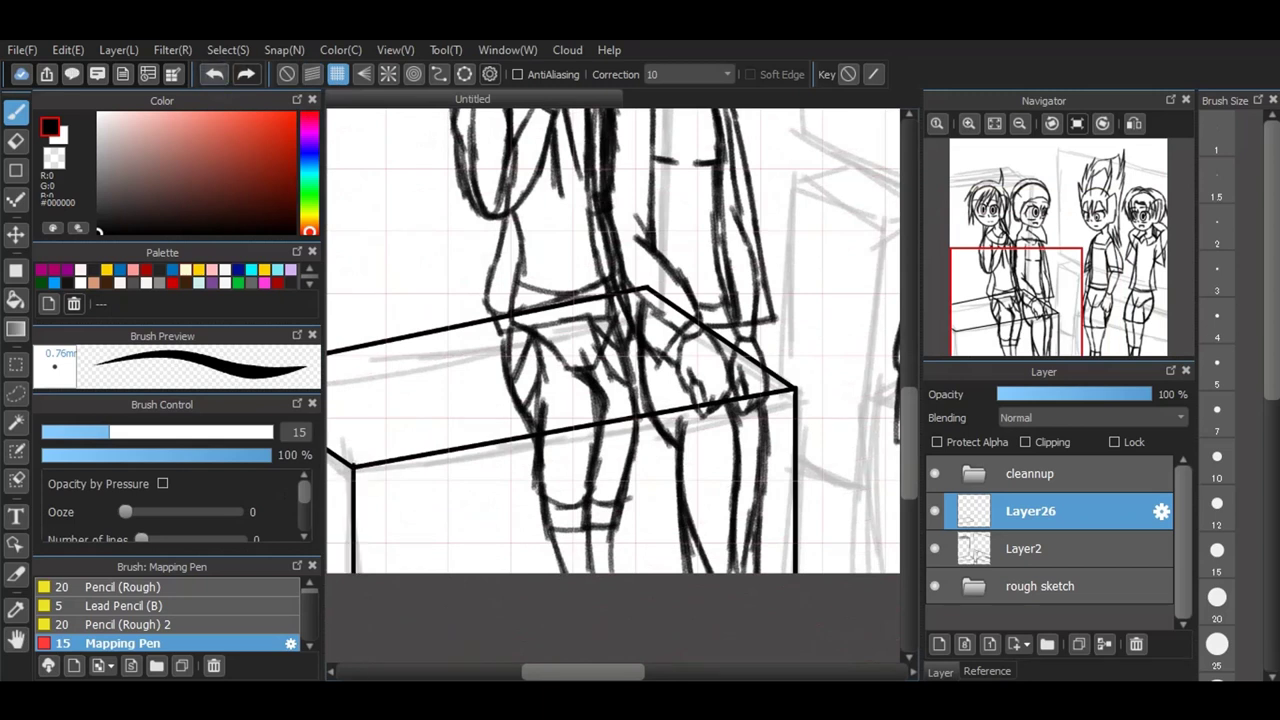
left_click(221, 71)
left_click_drag(353, 466, 354, 620)
Step: Draw a vertical line from the bench's rear corner up to the hooded head, and a parallel-snapped line from its top to the canvas border
scroll(709, 515, "down", 2)
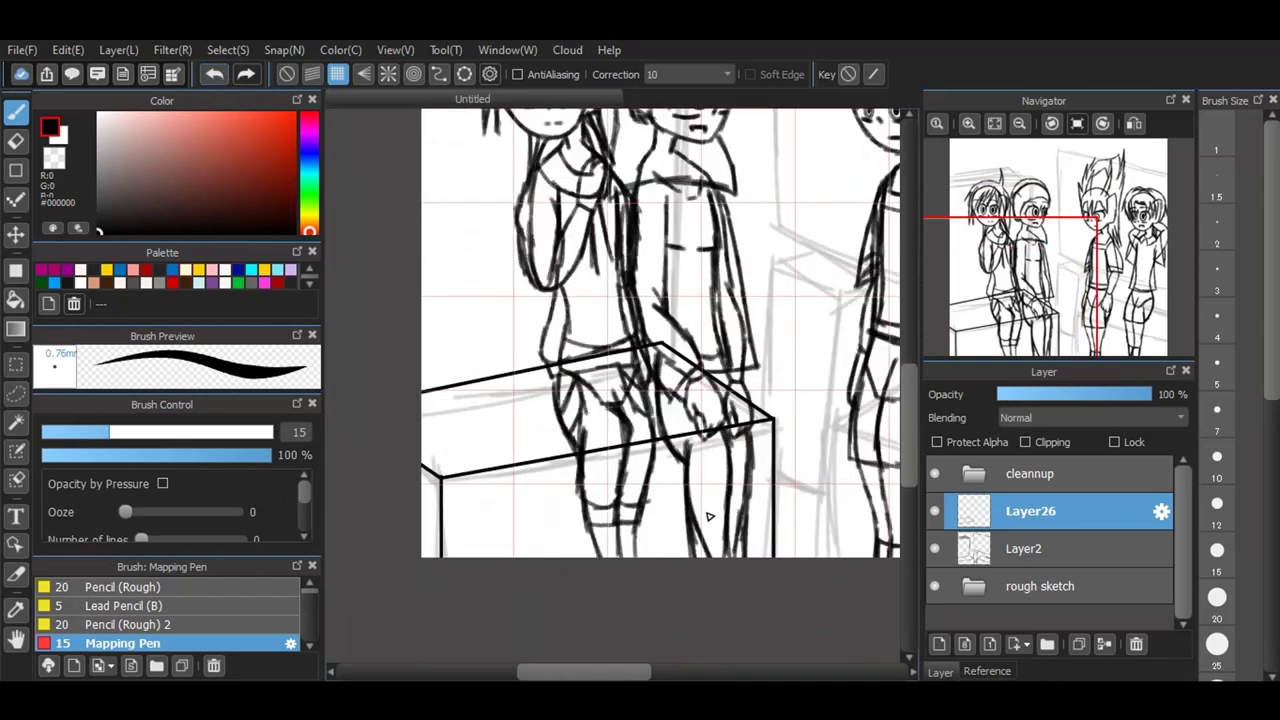
scroll(668, 157, "up", 1)
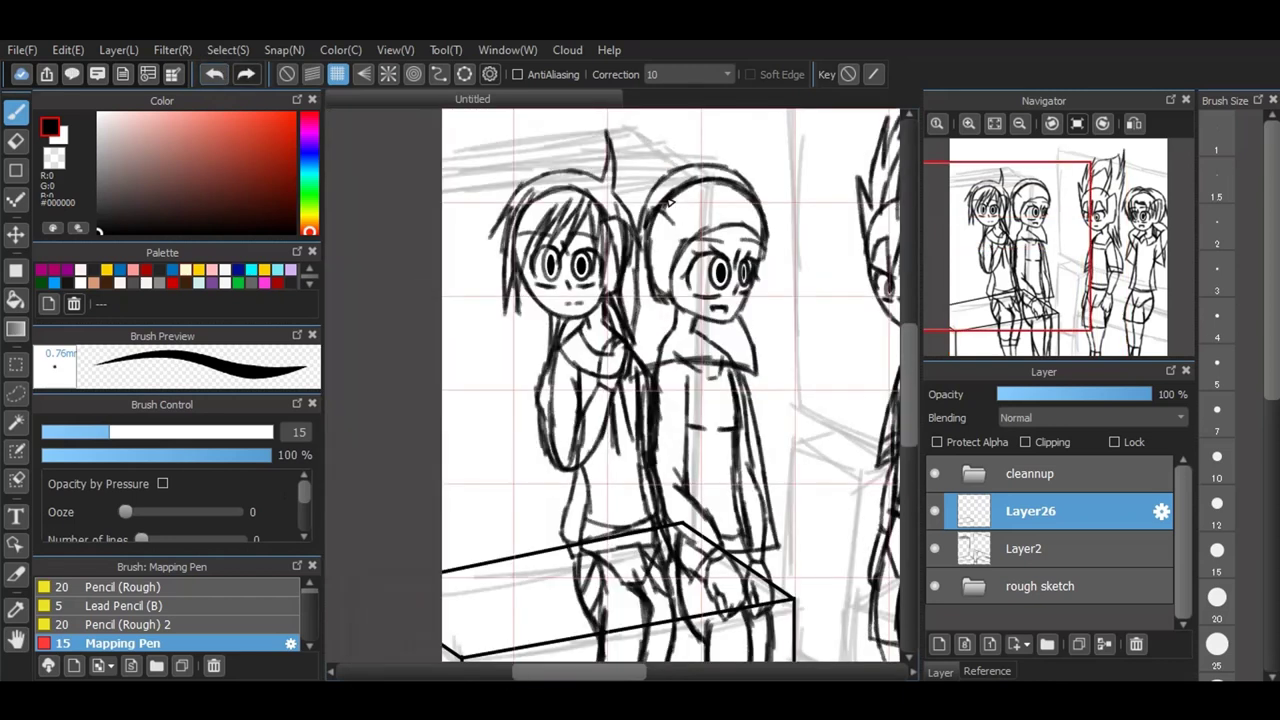
mouse_move(681, 522)
left_mouse_down()
mouse_move(681, 188)
mouse_move(706, 175)
left_mouse_up()
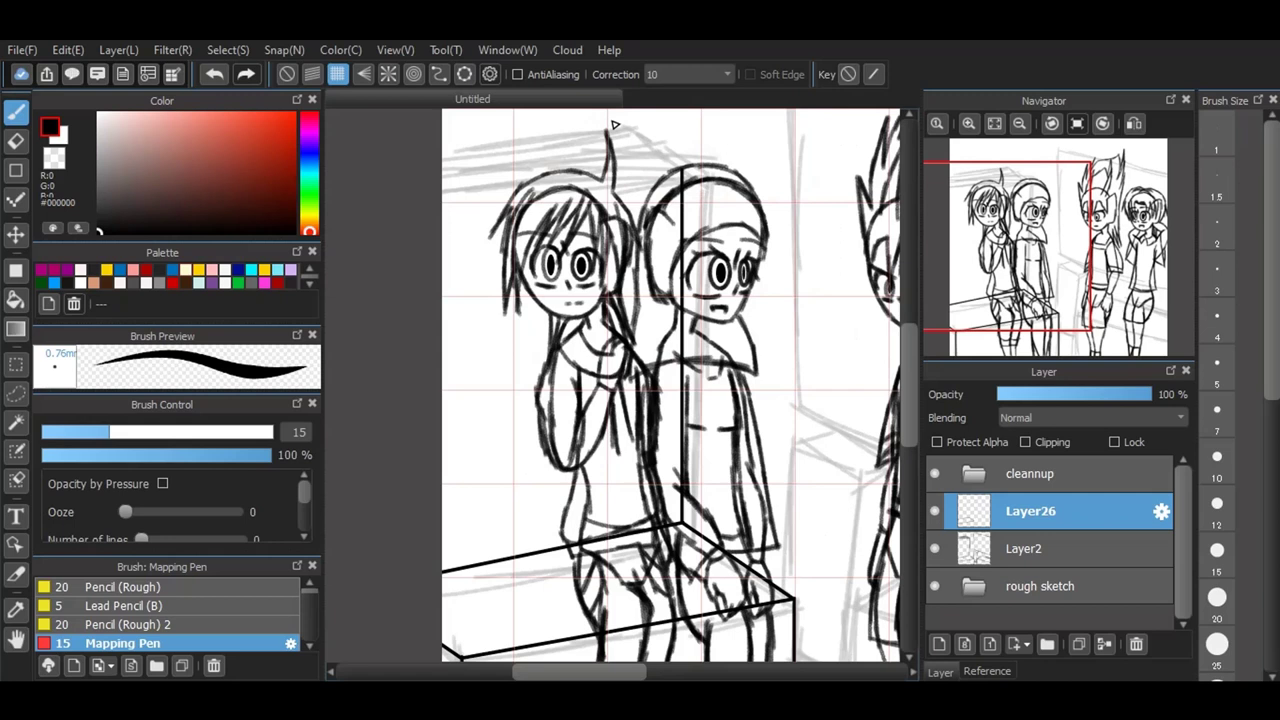
scroll(531, 111, "up", 3)
left_click(313, 75)
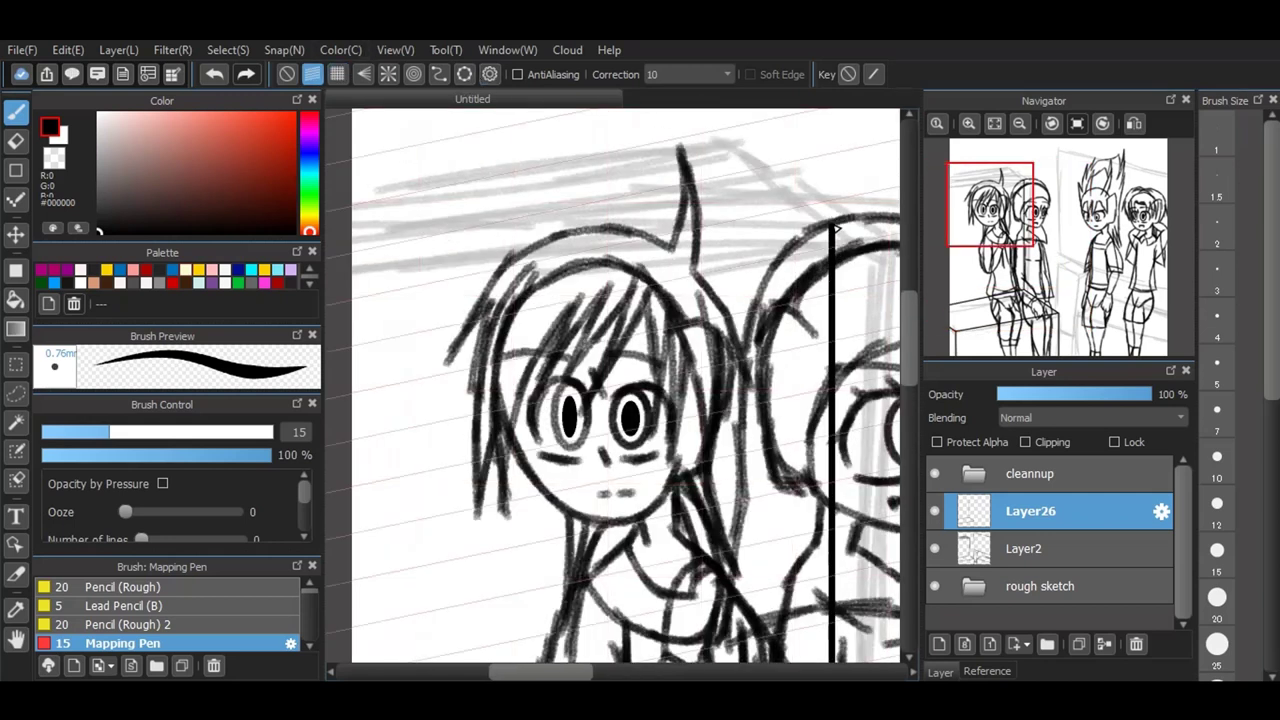
left_click_drag(836, 227, 254, 322)
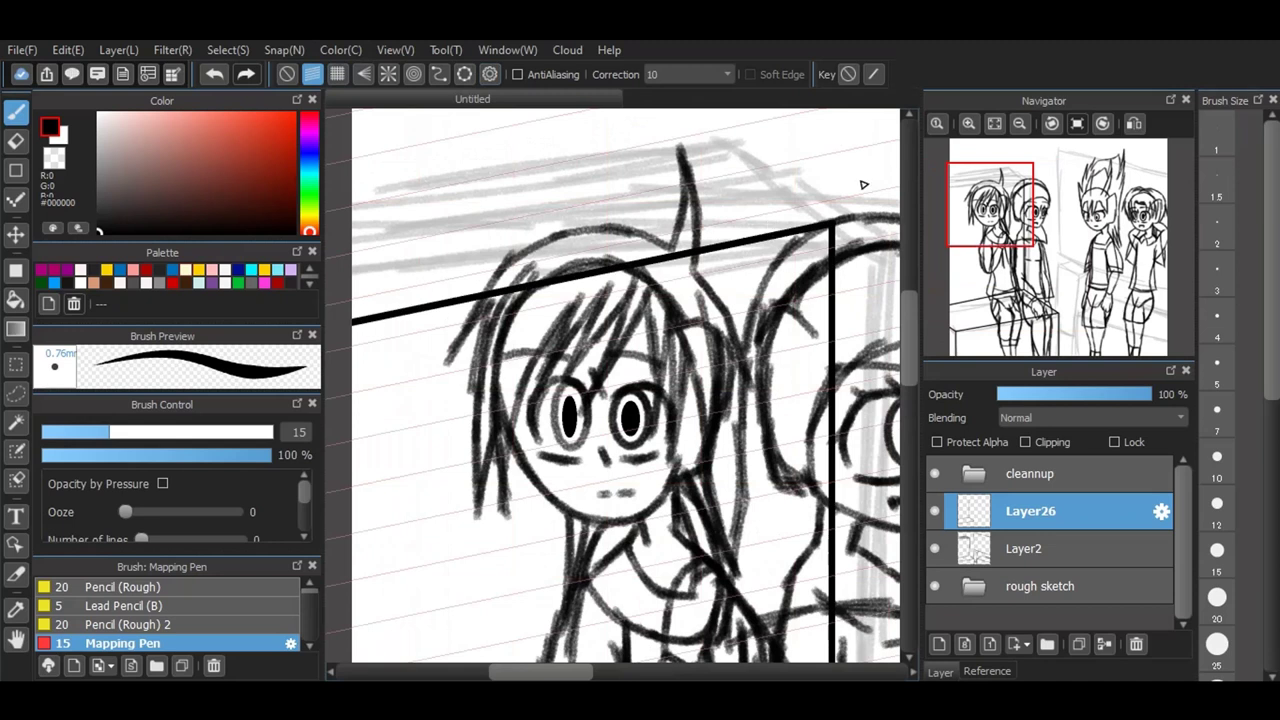
Step: Draw a second parallel line just above the wall's upper line, from the canvas border to slightly short of its corner
scroll(864, 184, "up", 2)
scroll(863, 184, "down", 2)
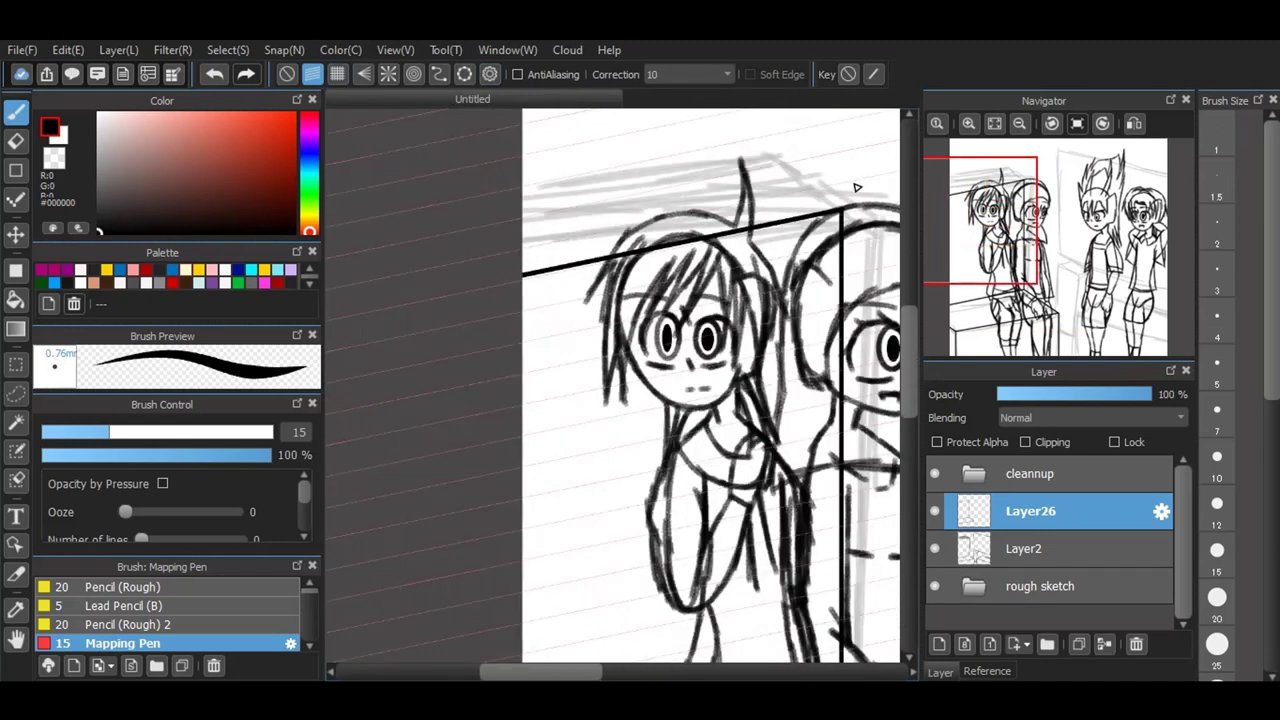
scroll(708, 188, "up", 1)
scroll(738, 202, "down", 1)
scroll(796, 197, "up", 1)
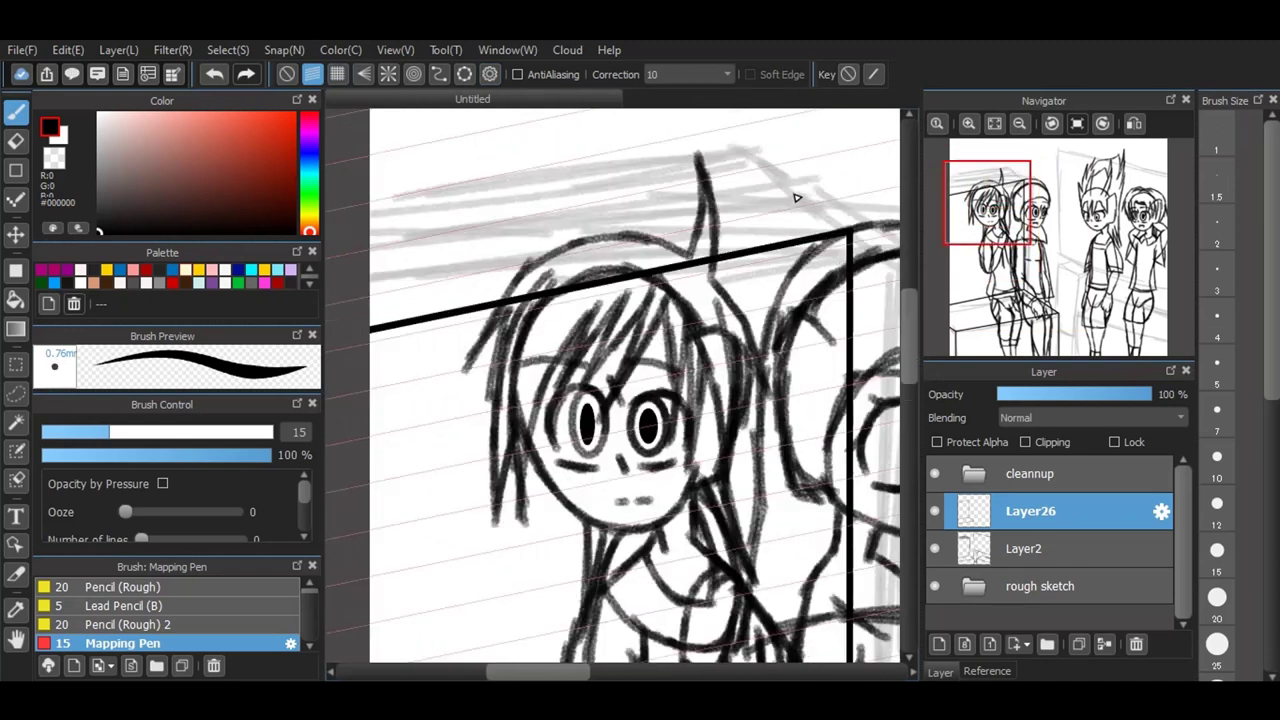
mouse_move(367, 311)
left_mouse_down()
mouse_move(496, 270)
mouse_move(826, 212)
left_mouse_up()
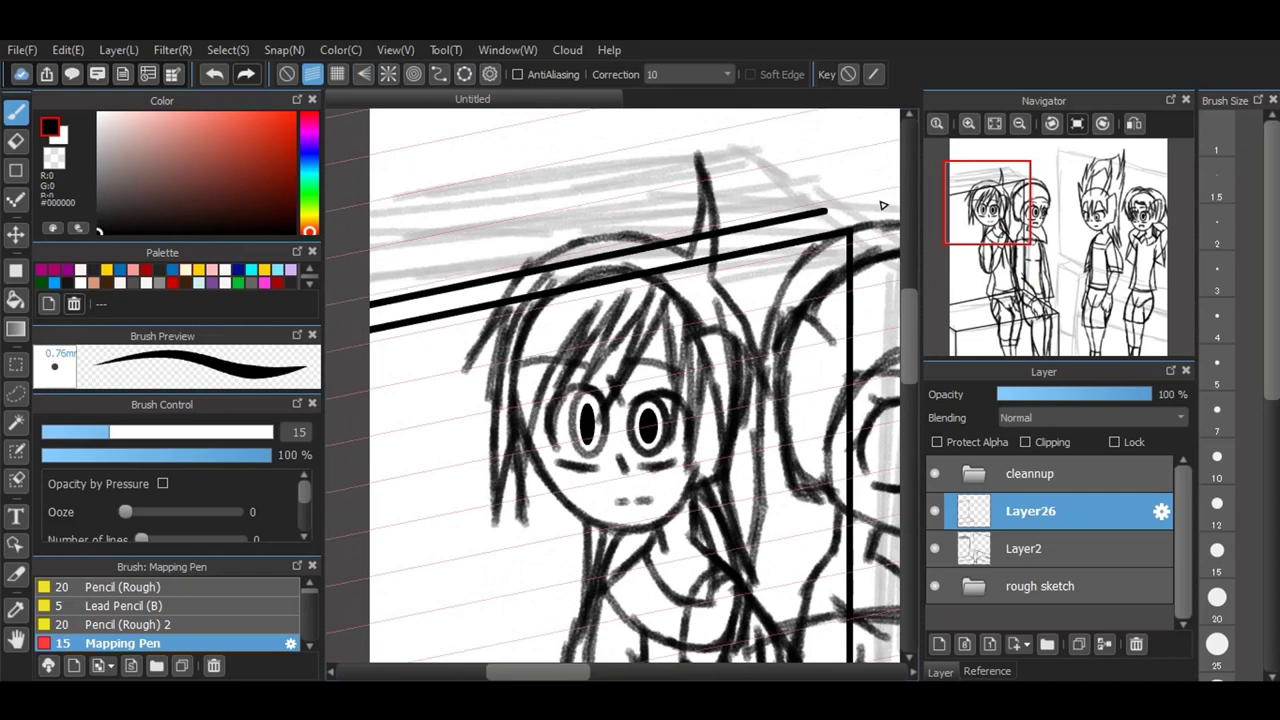
Step: Re-angle the parallel guides to slope downward and join the ends of the two upper wall lines with a short diagonal
scroll(882, 205, "up", 5)
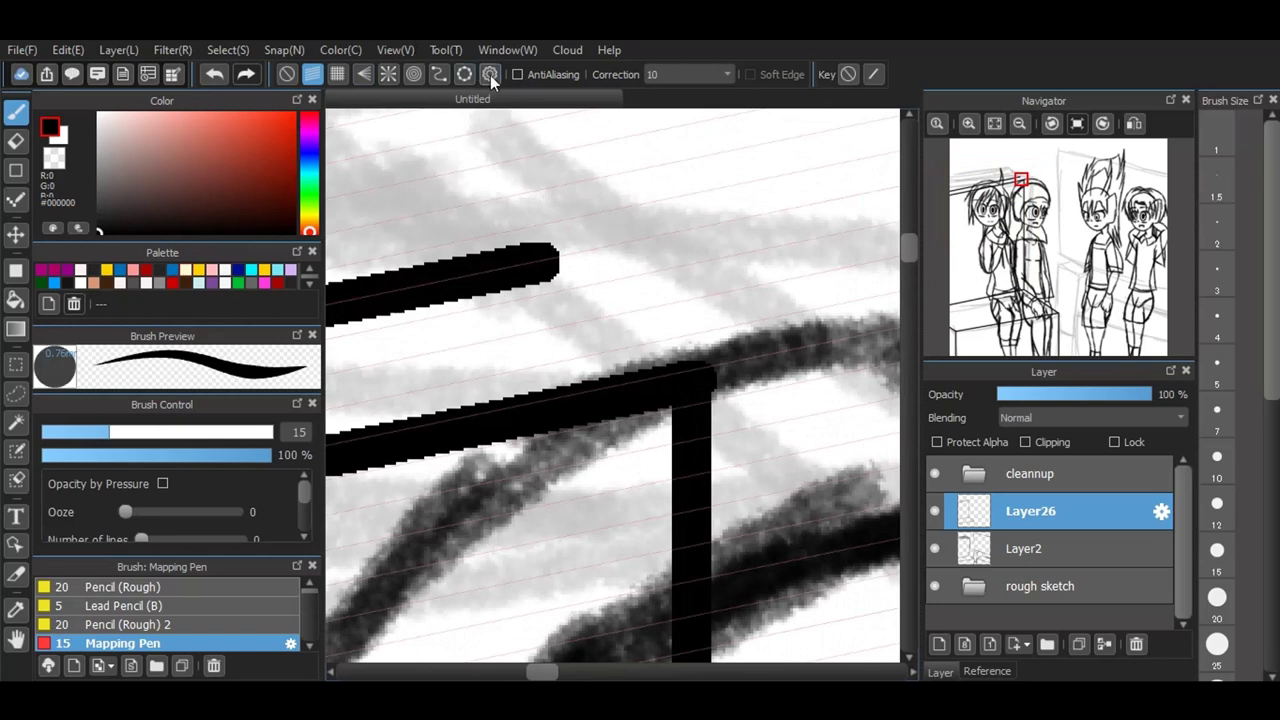
left_click(490, 75)
left_click_drag(760, 450, 788, 532)
left_click_drag(545, 275, 680, 348)
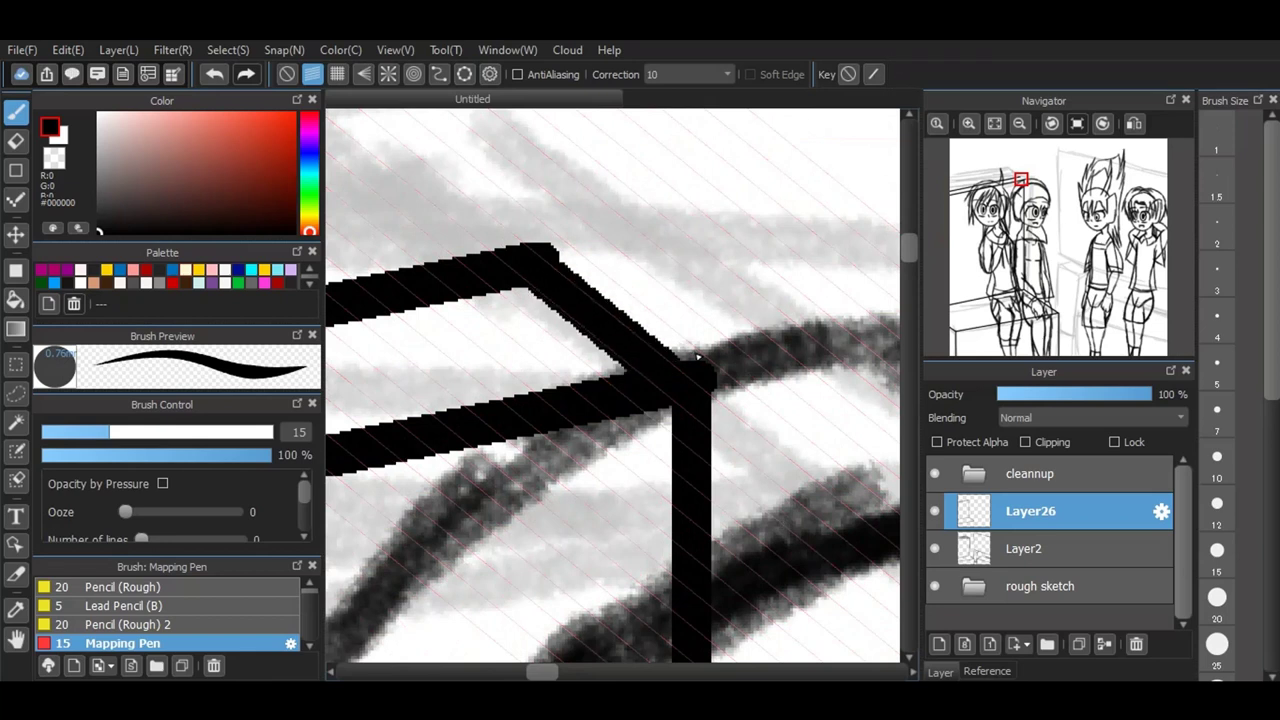
scroll(667, 329, "down", 4)
scroll(667, 250, "up", 2)
left_click(214, 74)
left_click_drag(529, 298, 620, 375)
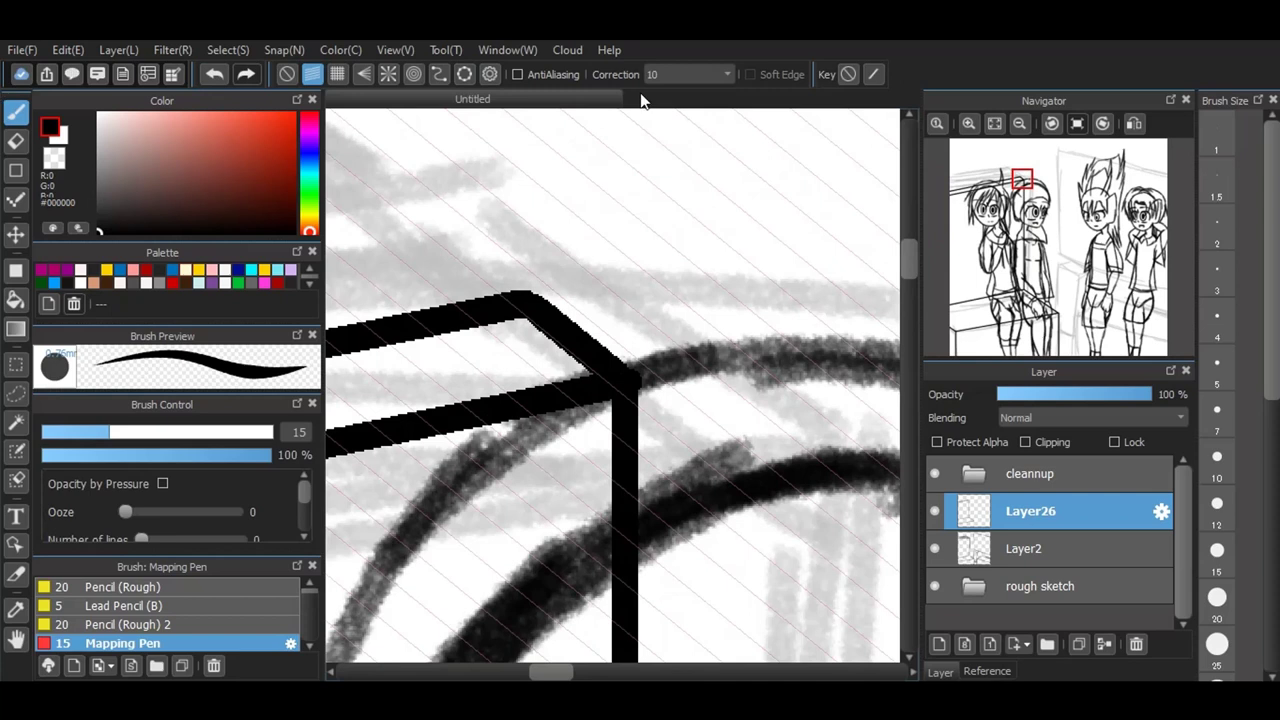
Step: Extend the short diagonal upward past the end of the second wall line
scroll(474, 197, "down", 3)
scroll(474, 197, "down", 3)
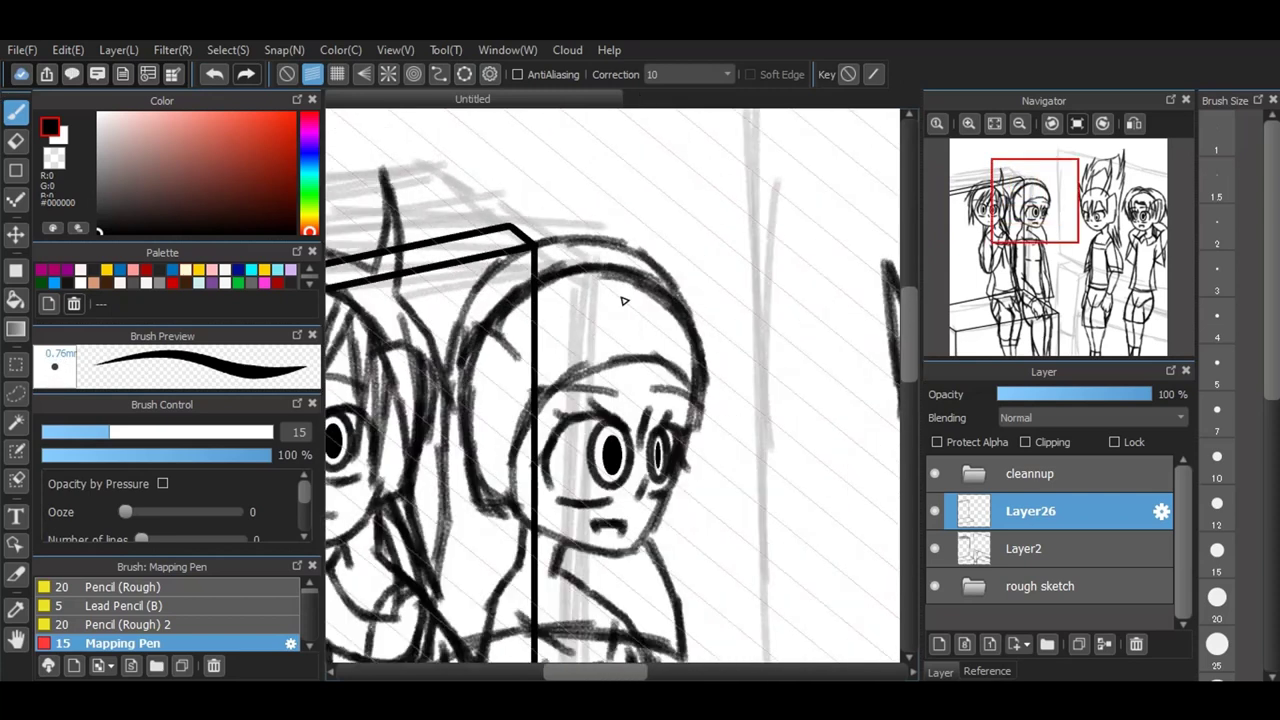
scroll(498, 247, "up", 2)
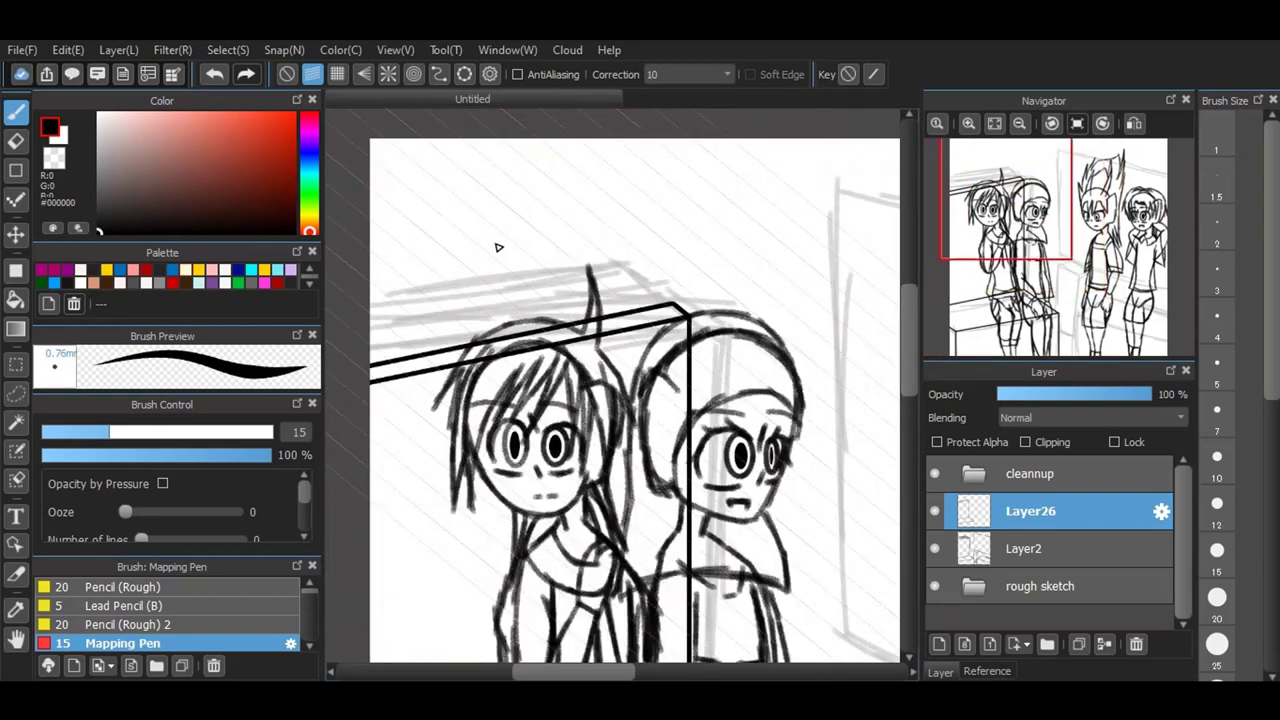
scroll(590, 279, "up", 1)
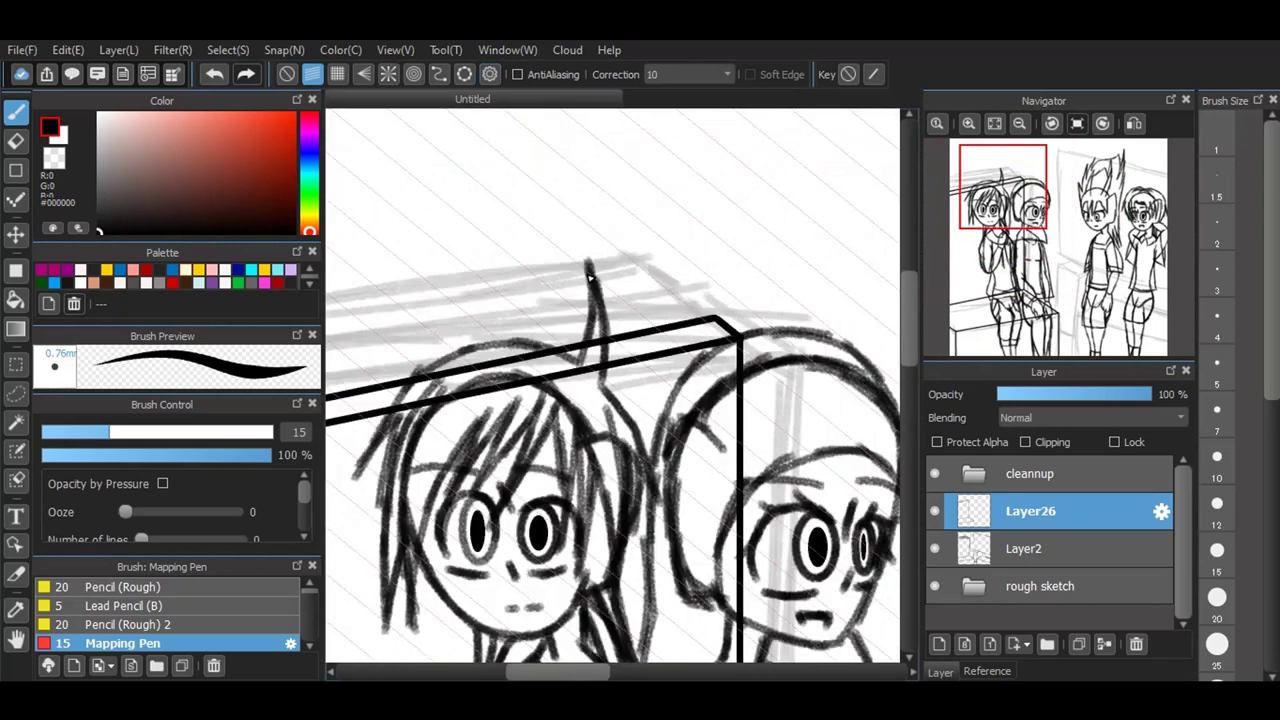
left_click_drag(717, 320, 691, 297)
Step: Re-angle the parallel guides to match the upper wall lines and draw a third line from the diagonal's upper end to the canvas border
scroll(691, 297, "down", 1)
scroll(580, 257, "up", 1)
scroll(518, 264, "down", 1)
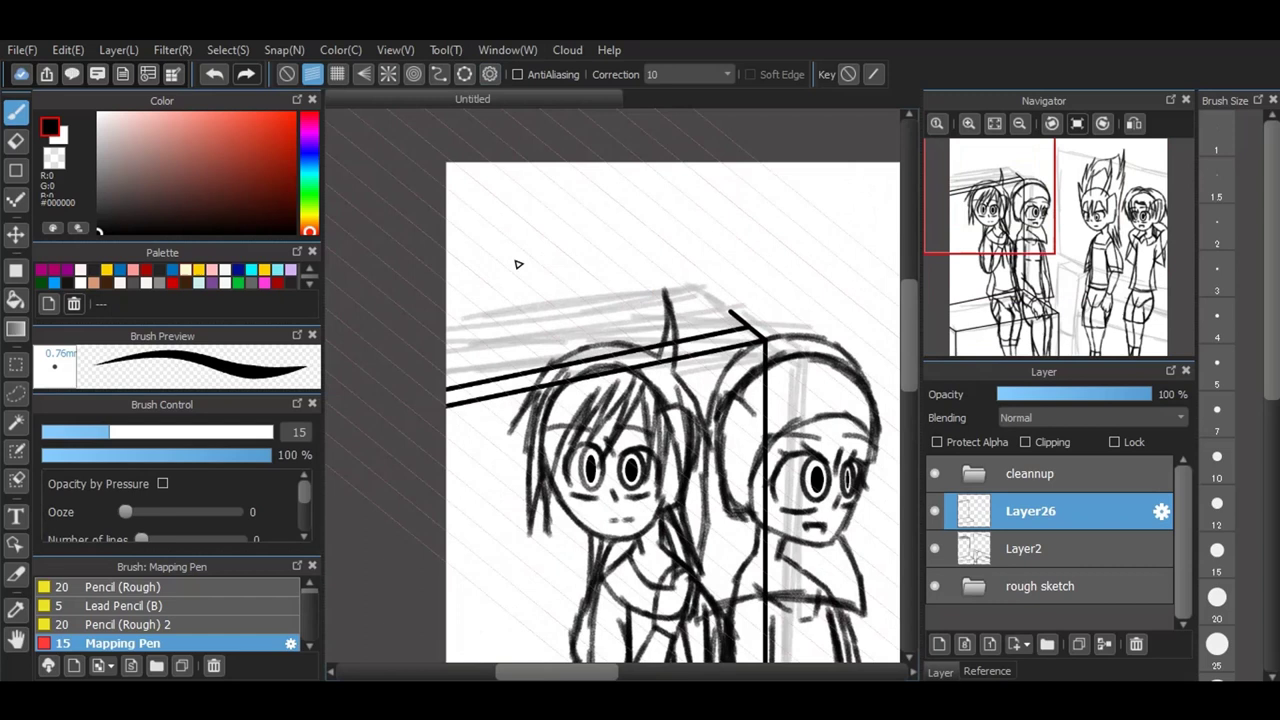
scroll(518, 264, "up", 1)
left_click(489, 74)
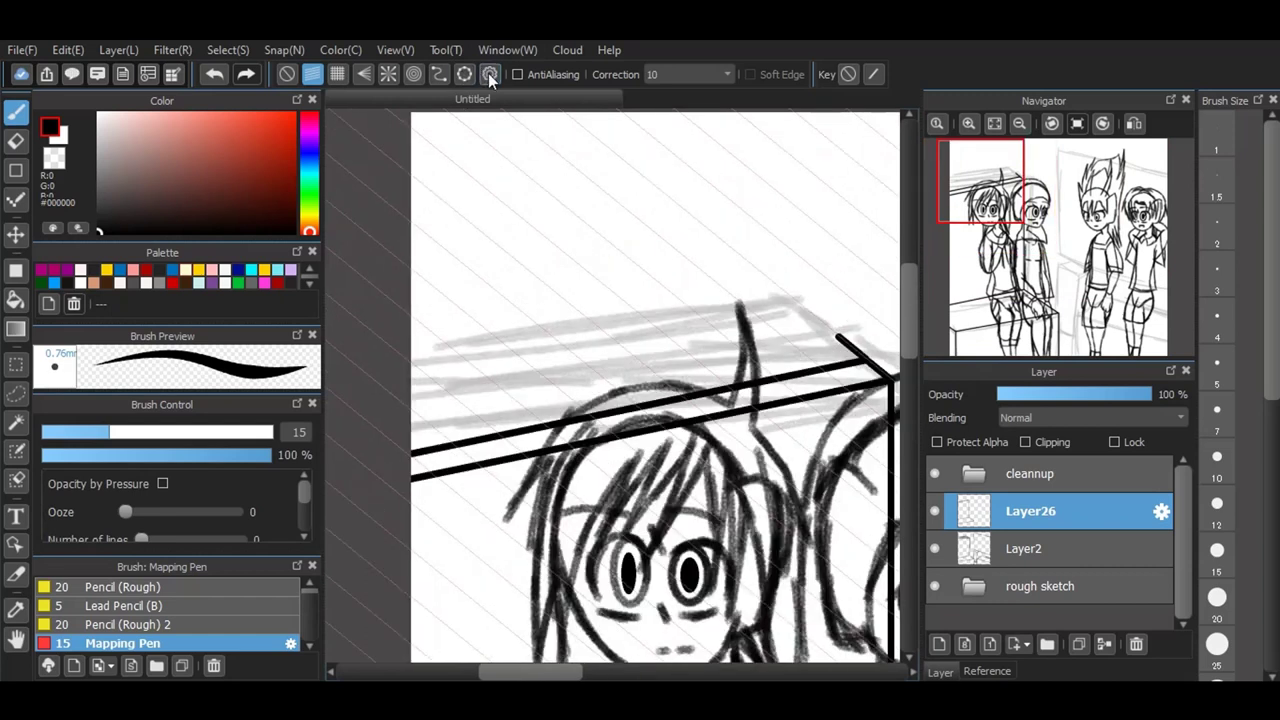
mouse_move(610, 385)
left_mouse_down()
mouse_move(867, 347)
mouse_move(869, 300)
mouse_move(876, 333)
mouse_move(422, 350)
left_mouse_up()
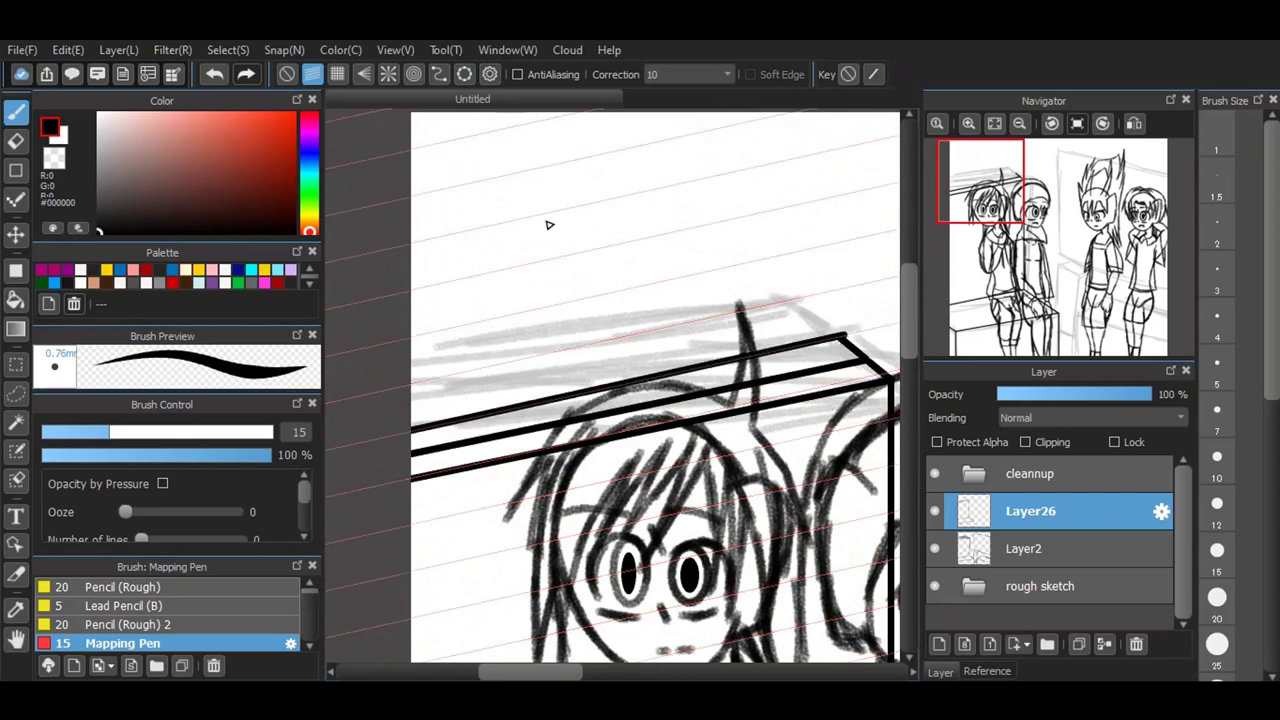
key("ctrl+z")
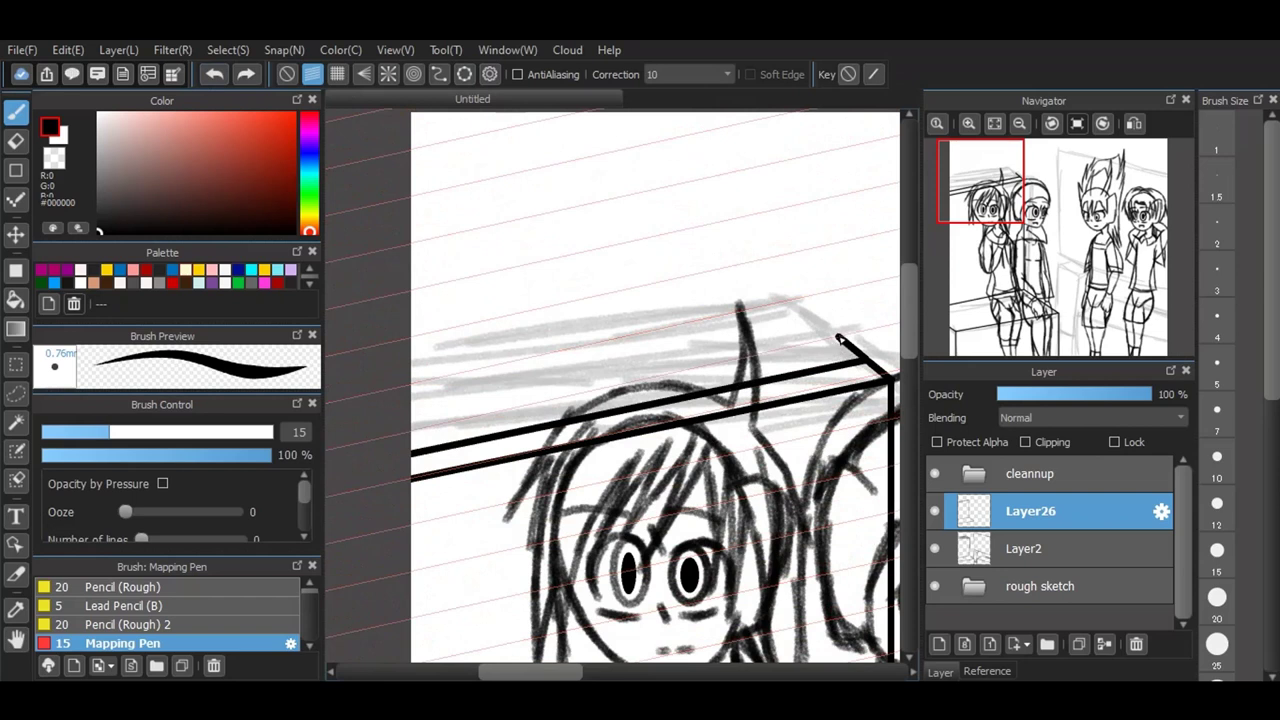
left_click_drag(838, 338, 366, 406)
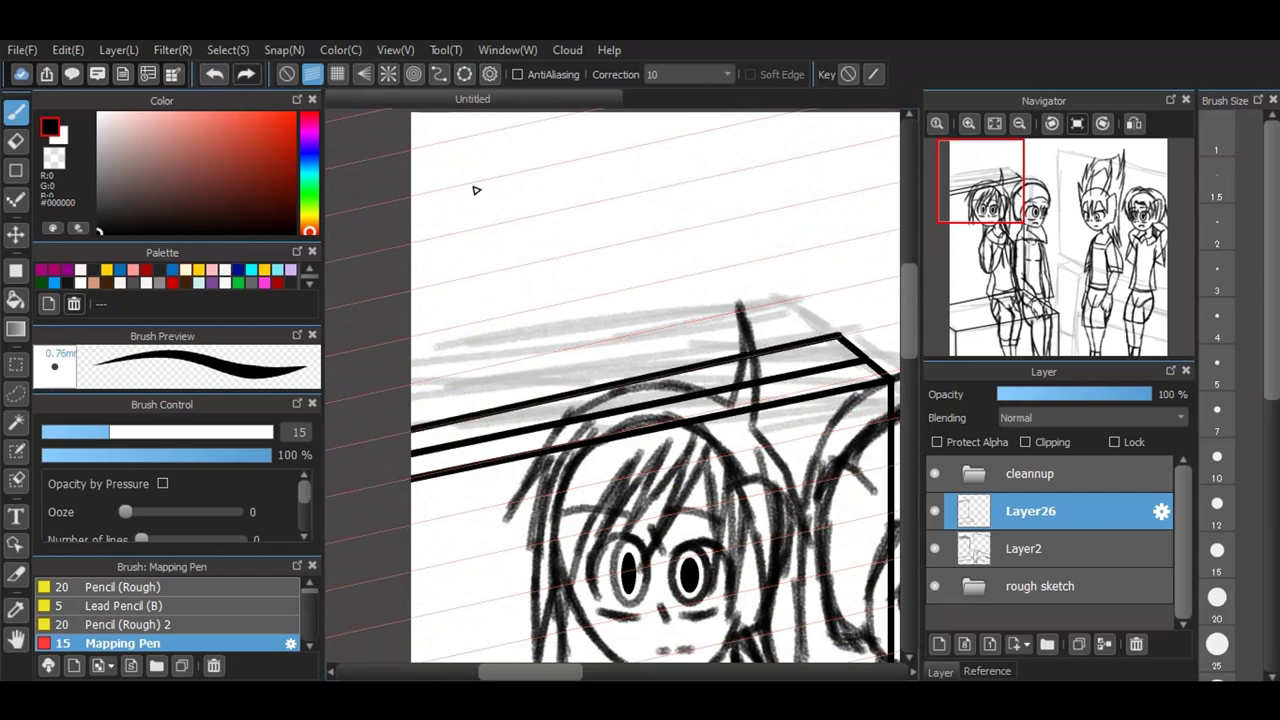
Step: Align the parallel guides with the bench's front edge and draw a second line just beneath it between the two vertical edges
scroll(478, 182, "down", 5)
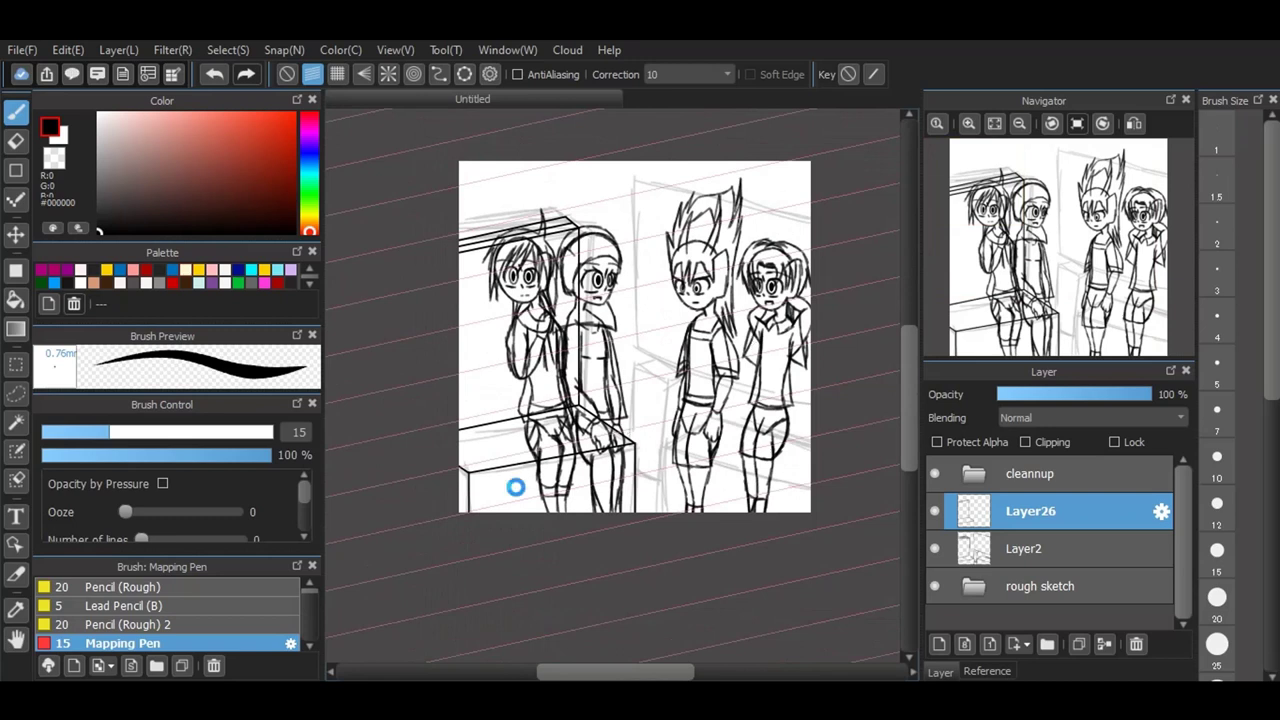
scroll(515, 487, "up", 5)
left_click(490, 74)
left_click_drag(862, 375, 860, 346)
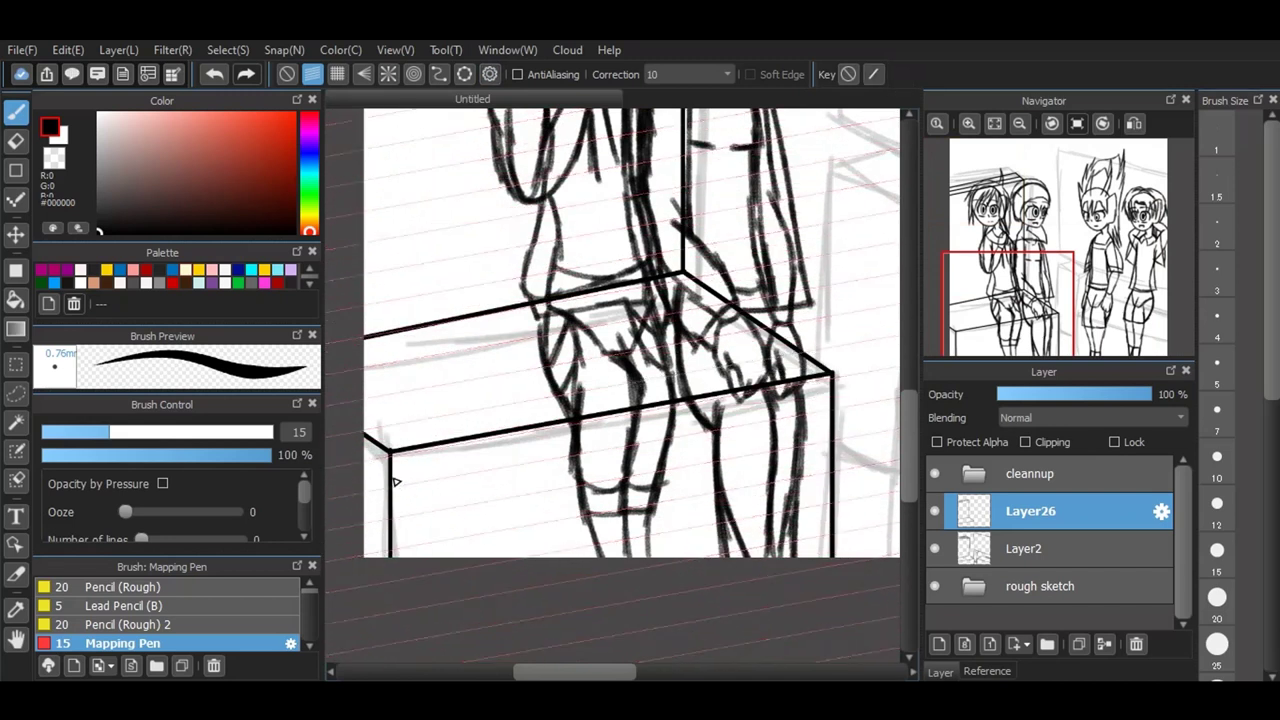
mouse_move(393, 481)
left_mouse_down()
mouse_move(800, 410)
mouse_move(824, 390)
left_mouse_up()
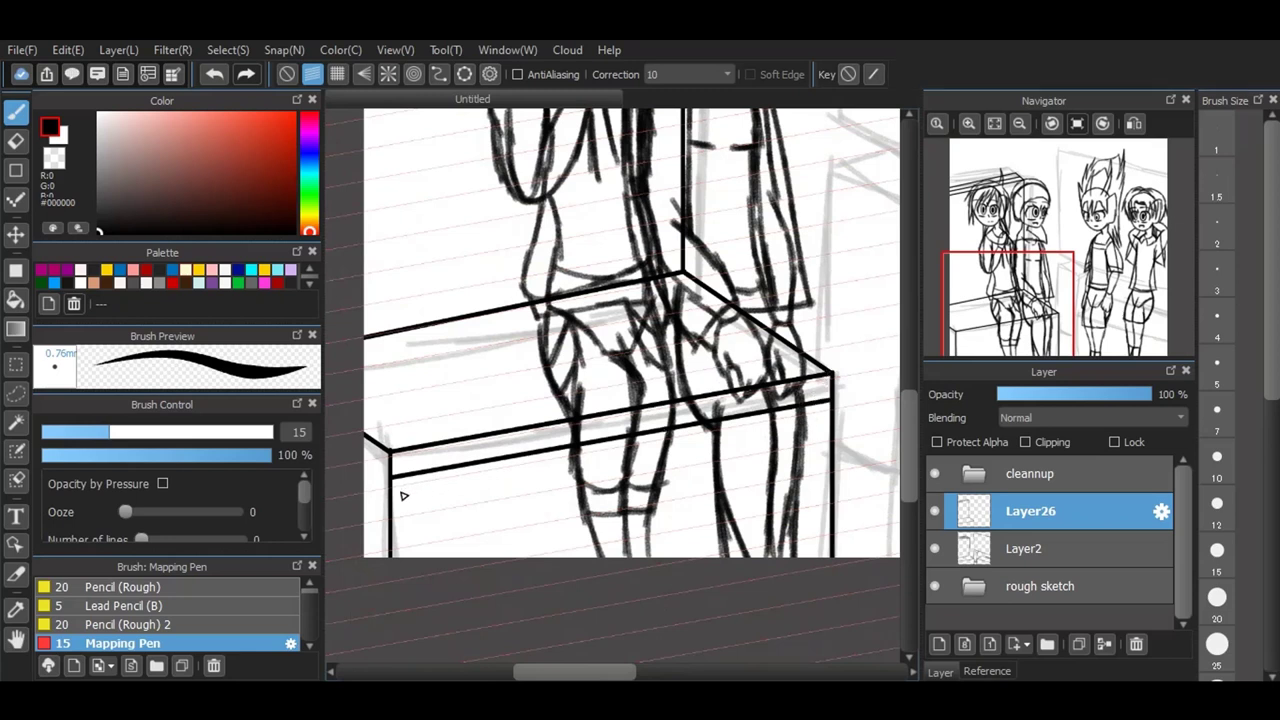
scroll(401, 495, "up", 4)
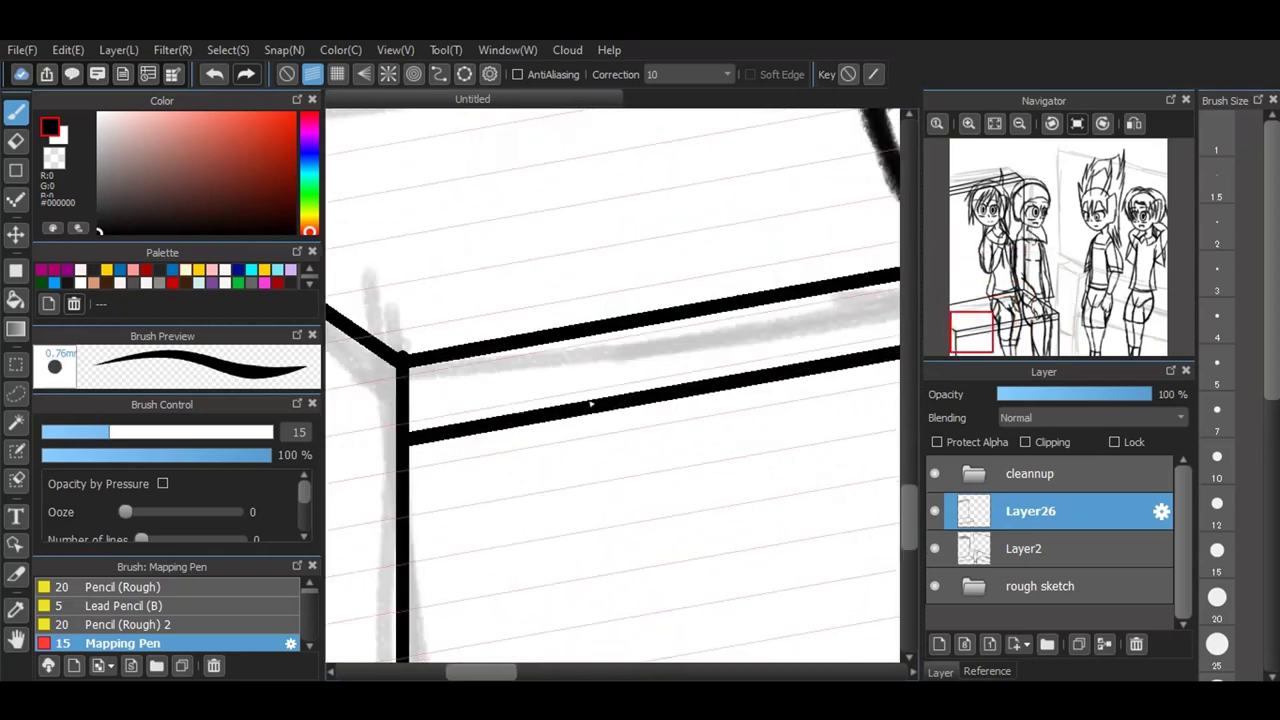
scroll(591, 403, "down", 3)
scroll(446, 360, "up", 3)
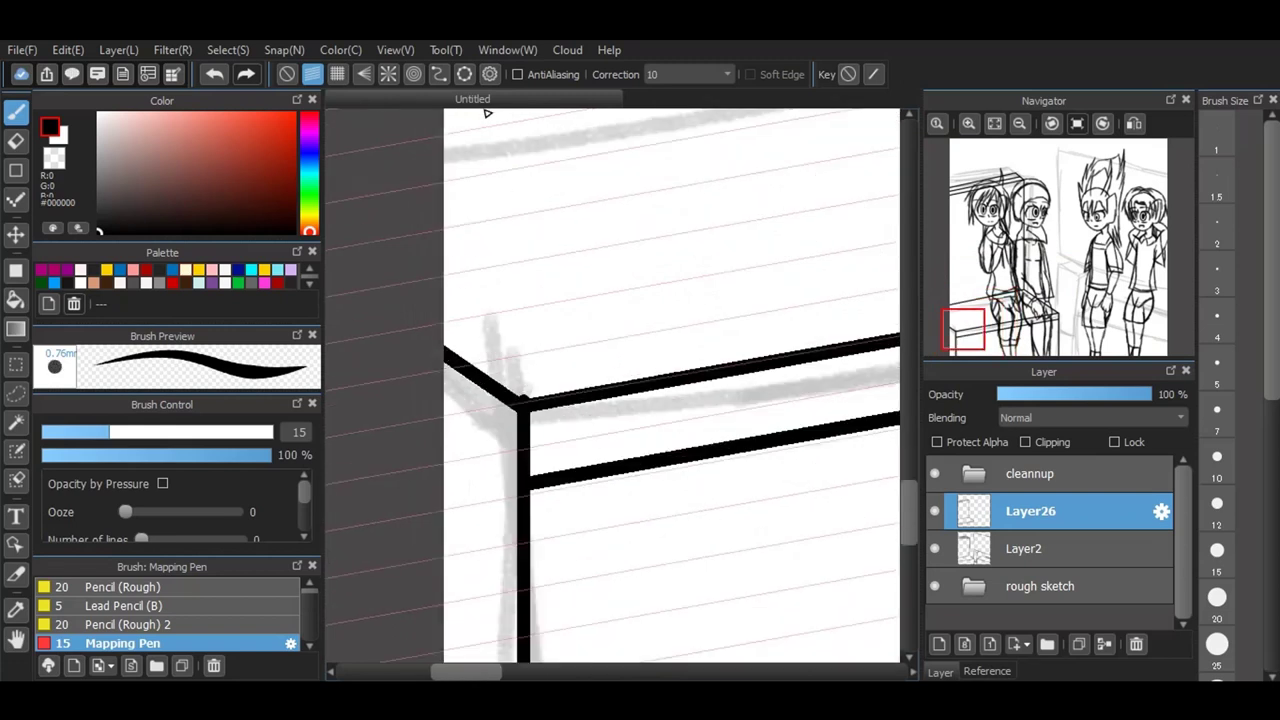
Step: Try inking the lower bench edge from the corner post to the canvas's left border with downward-sloping parallel guides
left_click(490, 75)
left_click_drag(610, 385, 712, 438)
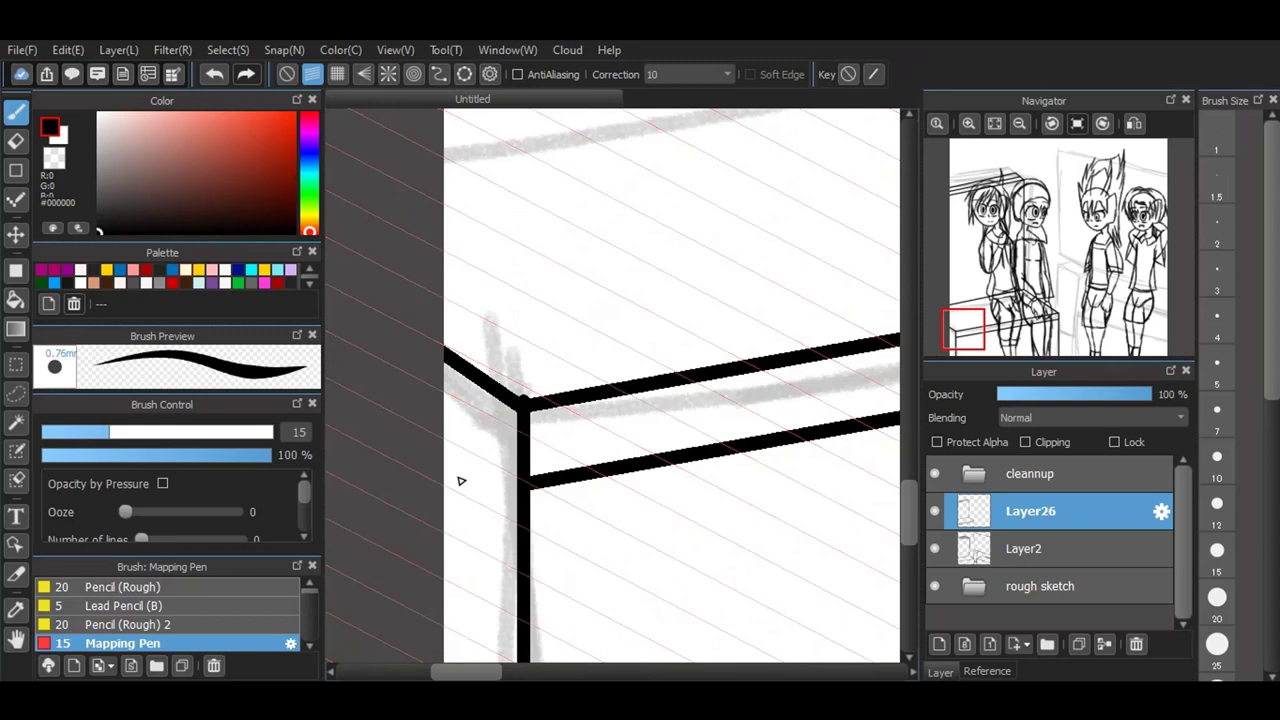
left_click_drag(524, 485, 397, 432)
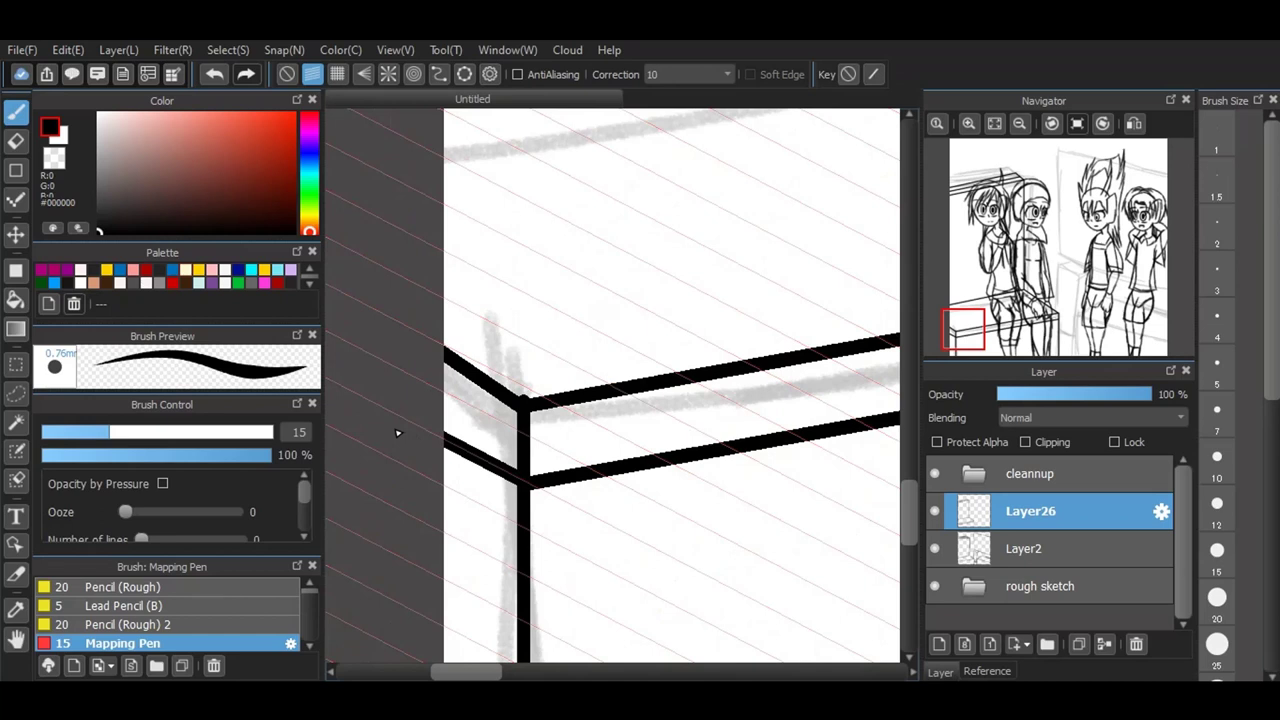
left_click(209, 76)
Step: Re-angle the parallel guides slightly and redraw the lower bench edge from the corner post to the canvas's left border
left_click(493, 76)
left_click_drag(754, 349, 808, 528)
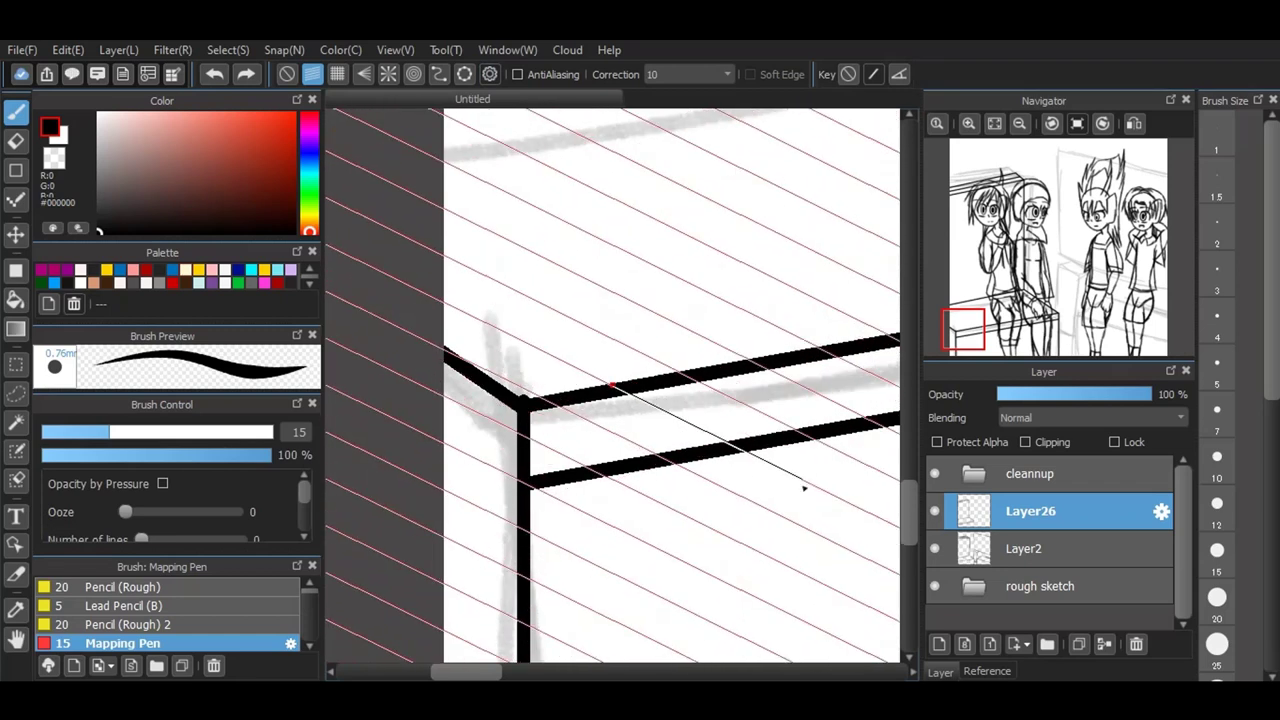
left_click(805, 488)
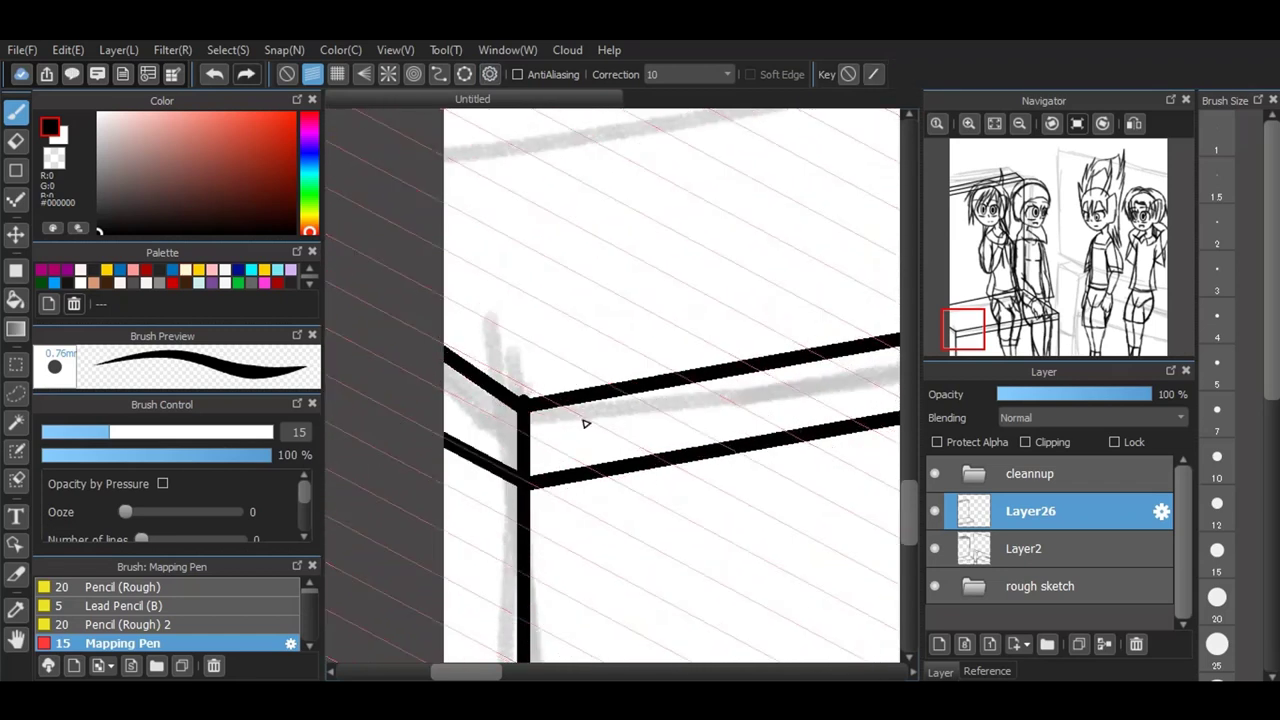
Step: Align the parallel guides with the second bench's slope and draw its front top edge from the near corner to the canvas's right border
scroll(471, 514, "down", 5)
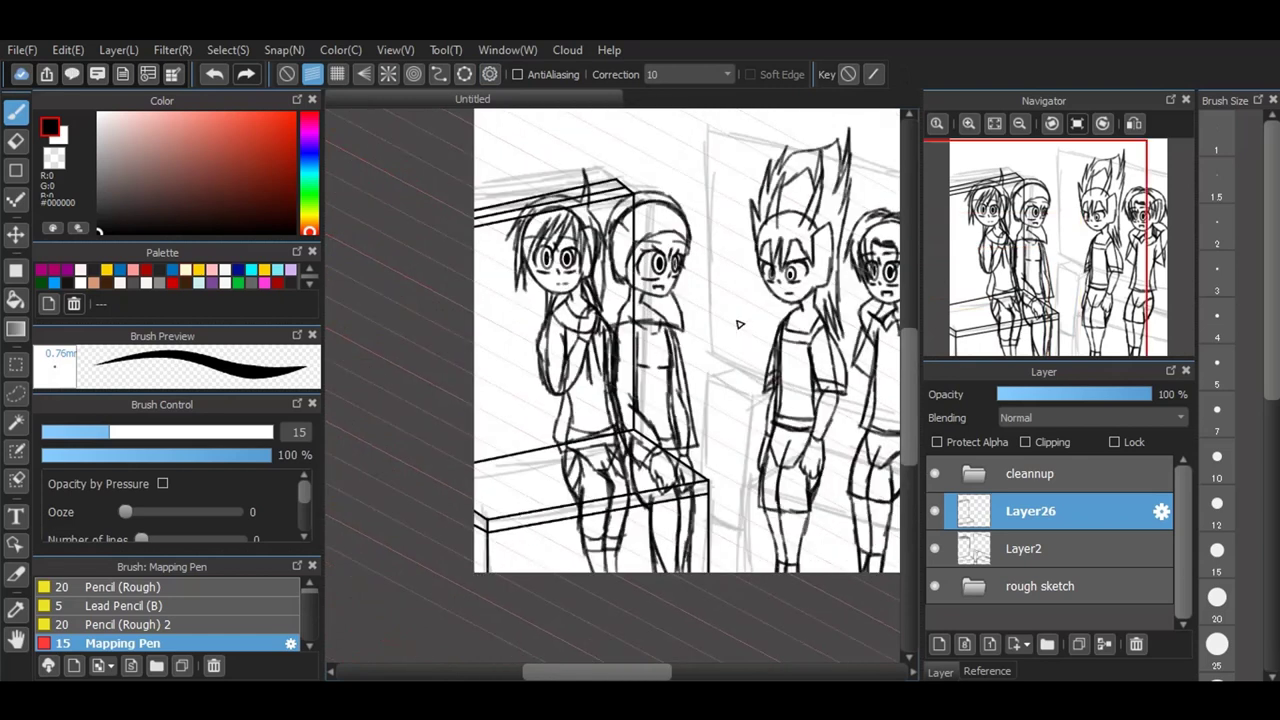
scroll(548, 424, "down", 1)
scroll(848, 476, "up", 3)
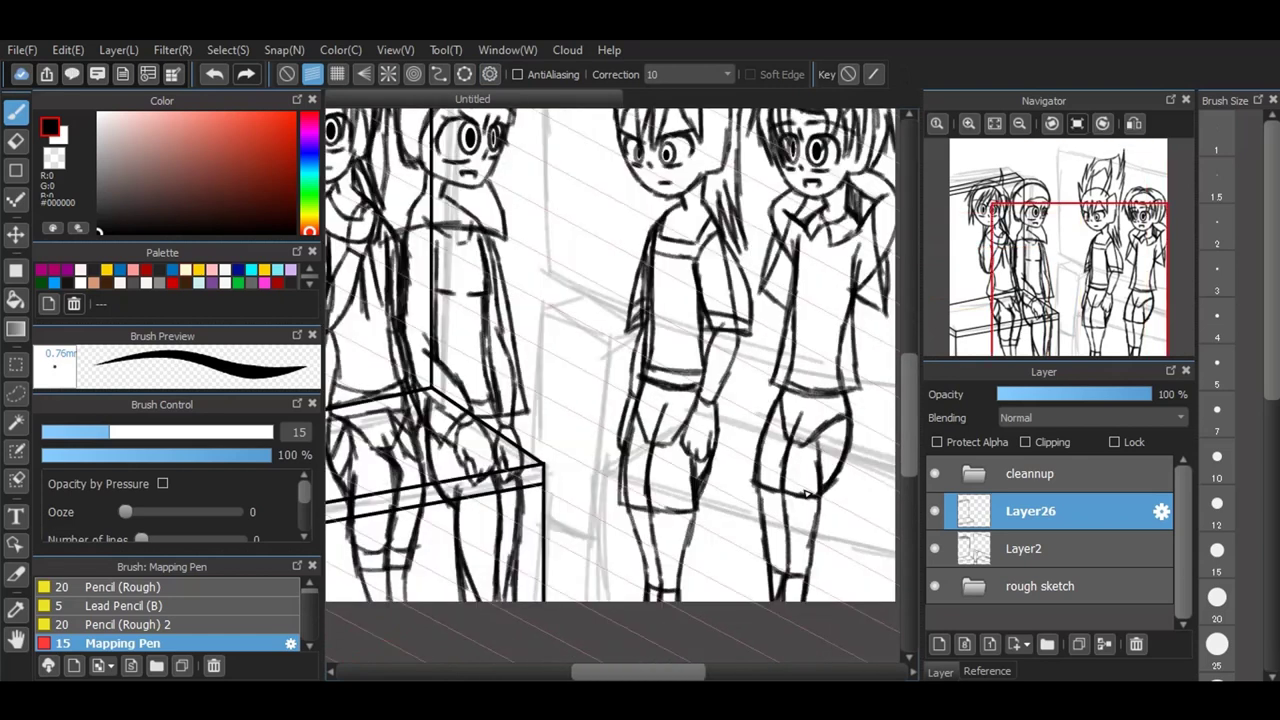
scroll(846, 497, "down", 1)
scroll(843, 500, "up", 2)
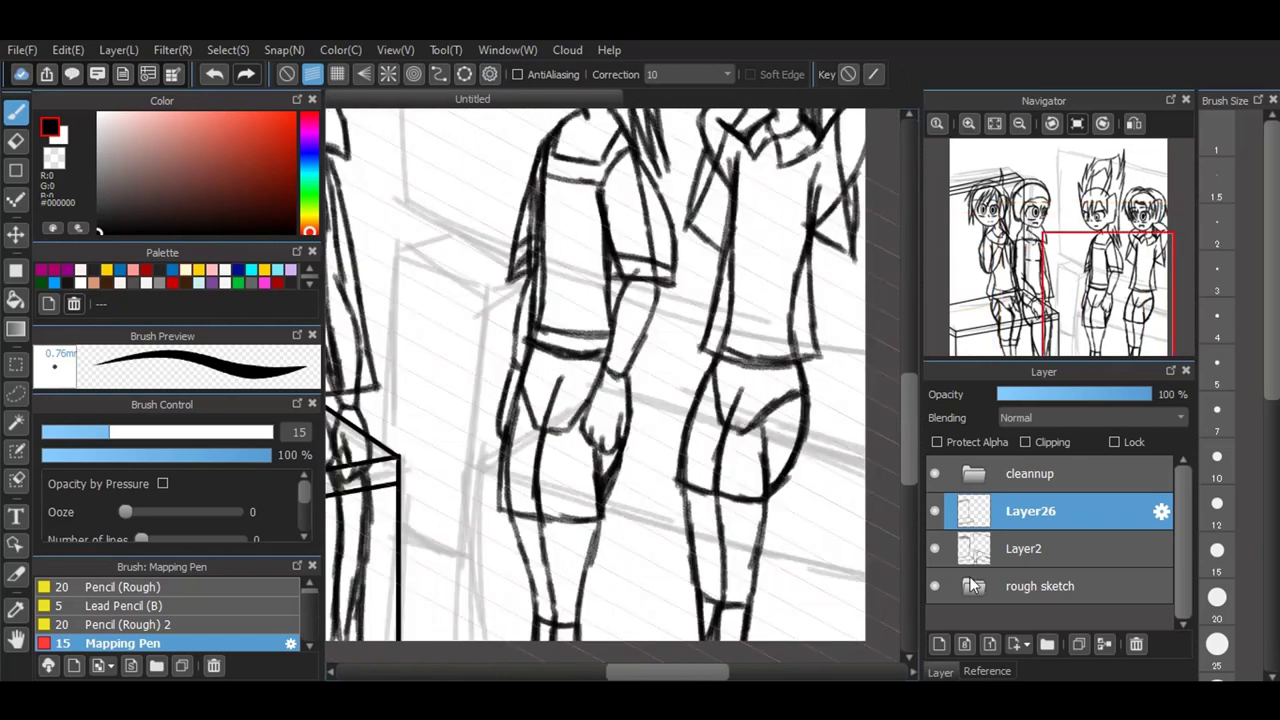
left_click(489, 74)
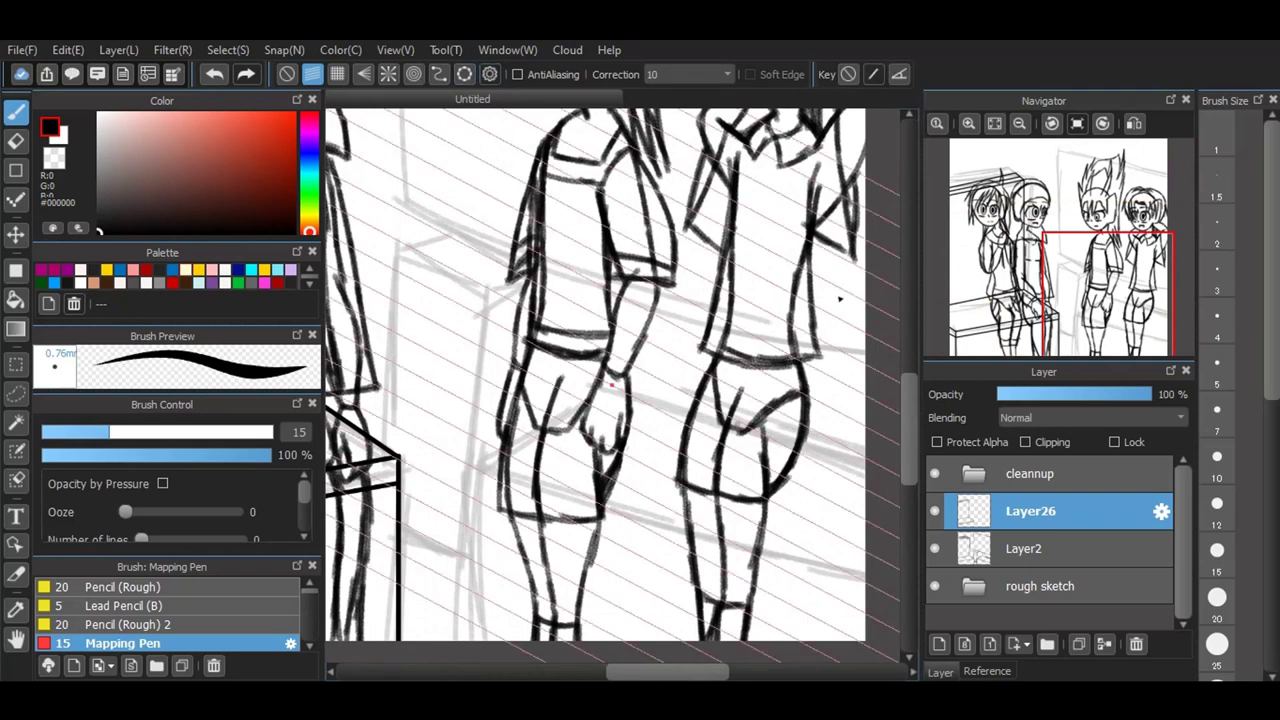
left_click_drag(877, 457, 877, 470)
left_click_drag(478, 469, 866, 588)
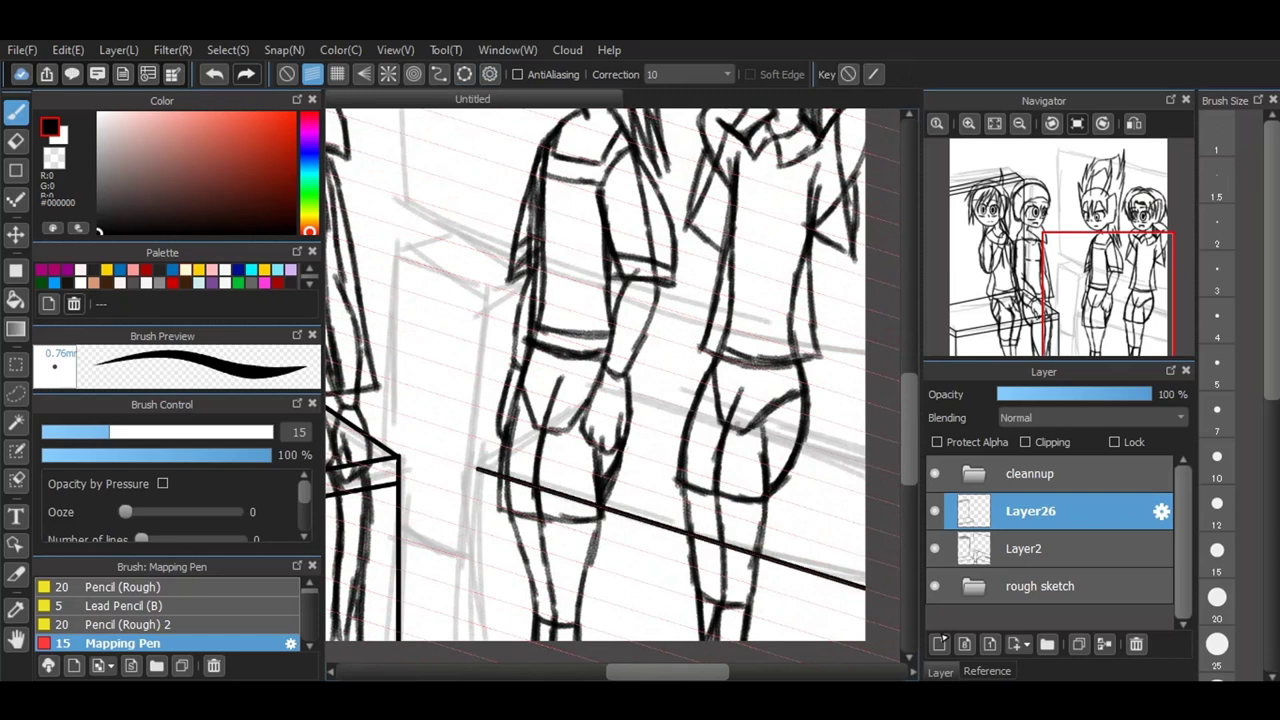
Step: Draw the second bench's vertical corner edge down with cross snapping, and its rear top edge with parallel snapping
left_click(340, 75)
left_click_drag(479, 471, 494, 668)
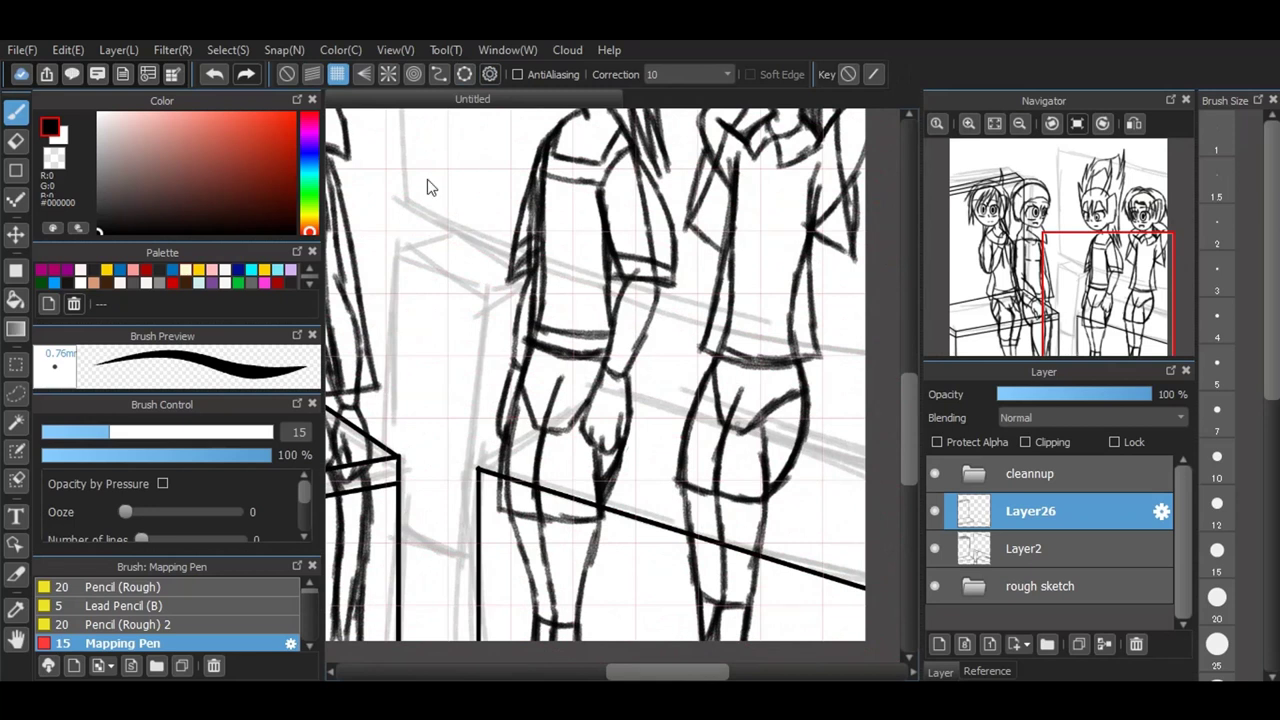
left_click(314, 73)
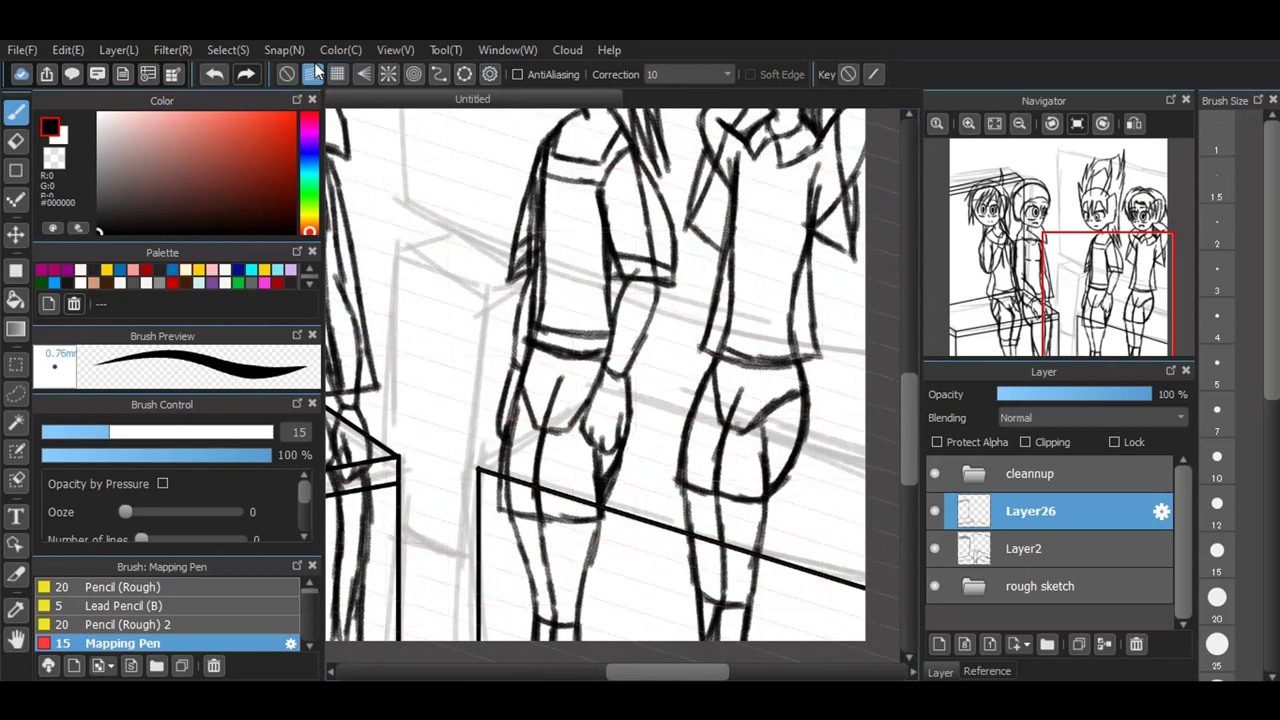
left_click_drag(599, 384, 866, 463)
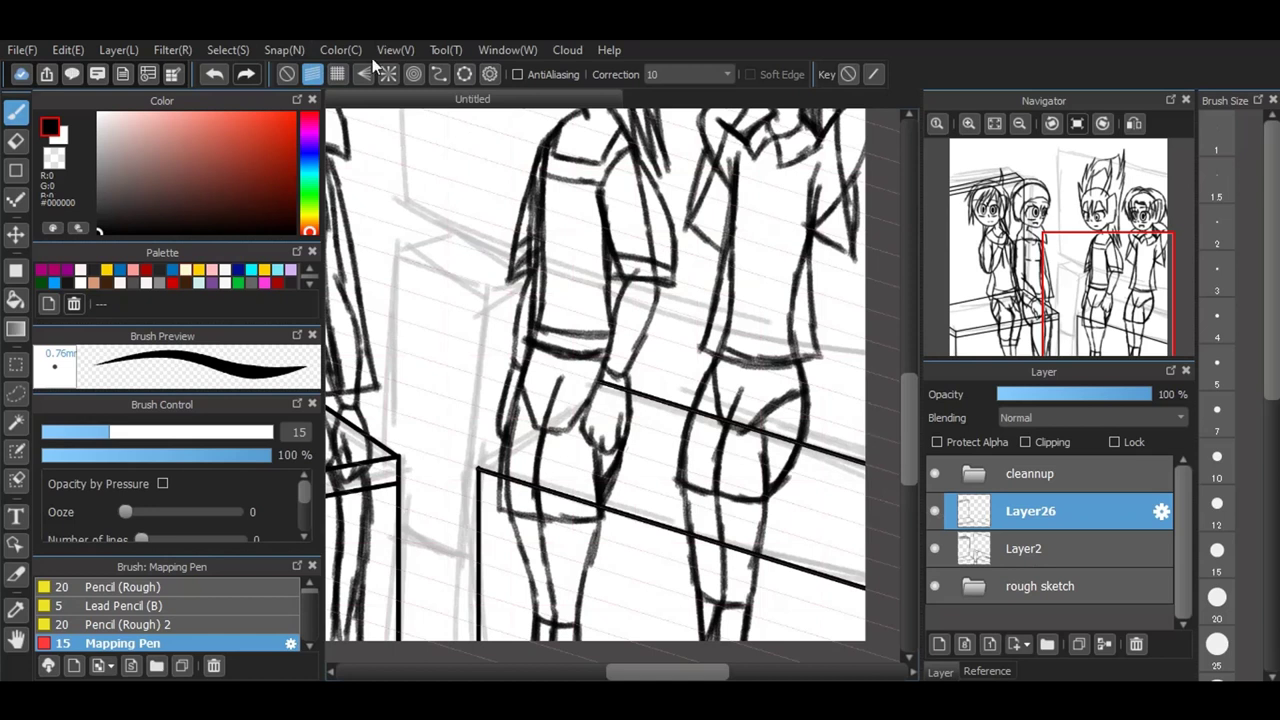
Step: Re-angle the parallel guides to slope upward and join the second bench's front corner to its rear top edge
left_click(485, 75)
left_click_drag(612, 386, 716, 328)
scroll(543, 368, "up", 2)
left_click_drag(420, 578, 690, 408)
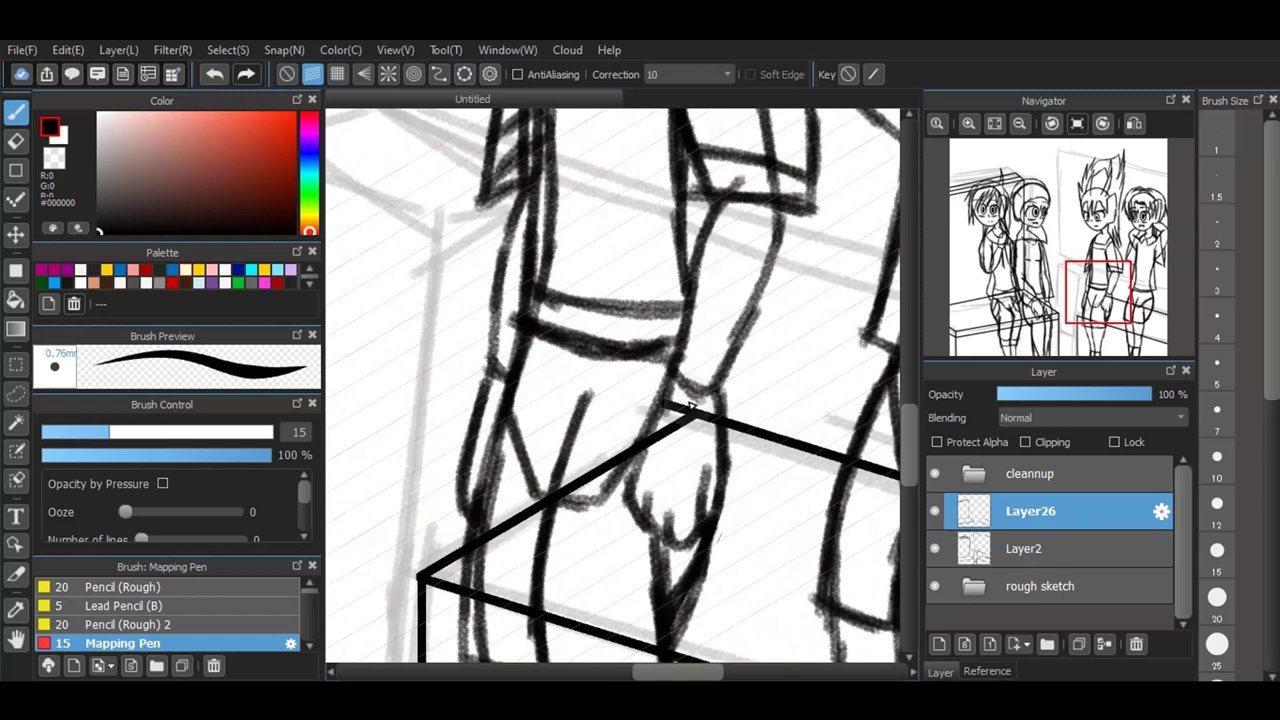
Step: Erase the rear edge's overhang past the second bench's back corner with snapping turned off
scroll(800, 429, "up", 4)
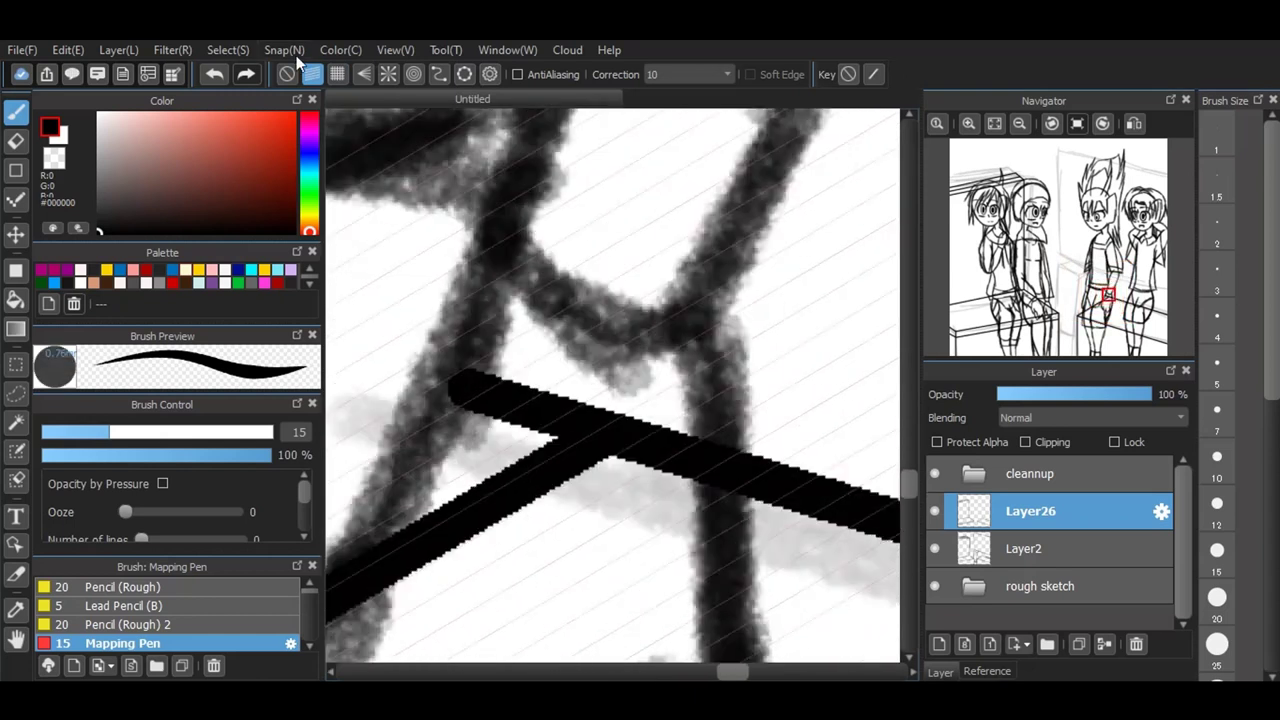
key("e")
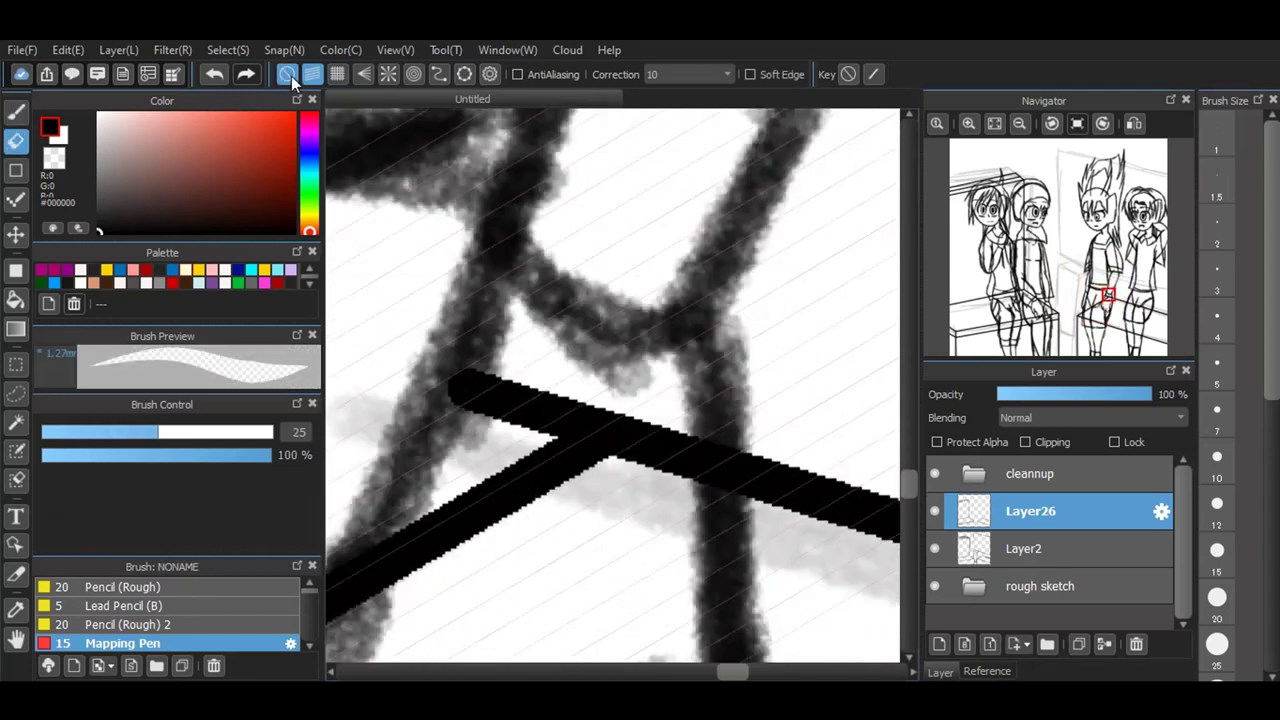
left_click(288, 75)
mouse_move(455, 398)
left_mouse_down()
mouse_move(496, 384)
mouse_move(491, 398)
mouse_move(530, 412)
mouse_move(561, 390)
mouse_move(540, 411)
mouse_move(581, 378)
mouse_move(583, 398)
mouse_move(523, 423)
mouse_move(618, 384)
left_mouse_up()
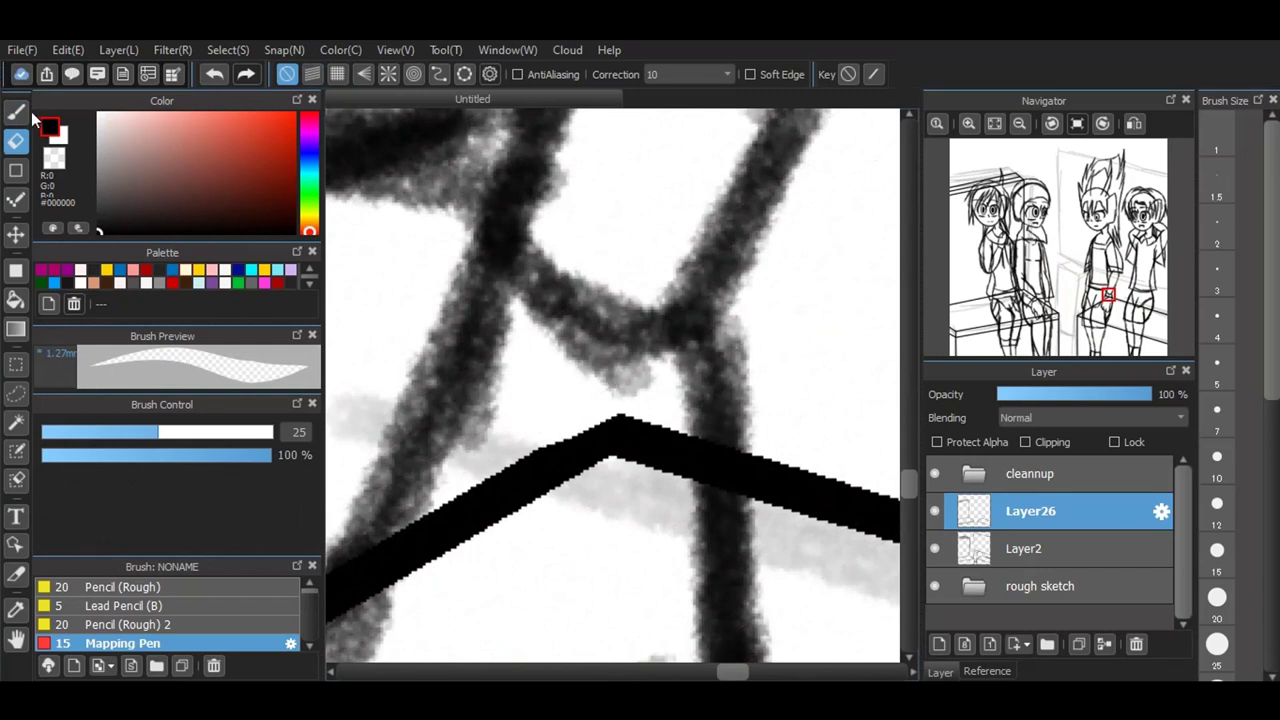
Step: Re-ink the second bench's side edge from the cleaned back corner with the Mapping Pen and parallel snapping
left_click(17, 111)
left_click(313, 75)
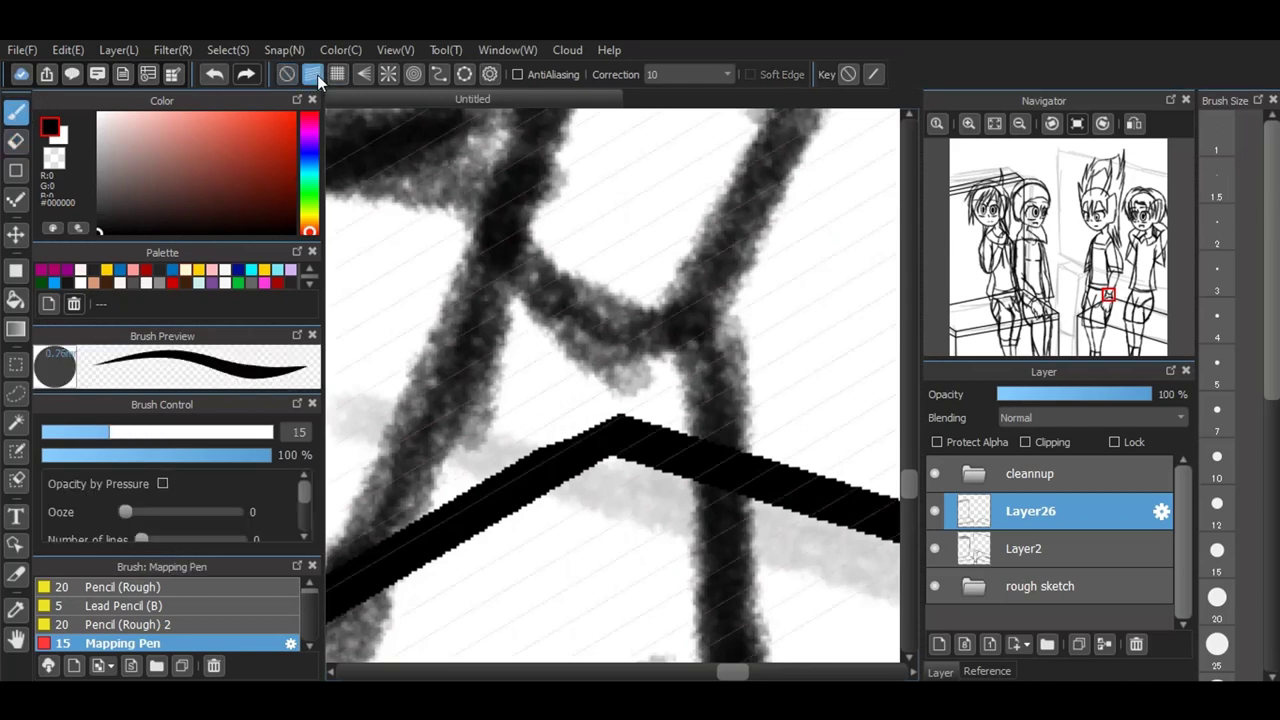
left_click_drag(612, 440, 443, 545)
Step: Try radial snapping with its centre placed on the canvas's left border for the right wall lines
scroll(560, 440, "down", 2)
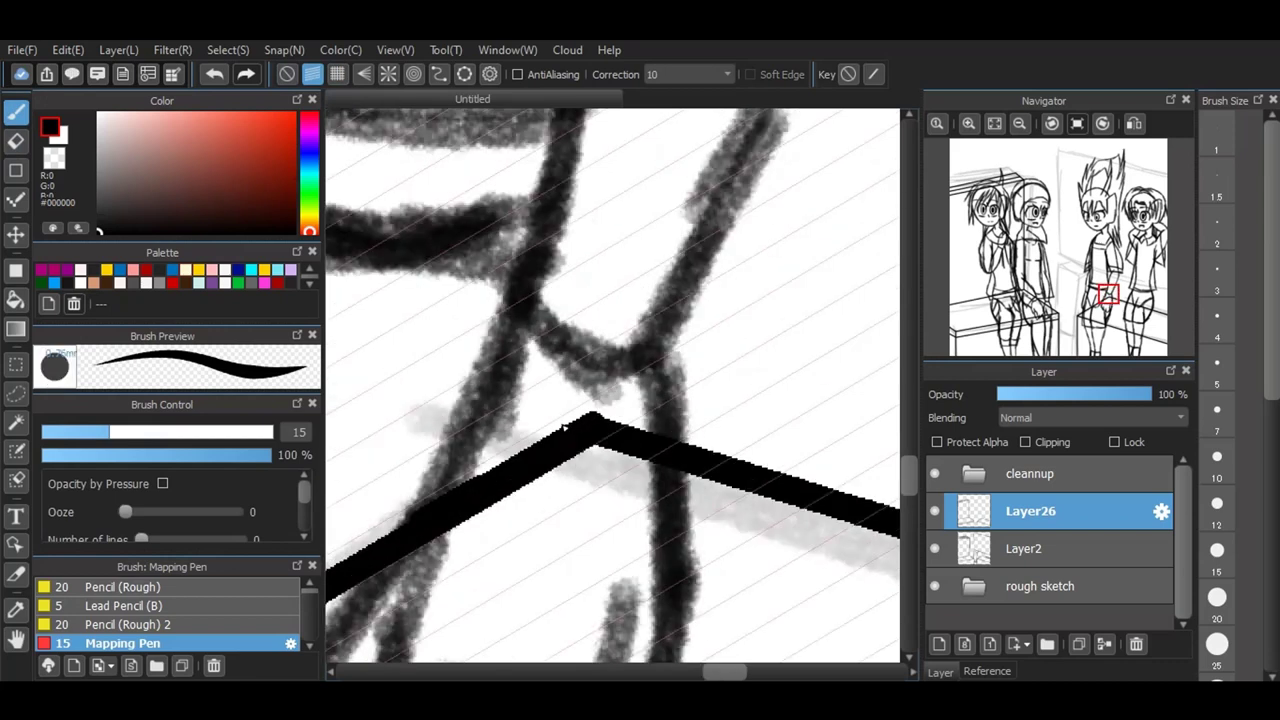
scroll(727, 461, "down", 3)
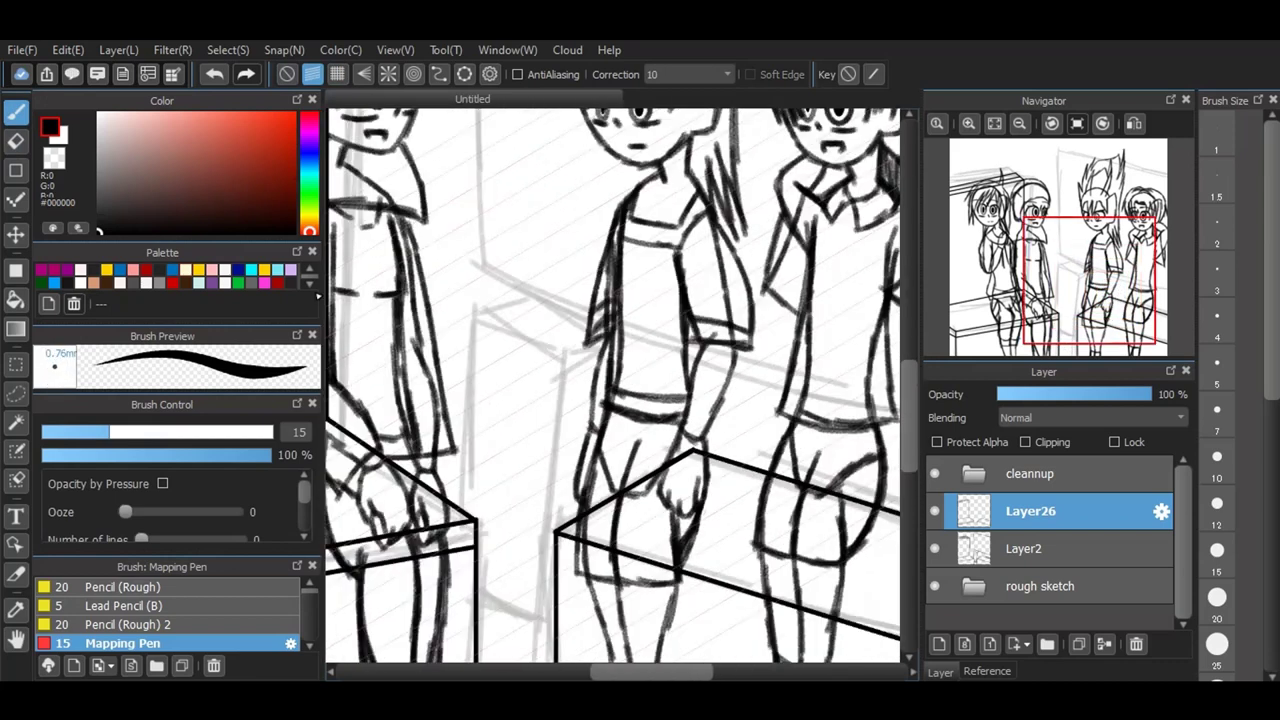
scroll(617, 510, "down", 1)
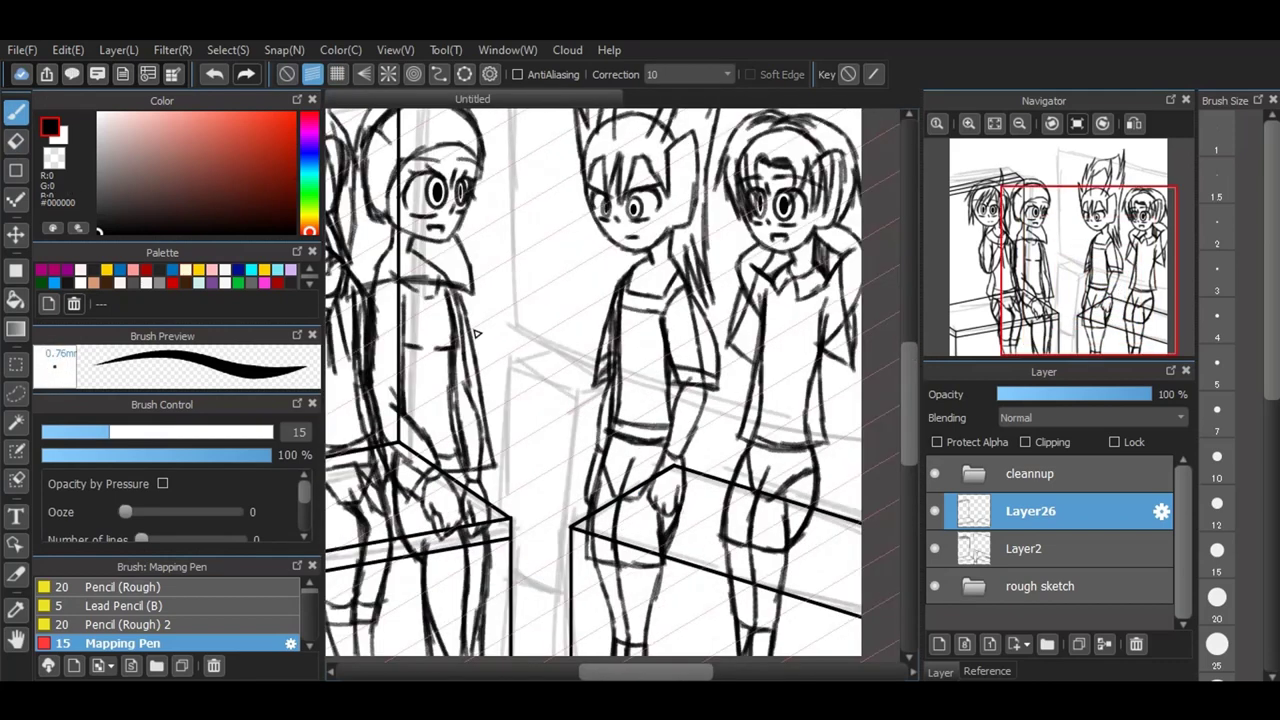
left_click(287, 74)
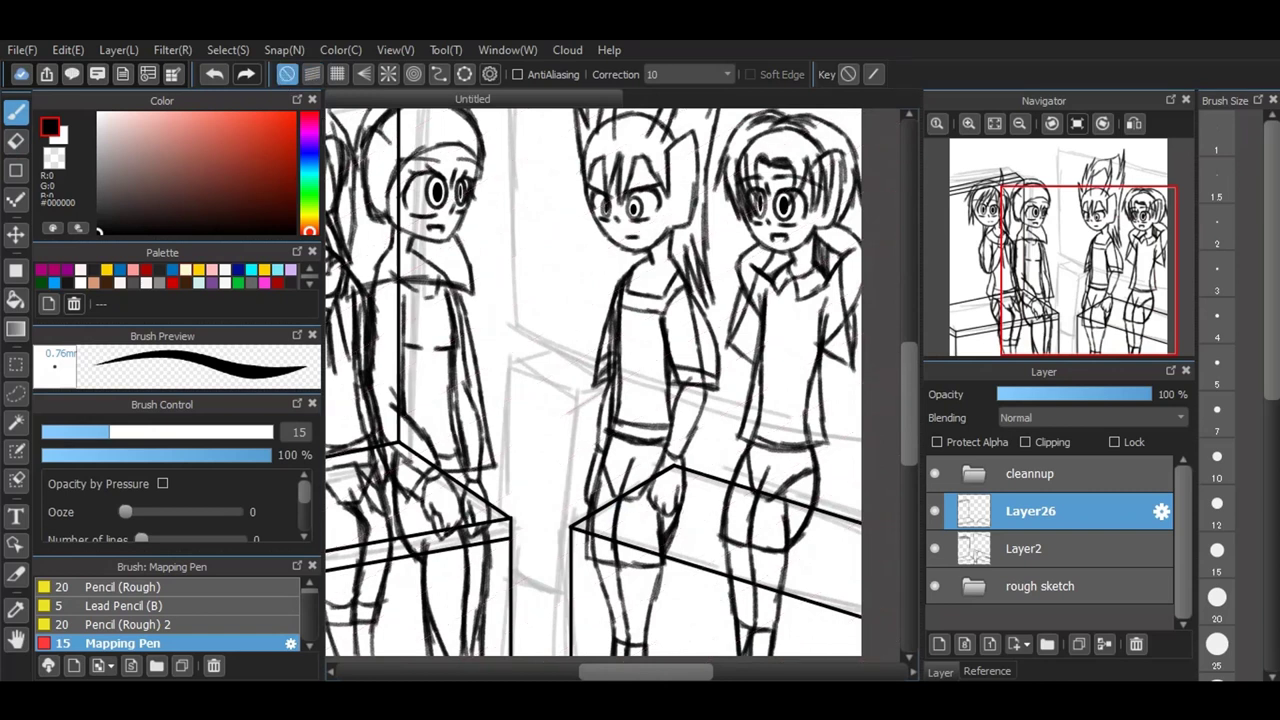
scroll(640, 320, "down", 2)
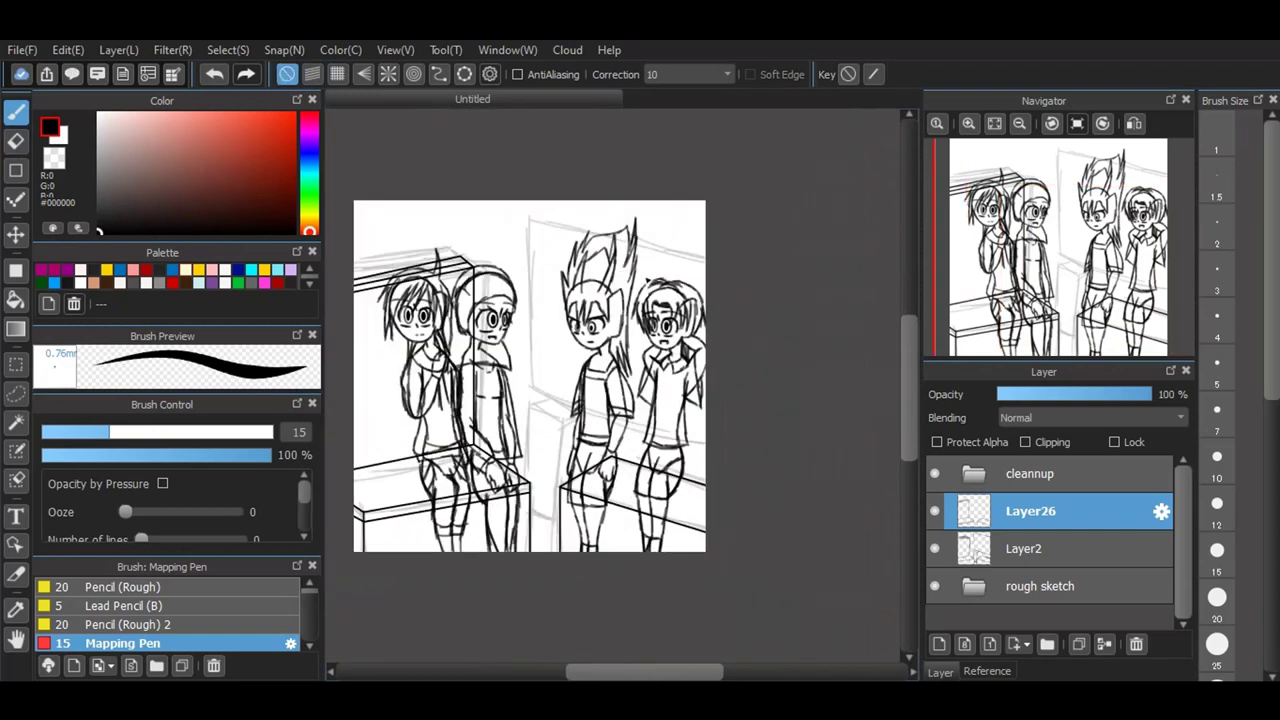
scroll(618, 350, "up", 3)
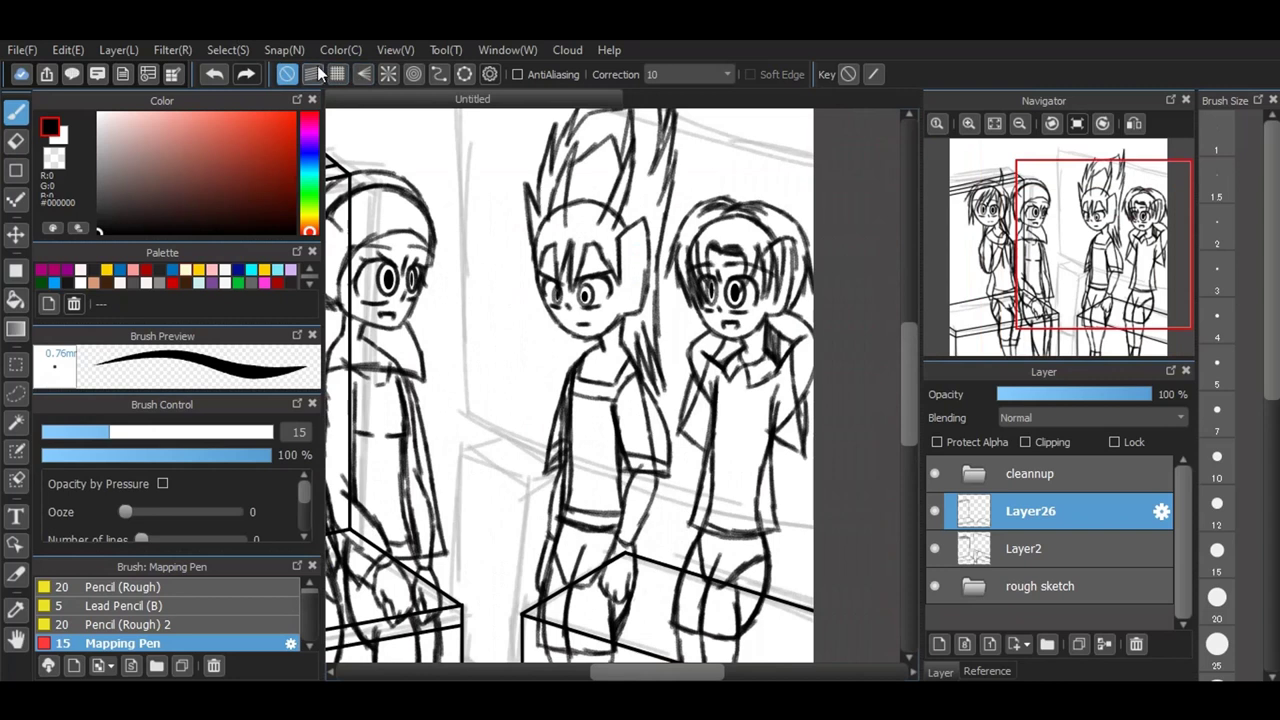
left_click(337, 74)
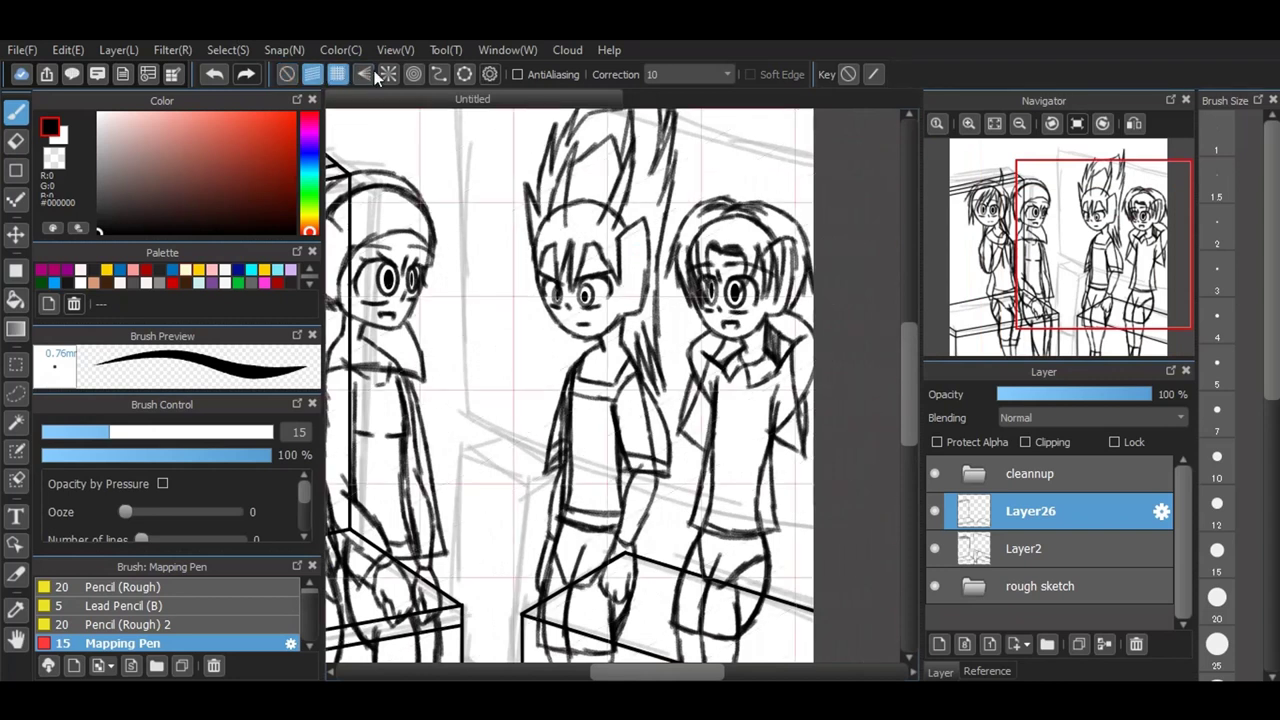
left_click(388, 74)
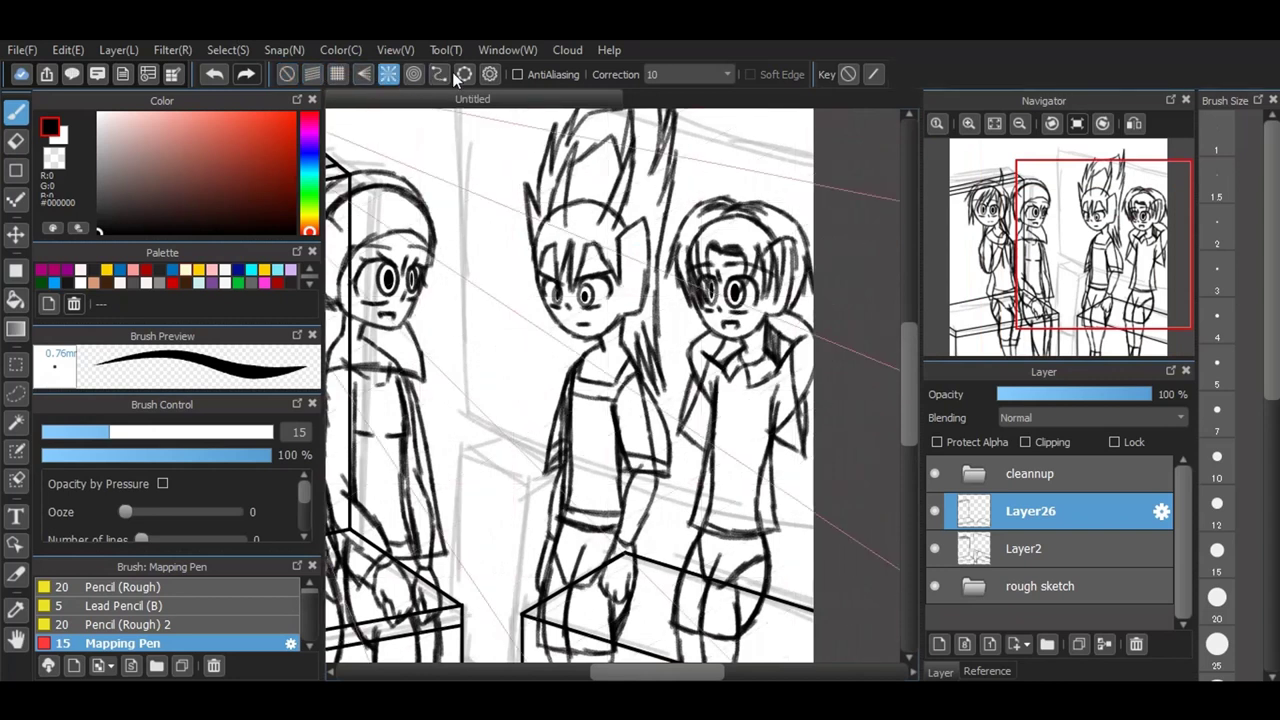
scroll(683, 277, "down", 1)
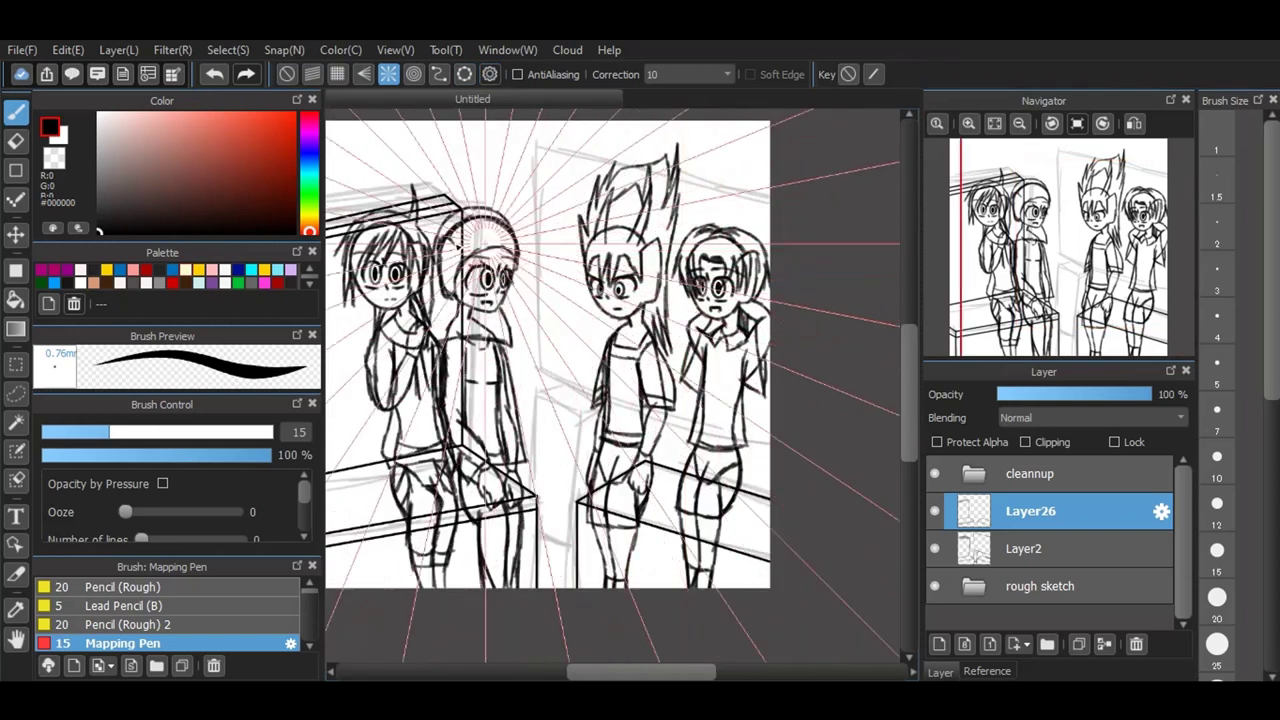
left_click(376, 216)
left_click_drag(365, 224, 547, 334)
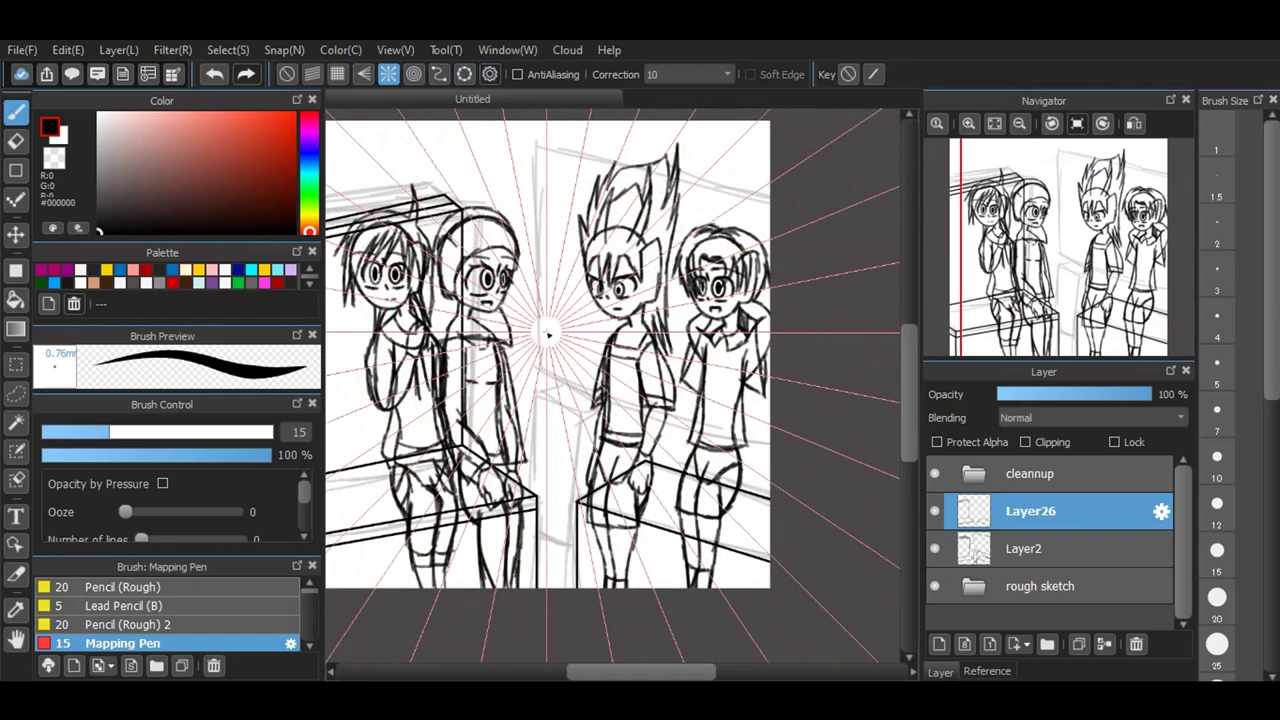
scroll(547, 334, "up", 2)
left_click(997, 124)
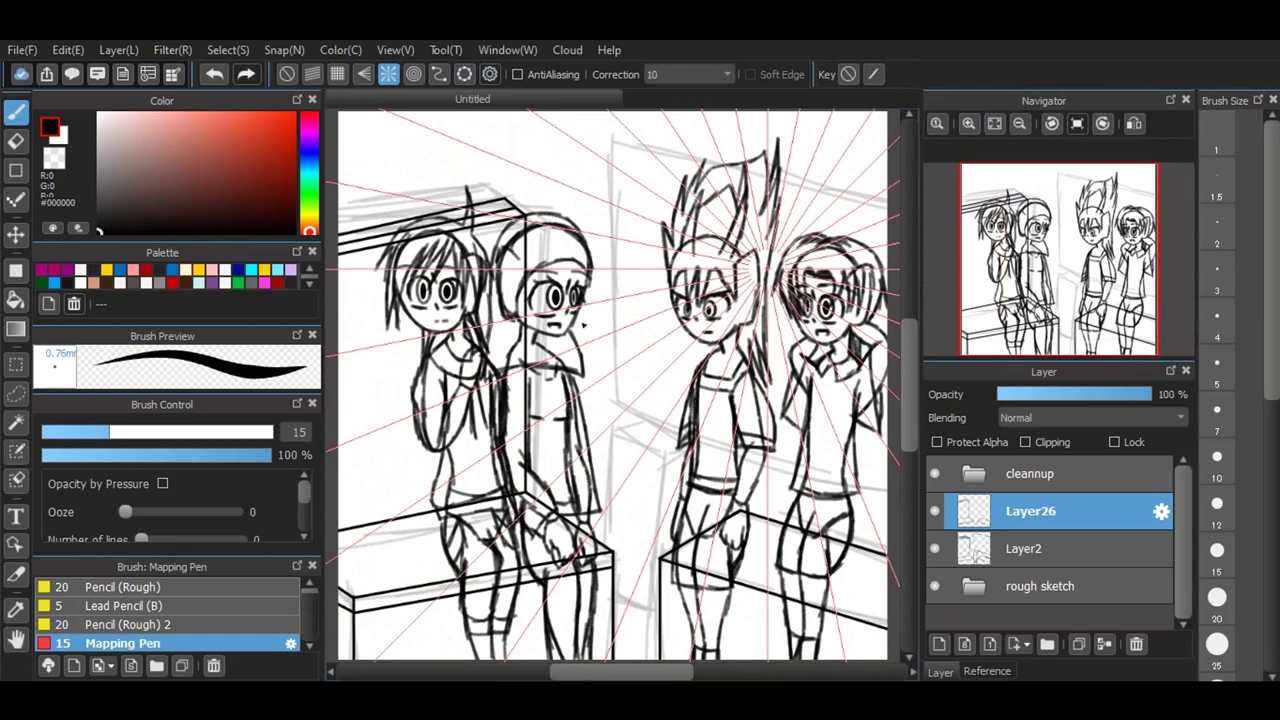
left_click_drag(570, 327, 337, 357)
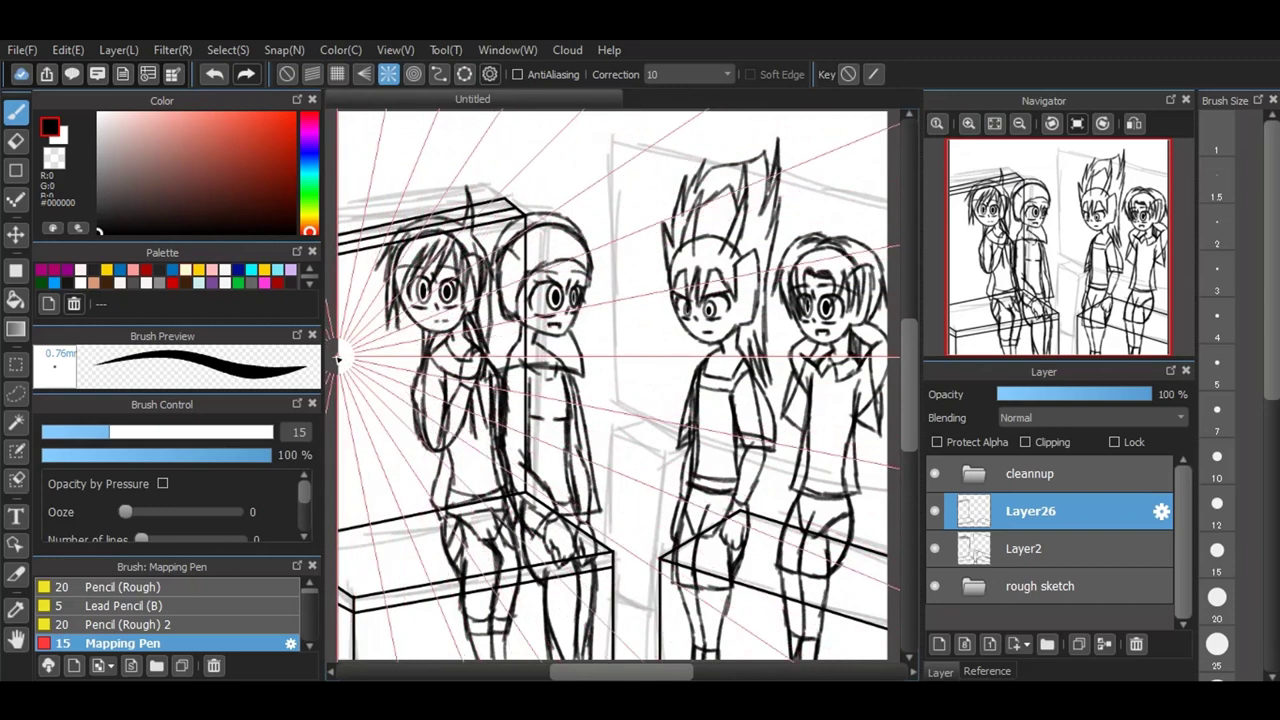
left_click(338, 359)
scroll(645, 393, "down", 1)
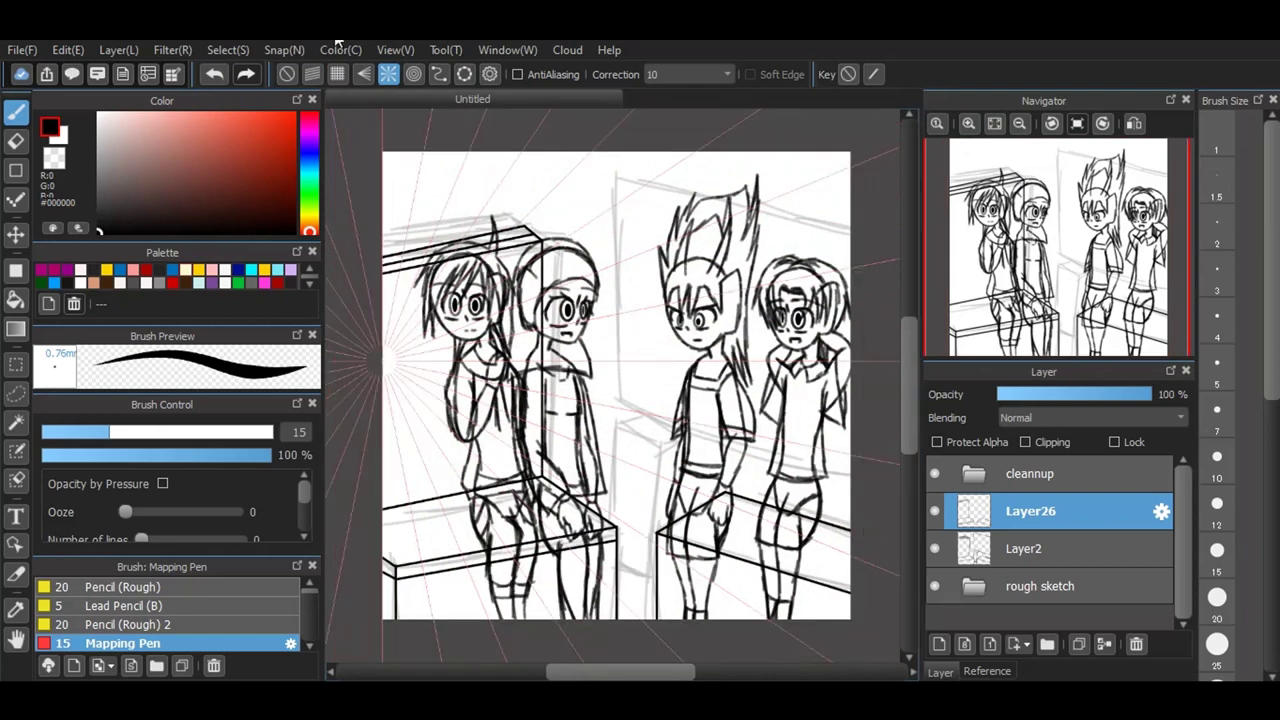
Step: Try moving the radial centre beside the leftmost character's head and inking the right wall's lower line from it
left_click(488, 79)
left_click(434, 225)
left_click_drag(420, 237, 403, 309)
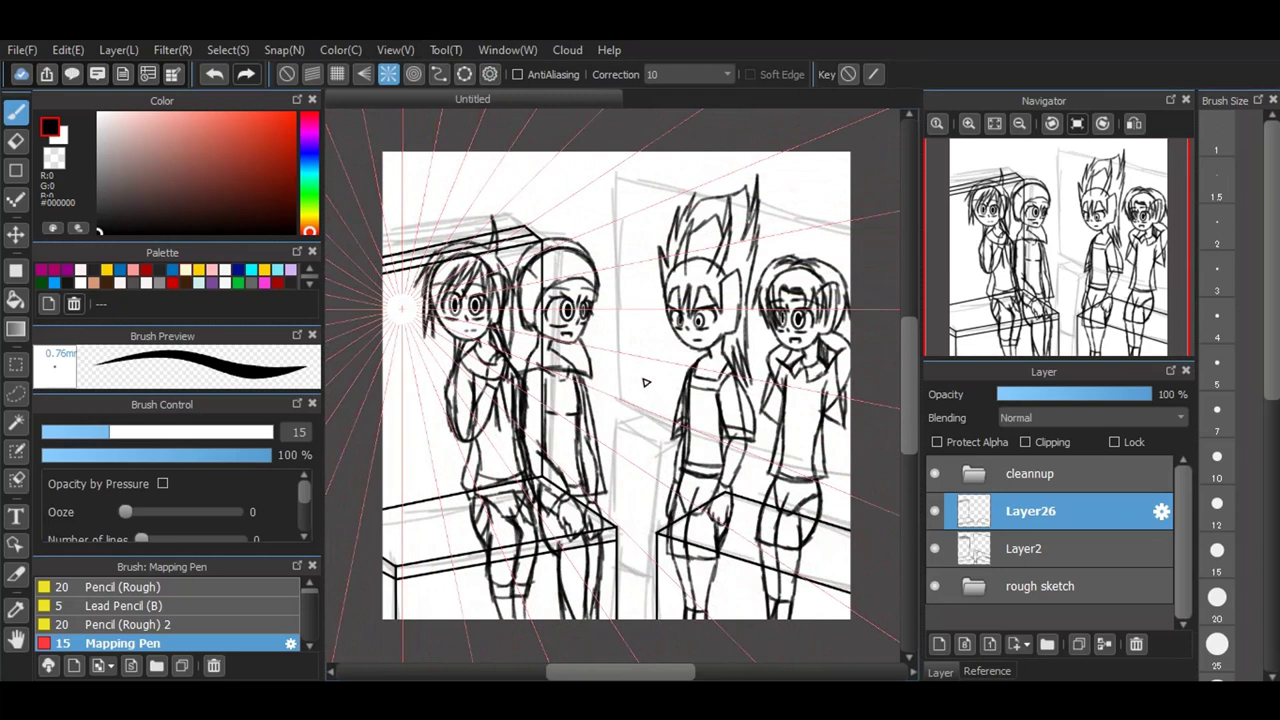
left_click_drag(625, 405, 903, 502)
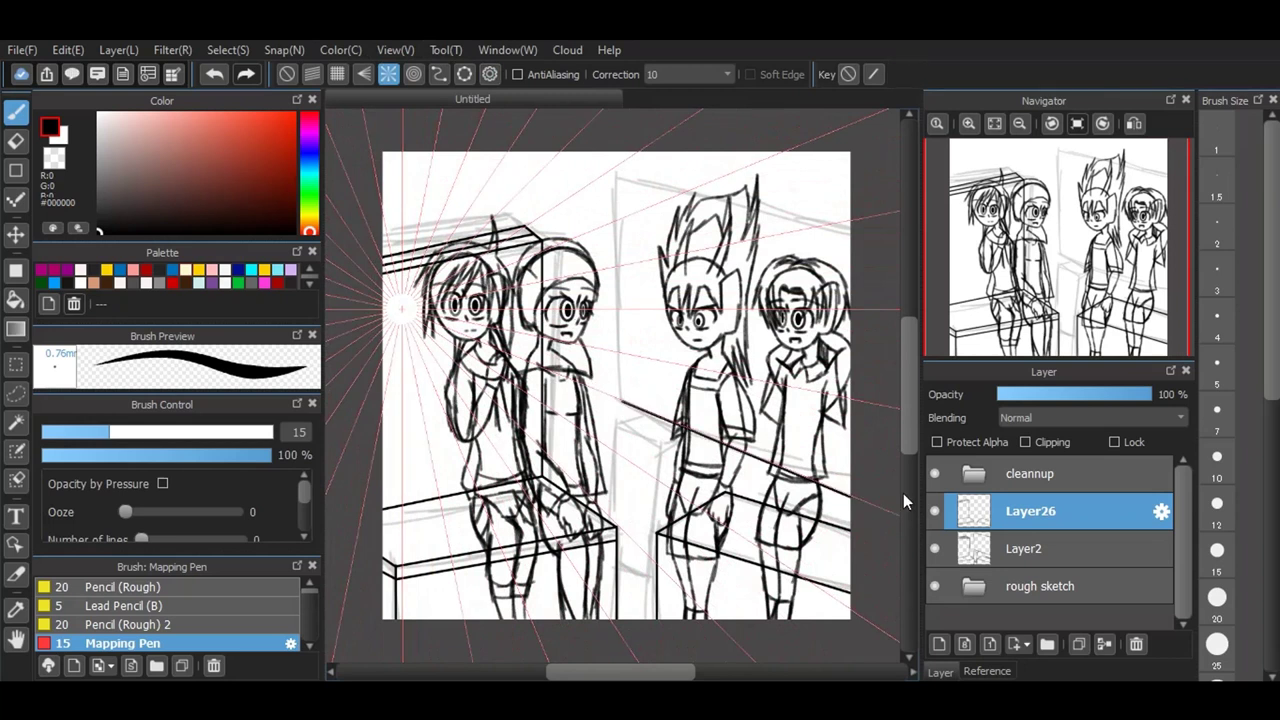
Step: Switch to parallel guides sloping gently downward and draw the right wall's lower and upper lines to the canvas border
left_click(314, 76)
left_click(487, 76)
left_click_drag(517, 206, 532, 359)
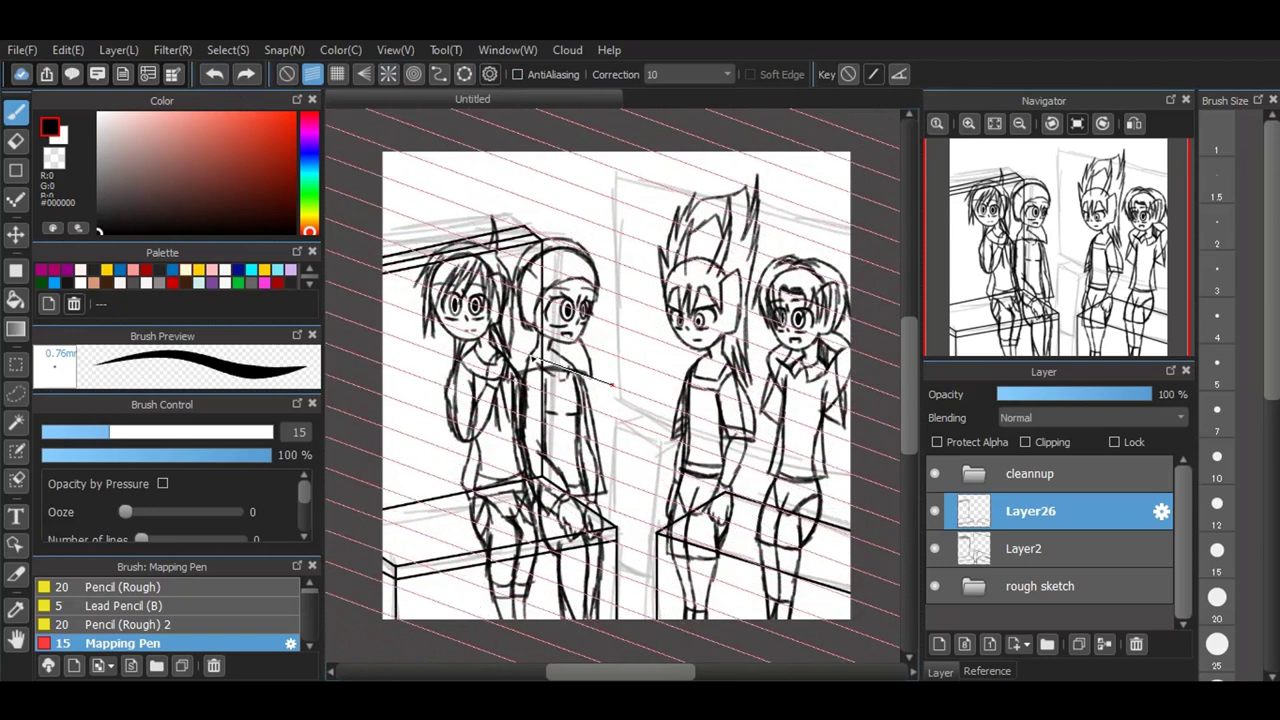
left_click(532, 358)
scroll(760, 218, "up", 1)
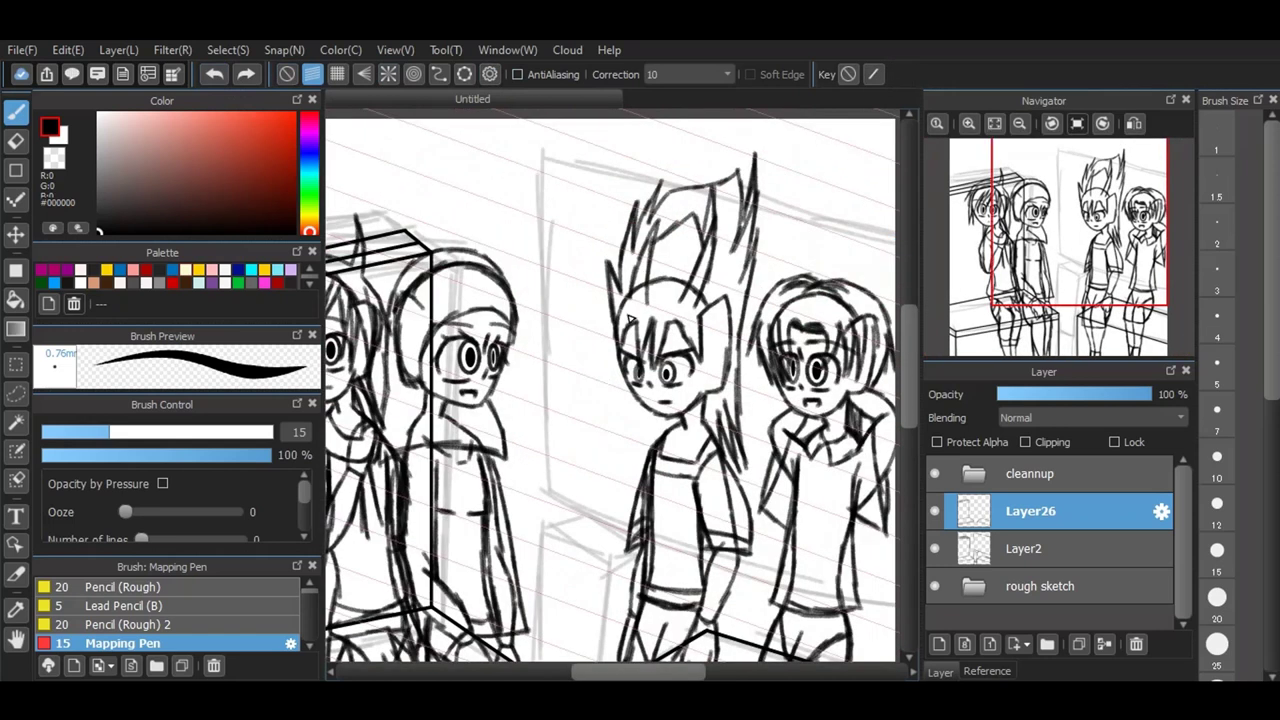
scroll(628, 319, "down", 2)
scroll(741, 328, "up", 2)
left_click_drag(490, 476, 763, 575)
left_click_drag(486, 155, 836, 285)
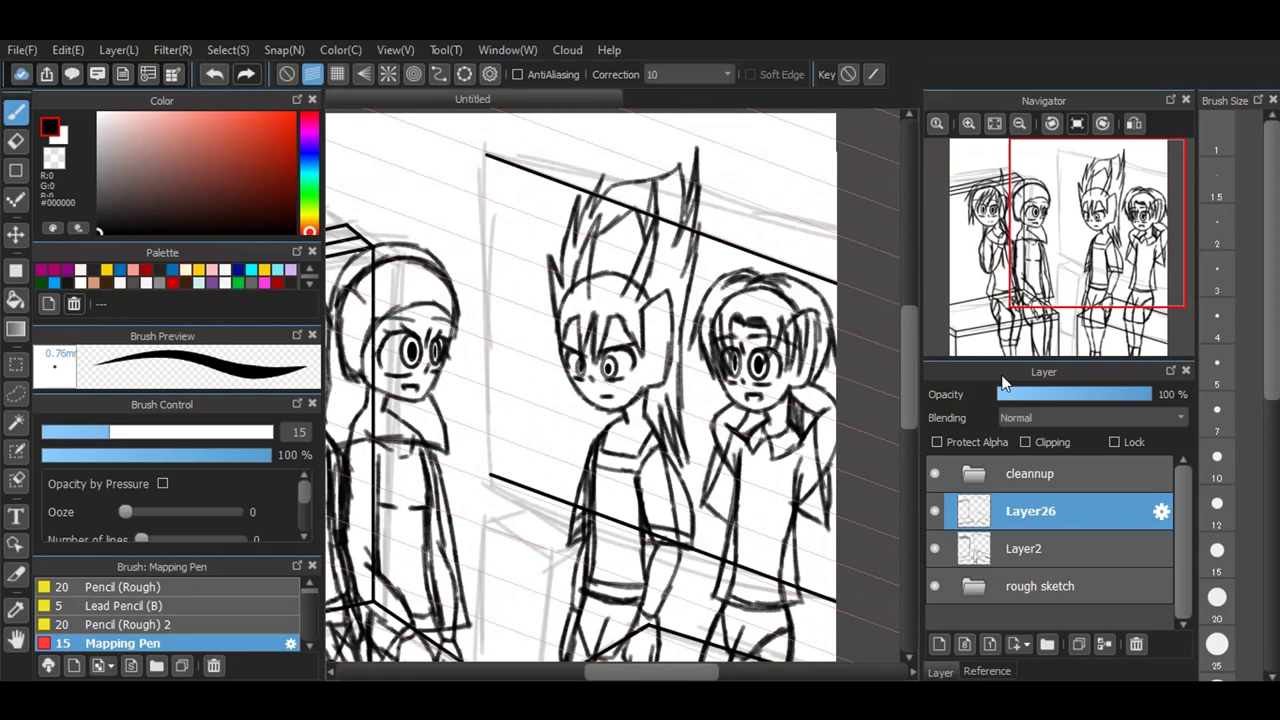
Step: Undo the right wall panel's upper line and redraw it with parallel snapping from the panel's back corner to the canvas border
left_click(214, 74)
scroll(742, 474, "down", 1)
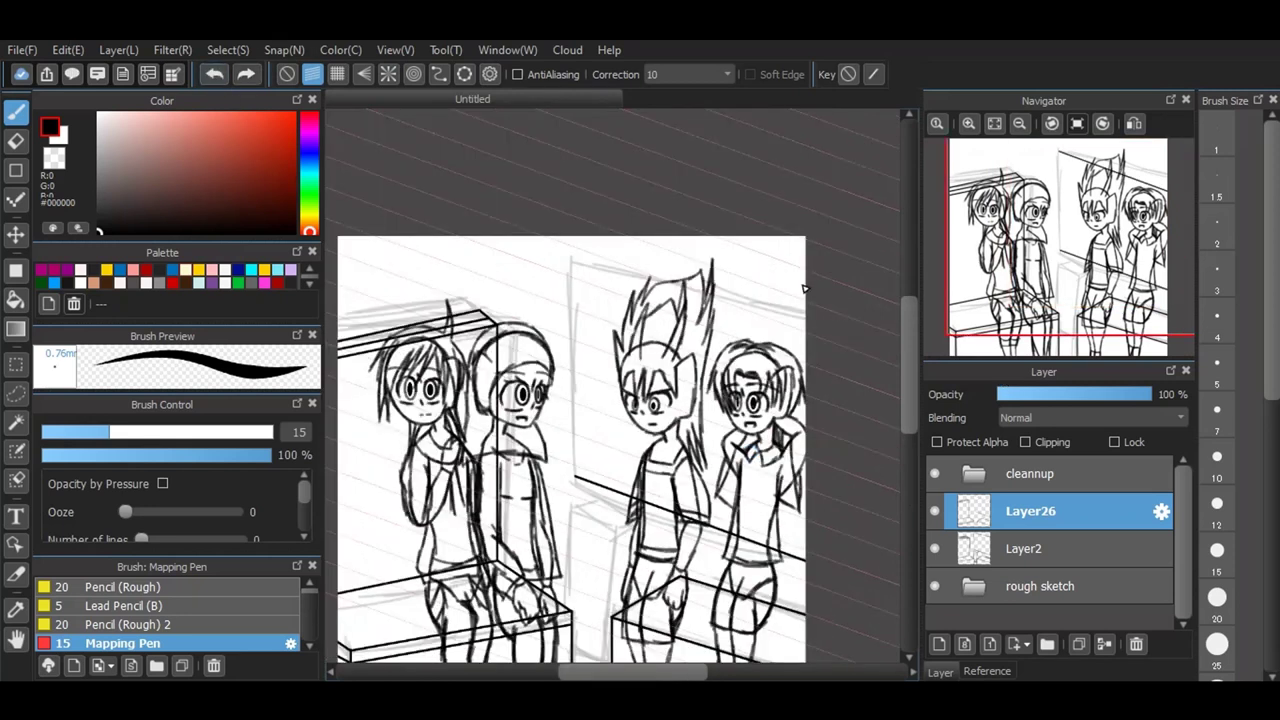
scroll(803, 289, "up", 1)
mouse_move(458, 244)
left_mouse_down()
mouse_move(771, 329)
mouse_move(991, 434)
left_mouse_up()
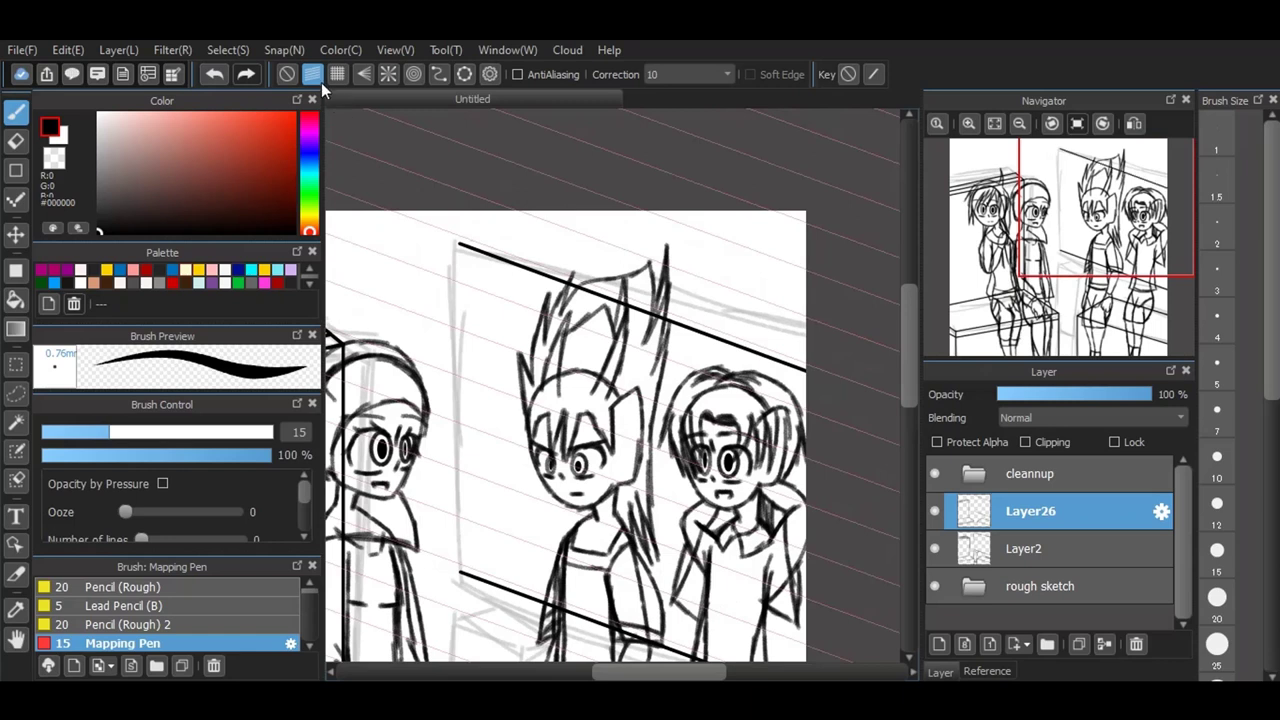
scroll(557, 171, "down", 1)
scroll(557, 171, "up", 1)
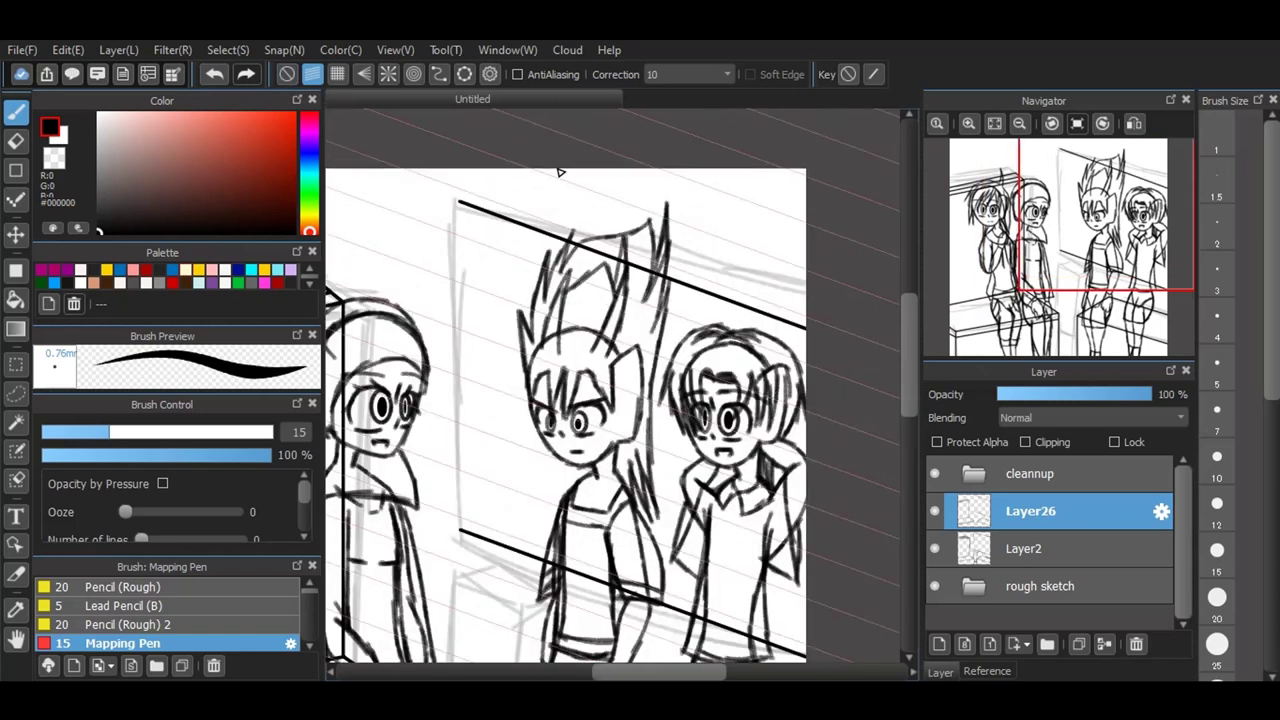
Step: Ink the wall panel's vertical back edge with grid snapping and a second sloping line just above its upper edge with parallel snapping
left_click(338, 74)
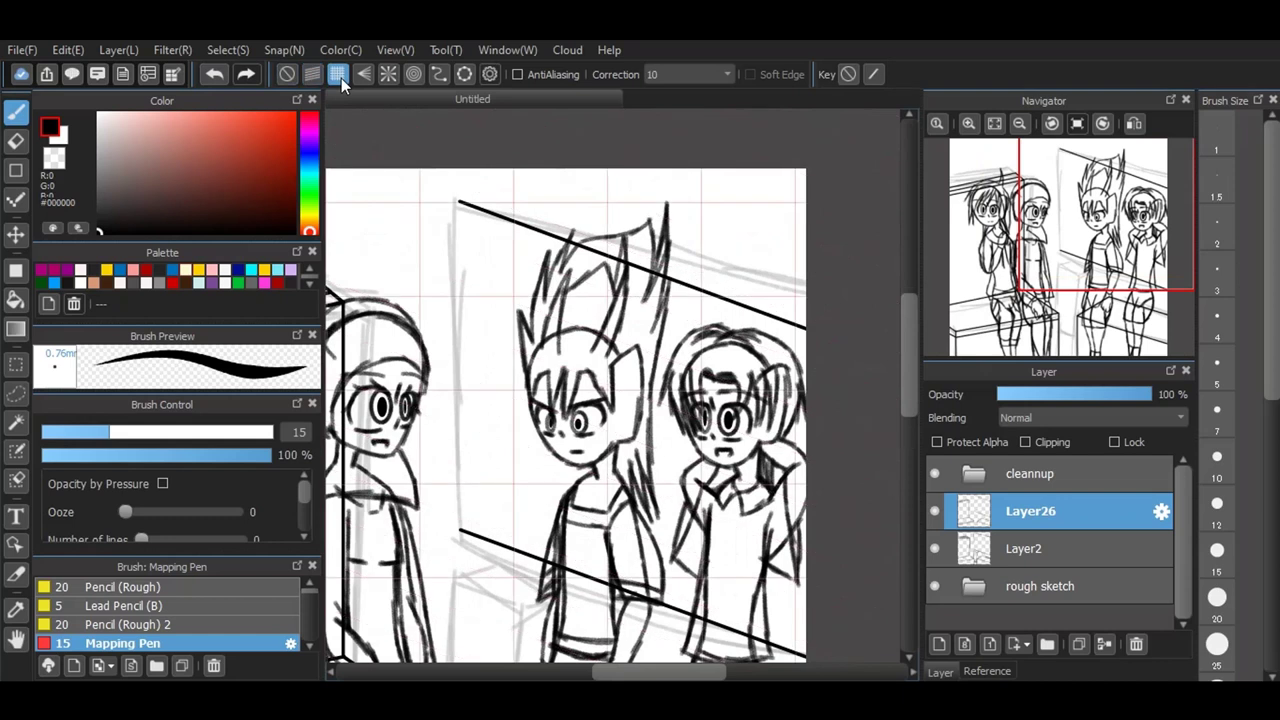
left_click_drag(462, 530, 473, 207)
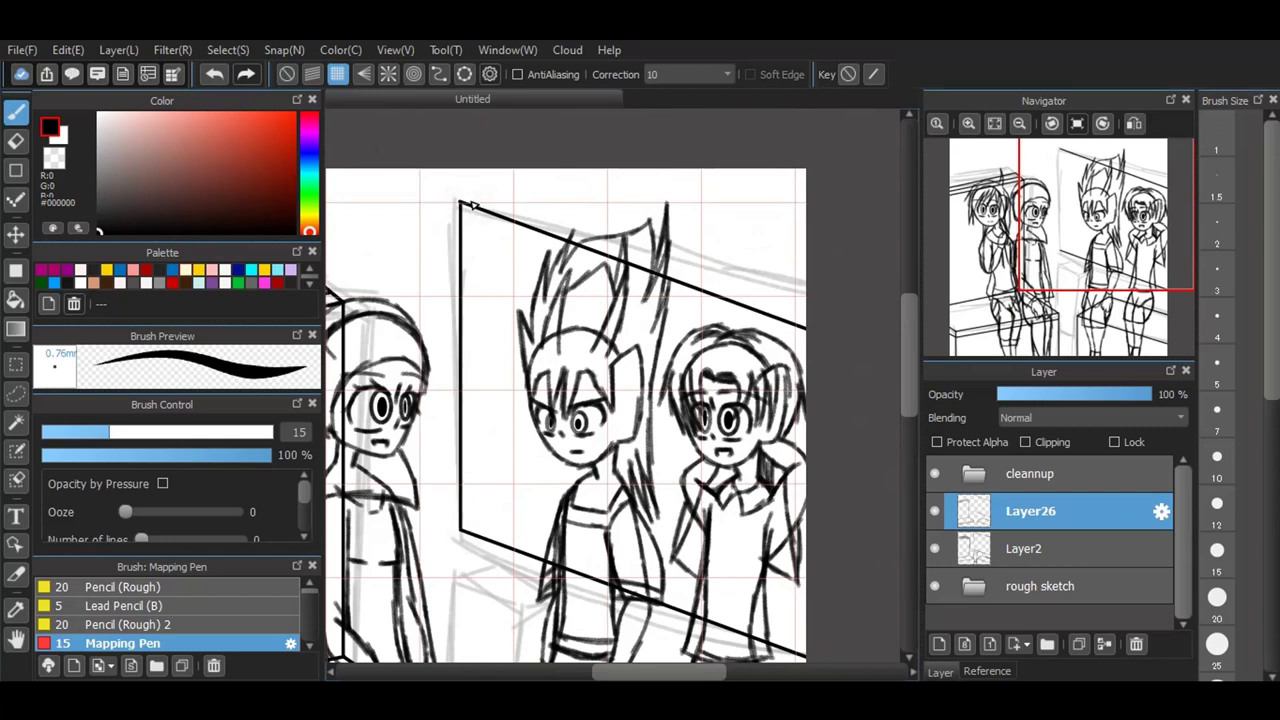
scroll(634, 197, "up", 1)
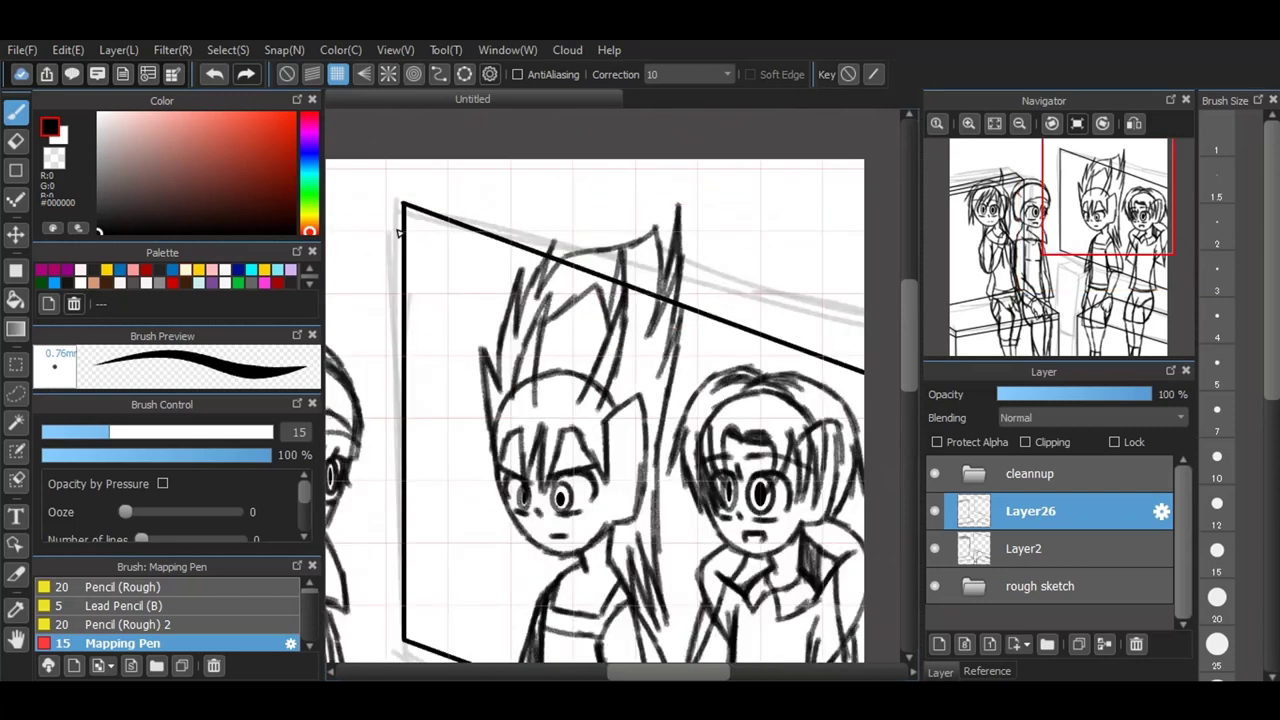
scroll(400, 232, "down", 1)
scroll(530, 193, "up", 1)
left_click(312, 74)
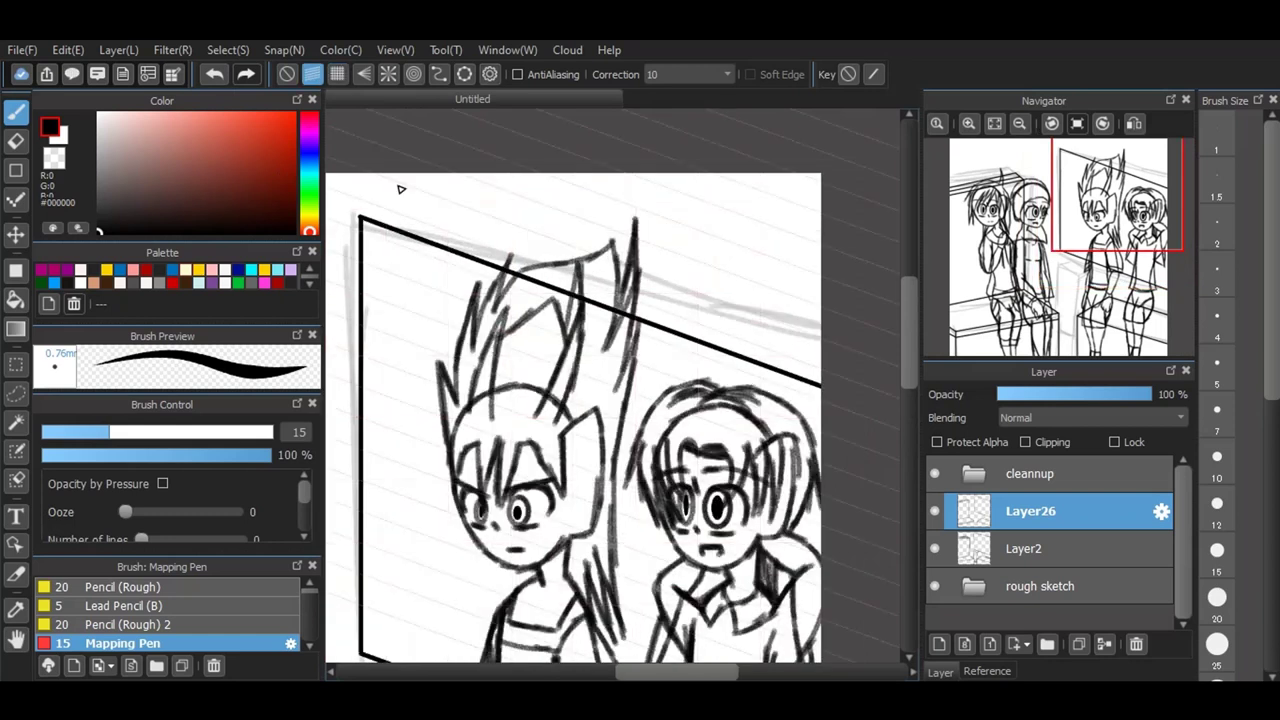
left_click_drag(378, 210, 822, 386)
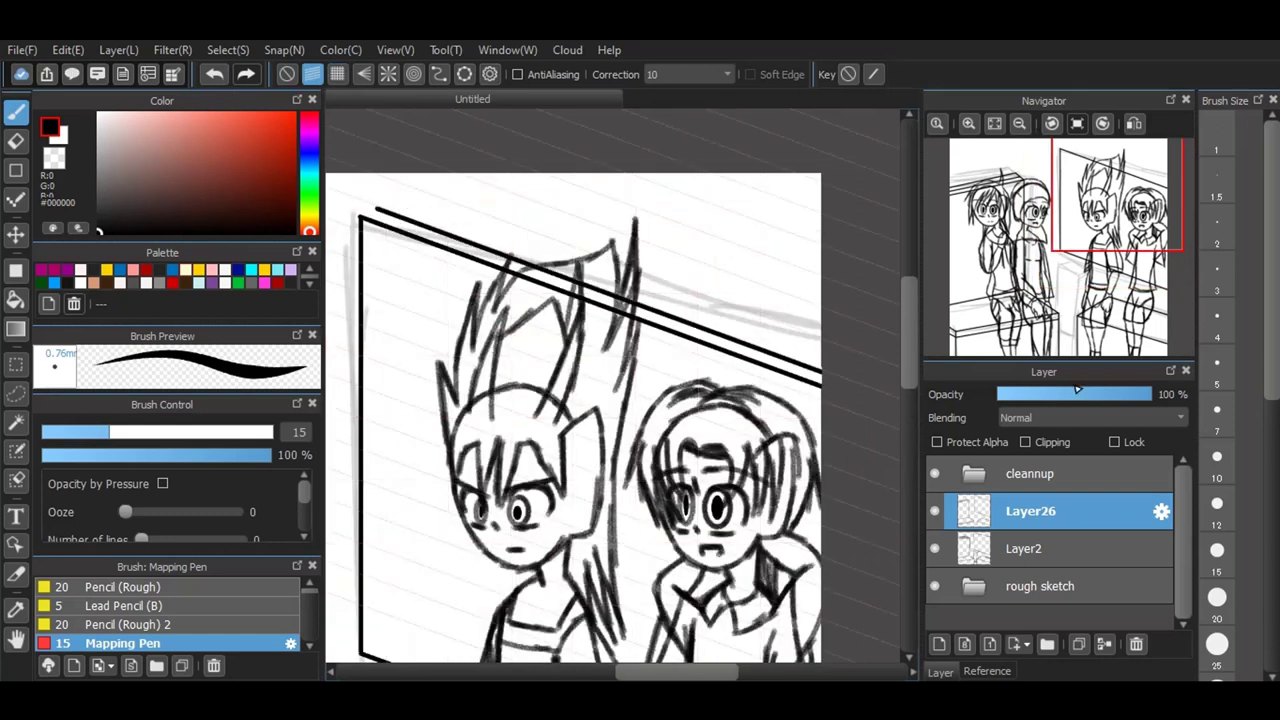
Step: Angle the parallel guides upward and join the back ends of the panel's two upper lines with a short edge
scroll(357, 182, "up", 5)
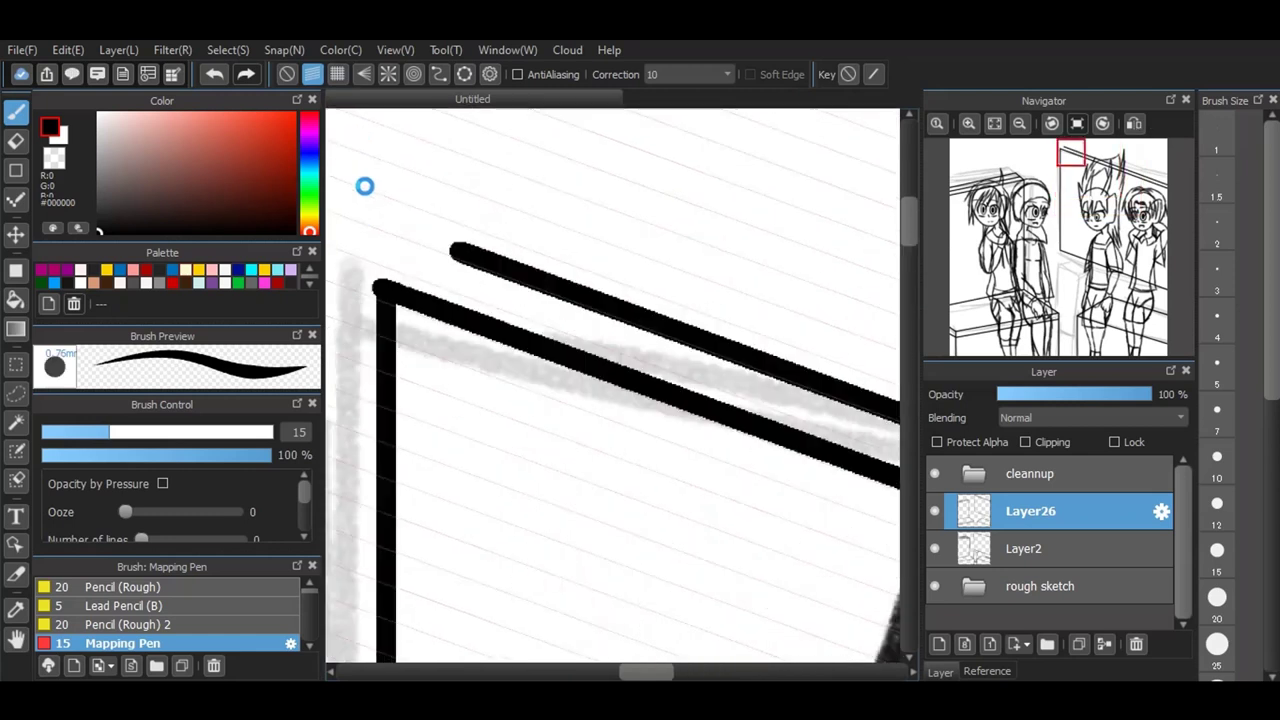
left_click(490, 74)
left_click_drag(609, 383, 834, 297)
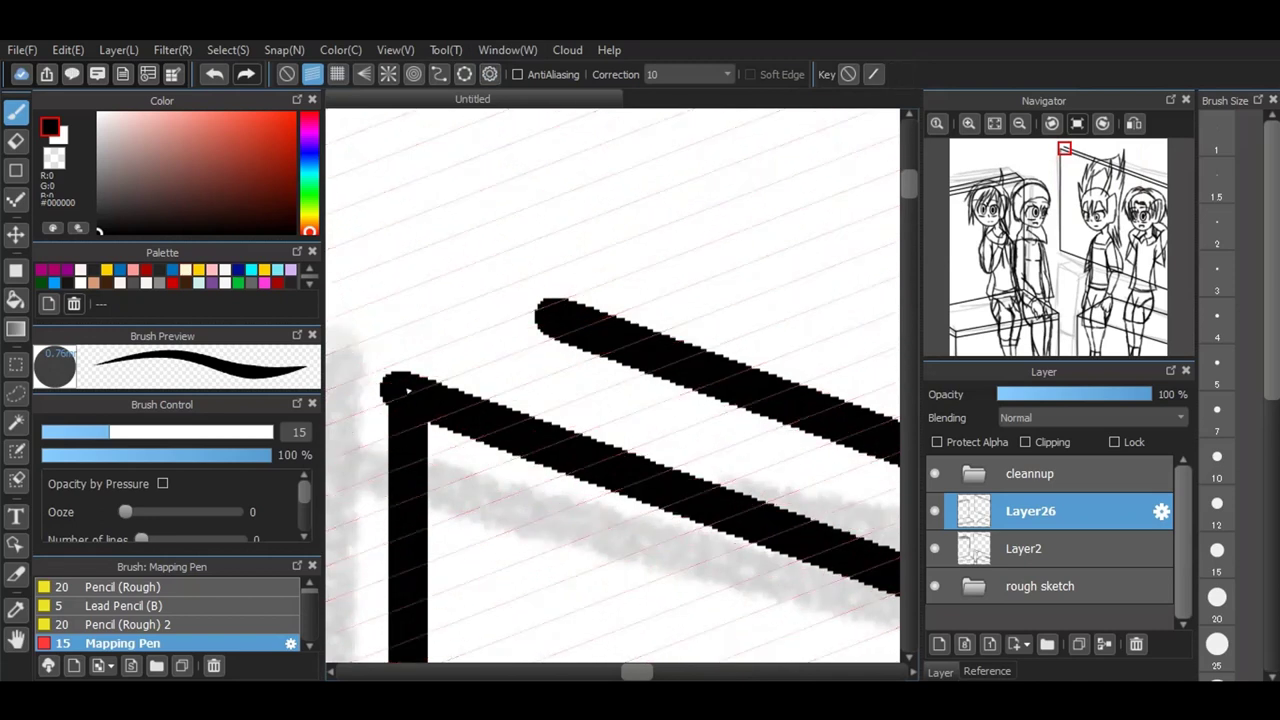
left_click_drag(395, 385, 545, 323)
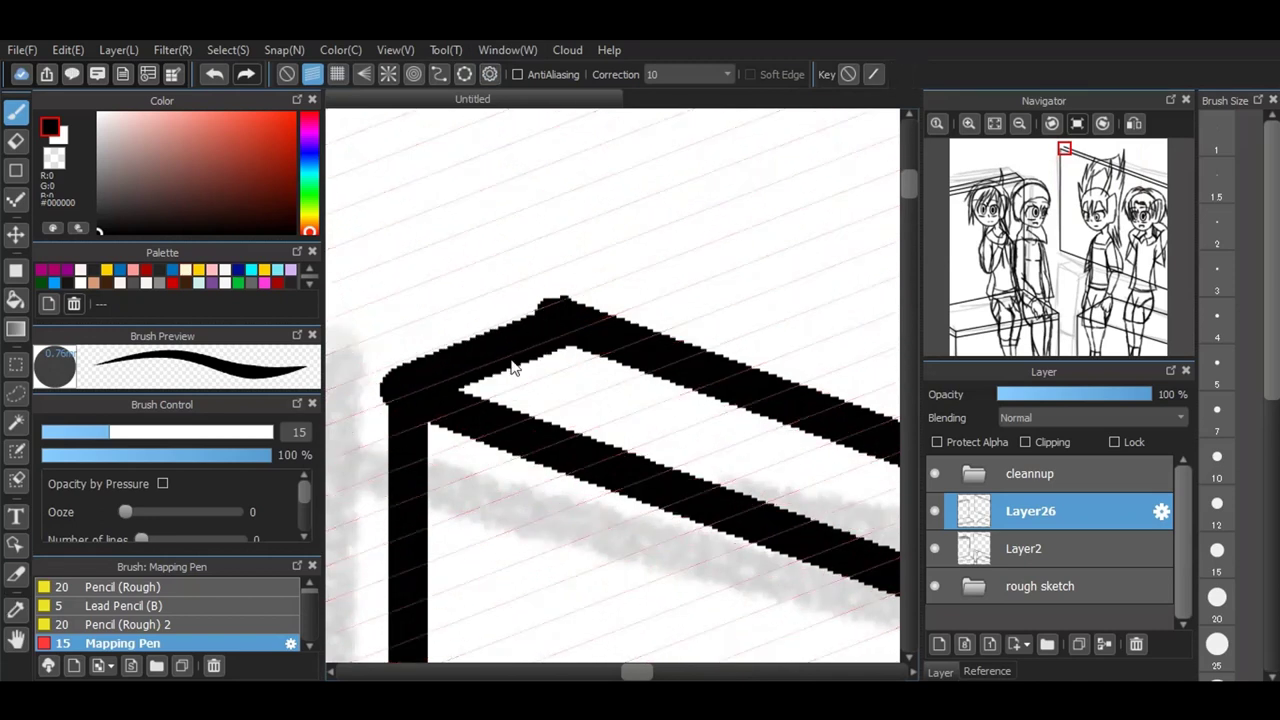
scroll(580, 307, "down", 4)
scroll(580, 307, "down", 3)
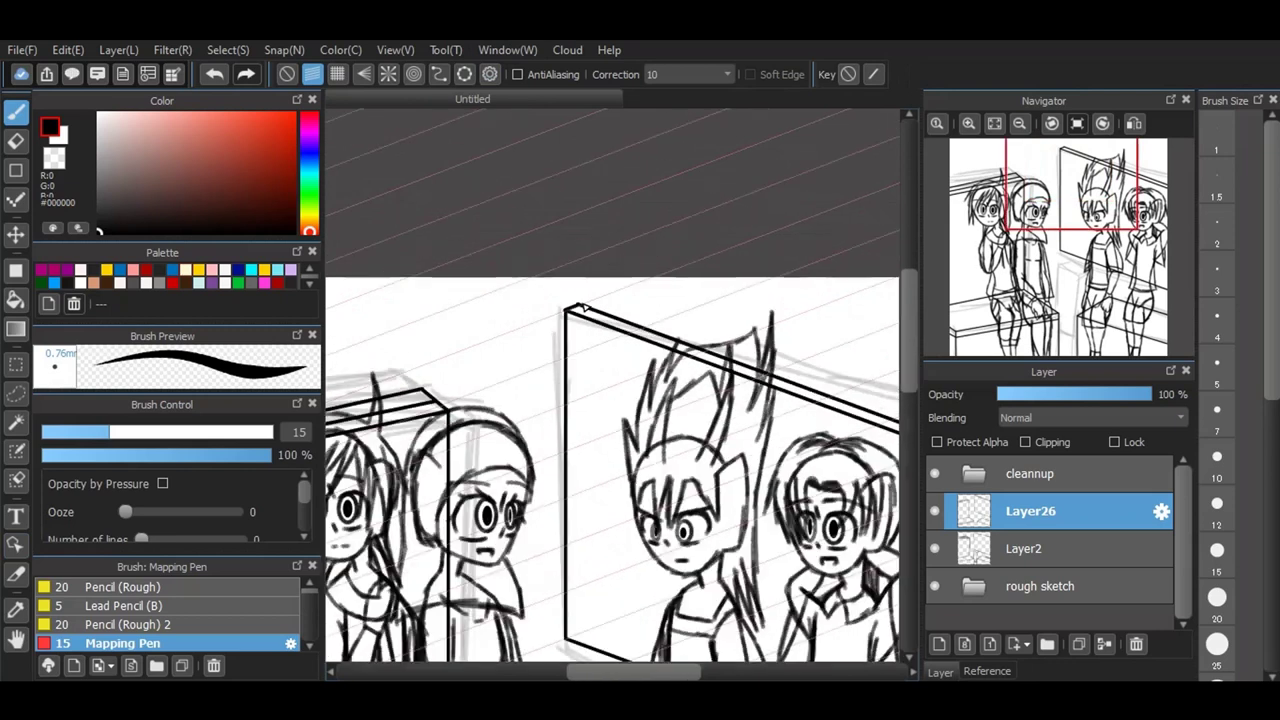
Step: Realign the parallel guides with the panel's downward slope and ink an inner line just above its lower edge
scroll(780, 447, "up", 3)
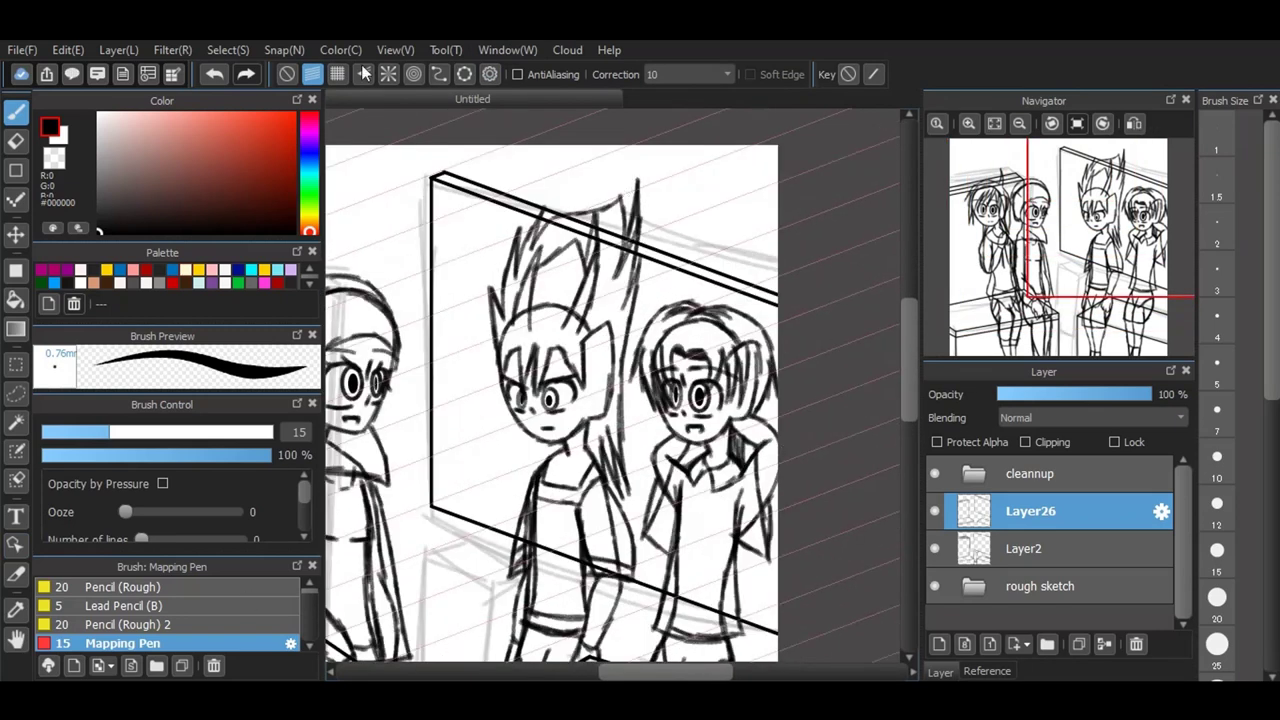
left_click(490, 76)
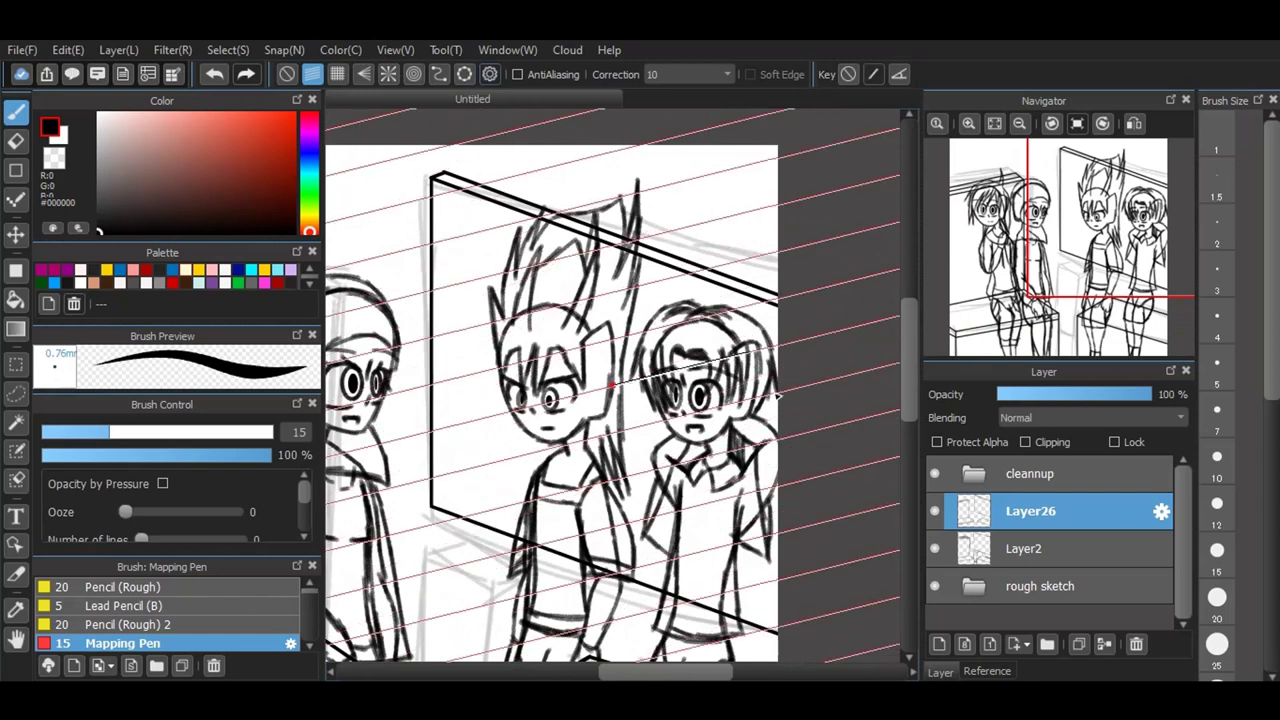
left_click_drag(686, 428, 737, 434)
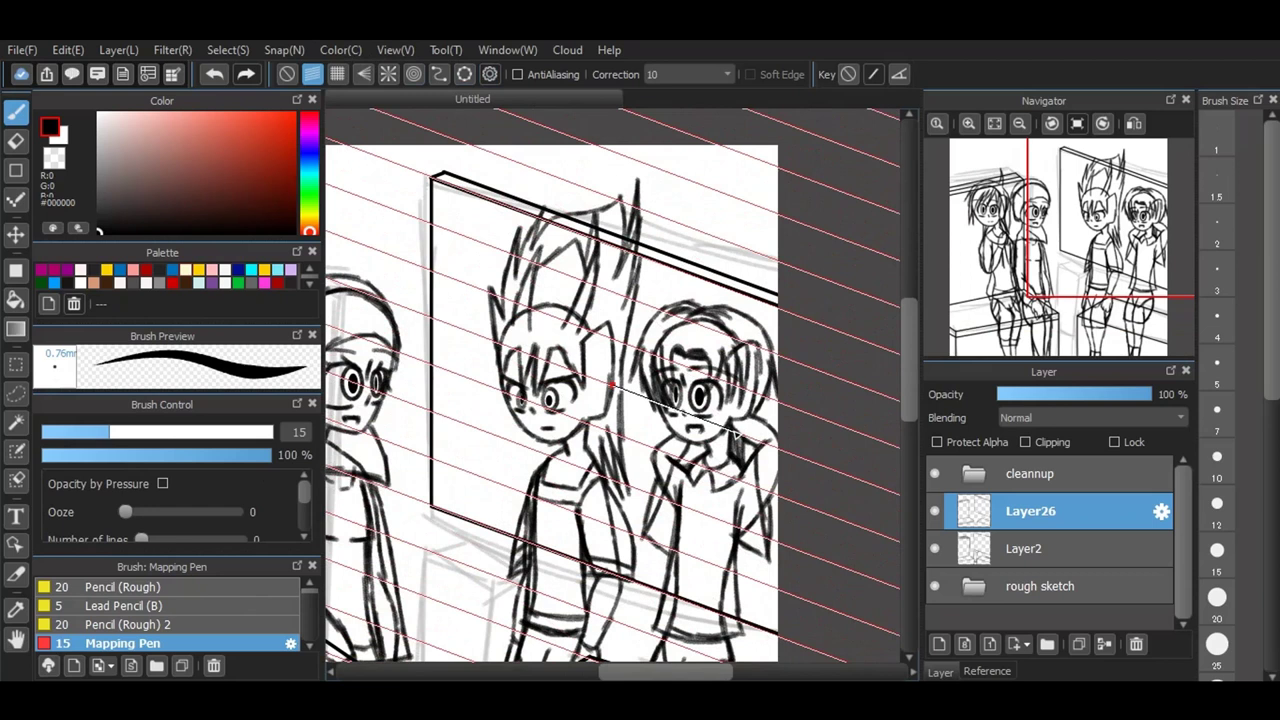
left_click_drag(737, 434, 737, 434)
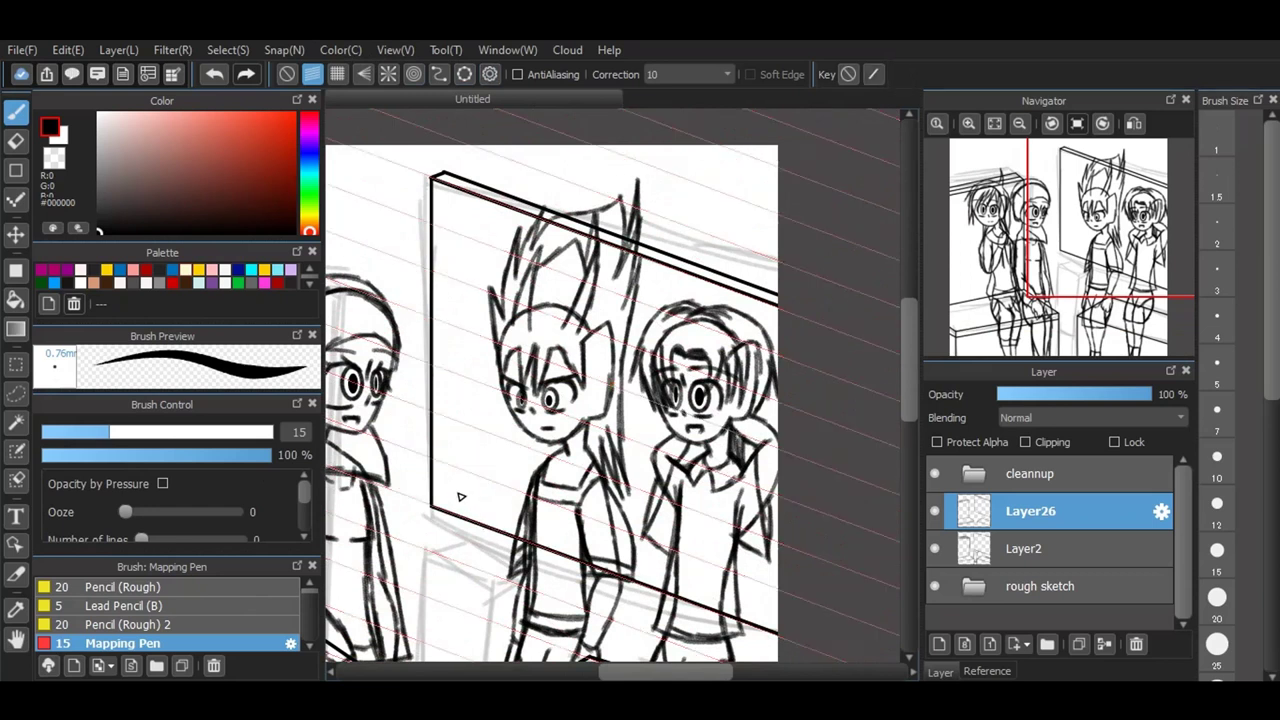
left_click_drag(452, 496, 944, 539)
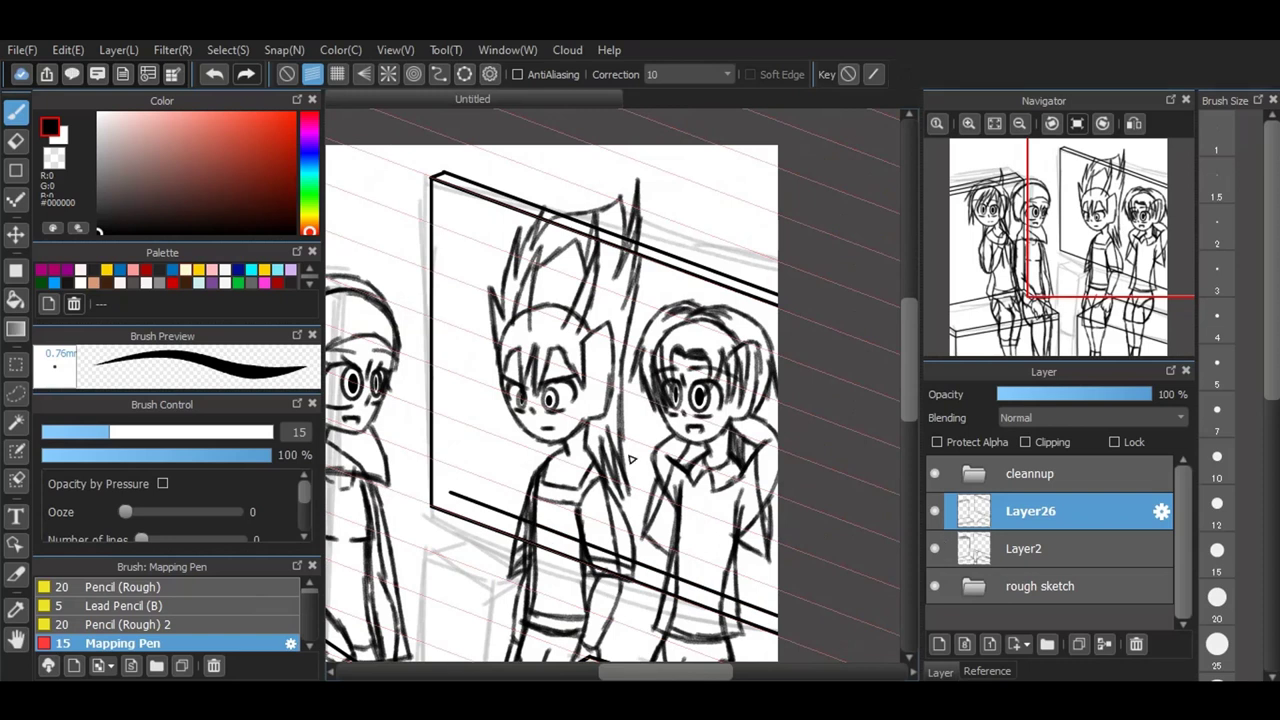
Step: Try touching up the back end of the panel's inner lower line with a short Mapping Pen stroke
scroll(630, 458, "up", 2)
scroll(352, 495, "up", 4)
scroll(466, 553, "up", 3)
mouse_move(363, 440)
left_mouse_down()
mouse_move(516, 488)
mouse_move(371, 429)
left_mouse_up()
left_click(214, 74)
scroll(457, 491, "down", 4)
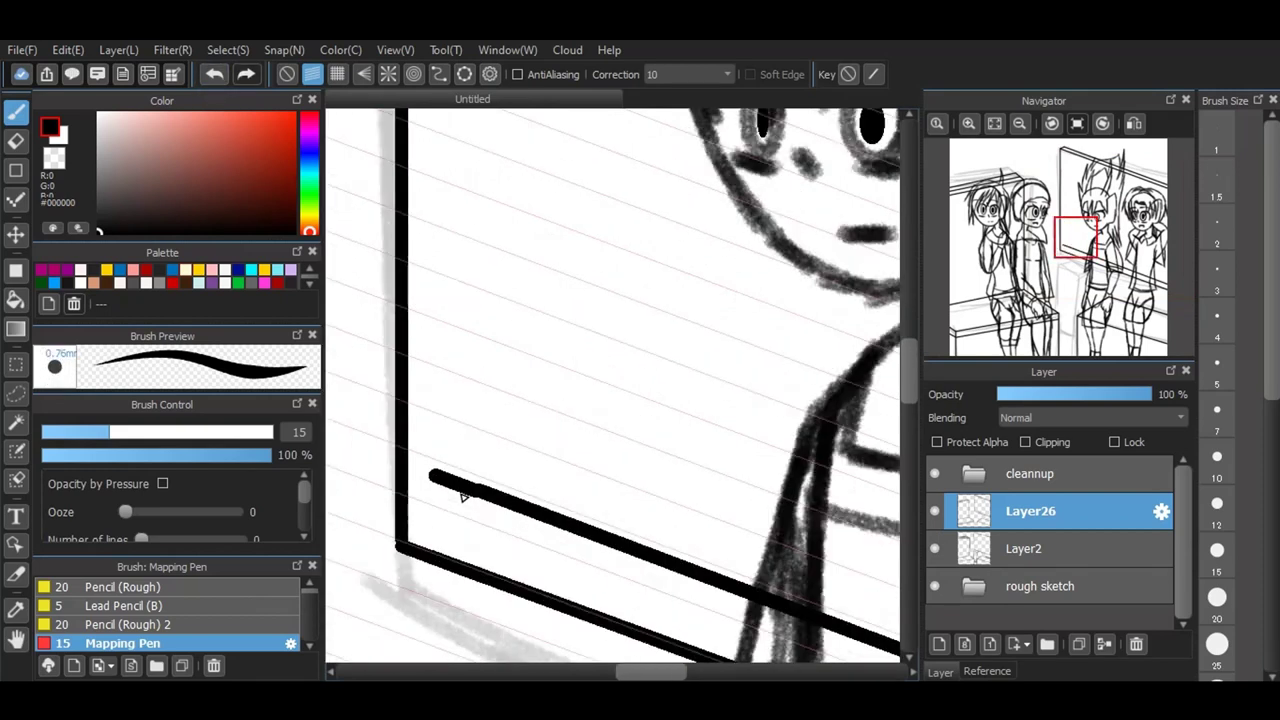
scroll(462, 496, "down", 5)
left_click(216, 75)
Step: Try inking an inner sloping line below the panel's upper edge, starting near its back corner
scroll(479, 263, "down", 1)
scroll(660, 199, "up", 1)
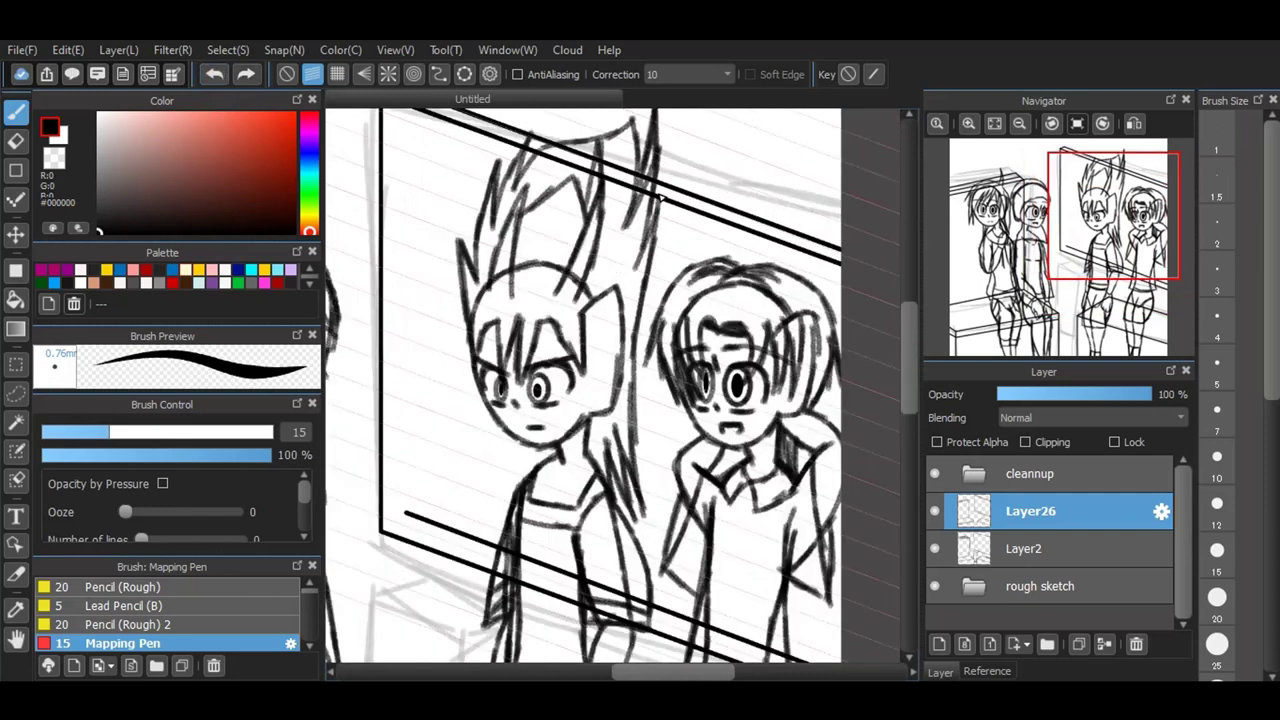
left_click_drag(408, 132, 842, 296)
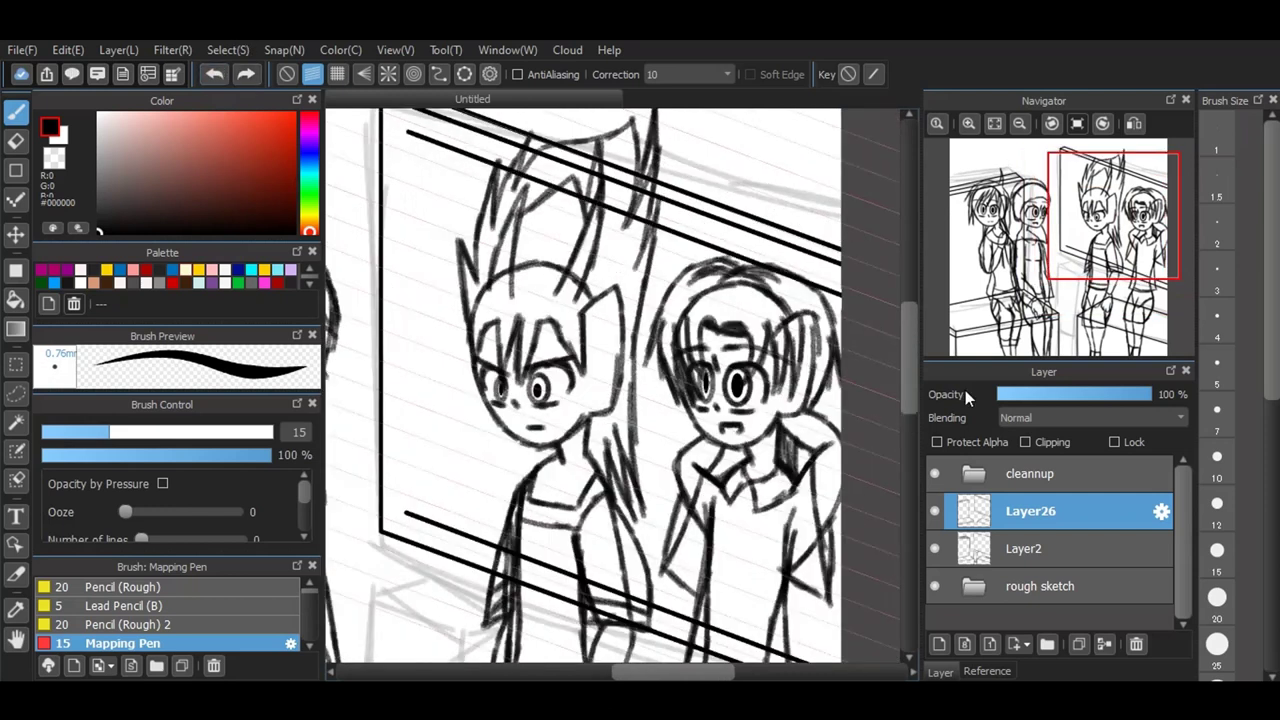
left_click(214, 74)
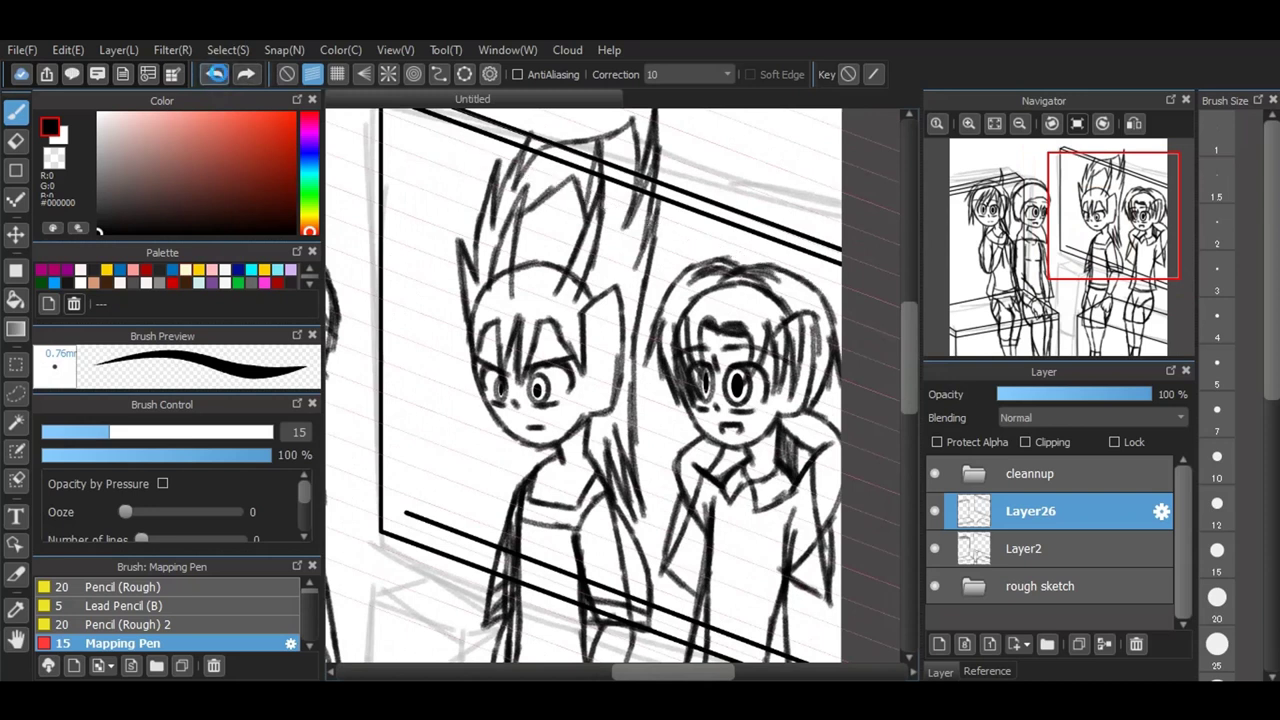
Step: Ink the inner frame's vertical side with grid snapping and its sloping upper line with parallel snapping
left_click(340, 73)
mouse_move(407, 517)
left_mouse_down()
mouse_move(413, 141)
mouse_move(945, 320)
left_mouse_up()
left_click(313, 74)
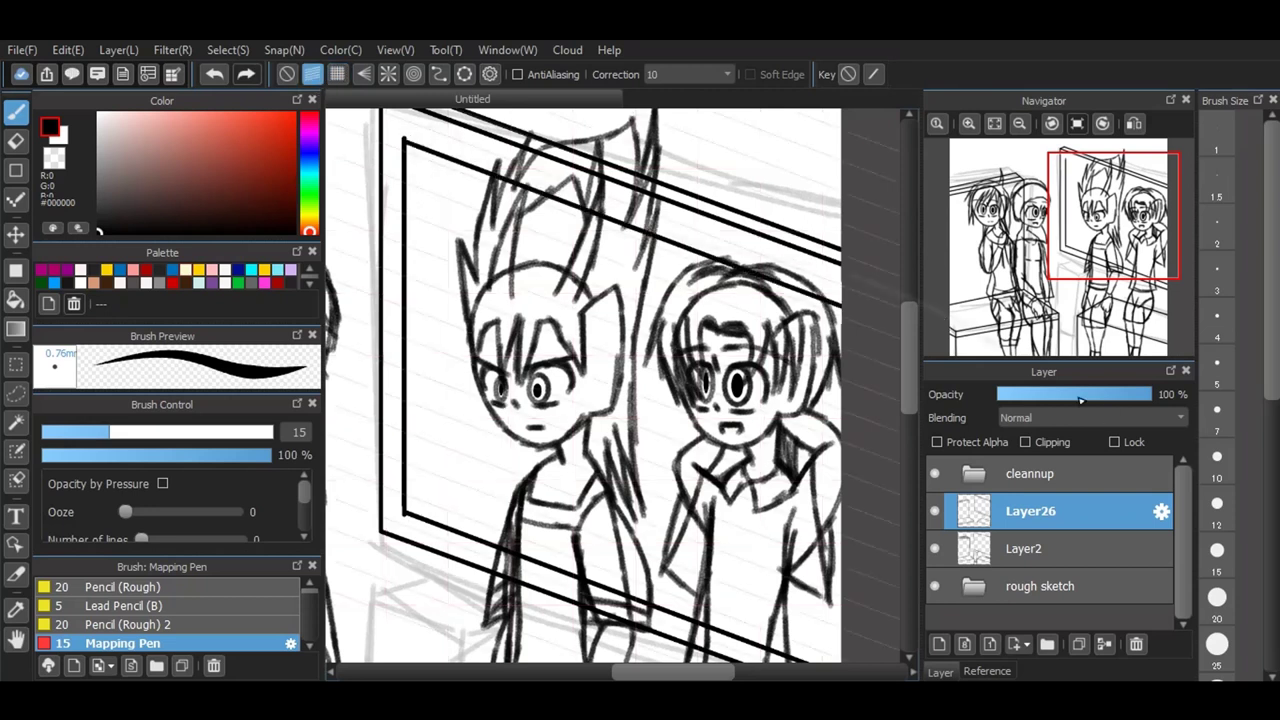
left_click(214, 74)
left_click_drag(406, 143, 860, 305)
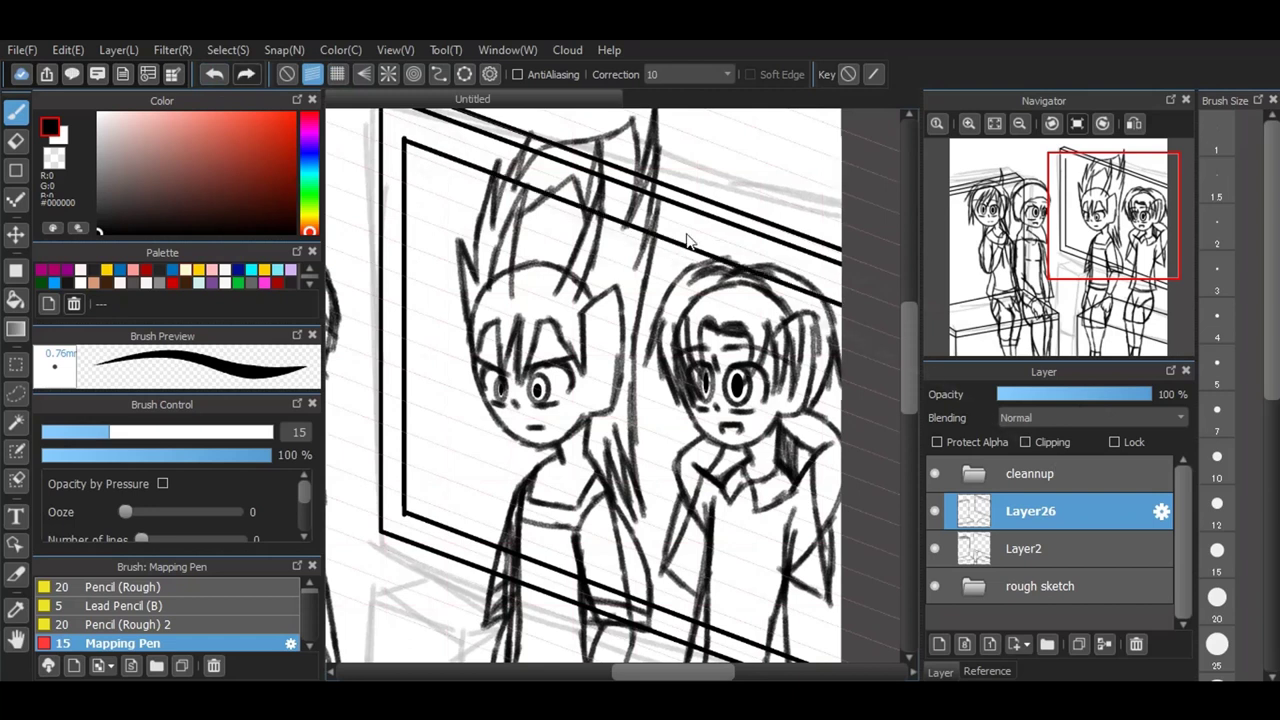
Step: Erase the protruding tip at the inner frame's upper corner with grid snapping and re-ink the corner along the parallel guides
scroll(398, 128, "up", 6)
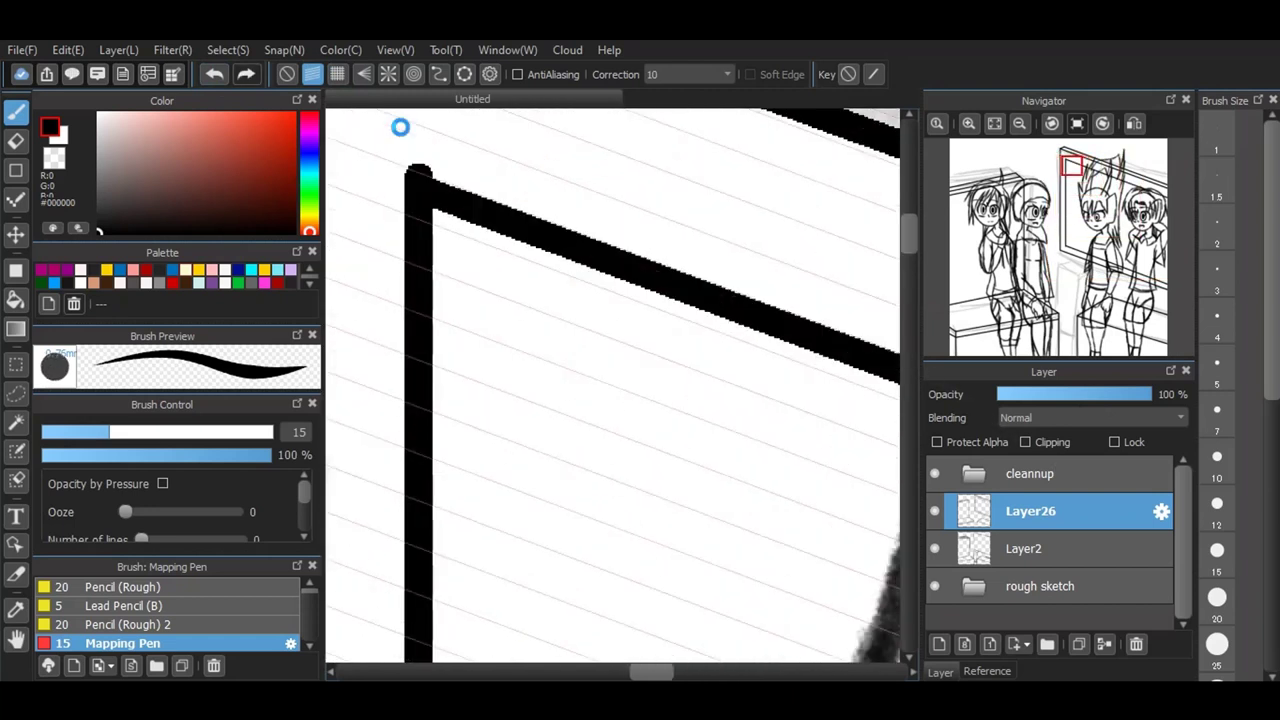
scroll(400, 127, "up", 1)
left_click(336, 75)
left_click(15, 141)
left_click(433, 184)
left_click_drag(434, 183, 478, 184)
left_click(16, 111)
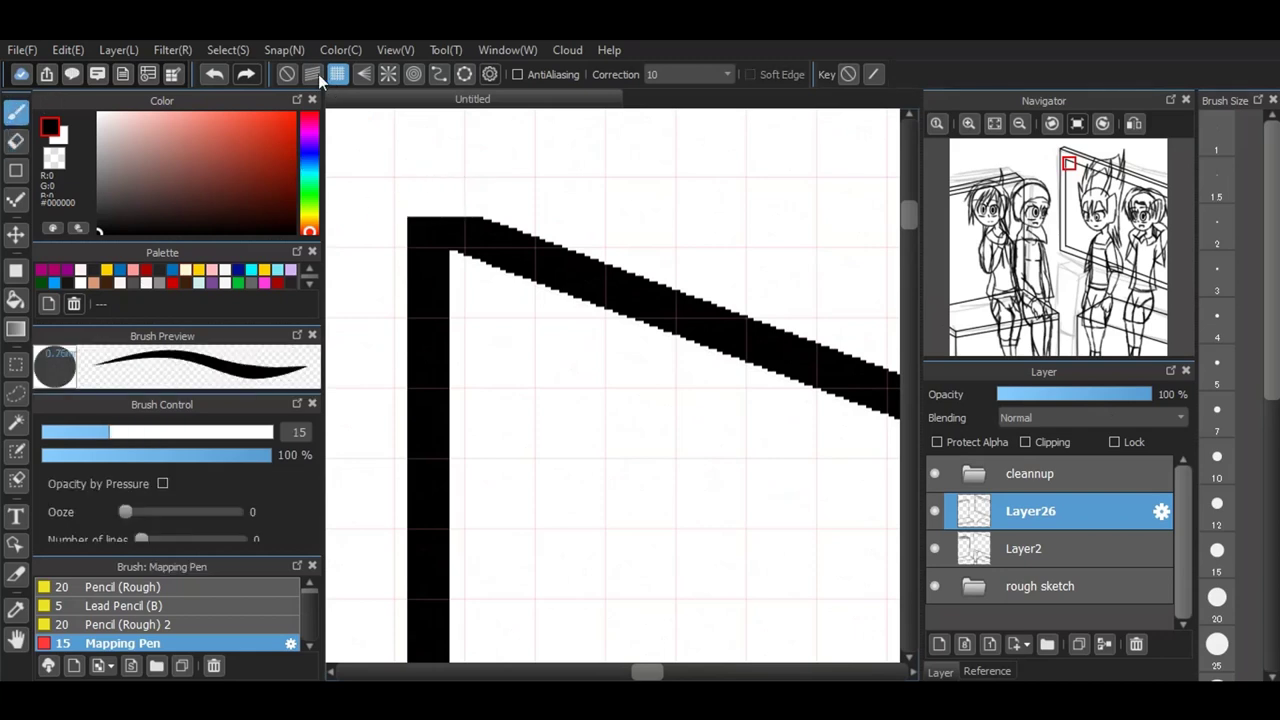
left_click(312, 74)
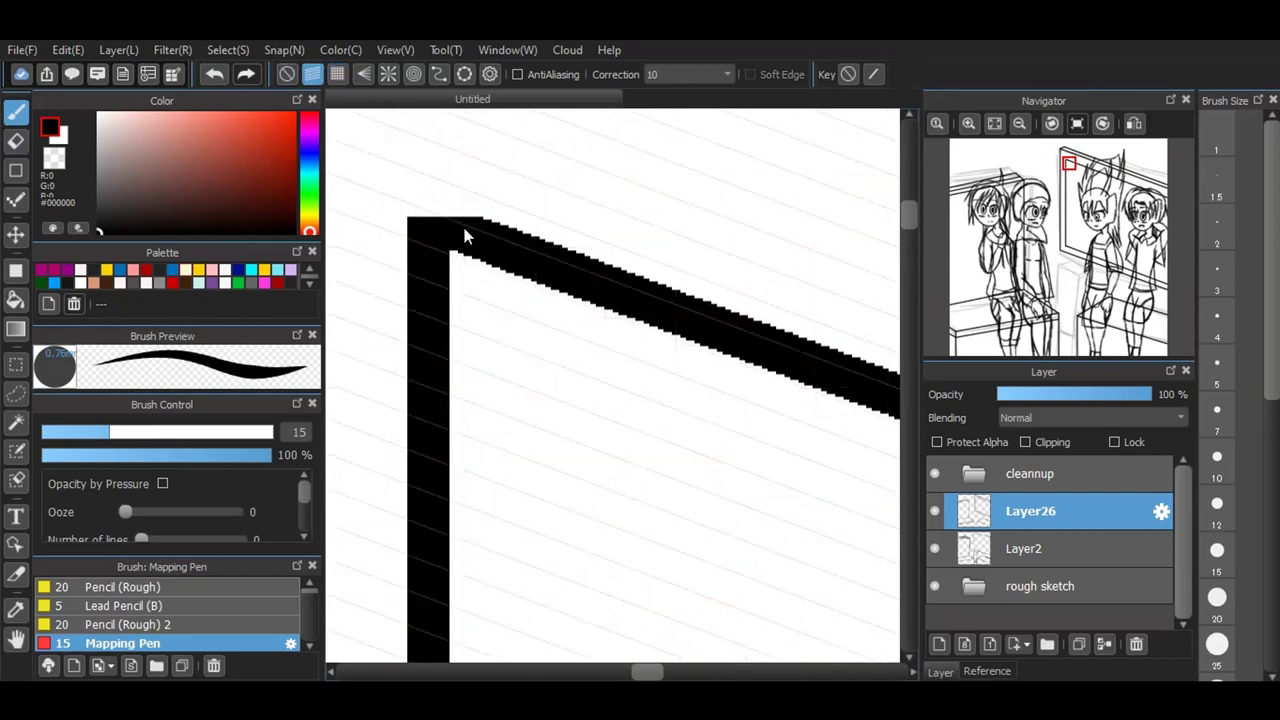
mouse_move(437, 220)
left_mouse_down()
mouse_move(422, 213)
mouse_move(581, 256)
left_mouse_up()
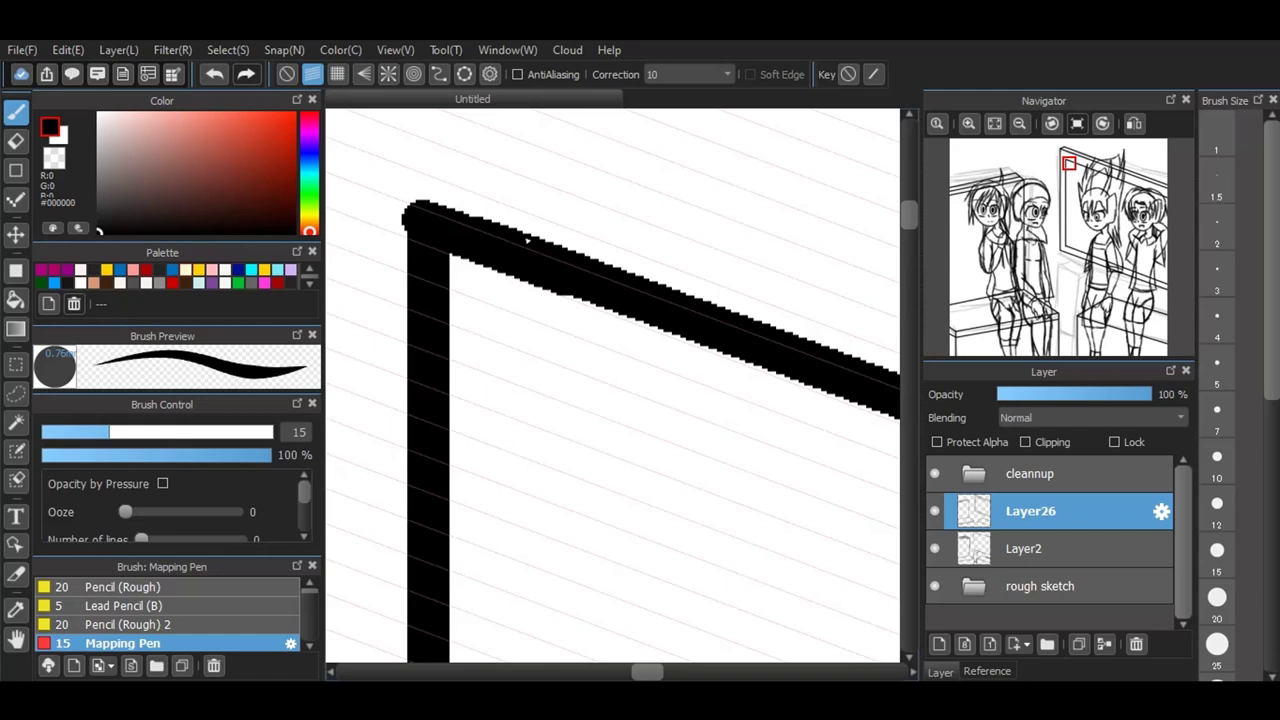
Step: Try adding a second sloping line just above the inner frame's lower line
scroll(514, 233, "down", 8)
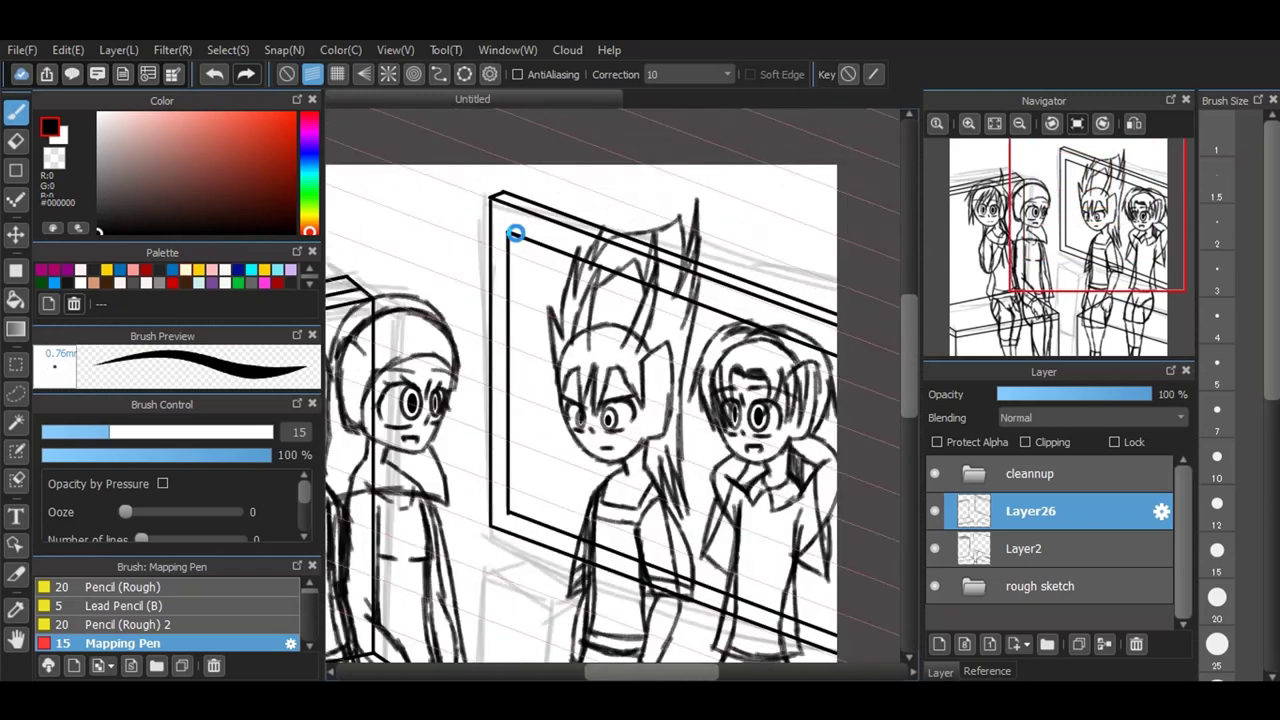
scroll(881, 555, "up", 1)
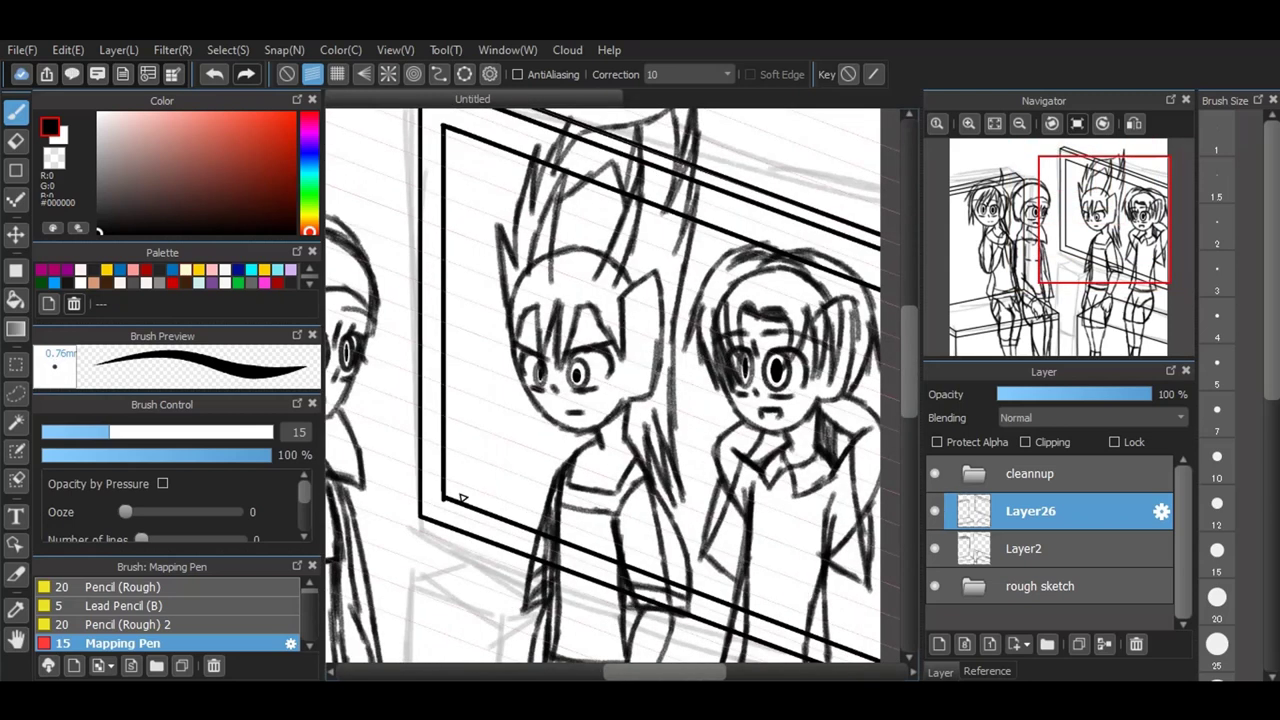
left_click_drag(447, 485, 880, 658)
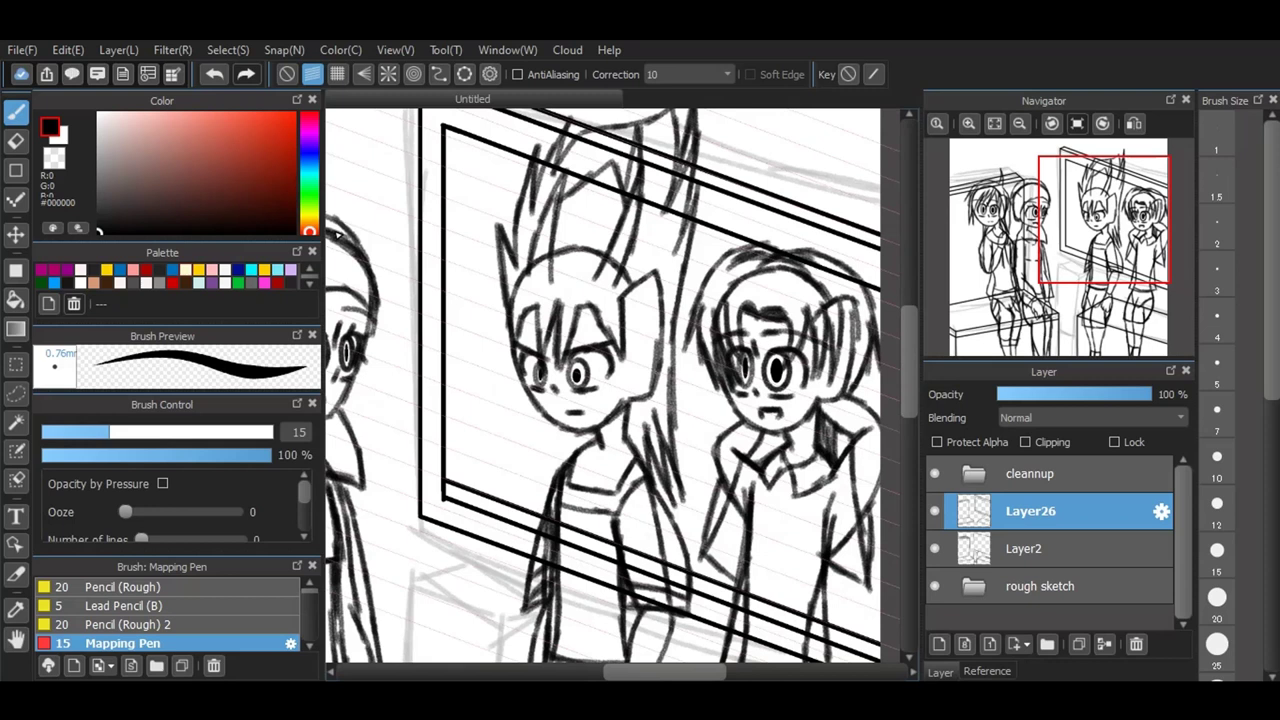
left_click(214, 74)
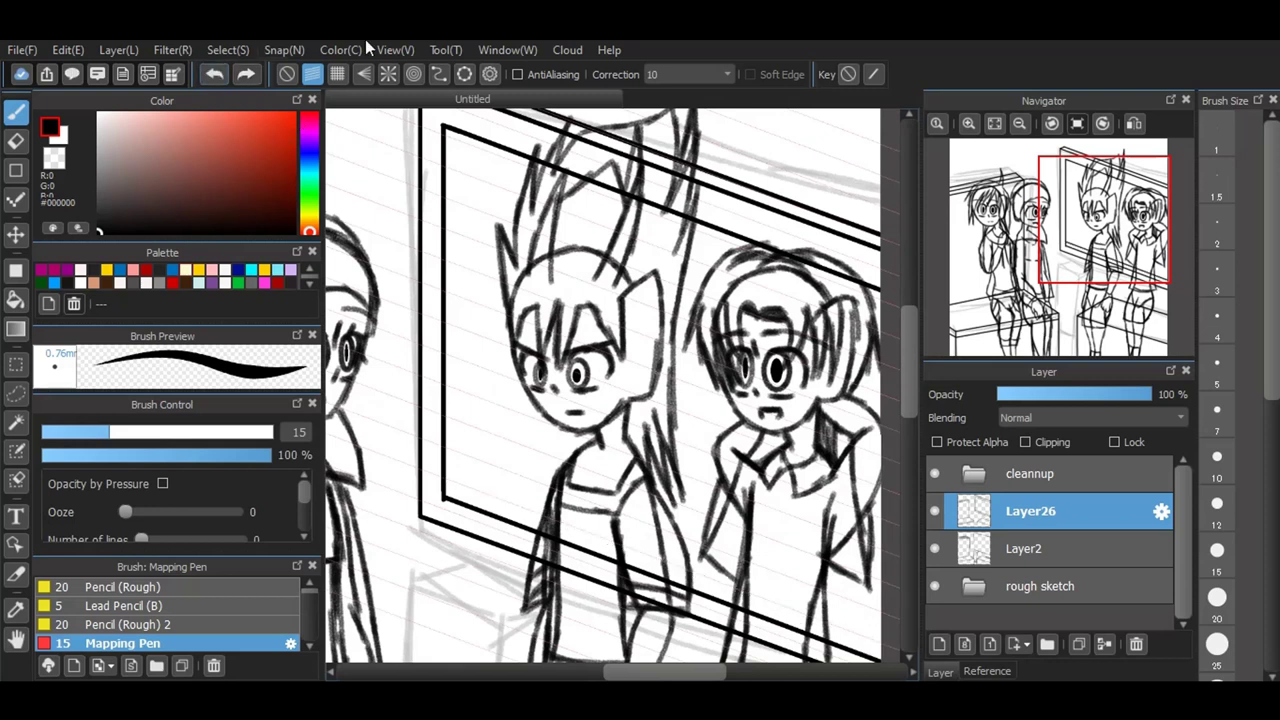
Step: Ink a second vertical line just inside the inner frame's side with grid snapping and return to parallel snapping
left_click(337, 74)
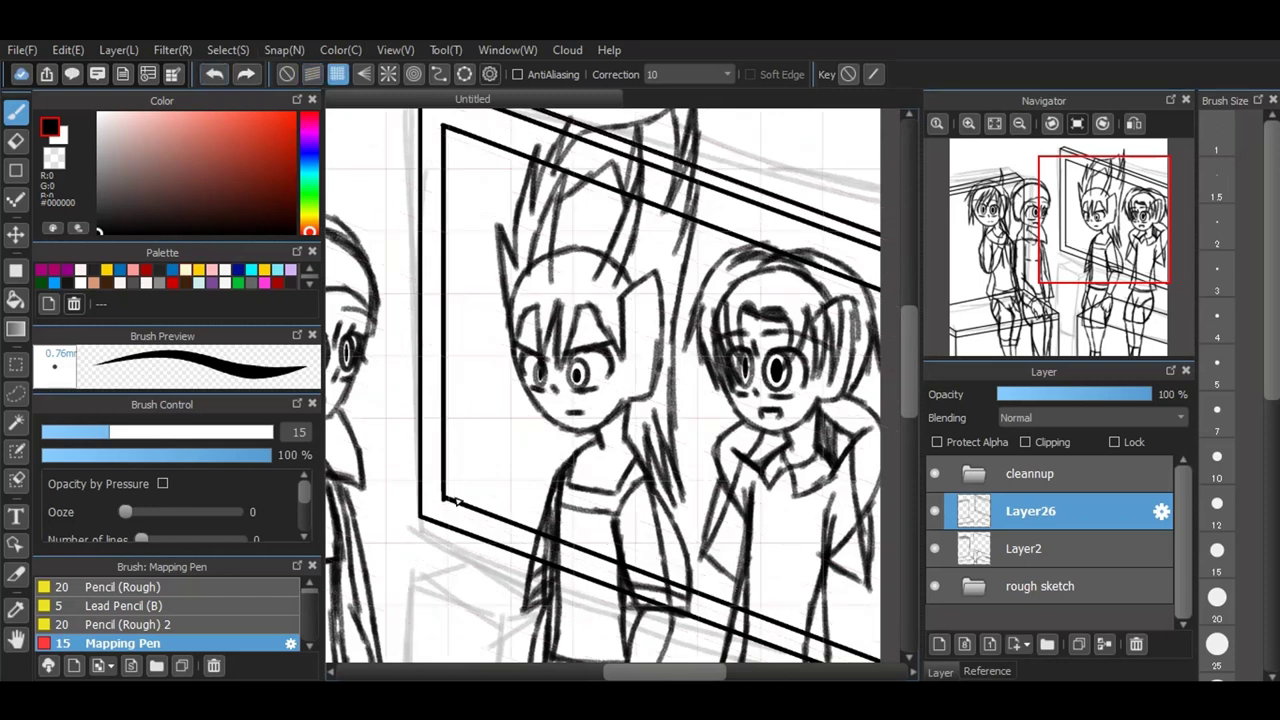
left_click_drag(458, 502, 469, 143)
scroll(485, 577, "down", 3)
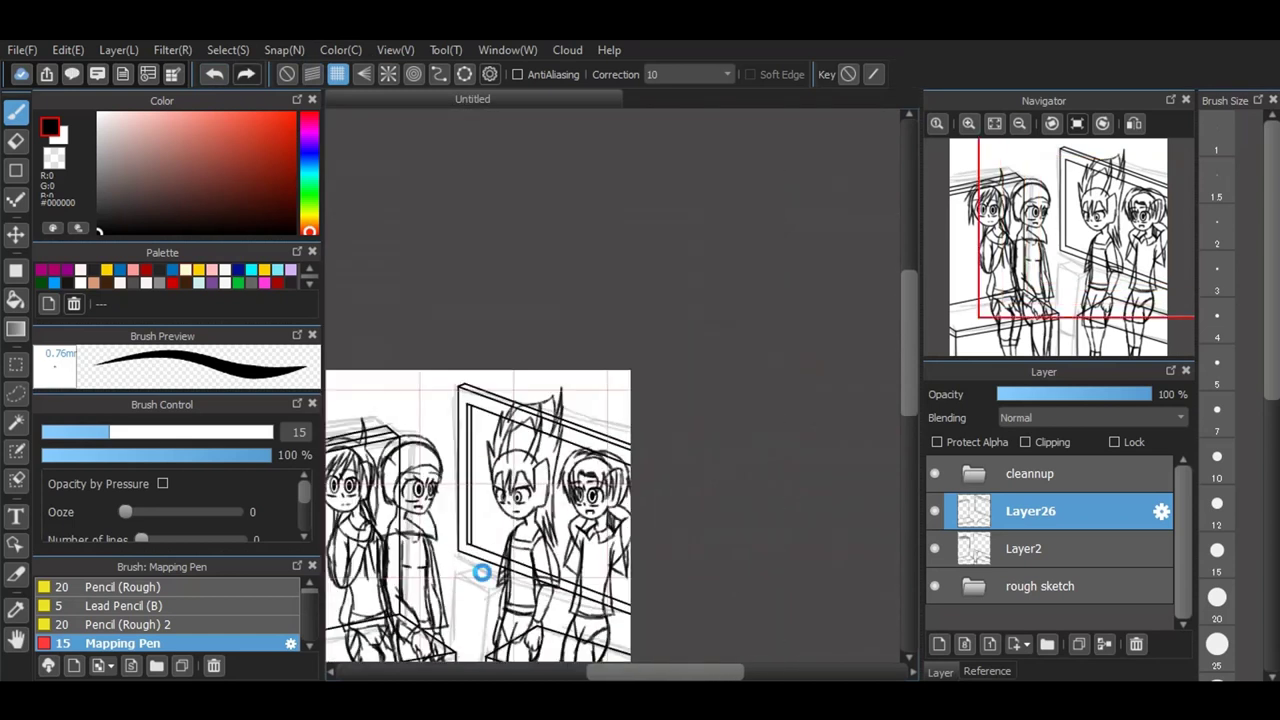
scroll(646, 591, "up", 4)
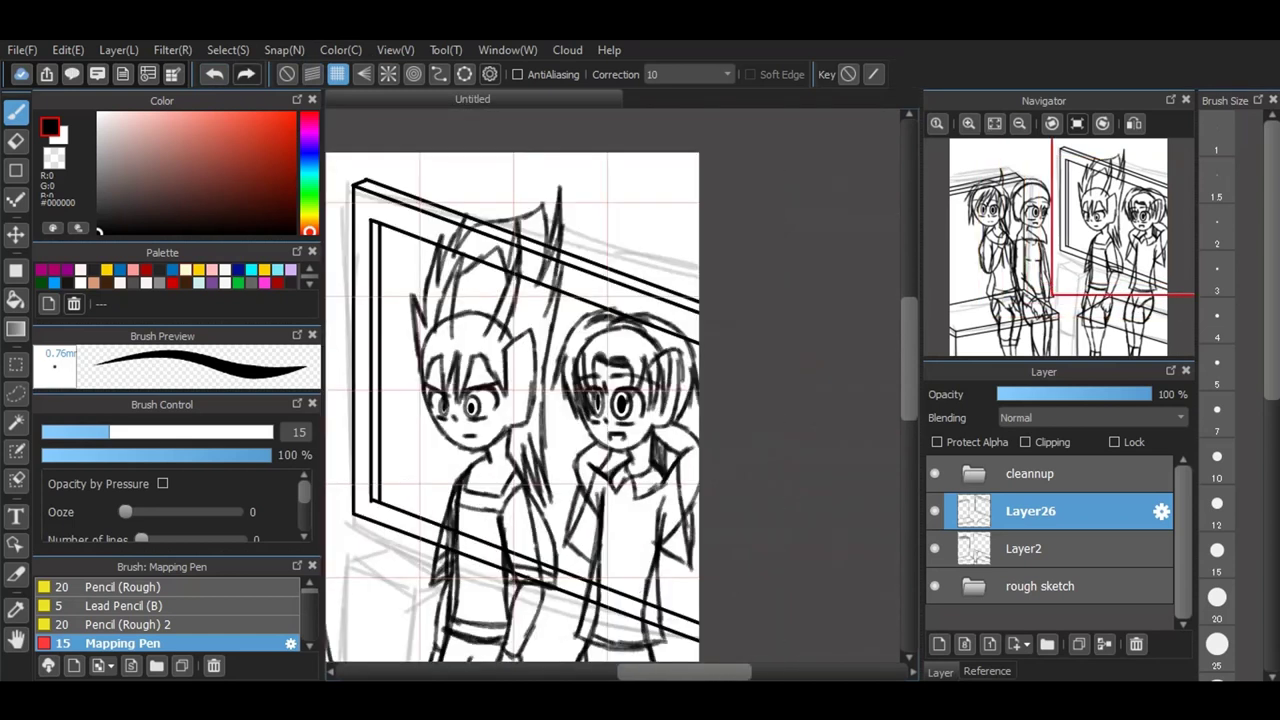
left_click(312, 74)
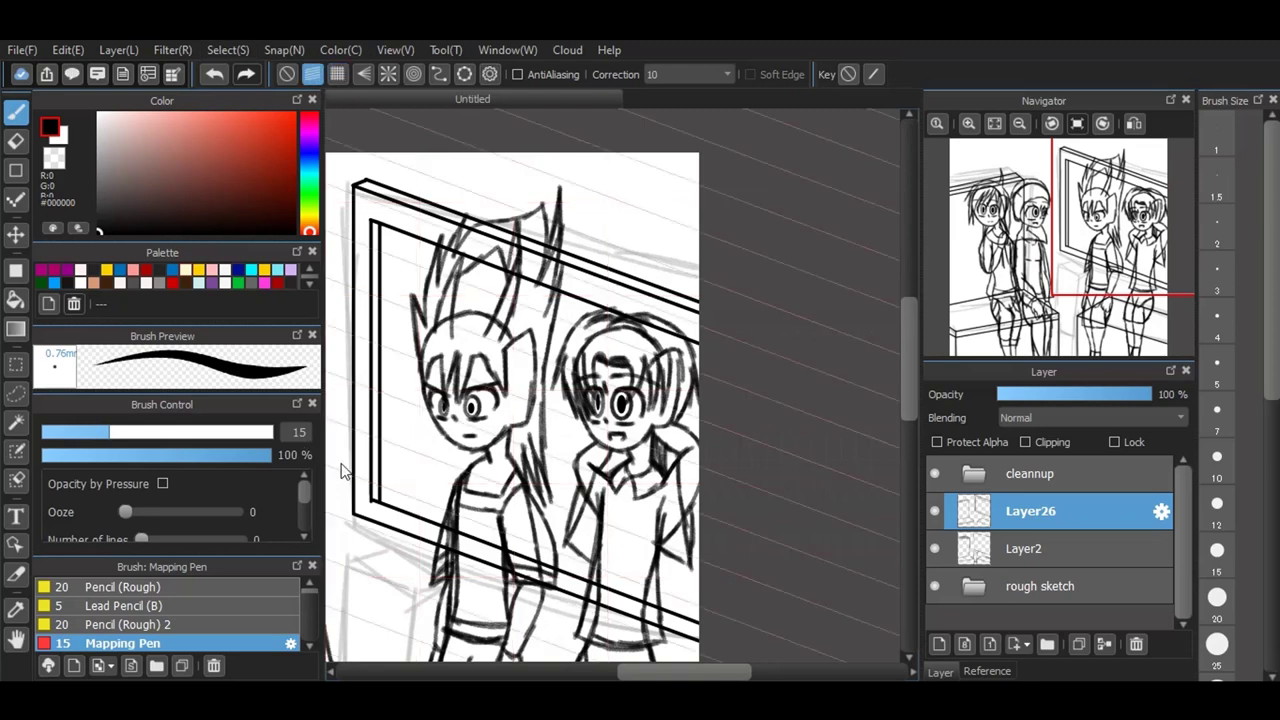
Step: Ink a second sloping line above the inner frame's lower line, and erase the vertical line's stub below it with snapping off and eraser size 10
left_click_drag(375, 494, 700, 624)
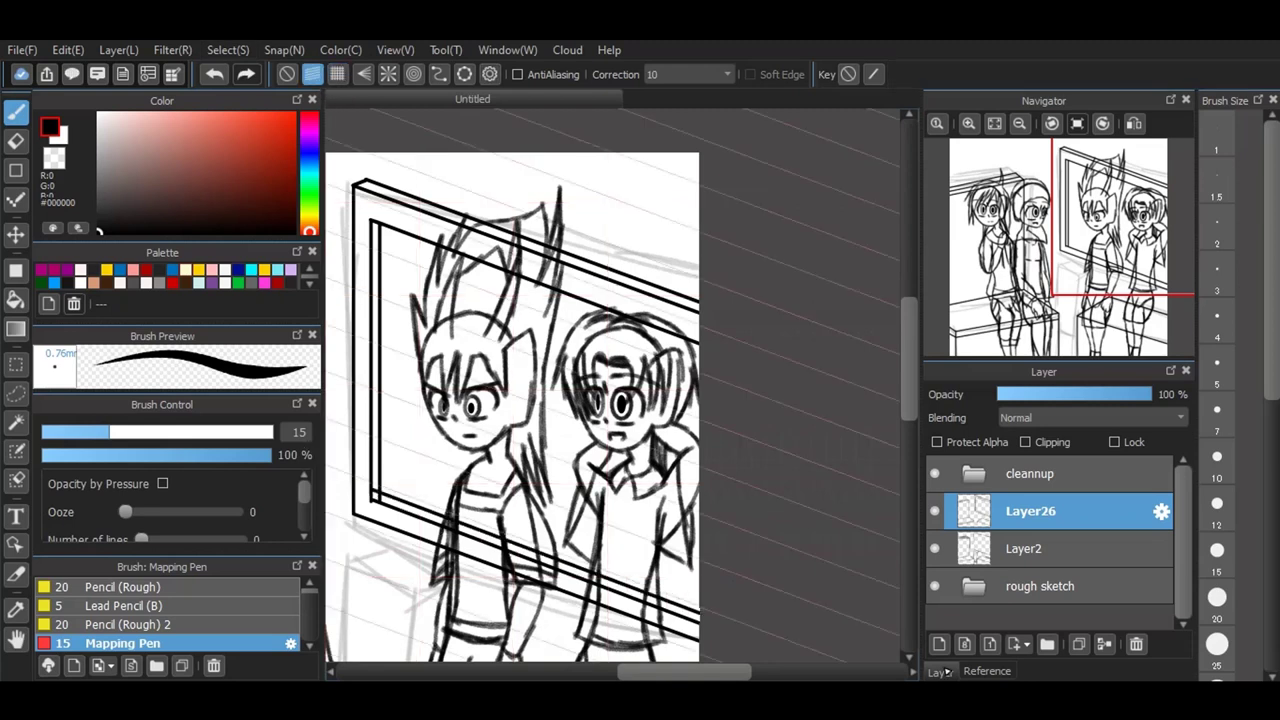
scroll(370, 505, "up", 8)
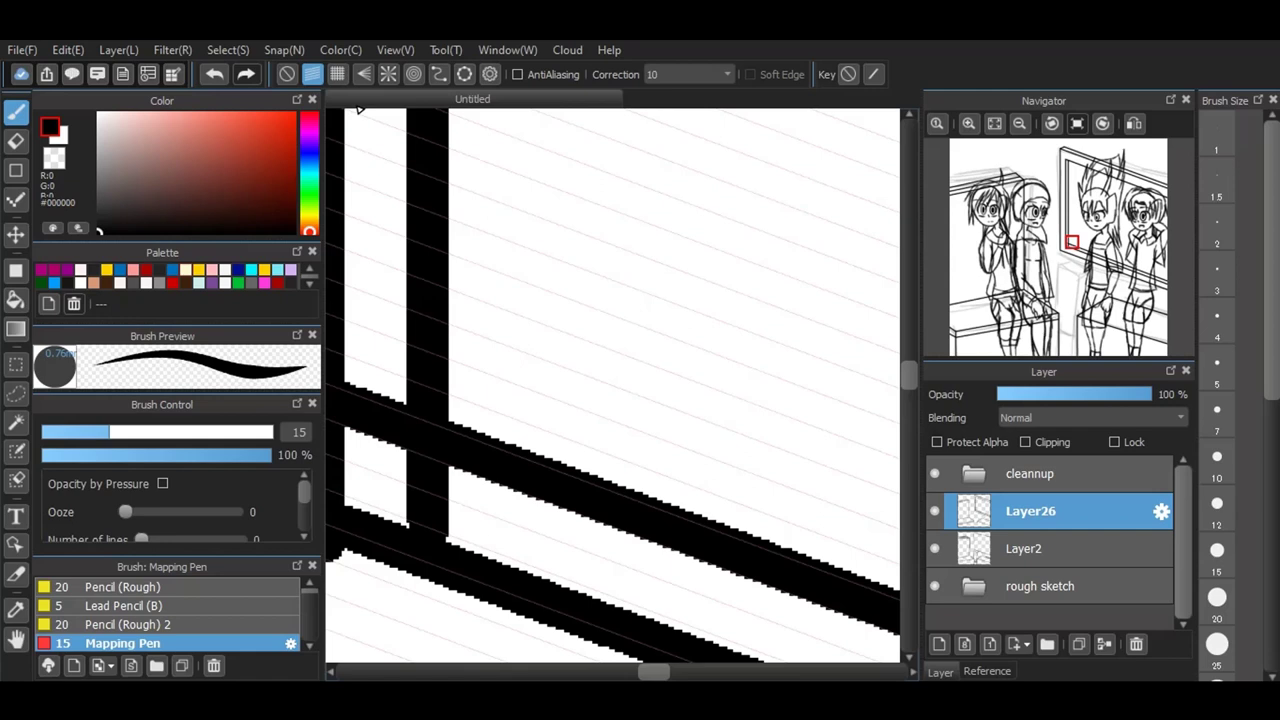
left_click(293, 74)
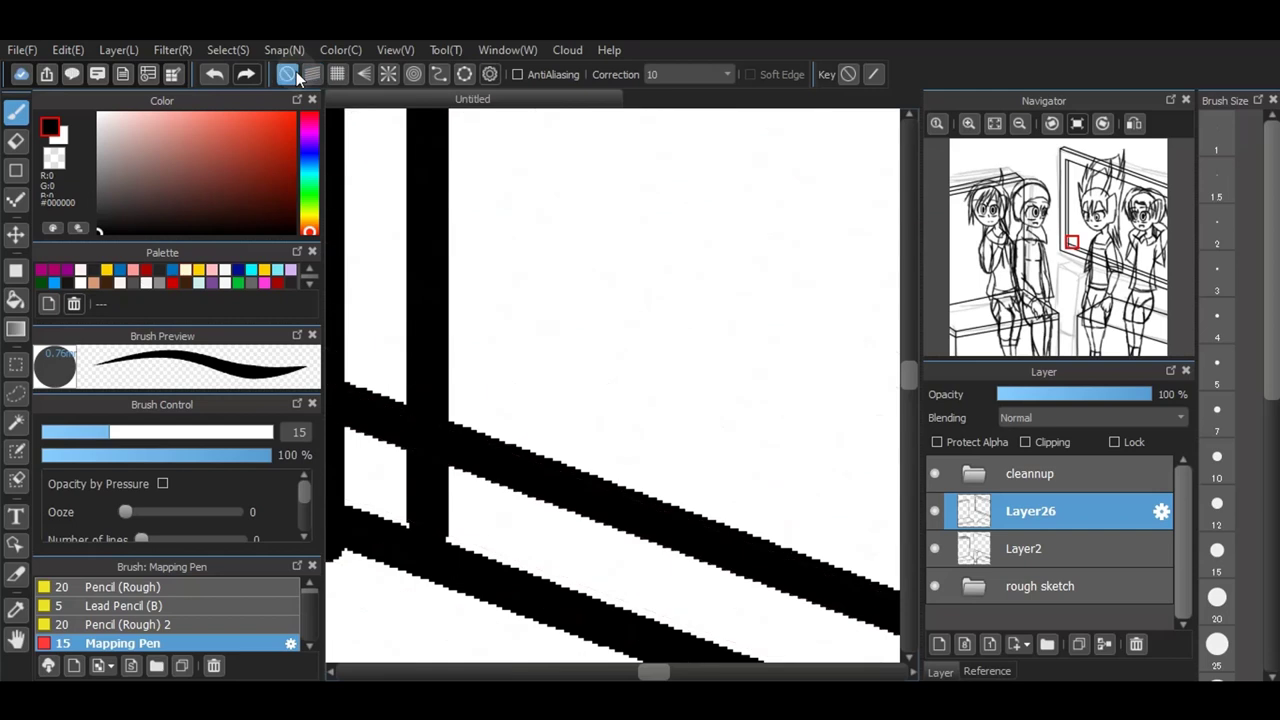
left_click(17, 145)
mouse_move(432, 500)
left_mouse_down()
mouse_move(400, 491)
mouse_move(475, 521)
left_mouse_up()
left_click(215, 73)
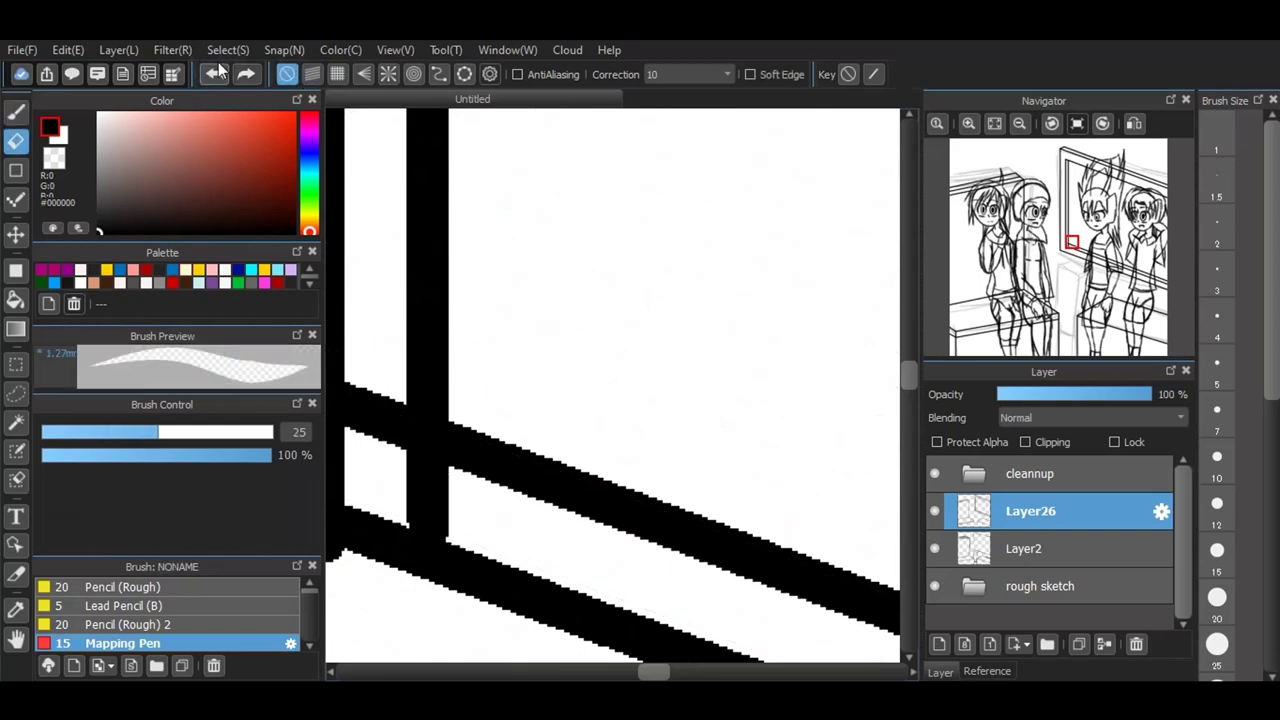
left_click(1217, 458)
mouse_move(391, 474)
left_mouse_down()
mouse_move(453, 500)
mouse_move(421, 475)
mouse_move(506, 513)
mouse_move(391, 485)
mouse_move(494, 537)
mouse_move(416, 515)
left_mouse_up()
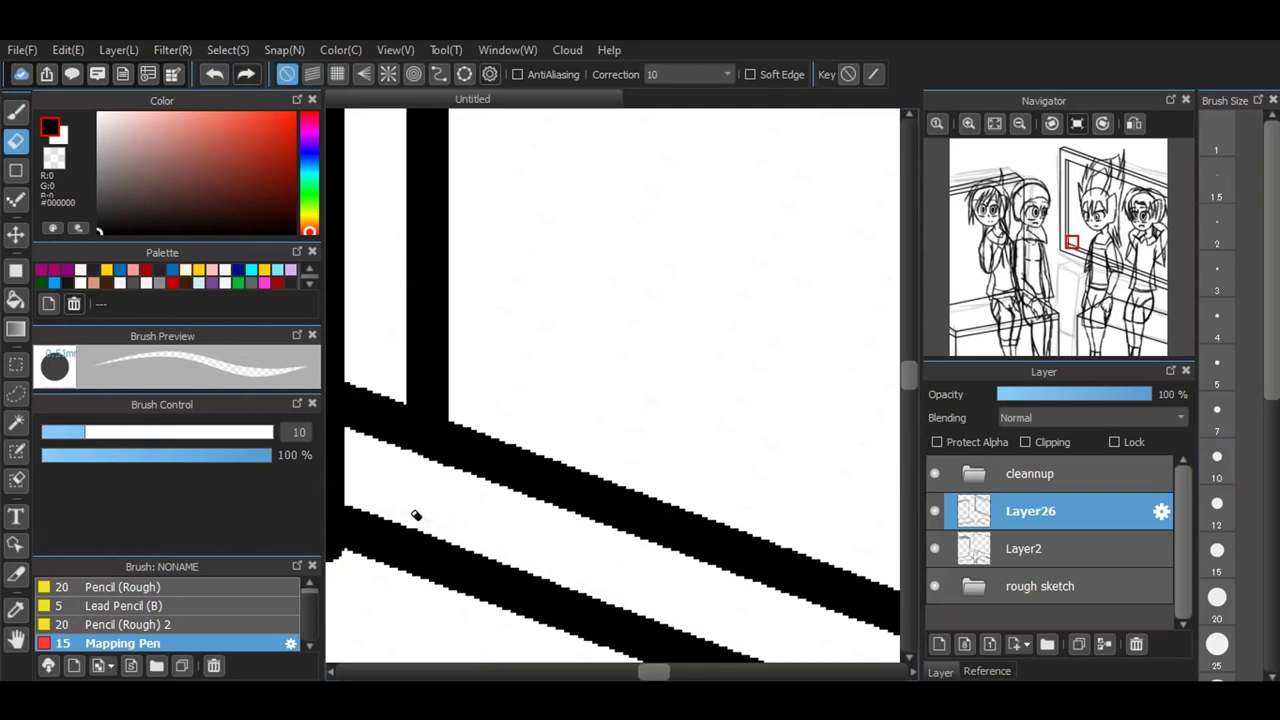
Step: Trim the protruding tip at the inner frame's lower corner and erase the sloping stub between its two vertical lines
scroll(416, 515, "down", 5)
scroll(434, 557, "up", 3)
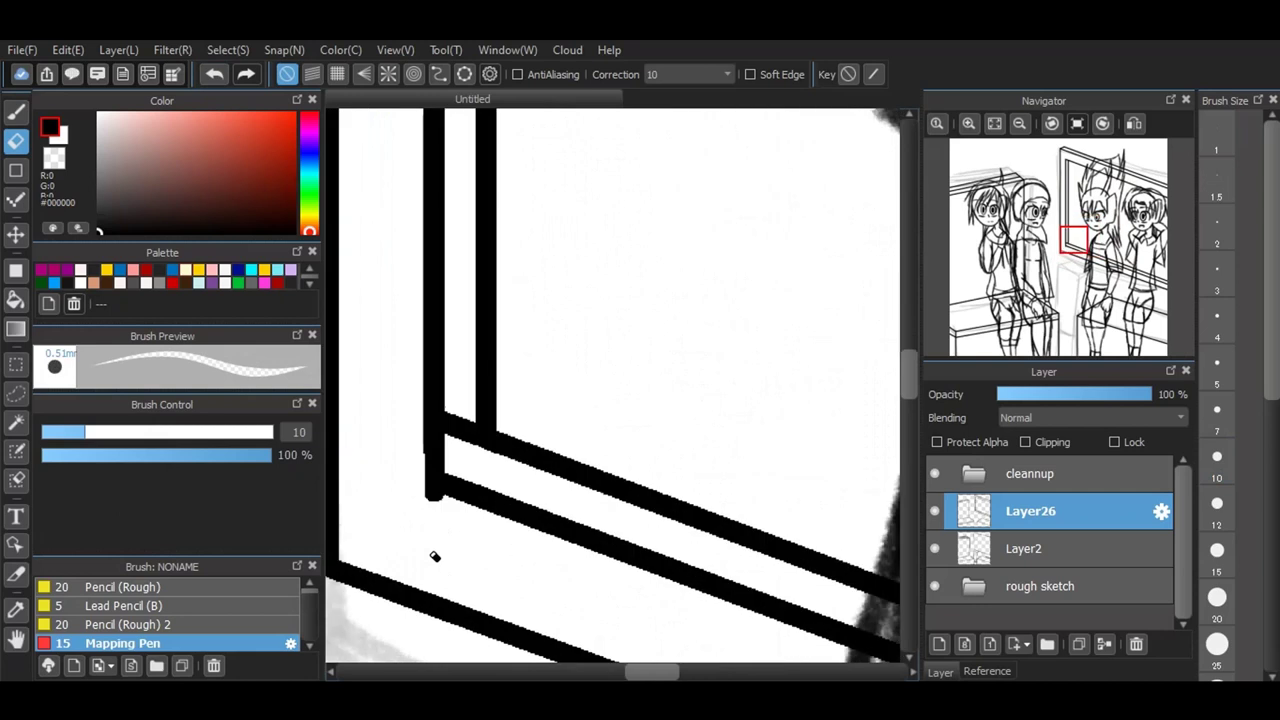
scroll(435, 556, "up", 2)
mouse_move(423, 477)
left_mouse_down()
mouse_move(566, 529)
mouse_move(597, 526)
left_mouse_up()
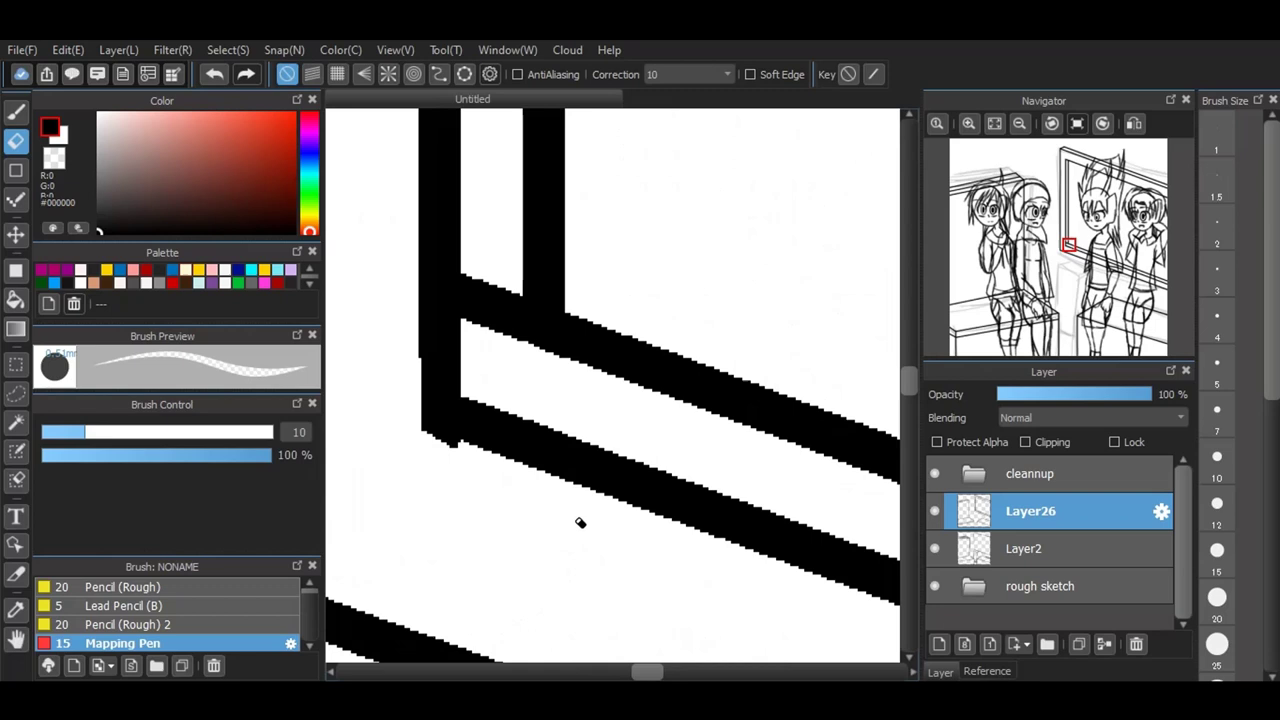
scroll(554, 477, "down", 3)
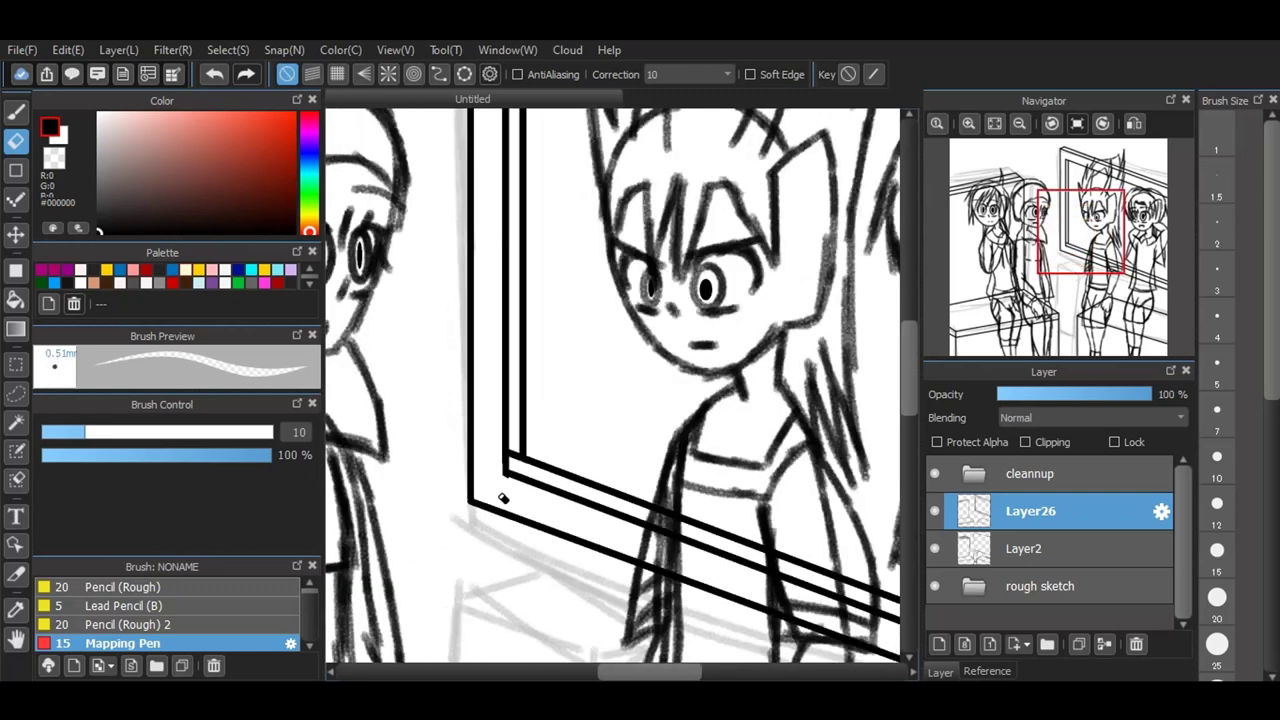
scroll(503, 497, "down", 2)
scroll(589, 496, "up", 5)
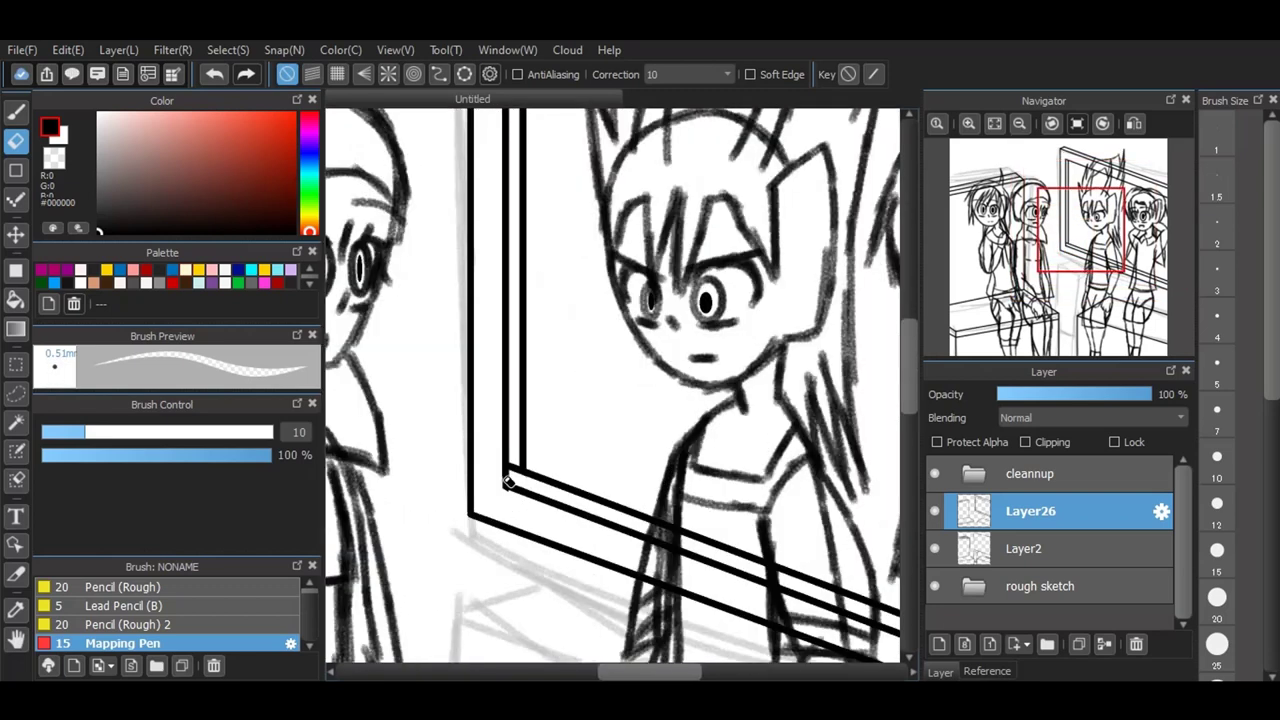
scroll(589, 496, "up", 3)
mouse_move(463, 411)
left_mouse_down()
mouse_move(458, 381)
mouse_move(459, 438)
mouse_move(442, 349)
mouse_move(462, 370)
mouse_move(488, 477)
mouse_move(479, 364)
mouse_move(468, 447)
mouse_move(450, 385)
mouse_move(447, 458)
mouse_move(463, 341)
left_mouse_up()
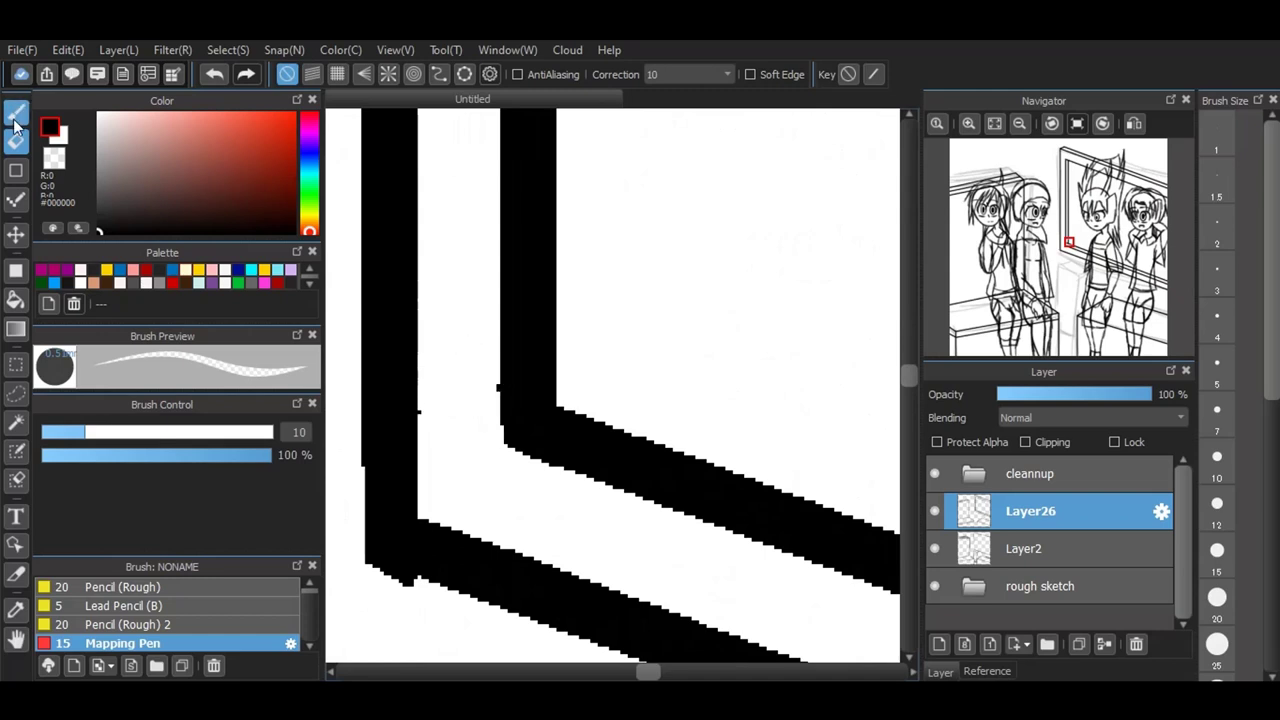
Step: Realign the parallel snap guides diagonally and ink a short Mapping Pen line joining the inner frame's two lower corners
left_click(15, 116)
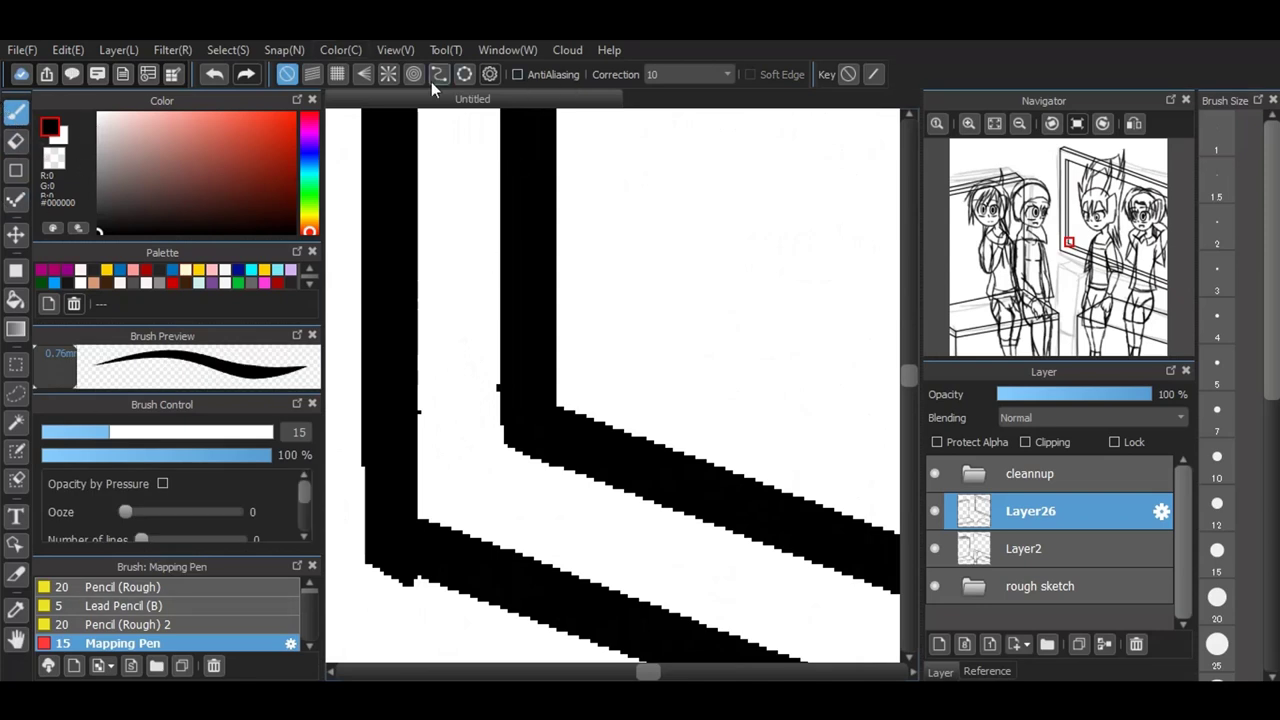
left_click(313, 74)
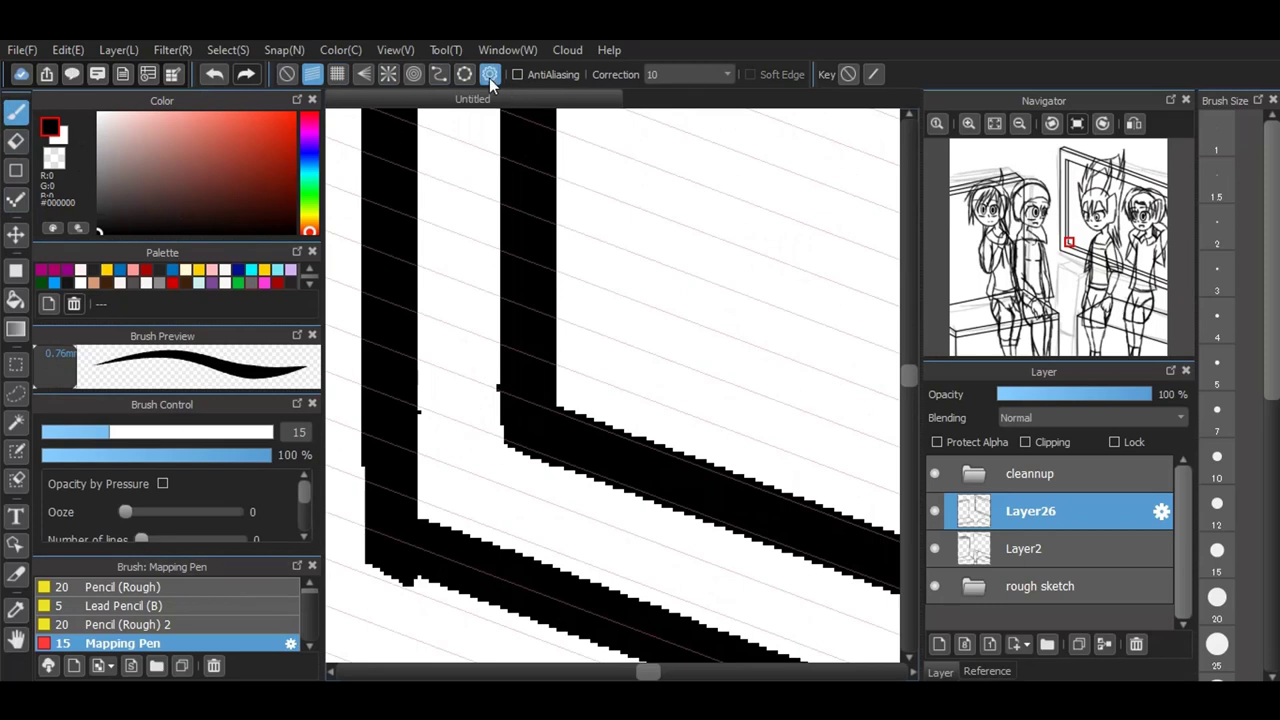
left_click_drag(616, 379, 668, 347)
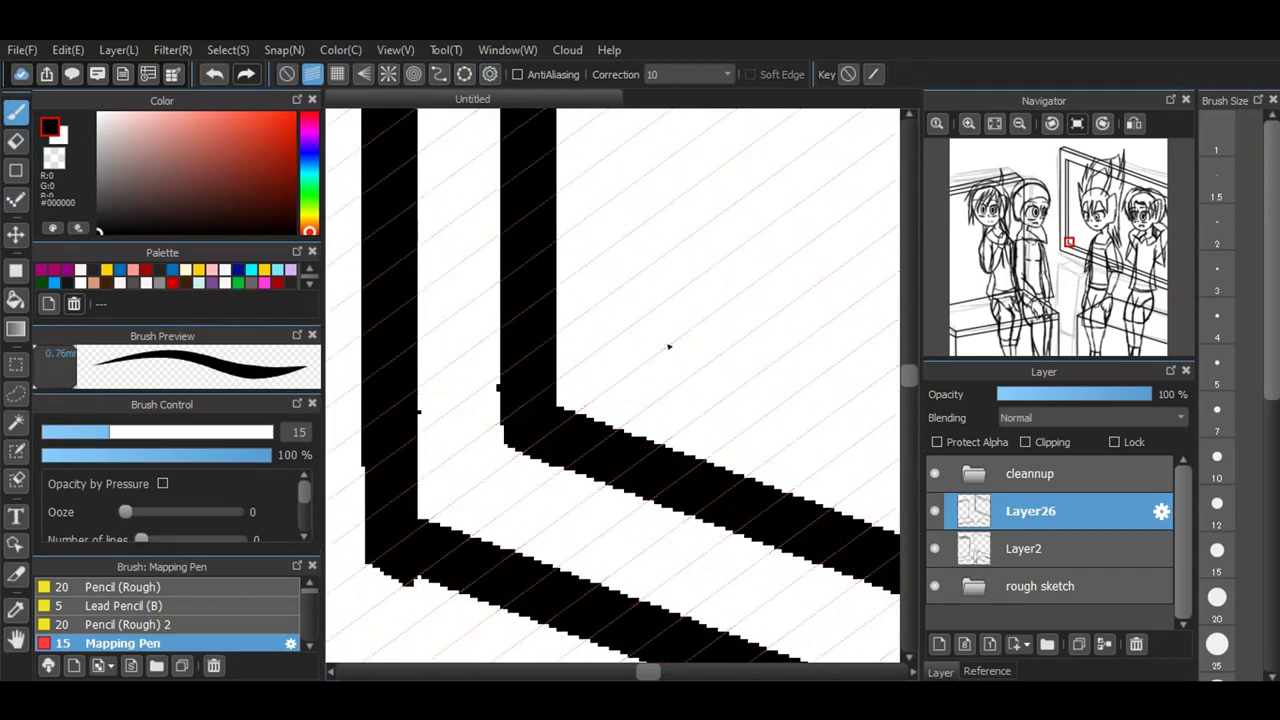
left_click_drag(458, 489, 523, 431)
scroll(523, 431, "down", 6)
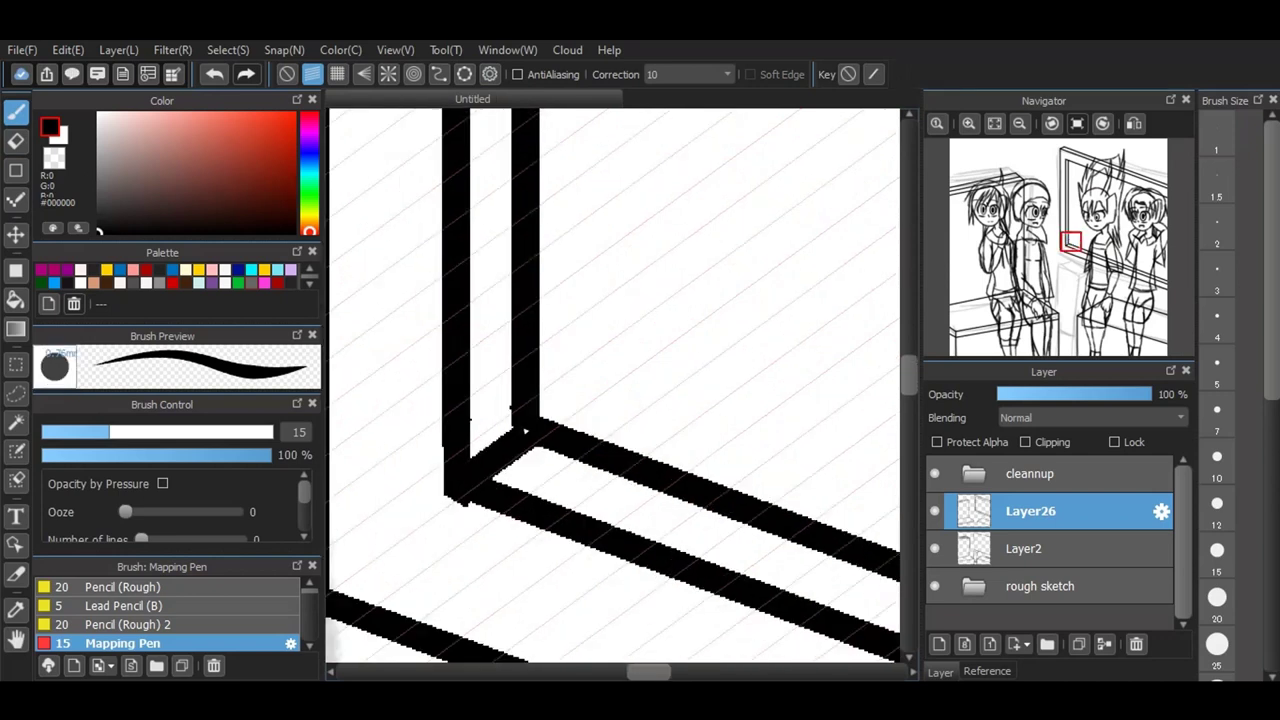
scroll(523, 431, "down", 3)
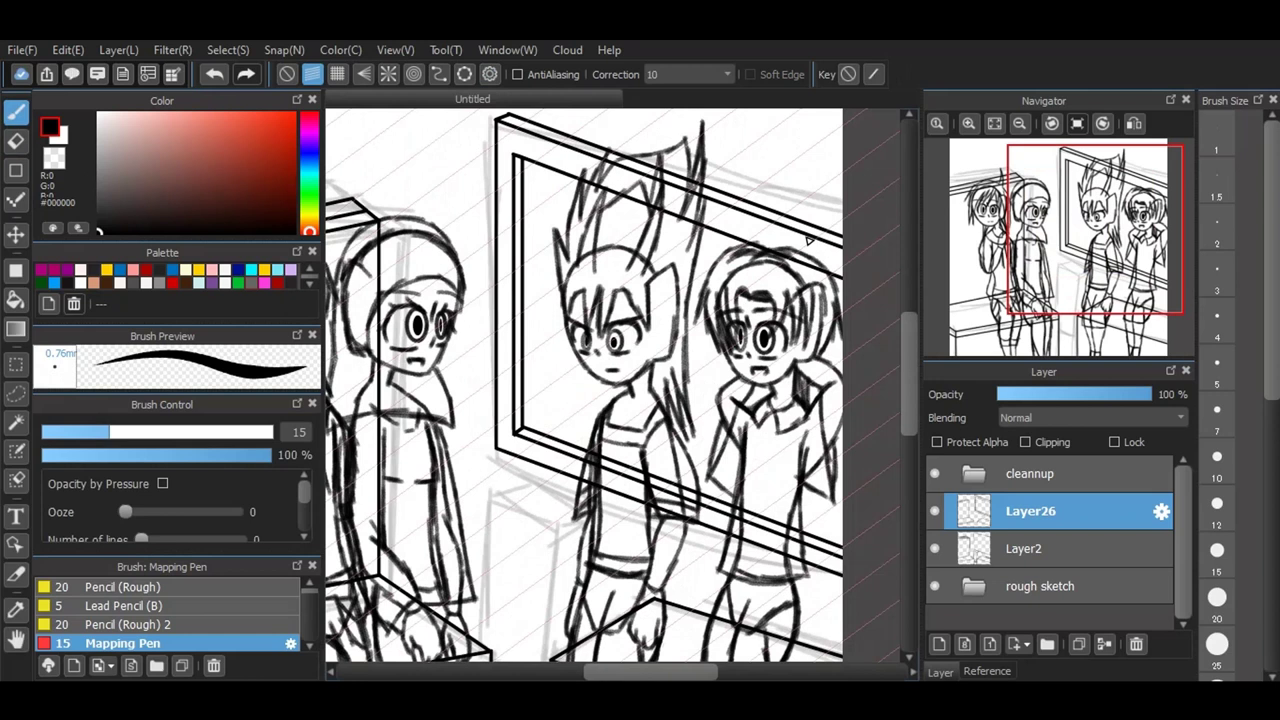
Step: Realign the parallel guides to the sketched slope between the benches and ink the short floor line connecting their vertical edges
scroll(809, 240, "down", 2)
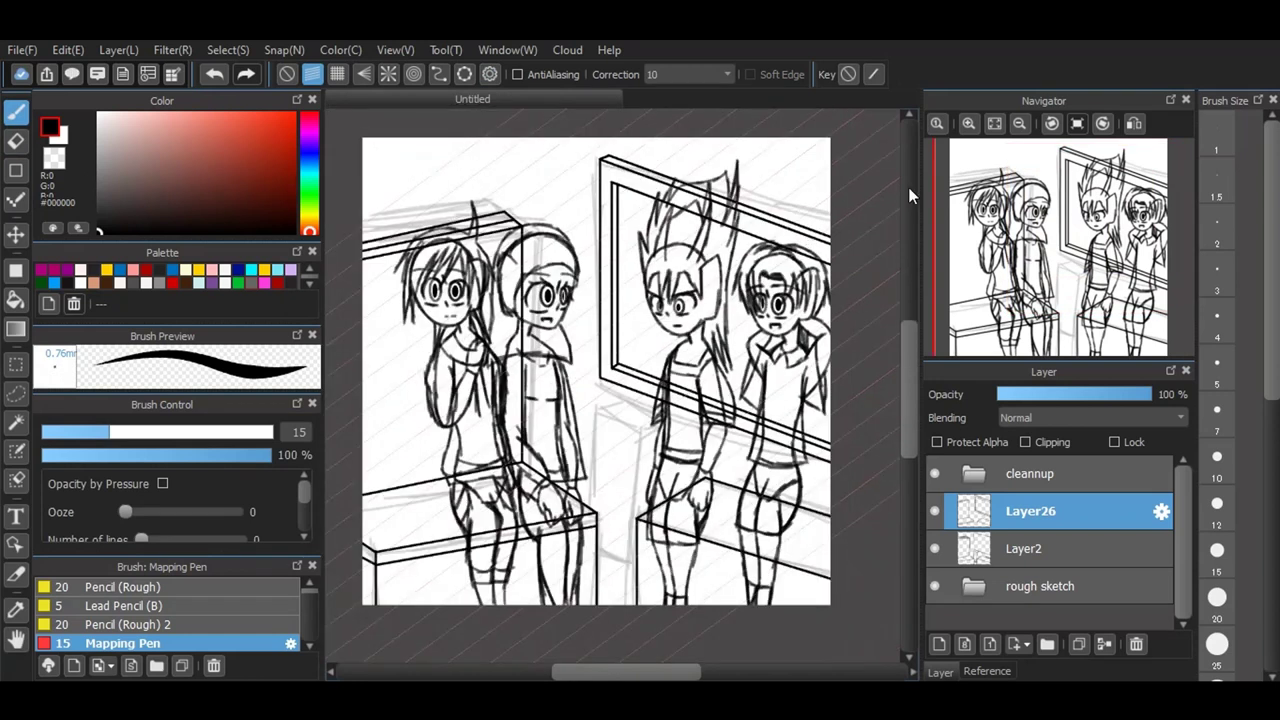
scroll(645, 570, "up", 4)
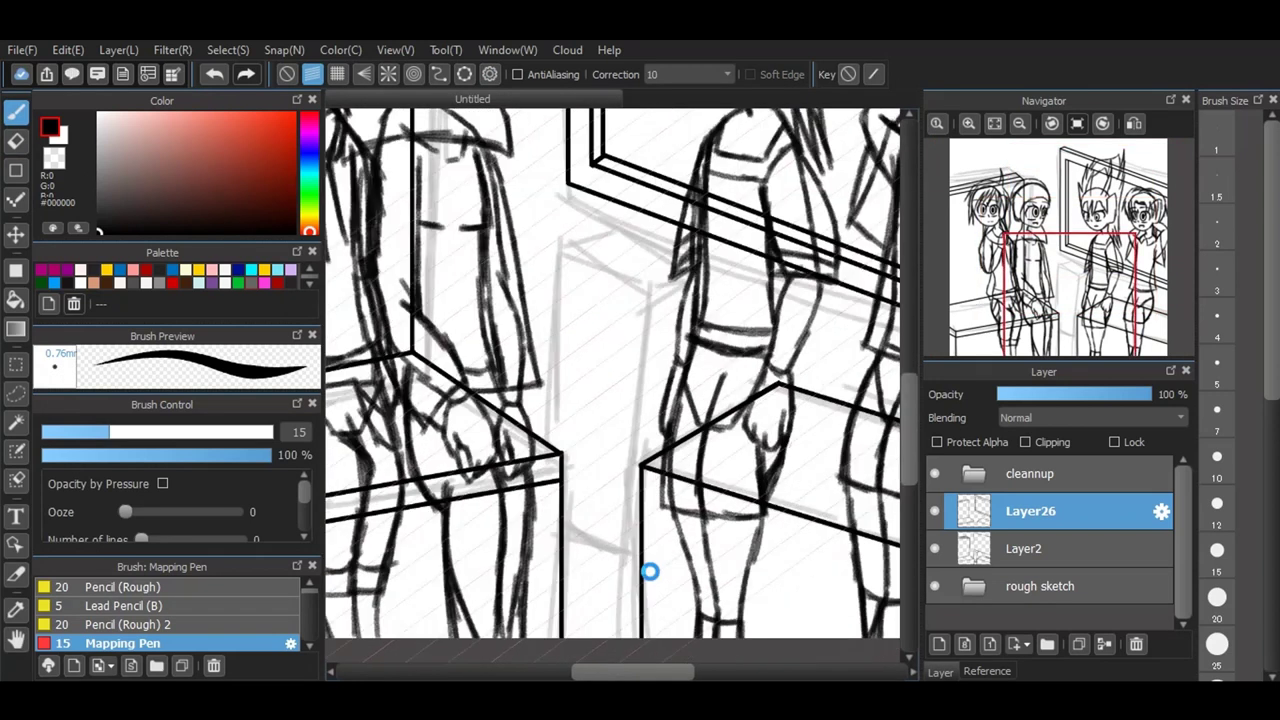
left_click(489, 82)
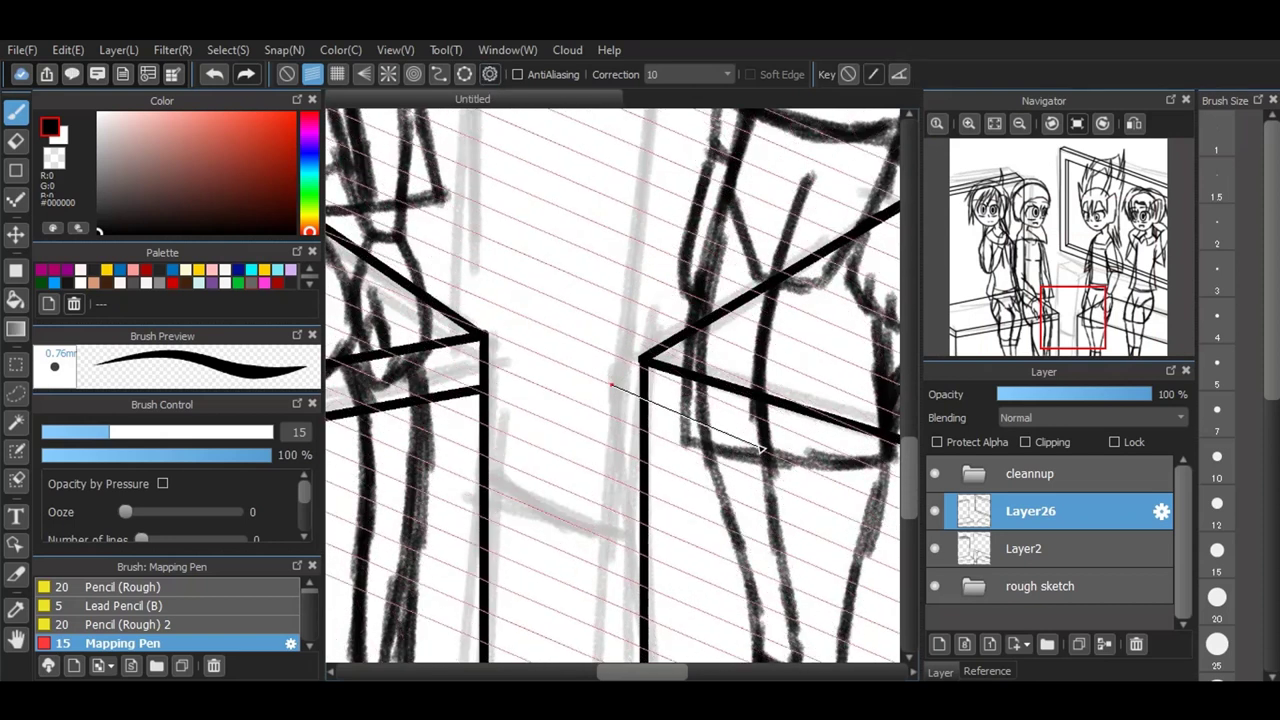
left_click(720, 479)
left_click_drag(485, 484, 638, 548)
scroll(636, 600, "down", 6)
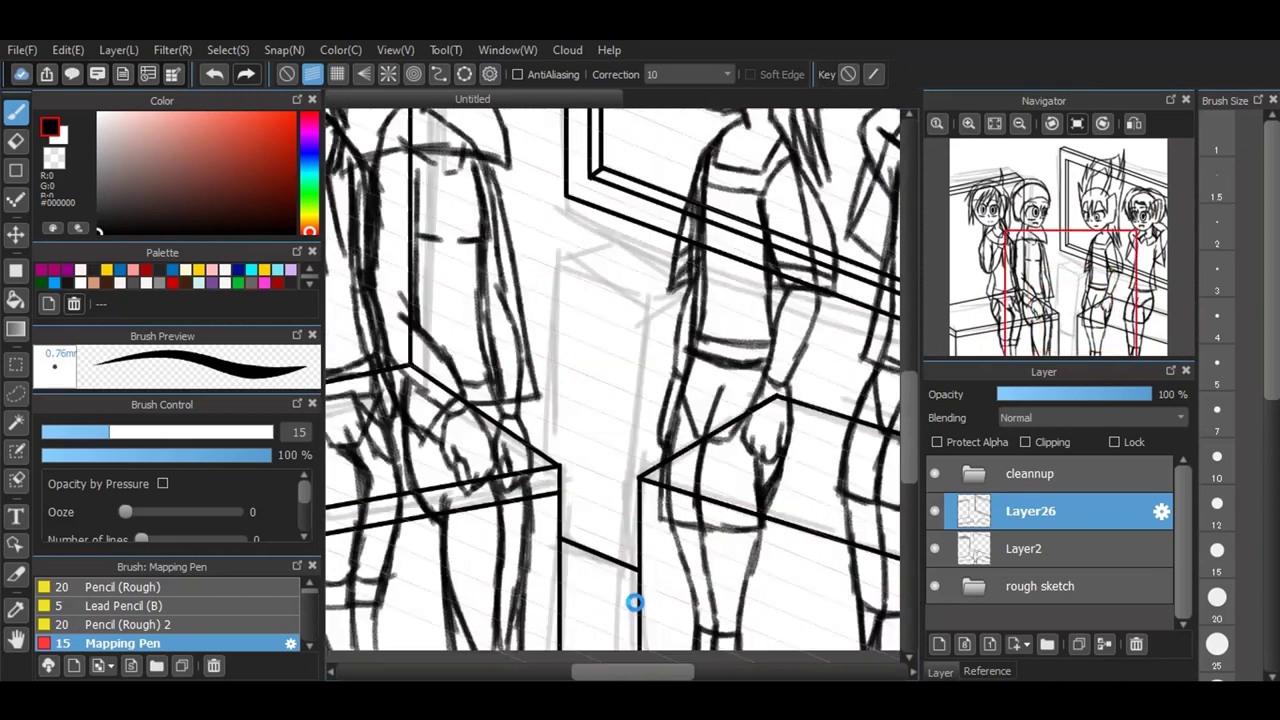
Step: Turn snapping off, lasso the inked wall frame, move it slightly upward, and clear the selection
scroll(448, 206, "up", 4)
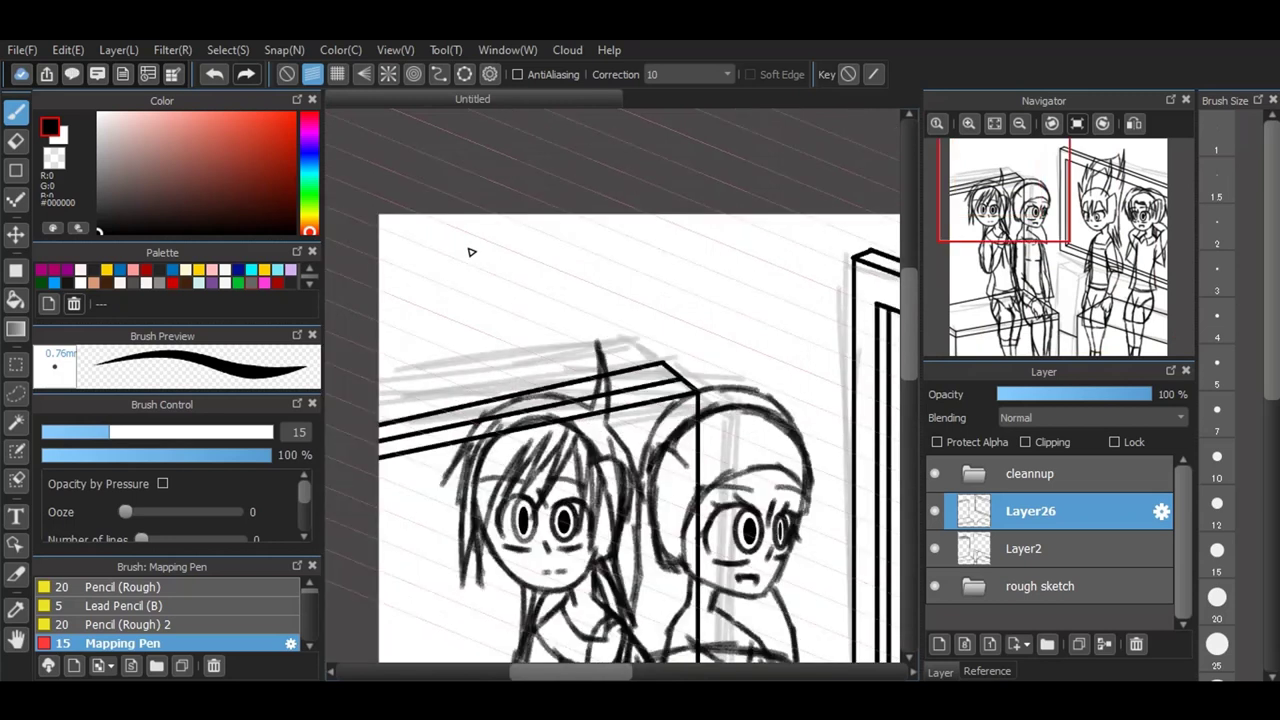
scroll(536, 264, "down", 1)
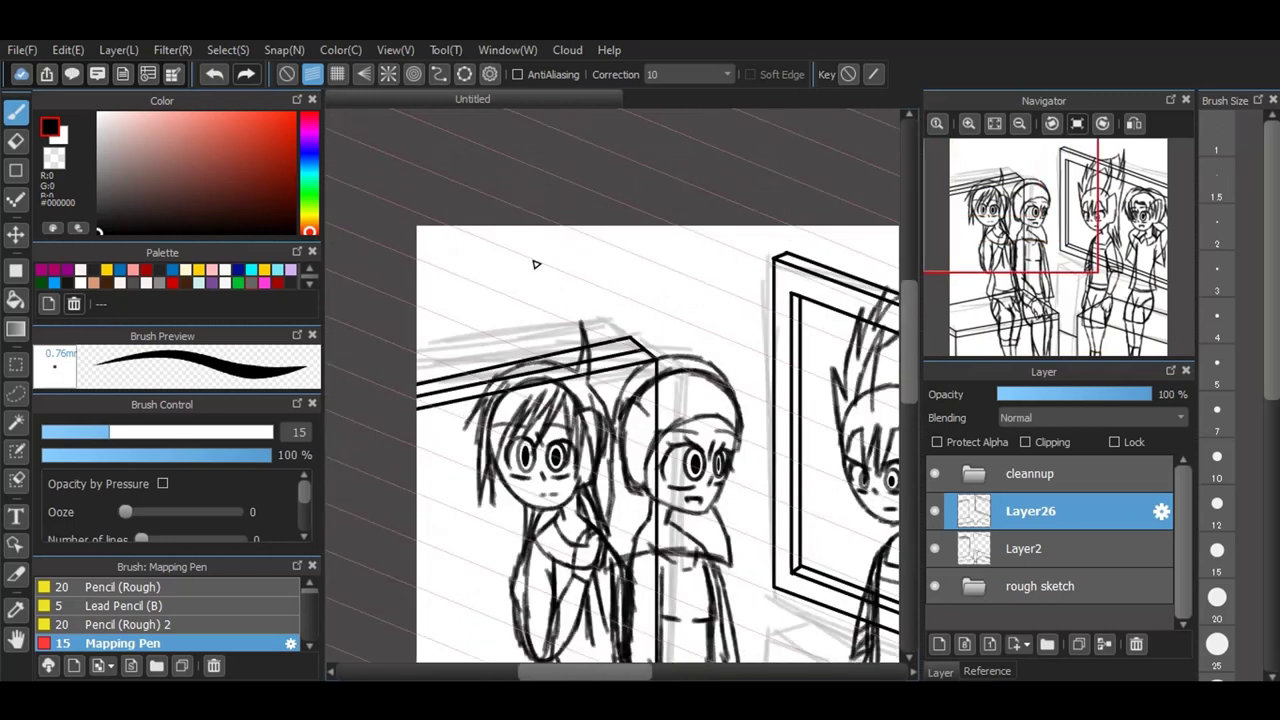
scroll(536, 264, "down", 1)
scroll(846, 423, "down", 1)
scroll(852, 424, "up", 1)
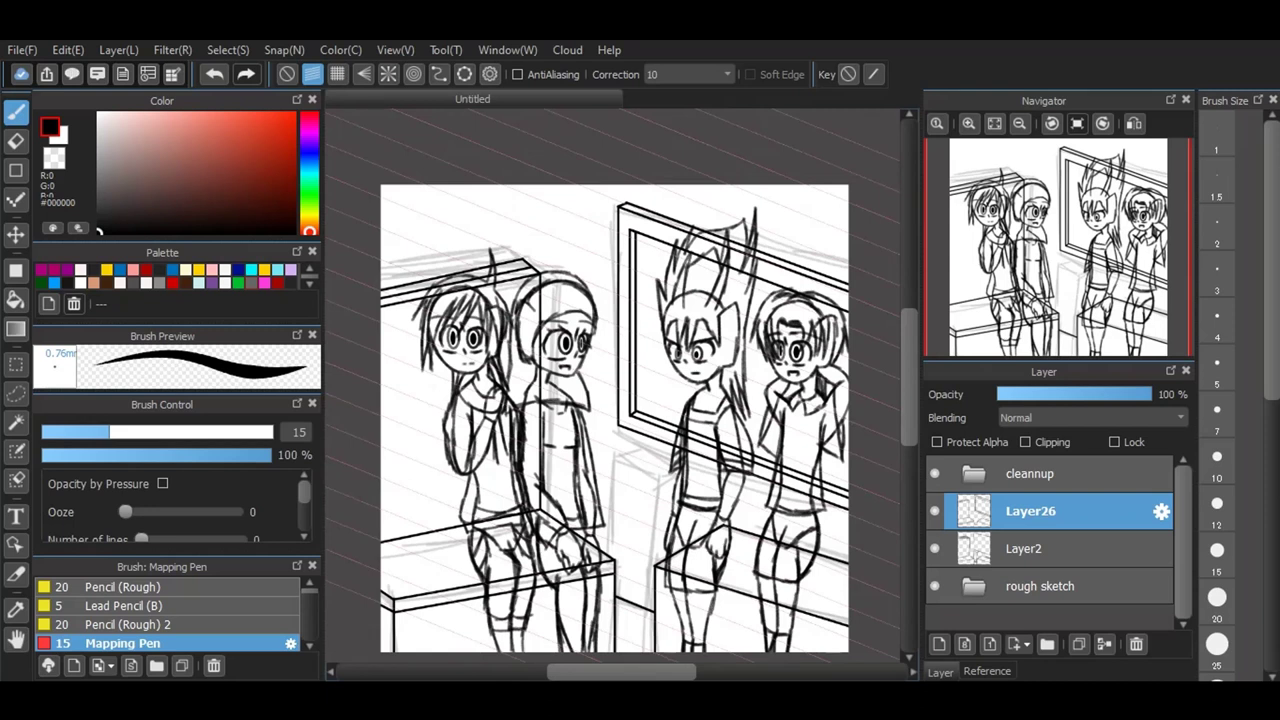
left_click(287, 74)
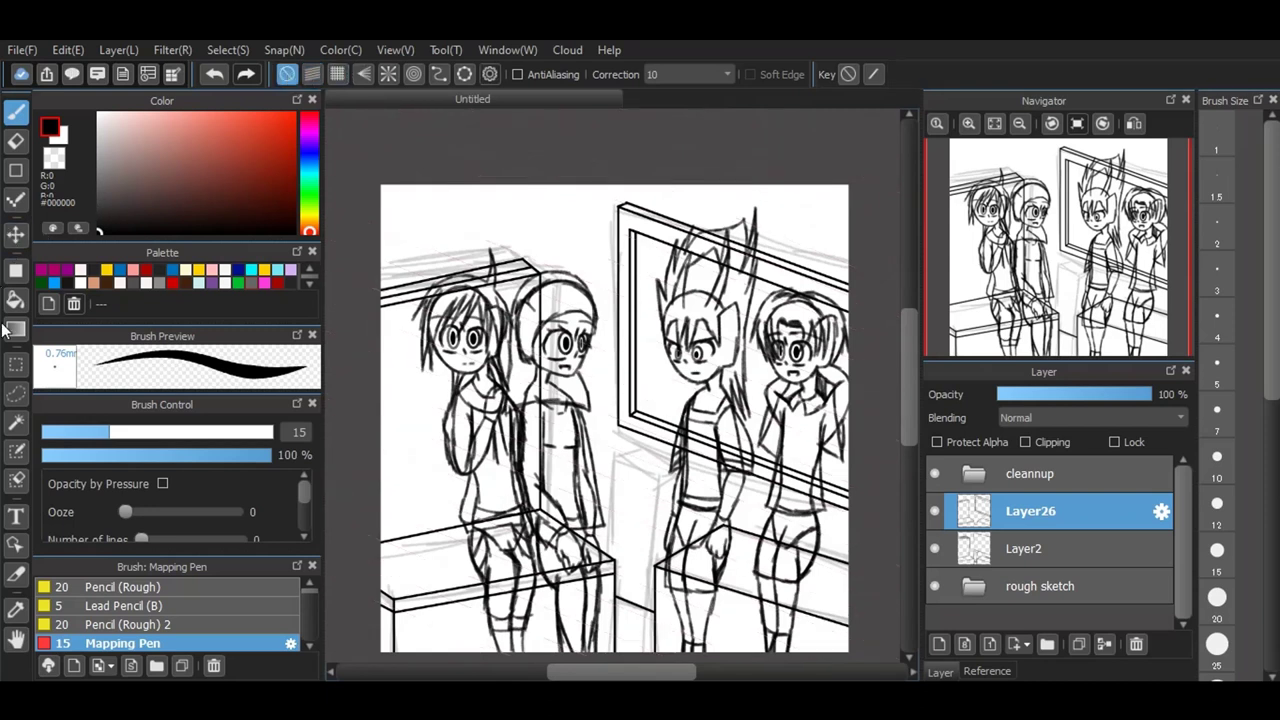
left_click(16, 393)
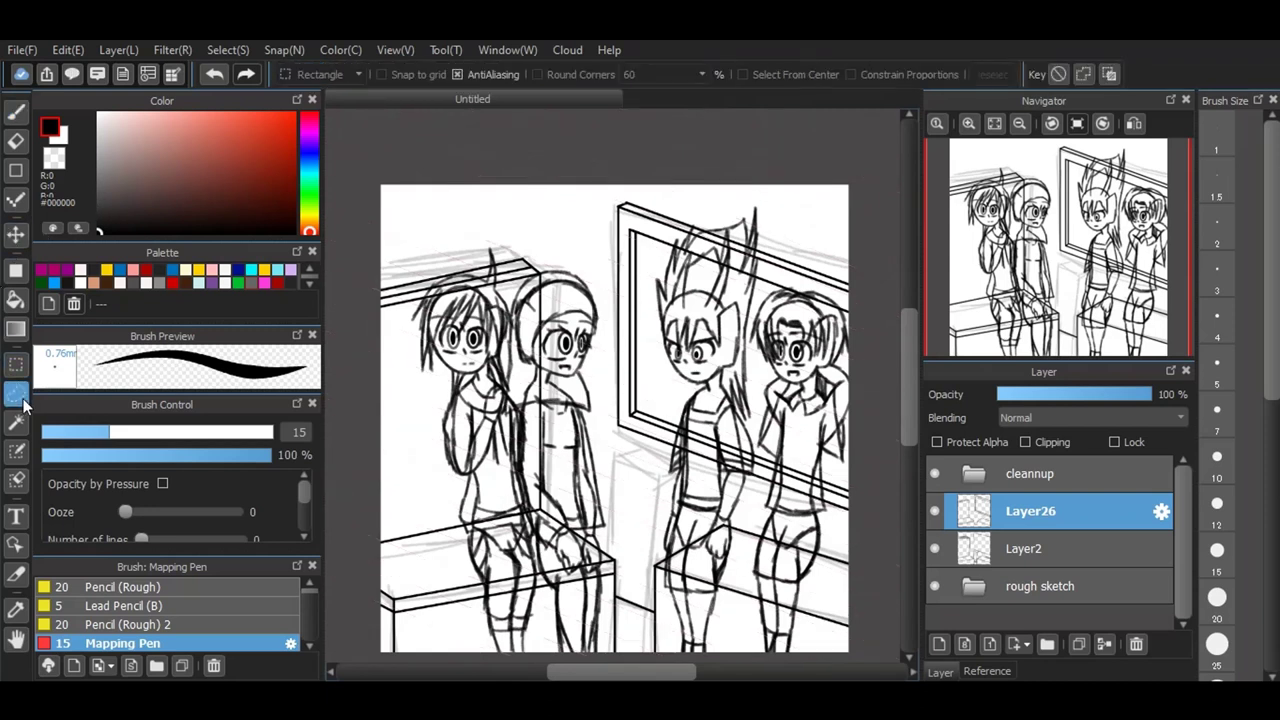
mouse_move(660, 184)
left_mouse_down()
mouse_move(840, 215)
mouse_move(907, 323)
mouse_move(805, 521)
mouse_move(630, 440)
mouse_move(605, 235)
mouse_move(658, 194)
mouse_move(943, 334)
mouse_move(943, 423)
mouse_move(900, 557)
mouse_move(630, 468)
mouse_move(603, 250)
mouse_move(618, 199)
left_mouse_up()
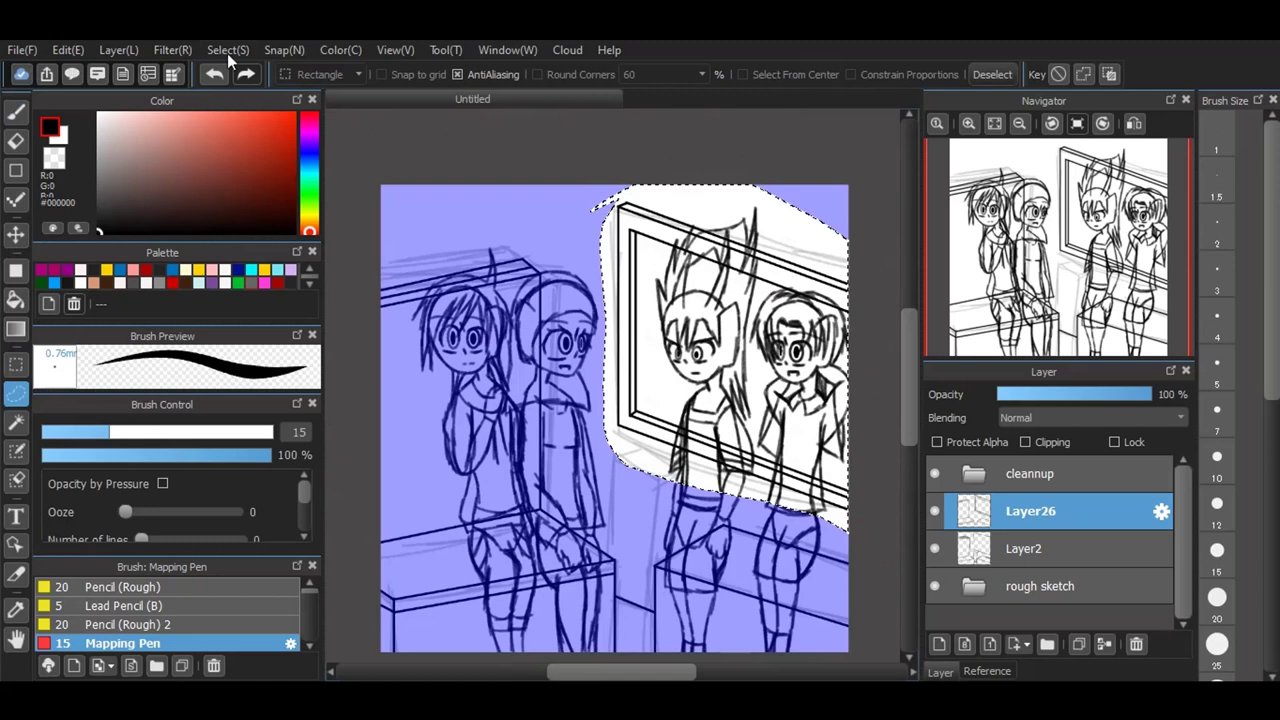
left_click(16, 233)
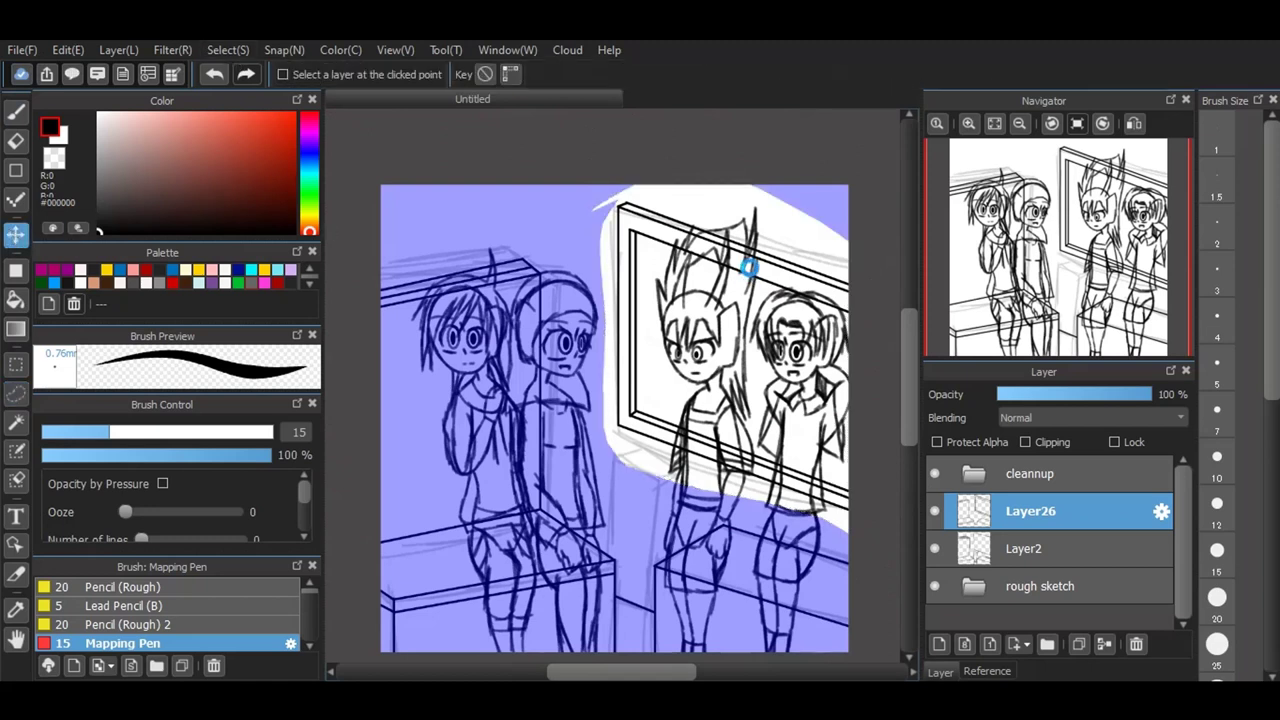
left_click_drag(750, 262, 751, 260)
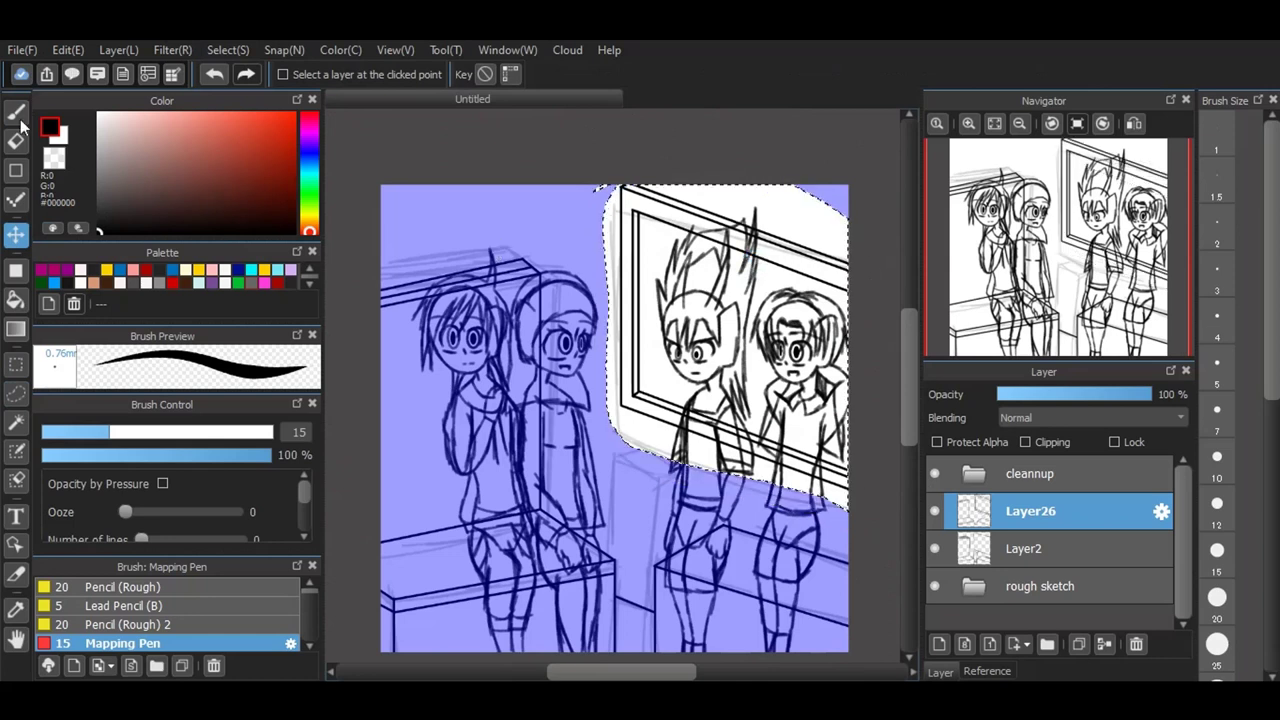
left_click(17, 110)
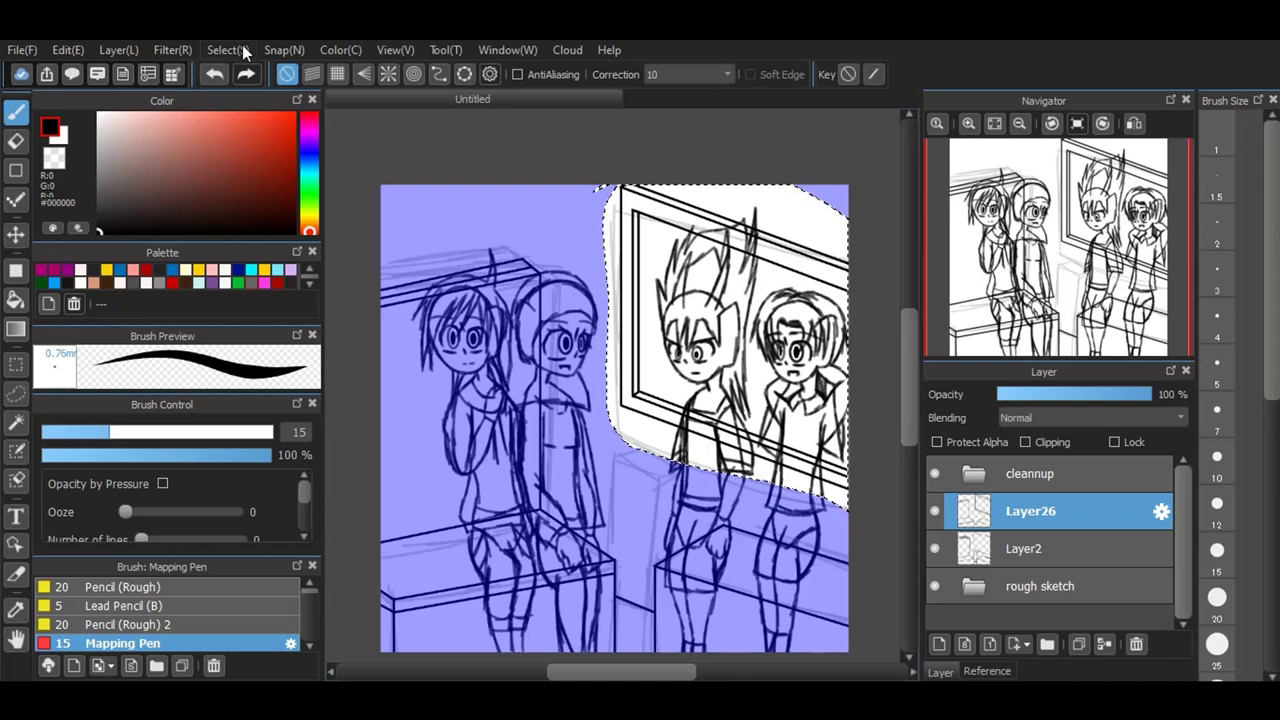
left_click(242, 47)
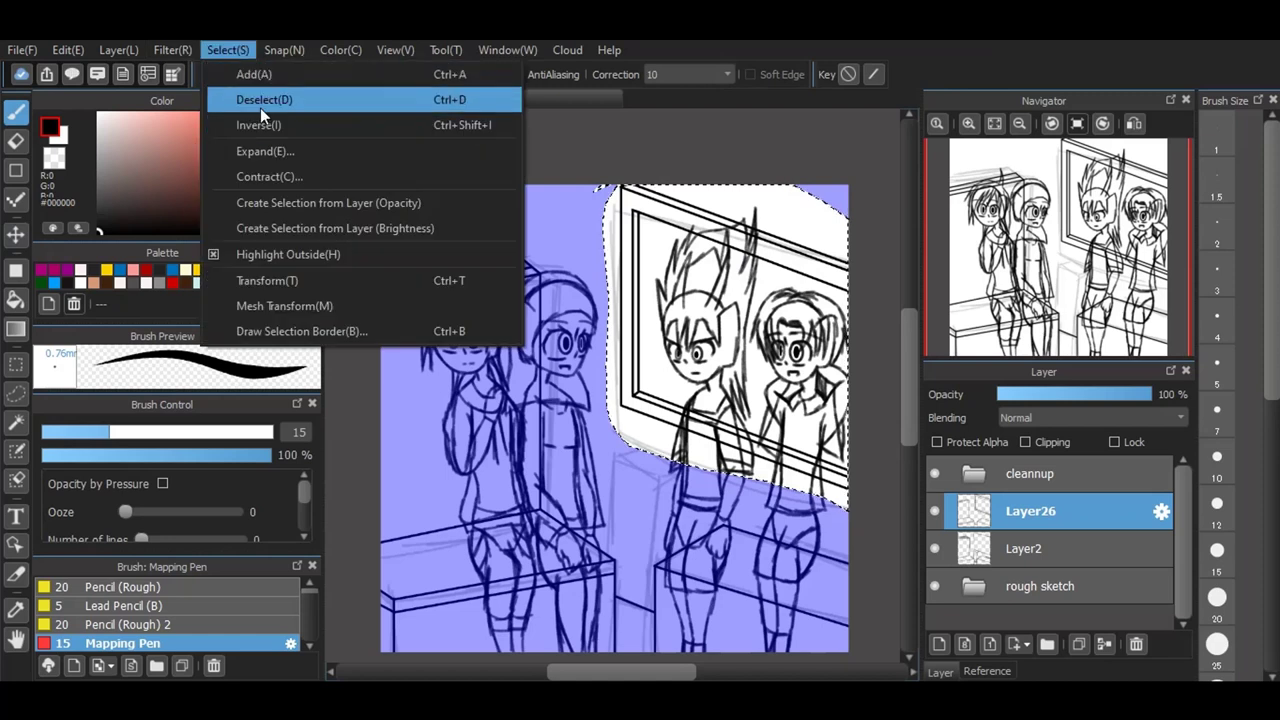
left_click(260, 100)
Step: Set the parallel snap guides to the right bench's front edge slope and ink a second line just below that edge
scroll(608, 440, "down", 2)
scroll(608, 440, "up", 2)
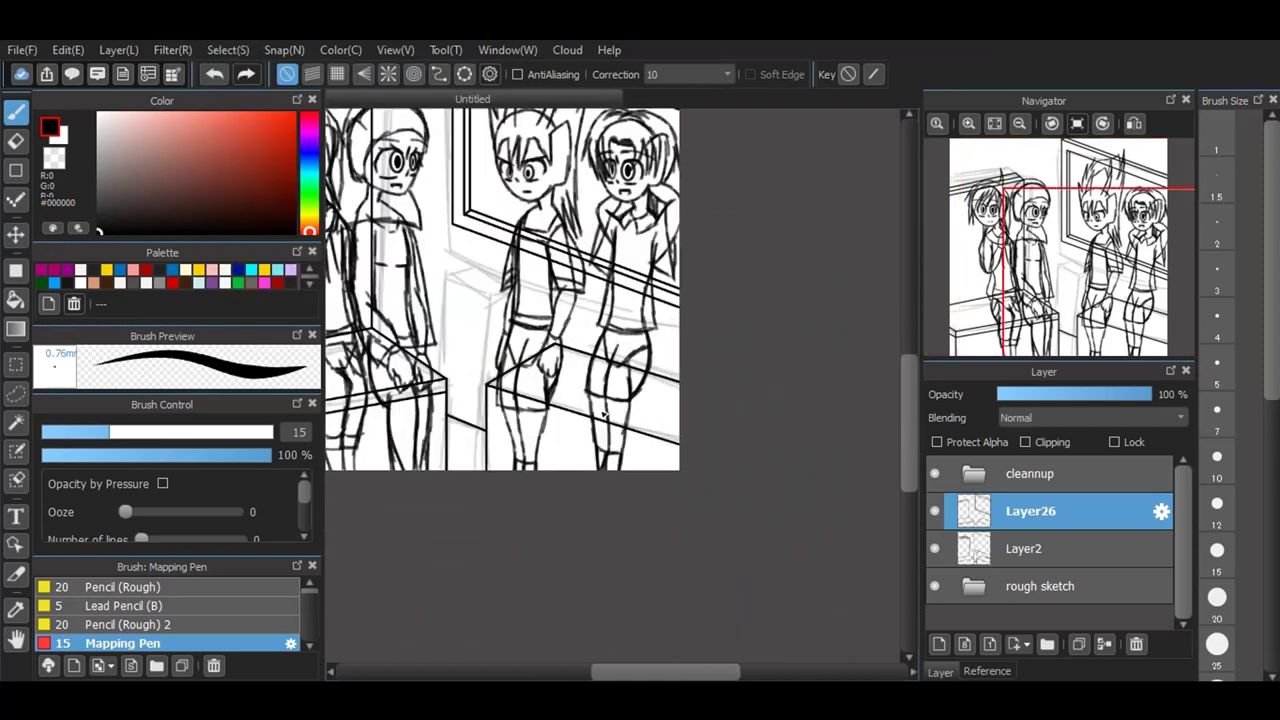
scroll(546, 366, "up", 2)
scroll(886, 562, "up", 1)
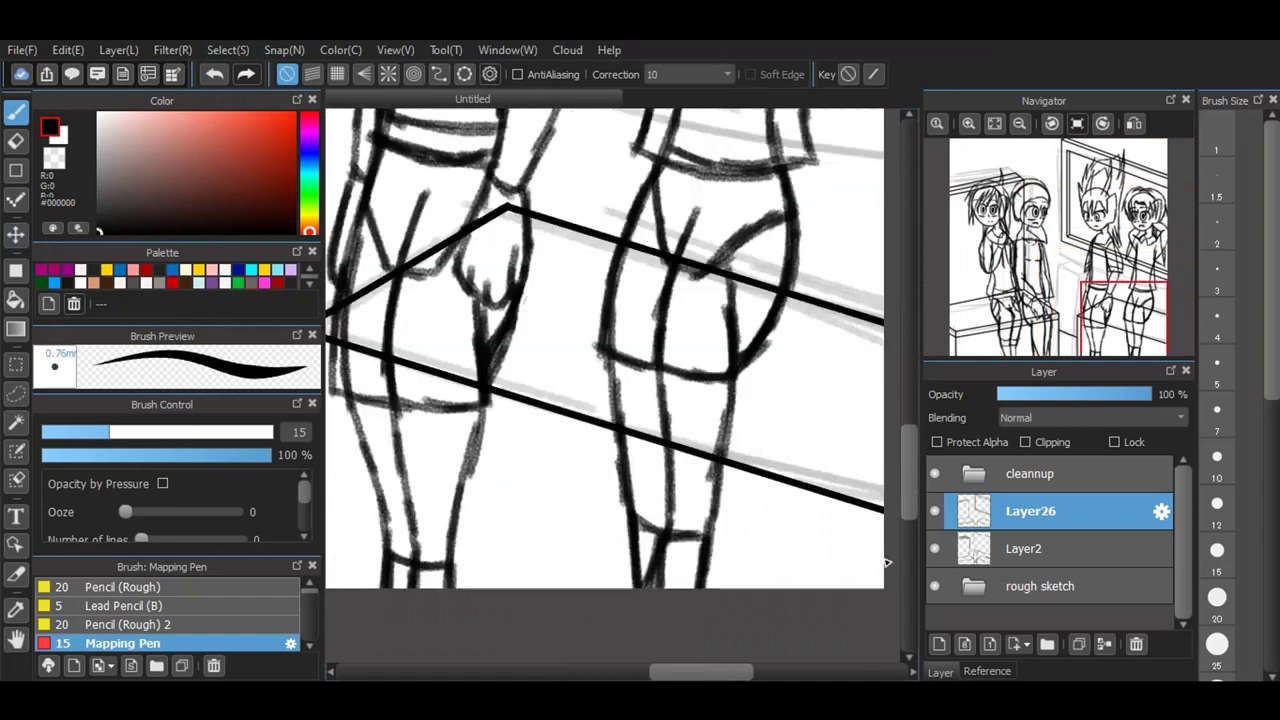
scroll(888, 564, "down", 1)
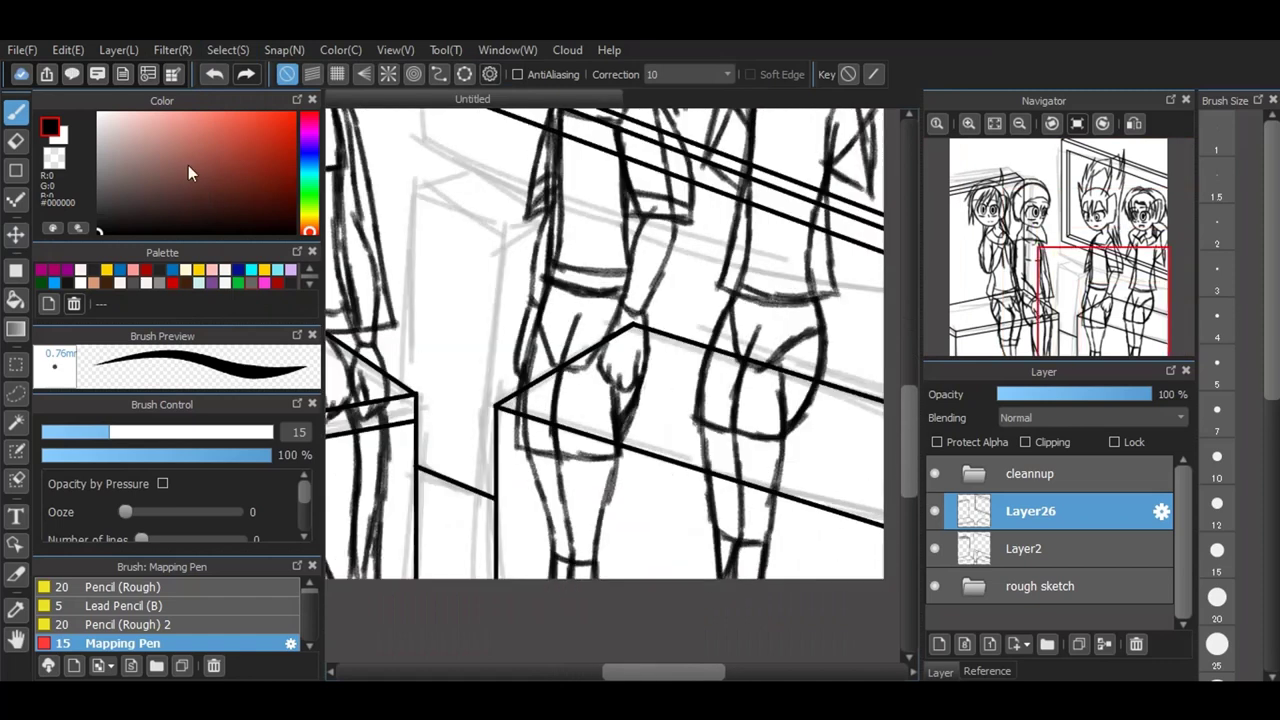
left_click(312, 74)
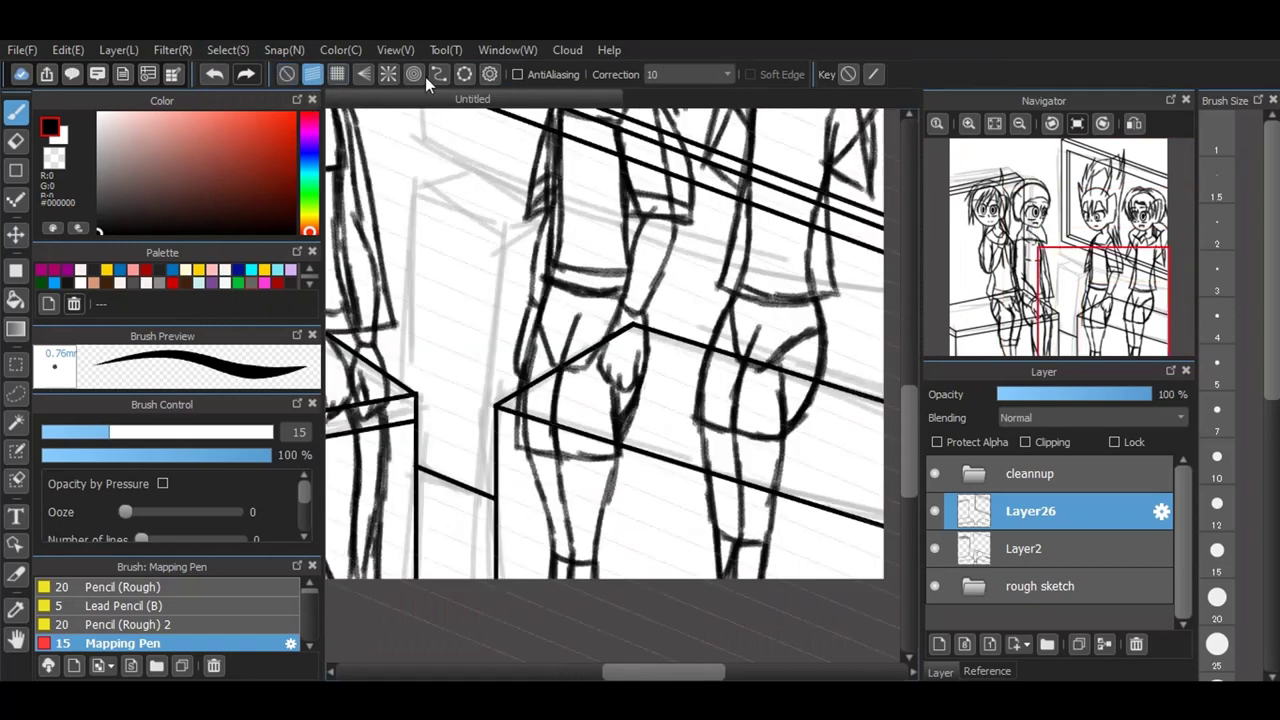
left_click(489, 74)
mouse_move(898, 466)
left_mouse_down()
mouse_move(895, 505)
mouse_move(893, 481)
left_mouse_up()
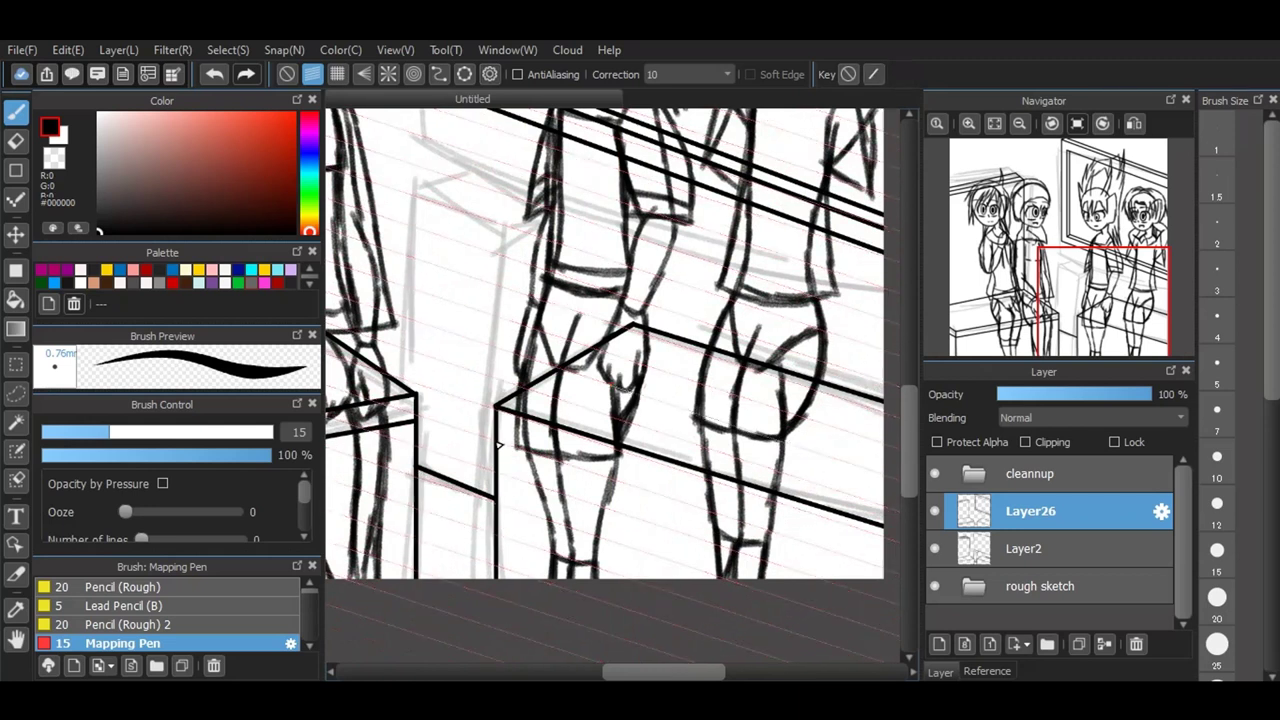
left_click_drag(500, 441, 776, 534)
left_click_drag(874, 551, 919, 573)
scroll(888, 591, "down", 2)
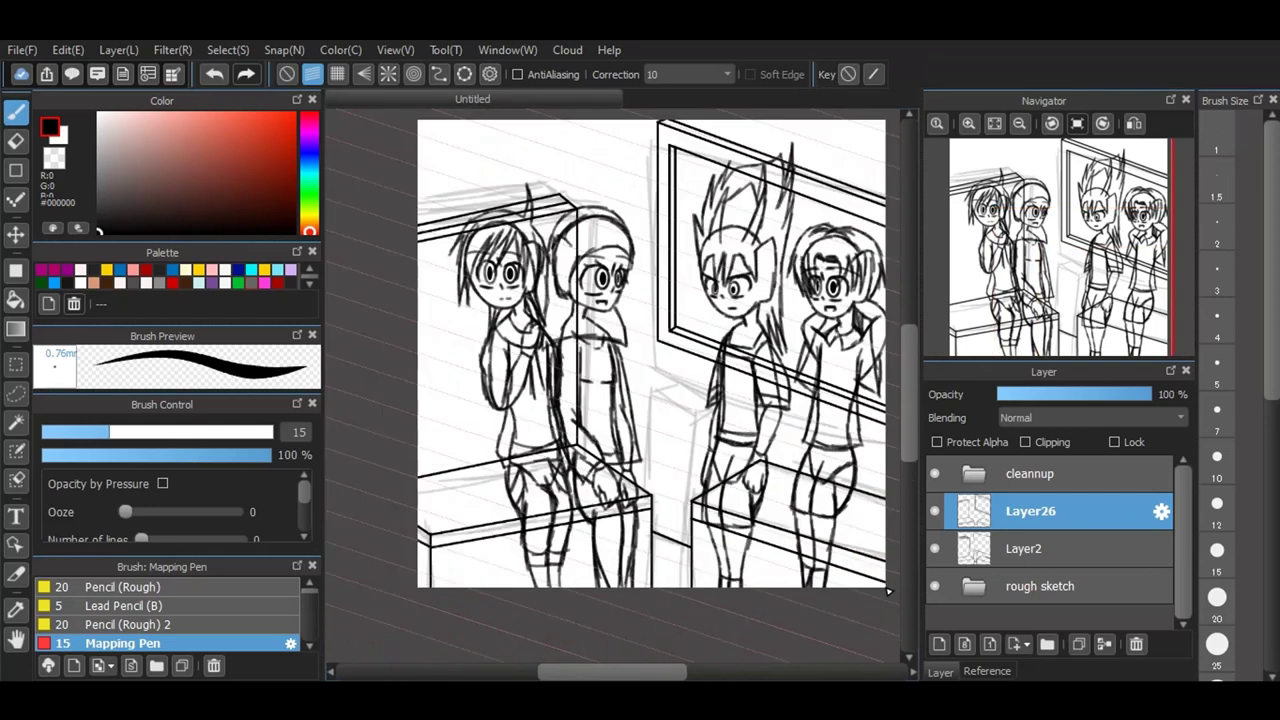
Step: Snap to the grid and ink two close vertical lines from the left panel's top corner to the canvas's upper edge
scroll(500, 123, "up", 2)
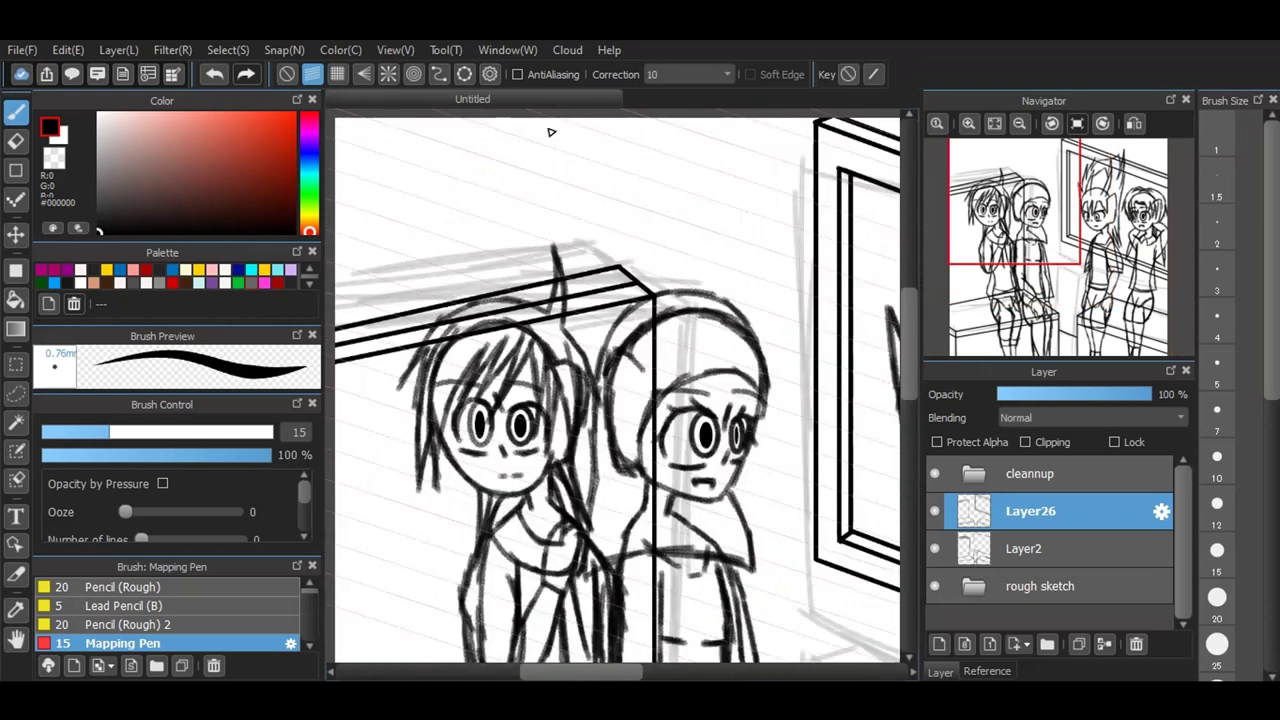
scroll(566, 217, "down", 2)
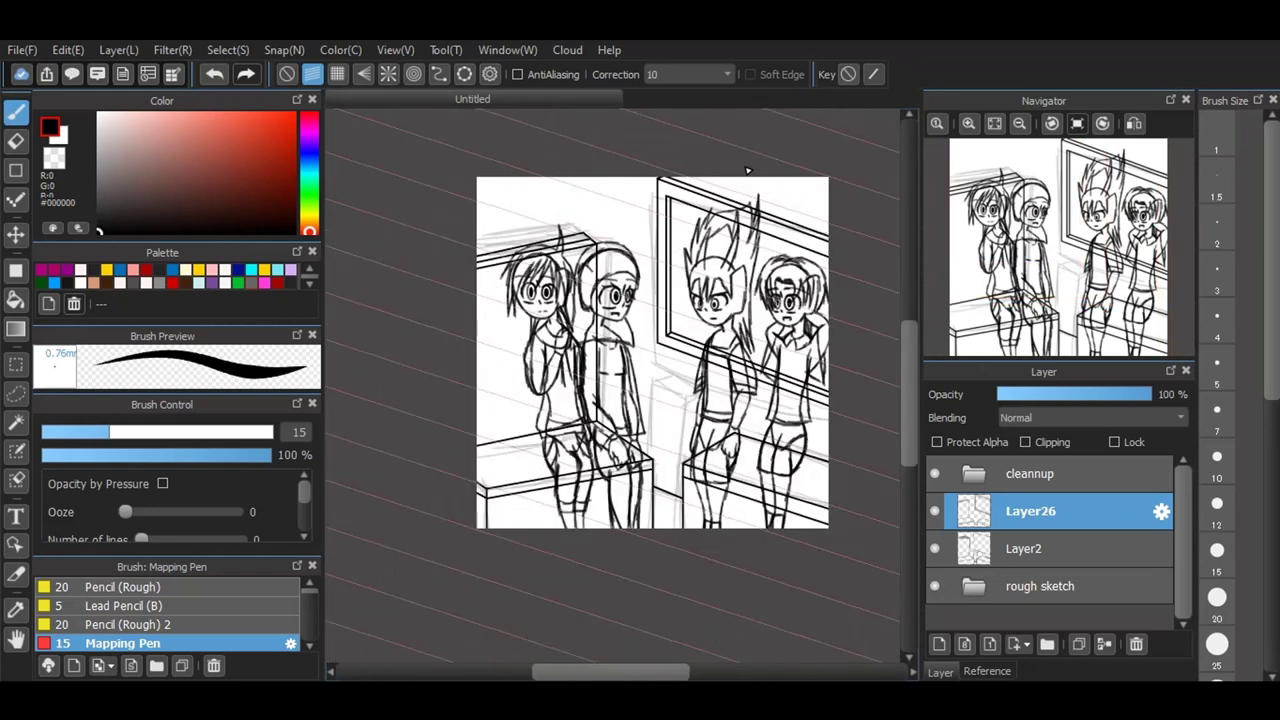
scroll(482, 150, "up", 2)
scroll(695, 165, "up", 1)
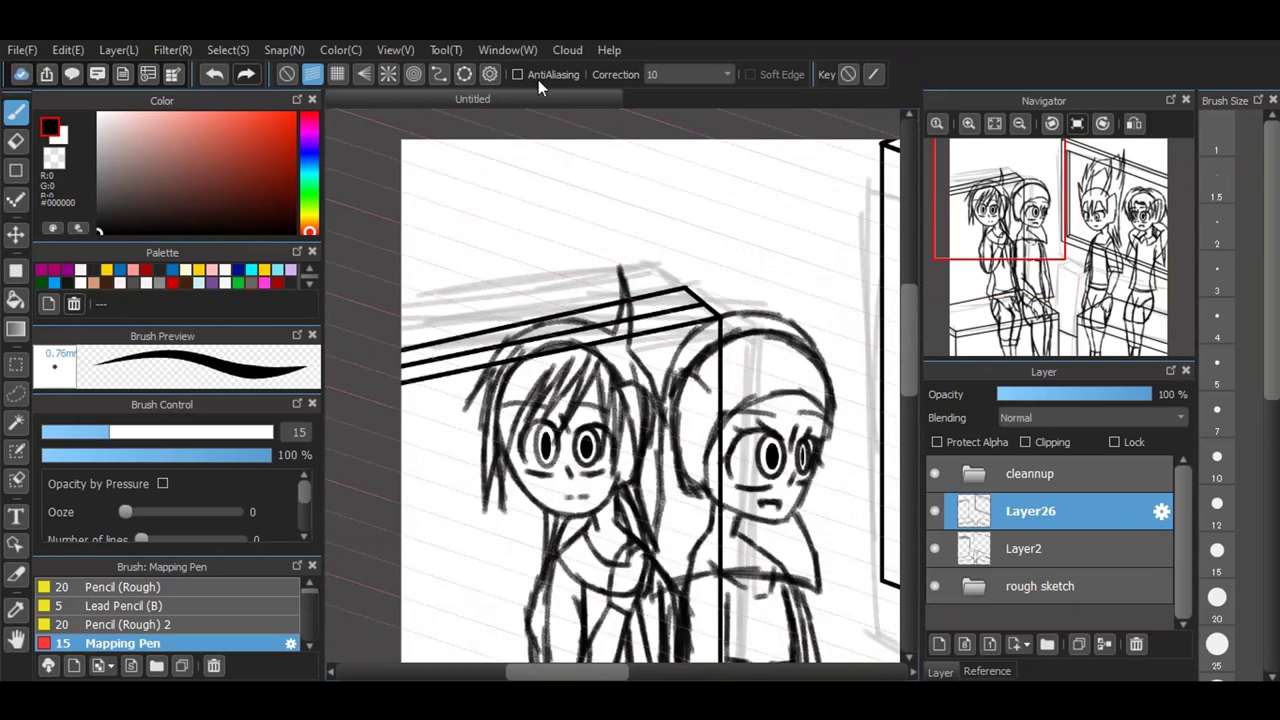
left_click(337, 74)
left_click_drag(662, 294, 670, 110)
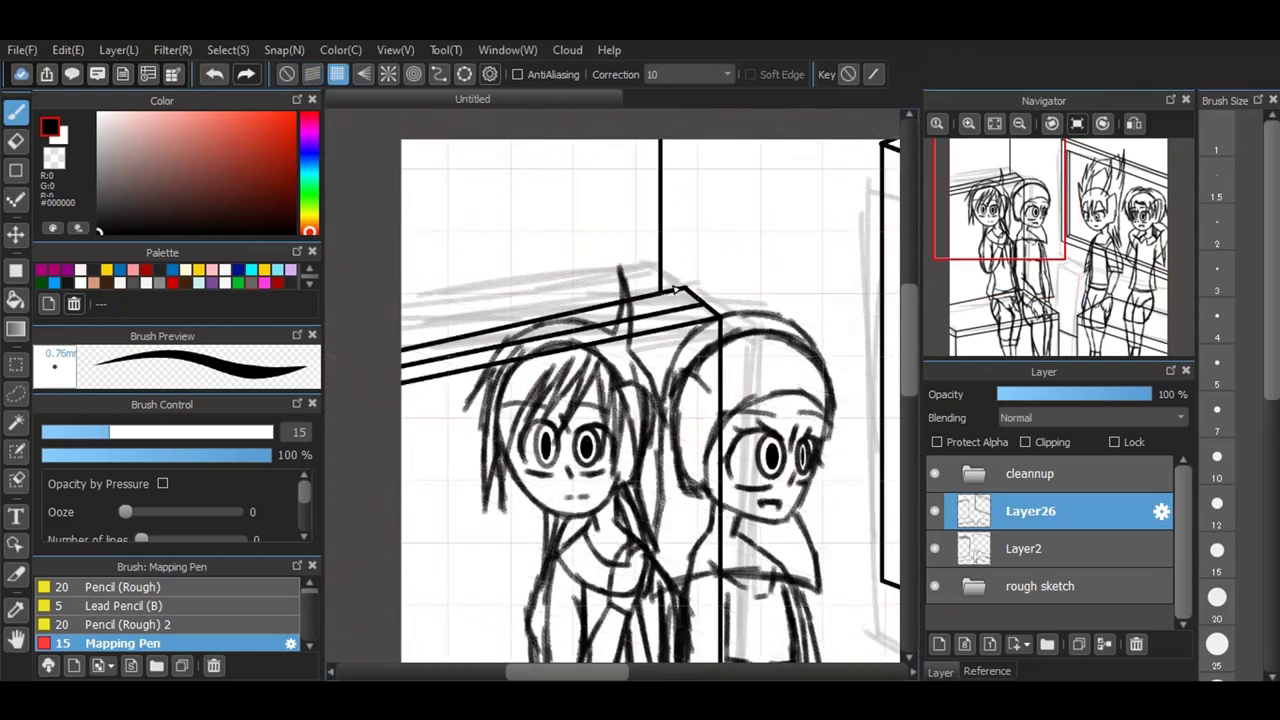
left_click_drag(676, 296, 673, 136)
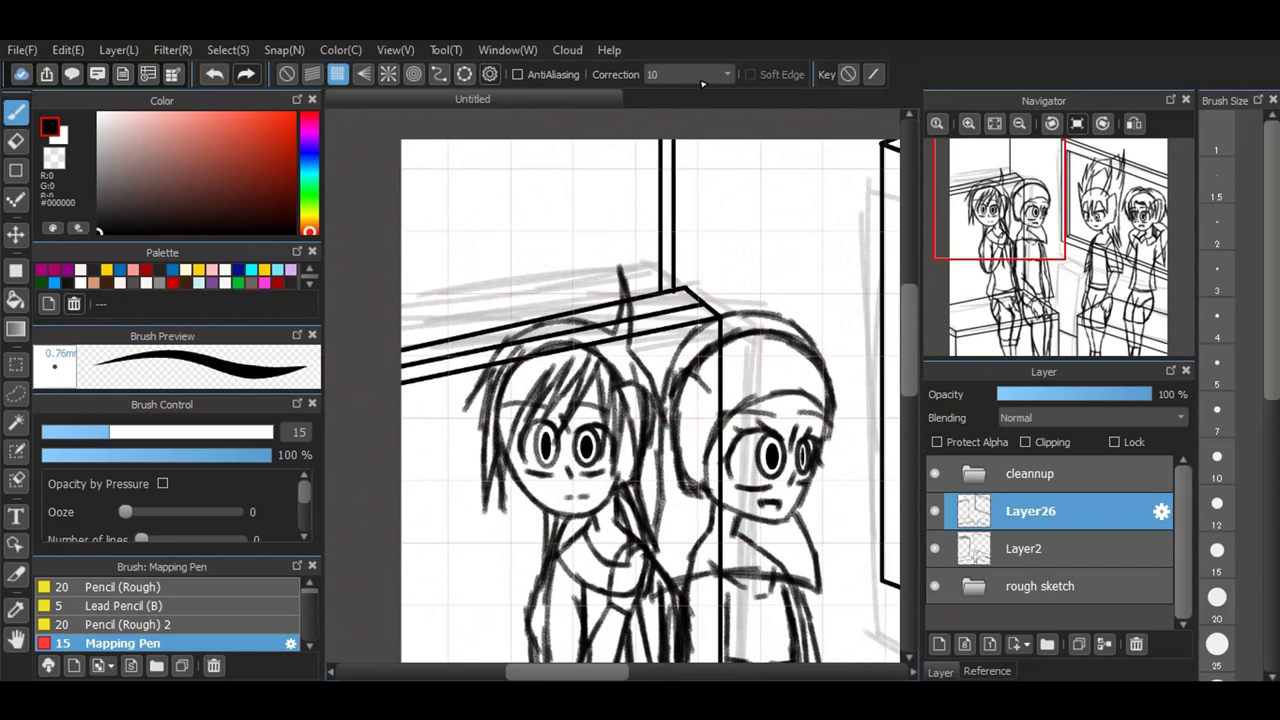
Step: Snap to the existing parallel guides and ink two diagonal lines from the left panel's top edge to the canvas's left edge
scroll(534, 142, "up", 1)
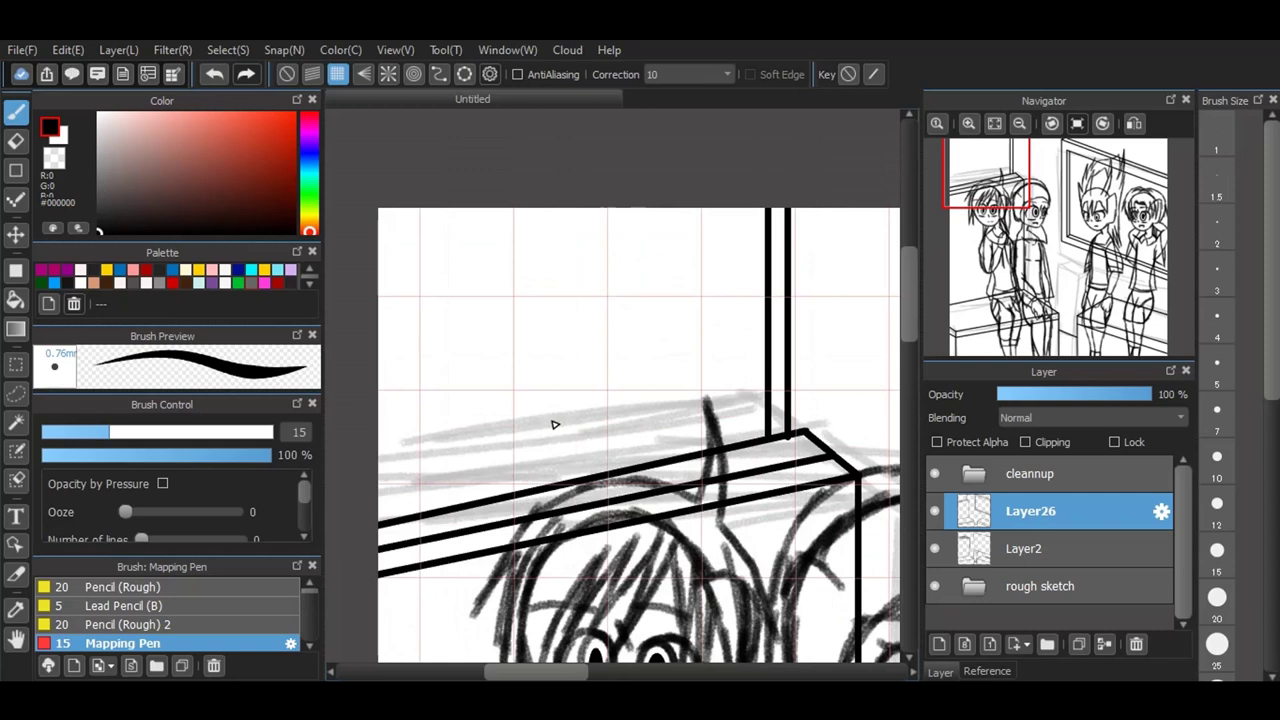
left_click(312, 73)
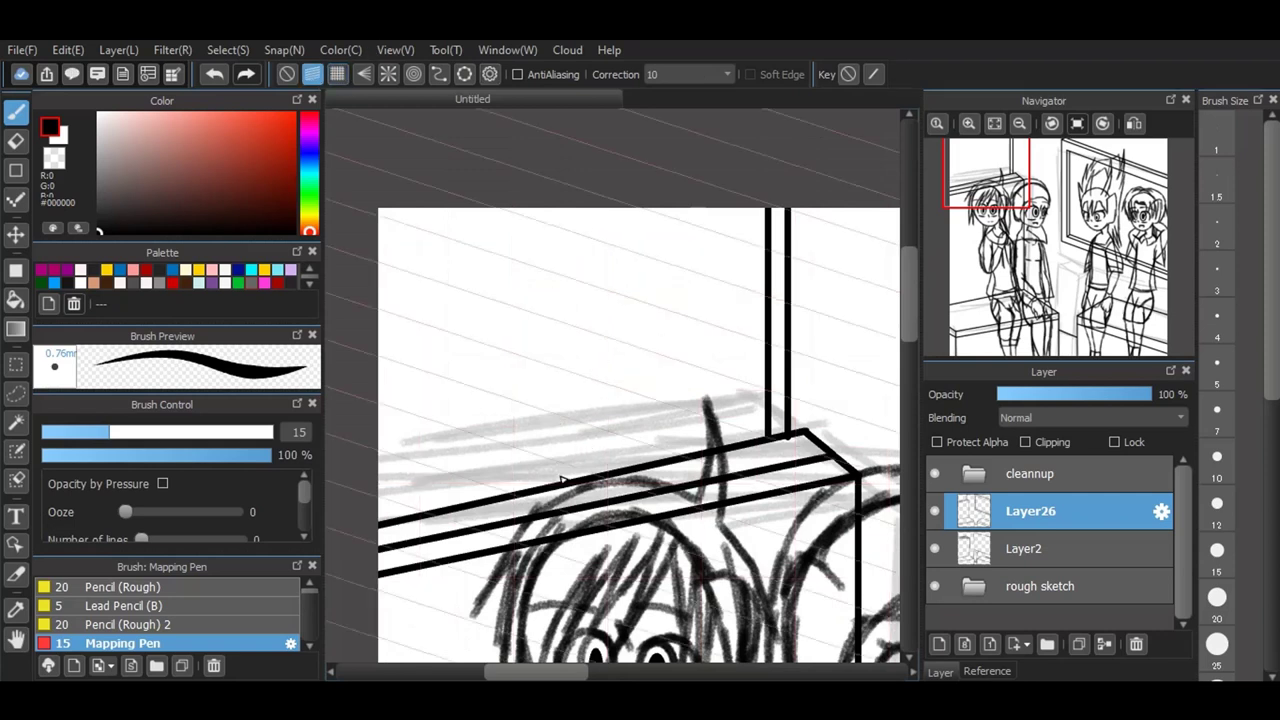
left_click_drag(577, 484, 230, 380)
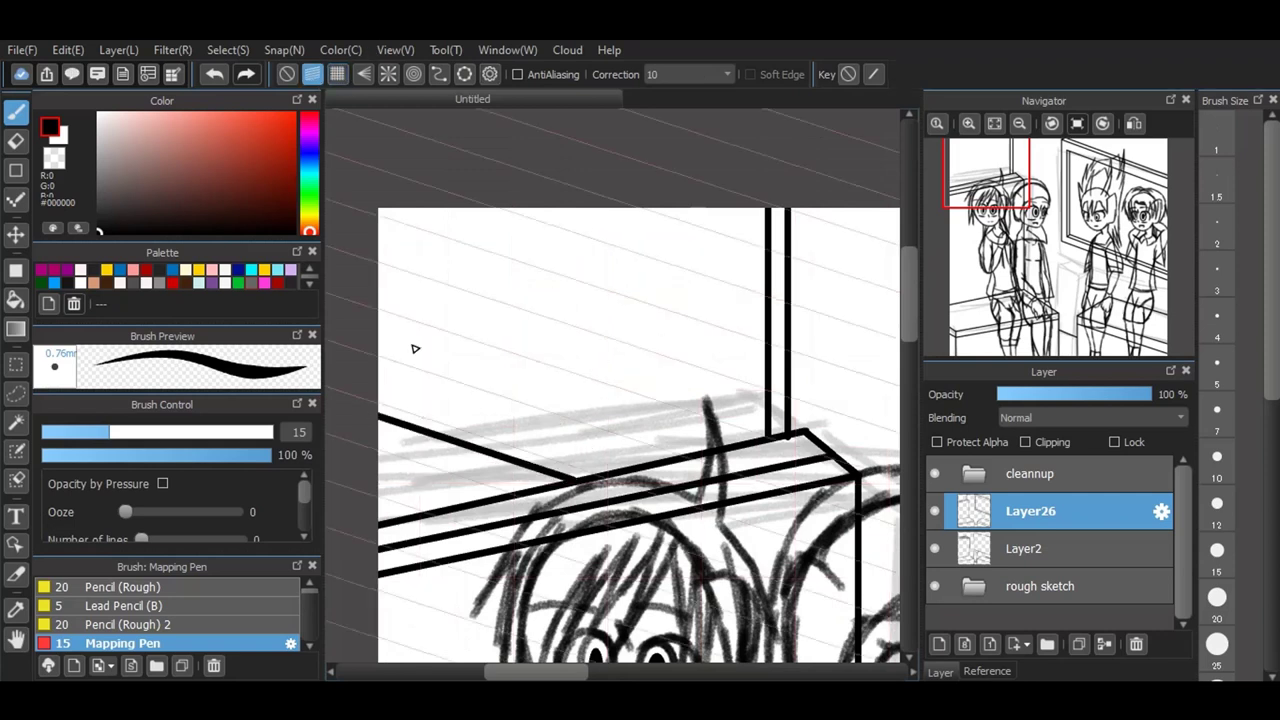
mouse_move(372, 376)
left_mouse_down()
mouse_move(589, 443)
mouse_move(652, 480)
left_mouse_up()
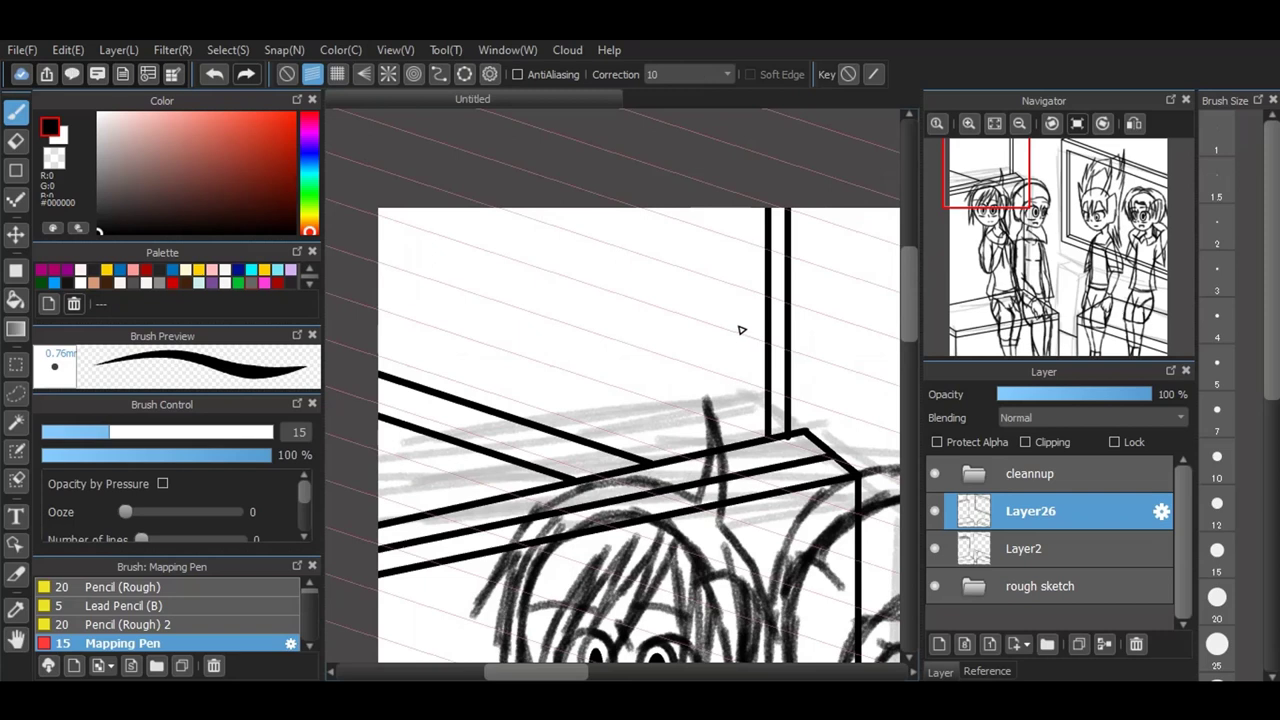
Step: Undo the upper diagonal and ink a grid-snapped vertical line left of the vertical pair, up to the canvas edge
left_click(337, 74)
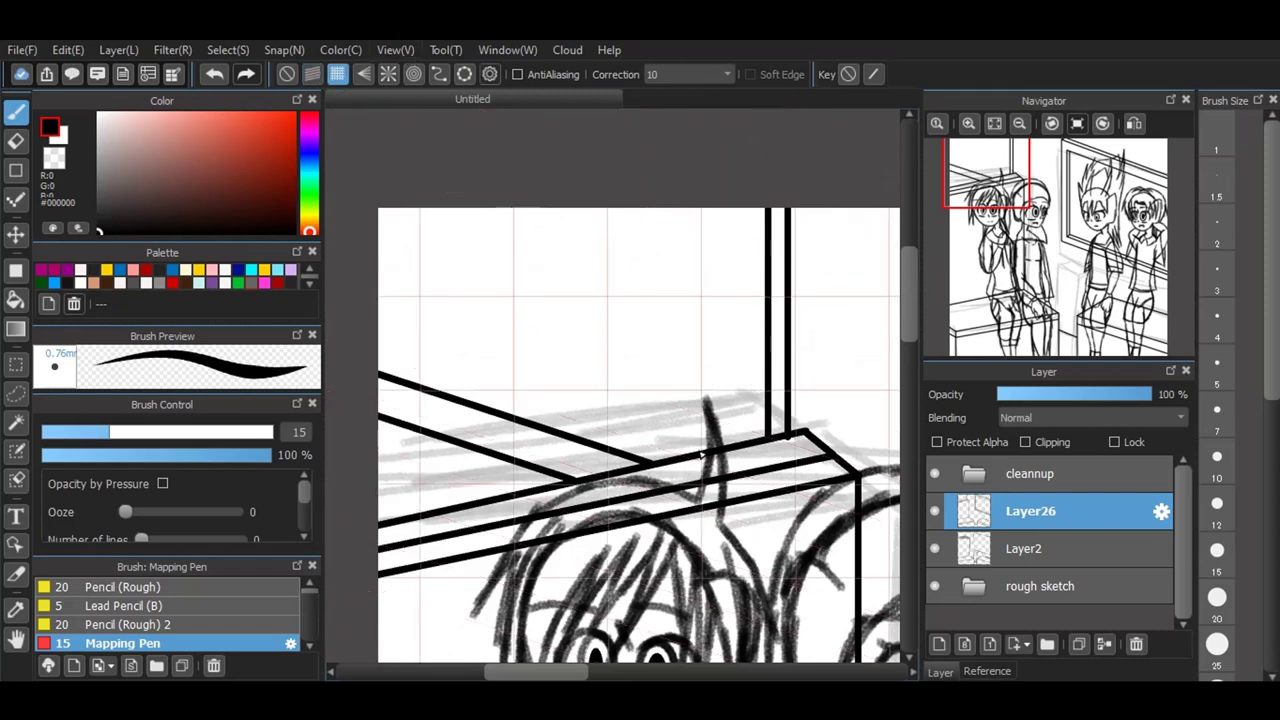
left_click_drag(698, 458, 698, 210)
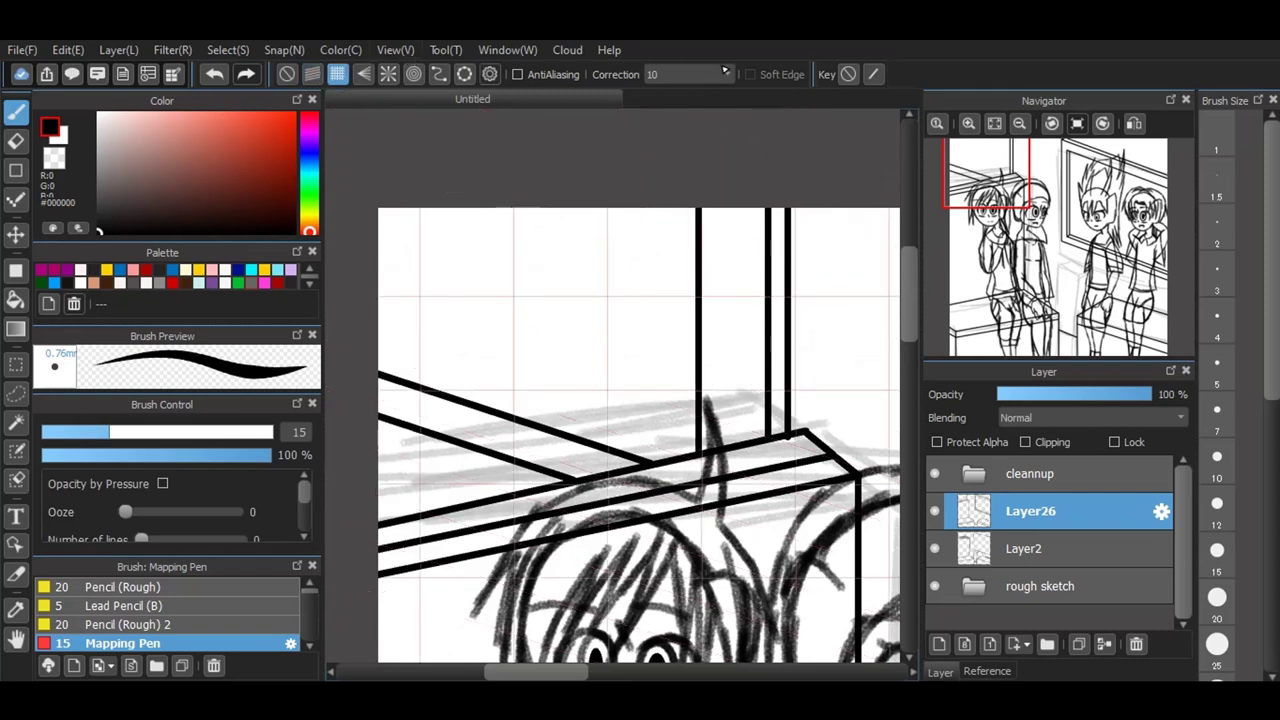
left_click(214, 74)
left_click(214, 74)
left_click_drag(714, 440, 714, 210)
scroll(720, 237, "down", 3)
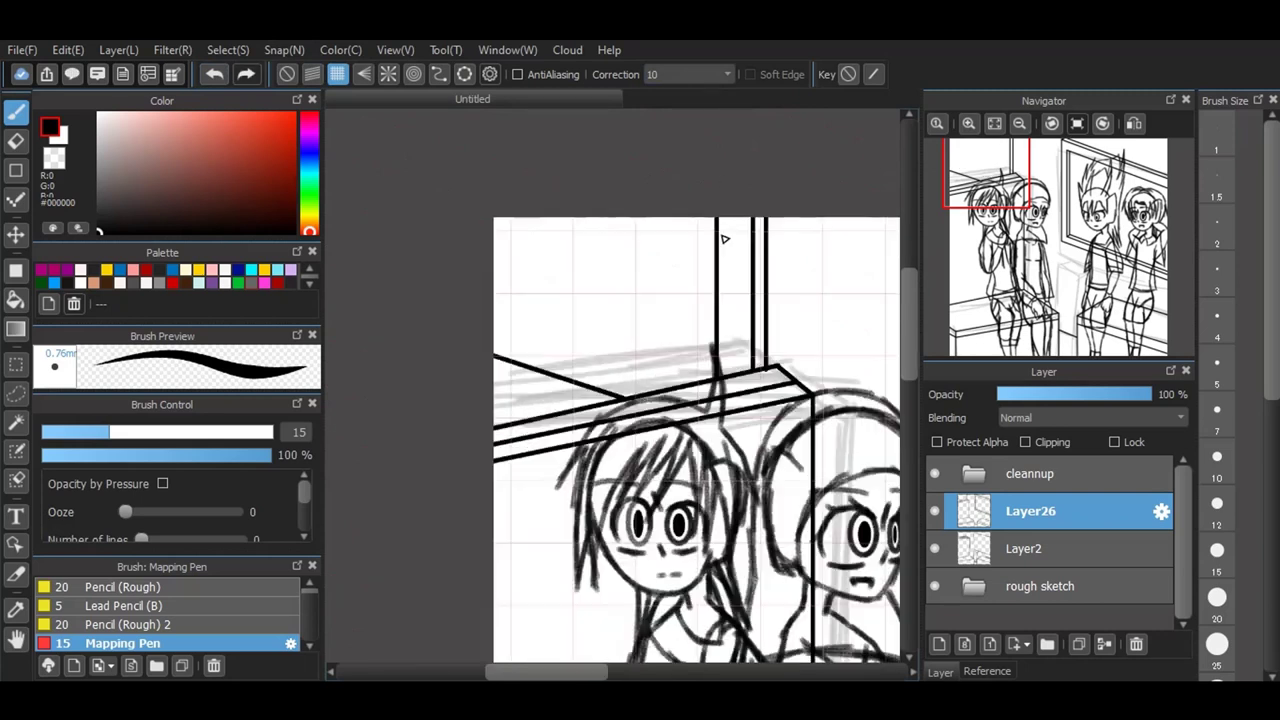
Step: Return to parallel snapping and ink one diagonal below and one just above the remaining diagonal over the left panel
scroll(640, 320, "up", 1)
scroll(619, 370, "up", 1)
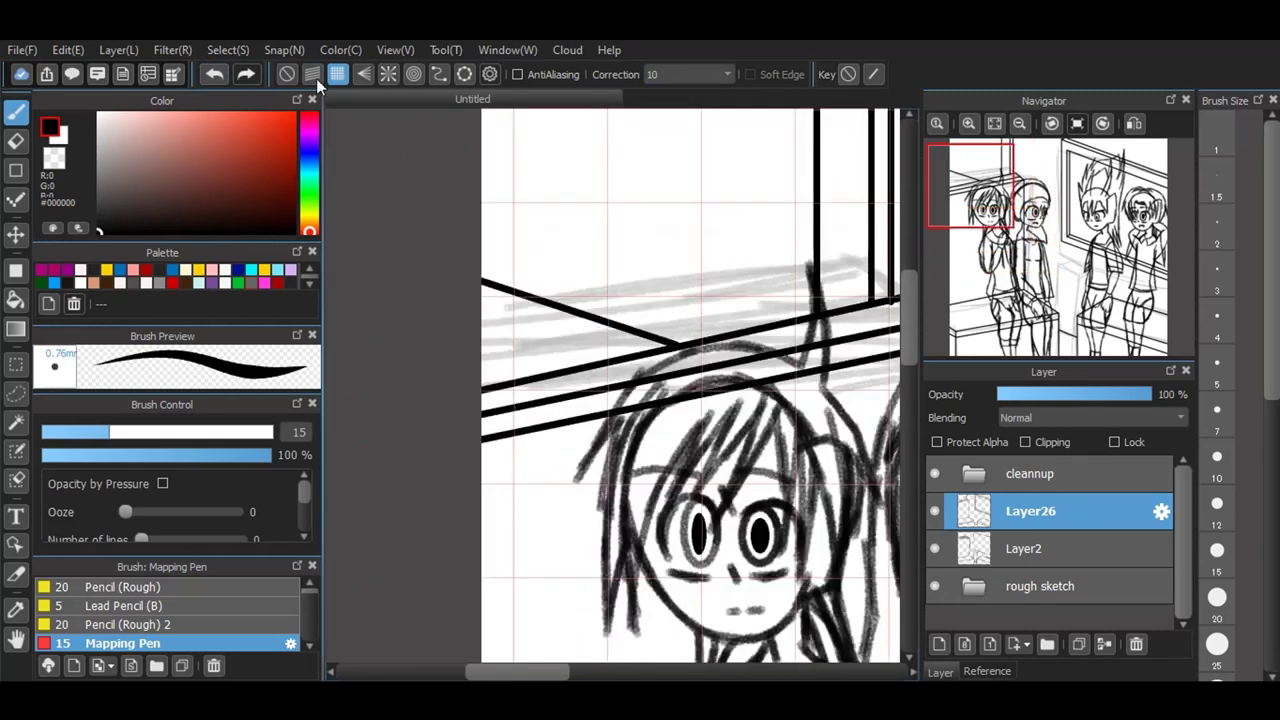
left_click(314, 76)
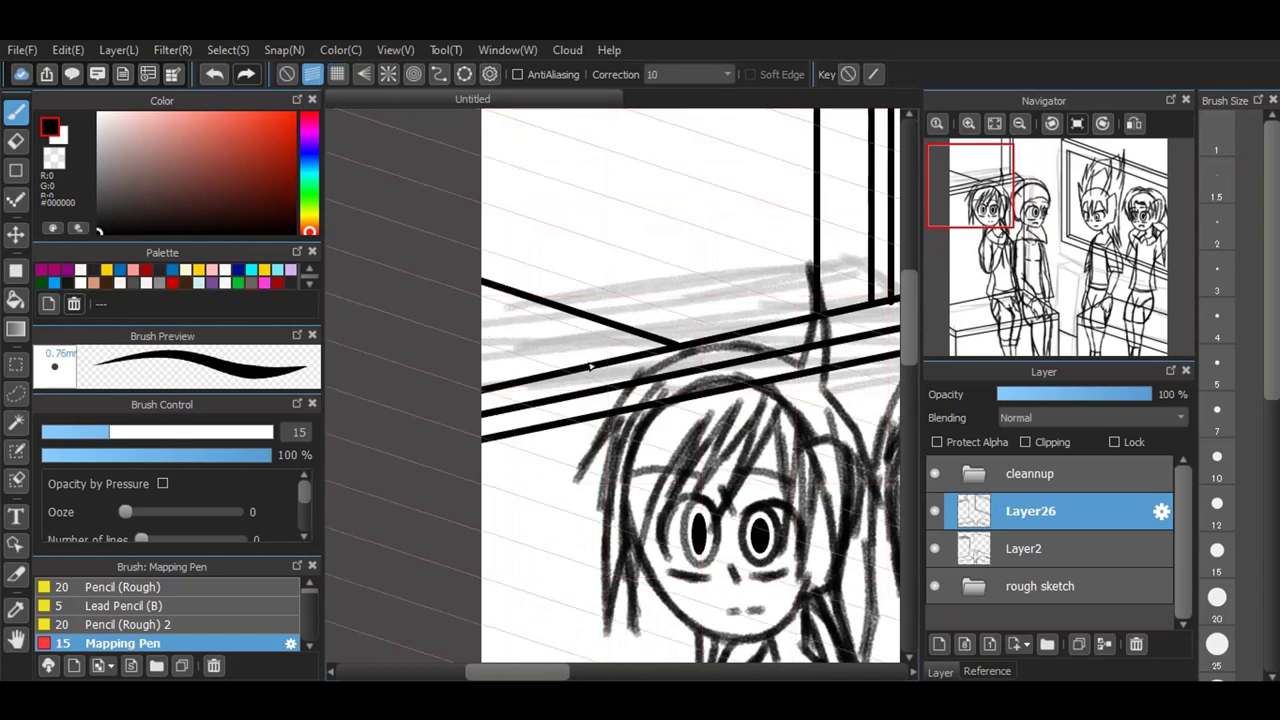
left_click_drag(590, 366, 360, 283)
left_click_drag(482, 259, 732, 334)
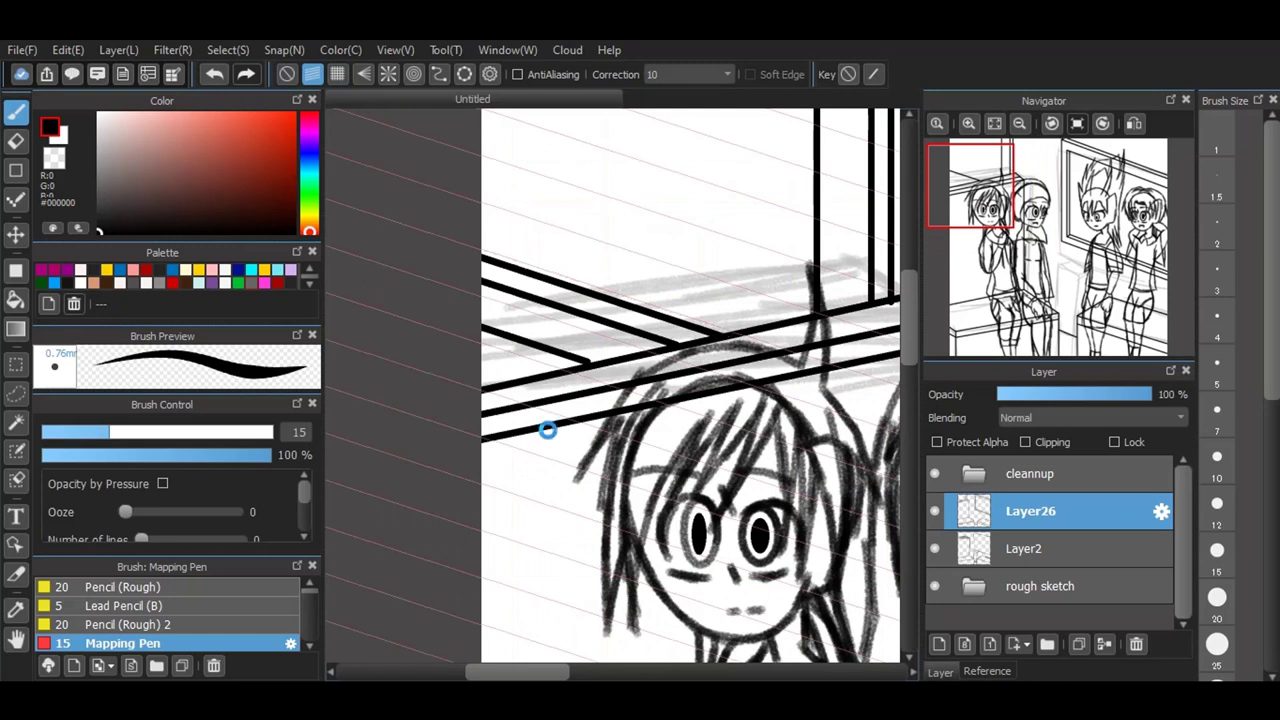
Step: Try inking short diagonal lines from the leftmost upper vertical to the canvas's top edge and undo them
scroll(548, 430, "down", 3)
scroll(666, 291, "up", 3)
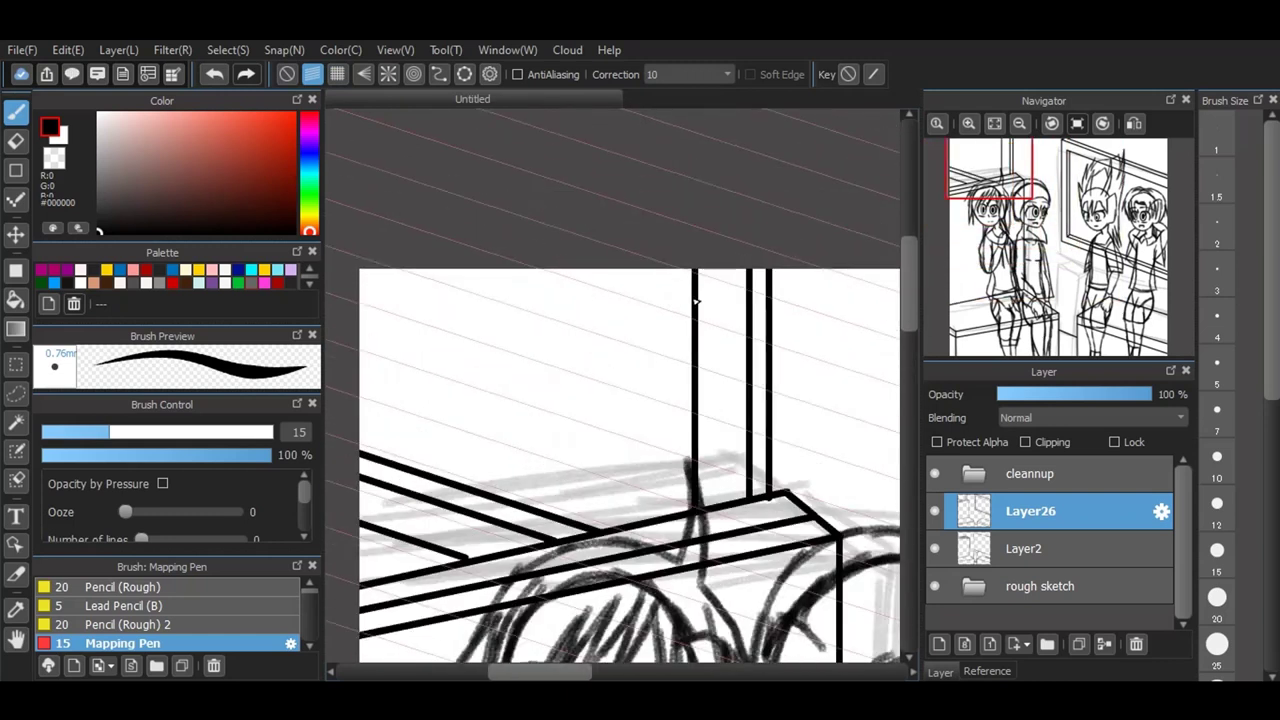
left_click_drag(705, 303, 588, 268)
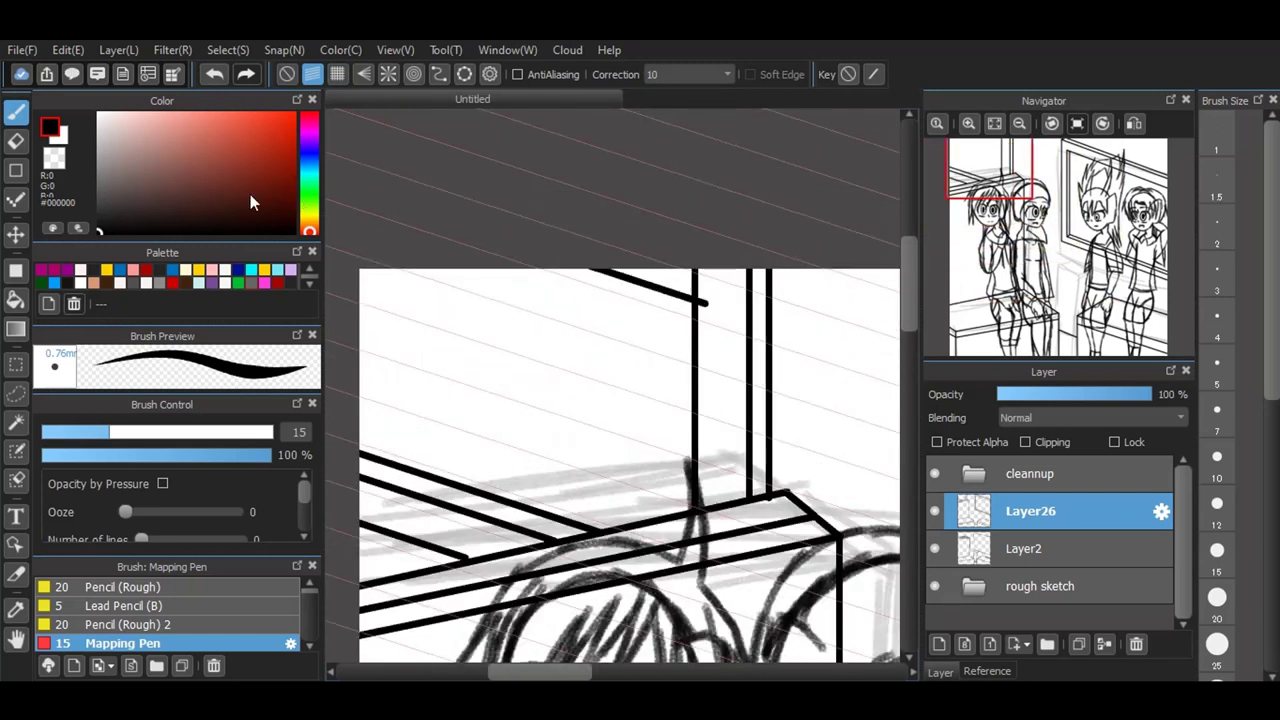
left_click(215, 74)
left_click_drag(698, 291, 468, 188)
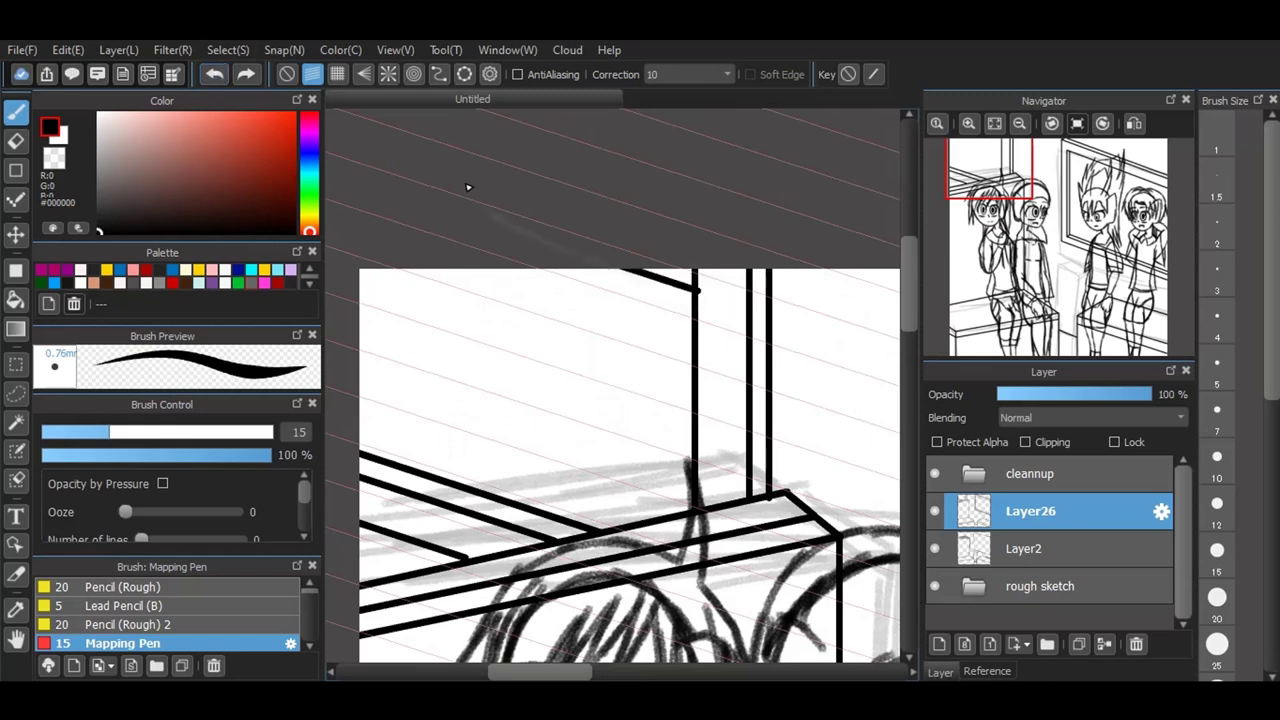
left_click(213, 74)
scroll(652, 273, "up", 1)
scroll(665, 285, "down", 1)
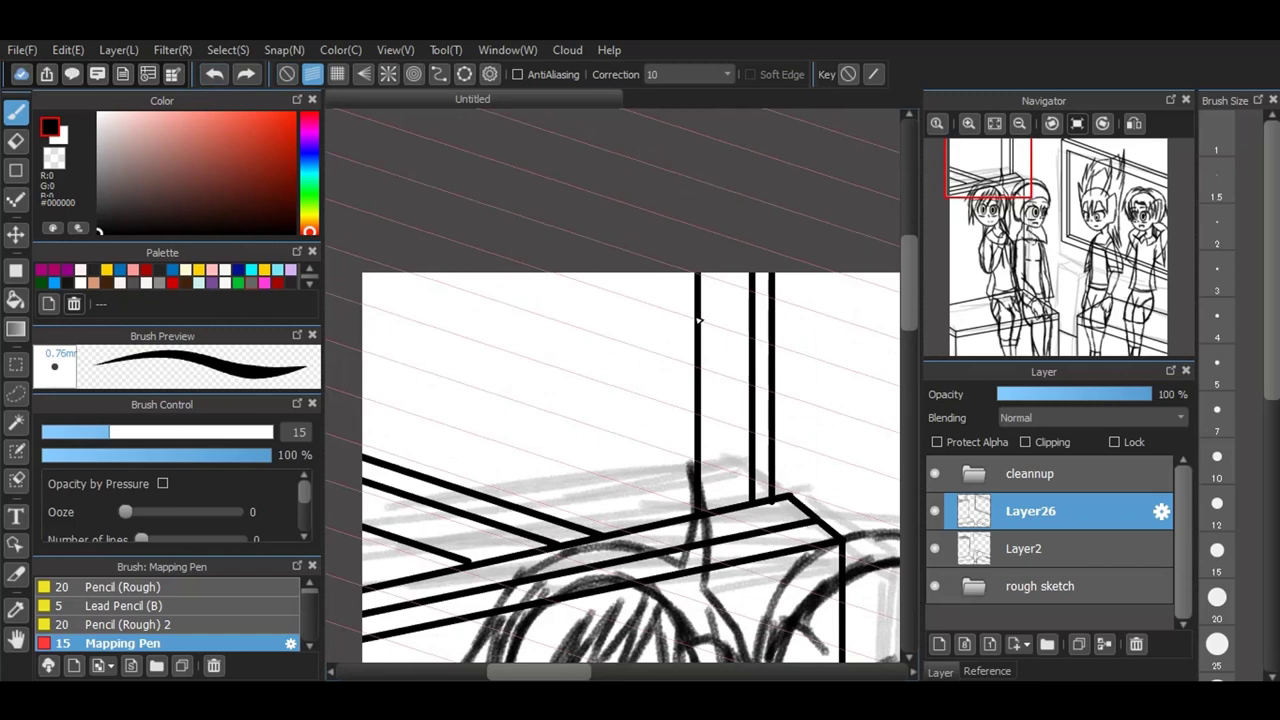
scroll(690, 250, "up", 3)
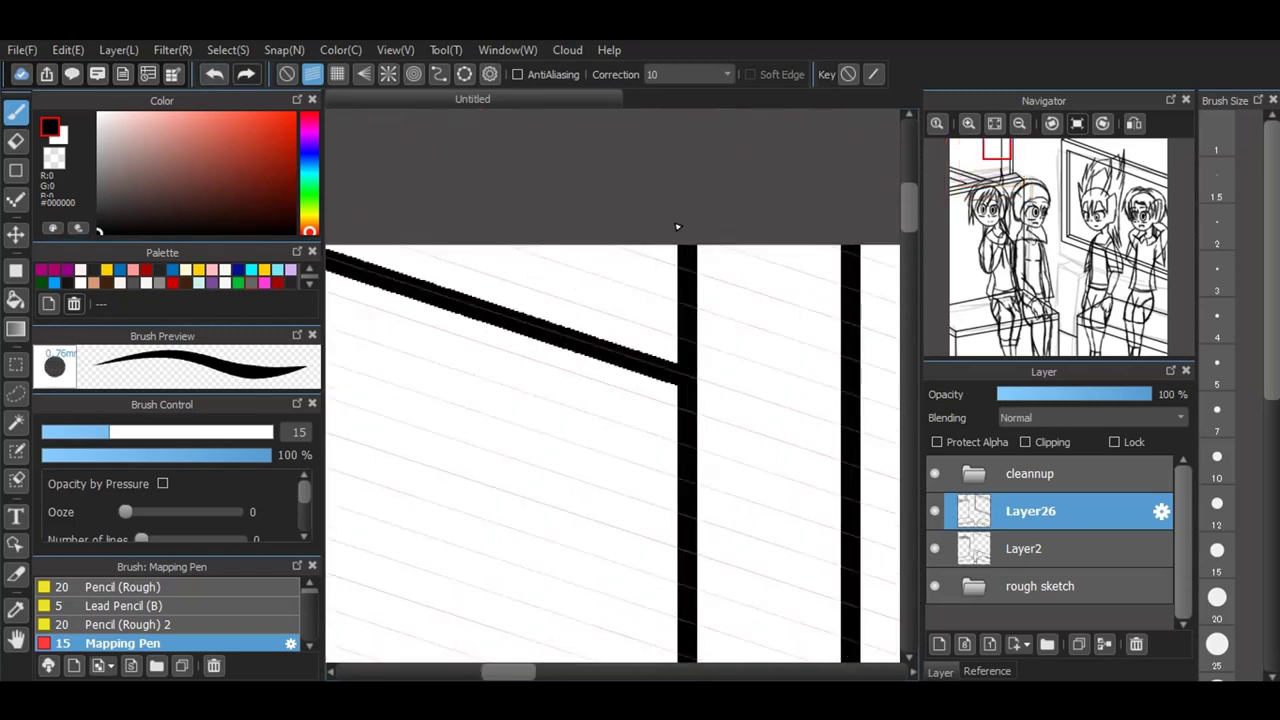
scroll(677, 226, "down", 1)
scroll(630, 165, "down", 1)
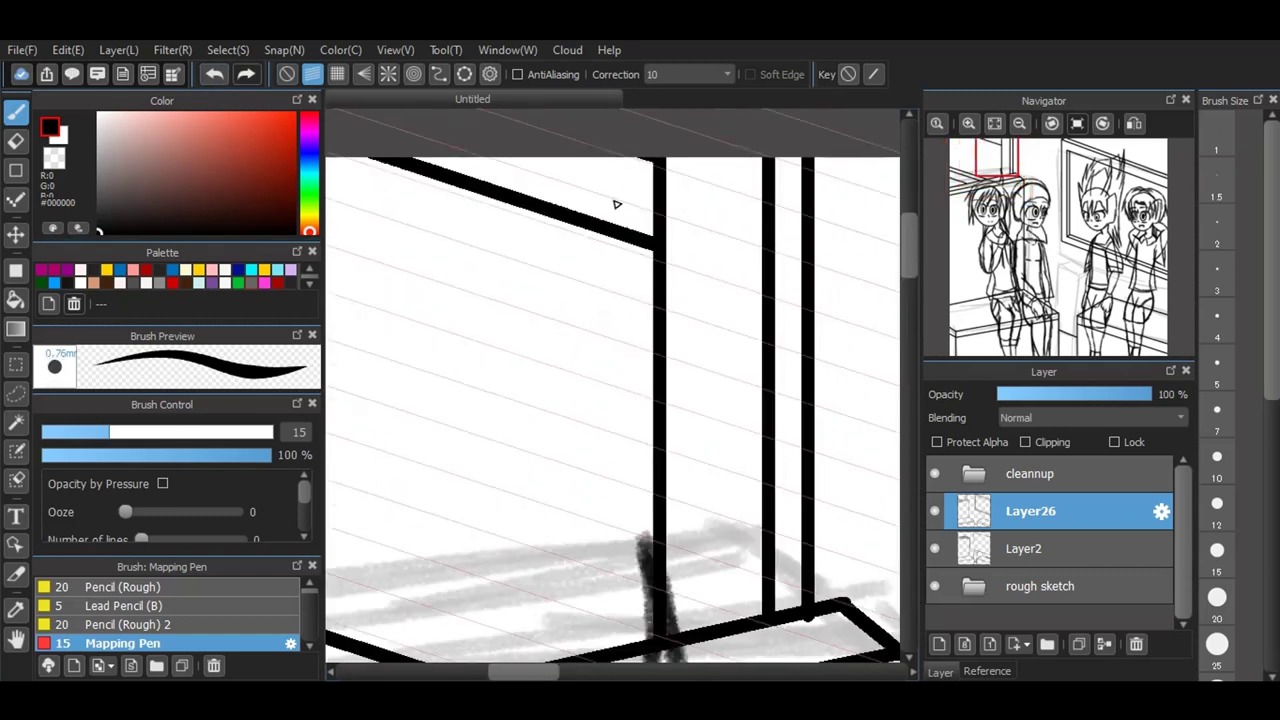
scroll(608, 208, "down", 3)
scroll(614, 220, "up", 2)
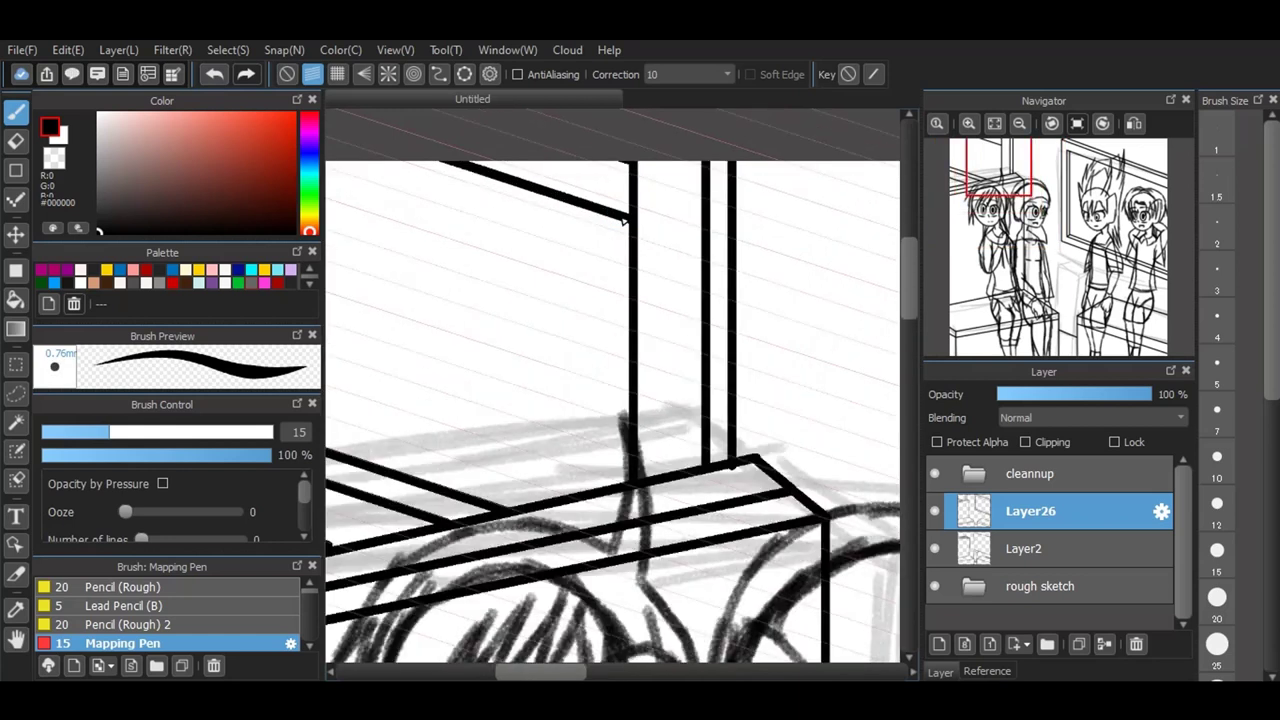
scroll(626, 226, "down", 2)
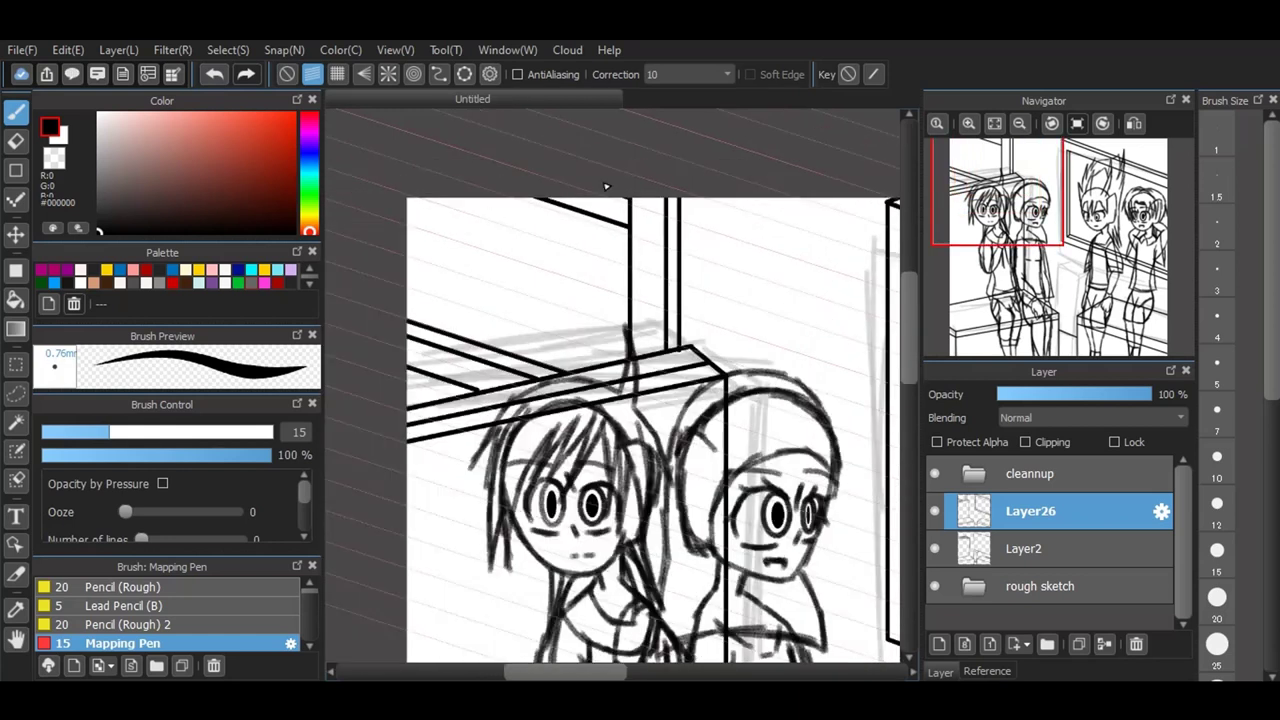
scroll(557, 229, "down", 2)
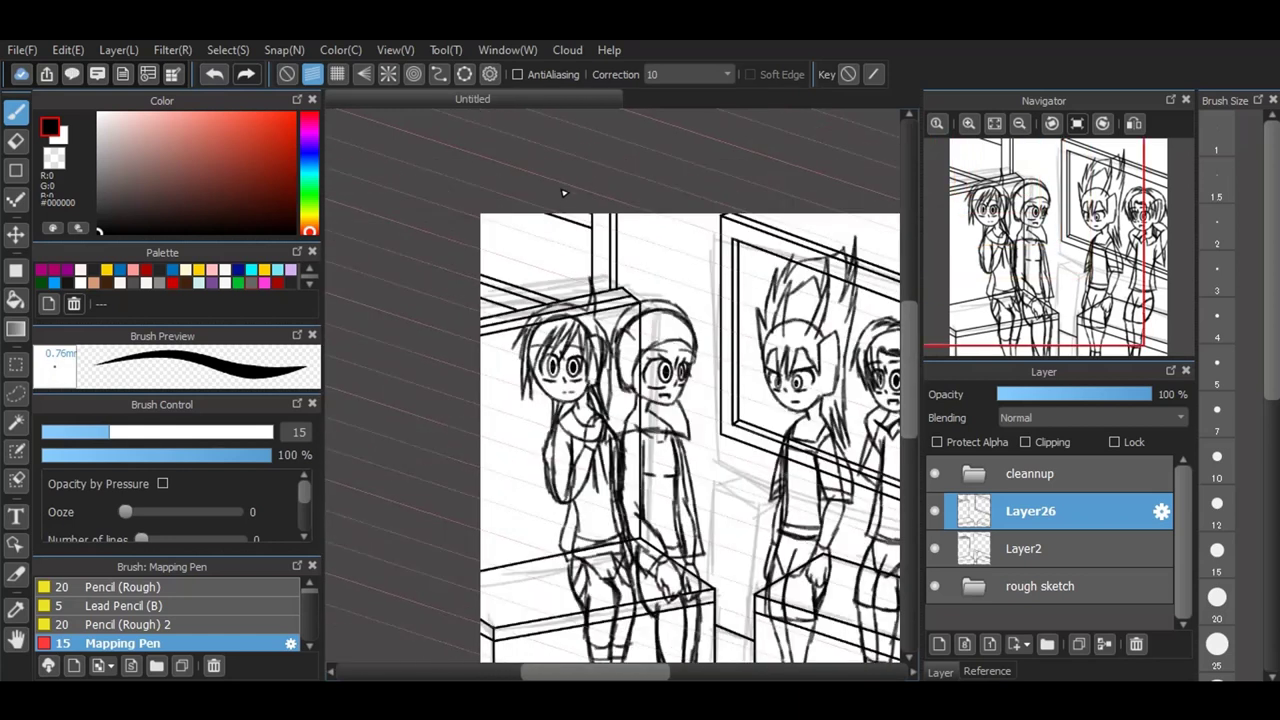
left_click(225, 70)
scroll(404, 212, "down", 2)
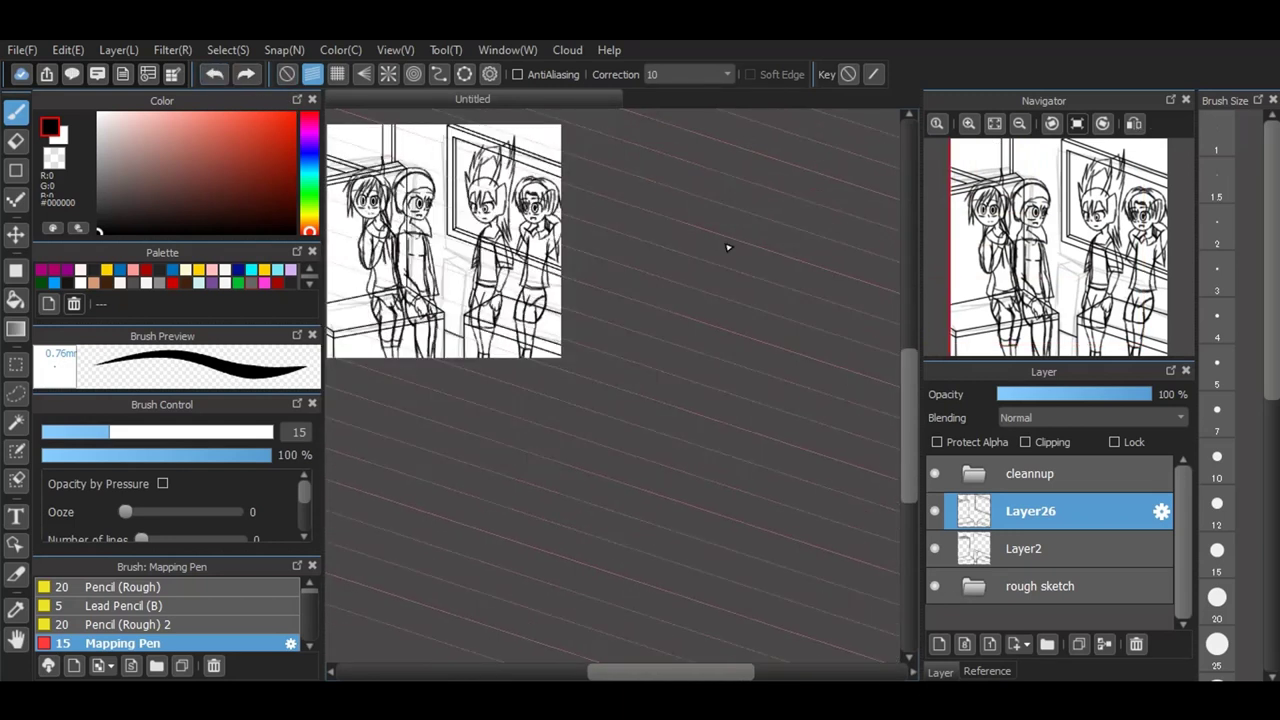
Step: Fit the whole drawing in view, turn snapping off and hide the faded background sketch on Layer2
left_click(996, 124)
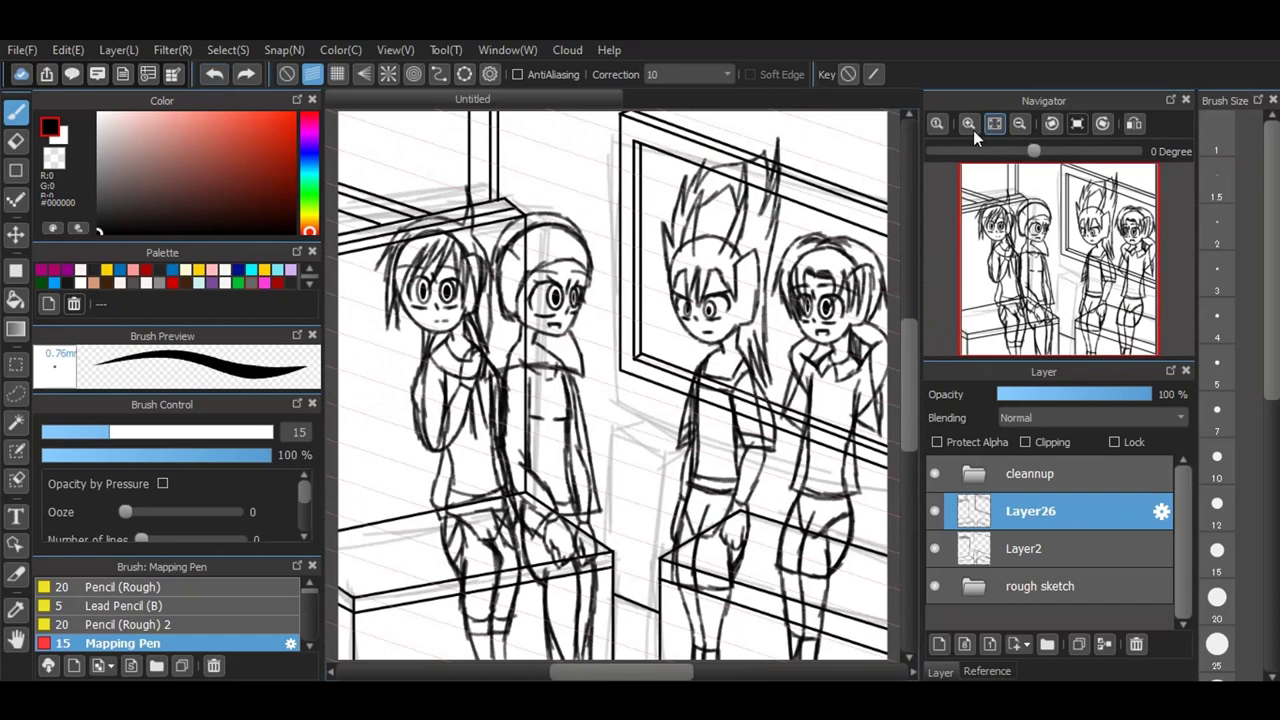
left_click(286, 74)
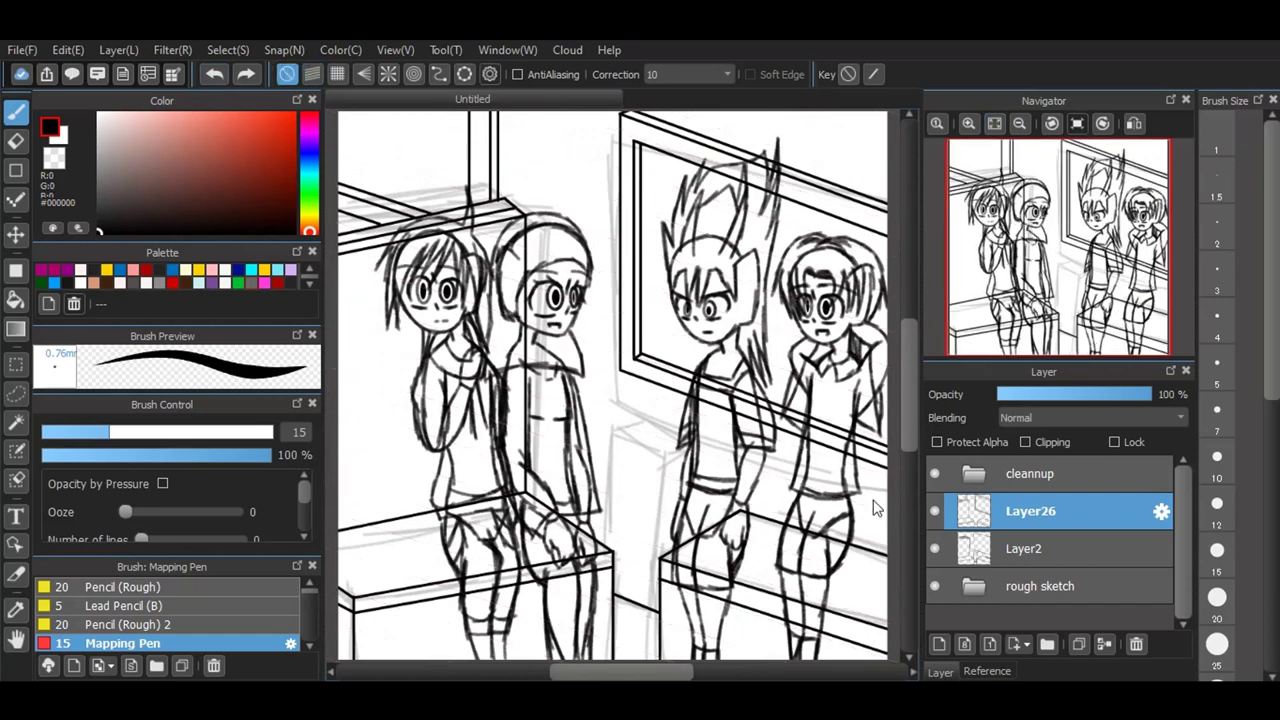
left_click(934, 548)
scroll(561, 432, "down", 1)
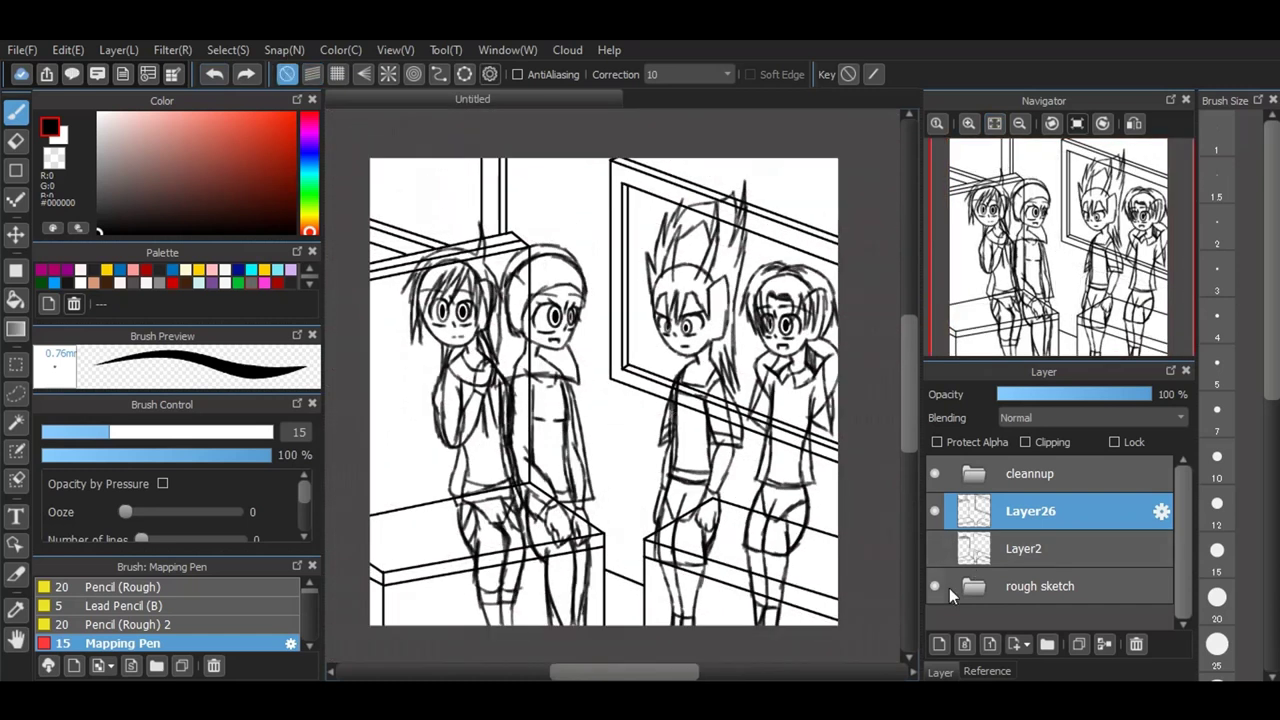
Step: Move Layer2 into the rough sketch folder and collapse the folder
left_click_drag(1004, 547, 1004, 587)
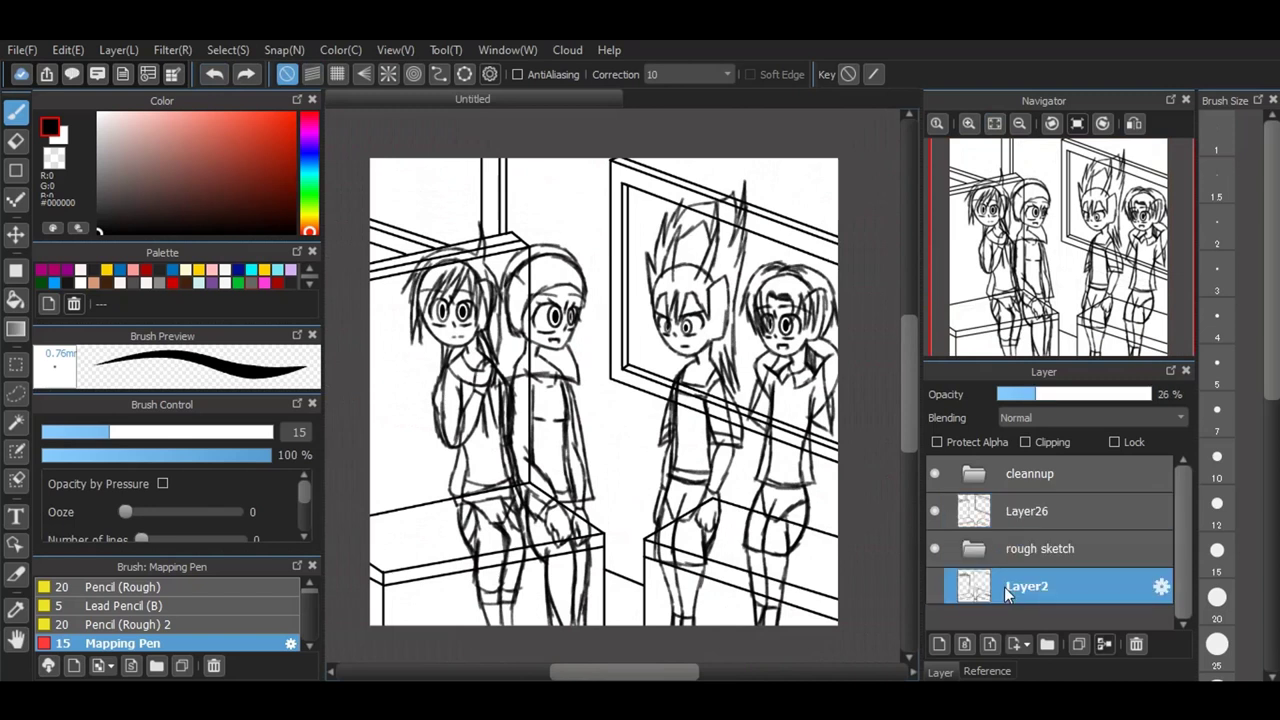
left_click(973, 548)
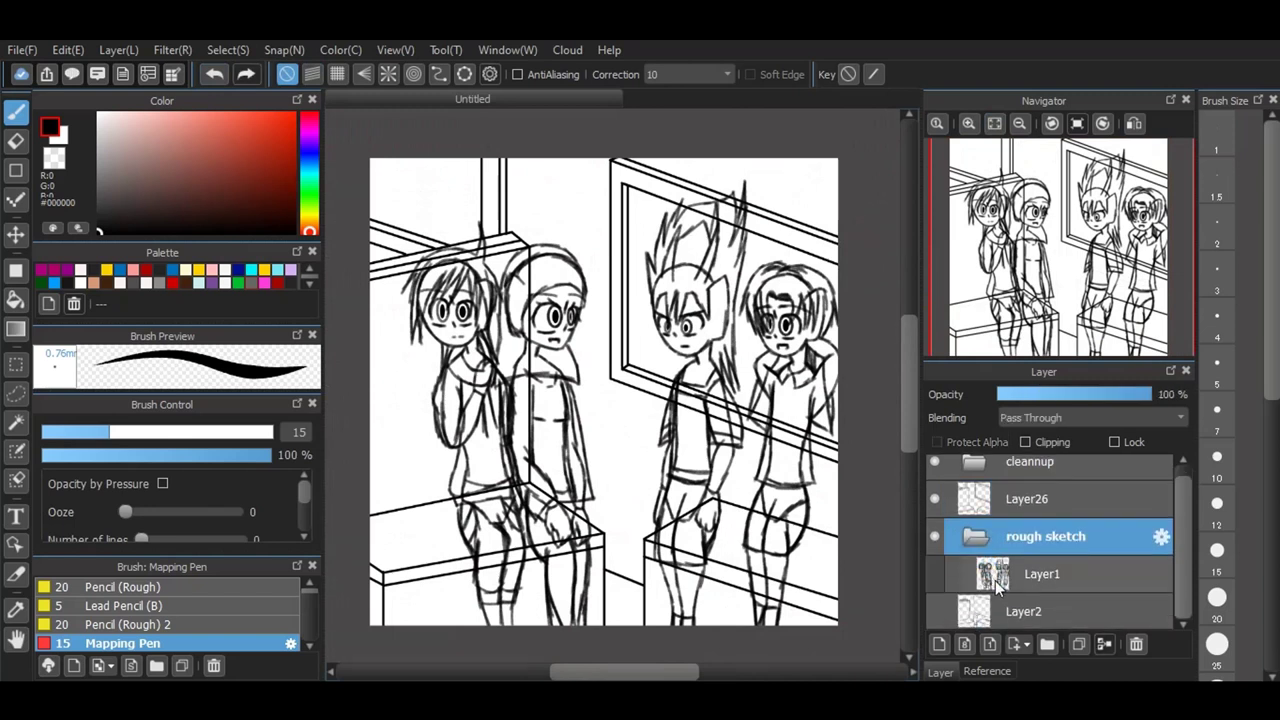
left_click_drag(998, 608, 982, 552)
left_click(979, 538)
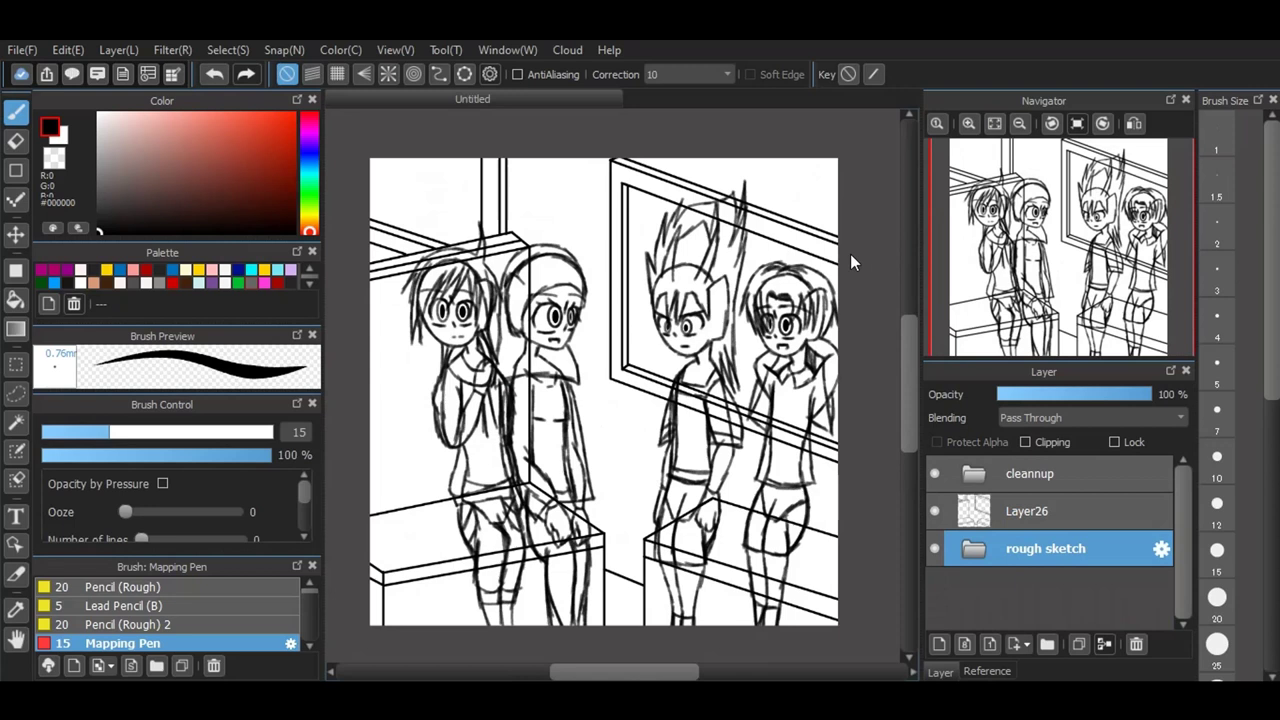
Step: Lower the opacity of the cleannup folder to 22%
left_click(1028, 473)
left_click_drag(1037, 397, 1016, 397)
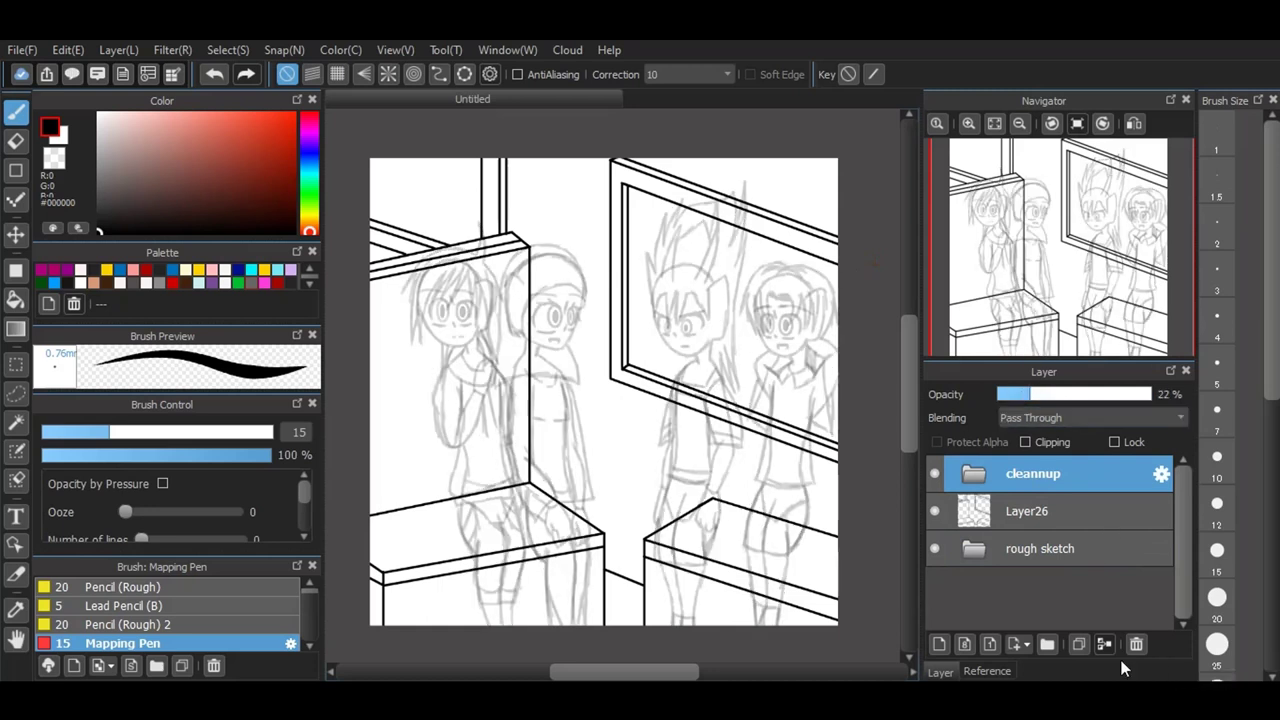
Step: Add an 8-bit layer above the cleannup folder and give it a dark navy color from the saved palette
left_click(965, 644)
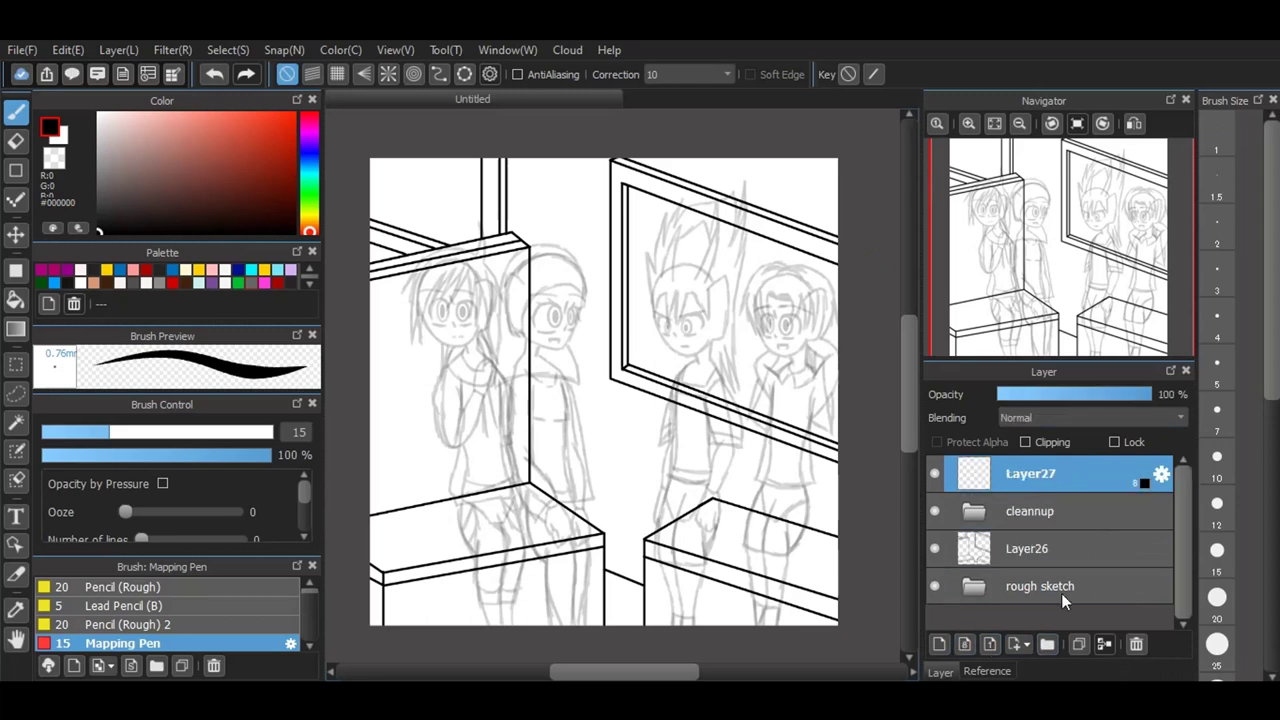
left_click(1159, 476)
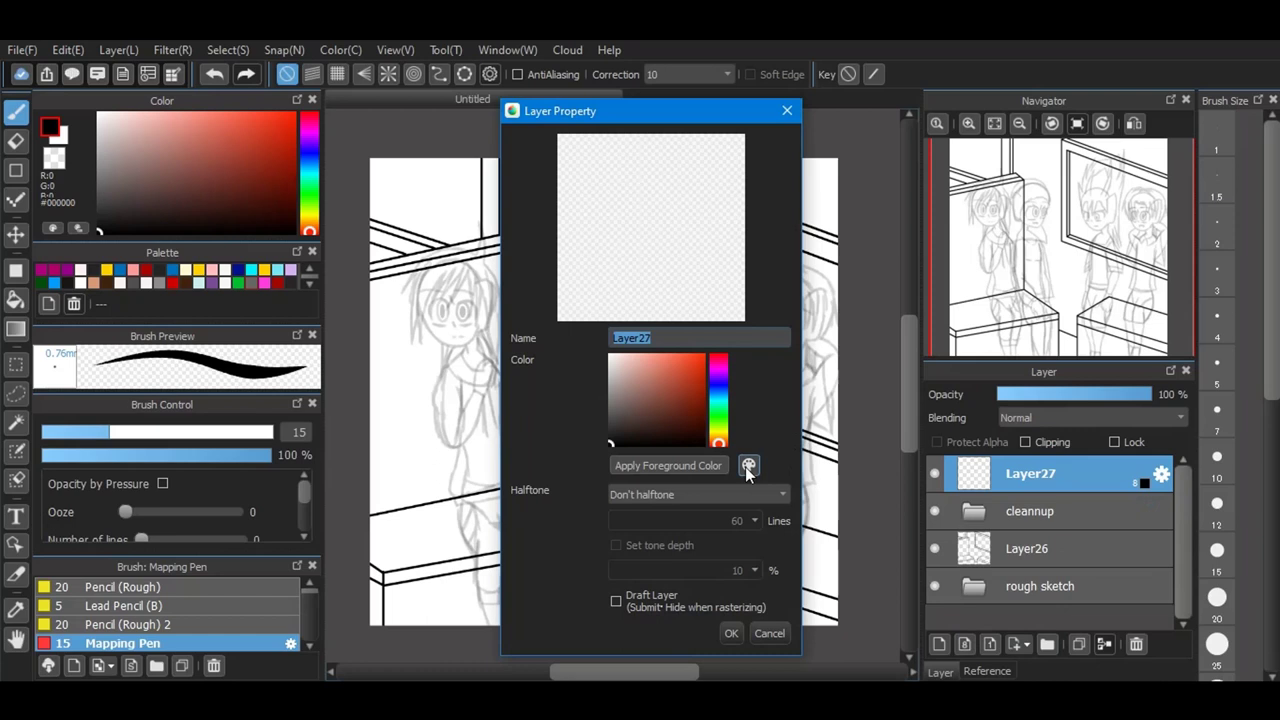
left_click(747, 466)
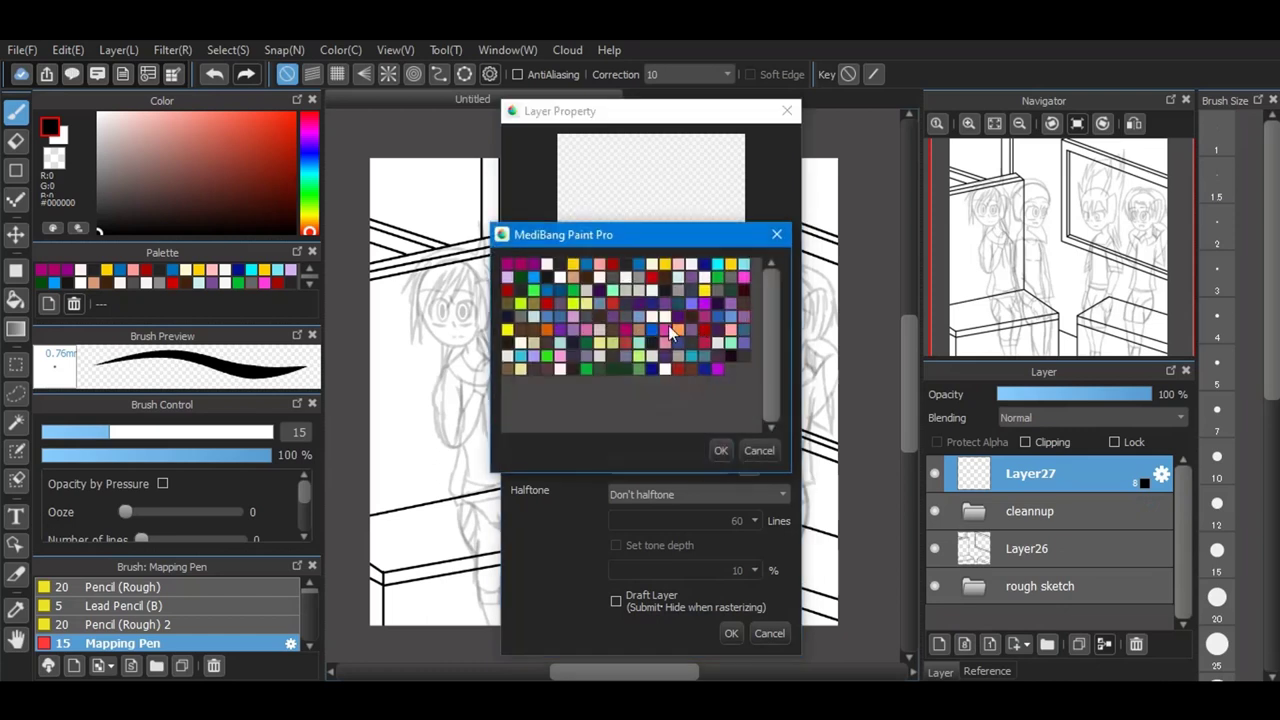
left_click(504, 318)
left_click(721, 450)
left_click(733, 634)
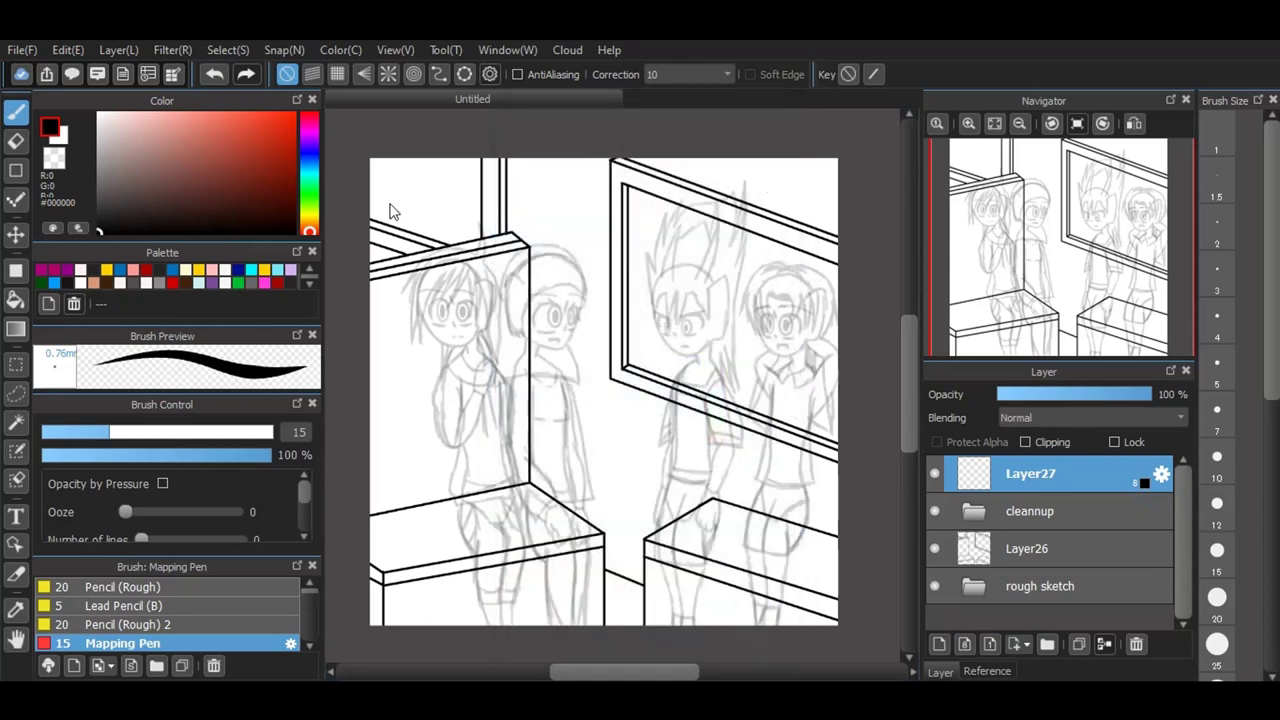
Step: Try inking the upper lid of the leftmost character's right-hand eye with the Mapping Pen and undo the stroke
scroll(445, 273, "up", 2)
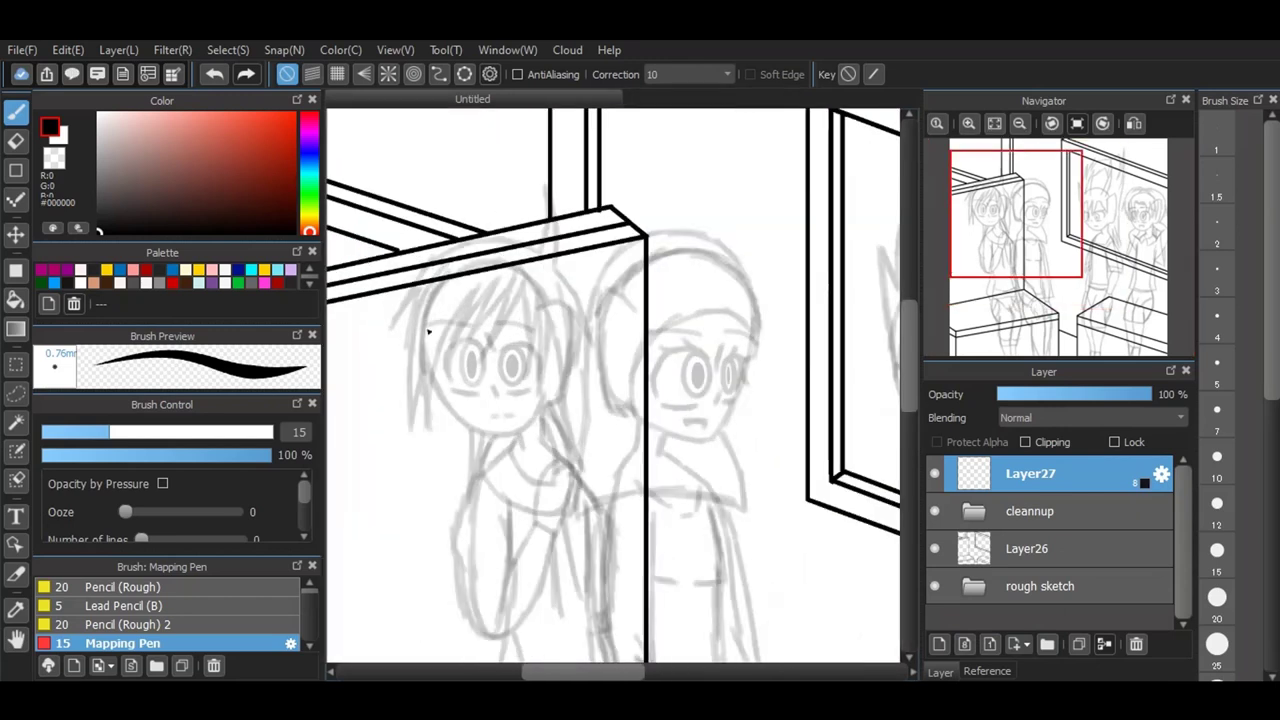
scroll(373, 315, "up", 1)
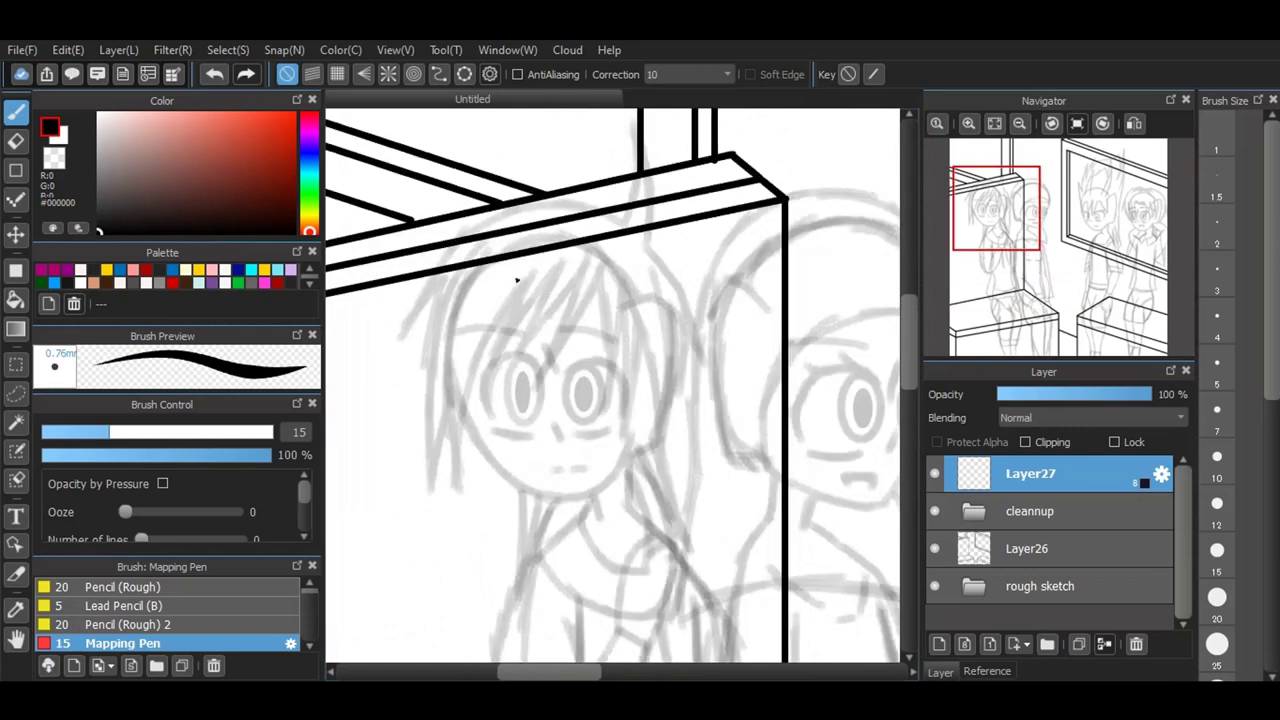
scroll(517, 281, "up", 1)
scroll(606, 472, "up", 2)
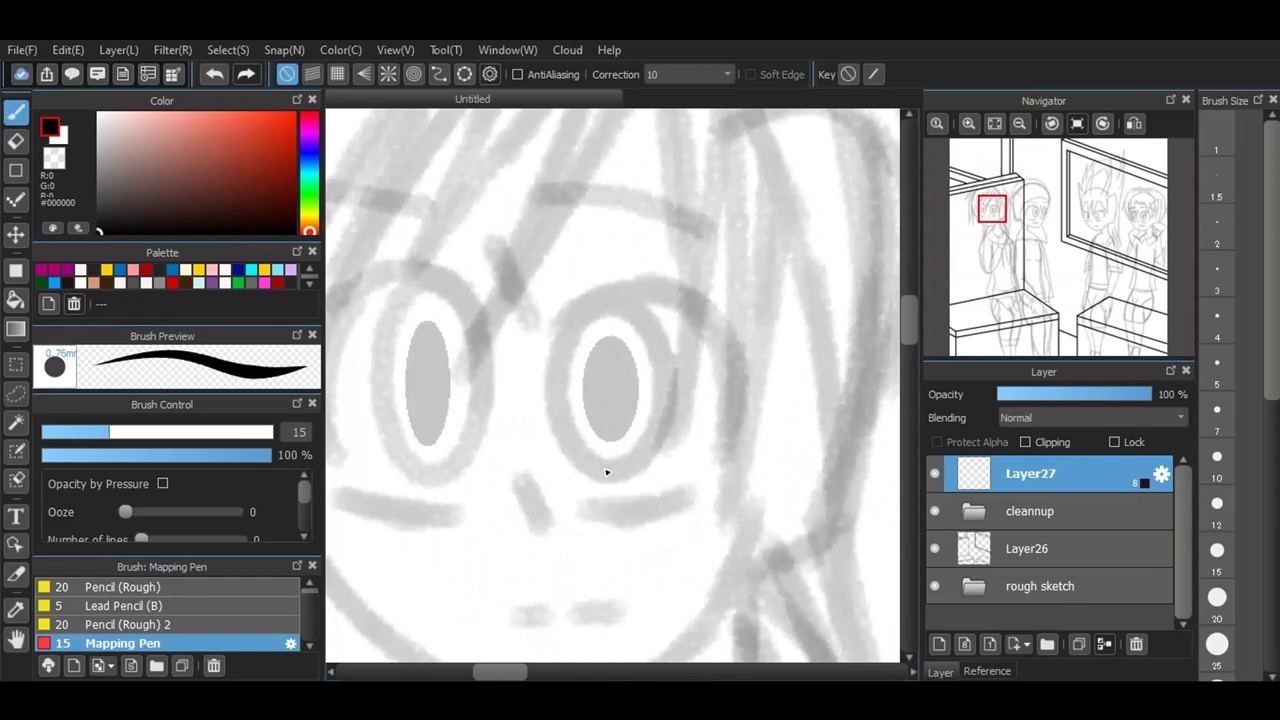
left_click_drag(556, 322, 645, 290)
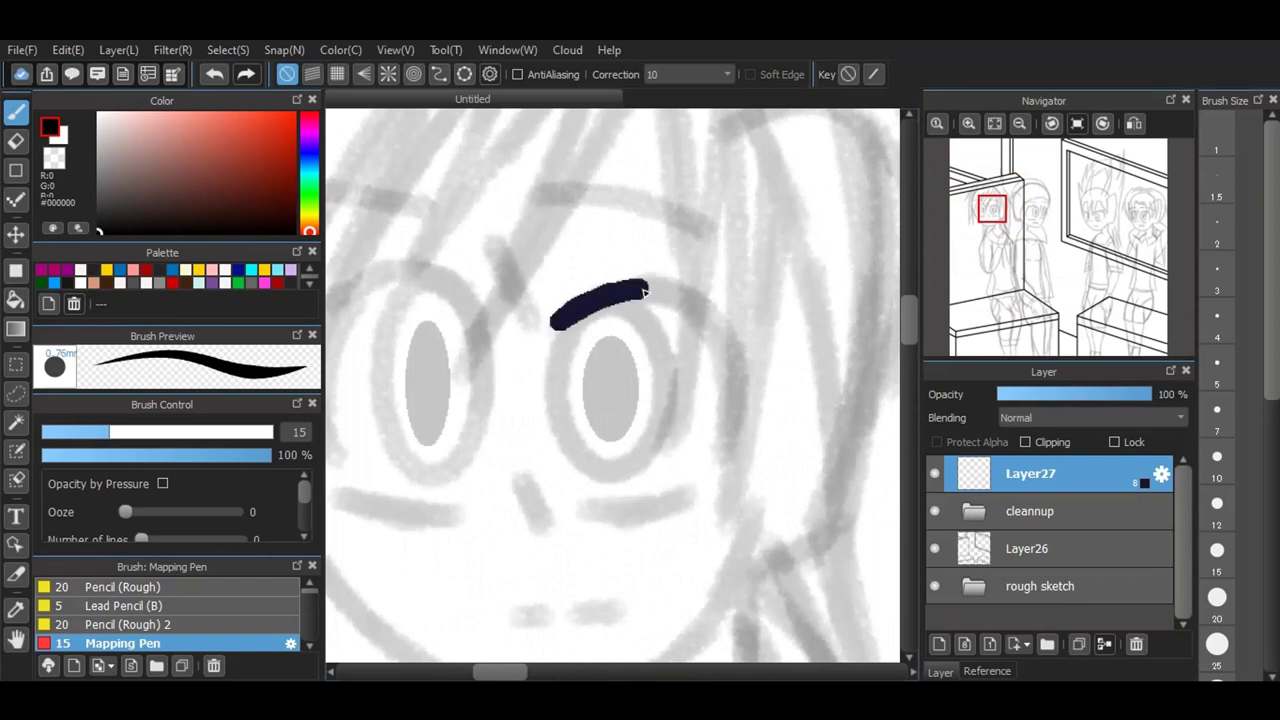
left_click(213, 74)
left_click(213, 74)
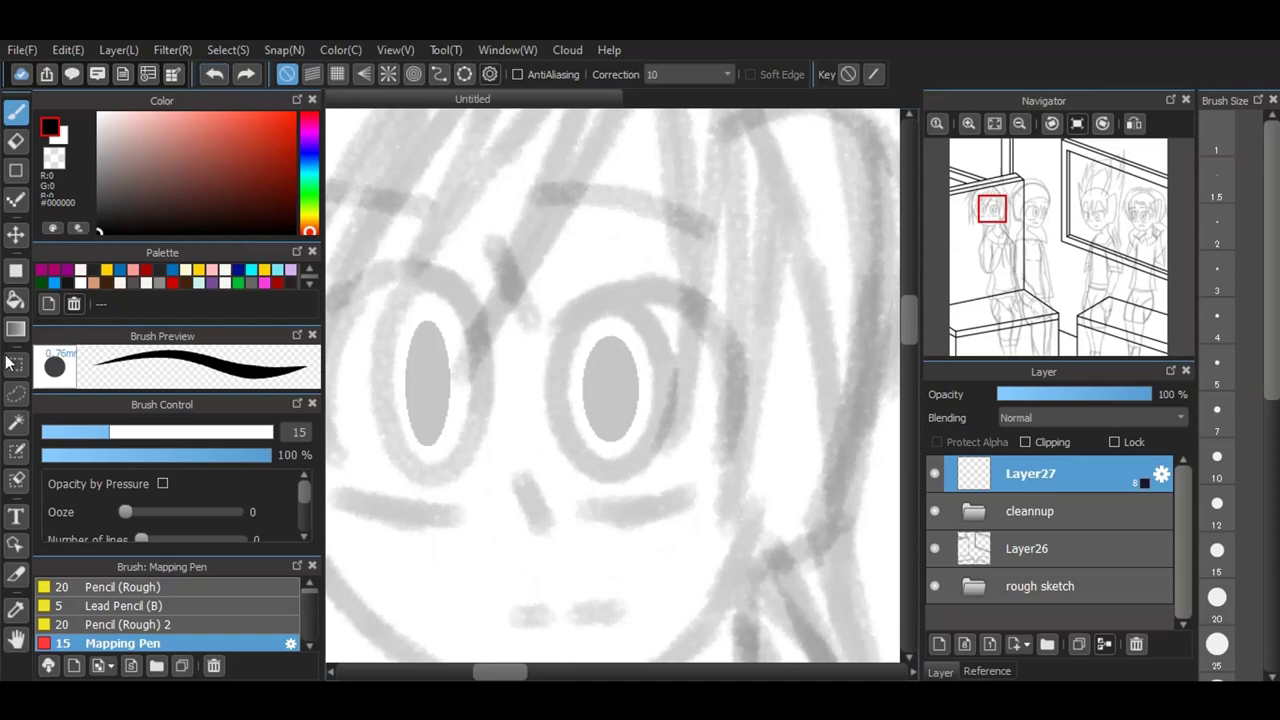
Step: With the Pencil (Rough) brush, trace the right-hand eye's upper and lower lids, the nose and the short mark between the eyes
scroll(240, 596, "down", 3)
scroll(240, 596, "down", 5)
left_click(238, 587)
mouse_move(553, 324)
left_mouse_down()
mouse_move(626, 296)
mouse_move(611, 300)
mouse_move(702, 306)
mouse_move(651, 294)
mouse_move(698, 316)
mouse_move(738, 407)
mouse_move(742, 393)
mouse_move(726, 452)
left_mouse_up()
left_click_drag(578, 511, 690, 498)
left_click_drag(513, 481, 543, 516)
left_click_drag(480, 234, 537, 320)
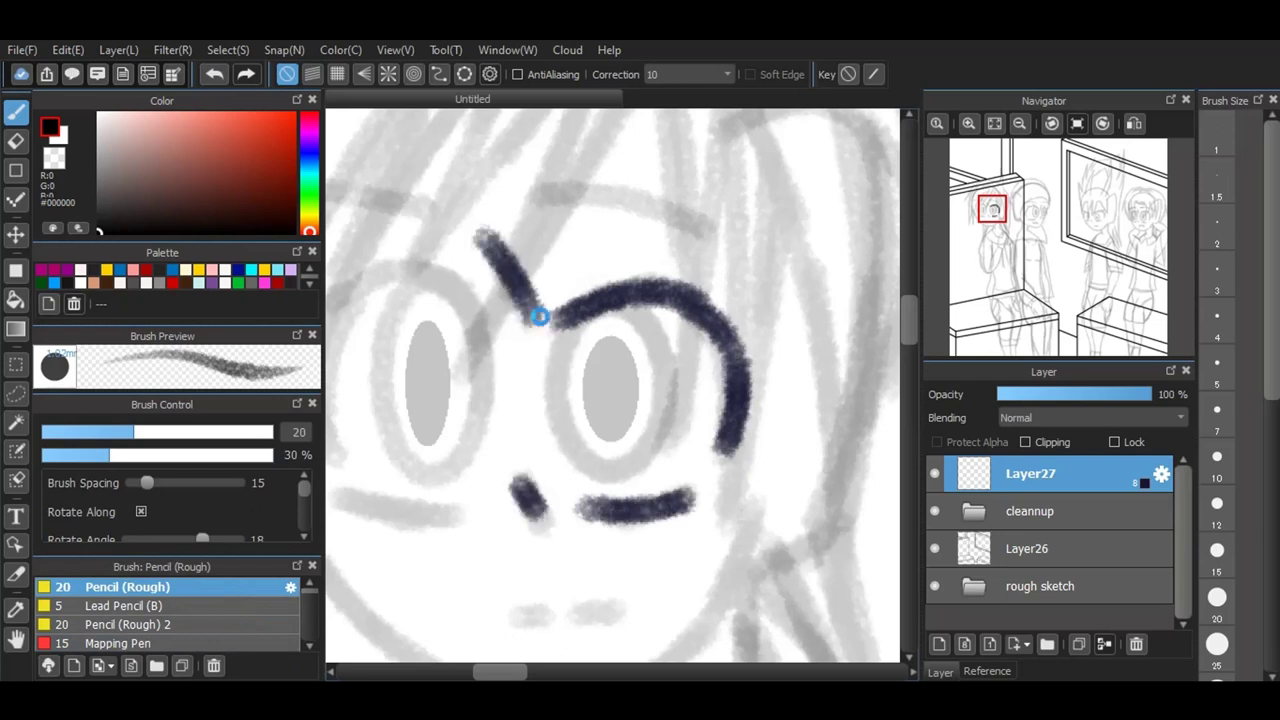
Step: Trace the left-hand eye's upper and lower lids and the two short dashes of the mouth
scroll(423, 300, "down", 1)
scroll(401, 315, "up", 1)
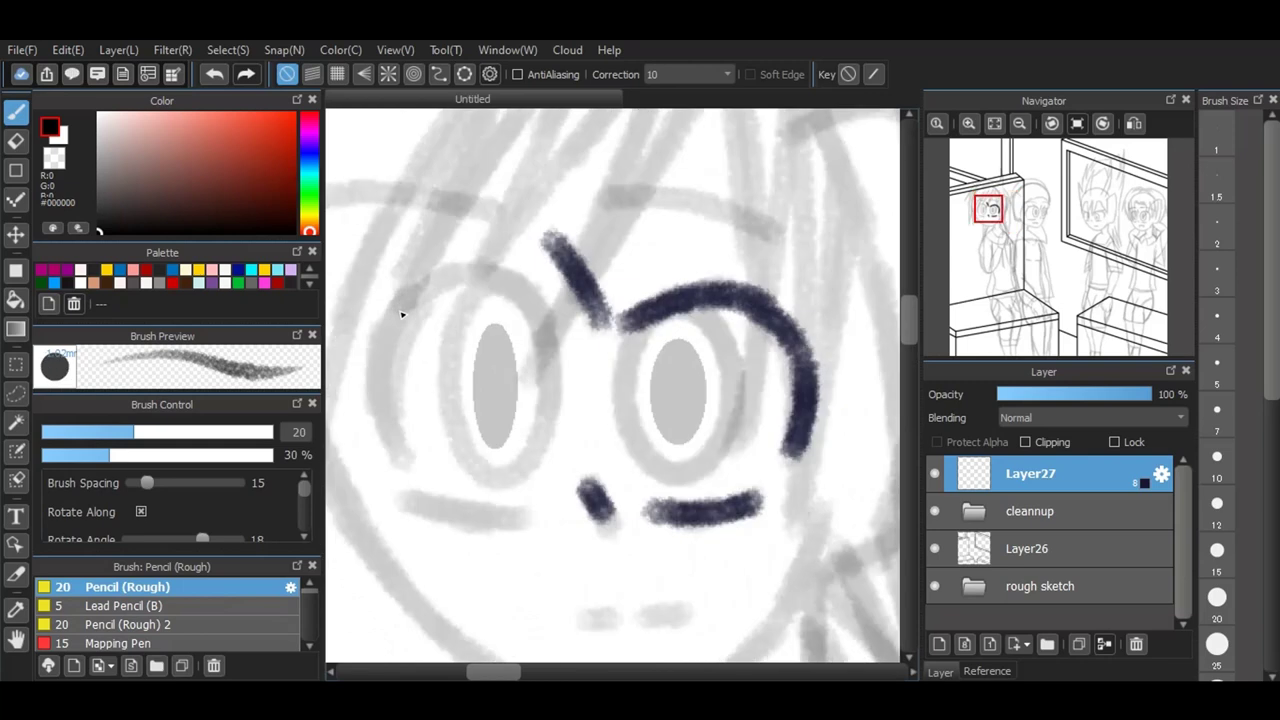
mouse_move(405, 460)
left_mouse_down()
mouse_move(394, 329)
mouse_move(425, 282)
mouse_move(480, 262)
mouse_move(528, 290)
mouse_move(437, 286)
mouse_move(386, 366)
mouse_move(400, 436)
left_mouse_up()
left_click_drag(397, 492, 519, 523)
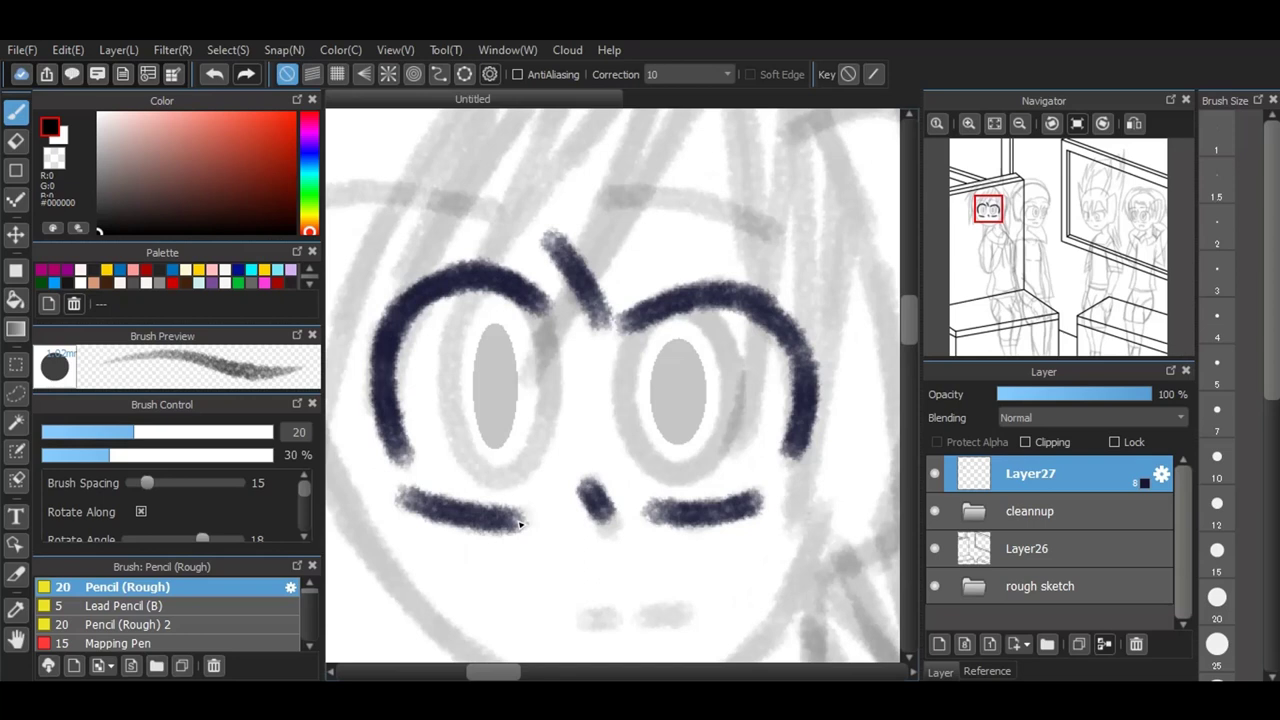
mouse_move(580, 610)
left_mouse_down()
mouse_move(622, 628)
mouse_move(686, 618)
left_mouse_up()
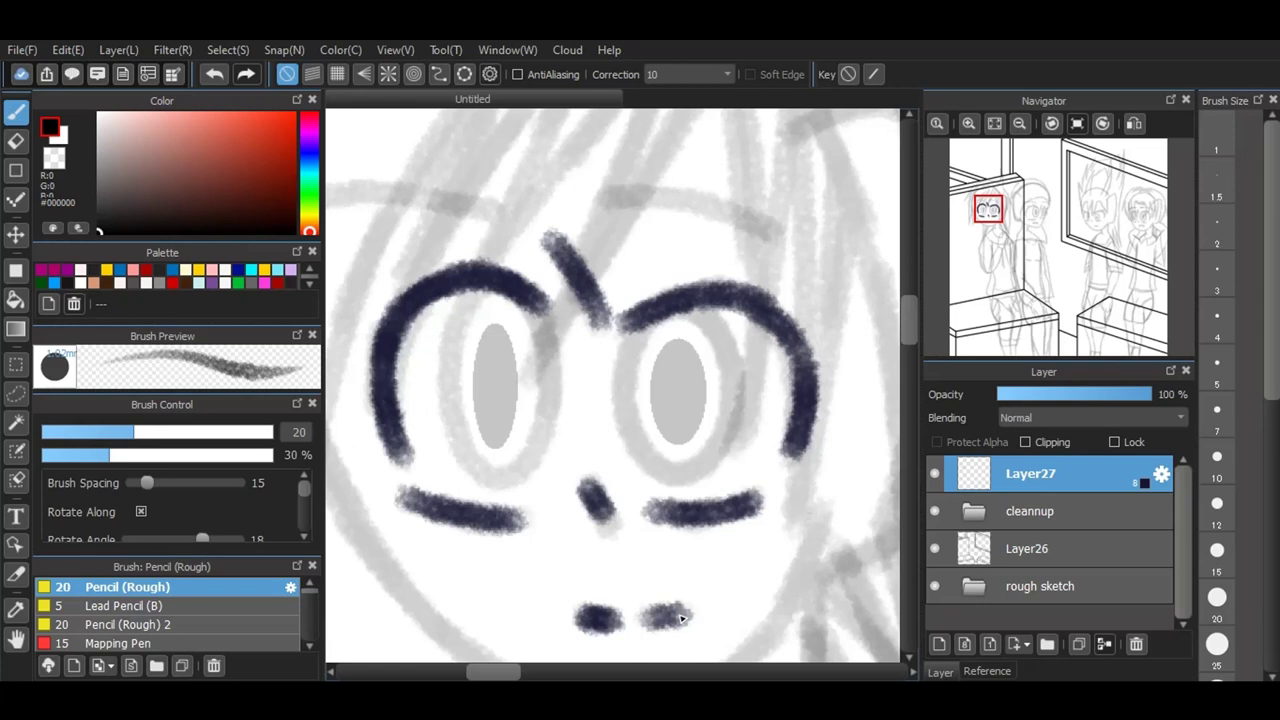
left_click_drag(648, 622, 681, 620)
Step: Trace both curved eyebrows above the leftmost character's eyes
scroll(648, 473, "down", 3)
scroll(645, 434, "up", 2)
left_click_drag(610, 329, 785, 373)
mouse_move(388, 348)
left_mouse_down()
mouse_move(514, 332)
mouse_move(552, 343)
left_mouse_up()
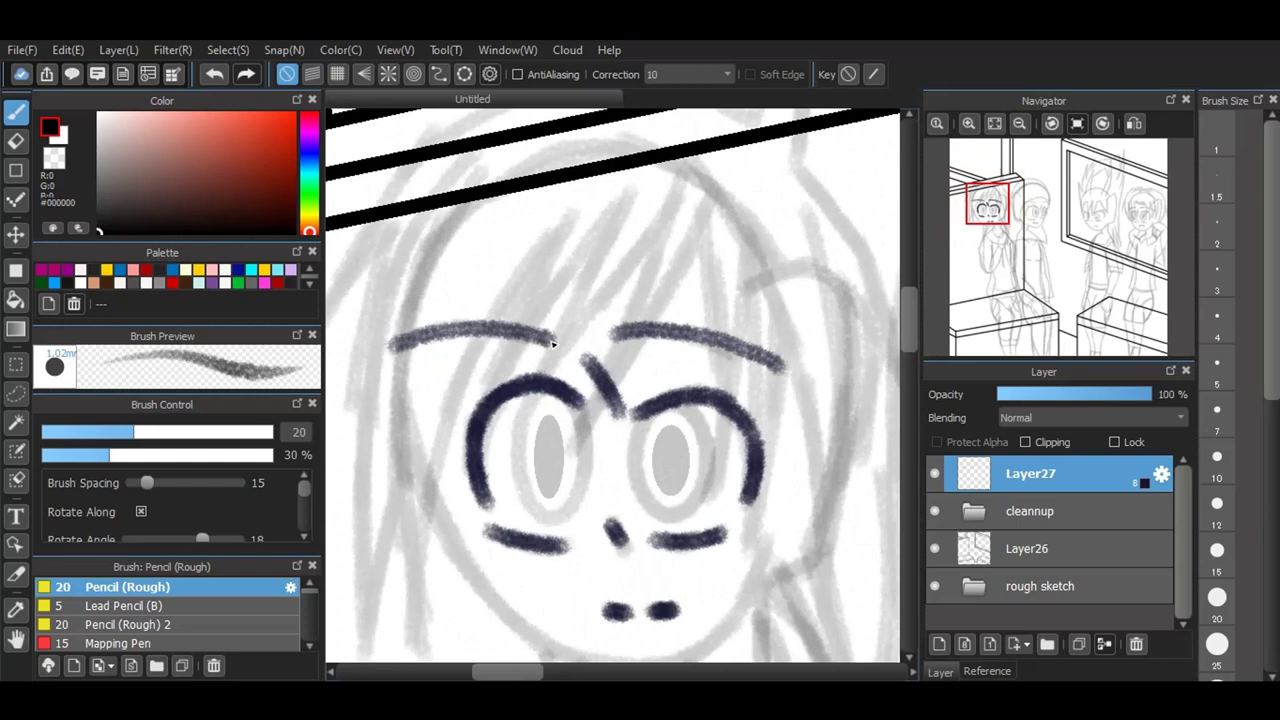
Step: Draw the oval iris outlines of both eyes with the ellipse snap, then turn snapping off
left_click(466, 73)
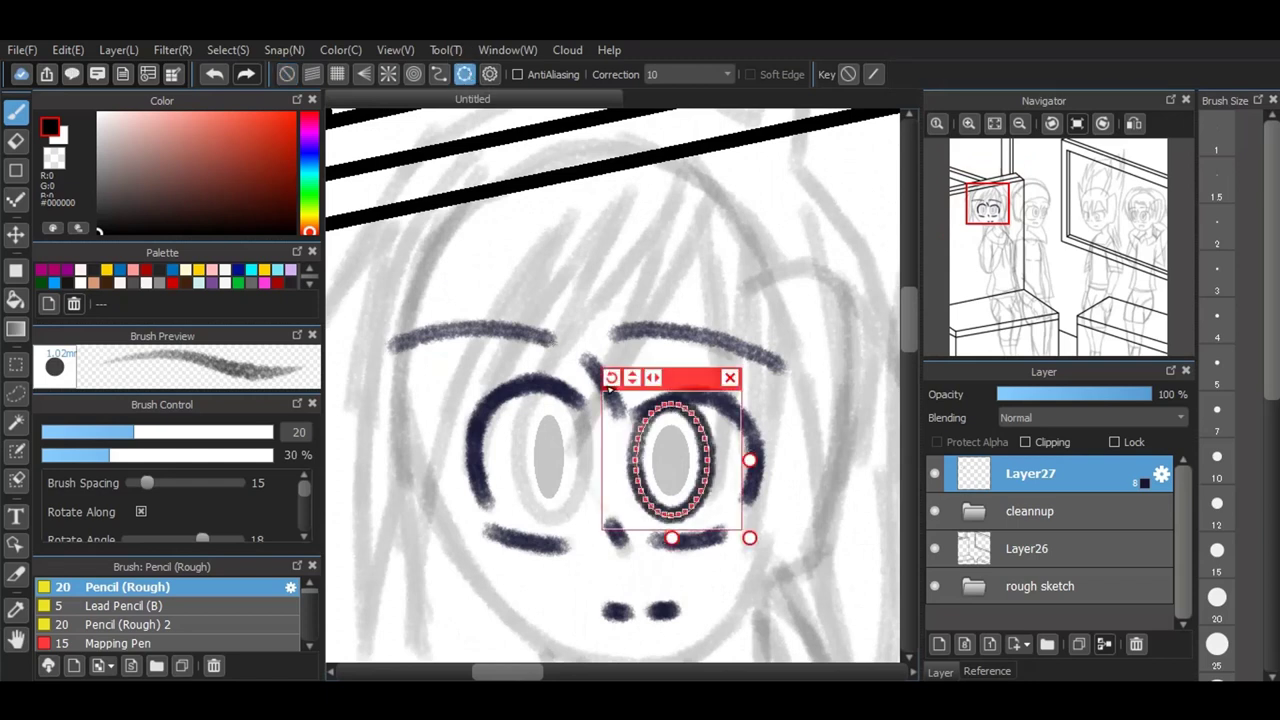
left_click_drag(711, 380, 589, 359)
left_click_drag(628, 558, 621, 543)
mouse_move(598, 367)
left_mouse_down()
mouse_move(598, 336)
mouse_move(596, 369)
mouse_move(606, 364)
mouse_move(578, 329)
left_mouse_up()
left_click(607, 362)
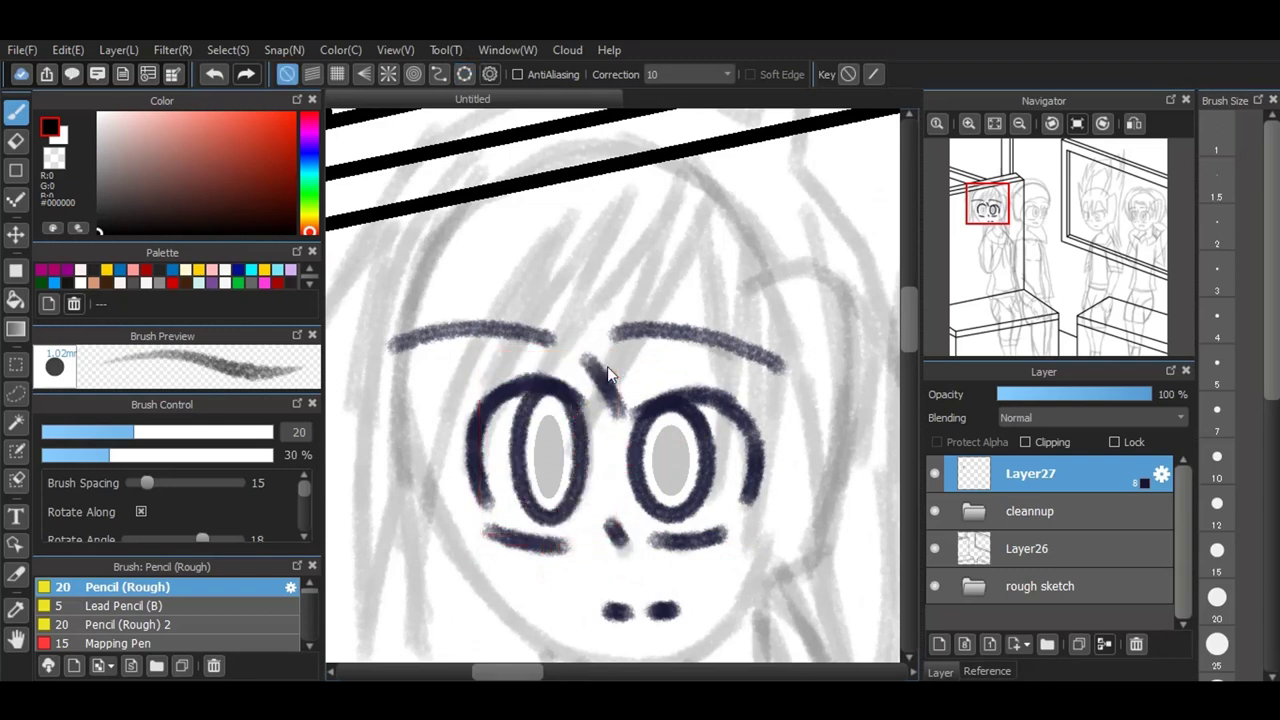
Step: Fill both pupils with solid ellipses inside the iris outlines
left_click(15, 284)
left_click_drag(535, 415, 562, 499)
left_click_drag(652, 424, 688, 497)
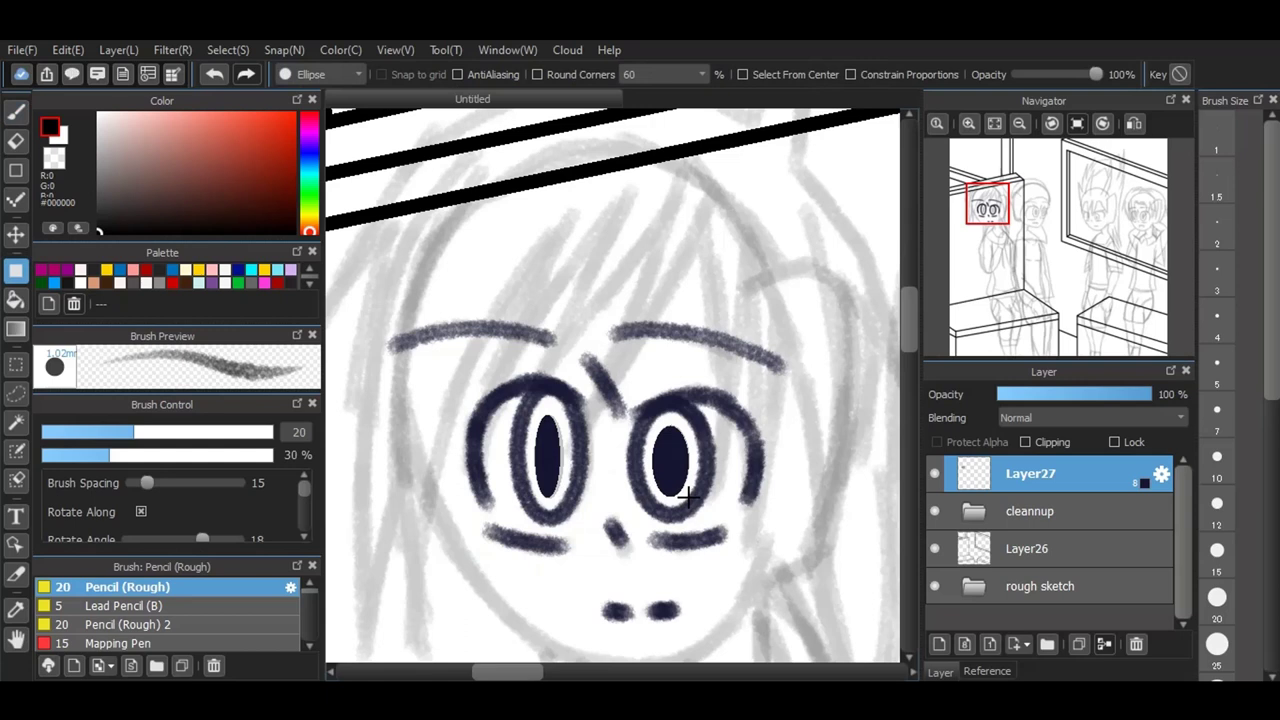
Step: With the brush, draw the pointed bangs falling between the eyes and over the right-hand eye
left_click(15, 112)
mouse_move(680, 186)
left_mouse_down()
mouse_move(631, 321)
mouse_move(689, 174)
mouse_move(606, 404)
left_mouse_up()
left_click_drag(652, 273, 589, 438)
left_click_drag(612, 358, 584, 448)
left_click_drag(652, 323, 590, 440)
mouse_move(620, 352)
left_mouse_down()
mouse_move(712, 200)
mouse_move(722, 476)
left_mouse_up()
left_click_drag(708, 212, 716, 466)
left_click_drag(754, 251, 734, 428)
left_click_drag(752, 322, 718, 474)
left_click_drag(750, 262, 762, 435)
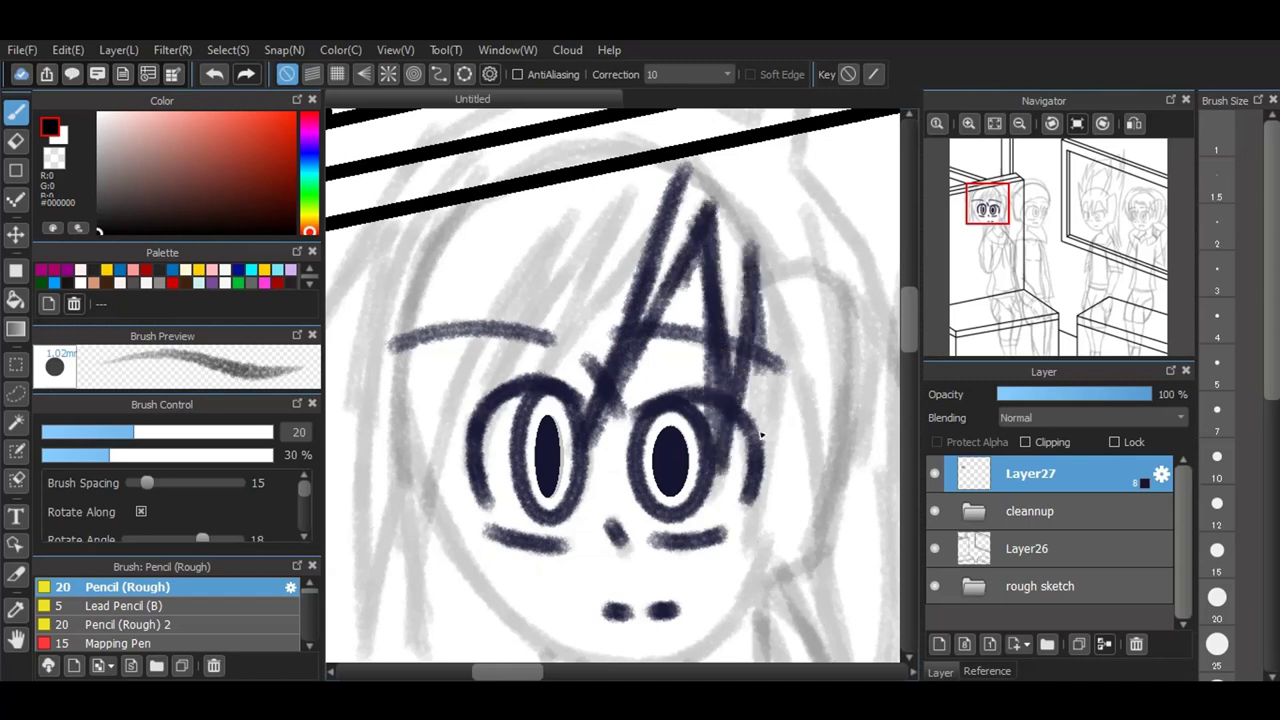
Step: Draw the long hair lock running down the right-hand side of the face to a point
left_click_drag(762, 345, 753, 504)
left_click_drag(784, 256, 762, 487)
left_click_drag(769, 261, 840, 650)
left_click_drag(800, 212, 855, 477)
left_click_drag(856, 350, 832, 592)
left_click_drag(852, 464, 833, 632)
Step: Draw the slanted bang strands across the forehead above the left-hand eye
left_click_drag(640, 187, 567, 314)
left_click_drag(622, 222, 518, 404)
left_click_drag(630, 252, 540, 372)
left_click_drag(660, 230, 536, 387)
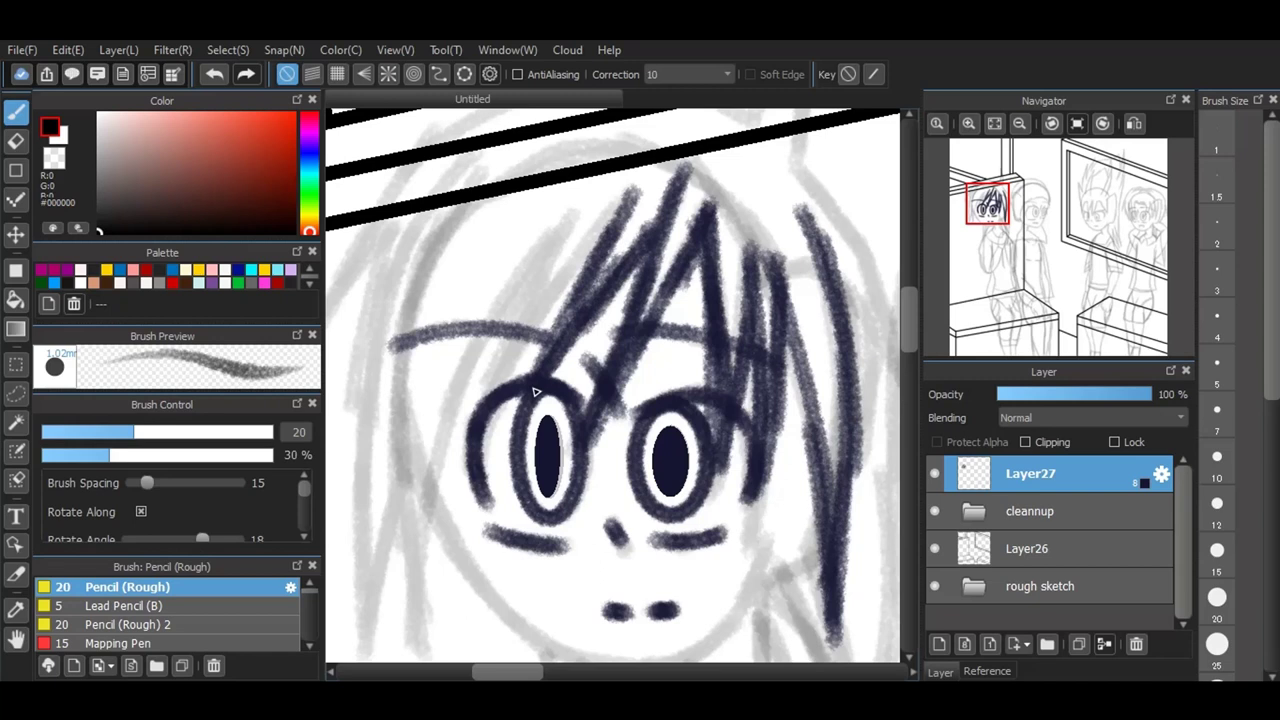
left_click_drag(576, 210, 488, 402)
left_click_drag(606, 234, 496, 386)
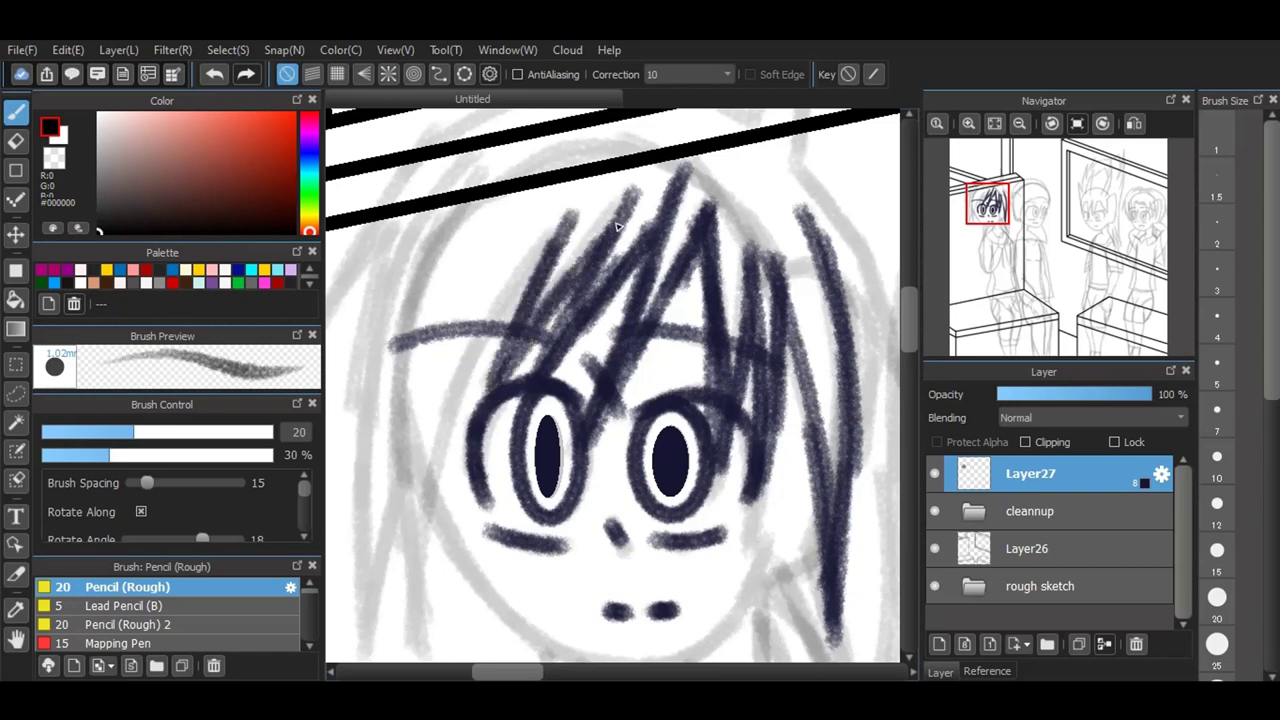
left_click_drag(626, 198, 571, 288)
Step: Draw the long pointed lock on the left-hand side of the face and join it to the bangs
left_click_drag(484, 162, 414, 318)
left_click_drag(445, 247, 400, 470)
mouse_move(480, 170)
left_mouse_down()
mouse_move(402, 434)
mouse_move(408, 523)
left_mouse_up()
left_click_drag(396, 395, 420, 622)
left_click_drag(408, 540, 422, 640)
left_click_drag(443, 462, 421, 646)
left_click_drag(488, 348, 428, 530)
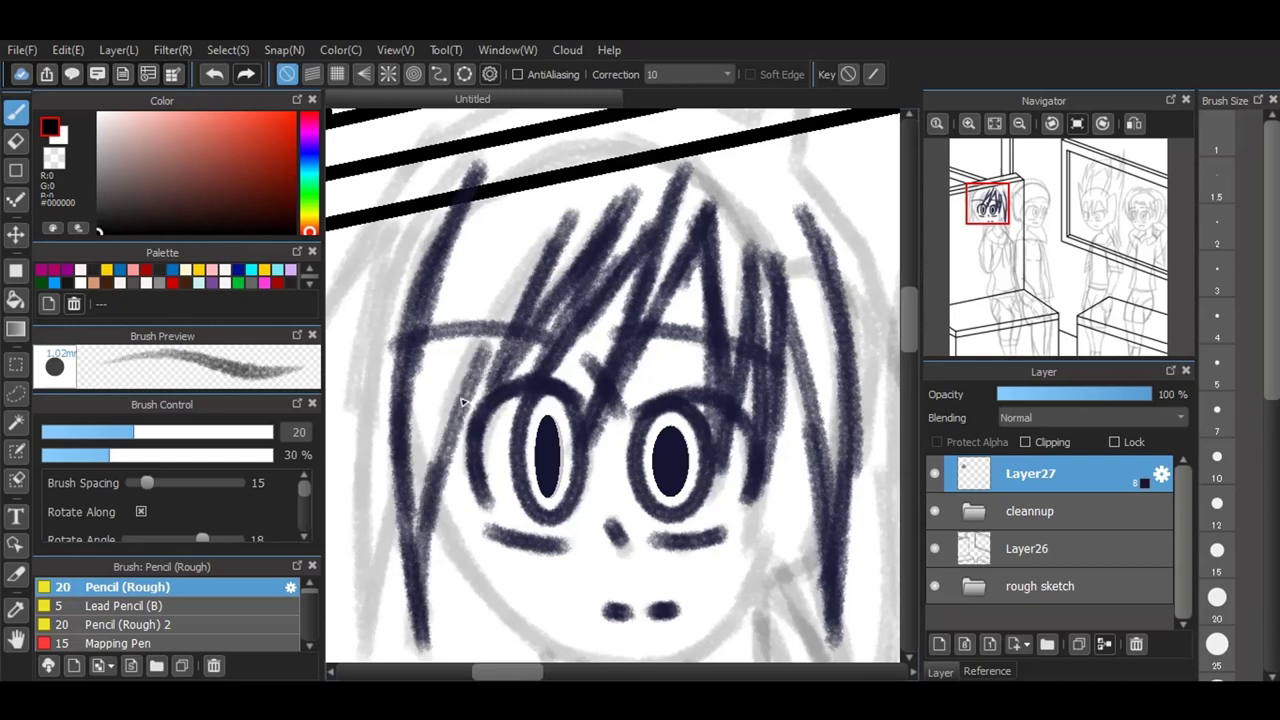
left_click_drag(550, 250, 448, 430)
left_click_drag(565, 226, 508, 300)
Step: Add a second outer lock on the left-hand side of the hair, undoing and redrawing its lower strokes
left_click_drag(472, 160, 368, 372)
left_click_drag(388, 322, 362, 612)
mouse_move(378, 494)
left_mouse_down()
mouse_move(358, 652)
mouse_move(403, 473)
left_mouse_up()
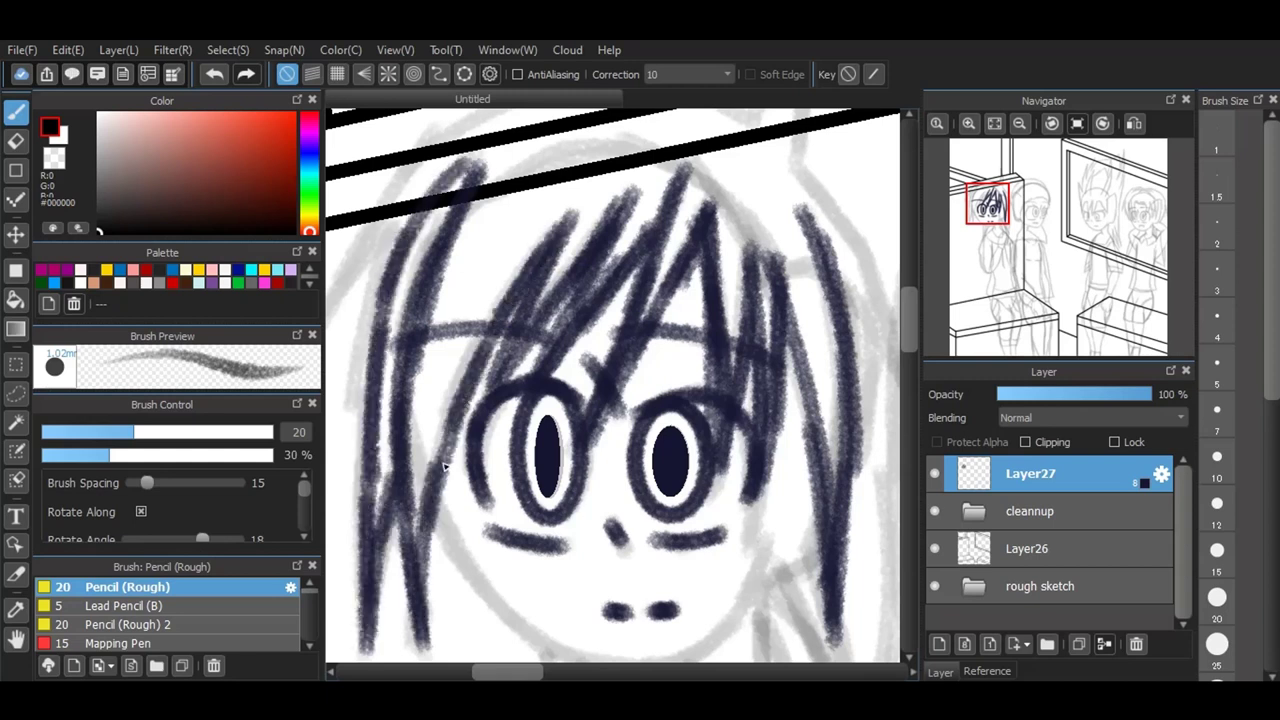
left_click(213, 78)
left_click(213, 76)
left_click_drag(394, 455, 366, 592)
left_click_drag(391, 491, 366, 634)
Step: Draw the upright hair tuft on top of the head and the outer strand descending beside the right-hand lock
scroll(513, 546, "down", 2)
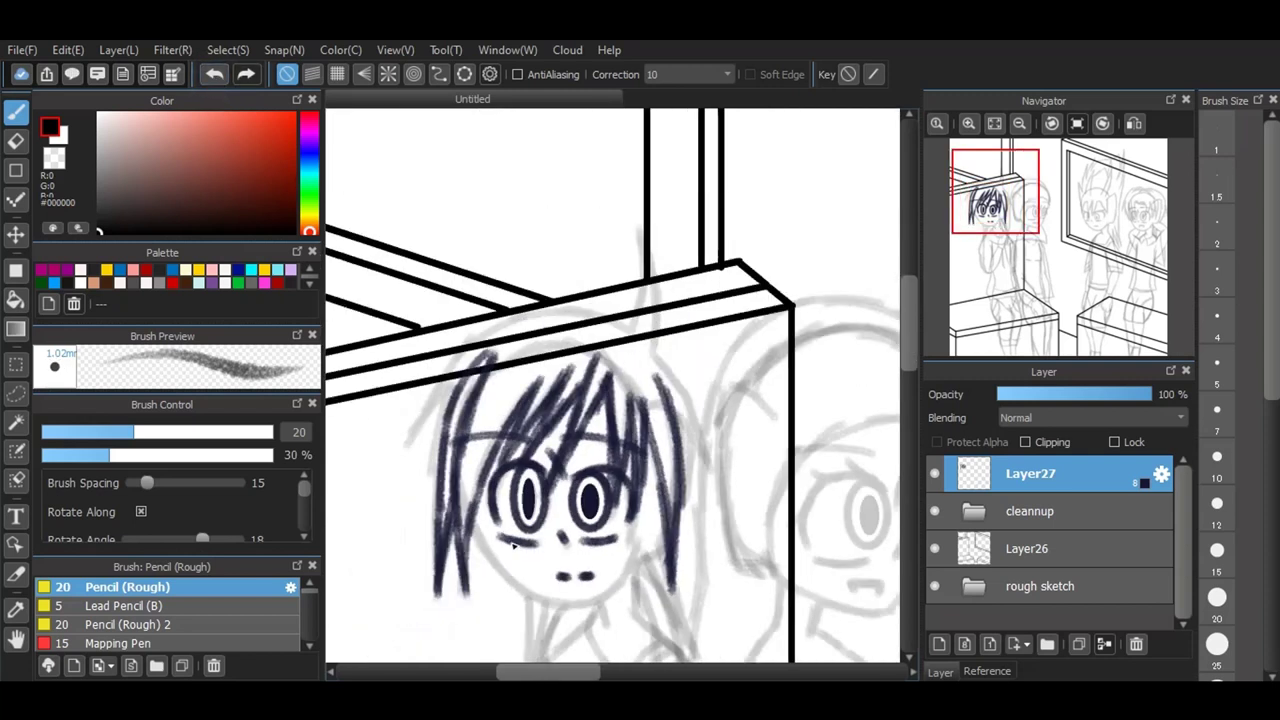
scroll(590, 604, "up", 1)
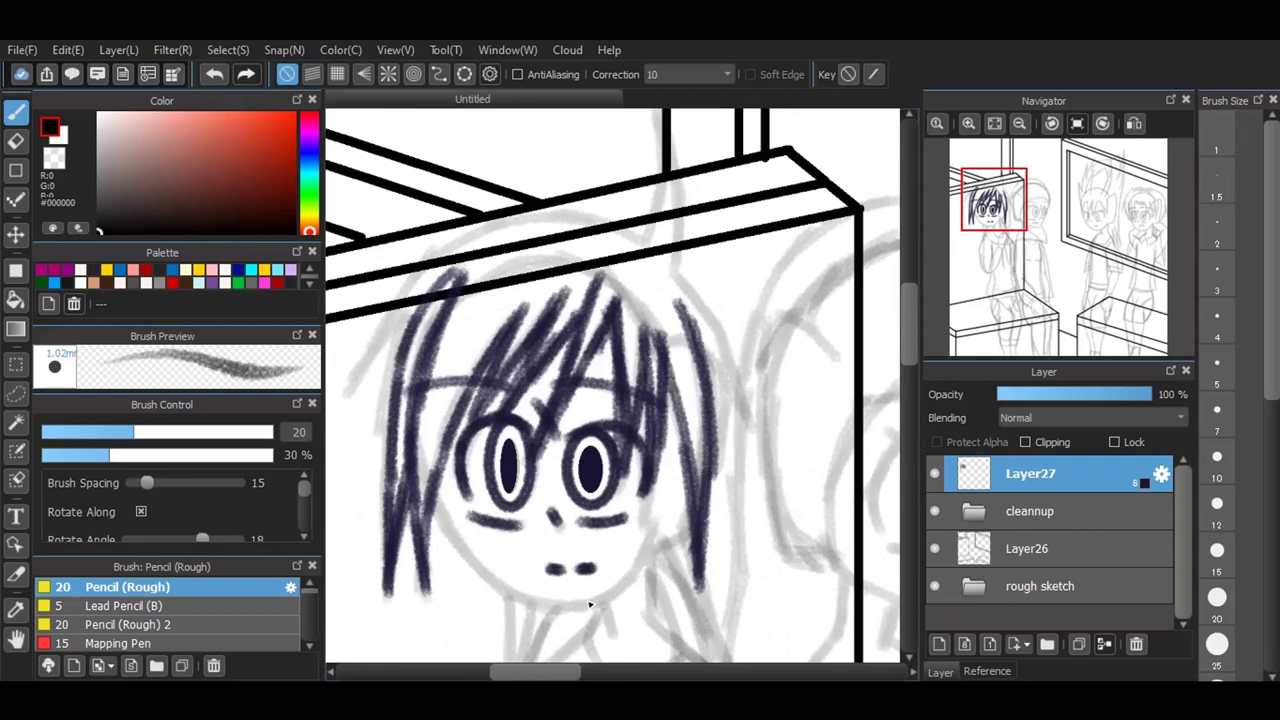
scroll(590, 604, "down", 2)
scroll(606, 343, "up", 2)
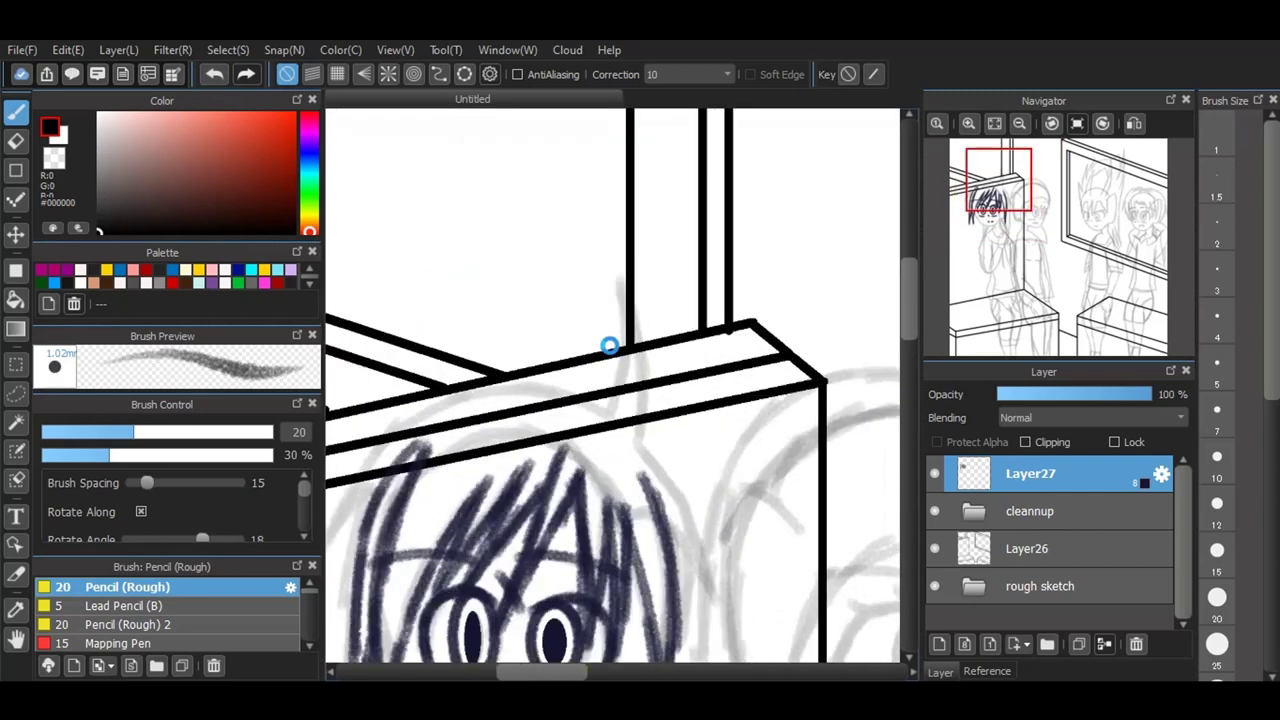
mouse_move(614, 278)
left_mouse_down()
mouse_move(629, 335)
mouse_move(613, 410)
mouse_move(645, 340)
mouse_move(644, 452)
mouse_move(677, 486)
left_mouse_up()
mouse_move(643, 444)
left_mouse_down()
mouse_move(678, 482)
mouse_move(718, 602)
left_mouse_up()
left_click_drag(688, 546, 720, 620)
left_click_drag(912, 316, 917, 364)
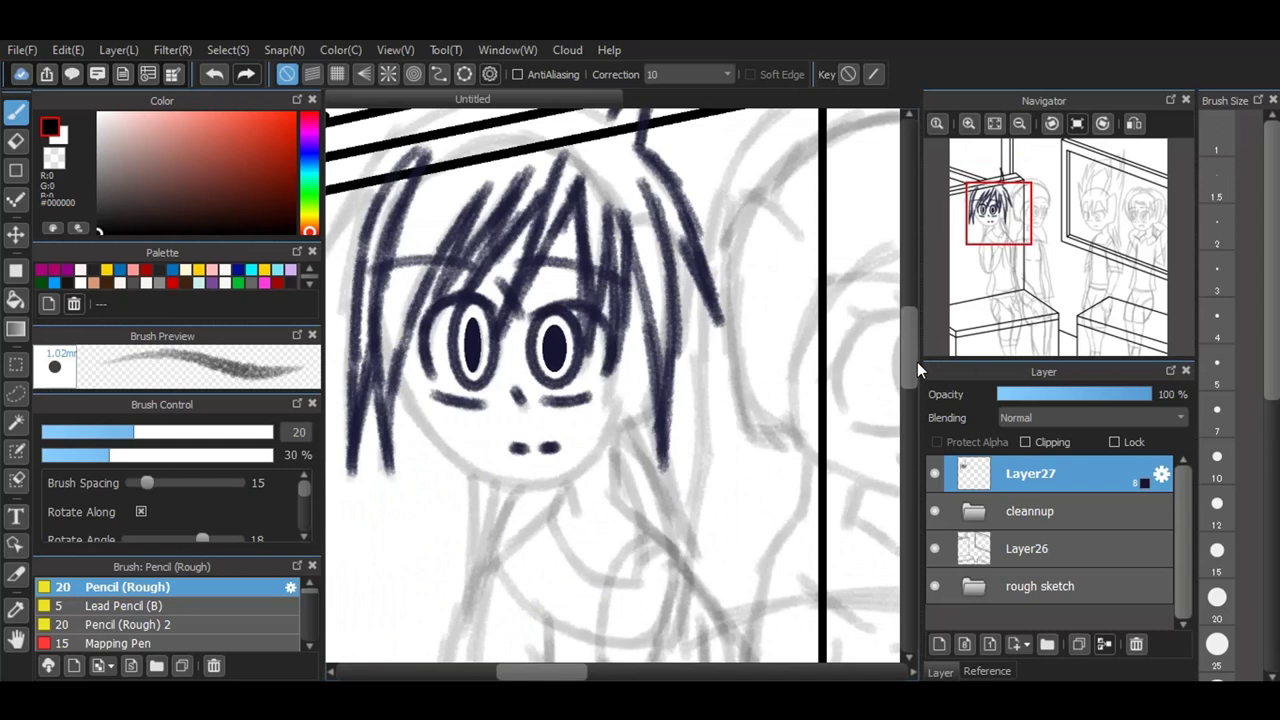
Step: Trace the jaw and the ear's lower edge, and add strokes to the outer strand beside the right-hand lock
mouse_move(395, 376)
left_mouse_down()
mouse_move(420, 430)
mouse_move(498, 488)
mouse_move(562, 488)
mouse_move(619, 422)
mouse_move(615, 432)
mouse_move(654, 420)
left_mouse_up()
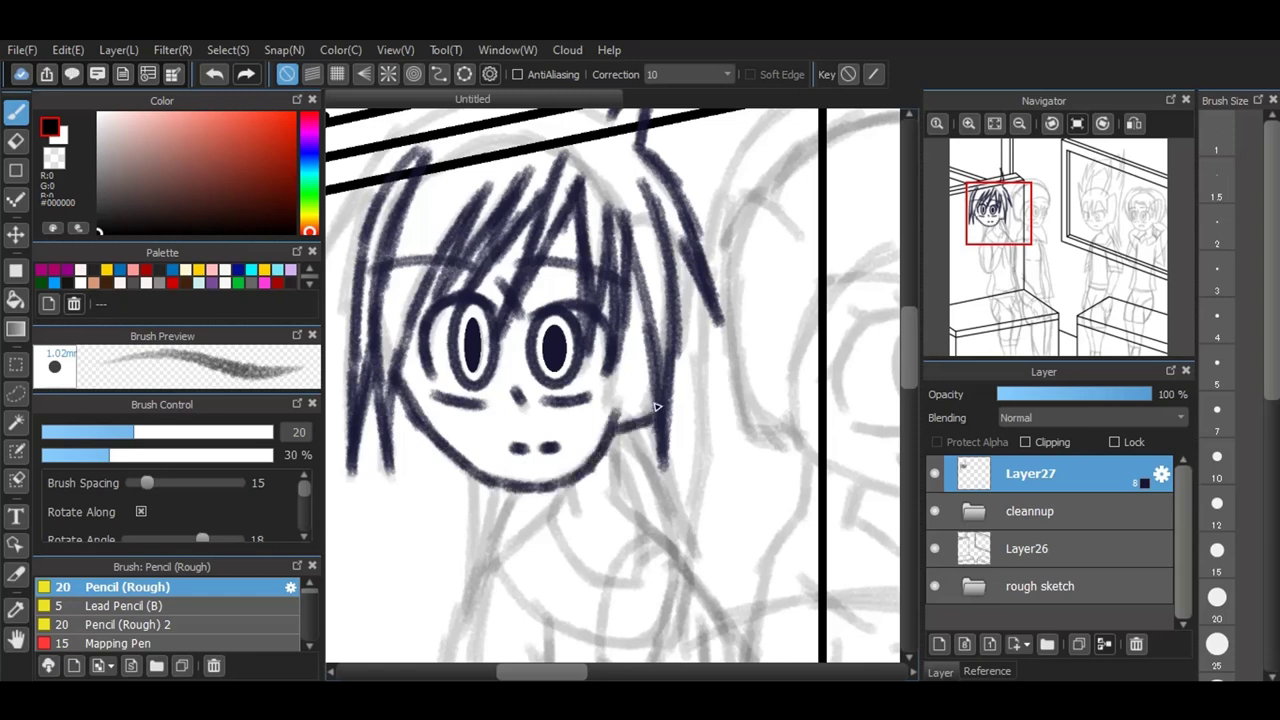
left_click_drag(690, 246, 677, 360)
left_click_drag(686, 296, 676, 368)
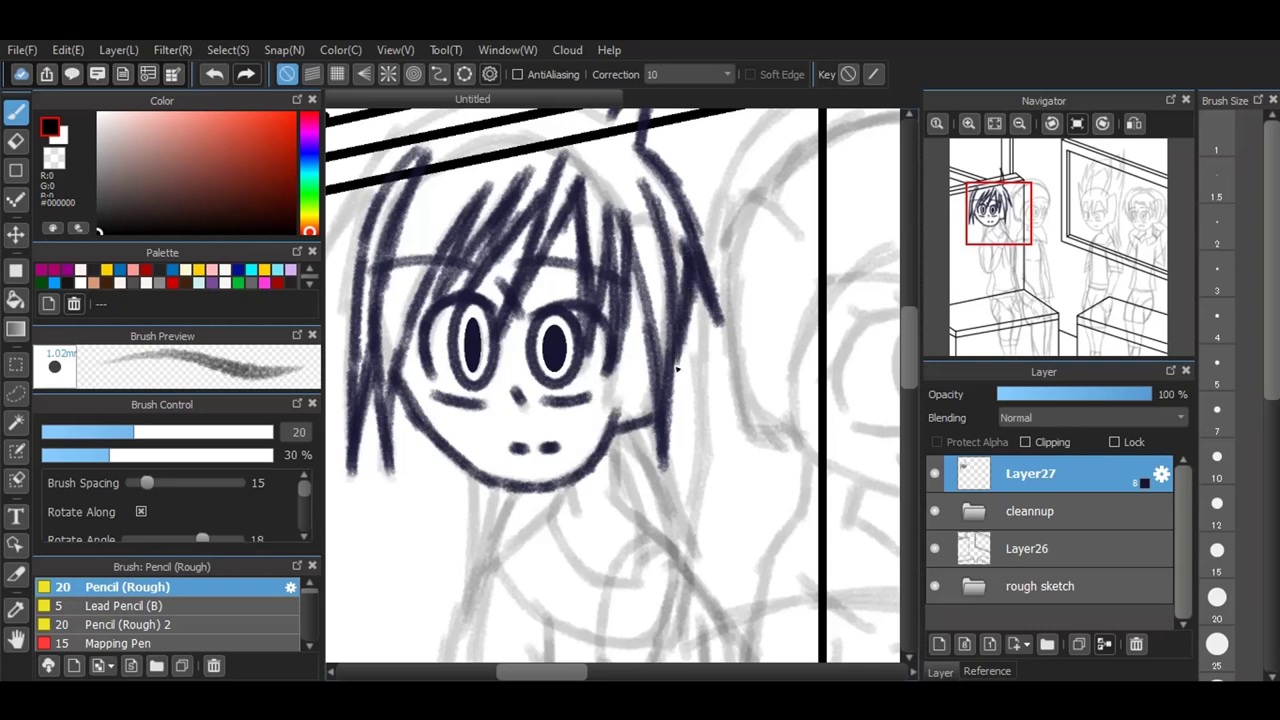
Step: Trace the top of the head up to the hair tuft and the outward-pointing strand on the left-hand side
scroll(763, 334, "down", 1)
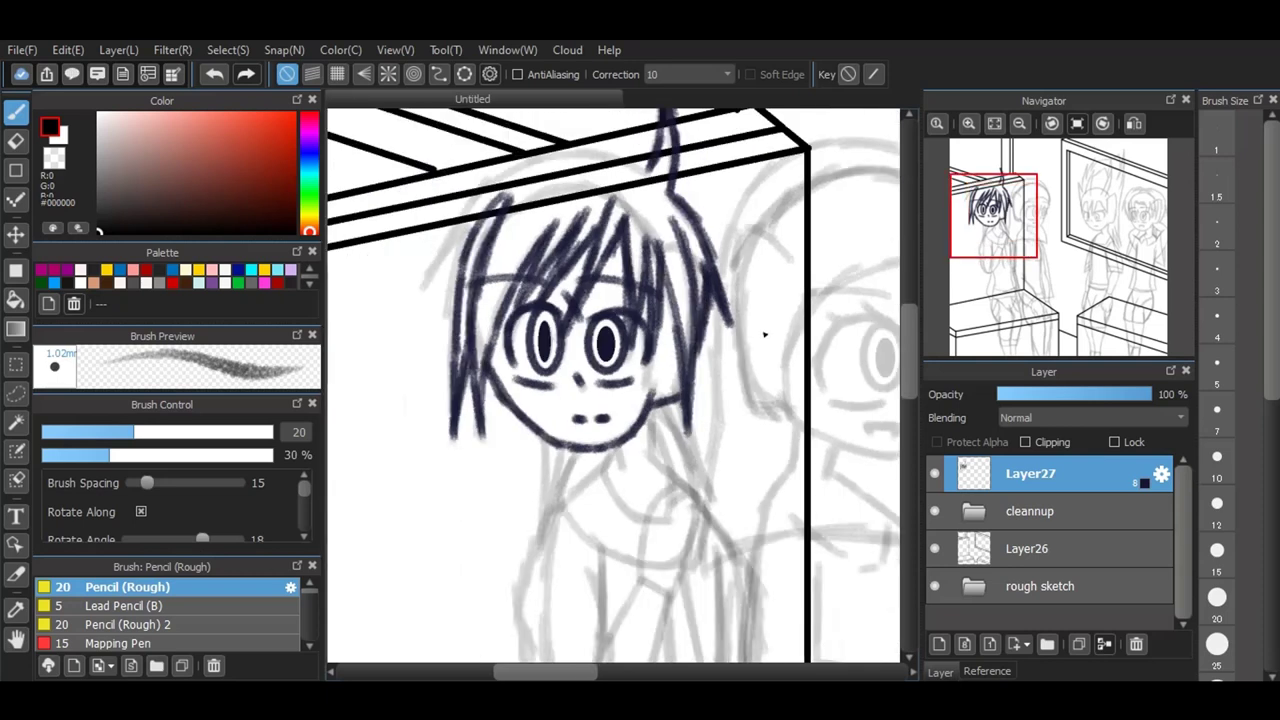
scroll(540, 133, "up", 1)
left_click_drag(385, 342, 476, 200)
mouse_move(444, 256)
left_mouse_down()
mouse_move(528, 177)
mouse_move(580, 156)
mouse_move(690, 196)
left_mouse_up()
mouse_move(396, 334)
left_mouse_down()
mouse_move(436, 278)
mouse_move(424, 342)
left_mouse_up()
left_click_drag(444, 268, 434, 372)
scroll(517, 282, "down", 1)
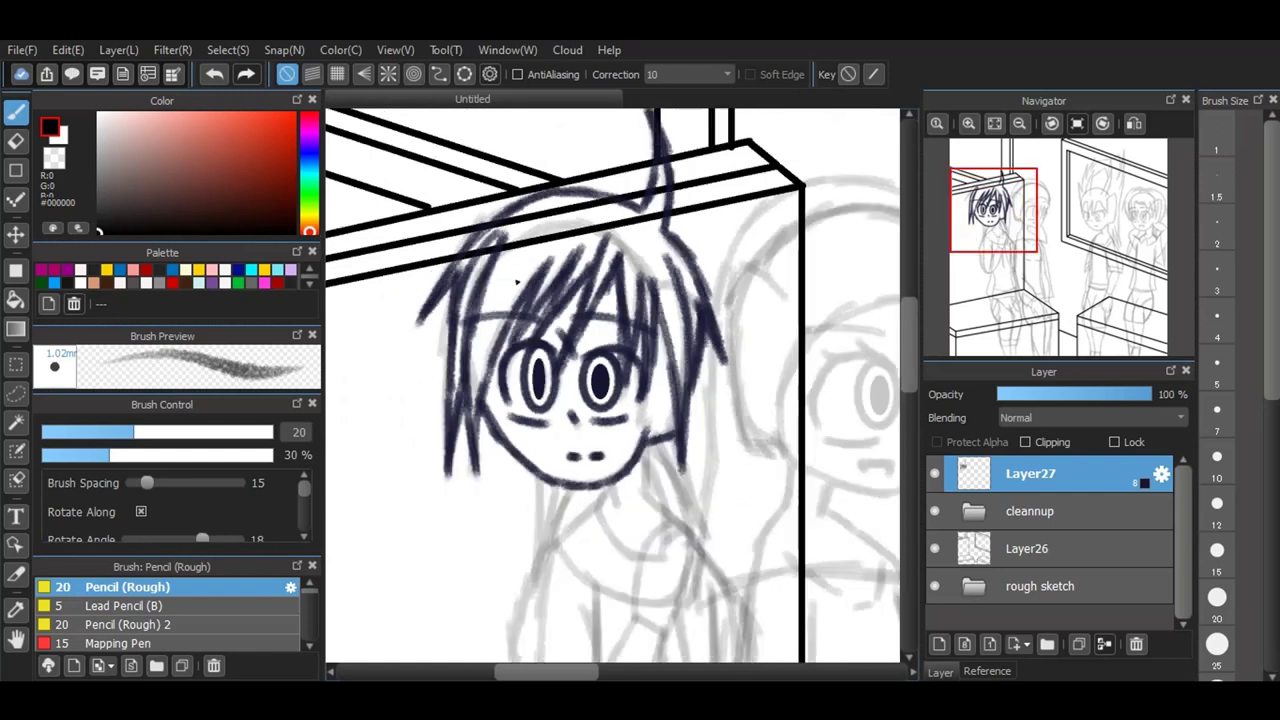
Step: Add short strokes for the ear between the face and the right-hand lock
scroll(659, 482, "up", 3)
left_click_drag(700, 326, 652, 366)
left_click_drag(686, 224, 654, 290)
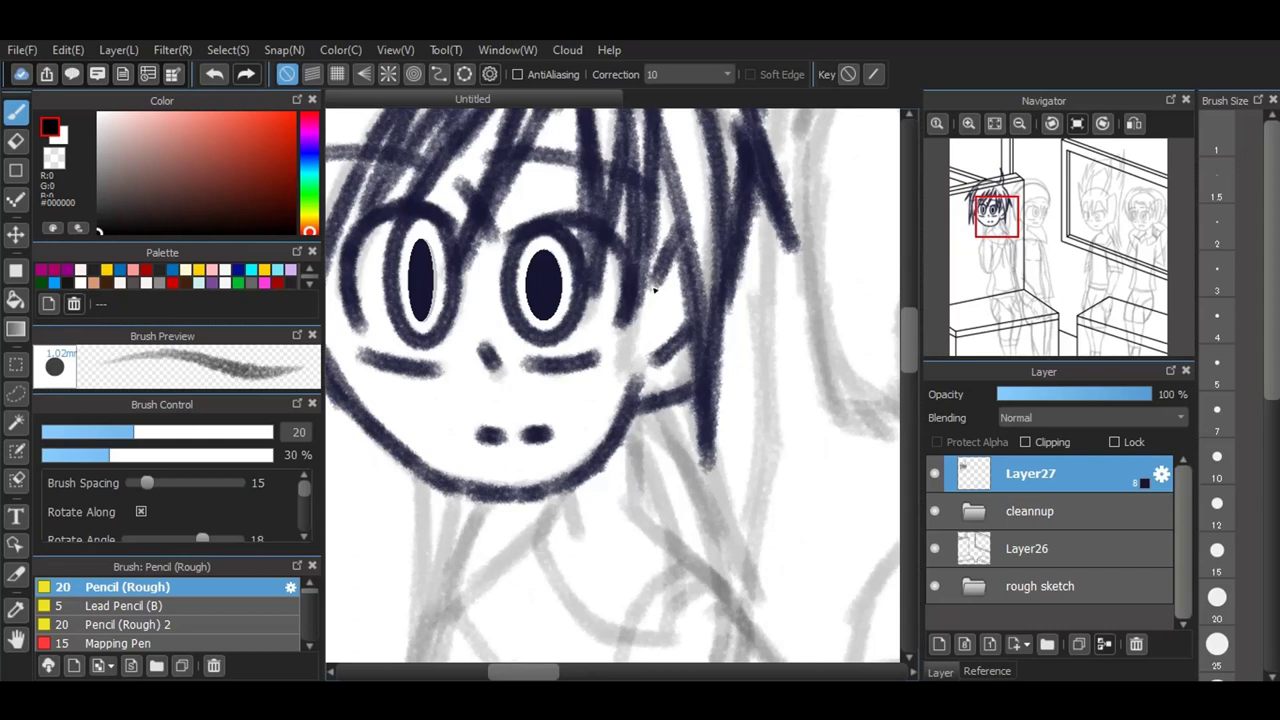
Step: Trace the leftmost character's hanging upper arm down to the elbow, and the neck and collar lines below the chin
scroll(797, 253, "down", 1)
scroll(528, 236, "down", 1)
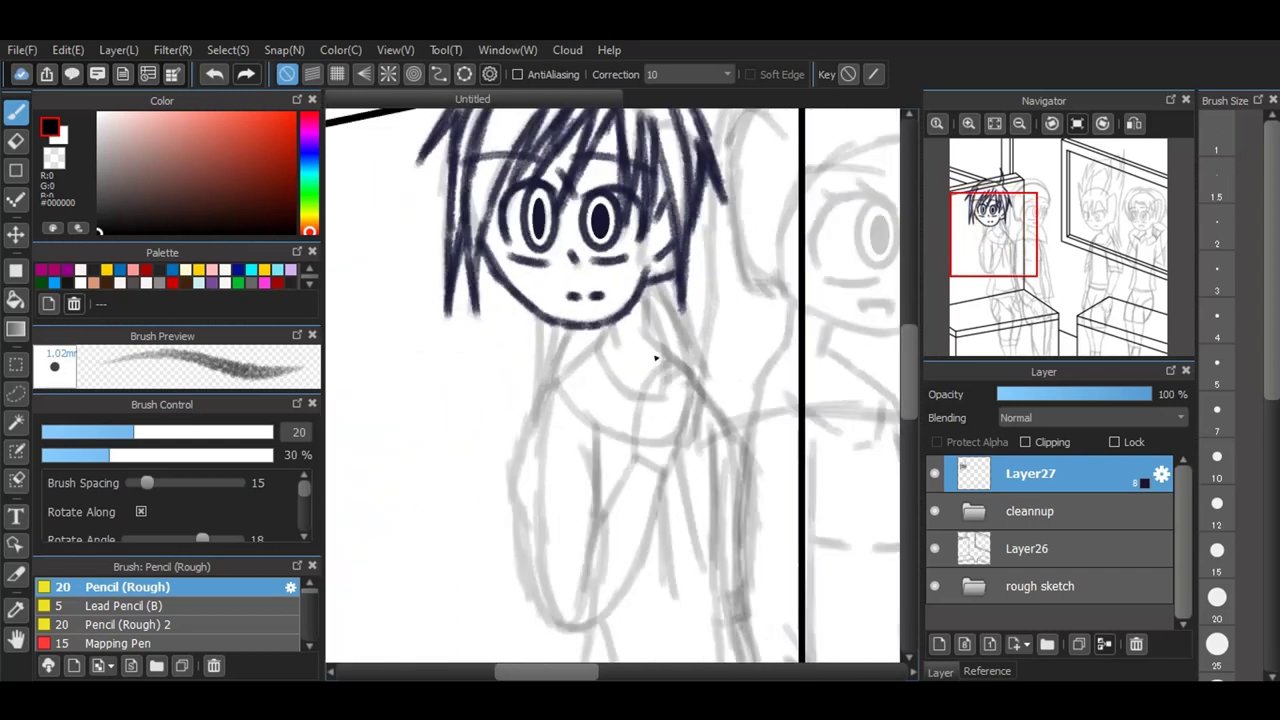
scroll(730, 521, "up", 1)
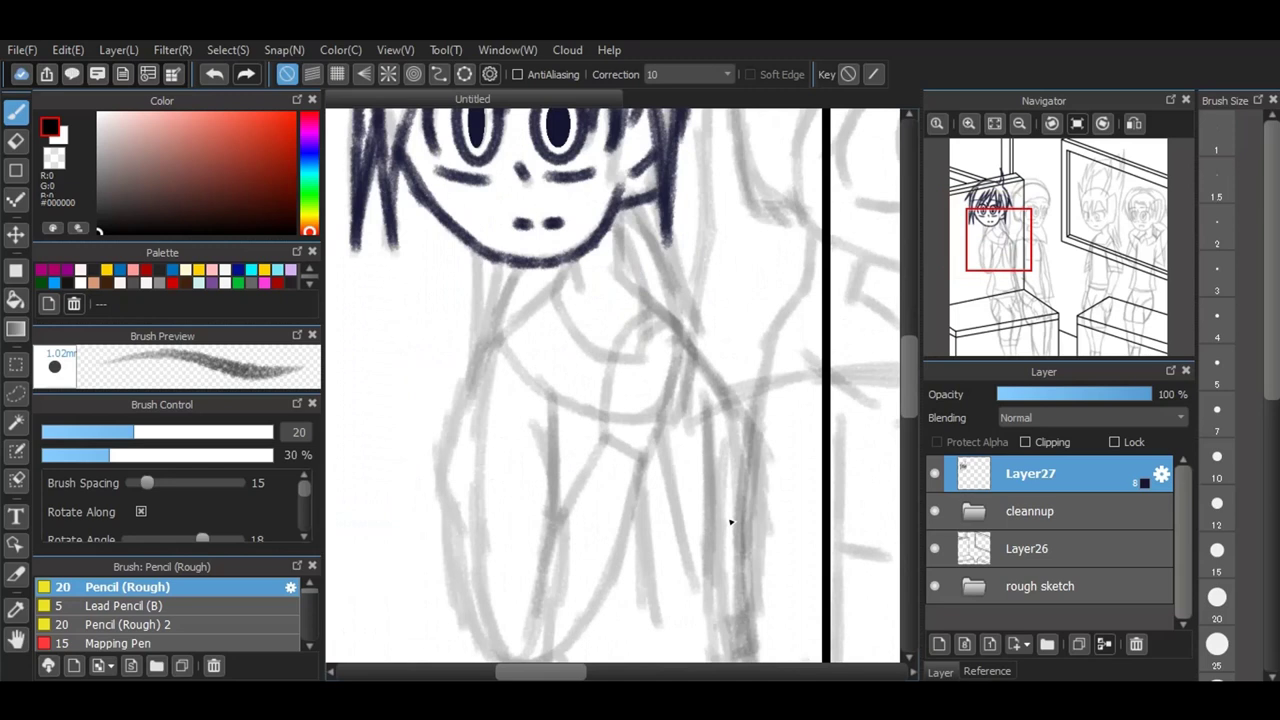
mouse_move(558, 506)
left_mouse_down()
mouse_move(516, 655)
mouse_move(490, 660)
mouse_move(446, 563)
mouse_move(471, 534)
mouse_move(443, 457)
mouse_move(462, 412)
left_mouse_up()
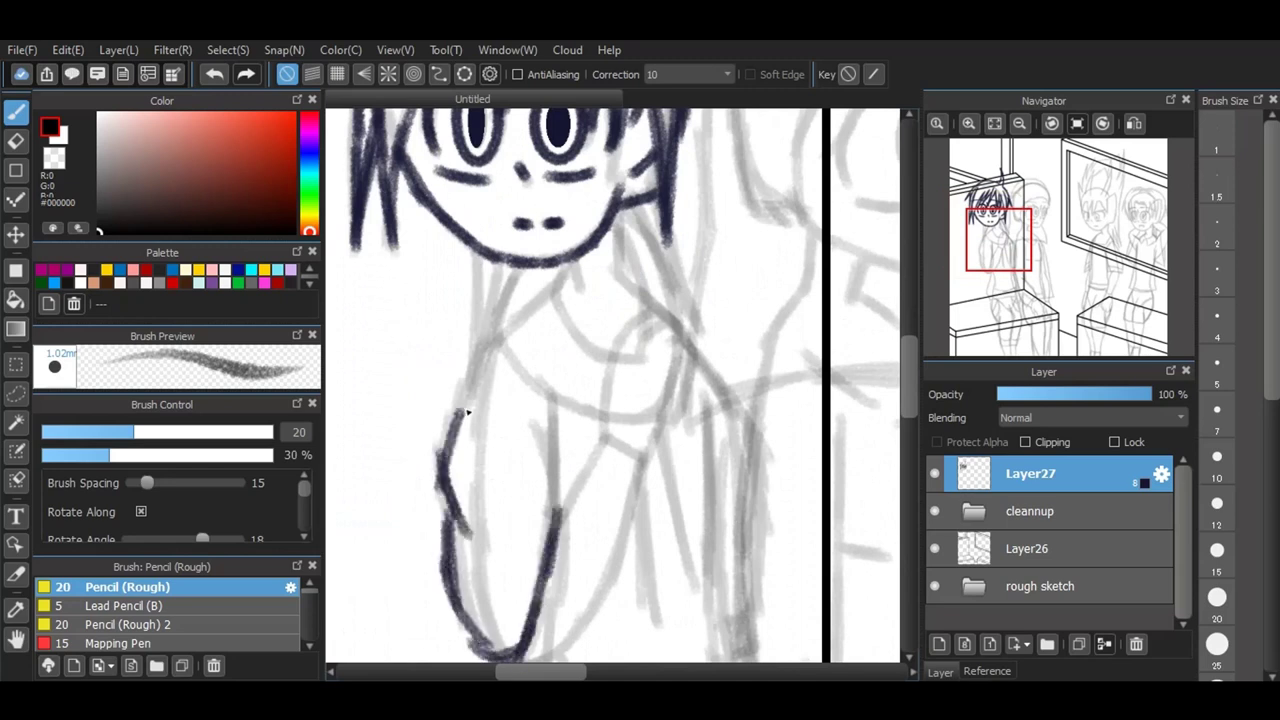
mouse_move(490, 342)
left_mouse_down()
mouse_move(434, 478)
mouse_move(463, 527)
left_mouse_up()
mouse_move(555, 522)
left_mouse_down()
mouse_move(554, 423)
mouse_move(554, 506)
left_mouse_up()
left_click_drag(537, 418, 553, 497)
mouse_move(556, 266)
left_mouse_down()
mouse_move(614, 358)
mouse_move(558, 262)
mouse_move(505, 305)
mouse_move(490, 345)
mouse_move(588, 411)
mouse_move(506, 357)
left_mouse_up()
mouse_move(480, 258)
left_mouse_down()
mouse_move(469, 406)
mouse_move(482, 365)
mouse_move(481, 376)
left_mouse_up()
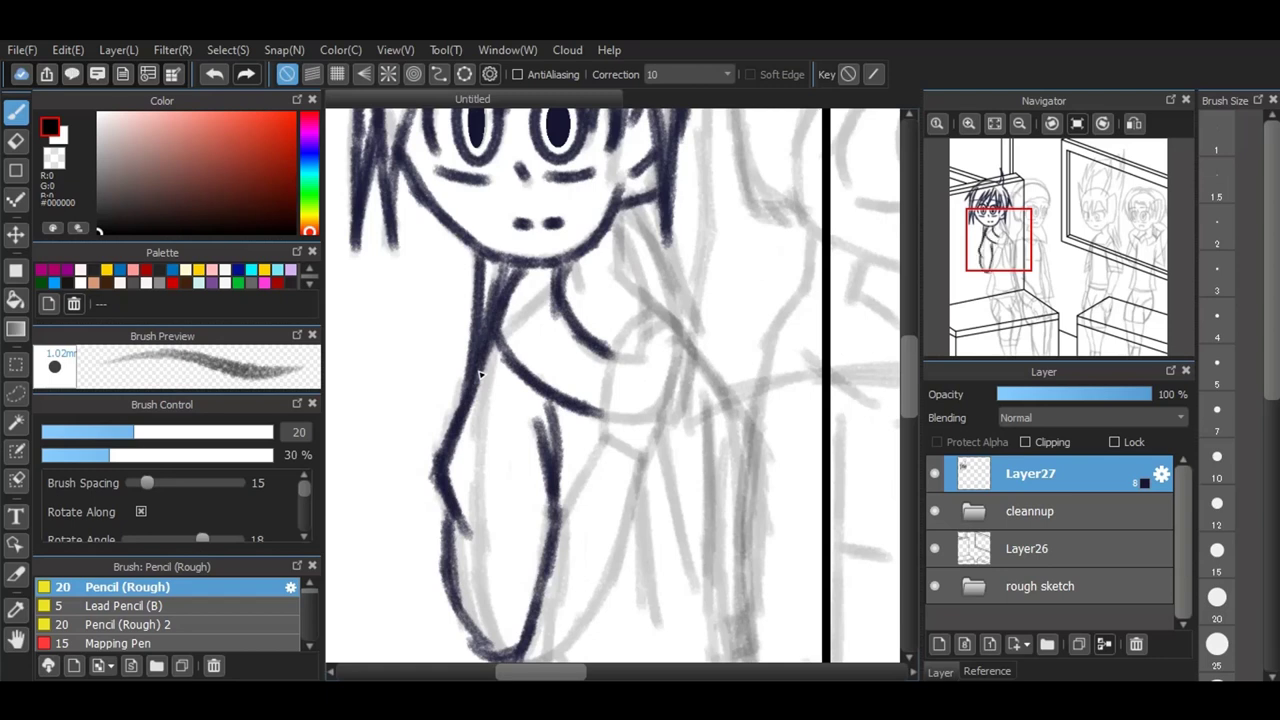
Step: Trace the raised forearm's lines from the elbow up towards the hand at the chest
mouse_move(553, 527)
left_mouse_down()
mouse_move(566, 518)
mouse_move(548, 644)
left_mouse_up()
left_click_drag(560, 578, 554, 625)
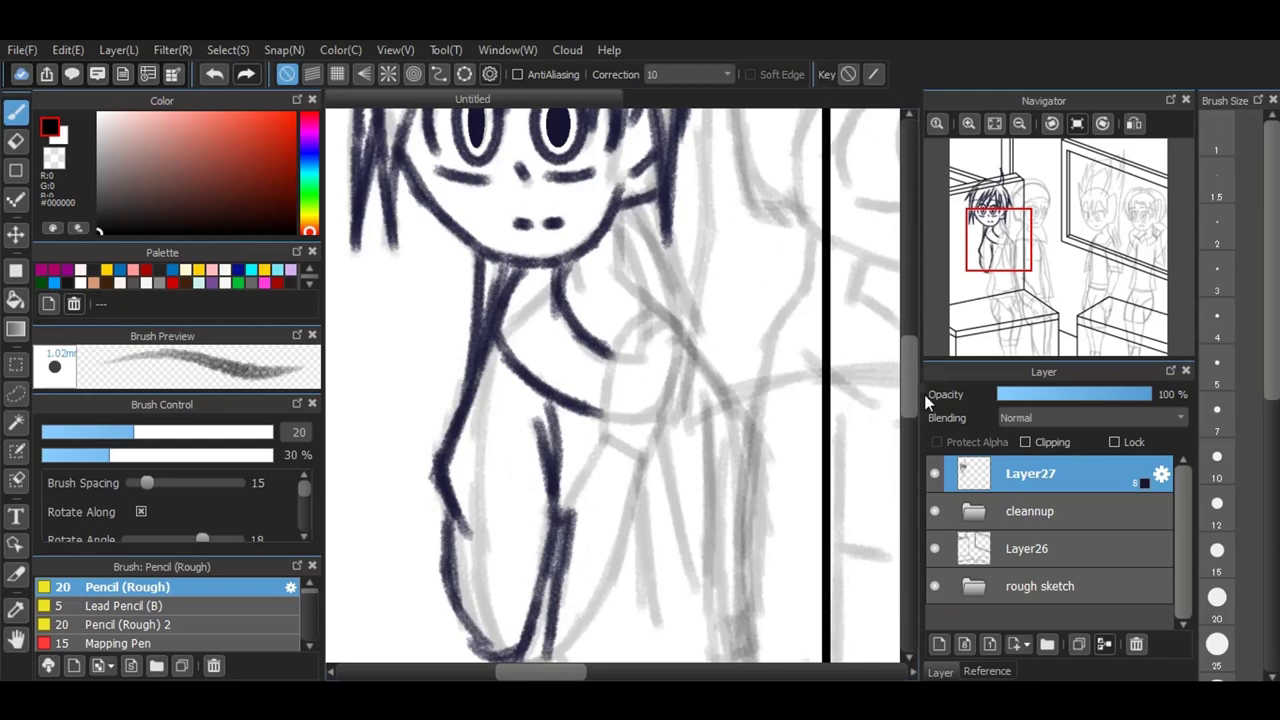
scroll(924, 394, "down", 2)
left_click_drag(500, 578, 550, 577)
mouse_move(570, 446)
left_mouse_down()
mouse_move(547, 447)
mouse_move(606, 356)
mouse_move(630, 452)
mouse_move(598, 536)
mouse_move(546, 582)
left_mouse_up()
Step: Trace the forearm's outer edge and the curled hand with its short finger strokes over the collar
scroll(648, 218, "up", 3)
mouse_move(686, 332)
left_mouse_down()
mouse_move(752, 325)
mouse_move(722, 460)
mouse_move(628, 655)
left_mouse_up()
left_click_drag(668, 517, 716, 358)
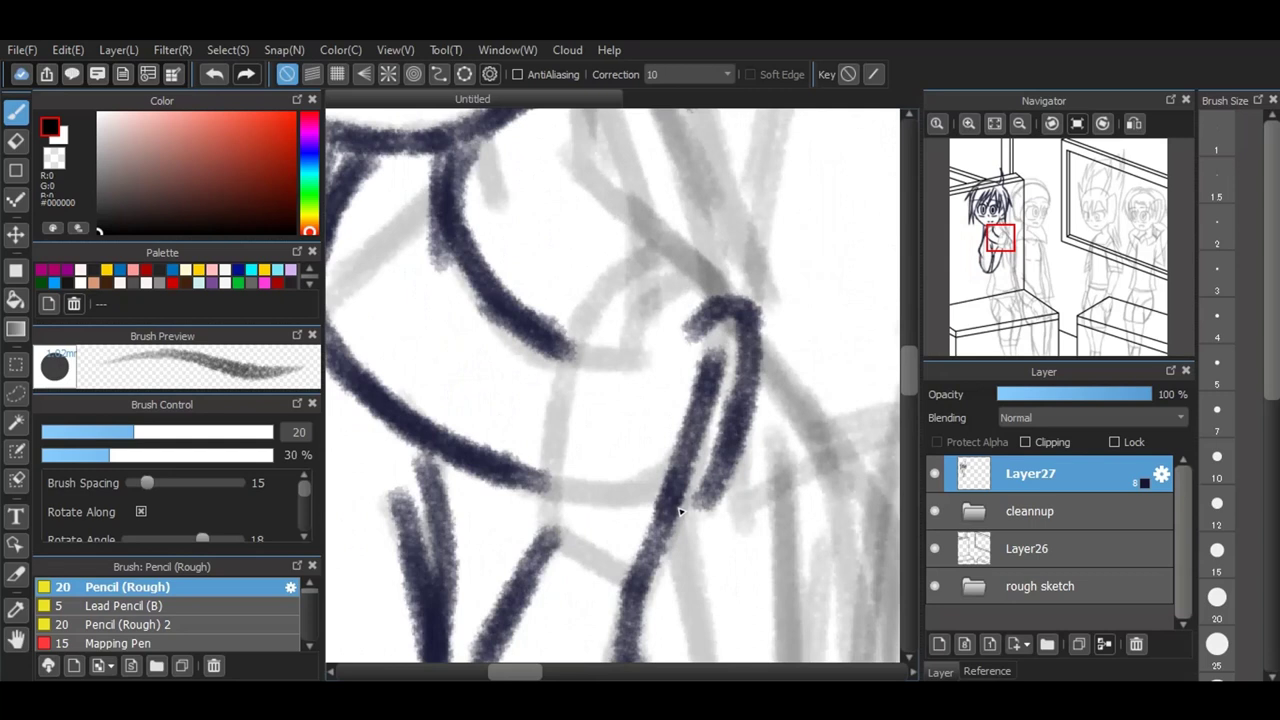
left_click_drag(680, 510, 731, 434)
mouse_move(642, 312)
left_mouse_down()
mouse_move(703, 282)
mouse_move(745, 302)
left_mouse_up()
mouse_move(541, 557)
left_mouse_down()
mouse_move(606, 277)
mouse_move(658, 252)
mouse_move(720, 304)
left_mouse_up()
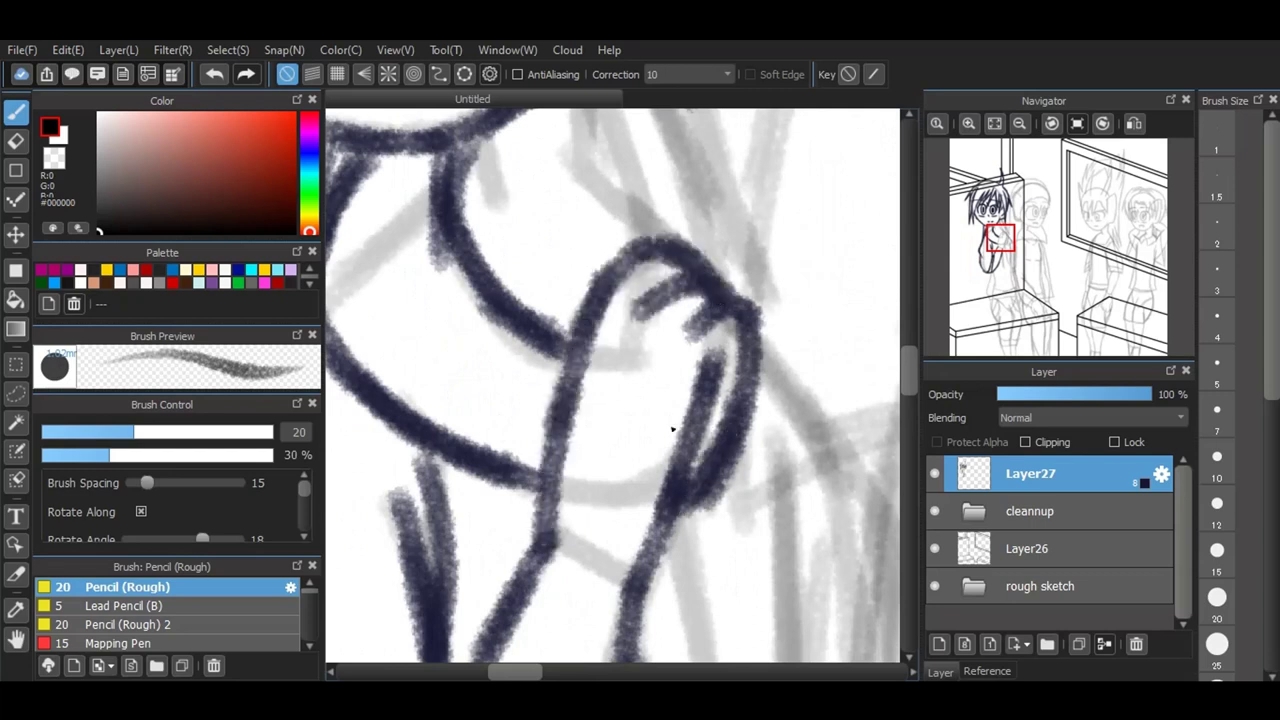
Step: Trace the strands running from below the ear down to the raised hand, and add short strokes on the neck beneath the chin
scroll(672, 429, "down", 2)
scroll(843, 229, "up", 1)
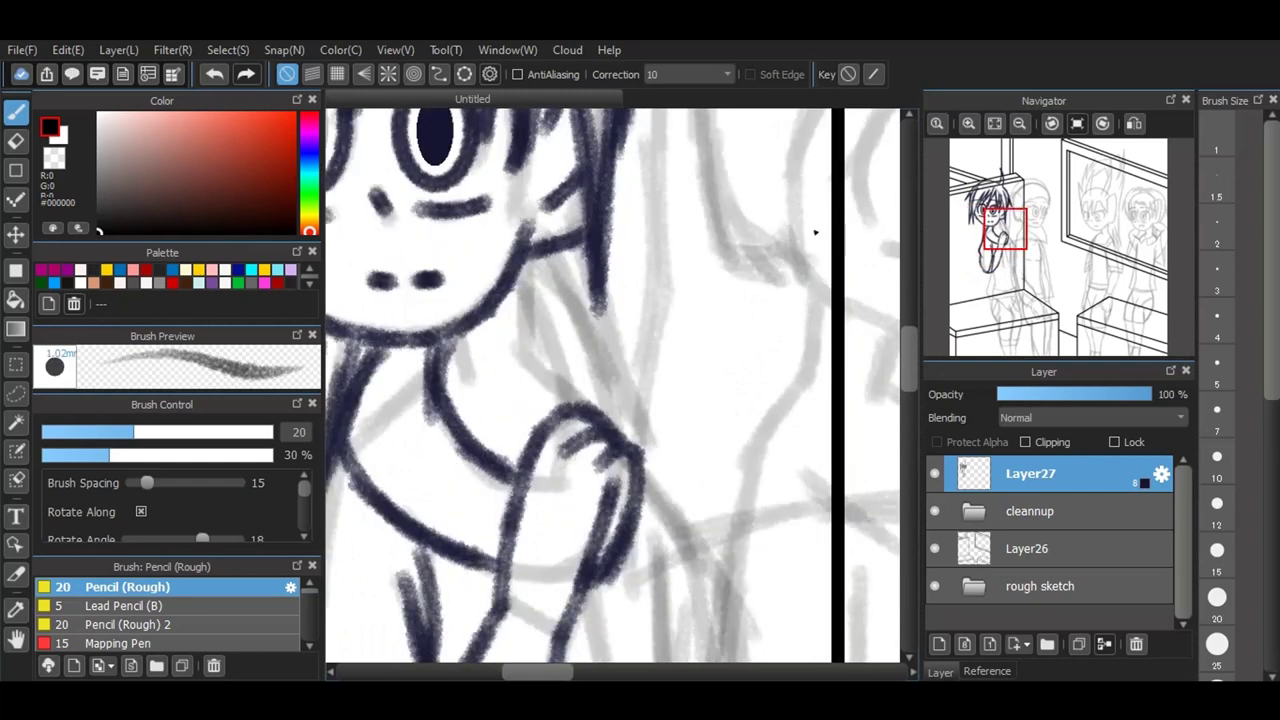
scroll(590, 302, "down", 2)
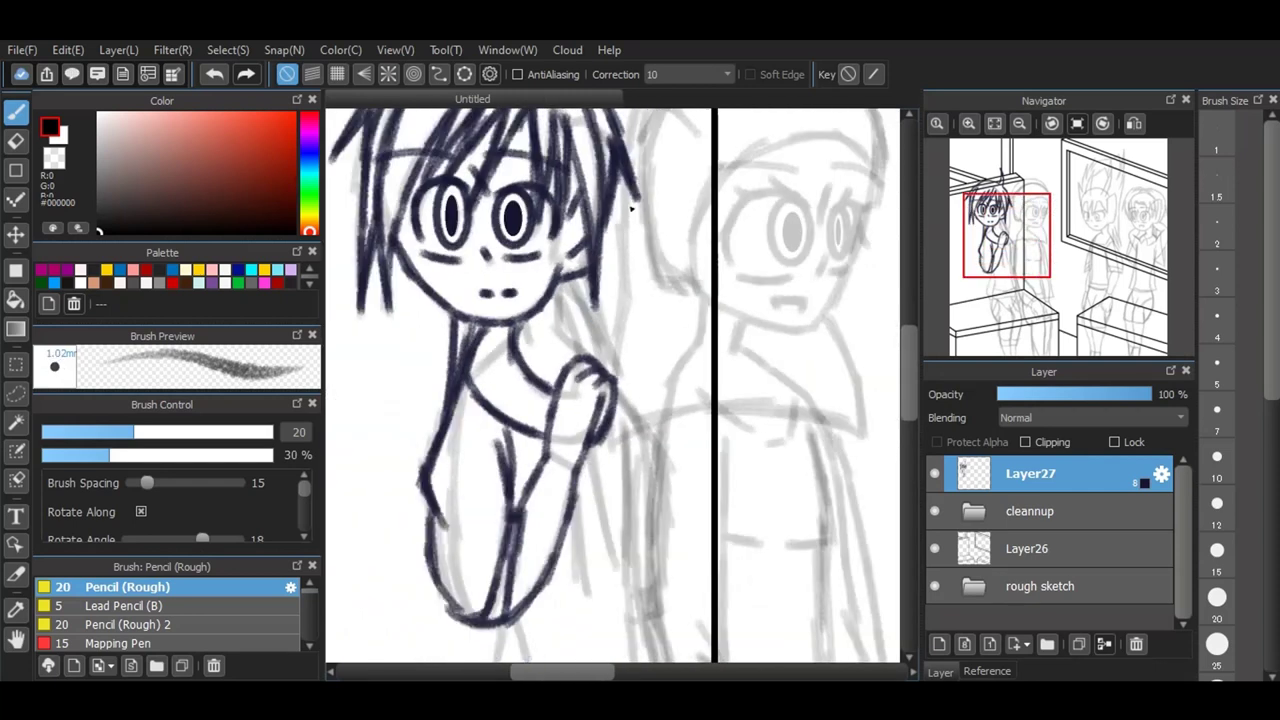
scroll(635, 244, "up", 1)
left_click_drag(532, 304, 568, 384)
left_click_drag(540, 330, 570, 396)
mouse_move(545, 290)
left_mouse_down()
mouse_move(596, 354)
mouse_move(604, 427)
left_mouse_up()
left_click_drag(483, 346, 497, 375)
mouse_move(532, 318)
left_mouse_down()
mouse_move(537, 357)
mouse_move(574, 396)
left_mouse_up()
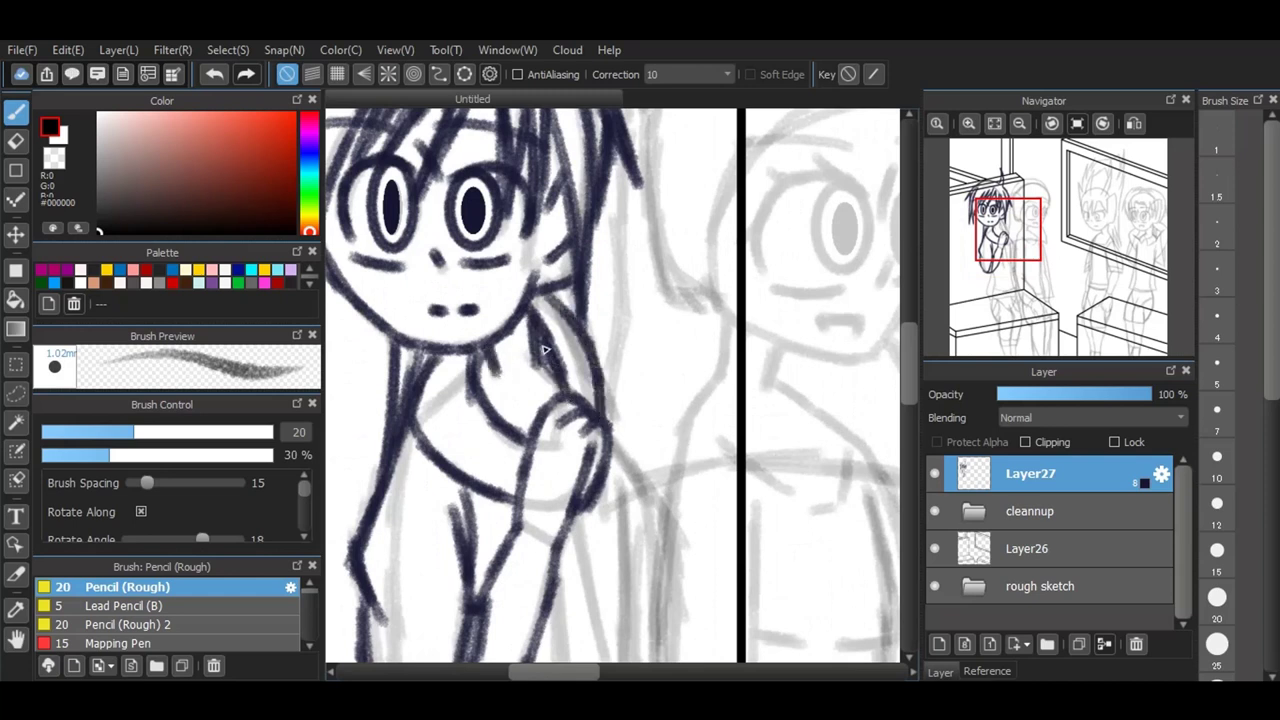
left_click_drag(538, 344, 570, 384)
left_click_drag(490, 346, 480, 391)
scroll(594, 277, "down", 2)
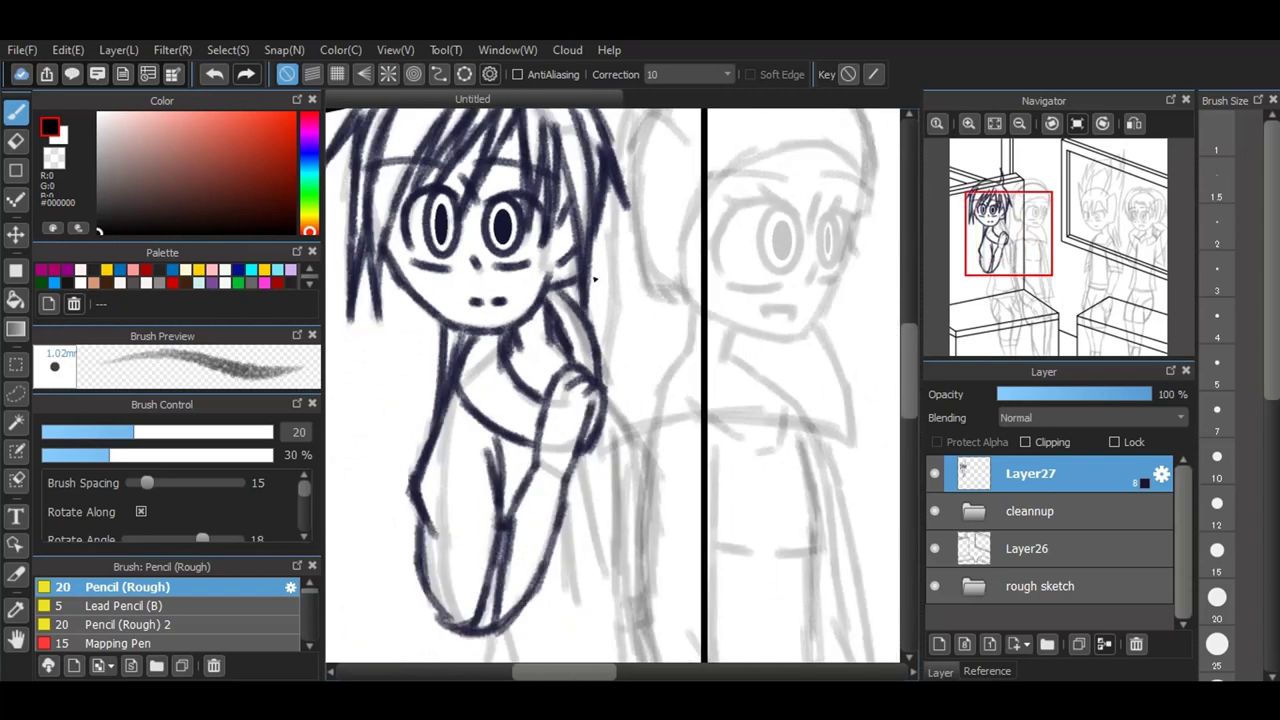
Step: Draw the hoodie's front side line and the hanging right-hand sleeve of the dark-haired figure over the rough sketch
scroll(666, 500, "up", 2)
mouse_move(530, 210)
left_mouse_down()
mouse_move(590, 290)
mouse_move(606, 363)
mouse_move(600, 472)
mouse_move(548, 488)
left_mouse_up()
left_click_drag(548, 266, 551, 490)
mouse_move(570, 320)
left_mouse_down()
mouse_move(553, 500)
mouse_move(565, 624)
left_mouse_up()
scroll(689, 402, "down", 2)
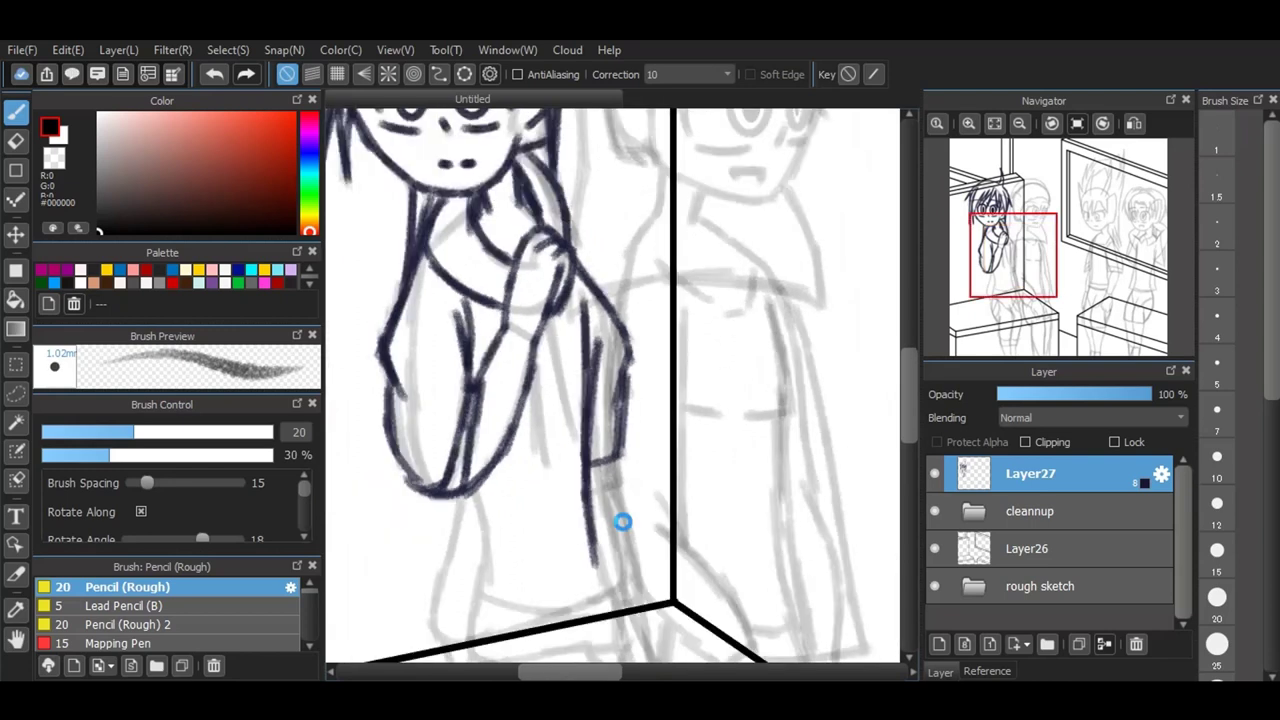
Step: Try to outline the lower torso and bottom edge of the hoodie down to the bench line
scroll(585, 552, "up", 2)
mouse_move(500, 370)
left_mouse_down()
mouse_move(469, 499)
mouse_move(469, 474)
mouse_move(464, 553)
mouse_move(516, 566)
mouse_move(504, 562)
mouse_move(670, 534)
mouse_move(702, 508)
left_mouse_up()
mouse_move(664, 310)
left_mouse_down()
mouse_move(680, 482)
mouse_move(700, 505)
left_mouse_up()
mouse_move(672, 442)
left_mouse_down()
mouse_move(707, 525)
mouse_move(670, 528)
left_mouse_up()
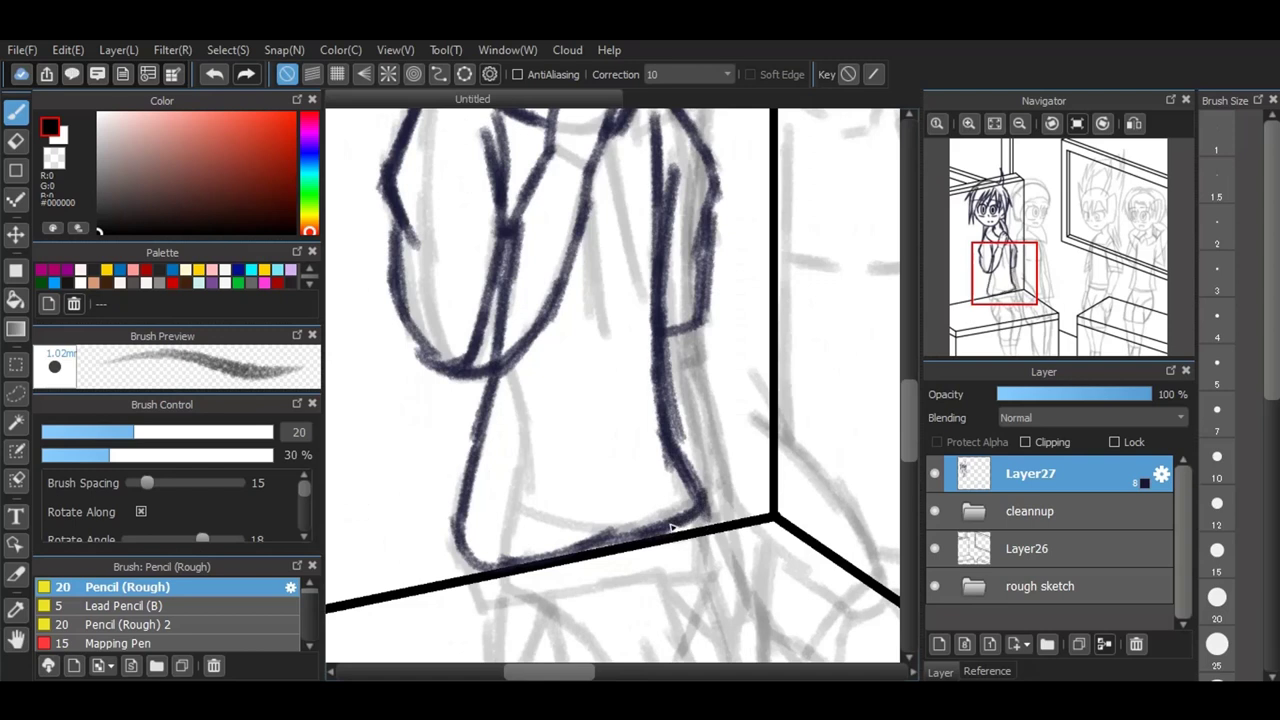
Step: Undo the lower-torso strokes back to the sleeve cuff and dock the detached Color panel again
left_click(220, 76)
left_click(216, 75)
left_click(217, 78)
left_click(220, 81)
left_click(220, 81)
left_click(220, 82)
left_click(220, 82)
double_click(216, 92)
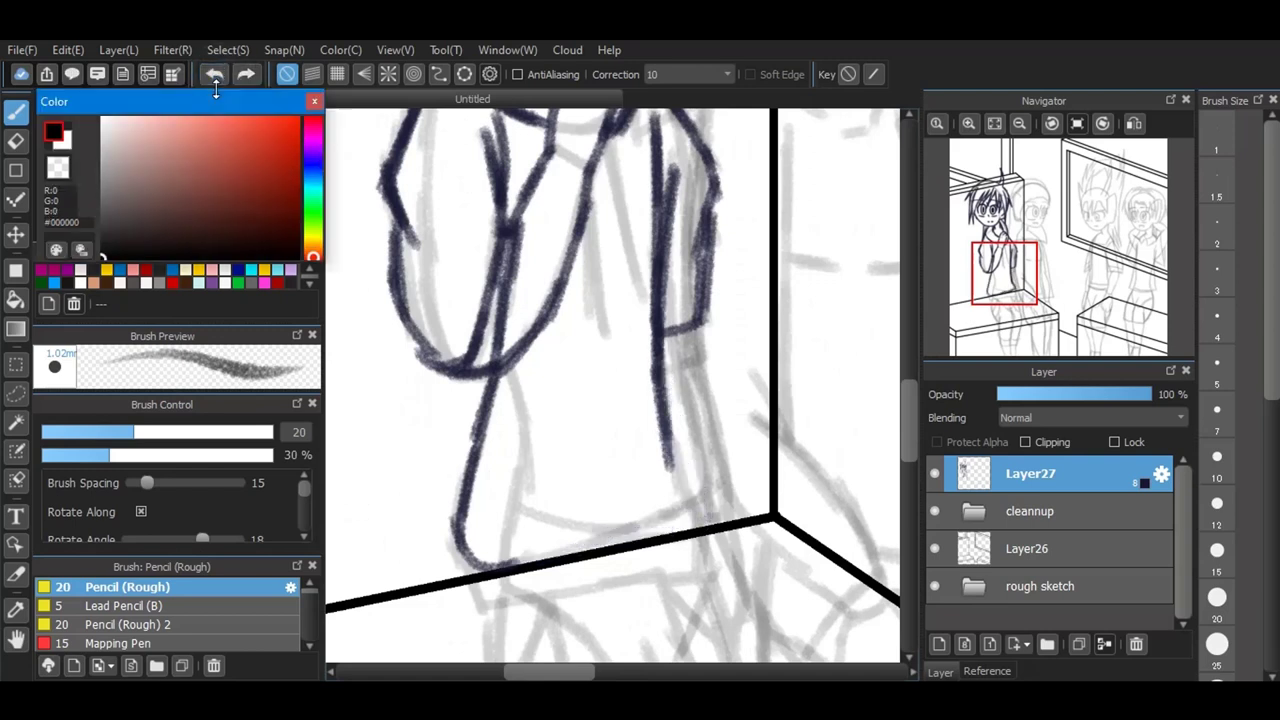
mouse_move(318, 85)
left_mouse_down()
mouse_move(352, 62)
mouse_move(239, 96)
mouse_move(150, 150)
mouse_move(189, 98)
mouse_move(190, 128)
mouse_move(208, 98)
left_mouse_up()
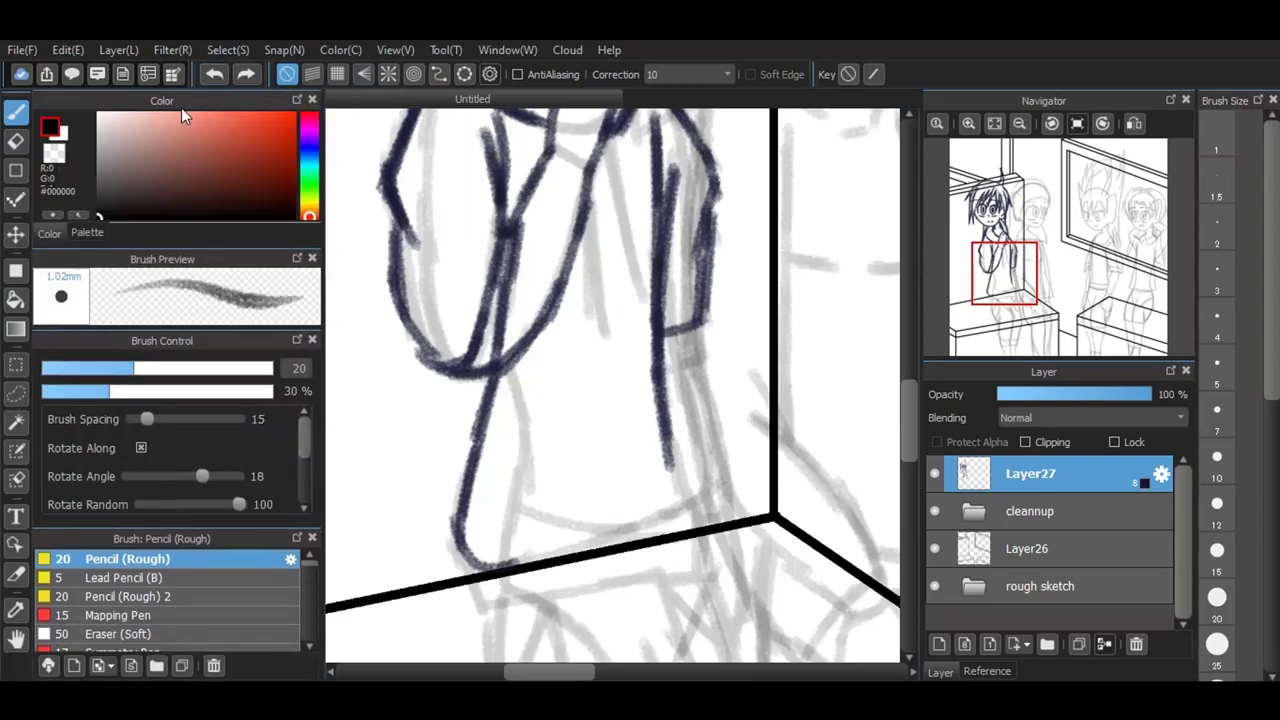
left_click(215, 75)
left_click(215, 75)
left_click(215, 75)
left_click(216, 75)
left_click(216, 75)
left_click(216, 75)
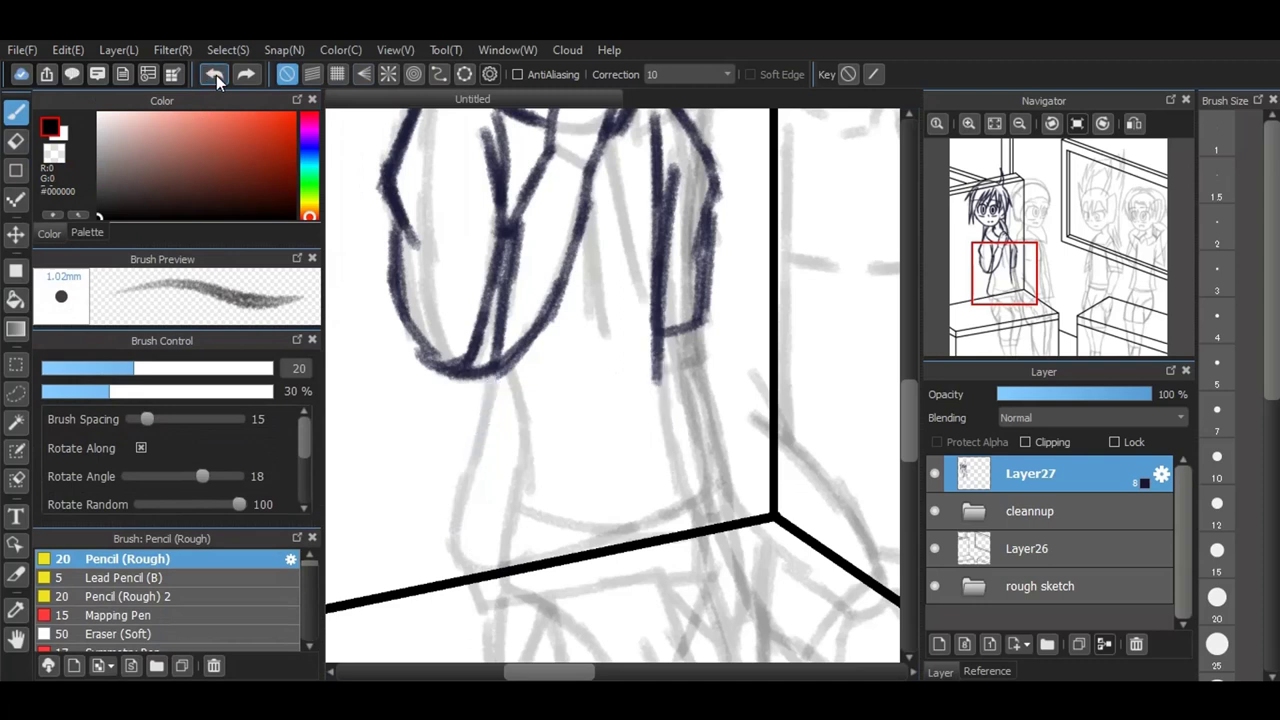
Step: Draw both sides of the hoodie's lower torso and its curved bottom edge, following the rough sketch
left_click_drag(661, 376, 694, 464)
left_click_drag(662, 352, 705, 492)
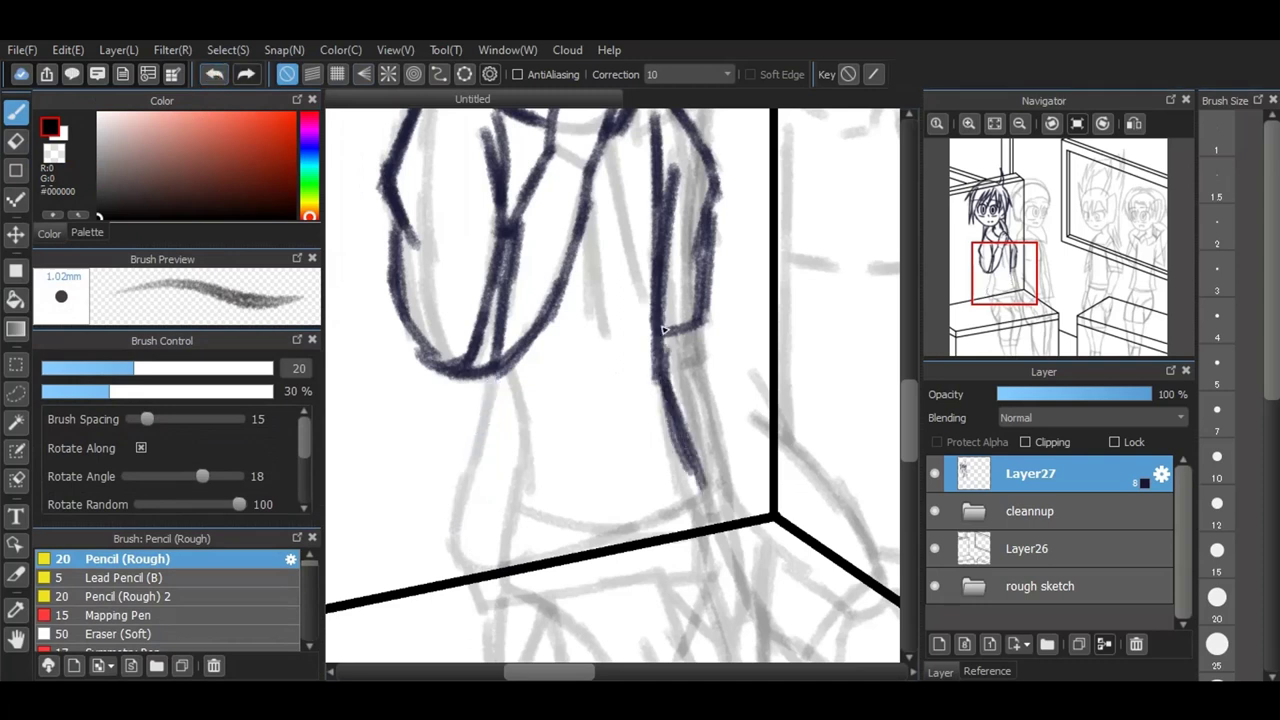
mouse_move(493, 375)
left_mouse_down()
mouse_move(455, 550)
mouse_move(505, 568)
left_mouse_up()
left_click_drag(582, 557, 640, 512)
mouse_move(610, 533)
left_mouse_down()
mouse_move(706, 512)
mouse_move(528, 568)
mouse_move(484, 605)
left_mouse_up()
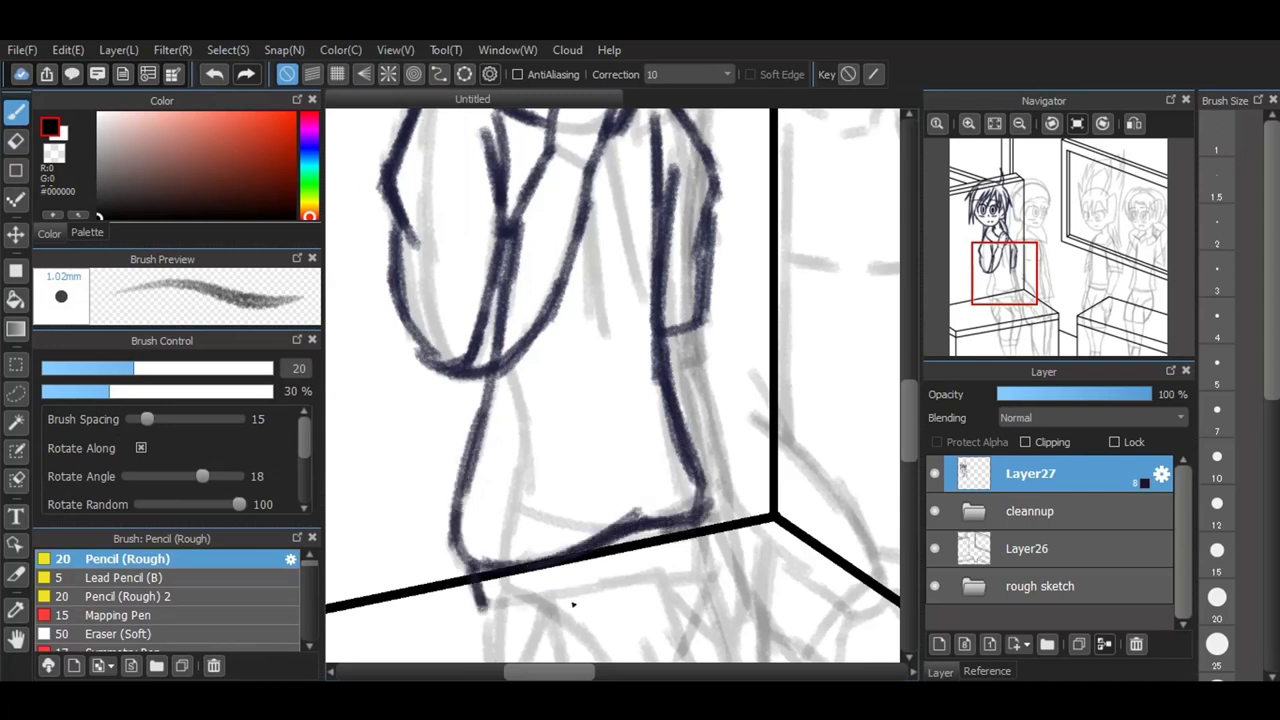
Step: Close the hem band beneath the hoodie's bottom edge and draw the cuff on the hanging sleeve
left_click_drag(573, 604, 695, 571)
left_click_drag(701, 523, 704, 571)
left_click_drag(626, 518, 693, 523)
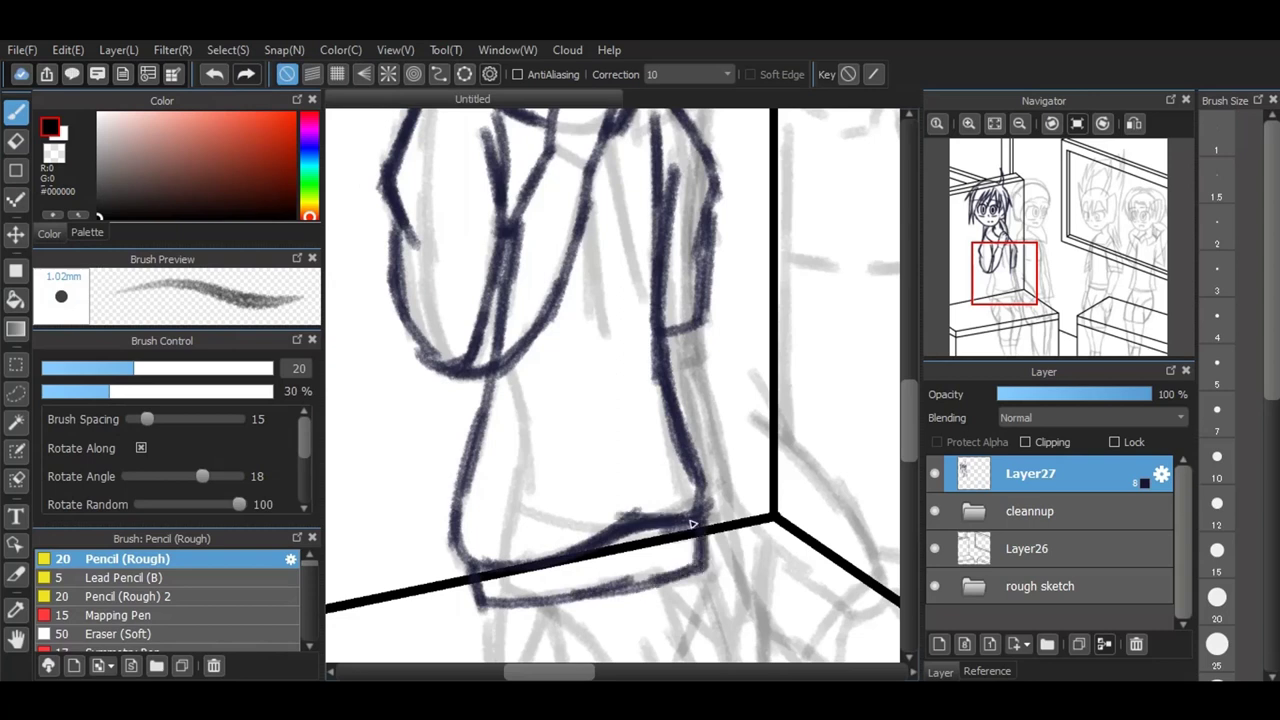
mouse_move(698, 330)
left_mouse_down()
mouse_move(699, 369)
mouse_move(679, 374)
mouse_move(706, 371)
mouse_move(673, 380)
left_mouse_up()
scroll(674, 326, "down", 2)
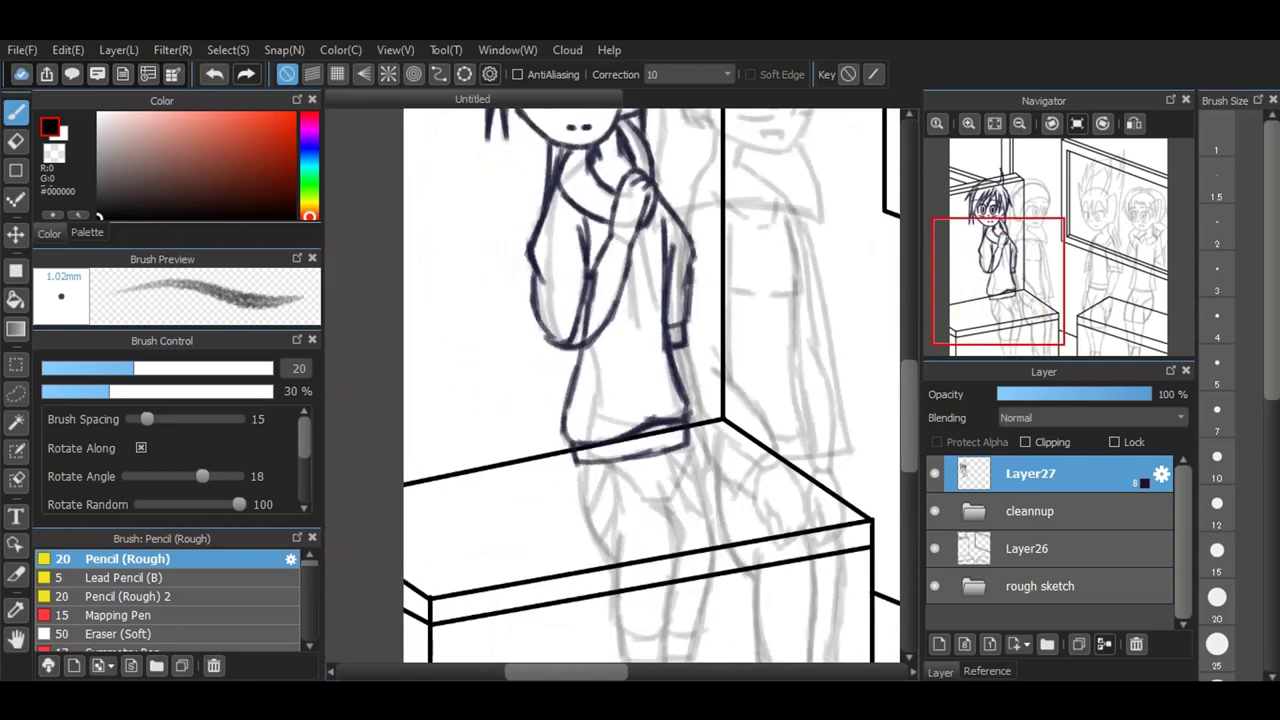
Step: Draw the short vertical lines on the hoodie's chest between the raised arm and the side line
scroll(724, 408, "up", 2)
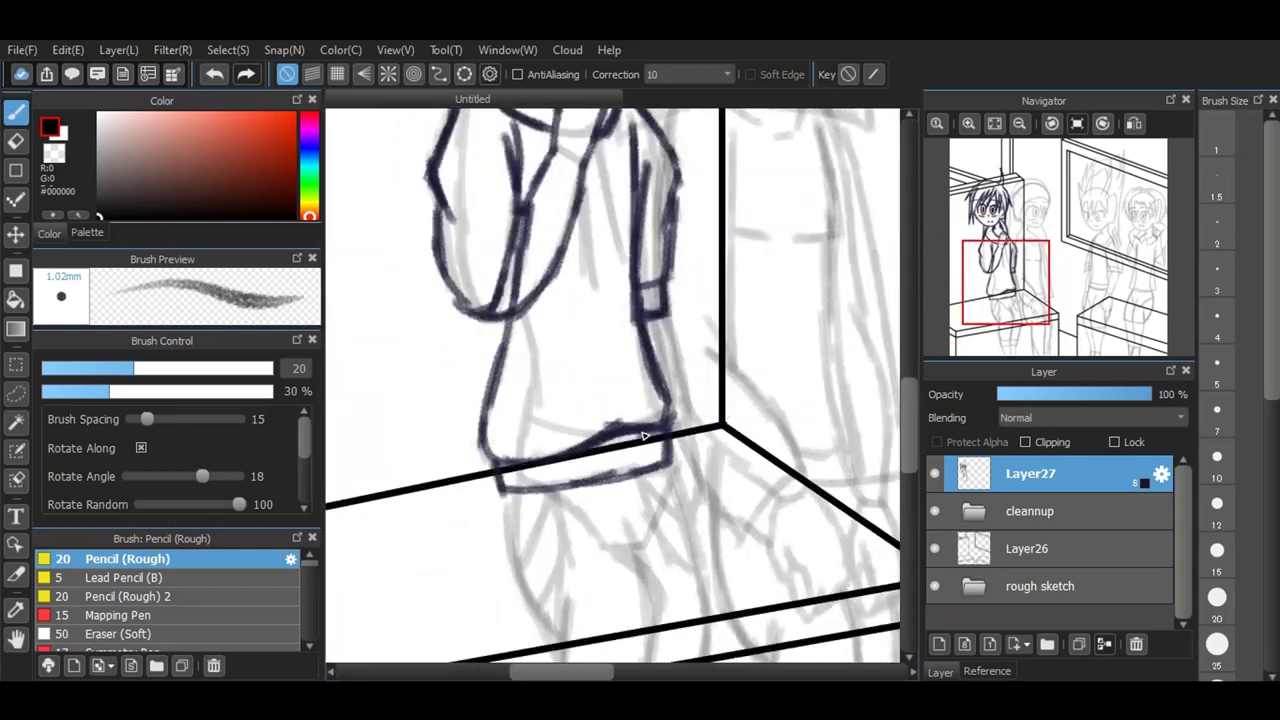
left_click_drag(592, 176, 594, 288)
left_click_drag(600, 140, 620, 254)
left_click_drag(630, 174, 626, 258)
Step: Trace the outer contour of the left-hand trouser leg from the hoodie hem down past the knee
scroll(912, 438, "down", 2)
left_click_drag(510, 412, 530, 514)
left_click_drag(514, 468, 564, 562)
left_click_drag(566, 500, 564, 628)
left_click_drag(566, 566, 570, 640)
Step: Draw the inner leg line, the right-hand trouser contour and the cuff bands below the knees
scroll(912, 485, "down", 5)
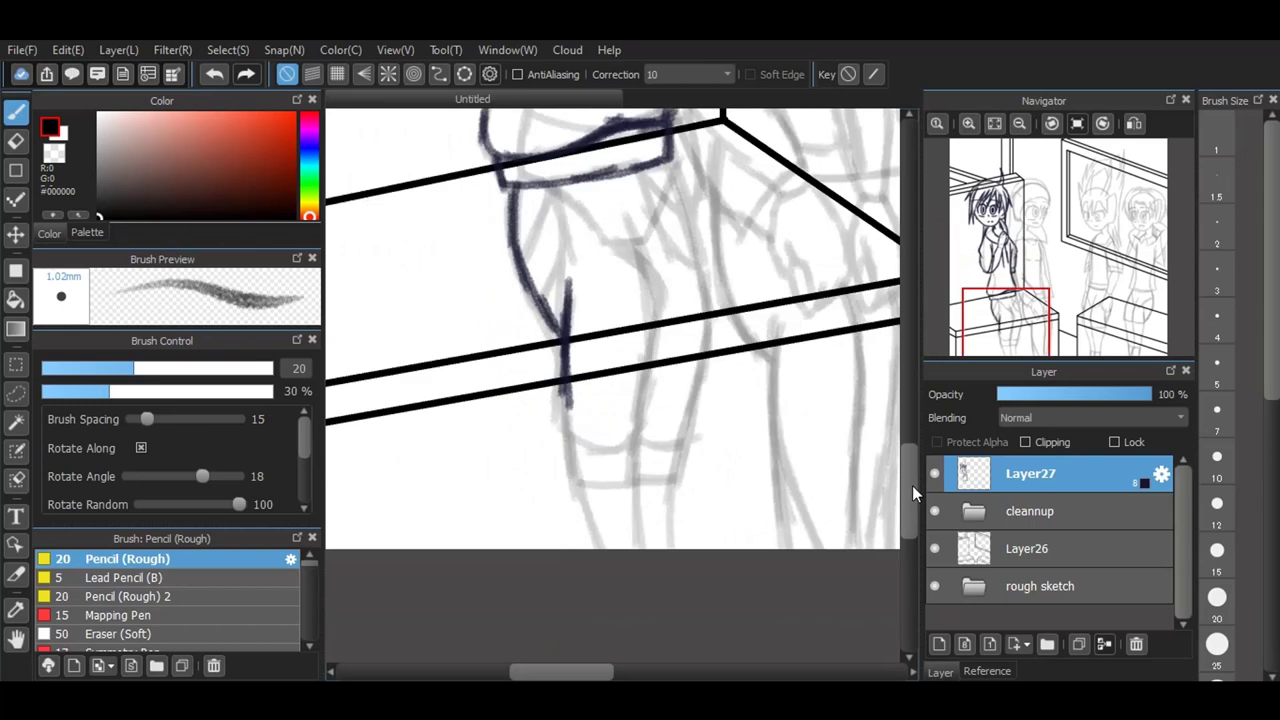
mouse_move(625, 212)
left_mouse_down()
mouse_move(658, 316)
mouse_move(640, 398)
left_mouse_up()
mouse_move(566, 384)
left_mouse_down()
mouse_move(558, 432)
mouse_move(600, 450)
mouse_move(642, 440)
left_mouse_up()
left_click_drag(648, 386, 630, 450)
mouse_move(668, 163)
left_mouse_down()
mouse_move(703, 232)
mouse_move(711, 296)
mouse_move(688, 443)
left_mouse_up()
mouse_move(706, 364)
left_mouse_down()
mouse_move(689, 443)
mouse_move(634, 446)
mouse_move(578, 486)
mouse_move(631, 489)
left_mouse_up()
Step: Draw the lower legs from the trouser cuffs down to the canvas edge
mouse_move(639, 441)
left_mouse_down()
mouse_move(637, 487)
mouse_move(673, 483)
mouse_move(641, 552)
left_mouse_up()
left_click_drag(634, 486, 642, 552)
left_click_drag(576, 480, 604, 552)
left_click_drag(676, 478, 664, 556)
Step: Draw the pocket shapes on both sides of the trousers just below the hoodie hem
left_click_drag(911, 468, 910, 417)
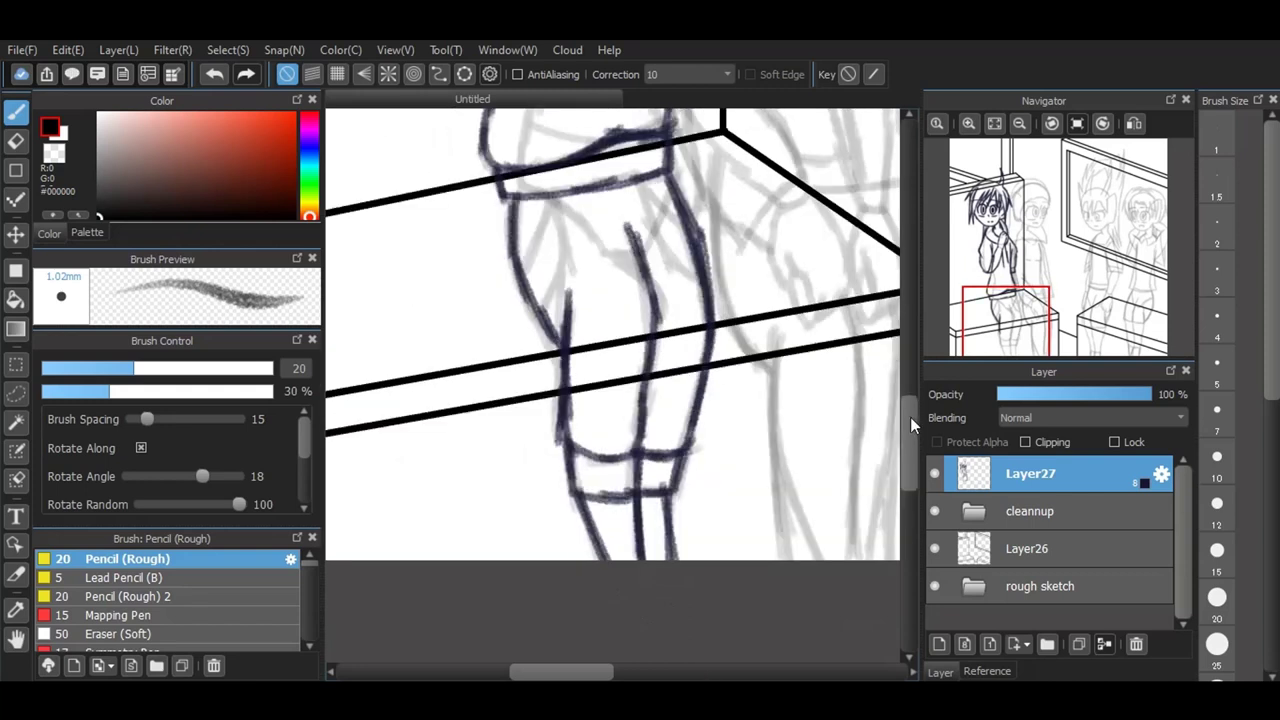
mouse_move(640, 388)
left_mouse_down()
mouse_move(670, 483)
mouse_move(663, 468)
mouse_move(696, 490)
mouse_move(652, 400)
mouse_move(697, 443)
mouse_move(636, 395)
mouse_move(666, 384)
left_mouse_up()
mouse_move(554, 408)
left_mouse_down()
mouse_move(570, 480)
mouse_move(545, 516)
left_mouse_up()
left_click_drag(570, 470, 542, 518)
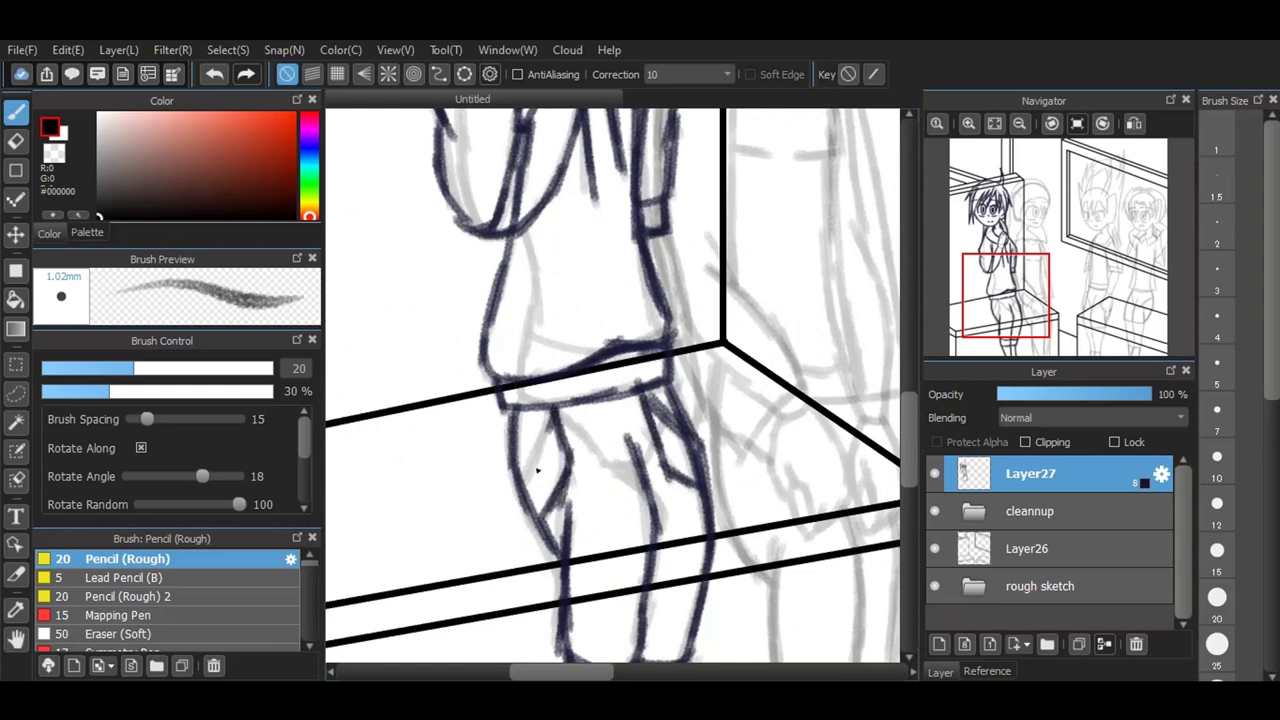
left_click_drag(552, 430, 532, 476)
left_click_drag(553, 404, 520, 500)
Step: Draw the strokes from the hanging sleeve's cuff down beside the right-hand thigh
mouse_move(661, 237)
left_mouse_down()
mouse_move(686, 284)
mouse_move(711, 480)
left_mouse_up()
mouse_move(674, 391)
left_mouse_down()
mouse_move(694, 387)
mouse_move(710, 458)
left_mouse_up()
scroll(673, 533, "down", 3)
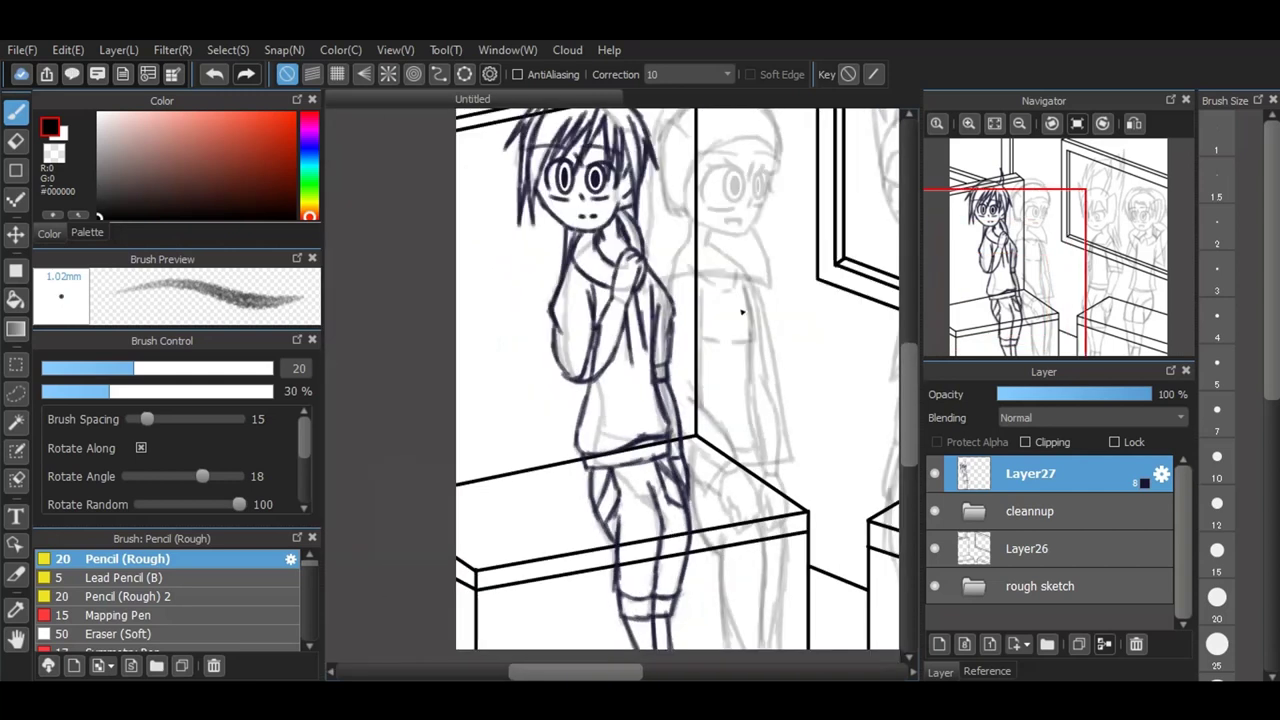
Step: Try to trace the second figure's headwear edge above the face on Layer27, and undo the stroke
scroll(573, 467, "down", 2)
scroll(666, 265, "up", 1)
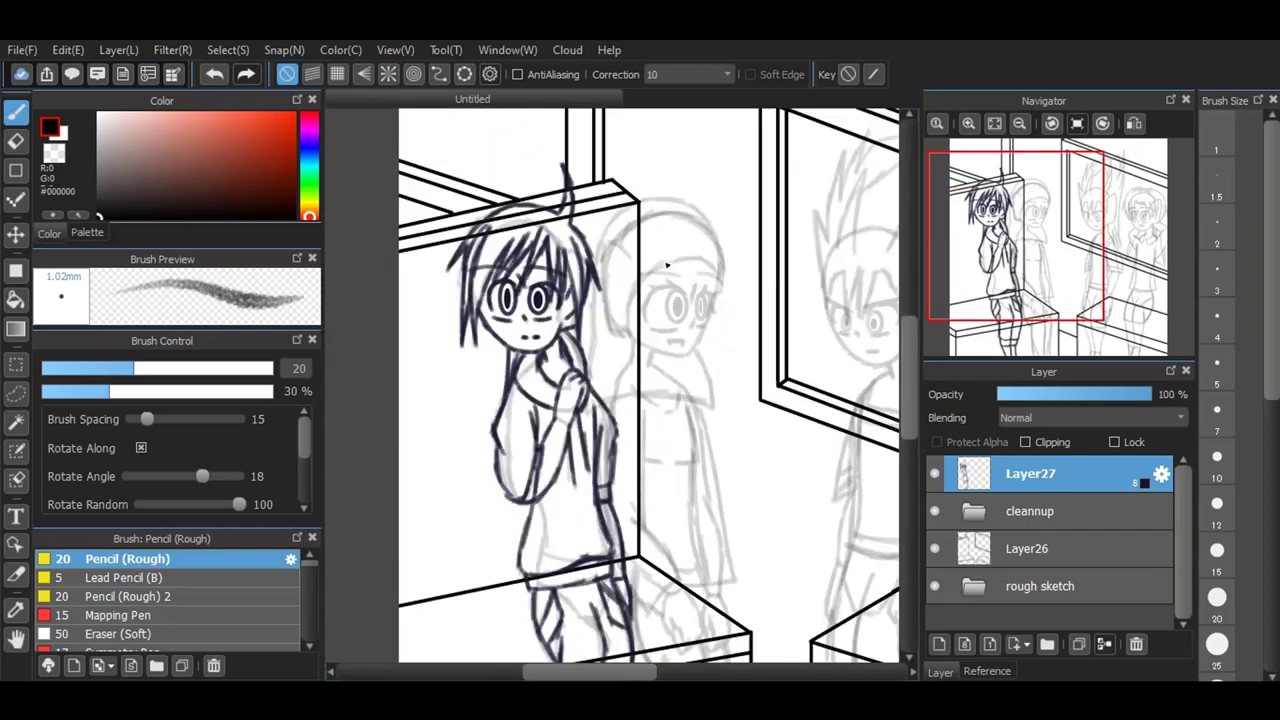
scroll(705, 268, "up", 2)
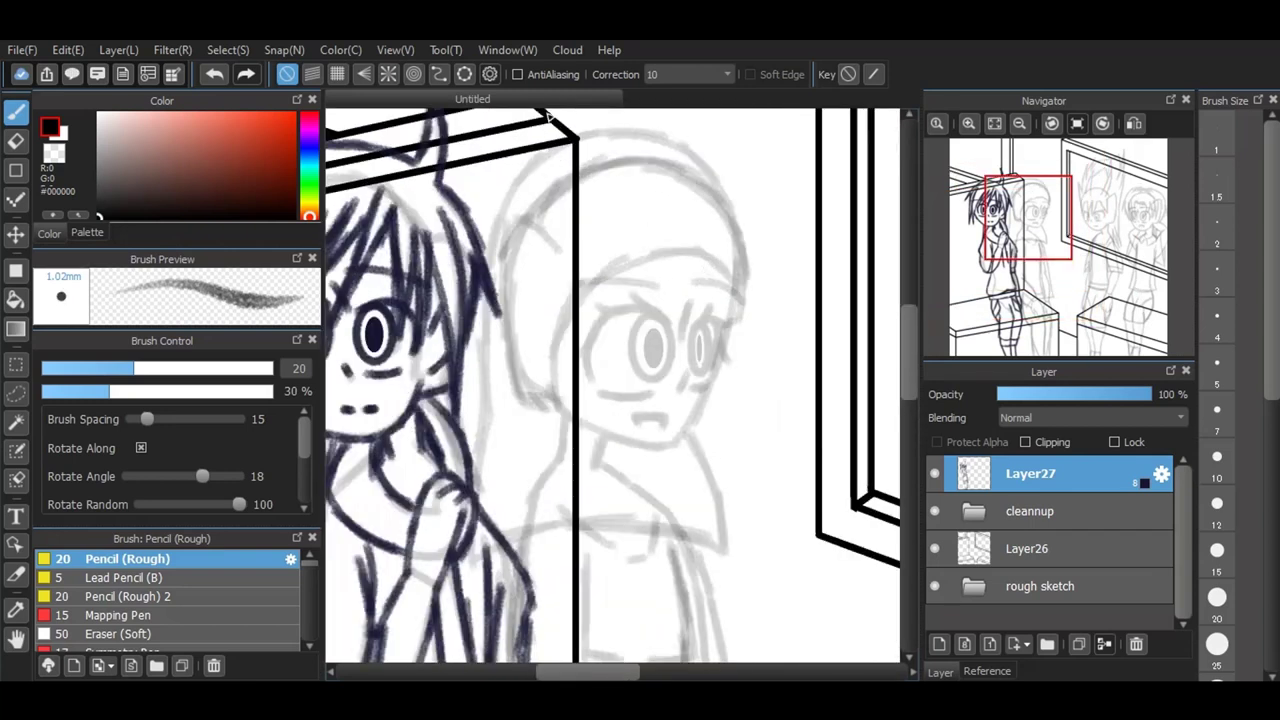
mouse_move(566, 414)
left_mouse_down()
mouse_move(553, 386)
mouse_move(570, 312)
mouse_move(612, 272)
mouse_move(658, 252)
mouse_move(718, 266)
mouse_move(737, 292)
left_mouse_up()
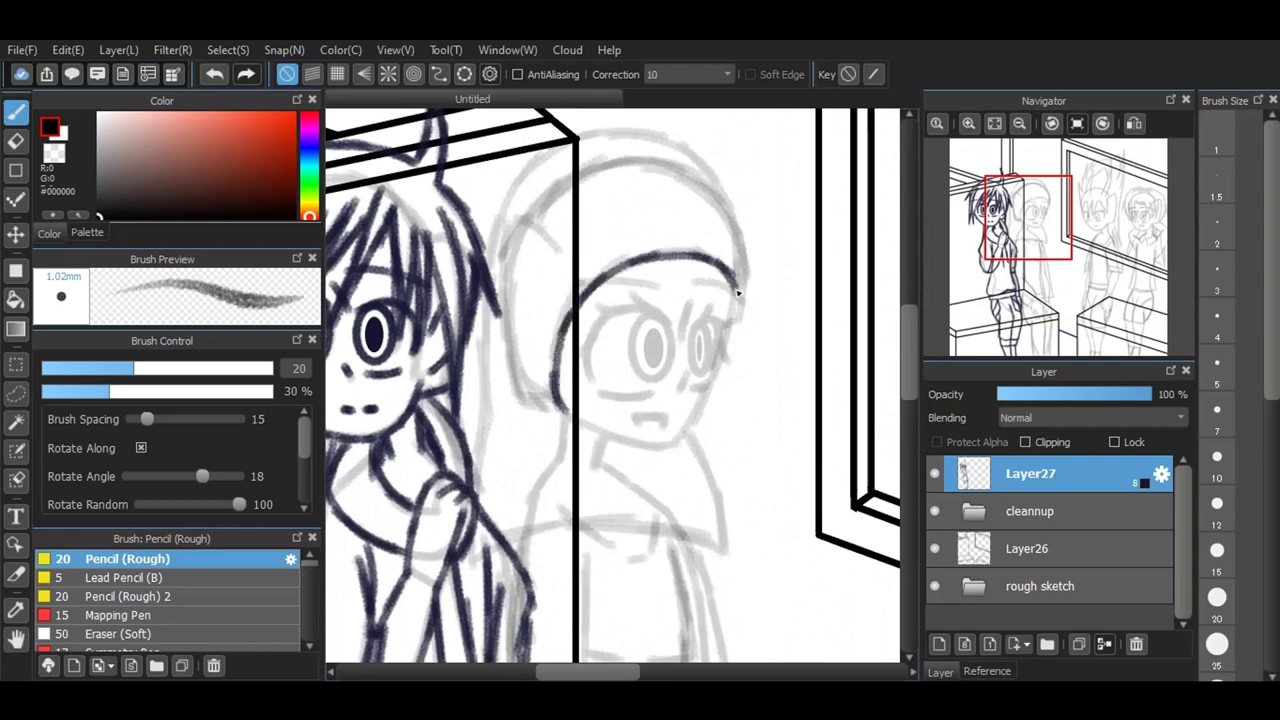
left_click(206, 75)
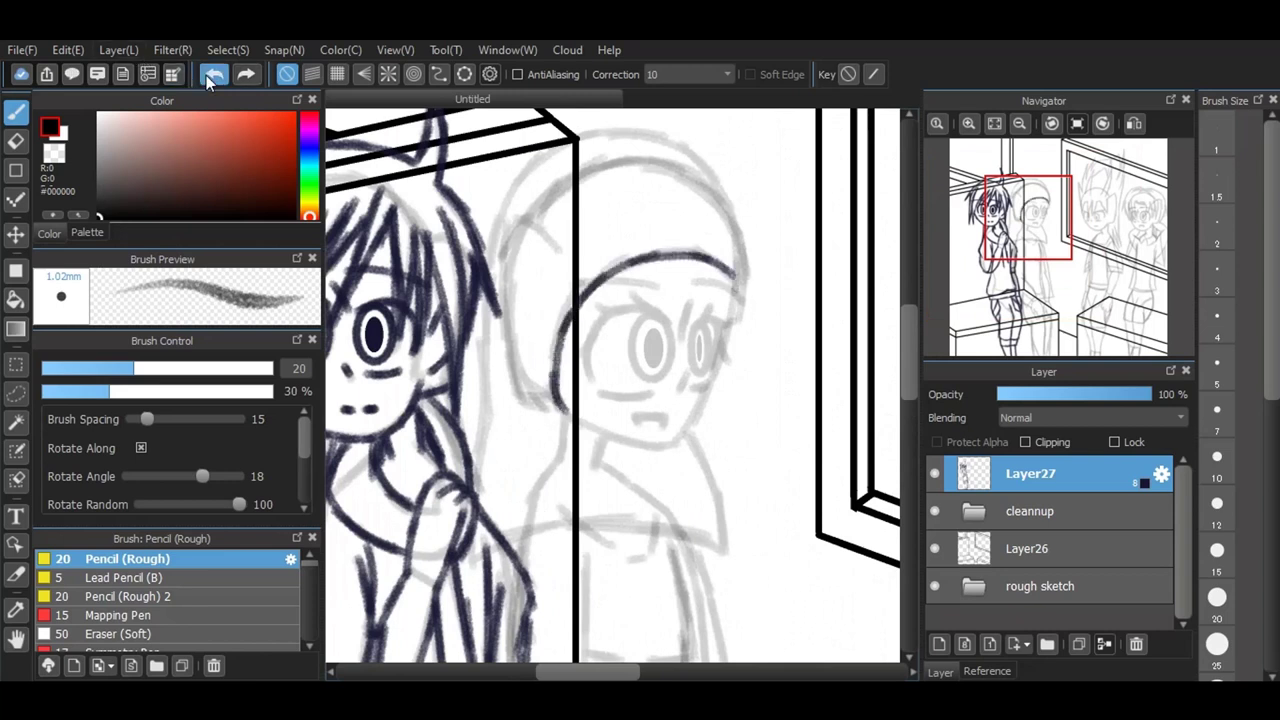
left_click(206, 75)
left_click(206, 75)
left_click(206, 75)
left_click(206, 75)
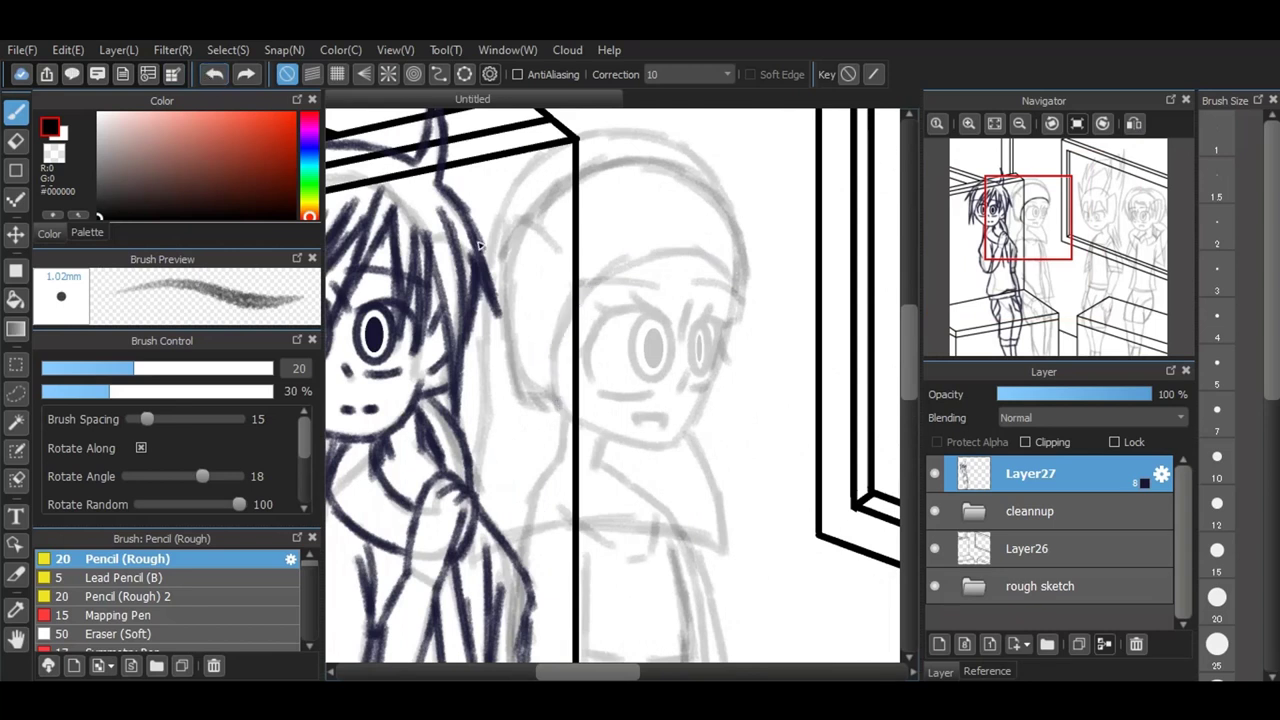
Step: Add a new 8-bit layer above Layer27 and set its layer color to pink from the palette
scroll(538, 342, "down", 3)
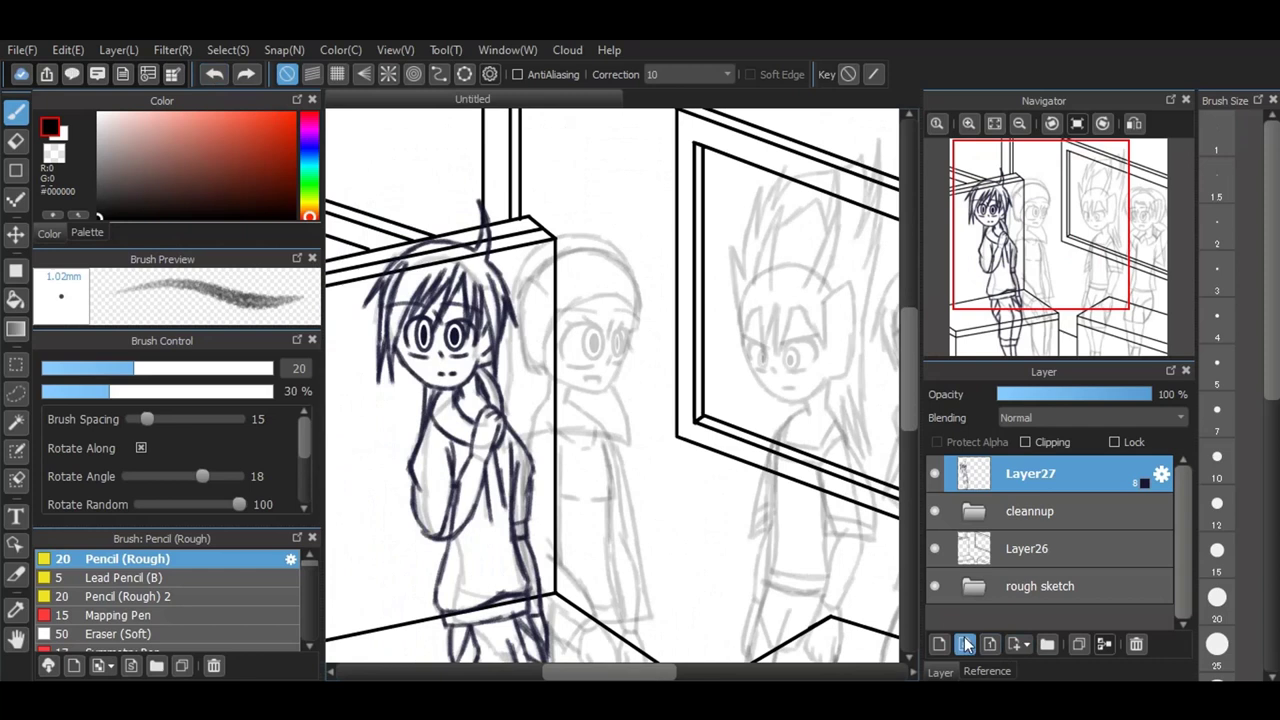
left_click(966, 644)
left_click(1160, 476)
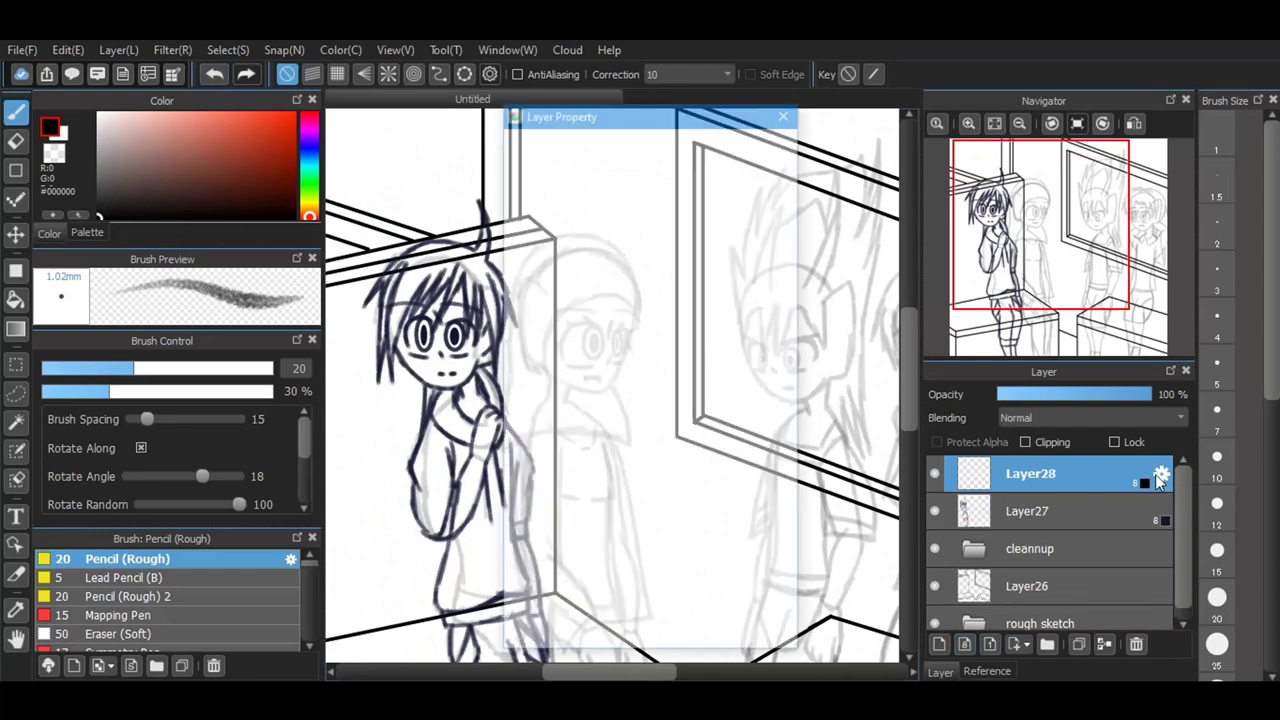
left_click(749, 465)
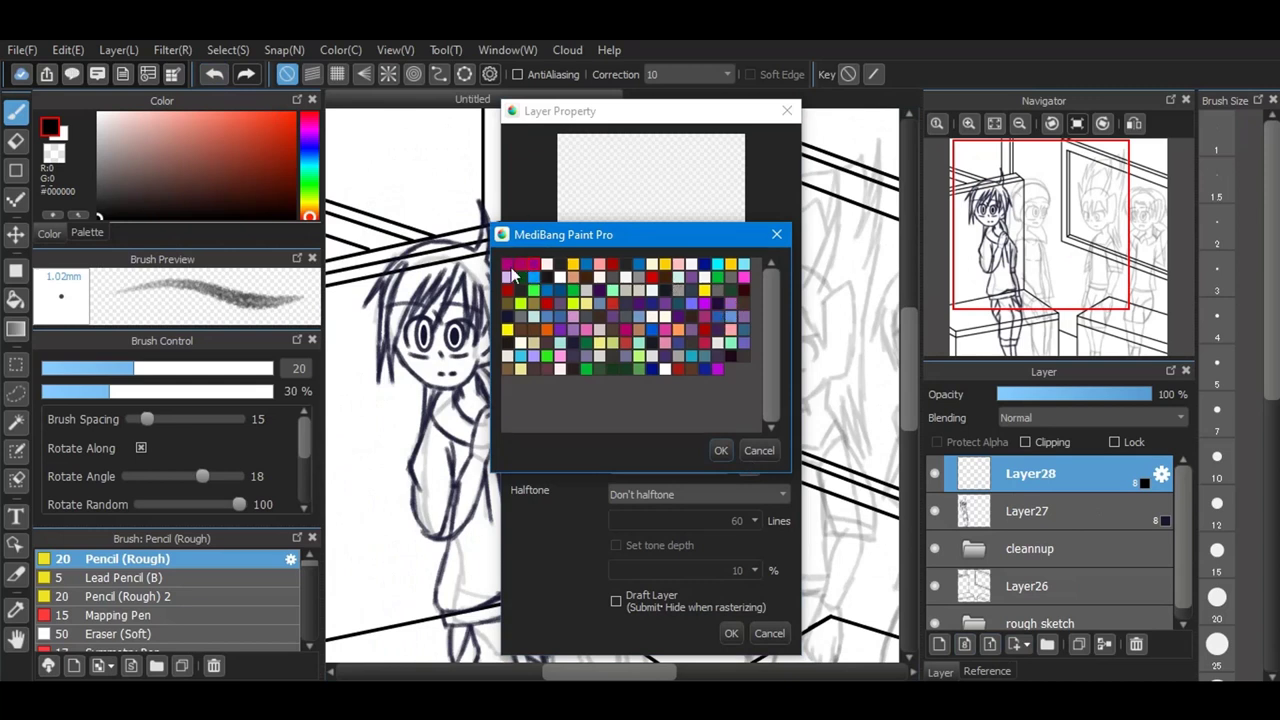
left_click(721, 451)
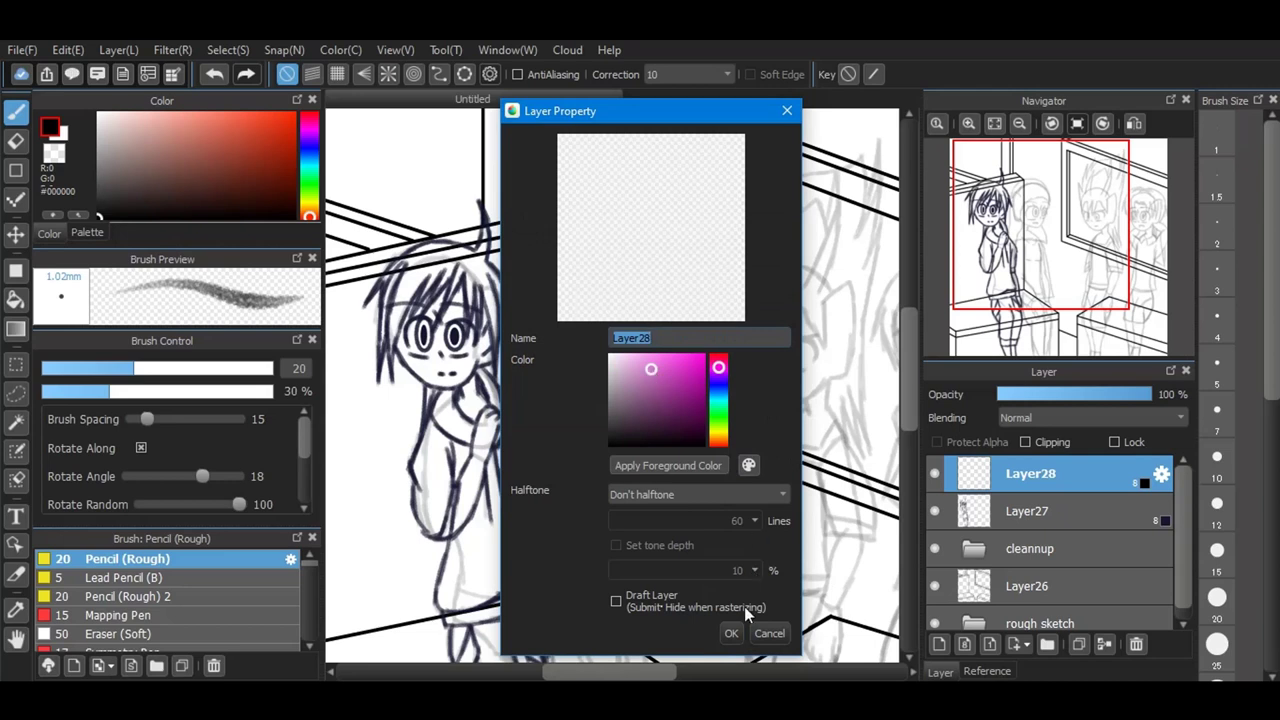
left_click(731, 633)
Step: Trace the front edge and rounded crown of the second figure's headwear in pink on Layer28
scroll(579, 306, "up", 3)
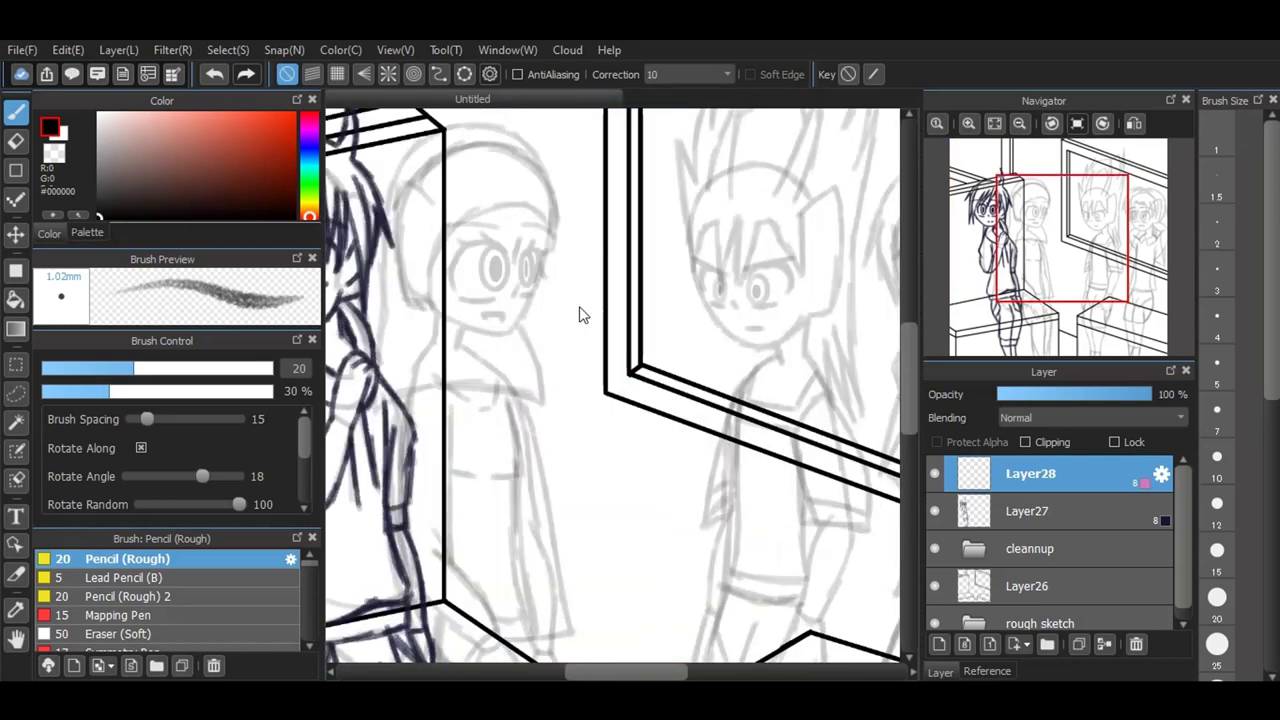
scroll(867, 500, "down", 2)
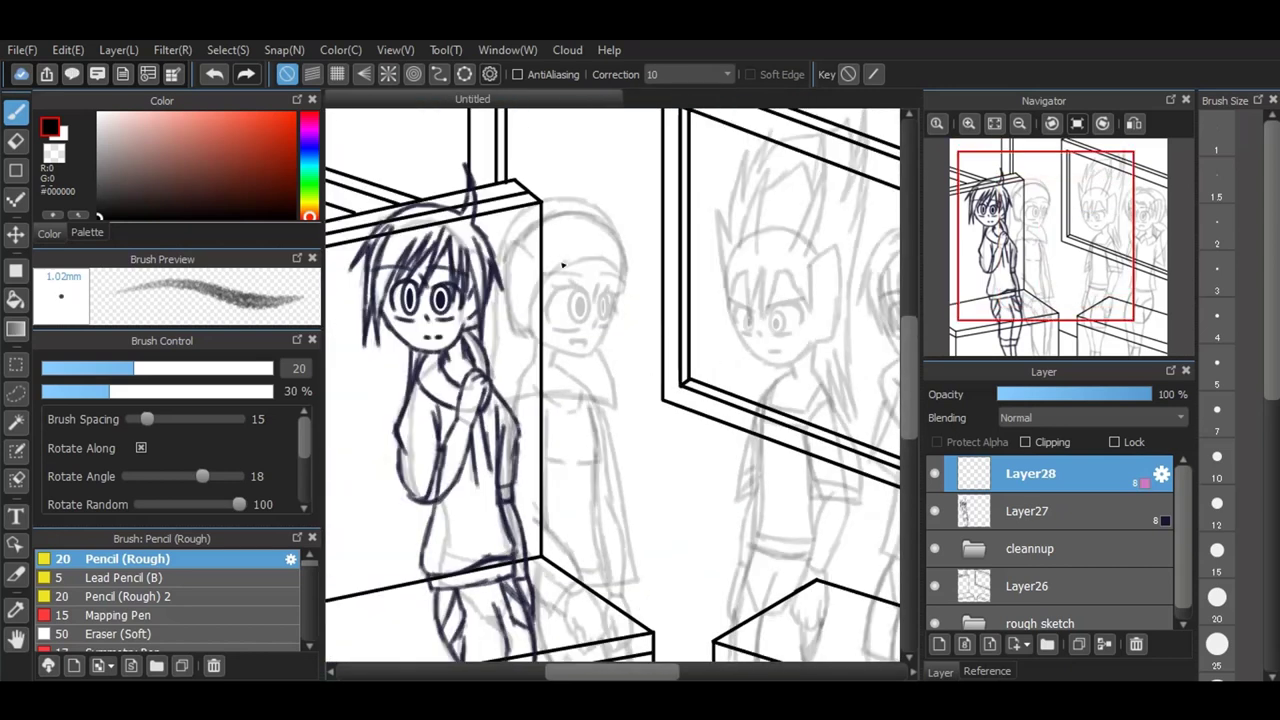
scroll(563, 265, "up", 2)
scroll(500, 214, "up", 1)
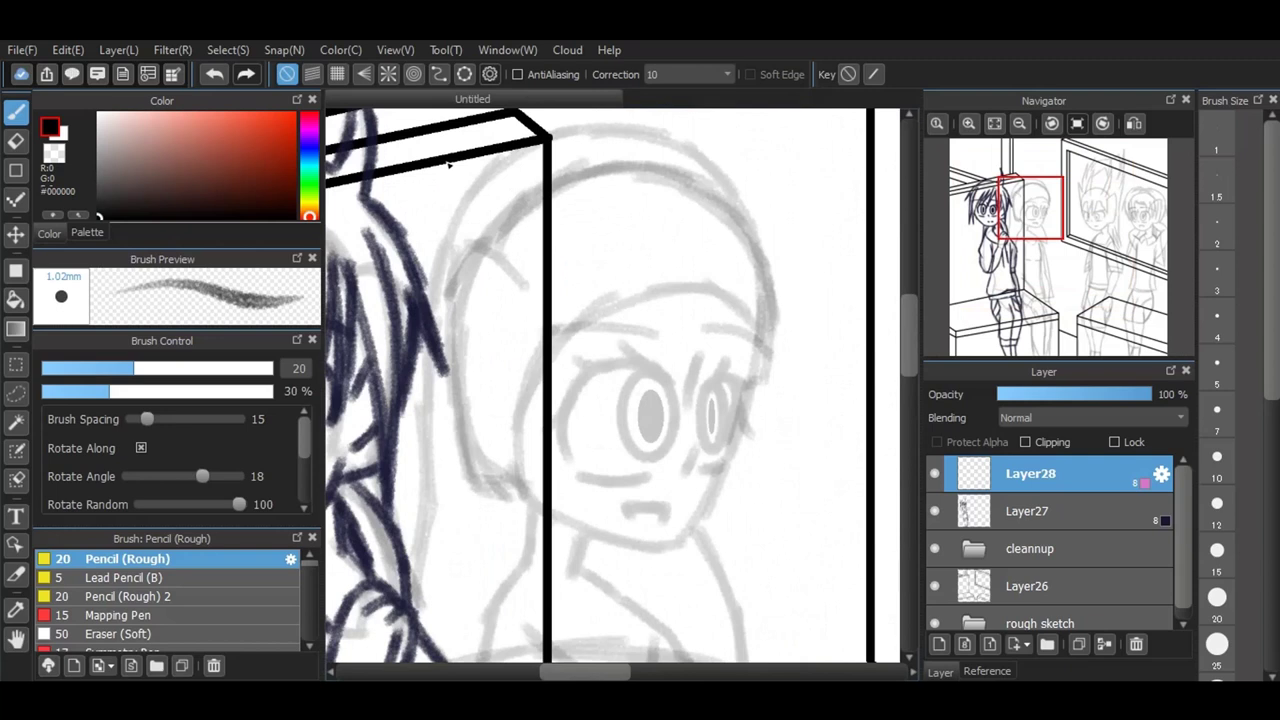
mouse_move(533, 505)
left_mouse_down()
mouse_move(519, 455)
mouse_move(549, 357)
mouse_move(600, 302)
mouse_move(724, 293)
mouse_move(766, 335)
left_mouse_up()
mouse_move(520, 498)
left_mouse_down()
mouse_move(463, 423)
mouse_move(460, 286)
mouse_move(497, 217)
mouse_move(548, 178)
left_mouse_up()
mouse_move(494, 243)
left_mouse_down()
mouse_move(596, 165)
mouse_move(684, 184)
left_mouse_up()
mouse_move(602, 174)
left_mouse_down()
mouse_move(691, 191)
mouse_move(737, 223)
mouse_move(768, 300)
mouse_move(763, 346)
mouse_move(741, 314)
left_mouse_up()
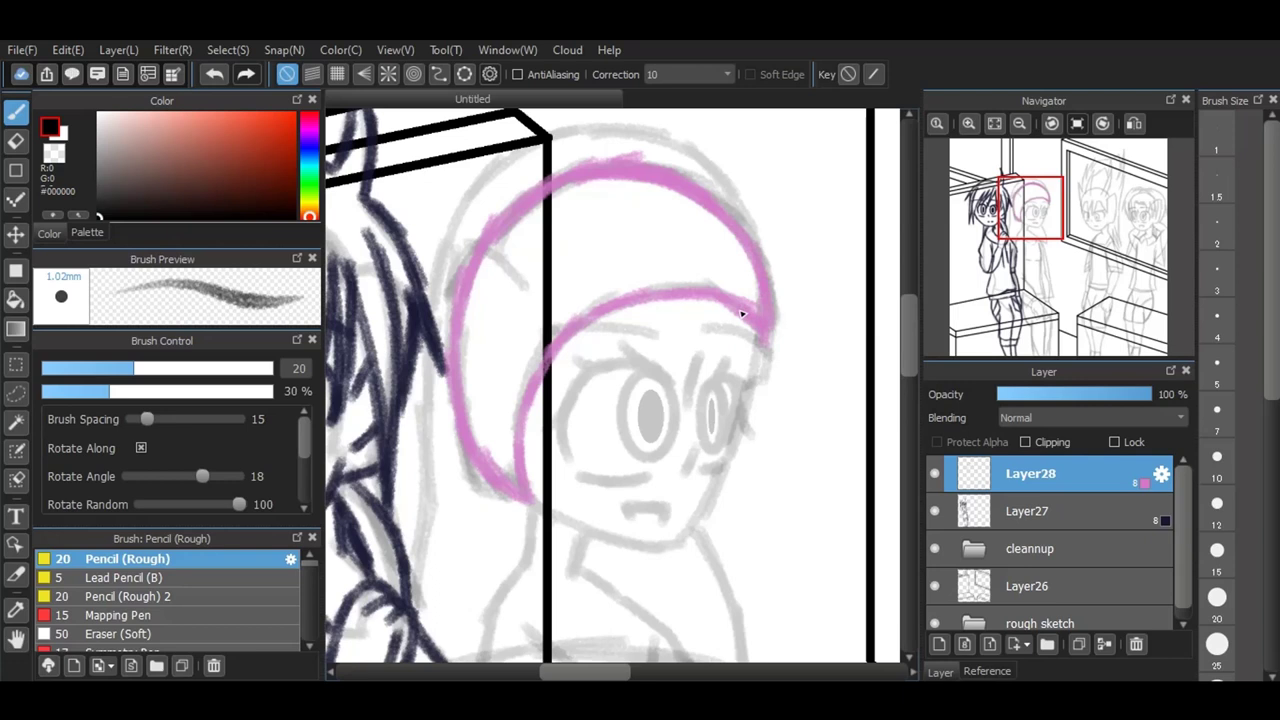
Step: Trace the second figure's jawline and the outer head contour running down behind the first figure
mouse_move(532, 494)
left_mouse_down()
mouse_move(643, 549)
mouse_move(698, 532)
mouse_move(757, 394)
mouse_move(763, 331)
mouse_move(746, 432)
left_mouse_up()
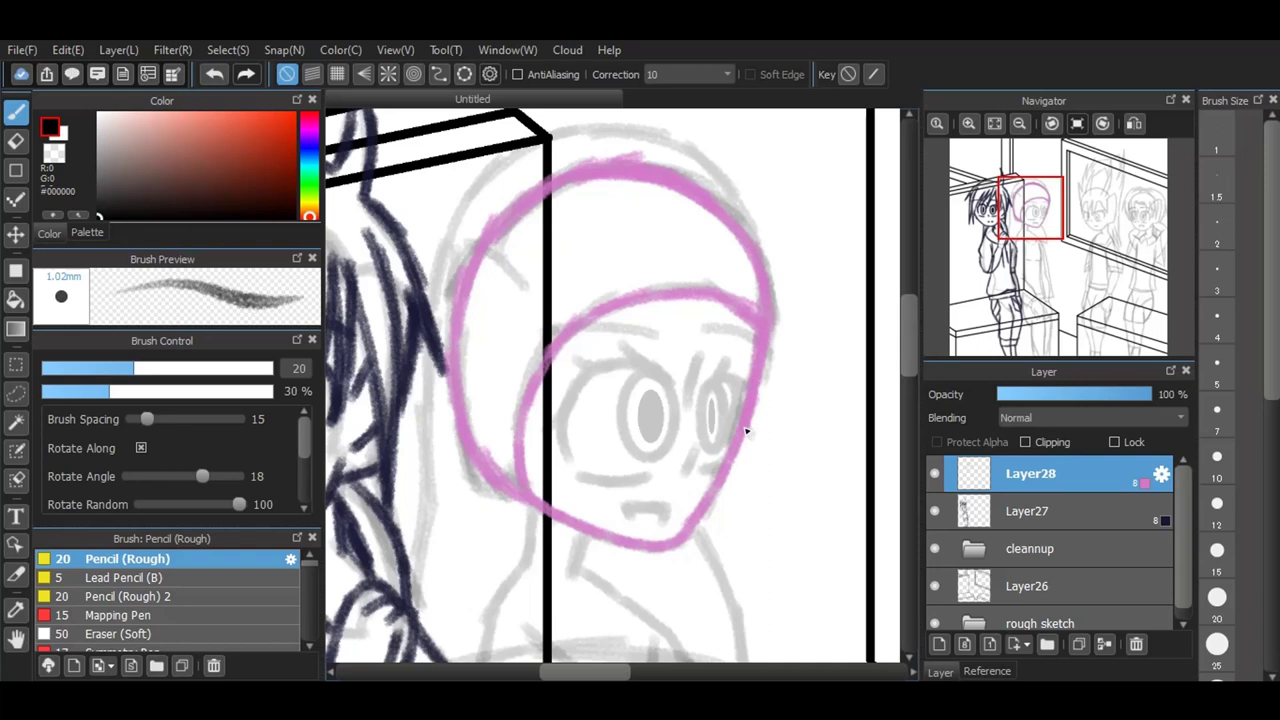
mouse_move(748, 244)
left_mouse_down()
mouse_move(674, 149)
mouse_move(740, 209)
mouse_move(735, 228)
mouse_move(663, 143)
mouse_move(610, 134)
mouse_move(512, 160)
mouse_move(446, 257)
mouse_move(428, 566)
left_mouse_up()
left_click_drag(434, 400, 429, 553)
left_click_drag(432, 466, 420, 622)
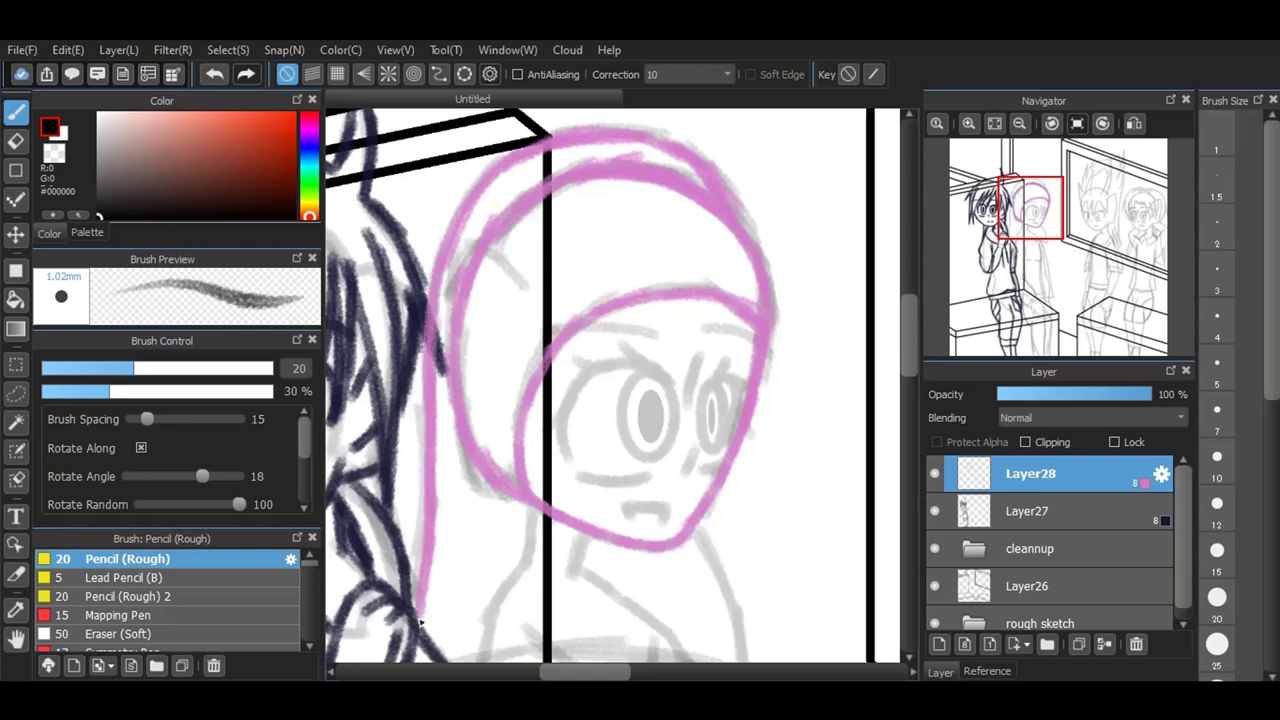
Step: Move Layer27 above Layer28 in the layer stack
left_click_drag(1030, 510, 1036, 463)
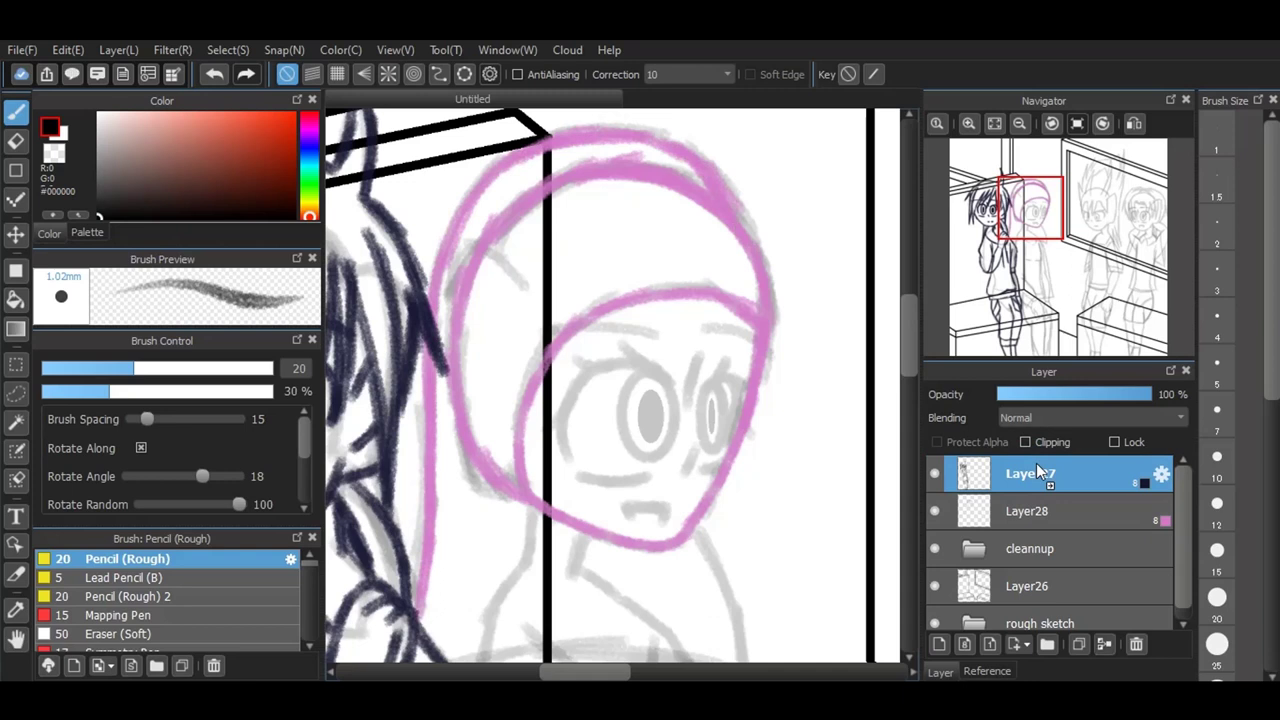
Step: Try to draw the lower edge of the second figure's collar on Layer27, and undo the stroke
left_click(915, 387)
mouse_move(458, 368)
left_mouse_down()
mouse_move(649, 357)
mouse_move(722, 376)
left_mouse_up()
left_click(211, 76)
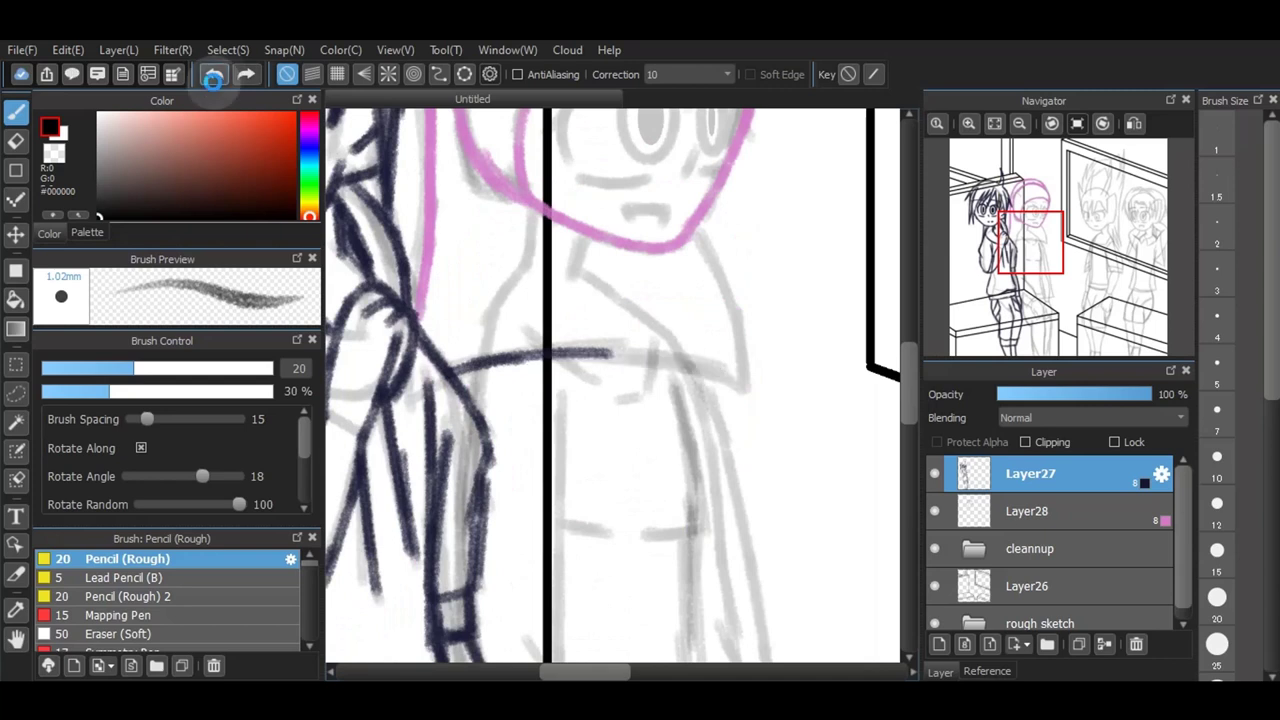
left_click(211, 76)
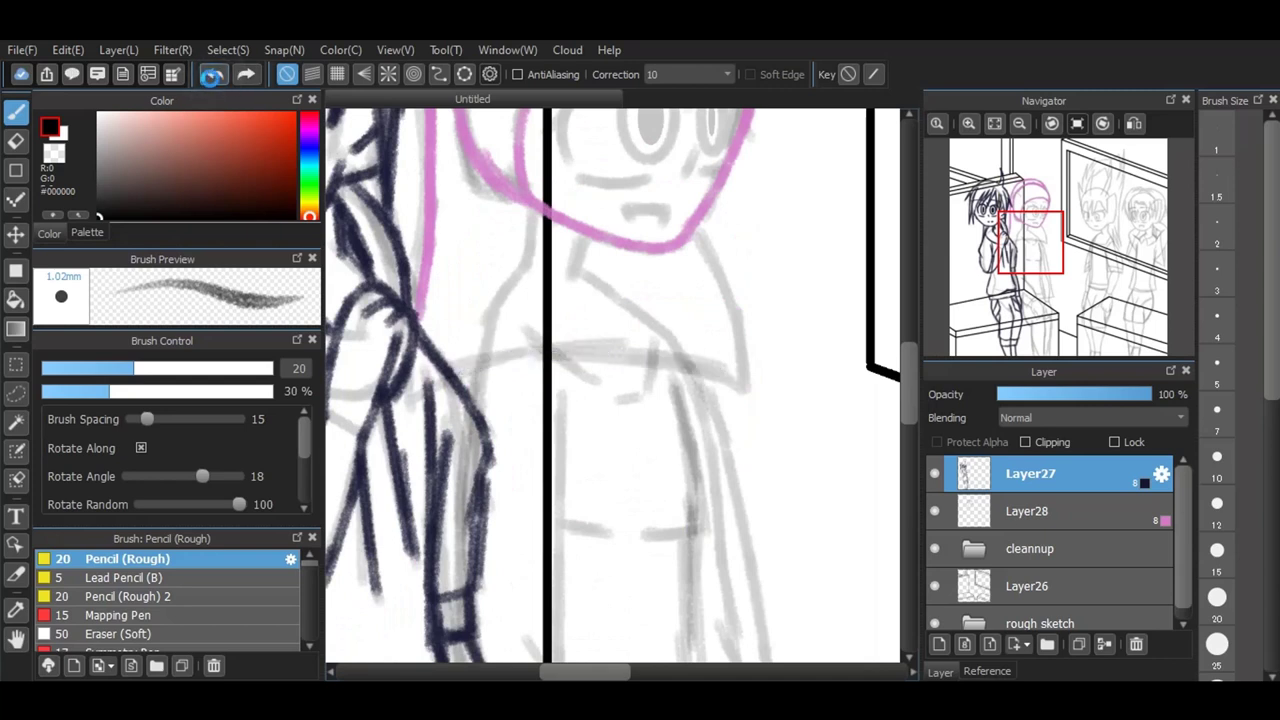
Step: Trace the lower edge and right-hand side of the second figure's shoulder collar in pink on Layer28
left_click(1029, 509)
mouse_move(452, 380)
left_mouse_down()
mouse_move(558, 355)
mouse_move(466, 374)
mouse_move(547, 372)
left_mouse_up()
mouse_move(453, 379)
left_mouse_down()
mouse_move(636, 360)
mouse_move(748, 389)
left_mouse_up()
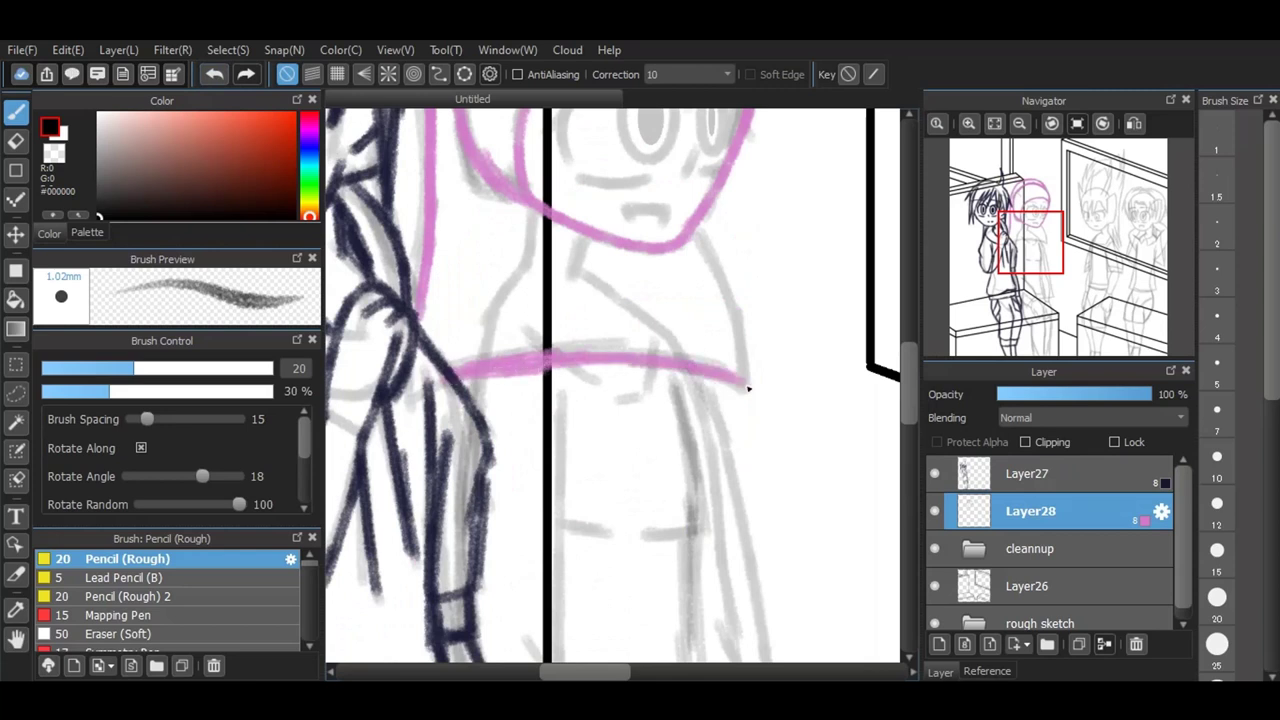
mouse_move(690, 228)
left_mouse_down()
mouse_move(736, 300)
mouse_move(743, 371)
left_mouse_up()
left_click_drag(730, 284, 742, 388)
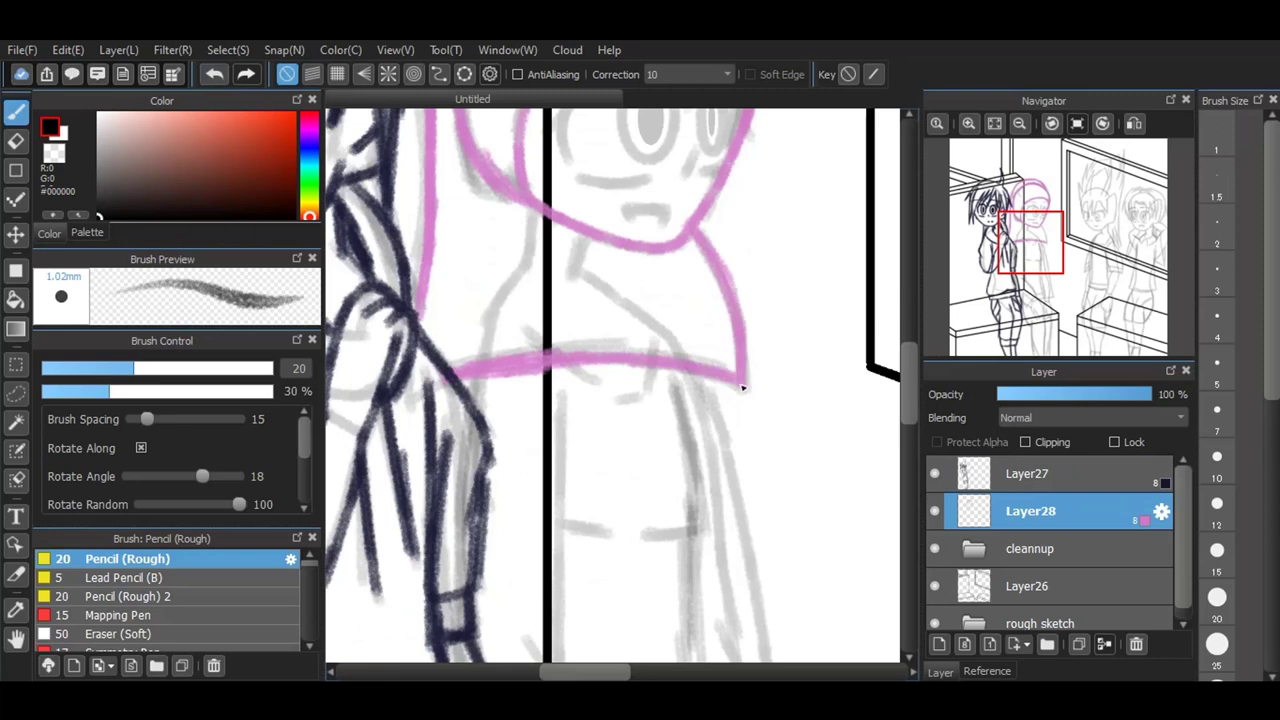
scroll(742, 387, "up", 5)
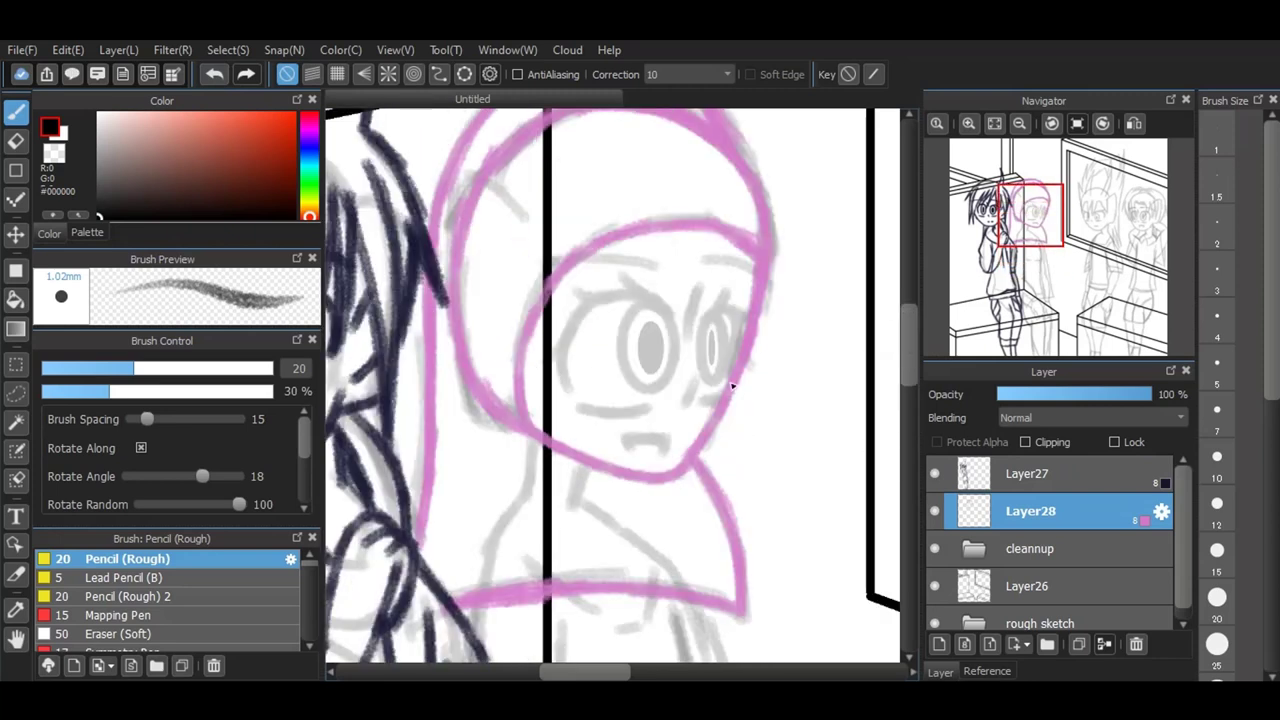
Step: Trace the second figure's eyebrows, the short marks above and below the nose bridge, and the mouth in pink on Layer28
scroll(585, 296, "down", 2)
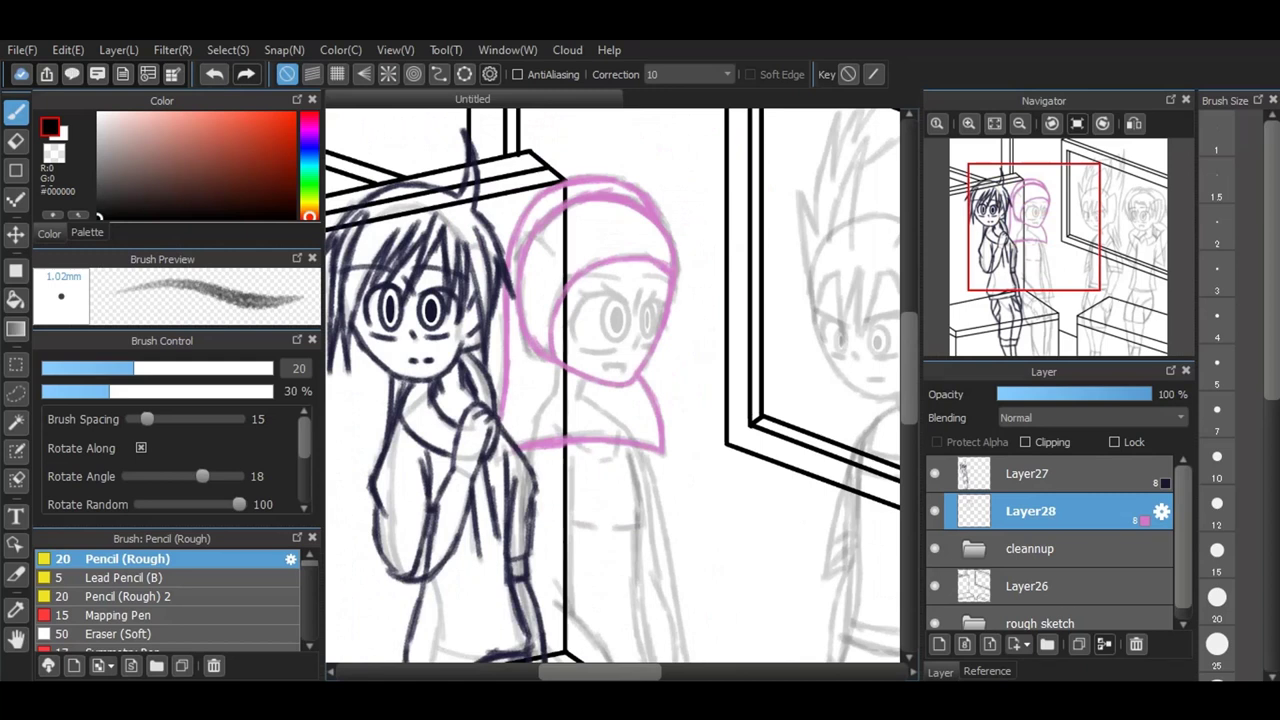
mouse_move(1033, 198)
scroll(665, 254, "down", 1)
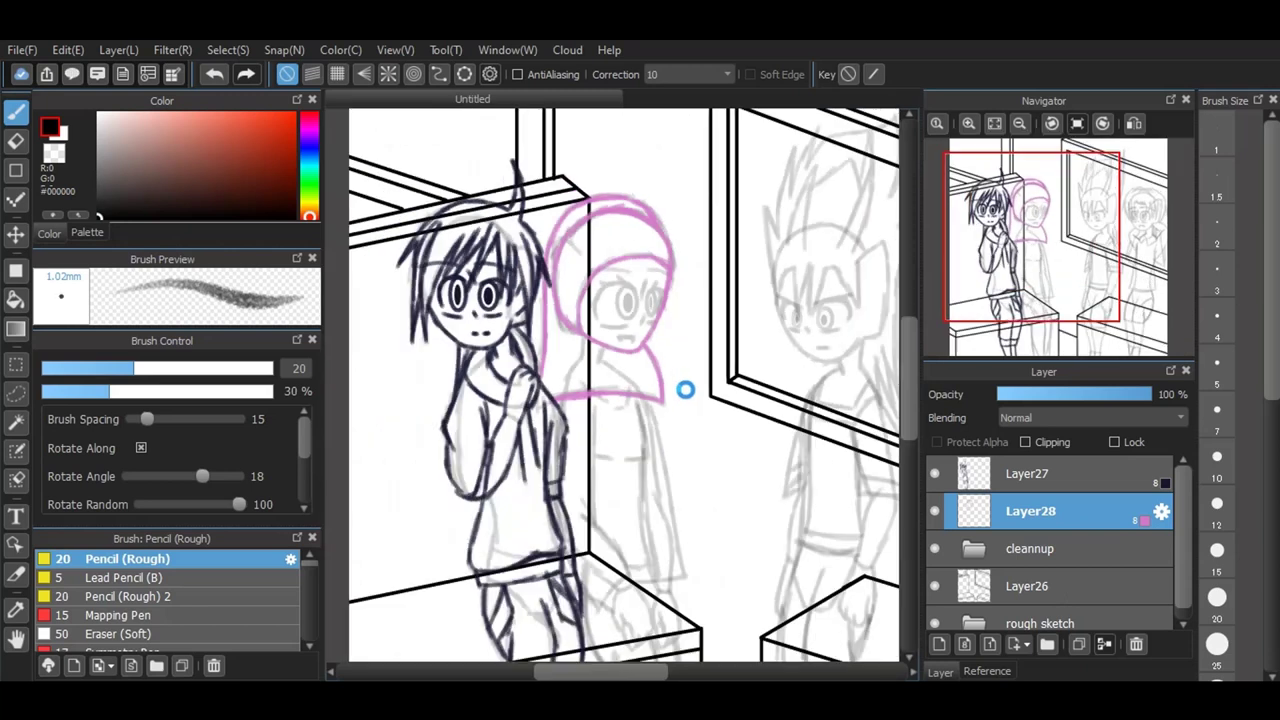
scroll(647, 278, "up", 2)
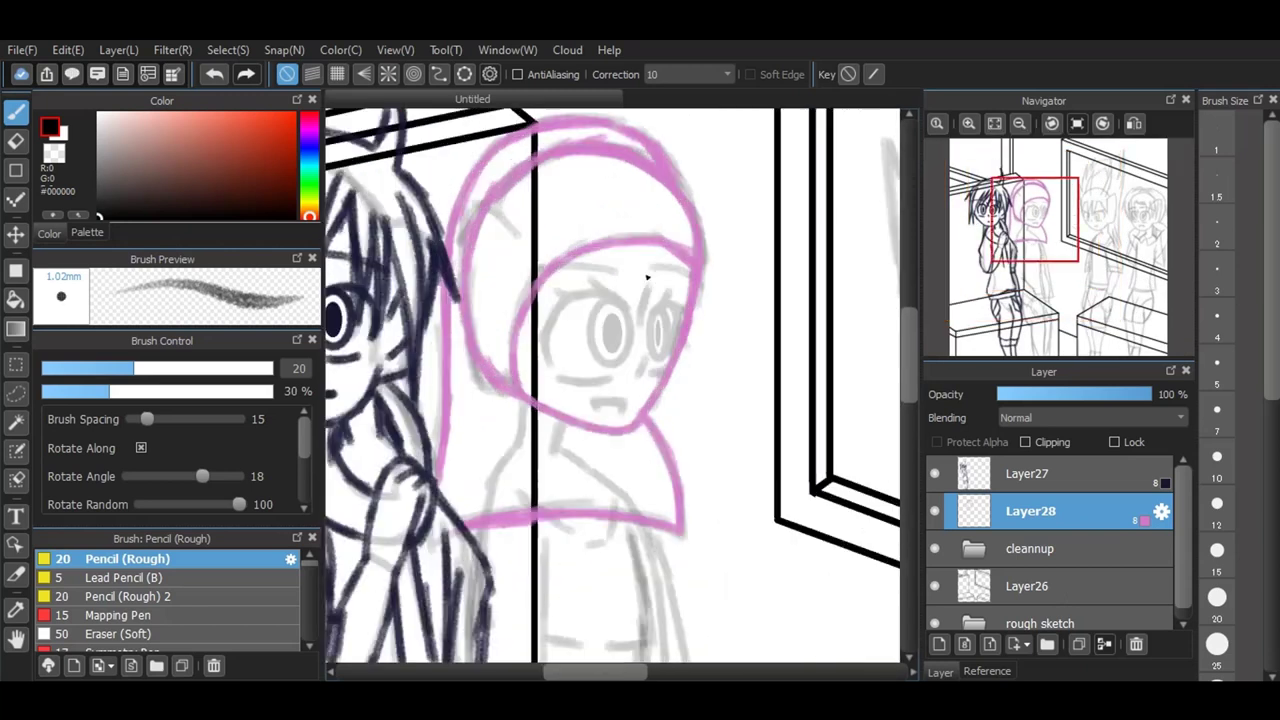
scroll(647, 278, "up", 2)
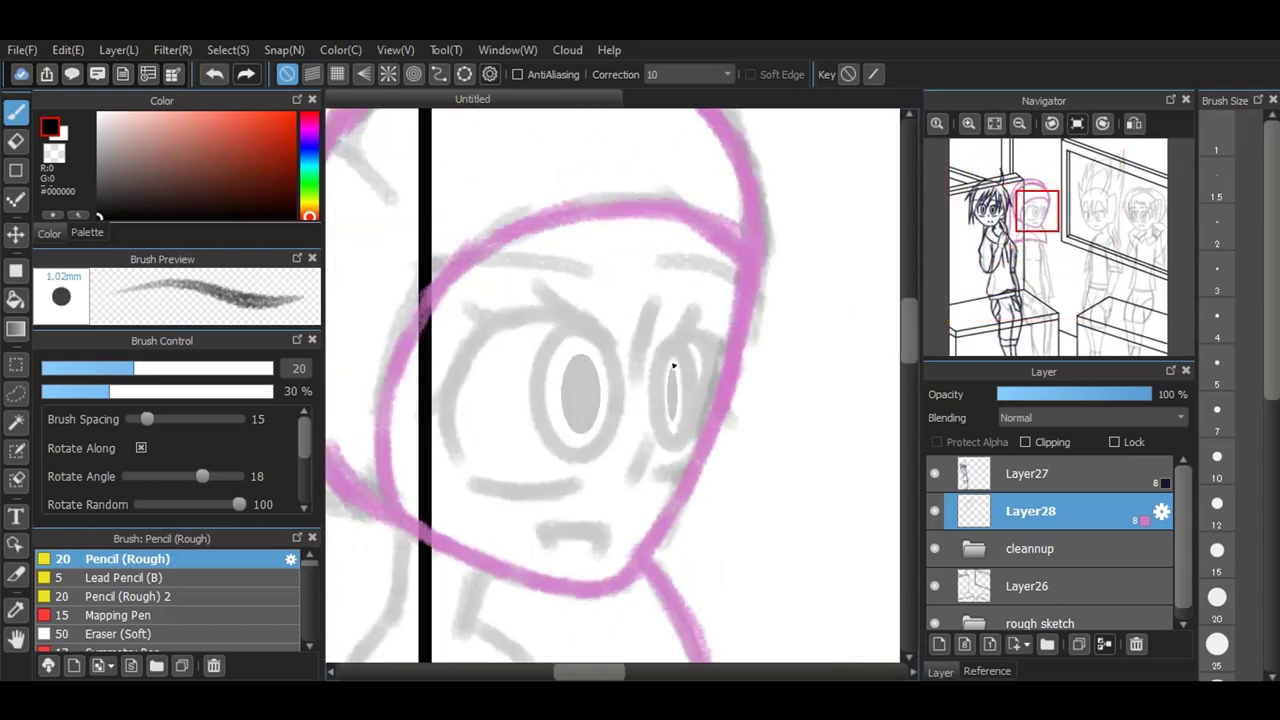
scroll(674, 366, "up", 1)
scroll(674, 366, "down", 1)
left_click_drag(424, 268, 740, 268)
left_click_drag(658, 305, 634, 372)
left_click_drag(628, 477, 653, 446)
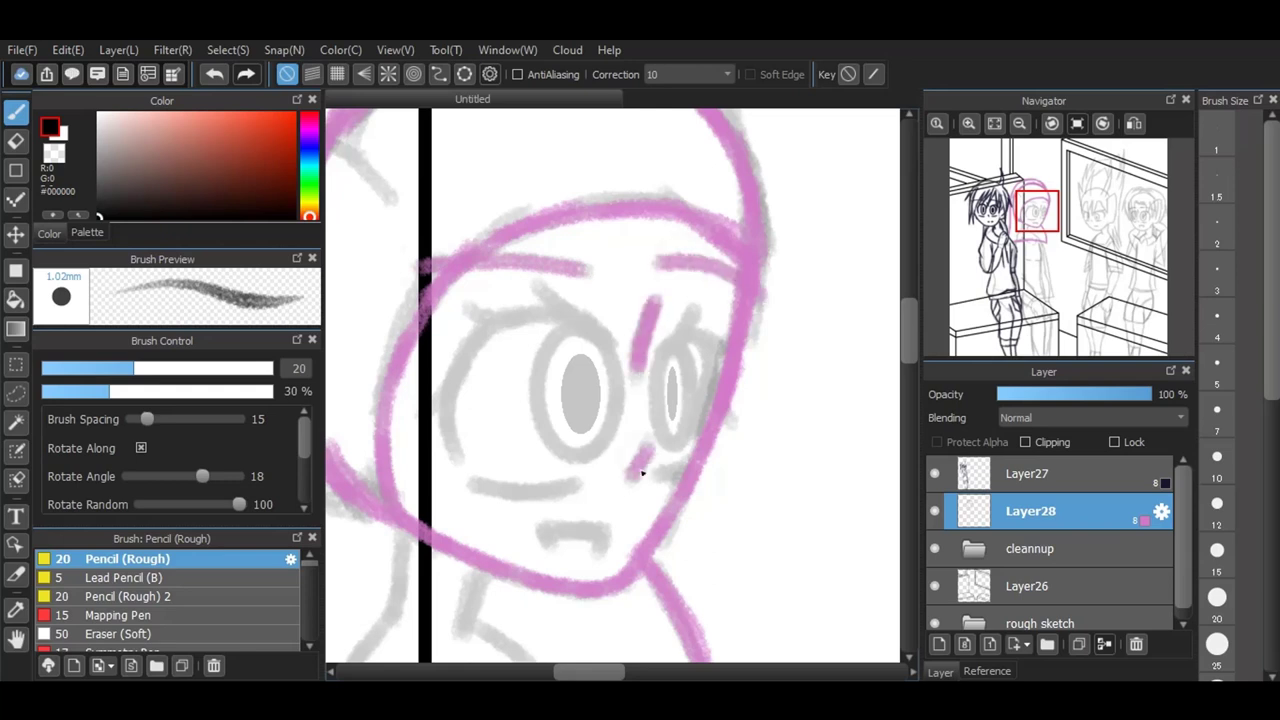
scroll(470, 548, "up", 2)
mouse_move(598, 552)
left_mouse_down()
mouse_move(580, 531)
mouse_move(634, 517)
mouse_move(677, 531)
mouse_move(666, 553)
mouse_move(666, 530)
left_mouse_up()
Step: Trace the upper lid, eyelashes and lower lid line of the second figure's larger, nearer eye
mouse_move(455, 412)
left_mouse_down()
mouse_move(472, 250)
mouse_move(548, 205)
mouse_move(630, 210)
mouse_move(676, 244)
left_mouse_up()
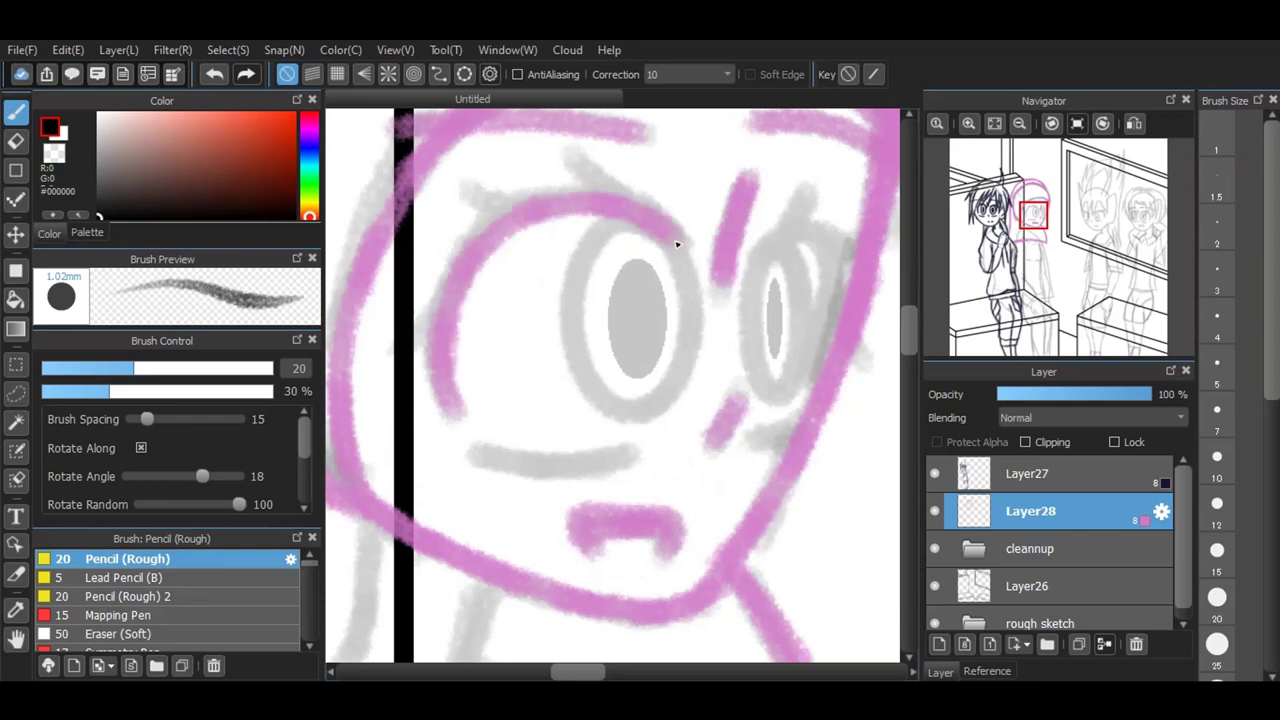
mouse_move(447, 405)
left_mouse_down()
mouse_move(476, 237)
mouse_move(556, 206)
mouse_move(667, 228)
left_mouse_up()
left_click_drag(562, 148, 652, 222)
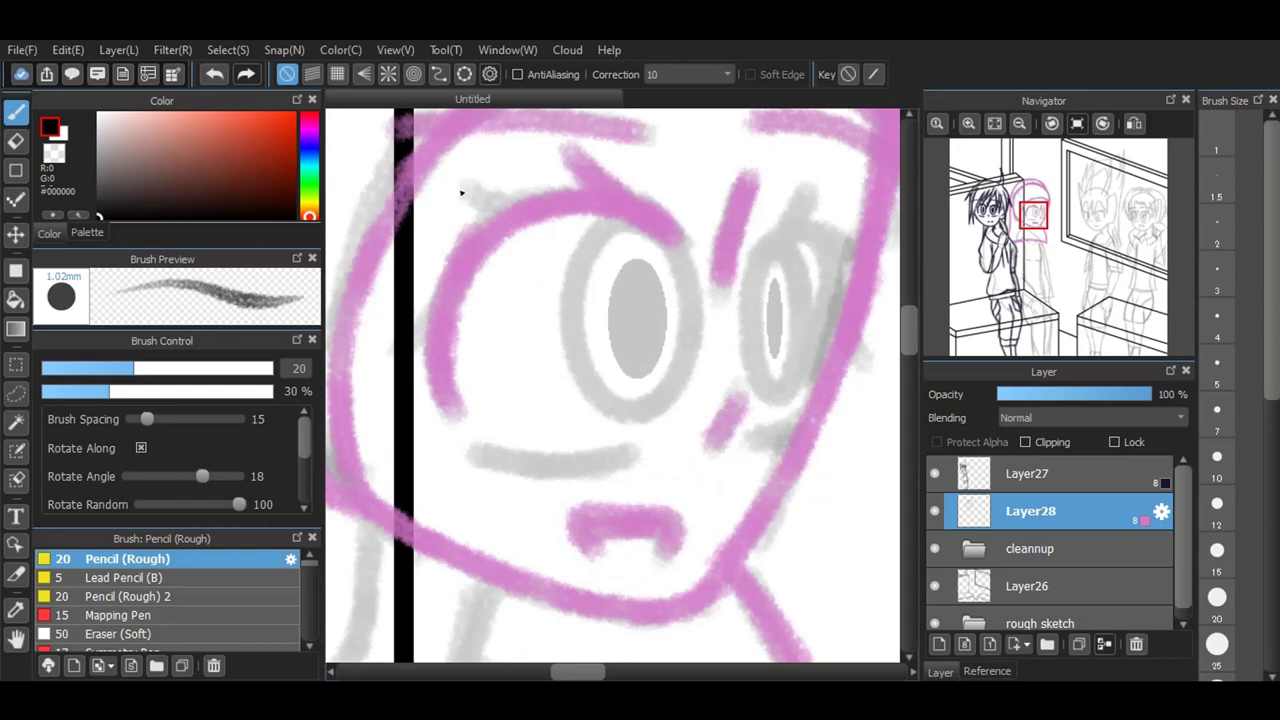
left_click_drag(510, 221, 463, 194)
left_click_drag(405, 345, 443, 309)
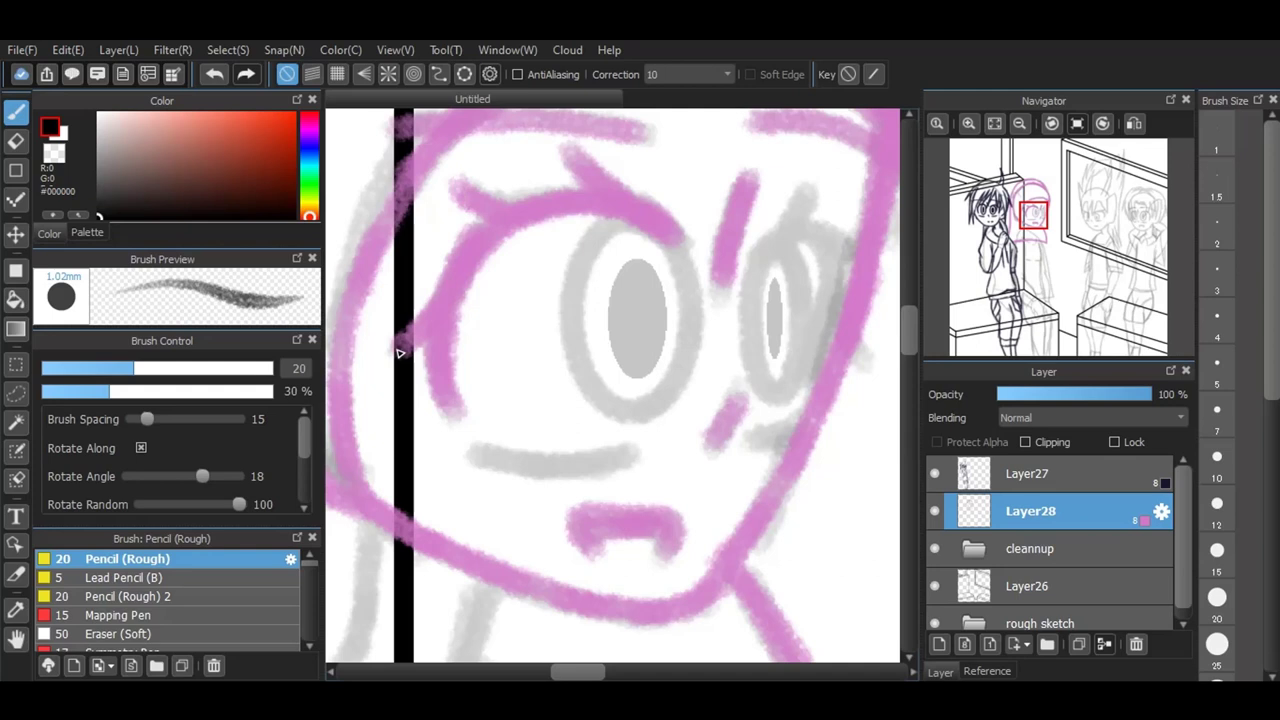
mouse_move(478, 453)
left_mouse_down()
mouse_move(600, 463)
mouse_move(636, 452)
left_mouse_up()
Step: Trace the upper lid, eyelashes and lower lid line of the second figure's narrower, far eye
mouse_move(750, 264)
left_mouse_down()
mouse_move(814, 228)
mouse_move(829, 237)
mouse_move(821, 381)
mouse_move(789, 432)
mouse_move(763, 440)
mouse_move(800, 436)
left_mouse_up()
left_click_drag(764, 243, 807, 200)
left_click_drag(818, 250, 866, 231)
left_click_drag(848, 342, 872, 365)
left_click_drag(816, 192, 800, 207)
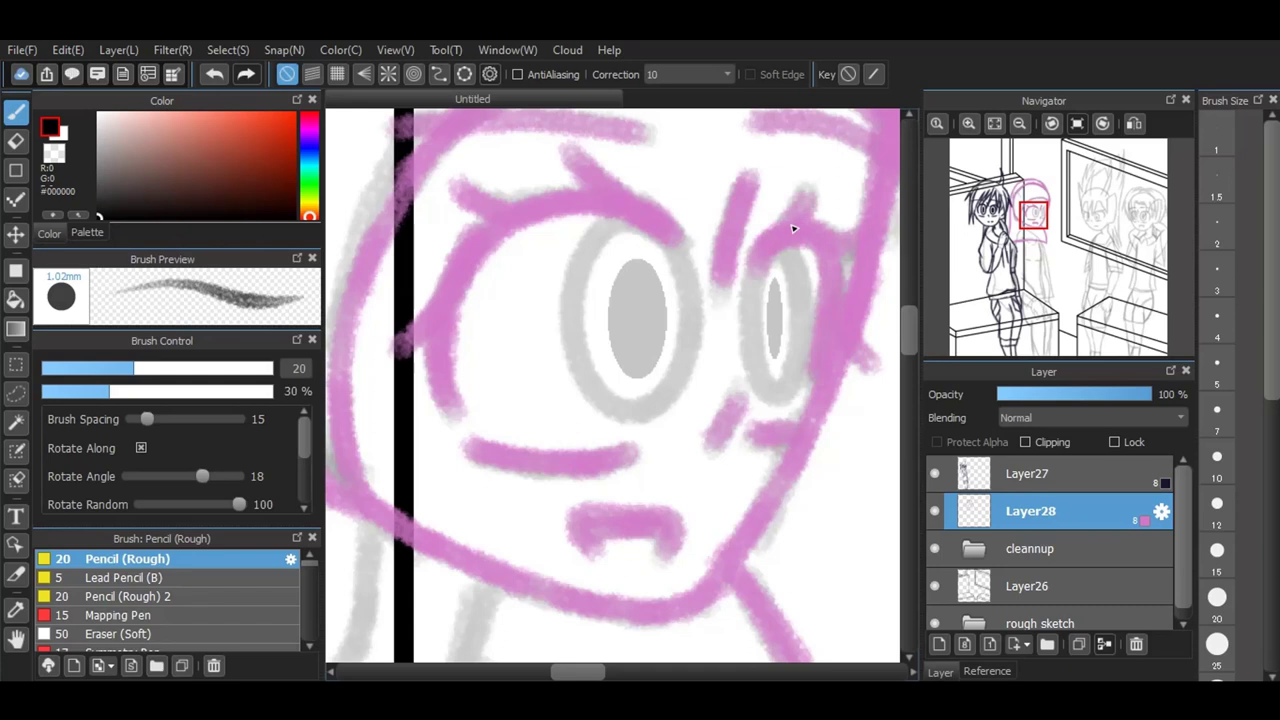
Step: Place an ellipse snap guide over the nearer eye's iris and draw the iris outline along it
left_click(465, 75)
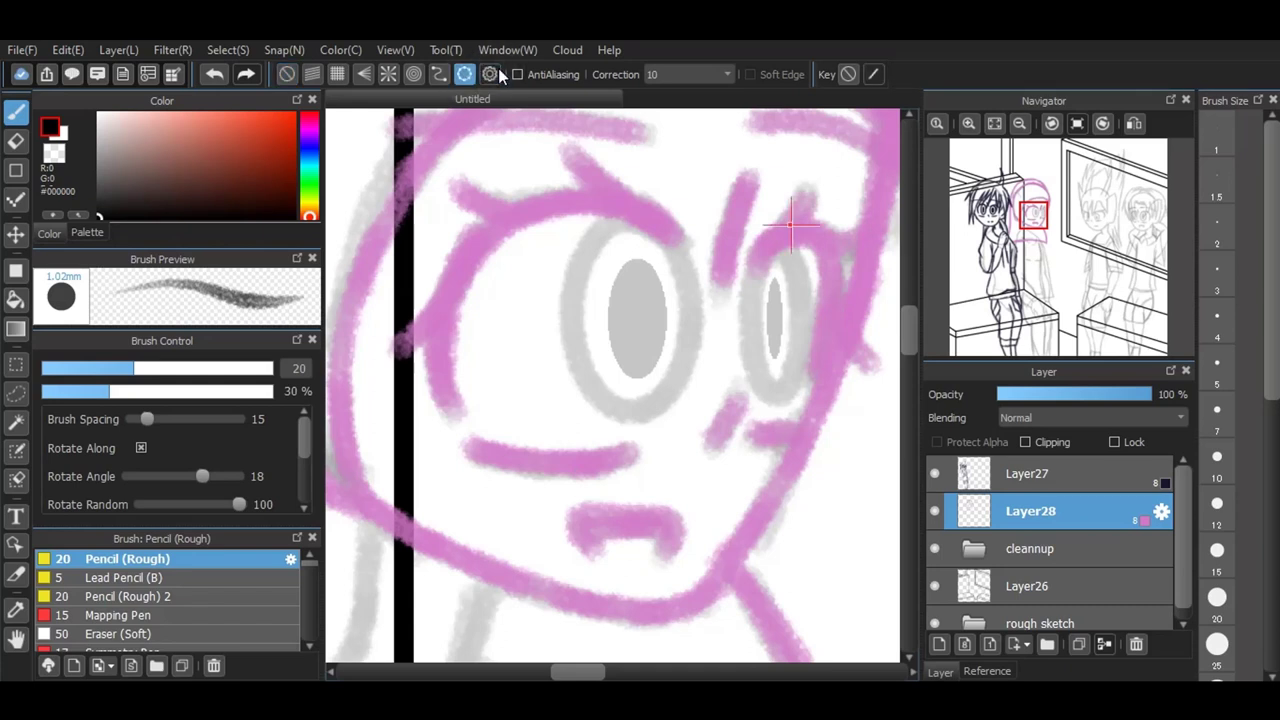
left_click_drag(571, 214, 697, 412)
mouse_move(596, 339)
left_mouse_down()
mouse_move(575, 372)
mouse_move(569, 306)
left_mouse_up()
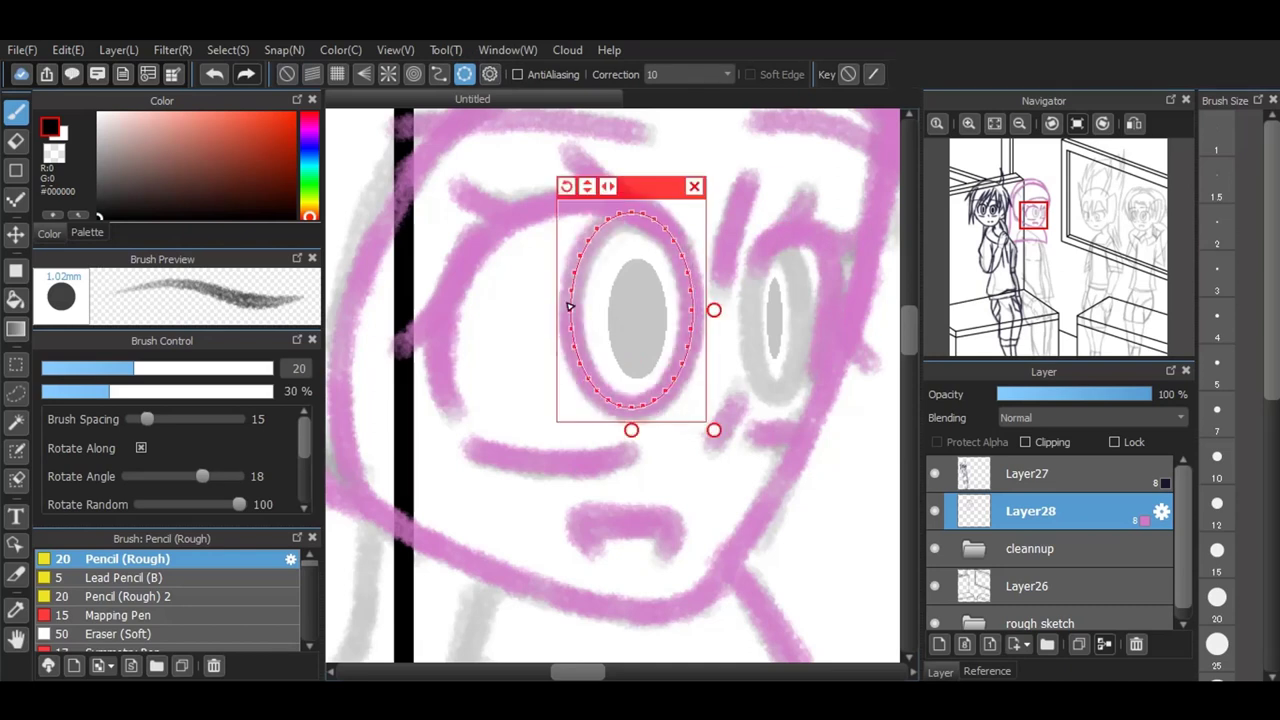
Step: Narrow and move the ellipse snap guide onto the far eye, draw its iris outline, and close the guide
left_click_drag(714, 310, 680, 357)
left_click_drag(693, 192, 854, 190)
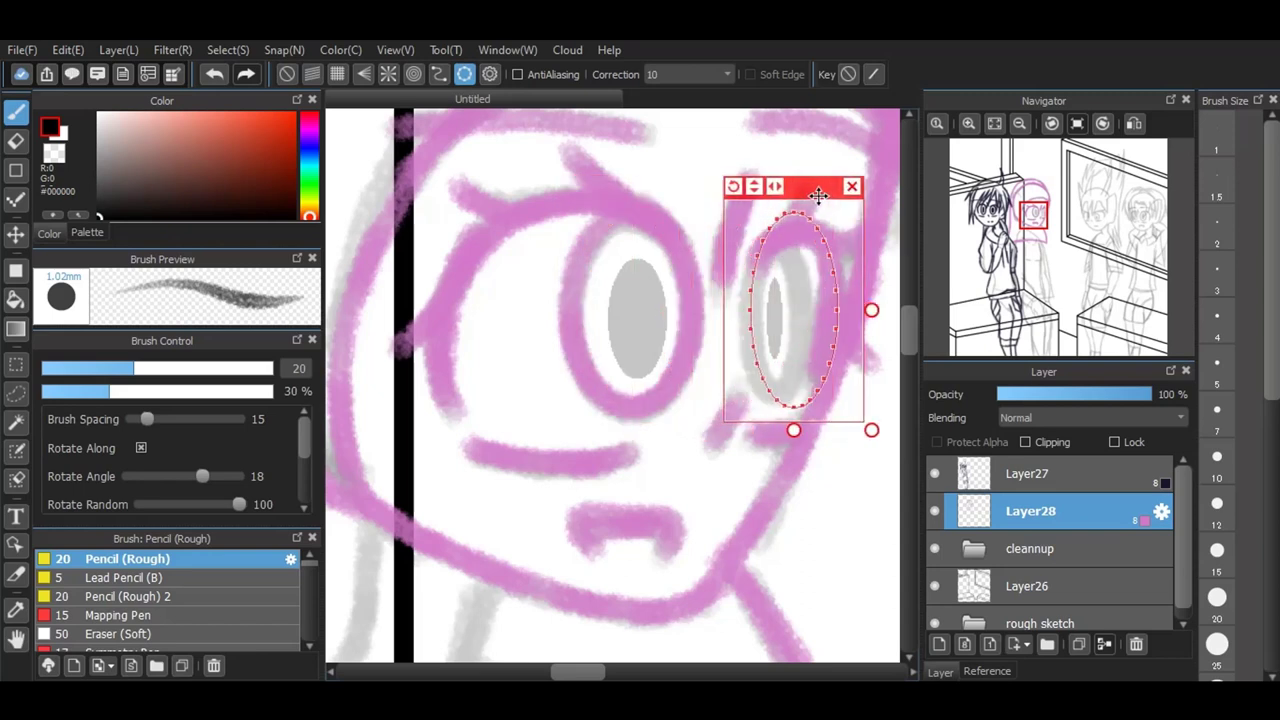
left_click_drag(870, 428, 871, 403)
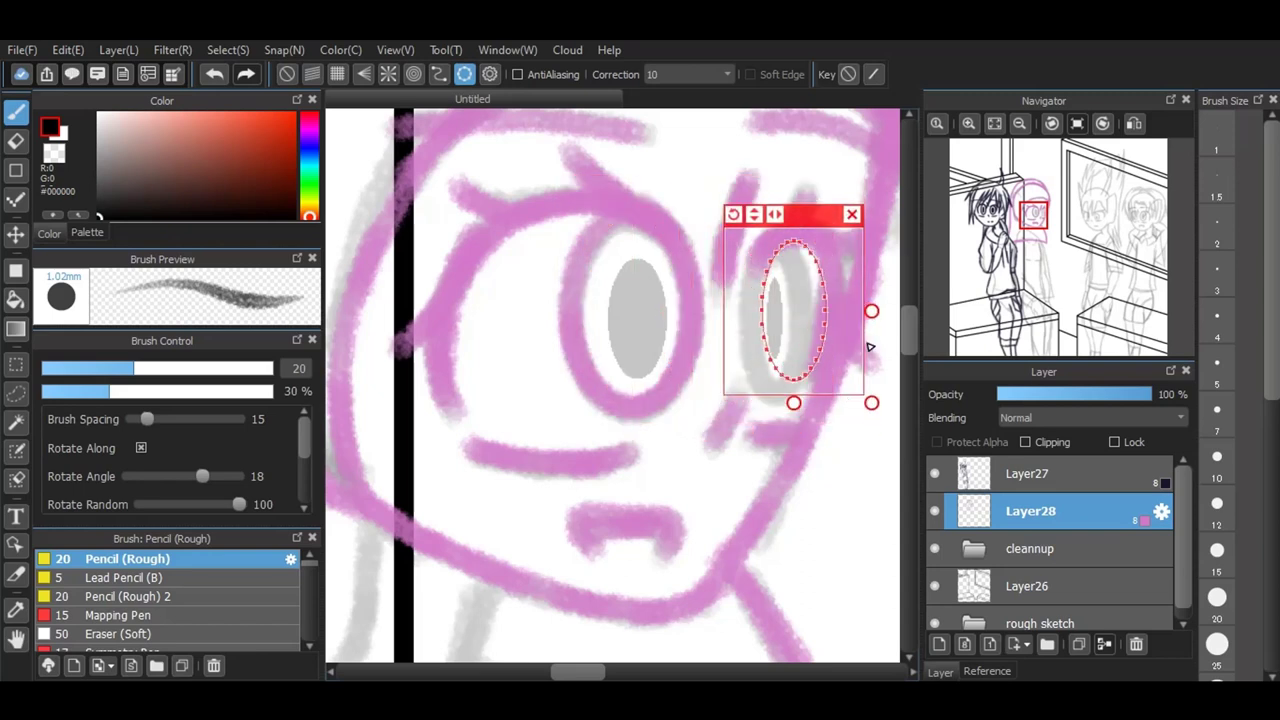
left_click_drag(839, 222, 809, 229)
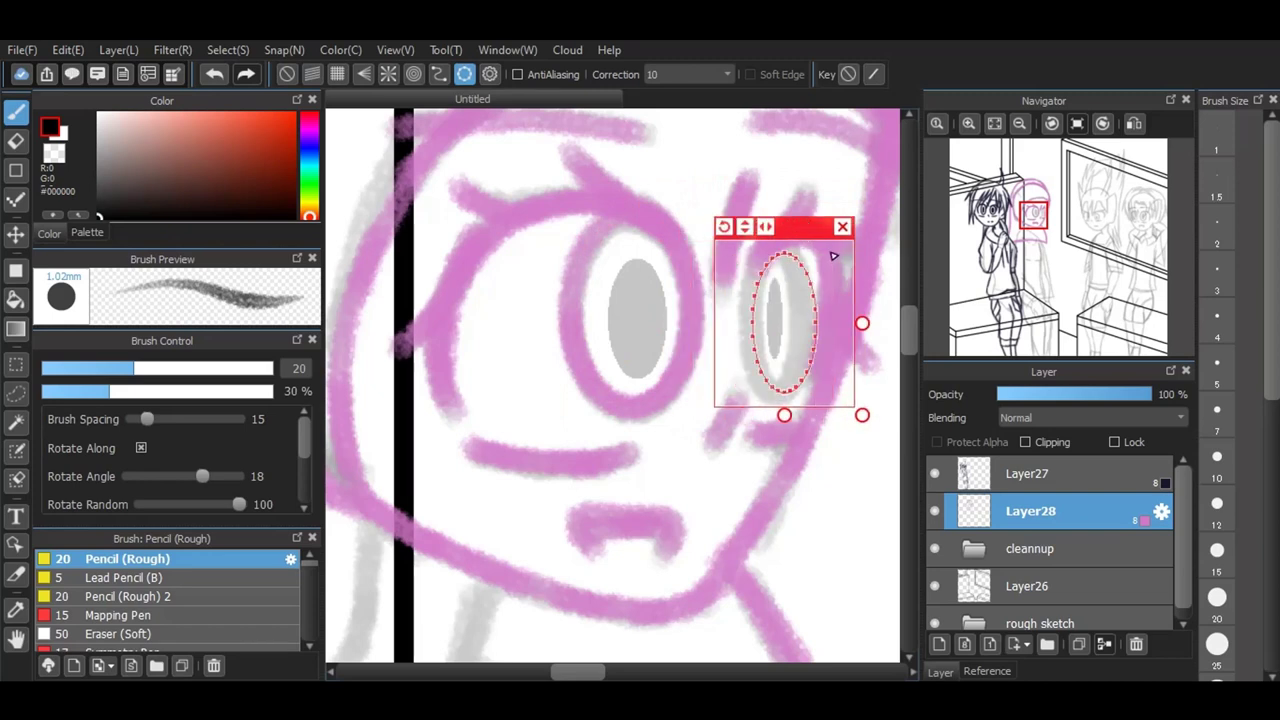
left_click_drag(785, 415, 783, 425)
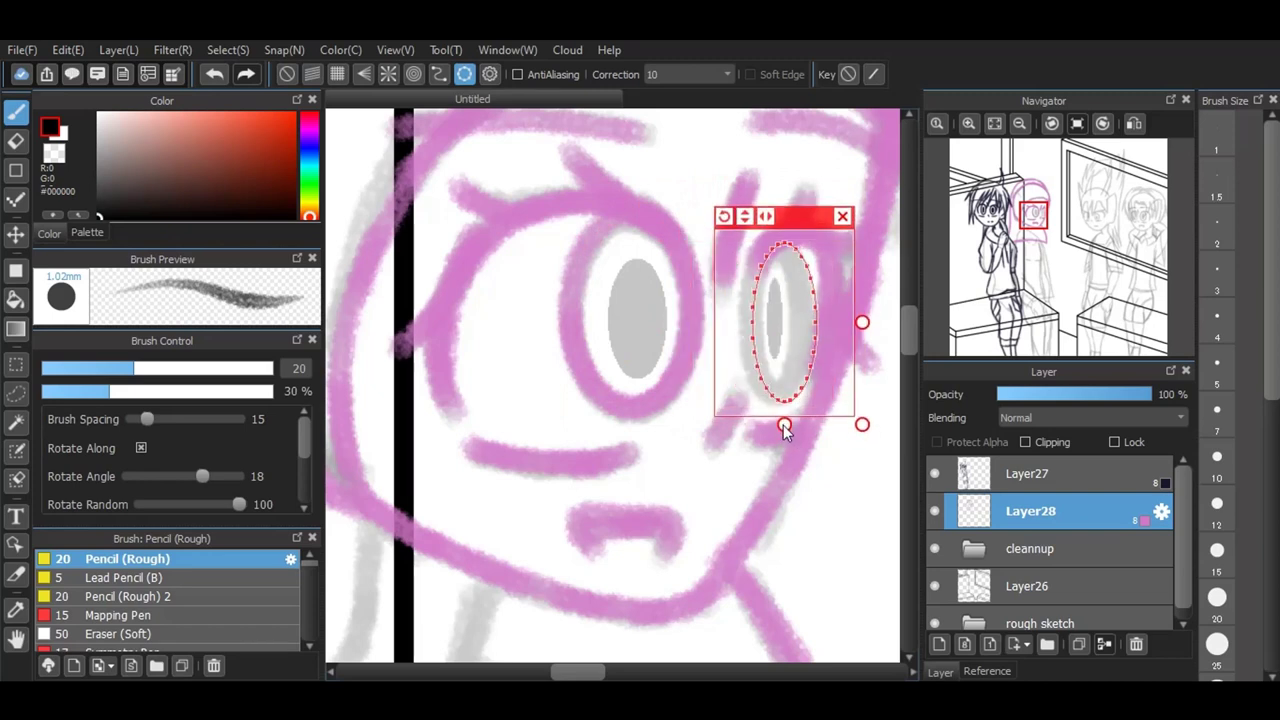
left_click_drag(814, 219, 808, 214)
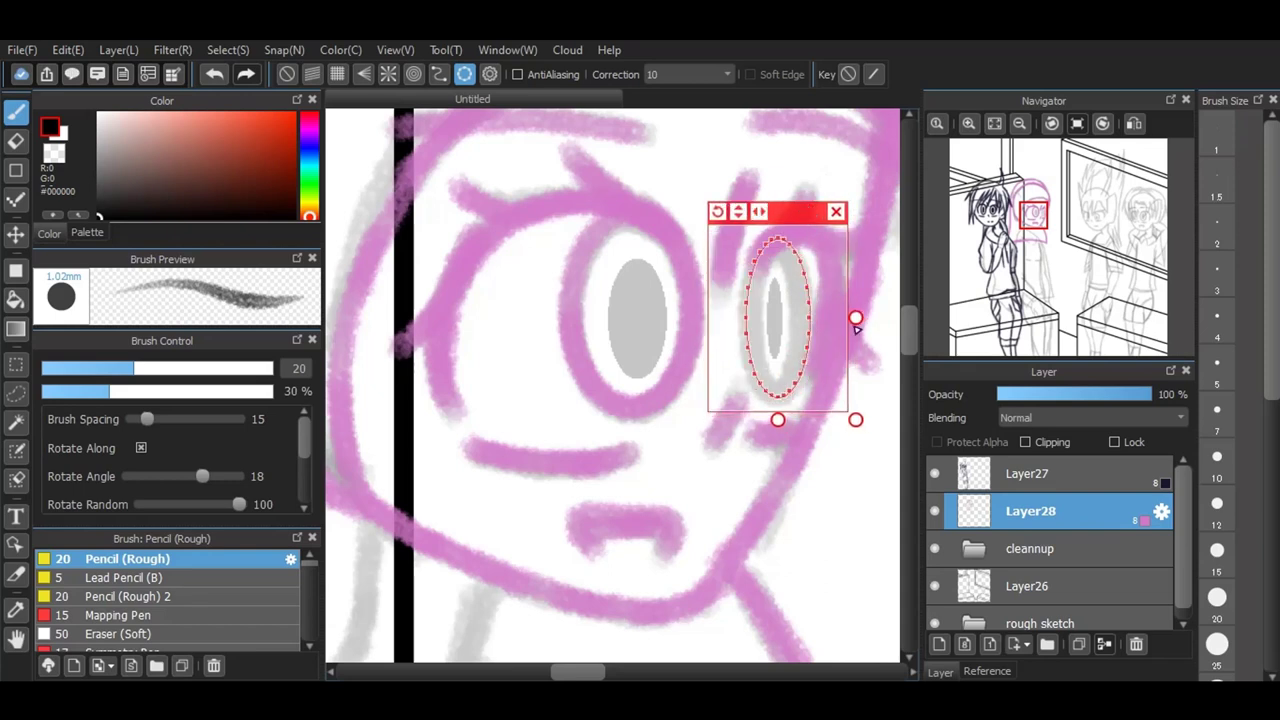
left_click_drag(854, 324, 843, 322)
mouse_move(774, 268)
left_mouse_down()
mouse_move(734, 329)
mouse_move(805, 321)
mouse_move(774, 348)
left_mouse_up()
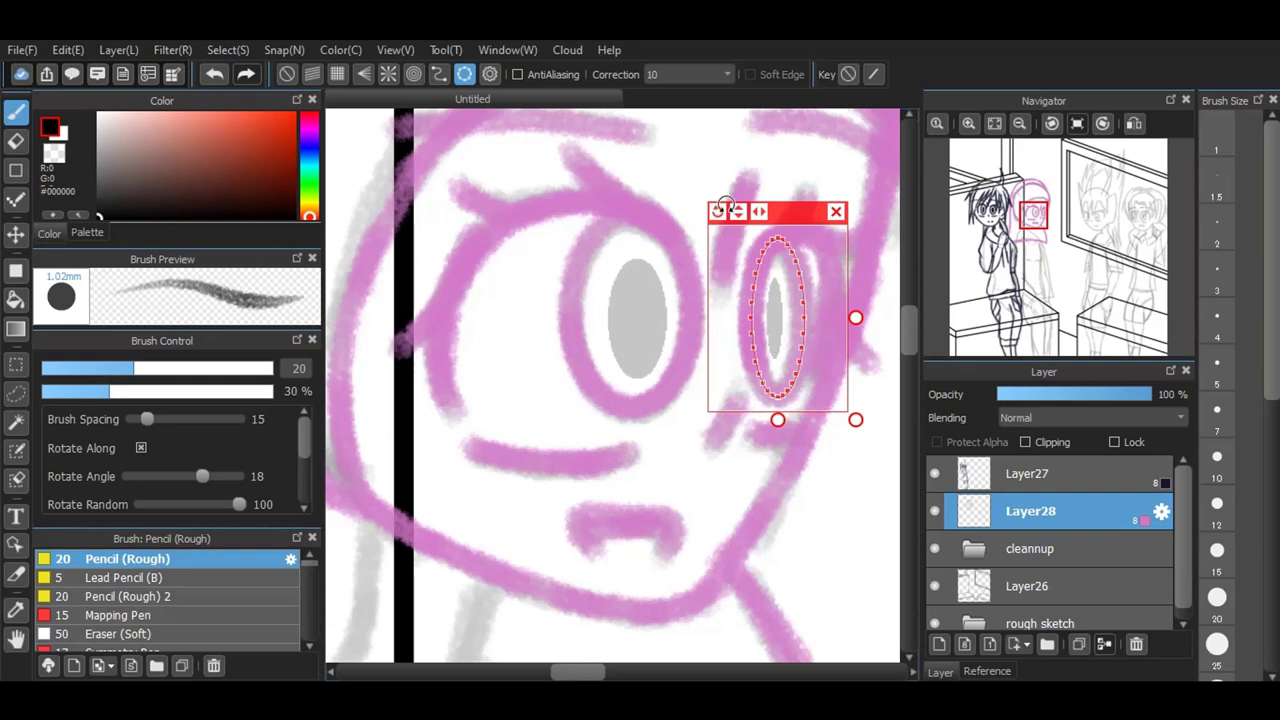
left_click(835, 213)
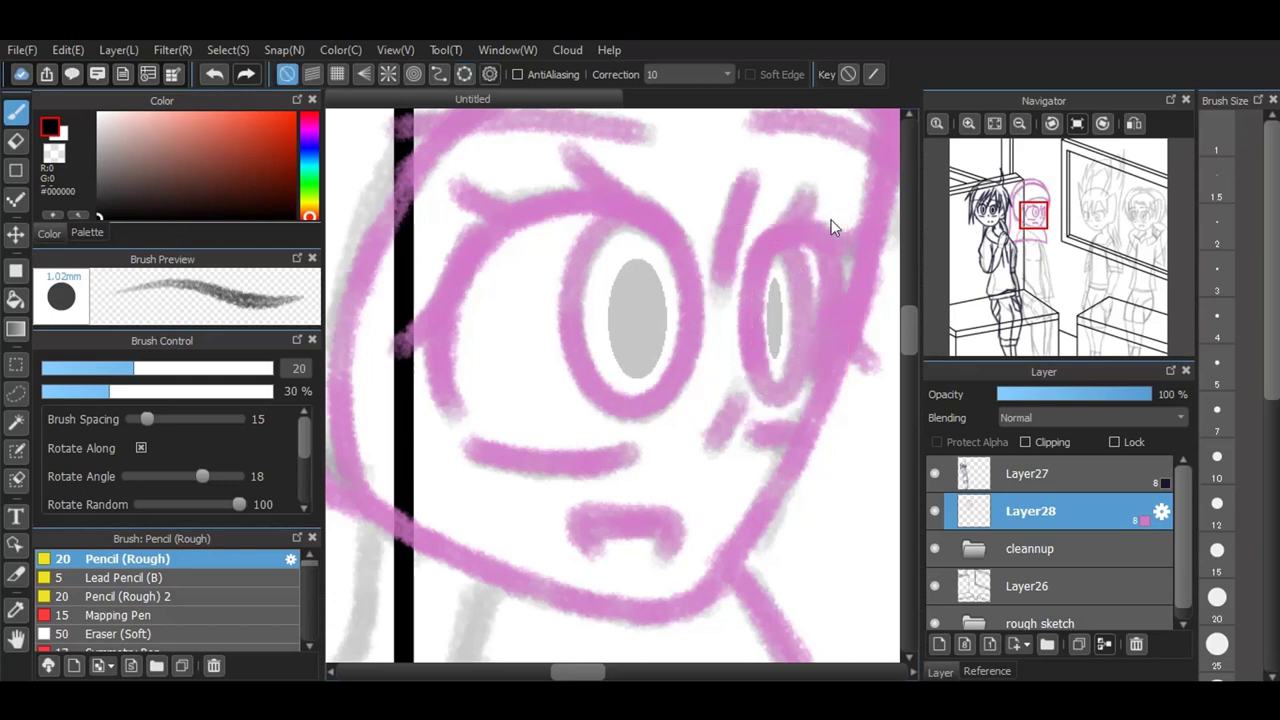
Step: Draw filled pink ellipses for both of the second figure's pupils, redrawing the nearer one slightly taller
left_click(15, 271)
left_click_drag(609, 262, 668, 377)
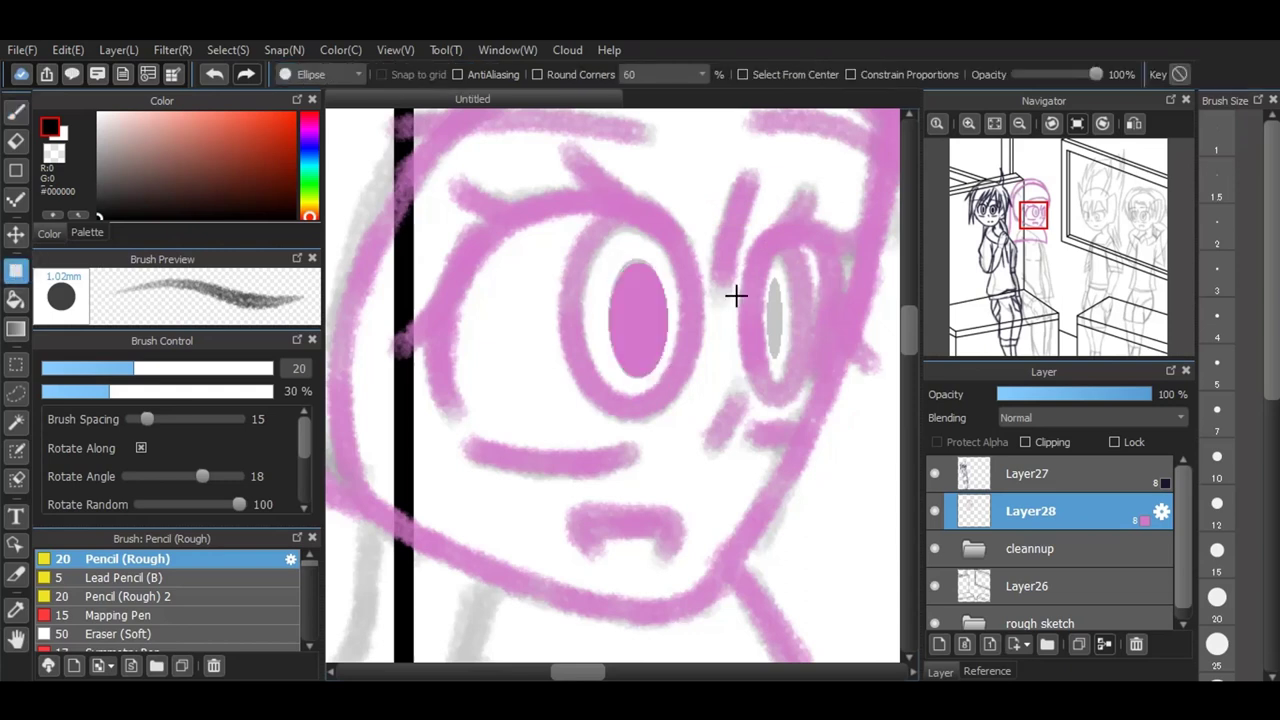
scroll(772, 238, "up", 1)
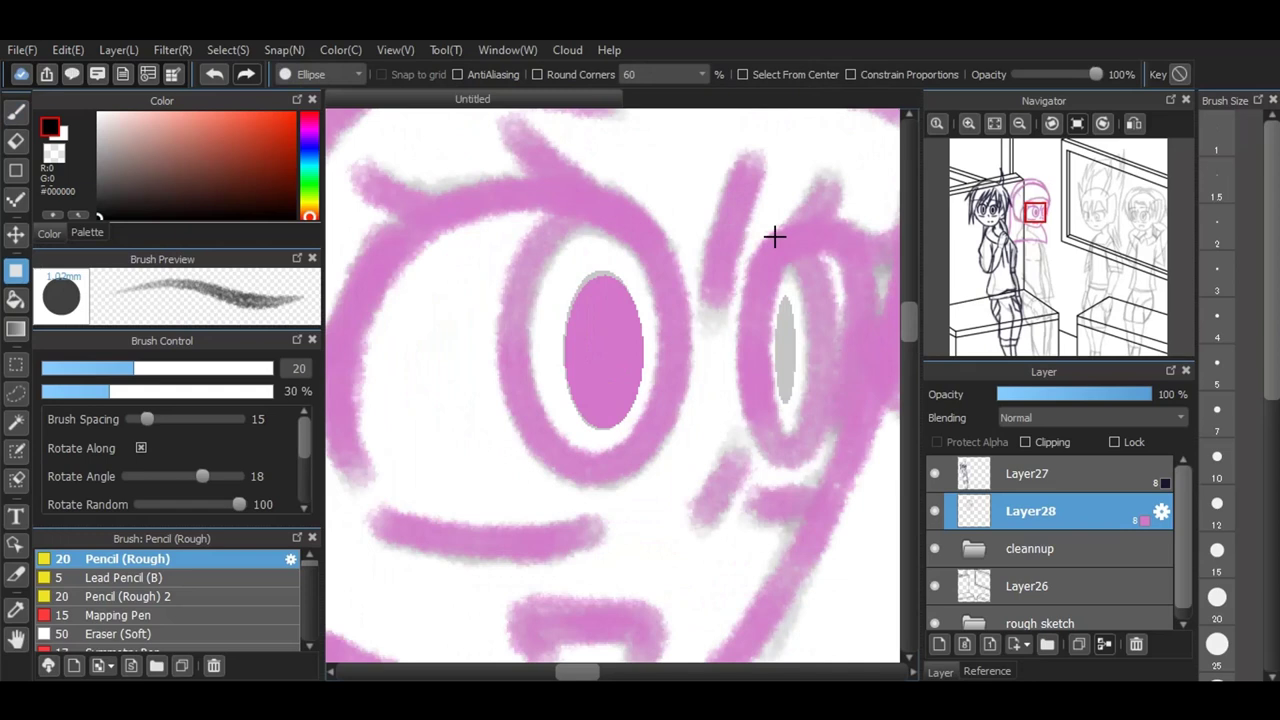
left_click(225, 80)
left_click_drag(562, 263, 640, 434)
left_click_drag(771, 289, 800, 402)
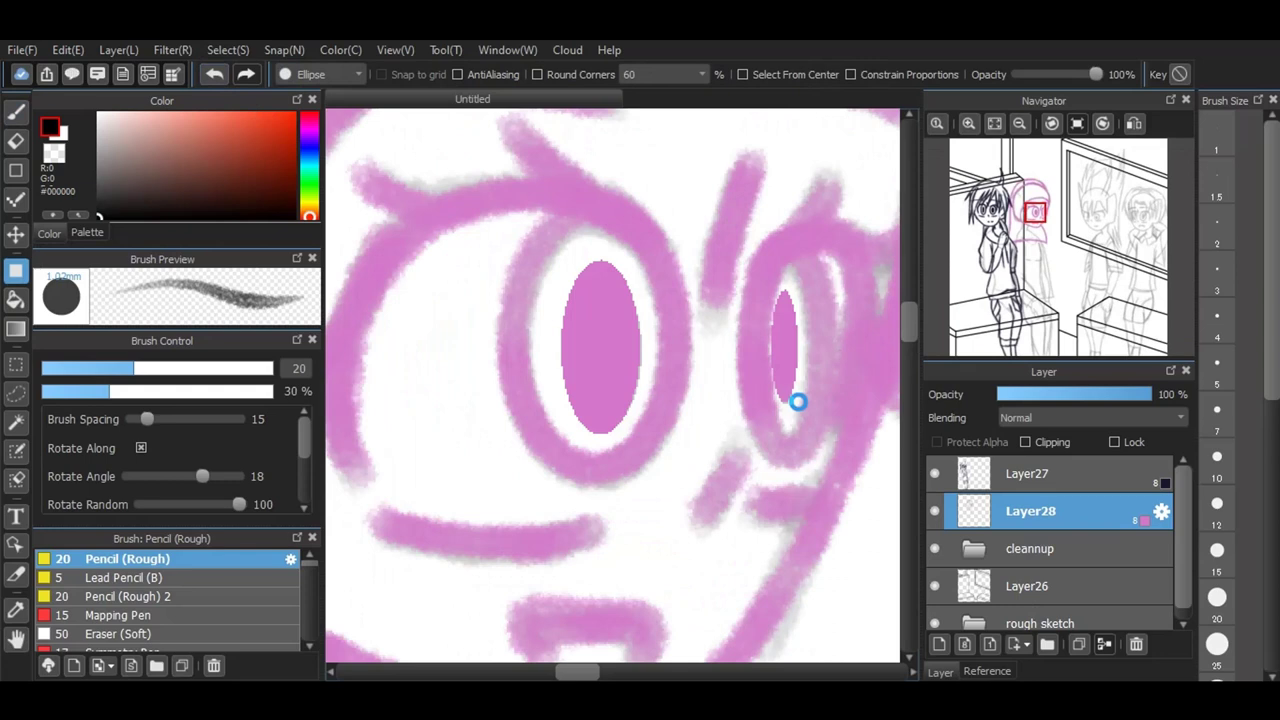
Step: Trace the second figure's near sleeve with its pointed cuff and the adjoining side of the torso using the Pencil (Rough) brush
left_click(16, 110)
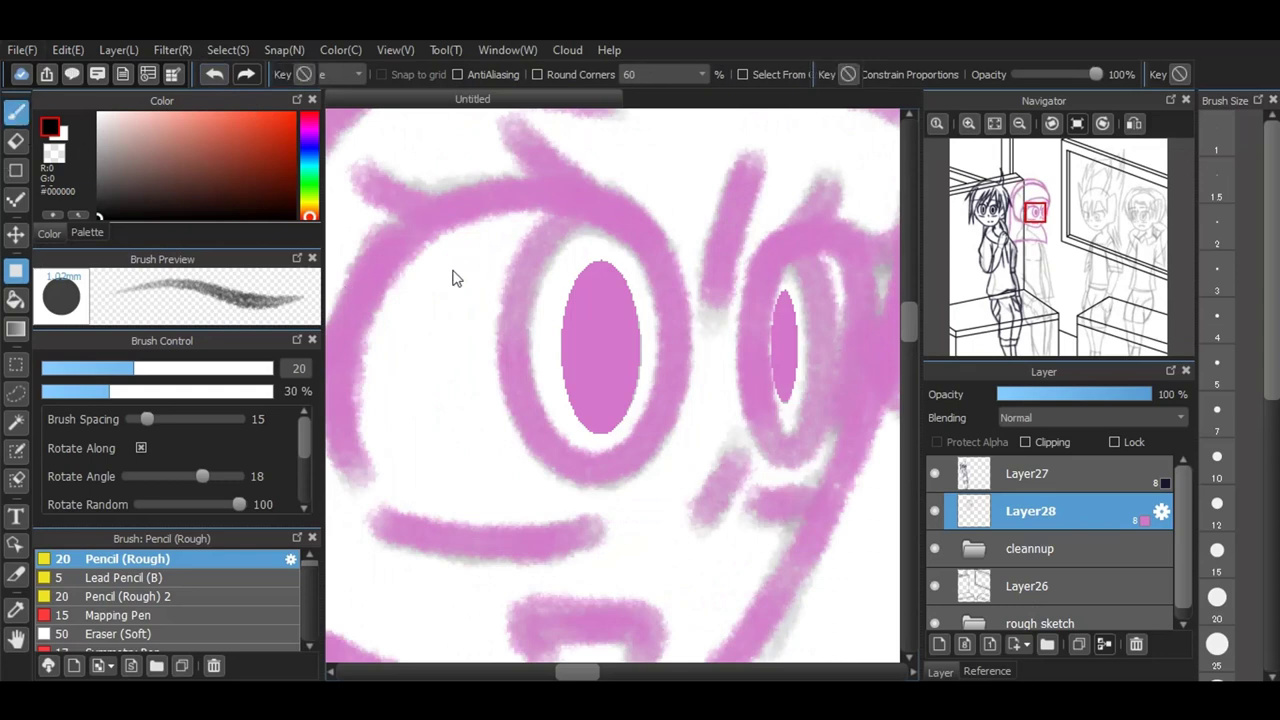
scroll(455, 278, "down", 1)
scroll(455, 278, "down", 2)
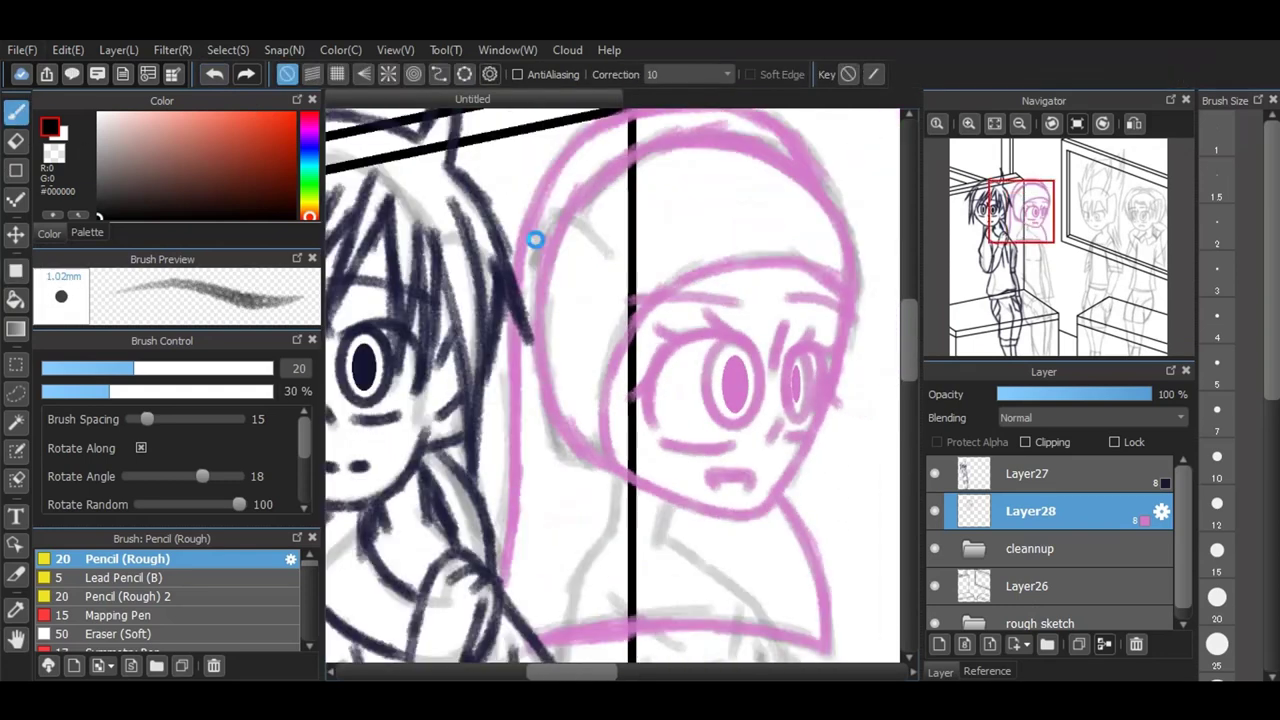
scroll(535, 240, "down", 1)
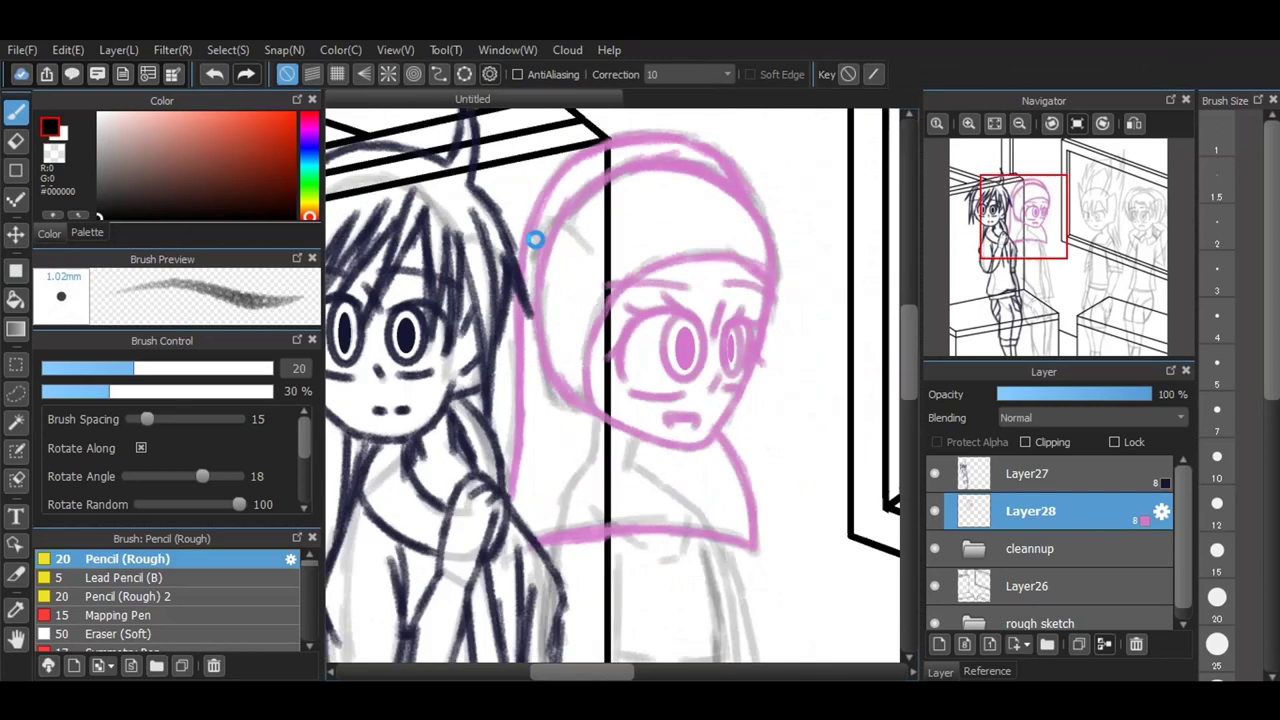
scroll(535, 240, "down", 3)
scroll(616, 425, "up", 3)
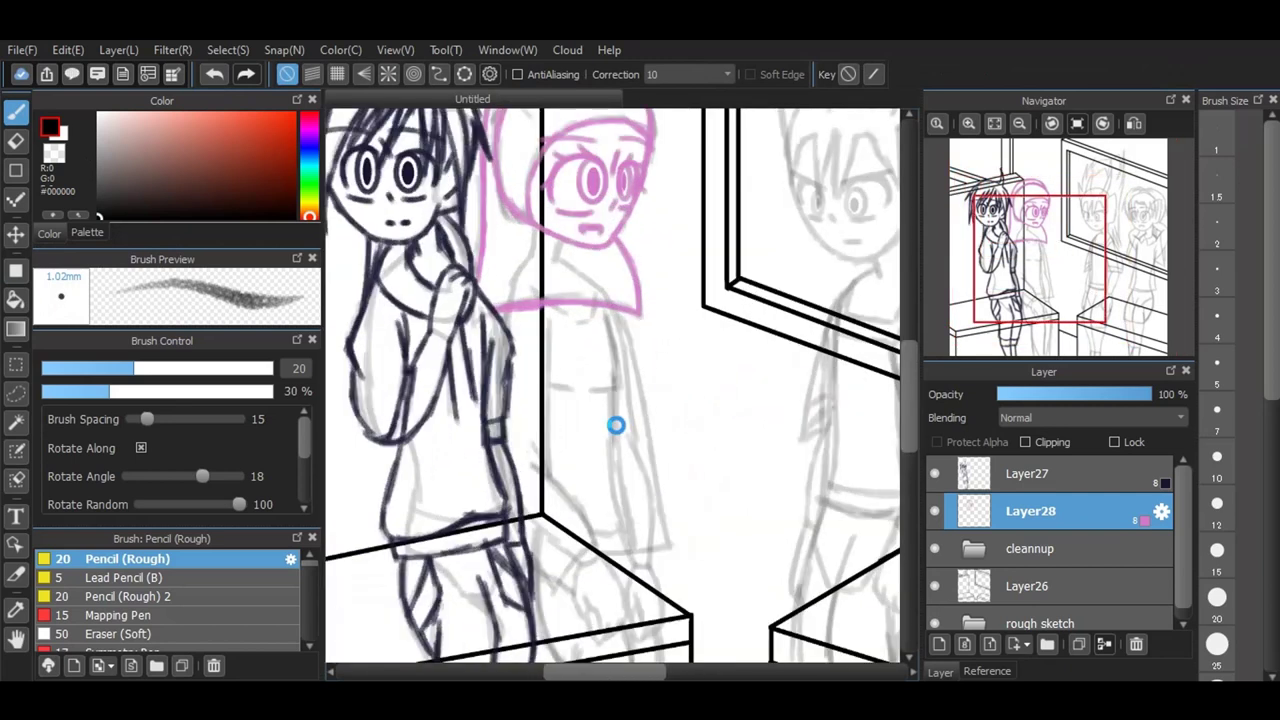
scroll(616, 425, "up", 2)
scroll(455, 283, "down", 2)
scroll(554, 440, "up", 3)
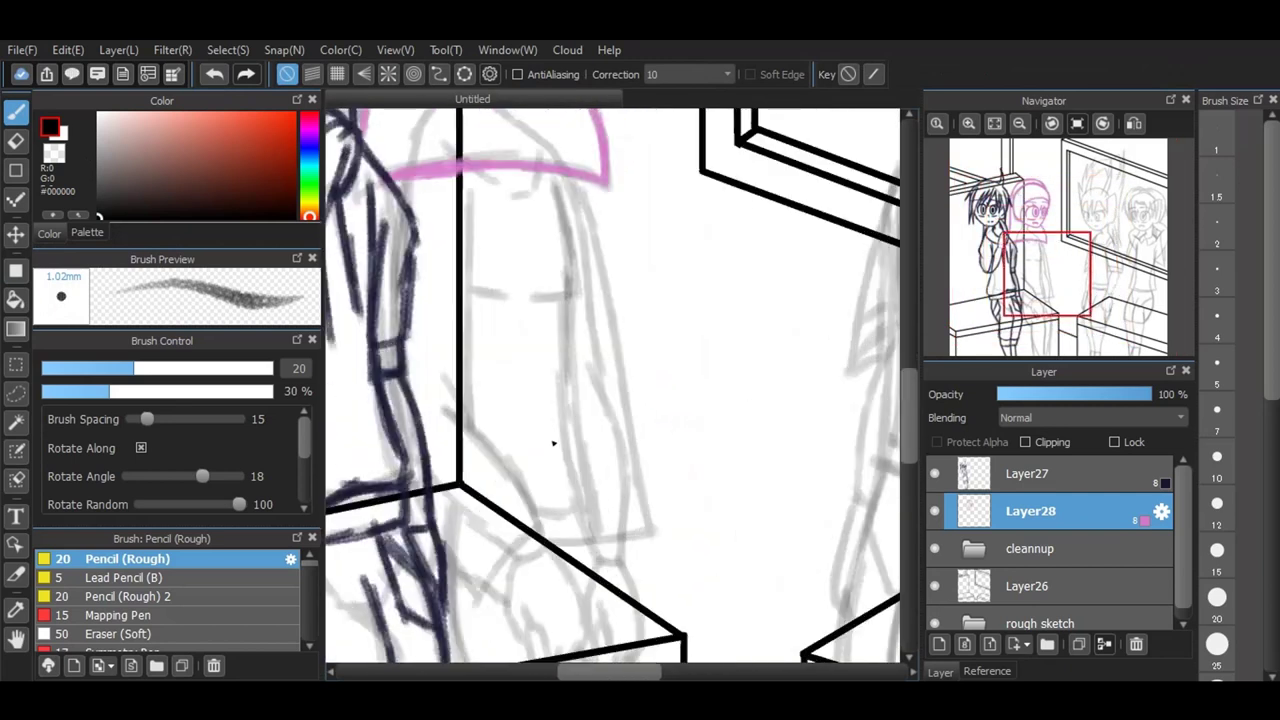
scroll(554, 443, "down", 1)
mouse_move(446, 538)
left_mouse_down()
mouse_move(477, 600)
mouse_move(501, 576)
mouse_move(464, 576)
mouse_move(540, 527)
left_mouse_up()
mouse_move(451, 411)
left_mouse_down()
mouse_move(505, 460)
mouse_move(529, 520)
mouse_move(489, 428)
left_mouse_up()
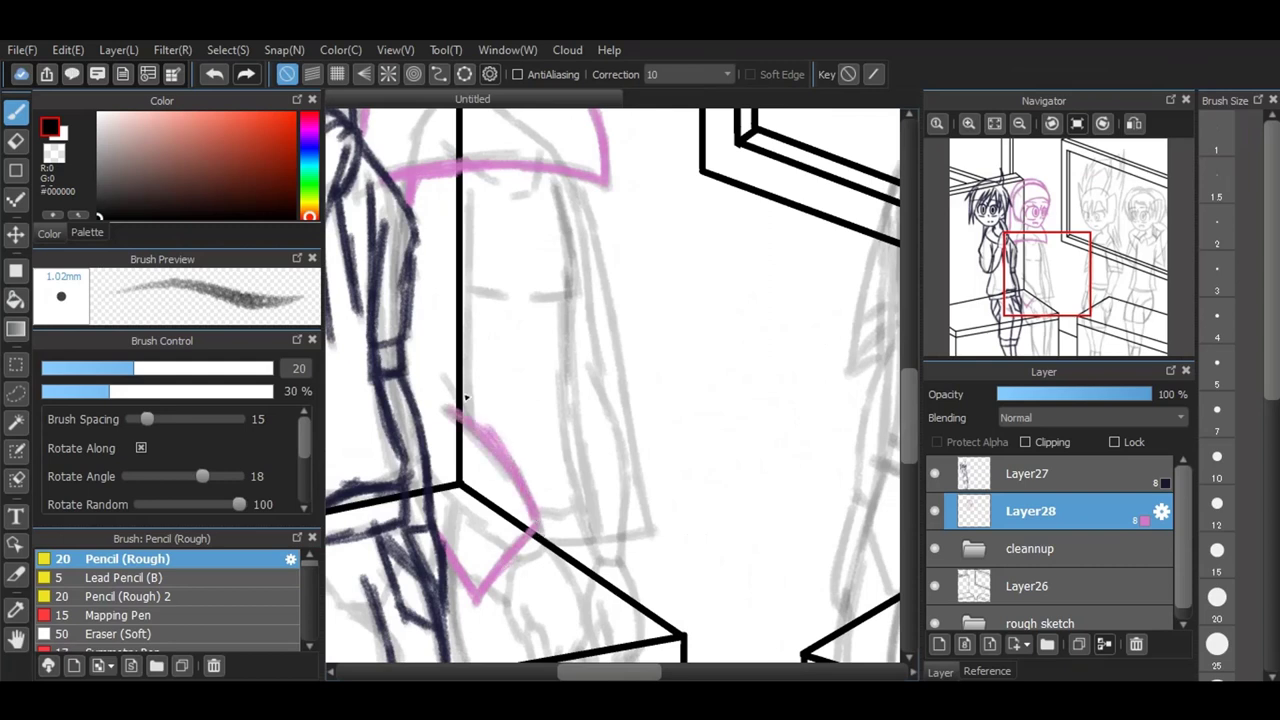
left_click(215, 75)
left_click_drag(471, 198, 475, 421)
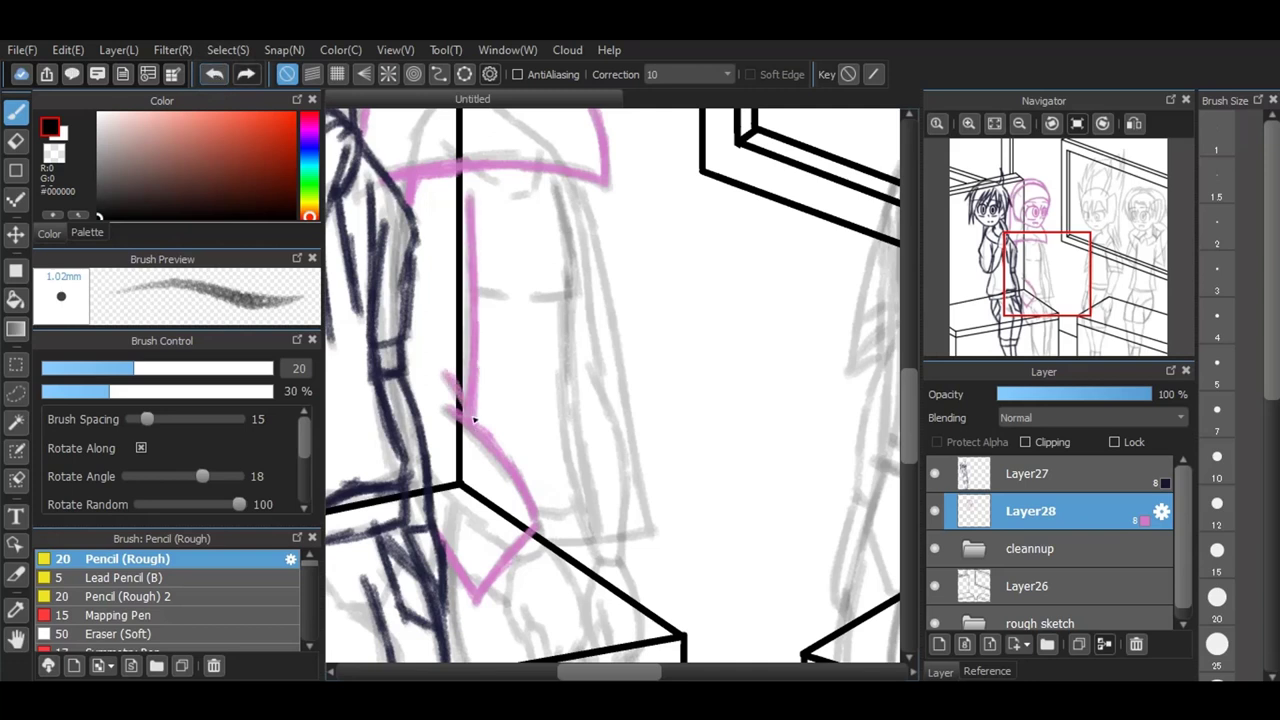
Step: Trace the second figure's near hand below the cuff, including the wrist, back of the hand and fingers
scroll(539, 325, "down", 3)
scroll(523, 437, "up", 3)
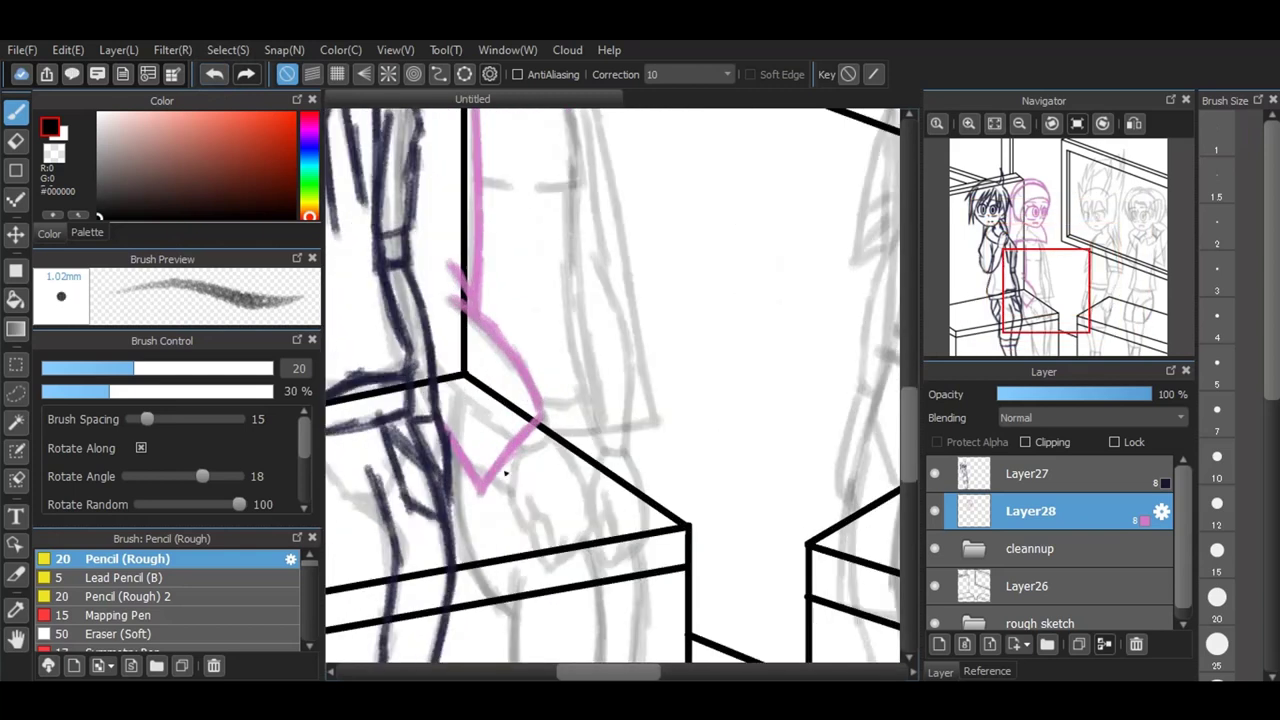
scroll(473, 471, "up", 1)
scroll(473, 471, "up", 1)
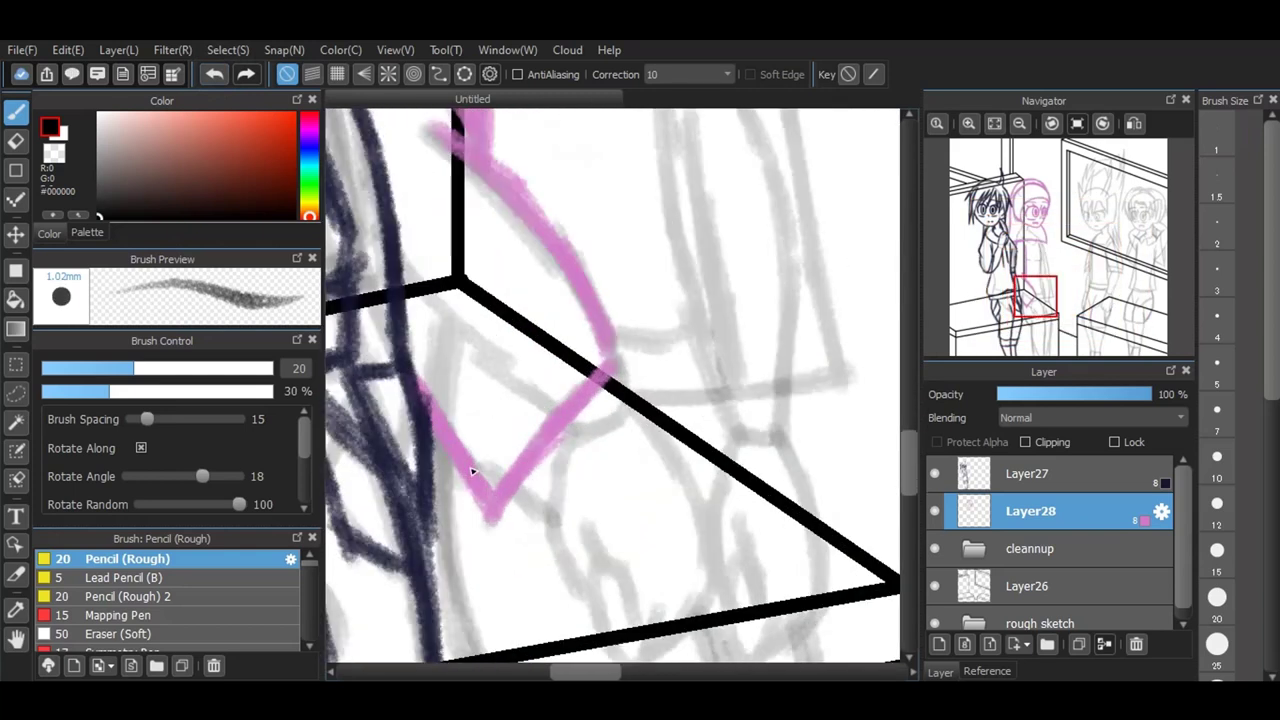
mouse_move(555, 437)
left_mouse_down()
mouse_move(568, 466)
mouse_move(606, 448)
mouse_move(641, 420)
mouse_move(624, 380)
left_mouse_up()
mouse_move(661, 600)
left_mouse_down()
mouse_move(645, 651)
mouse_move(611, 651)
mouse_move(598, 603)
mouse_move(615, 566)
left_mouse_up()
mouse_move(637, 618)
left_mouse_down()
mouse_move(625, 578)
mouse_move(651, 651)
mouse_move(633, 658)
mouse_move(658, 657)
mouse_move(717, 584)
mouse_move(647, 424)
mouse_move(706, 544)
left_mouse_up()
mouse_move(560, 466)
left_mouse_down()
mouse_move(571, 571)
mouse_move(564, 560)
mouse_move(599, 602)
mouse_move(606, 564)
left_mouse_up()
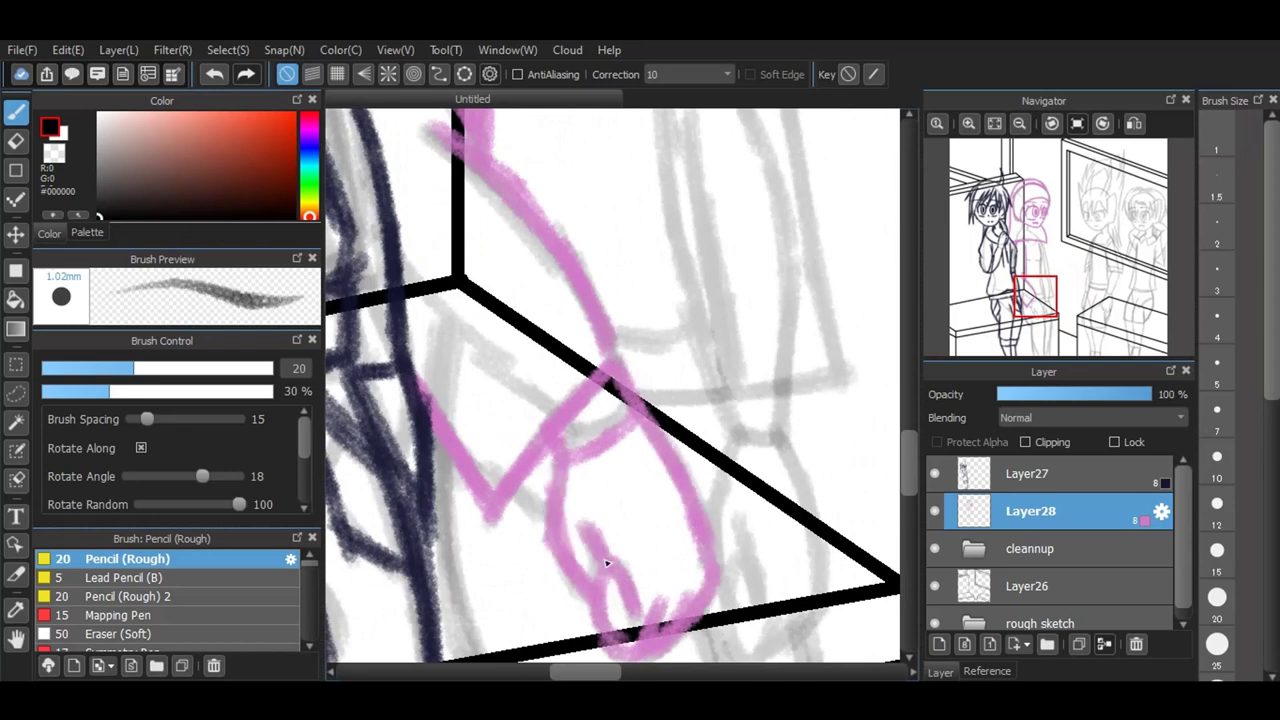
Step: Trace the inner edge, outer edge and lower hem of the second figure's far sleeve
scroll(613, 560, "down", 2)
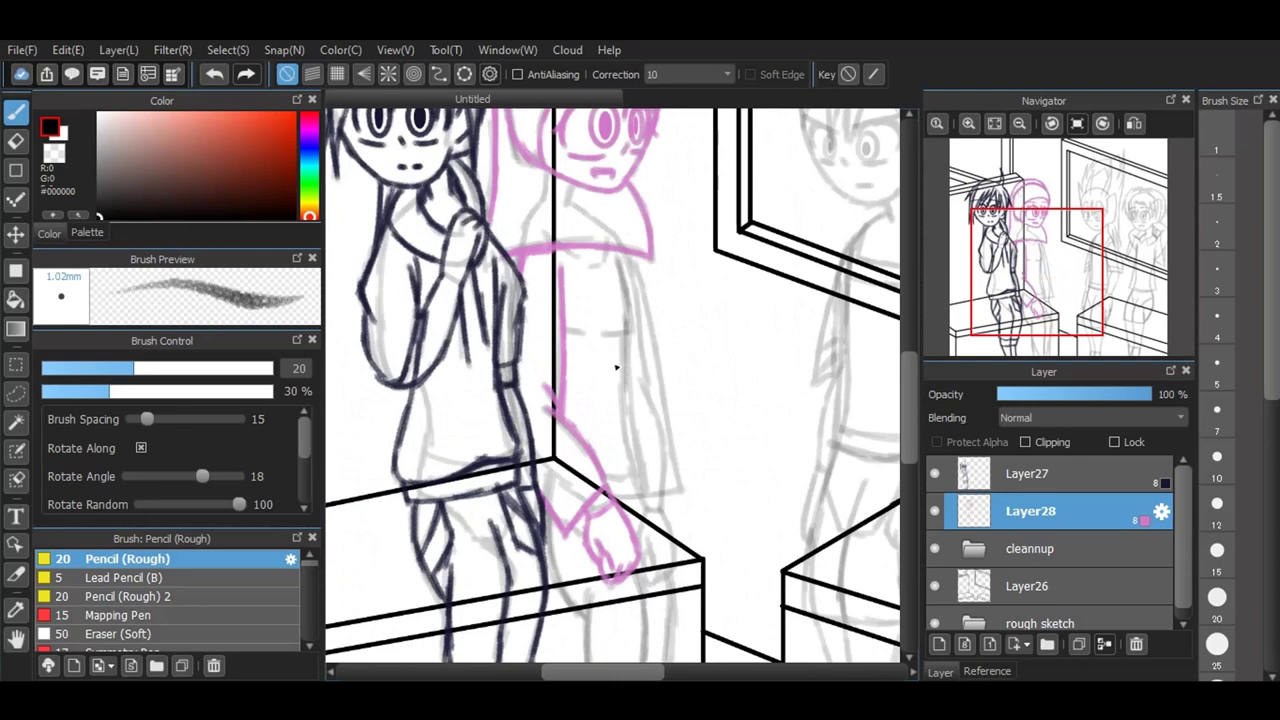
scroll(641, 282, "up", 1)
mouse_move(605, 250)
left_mouse_down()
mouse_move(631, 357)
mouse_move(655, 603)
mouse_move(594, 607)
mouse_move(652, 607)
mouse_move(647, 567)
mouse_move(652, 602)
left_mouse_up()
mouse_move(633, 263)
left_mouse_down()
mouse_move(660, 323)
mouse_move(654, 289)
mouse_move(702, 602)
mouse_move(650, 604)
mouse_move(690, 596)
mouse_move(672, 438)
left_mouse_up()
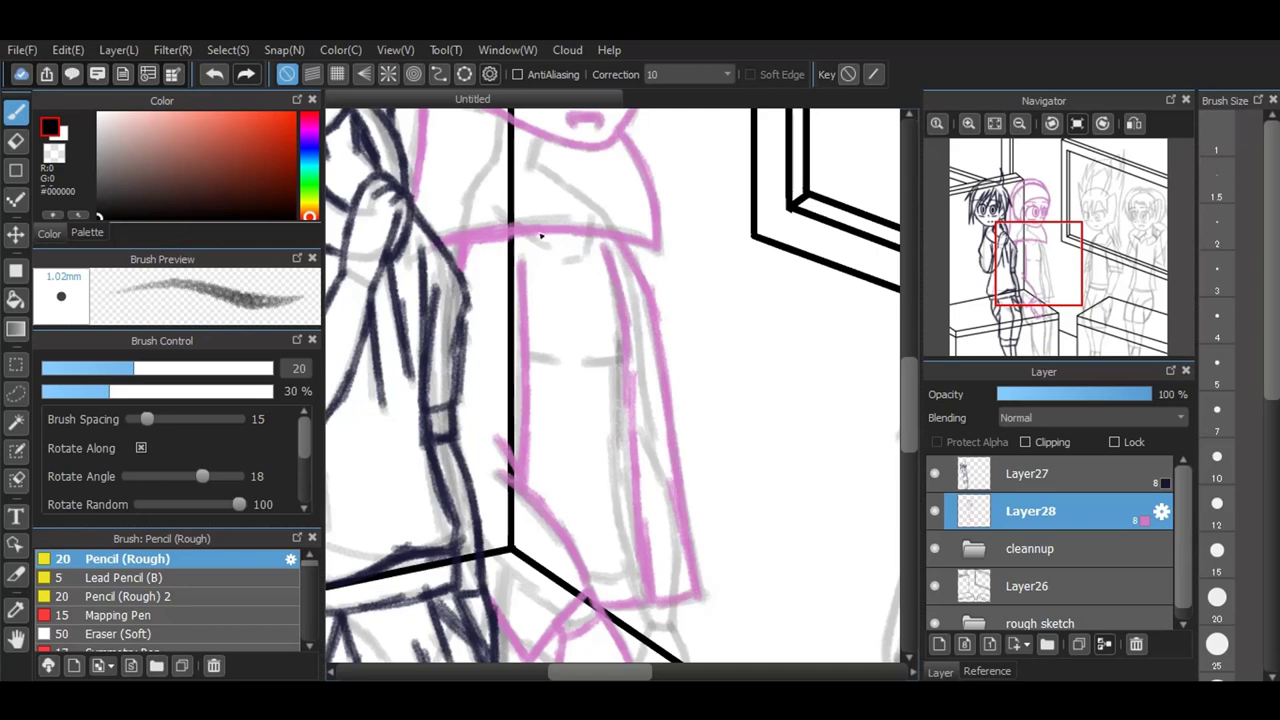
scroll(522, 254, "down", 2)
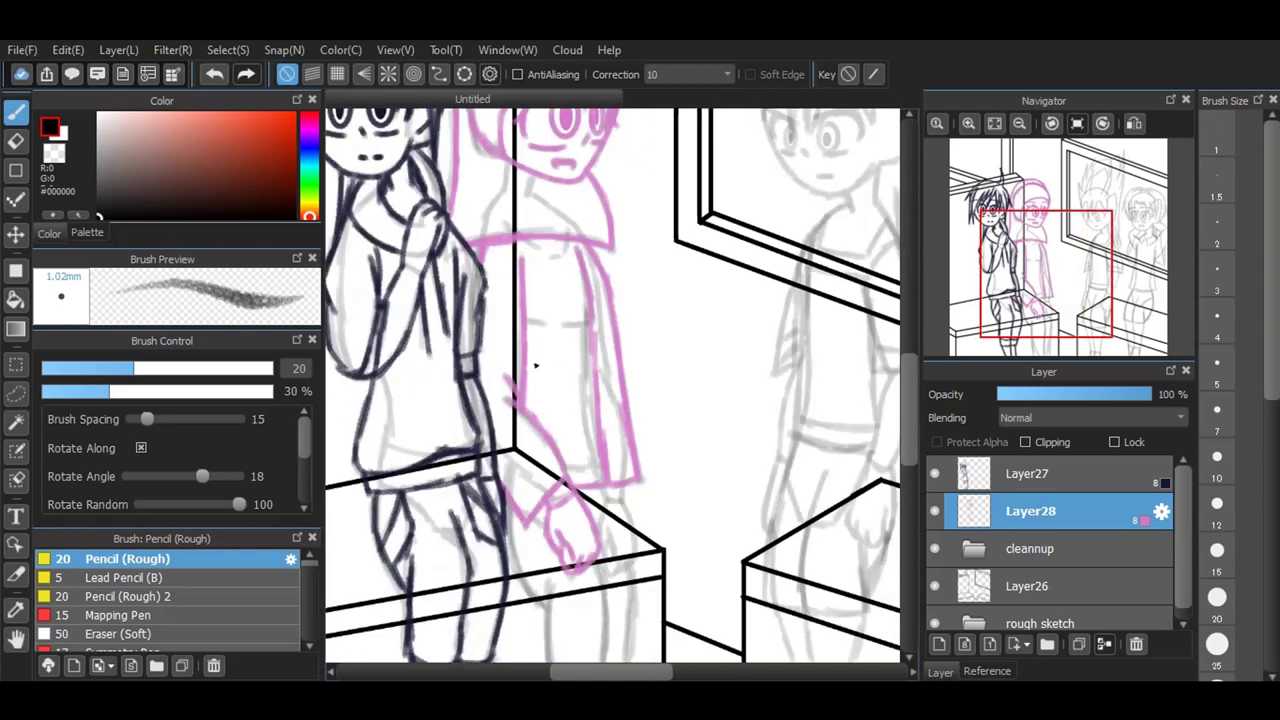
scroll(535, 366, "down", 2)
scroll(622, 400, "up", 2)
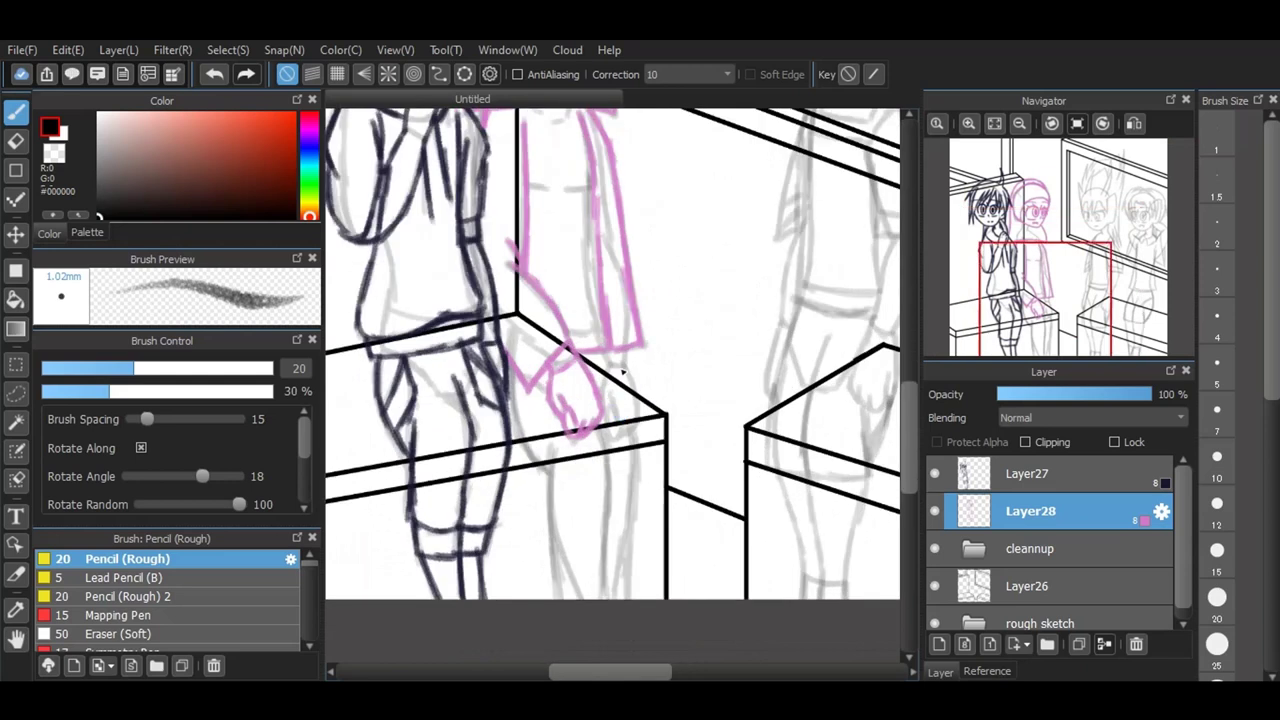
Step: Trace the second figure's far hand below the sleeve hem, including the wrist, back of the hand and fingers
scroll(630, 385, "up", 3)
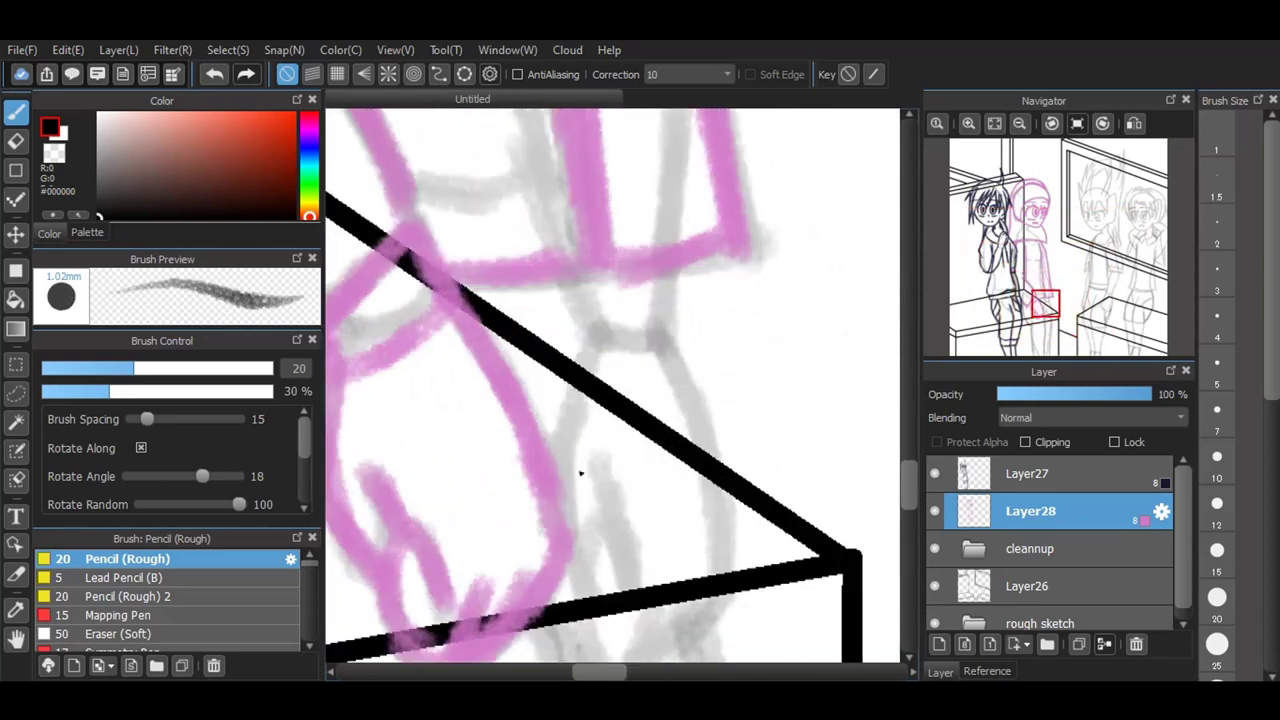
mouse_move(592, 278)
left_mouse_down()
mouse_move(603, 316)
mouse_move(573, 527)
left_mouse_up()
mouse_move(660, 597)
left_mouse_down()
mouse_move(615, 666)
mouse_move(631, 646)
mouse_move(581, 622)
mouse_move(582, 560)
mouse_move(585, 604)
mouse_move(606, 516)
mouse_move(626, 584)
mouse_move(604, 458)
left_mouse_up()
left_click_drag(655, 278, 722, 585)
scroll(734, 490, "down", 2)
scroll(714, 549, "up", 2)
mouse_move(668, 587)
left_mouse_down()
mouse_move(737, 534)
mouse_move(745, 507)
left_mouse_up()
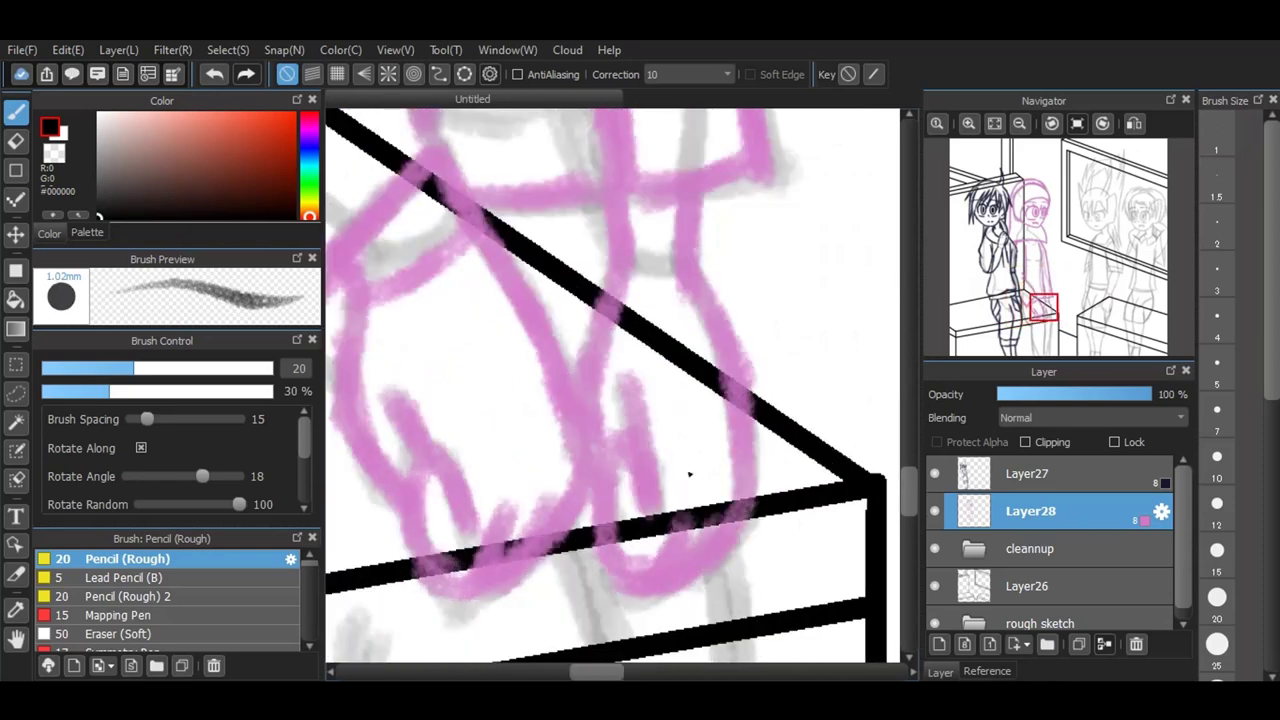
Step: Trace the second figure's lower clothing edge below the near cuff and the outer line of the near leg
scroll(689, 474, "down", 3)
mouse_move(521, 408)
left_mouse_down()
mouse_move(538, 520)
mouse_move(572, 568)
left_mouse_up()
scroll(911, 473, "down", 2)
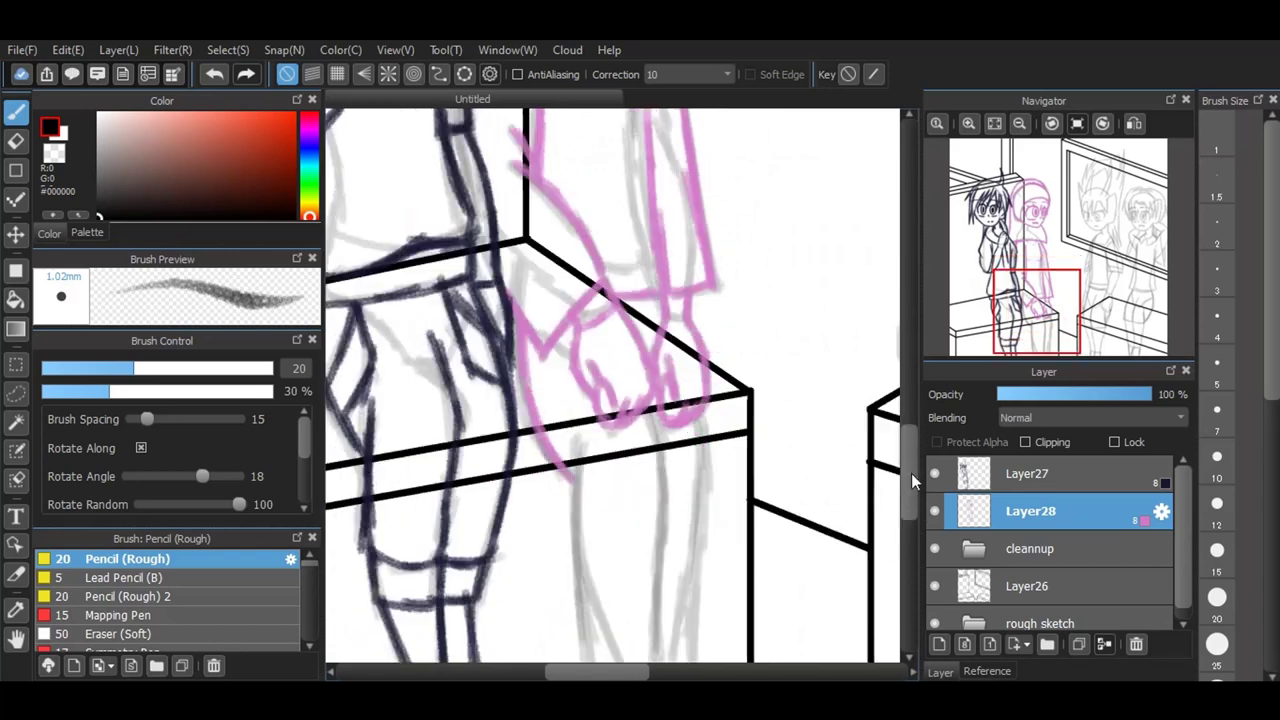
mouse_move(585, 440)
left_mouse_down()
mouse_move(571, 537)
mouse_move(588, 655)
left_mouse_up()
left_click_drag(585, 555, 590, 660)
left_click_drag(573, 434, 576, 474)
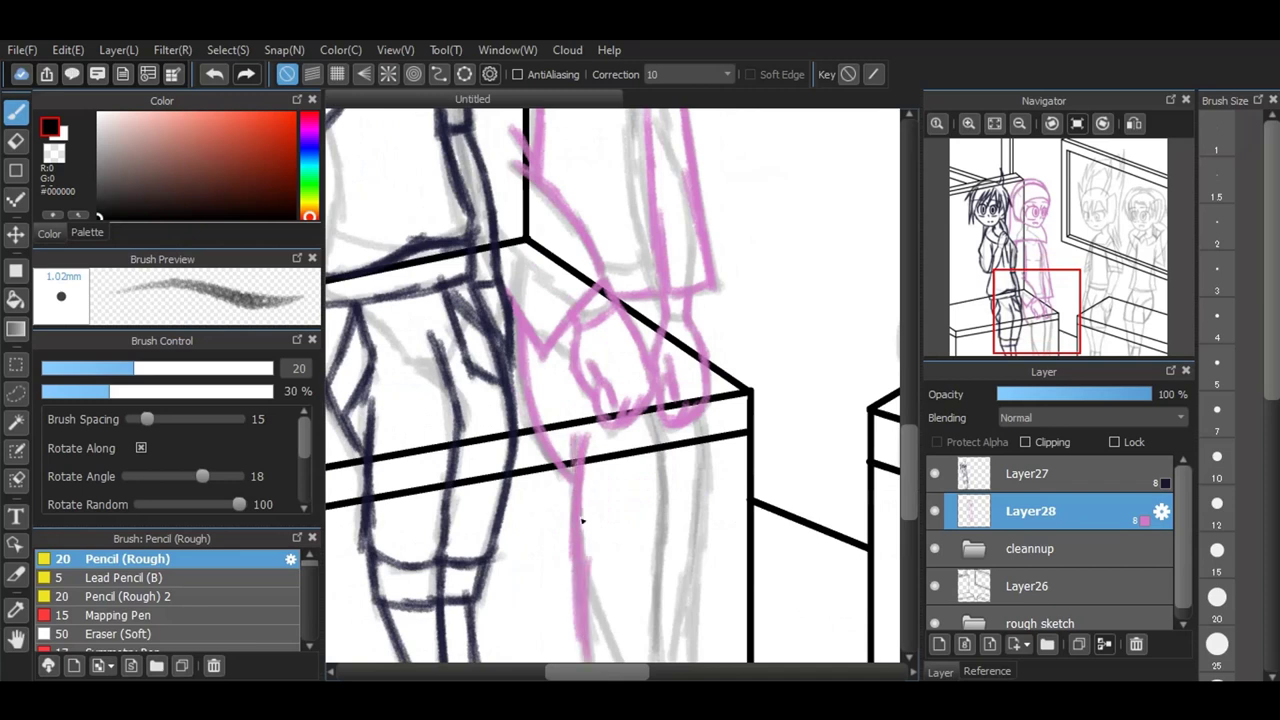
Step: Trace both lines of the second figure's far leg from below the hand down to the canvas edge
mouse_move(655, 400)
left_mouse_down()
mouse_move(669, 478)
mouse_move(663, 598)
left_mouse_up()
left_click_drag(911, 447, 910, 473)
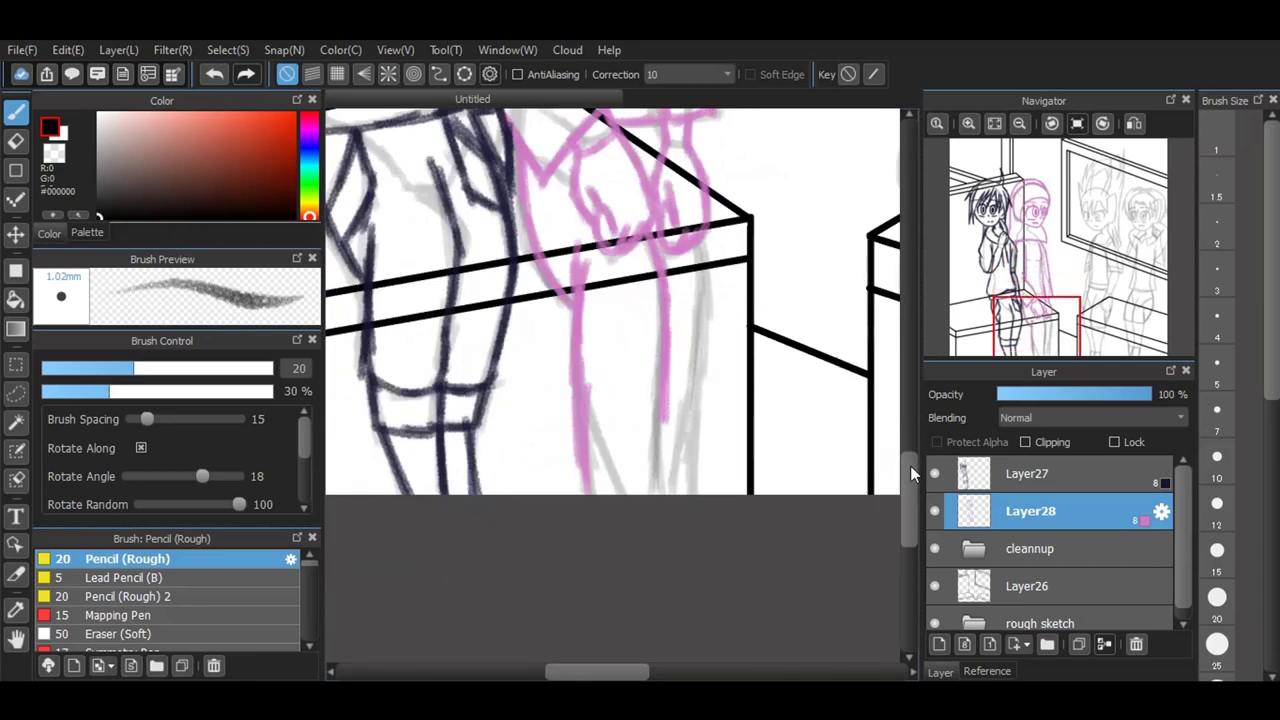
left_click_drag(662, 420, 674, 554)
left_click_drag(699, 243, 709, 579)
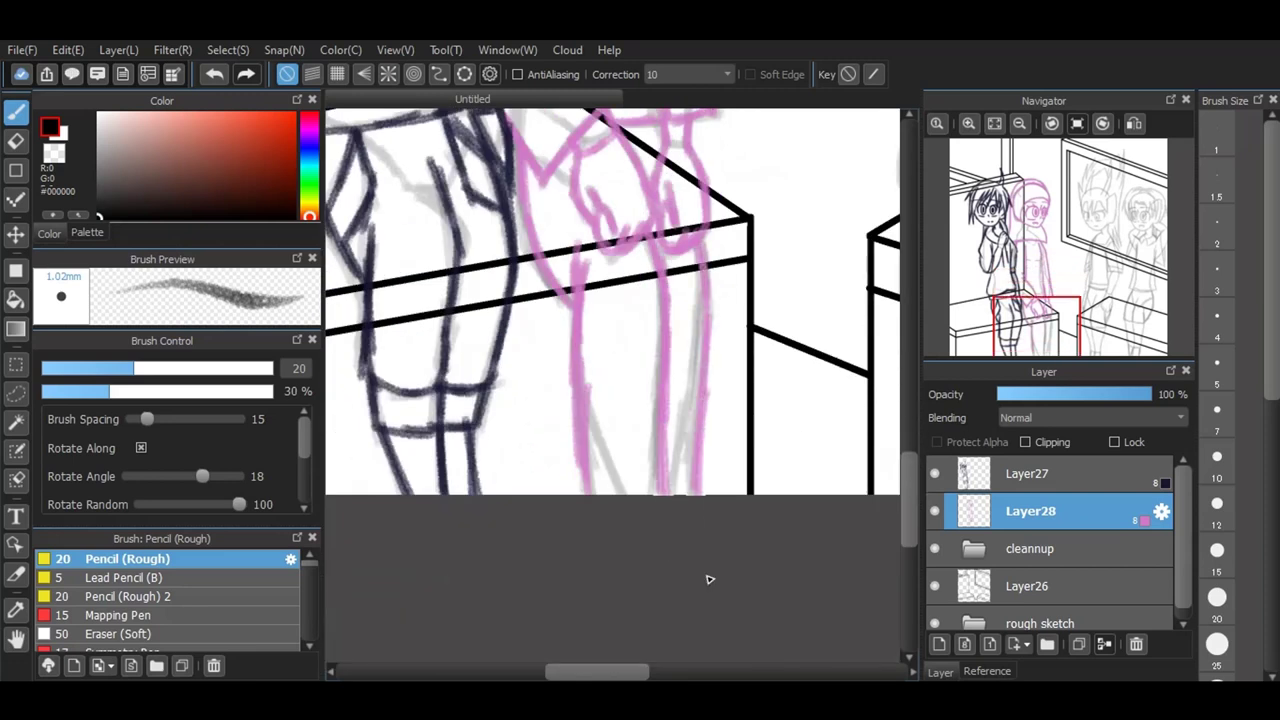
Step: Add a new 8-bit layer above Layer27 and set its layer colour to red from the saved palette
left_click_drag(909, 516, 908, 408)
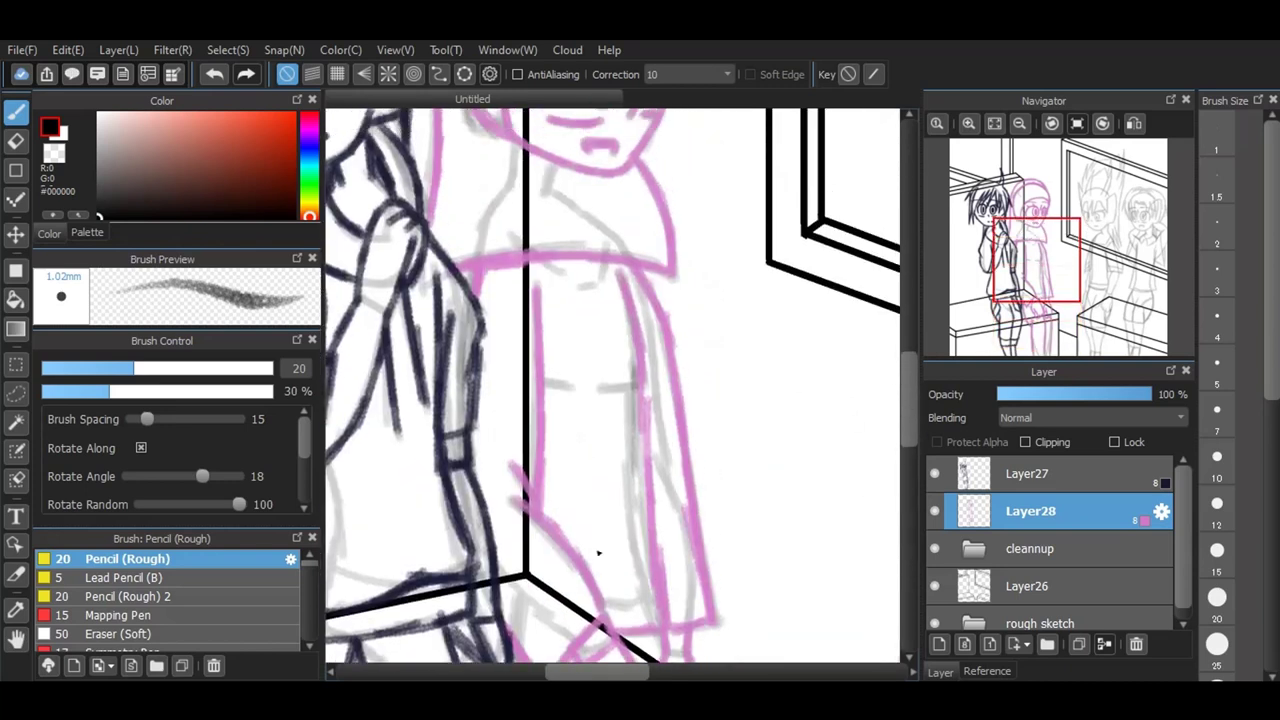
scroll(598, 552, "down", 2)
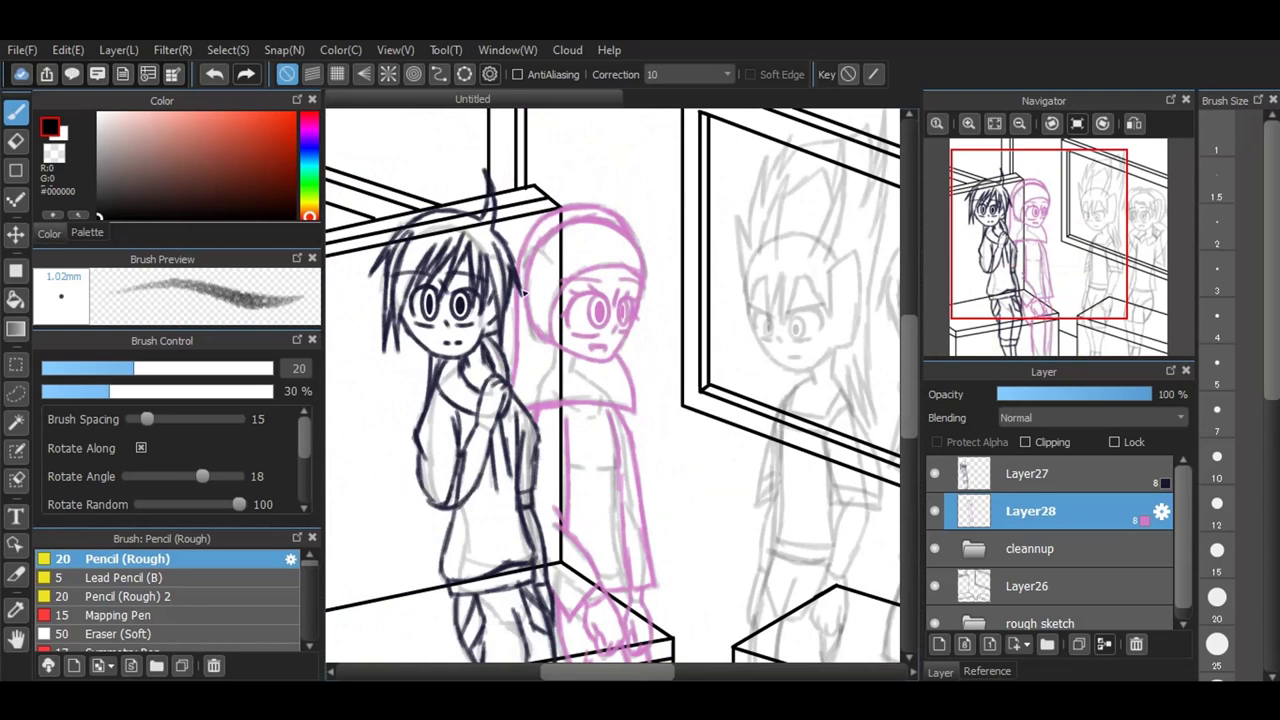
scroll(521, 291, "down", 1)
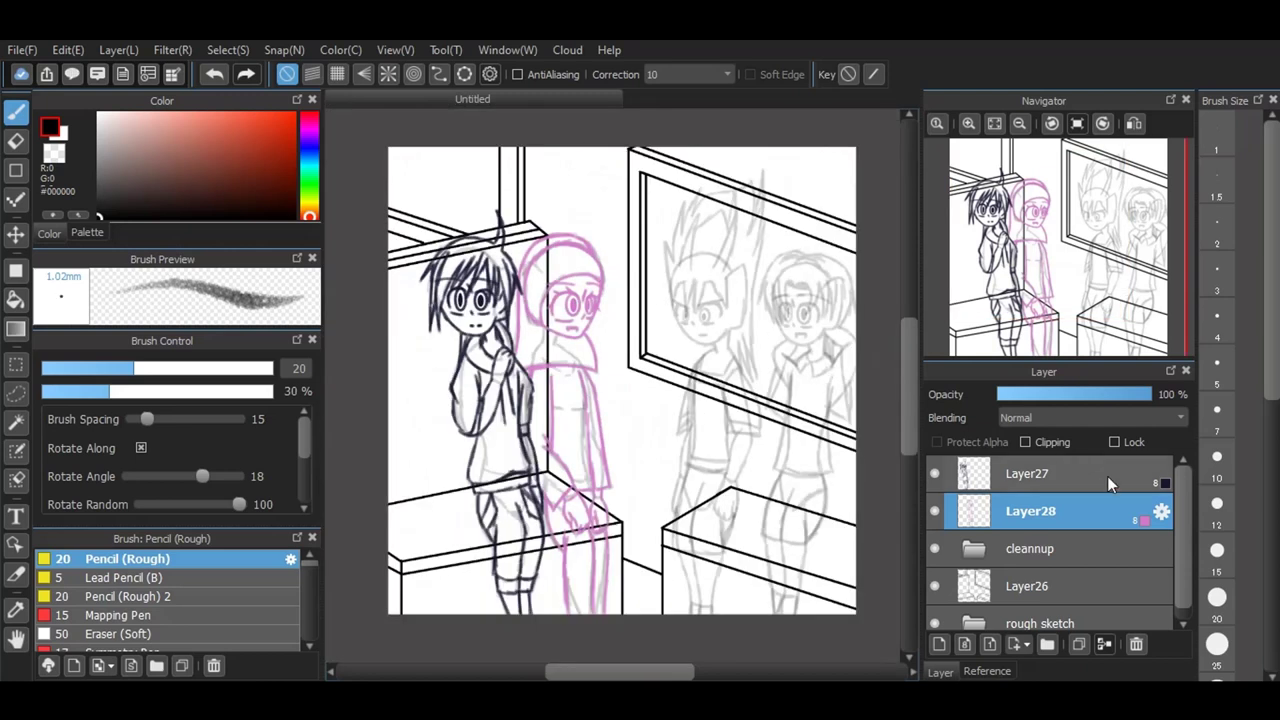
left_click(1107, 476)
left_click(1160, 476)
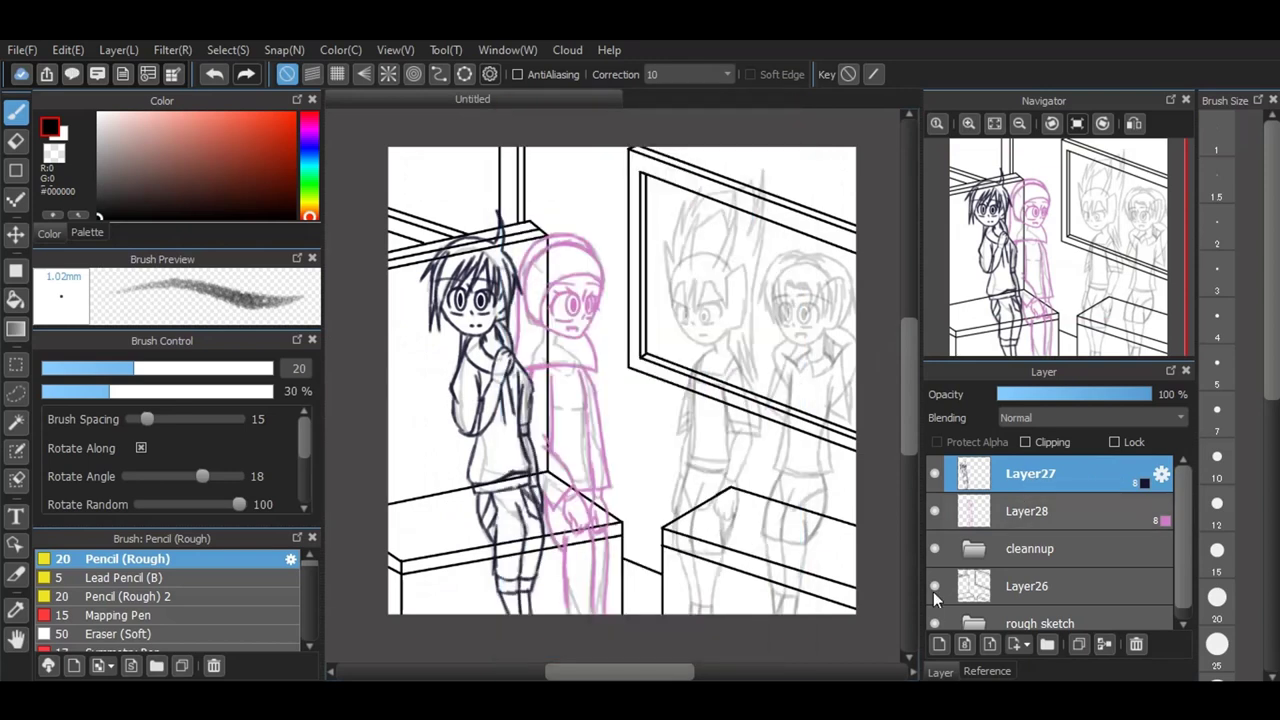
left_click(964, 645)
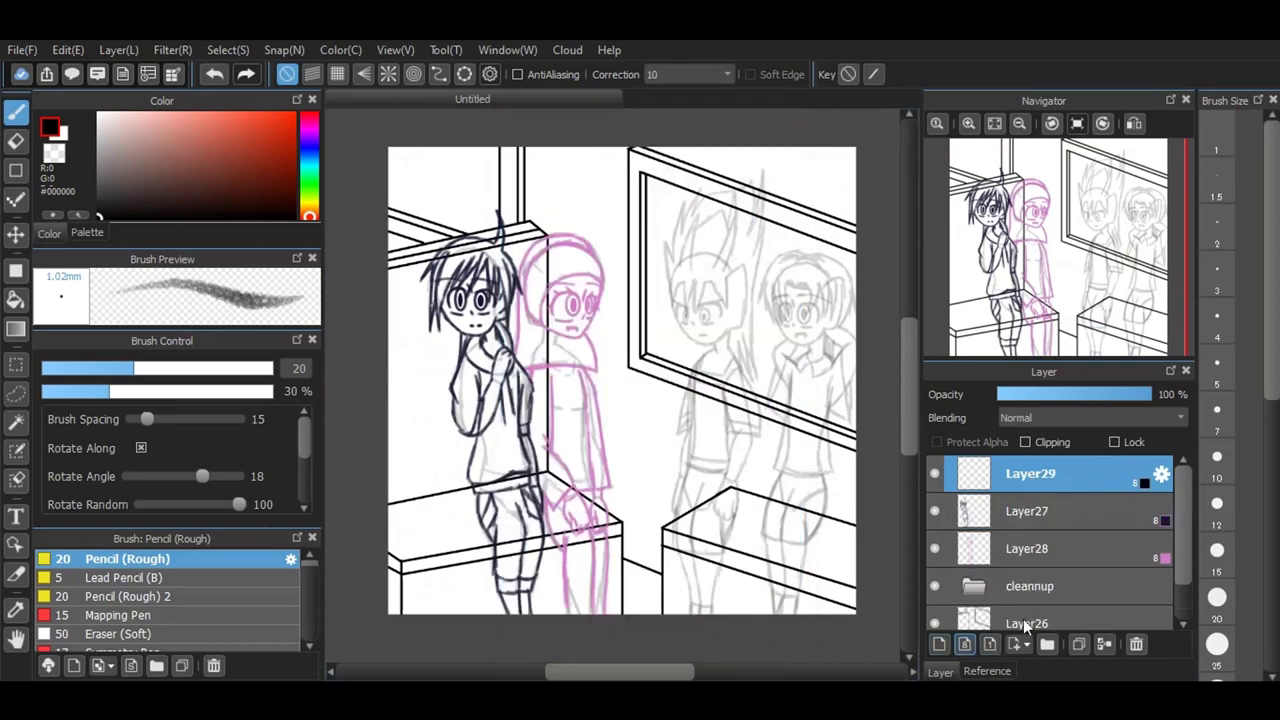
left_click(1160, 476)
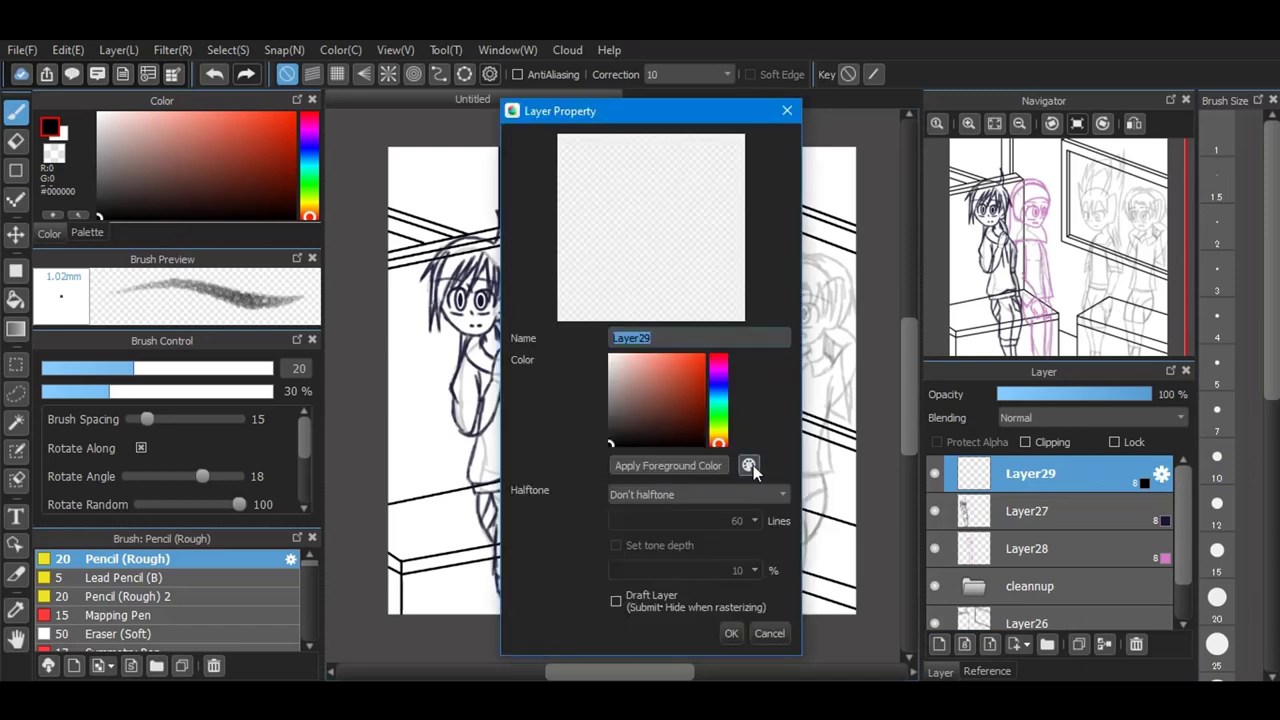
left_click(751, 465)
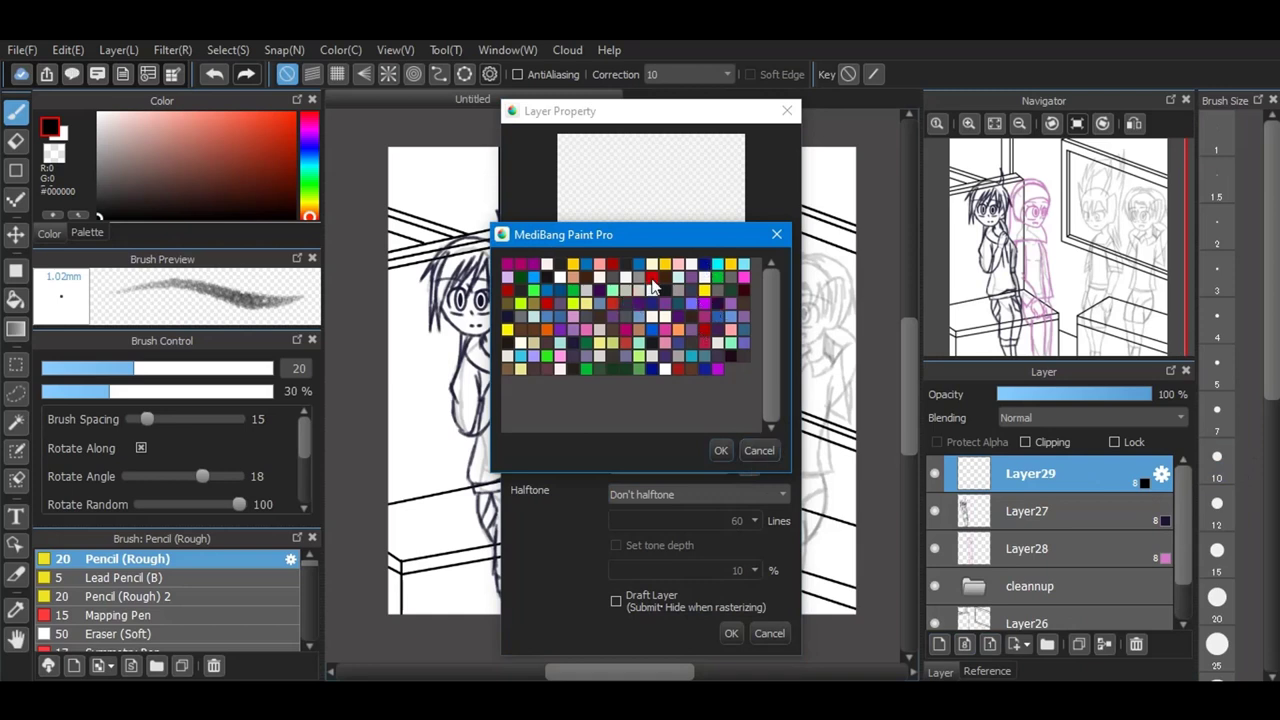
left_click(714, 448)
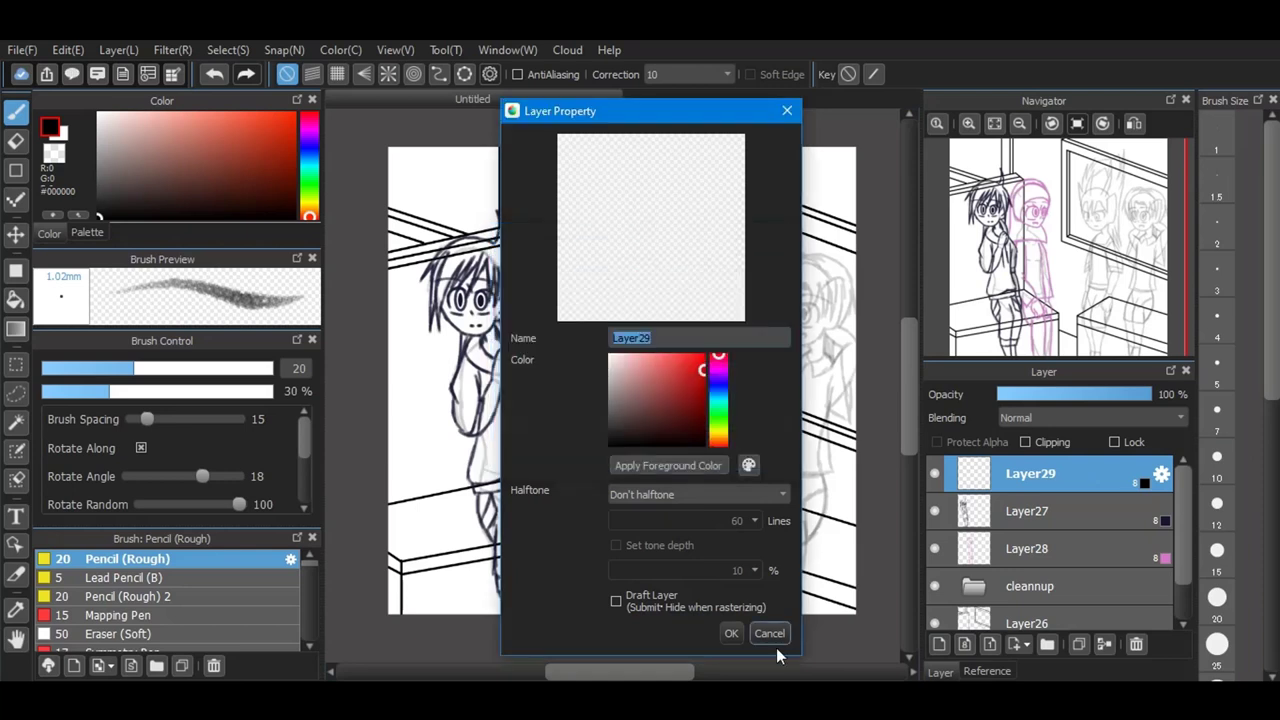
left_click(736, 630)
Step: Trace the rightmost figure's small downturned mouth in red with the Pencil (Rough) brush
scroll(864, 278, "up", 5)
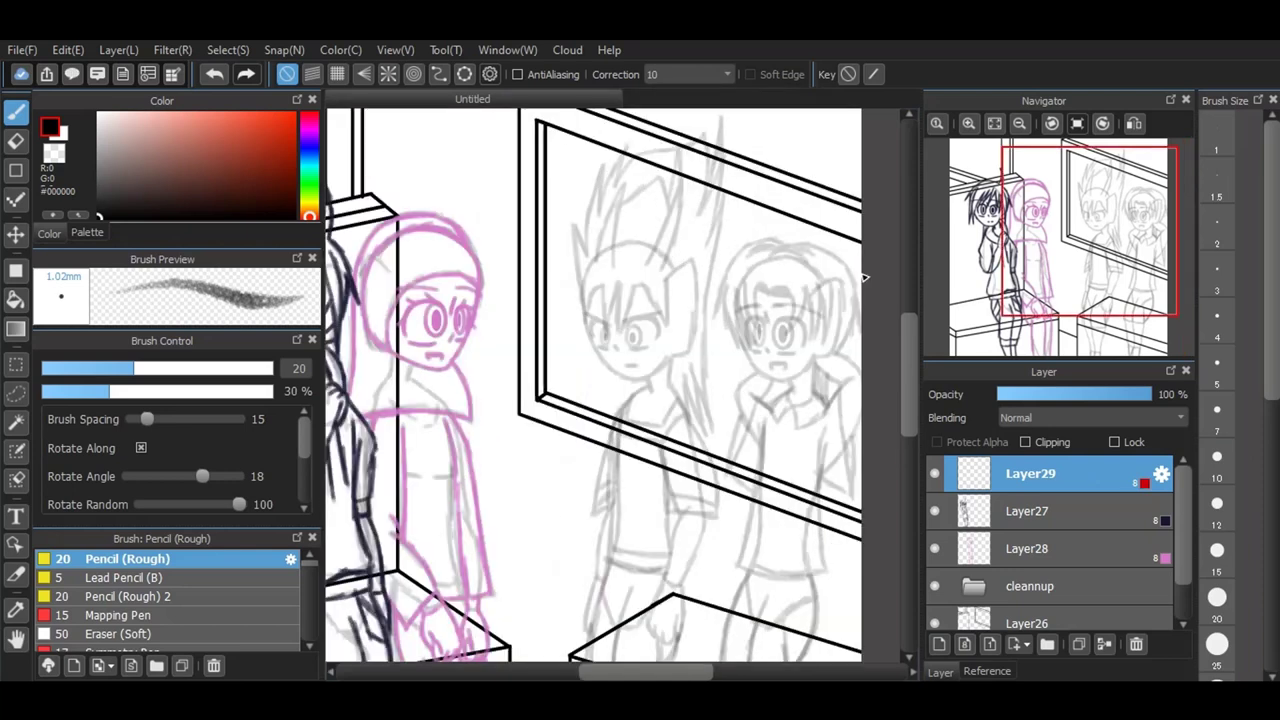
scroll(805, 282, "up", 2)
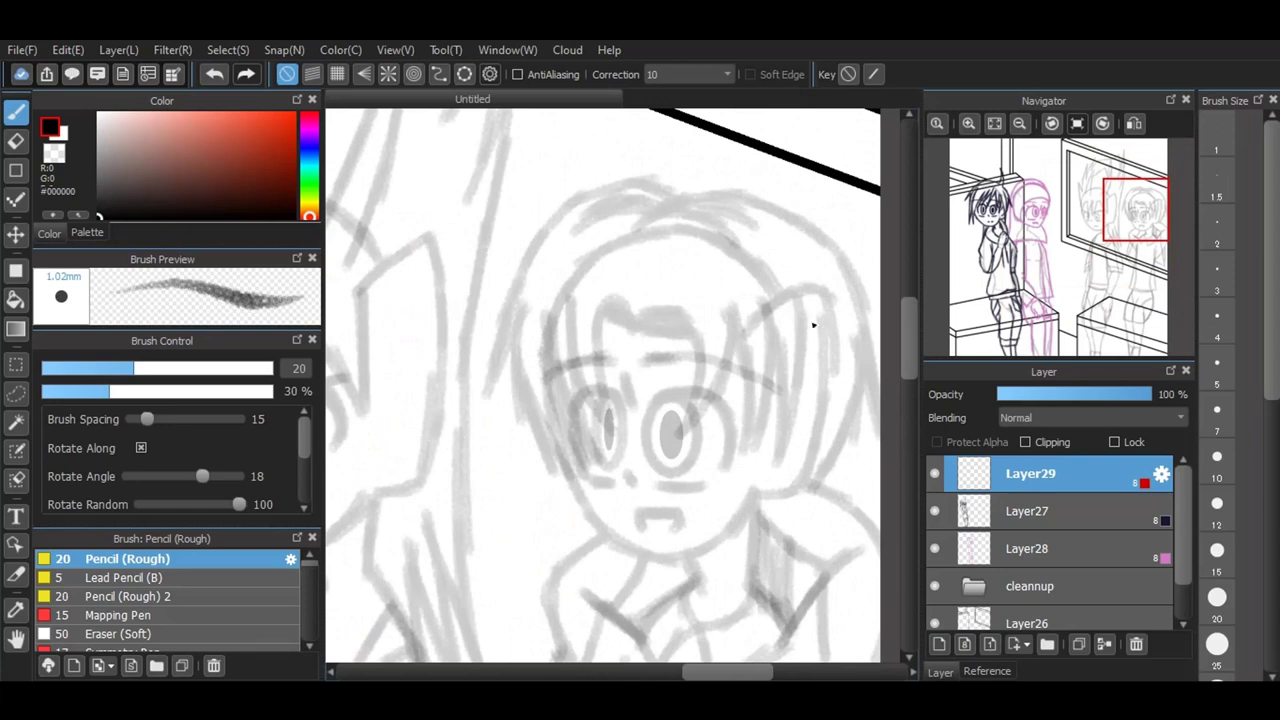
scroll(812, 400, "up", 2)
scroll(627, 641, "up", 3)
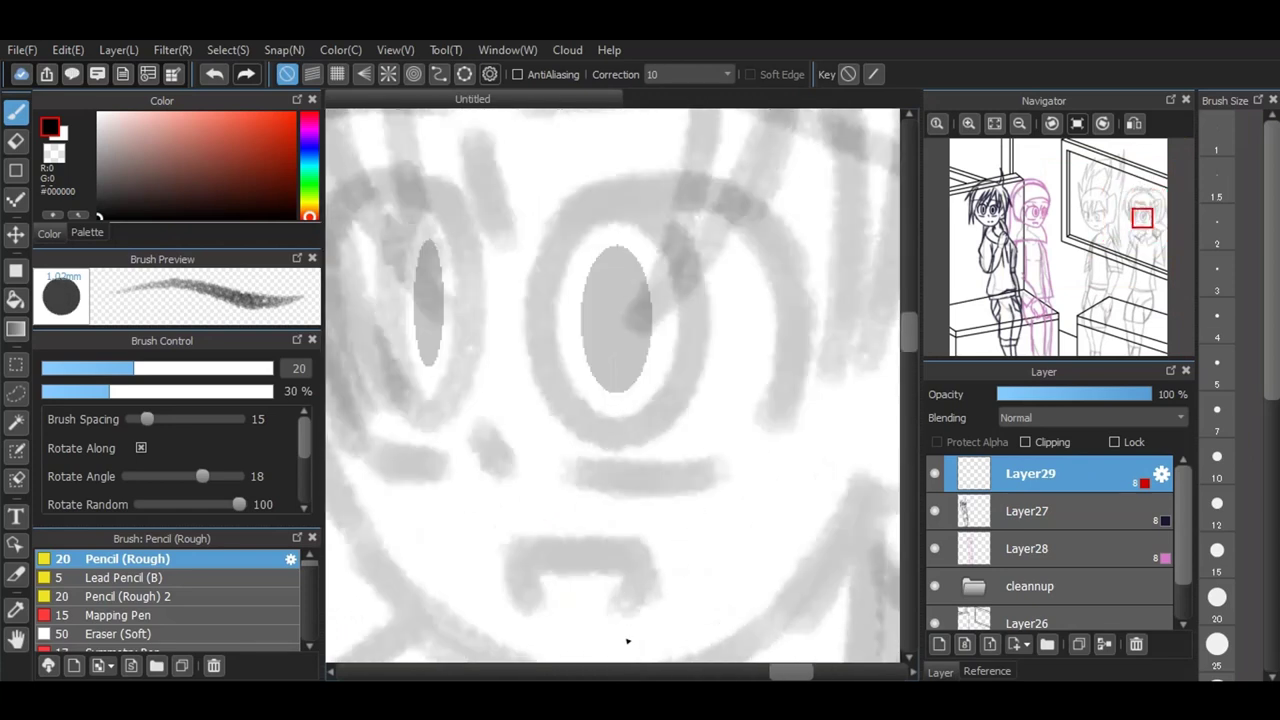
mouse_move(482, 596)
left_mouse_down()
mouse_move(462, 524)
mouse_move(494, 506)
mouse_move(641, 515)
mouse_move(638, 590)
left_mouse_up()
left_click_drag(532, 521, 637, 539)
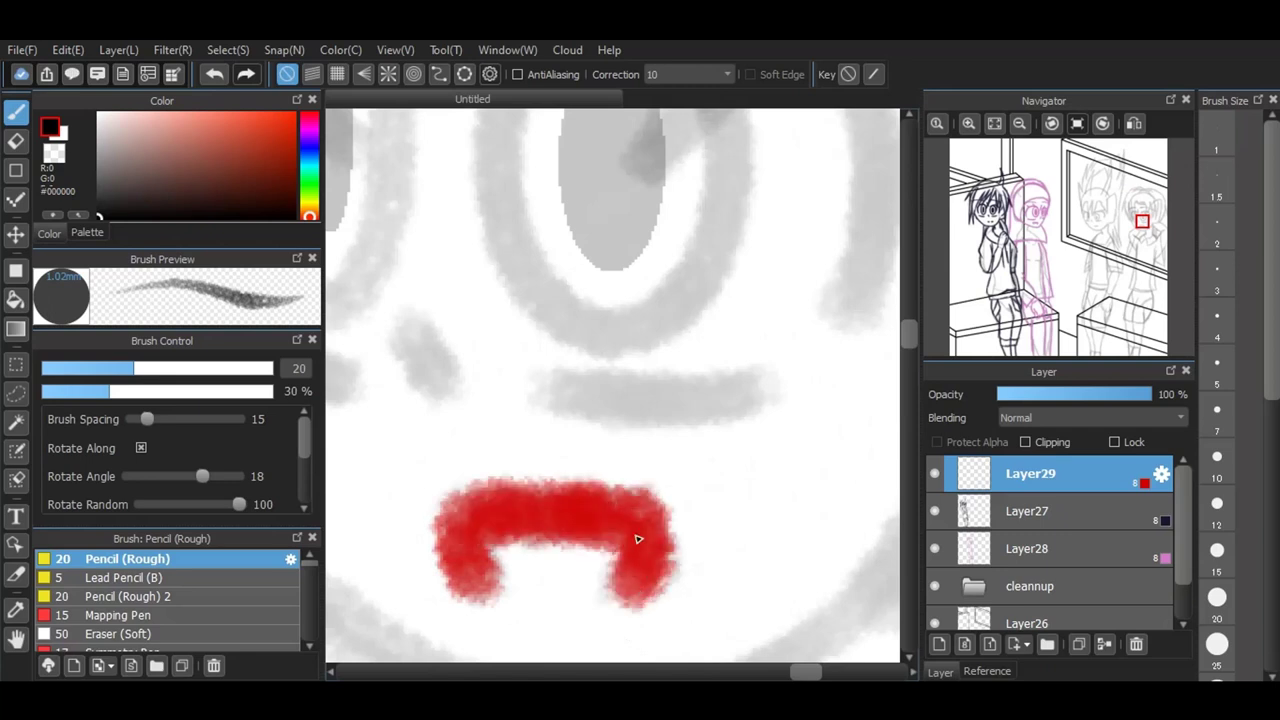
Step: Trace the curved upper lids and short lower lid lines of both of the rightmost figure's eyes
scroll(637, 539, "down", 4)
scroll(787, 427, "up", 2)
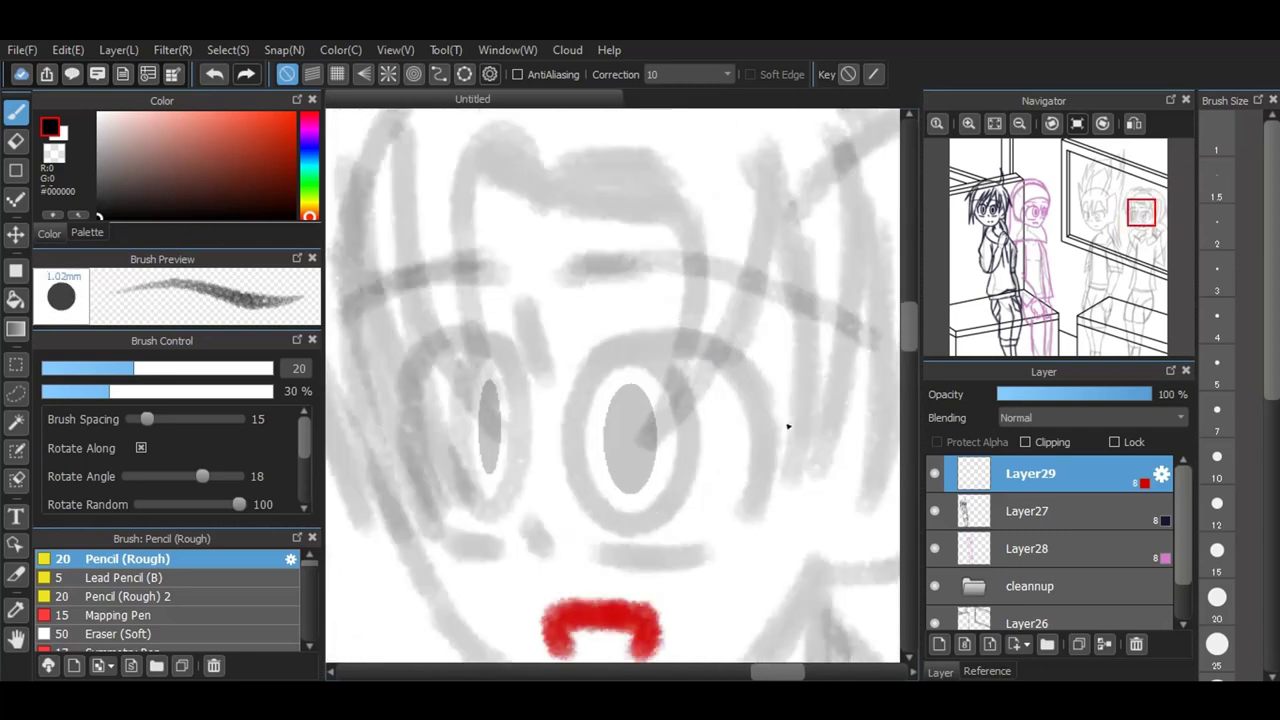
mouse_move(590, 372)
left_mouse_down()
mouse_move(639, 346)
mouse_move(719, 359)
mouse_move(683, 352)
mouse_move(743, 380)
mouse_move(769, 462)
mouse_move(745, 513)
left_mouse_up()
left_click_drag(588, 551, 698, 561)
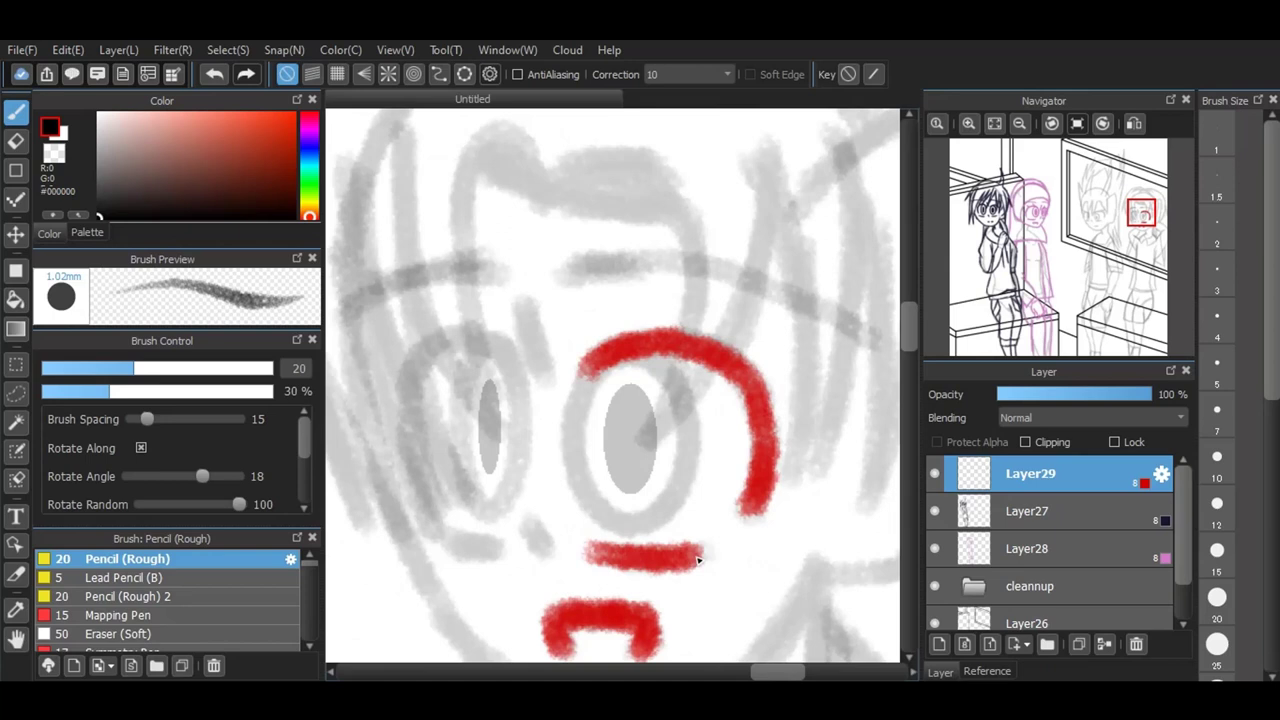
mouse_move(438, 506)
left_mouse_down()
mouse_move(405, 378)
mouse_move(451, 343)
mouse_move(510, 352)
left_mouse_up()
left_click_drag(447, 545, 505, 549)
Step: Trace the rightmost figure's short mark between the eyes, the nose and both long arched eyebrows
left_click_drag(529, 306, 551, 371)
mouse_move(527, 514)
left_mouse_down()
mouse_move(531, 543)
mouse_move(535, 530)
left_mouse_up()
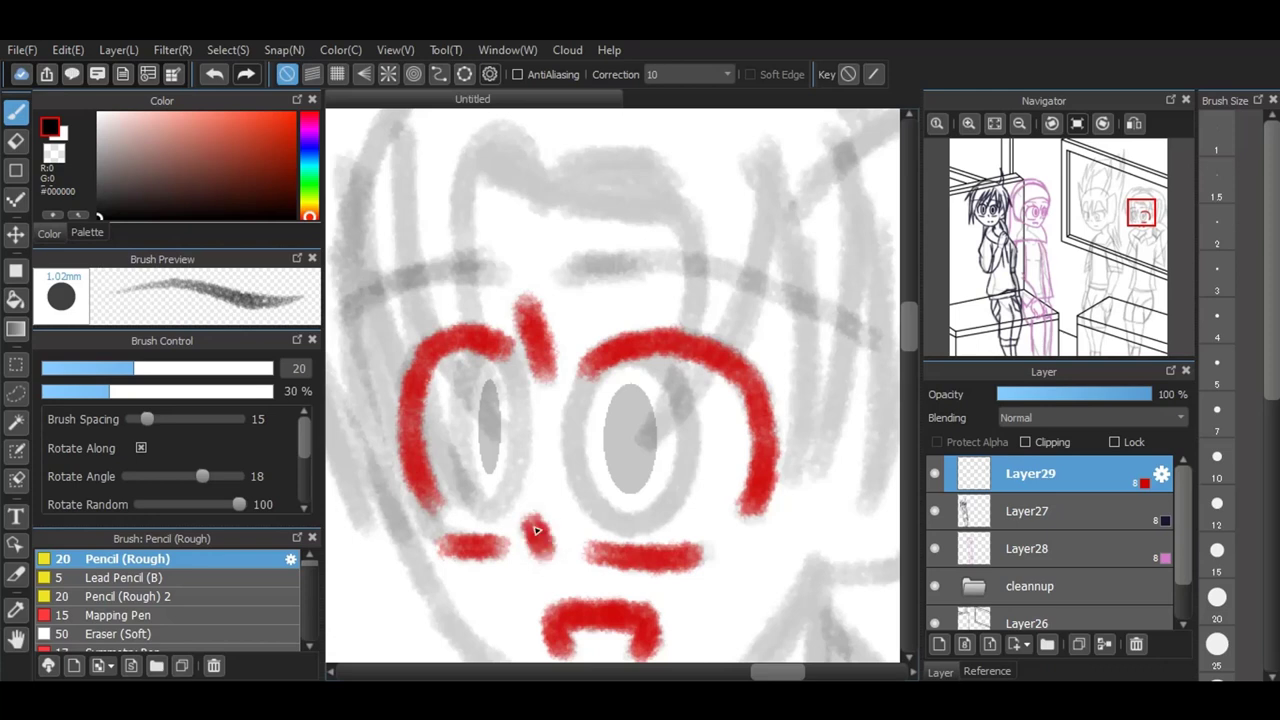
scroll(590, 545, "down", 1)
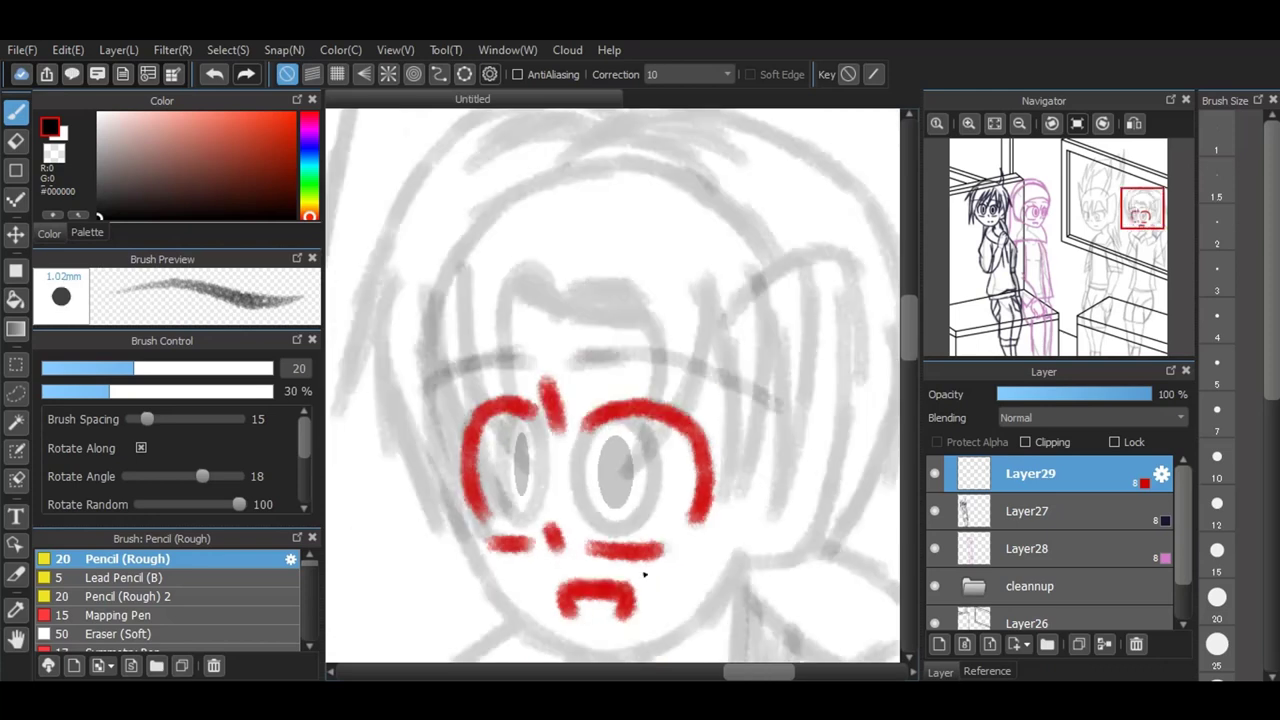
mouse_move(566, 358)
left_mouse_down()
mouse_move(659, 359)
mouse_move(775, 410)
left_mouse_up()
left_click_drag(410, 395, 530, 367)
Step: Draw ellipses for both of the rightmost figure's irises using the ellipse snap, then turn the snap off
left_click(463, 76)
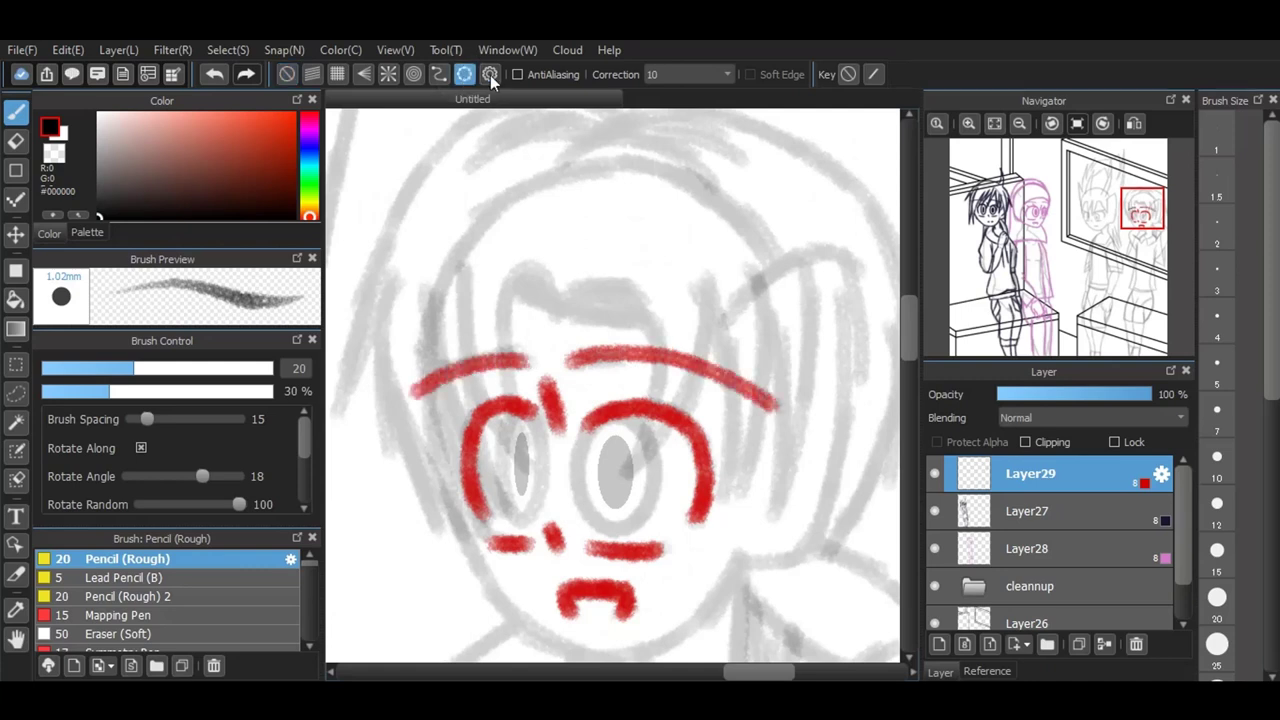
mouse_move(502, 408)
left_mouse_down()
mouse_move(545, 521)
mouse_move(446, 426)
mouse_move(464, 382)
left_mouse_up()
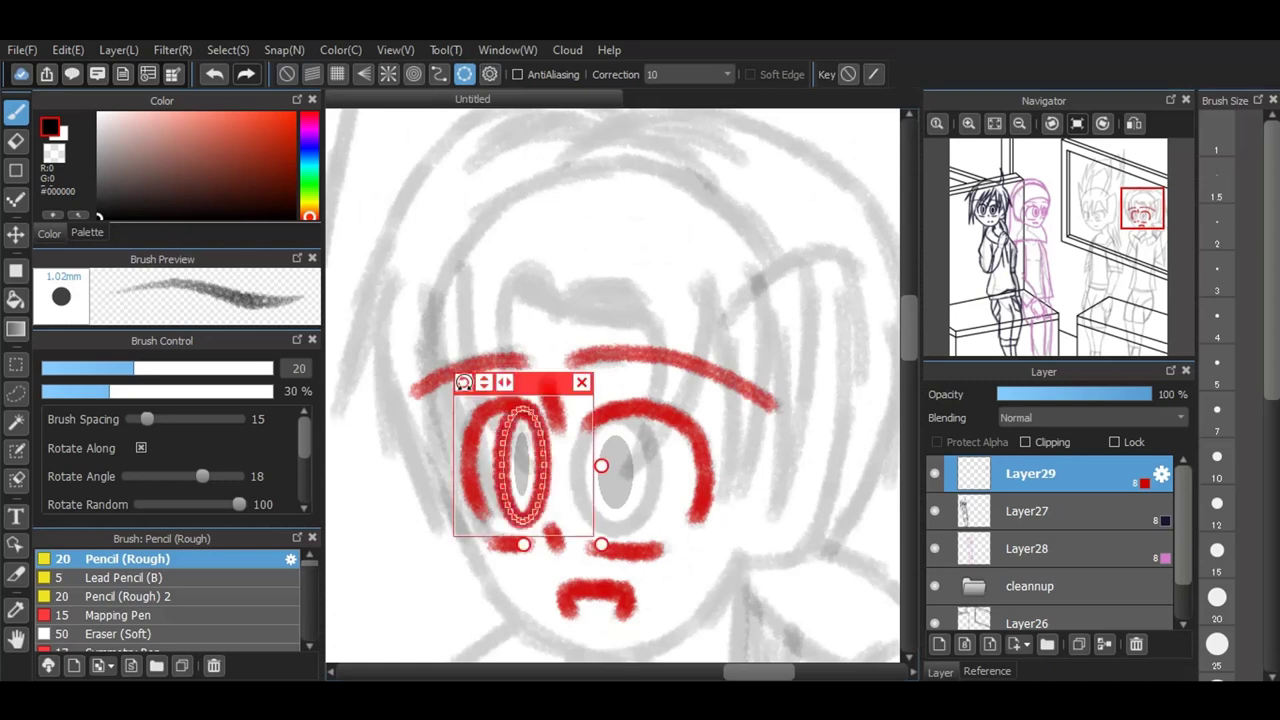
left_click(496, 76)
left_click_drag(577, 415, 655, 539)
mouse_move(664, 386)
left_mouse_down()
mouse_move(571, 466)
mouse_move(649, 360)
left_mouse_up()
left_click(675, 384)
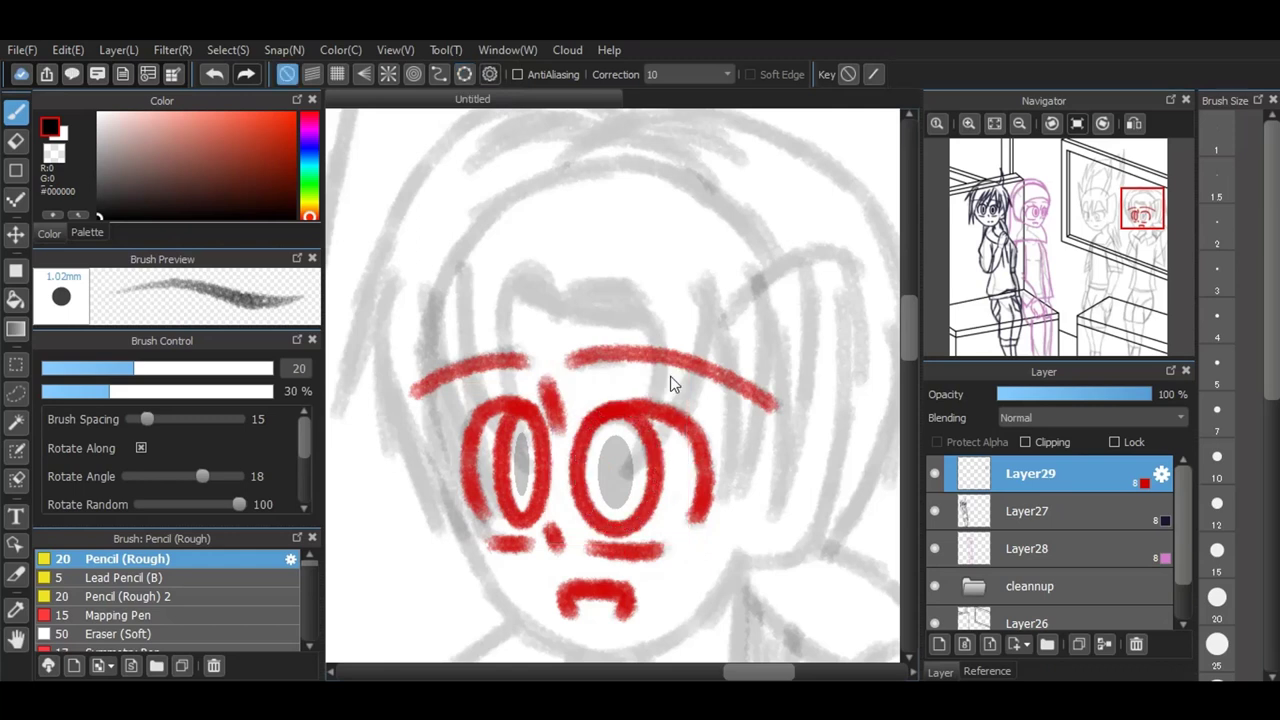
Step: Trace the rightmost figure's fringe edge over the nearer eye and the pointed hair strands beside that eye
mouse_move(560, 316)
left_mouse_down()
mouse_move(642, 296)
mouse_move(616, 292)
mouse_move(670, 380)
mouse_move(637, 466)
mouse_move(686, 395)
mouse_move(678, 415)
mouse_move(711, 290)
mouse_move(727, 368)
left_mouse_up()
left_click_drag(712, 298, 729, 491)
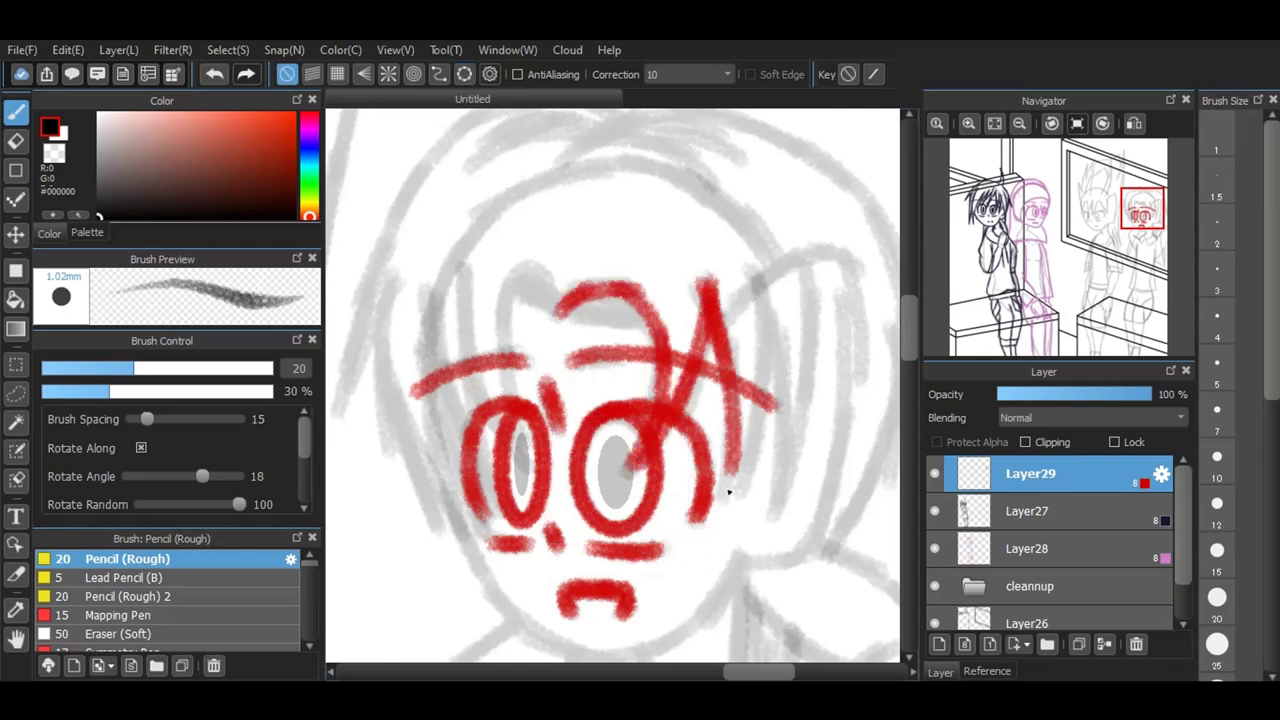
mouse_move(759, 284)
left_mouse_down()
mouse_move(767, 407)
mouse_move(752, 440)
left_mouse_up()
mouse_move(724, 494)
left_mouse_down()
mouse_move(755, 279)
mouse_move(785, 412)
mouse_move(777, 506)
mouse_move(803, 257)
mouse_move(807, 379)
mouse_move(789, 504)
mouse_move(786, 466)
mouse_move(772, 511)
mouse_move(799, 410)
left_mouse_up()
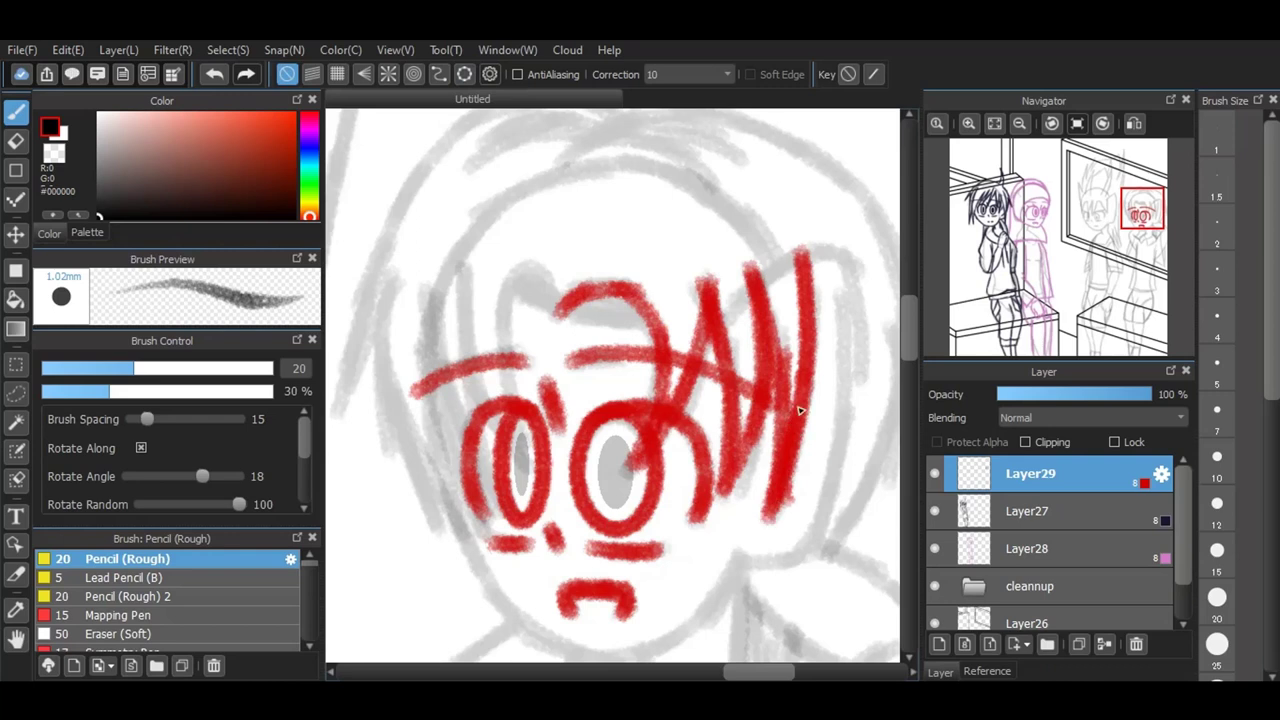
Step: Trace and shade the rightmost figure's central fringe edge, and draw the hair strands beside the farther eye
mouse_move(462, 268)
left_mouse_down()
mouse_move(487, 396)
mouse_move(477, 380)
mouse_move(522, 456)
mouse_move(504, 335)
mouse_move(524, 269)
mouse_move(537, 268)
mouse_move(557, 315)
mouse_move(520, 275)
mouse_move(554, 314)
mouse_move(574, 308)
mouse_move(558, 300)
mouse_move(571, 320)
mouse_move(646, 324)
mouse_move(601, 299)
mouse_move(650, 327)
left_mouse_up()
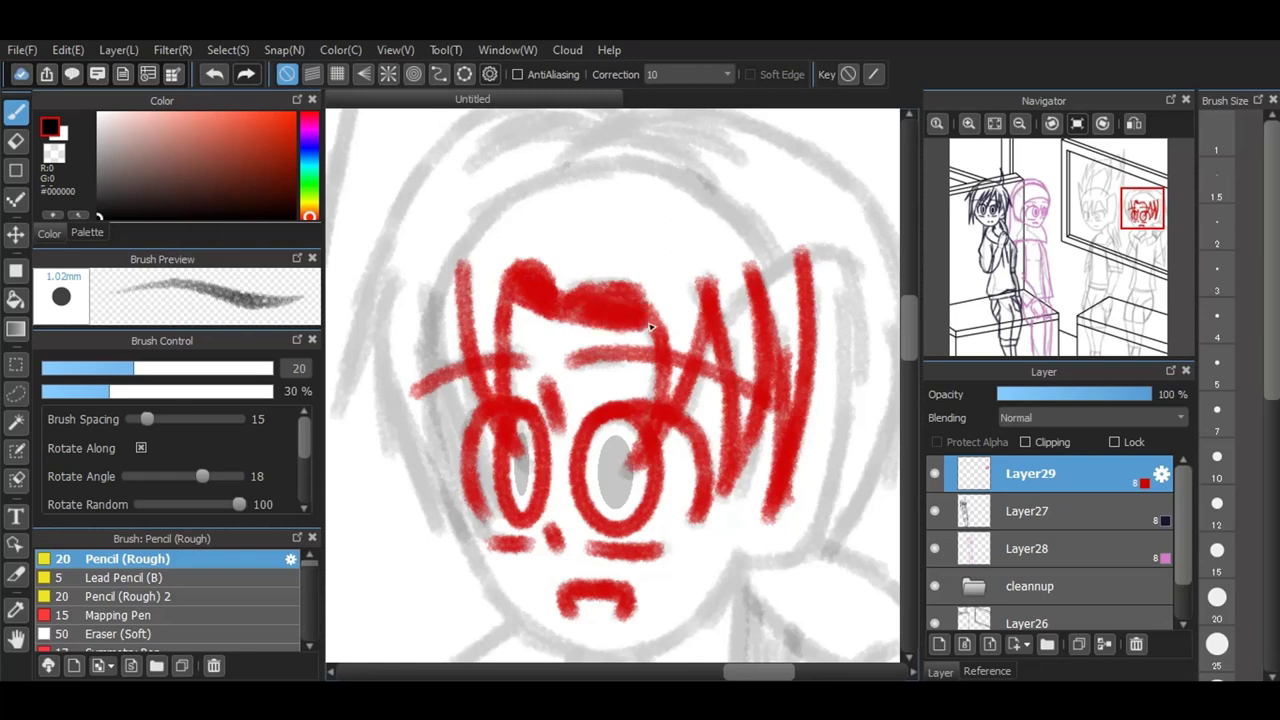
left_click_drag(467, 274, 474, 432)
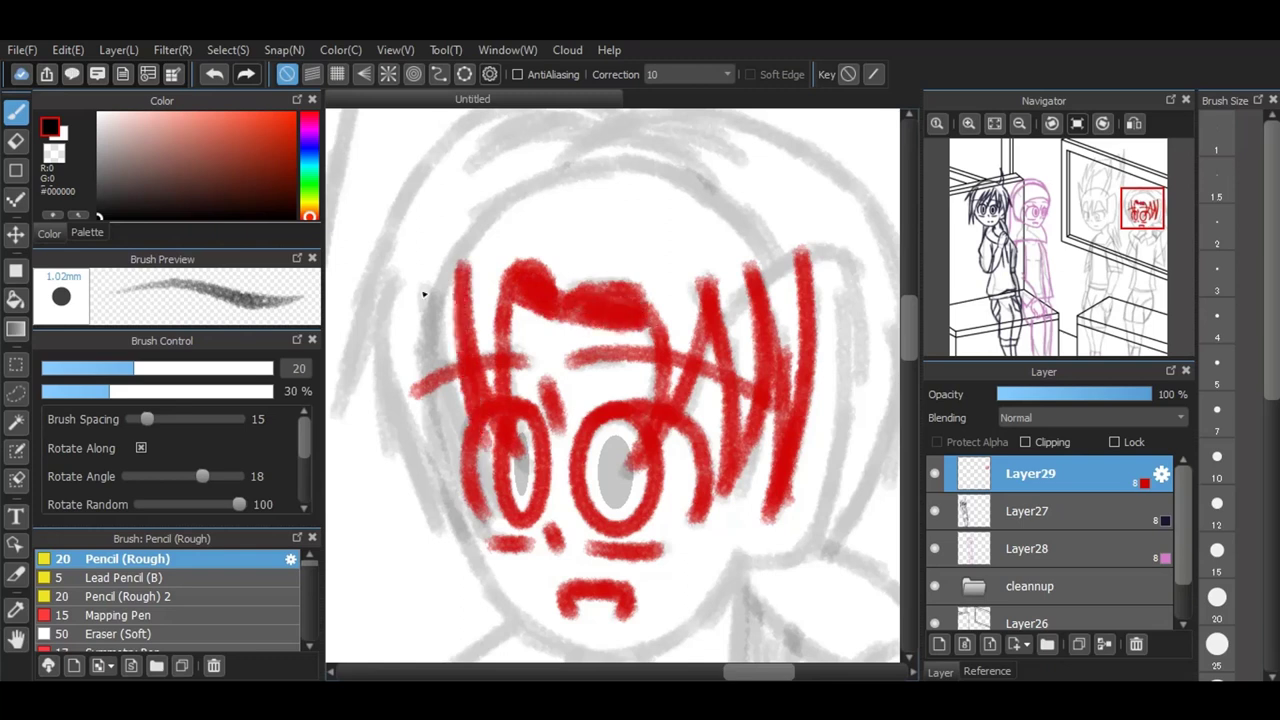
left_click_drag(418, 290, 476, 436)
left_click_drag(440, 356, 485, 455)
mouse_move(426, 320)
left_mouse_down()
mouse_move(456, 448)
mouse_move(400, 352)
mouse_move(463, 483)
left_mouse_up()
Step: Trace the rightmost figure's cheek, chin and jaw outline
scroll(548, 440, "down", 2)
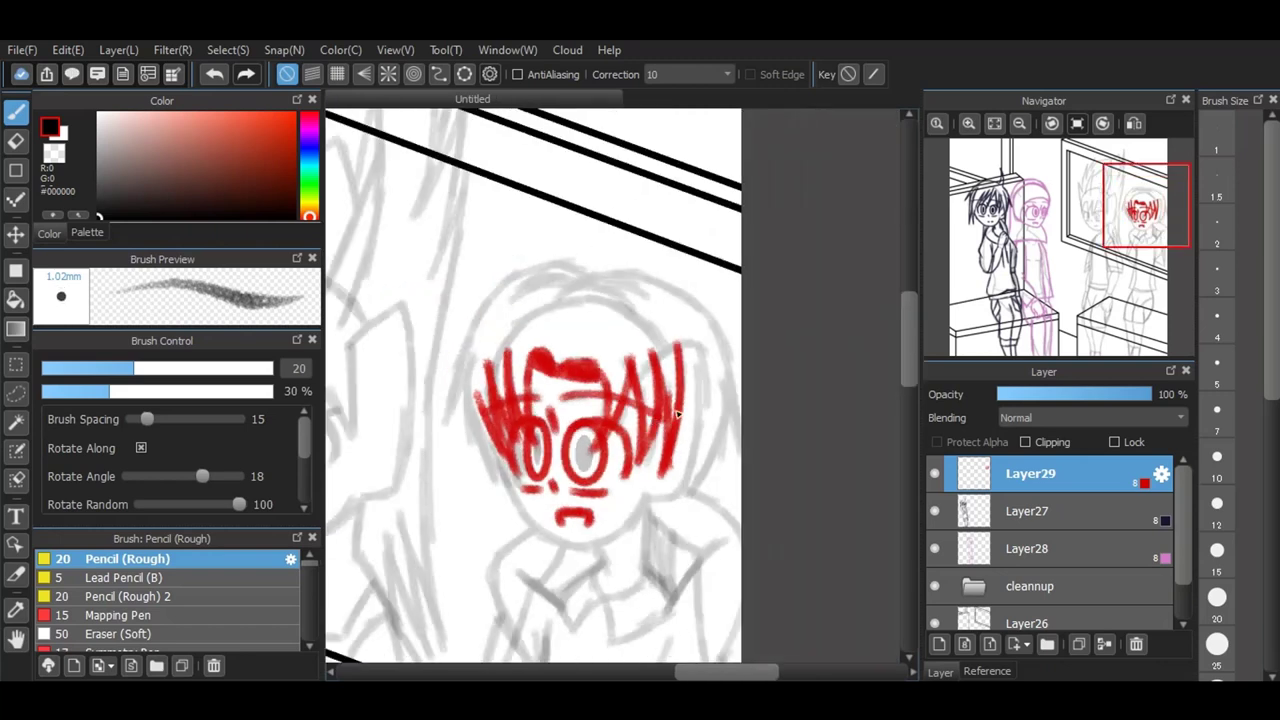
scroll(648, 440, "up", 2)
mouse_move(444, 446)
left_mouse_down()
mouse_move(487, 546)
mouse_move(531, 581)
mouse_move(497, 559)
mouse_move(552, 585)
mouse_move(592, 581)
mouse_move(650, 506)
left_mouse_up()
left_click_drag(628, 557, 589, 580)
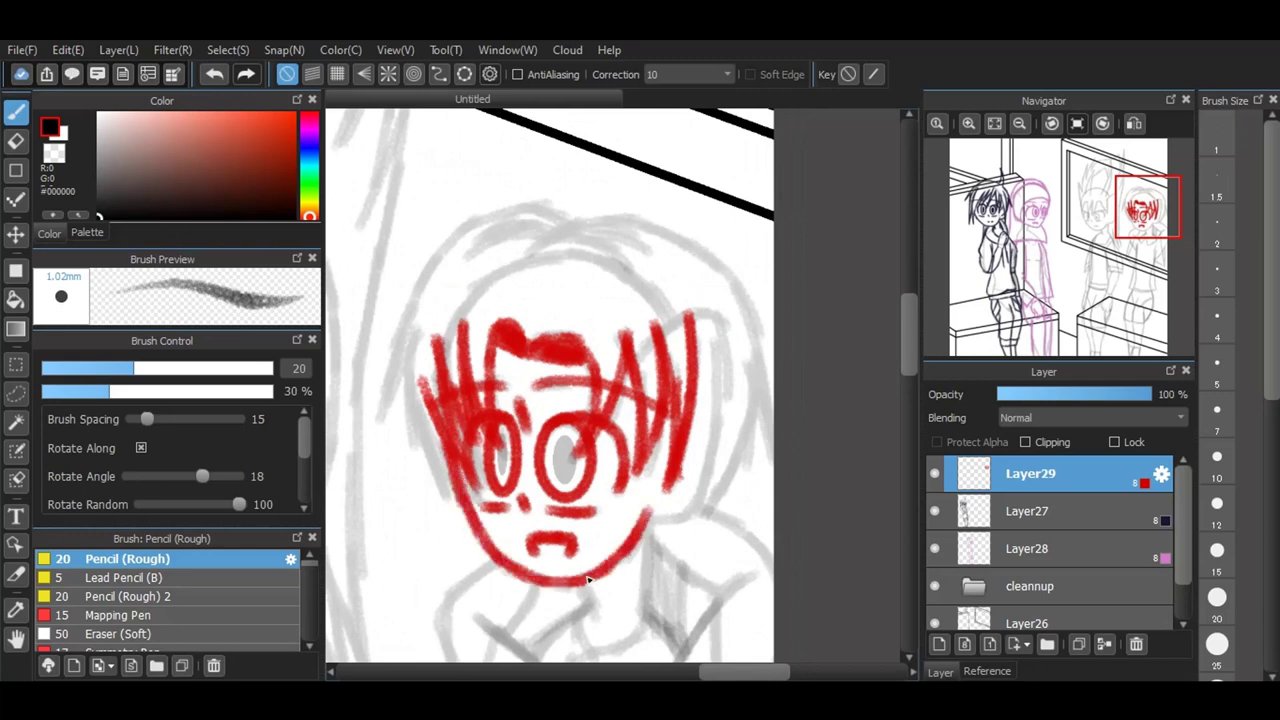
Step: Trace the rightmost figure's side section beside the face and the outer hair outline with layered strands at the parting
mouse_move(702, 317)
left_mouse_down()
mouse_move(727, 341)
mouse_move(715, 466)
mouse_move(688, 523)
mouse_move(640, 528)
left_mouse_up()
mouse_move(524, 255)
left_mouse_down()
mouse_move(584, 240)
mouse_move(629, 262)
mouse_move(633, 244)
mouse_move(652, 254)
mouse_move(582, 222)
mouse_move(688, 250)
mouse_move(632, 220)
mouse_move(763, 364)
mouse_move(791, 500)
mouse_move(756, 467)
mouse_move(725, 494)
mouse_move(740, 432)
mouse_move(719, 500)
left_mouse_up()
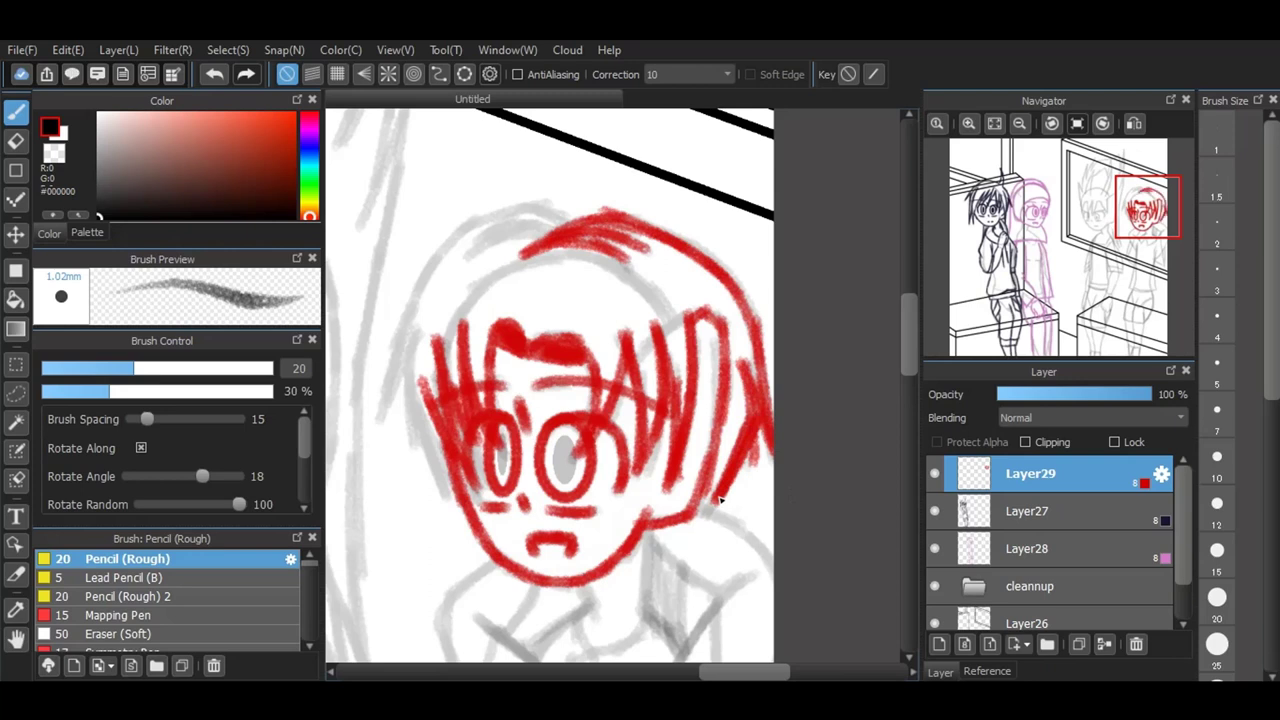
mouse_move(550, 245)
left_mouse_down()
mouse_move(513, 238)
mouse_move(472, 256)
mouse_move(557, 236)
mouse_move(484, 235)
mouse_move(551, 216)
mouse_move(517, 215)
left_mouse_up()
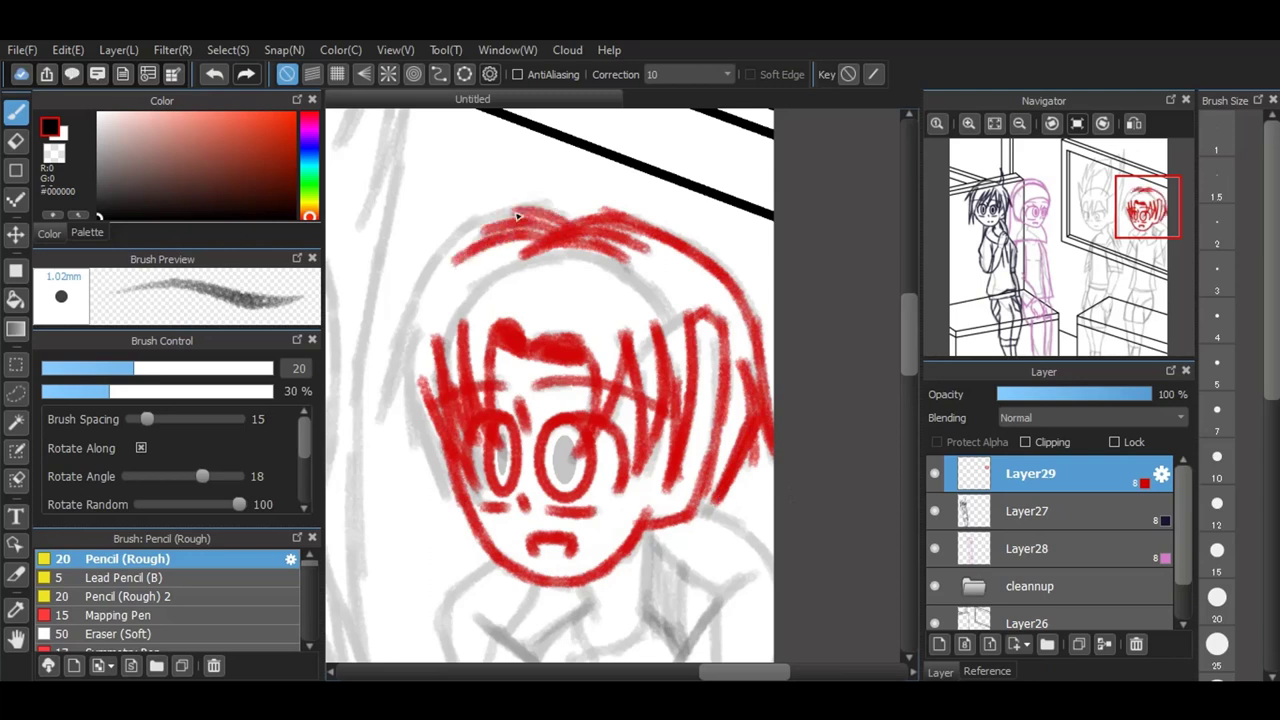
mouse_move(570, 214)
left_mouse_down()
mouse_move(466, 237)
mouse_move(399, 339)
mouse_move(374, 426)
mouse_move(451, 482)
left_mouse_up()
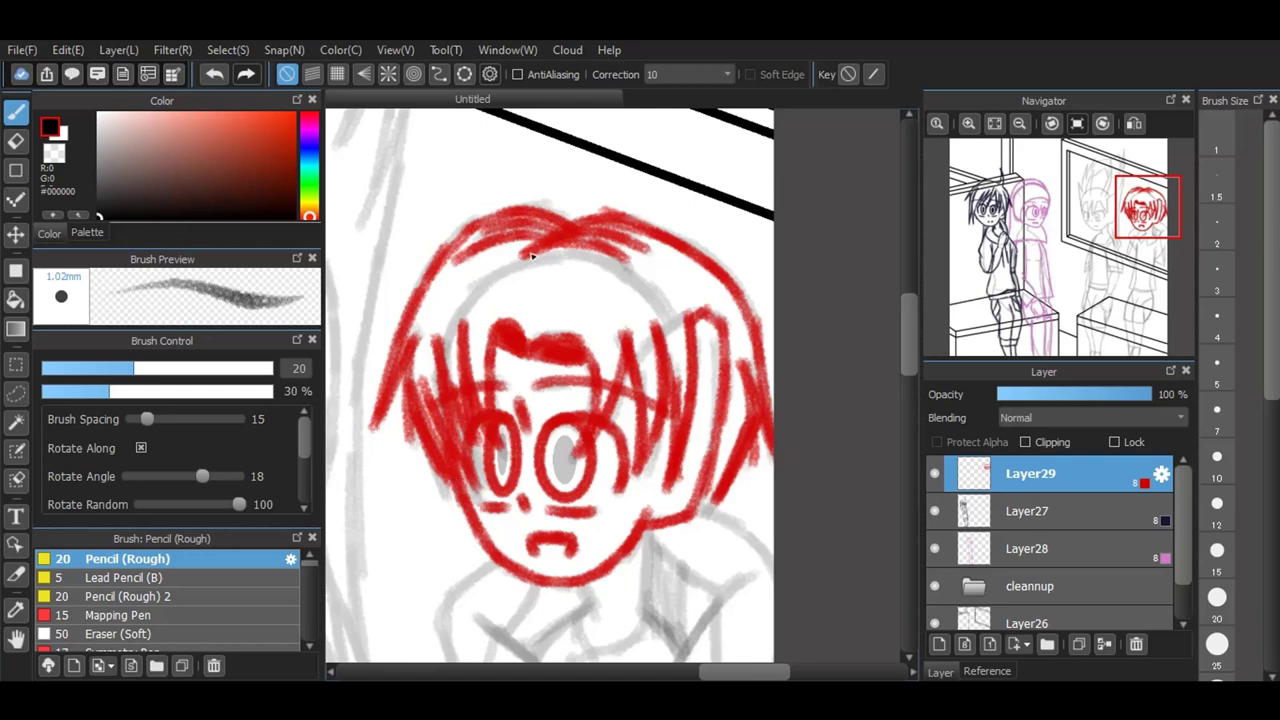
Step: Fill in both pupils of the rightmost figure with solid upright ellipses, then return to the brush
scroll(531, 257, "down", 3)
scroll(534, 335, "up", 6)
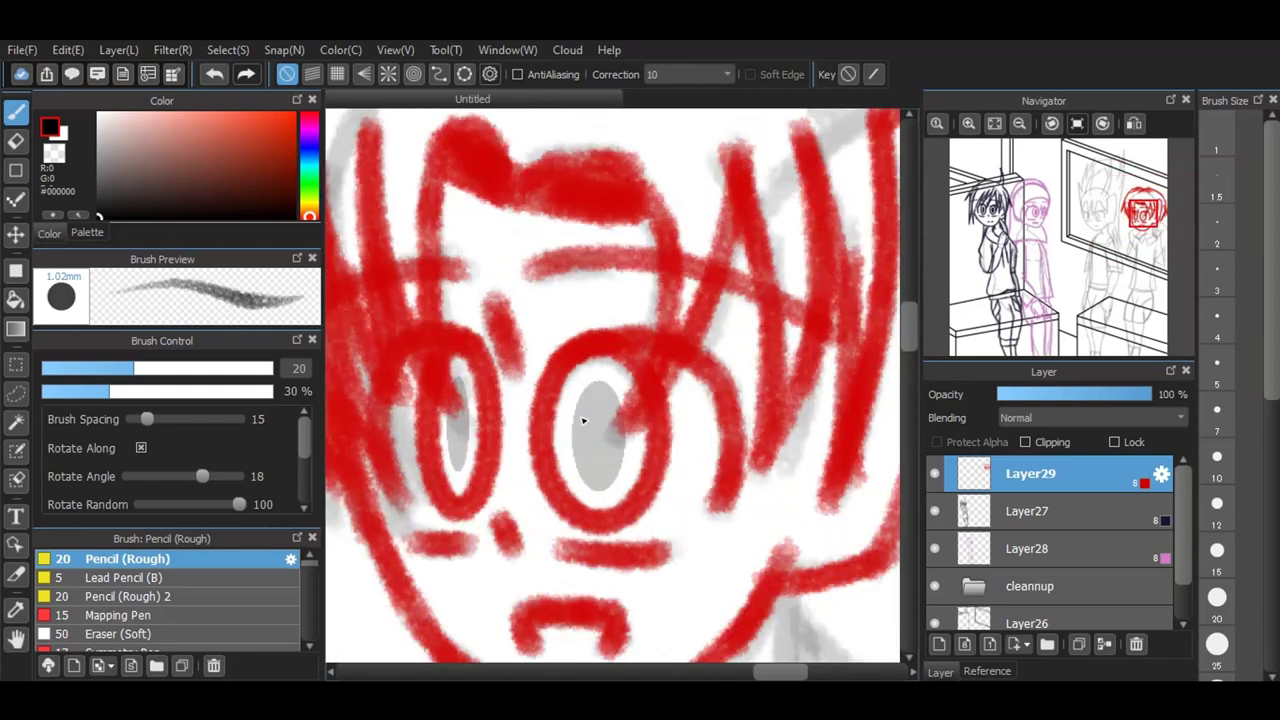
left_click(16, 270)
left_click_drag(449, 377, 467, 475)
left_click_drag(571, 382, 625, 491)
scroll(355, 213, "down", 3)
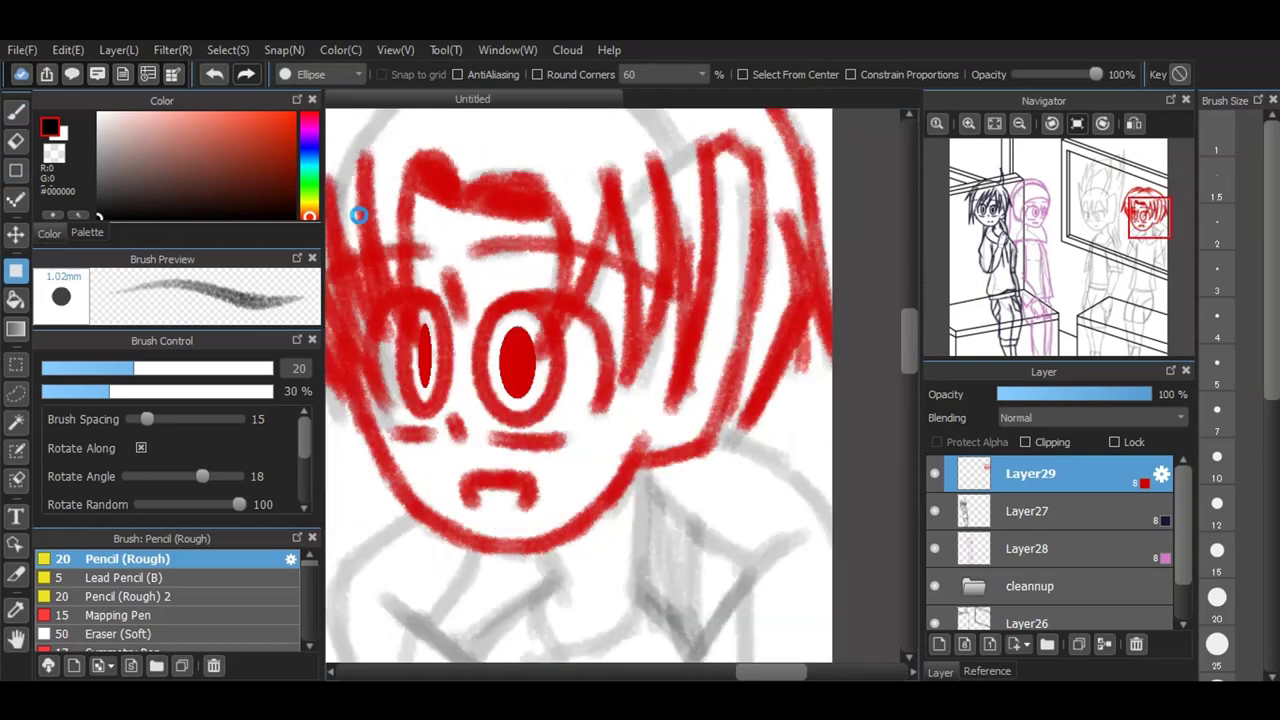
left_click(10, 111)
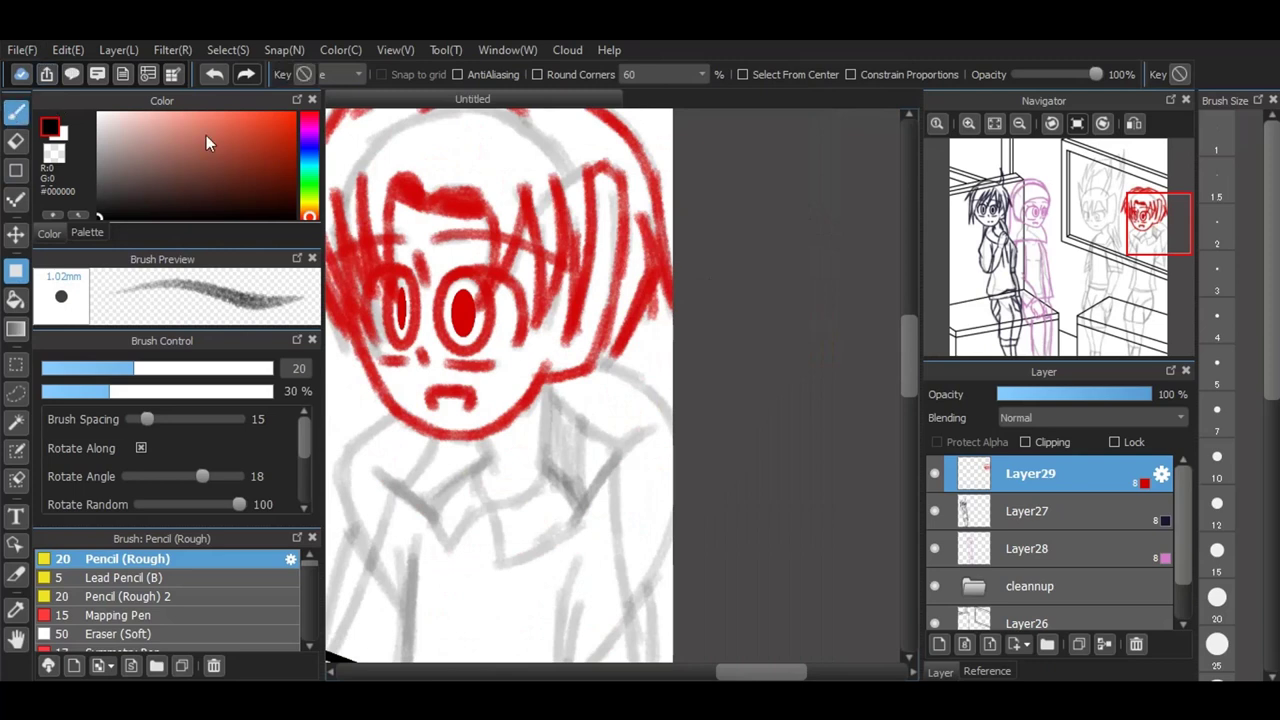
Step: Trace the rightmost figure's neck, neckline and both collar flaps
scroll(580, 212, "down", 1)
scroll(517, 434, "up", 2)
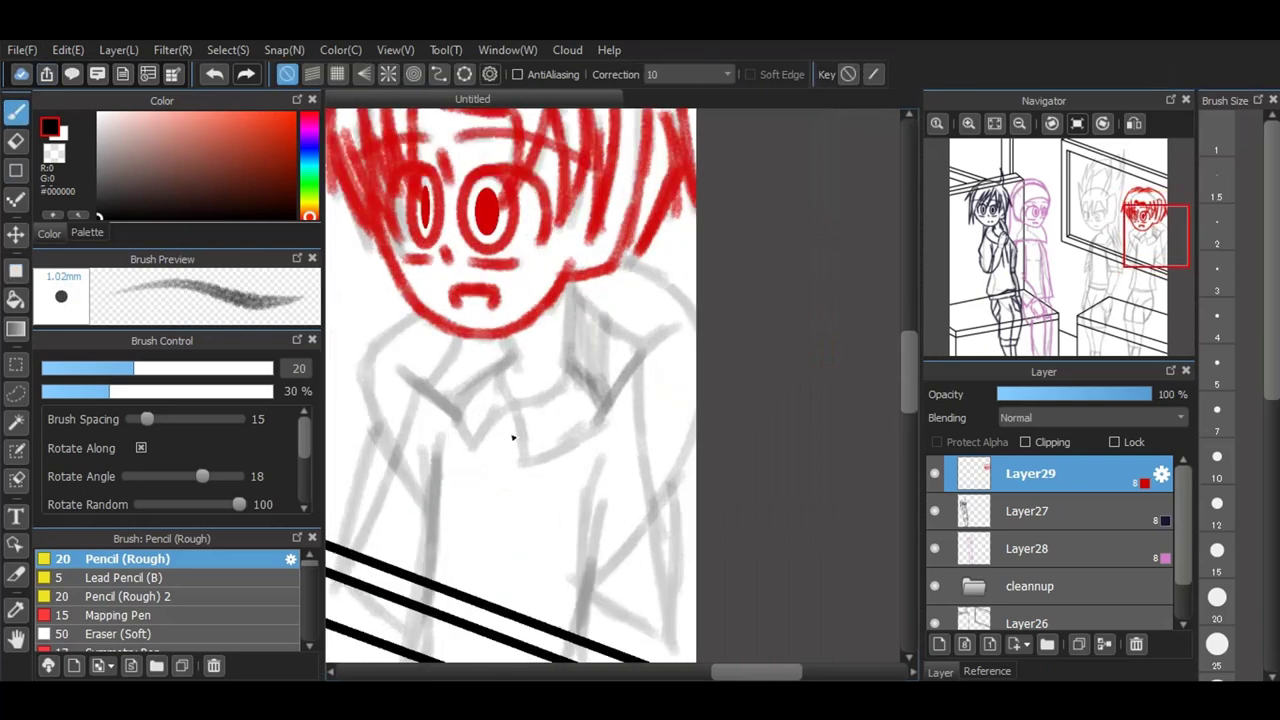
left_click_drag(494, 287, 527, 346)
mouse_move(607, 204)
left_mouse_down()
mouse_move(602, 355)
mouse_move(602, 320)
mouse_move(599, 356)
mouse_move(580, 376)
mouse_move(523, 397)
mouse_move(549, 473)
mouse_move(656, 400)
left_mouse_up()
mouse_move(612, 334)
left_mouse_down()
mouse_move(658, 398)
mouse_move(640, 380)
left_mouse_up()
left_click_drag(522, 389, 456, 440)
mouse_move(500, 322)
left_mouse_down()
mouse_move(502, 383)
mouse_move(512, 317)
mouse_move(513, 395)
mouse_move(463, 439)
mouse_move(428, 397)
mouse_move(444, 445)
mouse_move(481, 336)
mouse_move(460, 347)
mouse_move(509, 320)
left_mouse_up()
mouse_move(441, 452)
left_mouse_down()
mouse_move(487, 417)
mouse_move(426, 388)
left_mouse_up()
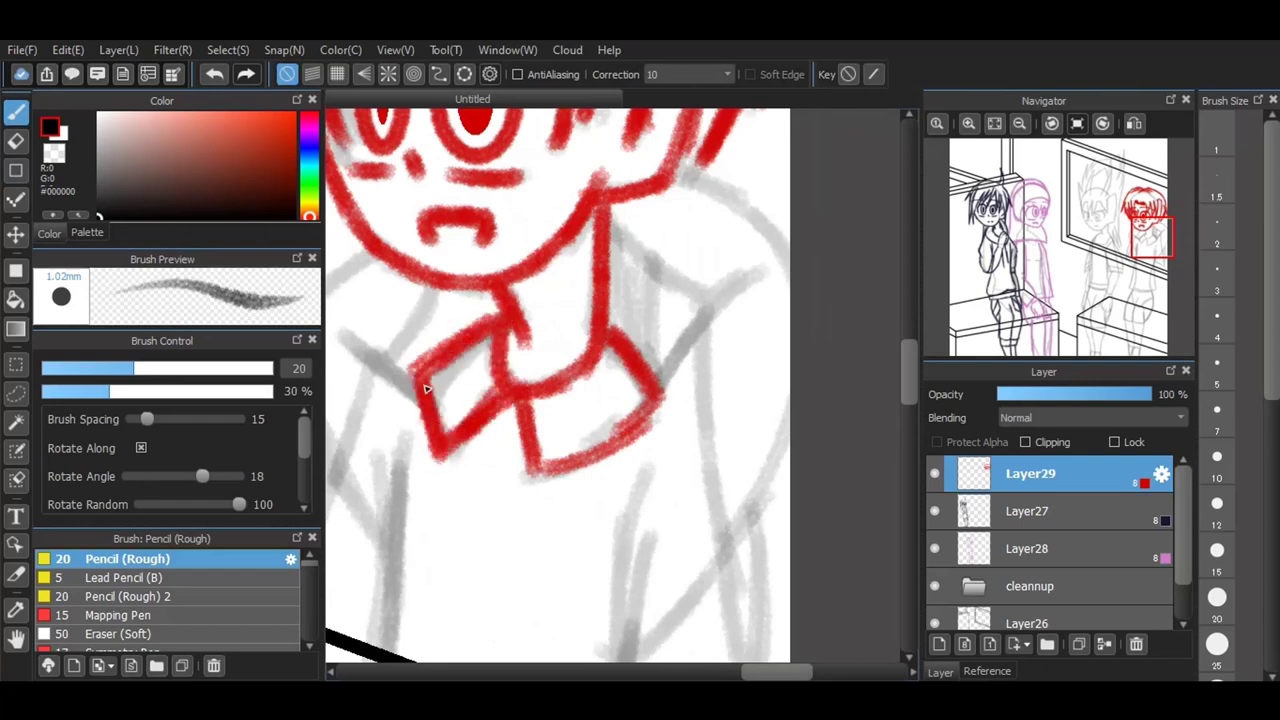
Step: Trace the rightmost figure's shirt sides and hem, and the sleeve lines nearest the canvas edge
scroll(731, 317, "down", 2)
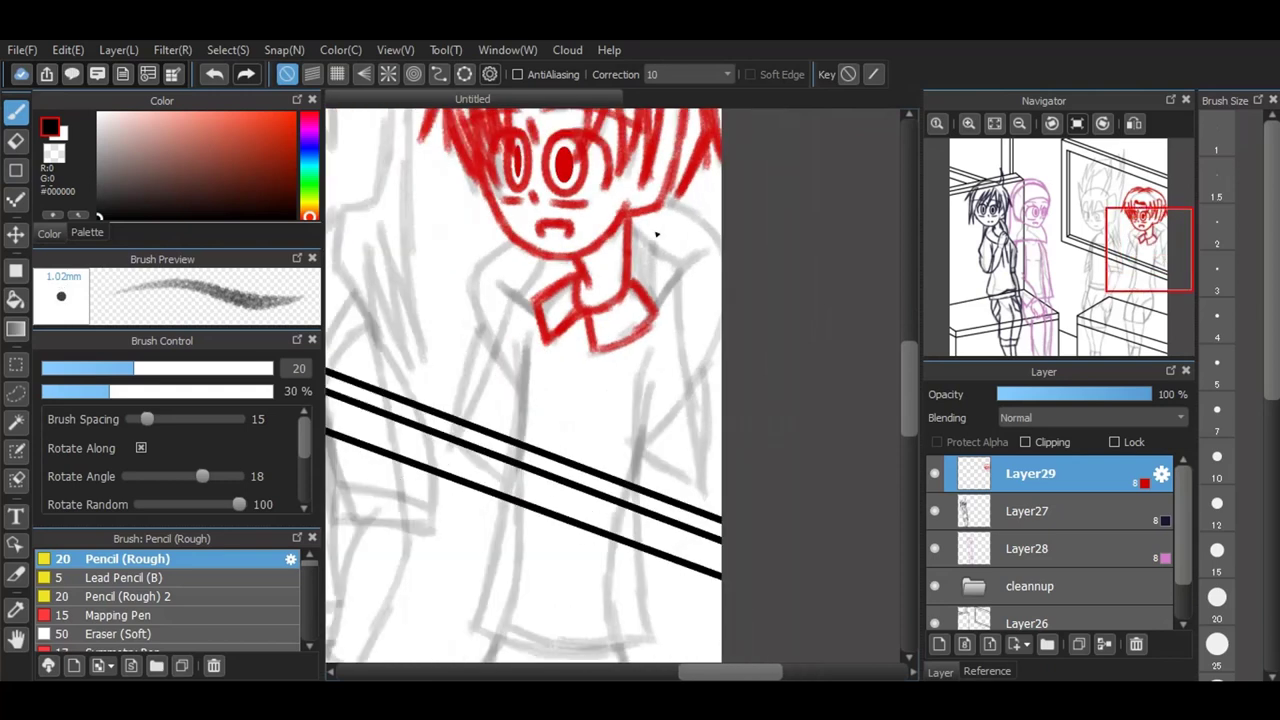
mouse_move(526, 336)
left_mouse_down()
mouse_move(489, 585)
mouse_move(471, 623)
mouse_move(606, 651)
mouse_move(653, 643)
left_mouse_up()
mouse_move(648, 353)
left_mouse_down()
mouse_move(634, 470)
mouse_move(652, 645)
left_mouse_up()
left_click_drag(655, 388, 637, 490)
left_click_drag(642, 434, 635, 490)
mouse_move(652, 316)
left_mouse_down()
mouse_move(679, 279)
mouse_move(708, 490)
left_mouse_up()
left_click_drag(640, 463, 706, 490)
left_click_drag(706, 380, 705, 488)
left_click_drag(706, 404, 703, 492)
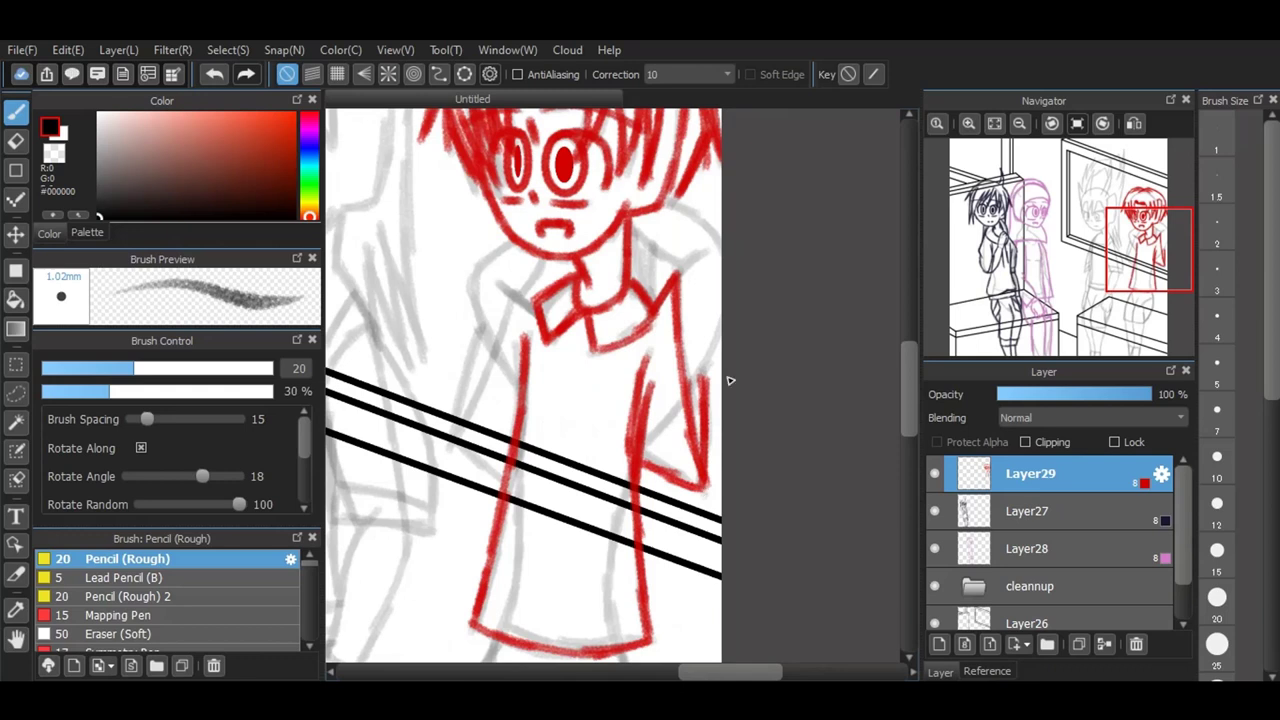
Step: Trace the rightmost figure's shoulder and outer arm on the canvas-edge side, with the pointed folds between neck and collar
scroll(680, 215, "up", 2)
mouse_move(652, 188)
left_mouse_down()
mouse_move(719, 222)
mouse_move(771, 280)
mouse_move(791, 355)
mouse_move(781, 303)
mouse_move(784, 418)
mouse_move(702, 565)
left_mouse_up()
left_click_drag(757, 495, 705, 565)
left_click_drag(576, 225, 648, 296)
mouse_move(662, 346)
left_mouse_down()
mouse_move(705, 311)
mouse_move(742, 297)
left_mouse_up()
mouse_move(630, 278)
left_mouse_down()
mouse_move(698, 320)
mouse_move(648, 378)
left_mouse_up()
left_click_drag(592, 258, 640, 398)
scroll(663, 385, "down", 2)
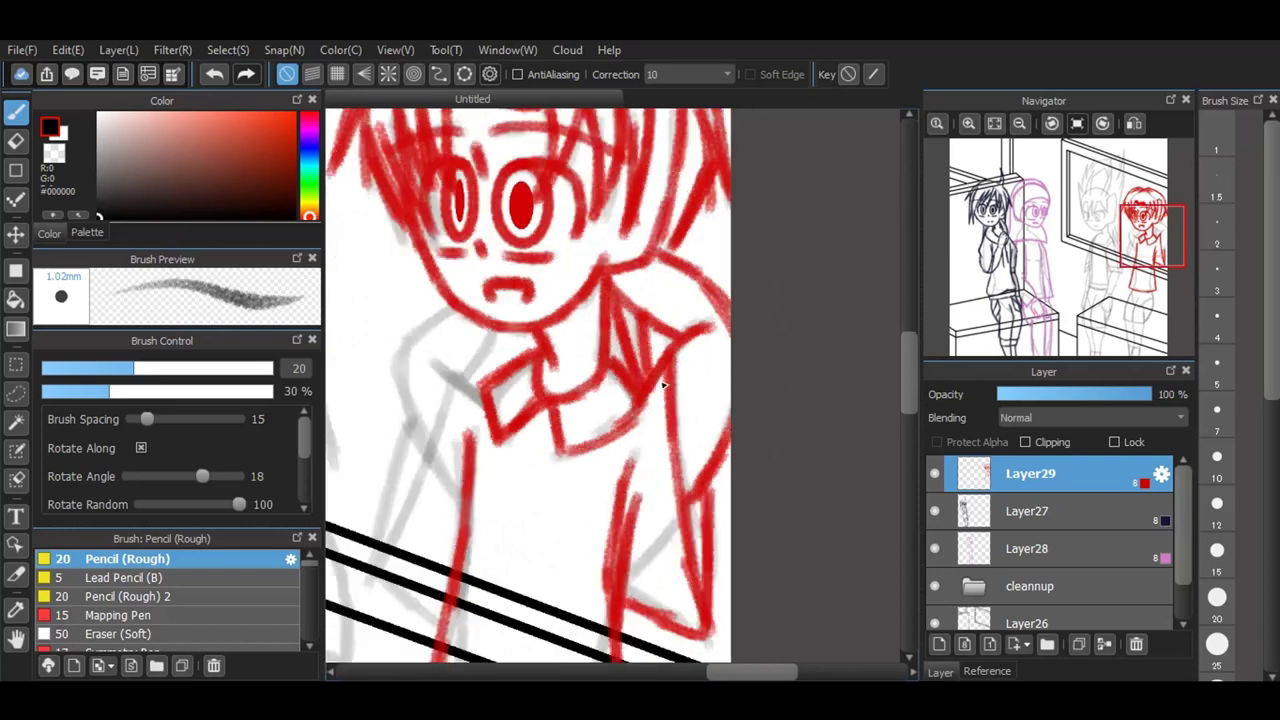
Step: Trace the rightmost figure's other sleeve, from the collar down its inner and outer edges to the cuff
scroll(590, 395, "down", 1)
scroll(481, 487, "up", 2)
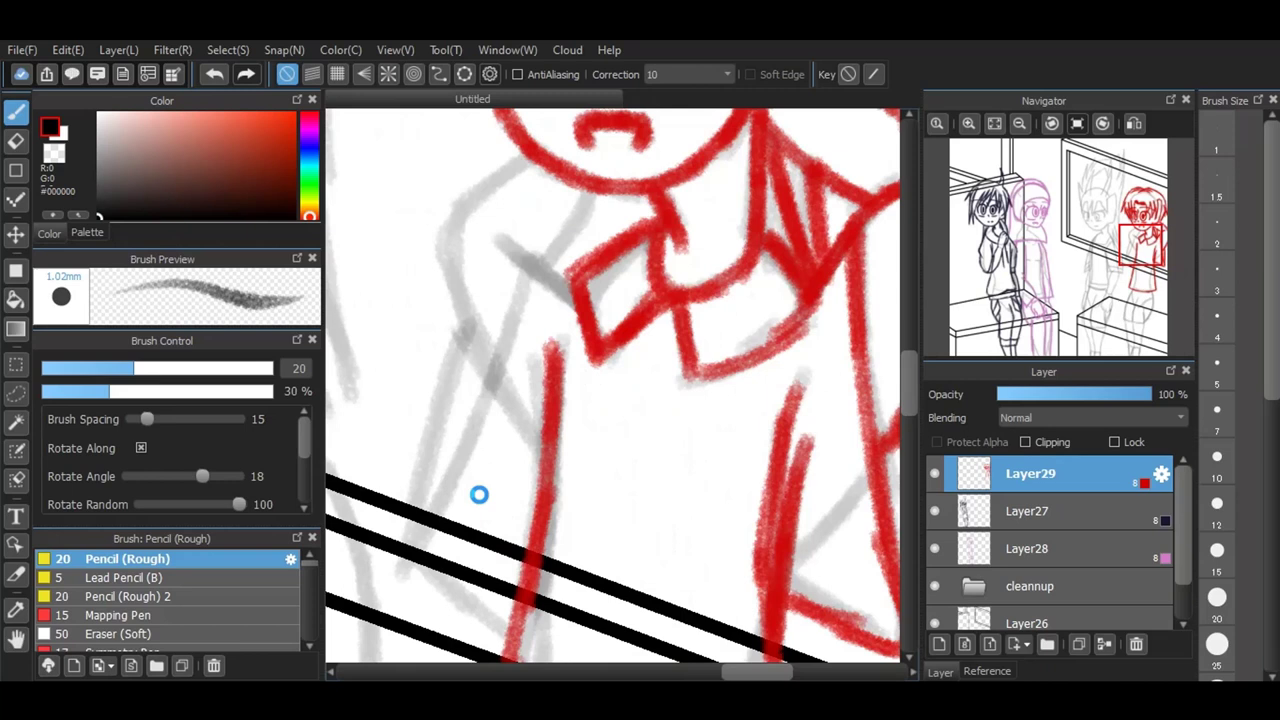
mouse_move(524, 264)
left_mouse_down()
mouse_move(588, 307)
mouse_move(511, 345)
mouse_move(452, 494)
left_mouse_up()
left_click_drag(492, 394, 426, 550)
mouse_move(464, 338)
left_mouse_down()
mouse_move(408, 575)
mouse_move(450, 503)
left_mouse_up()
mouse_move(403, 569)
left_mouse_down()
mouse_move(471, 606)
mouse_move(452, 582)
mouse_move(516, 633)
mouse_move(444, 582)
left_mouse_up()
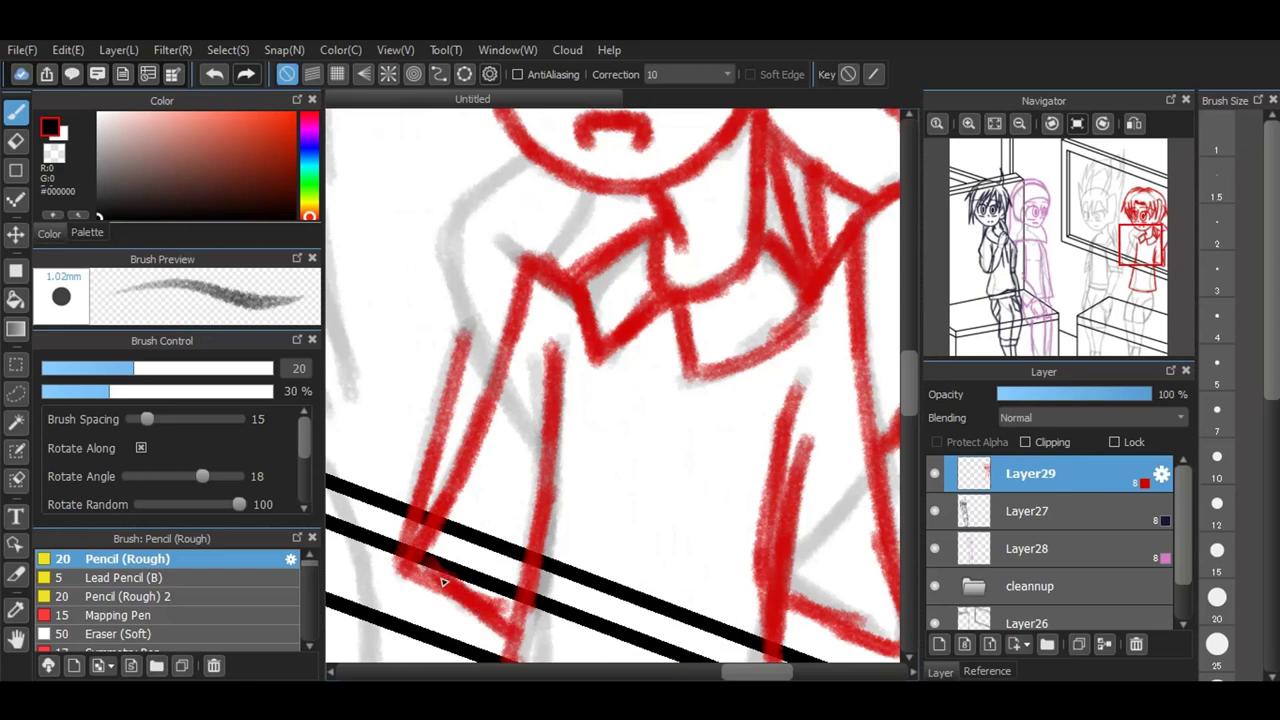
Step: Trace the rightmost figure's rounded shoulder up to the jaw, and the fold lines between neck and sleeve
scroll(503, 178, "up", 2)
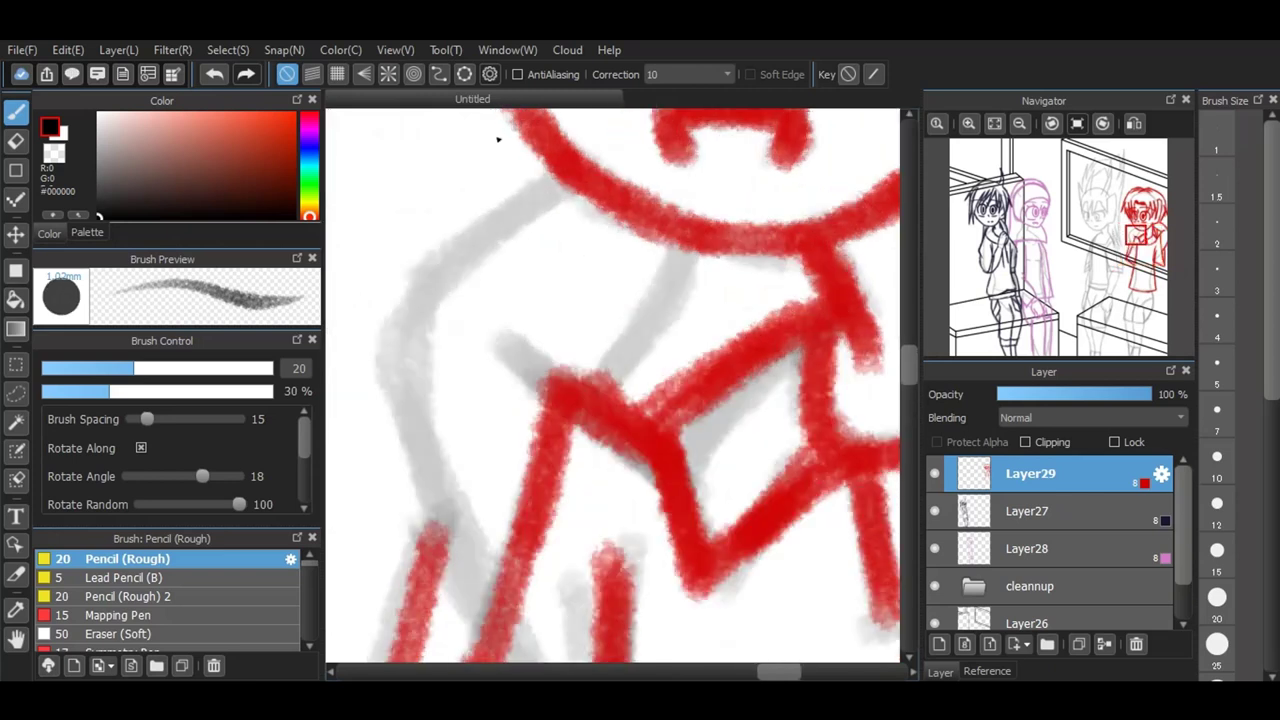
mouse_move(498, 620)
left_mouse_down()
mouse_move(400, 406)
mouse_move(394, 266)
mouse_move(520, 212)
left_mouse_up()
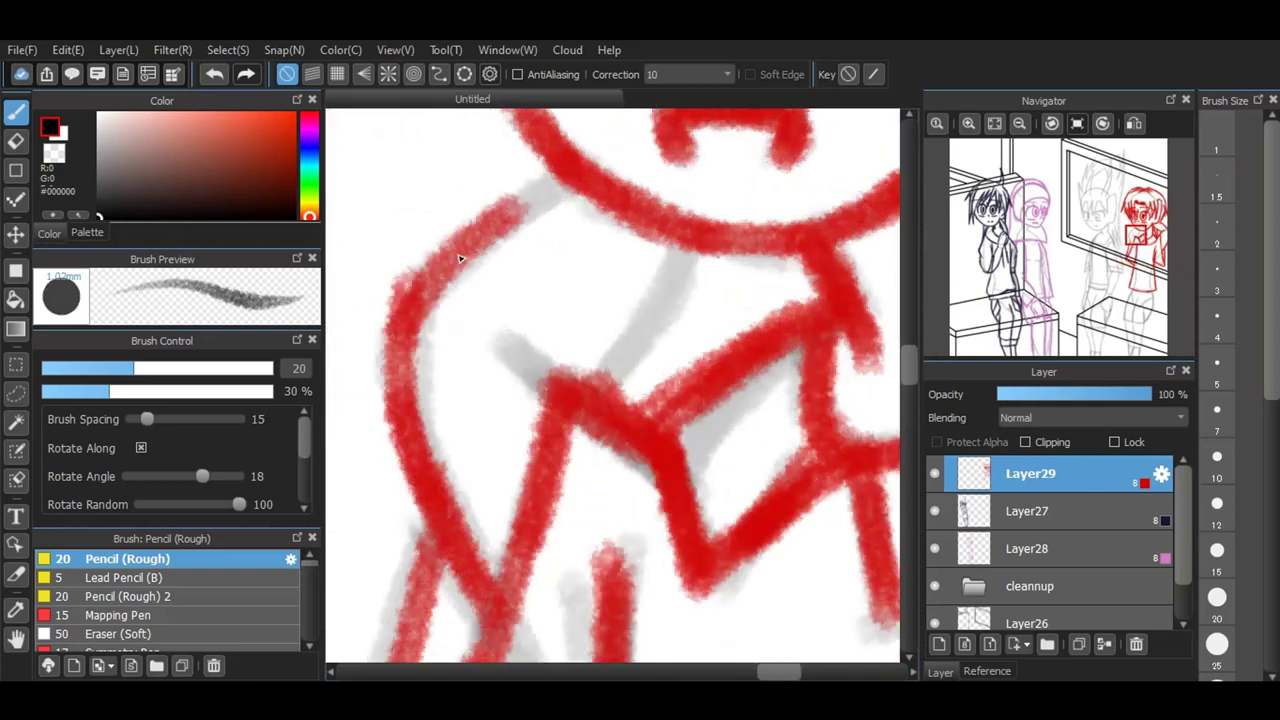
left_click_drag(466, 257, 580, 172)
mouse_move(511, 346)
left_mouse_down()
mouse_move(591, 410)
mouse_move(661, 337)
mouse_move(606, 406)
left_mouse_up()
left_click_drag(697, 257, 646, 349)
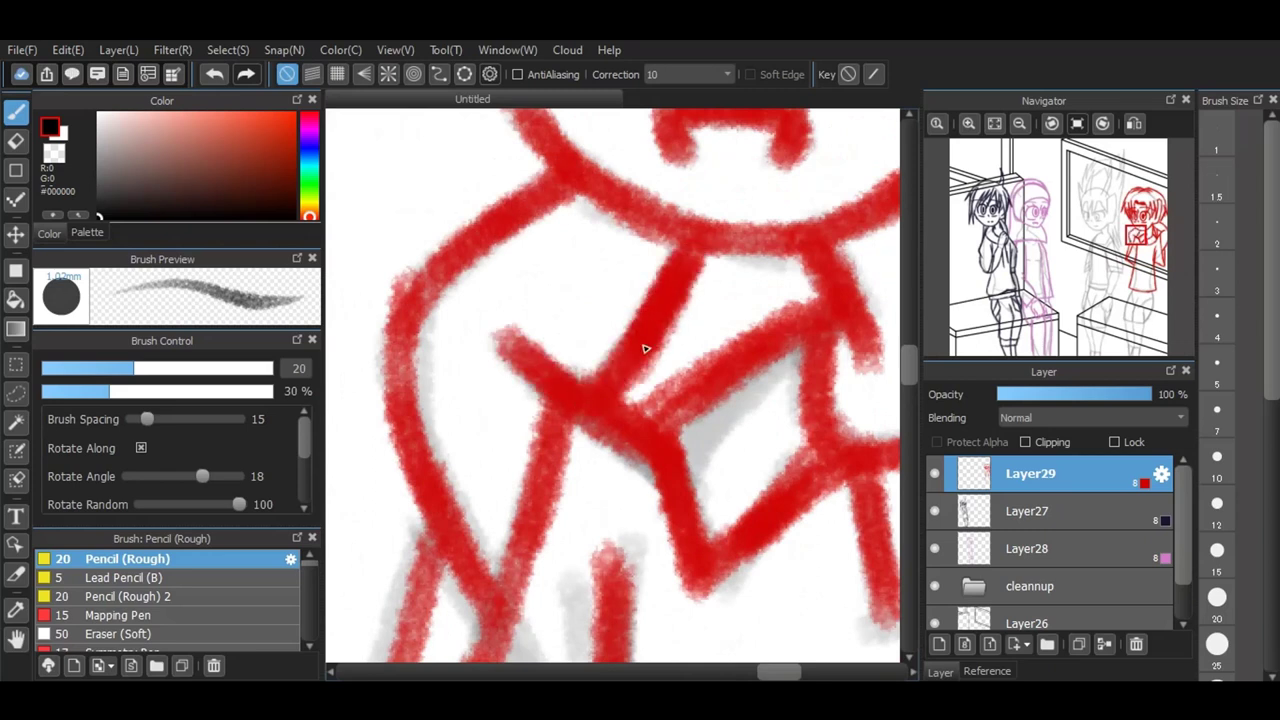
scroll(689, 283, "down", 2)
scroll(689, 283, "down", 3)
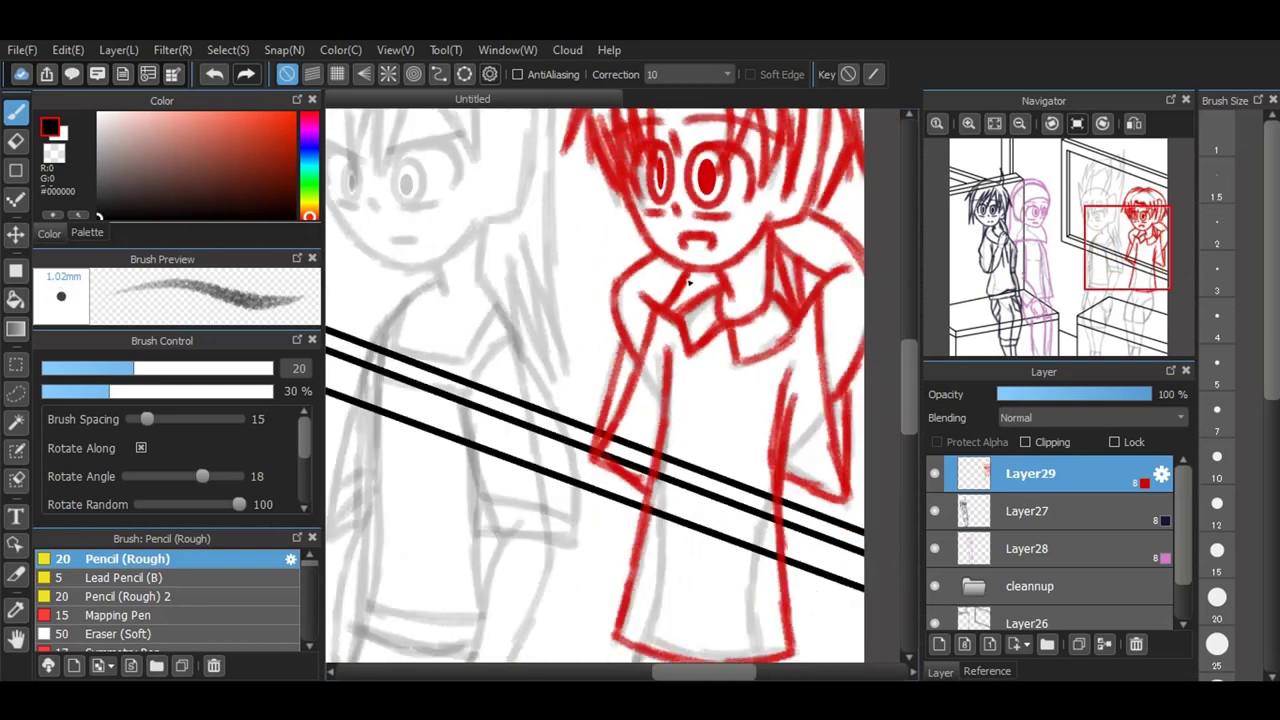
Step: Trace the outline of the rightmost figure's shorts below the shirt, including the inner leg line and hems
scroll(700, 486, "down", 1)
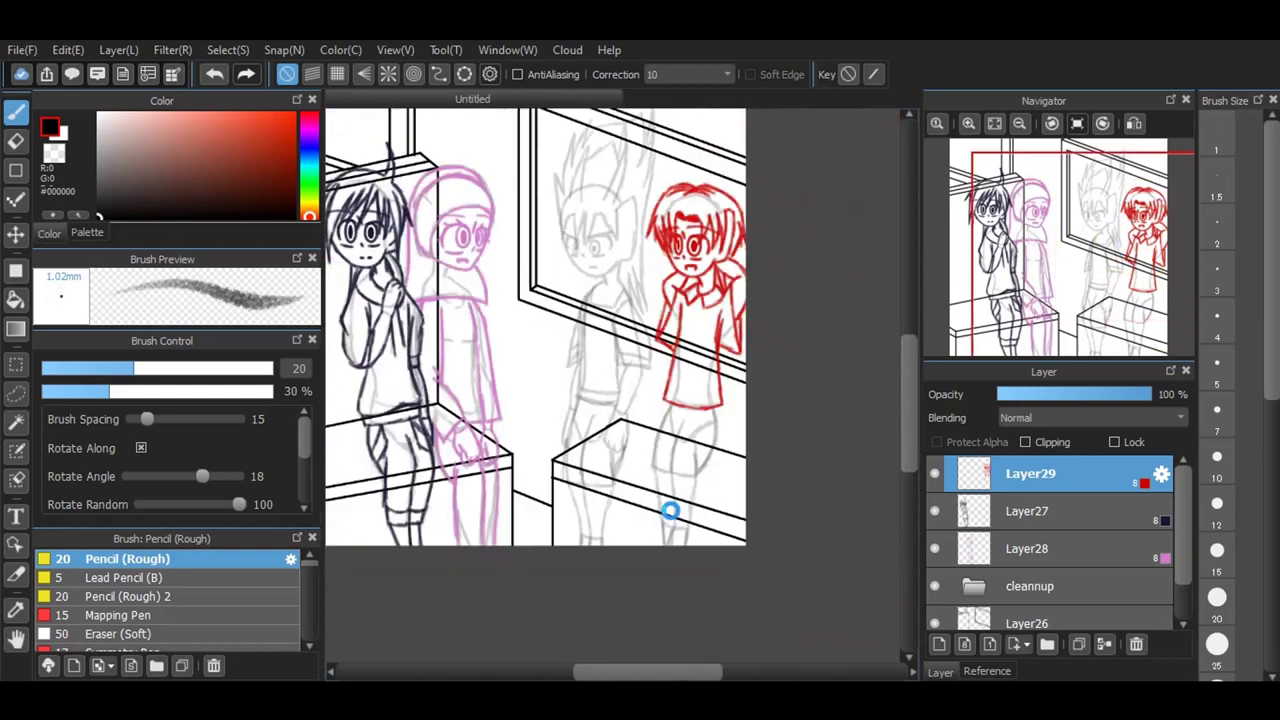
scroll(710, 460, "up", 3)
scroll(773, 508, "up", 2)
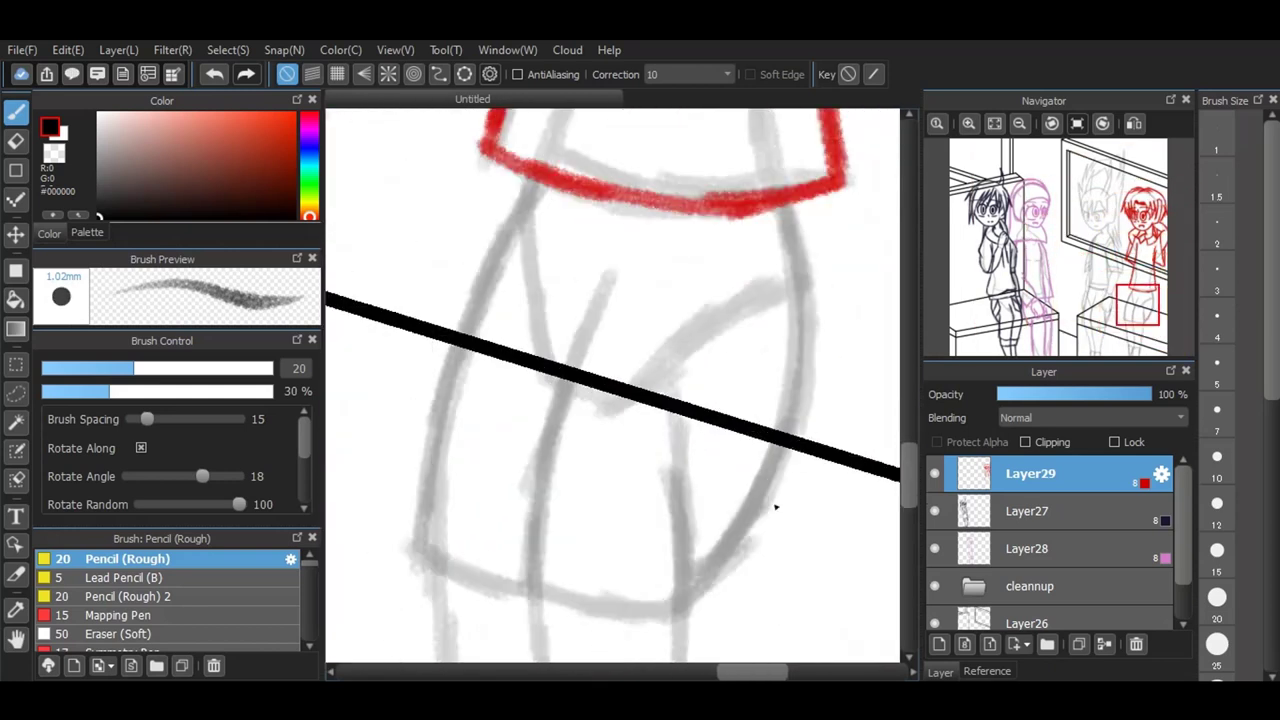
mouse_move(620, 268)
left_mouse_down()
mouse_move(544, 487)
mouse_move(540, 587)
mouse_move(690, 611)
mouse_move(731, 561)
mouse_move(804, 406)
mouse_move(798, 322)
left_mouse_up()
mouse_move(787, 212)
left_mouse_down()
mouse_move(805, 390)
mouse_move(792, 440)
left_mouse_up()
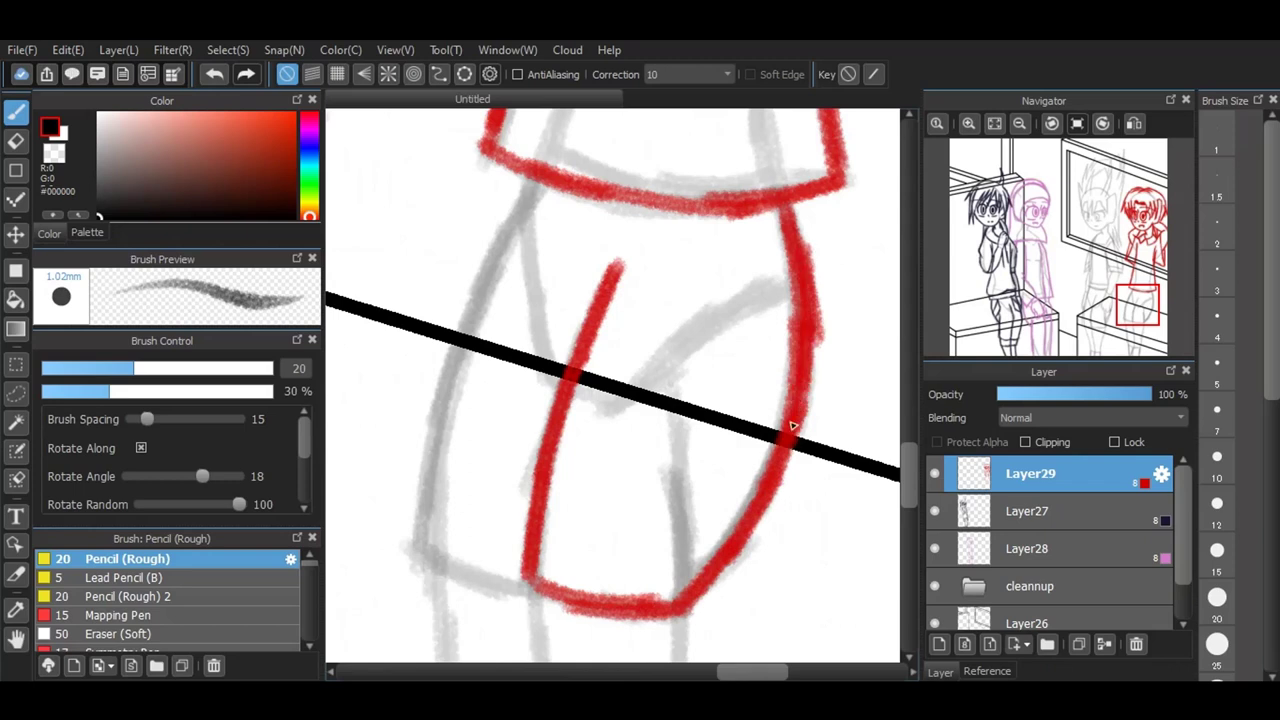
mouse_move(548, 185)
left_mouse_down()
mouse_move(506, 258)
mouse_move(418, 550)
mouse_move(563, 589)
left_mouse_up()
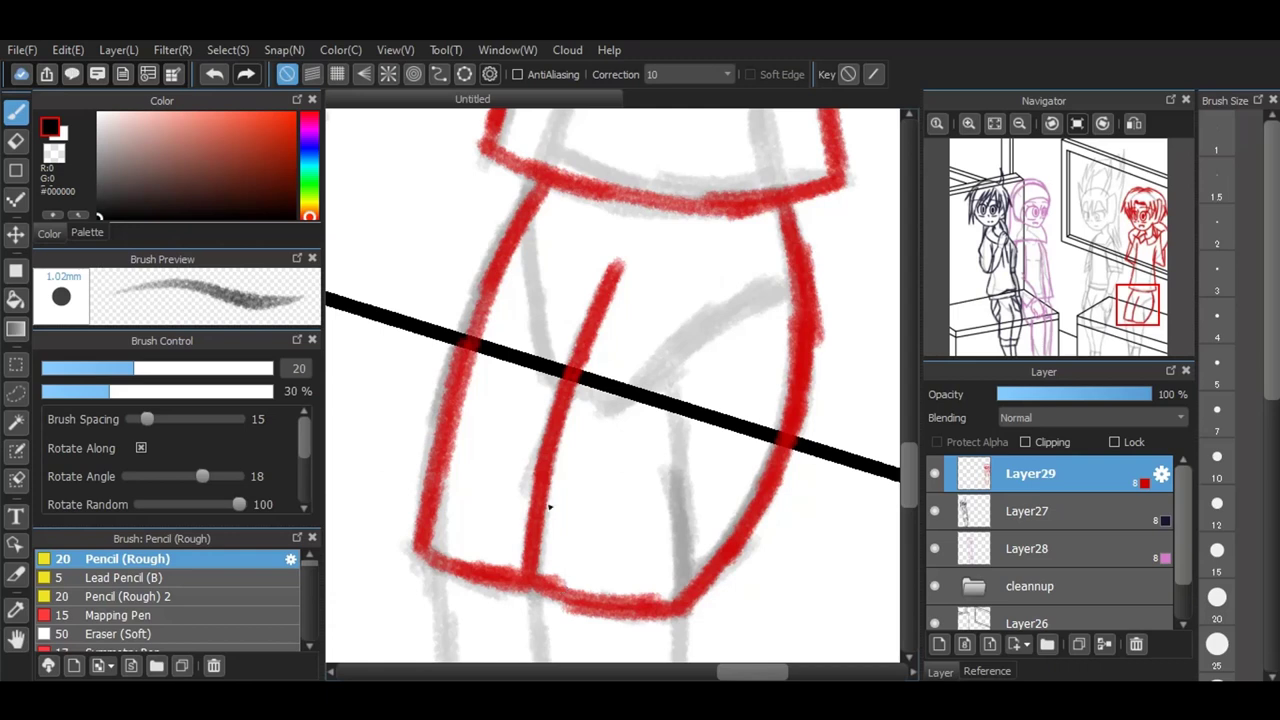
Step: Trace the rightmost figure's lower legs and sock tops down to the canvas edge
scroll(549, 507, "up", 5)
scroll(563, 510, "down", 2)
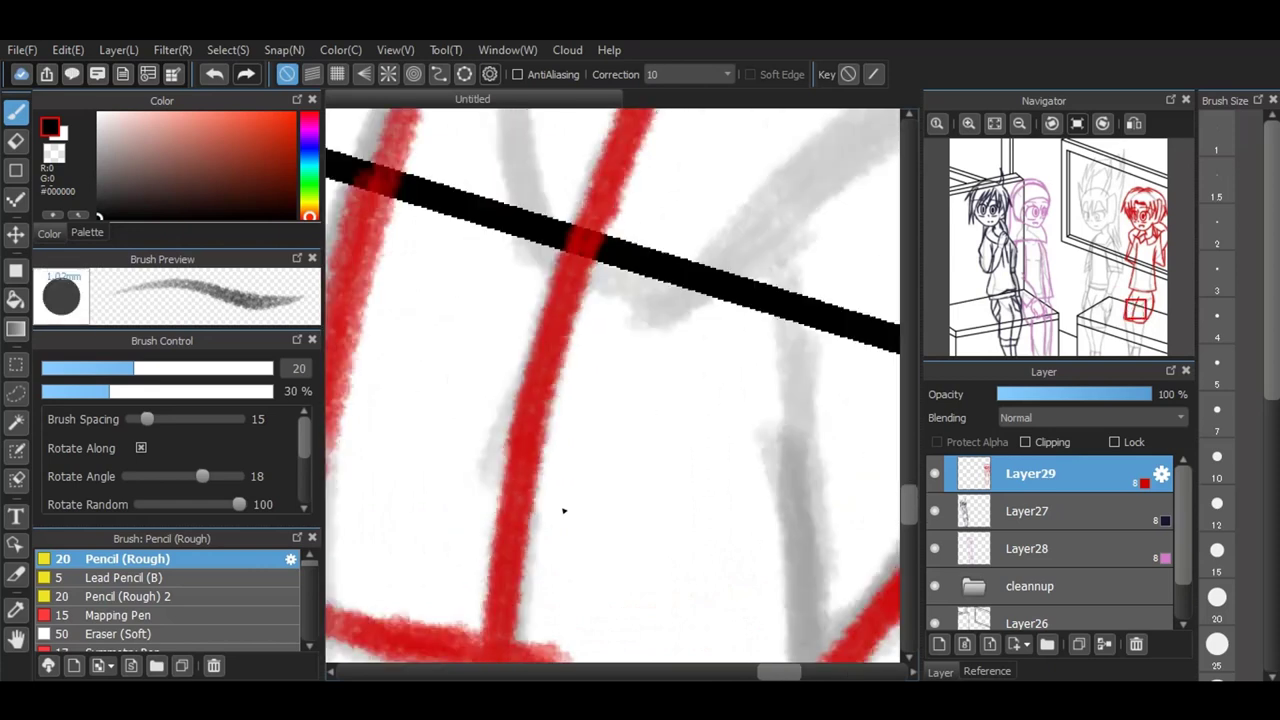
scroll(563, 510, "down", 4)
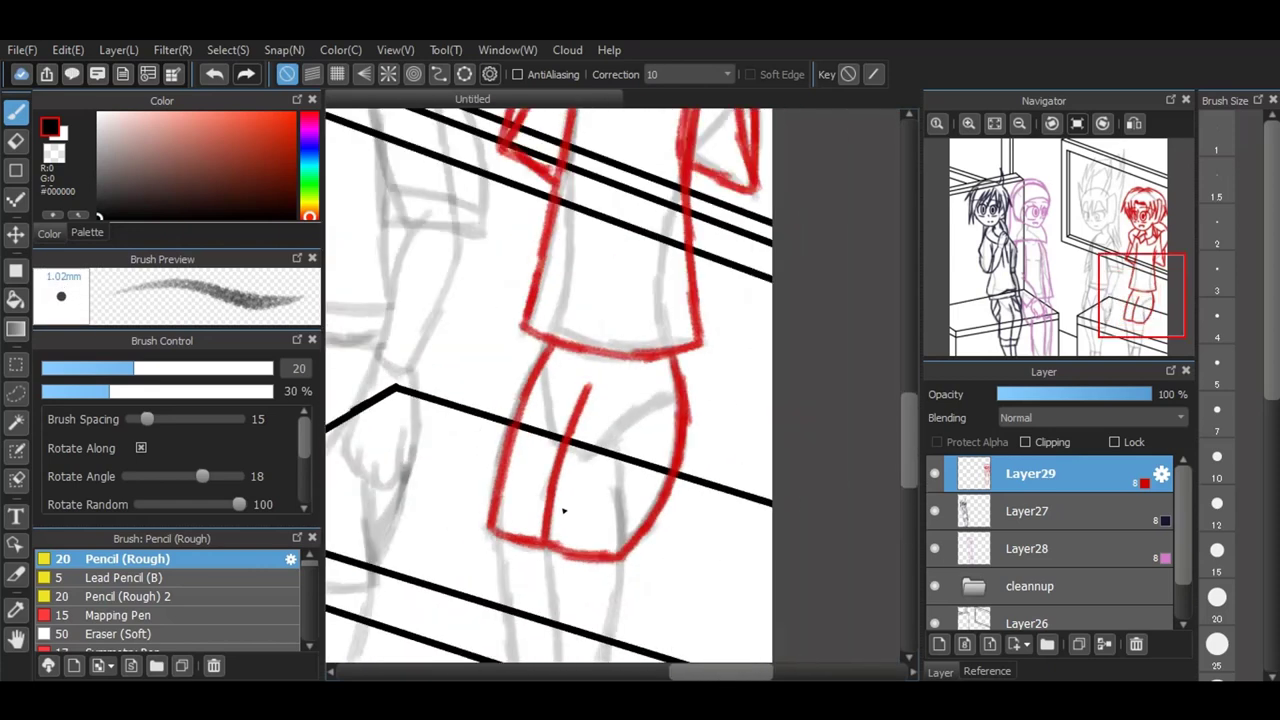
scroll(563, 510, "down", 1)
scroll(563, 510, "down", 1)
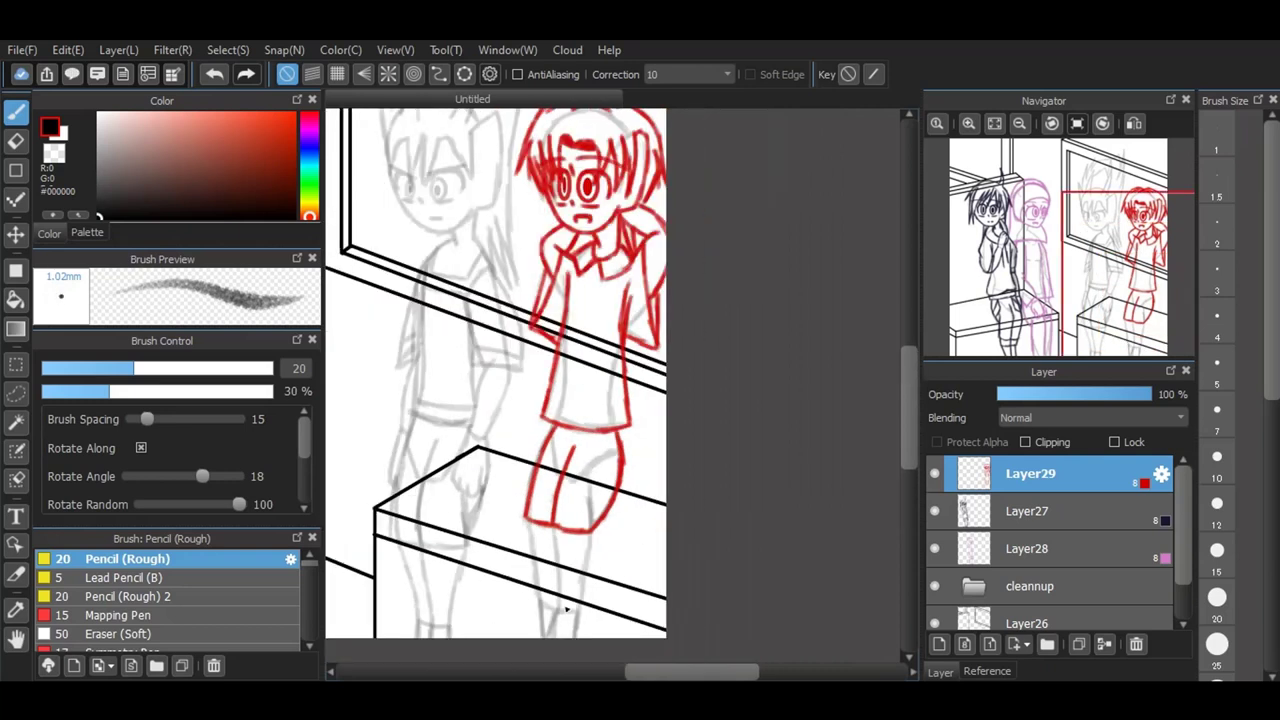
scroll(566, 645, "up", 4)
mouse_move(545, 342)
left_mouse_down()
mouse_move(550, 571)
mouse_move(600, 572)
mouse_move(598, 645)
left_mouse_up()
left_click_drag(548, 566, 550, 674)
left_click_drag(640, 355, 598, 588)
mouse_move(476, 325)
left_mouse_down()
mouse_move(501, 522)
mouse_move(494, 457)
mouse_move(518, 566)
mouse_move(545, 566)
mouse_move(512, 622)
mouse_move(512, 663)
left_mouse_up()
mouse_move(530, 564)
left_mouse_down()
mouse_move(554, 568)
mouse_move(511, 550)
mouse_move(517, 639)
left_mouse_up()
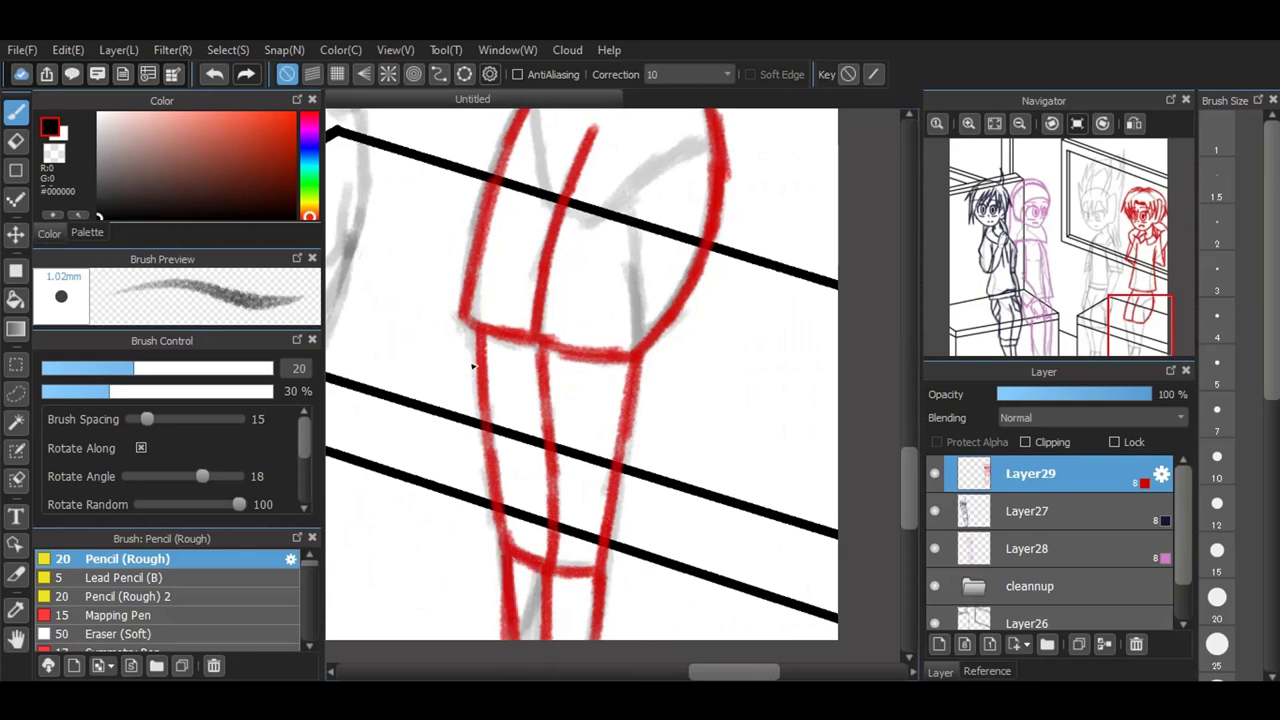
Step: Reinforce the lower hair strand behind the rightmost figure's side section, just above the shoulder
scroll(669, 471, "down", 2)
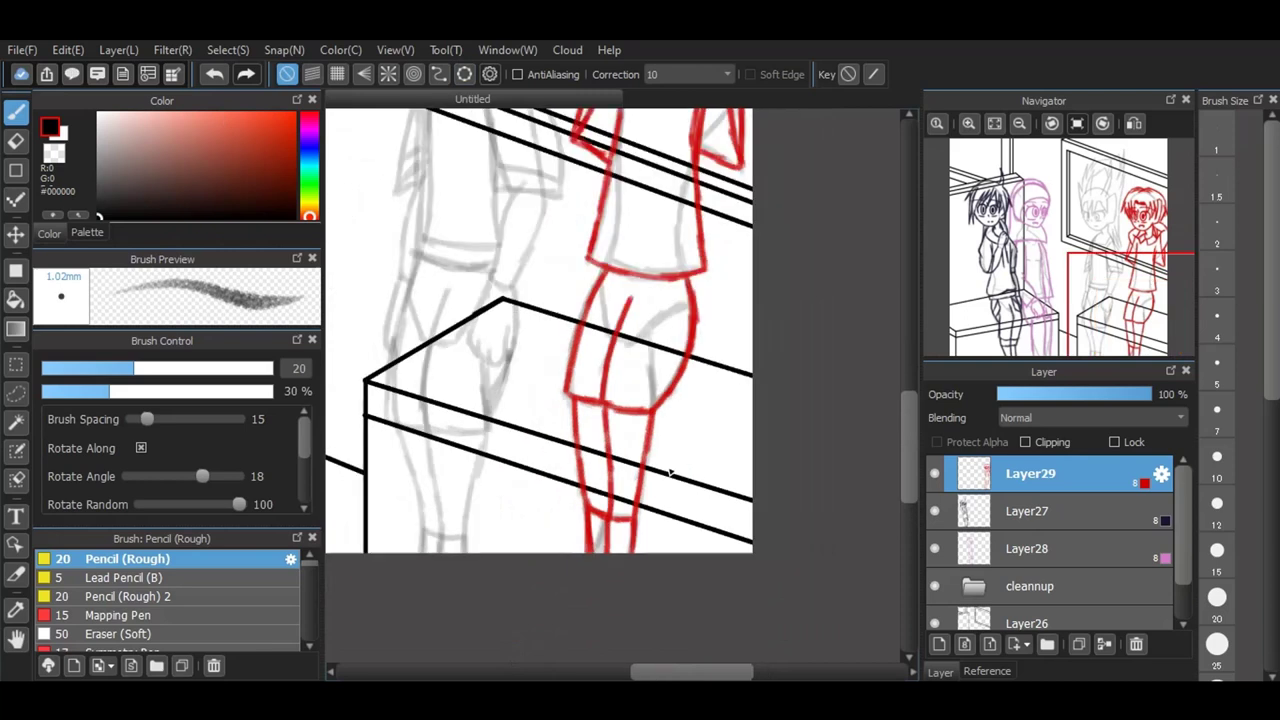
scroll(655, 545, "down", 3)
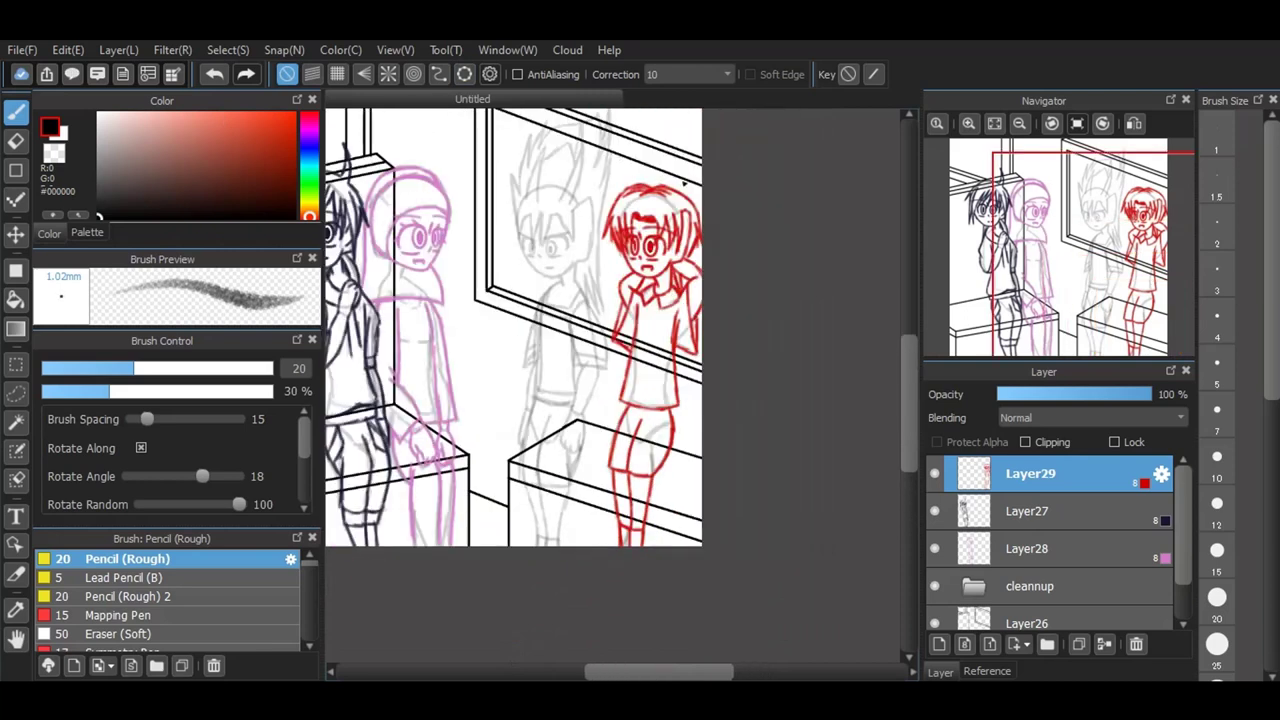
scroll(705, 262, "up", 3)
scroll(683, 249, "up", 2)
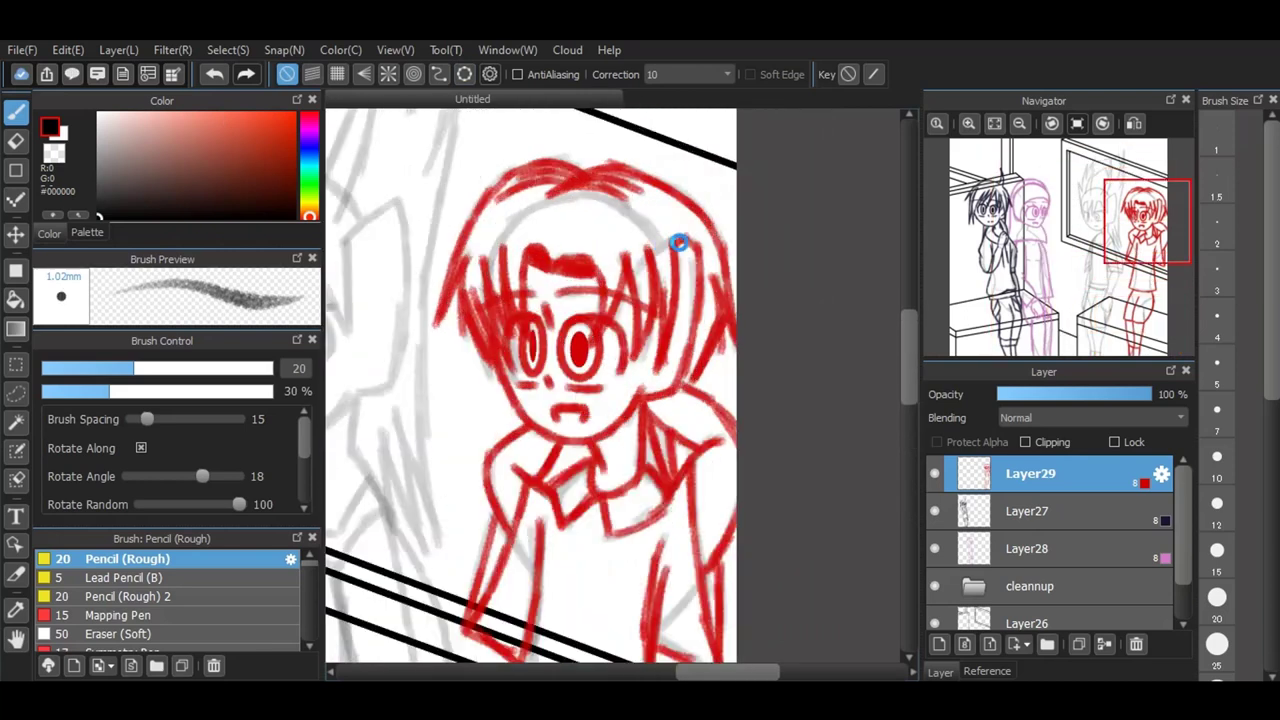
left_click_drag(697, 520, 724, 455)
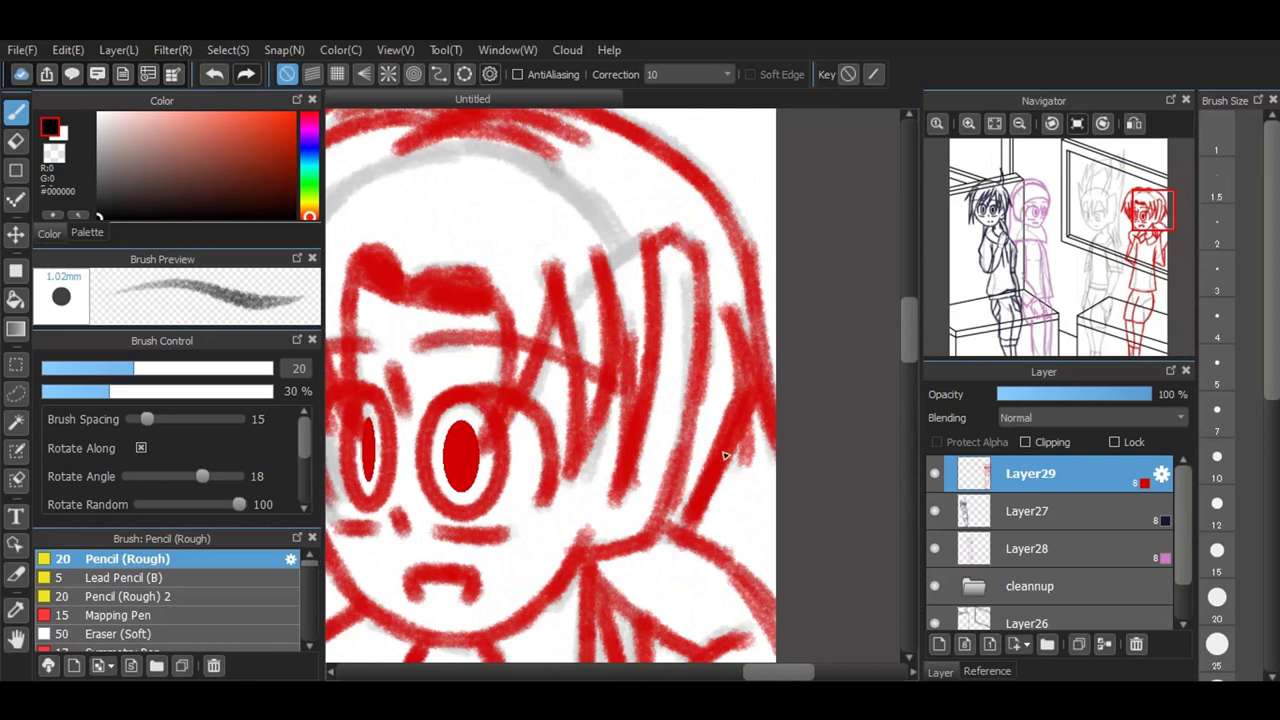
left_click_drag(693, 523, 734, 441)
scroll(733, 440, "down", 3)
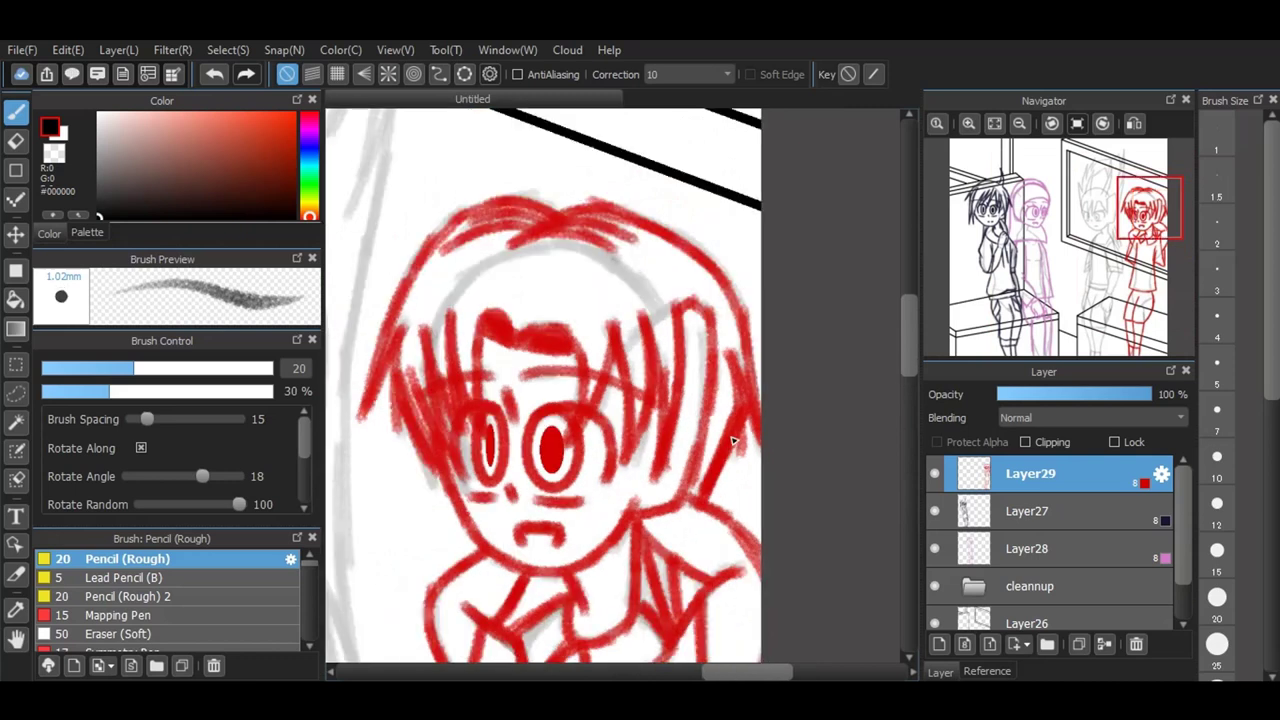
scroll(682, 420, "down", 1)
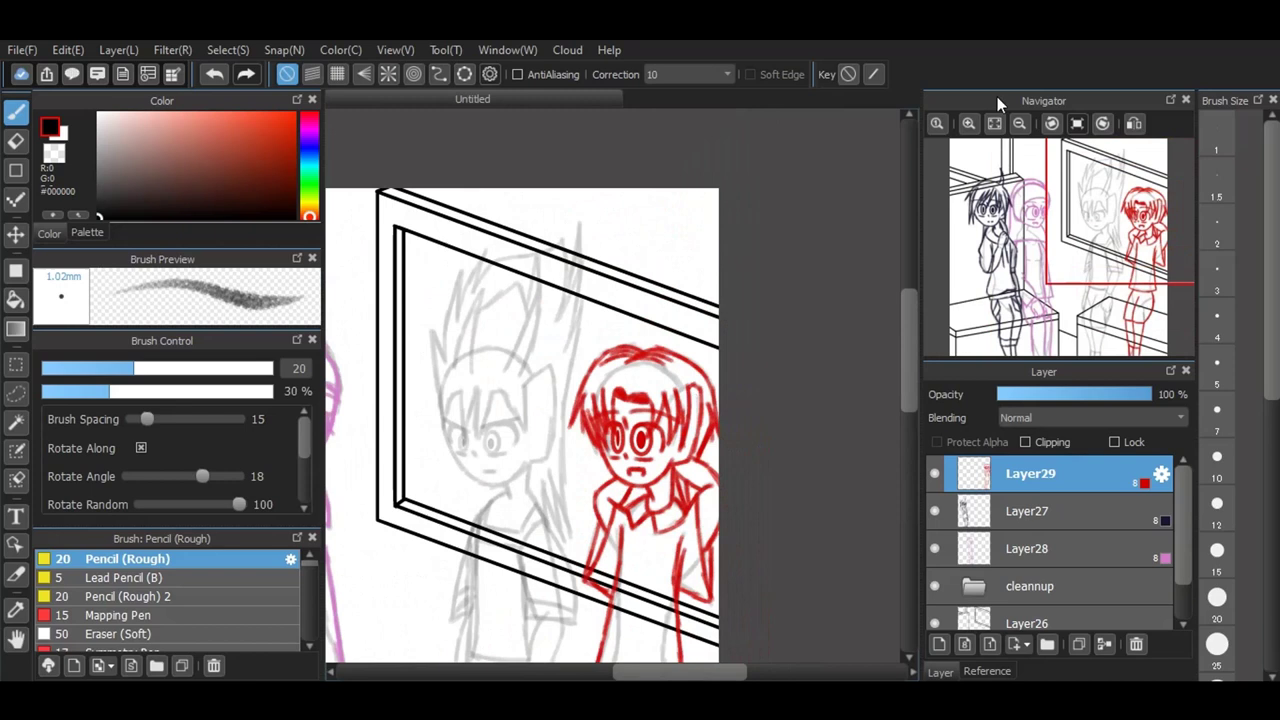
Step: Add a new 8-bit layer above the red linework and set its colour to dark navy blue from the saved palette
left_click(995, 123)
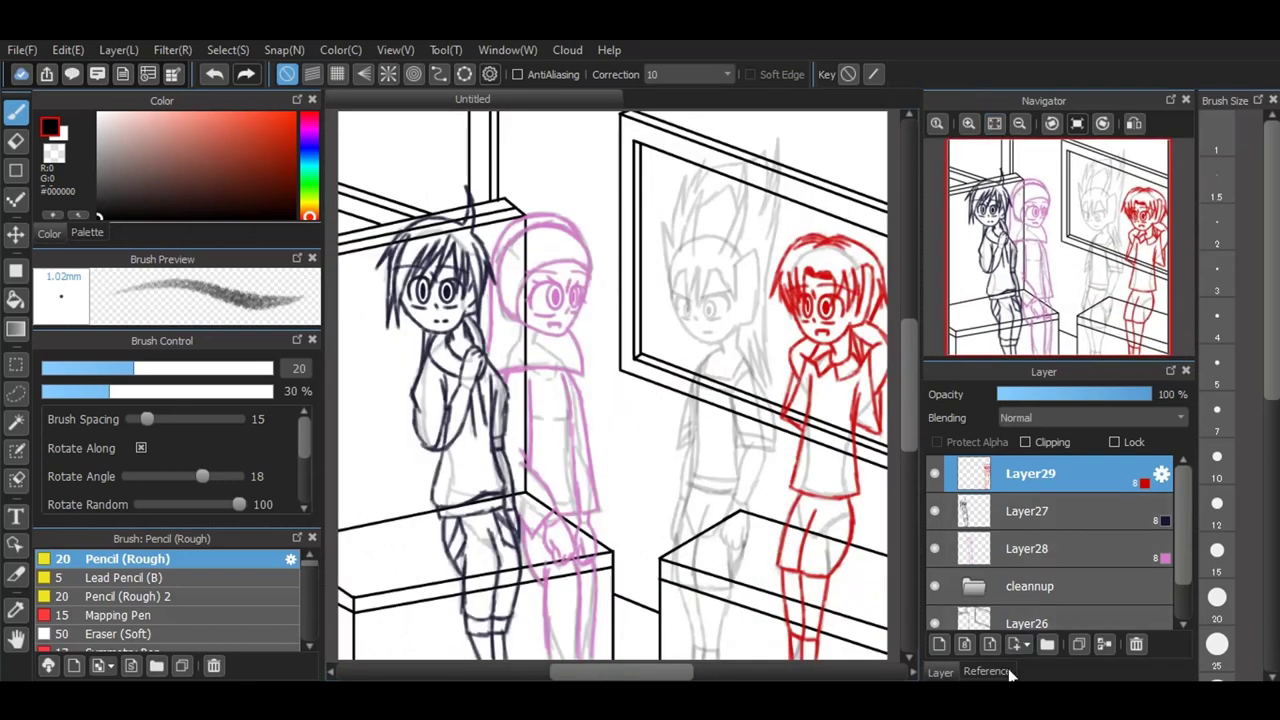
left_click(966, 644)
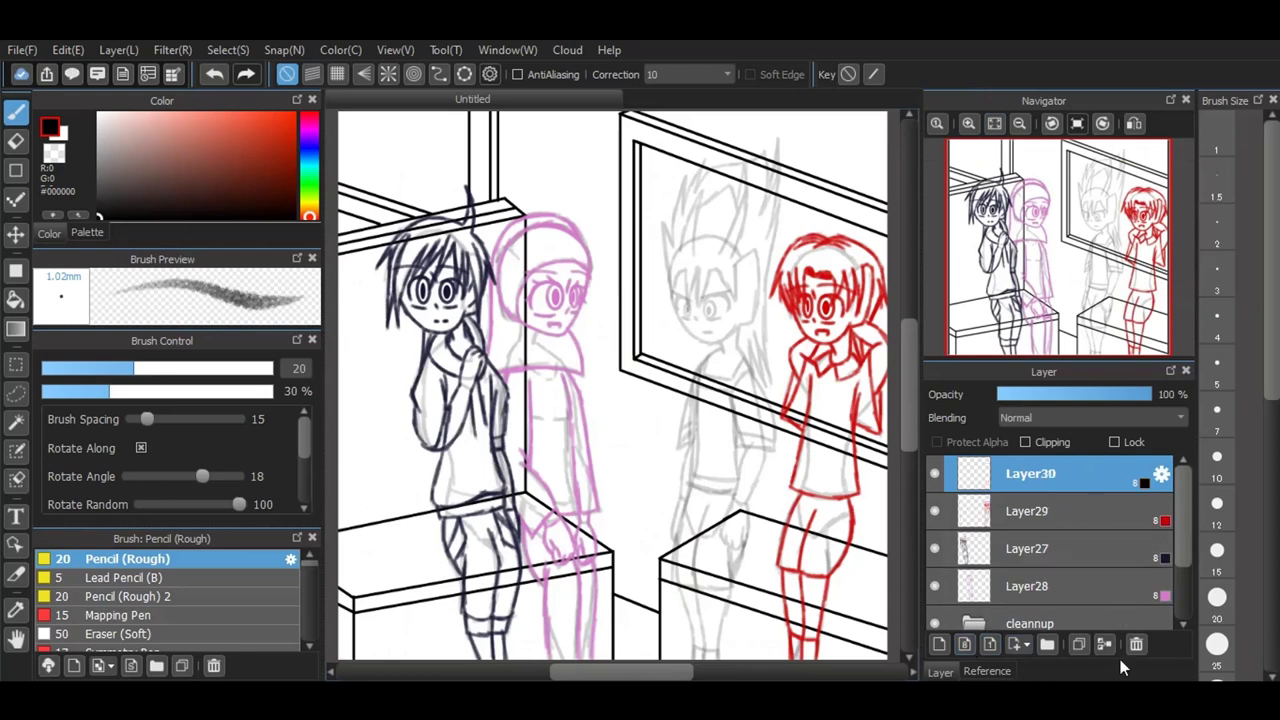
left_click(1161, 475)
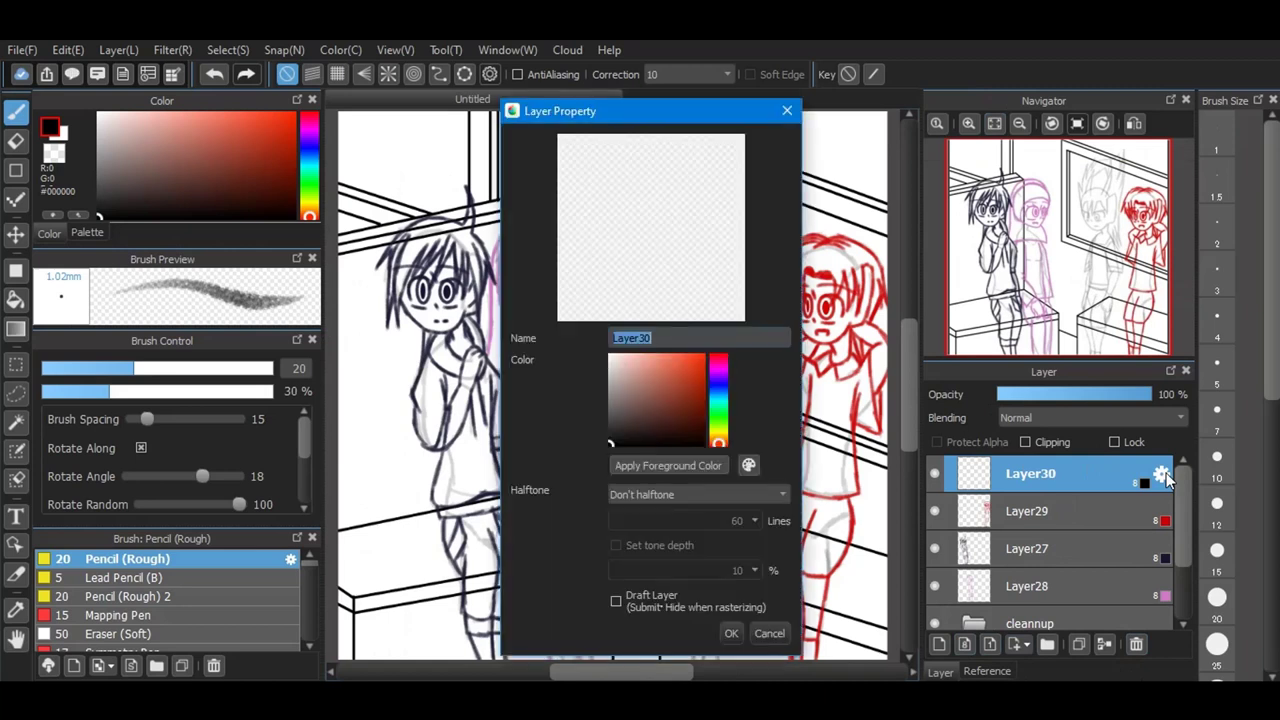
left_click(749, 465)
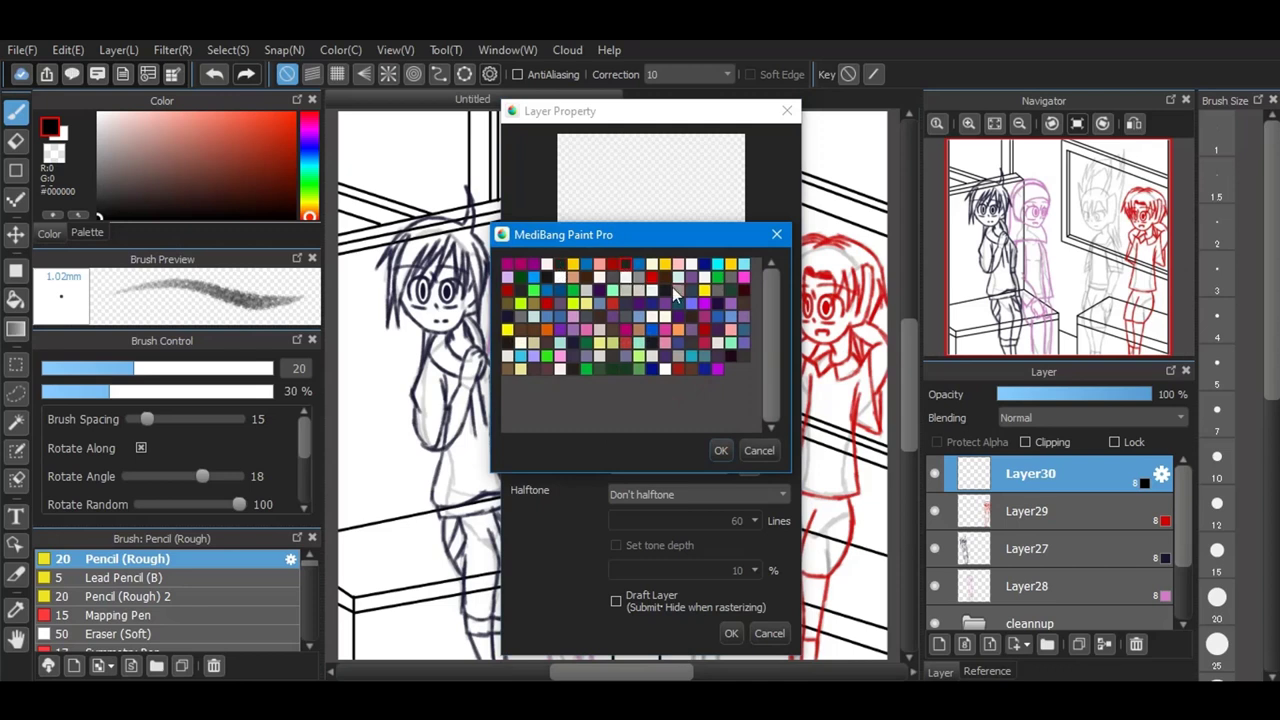
left_click(722, 449)
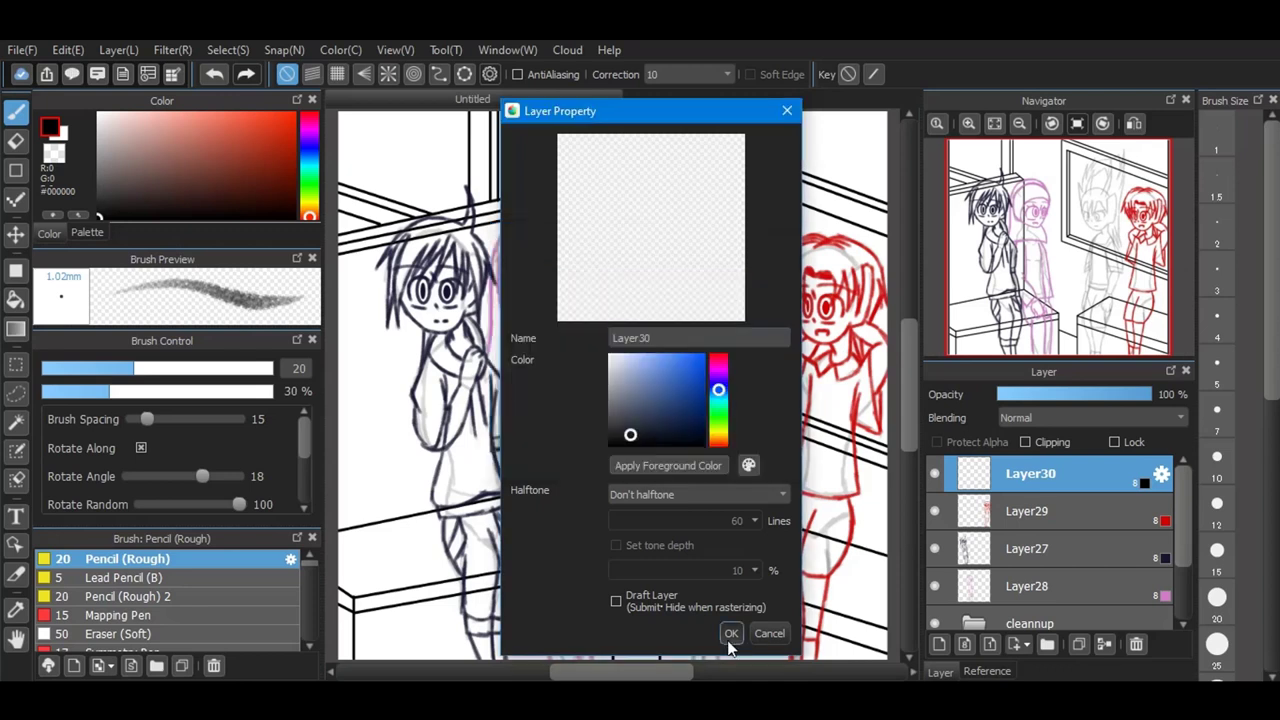
left_click(731, 634)
scroll(790, 258, "up", 3)
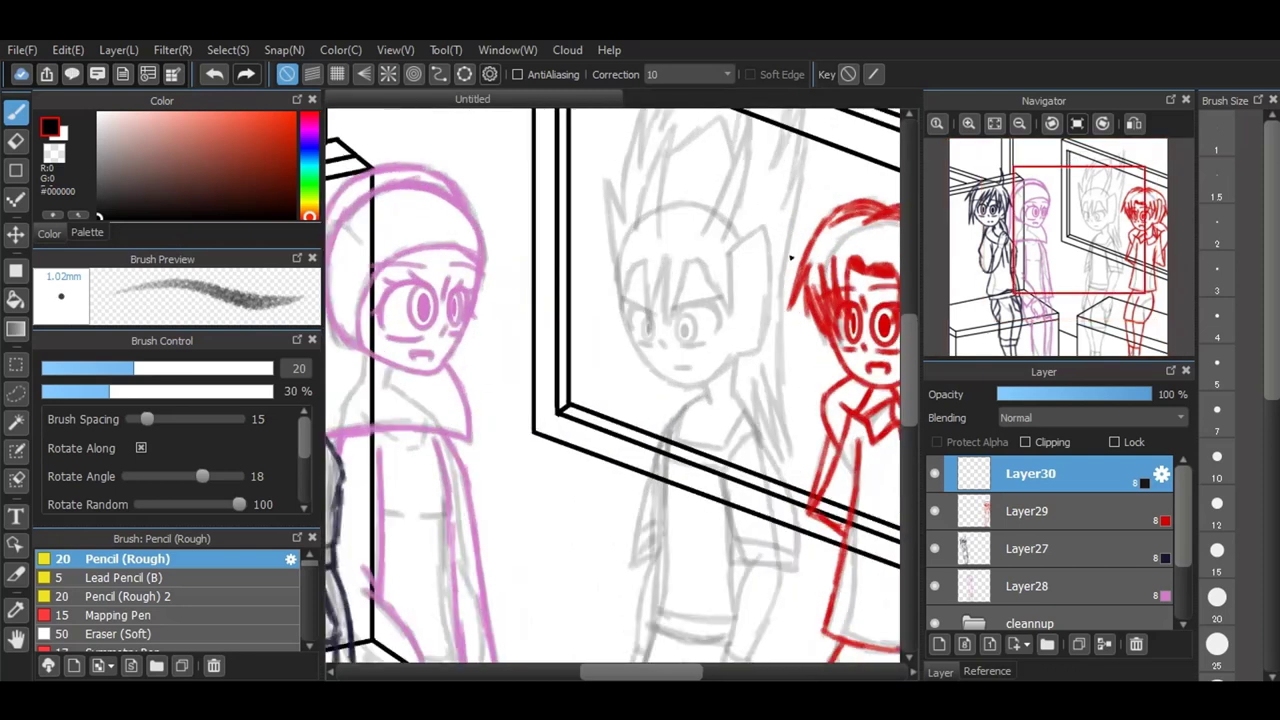
scroll(752, 213, "up", 6)
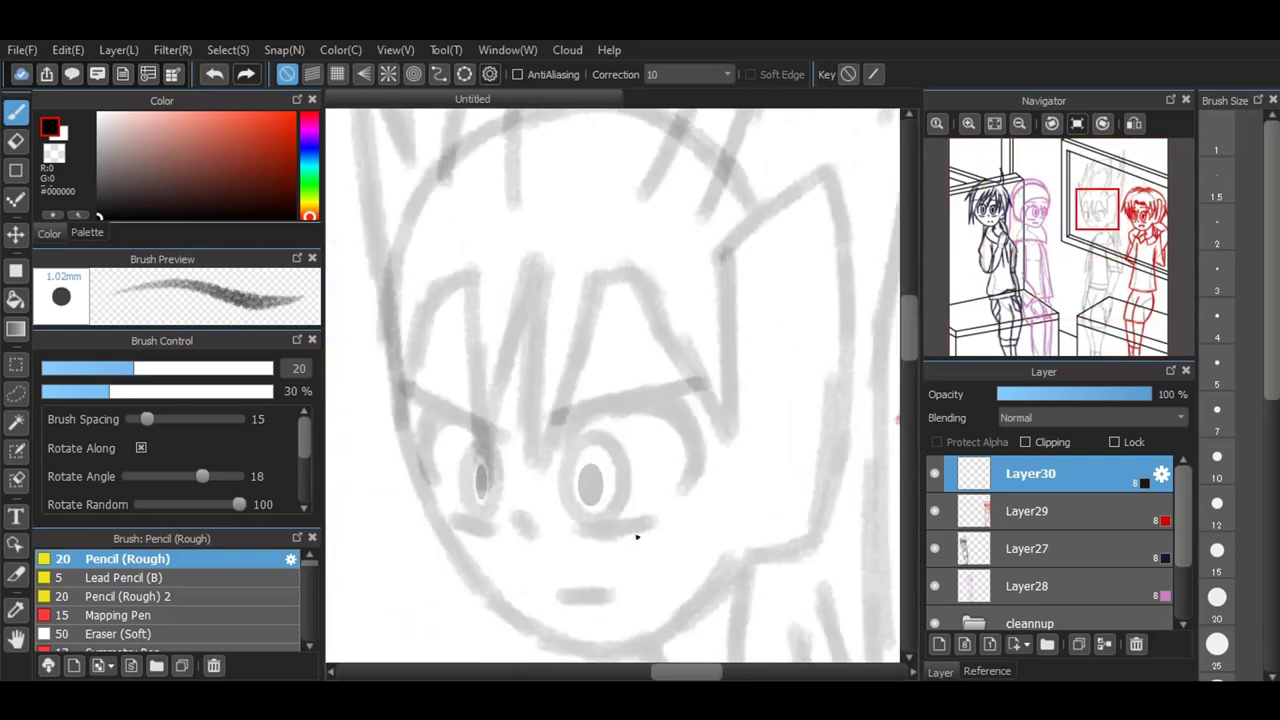
Step: Trace the spiky-haired figure's larger eye with its brow, outer lash and lower lid, plus the nose and mouth
mouse_move(517, 349)
left_mouse_down()
mouse_move(746, 303)
mouse_move(563, 343)
mouse_move(594, 331)
mouse_move(540, 368)
mouse_move(724, 410)
mouse_move(732, 400)
mouse_move(717, 457)
left_mouse_up()
mouse_move(693, 326)
left_mouse_down()
mouse_move(730, 387)
mouse_move(718, 456)
left_mouse_up()
left_click_drag(552, 515, 655, 508)
left_click_drag(458, 486, 494, 538)
left_click_drag(520, 604, 598, 620)
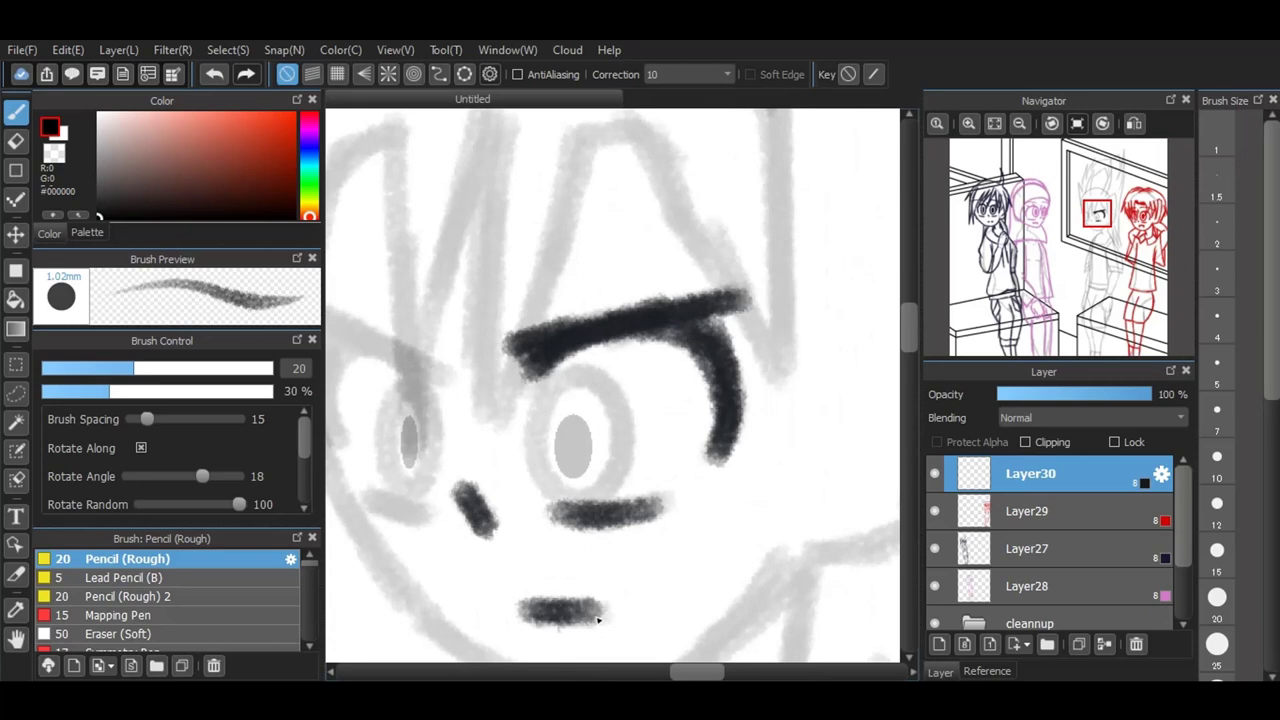
Step: Trace the slanted brow, outer lash and lower lid of the spiky-haired figure's other eye
scroll(640, 300, "down", 3)
scroll(588, 337, "up", 2)
scroll(588, 337, "up", 1)
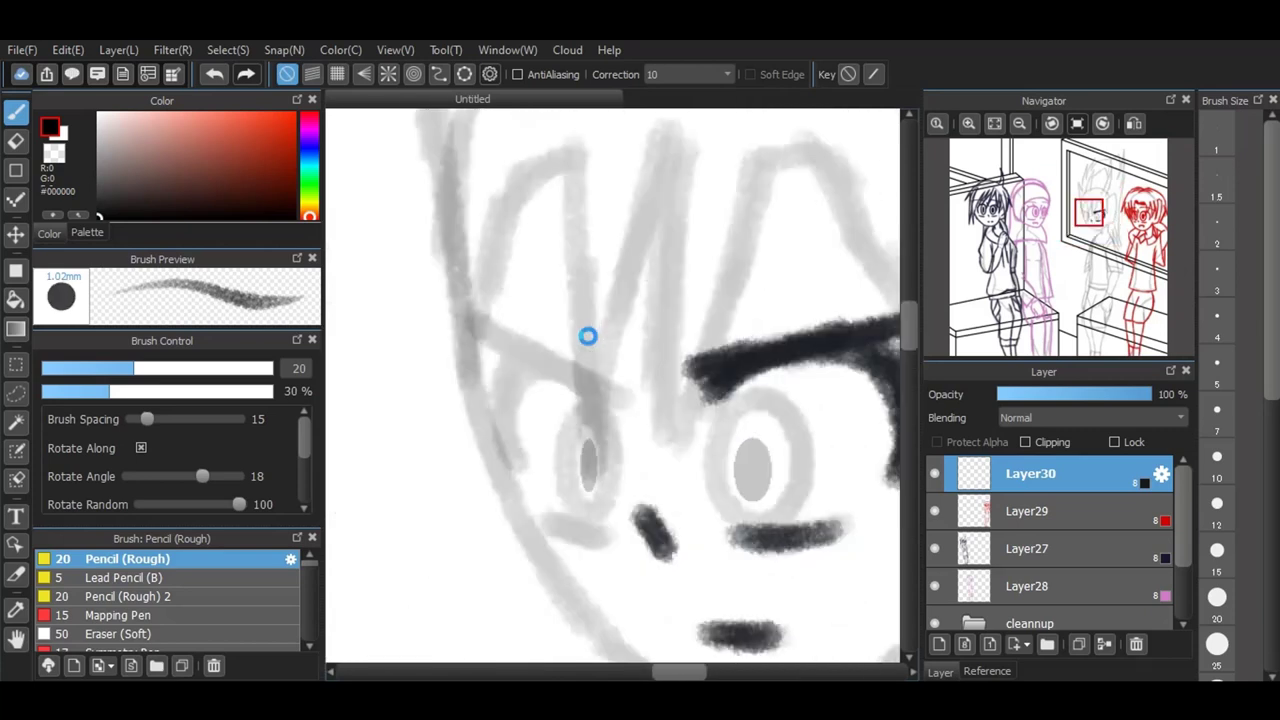
mouse_move(455, 306)
left_mouse_down()
mouse_move(534, 360)
mouse_move(628, 398)
left_mouse_up()
mouse_move(538, 374)
left_mouse_down()
mouse_move(623, 414)
mouse_move(549, 369)
mouse_move(509, 420)
mouse_move(530, 357)
left_mouse_up()
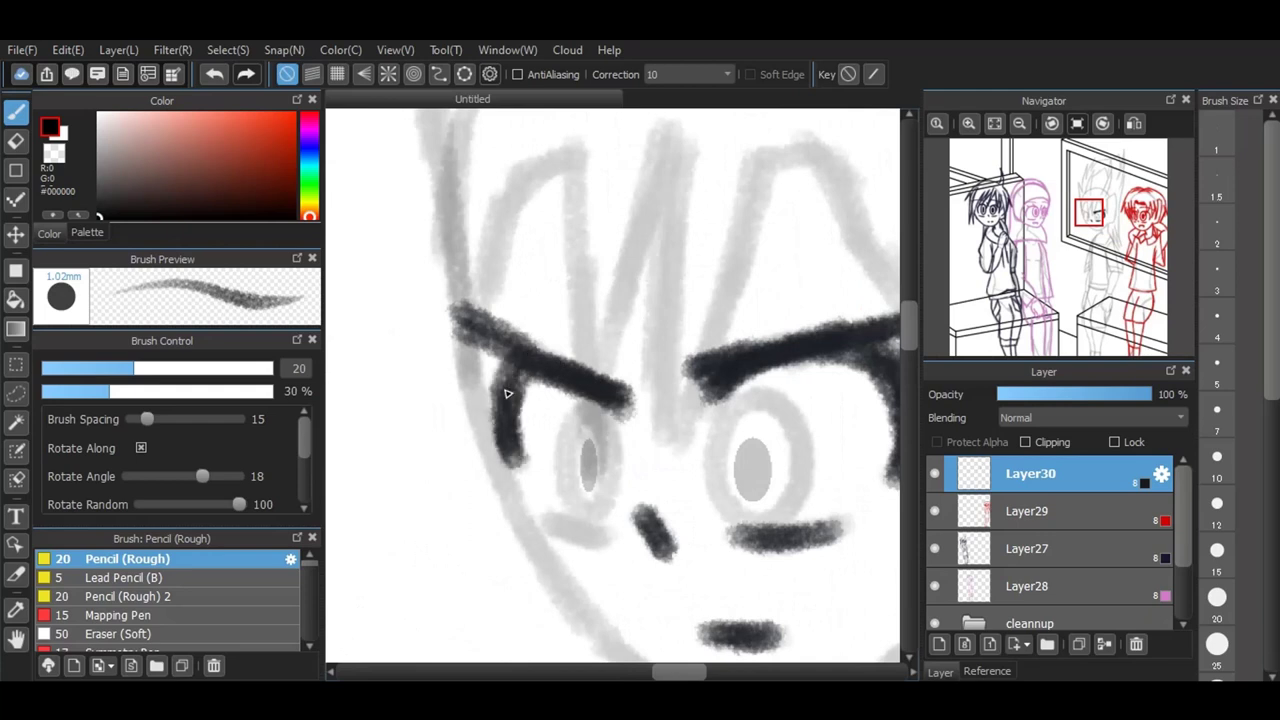
mouse_move(550, 528)
left_mouse_down()
mouse_move(540, 522)
mouse_move(597, 541)
left_mouse_up()
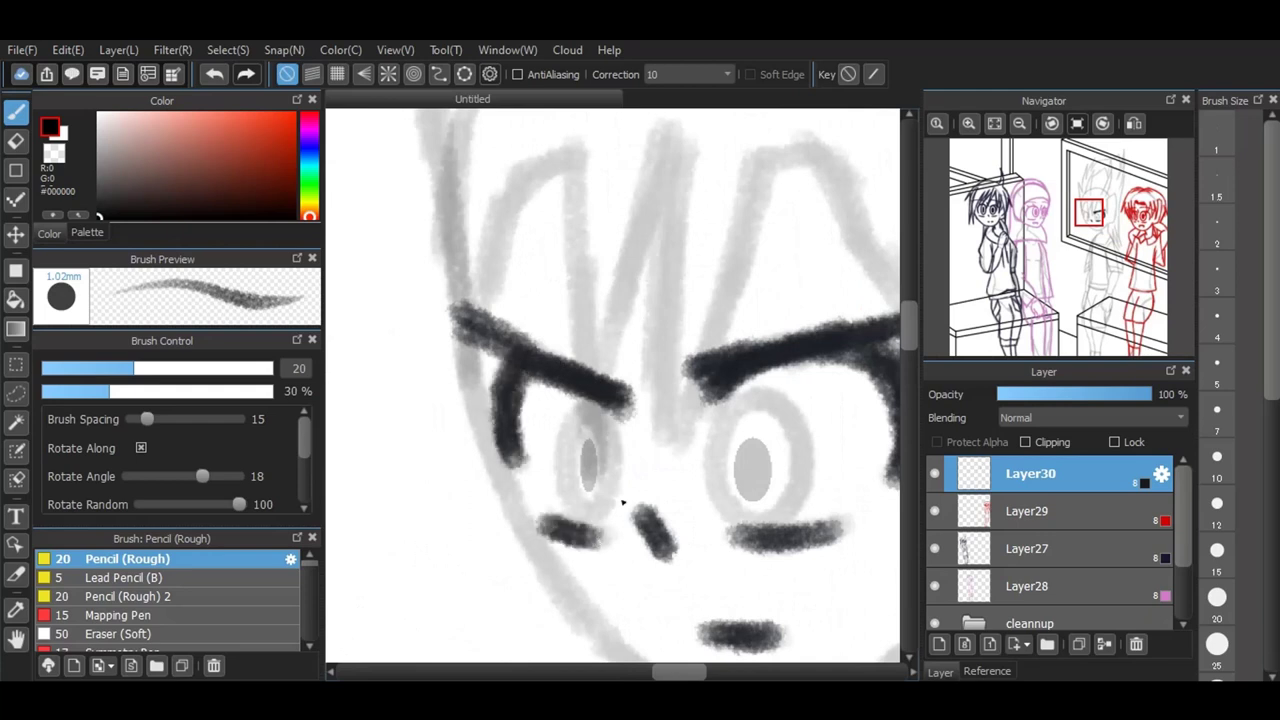
scroll(623, 506, "down", 3)
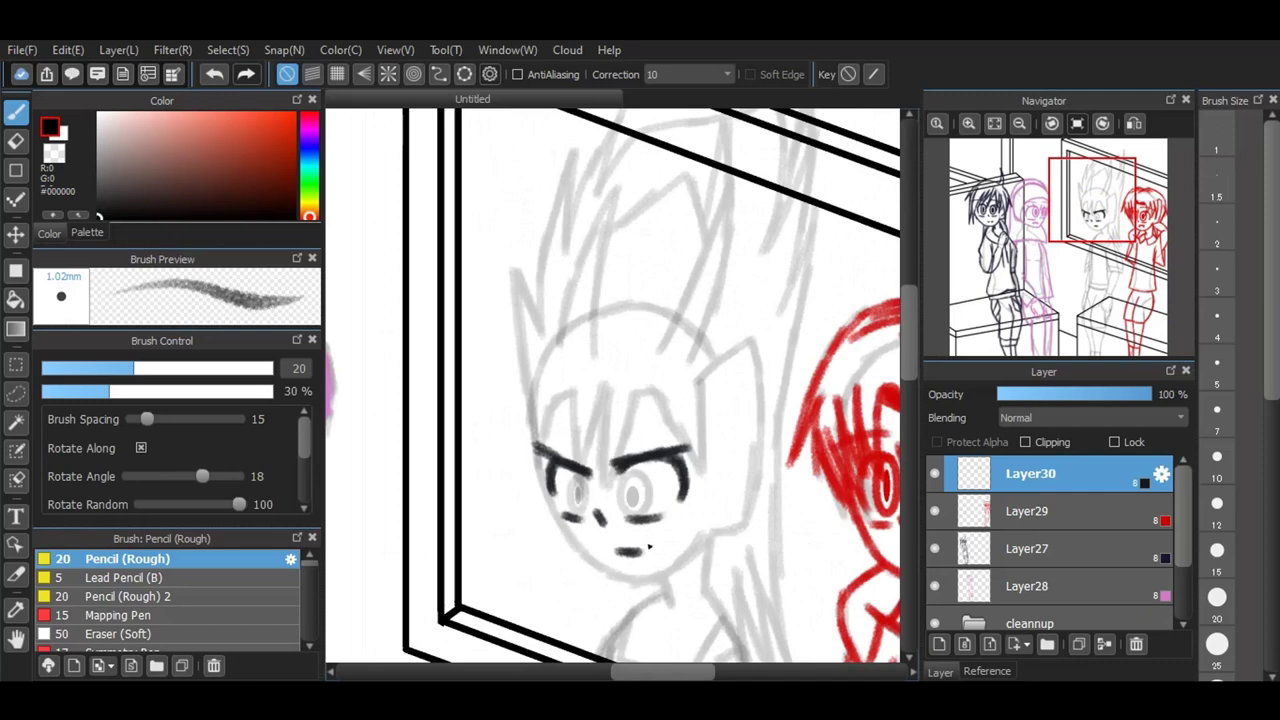
Step: Trace the jagged fringe across the spiky-haired figure's forehead, including the lock that falls beside the larger eye
scroll(668, 602, "up", 1)
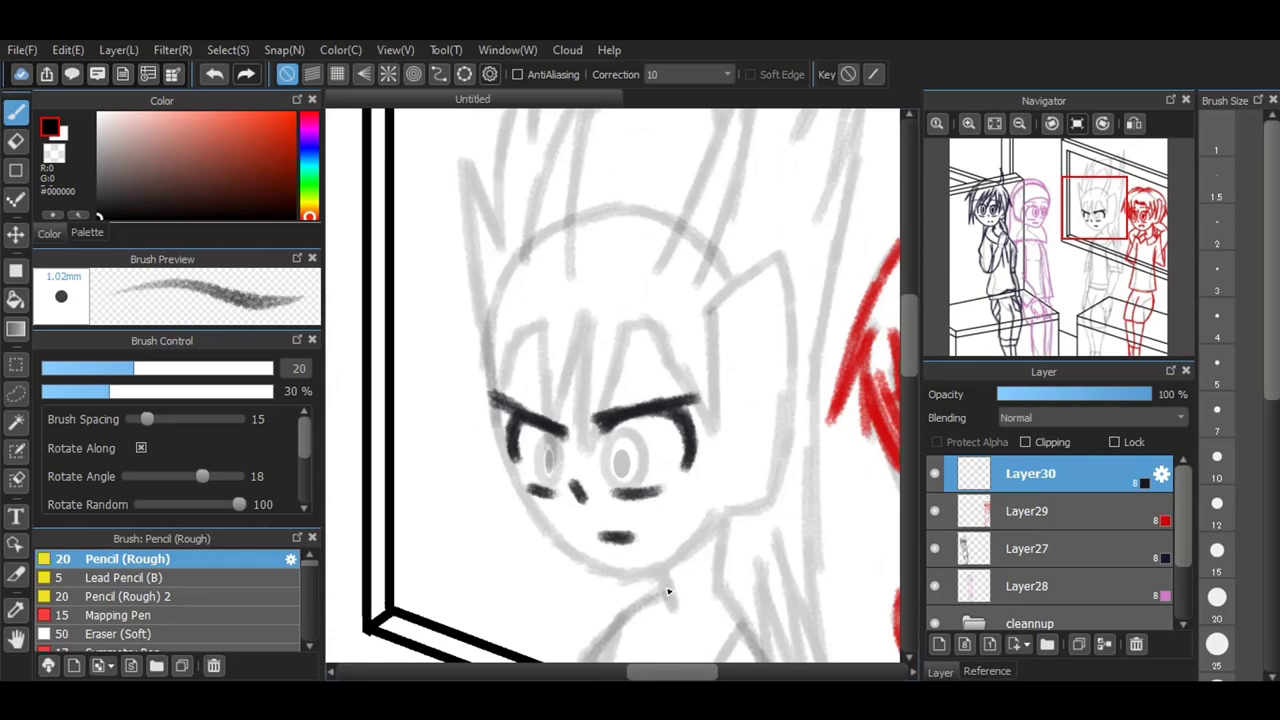
mouse_move(598, 313)
left_mouse_down()
mouse_move(584, 436)
mouse_move(632, 330)
mouse_move(682, 372)
mouse_move(714, 428)
left_mouse_up()
left_click_drag(716, 310, 716, 425)
mouse_move(540, 326)
left_mouse_down()
mouse_move(550, 424)
mouse_move(594, 318)
mouse_move(514, 338)
mouse_move(493, 416)
left_mouse_up()
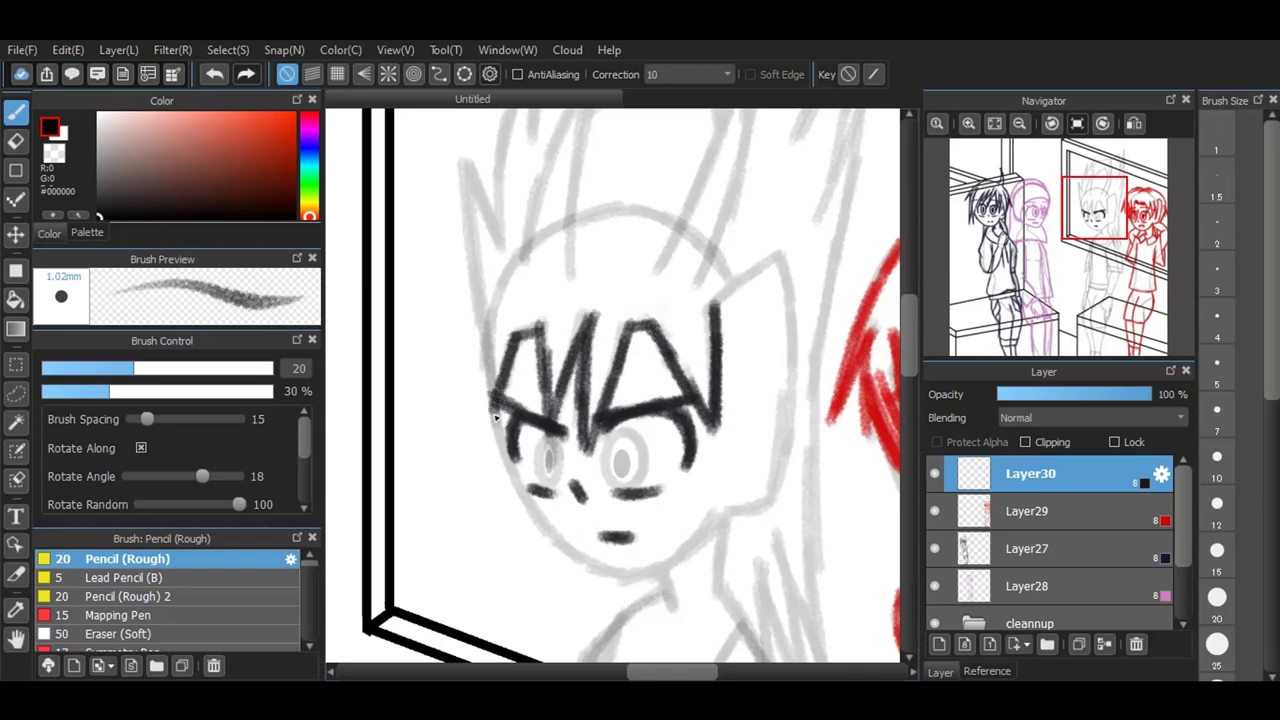
Step: Trace the small hair spike at the temple, the face and jaw outline, and the pointed ear shape beside it
left_click_drag(471, 170, 490, 316)
mouse_move(470, 172)
left_mouse_down()
mouse_move(496, 403)
mouse_move(478, 180)
mouse_move(503, 254)
left_mouse_up()
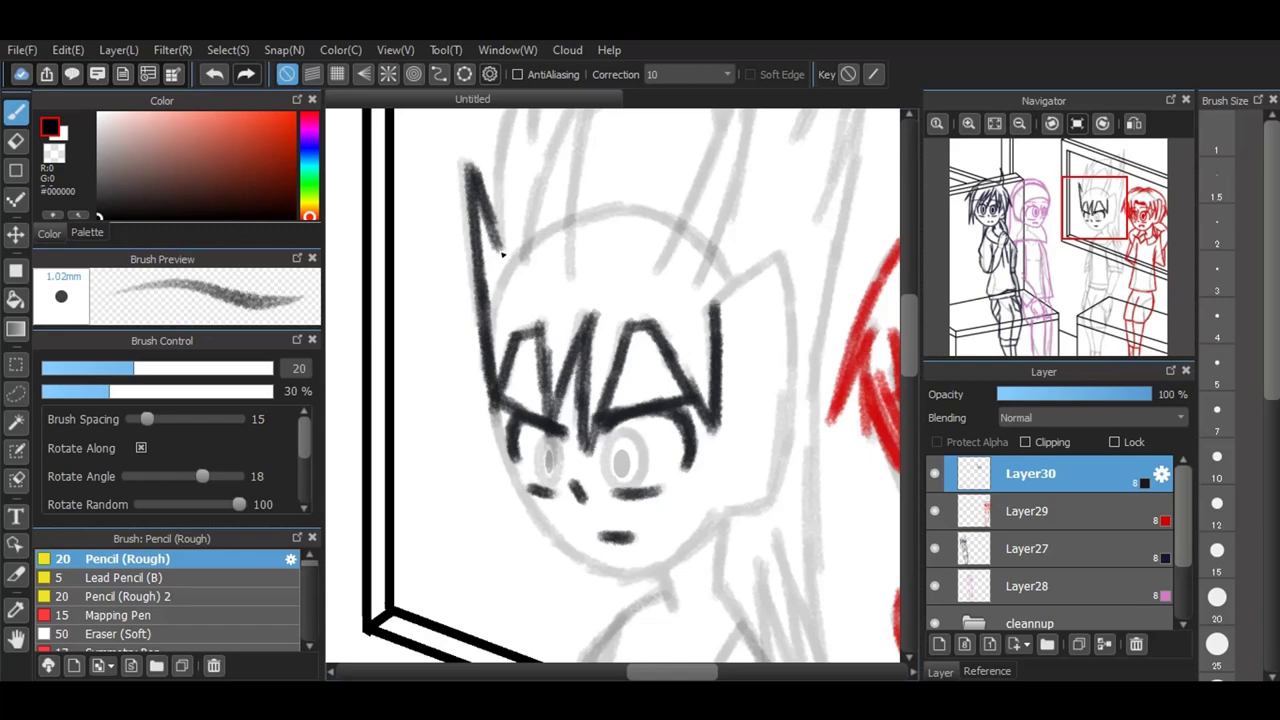
mouse_move(490, 400)
left_mouse_down()
mouse_move(534, 523)
mouse_move(603, 577)
left_mouse_up()
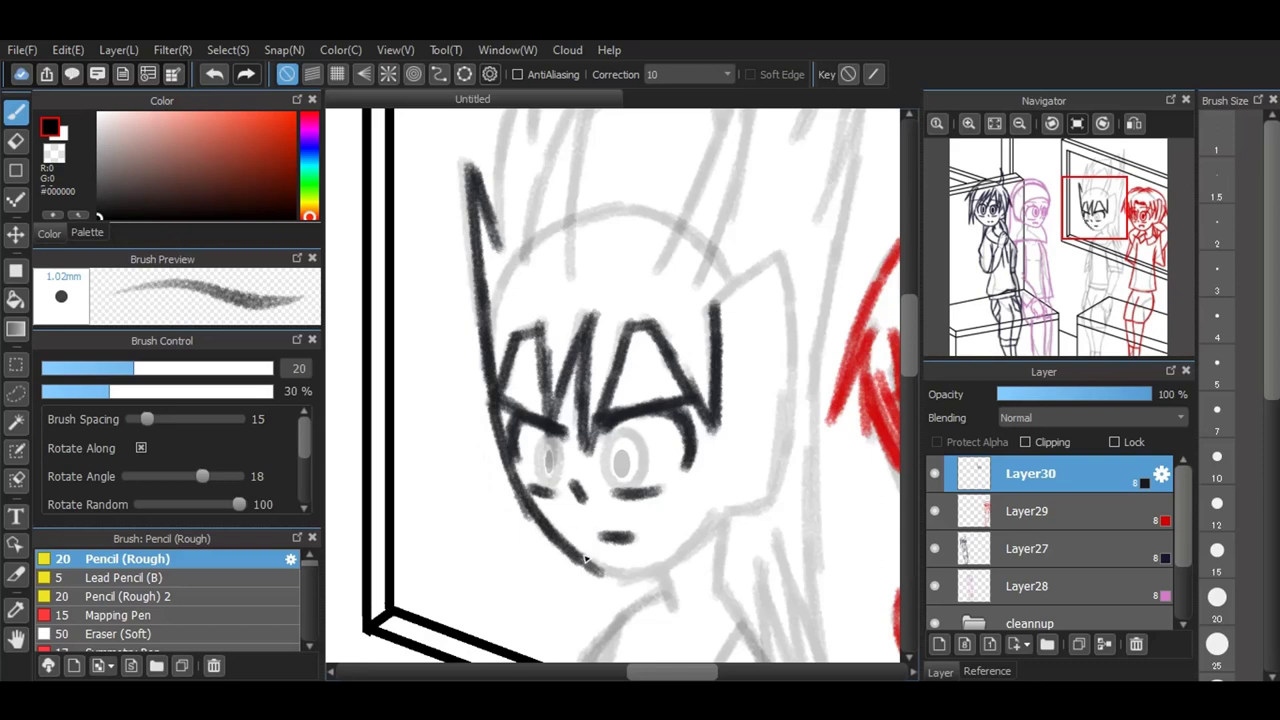
mouse_move(586, 562)
left_mouse_down()
mouse_move(627, 580)
mouse_move(609, 579)
mouse_move(666, 572)
mouse_move(724, 510)
mouse_move(757, 506)
left_mouse_up()
mouse_move(712, 308)
left_mouse_down()
mouse_move(780, 258)
mouse_move(791, 420)
mouse_move(777, 490)
mouse_move(754, 508)
left_mouse_up()
scroll(754, 508, "down", 3)
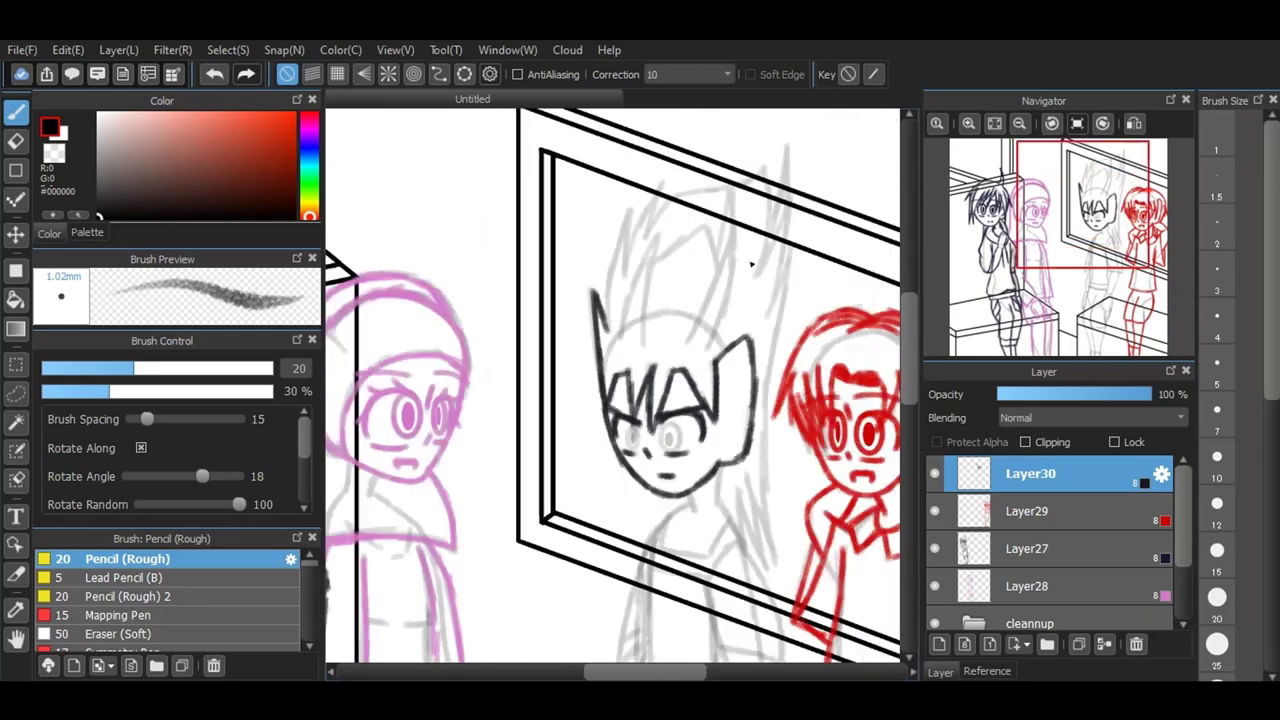
Step: Trace the tall inner hair spikes rising from the top of the spiky-haired figure's head
scroll(753, 206, "up", 2)
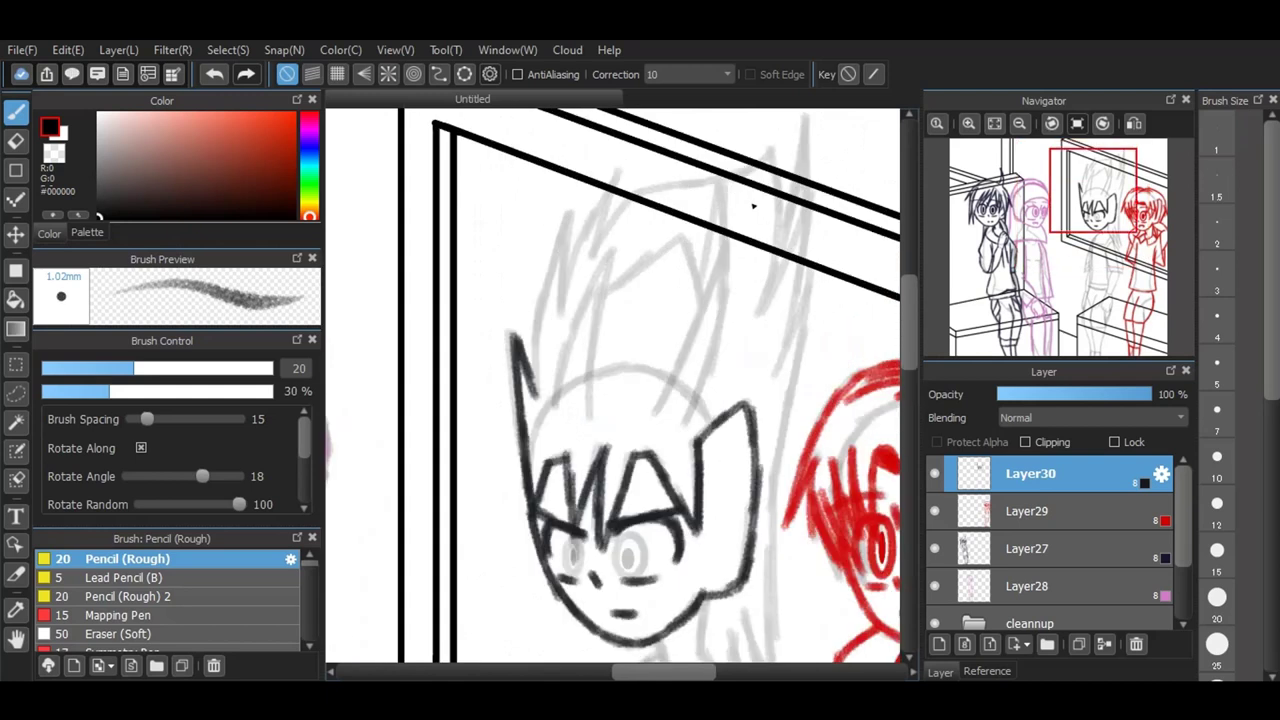
mouse_move(618, 253)
left_mouse_down()
mouse_move(561, 361)
mouse_move(557, 421)
mouse_move(599, 313)
mouse_move(598, 410)
left_mouse_up()
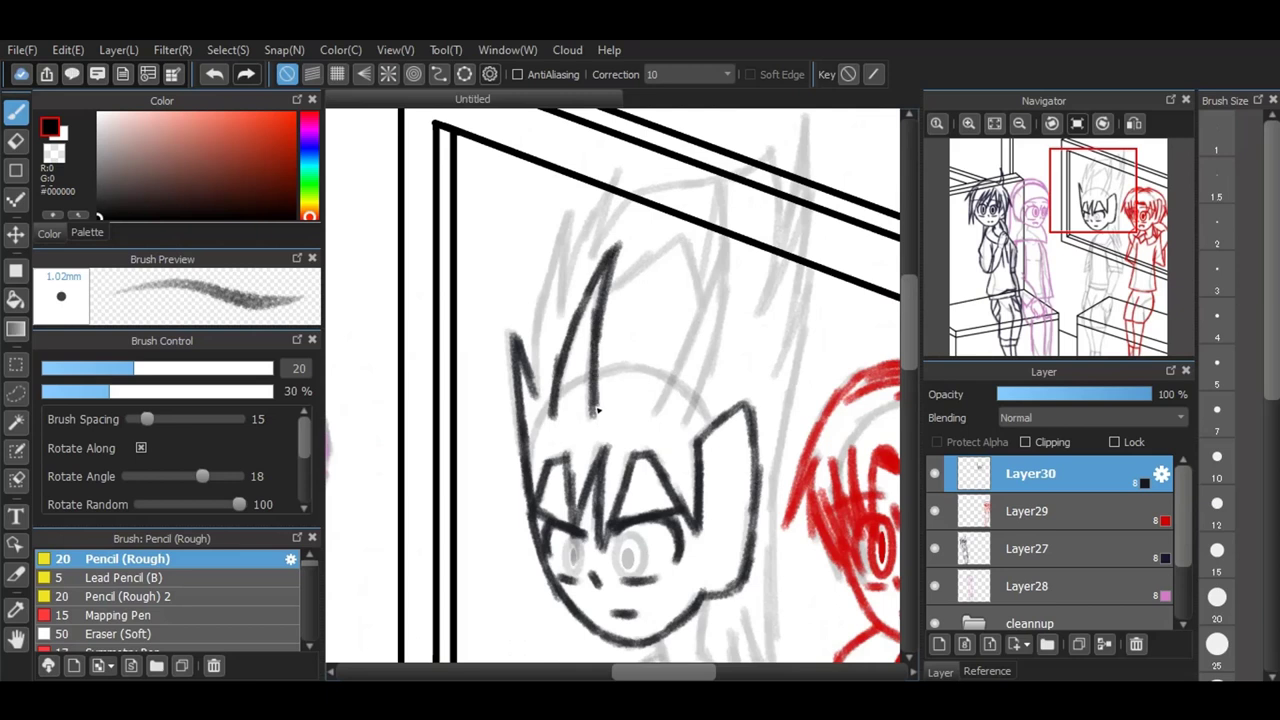
mouse_move(728, 242)
left_mouse_down()
mouse_move(658, 410)
mouse_move(712, 335)
mouse_move(682, 428)
left_mouse_up()
left_click_drag(678, 374, 650, 422)
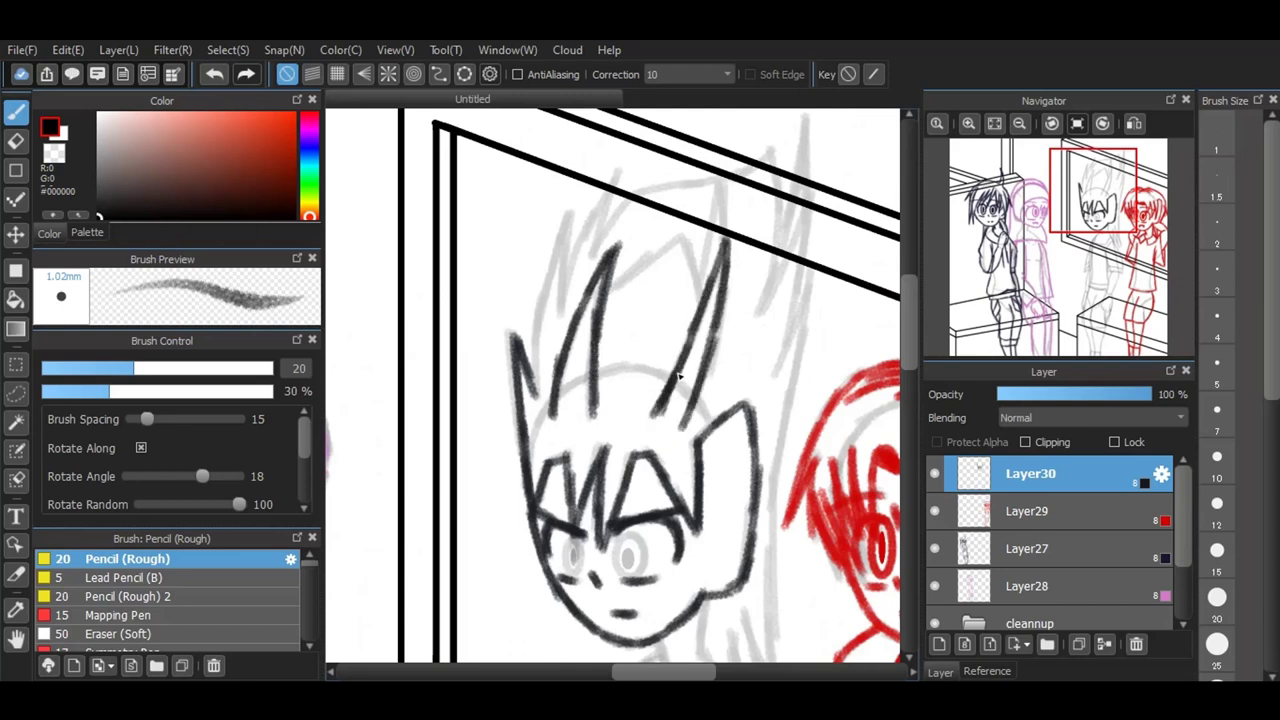
mouse_move(600, 296)
left_mouse_down()
mouse_move(672, 243)
mouse_move(648, 266)
mouse_move(694, 257)
mouse_move(685, 233)
mouse_move(704, 306)
left_mouse_up()
left_click_drag(722, 176, 698, 292)
left_click_drag(719, 163, 729, 246)
mouse_move(720, 165)
left_mouse_down()
mouse_move(728, 262)
mouse_move(718, 172)
left_mouse_up()
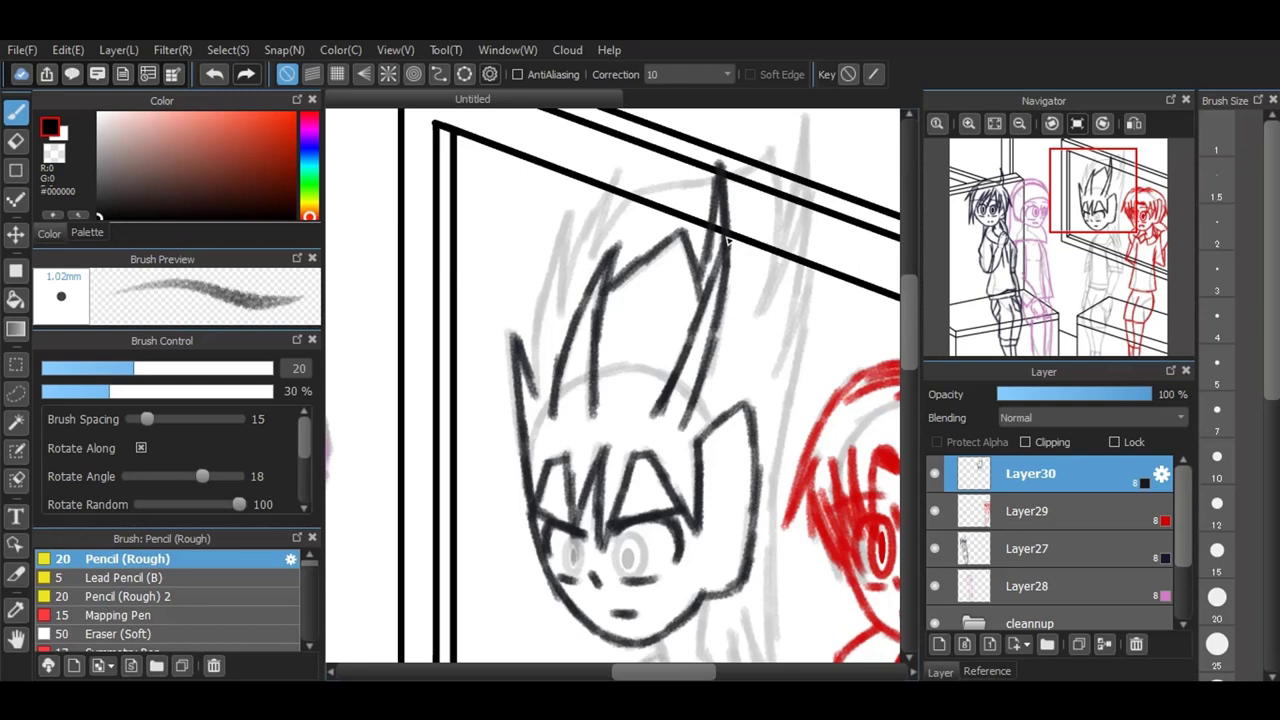
Step: Trace the outer hair spikes around and behind the inner ones, reaching up over the window frame
mouse_move(572, 210)
left_mouse_down()
mouse_move(541, 298)
mouse_move(536, 383)
left_mouse_up()
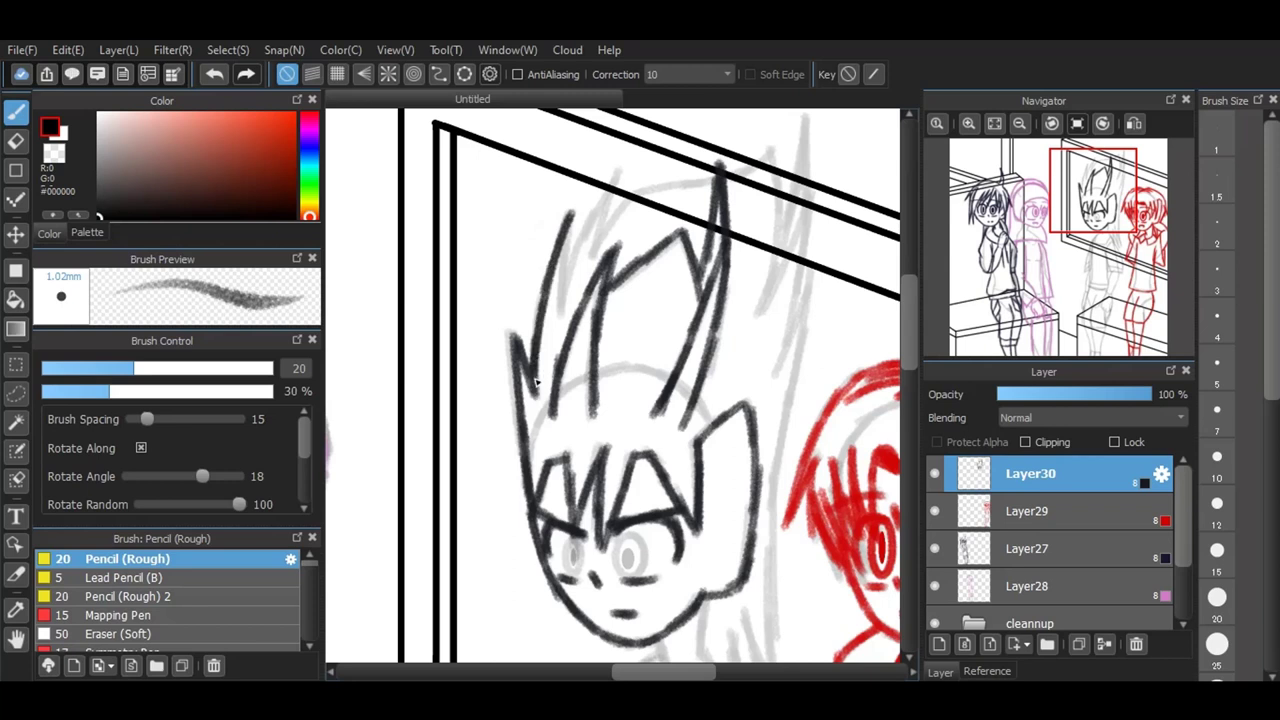
mouse_move(572, 212)
left_mouse_down()
mouse_move(567, 298)
mouse_move(618, 173)
mouse_move(599, 250)
mouse_move(631, 208)
mouse_move(720, 182)
mouse_move(774, 146)
mouse_move(771, 283)
mouse_move(780, 256)
left_mouse_up()
left_click_drag(812, 194, 780, 266)
mouse_move(806, 218)
left_mouse_down()
mouse_move(765, 309)
mouse_move(809, 208)
mouse_move(777, 371)
left_mouse_up()
left_click_drag(816, 276, 772, 390)
scroll(913, 361, "down", 1)
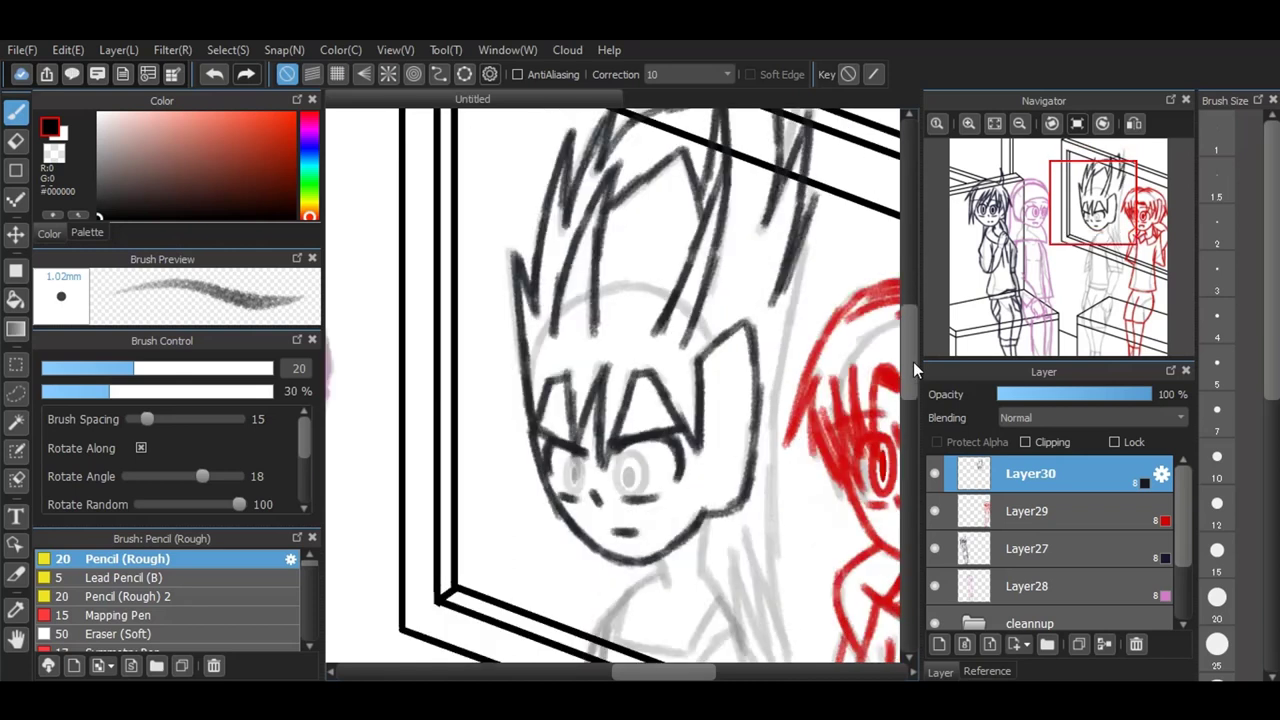
Step: Trace the long hair strand behind the spiky-haired figure's head down to a pointed tip beside the shoulder
left_click_drag(815, 198, 789, 378)
left_click_drag(800, 306, 775, 514)
left_click_drag(783, 428, 778, 605)
left_click_drag(777, 549, 783, 640)
left_click_drag(778, 556, 783, 641)
left_click_drag(751, 522, 785, 640)
left_click_drag(762, 566, 786, 650)
left_click_drag(915, 364, 918, 398)
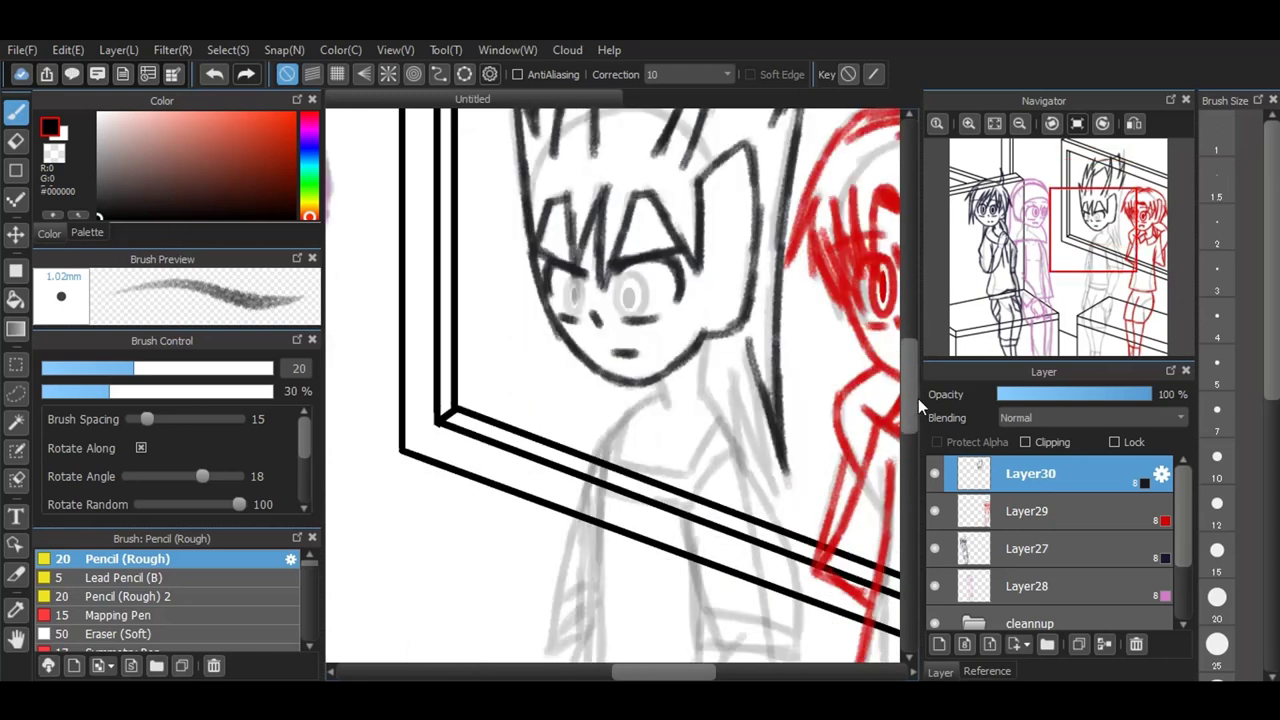
left_click_drag(746, 342, 778, 488)
left_click_drag(760, 434, 785, 500)
mouse_move(742, 400)
left_mouse_down()
mouse_move(774, 488)
mouse_move(750, 460)
left_mouse_up()
left_click_drag(737, 363, 756, 475)
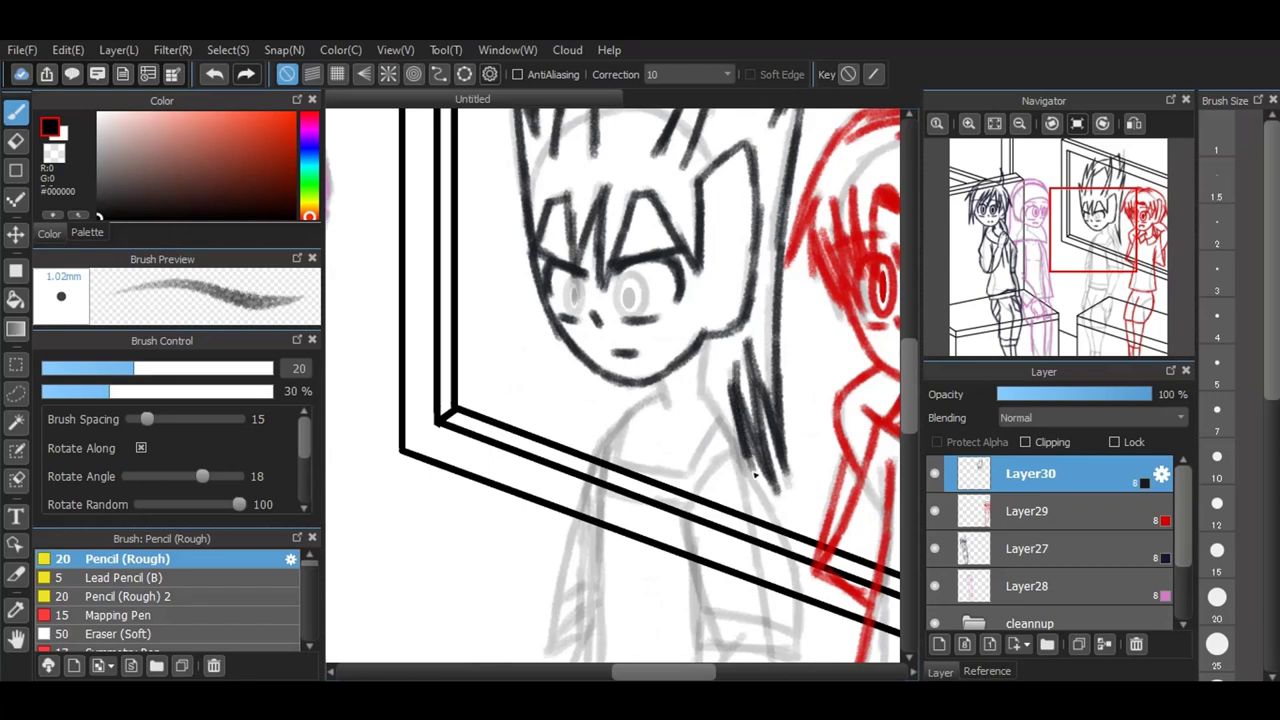
left_click(216, 77)
left_click(215, 76)
left_click(215, 76)
left_click(215, 76)
left_click(214, 75)
left_click(214, 76)
Step: Draw the zigzag lower hair strands hanging behind the spiky-haired figure's neck and shoulder
left_click_drag(752, 372, 770, 448)
left_click_drag(746, 344, 786, 488)
left_click_drag(758, 410, 789, 497)
mouse_move(724, 362)
left_mouse_down()
mouse_move(780, 482)
mouse_move(758, 486)
left_mouse_up()
left_click_drag(740, 425, 759, 484)
Step: Trace the spiky-haired figure's neck and the wide double-edged shirt collar around it
left_click_drag(663, 374, 670, 414)
mouse_move(703, 338)
left_mouse_down()
mouse_move(703, 403)
mouse_move(728, 454)
mouse_move(692, 516)
mouse_move(598, 492)
left_mouse_up()
mouse_move(660, 398)
left_mouse_down()
mouse_move(622, 426)
mouse_move(616, 470)
mouse_move(680, 482)
mouse_move(720, 428)
mouse_move(690, 472)
left_mouse_up()
left_click_drag(716, 430, 679, 478)
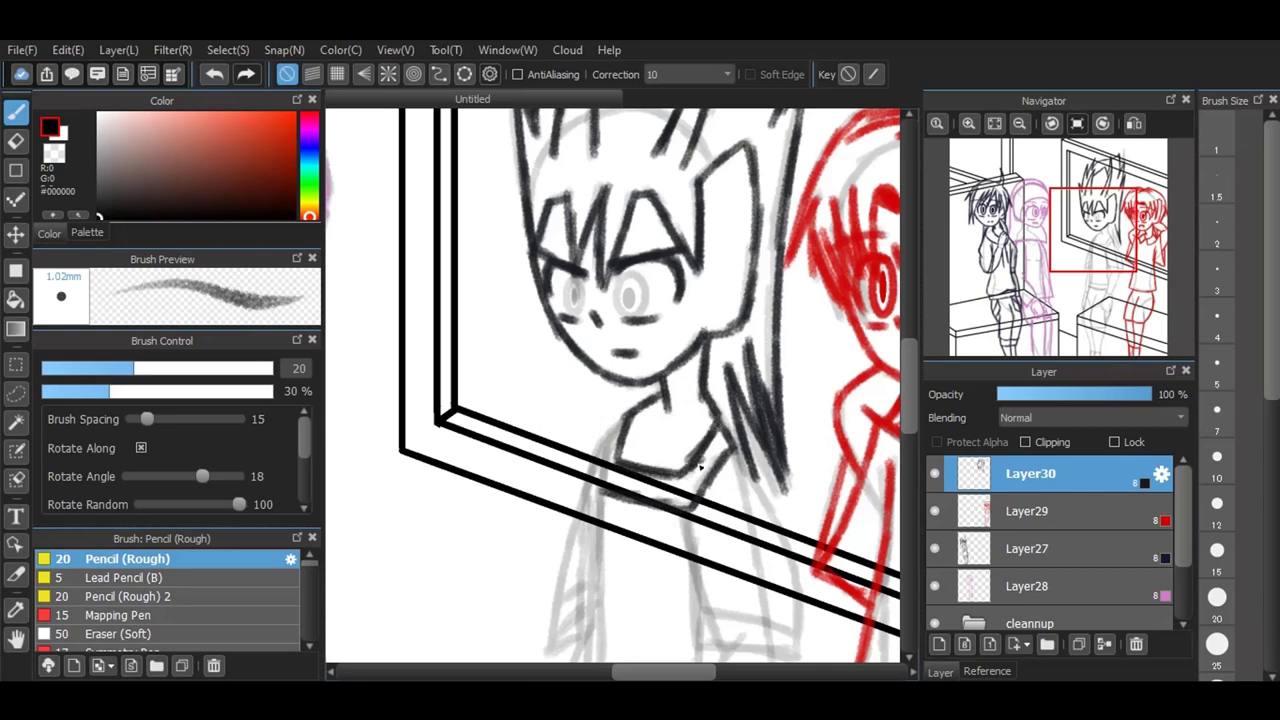
mouse_move(636, 420)
left_mouse_down()
mouse_move(608, 436)
mouse_move(598, 494)
left_mouse_up()
mouse_move(612, 440)
left_mouse_down()
mouse_move(602, 496)
mouse_move(641, 413)
left_mouse_up()
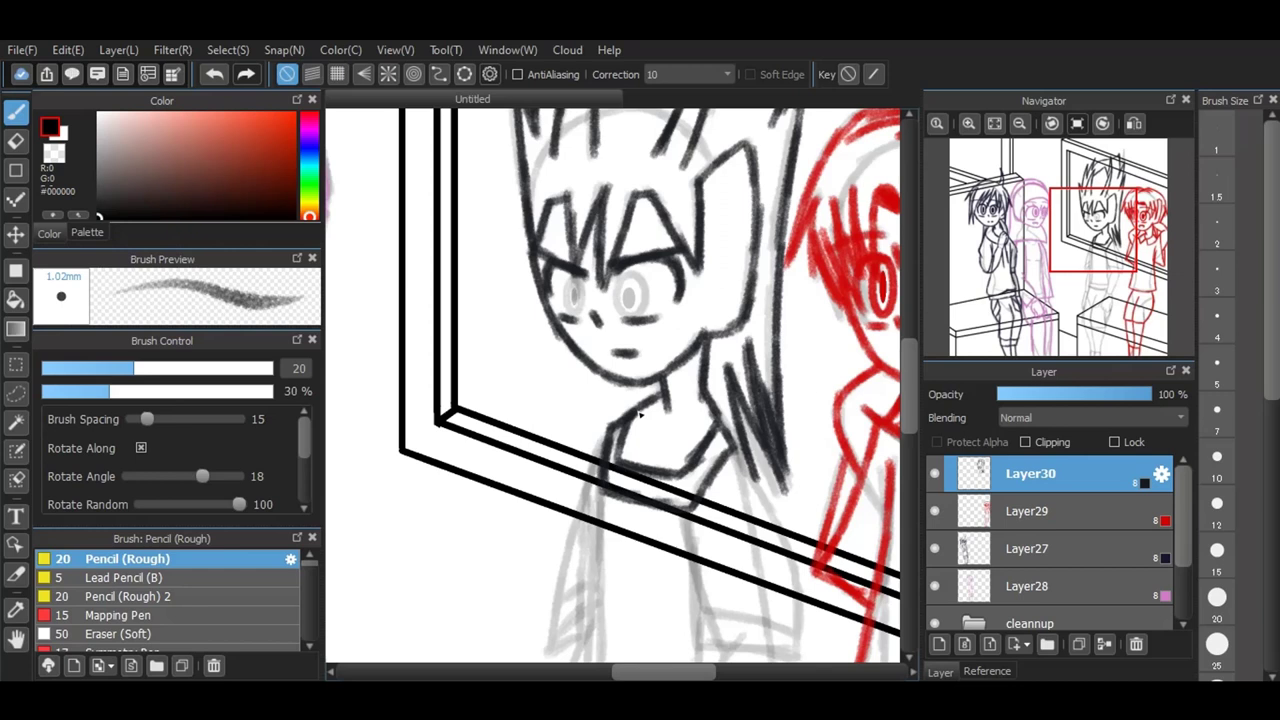
Step: Trace the near shoulder and short sleeve of the spiky-haired figure's shirt, including the cuff band
scroll(640, 413, "down", 2)
scroll(701, 465, "up", 2)
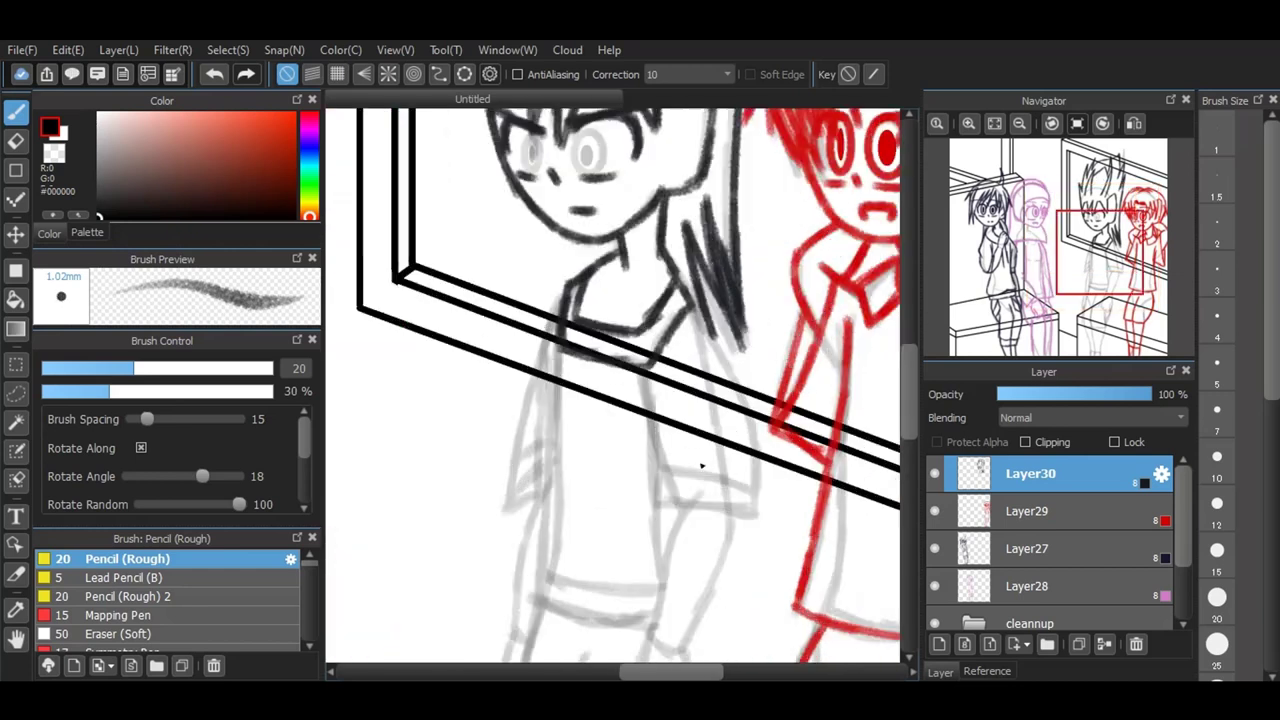
scroll(701, 465, "up", 1)
mouse_move(630, 358)
left_mouse_down()
mouse_move(645, 461)
mouse_move(633, 360)
mouse_move(648, 513)
mouse_move(765, 528)
mouse_move(715, 536)
mouse_move(771, 527)
left_mouse_up()
mouse_move(730, 315)
left_mouse_down()
mouse_move(685, 258)
mouse_move(777, 471)
mouse_move(765, 541)
left_mouse_up()
mouse_move(767, 470)
left_mouse_down()
mouse_move(740, 533)
mouse_move(709, 532)
left_mouse_up()
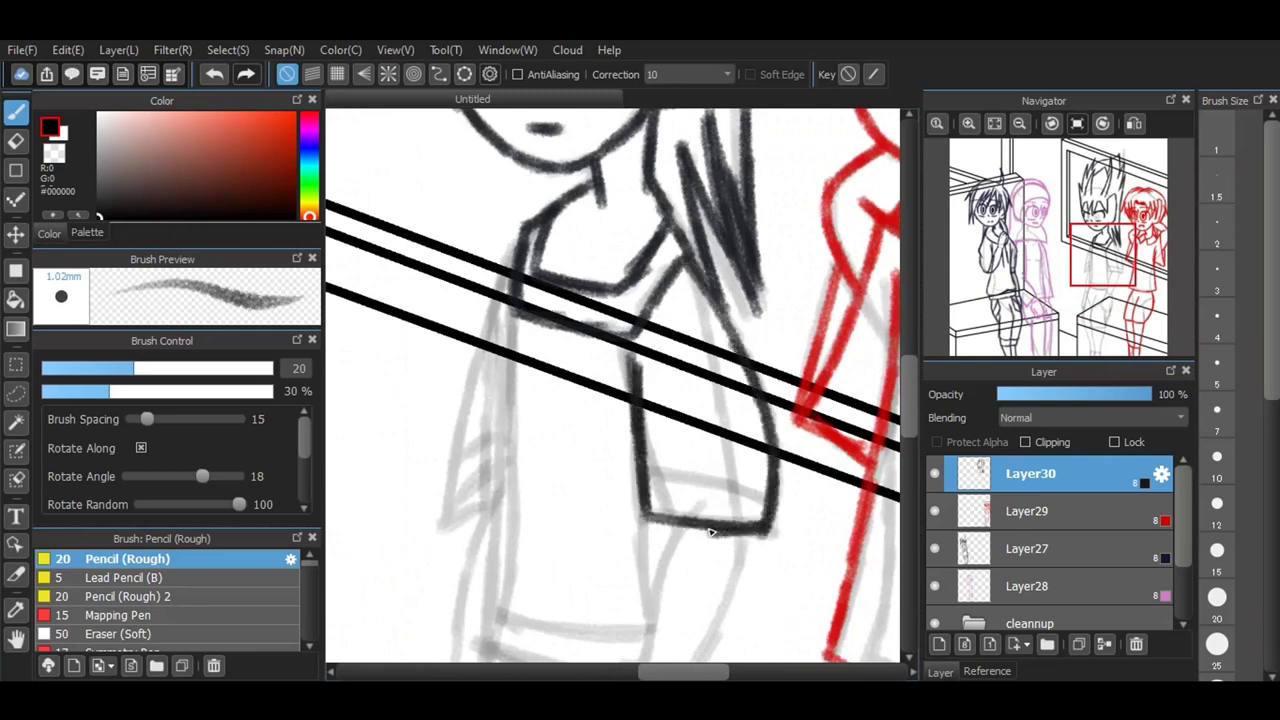
mouse_move(648, 470)
left_mouse_down()
mouse_move(765, 490)
mouse_move(656, 487)
left_mouse_up()
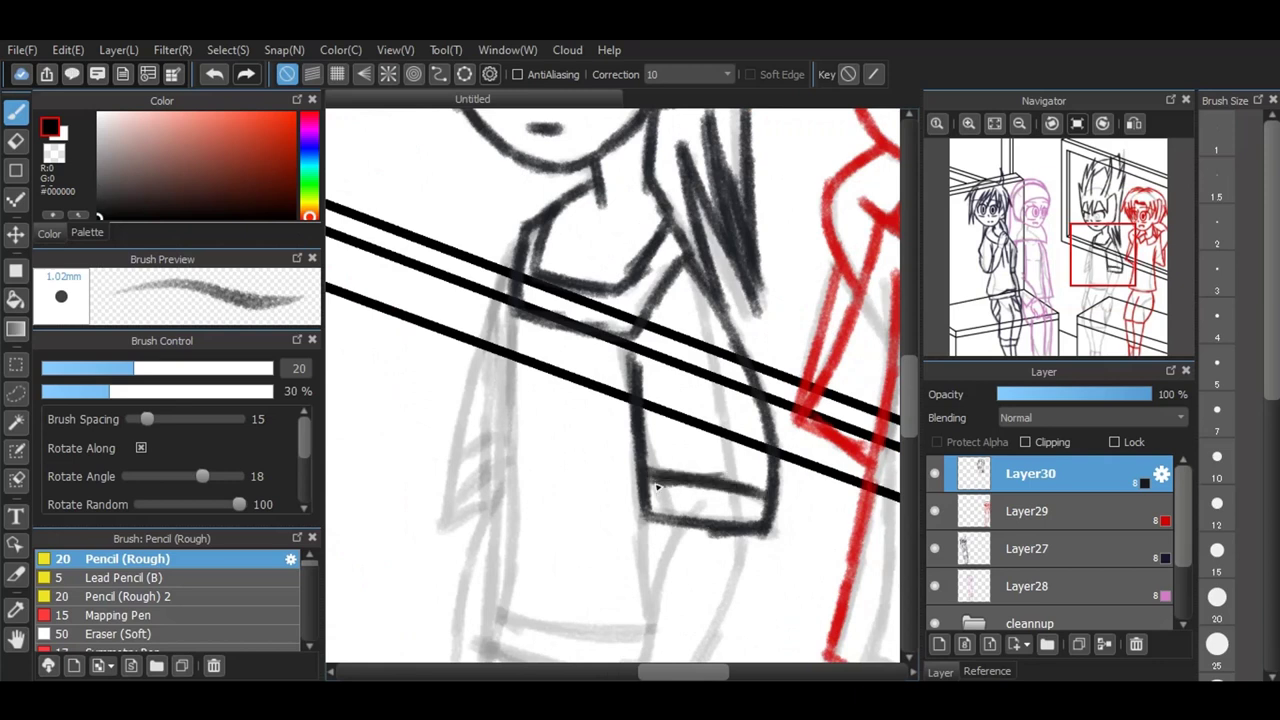
Step: Trace the far side of the shirt's torso and the far short sleeve with its cuff band
left_click_drag(512, 322, 510, 515)
left_click_drag(509, 560, 481, 646)
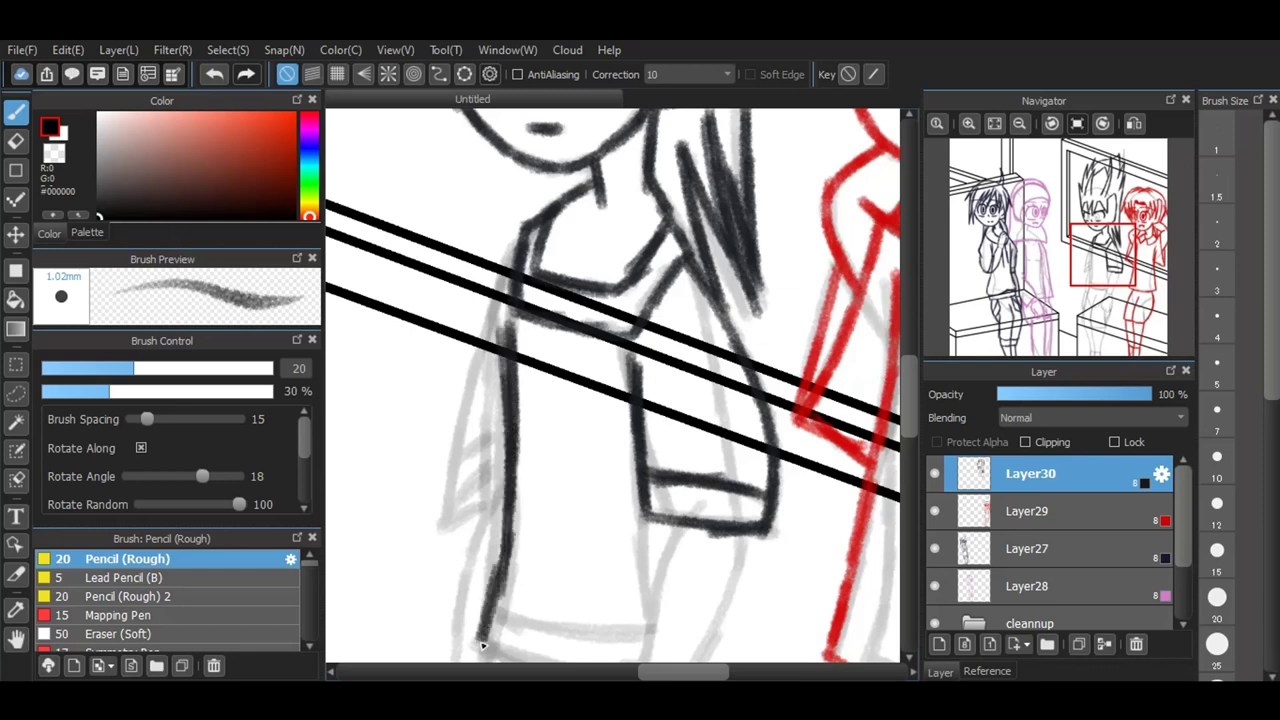
left_click_drag(526, 234, 471, 414)
left_click_drag(478, 350, 436, 528)
mouse_move(500, 488)
left_mouse_down()
mouse_move(450, 518)
mouse_move(463, 449)
mouse_move(516, 438)
left_mouse_up()
Step: Trace the spiky-haired figure's near forearm and the hand with its fingers hanging below the sleeve
scroll(551, 368, "down", 3)
scroll(540, 556, "up", 3)
left_click_drag(700, 332, 644, 526)
mouse_move(750, 343)
left_mouse_down()
mouse_move(752, 396)
mouse_move(693, 530)
left_mouse_up()
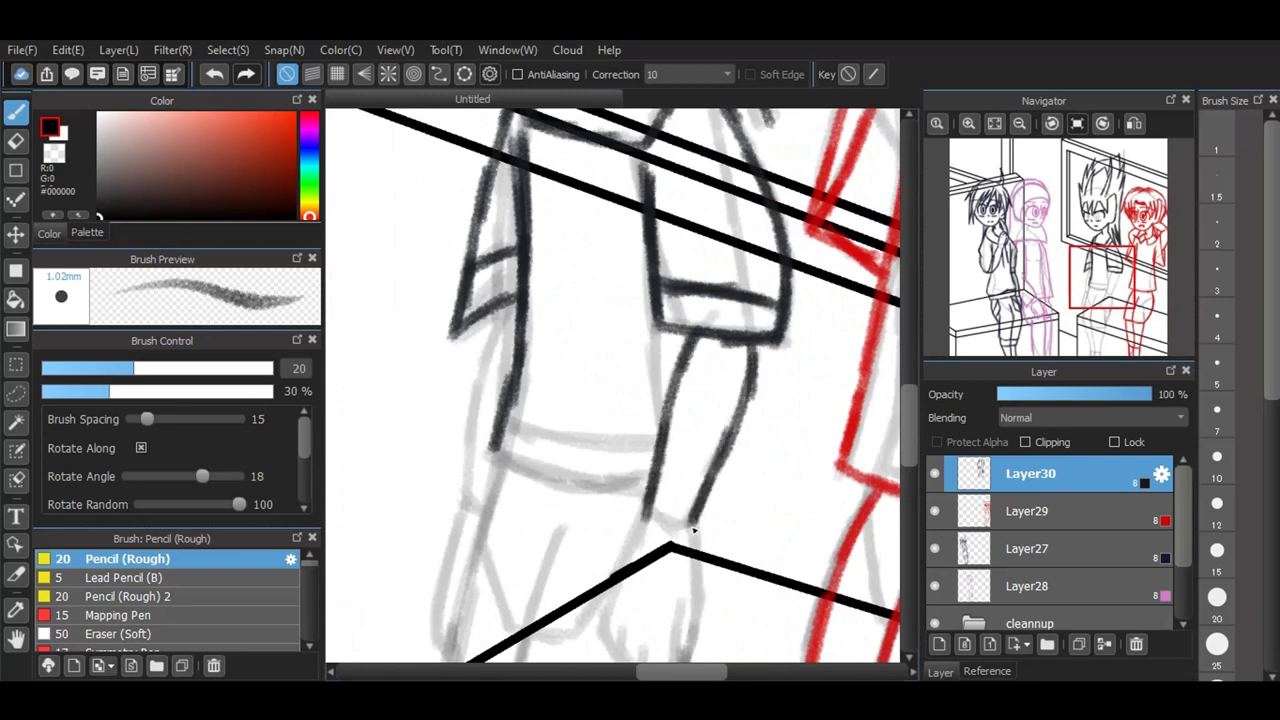
scroll(686, 446, "down", 2)
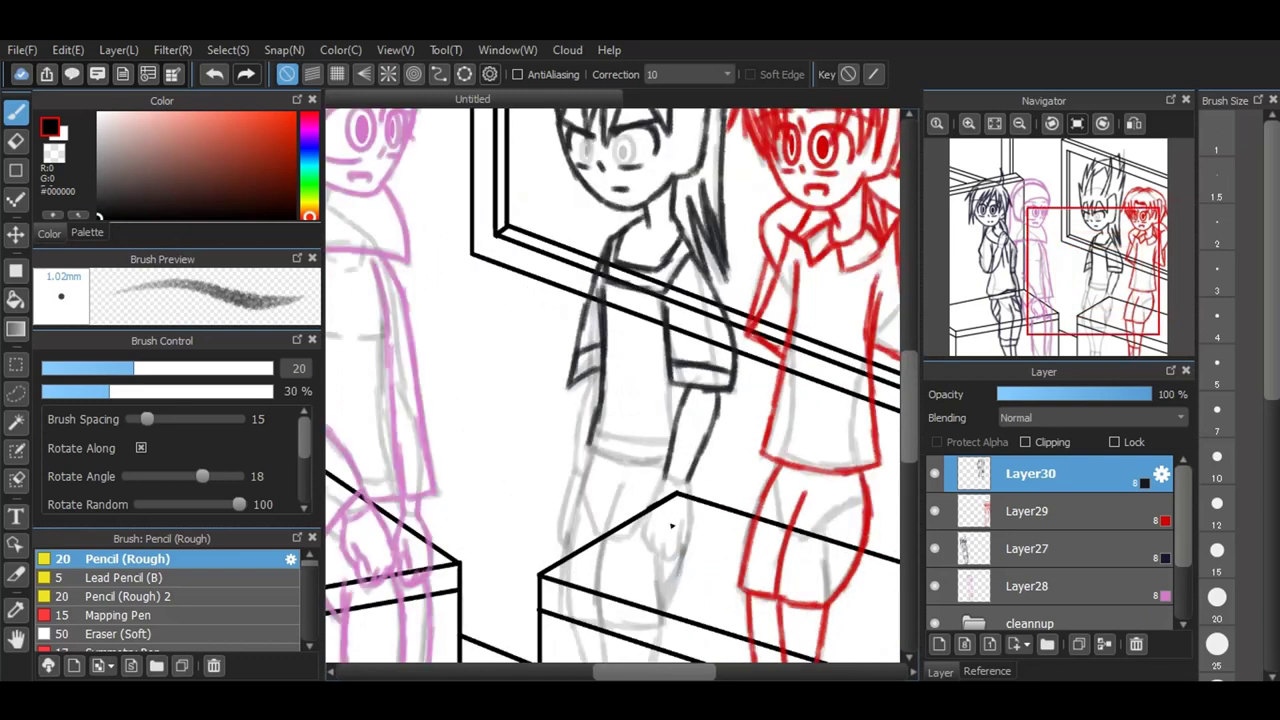
scroll(668, 552, "up", 2)
mouse_move(661, 556)
left_mouse_down()
mouse_move(675, 599)
mouse_move(697, 527)
mouse_move(686, 586)
mouse_move(712, 520)
left_mouse_up()
mouse_move(703, 440)
left_mouse_down()
mouse_move(709, 548)
mouse_move(640, 584)
mouse_move(670, 598)
left_mouse_up()
mouse_move(666, 422)
left_mouse_down()
mouse_move(612, 546)
mouse_move(640, 580)
left_mouse_up()
Step: Trace the shirt's banded lower hem and extend its near side edge down to it
mouse_move(502, 374)
left_mouse_down()
mouse_move(633, 409)
mouse_move(661, 403)
mouse_move(620, 409)
mouse_move(664, 401)
left_mouse_up()
left_click_drag(679, 248, 669, 366)
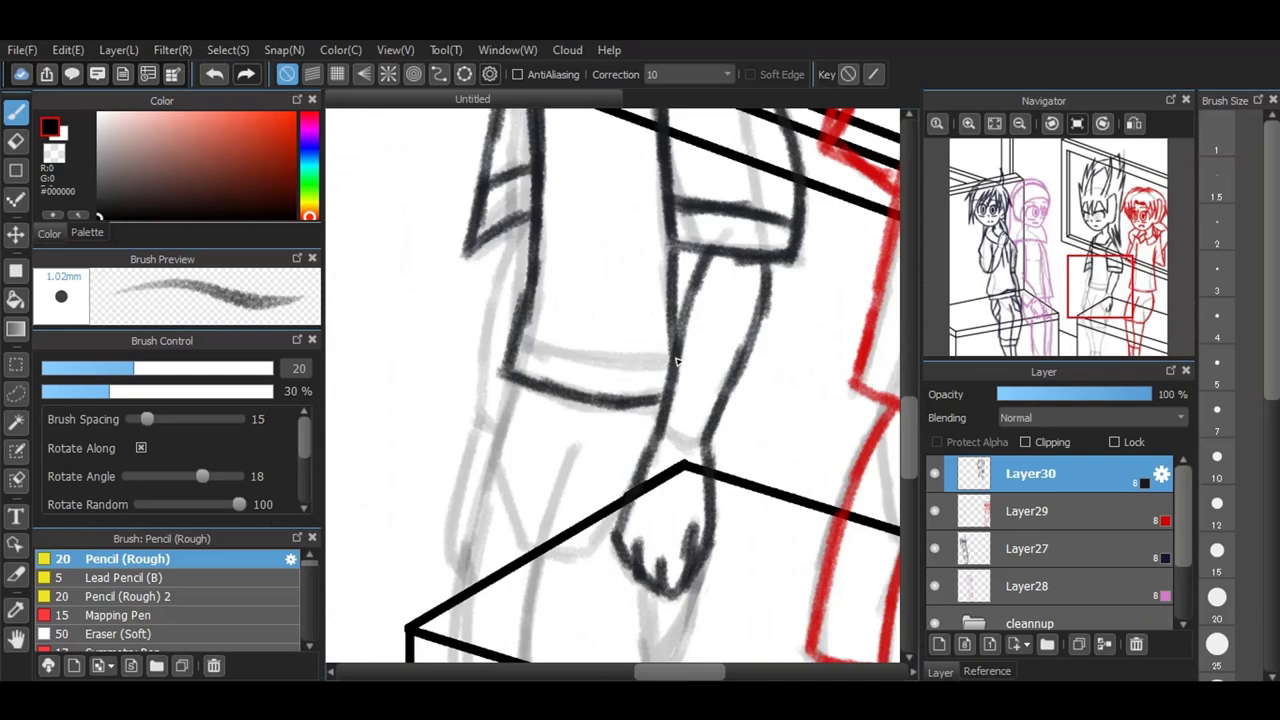
left_click_drag(512, 340, 673, 372)
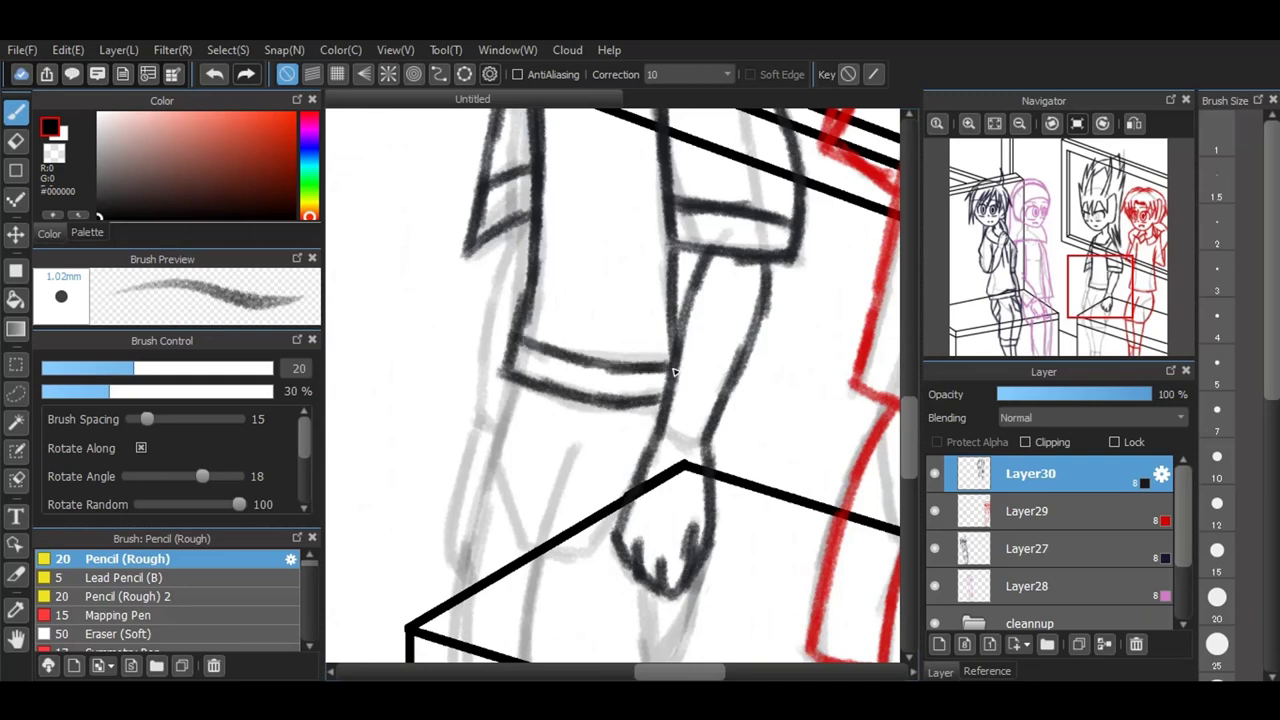
Step: Trace the spiky-haired figure's shorts below the shirt, including the inner leg line, both outer edges and the hem
scroll(606, 280, "down", 3)
scroll(609, 355, "up", 2)
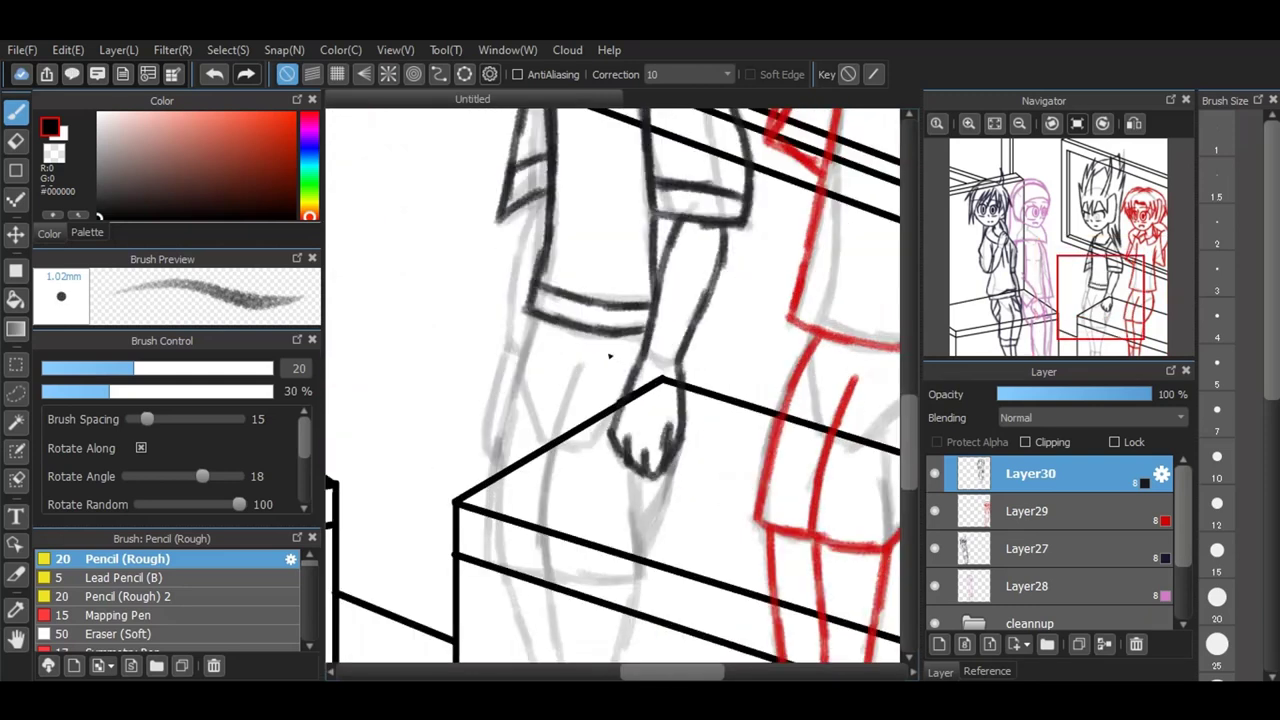
mouse_move(580, 366)
left_mouse_down()
mouse_move(548, 494)
mouse_move(551, 570)
mouse_move(608, 582)
mouse_move(562, 581)
mouse_move(640, 576)
left_mouse_up()
mouse_move(636, 482)
left_mouse_down()
mouse_move(639, 573)
mouse_move(678, 448)
left_mouse_up()
mouse_move(538, 314)
left_mouse_down()
mouse_move(497, 550)
mouse_move(556, 574)
left_mouse_up()
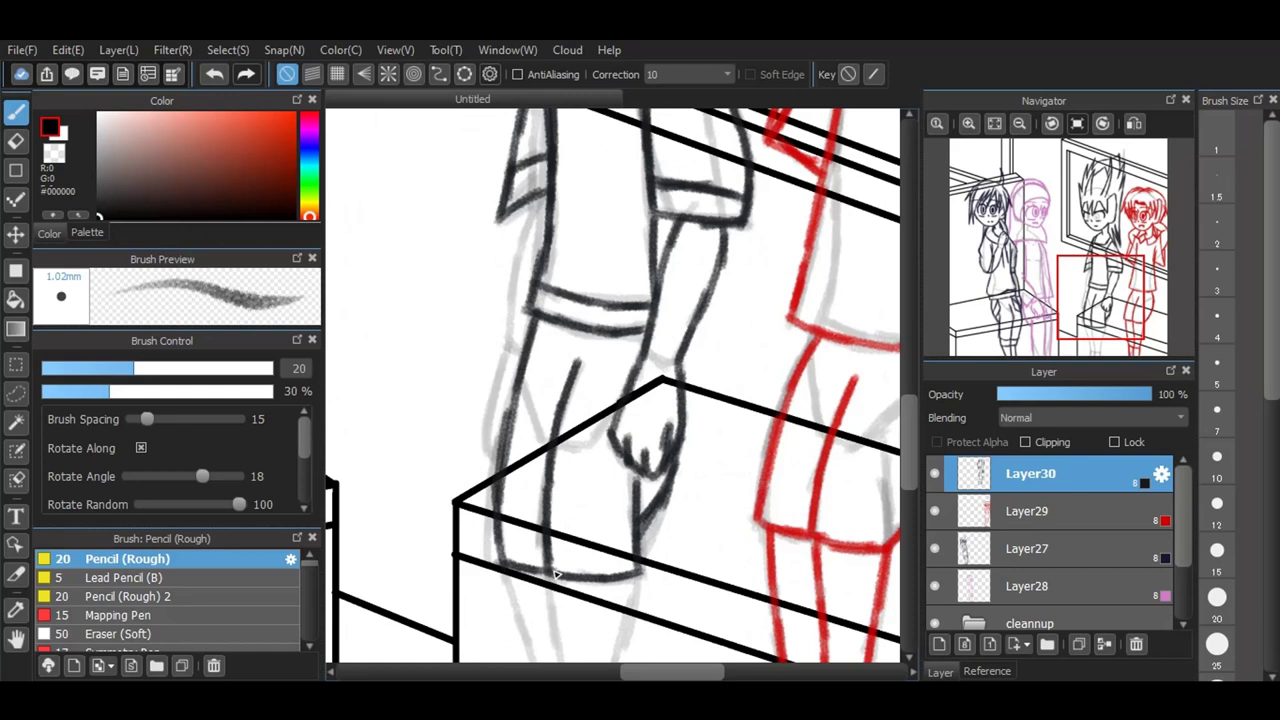
Step: Trace the spiky-haired figure's lower legs and sock tops down to the canvas edge
scroll(493, 404, "down", 3)
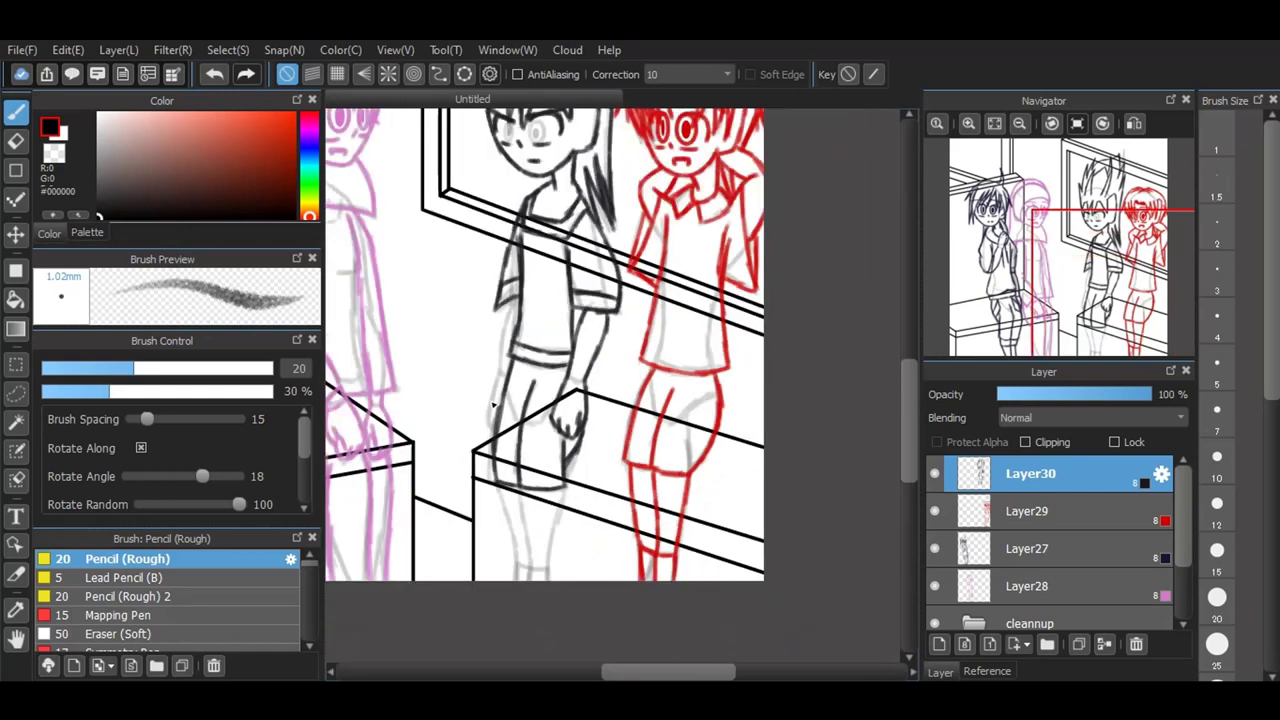
scroll(493, 404, "up", 2)
scroll(545, 622, "up", 1)
scroll(620, 540, "up", 1)
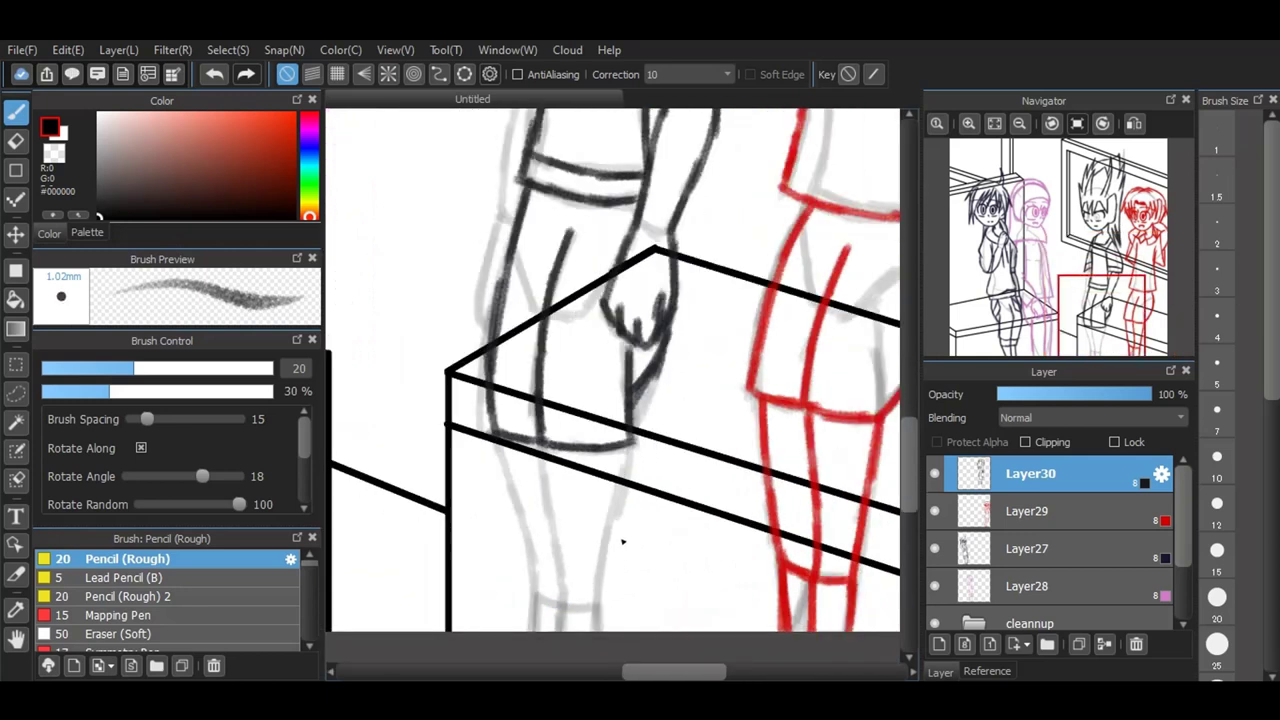
scroll(607, 630, "up", 1)
left_click_drag(530, 398, 554, 649)
left_click_drag(641, 386, 598, 661)
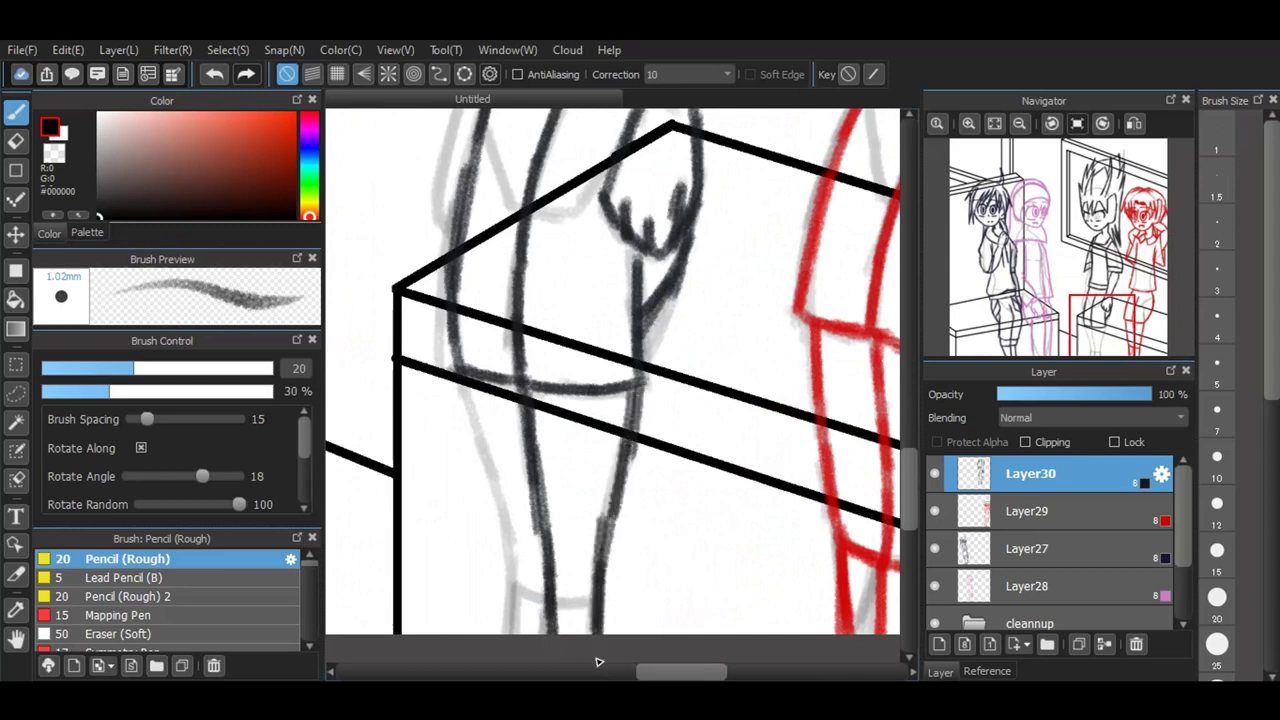
left_click_drag(470, 378, 519, 645)
mouse_move(520, 577)
left_mouse_down()
mouse_move(598, 599)
mouse_move(511, 631)
mouse_move(496, 667)
left_mouse_up()
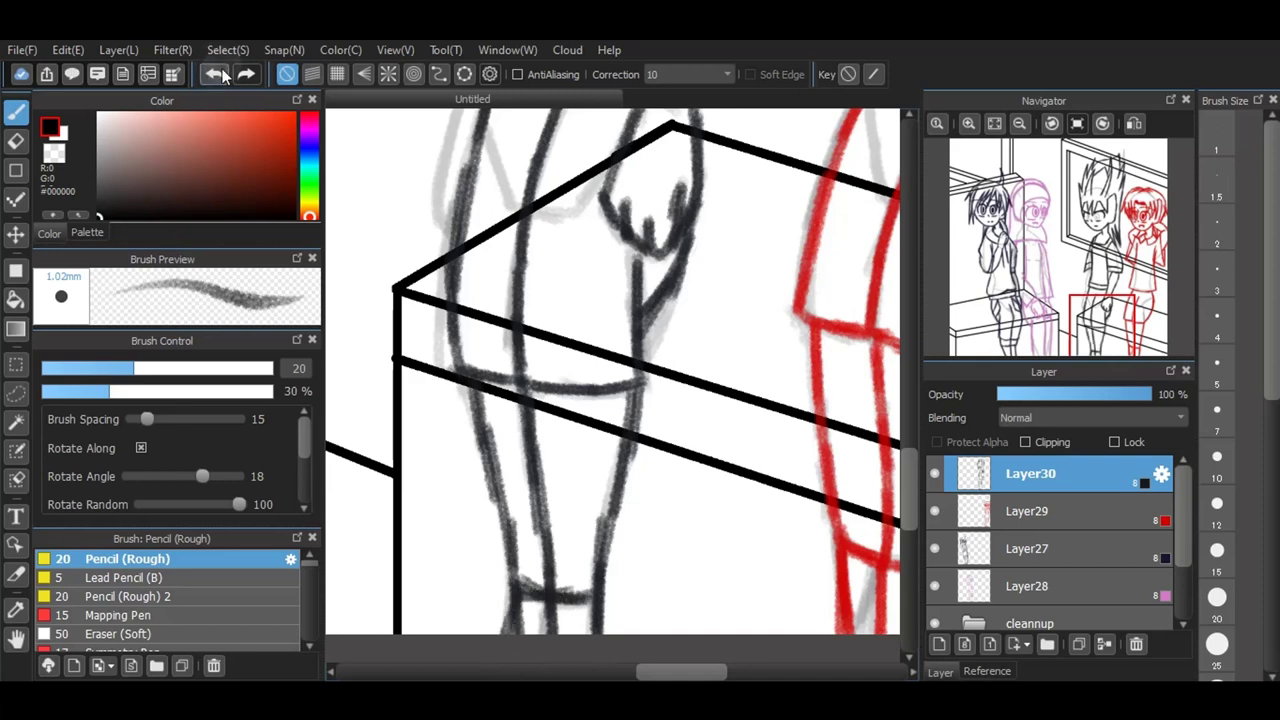
scroll(576, 377, "down", 1)
scroll(576, 377, "down", 1)
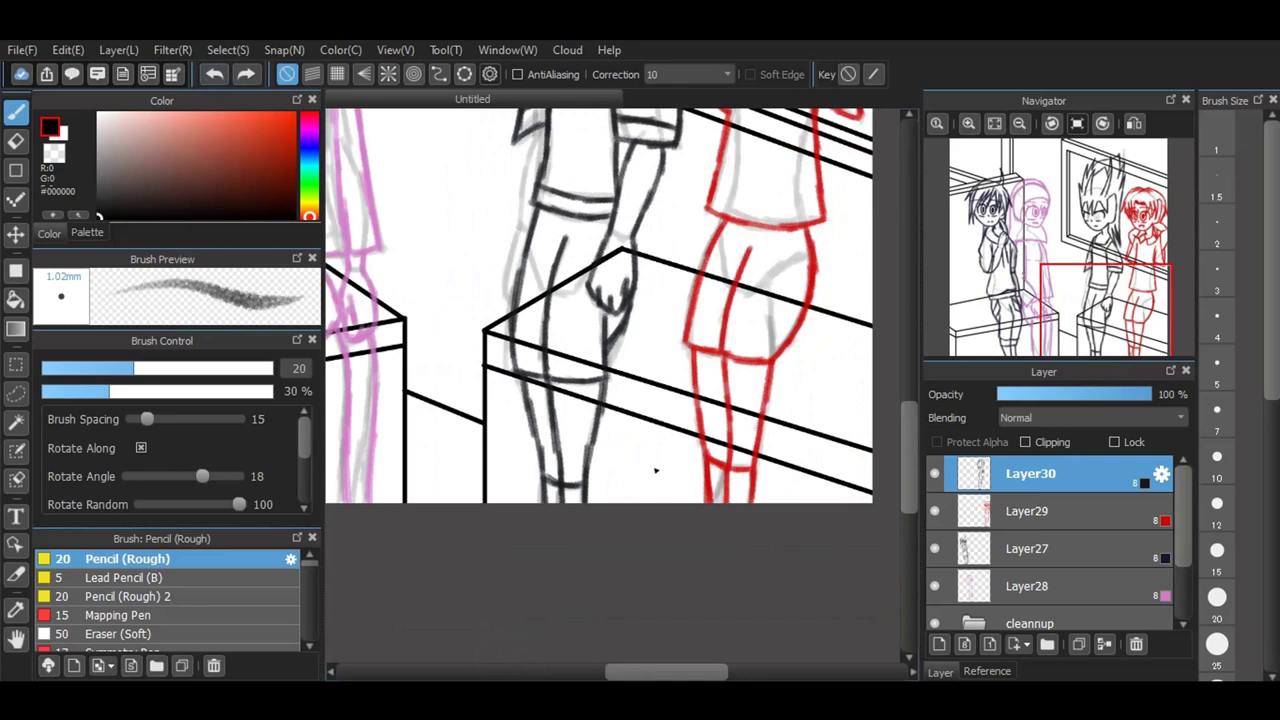
Step: Trace the spiky-haired figure's far arm from the sleeve down to the hand behind the shirt and shorts
scroll(519, 128, "up", 2)
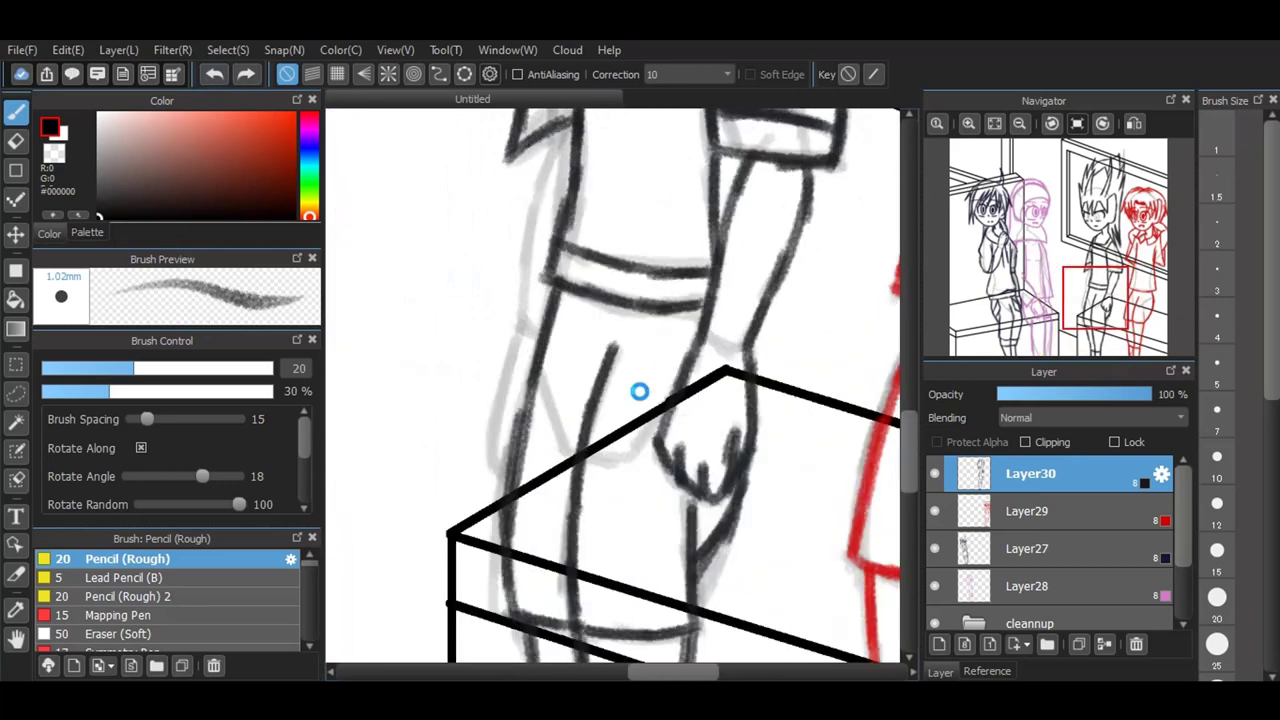
scroll(640, 391, "down", 1)
scroll(637, 334, "up", 1)
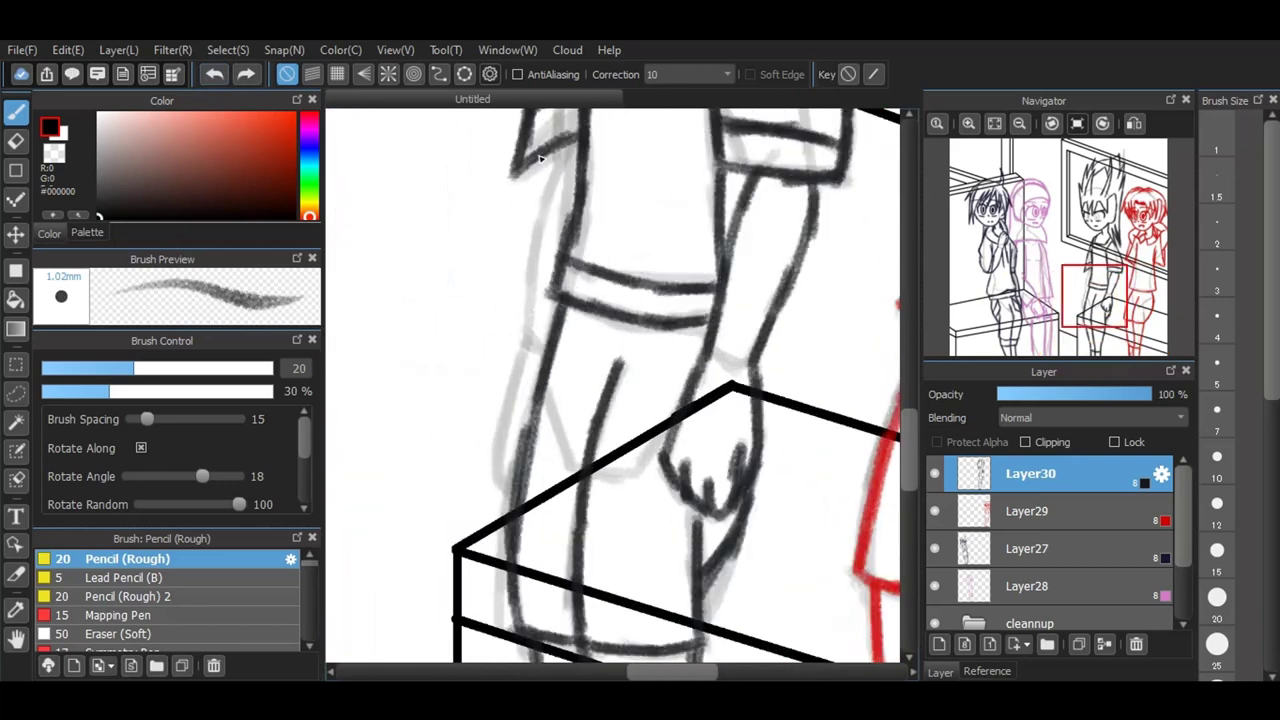
scroll(540, 160, "up", 1)
mouse_move(580, 126)
left_mouse_down()
mouse_move(548, 210)
mouse_move(518, 442)
left_mouse_up()
scroll(555, 250, "down", 2)
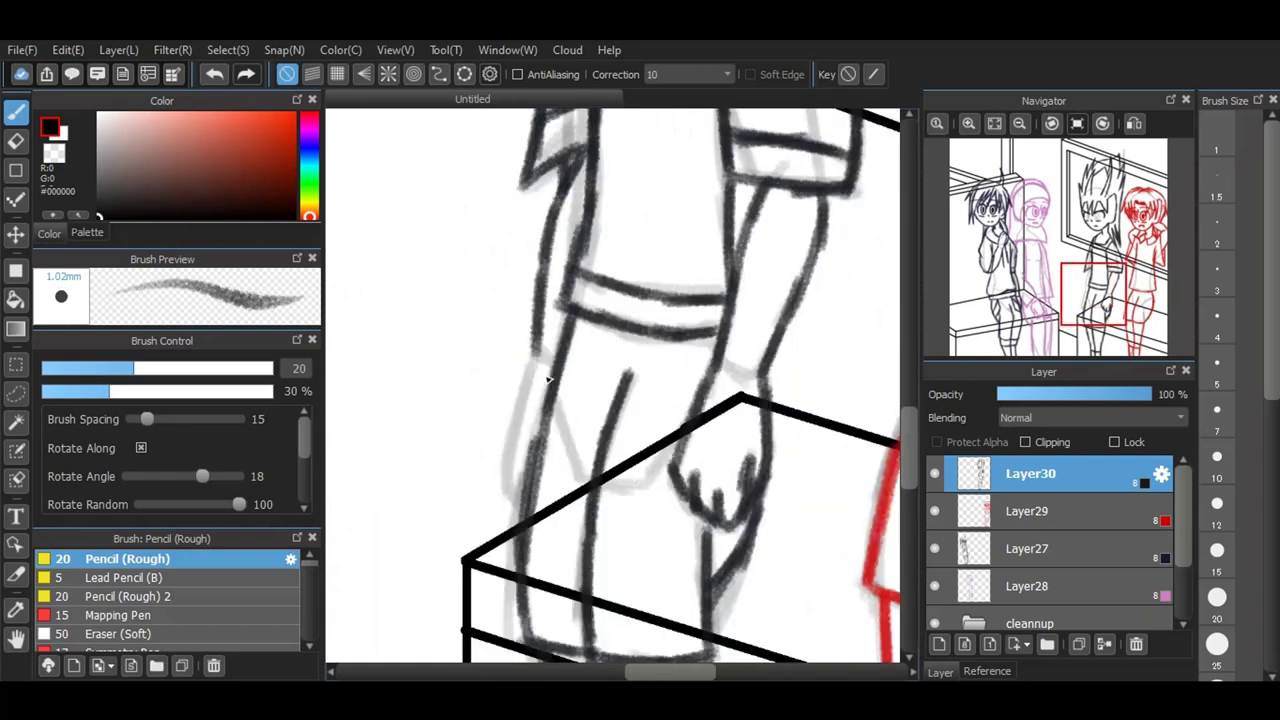
scroll(524, 433, "up", 2)
left_click_drag(508, 514, 522, 578)
mouse_move(537, 311)
left_mouse_down()
mouse_move(491, 497)
mouse_move(524, 580)
left_mouse_up()
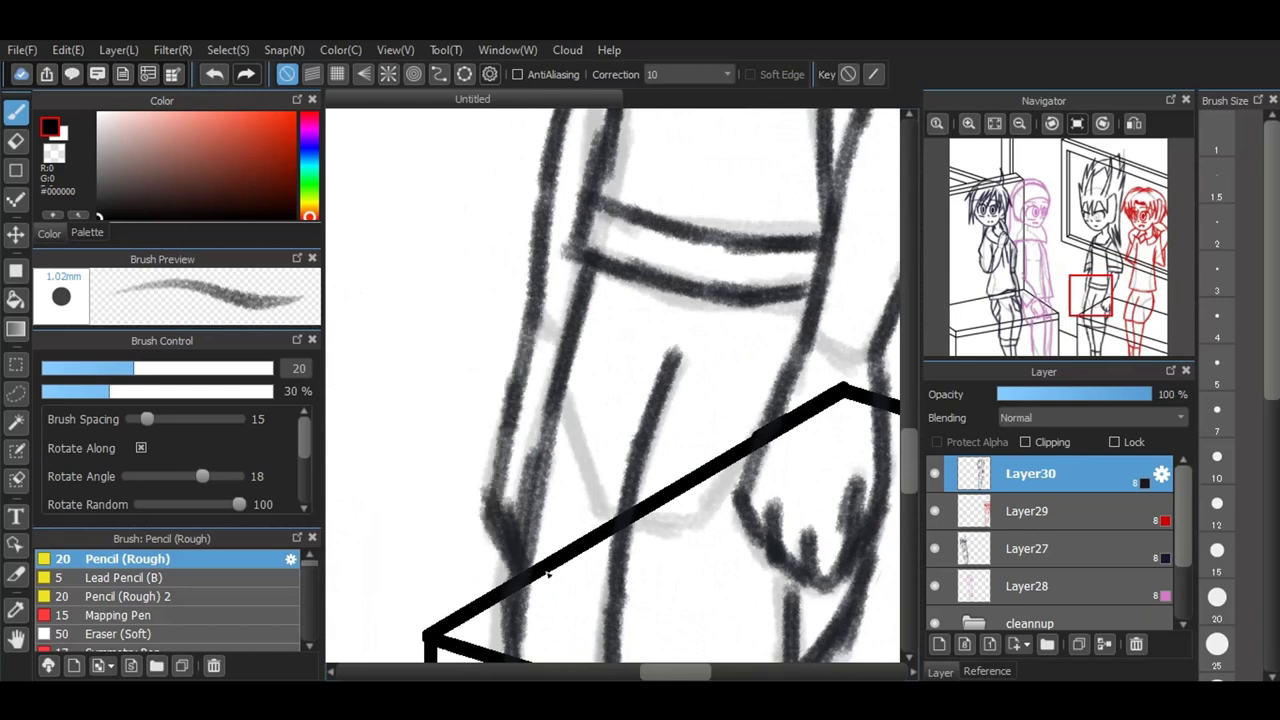
scroll(589, 562, "down", 2)
scroll(695, 488, "down", 2)
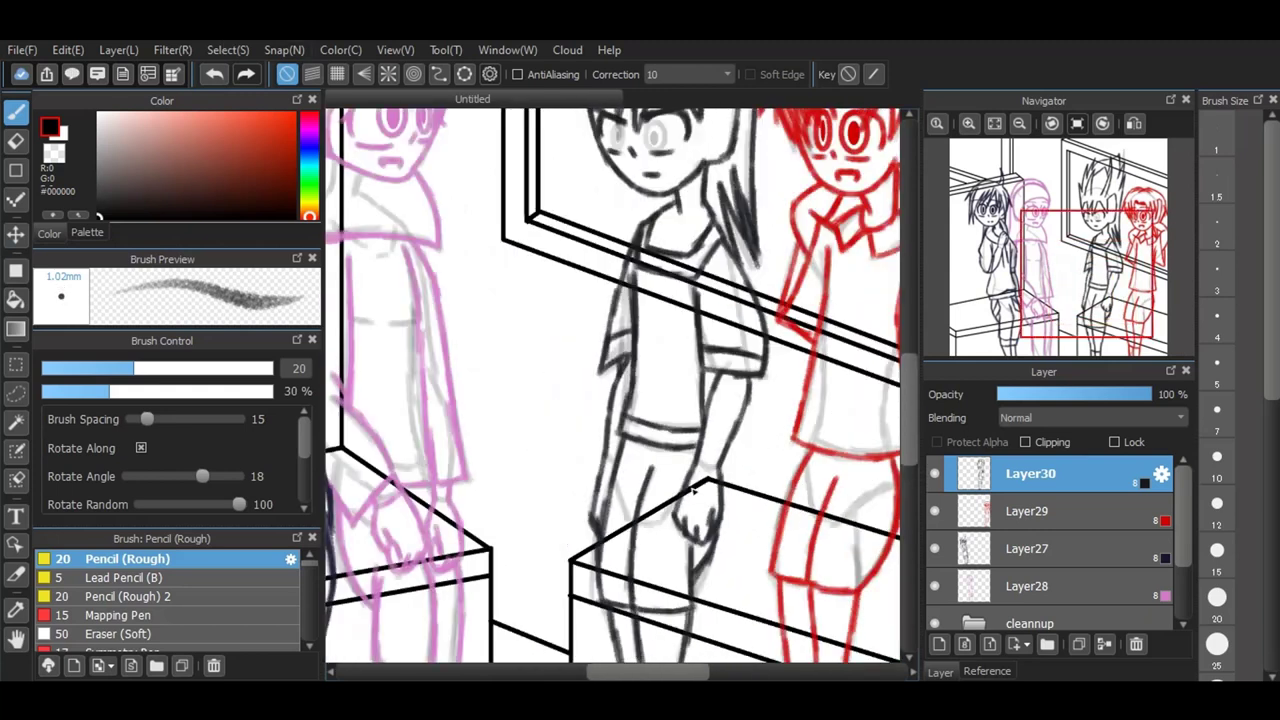
Step: Outline the iris of the spiky-haired figure's larger, near eye along an ellipse guide fitted to the sketch
scroll(623, 186, "up", 5)
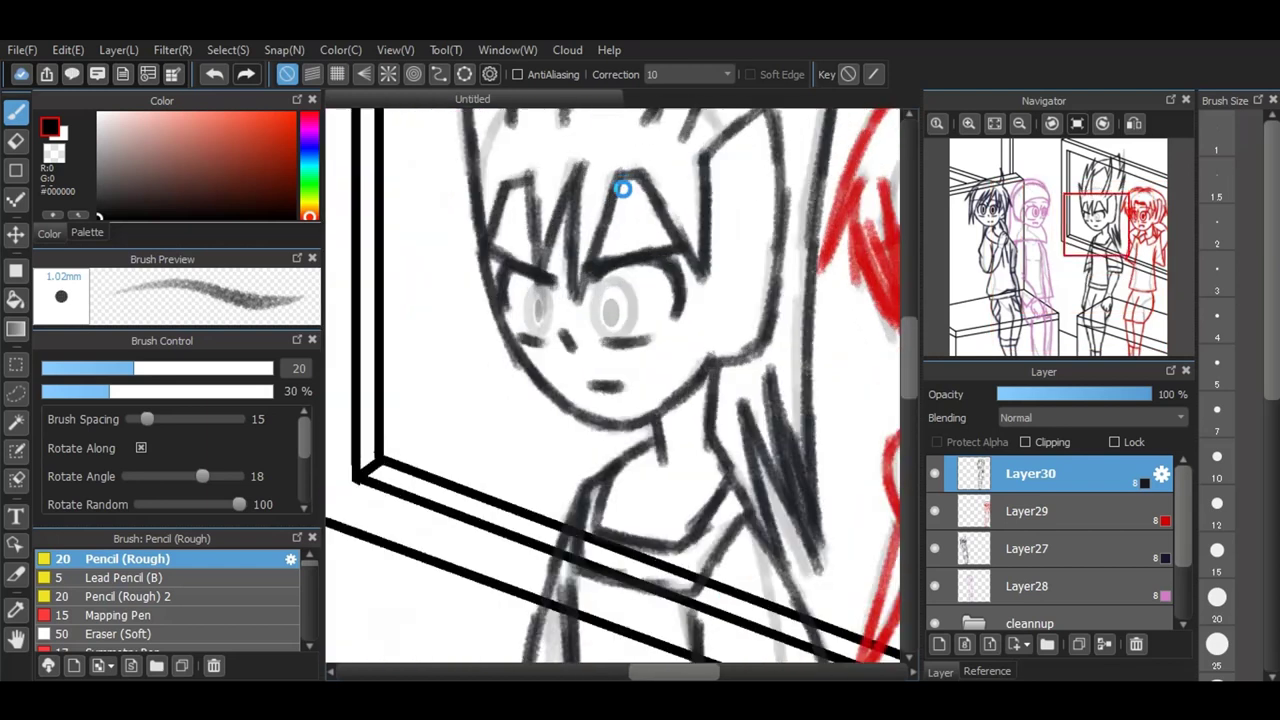
scroll(546, 466, "up", 1)
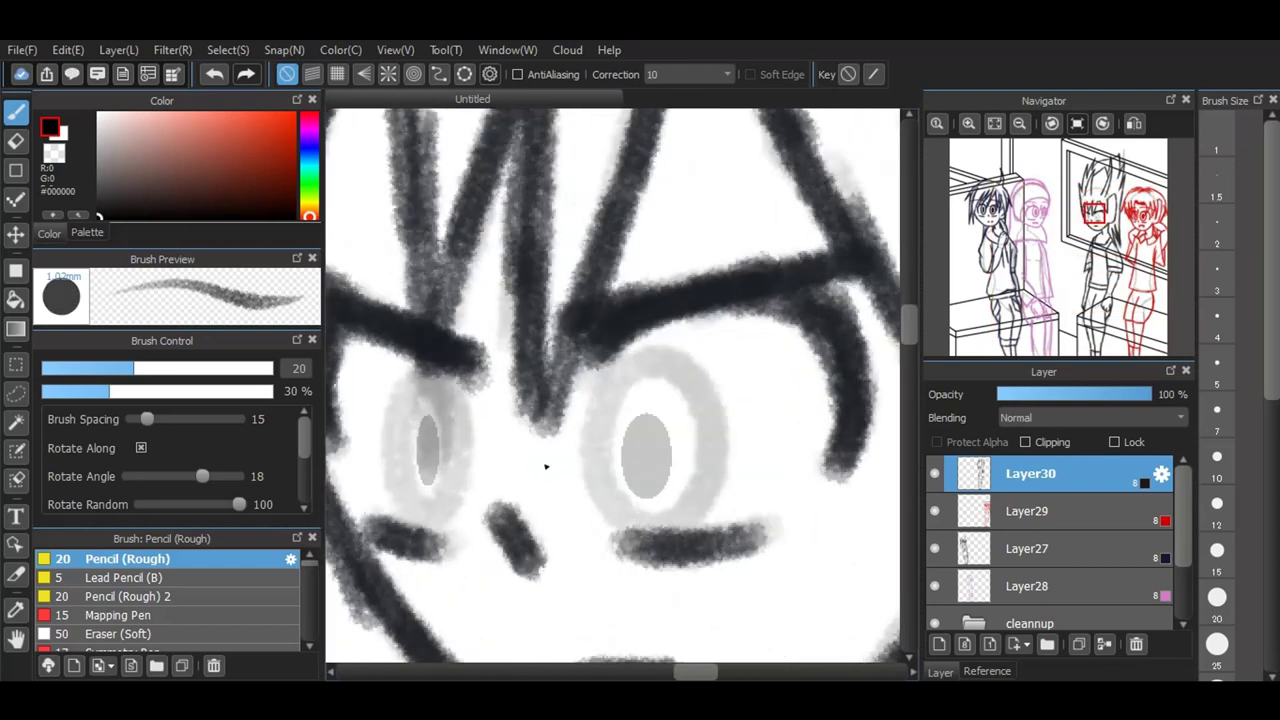
left_click(468, 76)
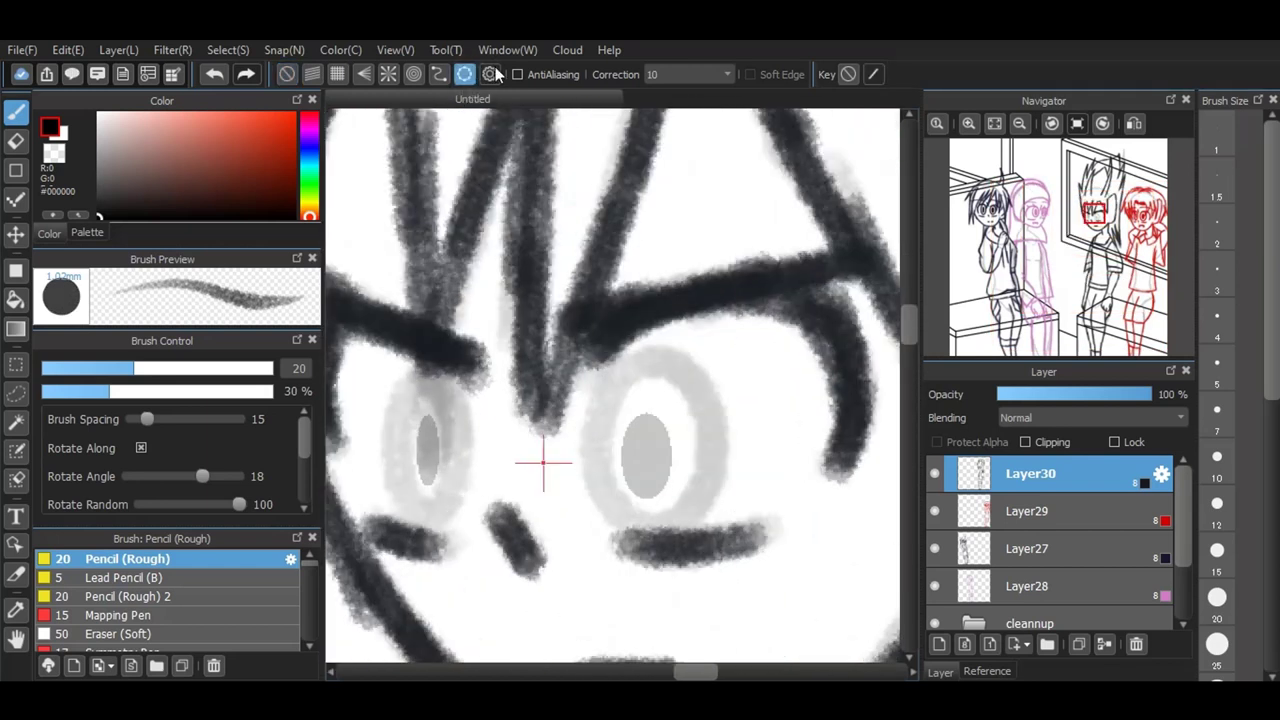
mouse_move(586, 352)
left_mouse_down()
mouse_move(717, 545)
mouse_move(620, 449)
mouse_move(645, 530)
mouse_move(697, 396)
left_mouse_up()
left_click(215, 74)
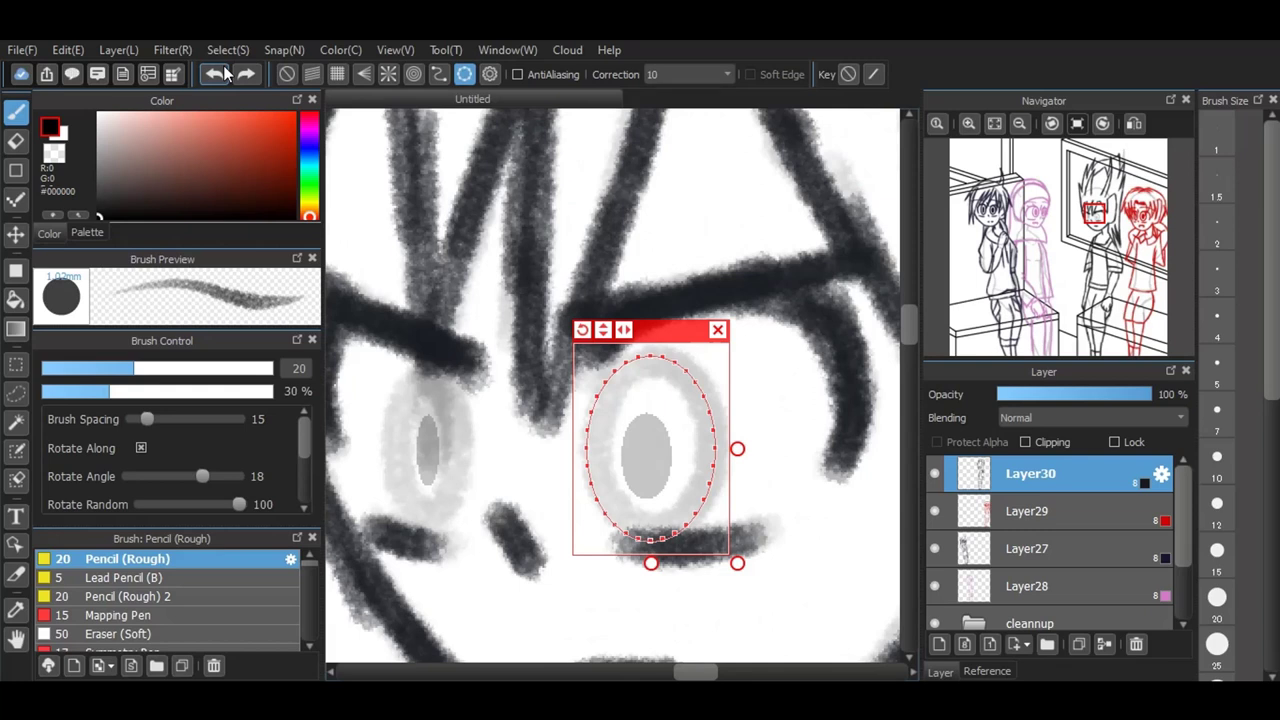
mouse_move(686, 371)
left_mouse_down()
mouse_move(673, 516)
mouse_move(680, 411)
mouse_move(695, 500)
left_mouse_up()
left_click(215, 75)
Step: Move and resize the ellipse guide to the far eye, trace its iris outline and remove the guide
mouse_move(741, 562)
left_mouse_down()
mouse_move(734, 537)
mouse_move(731, 547)
mouse_move(571, 465)
mouse_move(712, 325)
mouse_move(424, 355)
mouse_move(441, 326)
mouse_move(458, 335)
left_mouse_up()
left_click(218, 73)
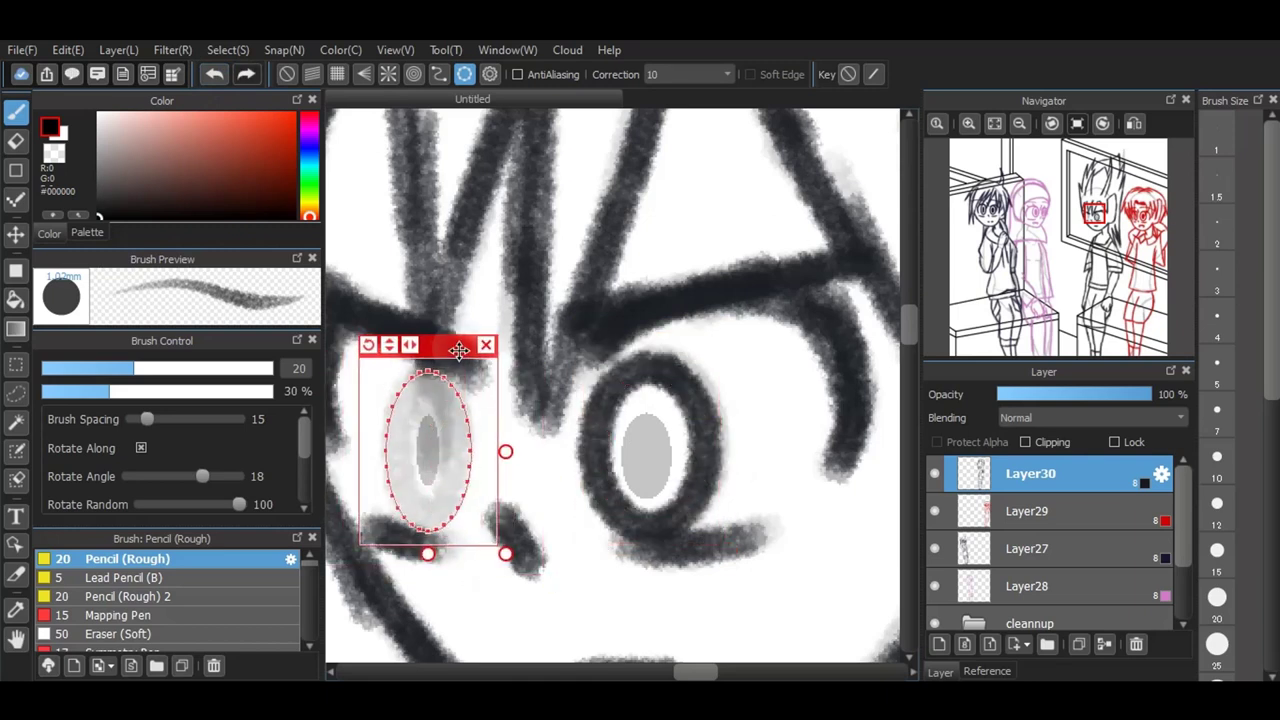
left_click_drag(505, 553, 505, 545)
mouse_move(463, 417)
left_mouse_down()
mouse_move(494, 489)
mouse_move(497, 314)
left_mouse_up()
left_click(485, 353)
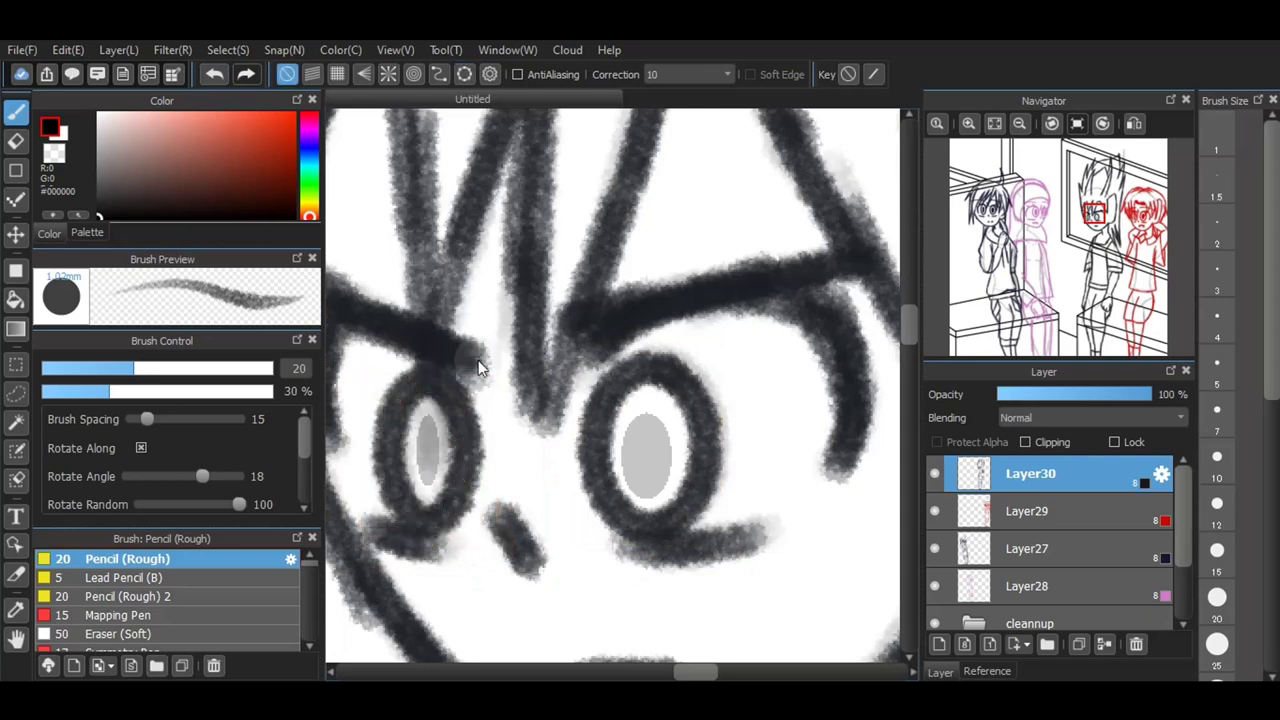
Step: Fill the pupils of both of the spiky-haired figure's eyes with solid upright ellipses
left_click(15, 272)
left_click_drag(622, 404, 669, 495)
left_click_drag(417, 408, 438, 484)
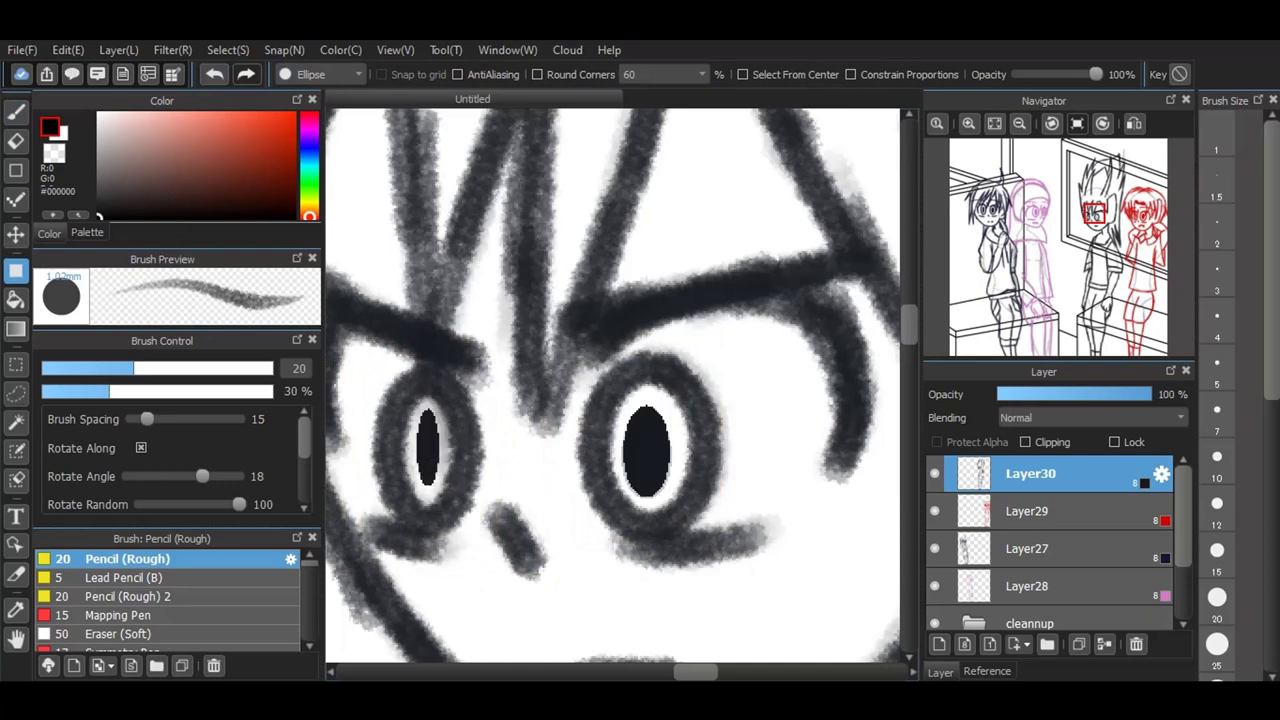
left_click(15, 111)
scroll(551, 239, "down", 4)
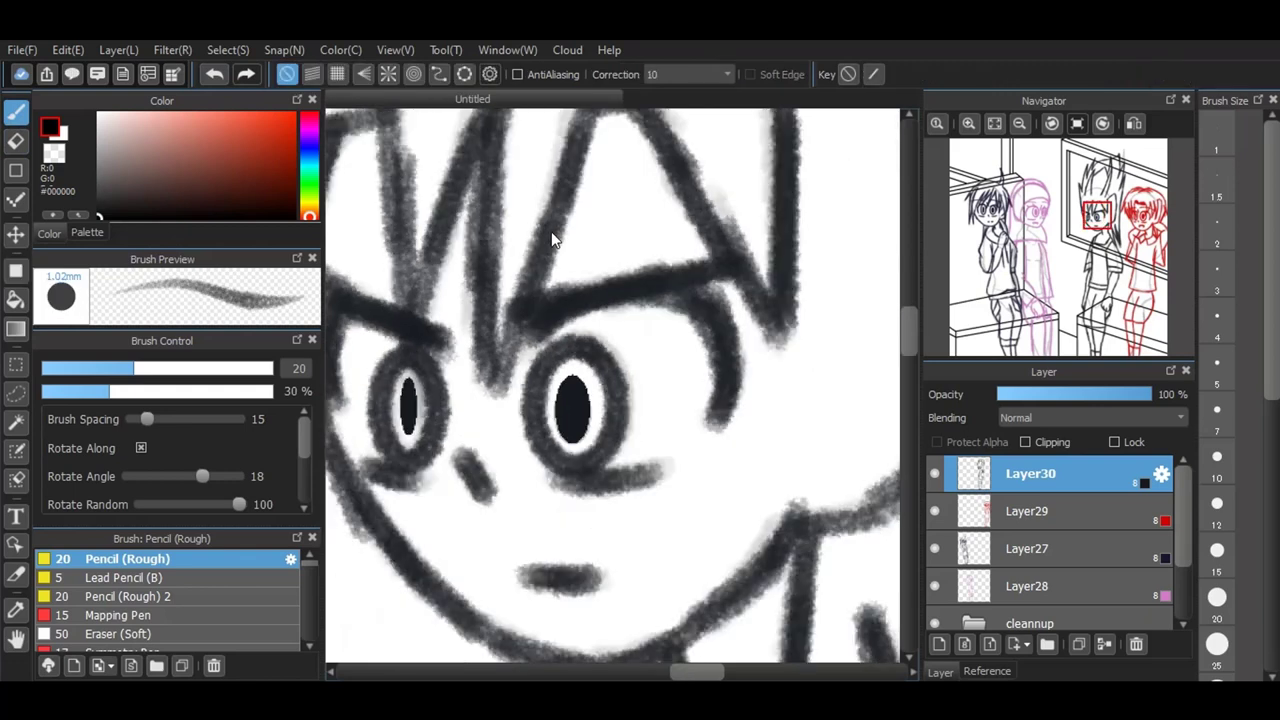
scroll(641, 204, "down", 2)
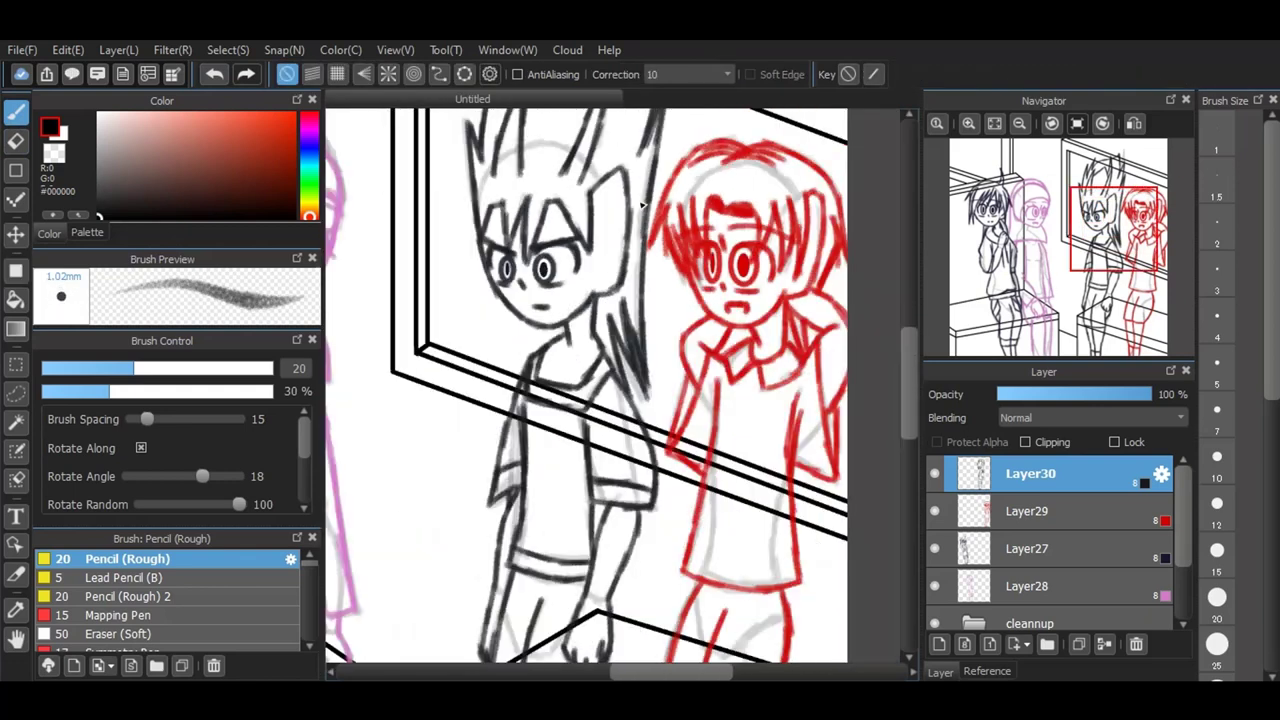
scroll(769, 253, "down", 2)
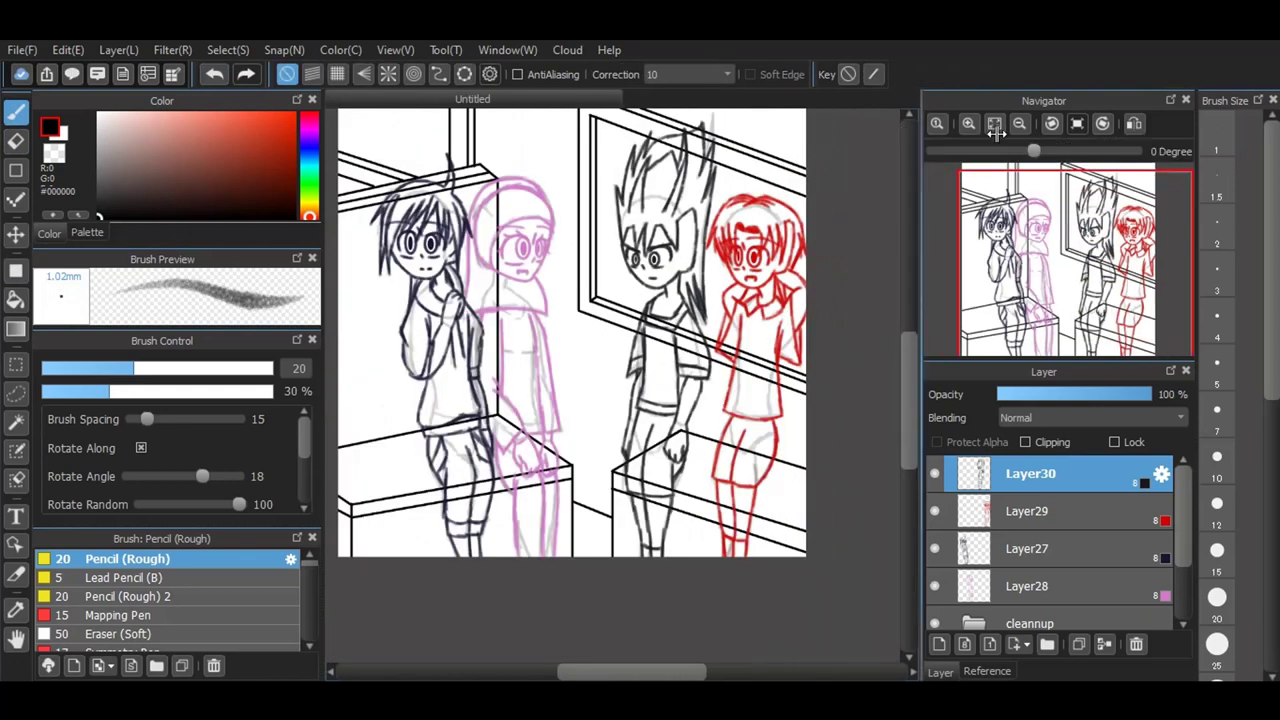
Step: Hide the cleannup folder and add a new layer folder above the character line layers
left_click(995, 125)
scroll(945, 580, "down", 2)
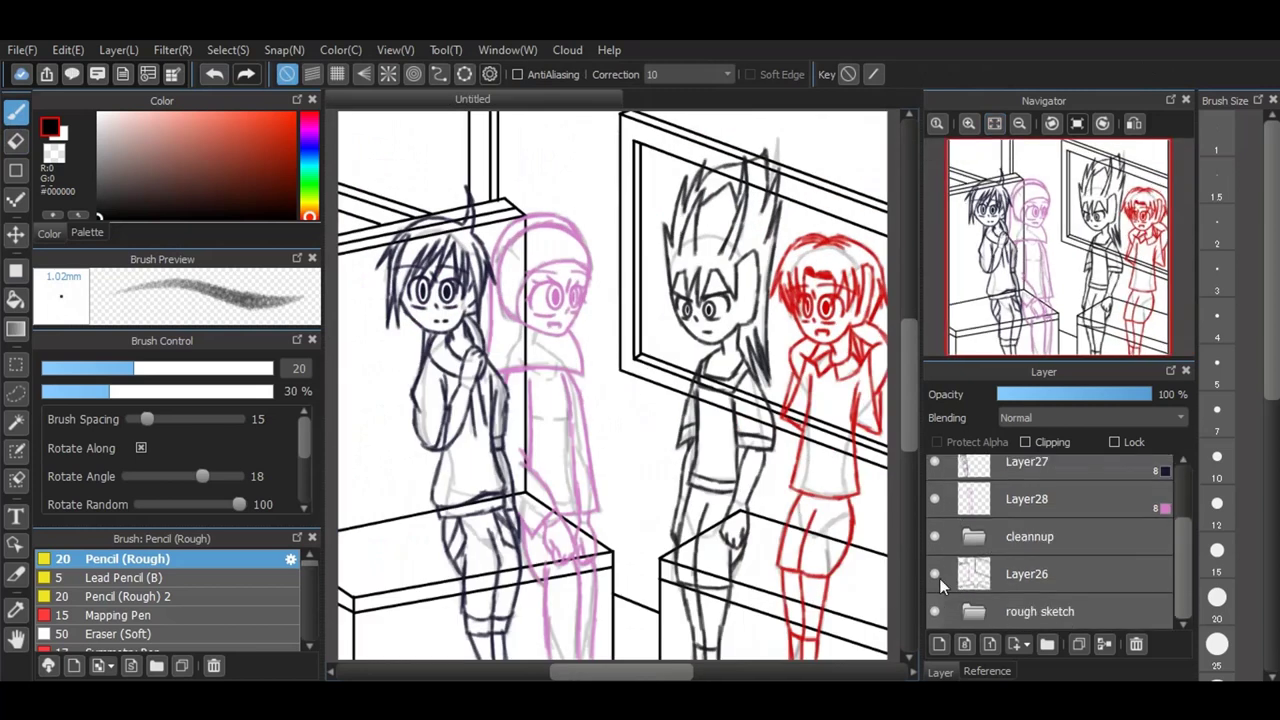
left_click(936, 536)
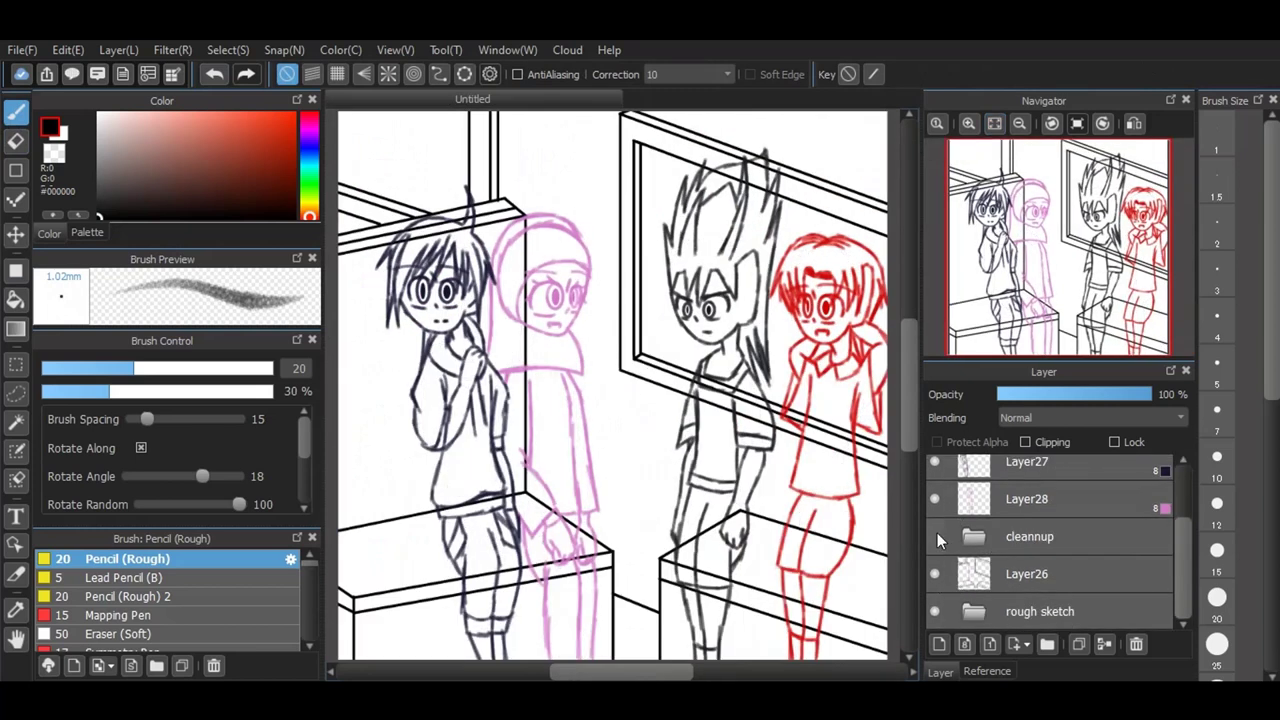
scroll(937, 532, "up", 2)
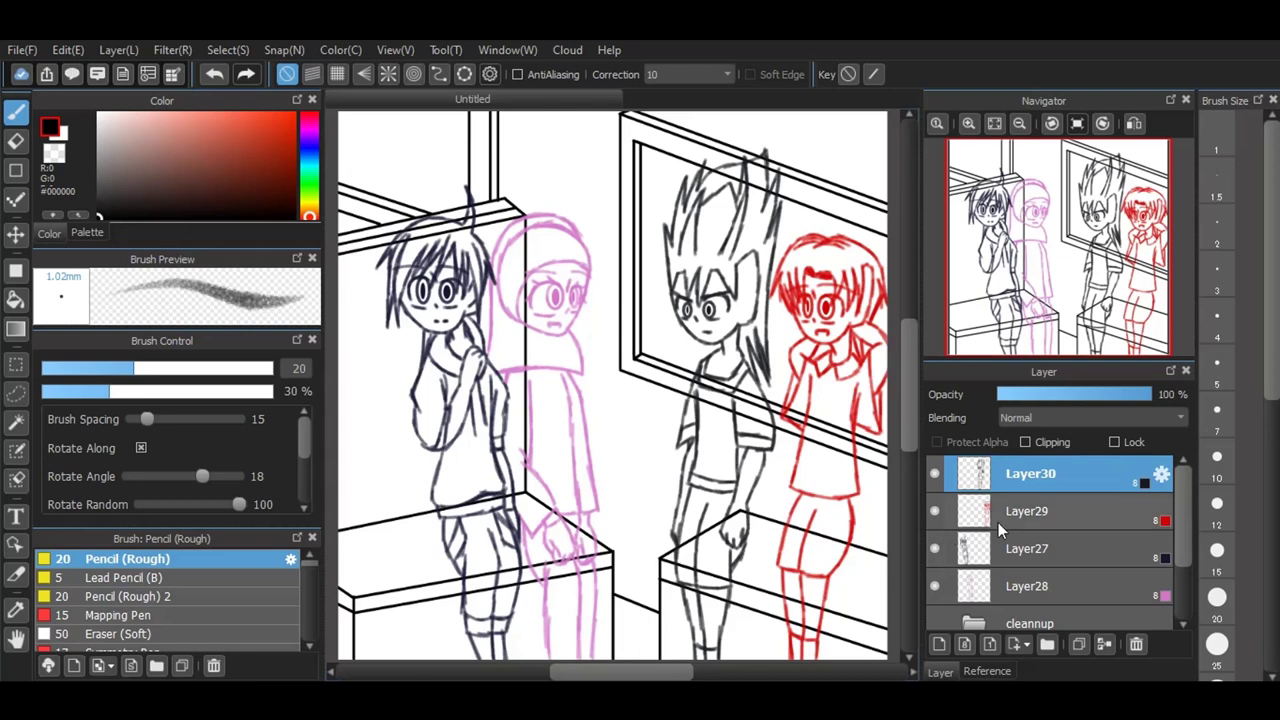
left_click(1046, 644)
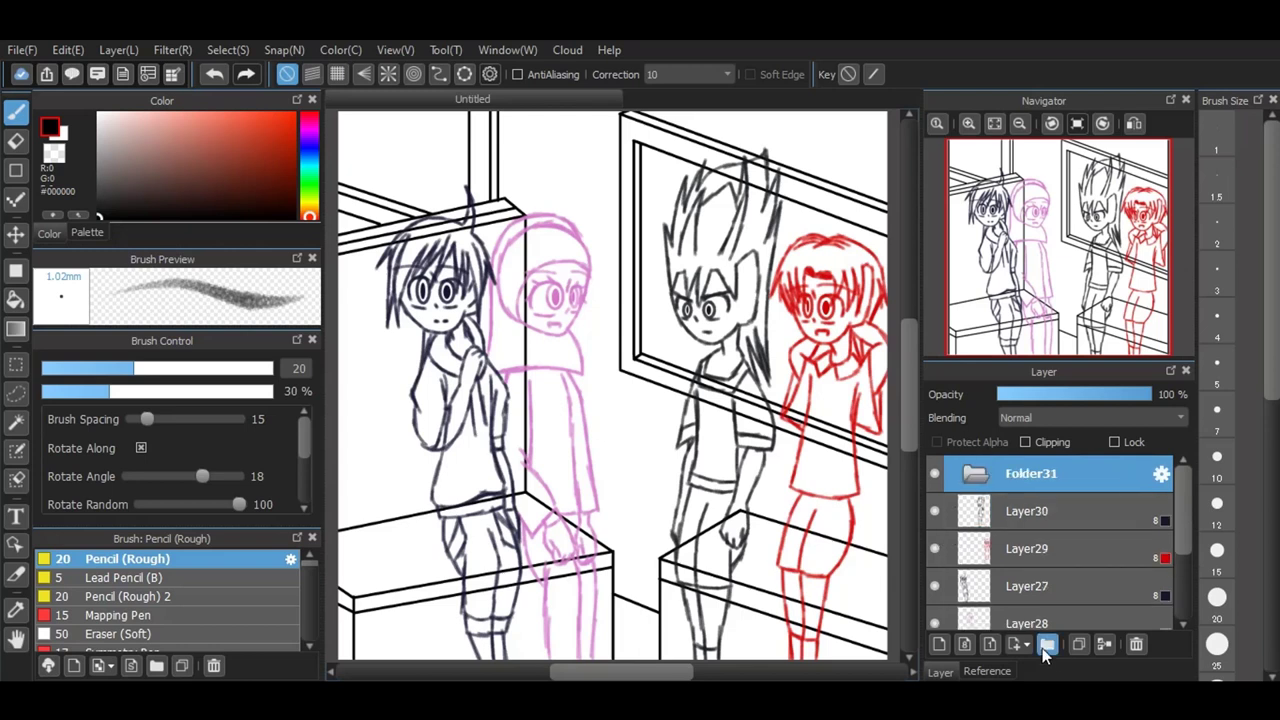
Step: Try to select the new folder together with Layer30, Layer29, Layer27 and Layer28
left_click(14, 424)
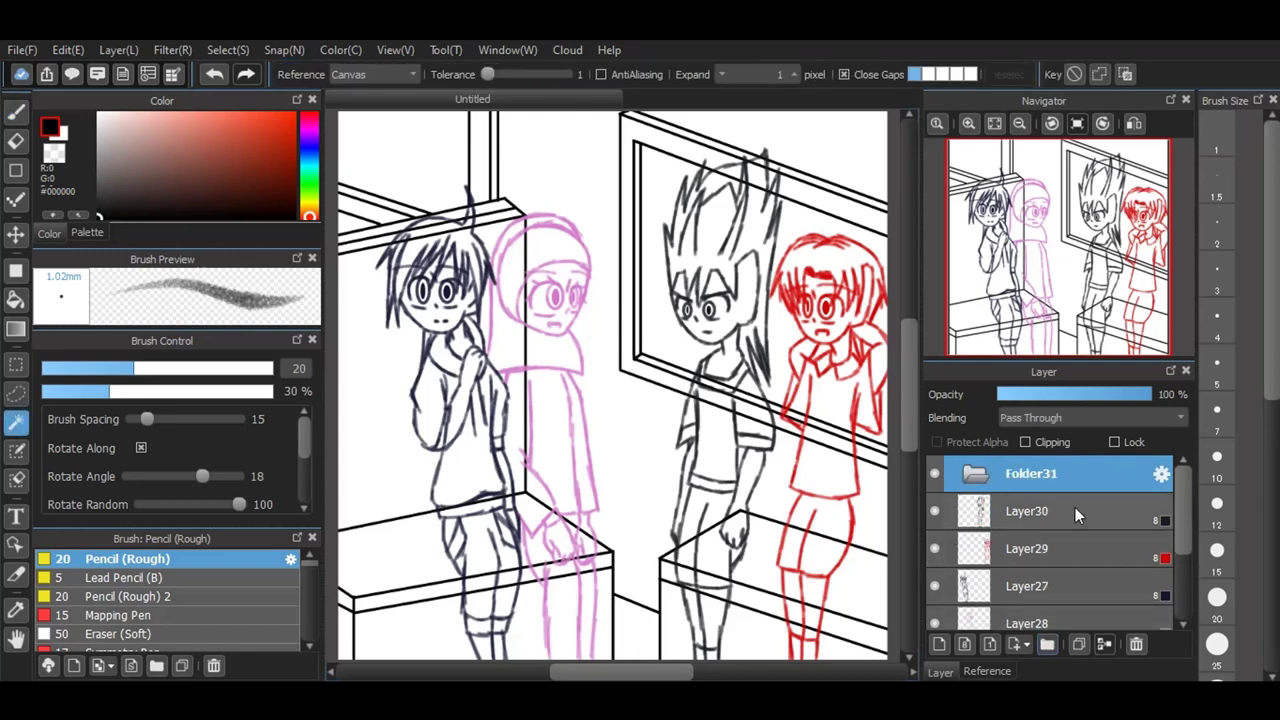
left_click(1099, 74)
scroll(1017, 490, "down", 2)
scroll(1017, 490, "up", 1)
left_click(1025, 515, "ctrl")
left_click(1027, 546, "ctrl")
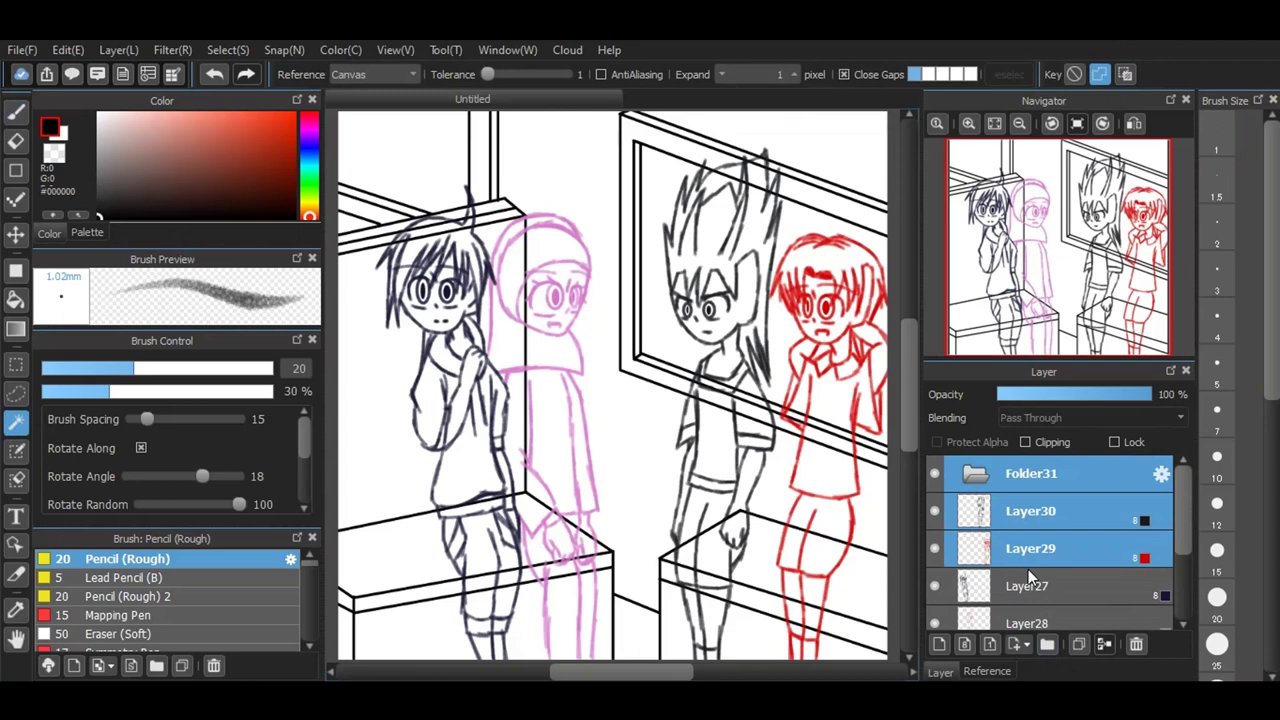
scroll(1034, 570, "down", 1)
left_click(1034, 570, "ctrl")
left_click(1038, 589, "ctrl")
scroll(1042, 546, "up", 1)
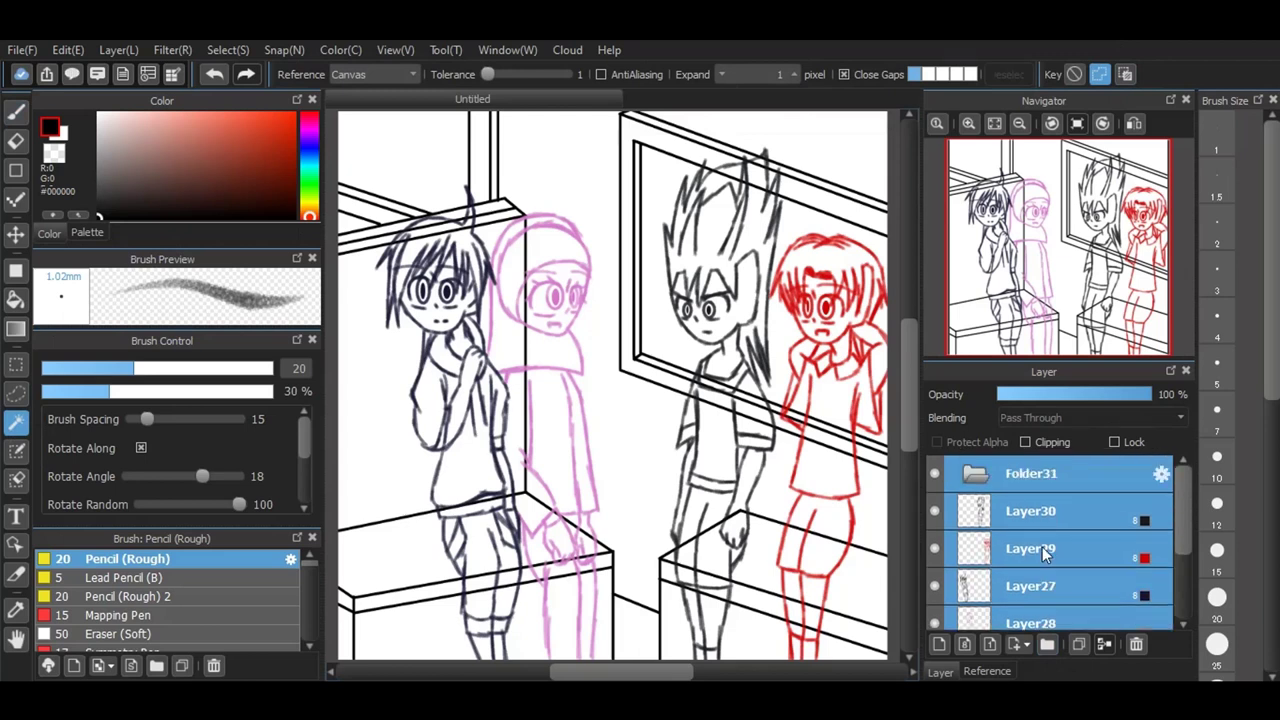
Step: Clear the multiple layer selection and select only Layer30
left_click(1126, 73)
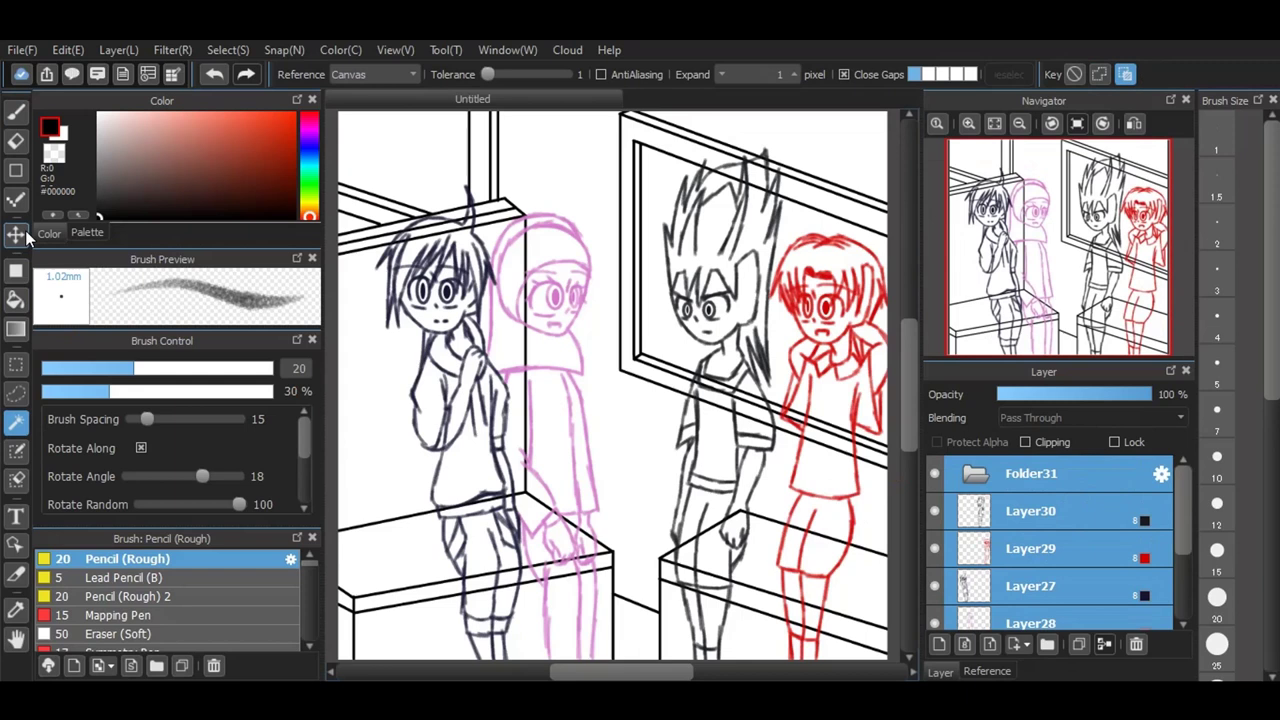
left_click(1040, 505, "ctrl")
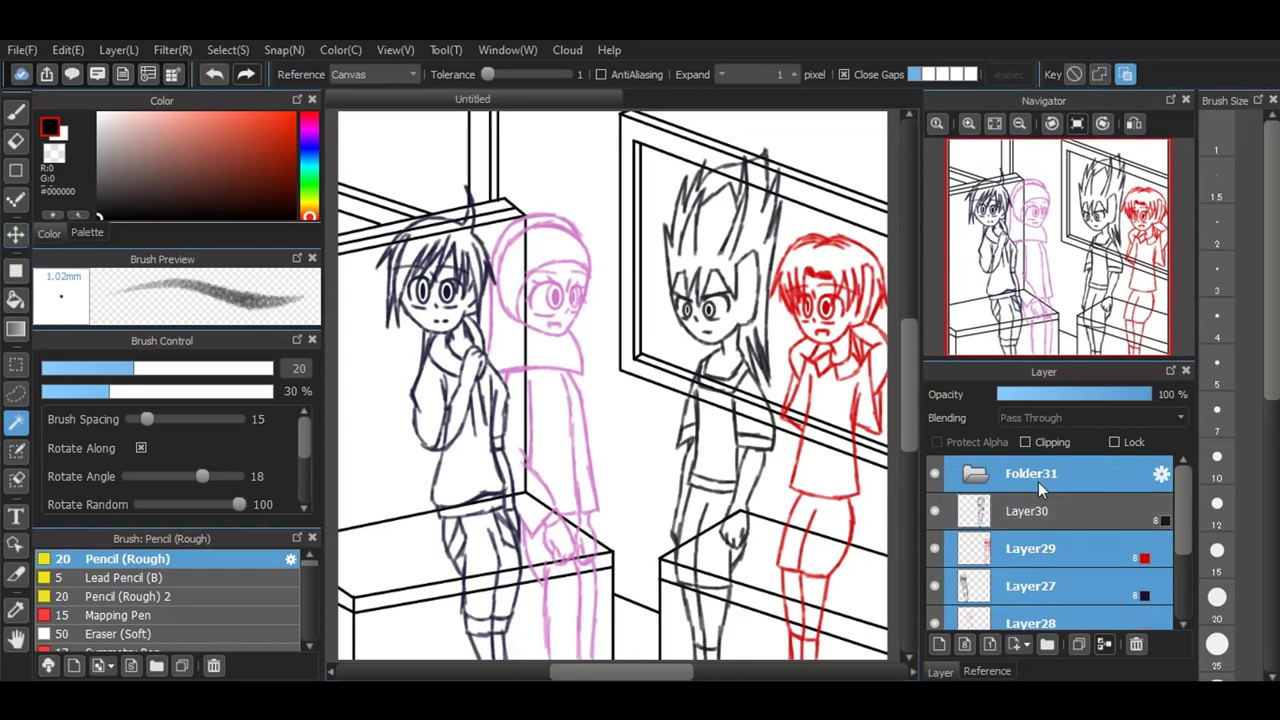
left_click(1049, 509, "ctrl")
left_click(1101, 121)
left_click(1100, 74)
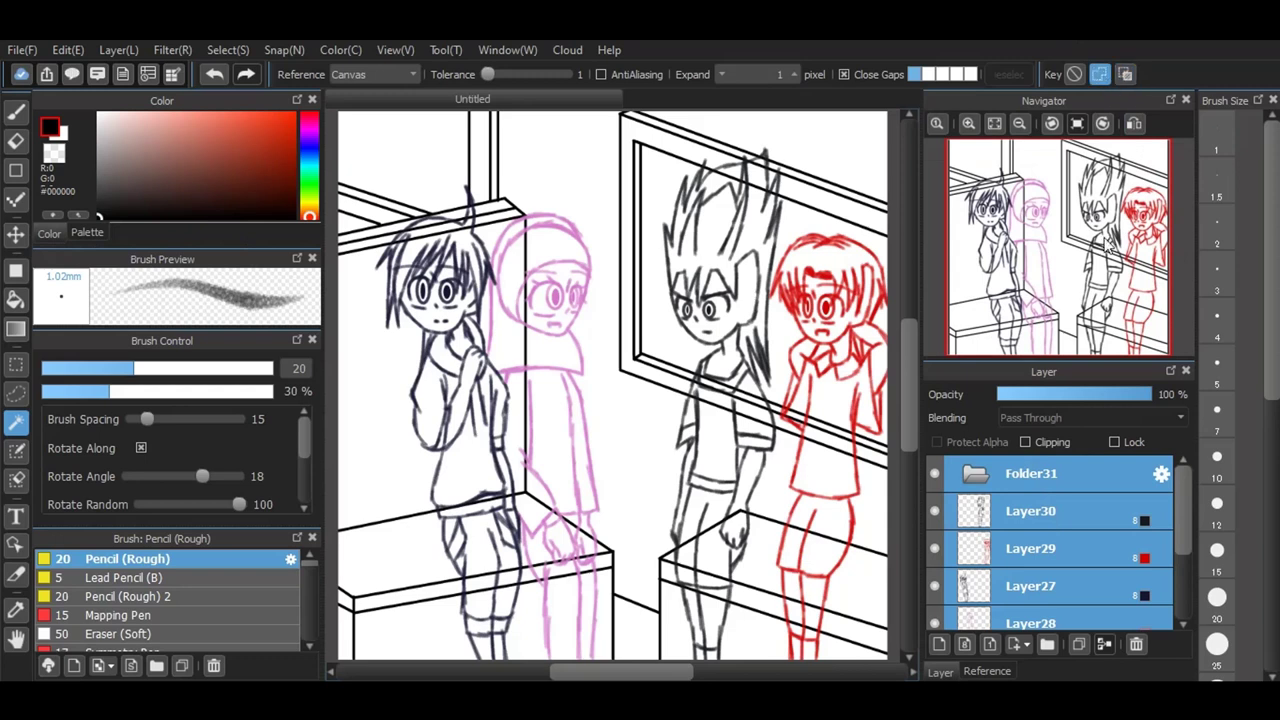
left_click(1075, 74)
left_click(1084, 488)
scroll(1084, 488, "down", 1)
left_click(1082, 489)
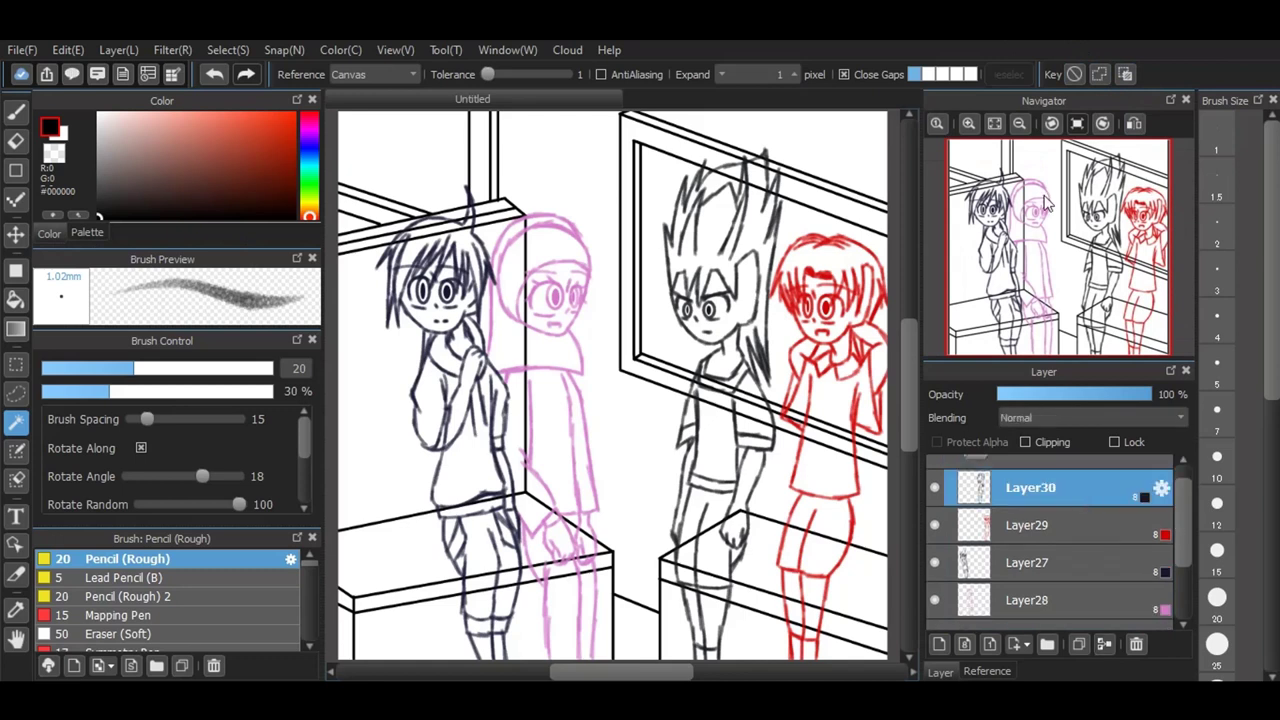
Step: Try selecting the four character layers together, leaving the new folder out of the selection
left_click(1126, 74)
left_click(1009, 600, "ctrl")
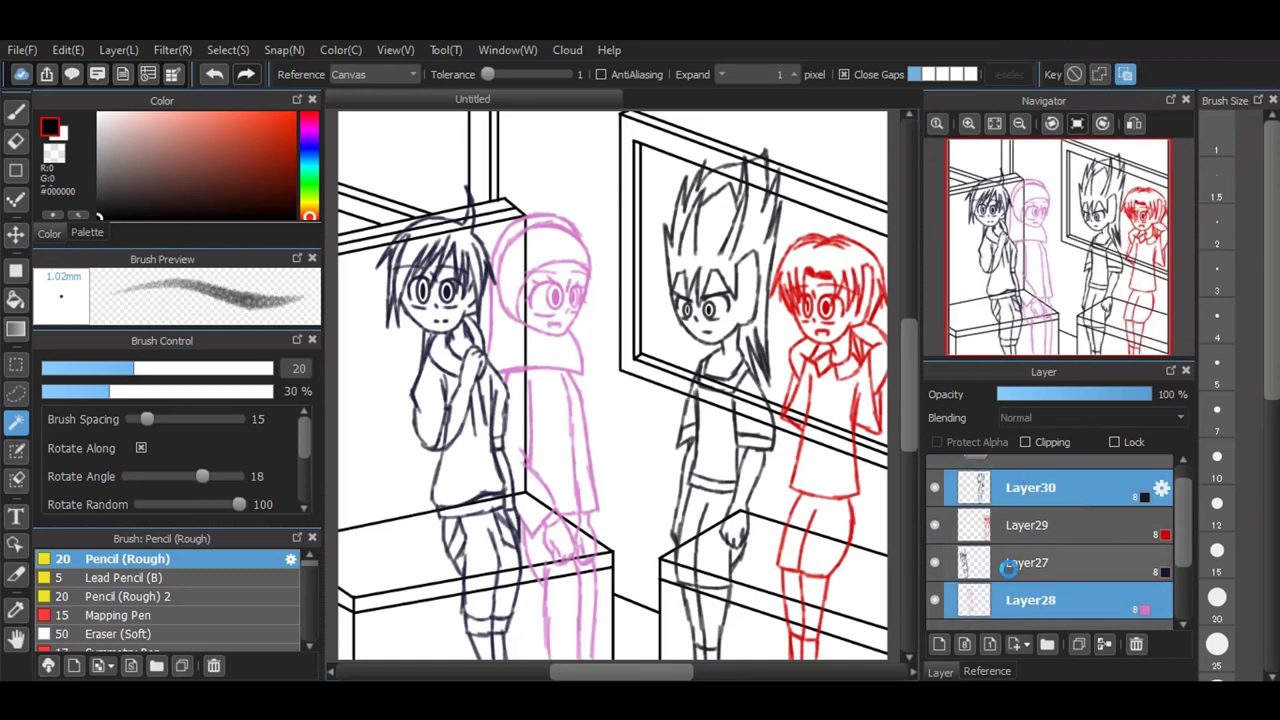
left_click(1006, 563, "ctrl")
scroll(1001, 525, "up", 1)
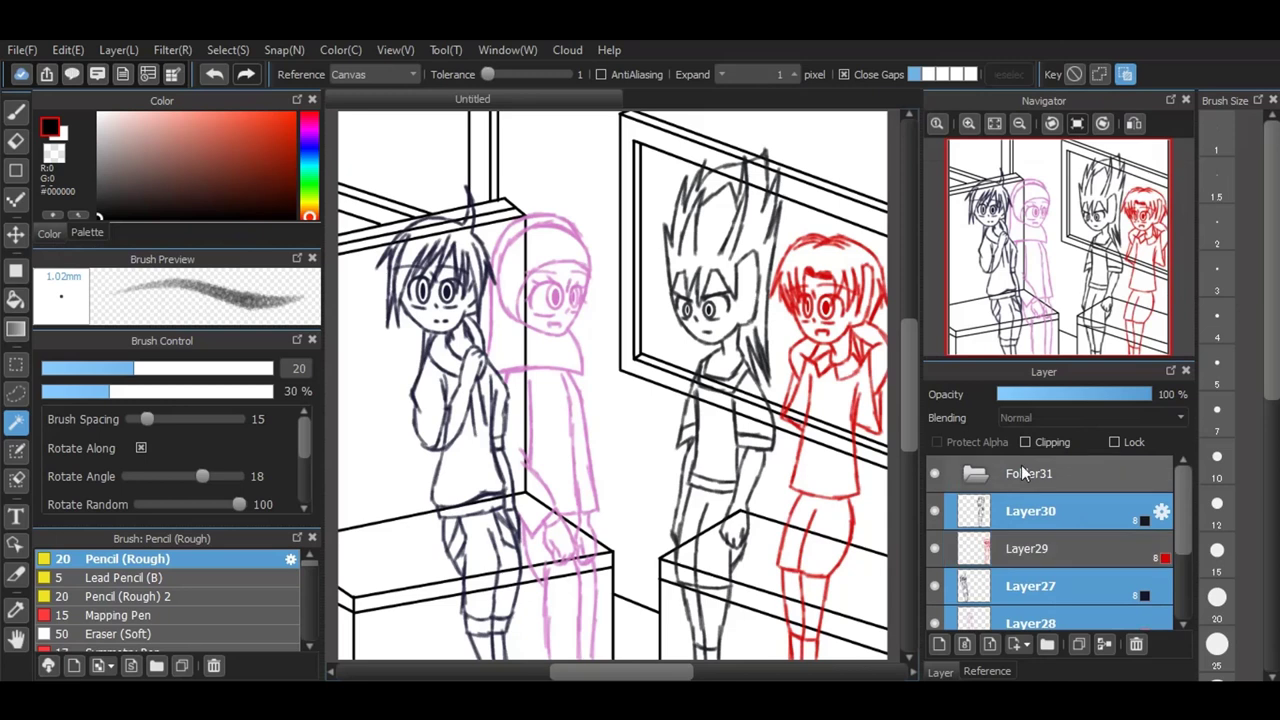
left_click(1100, 78)
left_click(988, 557, "ctrl")
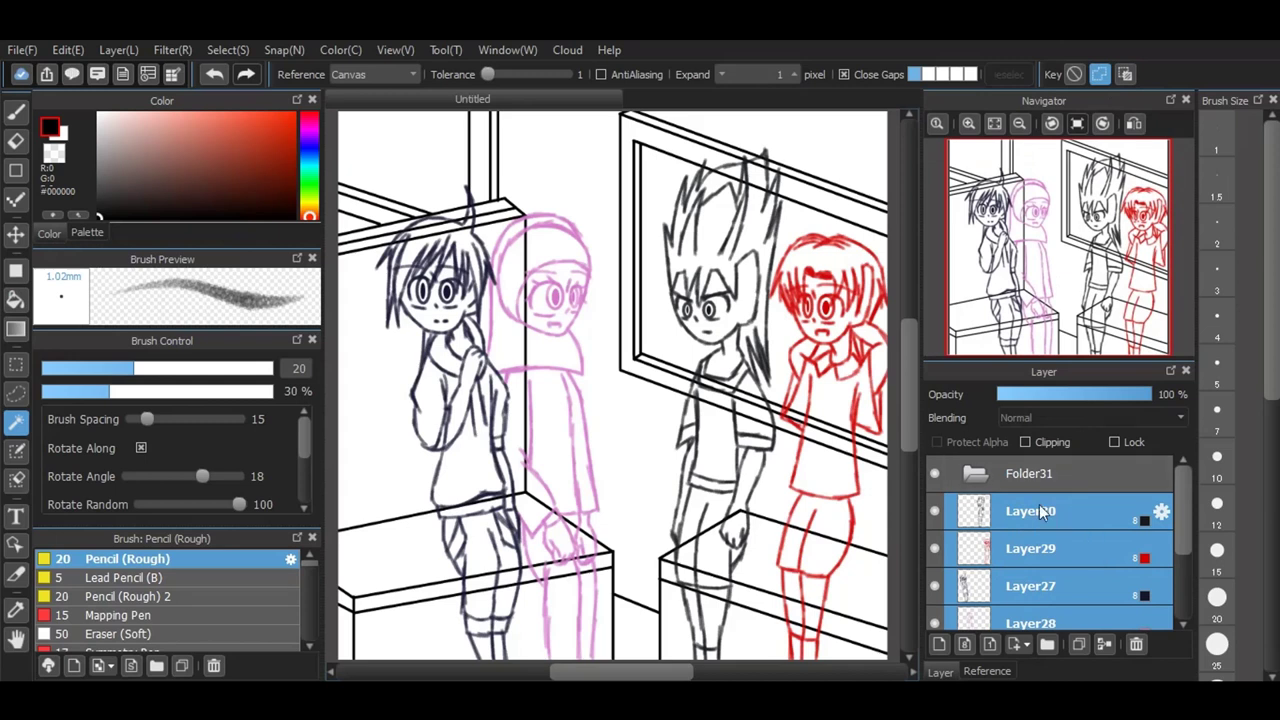
scroll(1106, 547, "down", 2)
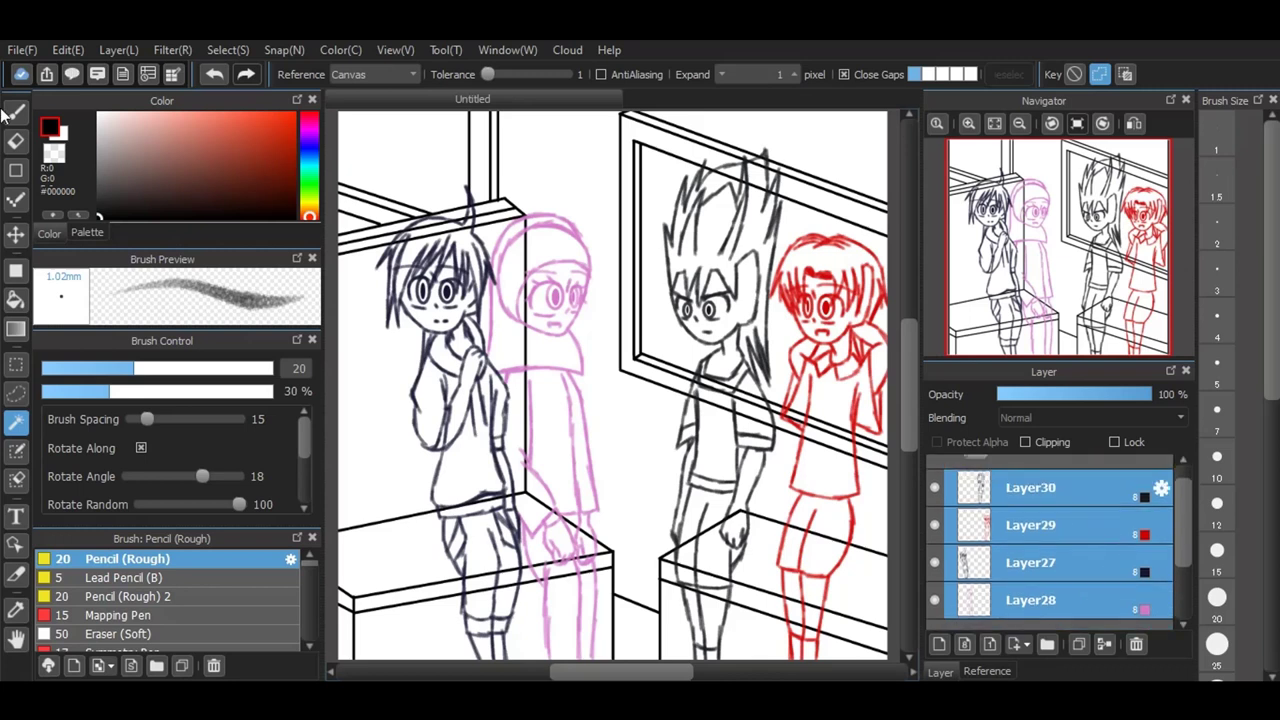
Step: Move Layer30 and Layer29, the spiky-haired and red figures' linework, into the new folder
left_click(1032, 499)
left_click_drag(1036, 511, 1036, 470)
left_click(1045, 548)
left_click_drag(1039, 543, 1030, 489)
left_click_drag(1038, 549, 1025, 497)
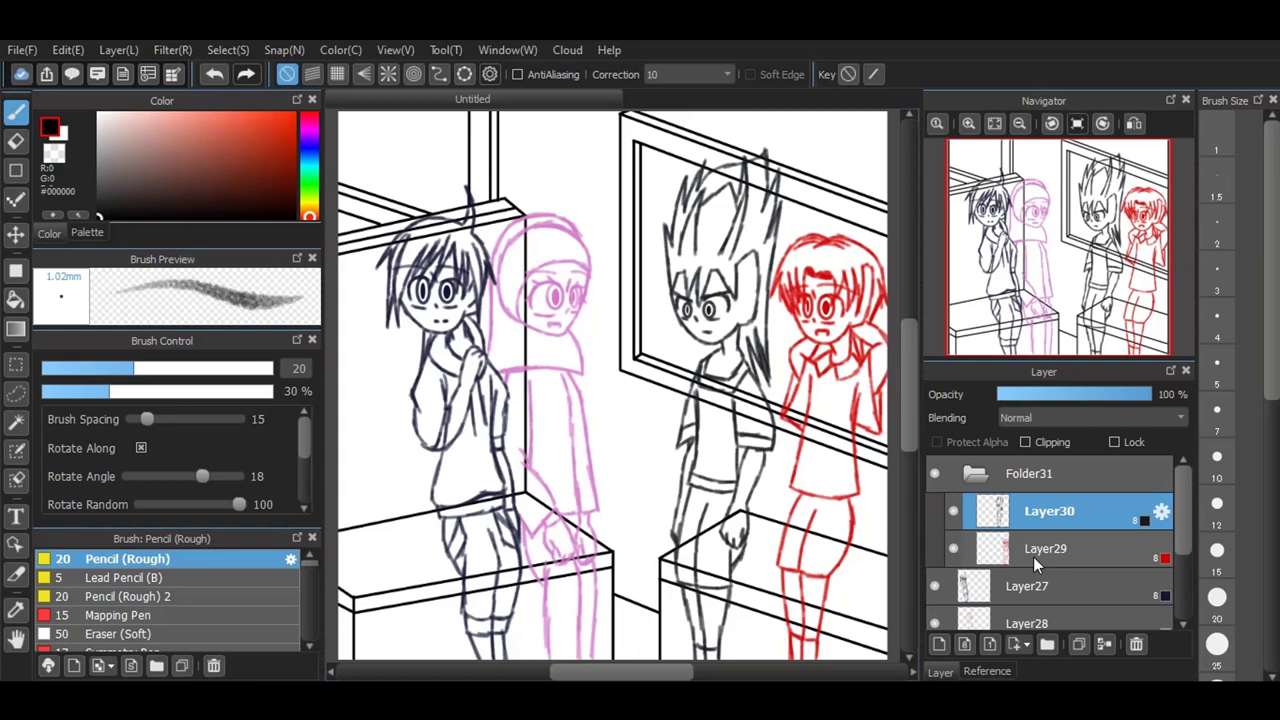
Step: Move Layer27 and Layer28 into the new folder below Layer29, and collapse the folder
scroll(1015, 566, "down", 1)
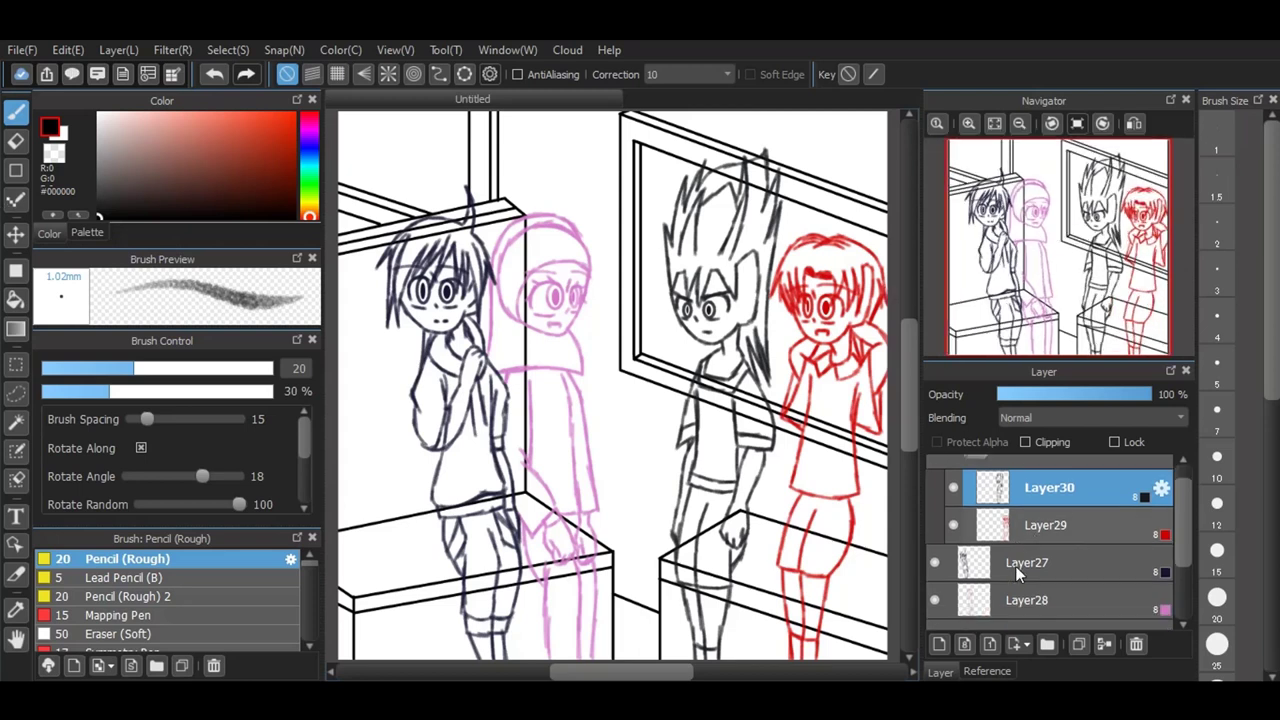
left_click_drag(1015, 559, 1023, 496)
left_click_drag(1046, 600, 1036, 550)
left_click(1046, 597)
scroll(1036, 550, "up", 1)
scroll(1036, 560, "down", 1)
left_click(1034, 588)
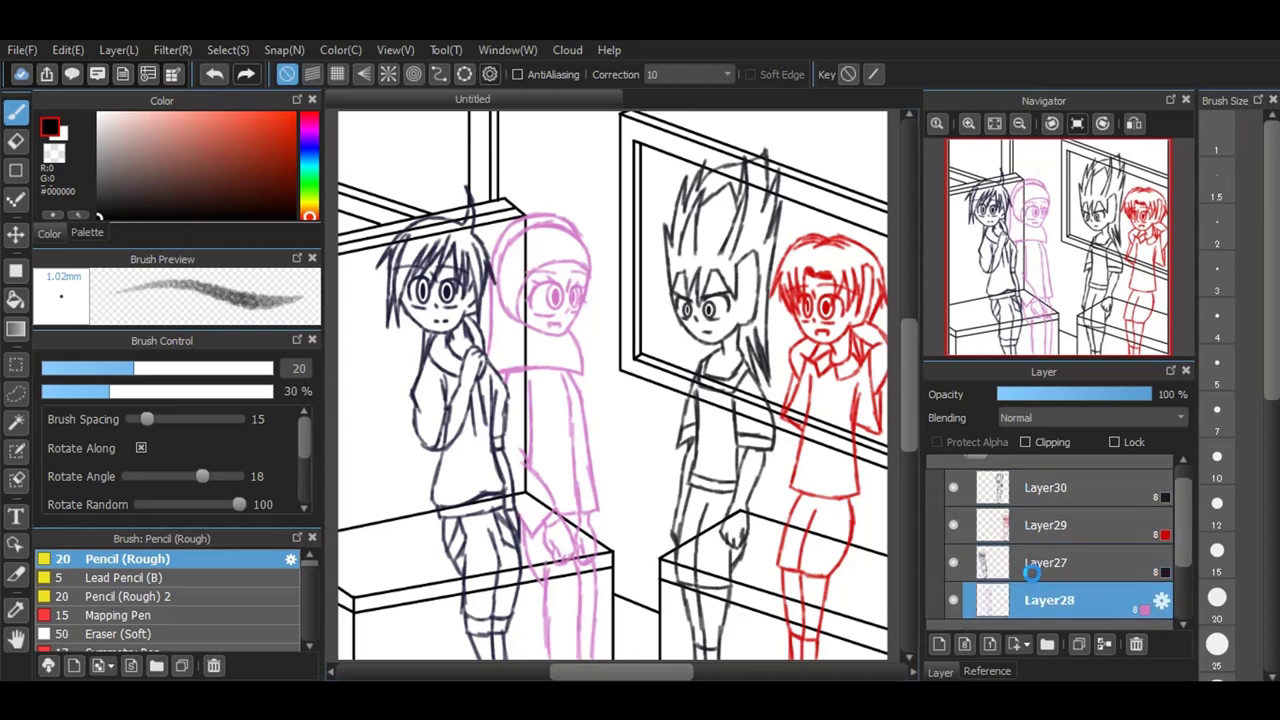
scroll(1005, 515, "up", 1)
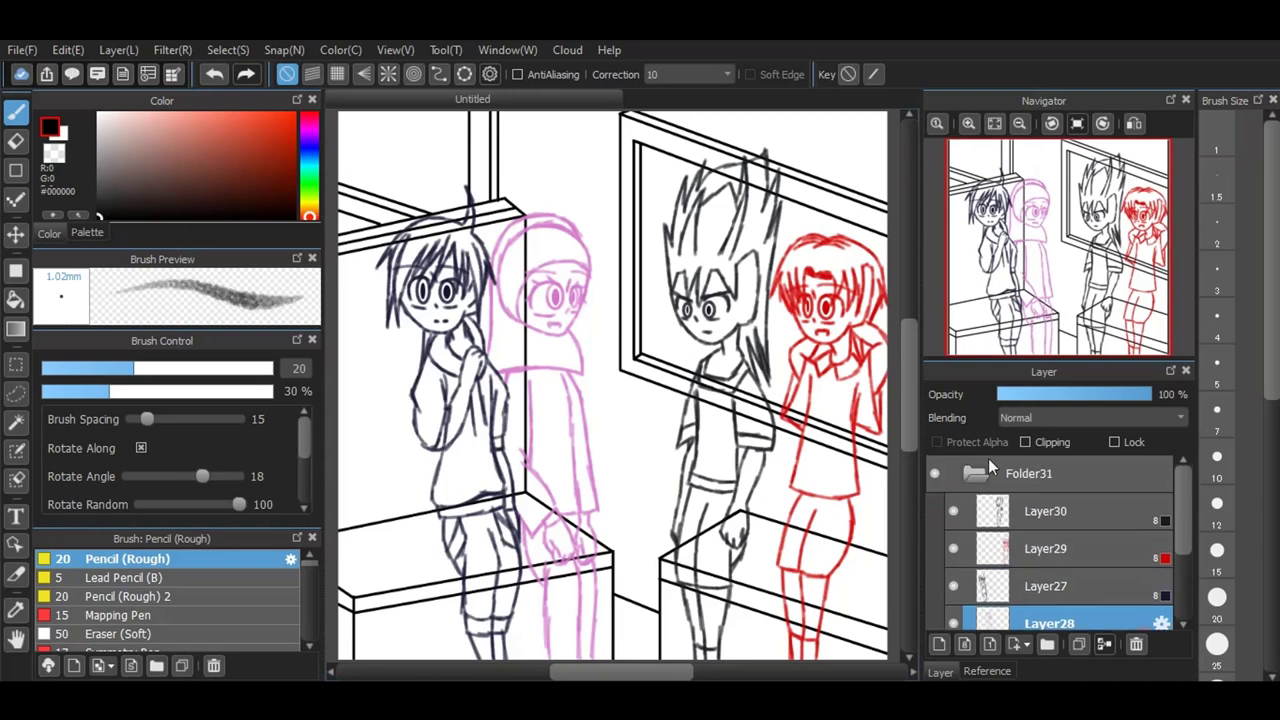
left_click(989, 473)
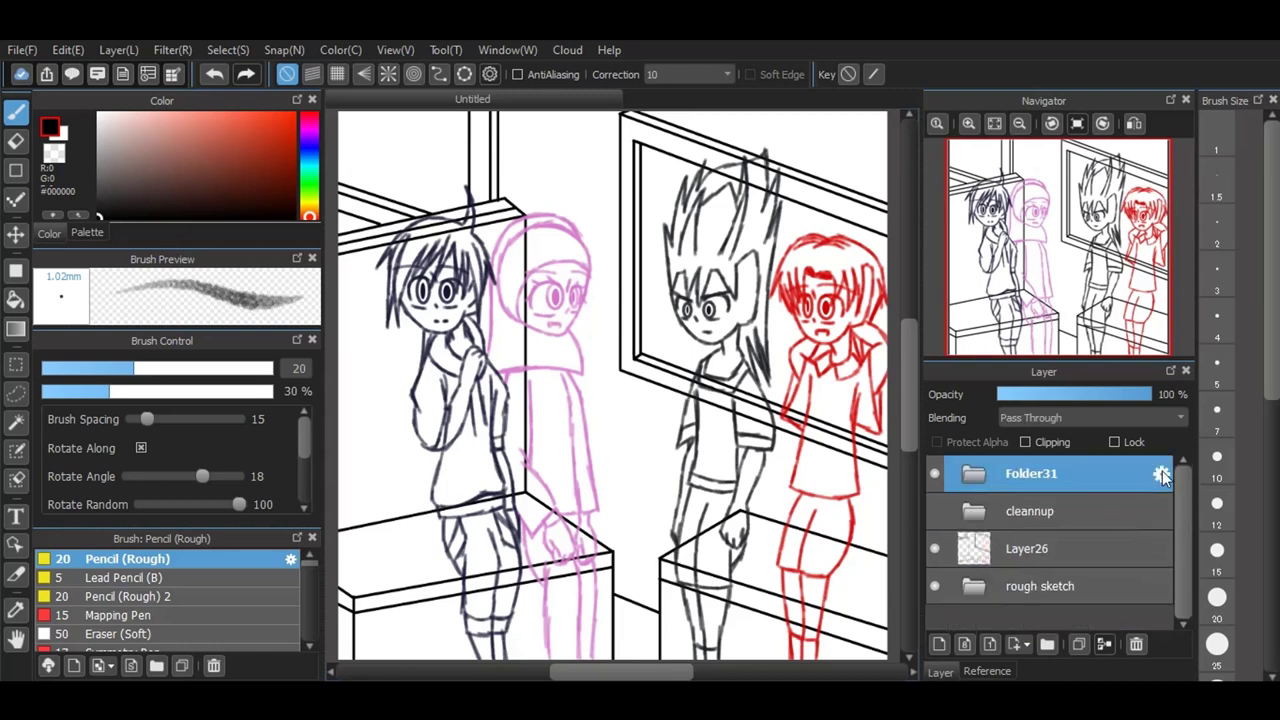
Step: Rename the folder holding the four characters' linework as "extra clean up"
double_click(1031, 473)
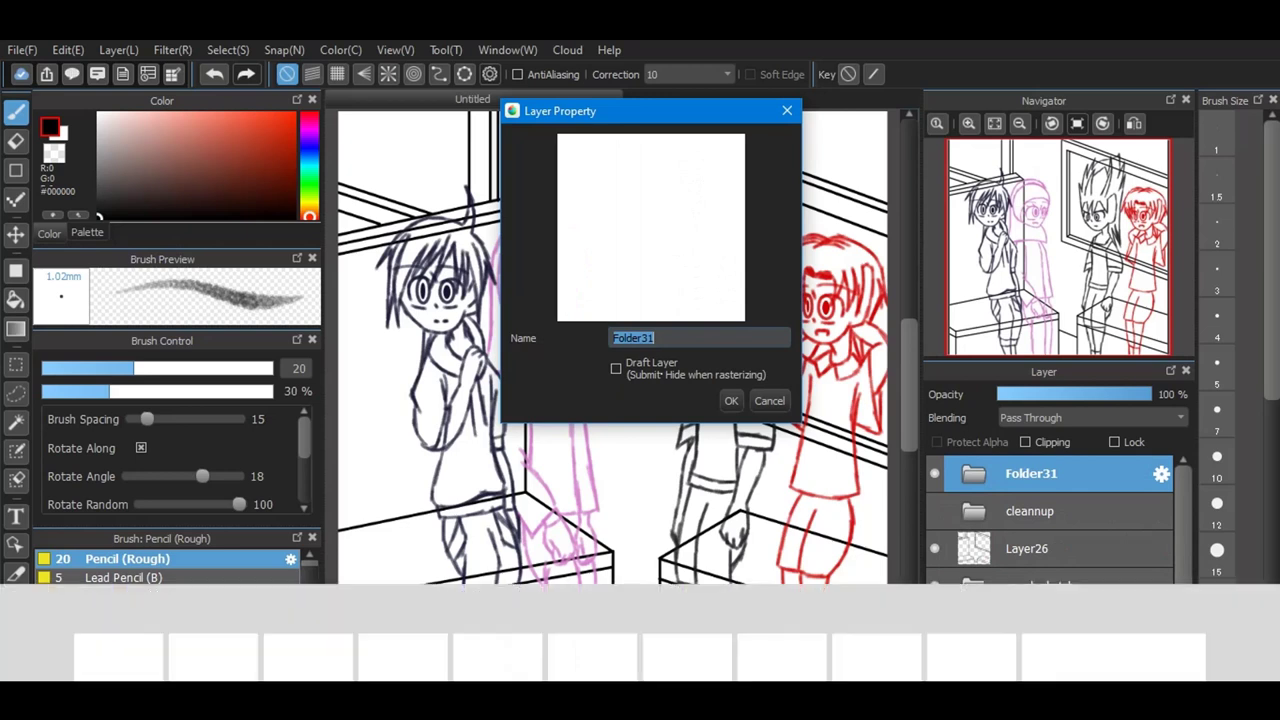
left_click(1114, 511)
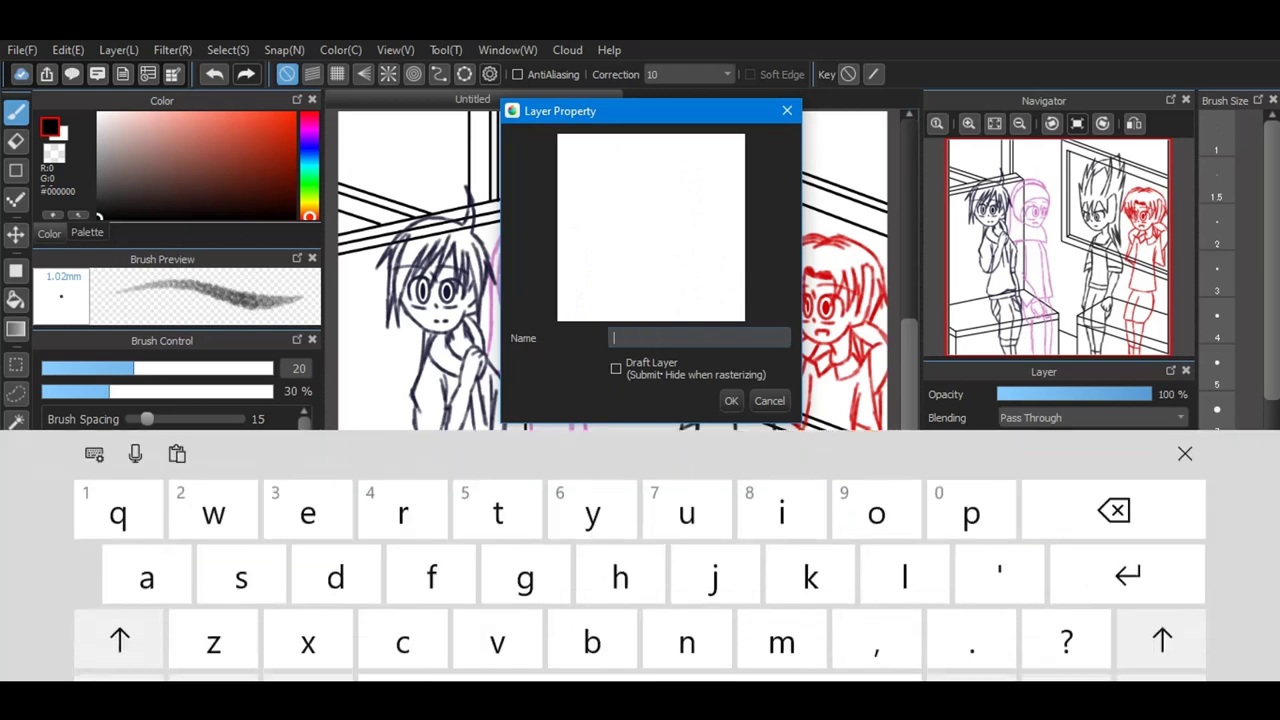
left_click(308, 513)
left_click(308, 643)
left_click(498, 513)
left_click(403, 513)
left_click(146, 578)
left_click(640, 677)
left_click(403, 643)
left_click(904, 578)
left_click(308, 513)
left_click(146, 578)
left_click(687, 643)
left_click(640, 677)
left_click(731, 400)
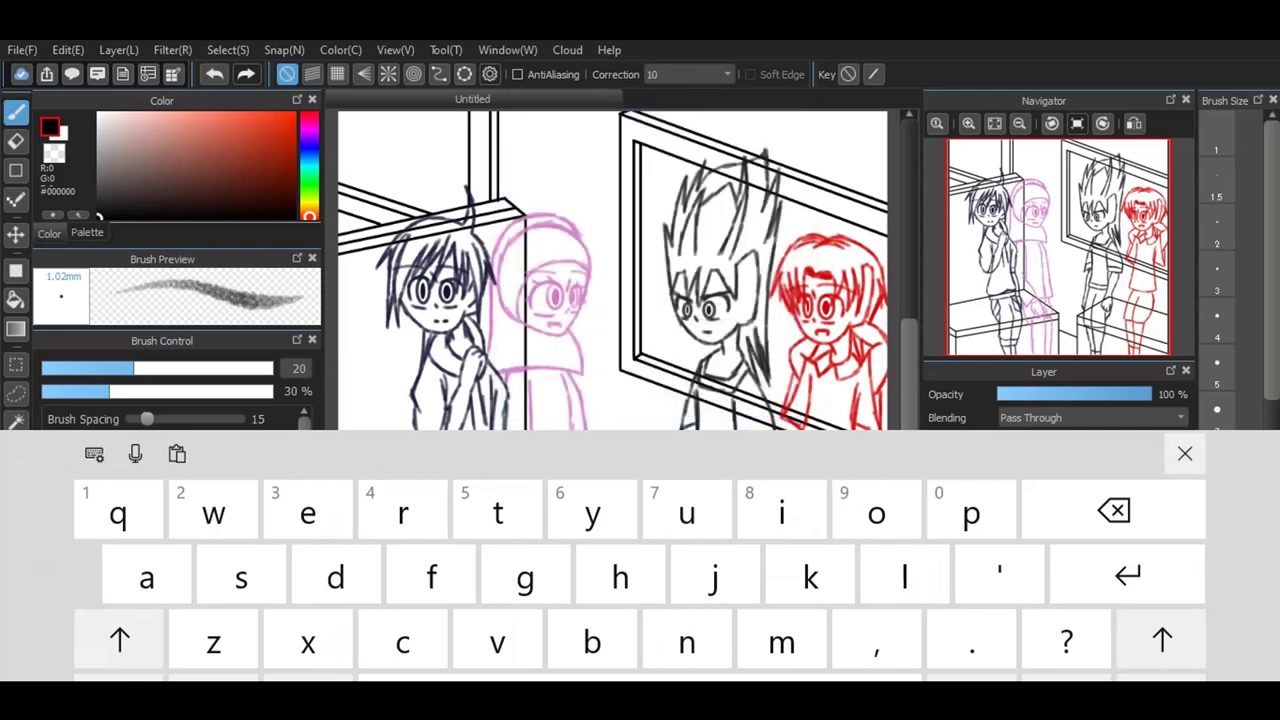
left_click(1184, 456)
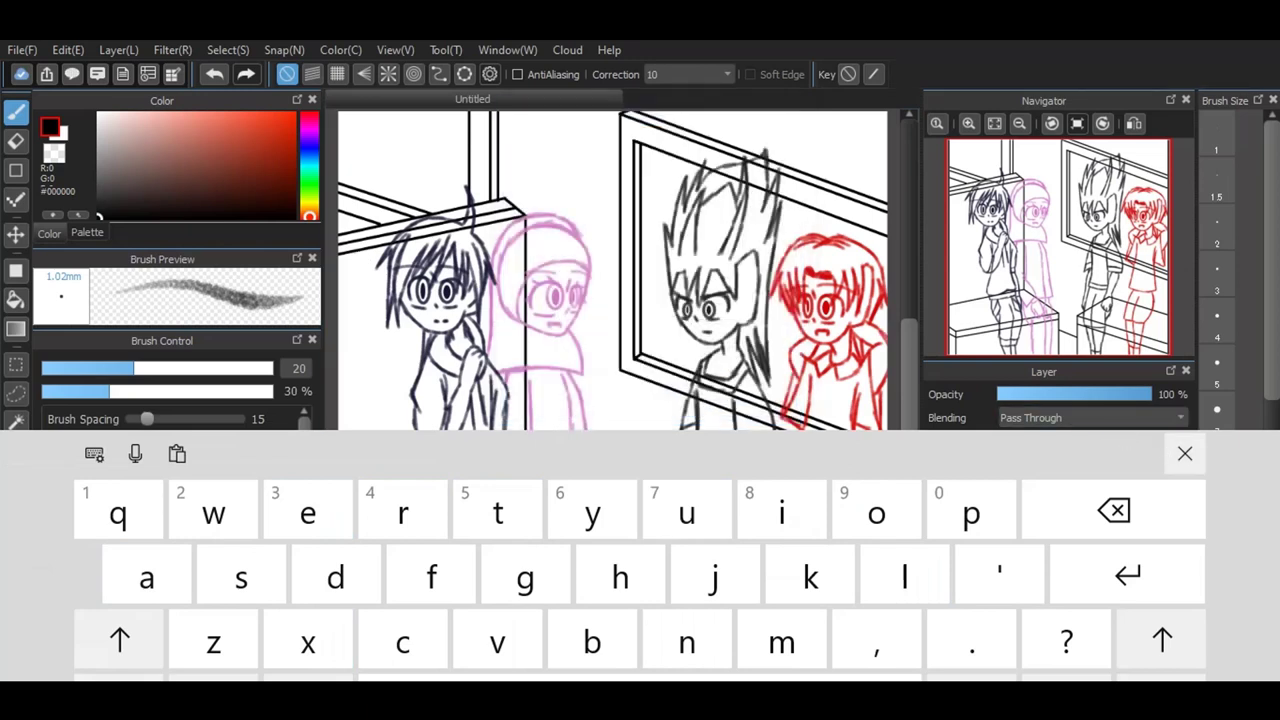
double_click(758, 40)
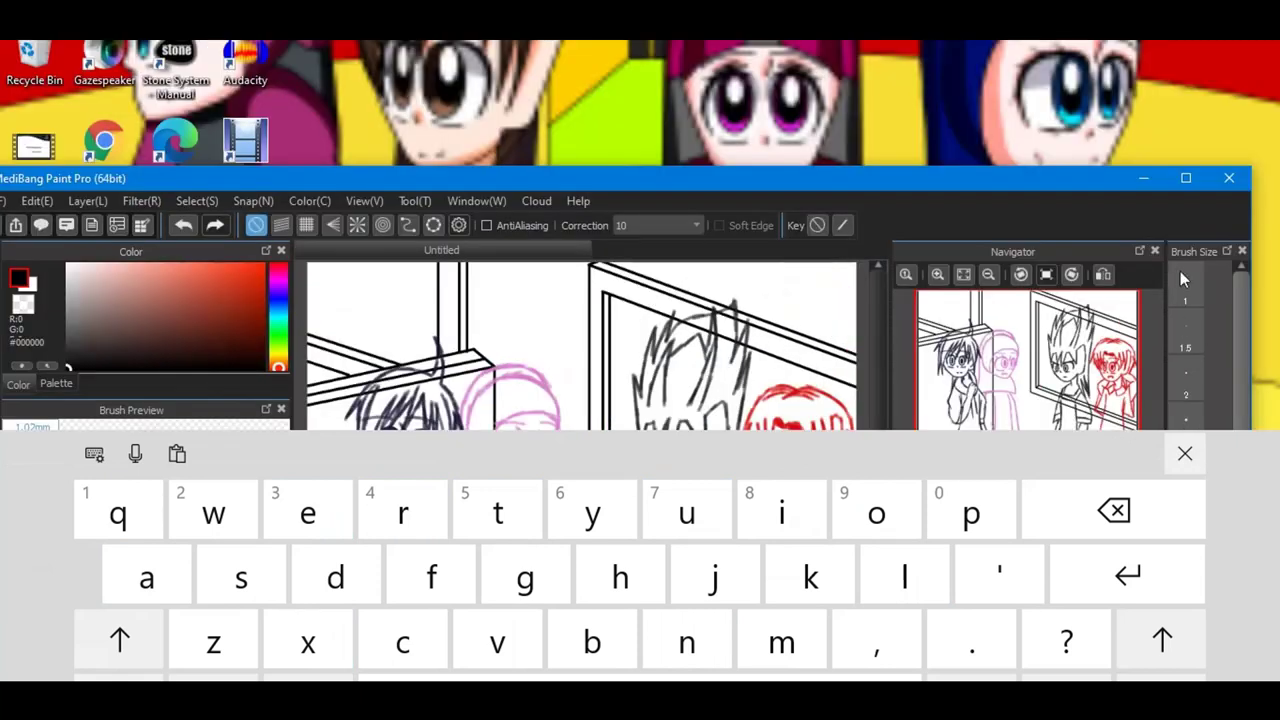
left_click(1186, 179)
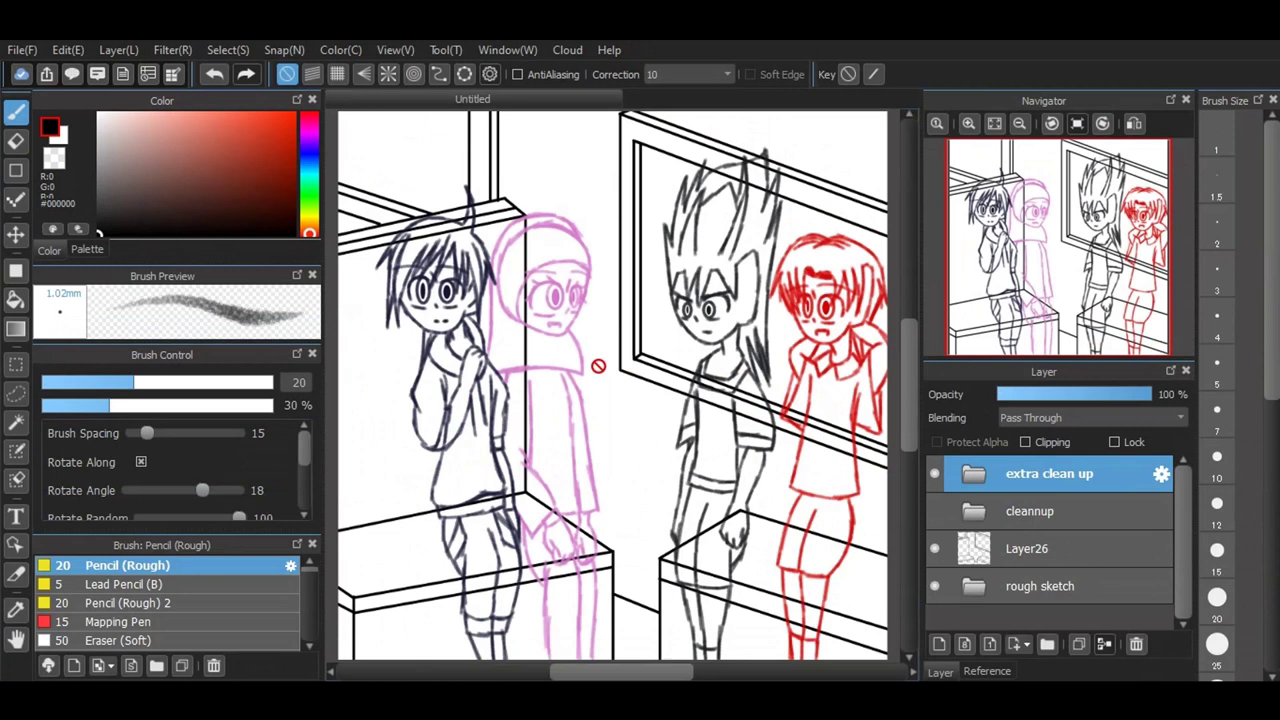
Step: Lower the "extra clean up" folder's opacity to 22% and set the brush's stroke correction to 40
left_click(1033, 393)
left_click(1048, 394)
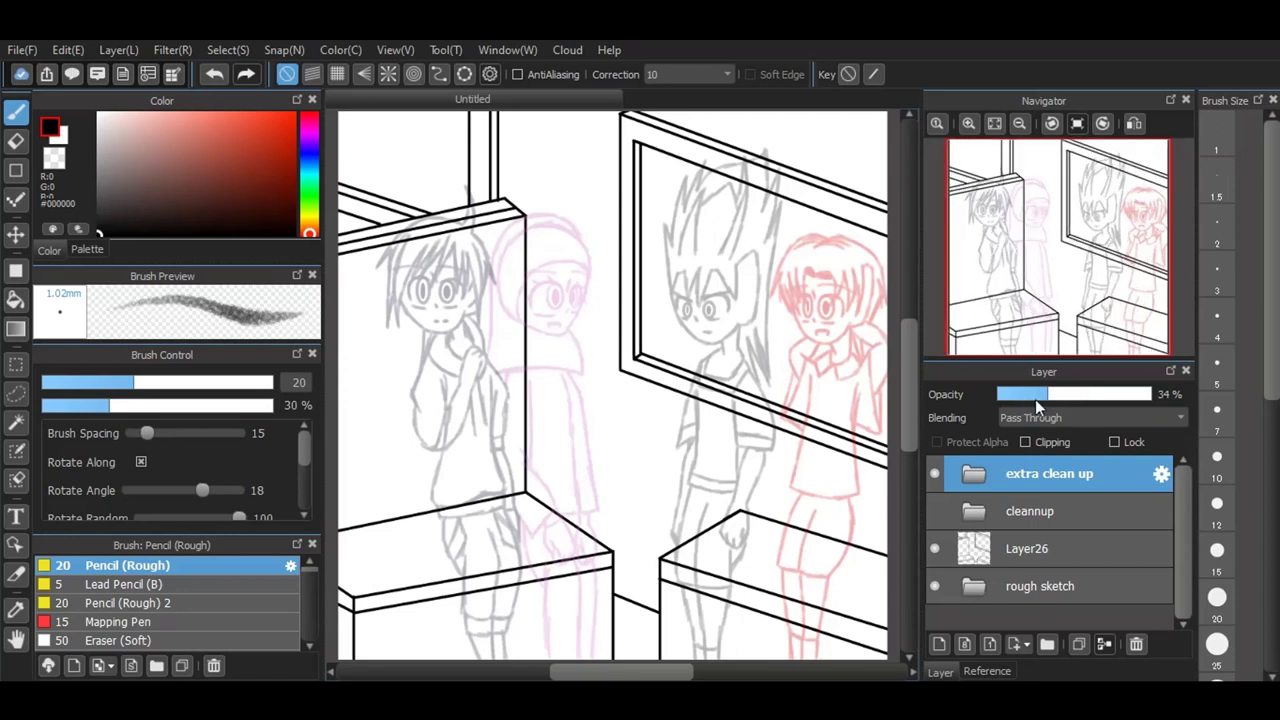
left_click_drag(1038, 399, 1031, 399)
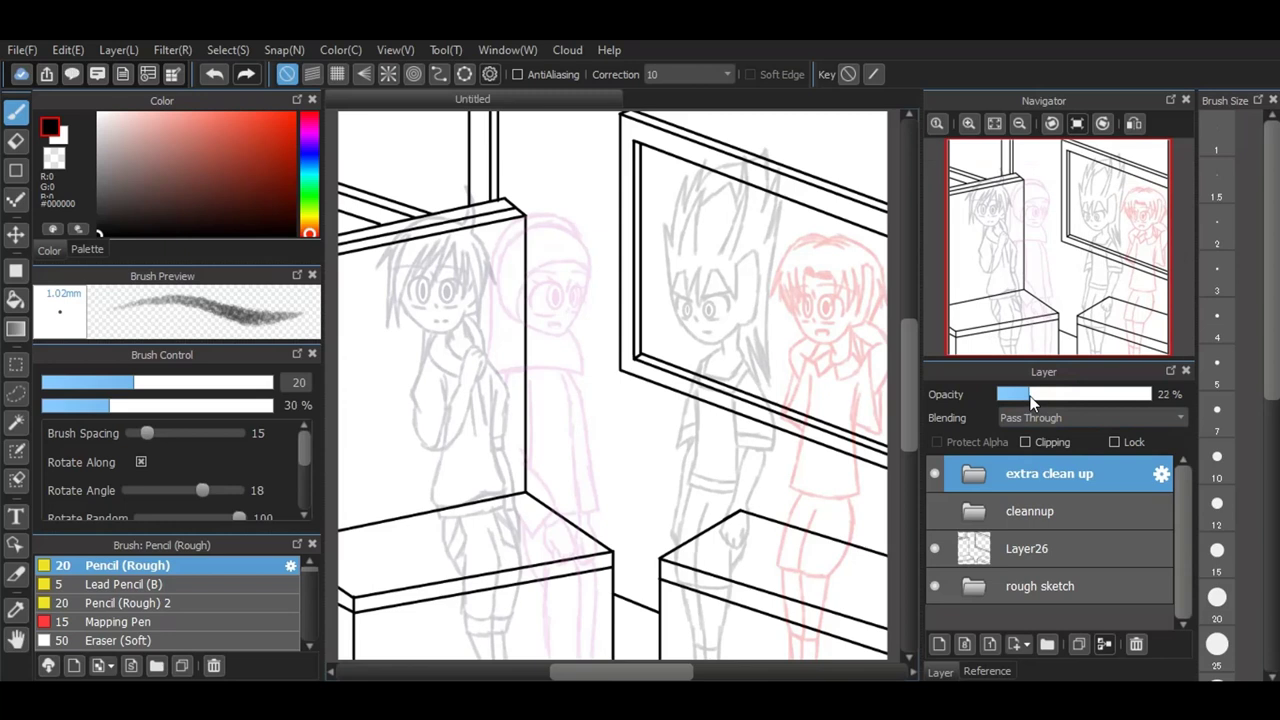
left_click(689, 79)
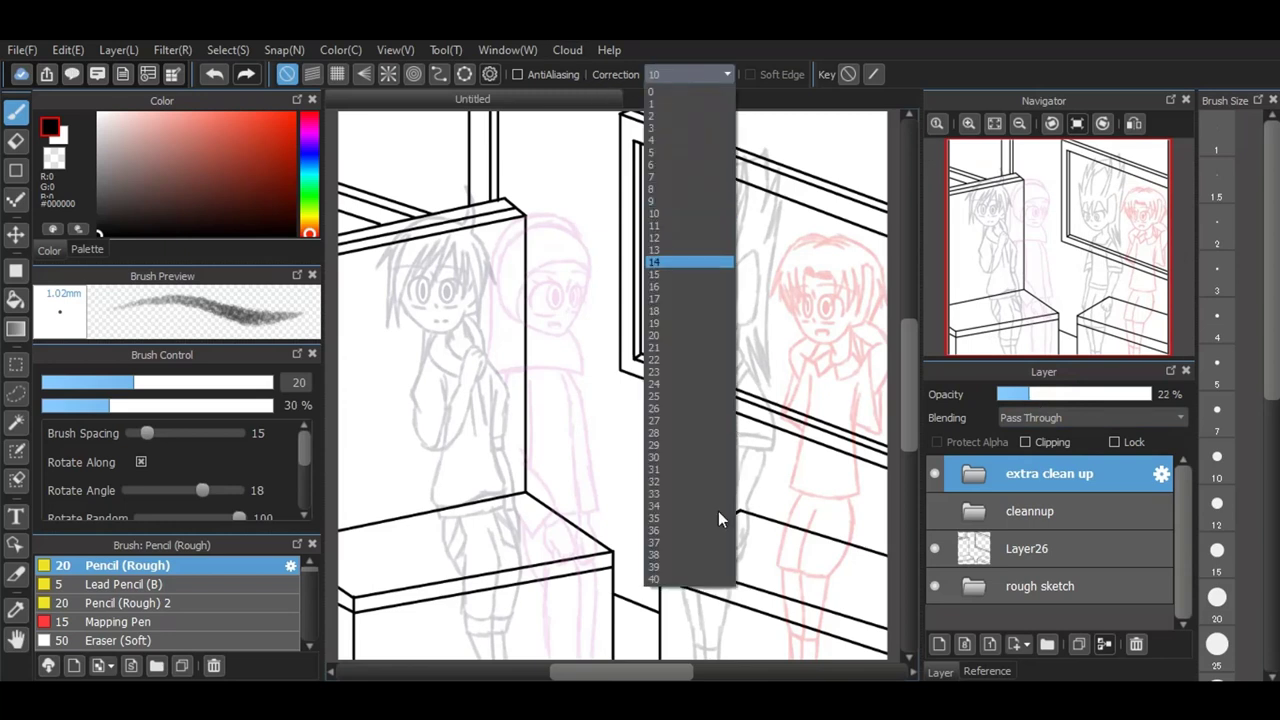
left_click(691, 580)
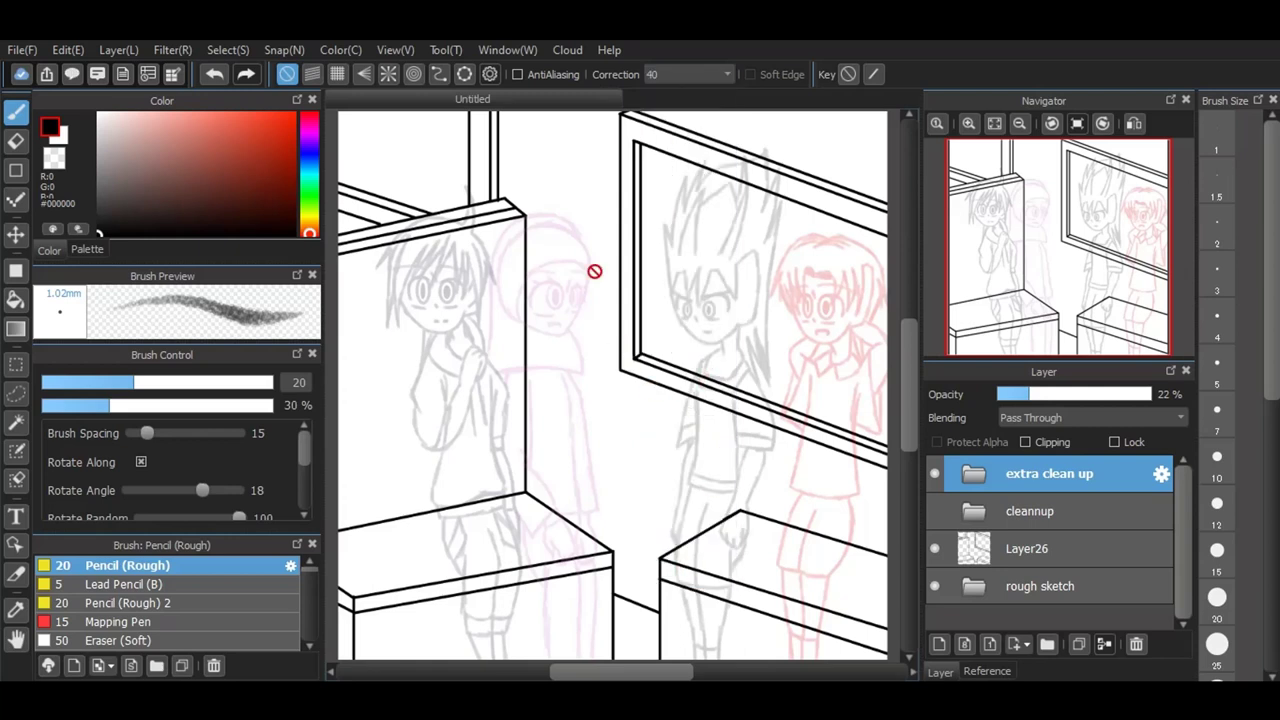
Step: Create a new folder above "extra clean up" and add an empty layer inside it
scroll(579, 253, "down", 1)
scroll(772, 247, "up", 1)
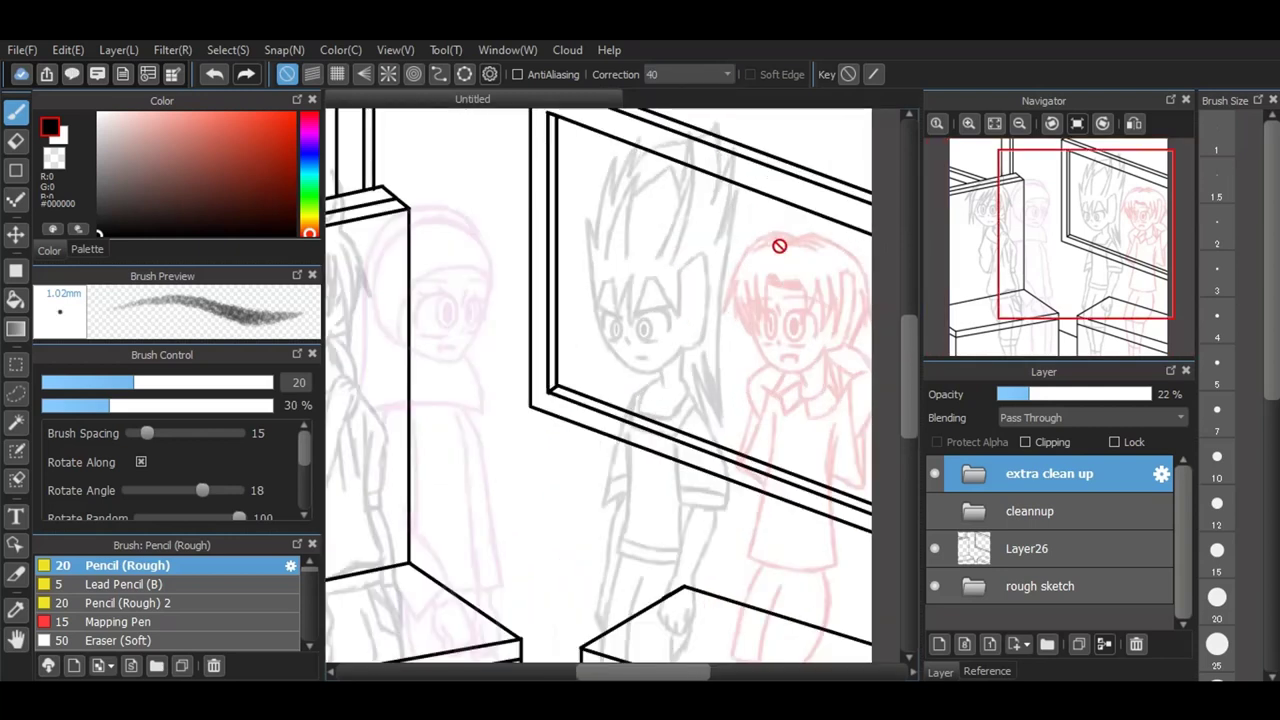
scroll(622, 194, "up", 1)
scroll(682, 382, "up", 2)
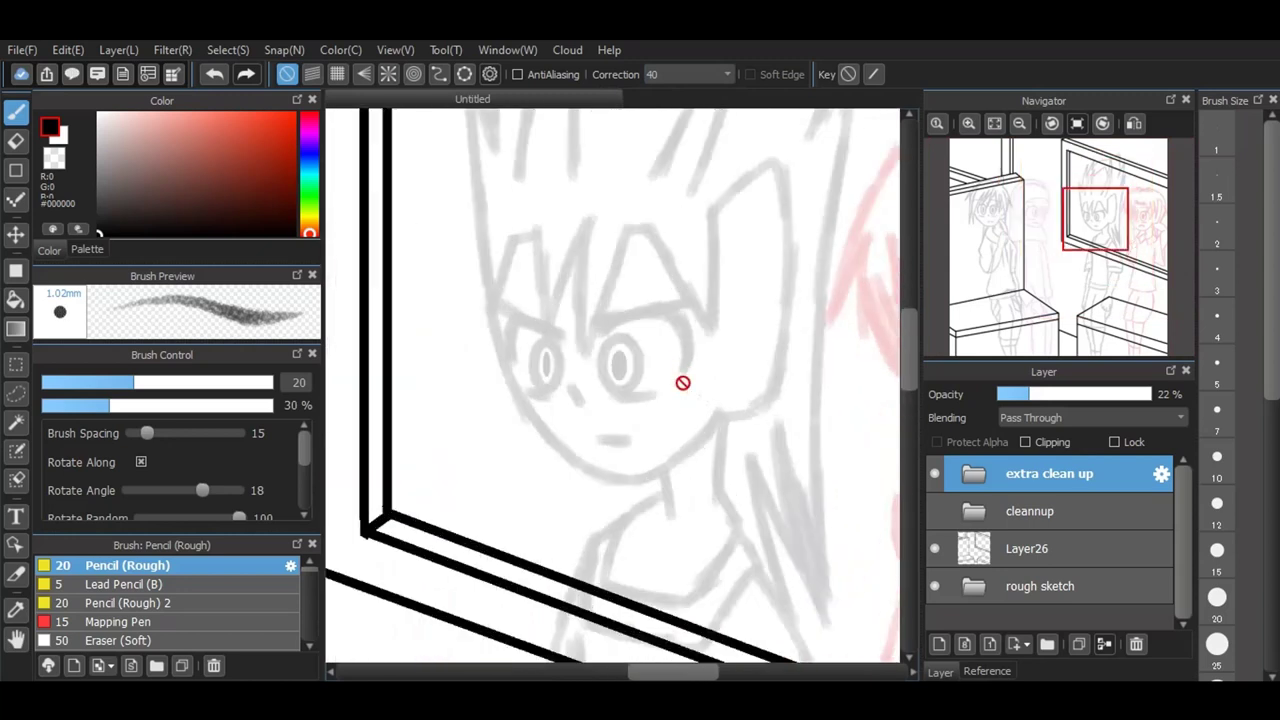
scroll(682, 382, "up", 3)
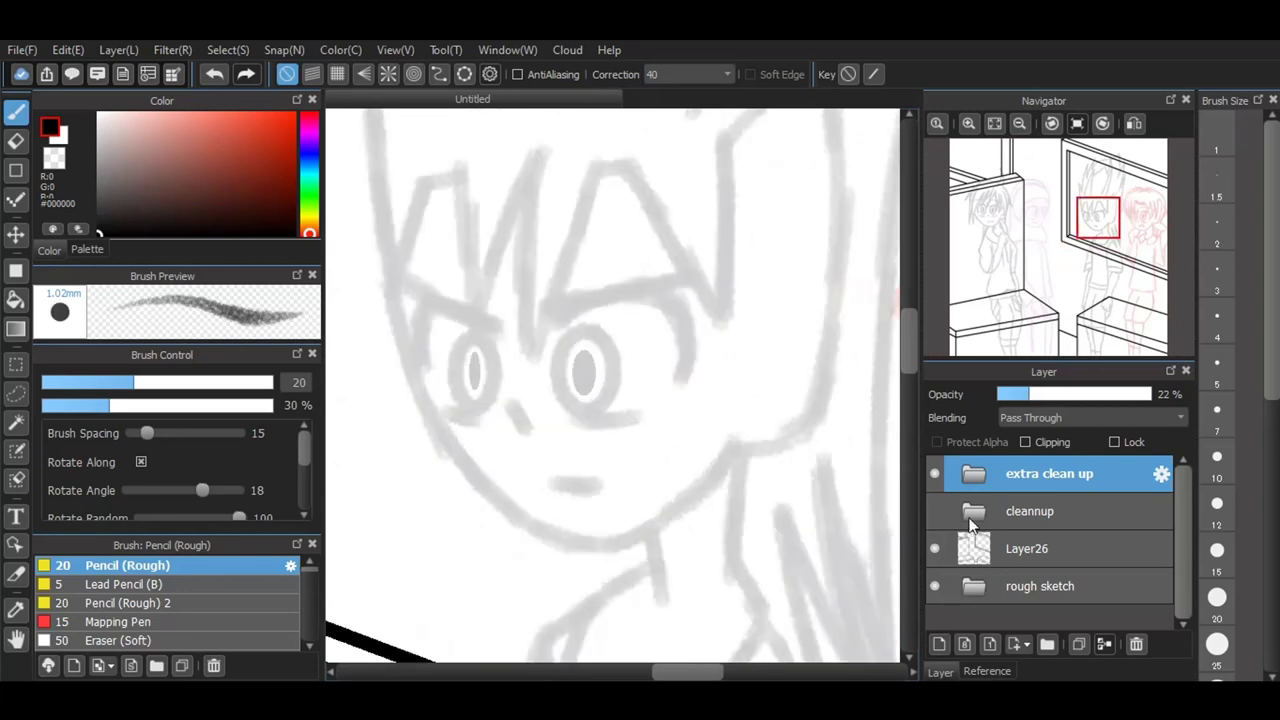
scroll(749, 420, "down", 3)
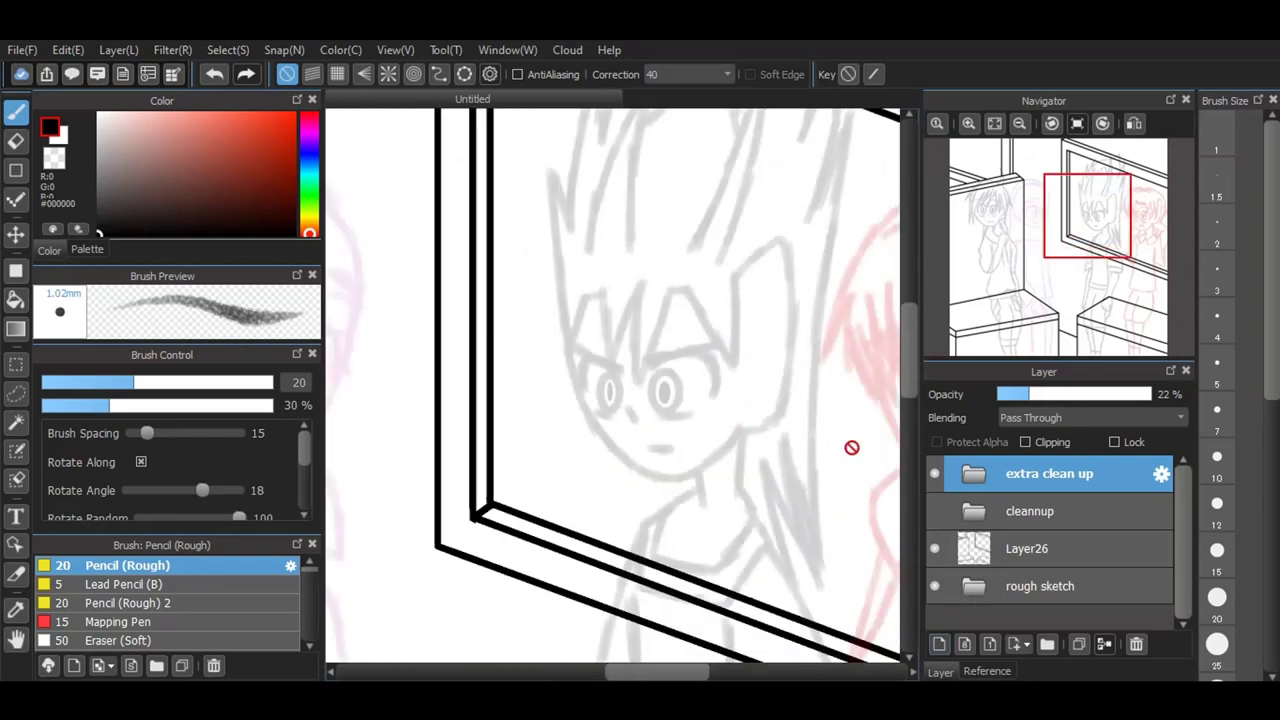
left_click(1048, 644)
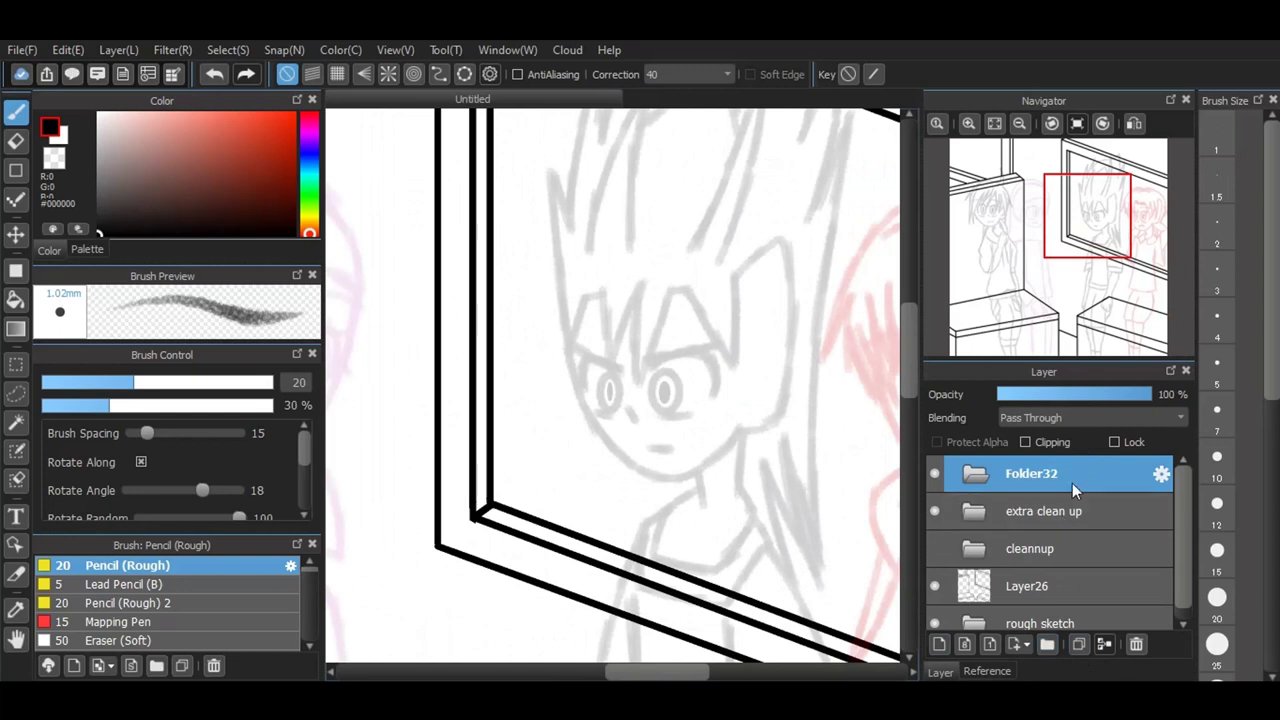
left_click(938, 647)
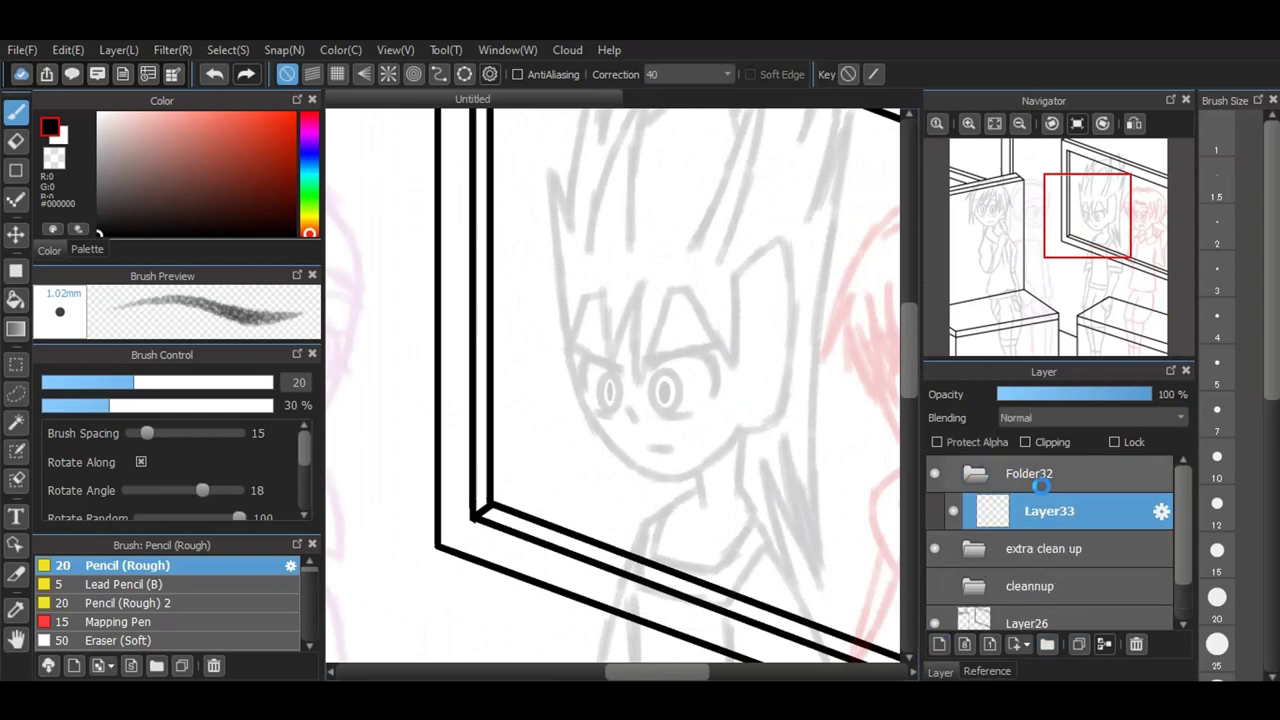
Step: Rename the new folder as "line art" and select the empty Layer33 inside it
left_click(1157, 477)
left_click(1160, 476)
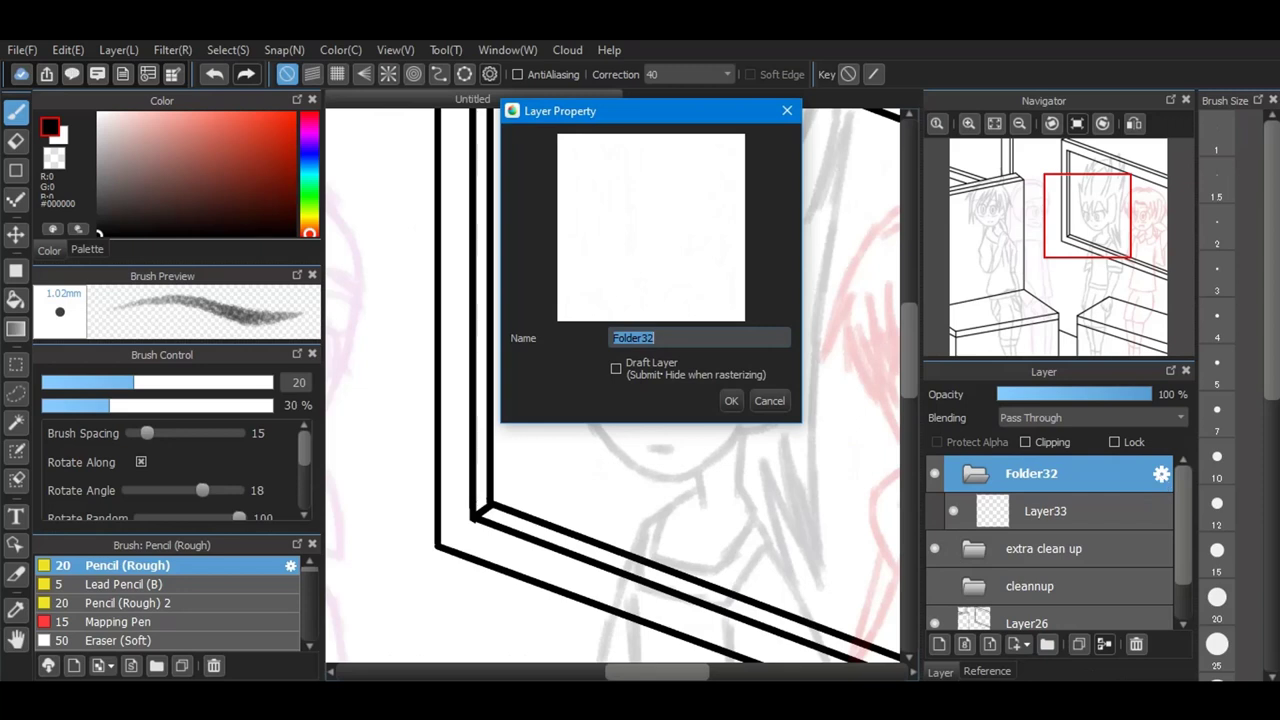
key("BackSpace")
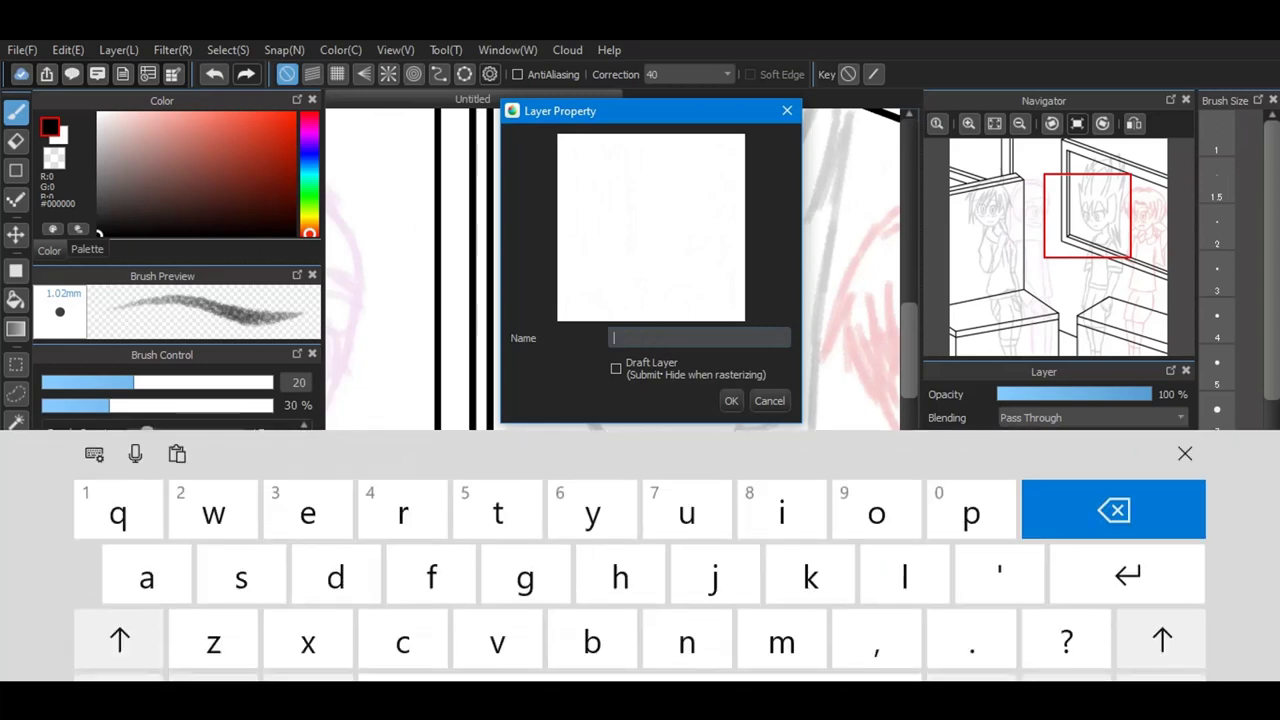
type("line ")
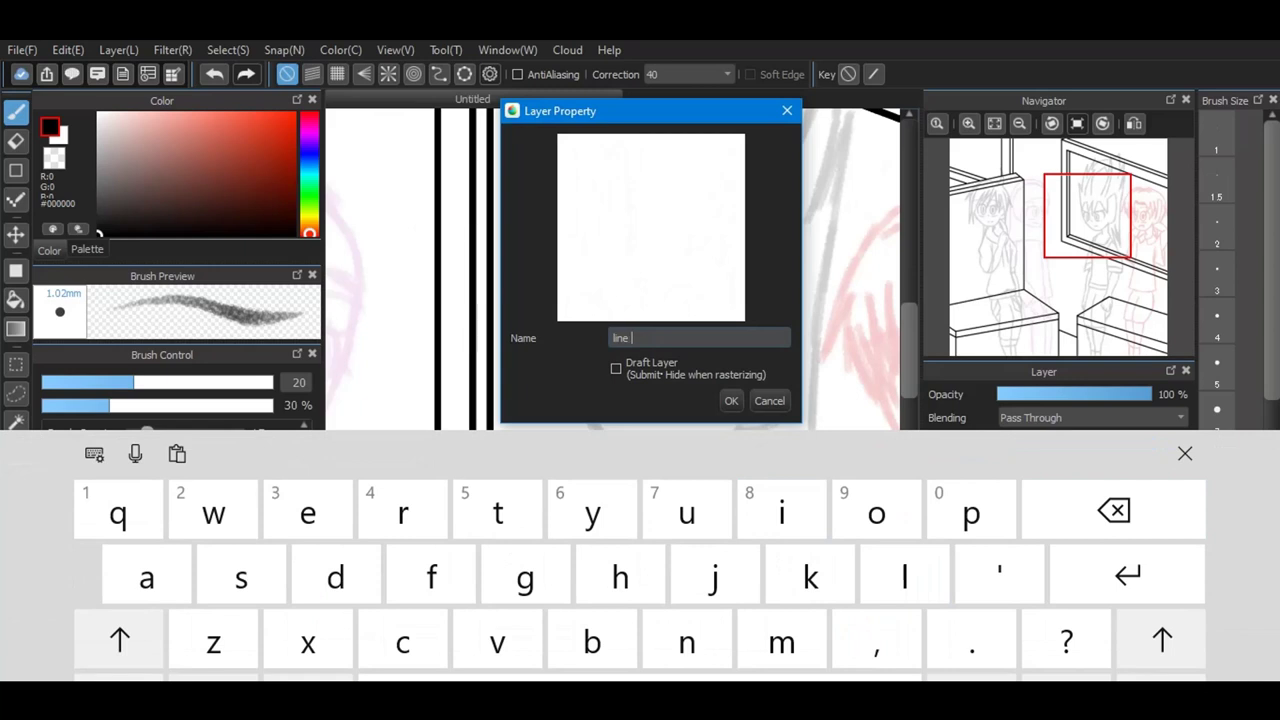
type("art")
left_click(731, 400)
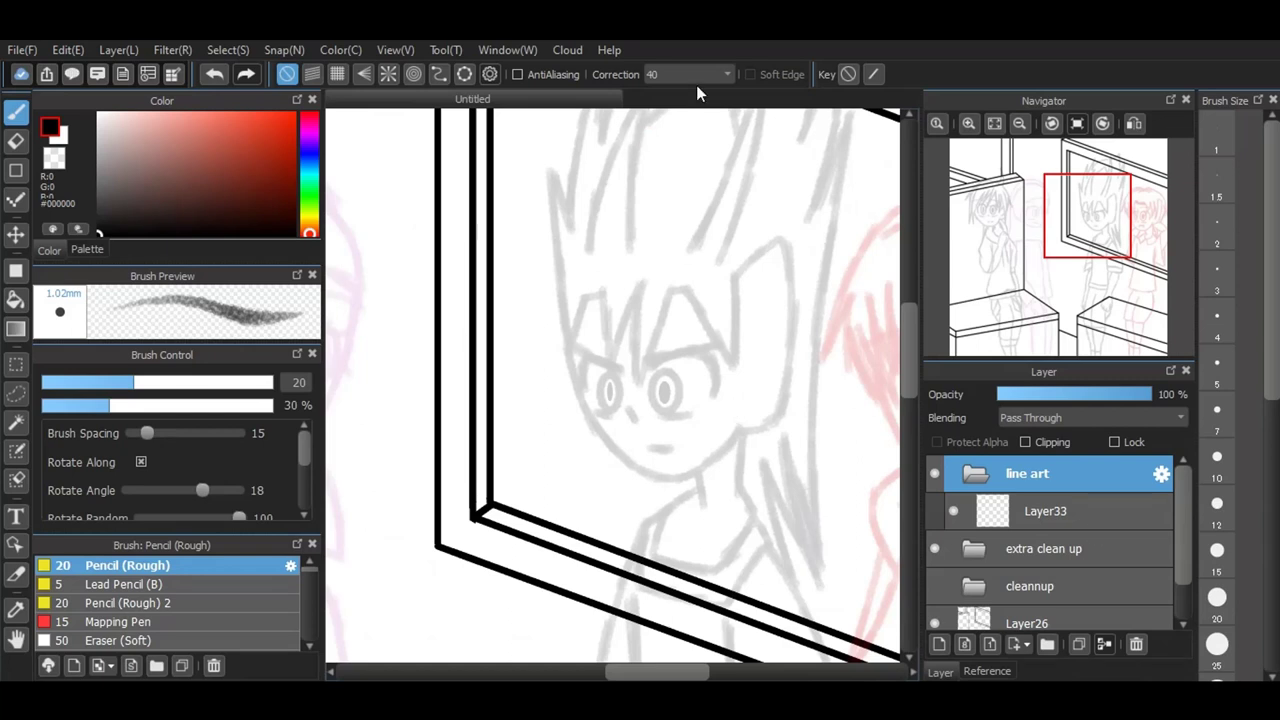
left_click(1000, 515)
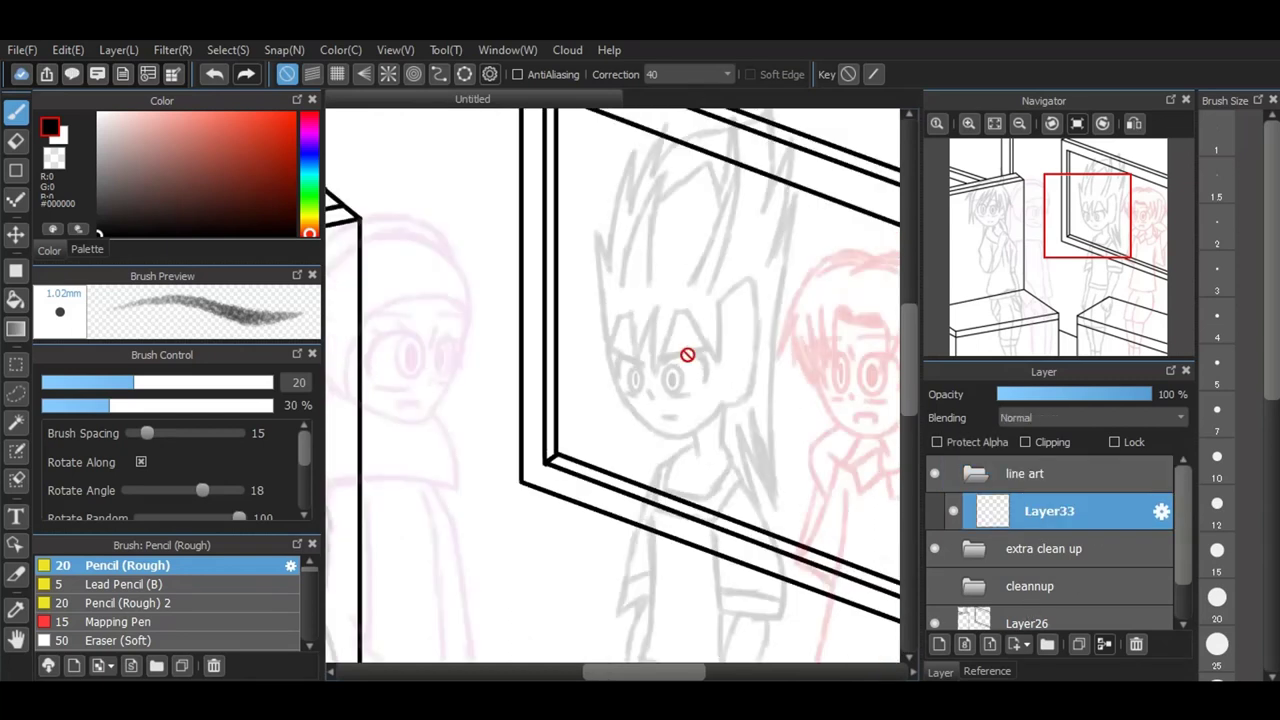
Step: Fade the "extra clean up" folder's opacity slightly further and reselect Layer33 for drawing
scroll(687, 355, "down", 1)
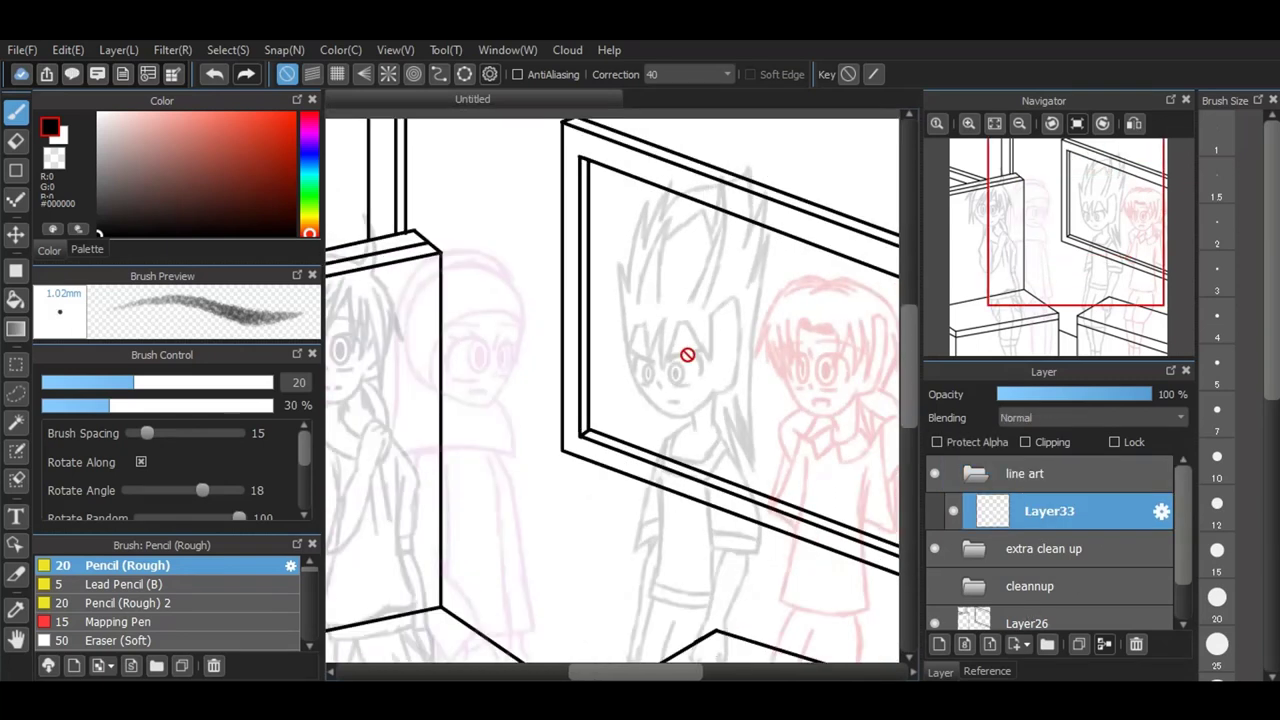
scroll(687, 355, "down", 1)
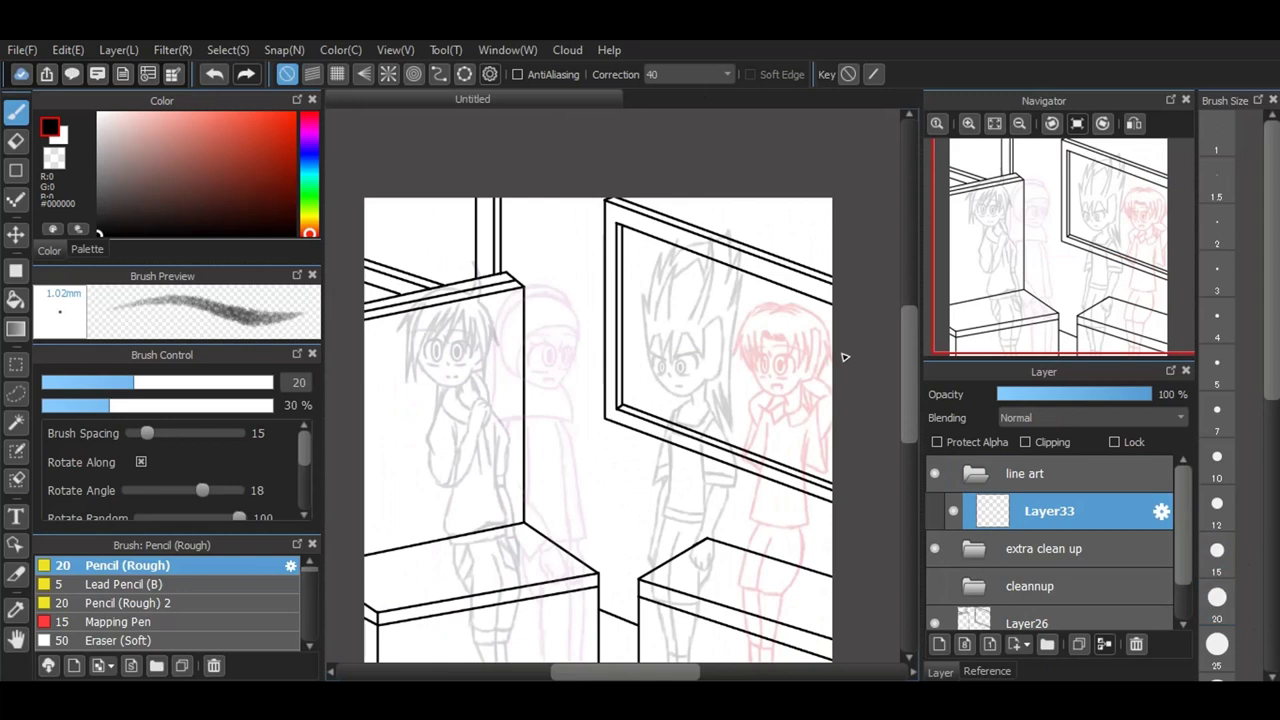
scroll(844, 357, "up", 2)
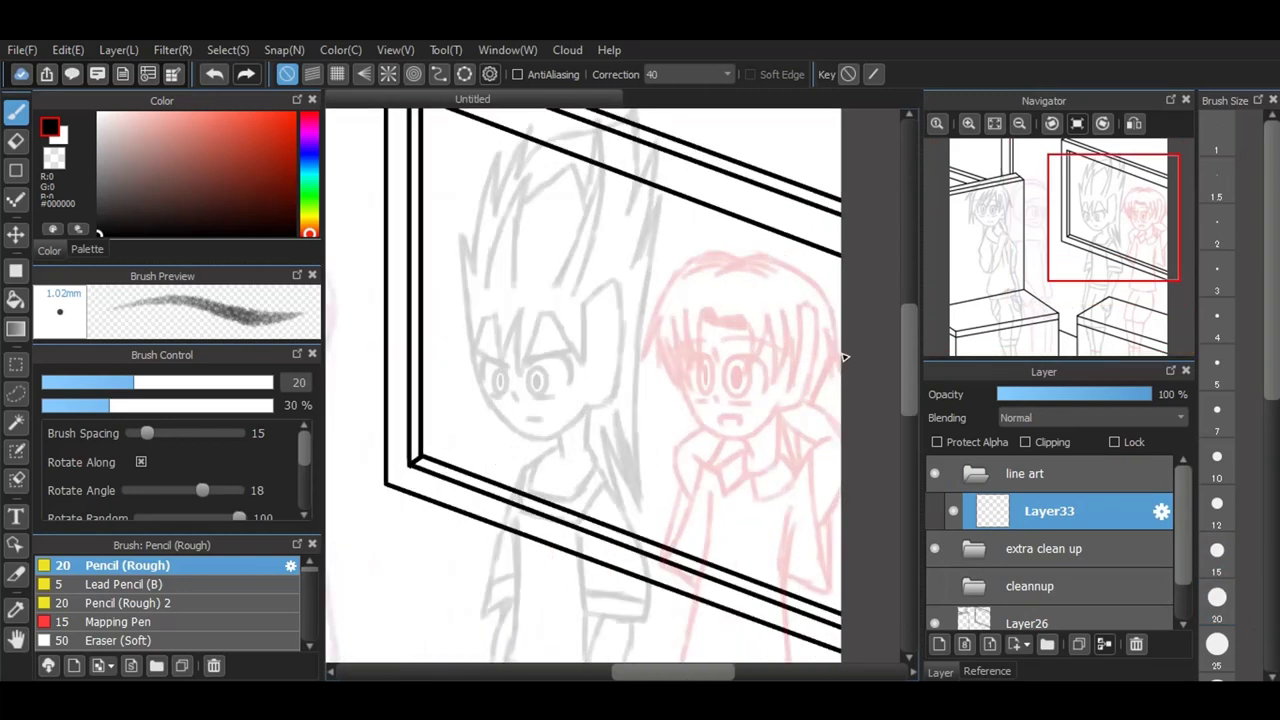
scroll(832, 346, "up", 3)
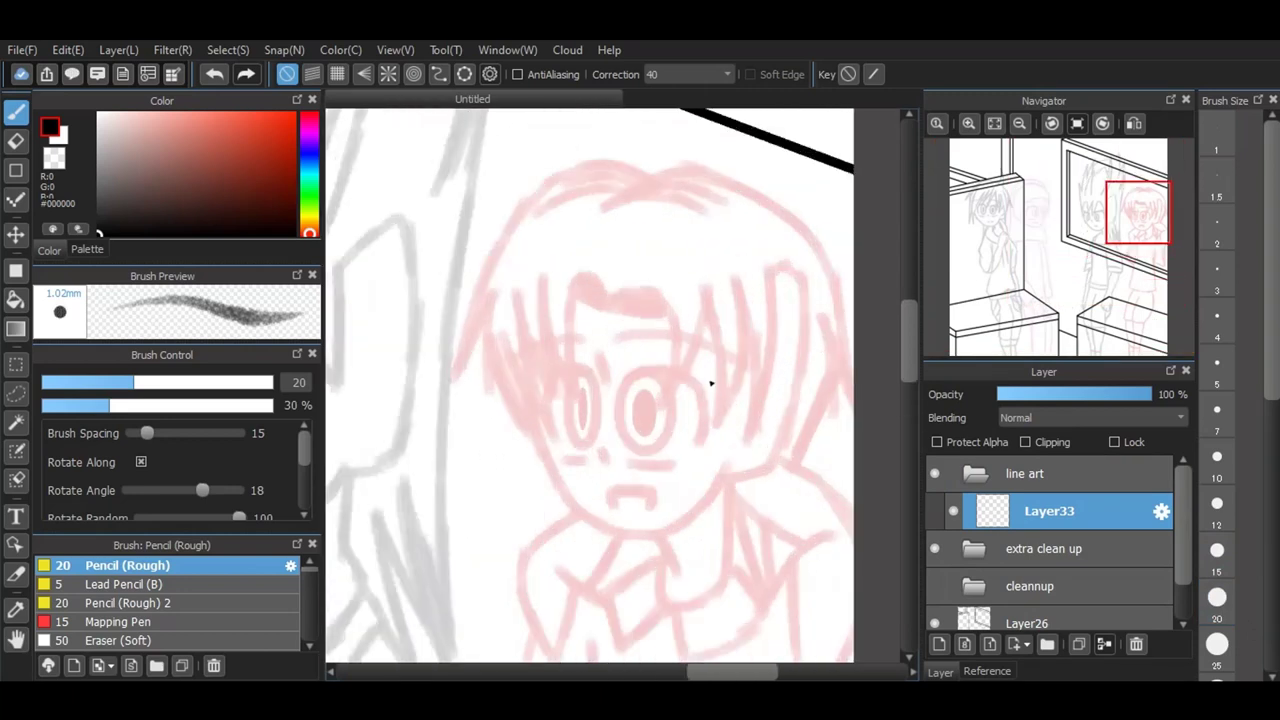
left_click(1029, 561)
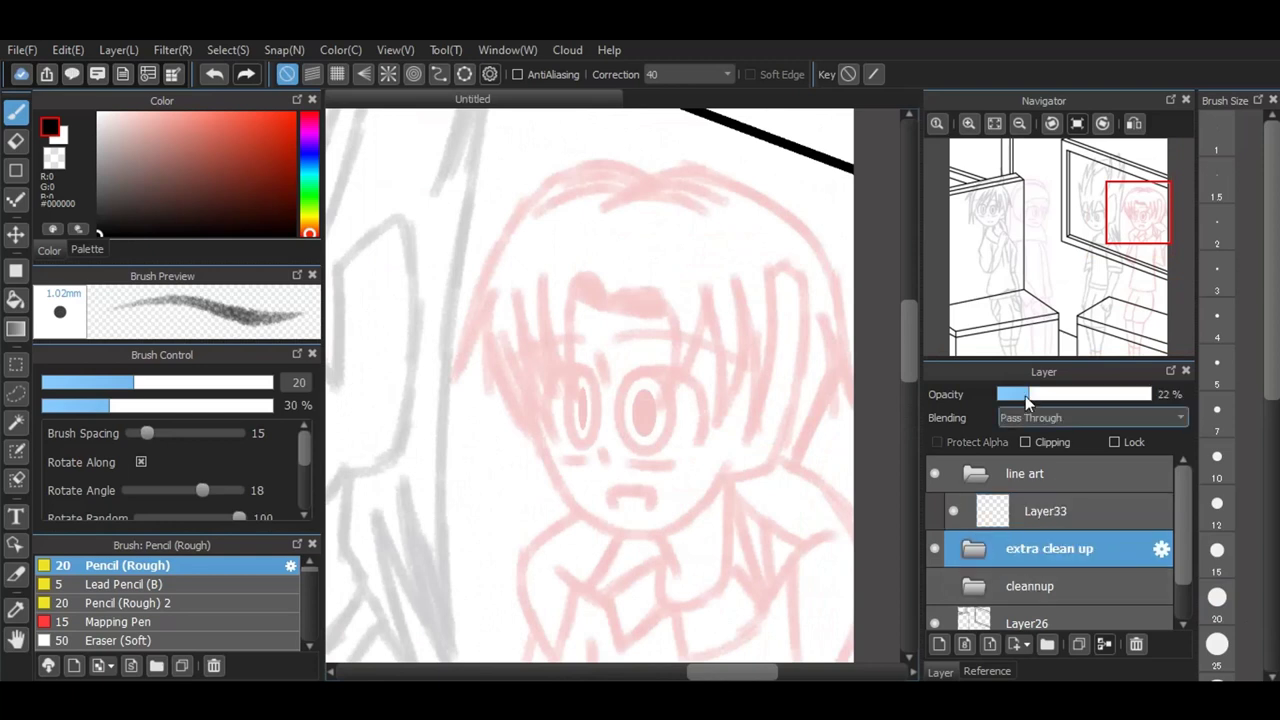
left_click_drag(1018, 395, 1023, 397)
left_click(1043, 477)
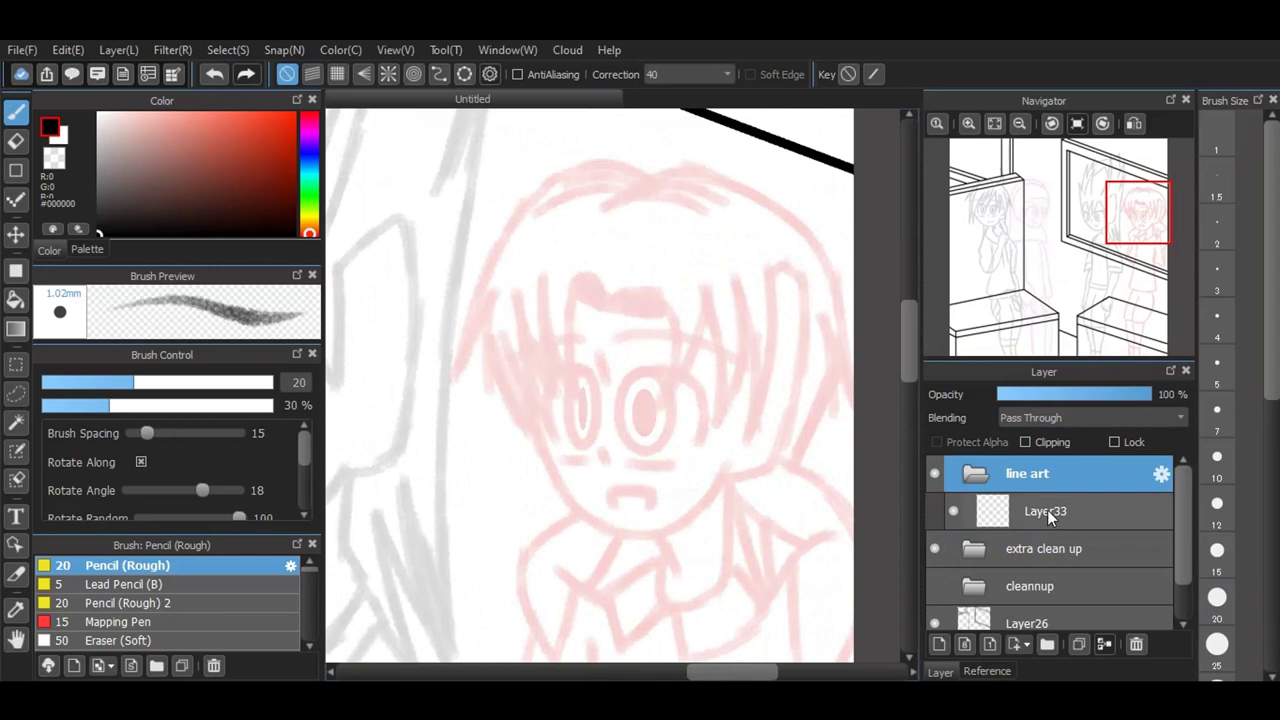
left_click(1048, 512)
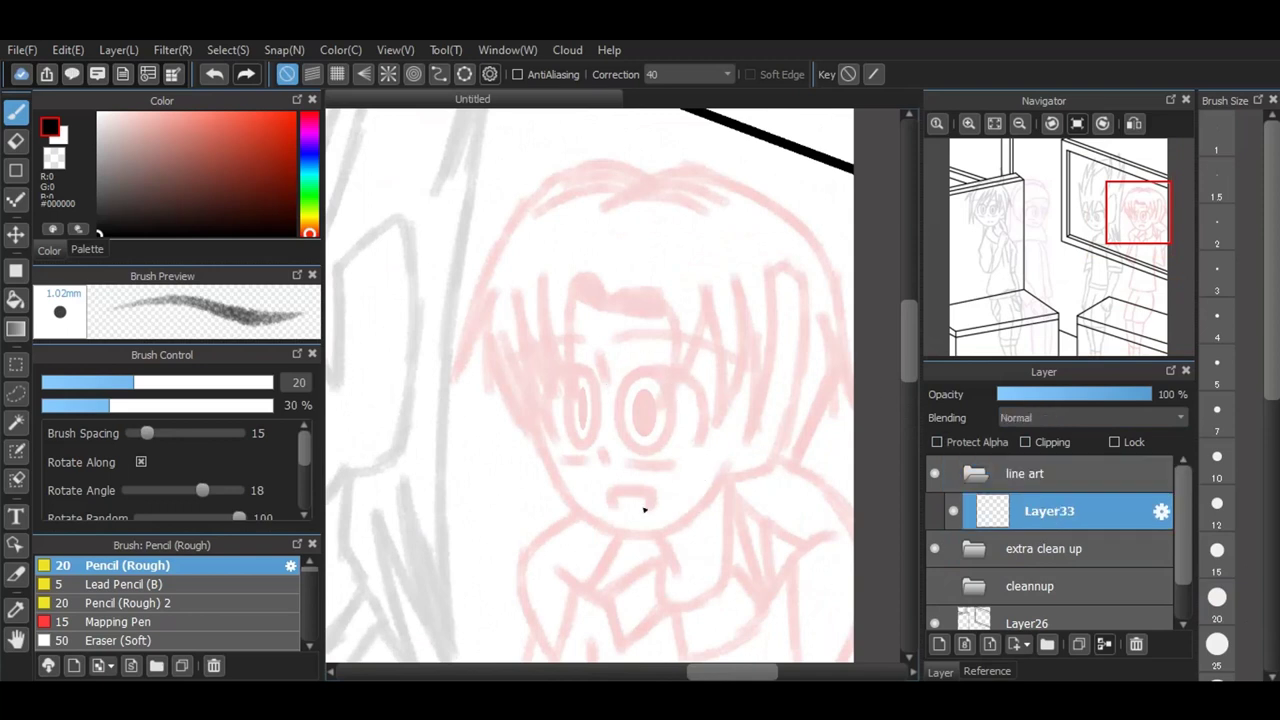
Step: Test a Pencil (Rough) stroke on the line below the red-haired figure's larger eye, and undo it
scroll(644, 509, "up", 4)
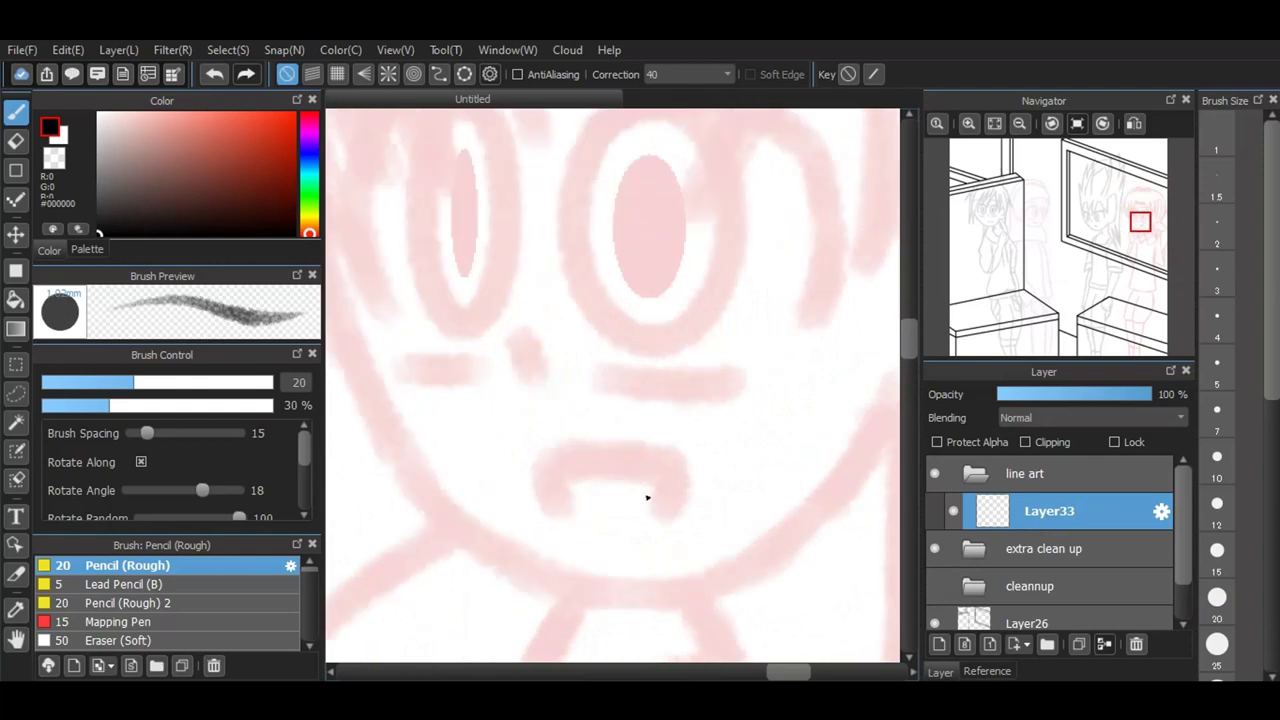
scroll(652, 470, "down", 3)
scroll(660, 431, "up", 3)
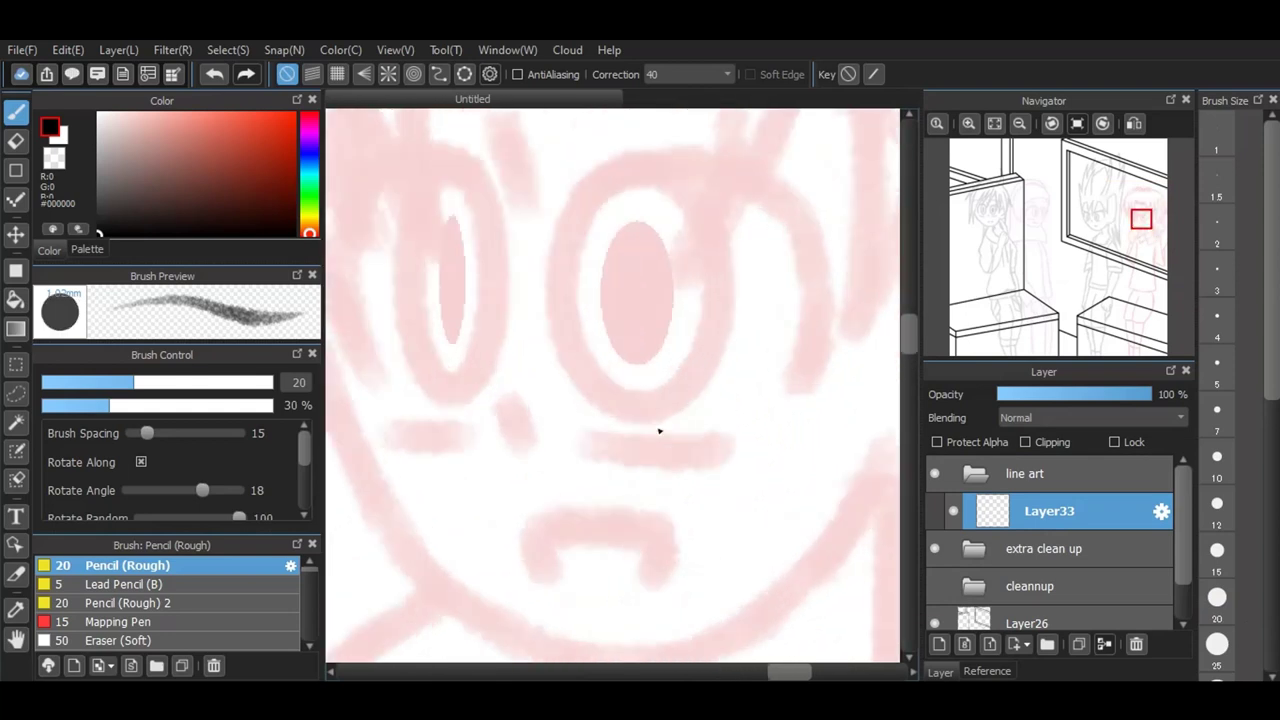
left_click_drag(570, 440, 732, 446)
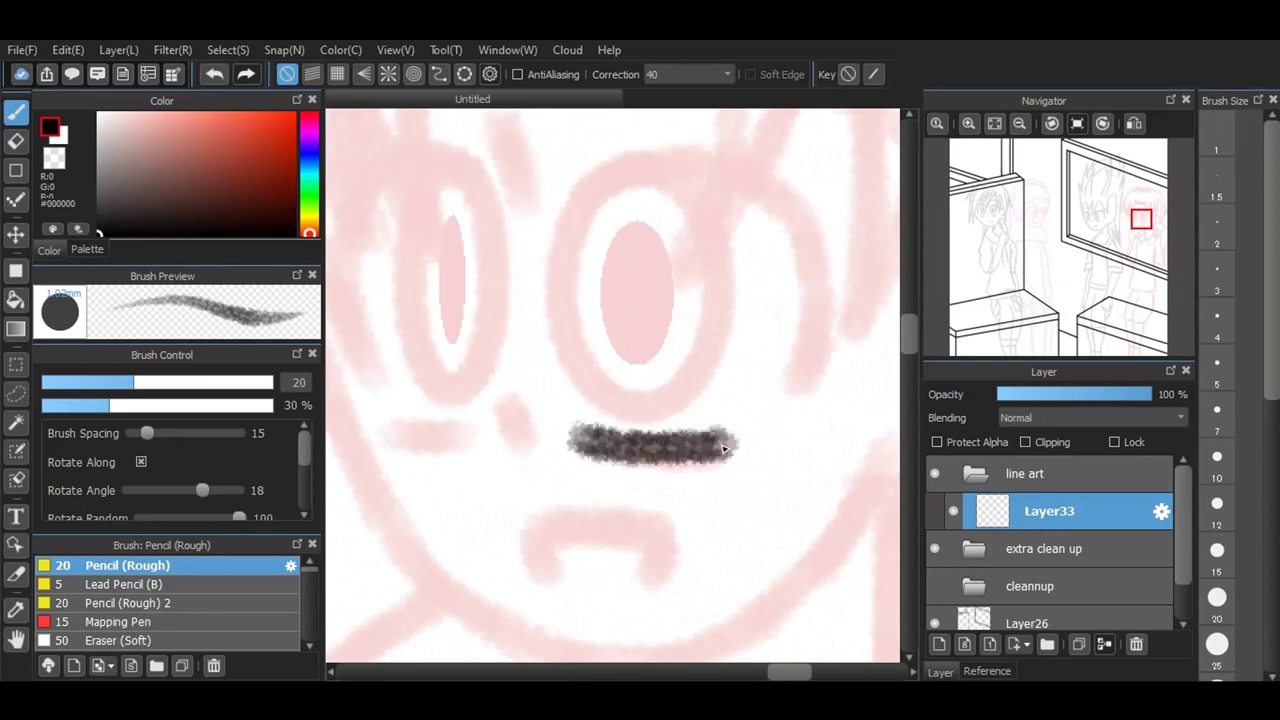
left_click(214, 74)
Step: Switch the brush to the G Pen and set its size to 15
left_click(204, 621)
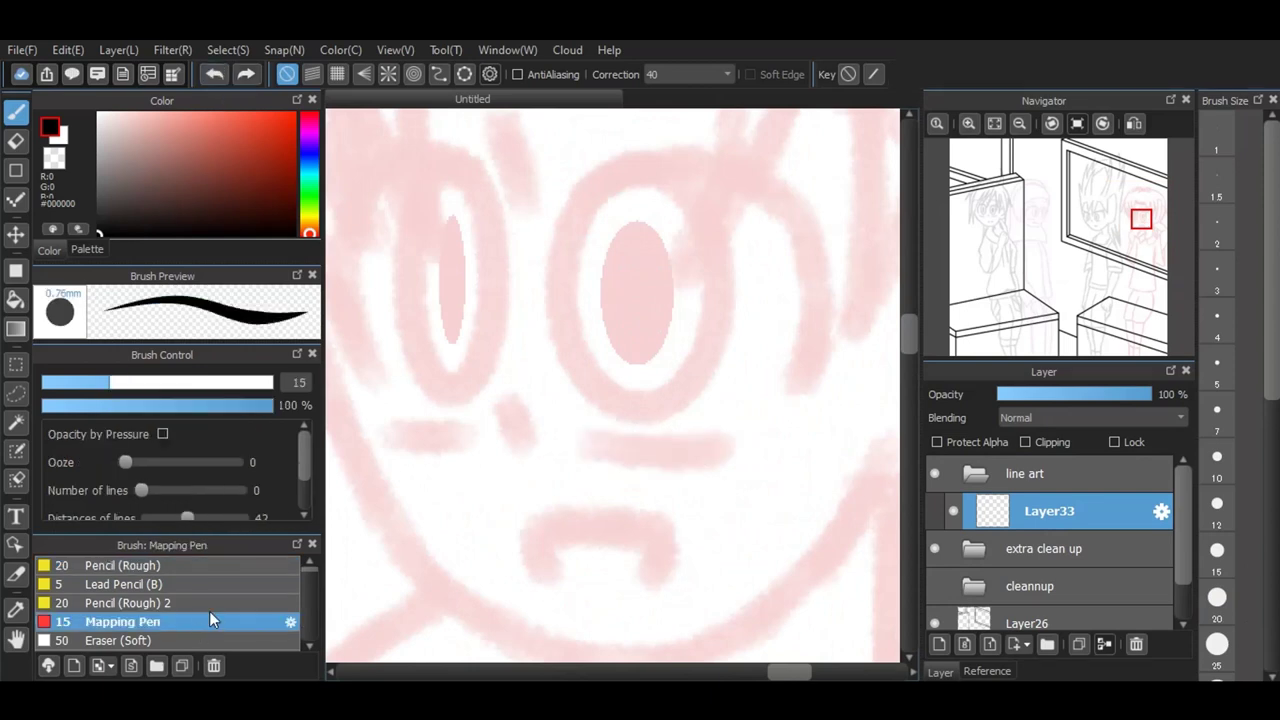
scroll(289, 583, "down", 3)
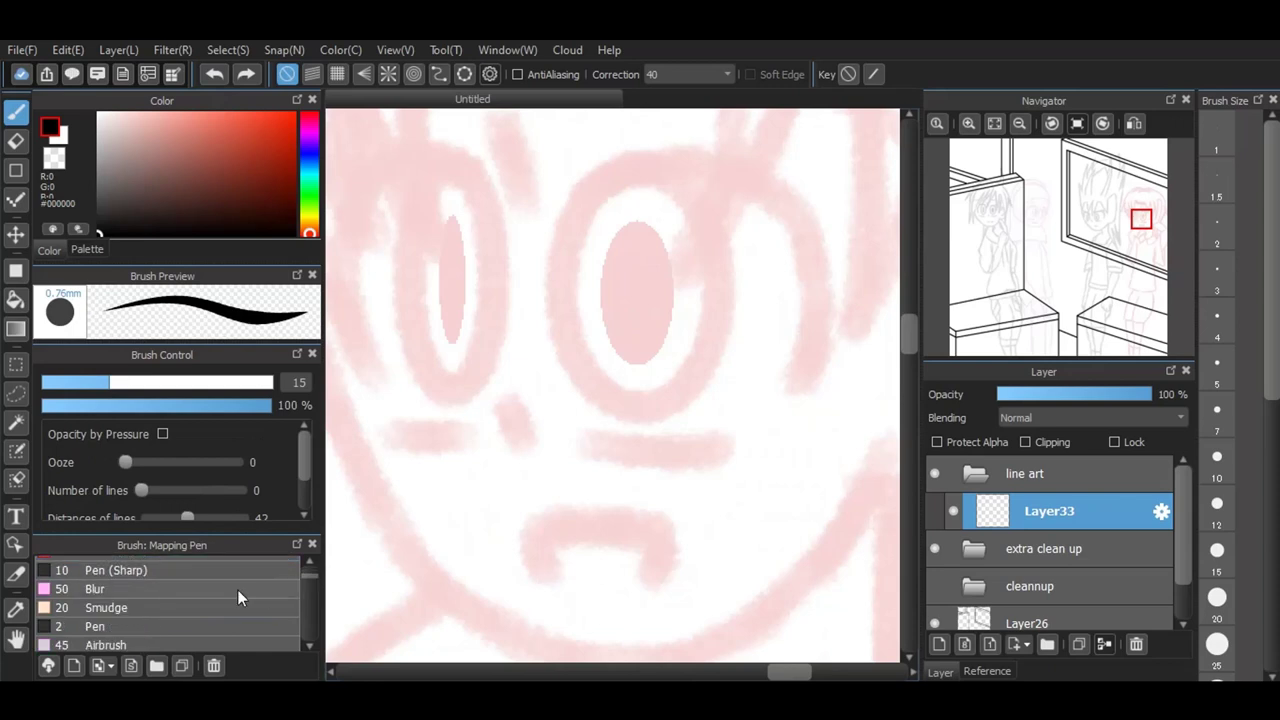
scroll(237, 589, "up", 1)
left_click(186, 565)
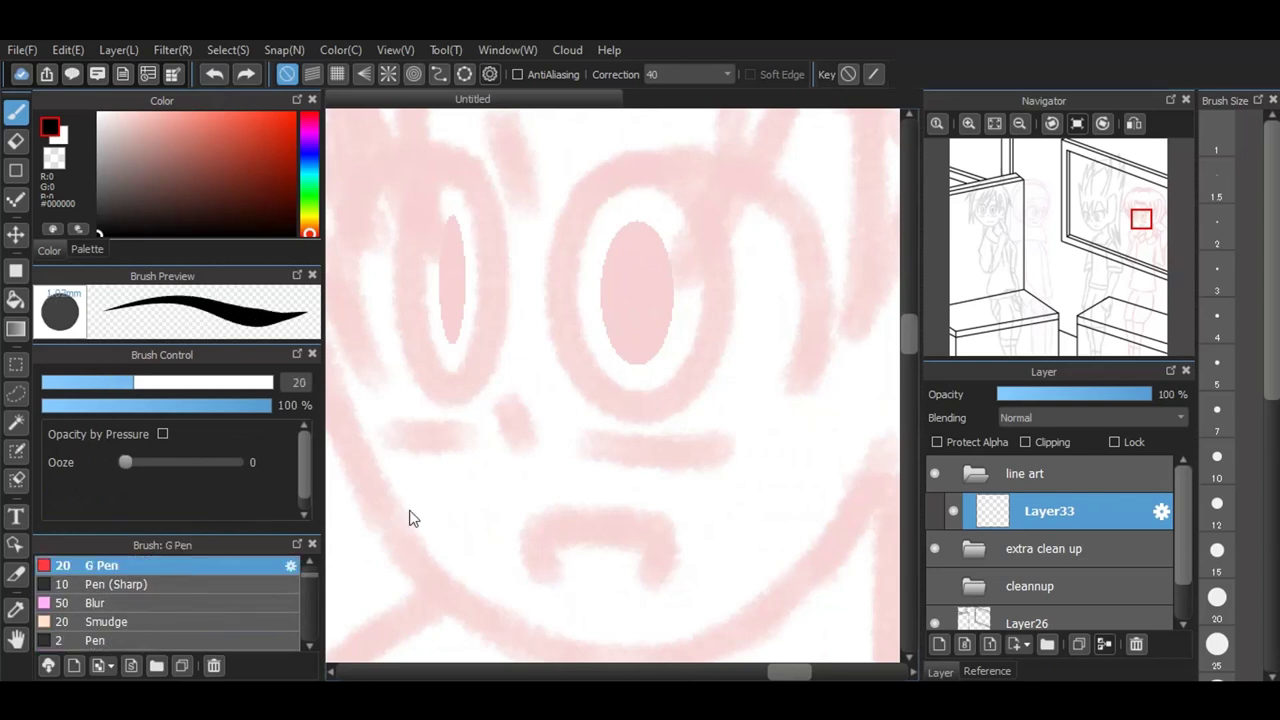
left_click(1227, 572)
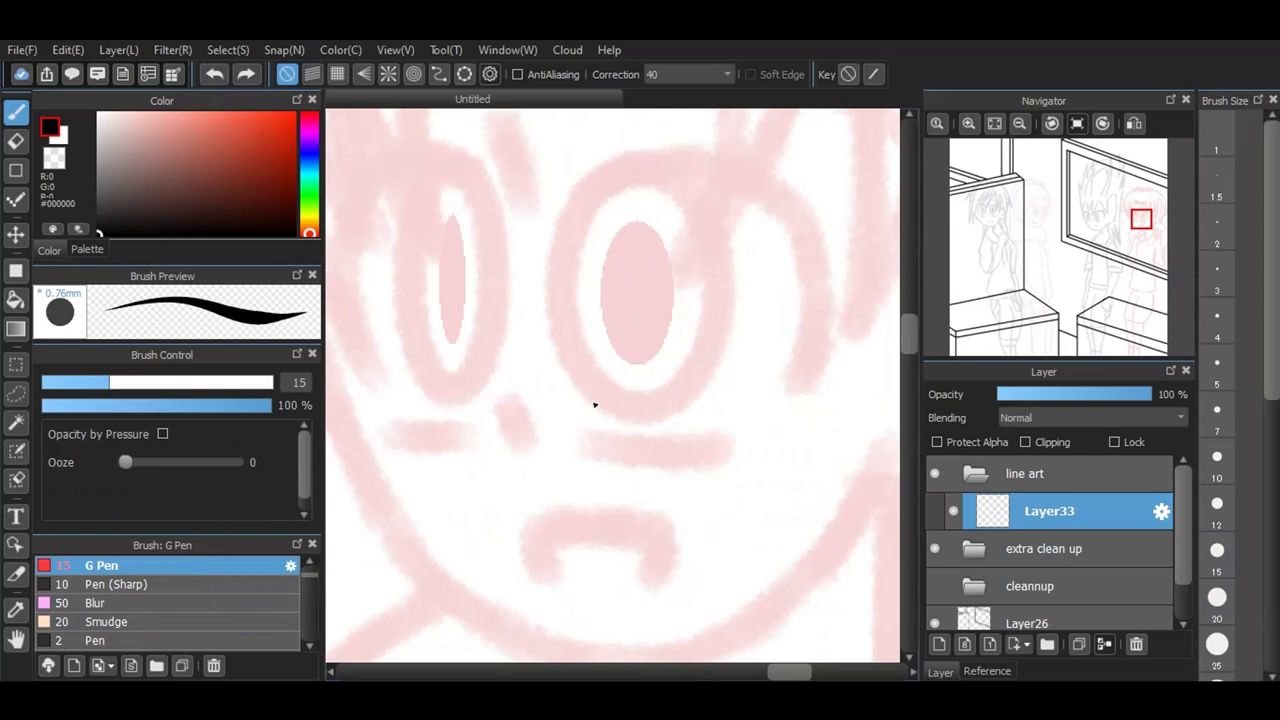
Step: Ink the lower lid line and the curved upper lash line of the red-haired figure's larger eye
left_click_drag(578, 446, 724, 447)
left_click(996, 127)
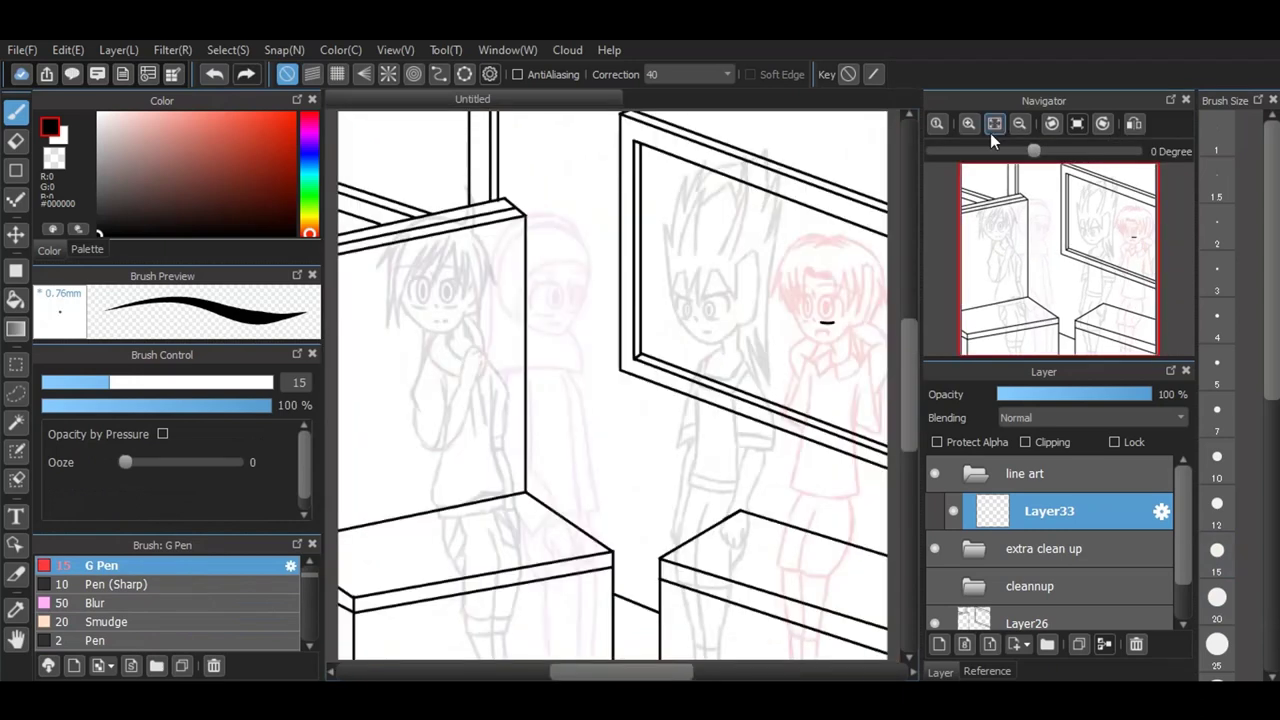
scroll(862, 287, "up", 1)
scroll(862, 287, "up", 5)
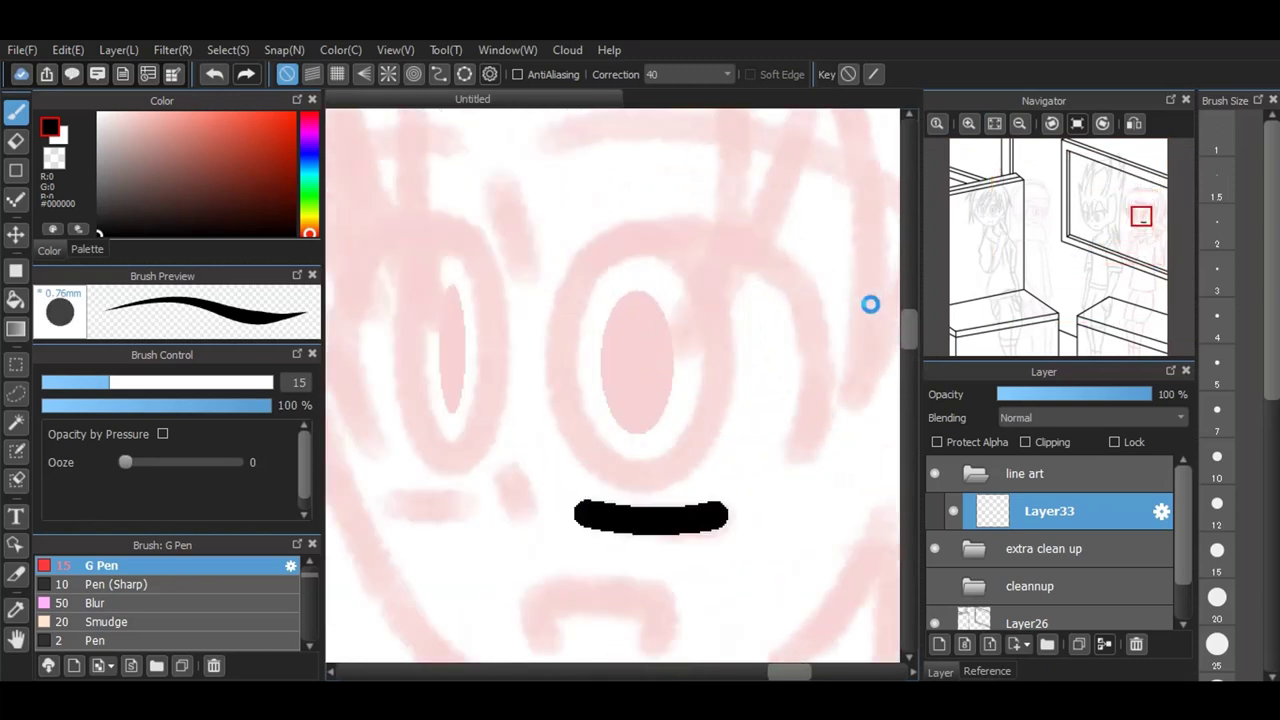
mouse_move(568, 268)
left_mouse_down()
mouse_move(660, 234)
mouse_move(728, 235)
mouse_move(798, 289)
mouse_move(825, 364)
mouse_move(803, 442)
left_mouse_up()
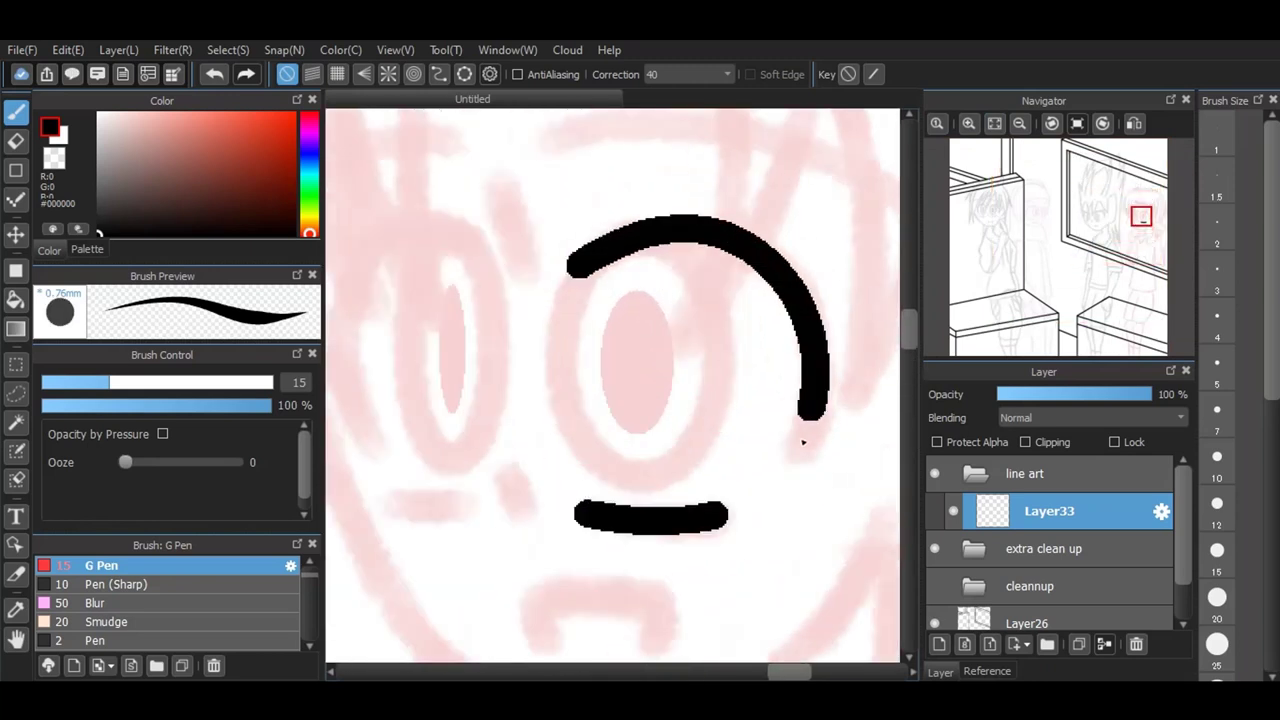
mouse_move(570, 262)
left_mouse_down()
mouse_move(631, 230)
mouse_move(714, 218)
mouse_move(788, 261)
mouse_move(827, 363)
mouse_move(797, 449)
left_mouse_up()
scroll(797, 449, "down", 1)
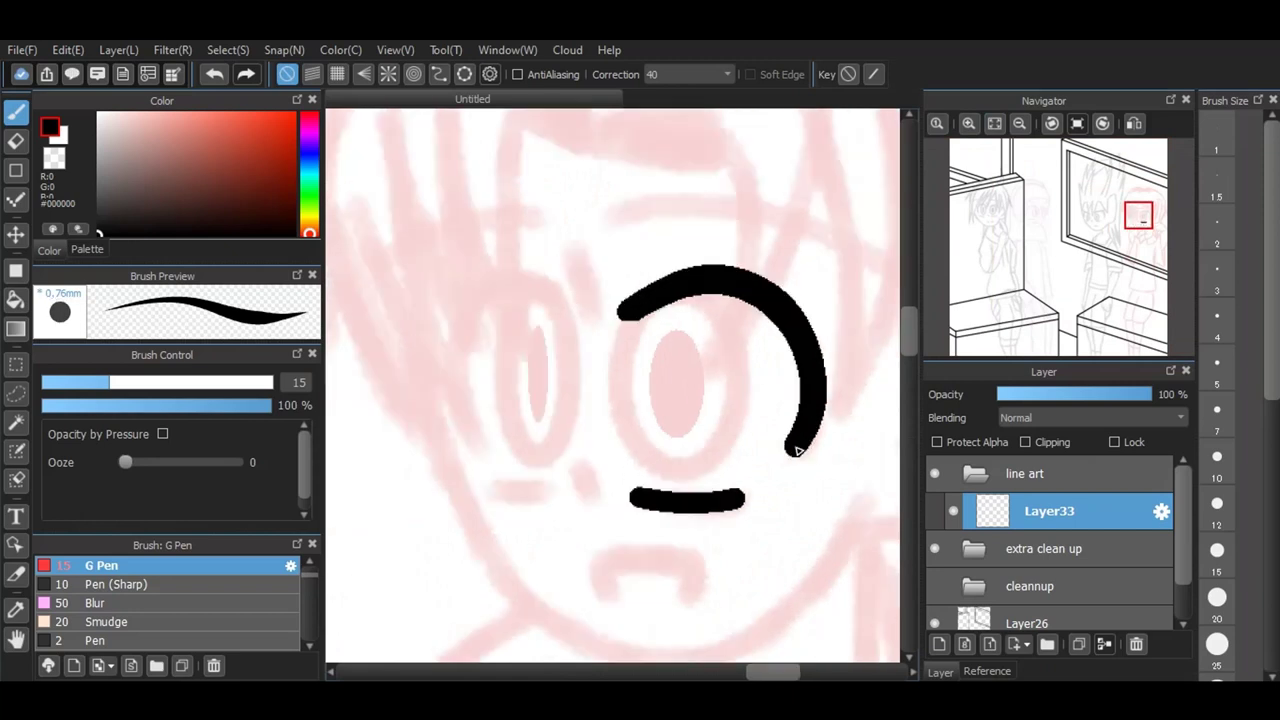
scroll(674, 374, "down", 2)
Step: Ink the smaller eye's curved upper lash line, redoing the first attempt, and add its short lower lid line
scroll(674, 379, "up", 3)
mouse_move(504, 523)
left_mouse_down()
mouse_move(477, 431)
mouse_move(491, 324)
mouse_move(515, 300)
mouse_move(570, 293)
mouse_move(600, 318)
left_mouse_up()
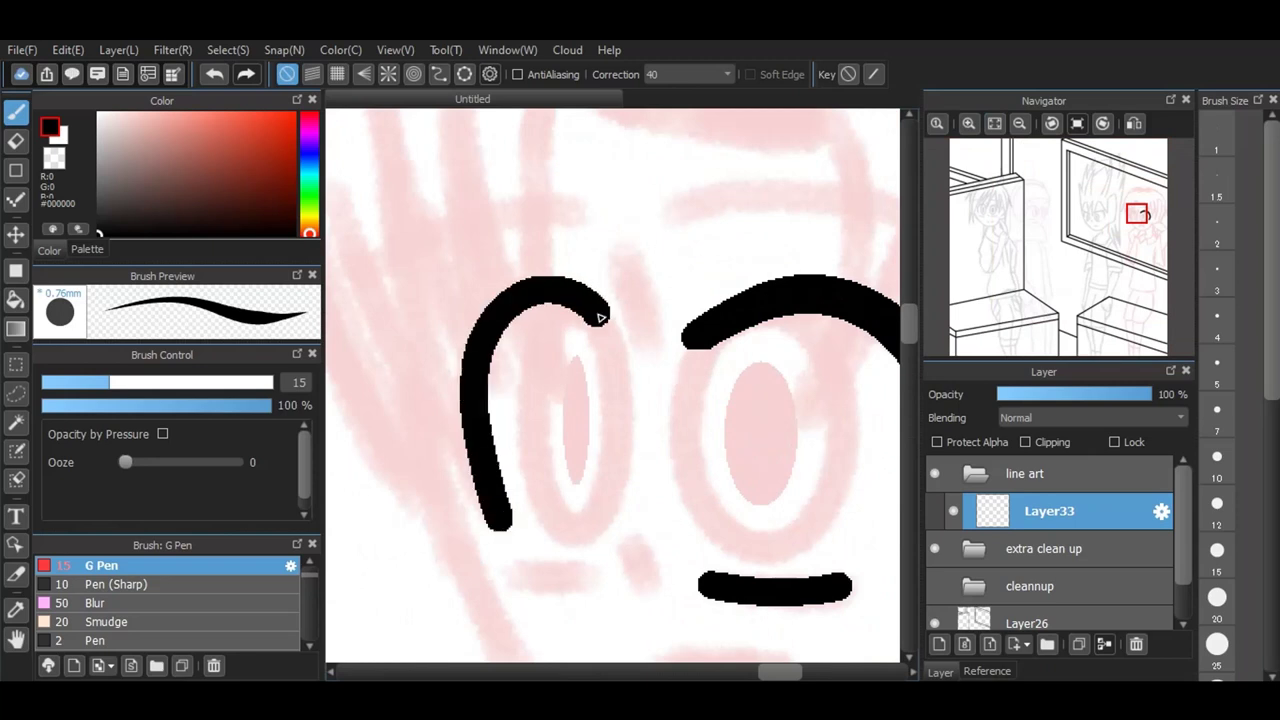
left_click(216, 78)
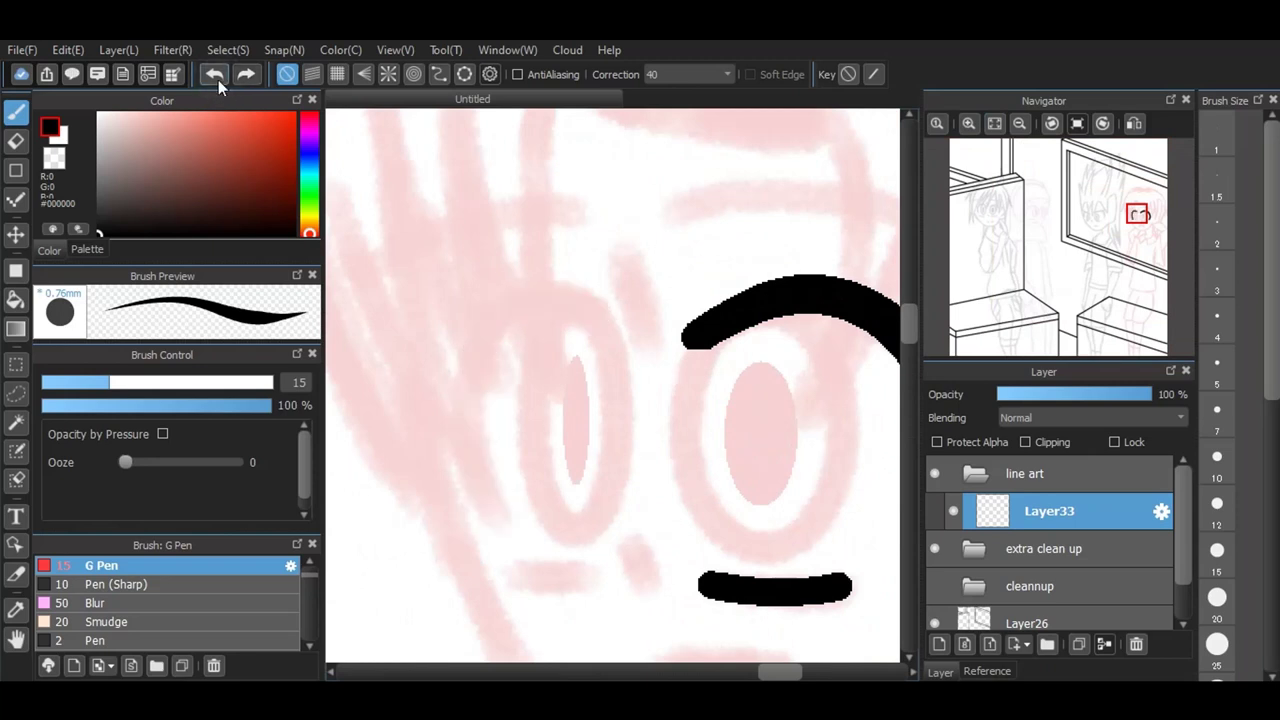
mouse_move(504, 525)
left_mouse_down()
mouse_move(474, 374)
mouse_move(520, 297)
mouse_move(600, 308)
left_mouse_up()
mouse_move(491, 517)
left_mouse_down()
mouse_move(467, 435)
mouse_move(481, 329)
mouse_move(523, 288)
mouse_move(575, 288)
mouse_move(608, 312)
left_mouse_up()
left_click_drag(508, 572, 580, 582)
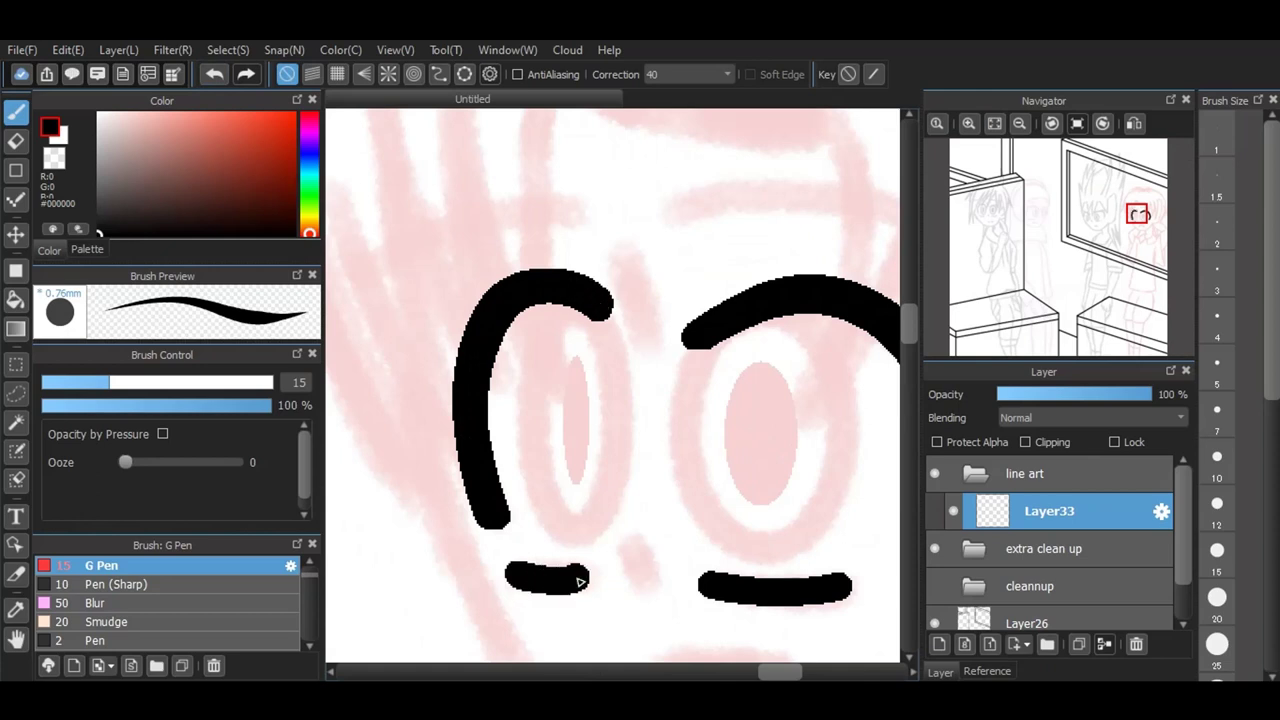
Step: Ink the slanted crease between the eyes, the short nose mark and the downturned mouth
left_click_drag(618, 248, 652, 336)
left_click_drag(630, 542, 650, 588)
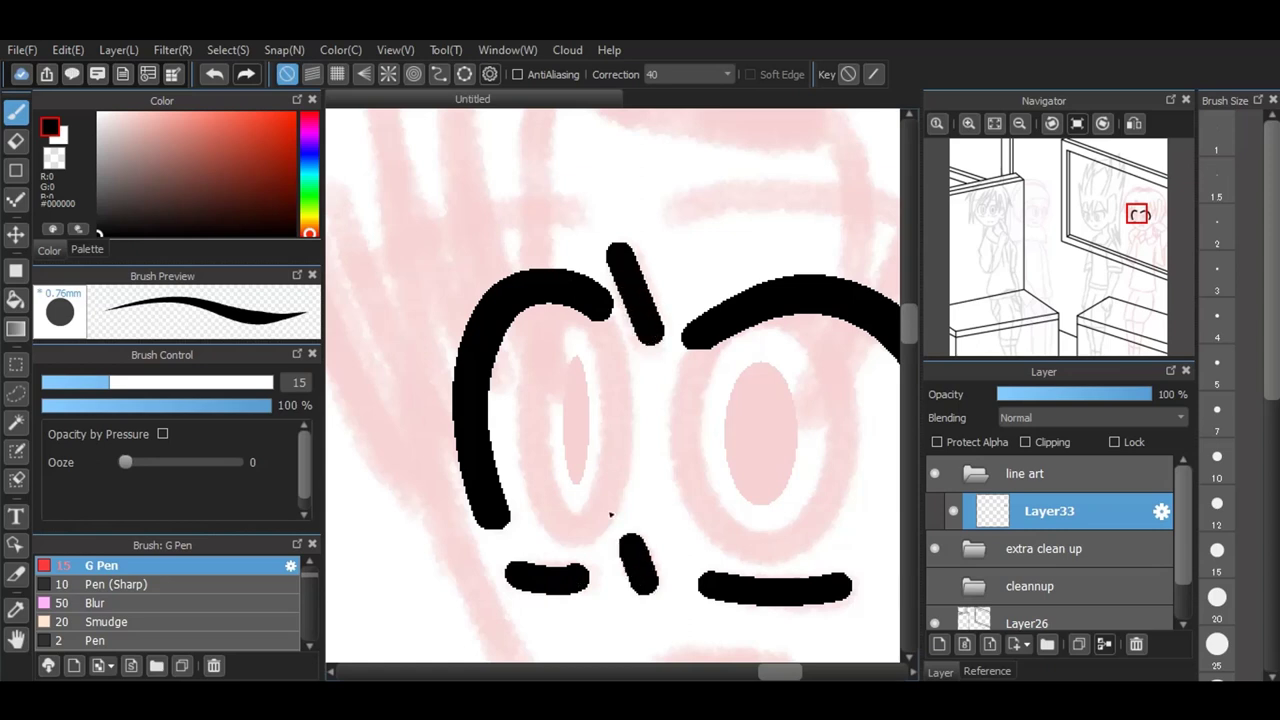
scroll(598, 500, "down", 4)
scroll(629, 563, "down", 2)
scroll(654, 546, "up", 10)
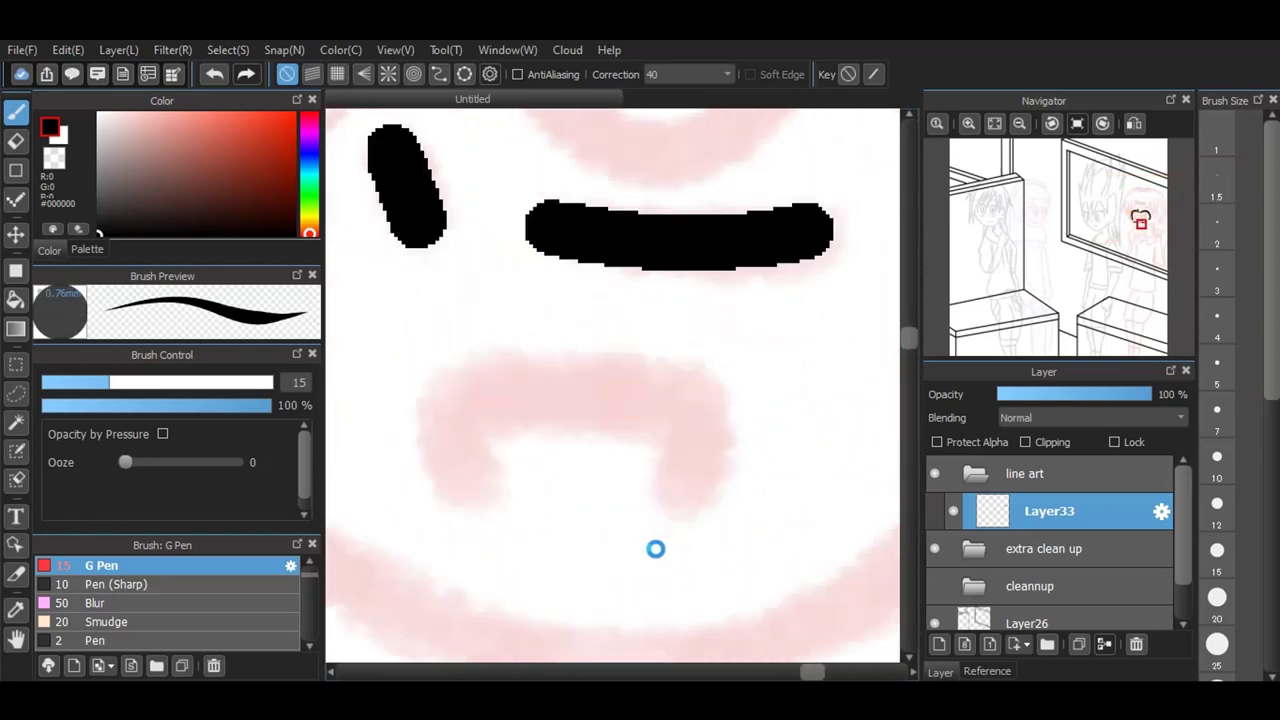
mouse_move(478, 496)
left_mouse_down()
mouse_move(430, 425)
mouse_move(445, 392)
mouse_move(525, 376)
mouse_move(700, 402)
mouse_move(712, 430)
mouse_move(688, 512)
left_mouse_up()
mouse_move(468, 420)
left_mouse_down()
mouse_move(570, 399)
mouse_move(707, 436)
left_mouse_up()
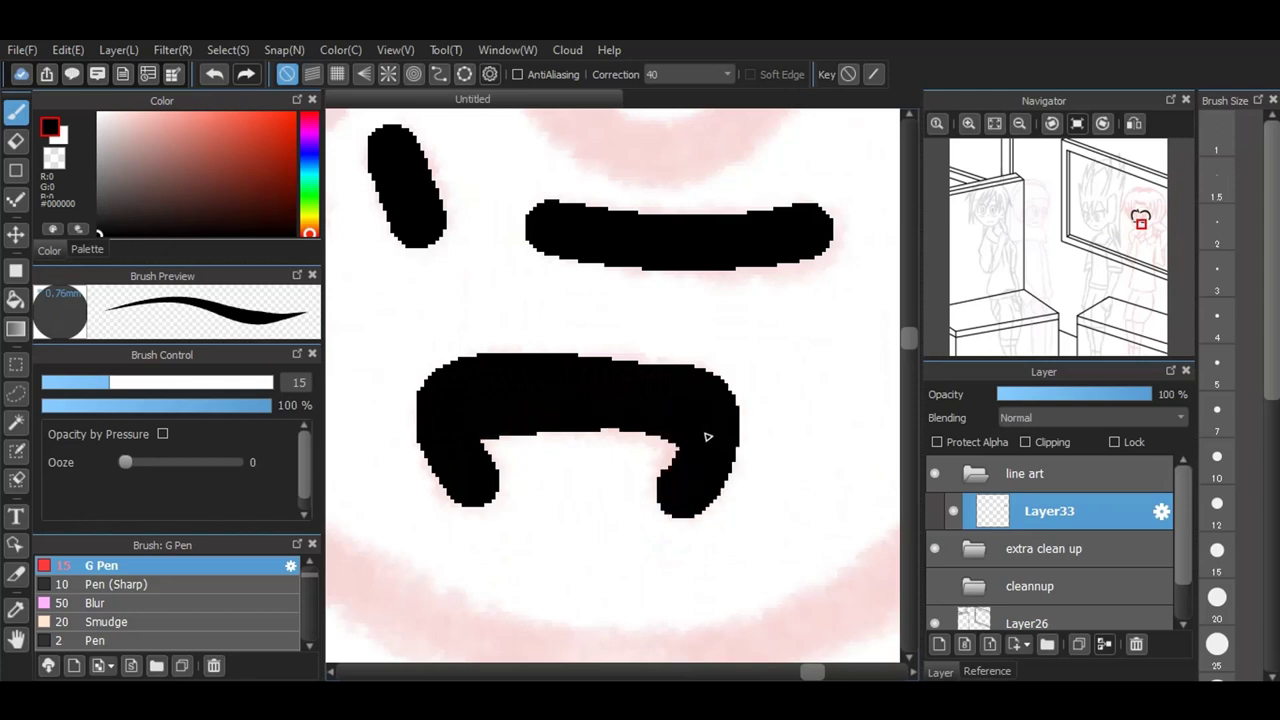
scroll(707, 436, "down", 6)
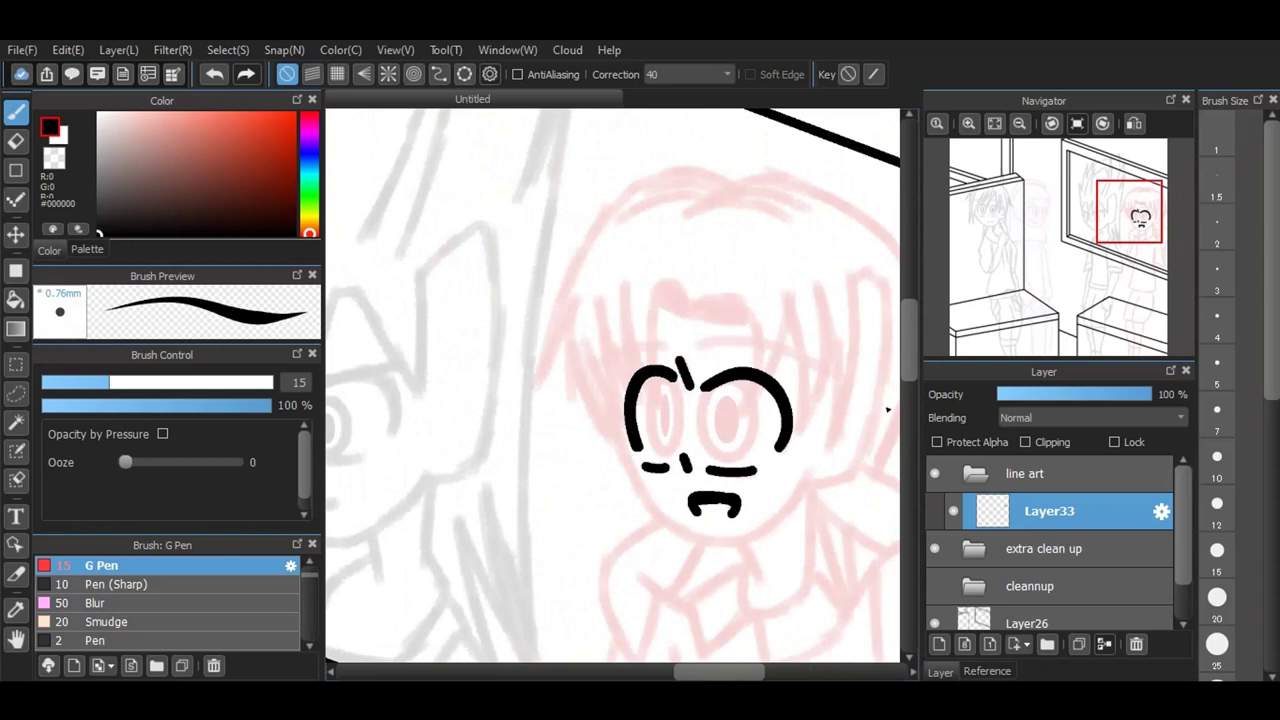
Step: Outline the irises of both eyes with the ellipse snap, and turn snapping off
scroll(887, 409, "up", 4)
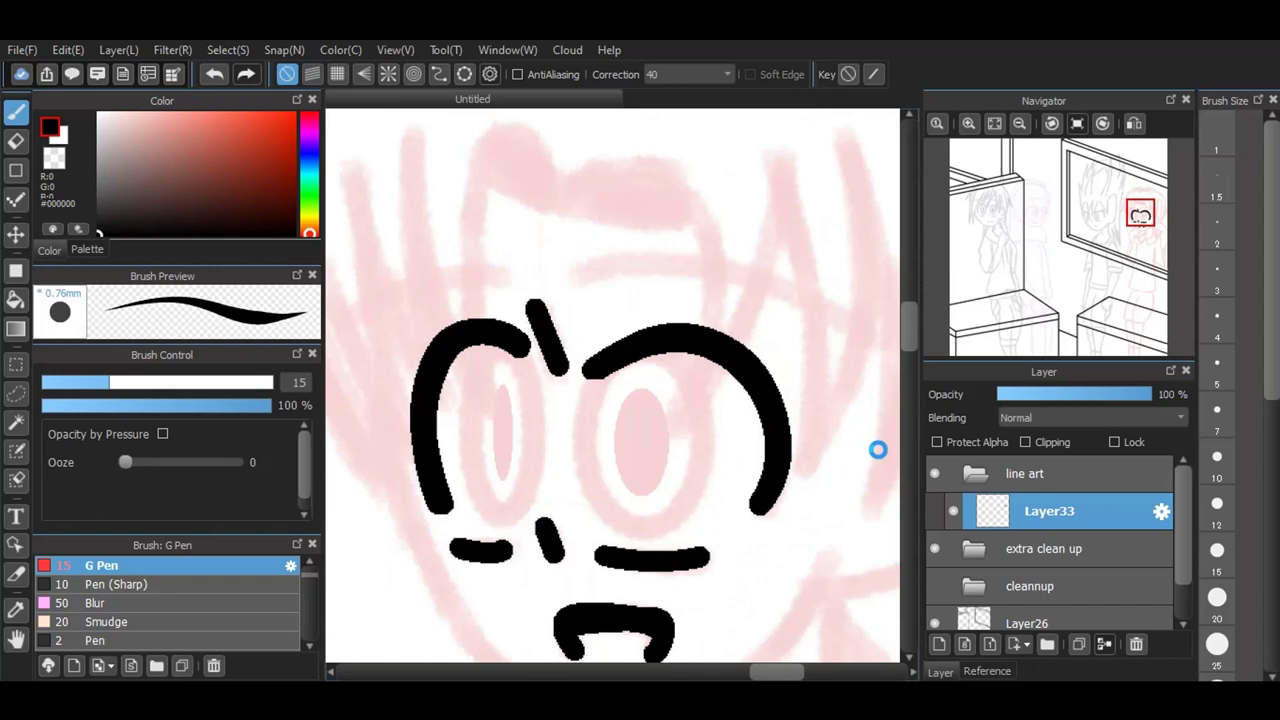
left_click(464, 74)
left_click_drag(468, 342, 538, 518)
left_click_drag(514, 352, 492, 530)
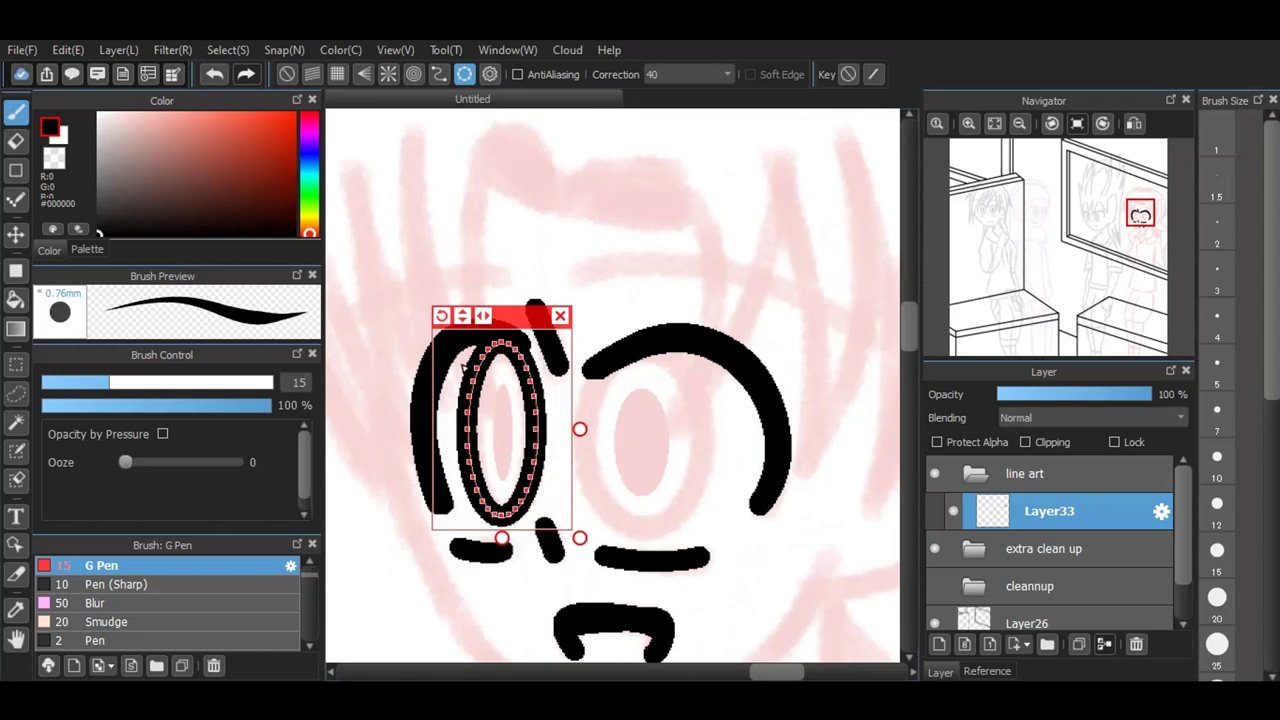
left_click(490, 74)
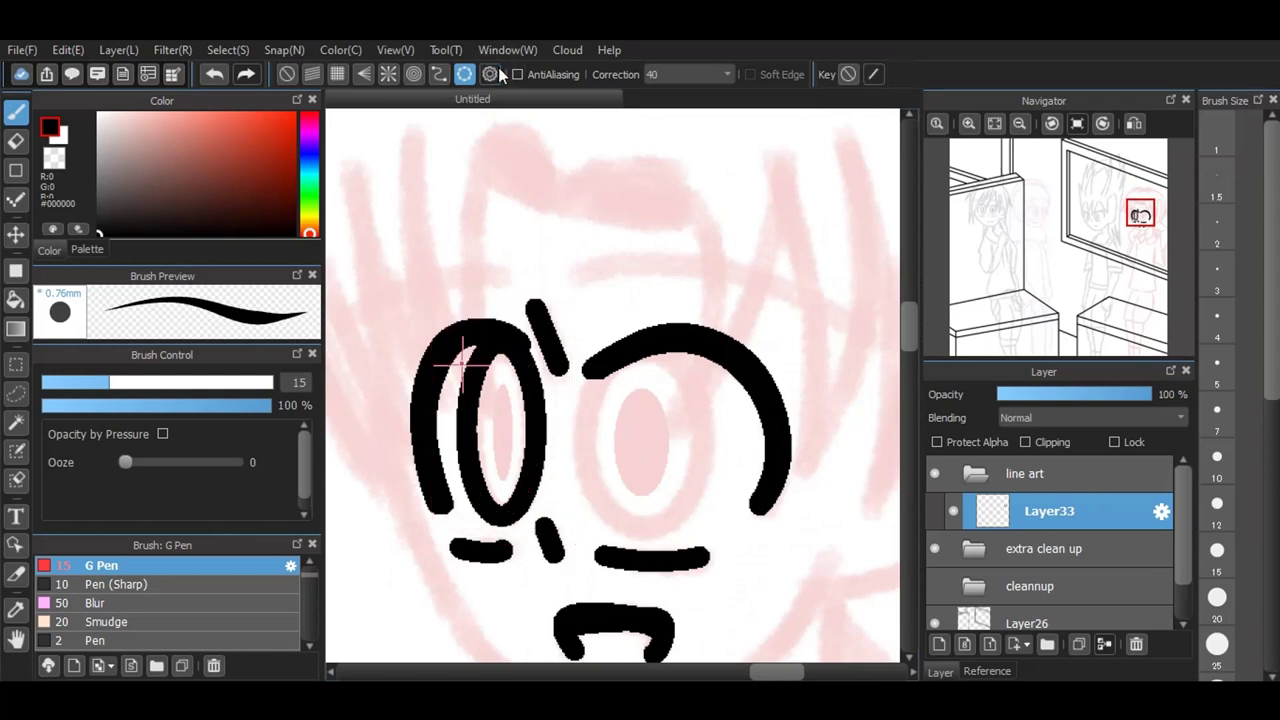
left_click_drag(594, 363, 706, 539)
mouse_move(676, 338)
left_mouse_down()
mouse_move(674, 320)
mouse_move(695, 370)
mouse_move(651, 495)
mouse_move(693, 390)
left_mouse_up()
left_click(706, 323)
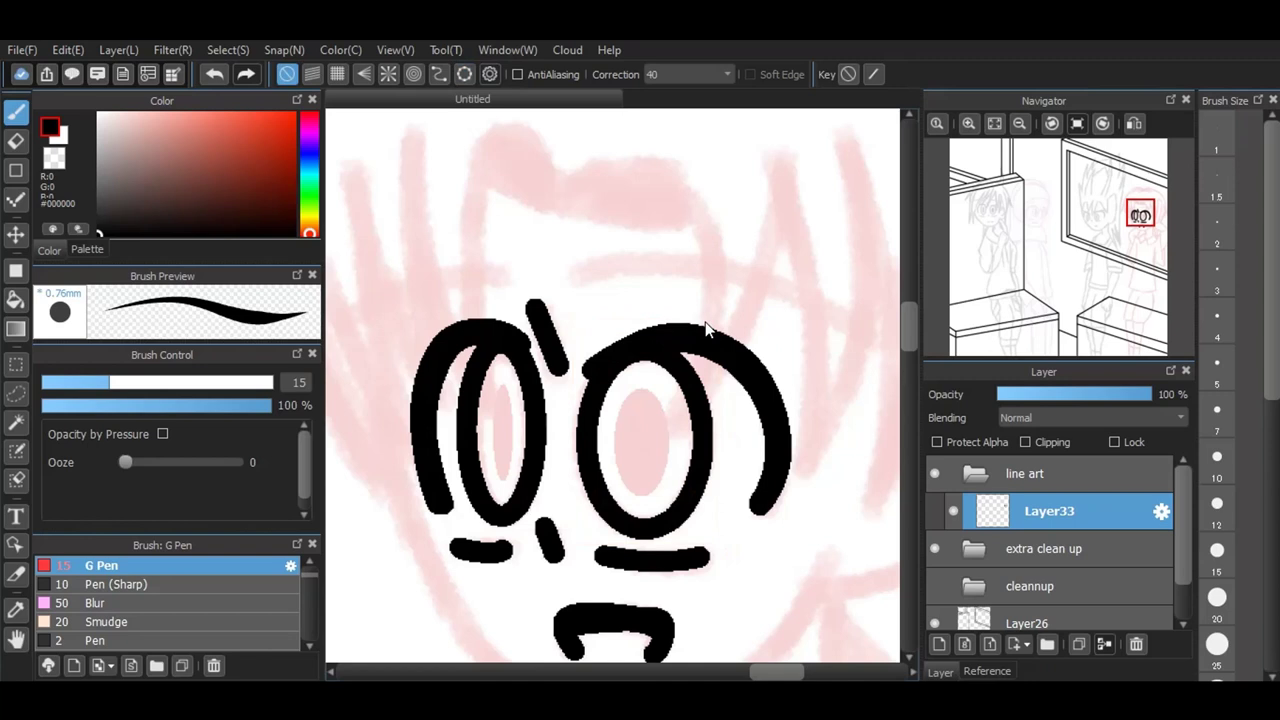
Step: Fill in both pupils with solid black ellipses, and return to the brush
left_click(15, 271)
left_click_drag(494, 384, 512, 485)
left_click_drag(614, 384, 670, 500)
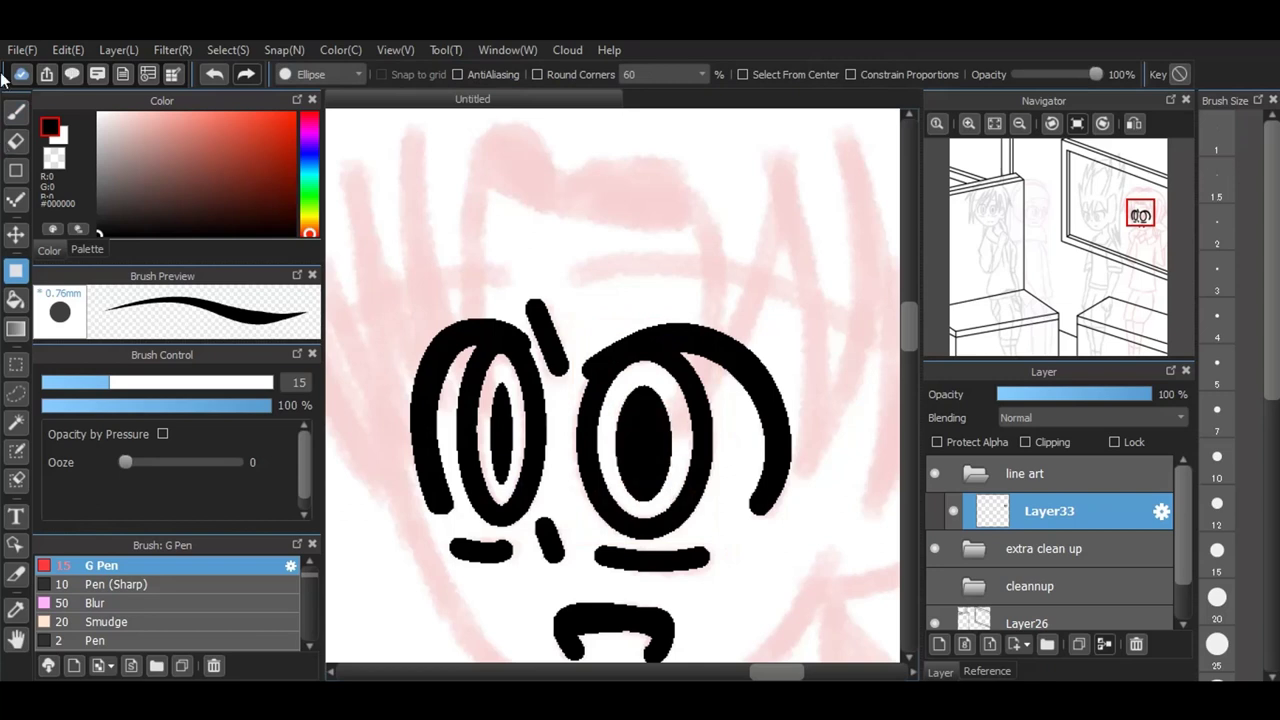
left_click(15, 110)
Step: Ink both eyebrows as long curved strokes above the eyes
scroll(410, 420, "down", 1)
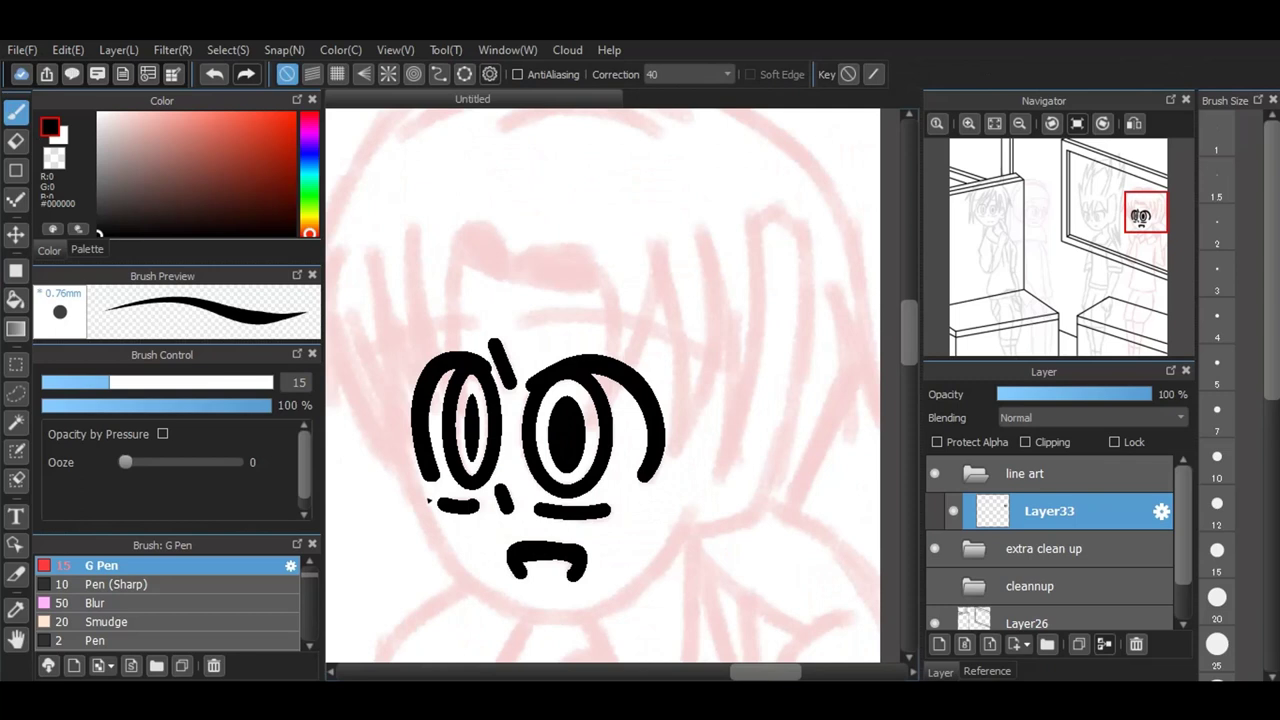
mouse_move(514, 323)
left_mouse_down()
mouse_move(612, 324)
mouse_move(722, 360)
left_mouse_up()
left_click_drag(768, 672, 741, 680)
mouse_move(445, 384)
left_mouse_down()
mouse_move(507, 342)
mouse_move(603, 326)
left_mouse_up()
scroll(600, 323, "down", 1)
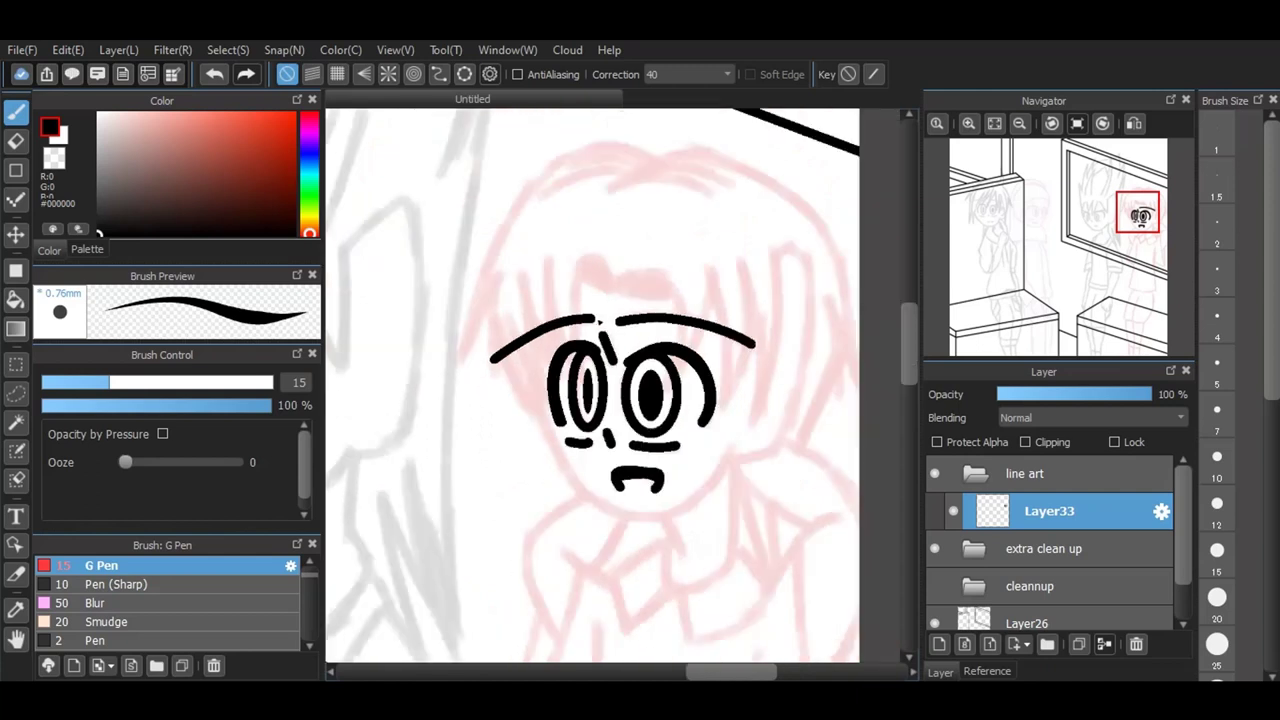
scroll(600, 323, "down", 1)
scroll(663, 243, "up", 1)
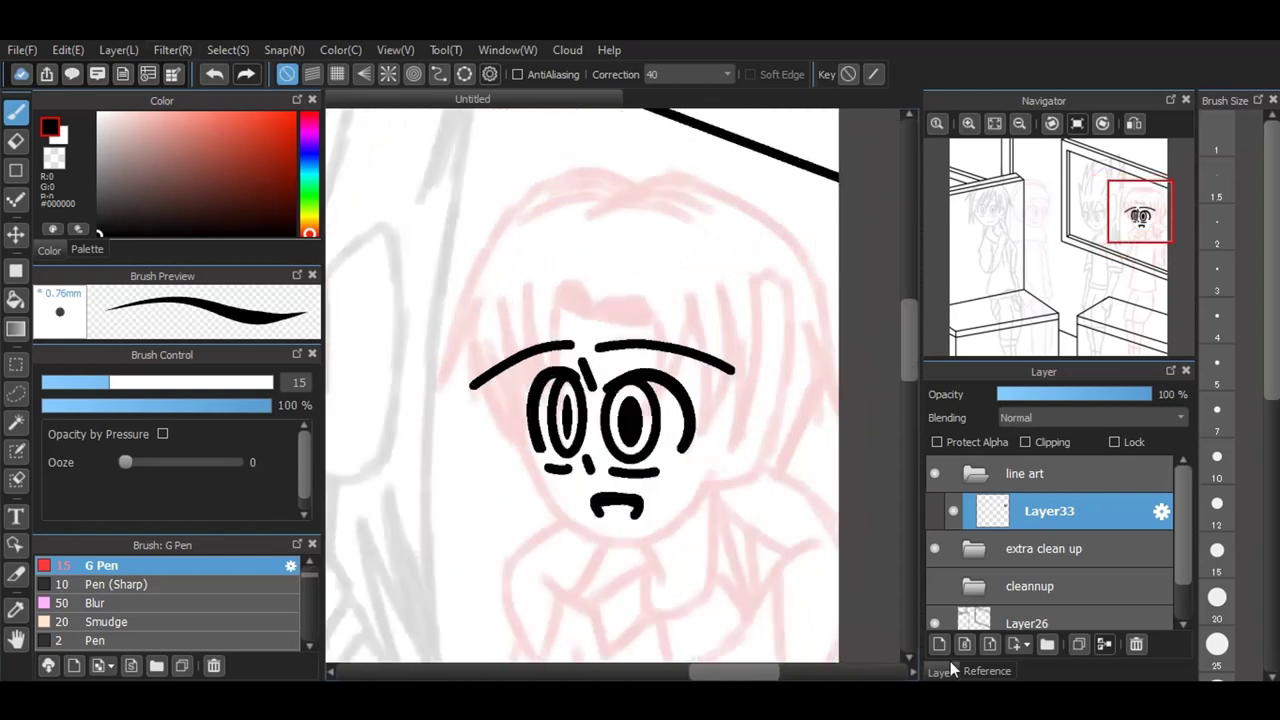
Step: Add a new layer above Layer33 and ink the fringe curve and pointed strands around the larger eye
left_click(940, 645)
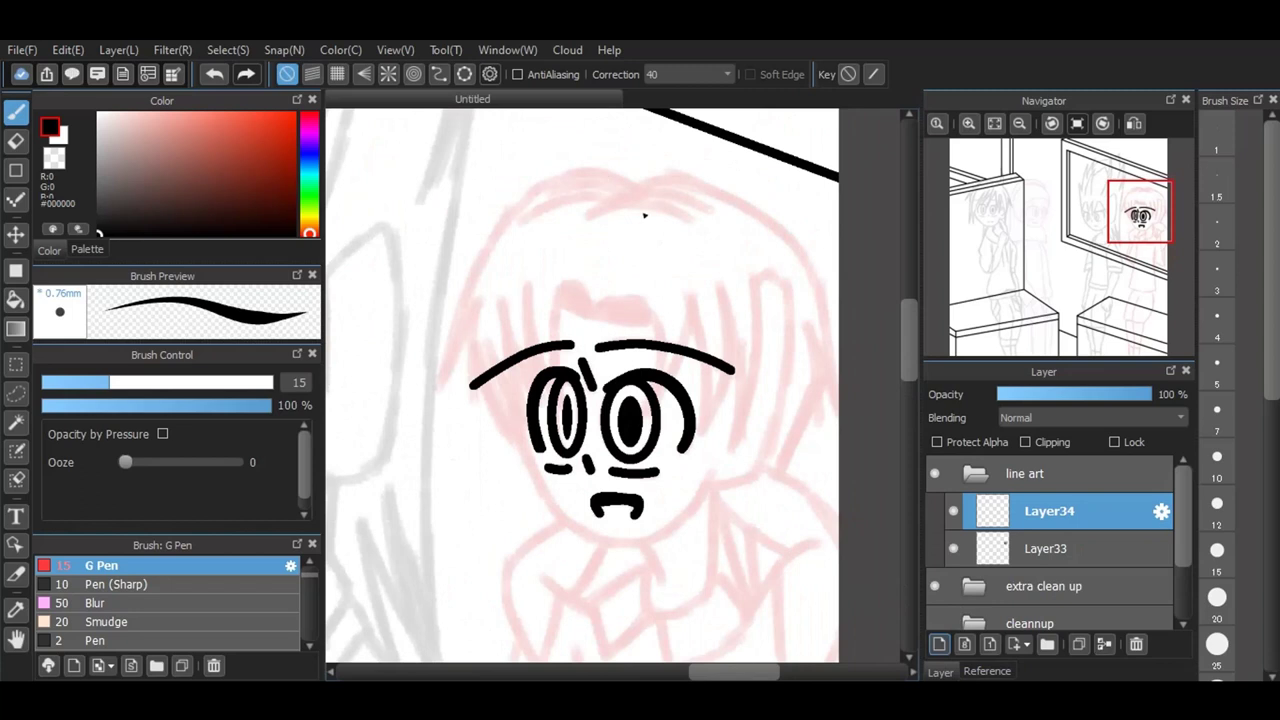
scroll(634, 330, "up", 1)
scroll(783, 340, "up", 1)
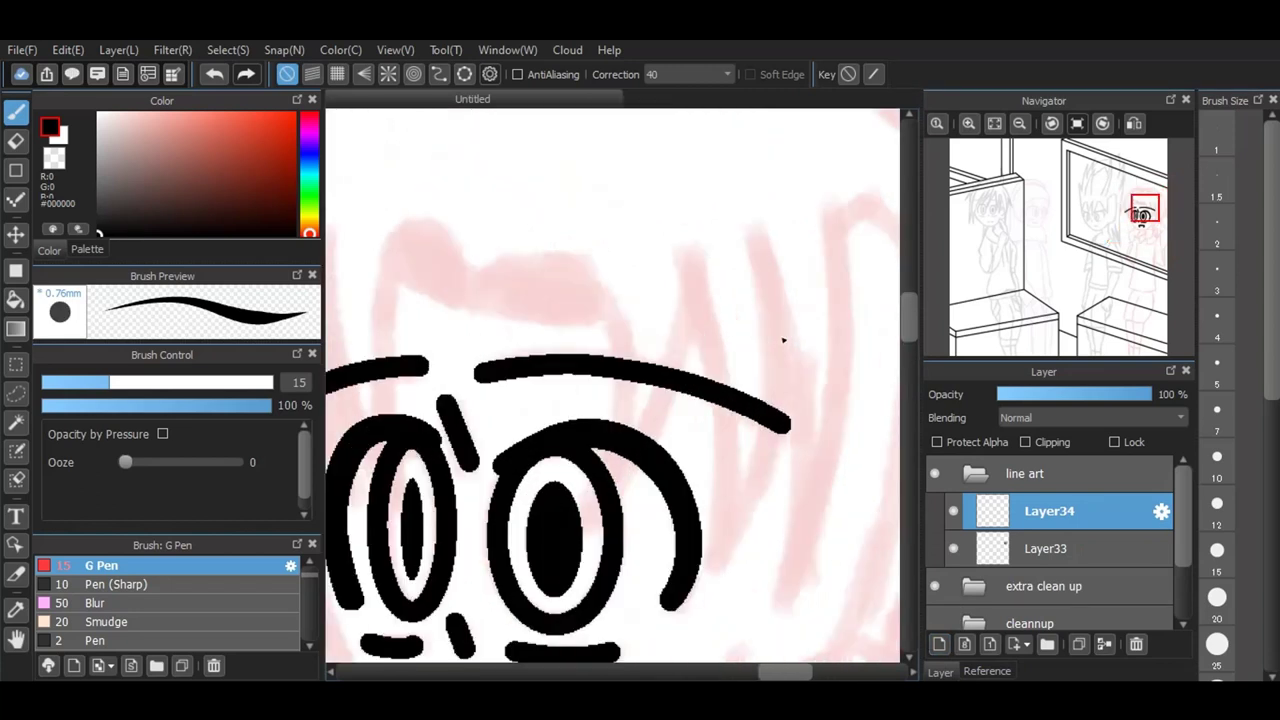
mouse_move(462, 312)
left_mouse_down()
mouse_move(514, 265)
mouse_move(563, 256)
mouse_move(619, 306)
mouse_move(635, 387)
mouse_move(626, 449)
mouse_move(584, 521)
mouse_move(662, 417)
mouse_move(686, 346)
mouse_move(688, 253)
mouse_move(729, 538)
mouse_move(715, 568)
left_mouse_up()
mouse_move(757, 236)
left_mouse_down()
mouse_move(782, 445)
mouse_move(714, 567)
left_mouse_up()
mouse_move(762, 245)
left_mouse_down()
mouse_move(800, 480)
mouse_move(775, 640)
left_mouse_up()
left_click(216, 74)
left_click_drag(760, 240, 788, 428)
left_click_drag(802, 505, 778, 598)
mouse_move(832, 214)
left_mouse_down()
mouse_move(854, 330)
mouse_move(778, 598)
left_mouse_up()
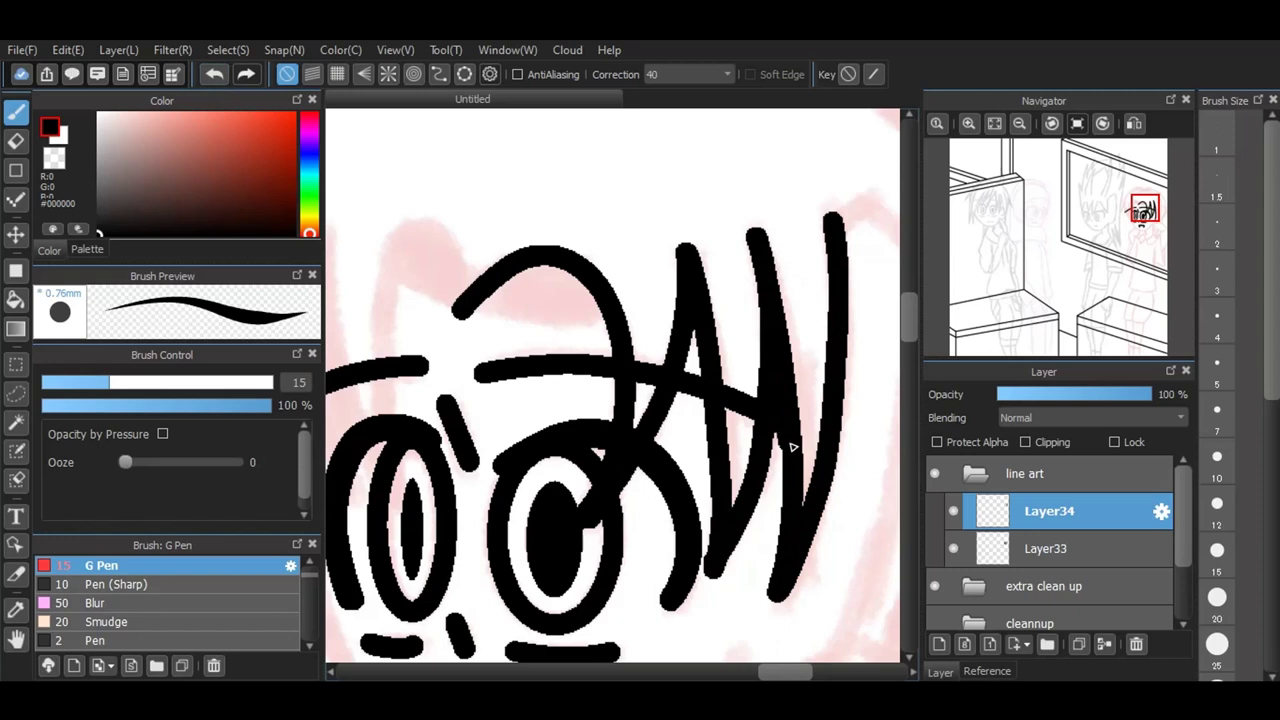
scroll(810, 445, "down", 2)
scroll(826, 443, "up", 1)
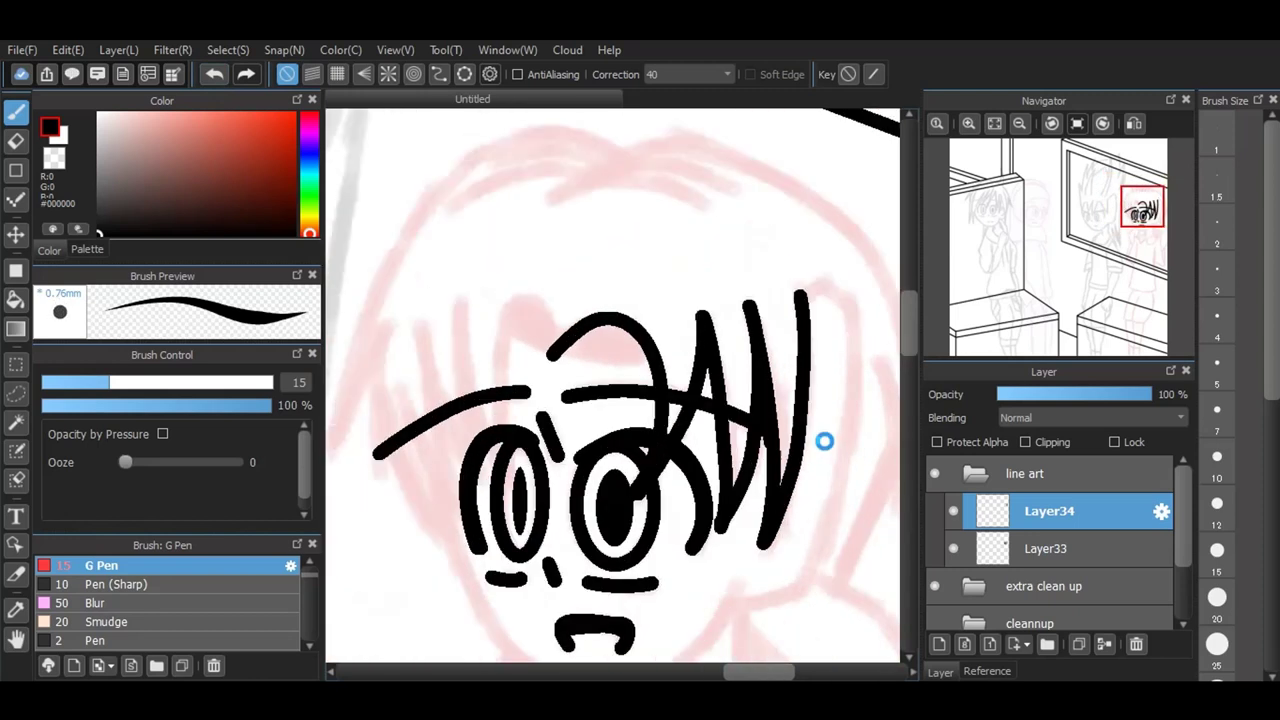
Step: Ink the rest of the fringe, with the curved lock above the nose and the pointed strands over the smaller eye
mouse_move(550, 357)
left_mouse_down()
mouse_move(542, 299)
mouse_move(520, 297)
mouse_move(505, 325)
mouse_move(520, 490)
left_mouse_up()
mouse_move(458, 295)
left_mouse_down()
mouse_move(510, 482)
mouse_move(460, 388)
mouse_move(488, 510)
left_mouse_up()
left_click_drag(420, 324, 494, 496)
left_click_drag(432, 366, 490, 535)
left_click_drag(398, 384, 486, 534)
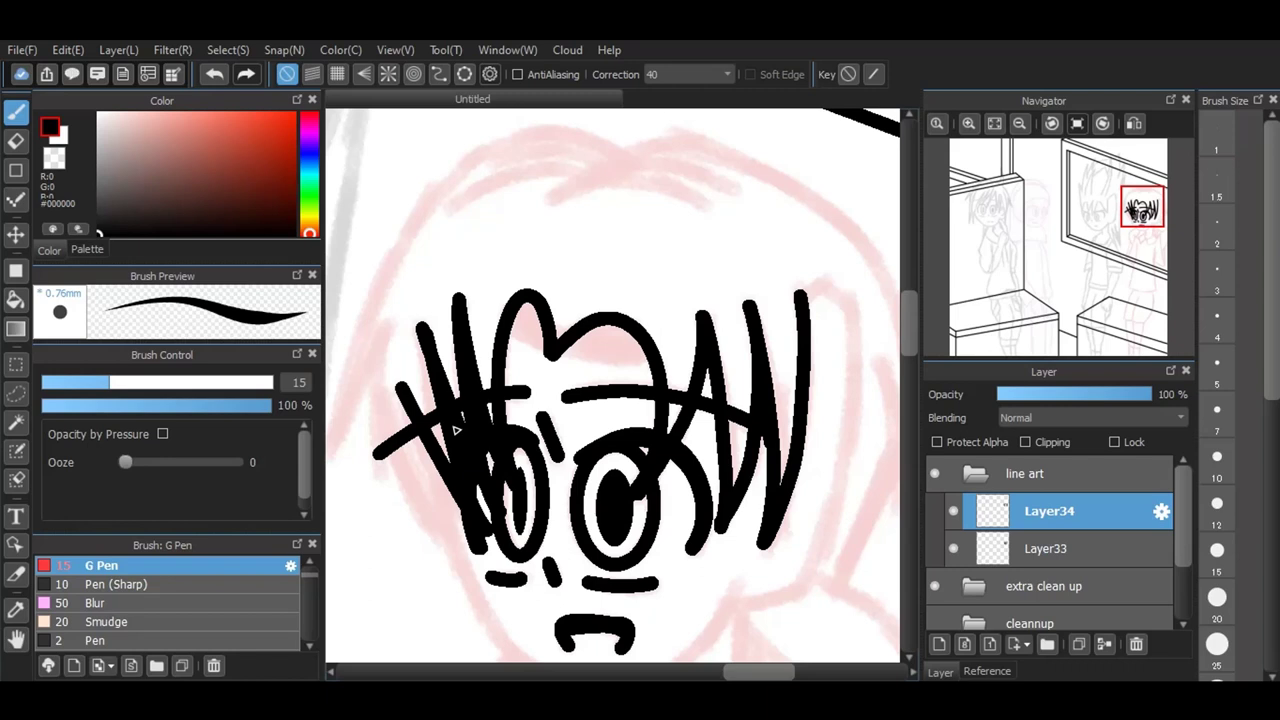
Step: Fill the two shaded areas under the central fringe curves with solid black
mouse_move(510, 331)
left_mouse_down()
mouse_move(554, 351)
mouse_move(538, 347)
mouse_move(524, 307)
mouse_move(547, 341)
left_mouse_up()
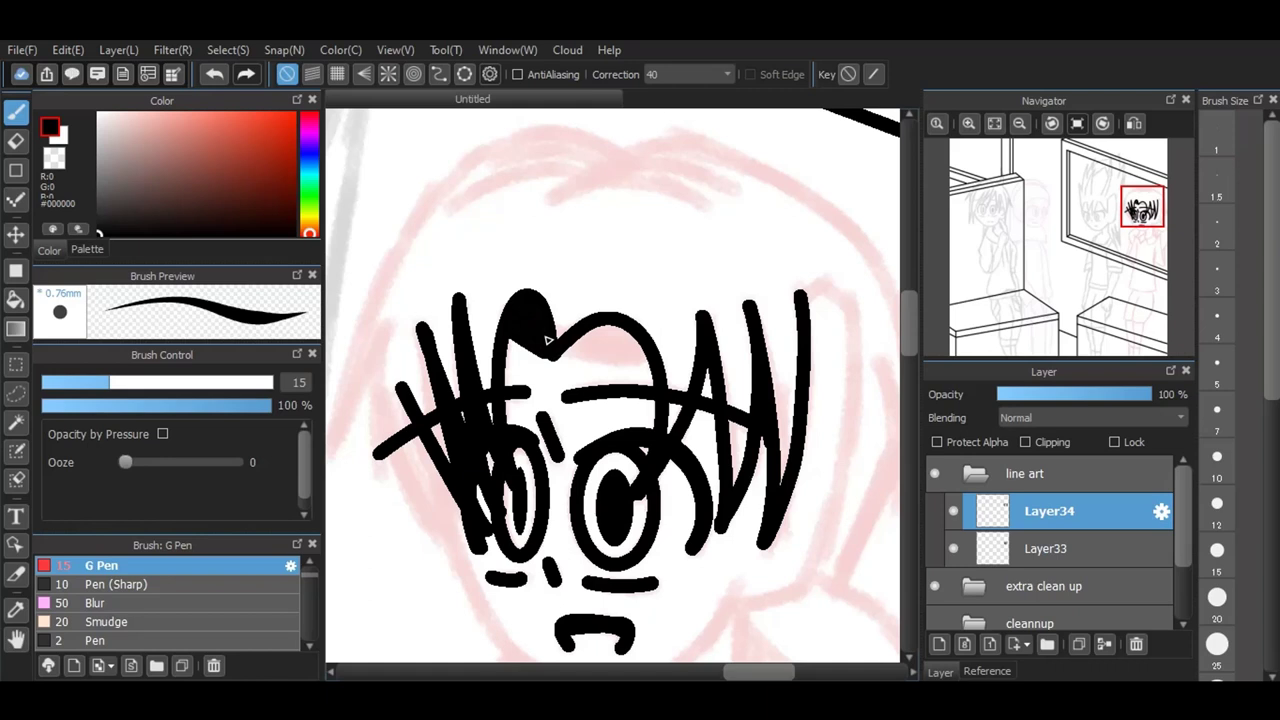
mouse_move(560, 350)
left_mouse_down()
mouse_move(653, 361)
mouse_move(573, 351)
mouse_move(604, 331)
mouse_move(647, 352)
mouse_move(606, 351)
mouse_move(643, 354)
mouse_move(608, 340)
mouse_move(640, 342)
left_mouse_up()
scroll(640, 342, "down", 3)
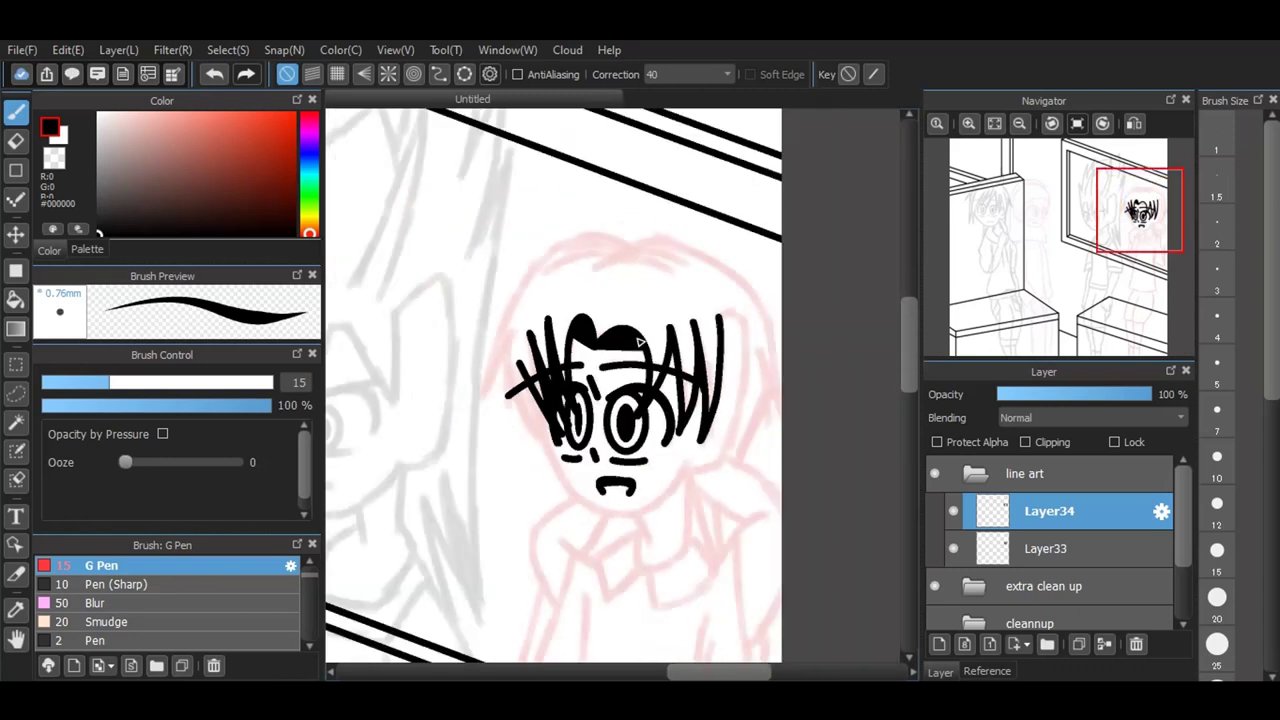
scroll(720, 334, "up", 3)
scroll(720, 336, "down", 3)
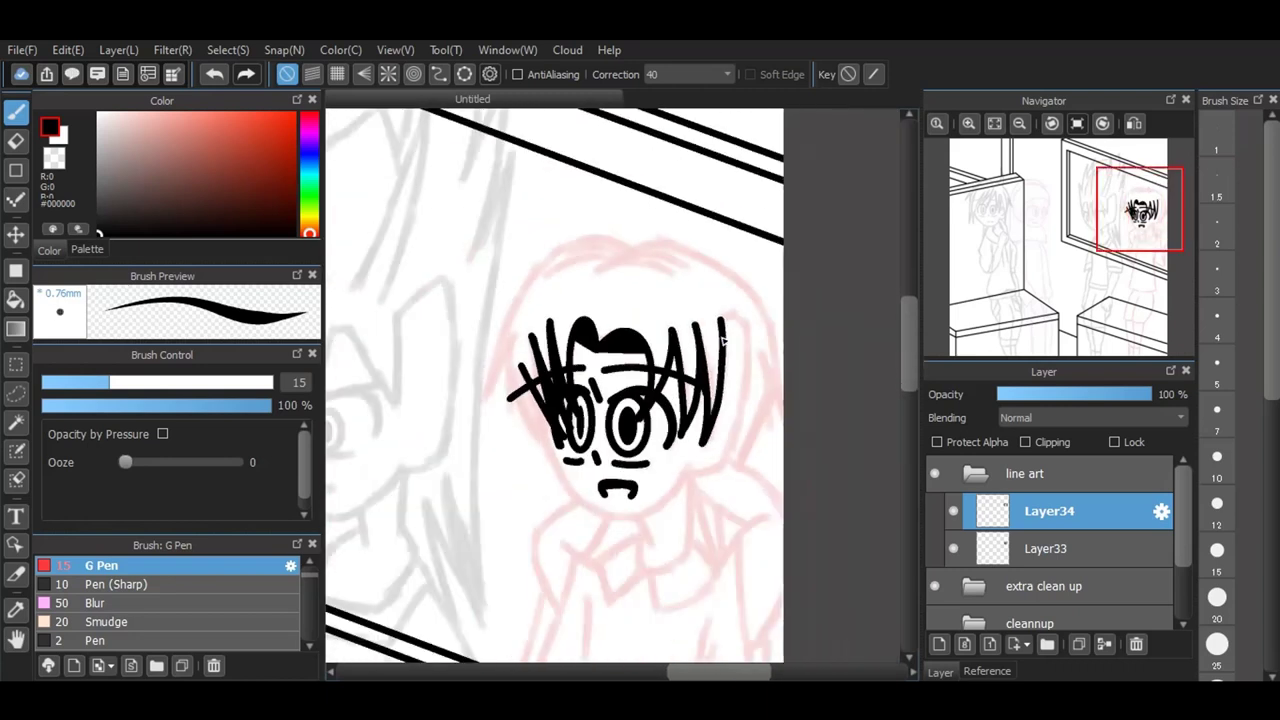
scroll(786, 349, "up", 3)
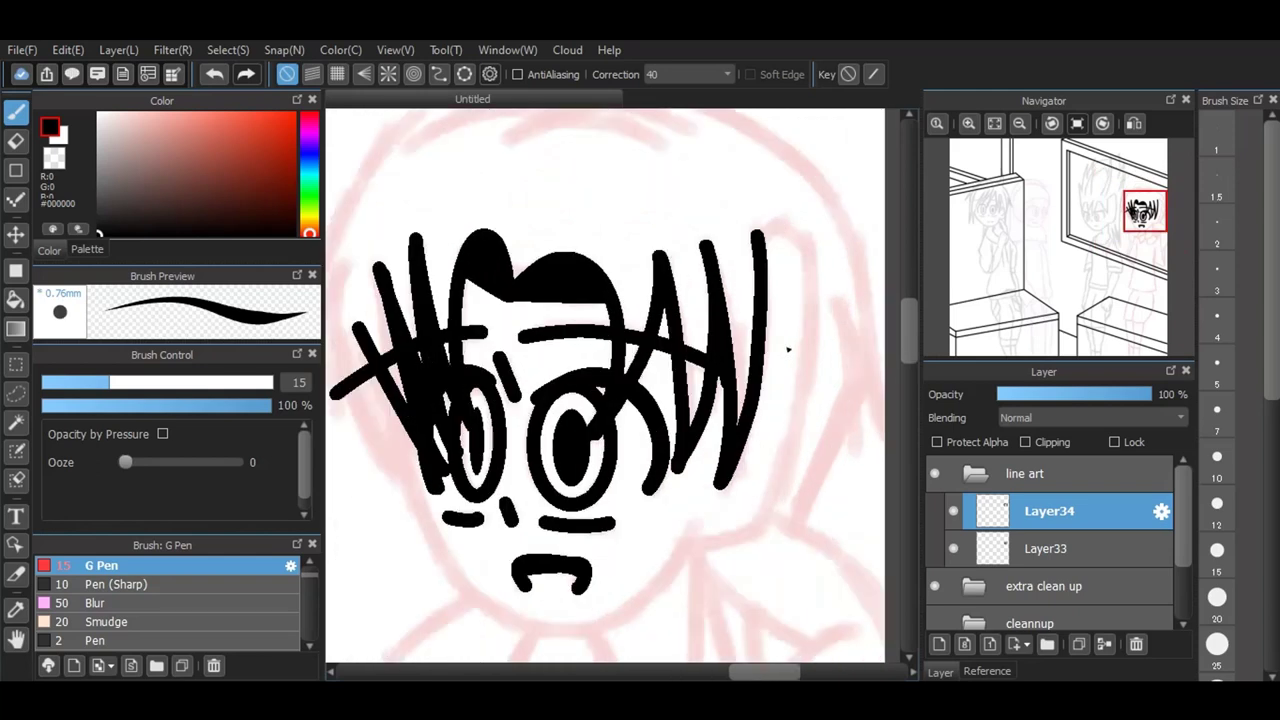
Step: Ink the face outline from the fringe around the chin, and draw the ear with its inner contour
mouse_move(396, 404)
left_mouse_down()
mouse_move(430, 524)
mouse_move(465, 583)
mouse_move(535, 632)
mouse_move(610, 628)
mouse_move(688, 530)
left_mouse_up()
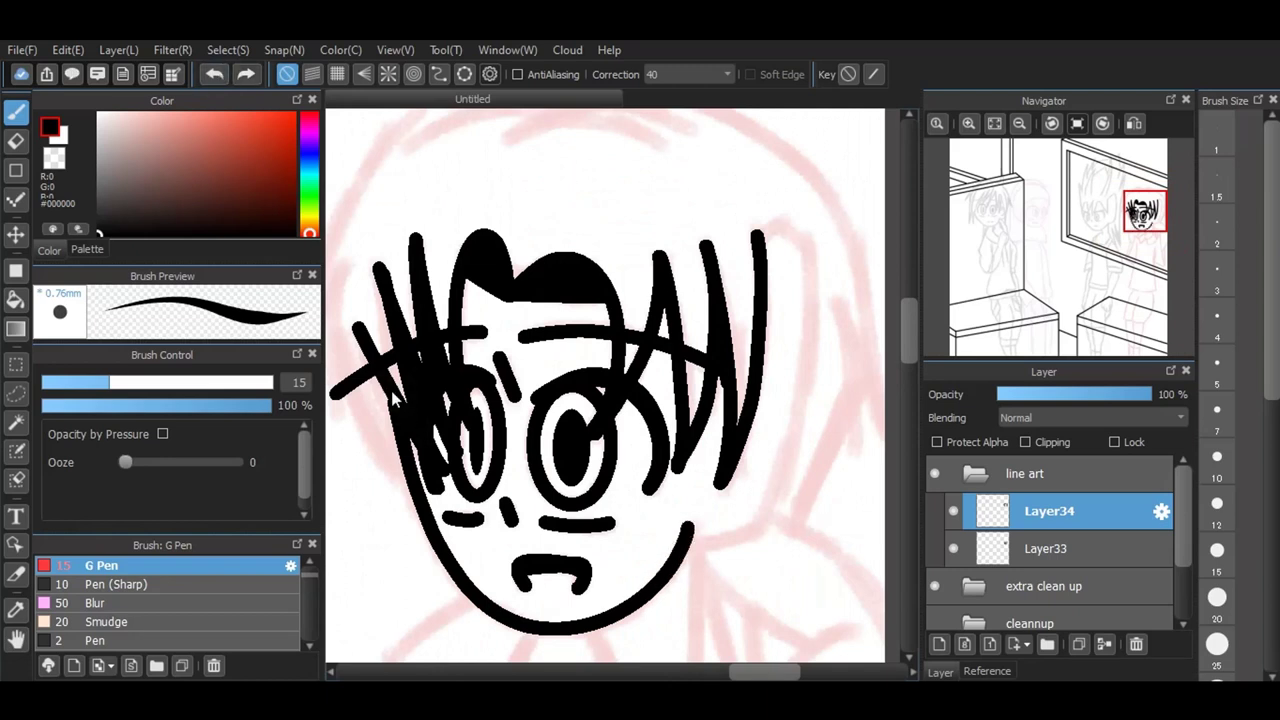
mouse_move(757, 240)
left_mouse_down()
mouse_move(799, 231)
mouse_move(806, 247)
mouse_move(811, 328)
mouse_move(775, 492)
left_mouse_up()
left_click_drag(751, 535, 688, 541)
left_click(771, 265)
mouse_move(785, 248)
left_mouse_down()
mouse_move(776, 392)
mouse_move(746, 492)
mouse_move(706, 512)
left_mouse_up()
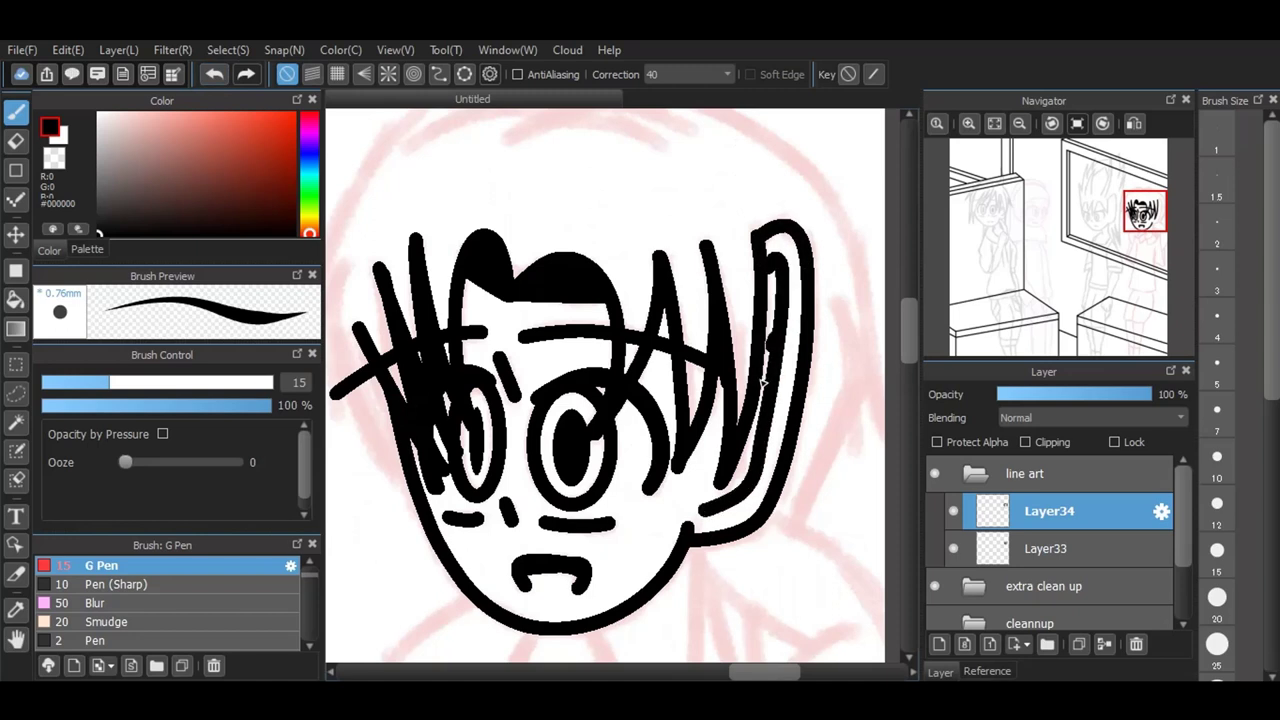
scroll(762, 370, "down", 2)
scroll(820, 297, "up", 1)
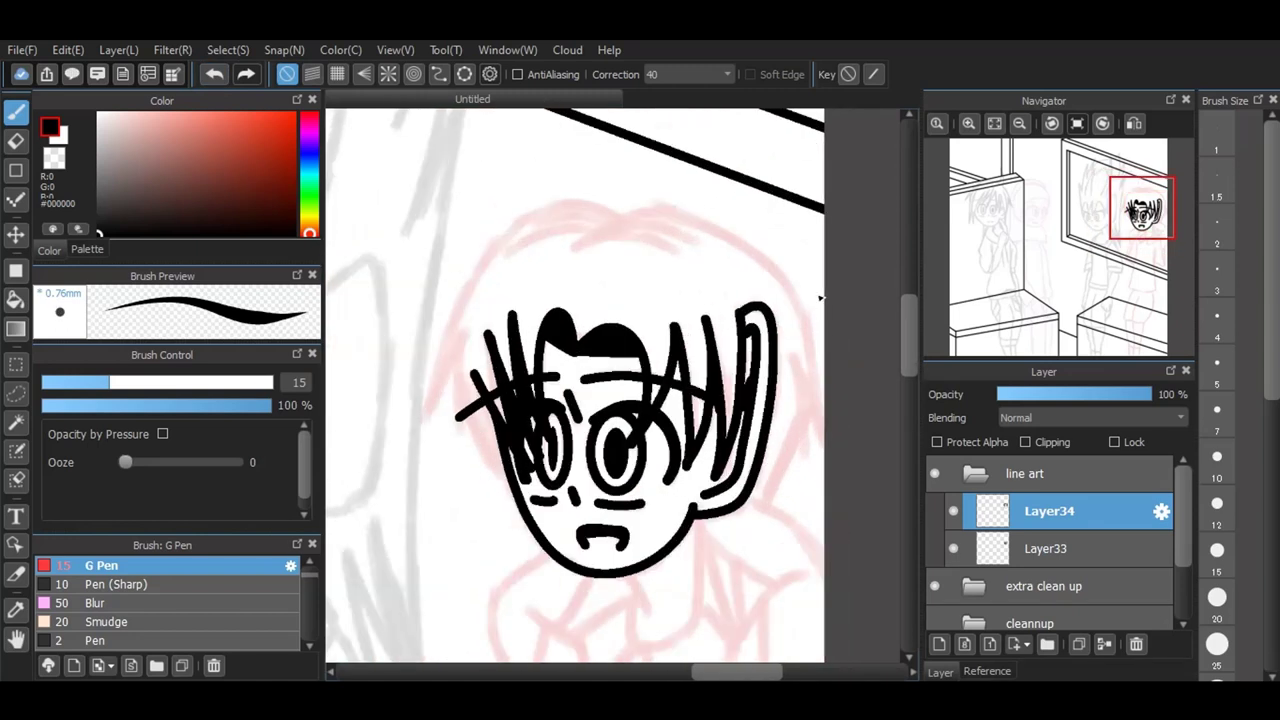
Step: Ink the strands at the hair parting and the outer hair outline down the ear side of the head
mouse_move(565, 254)
left_mouse_down()
mouse_move(618, 232)
mouse_move(688, 258)
left_mouse_up()
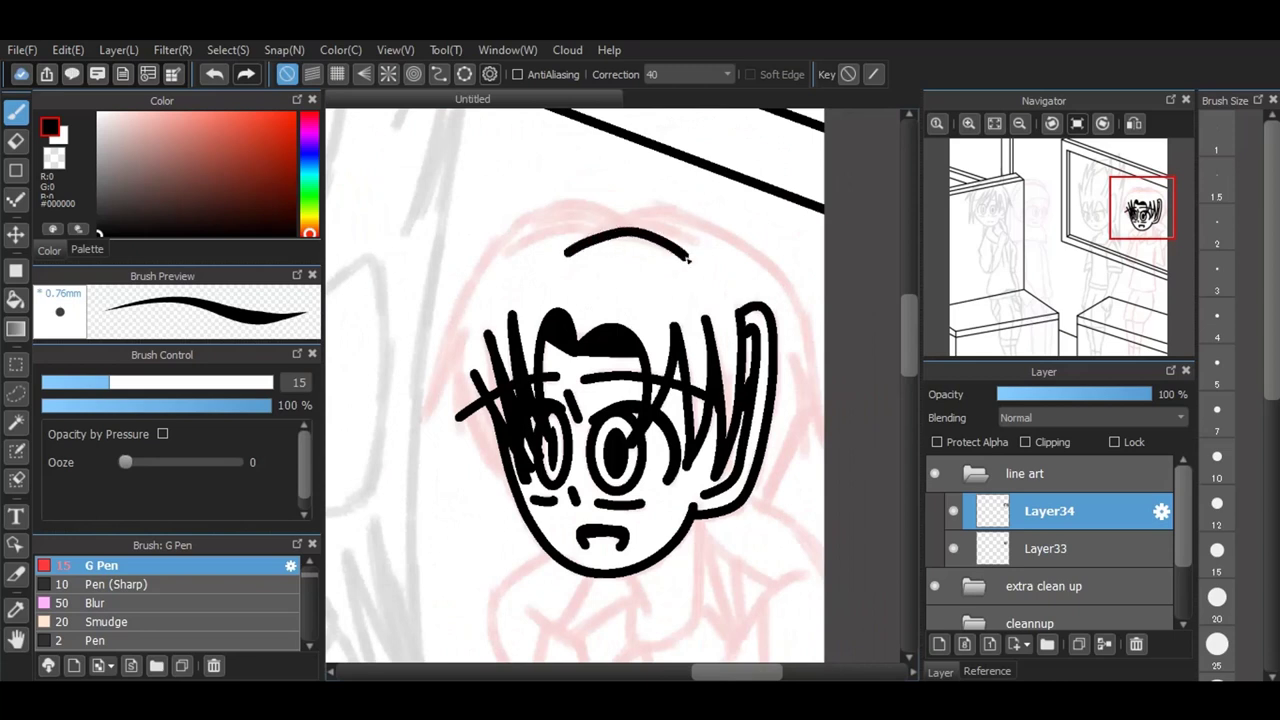
mouse_move(588, 234)
left_mouse_down()
mouse_move(670, 222)
mouse_move(700, 252)
left_mouse_up()
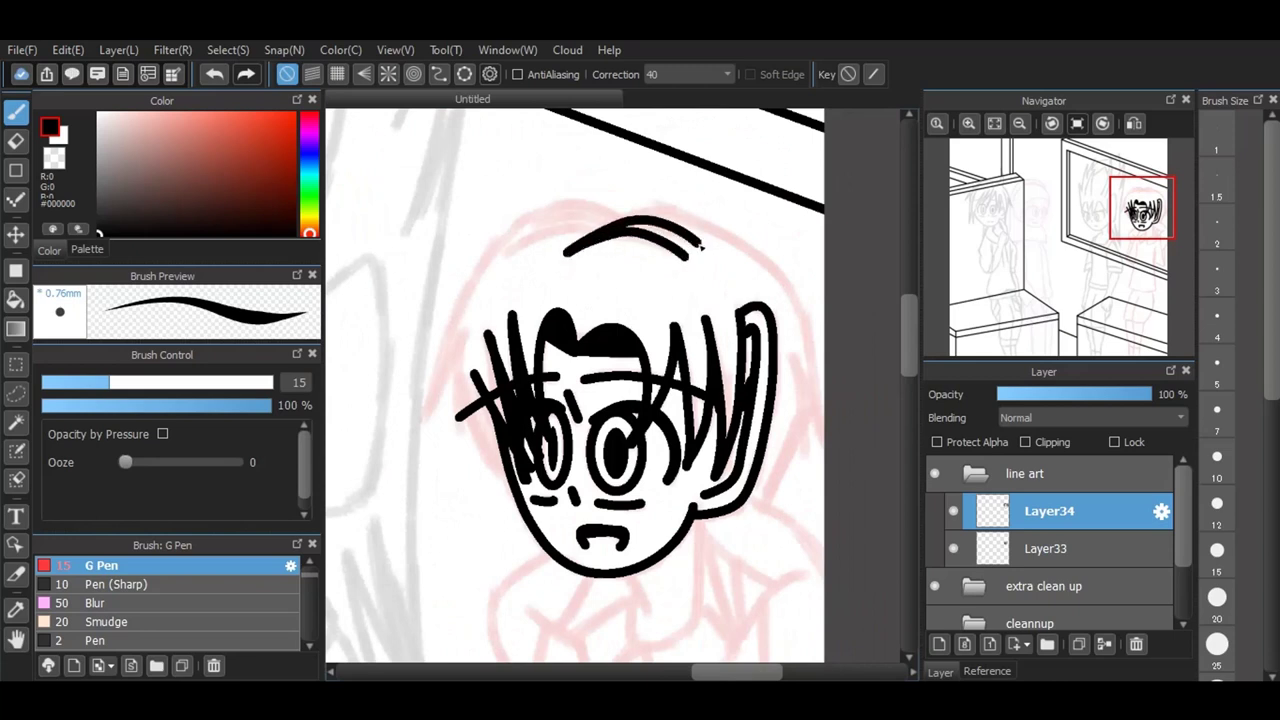
mouse_move(630, 218)
left_mouse_down()
mouse_move(673, 208)
mouse_move(773, 269)
mouse_move(818, 356)
mouse_move(840, 456)
left_mouse_up()
left_click_drag(786, 348, 830, 438)
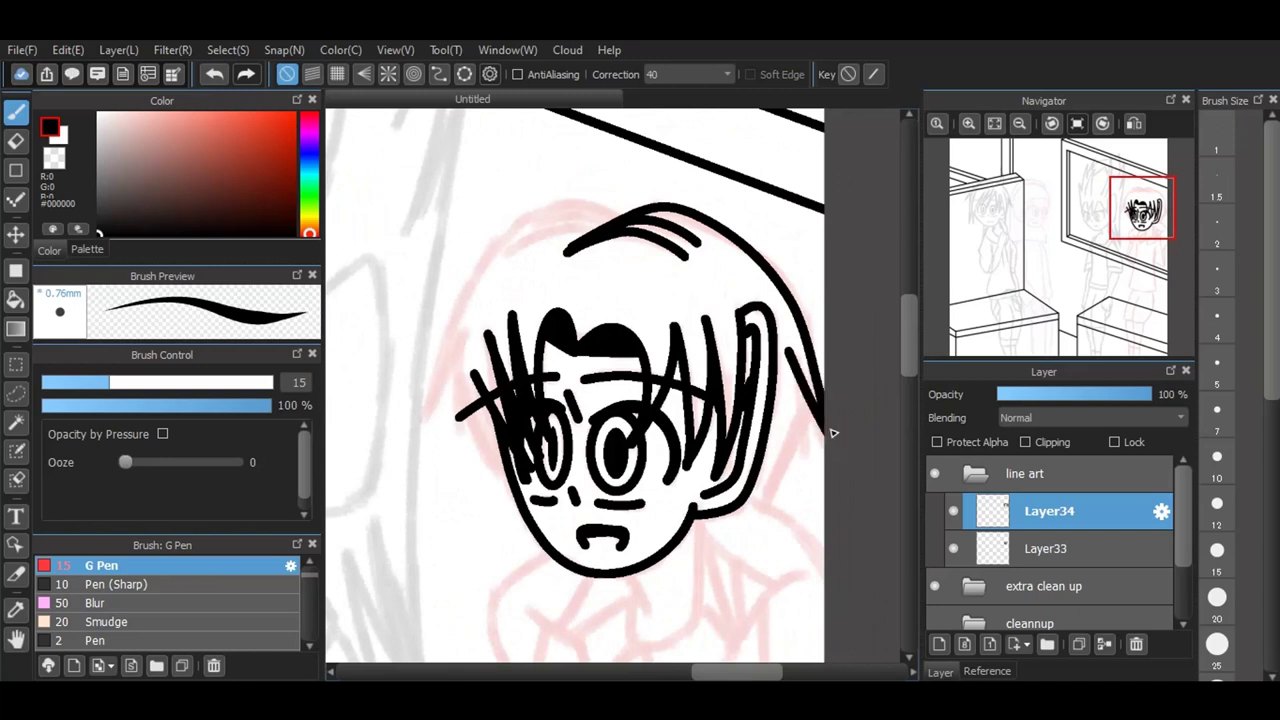
scroll(681, 343, "down", 2)
scroll(605, 269, "up", 2)
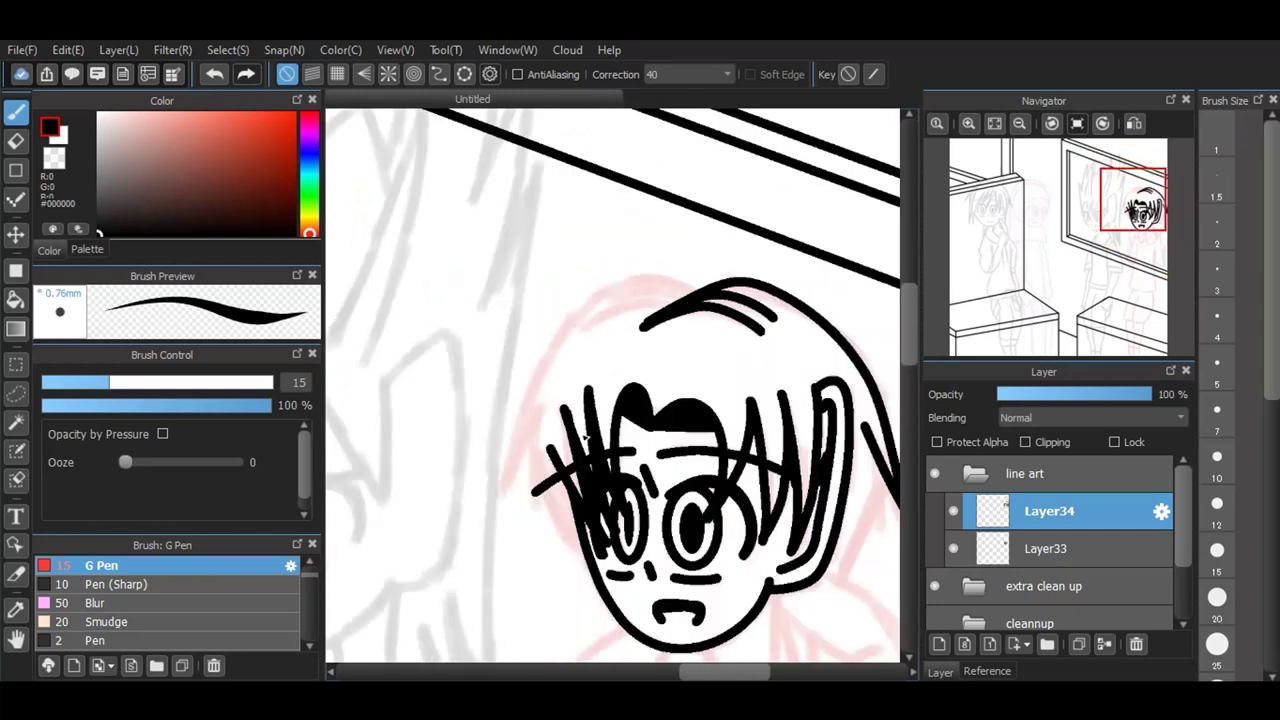
Step: Ink the side strands beside the smaller eye, the remaining parting strands, and the outer hair outline down that side of the head
scroll(586, 438, "up", 1)
mouse_move(516, 383)
left_mouse_down()
mouse_move(552, 578)
mouse_move(593, 640)
left_mouse_up()
left_click_drag(518, 386, 465, 514)
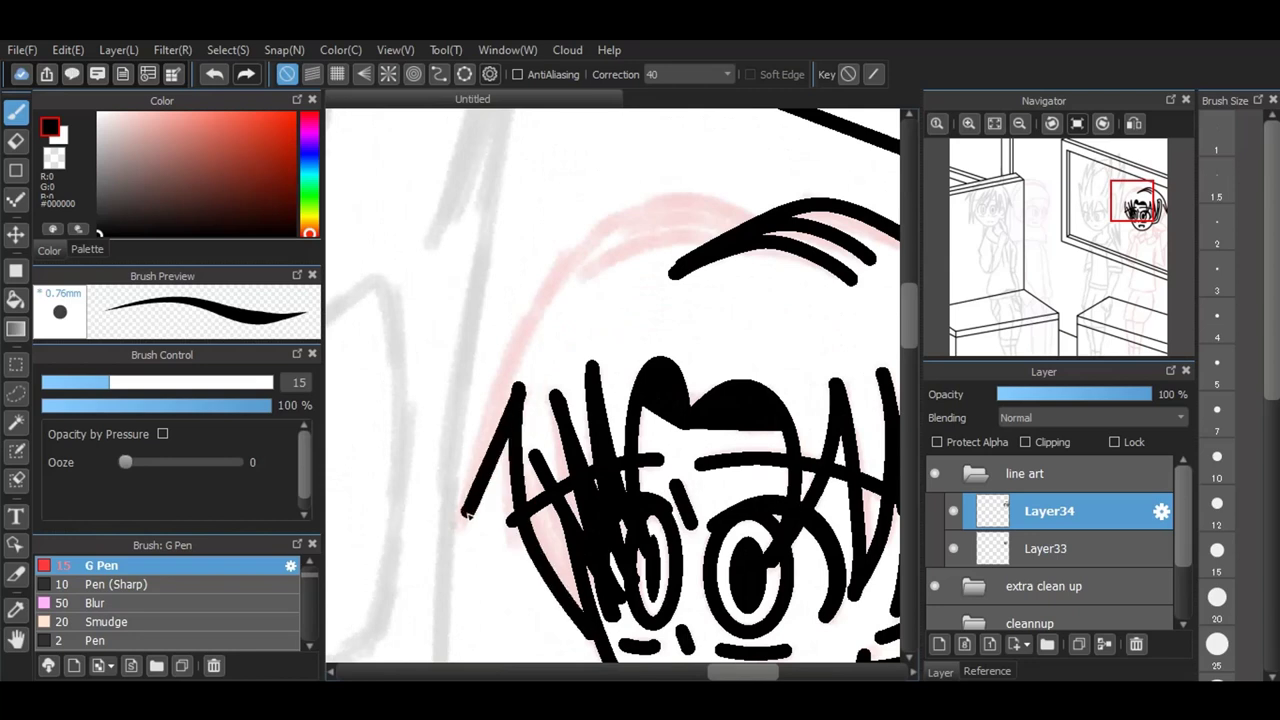
left_click_drag(722, 236, 588, 270)
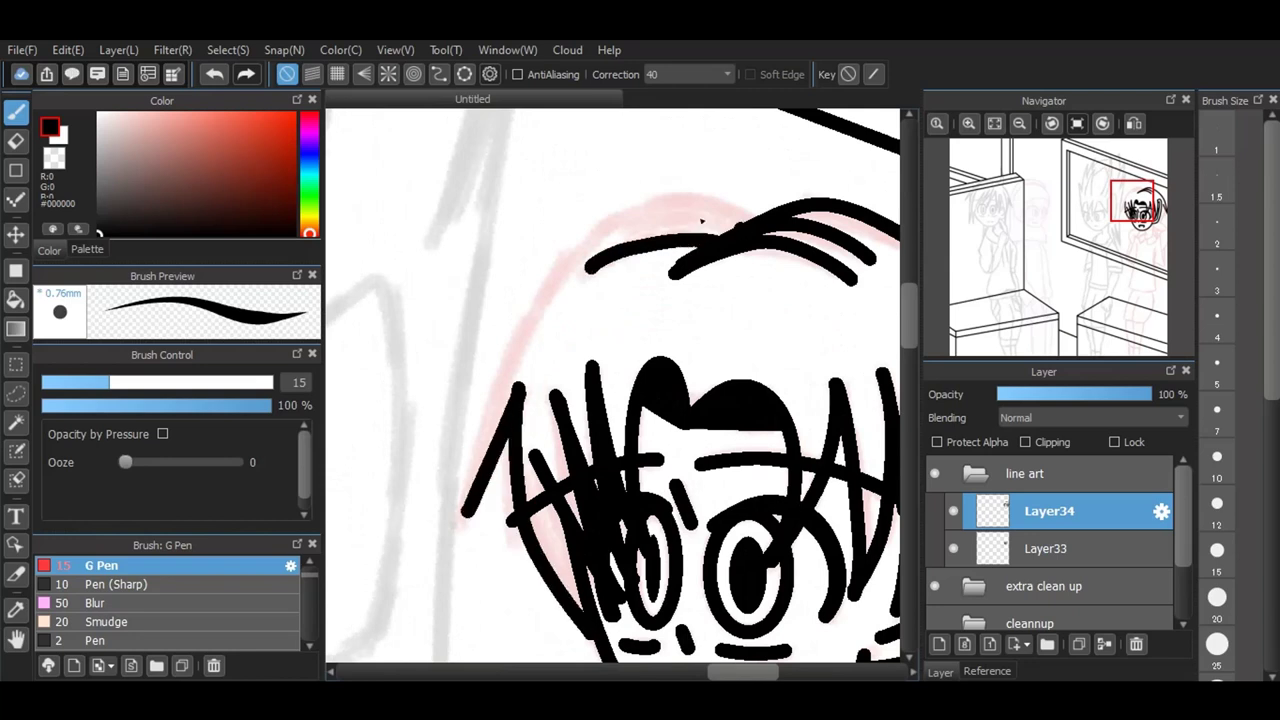
left_click_drag(756, 236, 637, 218)
mouse_move(736, 212)
left_mouse_down()
mouse_move(657, 201)
mouse_move(608, 218)
mouse_move(565, 257)
mouse_move(513, 350)
mouse_move(465, 512)
left_mouse_up()
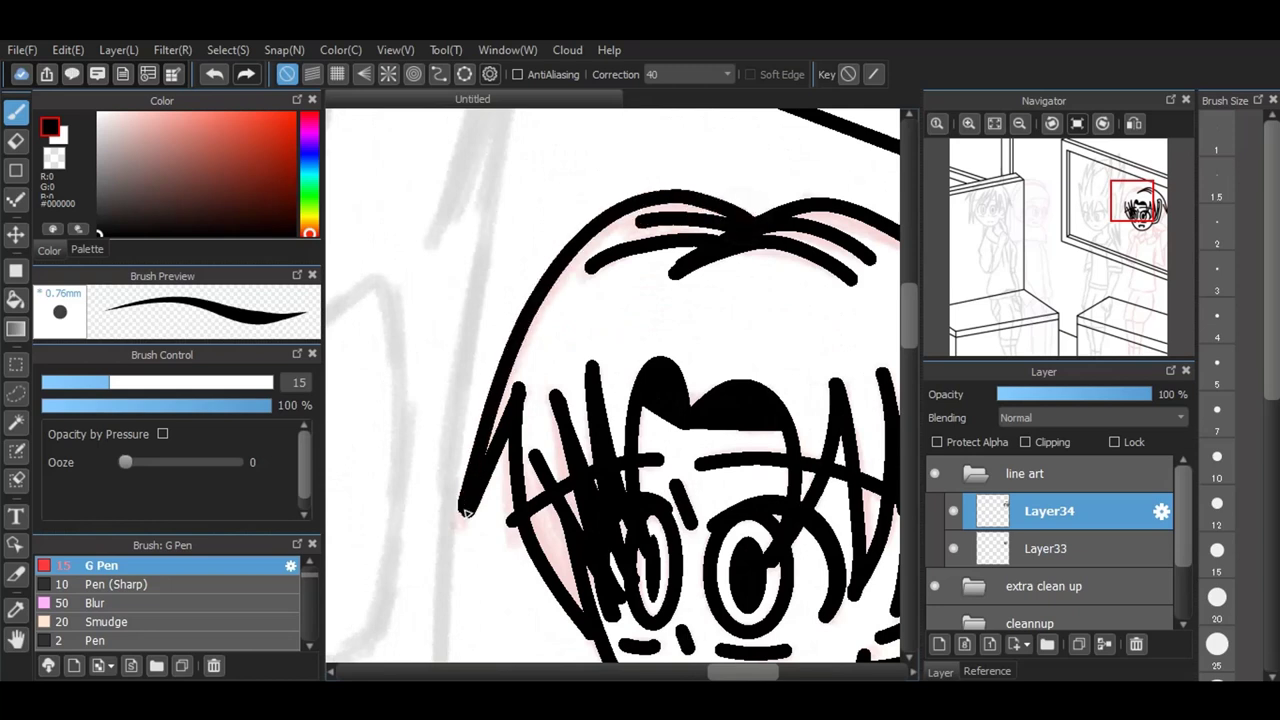
Step: Ink both sides of the neck below the chin, curving the ear-side line into the collar's neckline
scroll(503, 327, "down", 3)
scroll(633, 492, "up", 3)
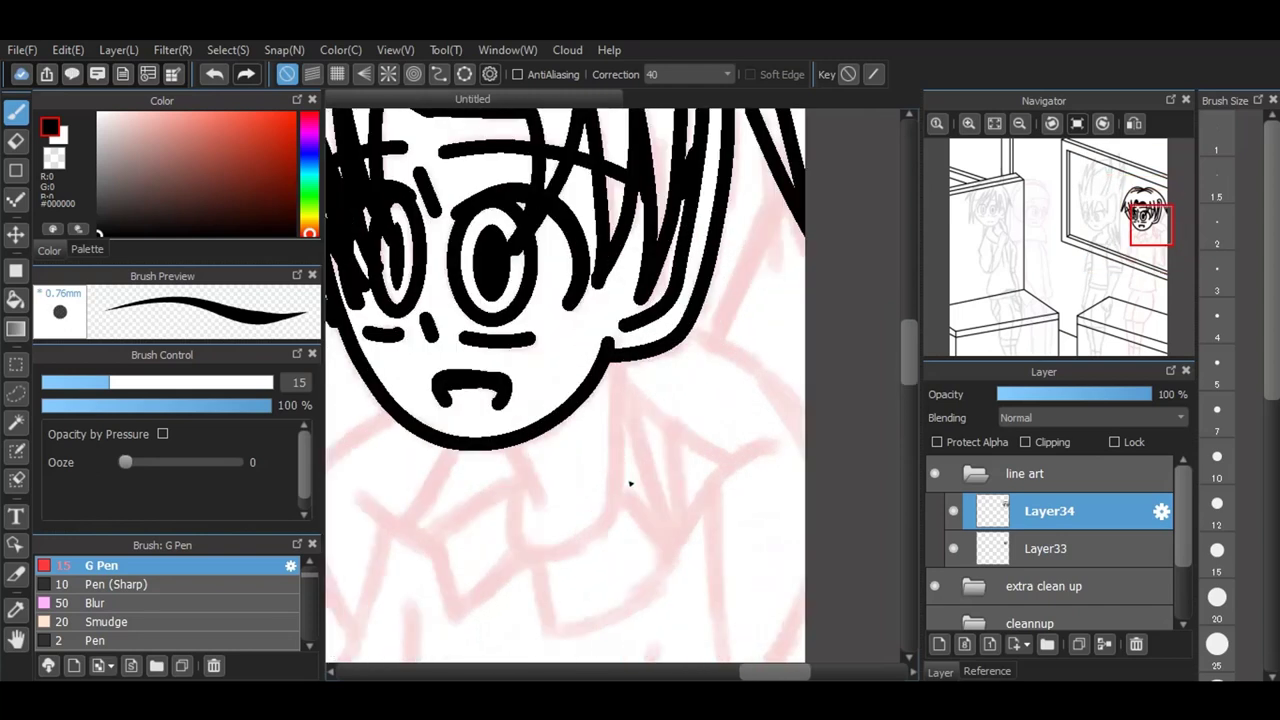
left_click_drag(500, 447, 541, 505)
key("ctrl+z")
left_click_drag(504, 446, 548, 510)
mouse_move(620, 368)
left_mouse_down()
mouse_move(612, 524)
mouse_move(535, 562)
left_mouse_up()
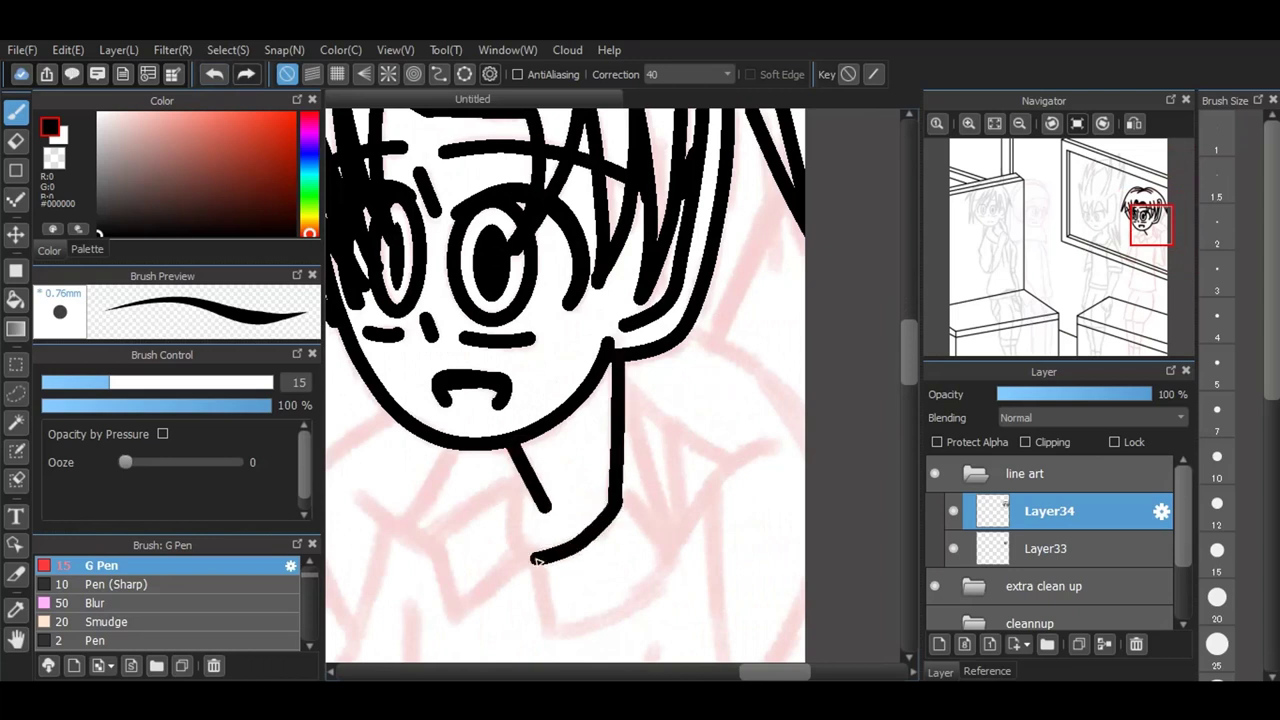
Step: Ink the two pointed shirt collar flaps on either side of the neckline
left_click_drag(552, 630, 538, 566)
left_click_drag(618, 490, 680, 565)
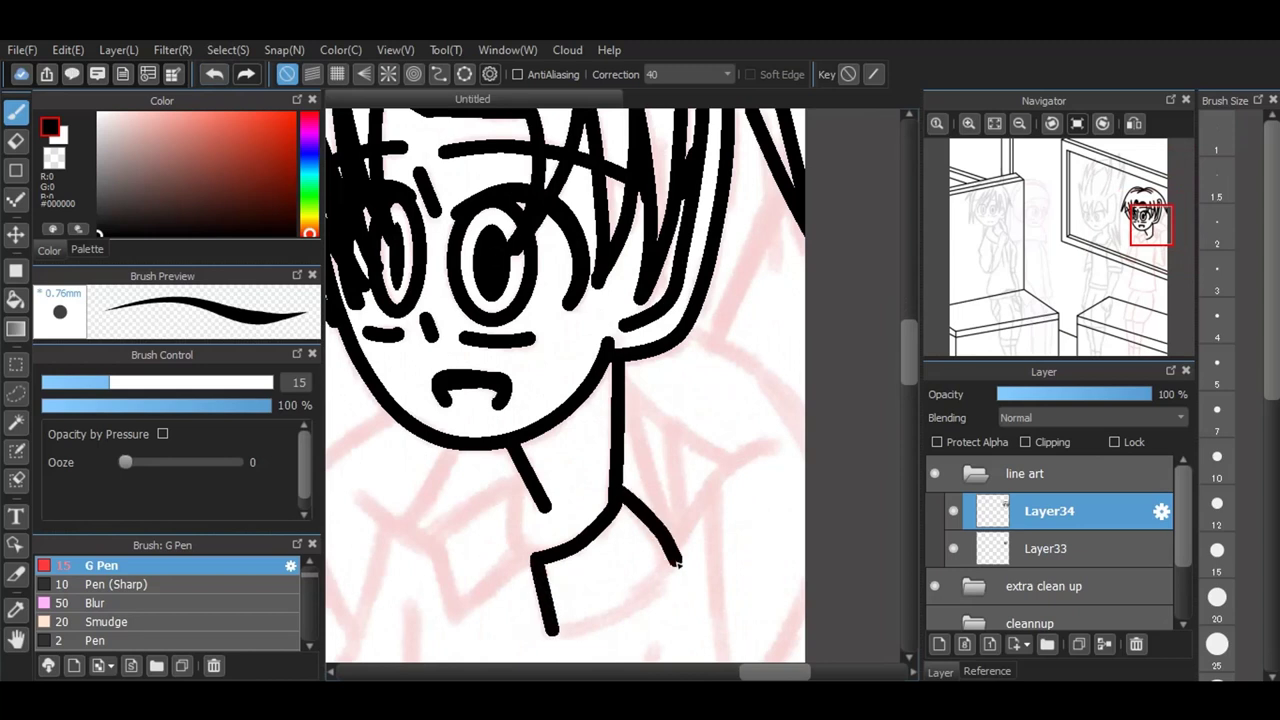
left_click_drag(615, 630, 679, 566)
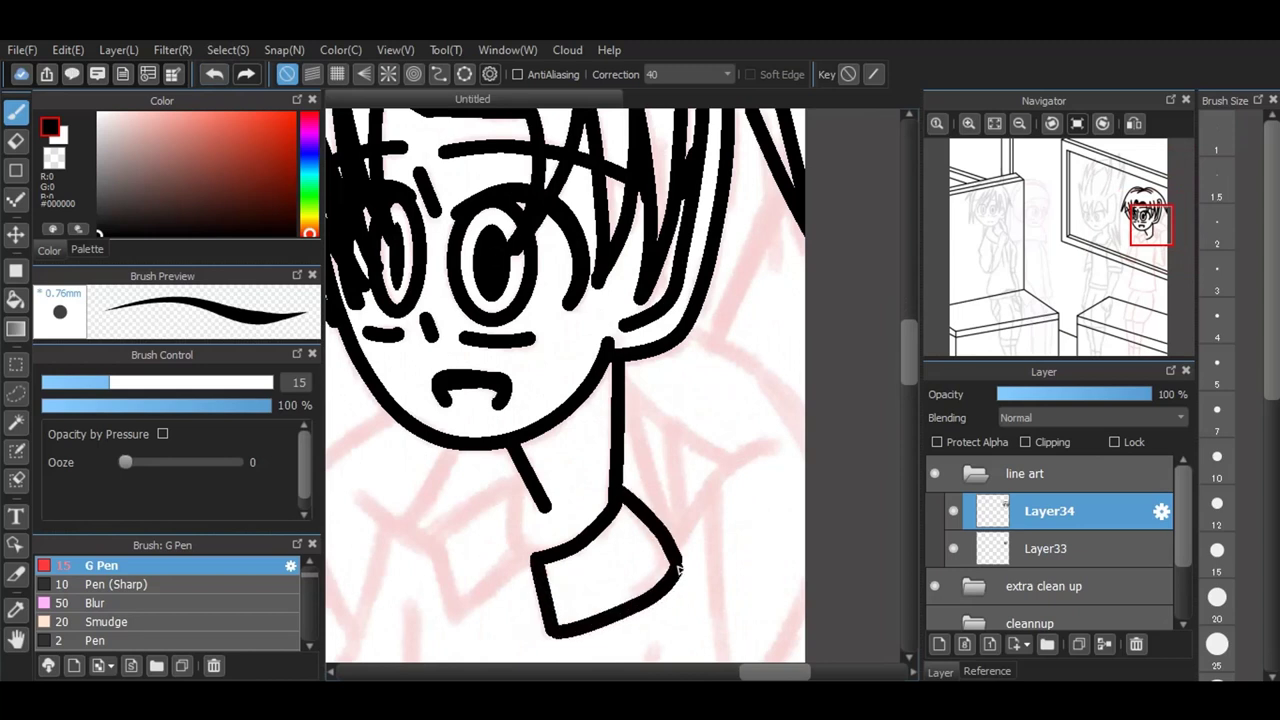
mouse_move(527, 474)
left_mouse_down()
mouse_move(512, 533)
mouse_move(540, 567)
mouse_move(510, 576)
left_mouse_up()
mouse_move(461, 621)
left_mouse_down()
mouse_move(452, 628)
mouse_move(432, 540)
mouse_move(527, 481)
left_mouse_up()
left_click(213, 82)
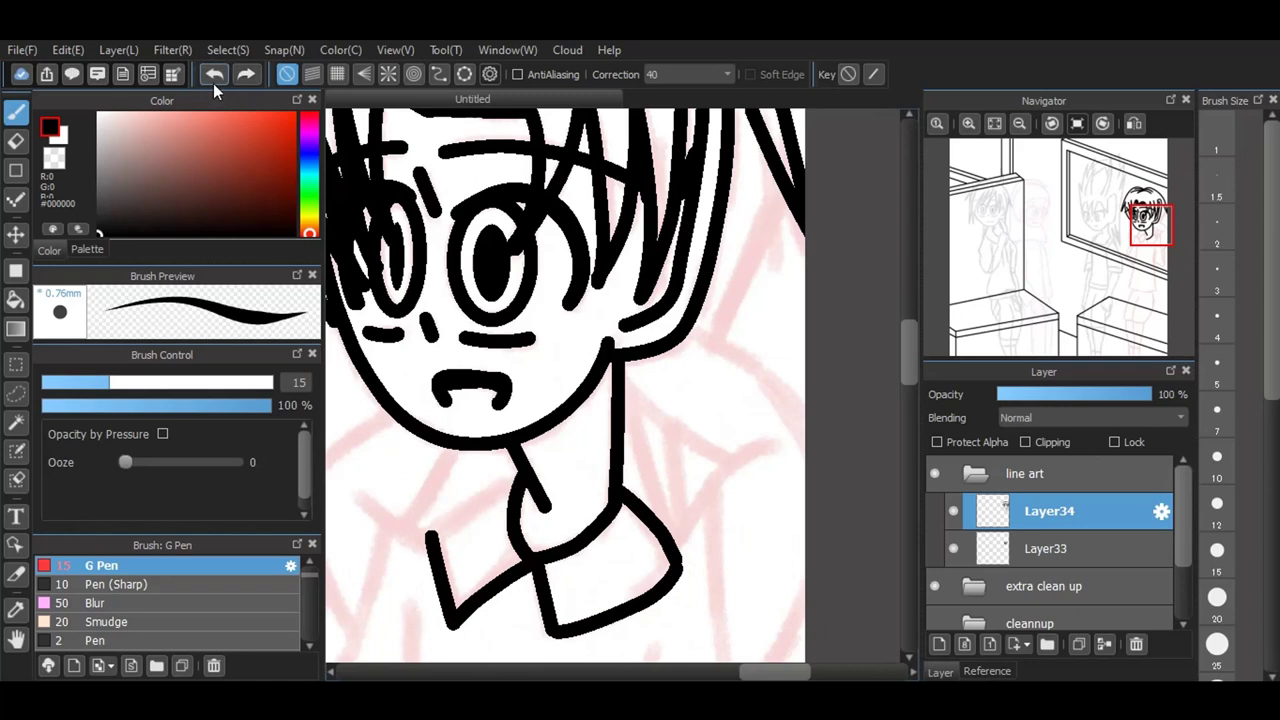
mouse_move(436, 540)
left_mouse_down()
mouse_move(455, 515)
mouse_move(530, 481)
left_mouse_up()
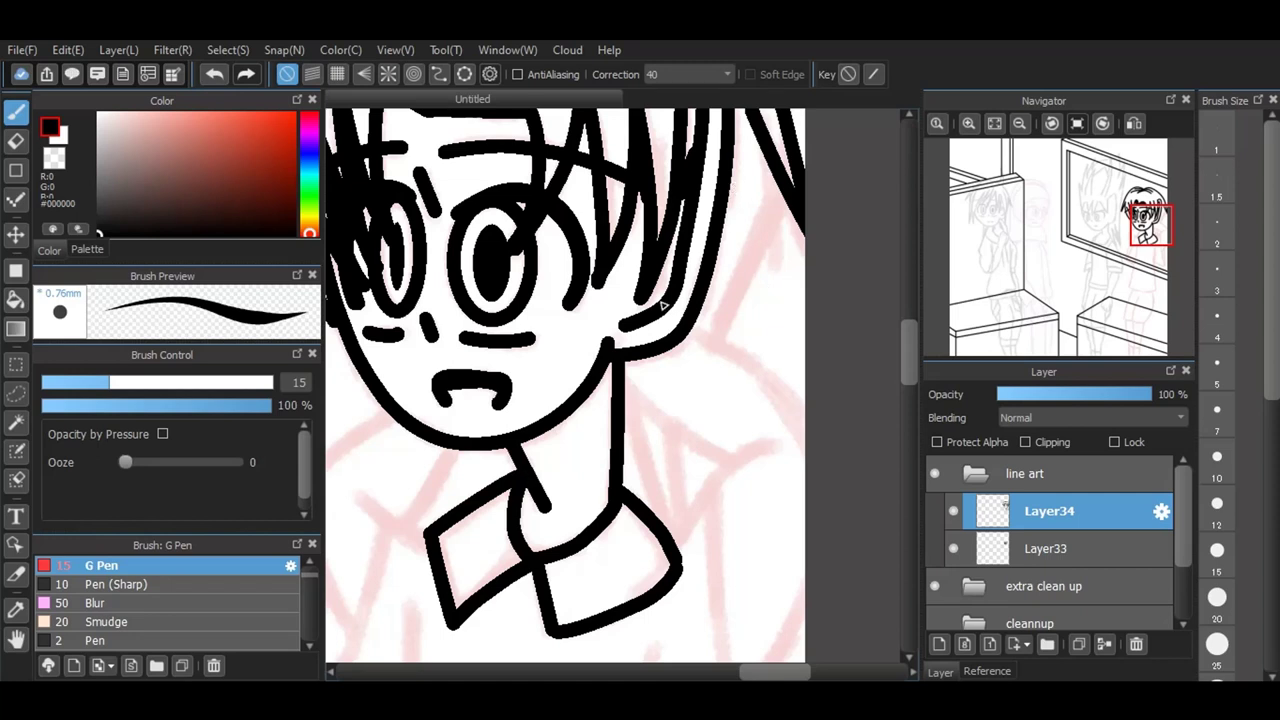
Step: Ink the ear-side sleeve from the collar to its curved hem, with the adjoining side and fold lines of the shirt
scroll(668, 310, "down", 2)
scroll(693, 564, "up", 1)
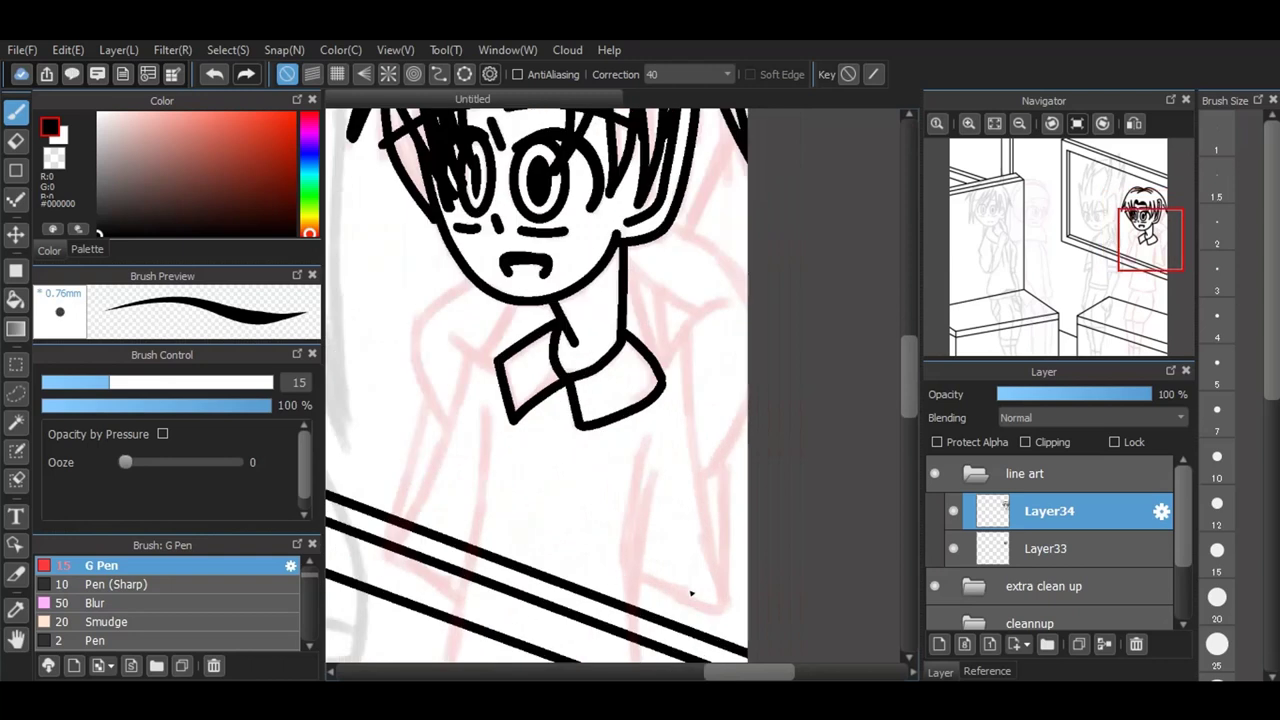
left_click_drag(689, 320, 667, 375)
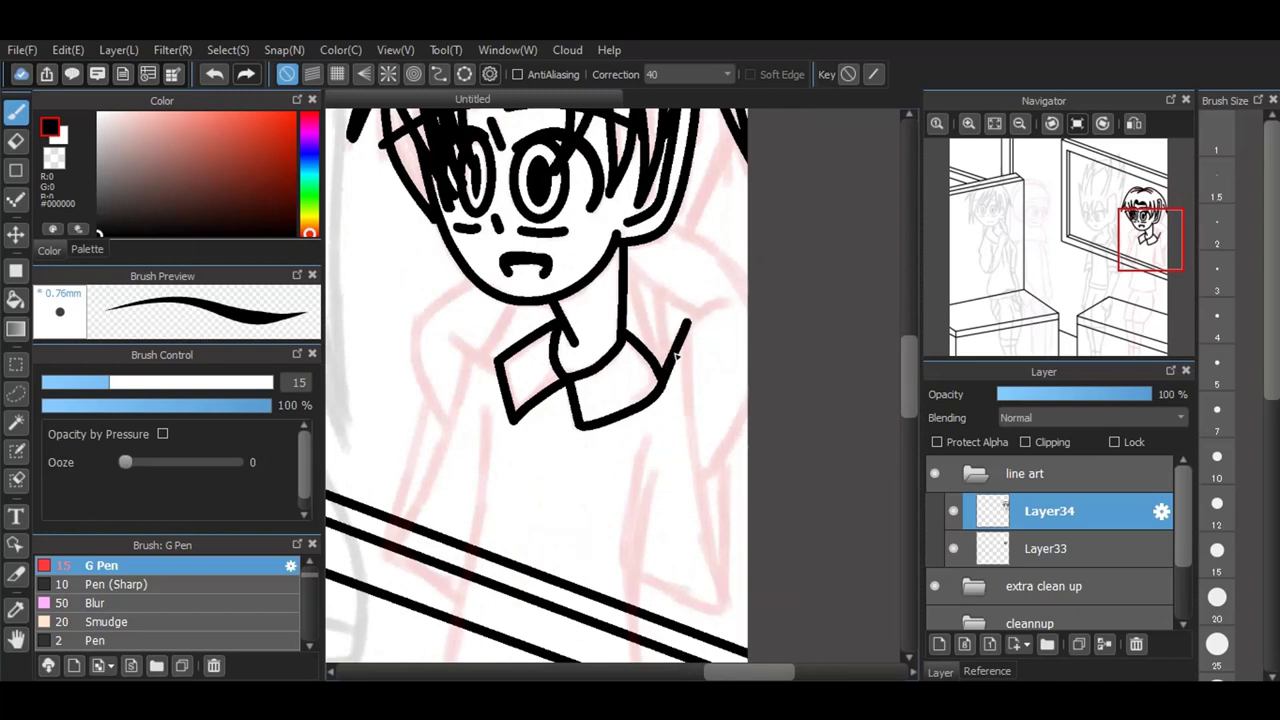
mouse_move(691, 320)
left_mouse_down()
mouse_move(685, 404)
mouse_move(728, 604)
left_mouse_up()
left_click_drag(722, 450, 728, 604)
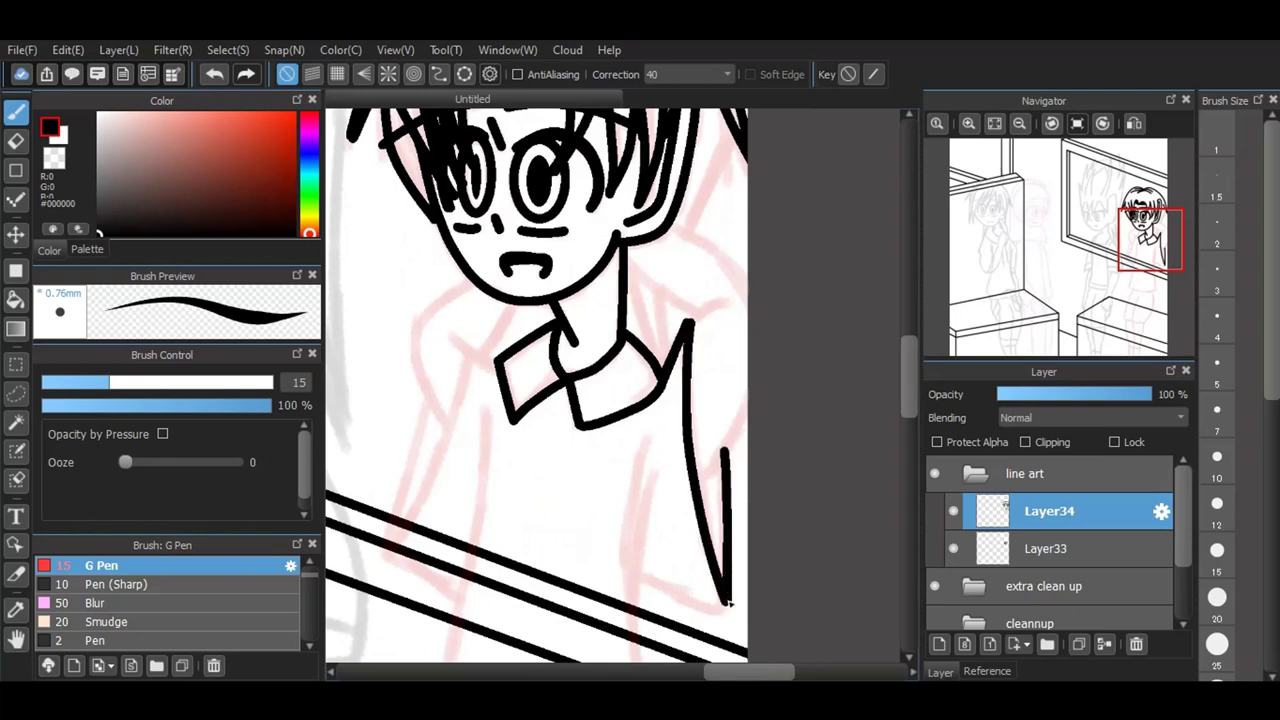
scroll(910, 421, "down", 2)
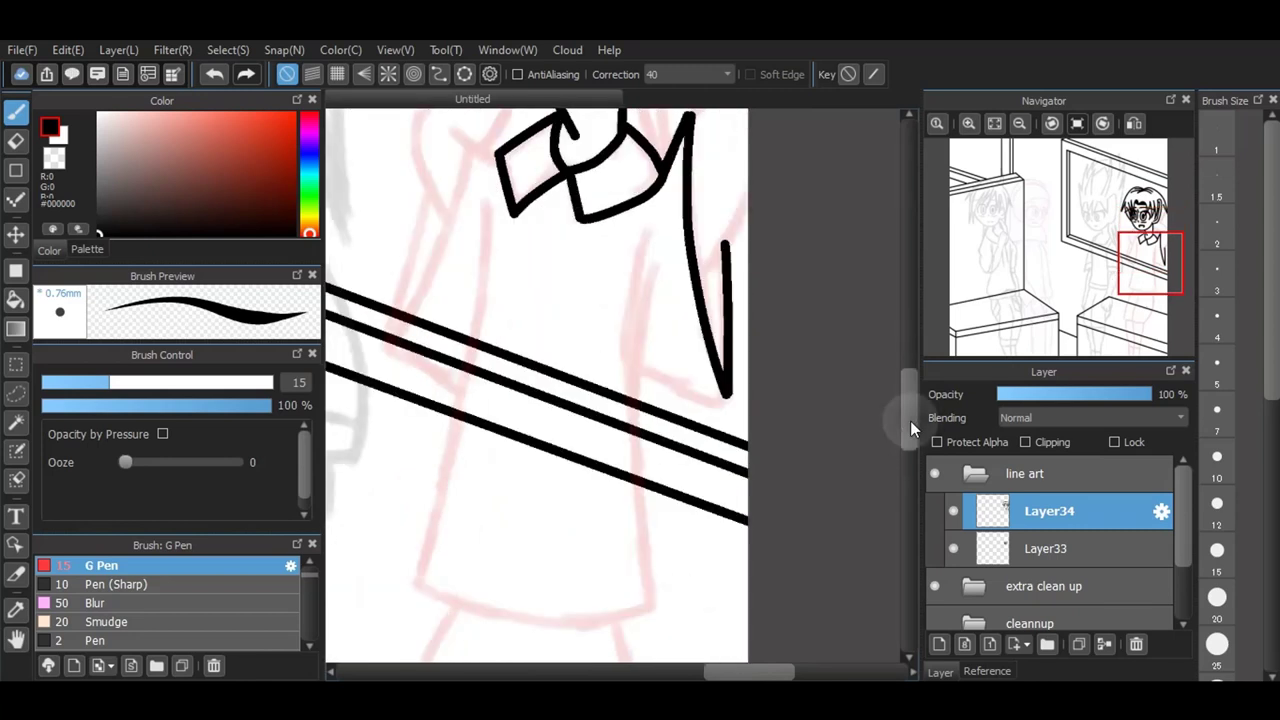
mouse_move(655, 606)
left_mouse_down()
mouse_move(636, 375)
mouse_move(651, 226)
mouse_move(639, 393)
mouse_move(729, 397)
left_mouse_up()
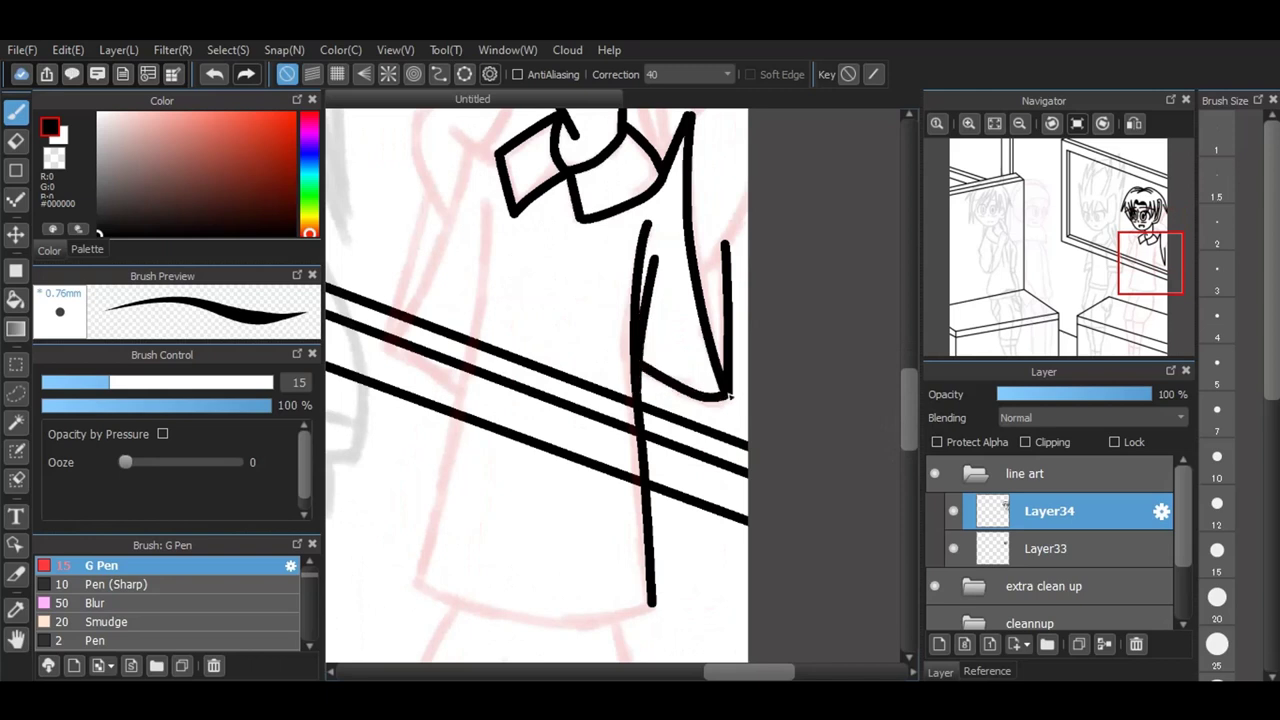
Step: Ink the opposite side of the shirt body and its curved bottom hem, and add the short fold line at the side
mouse_move(487, 203)
left_mouse_down()
mouse_move(480, 357)
mouse_move(414, 582)
mouse_move(496, 623)
mouse_move(585, 632)
mouse_move(655, 598)
left_mouse_up()
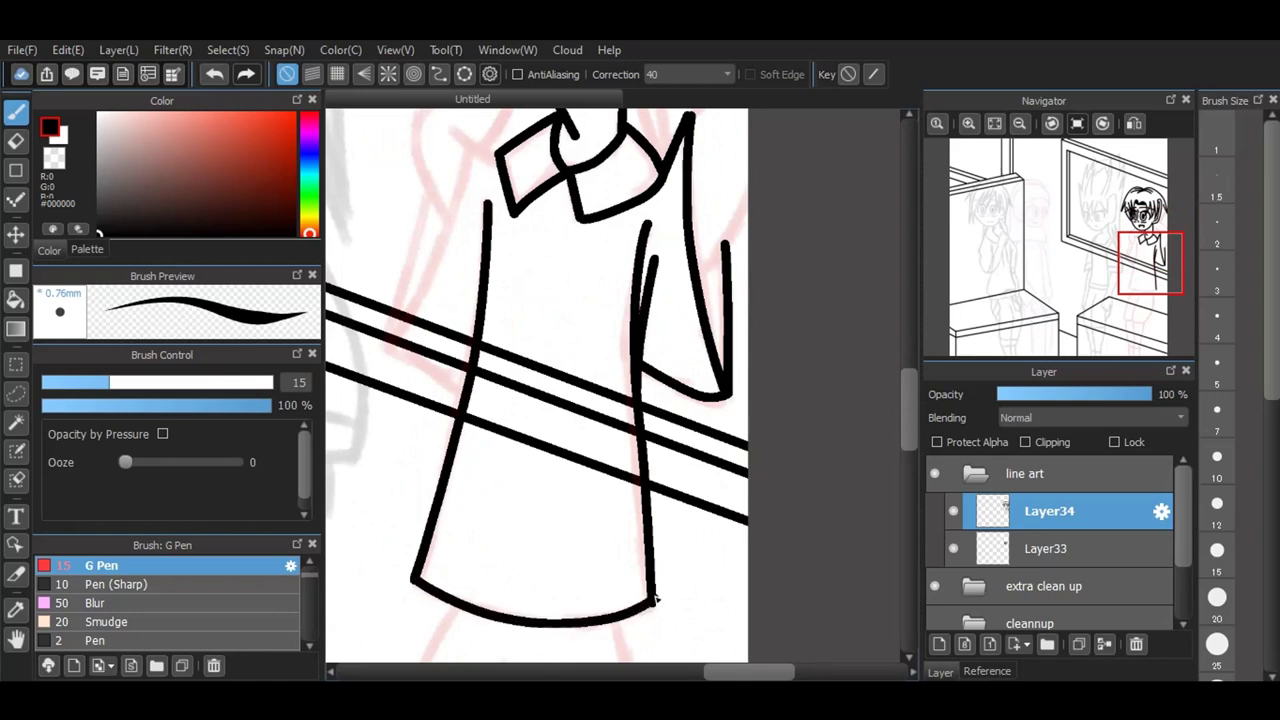
left_click_drag(474, 222, 481, 355)
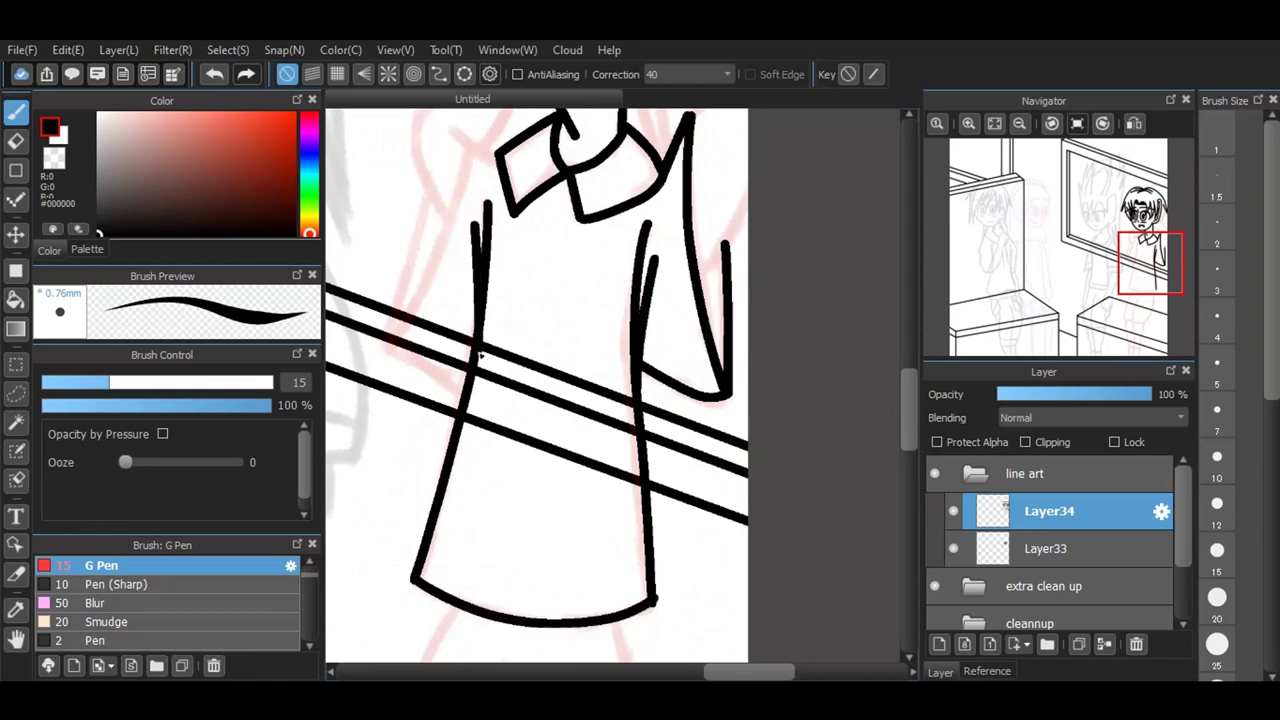
left_click_drag(660, 604, 653, 568)
Step: Ink the other sleeve, with its shoulder edge from the collar, inner and outer sides, and slanted hem
scroll(457, 140, "up", 3)
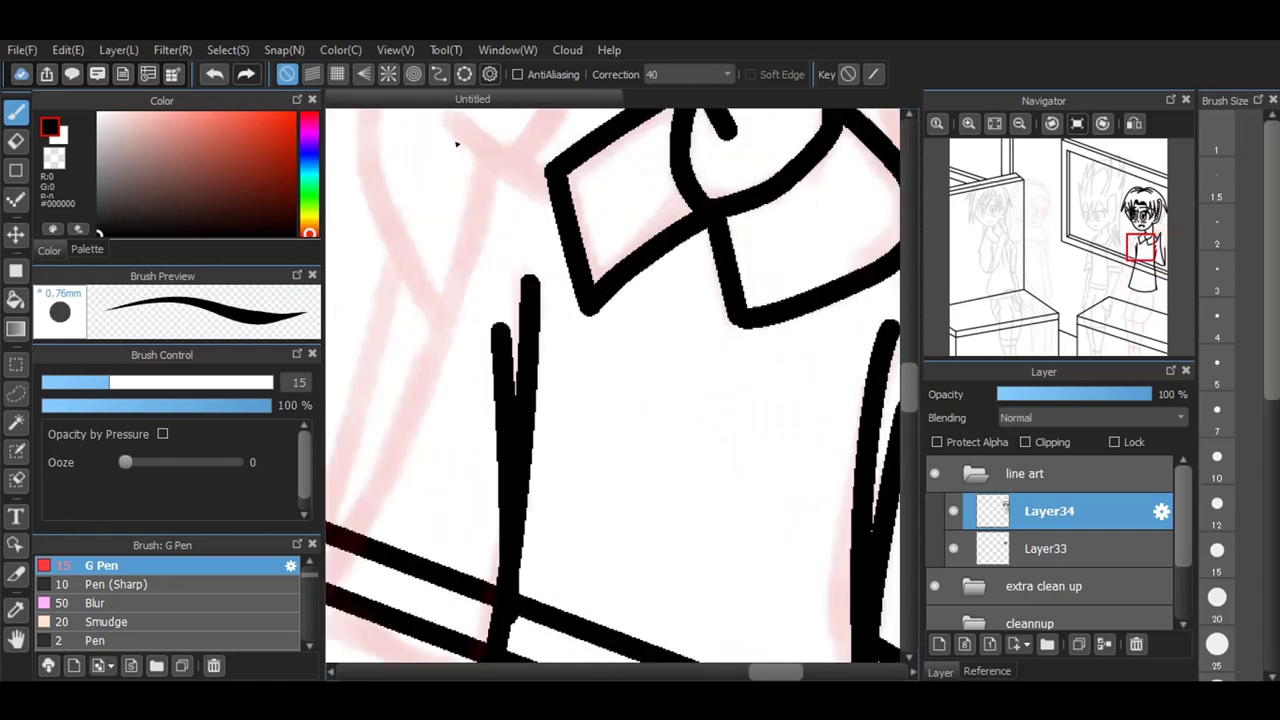
scroll(457, 143, "down", 4)
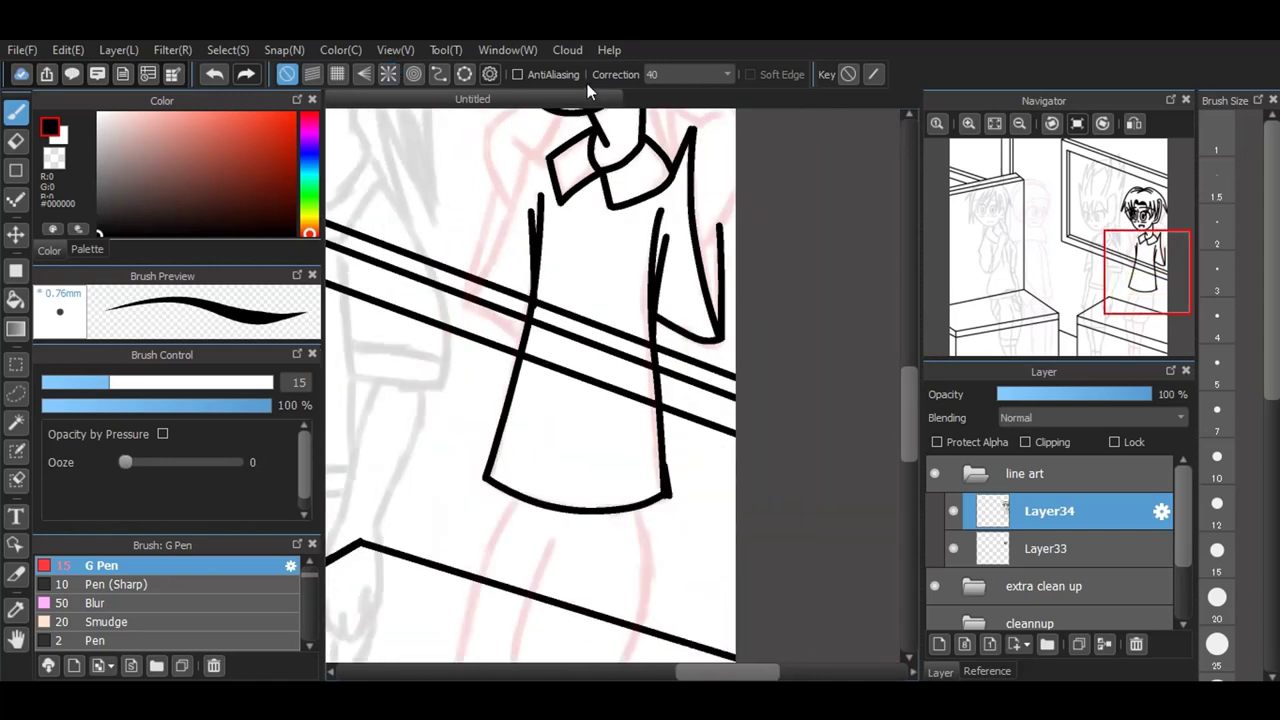
scroll(512, 156, "up", 3)
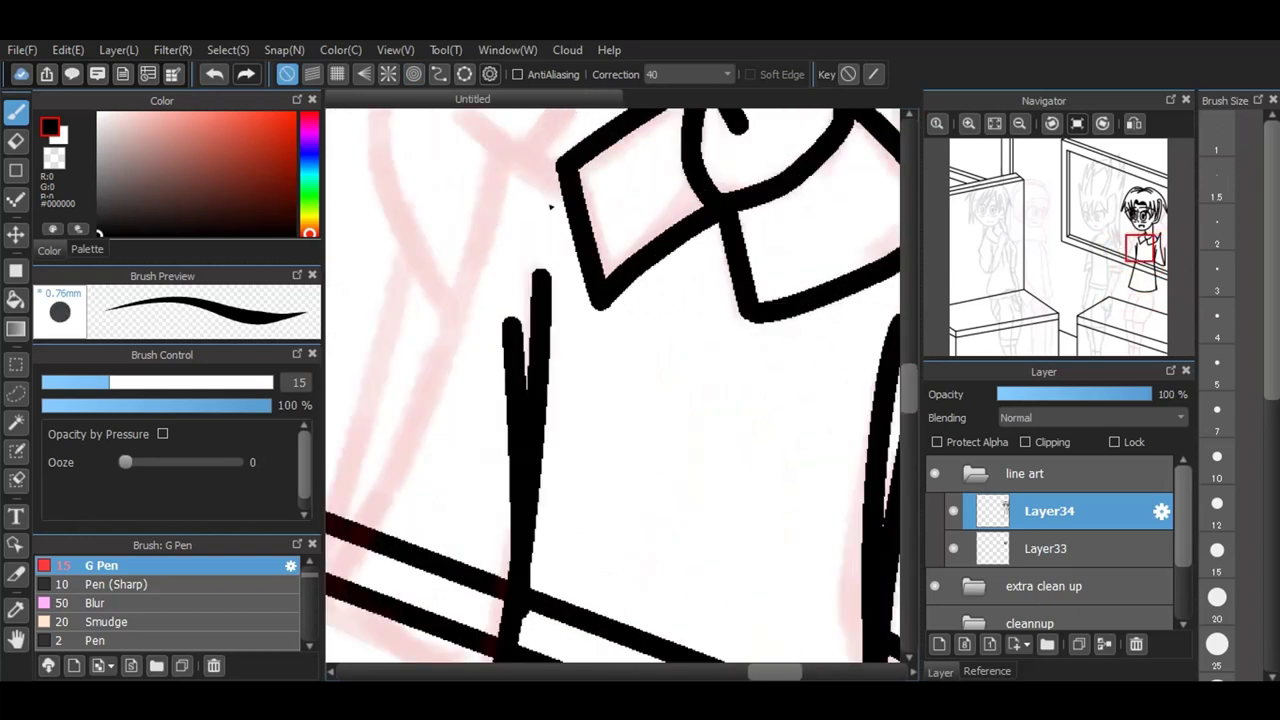
scroll(466, 229, "up", 2)
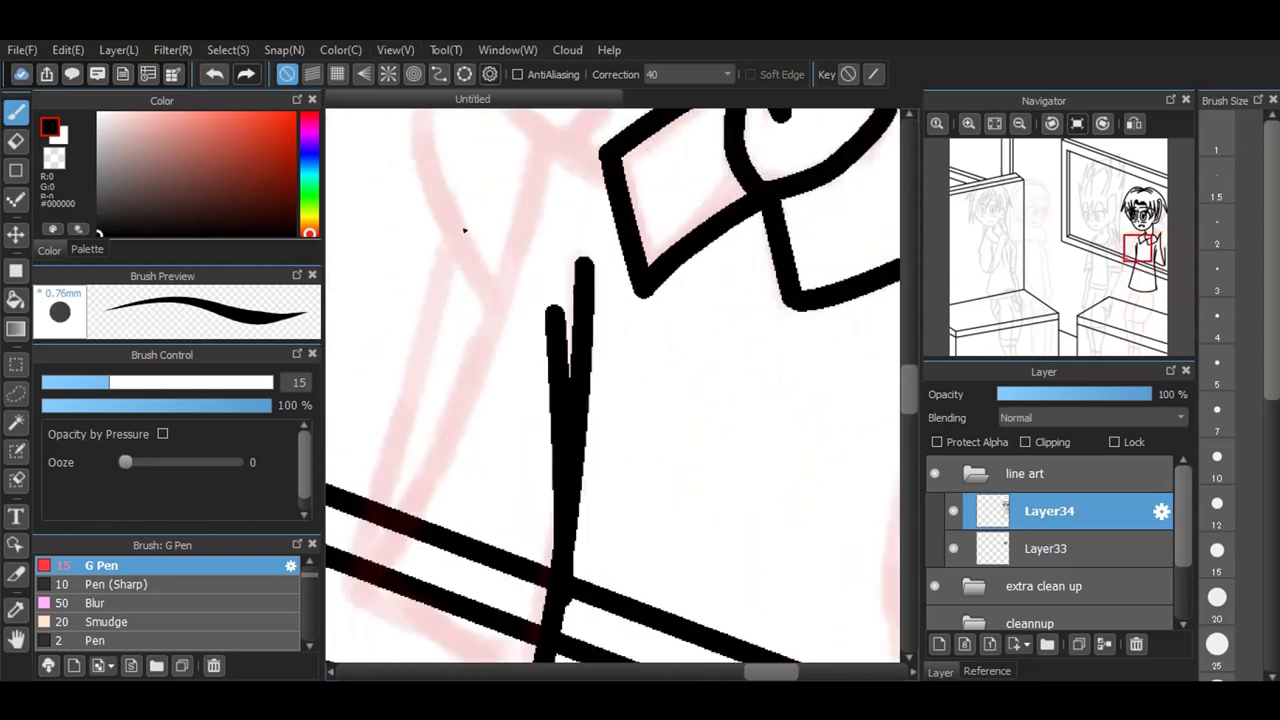
scroll(499, 353, "down", 1)
left_click_drag(404, 506, 518, 580)
mouse_move(526, 206)
left_mouse_down()
mouse_move(578, 234)
mouse_move(527, 212)
mouse_move(508, 341)
mouse_move(467, 444)
left_mouse_up()
left_click_drag(487, 372, 410, 512)
left_click_drag(469, 277, 410, 500)
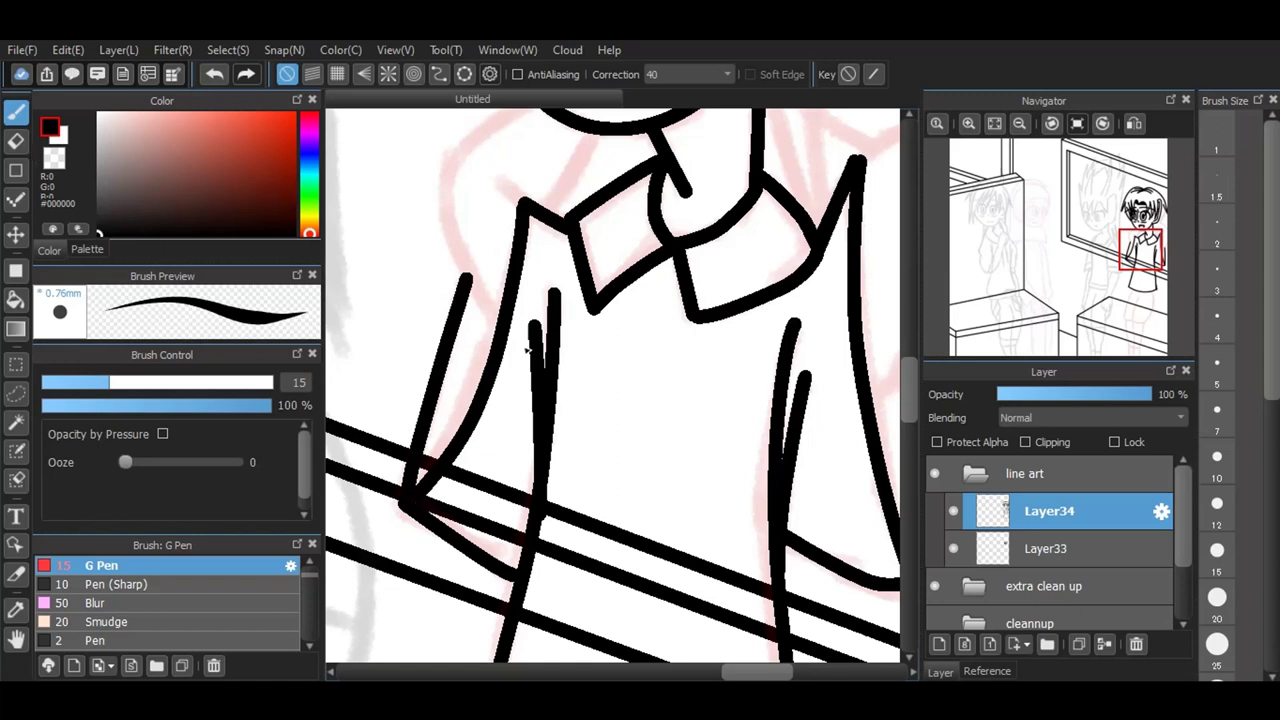
Step: Ink the ear-side contours behind the sleeve and shoulder, with curves running from the ear and neck toward the canvas edge
scroll(597, 483, "down", 4)
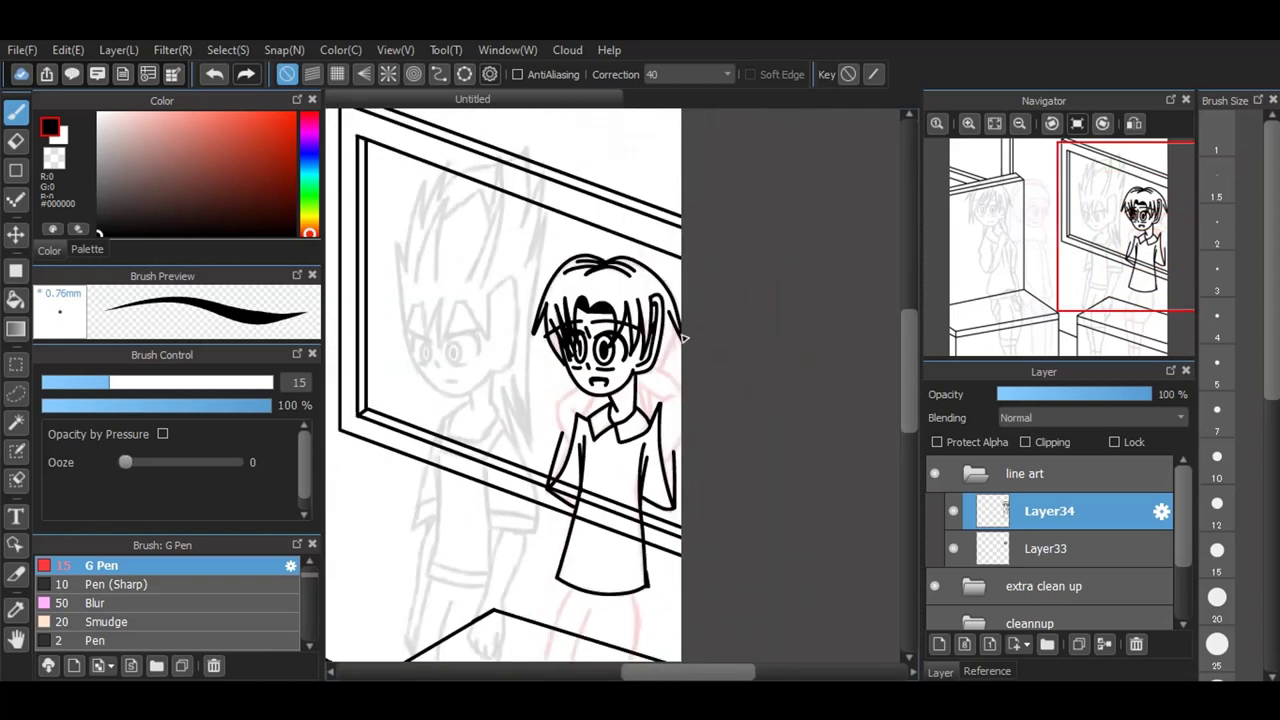
scroll(683, 338, "up", 2)
scroll(683, 338, "up", 1)
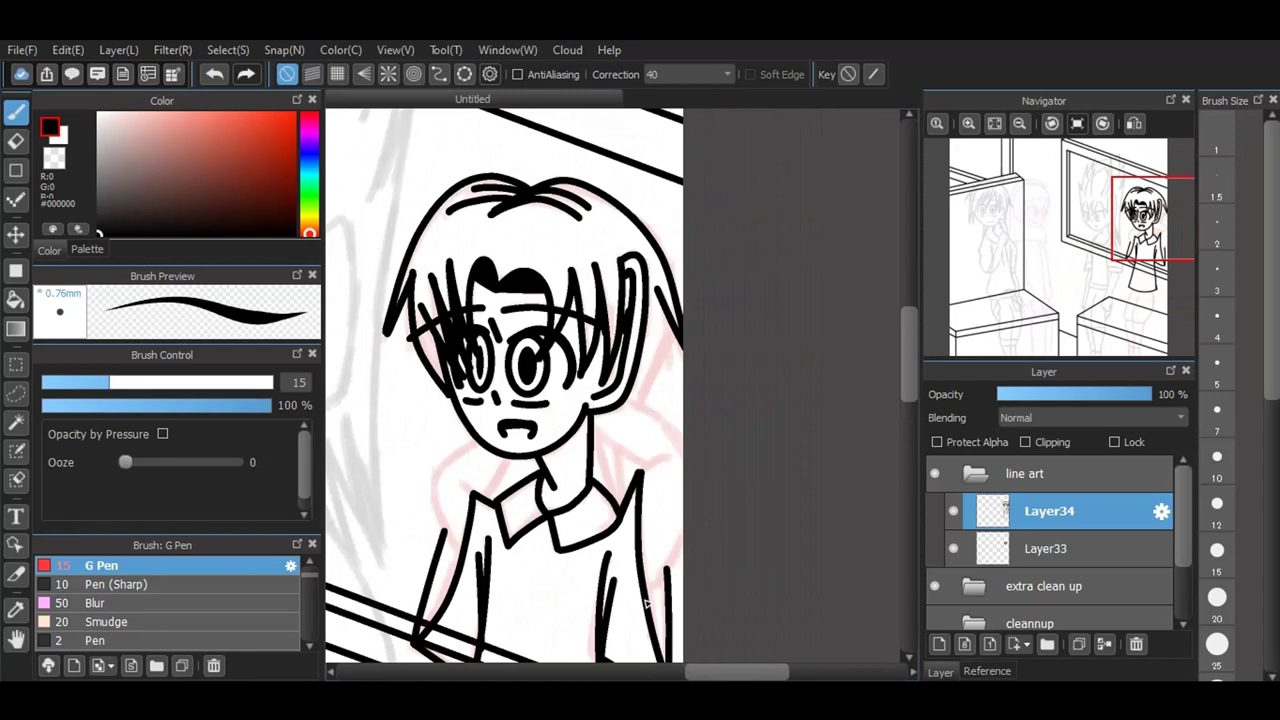
left_click_drag(648, 597, 718, 463)
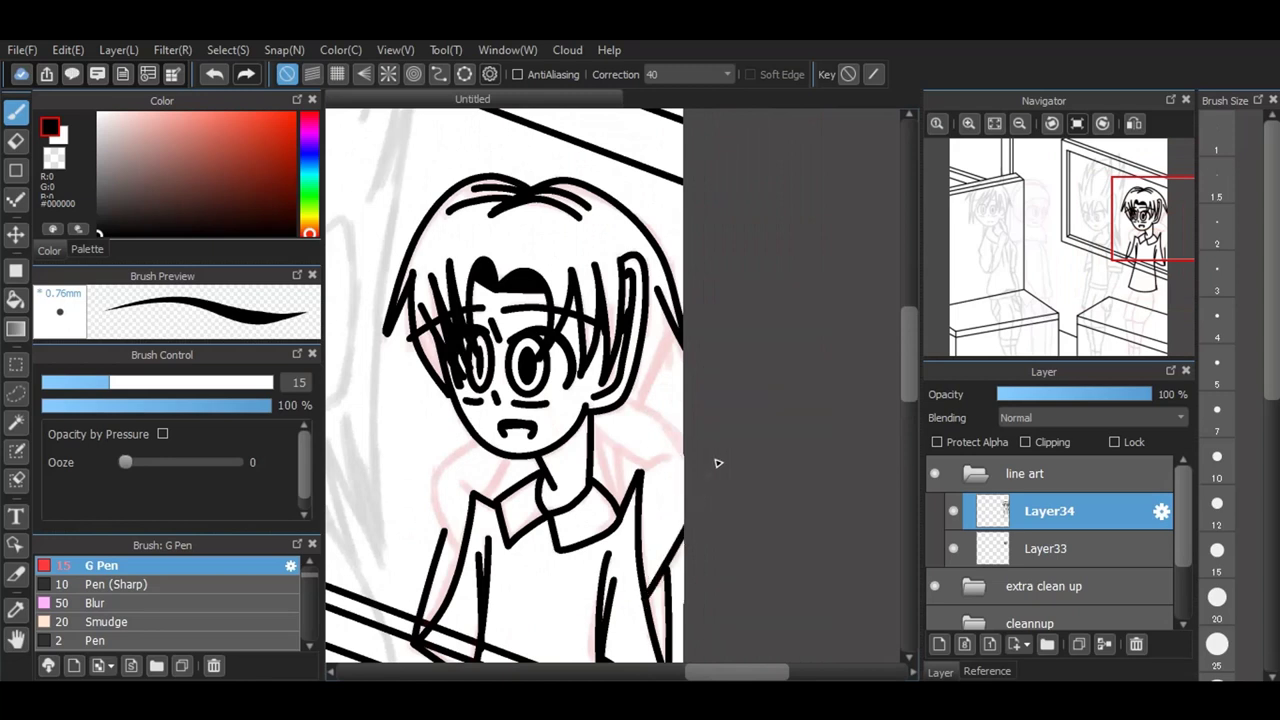
scroll(605, 372, "up", 2)
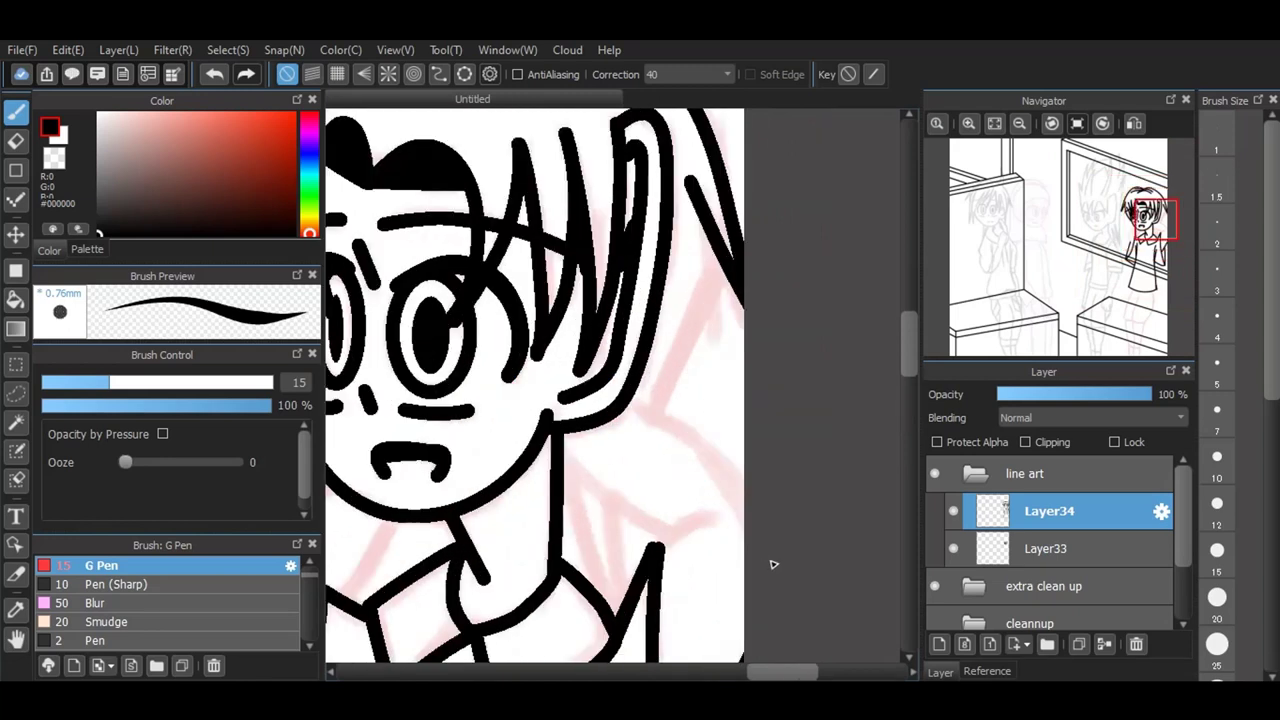
left_click_drag(652, 554, 716, 516)
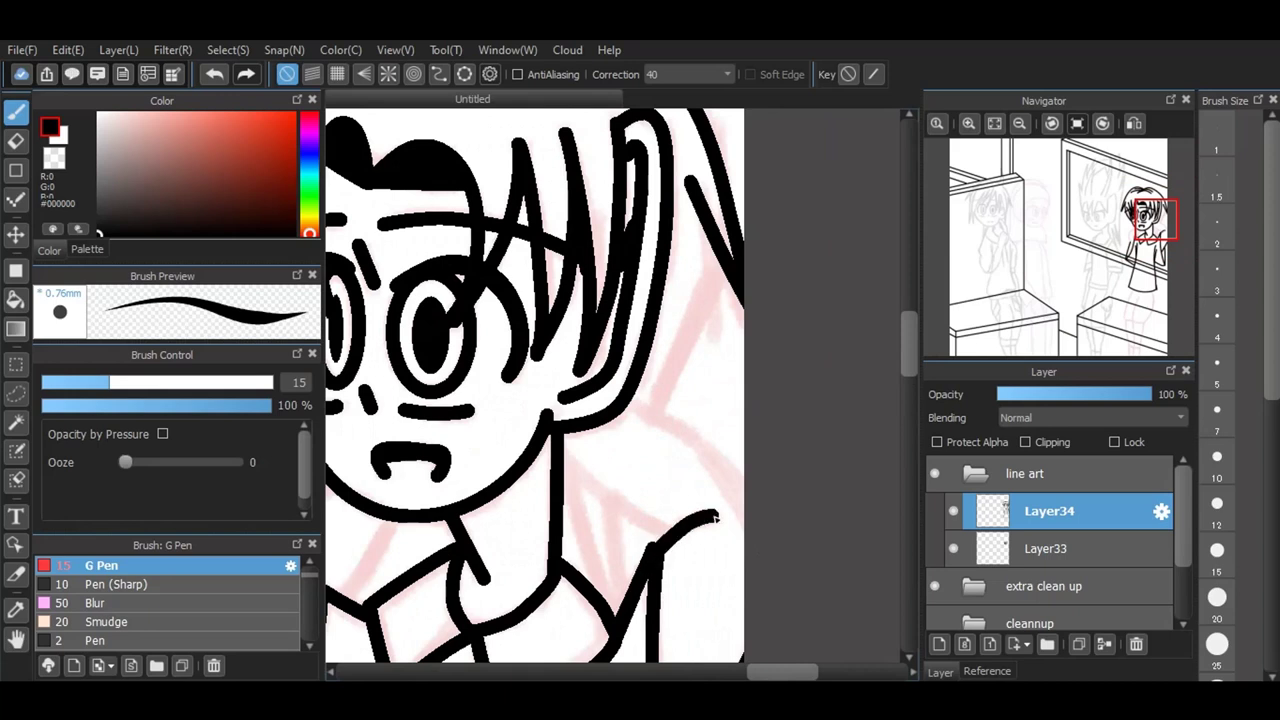
mouse_move(628, 406)
left_mouse_down()
mouse_move(677, 423)
mouse_move(742, 495)
left_mouse_up()
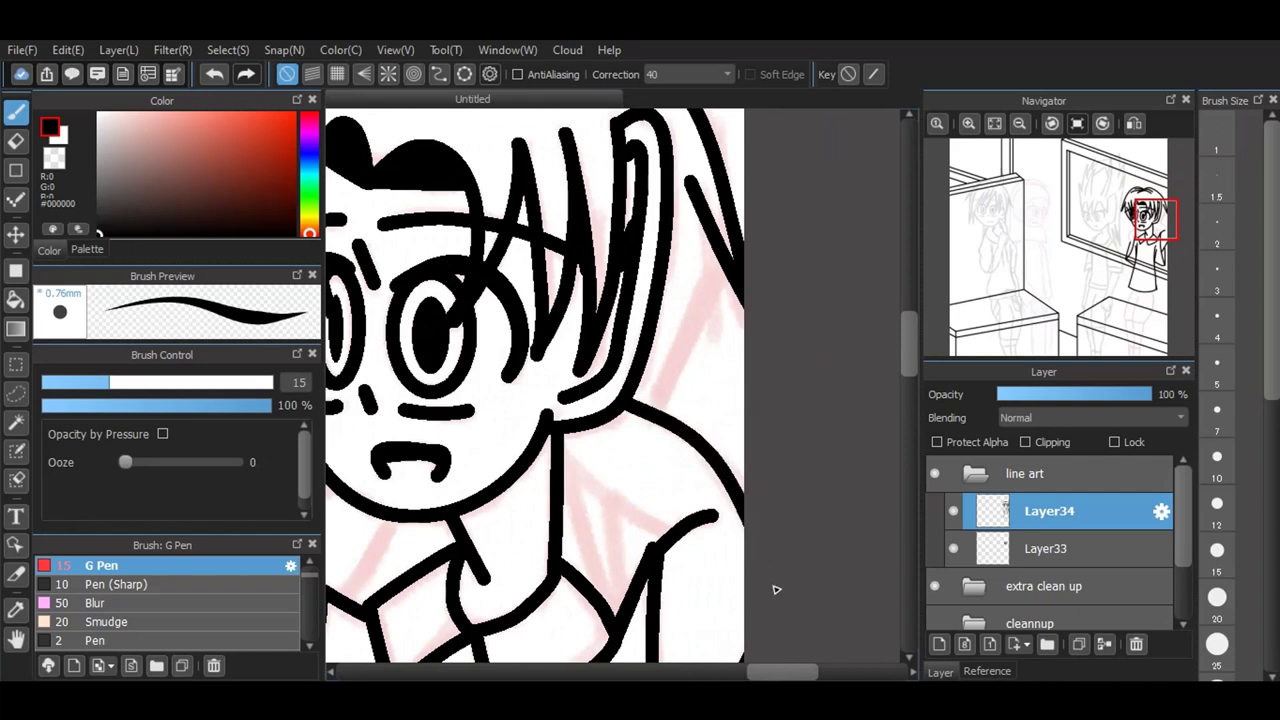
left_click(224, 74)
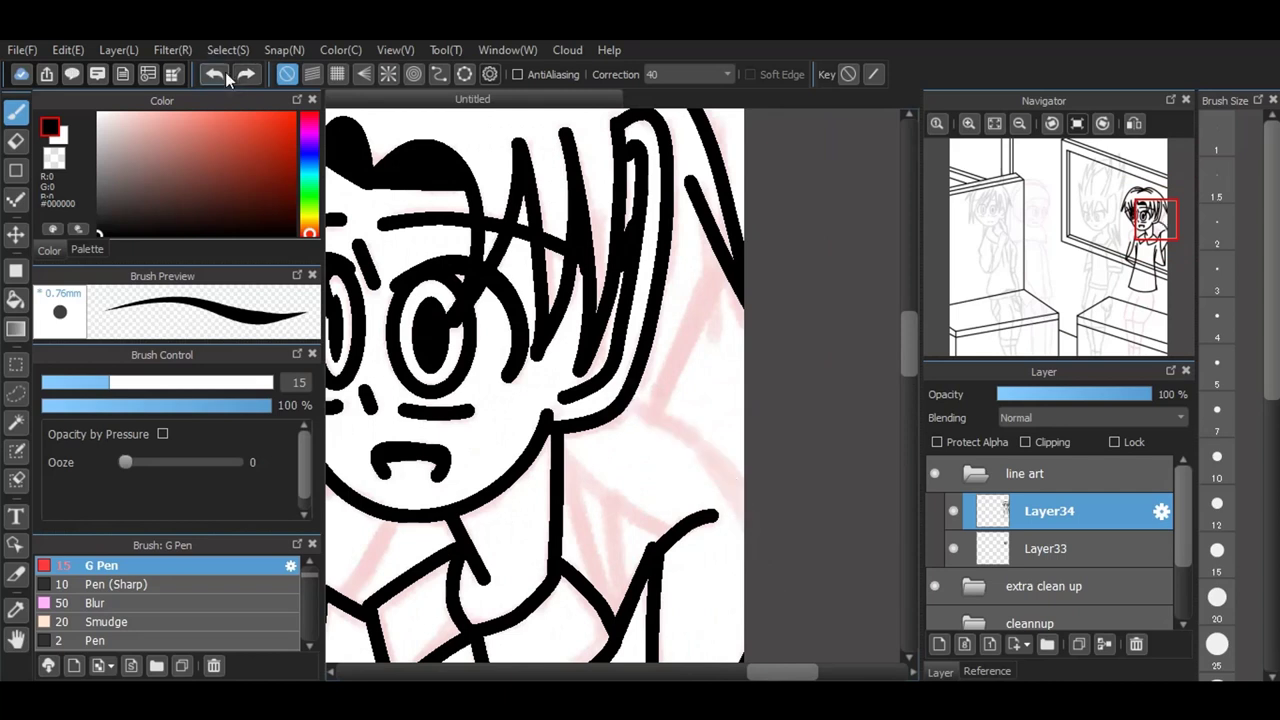
mouse_move(626, 406)
left_mouse_down()
mouse_move(672, 430)
mouse_move(760, 543)
mouse_move(769, 575)
left_mouse_up()
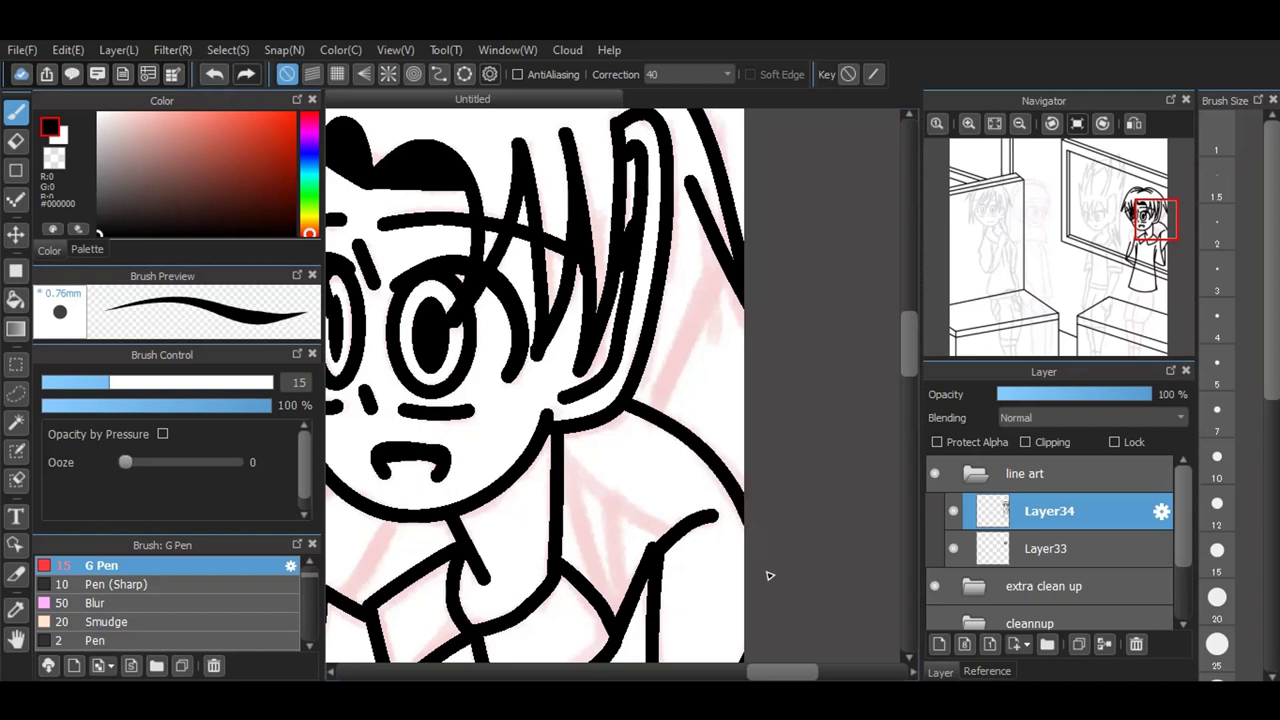
left_click_drag(562, 446, 675, 535)
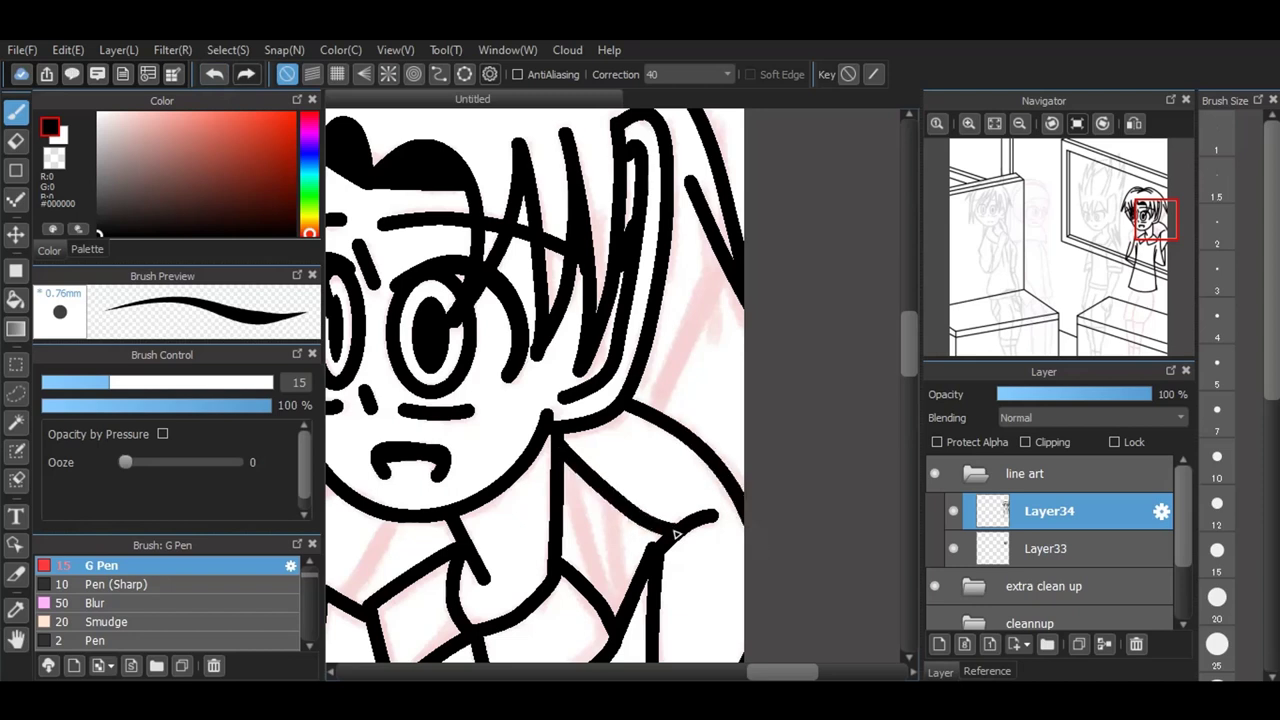
Step: Ink the long strand behind the ear and the narrow tapering lines between the neck and the collar
mouse_move(690, 190)
left_mouse_down()
mouse_move(708, 302)
mouse_move(660, 416)
left_mouse_up()
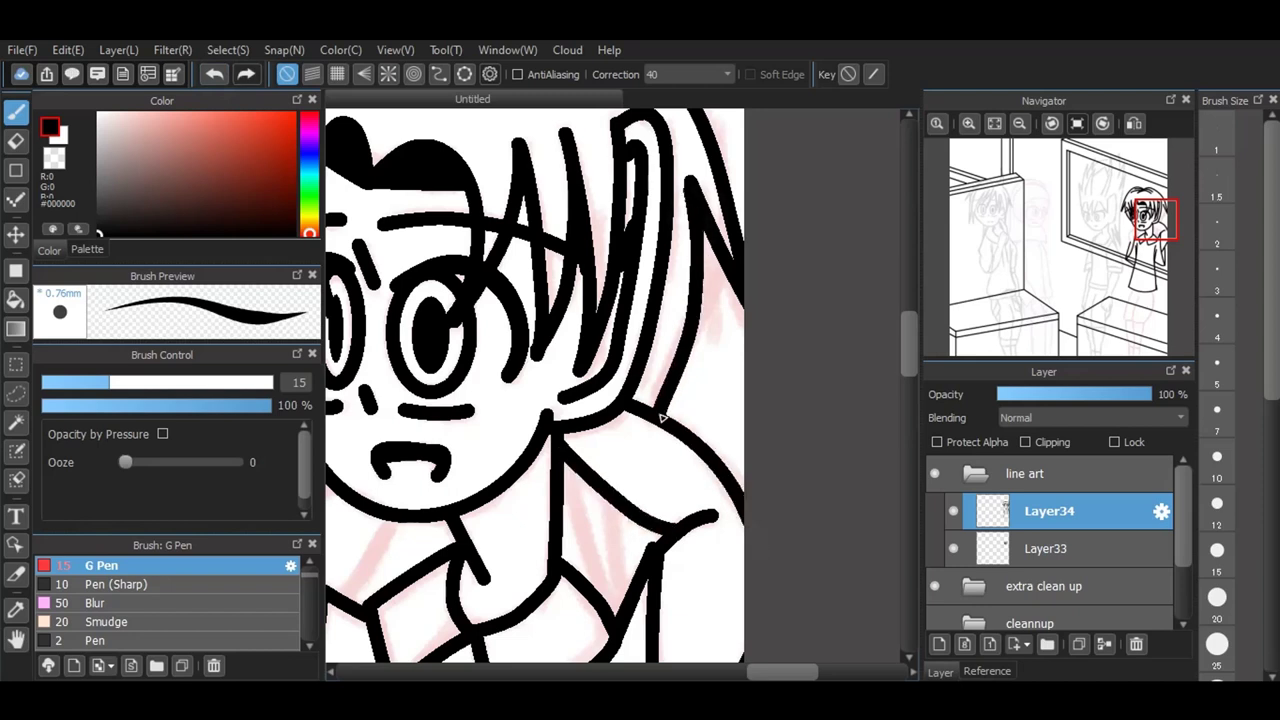
left_click_drag(606, 500, 634, 606)
left_click_drag(568, 460, 624, 618)
left_click_drag(568, 482, 604, 596)
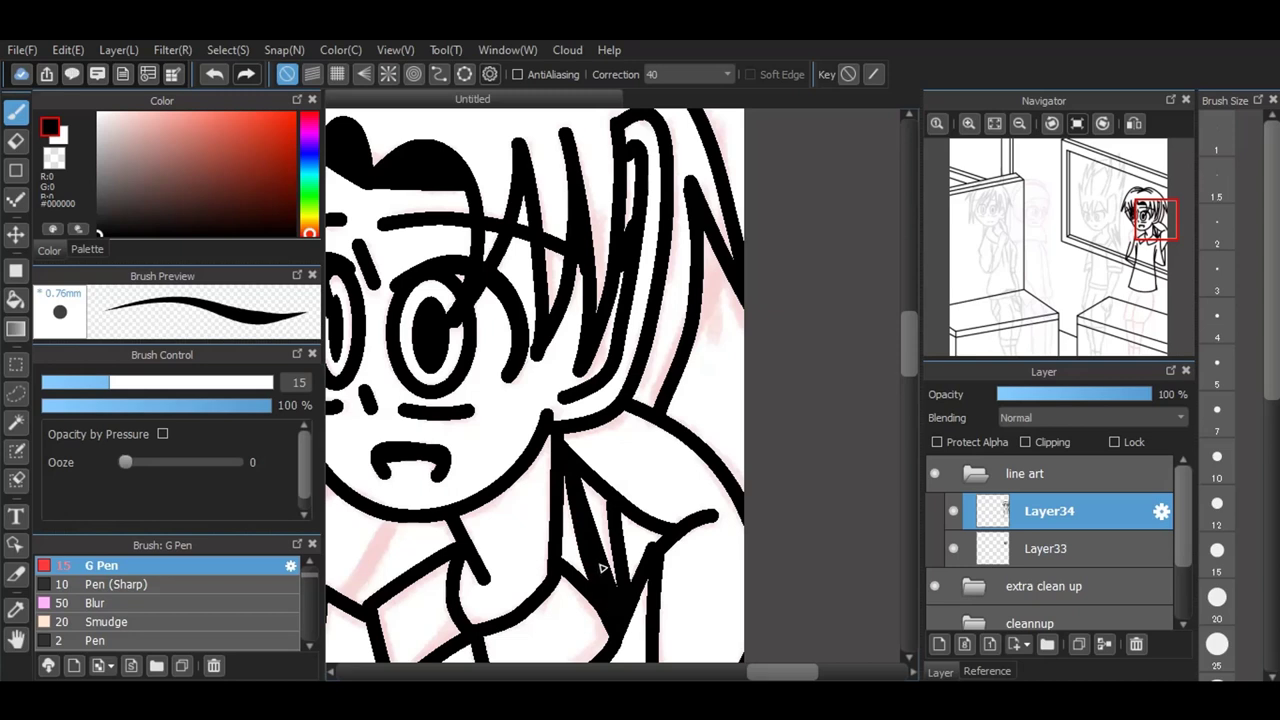
Step: Ink the rounded outline from the other sleeve up to the jaw, and add the inner lines above the collar
scroll(643, 256, "down", 2)
scroll(643, 256, "up", 1)
scroll(434, 432, "up", 2)
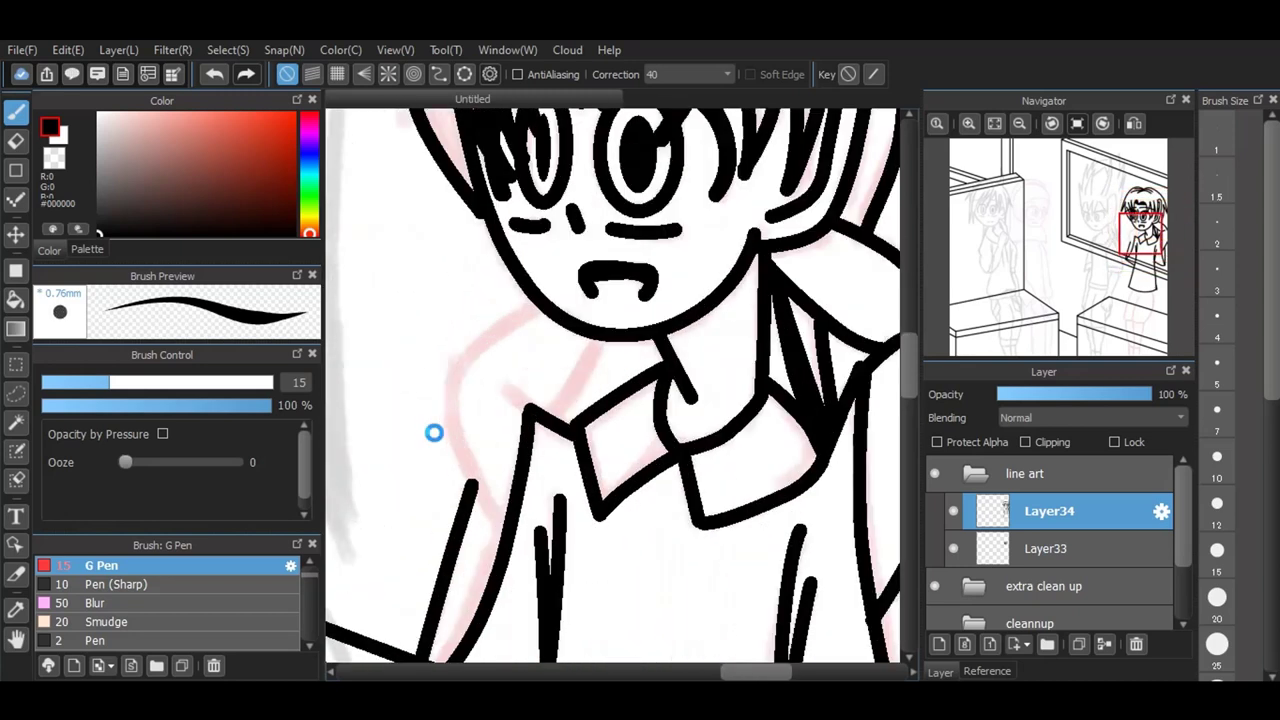
mouse_move(508, 540)
left_mouse_down()
mouse_move(460, 440)
mouse_move(457, 390)
mouse_move(475, 355)
mouse_move(541, 313)
left_mouse_up()
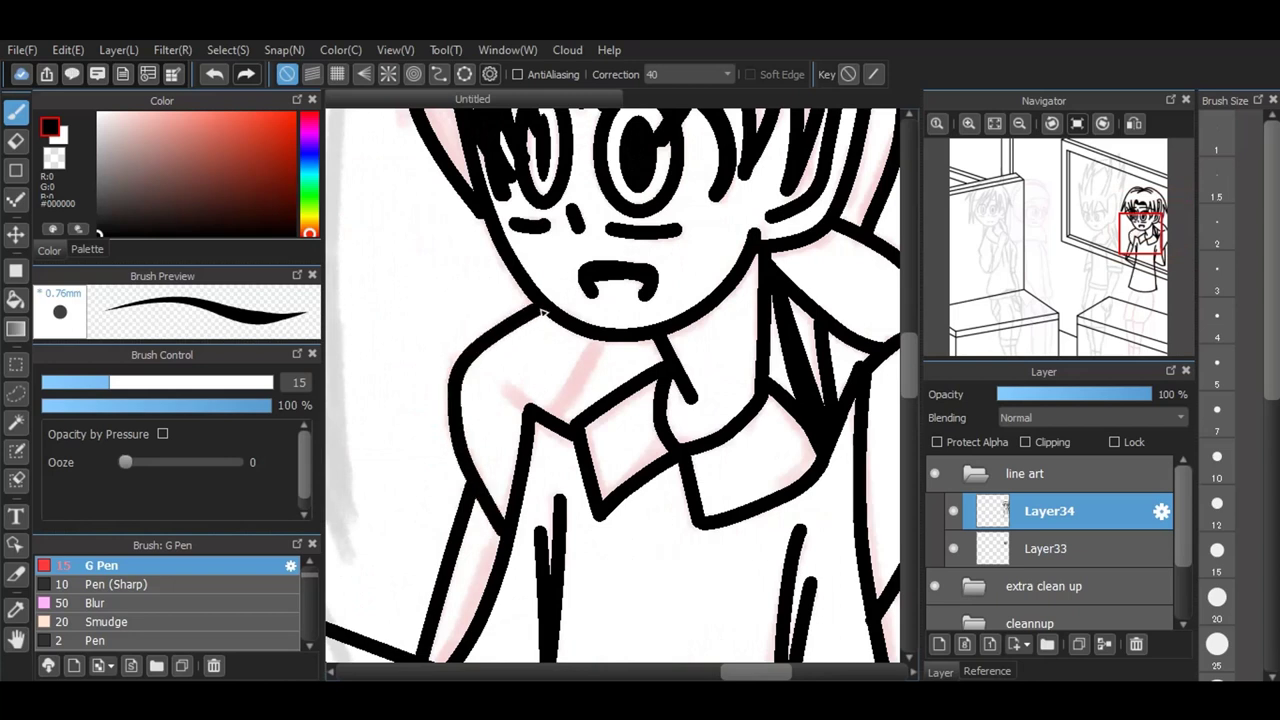
mouse_move(500, 379)
left_mouse_down()
mouse_move(546, 419)
mouse_move(589, 365)
left_mouse_up()
scroll(601, 340, "down", 5)
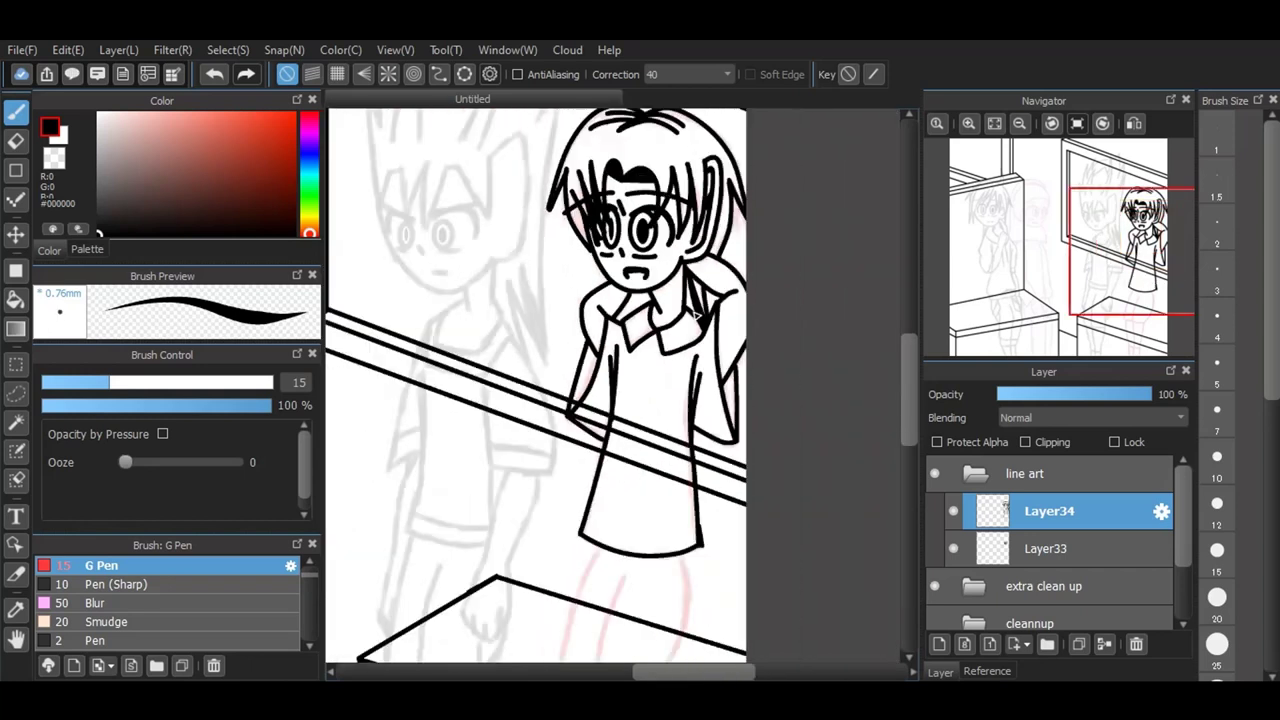
Step: Ink the shorts below the shirt hem, with curved outer sides, the slanted inner leg fold, and the lower hems
scroll(700, 397, "down", 2)
scroll(663, 624, "up", 5)
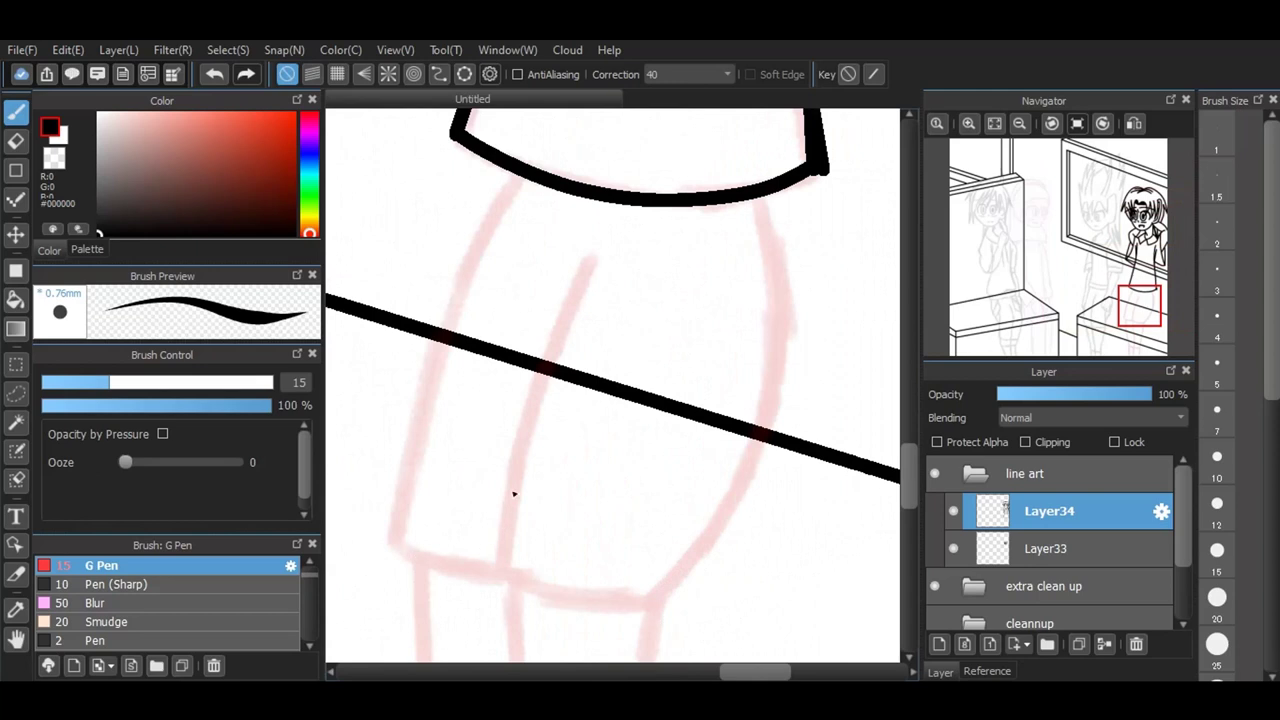
mouse_move(592, 260)
left_mouse_down()
mouse_move(537, 403)
mouse_move(507, 570)
mouse_move(551, 600)
mouse_move(643, 614)
mouse_move(668, 588)
left_mouse_up()
mouse_move(725, 528)
left_mouse_down()
mouse_move(780, 406)
mouse_move(757, 198)
left_mouse_up()
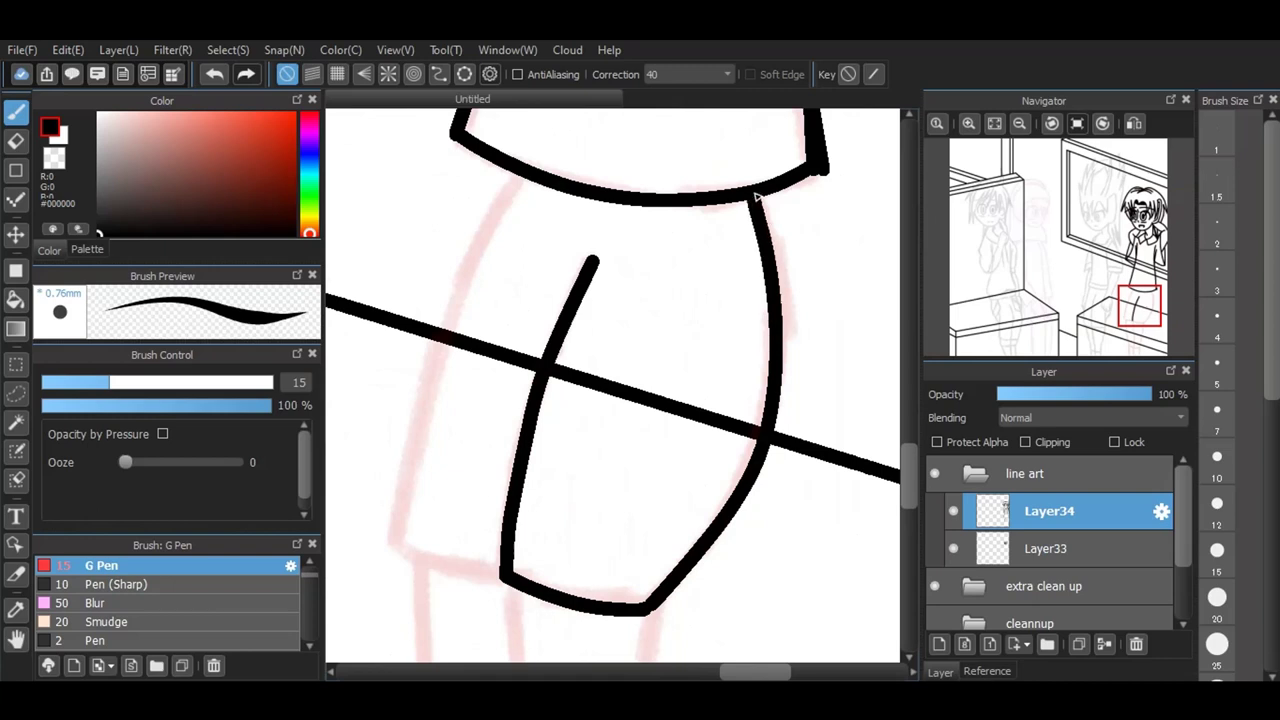
mouse_move(526, 178)
left_mouse_down()
mouse_move(431, 371)
mouse_move(395, 530)
mouse_move(436, 563)
mouse_move(510, 580)
left_mouse_up()
scroll(604, 341, "down", 3)
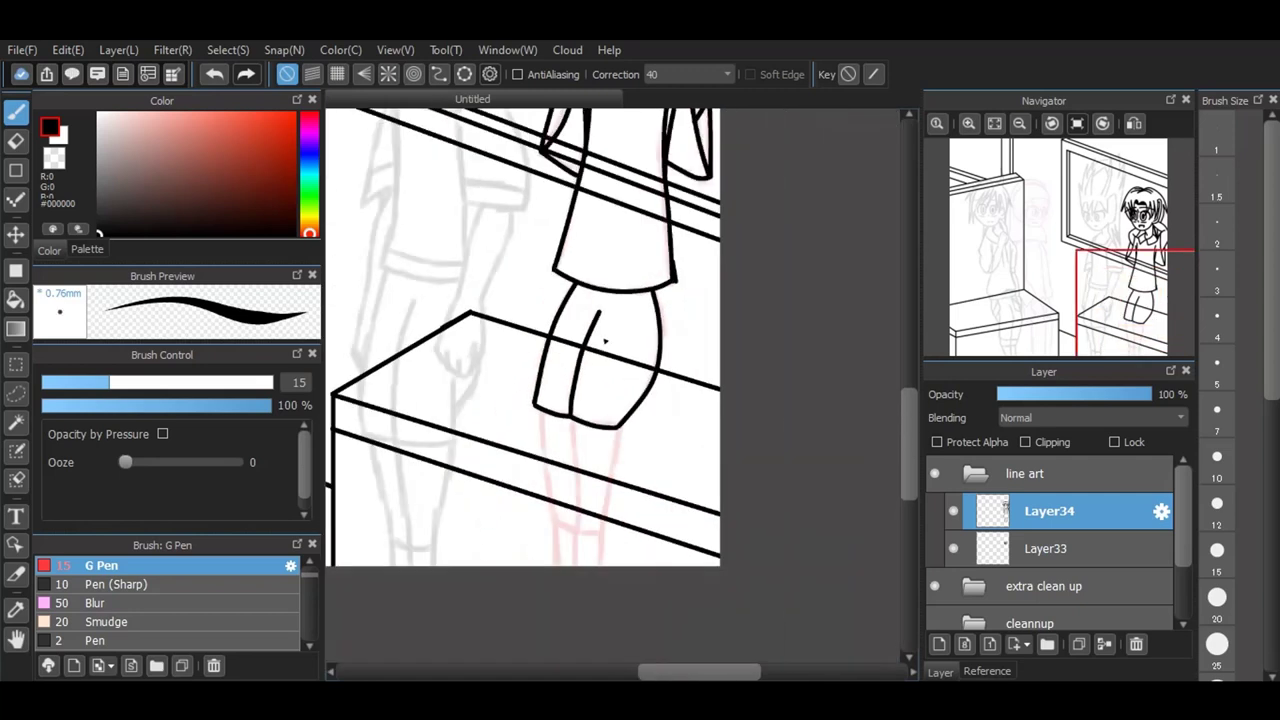
Step: Ink both lower legs from the shorts to the canvas edge, and add the curved sock line across each leg
scroll(587, 526, "up", 4)
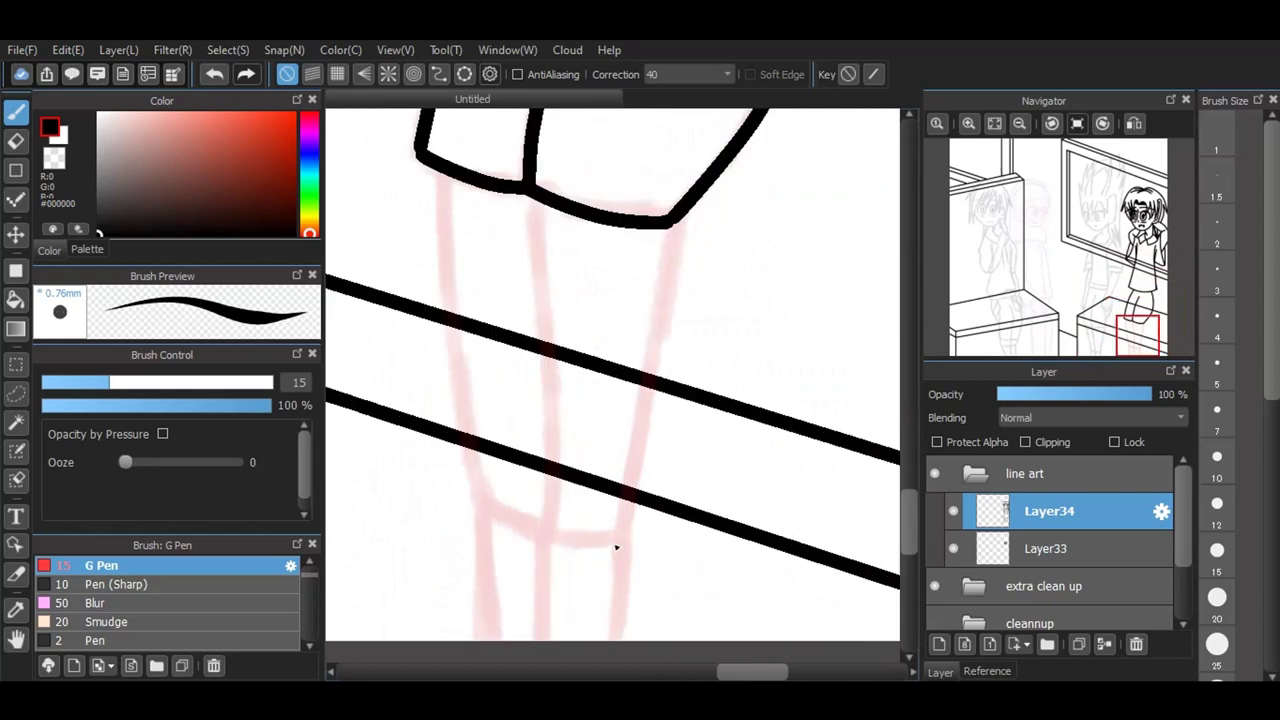
mouse_move(535, 199)
left_mouse_down()
mouse_move(559, 438)
mouse_move(544, 678)
mouse_move(544, 642)
left_mouse_up()
mouse_move(552, 537)
left_mouse_down()
mouse_move(610, 555)
mouse_move(625, 544)
mouse_move(620, 670)
mouse_move(621, 640)
left_mouse_up()
left_click_drag(672, 224, 622, 548)
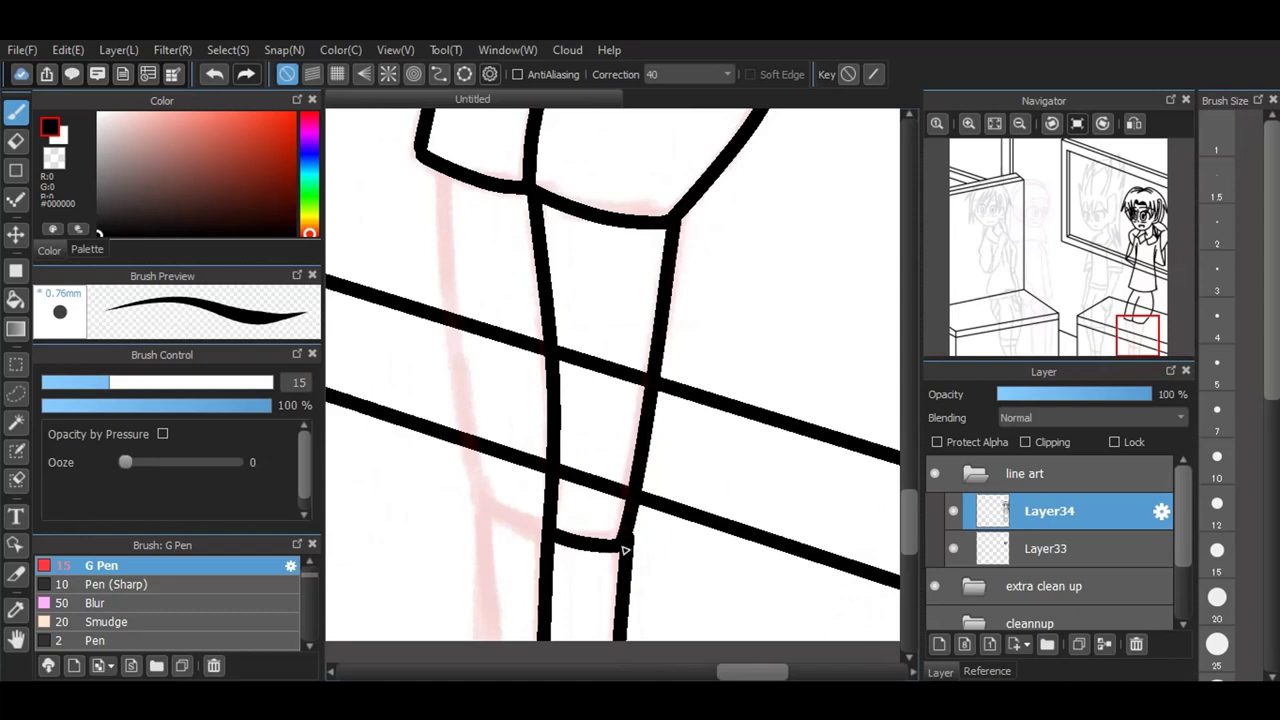
left_click_drag(441, 172, 491, 640)
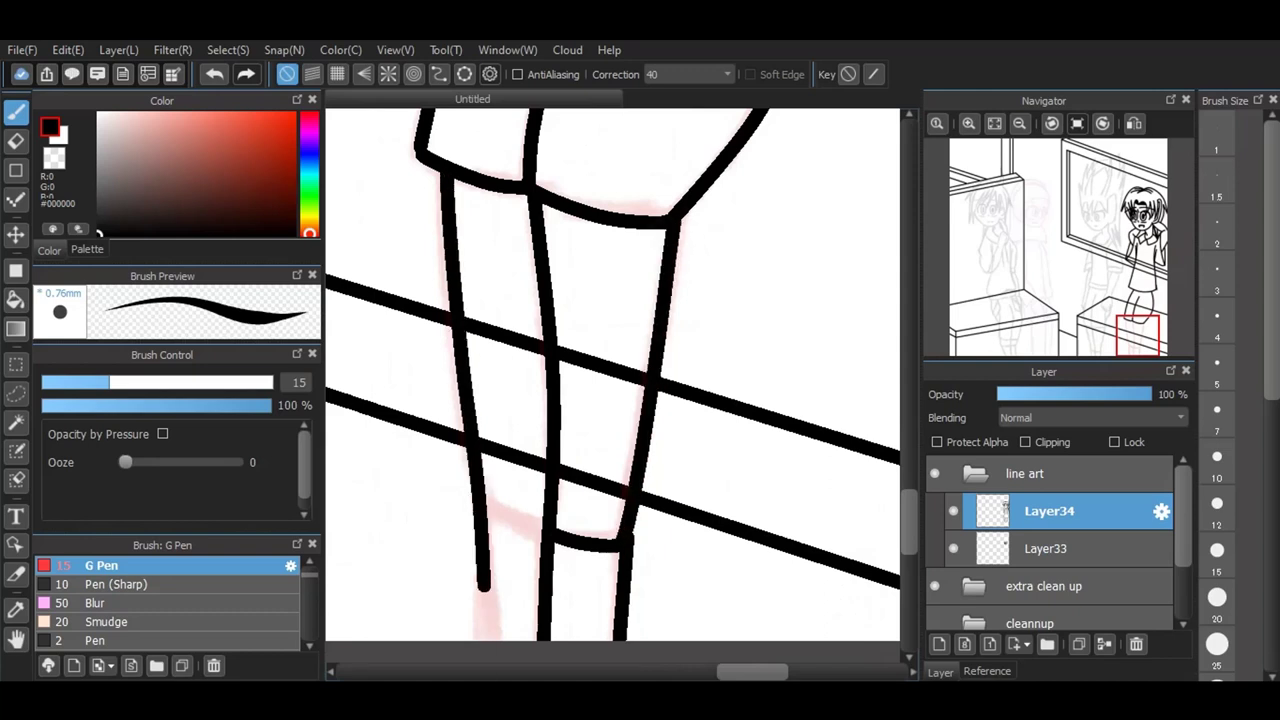
left_click_drag(489, 503, 552, 534)
scroll(586, 482, "down", 3)
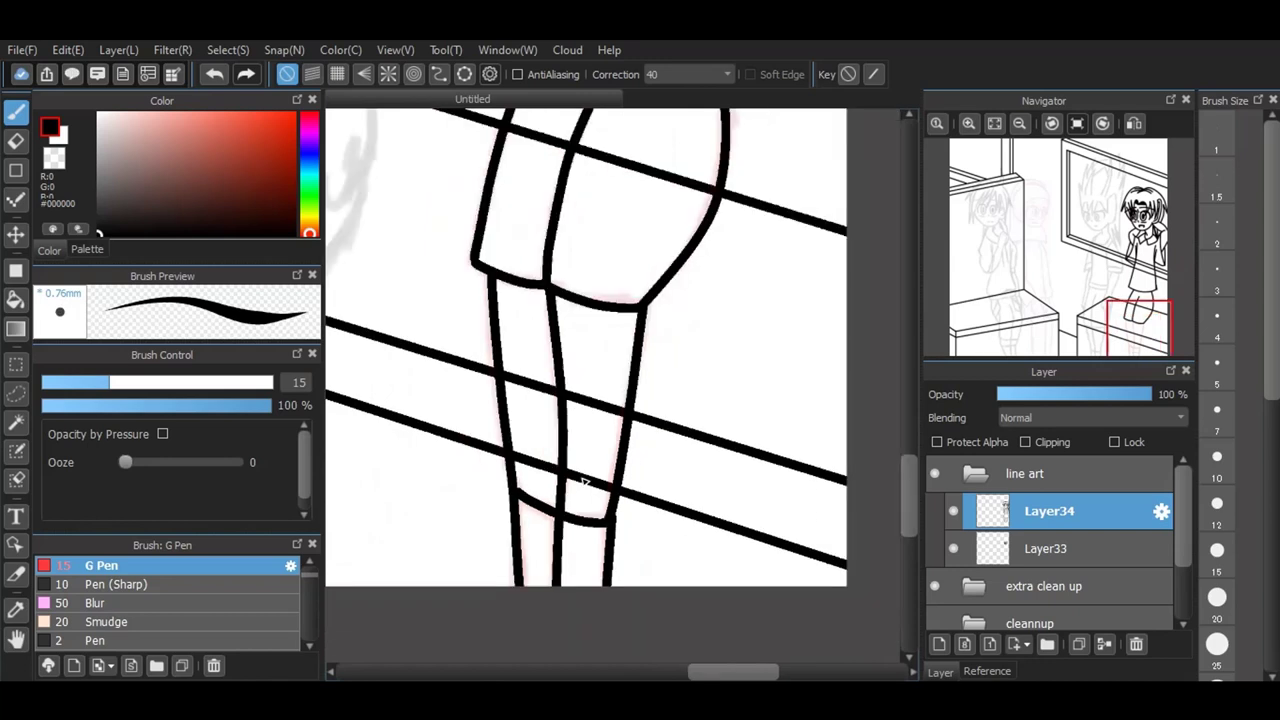
Step: Ink the slanted brow line above the larger eye of the gray spiky-haired figure in front of the window
scroll(758, 513, "down", 3)
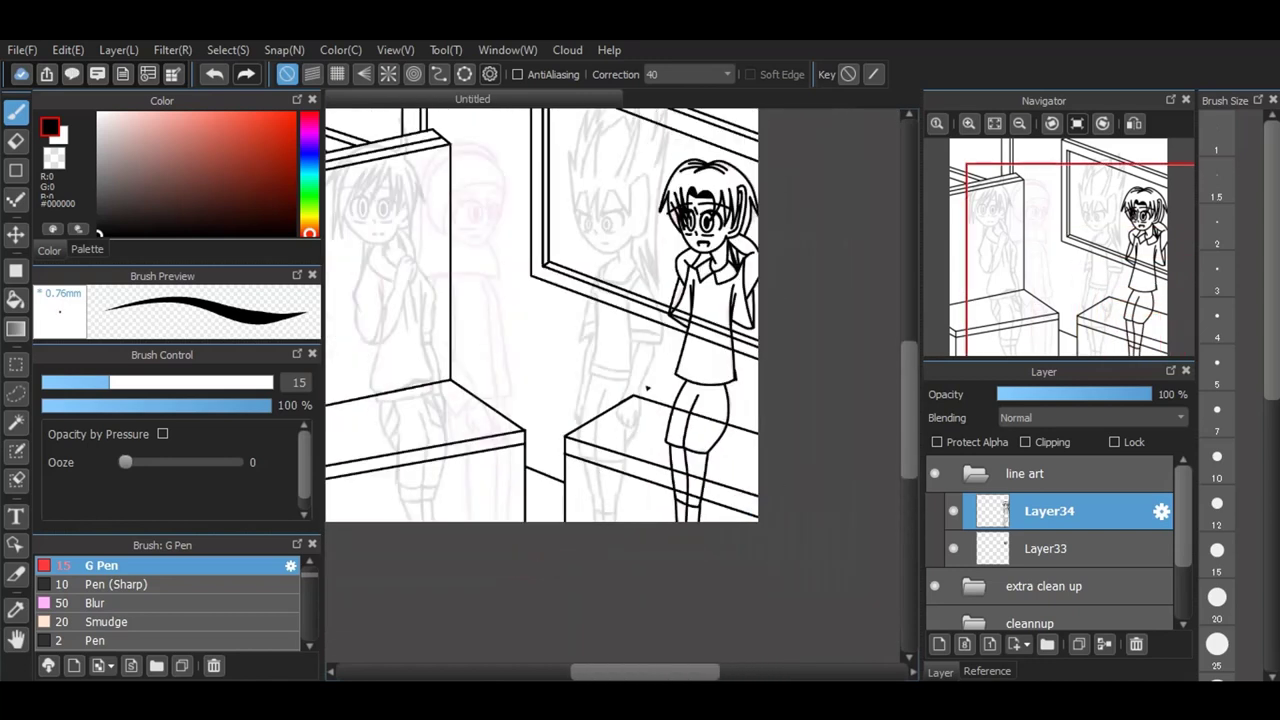
scroll(647, 388, "up", 3)
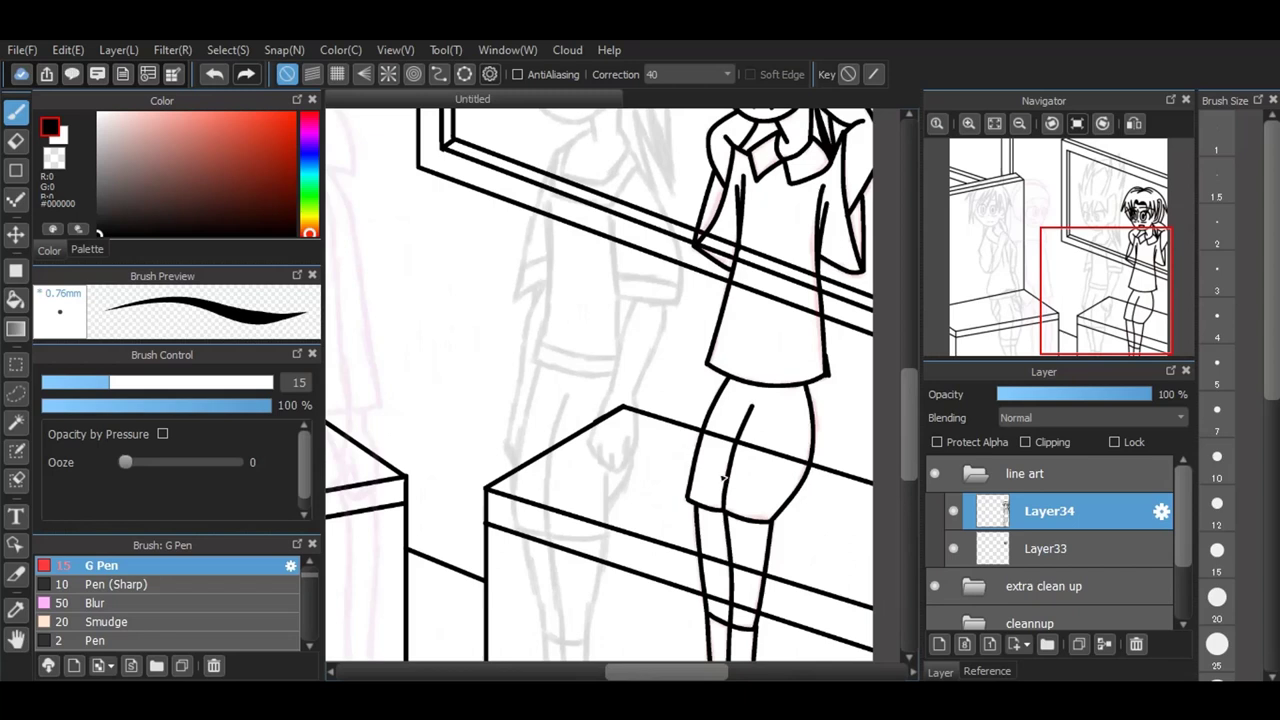
scroll(835, 560, "down", 1)
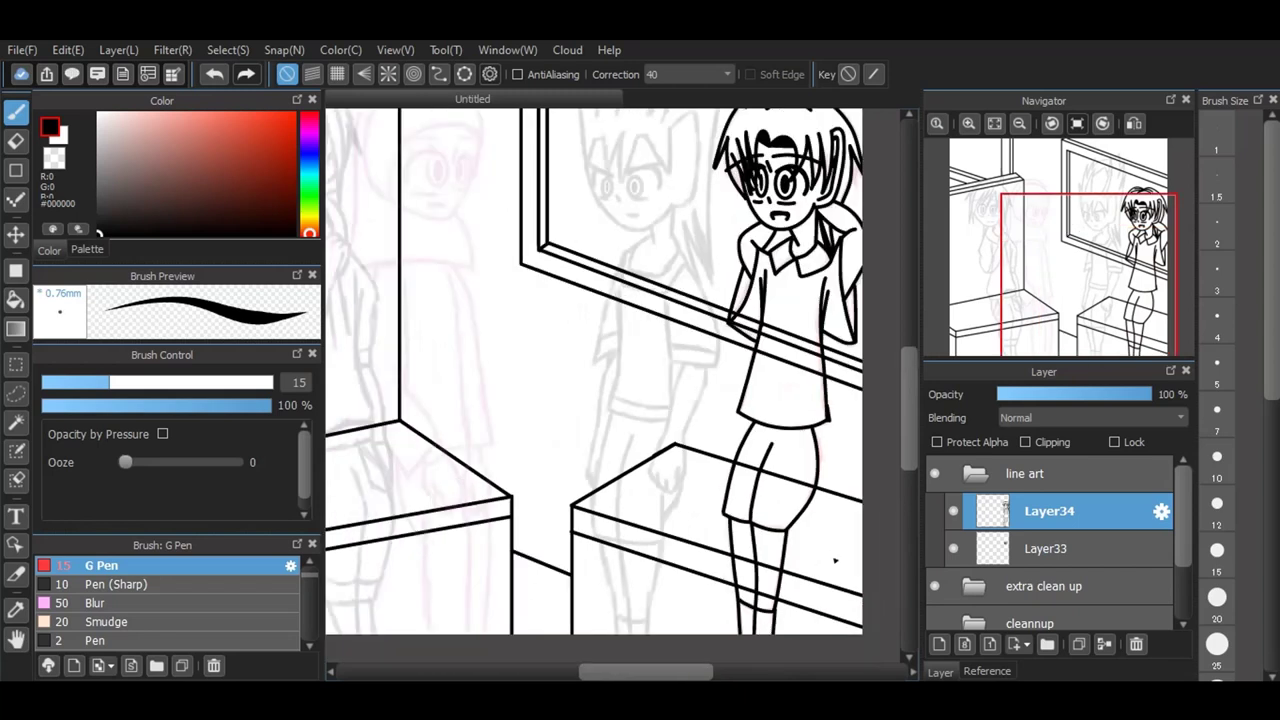
scroll(638, 600, "down", 1)
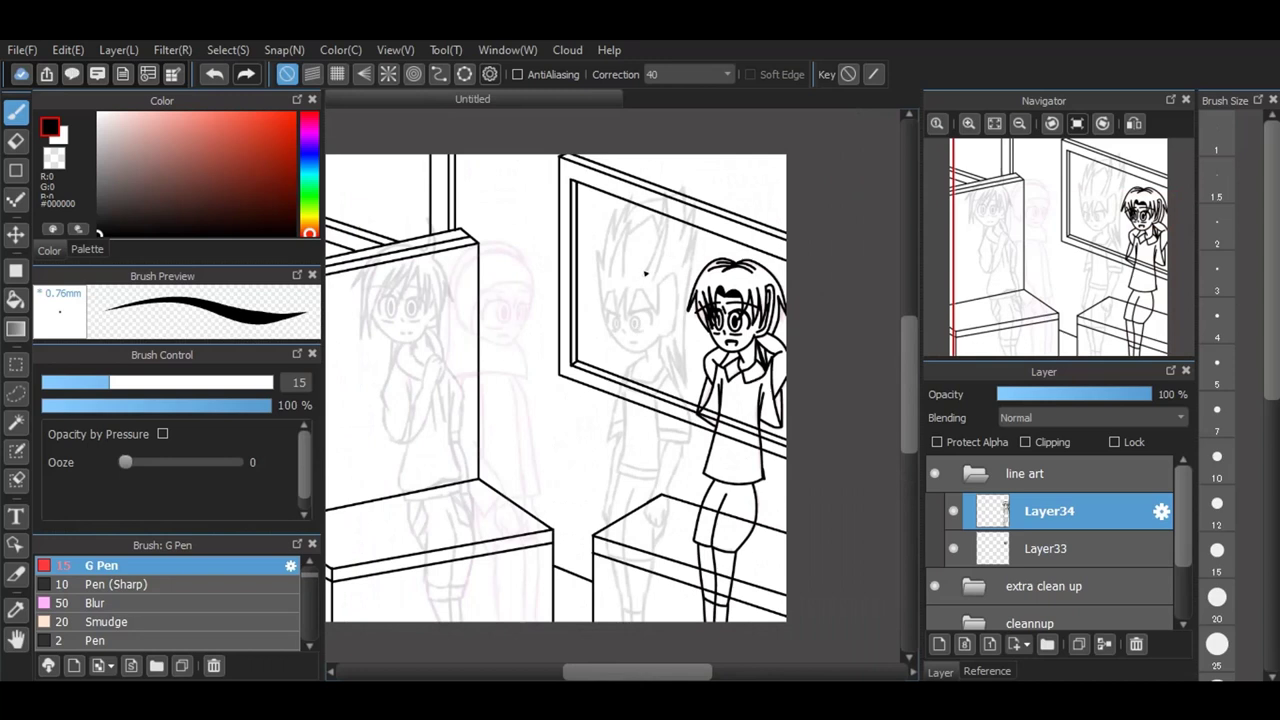
scroll(645, 272, "up", 4)
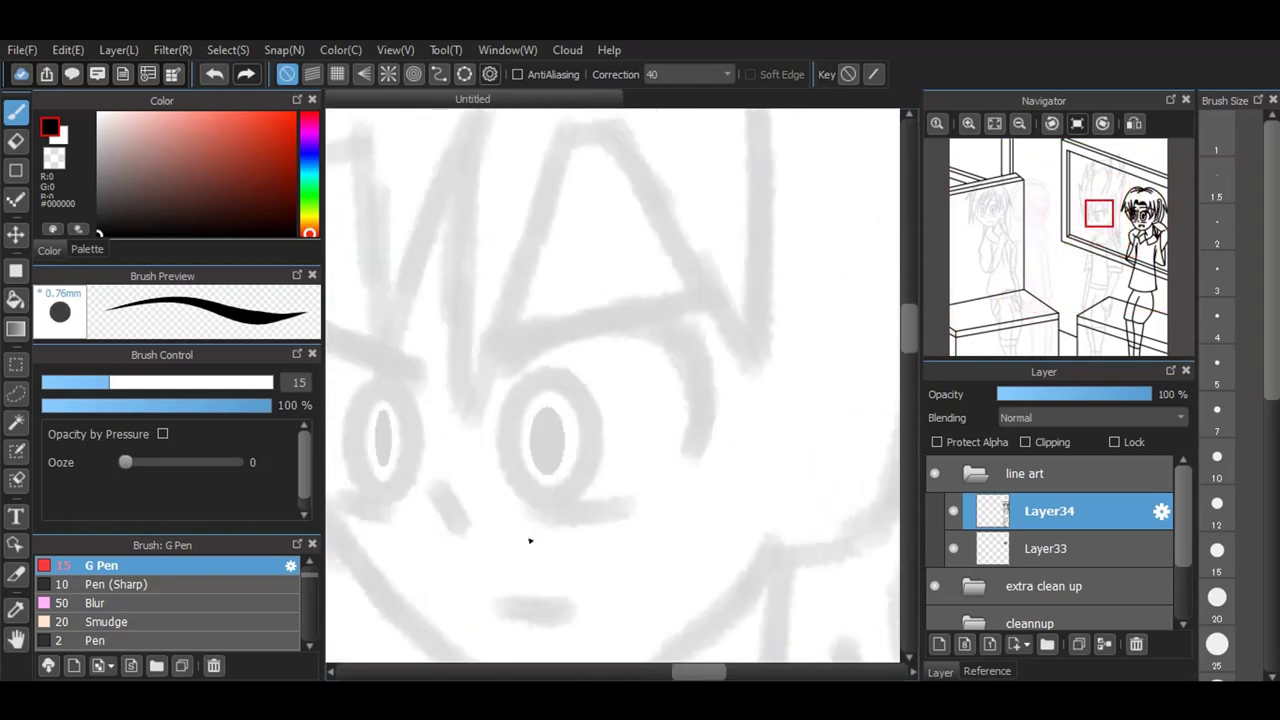
left_click_drag(495, 346, 726, 290)
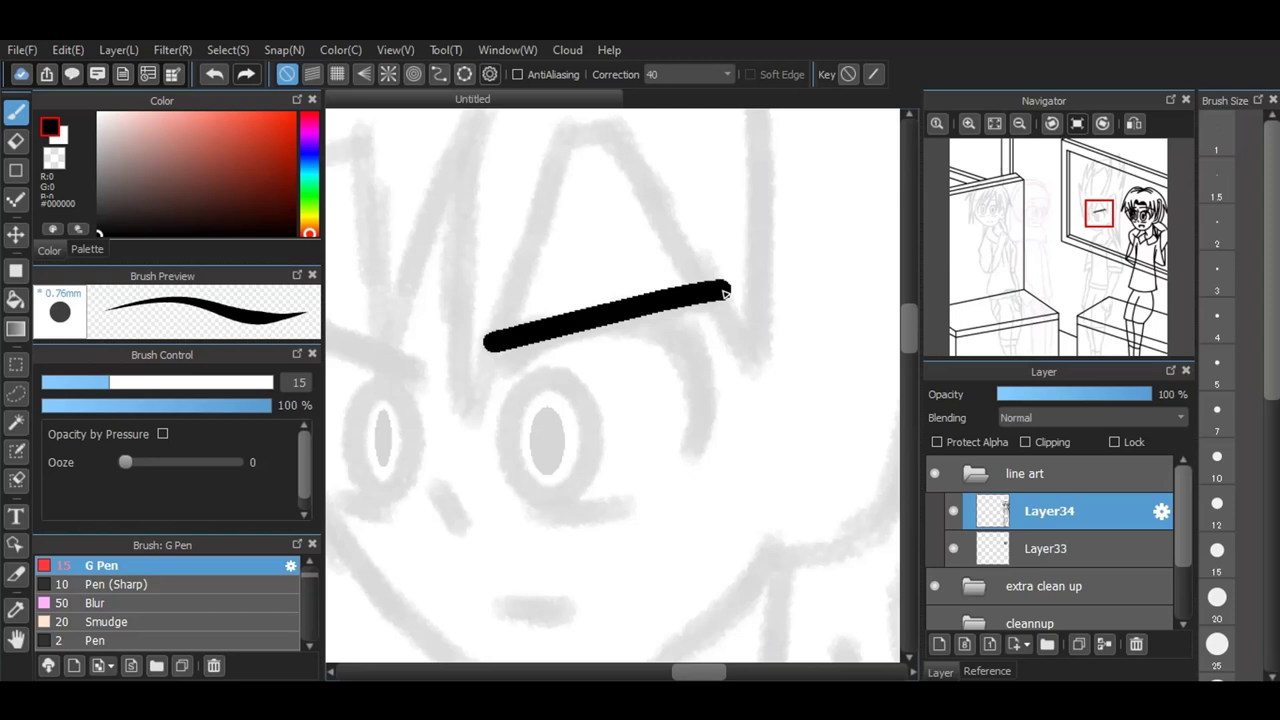
Step: Ink the curved upper lash beneath the brow line, undoing rough strokes and thickening its outer end
mouse_move(508, 371)
left_mouse_down()
mouse_move(596, 331)
mouse_move(668, 337)
mouse_move(696, 364)
mouse_move(697, 451)
left_mouse_up()
mouse_move(504, 360)
left_mouse_down()
mouse_move(542, 336)
mouse_move(531, 340)
left_mouse_up()
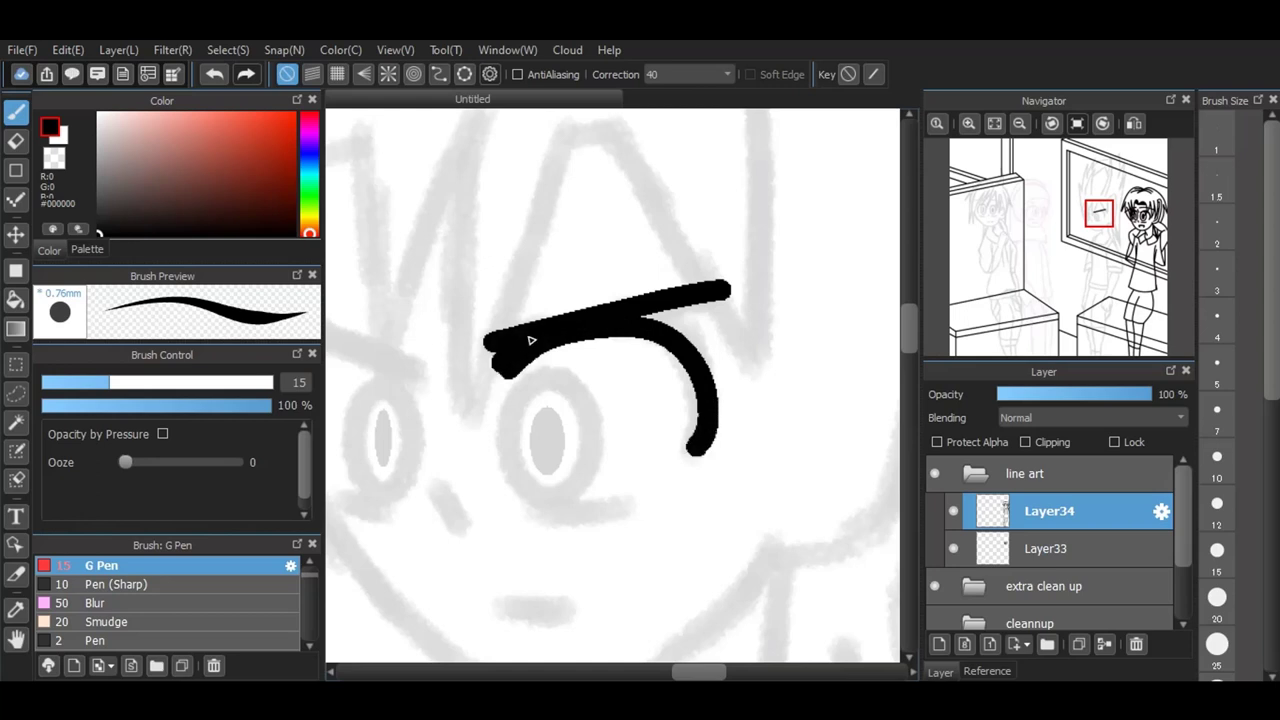
left_click(215, 75)
left_click(213, 75)
left_click(211, 76)
mouse_move(505, 357)
left_mouse_down()
mouse_move(533, 342)
mouse_move(506, 369)
mouse_move(531, 352)
left_mouse_up()
mouse_move(648, 314)
left_mouse_down()
mouse_move(700, 334)
mouse_move(720, 385)
mouse_move(703, 451)
left_mouse_up()
left_click_drag(648, 316, 702, 360)
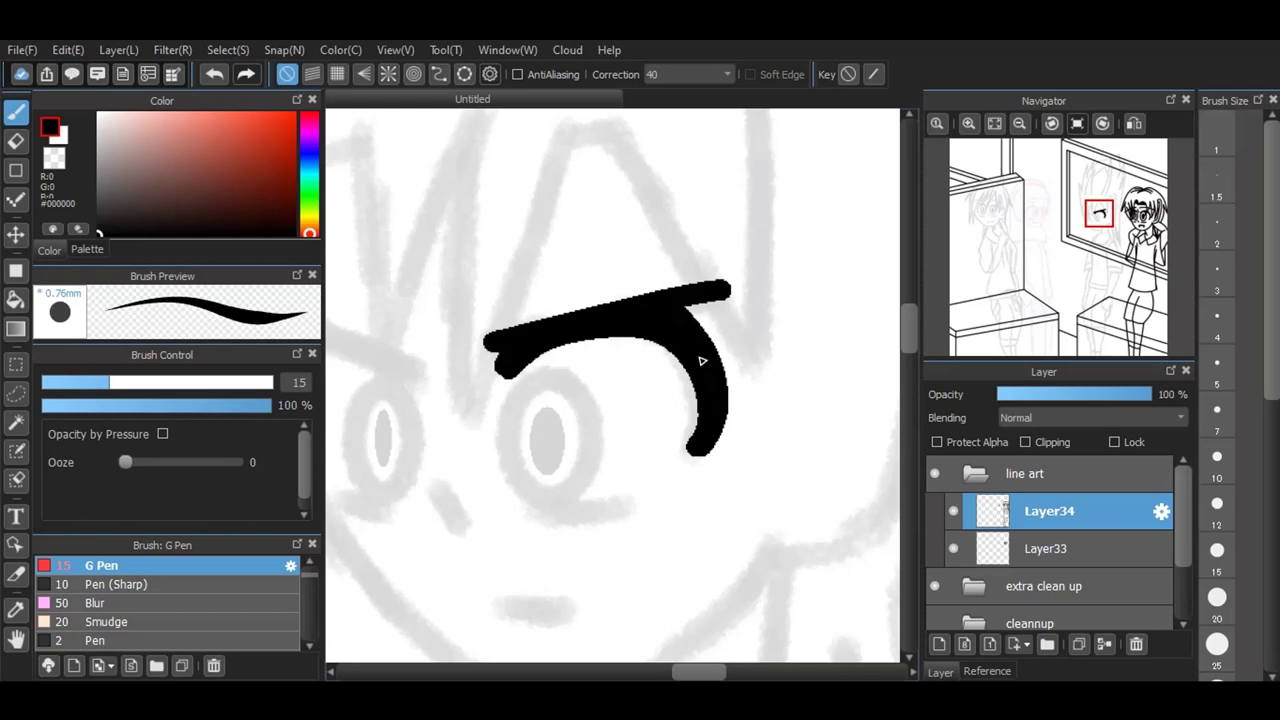
scroll(641, 256, "down", 2)
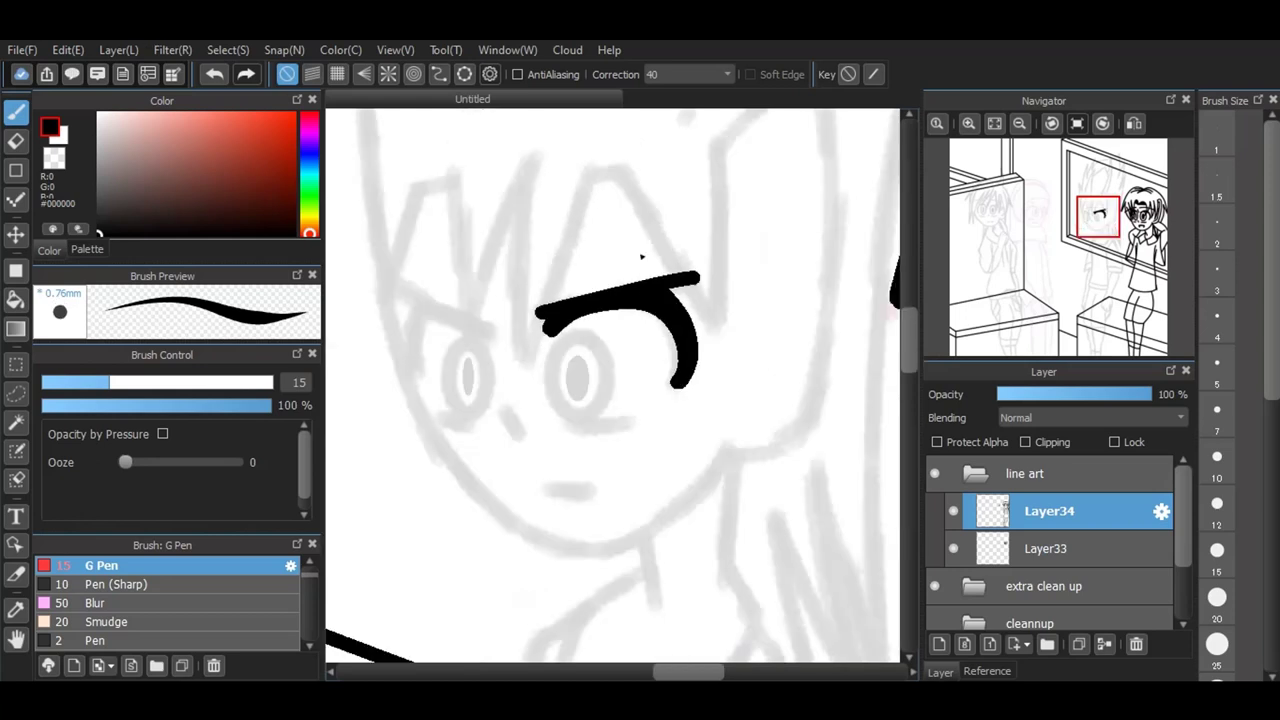
Step: Ink the lower lid of the larger eye and trace its oval iris with the ellipse snap
scroll(571, 286, "up", 3)
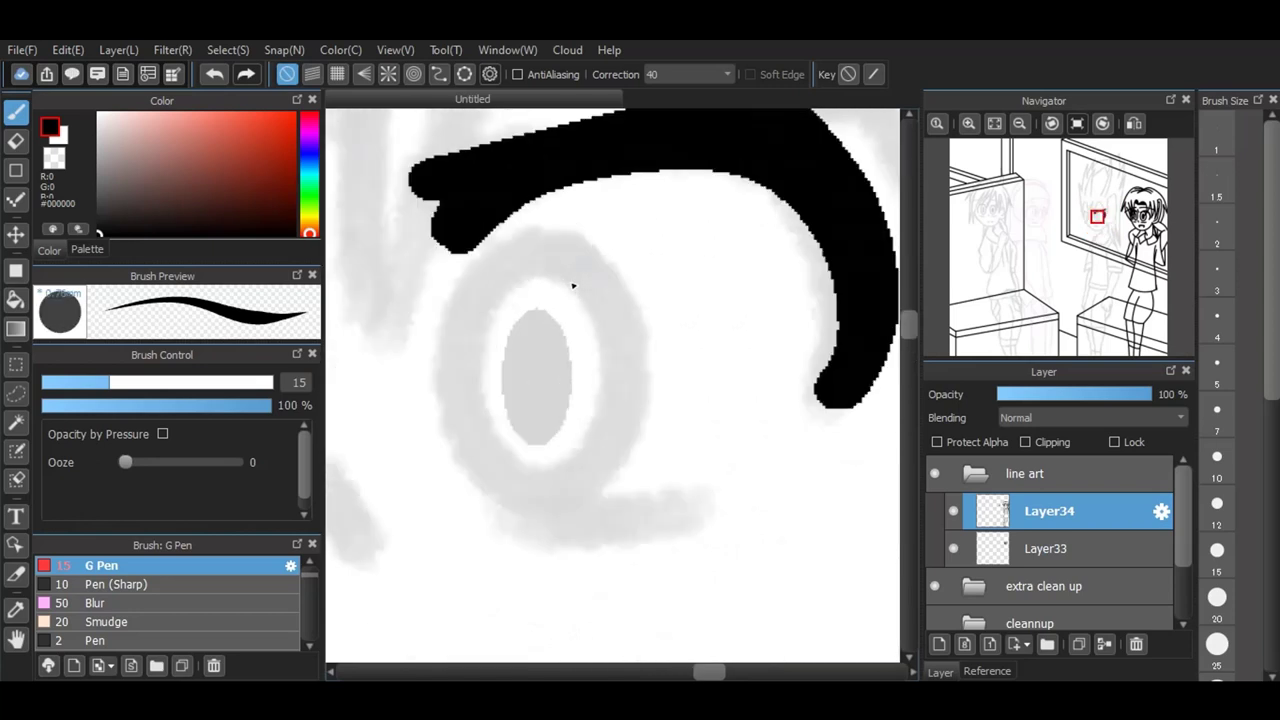
mouse_move(494, 516)
left_mouse_down()
mouse_move(586, 528)
mouse_move(701, 510)
left_mouse_up()
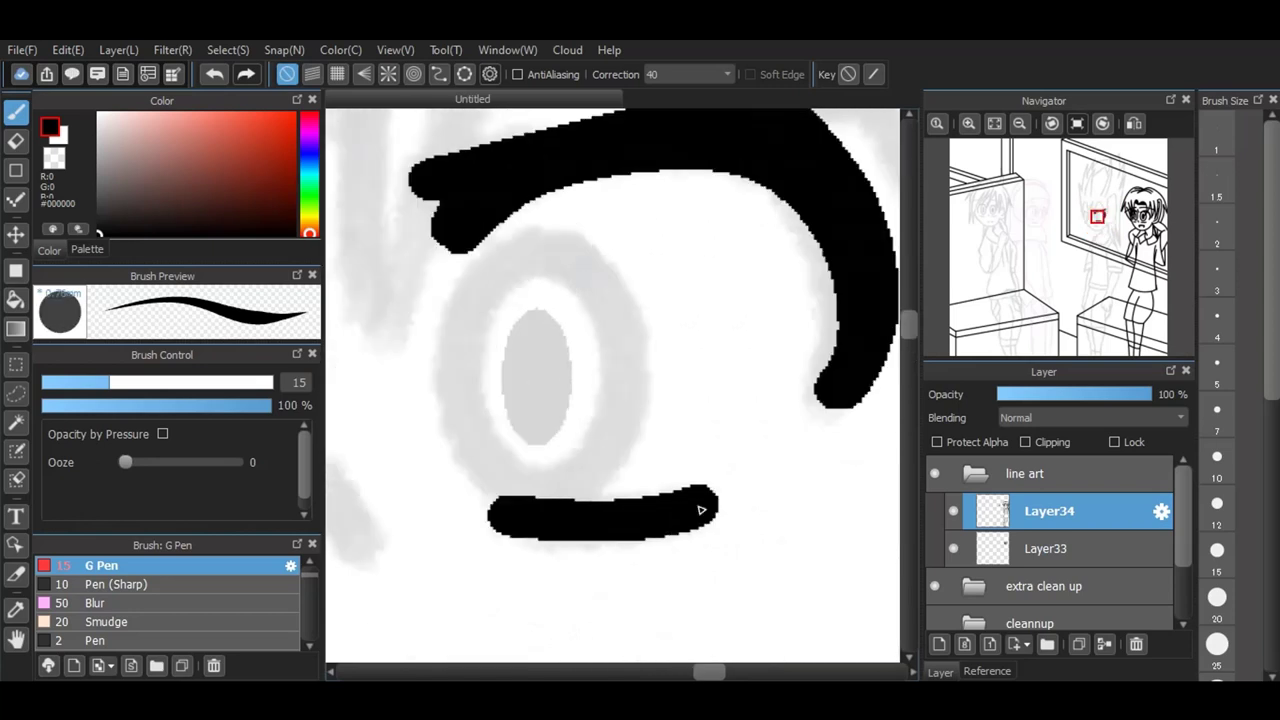
left_click(470, 80)
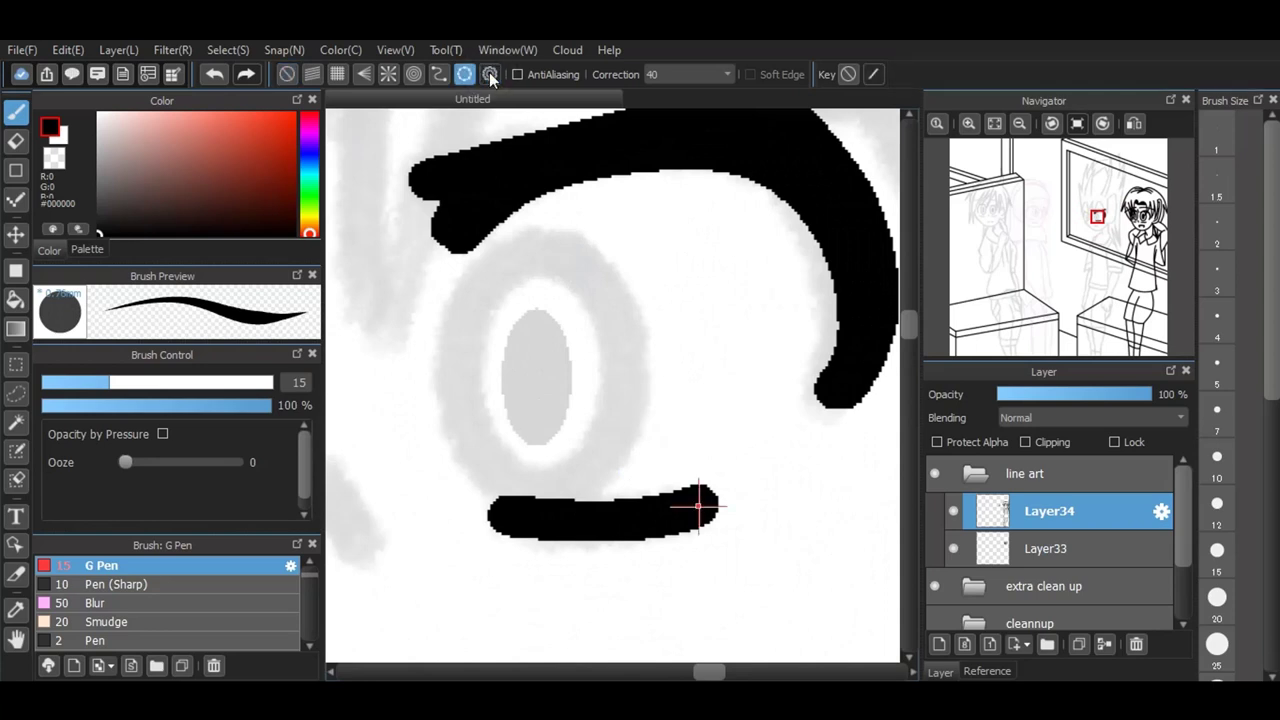
mouse_move(451, 246)
left_mouse_down()
mouse_move(549, 417)
mouse_move(623, 508)
left_mouse_up()
mouse_move(554, 251)
left_mouse_down()
mouse_move(623, 389)
mouse_move(460, 383)
mouse_move(598, 425)
mouse_move(534, 505)
left_mouse_up()
scroll(532, 505, "down", 2)
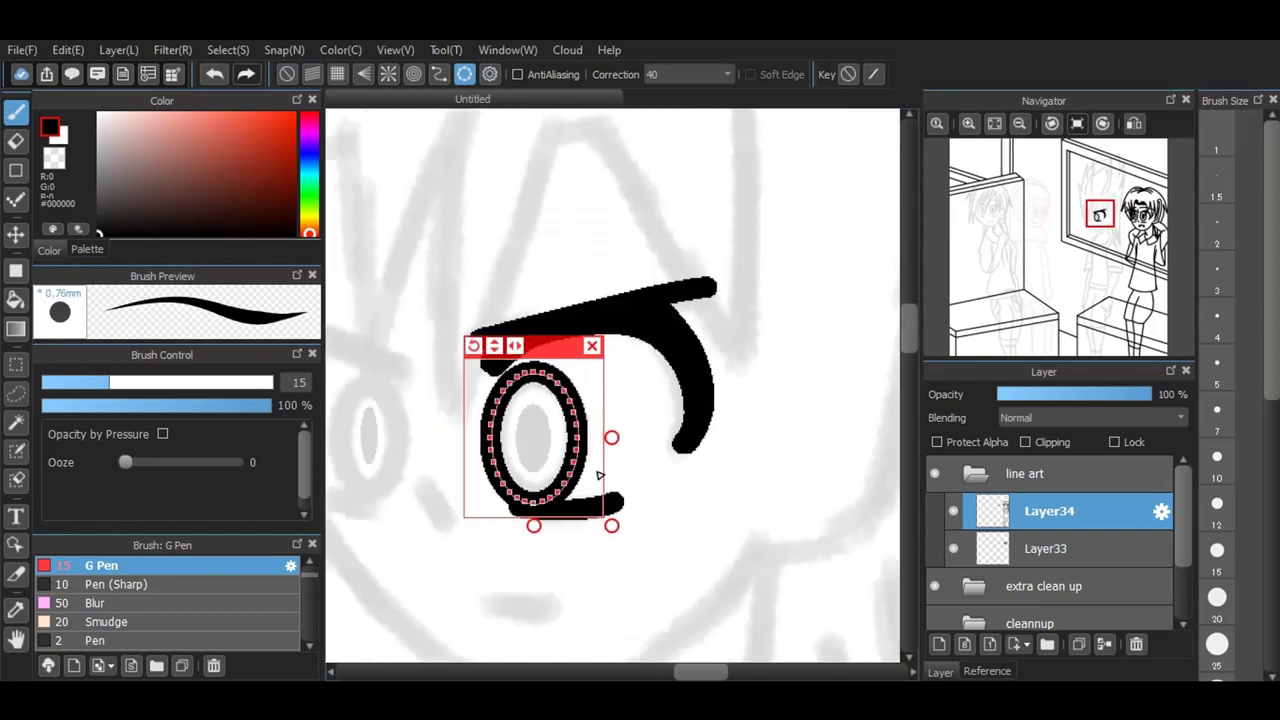
Step: Turn the snap off and ink the smaller eye's slanted brow line and curved upper lash, redrawing the outer lash stroke
scroll(638, 467, "down", 2)
scroll(496, 473, "up", 3)
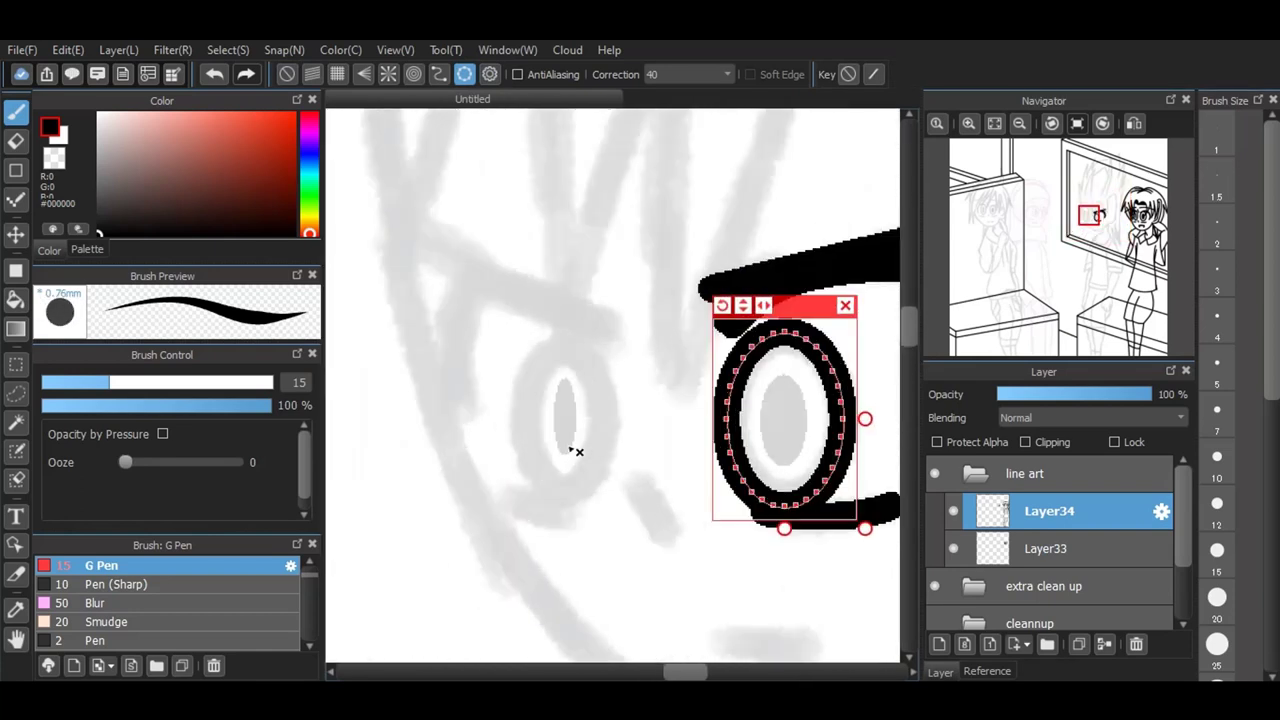
left_click(290, 77)
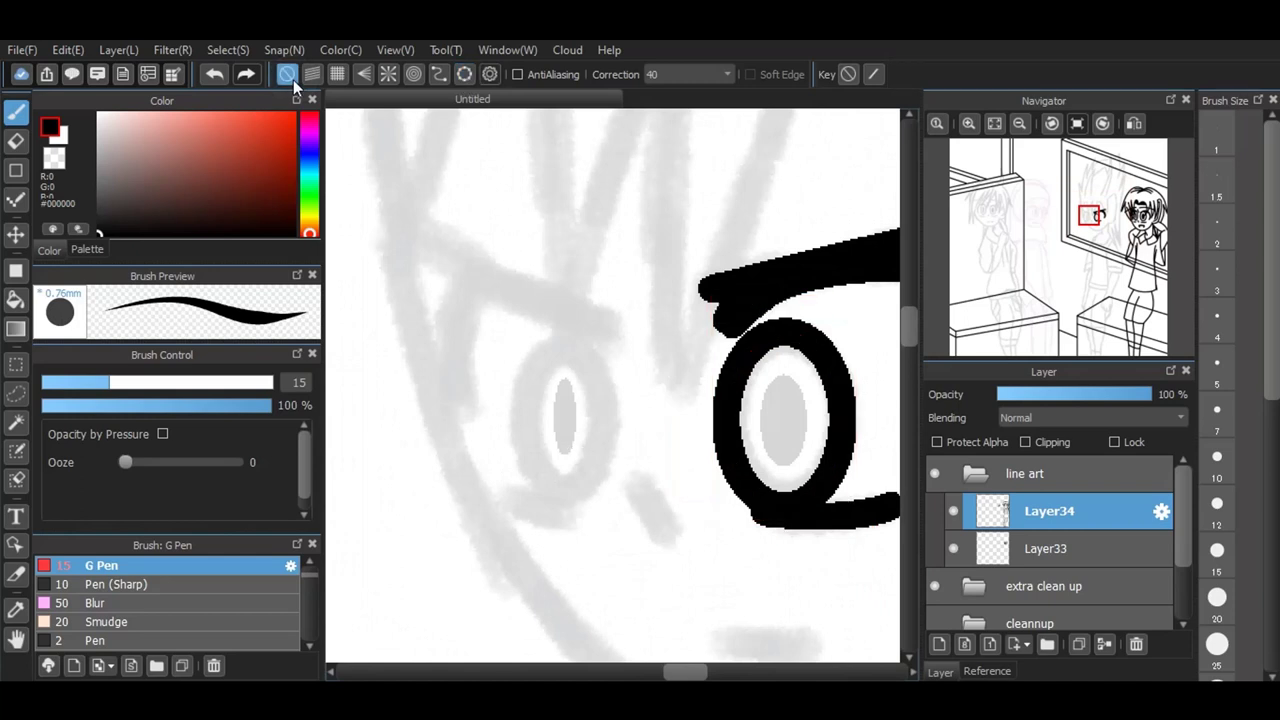
left_click_drag(400, 234, 617, 342)
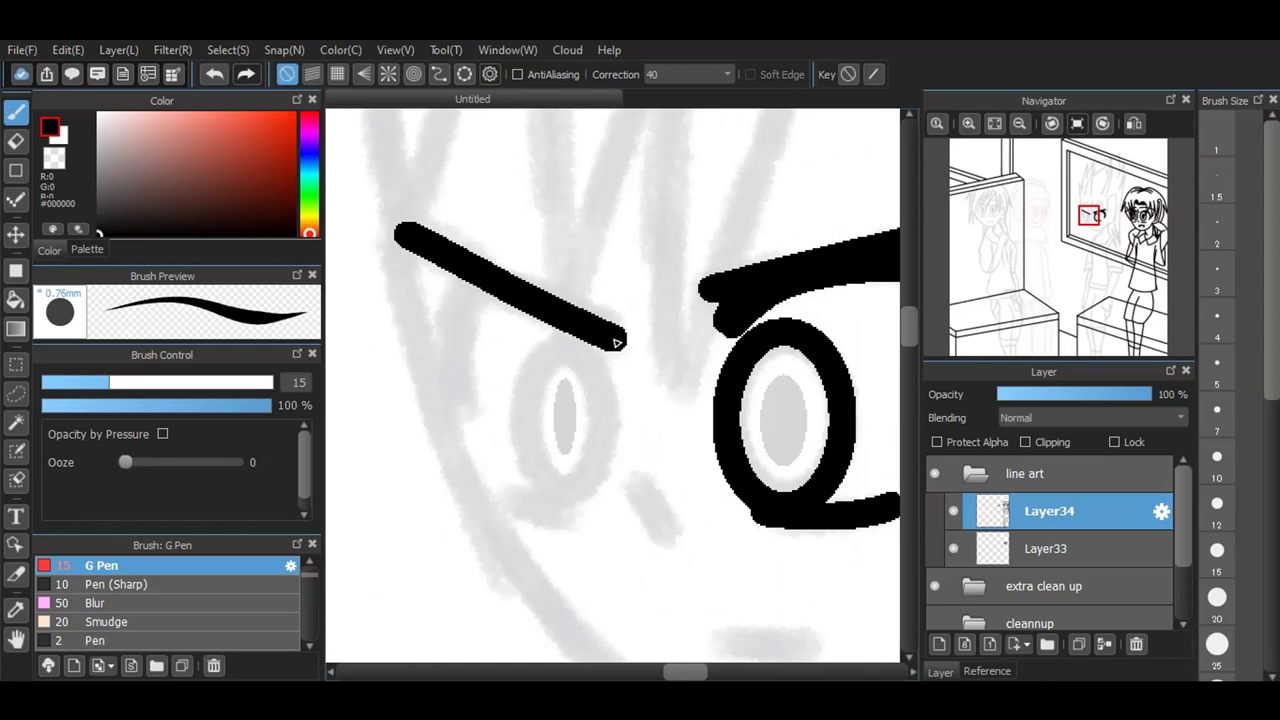
mouse_move(616, 342)
left_mouse_down()
mouse_move(614, 357)
mouse_move(560, 309)
mouse_move(485, 300)
mouse_move(478, 421)
mouse_move(465, 357)
left_mouse_up()
left_click(219, 75)
mouse_move(472, 302)
left_mouse_down()
mouse_move(534, 297)
mouse_move(600, 337)
mouse_move(614, 366)
mouse_move(613, 382)
mouse_move(466, 397)
mouse_move(475, 407)
left_mouse_up()
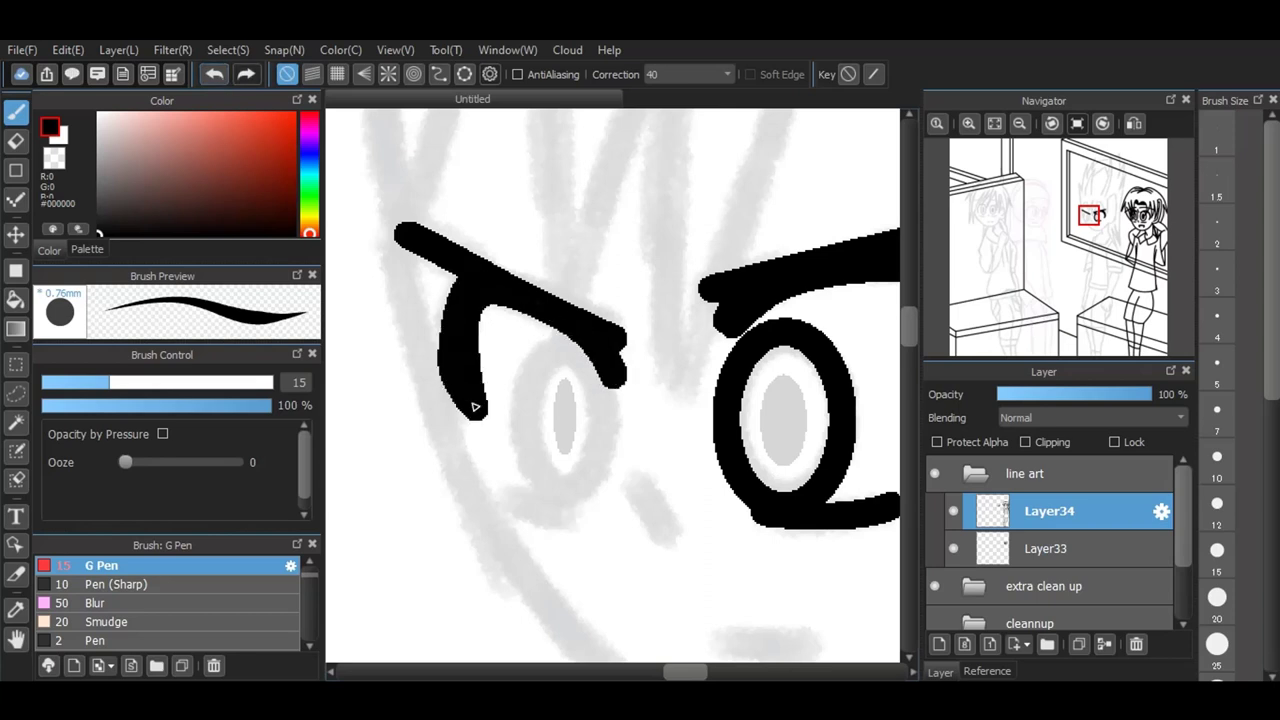
Step: Ink the short lower lid of the smaller eye and the slanted nose stroke between the eyes
left_click_drag(502, 497, 574, 516)
left_click_drag(628, 482, 667, 538)
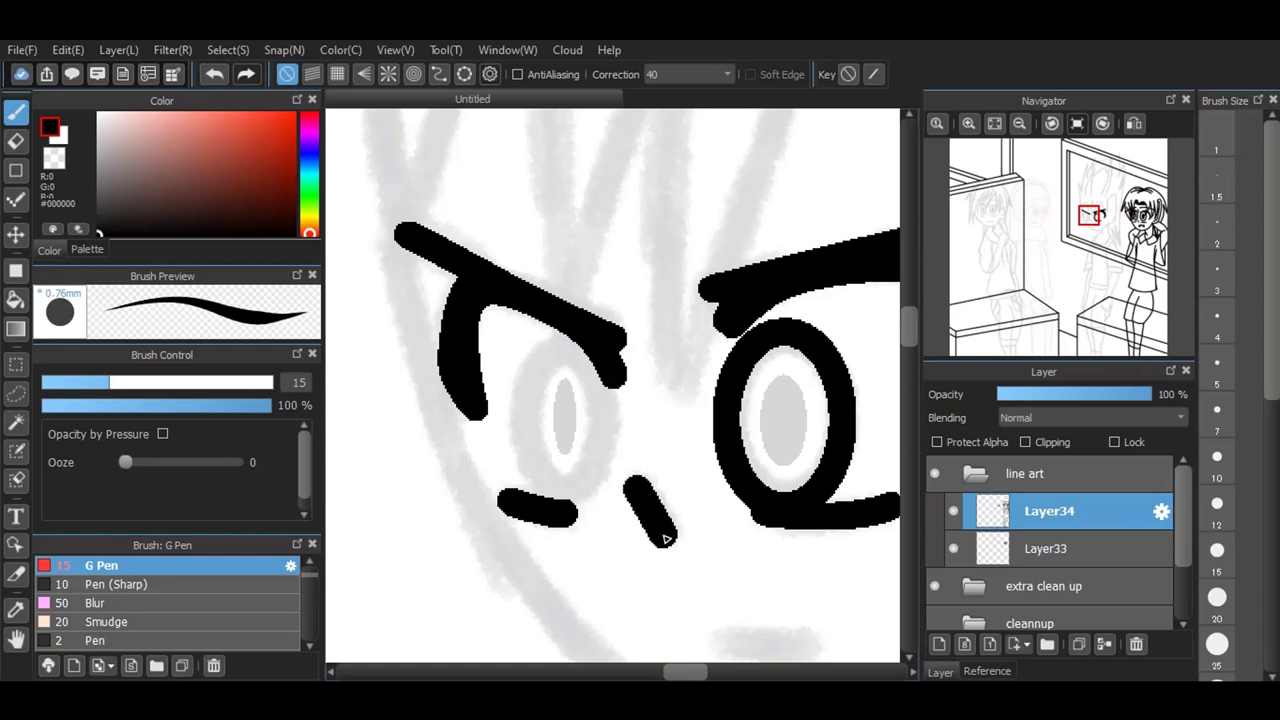
scroll(620, 417, "down", 4)
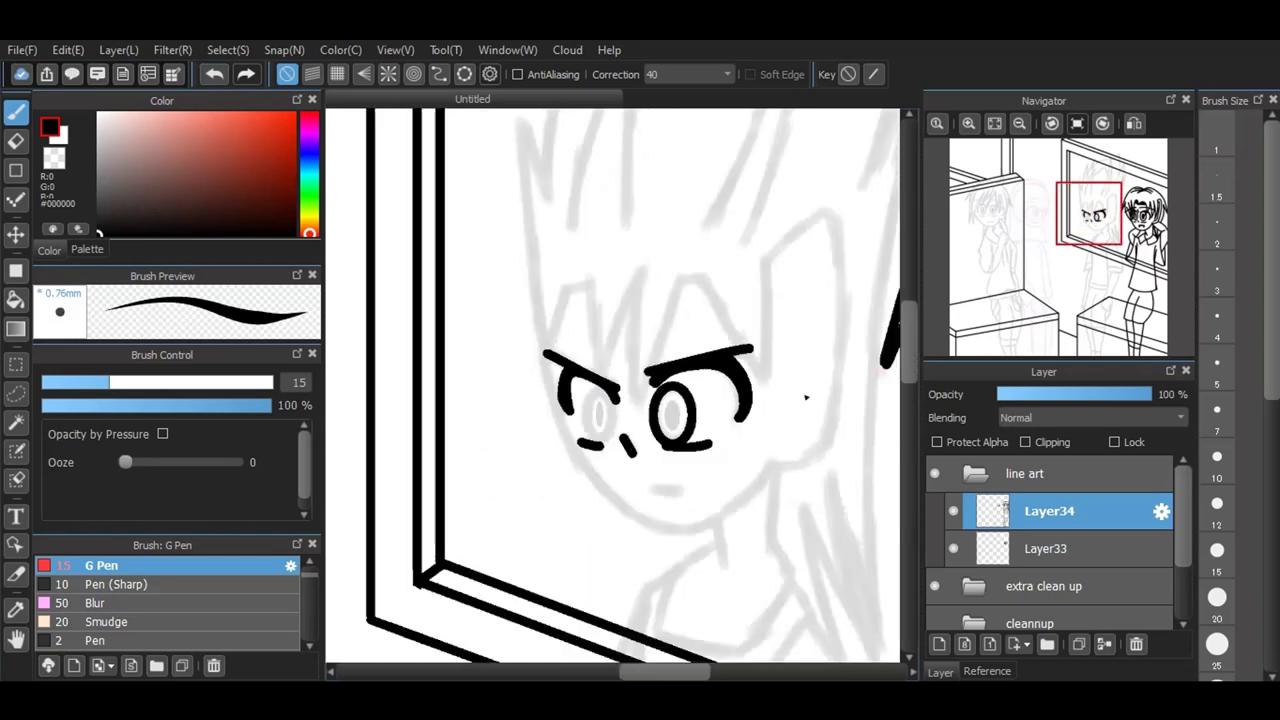
scroll(582, 459, "up", 2)
scroll(526, 460, "up", 2)
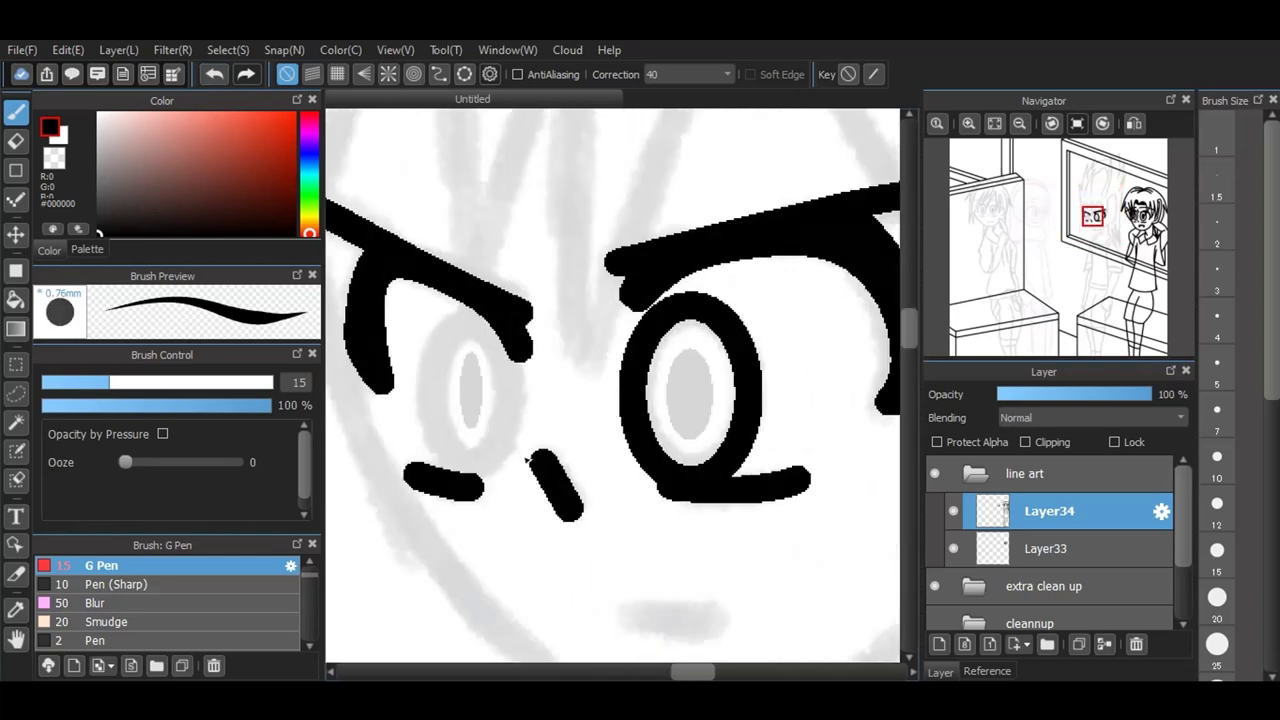
Step: Fit a narrow ellipse snap over the smaller eye, trace its iris outline, and turn the snap off
left_click(466, 74)
left_click_drag(718, 290, 498, 288)
left_click_drag(536, 430, 509, 446)
left_click_drag(503, 283, 498, 294)
left_click_drag(541, 516, 540, 498)
mouse_move(472, 332)
left_mouse_down()
mouse_move(424, 446)
mouse_move(468, 334)
left_mouse_up()
left_click(520, 302)
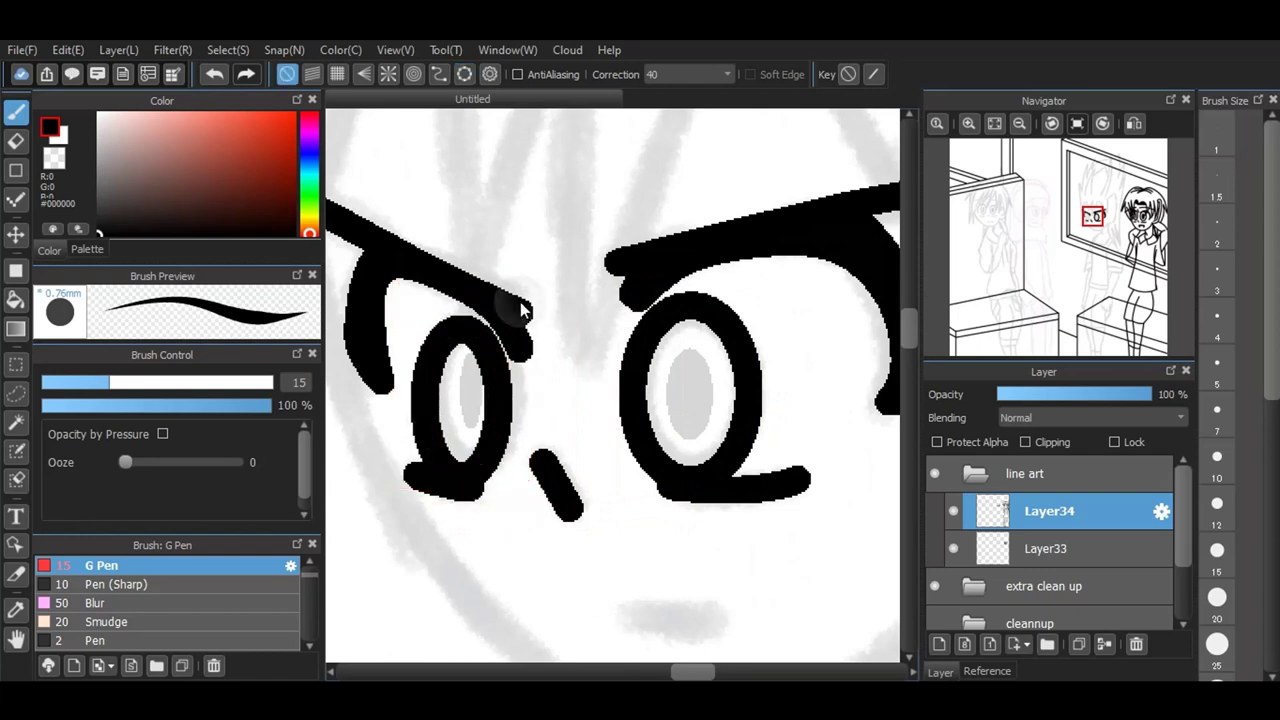
scroll(676, 241, "down", 1)
scroll(676, 241, "down", 1)
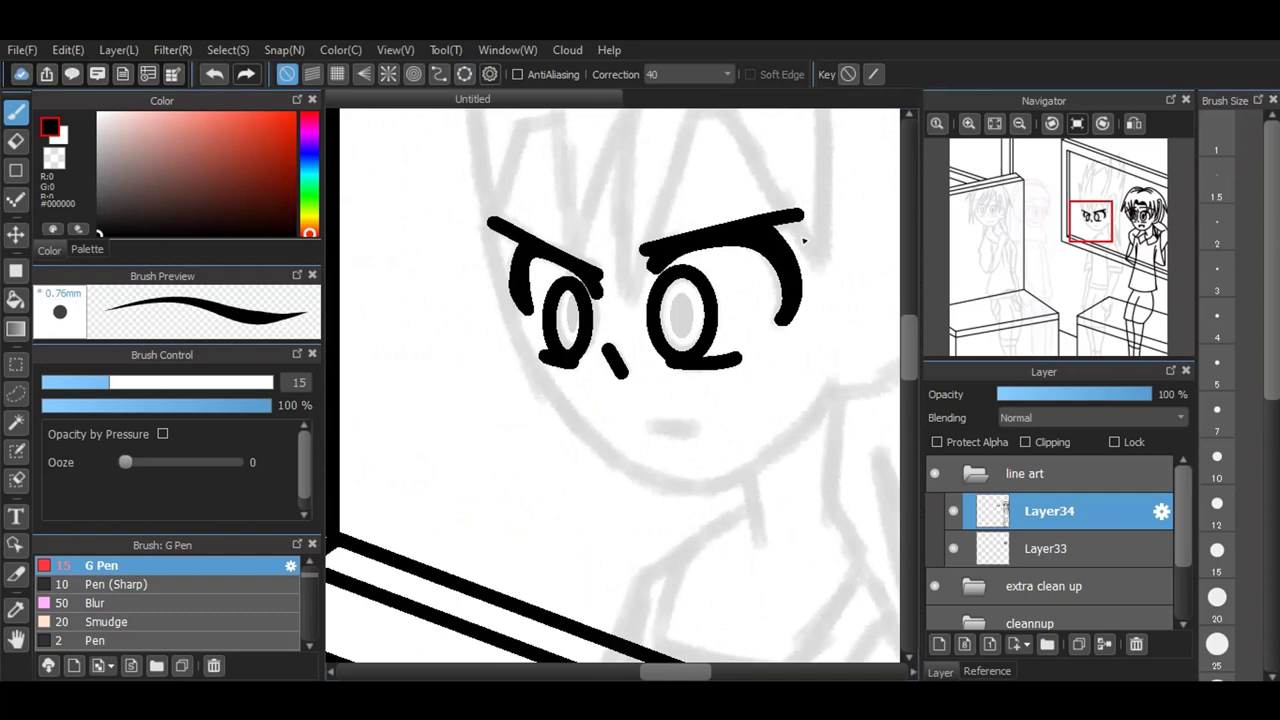
Step: Fill the pupils of both eyes with solid black ellipses using the shape tool
scroll(803, 240, "up", 2)
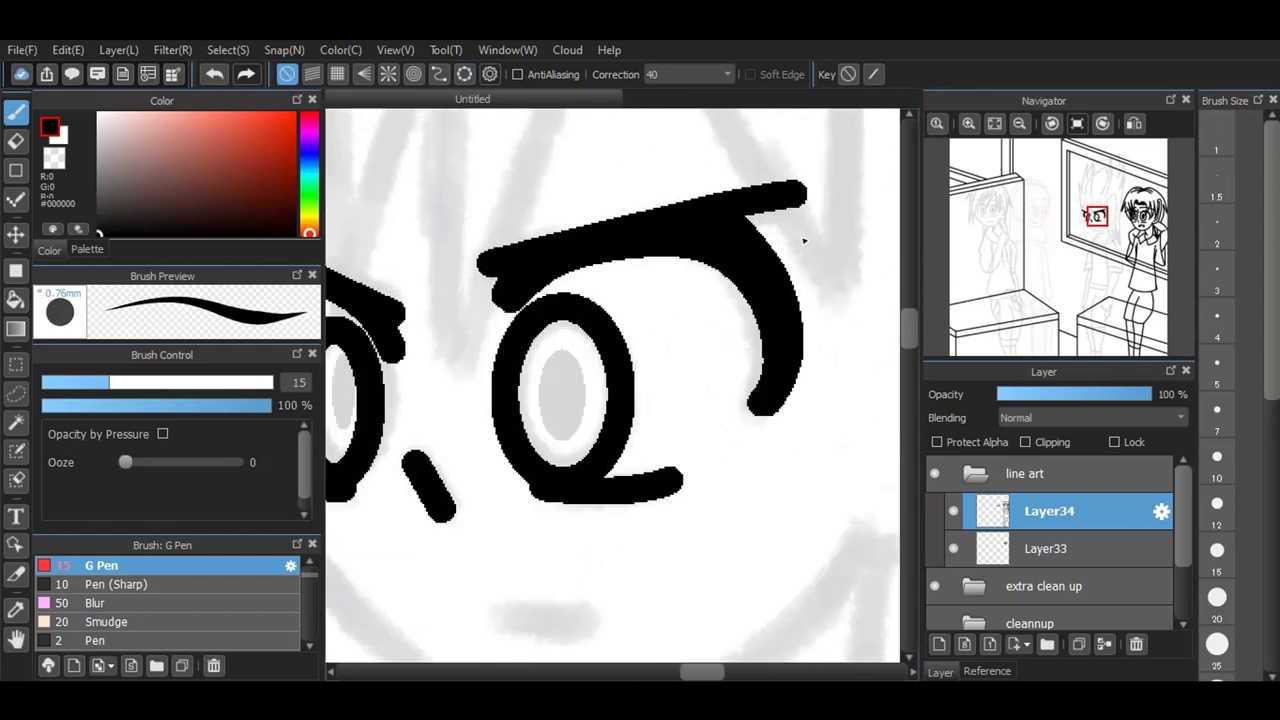
left_click(15, 274)
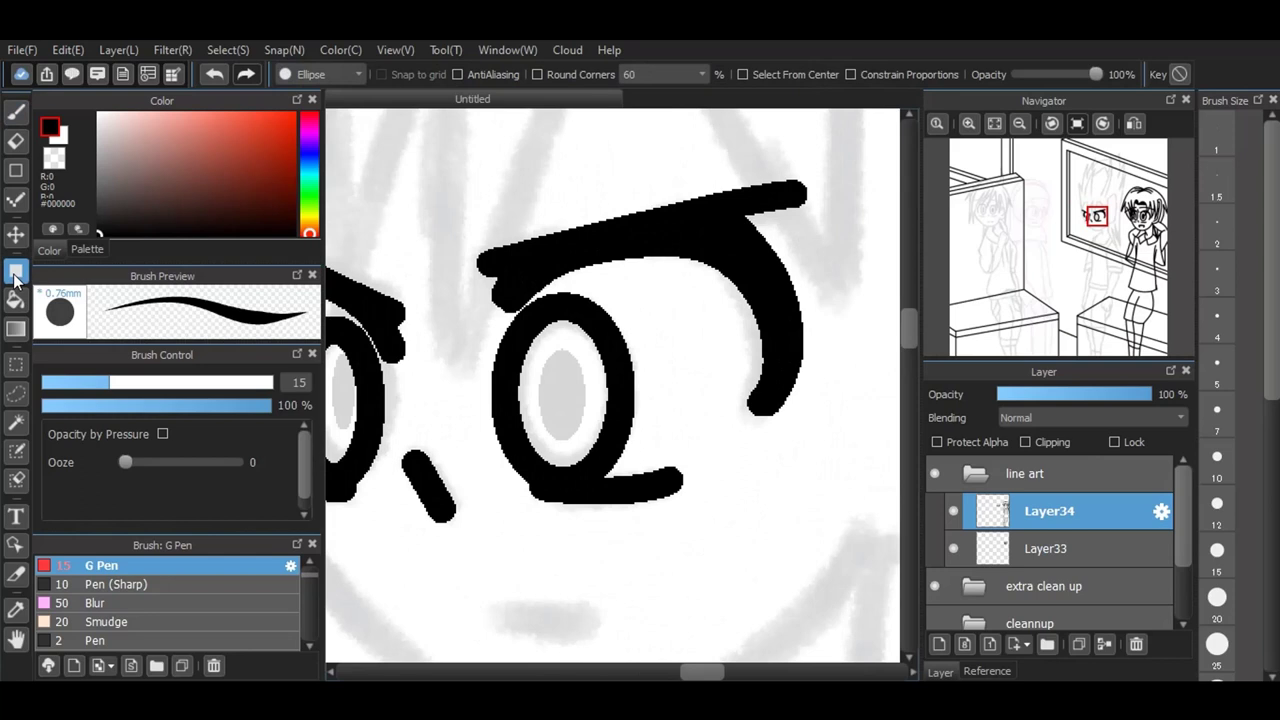
left_click_drag(537, 351, 583, 451)
scroll(600, 420, "down", 1)
scroll(436, 420, "up", 1)
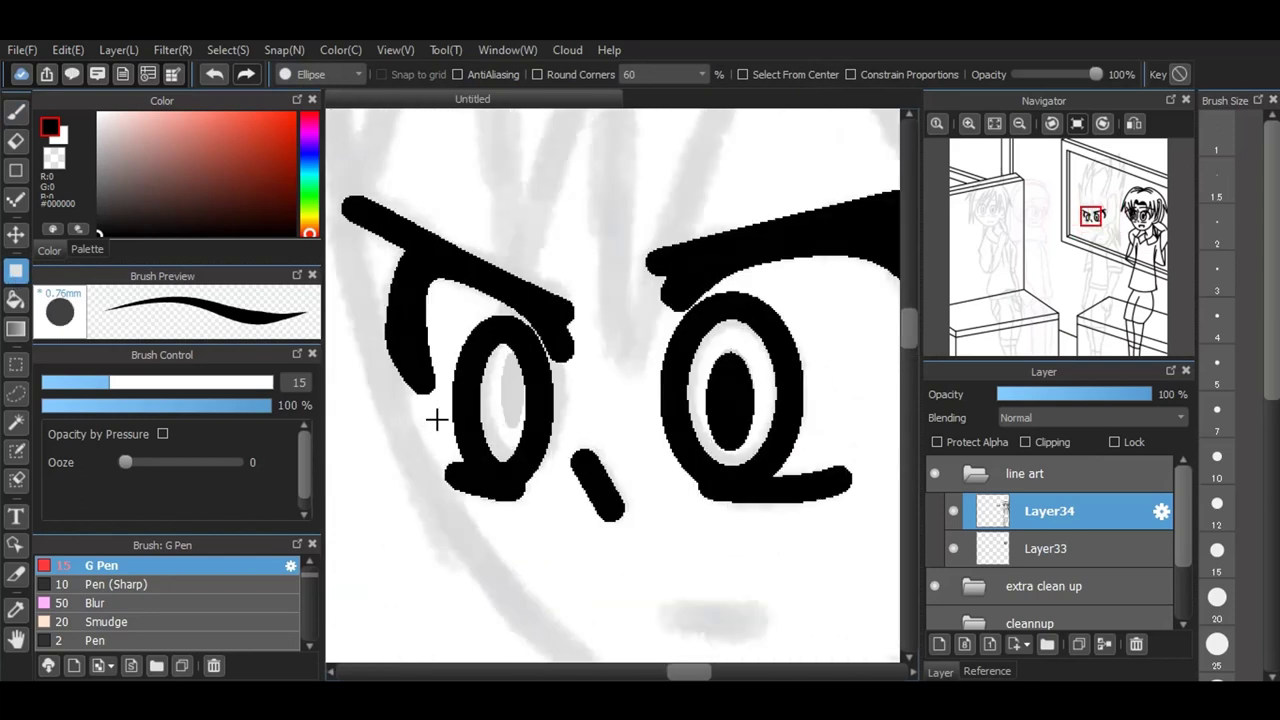
left_click_drag(487, 359, 520, 452)
Step: Return to the G Pen and ink the short, flat mouth line below the nose
left_click(10, 111)
scroll(566, 435, "down", 3)
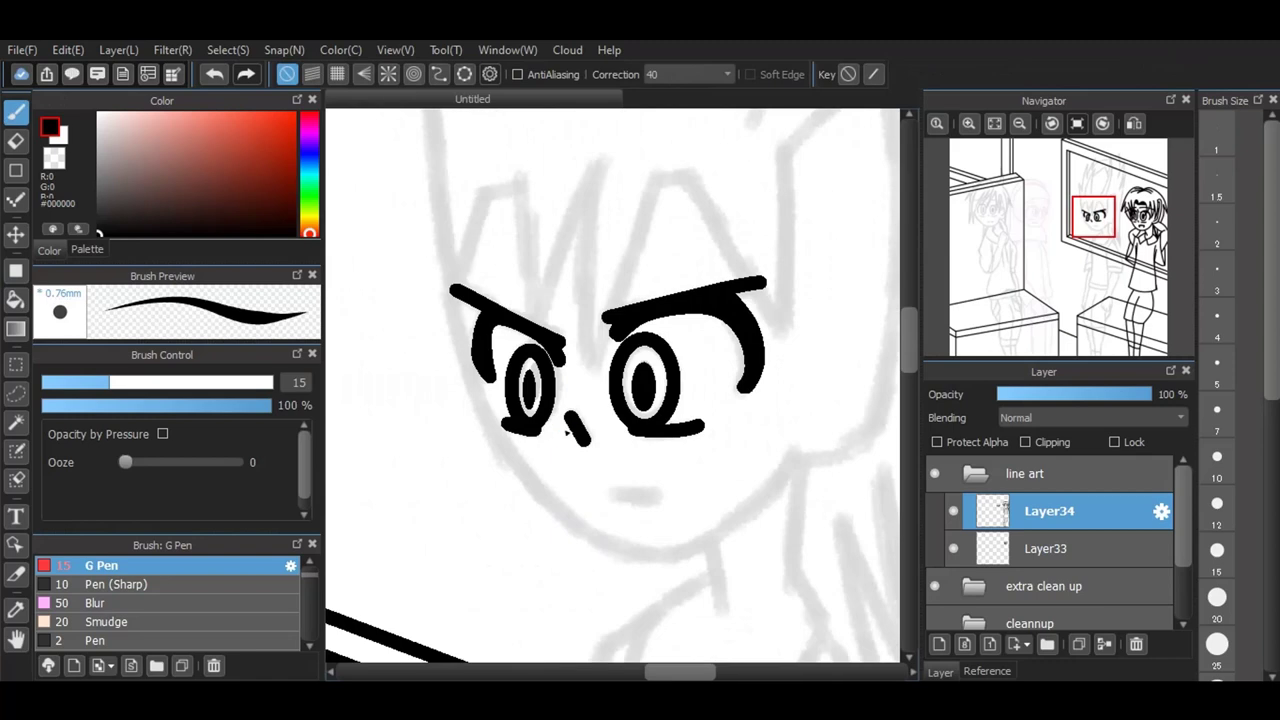
scroll(566, 435, "down", 2)
scroll(560, 440, "up", 1)
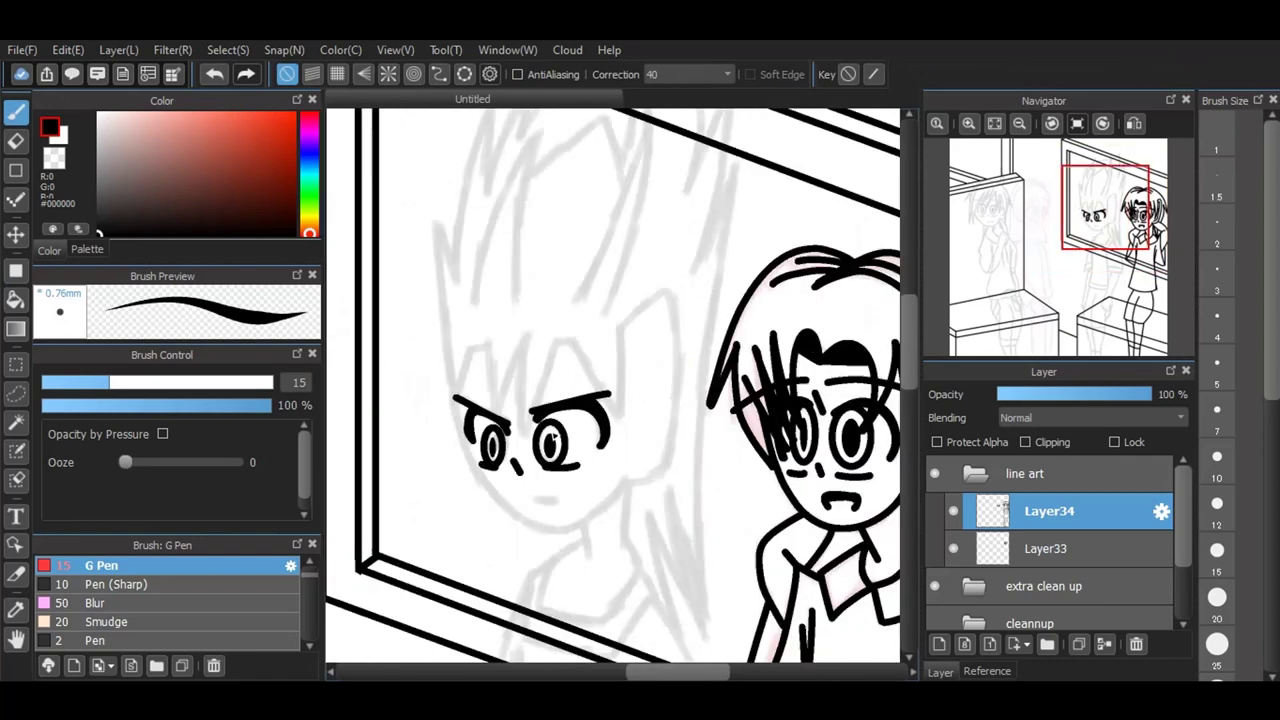
scroll(545, 457, "up", 2)
scroll(545, 457, "up", 3)
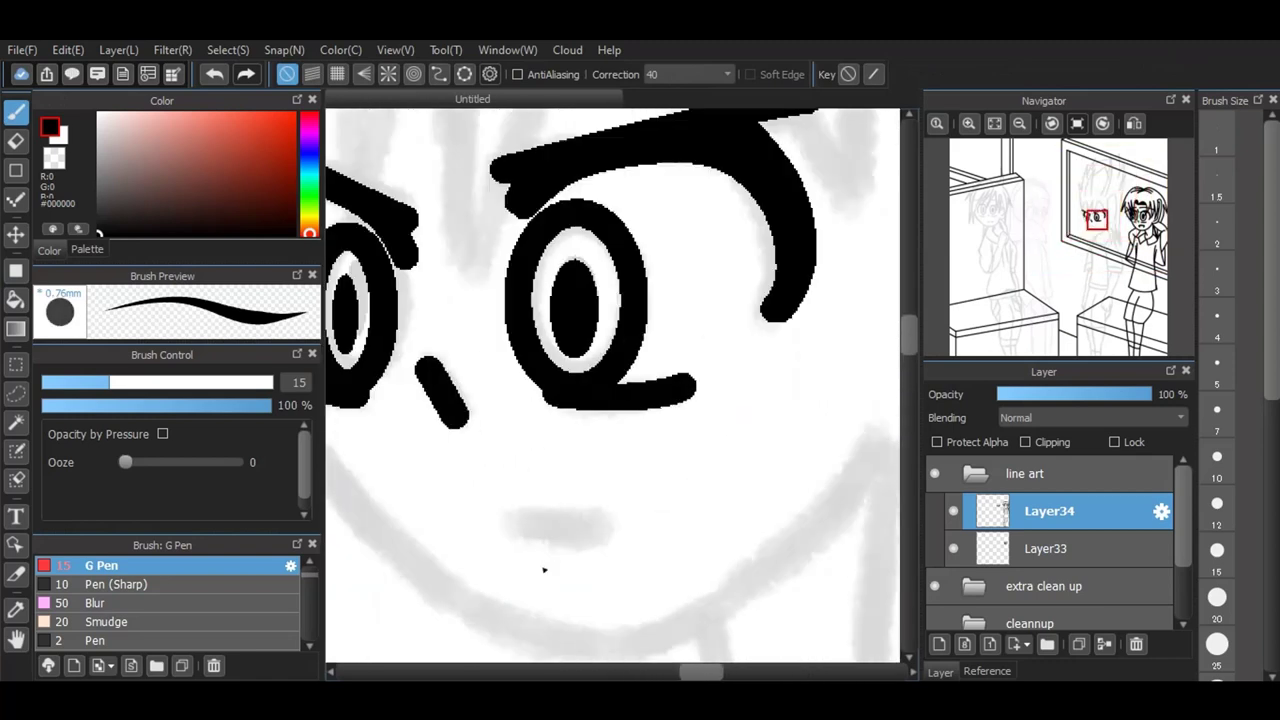
left_click_drag(503, 519, 597, 537)
scroll(600, 535, "down", 2)
scroll(671, 458, "up", 3)
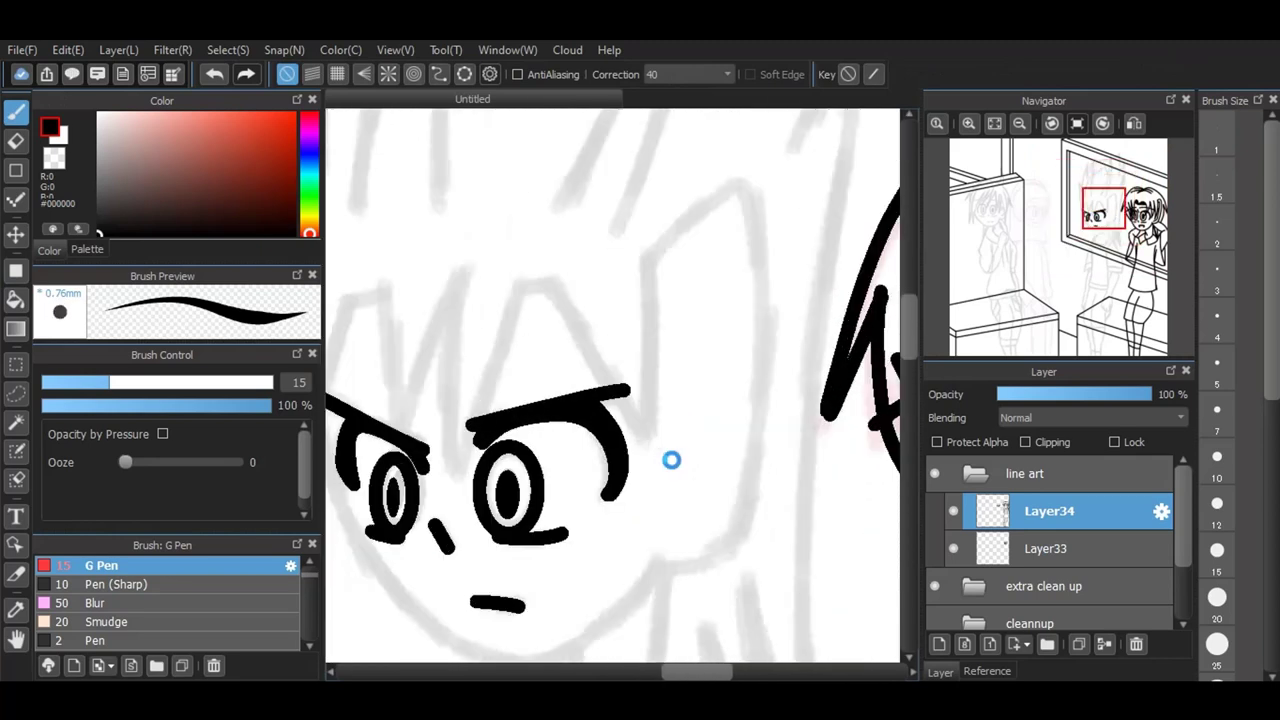
Step: Ink the zigzag fringe over both eyes and the long rounded outline beside the face, from the fringe to the jaw
mouse_move(464, 266)
left_mouse_down()
mouse_move(449, 359)
mouse_move(458, 483)
mouse_move(525, 286)
mouse_move(561, 290)
mouse_move(659, 455)
left_mouse_up()
mouse_move(648, 257)
left_mouse_down()
mouse_move(658, 452)
mouse_move(652, 413)
left_mouse_up()
scroll(655, 410, "down", 1)
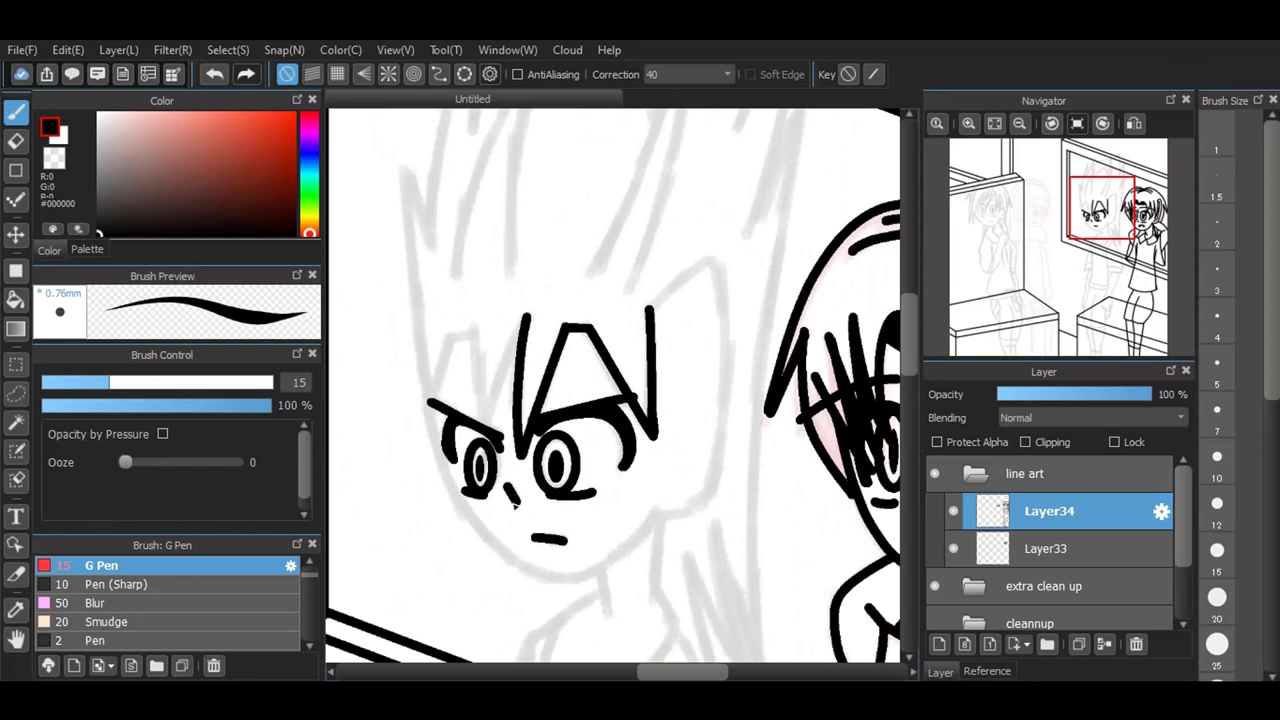
scroll(459, 242, "up", 1)
mouse_move(459, 242)
left_mouse_down()
mouse_move(482, 408)
mouse_move(533, 226)
left_mouse_up()
mouse_move(389, 376)
left_mouse_down()
mouse_move(421, 254)
mouse_move(459, 243)
left_mouse_up()
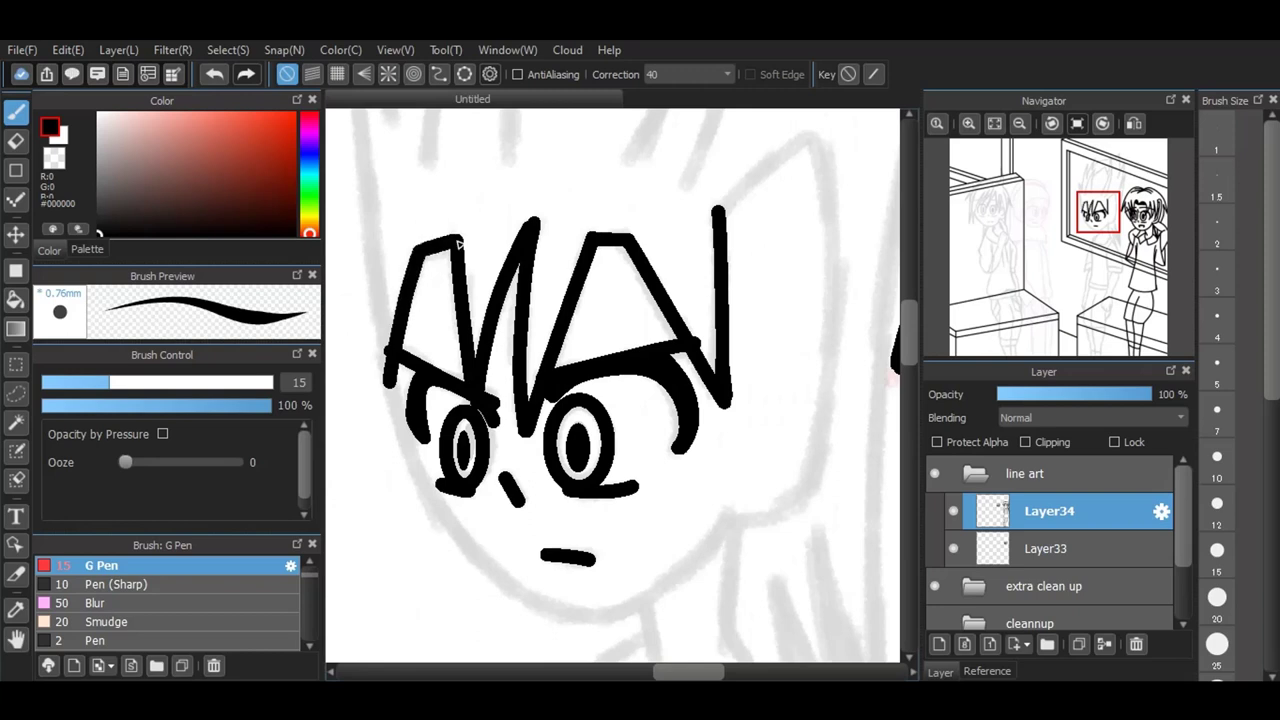
mouse_move(716, 214)
left_mouse_down()
mouse_move(802, 134)
mouse_move(824, 148)
left_mouse_up()
mouse_move(831, 197)
left_mouse_down()
mouse_move(833, 387)
mouse_move(791, 512)
mouse_move(722, 525)
left_mouse_up()
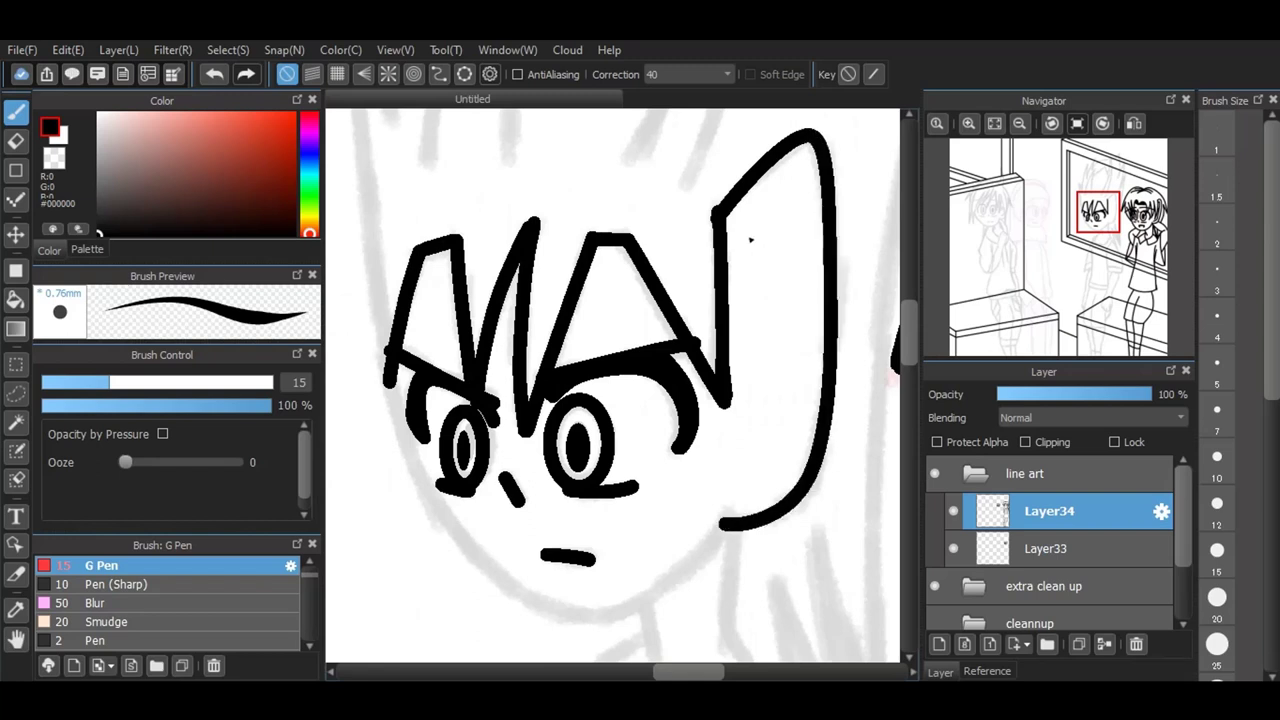
Step: Ink the inner folds of the pointed ear and the hair edge with its first spike on the far side of the face
mouse_move(746, 239)
left_mouse_down()
mouse_move(806, 180)
mouse_move(784, 460)
mouse_move(731, 484)
left_mouse_up()
left_click_drag(789, 276, 748, 396)
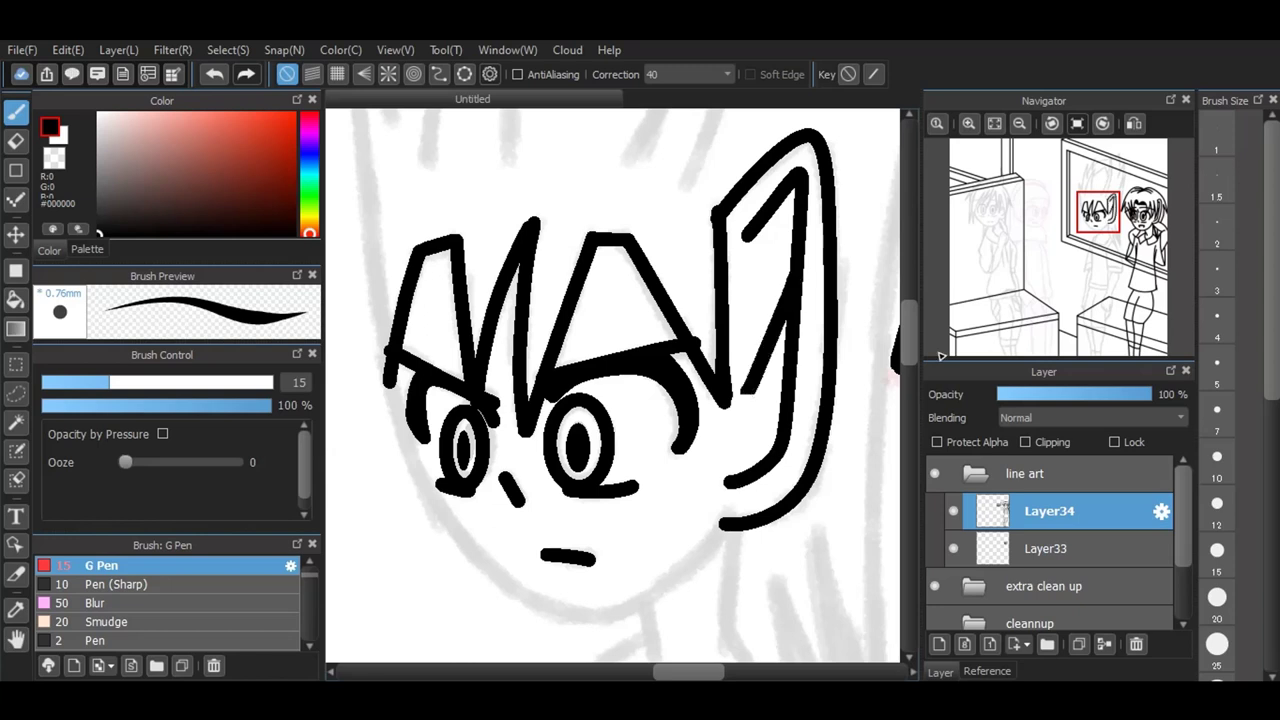
scroll(749, 509, "down", 2)
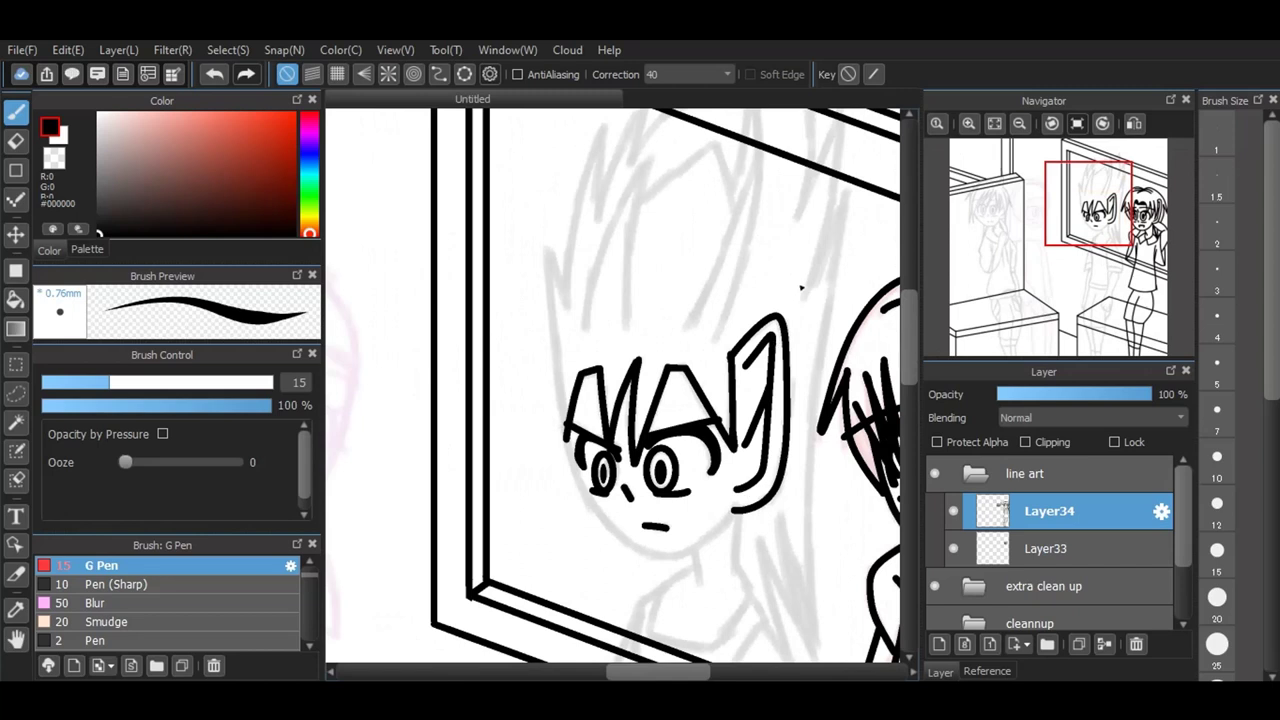
scroll(640, 290, "up", 1)
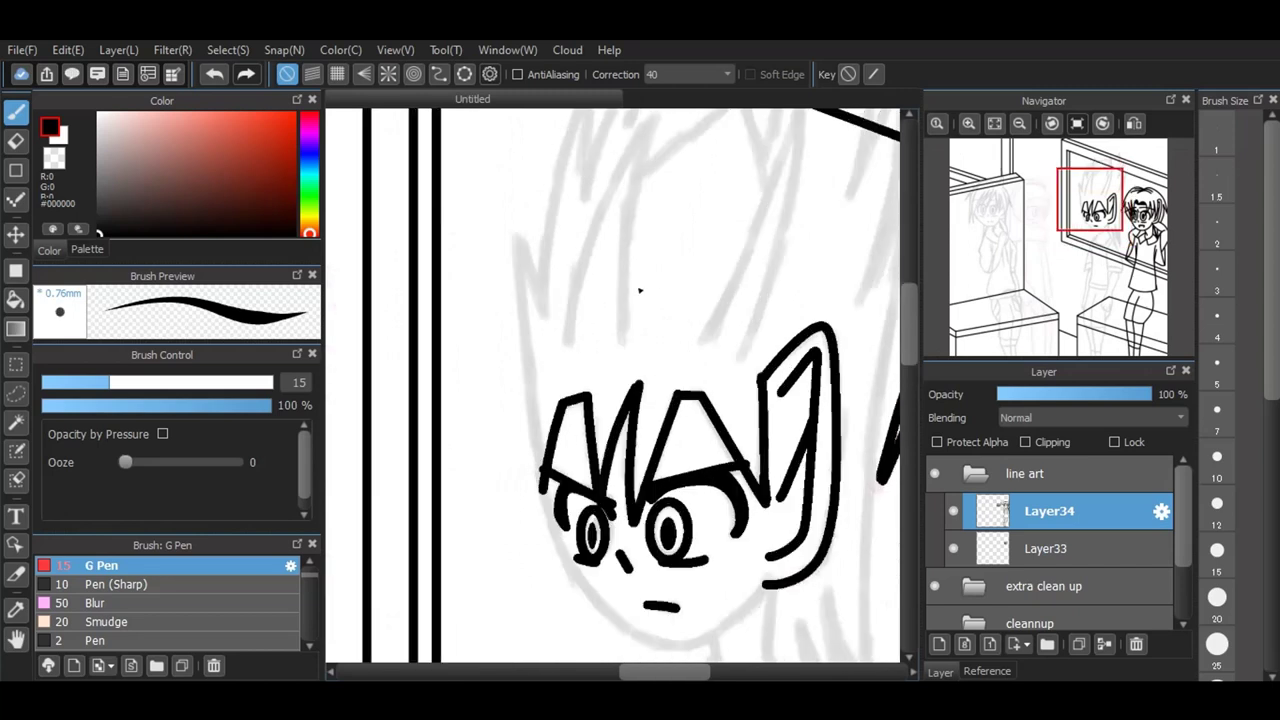
left_click_drag(531, 407, 543, 492)
left_click_drag(519, 236, 550, 322)
Step: Ink two tall, tapering hair strands rising from above the forehead, following the grey sketch
scroll(566, 417, "down", 3)
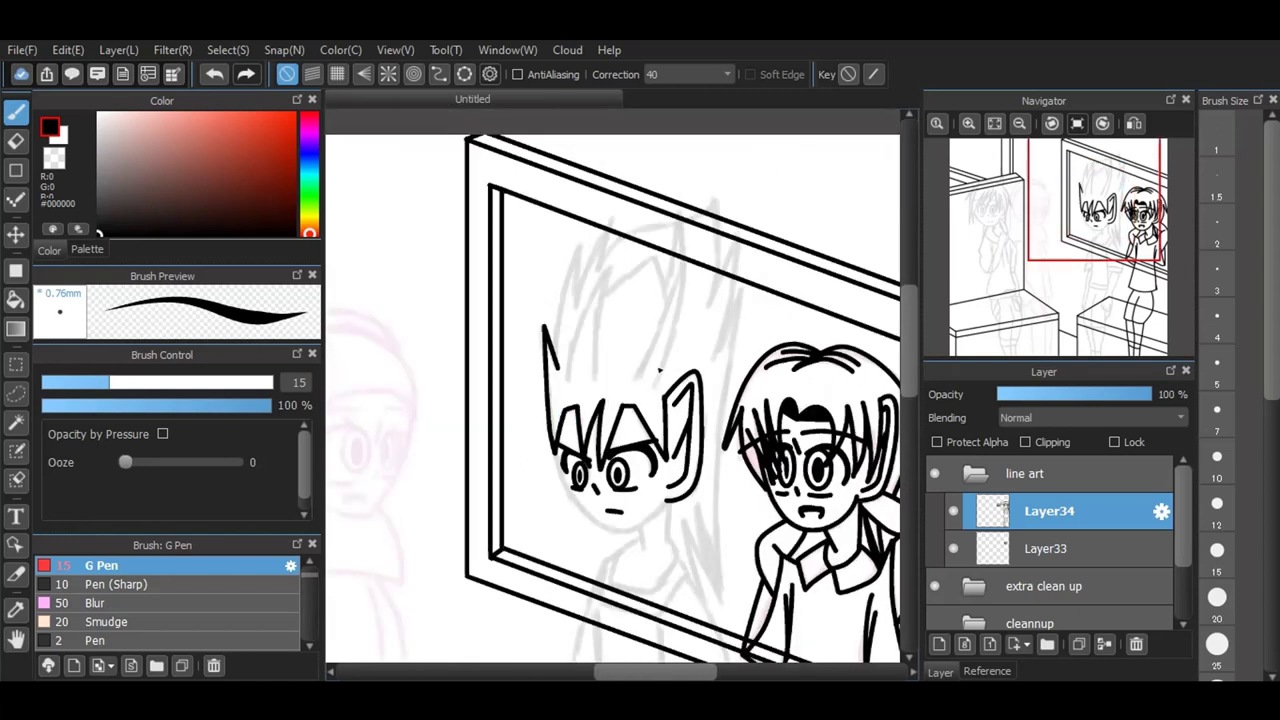
scroll(666, 284, "up", 1)
mouse_move(519, 428)
left_mouse_down()
mouse_move(565, 280)
mouse_move(590, 255)
left_mouse_up()
mouse_move(558, 430)
left_mouse_down()
mouse_move(570, 315)
mouse_move(597, 250)
left_mouse_up()
left_click_drag(622, 428, 692, 243)
mouse_move(652, 440)
left_mouse_down()
mouse_move(680, 358)
mouse_move(697, 228)
left_mouse_up()
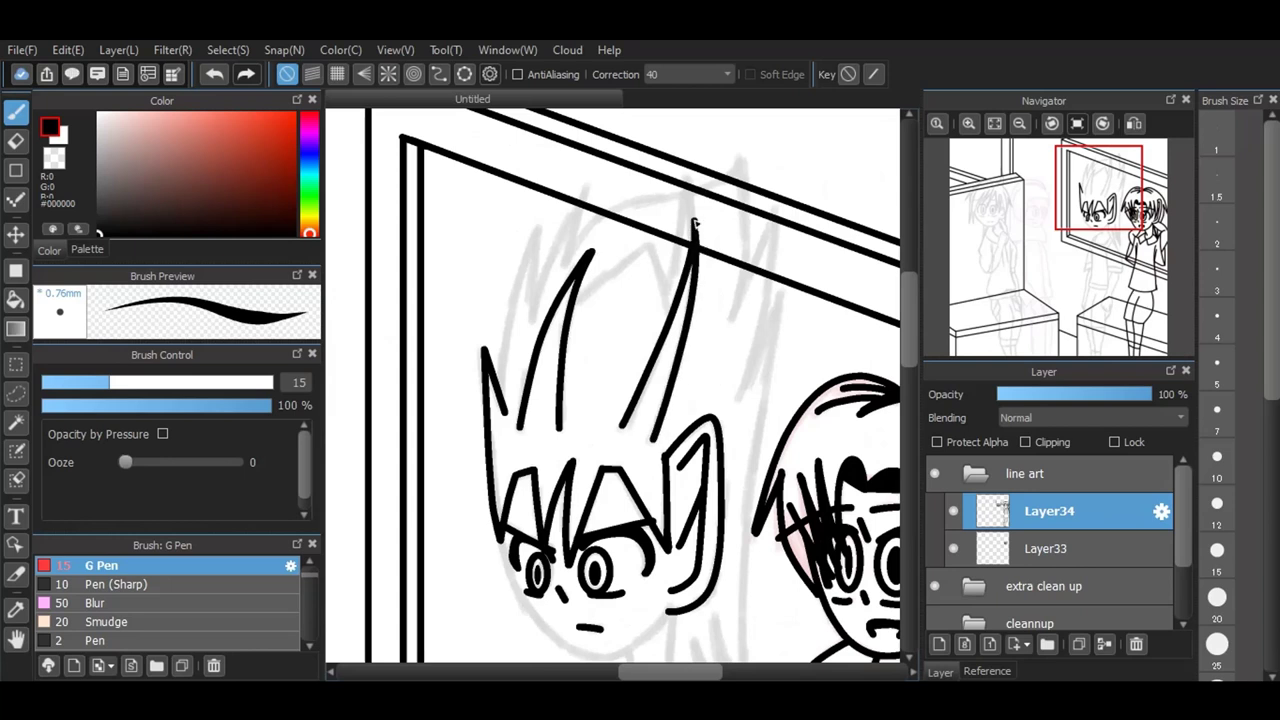
Step: Ink the angular peak joining the two tall strands and extend the rear strand into a narrow pointed tip
scroll(677, 194, "up", 2)
mouse_move(472, 424)
left_mouse_down()
mouse_move(642, 282)
mouse_move(646, 310)
left_mouse_up()
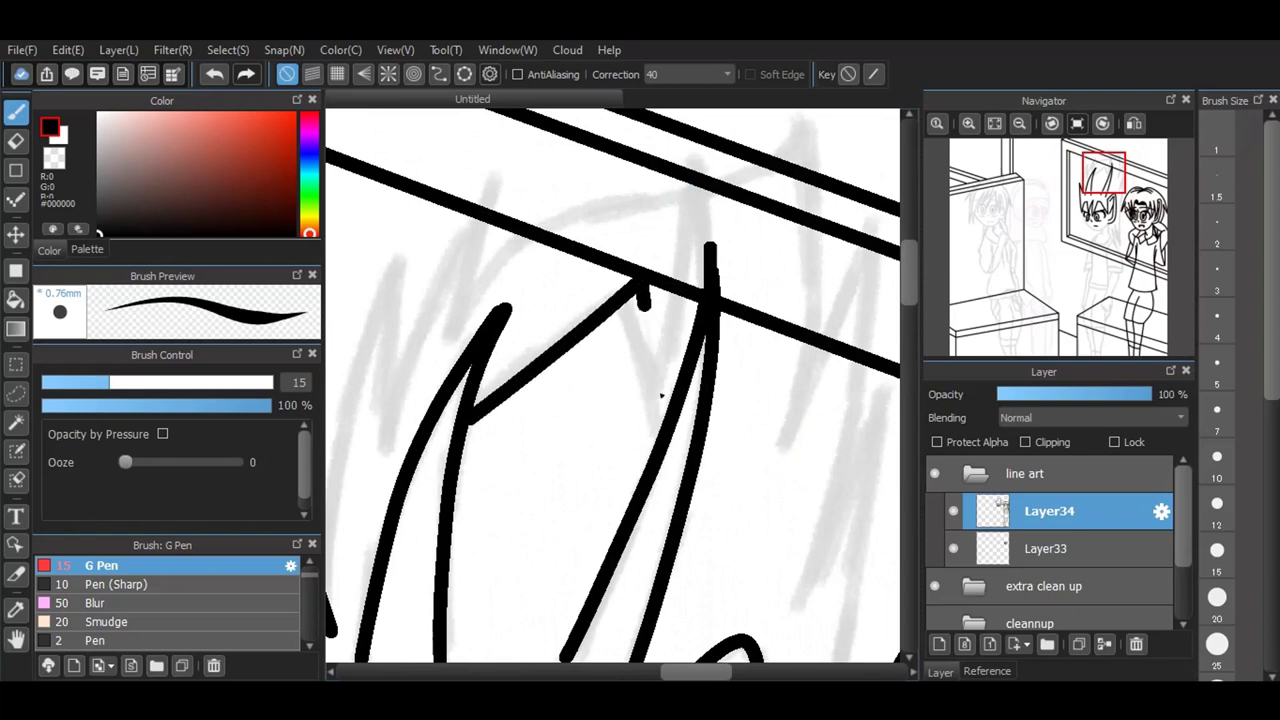
left_click_drag(661, 396, 663, 423)
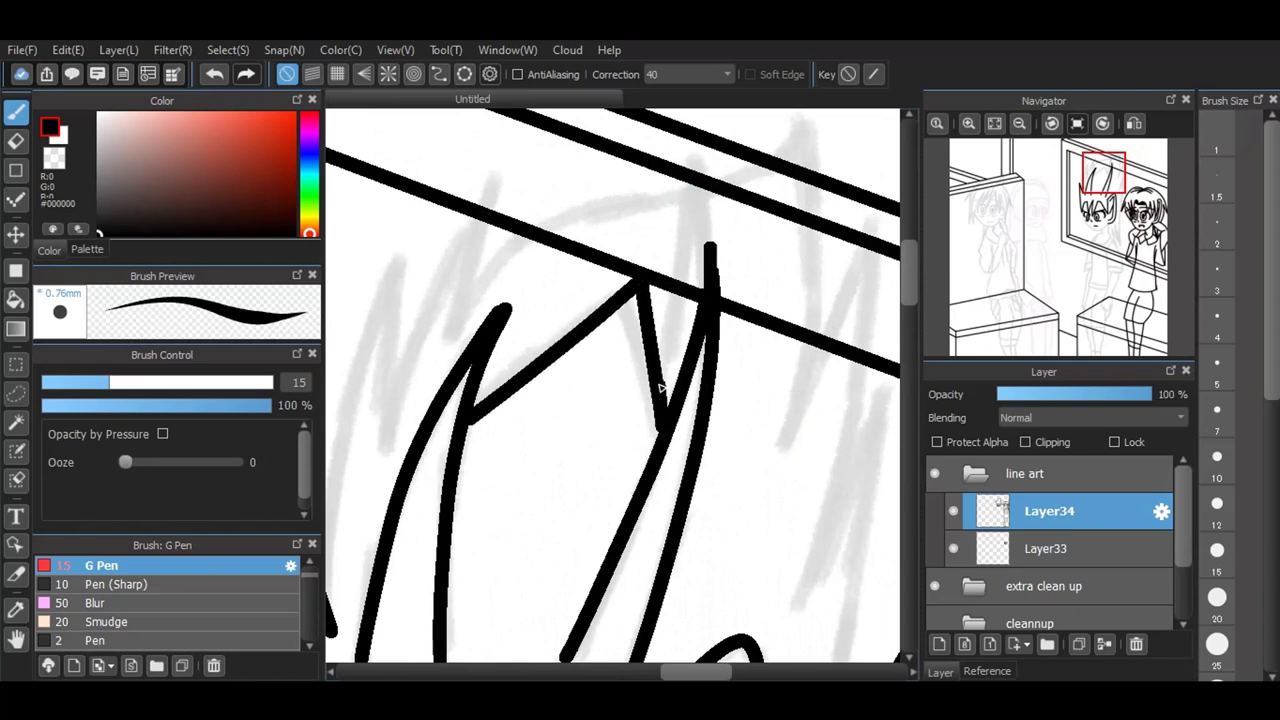
left_click_drag(690, 155, 688, 240)
mouse_move(662, 368)
left_mouse_down()
mouse_move(700, 162)
mouse_move(713, 287)
left_mouse_up()
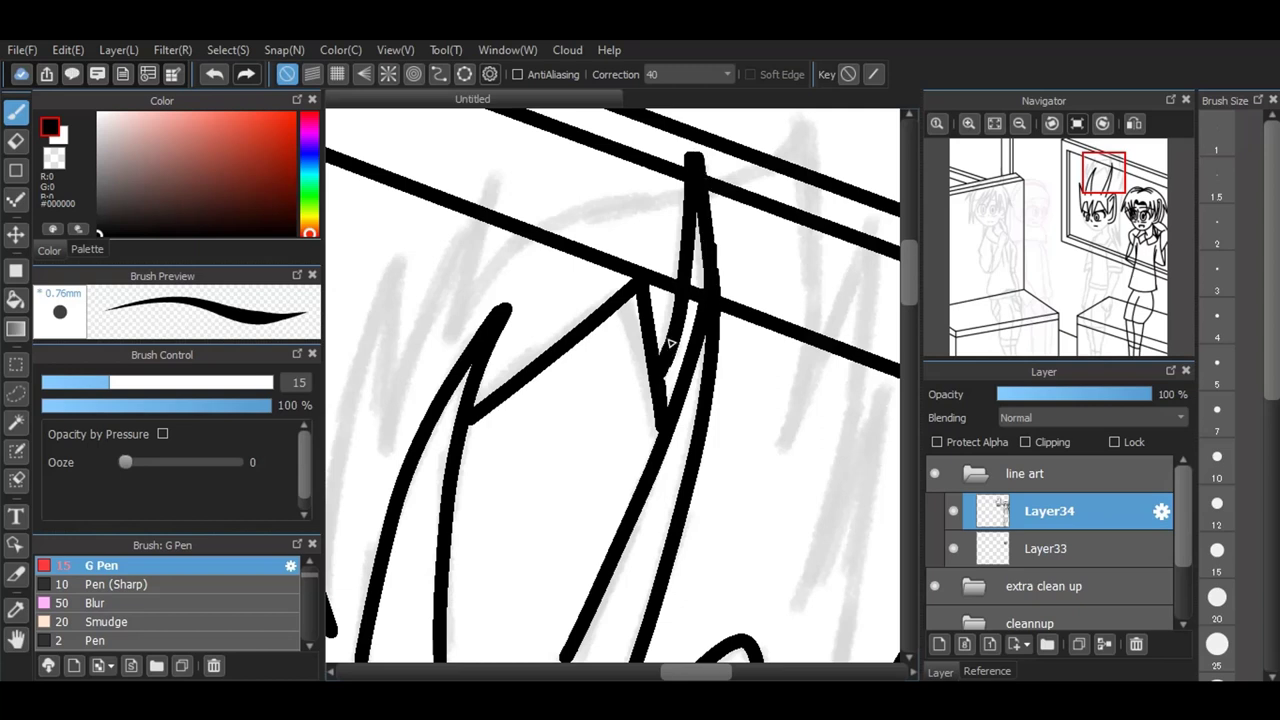
Step: Ink the jagged outer spikes climbing the front side of the spiky-haired character's hair
scroll(670, 343, "down", 3)
mouse_move(502, 492)
left_mouse_down()
mouse_move(512, 372)
mouse_move(537, 296)
left_mouse_up()
left_click_drag(527, 391, 537, 296)
left_click_drag(529, 391, 586, 259)
left_click_drag(562, 342, 586, 254)
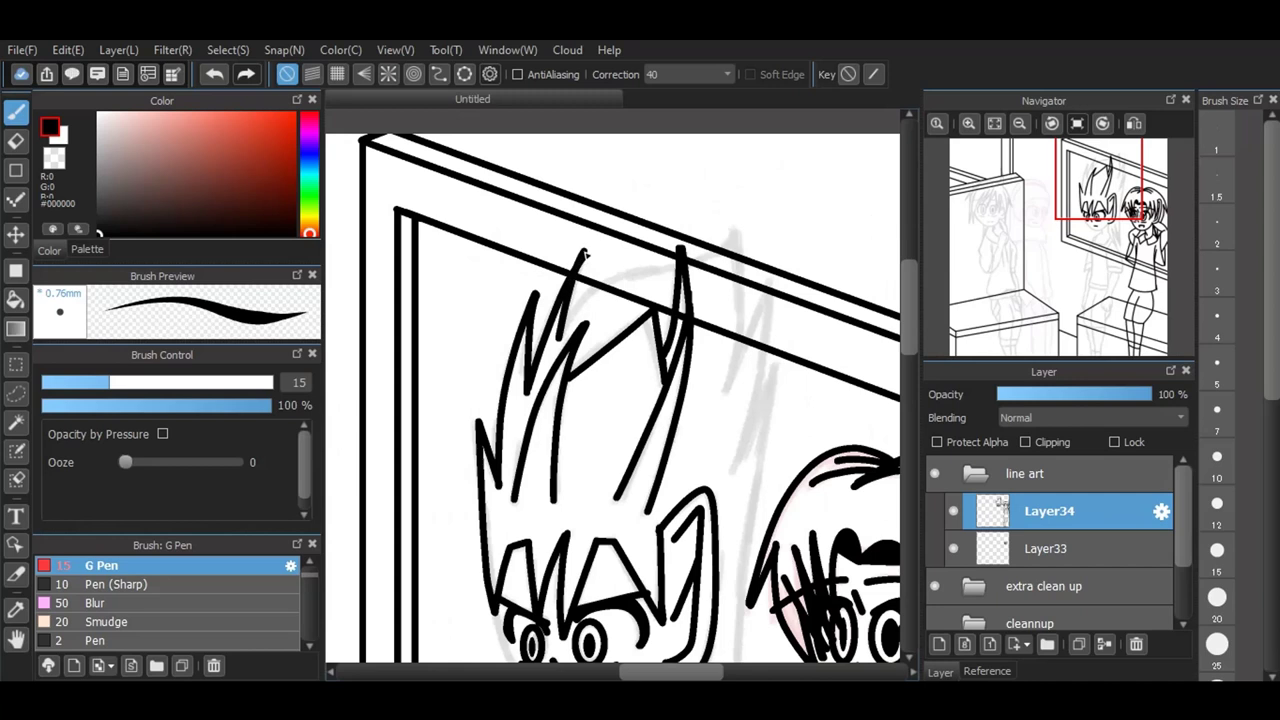
left_click(224, 70)
mouse_move(560, 336)
left_mouse_down()
mouse_move(561, 300)
mouse_move(590, 258)
left_mouse_up()
left_click(214, 75)
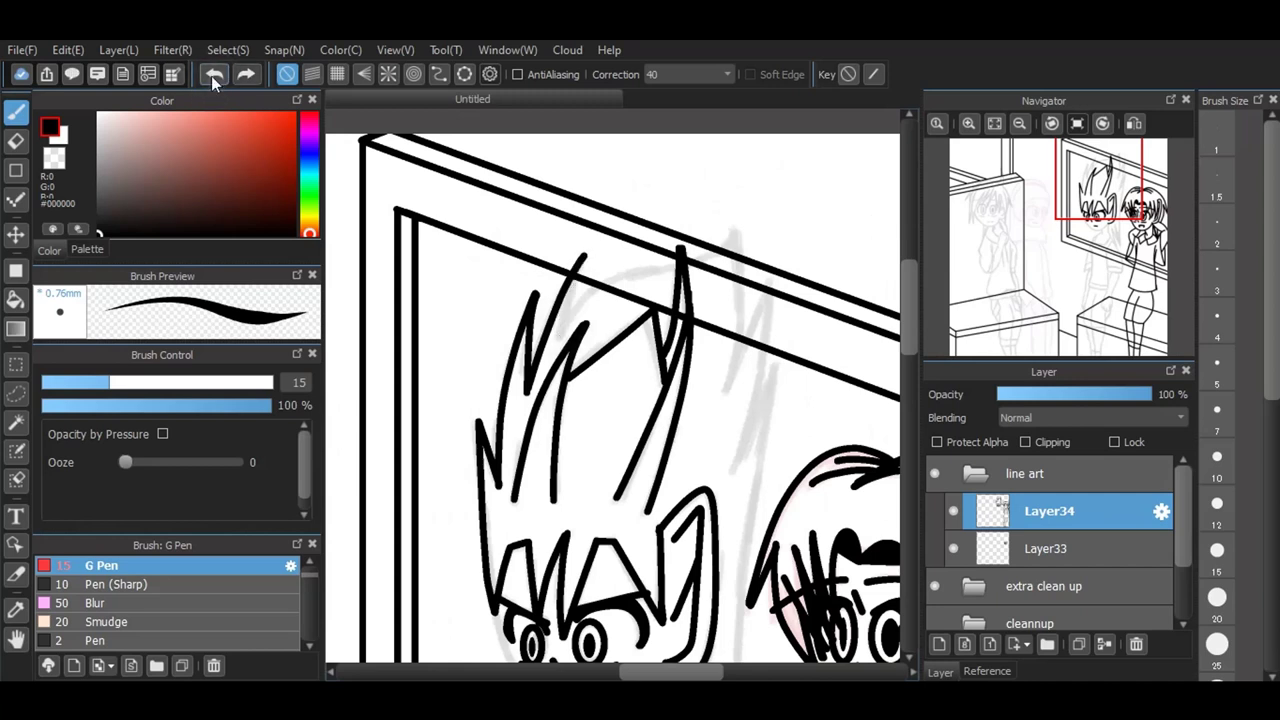
Step: Ink the upper front spike's inner edge, the curved crown outline and the jagged spikes at the back of the hair
mouse_move(562, 352)
left_mouse_down()
mouse_move(558, 322)
mouse_move(586, 258)
left_mouse_up()
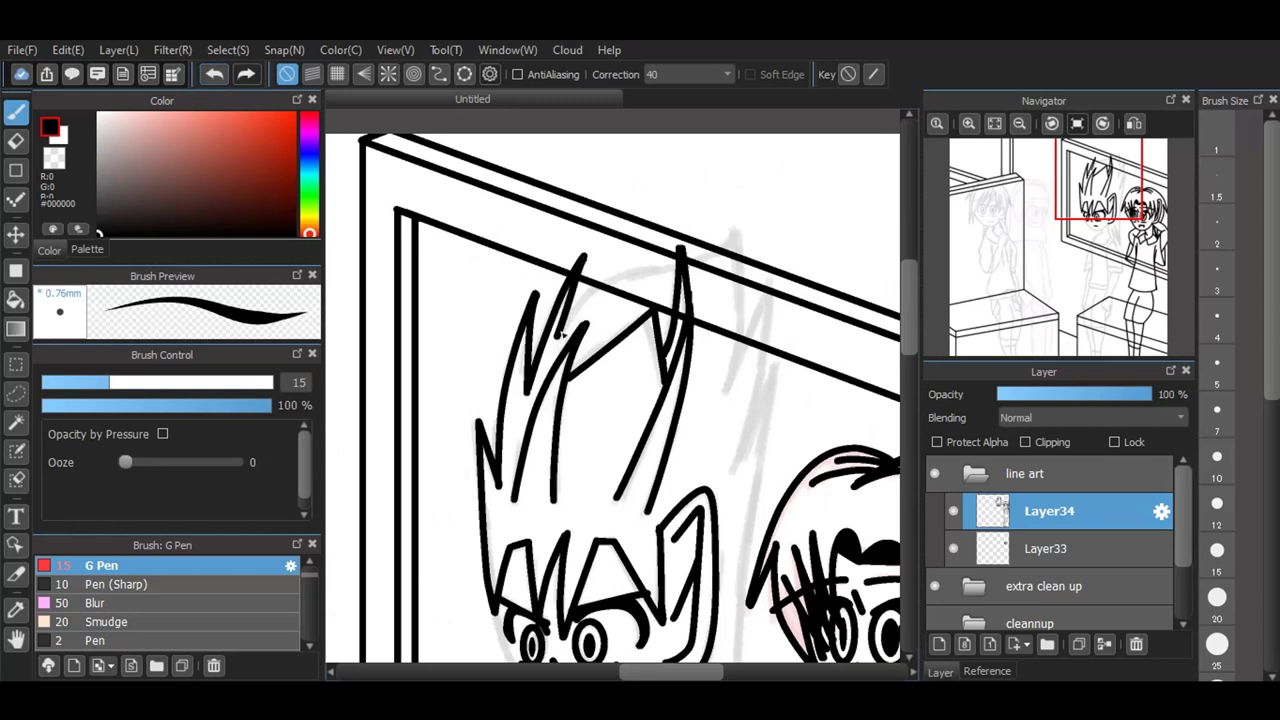
mouse_move(566, 330)
left_mouse_down()
mouse_move(606, 284)
mouse_move(736, 226)
mouse_move(743, 336)
mouse_move(729, 398)
mouse_move(772, 272)
mouse_move(732, 478)
left_mouse_up()
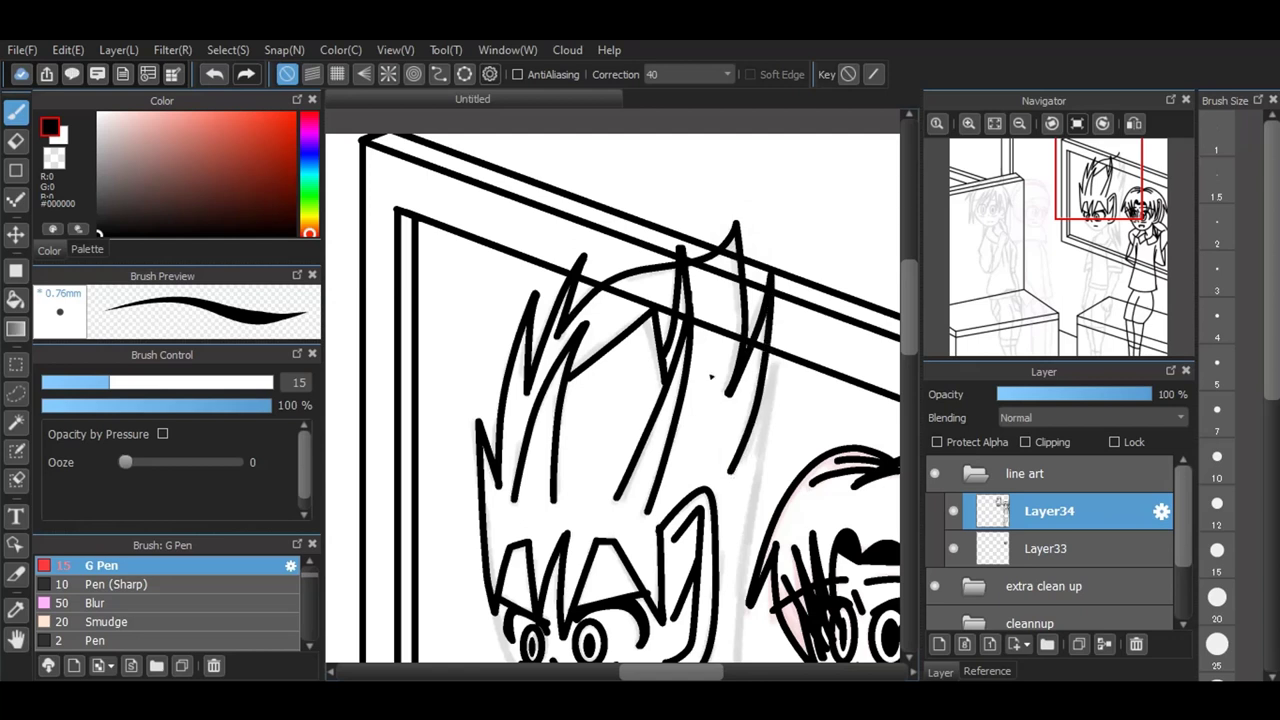
scroll(711, 377, "down", 4)
scroll(735, 470, "up", 2)
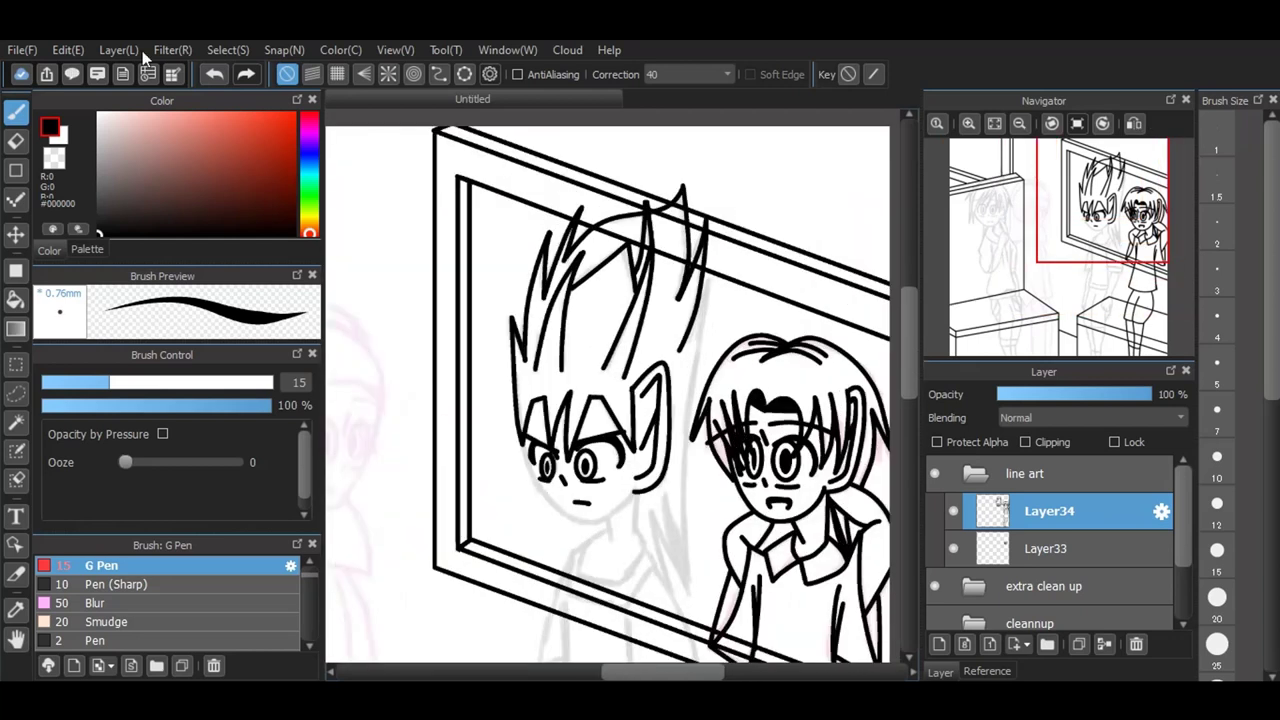
left_click(214, 74)
scroll(797, 252, "up", 3)
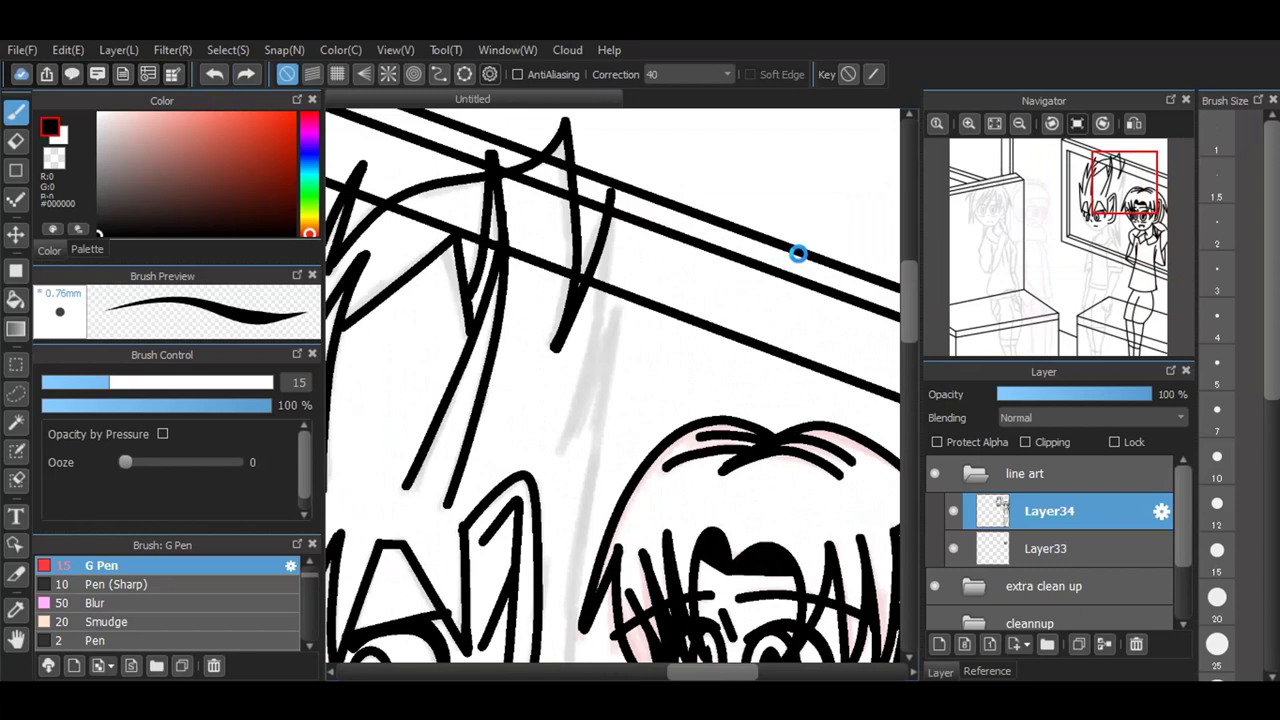
mouse_move(614, 194)
left_mouse_down()
mouse_move(582, 413)
mouse_move(632, 294)
left_mouse_up()
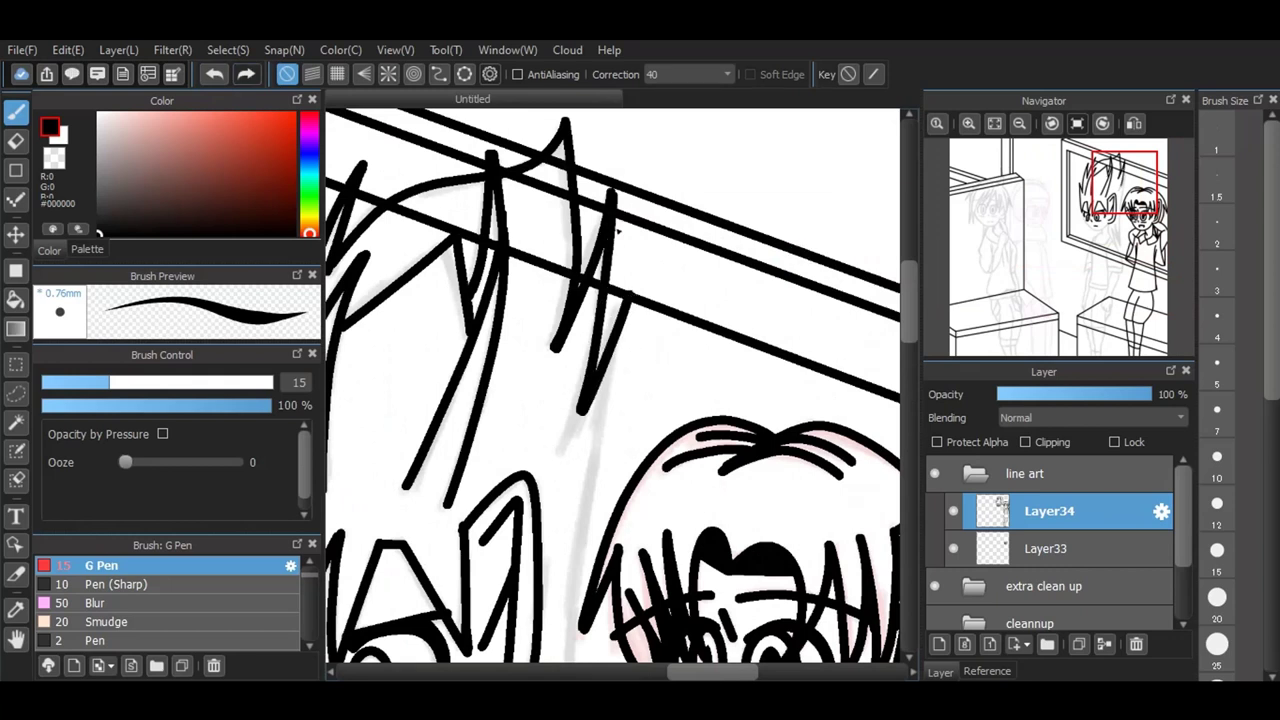
scroll(618, 231, "down", 3)
scroll(597, 383, "up", 3)
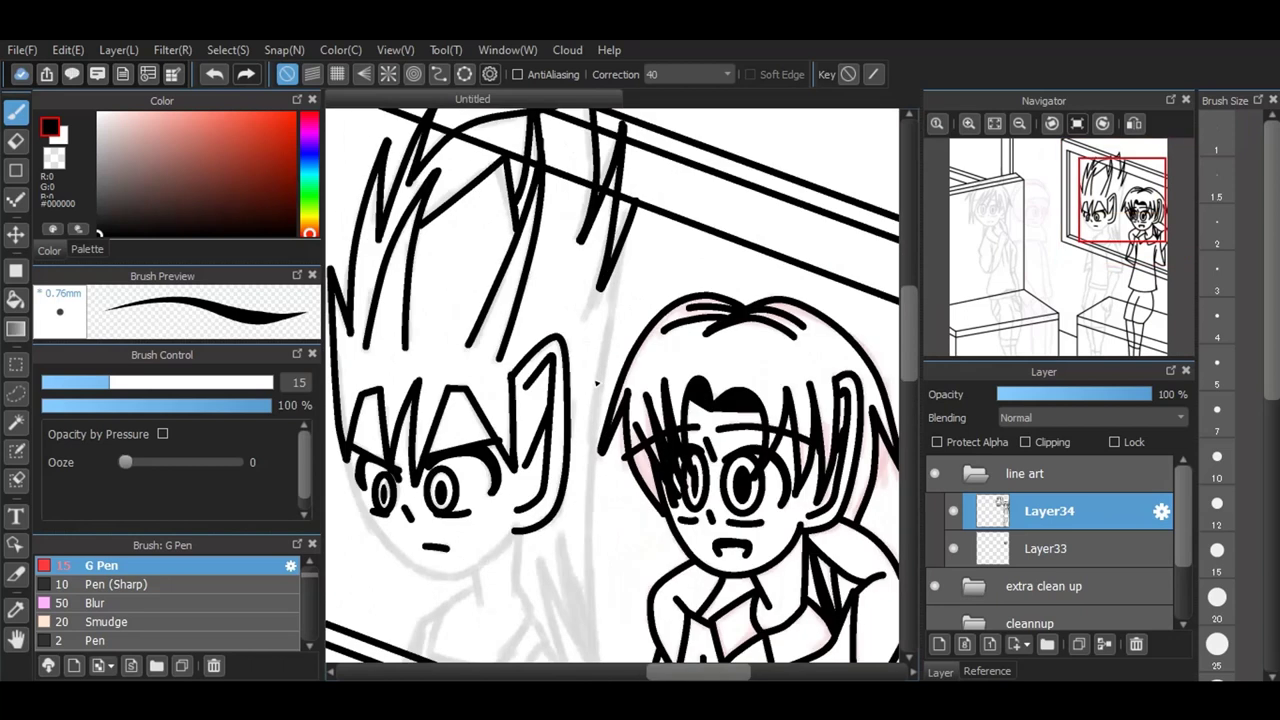
left_click(214, 76)
left_click_drag(601, 280, 588, 434)
left_click(214, 78)
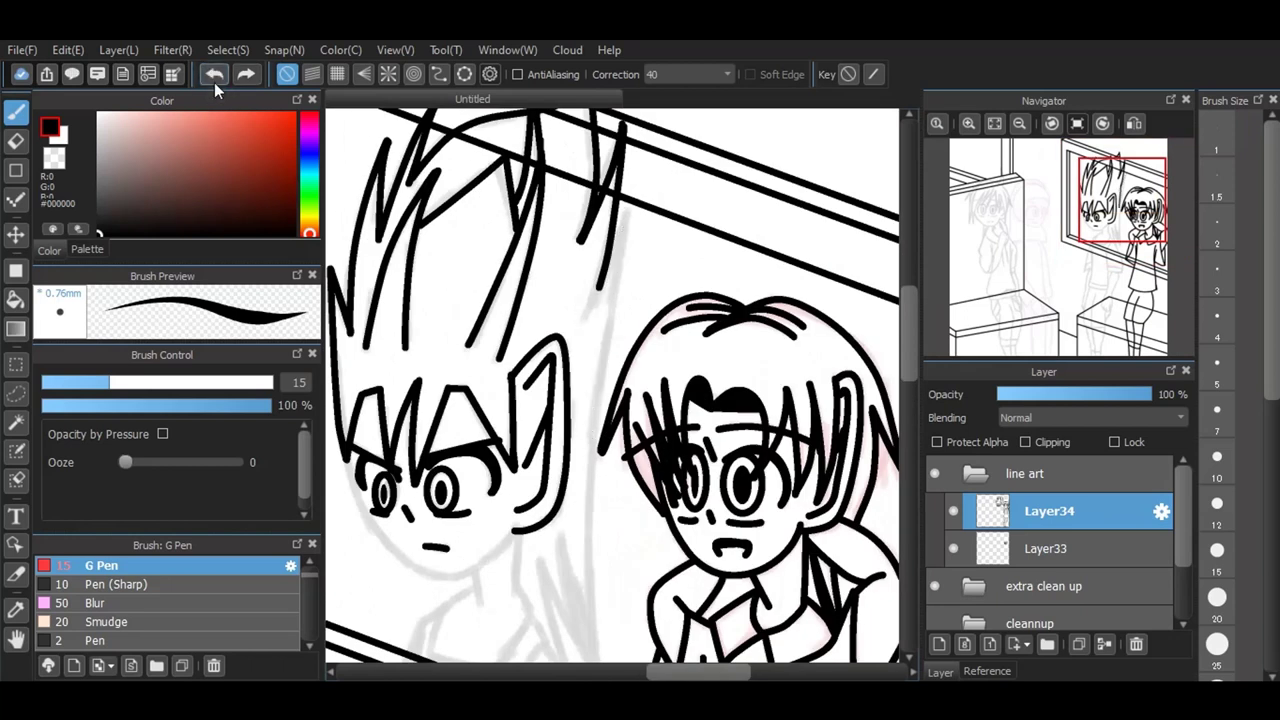
mouse_move(598, 290)
left_mouse_down()
mouse_move(631, 226)
mouse_move(590, 548)
left_mouse_up()
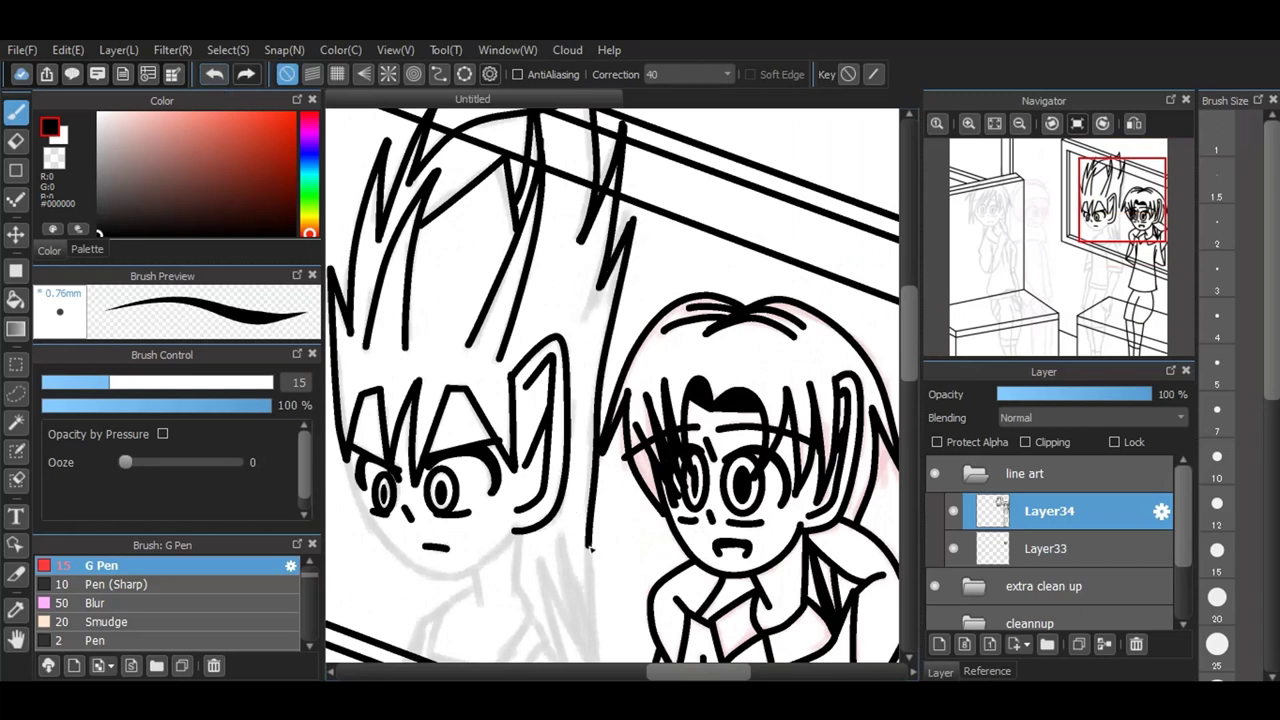
left_click(219, 75)
Step: Ink the long back edge of the hair down past the ear and the pointed zigzag strands at its lower end
mouse_move(631, 222)
left_mouse_down()
mouse_move(600, 372)
mouse_move(594, 600)
left_mouse_up()
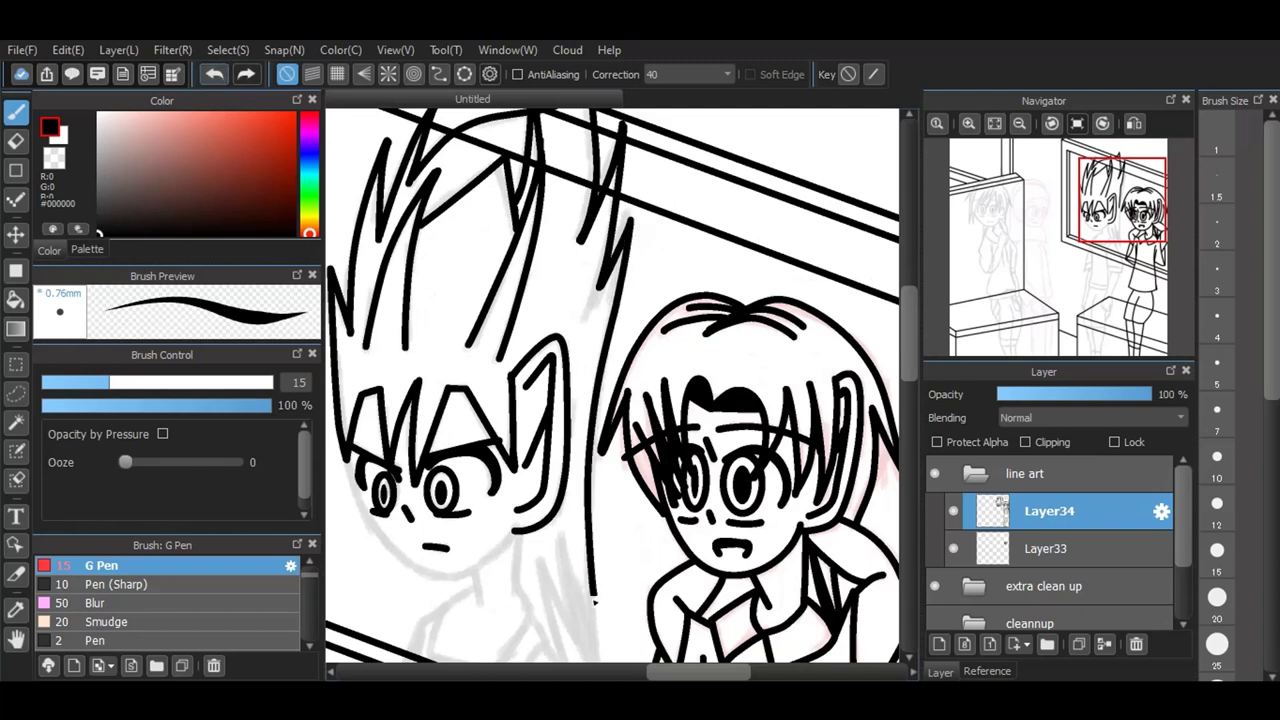
key("ctrl+minus")
scroll(453, 240, "down", 1)
scroll(431, 434, "up", 3)
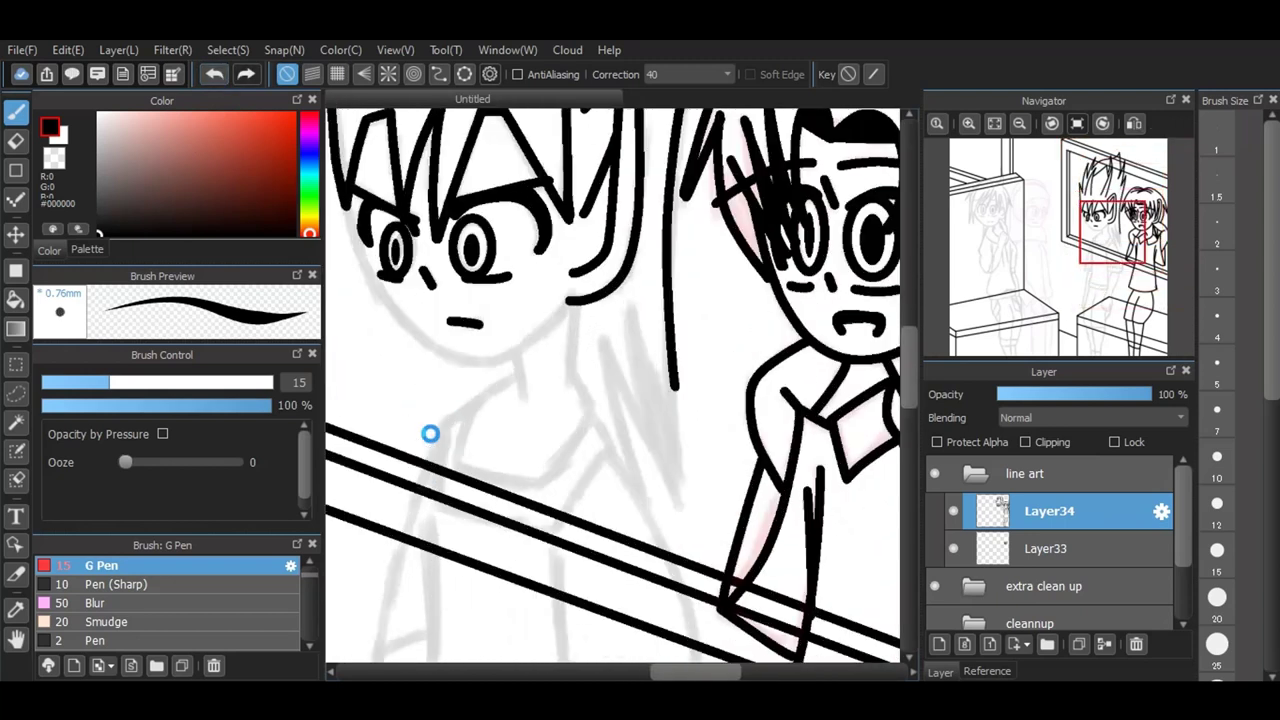
scroll(628, 442, "up", 3)
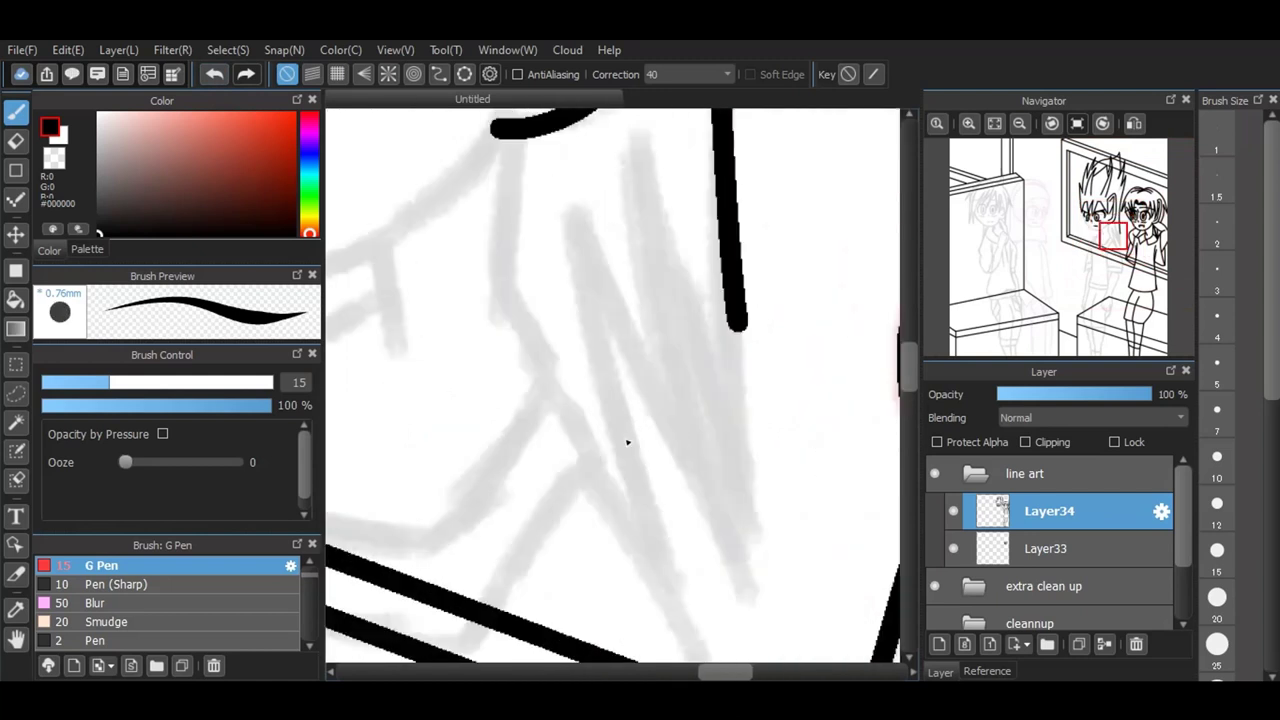
left_click_drag(634, 143, 776, 552)
left_click_drag(736, 318, 783, 557)
left_click_drag(578, 210, 617, 313)
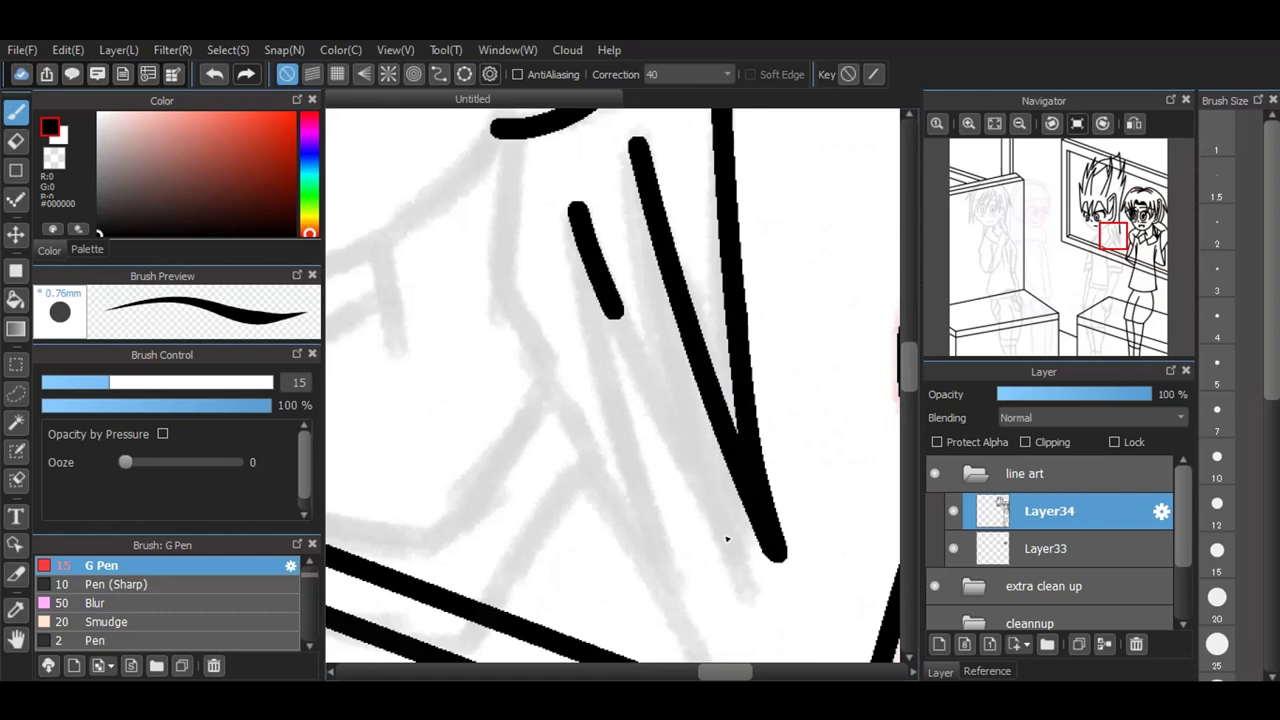
left_click_drag(727, 539, 758, 595)
left_click_drag(636, 148, 755, 583)
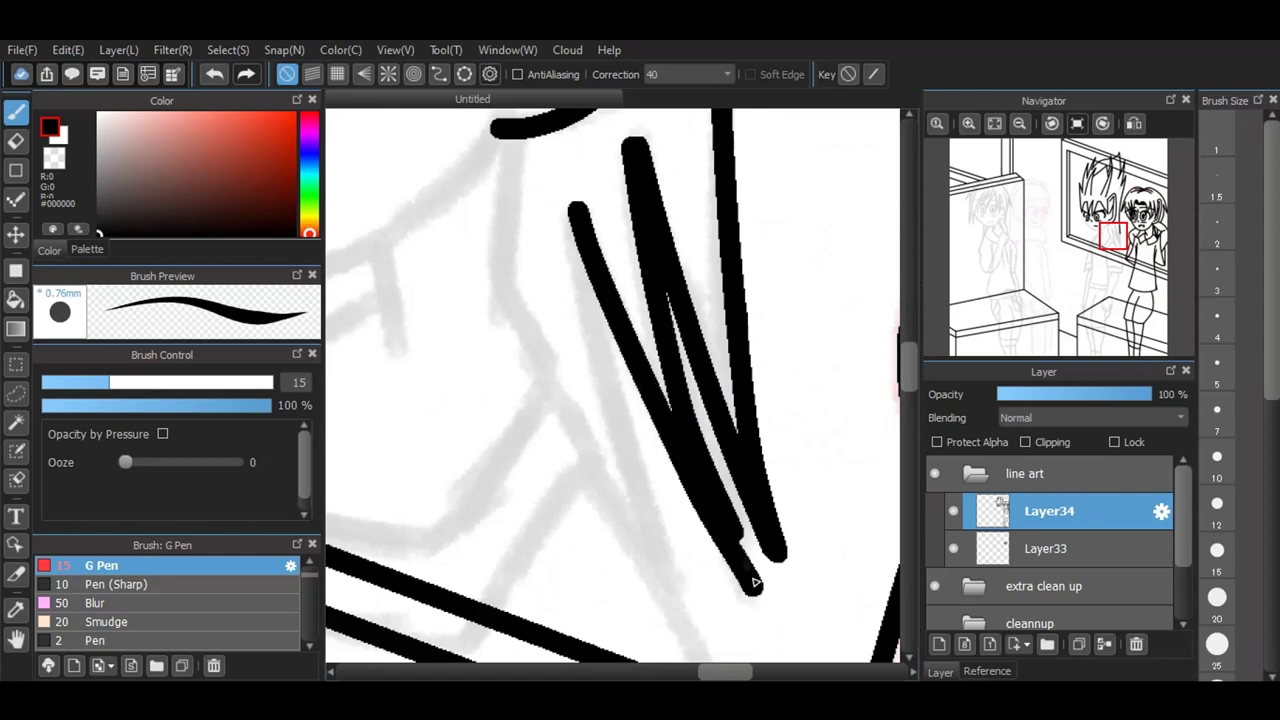
mouse_move(568, 210)
left_mouse_down()
mouse_move(631, 476)
mouse_move(694, 600)
left_mouse_up()
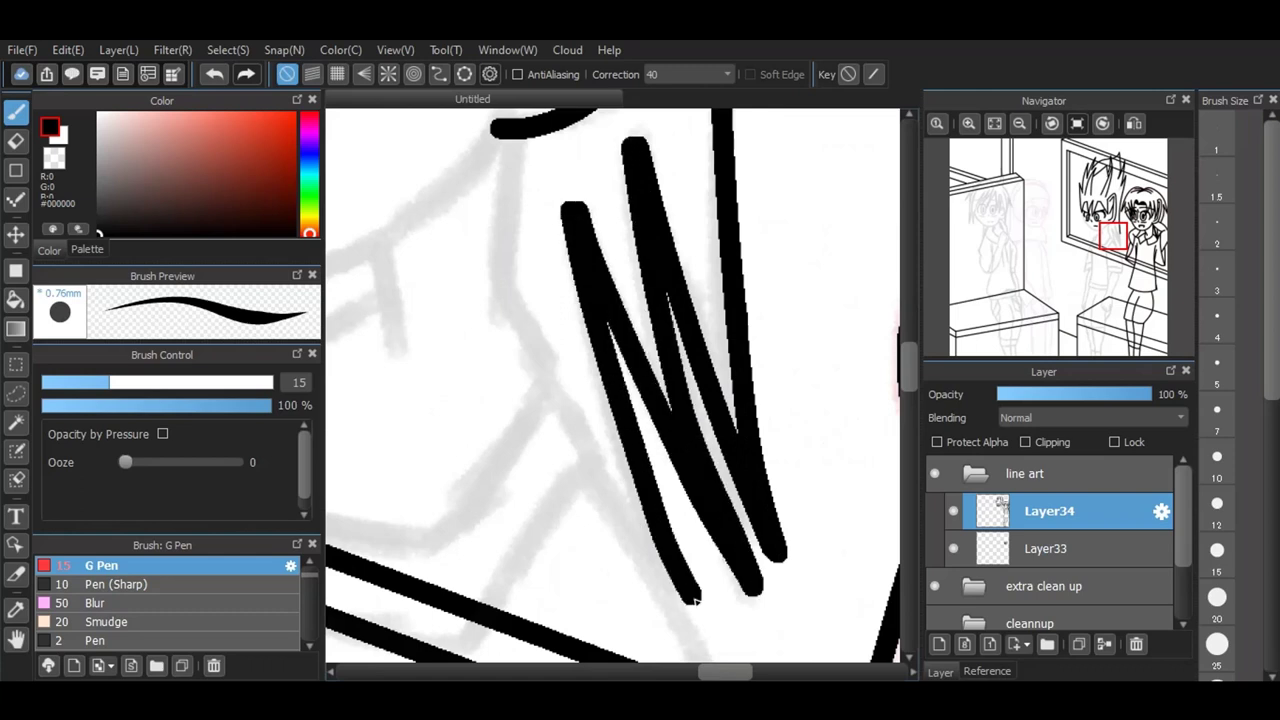
Step: Ink the jawline from the hair edge around the chin up to the base of the ear
scroll(817, 437, "down", 4)
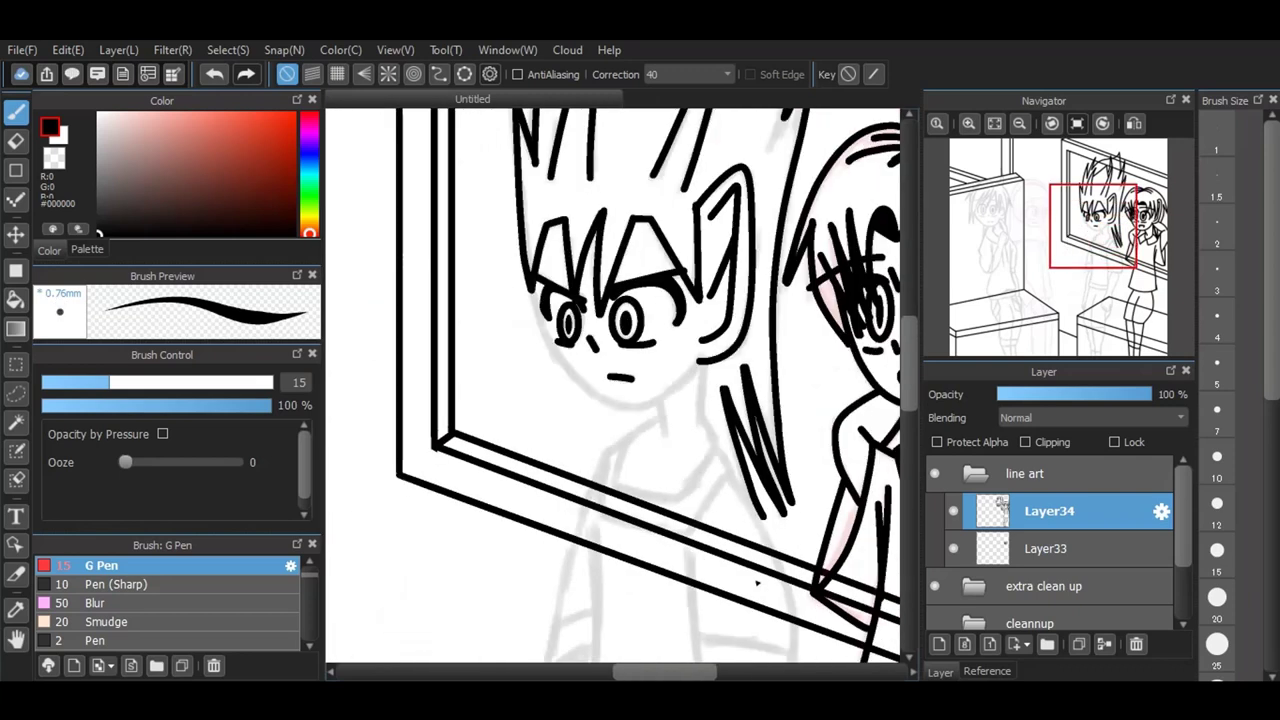
scroll(763, 427, "up", 2)
scroll(541, 437, "up", 2)
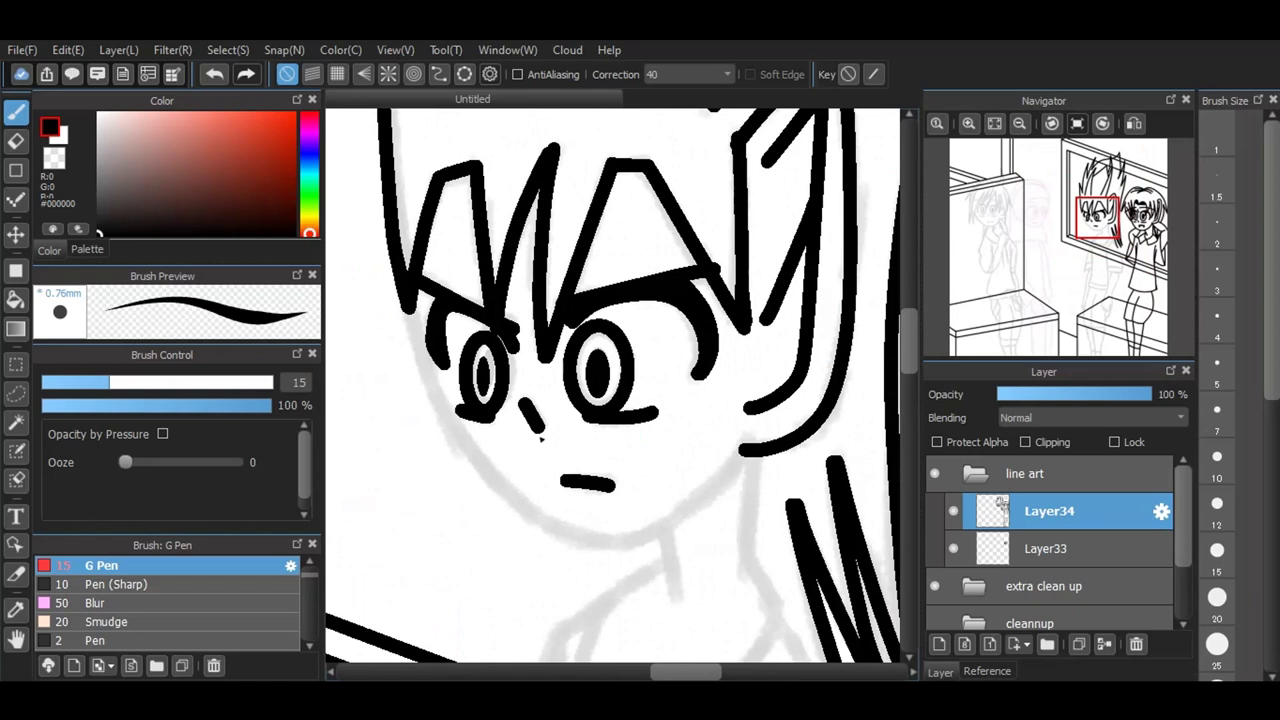
mouse_move(411, 298)
left_mouse_down()
mouse_move(453, 424)
mouse_move(545, 529)
mouse_move(611, 545)
mouse_move(676, 524)
mouse_move(748, 452)
left_mouse_up()
Step: Ink the spiky-haired character's neck lines and the inner and outer edges of the shirt collar
scroll(750, 455, "down", 4)
scroll(780, 506, "up", 4)
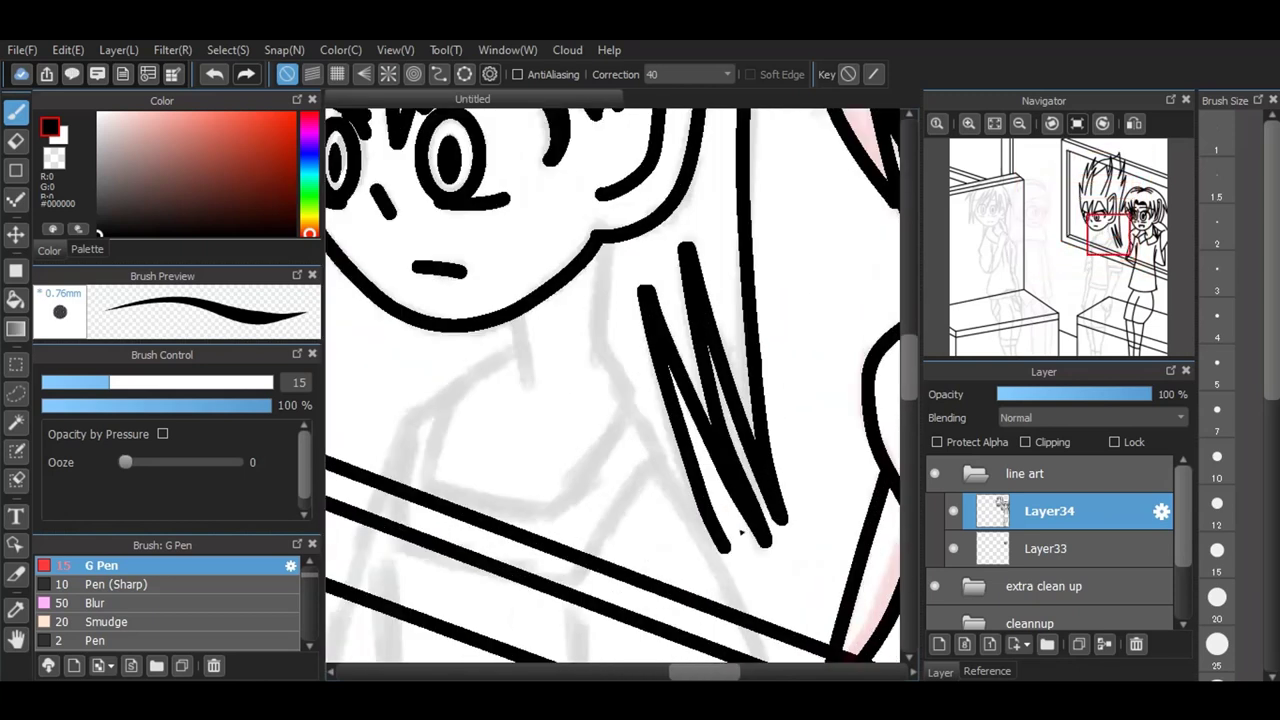
mouse_move(517, 318)
left_mouse_down()
mouse_move(530, 378)
mouse_move(482, 368)
mouse_move(440, 401)
mouse_move(424, 478)
mouse_move(448, 397)
left_mouse_up()
left_click(213, 77)
left_click(222, 74)
mouse_move(446, 399)
left_mouse_down()
mouse_move(426, 486)
mouse_move(533, 516)
mouse_move(554, 513)
mouse_move(636, 400)
left_mouse_up()
mouse_move(606, 248)
left_mouse_down()
mouse_move(598, 359)
mouse_move(665, 461)
left_mouse_up()
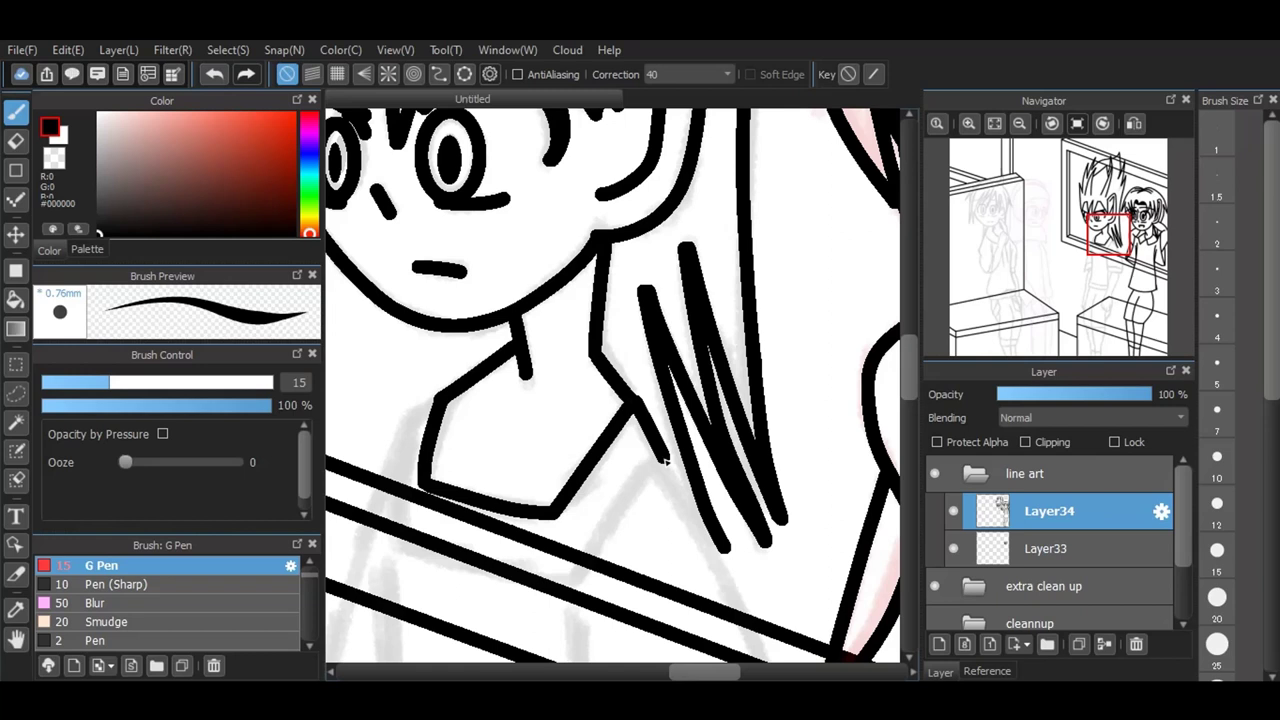
mouse_move(438, 399)
left_mouse_down()
mouse_move(405, 418)
mouse_move(389, 547)
left_mouse_up()
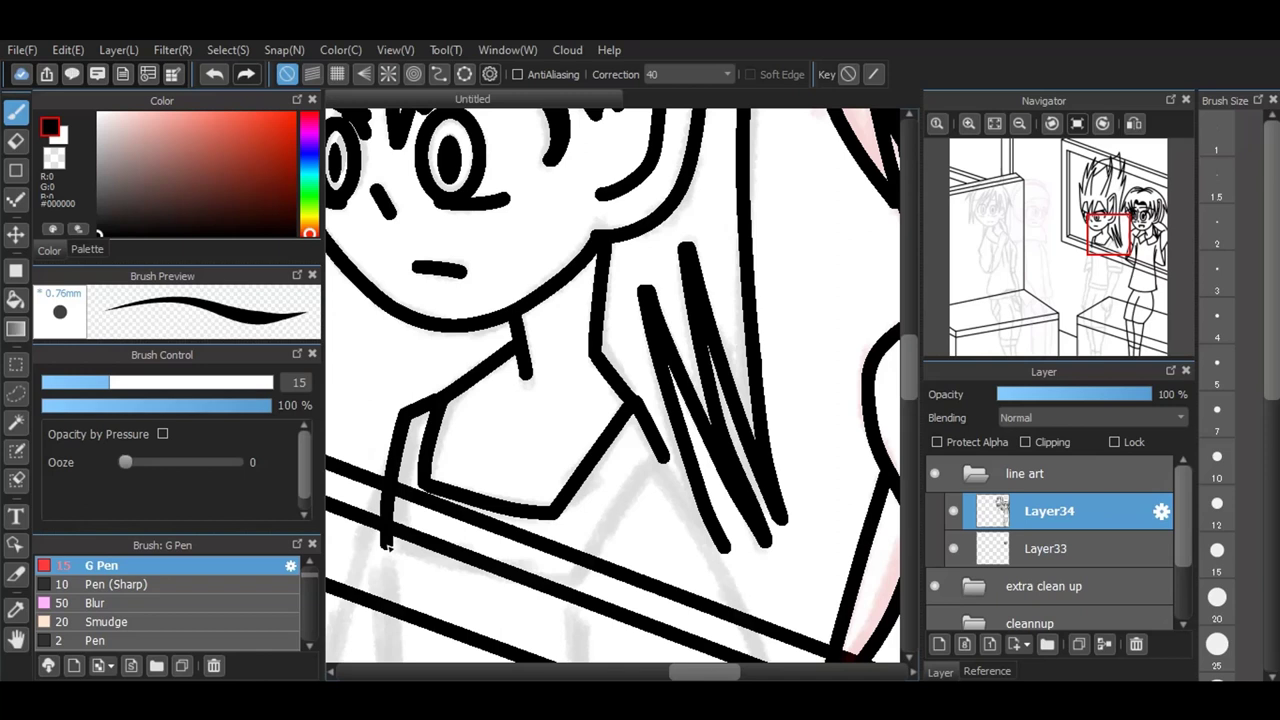
mouse_move(383, 546)
left_mouse_down()
mouse_move(498, 577)
mouse_move(575, 580)
mouse_move(668, 456)
left_mouse_up()
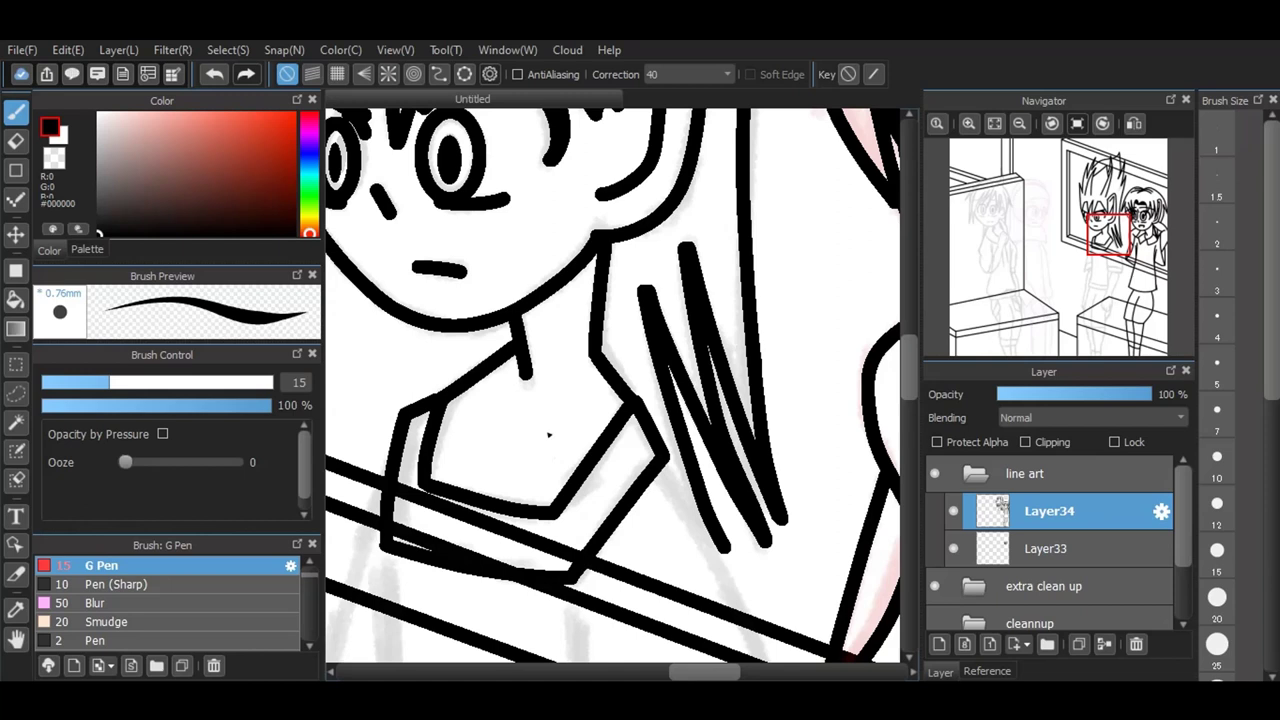
Step: Ink the short sleeve beneath the hair ends, from the collar to its hem, including the cuff band line
scroll(548, 434, "down", 4)
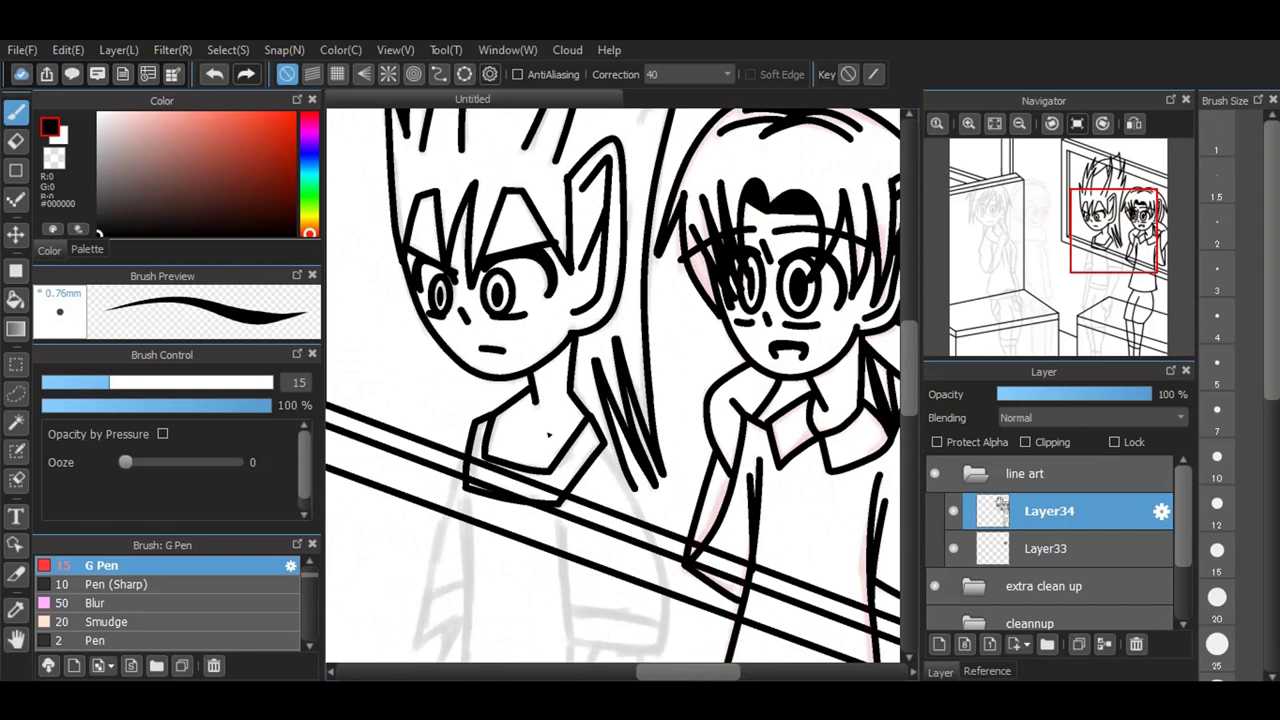
scroll(548, 434, "down", 2)
scroll(517, 540, "up", 1)
scroll(540, 603, "up", 1)
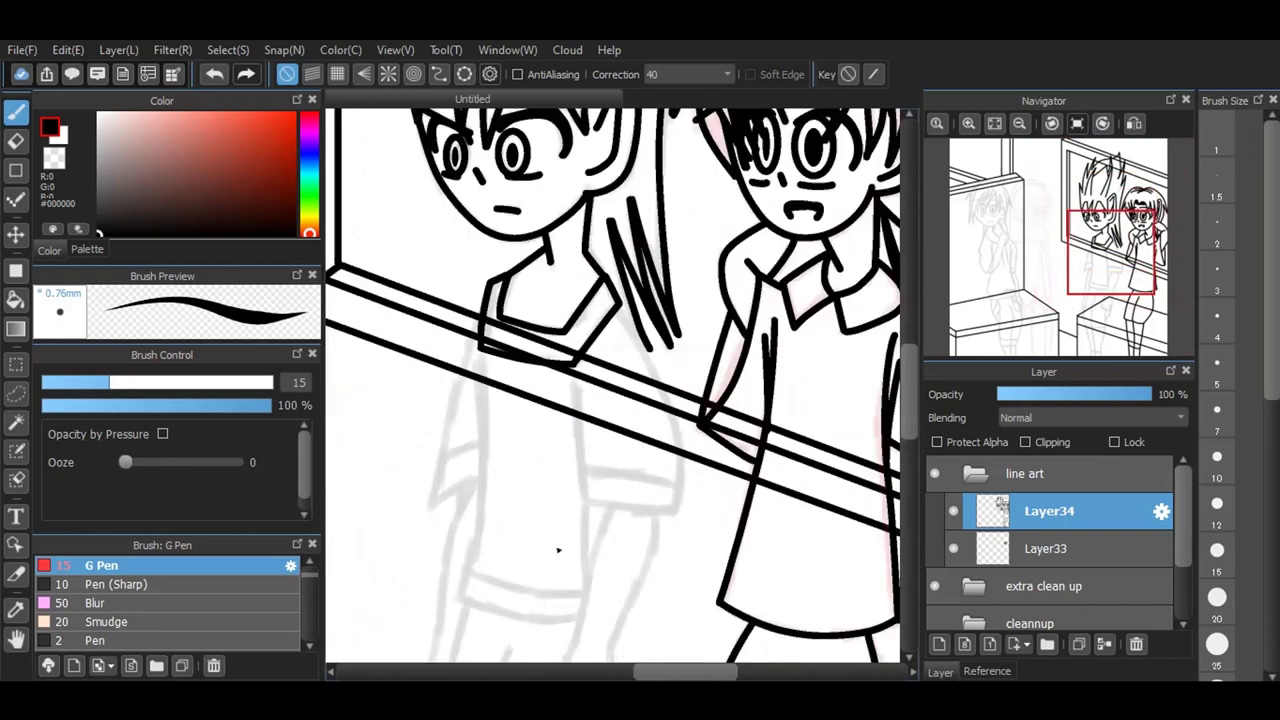
scroll(558, 549, "up", 1)
mouse_move(652, 245)
left_mouse_down()
mouse_move(707, 351)
mouse_move(718, 464)
left_mouse_up()
left_click(216, 74)
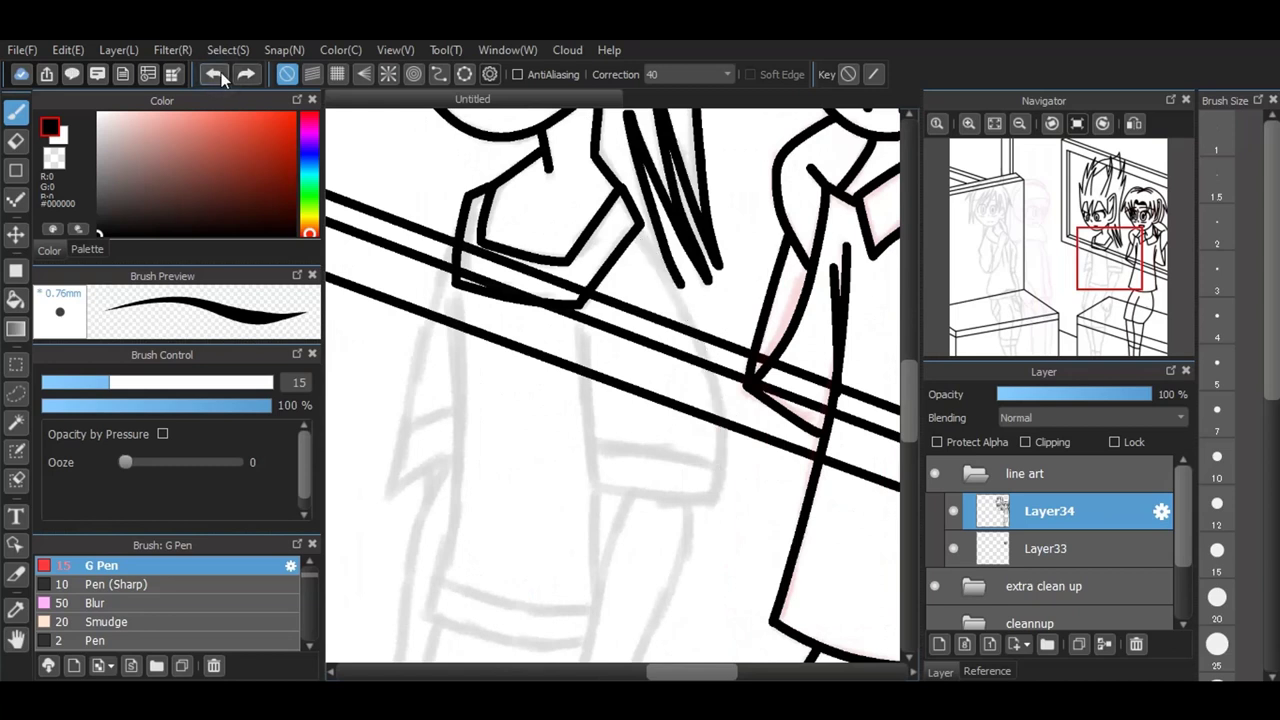
mouse_move(645, 236)
left_mouse_down()
mouse_move(731, 404)
mouse_move(712, 499)
left_mouse_up()
mouse_move(601, 485)
left_mouse_down()
mouse_move(591, 353)
mouse_move(604, 307)
mouse_move(594, 440)
mouse_move(716, 496)
left_mouse_up()
left_click_drag(601, 449, 716, 464)
Step: Ink the front edge and bottom hem of the spiky-haired character's shirt, plus the far sleeve with its cuff band
left_click_drag(458, 296, 462, 344)
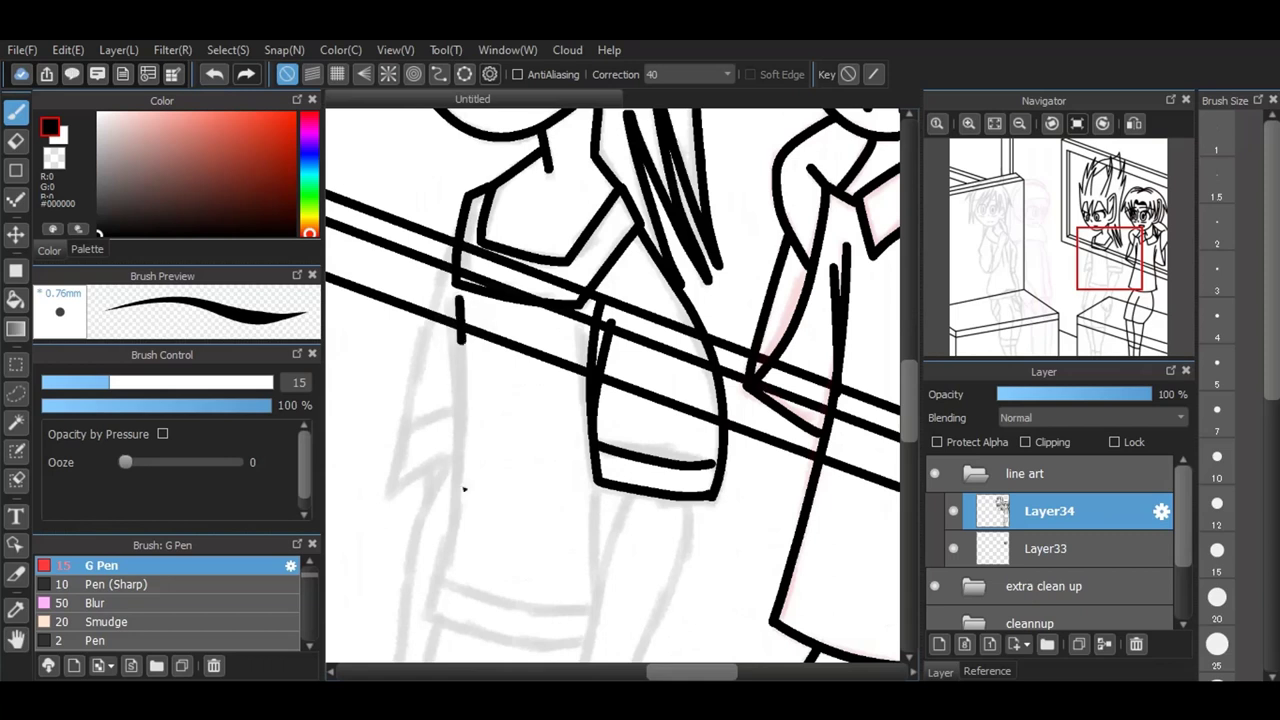
mouse_move(463, 489)
left_mouse_down()
mouse_move(430, 618)
mouse_move(500, 640)
mouse_move(587, 643)
left_mouse_up()
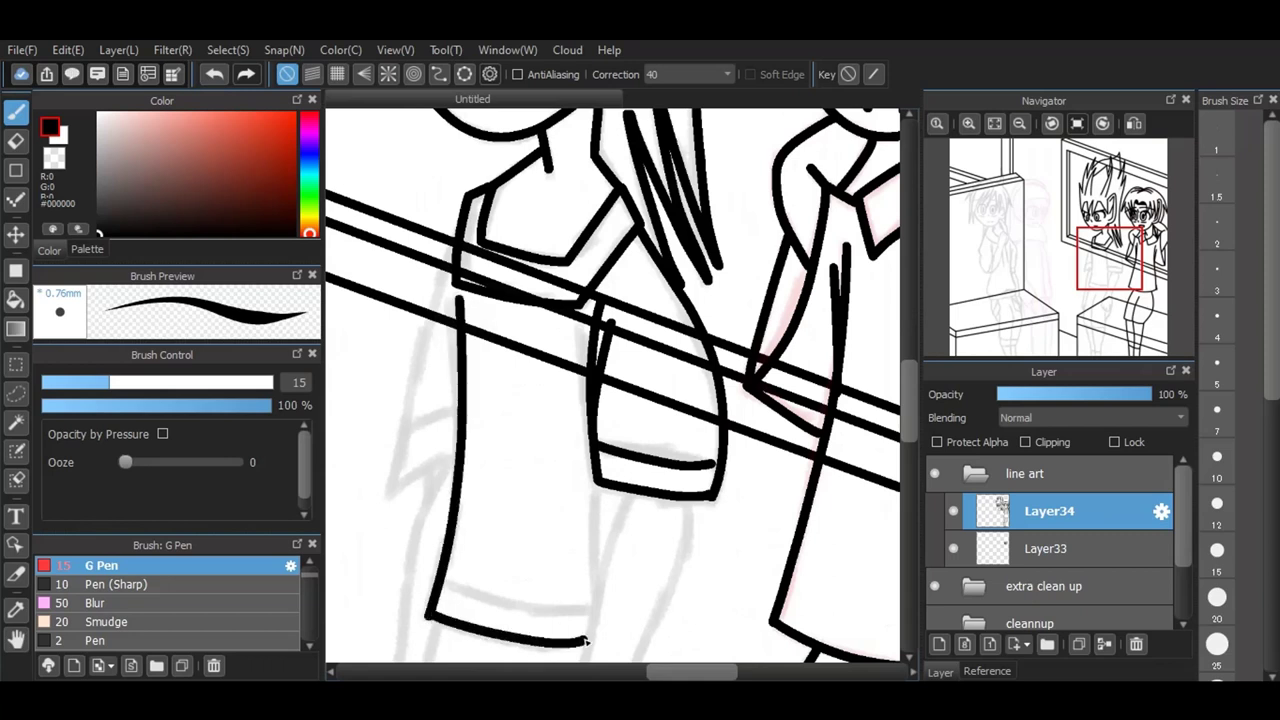
left_click_drag(452, 308, 456, 444)
mouse_move(464, 226)
left_mouse_down()
mouse_move(391, 487)
mouse_move(460, 456)
mouse_move(460, 414)
left_mouse_up()
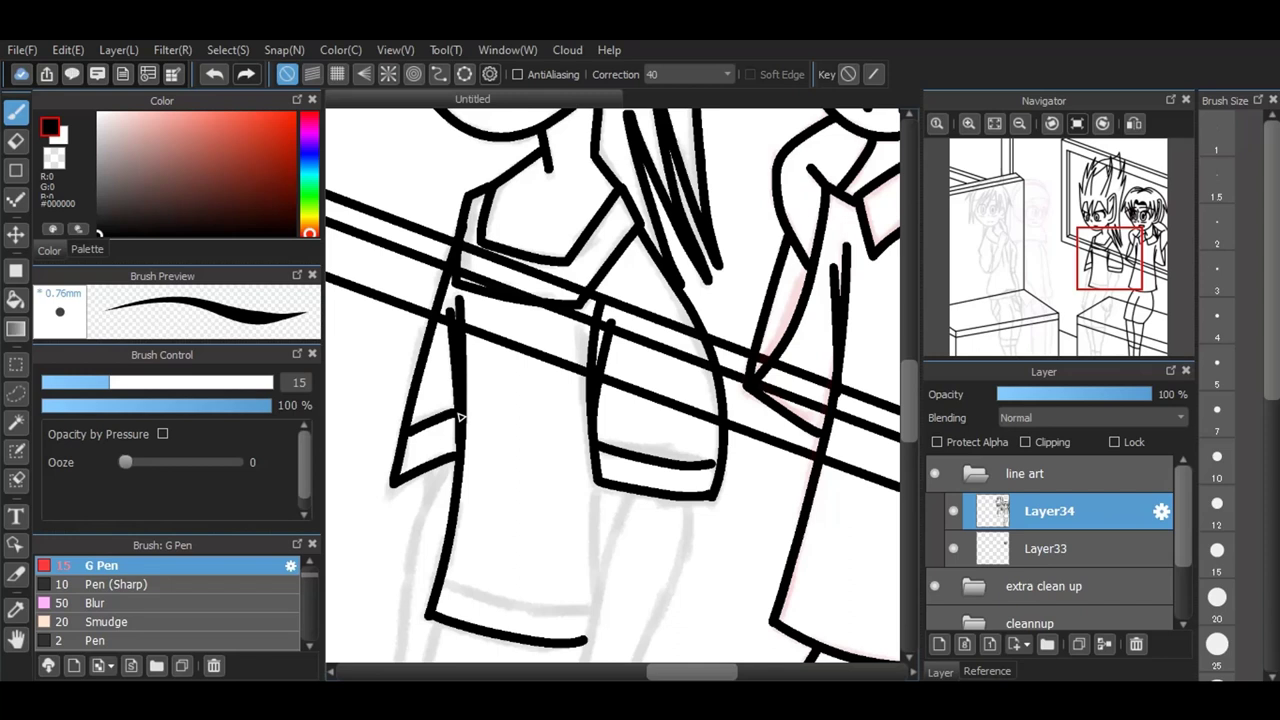
Step: Ink the curled fingers of the spiky-haired character's near hand in front of the bench
scroll(562, 458, "down", 1)
scroll(562, 458, "down", 1)
scroll(569, 520, "up", 3)
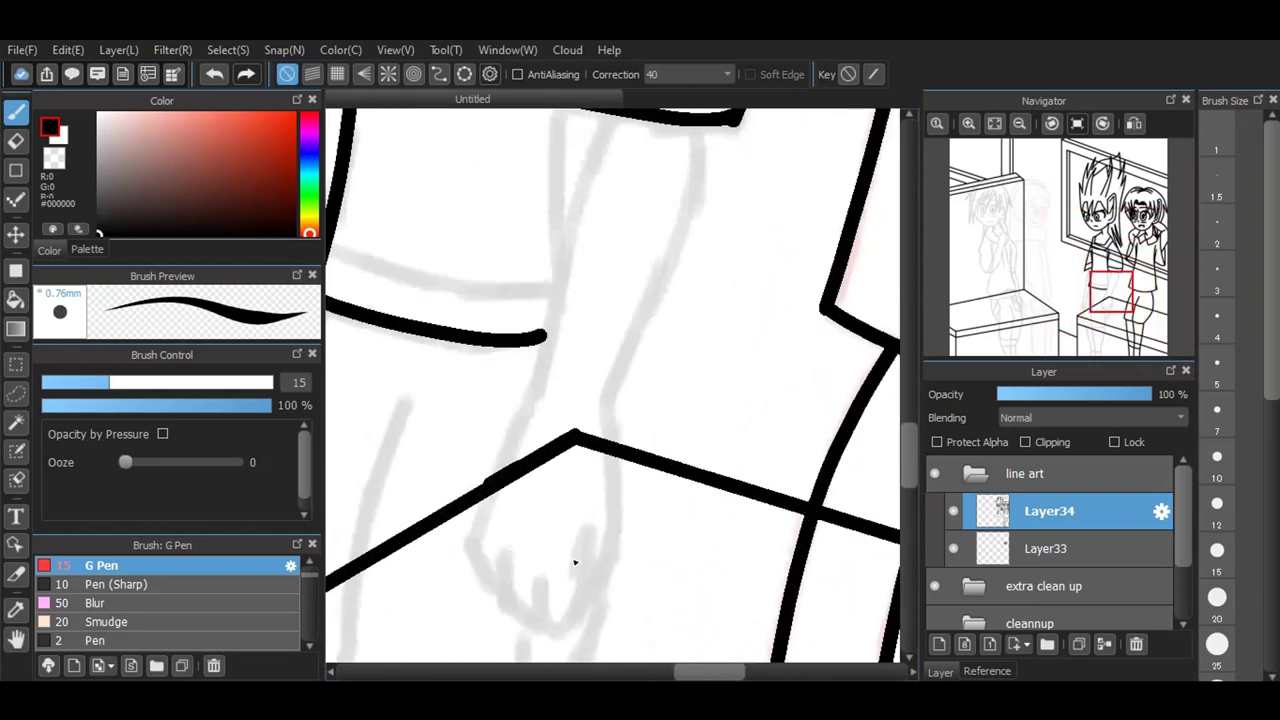
mouse_move(543, 581)
left_mouse_down()
mouse_move(555, 630)
mouse_move(595, 556)
mouse_move(582, 528)
mouse_move(565, 583)
left_mouse_up()
mouse_move(509, 541)
left_mouse_down()
mouse_move(505, 596)
mouse_move(548, 628)
mouse_move(626, 518)
left_mouse_up()
left_click(214, 73)
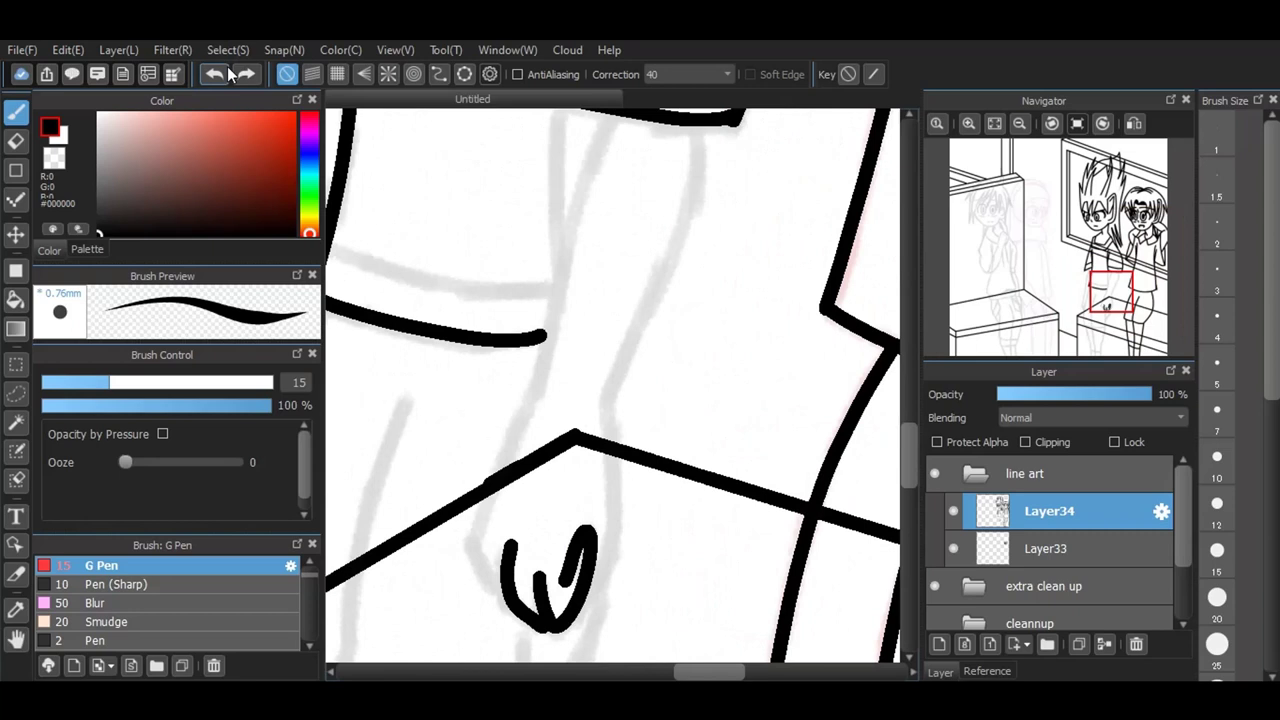
left_click(227, 66)
Step: Ink both edges of the near arm from the sleeve cuff down to the hand, closing the hand's outline
mouse_move(579, 617)
left_mouse_down()
mouse_move(624, 538)
mouse_move(617, 507)
left_mouse_up()
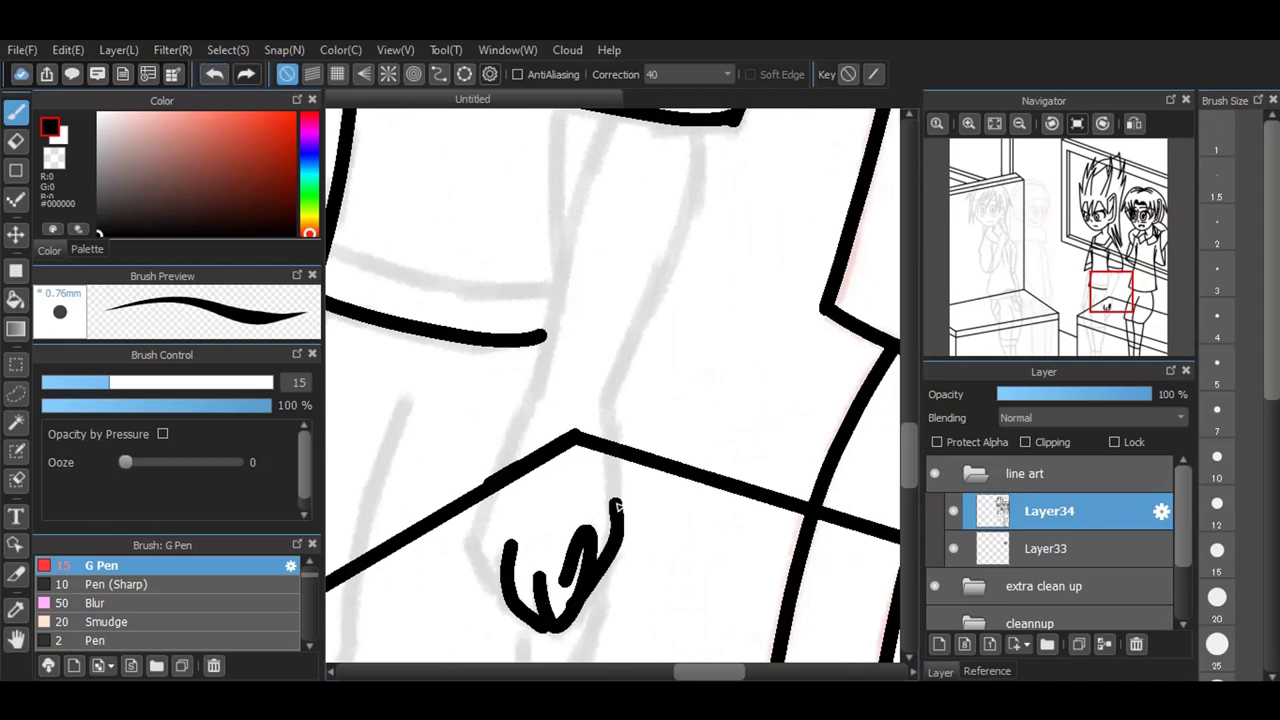
left_click(220, 74)
mouse_move(577, 618)
left_mouse_down()
mouse_move(606, 560)
mouse_move(616, 490)
mouse_move(605, 416)
left_mouse_up()
left_click_drag(692, 127, 695, 150)
mouse_move(694, 230)
left_mouse_down()
mouse_move(645, 305)
mouse_move(607, 430)
left_mouse_up()
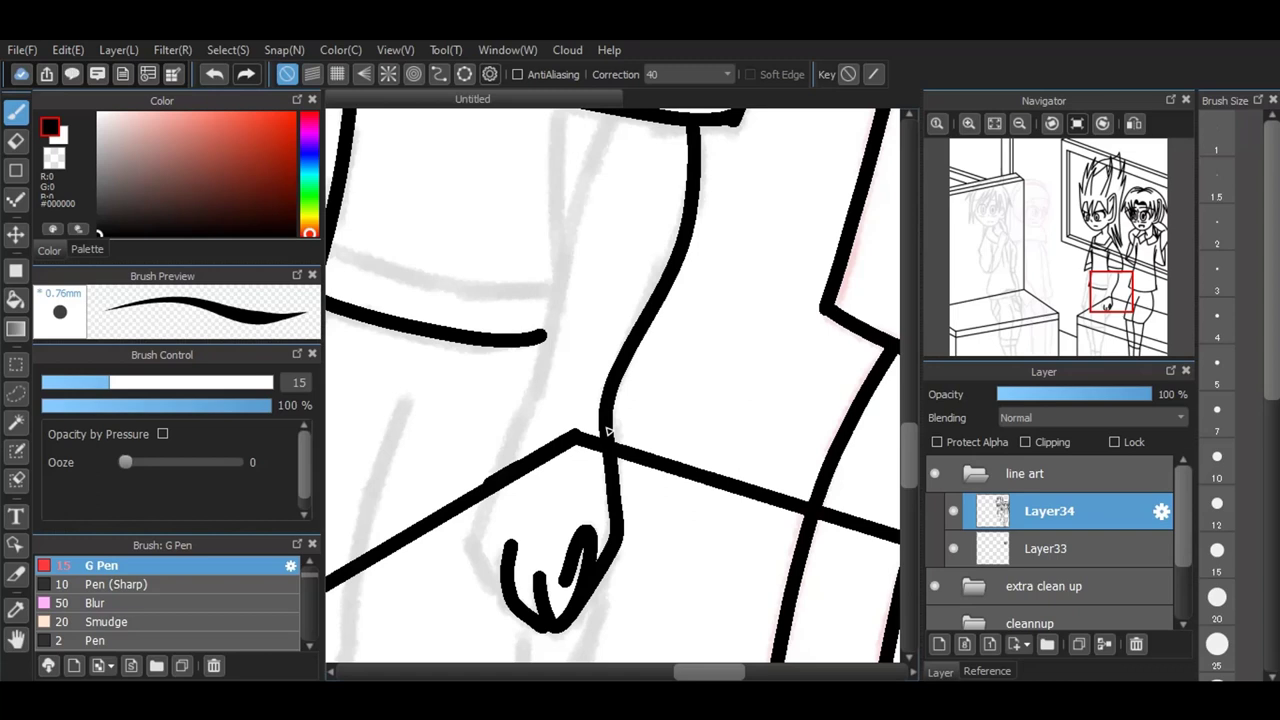
scroll(661, 496, "down", 2)
scroll(646, 443, "up", 1)
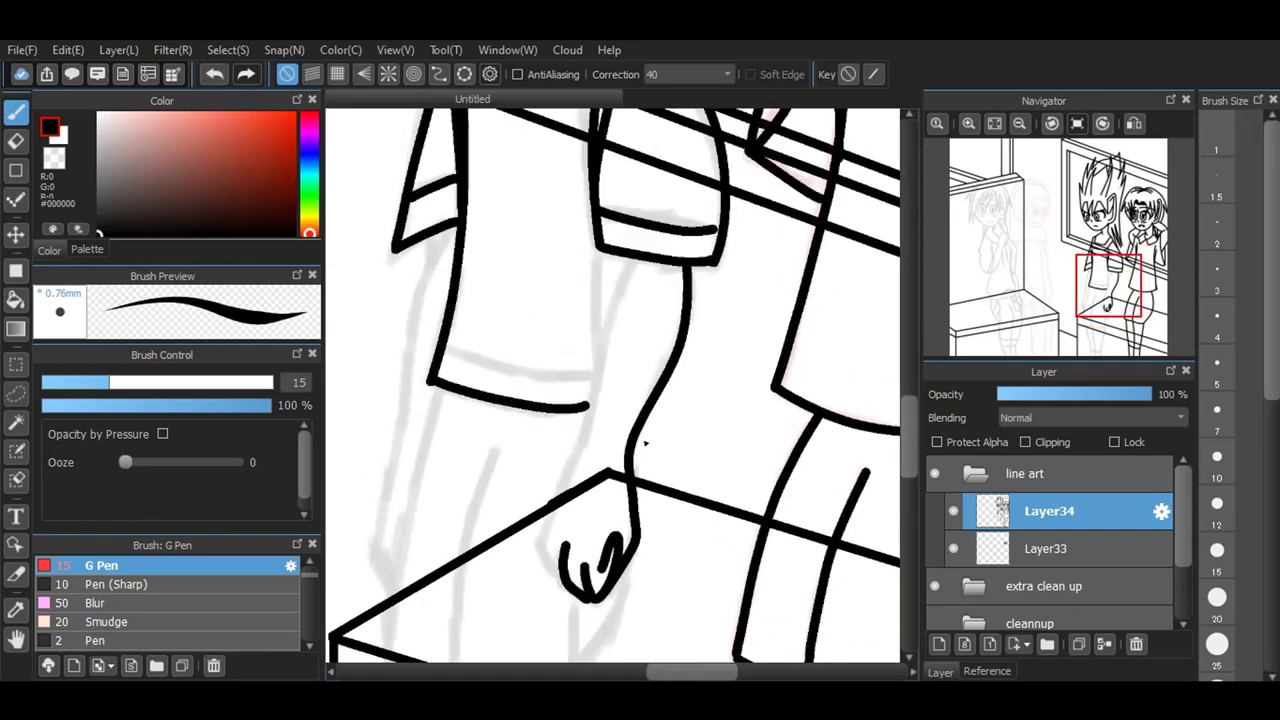
mouse_move(635, 258)
left_mouse_down()
mouse_move(556, 510)
mouse_move(553, 561)
mouse_move(567, 585)
left_mouse_up()
scroll(612, 438, "down", 3)
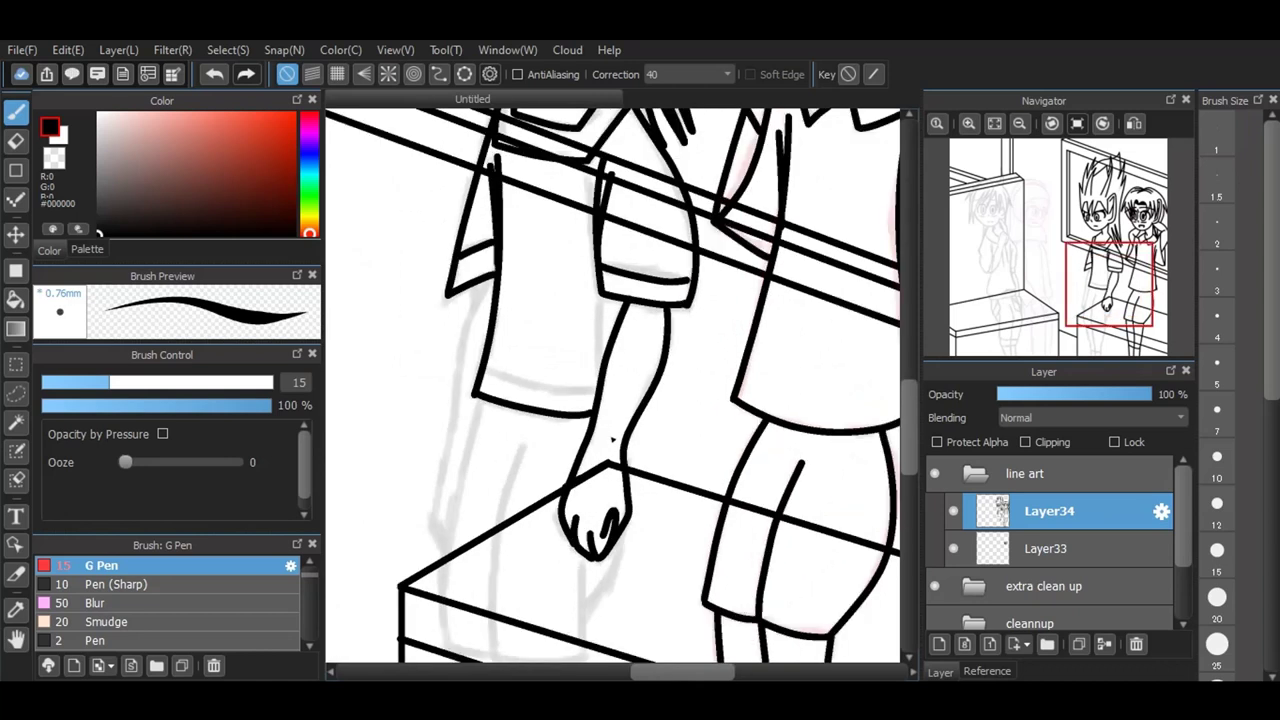
Step: Ink the shirt's back edge down to the near arm and the band line above the bottom hem
scroll(612, 438, "up", 2)
scroll(612, 438, "up", 3)
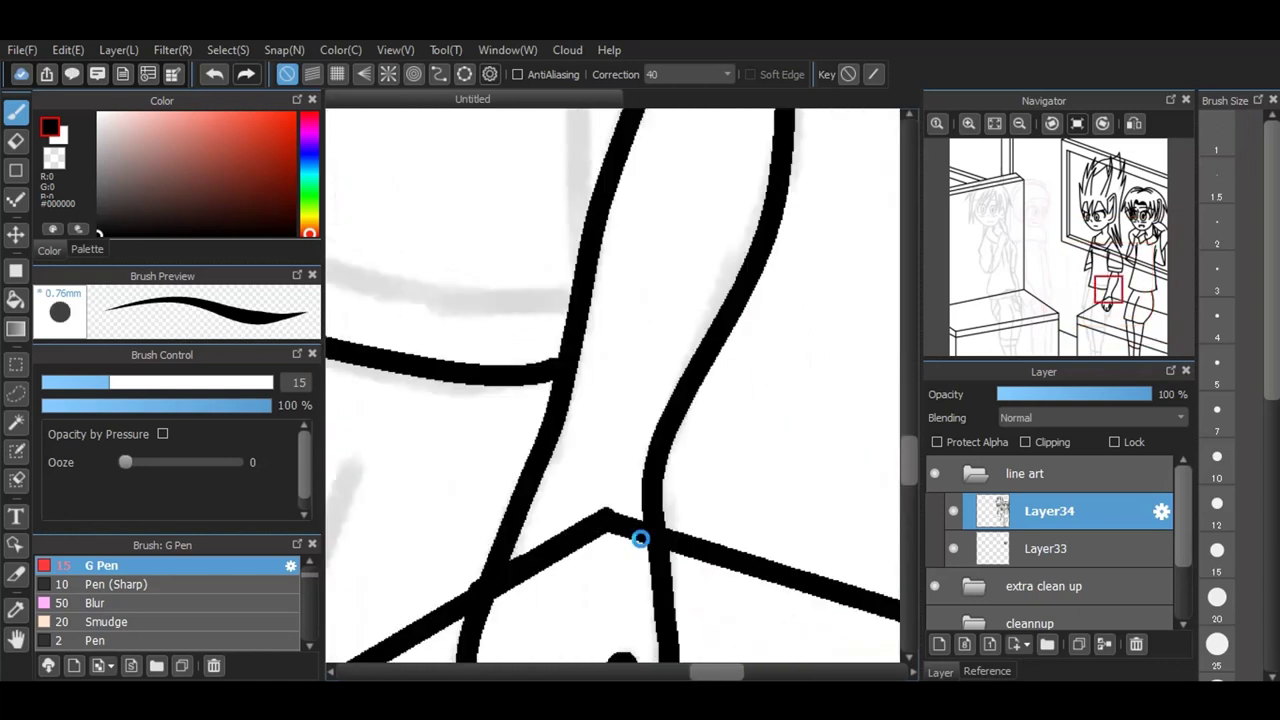
scroll(617, 487, "down", 2)
scroll(497, 334, "up", 2)
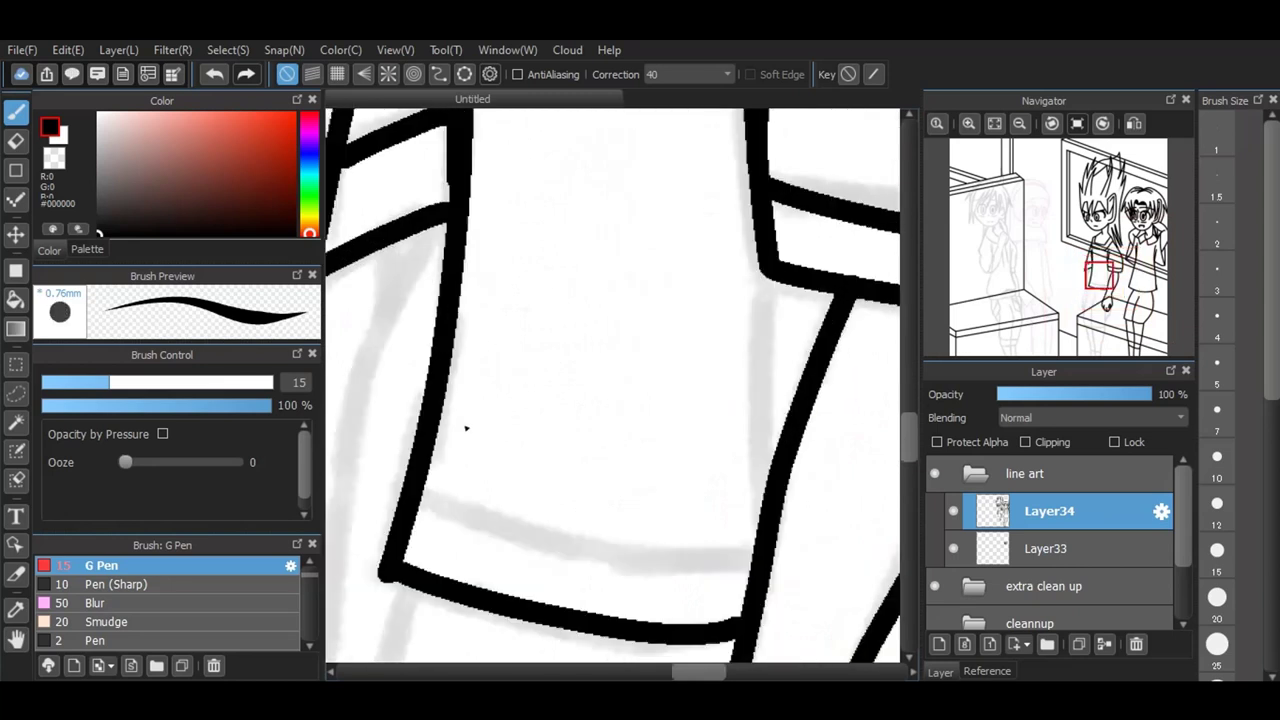
left_click_drag(770, 266, 775, 505)
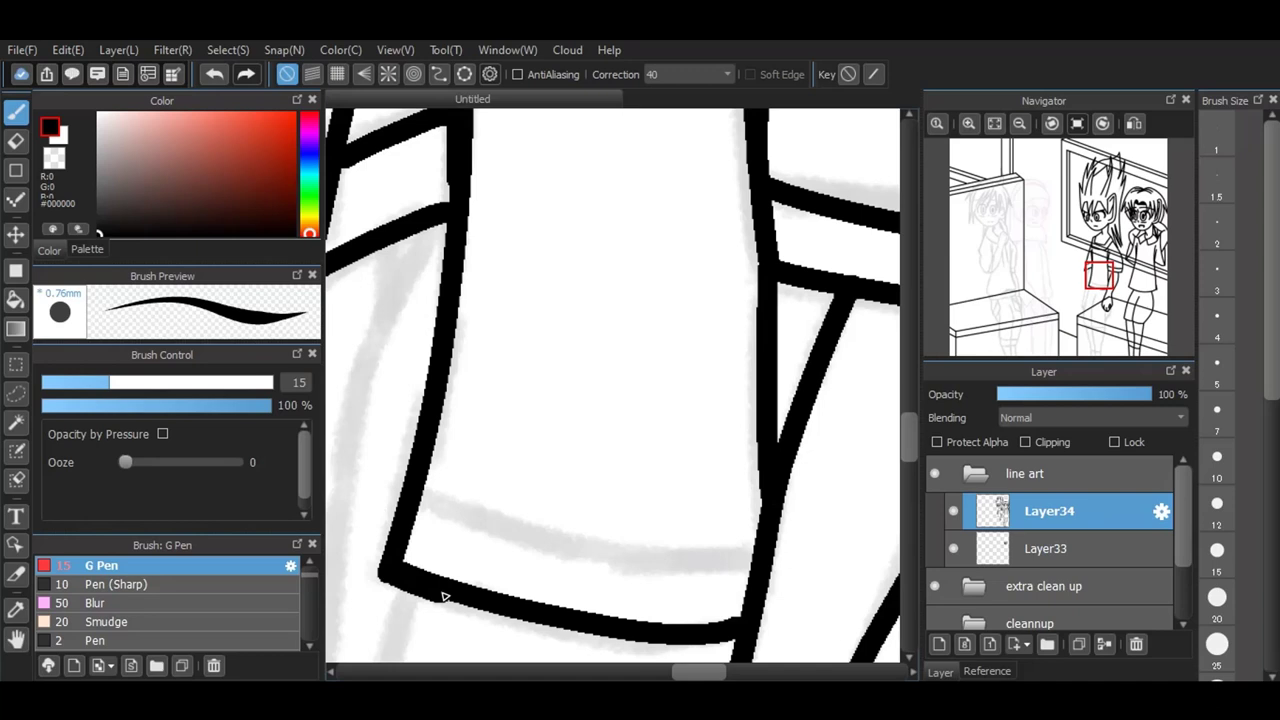
mouse_move(422, 495)
left_mouse_down()
mouse_move(559, 550)
mouse_move(758, 553)
left_mouse_up()
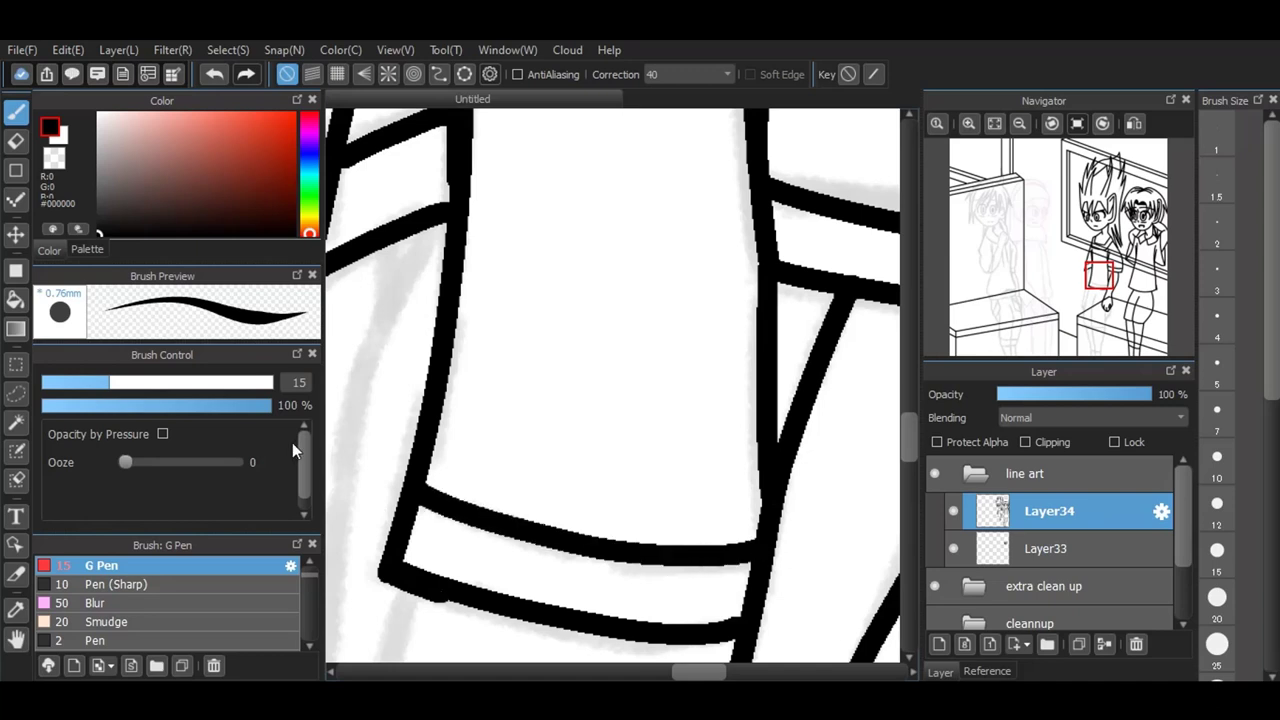
Step: Ink both legs of the spiky-haired character's shorts from the shirt hem down to the leg openings
scroll(586, 486, "down", 4)
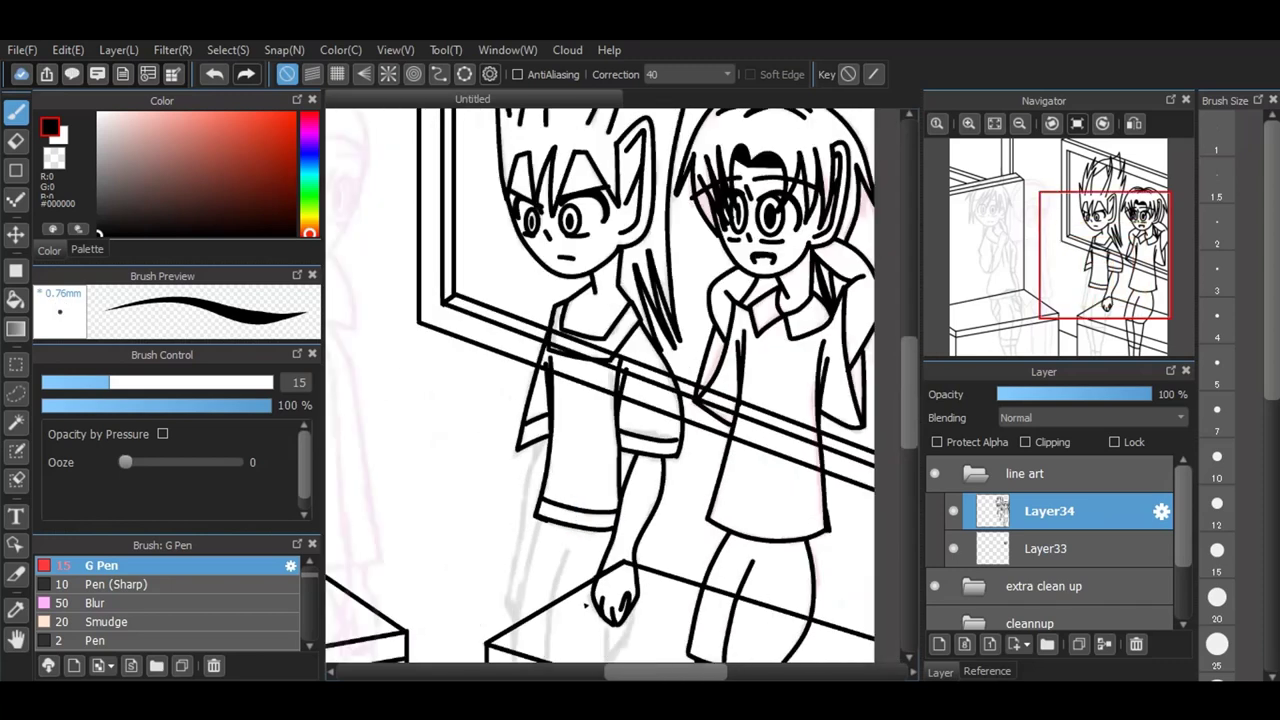
scroll(587, 605, "down", 1)
scroll(581, 648, "up", 4)
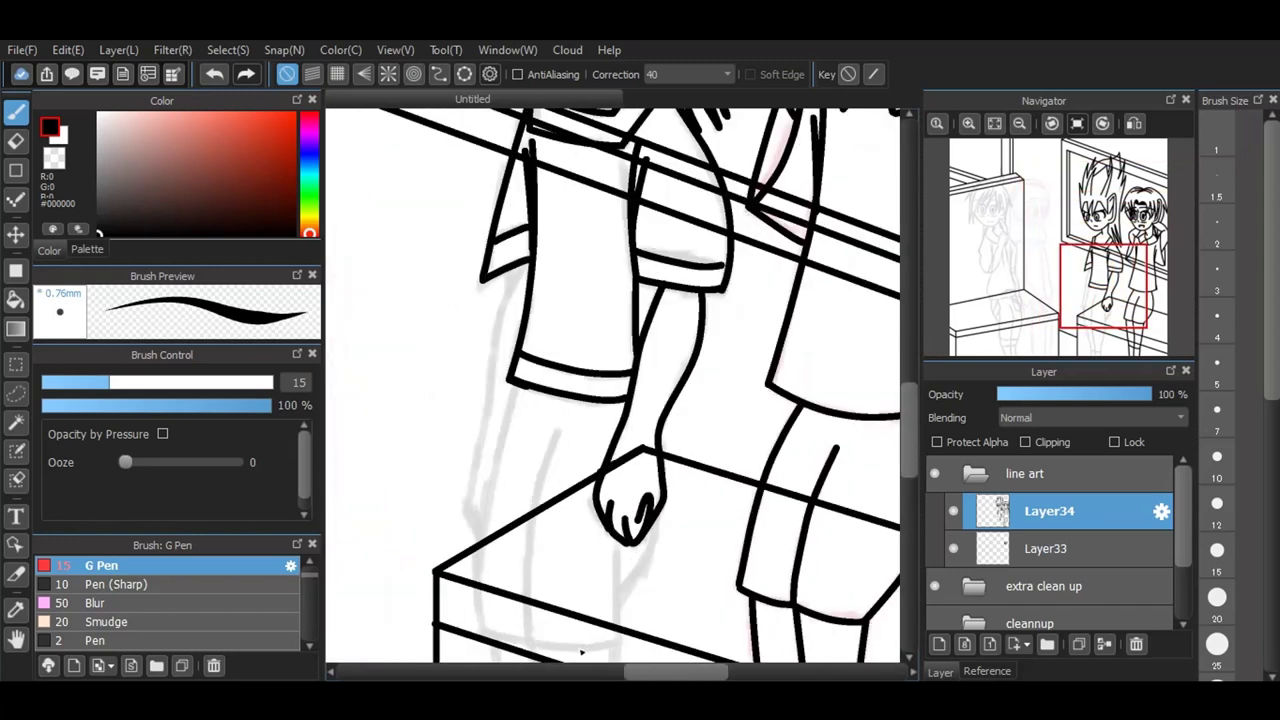
mouse_move(544, 214)
left_mouse_down()
mouse_move(490, 372)
mouse_move(480, 640)
mouse_move(640, 642)
mouse_move(660, 615)
mouse_move(659, 448)
left_mouse_up()
left_click_drag(663, 553, 740, 385)
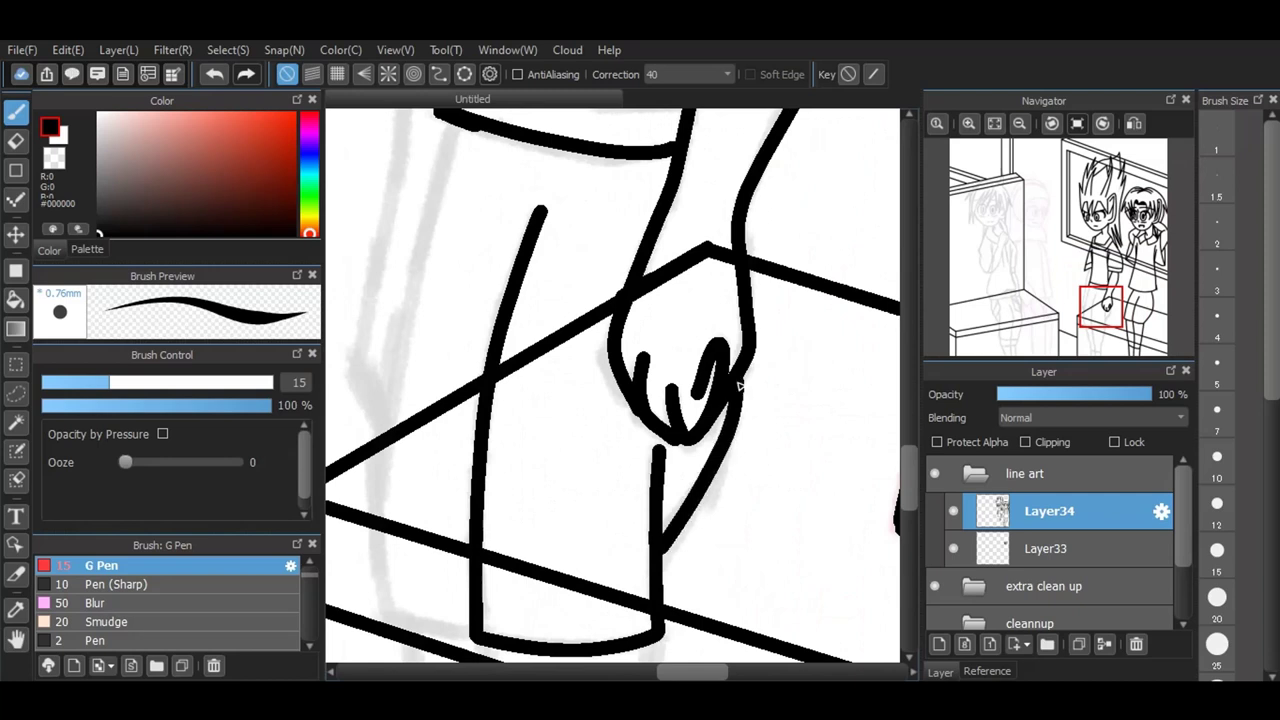
left_click_drag(463, 120, 400, 396)
left_click_drag(387, 504, 392, 612)
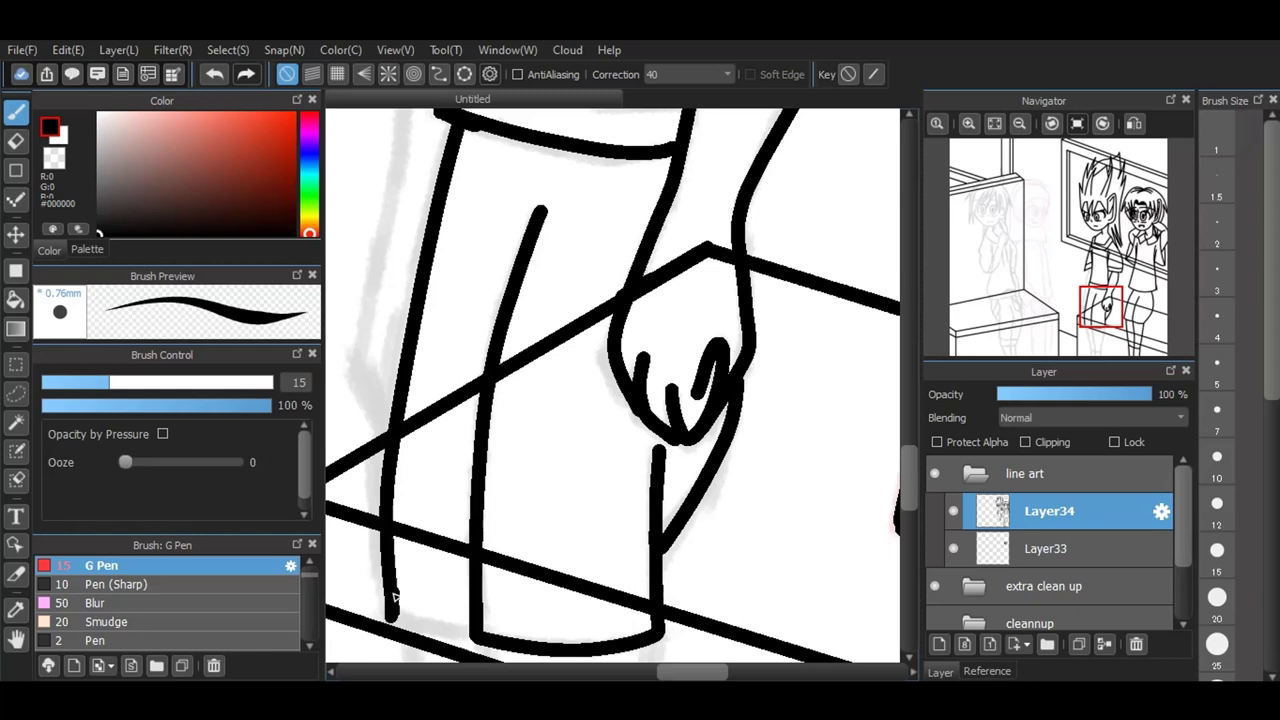
left_click_drag(392, 608, 470, 632)
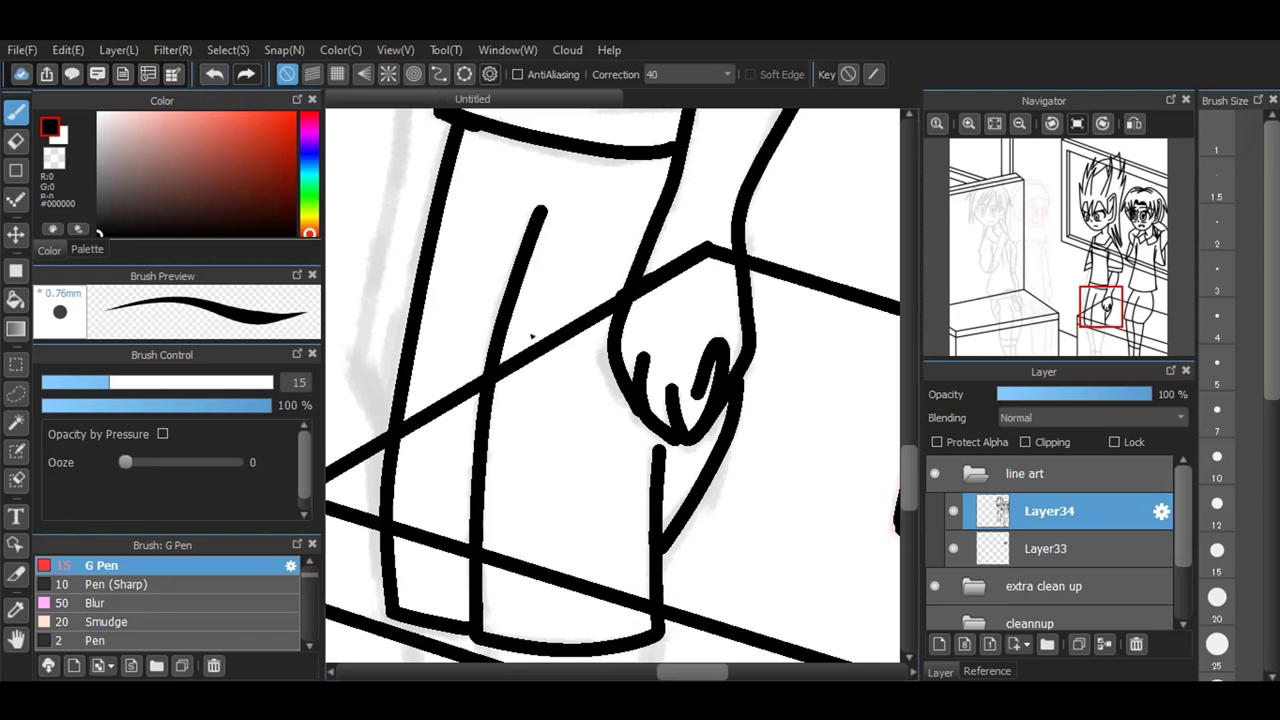
Step: Thicken and smooth the underside of the shirt hem beside its front corner, where the shorts begin
scroll(530, 330, "down", 2)
scroll(496, 181, "up", 2)
scroll(521, 289, "up", 5)
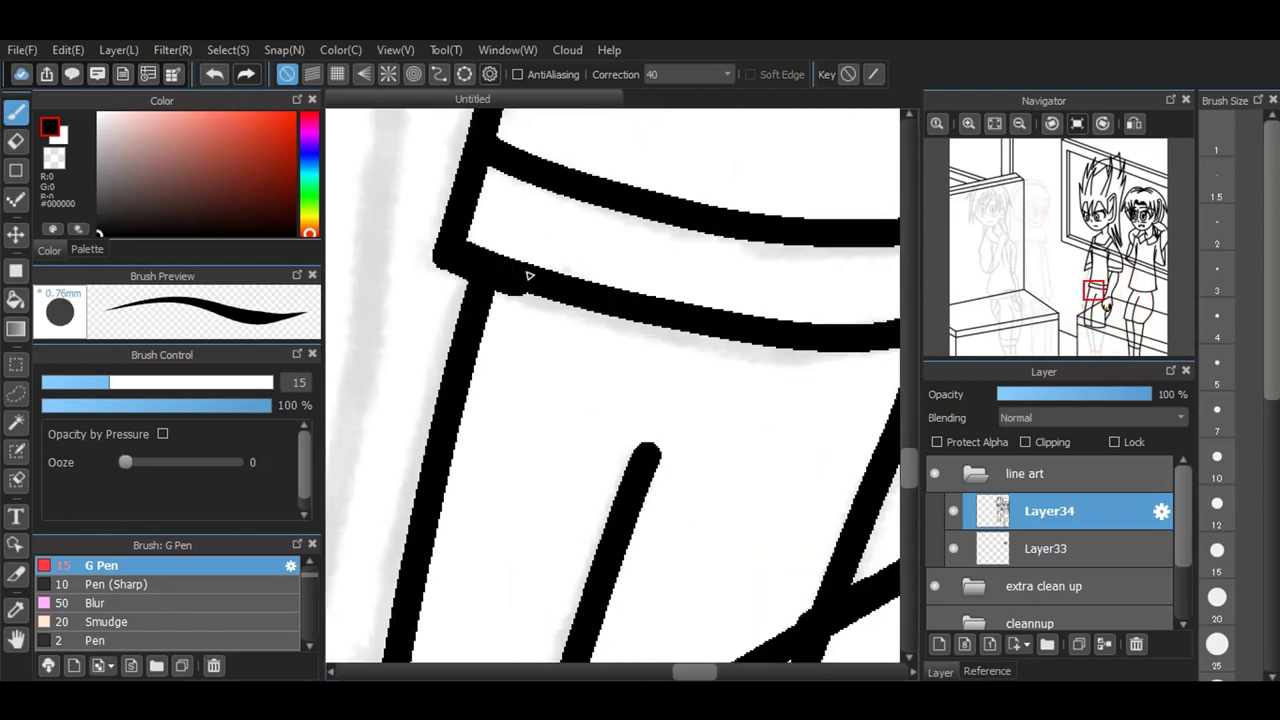
mouse_move(497, 297)
left_mouse_down()
mouse_move(573, 325)
mouse_move(733, 343)
left_mouse_up()
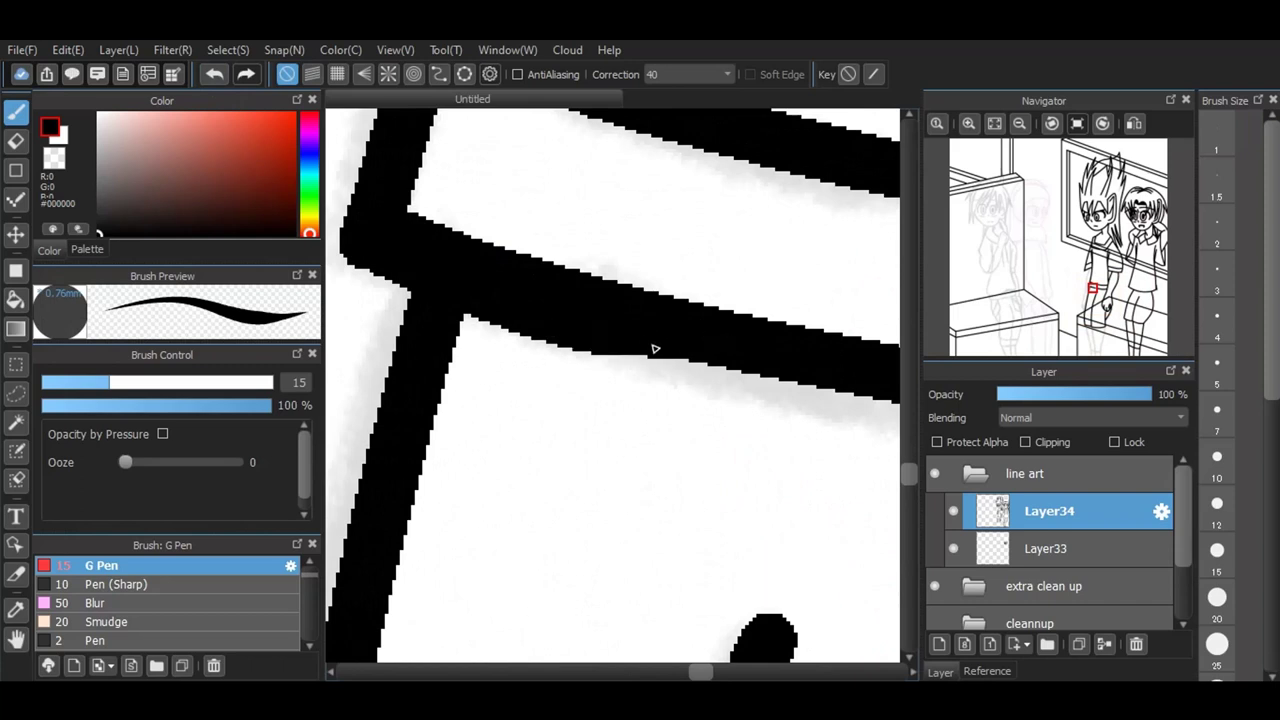
scroll(654, 349, "down", 5)
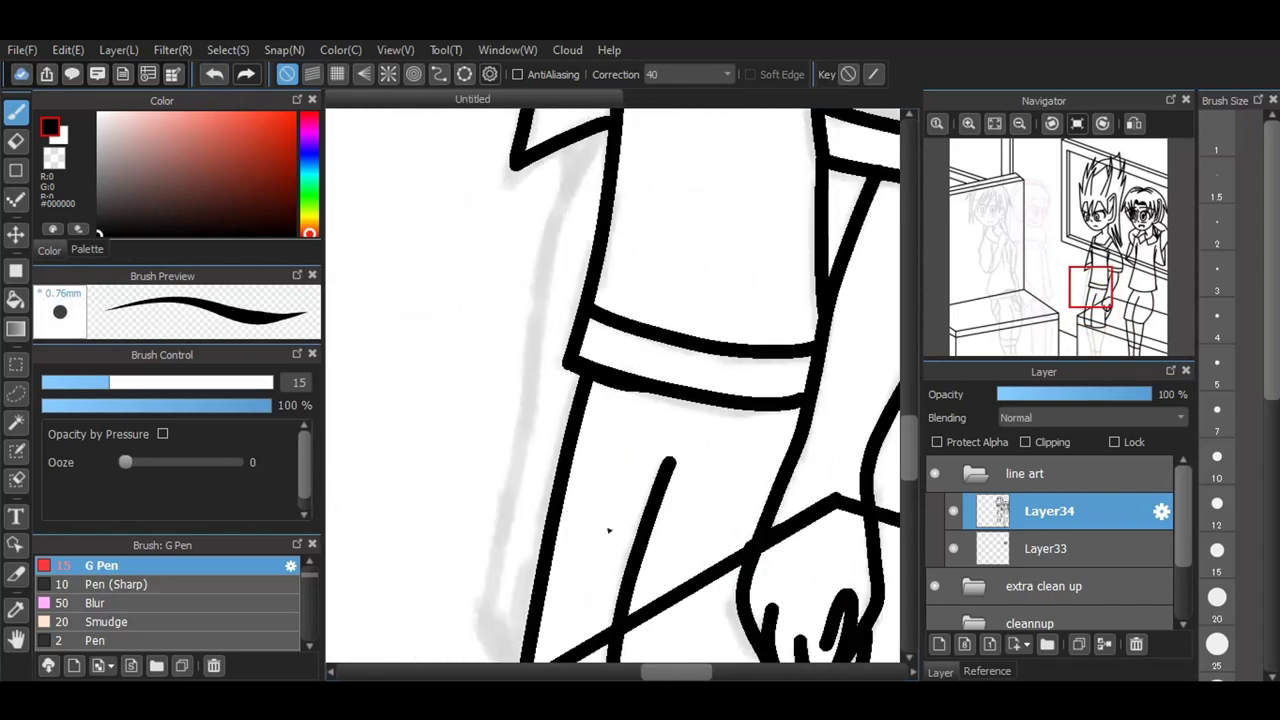
Step: Merge Layer34 down into Layer33 inside the line art folder
scroll(606, 609, "down", 2)
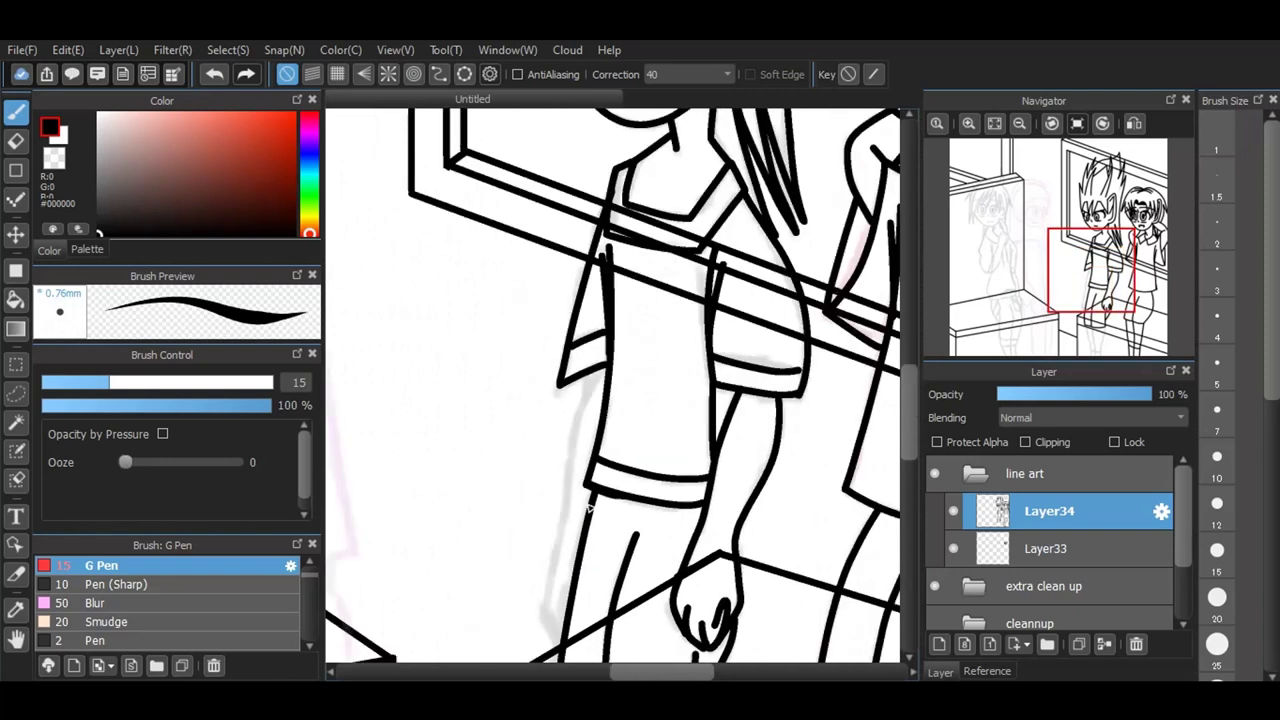
scroll(569, 398, "down", 2)
scroll(594, 540, "up", 3)
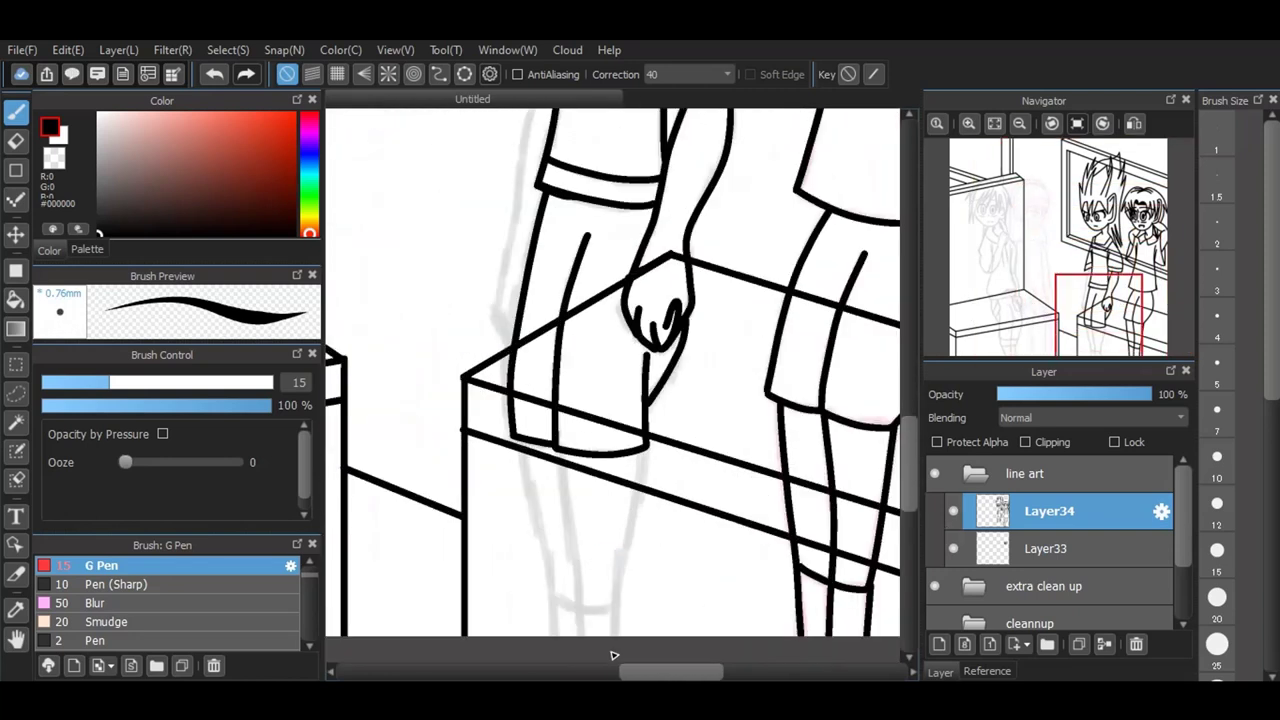
scroll(631, 641, "up", 2)
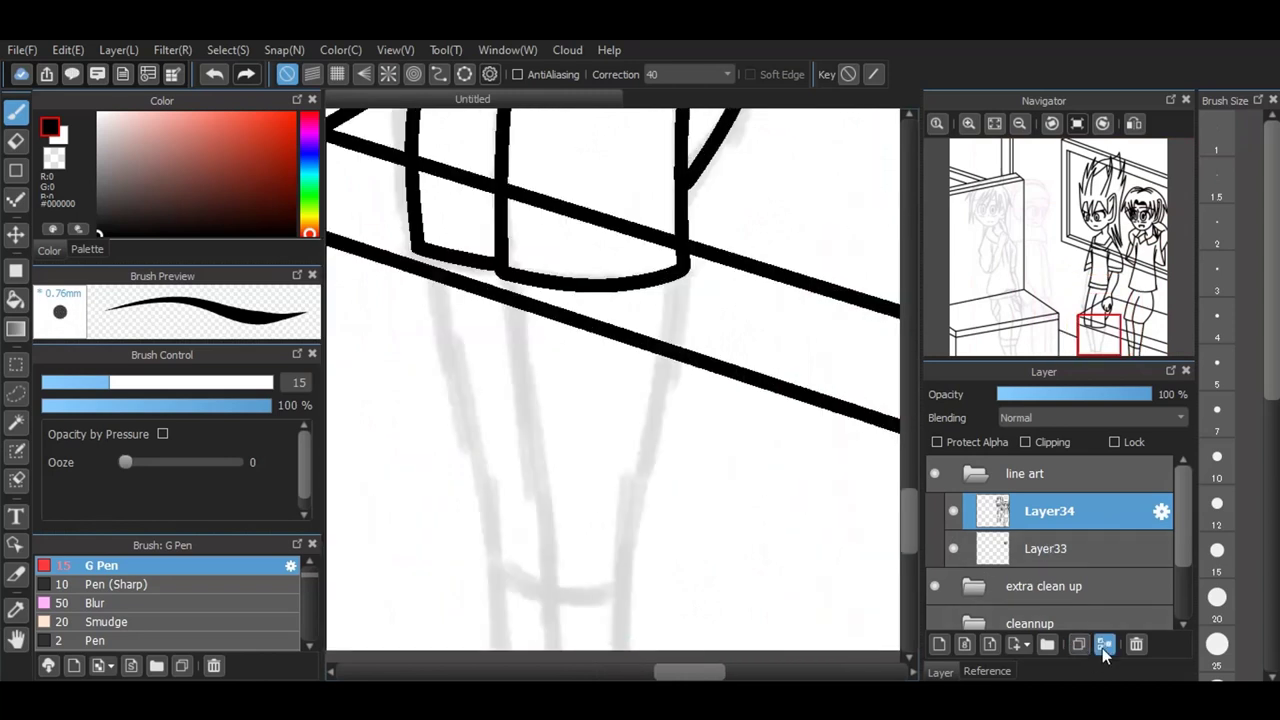
key("ctrl+e")
Step: Ink the spiky-haired character's lower legs from the shorts to the canvas edge, including the sock-top lines
left_click_drag(514, 282, 552, 652)
left_click_drag(678, 282, 620, 650)
left_click(556, 590)
left_click_drag(556, 588, 630, 585)
mouse_move(440, 262)
left_mouse_down()
mouse_move(497, 532)
mouse_move(504, 650)
left_mouse_up()
left_click(507, 565)
left_click_drag(506, 565, 561, 591)
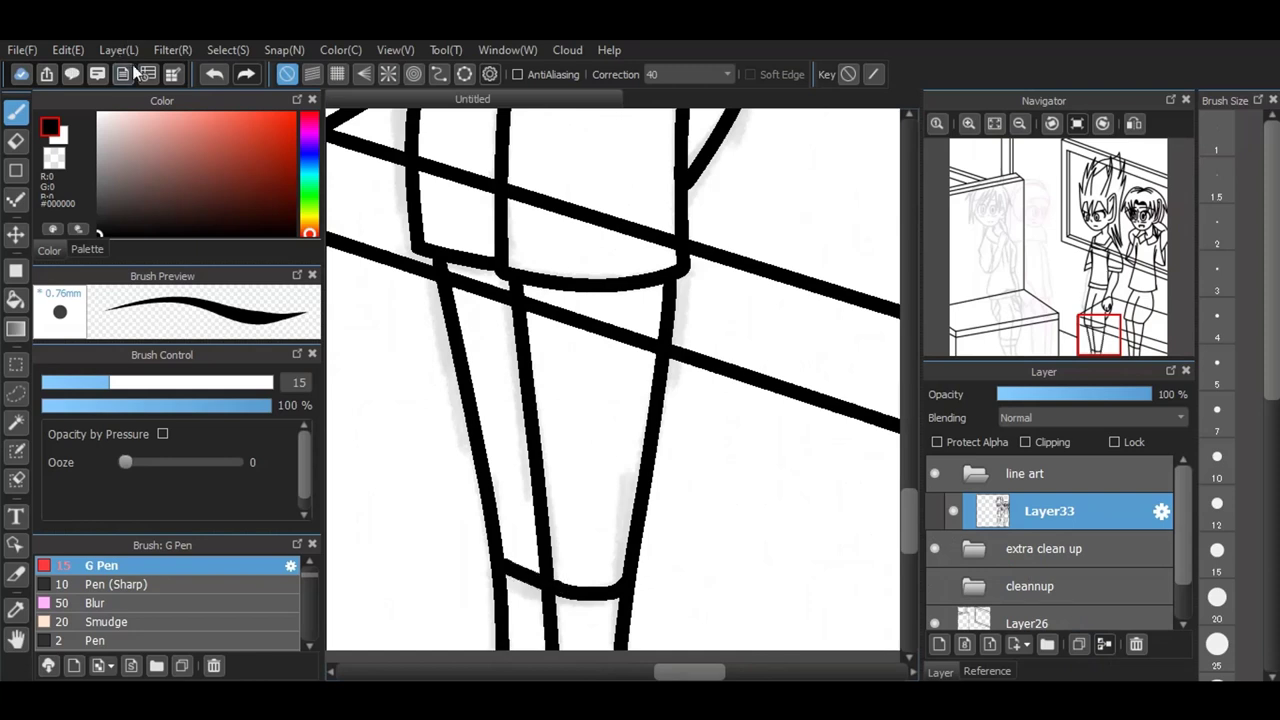
left_click(215, 75)
left_click_drag(500, 566, 548, 590)
Step: Ink the outer edge of the far arm from beneath the sleeve down alongside the shirt
scroll(661, 531, "down", 8)
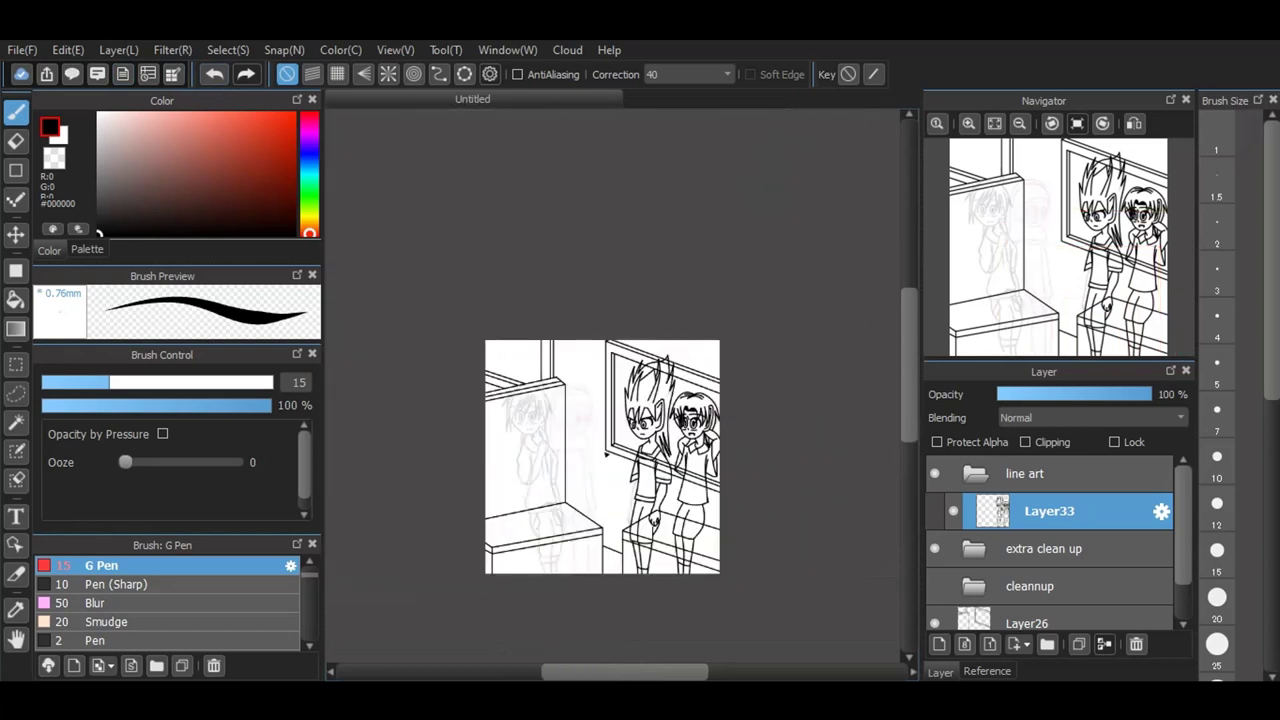
scroll(605, 455, "up", 8)
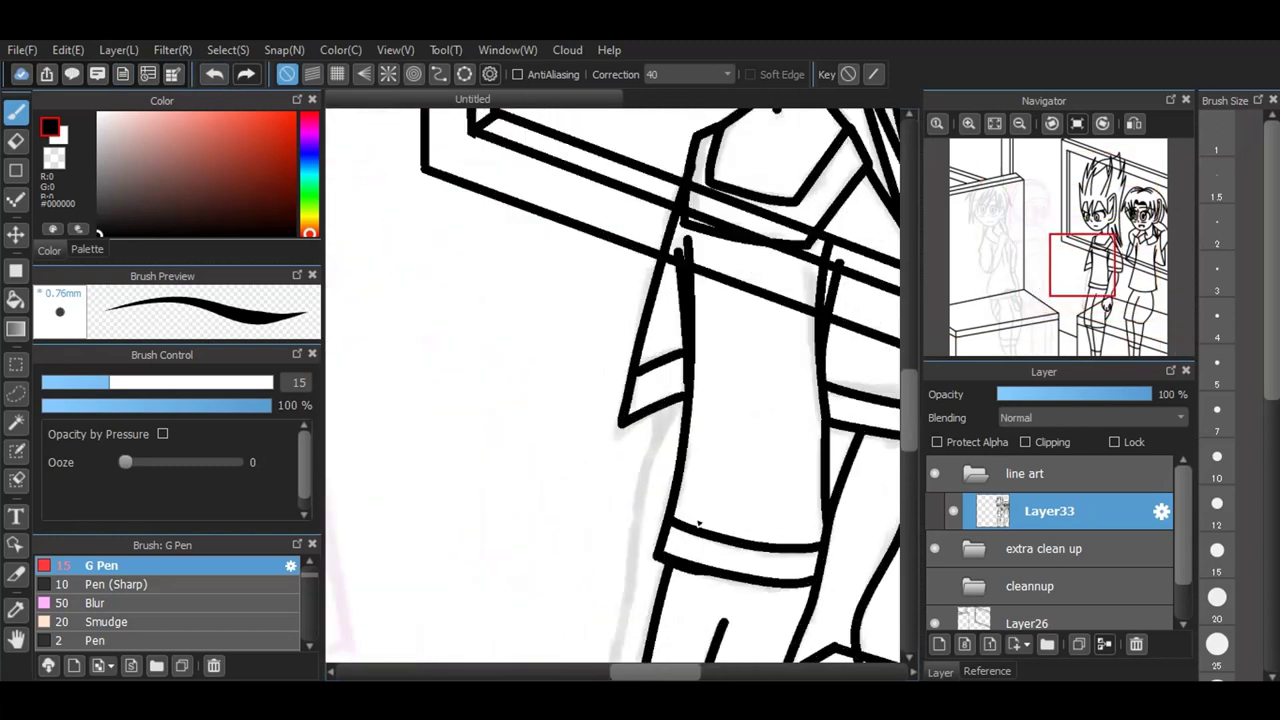
scroll(699, 522, "up", 1)
mouse_move(651, 381)
left_mouse_down()
mouse_move(623, 438)
mouse_move(591, 672)
left_mouse_up()
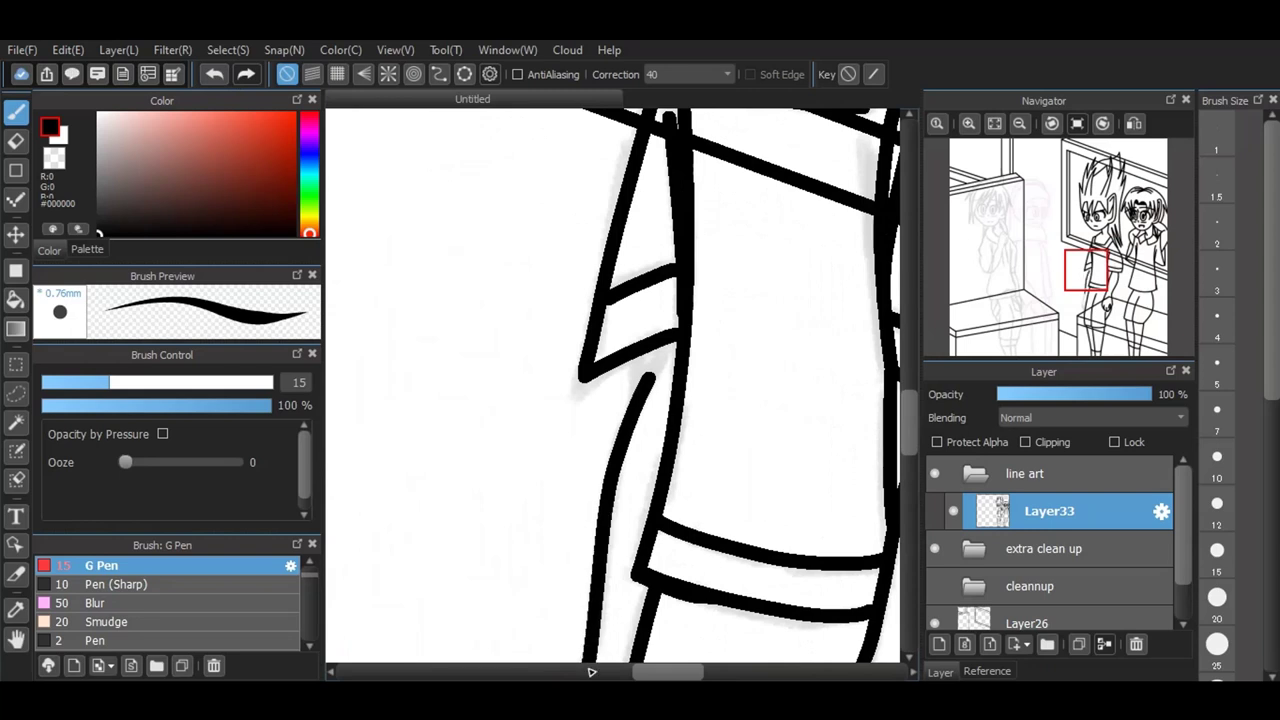
left_click_drag(636, 358, 637, 404)
Step: Extend the far arm's outer edge to the wrist and ink the far hand's fingers beside the shorts
scroll(622, 325, "down", 2)
scroll(626, 345, "down", 3)
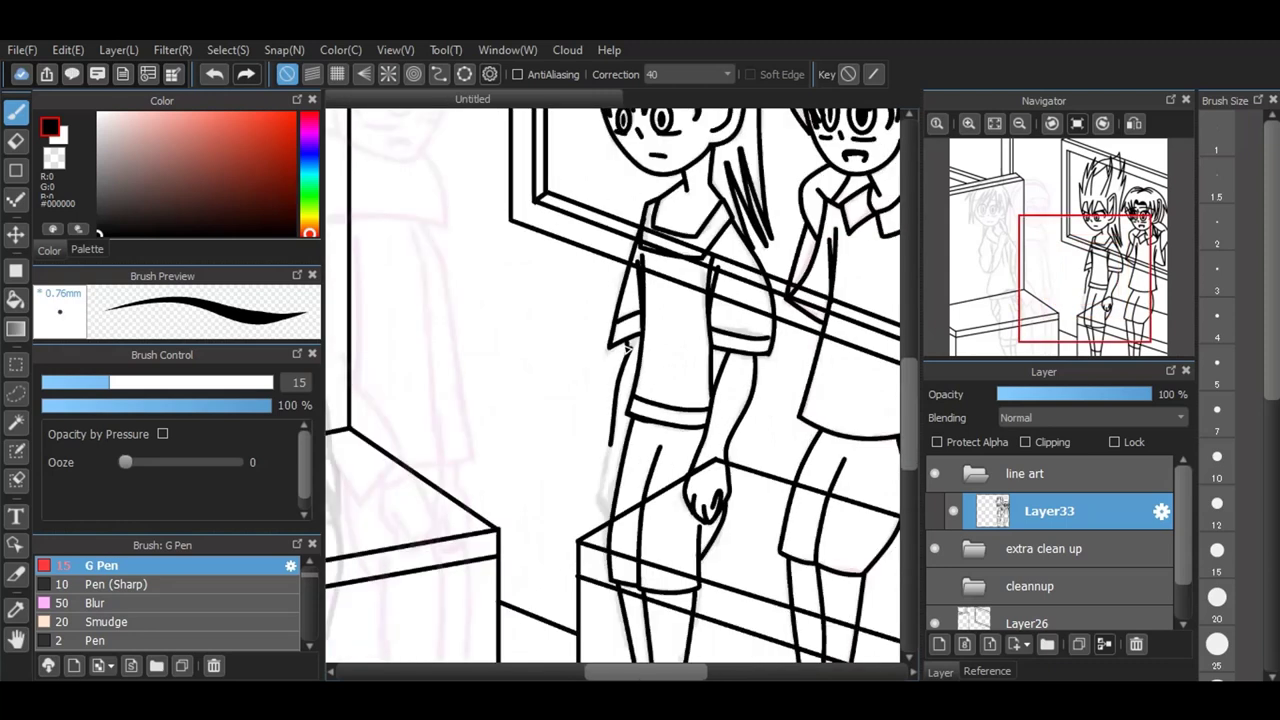
scroll(578, 467, "up", 4)
scroll(578, 467, "up", 3)
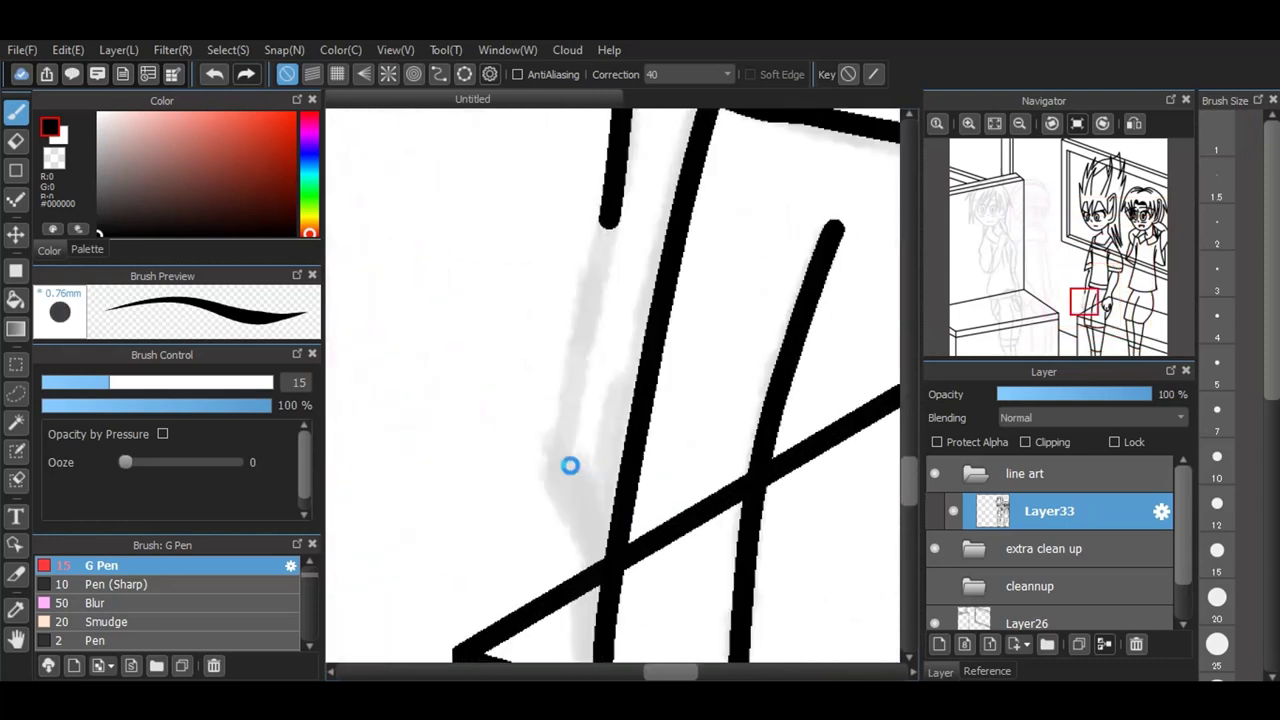
left_click_drag(581, 446, 614, 580)
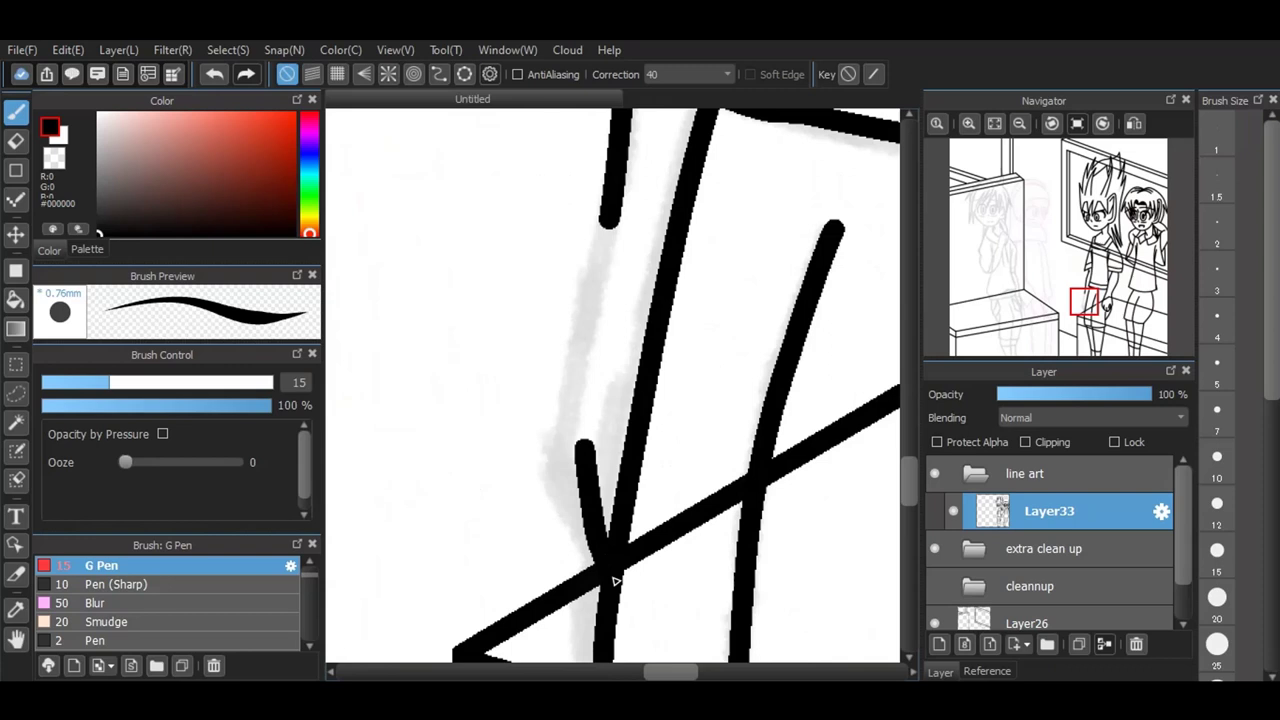
mouse_move(608, 224)
left_mouse_down()
mouse_move(586, 363)
mouse_move(551, 457)
mouse_move(606, 566)
mouse_move(622, 432)
left_mouse_up()
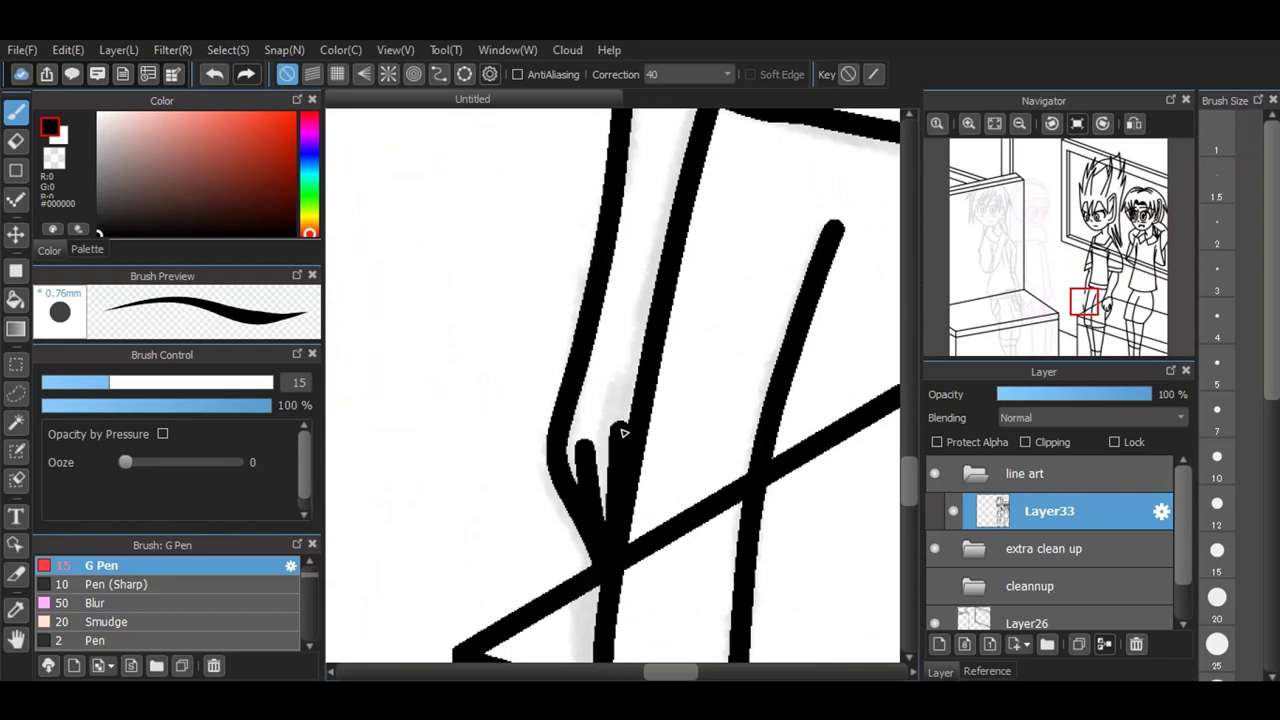
scroll(595, 427, "down", 5)
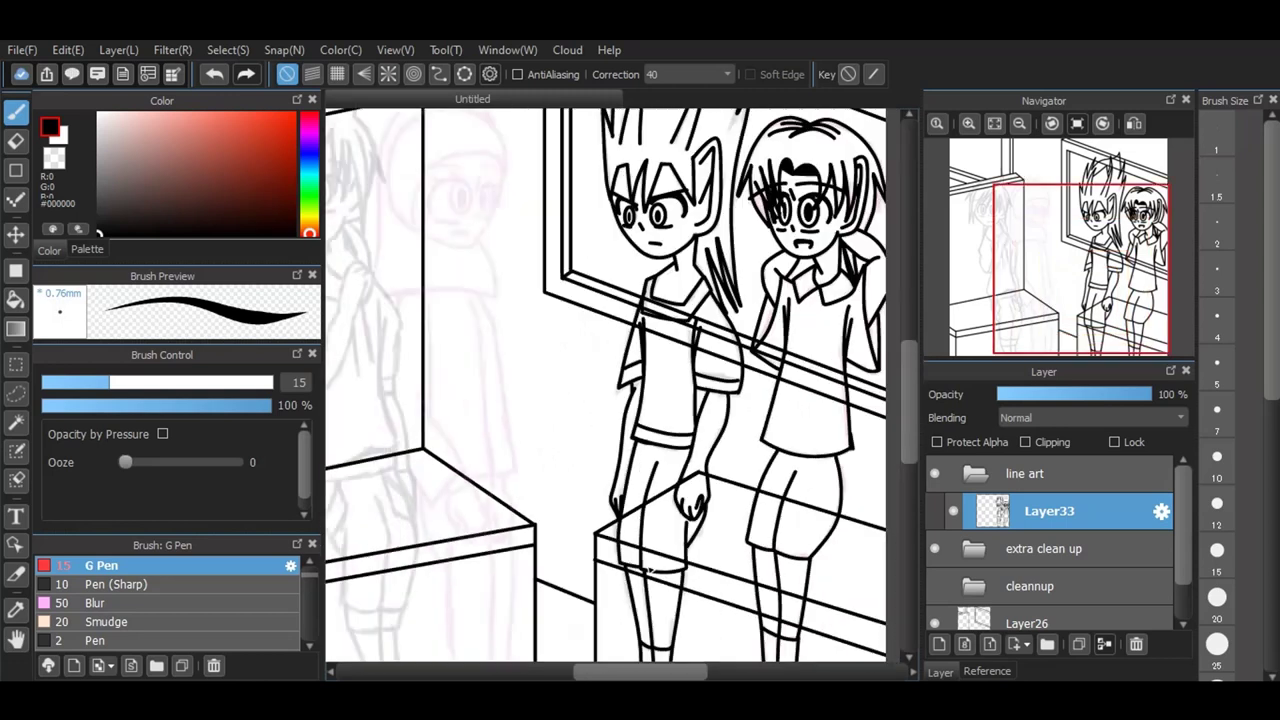
scroll(655, 580, "down", 1)
scroll(656, 568, "down", 3)
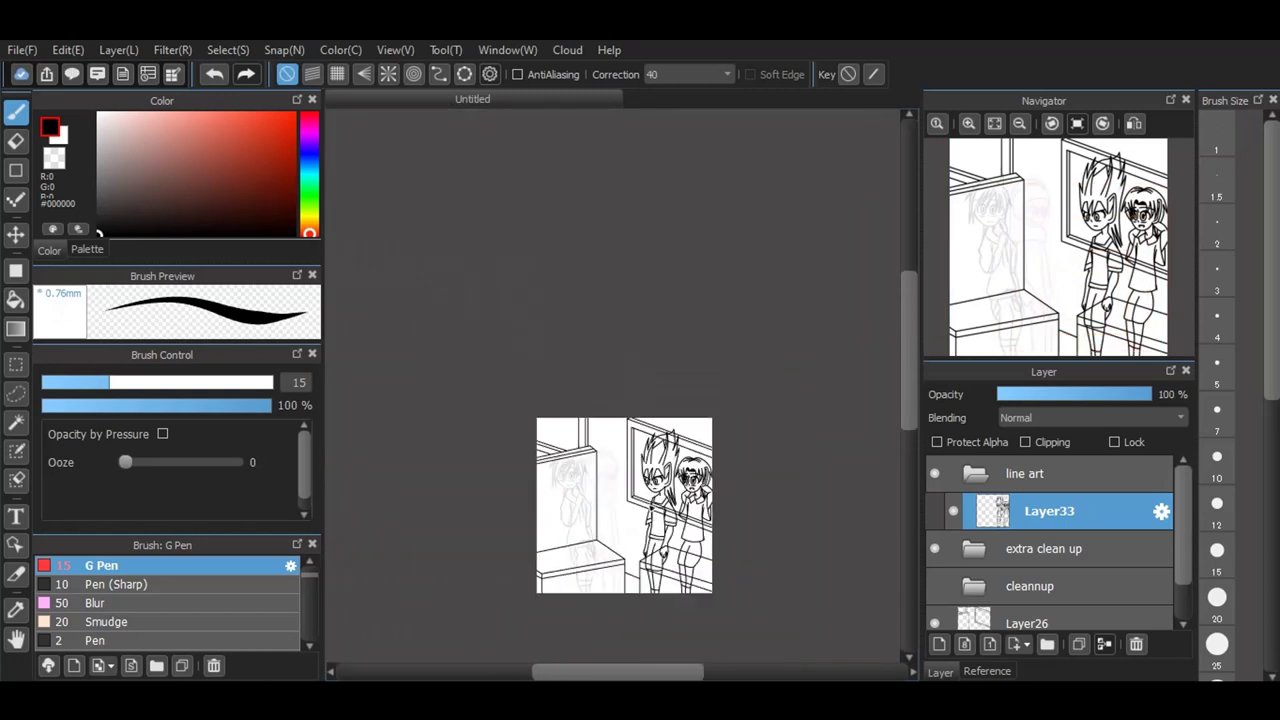
scroll(656, 568, "up", 1)
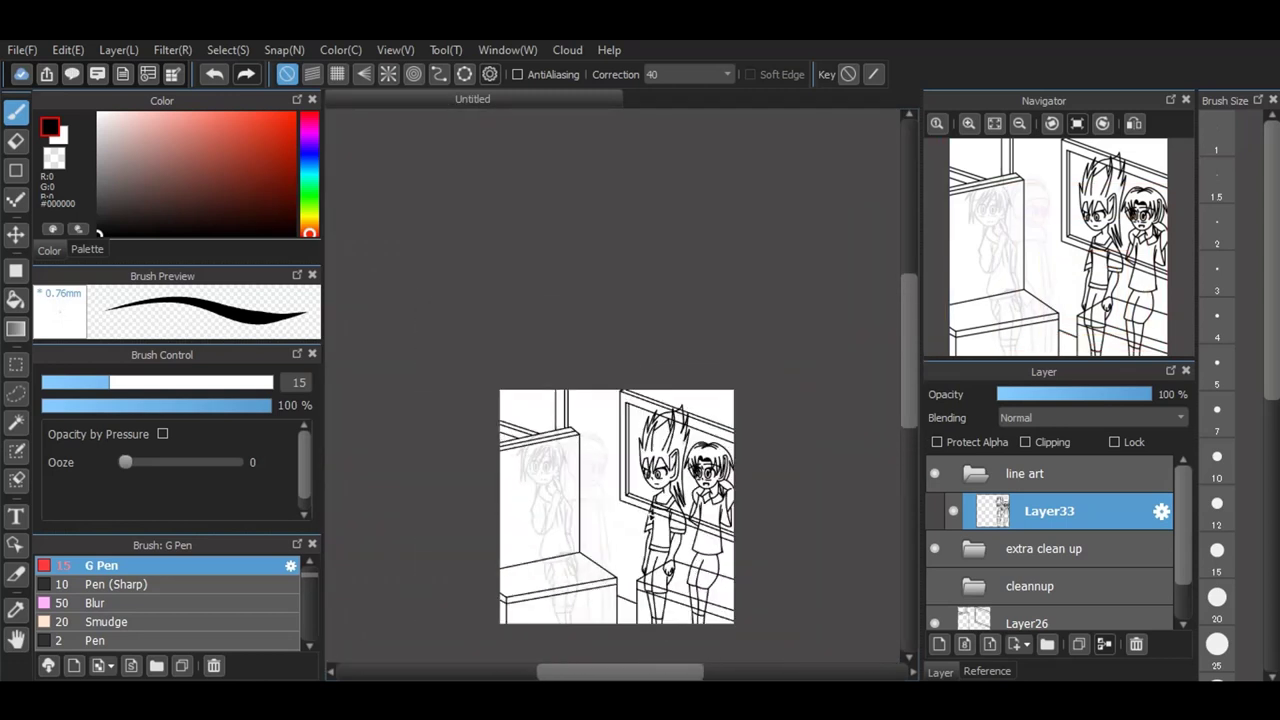
Step: On a new layer in the line art folder, ink the left character's nose, mouth dashes and right under-eye line
scroll(614, 583, "up", 3)
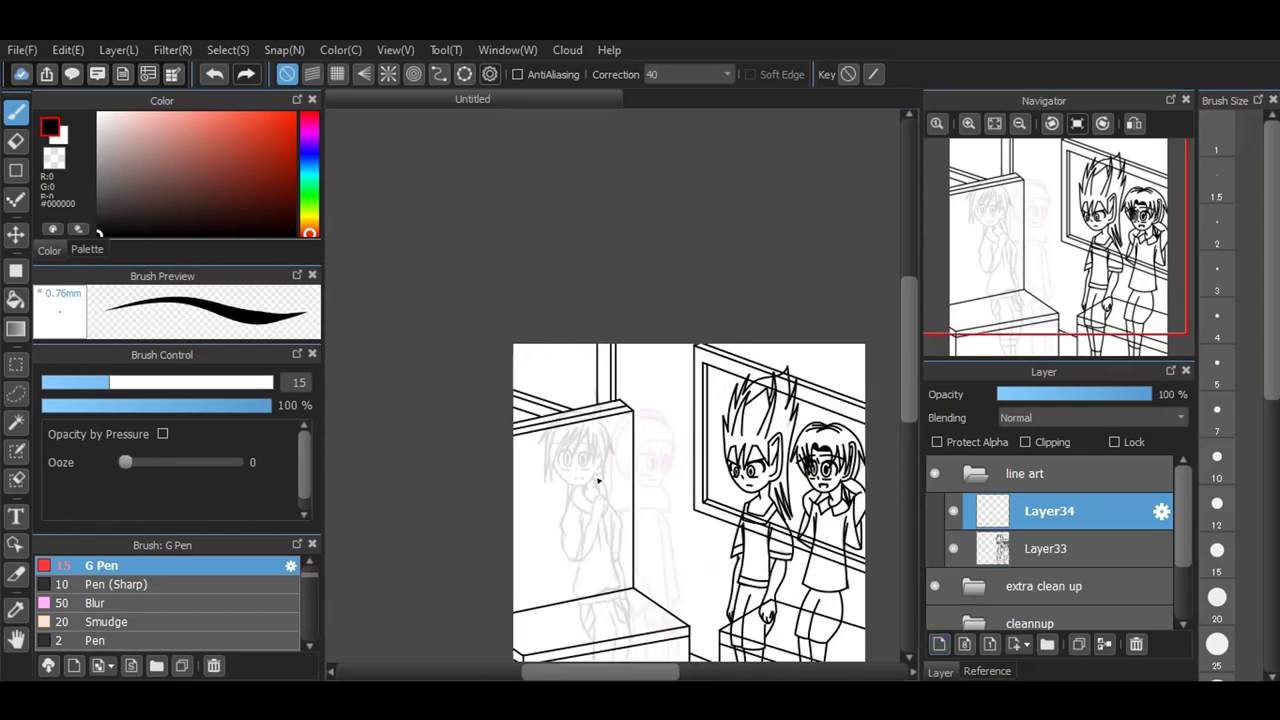
scroll(593, 472, "down", 2)
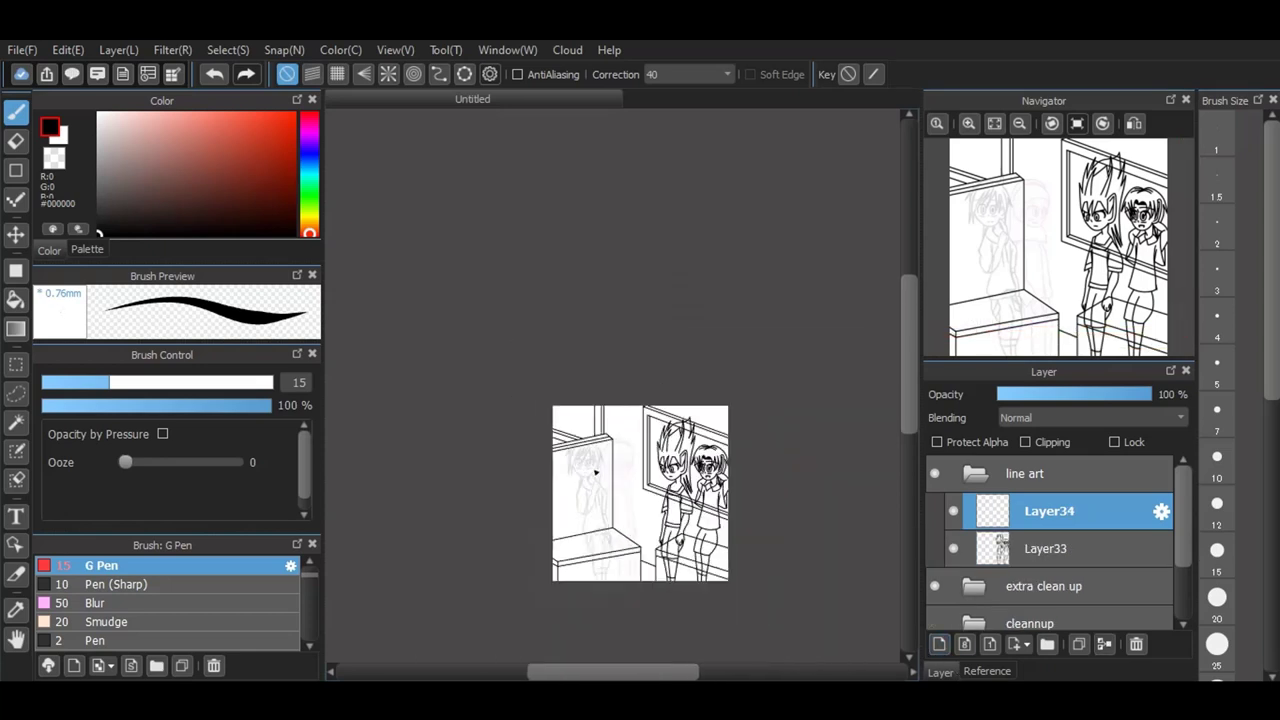
scroll(593, 469, "up", 3)
scroll(592, 469, "up", 6)
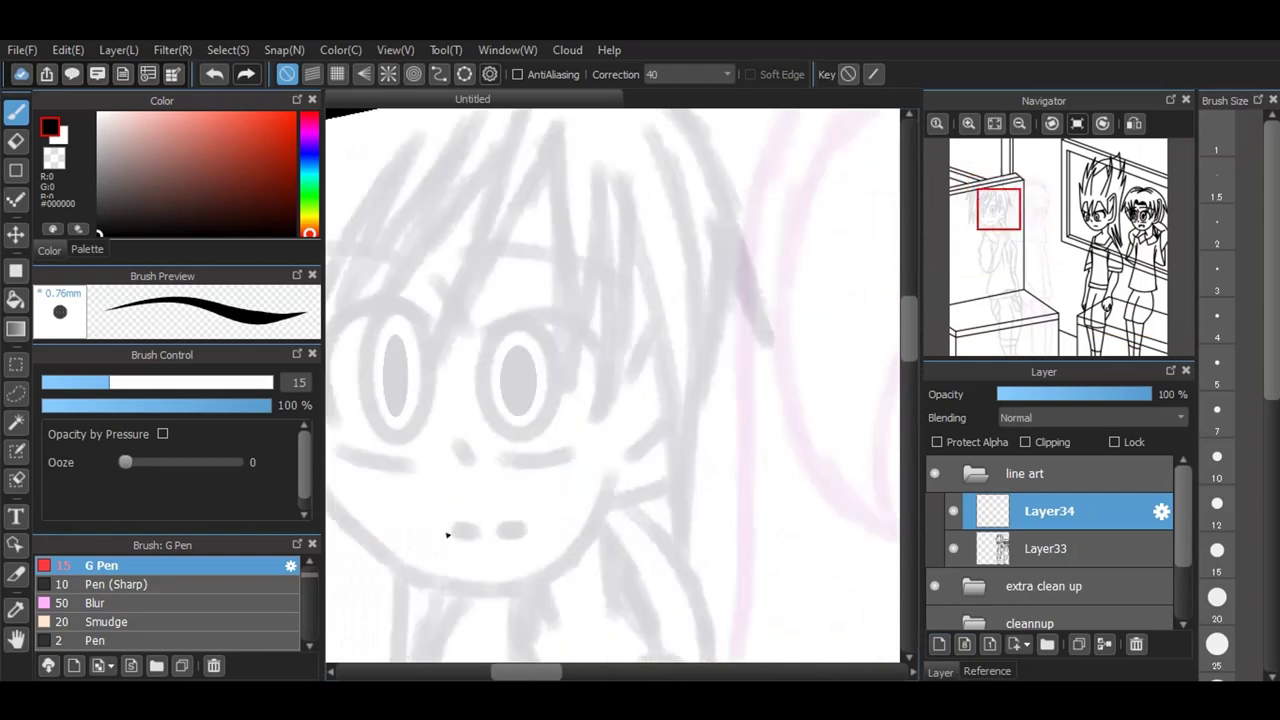
scroll(442, 533, "up", 1)
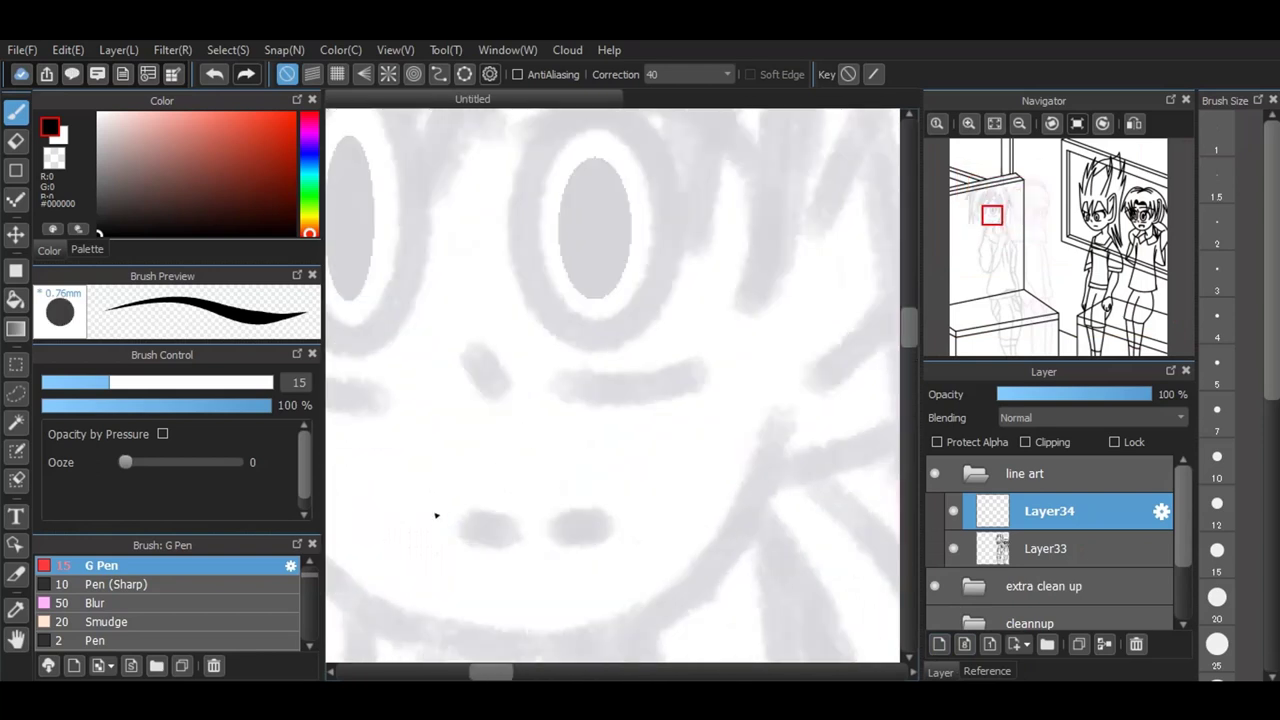
mouse_move(552, 383)
left_mouse_down()
mouse_move(636, 397)
mouse_move(692, 379)
left_mouse_up()
left_click_drag(471, 347, 500, 386)
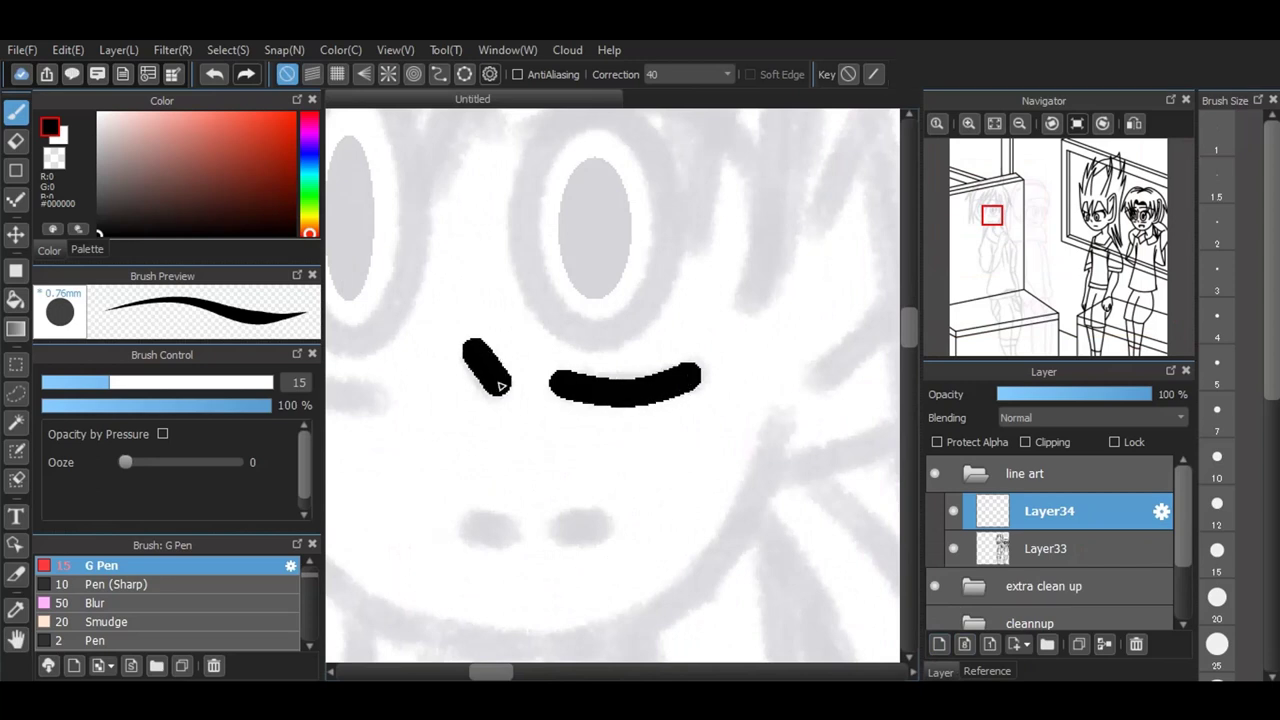
left_click_drag(465, 528, 606, 527)
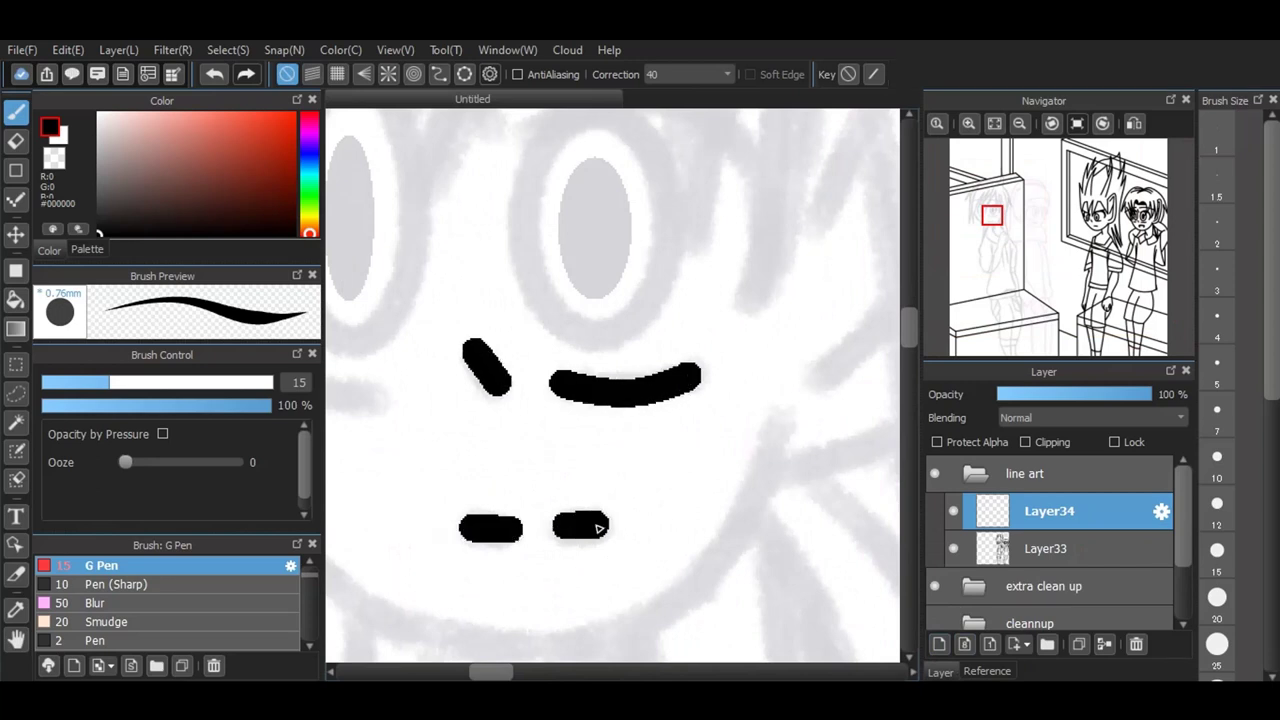
Step: Ink thick curved upper lash lines over both eyes and the under-eye line below the left eye
scroll(598, 527, "down", 1)
scroll(598, 527, "down", 2)
scroll(516, 445, "up", 2)
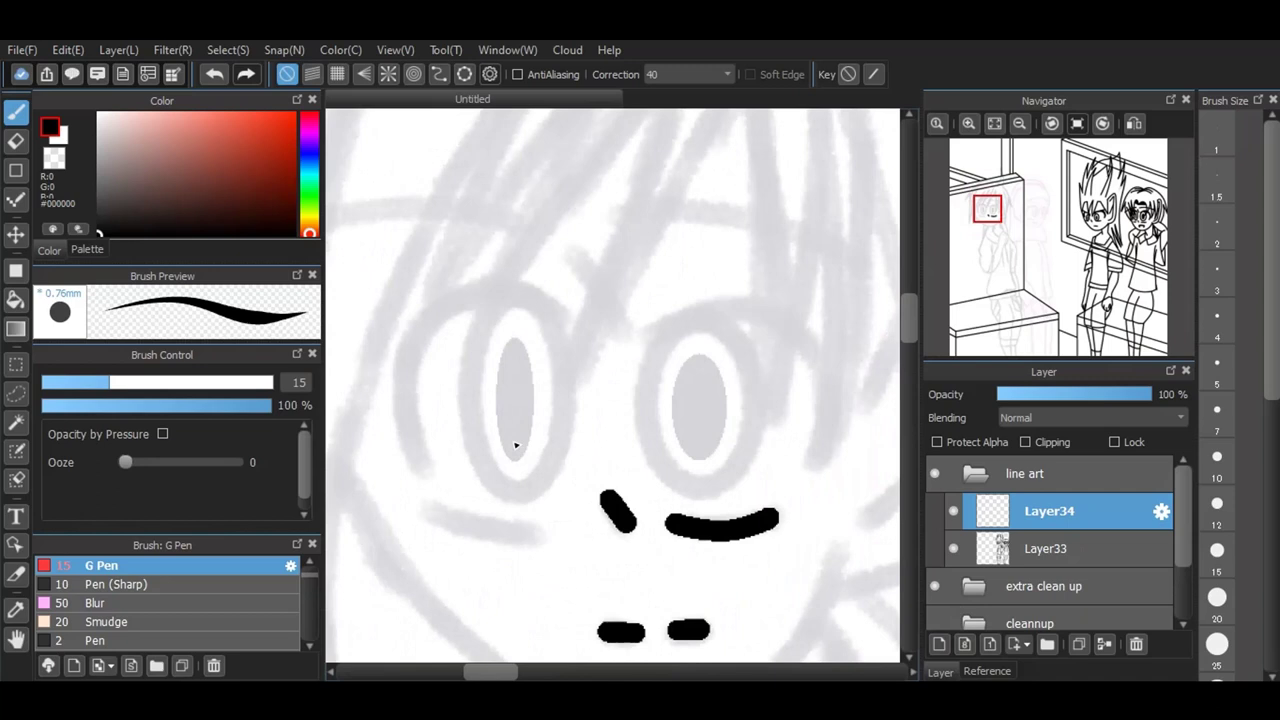
mouse_move(648, 338)
left_mouse_down()
mouse_move(753, 313)
mouse_move(818, 354)
mouse_move(833, 419)
mouse_move(815, 455)
left_mouse_up()
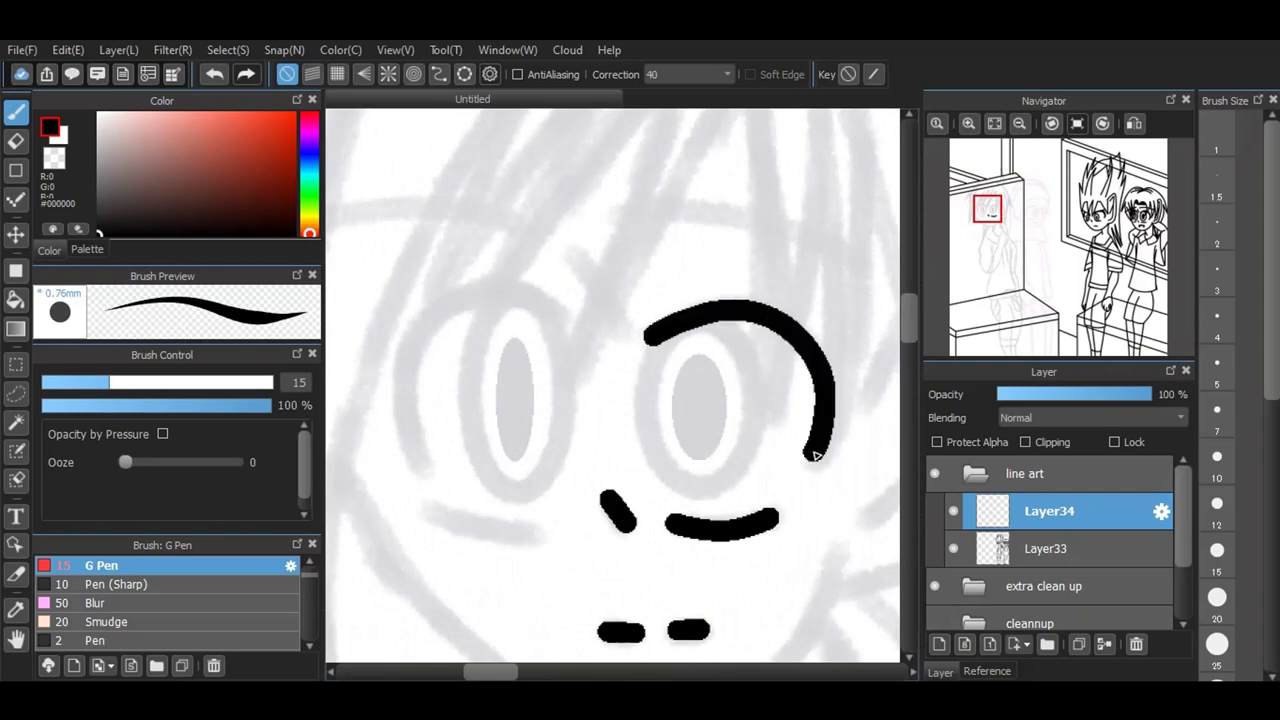
mouse_move(651, 337)
left_mouse_down()
mouse_move(727, 304)
mouse_move(805, 321)
mouse_move(840, 381)
mouse_move(836, 426)
mouse_move(811, 469)
mouse_move(830, 428)
left_mouse_up()
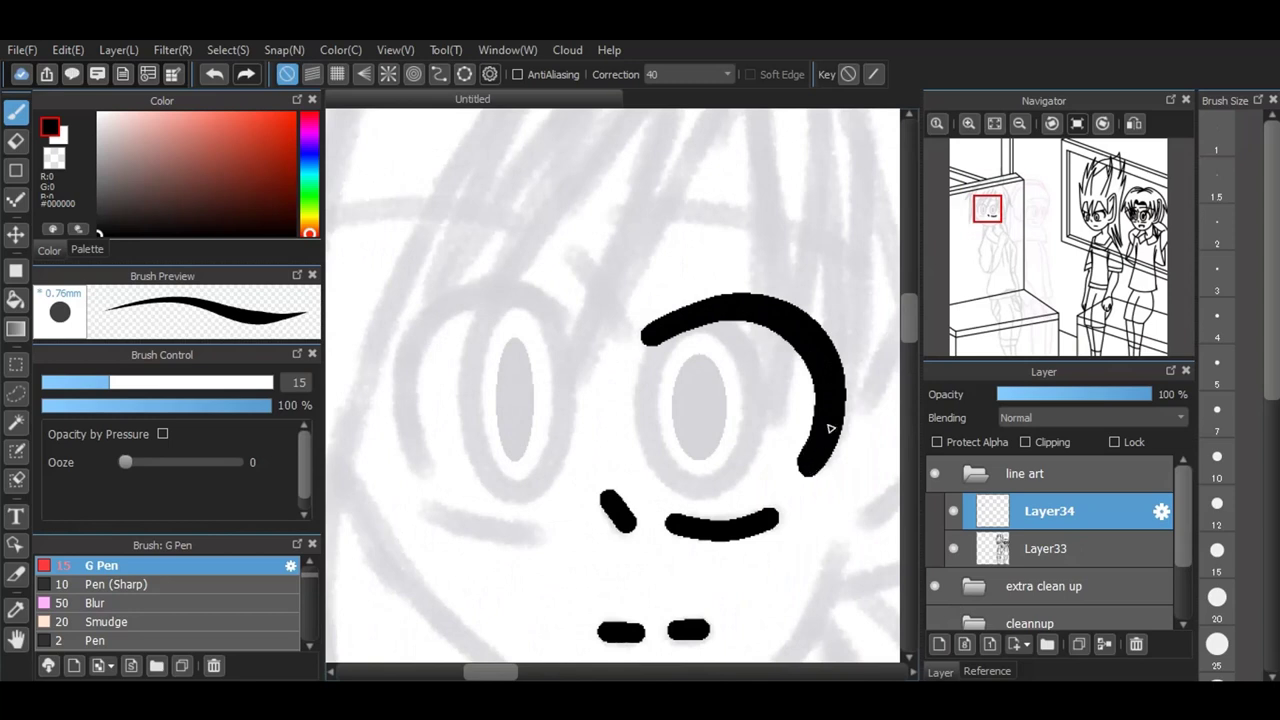
mouse_move(433, 466)
left_mouse_down()
mouse_move(411, 381)
mouse_move(445, 312)
mouse_move(507, 290)
mouse_move(567, 324)
mouse_move(411, 420)
mouse_move(411, 363)
mouse_move(434, 319)
mouse_move(478, 285)
mouse_move(537, 285)
mouse_move(575, 323)
left_mouse_up()
left_click_drag(430, 508, 537, 535)
Step: Trace the oval iris outlines of both eyes using the ellipse snap guide, fitting it to each sketched iris
left_click(464, 74)
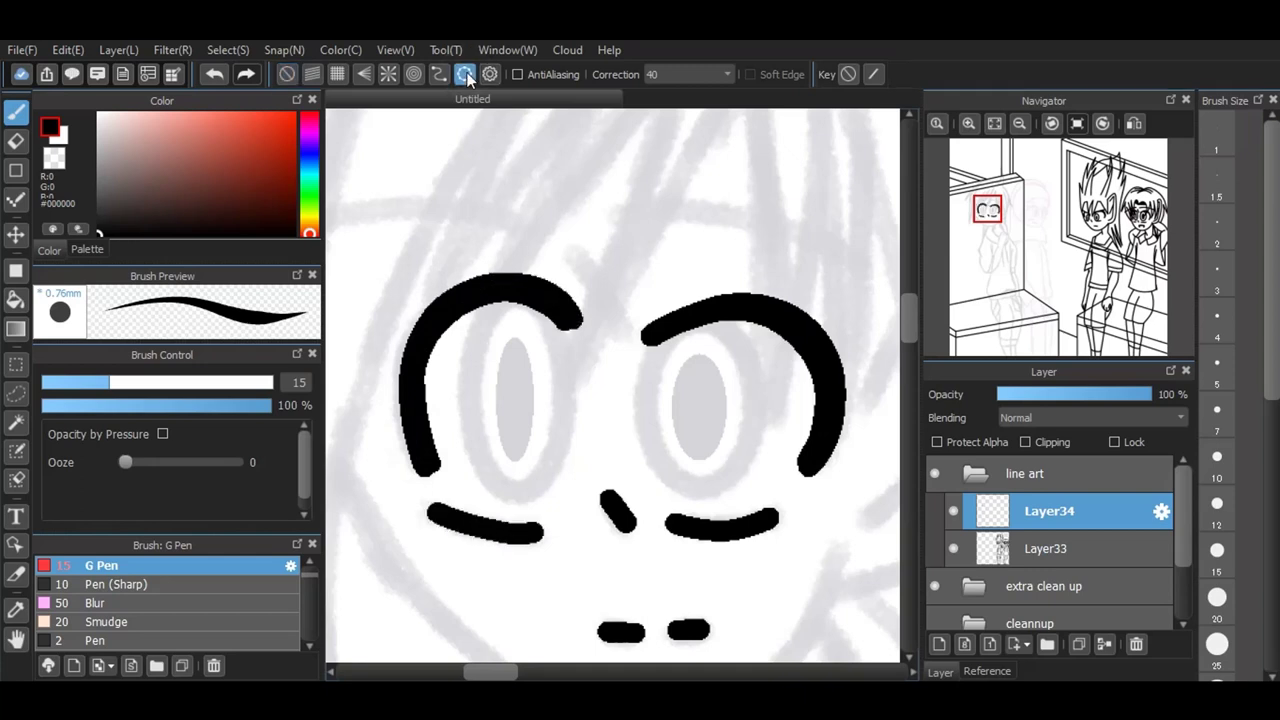
left_click(751, 496)
left_click_drag(656, 316, 772, 495)
mouse_move(741, 295)
left_mouse_down()
mouse_move(712, 294)
mouse_move(726, 295)
left_mouse_up()
left_click_drag(786, 405, 783, 406)
mouse_move(712, 322)
left_mouse_down()
mouse_move(649, 383)
mouse_move(686, 474)
left_mouse_up()
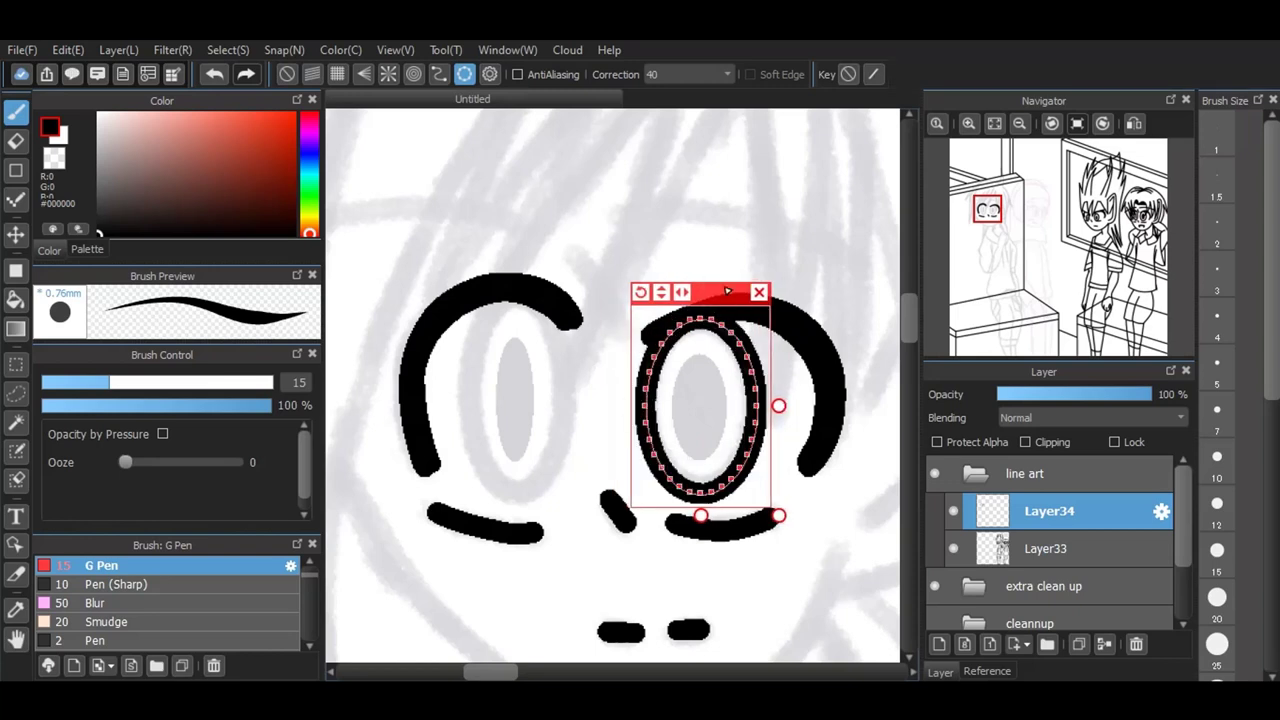
left_click(759, 292)
left_click_drag(483, 299, 577, 506)
mouse_move(554, 276)
left_mouse_down()
mouse_move(526, 269)
mouse_move(556, 286)
left_mouse_up()
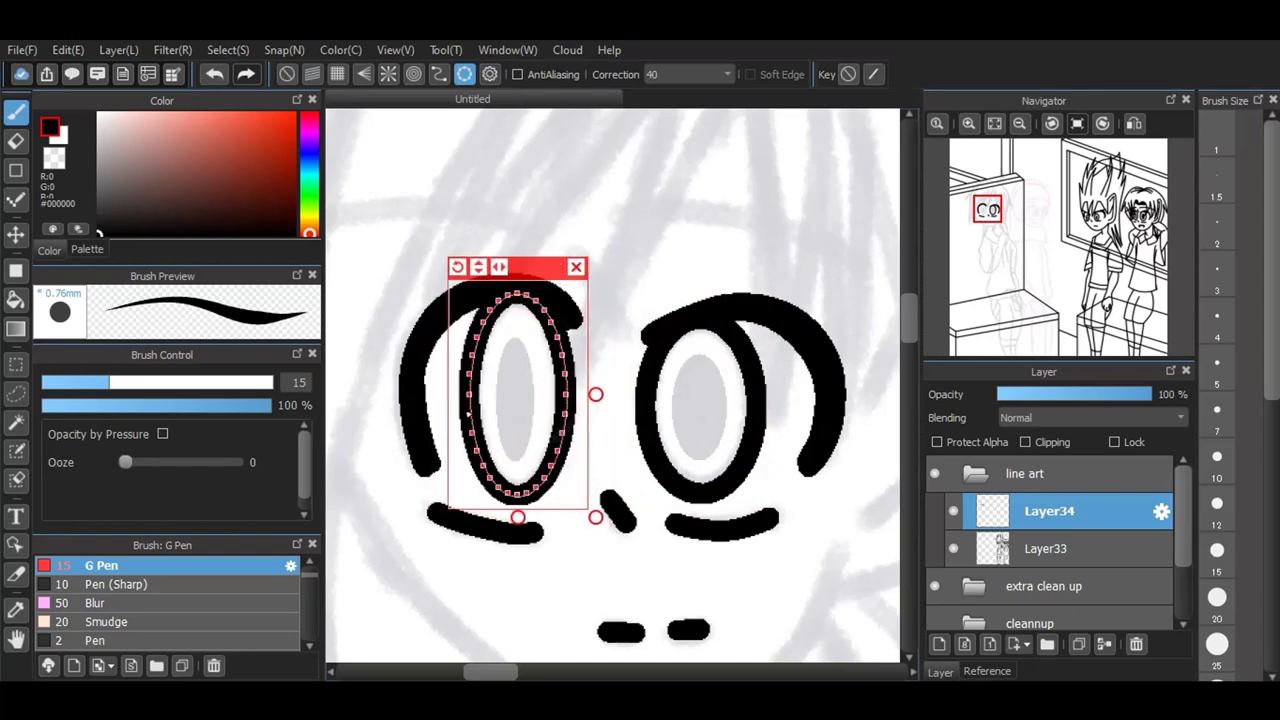
left_click(576, 266)
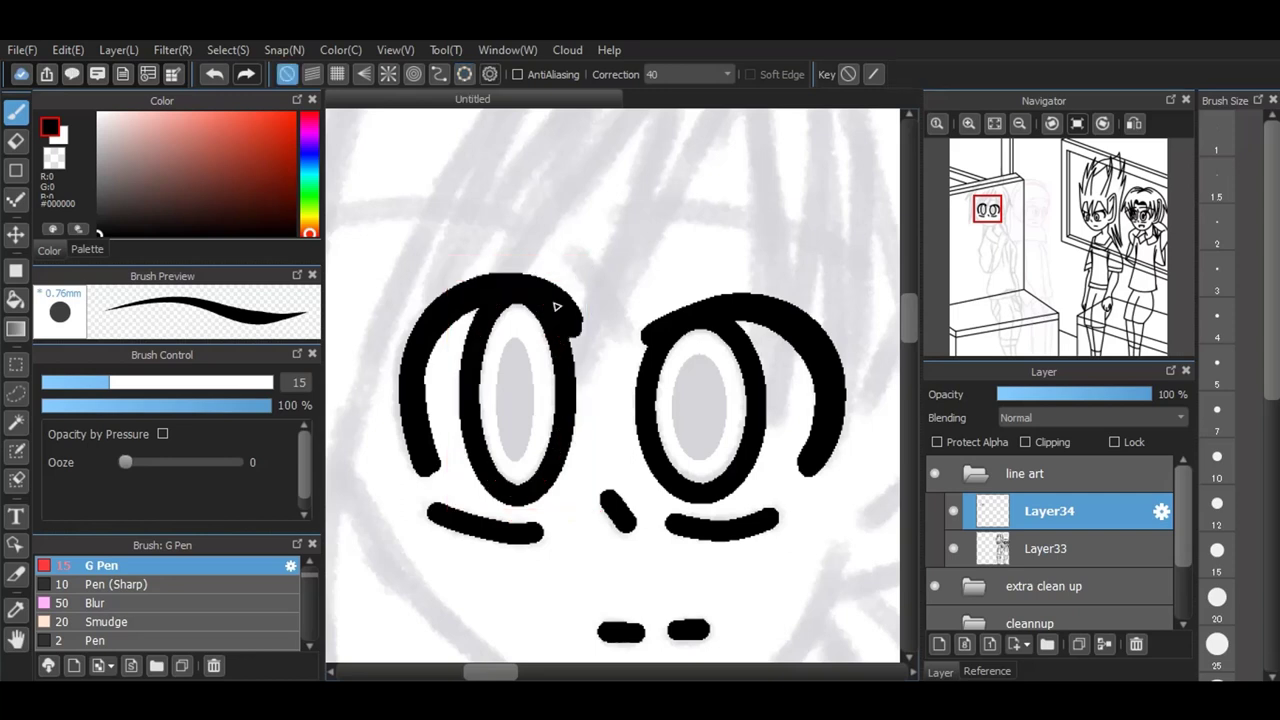
Step: Draw filled black ellipses as the pupils inside both irises with the shape tool
left_click(16, 280)
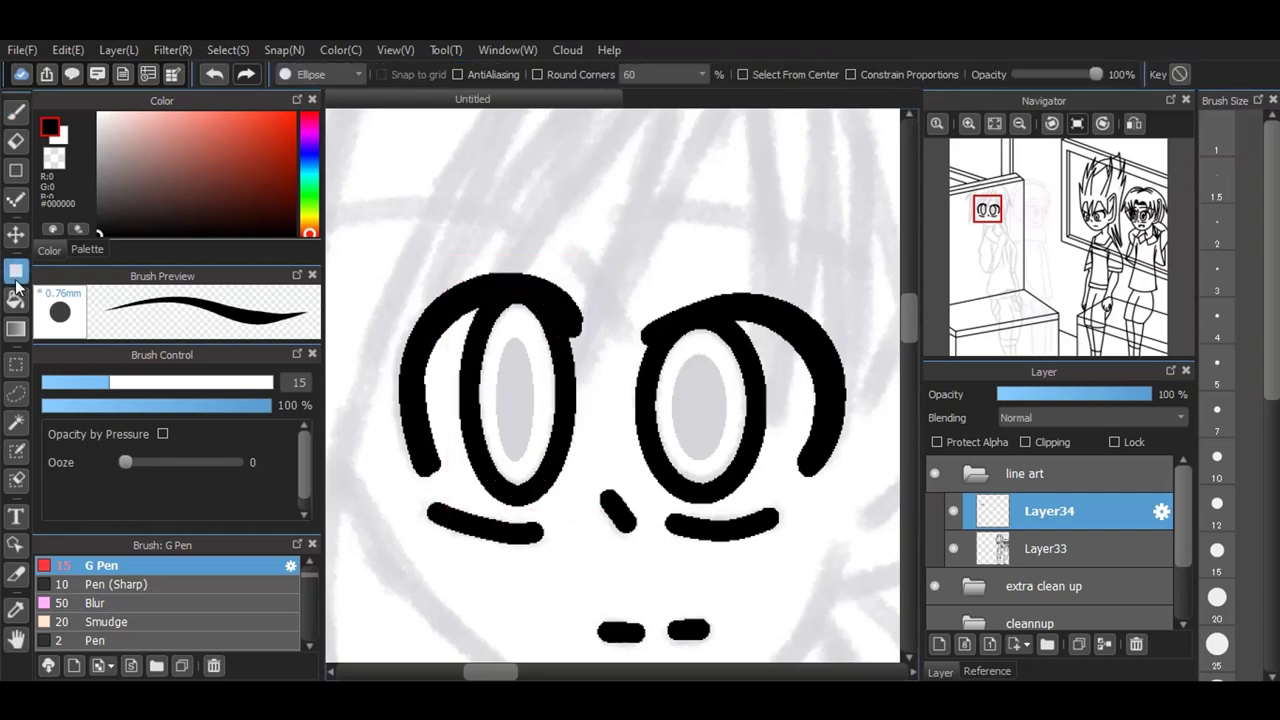
left_click_drag(492, 330, 531, 460)
left_click_drag(677, 353, 728, 459)
Step: Ink both eyebrows with the G Pen and add the short crease lines between the eyes
left_click(16, 111)
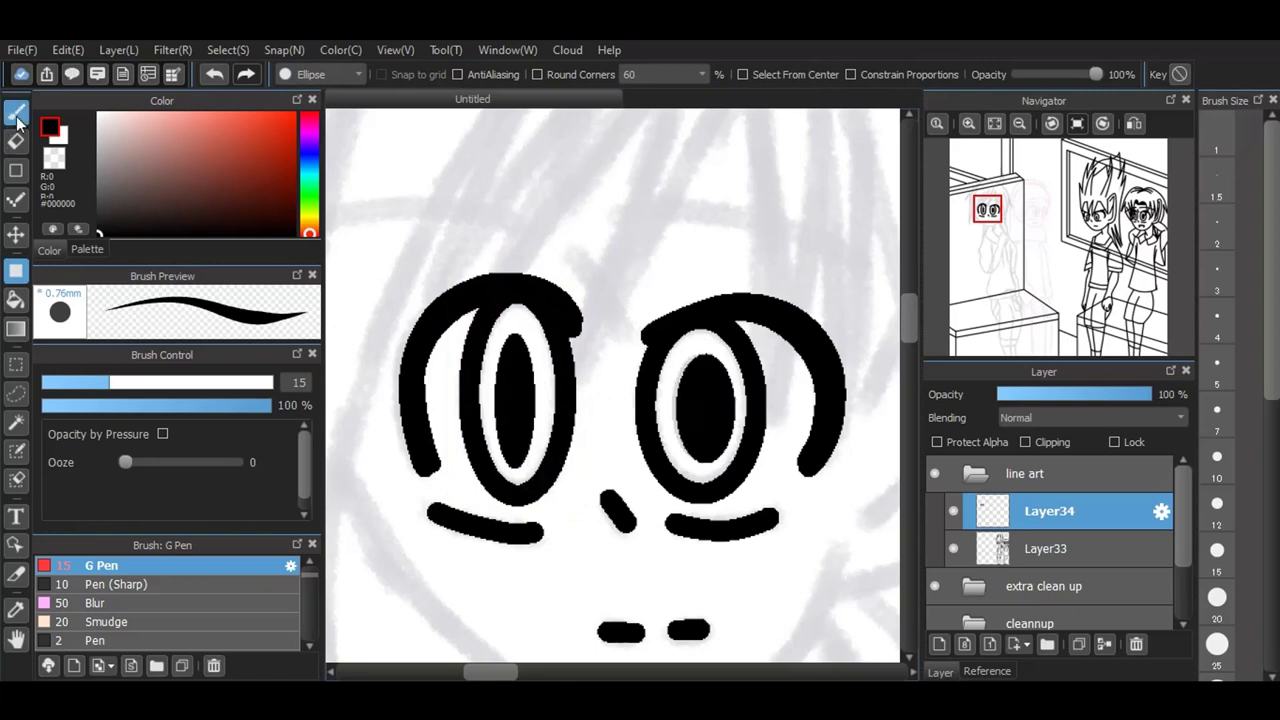
scroll(558, 366, "down", 1)
scroll(562, 366, "down", 2)
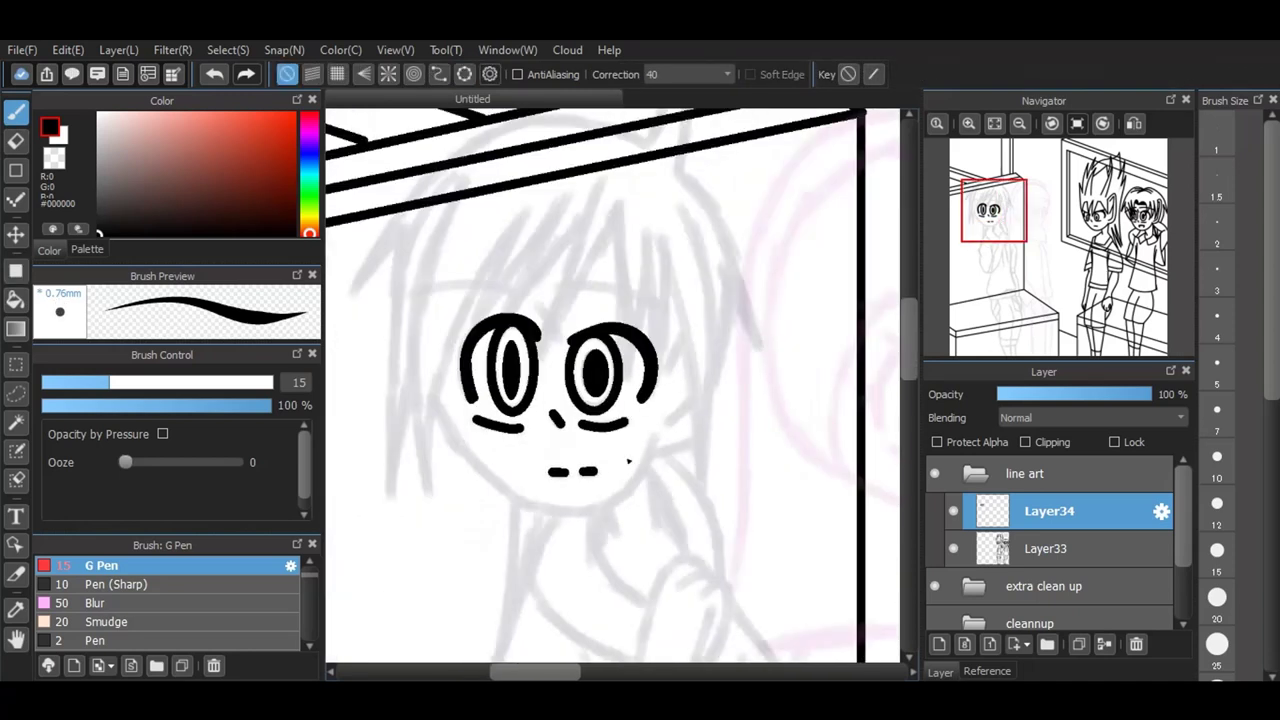
scroll(567, 349, "up", 1)
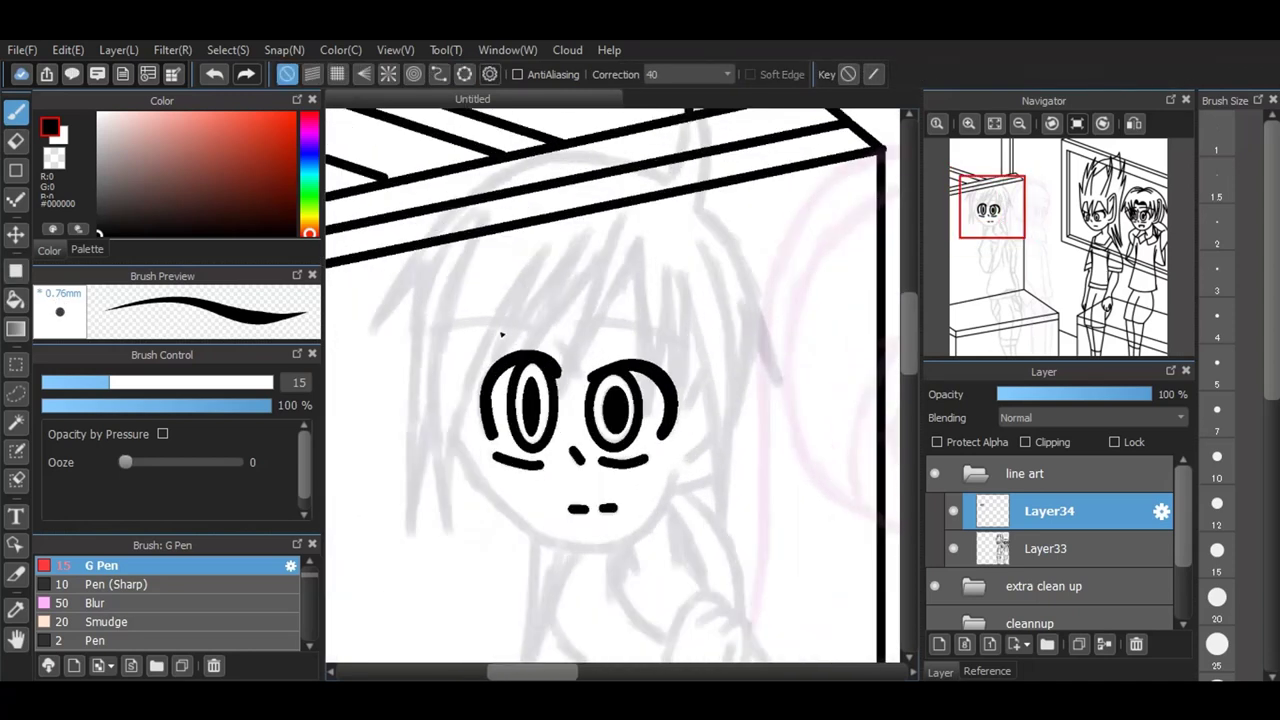
scroll(502, 335, "up", 1)
mouse_move(386, 333)
left_mouse_down()
mouse_move(694, 326)
mouse_move(801, 372)
left_mouse_up()
left_click_drag(585, 350, 626, 400)
scroll(626, 400, "down", 3)
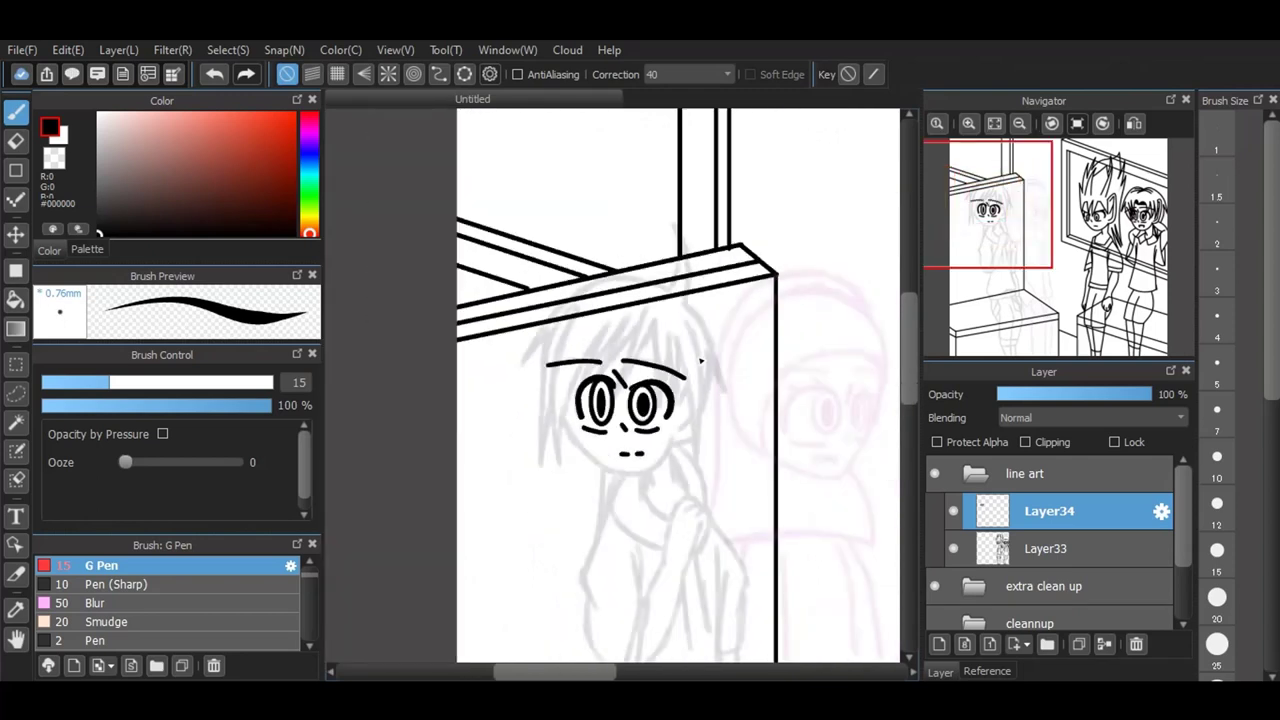
Step: Ink the pointed fringe strands falling between the eyes and over the right eye
scroll(700, 360, "up", 2)
mouse_move(597, 259)
left_mouse_down()
mouse_move(534, 424)
mouse_move(614, 284)
mouse_move(620, 460)
left_mouse_up()
left_click(221, 67)
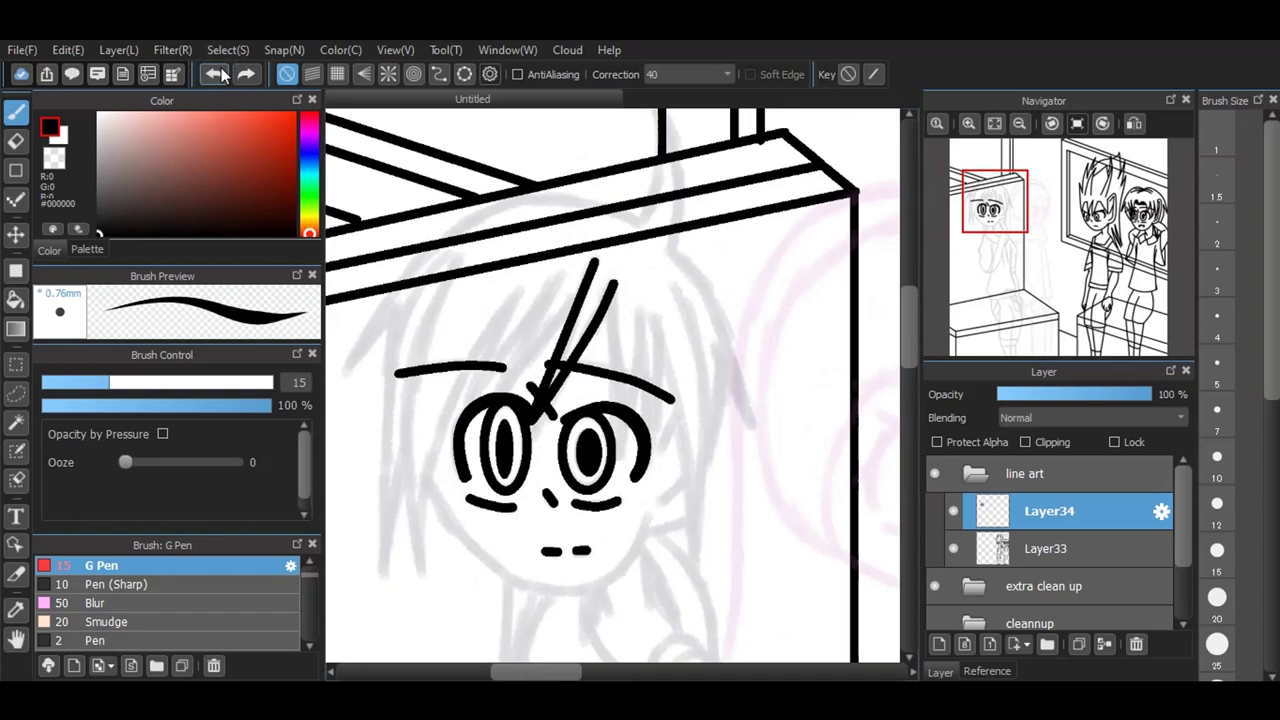
left_click_drag(617, 280, 613, 460)
mouse_move(645, 317)
left_mouse_down()
mouse_move(620, 465)
mouse_move(656, 449)
left_mouse_up()
left_click_drag(664, 320, 653, 462)
left_click(214, 74)
Step: Ink the long pointed side lock right of the face and the last fringe spike beside it
left_click_drag(656, 311, 692, 468)
mouse_move(674, 286)
left_mouse_down()
mouse_move(707, 387)
mouse_move(695, 563)
left_mouse_up()
mouse_move(660, 308)
left_mouse_down()
mouse_move(663, 443)
mouse_move(648, 470)
left_mouse_up()
left_click(216, 79)
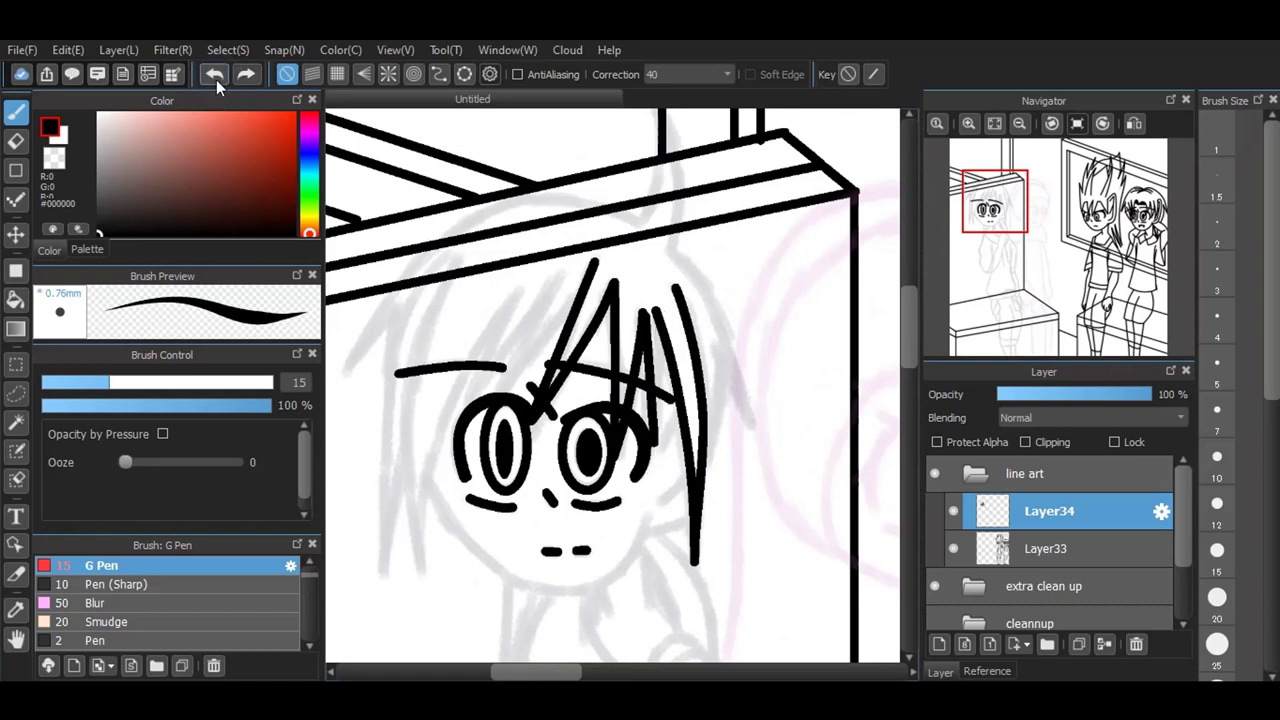
left_click_drag(668, 352, 656, 450)
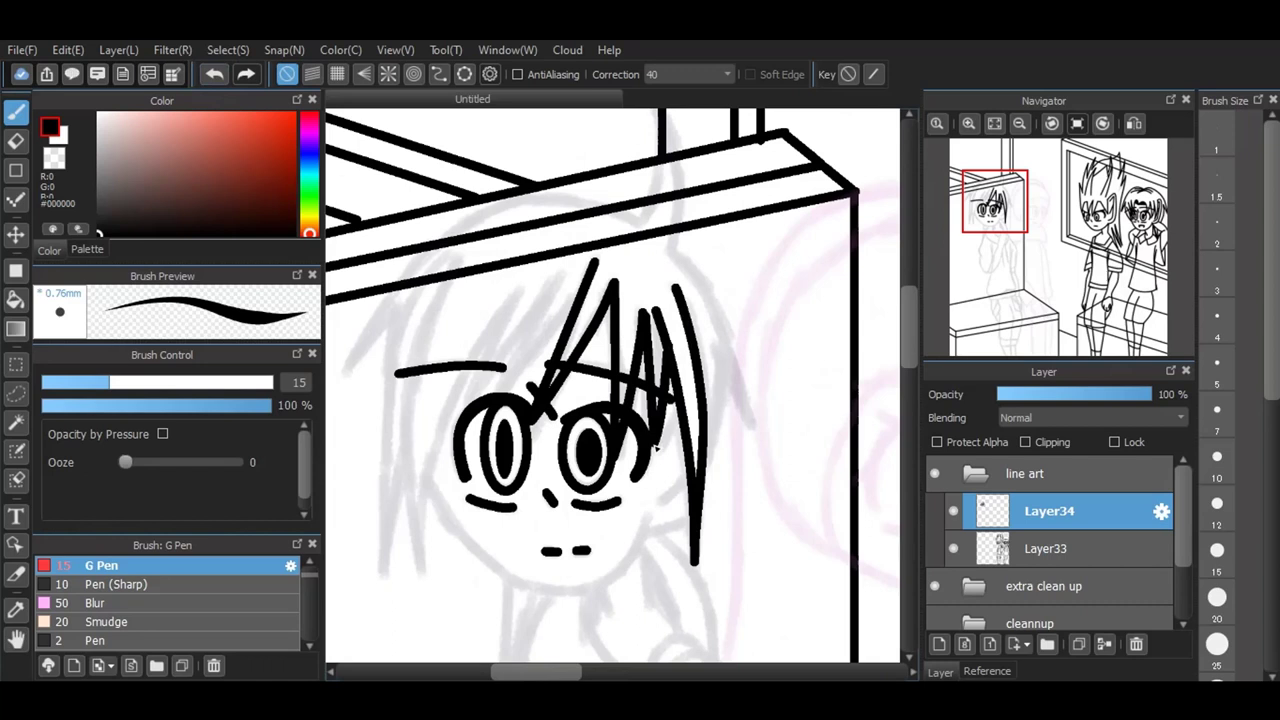
Step: Ink the fringe strands above the left eye and the long double-pointed side lock left of the face
mouse_move(462, 258)
left_mouse_down()
mouse_move(410, 416)
mouse_move(418, 577)
left_mouse_up()
mouse_move(521, 296)
left_mouse_down()
mouse_move(490, 332)
mouse_move(418, 500)
mouse_move(418, 578)
left_mouse_up()
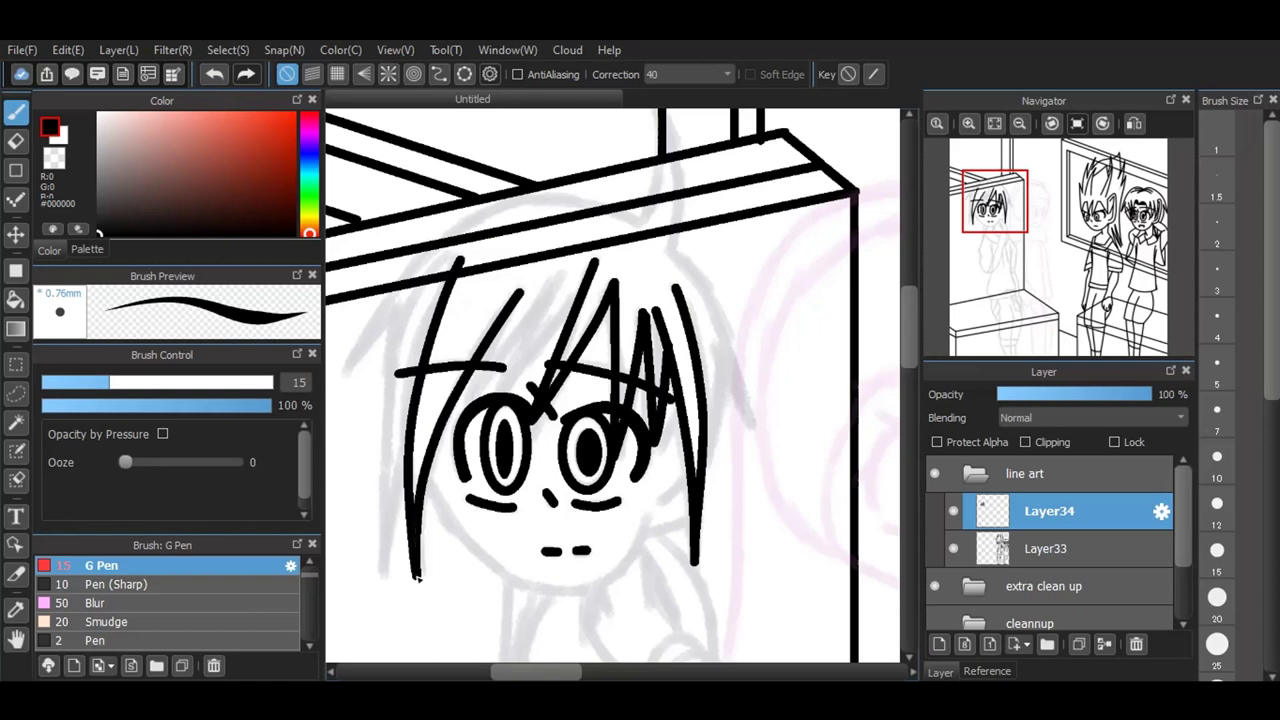
mouse_move(565, 277)
left_mouse_down()
mouse_move(498, 406)
mouse_move(594, 269)
mouse_move(555, 286)
mouse_move(462, 424)
left_mouse_up()
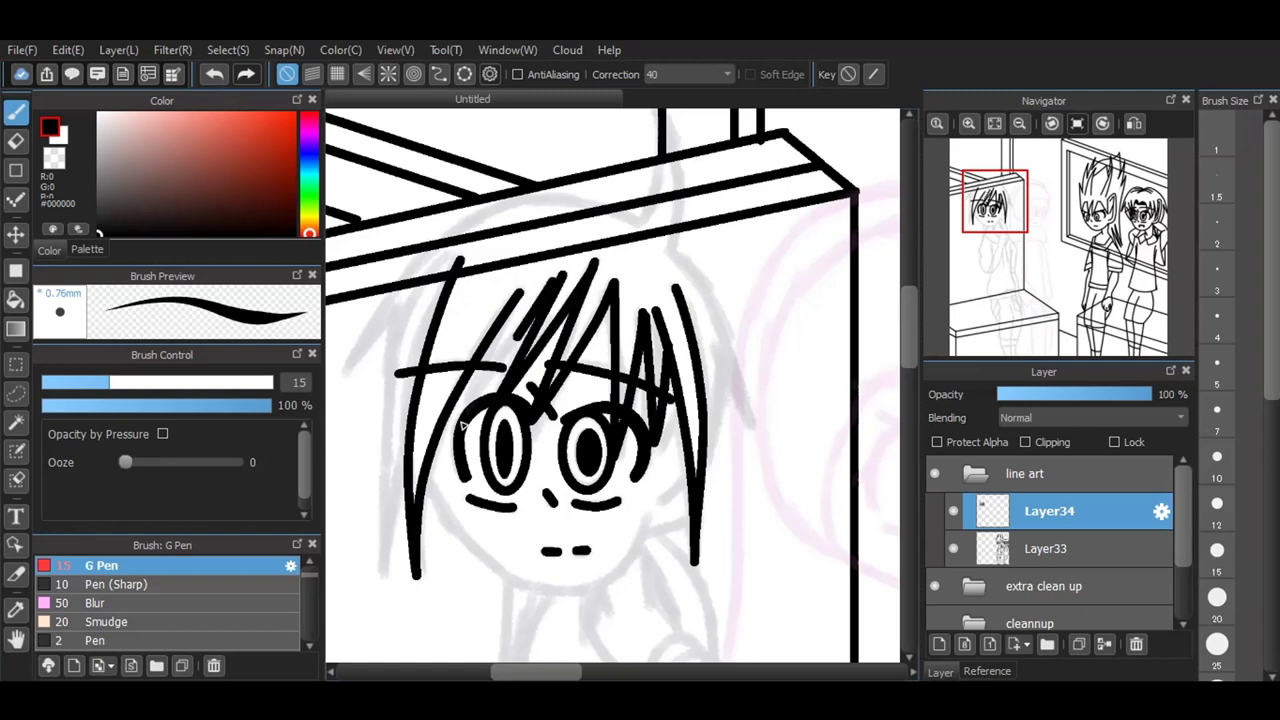
left_click_drag(519, 298, 469, 410)
left_click_drag(510, 323, 458, 436)
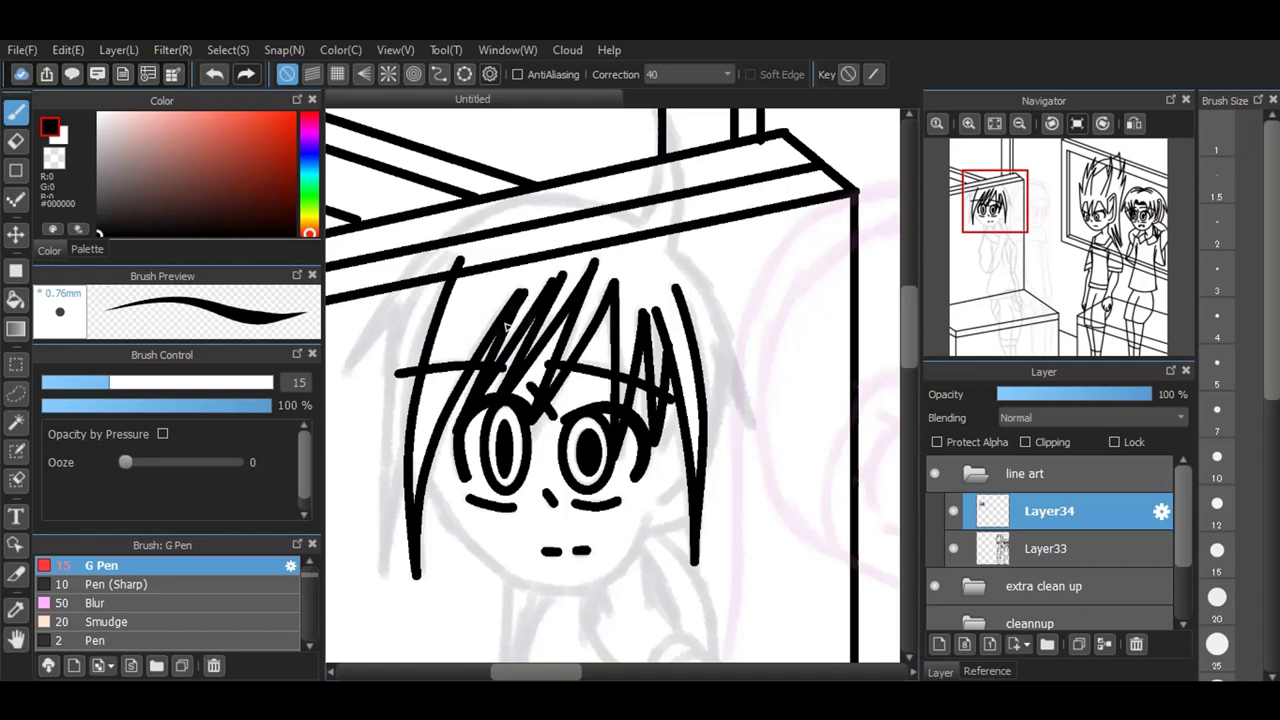
mouse_move(463, 250)
left_mouse_down()
mouse_move(380, 488)
mouse_move(378, 585)
left_mouse_up()
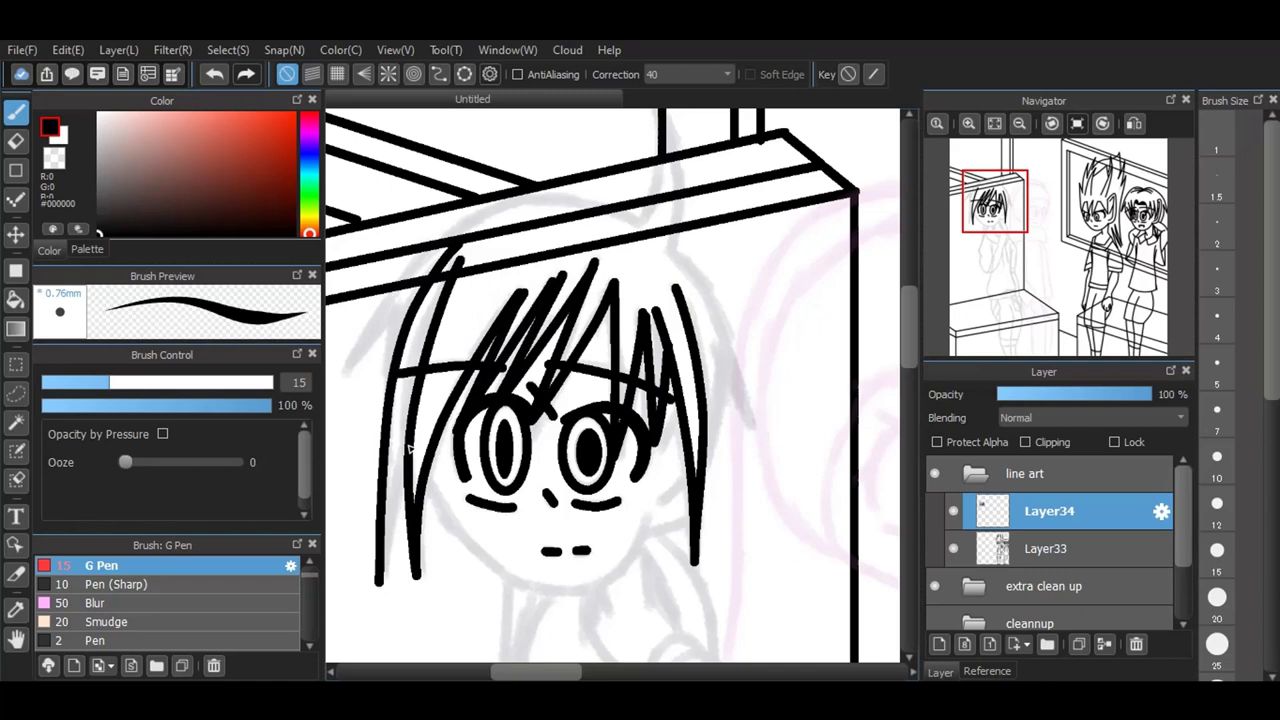
left_click_drag(404, 453, 379, 590)
Step: Ink the upright tuft at the crown and the outer hair spike on the right side of the head
scroll(536, 494, "down", 2)
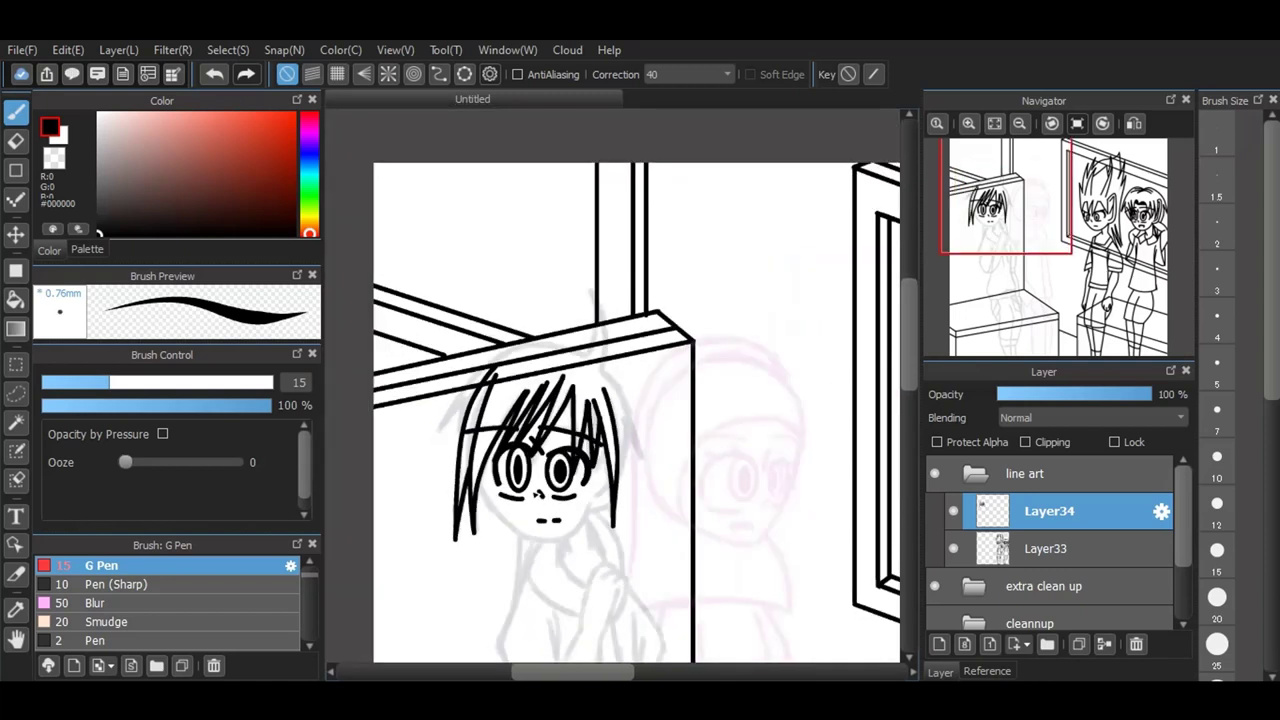
scroll(541, 480, "up", 2)
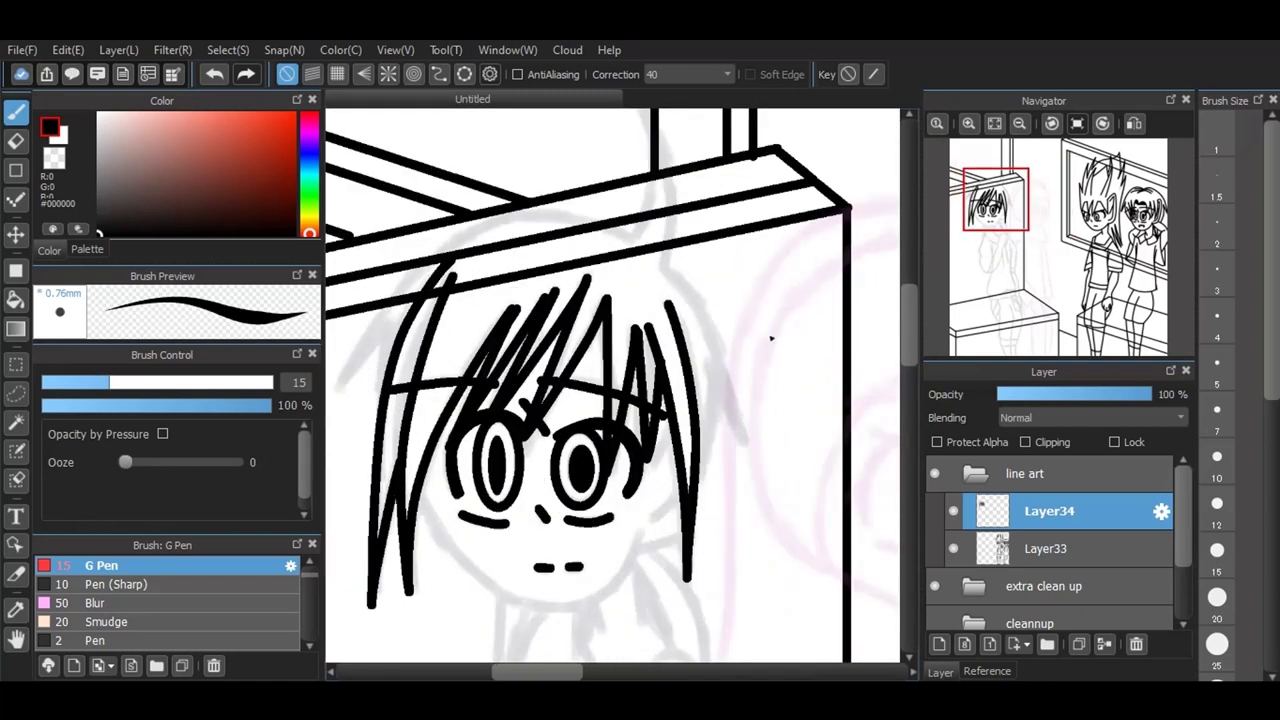
scroll(760, 337, "down", 3)
scroll(772, 306, "up", 2)
mouse_move(664, 290)
left_mouse_down()
mouse_move(687, 205)
mouse_move(677, 187)
mouse_move(693, 312)
mouse_move(728, 355)
mouse_move(752, 440)
left_mouse_up()
left_click_drag(716, 374, 752, 446)
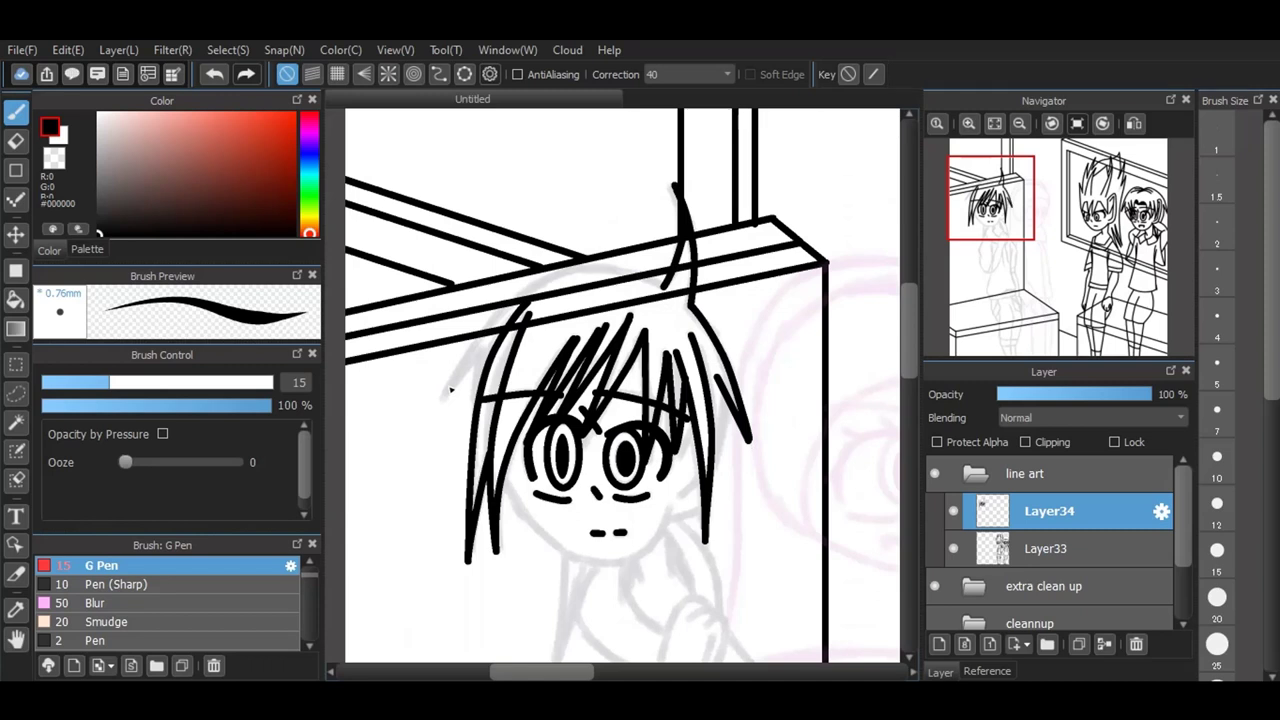
Step: Ink the top contour of the hair from the crown tuft down to the outer spike on the left side
mouse_move(665, 280)
left_mouse_down()
mouse_move(586, 272)
mouse_move(512, 314)
mouse_move(452, 390)
left_mouse_up()
left_click(219, 72)
mouse_move(672, 290)
left_mouse_down()
mouse_move(614, 268)
mouse_move(500, 325)
mouse_move(436, 405)
left_mouse_up()
left_click_drag(496, 342, 435, 405)
left_click_drag(496, 350, 481, 428)
left_click(214, 73)
Step: Thicken the outer edge of the left side lock where it meets the hair spike
scroll(500, 375, "up", 4)
scroll(445, 391, "up", 3)
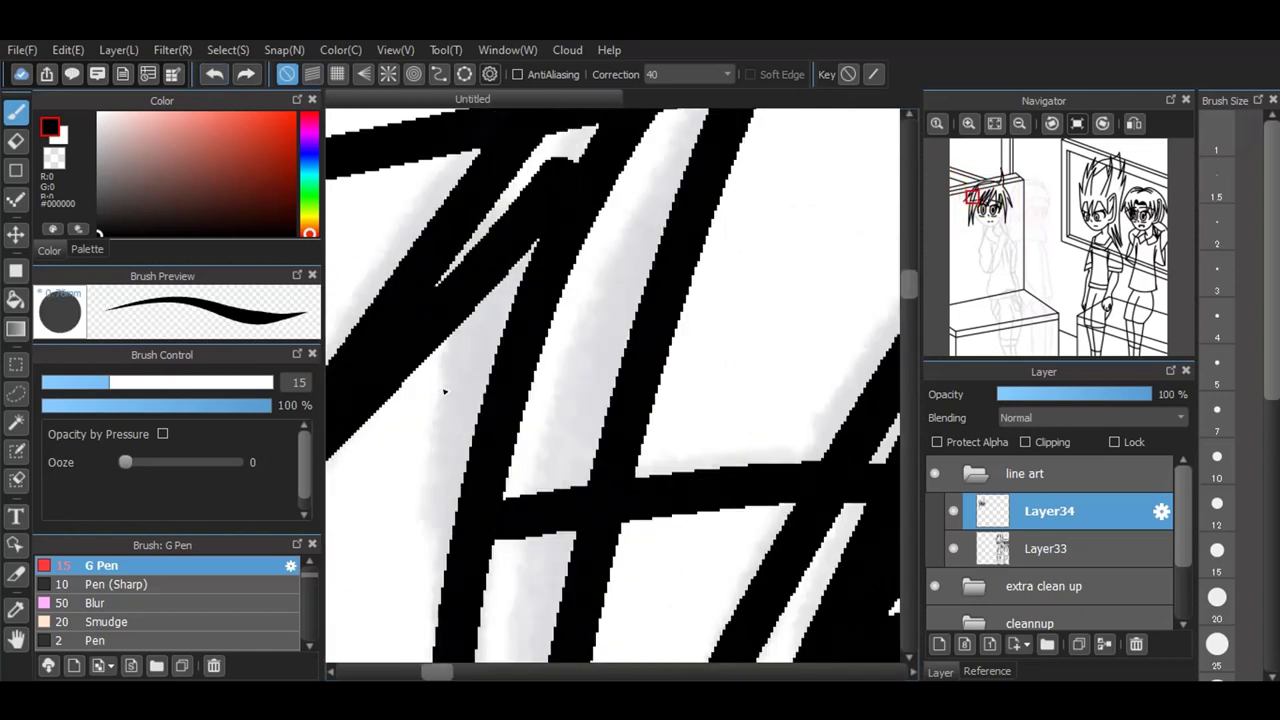
mouse_move(552, 209)
left_mouse_down()
mouse_move(471, 428)
mouse_move(464, 569)
left_mouse_up()
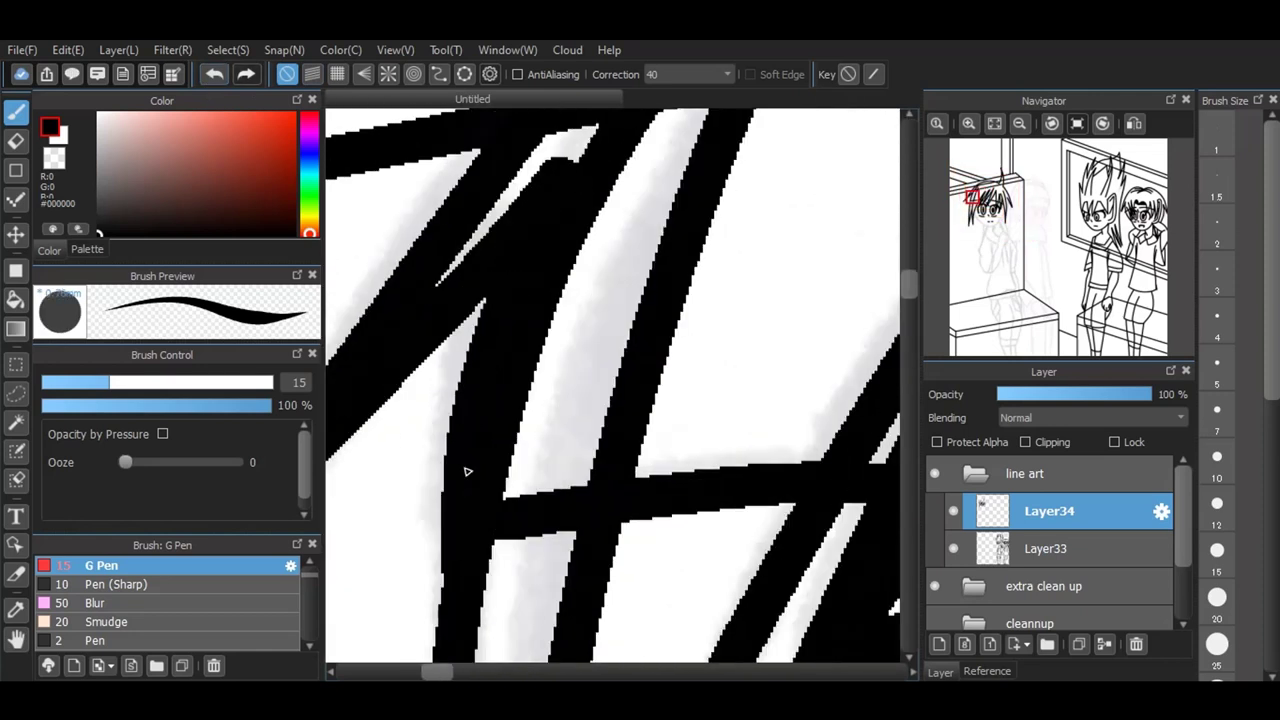
scroll(463, 468, "down", 4)
scroll(497, 430, "down", 2)
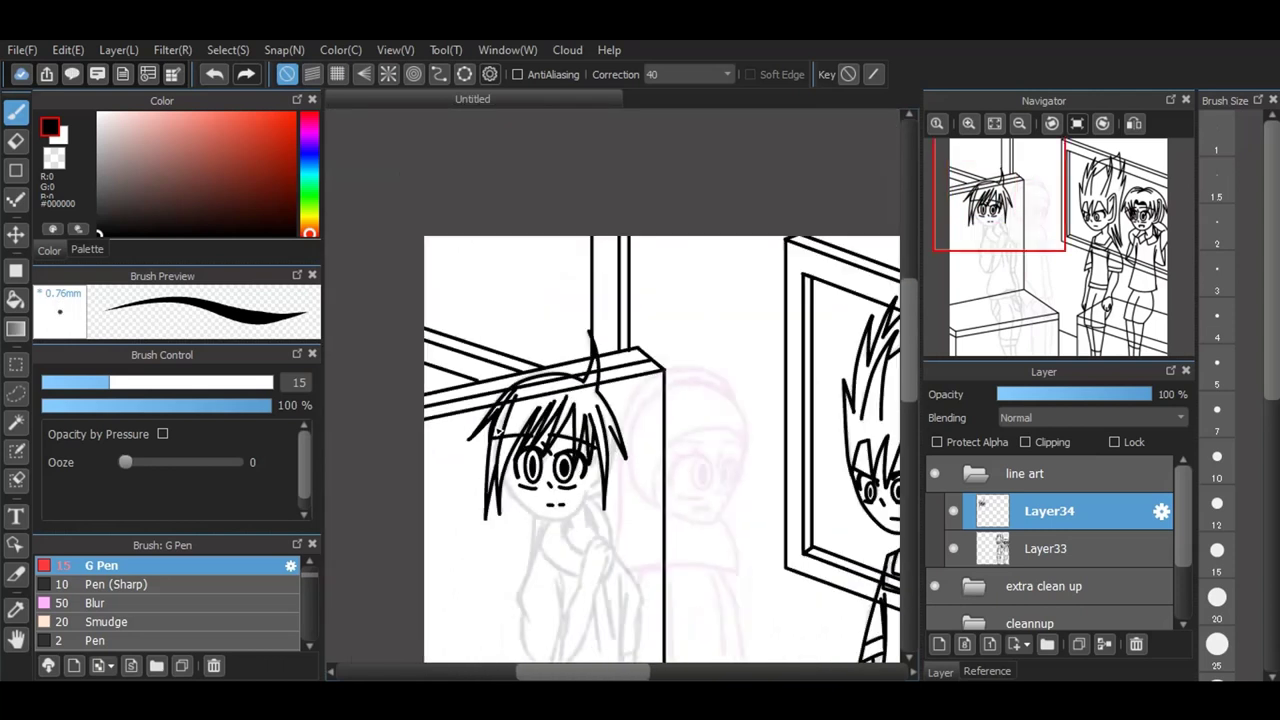
Step: Ink the jawline and the ear, plus the hair strand behind the ear beside the right side lock
scroll(549, 505, "up", 4)
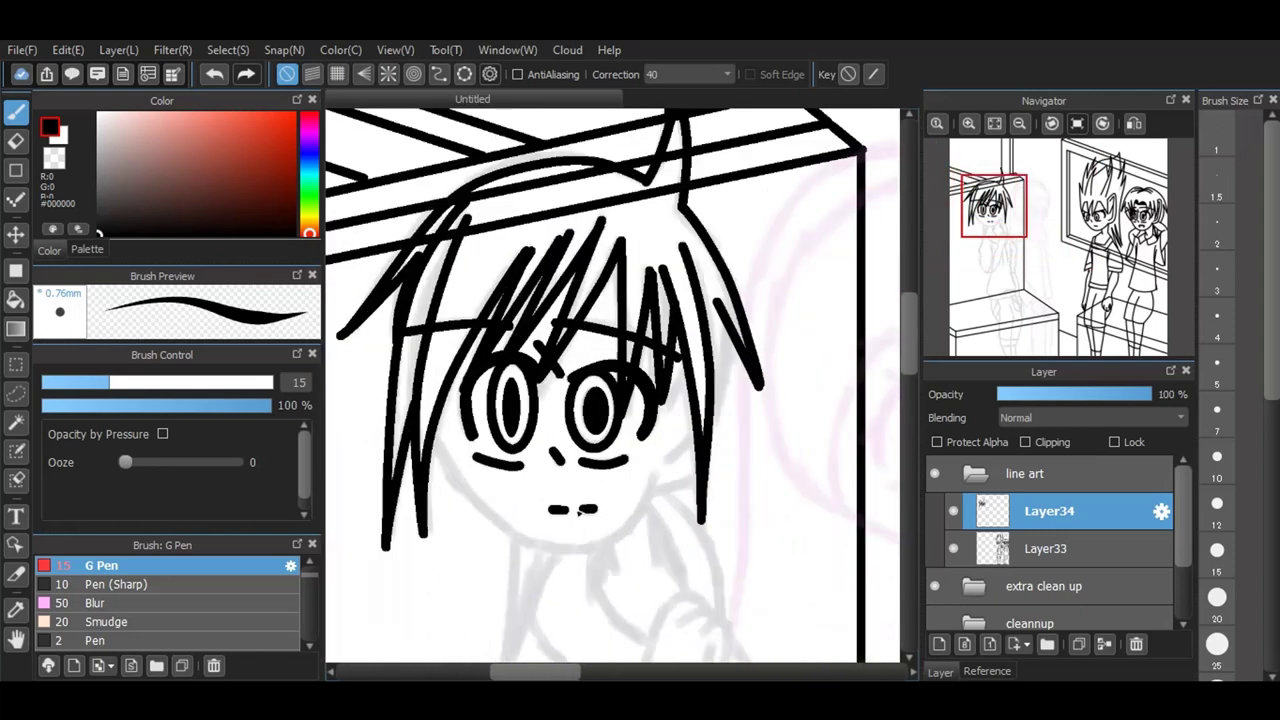
mouse_move(364, 392)
left_mouse_down()
mouse_move(405, 473)
mouse_move(457, 527)
mouse_move(557, 573)
mouse_move(640, 548)
mouse_move(682, 518)
mouse_move(702, 450)
mouse_move(765, 458)
left_mouse_up()
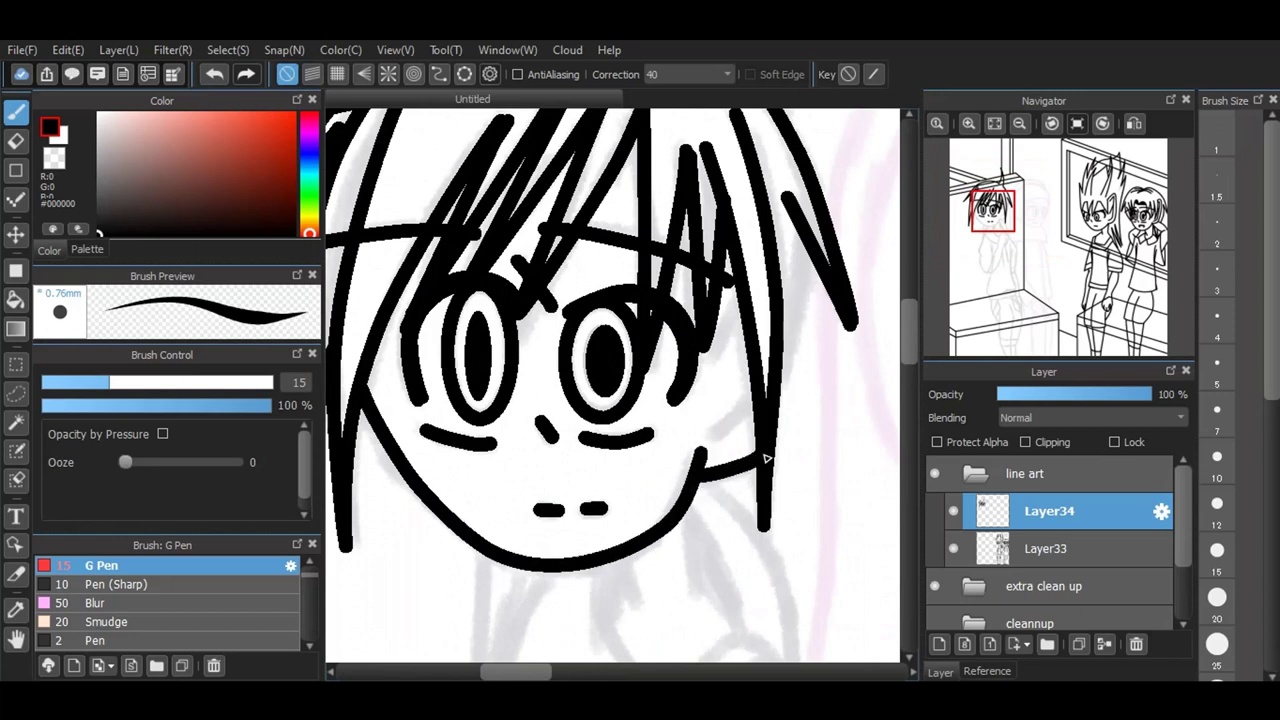
mouse_move(772, 196)
left_mouse_down()
mouse_move(790, 238)
mouse_move(797, 374)
mouse_move(788, 454)
mouse_move(760, 467)
mouse_move(760, 392)
left_mouse_up()
left_click_drag(775, 218, 781, 398)
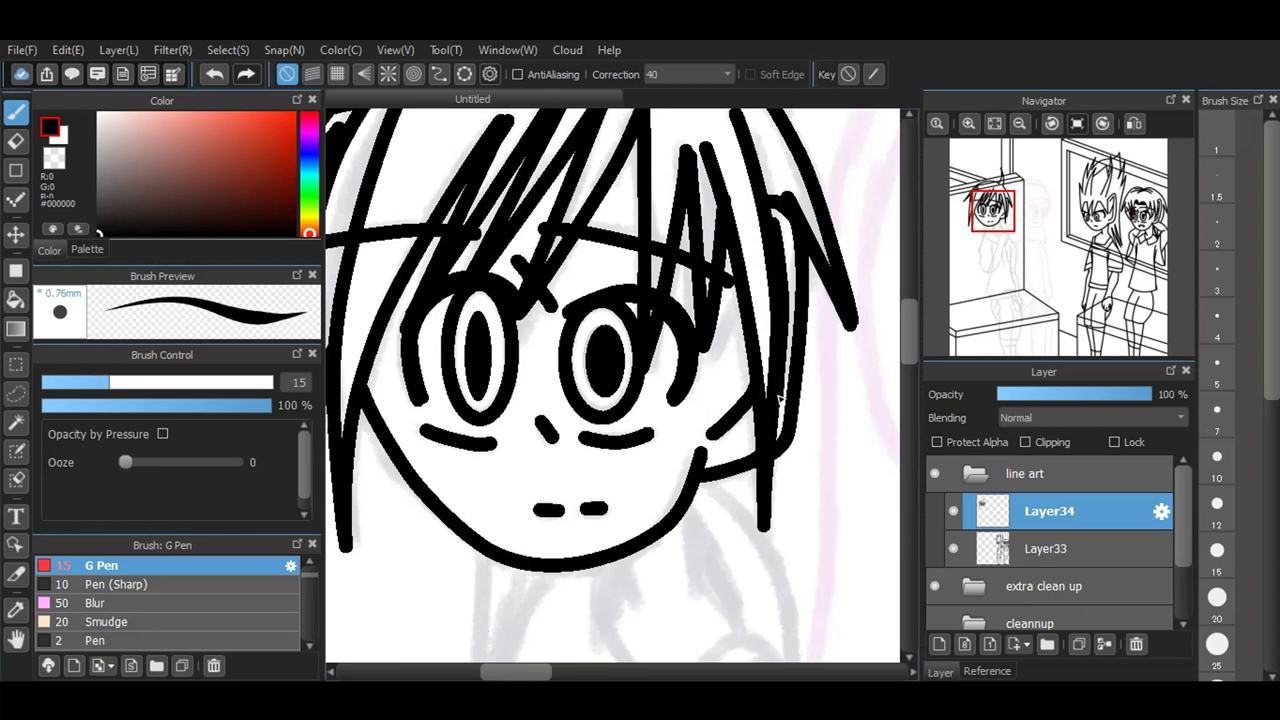
scroll(708, 320, "down", 2)
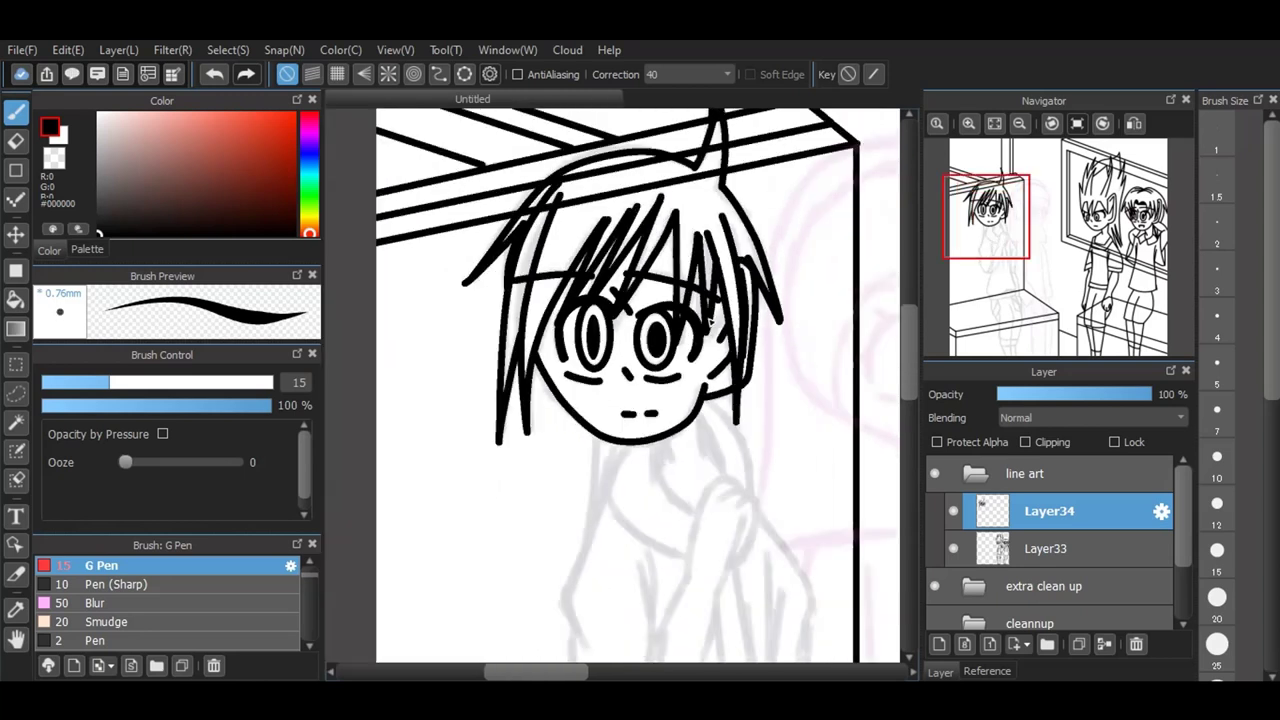
Step: Ink the outer and inner contours of the collar wrapping around the neck below the left character's chin
scroll(794, 586, "down", 1)
scroll(796, 580, "up", 1)
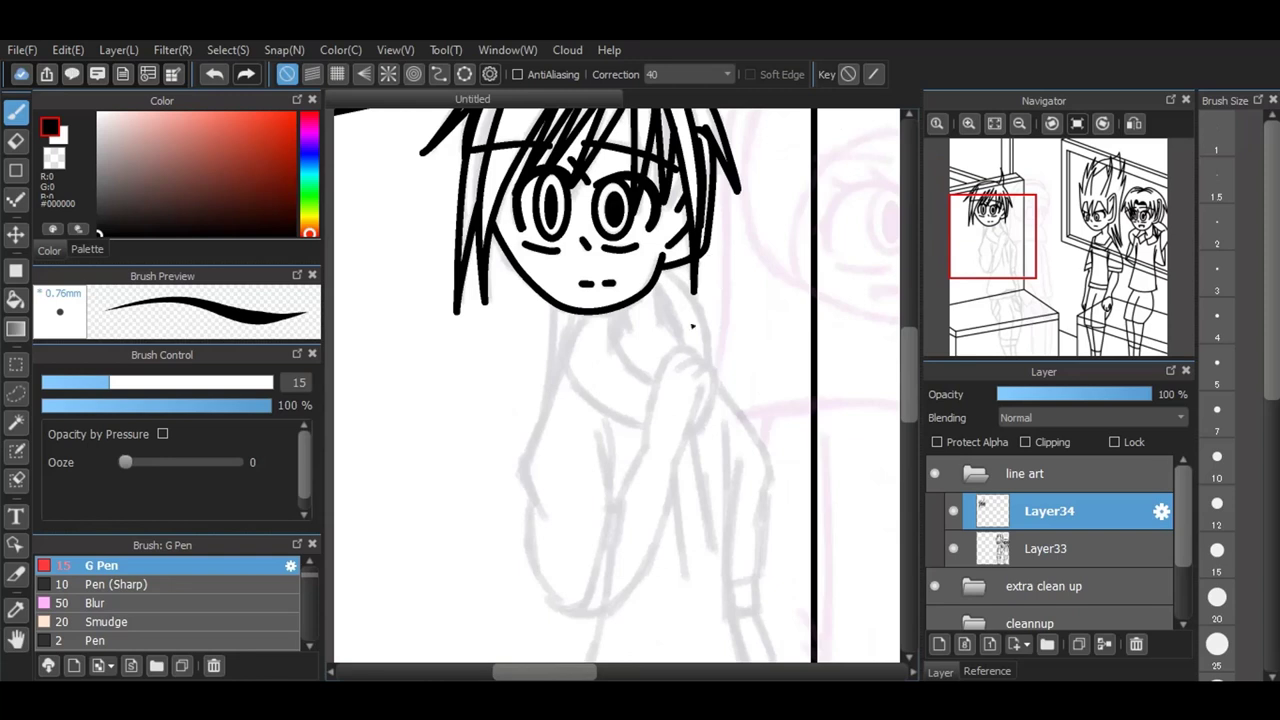
scroll(652, 516, "up", 1)
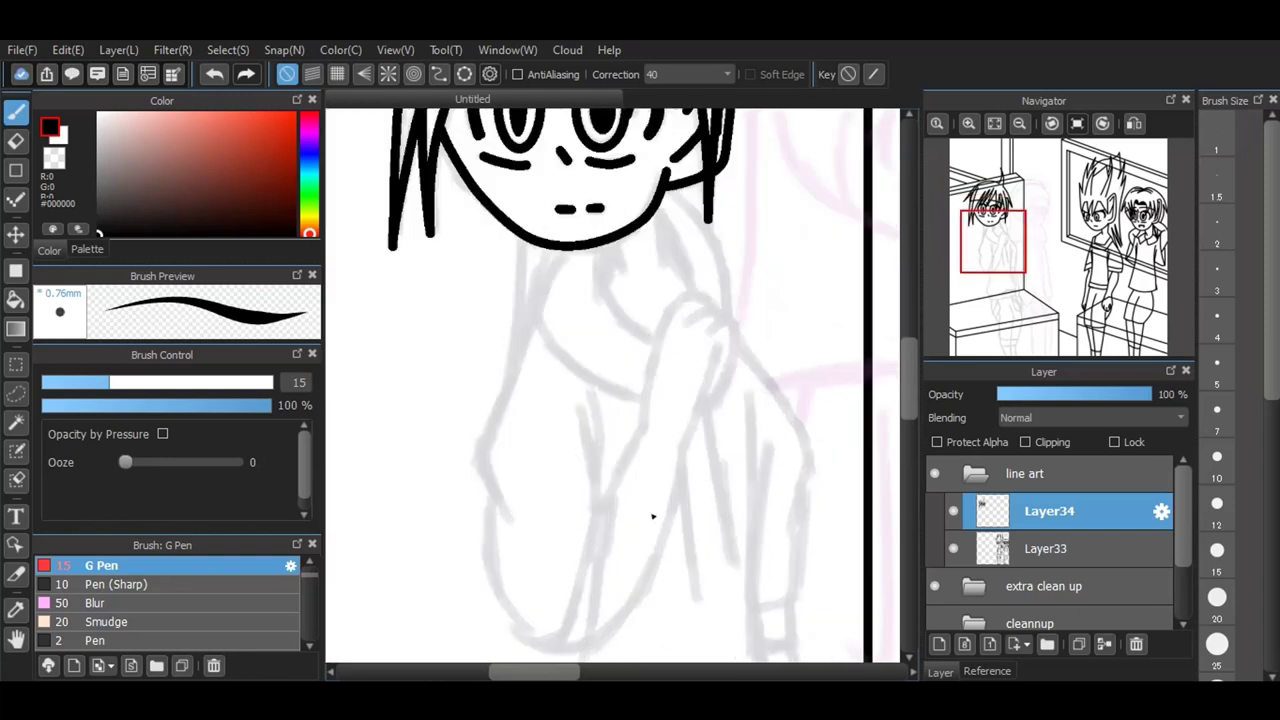
mouse_move(566, 248)
left_mouse_down()
mouse_move(545, 289)
mouse_move(540, 332)
mouse_move(645, 402)
left_mouse_up()
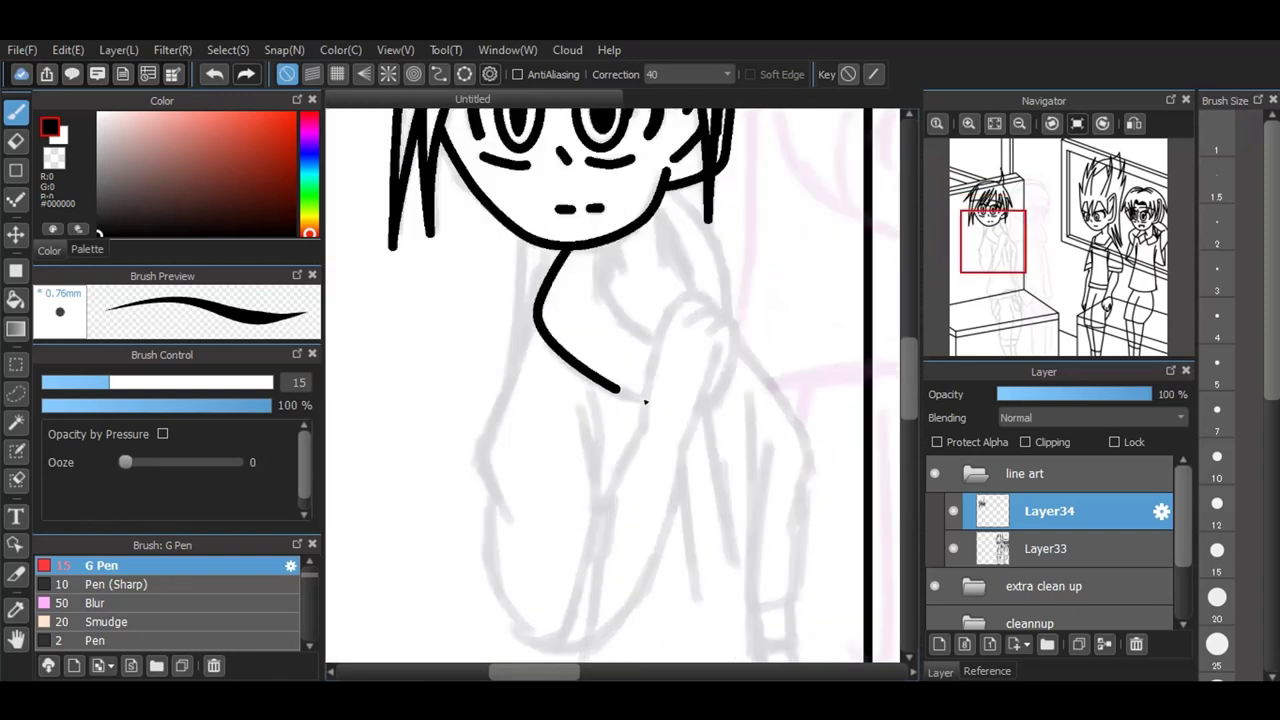
left_click_drag(598, 247, 651, 334)
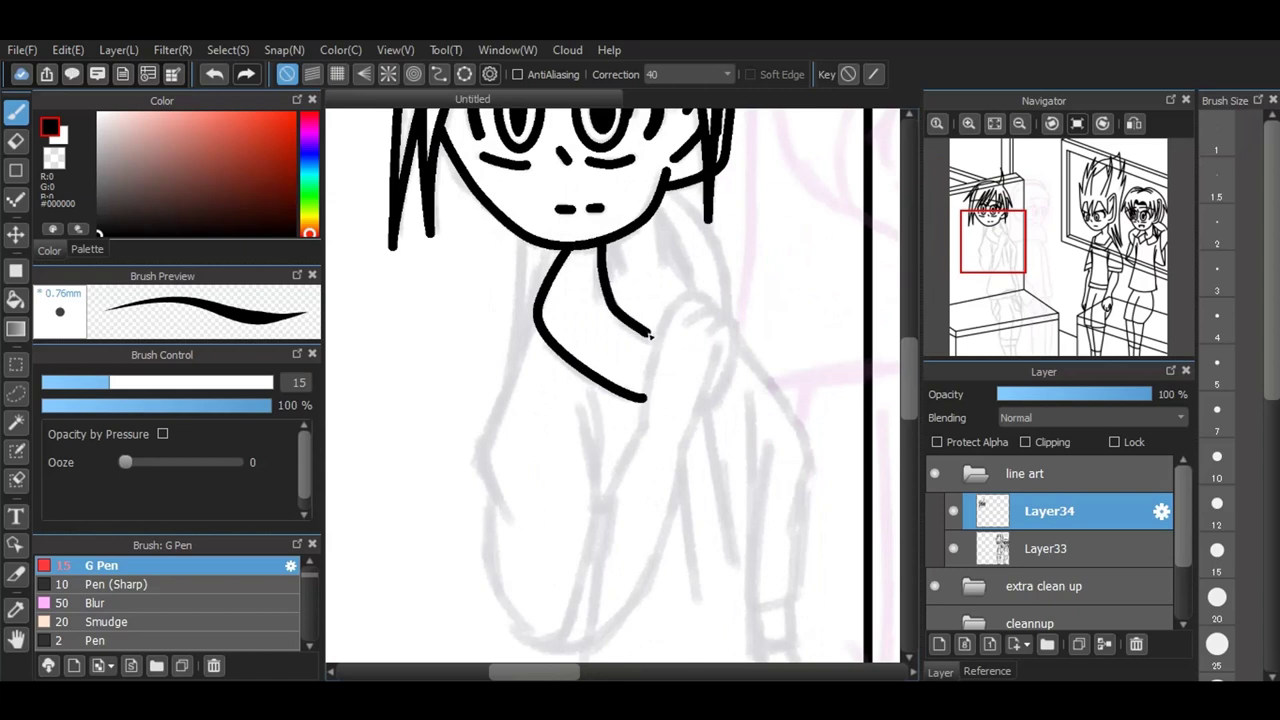
left_click_drag(655, 212, 694, 290)
left_click_drag(655, 343, 615, 312)
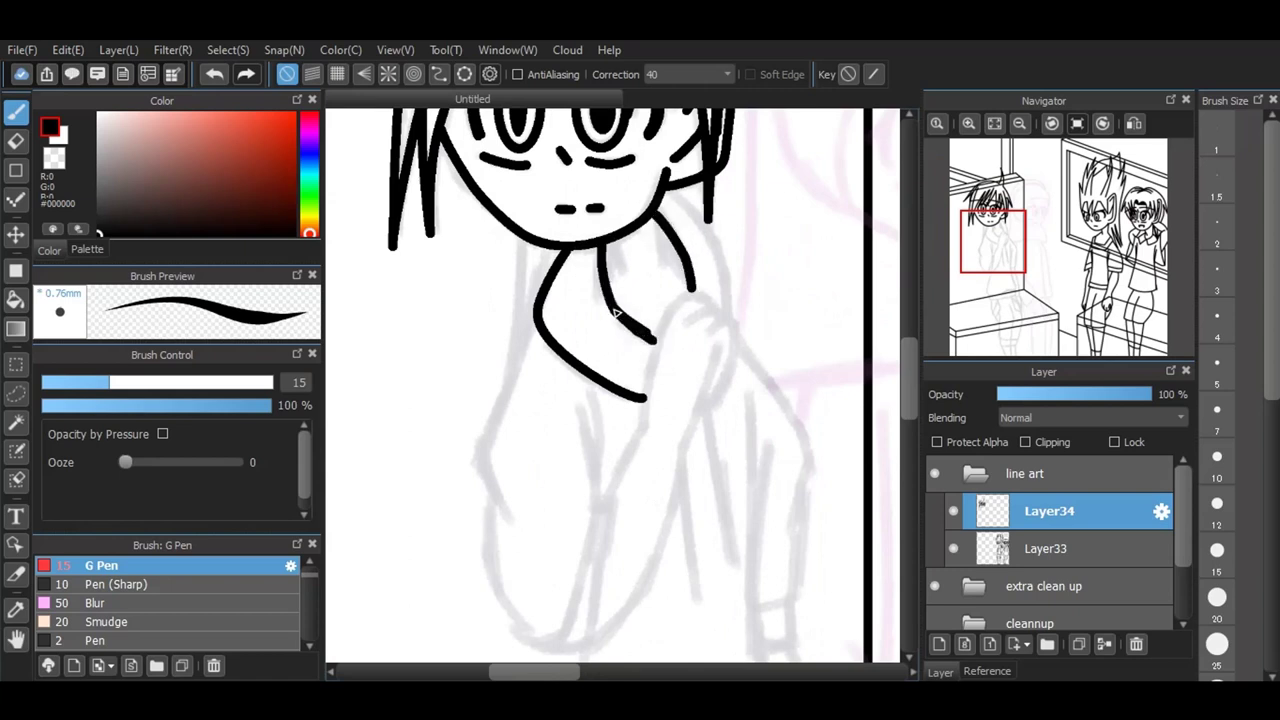
mouse_move(658, 182)
left_mouse_down()
mouse_move(710, 231)
mouse_move(730, 318)
left_mouse_up()
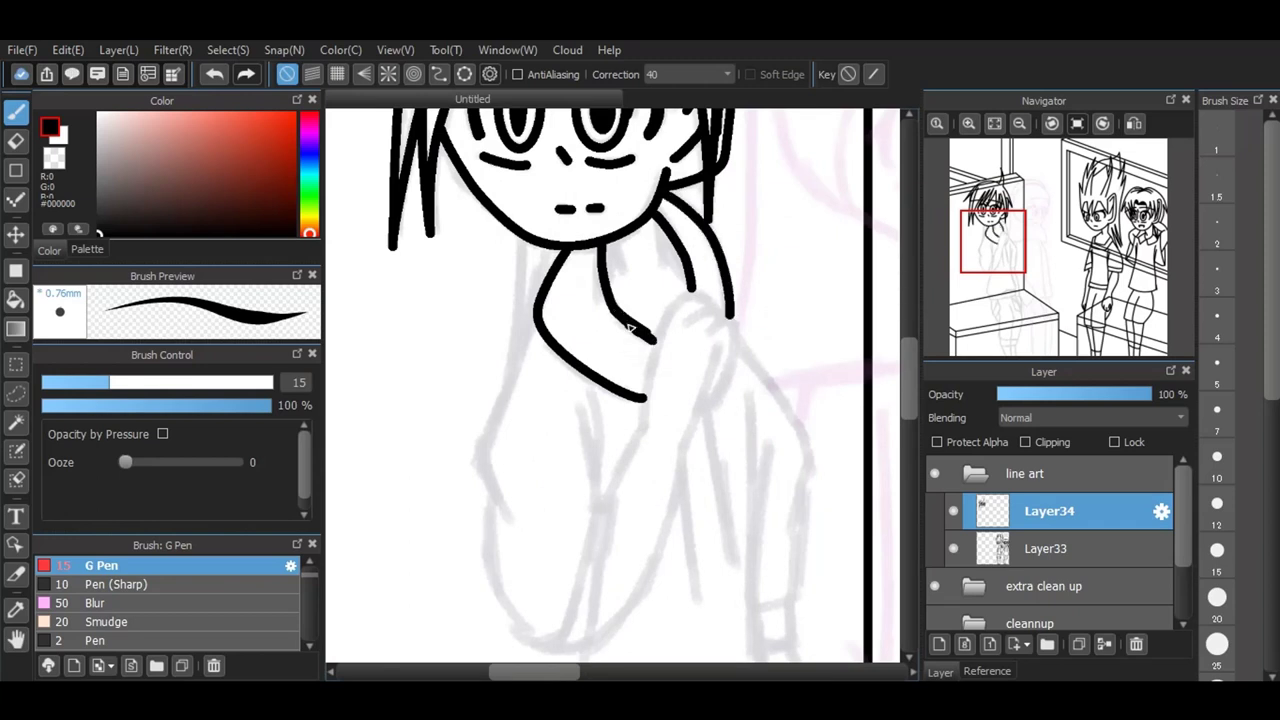
Step: Fill the shadow shapes inside the collar on both sides of the neck with black
left_click_drag(617, 245, 630, 280)
mouse_move(655, 218)
left_mouse_down()
mouse_move(690, 290)
mouse_move(670, 260)
mouse_move(688, 288)
mouse_move(679, 250)
mouse_move(690, 288)
left_mouse_up()
mouse_move(619, 265)
left_mouse_down()
mouse_move(608, 286)
mouse_move(611, 276)
left_mouse_up()
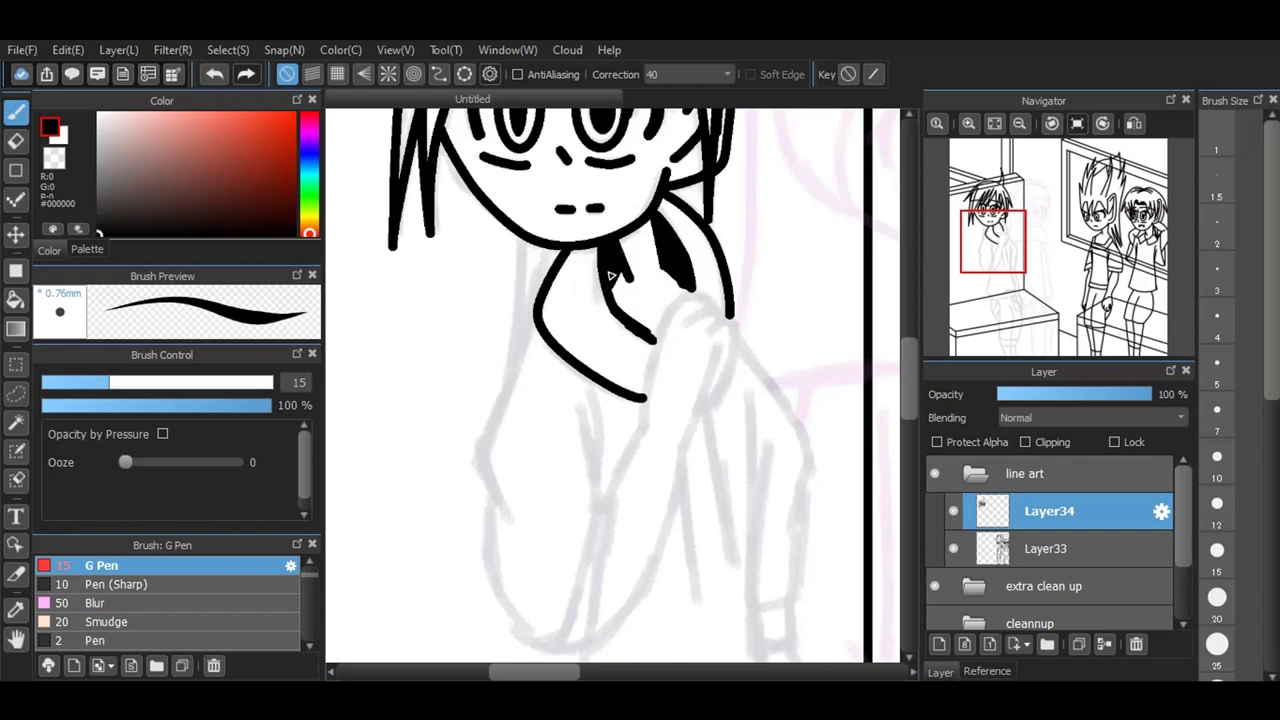
Step: Ink the raised arm's sleeve with its elbow folds, and add the narrow cuff at the sleeve's lower end
mouse_move(540, 320)
left_mouse_down()
mouse_move(479, 456)
mouse_move(518, 530)
mouse_move(496, 535)
mouse_move(506, 605)
mouse_move(548, 652)
mouse_move(582, 589)
mouse_move(597, 514)
mouse_move(592, 394)
mouse_move(598, 504)
left_mouse_up()
left_click_drag(542, 638, 594, 648)
left_click(226, 70)
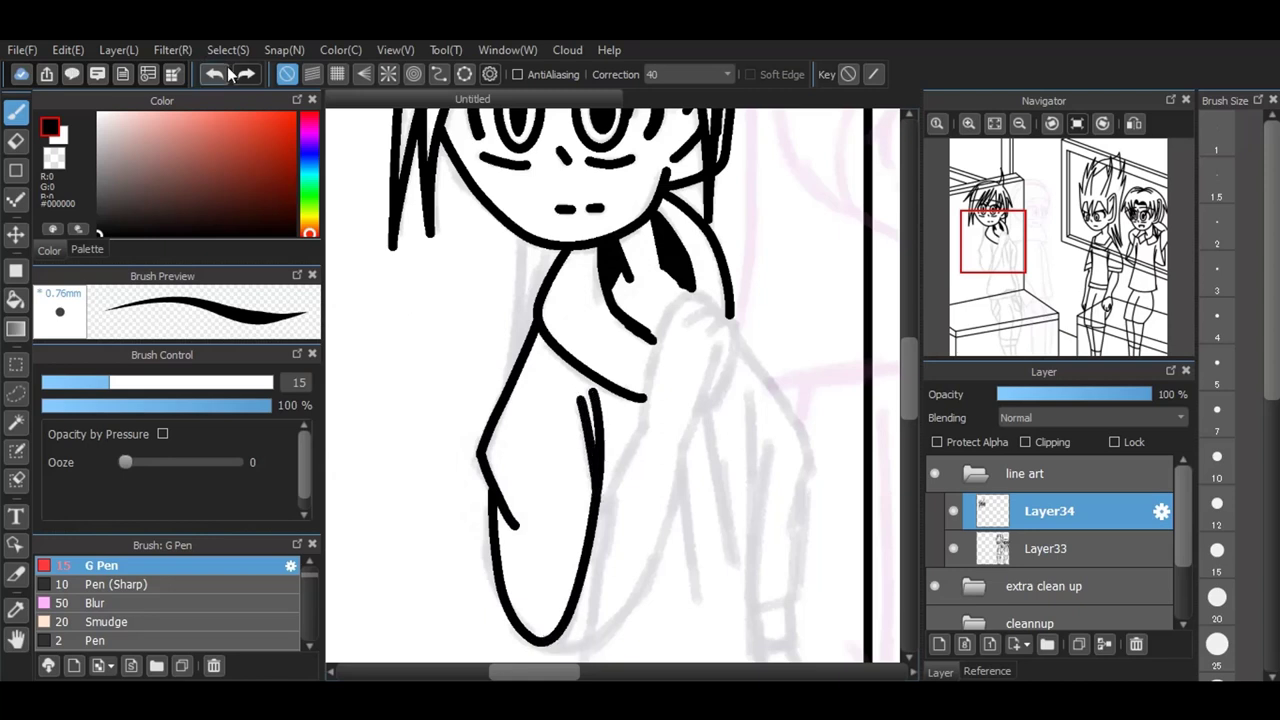
mouse_move(520, 632)
left_mouse_down()
mouse_move(556, 650)
mouse_move(597, 647)
mouse_move(609, 527)
left_mouse_up()
left_click(225, 80)
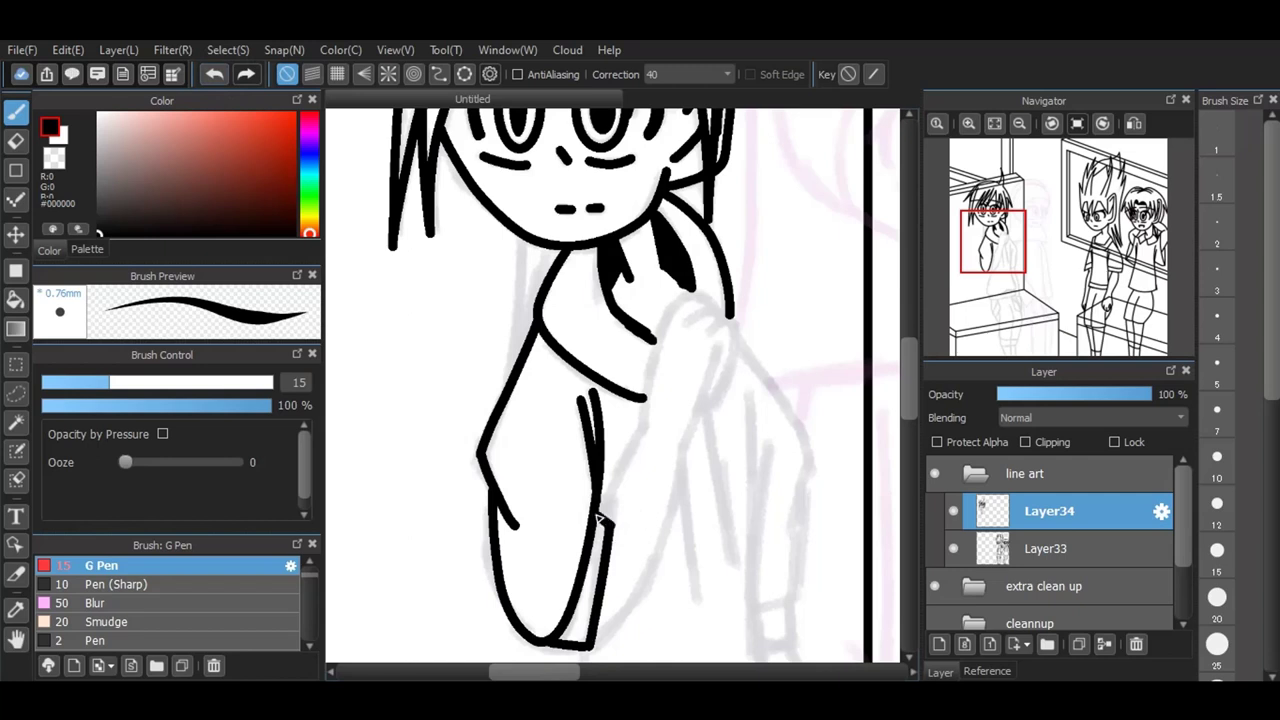
Step: Ink both edges of the raised forearm and the hand with curled fingers resting on the collar
mouse_move(616, 510)
left_mouse_down()
mouse_move(609, 527)
mouse_move(666, 326)
mouse_move(700, 294)
mouse_move(718, 314)
left_mouse_up()
scroll(718, 314, "up", 2)
scroll(718, 314, "up", 1)
mouse_move(702, 358)
left_mouse_down()
mouse_move(772, 332)
mouse_move(752, 437)
mouse_move(697, 548)
mouse_move(675, 544)
mouse_move(734, 380)
left_mouse_up()
left_click_drag(648, 342, 752, 333)
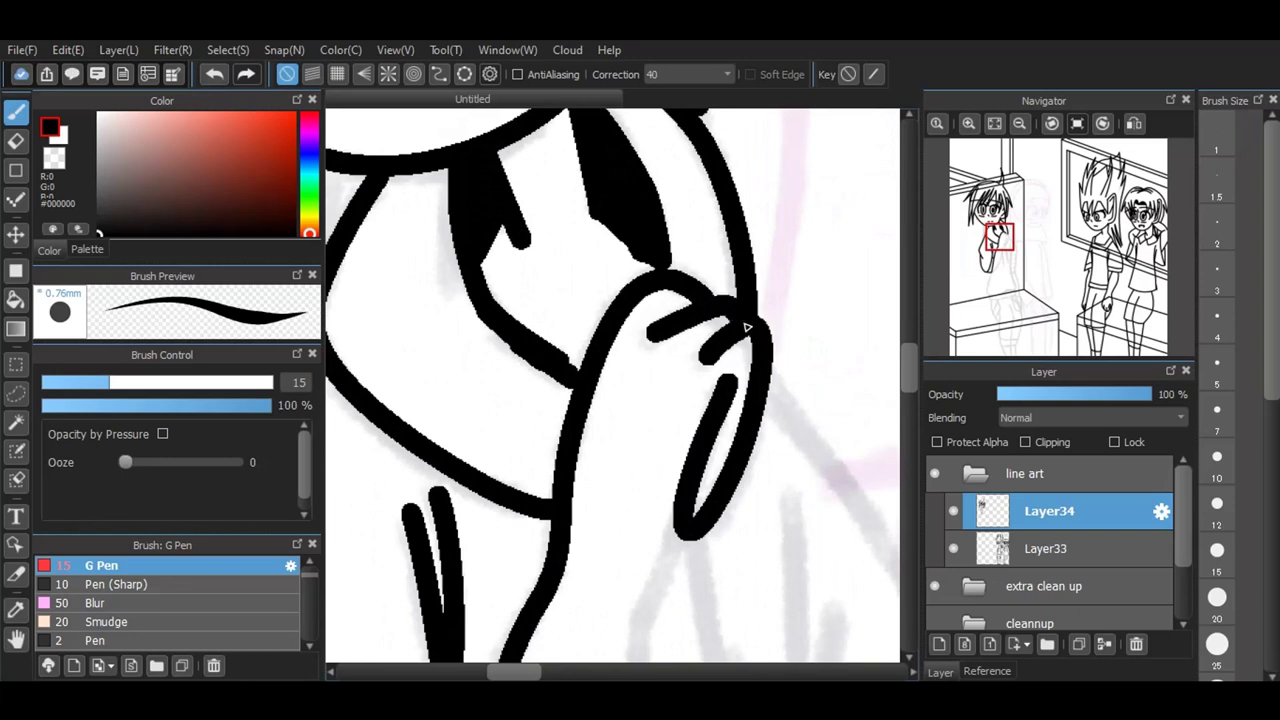
scroll(709, 334, "down", 3)
scroll(711, 354, "down", 1)
scroll(715, 430, "up", 1)
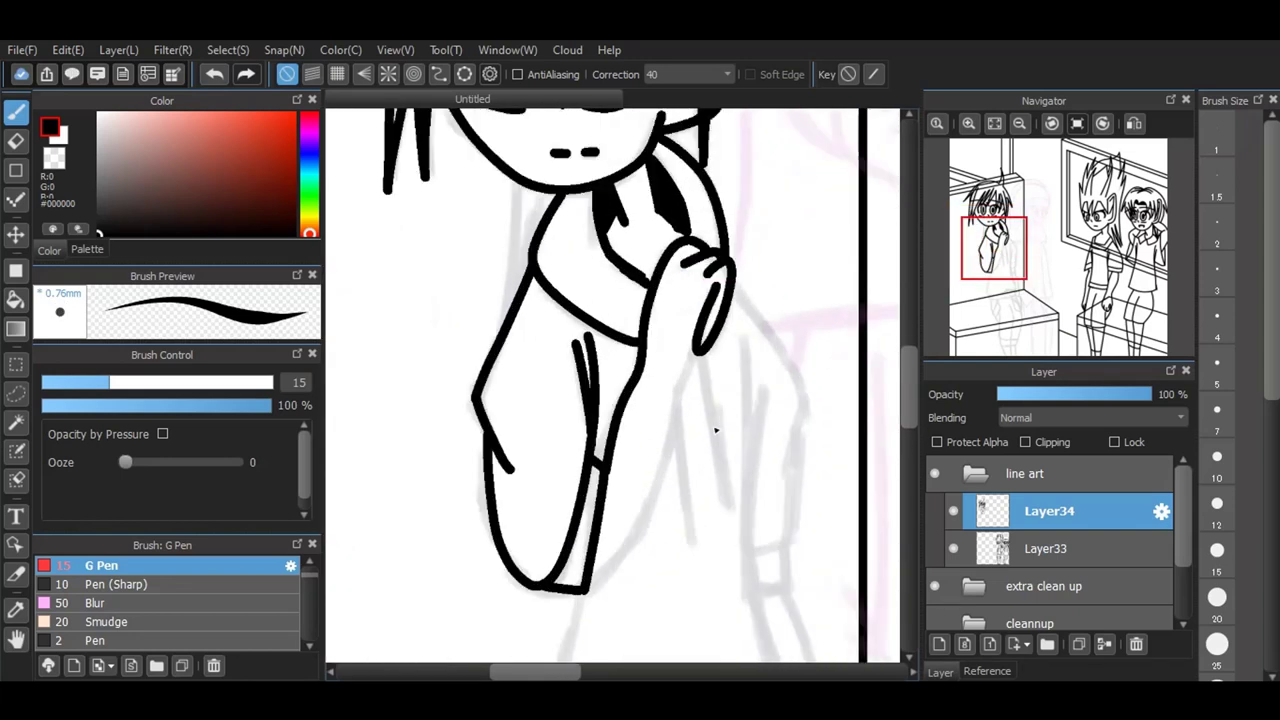
mouse_move(588, 590)
left_mouse_down()
mouse_move(633, 539)
mouse_move(695, 332)
left_mouse_up()
Step: Ink the sweatshirt's body outline from the raised elbow around the bottom and up the right side, with the armpit fold
scroll(695, 333, "down", 2)
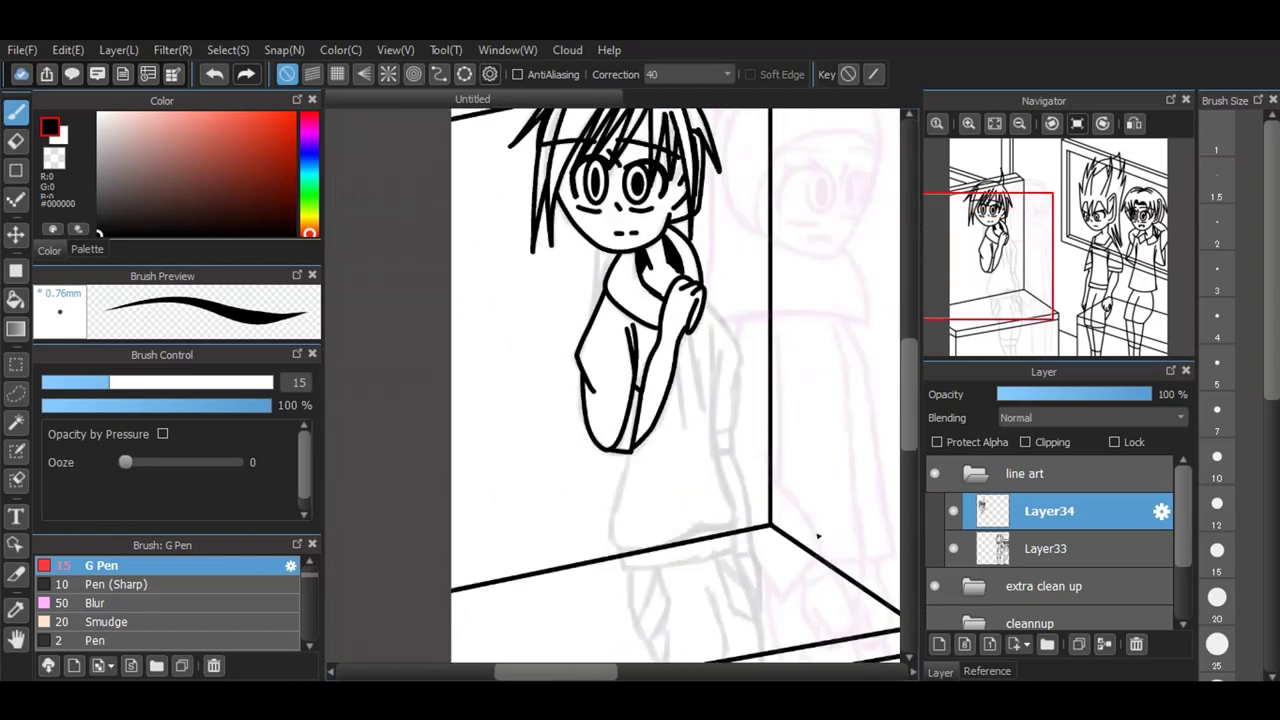
scroll(696, 506, "up", 1)
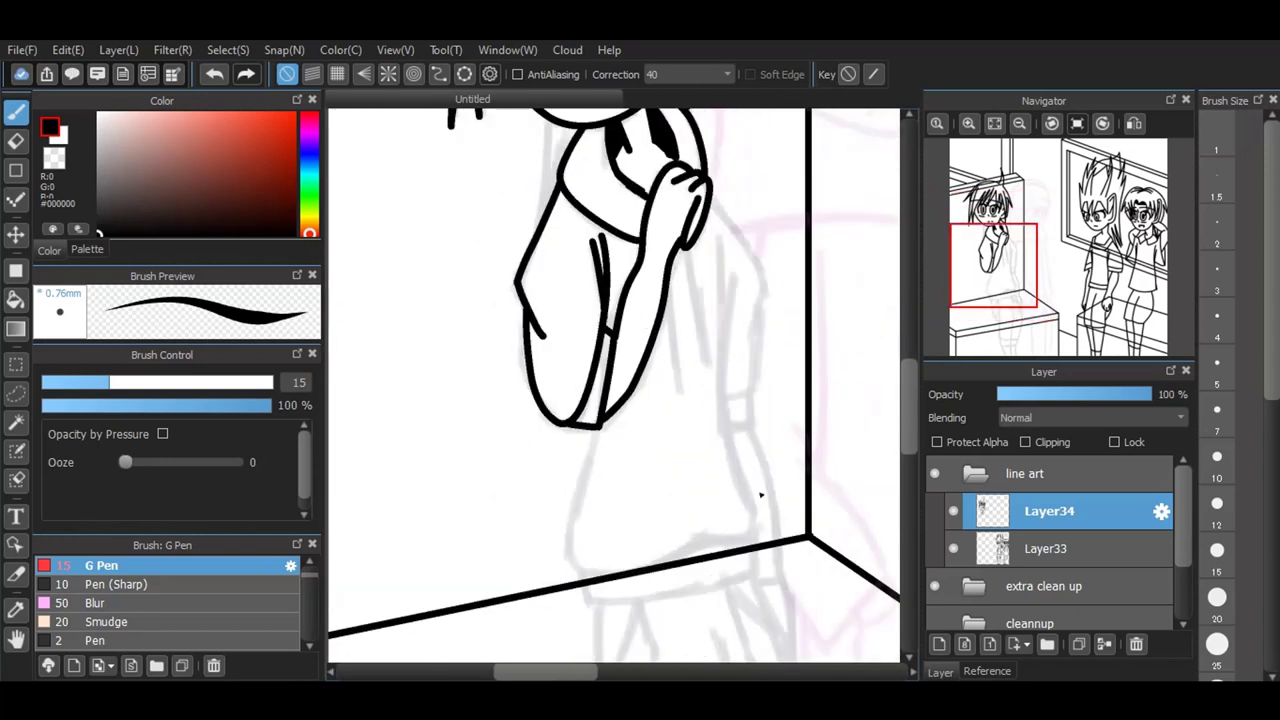
mouse_move(598, 444)
left_mouse_down()
mouse_move(576, 520)
mouse_move(634, 576)
mouse_move(754, 540)
mouse_move(726, 400)
mouse_move(718, 240)
mouse_move(722, 373)
left_mouse_up()
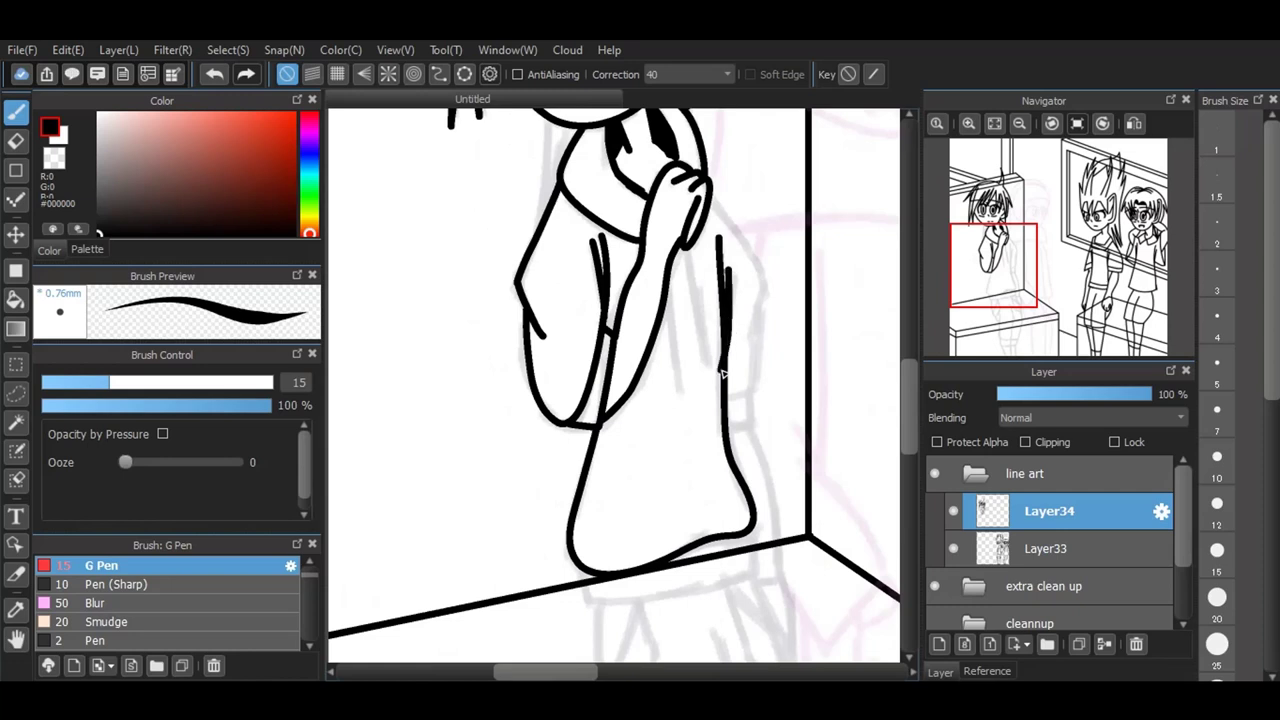
left_click(216, 80)
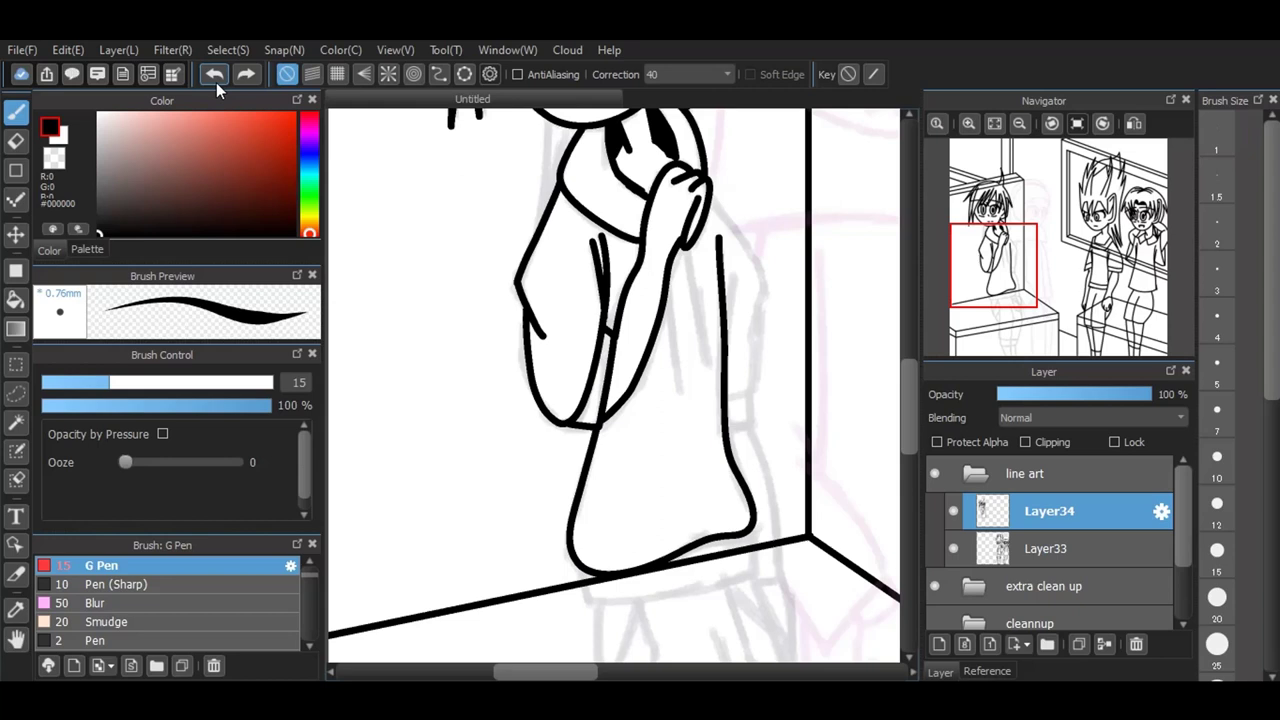
left_click_drag(734, 265, 729, 352)
Step: Ink the lowered arm's sleeve and square cuff, plus two slanted fold lines on the sweatshirt's chest
mouse_move(715, 200)
left_mouse_down()
mouse_move(771, 294)
mouse_move(746, 344)
mouse_move(758, 368)
mouse_move(735, 400)
left_mouse_up()
scroll(784, 337, "up", 2)
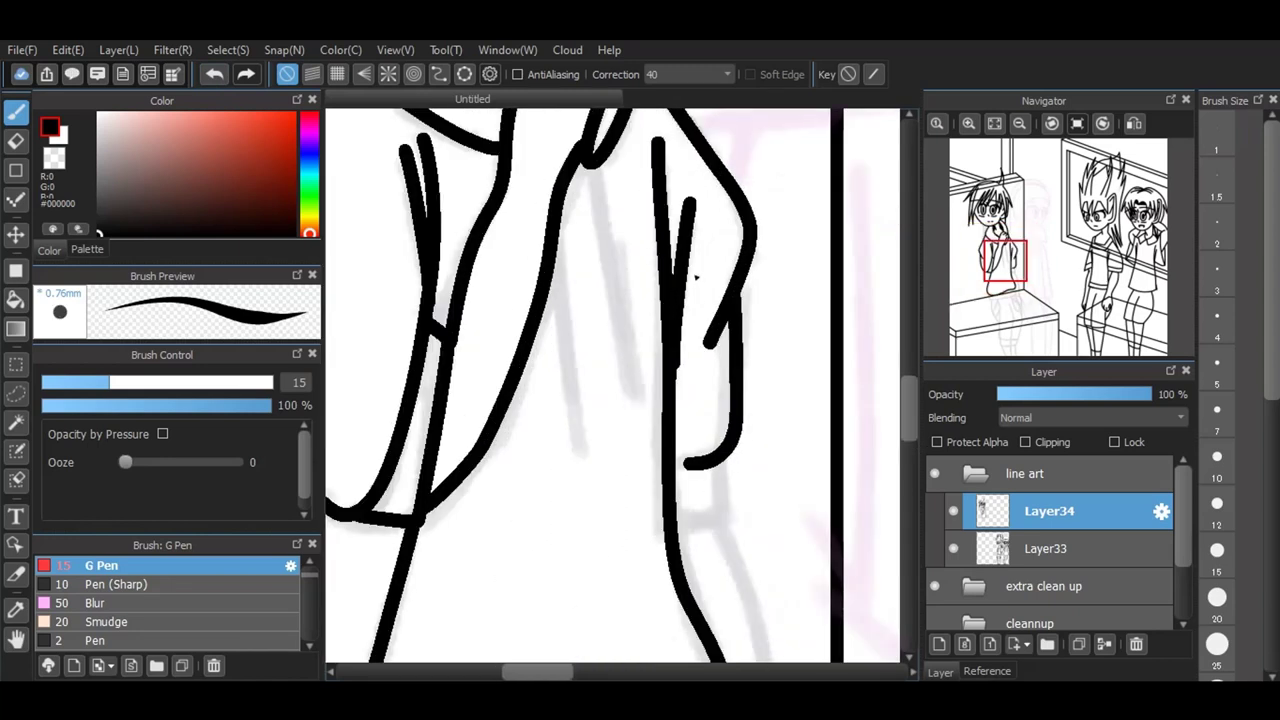
left_click_drag(596, 170, 642, 385)
mouse_move(556, 258)
left_mouse_down()
mouse_move(597, 461)
mouse_move(703, 465)
left_mouse_up()
left_click_drag(647, 407, 642, 382)
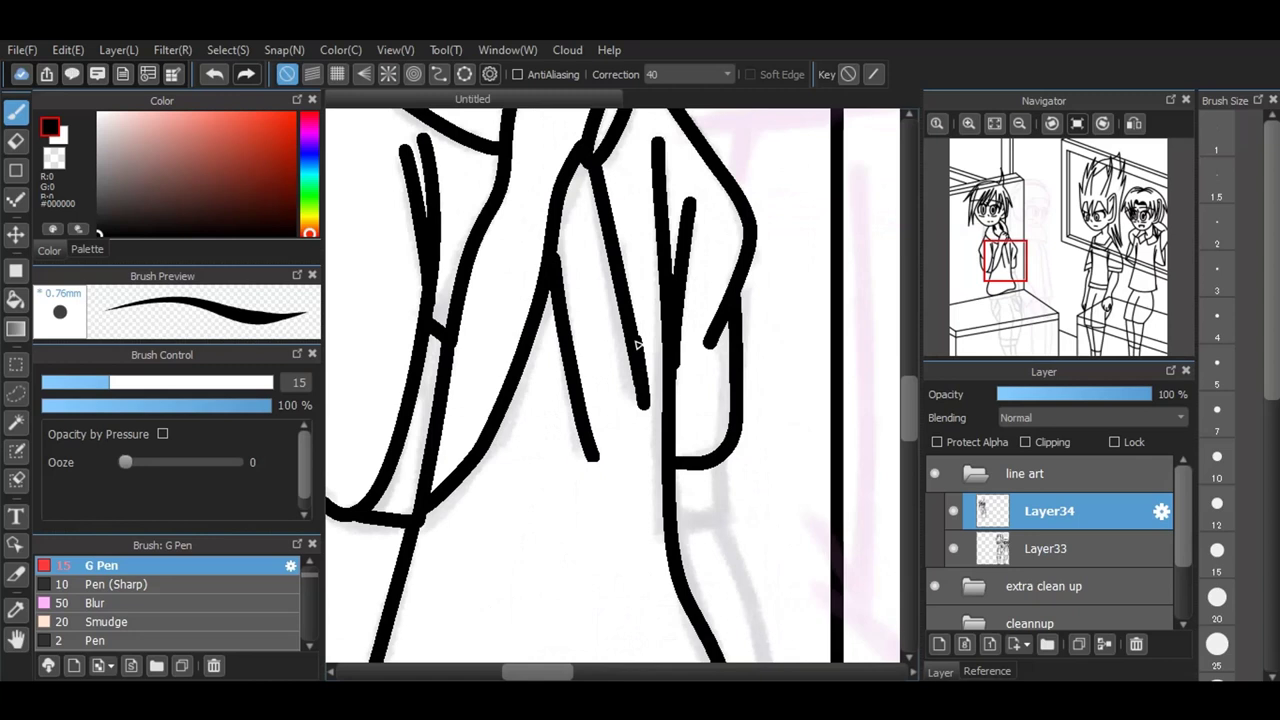
mouse_move(678, 520)
left_mouse_down()
mouse_move(727, 518)
mouse_move(724, 457)
left_mouse_up()
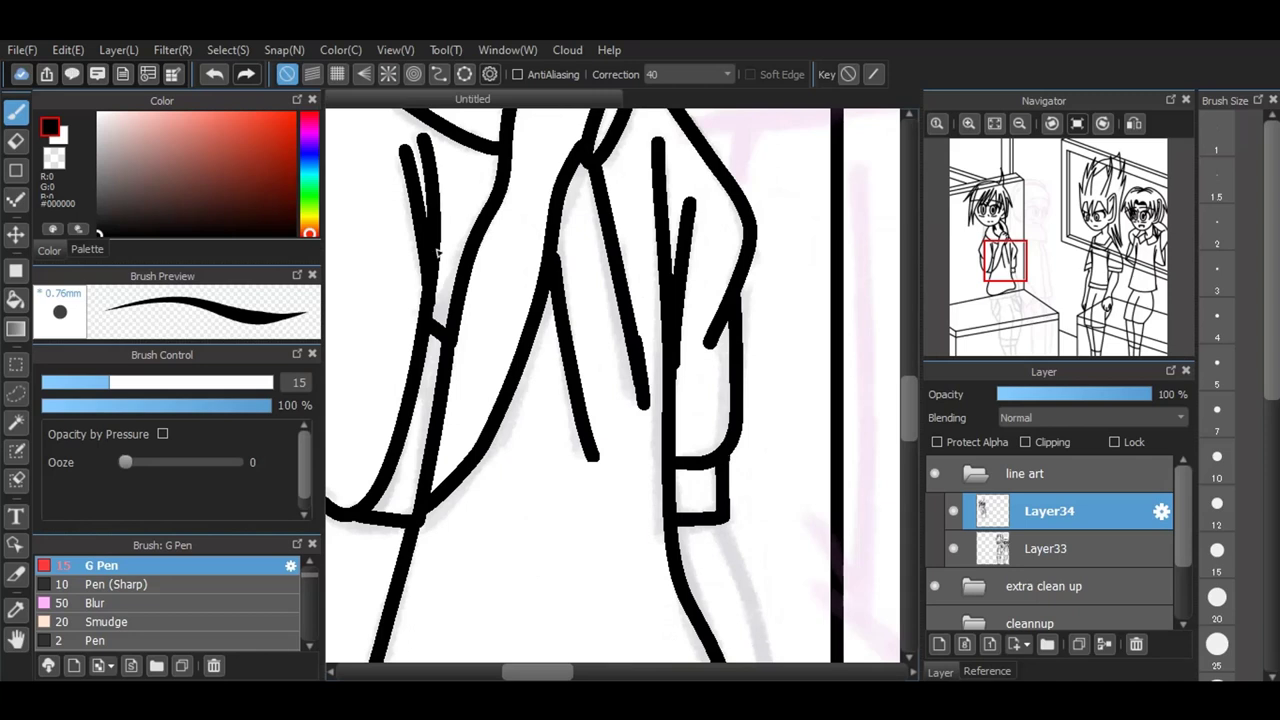
Step: Ink the curved waistband strip along the bottom of the sweatshirt
scroll(605, 183, "down", 2)
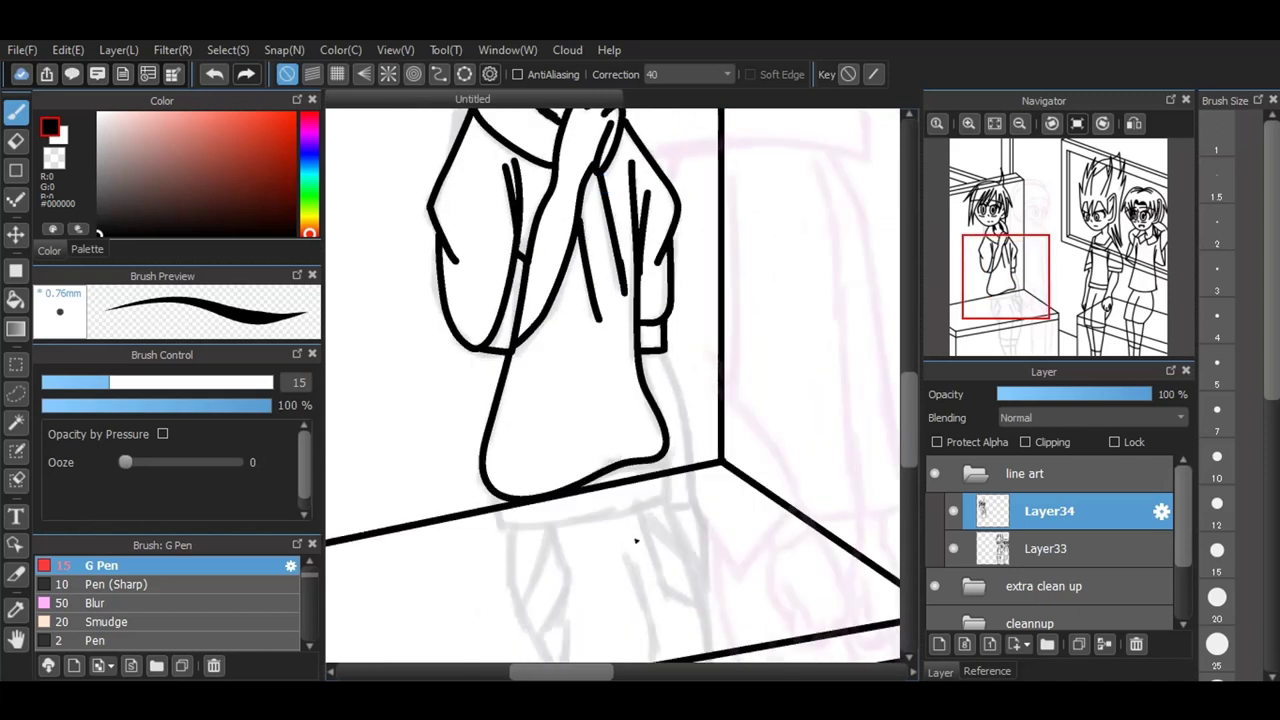
scroll(644, 530, "up", 2)
left_click_drag(362, 454, 374, 522)
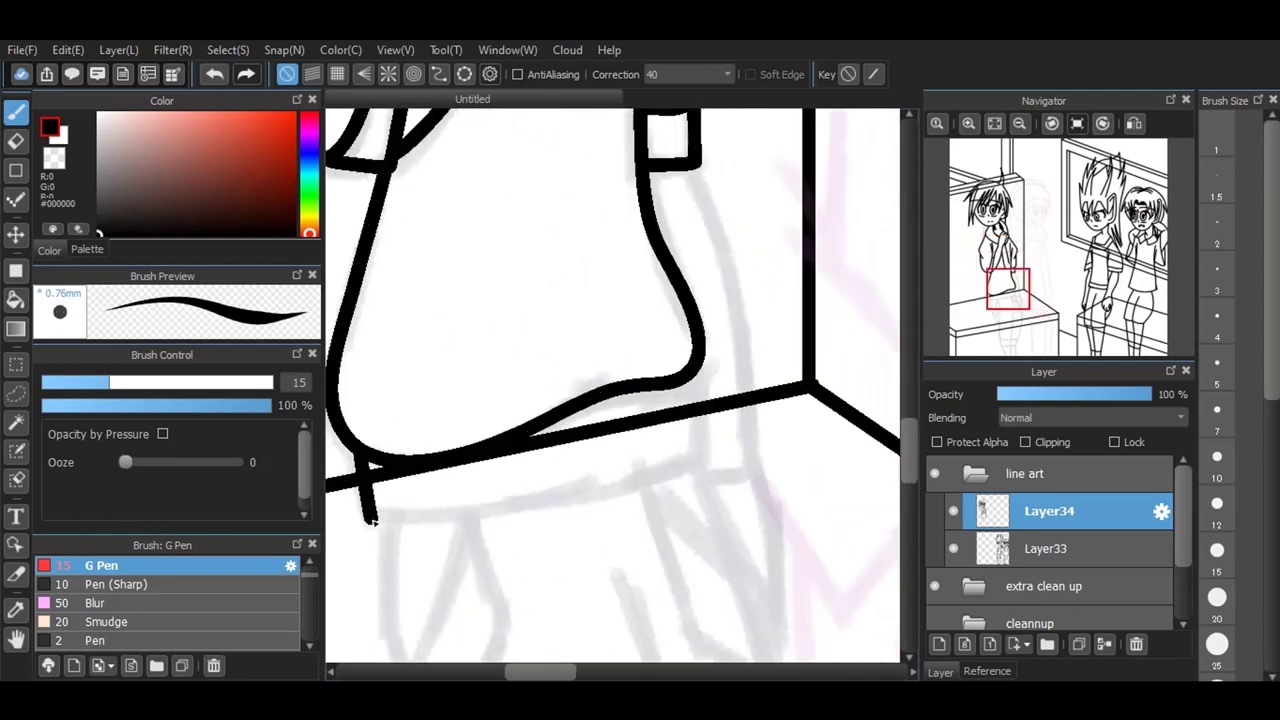
left_click_drag(457, 530, 700, 452)
left_click_drag(688, 378, 703, 450)
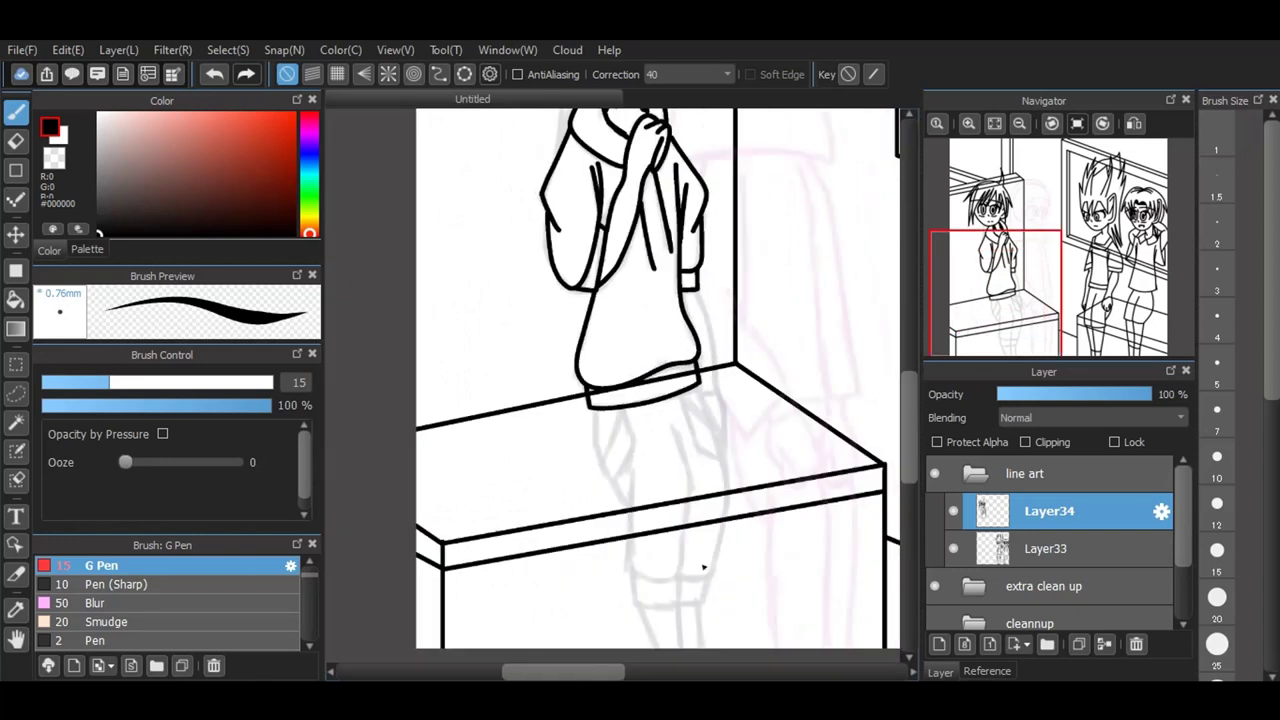
Step: Ink the front trouser leg with its rounded lower end and the crease lines between the two legs
scroll(703, 567, "up", 2)
mouse_move(566, 378)
left_mouse_down()
mouse_move(562, 580)
mouse_move(601, 599)
mouse_move(653, 597)
mouse_move(664, 568)
left_mouse_up()
mouse_move(661, 524)
left_mouse_down()
mouse_move(686, 394)
mouse_move(643, 286)
mouse_move(664, 305)
mouse_move(678, 383)
left_mouse_up()
left_click_drag(634, 542, 678, 458)
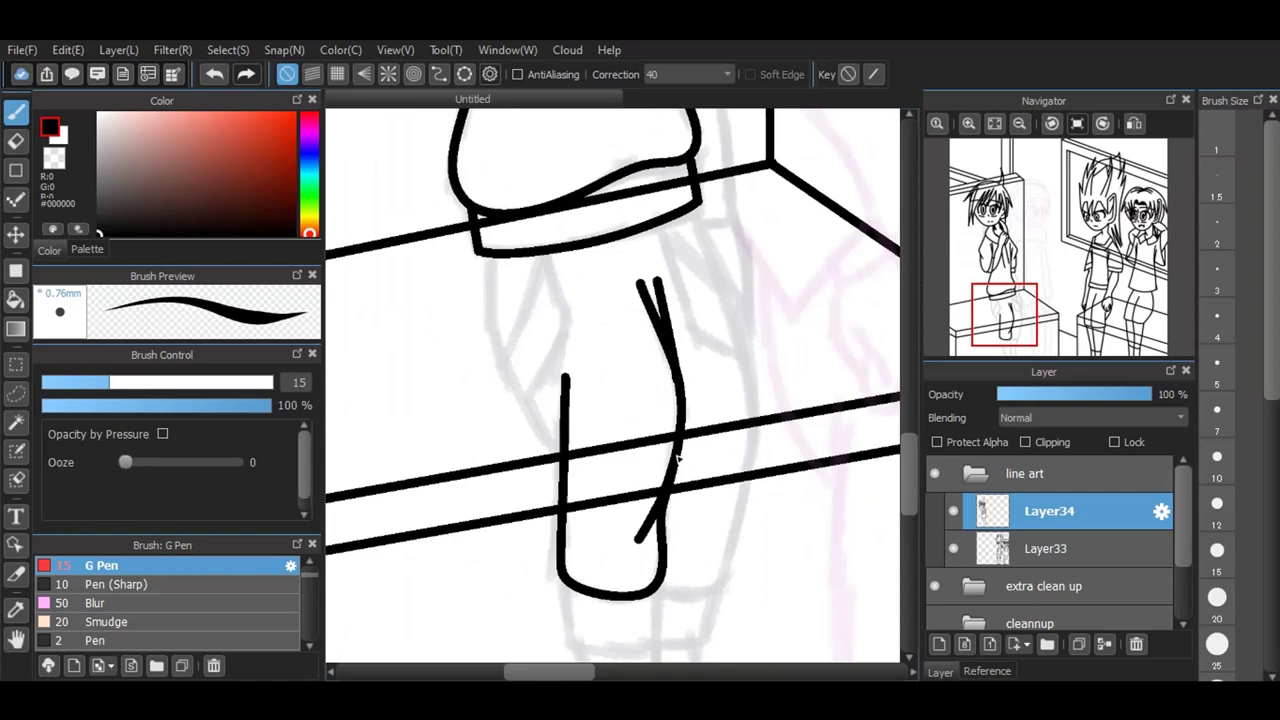
Step: Ink the left hip contour with its pocket lines, and the outer contour and rounded end of the right trouser leg
mouse_move(491, 256)
left_mouse_down()
mouse_move(503, 351)
mouse_move(563, 463)
left_mouse_up()
mouse_move(545, 255)
left_mouse_down()
mouse_move(575, 334)
mouse_move(533, 401)
left_mouse_up()
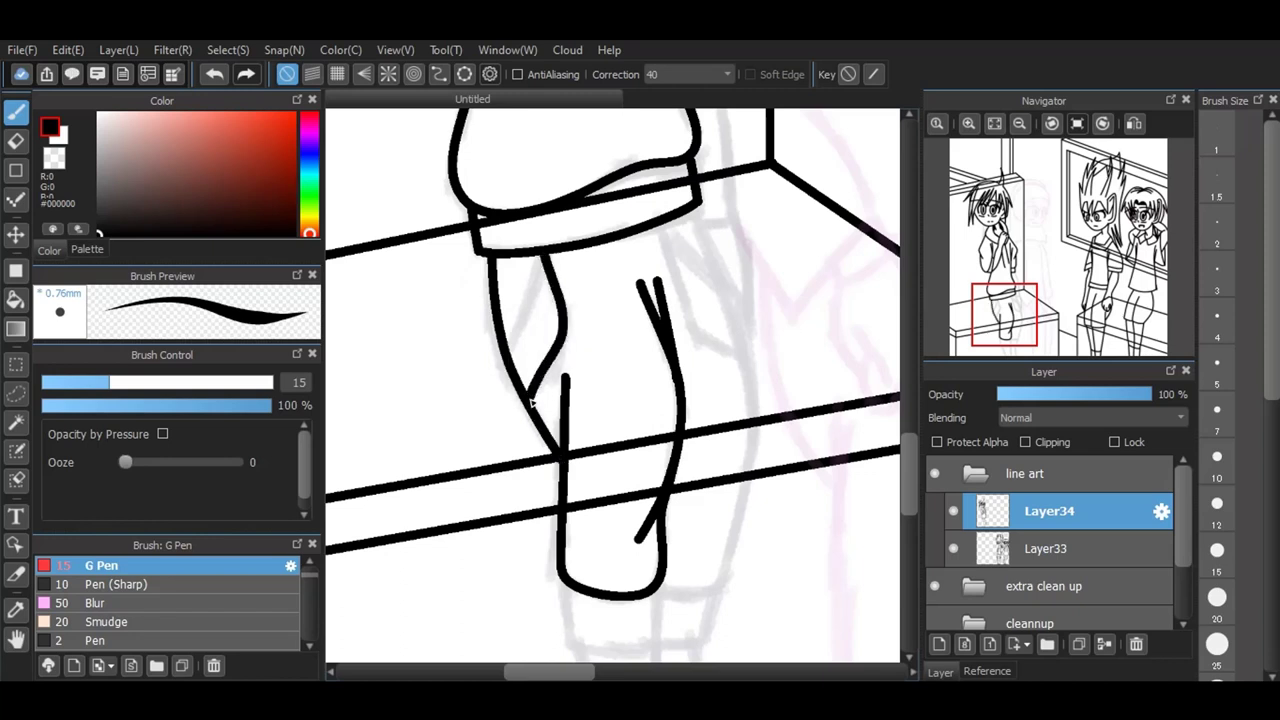
left_click_drag(512, 354, 544, 258)
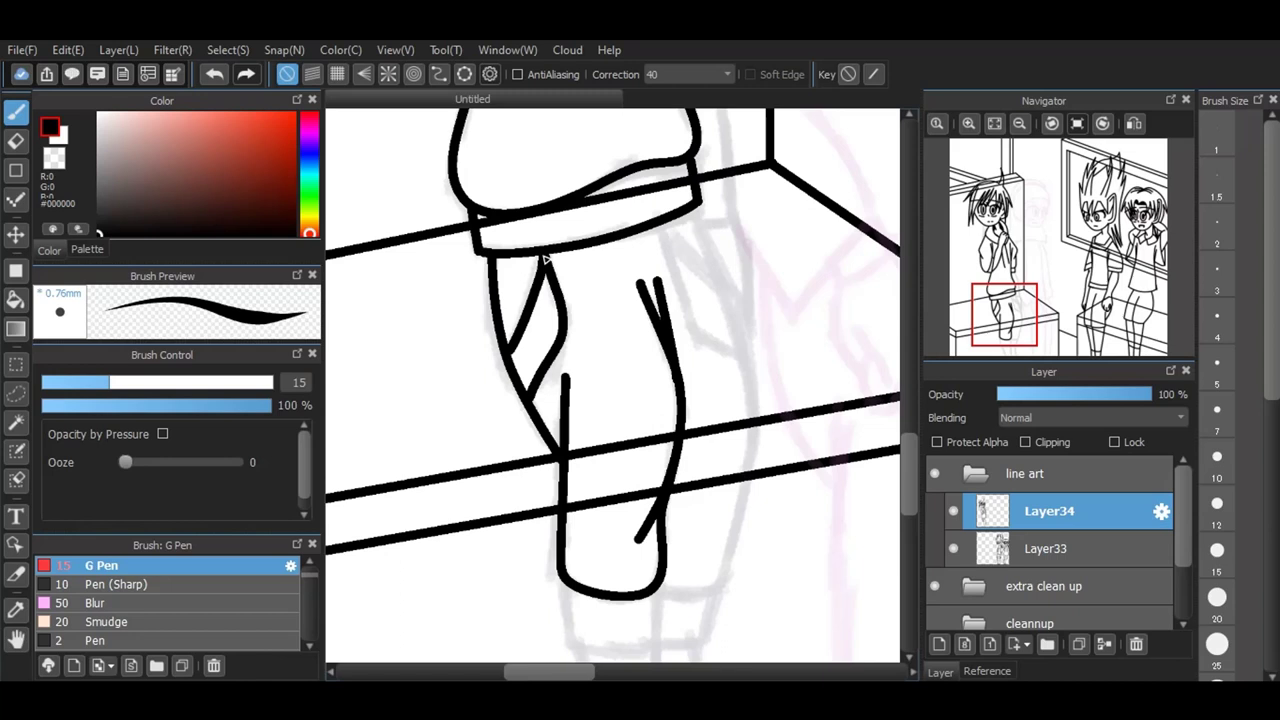
mouse_move(693, 213)
left_mouse_down()
mouse_move(745, 356)
mouse_move(748, 490)
mouse_move(712, 557)
left_mouse_up()
mouse_move(652, 588)
left_mouse_down()
mouse_move(722, 589)
mouse_move(744, 510)
left_mouse_up()
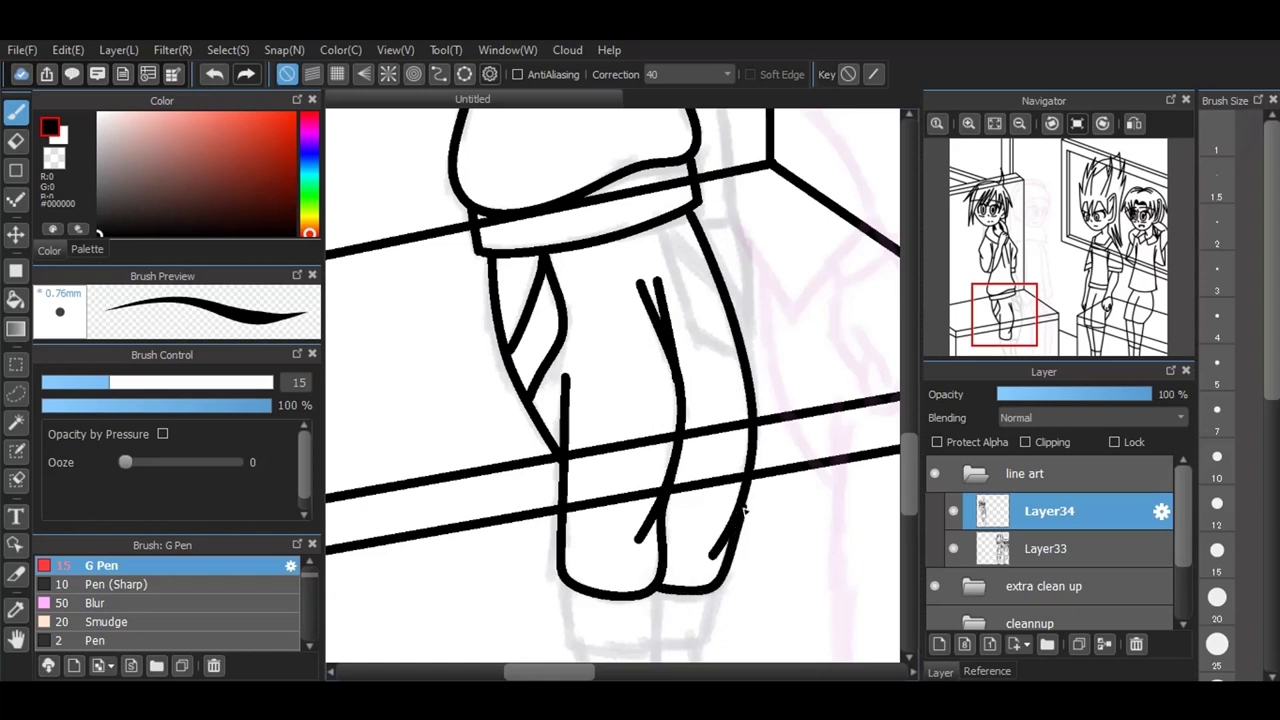
Step: Ink the cuffs below both trouser legs and the lower legs down to the canvas edge, with a sock line across them
left_click_drag(912, 458, 916, 495)
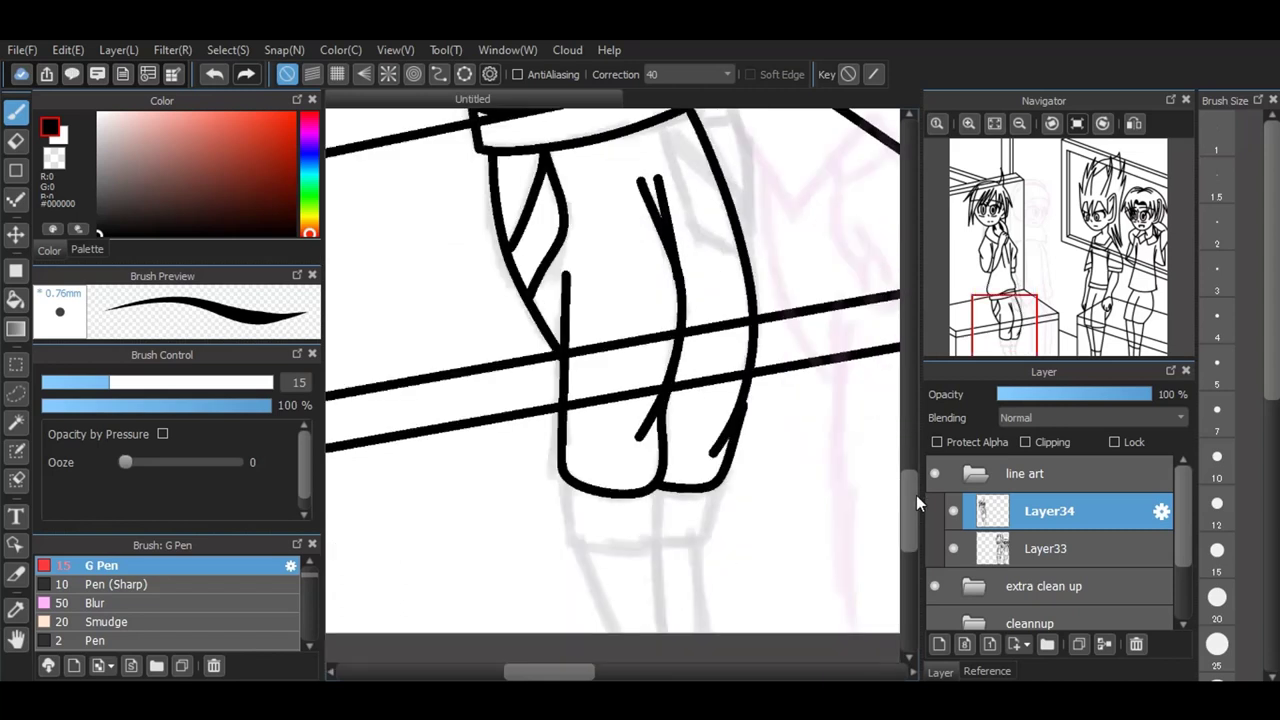
mouse_move(567, 486)
left_mouse_down()
mouse_move(575, 544)
mouse_move(658, 546)
left_mouse_up()
mouse_move(660, 486)
left_mouse_down()
mouse_move(658, 547)
mouse_move(709, 537)
left_mouse_up()
left_click_drag(715, 490, 707, 536)
mouse_move(668, 634)
left_mouse_down()
mouse_move(657, 535)
mouse_move(630, 666)
left_mouse_up()
left_click_drag(603, 596, 622, 632)
left_click_drag(690, 536, 712, 632)
left_click_drag(614, 616, 703, 598)
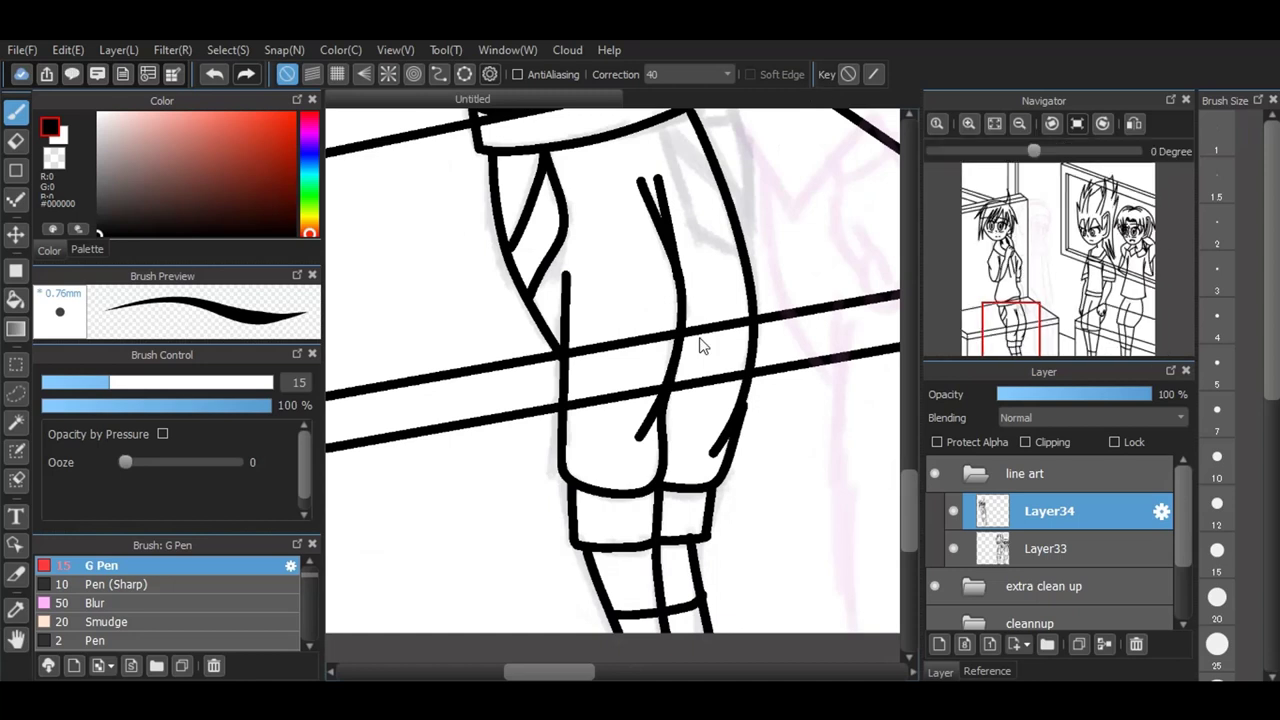
Step: Ink the right pocket lines below the waistband, redrawing the short upper diagonal as a clean stroke
scroll(634, 290, "up", 2)
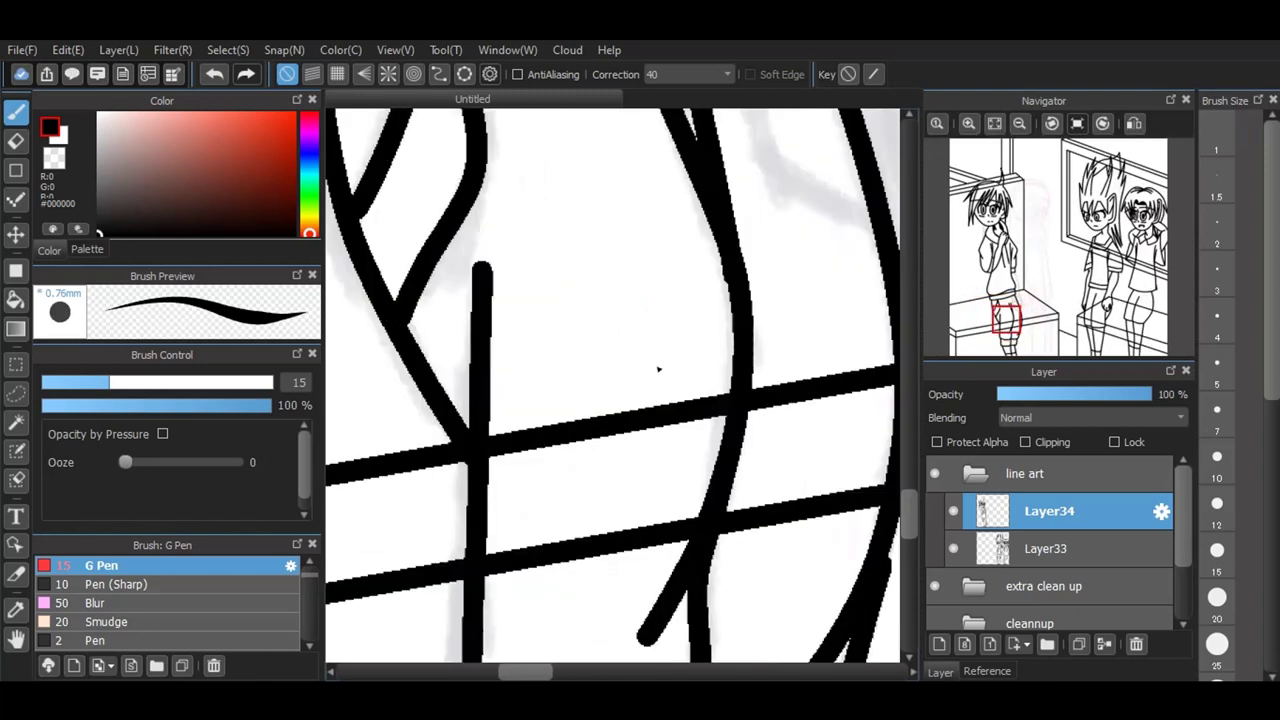
scroll(658, 368, "down", 3)
scroll(694, 204, "up", 1)
scroll(694, 204, "up", 1)
mouse_move(641, 242)
left_mouse_down()
mouse_move(690, 394)
mouse_move(772, 442)
mouse_move(710, 318)
mouse_move(731, 333)
mouse_move(702, 313)
mouse_move(729, 336)
left_mouse_up()
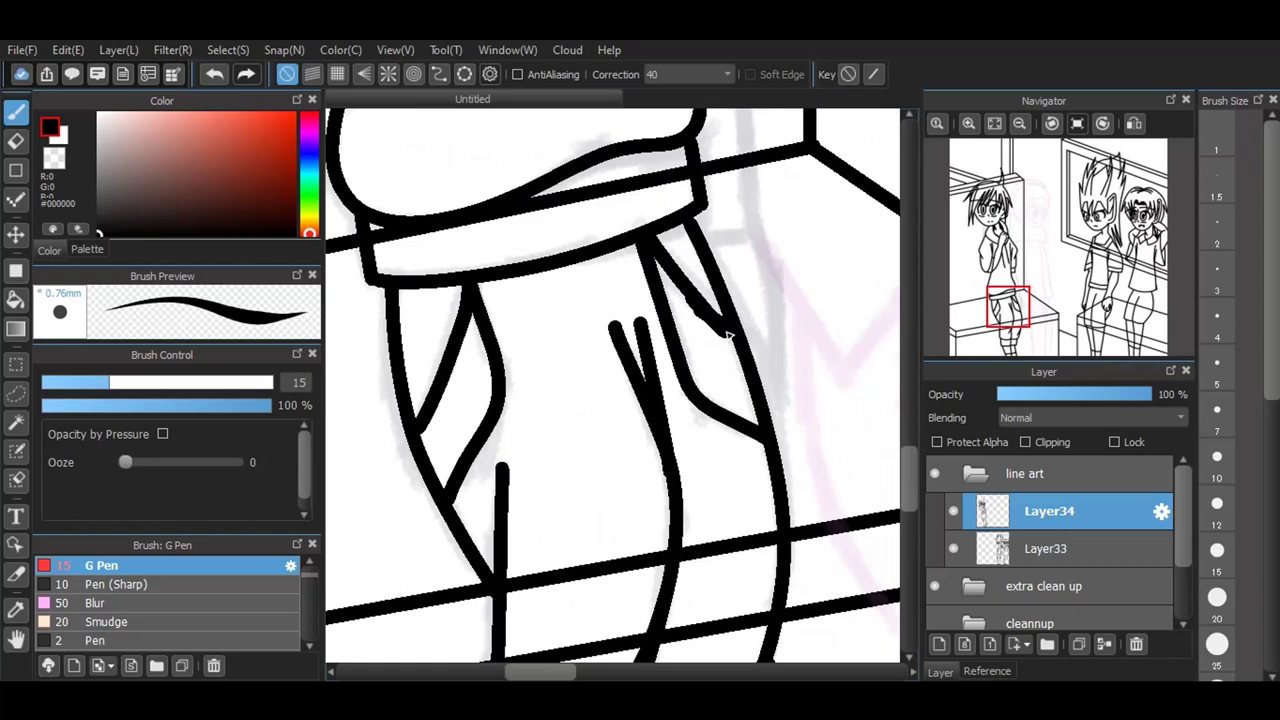
left_click(221, 73)
left_click(218, 76)
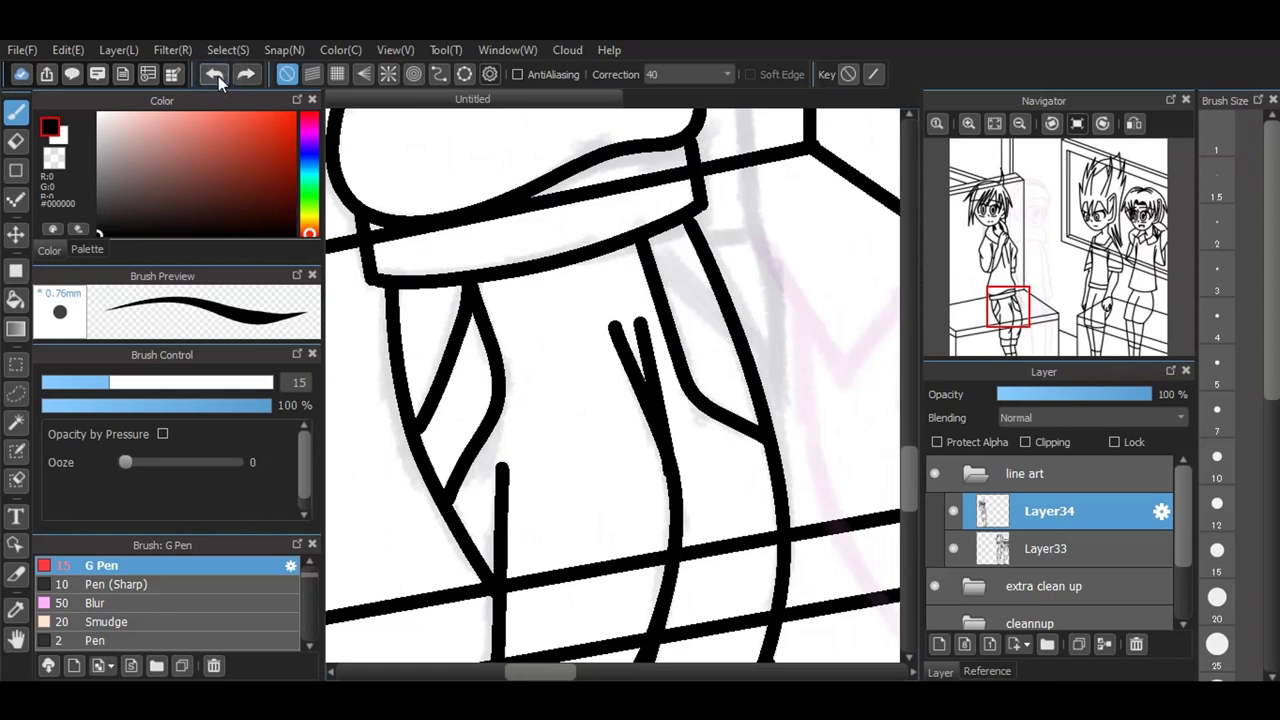
left_click_drag(642, 244, 730, 332)
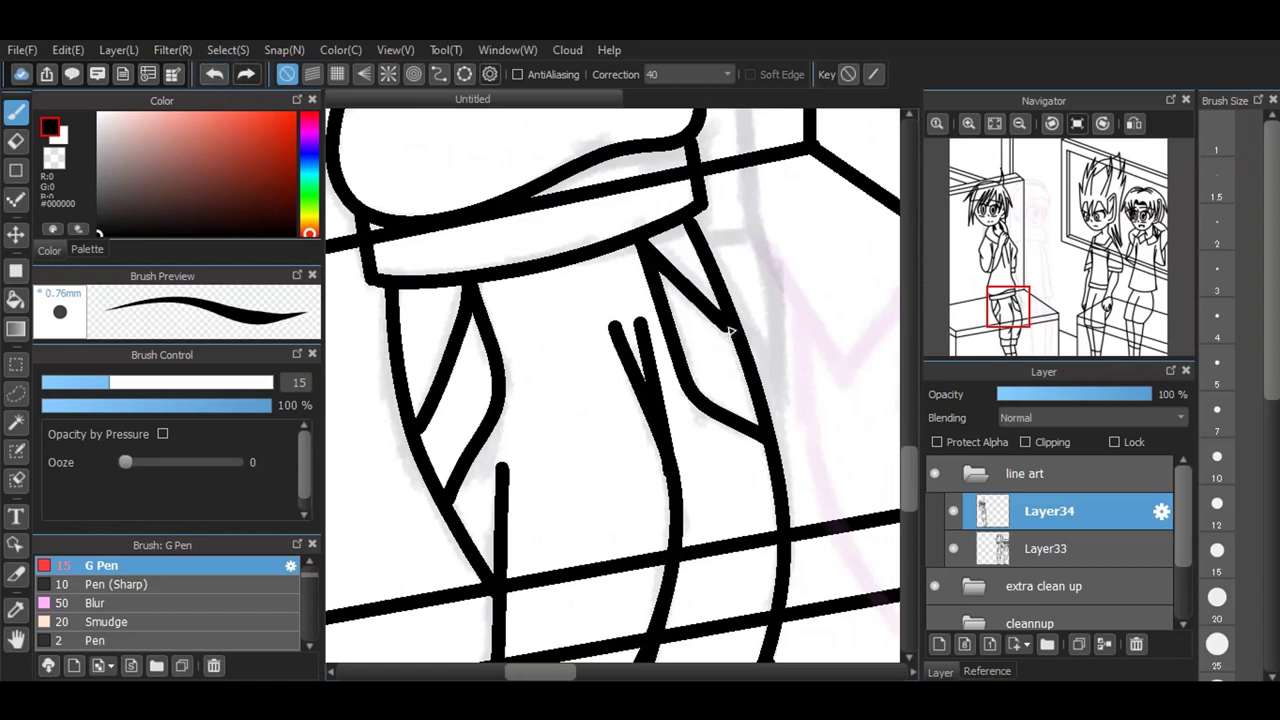
Step: Ink the outer edge of the lowered arm from the sleeve cuff down behind the right hip
left_click(998, 123)
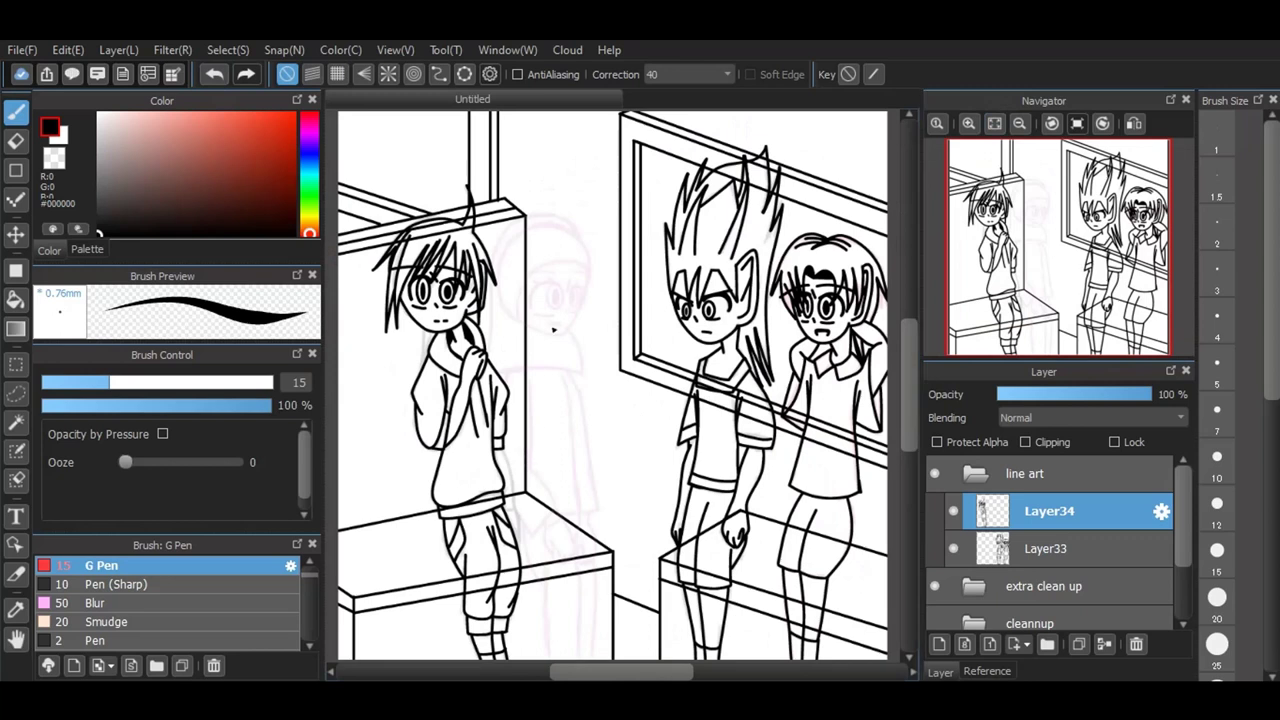
scroll(498, 510, "up", 4)
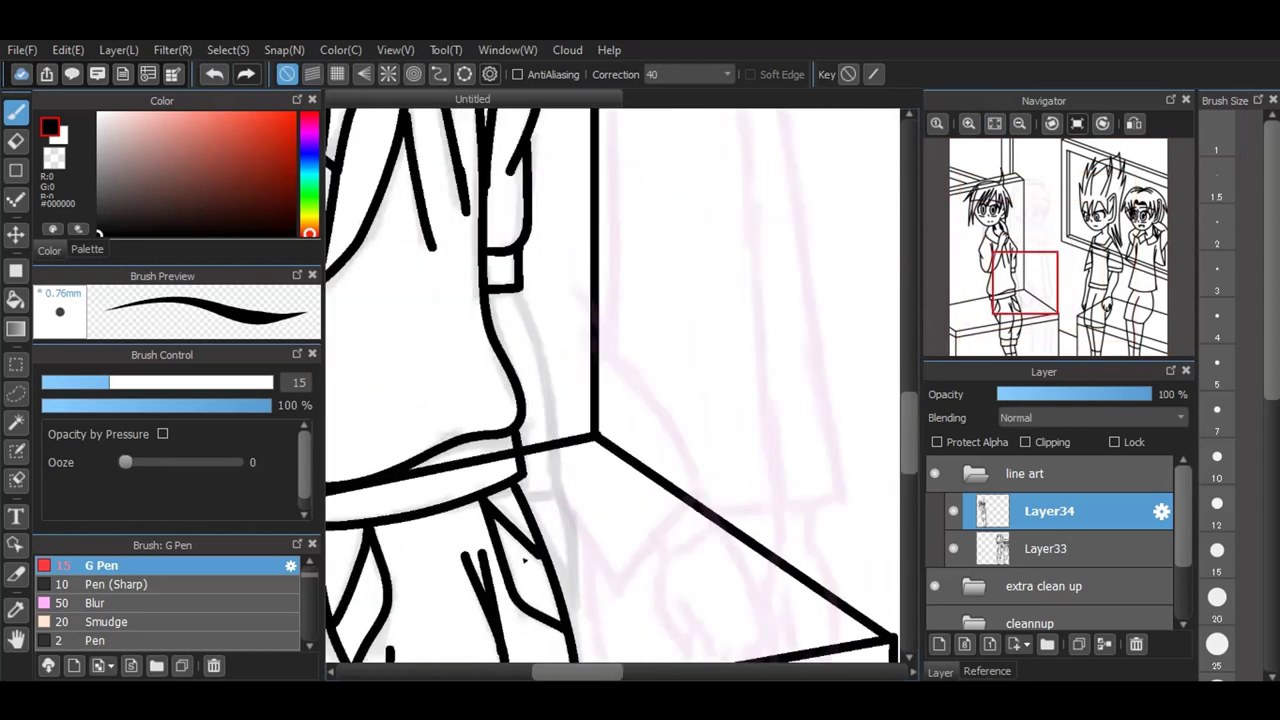
mouse_move(518, 292)
left_mouse_down()
mouse_move(556, 430)
mouse_move(572, 622)
left_mouse_up()
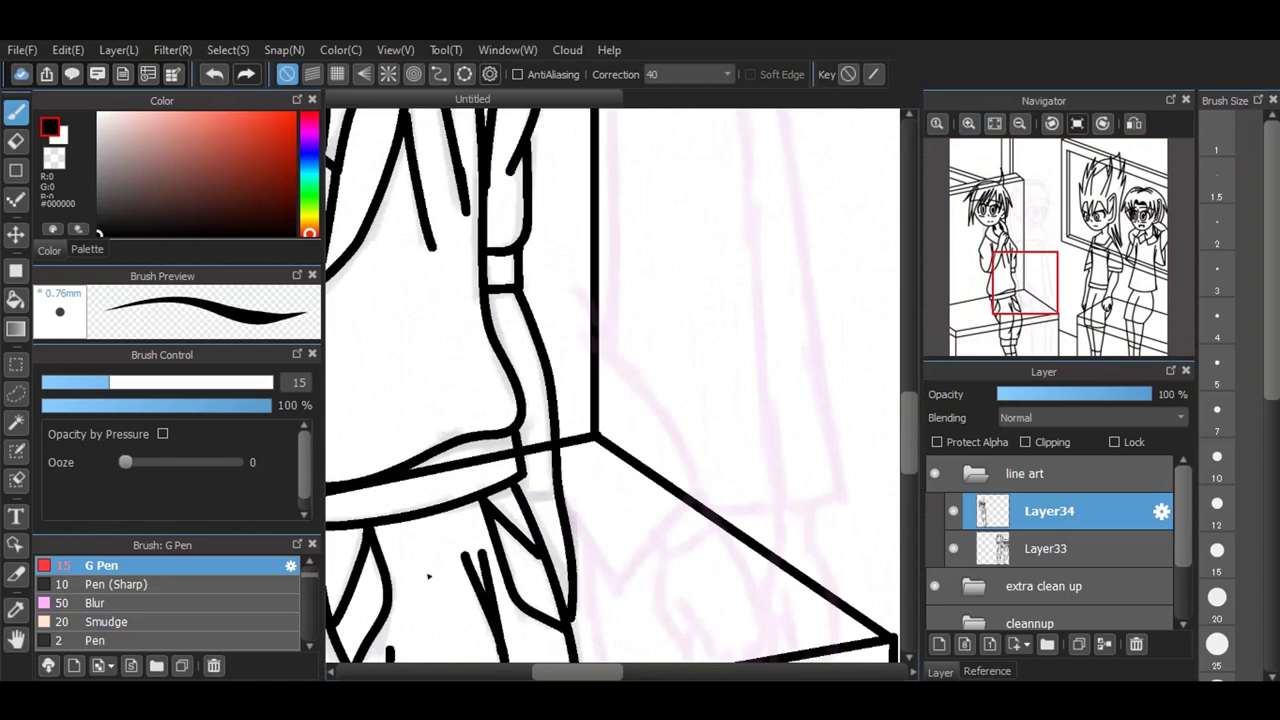
scroll(481, 506, "down", 3)
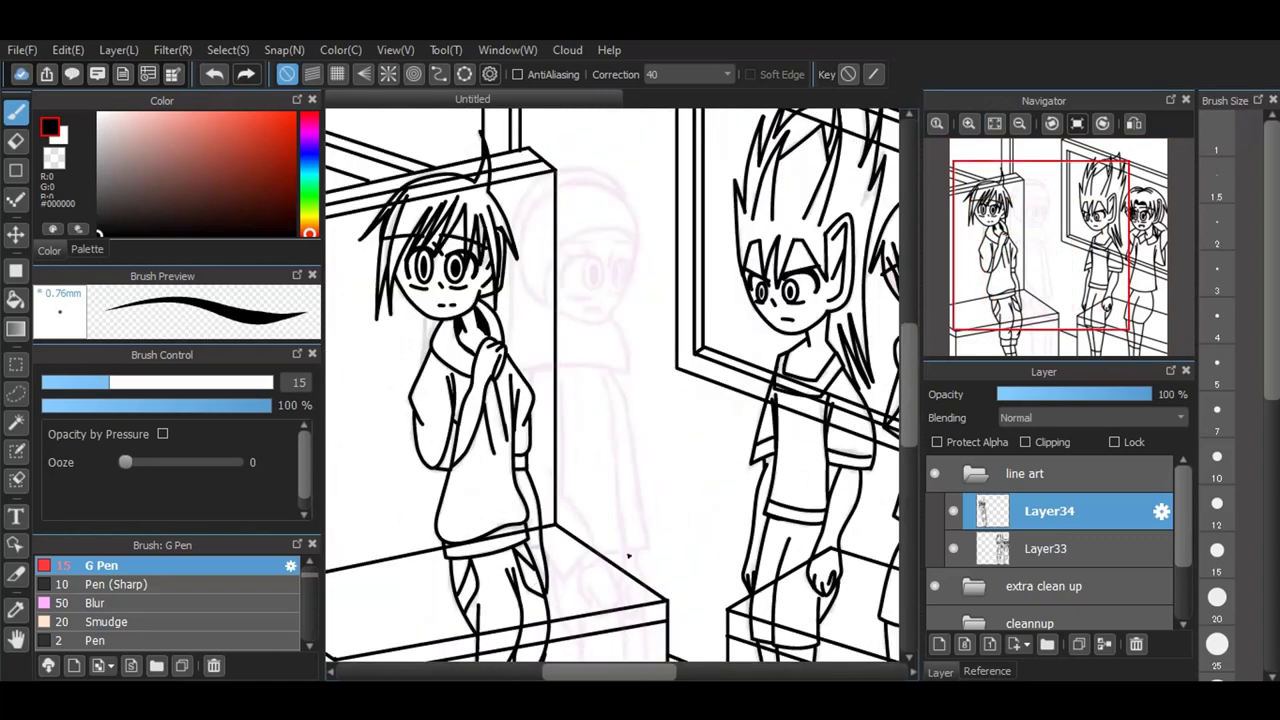
Step: Ink the headscarf's front edge on the pink-sketched character beside the left one, redrawing the curve across the forehead
scroll(628, 556, "down", 1)
scroll(580, 325, "up", 3)
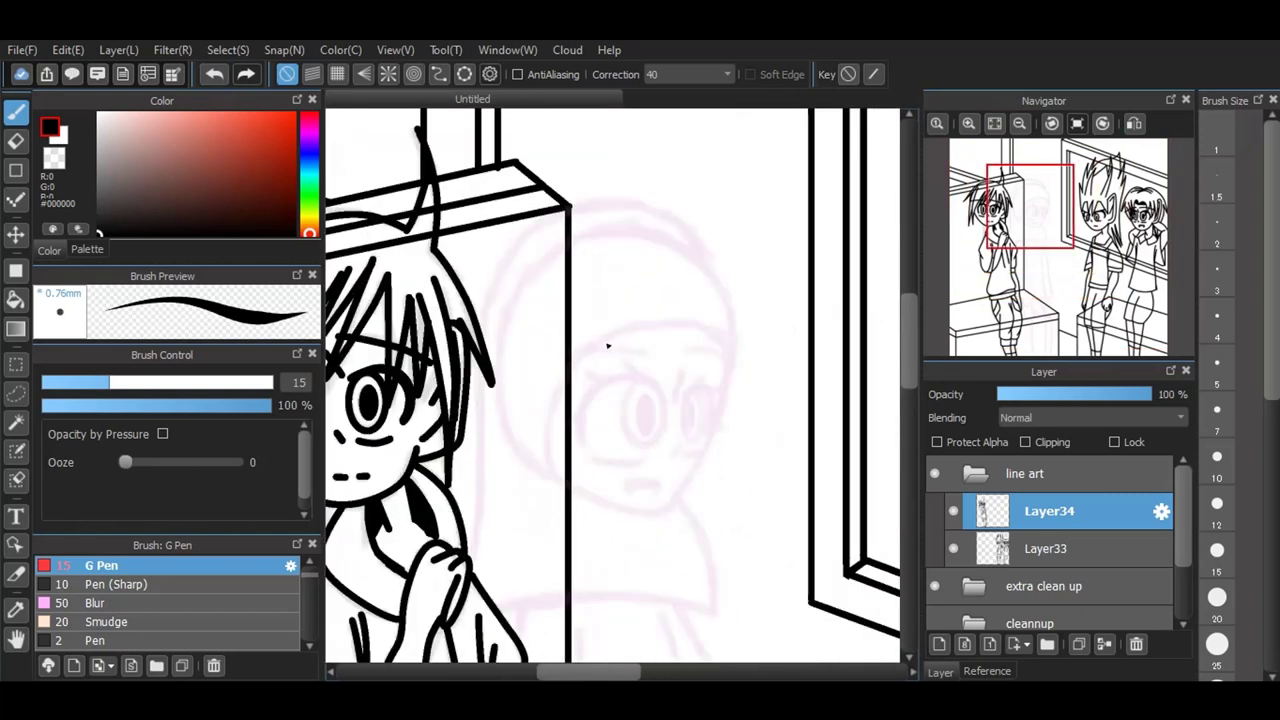
scroll(614, 392, "up", 1)
scroll(614, 392, "down", 1)
scroll(617, 450, "up", 1)
mouse_move(549, 491)
left_mouse_down()
mouse_move(527, 466)
mouse_move(532, 398)
mouse_move(595, 318)
mouse_move(680, 286)
mouse_move(760, 300)
mouse_move(777, 320)
left_mouse_up()
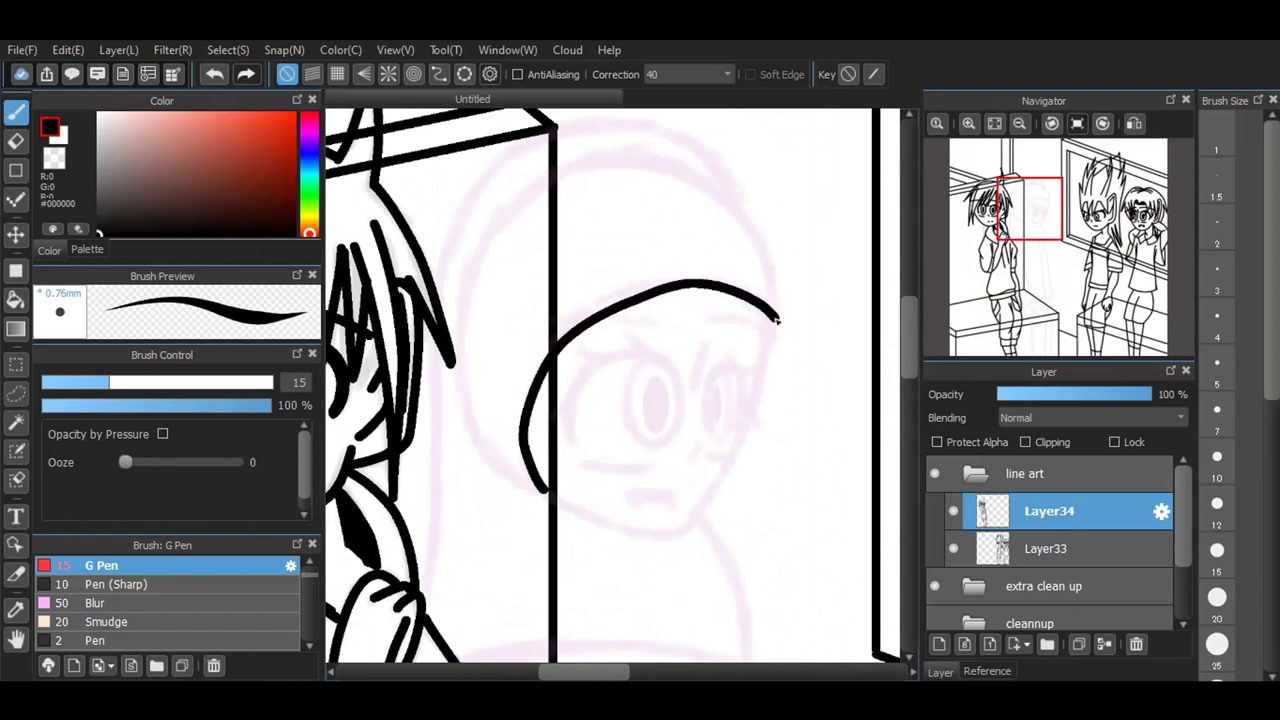
left_click(220, 73)
mouse_move(536, 490)
left_mouse_down()
mouse_move(525, 455)
mouse_move(549, 366)
mouse_move(591, 323)
mouse_move(646, 289)
mouse_move(708, 286)
mouse_move(770, 318)
left_mouse_up()
Step: Ink the rounded crown curve of the headscarf and the face contour around the chin, redrawing the jaw line
mouse_move(534, 490)
left_mouse_down()
mouse_move(477, 433)
mouse_move(463, 363)
mouse_move(474, 285)
mouse_move(531, 198)
mouse_move(596, 168)
mouse_move(651, 165)
mouse_move(713, 185)
mouse_move(746, 217)
mouse_move(775, 322)
left_mouse_up()
mouse_move(536, 488)
left_mouse_down()
mouse_move(597, 523)
mouse_move(676, 540)
mouse_move(752, 424)
mouse_move(776, 317)
left_mouse_up()
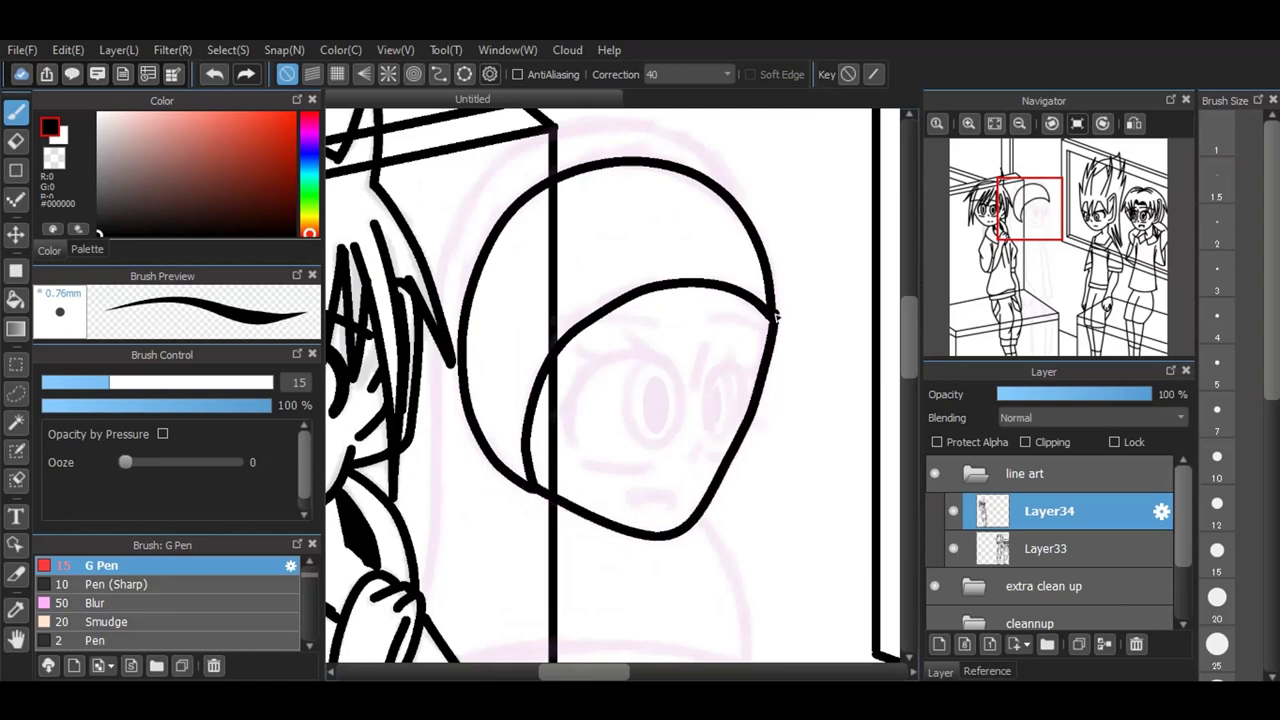
left_click(216, 74)
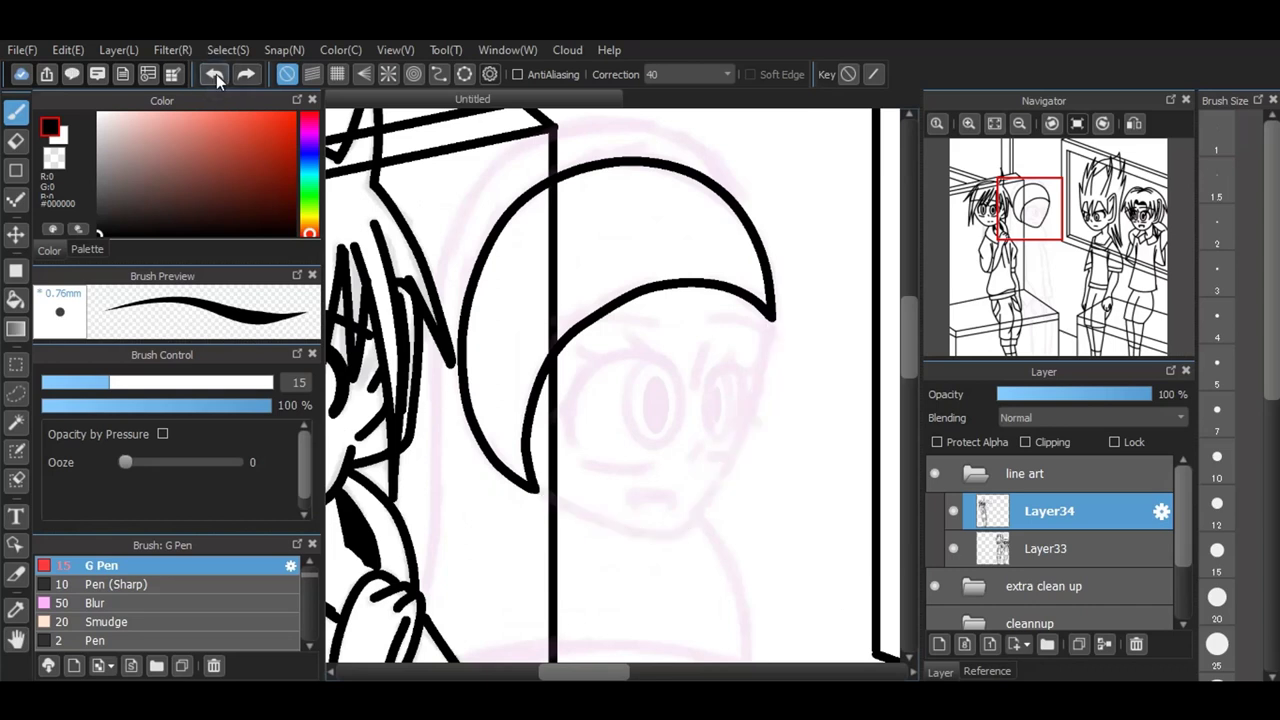
mouse_move(774, 318)
left_mouse_down()
mouse_move(753, 422)
mouse_move(678, 538)
mouse_move(626, 535)
mouse_move(534, 490)
left_mouse_up()
scroll(671, 453, "down", 2)
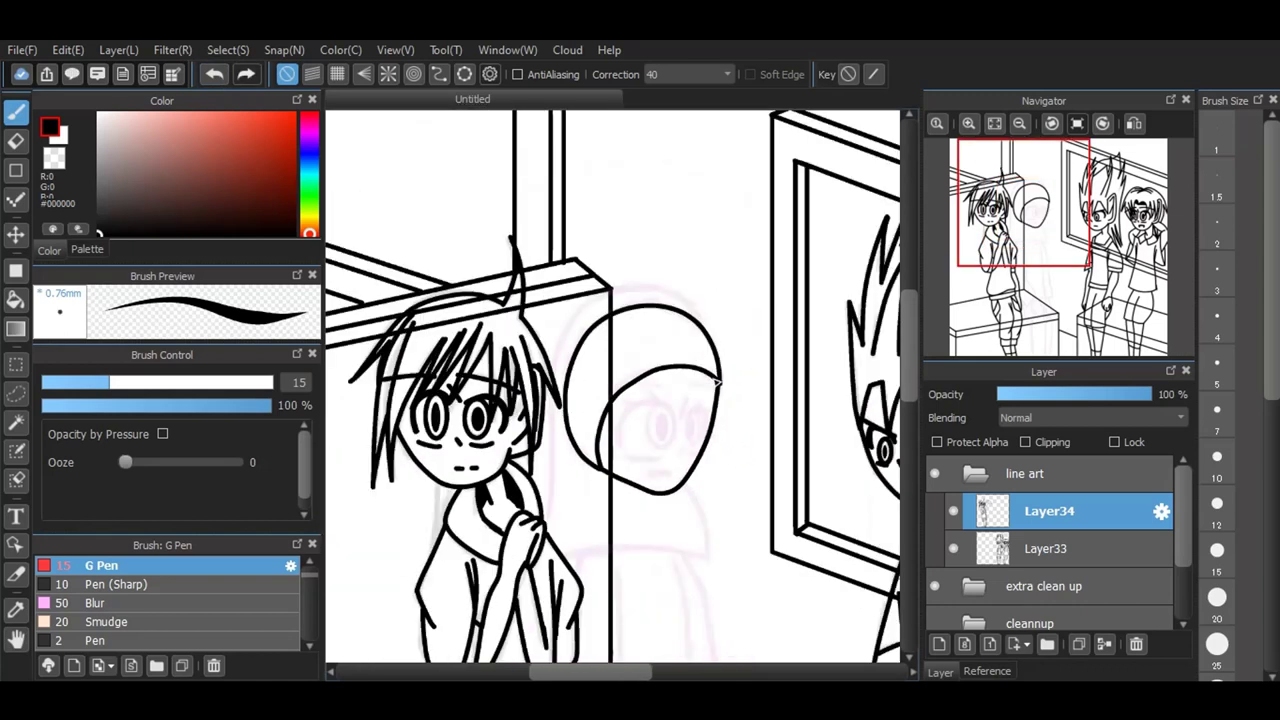
Step: Ink the headscarf's outer contour from beside the left character's hair over the crown to the brow, redrawing the upper arc
scroll(705, 505, "up", 2)
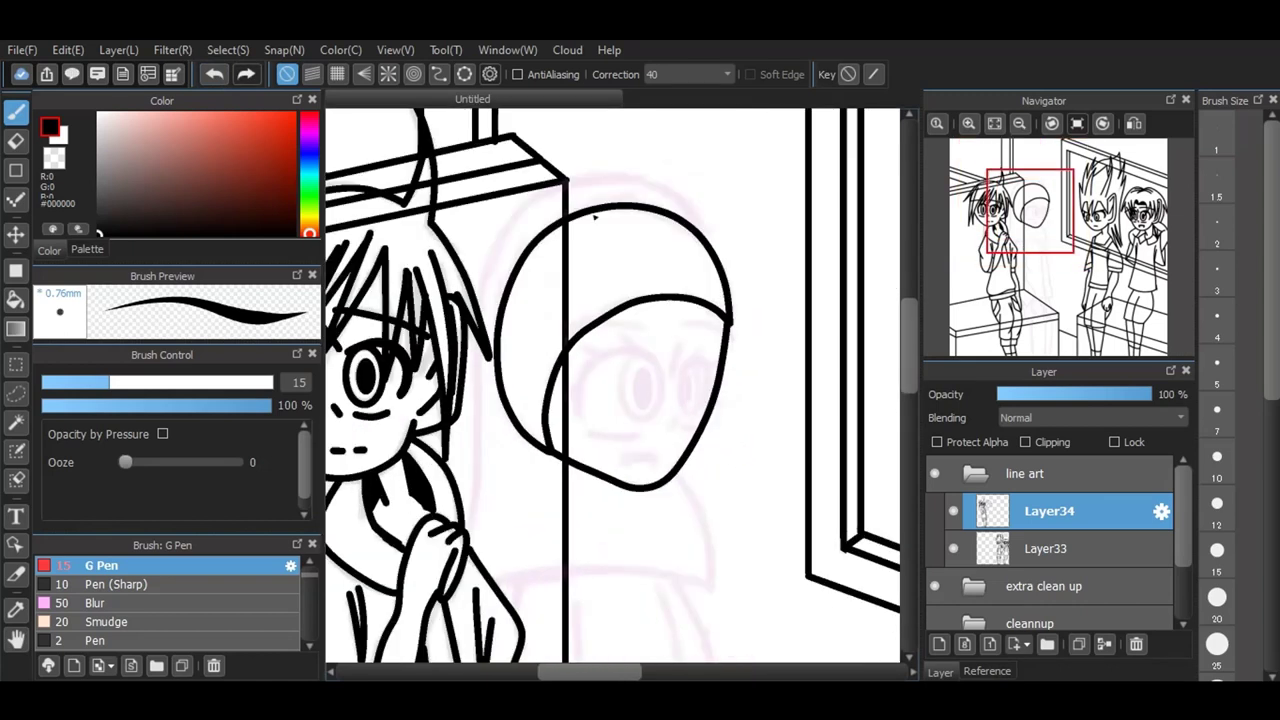
mouse_move(472, 534)
left_mouse_down()
mouse_move(481, 313)
mouse_move(517, 224)
mouse_move(569, 184)
mouse_move(612, 181)
mouse_move(712, 243)
left_mouse_up()
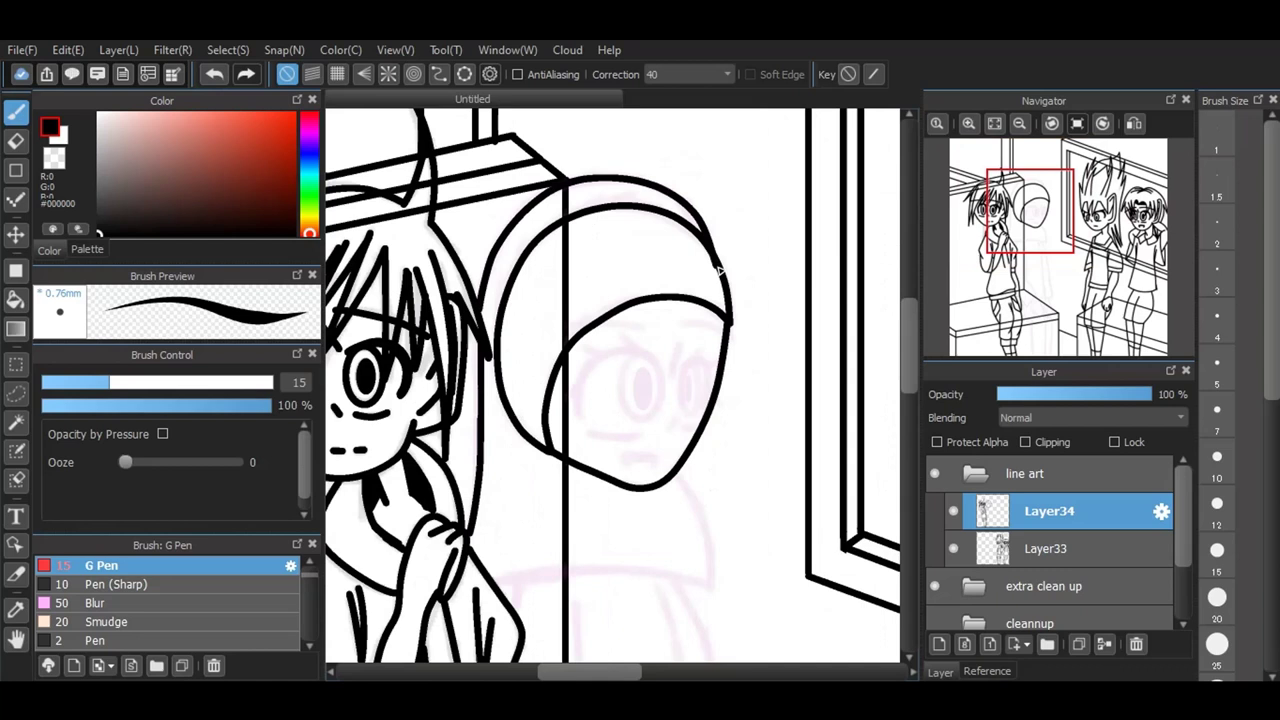
left_click(214, 74)
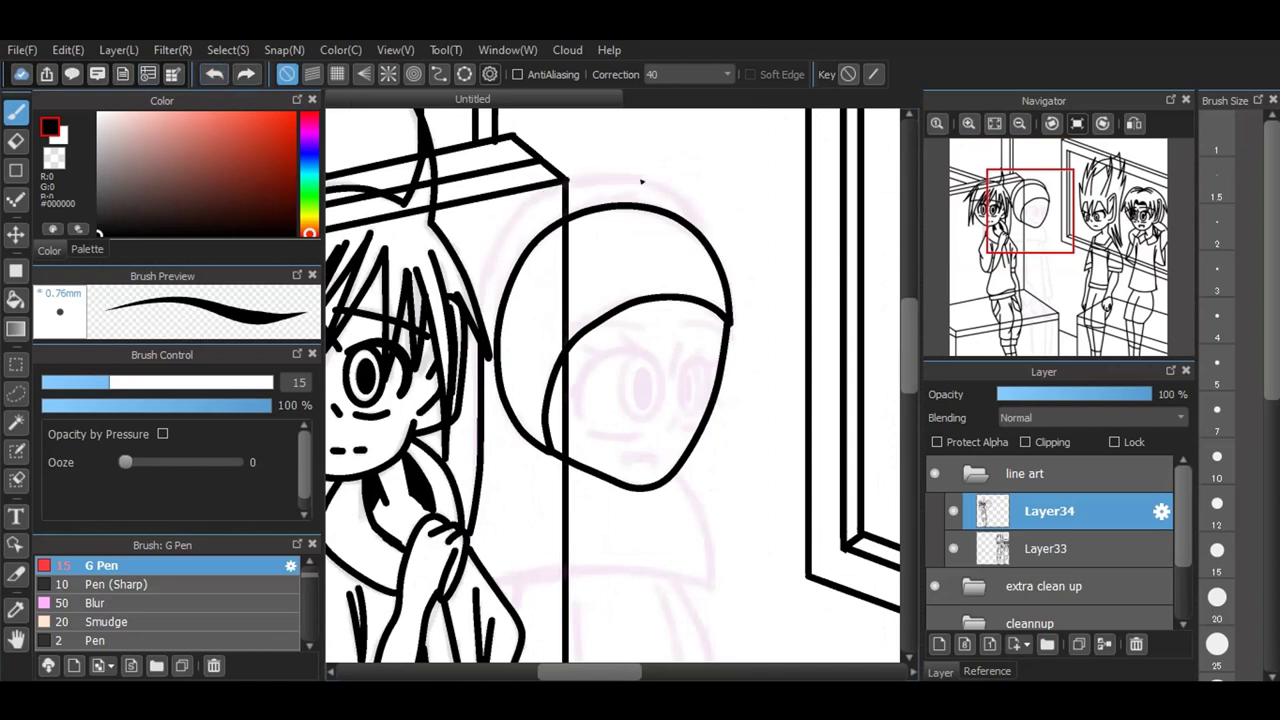
scroll(642, 181, "up", 1)
mouse_move(432, 384)
left_mouse_down()
mouse_move(452, 262)
mouse_move(480, 222)
mouse_move(570, 181)
left_mouse_up()
mouse_move(654, 191)
left_mouse_down()
mouse_move(718, 231)
mouse_move(730, 256)
mouse_move(741, 282)
mouse_move(707, 266)
mouse_move(800, 509)
left_mouse_up()
scroll(700, 363, "up", 3)
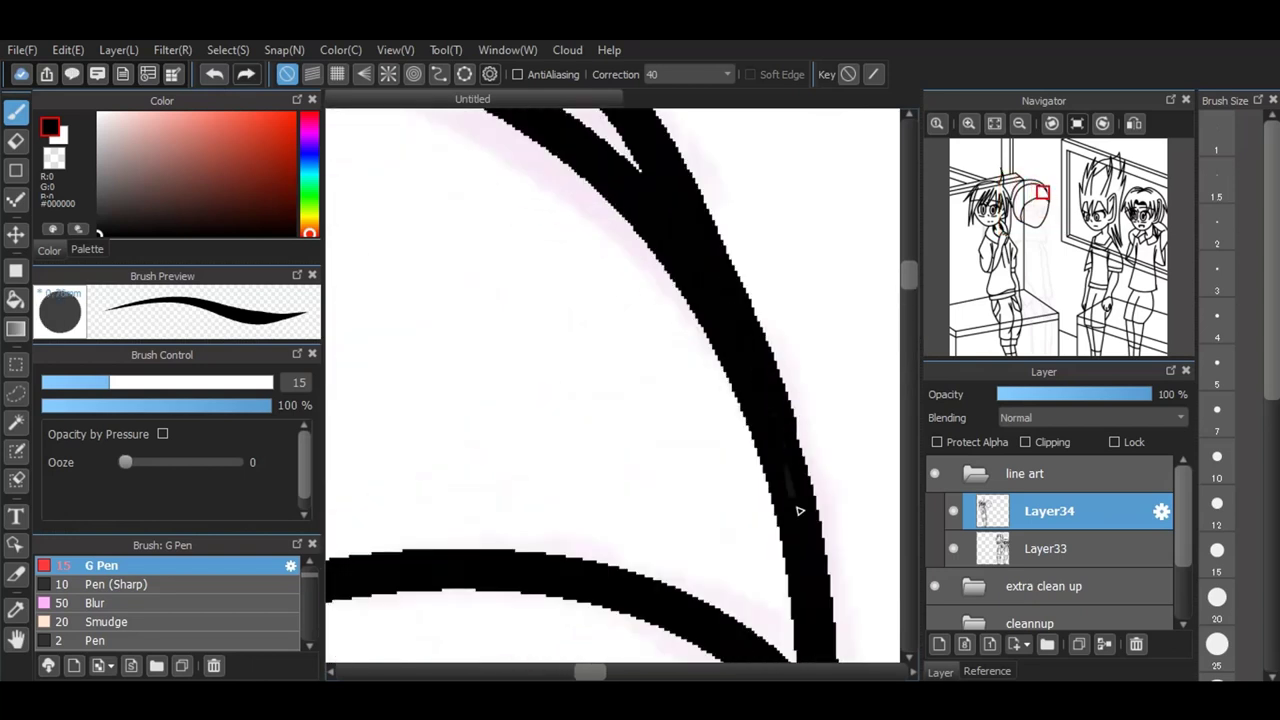
scroll(760, 320, "down", 3)
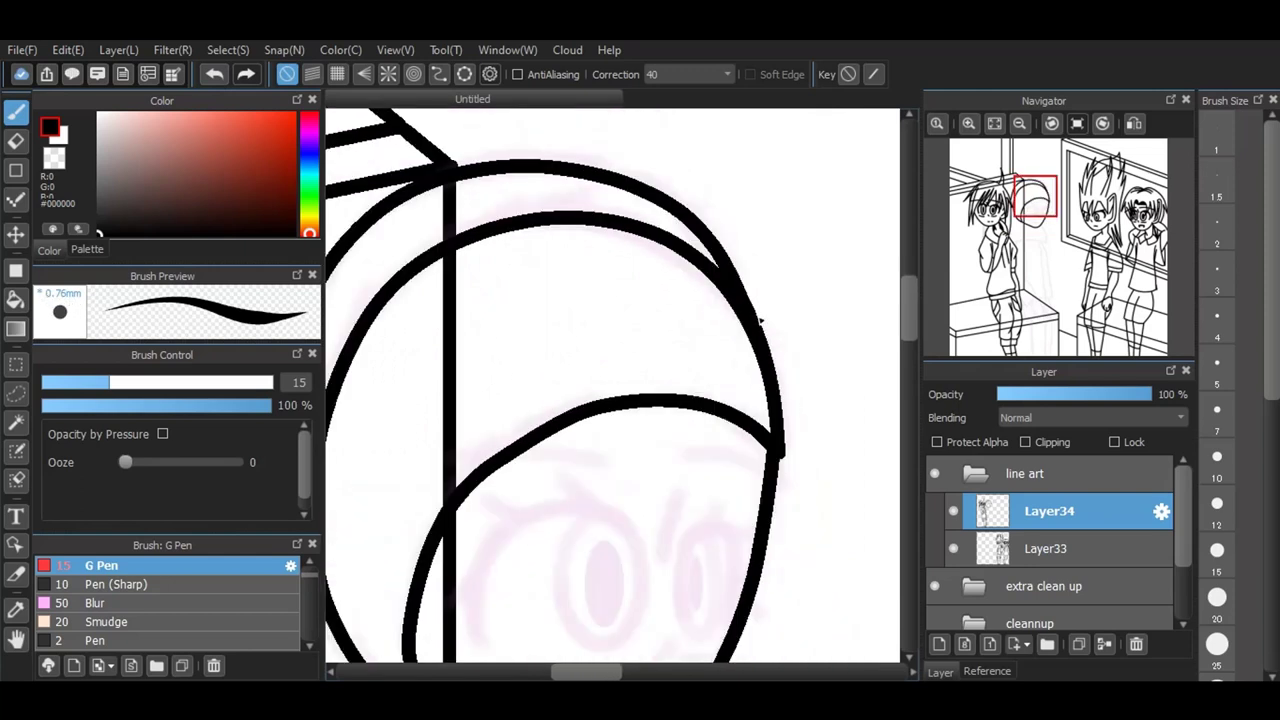
Step: Thicken the junction where the headscarf's outer contour meets the left character's hair strand, redoing the stroke once
scroll(462, 374, "up", 5)
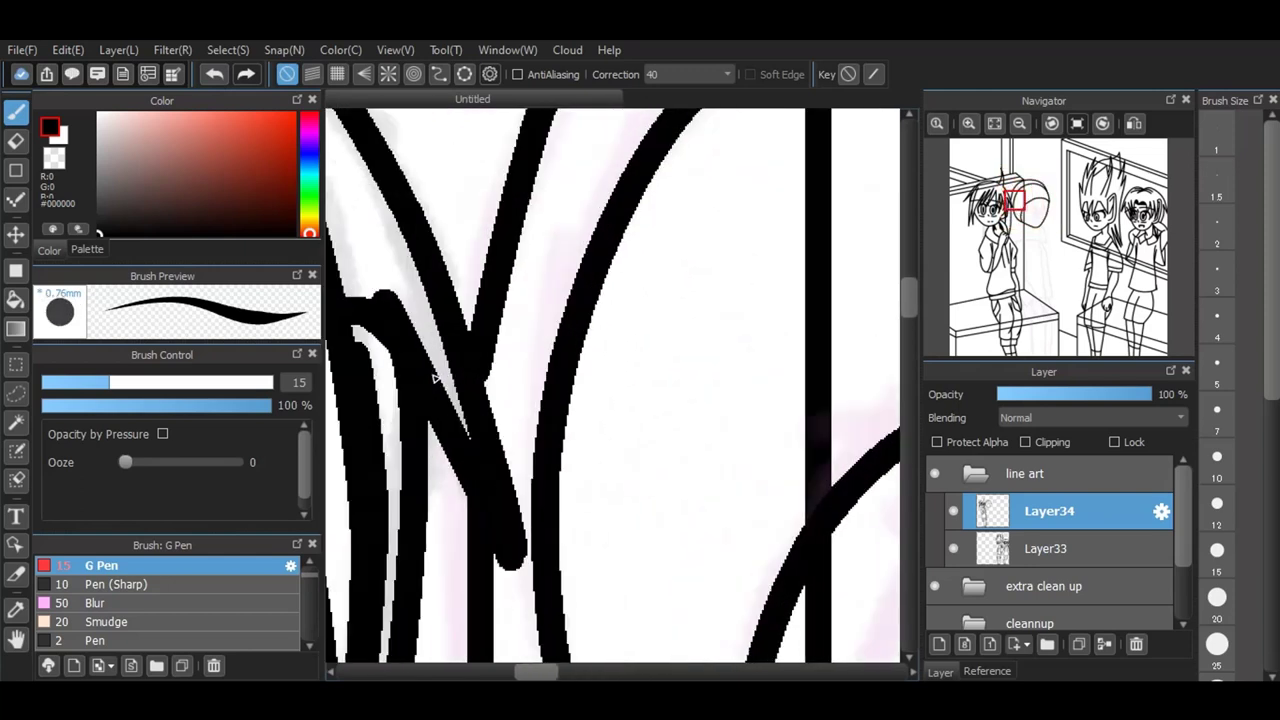
left_click_drag(500, 340, 500, 443)
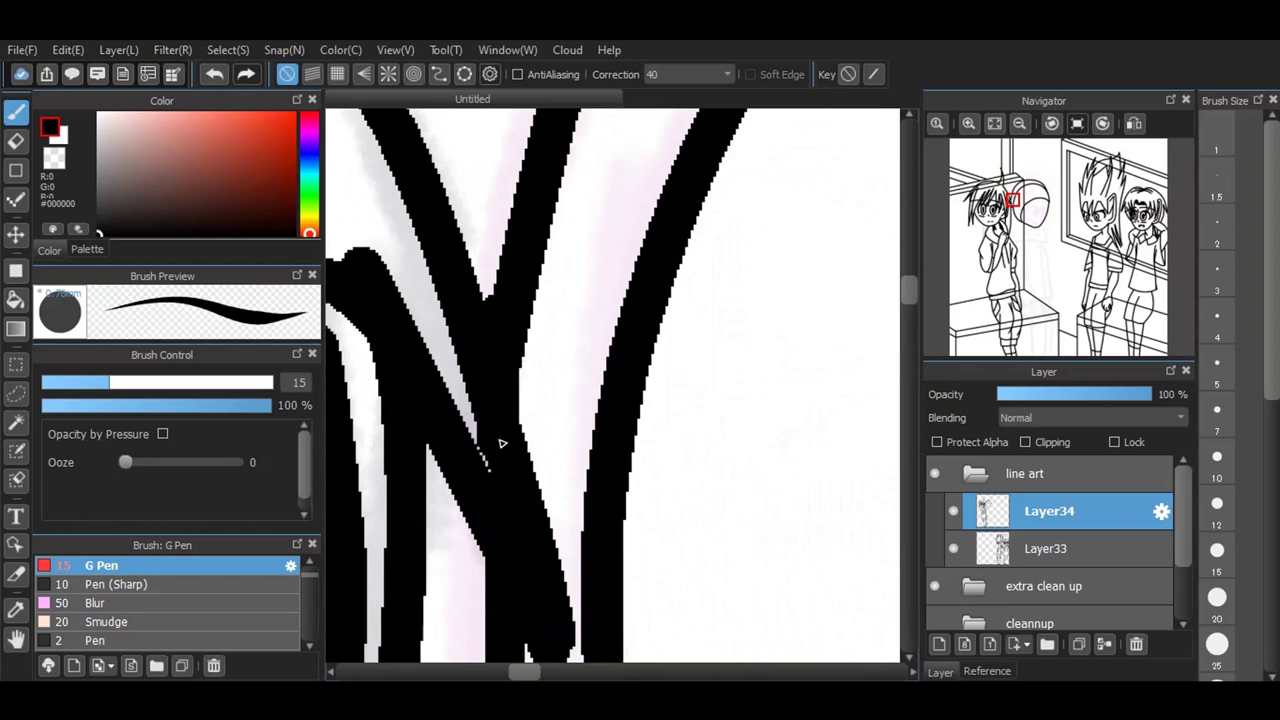
left_click(222, 80)
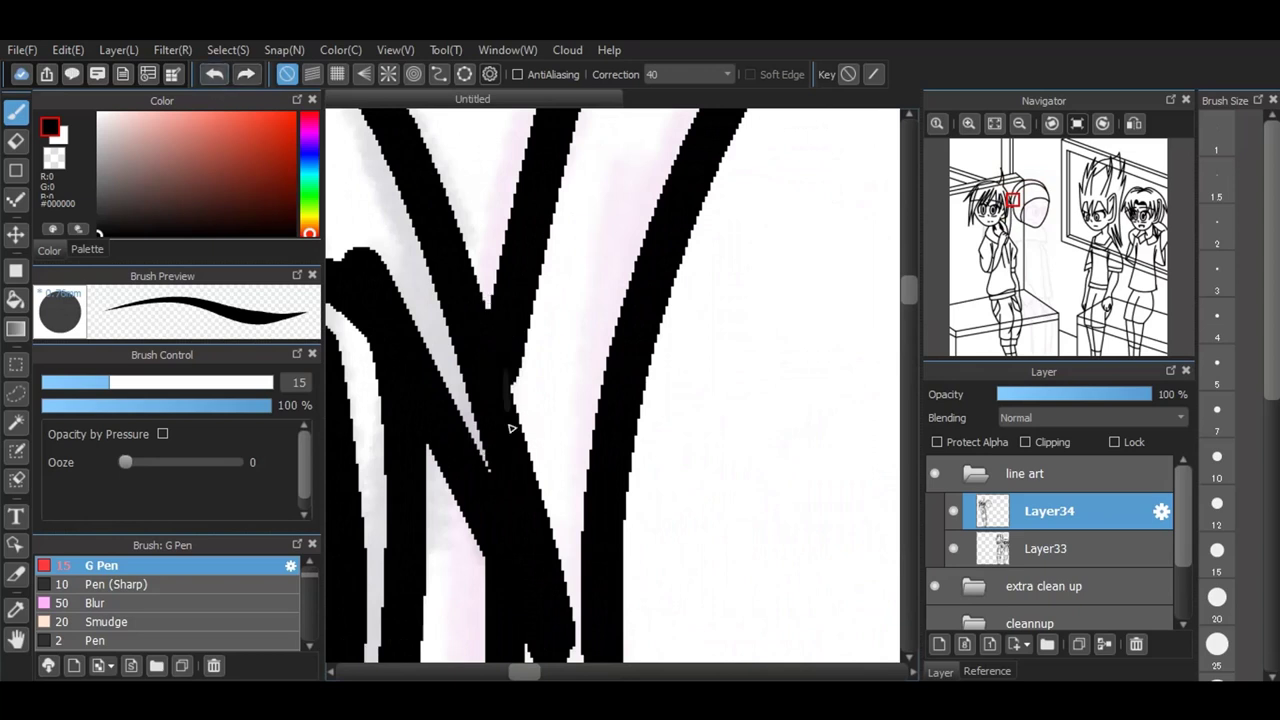
left_click_drag(505, 345, 512, 450)
scroll(636, 258, "down", 2)
scroll(636, 258, "down", 4)
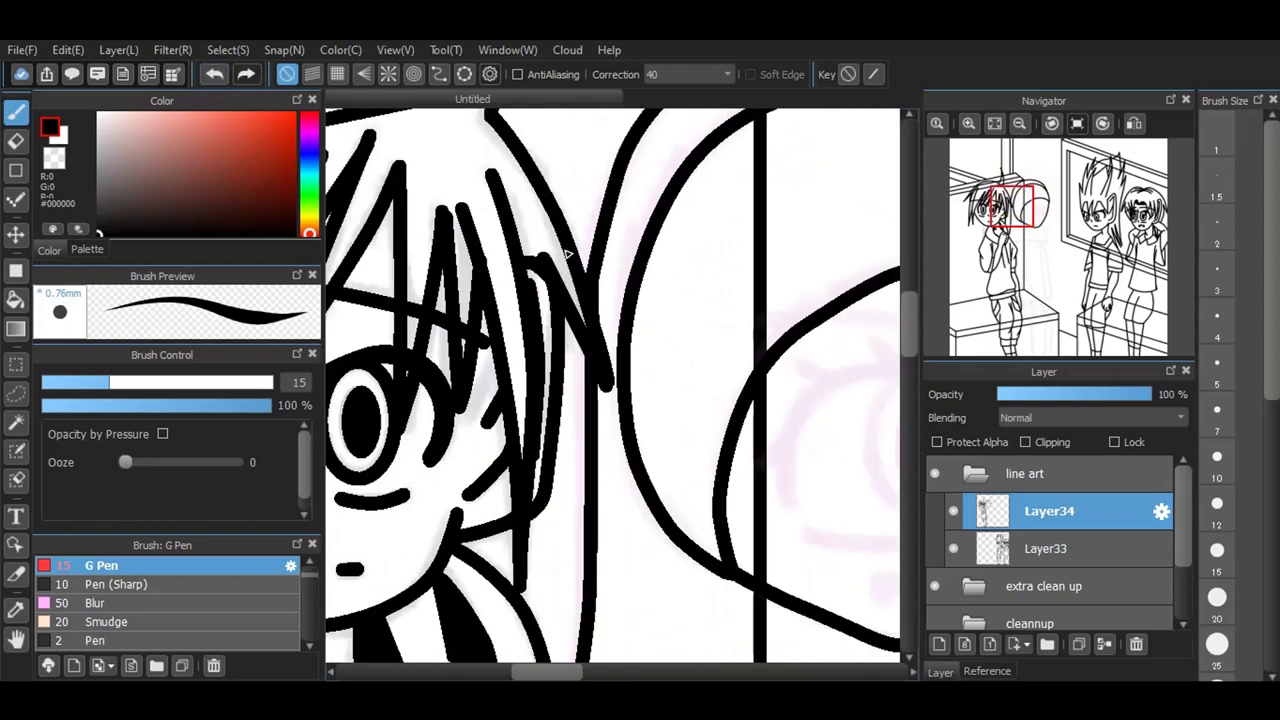
Step: Ink the headscarf's lower drape: its end at the neighbour's shoulder, the curved hem and the redrawn front edge below the chin
scroll(688, 399, "up", 4)
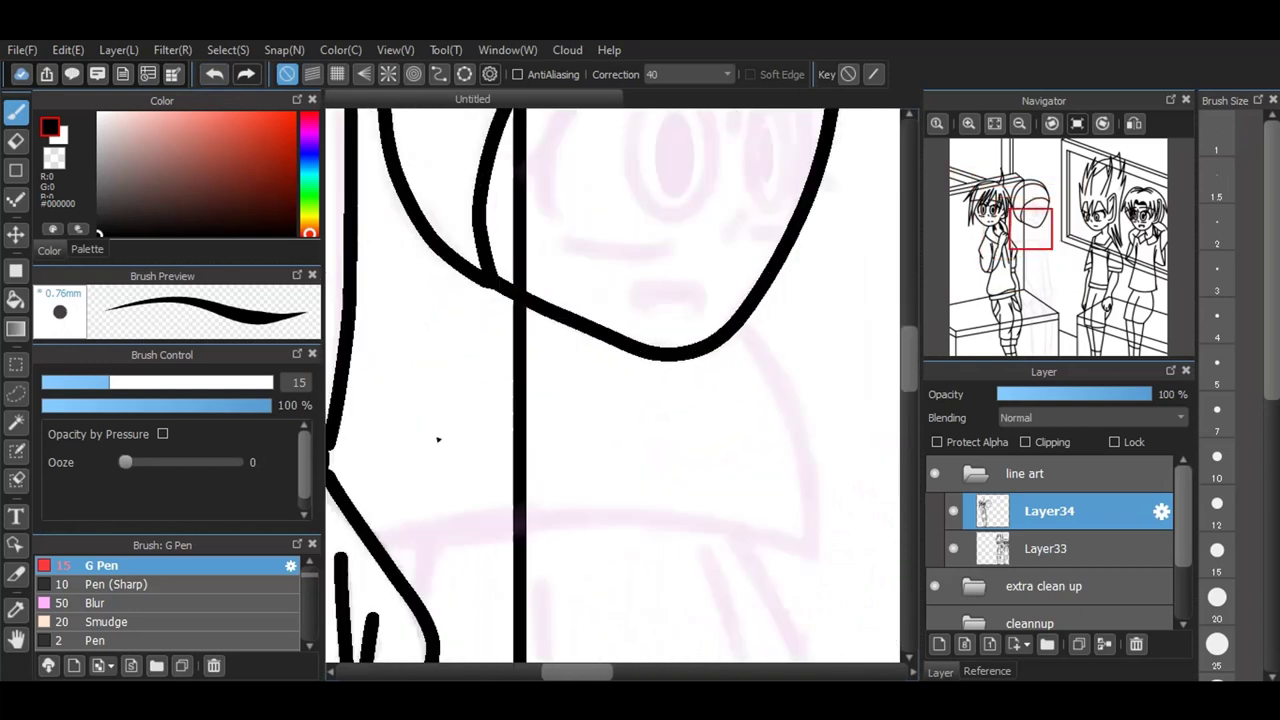
left_click_drag(335, 484, 336, 424)
mouse_move(374, 543)
left_mouse_down()
mouse_move(533, 522)
mouse_move(695, 525)
mouse_move(815, 557)
left_mouse_up()
mouse_move(742, 322)
left_mouse_down()
mouse_move(799, 405)
mouse_move(812, 549)
left_mouse_up()
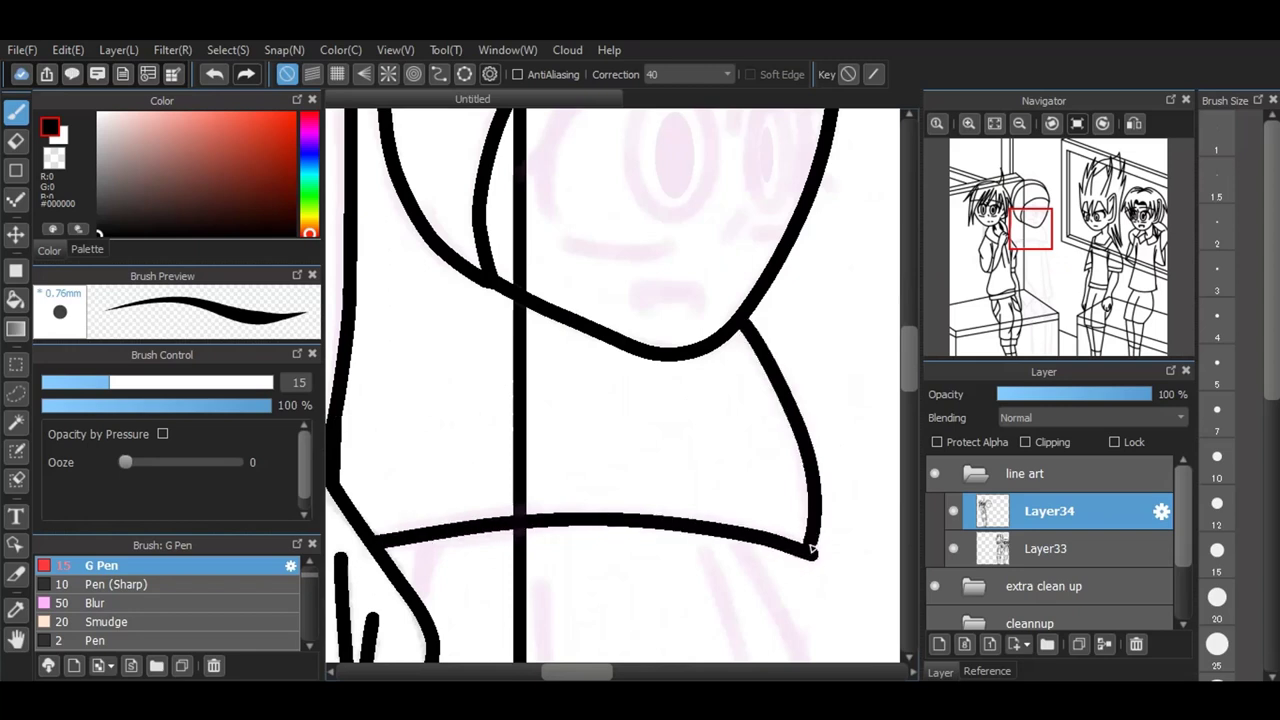
left_click(214, 74)
mouse_move(742, 324)
left_mouse_down()
mouse_move(776, 364)
mouse_move(817, 481)
mouse_move(812, 552)
left_mouse_up()
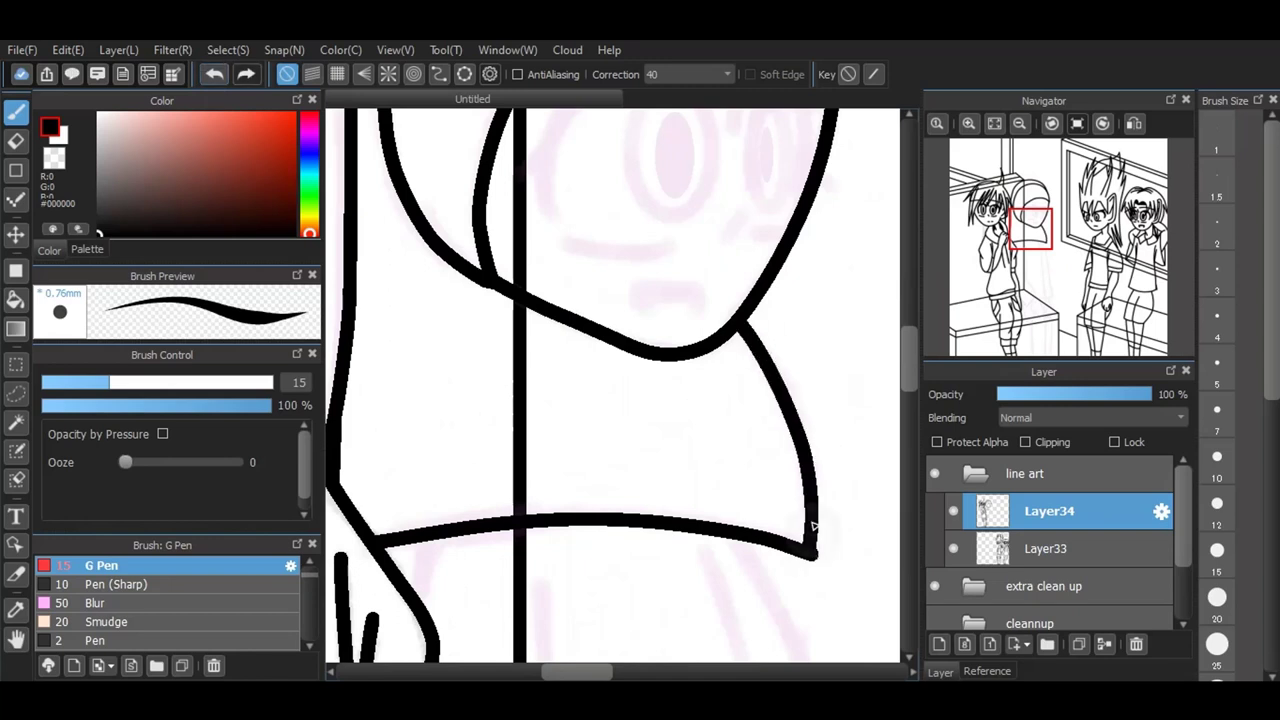
Step: Ink the angular sleeve opening beside the left character's hip and the sleeve's curved outer edge down to its corner
scroll(722, 413, "down", 2)
scroll(722, 413, "down", 2)
scroll(737, 663, "up", 3)
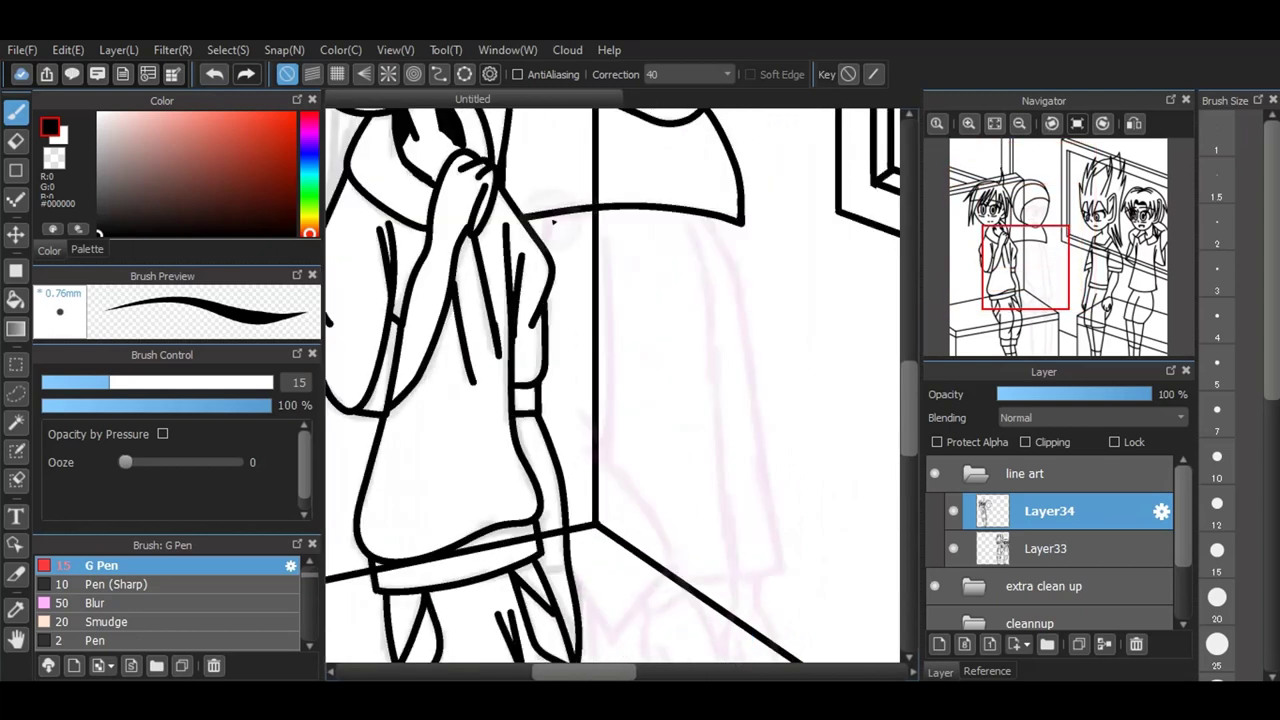
mouse_move(575, 577)
left_mouse_down()
mouse_move(616, 640)
mouse_move(674, 568)
left_mouse_up()
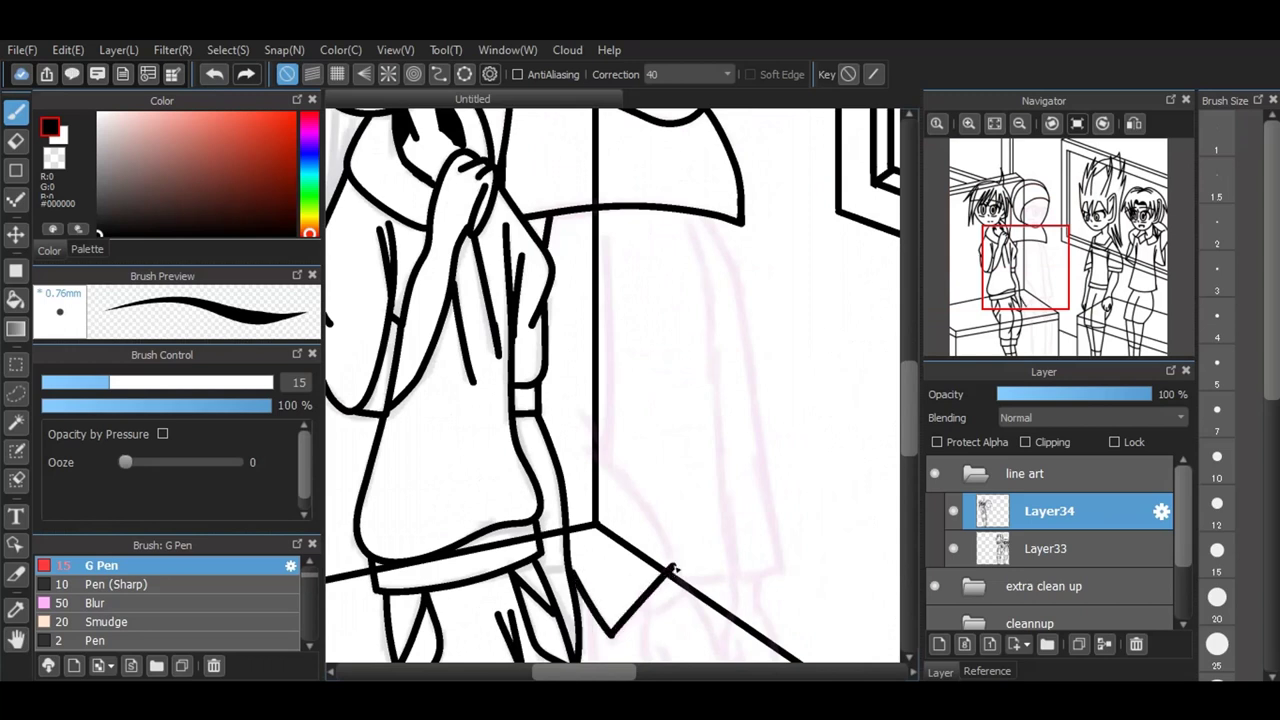
mouse_move(580, 443)
left_mouse_down()
mouse_move(646, 502)
mouse_move(674, 568)
left_mouse_up()
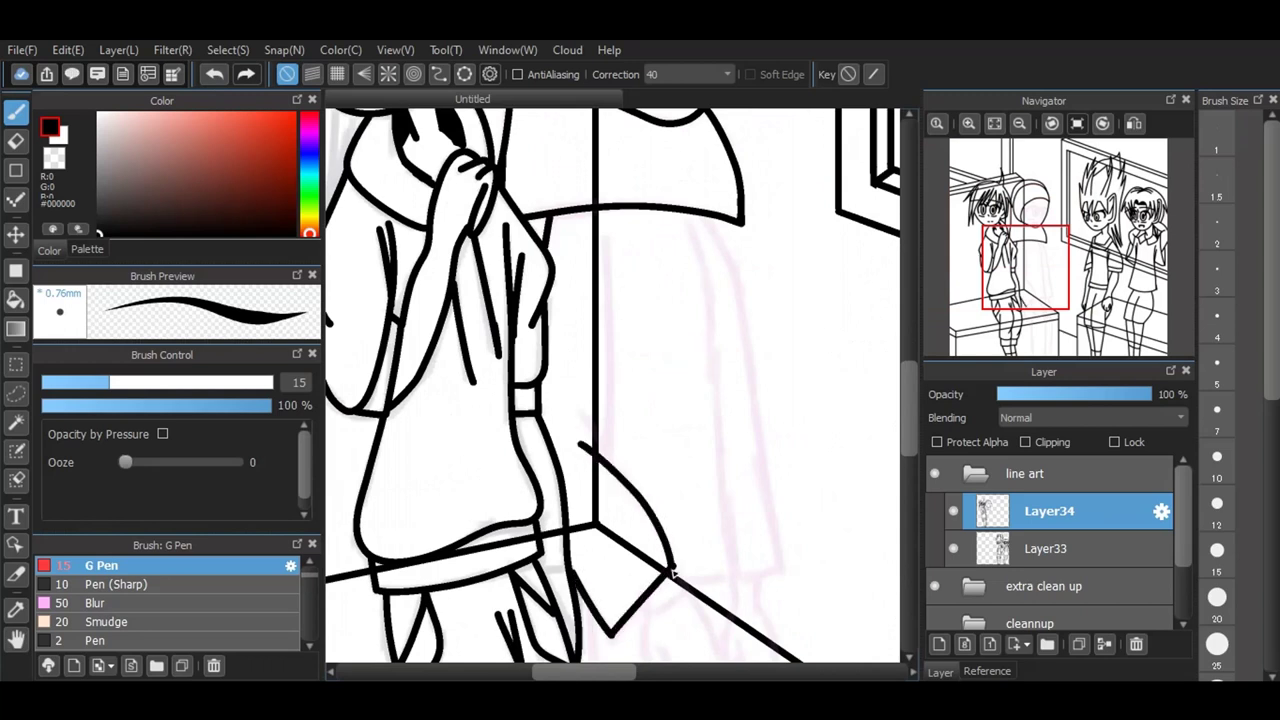
Step: Ink the torso side line between the headscarf hem and the elbow, with a short fold stroke where it meets the sleeve
left_click_drag(606, 462, 587, 408)
left_click_drag(605, 244, 607, 466)
left_click(216, 76)
left_click(216, 76)
mouse_move(590, 410)
left_mouse_down()
mouse_move(608, 465)
mouse_move(604, 230)
left_mouse_up()
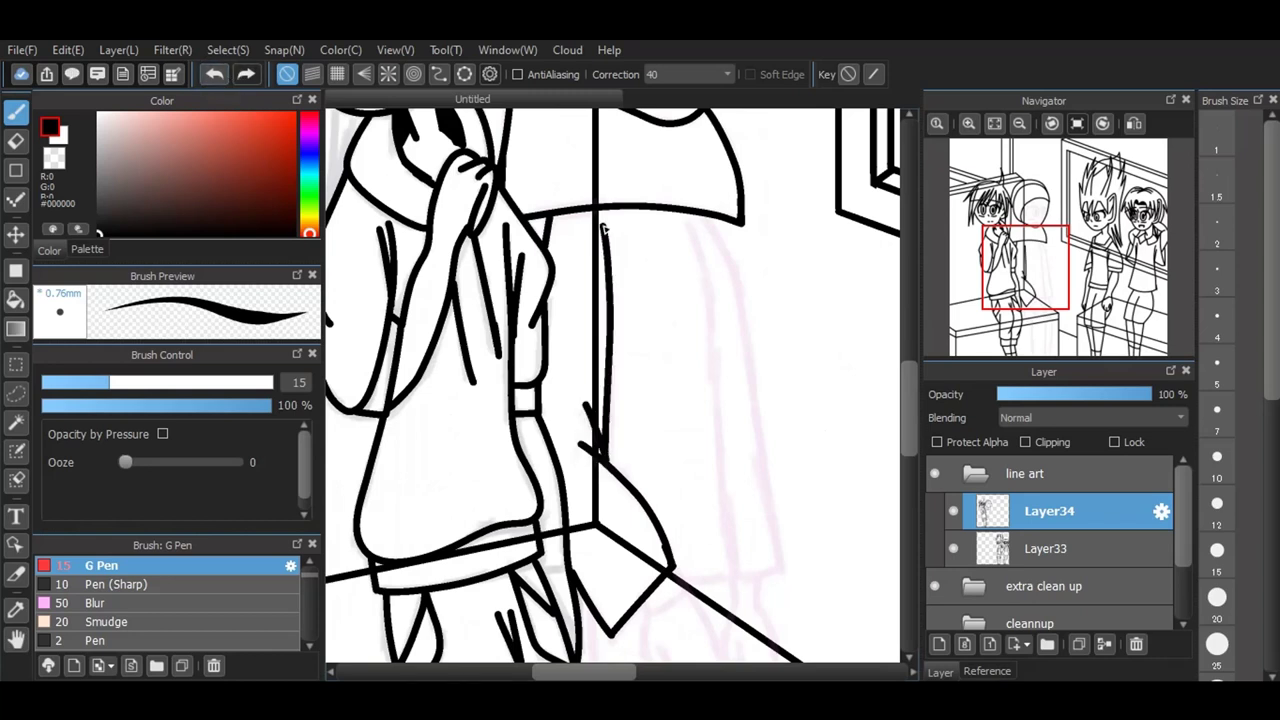
Step: Try out an extra short stroke at the elbow where the torso line meets the sleeve
left_click_drag(616, 474, 604, 436)
left_click(218, 76)
left_click(218, 76)
left_click_drag(612, 467, 605, 443)
left_click(219, 80)
Step: Try to smooth the inner side of the sleeve edge just above the sleeve opening's corner
scroll(634, 466, "down", 2)
scroll(580, 400, "up", 6)
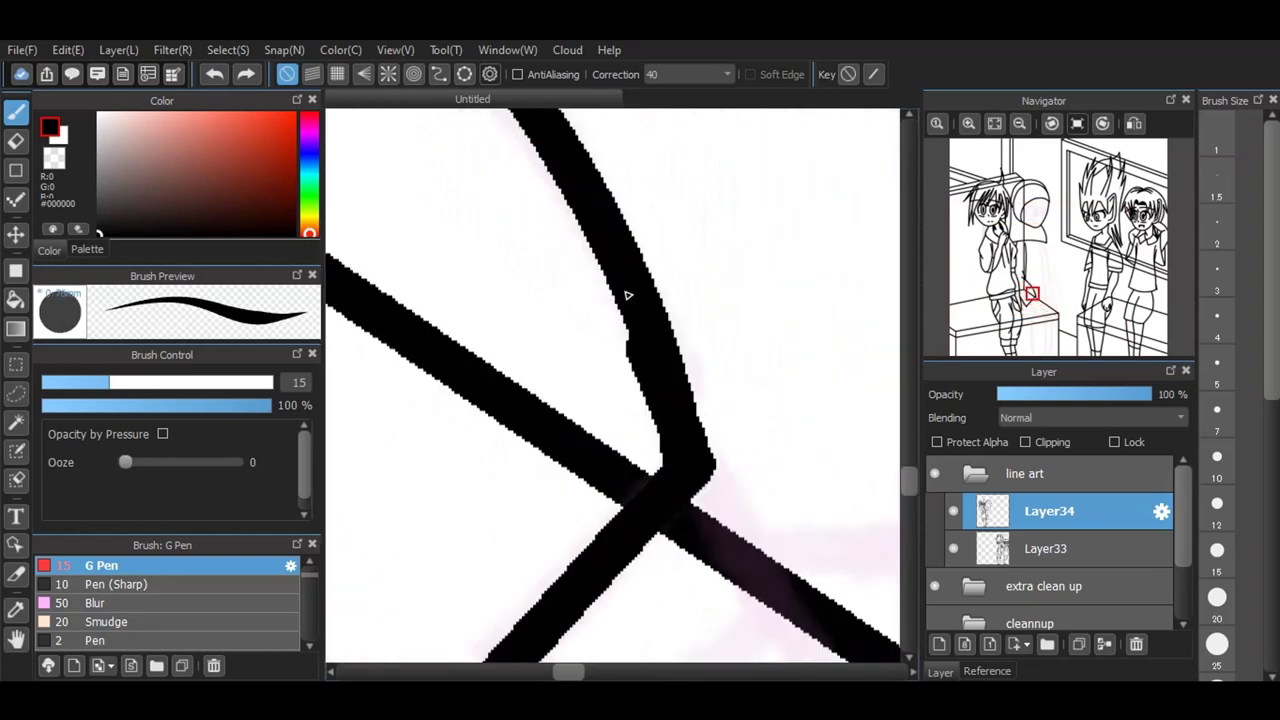
left_click_drag(626, 295, 662, 386)
scroll(624, 198, "down", 3)
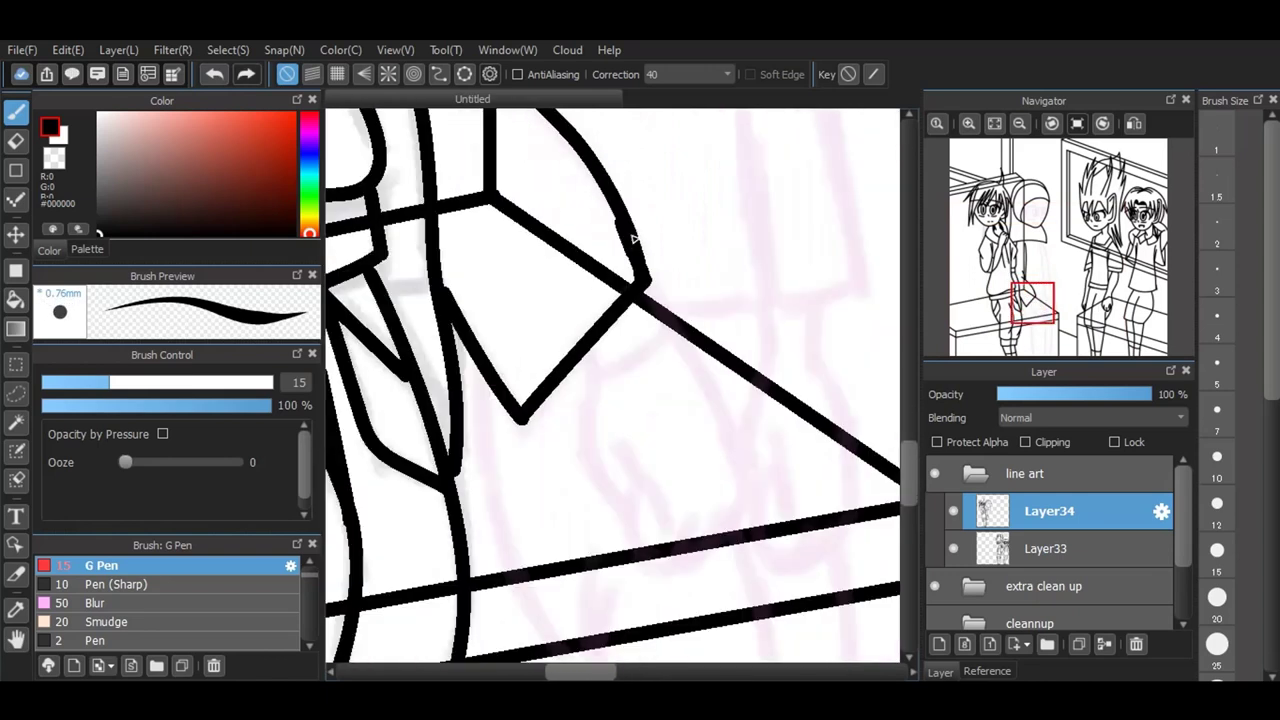
scroll(562, 212, "up", 3)
left_click(210, 80)
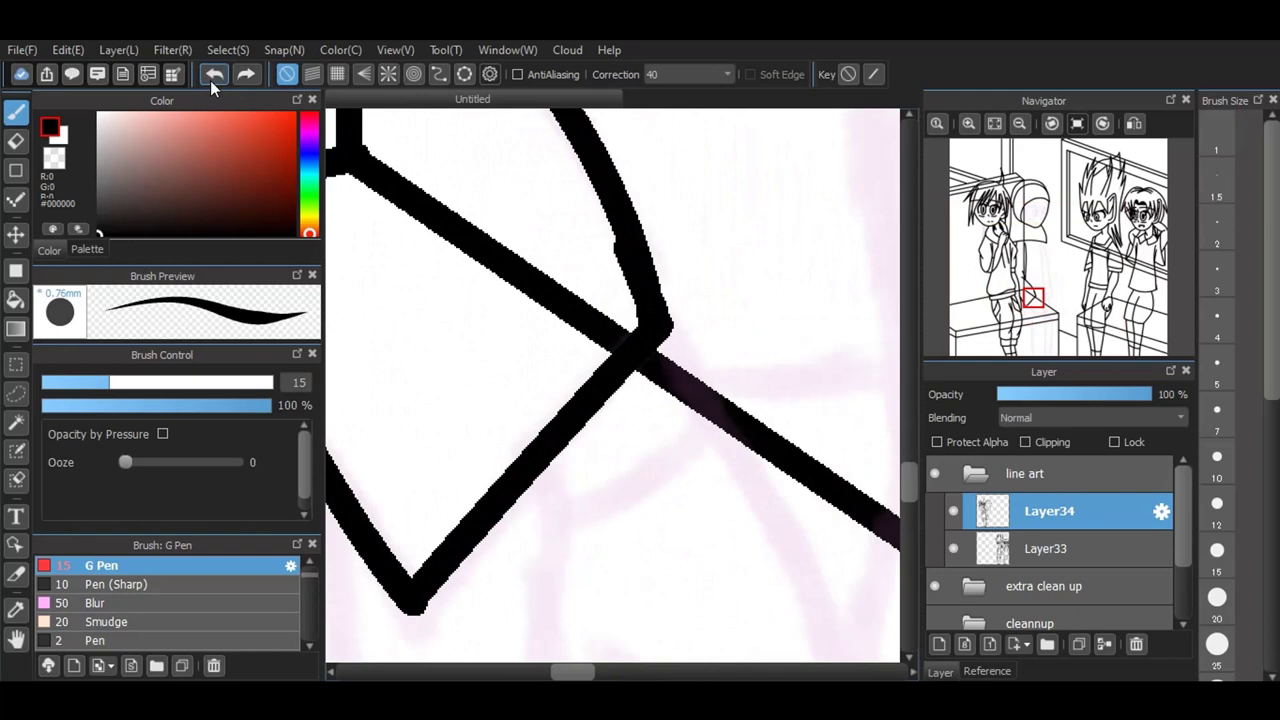
Step: Ink the rounded inner cuff below the sleeve opening and the short edge joining it to the sleeve corner
mouse_move(540, 460)
left_mouse_down()
mouse_move(592, 515)
mouse_move(712, 420)
left_mouse_up()
left_click_drag(665, 318, 705, 388)
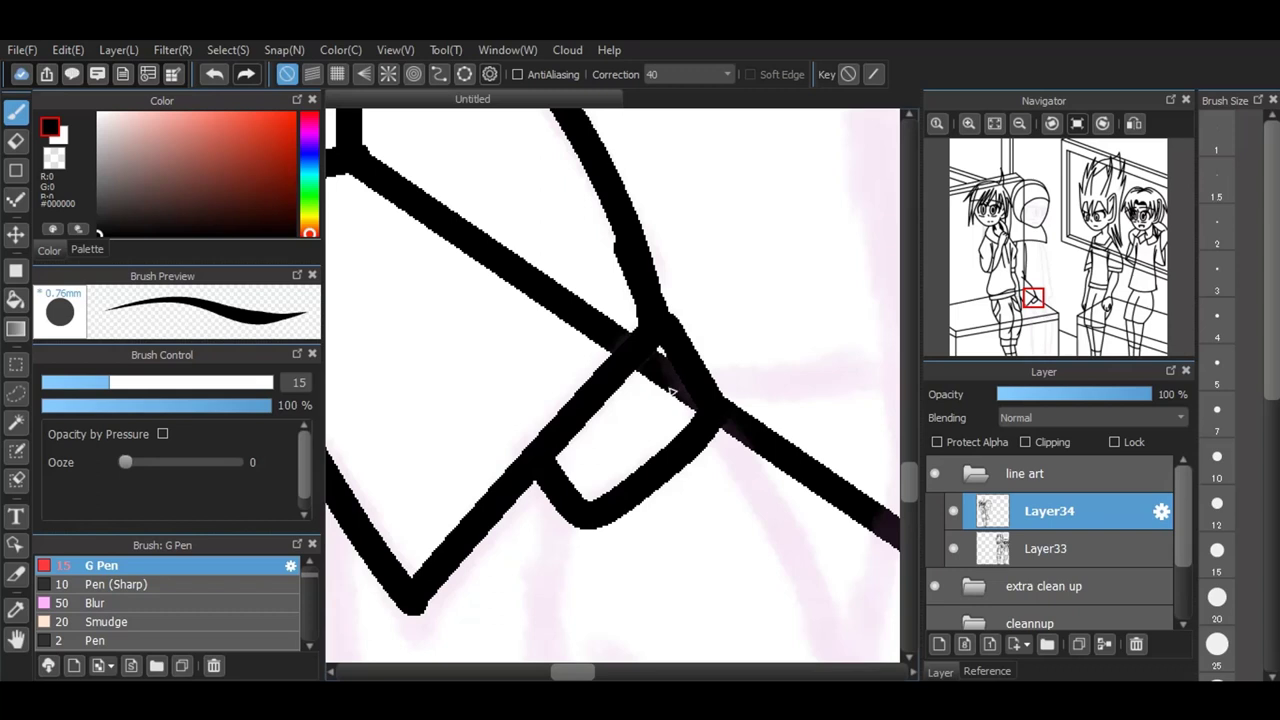
scroll(745, 538, "down", 2)
Step: Ink the hand below the cuff, with its curled fingers, thumb line and both outer edges up to the wrist
scroll(770, 628, "up", 1)
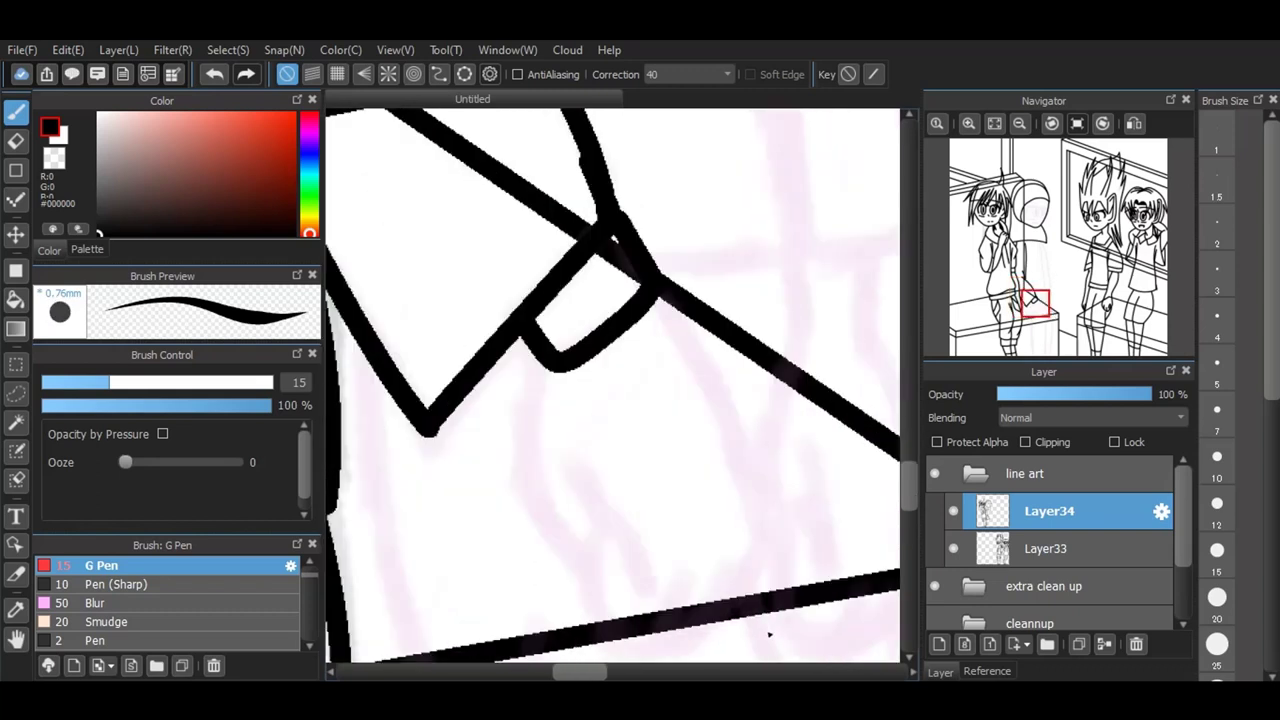
mouse_move(702, 570)
left_mouse_down()
mouse_move(625, 645)
mouse_move(606, 509)
mouse_move(634, 540)
left_mouse_up()
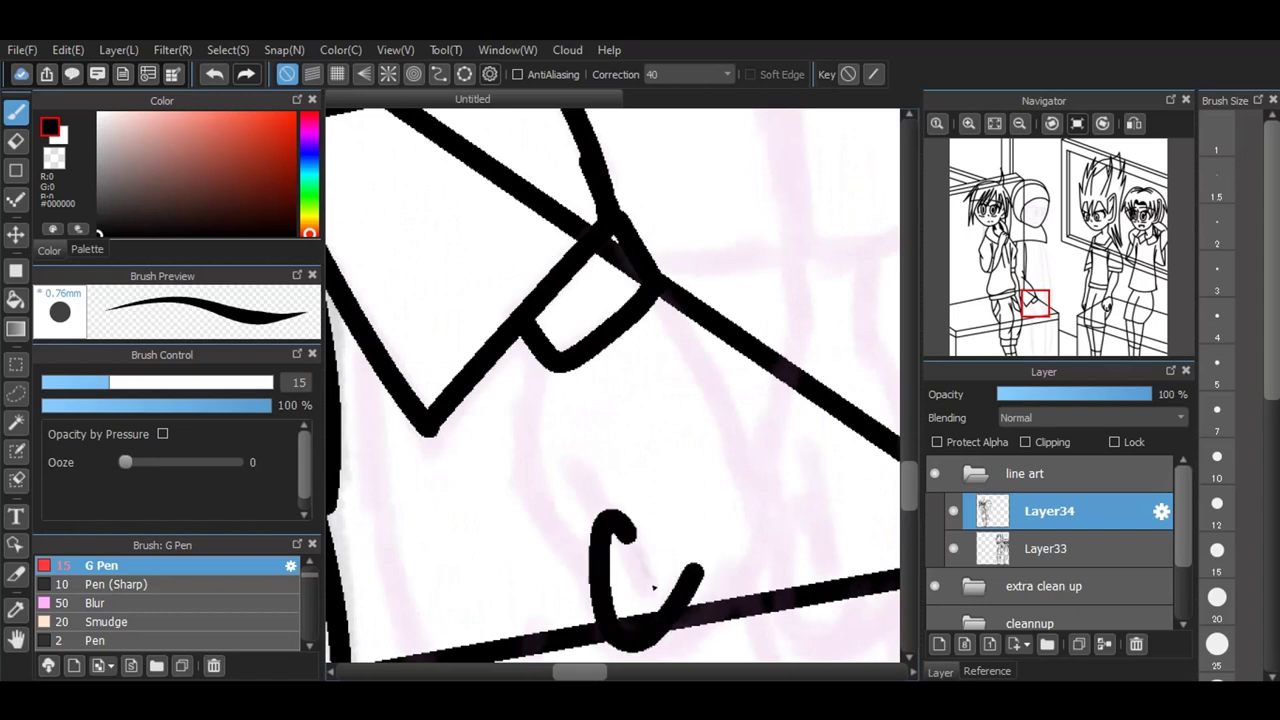
key("ctrl+z")
left_click_drag(565, 452, 655, 587)
mouse_move(541, 360)
left_mouse_down()
mouse_move(535, 510)
mouse_move(644, 647)
mouse_move(696, 631)
mouse_move(729, 557)
left_mouse_up()
mouse_move(668, 645)
left_mouse_down()
mouse_move(704, 624)
mouse_move(772, 522)
mouse_move(645, 303)
left_mouse_up()
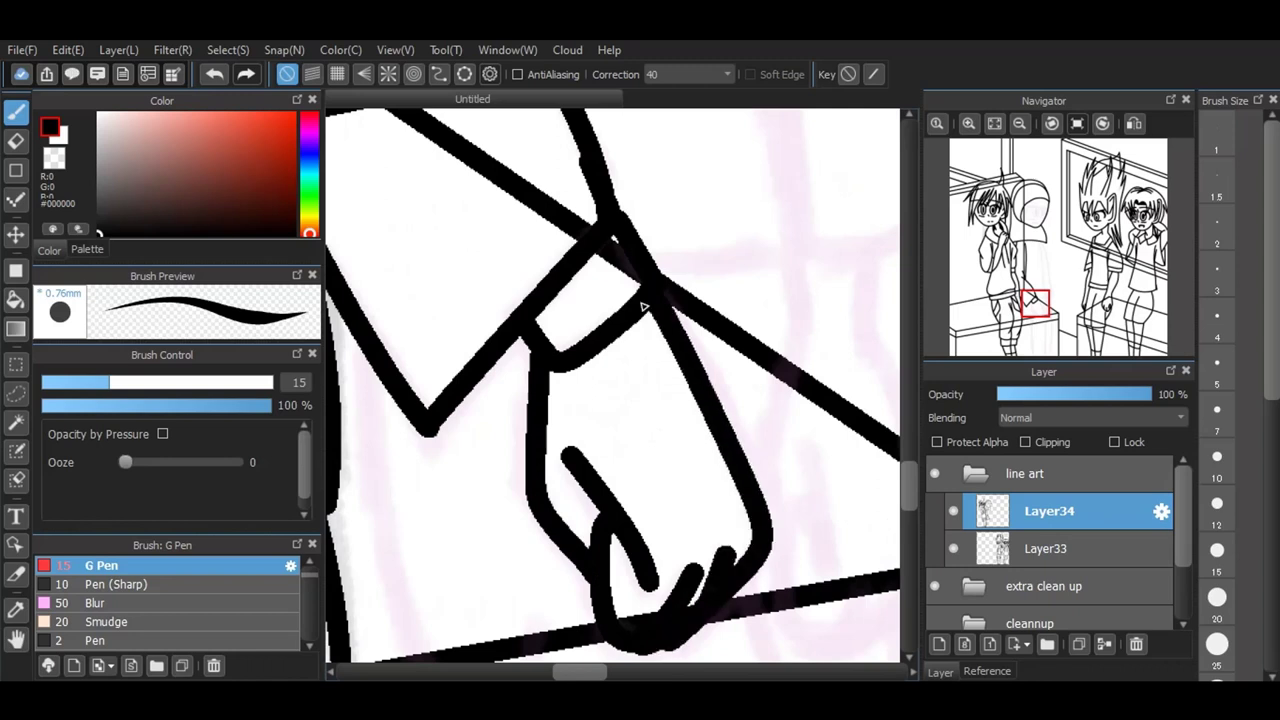
scroll(643, 307, "down", 5)
Step: Ink the front line of the torso from under the headscarf to the bottom hem, redrawing it as one clean stroke
scroll(626, 392, "up", 4)
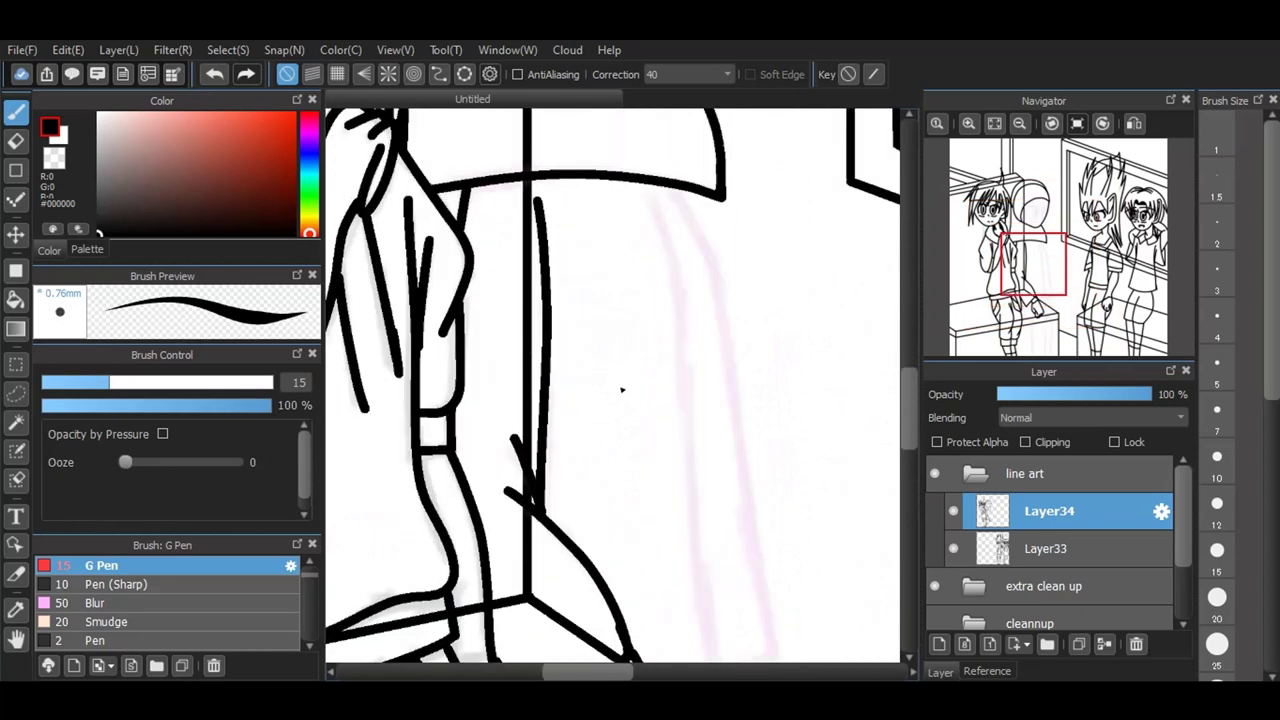
mouse_move(657, 214)
left_mouse_down()
mouse_move(689, 309)
mouse_move(704, 538)
left_mouse_up()
scroll(690, 480, "down", 3)
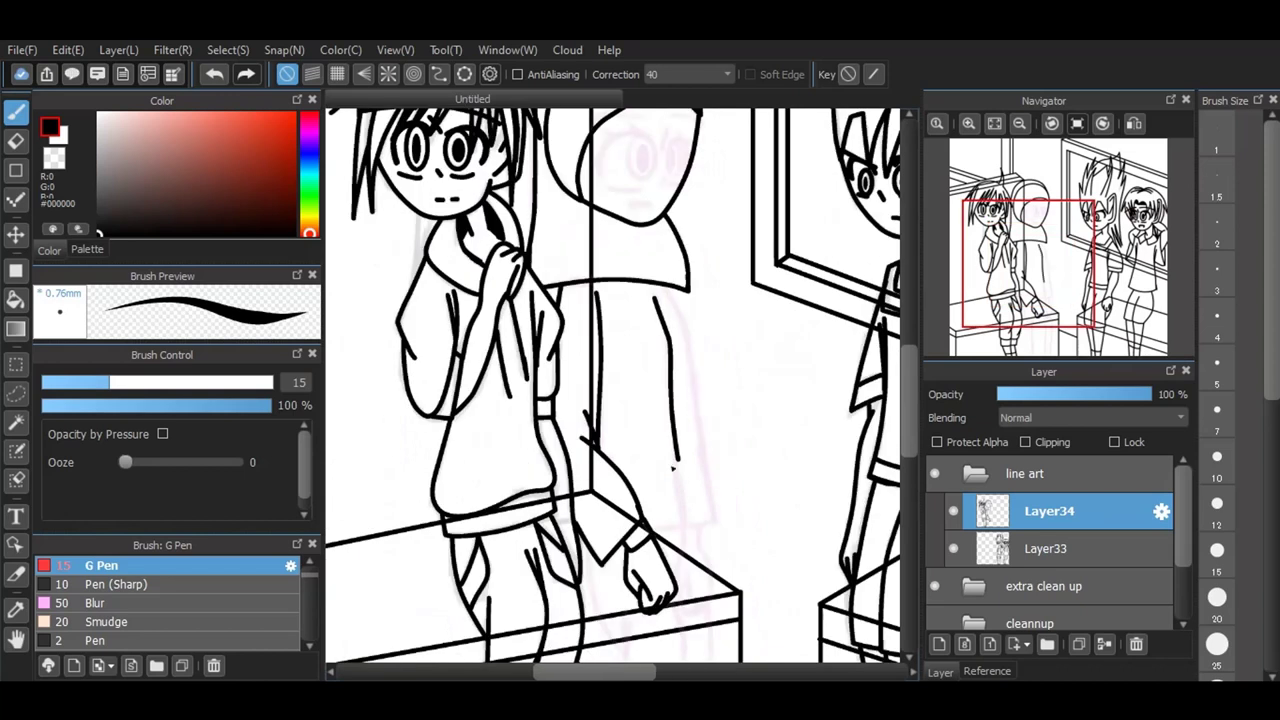
scroll(675, 452, "up", 3)
left_click(215, 75)
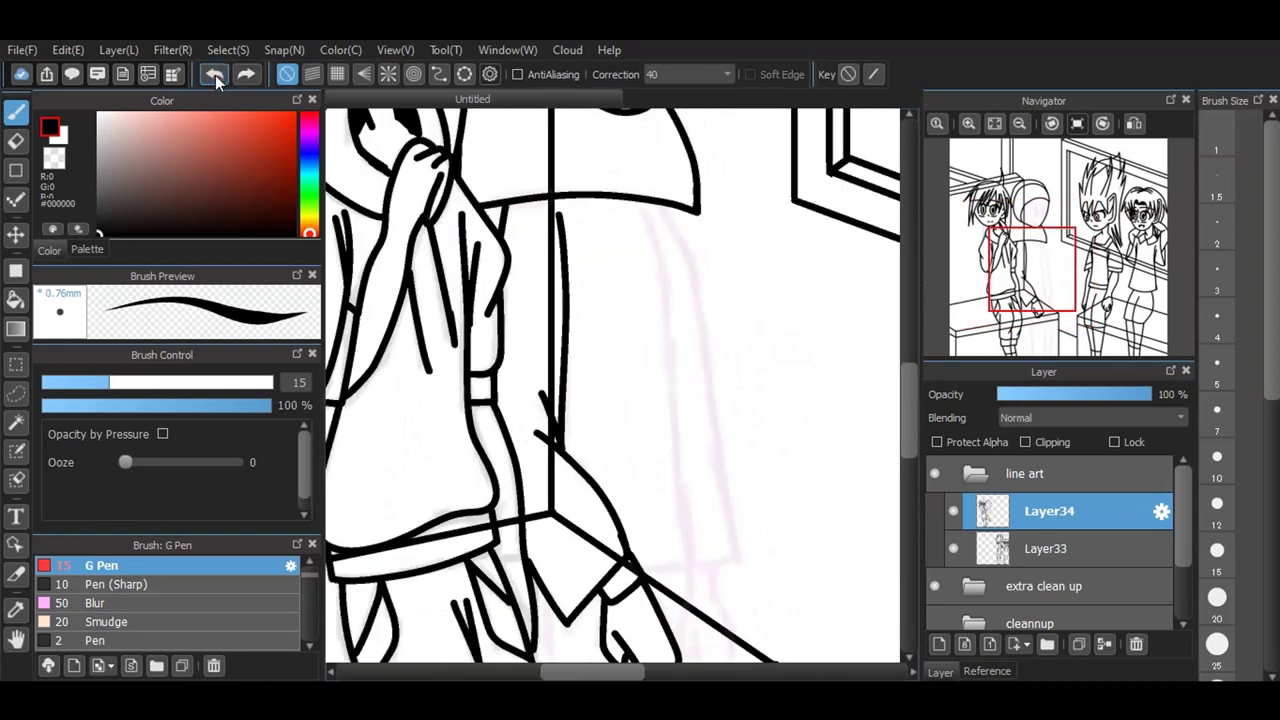
mouse_move(663, 266)
left_mouse_down()
mouse_move(677, 300)
mouse_move(687, 568)
mouse_move(660, 571)
mouse_move(688, 568)
left_mouse_up()
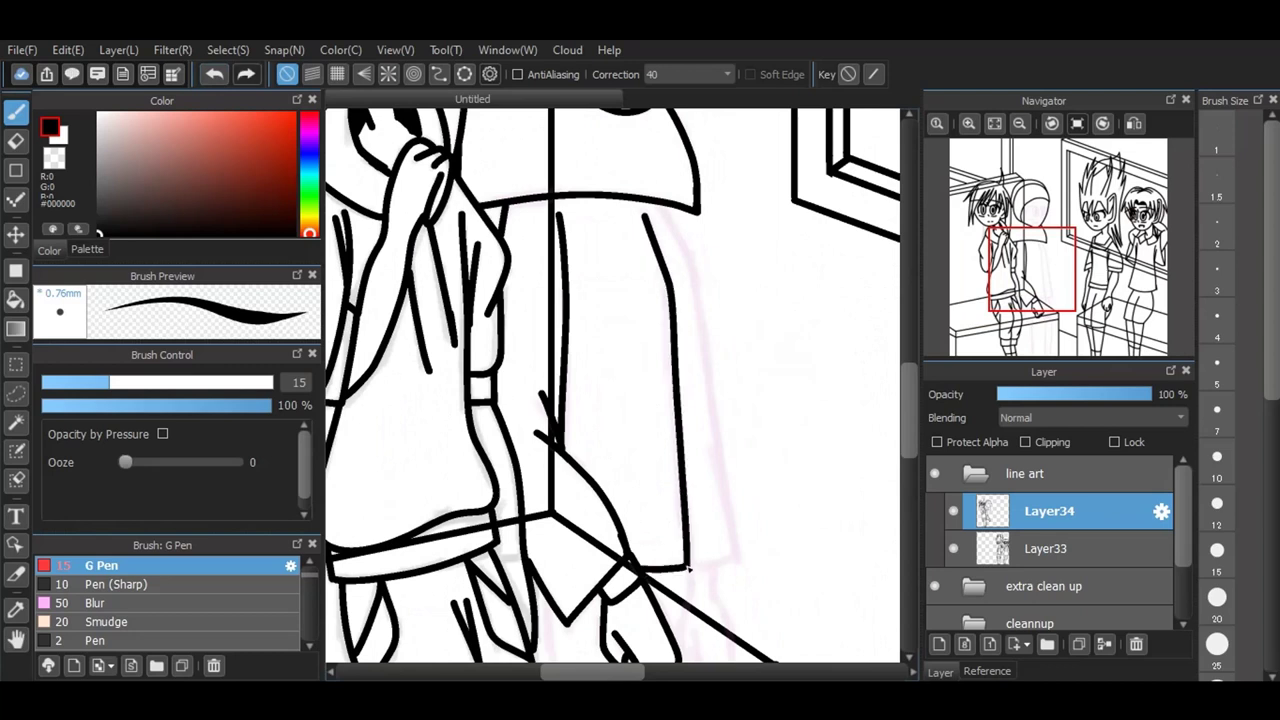
Step: Add a short fold stroke beside the upper end of the torso's front line
scroll(683, 208, "up", 2)
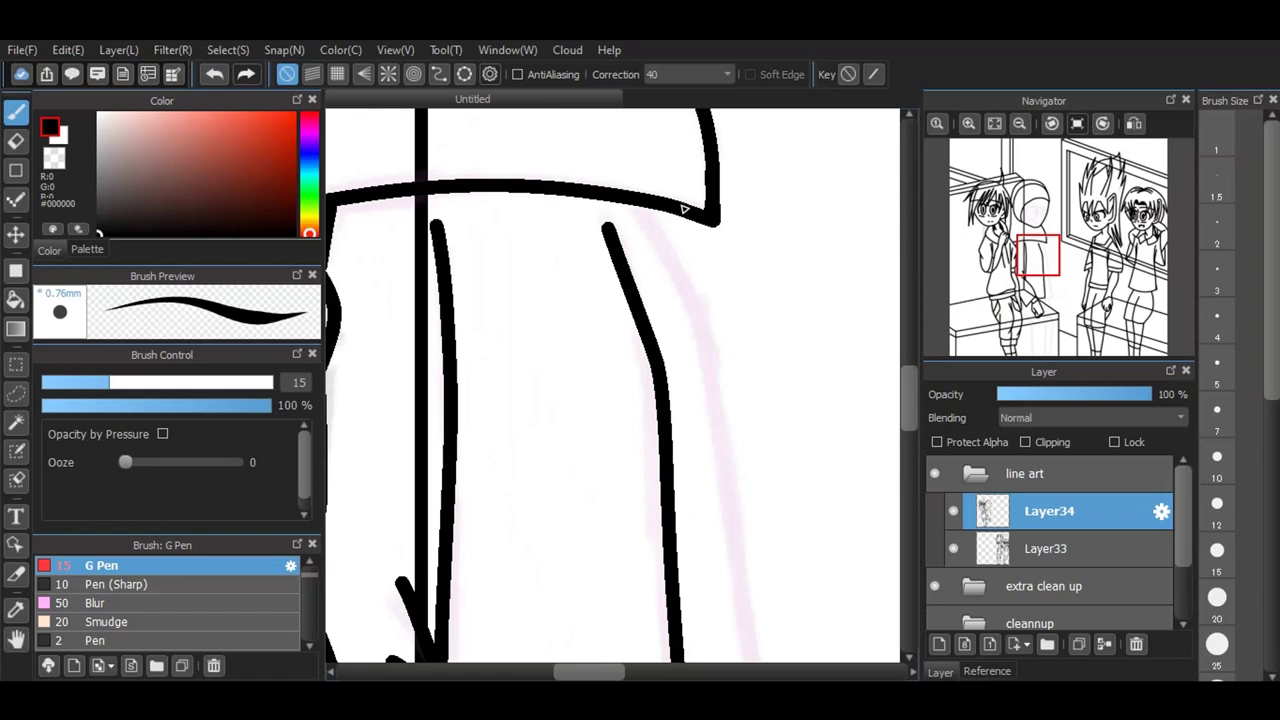
left_click_drag(641, 252, 660, 373)
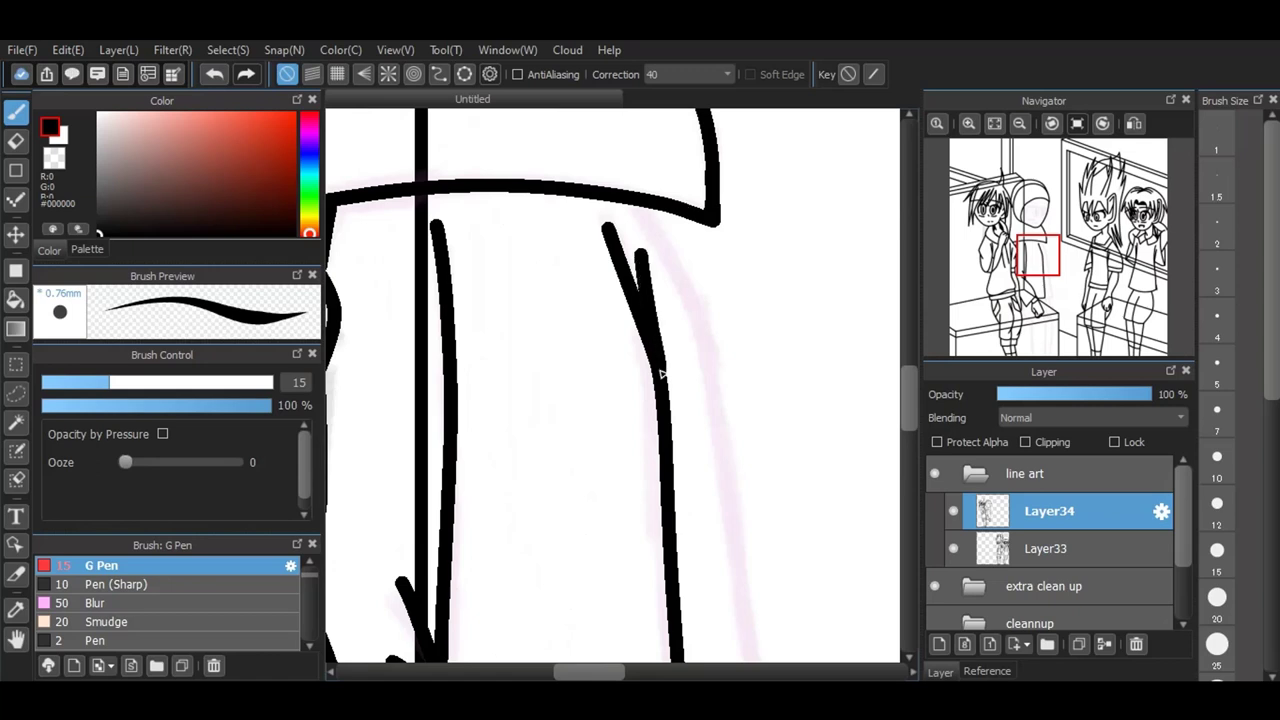
scroll(660, 373, "down", 3)
scroll(648, 362, "up", 2)
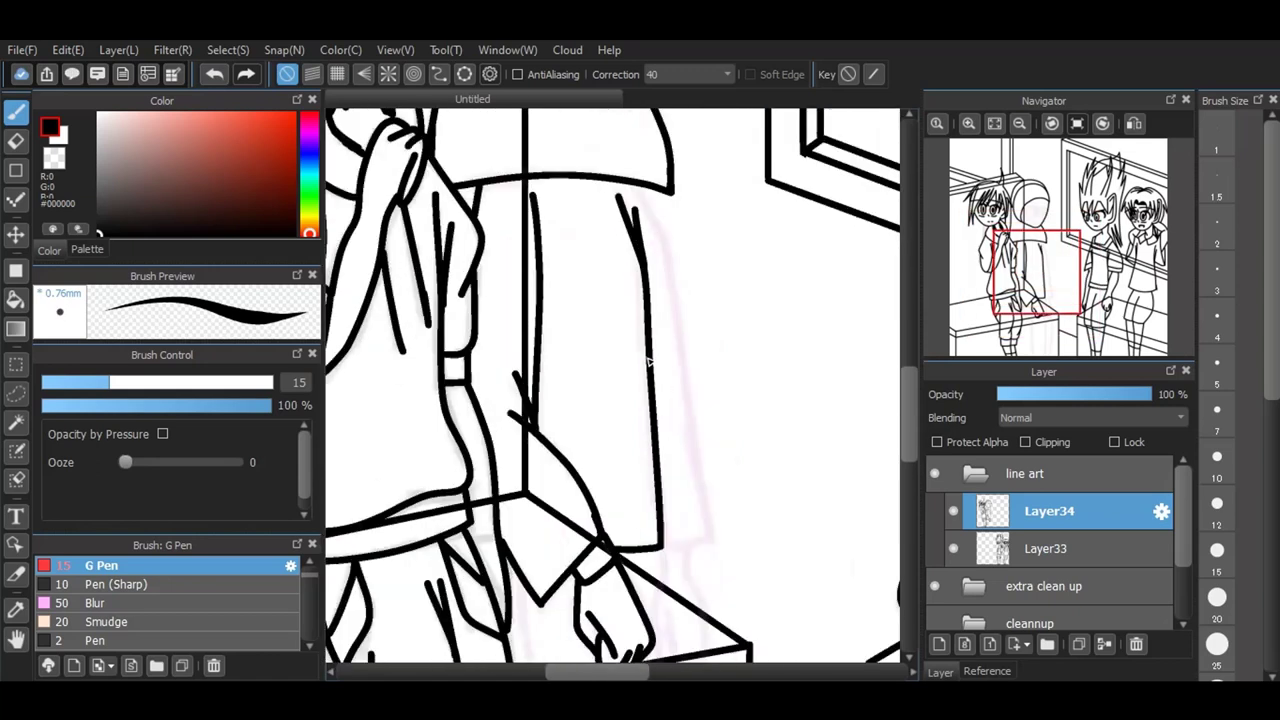
Step: Ink the far sleeve's bottom hem and its outer edge running down from the headscarf, redrawing the edge as one long stroke
left_click_drag(666, 610, 730, 596)
left_click_drag(632, 122, 688, 238)
left_click(211, 82)
mouse_move(630, 128)
left_mouse_down()
mouse_move(674, 210)
mouse_move(743, 637)
mouse_move(713, 611)
mouse_move(691, 489)
left_mouse_up()
scroll(731, 576, "up", 4)
scroll(691, 489, "down", 5)
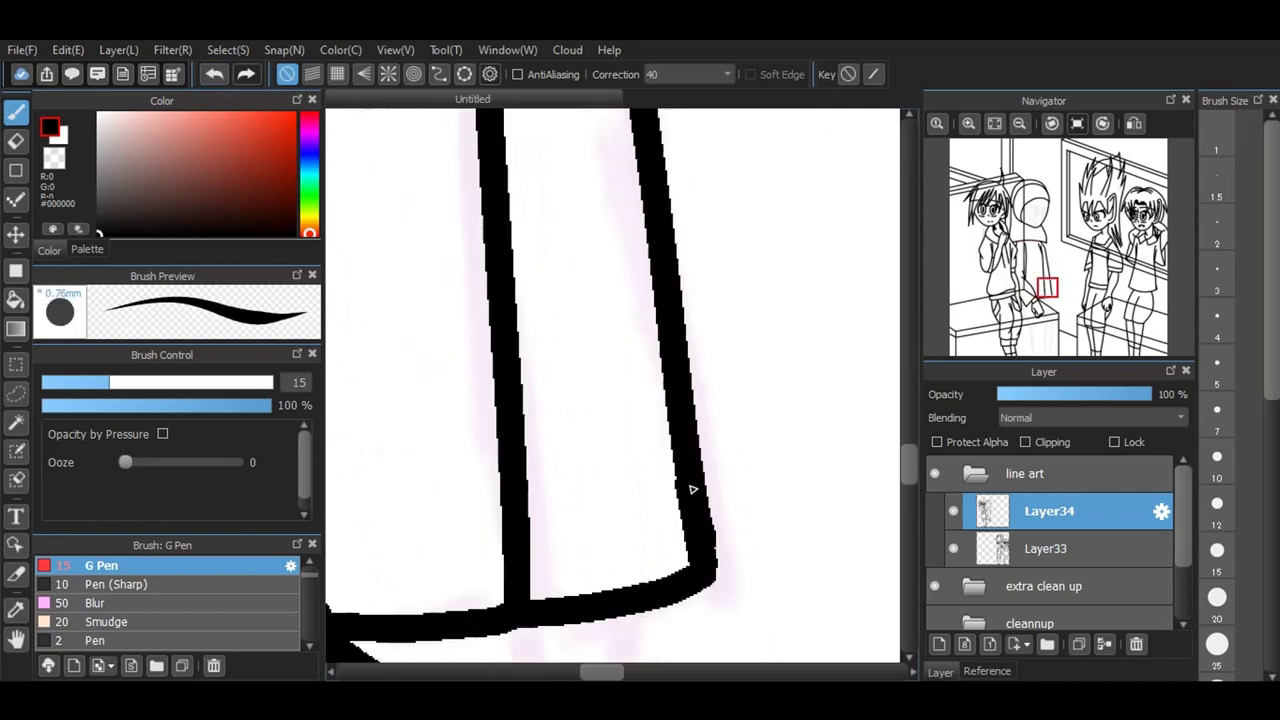
scroll(591, 374, "down", 3)
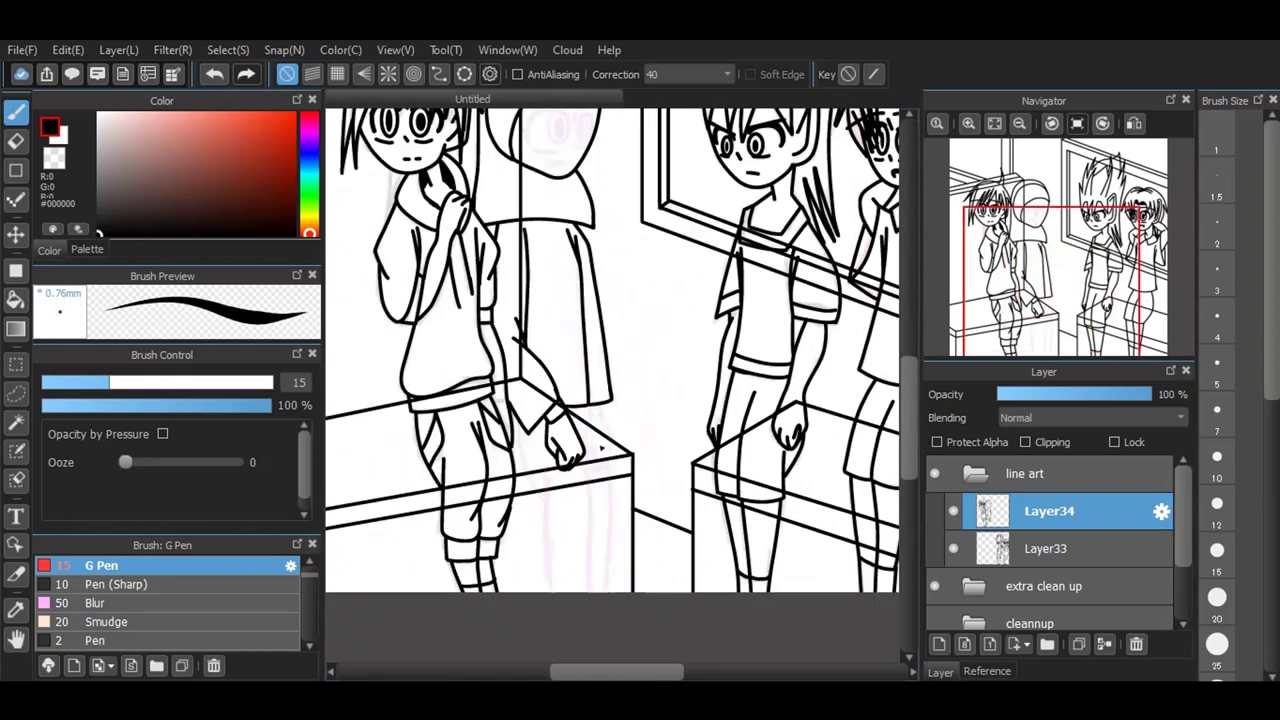
Step: Ink the second hand below the far sleeve, with its thumb, curled fingers and both wrist edges, redrawing the outer edge
scroll(584, 444, "up", 5)
scroll(584, 444, "up", 2)
mouse_move(655, 550)
left_mouse_down()
mouse_move(640, 566)
mouse_move(576, 530)
mouse_move(595, 436)
mouse_move(616, 478)
mouse_move(616, 542)
mouse_move(563, 482)
mouse_move(556, 405)
mouse_move(596, 320)
mouse_move(588, 222)
left_mouse_up()
mouse_move(682, 556)
left_mouse_down()
mouse_move(628, 608)
mouse_move(610, 602)
mouse_move(682, 590)
mouse_move(710, 506)
left_mouse_up()
mouse_move(698, 413)
left_mouse_down()
mouse_move(657, 279)
mouse_move(670, 215)
left_mouse_up()
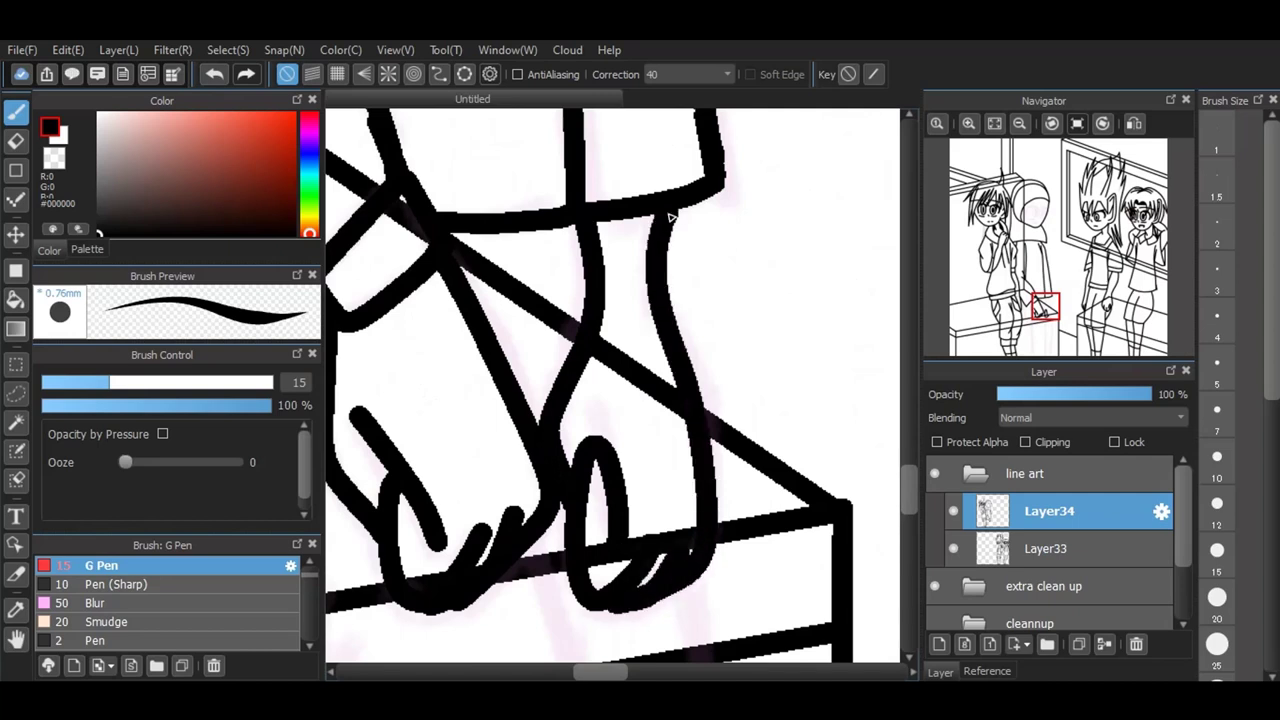
left_click(214, 74)
left_click(662, 219)
mouse_move(660, 222)
left_mouse_down()
mouse_move(718, 505)
mouse_move(645, 610)
left_mouse_up()
scroll(645, 610, "down", 5)
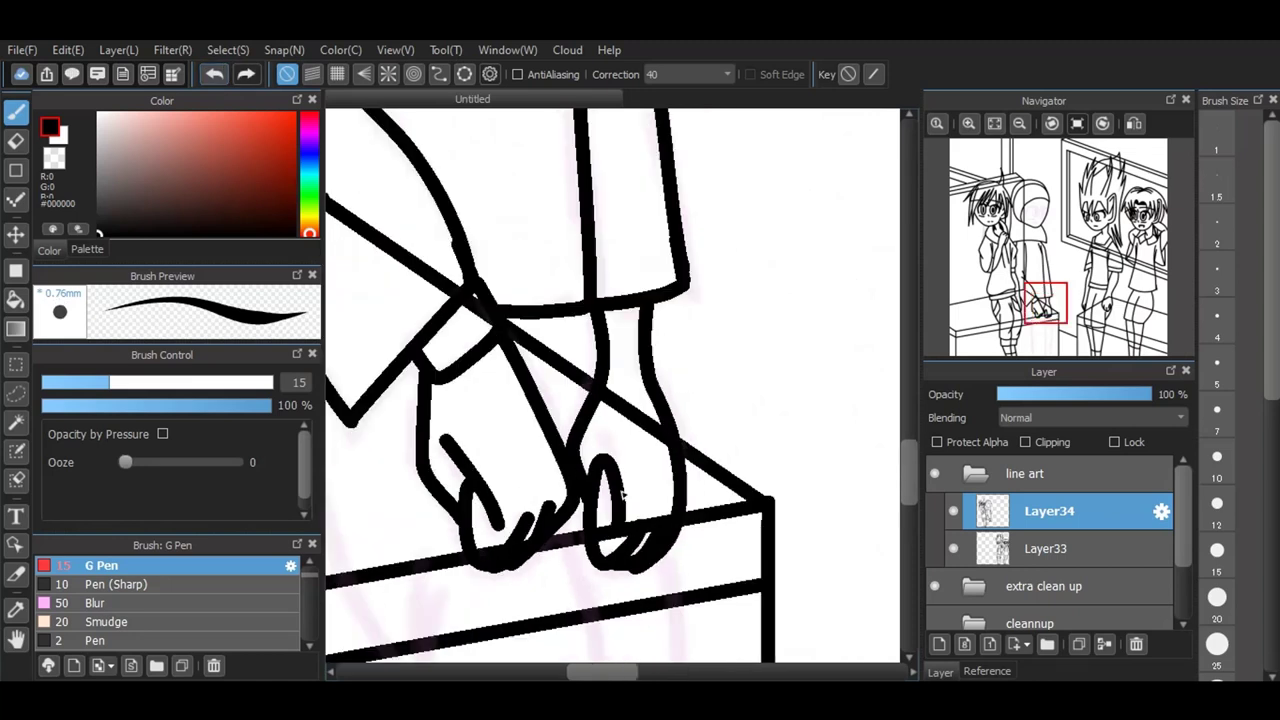
Step: Ink the long vertical leg lines below the hands and the curved line joining them from the near sleeve, redrawing the near leg's line
scroll(610, 630, "up", 4)
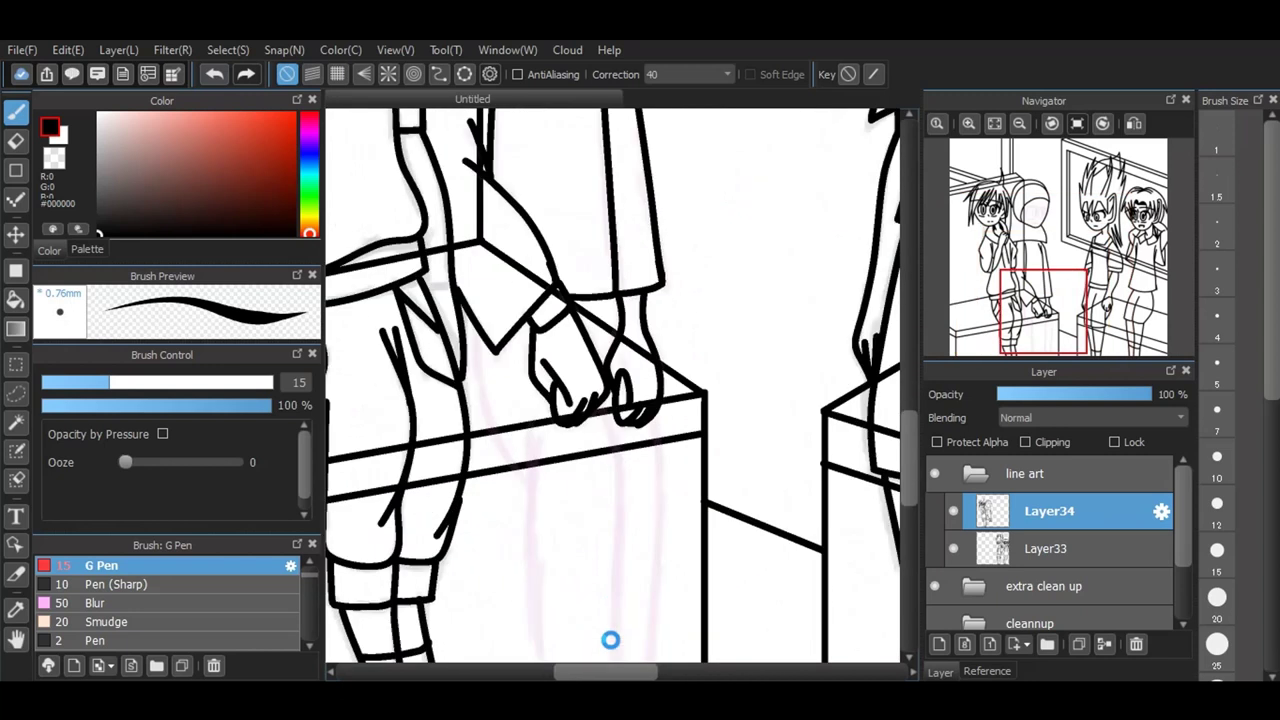
scroll(610, 640, "down", 1)
mouse_move(598, 403)
left_mouse_down()
mouse_move(623, 457)
mouse_move(615, 662)
left_mouse_up()
mouse_move(540, 425)
left_mouse_down()
mouse_move(532, 510)
mouse_move(548, 678)
mouse_move(533, 517)
left_mouse_up()
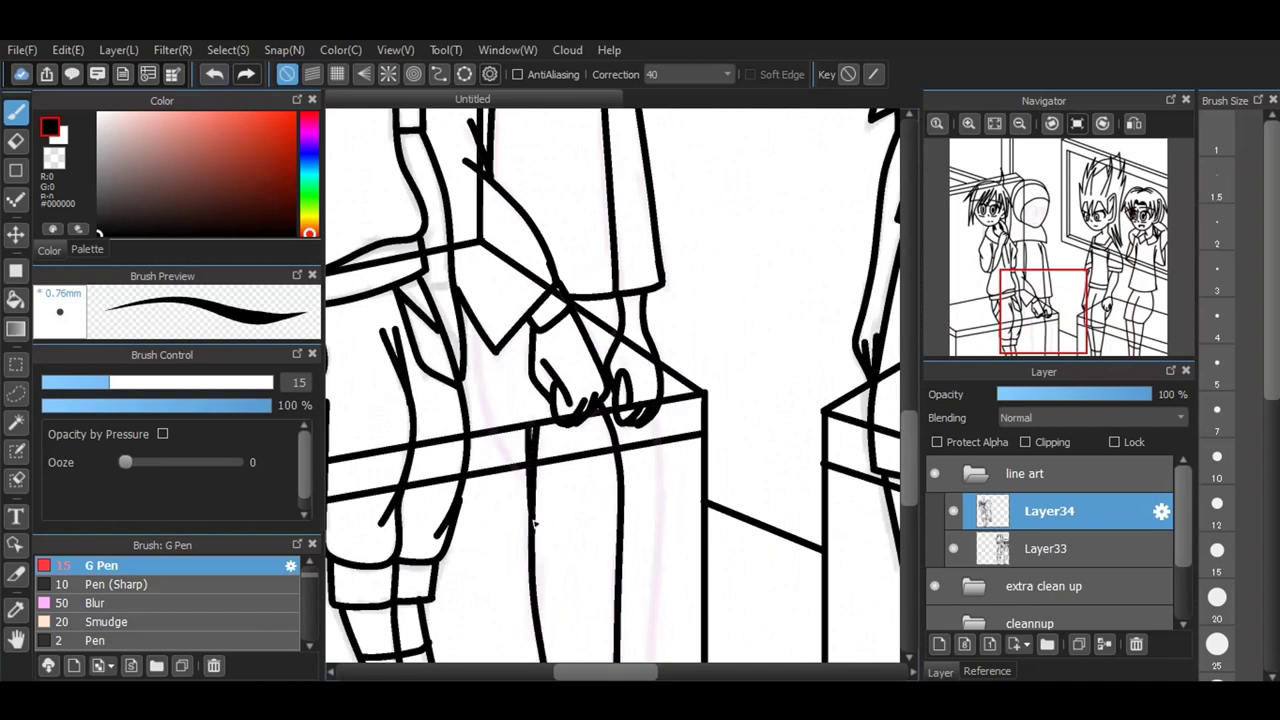
left_click(214, 76)
left_click_drag(534, 432, 537, 663)
left_click_drag(527, 429, 532, 525)
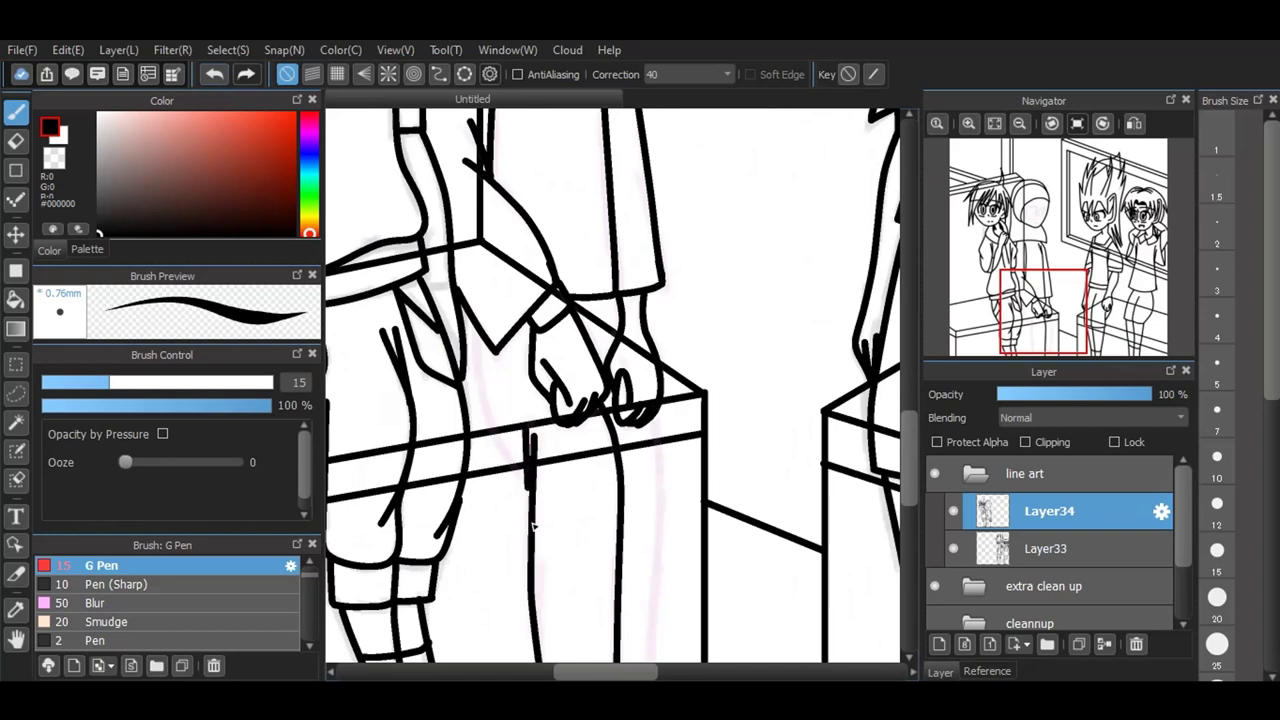
mouse_move(481, 328)
left_mouse_down()
mouse_move(496, 441)
mouse_move(531, 482)
left_mouse_up()
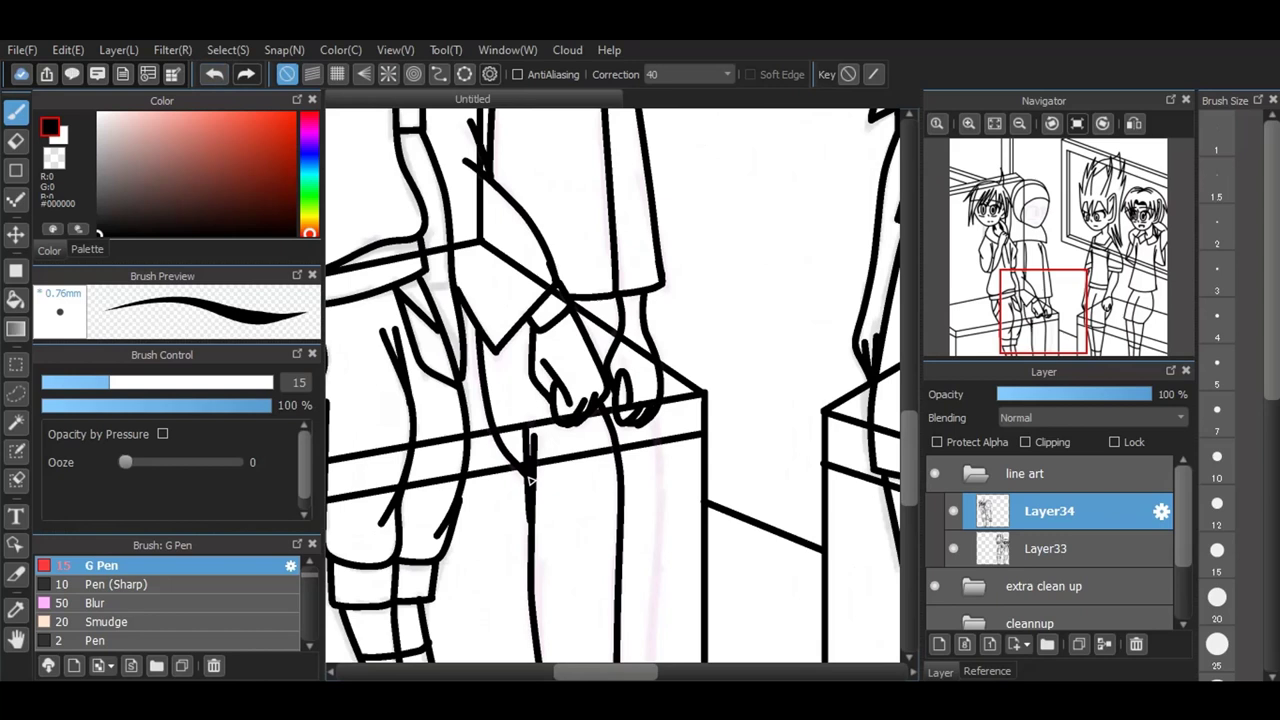
left_click_drag(656, 420, 652, 662)
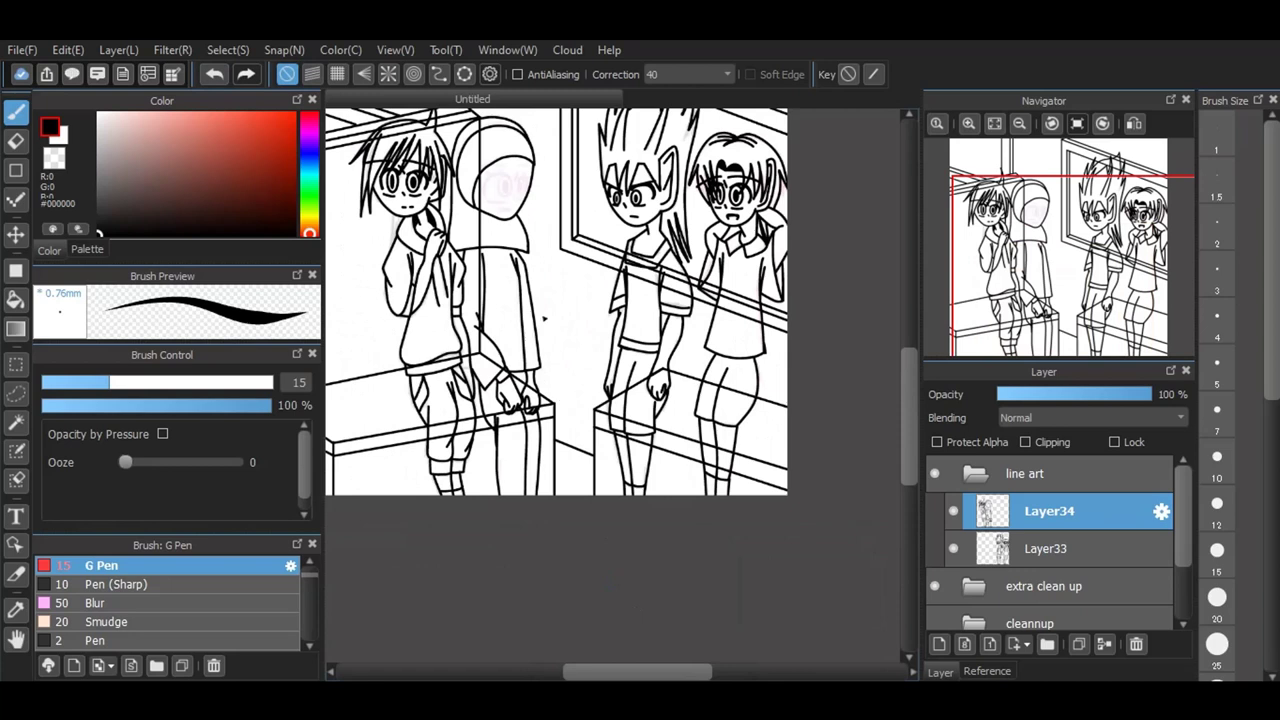
Step: Raise the opacity of the extra clean up folder to 31% and make Layer34 active again for inking the face
key("ctrl+plus")
key("ctrl+plus")
key("ctrl+plus")
key("ctrl+plus")
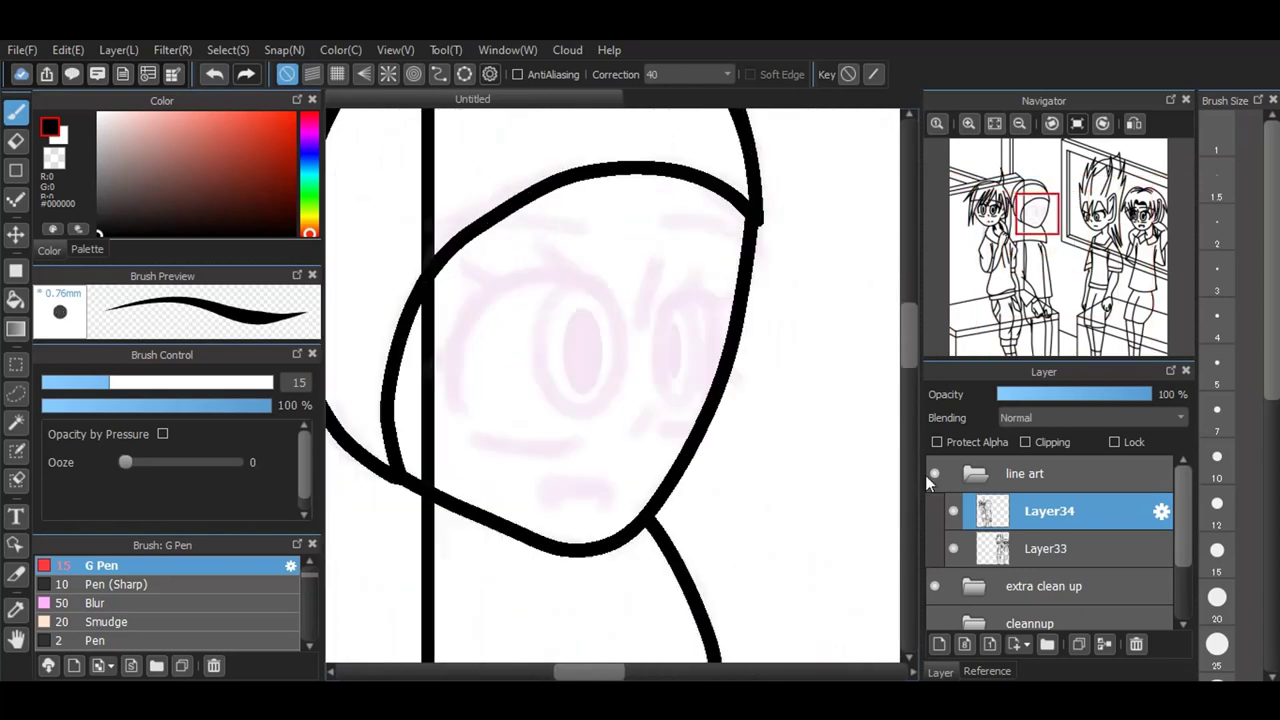
left_click(1031, 596)
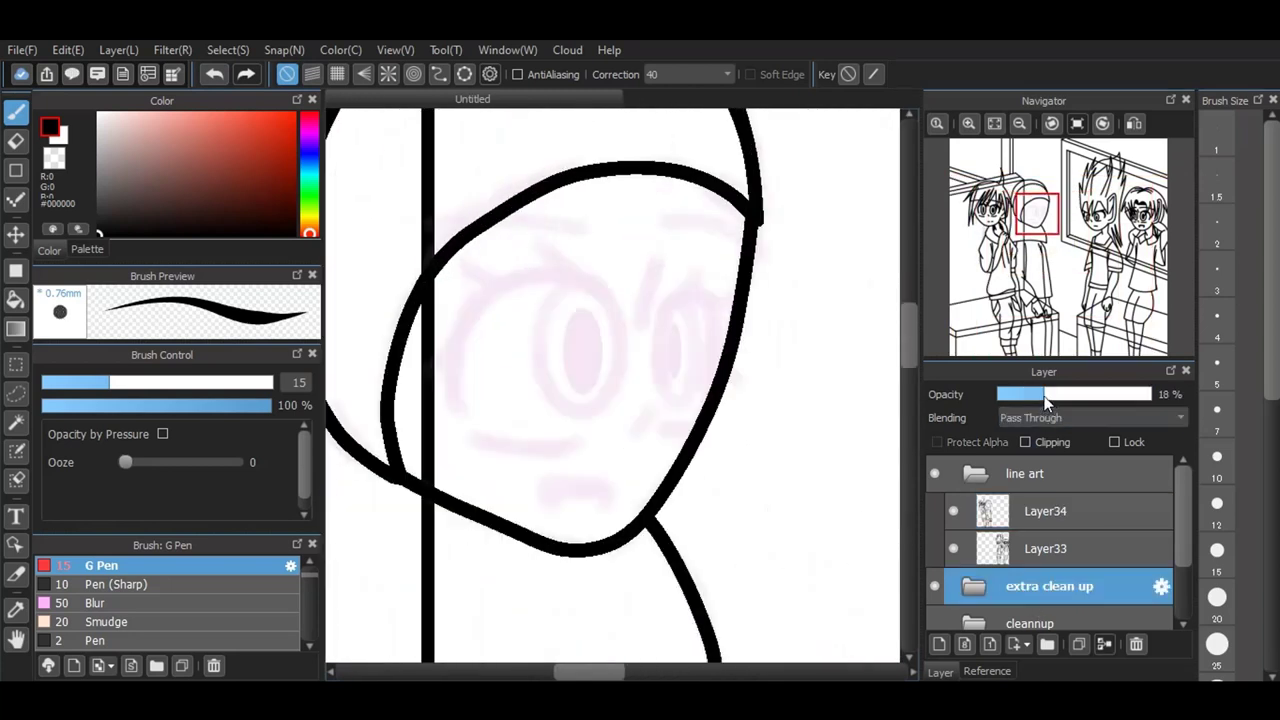
left_click(1044, 394)
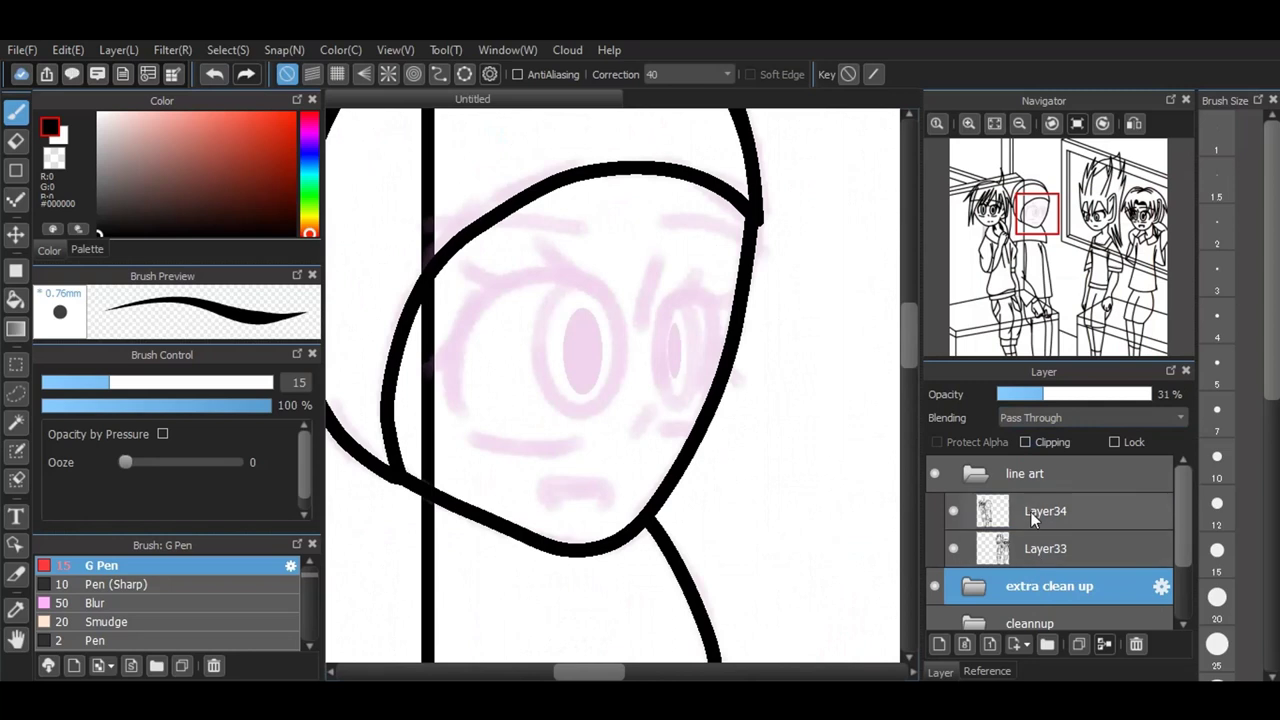
left_click(1030, 511)
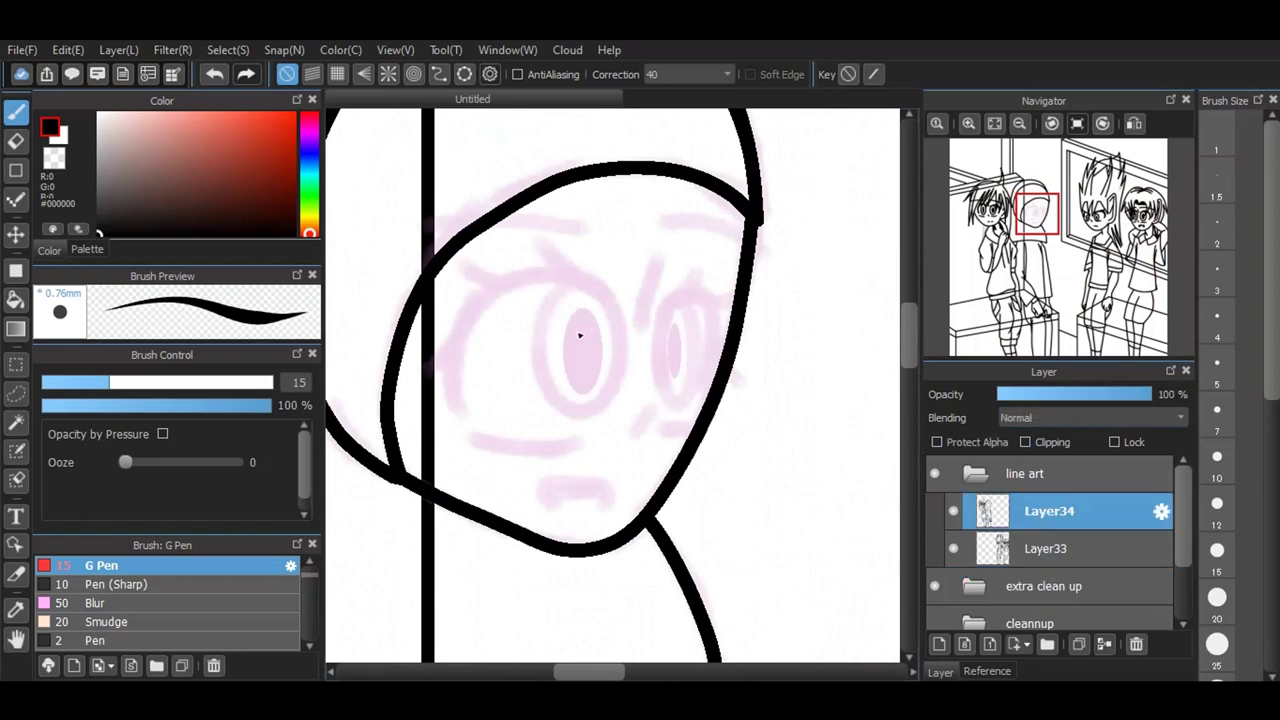
Step: Ink the headscarf character's small downturned mouth and thicken its upper line with a second stroke, redoing it until it fits
scroll(575, 492, "up", 5)
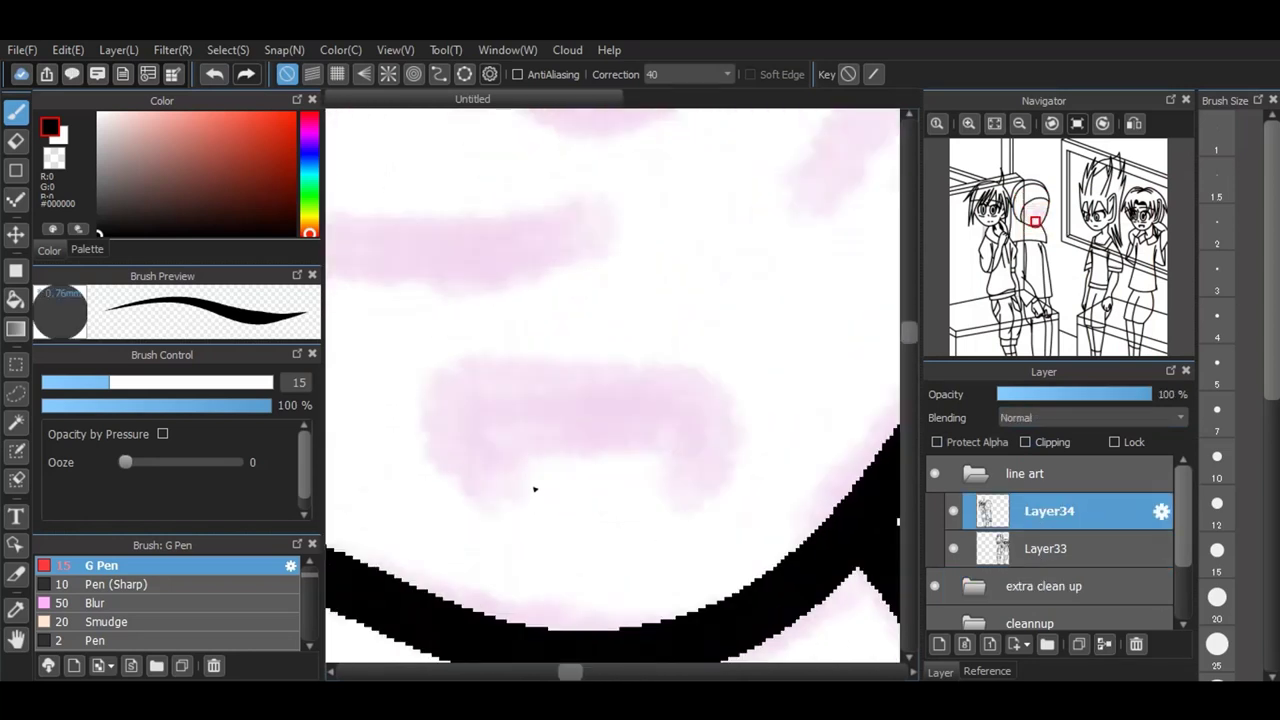
mouse_move(490, 500)
left_mouse_down()
mouse_move(443, 402)
mouse_move(467, 385)
mouse_move(703, 384)
mouse_move(726, 397)
mouse_move(730, 453)
mouse_move(695, 490)
left_mouse_up()
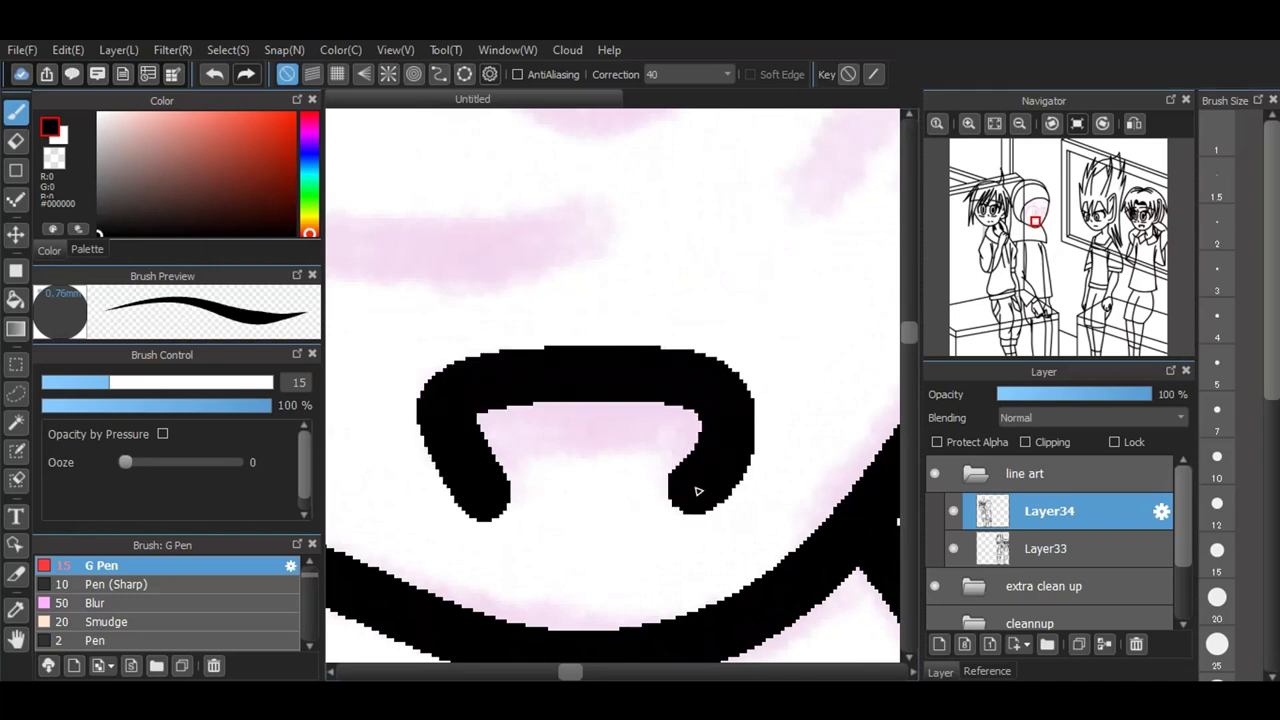
mouse_move(484, 446)
left_mouse_down()
mouse_move(680, 446)
mouse_move(727, 414)
left_mouse_up()
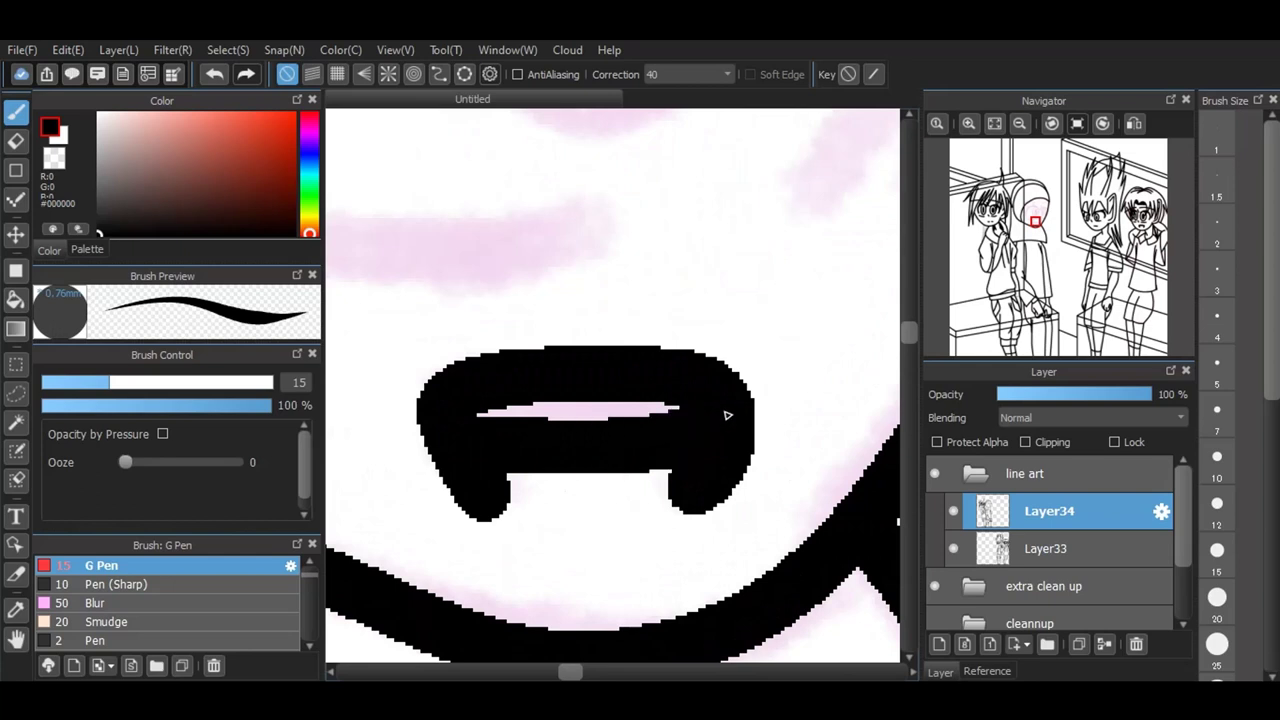
scroll(662, 470, "down", 5)
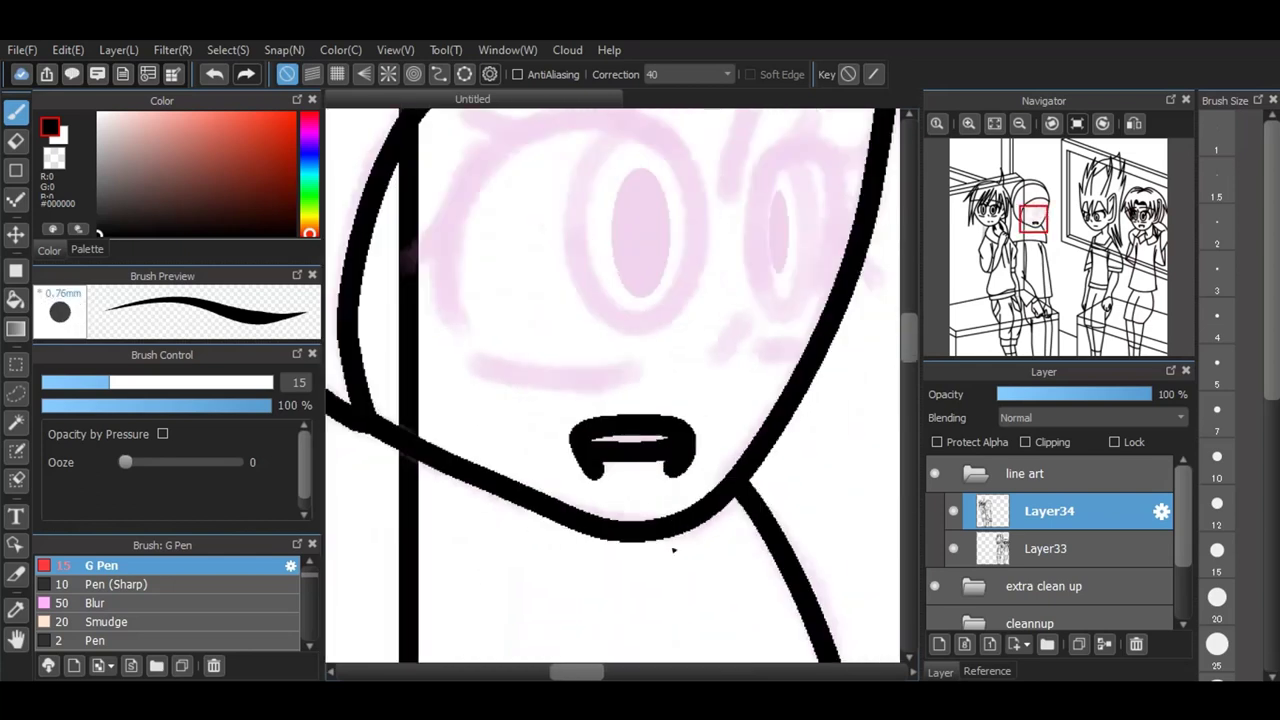
scroll(626, 423, "up", 4)
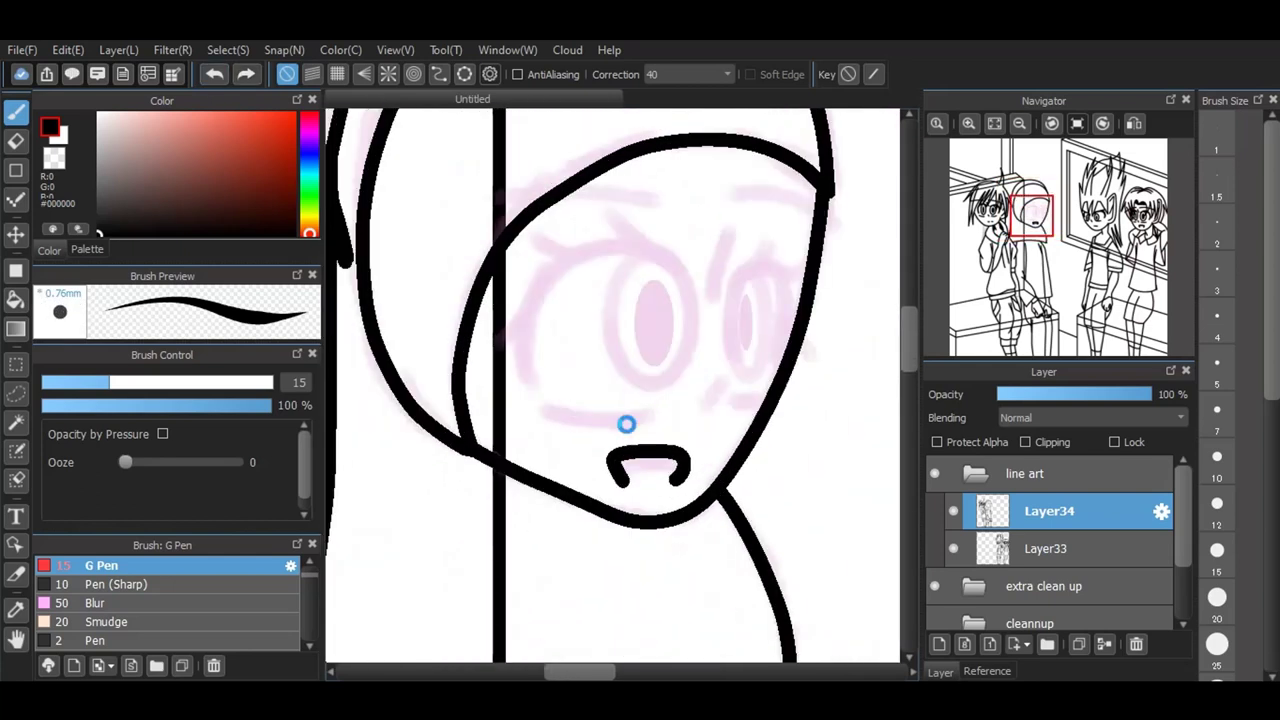
left_click_drag(583, 400, 798, 393)
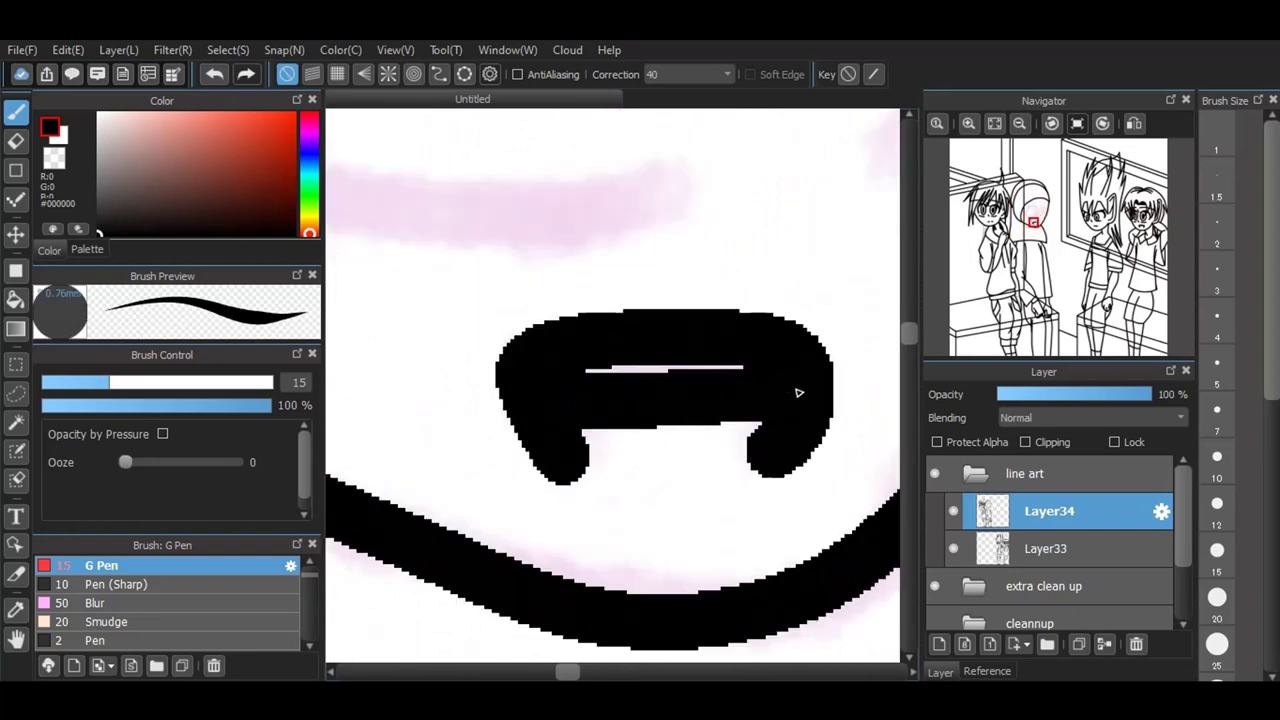
left_click(223, 76)
mouse_move(552, 395)
left_mouse_down()
mouse_move(695, 369)
mouse_move(798, 394)
left_mouse_up()
scroll(620, 466, "down", 3)
scroll(647, 561, "down", 2)
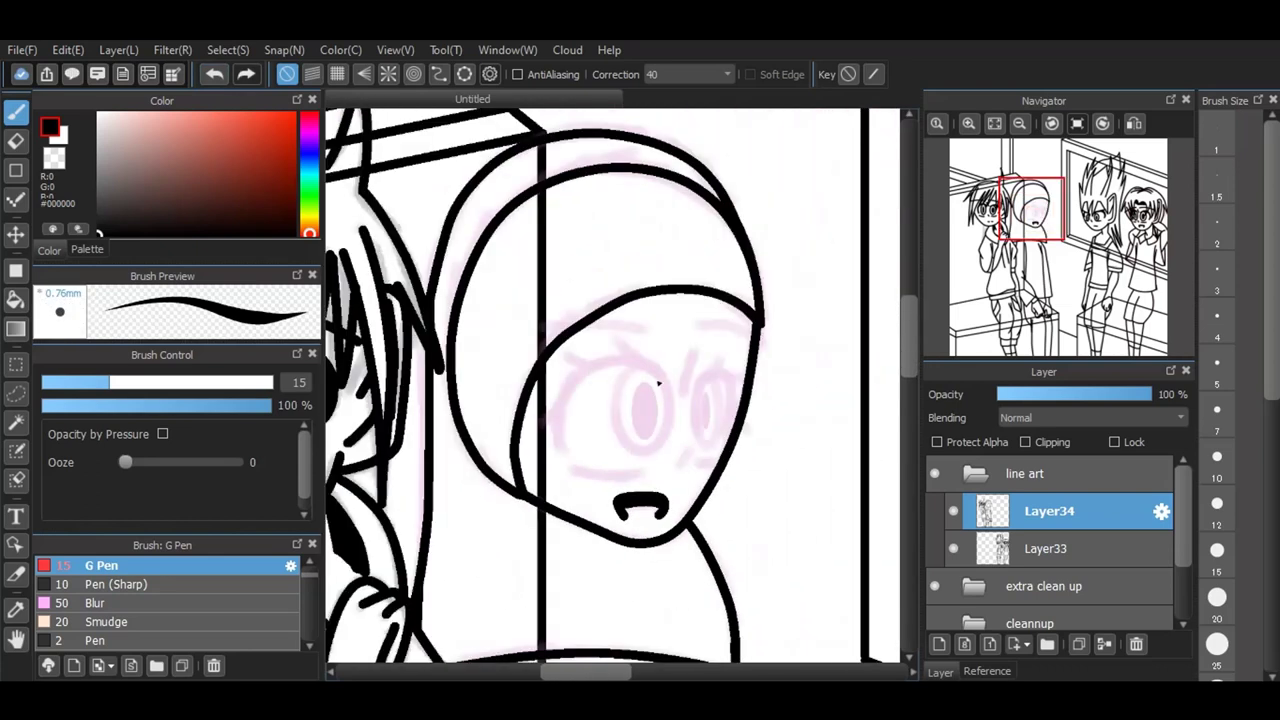
Step: Ink both eyebrows across the headscarf edge and the near eye's upper and lower lid lines
scroll(669, 391, "up", 2)
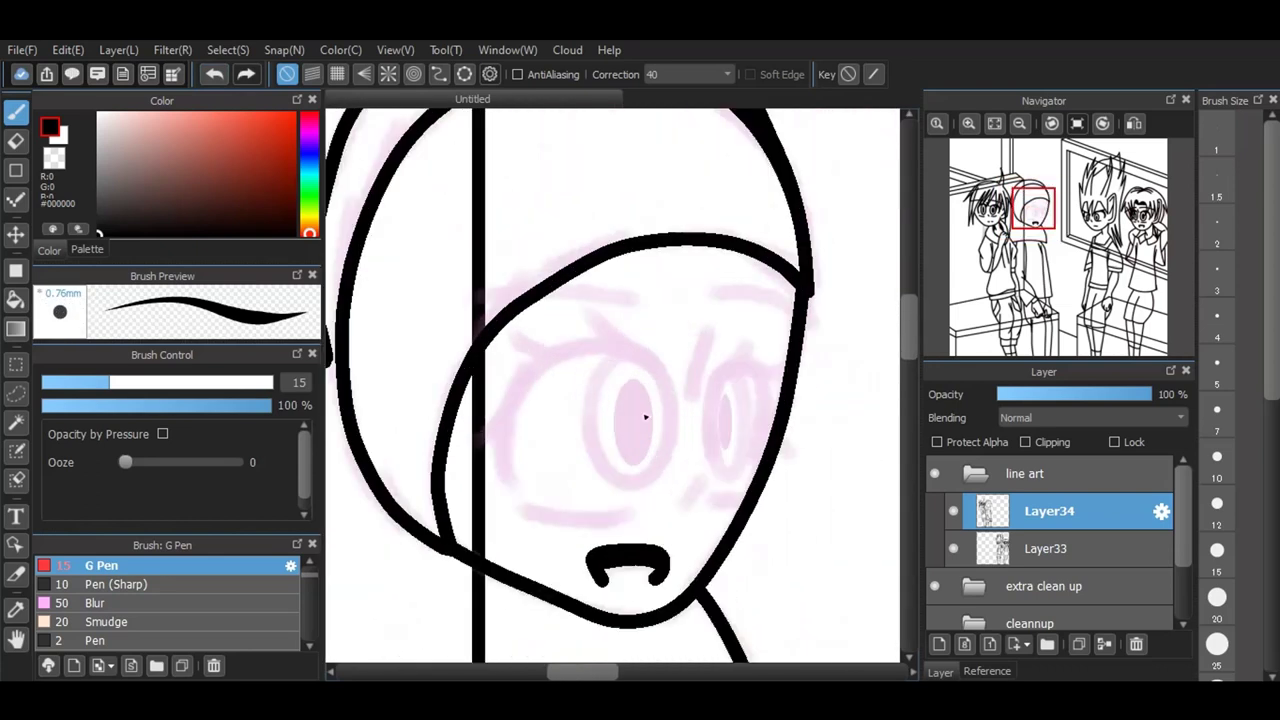
mouse_move(434, 307)
left_mouse_down()
mouse_move(550, 296)
mouse_move(830, 340)
left_mouse_up()
scroll(614, 545, "up", 1)
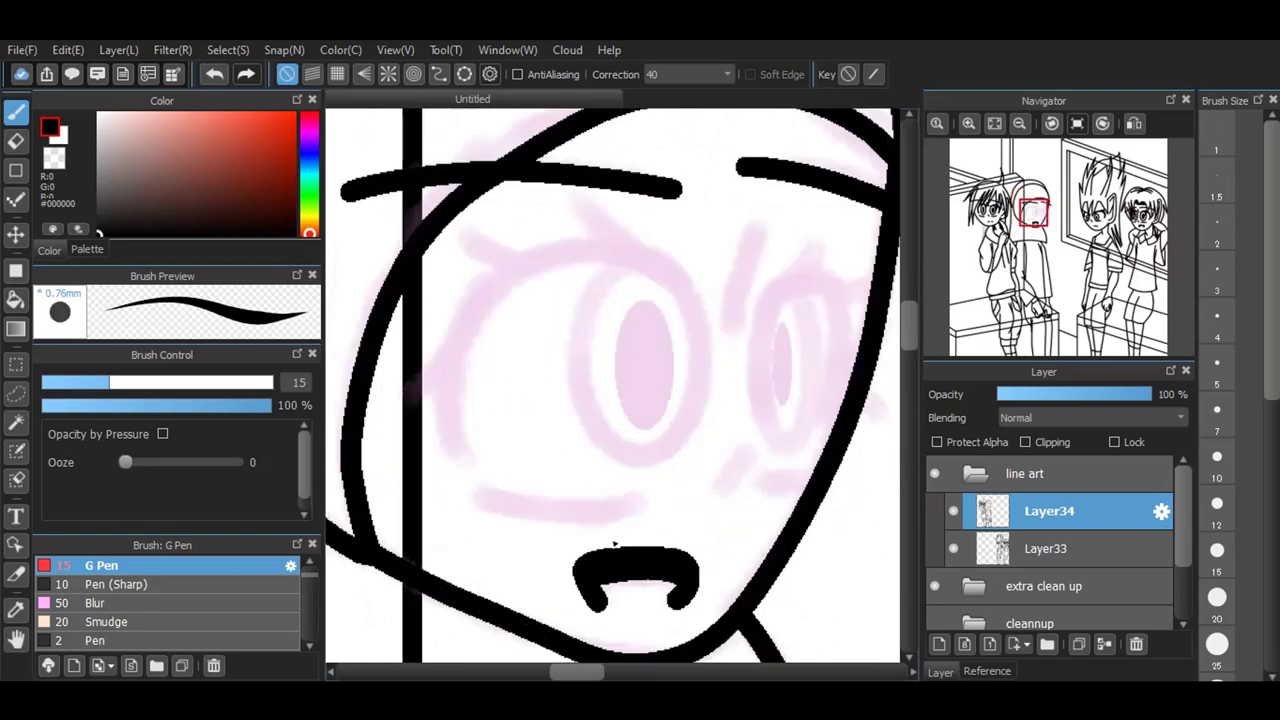
mouse_move(458, 458)
left_mouse_down()
mouse_move(449, 387)
mouse_move(490, 296)
mouse_move(609, 256)
mouse_move(685, 293)
mouse_move(444, 404)
mouse_move(459, 322)
mouse_move(494, 279)
mouse_move(564, 249)
mouse_move(612, 247)
mouse_move(692, 291)
left_mouse_up()
left_click_drag(458, 462, 448, 411)
left_click_drag(475, 497, 630, 503)
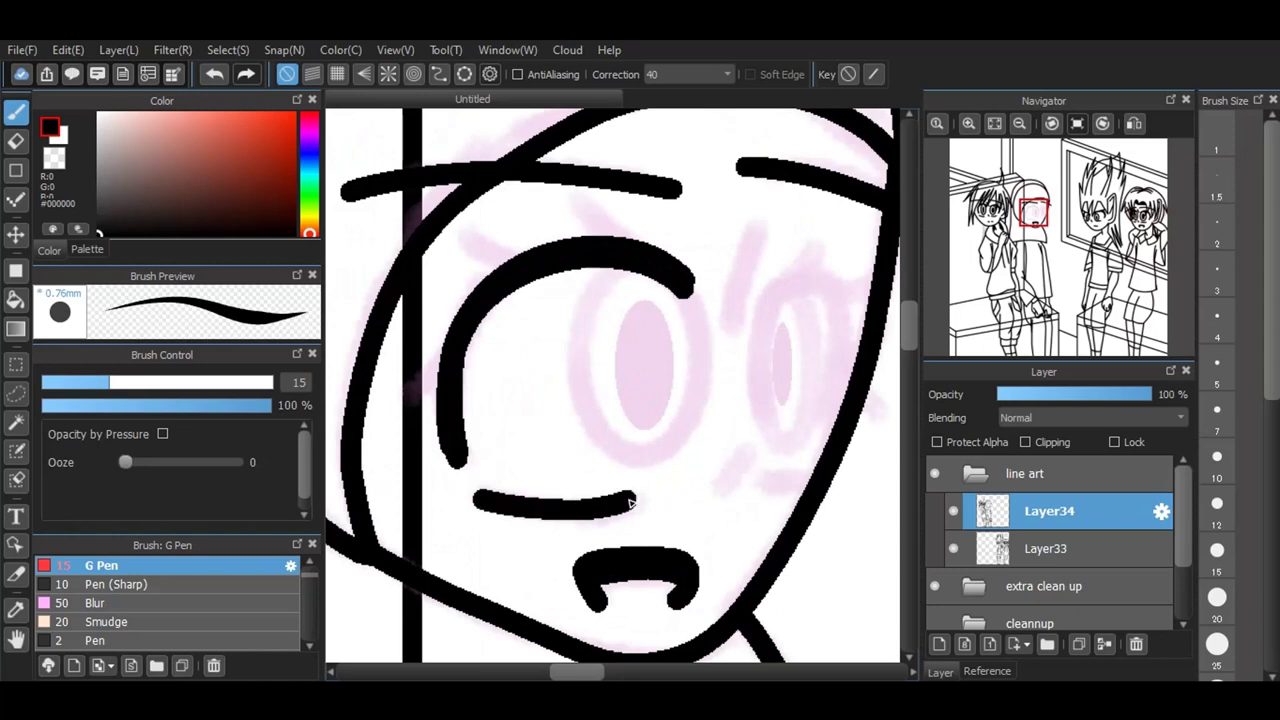
Step: Ink the far eye's upper and lower lids and the short nose bridge and nose tip strokes beside it
mouse_move(760, 314)
left_mouse_down()
mouse_move(816, 273)
mouse_move(851, 341)
mouse_move(834, 429)
mouse_move(791, 268)
mouse_move(817, 264)
mouse_move(845, 291)
mouse_move(856, 351)
mouse_move(840, 425)
left_mouse_up()
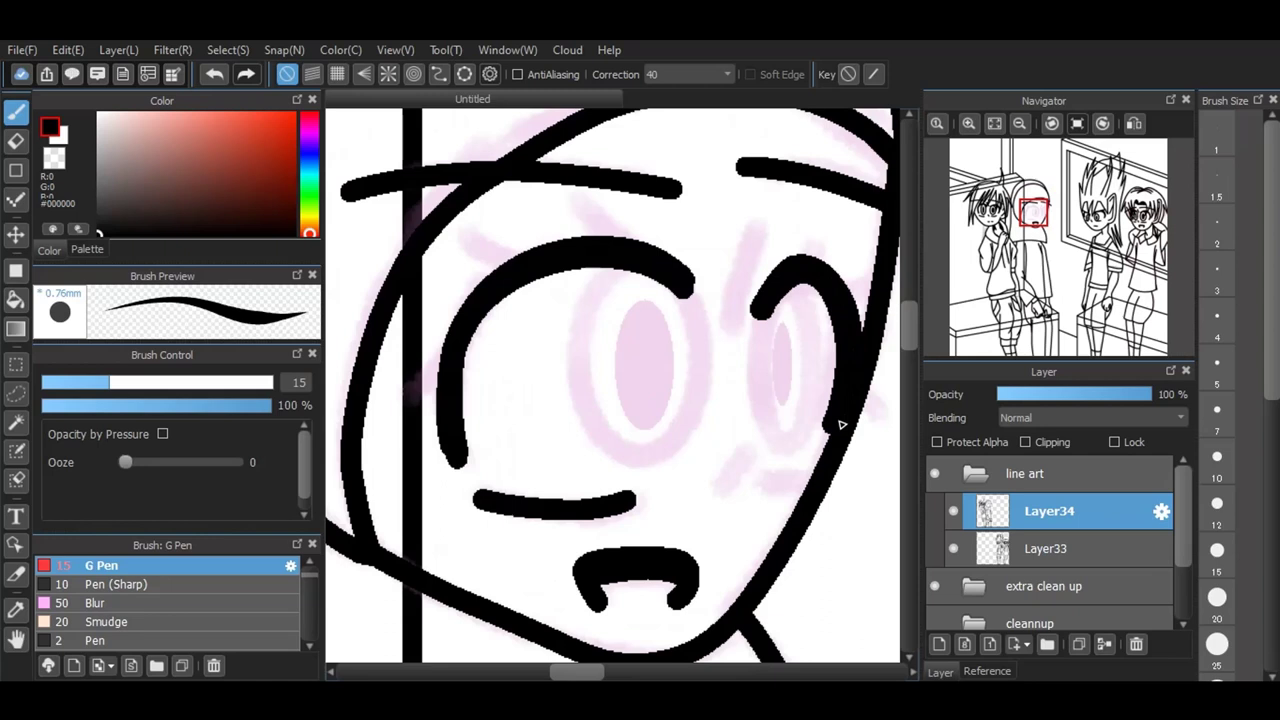
left_click_drag(766, 485, 816, 477)
left_click_drag(726, 334, 760, 228)
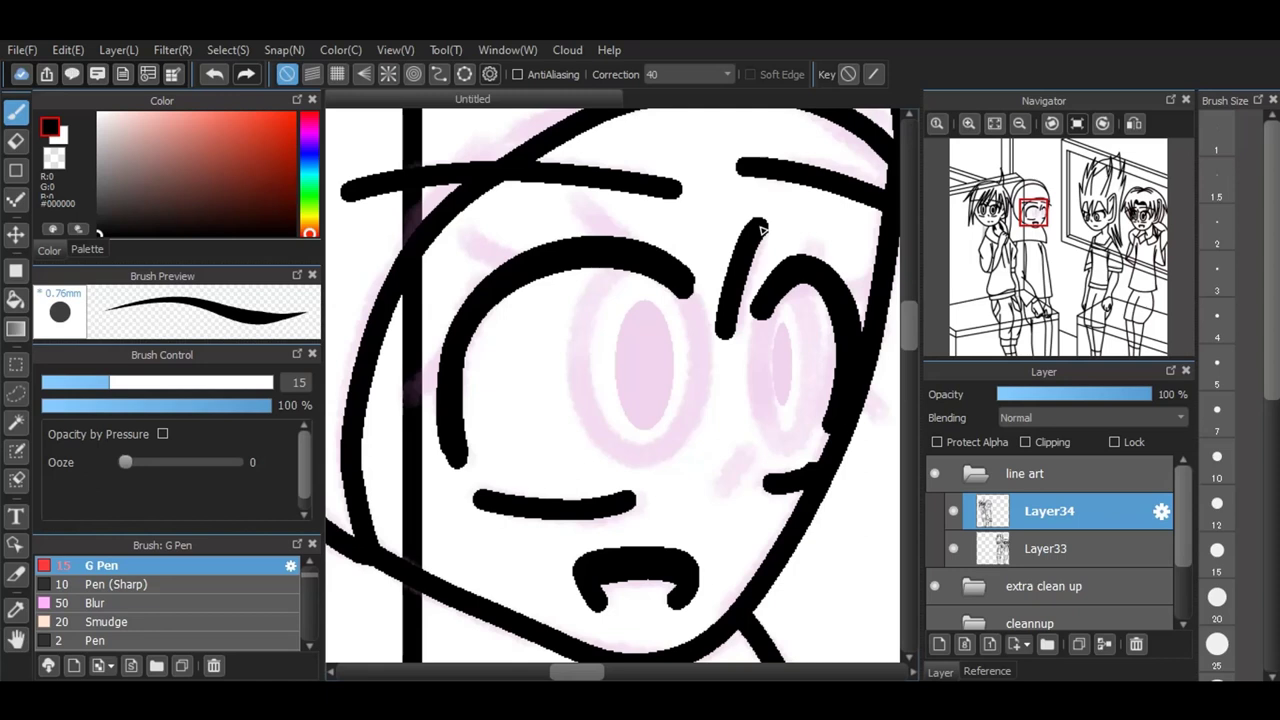
left_click_drag(716, 494, 742, 464)
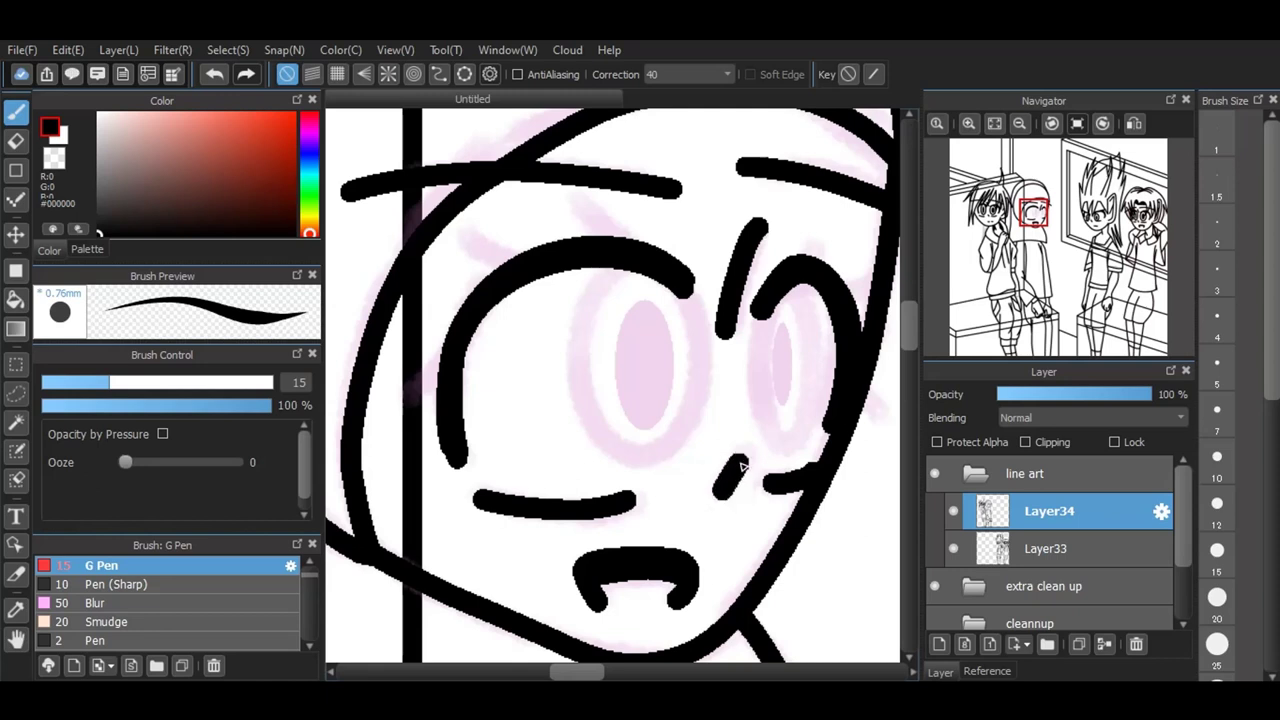
Step: Flick tapered lashes outward from the upper lids of both eyes with Pen (Sharp) at size 15
left_click(206, 584)
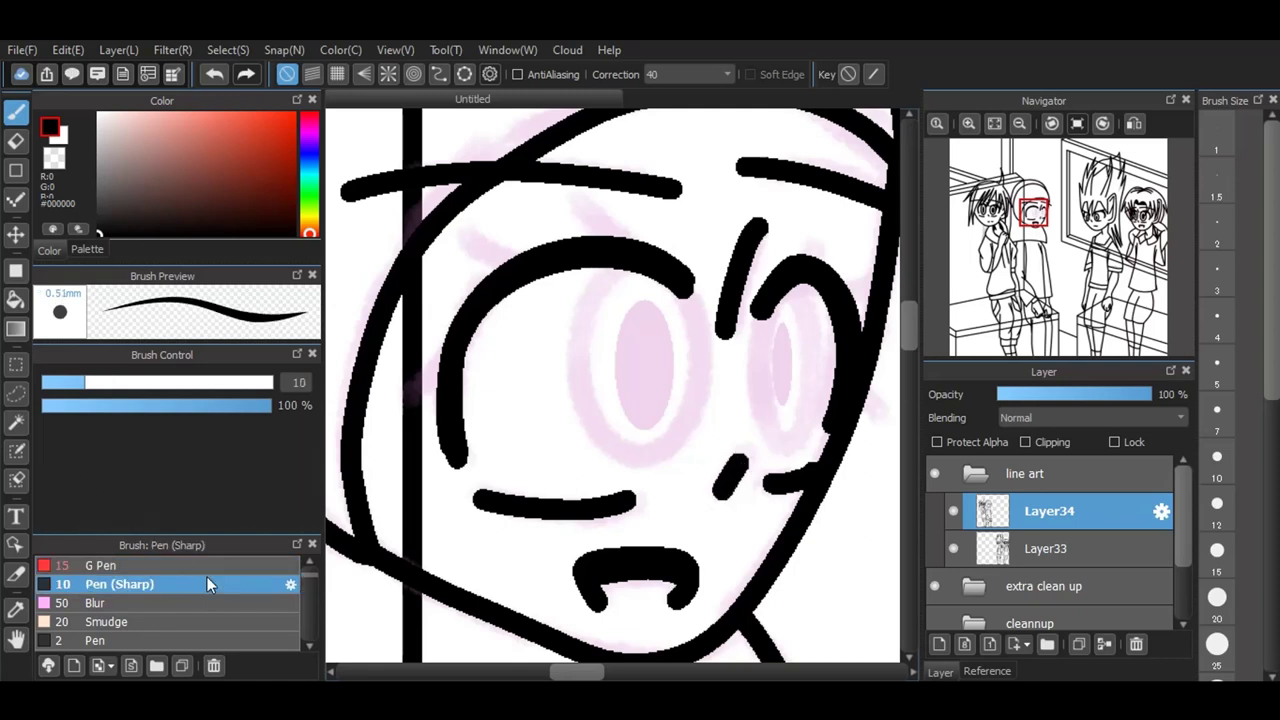
left_click(1214, 543)
left_click_drag(603, 237, 572, 190)
left_click_drag(522, 260, 463, 222)
mouse_move(508, 278)
left_mouse_down()
mouse_move(440, 377)
mouse_move(390, 404)
mouse_move(381, 396)
left_mouse_up()
key("ctrl+z")
mouse_move(760, 316)
left_mouse_down()
mouse_move(819, 243)
mouse_move(819, 210)
left_mouse_up()
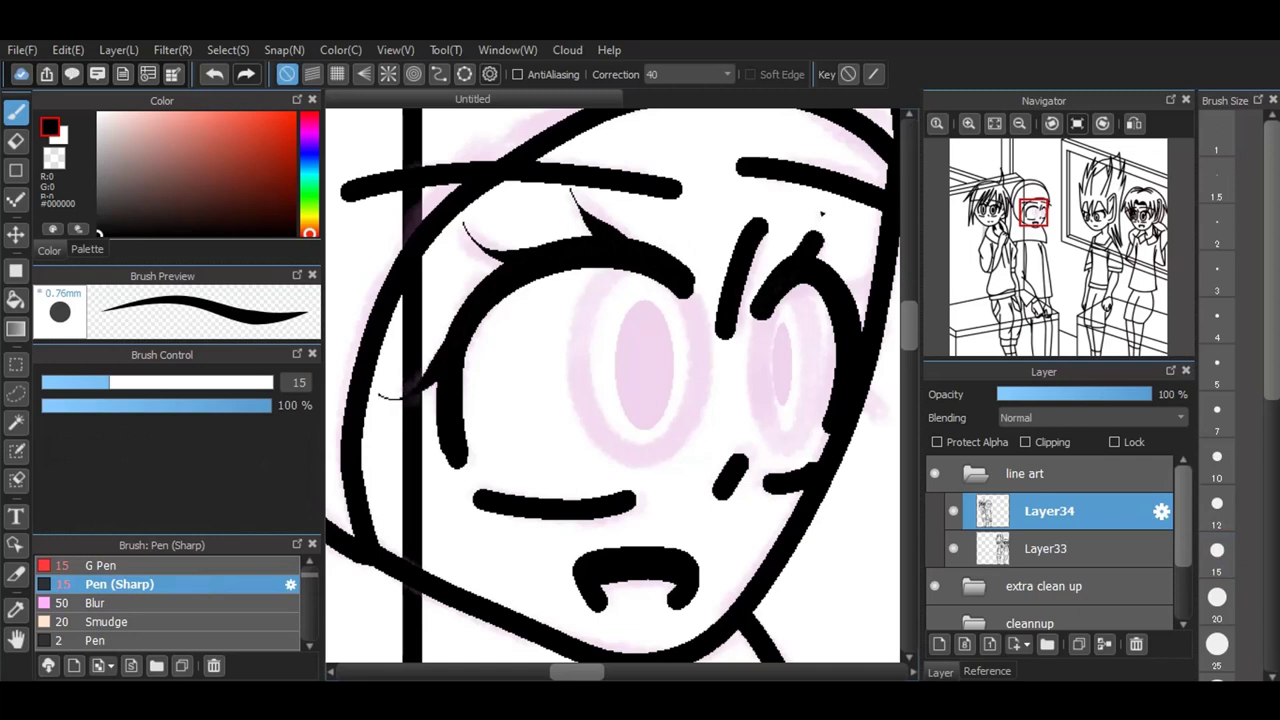
mouse_move(840, 298)
left_mouse_down()
mouse_move(883, 293)
mouse_move(898, 263)
left_mouse_up()
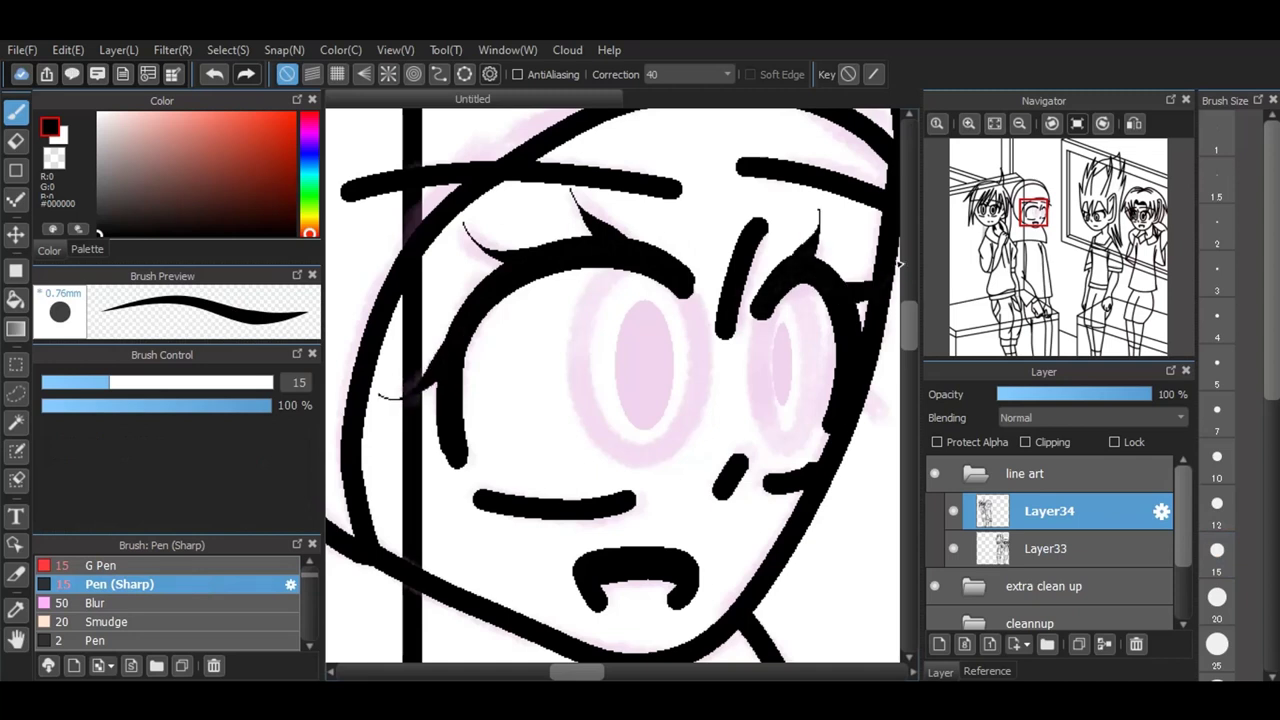
left_click_drag(857, 397, 896, 418)
Step: Add tapered lashes beneath the lower lids of both eyes, redoing the first strokes under the near eye
mouse_move(512, 513)
left_mouse_down()
mouse_move(604, 548)
mouse_move(605, 515)
mouse_move(540, 541)
left_mouse_up()
left_click(216, 76)
left_click(215, 74)
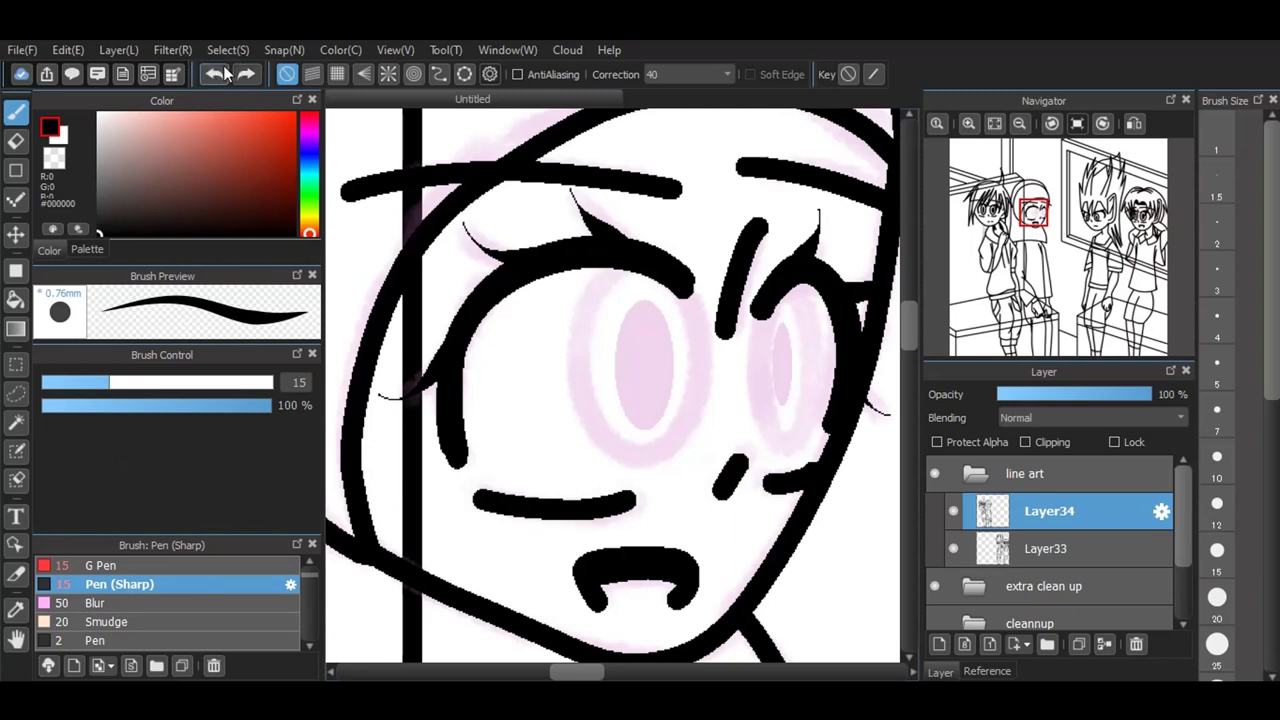
left_click_drag(628, 500, 535, 549)
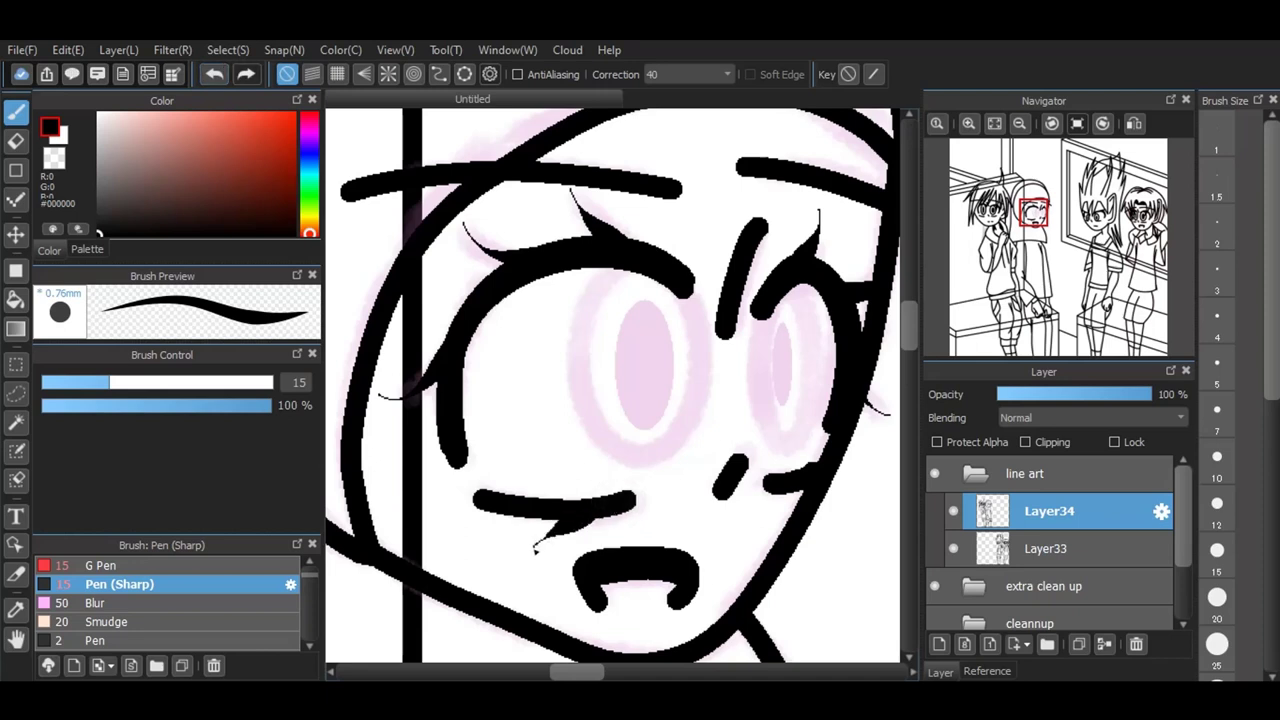
left_click_drag(560, 518, 483, 552)
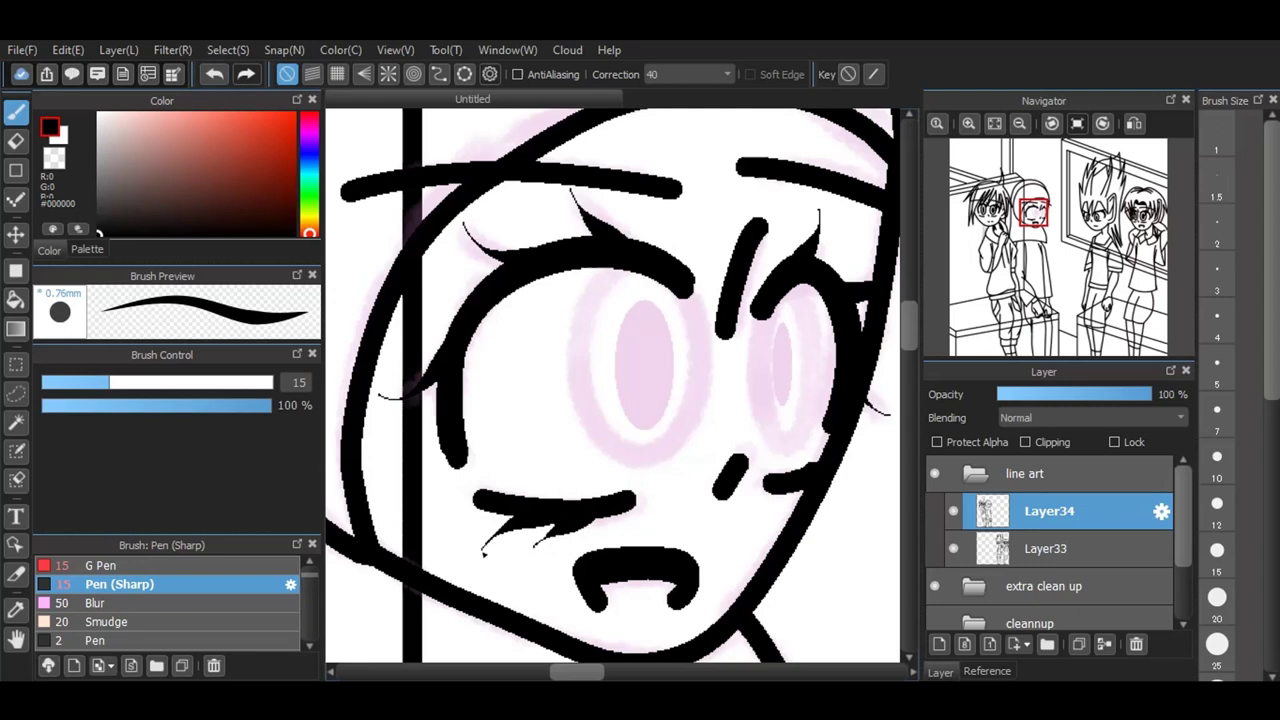
mouse_move(770, 488)
left_mouse_down()
mouse_move(821, 508)
mouse_move(828, 528)
mouse_move(850, 515)
left_mouse_up()
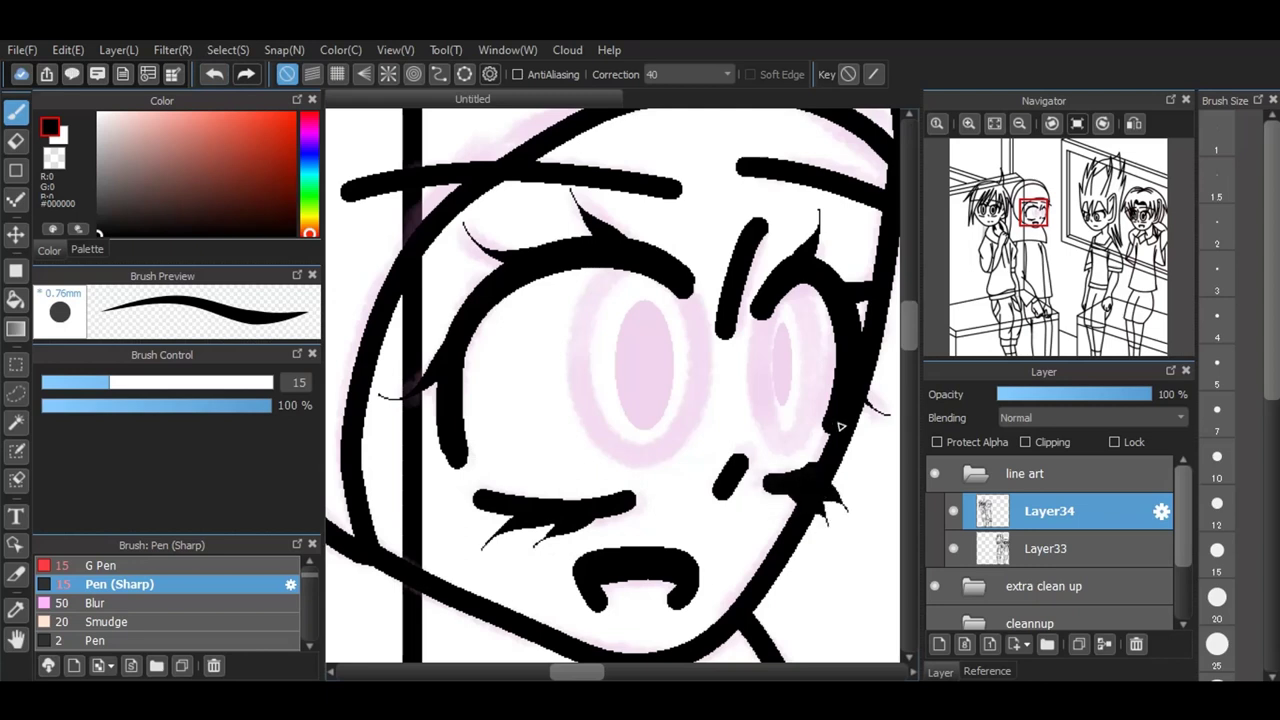
Step: Ink the near eye's iris outline along an ellipse guide with the G Pen, replacing the slightly wider first oval
left_click(472, 76)
left_click_drag(567, 272, 704, 466)
mouse_move(703, 385)
left_mouse_down()
mouse_move(588, 317)
mouse_move(650, 445)
mouse_move(600, 285)
mouse_move(729, 346)
left_mouse_up()
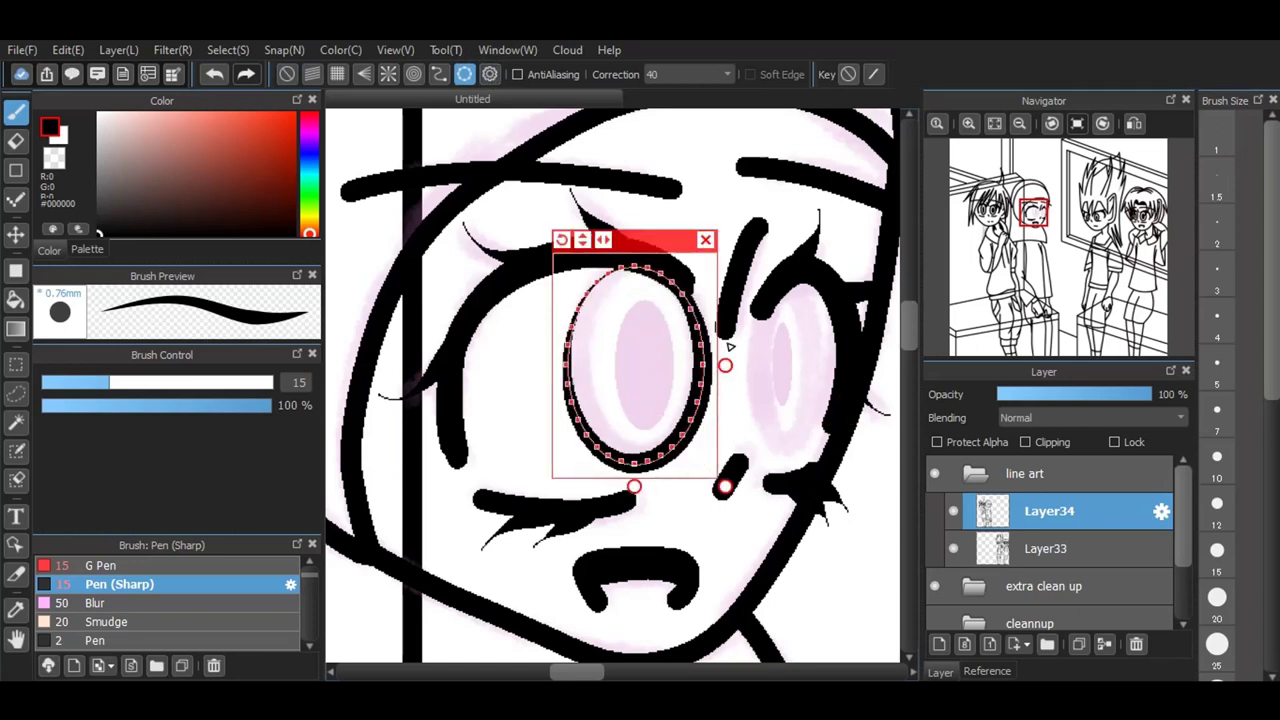
left_click(216, 70)
left_click_drag(677, 223, 678, 242)
left_click_drag(721, 405, 708, 416)
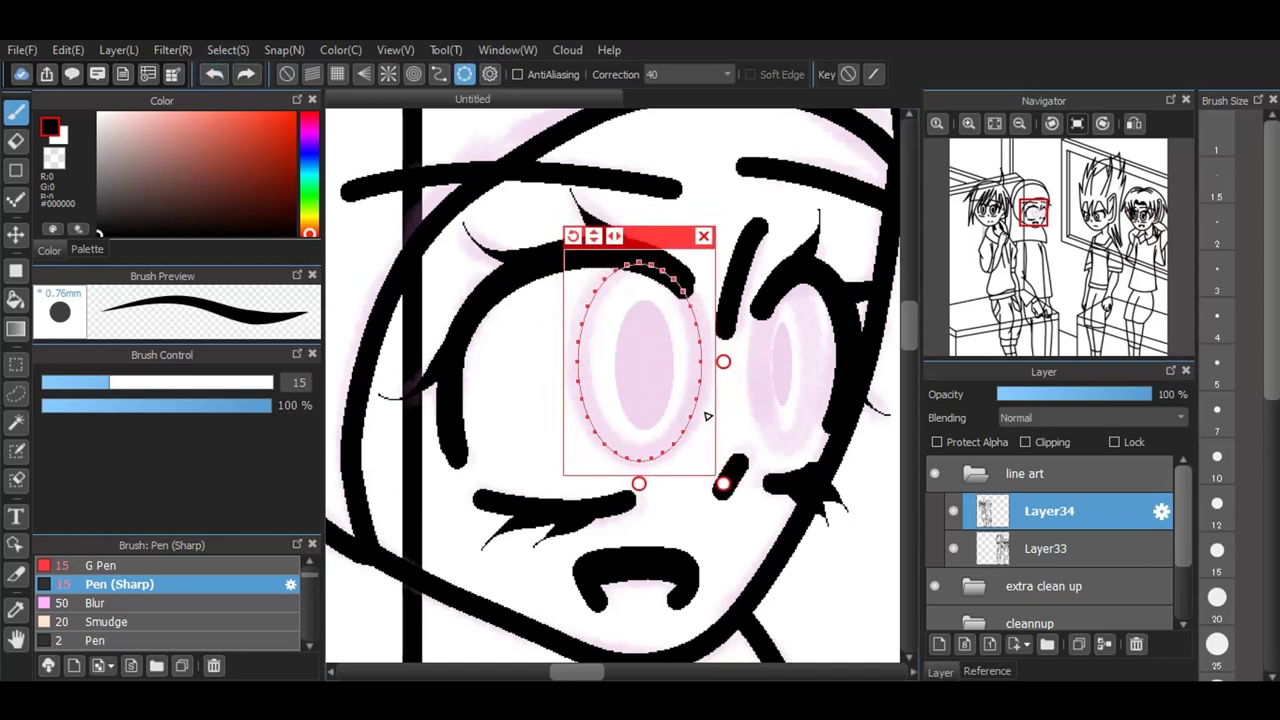
left_click(222, 565)
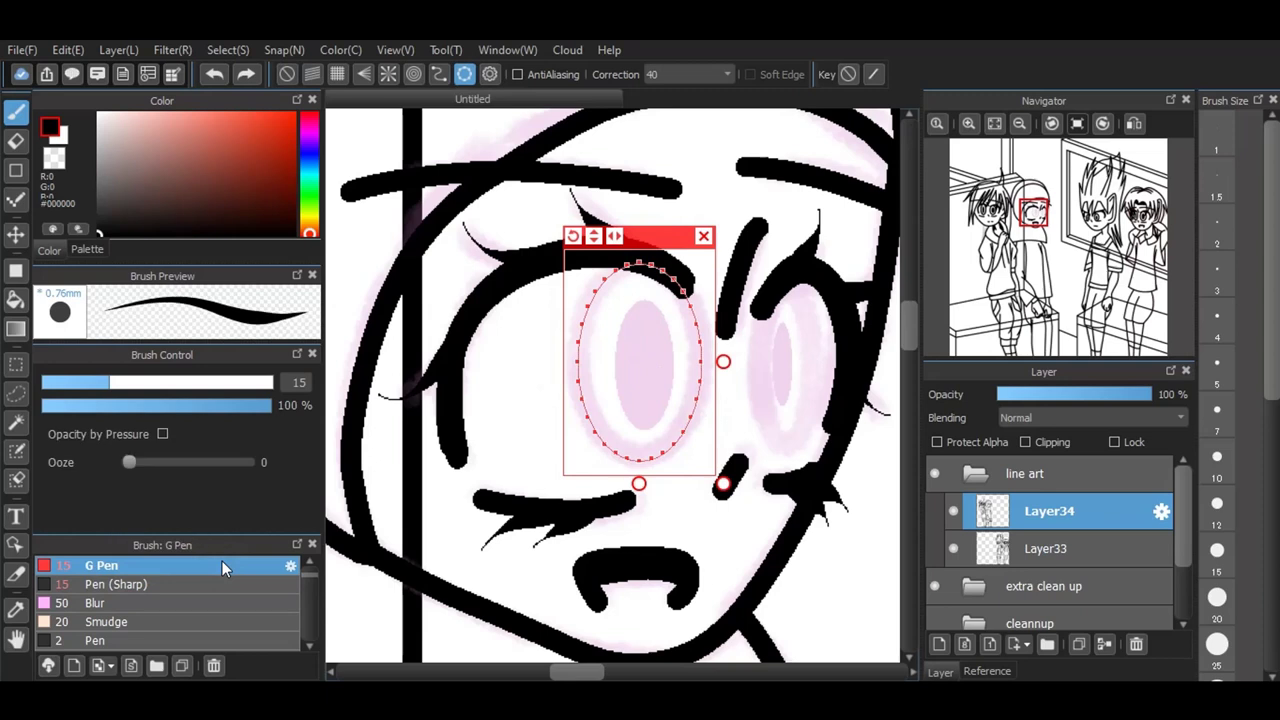
mouse_move(666, 280)
left_mouse_down()
mouse_move(543, 354)
mouse_move(662, 493)
left_mouse_up()
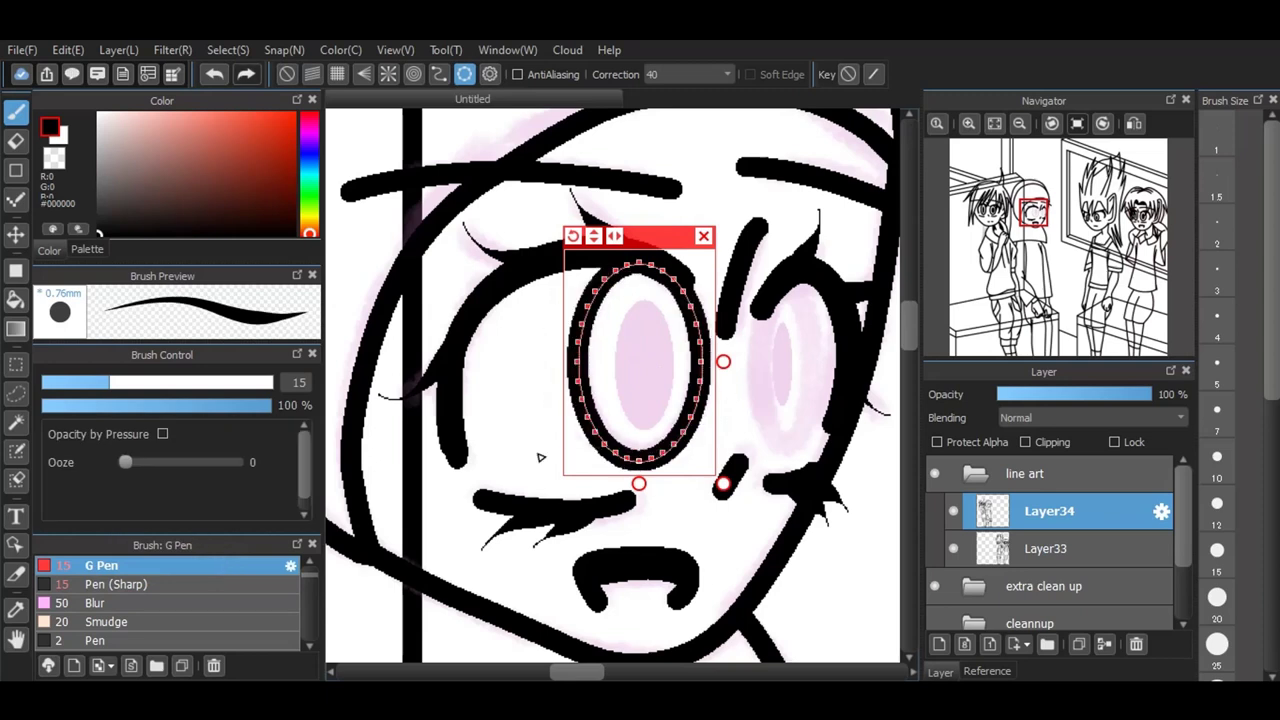
Step: Narrow and move the ellipse guide to the far eye, ink its iris outline, and turn ellipse snapping off
left_click_drag(725, 363, 689, 384)
left_click_drag(674, 242, 820, 248)
mouse_move(863, 487)
left_mouse_down()
mouse_move(863, 463)
mouse_move(863, 476)
left_mouse_up()
mouse_move(812, 292)
left_mouse_down()
mouse_move(818, 410)
mouse_move(755, 330)
mouse_move(800, 285)
left_mouse_up()
key("ctrl+z")
mouse_move(863, 476)
left_mouse_down()
mouse_move(861, 456)
mouse_move(863, 470)
left_mouse_up()
mouse_move(770, 305)
left_mouse_down()
mouse_move(763, 450)
mouse_move(830, 398)
mouse_move(821, 426)
left_mouse_up()
left_click(843, 261)
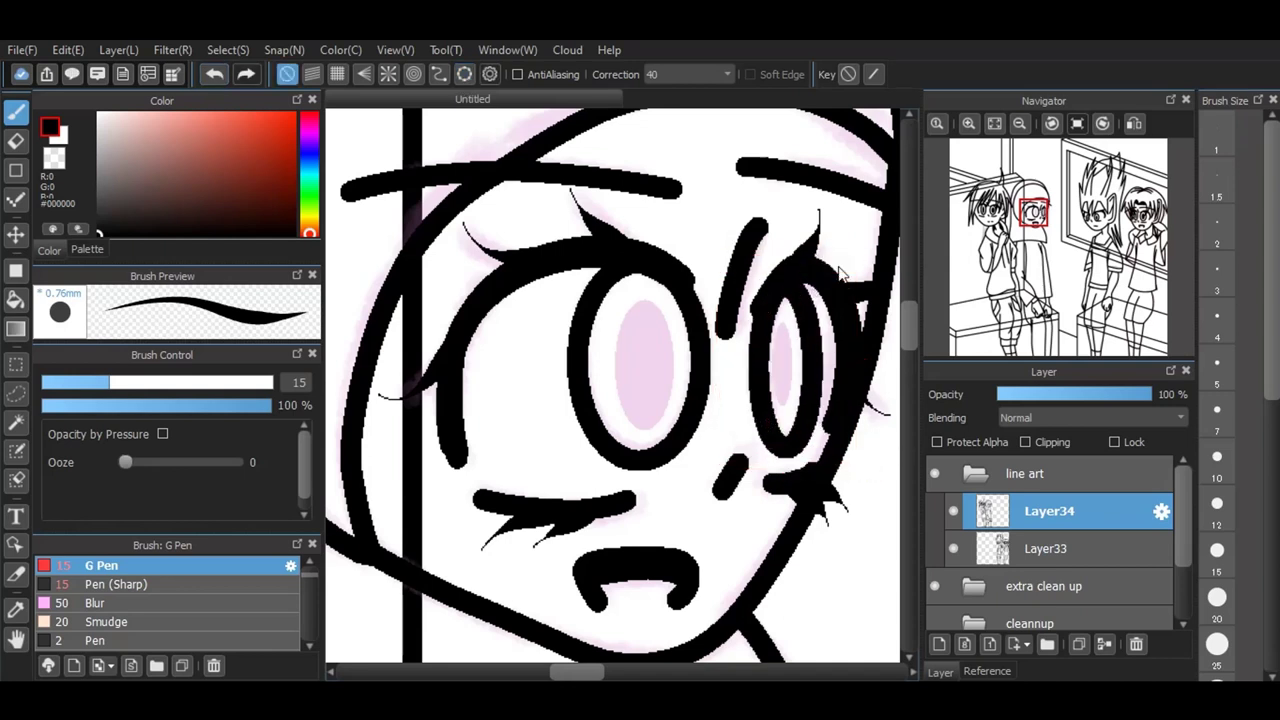
Step: Fill a solid black elliptical pupil inside each iris of the headscarf-wearing character
left_click(18, 272)
left_click_drag(615, 300, 681, 442)
left_click_drag(775, 316, 796, 428)
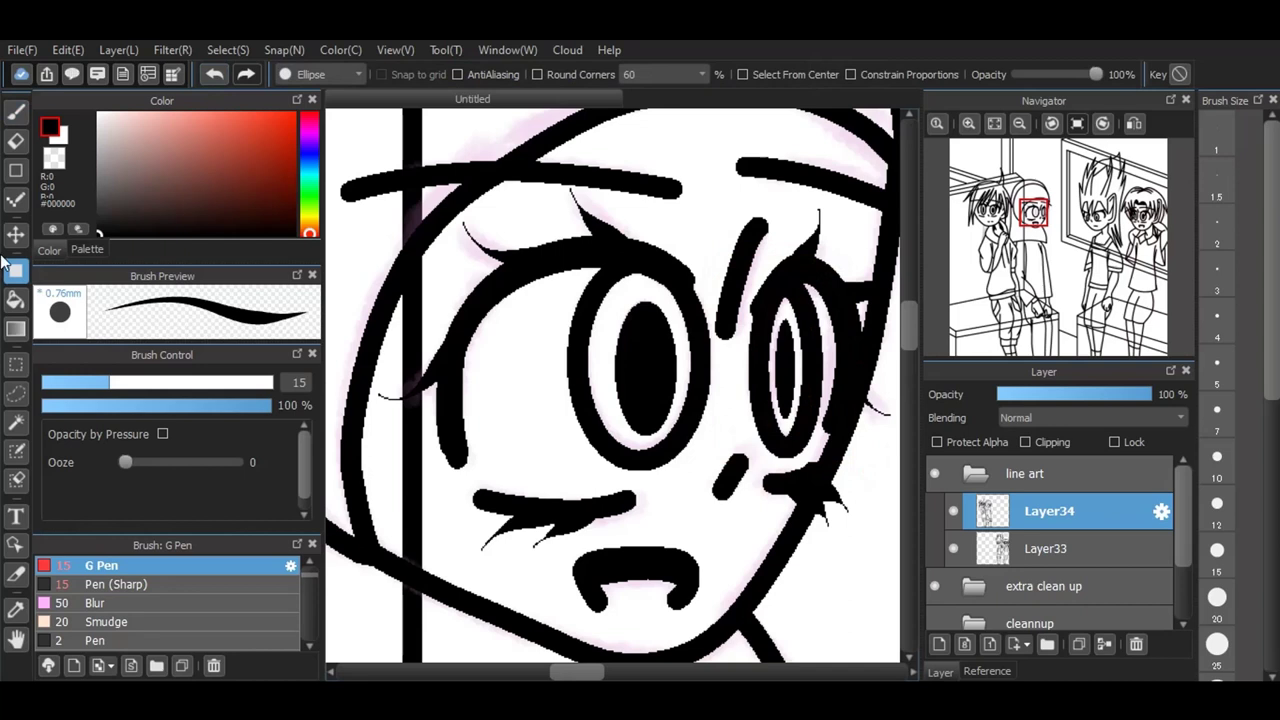
left_click(16, 110)
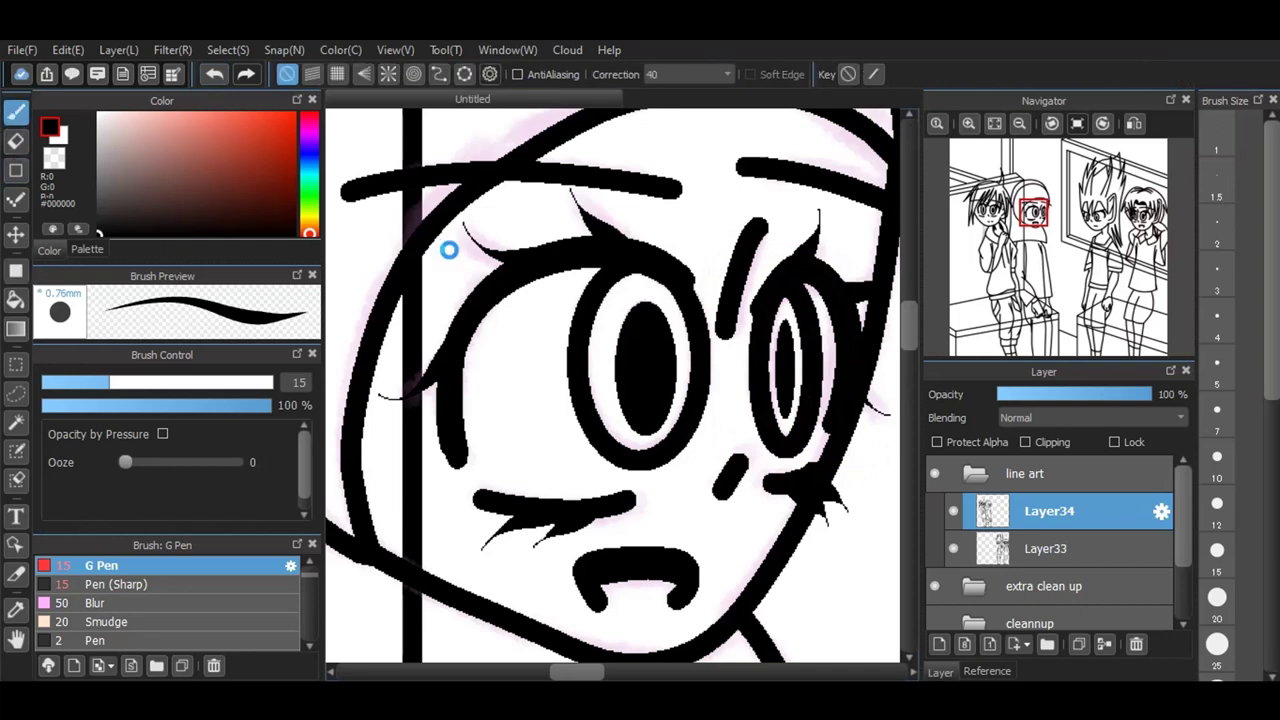
scroll(449, 250, "down", 3)
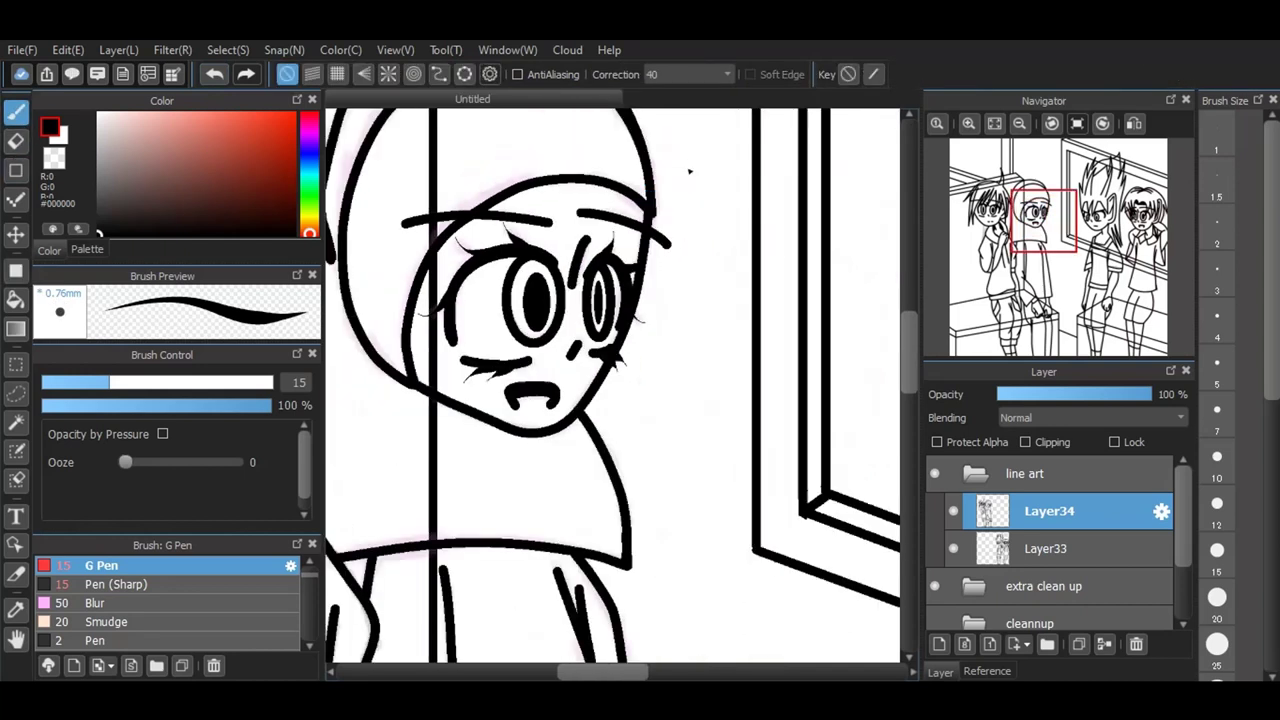
left_click(994, 123)
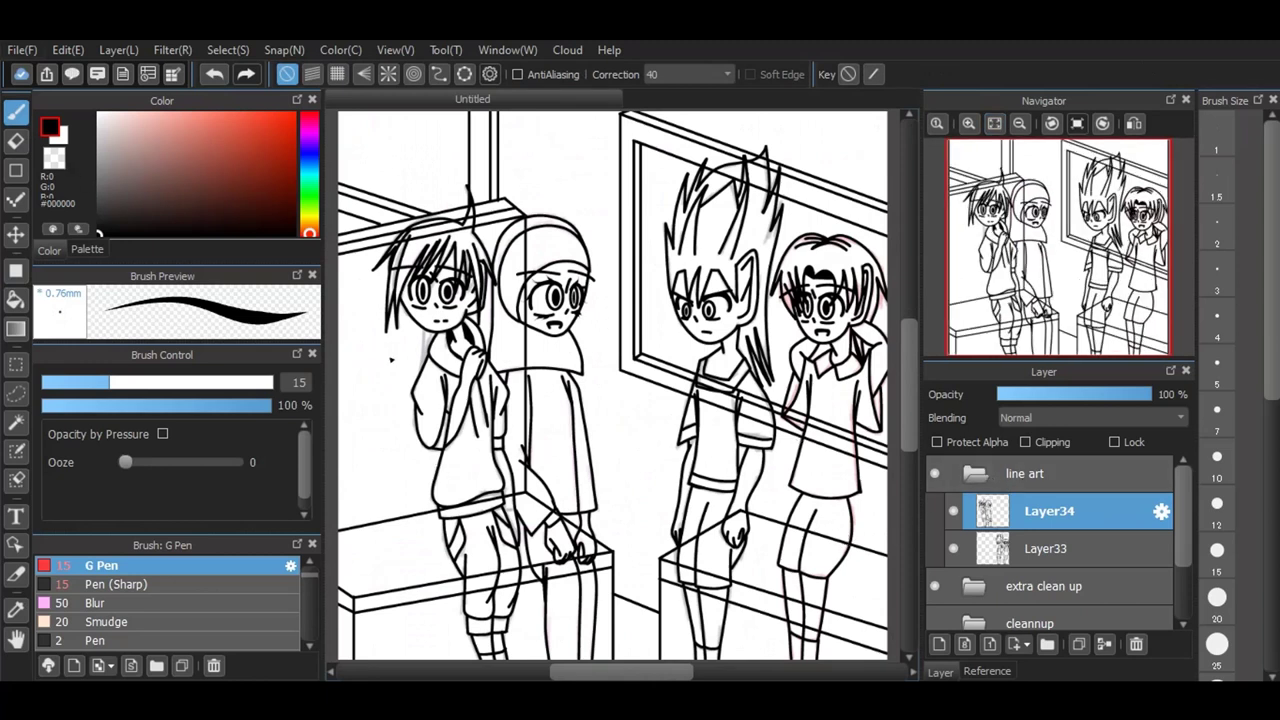
Step: Ink the missing line from the spiky-haired character's jaw down to the shoulder, beside the collar, following the grey sketch
scroll(393, 355, "up", 10)
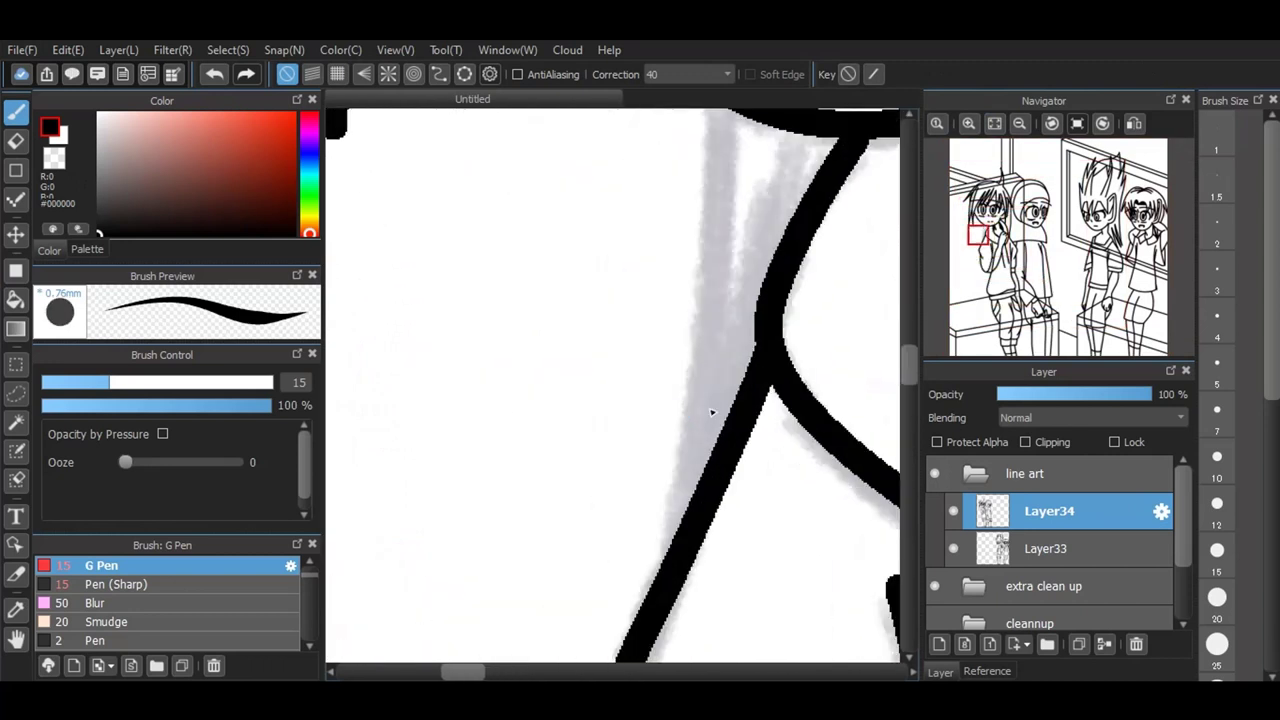
scroll(736, 336, "down", 2)
left_click_drag(703, 215, 680, 560)
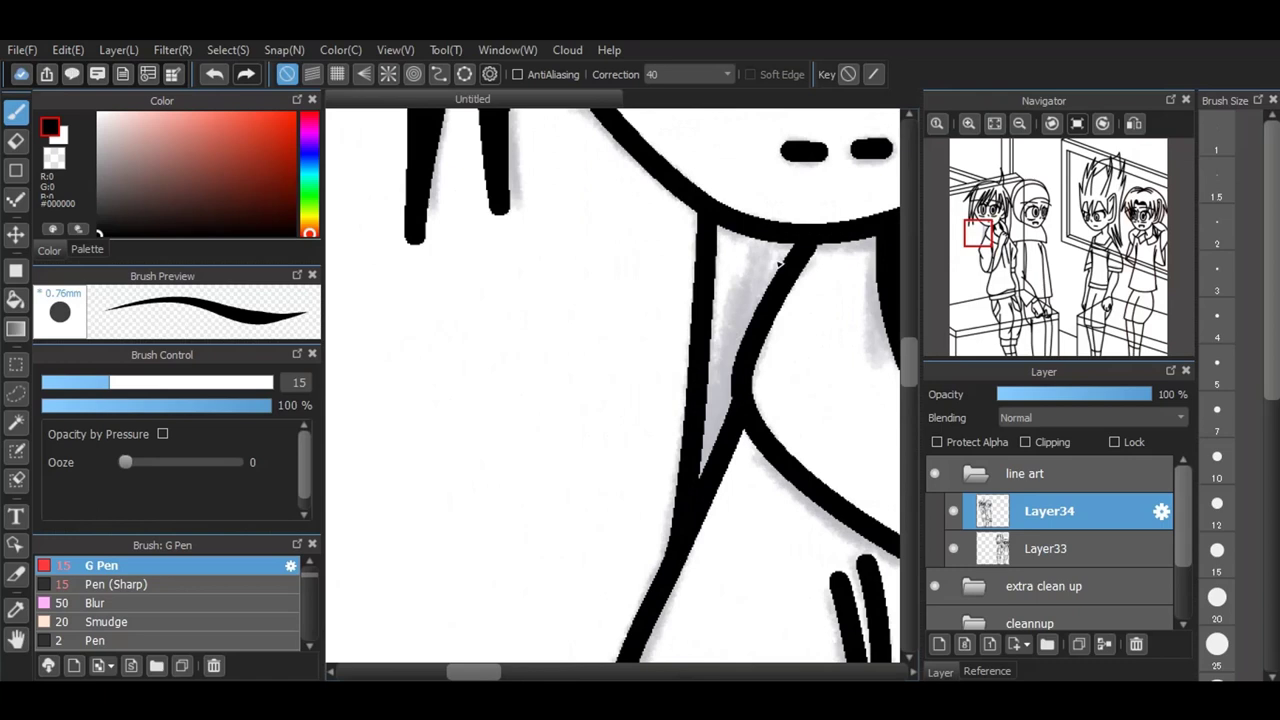
Step: Ink the hair strands below the same character's ear, down to where they meet the headscarf outline
scroll(660, 326, "down", 1)
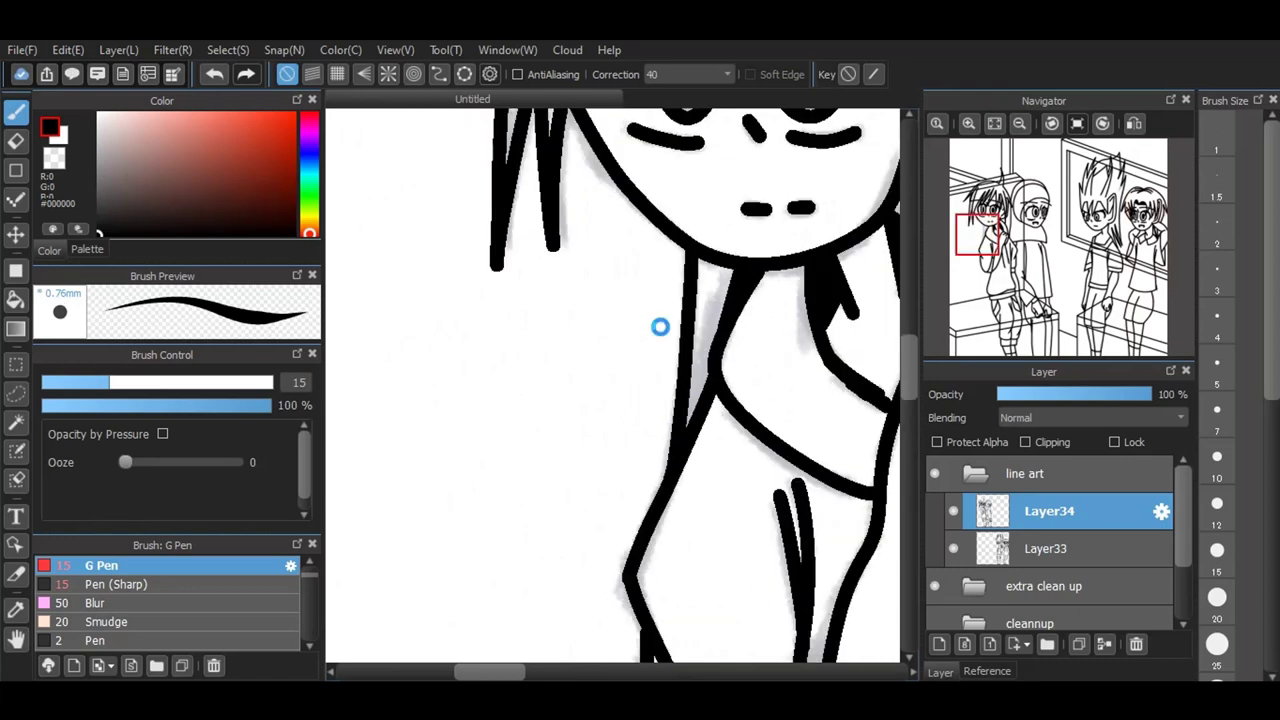
scroll(660, 326, "down", 2)
scroll(868, 212, "up", 2)
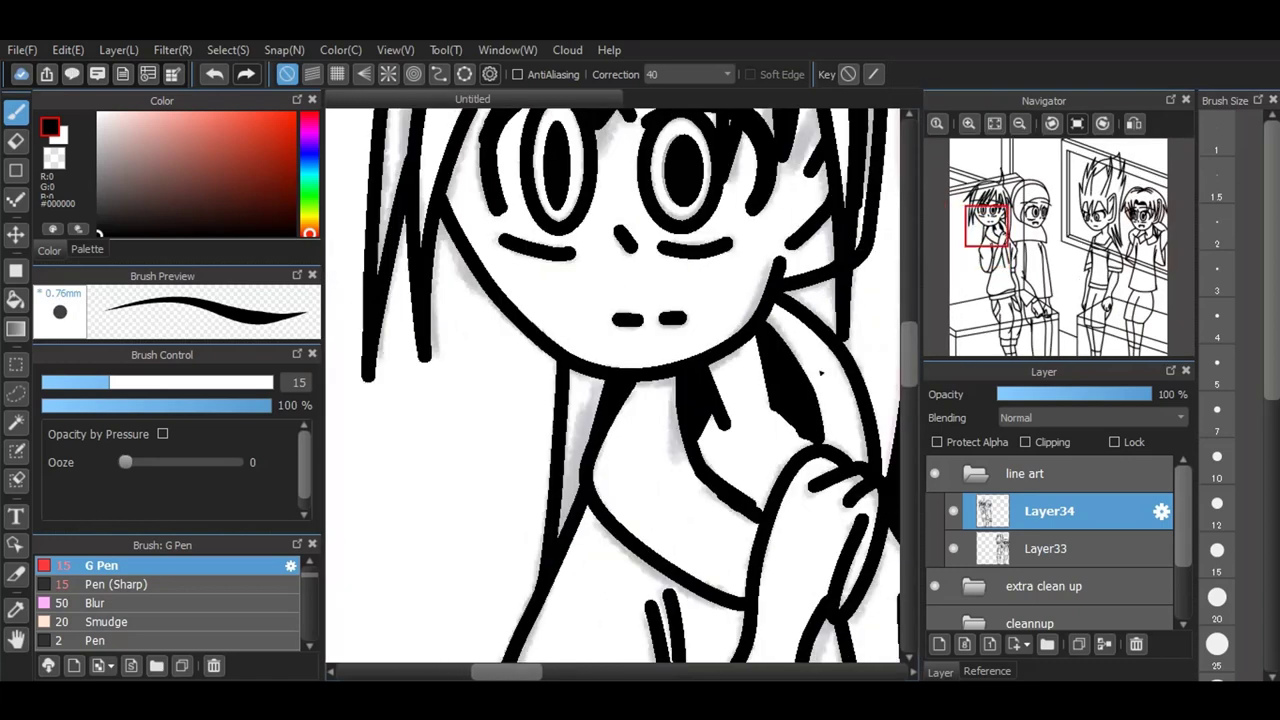
scroll(820, 372, "down", 1)
scroll(593, 347, "up", 4)
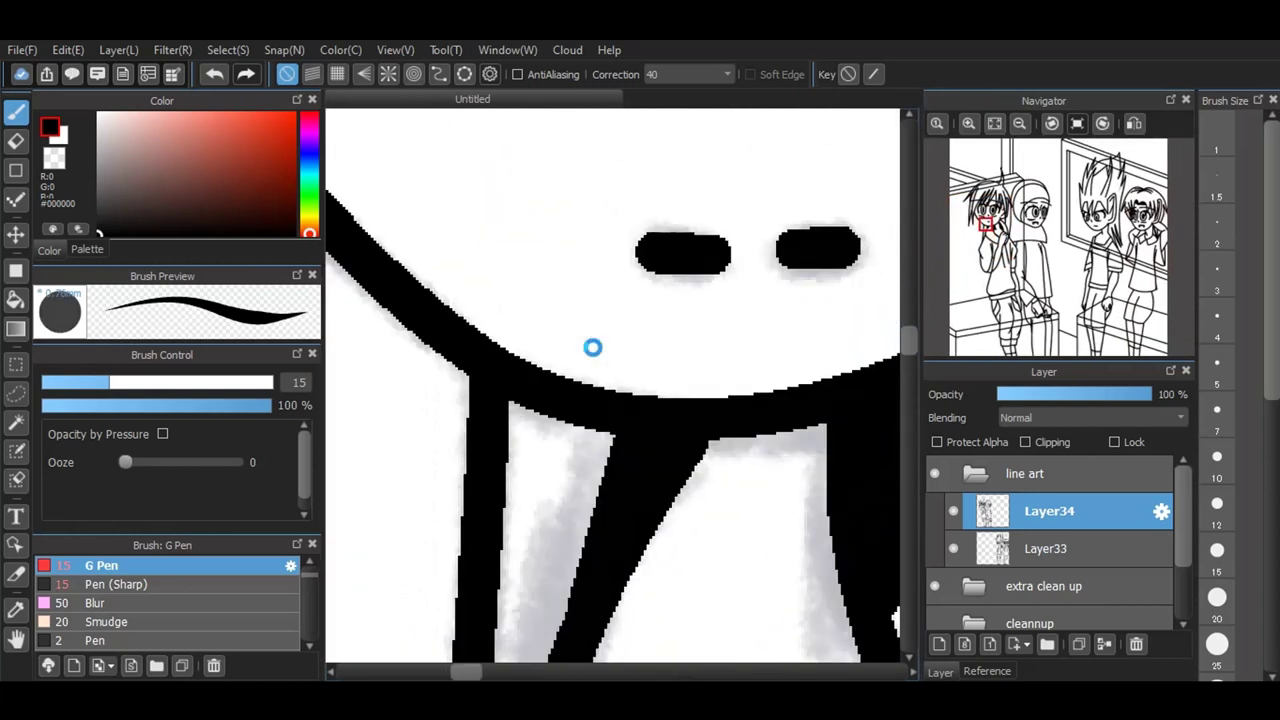
scroll(593, 347, "down", 4)
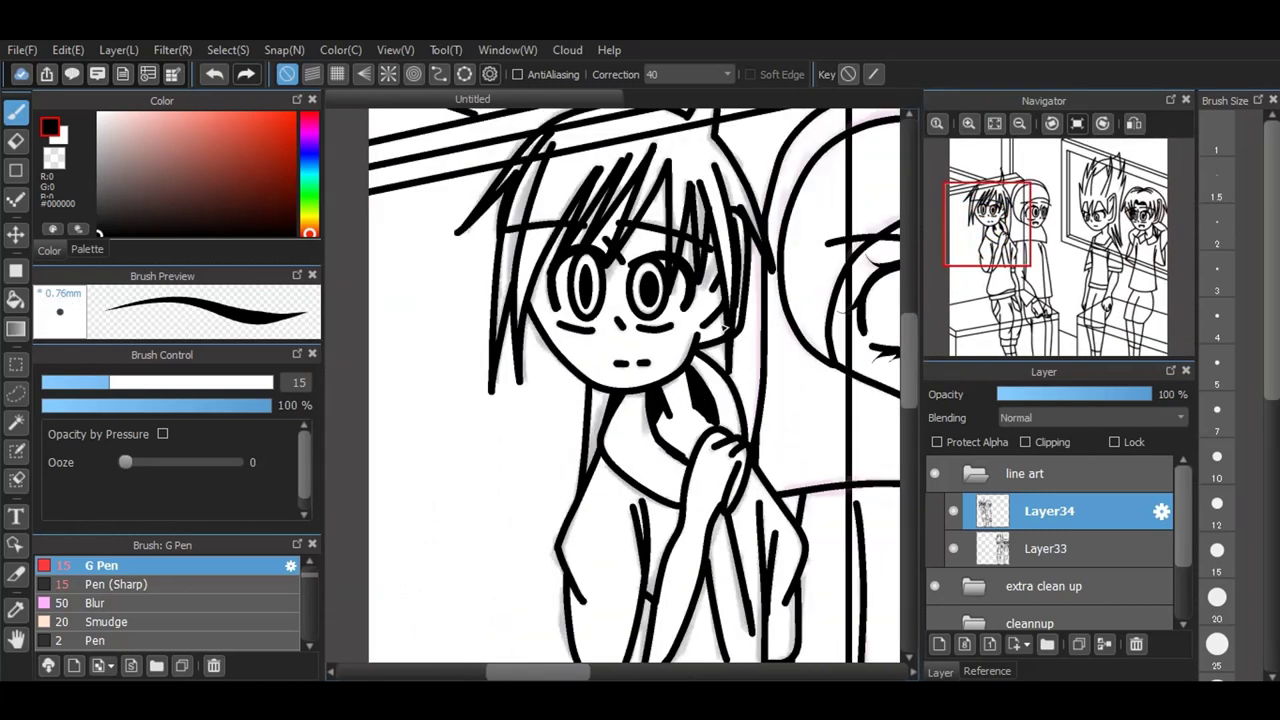
scroll(794, 378, "up", 3)
mouse_move(740, 318)
left_mouse_down()
mouse_move(755, 450)
mouse_move(794, 590)
left_mouse_up()
mouse_move(693, 352)
left_mouse_down()
mouse_move(746, 514)
mouse_move(798, 596)
left_mouse_up()
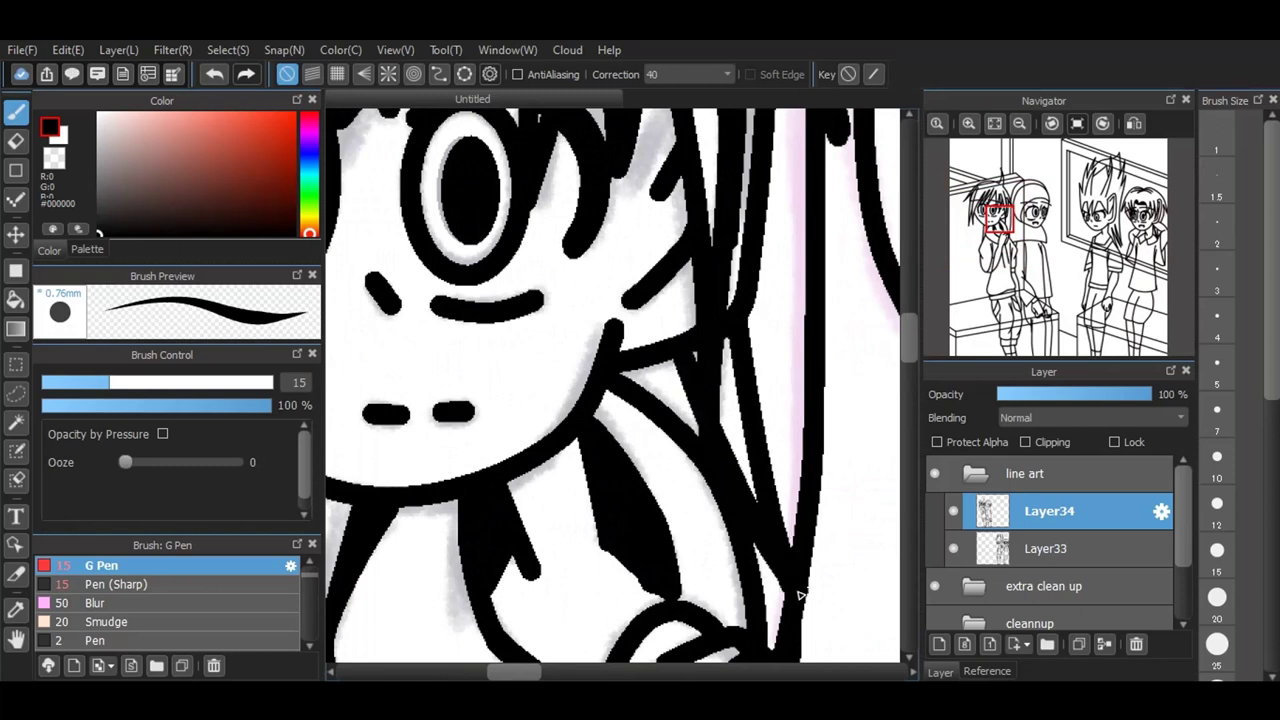
left_click_drag(676, 360, 690, 430)
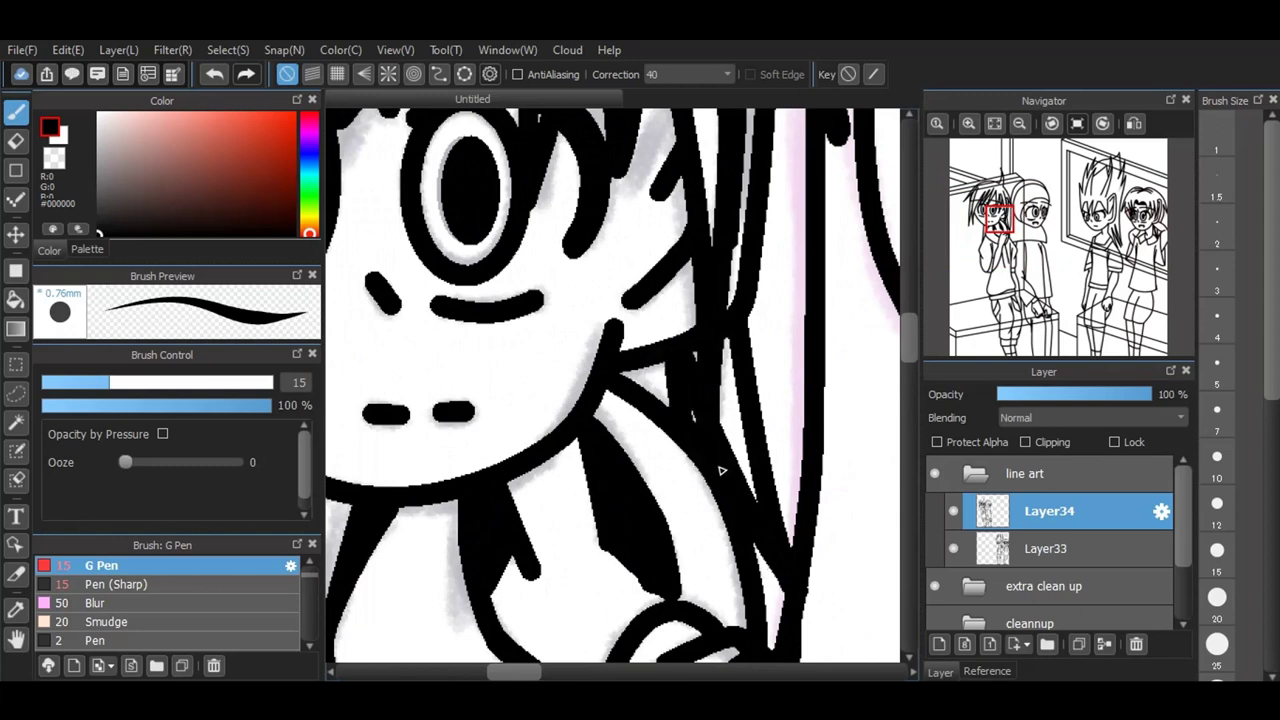
left_click(994, 123)
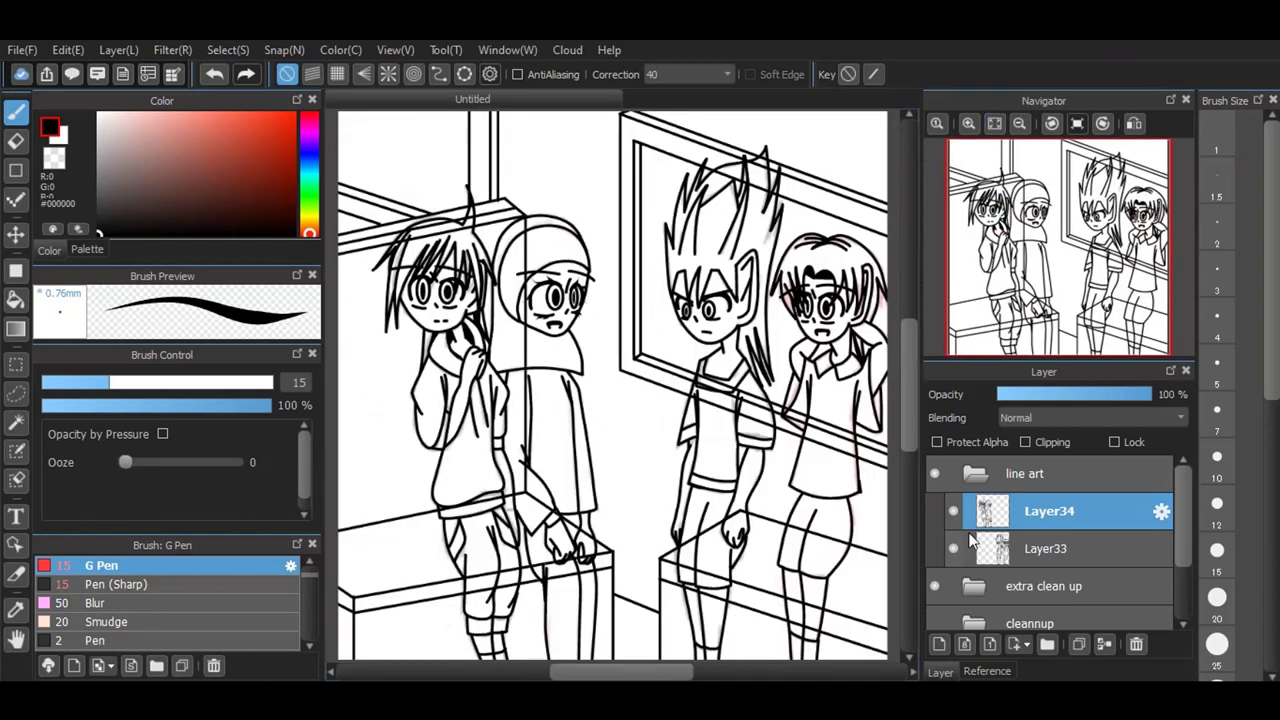
Step: Collapse the line art folder and hide the extra clean up folder
left_click(976, 478)
left_click(936, 512)
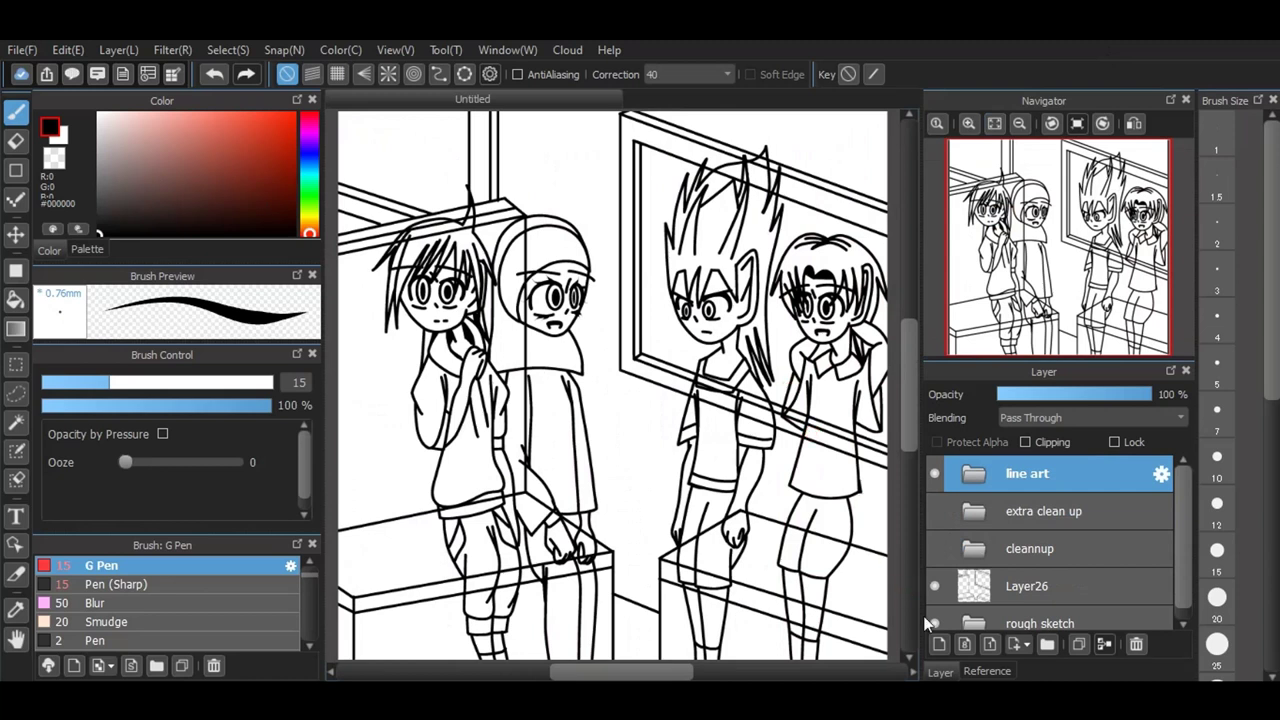
scroll(972, 580, "down", 1)
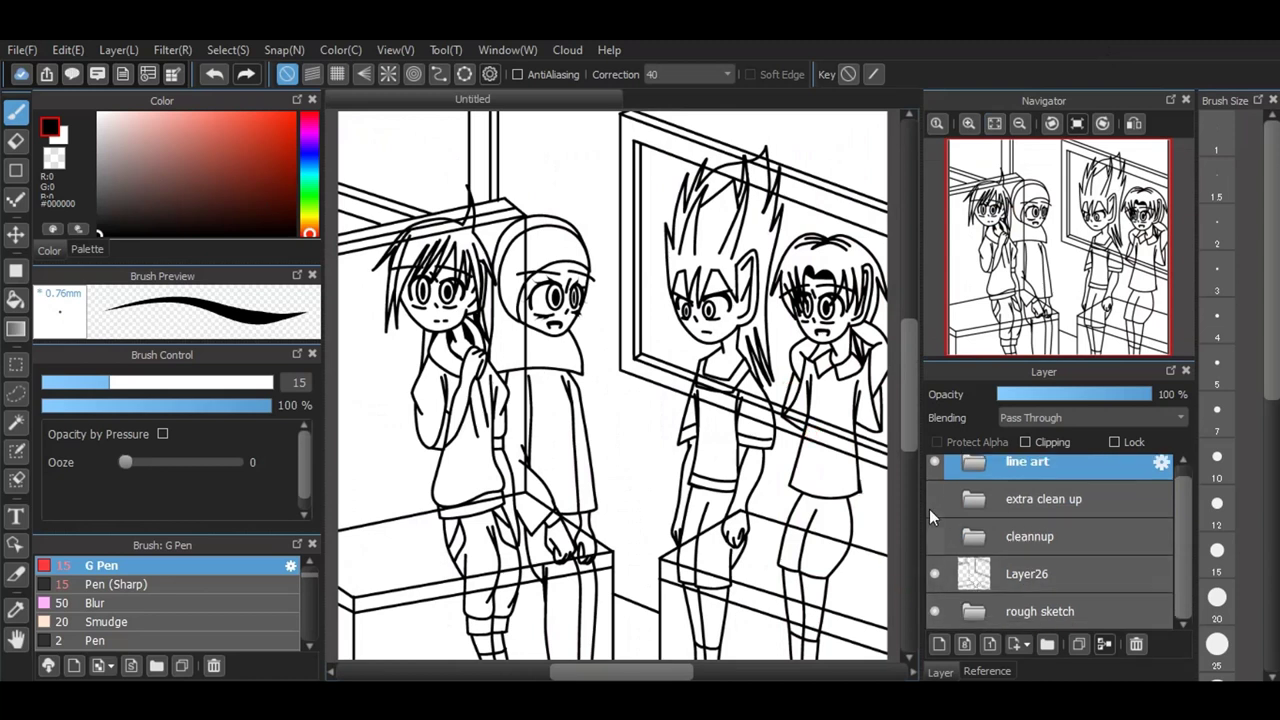
scroll(942, 531, "up", 1)
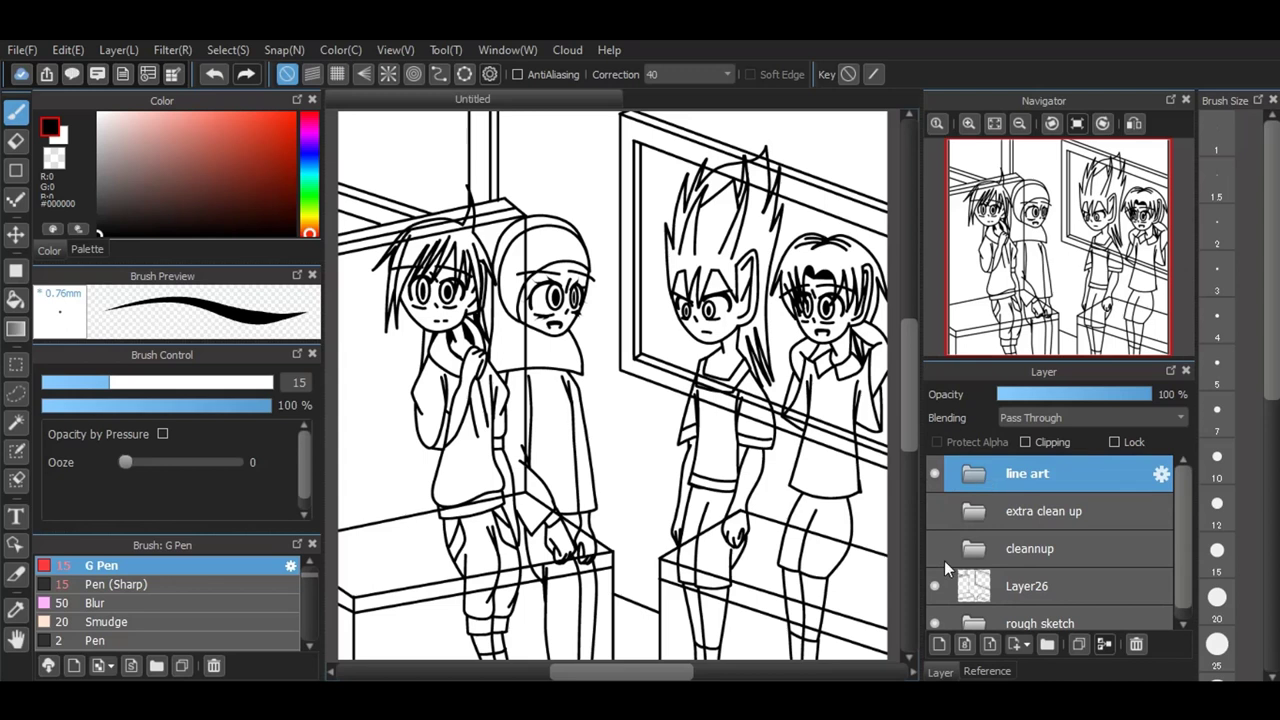
scroll(935, 587, "down", 1)
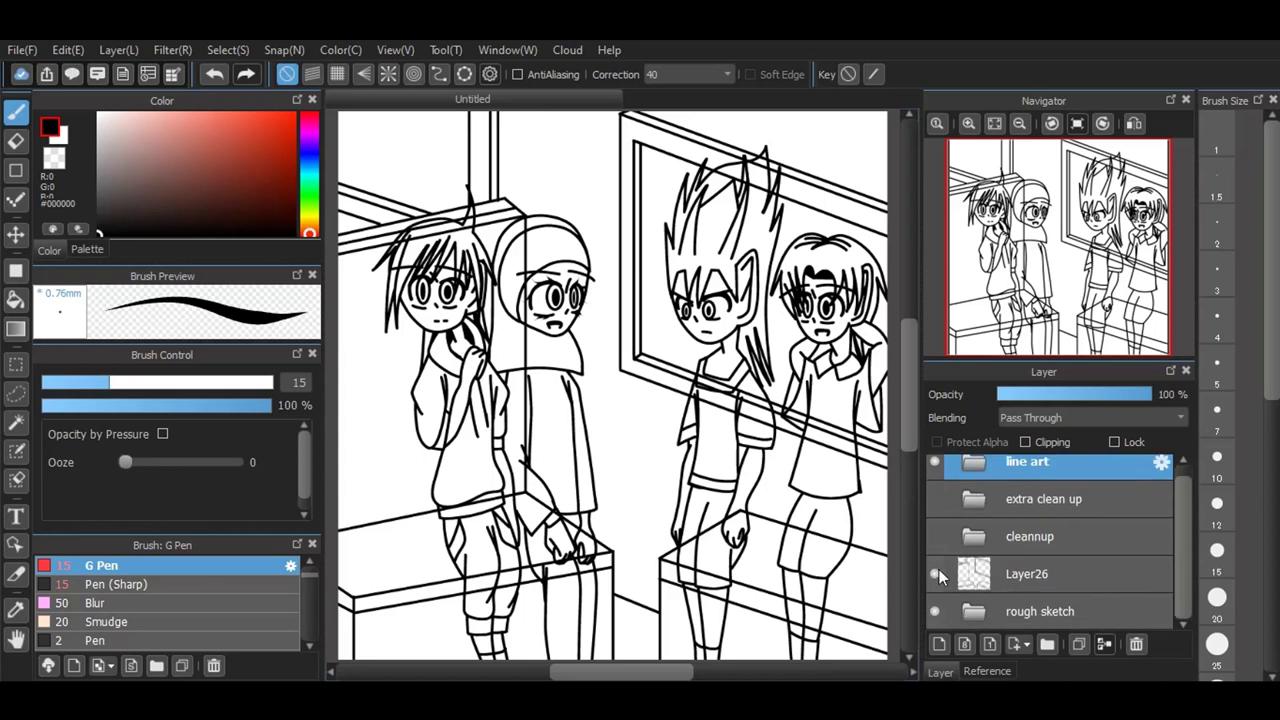
Step: Move Layer26 directly beneath the line art folder, hide it, and dismiss the low-battery notice
left_click_drag(1030, 571, 1026, 480)
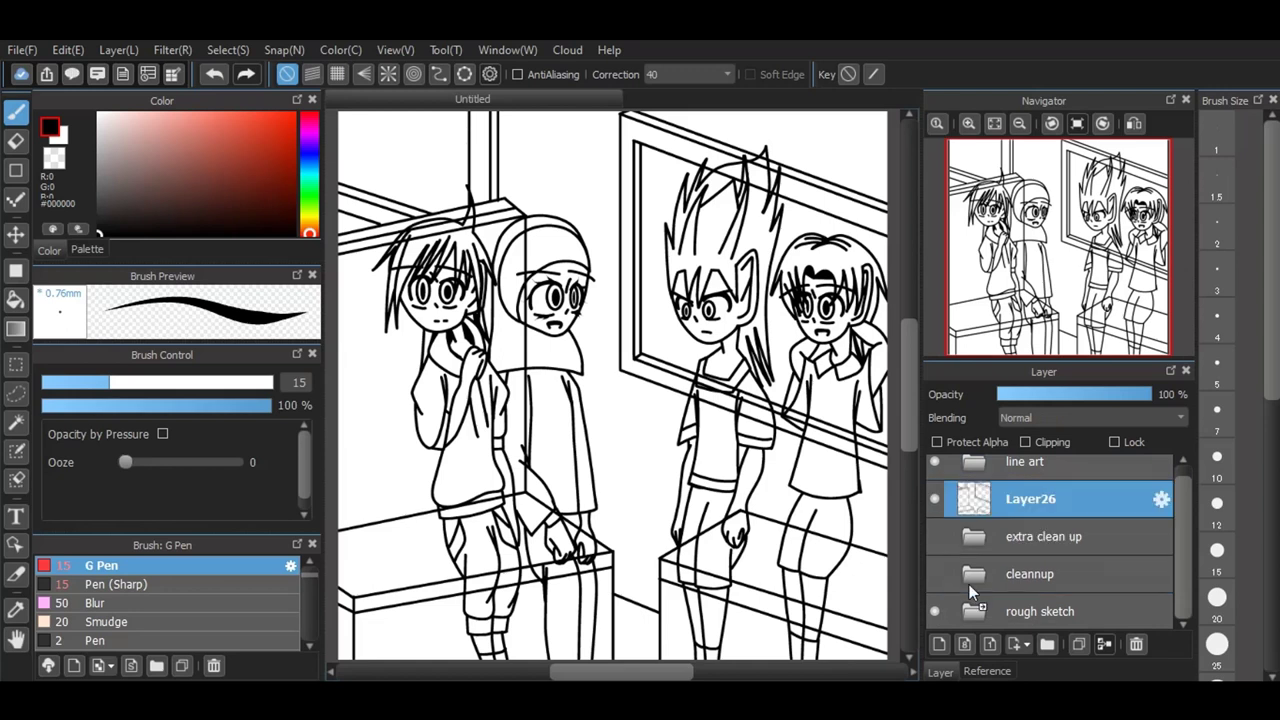
left_click(934, 498)
scroll(594, 517, "down", 2)
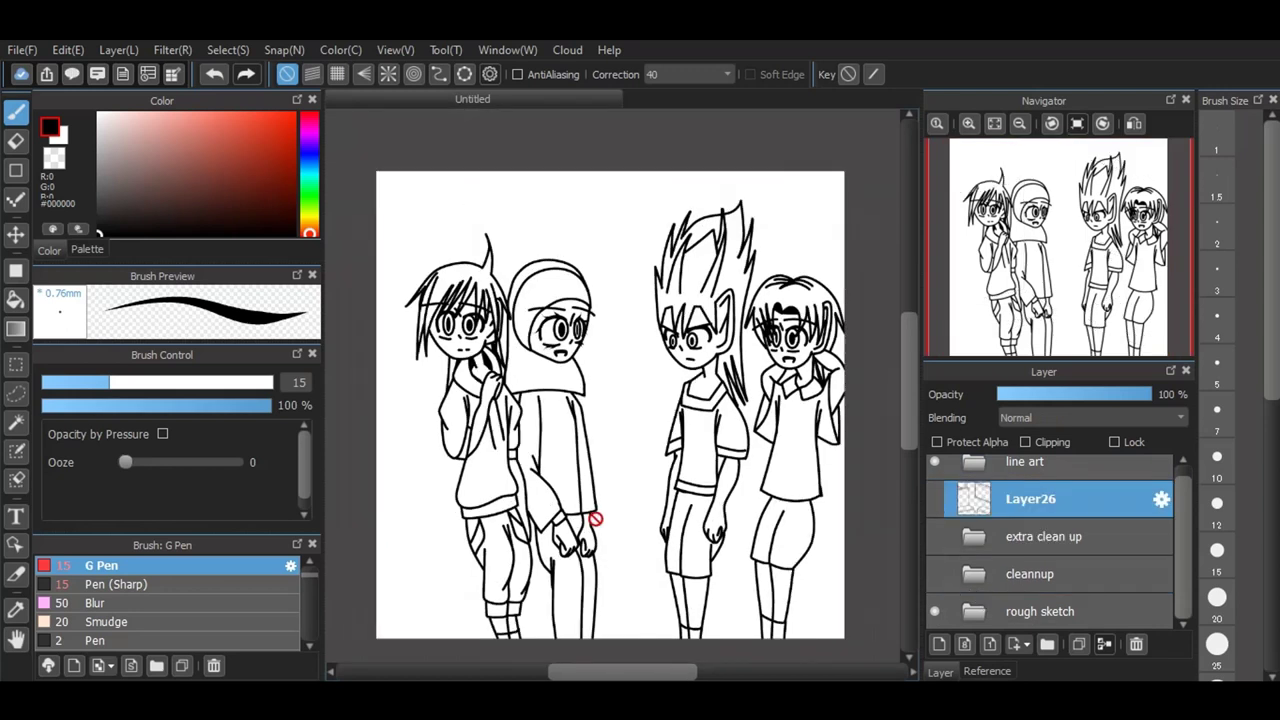
scroll(646, 591, "up", 1)
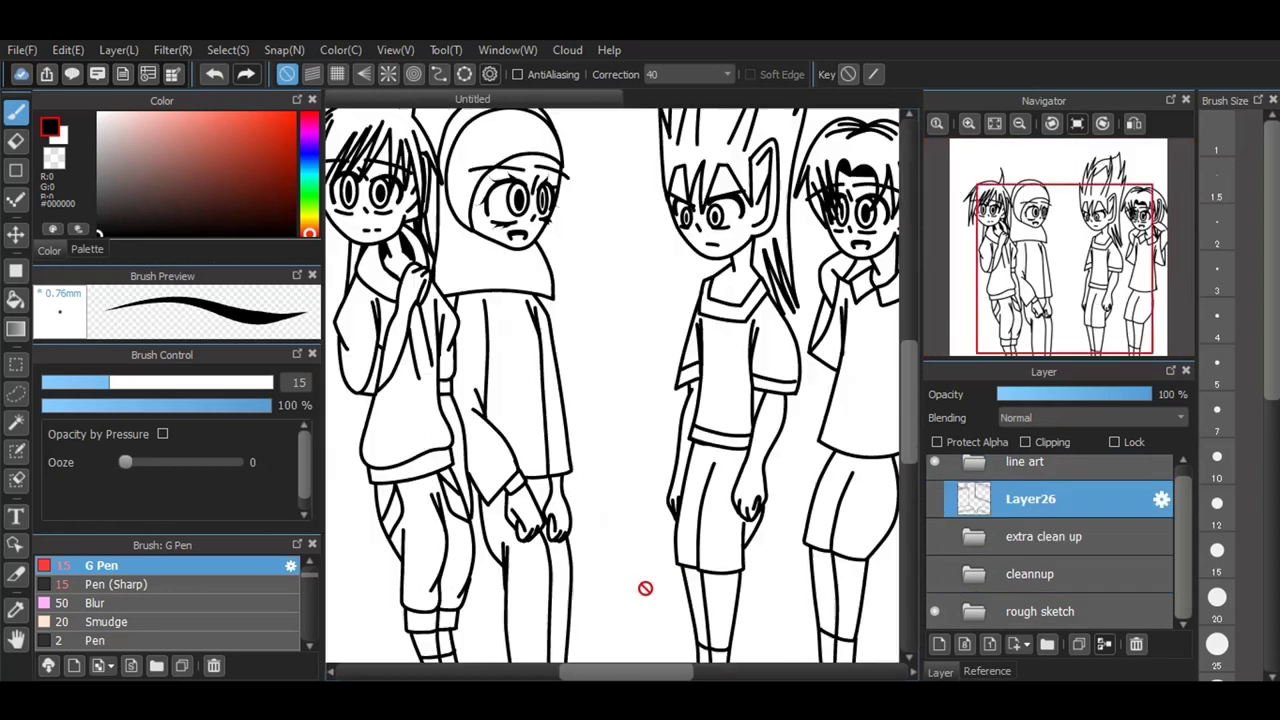
left_click(996, 124)
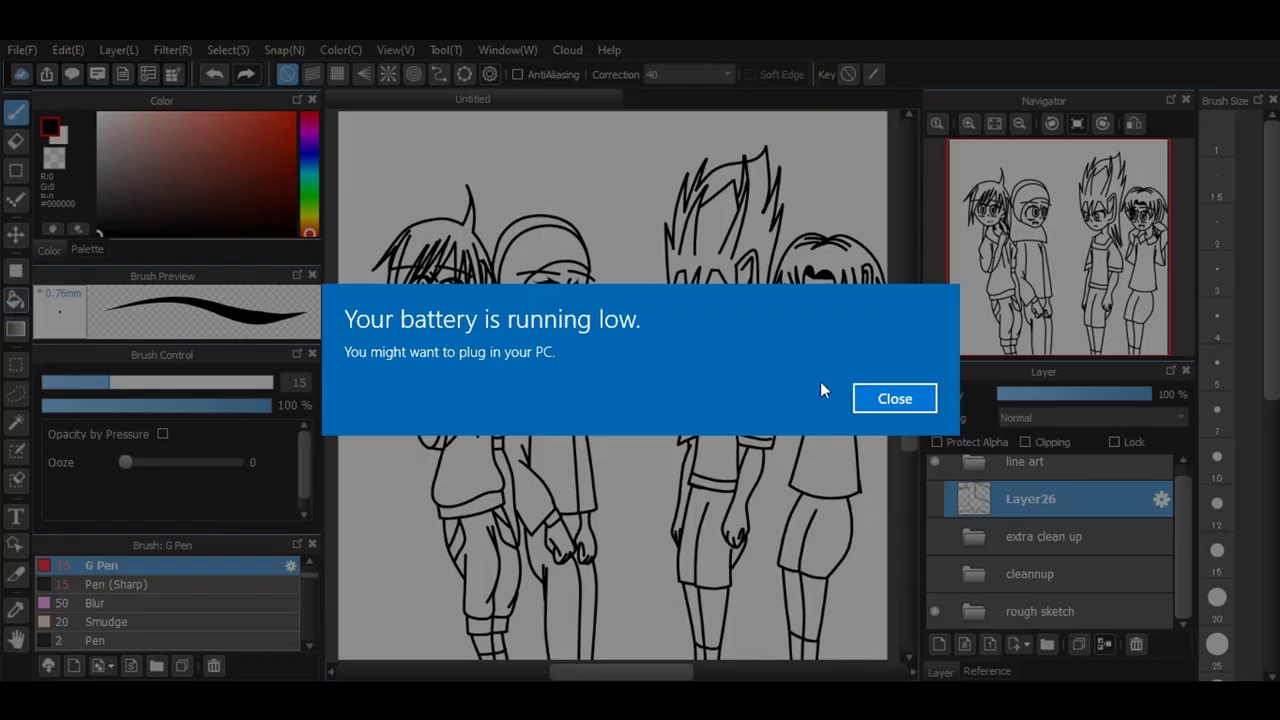
left_click(918, 396)
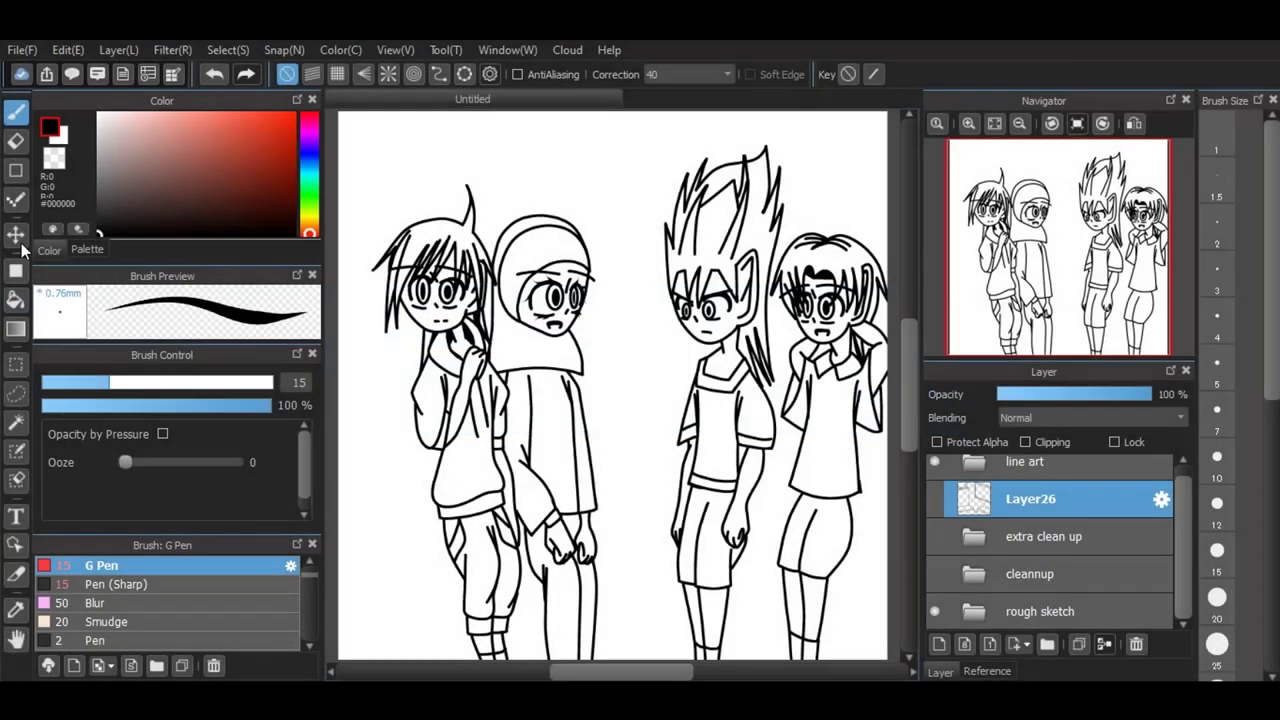
Step: Switch to the Bucket tool and show the canvas background as transparent
left_click(20, 298)
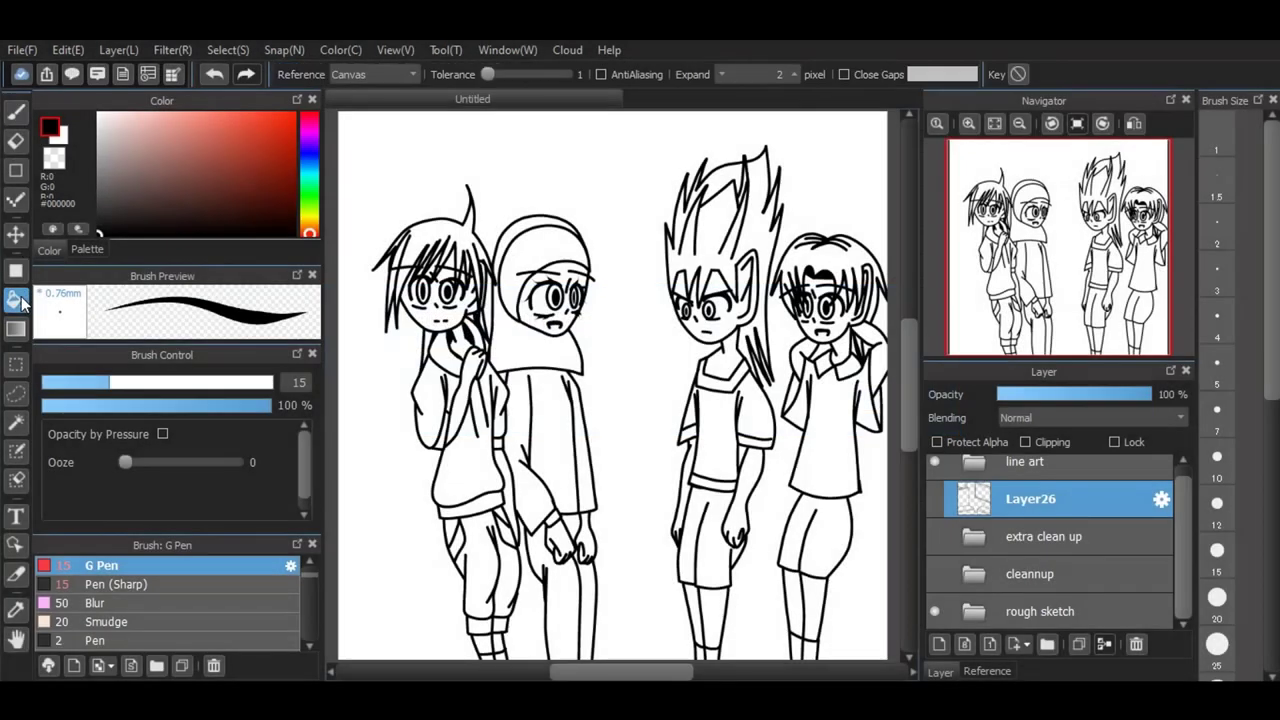
left_click(285, 50)
left_click(202, 50)
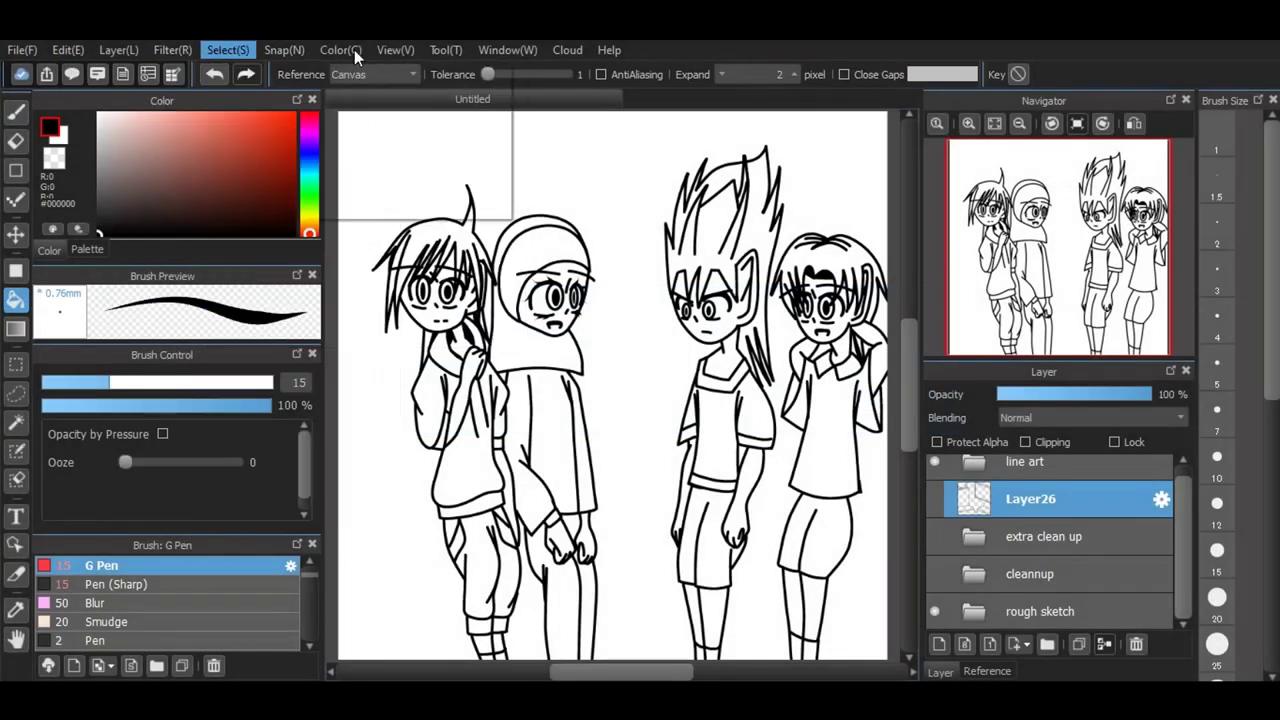
left_click(395, 50)
left_click(452, 562)
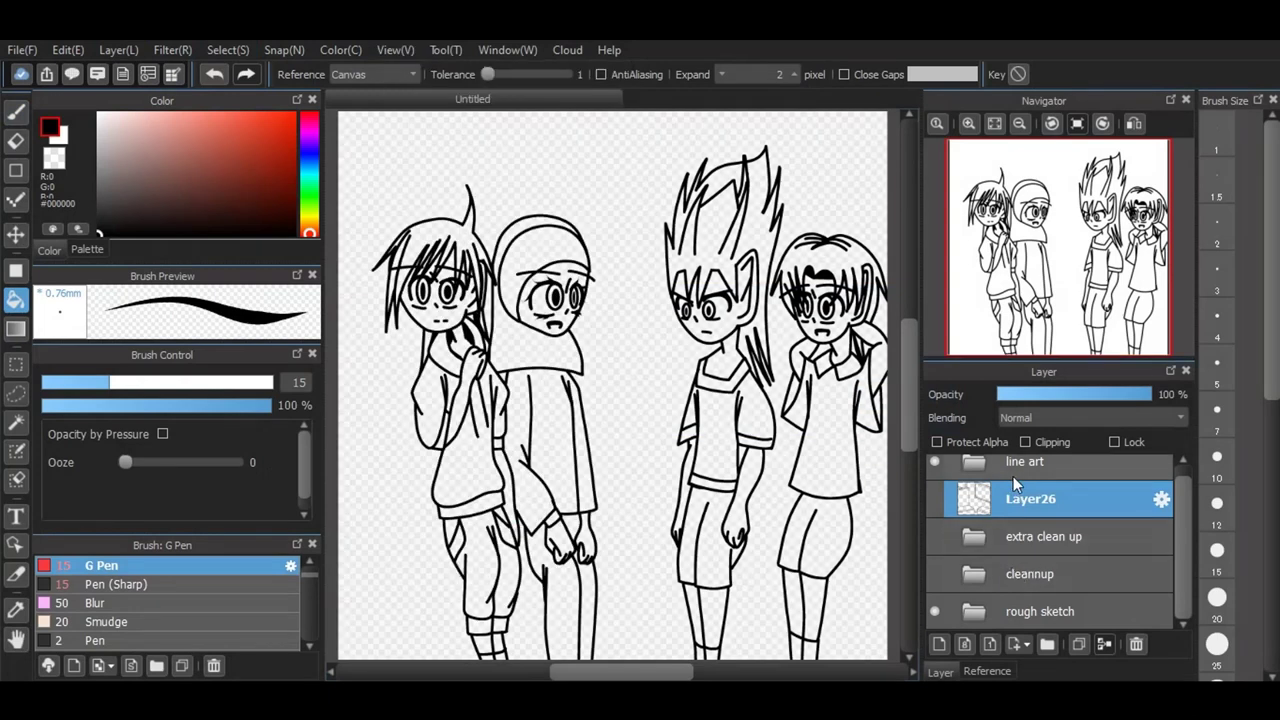
Step: Create a new folder directly above Layer26, below the line art folder, and enter a character's name as its title
left_click(980, 466)
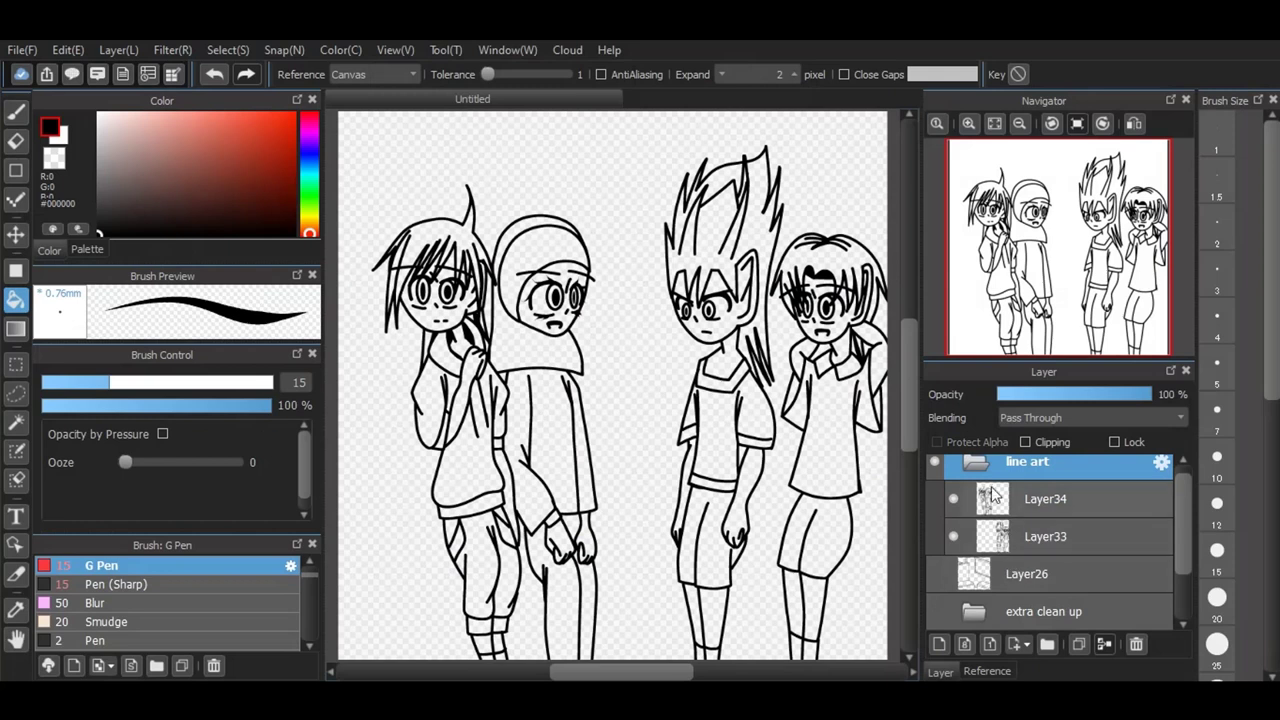
left_click(975, 462)
left_click(1023, 500)
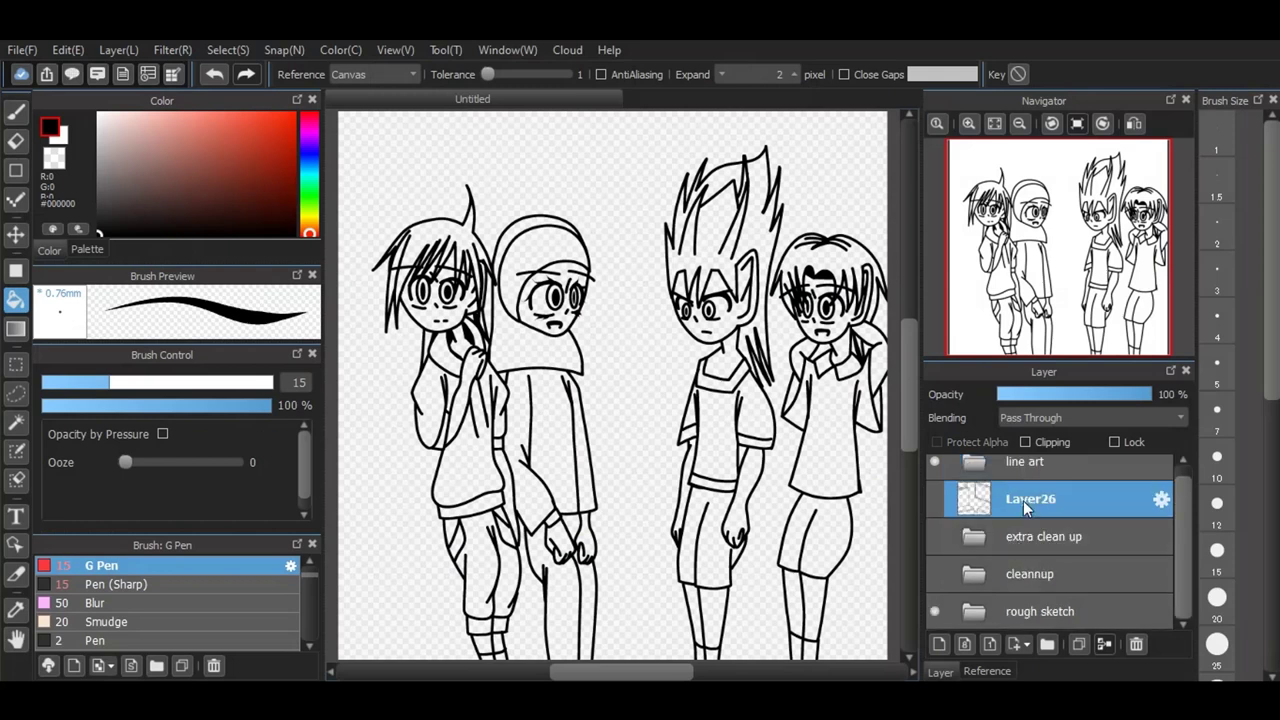
left_click(1047, 644)
left_click(1160, 500)
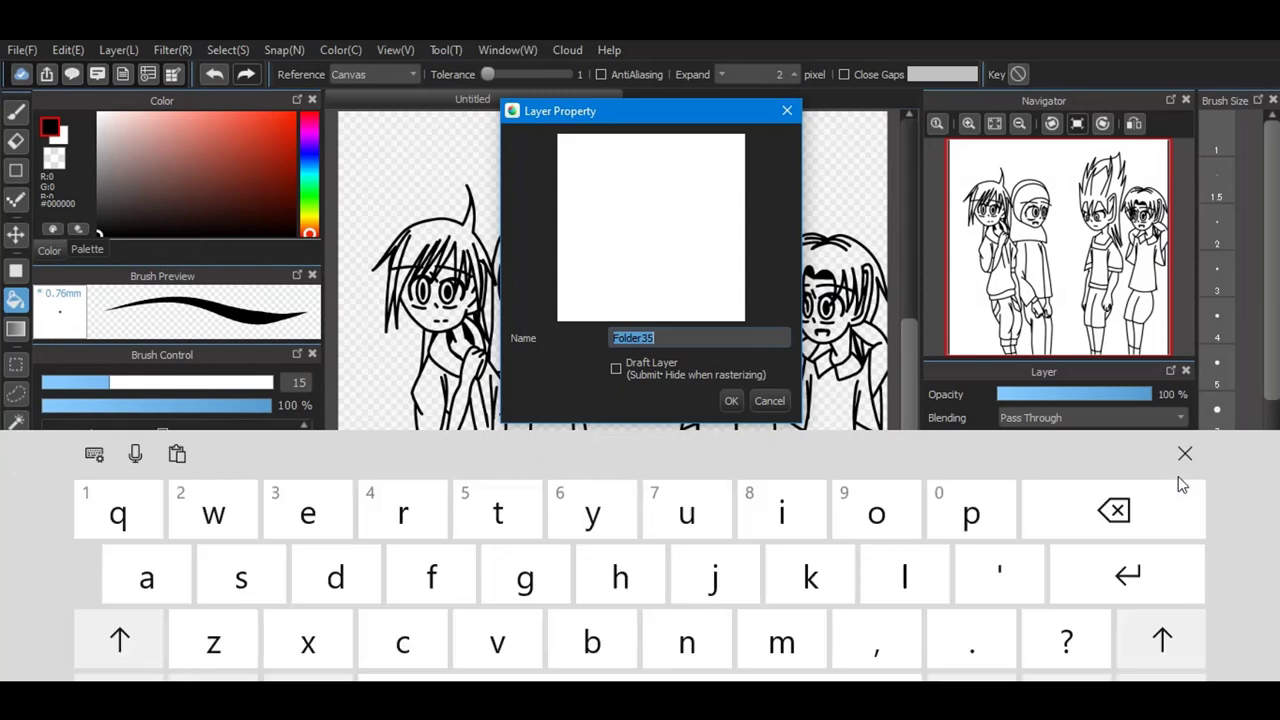
left_click(1178, 491)
type("maryam")
key("Return")
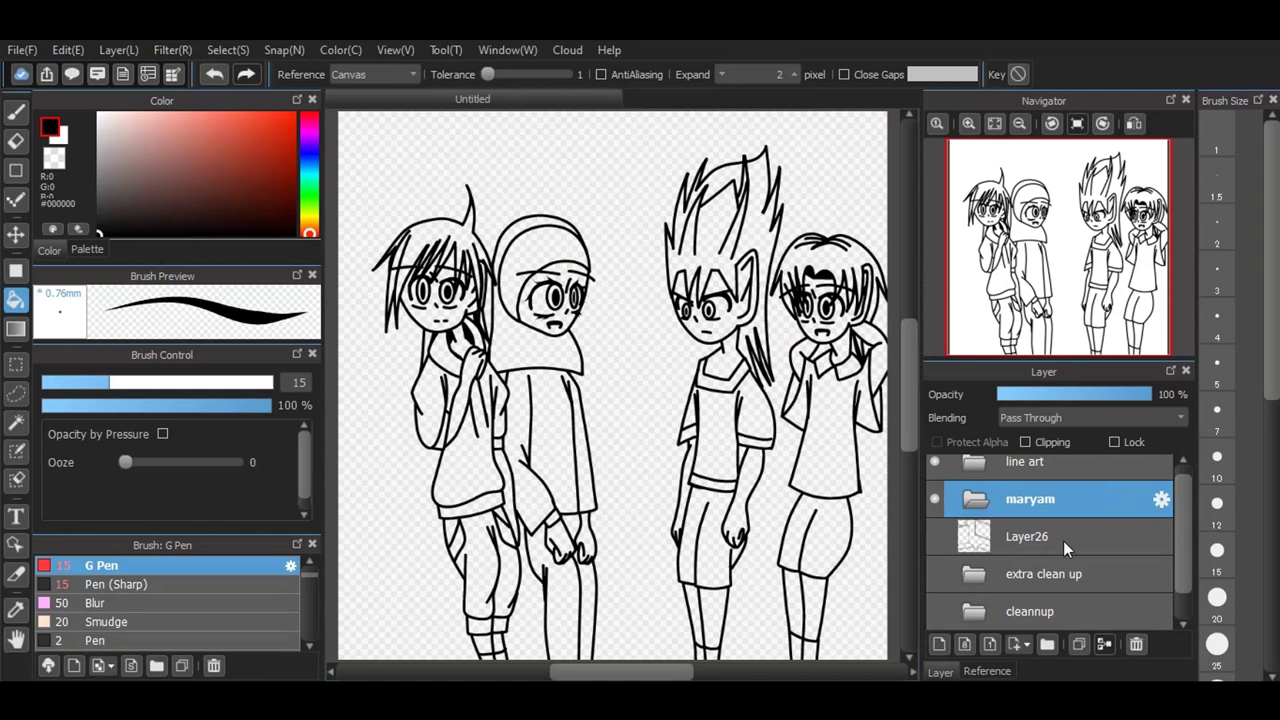
Step: Browse the cloud-saved illustrations and open one of them as the colour reference image
left_click(987, 671)
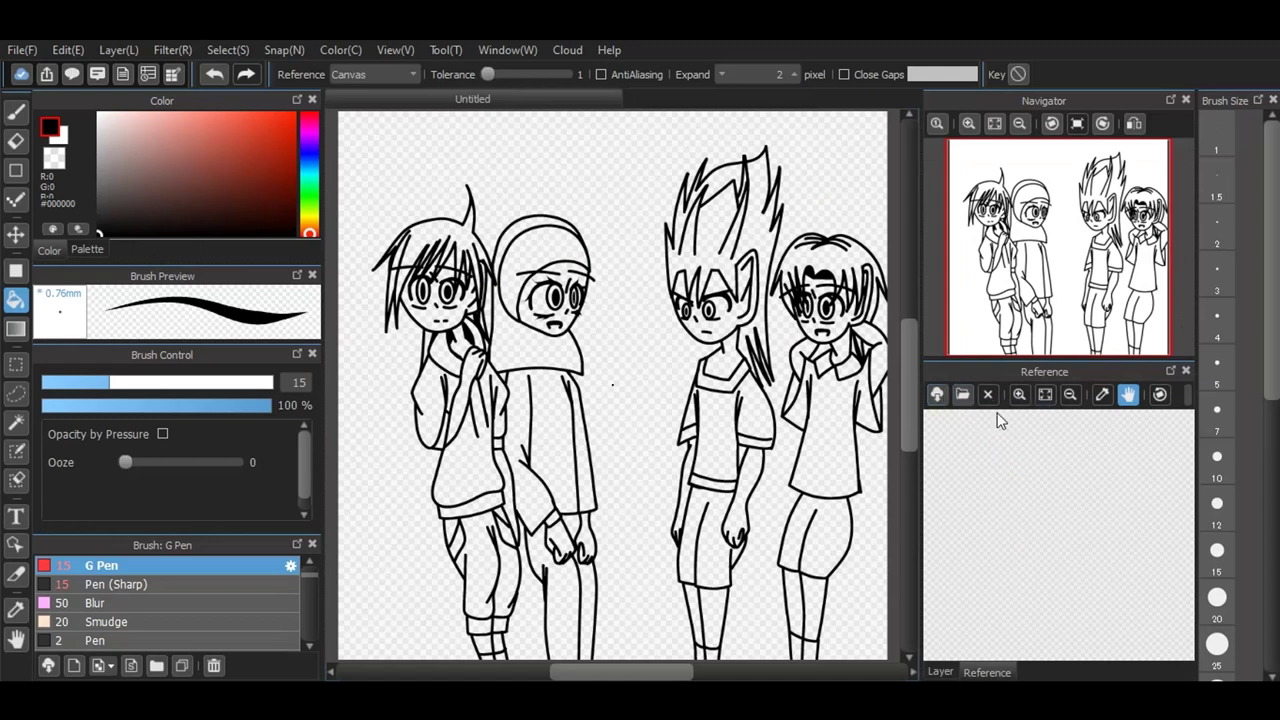
left_click(950, 400)
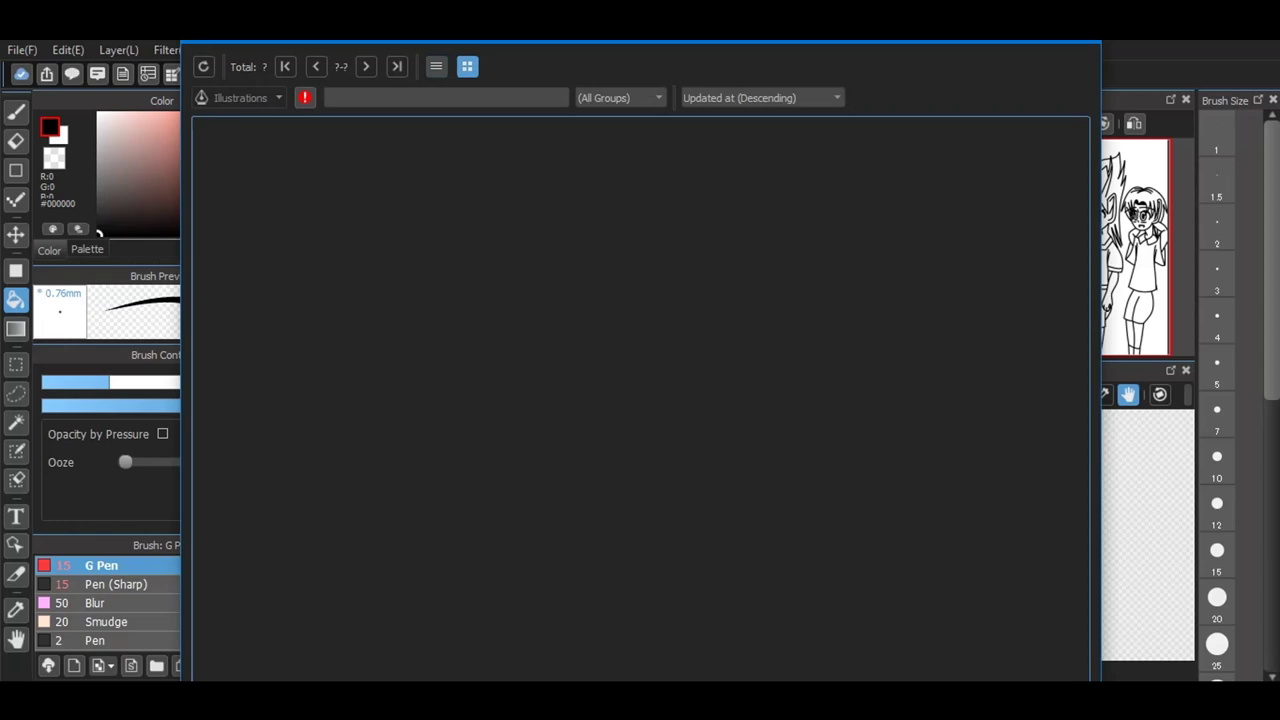
mouse_move(640, 700)
scroll(676, 386, "down", 10)
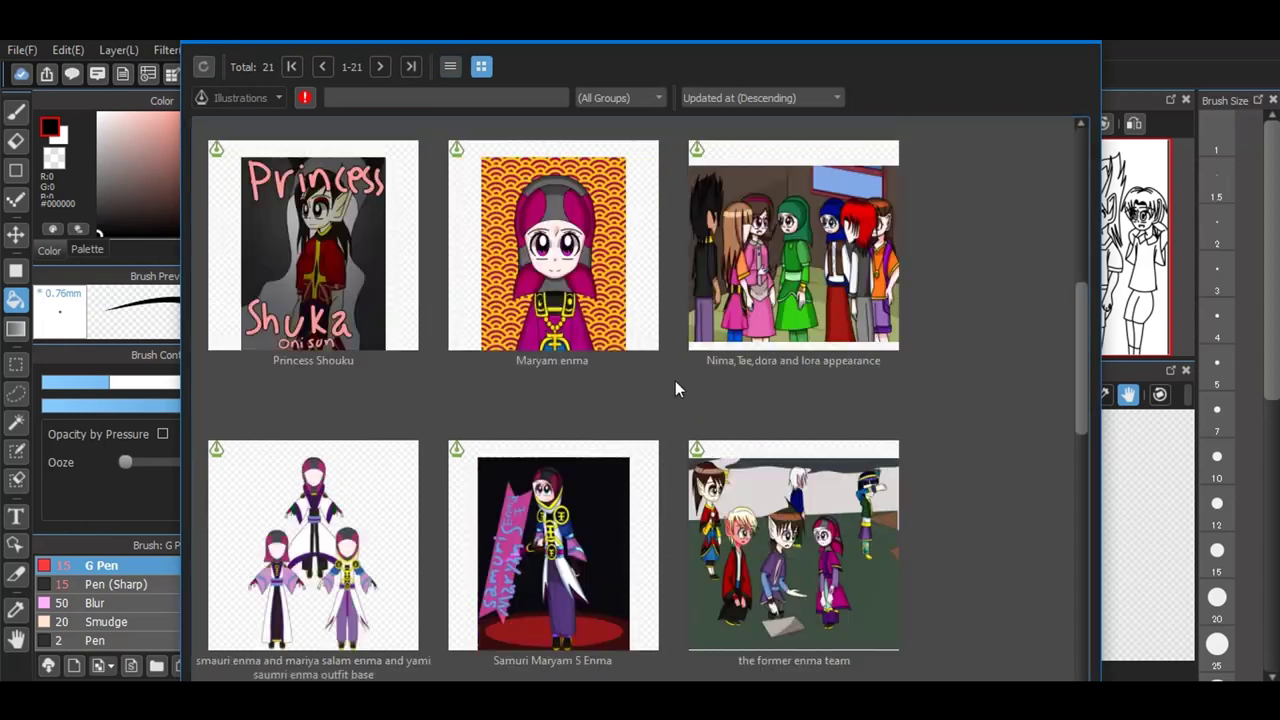
scroll(675, 380, "up", 3)
scroll(500, 360, "down", 3)
left_click(335, 258)
double_click(337, 250)
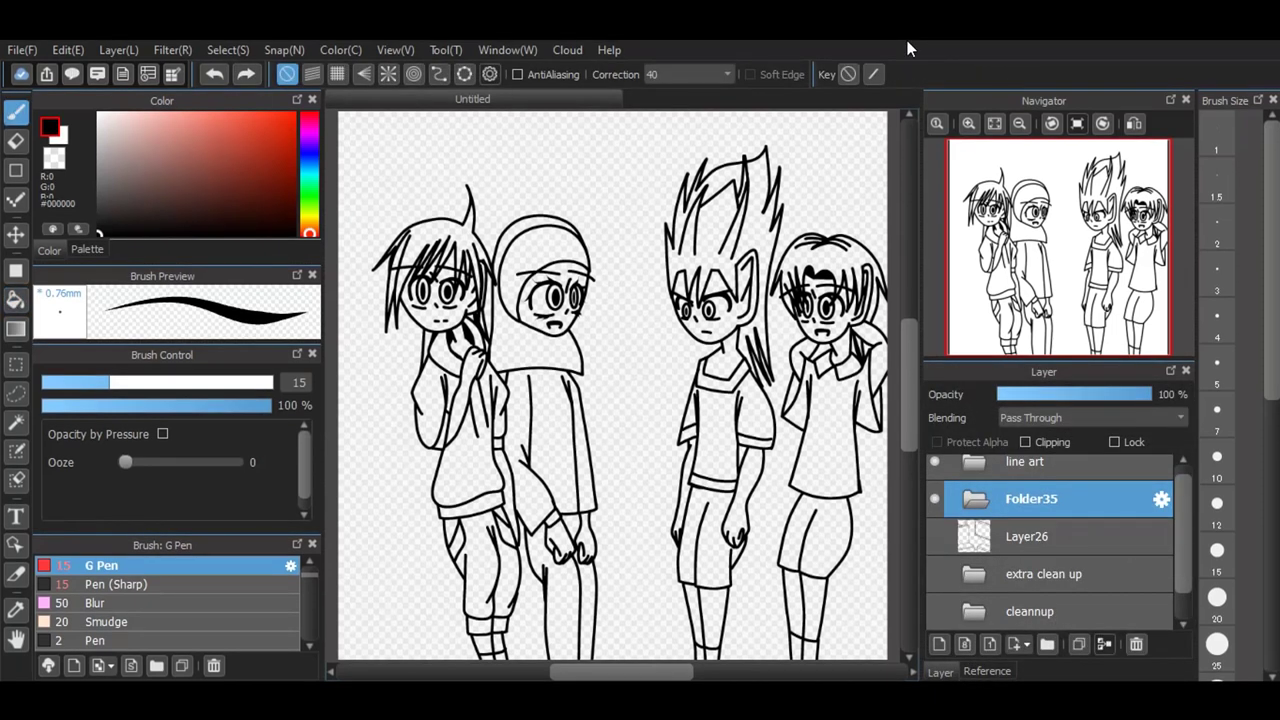
Step: Switch to the Bucket tool and add a new layer inside Folder35 for the first character's colours
left_click(18, 306)
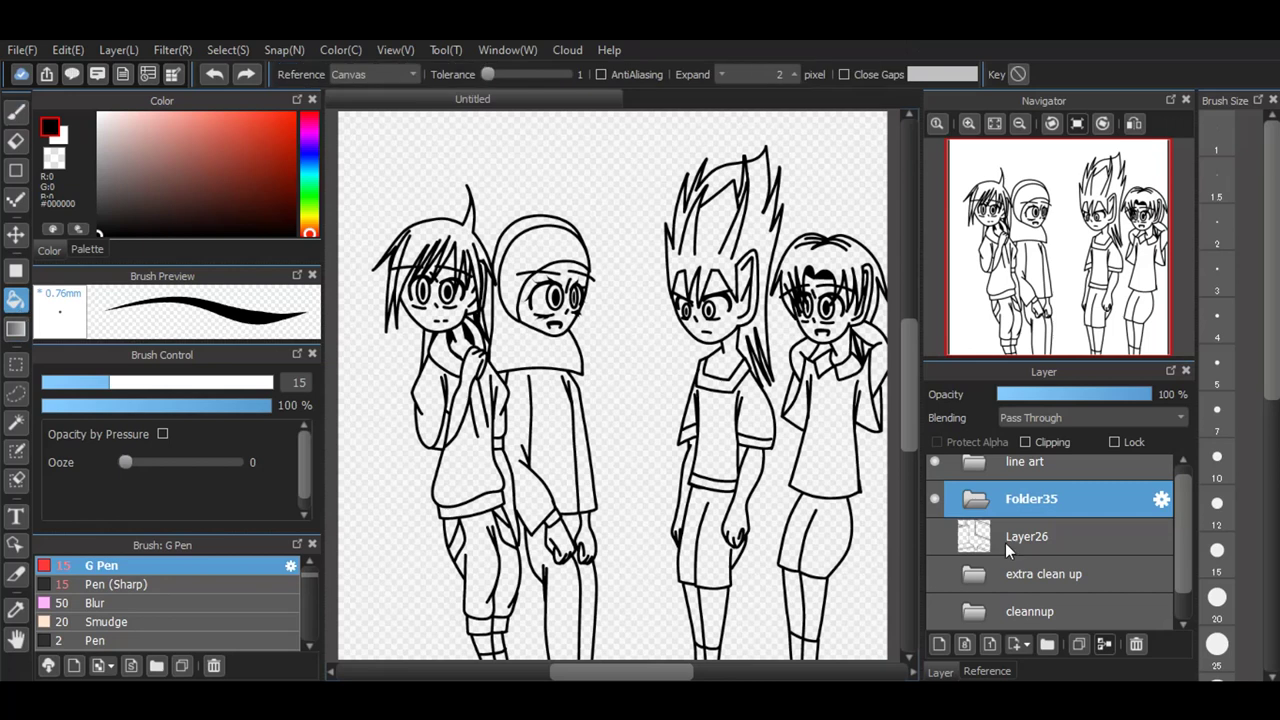
left_click(932, 645)
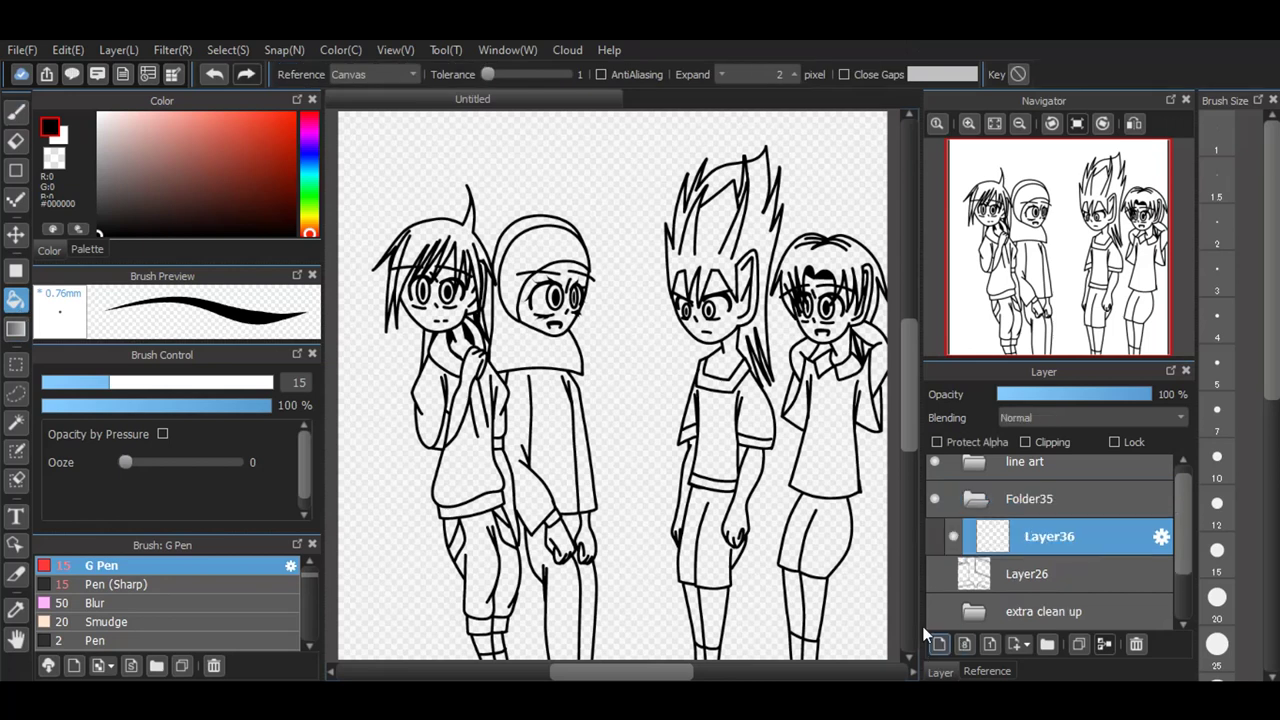
scroll(550, 414, "up", 1)
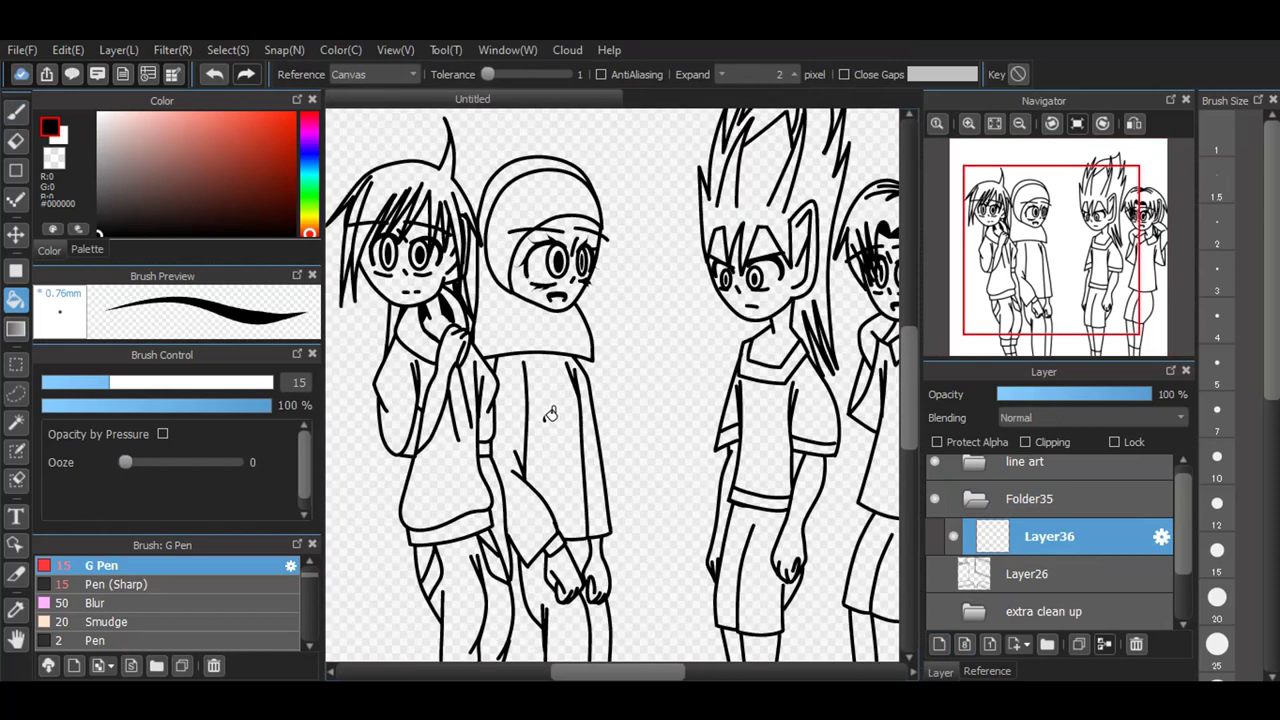
scroll(640, 416, "up", 1)
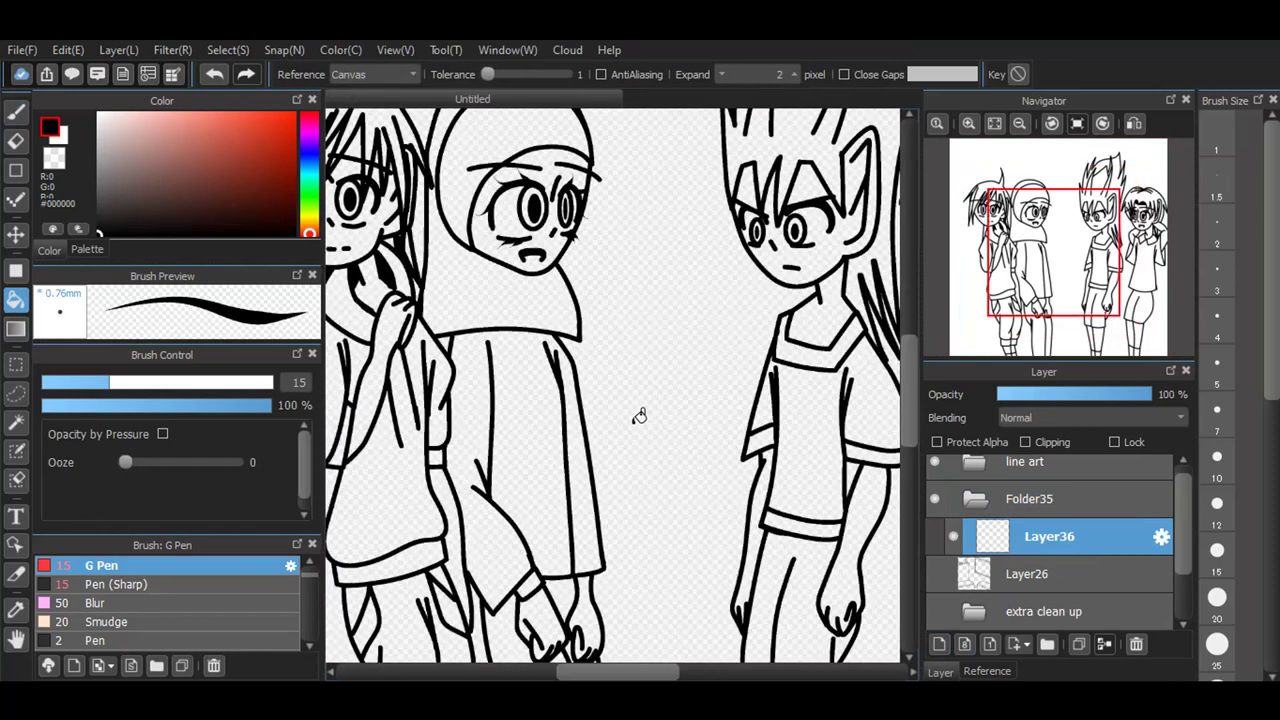
scroll(537, 463, "down", 1)
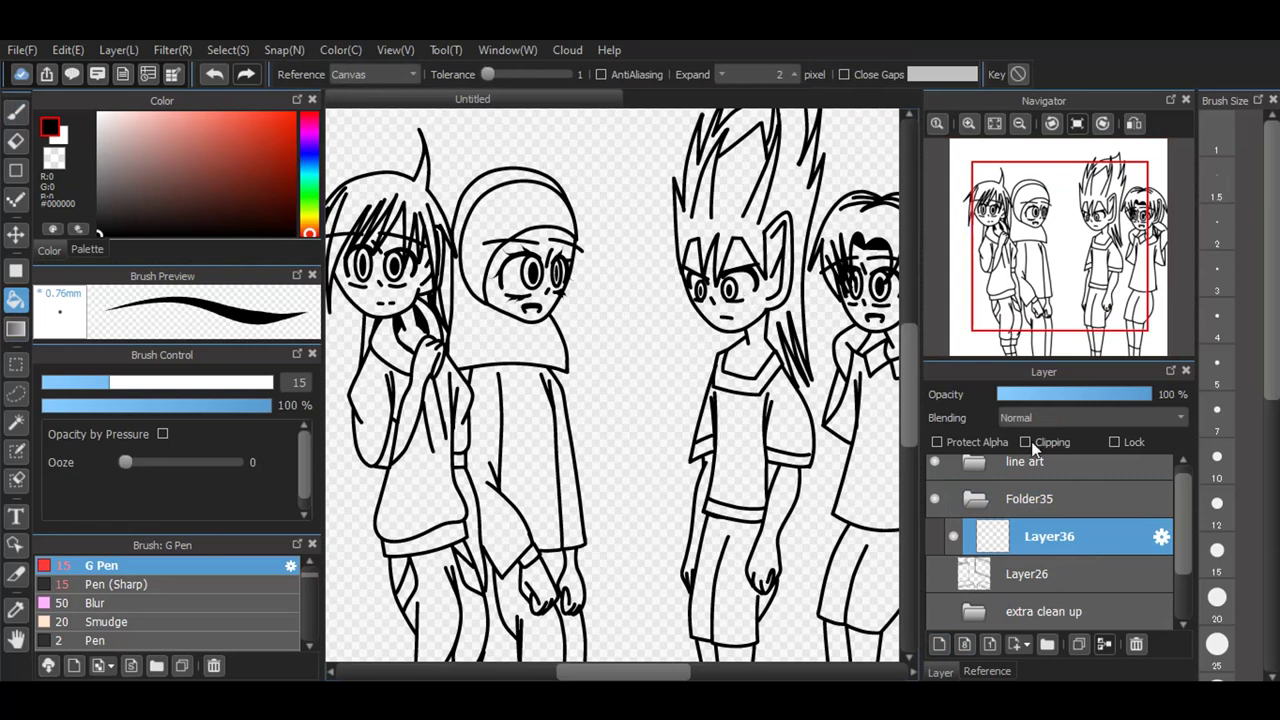
Step: Sample dark navy #131D66 from the reference image and fill the headscarf character's top, sleeves and trousers on Layer36
left_click(987, 671)
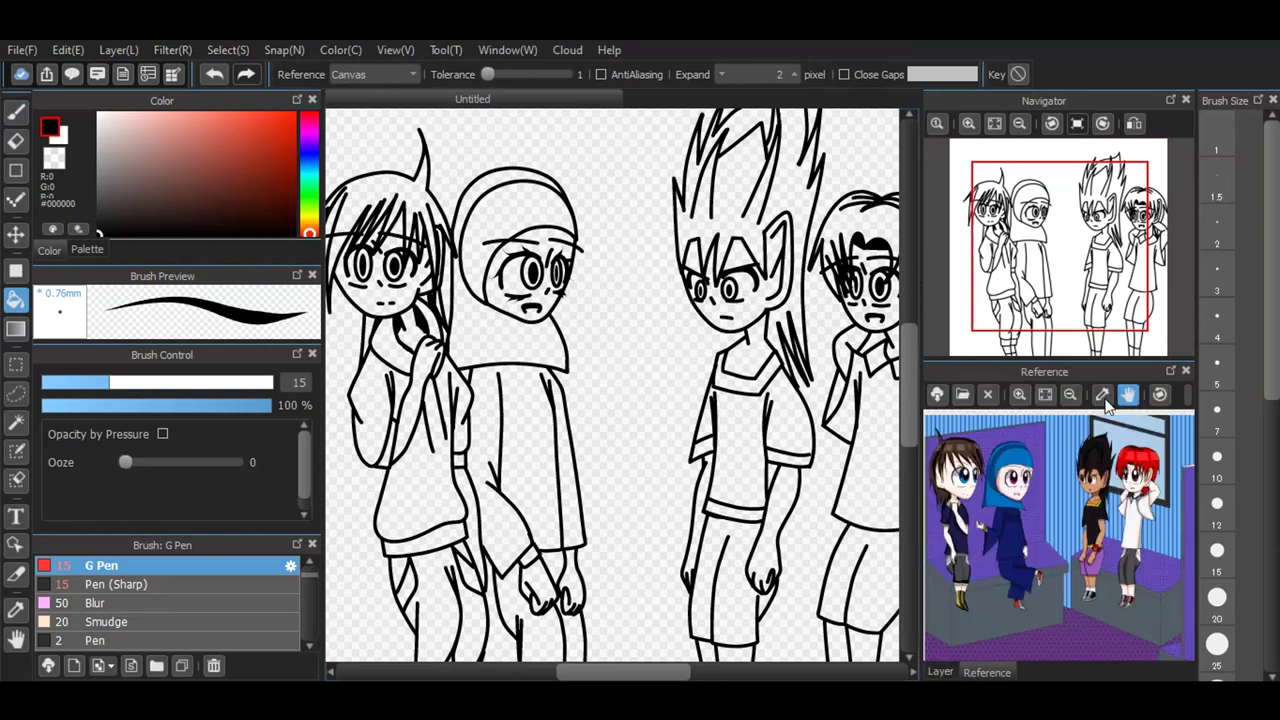
left_click(1103, 395)
left_click(1018, 537)
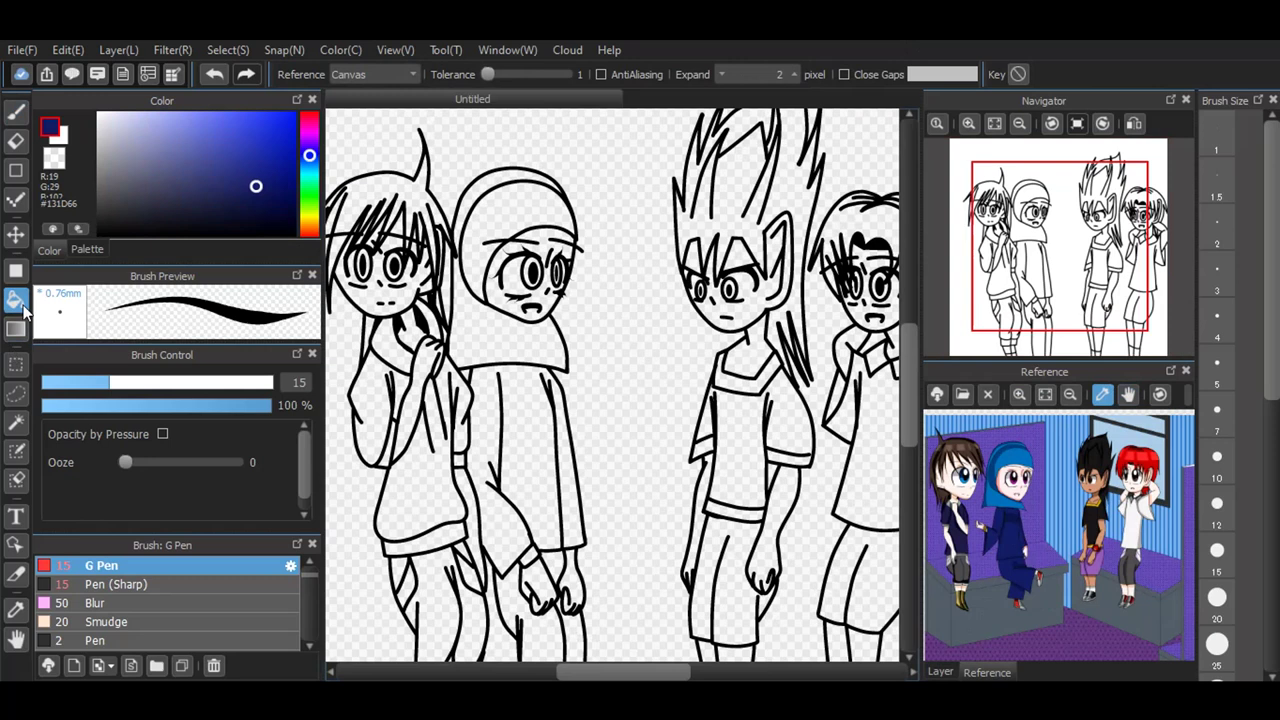
left_click(940, 672)
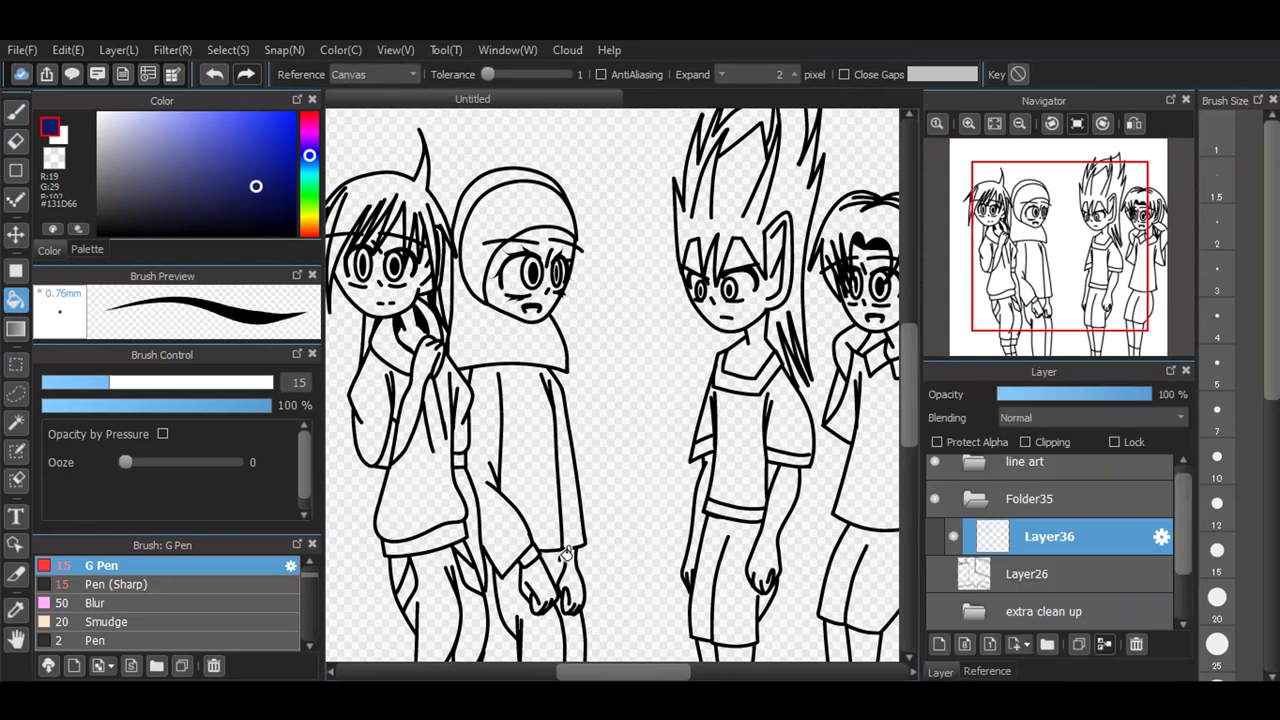
left_click(558, 632)
left_click(572, 630)
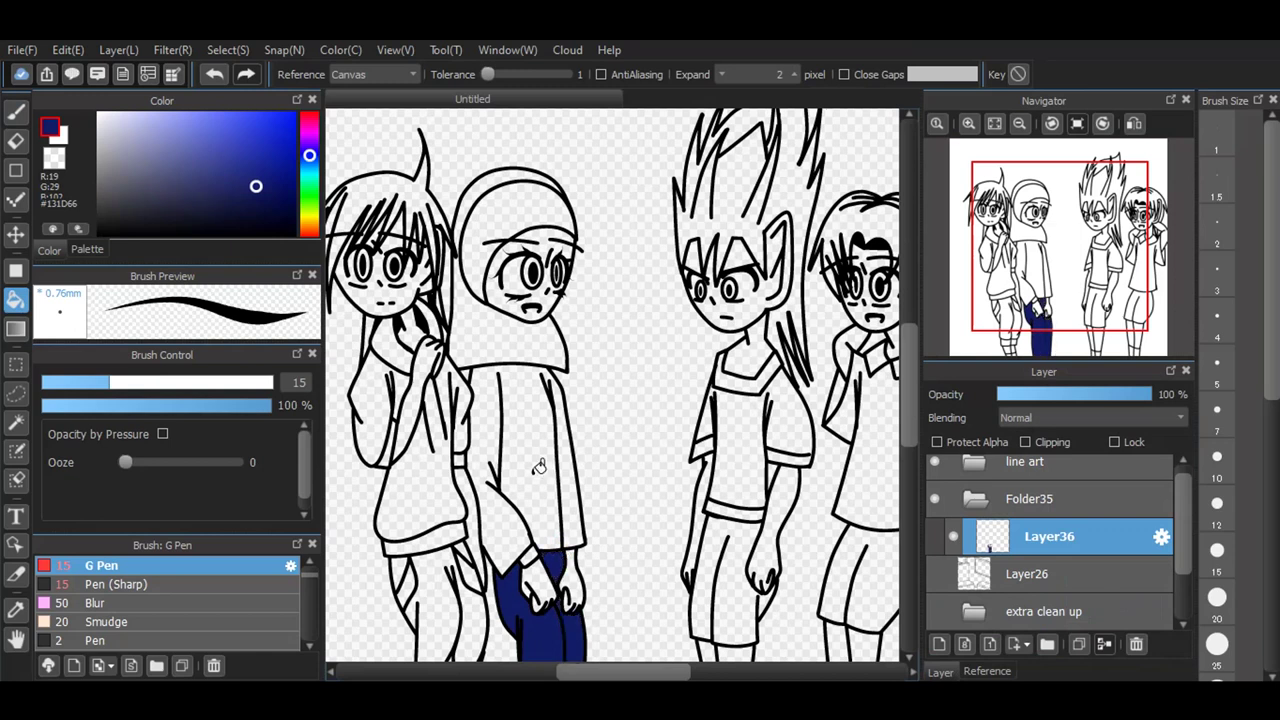
left_click(505, 384)
scroll(540, 390, "down", 2)
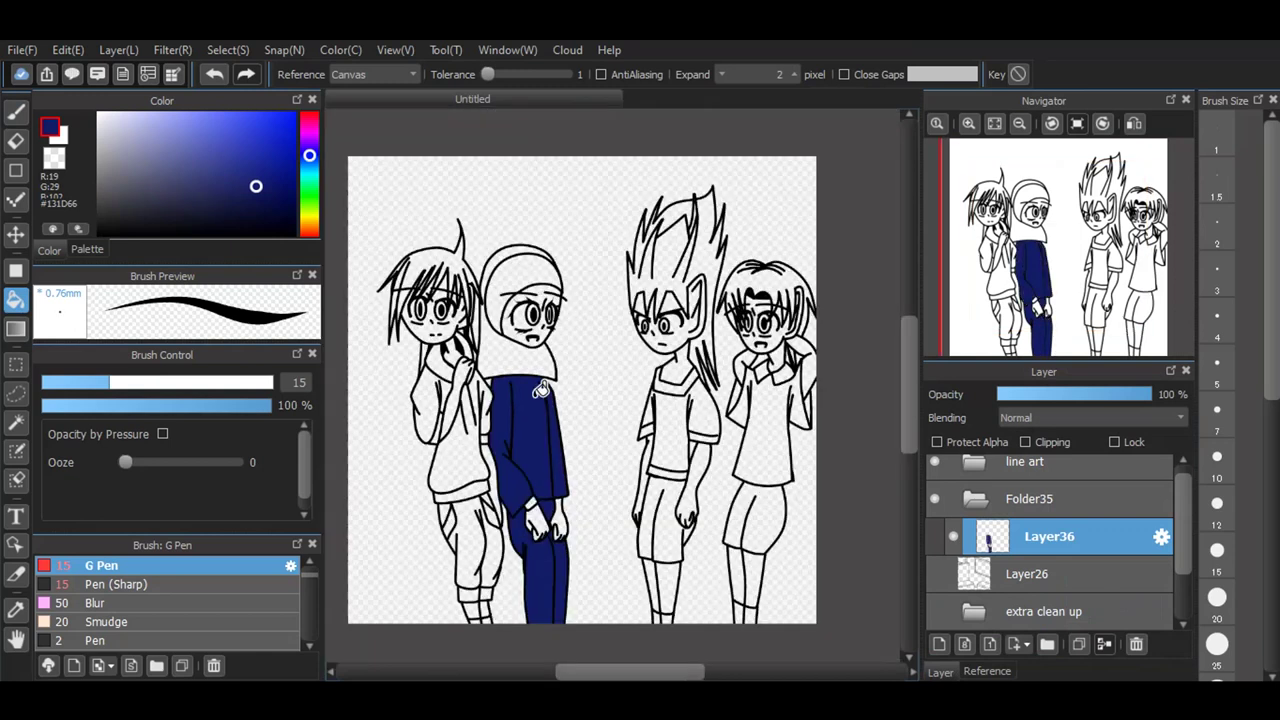
scroll(540, 392, "down", 1)
scroll(535, 400, "up", 1)
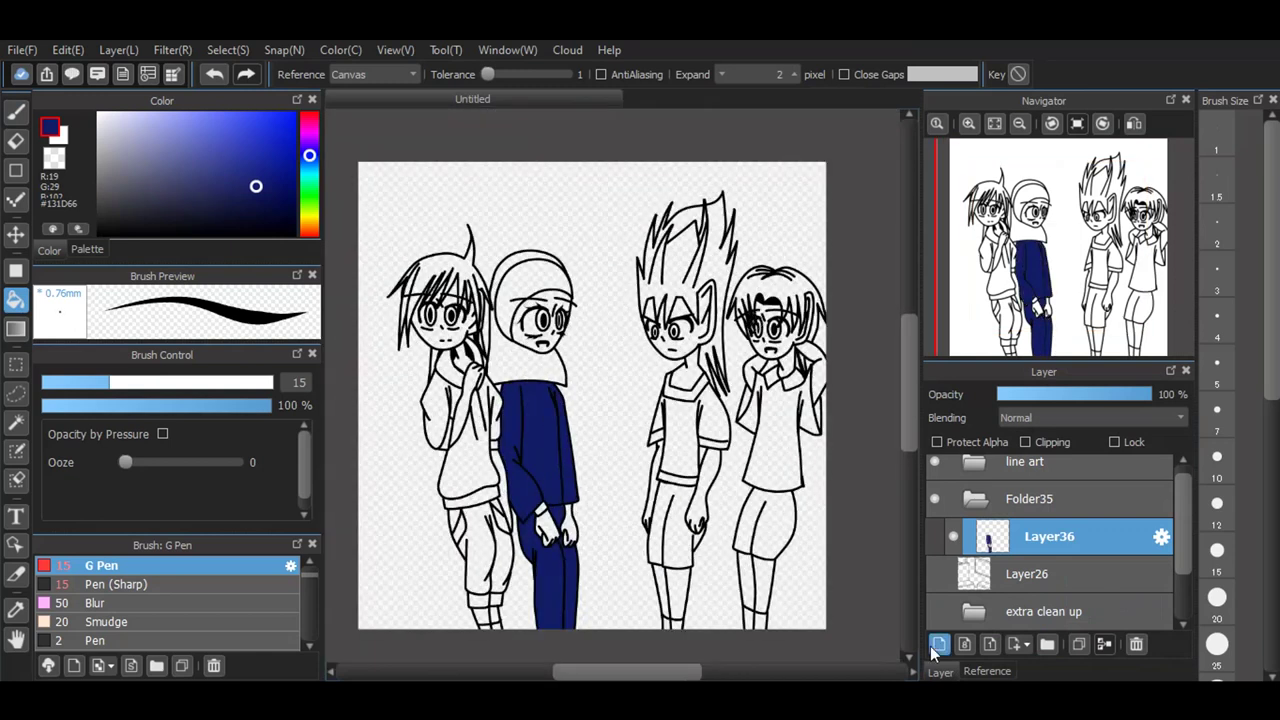
Step: Add a layer above the navy clothing and fill the headscarf with blue #0071BC sampled from the reference image
left_click(938, 644)
scroll(556, 310, "up", 1)
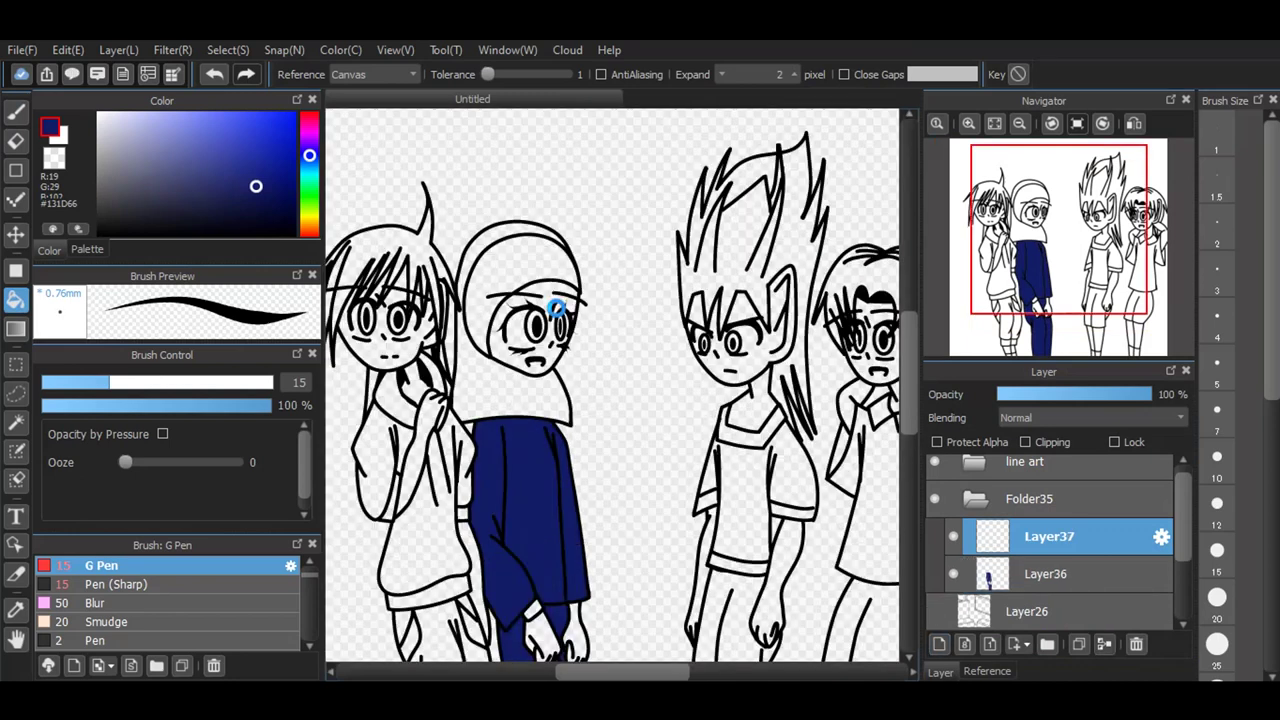
scroll(556, 310, "up", 1)
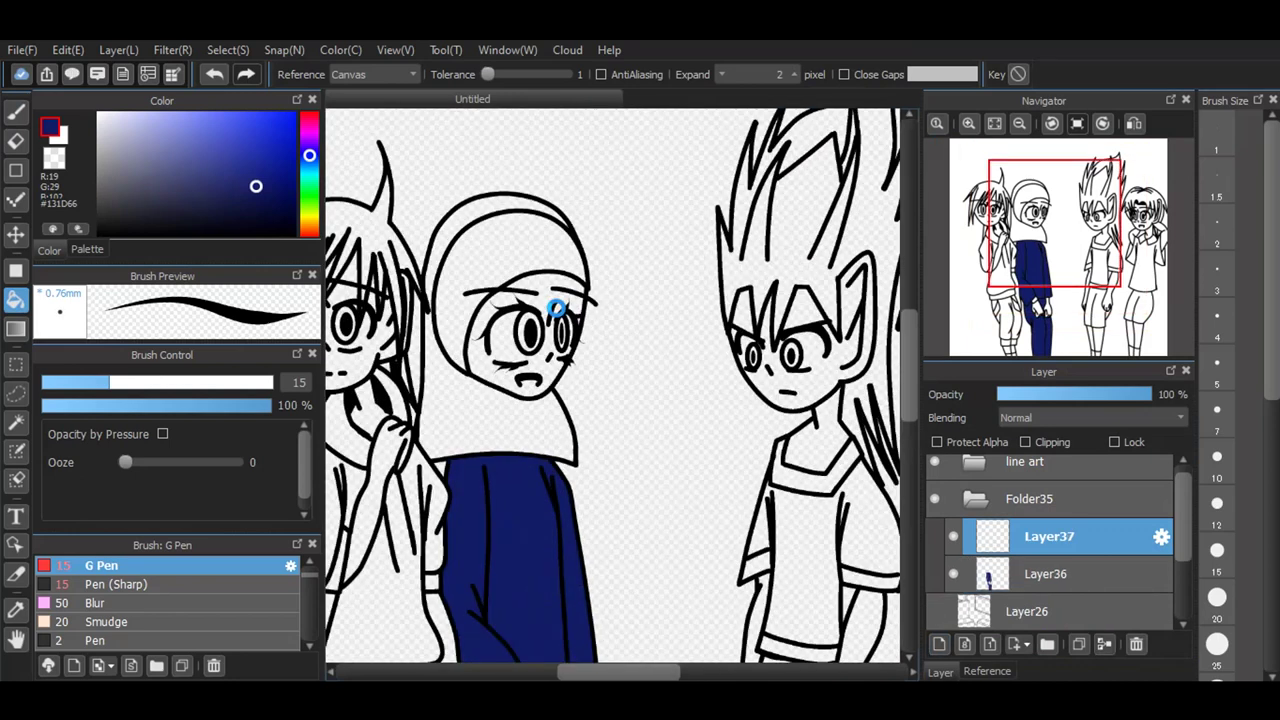
left_click(980, 670)
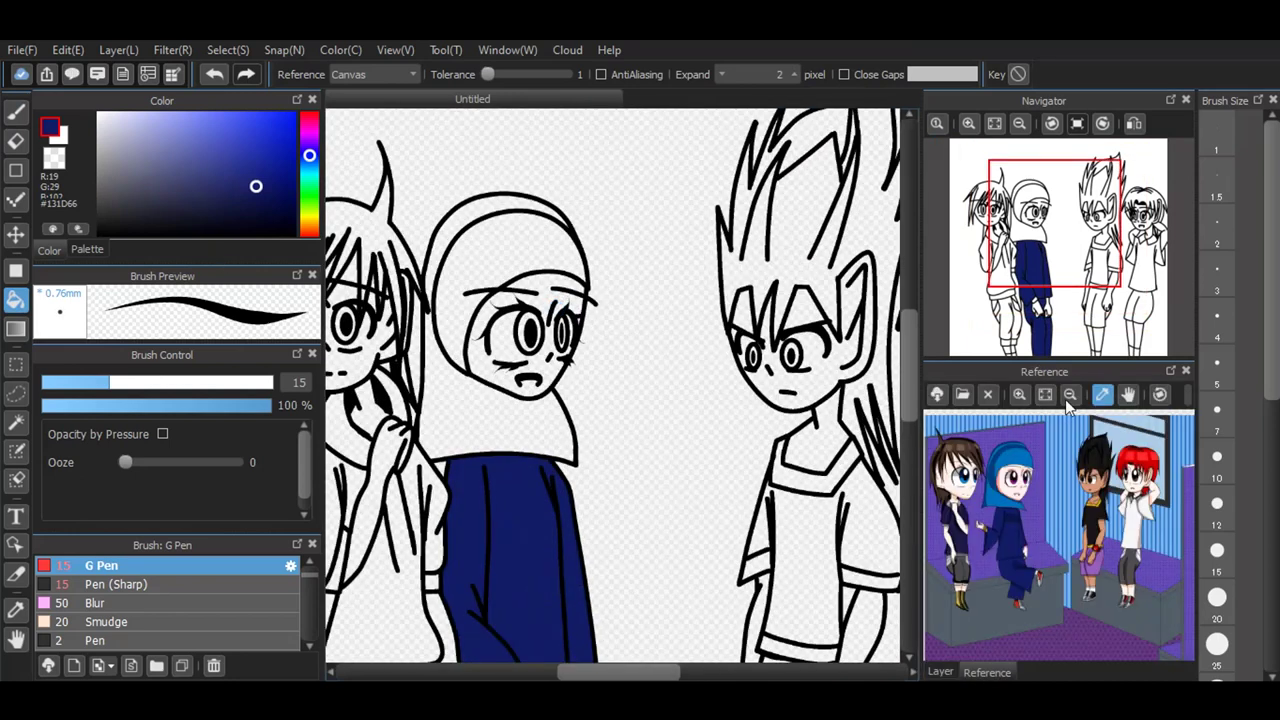
left_click(1013, 442)
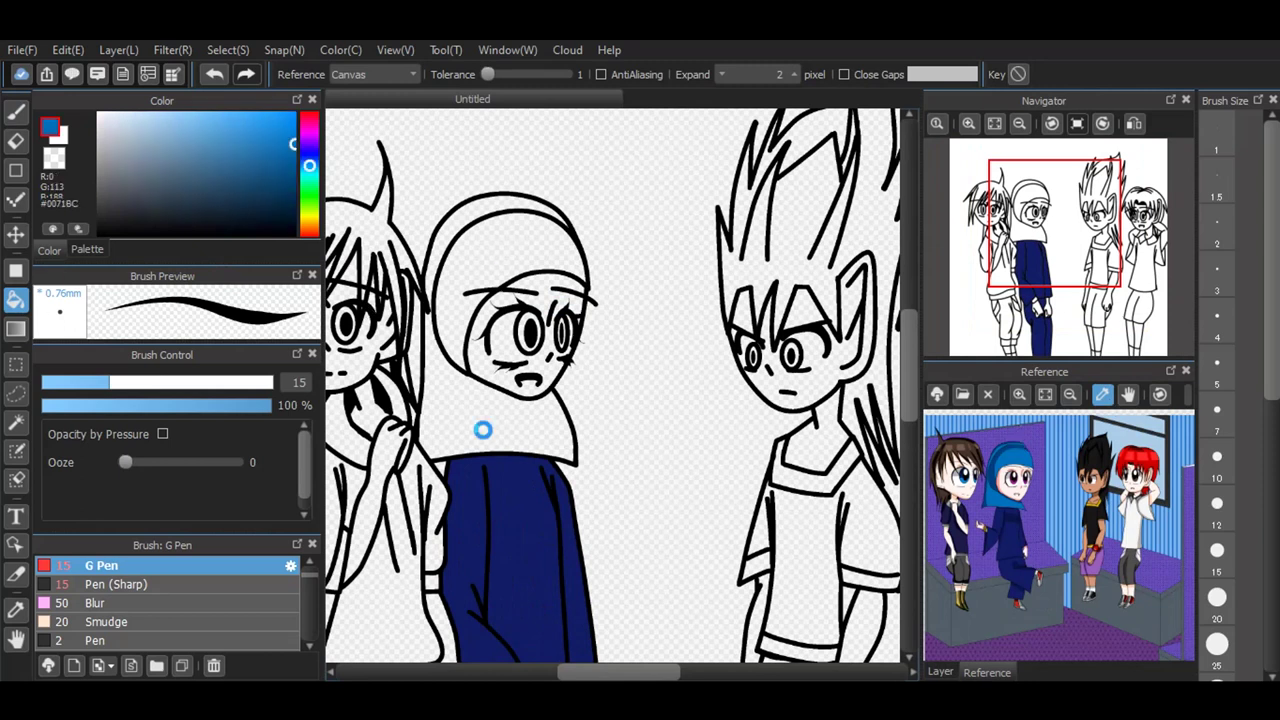
left_click(476, 224)
left_click(474, 224)
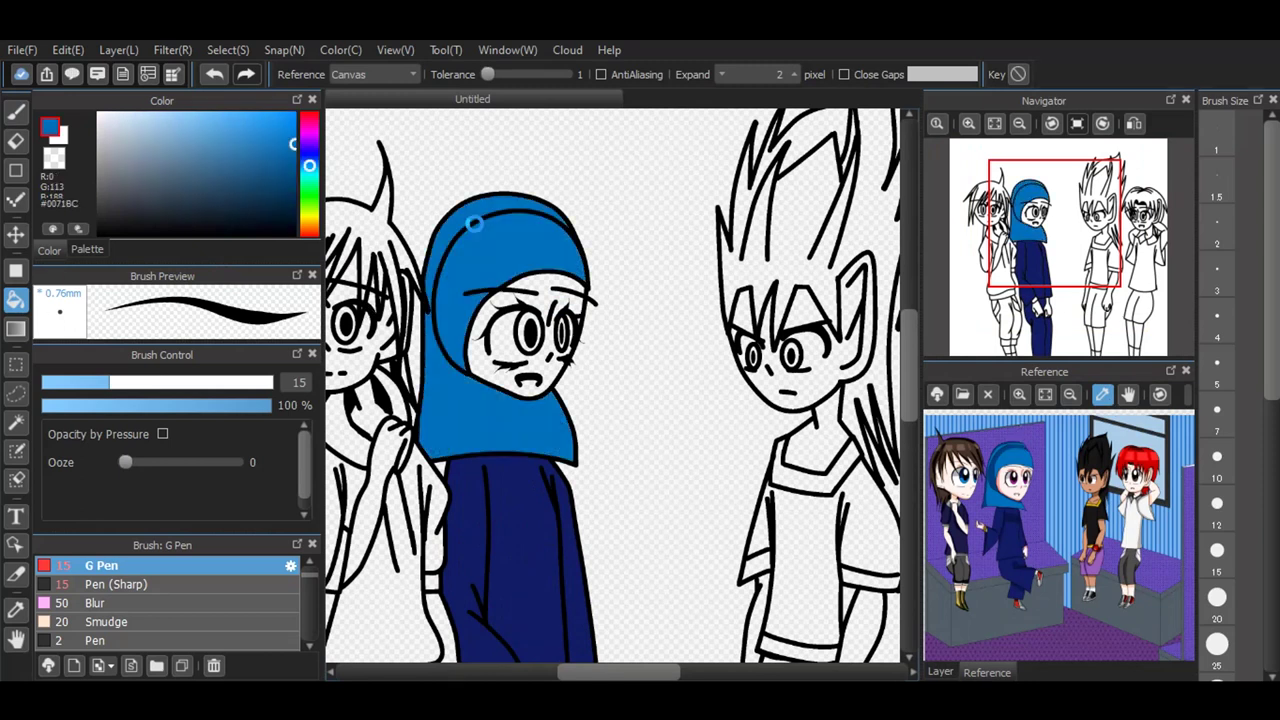
scroll(474, 224, "down", 1)
scroll(473, 223, "down", 1)
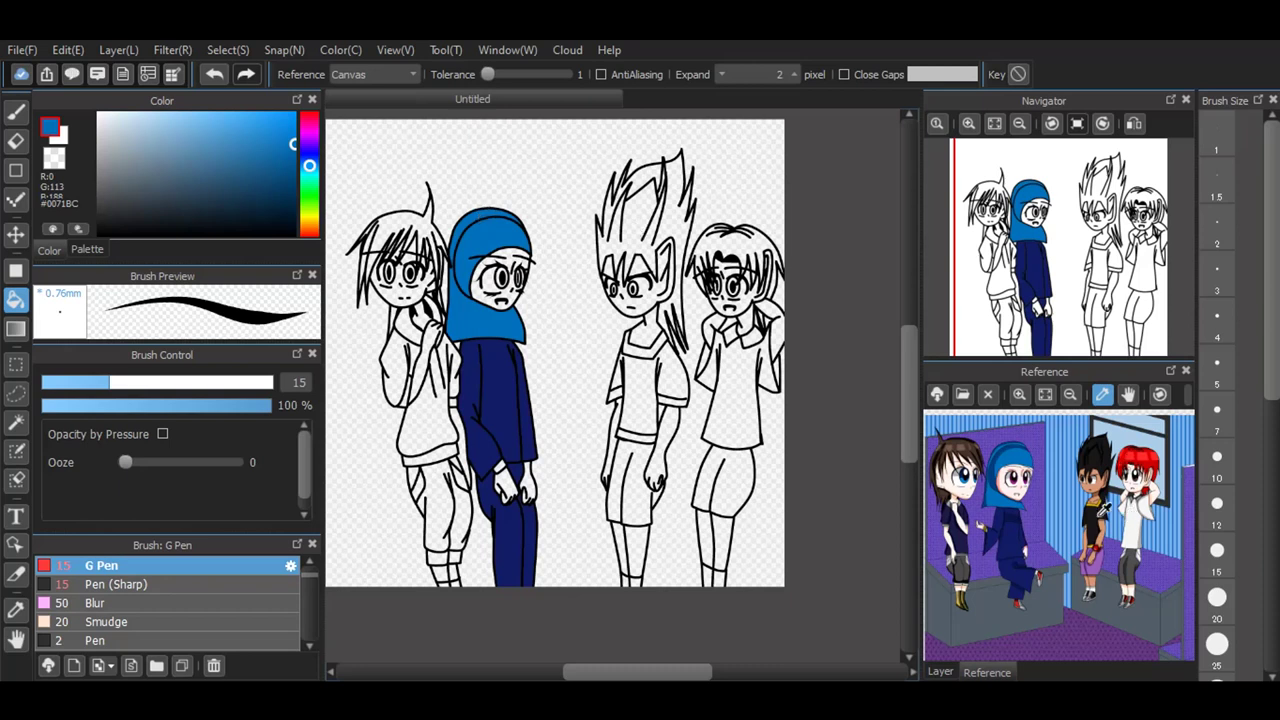
Step: Add a layer above the headscarf colour and fill both of the character's hands with the pale skin tone from the palette
left_click(1100, 508)
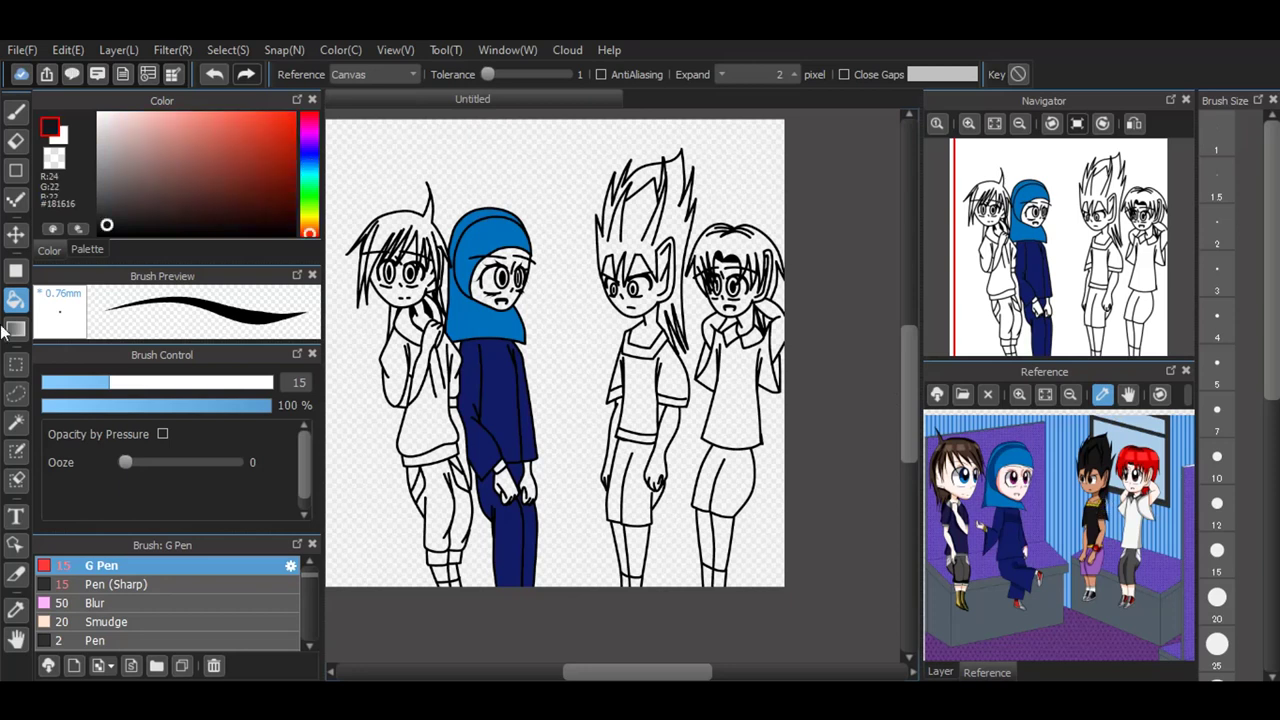
left_click(87, 249)
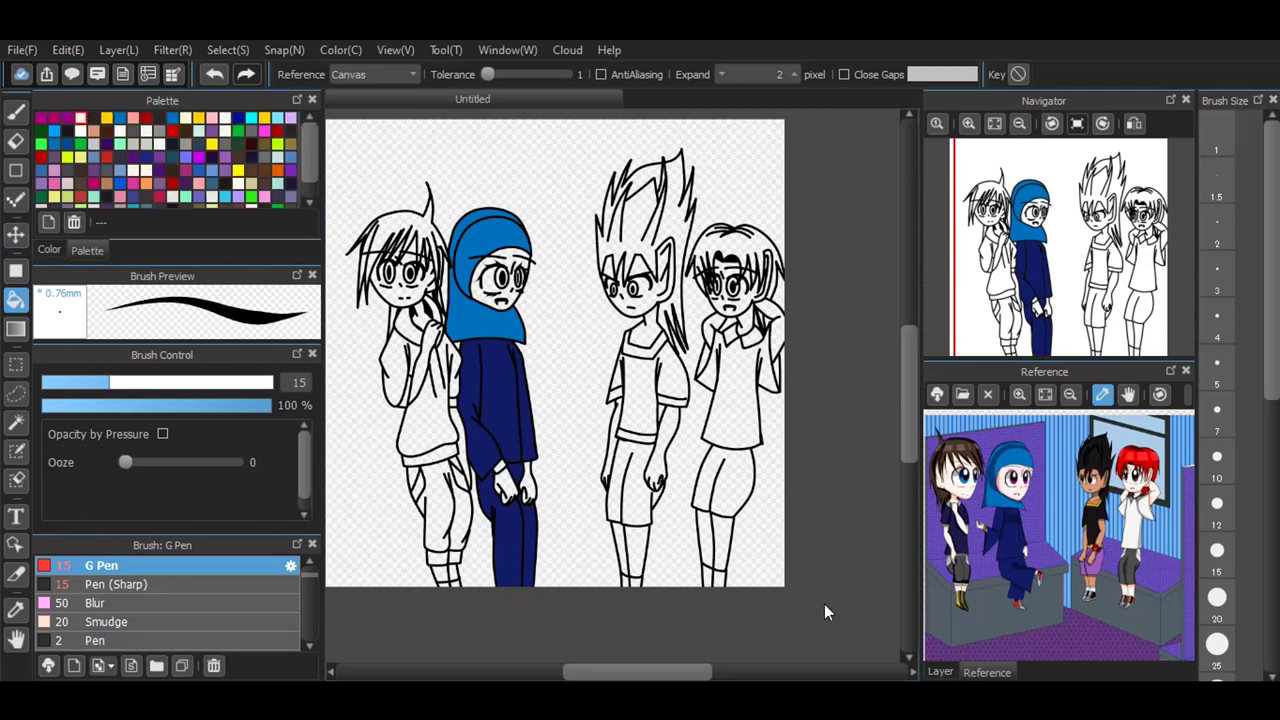
left_click(940, 672)
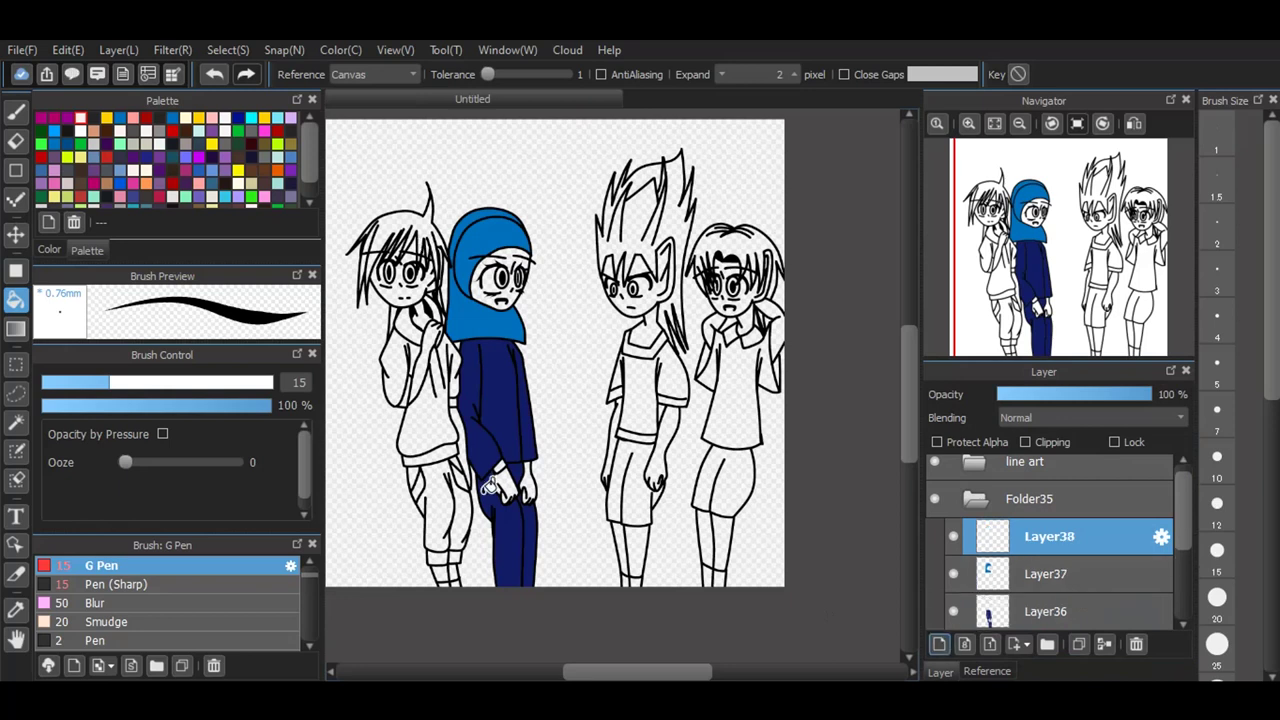
scroll(488, 482, "up", 3)
left_click(566, 492)
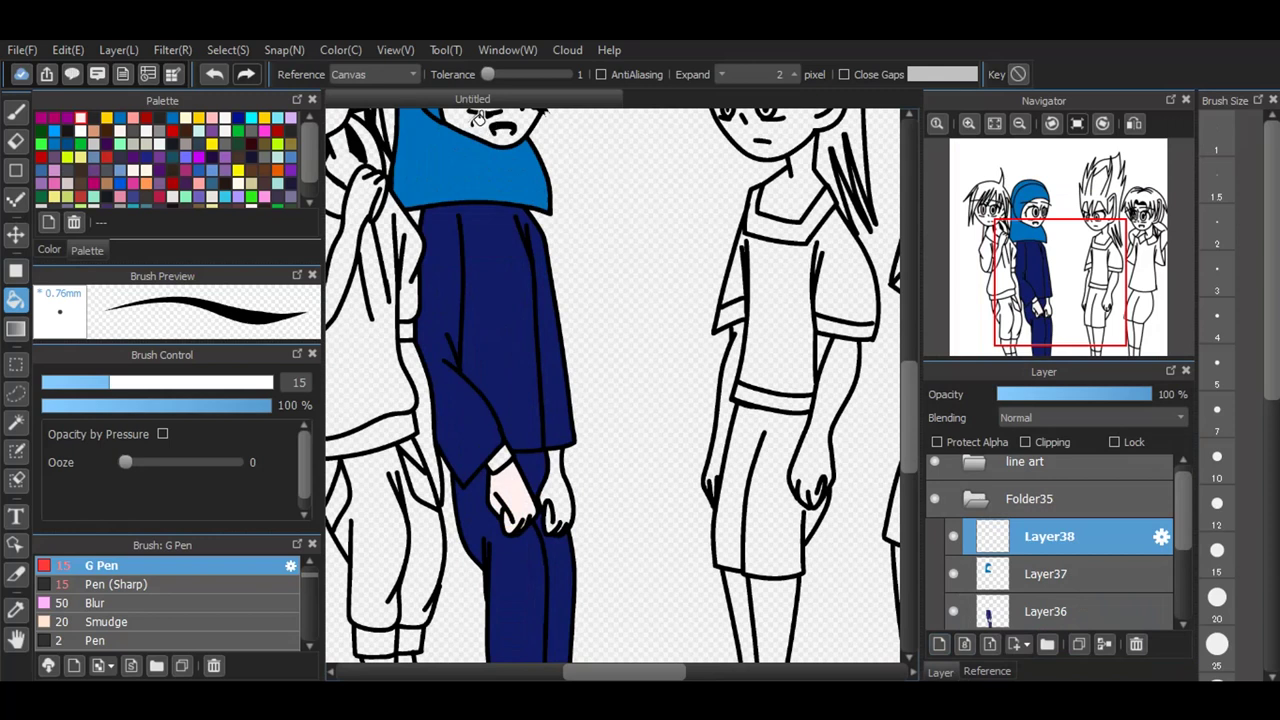
scroll(560, 570, "down", 1)
scroll(560, 565, "down", 1)
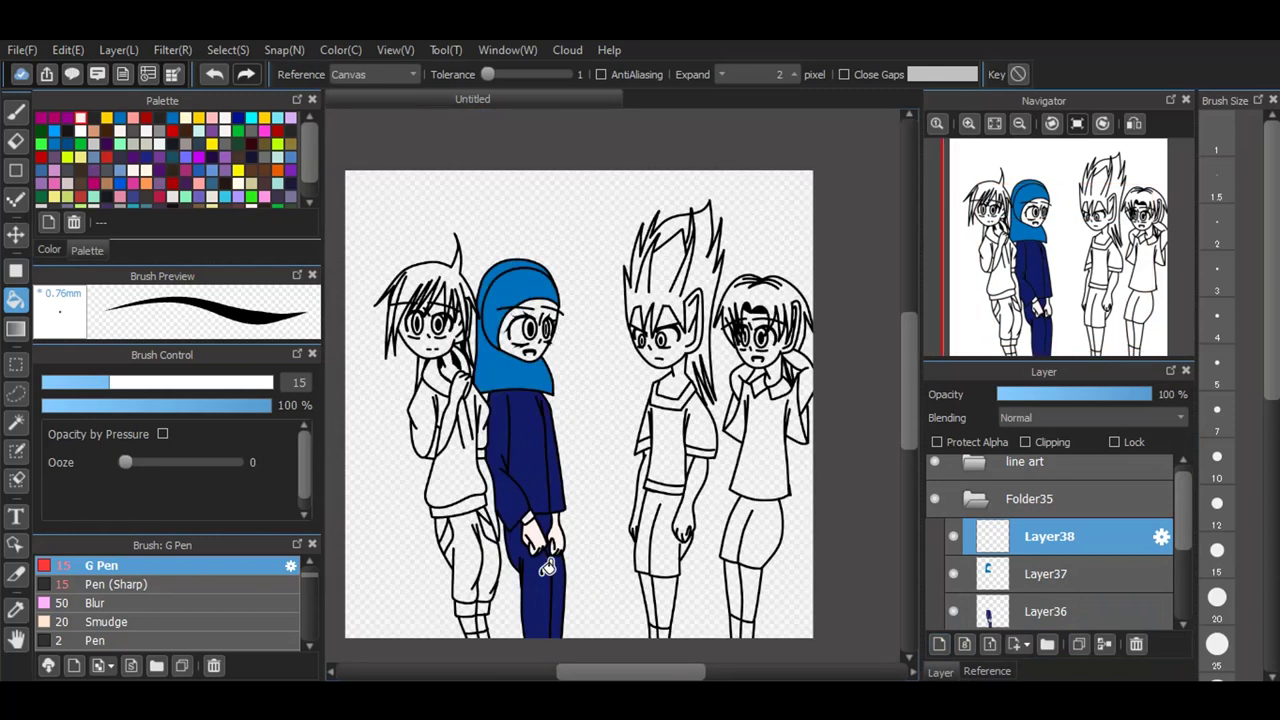
scroll(565, 545, "up", 4)
scroll(566, 537, "up", 1)
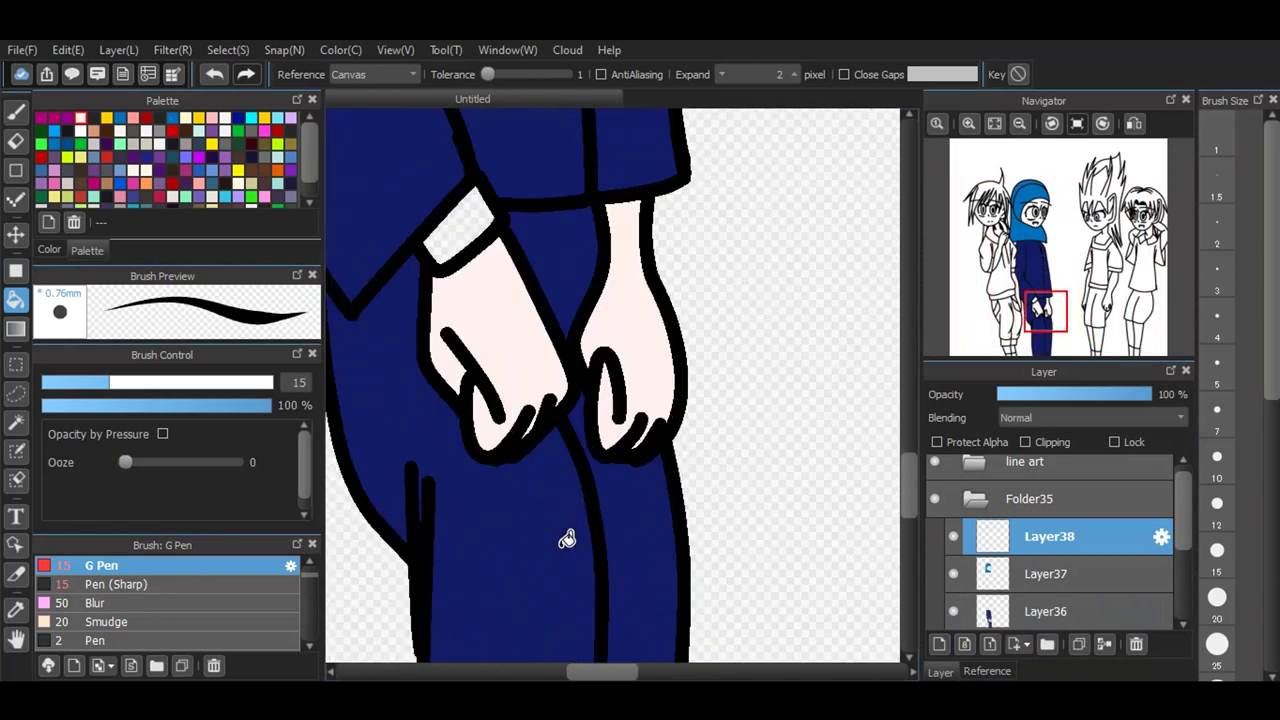
scroll(586, 609, "down", 2)
scroll(586, 612, "down", 1)
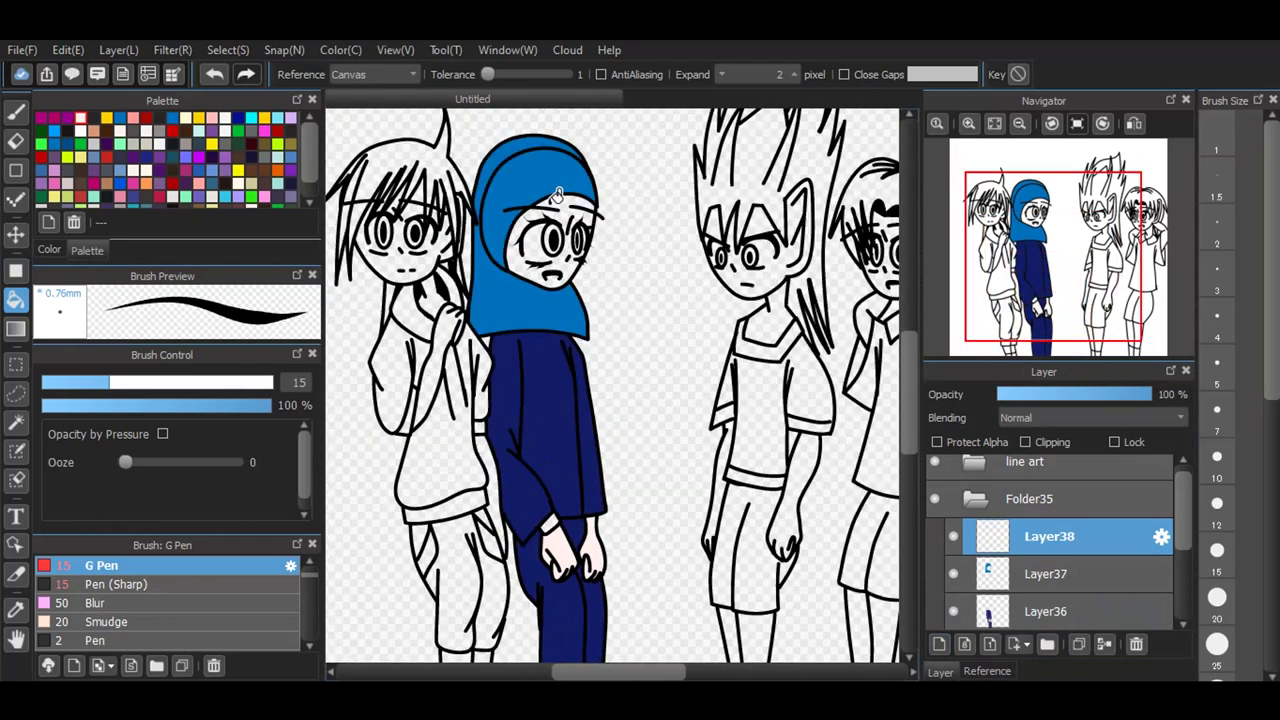
Step: Set the fill tolerance to 33 and fill the headscarf character's face, including the small gap beside the far eye, with pale skin tone
scroll(550, 200, "up", 4)
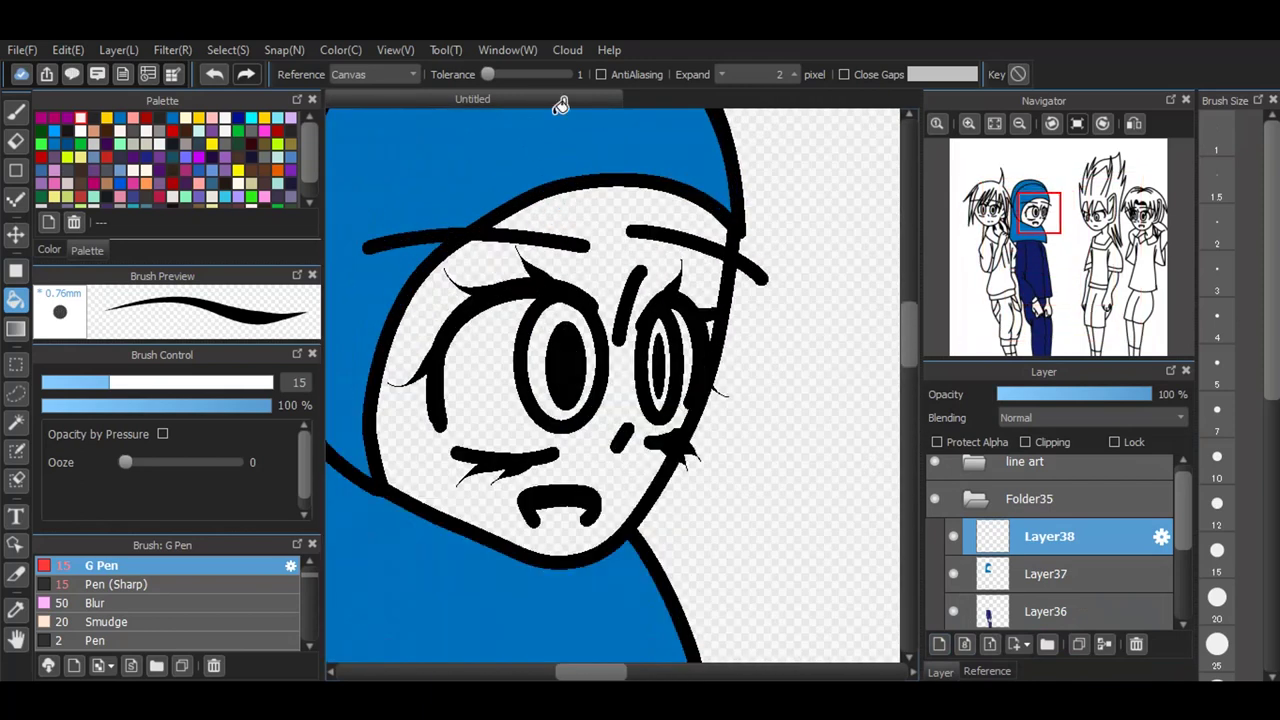
left_click(540, 80)
left_click(614, 210)
scroll(712, 320, "up", 3)
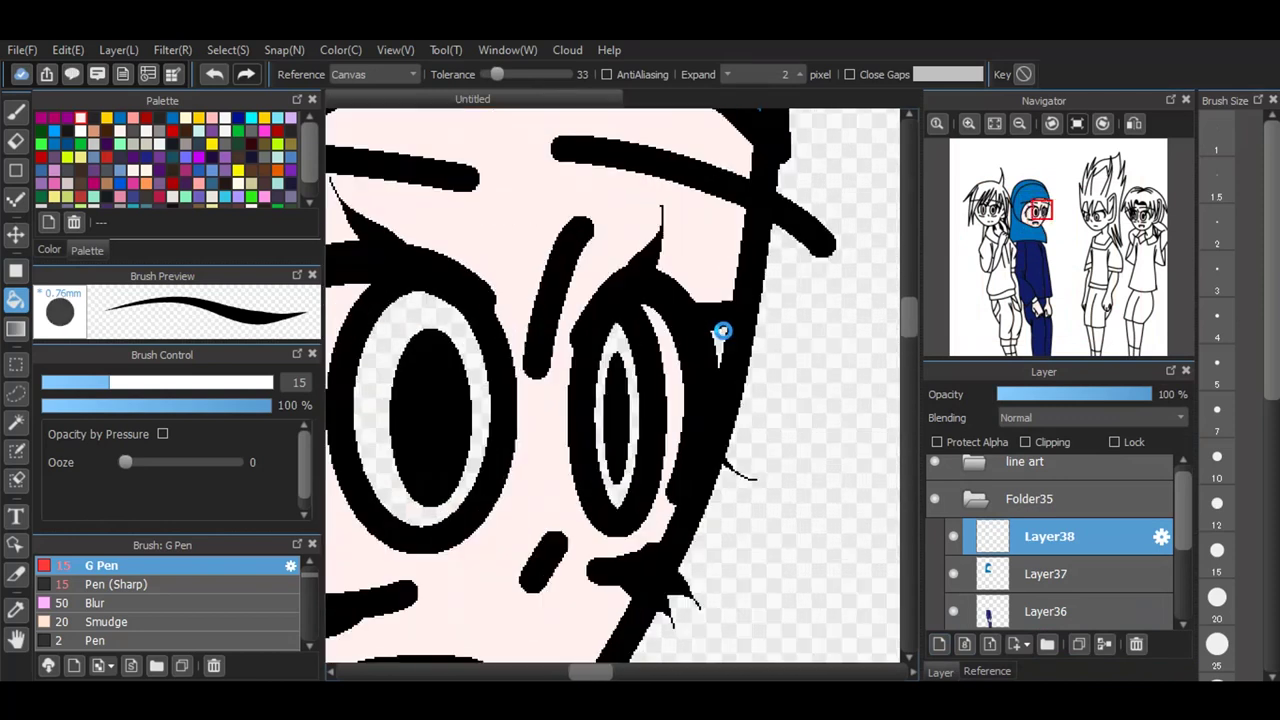
scroll(716, 334, "up", 1)
left_click(716, 334)
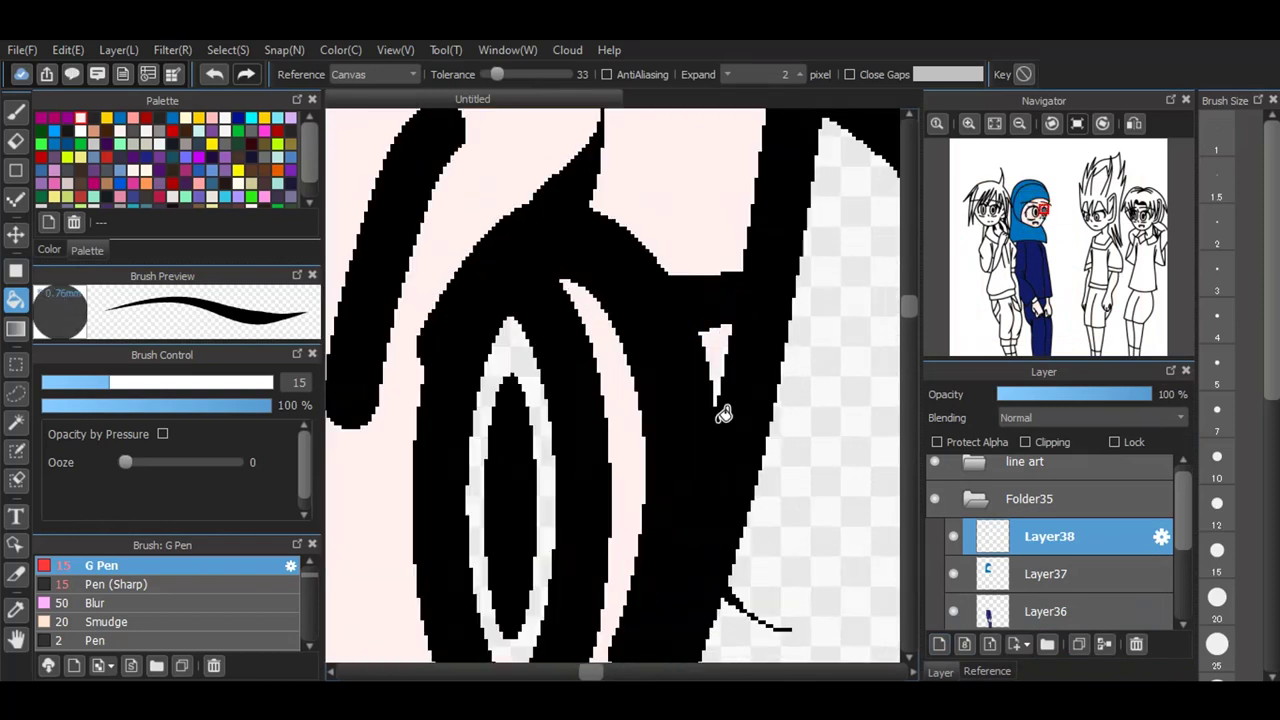
scroll(717, 420, "down", 1)
scroll(651, 263, "down", 3)
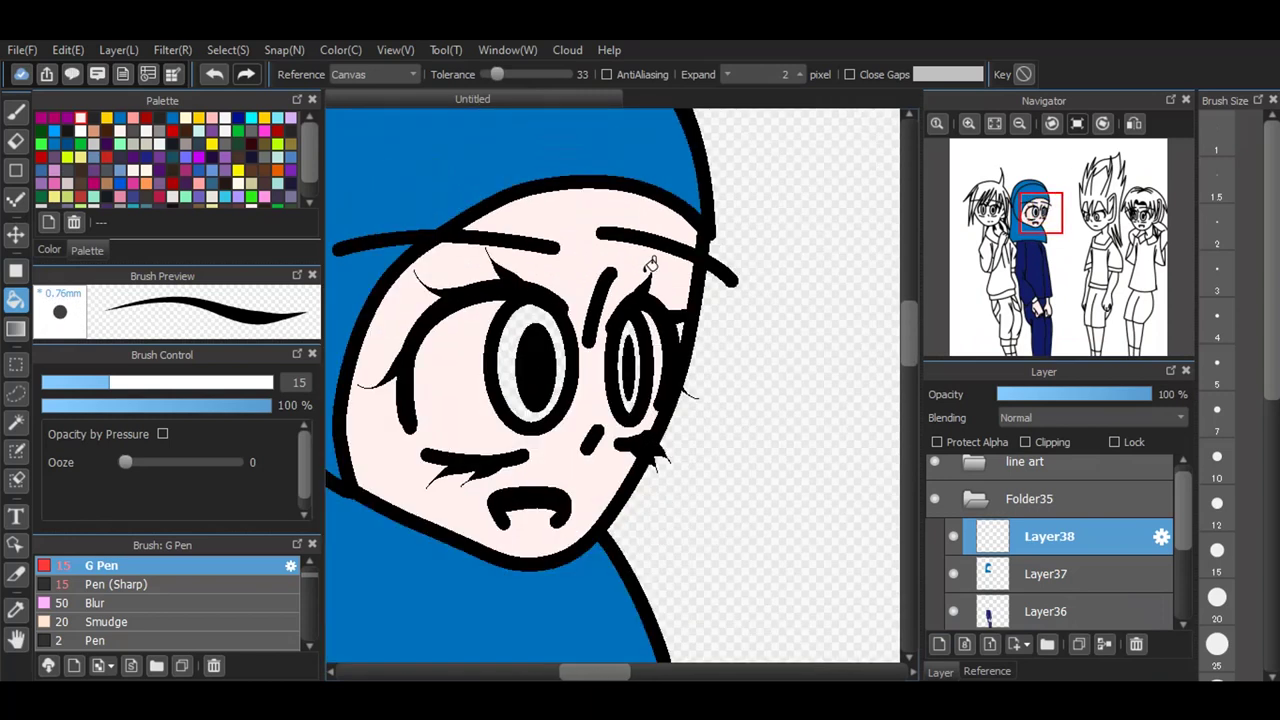
scroll(563, 280, "down", 1)
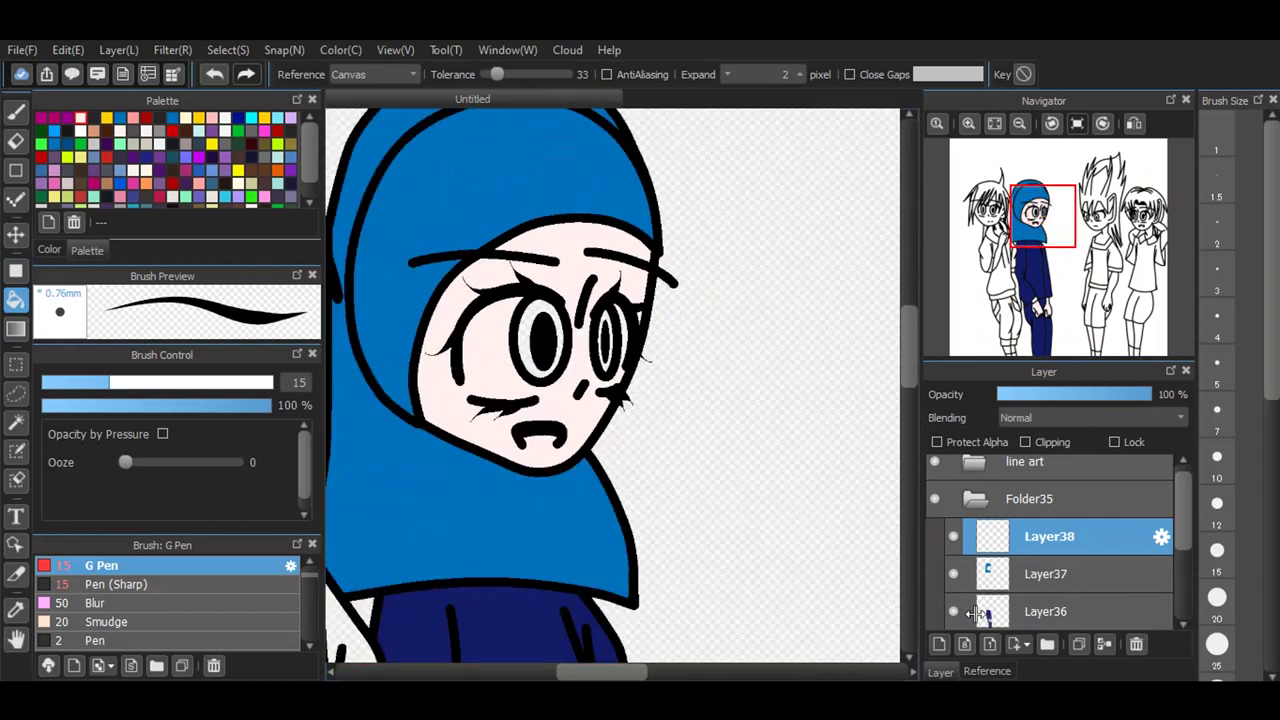
Step: Add a layer above the skin colour and fill both irises of the headscarf character with magenta-purple
left_click(939, 644)
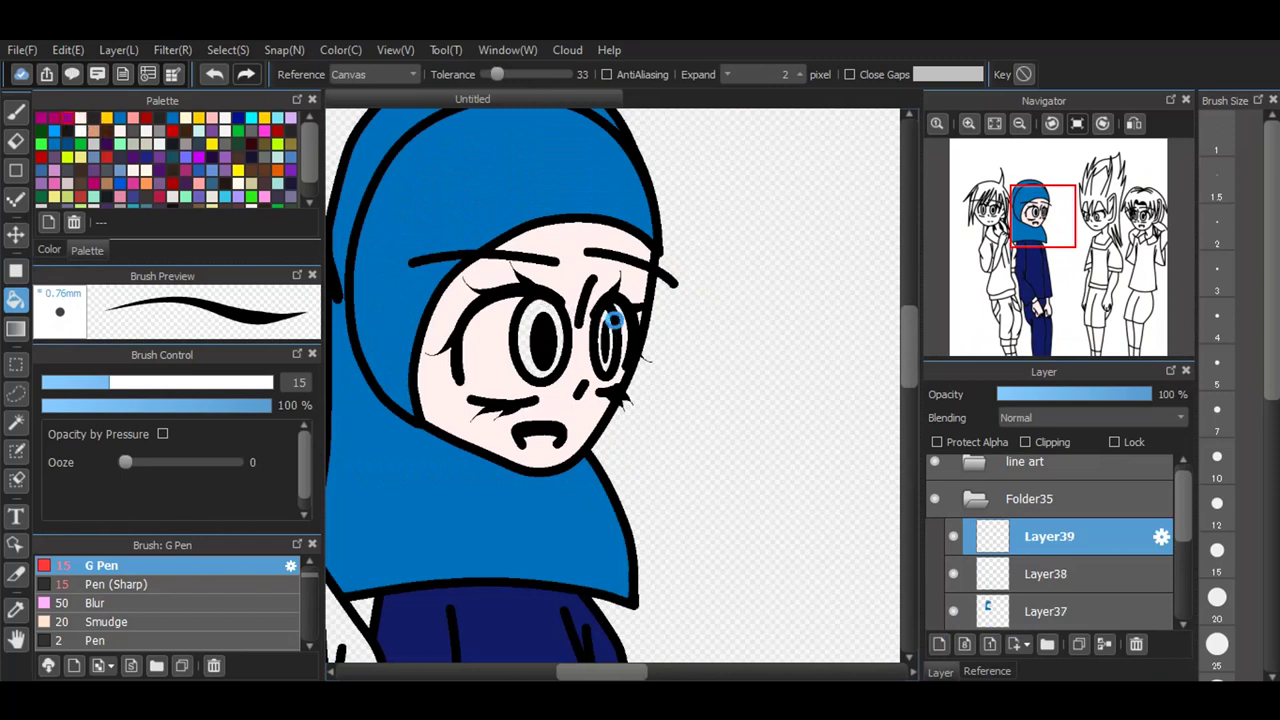
left_click(523, 340)
left_click(612, 312)
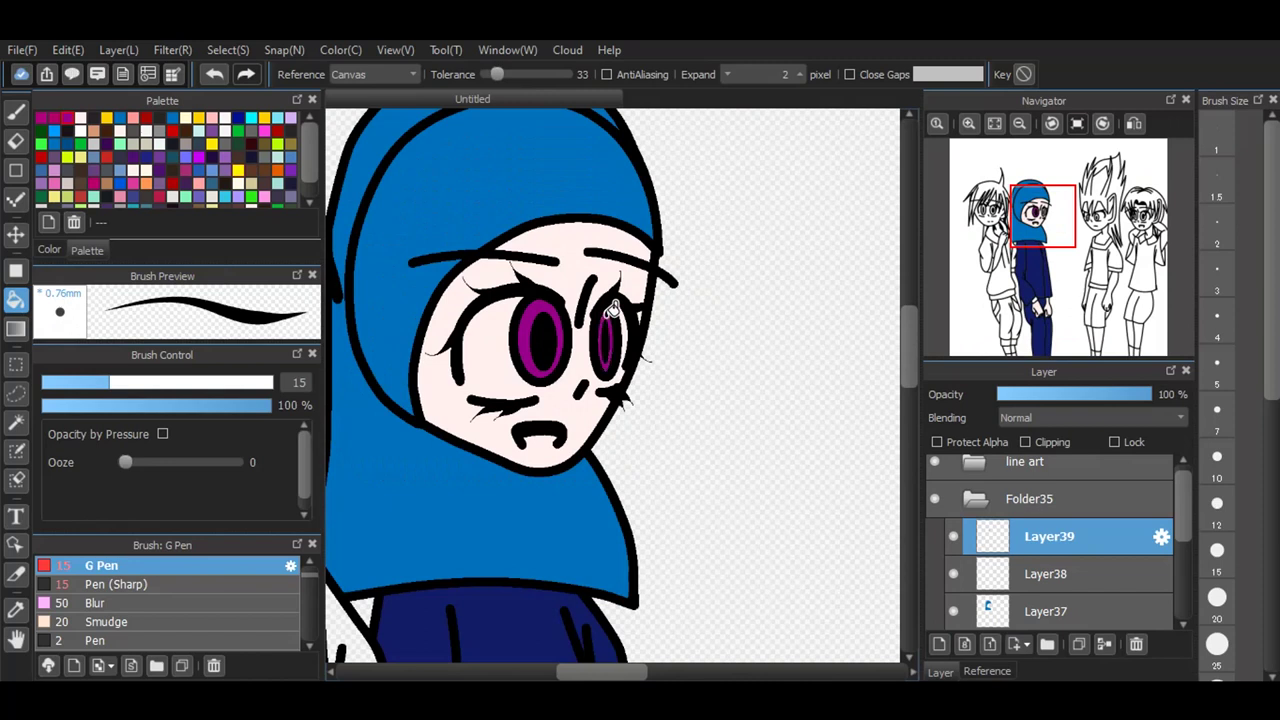
Step: Add a layer above the iris colour and fill the headscarf character's sleeve cuff with olive-brown #917C35
scroll(585, 302, "down", 3)
scroll(585, 302, "down", 2)
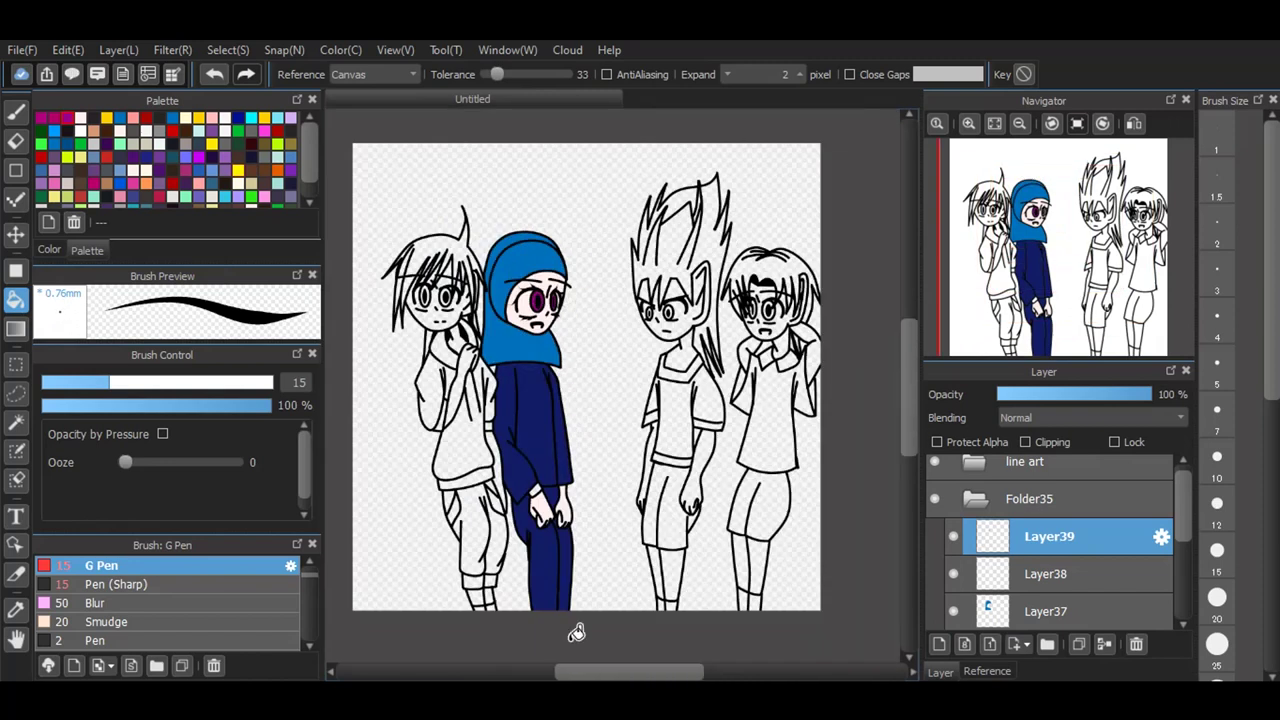
left_click(939, 644)
scroll(551, 568, "up", 2)
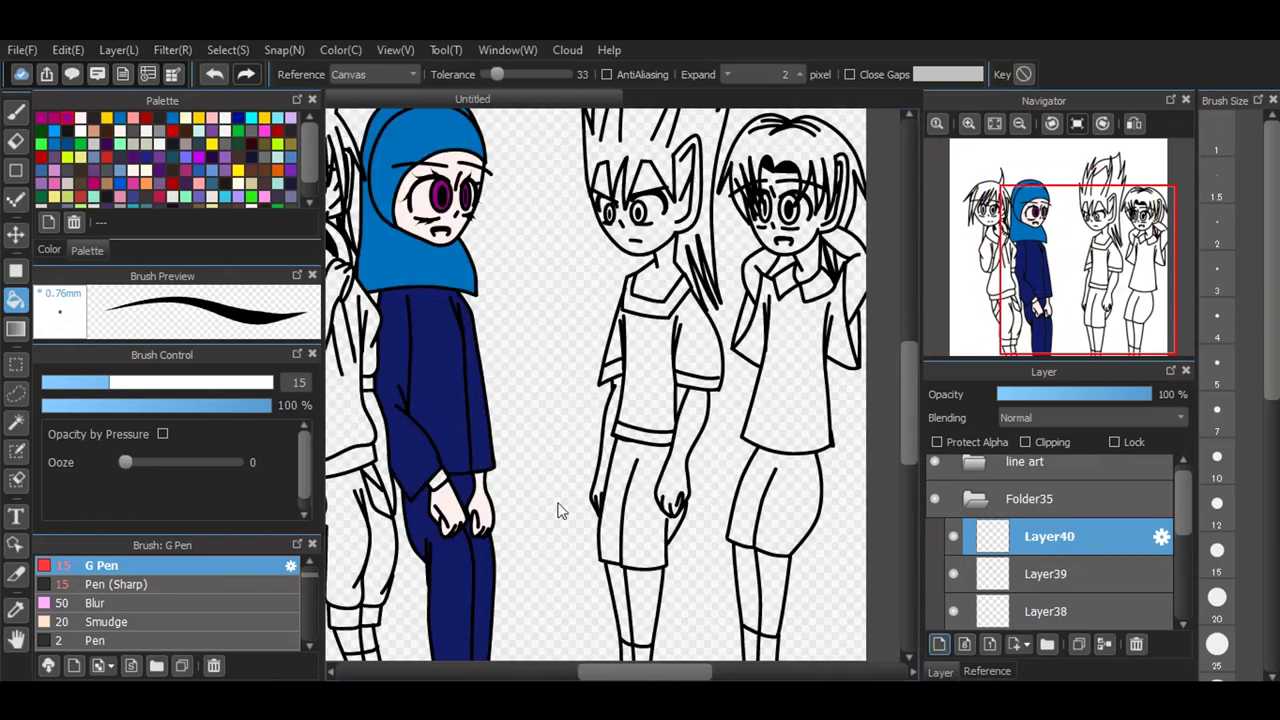
scroll(434, 451, "up", 2)
scroll(340, 412, "up", 2)
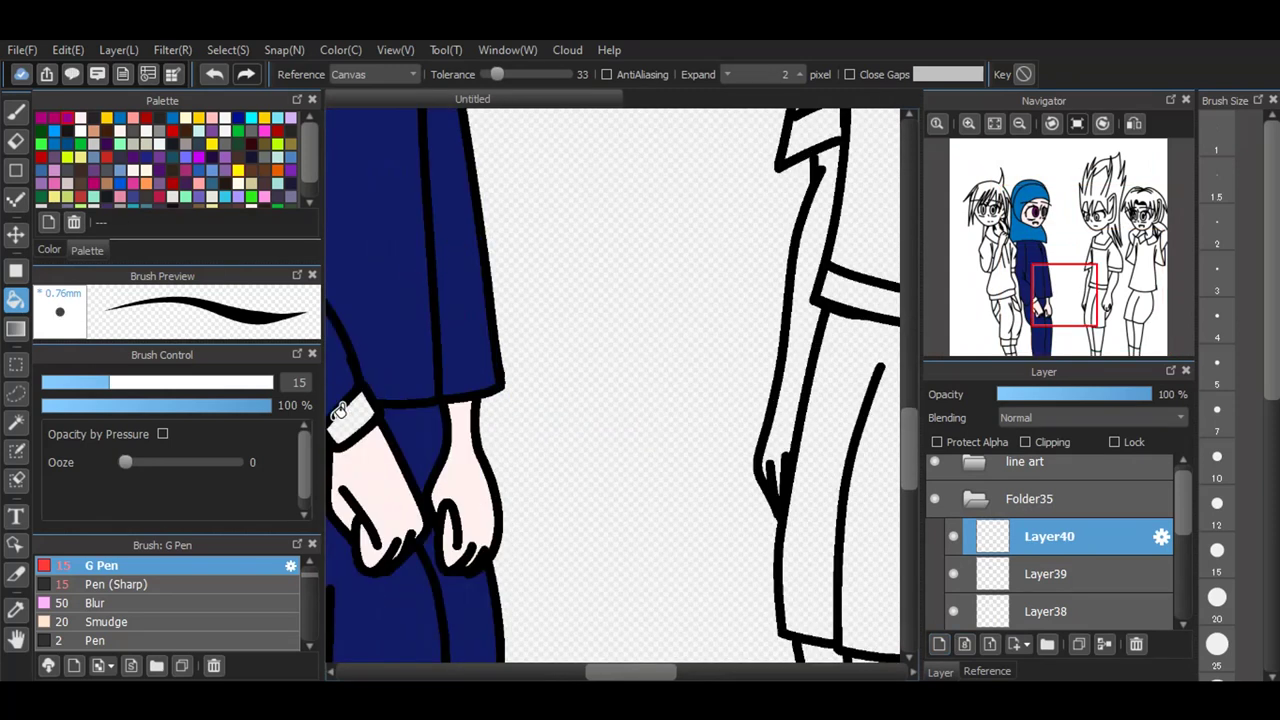
left_click(268, 150)
left_click(374, 408)
scroll(688, 420, "down", 2)
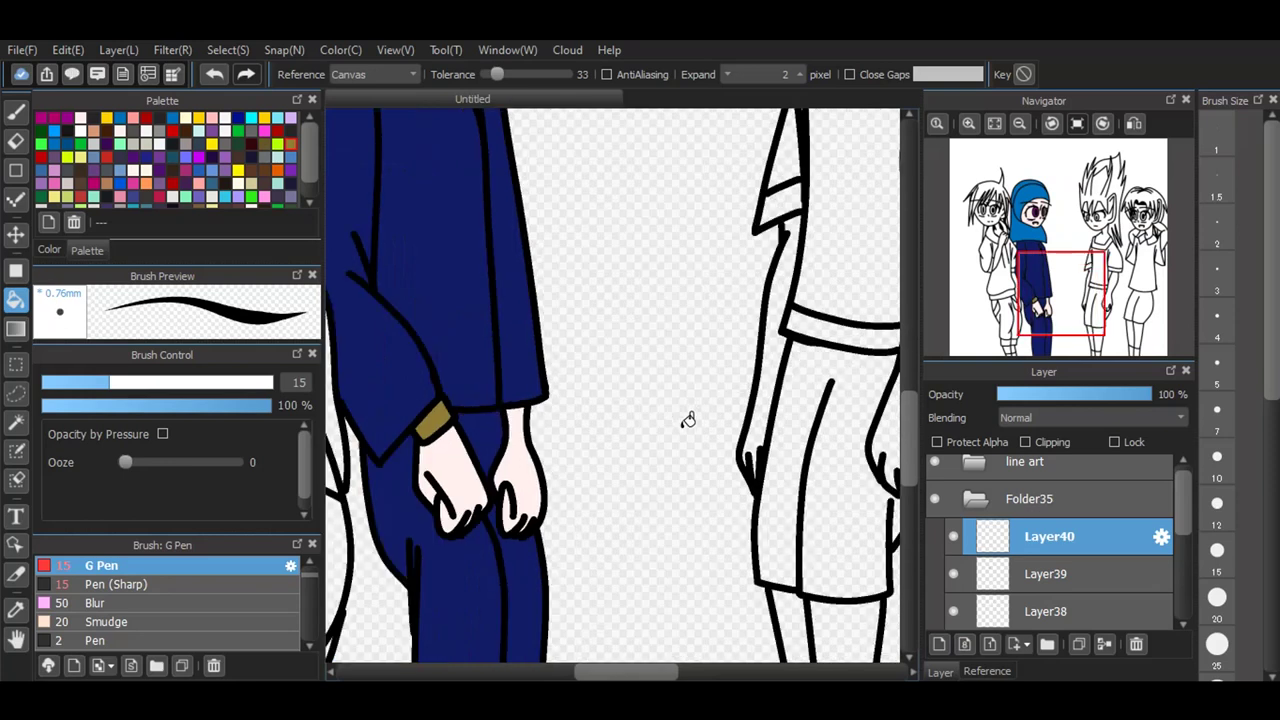
scroll(660, 617, "down", 2)
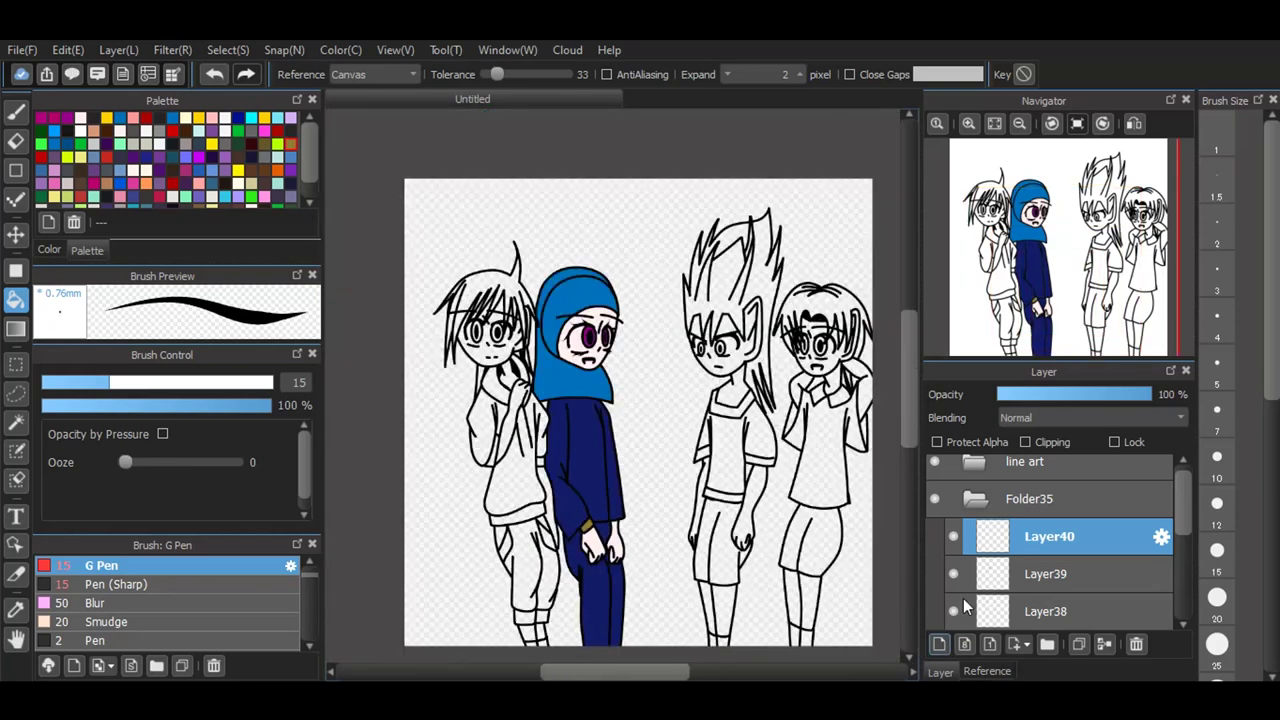
Step: Collapse Folder35 and rename it with the headscarf character's name
left_click(1162, 500)
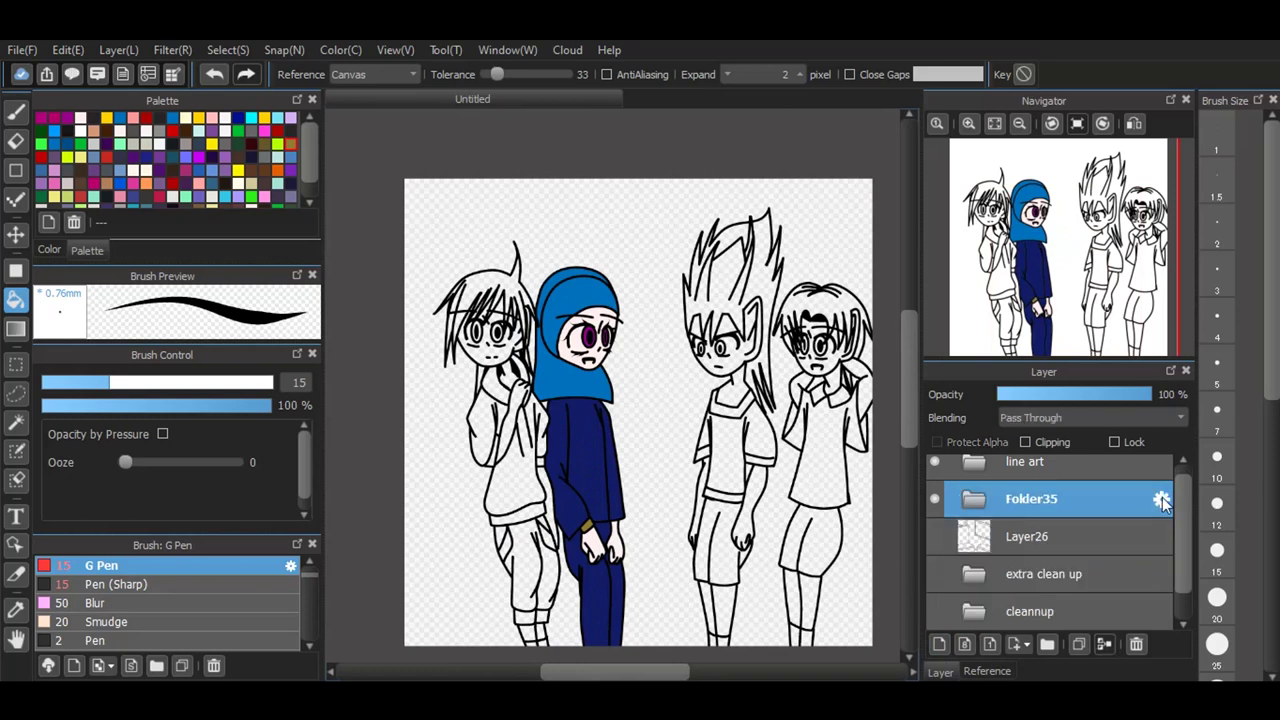
left_click(1162, 500)
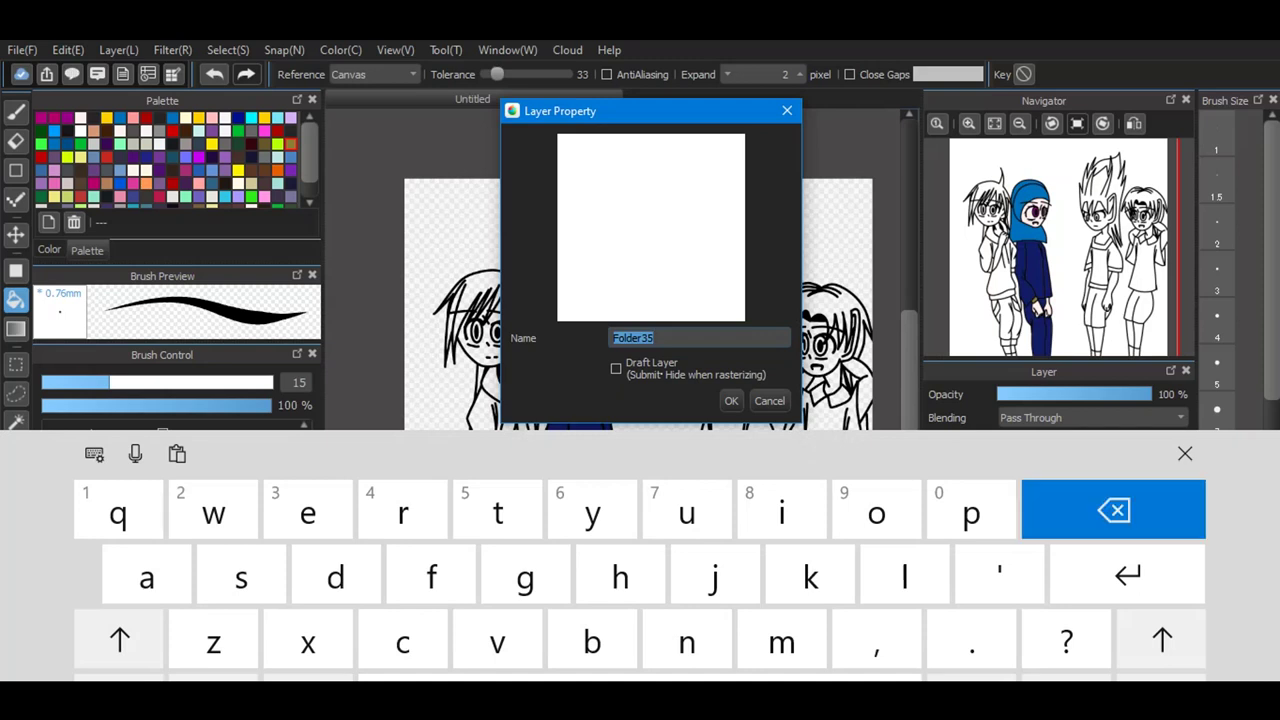
key("BackSpace")
type("marya")
left_click(1185, 453)
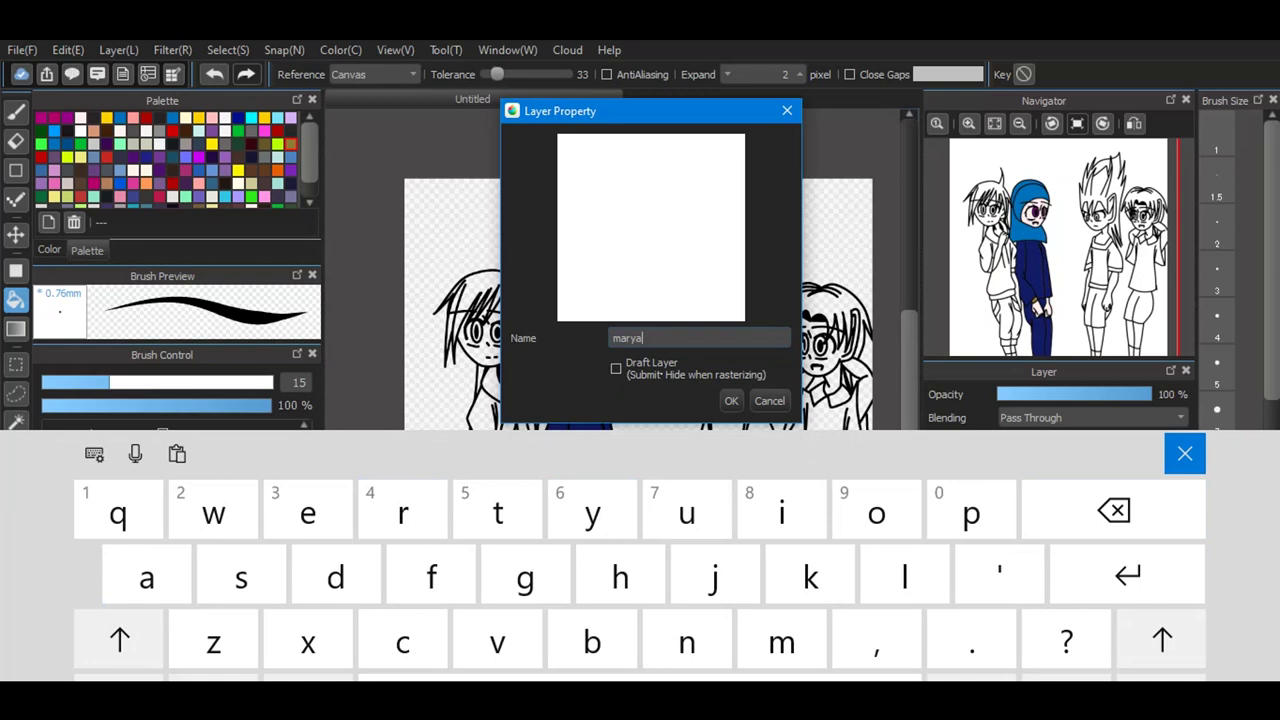
type("m")
key("Return")
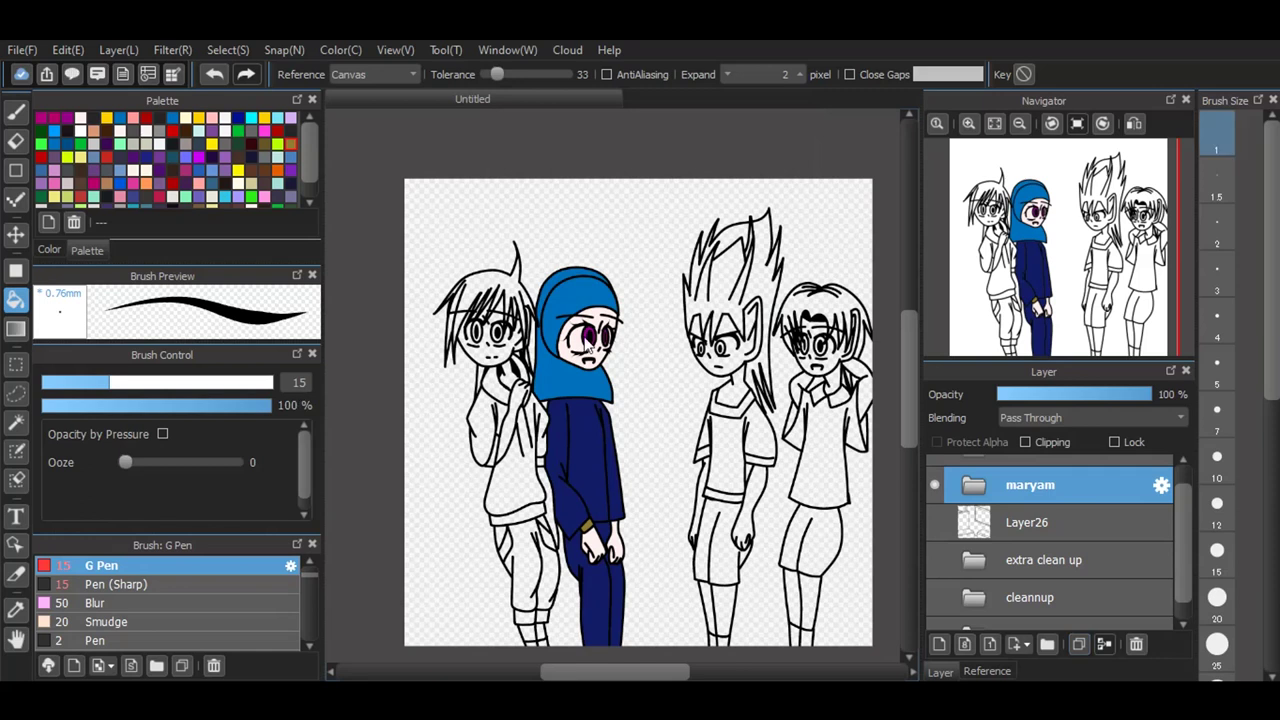
Step: Show the colour picker above the palette and create a new folder containing a new layer for the spiky-haired character
mouse_move(171, 102)
left_mouse_down()
mouse_move(222, 265)
mouse_move(171, 292)
mouse_move(195, 270)
mouse_move(195, 290)
mouse_move(164, 242)
left_mouse_up()
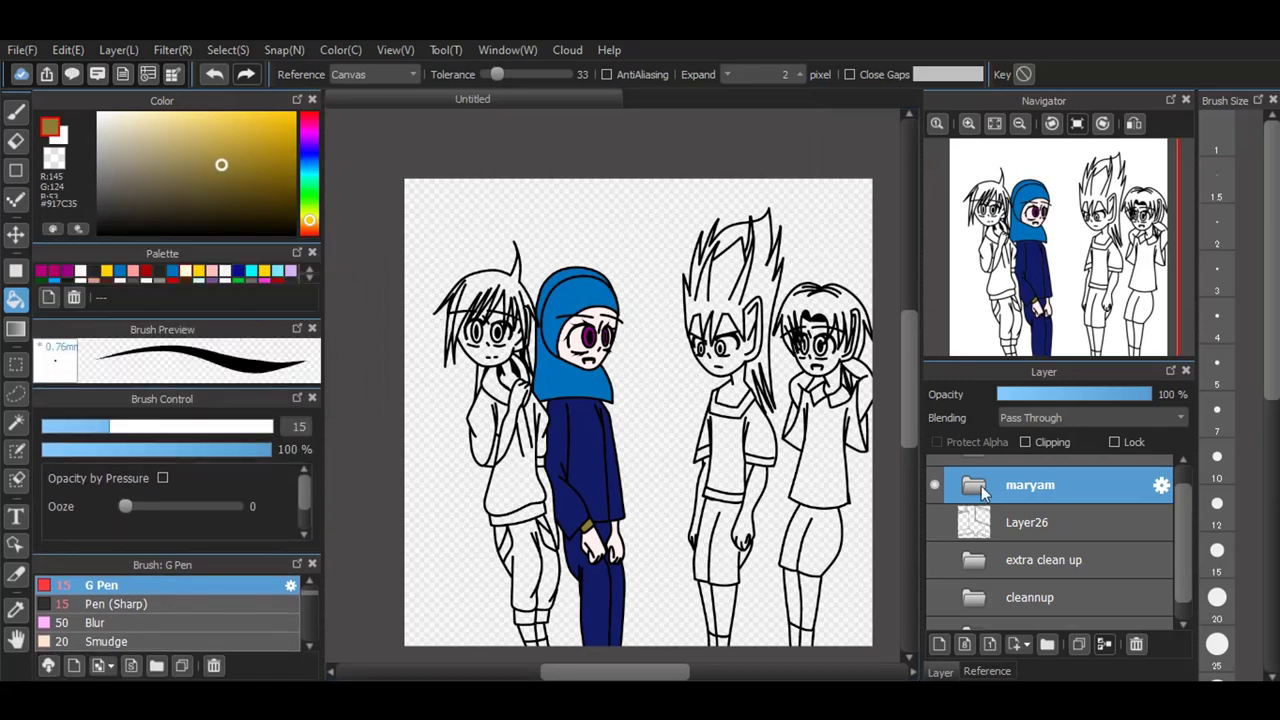
left_click(1047, 644)
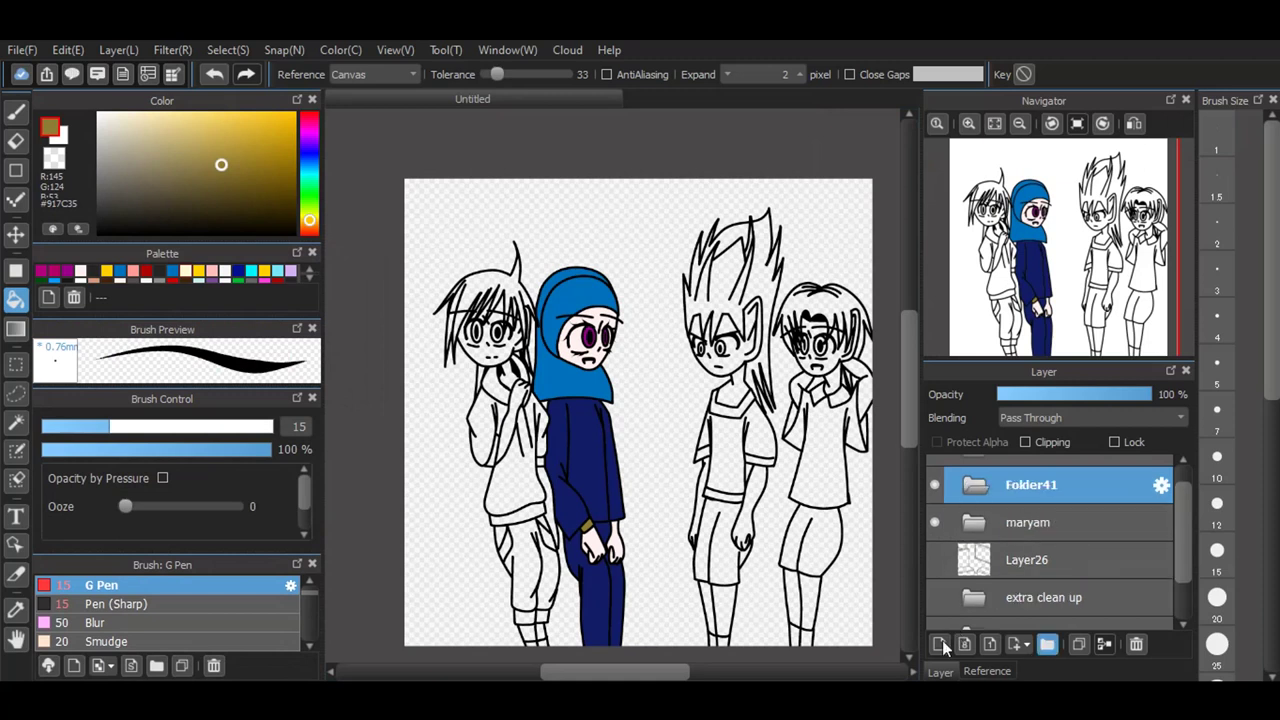
left_click(941, 645)
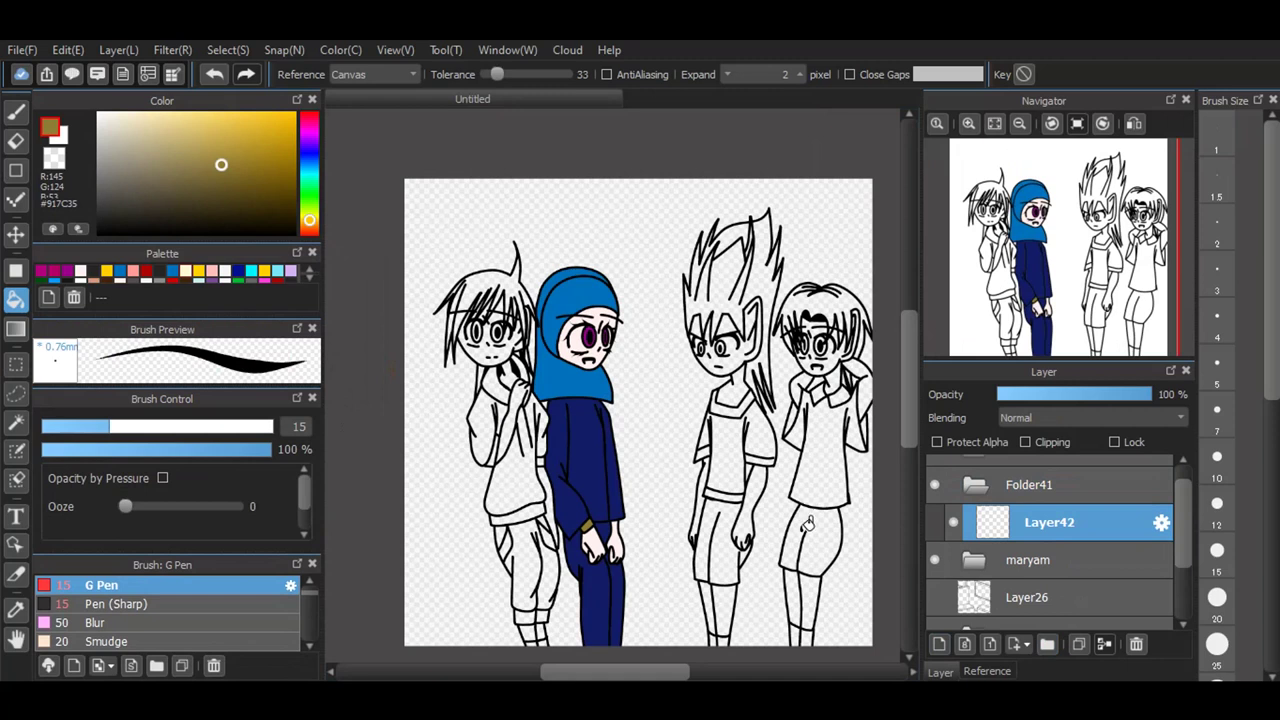
Step: Fill the spiky-haired character's legs, arms, neck and face with tan skin tone #D89874 from the palette
scroll(806, 520, "up", 2)
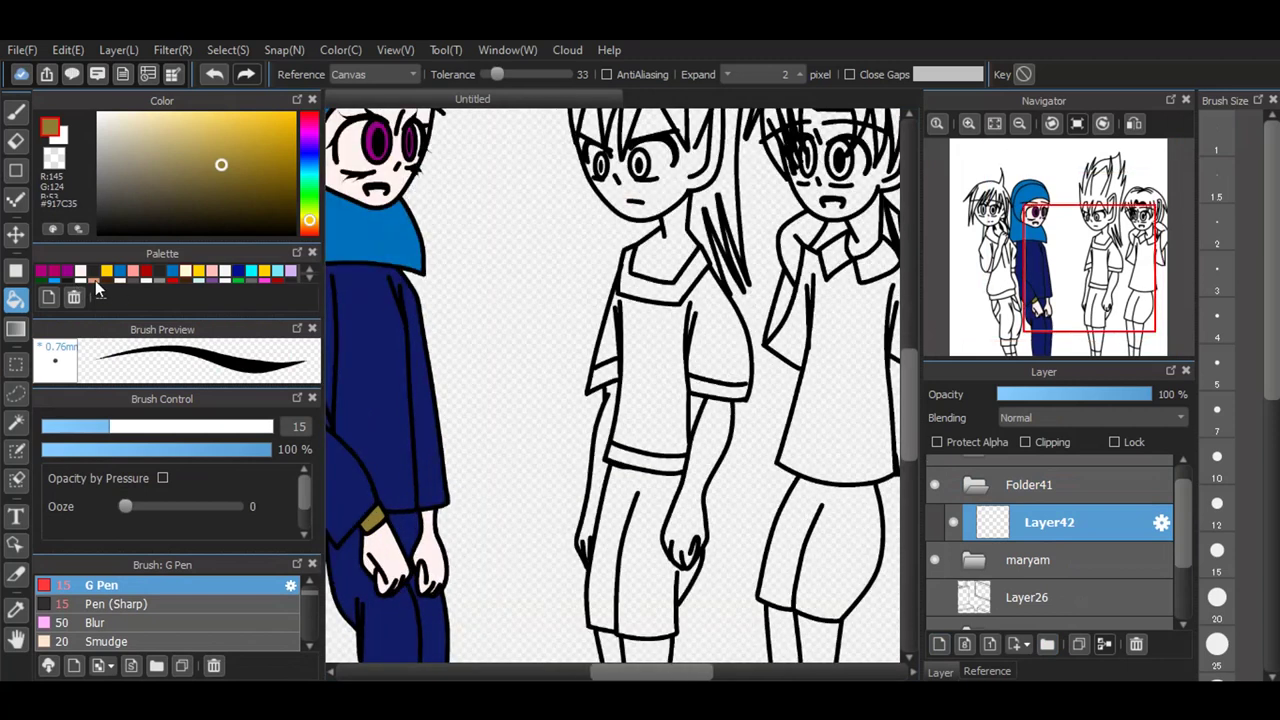
left_click(95, 280)
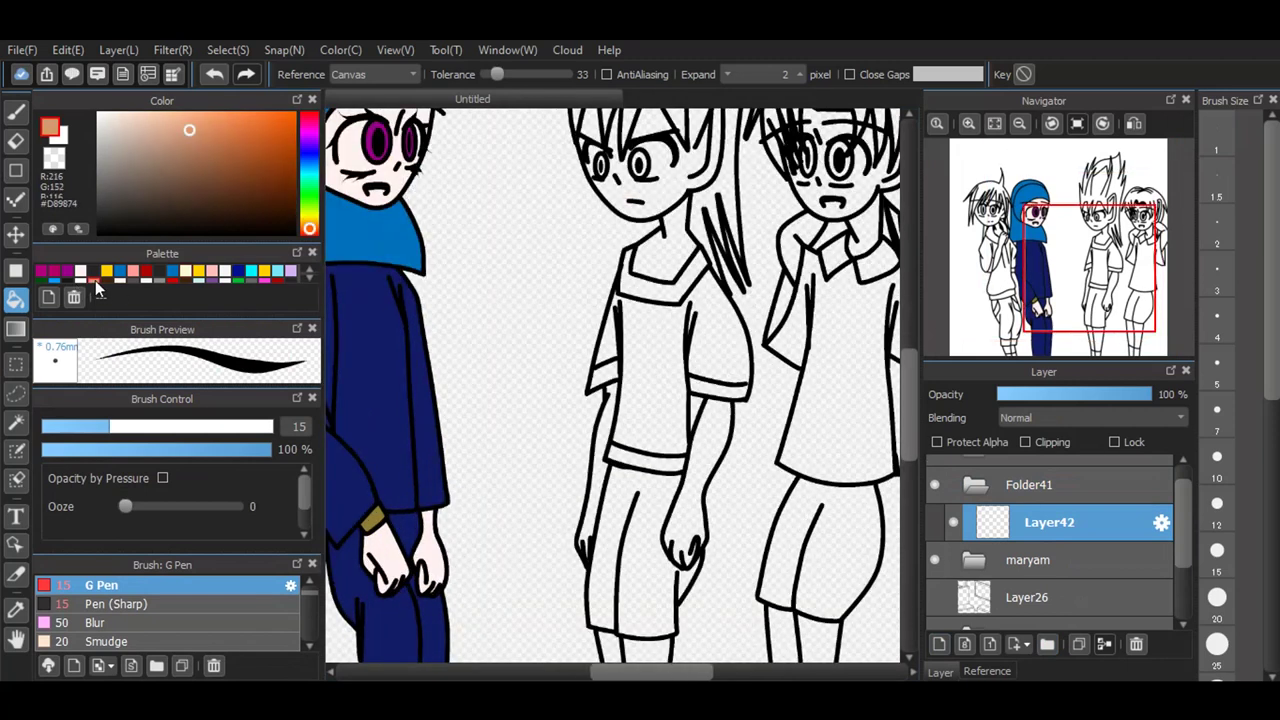
left_click(609, 650)
left_click(646, 650)
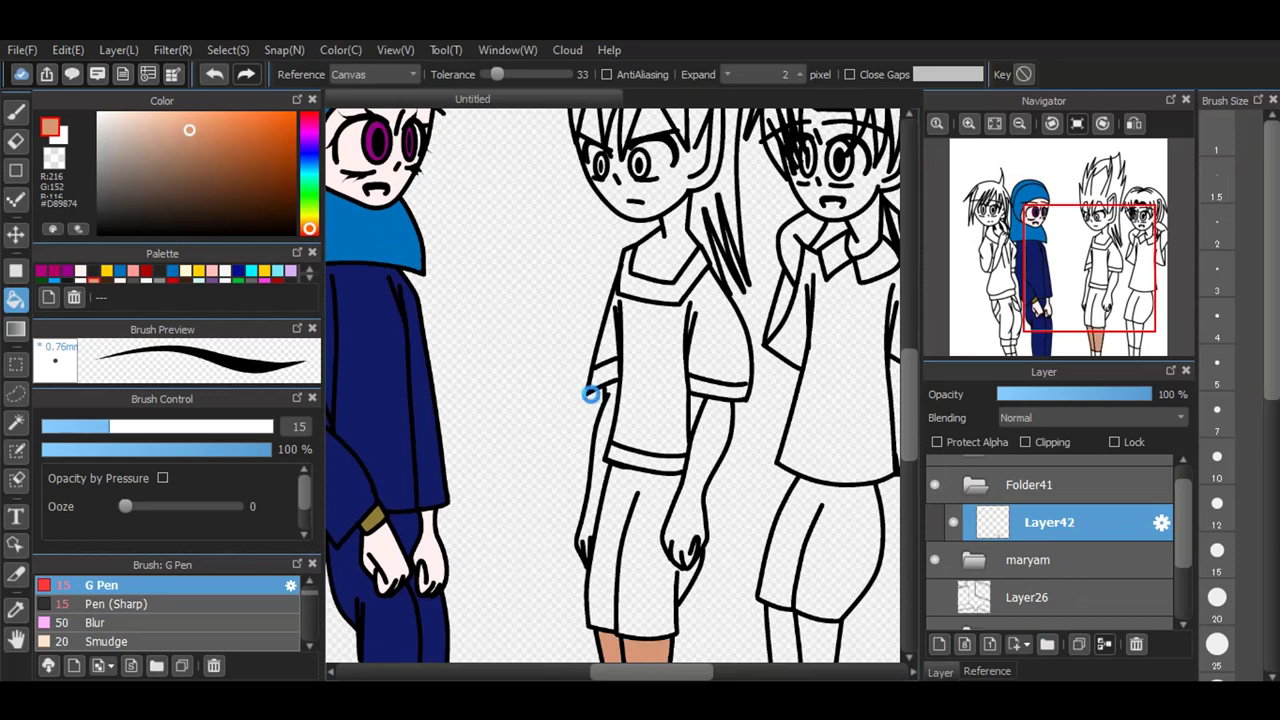
left_click(700, 445)
left_click(598, 470)
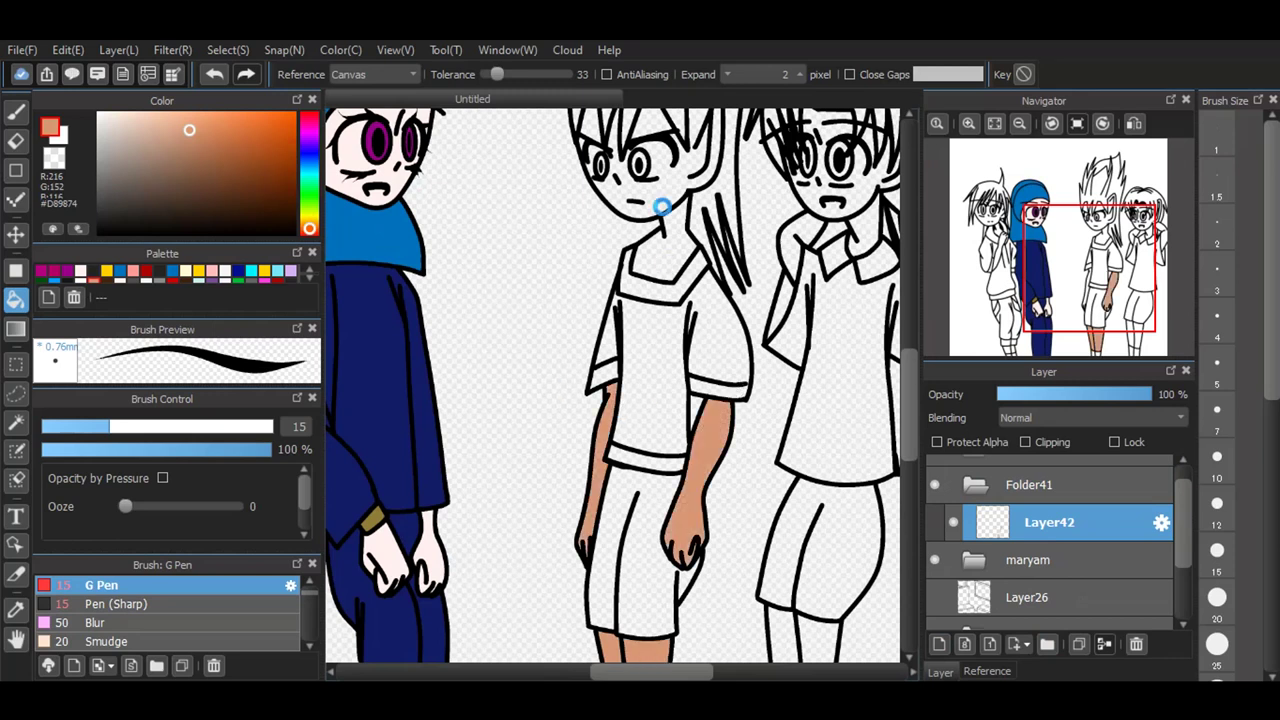
left_click(658, 250)
left_click(668, 184)
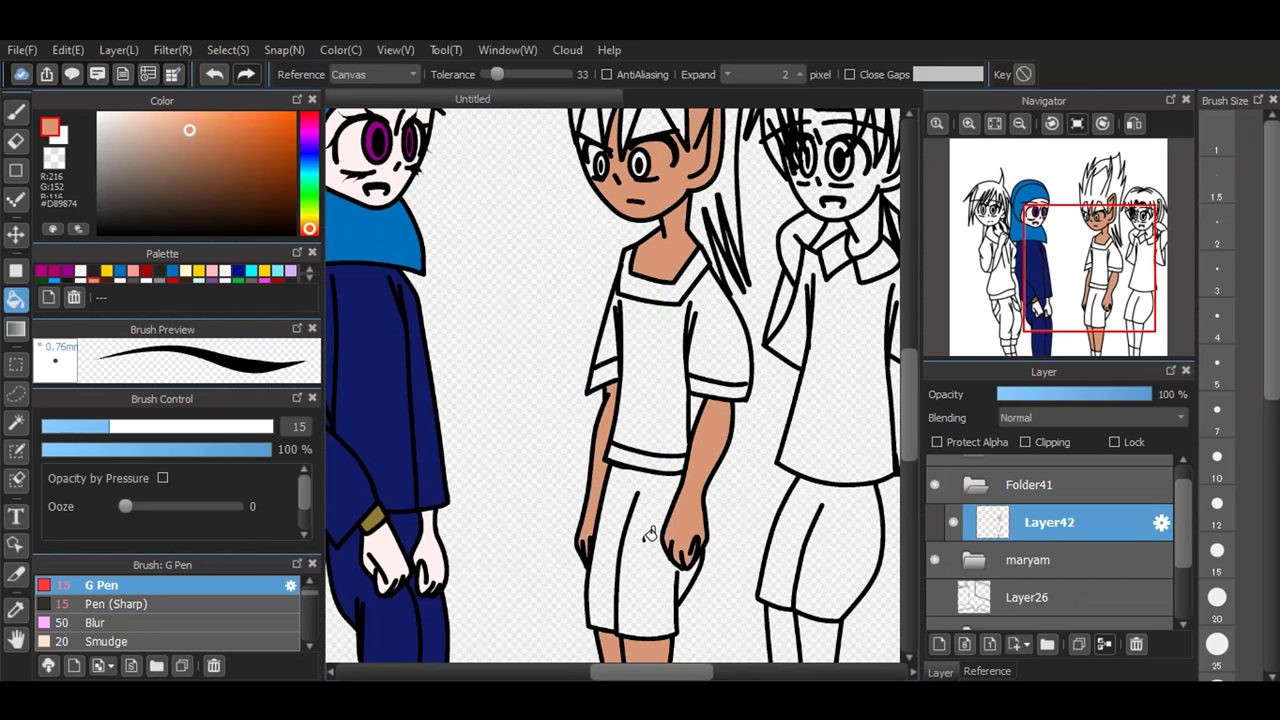
Step: Fill the forehead patches between the spiky-haired character's fringe strands with the tan skin tone
scroll(651, 534, "down", 2)
scroll(648, 332, "up", 1)
scroll(648, 333, "up", 4)
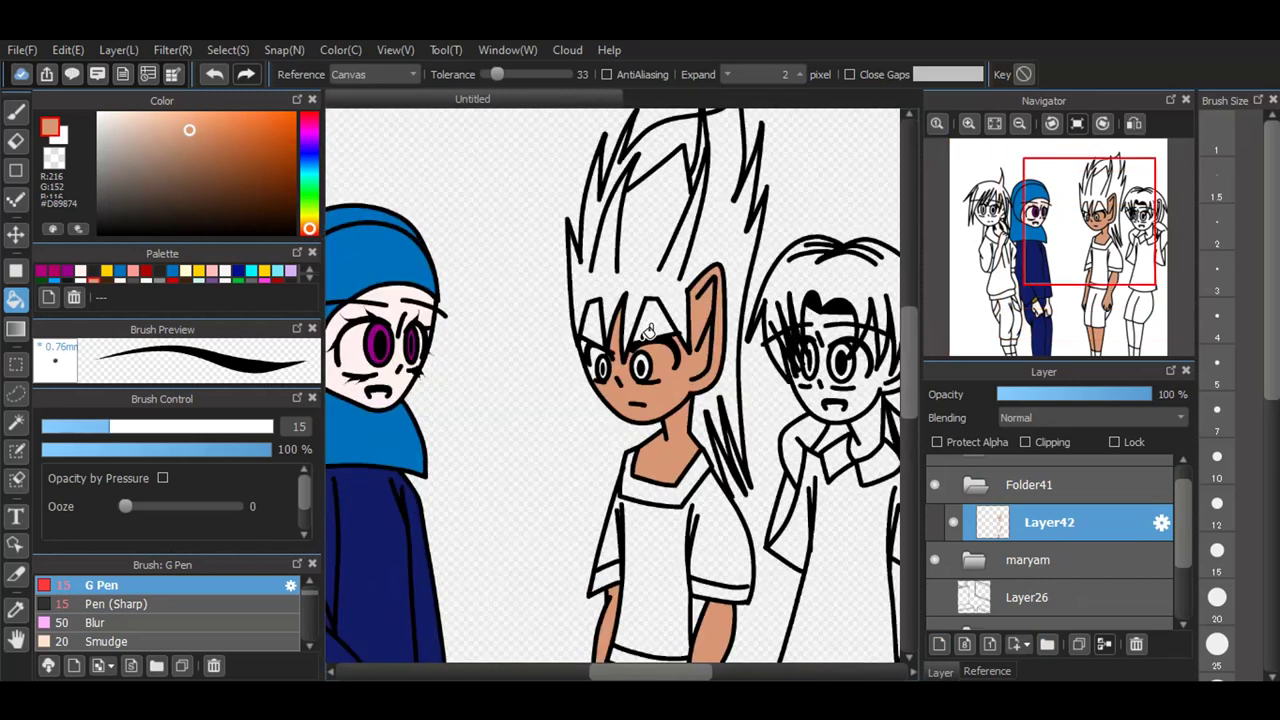
left_click(540, 320)
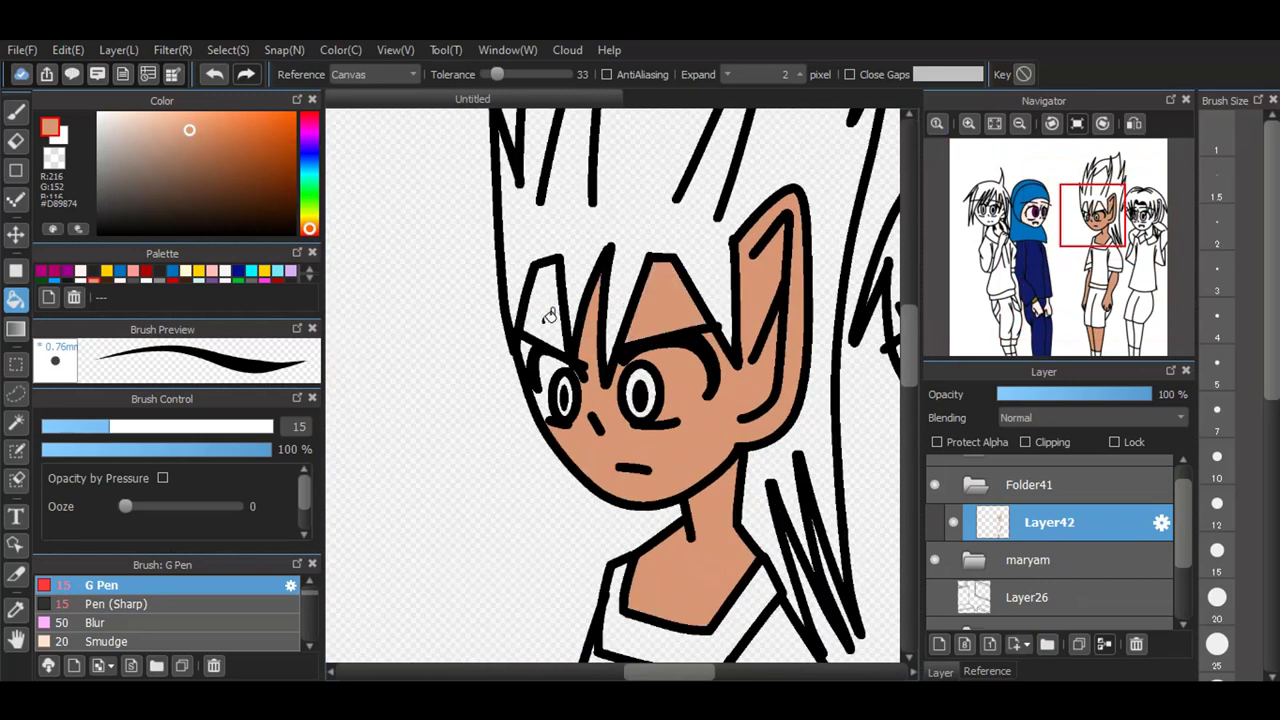
left_click(547, 366)
Step: Fill the remaining small gaps around the spiky-haired character's far eye, including the thin sliver under the eyebrow, with tan skin tone
scroll(545, 368, "up", 4)
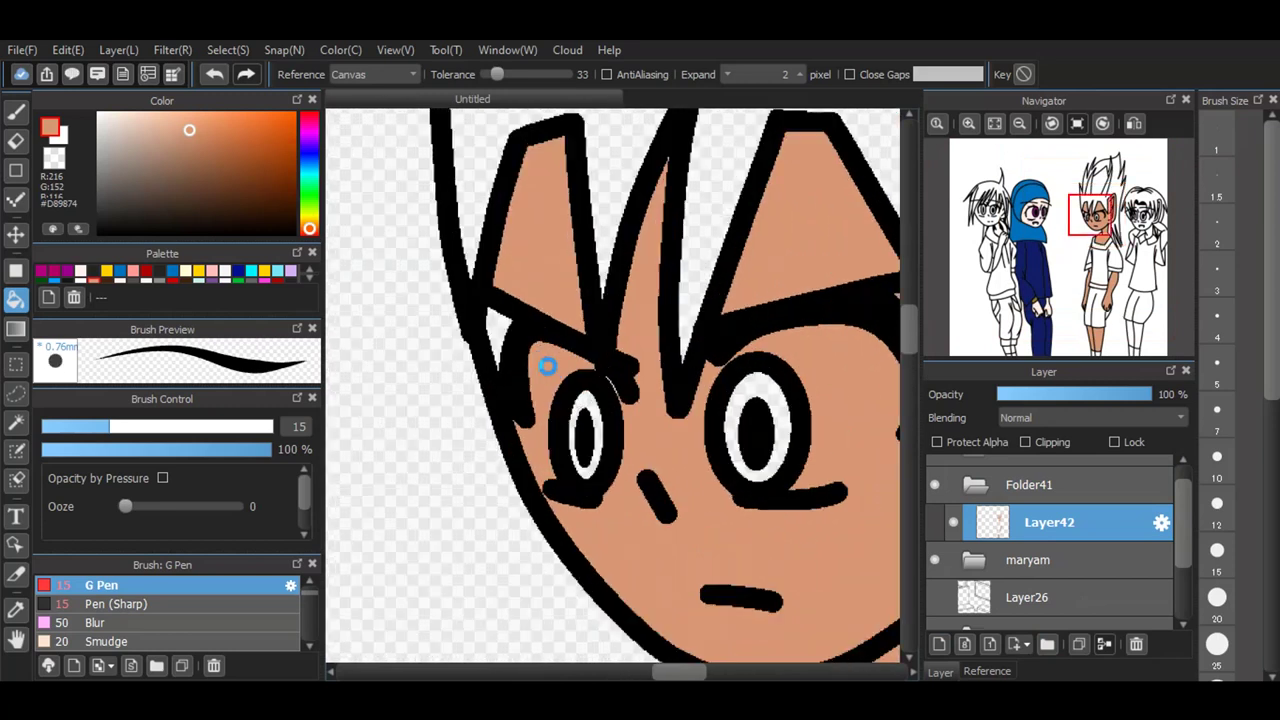
scroll(757, 432, "up", 4)
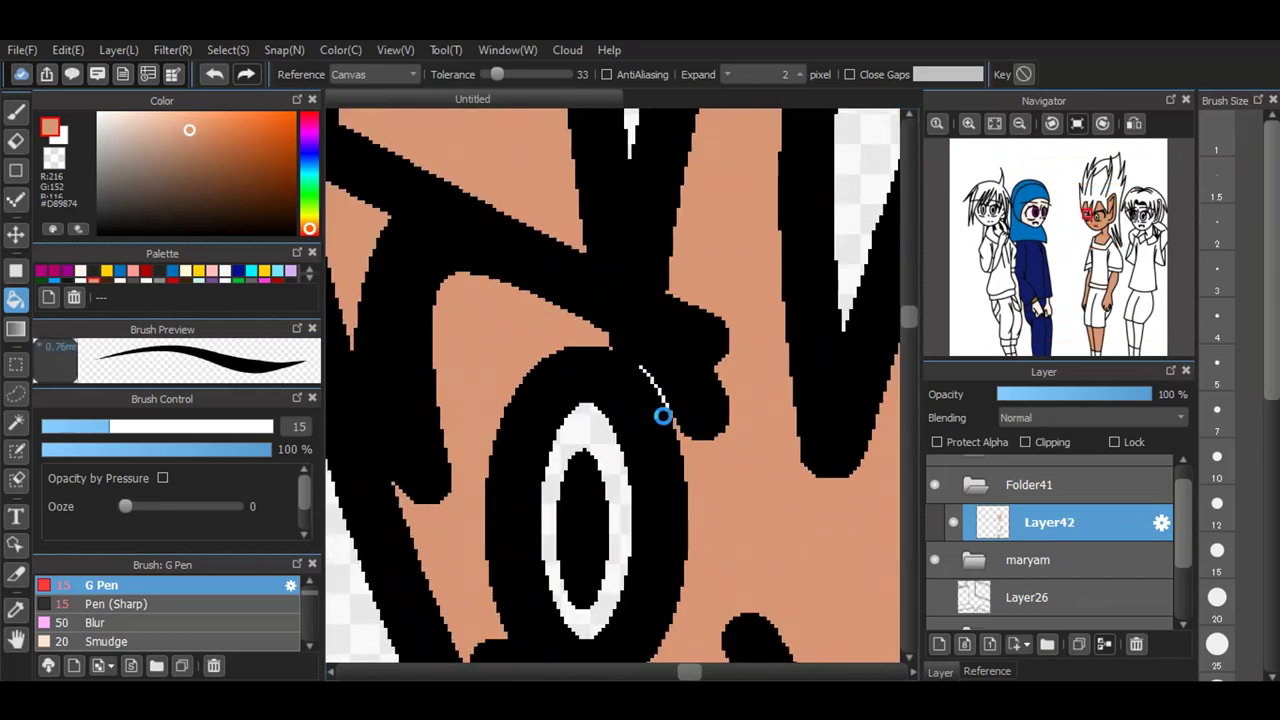
left_click(631, 340)
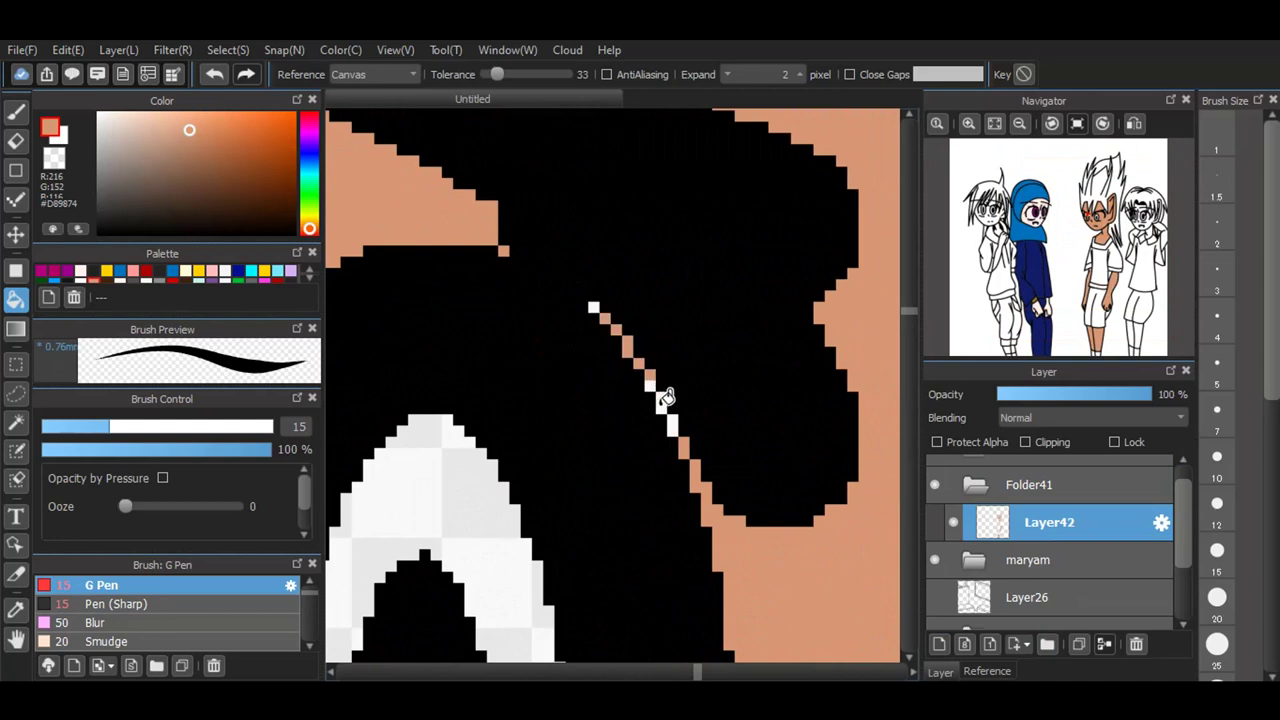
left_click(665, 400)
scroll(594, 366, "down", 4)
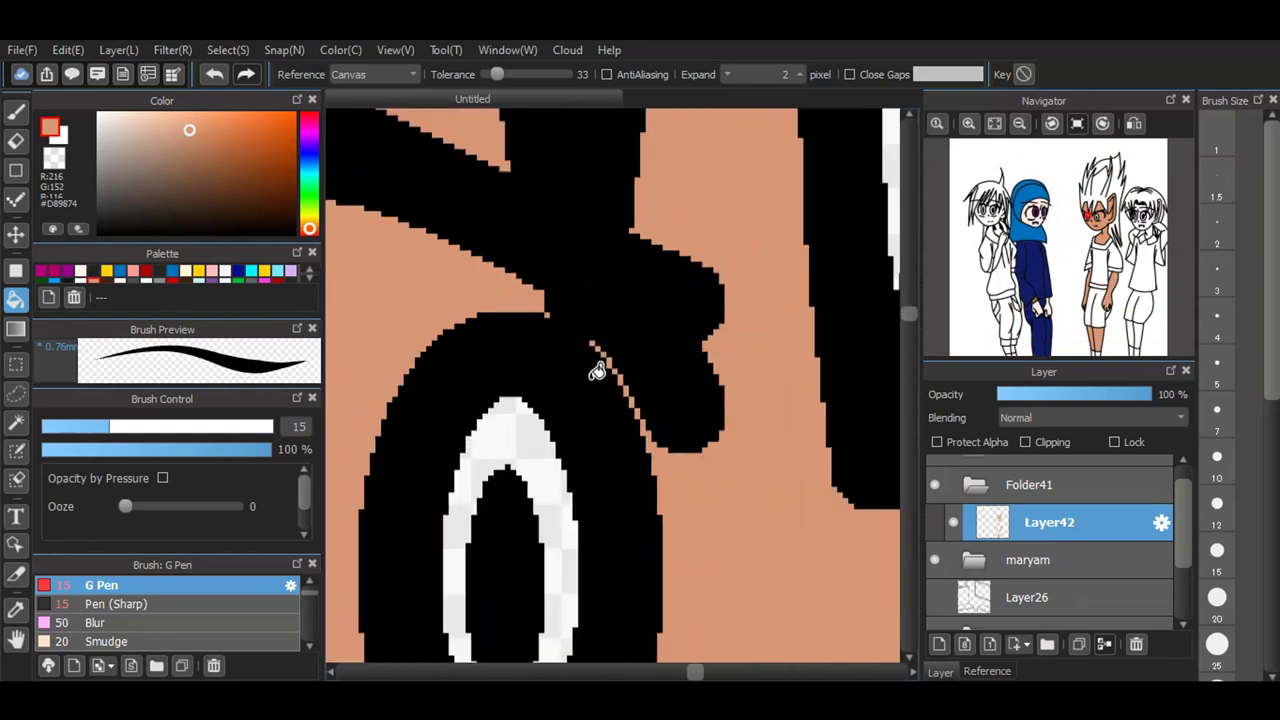
scroll(546, 289, "down", 2)
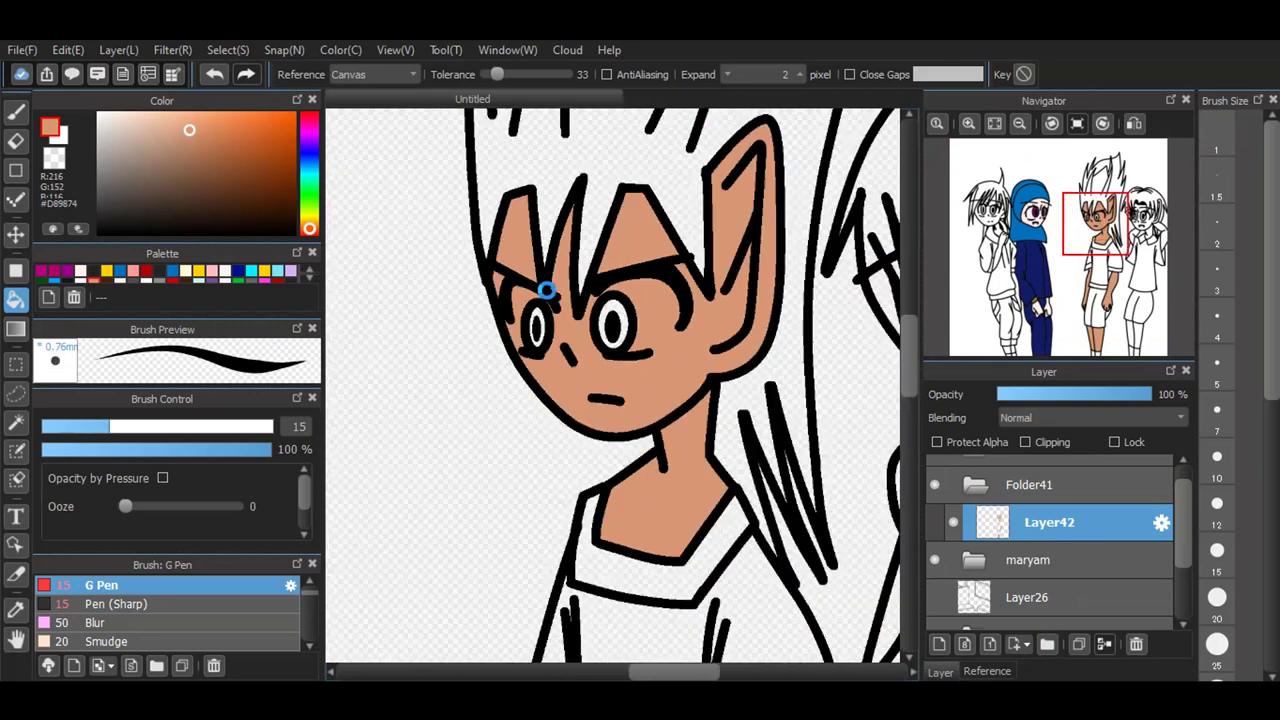
Step: Add a layer above the tan skin colour and fill both irises of the spiky-haired character with dark brown #40200C
left_click(941, 644)
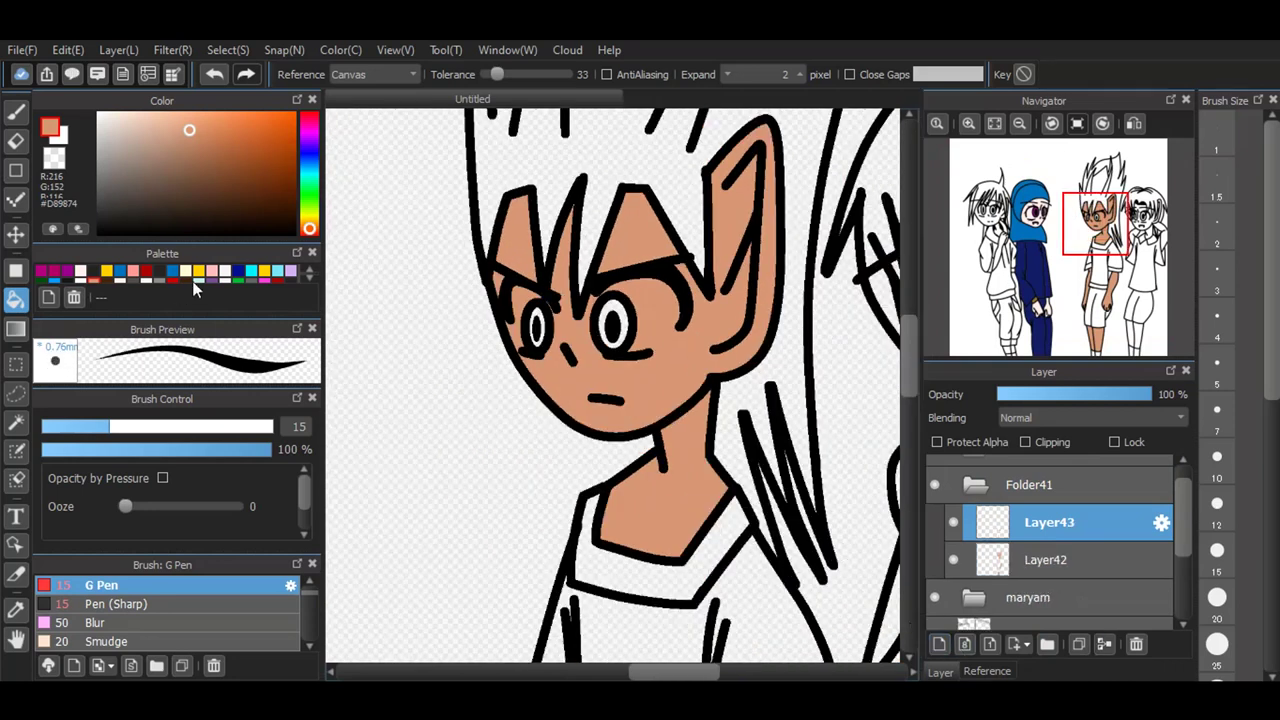
left_click(93, 271)
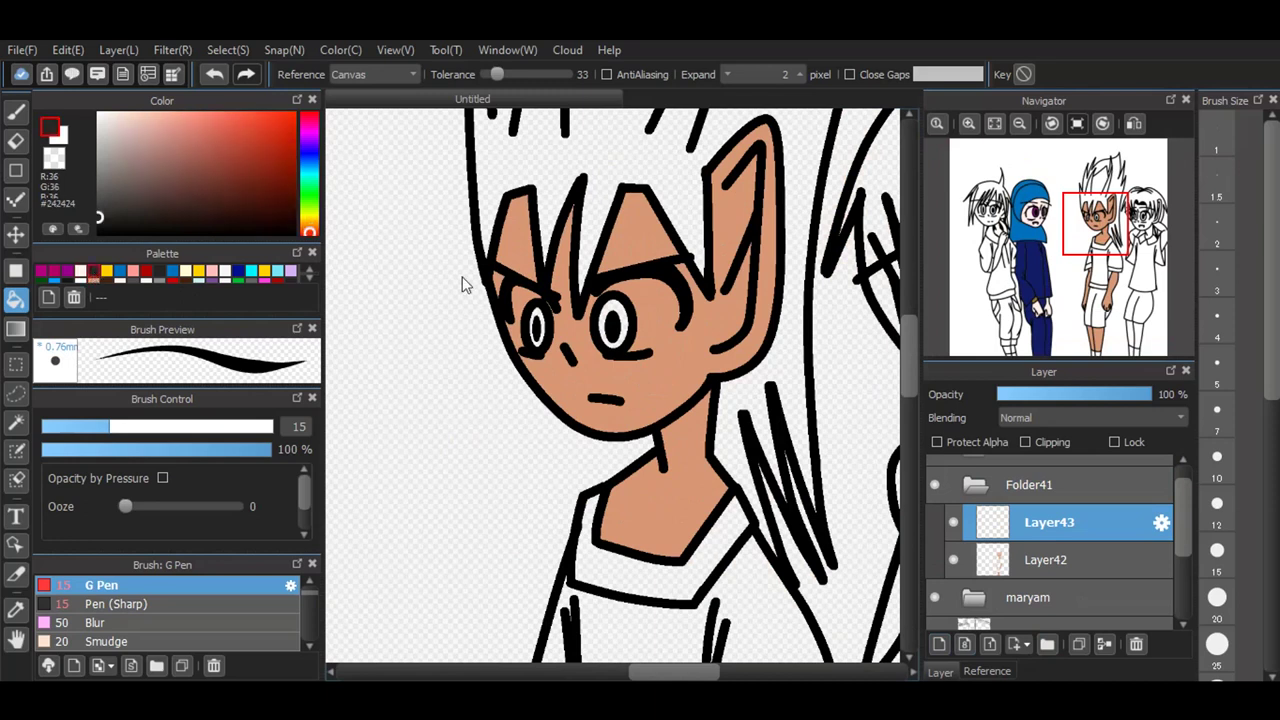
left_click(145, 271)
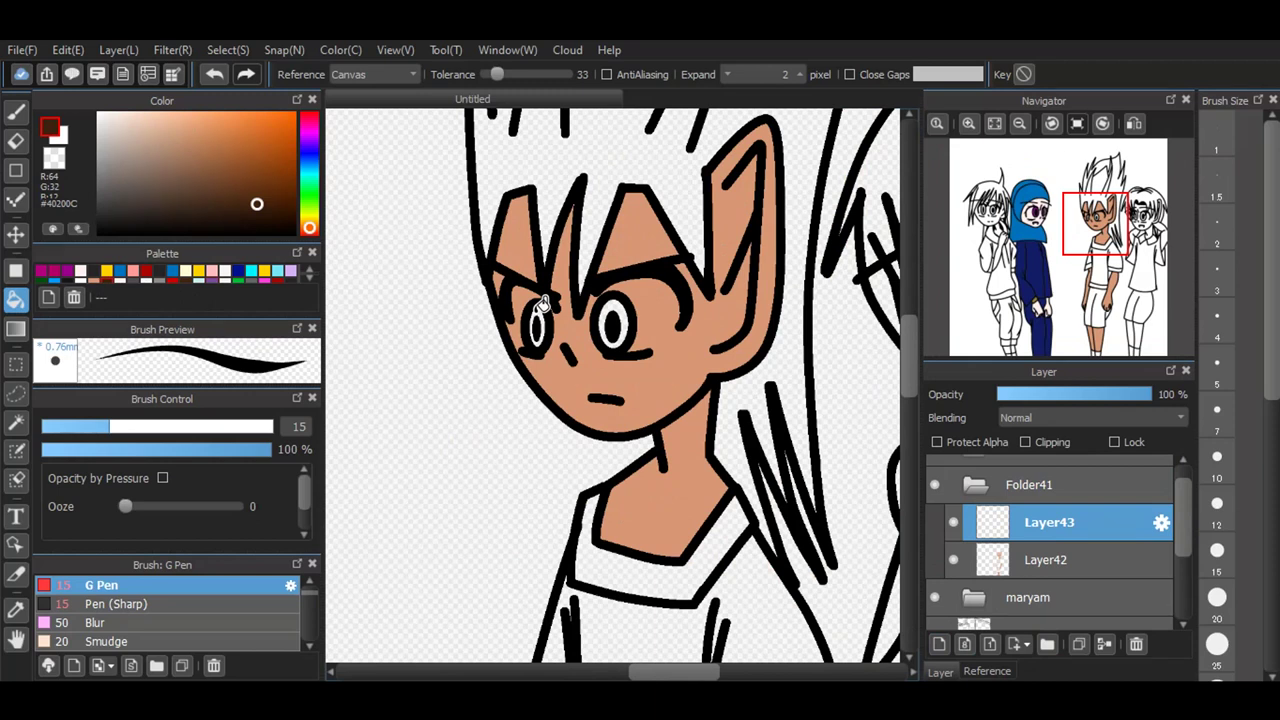
left_click(619, 297)
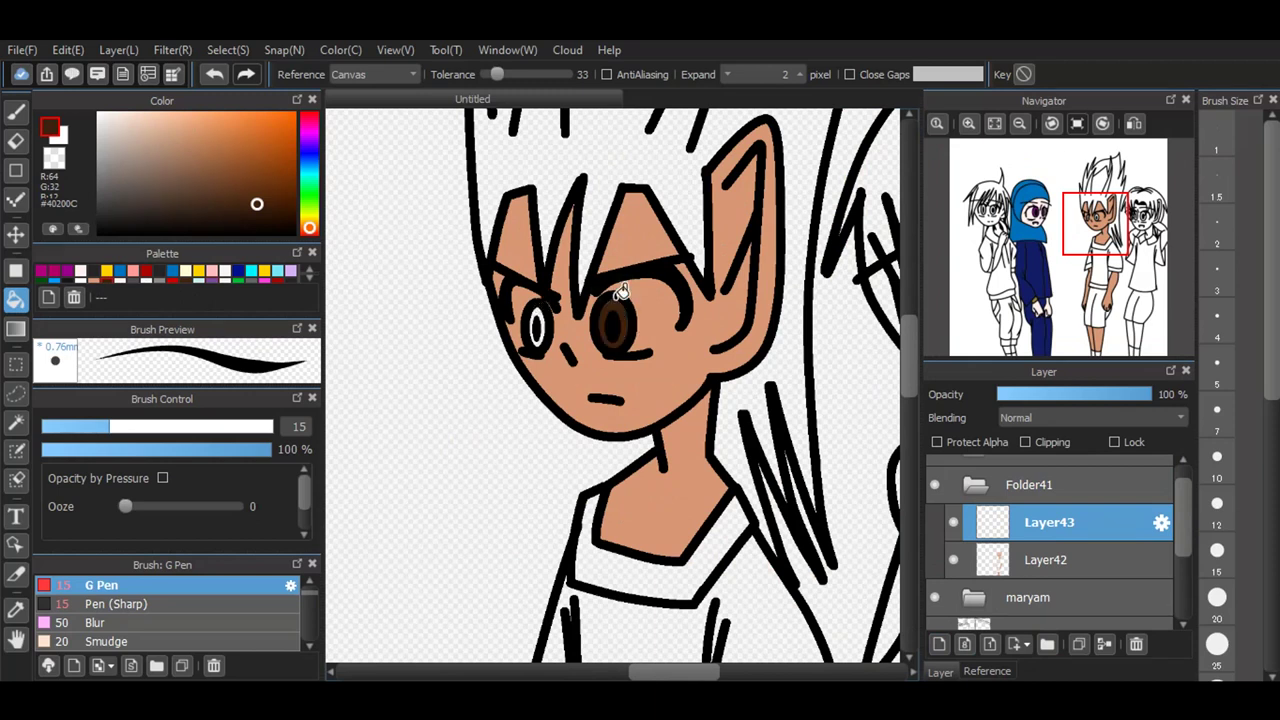
left_click(540, 308)
Step: On the spiky-haired character's skin layer, fill the leftover gap at the tip of the middle forehead patch with tan #D89874
left_click(1077, 558)
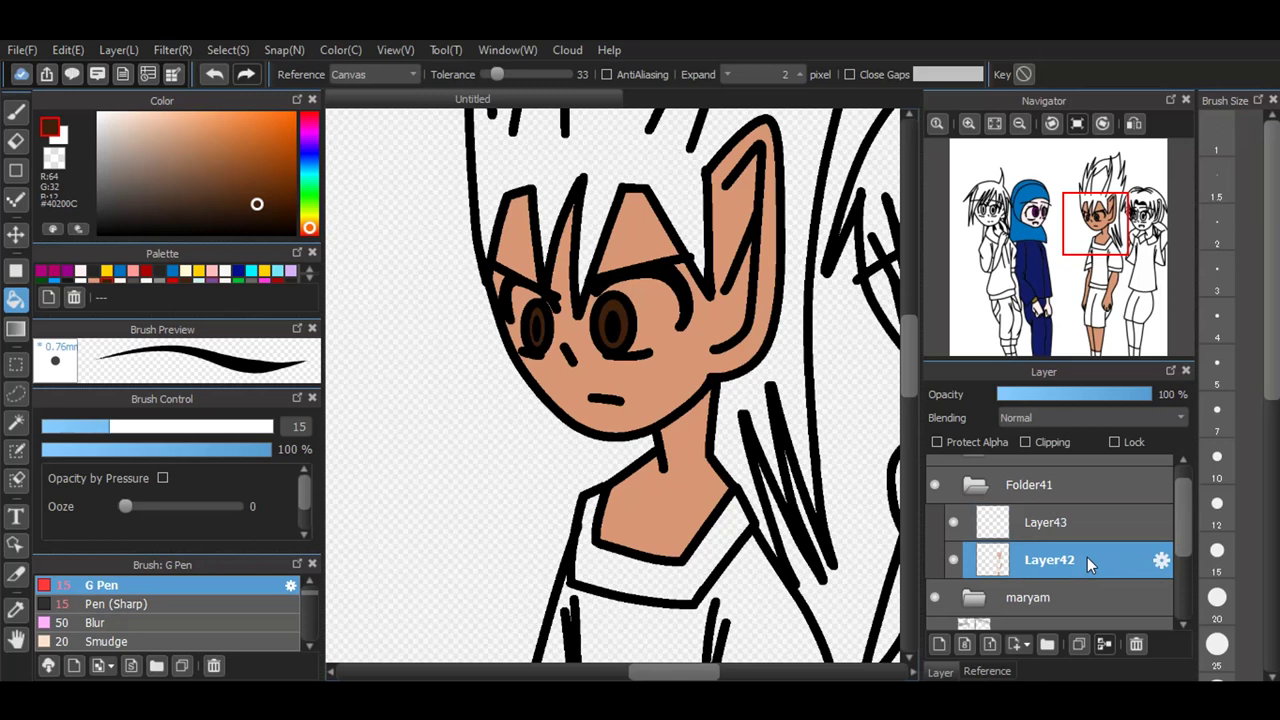
left_click(1018, 124)
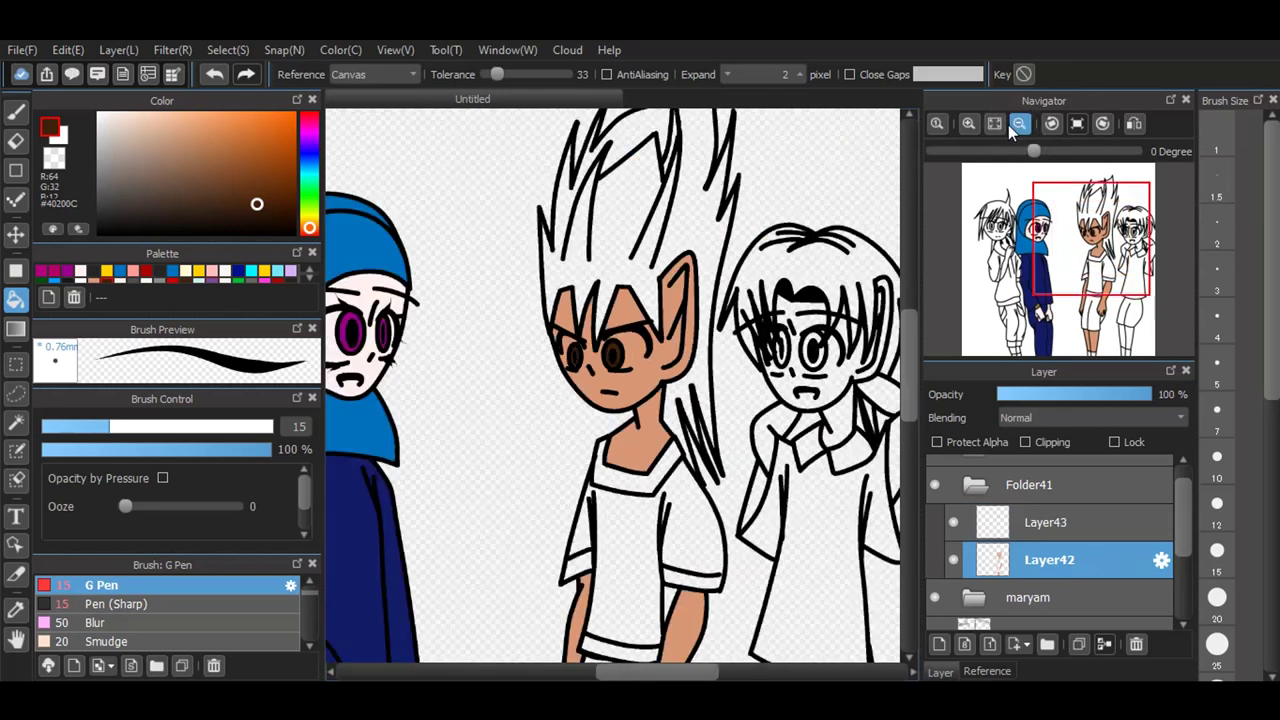
left_click(1009, 124)
left_click(1009, 124)
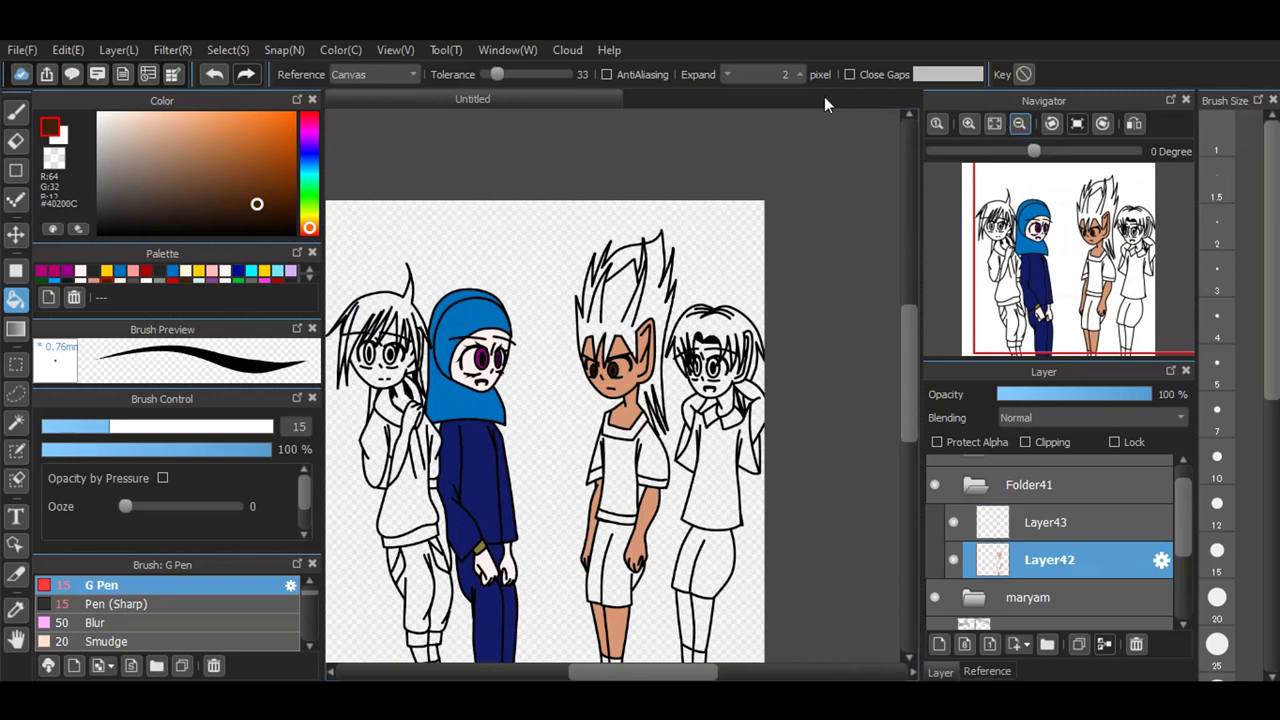
scroll(604, 337, "up", 5)
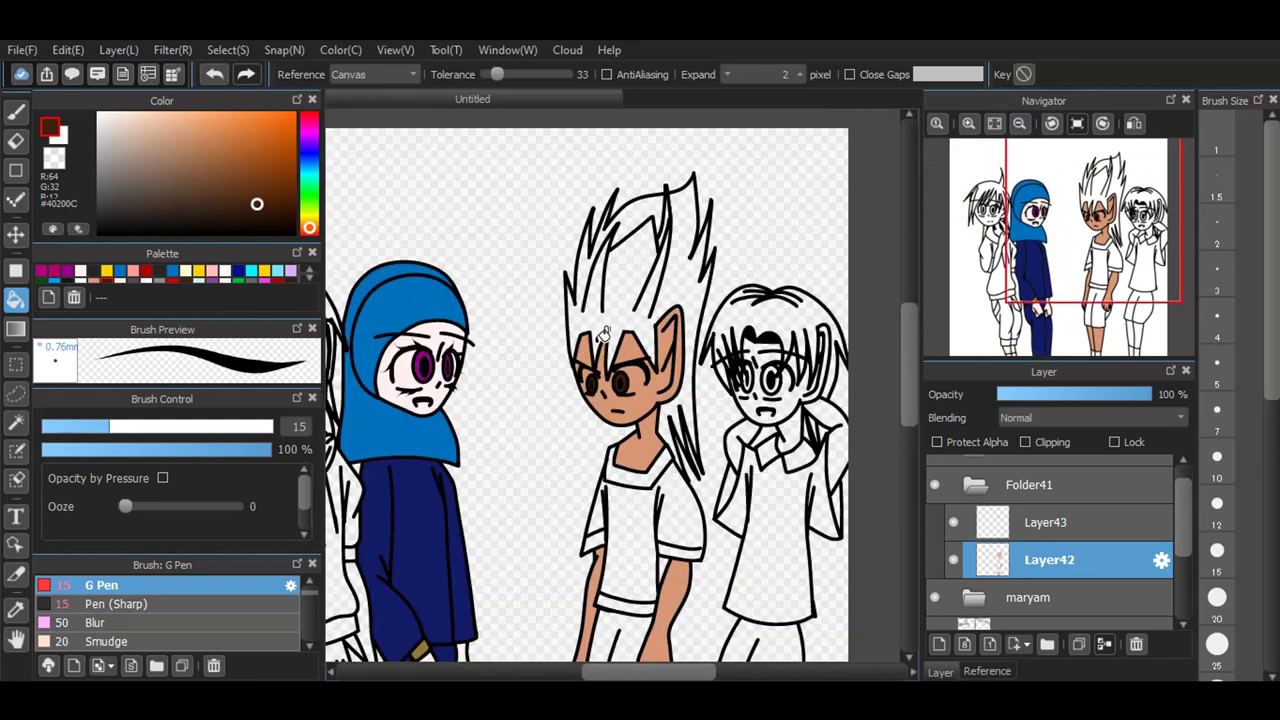
left_click(96, 284)
scroll(591, 348, "up", 2)
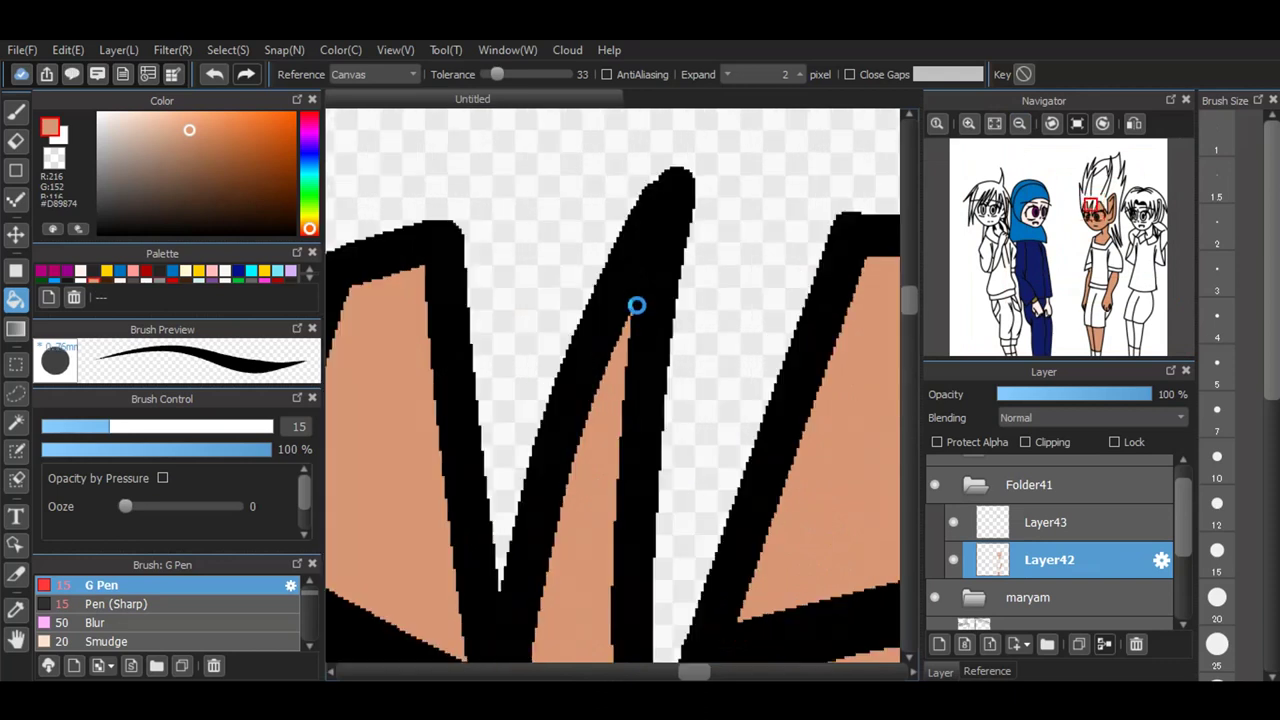
scroll(634, 310, "up", 4)
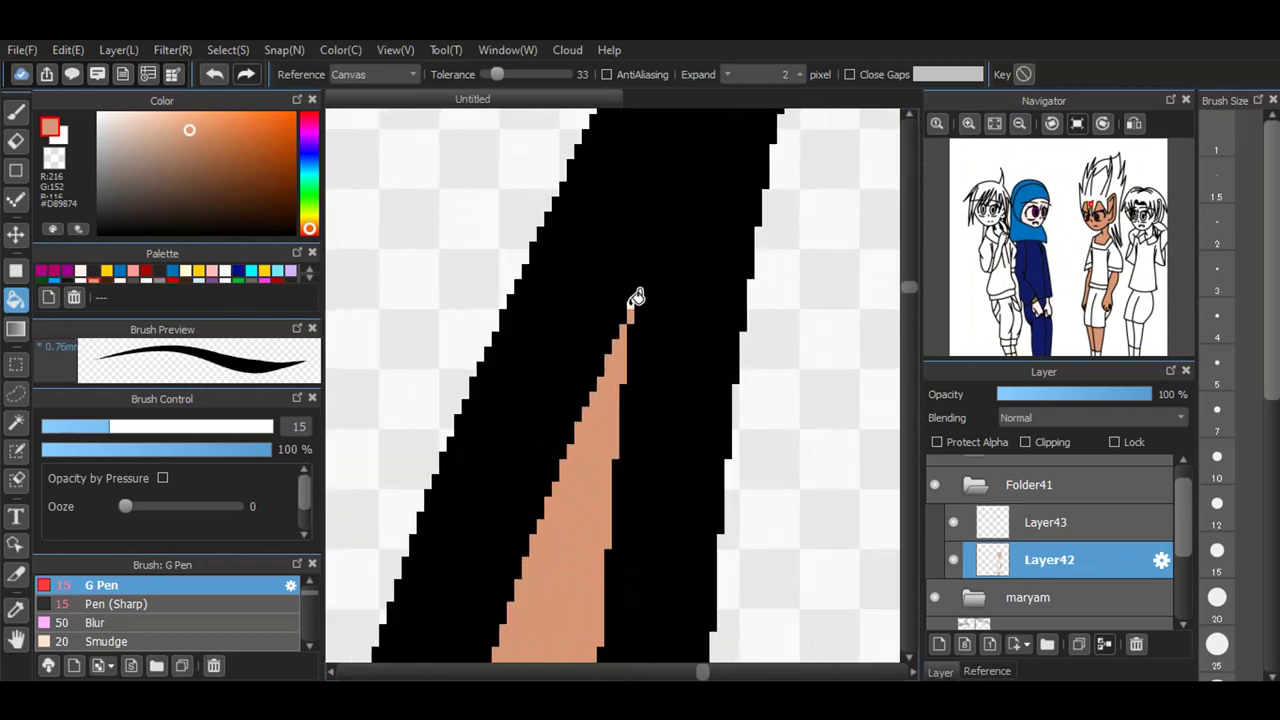
scroll(671, 262, "down", 1)
scroll(628, 320, "down", 5)
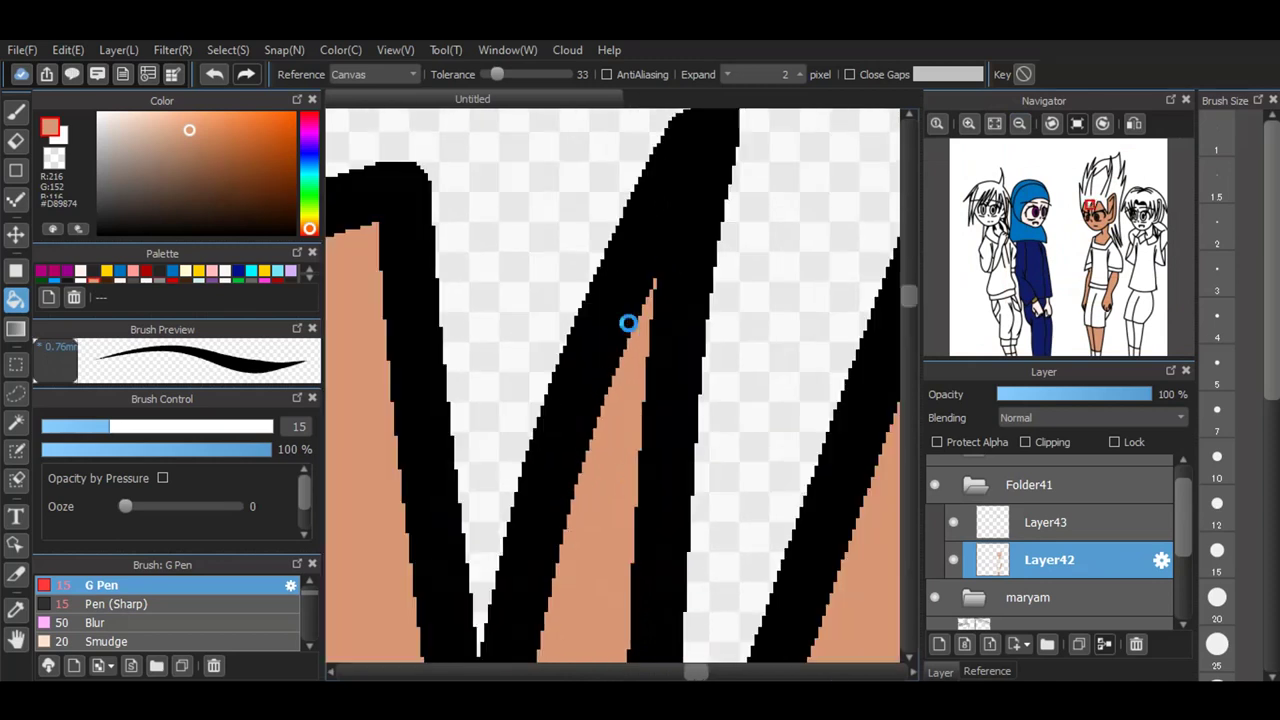
Step: Add a layer above the iris colour and fill the spiky-haired character's hair with near-black #181616 sampled from the reference image
scroll(640, 350, "down", 2)
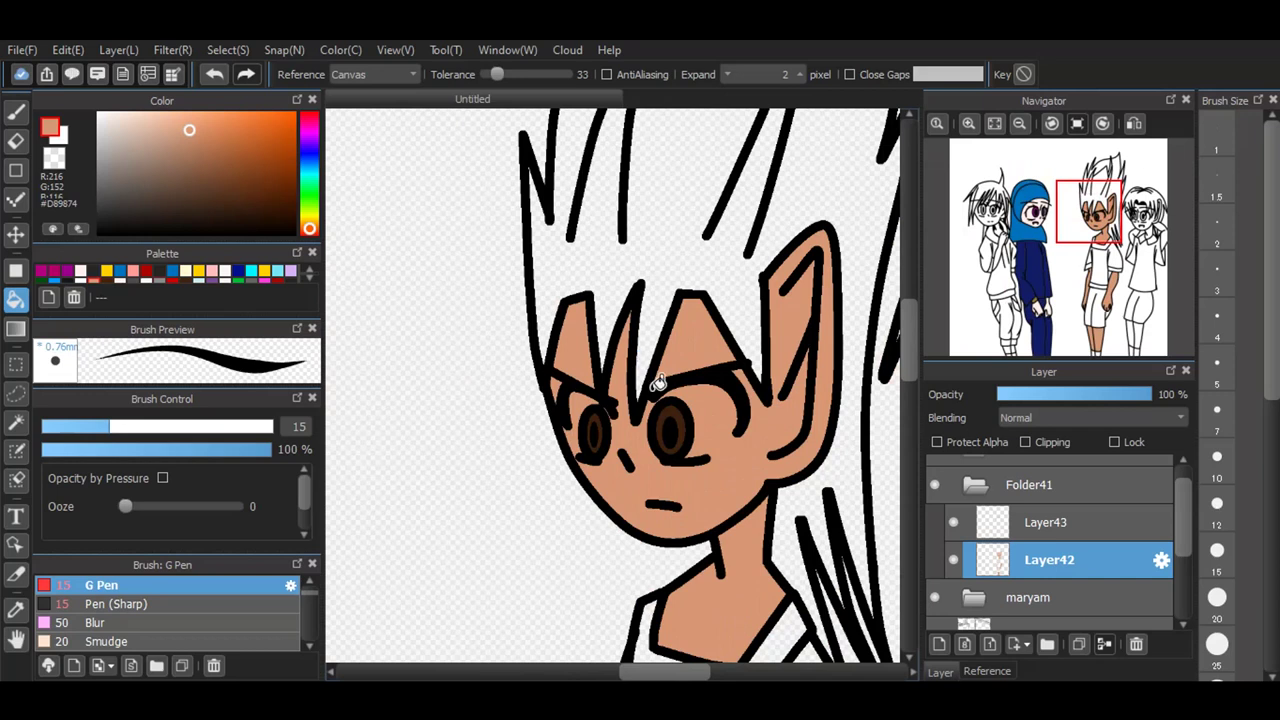
left_click(1023, 533)
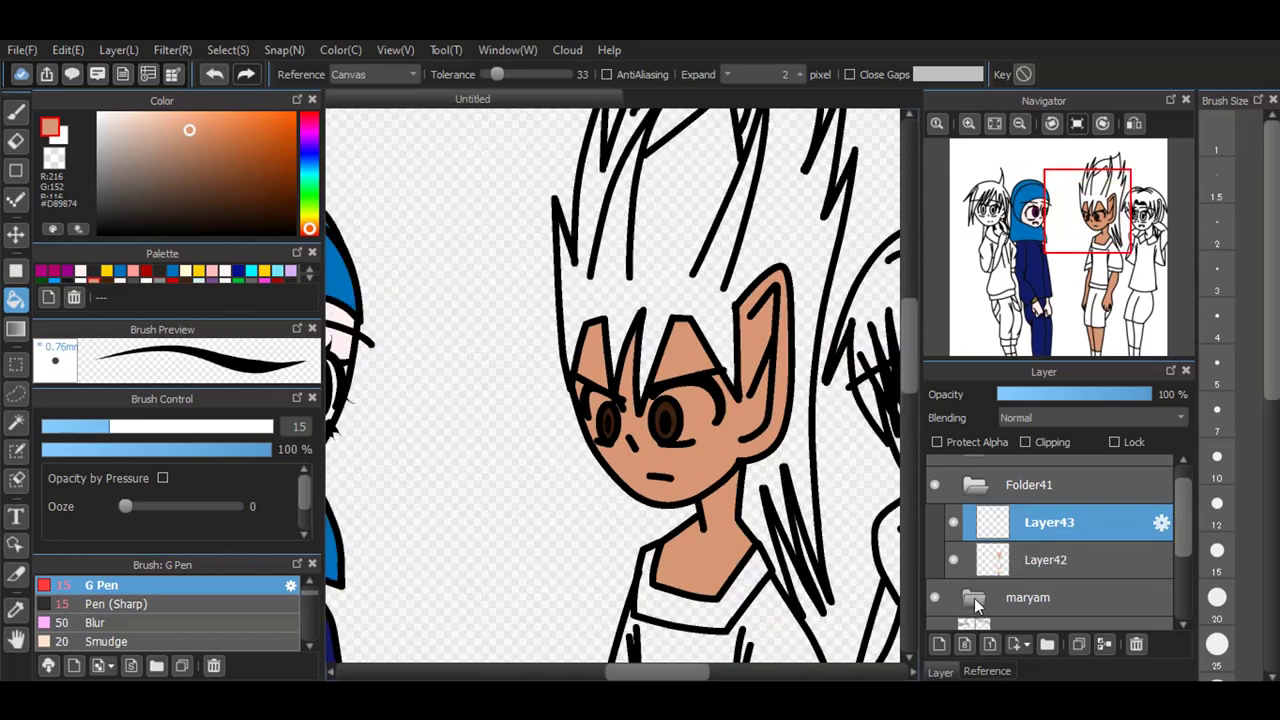
left_click(943, 648)
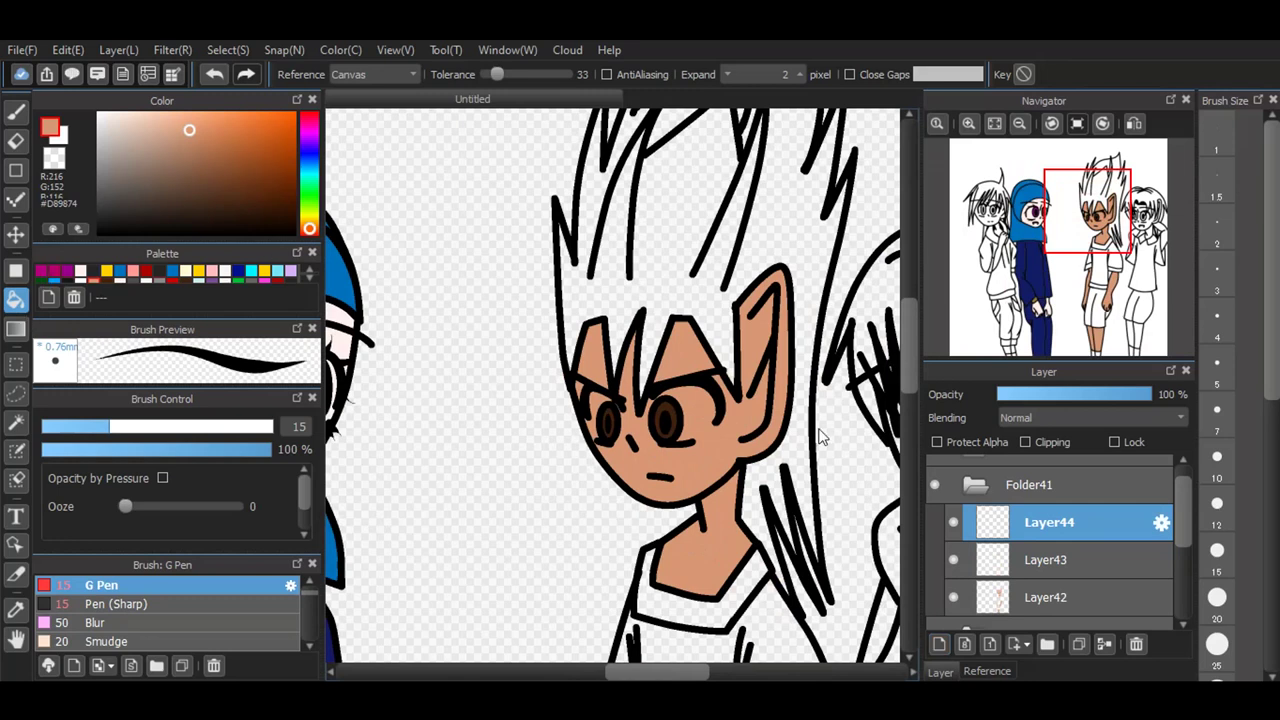
left_click(985, 672)
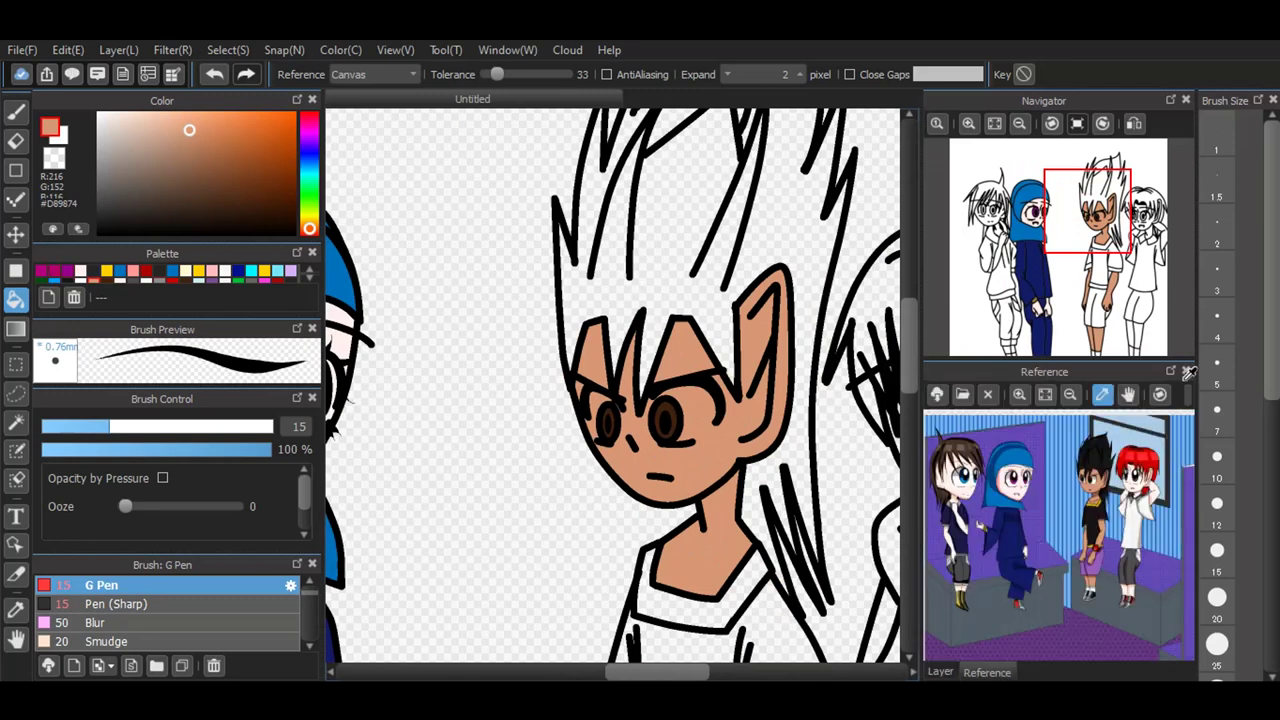
left_click(1096, 455)
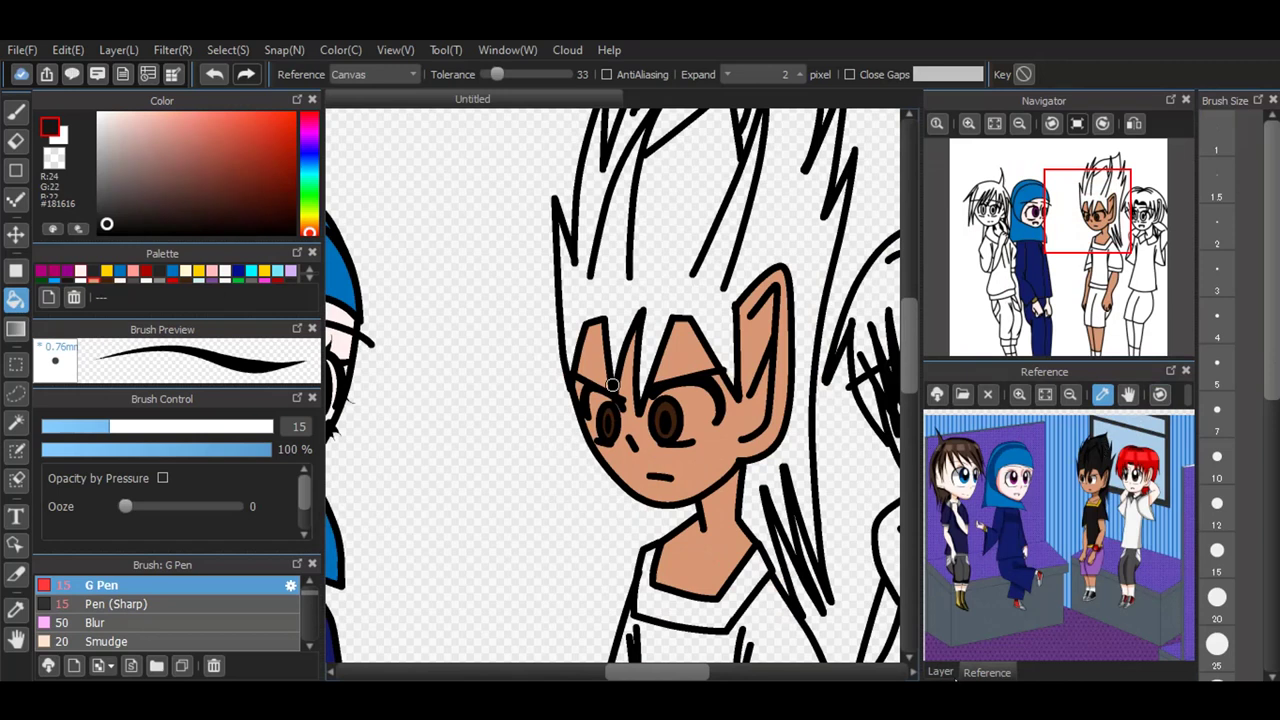
left_click(941, 672)
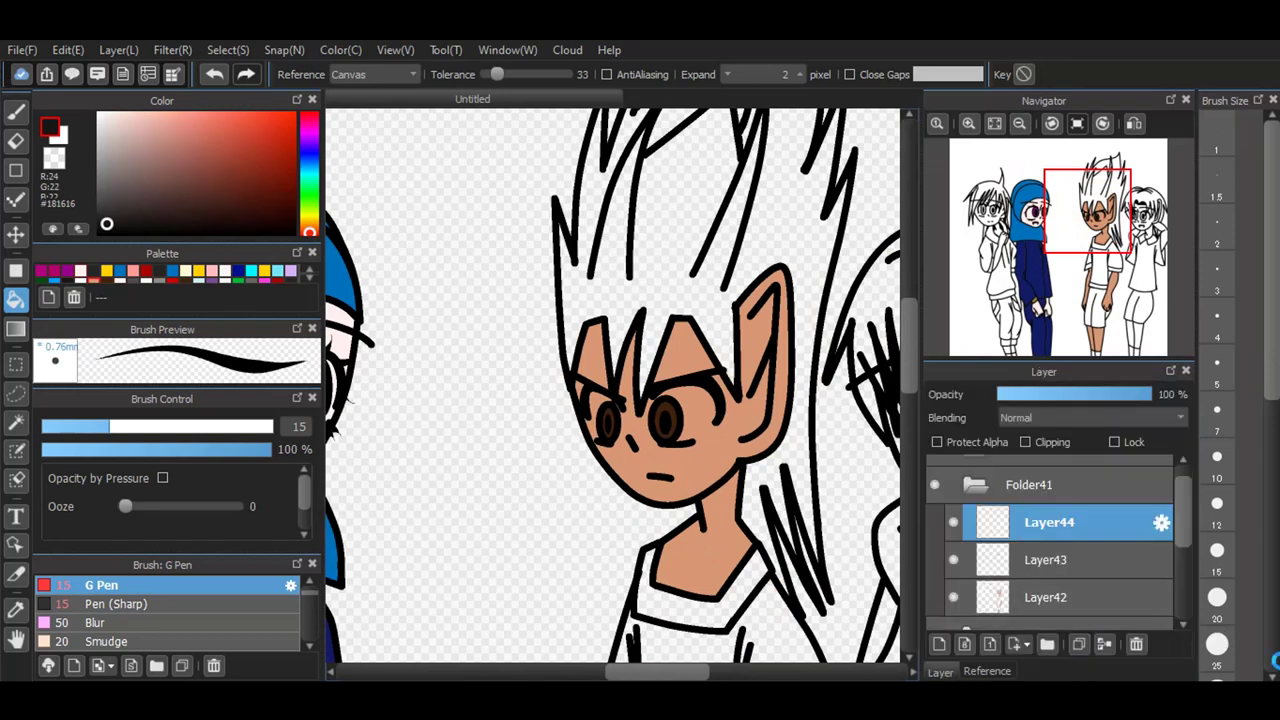
left_click(741, 594)
scroll(741, 594, "down", 2)
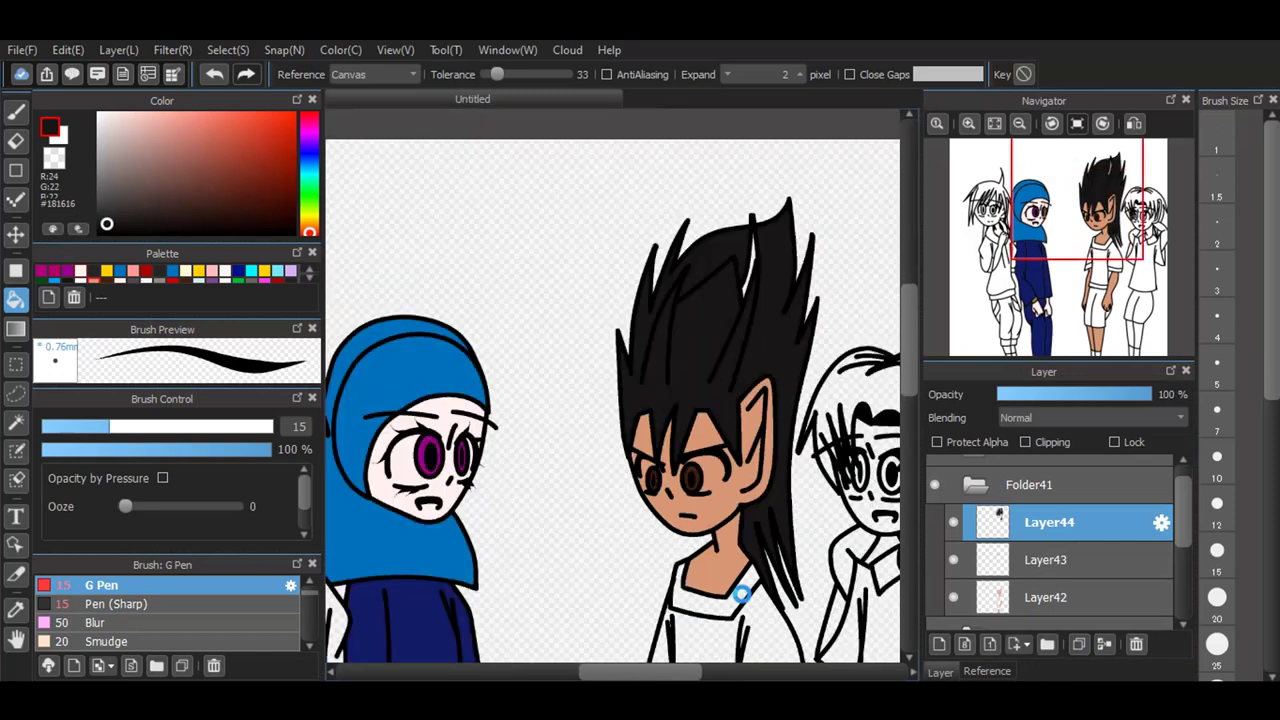
Step: Fill the leftover gaps in the spiky hair, including the sliver between the top strands and the spike tips, with near-black #181616
scroll(764, 245, "up", 2)
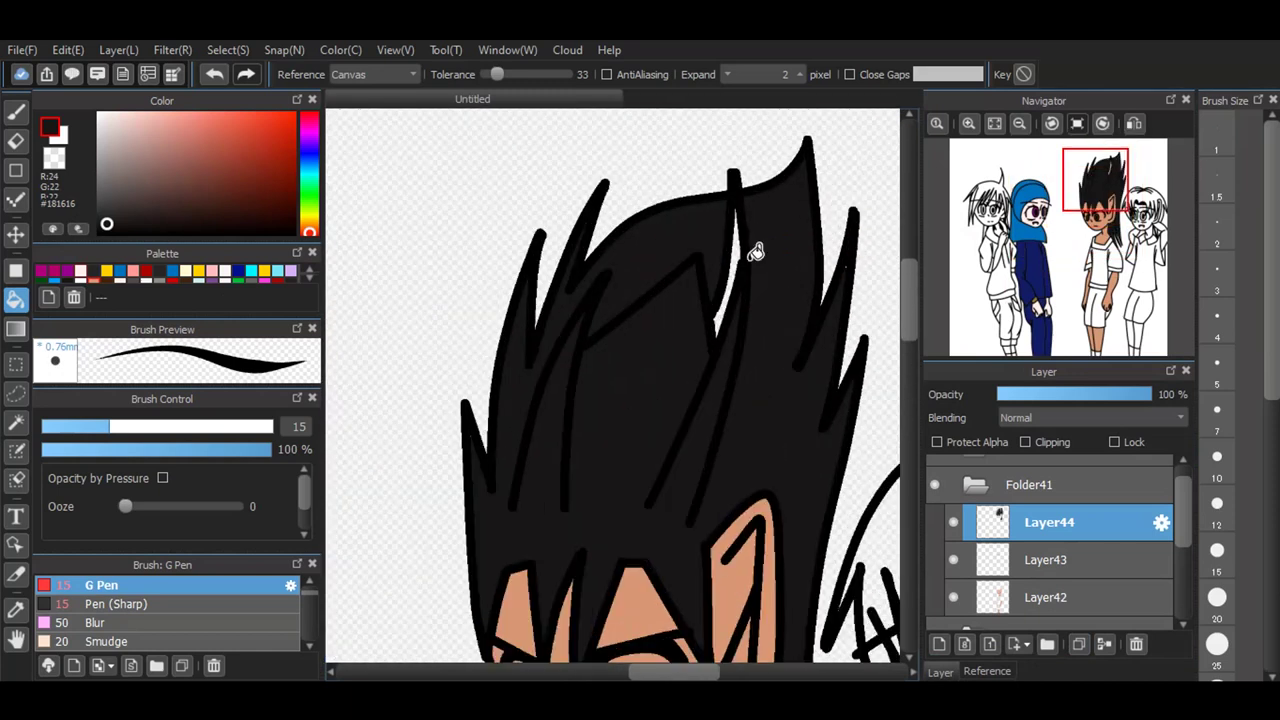
left_click(744, 250)
scroll(860, 271, "up", 3)
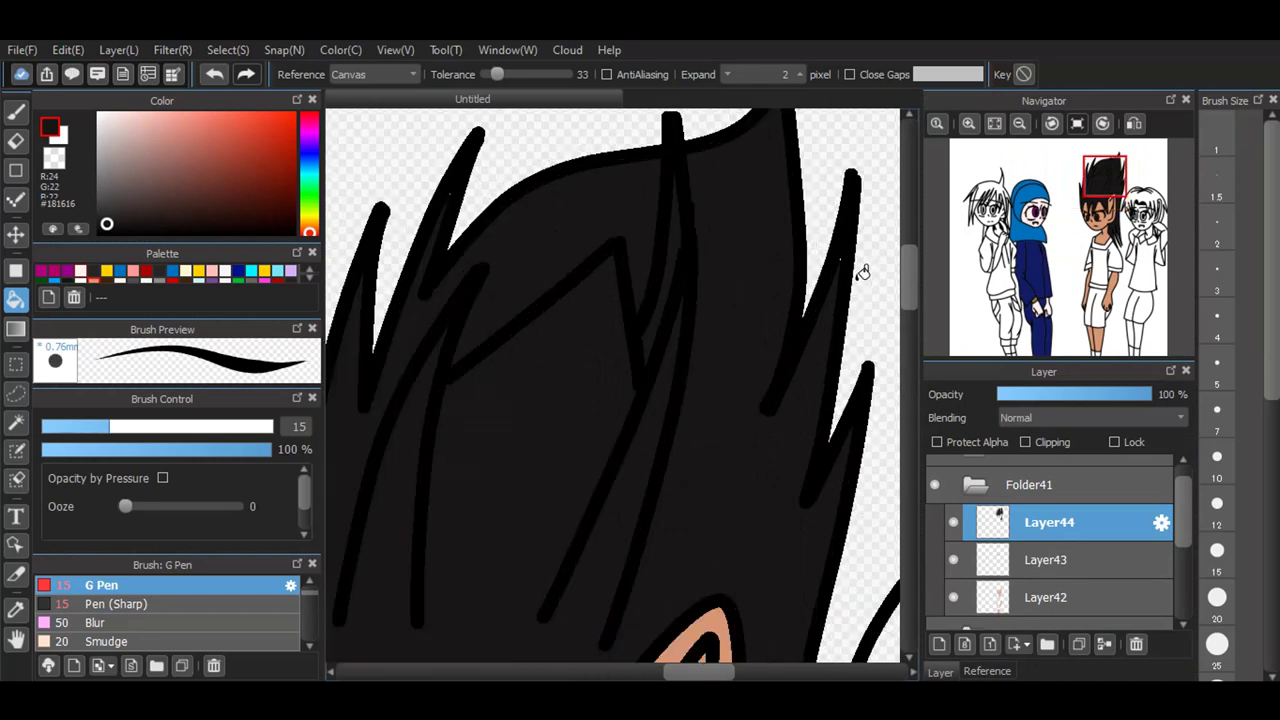
scroll(816, 258, "up", 5)
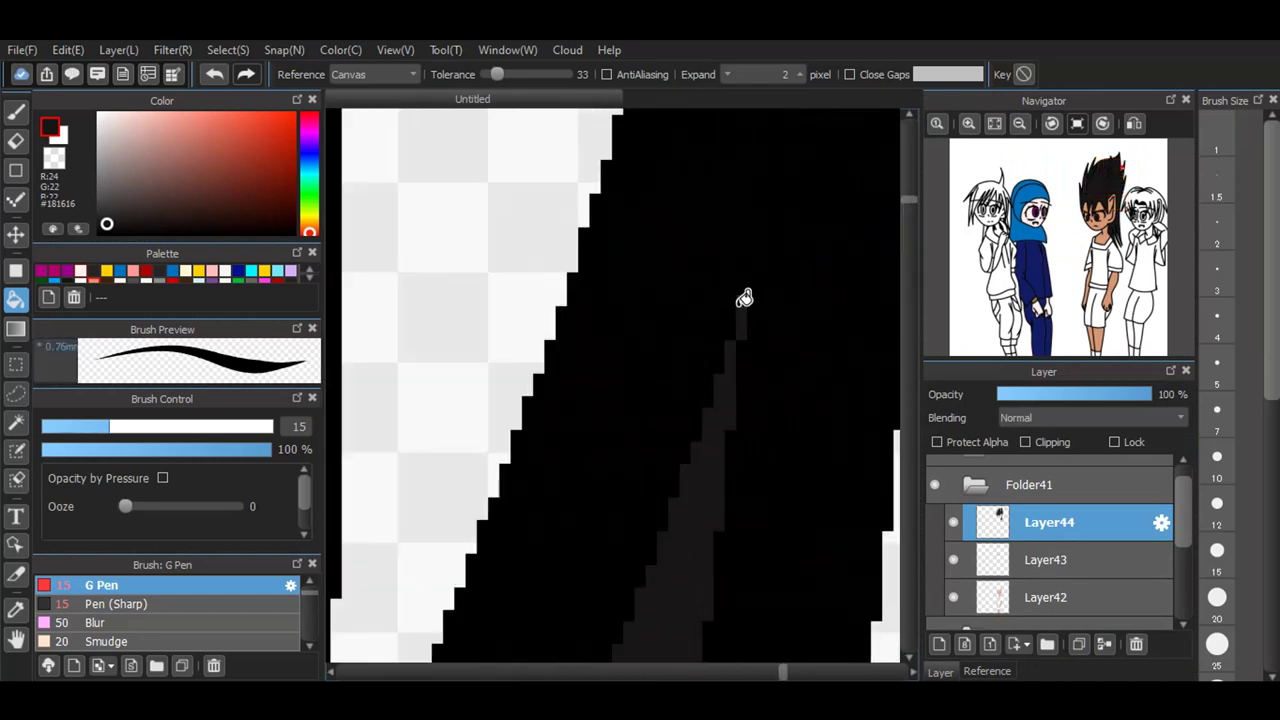
scroll(742, 299, "down", 3)
scroll(744, 298, "down", 5)
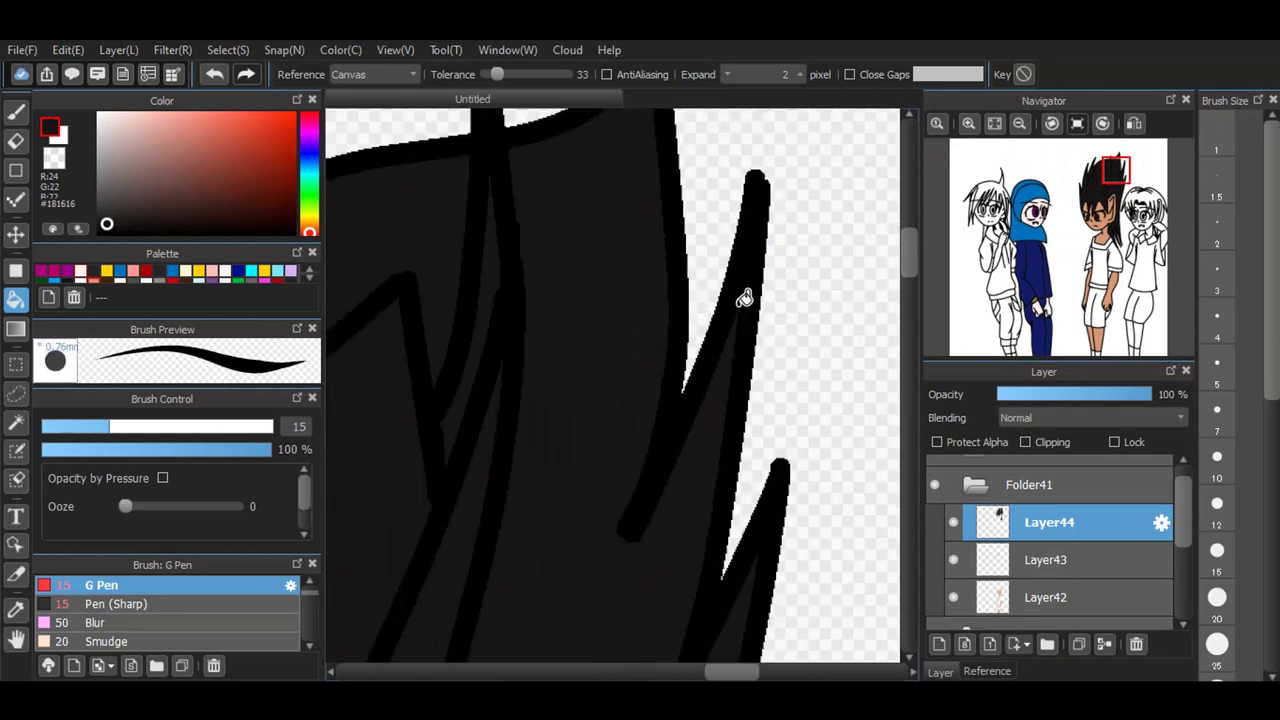
scroll(480, 260, "up", 6)
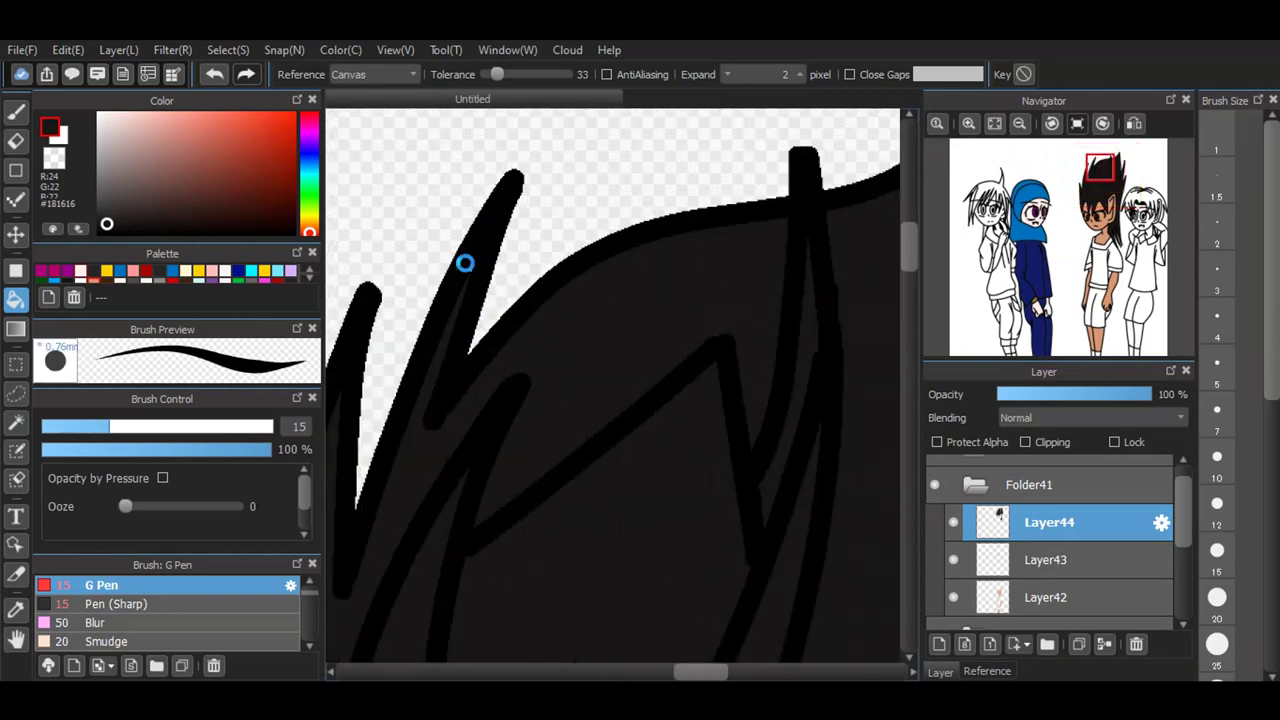
scroll(473, 271, "up", 2)
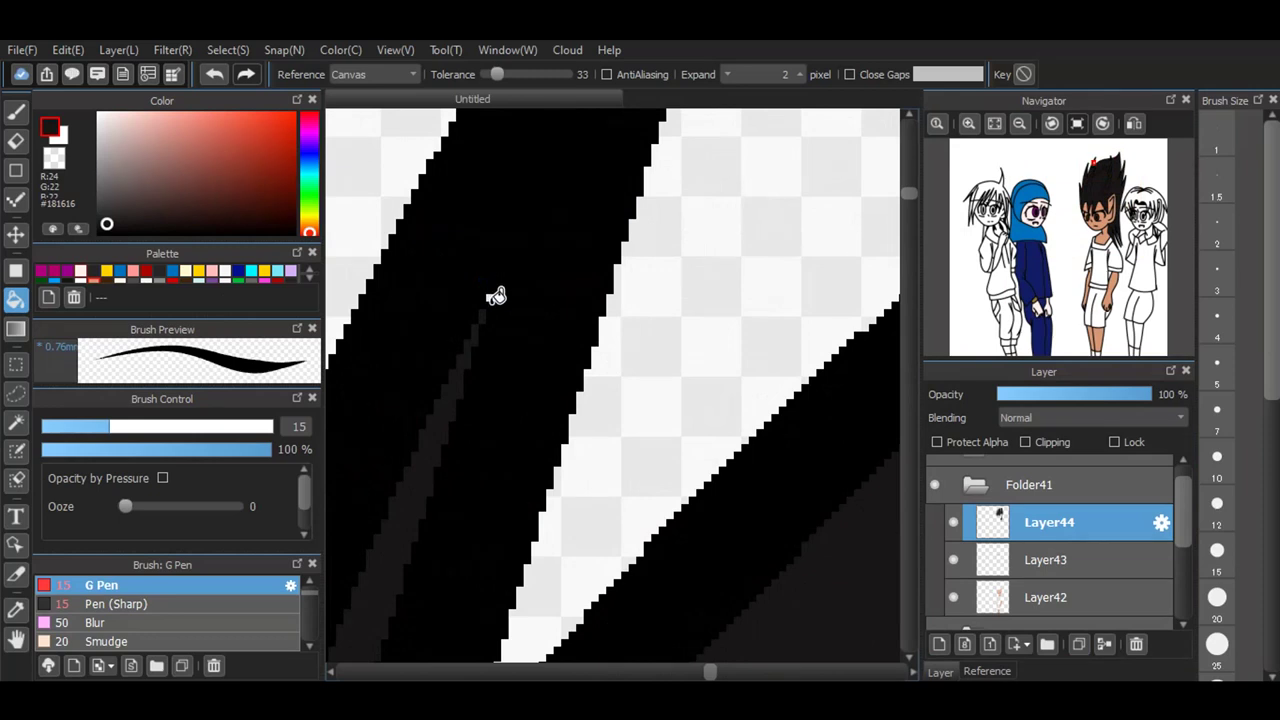
scroll(516, 242, "down", 6)
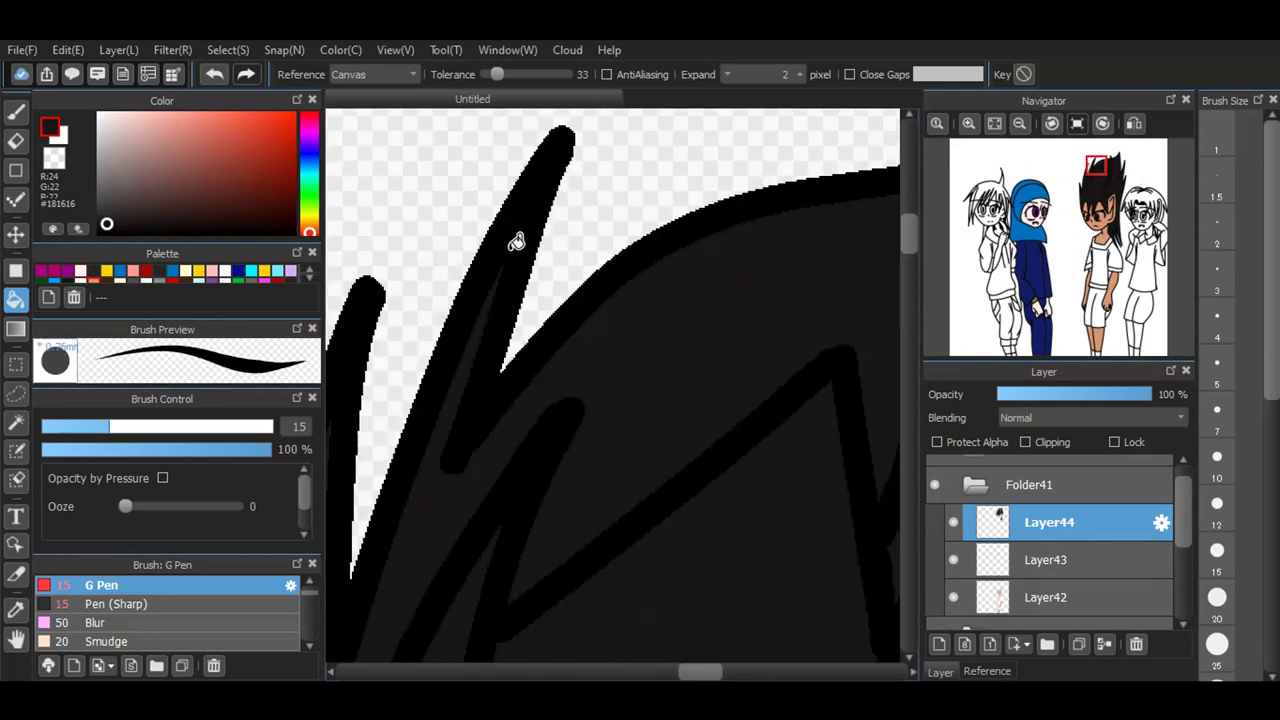
scroll(516, 242, "down", 4)
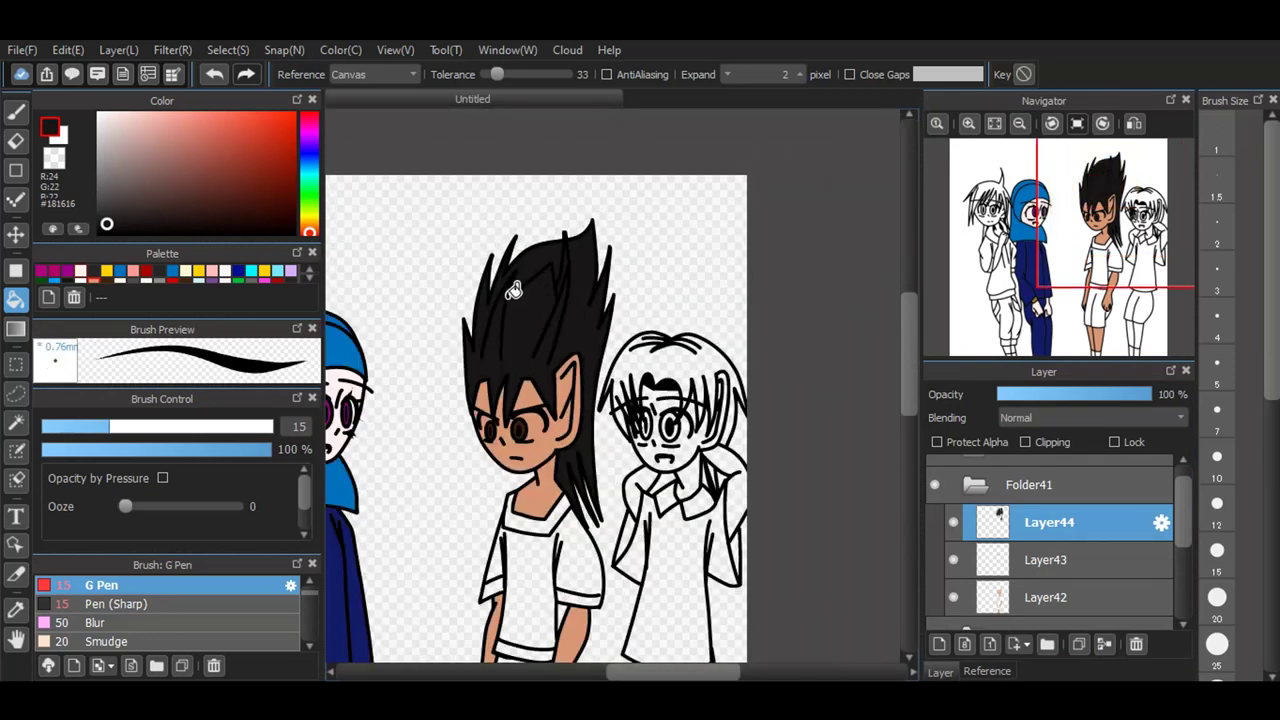
scroll(605, 250, "down", 2)
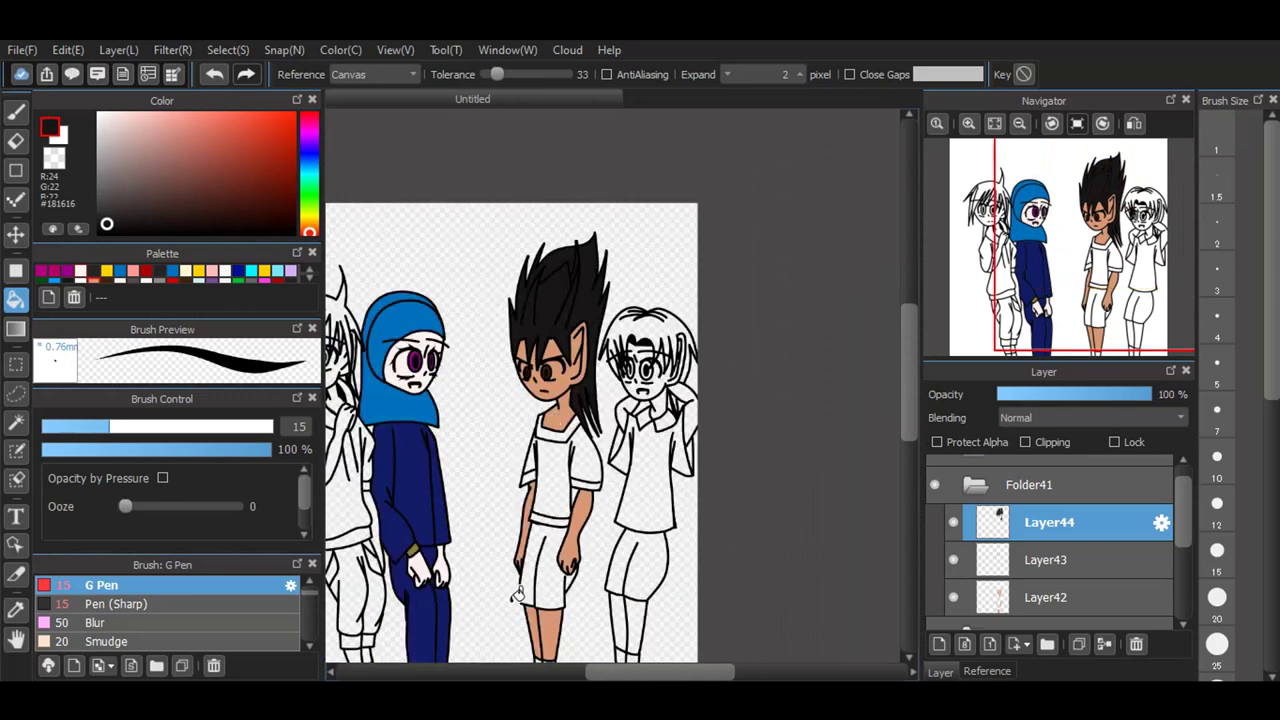
Step: Add a layer above the hair colour, set the fill tolerance to 71, and try filling the spiky-haired character's shirt with dark grey #242424
scroll(530, 575, "up", 4)
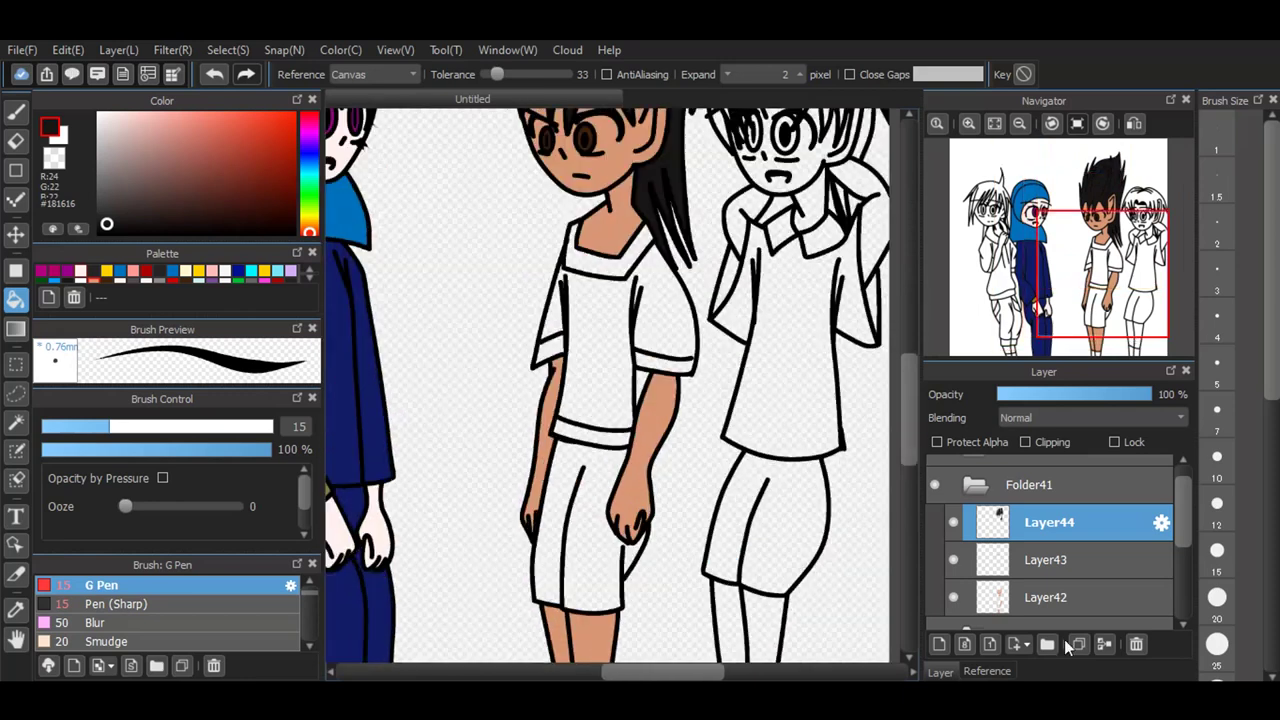
left_click(939, 644)
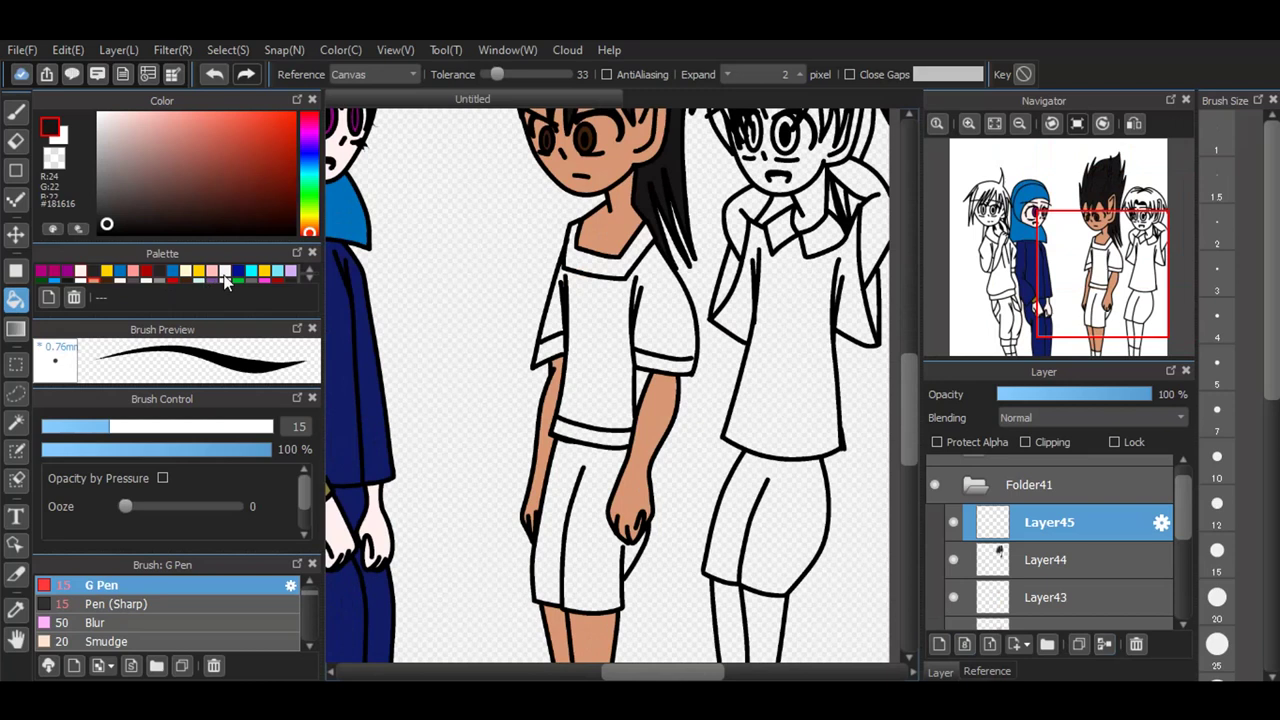
left_click(95, 272)
left_click(541, 76)
left_click(601, 355)
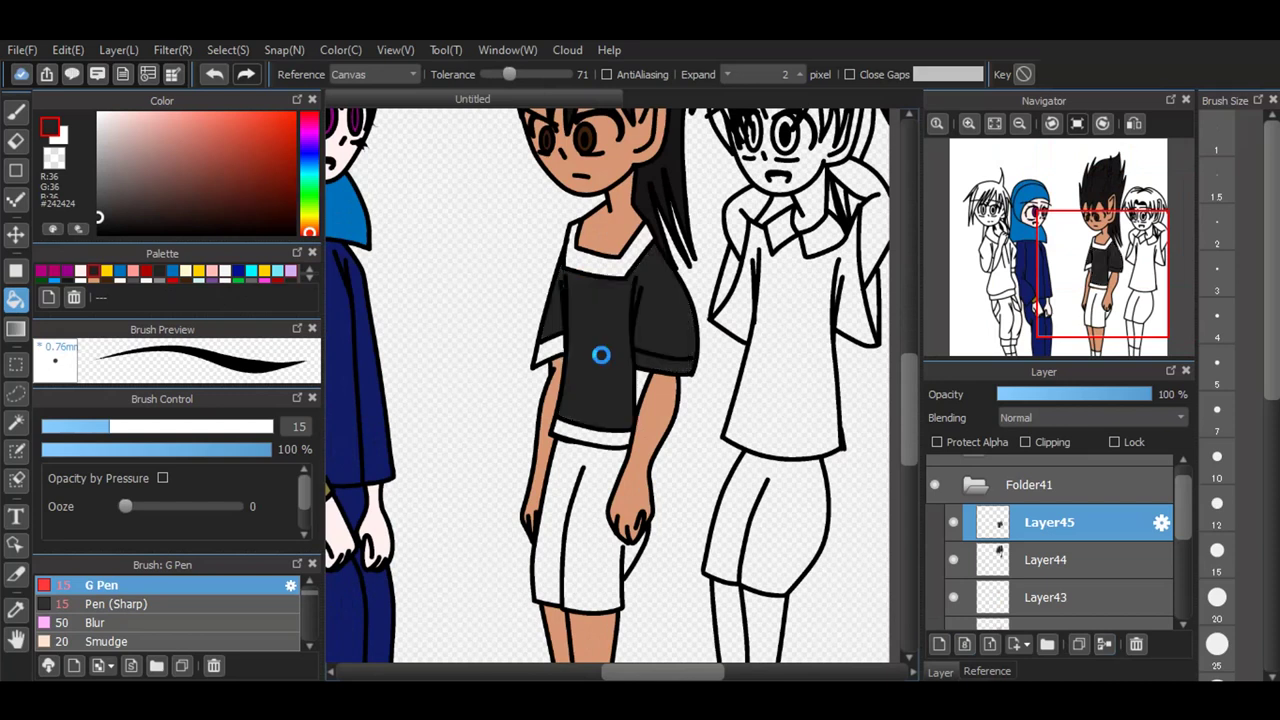
left_click(214, 74)
Step: On the line art layer Layer33, close the gap at the end of the near sleeve's hem line with the black G Pen
scroll(716, 328, "up", 3)
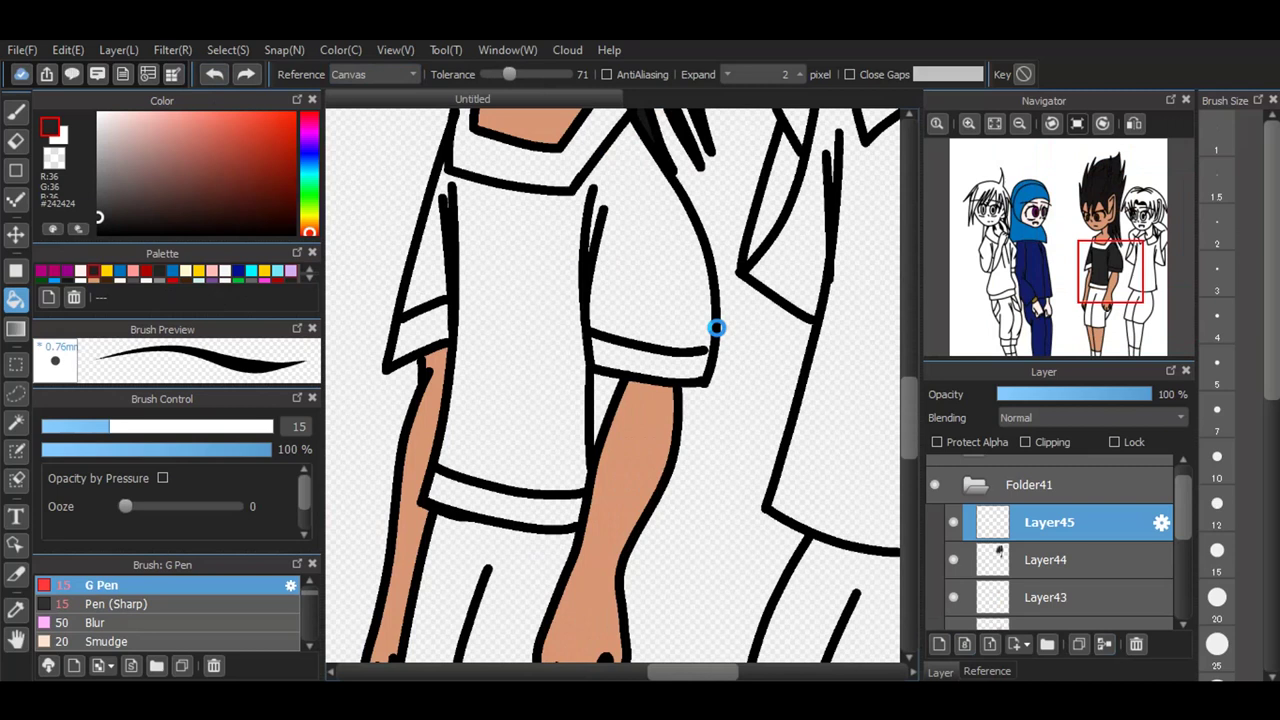
scroll(716, 328, "up", 2)
key("b")
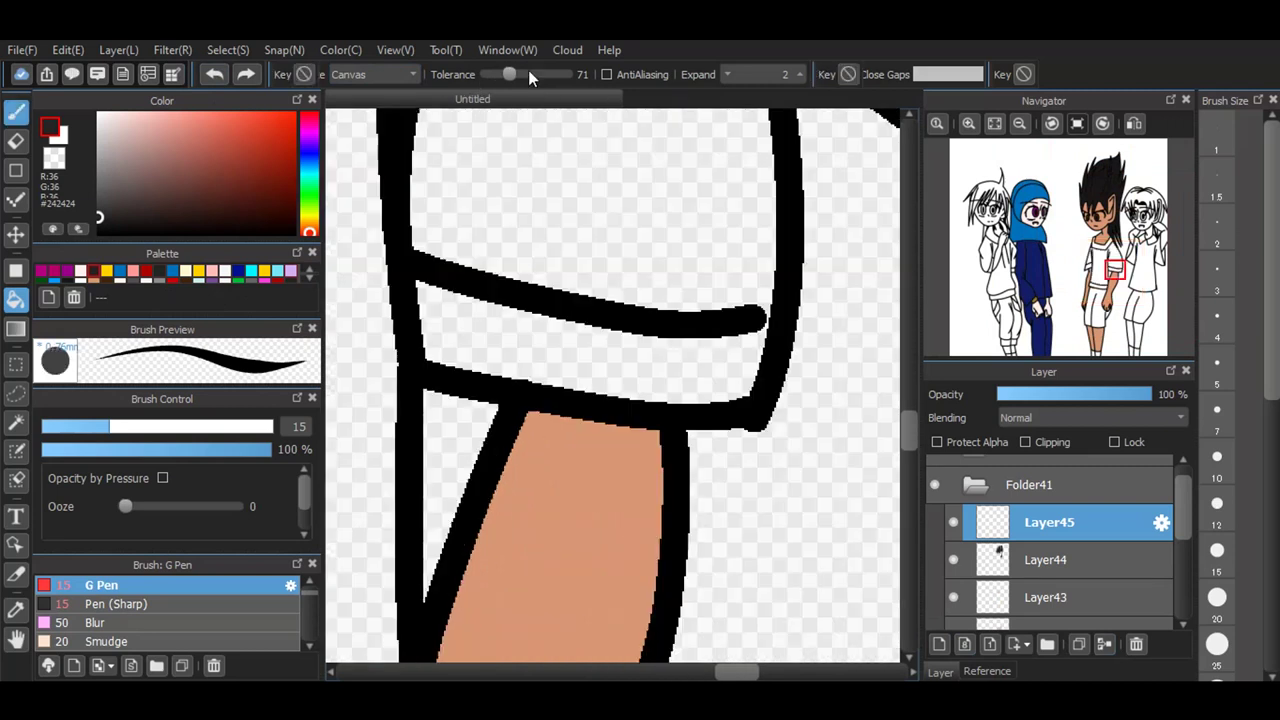
left_click(113, 233)
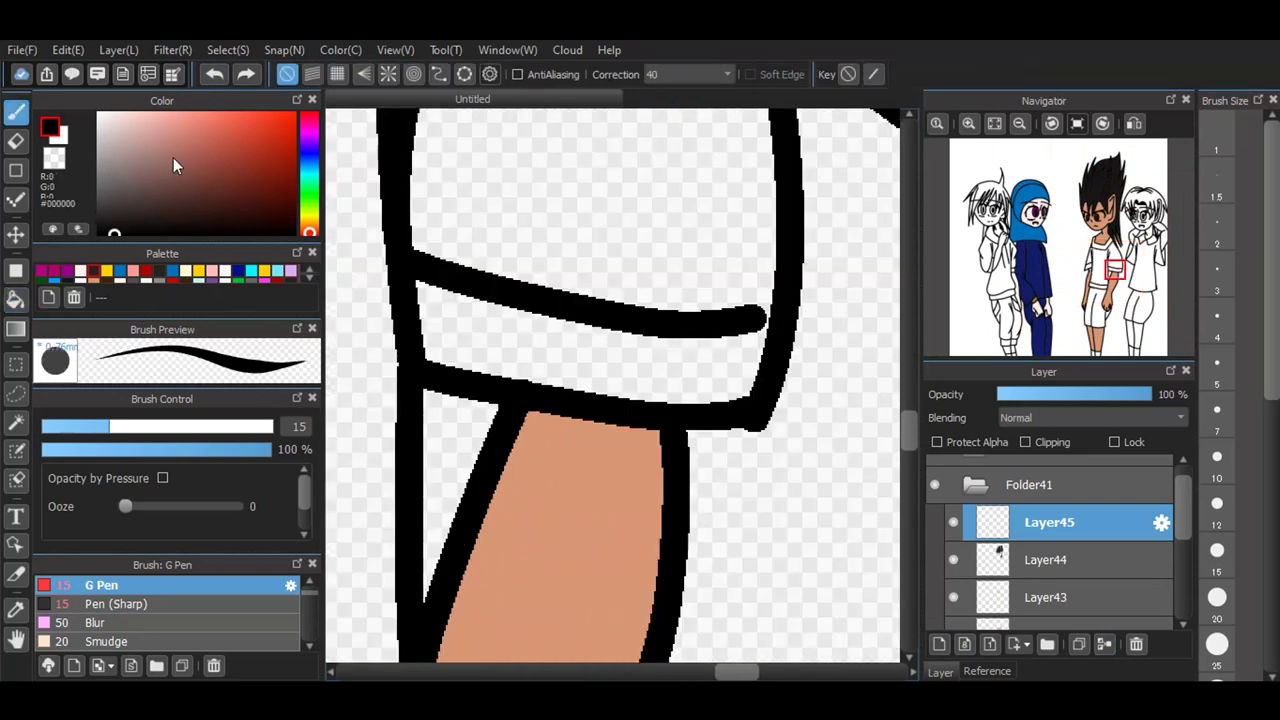
scroll(1070, 506, "up", 1)
left_click(975, 471)
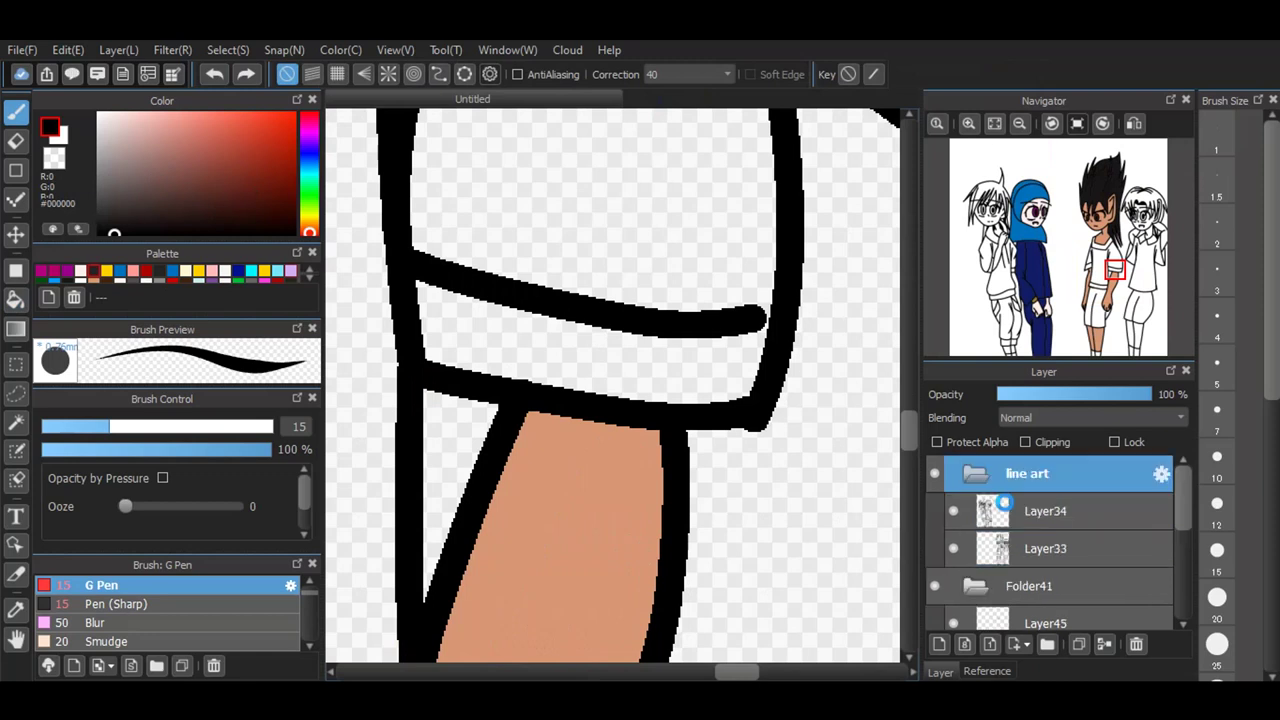
left_click(1057, 551)
left_click_drag(780, 318, 742, 318)
scroll(741, 318, "down", 2)
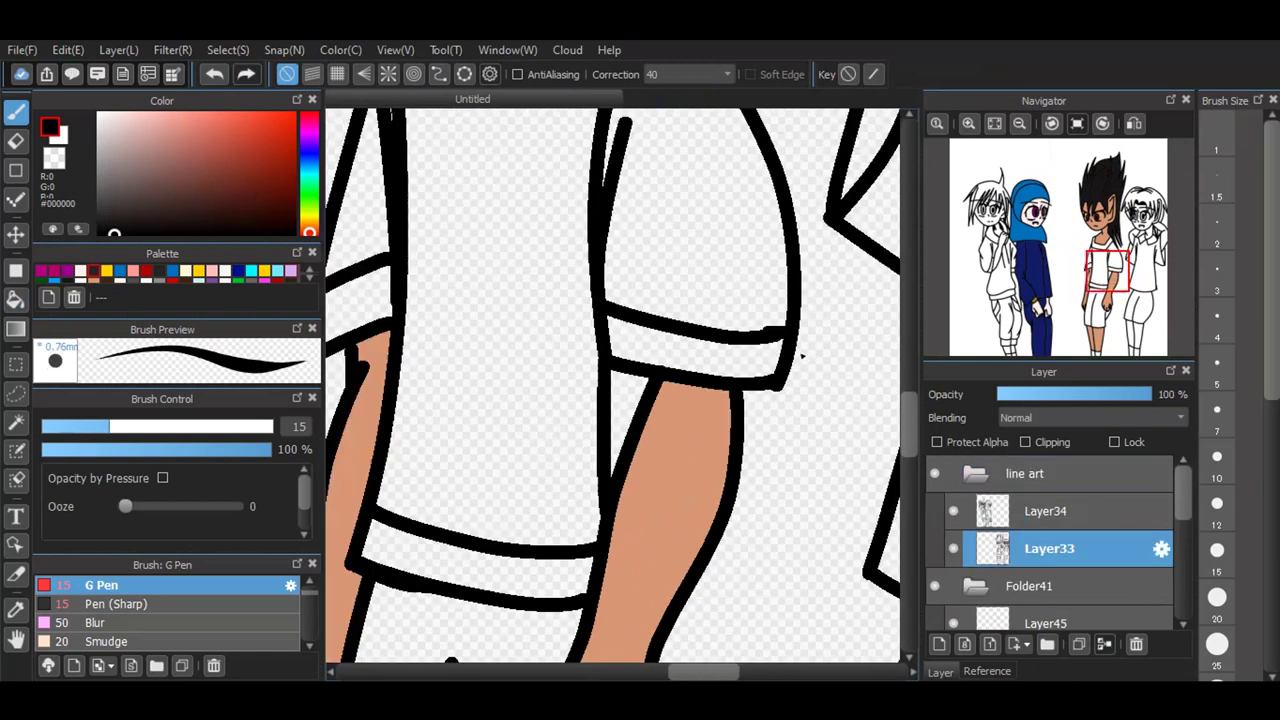
Step: On the empty shirt layer, Layer45, fill the shirt's body and both sleeves with dark grey #242424, leaving collar and hem bands uncoloured
left_click(15, 298)
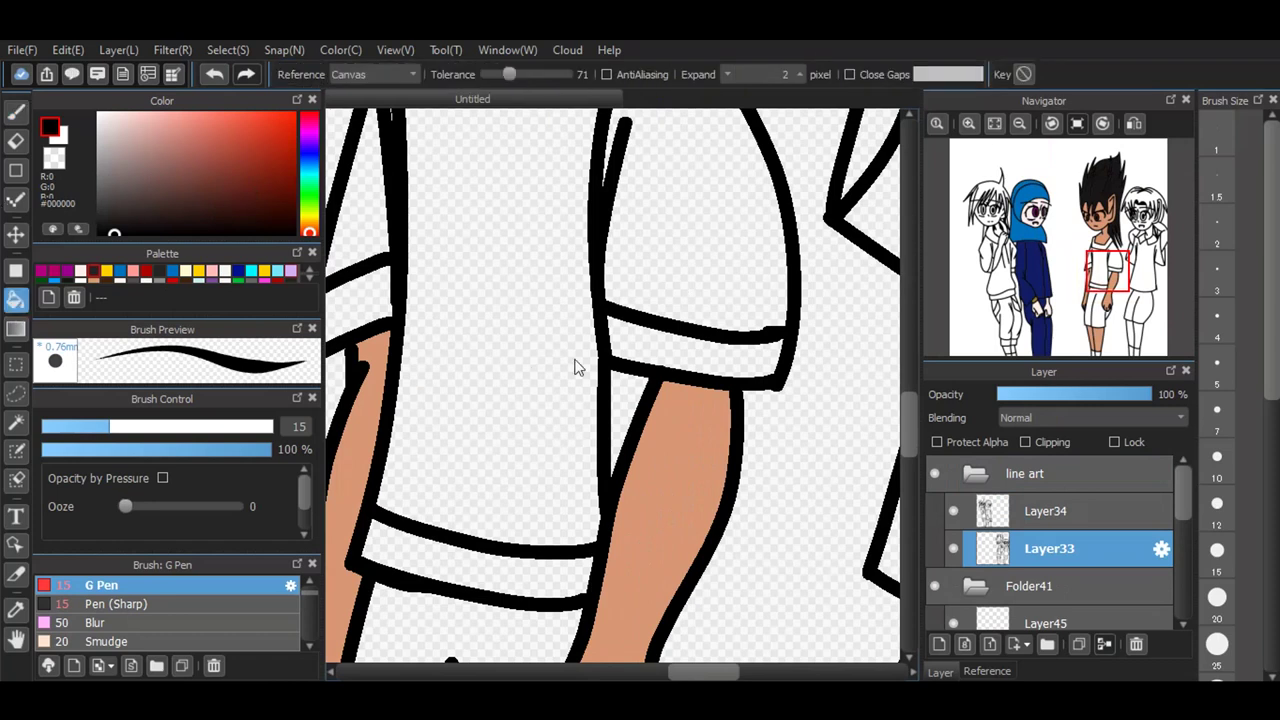
scroll(800, 463, "down", 2)
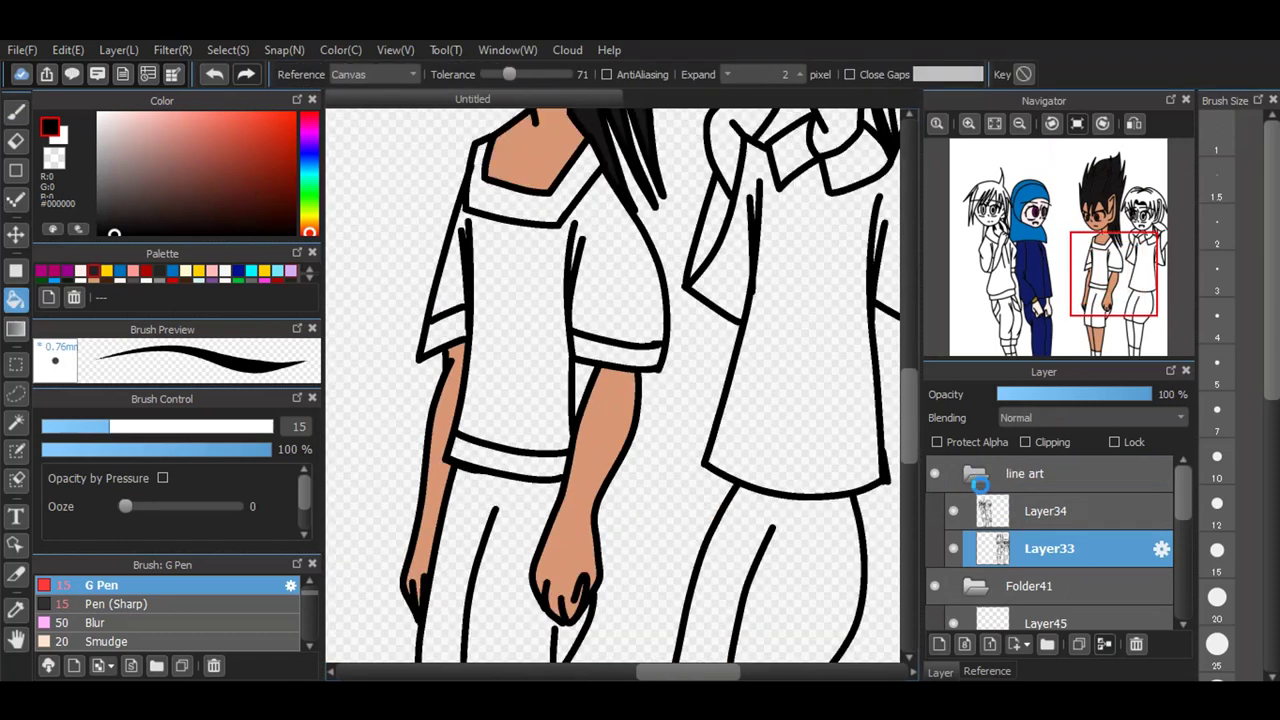
left_click(975, 478)
left_click(1034, 555)
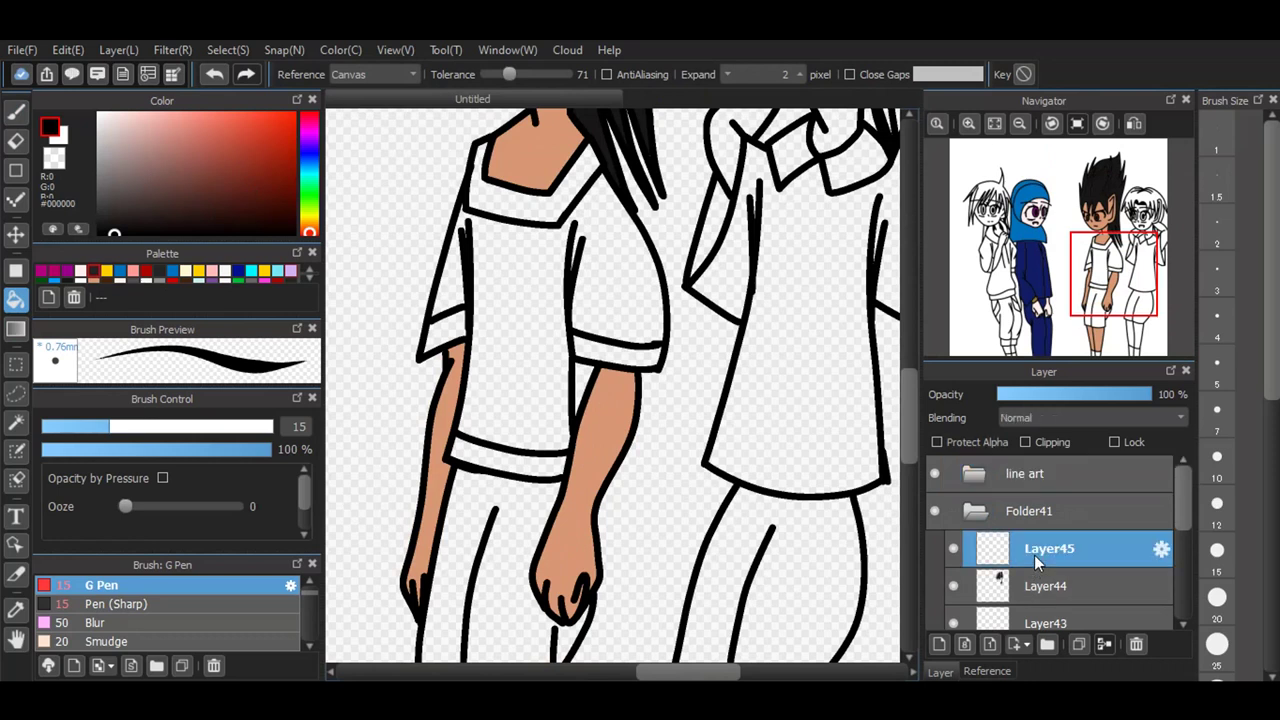
left_click(531, 250)
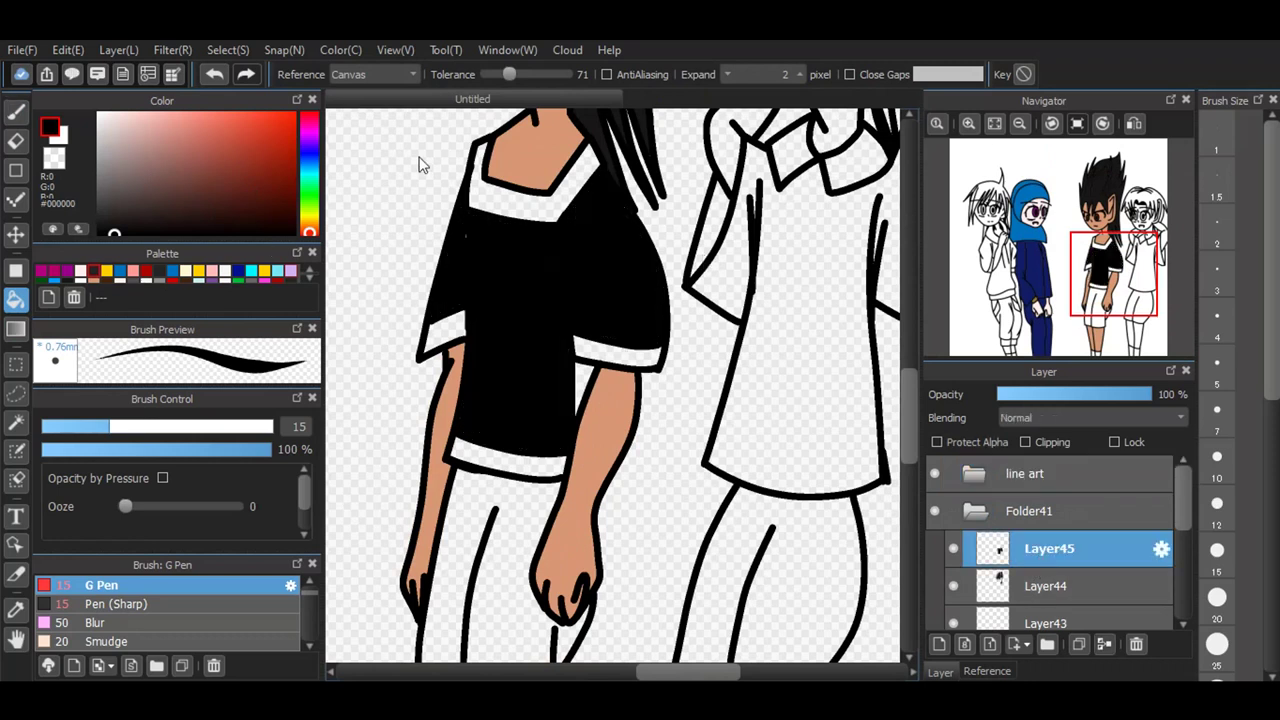
left_click(214, 74)
left_click(158, 270)
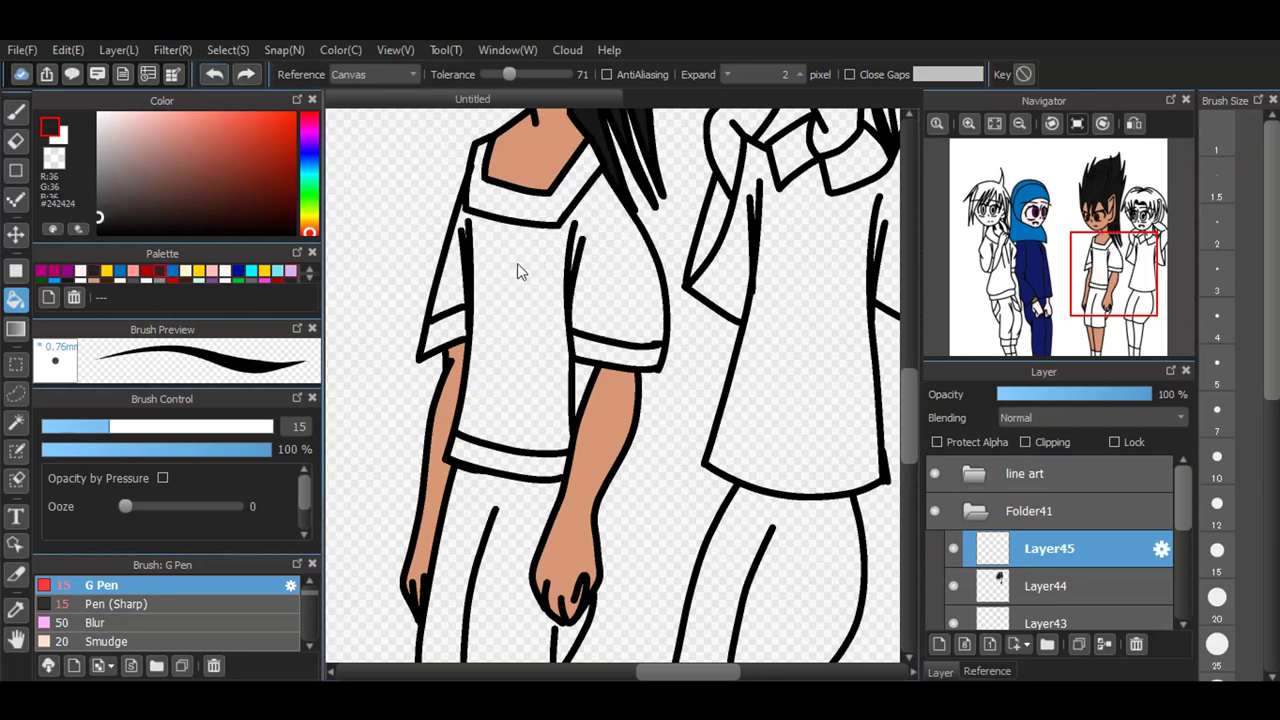
left_click(500, 220)
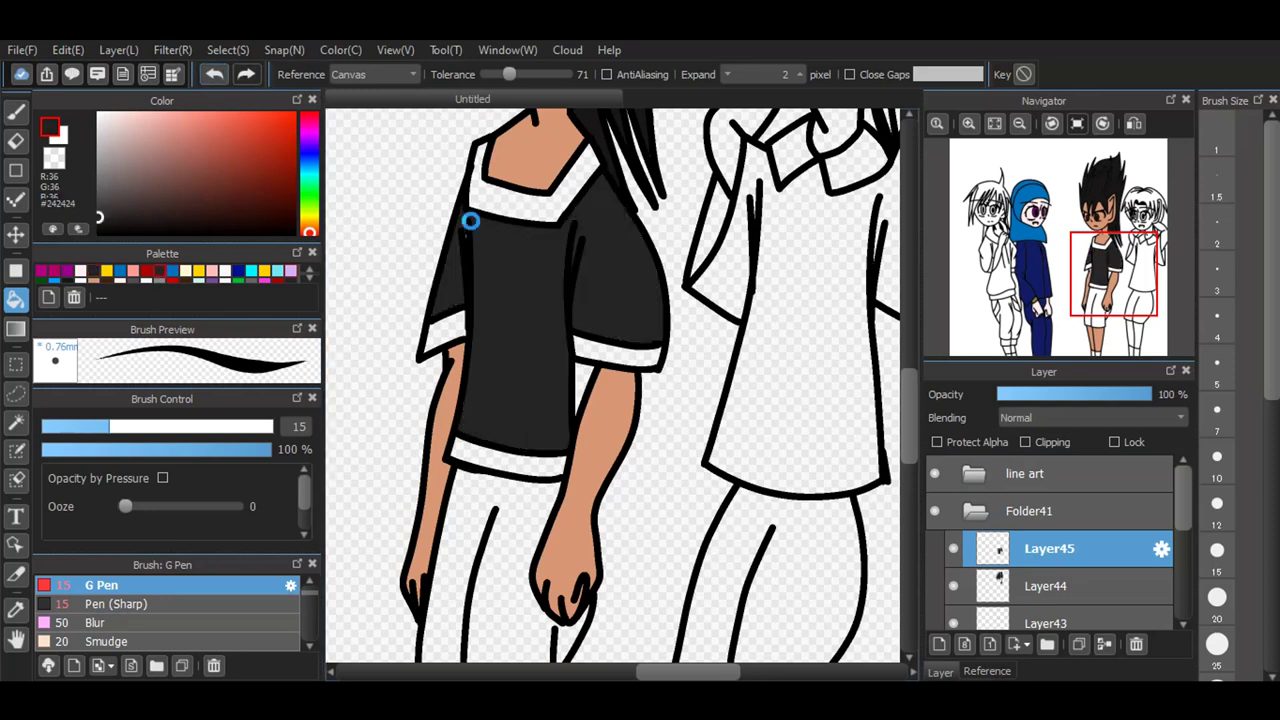
Step: Fill the narrow gap between the shirt's fold lines near the far shoulder with dark grey #242424
scroll(466, 229, "up", 3)
scroll(460, 245, "up", 4)
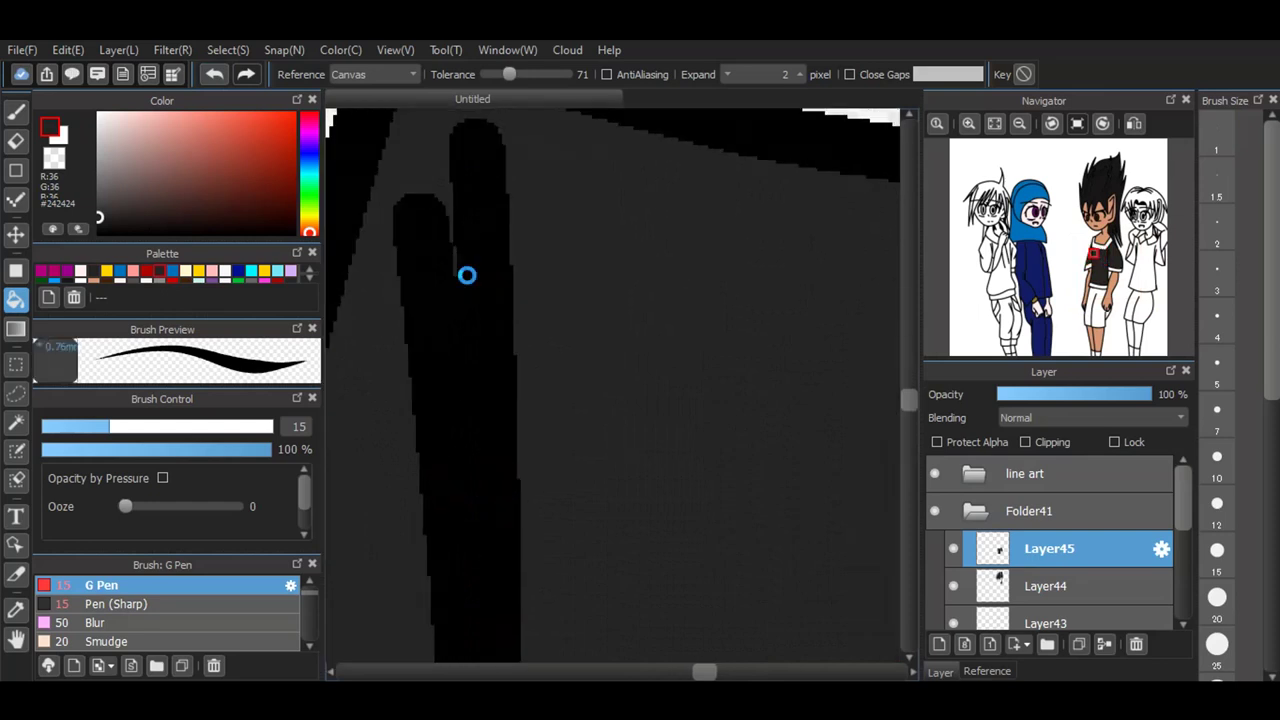
scroll(466, 274, "down", 3)
scroll(560, 245, "down", 6)
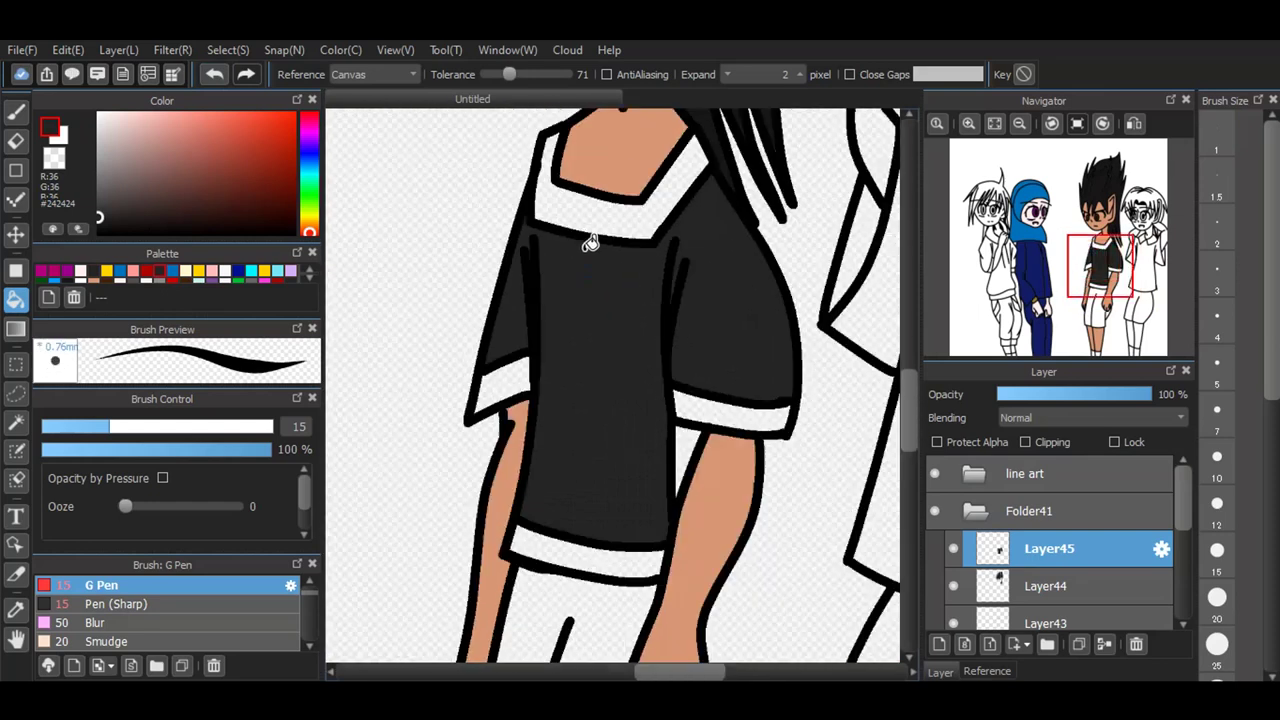
Step: Add a layer above the shirt colour and fill the shirt's collar, sleeve bands and bottom hem with yellow #FFD000
left_click(937, 644)
left_click(266, 272)
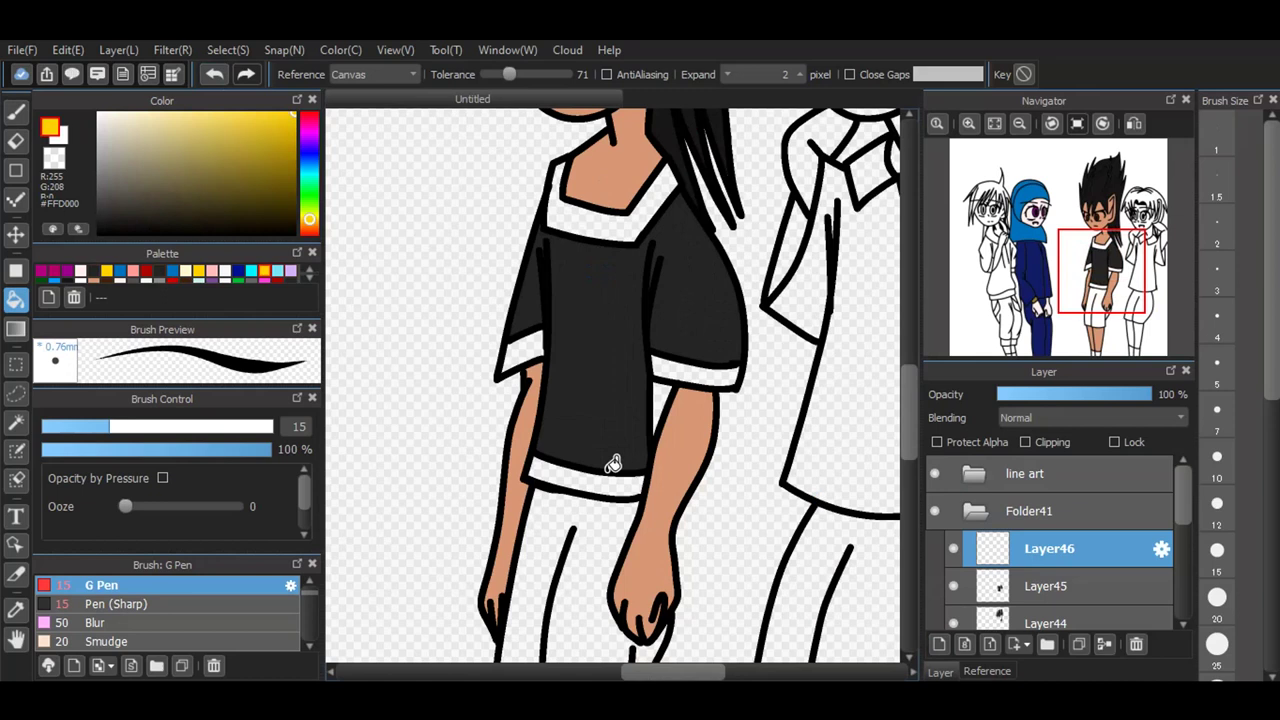
Step: Add a layer above the yellow shirt trim and fill the spiky-haired character's shorts with purple #985EBB from the palette
left_click(939, 645)
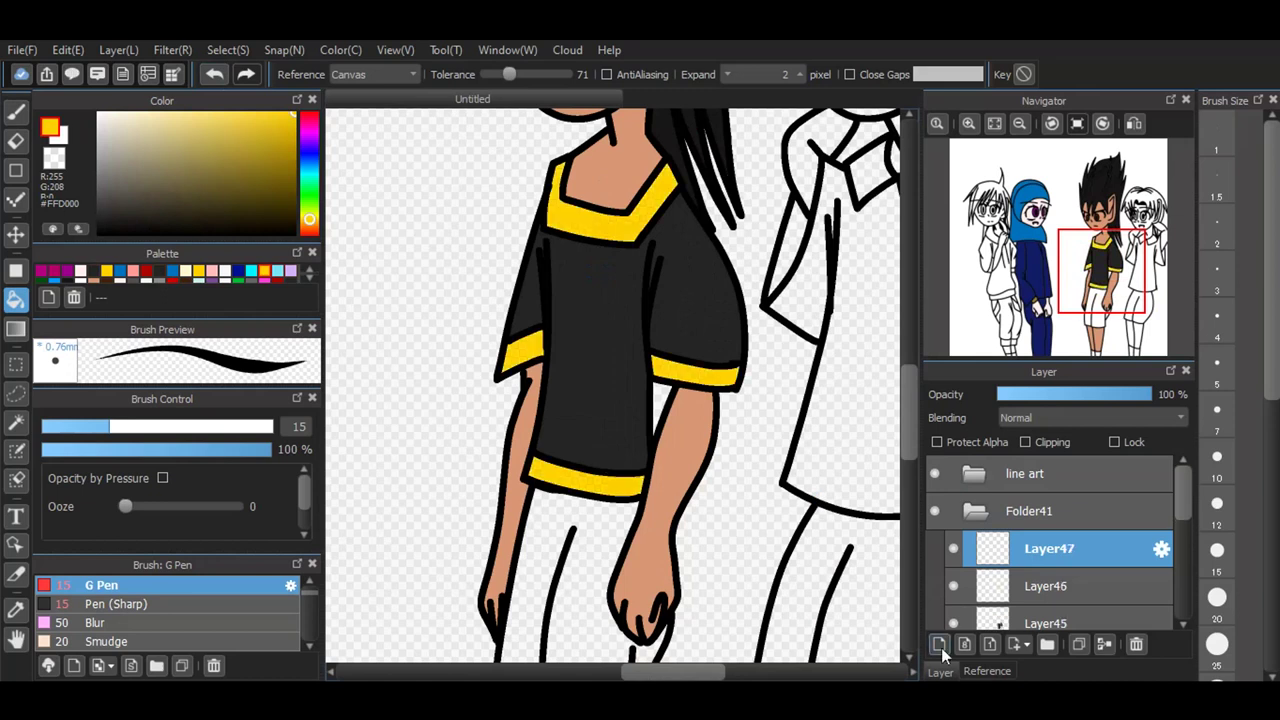
left_click(309, 281)
left_click(309, 281)
left_click(309, 281)
left_click(309, 281)
left_click(309, 281)
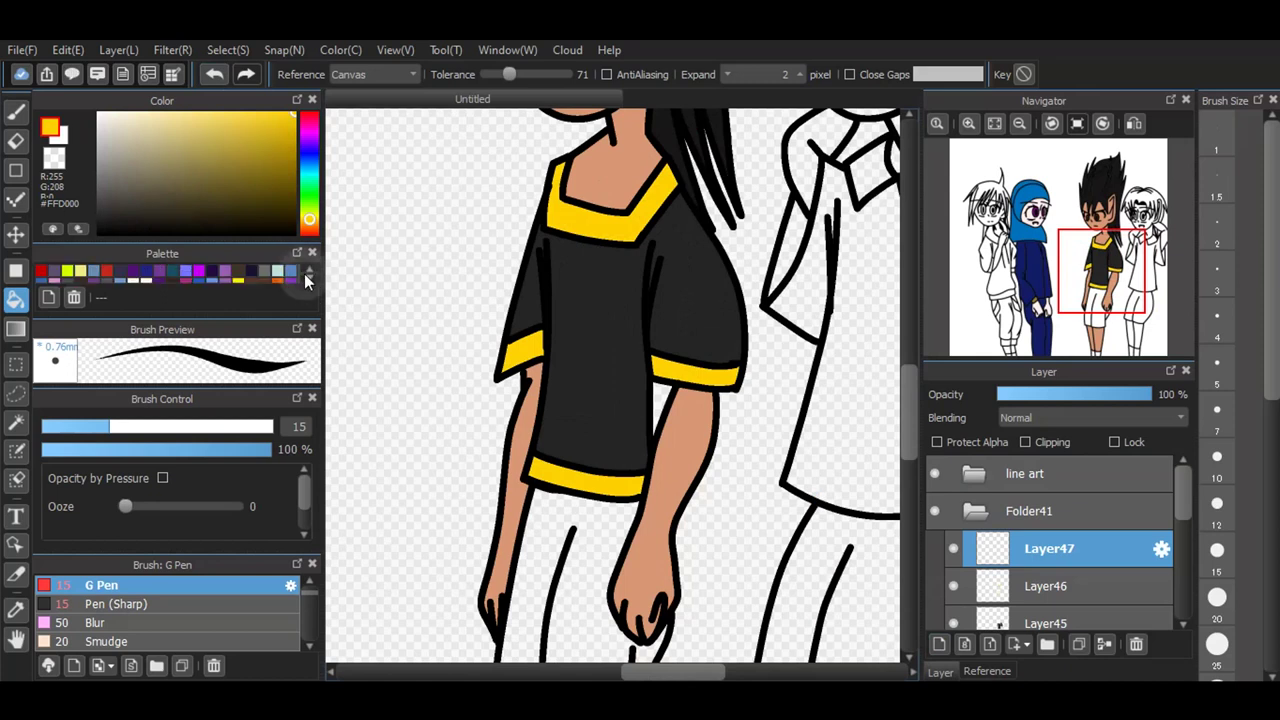
left_click(309, 279)
left_click(309, 279)
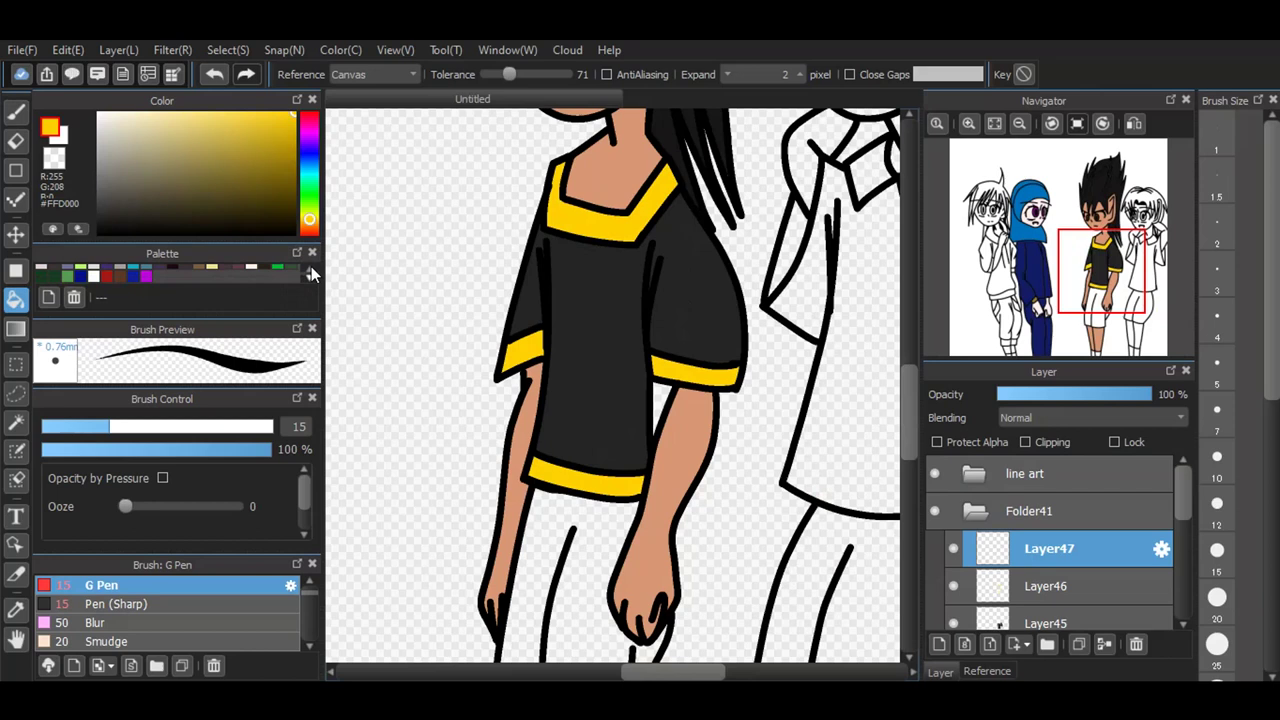
left_click(310, 268)
left_click(309, 280)
left_click(309, 269)
left_click(309, 269)
left_click(309, 269)
left_click(309, 269)
left_click(309, 269)
left_click(309, 269)
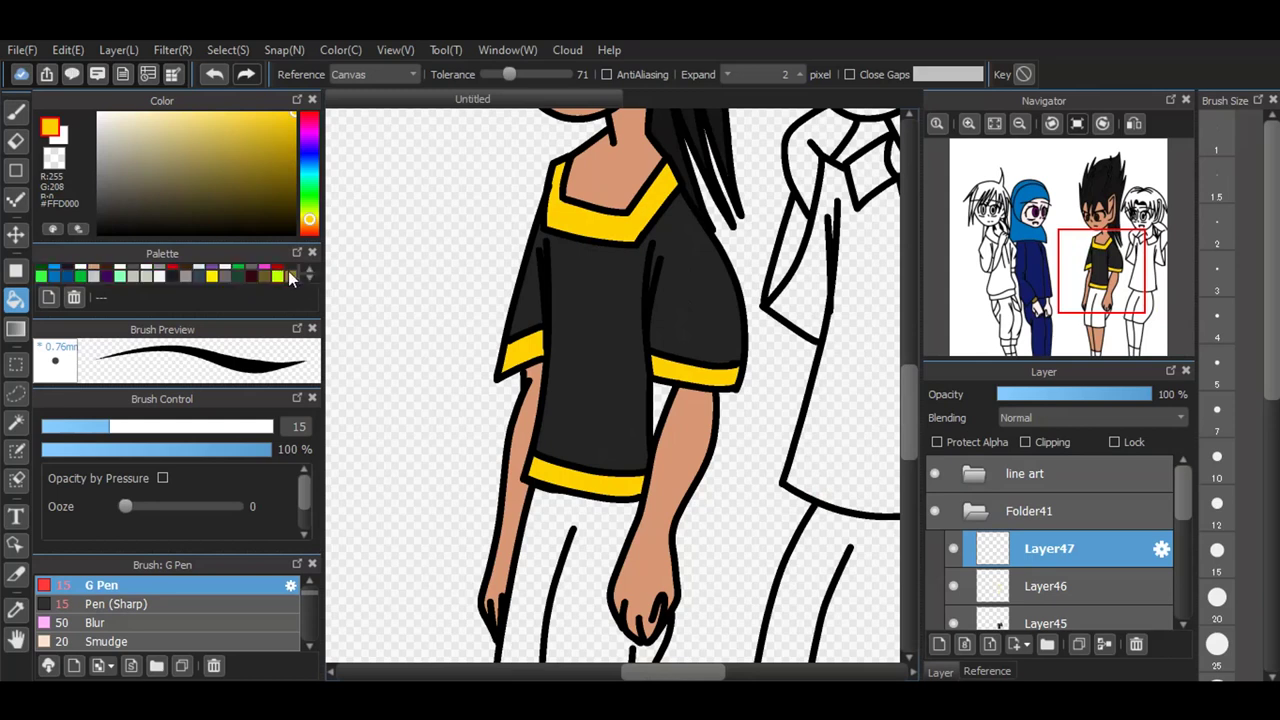
left_click(309, 279)
left_click(228, 273)
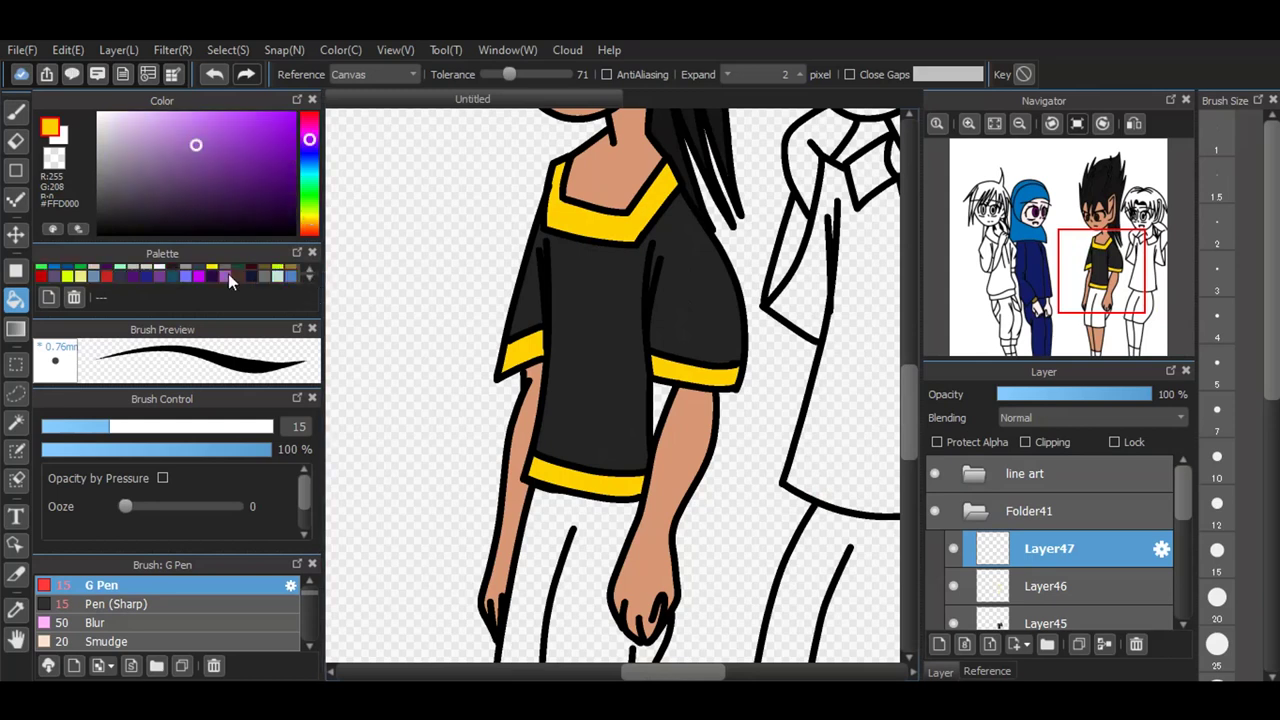
left_click(574, 534)
scroll(590, 421, "down", 1)
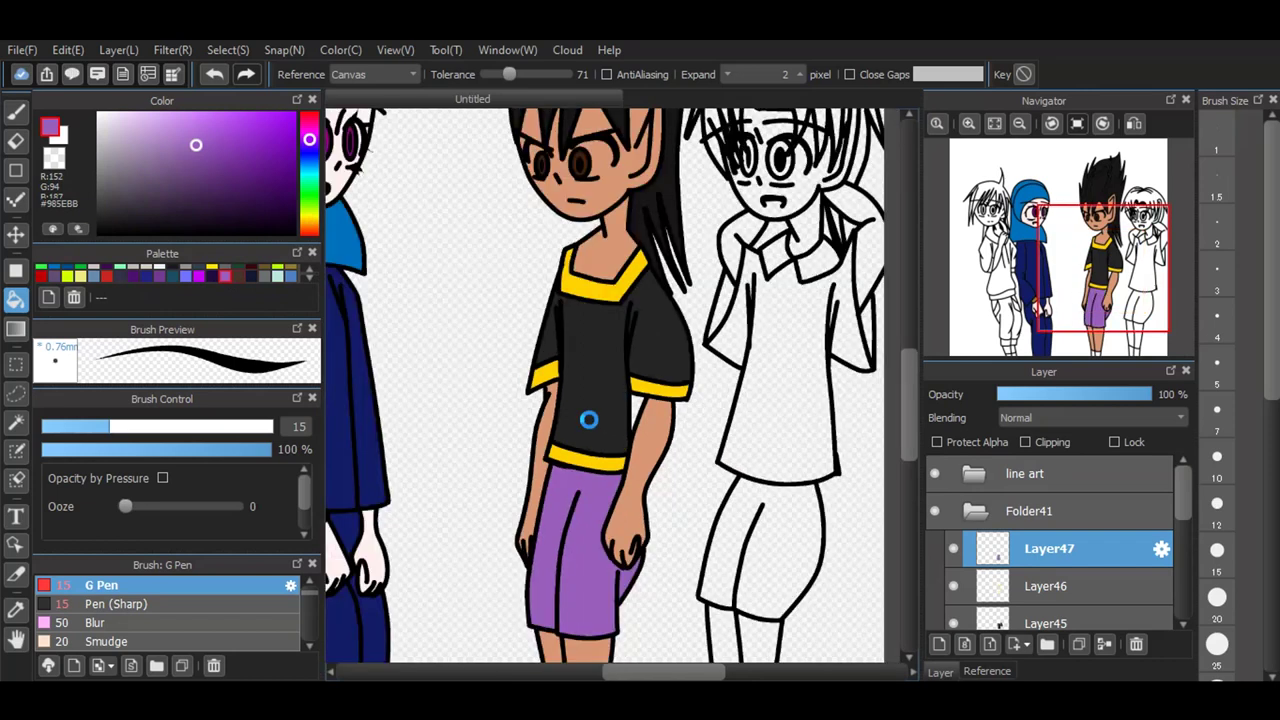
scroll(589, 420, "down", 1)
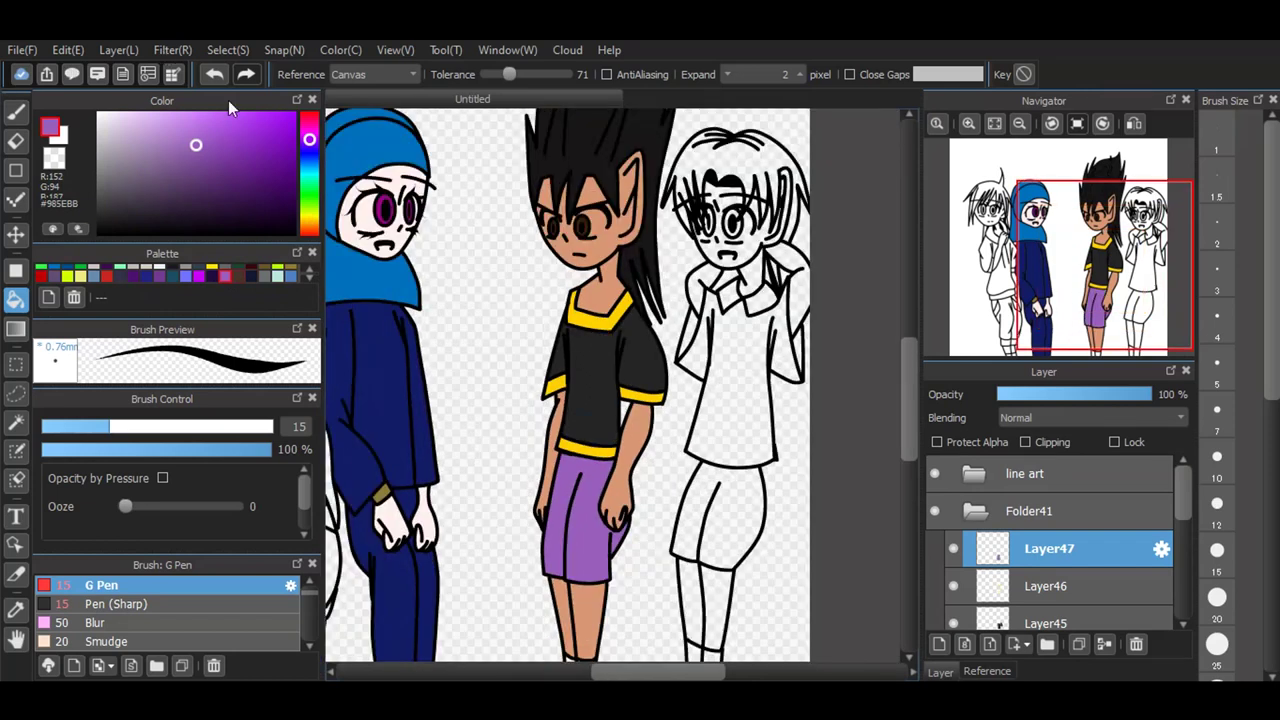
Step: Undo the shorts' fill to compare with the reference image, and refill the shorts with purple #985EBB
left_click(215, 74)
left_click(990, 671)
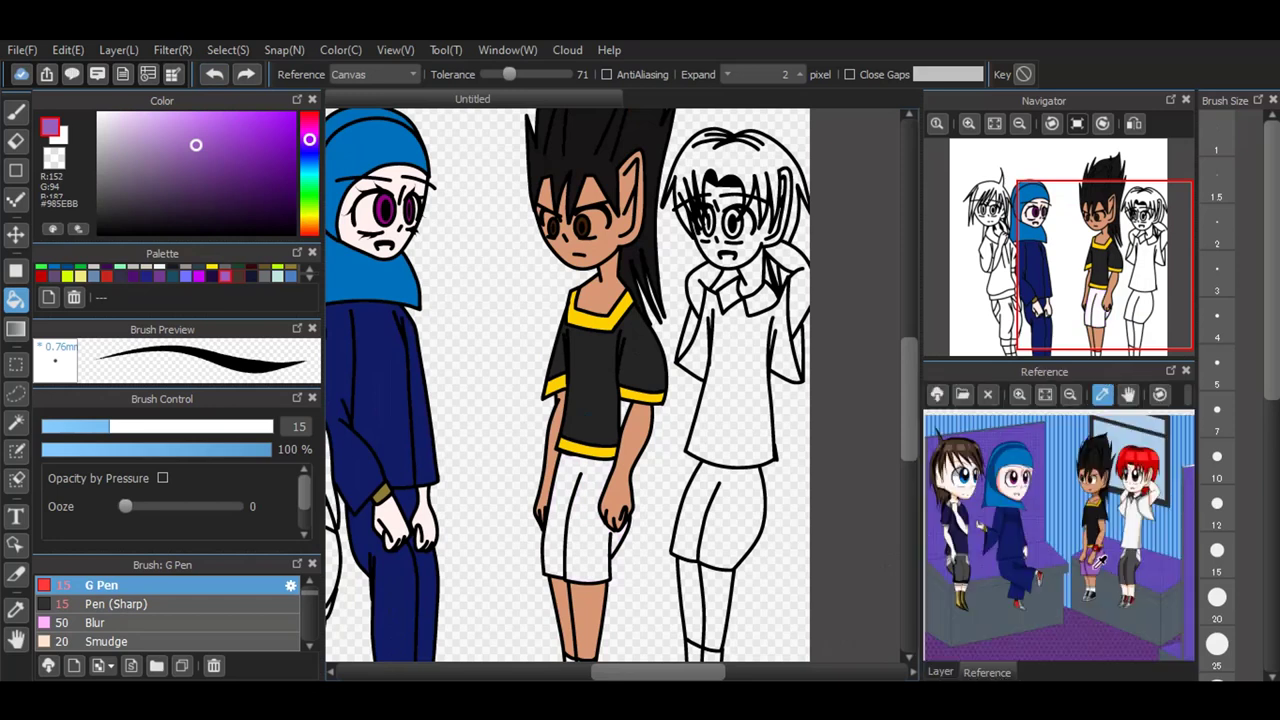
left_click(581, 511)
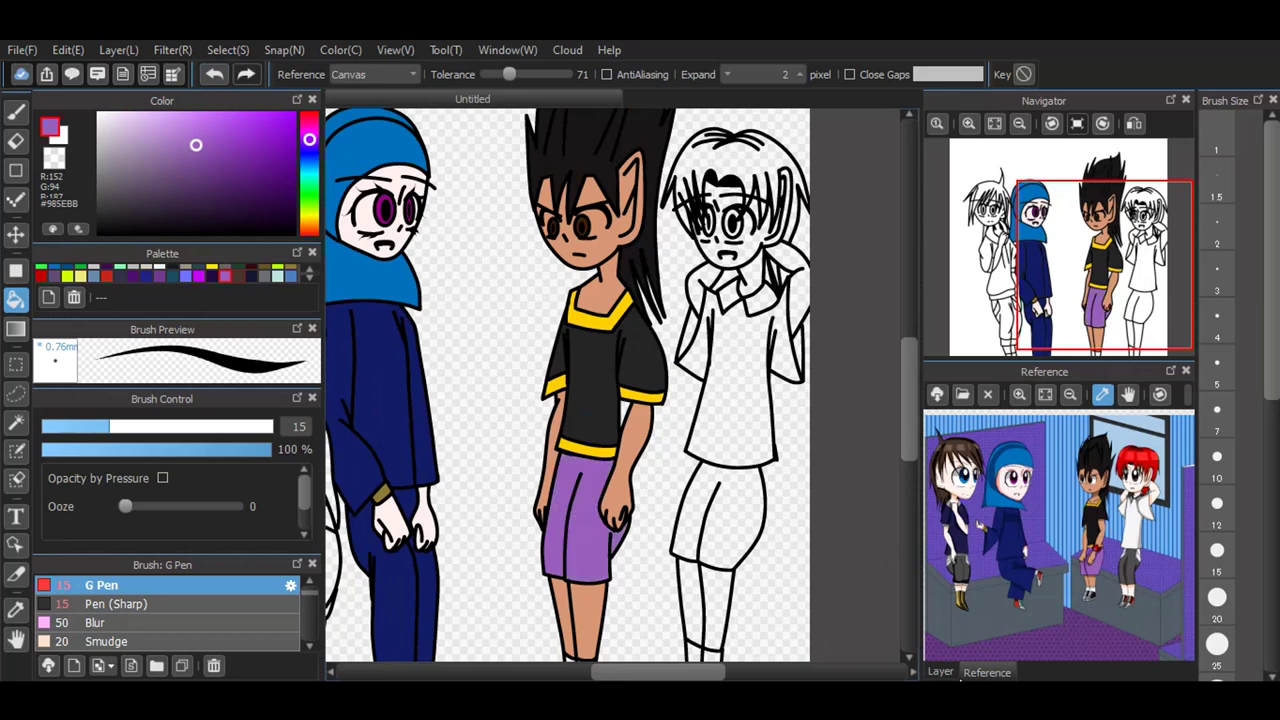
Step: Add a new empty layer above the purple shorts colour in the spiky-haired character's folder, Folder41
left_click(940, 672)
scroll(660, 360, "down", 1)
scroll(660, 360, "down", 1)
scroll(789, 520, "up", 2)
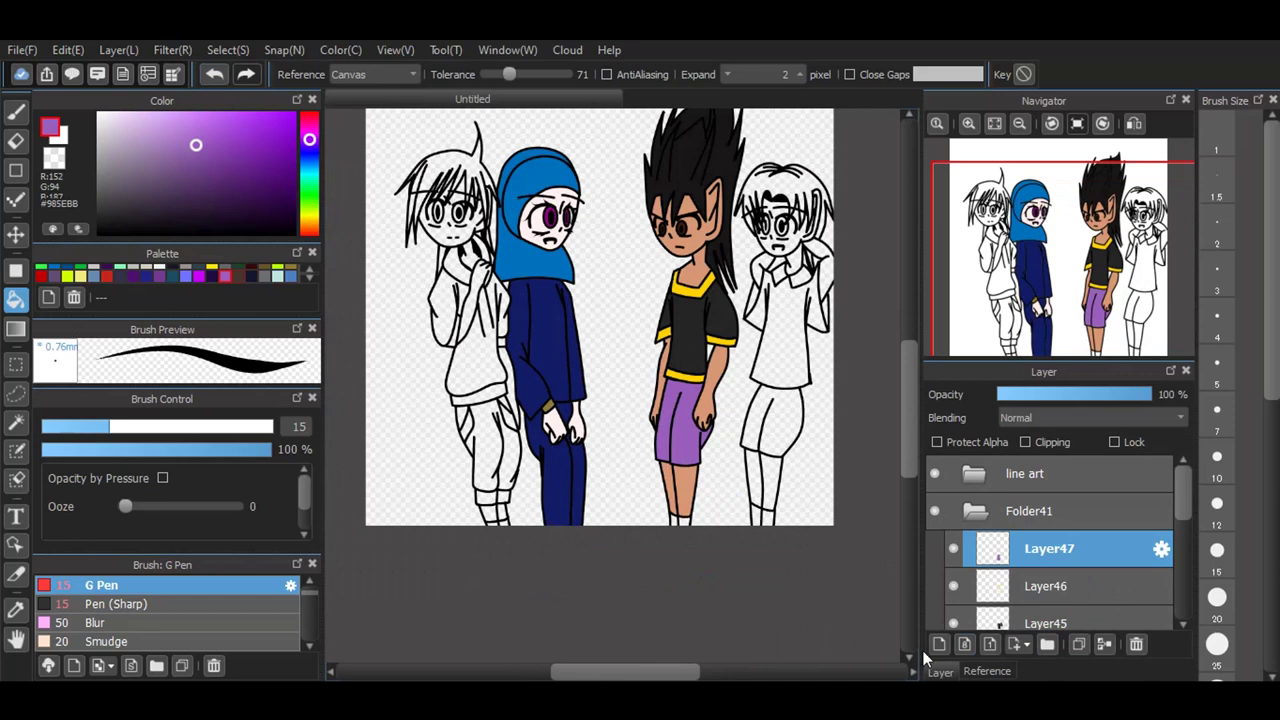
left_click(944, 647)
scroll(629, 386, "up", 1)
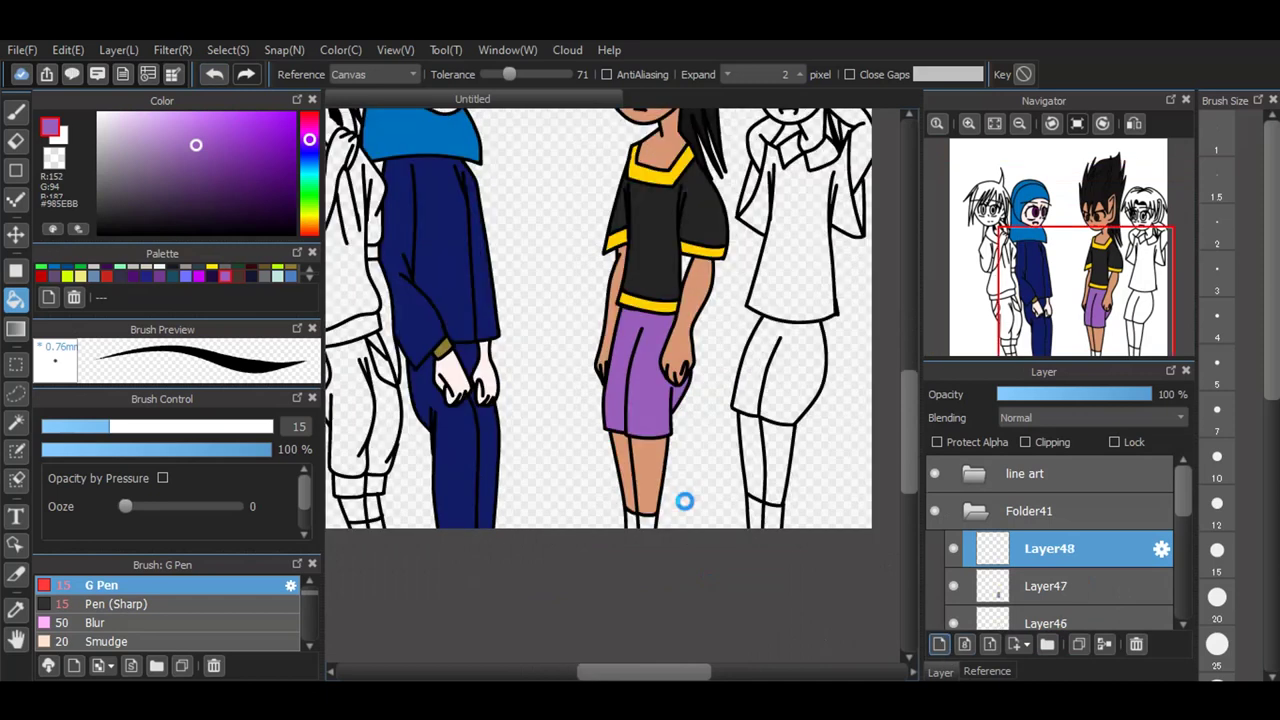
Step: Fill the socks of the character in purple shorts with white #FFFFFF
scroll(642, 529, "up", 1)
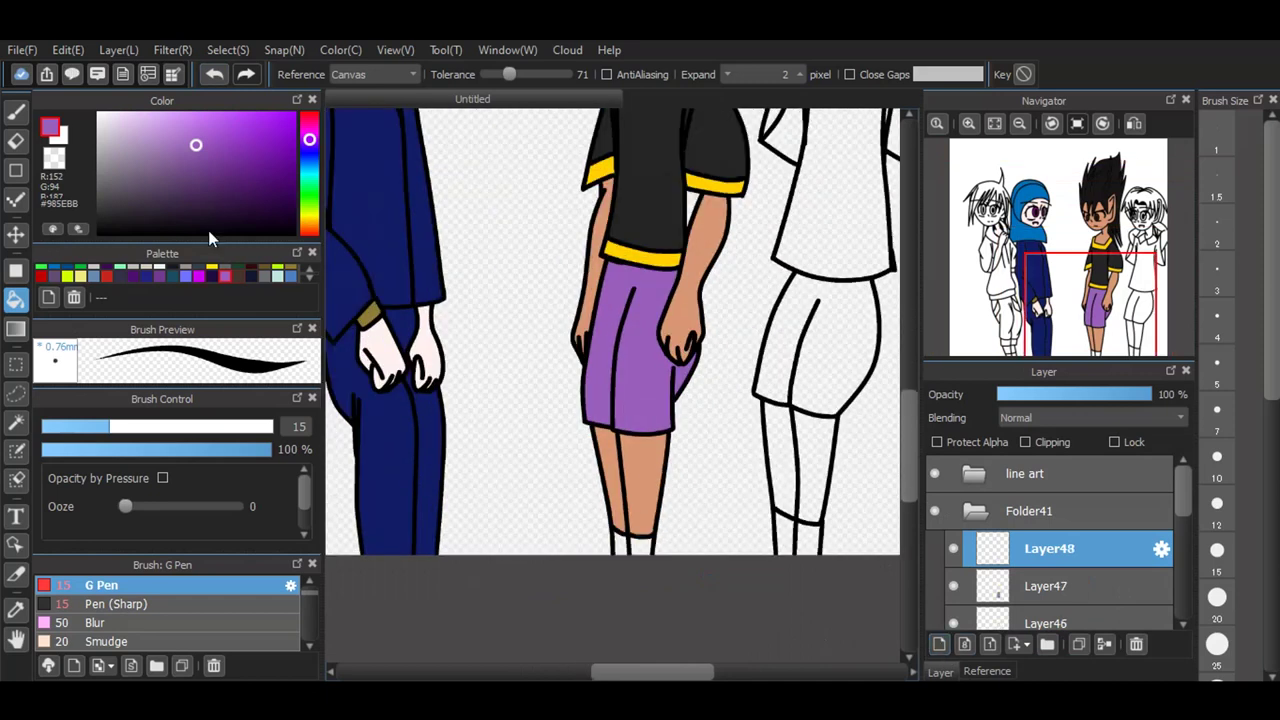
left_click(98, 112)
left_click(646, 541)
left_click(621, 545)
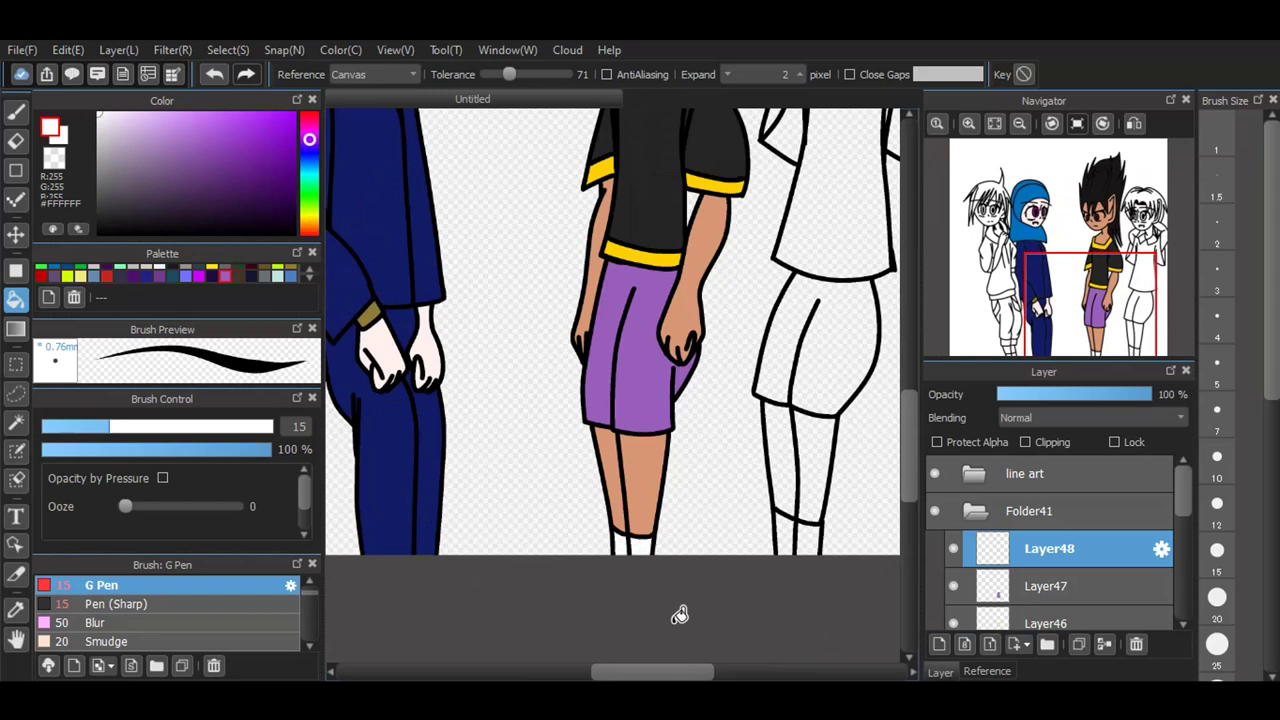
scroll(677, 611, "down", 2)
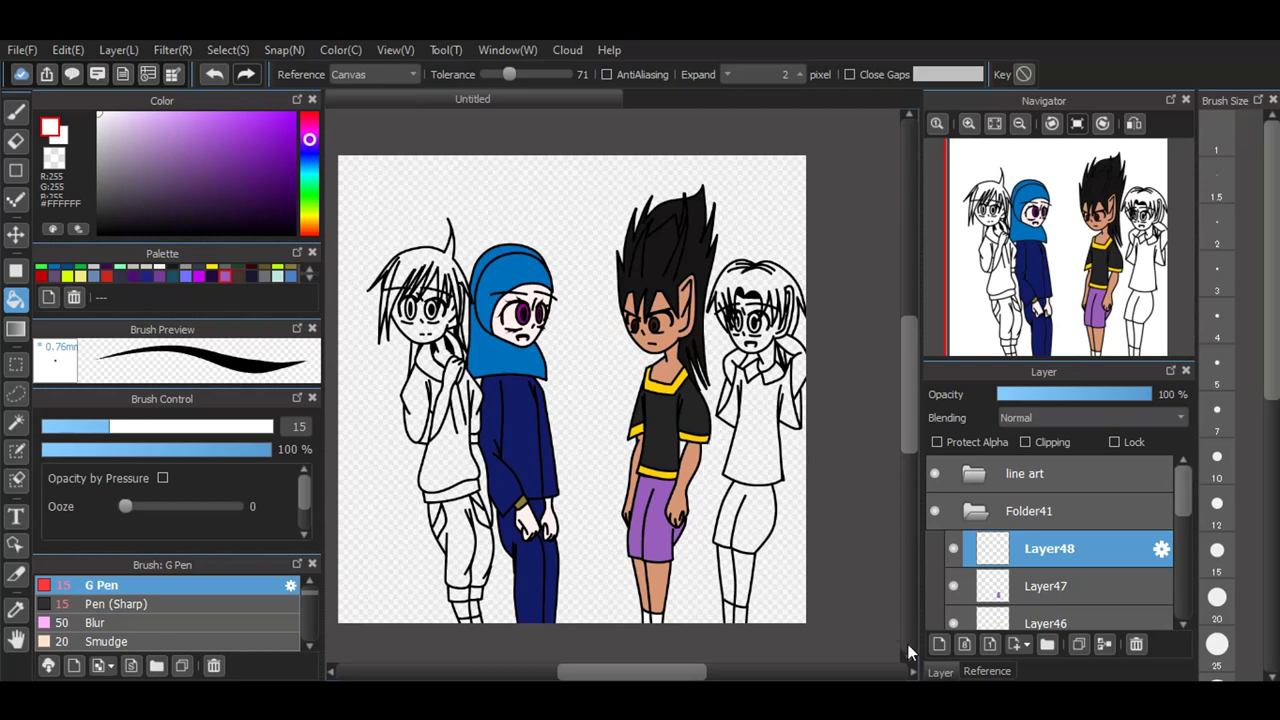
Step: Collapse the layer folder Folder41 and rename it as issac
left_click(939, 644)
left_click(1136, 644)
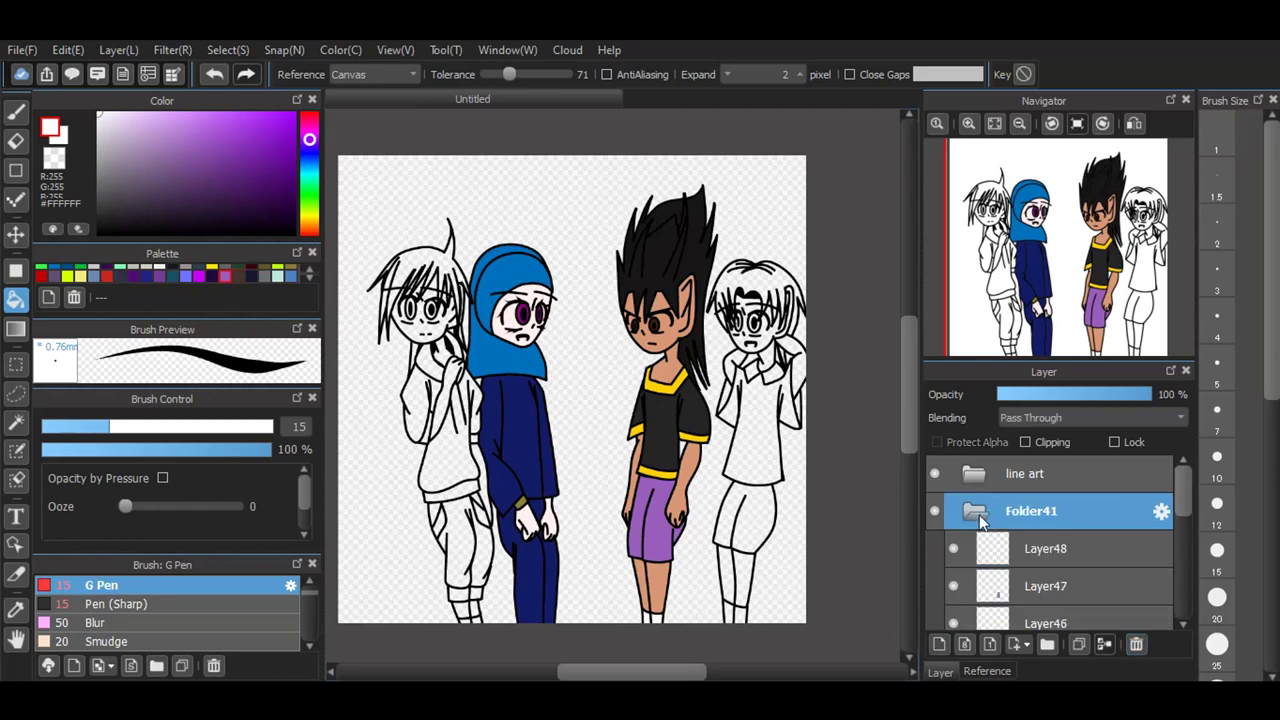
left_click(979, 515)
left_click(1161, 511)
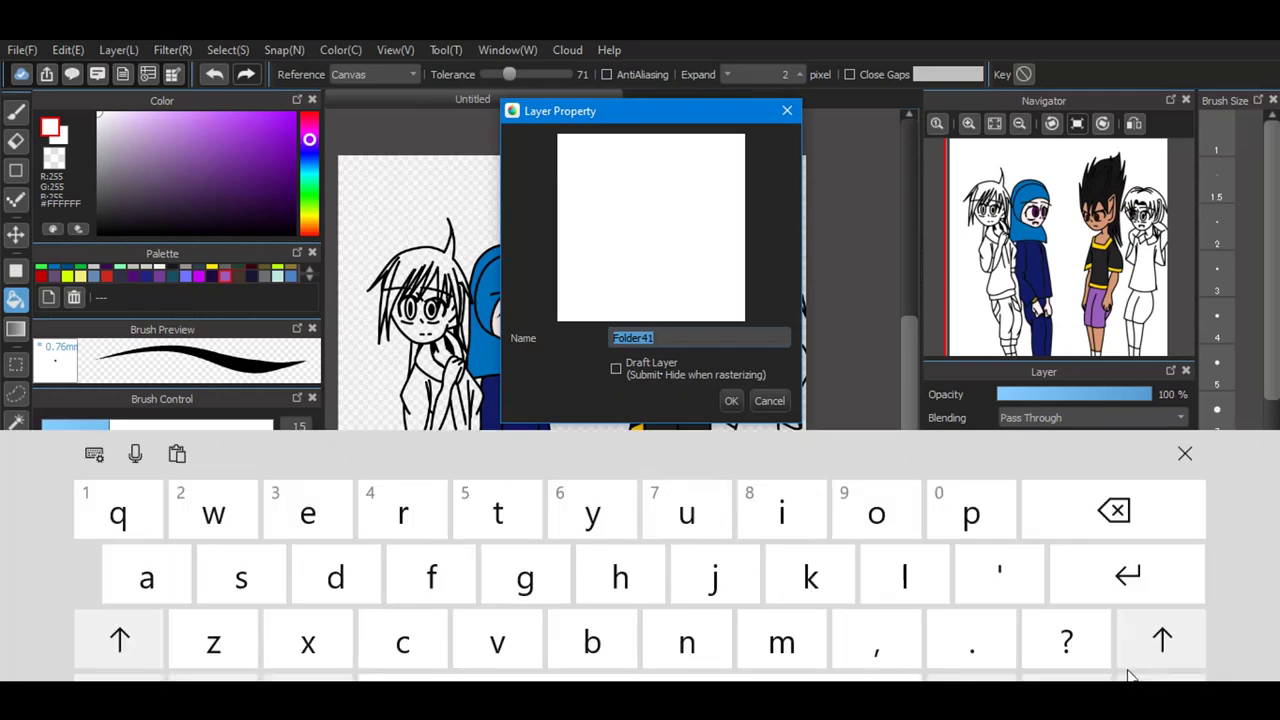
key("BackSpace")
type("iss")
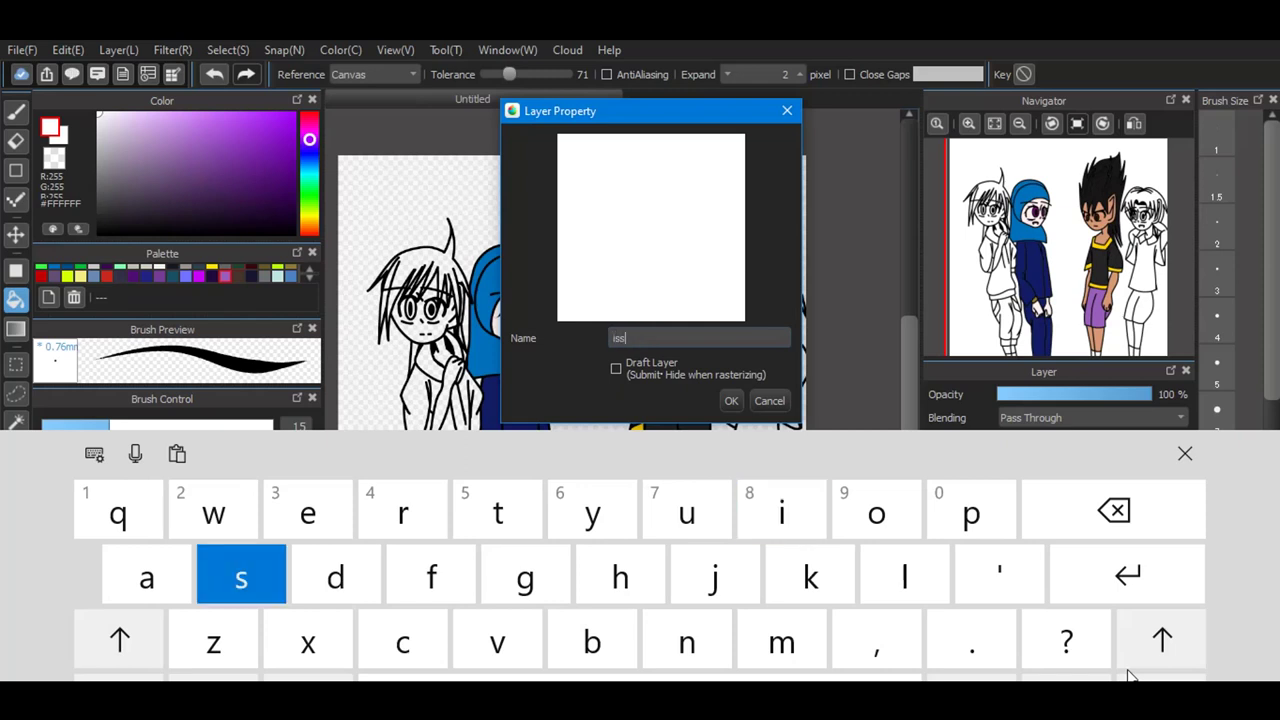
type("ac")
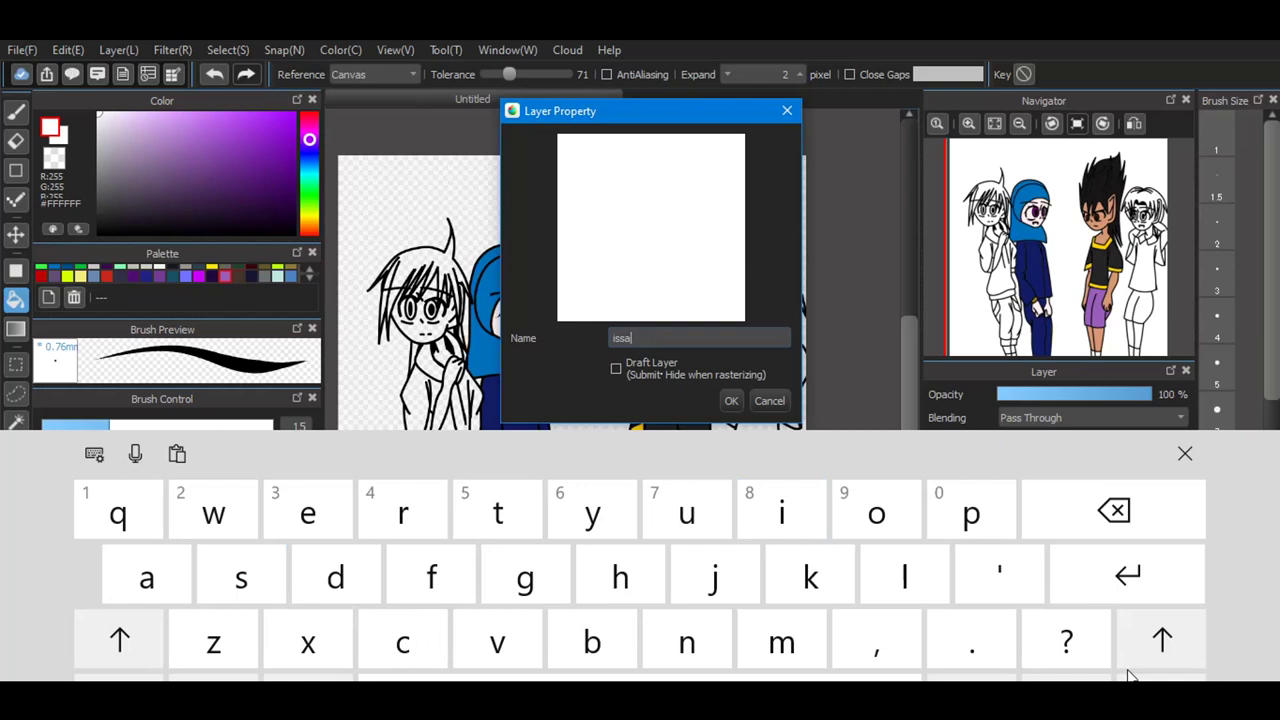
type("cc")
key("Return")
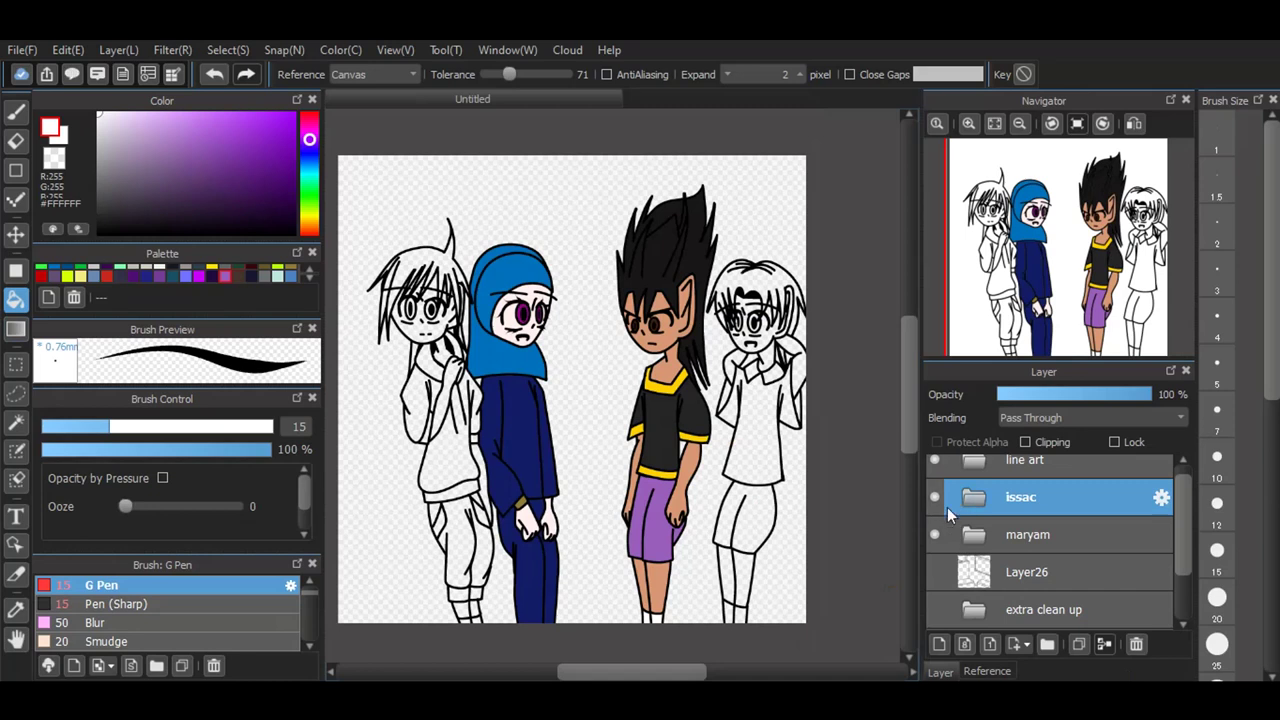
Step: Create a new layer folder above the issac folder and name it yasha
left_click(1047, 644)
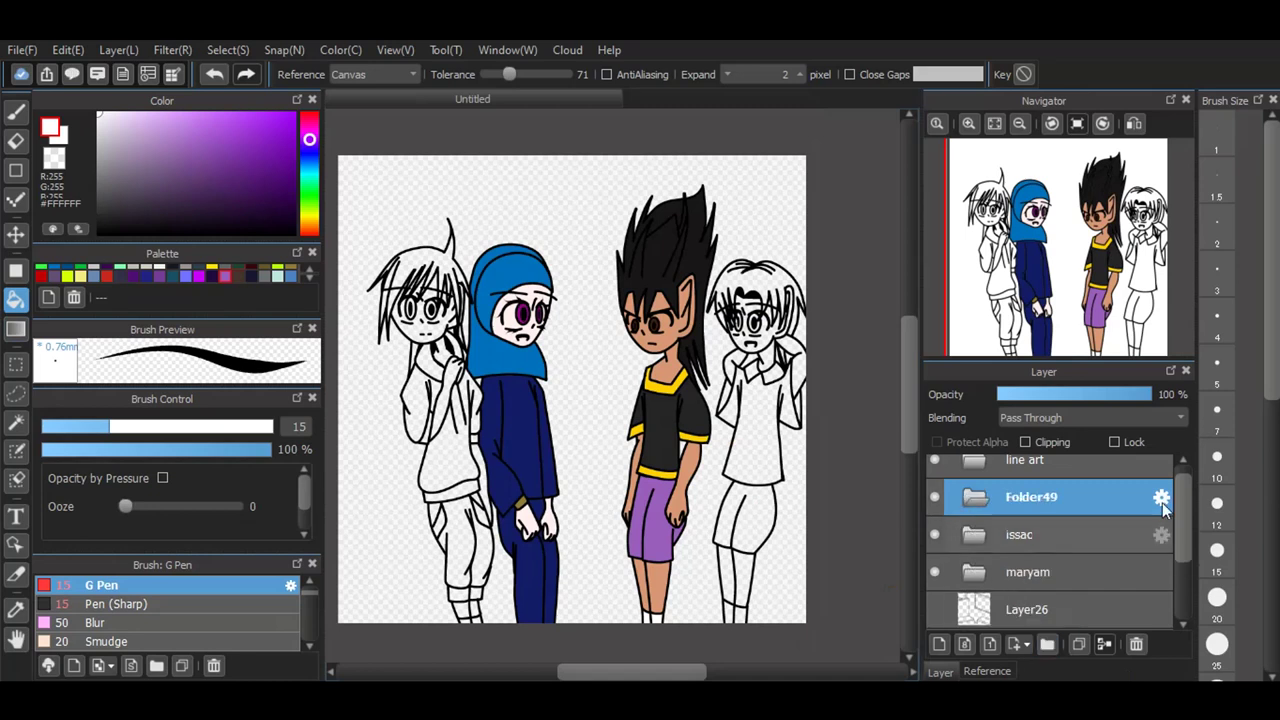
left_click(1161, 485)
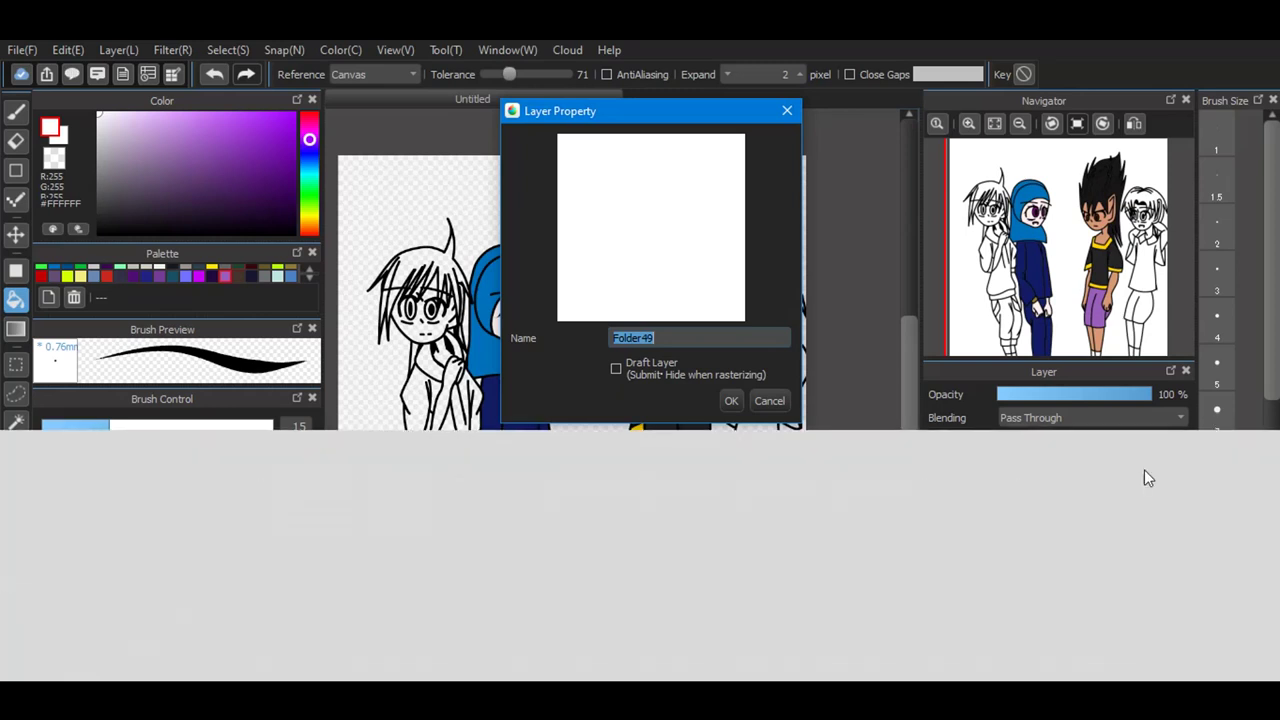
left_click(1136, 524)
left_click(1134, 523)
type("y")
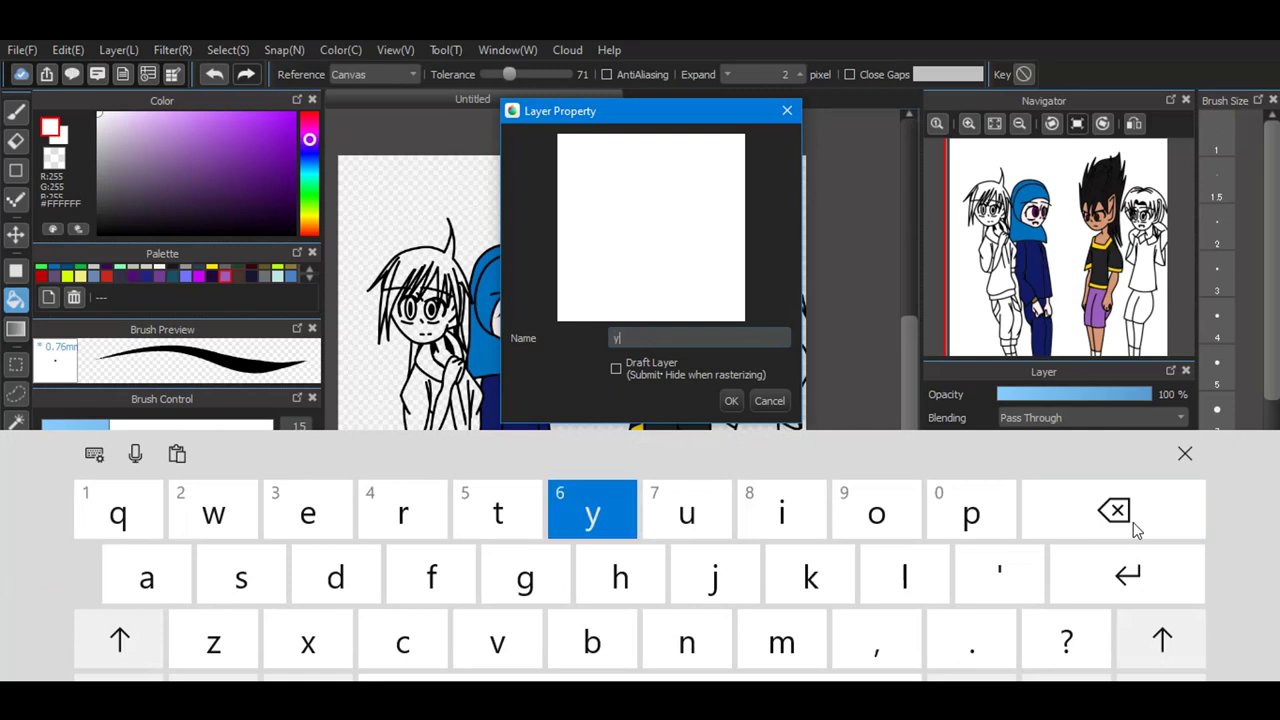
type("asha")
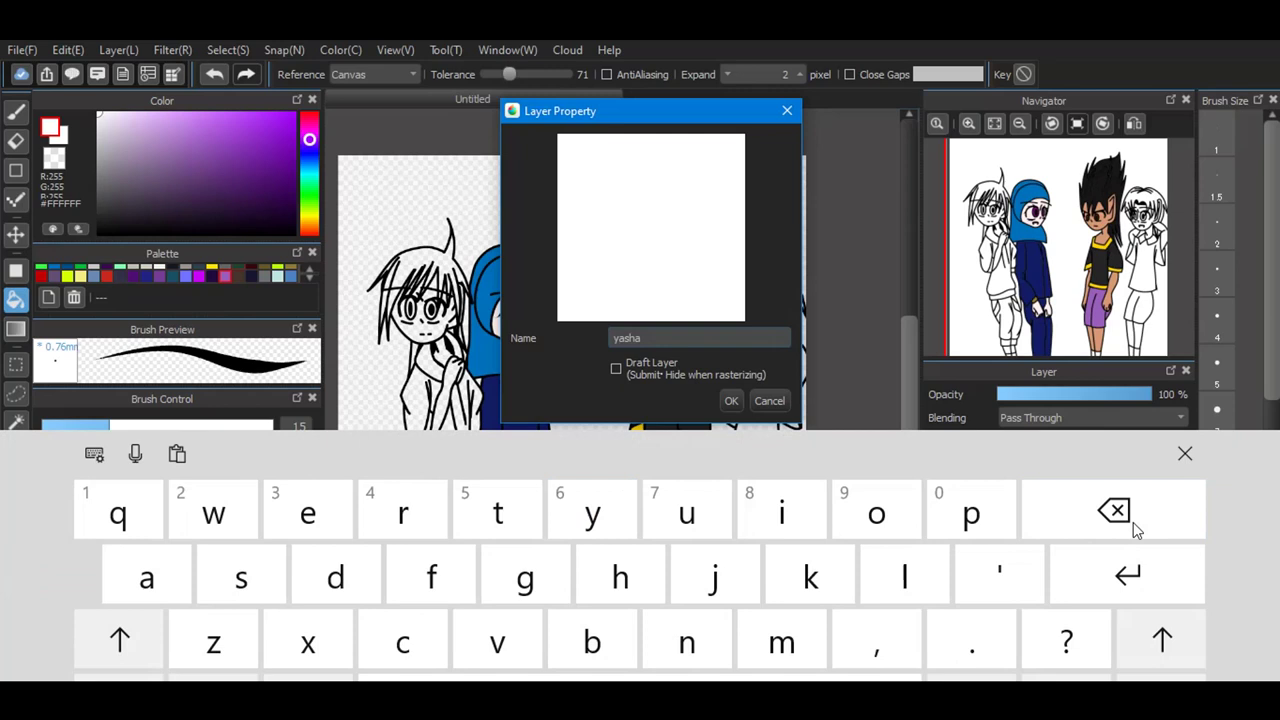
key("Return")
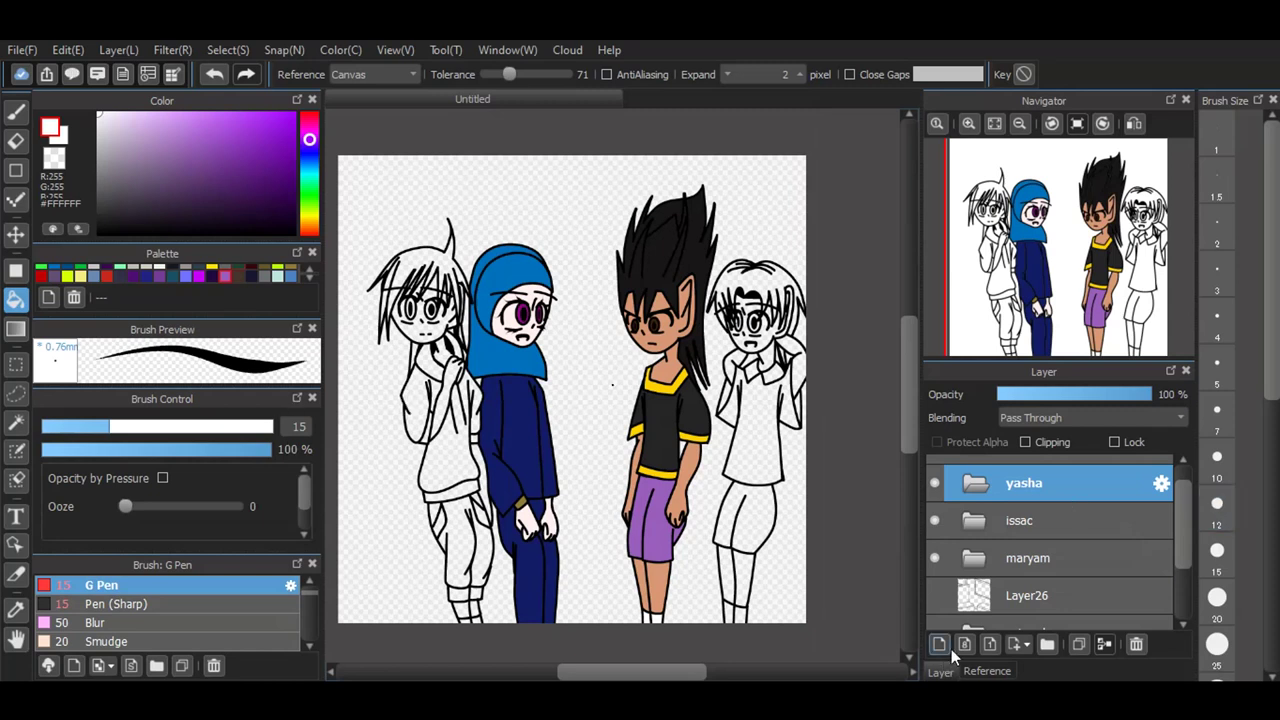
Step: Add a new layer inside the yasha folder and choose the pale skin colour #FFF5F0 from the saved swatches
key("ctrl+shift+n")
left_click(308, 280)
left_click(308, 279)
left_click(308, 279)
left_click(308, 279)
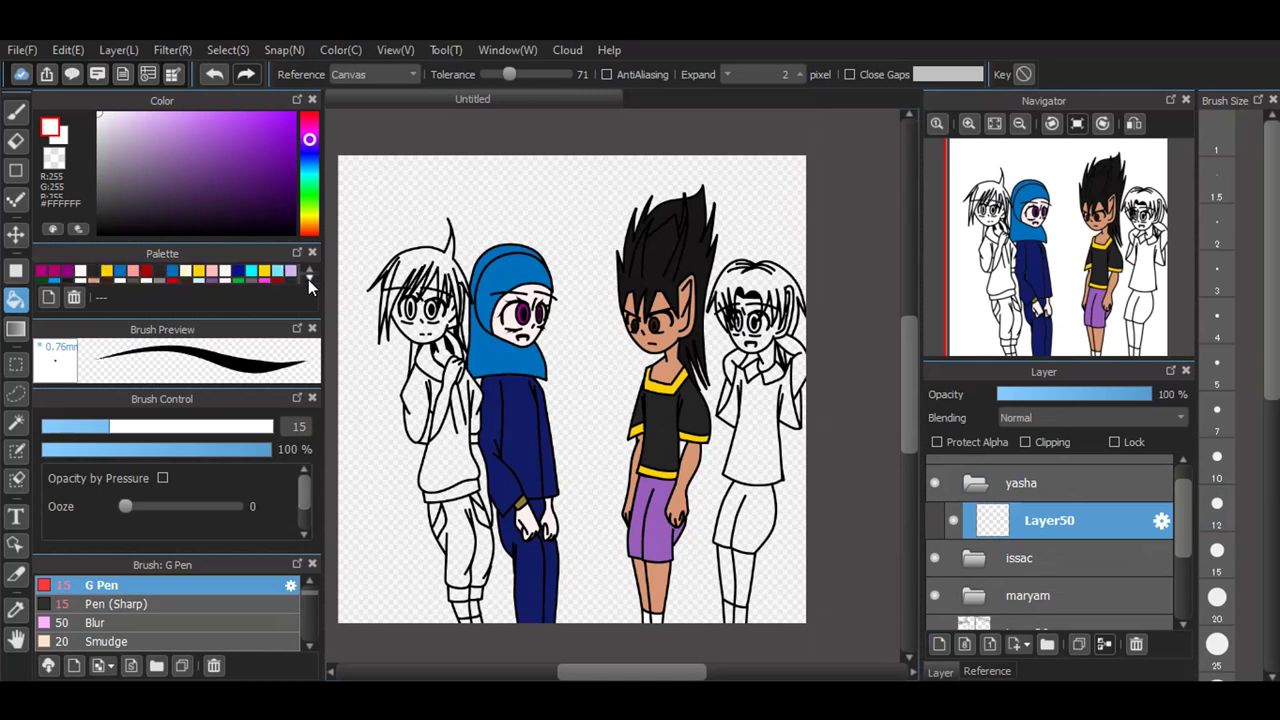
left_click(125, 278)
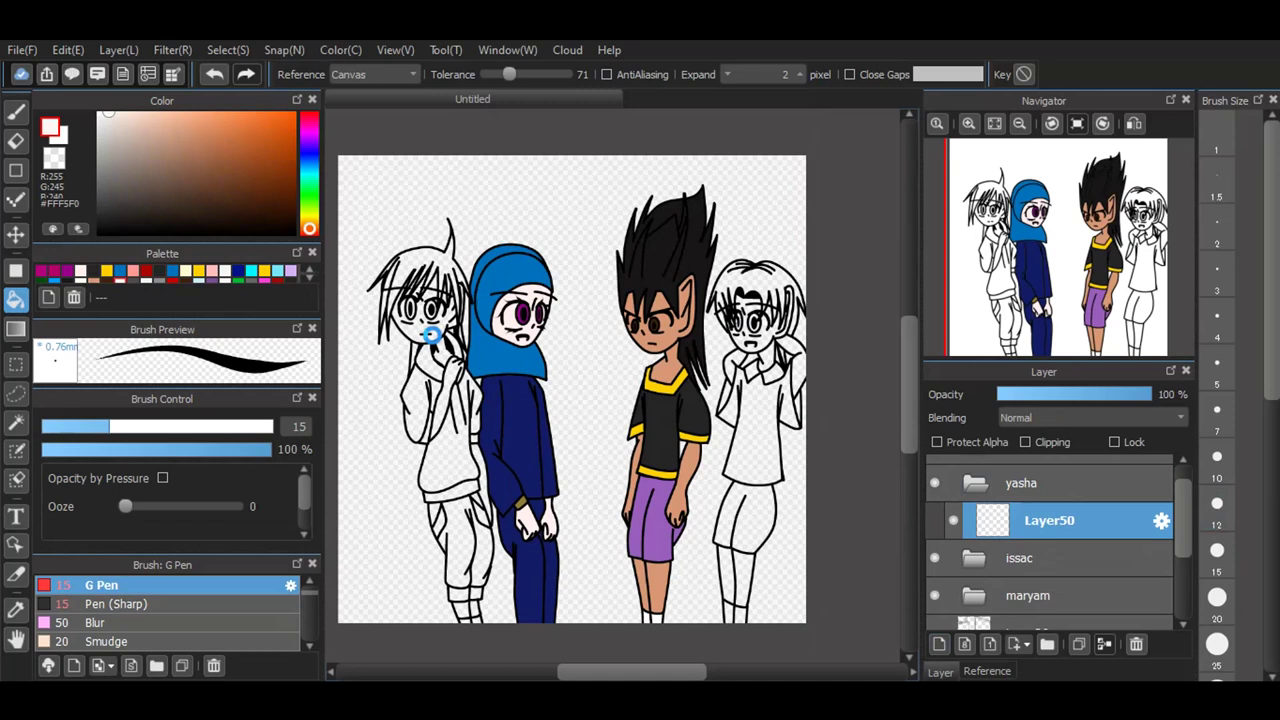
Step: Fill the face, neck, raised hand and arms of the uncoloured character beside the blue hijab with the pale skin colour
scroll(430, 426, "up", 2)
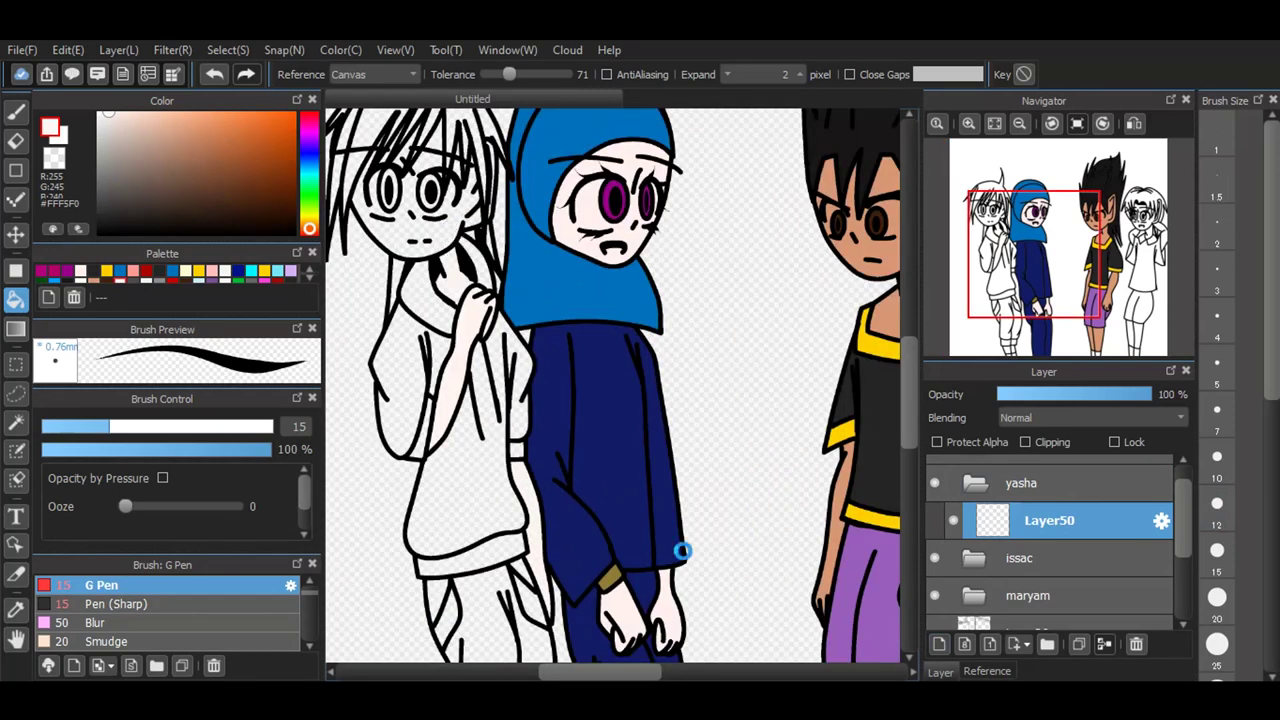
scroll(681, 550, "down", 1)
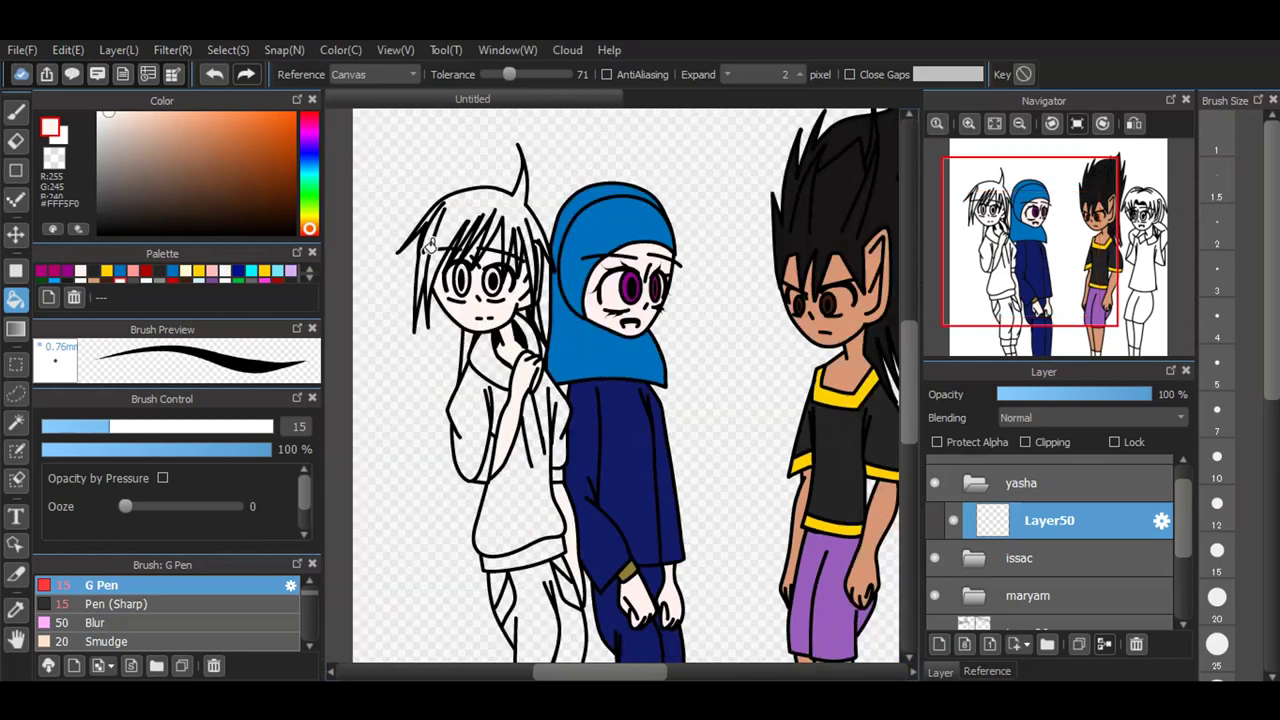
scroll(444, 246, "up", 3)
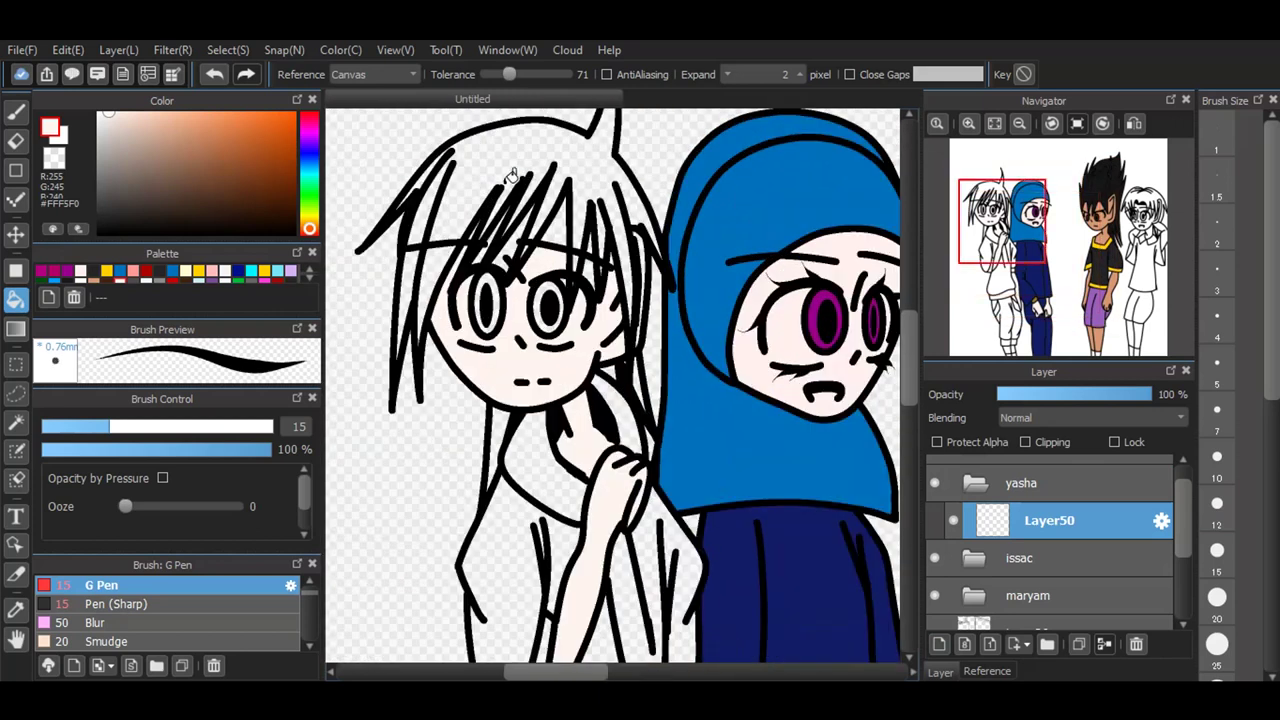
Step: Fill the forehead areas enclosed by the bangs above the character's eyes with the pale skin colour
scroll(512, 176, "up", 2)
scroll(720, 400, "up", 2)
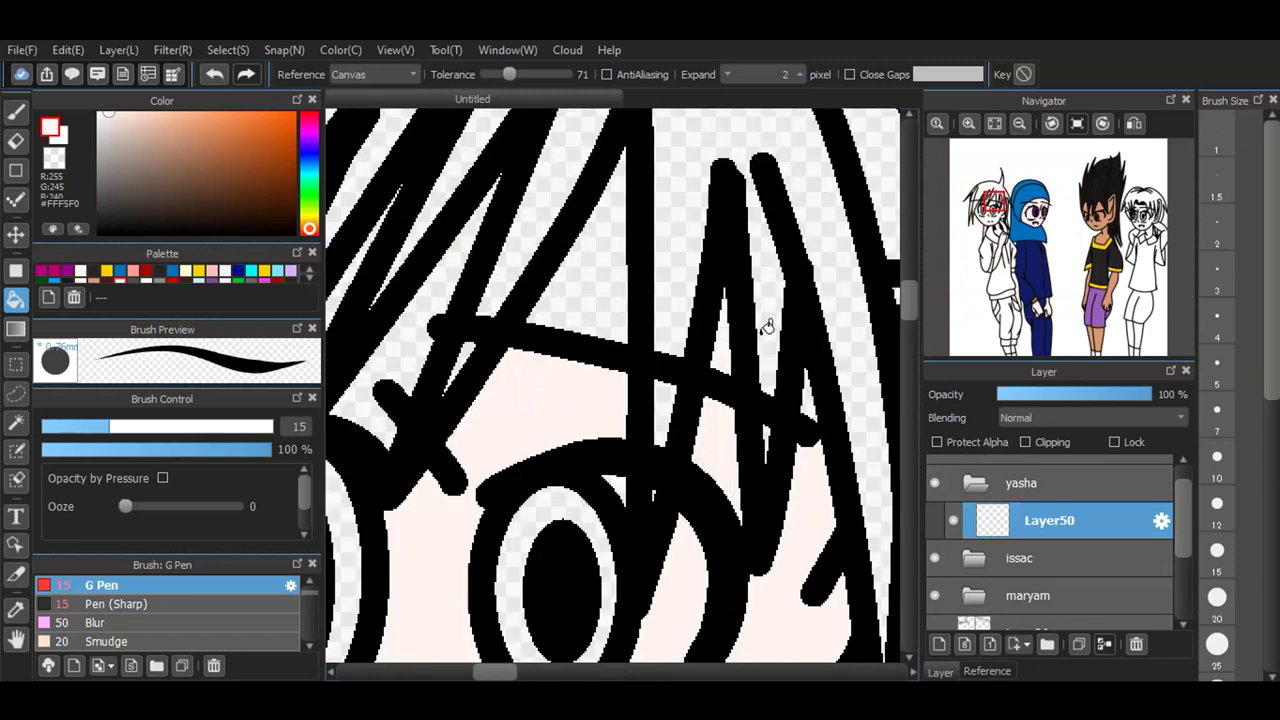
scroll(443, 300, "down", 1)
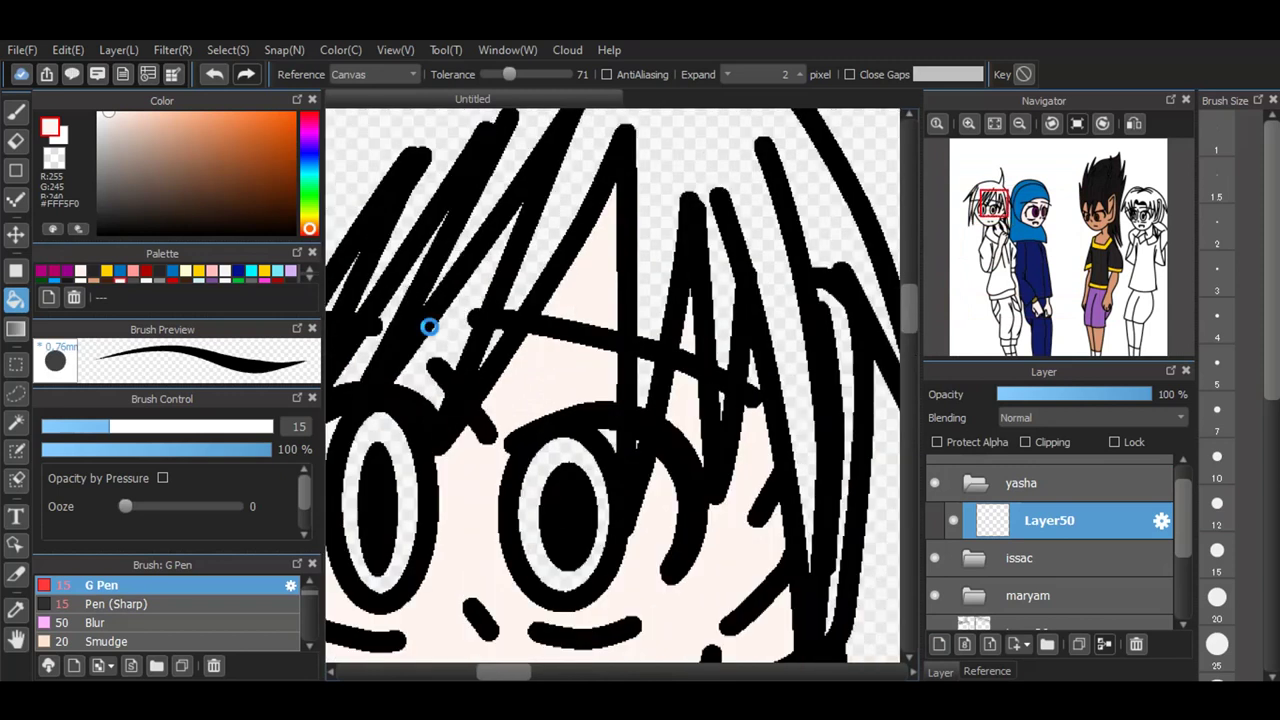
scroll(878, 302, "down", 2)
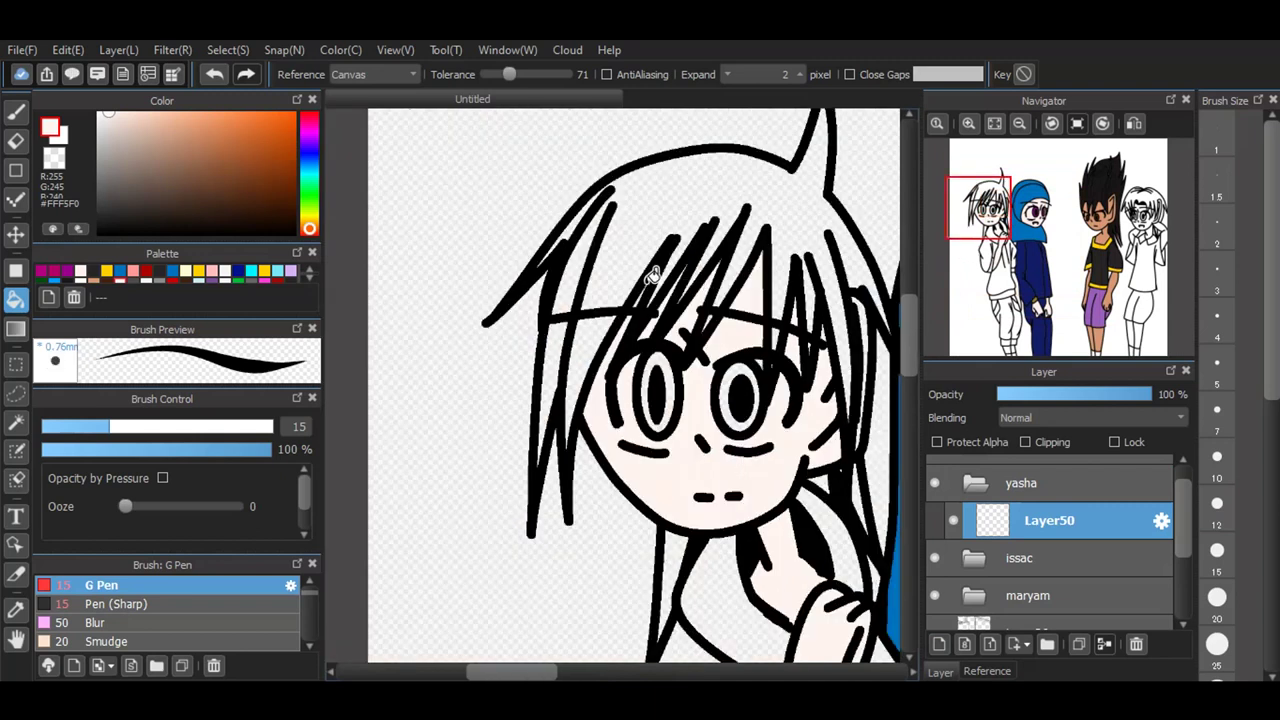
Step: Fill the narrow forehead gaps and stray pixels between the middle strands of the bangs with the pale skin colour
scroll(774, 260, "up", 4)
scroll(850, 218, "up", 1)
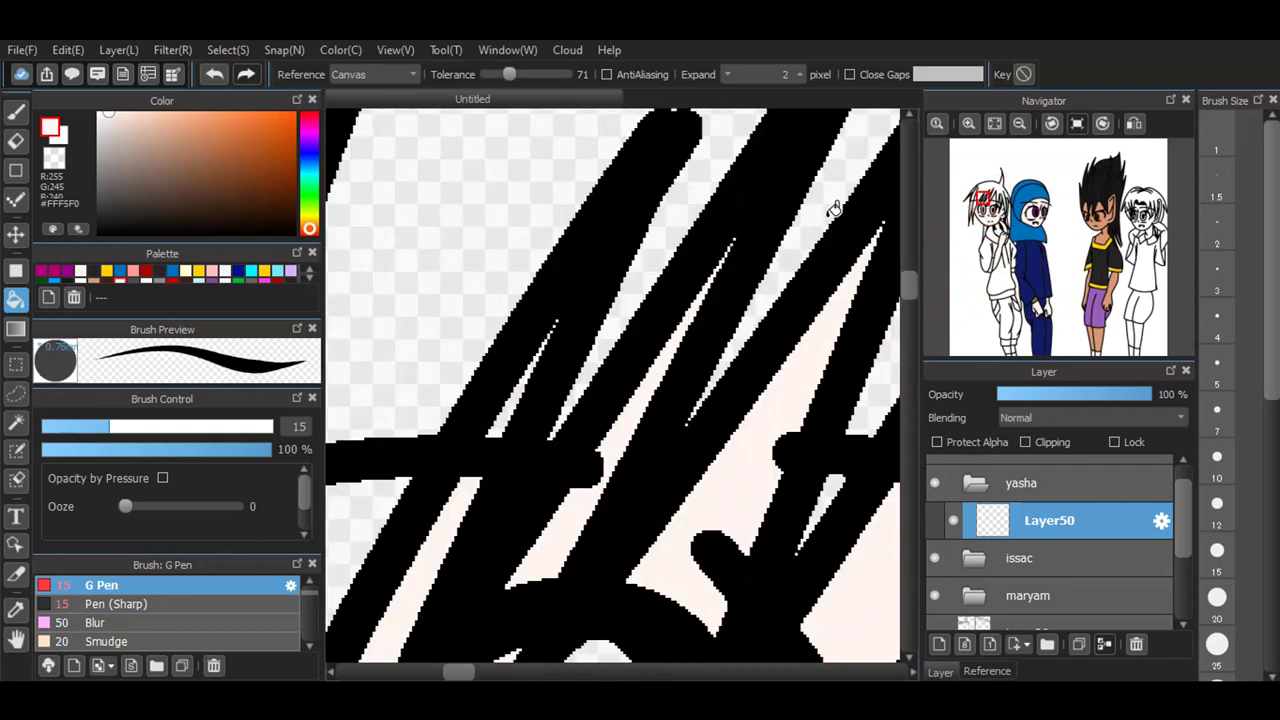
scroll(891, 219, "up", 2)
scroll(891, 219, "up", 4)
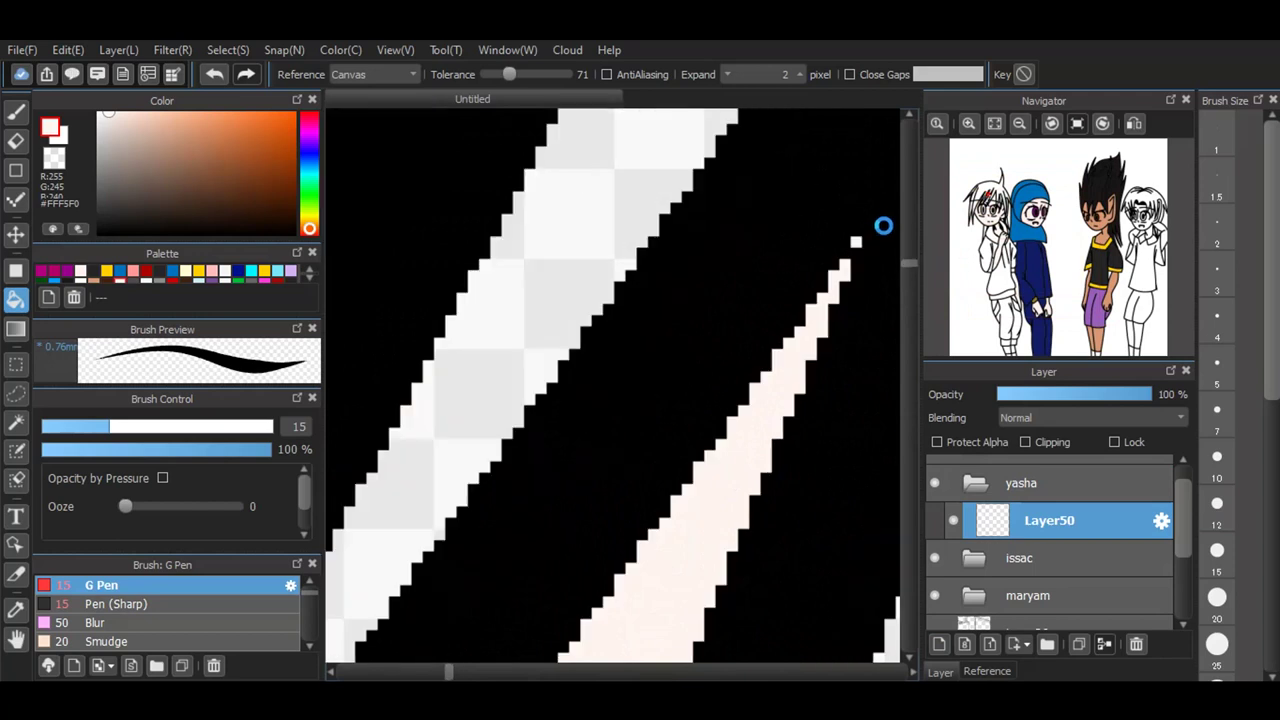
scroll(847, 262, "down", 1)
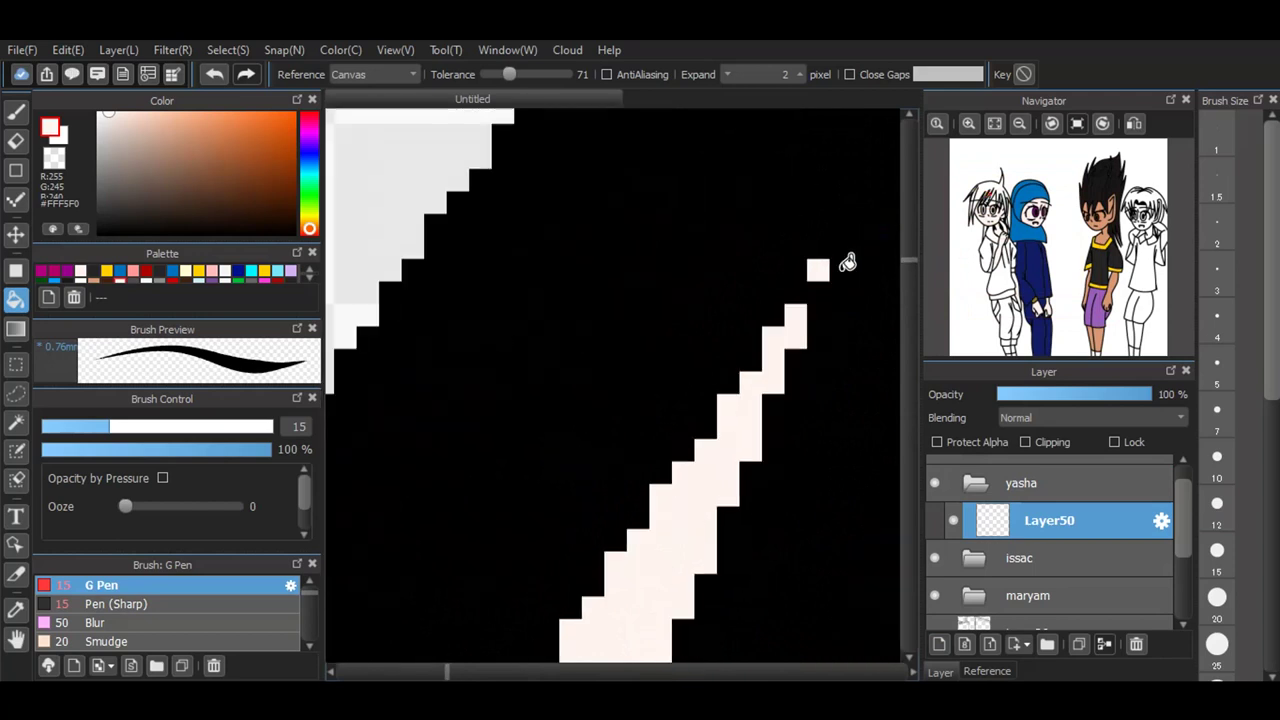
scroll(845, 265, "down", 2)
scroll(537, 290, "up", 2)
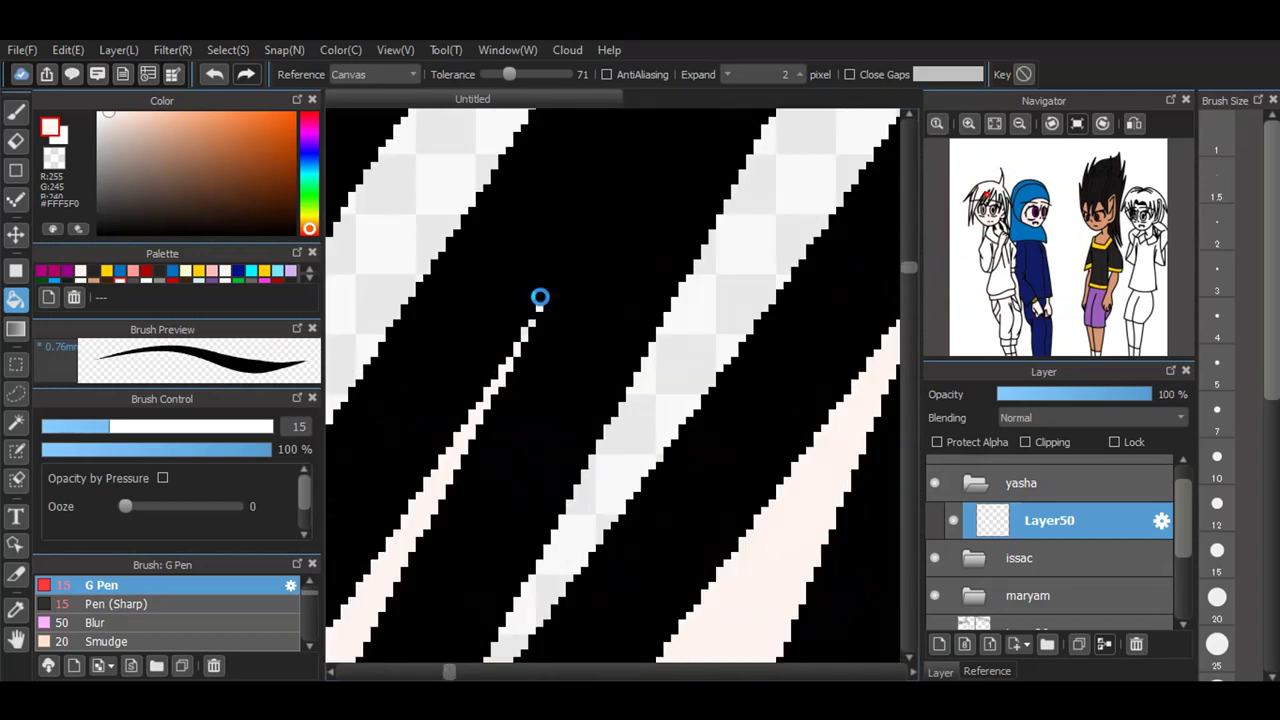
scroll(538, 343, "up", 2)
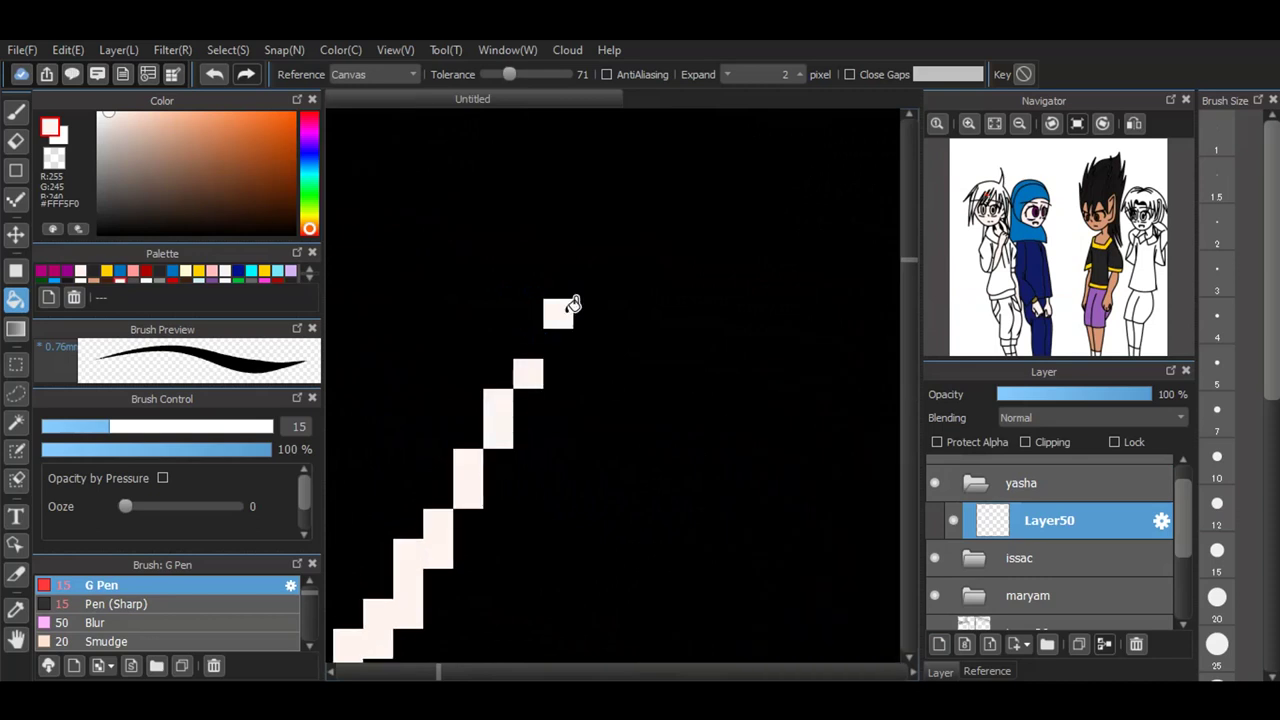
scroll(600, 220, "down", 5)
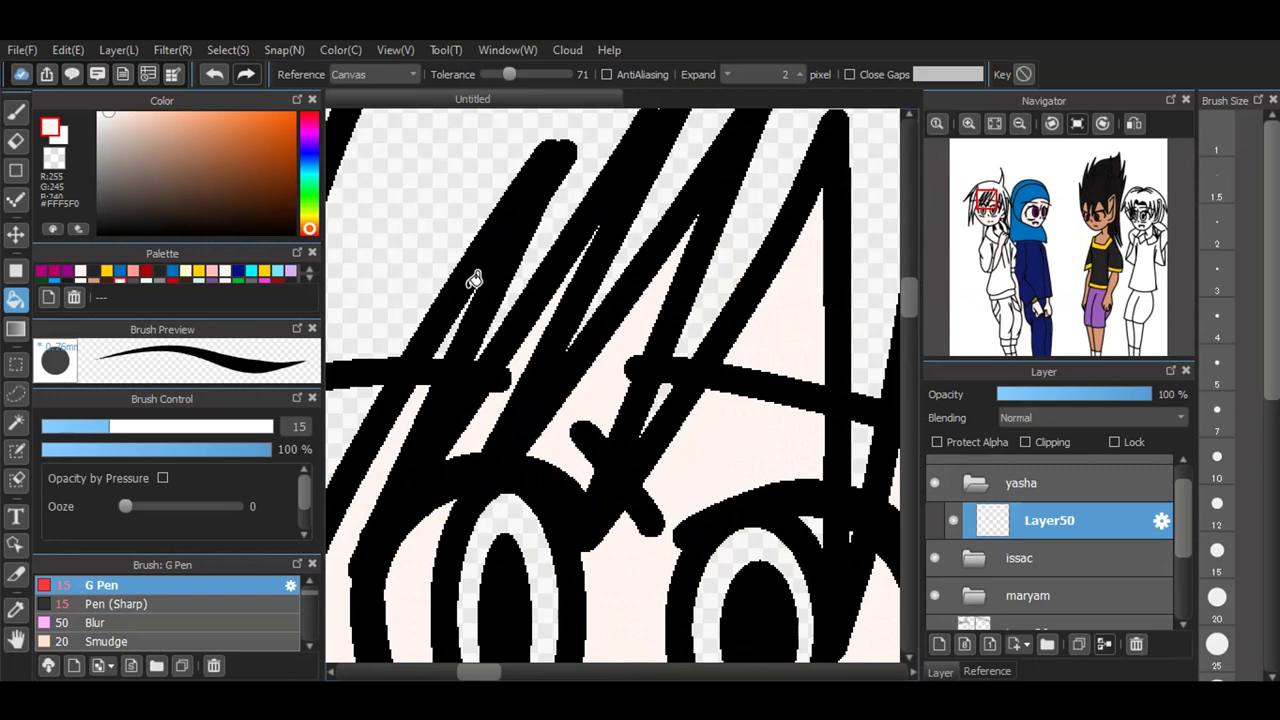
Step: Fill the thin sliver and isolated pixels inside the outer bang strand above the eyebrow with the same skin colour
scroll(415, 366, "up", 2)
scroll(415, 366, "up", 1)
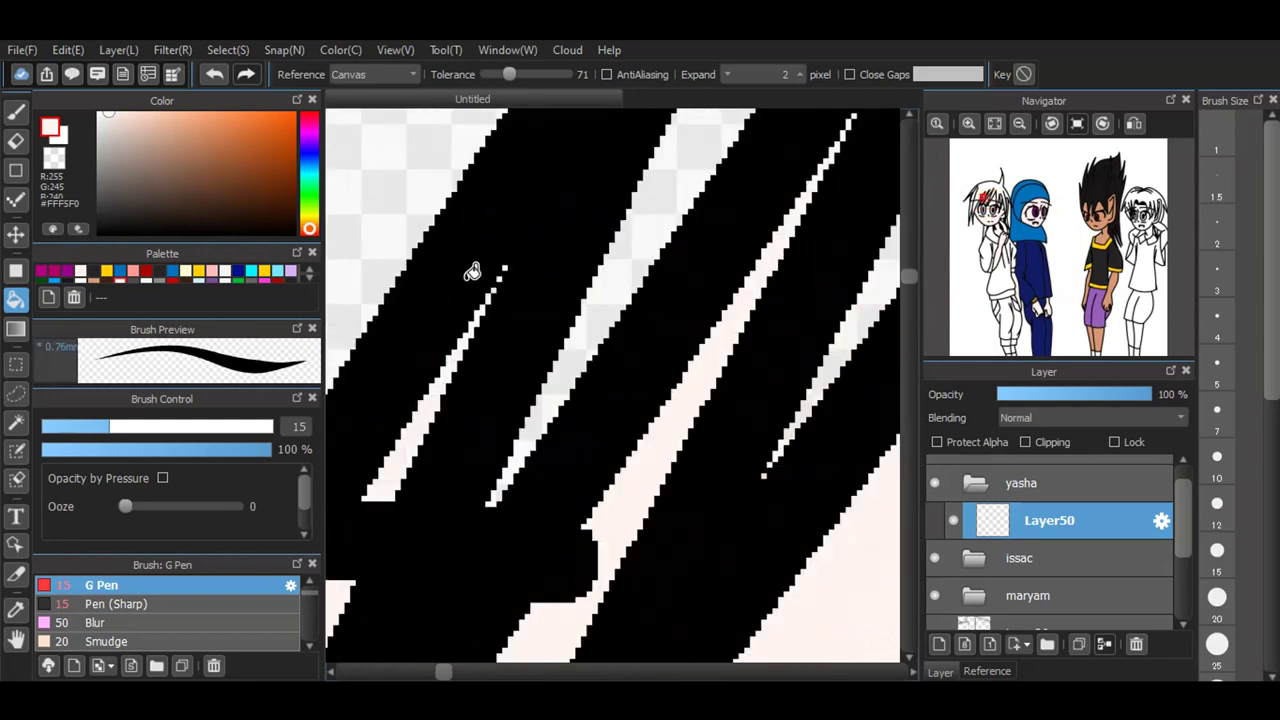
scroll(494, 266, "up", 2)
scroll(520, 260, "up", 3)
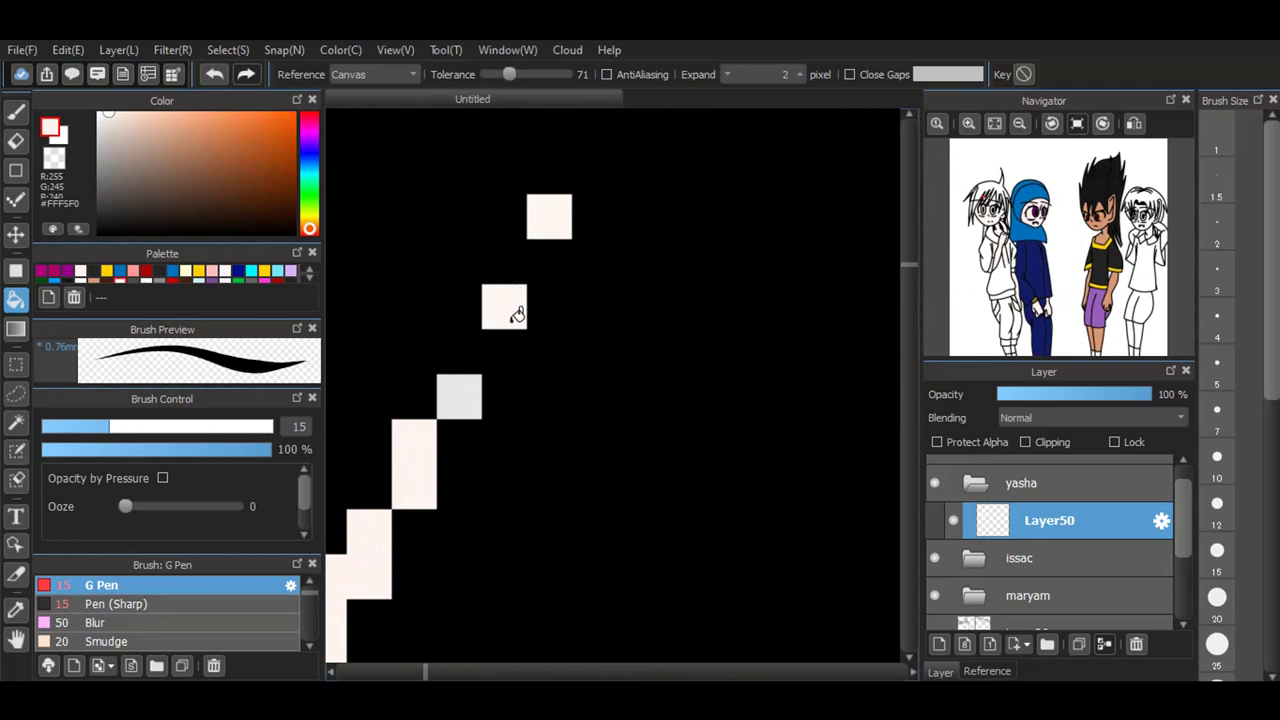
scroll(534, 211, "down", 1)
scroll(535, 211, "down", 4)
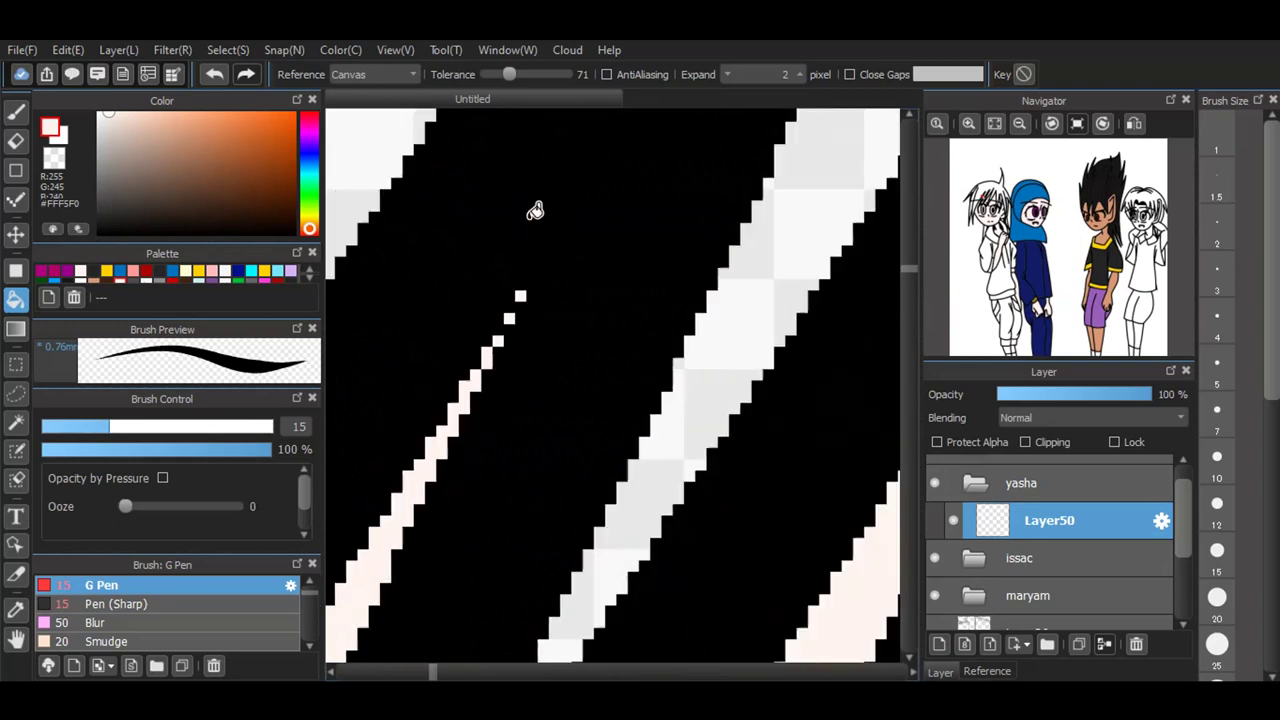
scroll(554, 243, "down", 3)
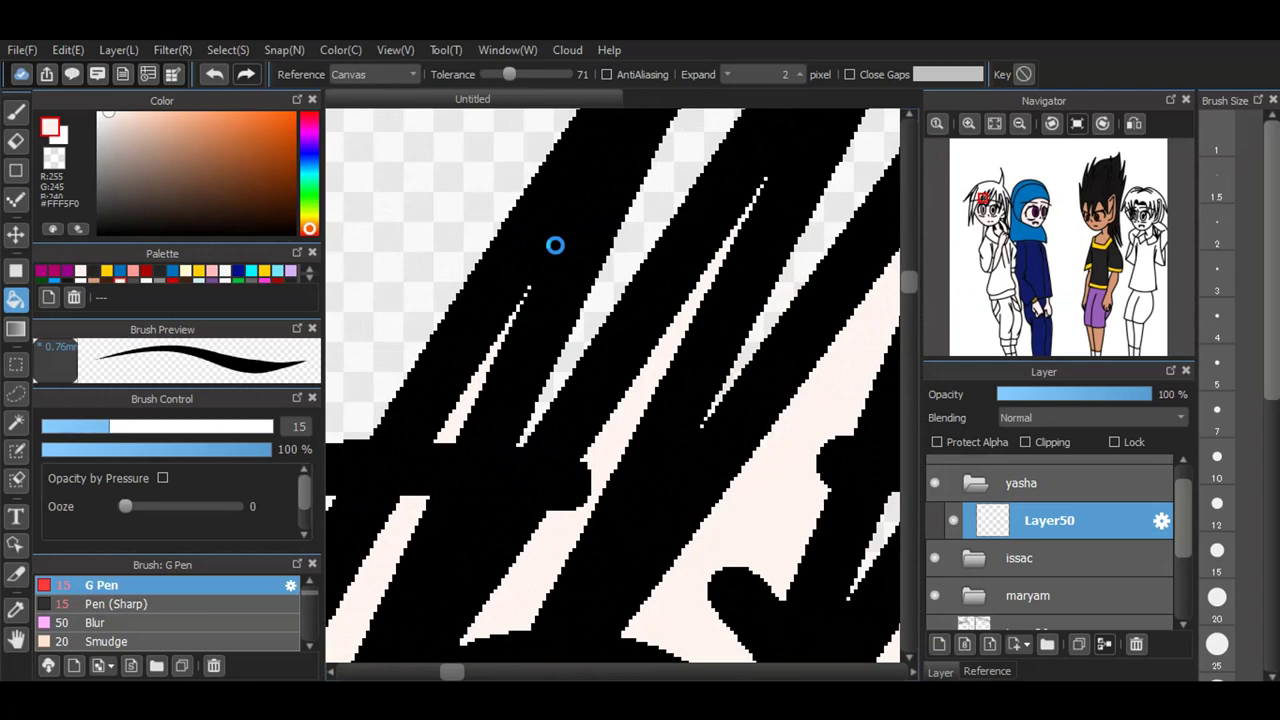
Step: Fill the same character's bare lower legs between the trouser cuffs and socks with the pale skin colour
scroll(554, 243, "down", 3)
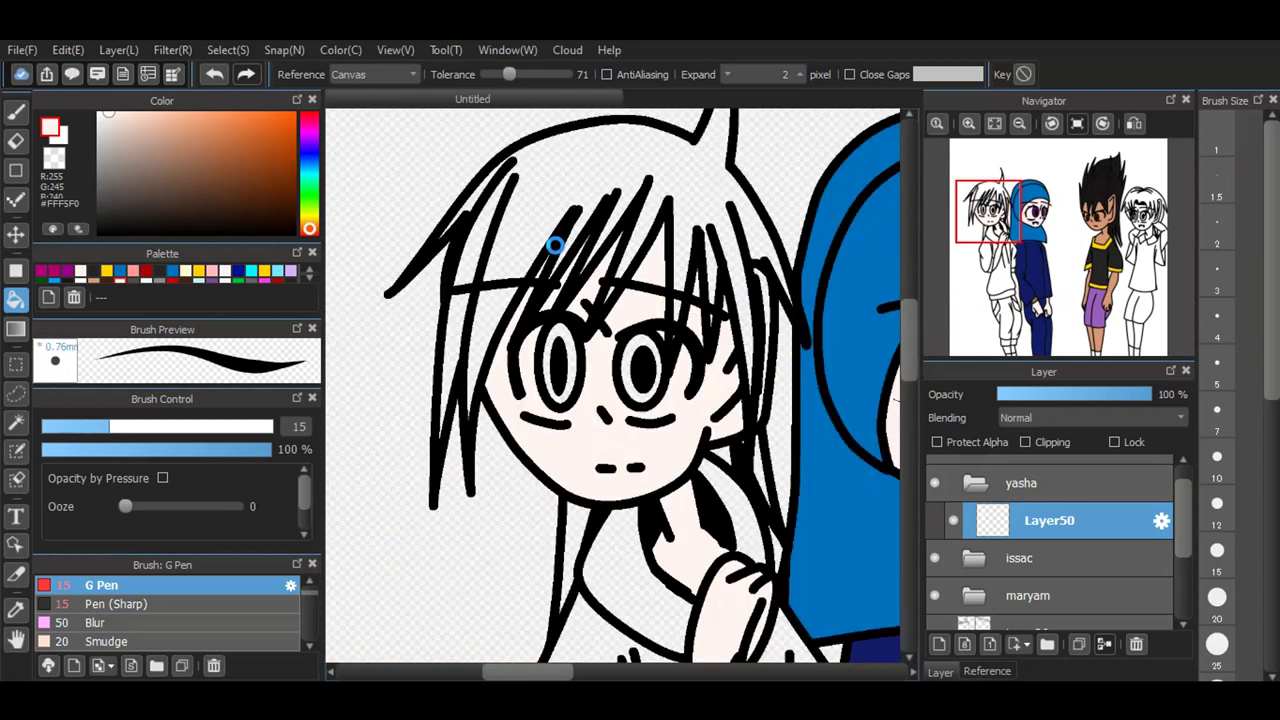
scroll(554, 243, "down", 2)
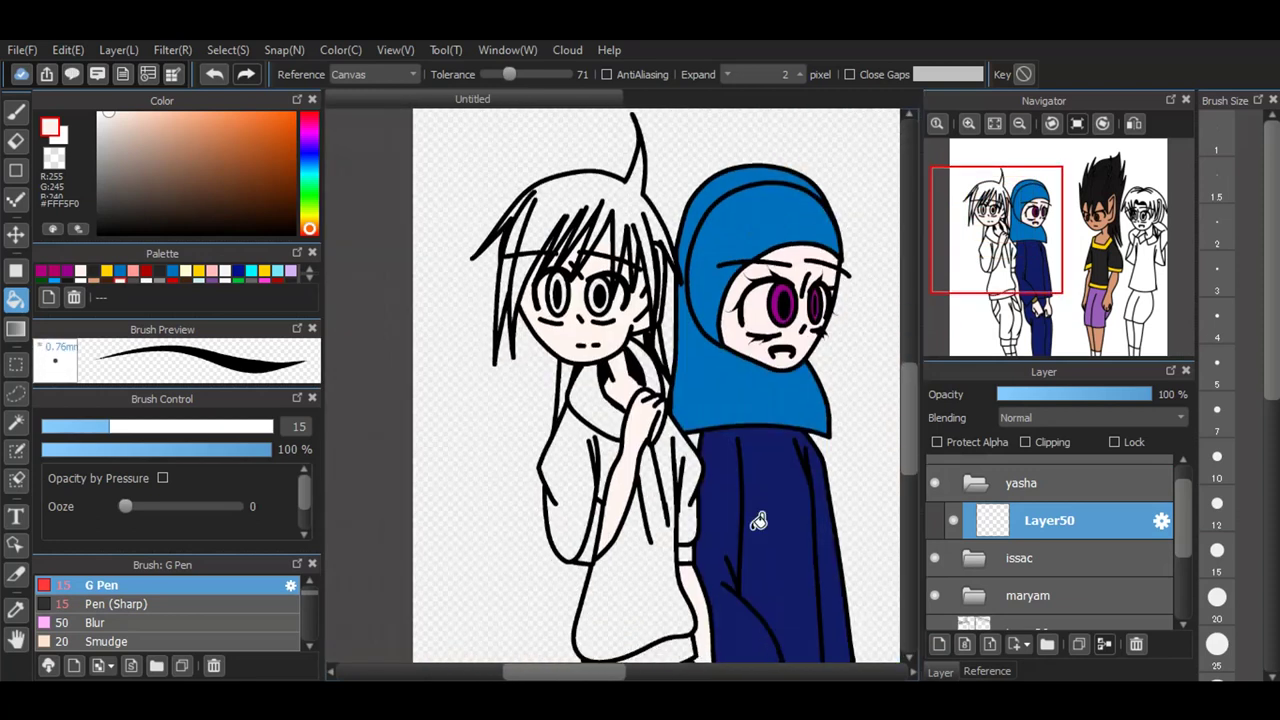
scroll(758, 521, "down", 3)
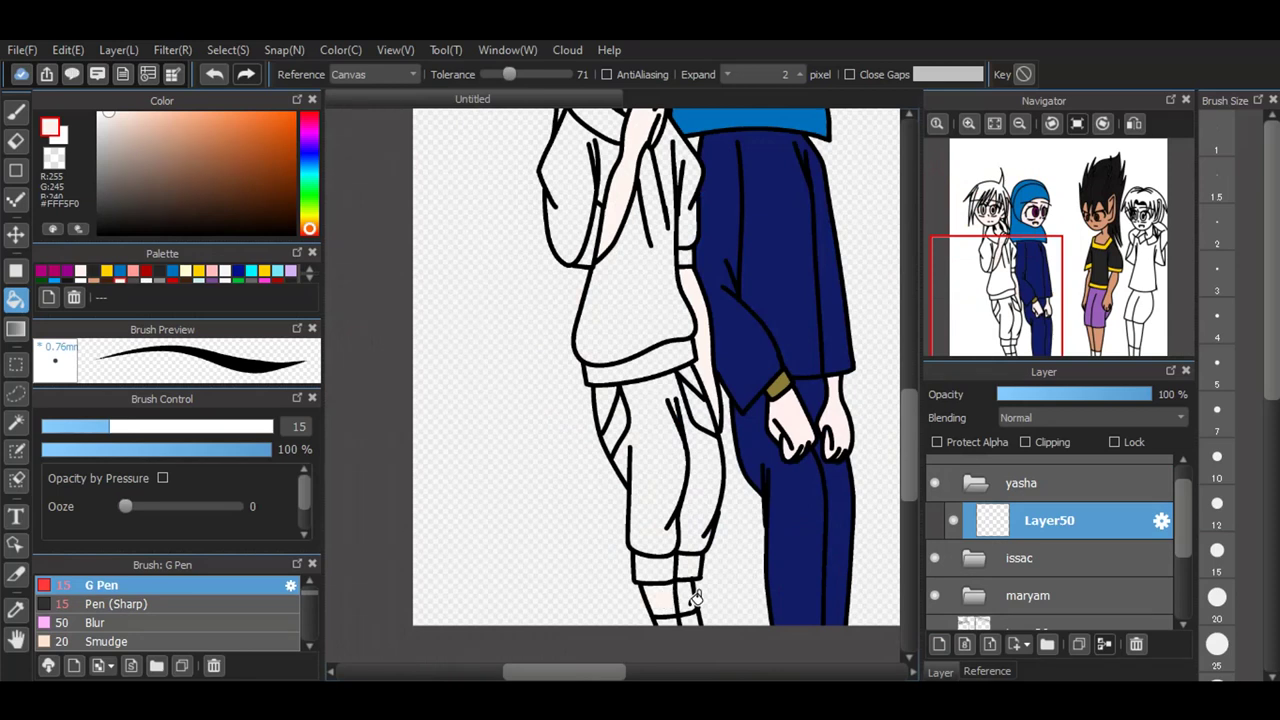
scroll(910, 426, "down", 1)
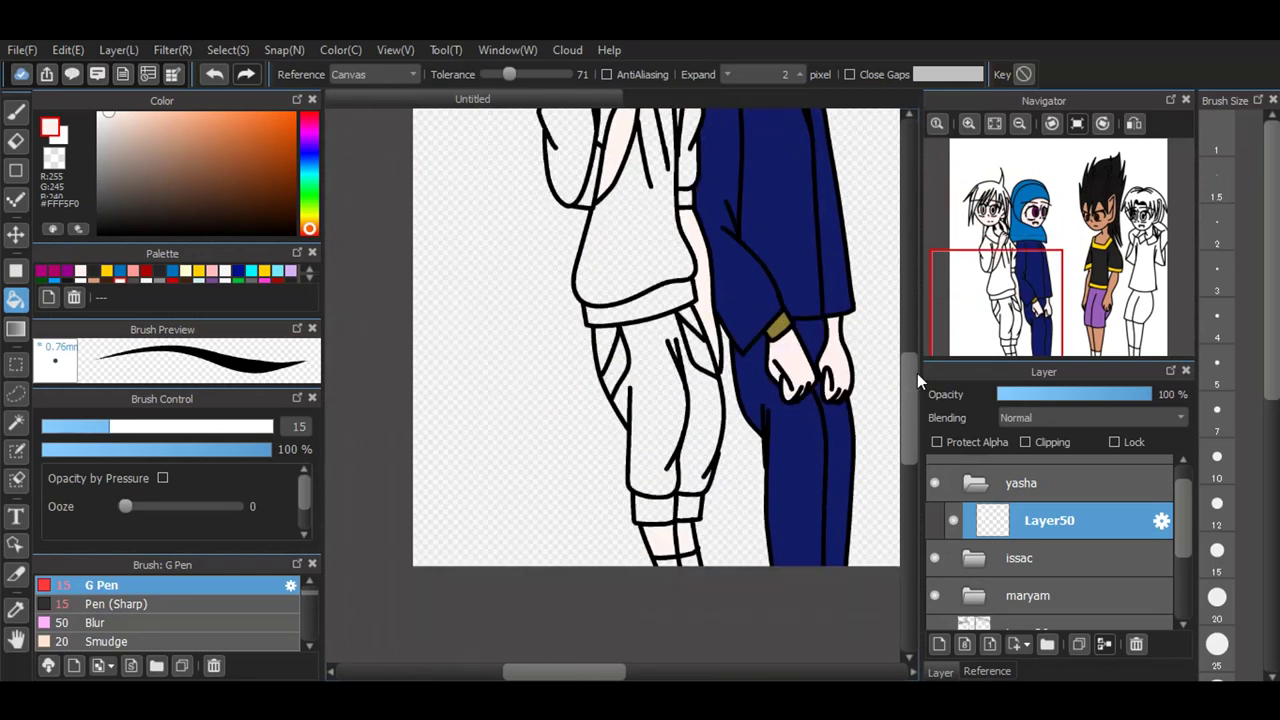
Step: Add a new layer to the yasha folder and fill both of the character's irises with blue #0071BC
scroll(918, 365, "up", 3)
scroll(920, 359, "up", 2)
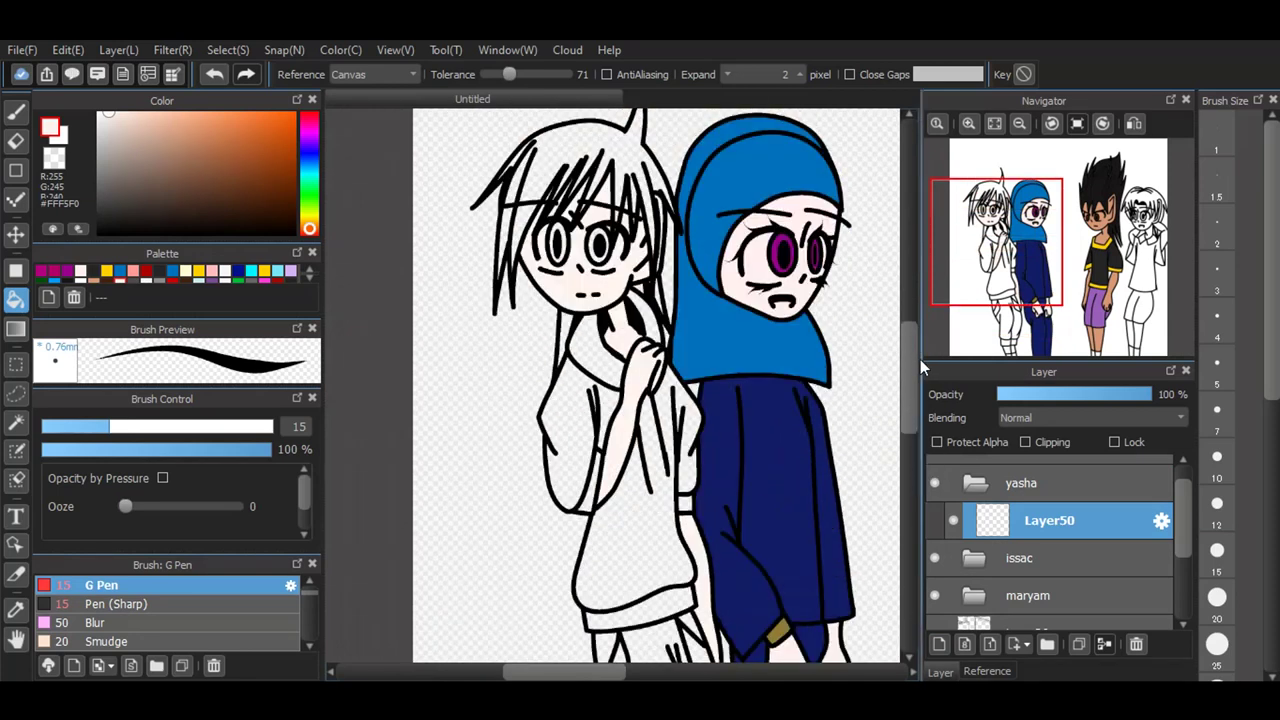
scroll(584, 208, "up", 4)
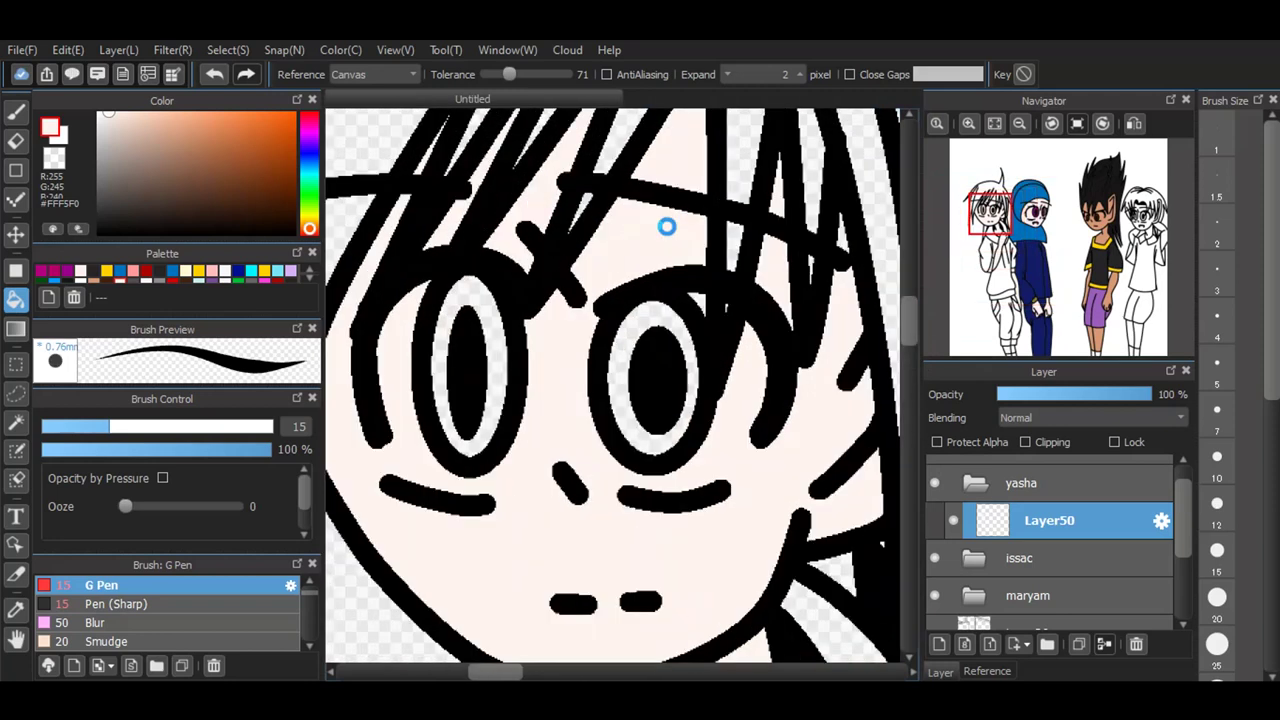
scroll(667, 227, "up", 1)
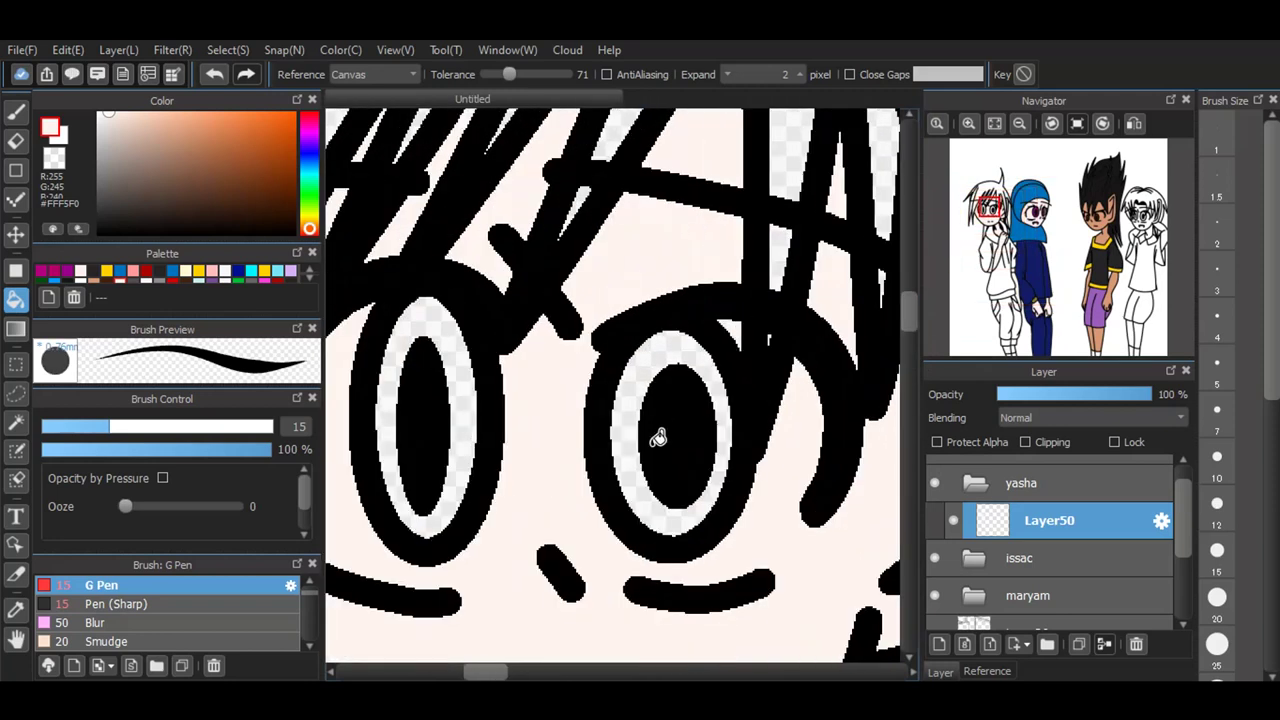
scroll(657, 437, "down", 2)
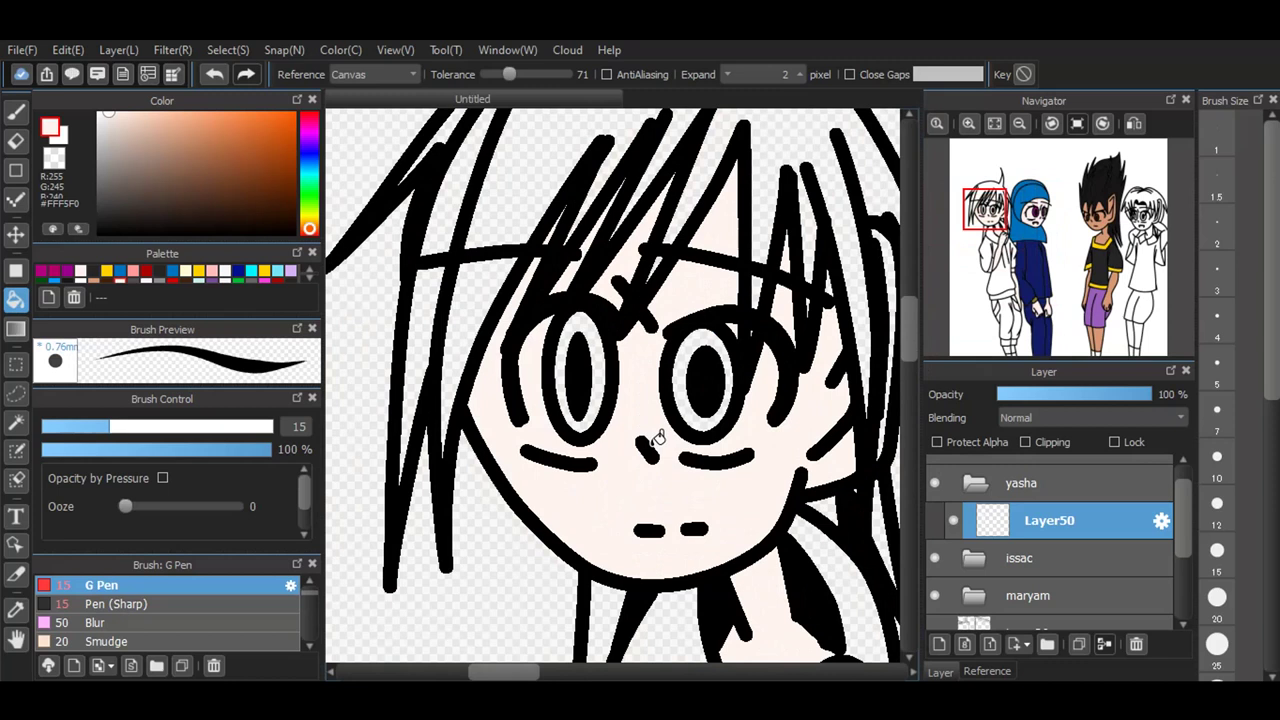
scroll(657, 437, "down", 1)
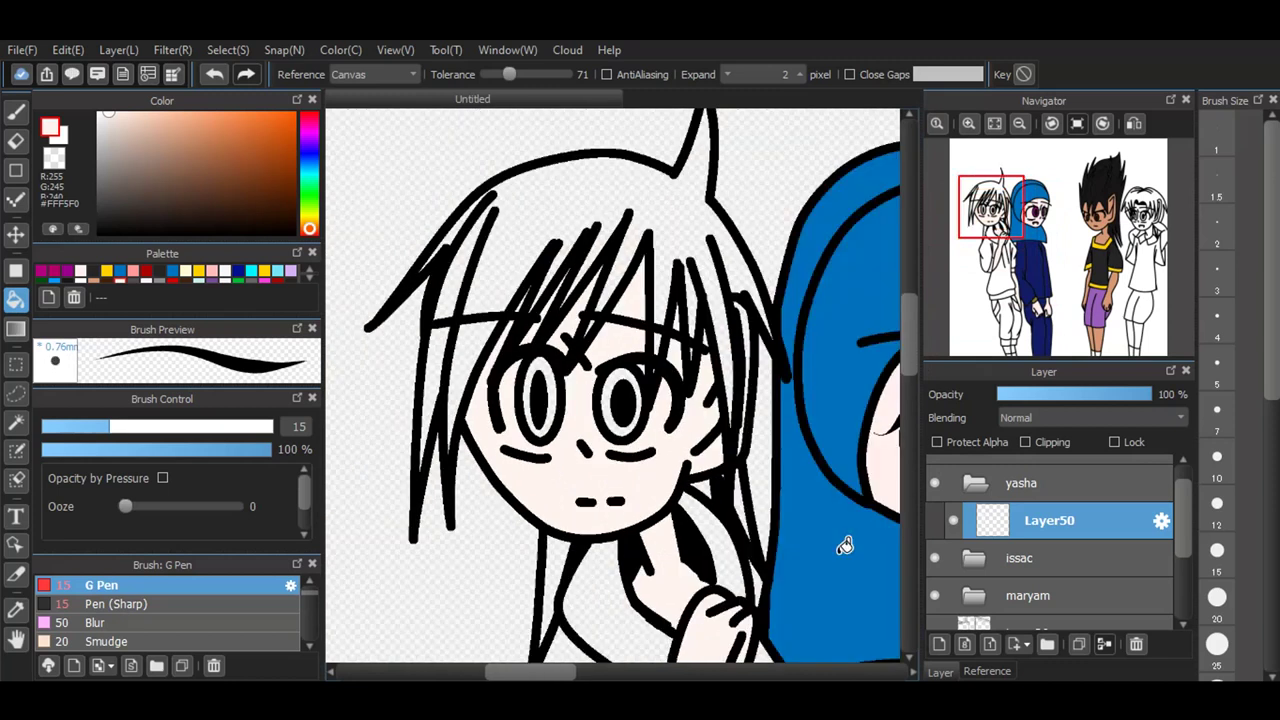
left_click(938, 644)
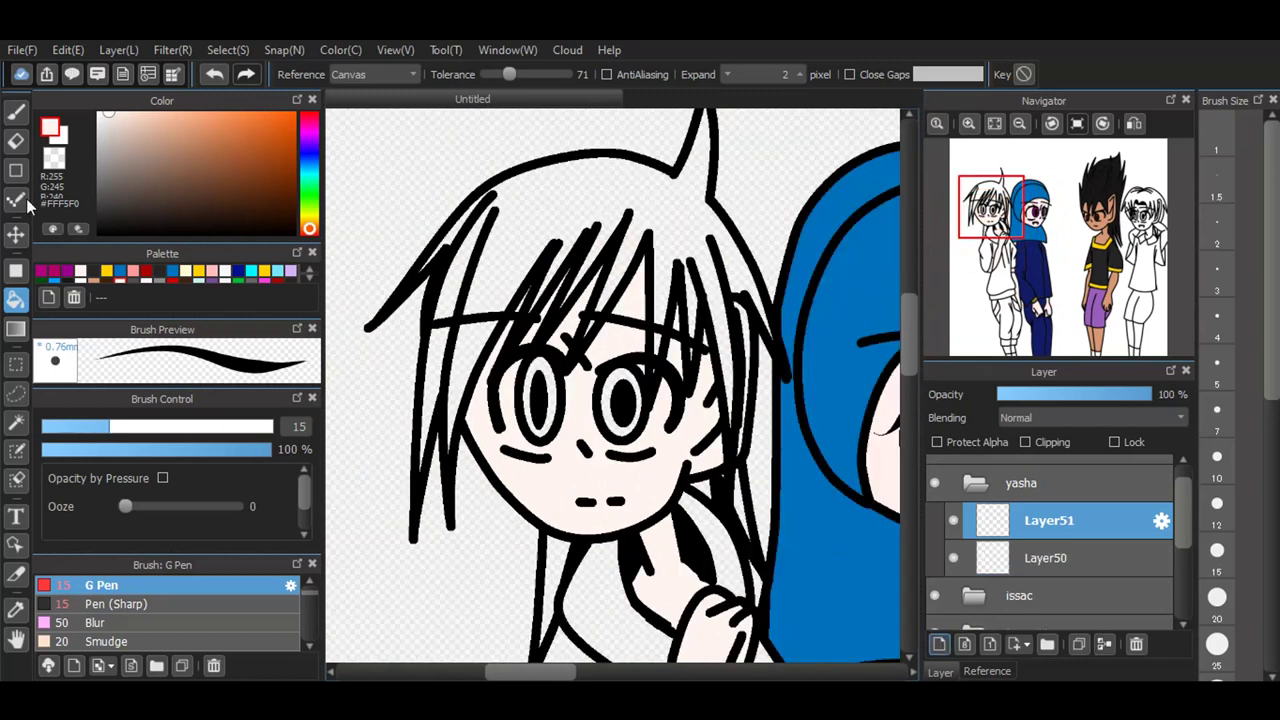
left_click(309, 277)
left_click(57, 275)
left_click(540, 365)
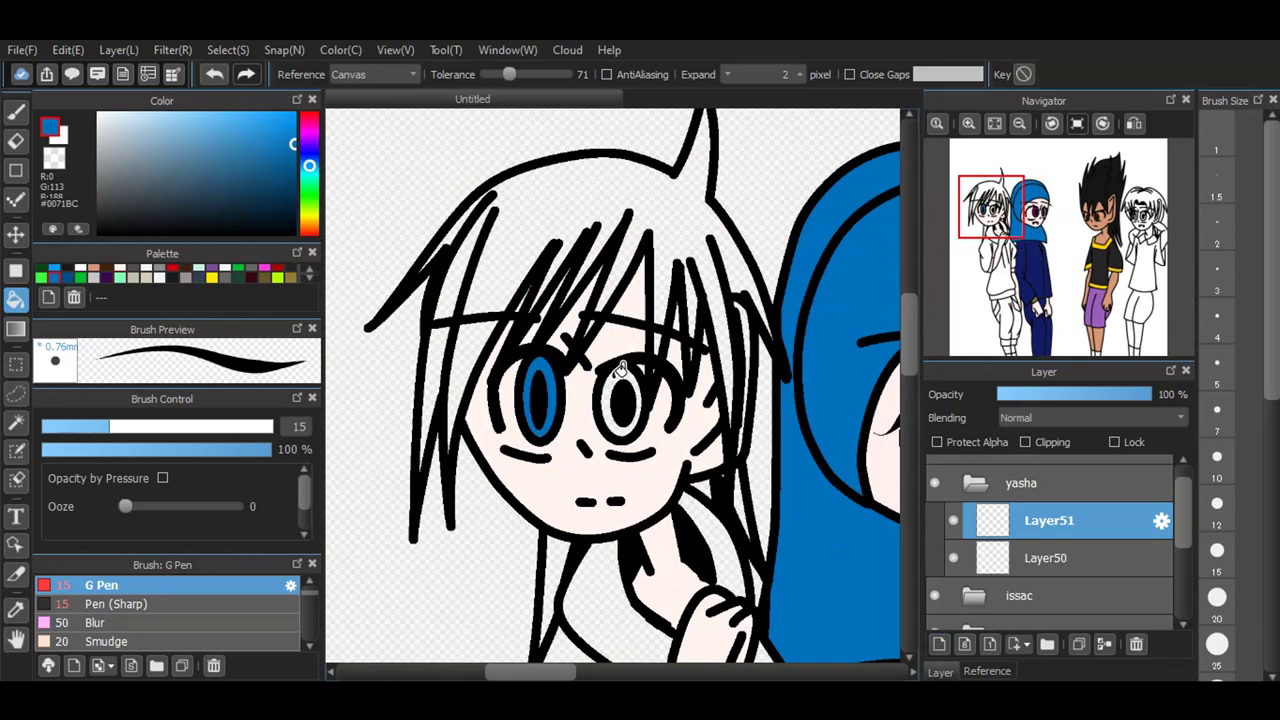
left_click(620, 370)
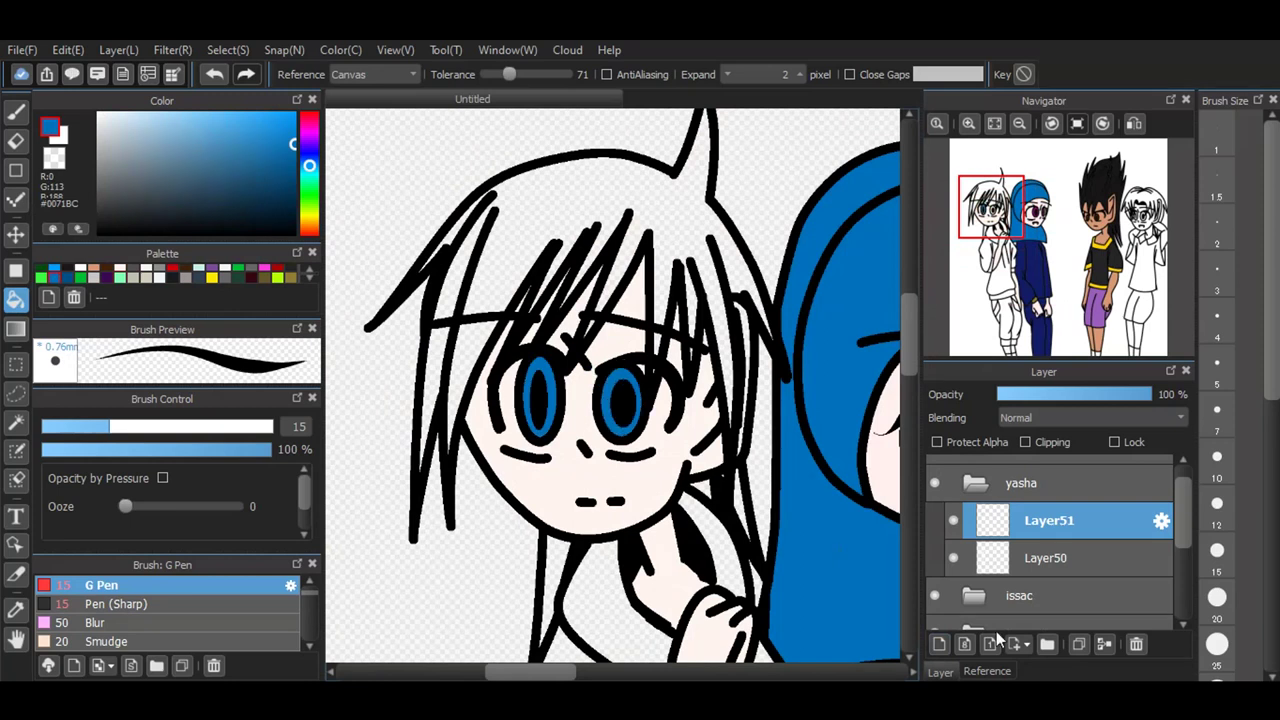
Step: Add another new layer above the eye-colour layer in the yasha folder
left_click(938, 643)
scroll(302, 283, "down", 1)
left_click(308, 279)
left_click(308, 279)
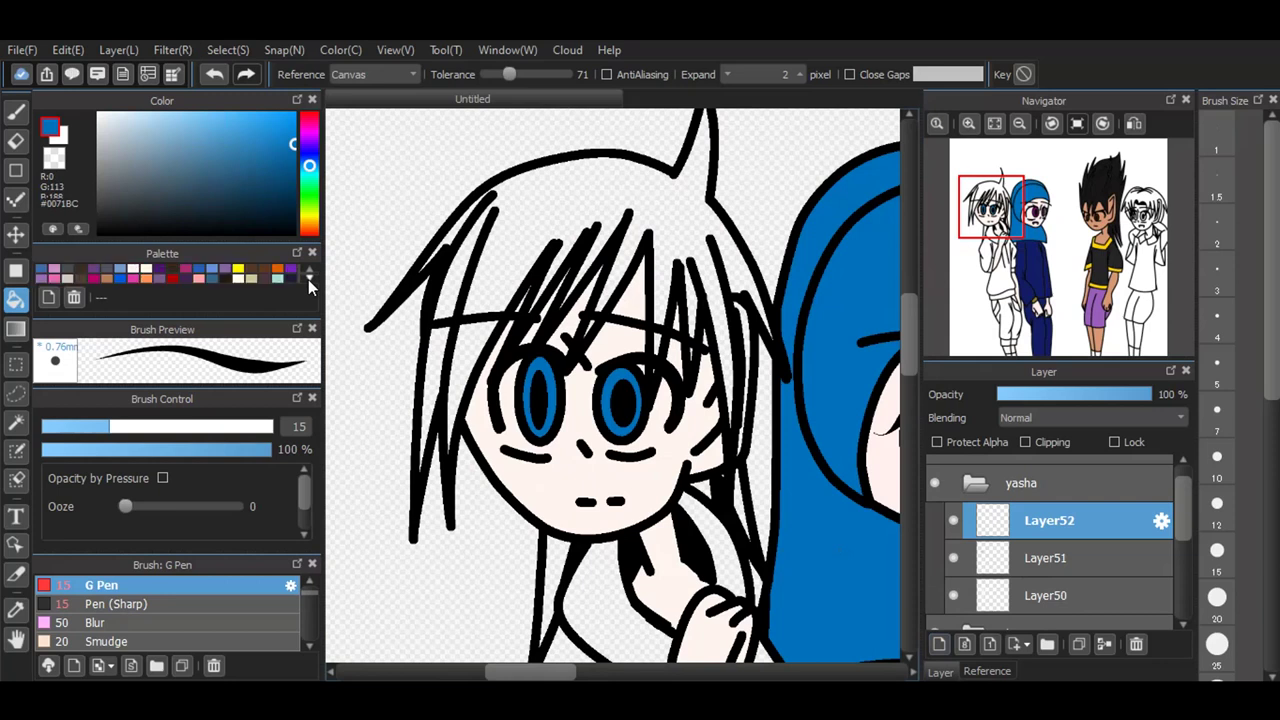
left_click(271, 279)
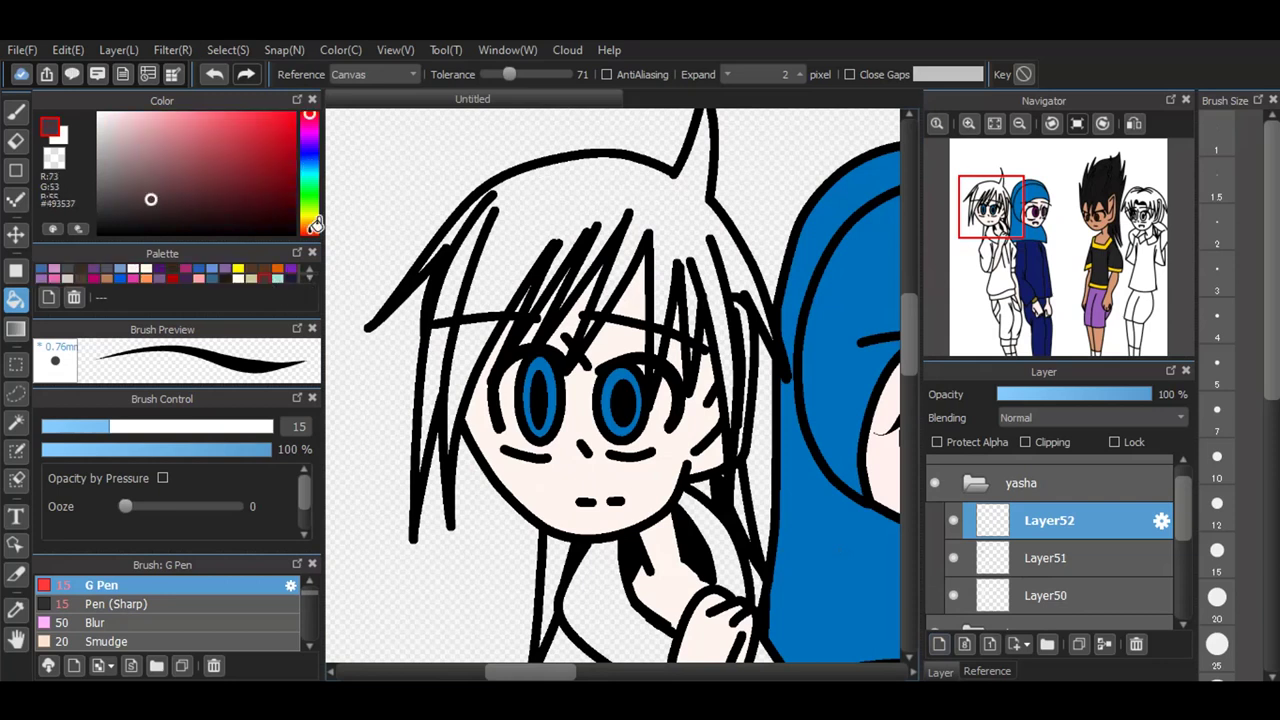
left_click(253, 278)
left_click(276, 280)
left_click(292, 280)
left_click(308, 279)
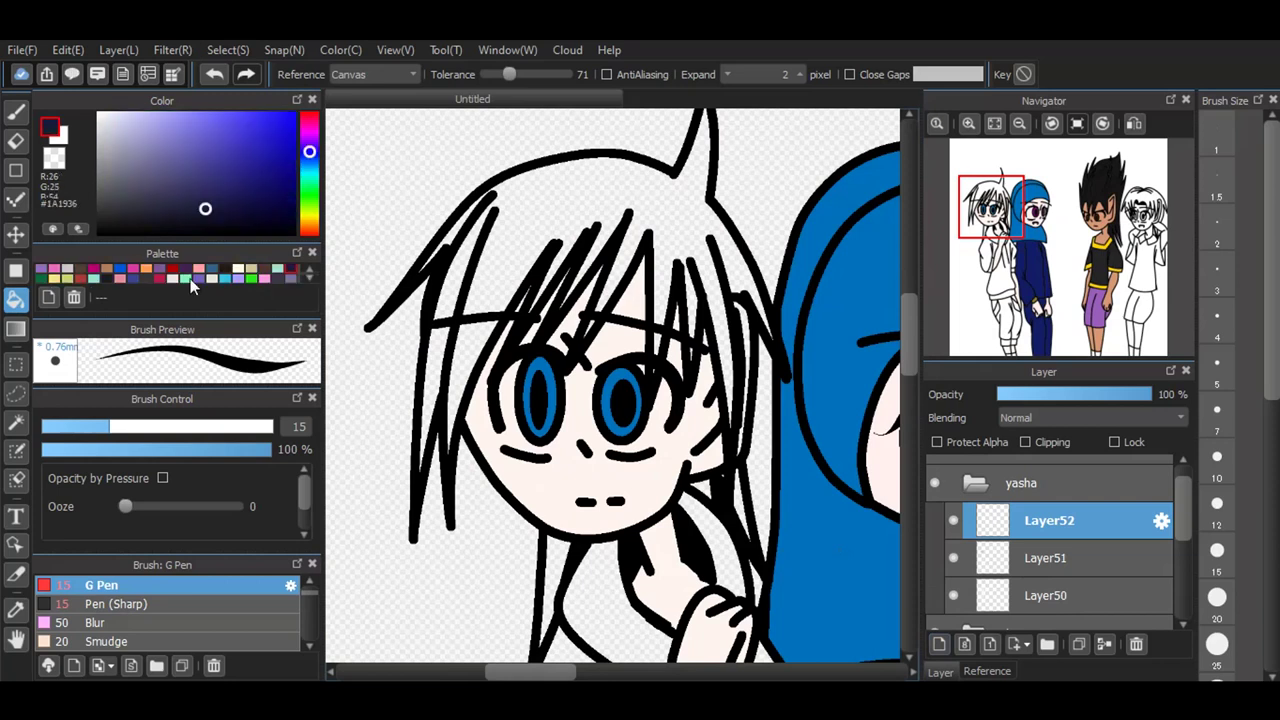
left_click(186, 279)
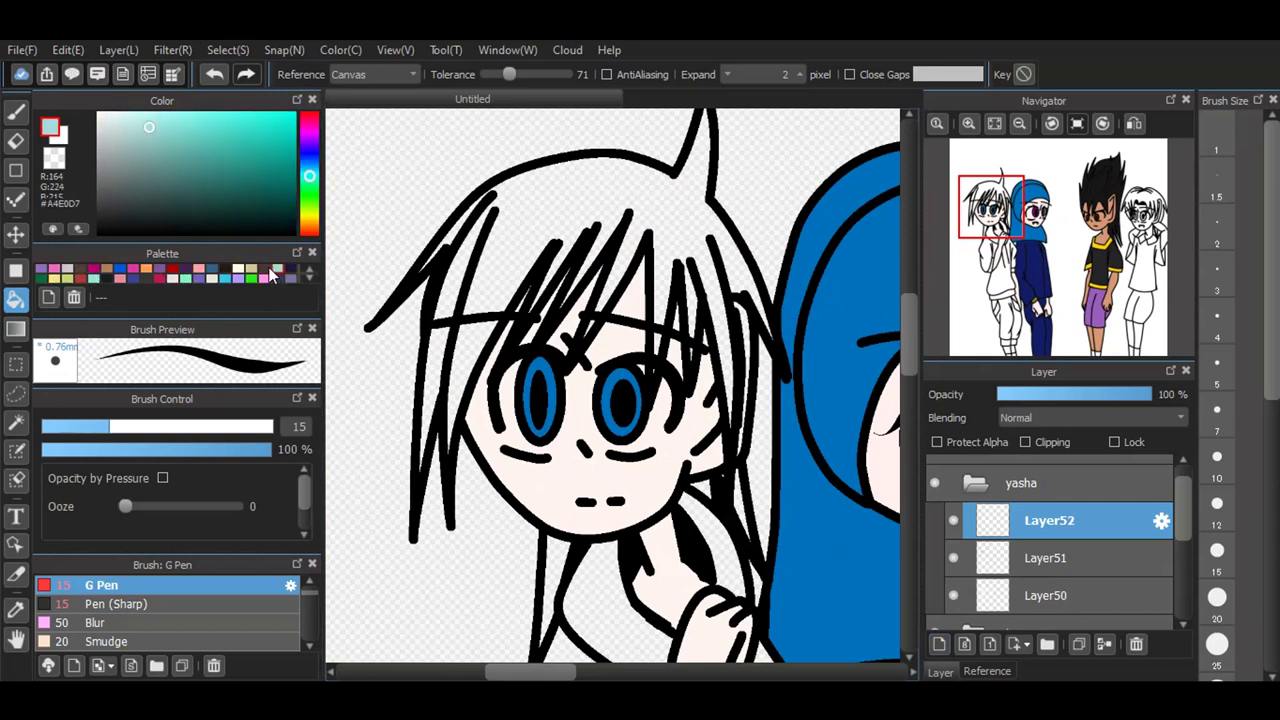
key("Escape")
left_click(278, 273)
left_click(264, 269)
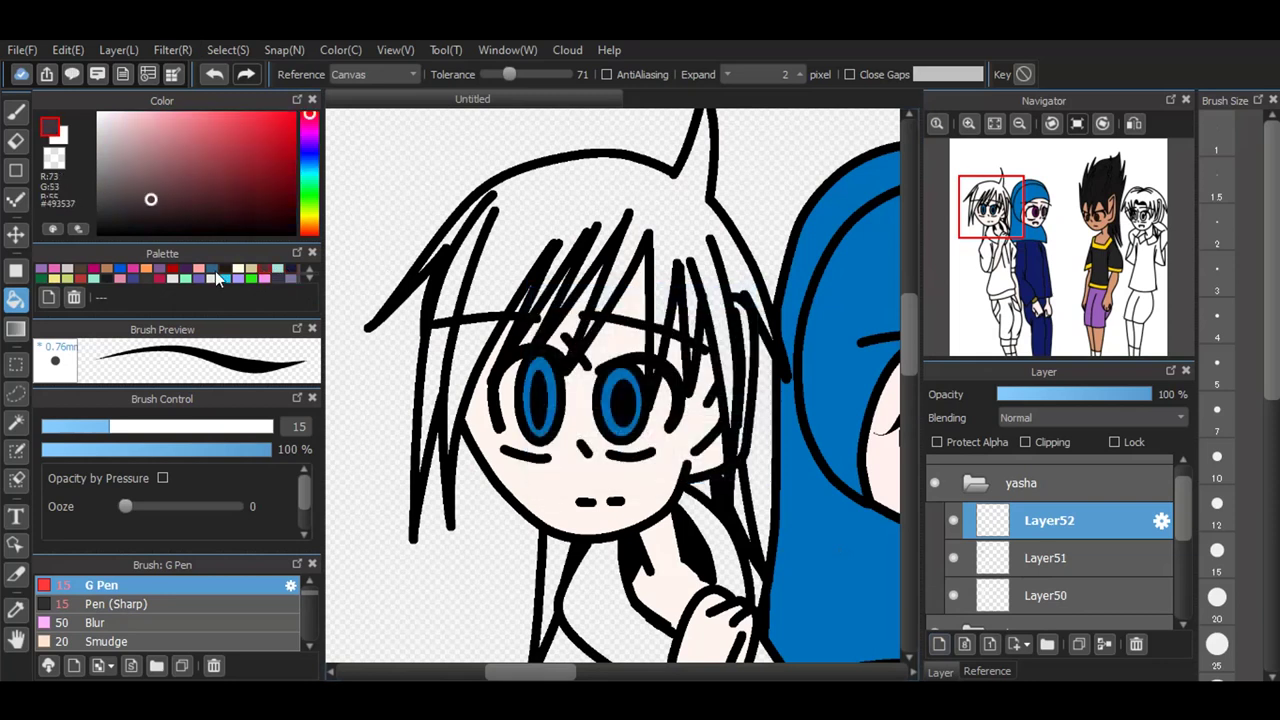
left_click(186, 269)
left_click(159, 276)
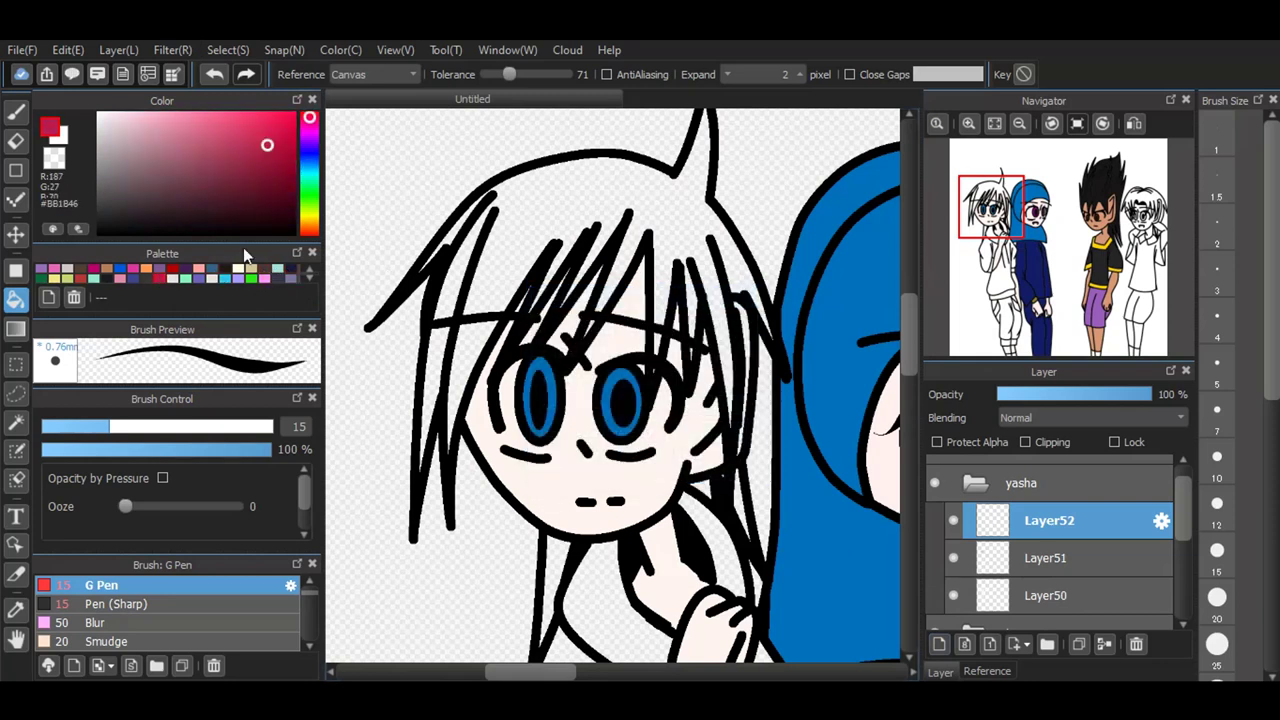
Step: Enlarge the colour palette's swatch area and fill the main mass of the character's hair with dark brown #46332A
left_click_drag(217, 320, 229, 635)
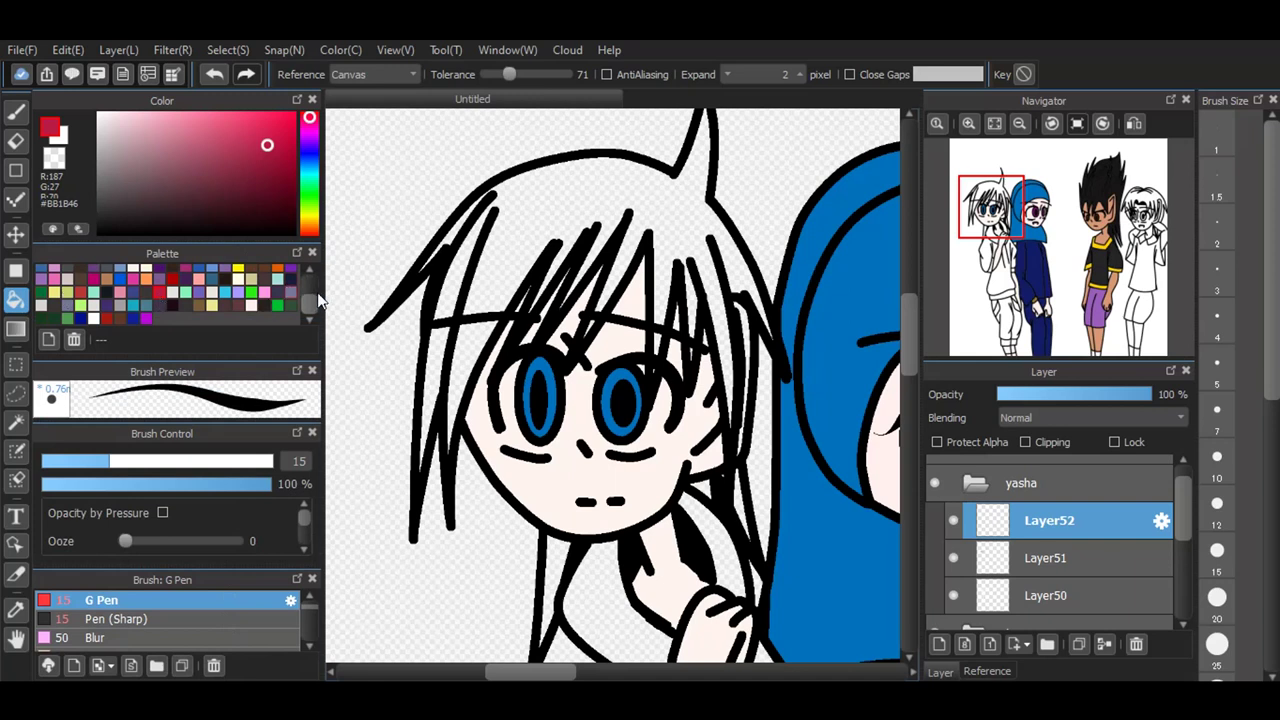
scroll(285, 292, "up", 1)
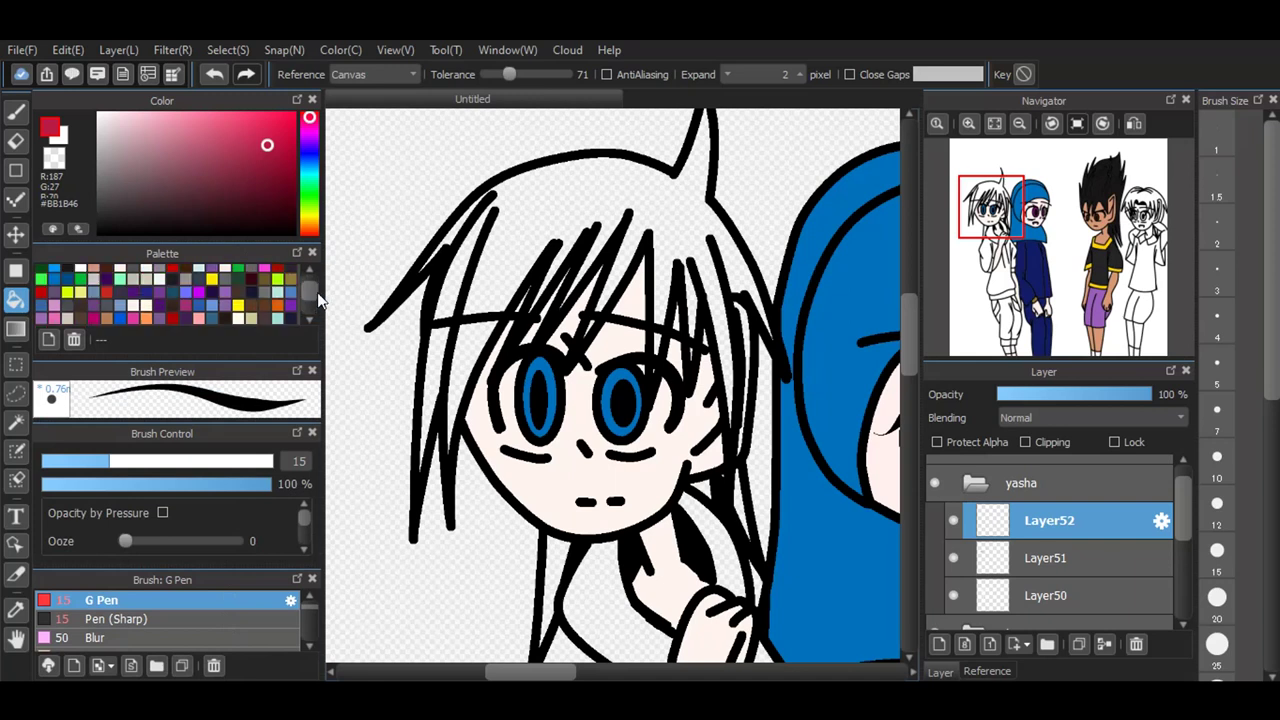
left_click(247, 294)
left_click(238, 303)
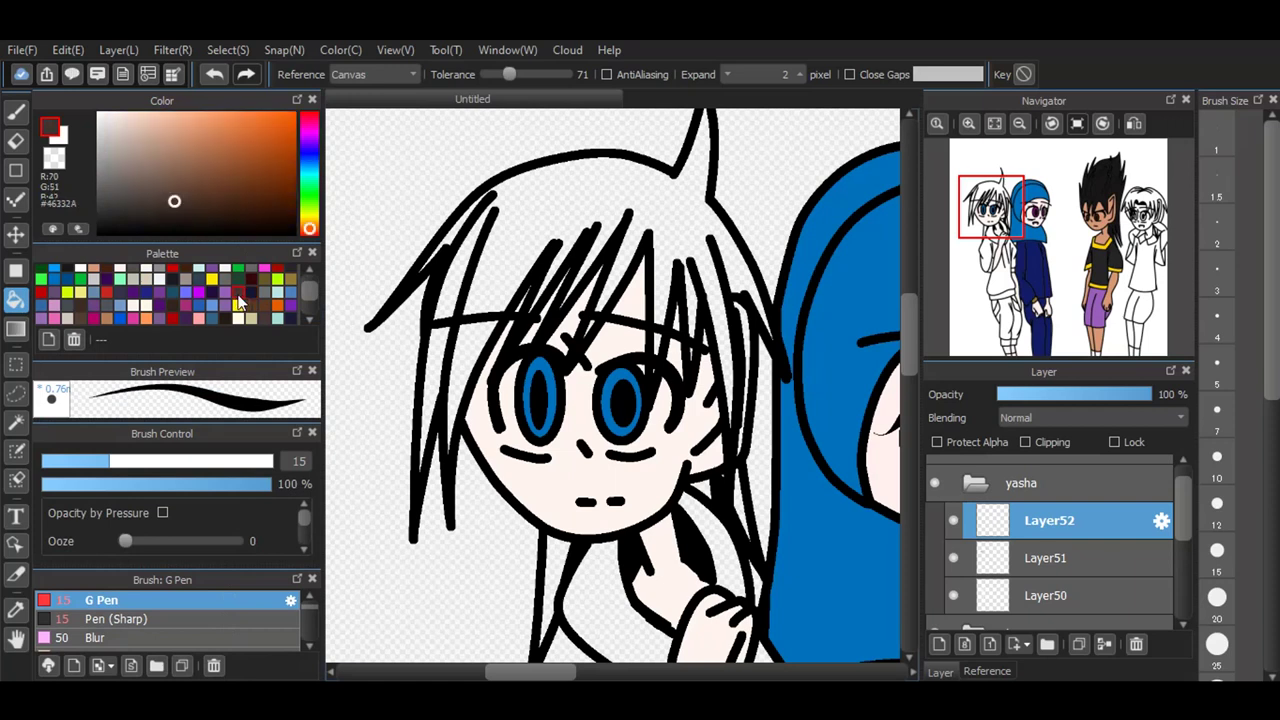
left_click(556, 210)
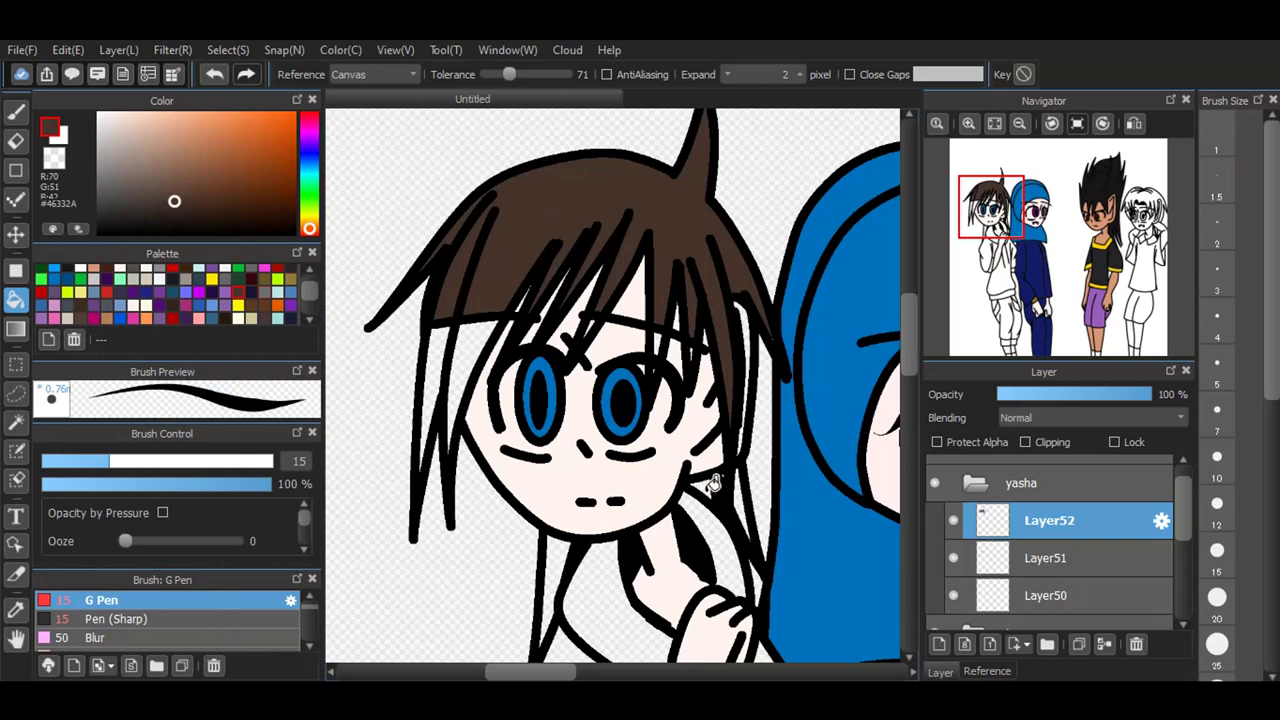
Step: Fill the hair pieces below the ear and the long side locks beside the face with dark brown #46332A
scroll(740, 478, "up", 4)
left_click(746, 497)
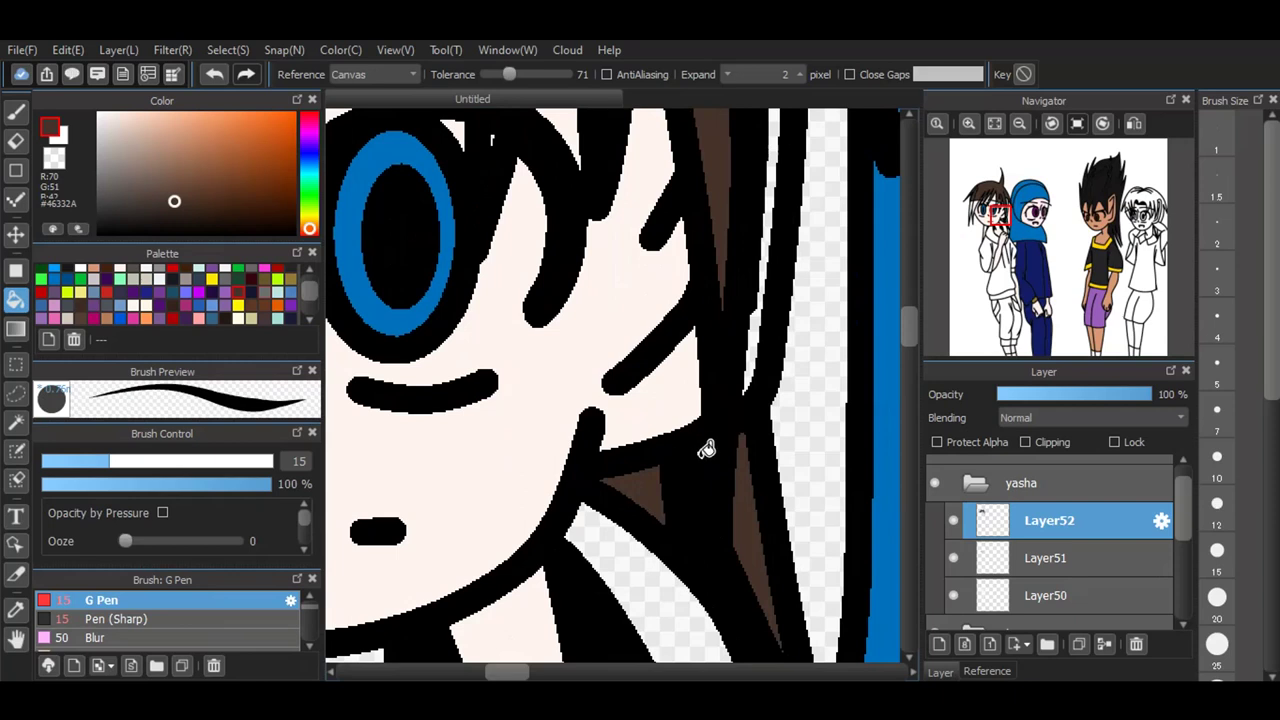
scroll(743, 394, "down", 4)
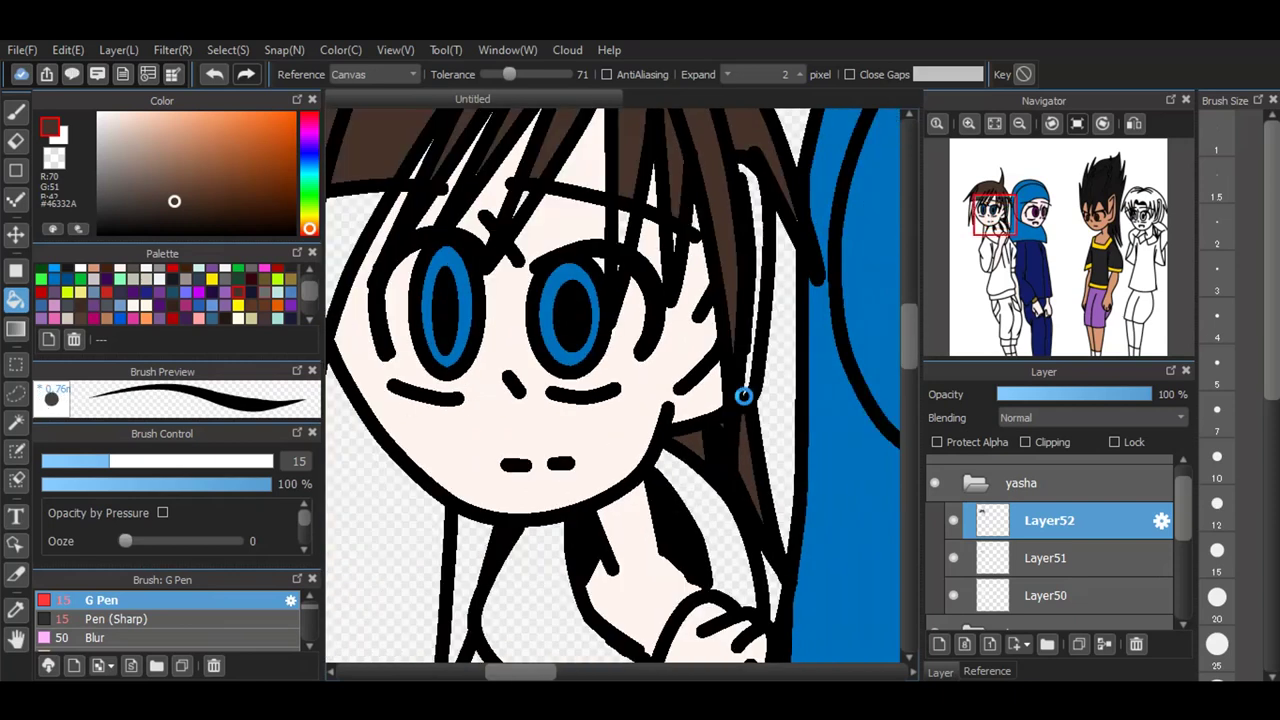
left_click(470, 290)
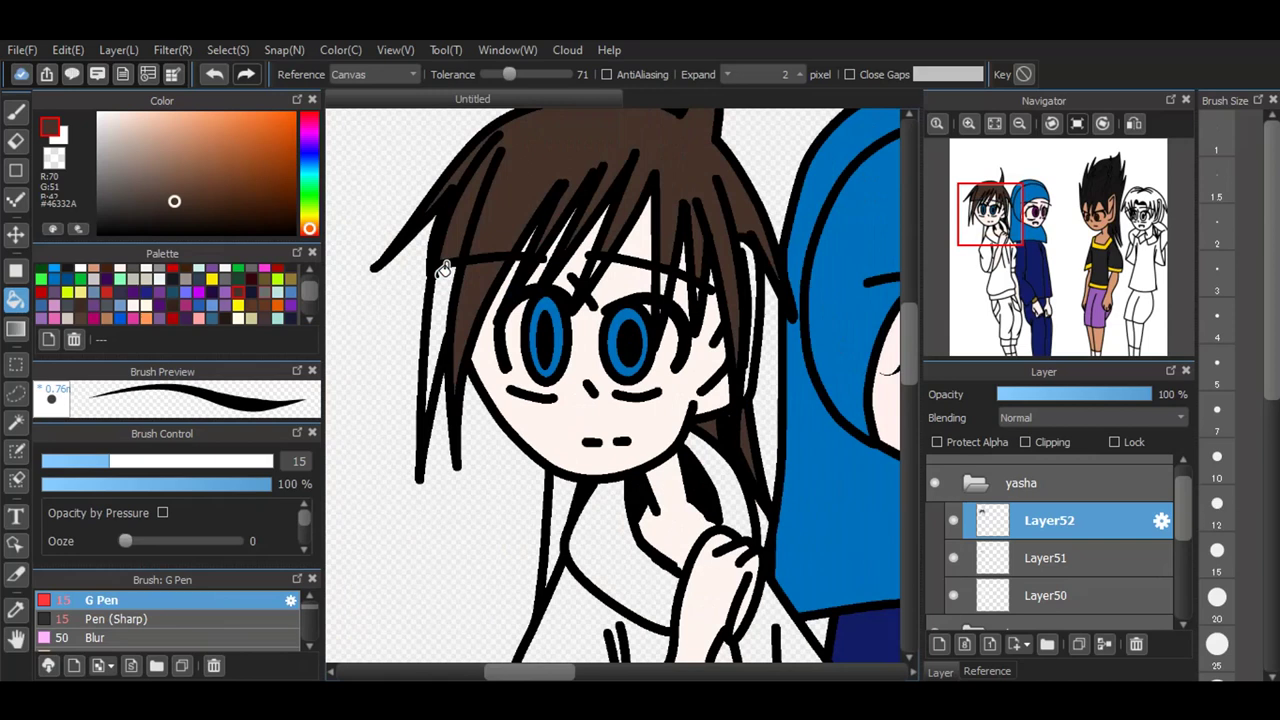
left_click(444, 270)
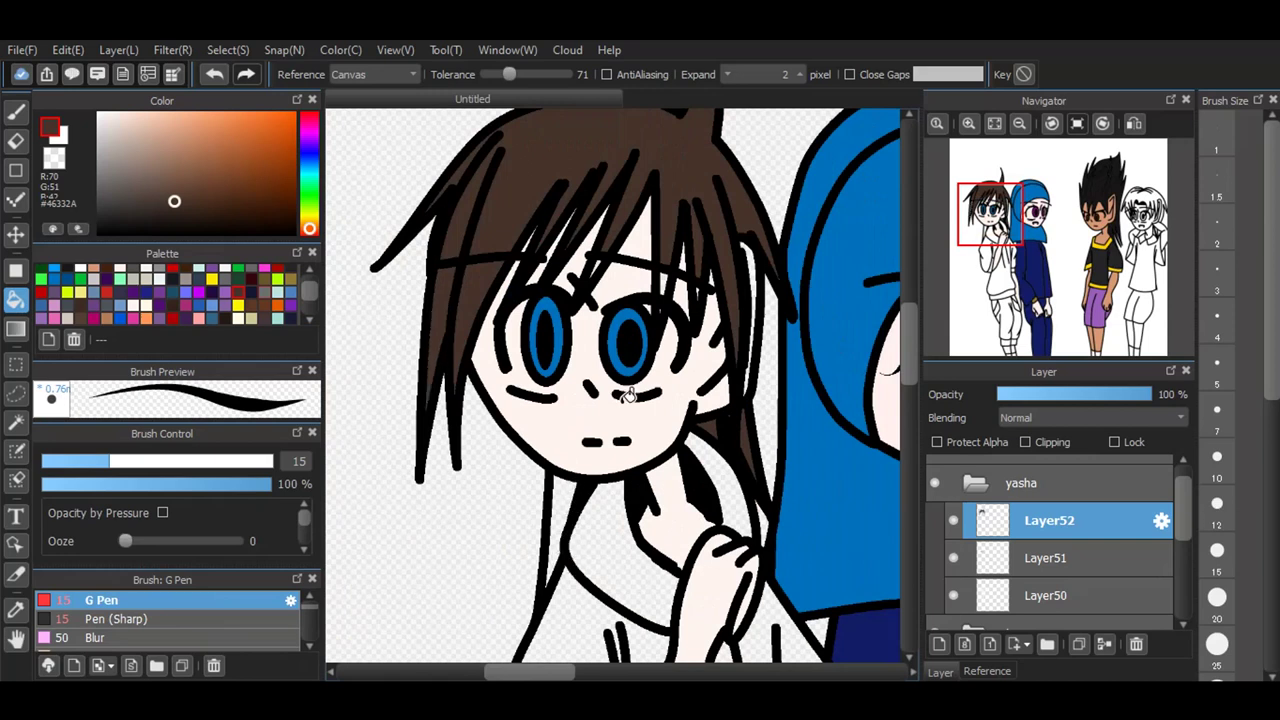
Step: Fill the small uncoloured gaps between the bang strands over the eye nearer the ear with dark brown #46332A
scroll(625, 395, "up", 5)
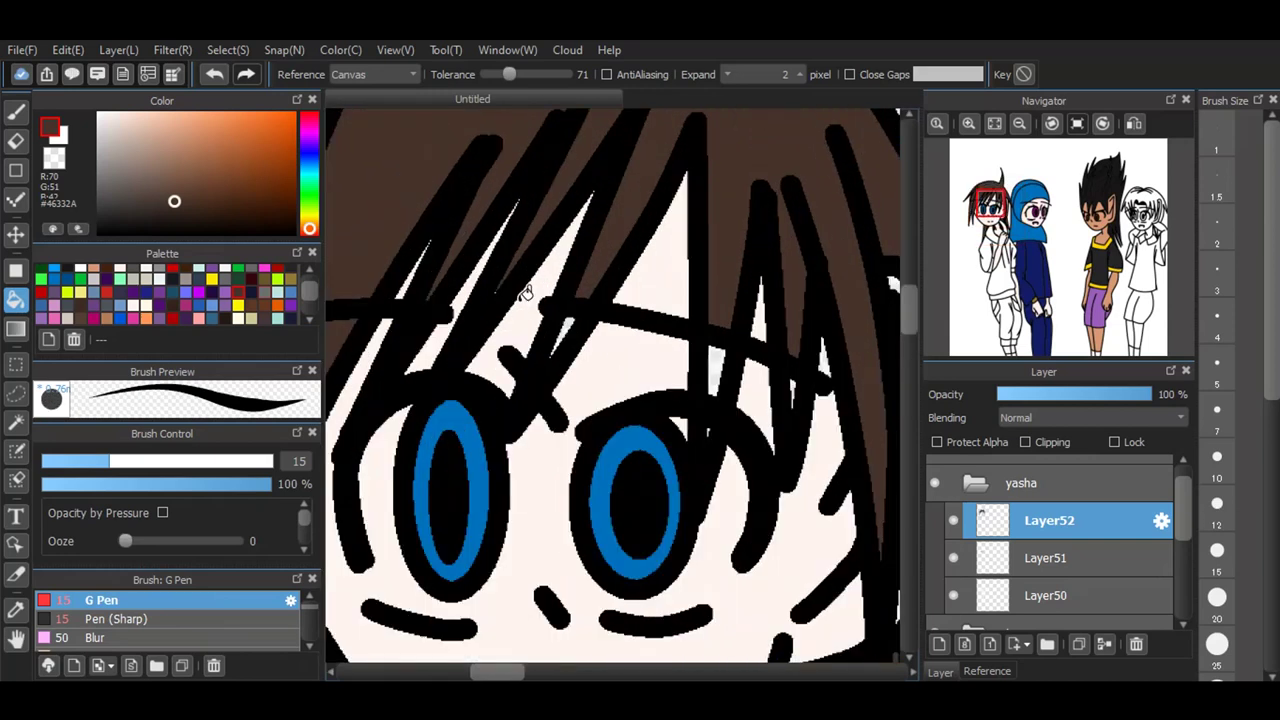
scroll(503, 272, "up", 3)
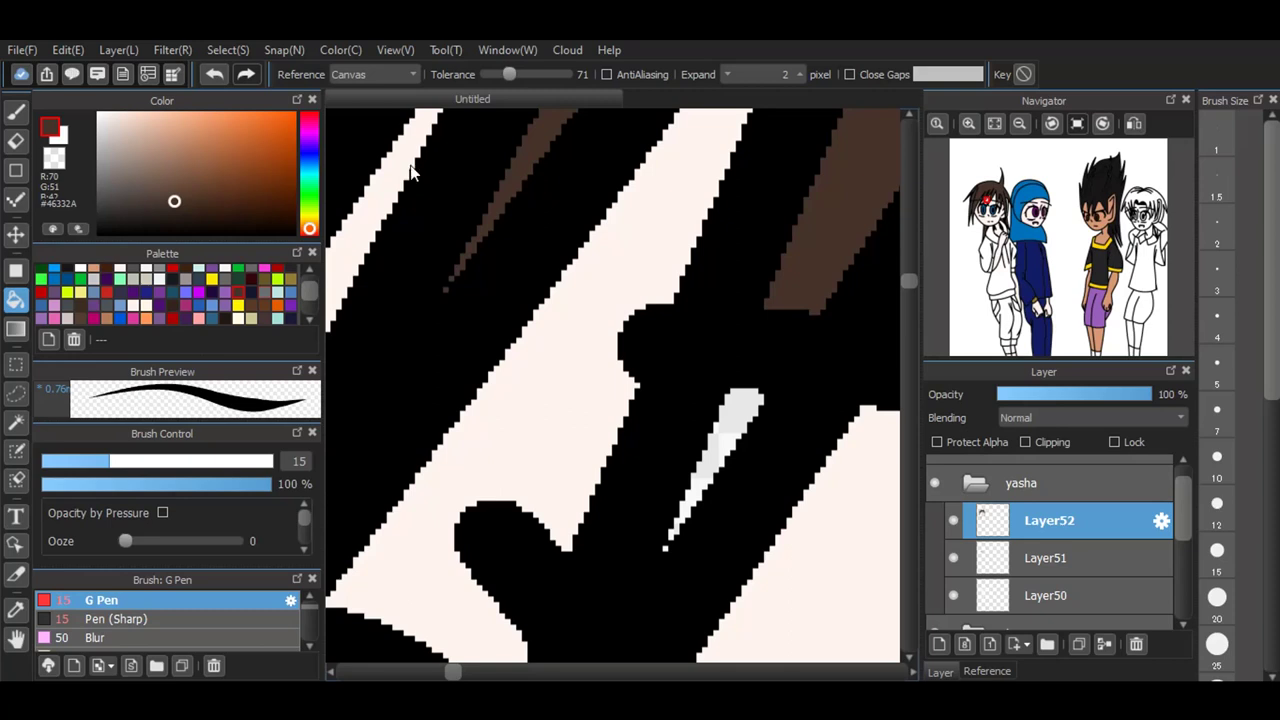
scroll(671, 297, "down", 4)
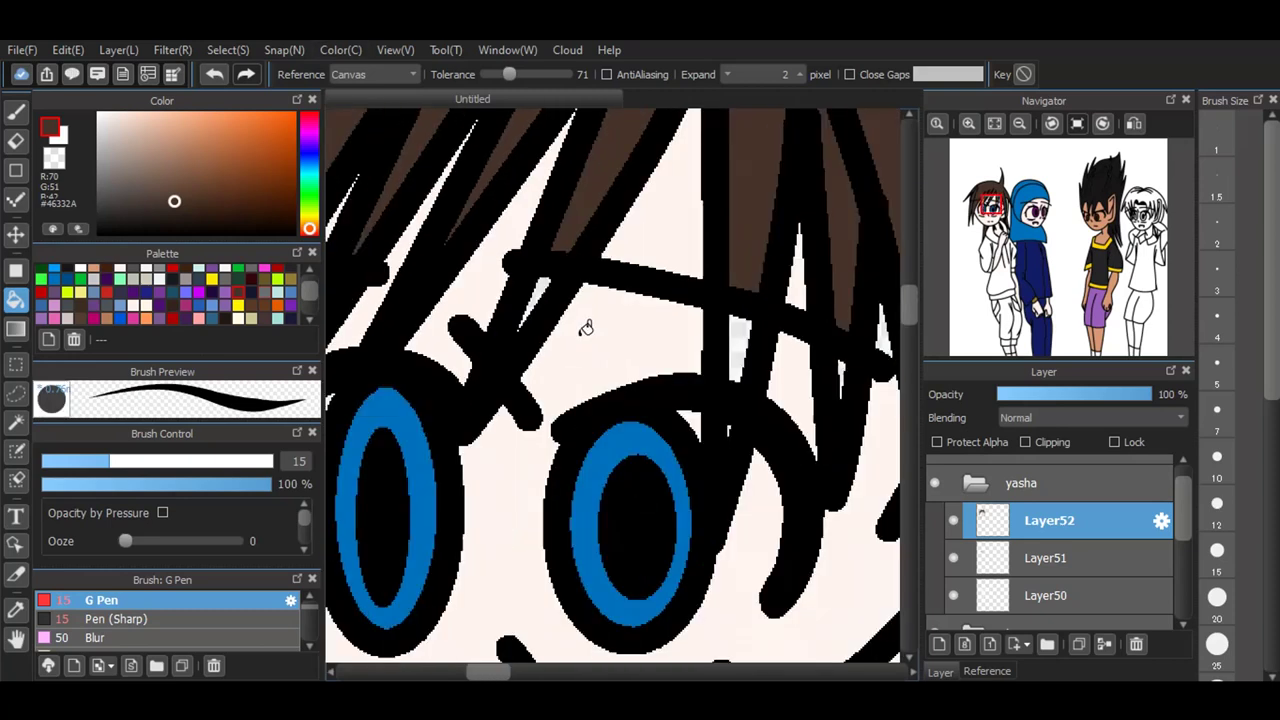
scroll(749, 423, "up", 2)
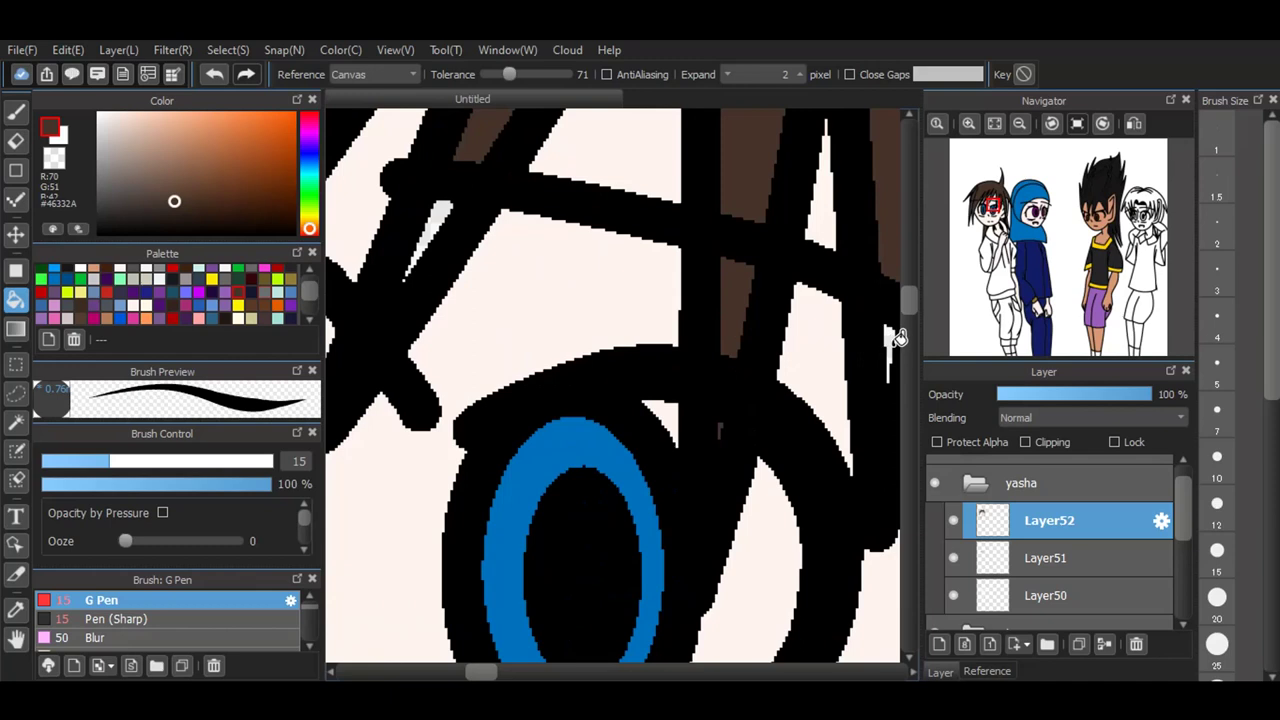
left_click(895, 327)
scroll(643, 251, "down", 1)
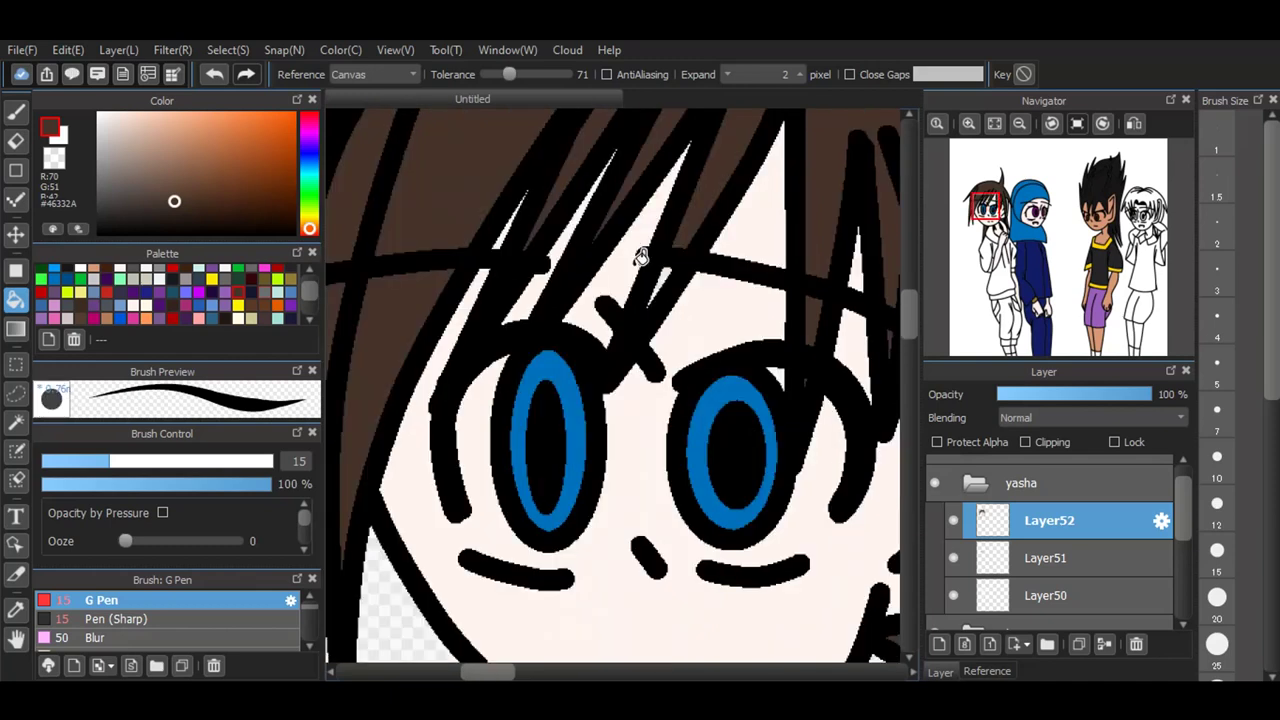
Step: Fill the thin sliver in the bang strand between the eyebrows and the hair beside the neck with dark brown #46332A
scroll(651, 270, "up", 3)
scroll(680, 273, "up", 1)
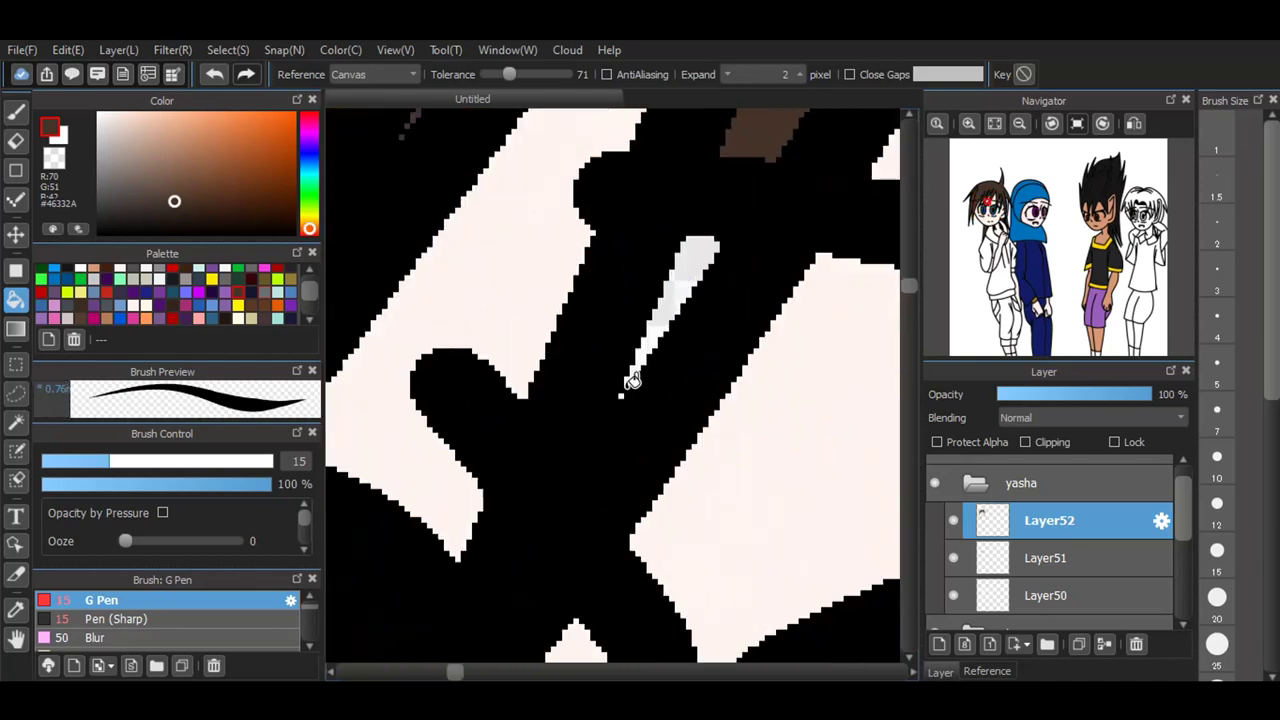
left_click(632, 380)
scroll(634, 372, "down", 2)
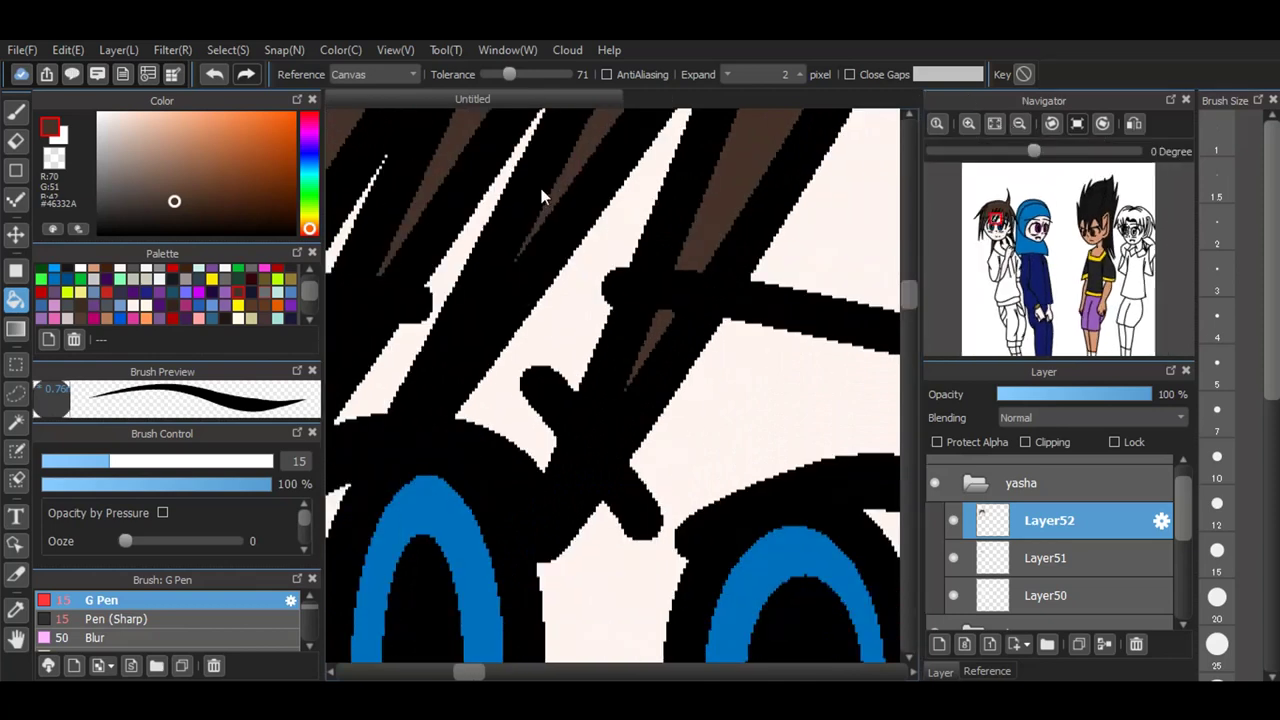
scroll(570, 214, "down", 1)
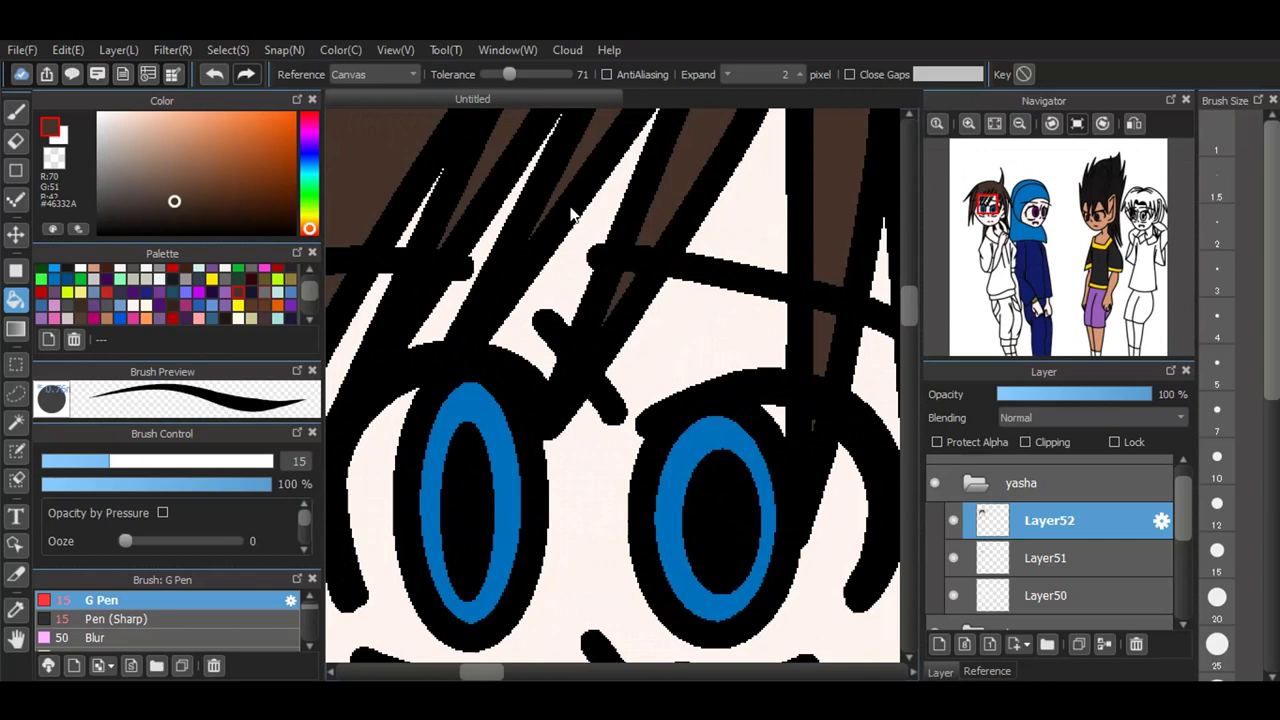
scroll(570, 214, "down", 1)
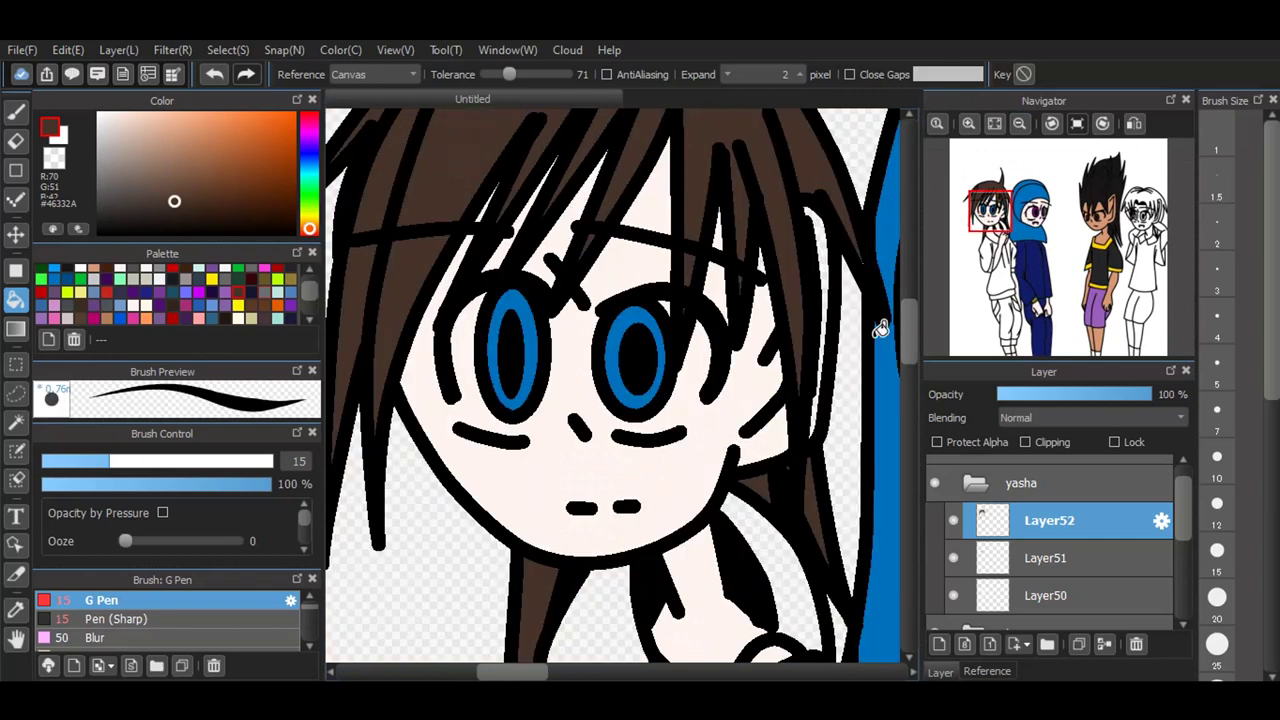
Step: Make the skin layer, Layer50, active and set the fill colour to pale skin #FFF5F0
left_click(970, 596)
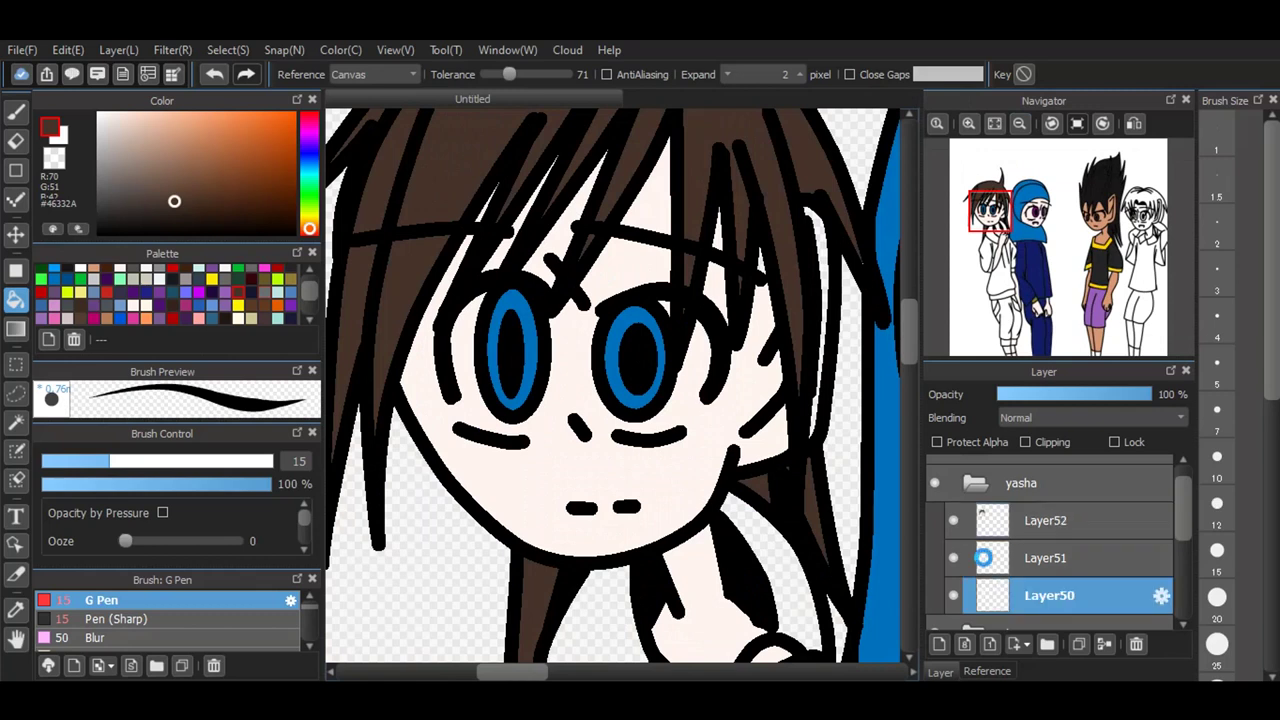
left_click(121, 268)
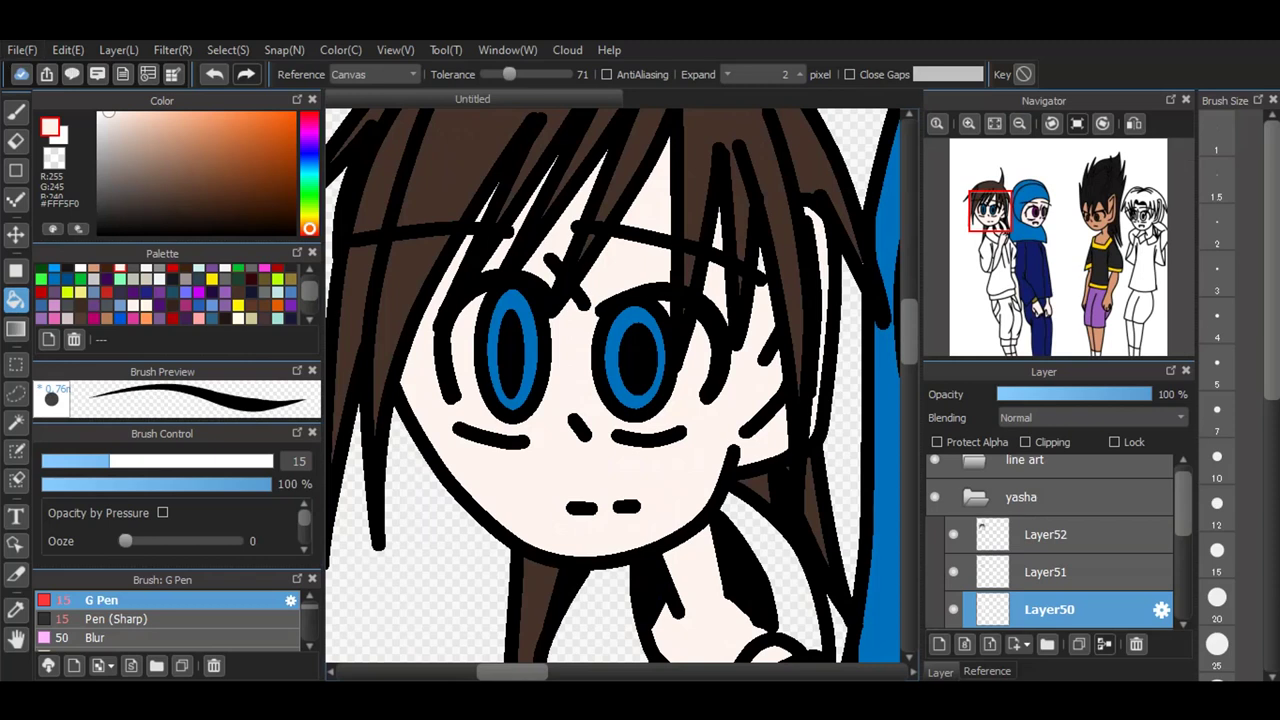
scroll(576, 309, "down", 2)
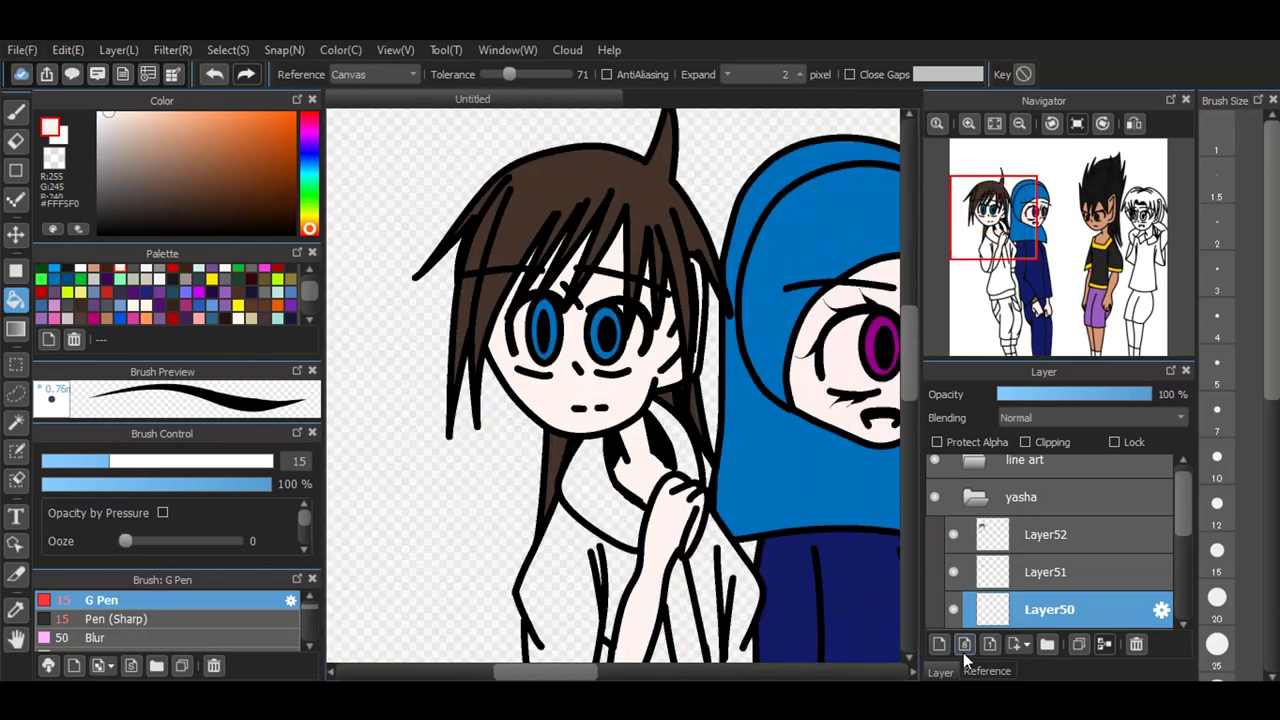
Step: On a new layer above Layer52, fill the body and both sleeves of the brown-haired character's shirt with dark navy #141531
left_click(1003, 536)
scroll(1003, 536, "down", 1)
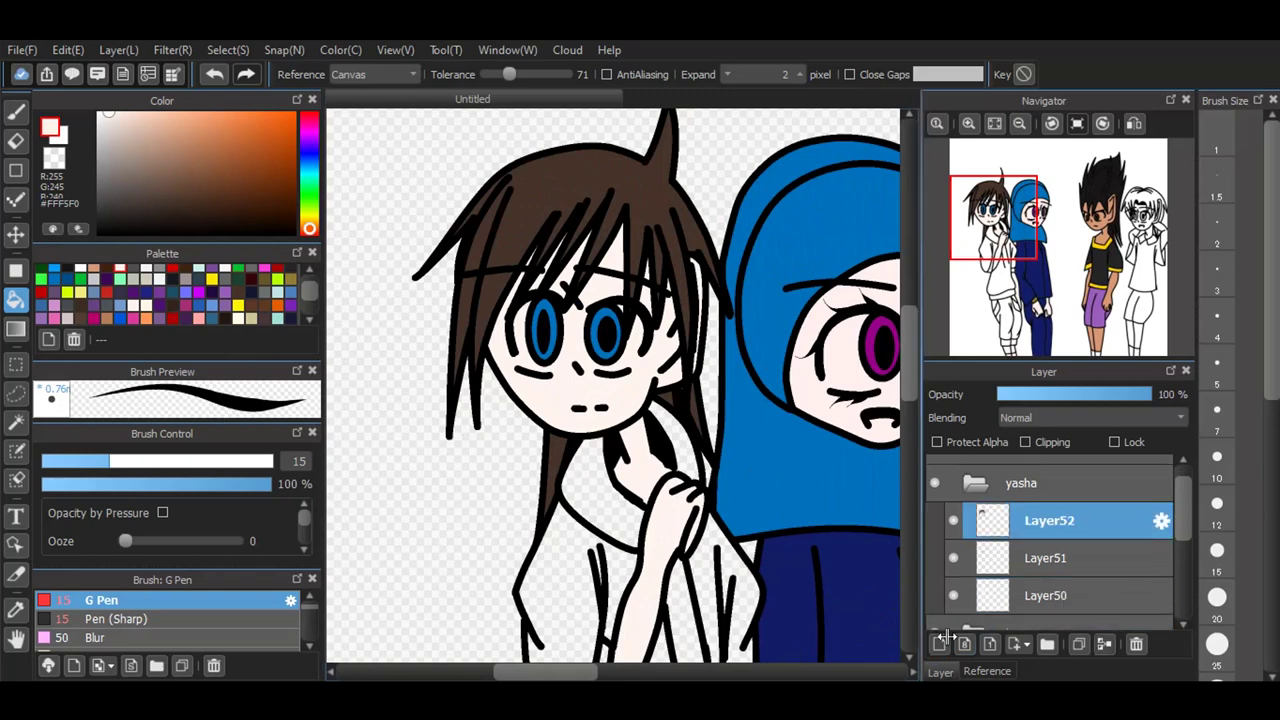
left_click_drag(911, 388, 903, 417)
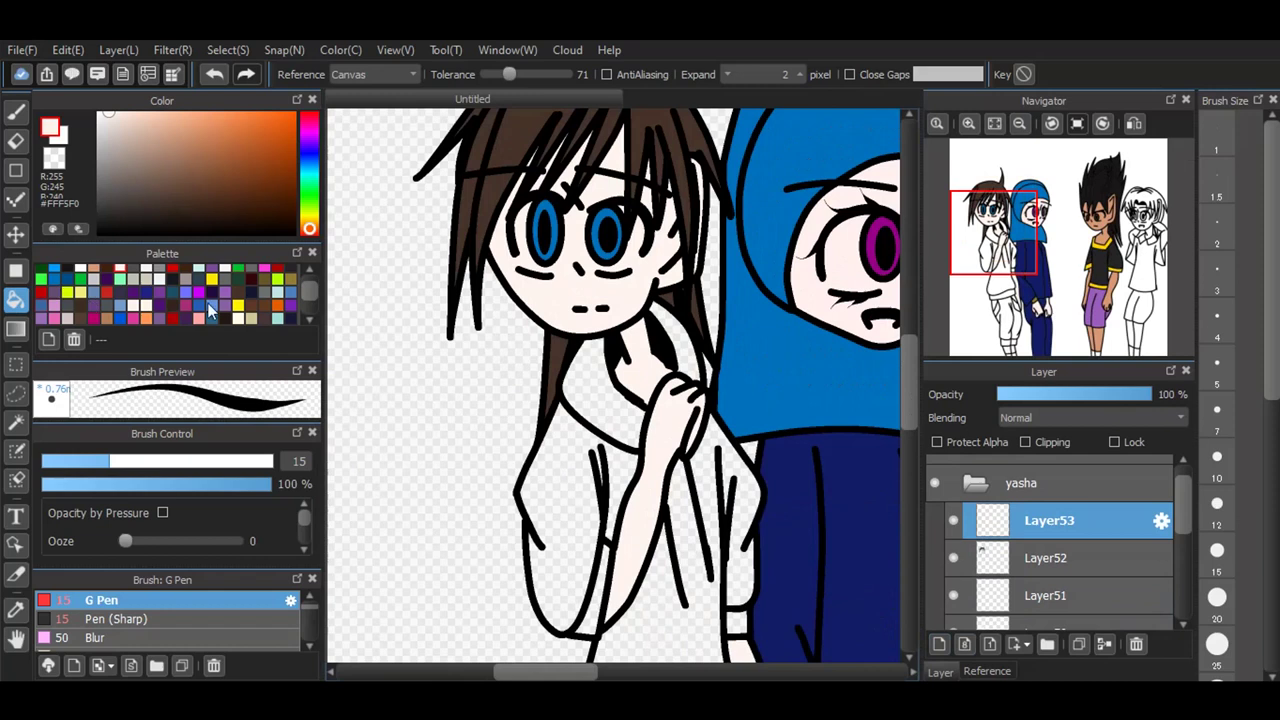
left_click(291, 319)
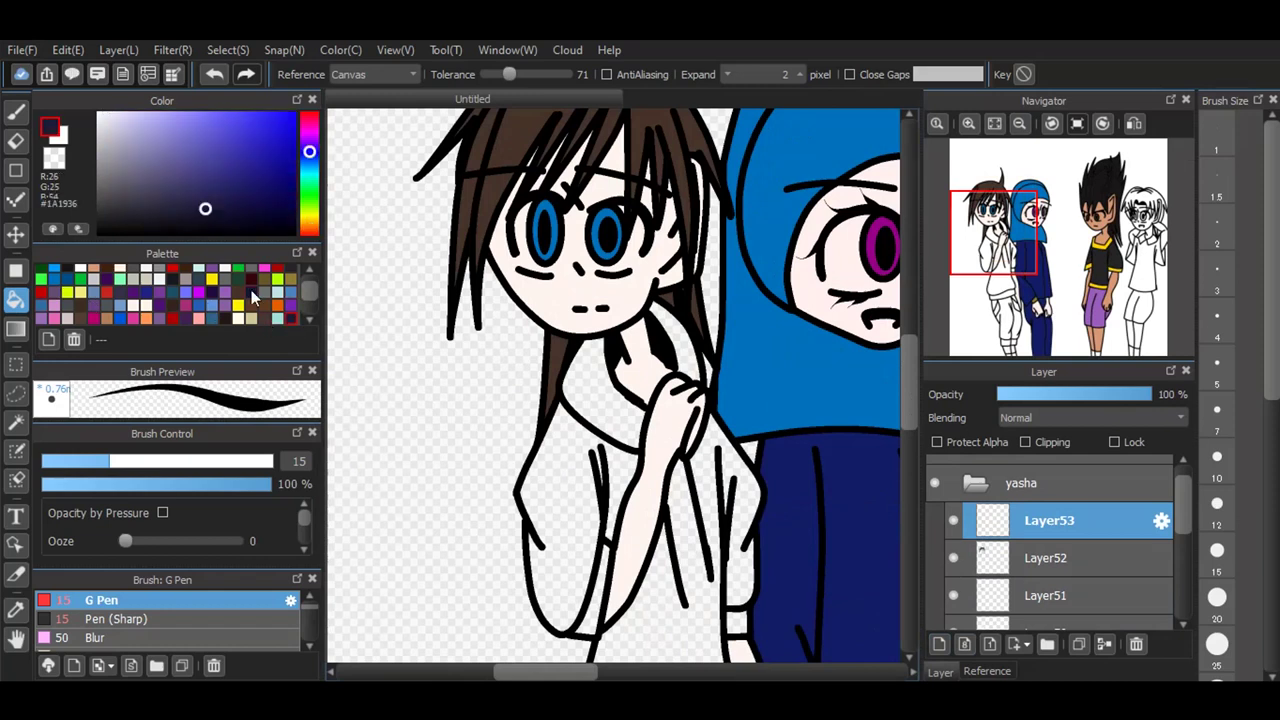
left_click(265, 320)
left_click(273, 319)
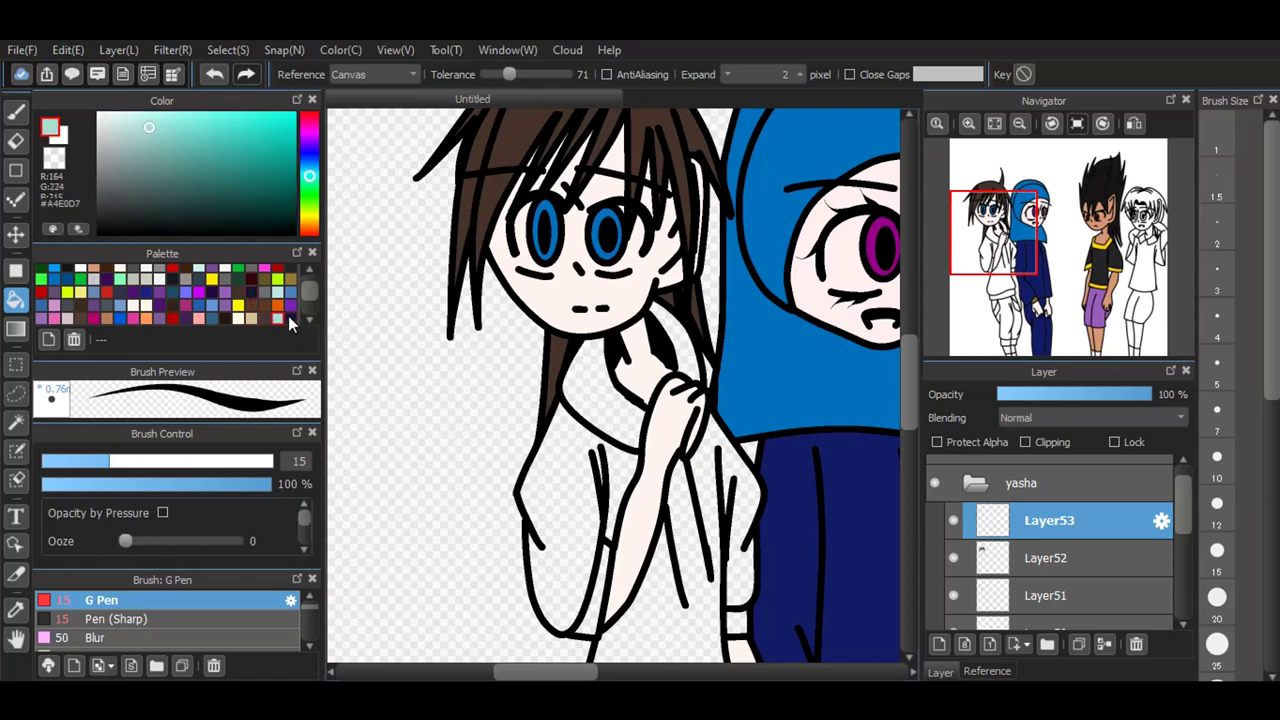
left_click(288, 316)
left_click(253, 288)
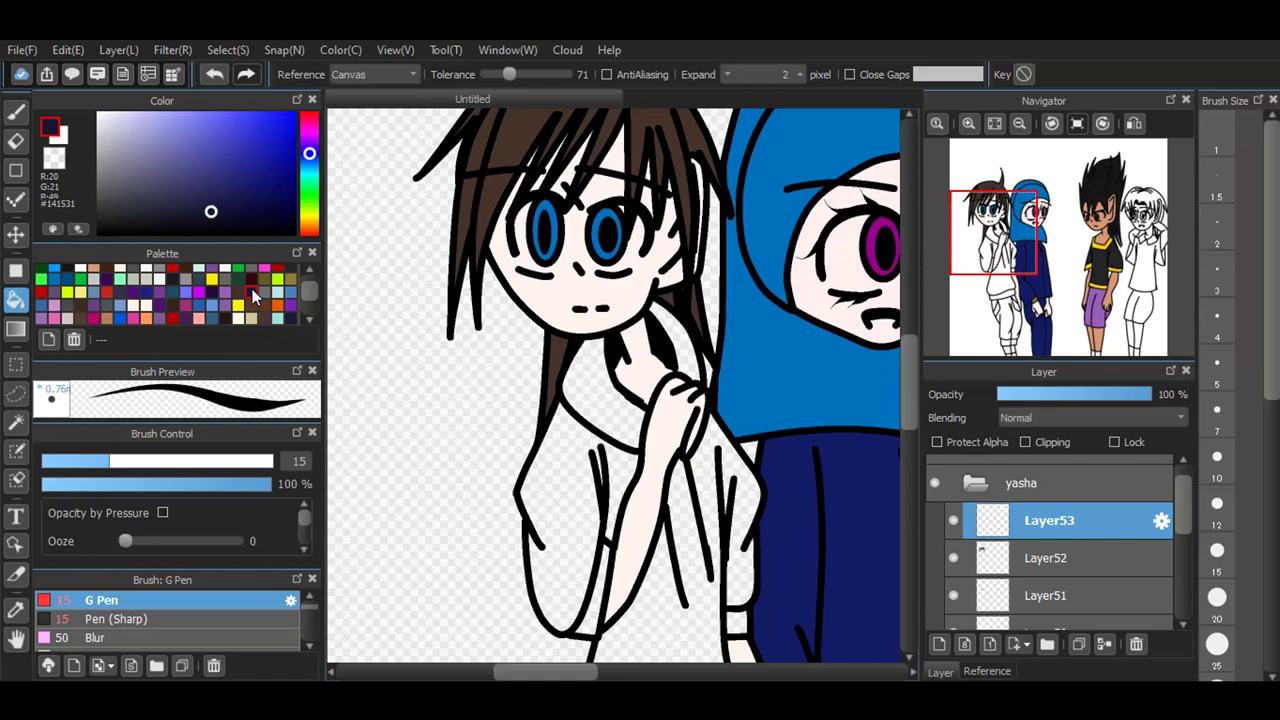
left_click(561, 440)
left_click(284, 316)
left_click(252, 292)
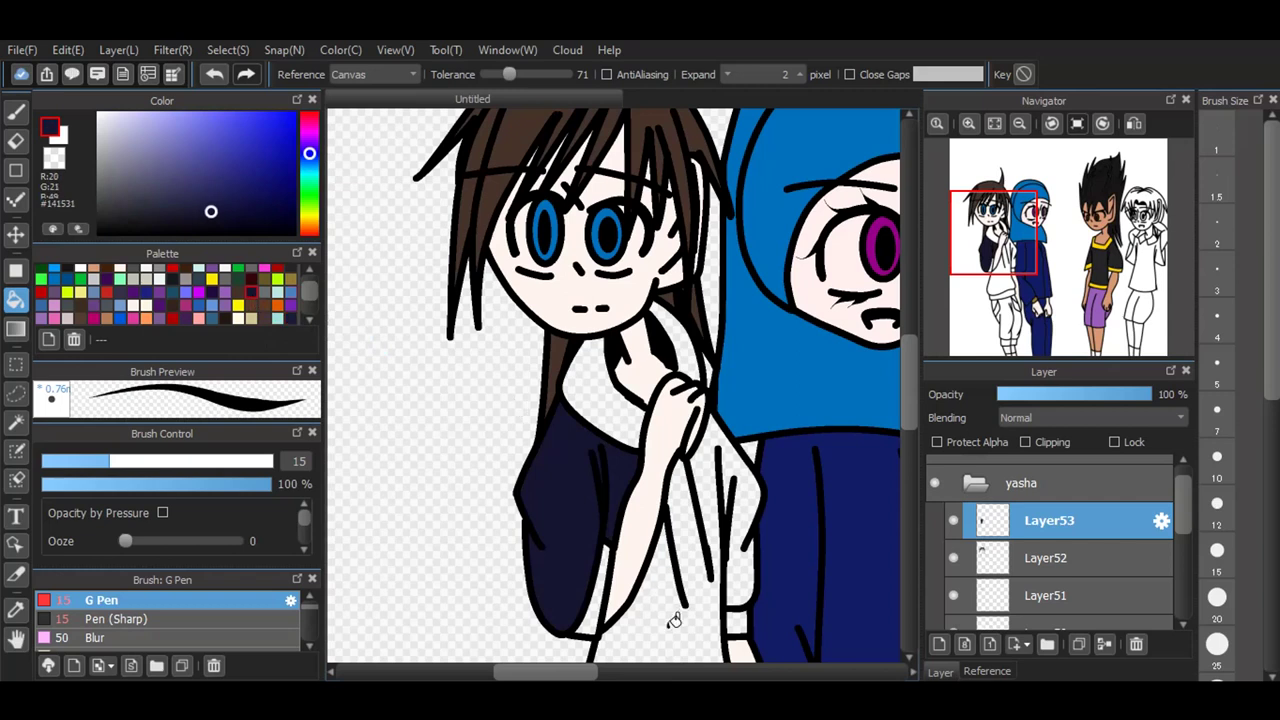
left_click(766, 484)
Step: On another new layer, fill the shirt's collar, hem band and both sleeve cuffs with pale aqua #BEE4E0
left_click_drag(910, 374, 915, 452)
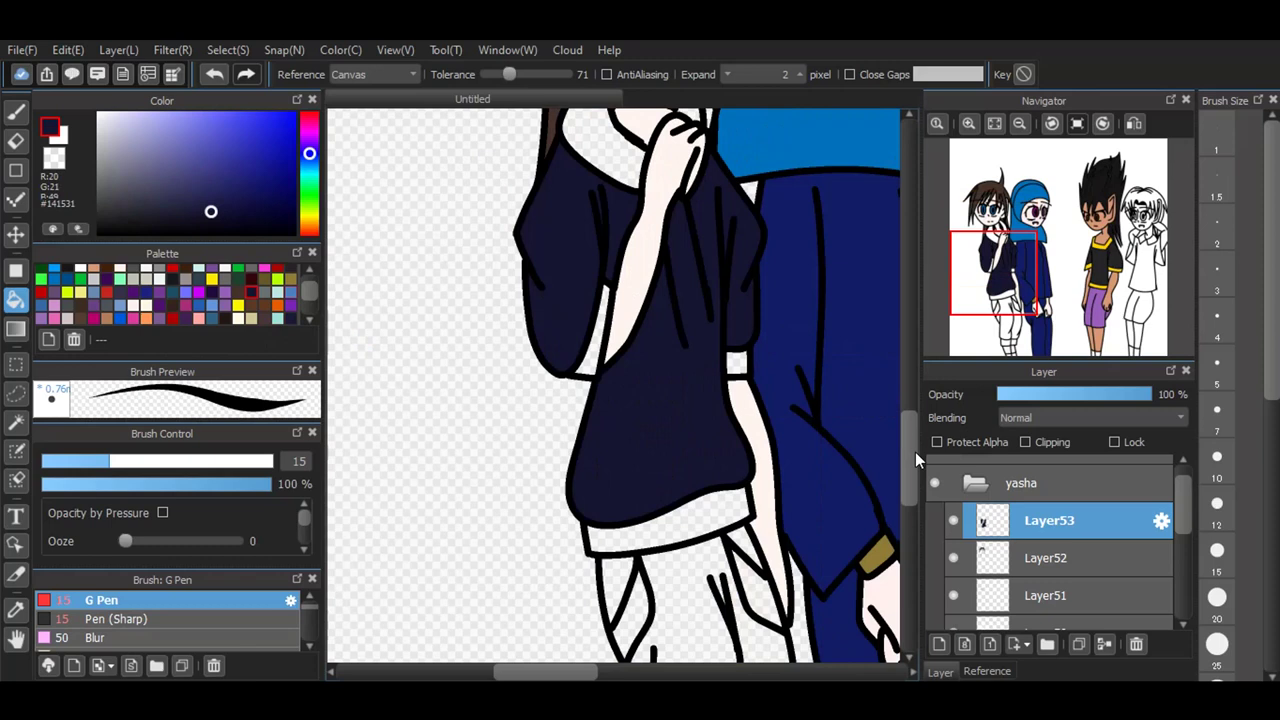
left_click(939, 645)
left_click(278, 305)
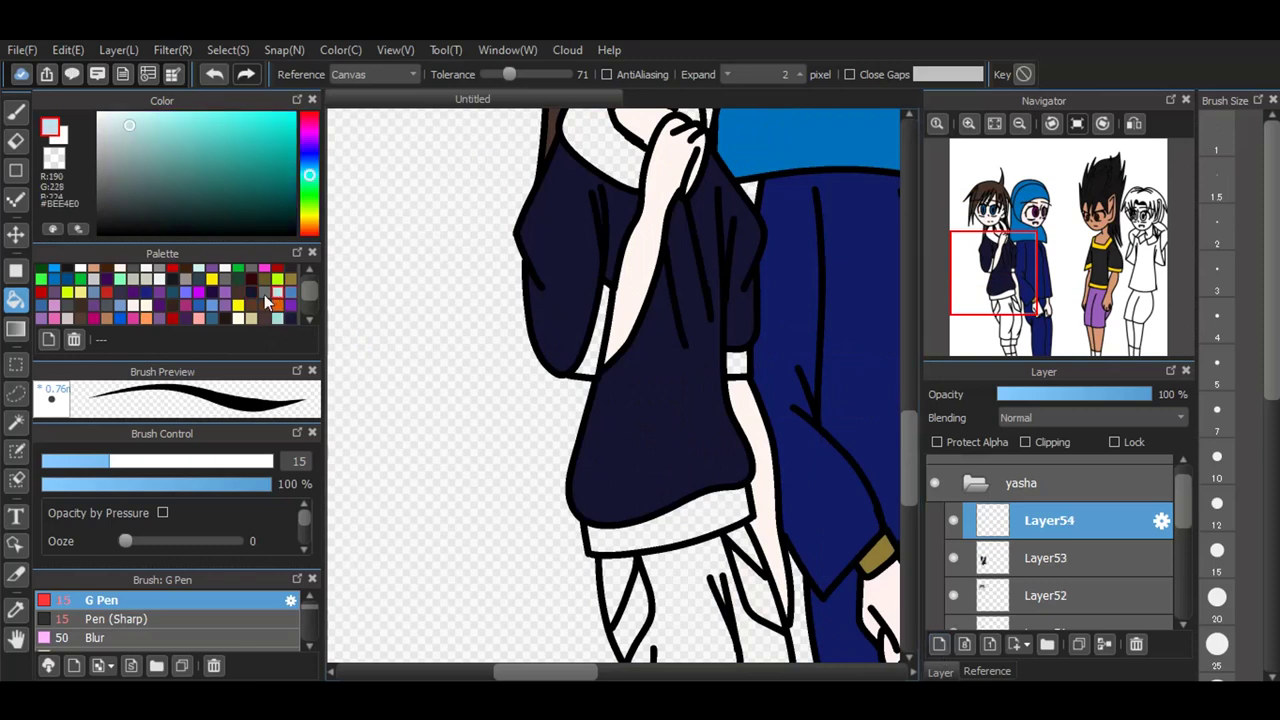
left_click(684, 522)
left_click(630, 150)
left_click(741, 360)
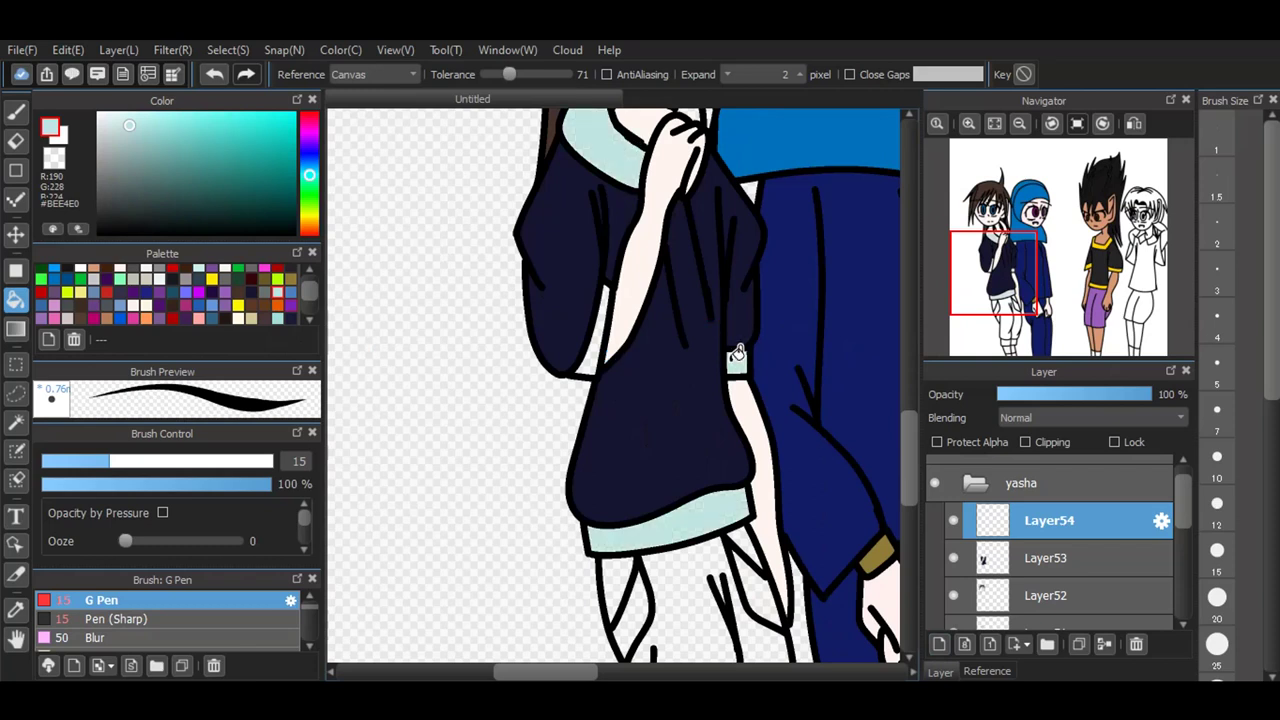
left_click(598, 333)
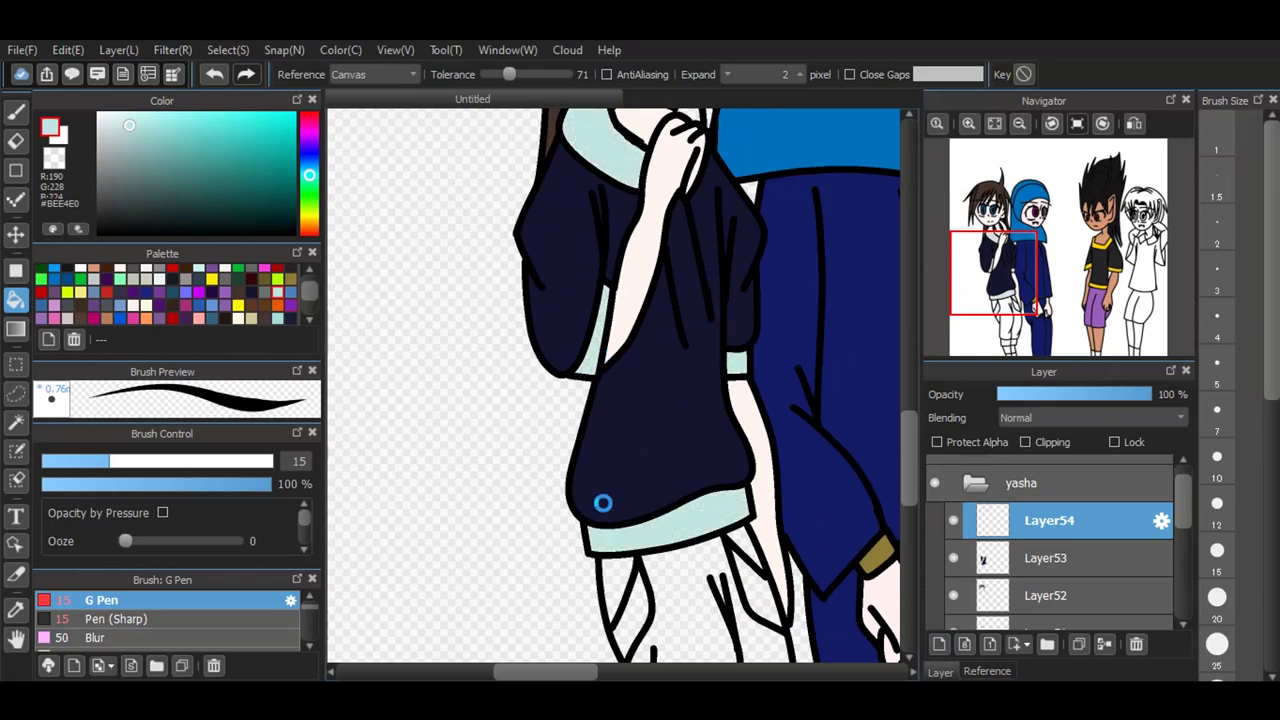
Step: On a new layer, fill the trouser cuffs, socks and side pocket areas of the same character with white #FFFFFF
scroll(598, 336, "down", 1)
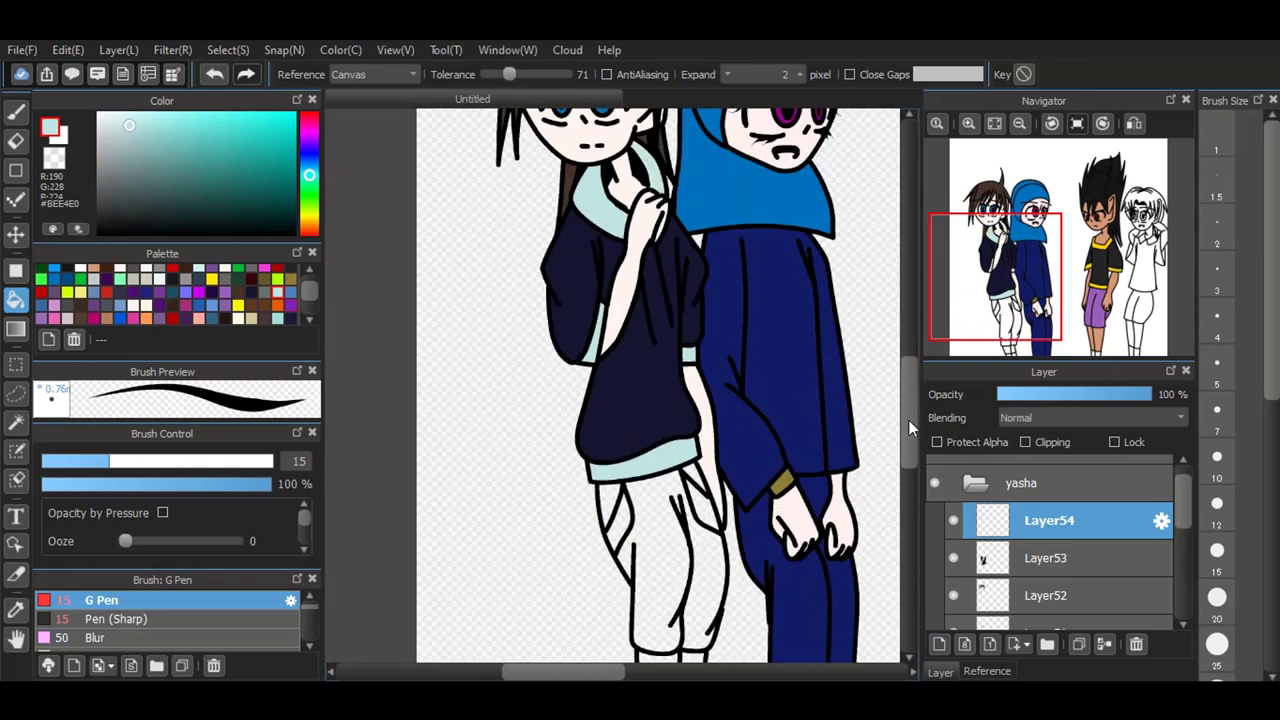
scroll(908, 444, "down", 3)
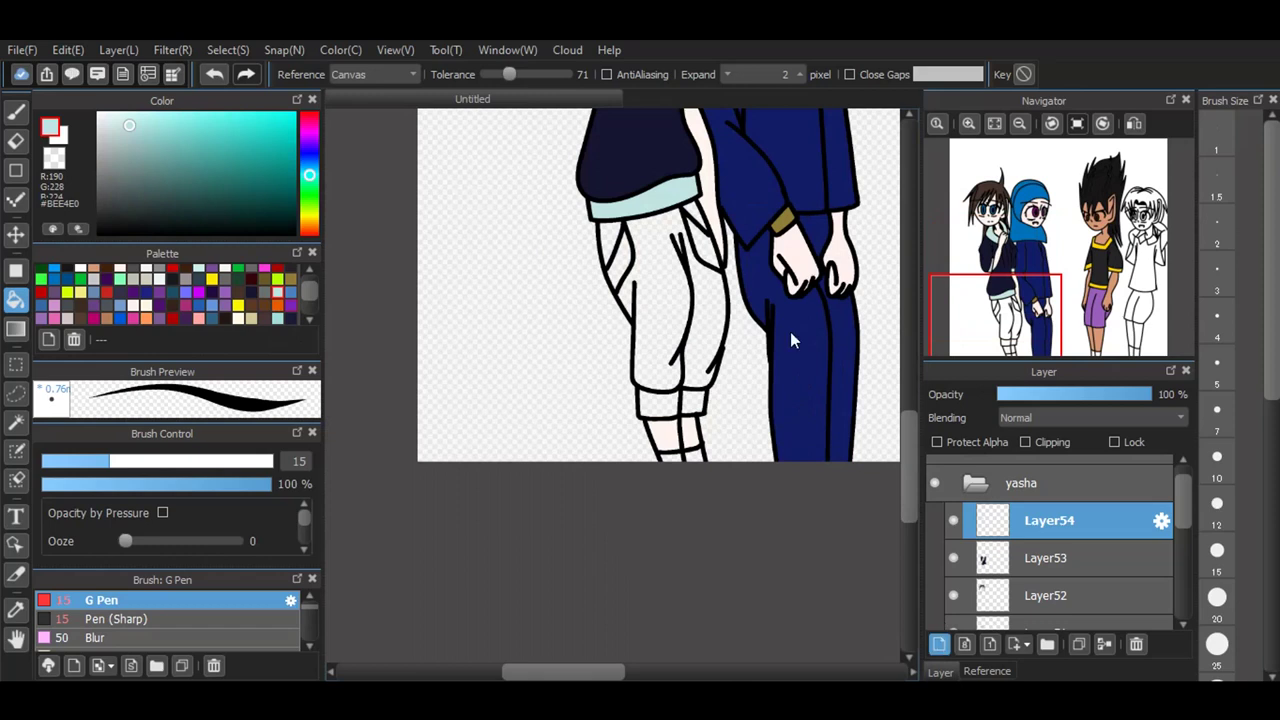
left_click(938, 644)
scroll(730, 229, "up", 1)
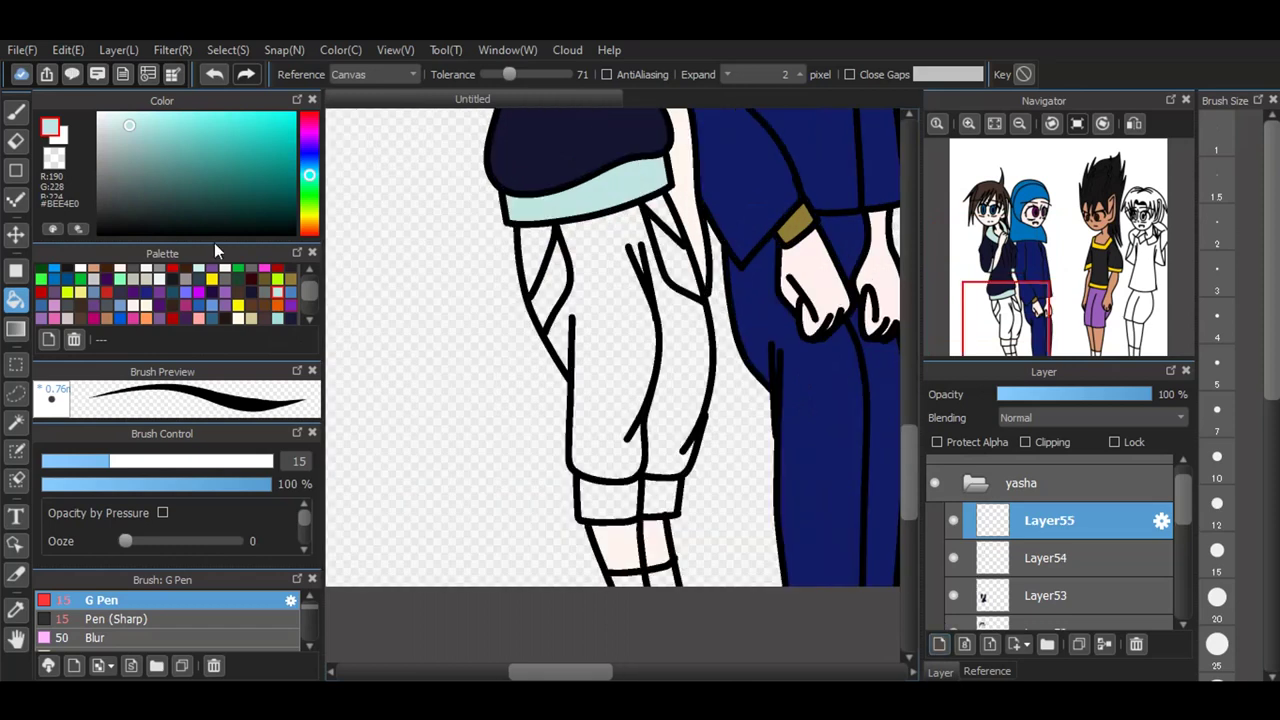
left_click_drag(186, 130, 79, 58)
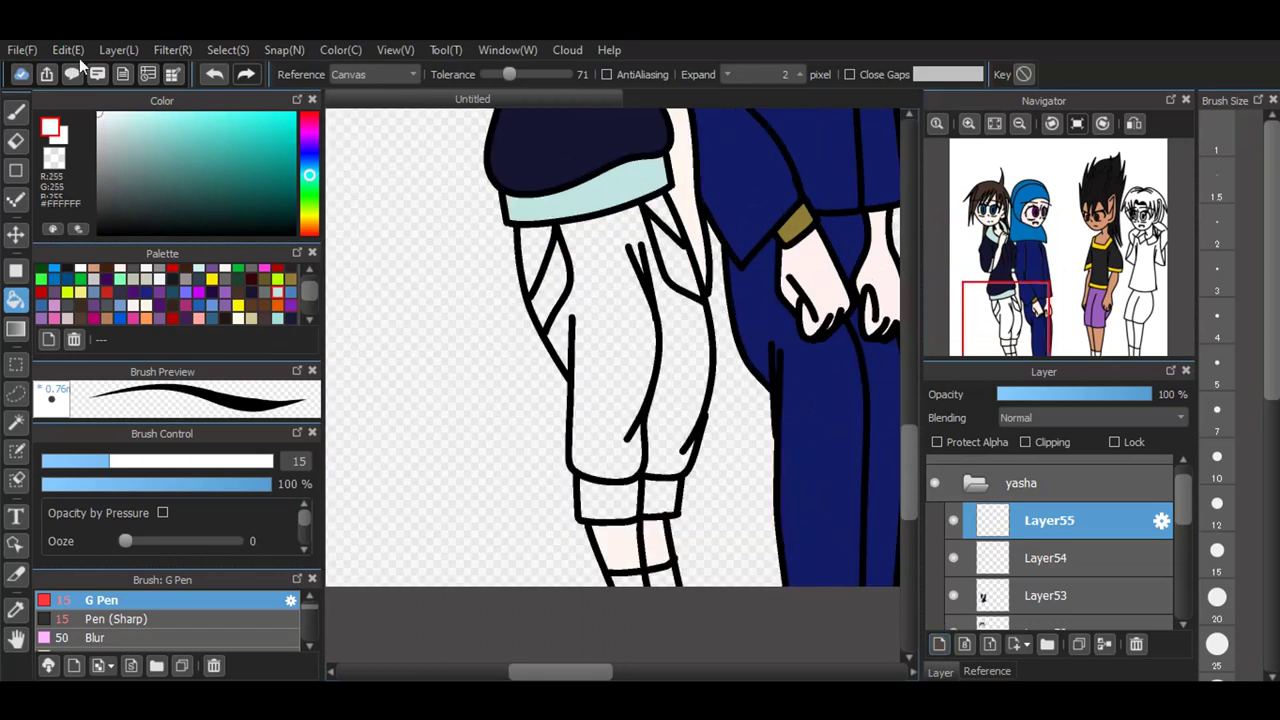
left_click(613, 517)
left_click(668, 578)
left_click(631, 579)
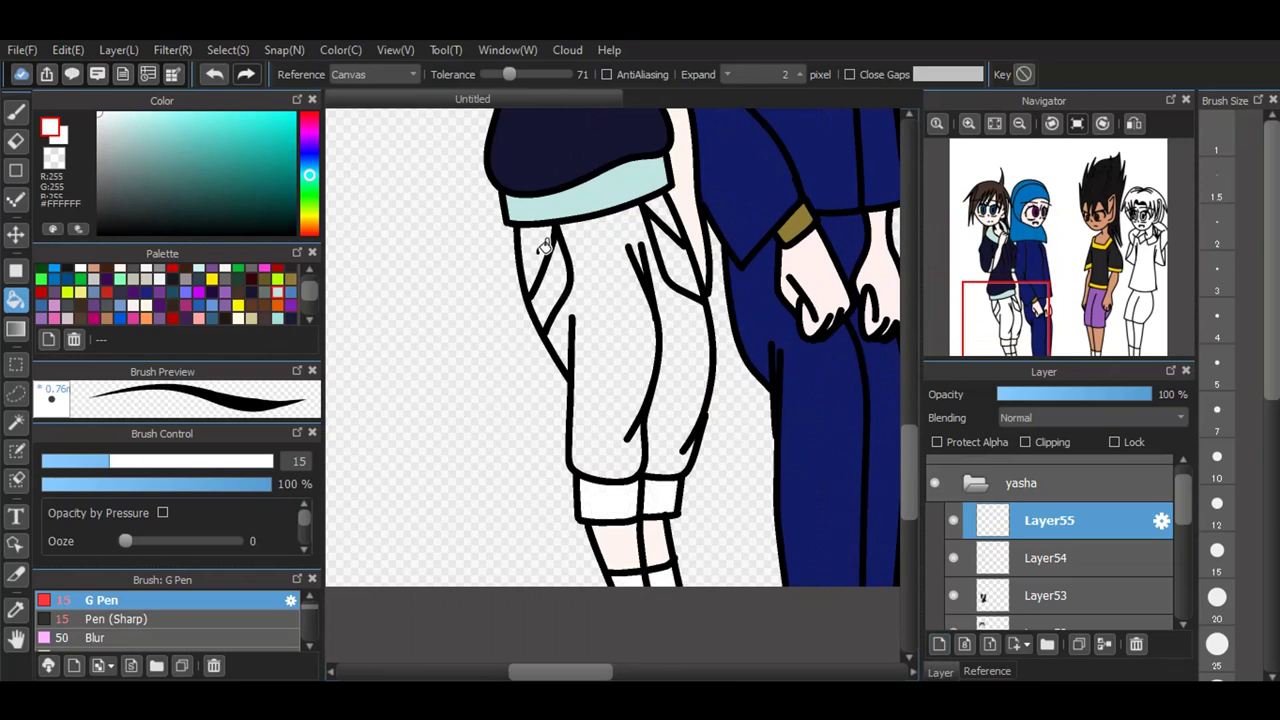
left_click(545, 247)
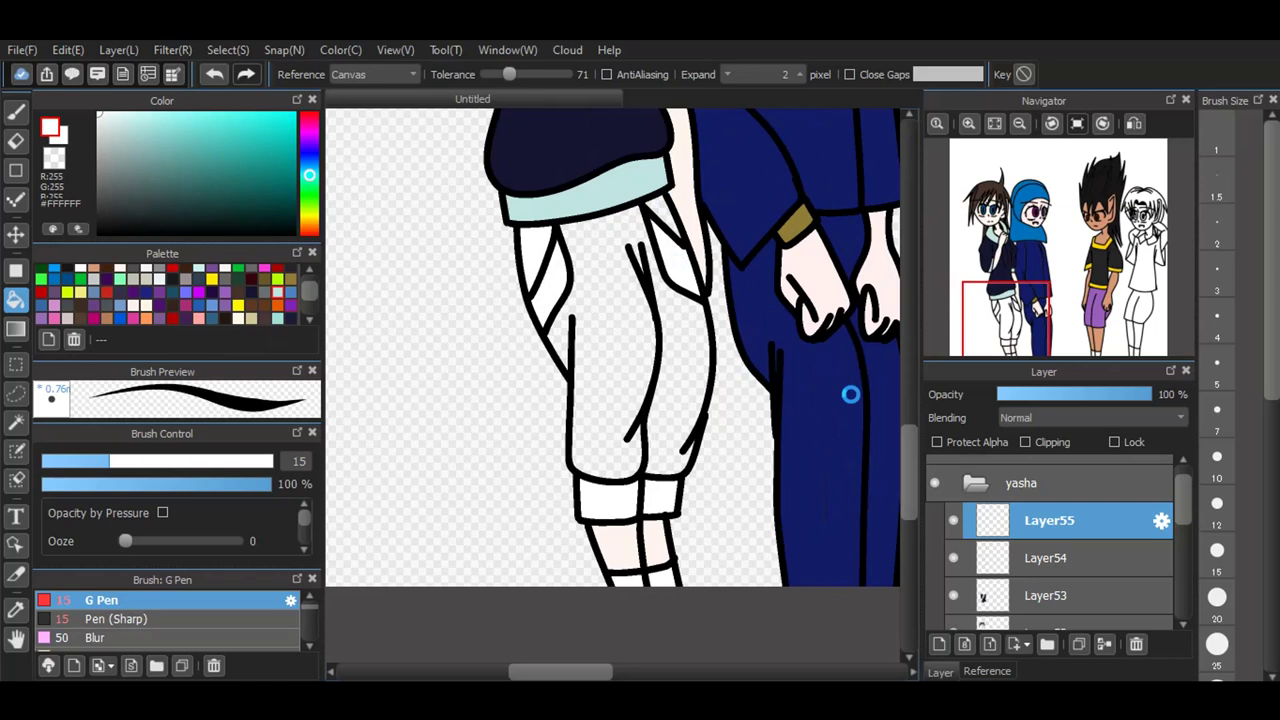
Step: Add a new layer above Layer55 and fill the brown-haired character's trousers with grey #676767
left_click(944, 644)
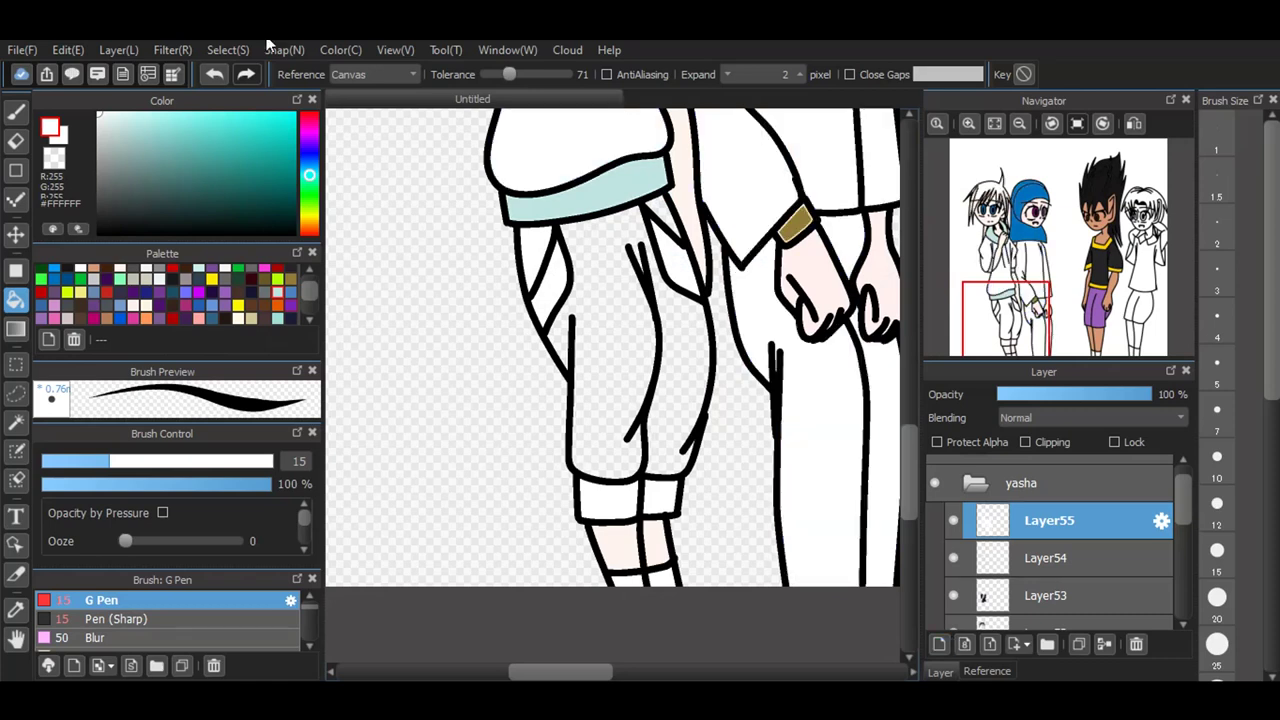
key("ctrl+z")
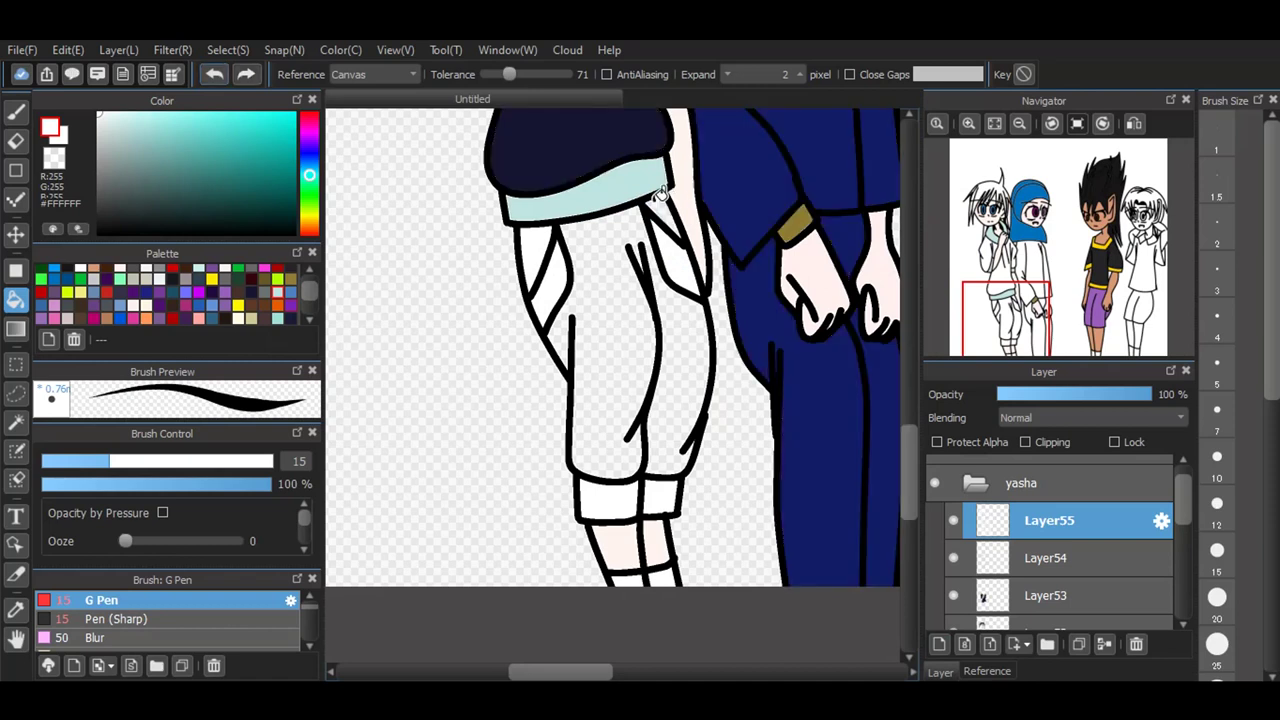
left_click(939, 644)
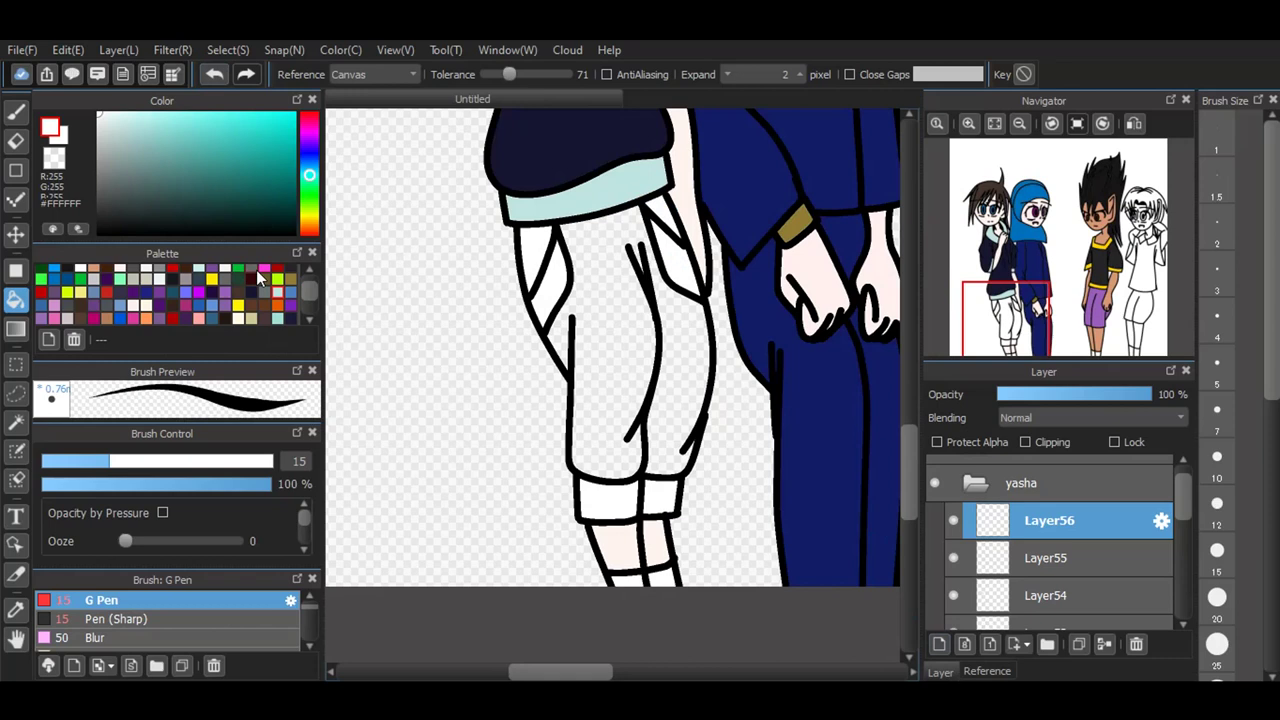
left_click(252, 268)
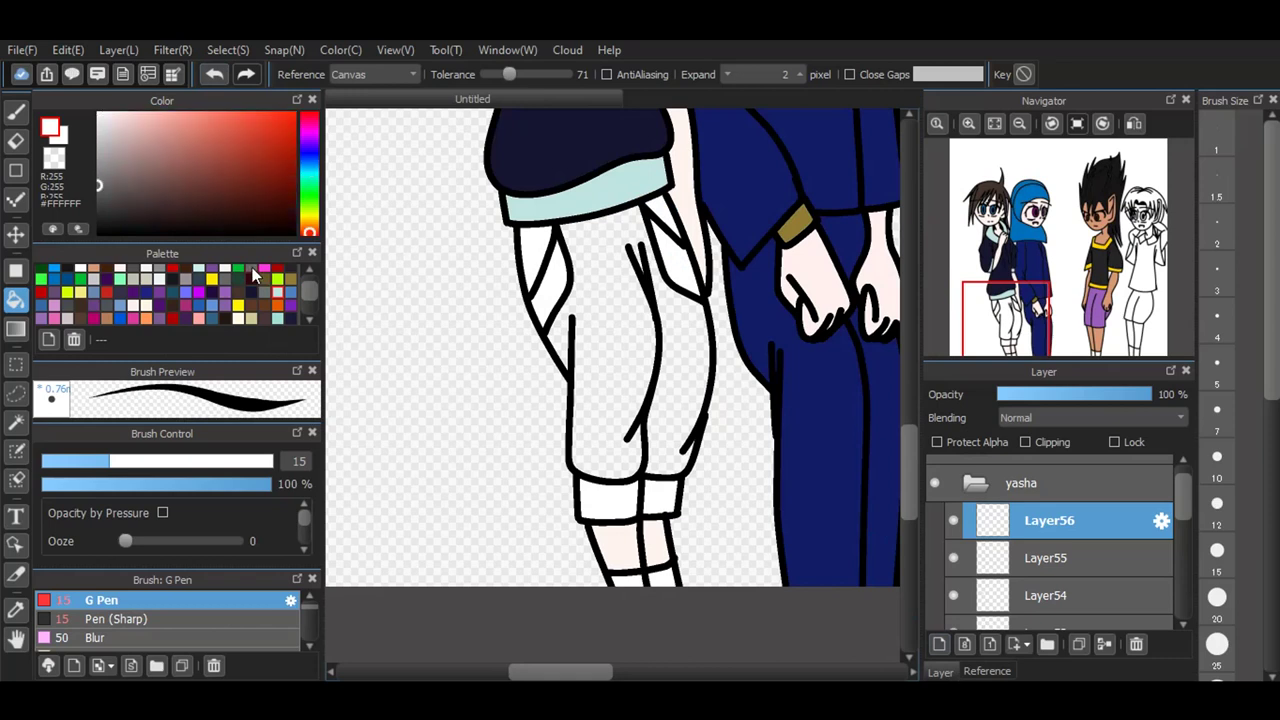
left_click(616, 254)
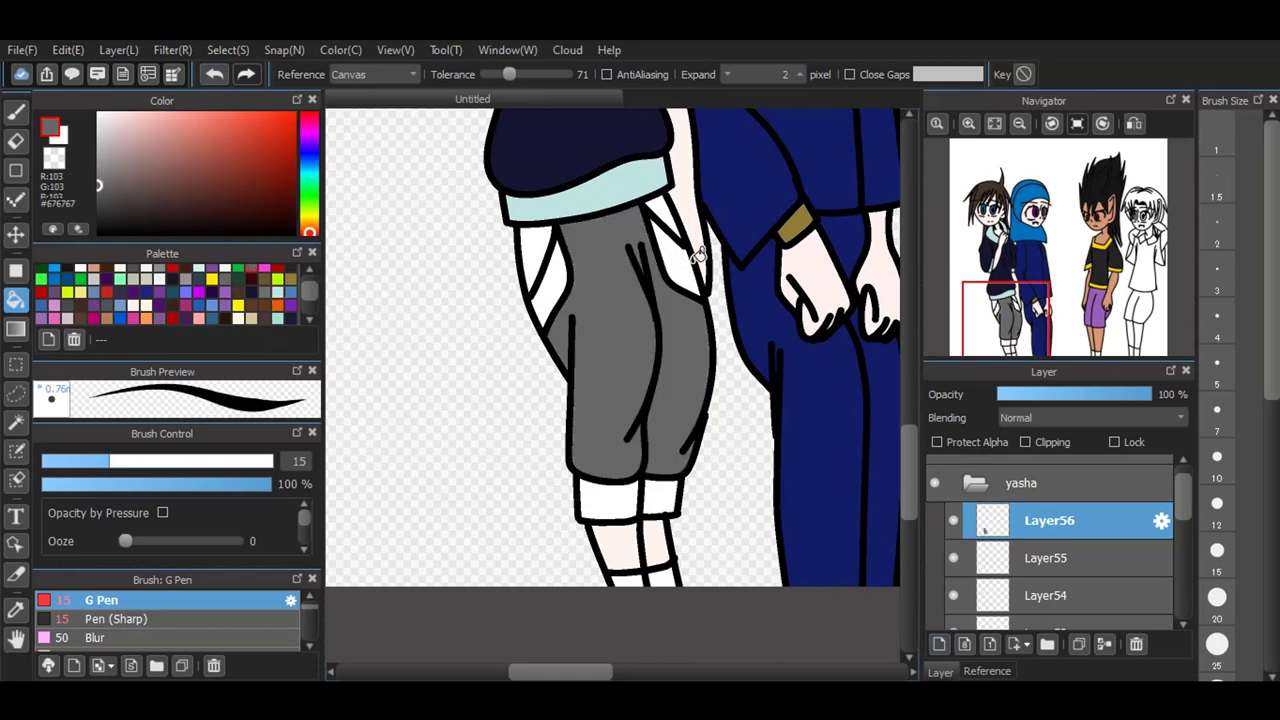
Step: Cover the tiny white gap where the trouser crease lines meet with grey #676767, and collapse the yasha folder
scroll(651, 291, "up", 5)
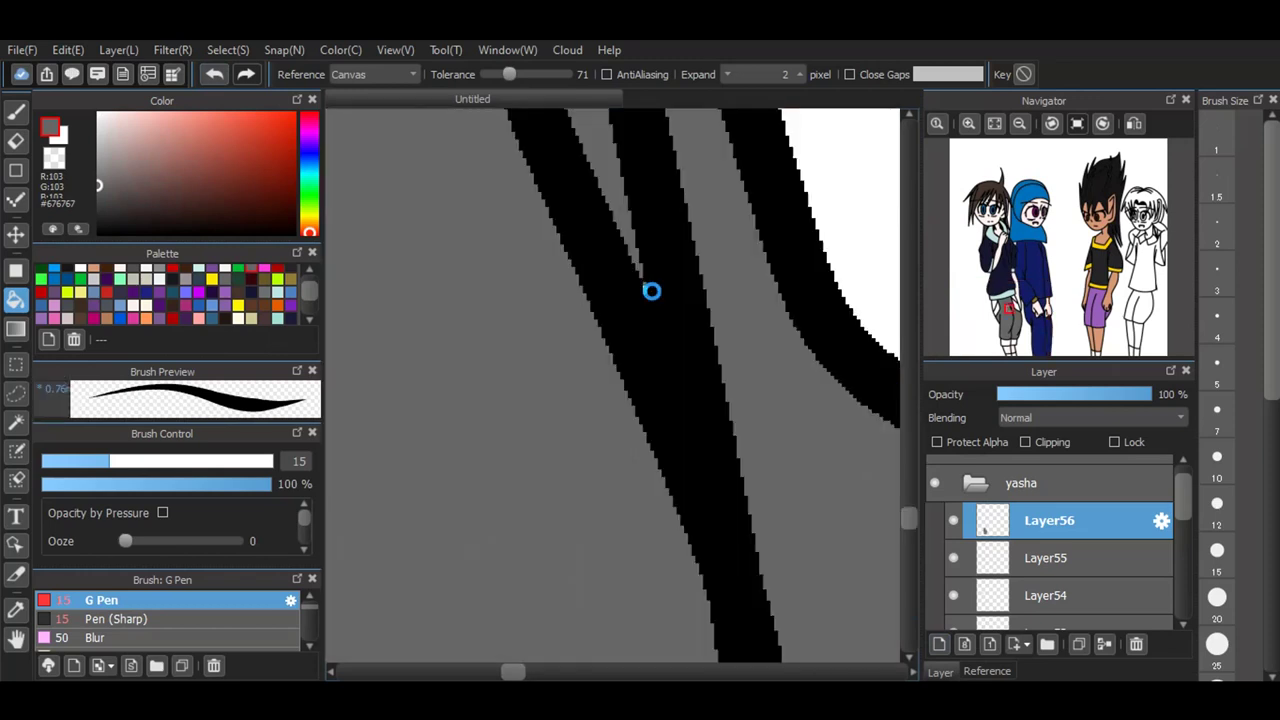
scroll(651, 291, "up", 2)
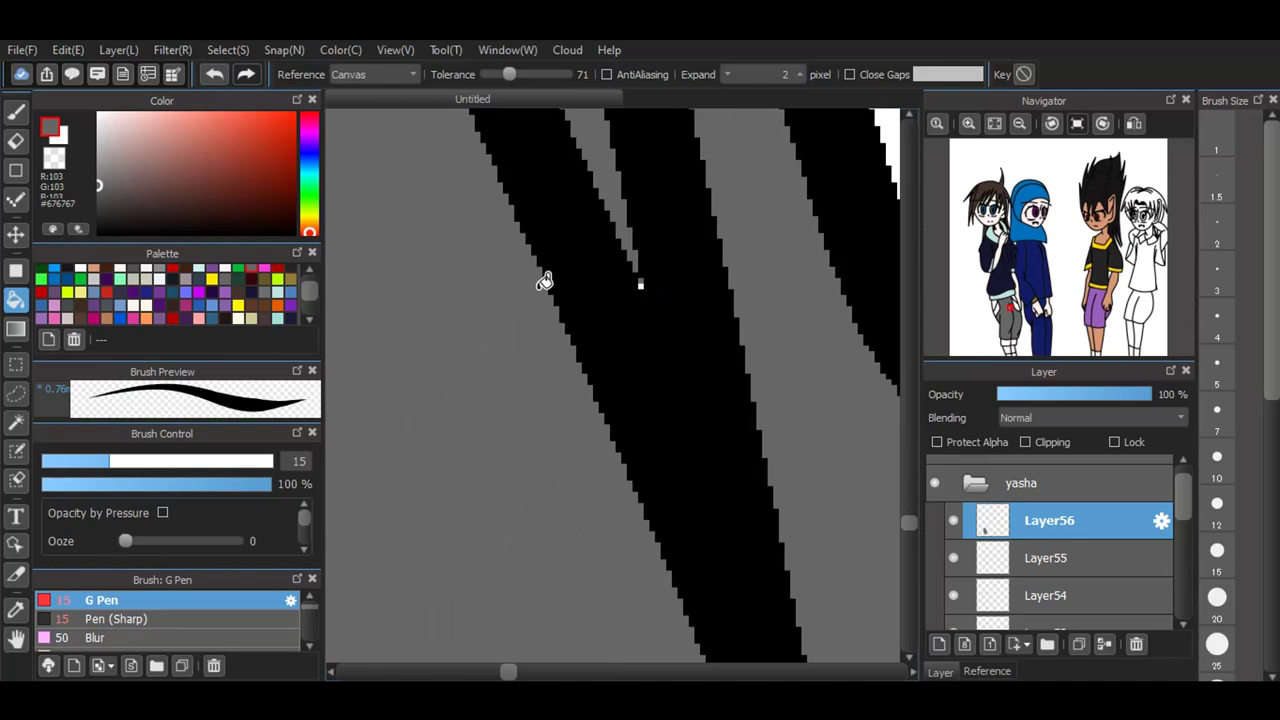
left_click(640, 284)
left_click(15, 111)
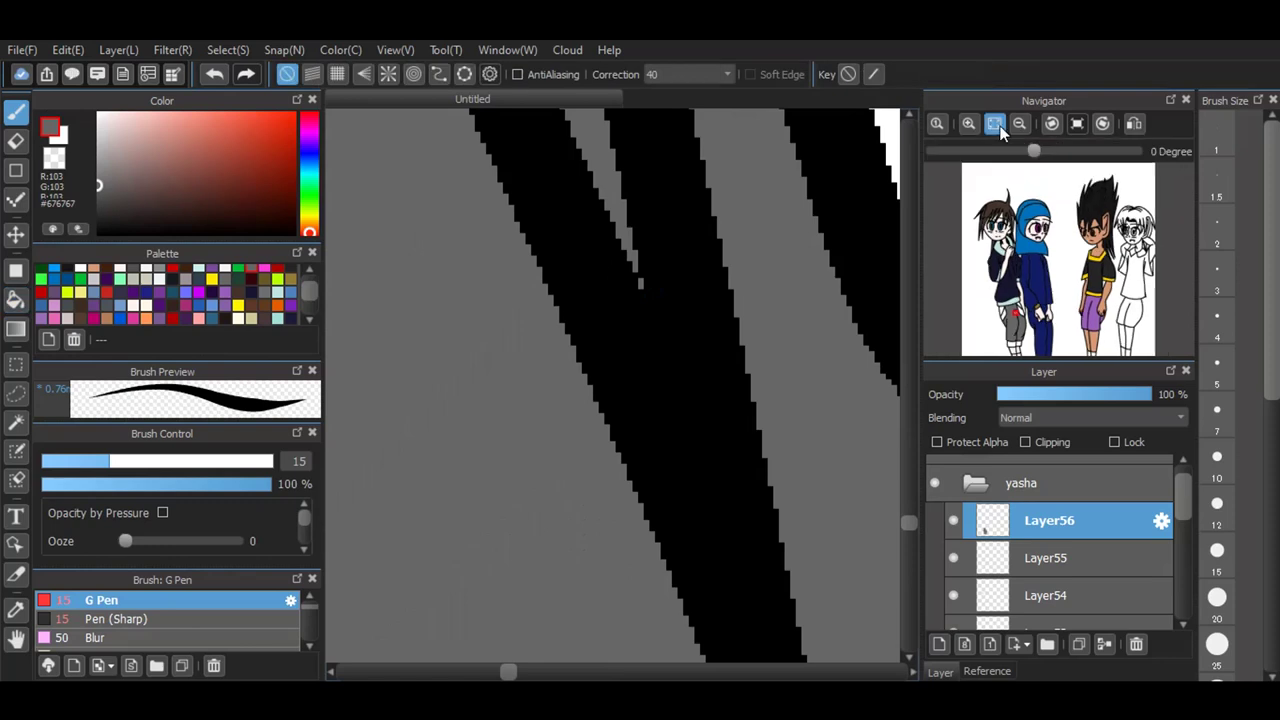
left_click(994, 123)
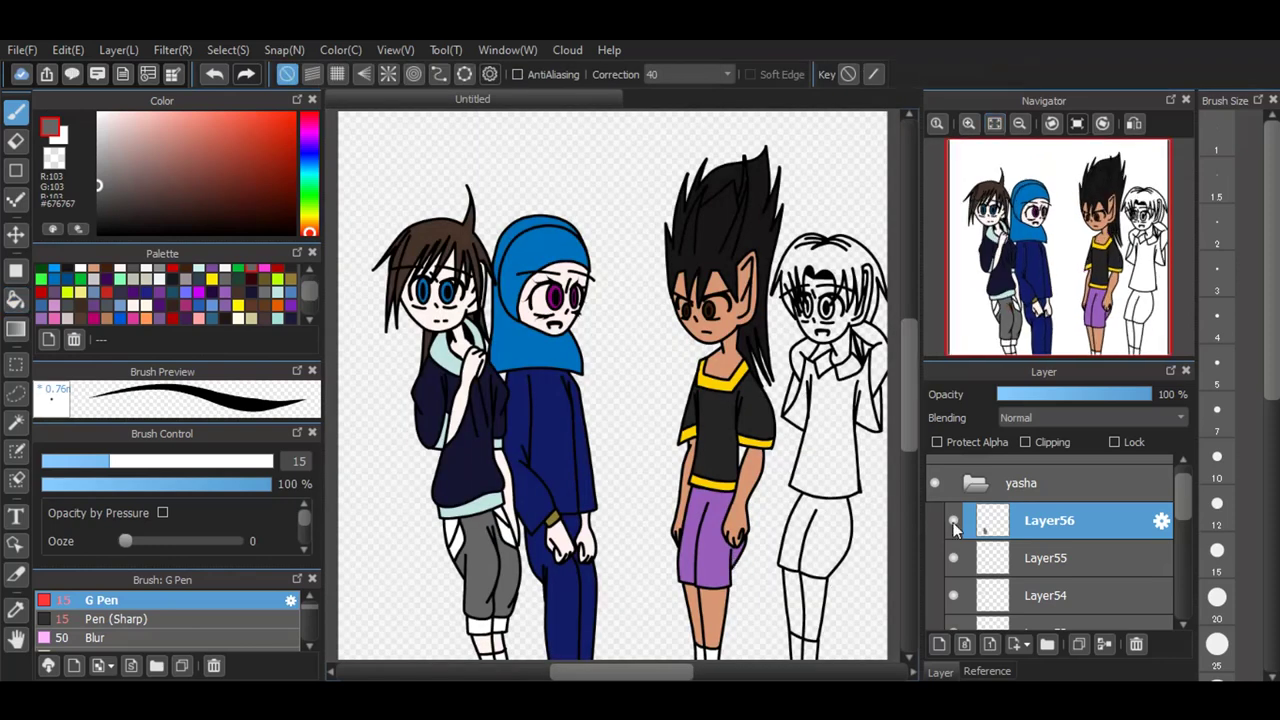
left_click(985, 487)
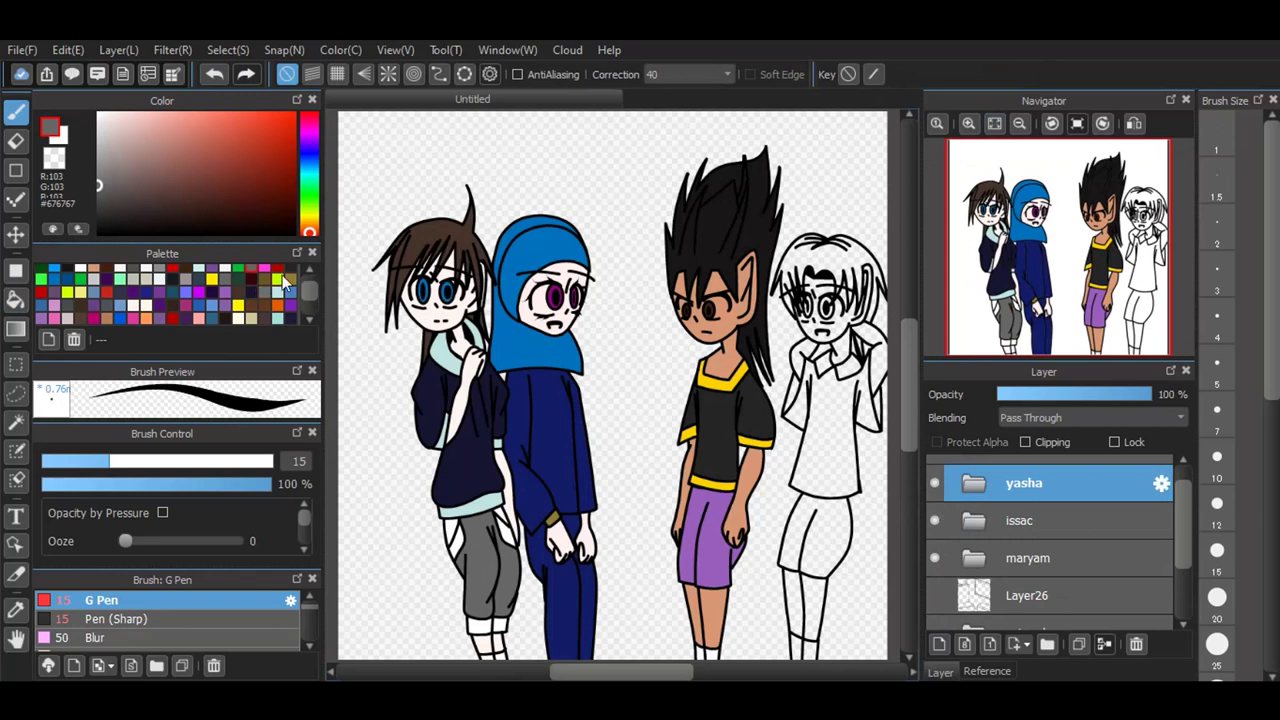
scroll(287, 283, "up", 2)
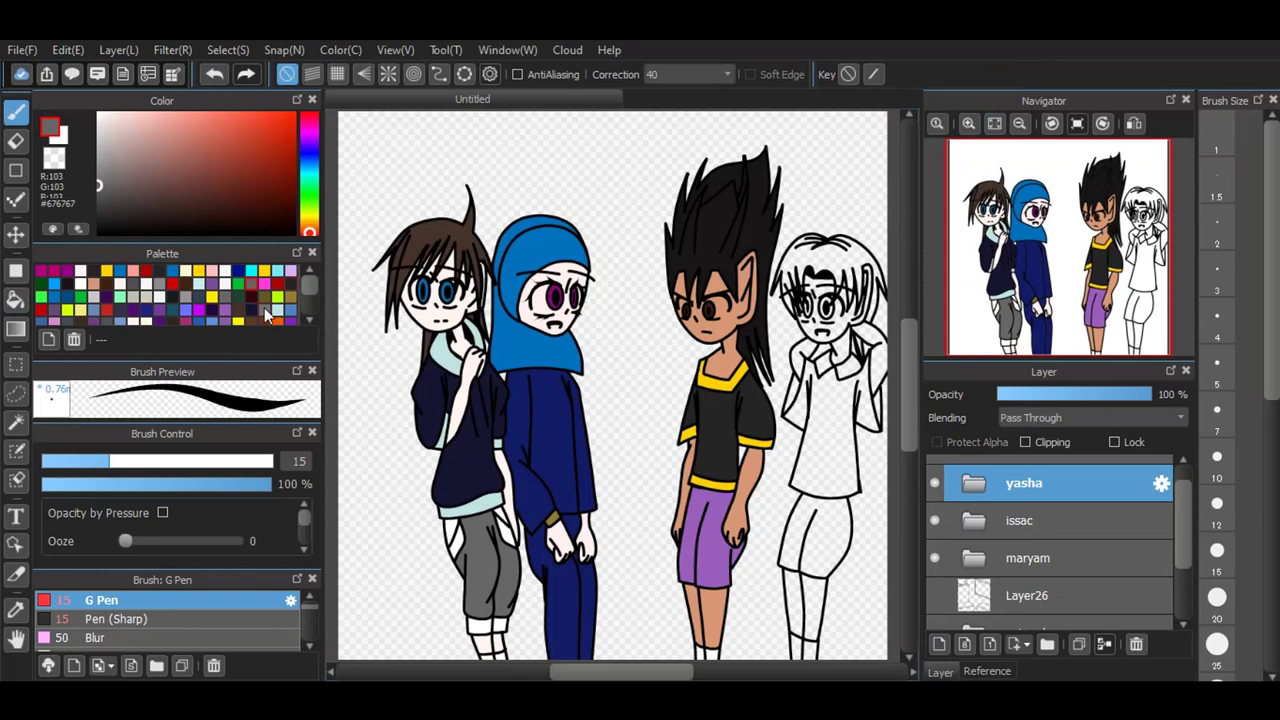
left_click(98, 322)
left_click(178, 321)
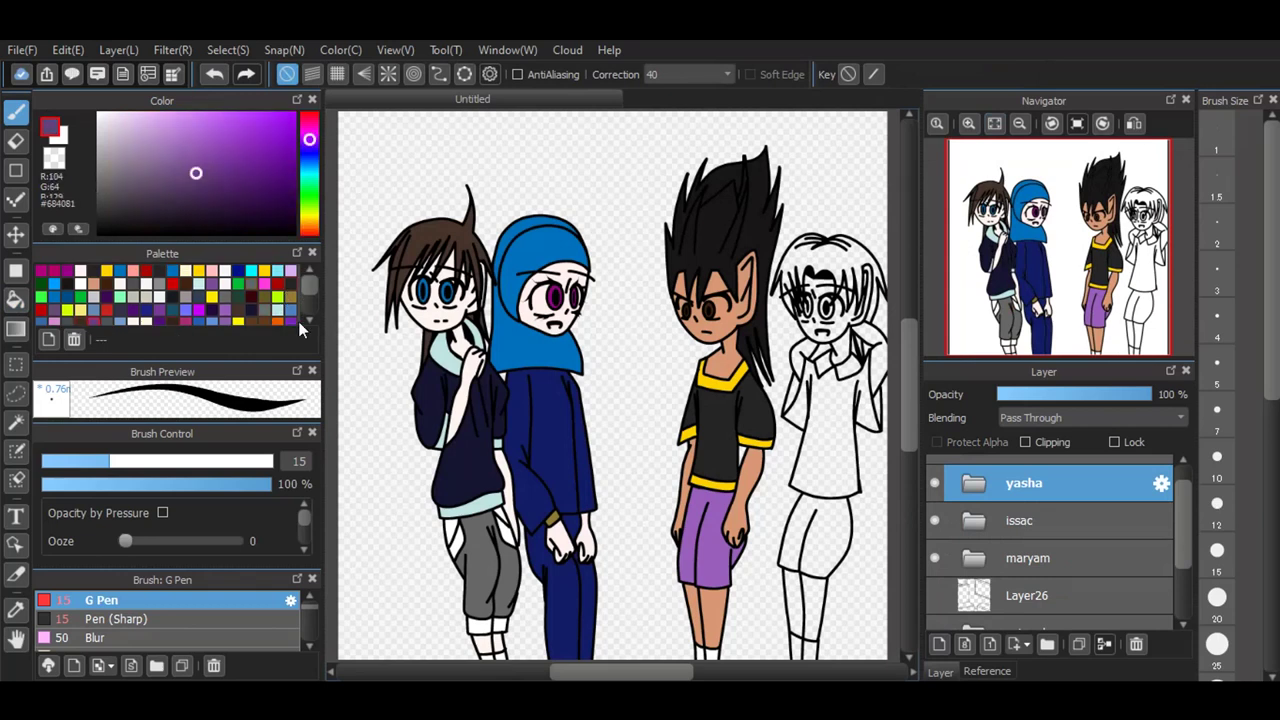
left_click(262, 316)
left_click(256, 315)
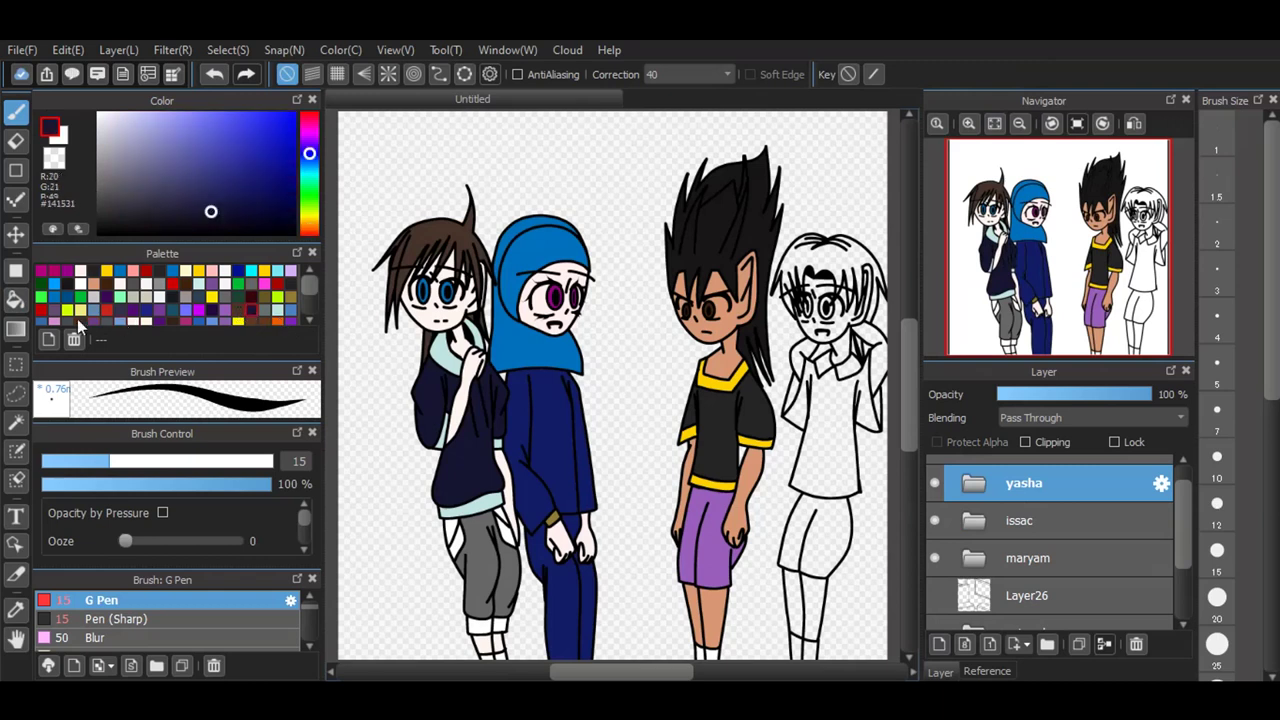
left_click(101, 318)
left_click(75, 321)
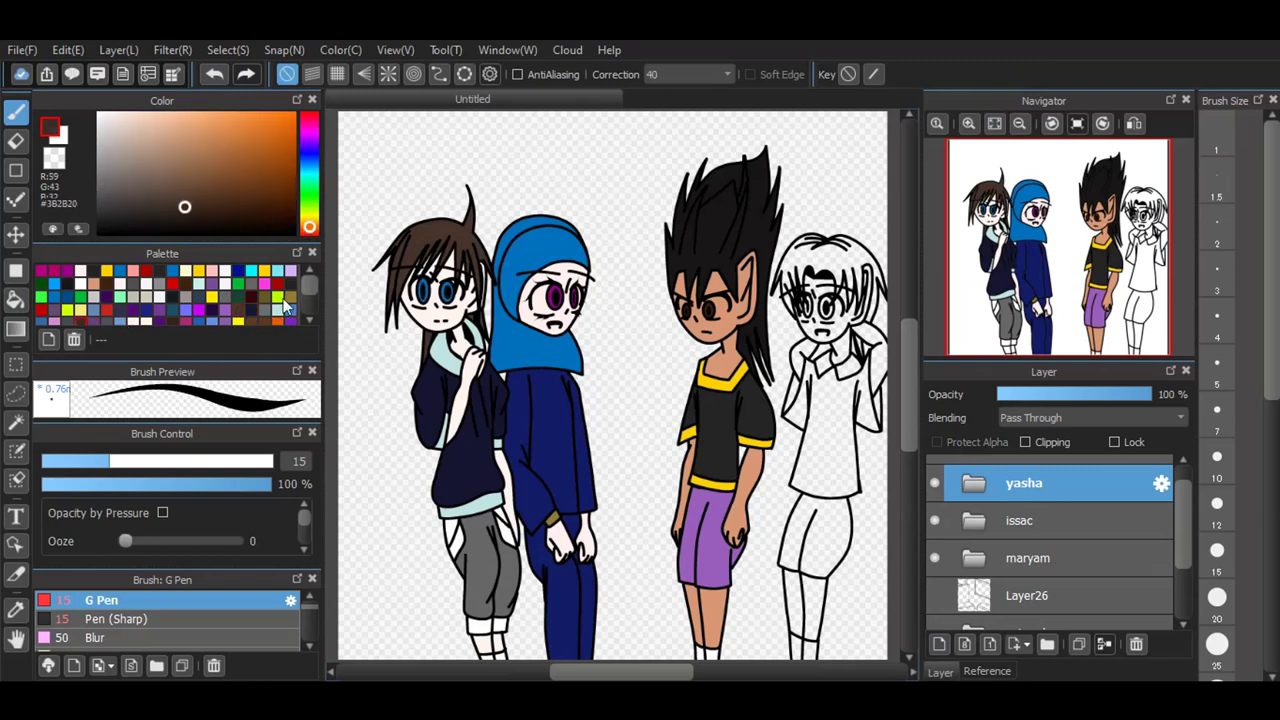
left_click(235, 312)
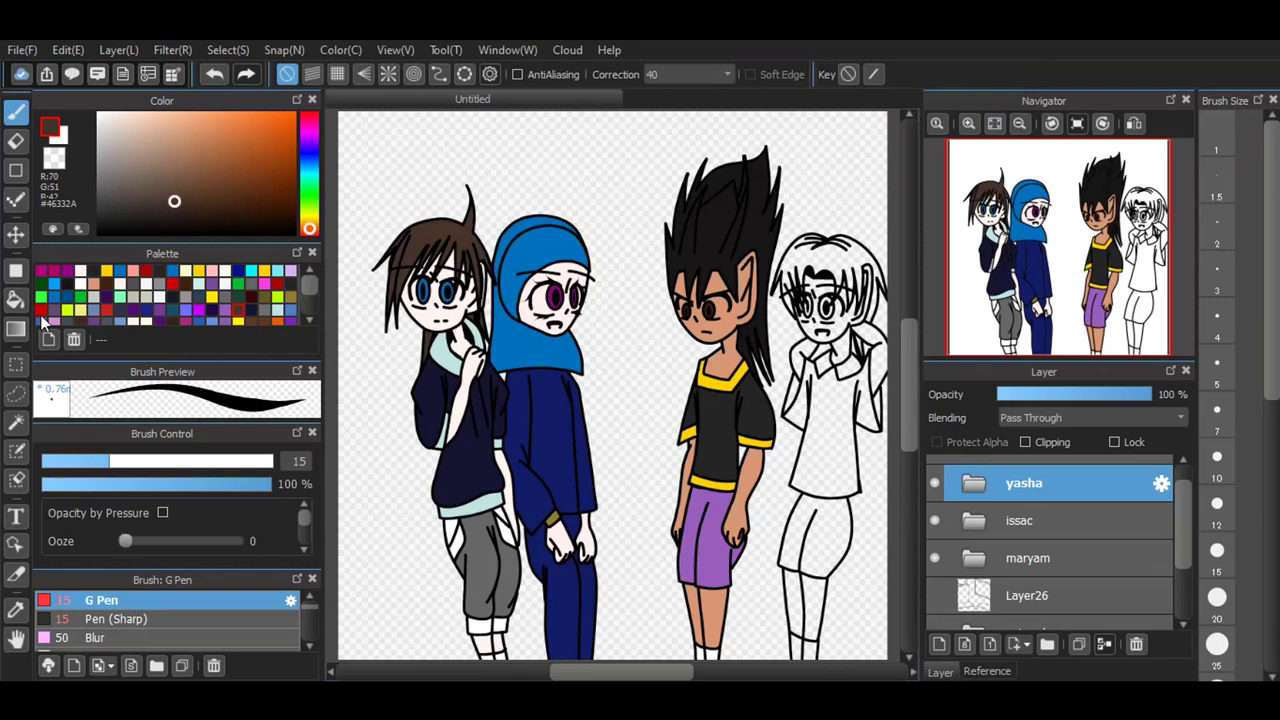
left_click(969, 123)
Step: Add a new layer folder above the yasha folder and rename it "joesph"
left_click(1046, 645)
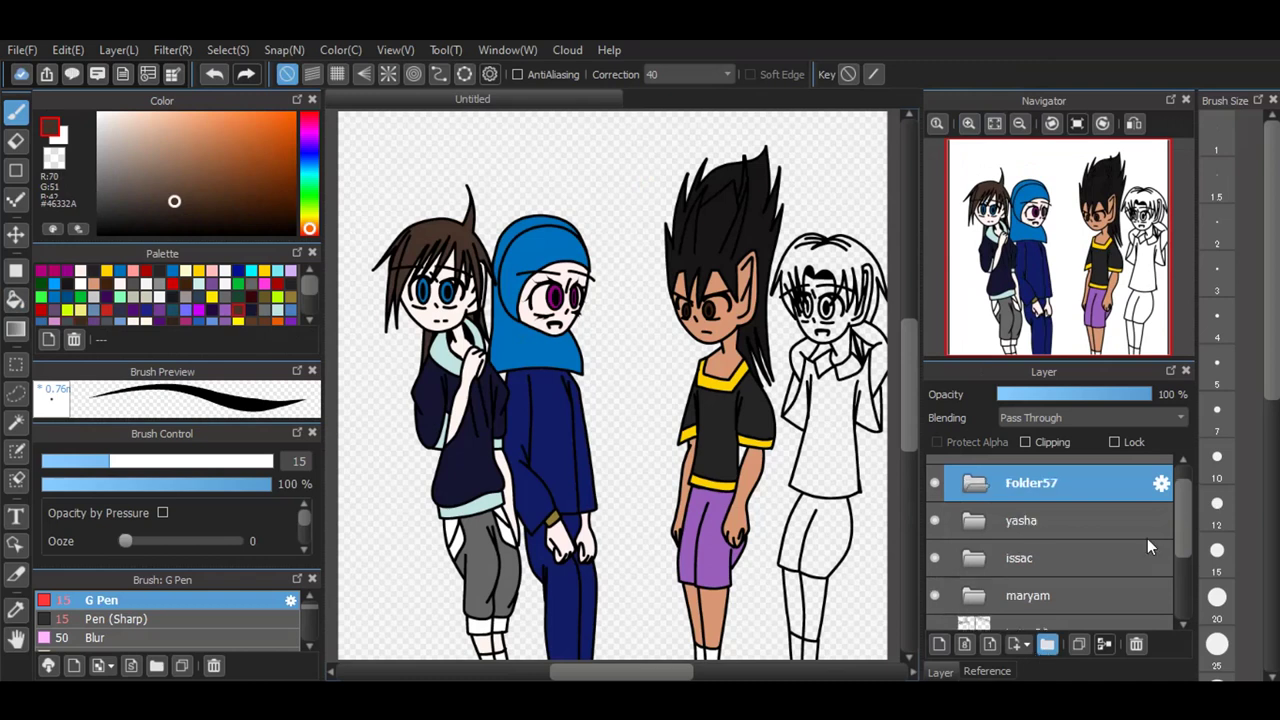
left_click(1161, 483)
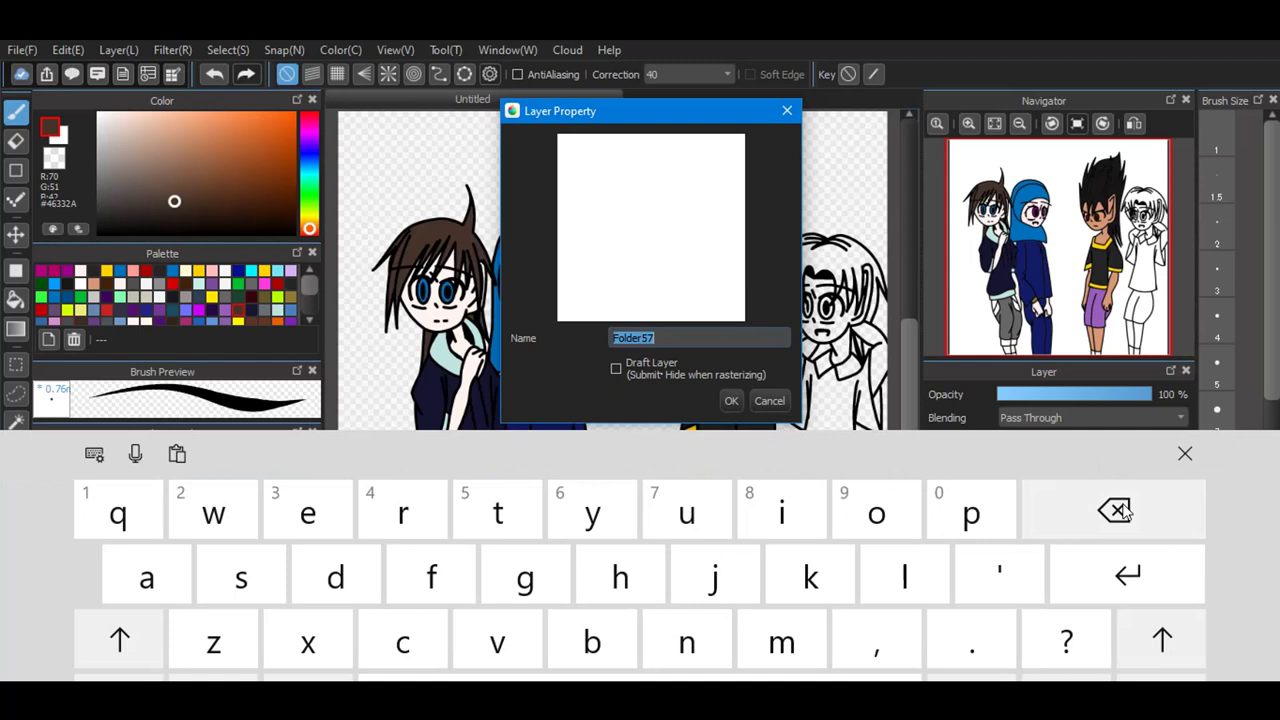
left_click(1116, 511)
left_click(1116, 511)
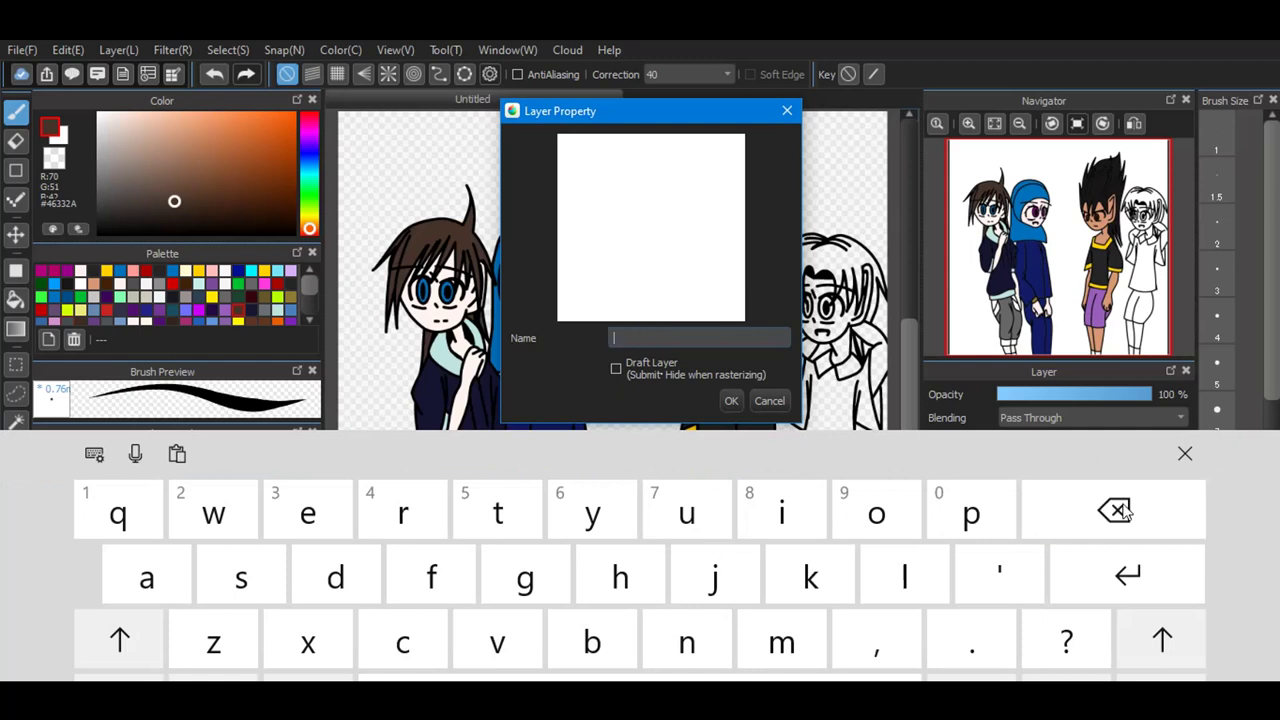
type("joes")
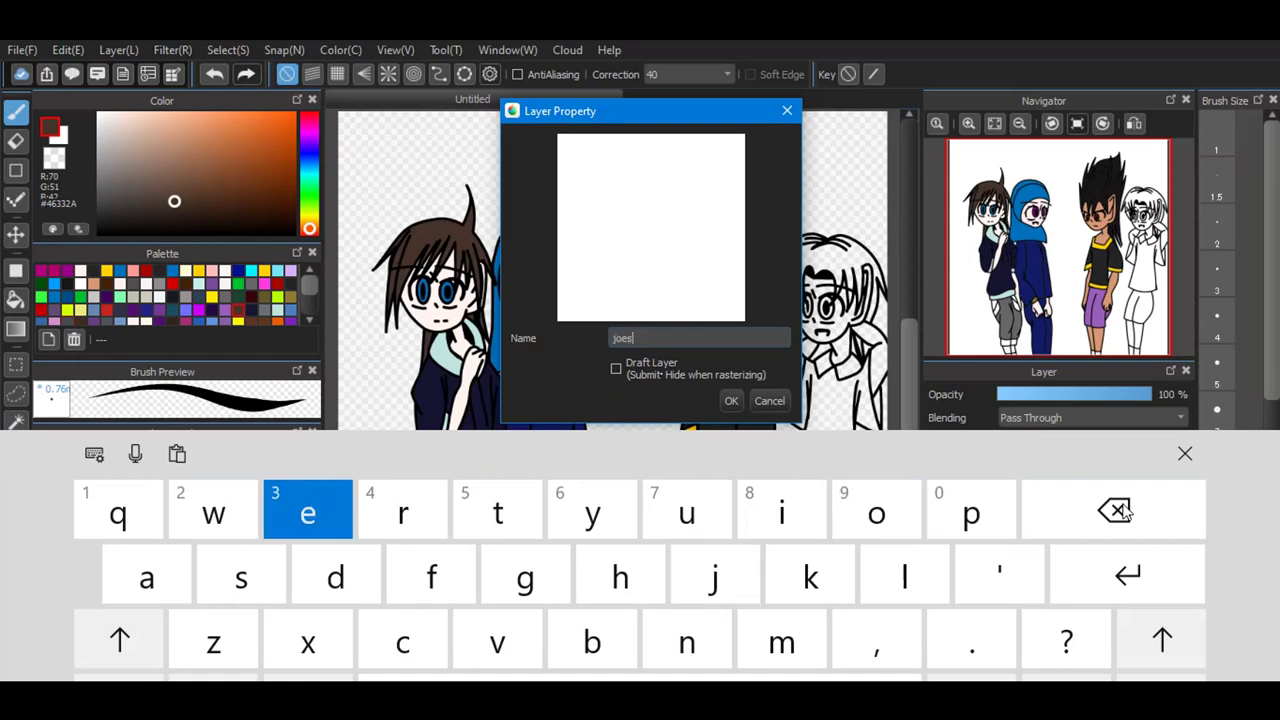
type("h")
key("Return")
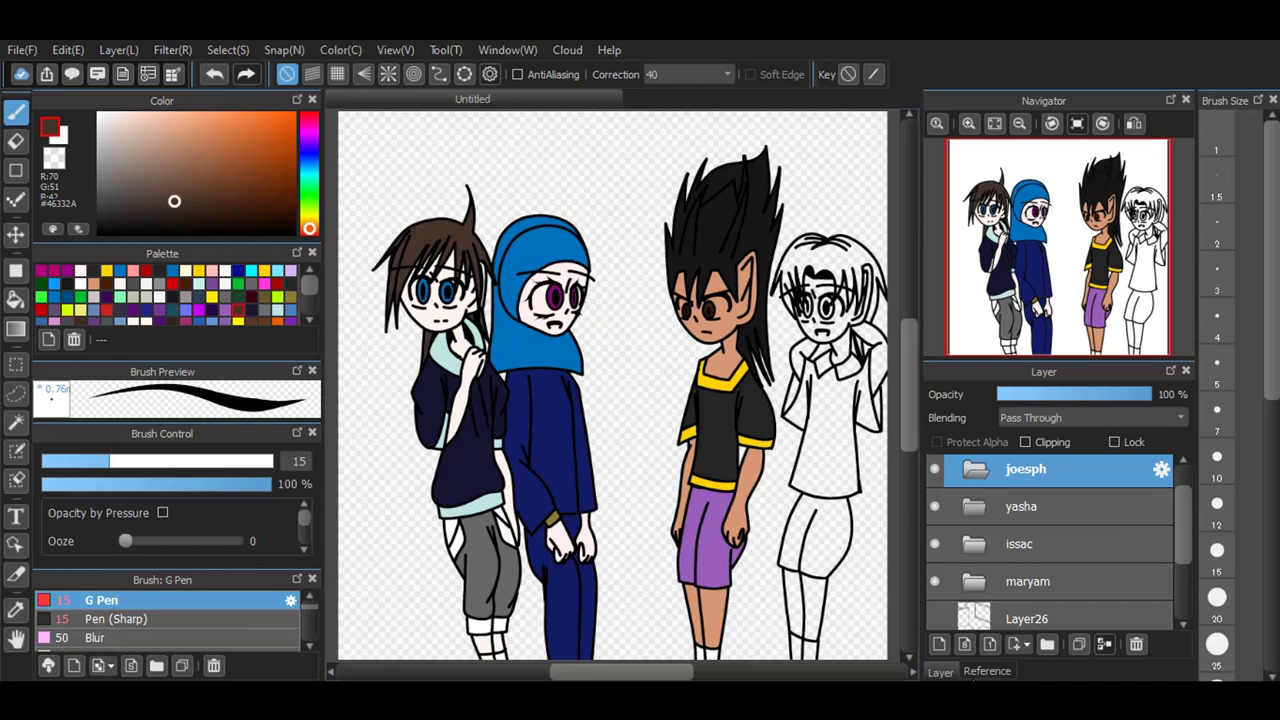
Step: On a new layer in the joesph folder, fill the uncoloured character's legs and arms with pale skin tone #FFF5F0
left_click(941, 643)
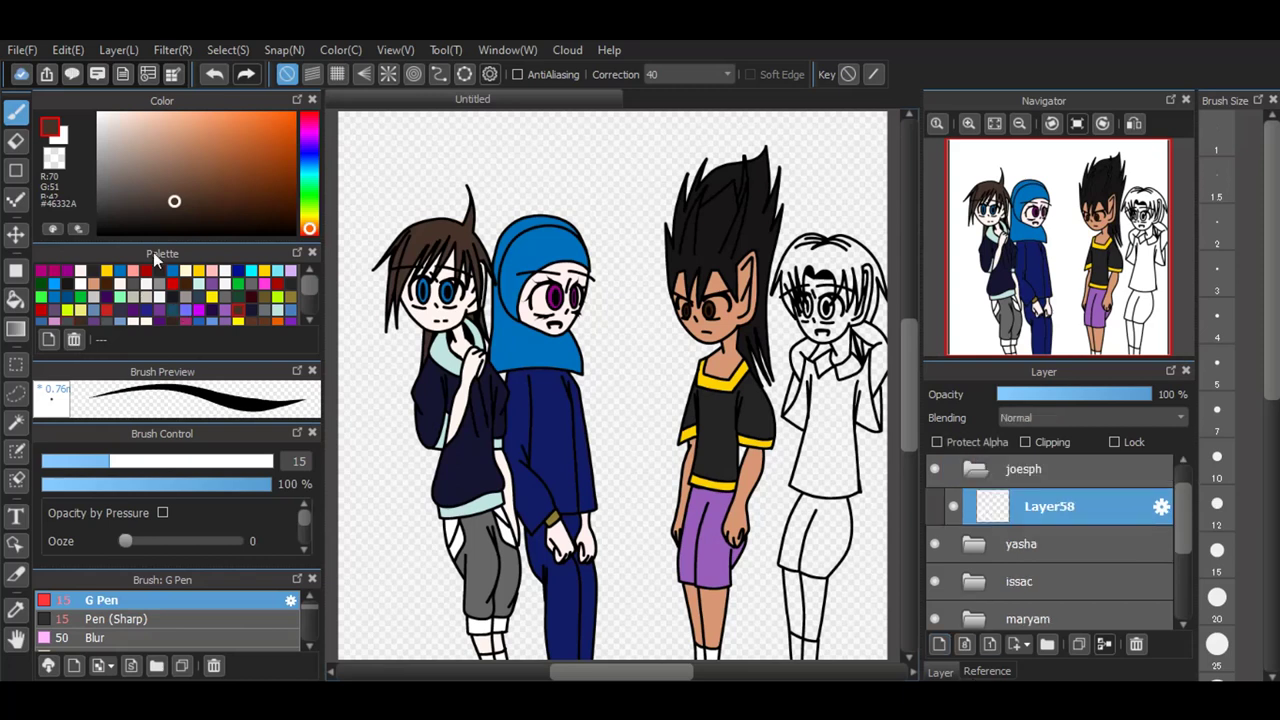
left_click(119, 289)
left_click(16, 298)
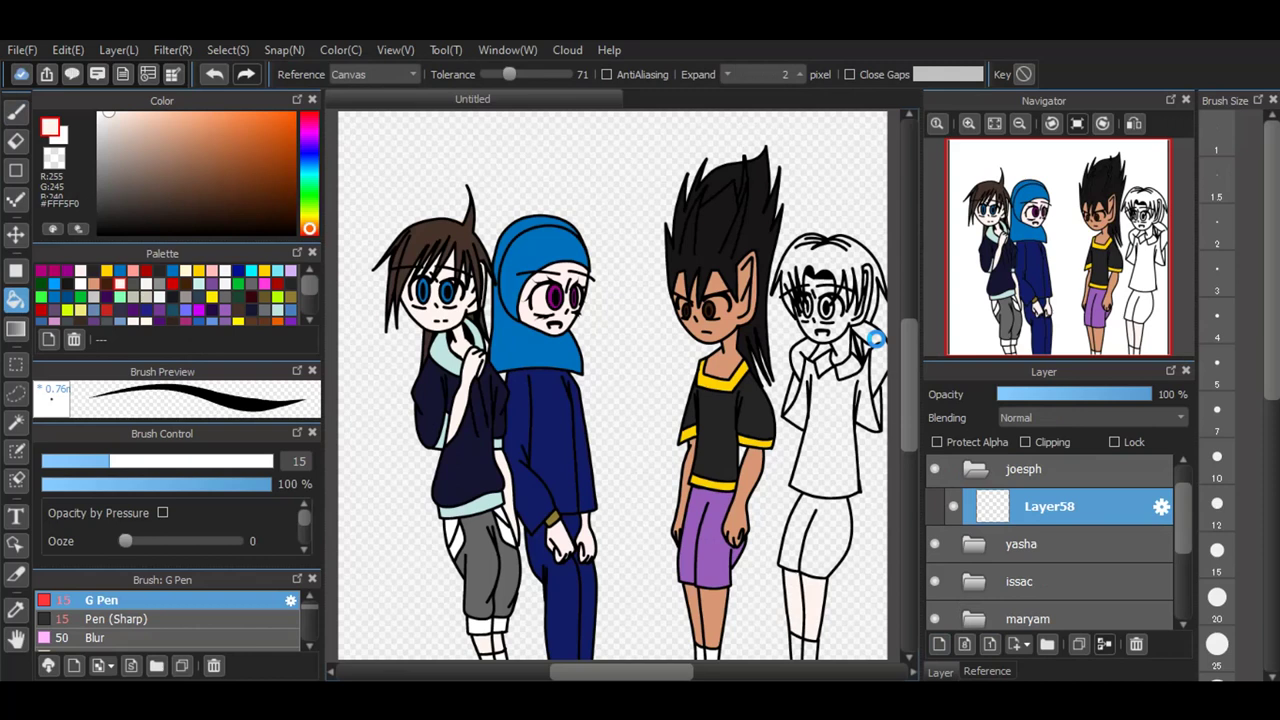
scroll(874, 340, "up", 3)
left_click(683, 352)
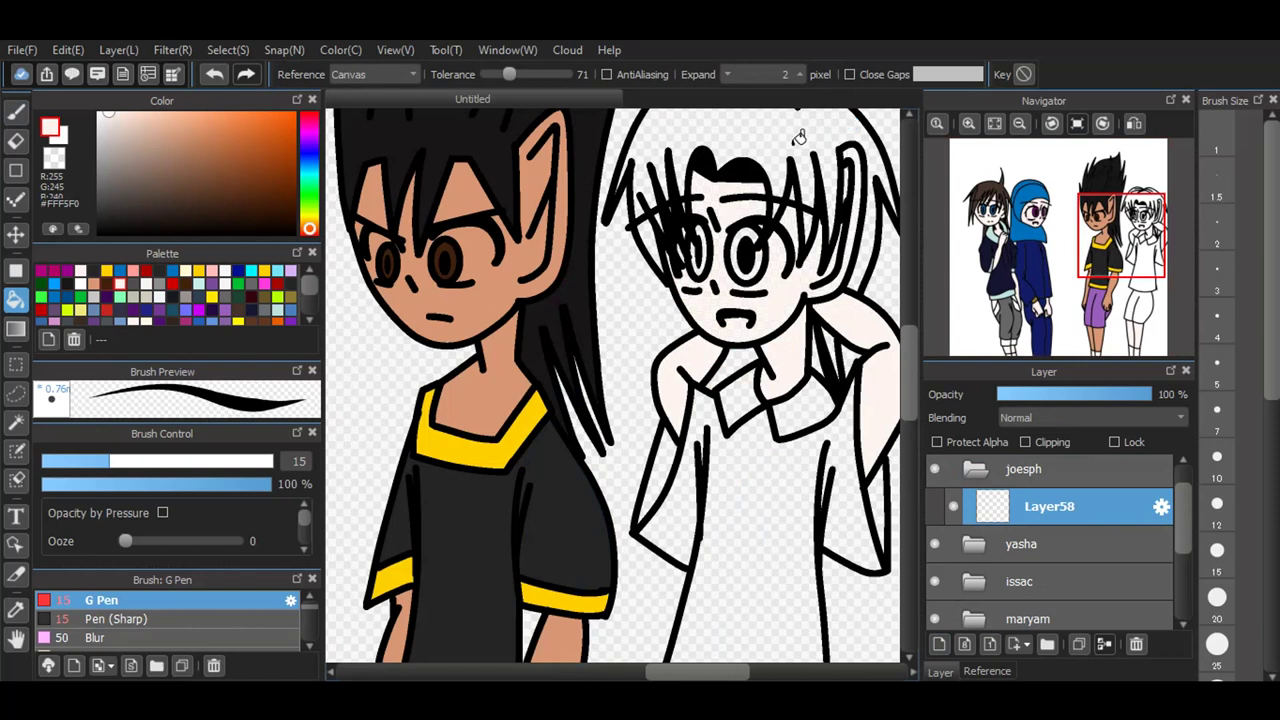
Step: Fill the face, the ear and the skin areas between the fringe strands of the same character with #FFF5F0
scroll(796, 131, "up", 1)
scroll(798, 135, "up", 1)
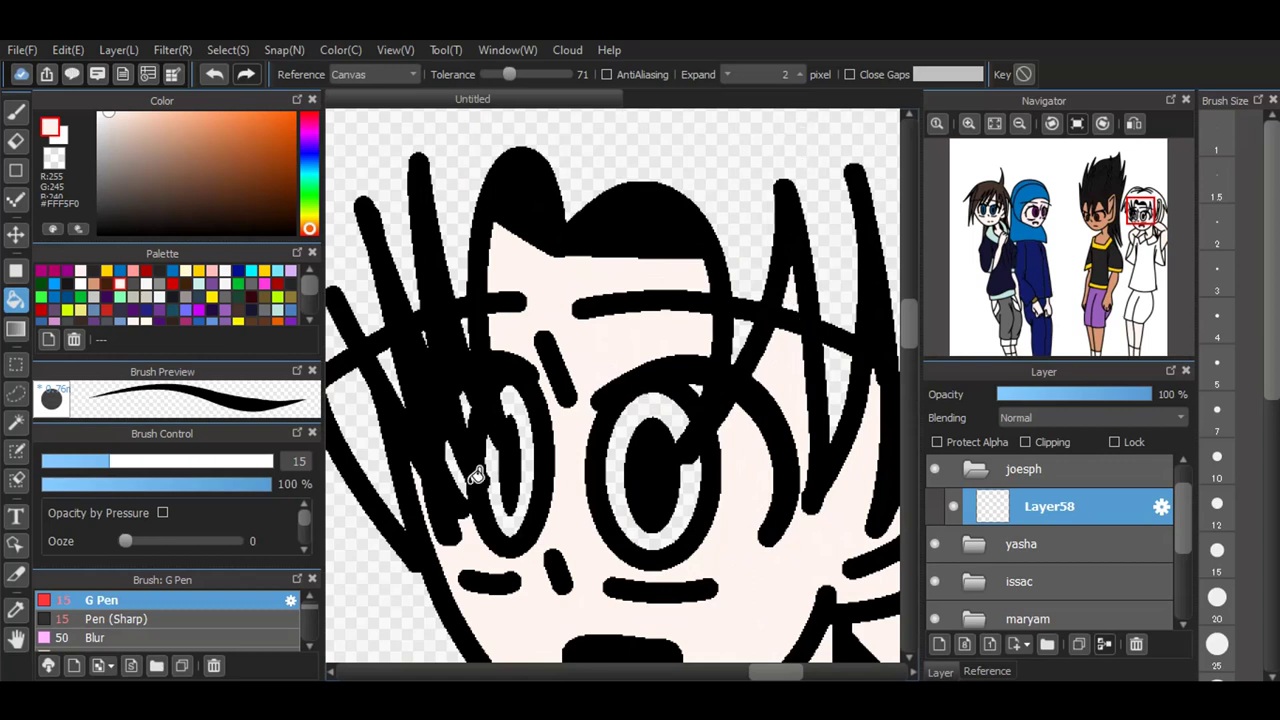
scroll(462, 456, "up", 1)
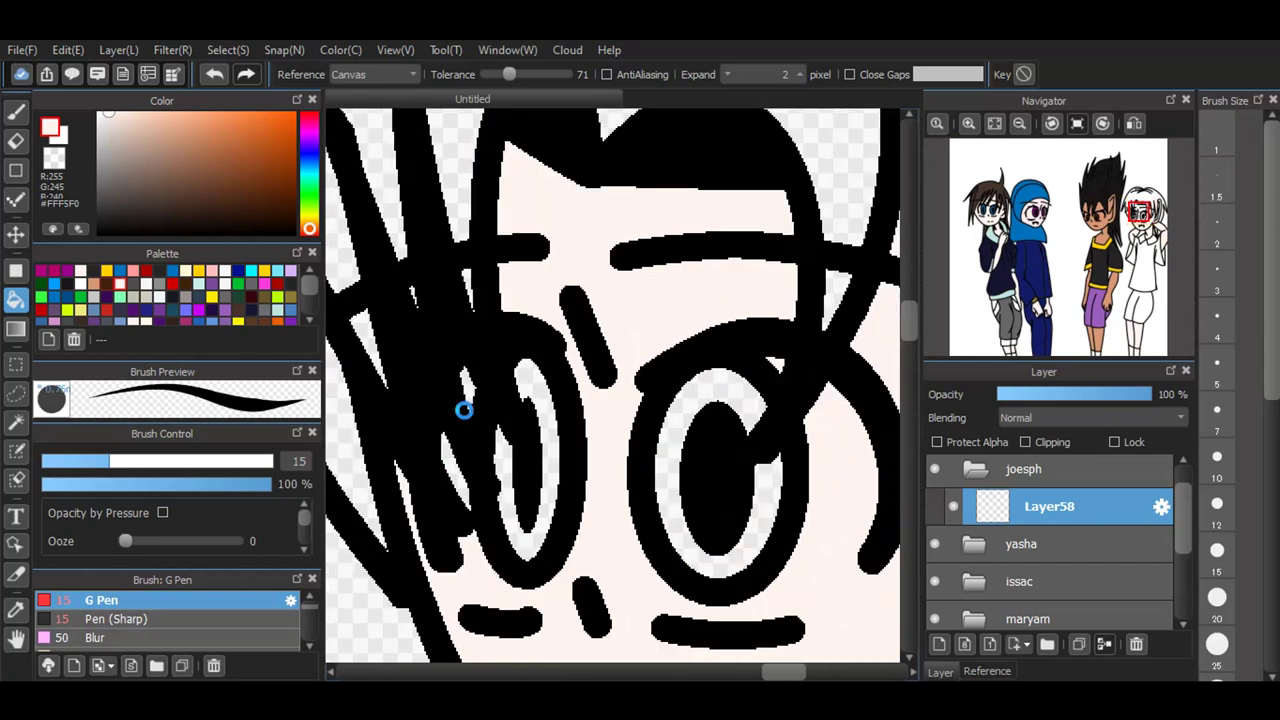
scroll(468, 266, "down", 2)
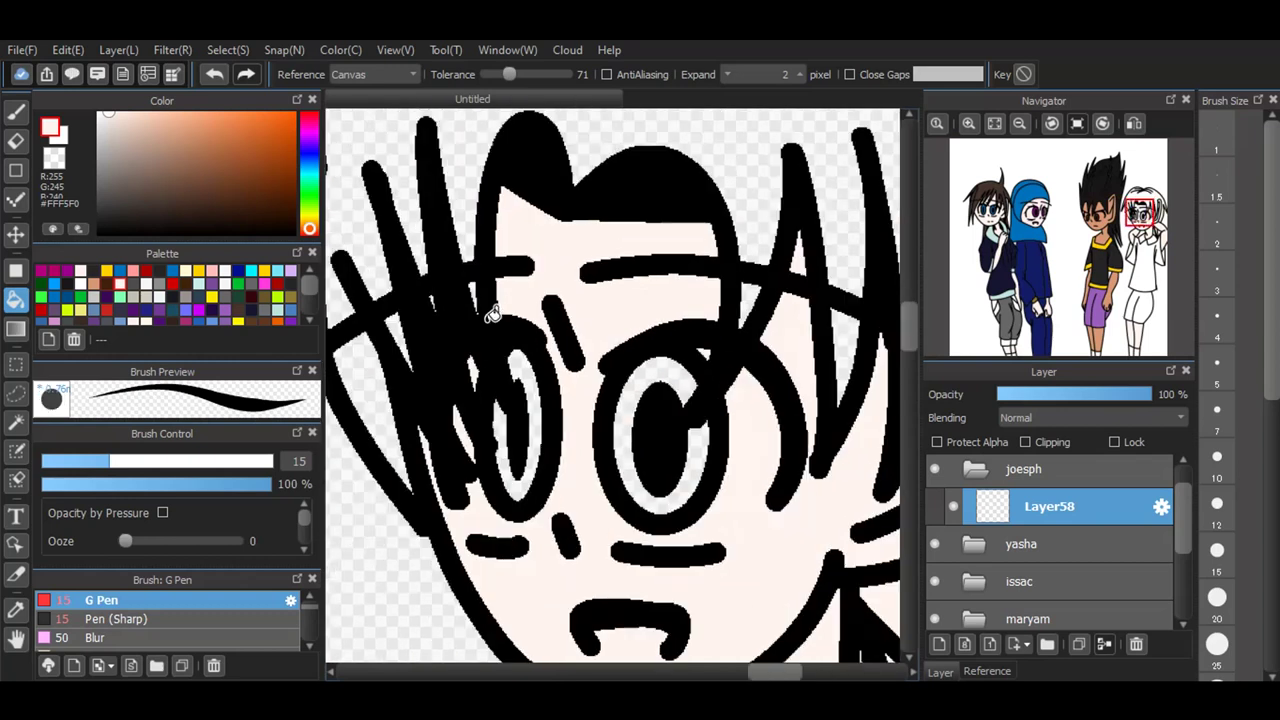
scroll(812, 222, "up", 3)
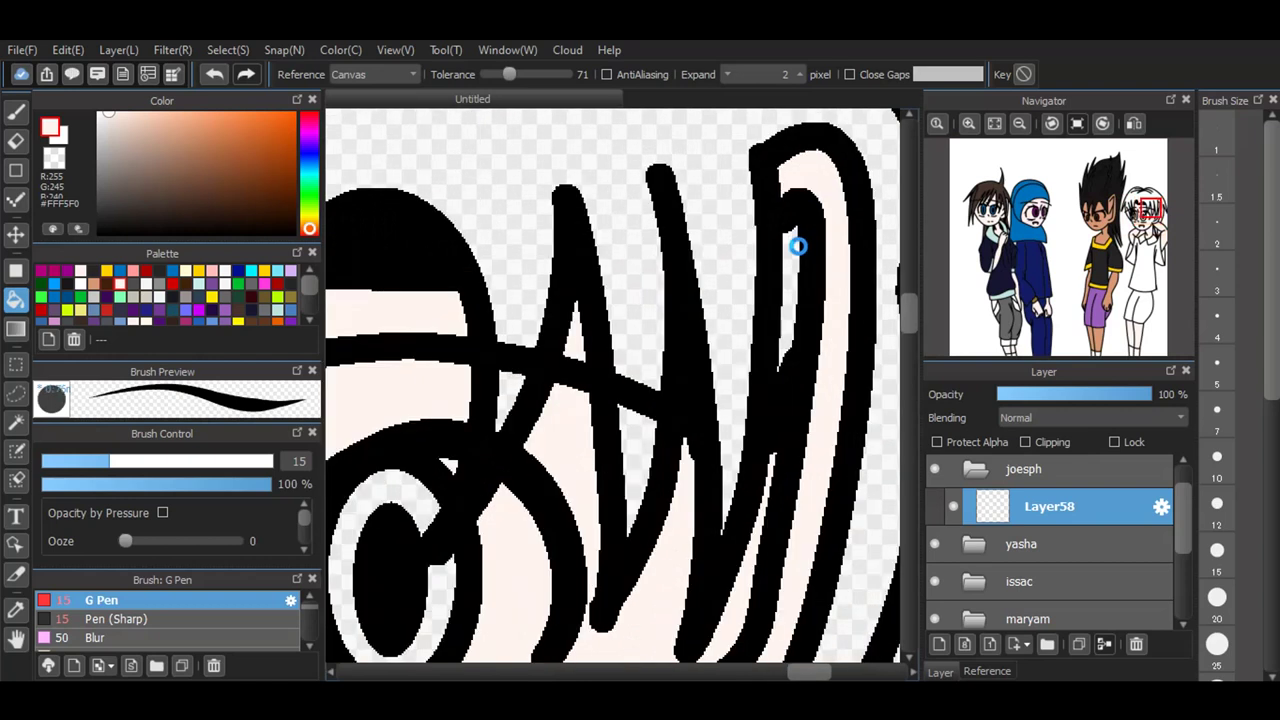
scroll(797, 235, "down", 2)
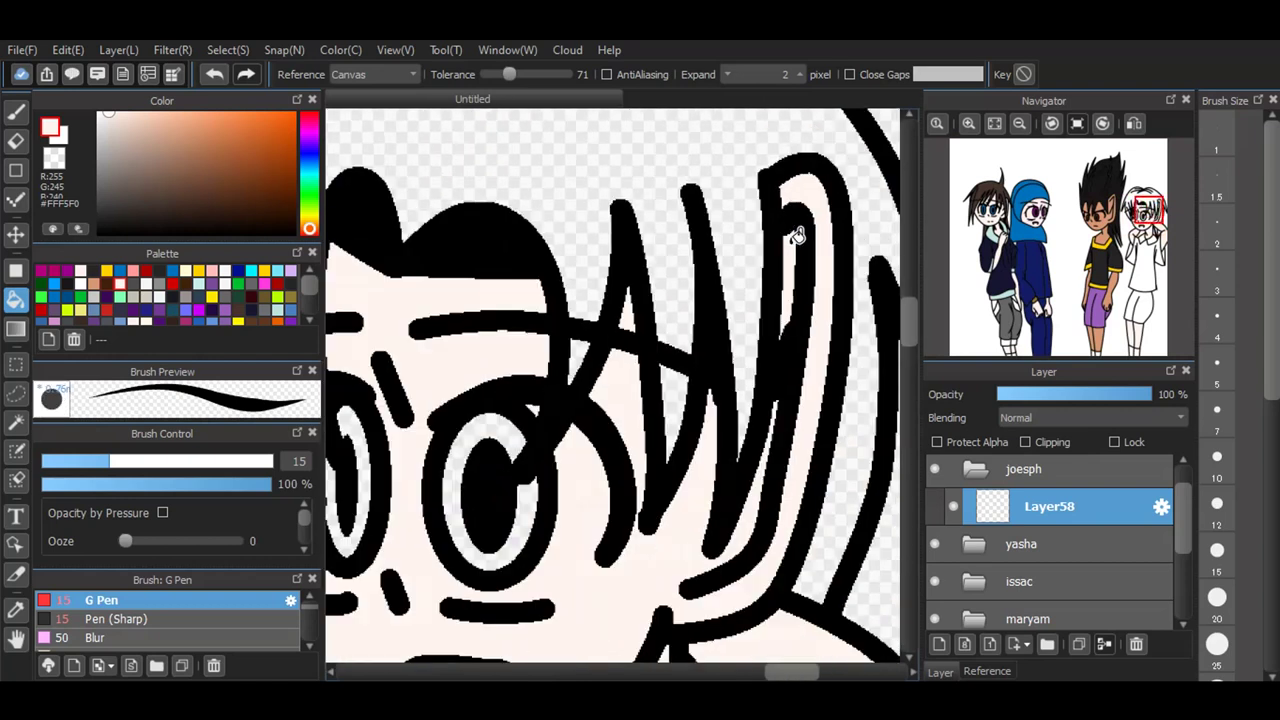
Step: Fill the last tiny unfilled pixels between the hair strands beside the ear with #FFF5F0, and fit the whole drawing in view
scroll(795, 300, "up", 3)
scroll(788, 290, "up", 4)
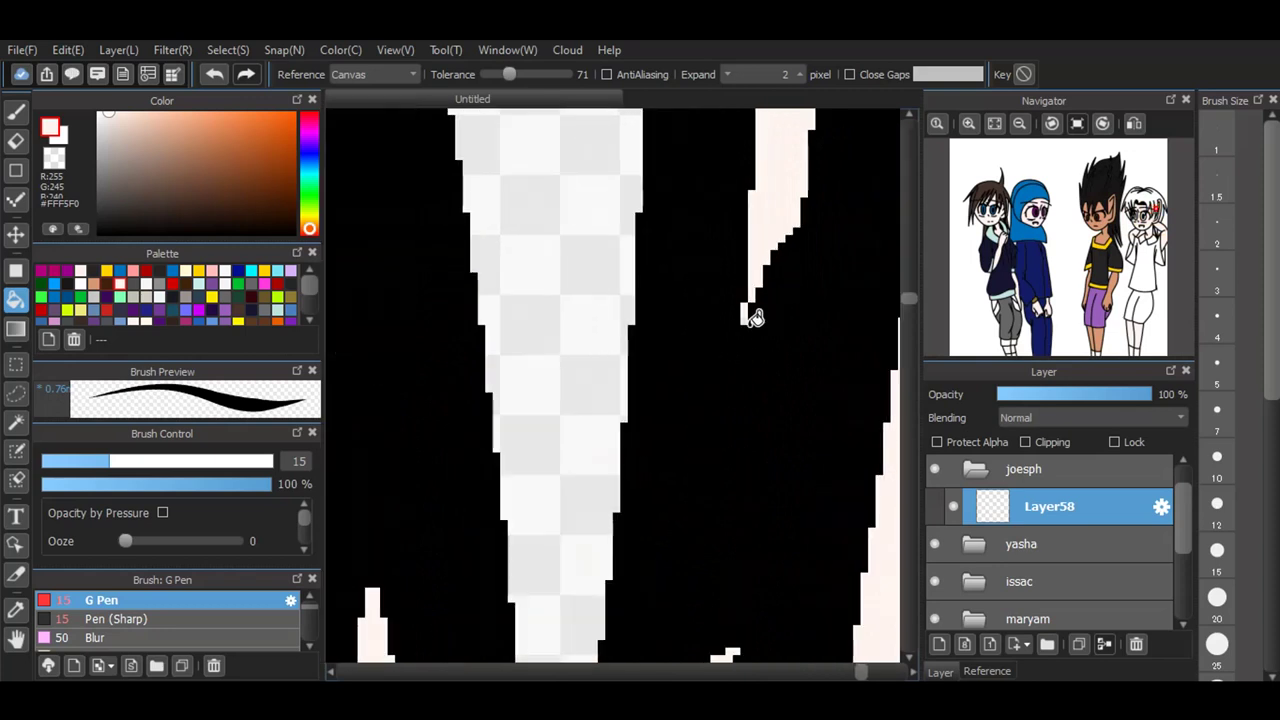
scroll(752, 312, "up", 2)
scroll(749, 340, "up", 2)
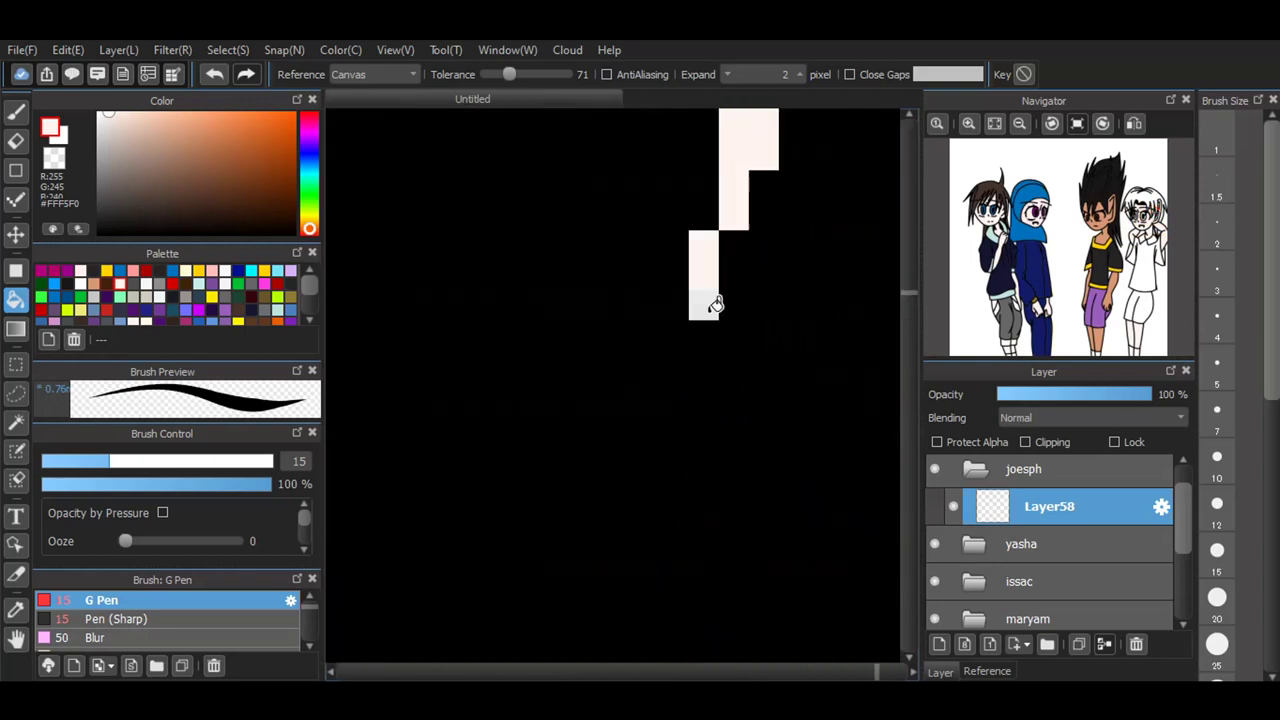
left_click(714, 304)
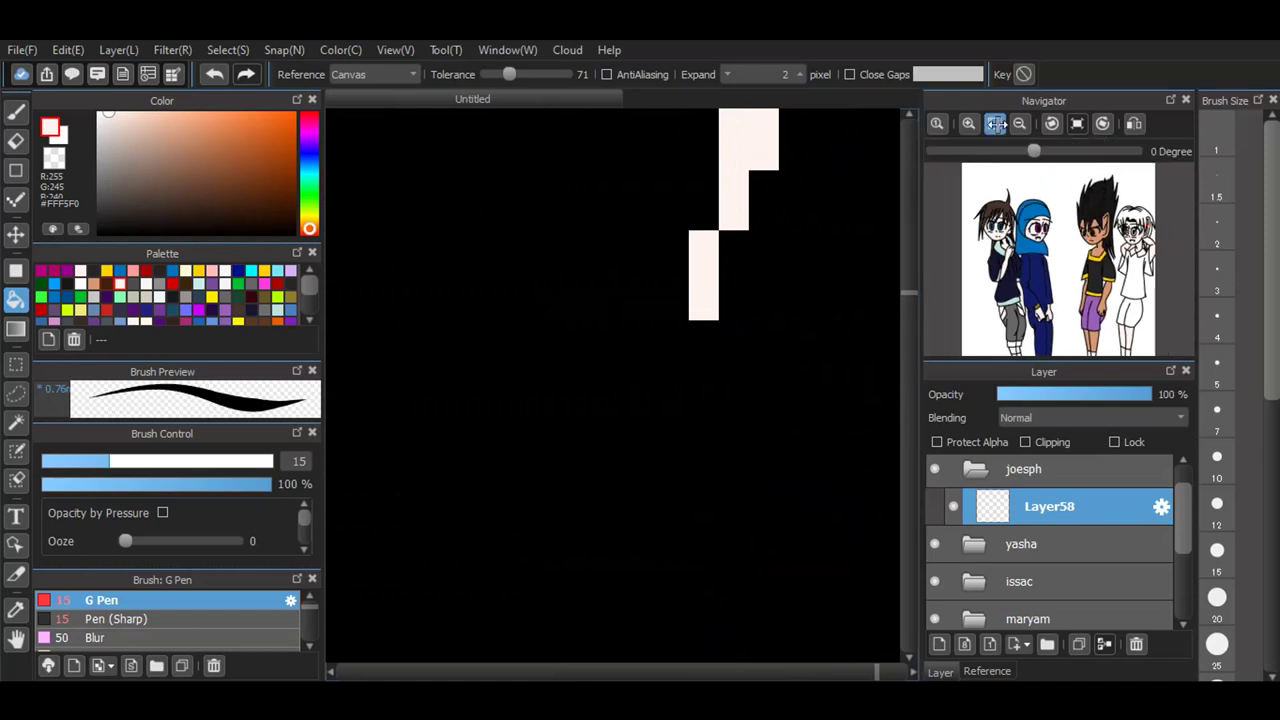
left_click(994, 123)
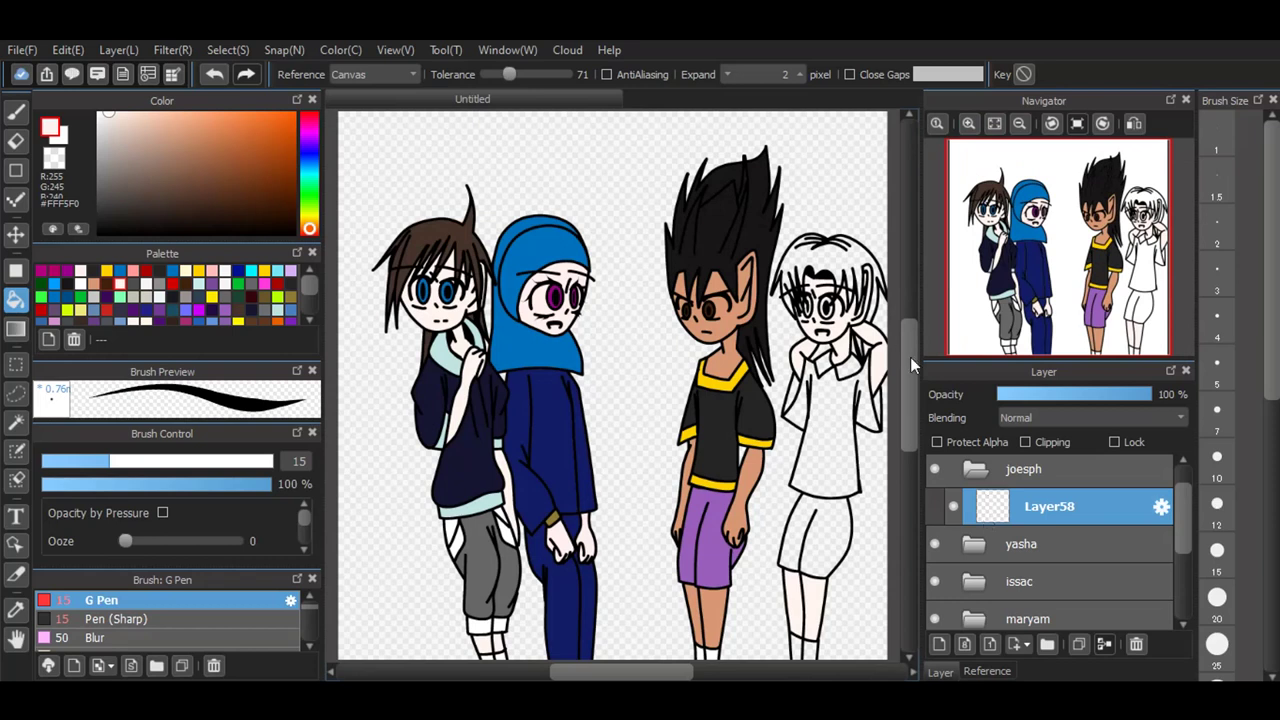
Step: On a new layer above Layer58, fill both irises of the same character with dark brown #40200C
left_click(940, 644)
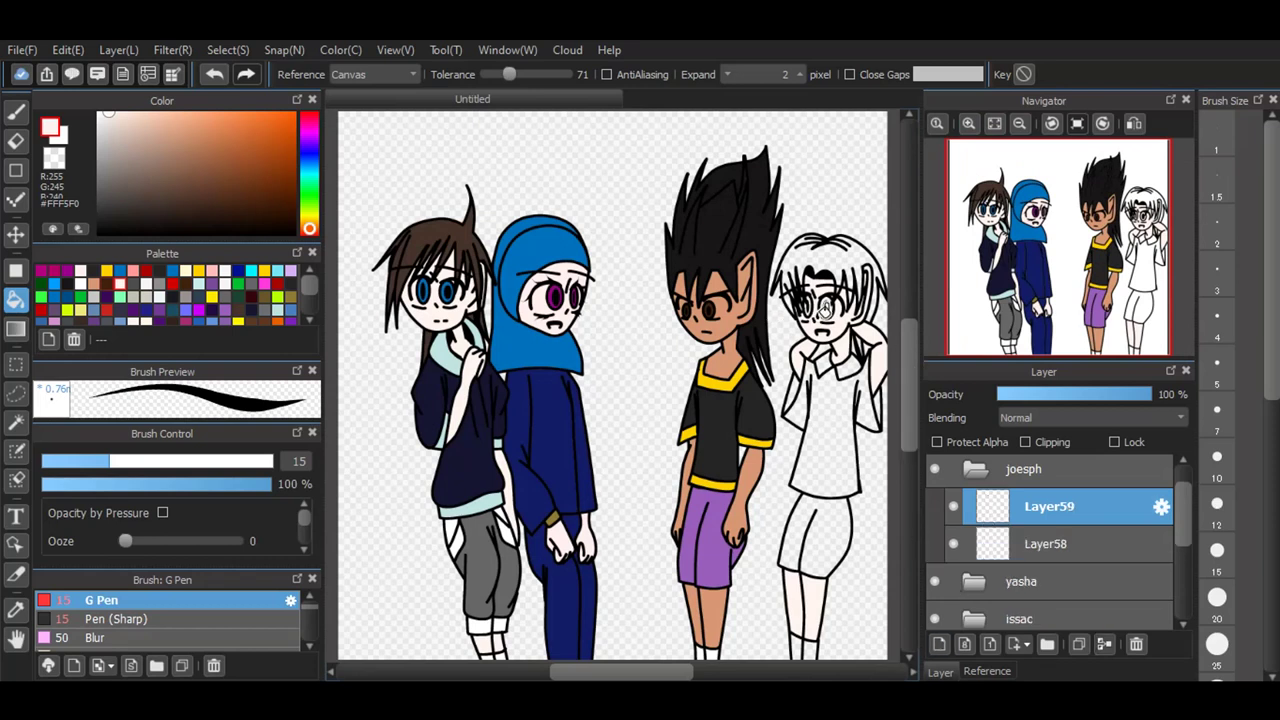
scroll(853, 295, "up", 2)
scroll(853, 295, "up", 3)
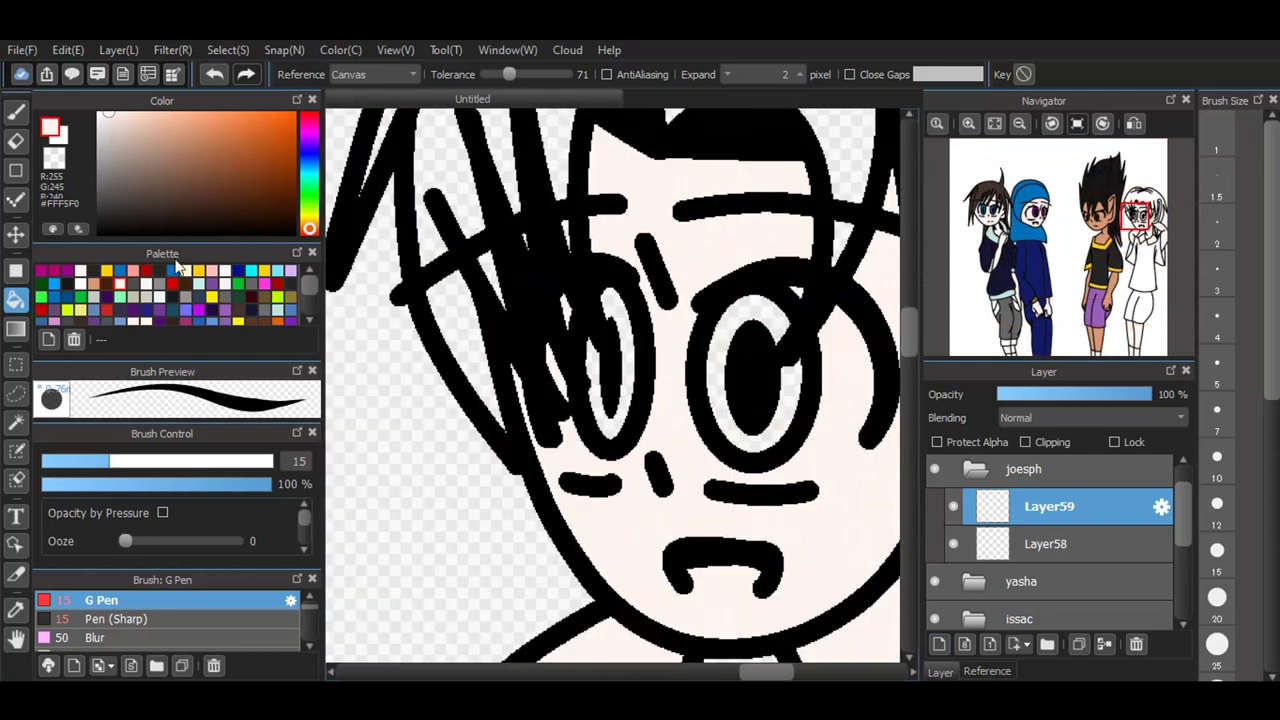
left_click(108, 284)
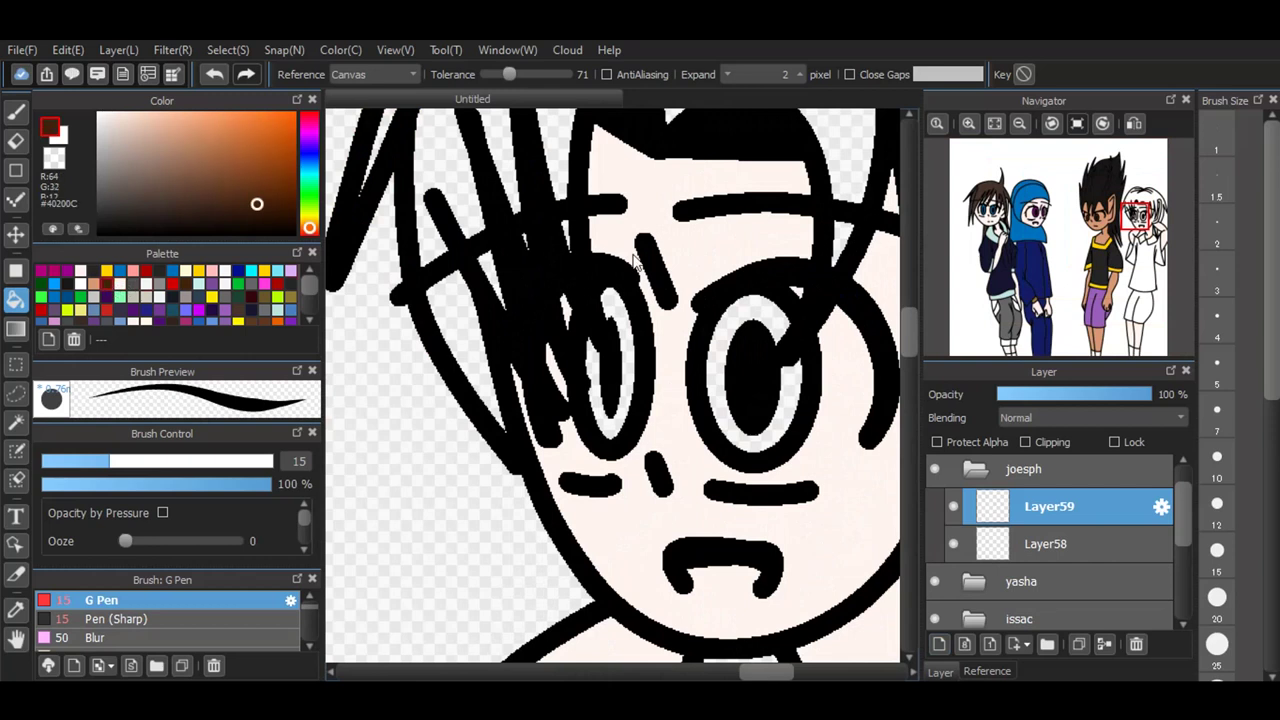
left_click(754, 312)
scroll(643, 521, "down", 1)
scroll(643, 518, "down", 2)
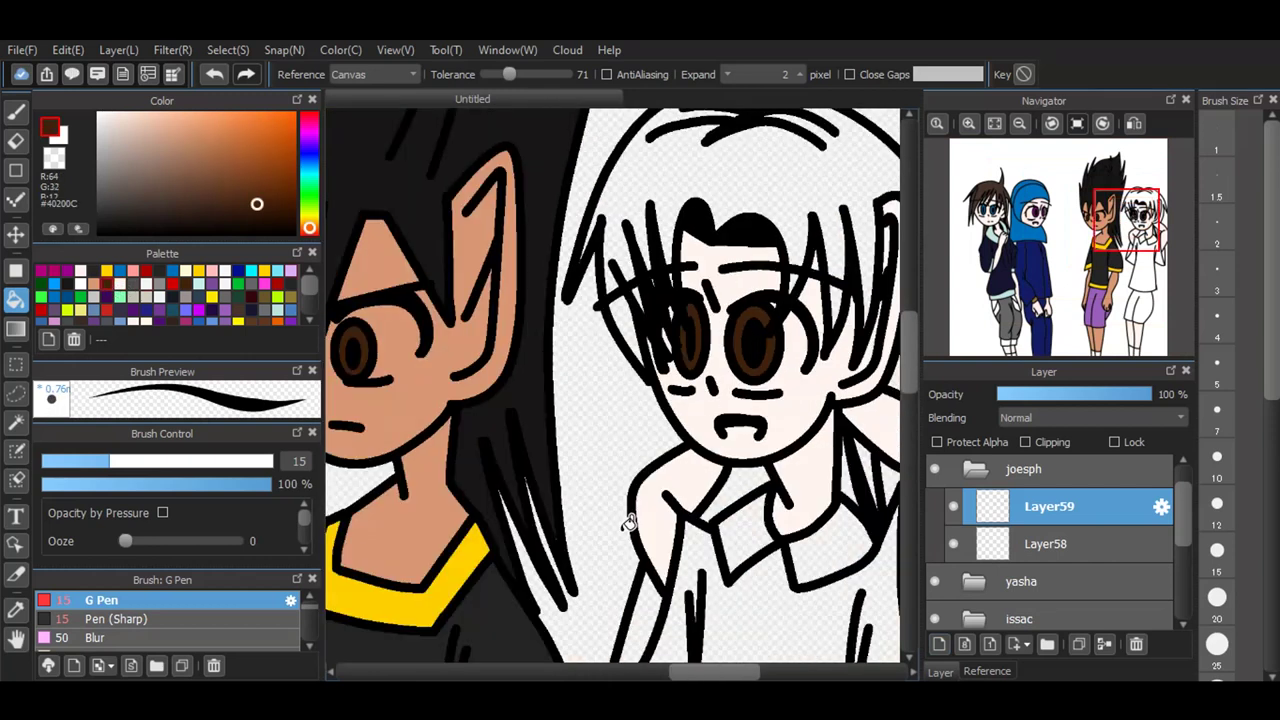
Step: On a new layer above Layer59, fill the main hair areas and side strands of the same character with red #D00000
left_click(938, 644)
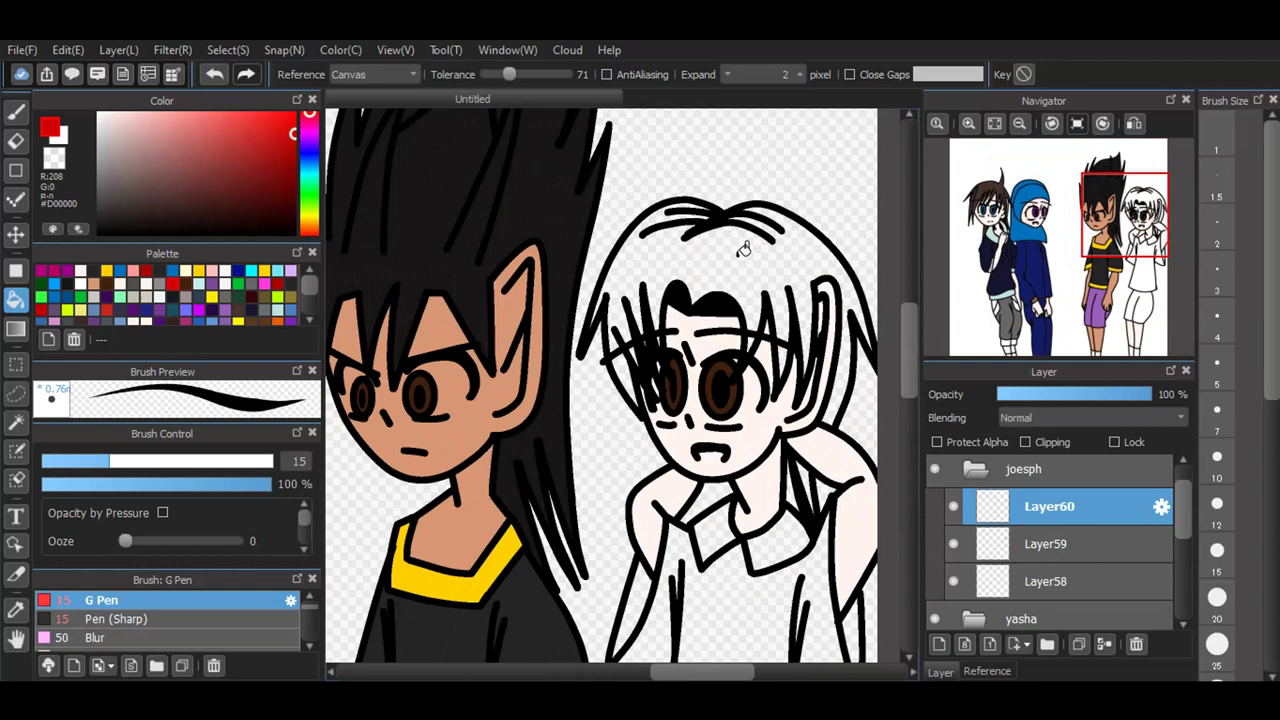
left_click(743, 249)
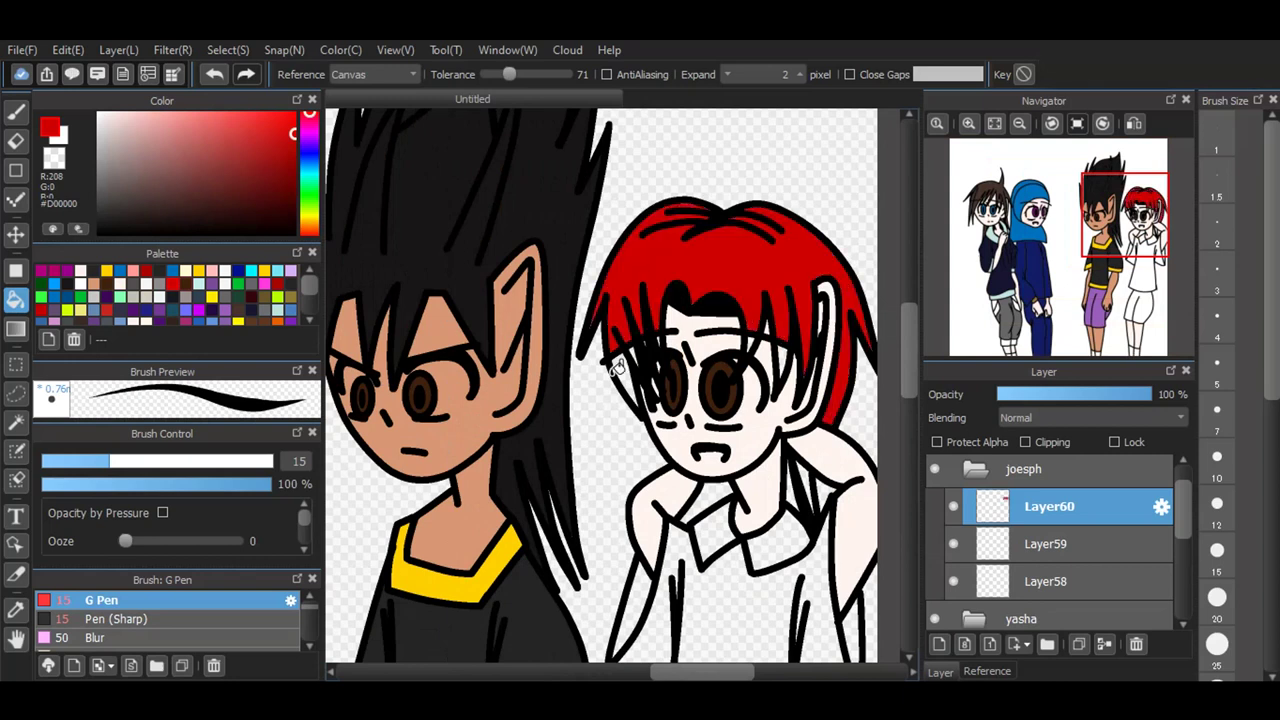
left_click(624, 378)
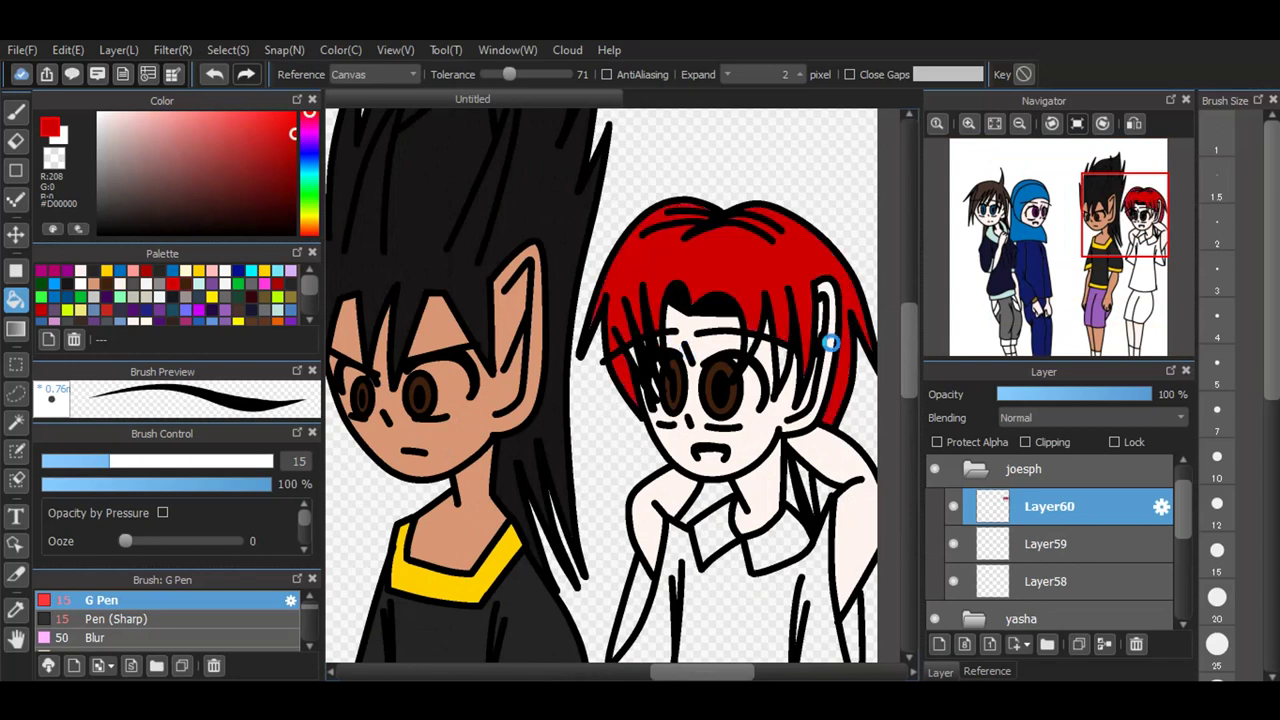
Step: Try filling the small gaps between the fringe strands over the eye with red #D00000
scroll(815, 345, "up", 1)
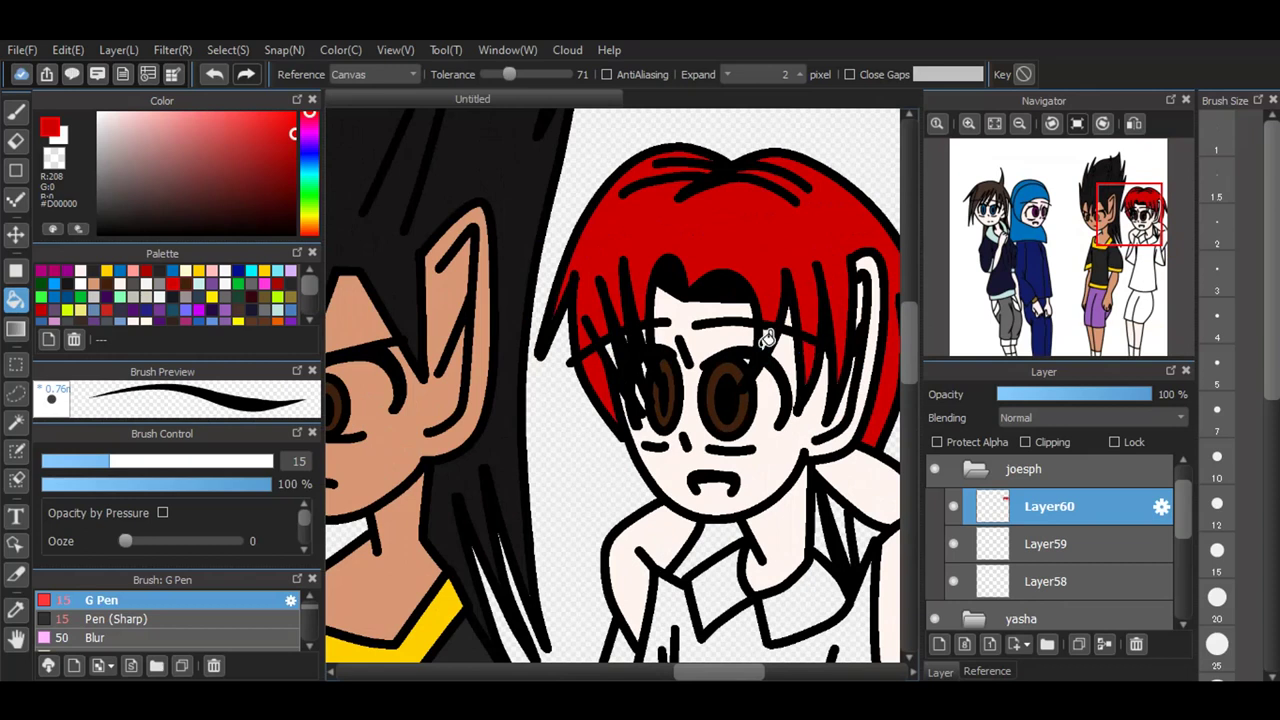
scroll(766, 340, "up", 2)
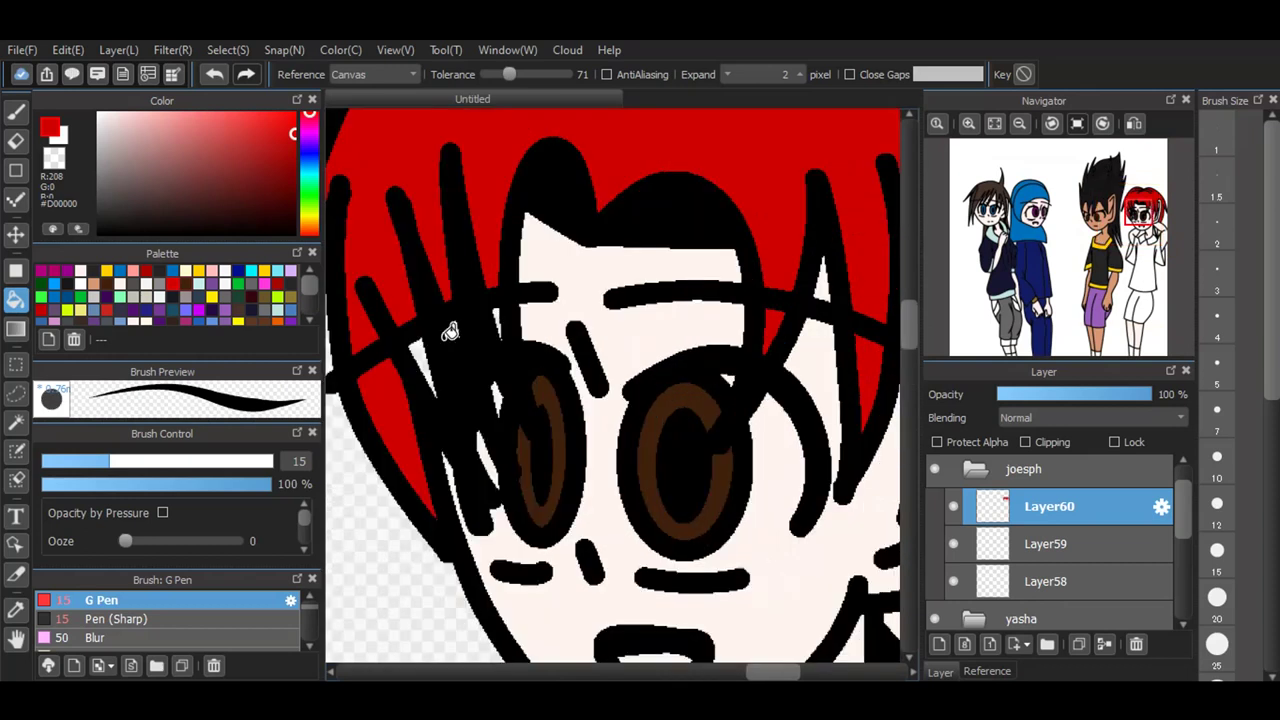
scroll(466, 320, "up", 3)
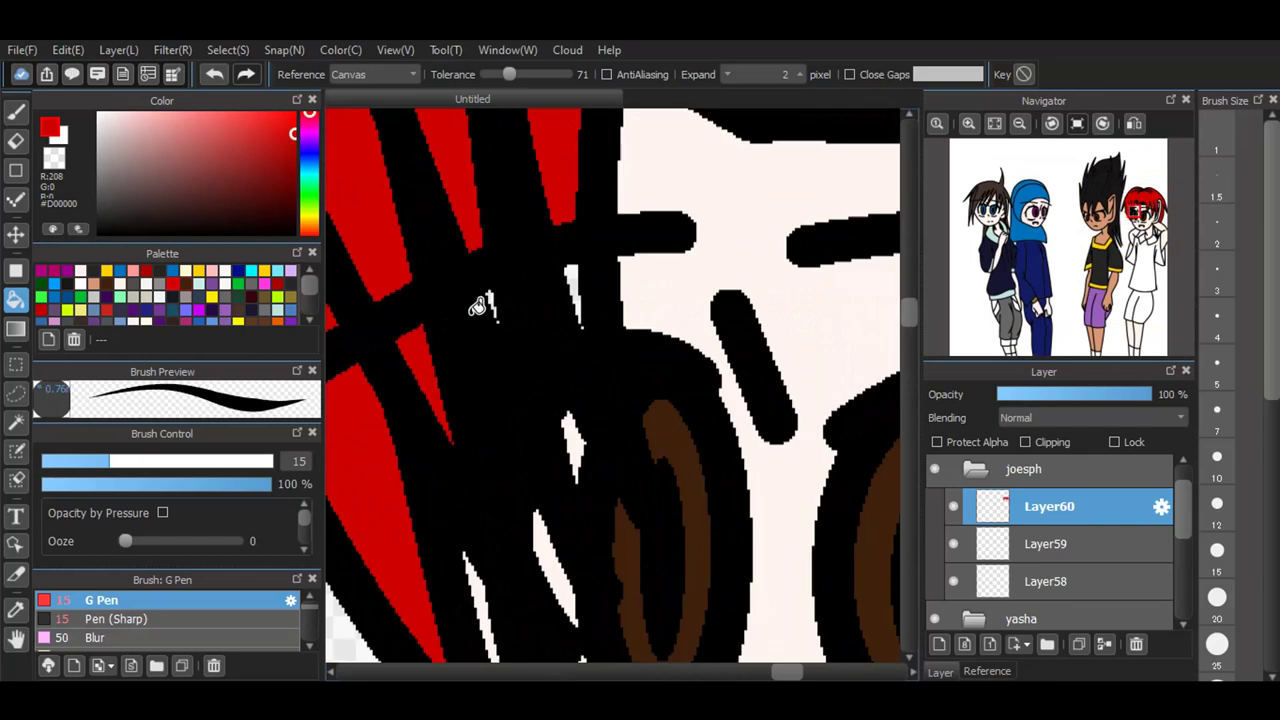
left_click(610, 262)
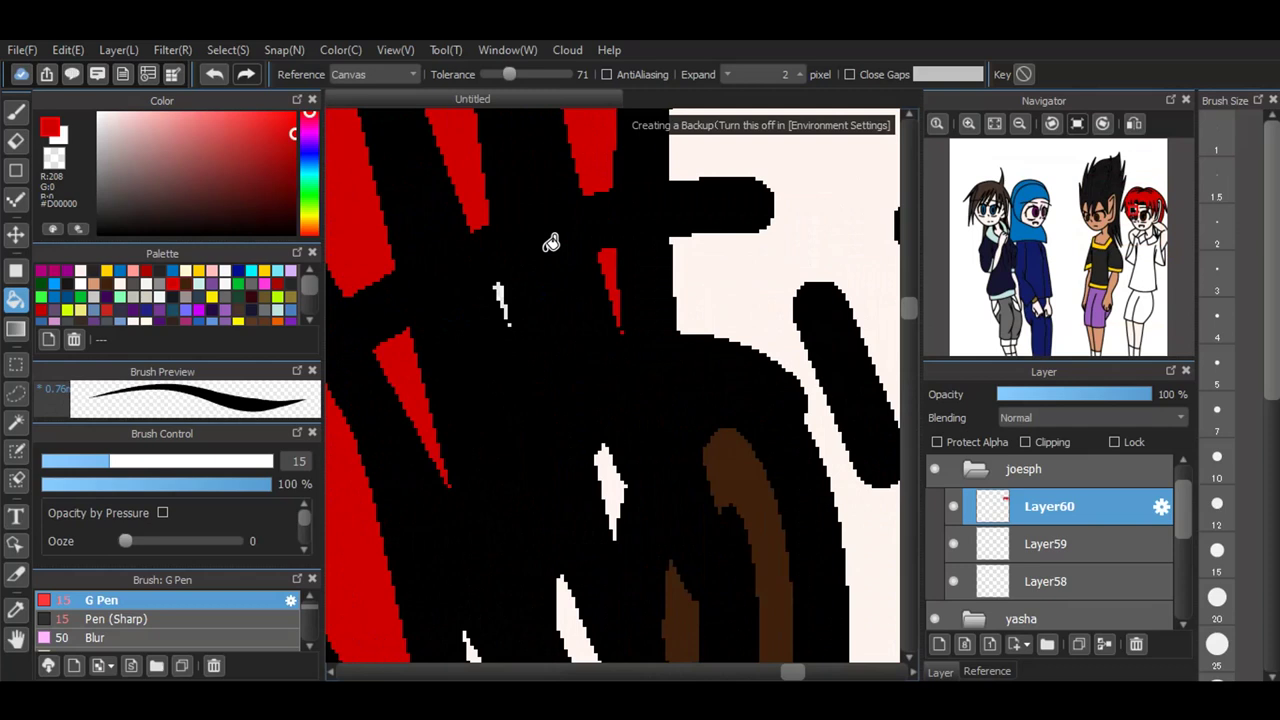
key("ctrl+z")
scroll(529, 336, "down", 3)
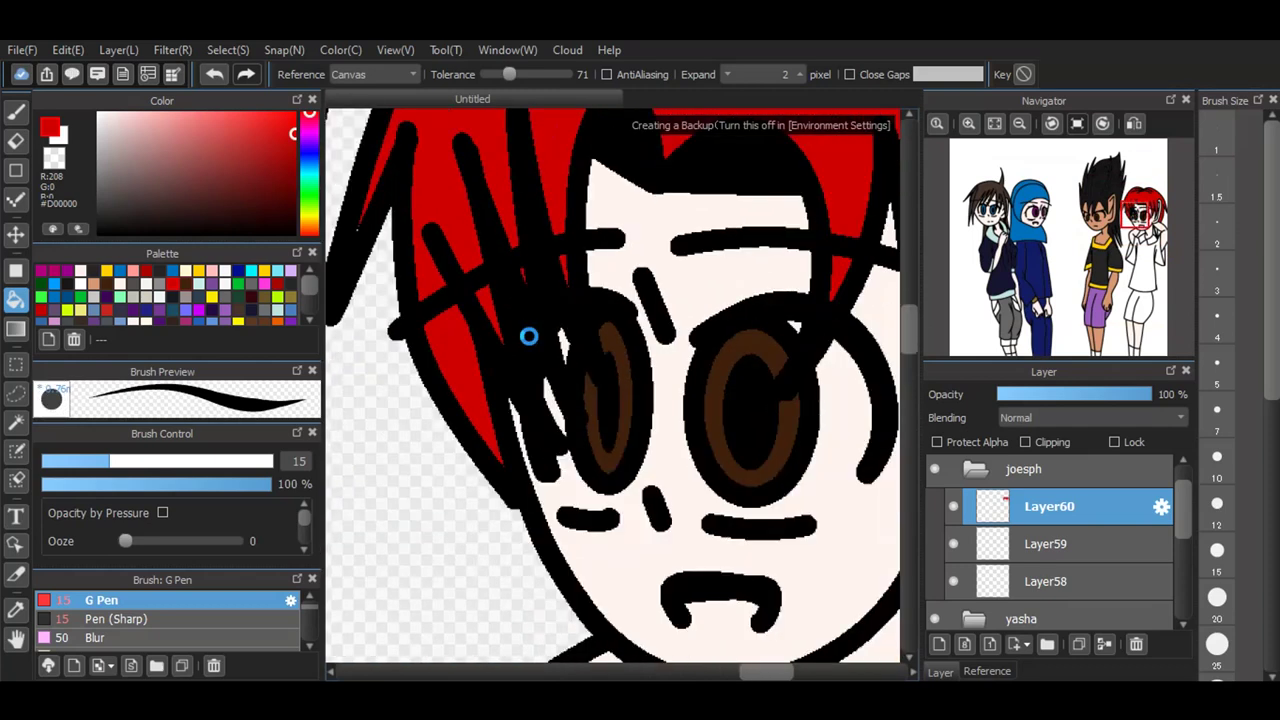
Step: Fill the hair sections visible behind the neck, down to their narrow tips, with red #D00000
scroll(529, 336, "down", 1)
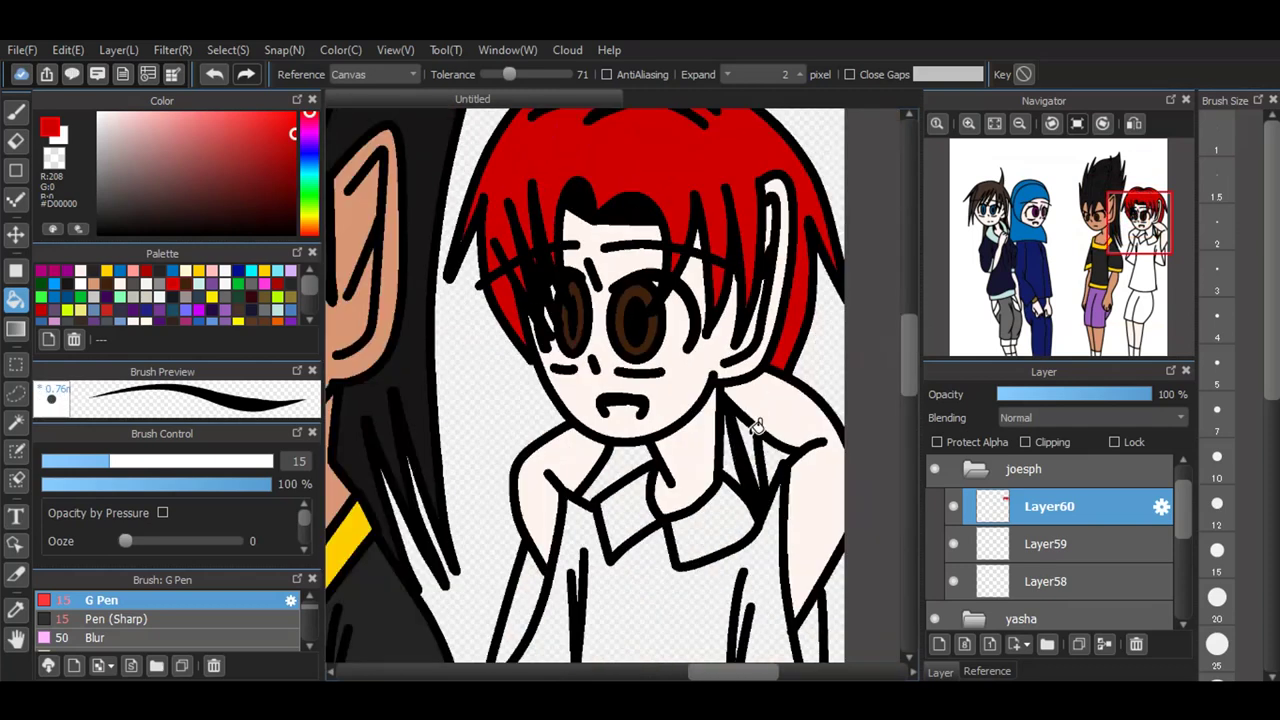
left_click(736, 445)
left_click(752, 455)
scroll(765, 505, "up", 2)
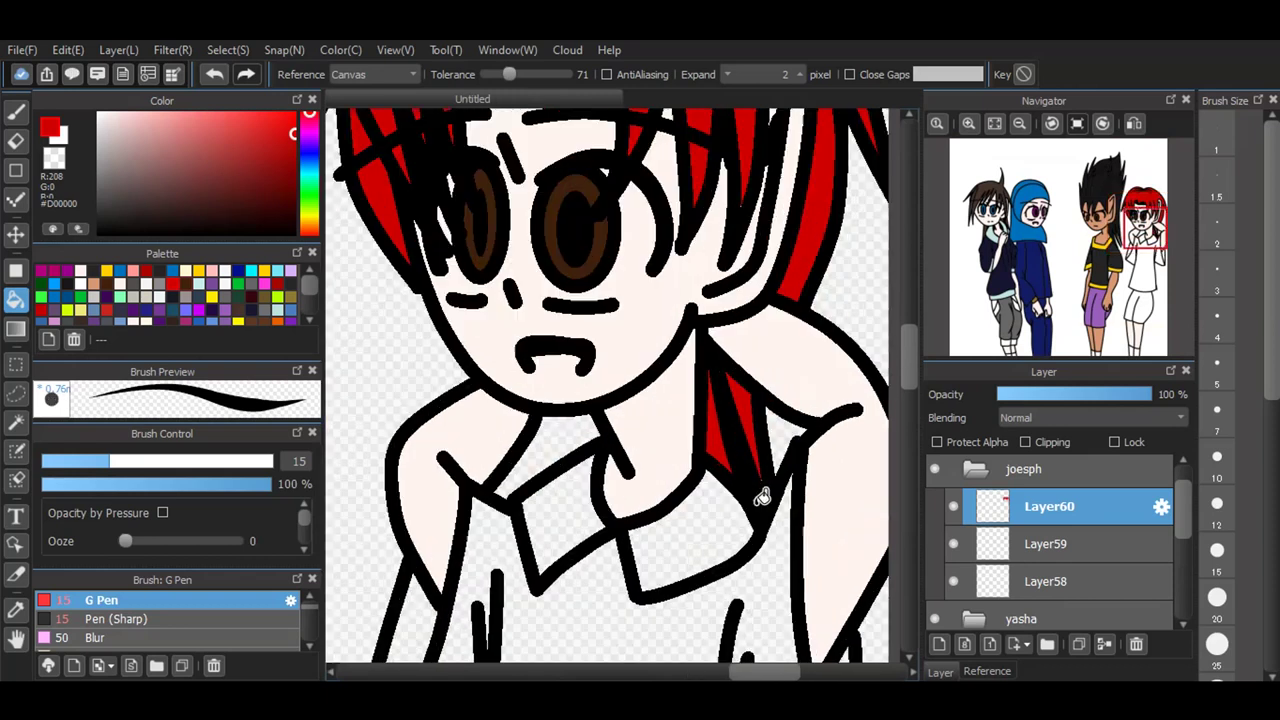
scroll(767, 472, "up", 3)
scroll(767, 472, "up", 1)
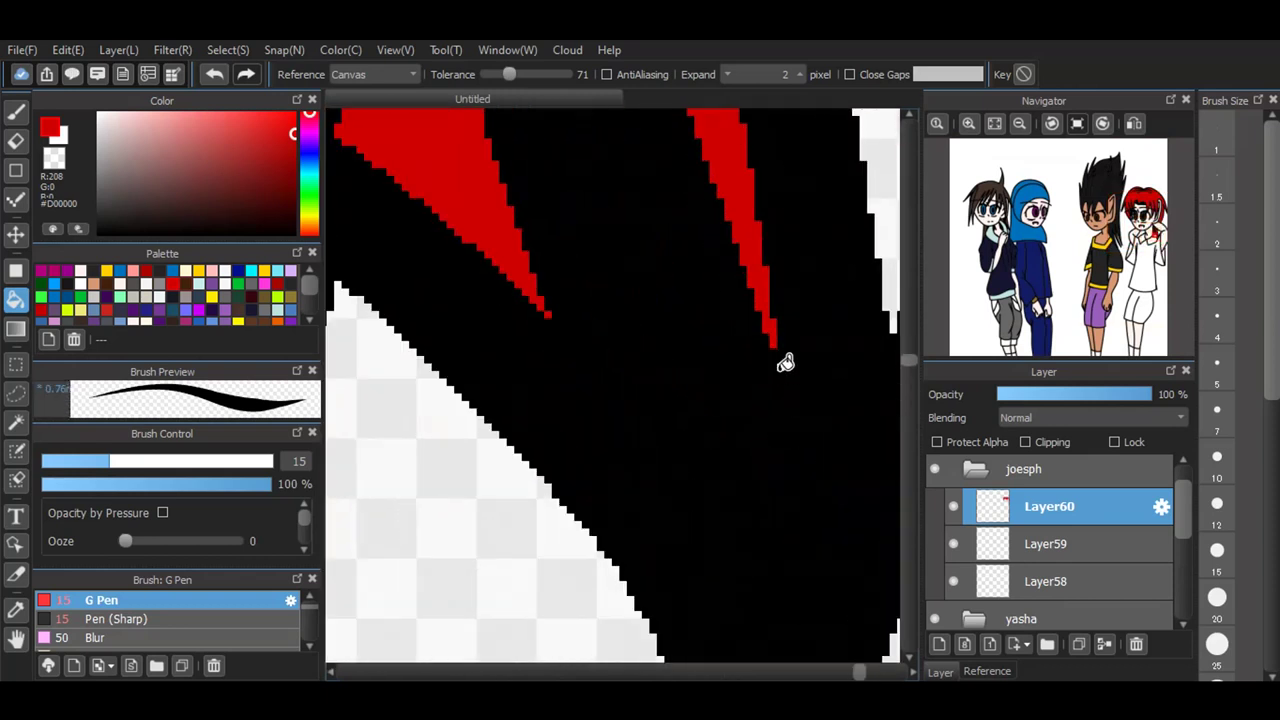
scroll(785, 362, "down", 1)
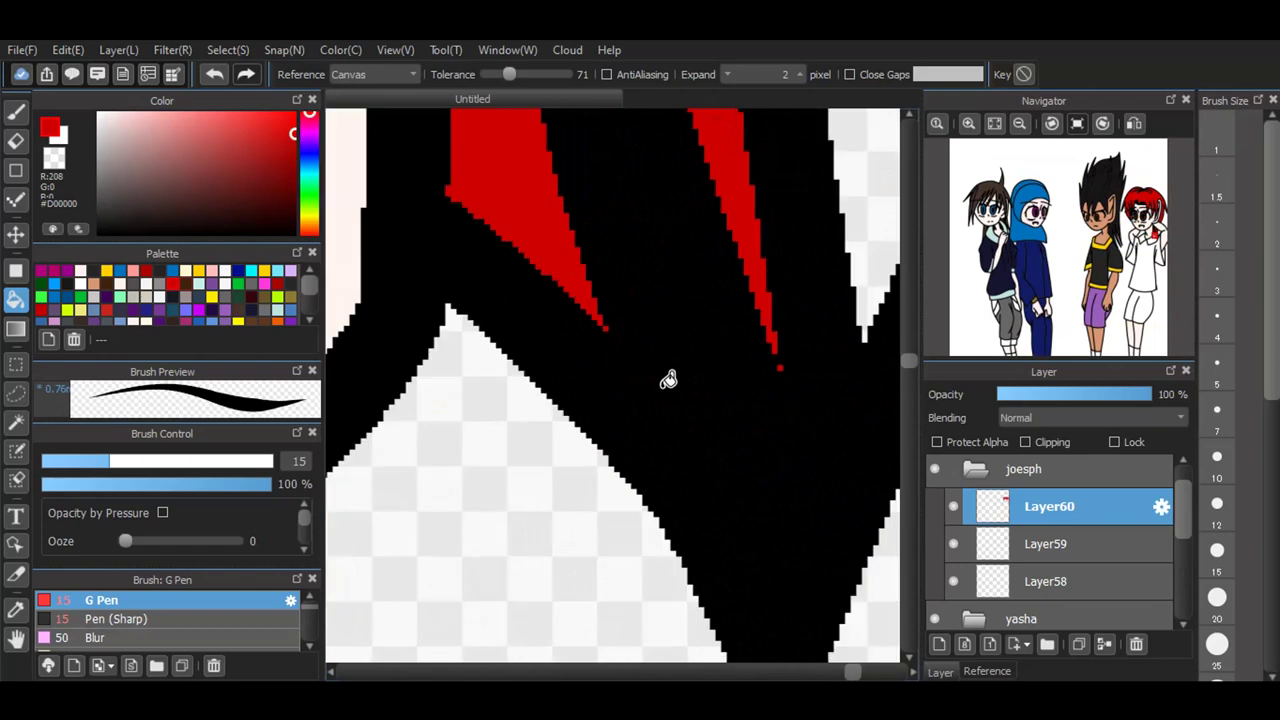
scroll(666, 378, "down", 2)
scroll(645, 343, "down", 4)
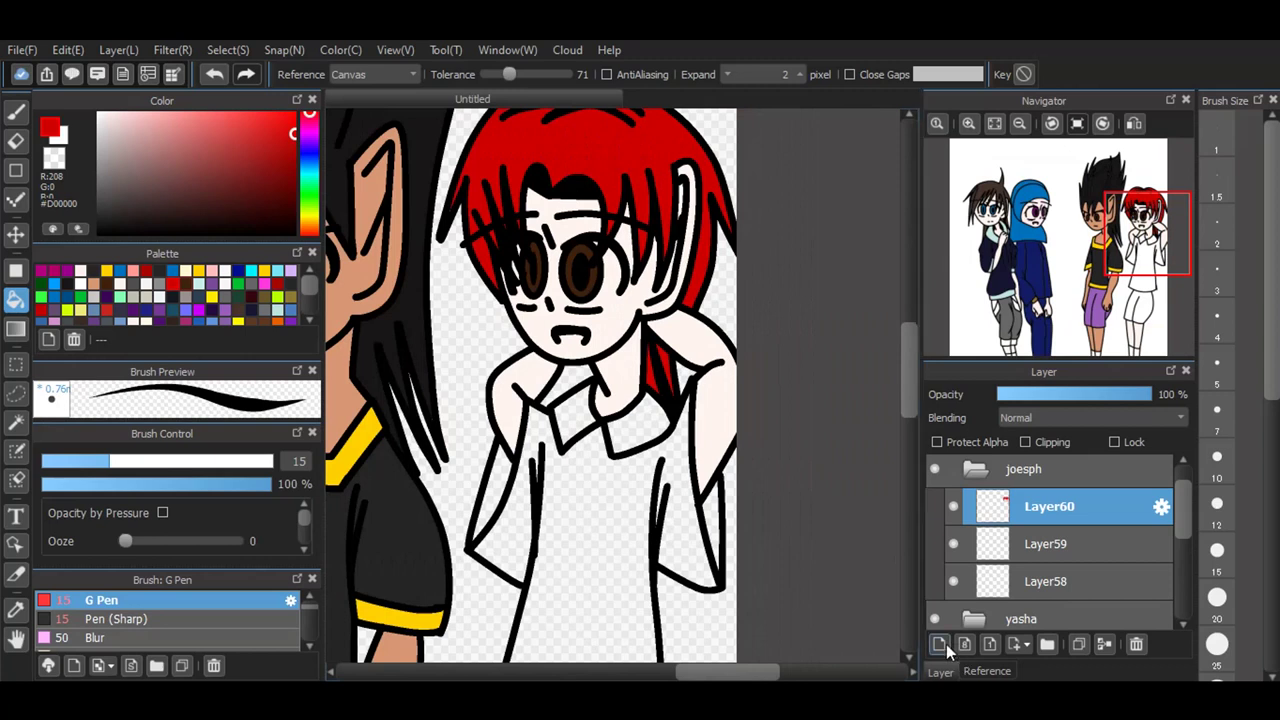
Step: On a new layer above Layer60, fill the red-haired character's shirt body and sleeves with off-white #F6F6F6
left_click(939, 644)
left_click(148, 284)
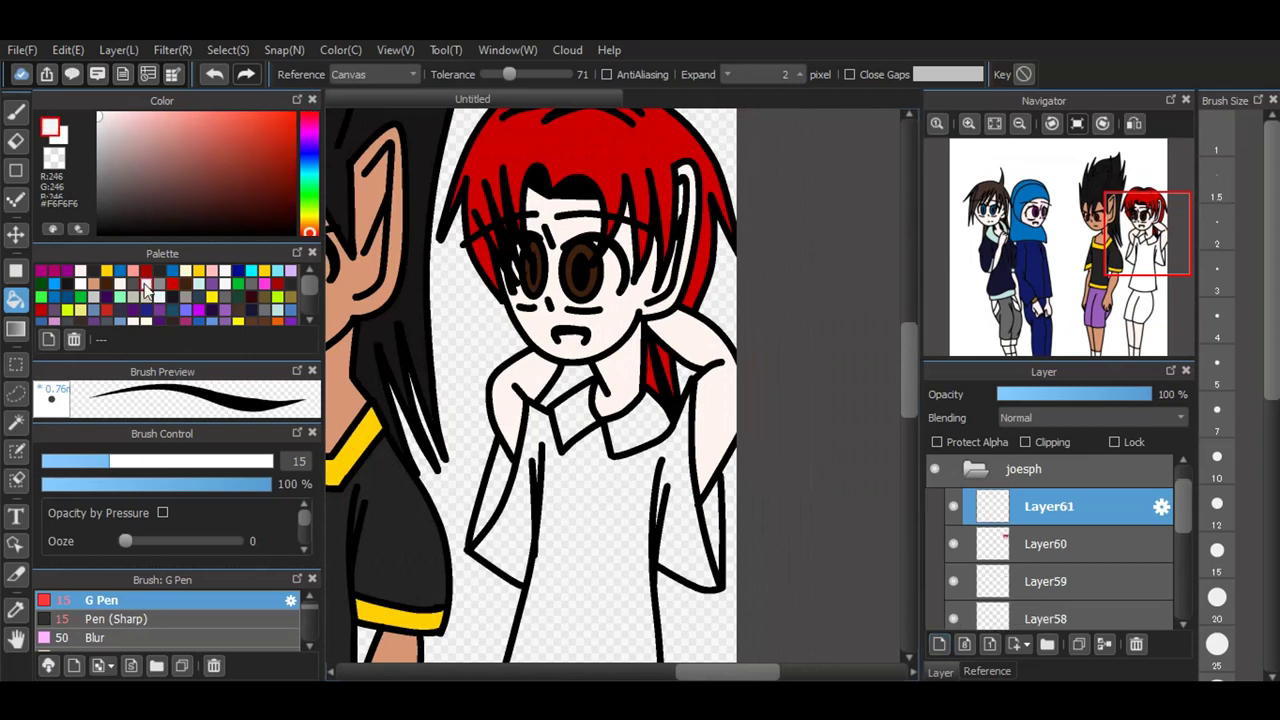
left_click(652, 474)
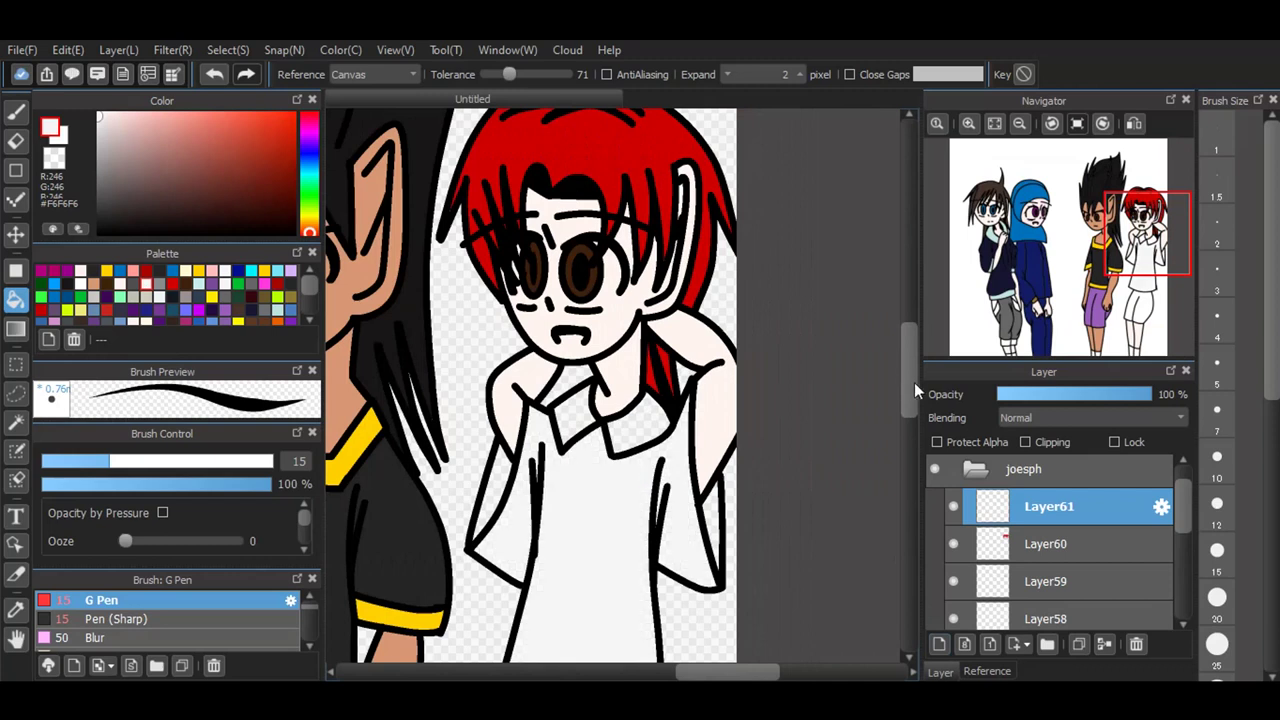
left_click_drag(919, 414, 920, 430)
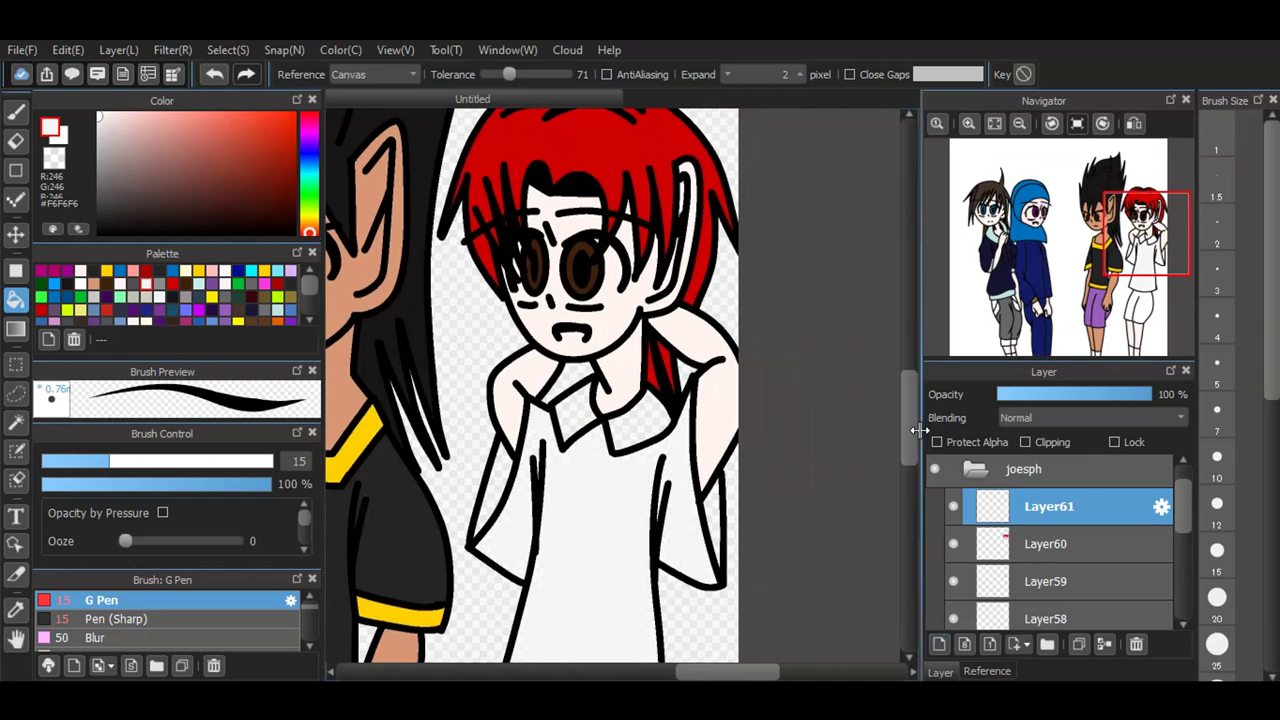
scroll(909, 437, "down", 3)
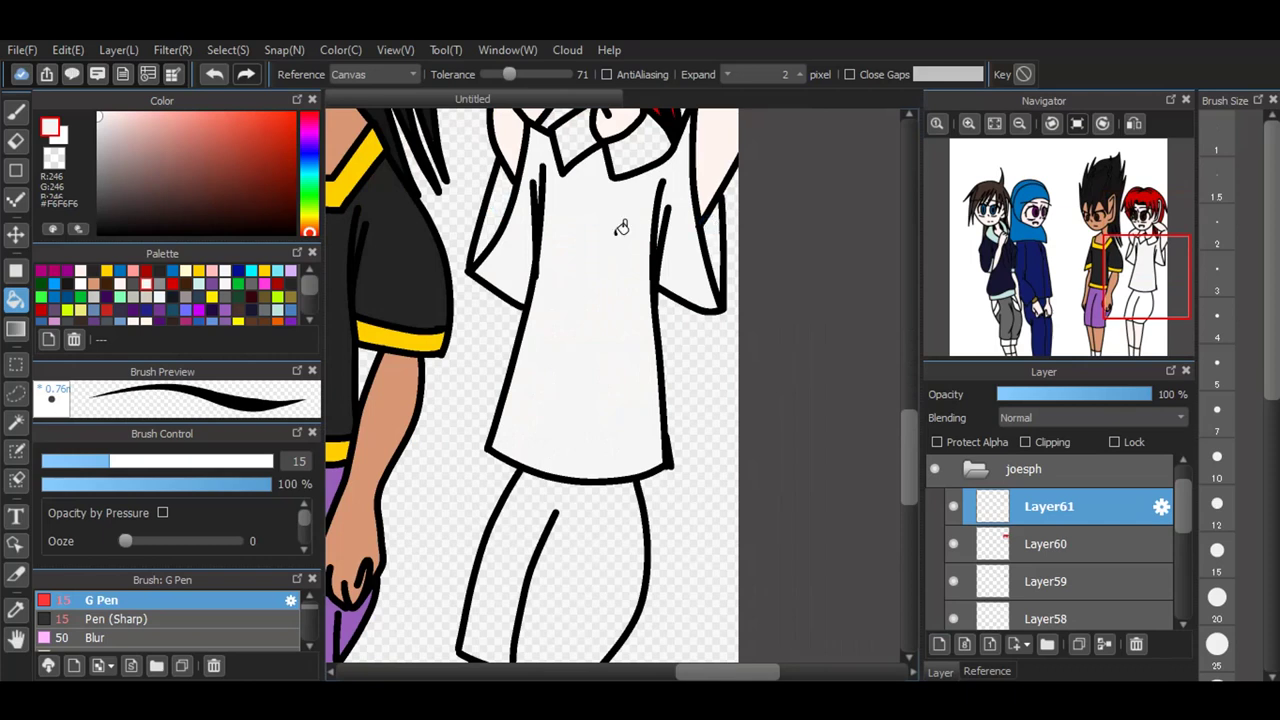
Step: Check the narrow gaps between the shirt's fold lines beside both sleeves for unfilled spots
scroll(632, 232, "up", 1)
scroll(632, 232, "up", 4)
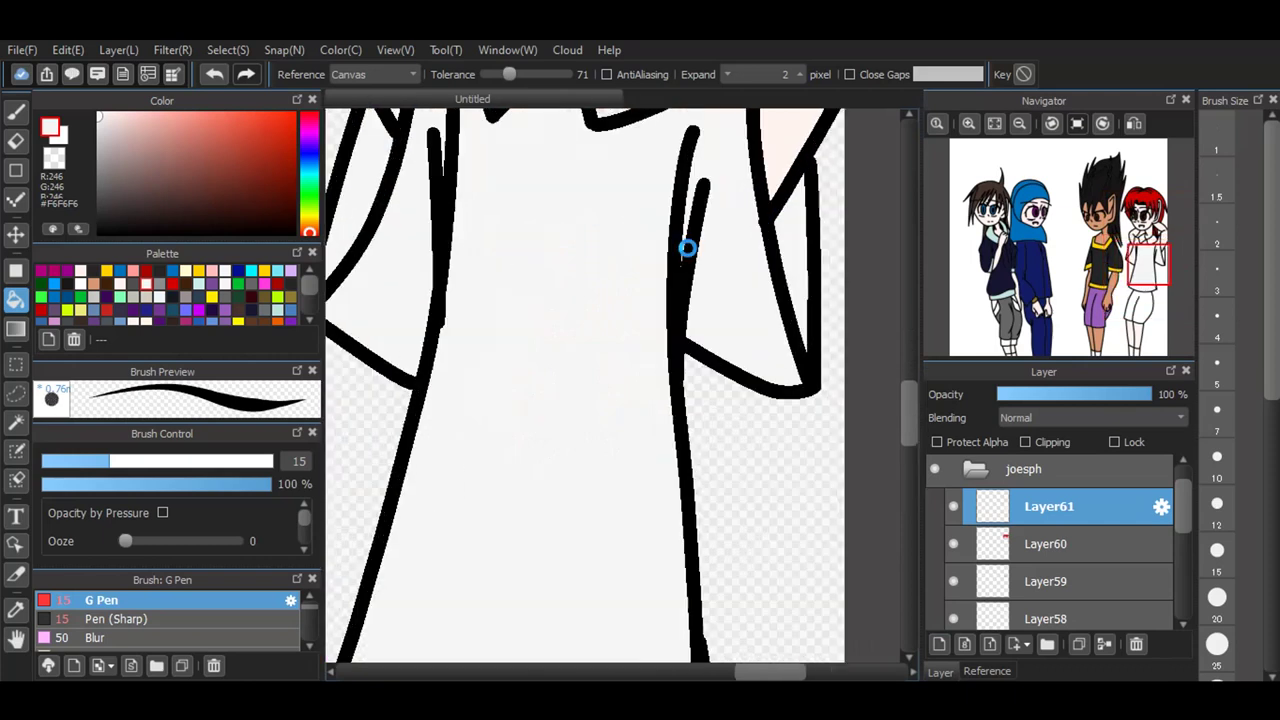
scroll(678, 315, "up", 1)
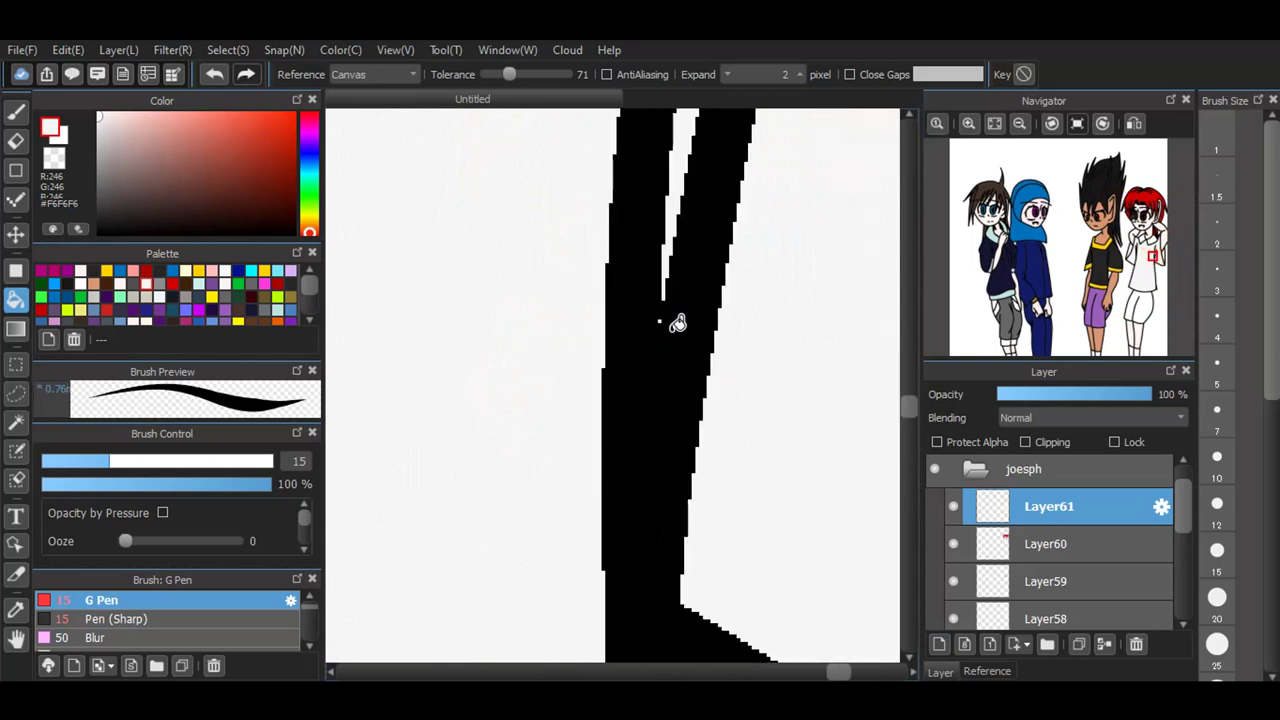
scroll(666, 318, "up", 1)
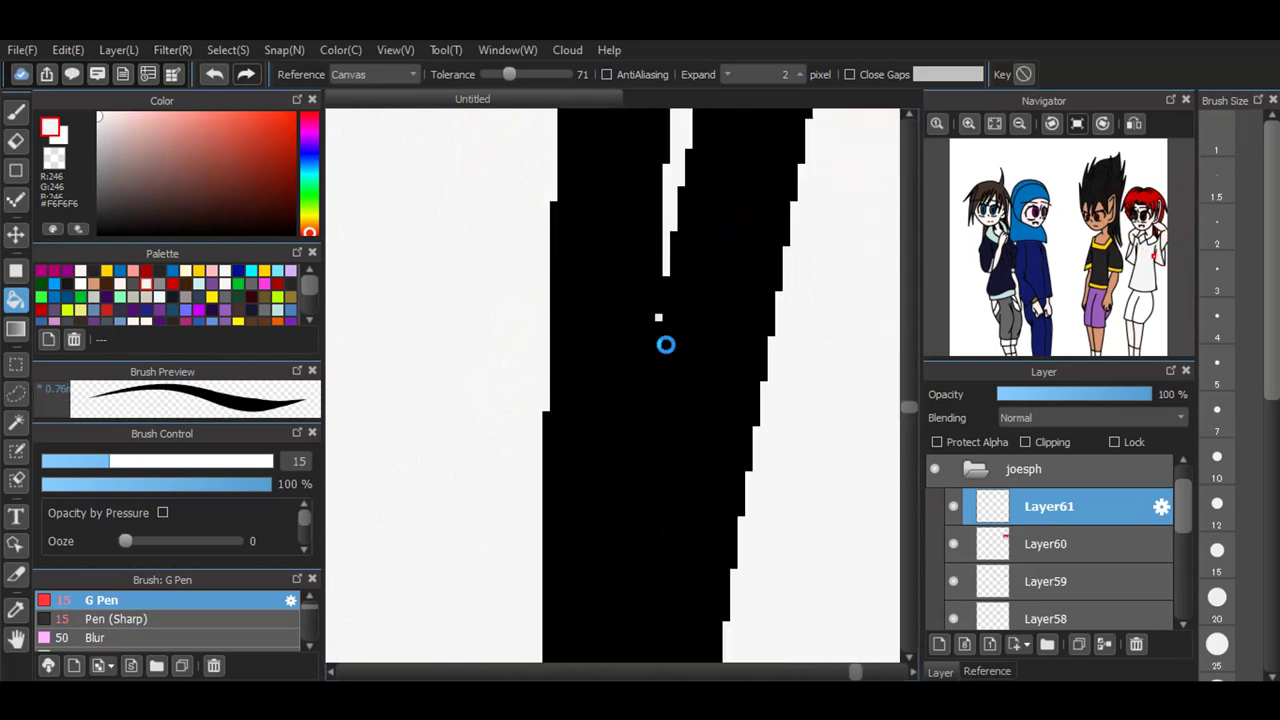
scroll(666, 344, "up", 3)
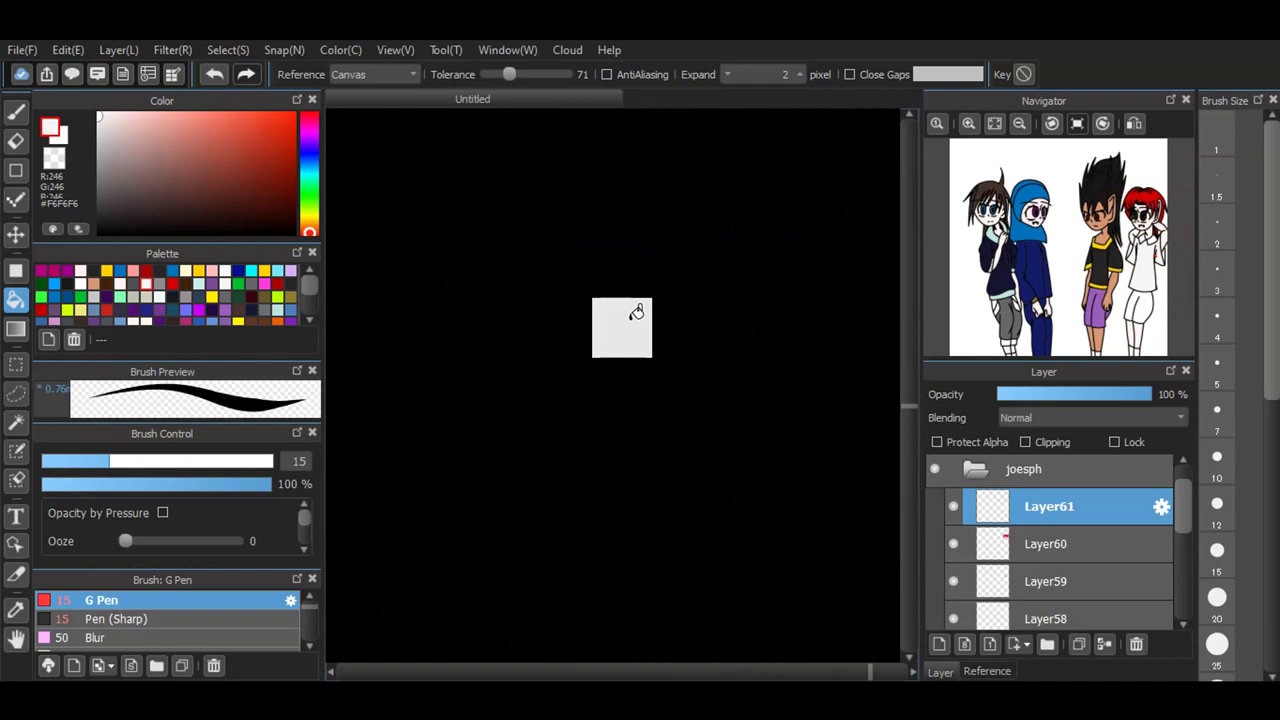
scroll(654, 331, "down", 1)
scroll(752, 330, "down", 3)
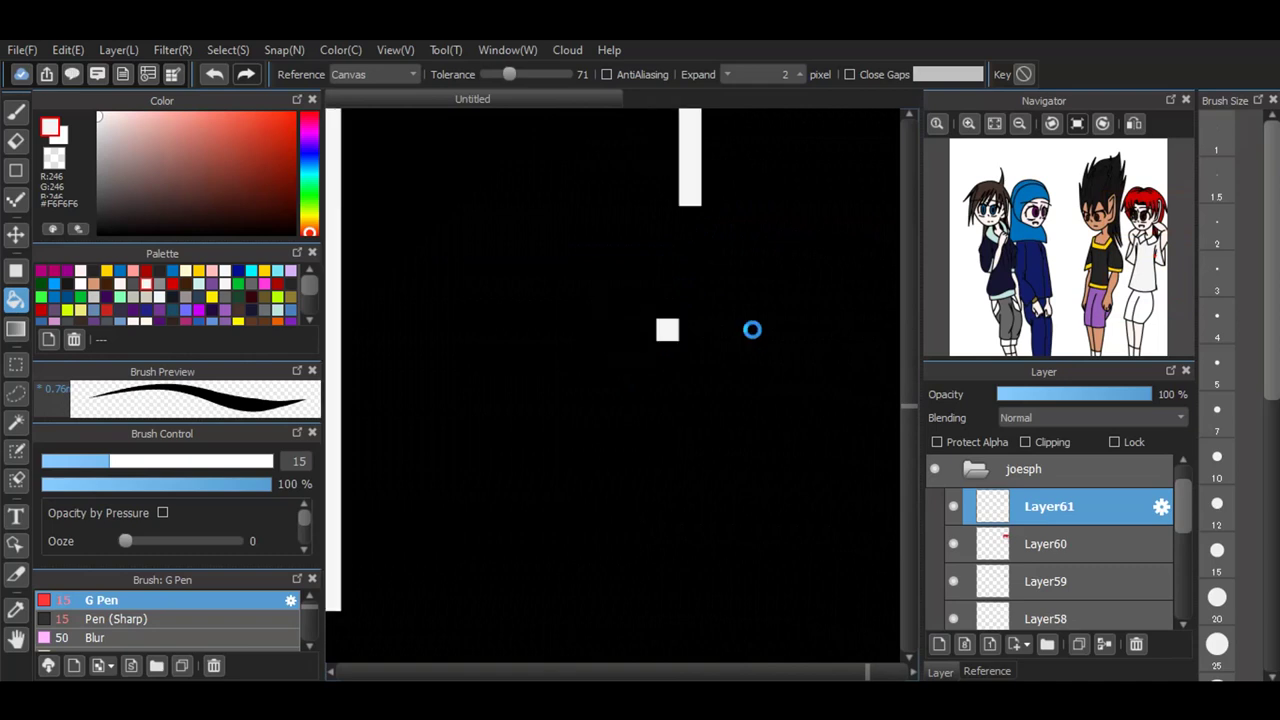
scroll(752, 330, "down", 6)
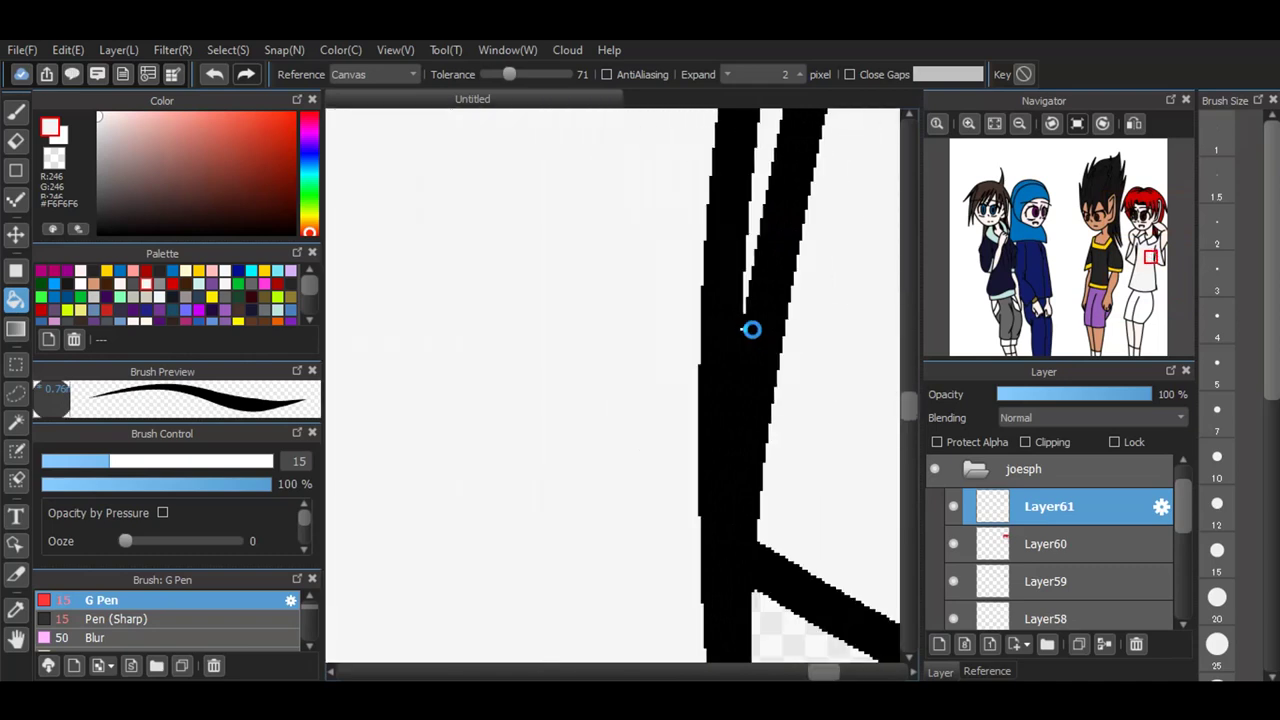
scroll(752, 330, "down", 3)
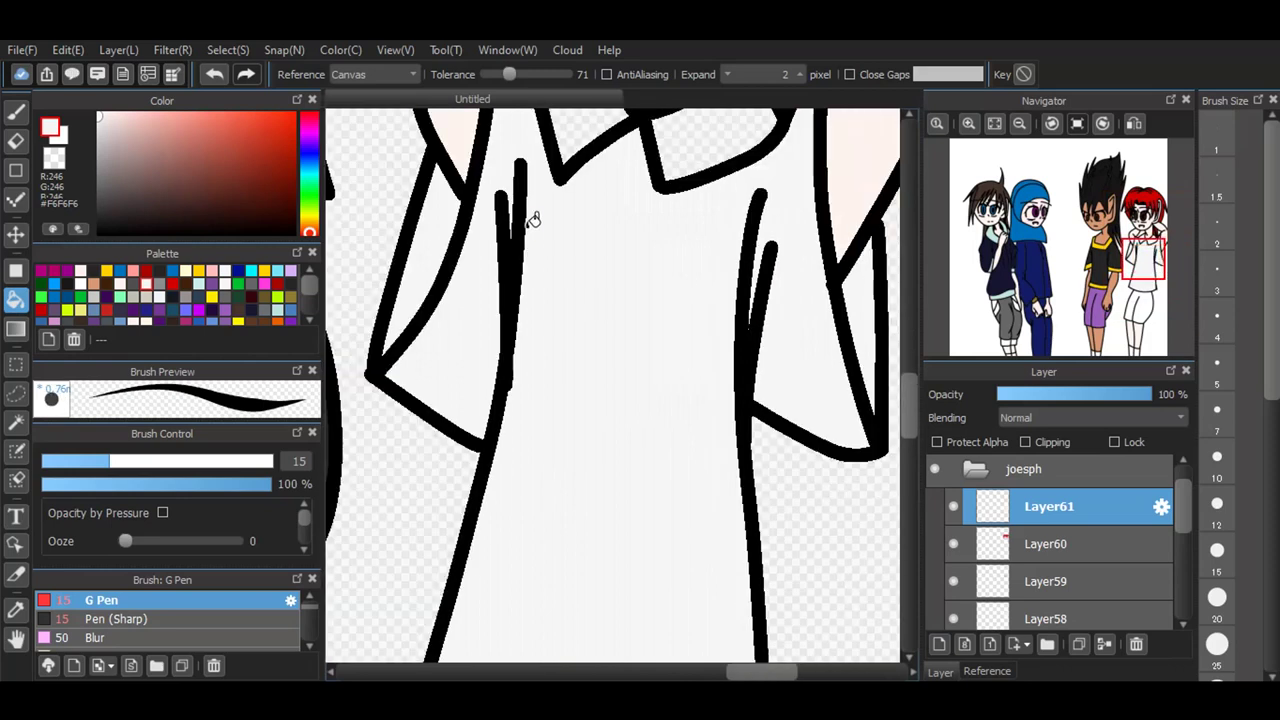
scroll(497, 246, "up", 3)
scroll(497, 246, "up", 5)
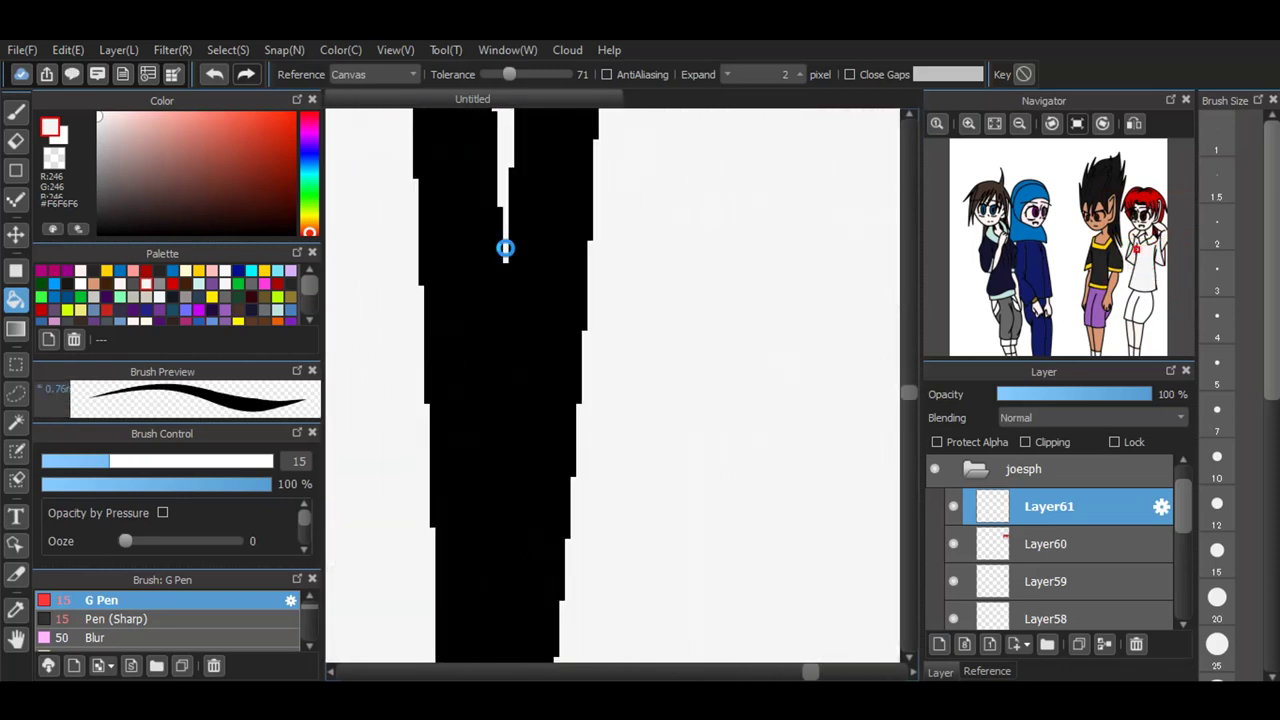
scroll(517, 275, "up", 2)
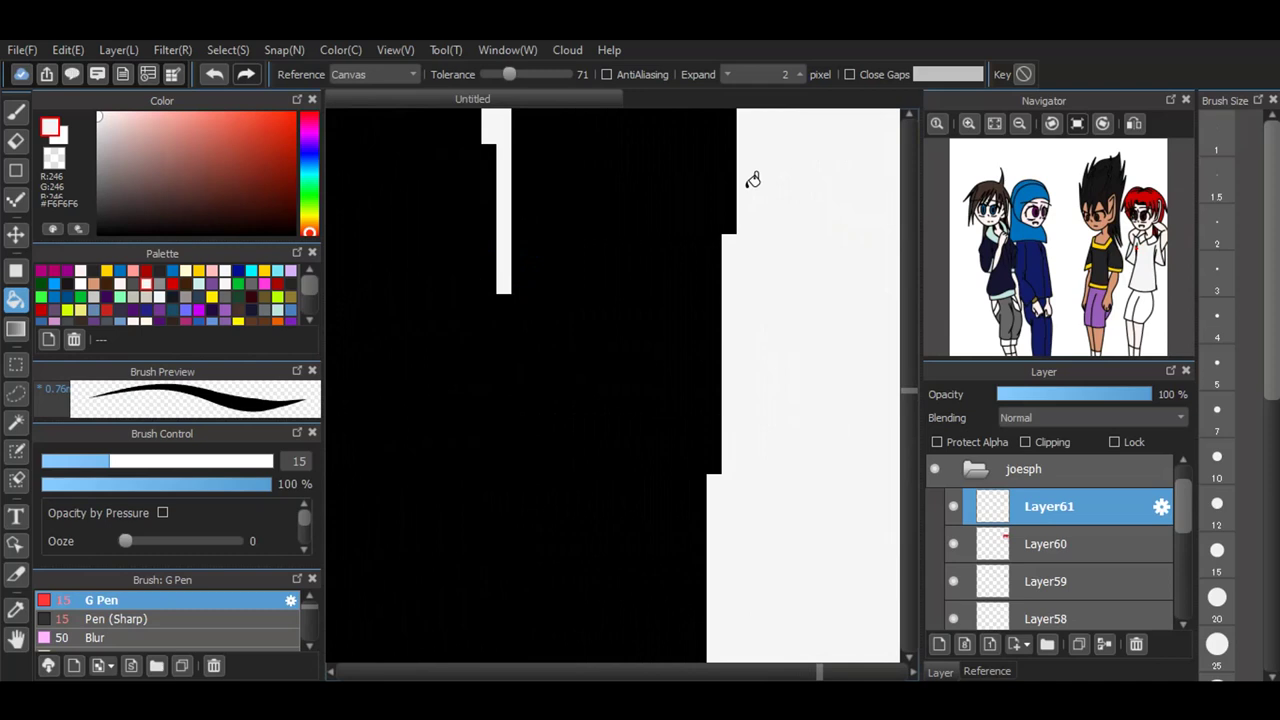
Step: On a new layer above Layer61, fill the same character's shirt collar with grey #8C8C8C
left_click(994, 124)
left_click(938, 644)
left_click(160, 284)
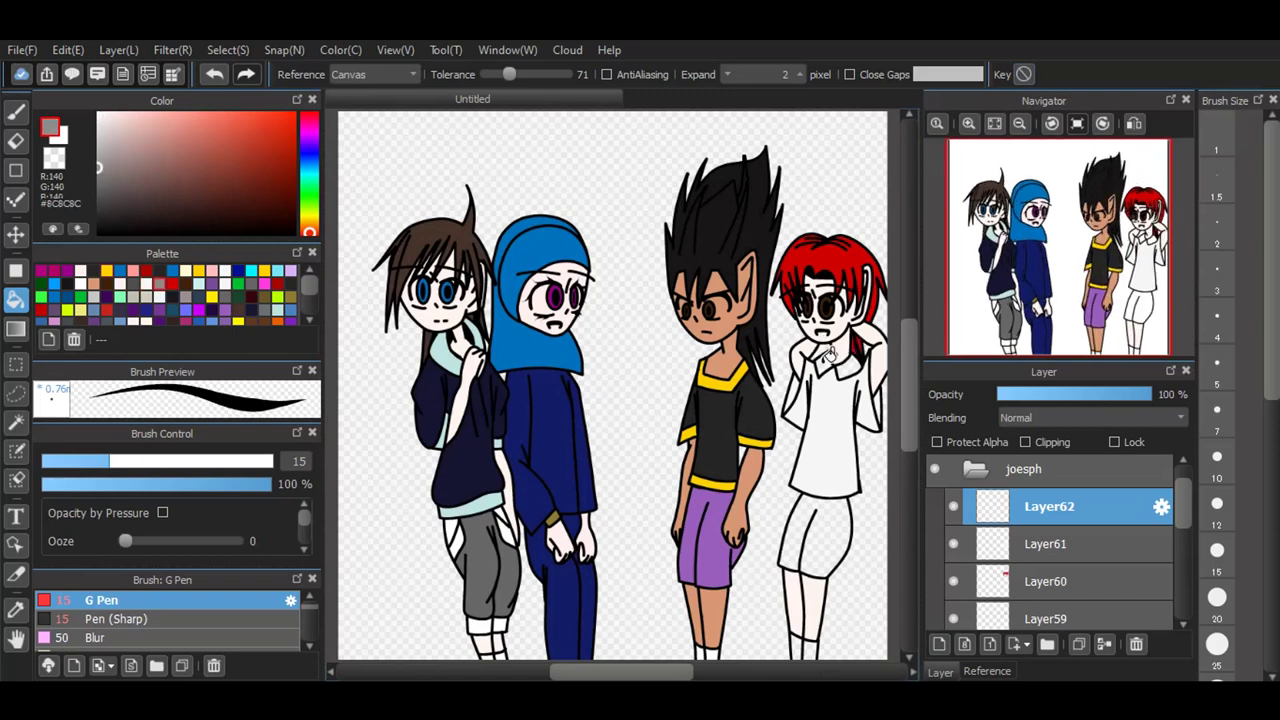
Step: On a new layer above Layer62, fill the same character's shorts with dark grey #504D4D, and set the drawing colour to white #FFFFFF
left_click(938, 645)
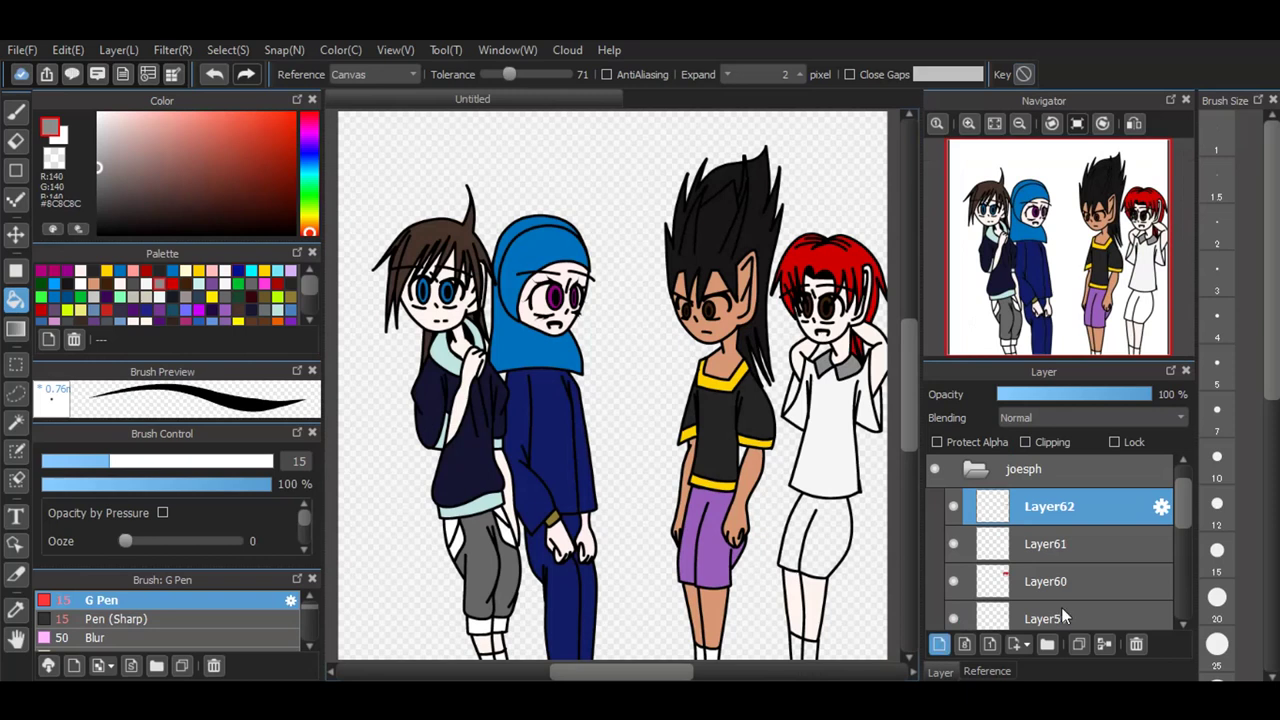
left_click(133, 284)
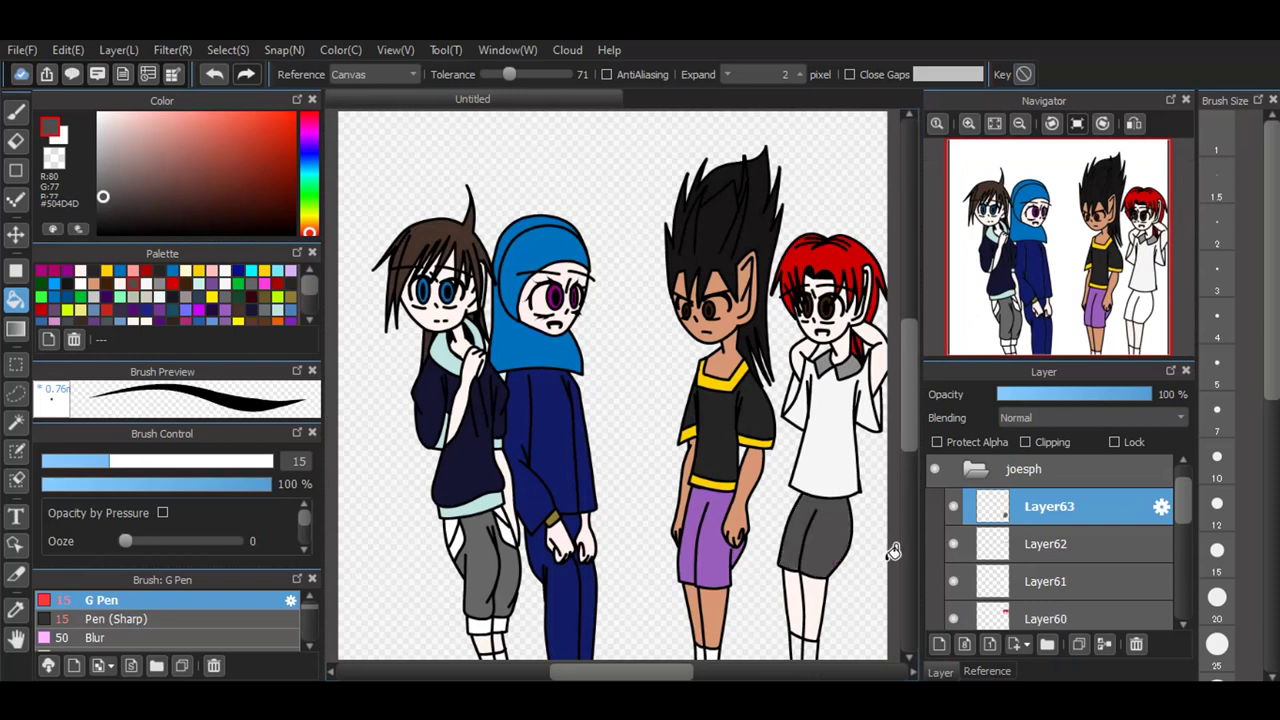
left_click_drag(212, 136, 74, 66)
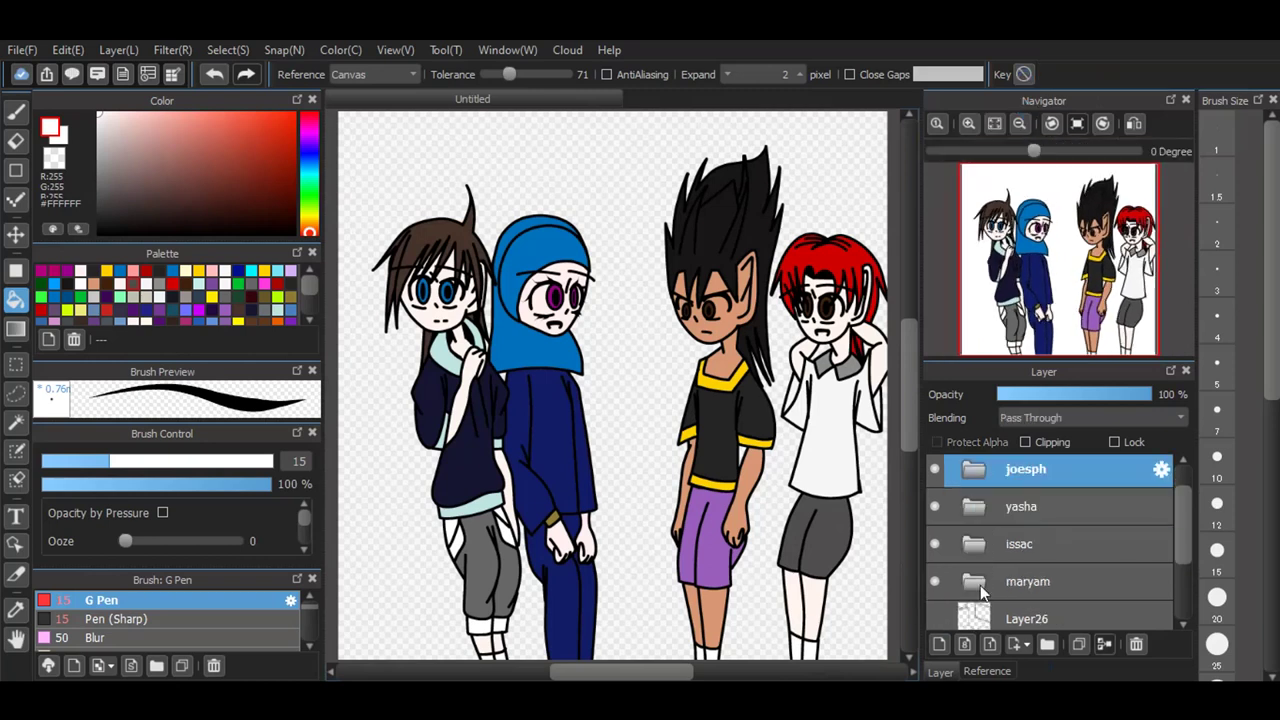
Step: Create a folder containing a new layer above the "extra clean up" folder, and show the background line art on Layer26
scroll(1012, 512, "down", 2)
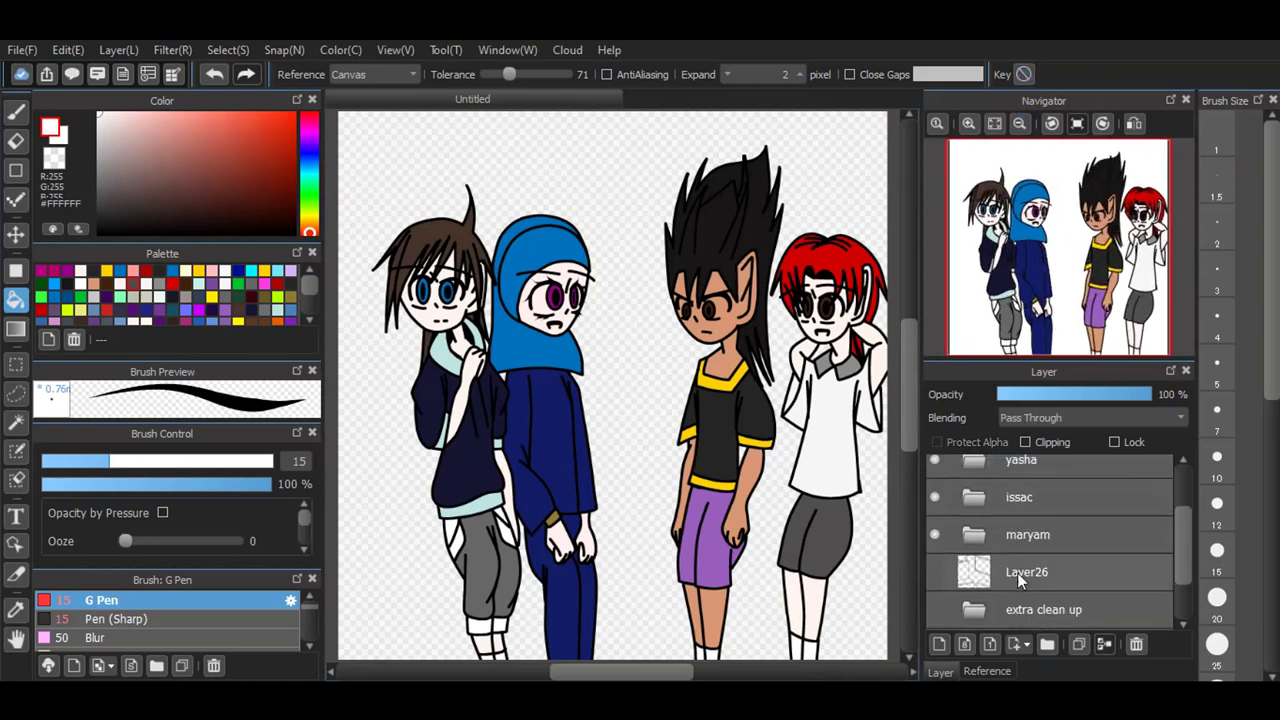
left_click(1020, 600)
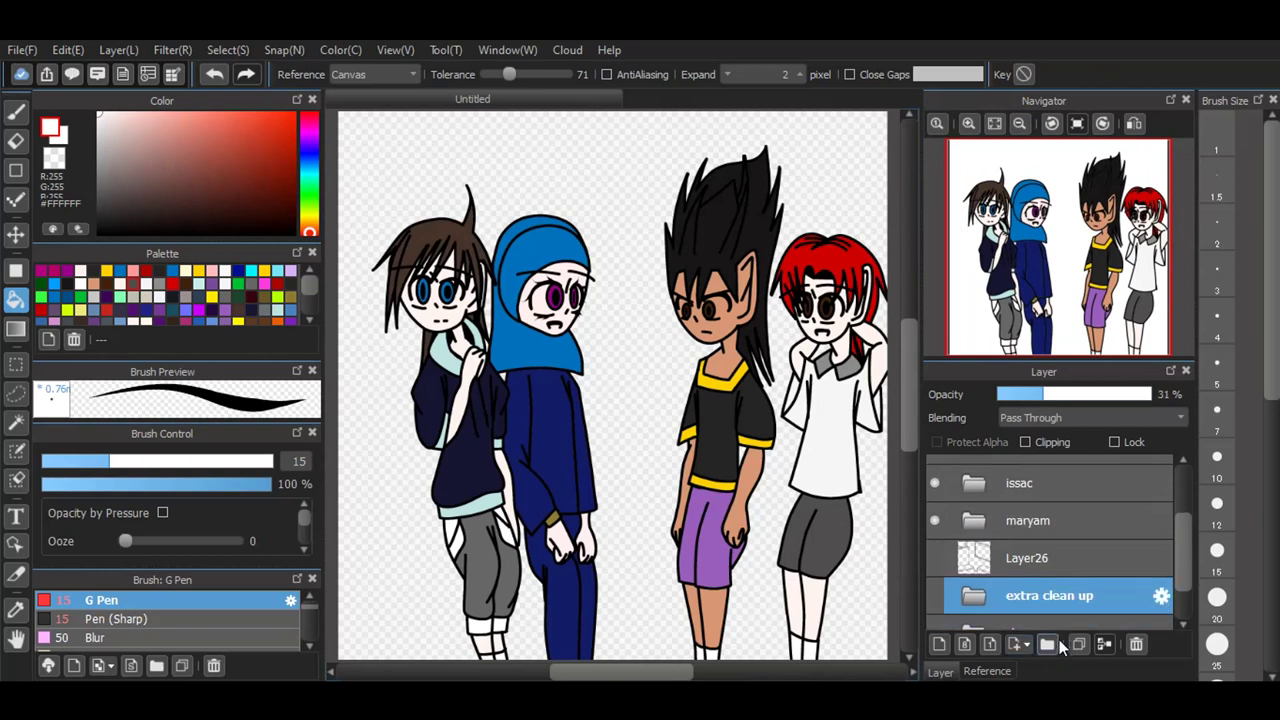
left_click(1057, 641)
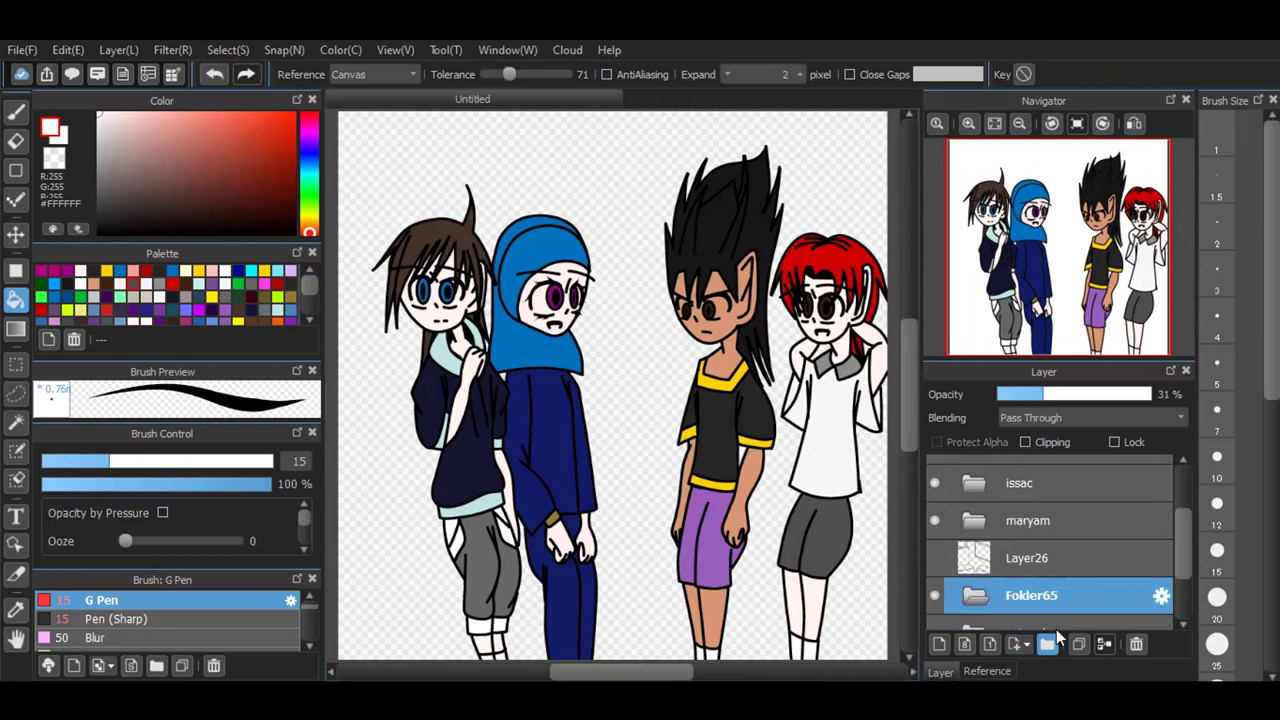
left_click(945, 644)
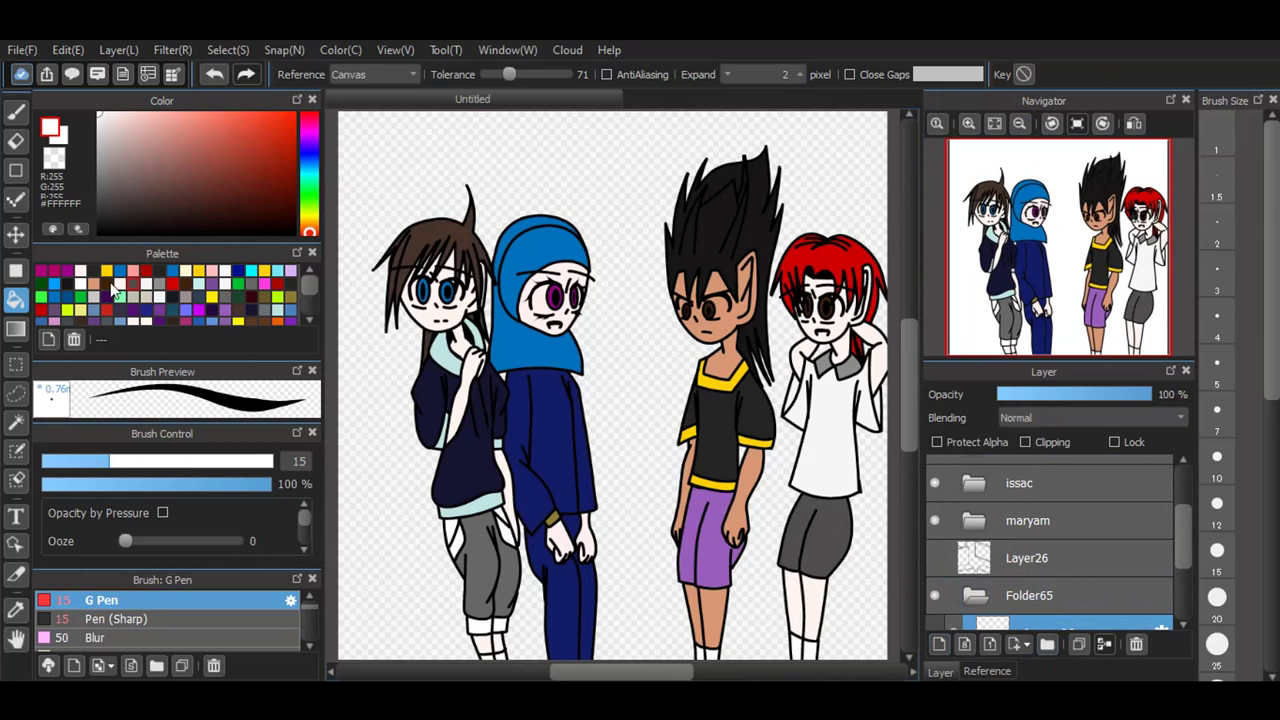
left_click(934, 560)
Step: Sample the bench's slate grey #535F68 from the reference image and fill the front and edge faces of both benches
left_click(987, 671)
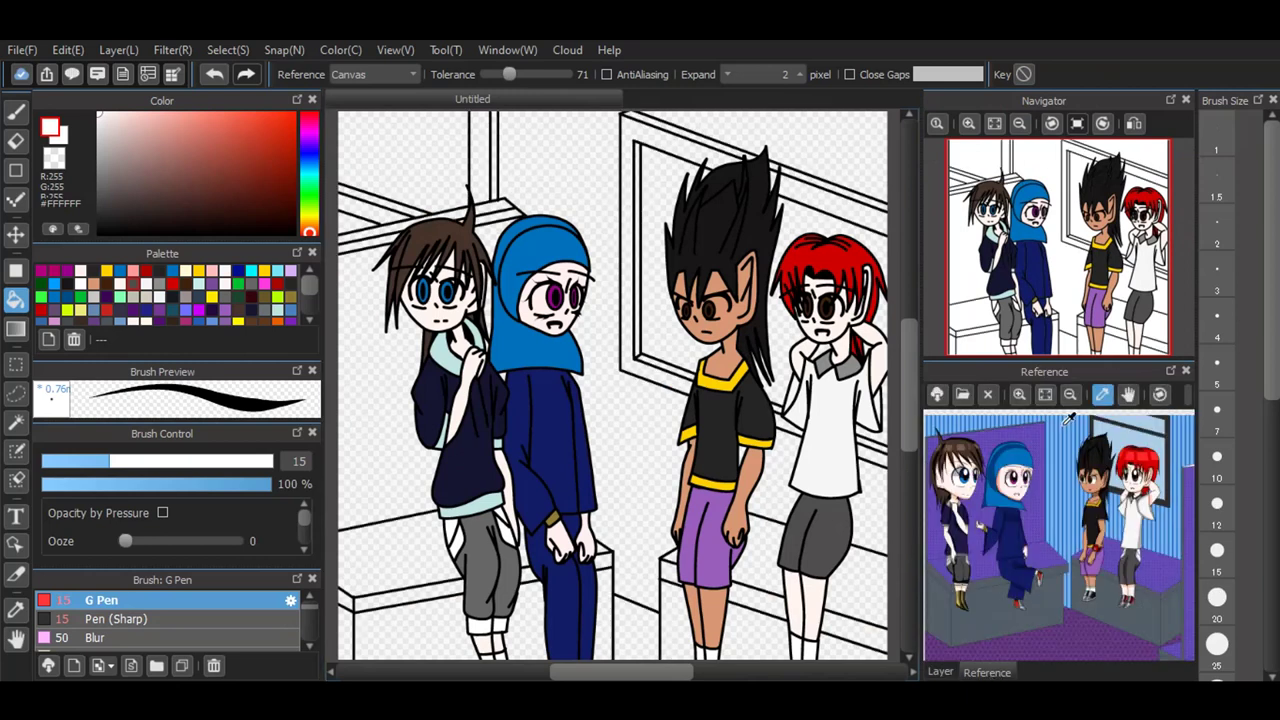
left_click(1050, 594)
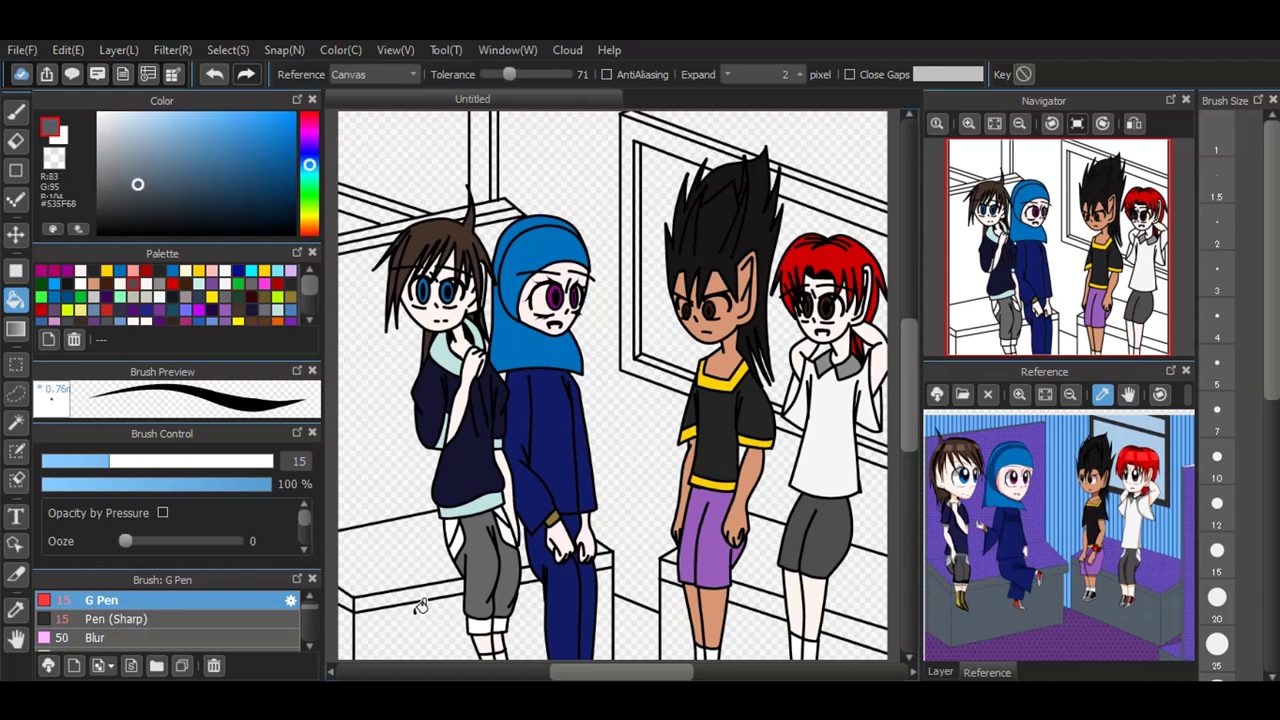
left_click(430, 590)
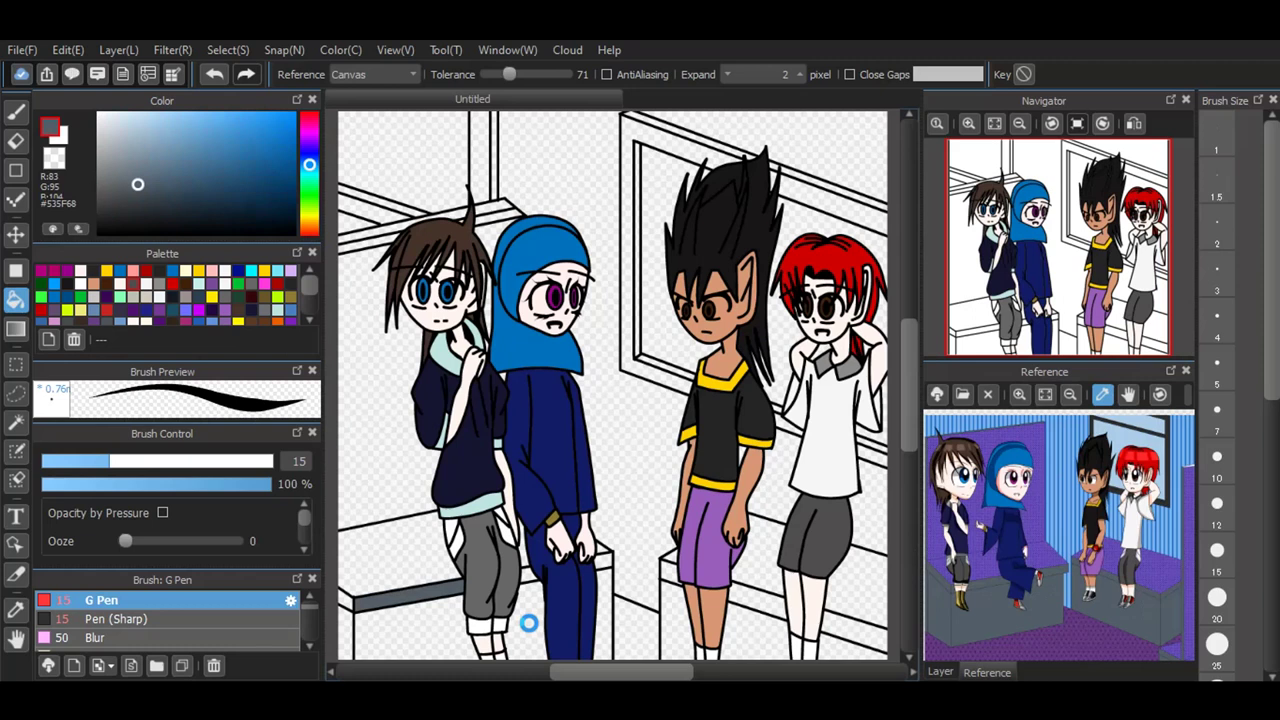
left_click(608, 569)
left_click(760, 624)
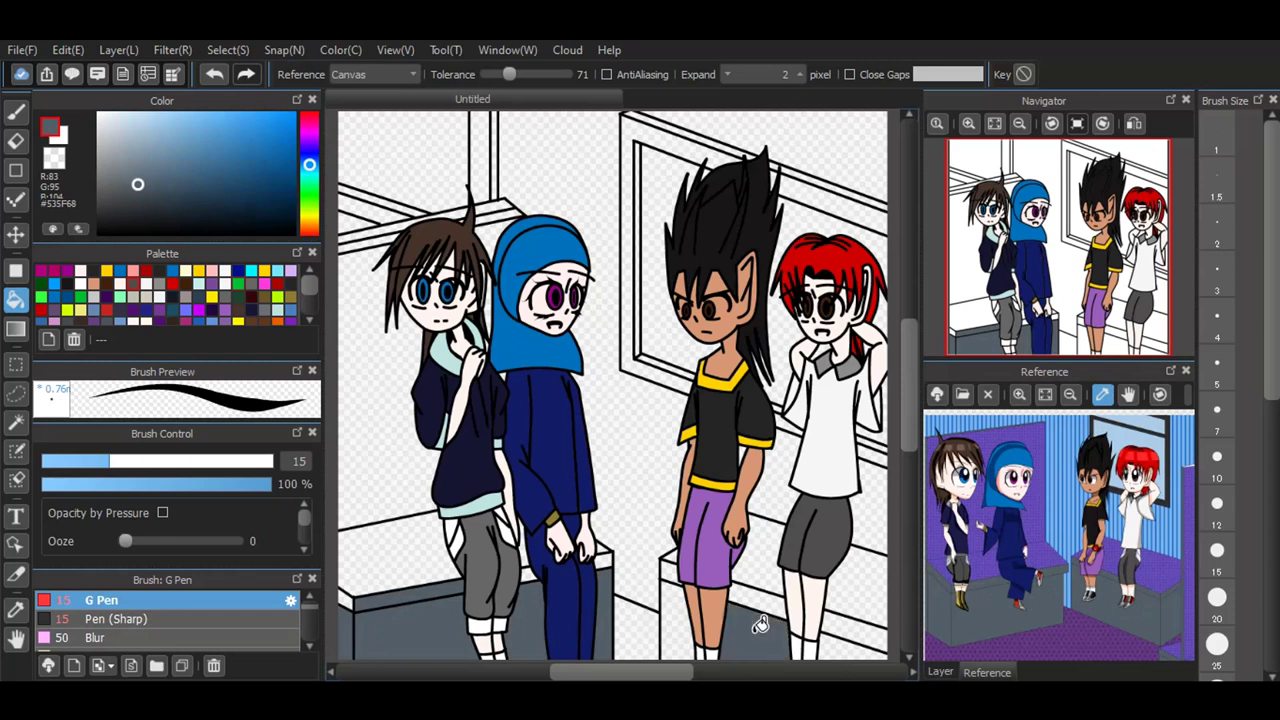
left_click(667, 576)
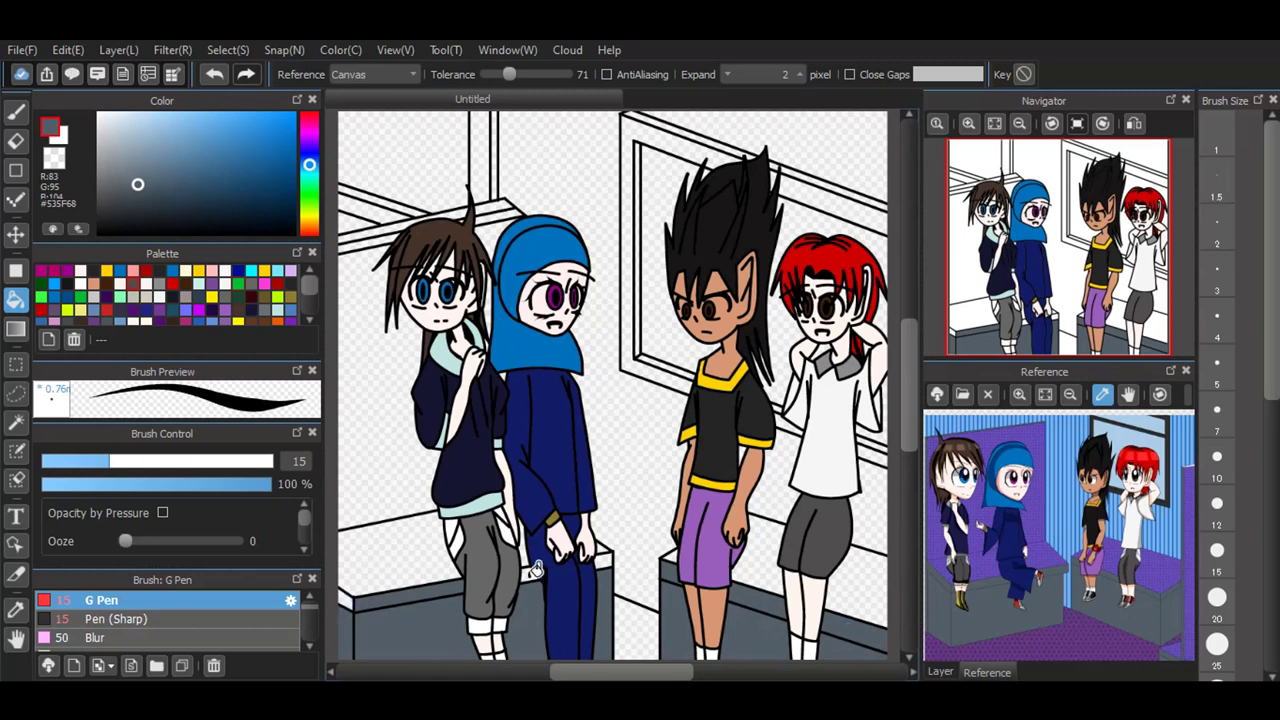
left_click(610, 558)
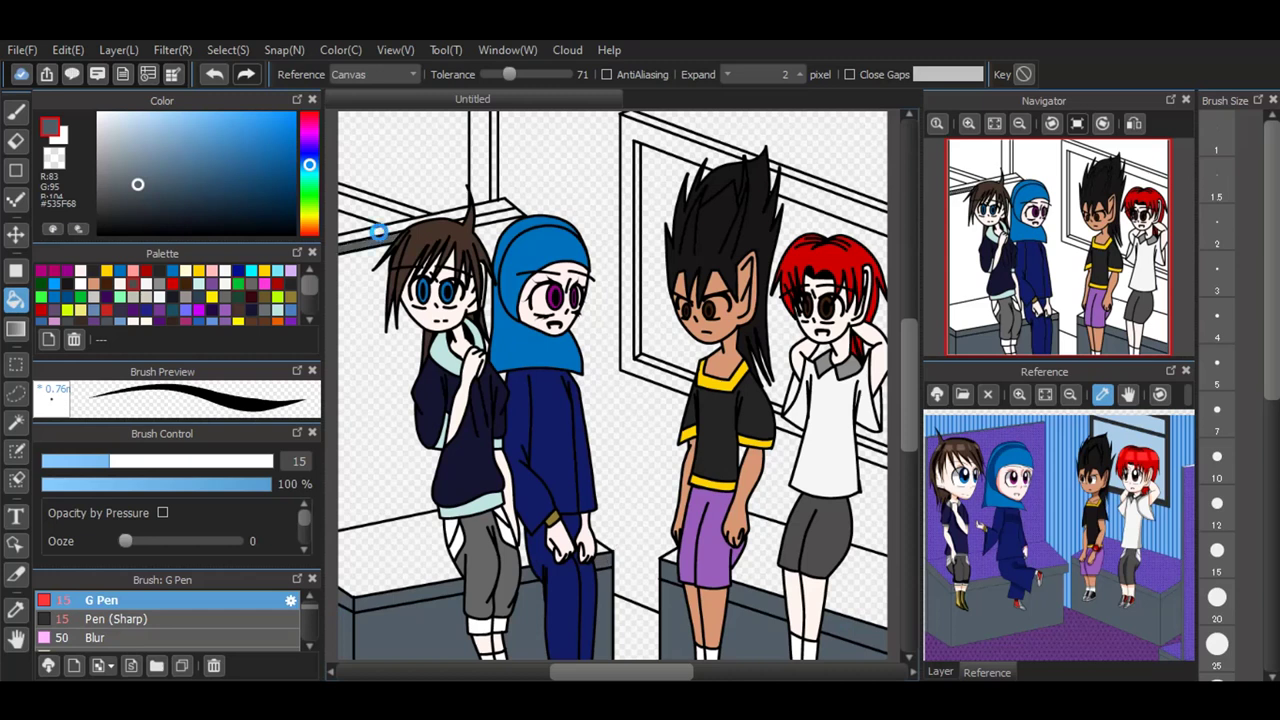
Step: Fill the remaining parts of the ledge behind the brown-haired character's head with slate grey #535F68
left_click(468, 210)
left_click(497, 206)
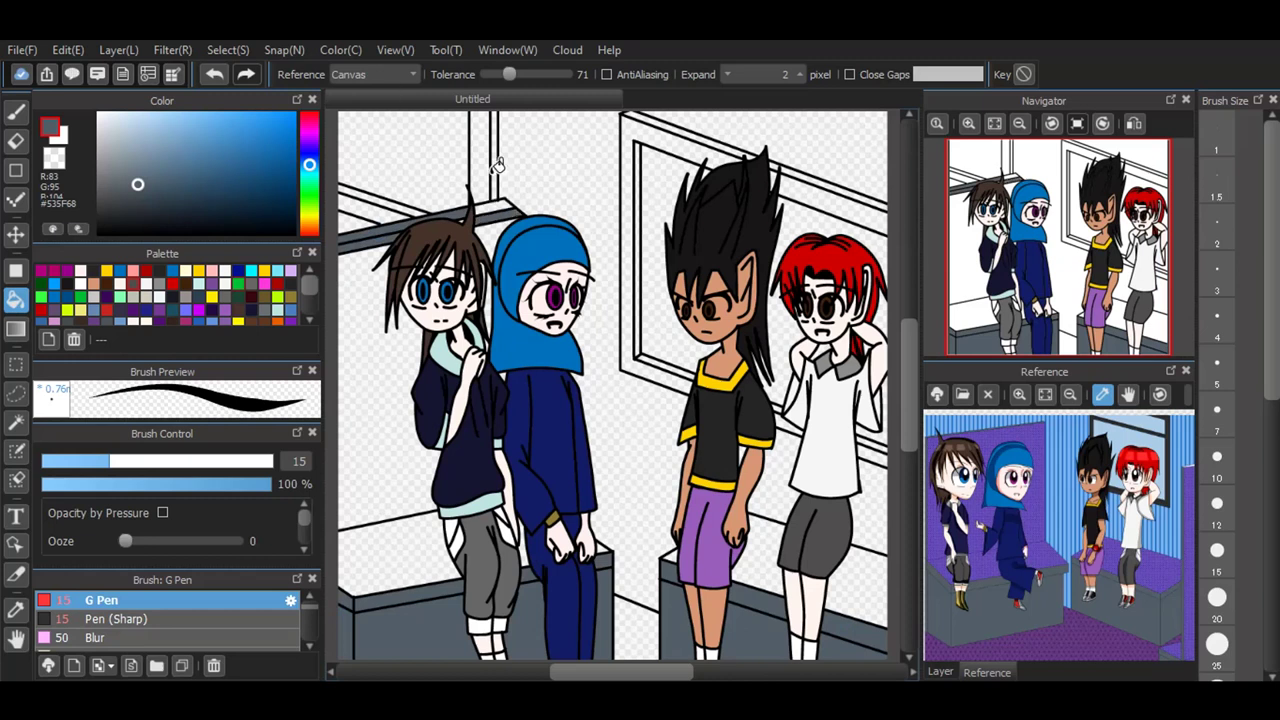
scroll(463, 210, "up", 6)
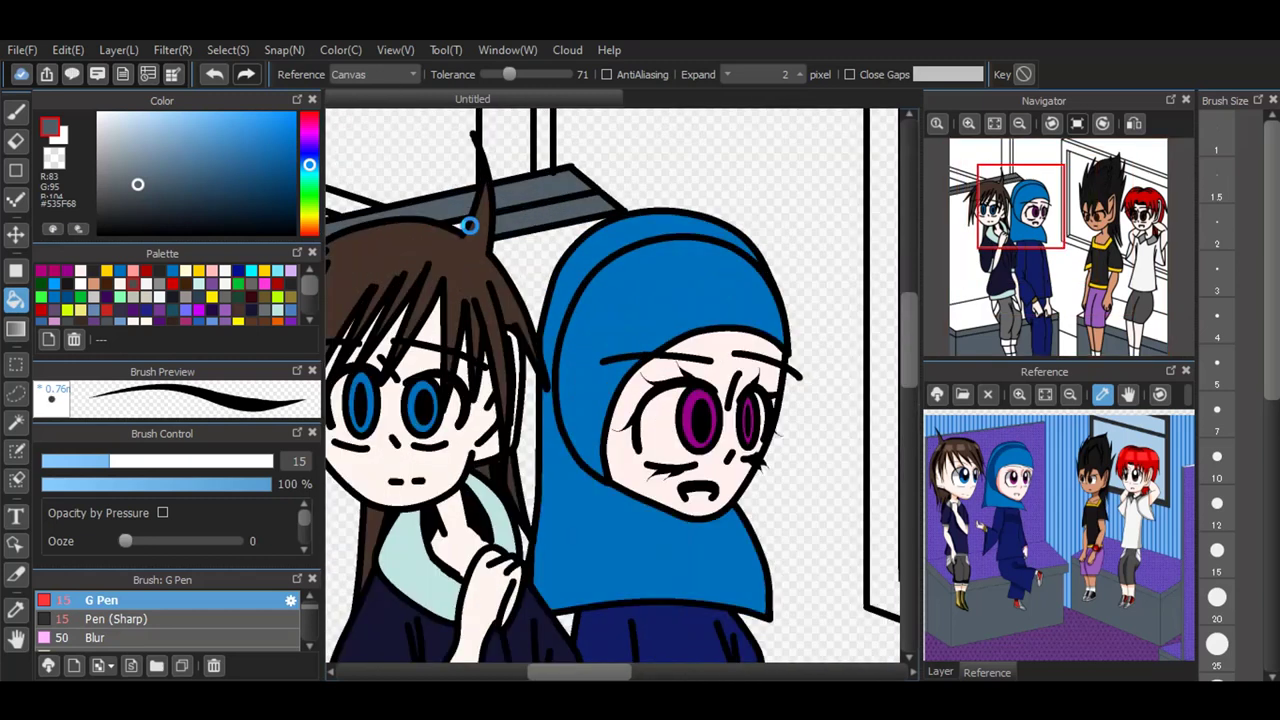
scroll(458, 224, "up", 2)
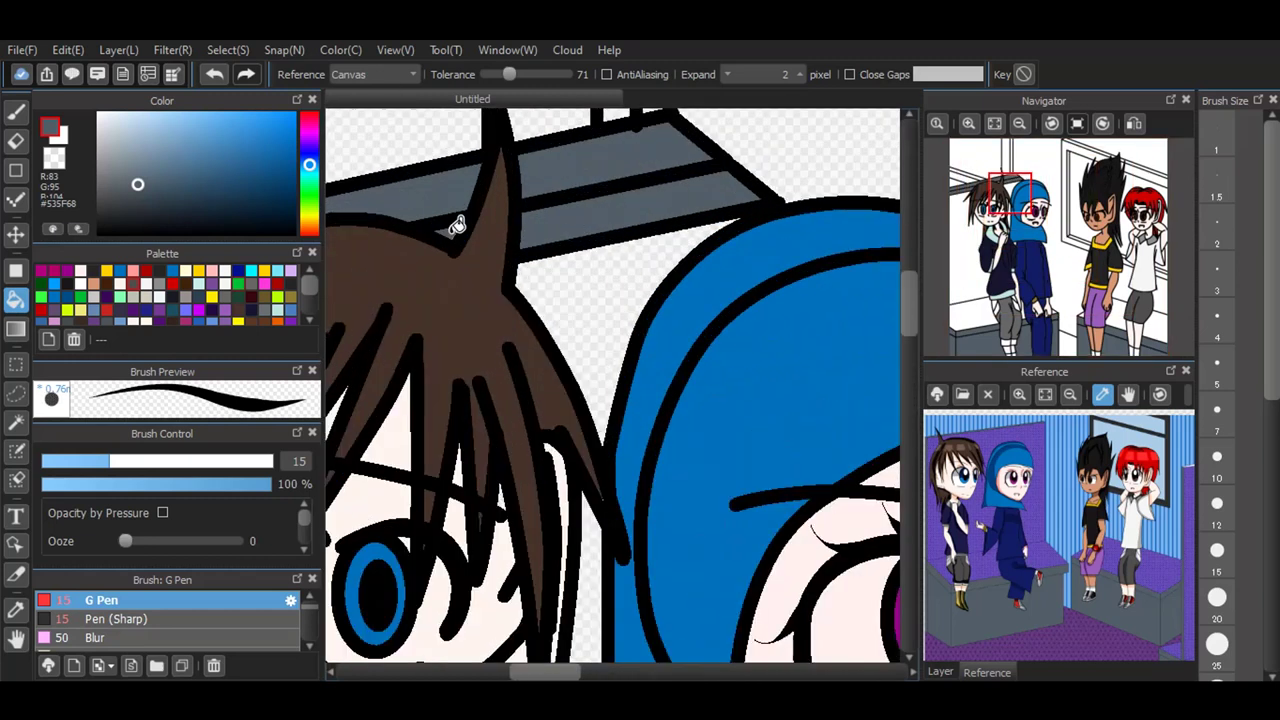
left_click(994, 123)
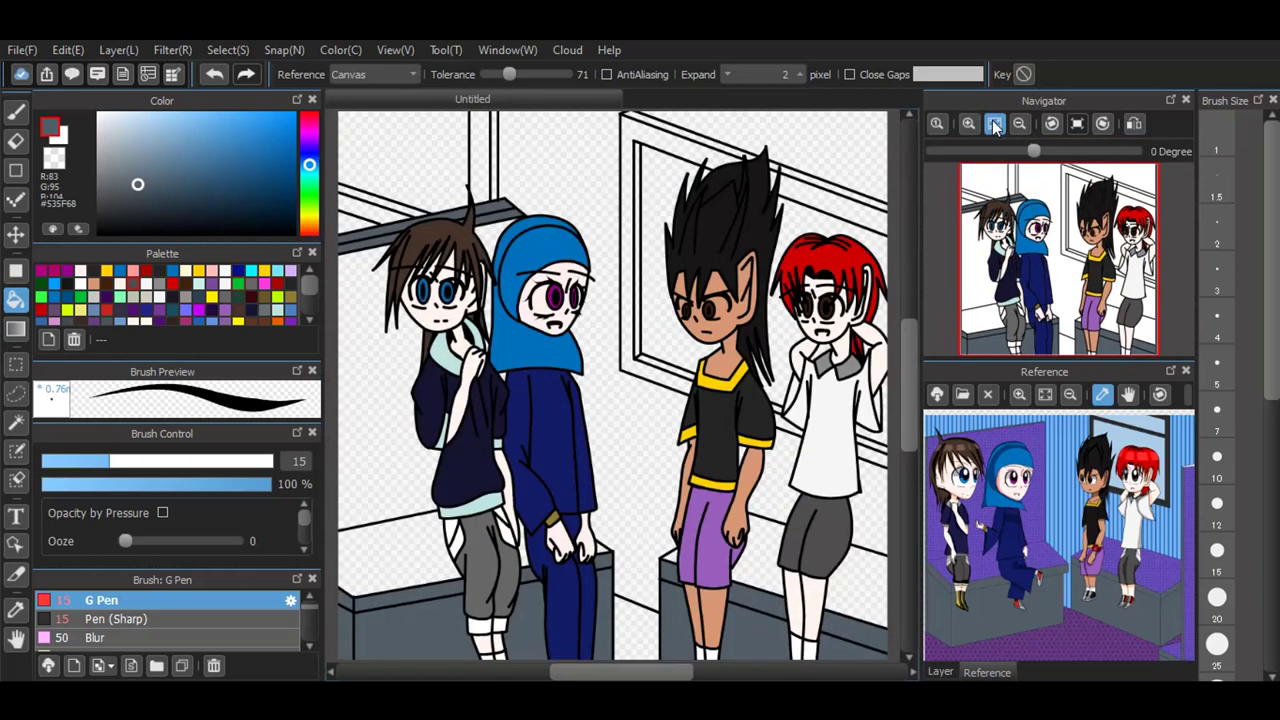
Step: Try filling the diagonal strip above the ledge behind the brown-haired character with slate grey #535F68
left_click(388, 194)
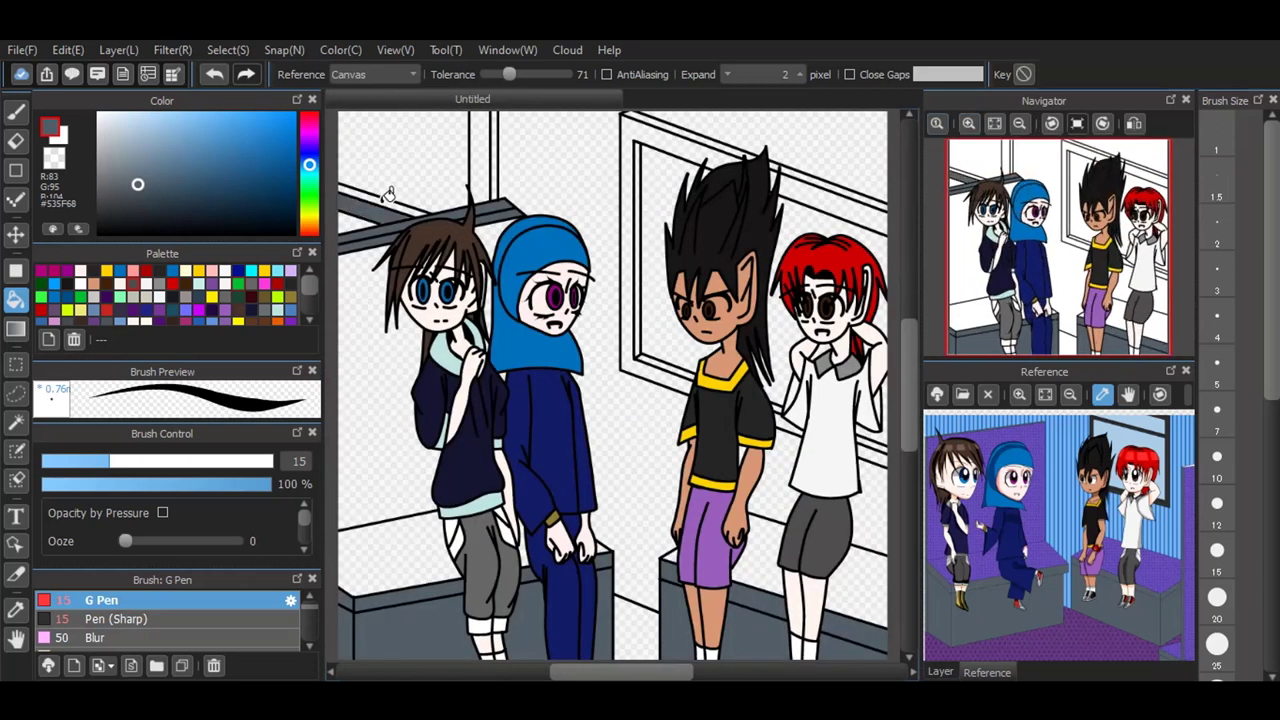
left_click(214, 75)
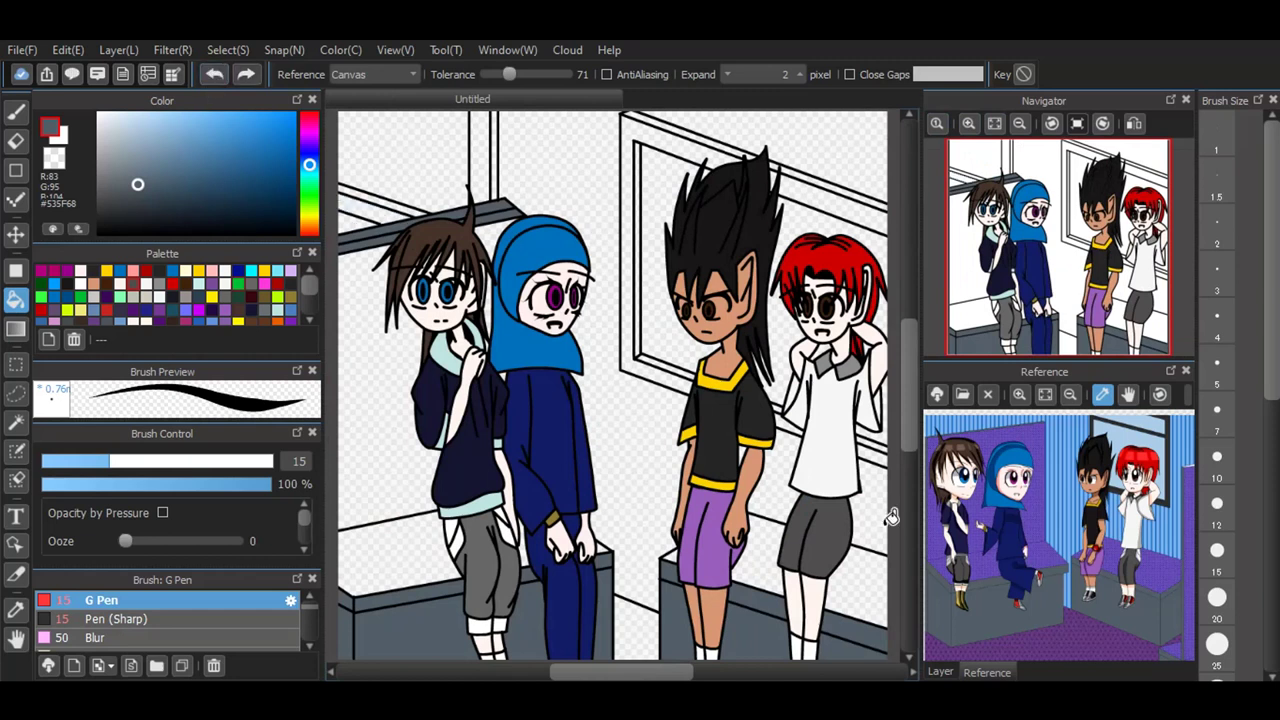
left_click(994, 126)
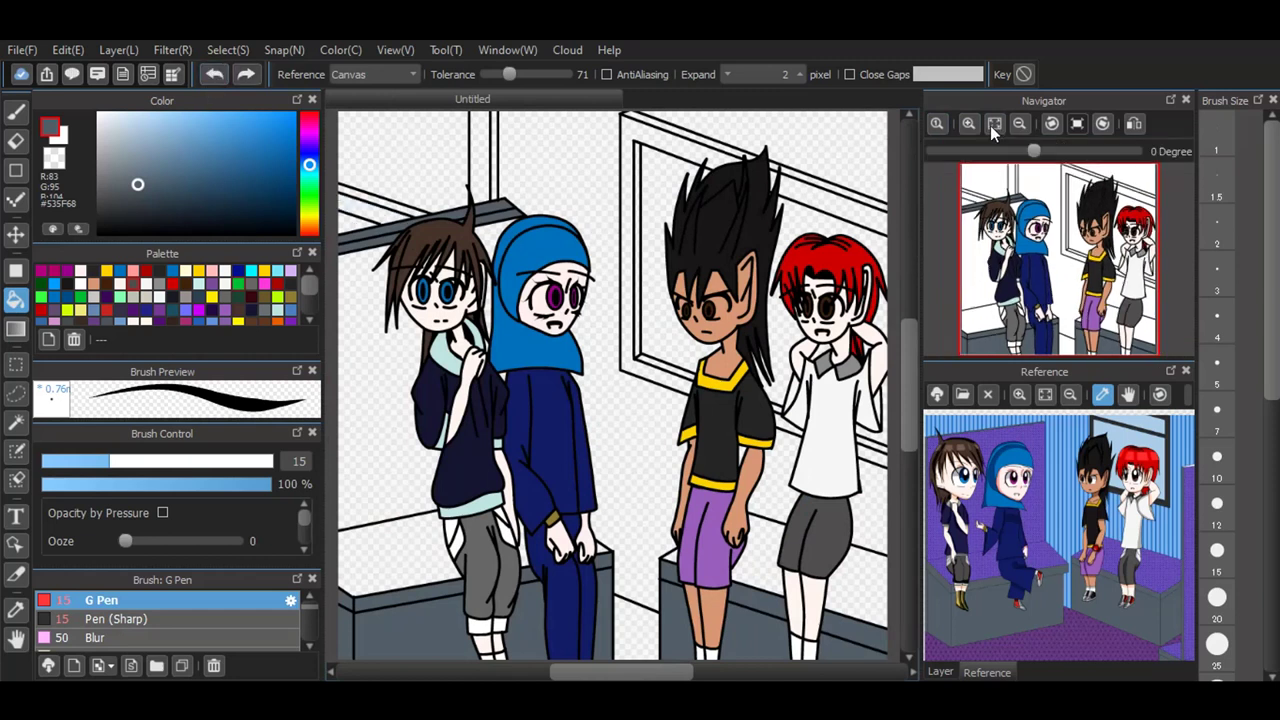
left_click(992, 125)
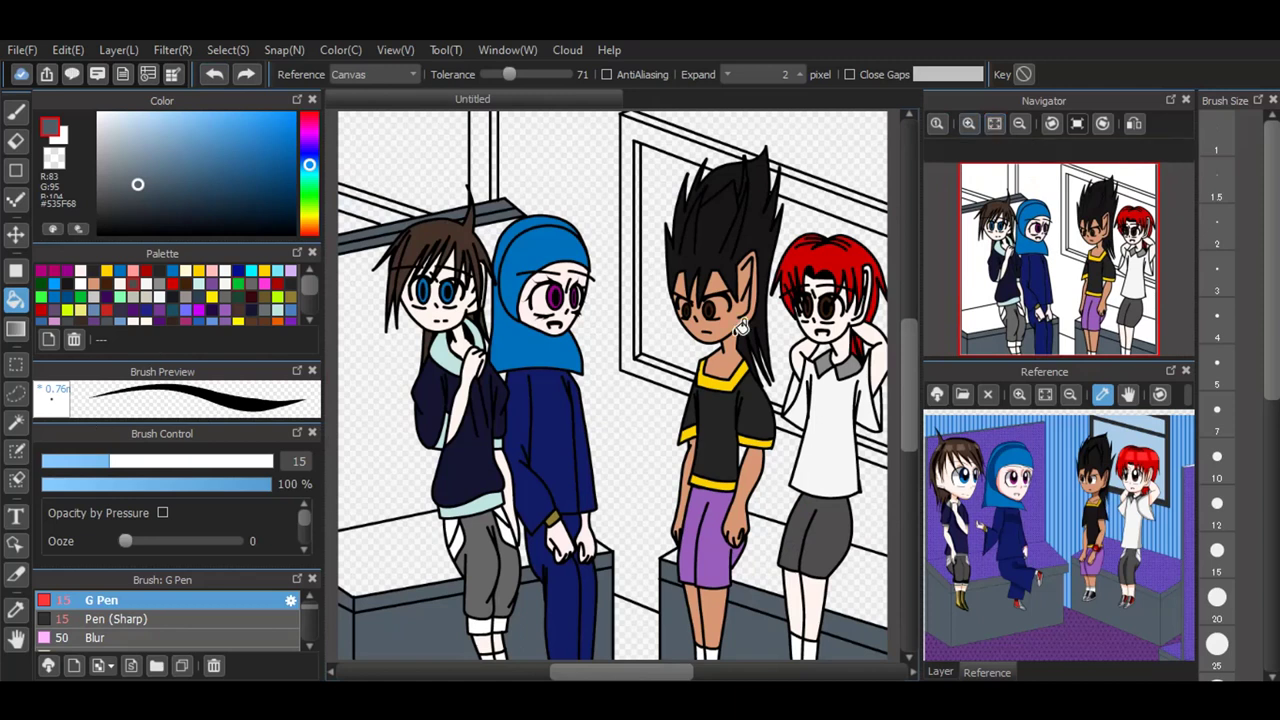
Step: Add a new layer above the slate grey bench layer and sample the seat purple #7E5EC3 from the reference image
left_click(942, 672)
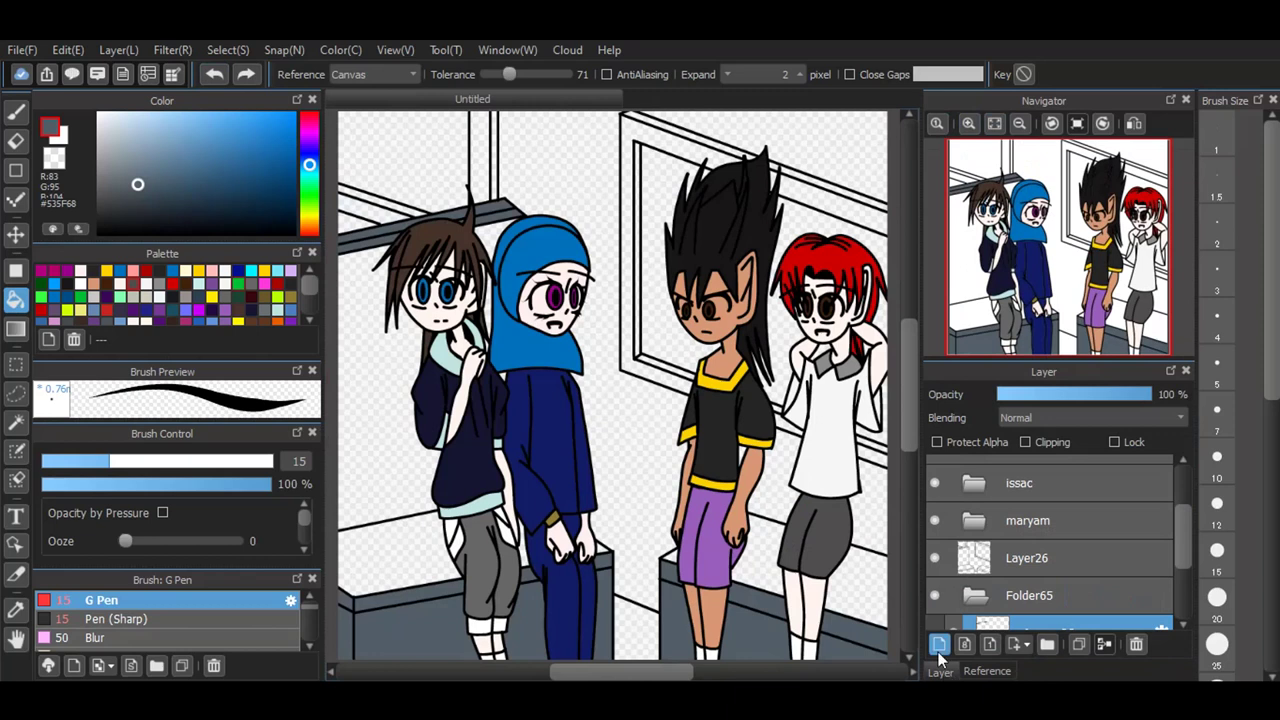
left_click(987, 671)
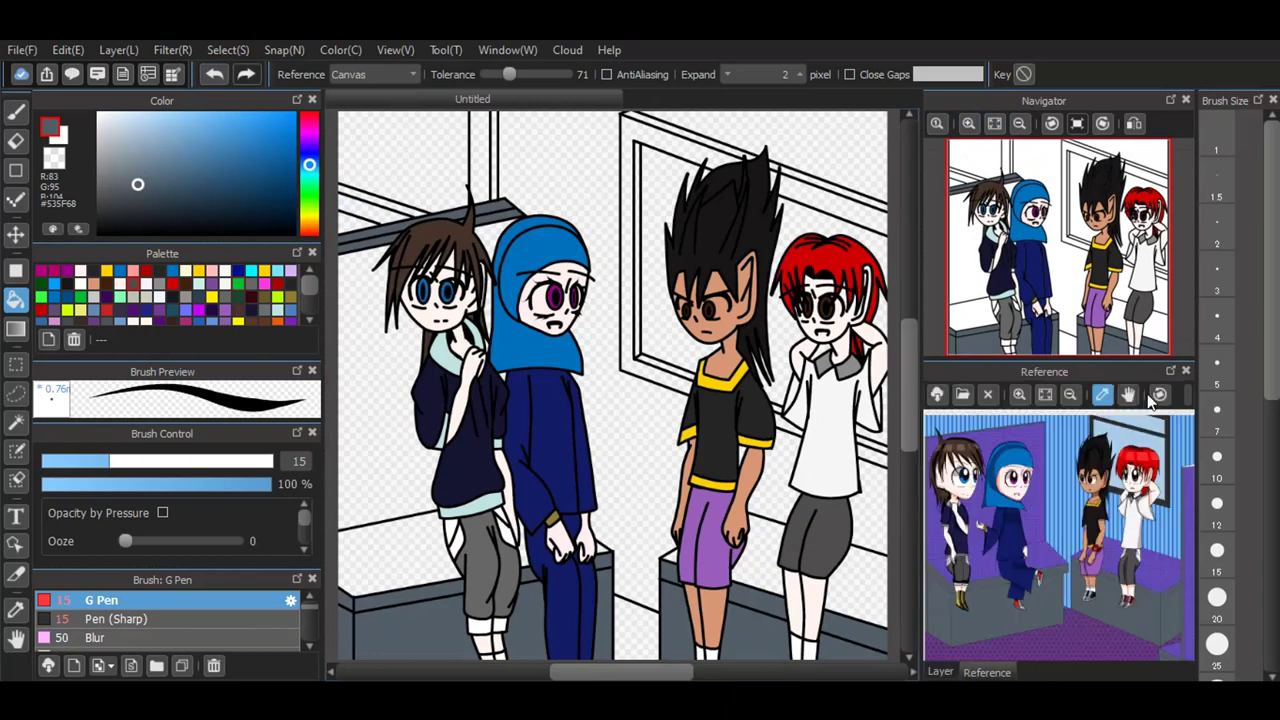
left_click(1193, 551)
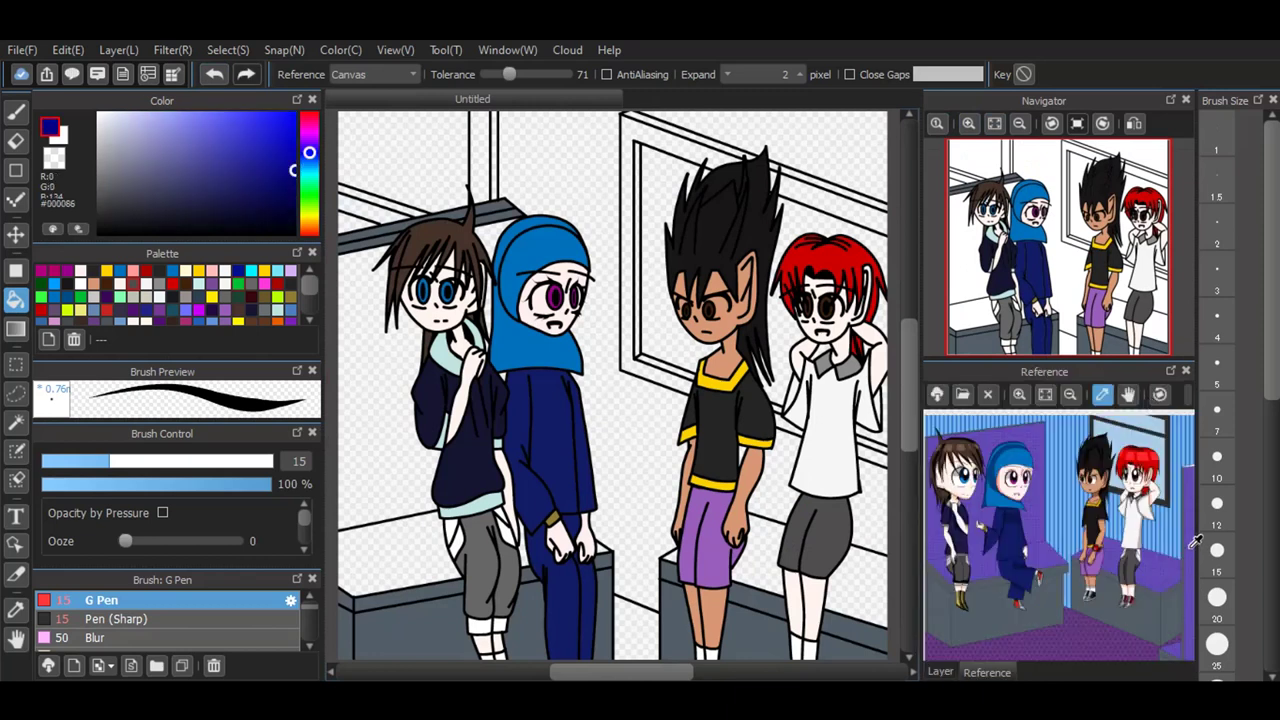
left_click(1193, 500)
left_click(1194, 496)
left_click(1020, 394)
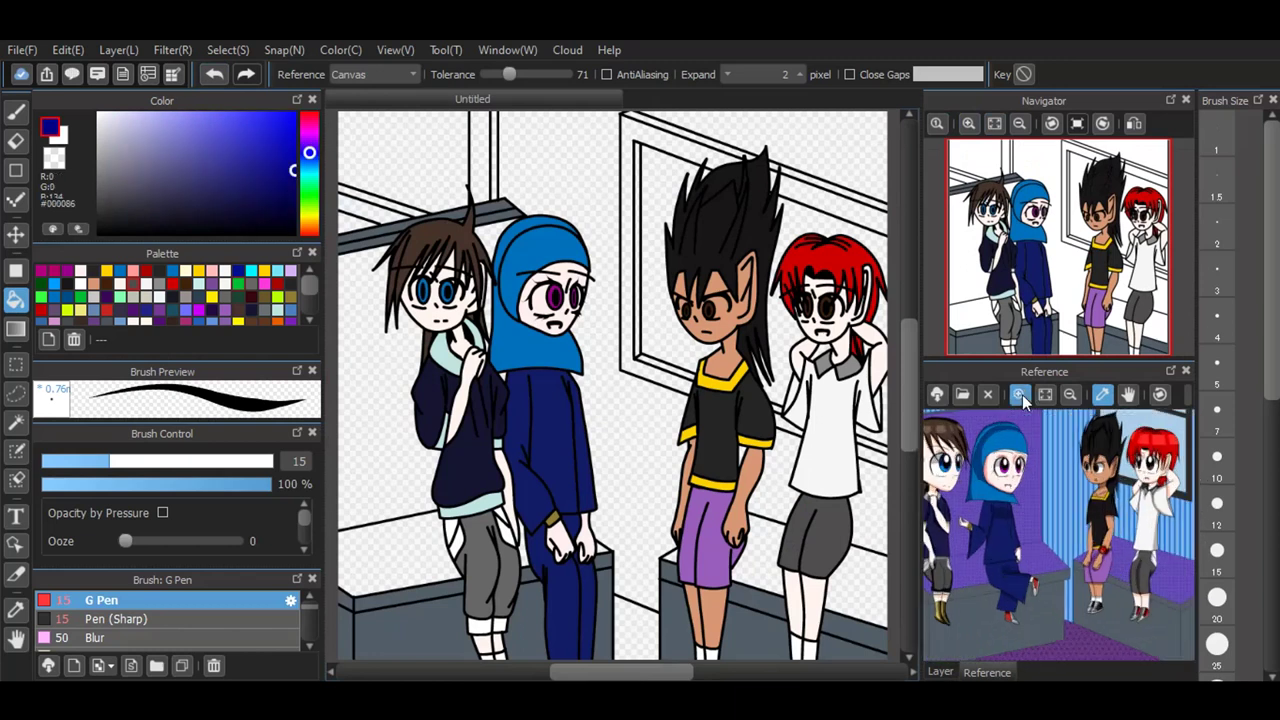
left_click(1020, 394)
left_click(1020, 394)
left_click(1020, 394)
left_click(1020, 394)
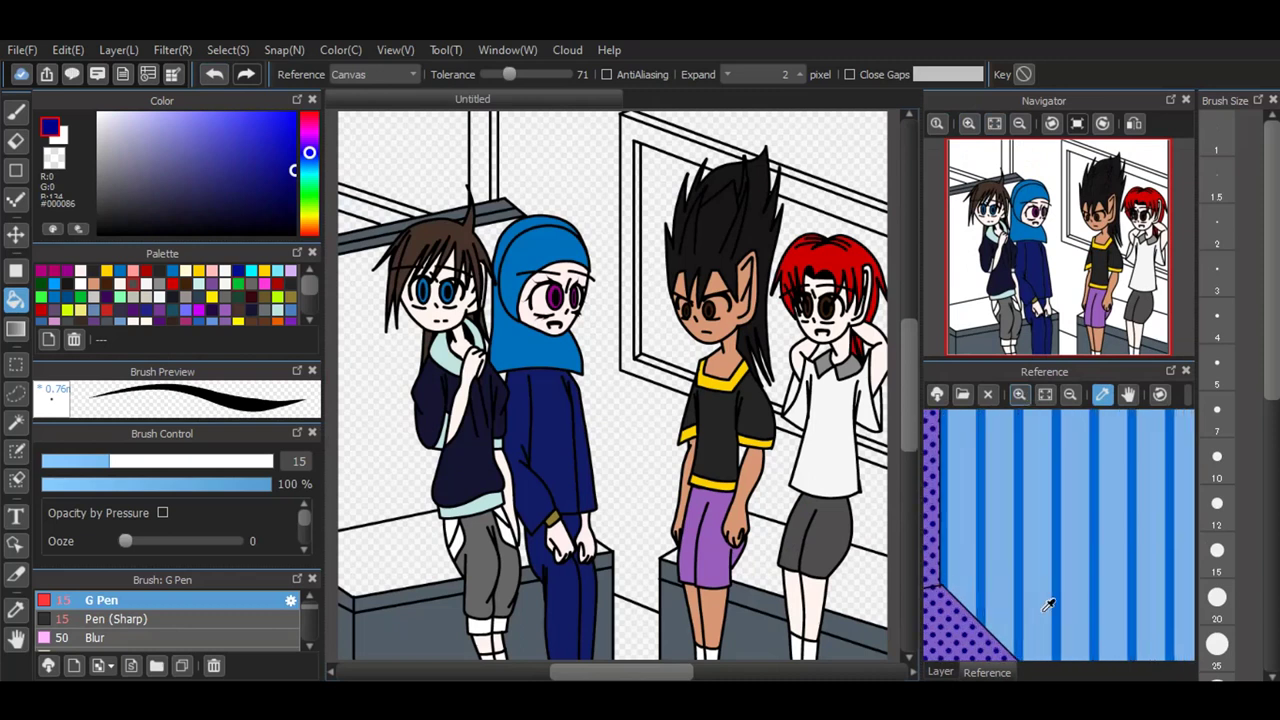
left_click(969, 622)
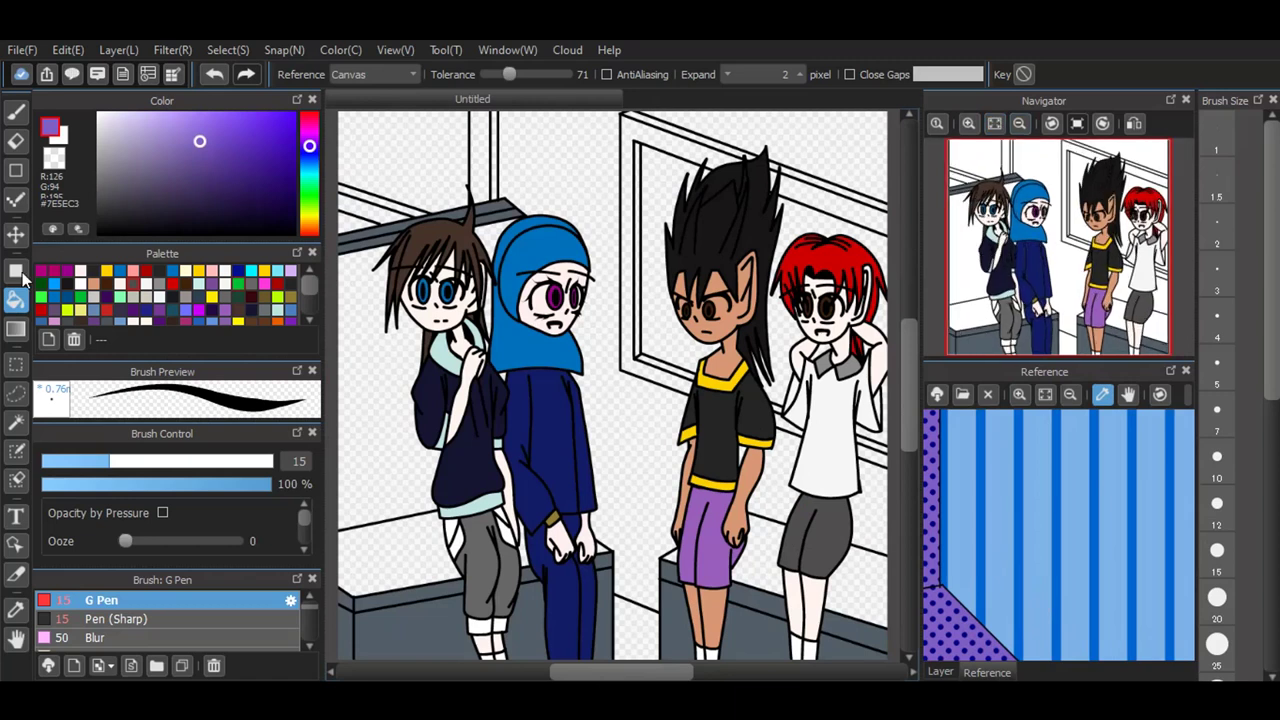
Step: Fill the backrest and both bench seats with purple #7E5EC3 on the new layer
left_click(941, 672)
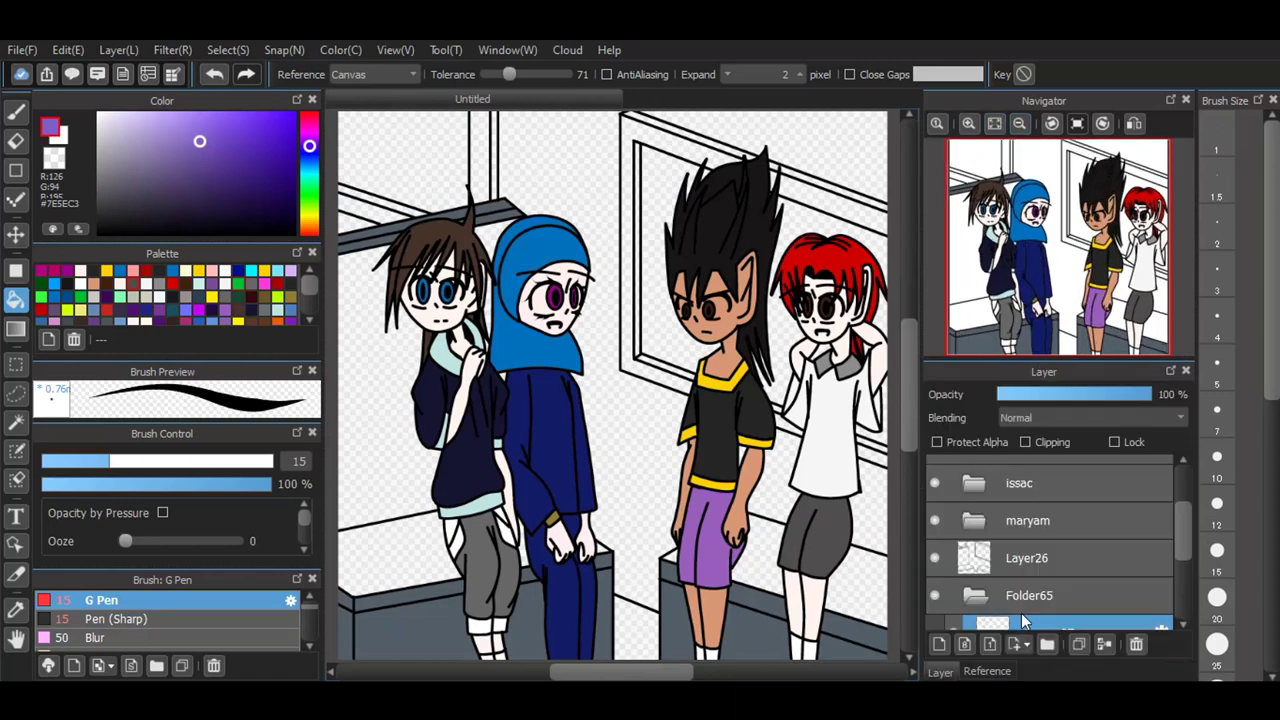
scroll(1057, 531, "down", 1)
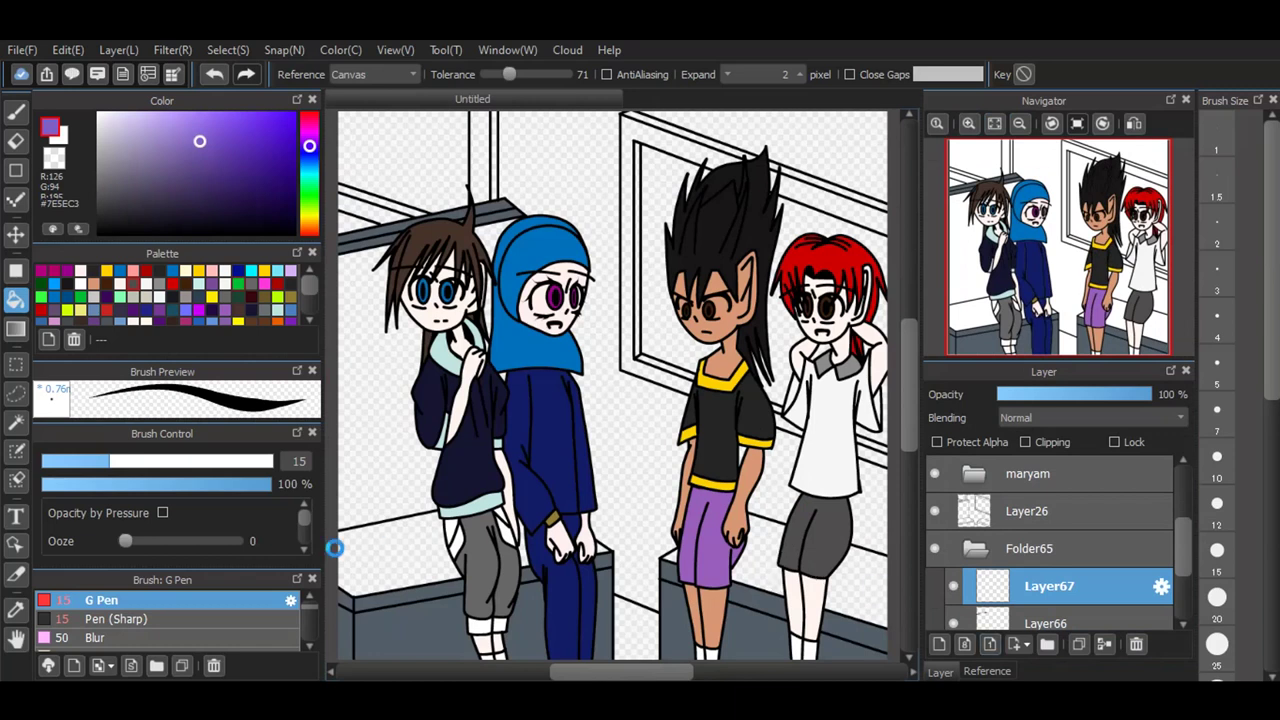
left_click(758, 555)
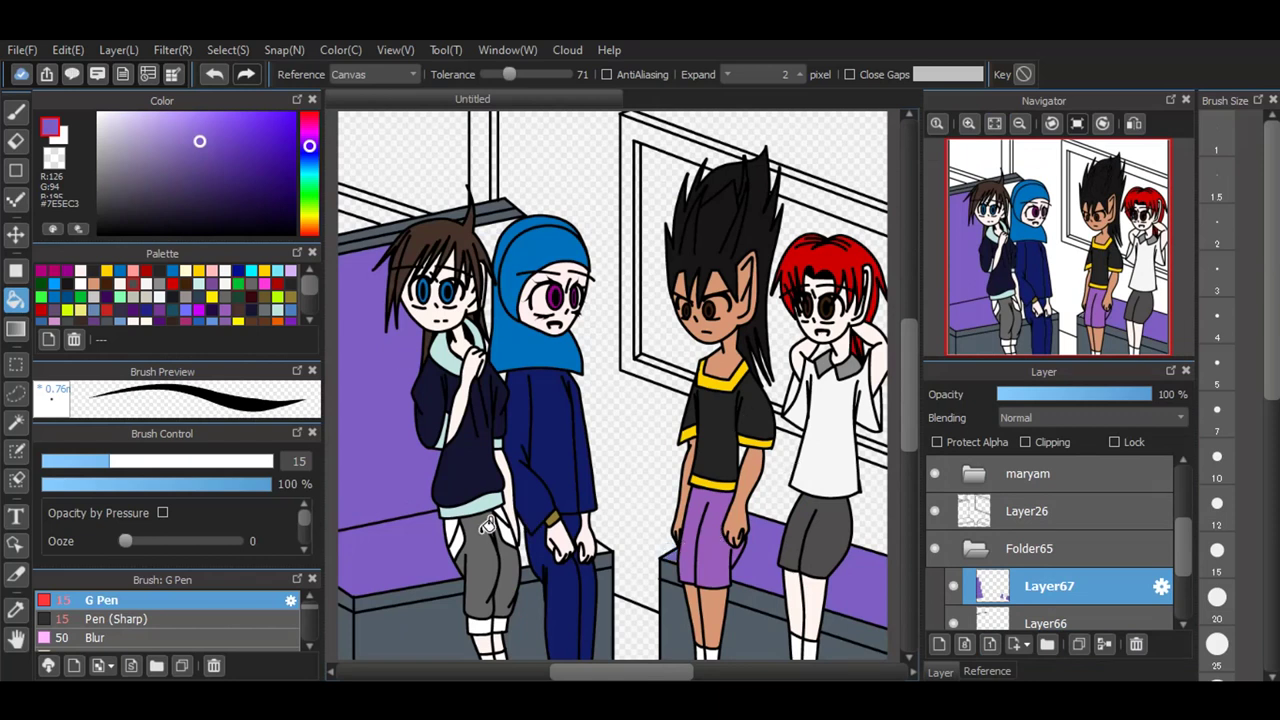
left_click(527, 540)
Step: Fill the small backrest gaps between the brown-haired character and the blue-scarfed character with purple #7E5EC3
scroll(498, 232, "up", 2)
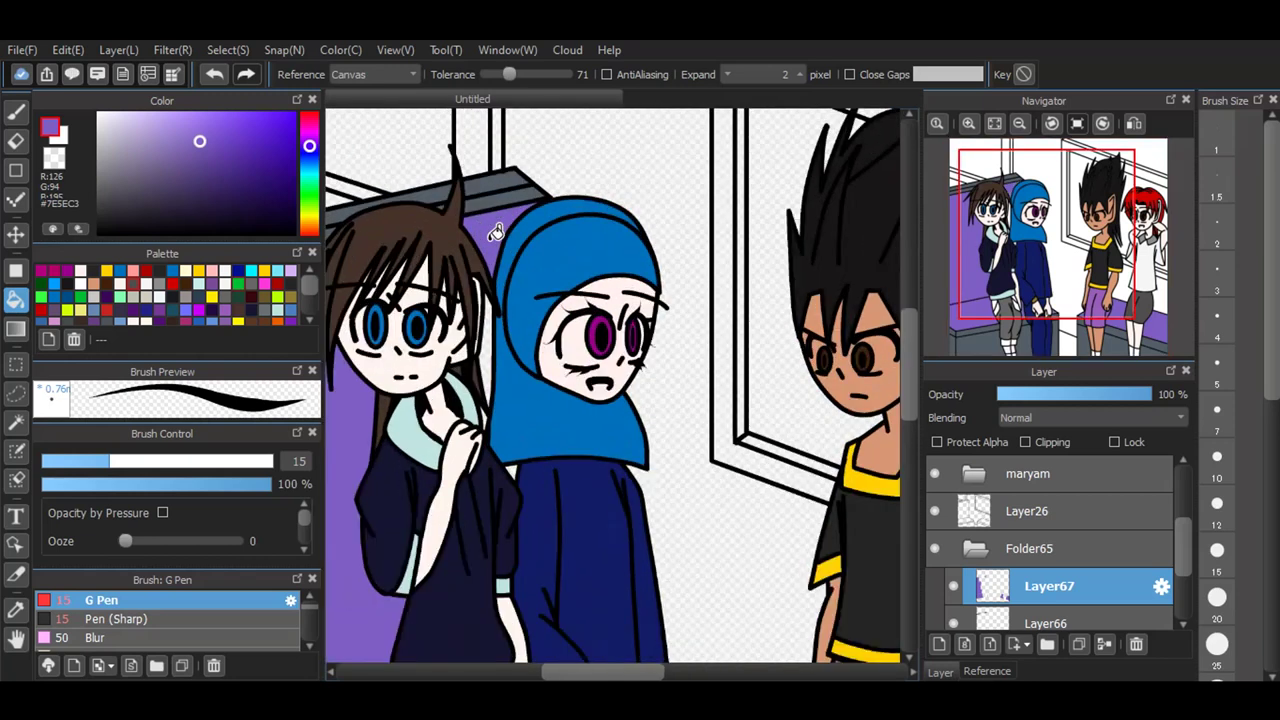
scroll(496, 232, "up", 2)
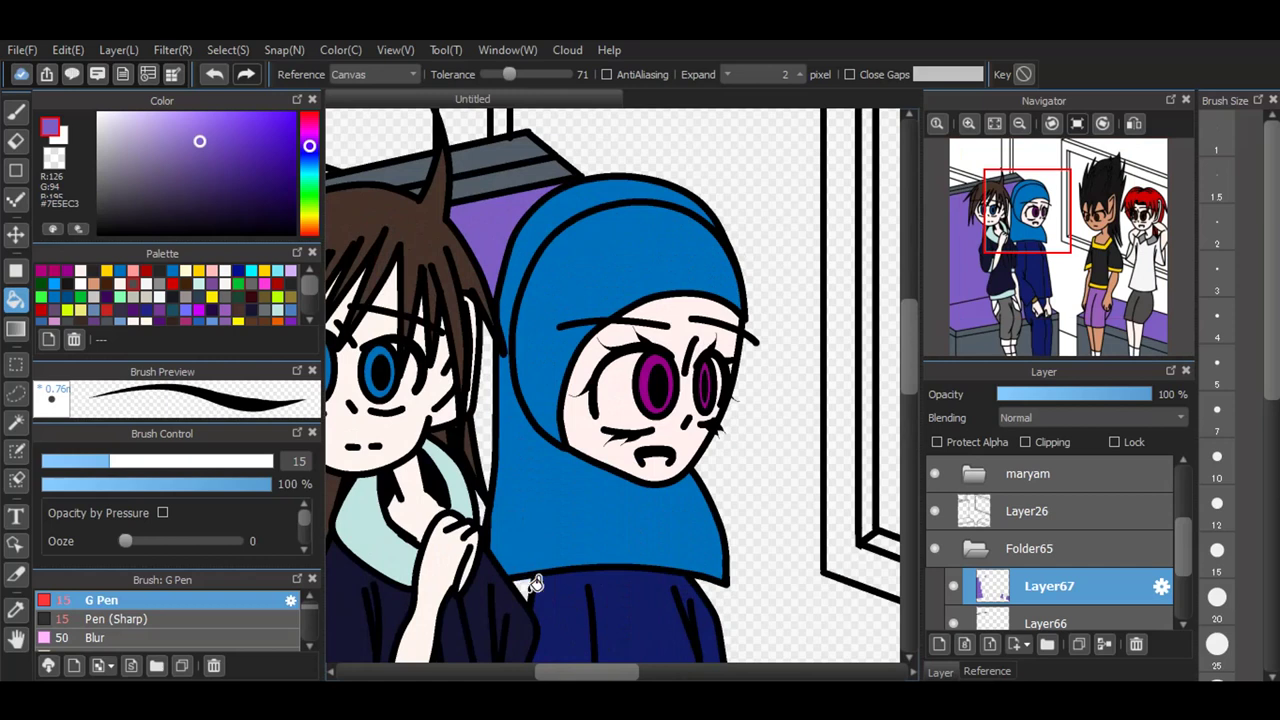
left_click(527, 585)
left_click(488, 502)
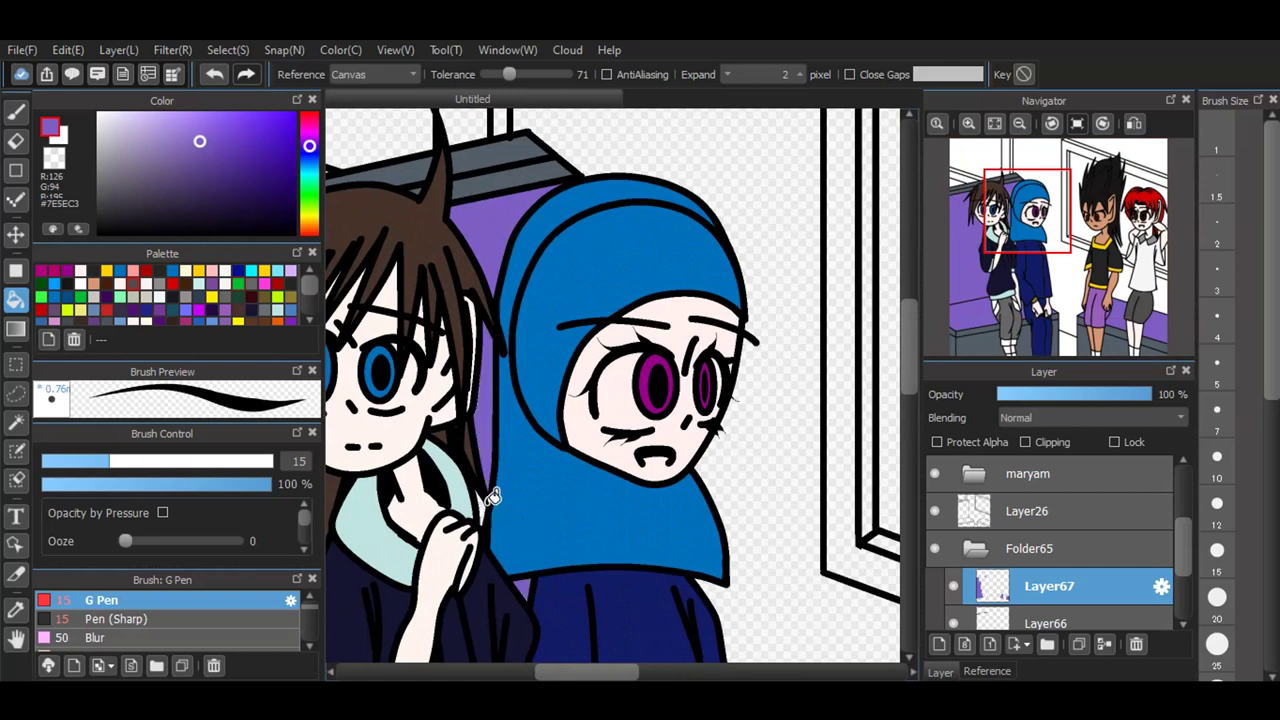
left_click(996, 128)
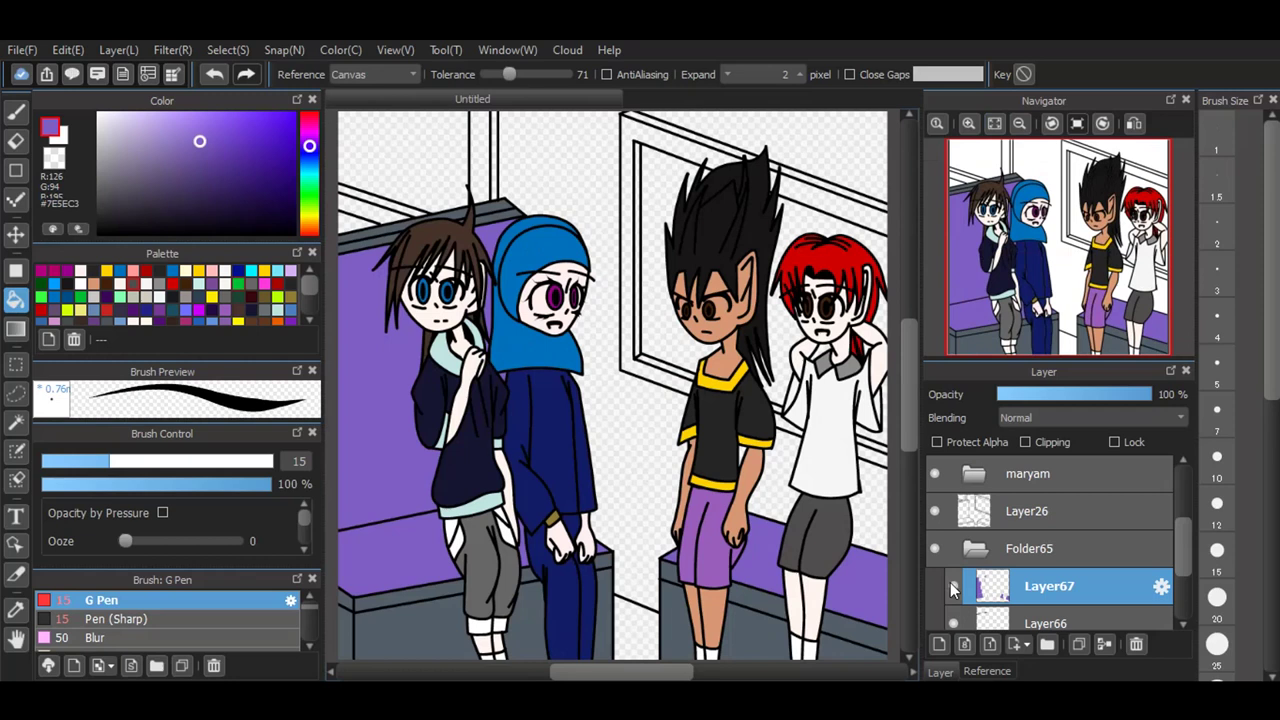
Step: Add a new layer above the purple bench layer, leaving the purple layer visible
left_click(952, 586)
left_click(952, 586)
left_click(941, 646)
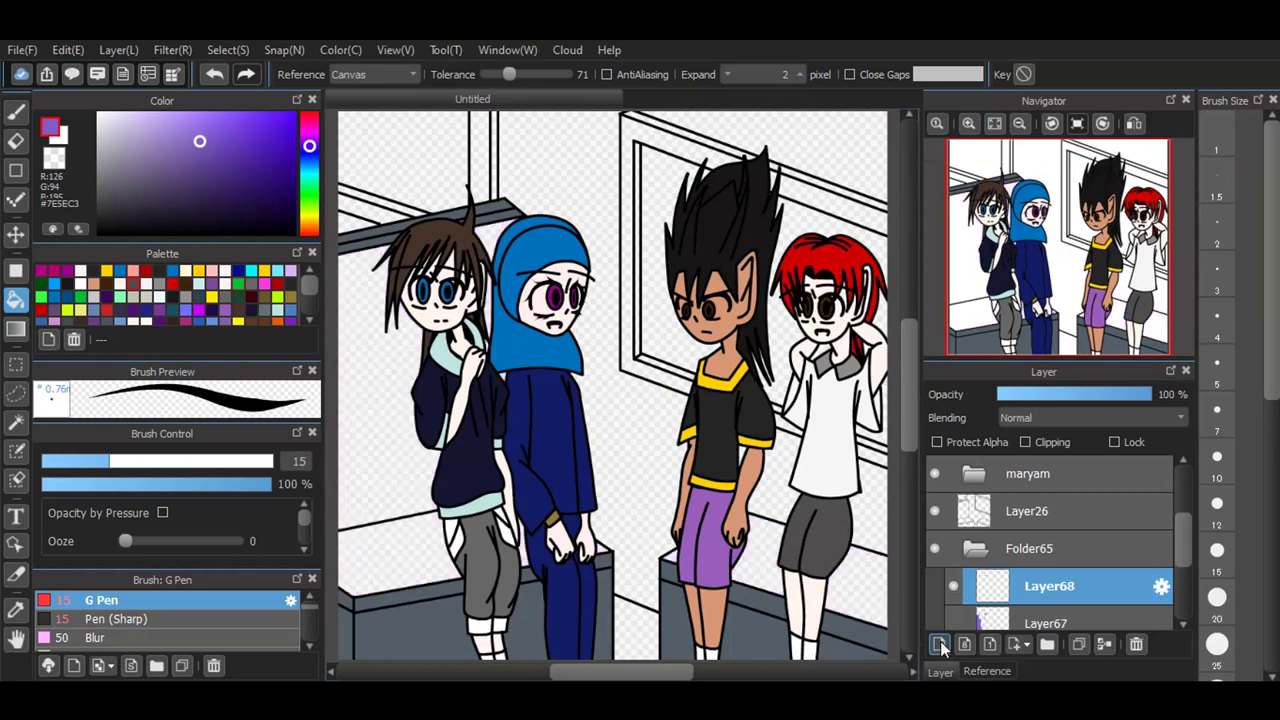
scroll(962, 566, "down", 1)
left_click(951, 569)
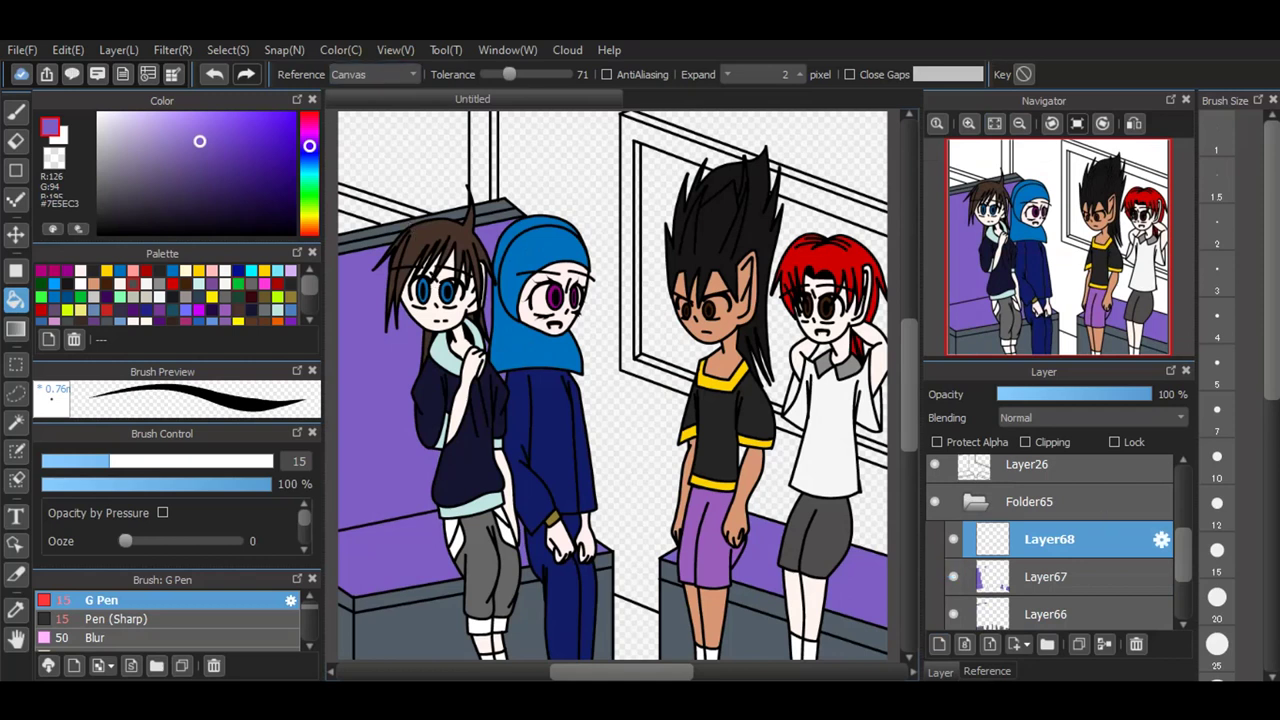
Step: Sample the floor's dark purple #70408D from the reference image and fill the floor between the two benches
left_click(985, 672)
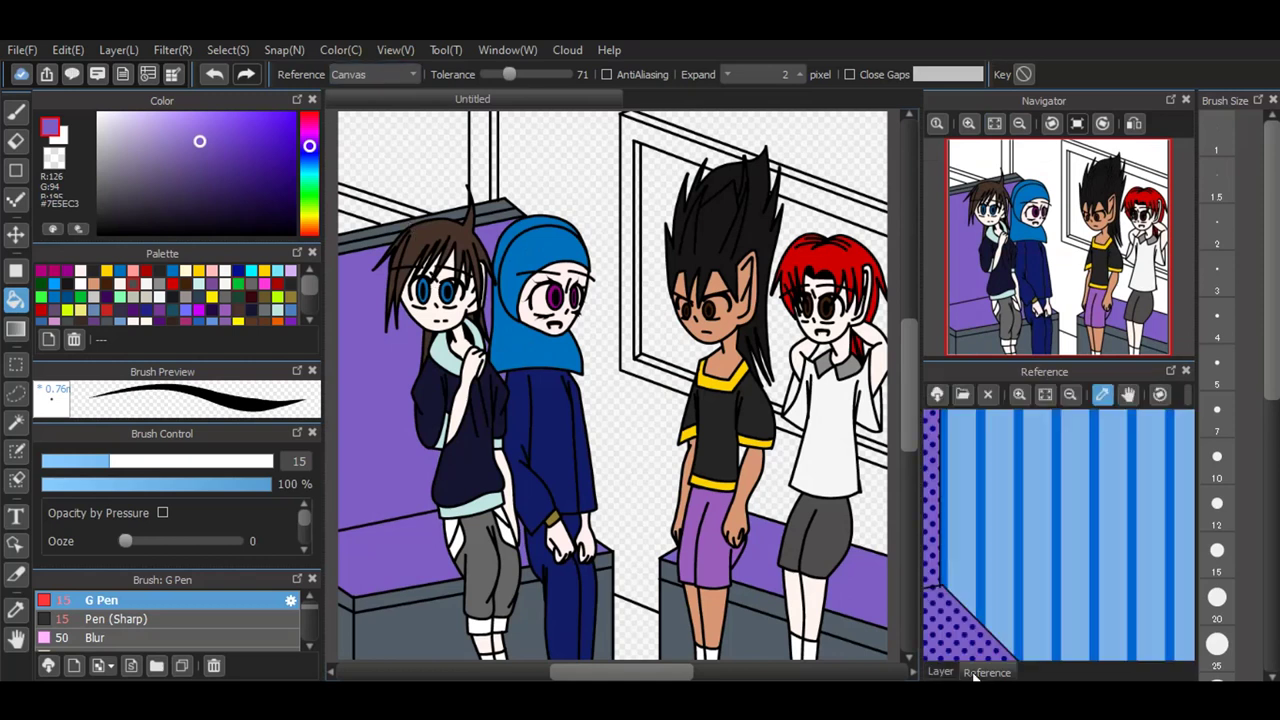
left_click(1047, 395)
left_click(1071, 397)
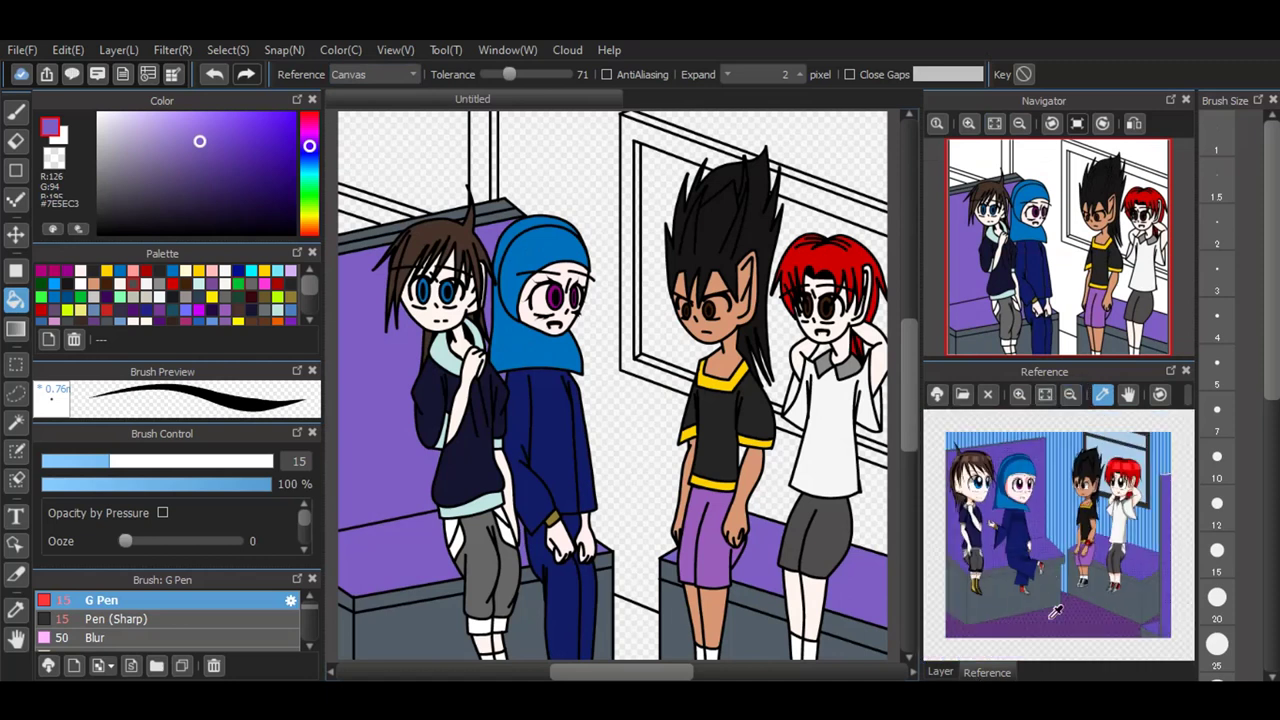
left_click(1047, 397)
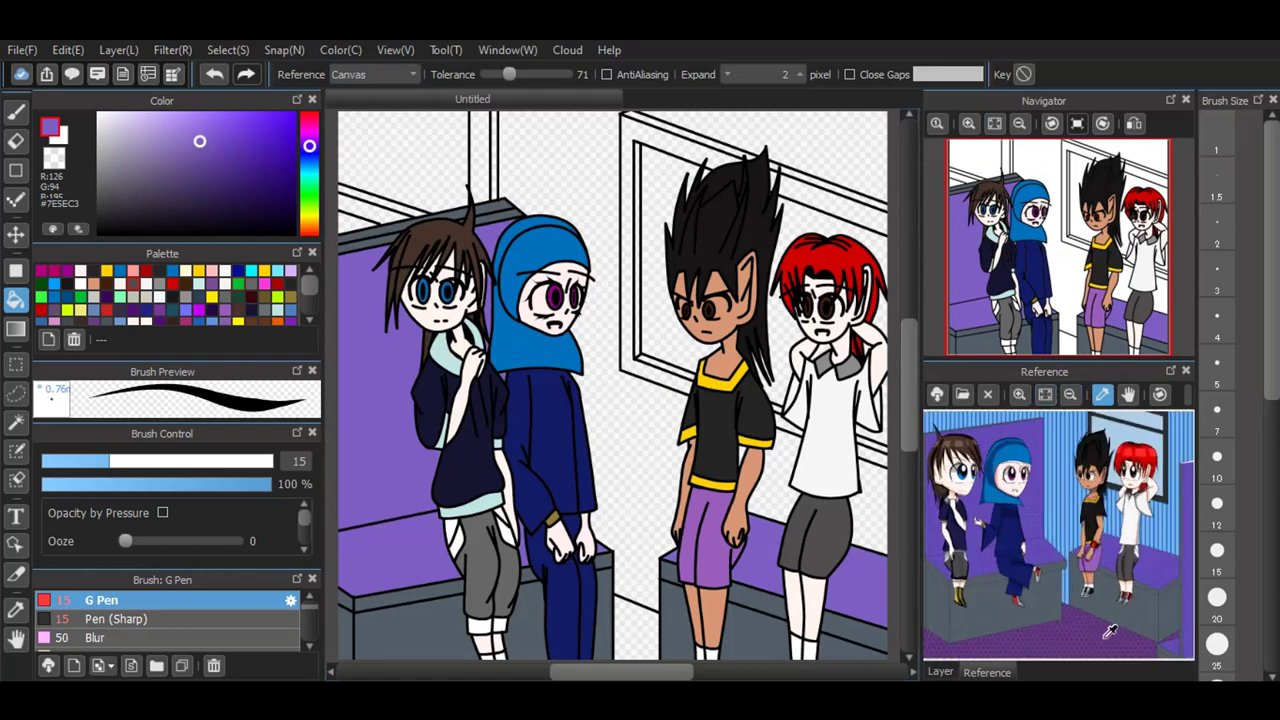
left_click(1106, 630)
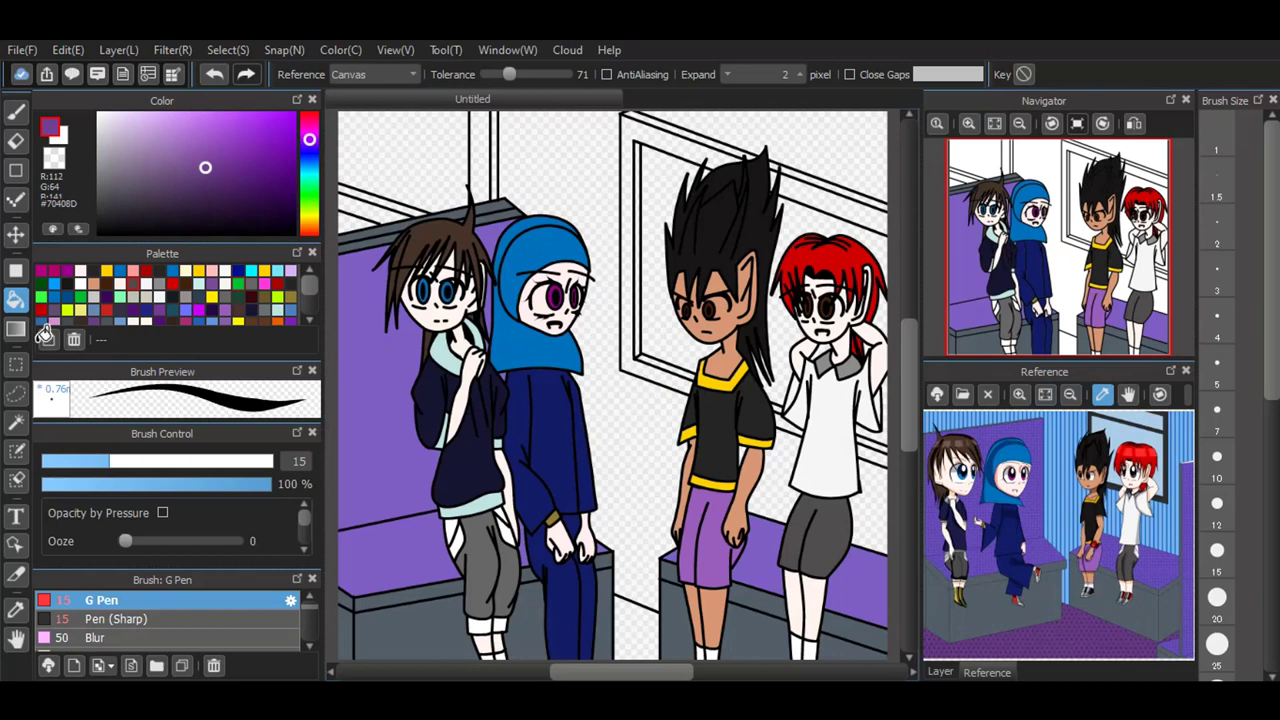
left_click(940, 671)
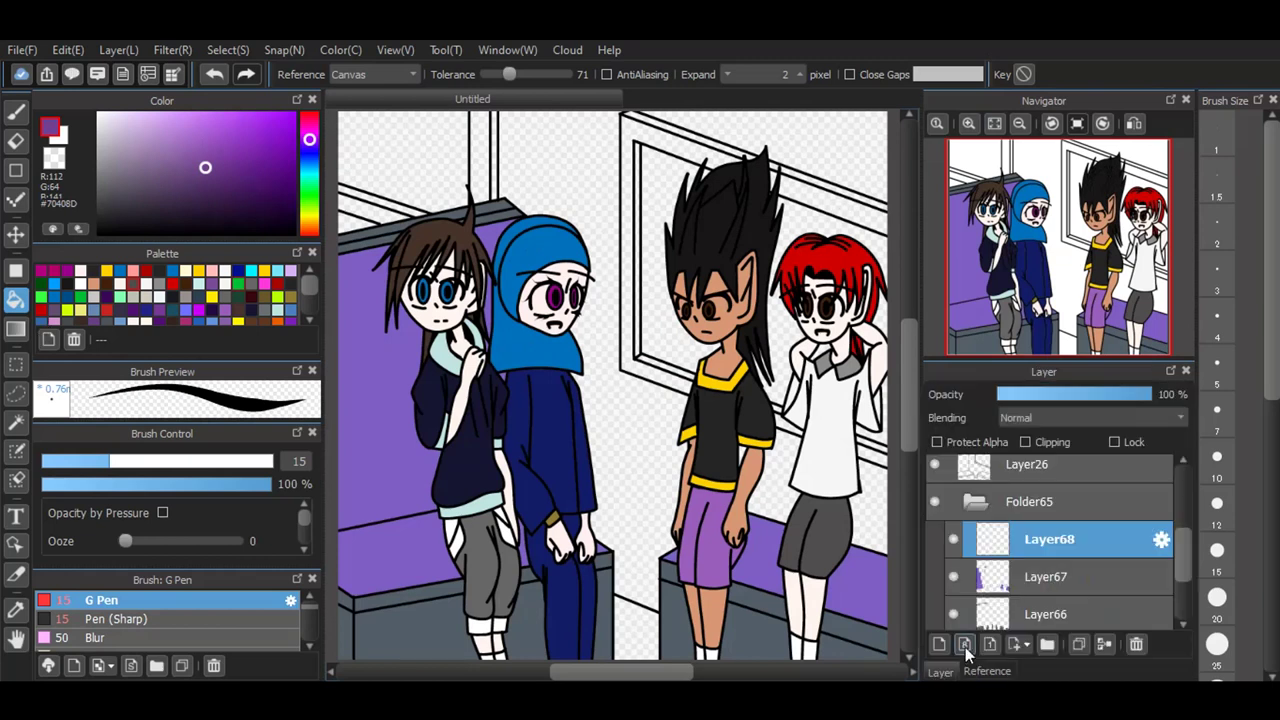
left_click(633, 614)
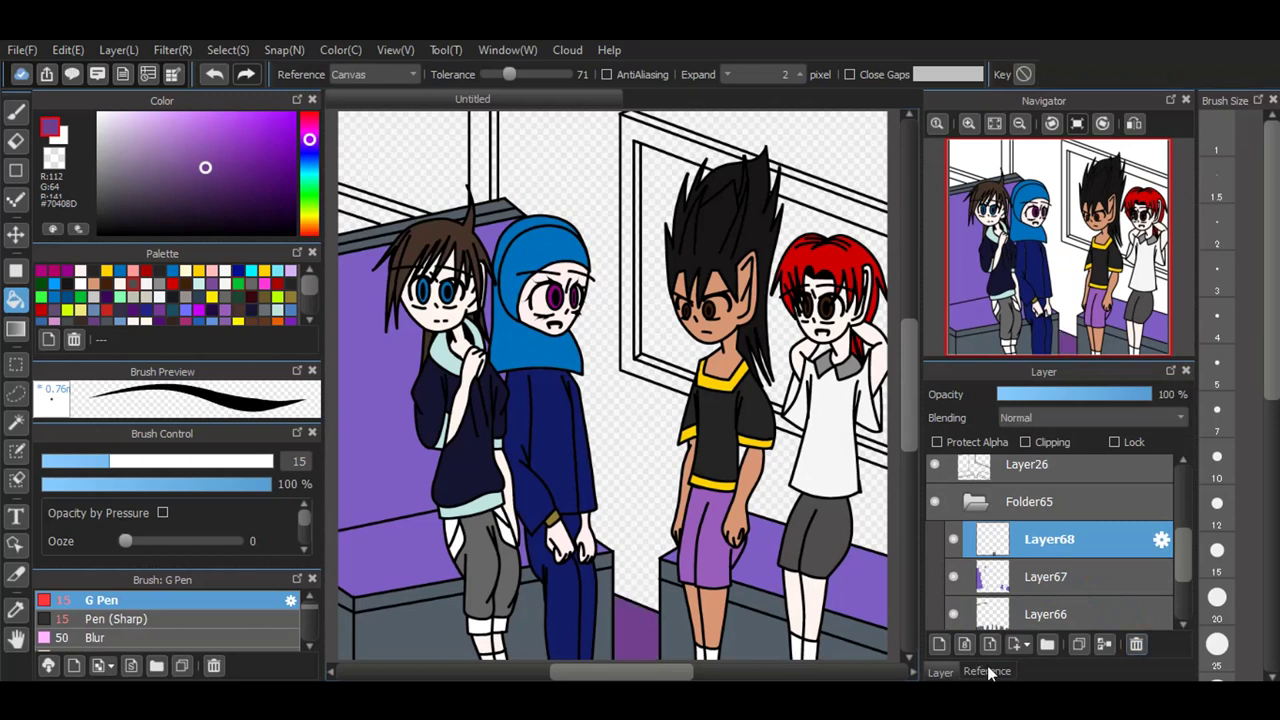
Step: Sample the wall's light blue #7EB2E8 from the reference image and fill the walls on a new layer
left_click(988, 667)
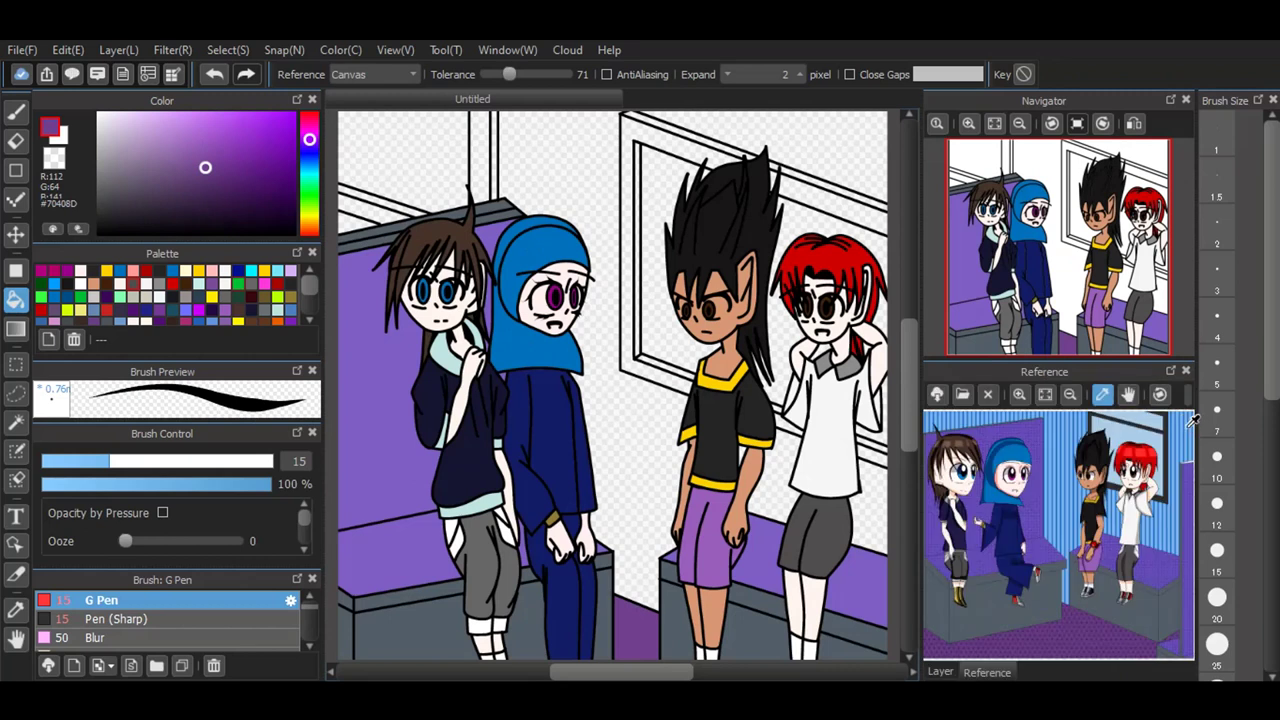
left_click(1192, 420)
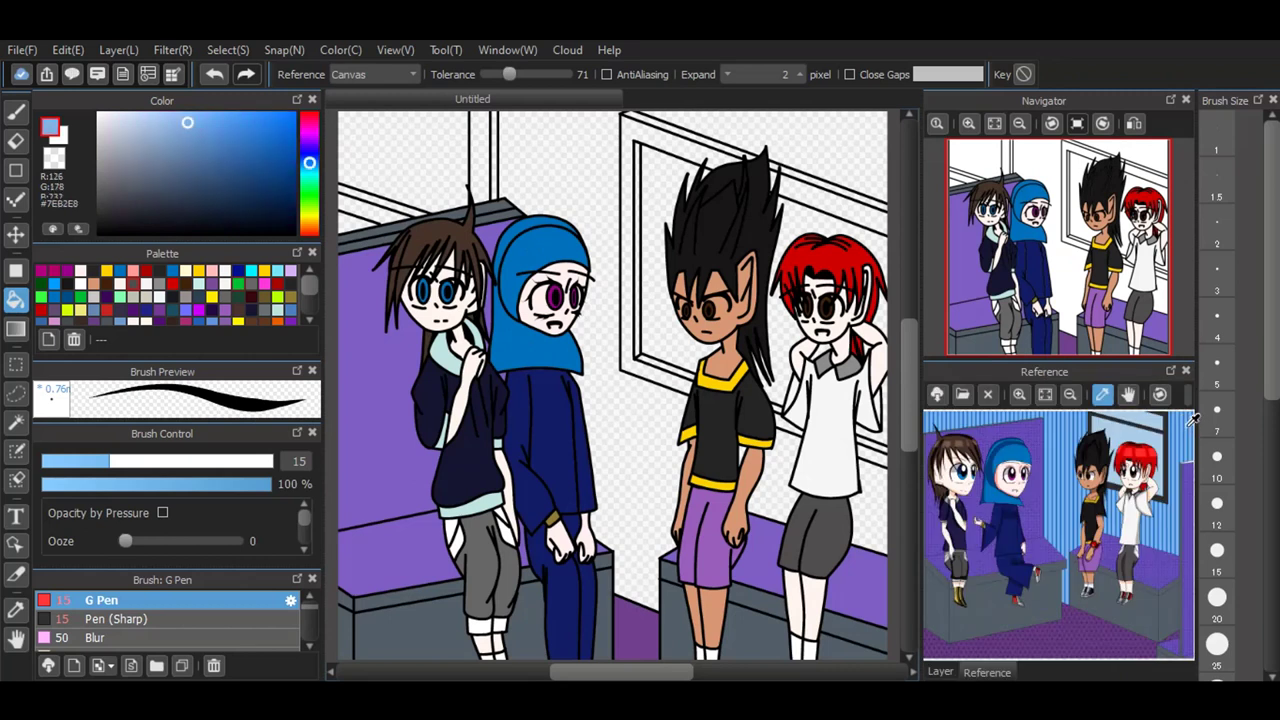
left_click(940, 672)
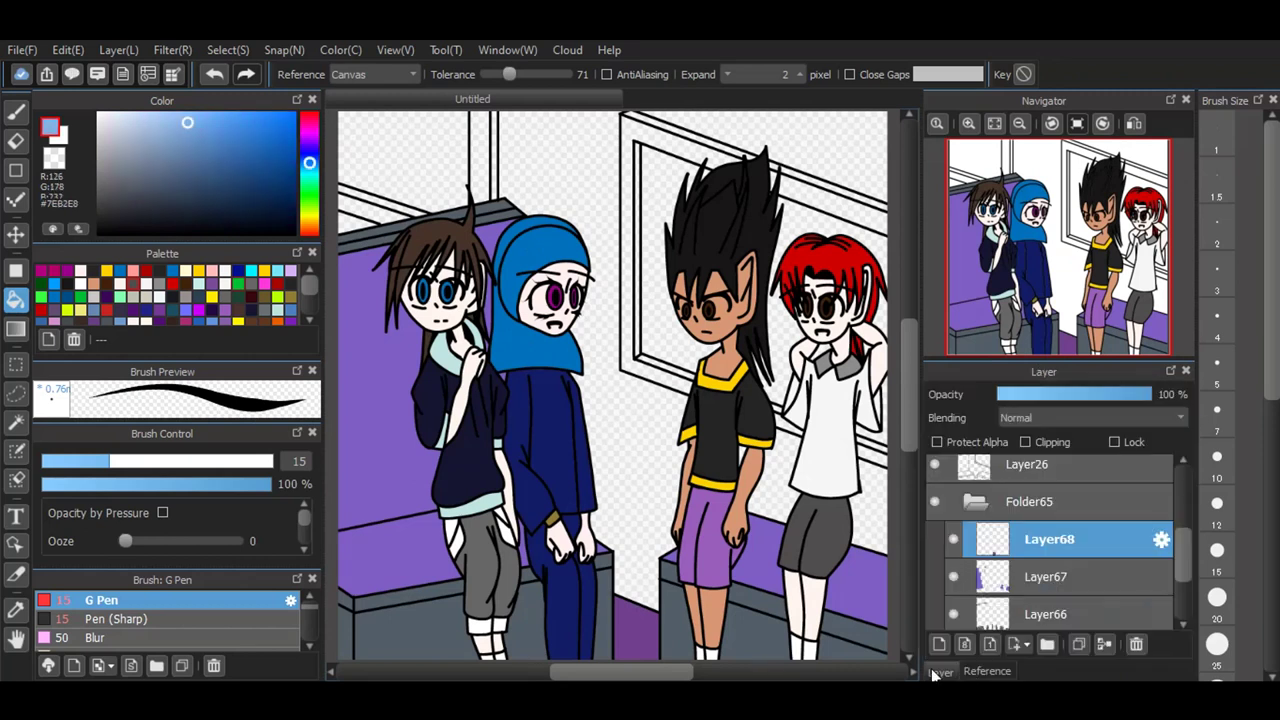
left_click(939, 644)
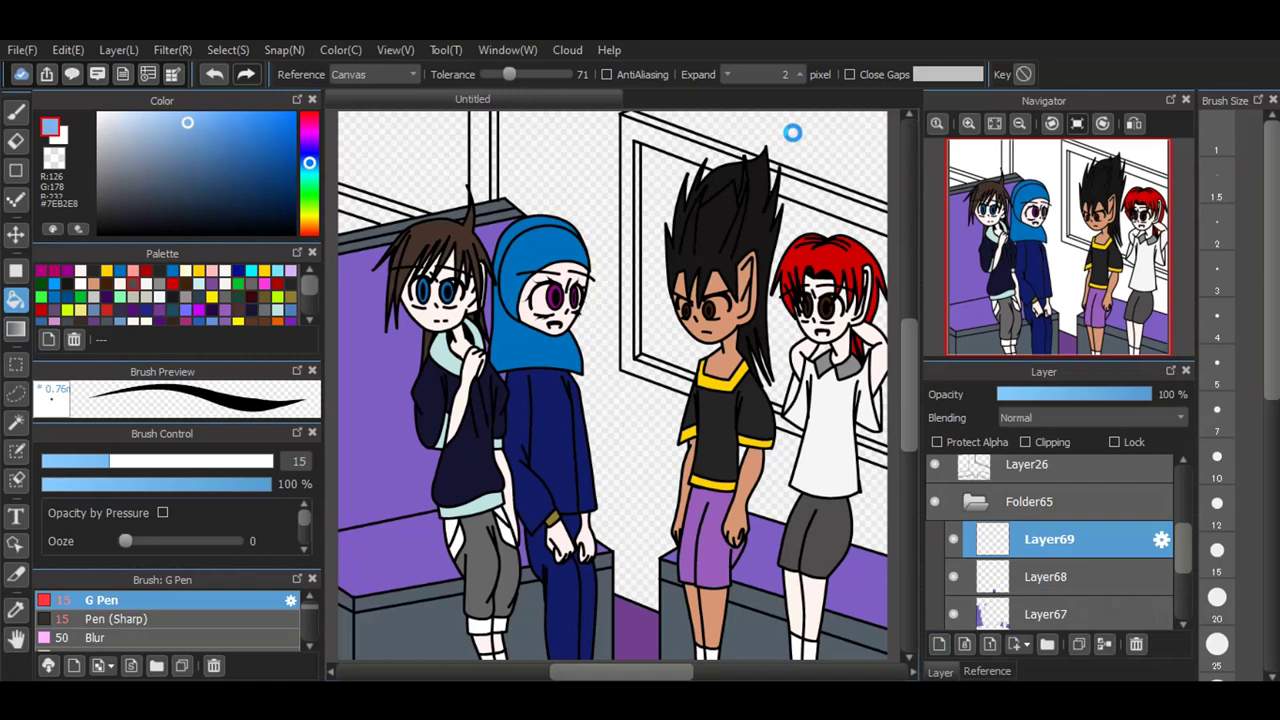
left_click(560, 200)
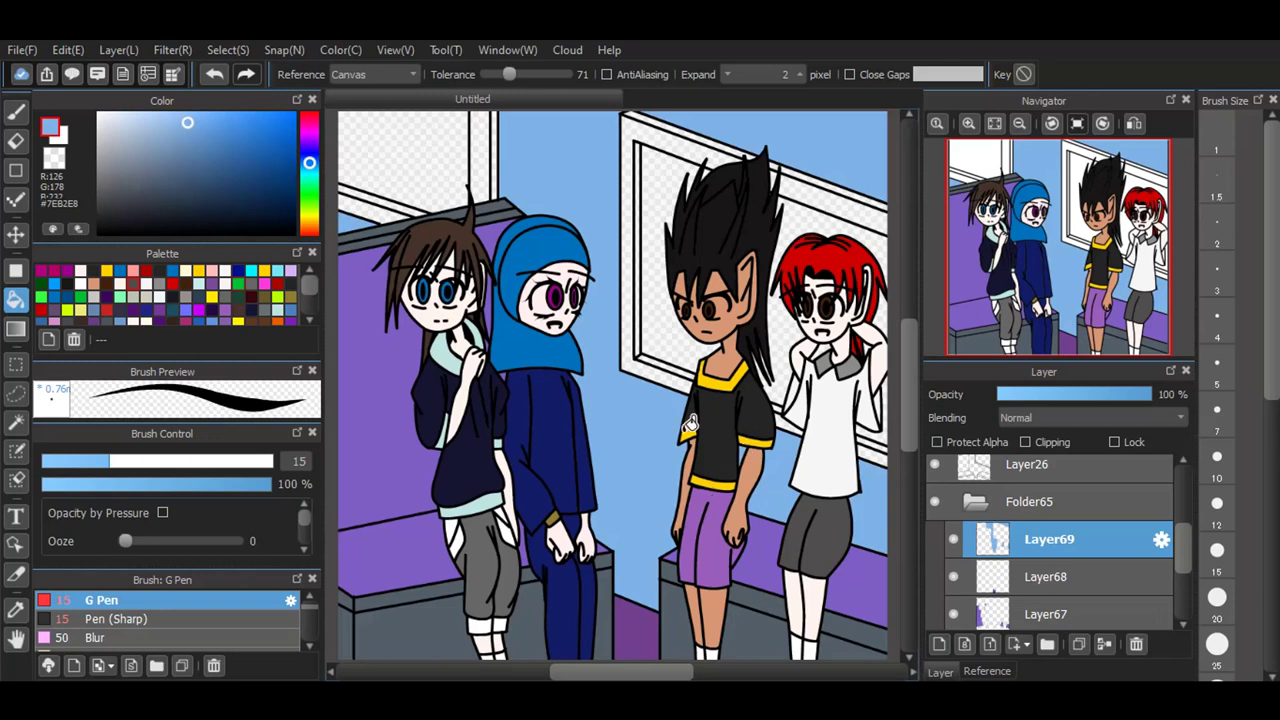
Step: Add a new layer above the wall layer and sample the window frame's dark grey #2F2E2E from the reference image
left_click(939, 644)
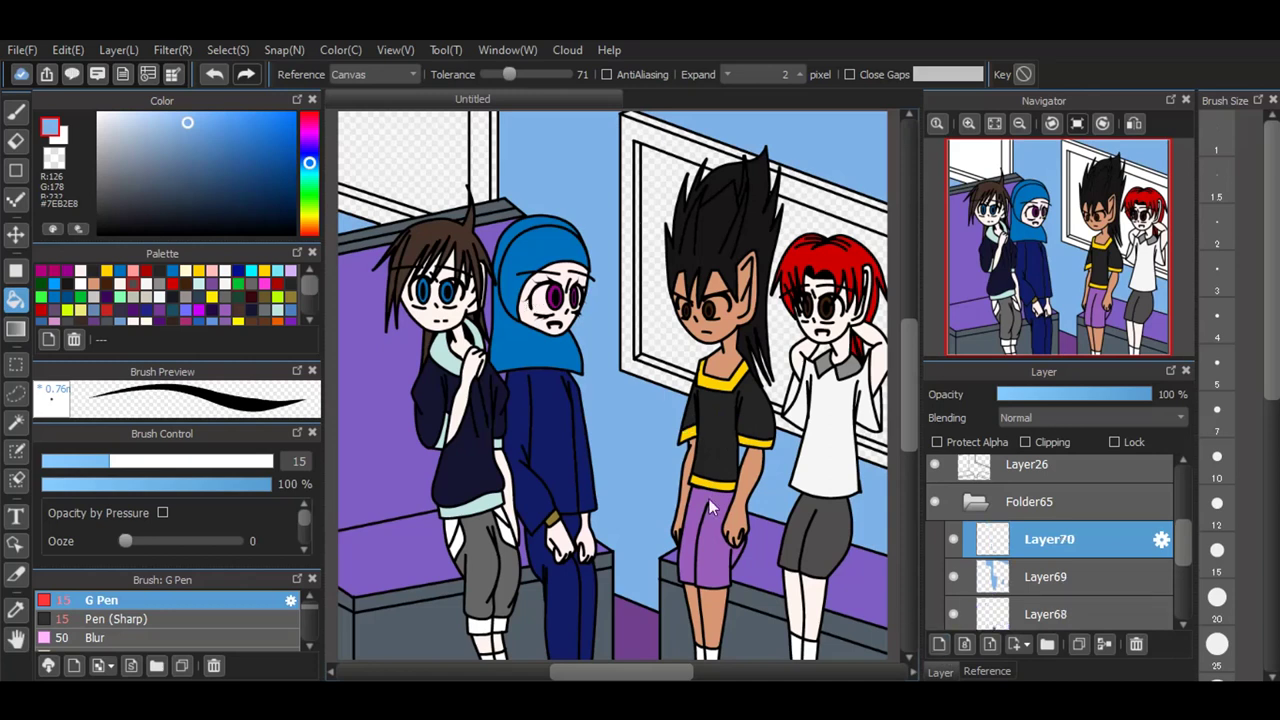
scroll(709, 499, "down", 1)
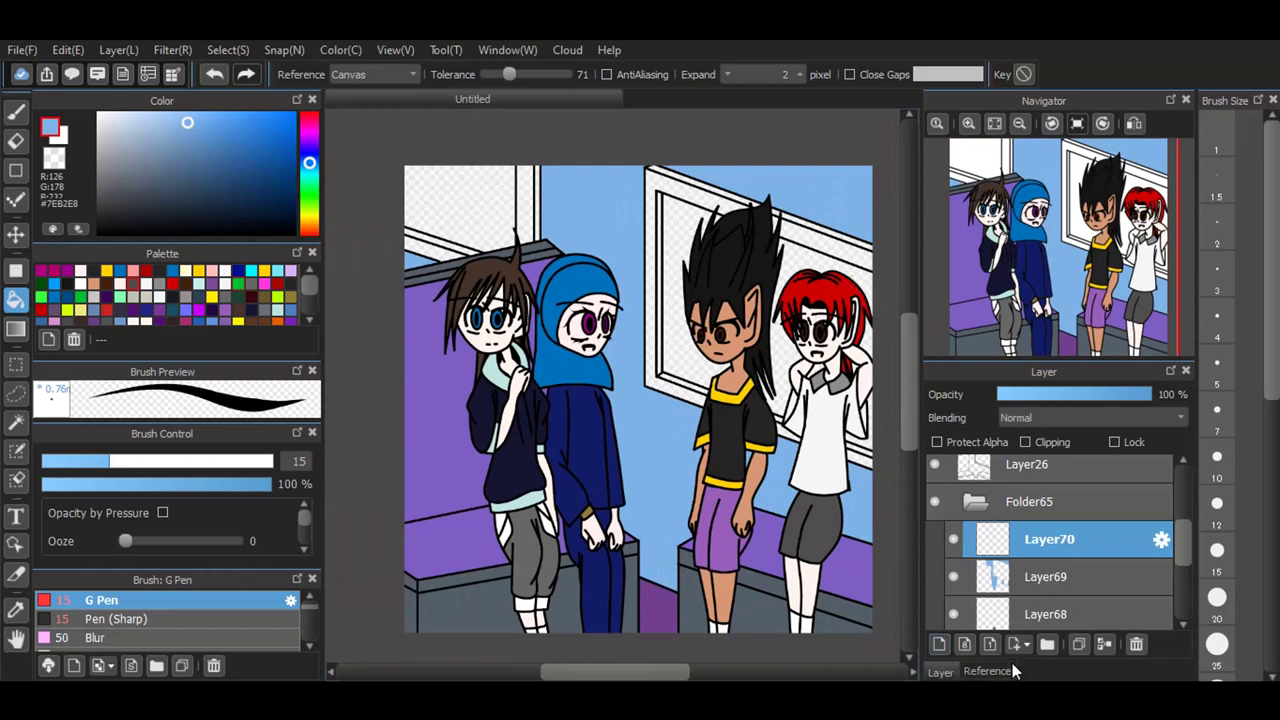
left_click(1004, 670)
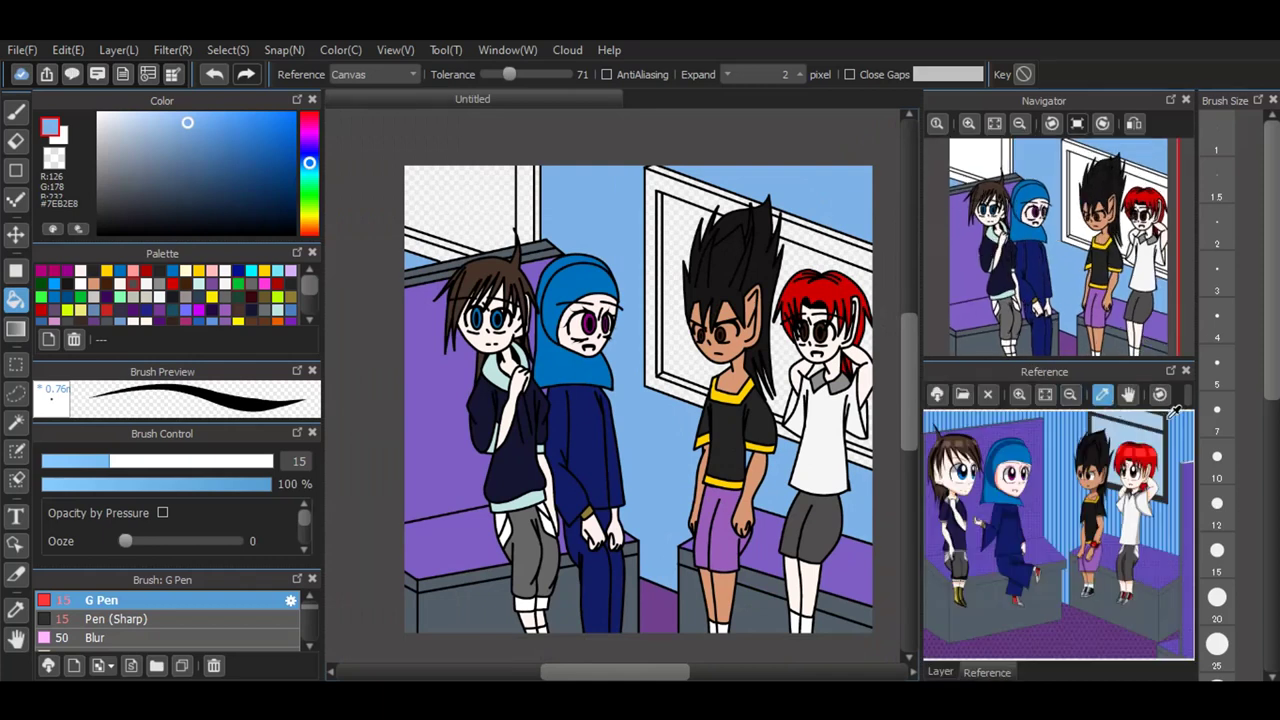
left_click(1176, 414)
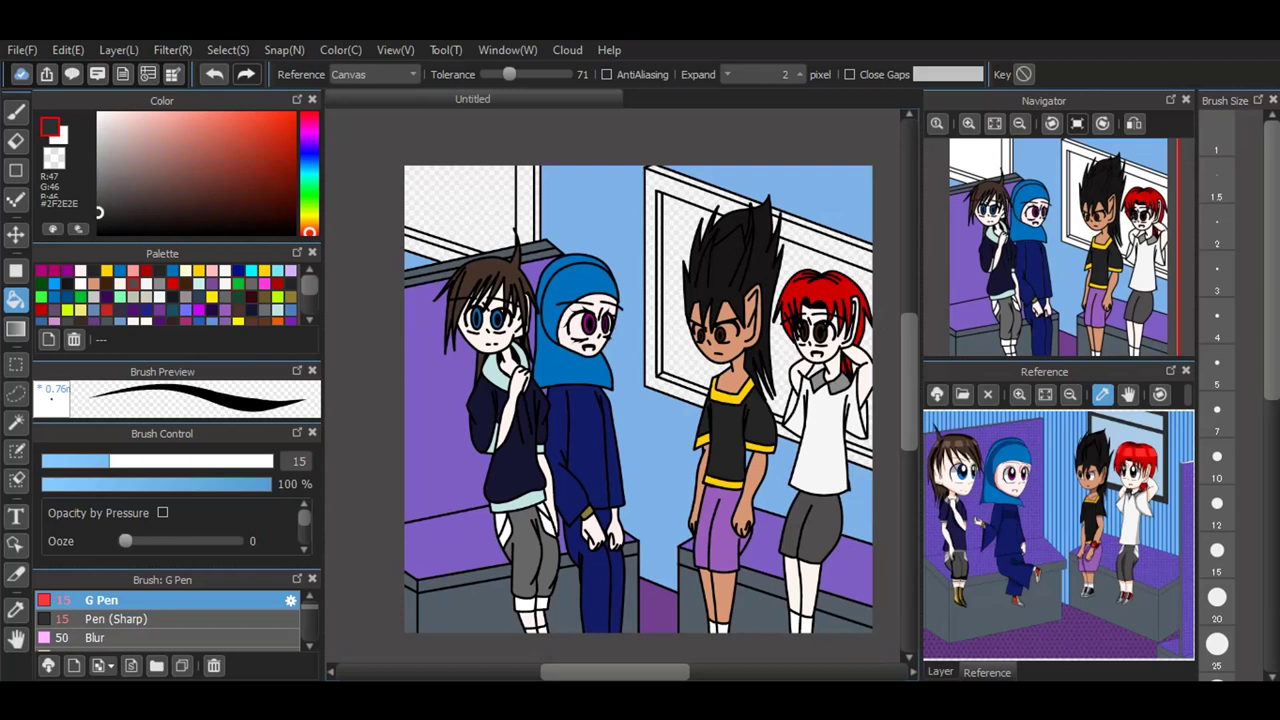
left_click(940, 672)
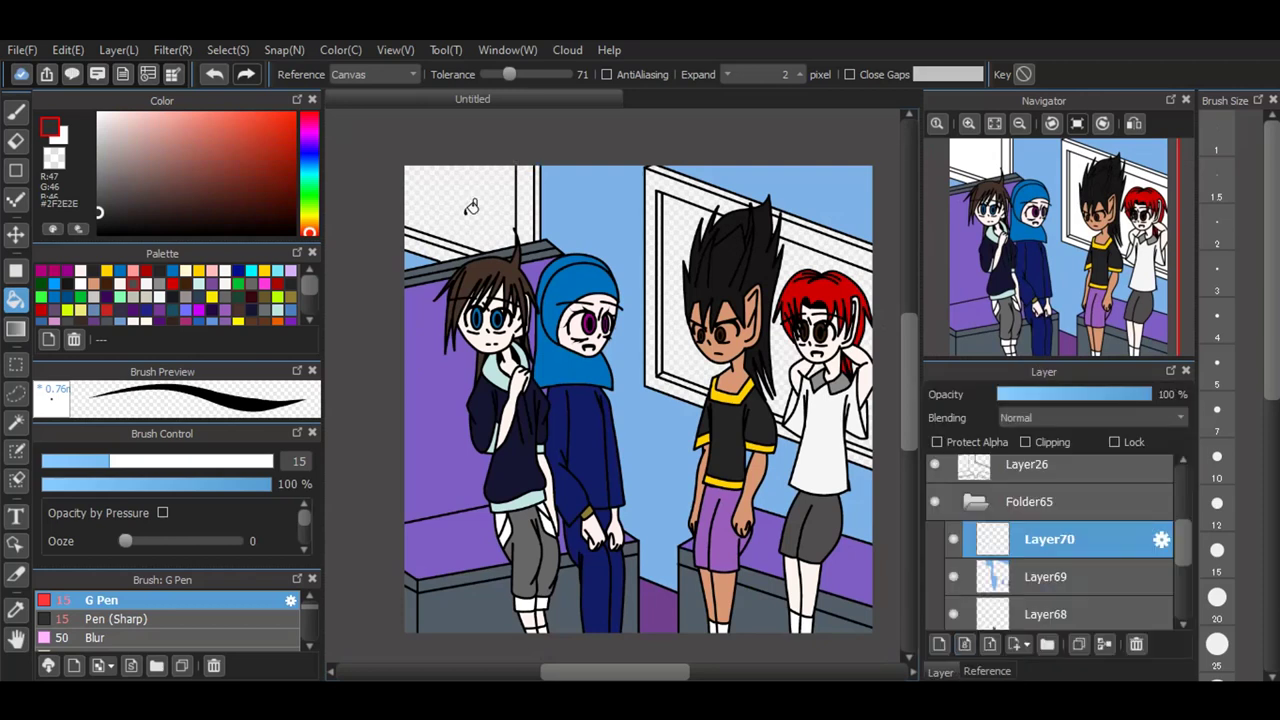
Step: Fill the outer frame sections of both windows with dark grey #2F2E2E, including the piece beside the tall black hair
left_click(525, 205)
left_click(424, 241)
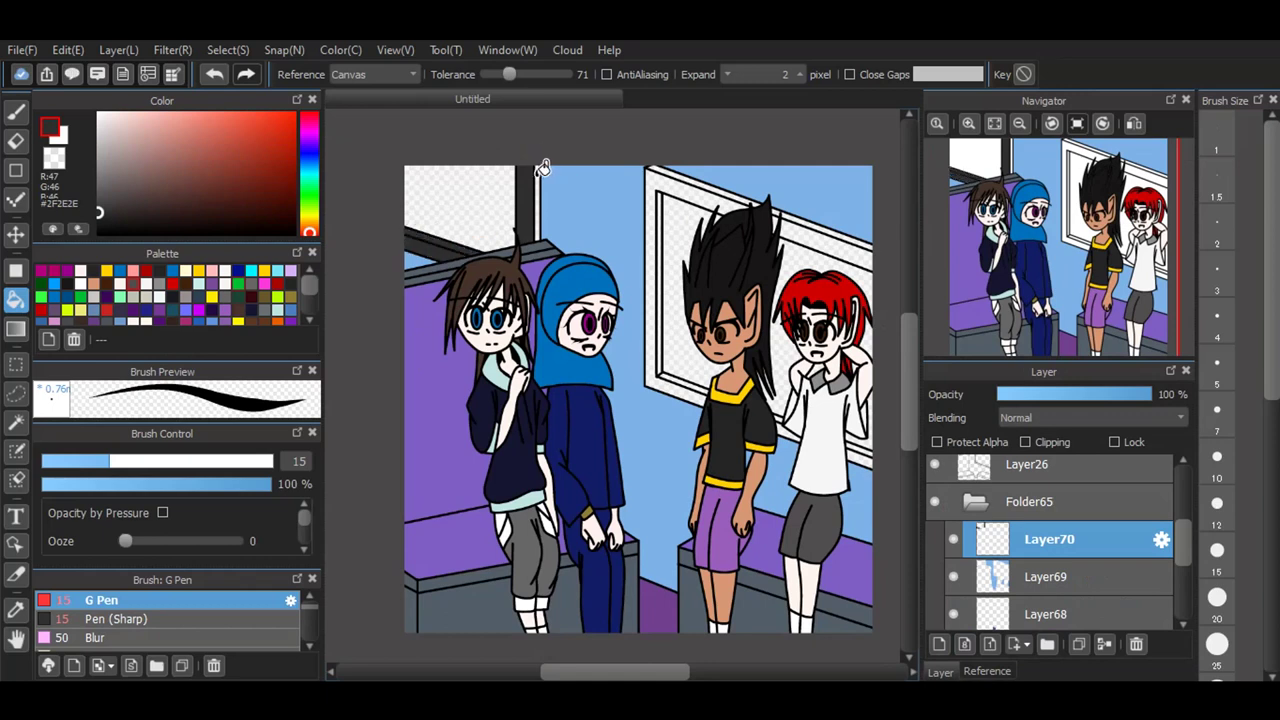
left_click(537, 180)
left_click(853, 255)
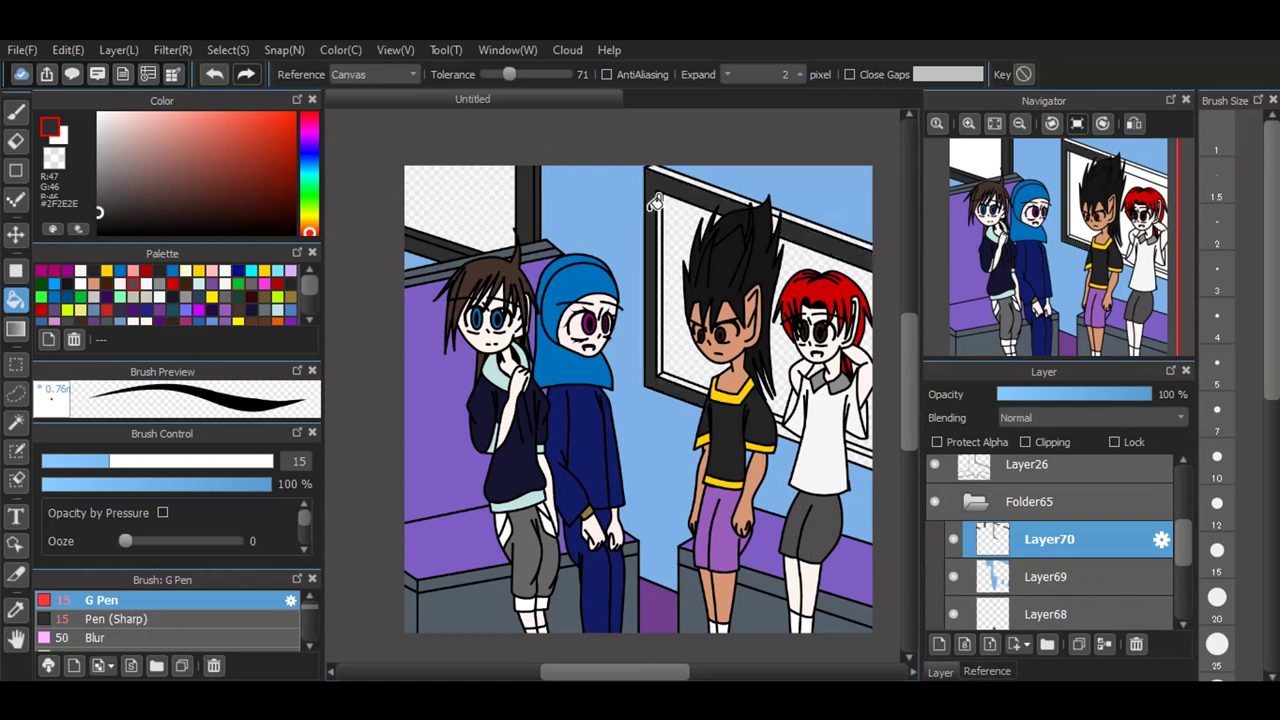
left_click(773, 211)
scroll(773, 211, "up", 2)
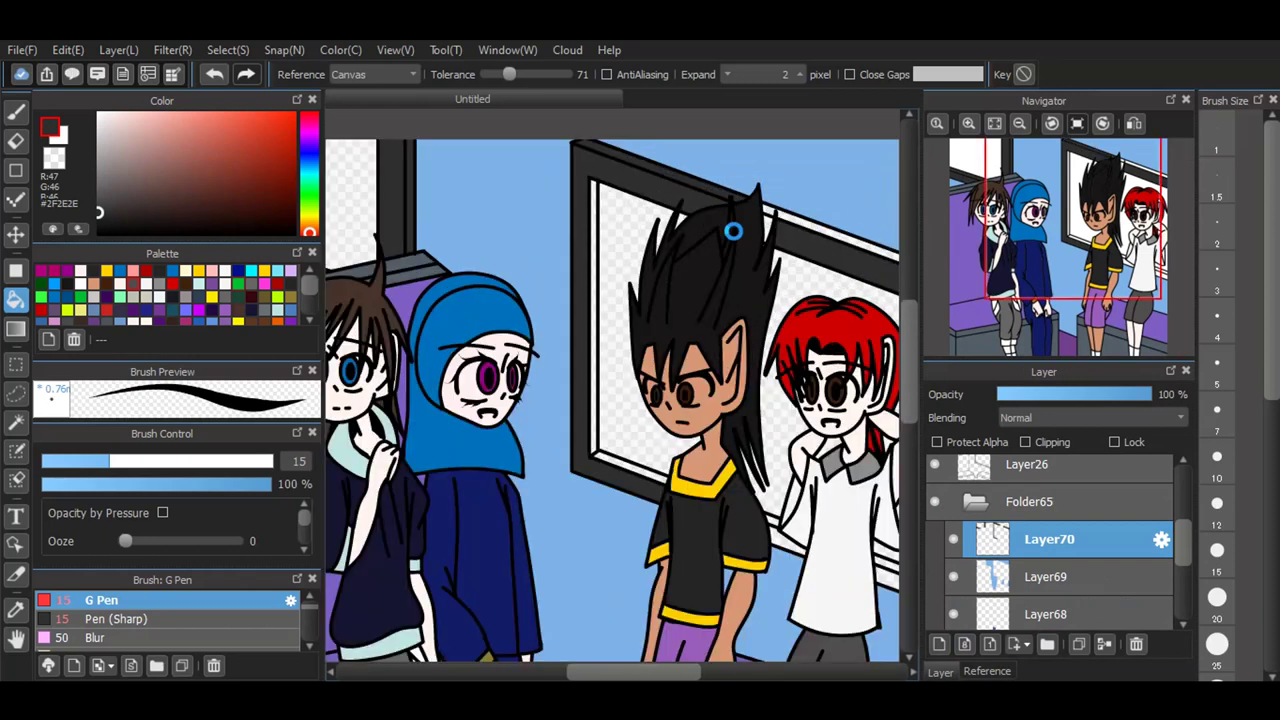
left_click(765, 213)
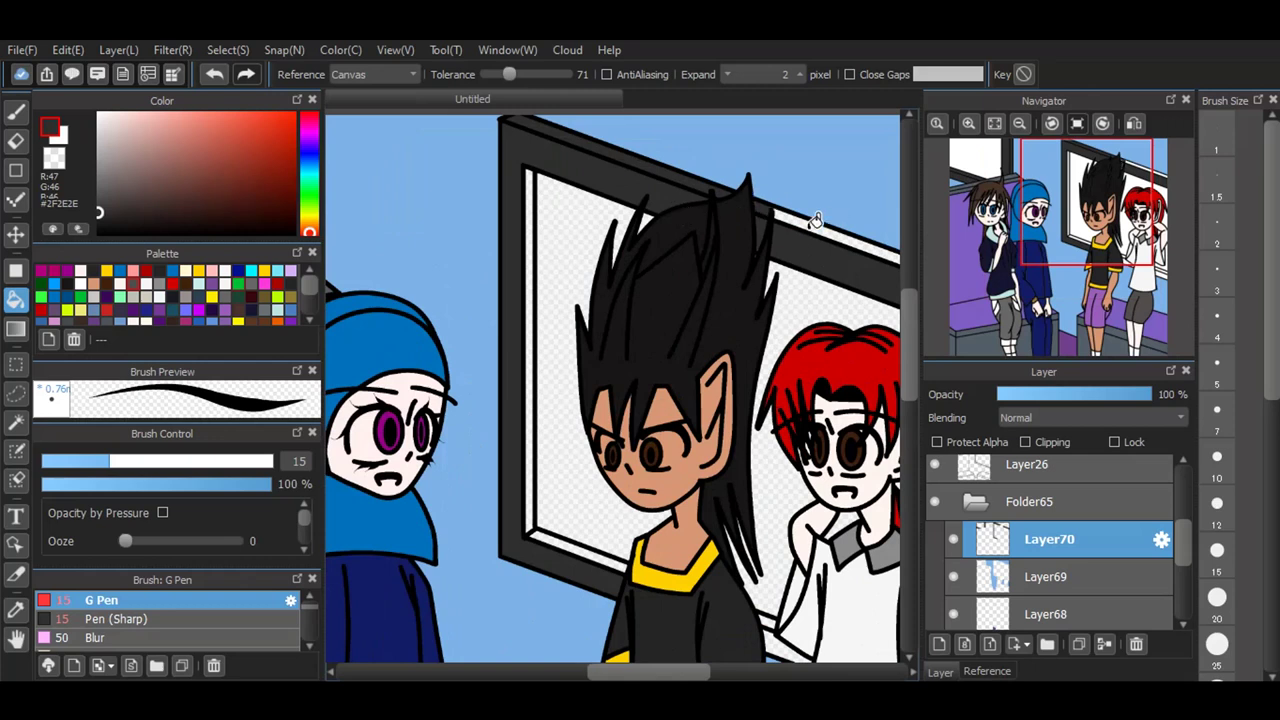
scroll(770, 245, "up", 2)
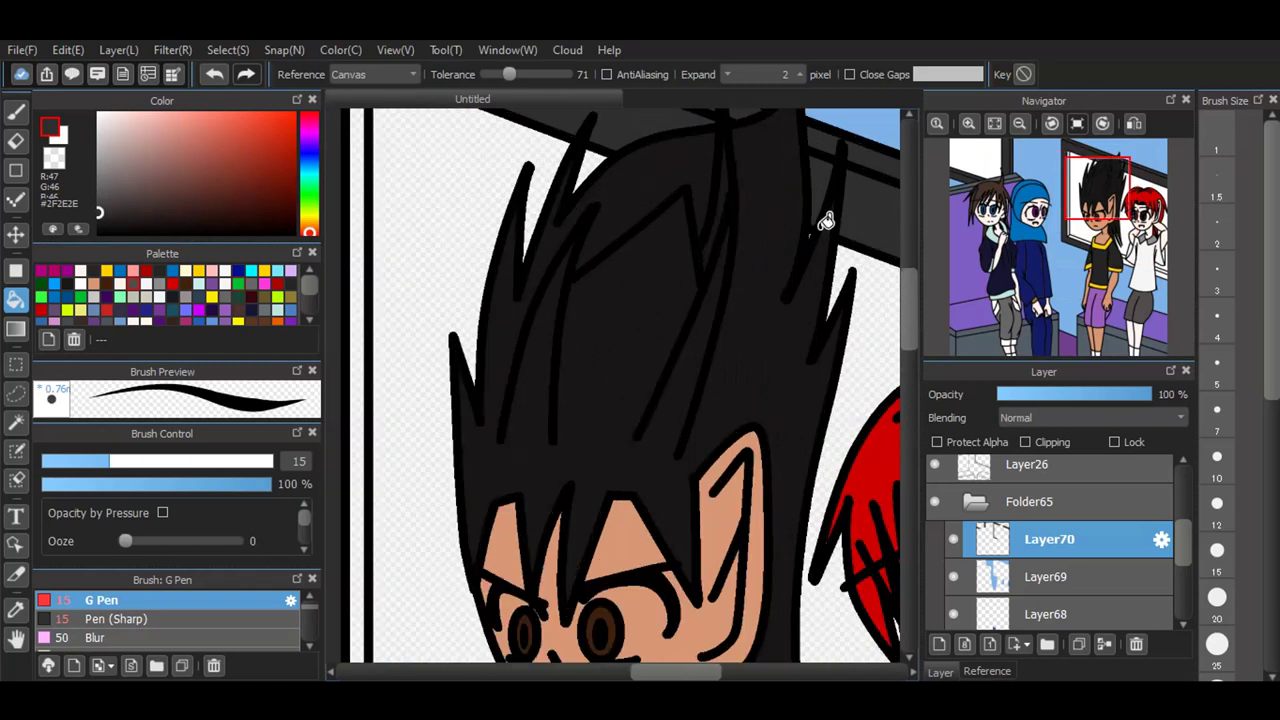
scroll(625, 237, "down", 2)
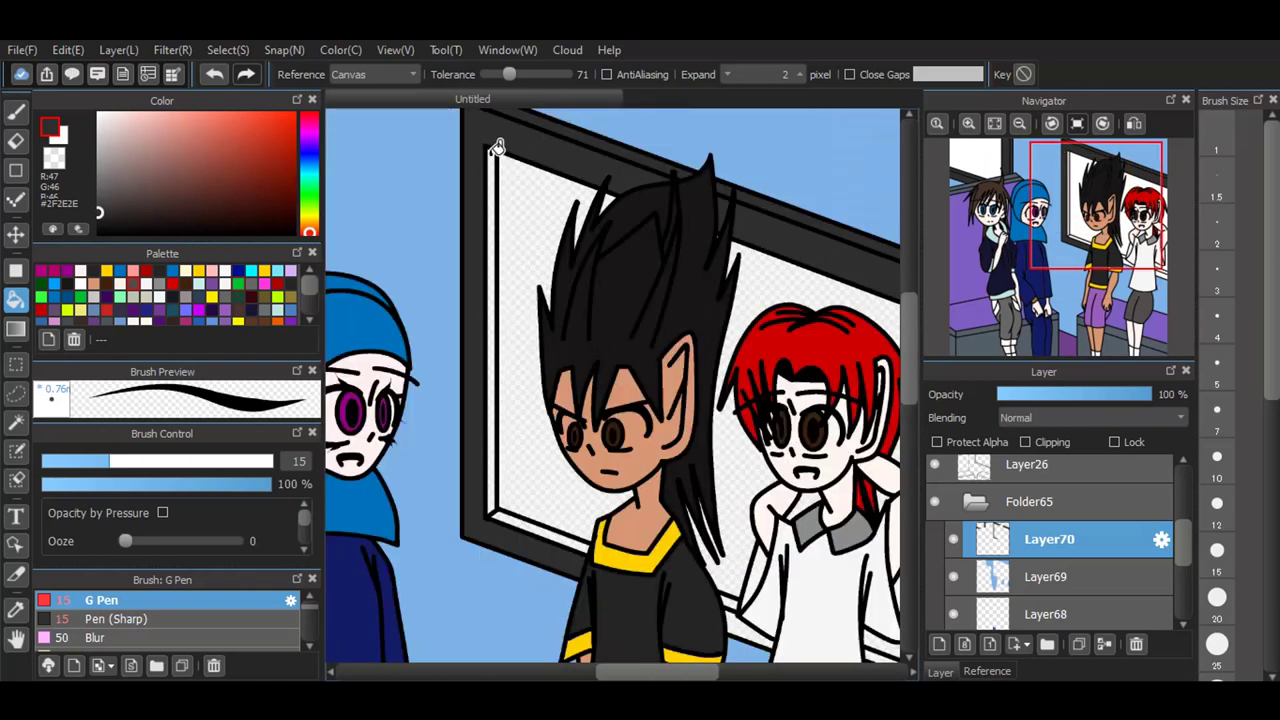
Step: Fill the inner frame edges of the window behind the black-haired and red-haired characters with the same dark grey
left_click(496, 148)
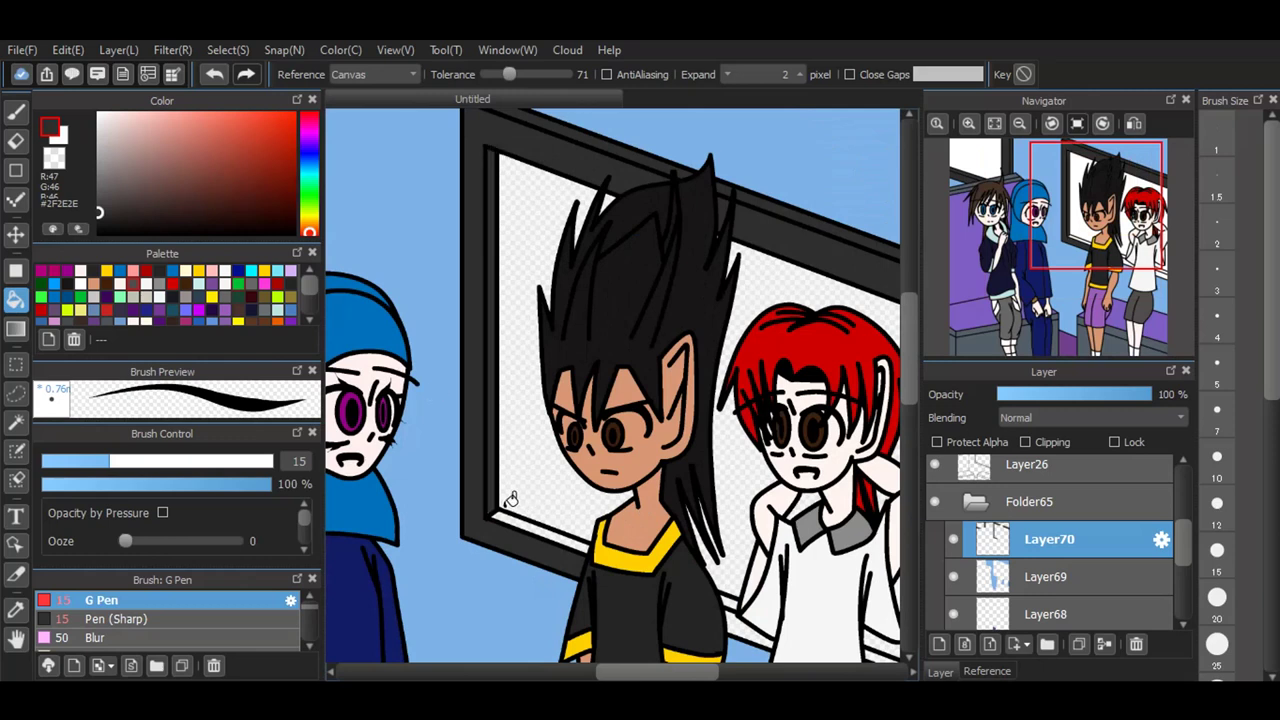
left_click(728, 618)
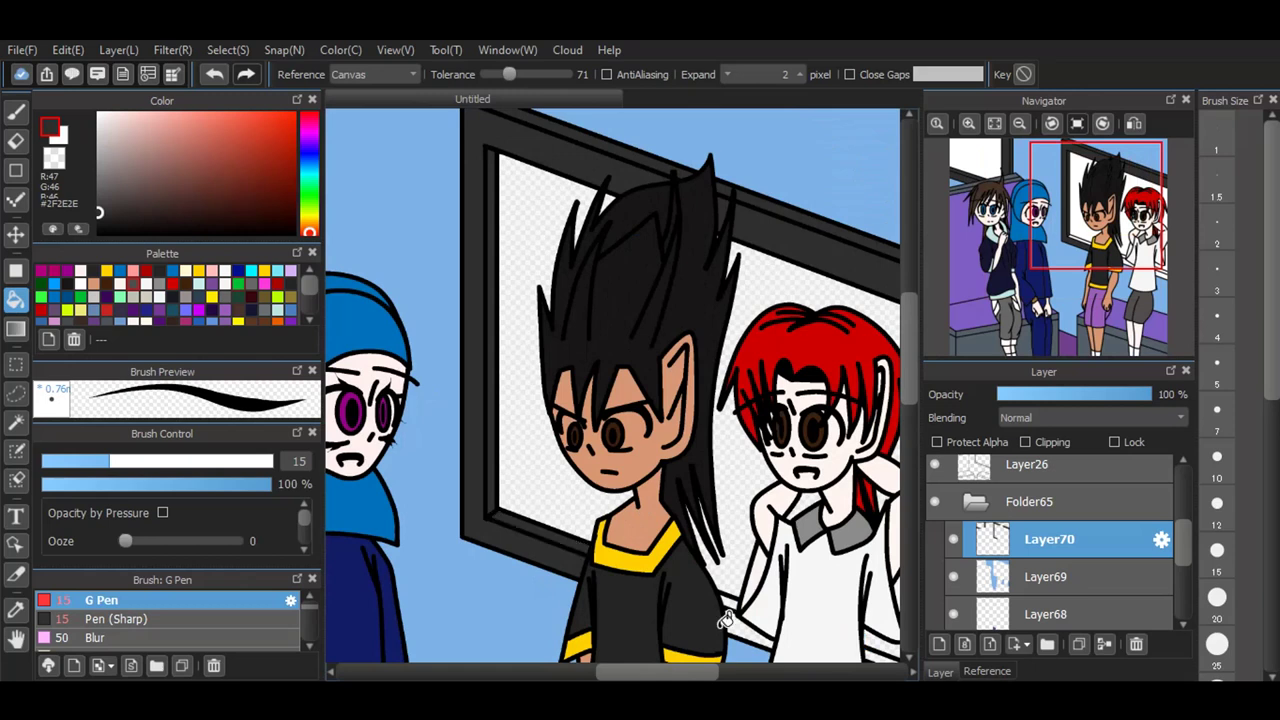
left_click(735, 605)
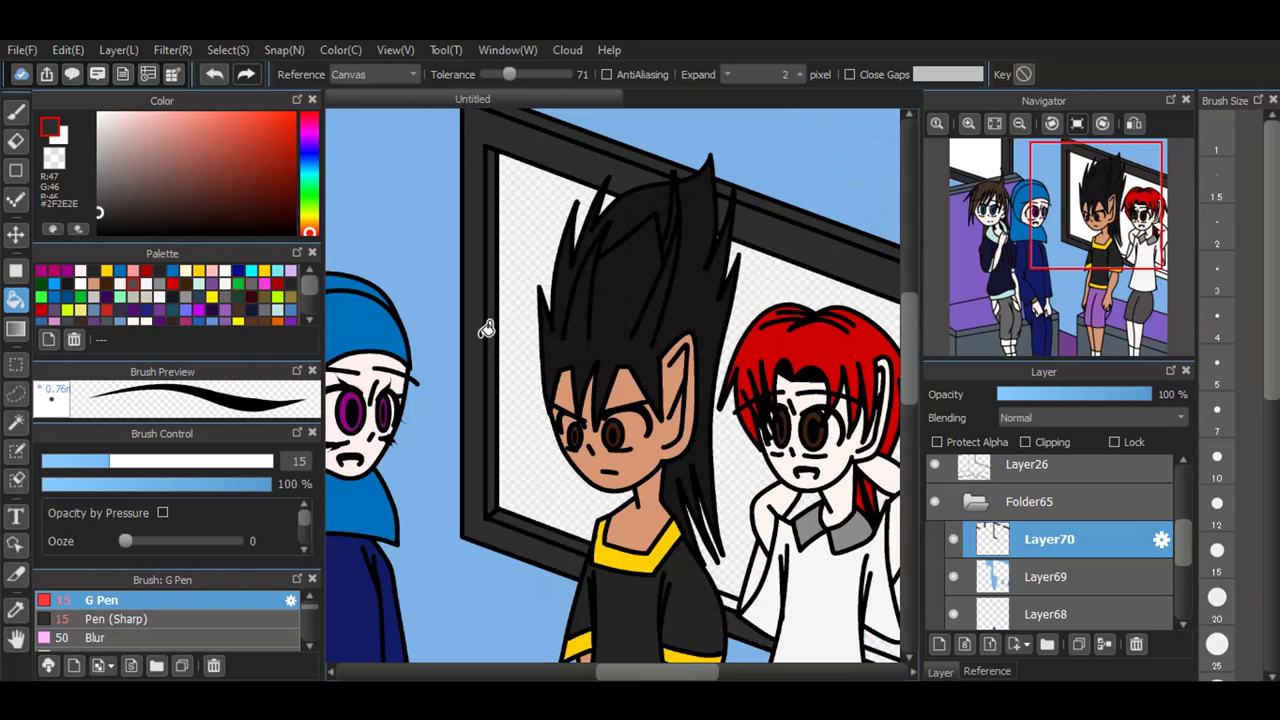
scroll(728, 603, "down", 2)
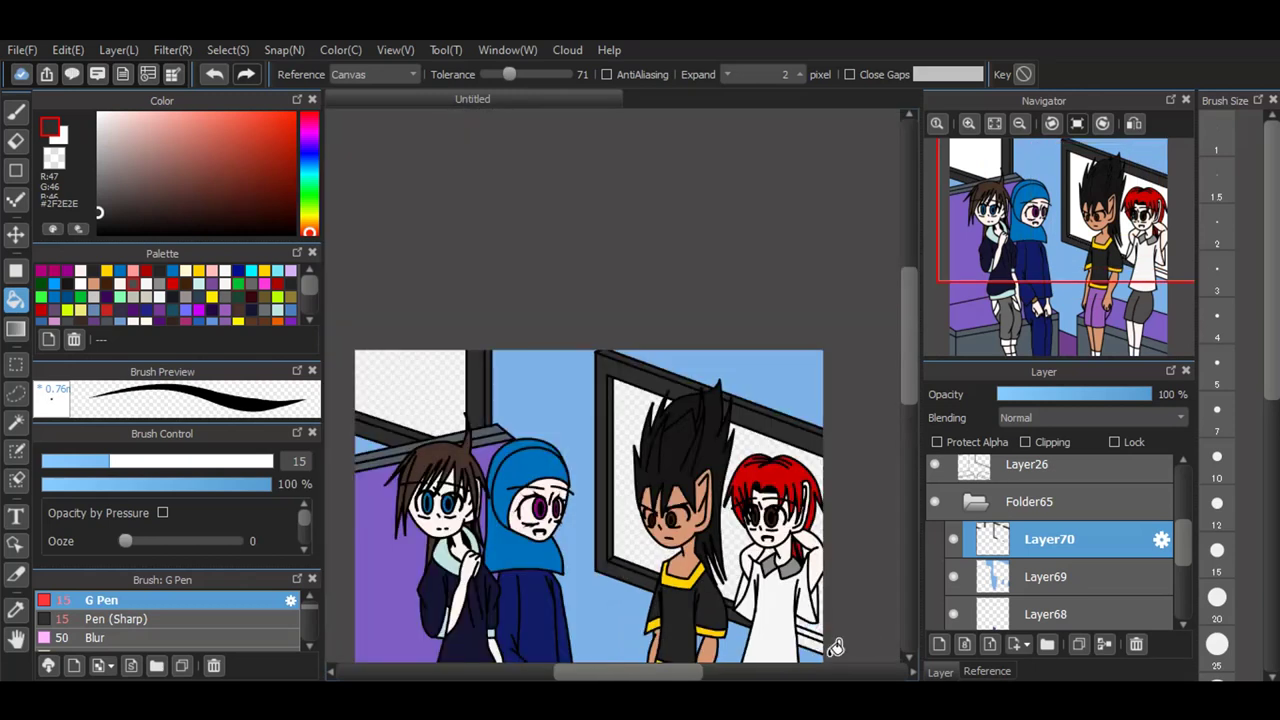
scroll(835, 648, "up", 3)
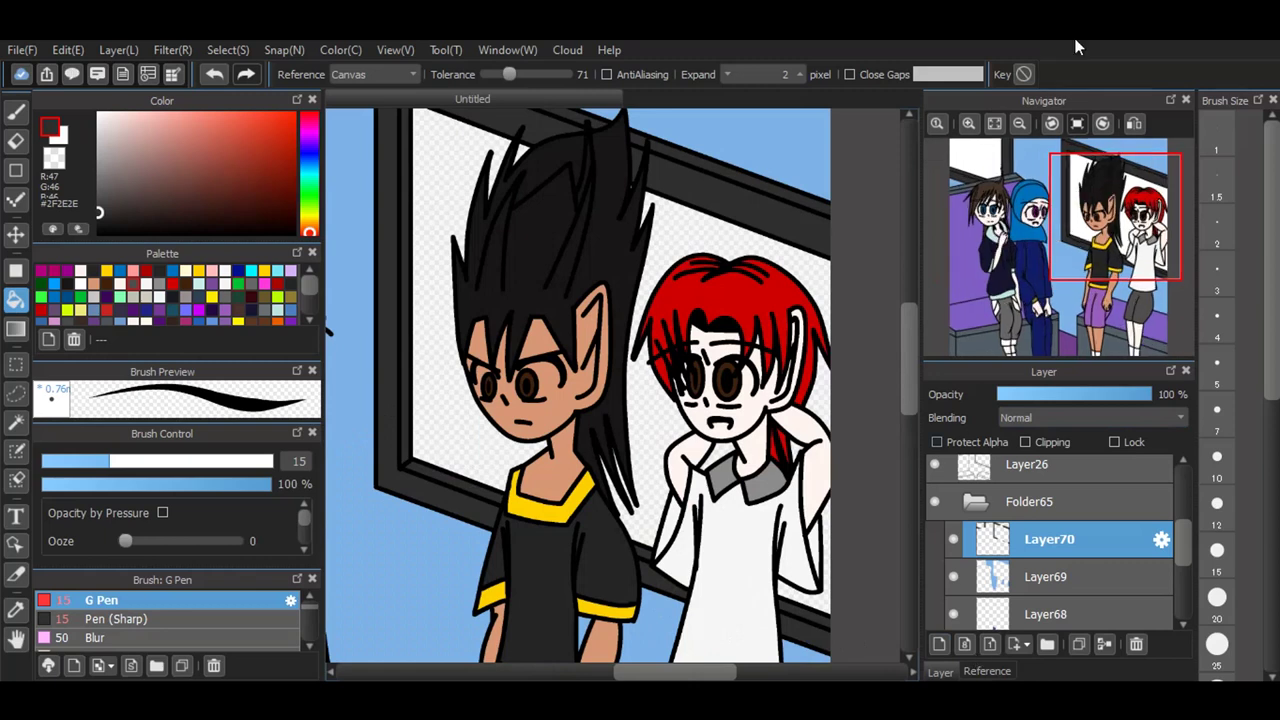
left_click(994, 123)
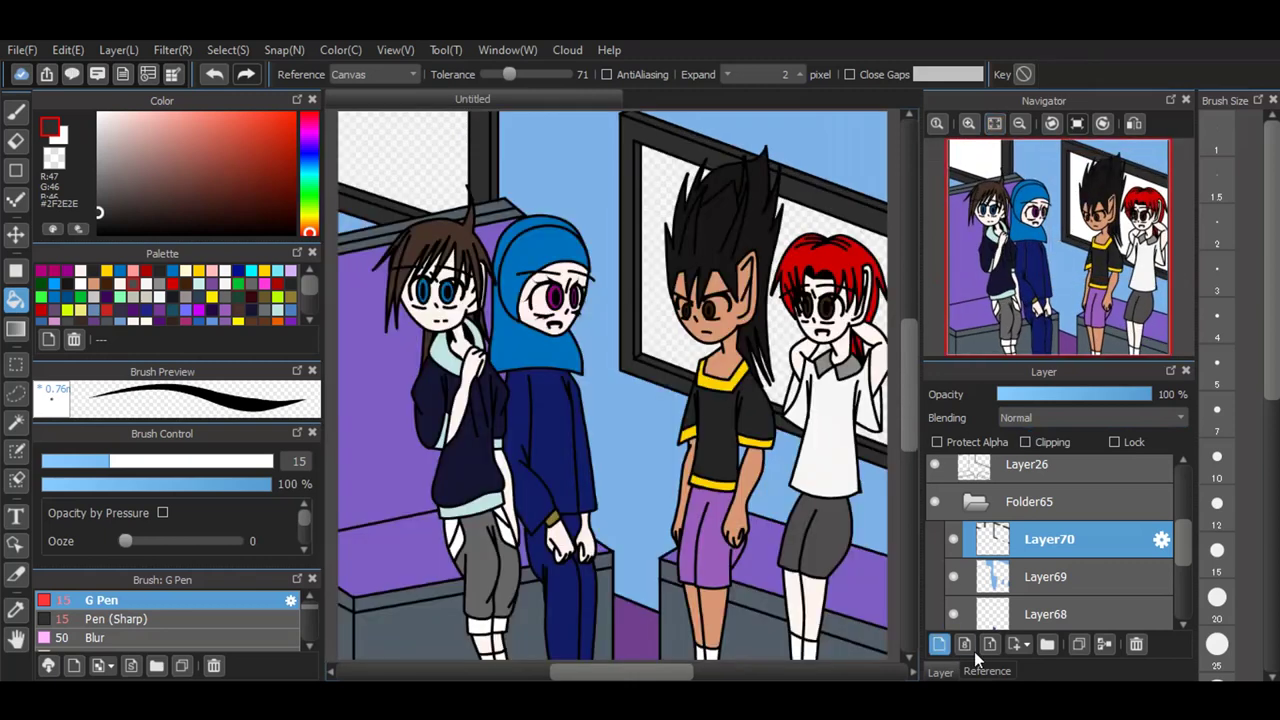
Step: Add a new layer above the window frame layer and sample the window glass's pale blue #ABCEE8 from the reference image
left_click(942, 645)
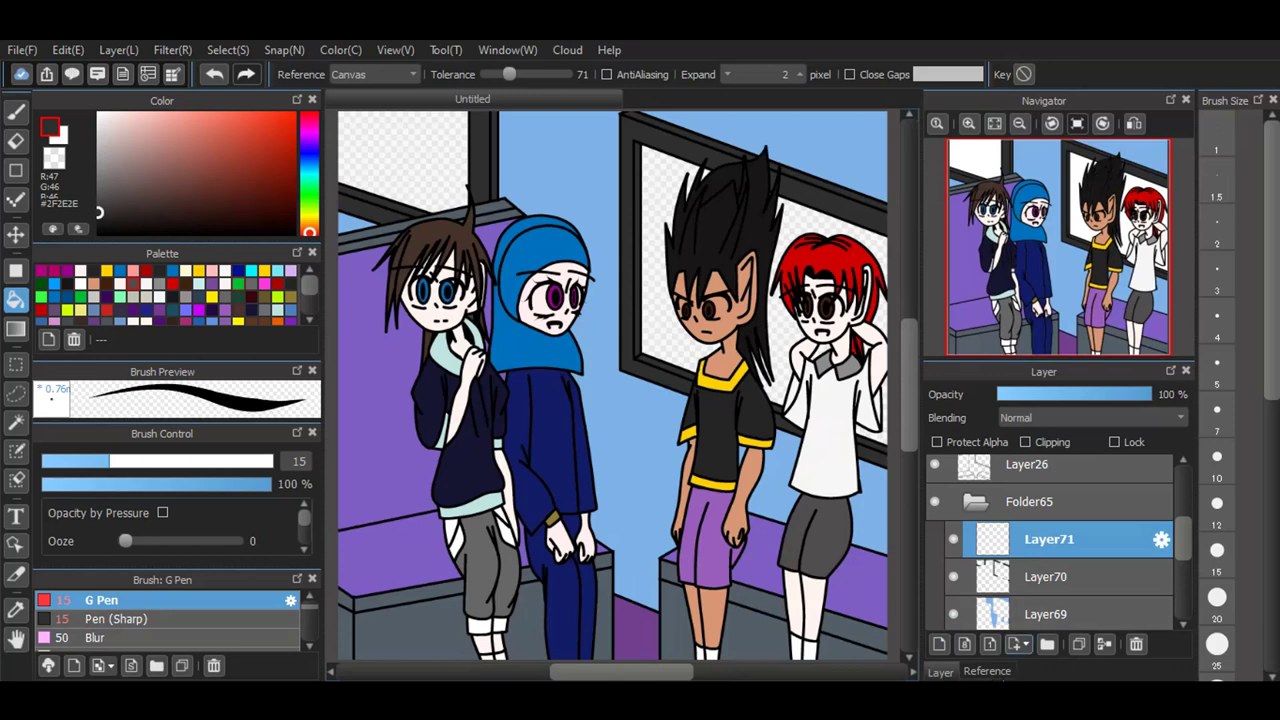
left_click(987, 671)
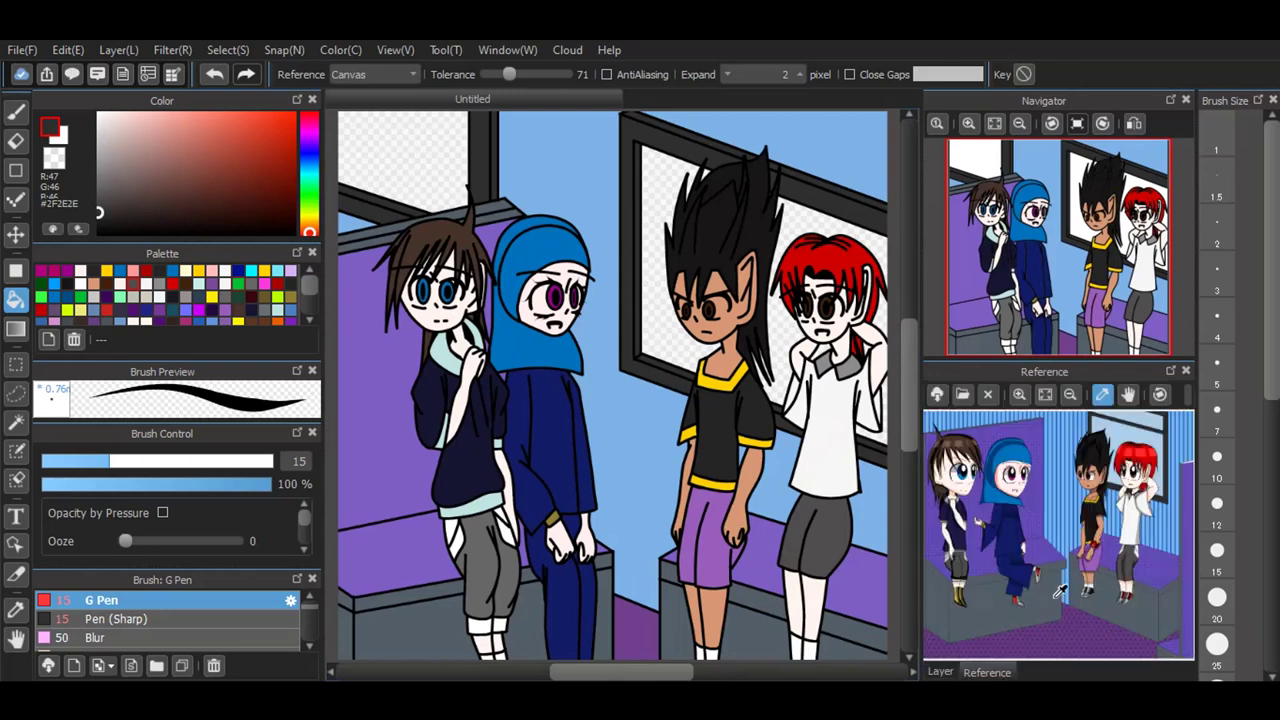
left_click(1112, 425)
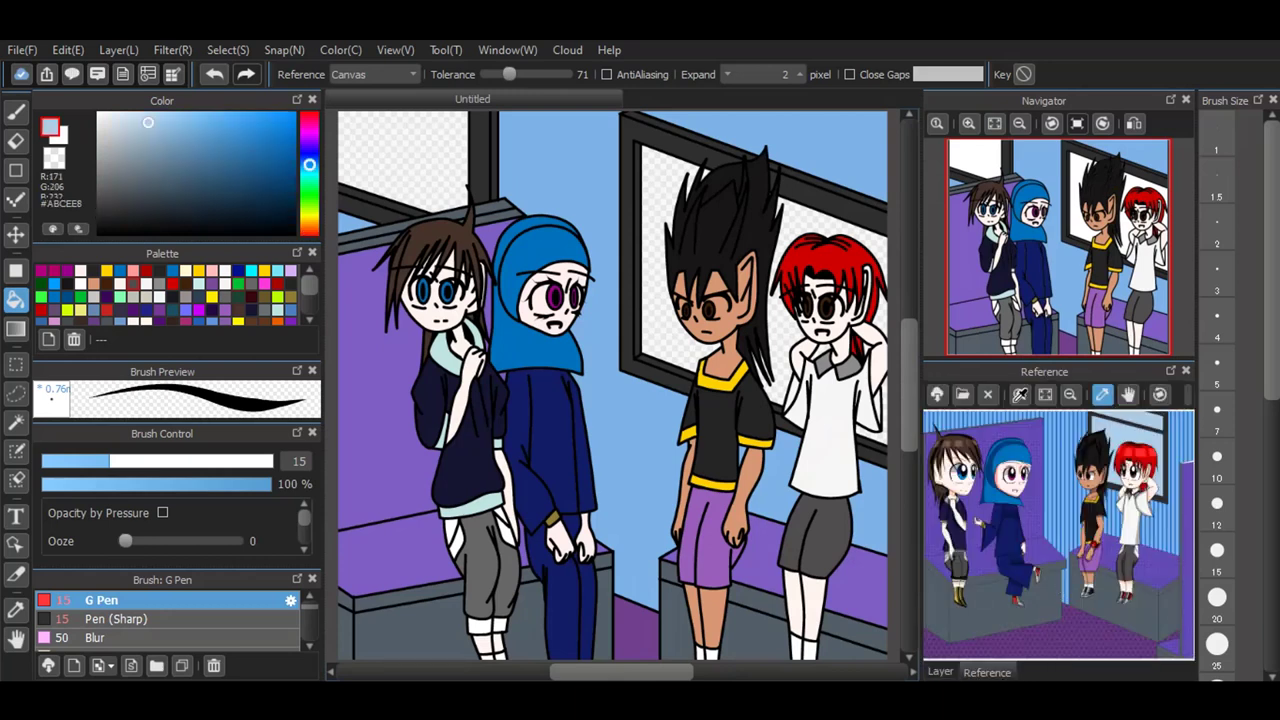
left_click(945, 670)
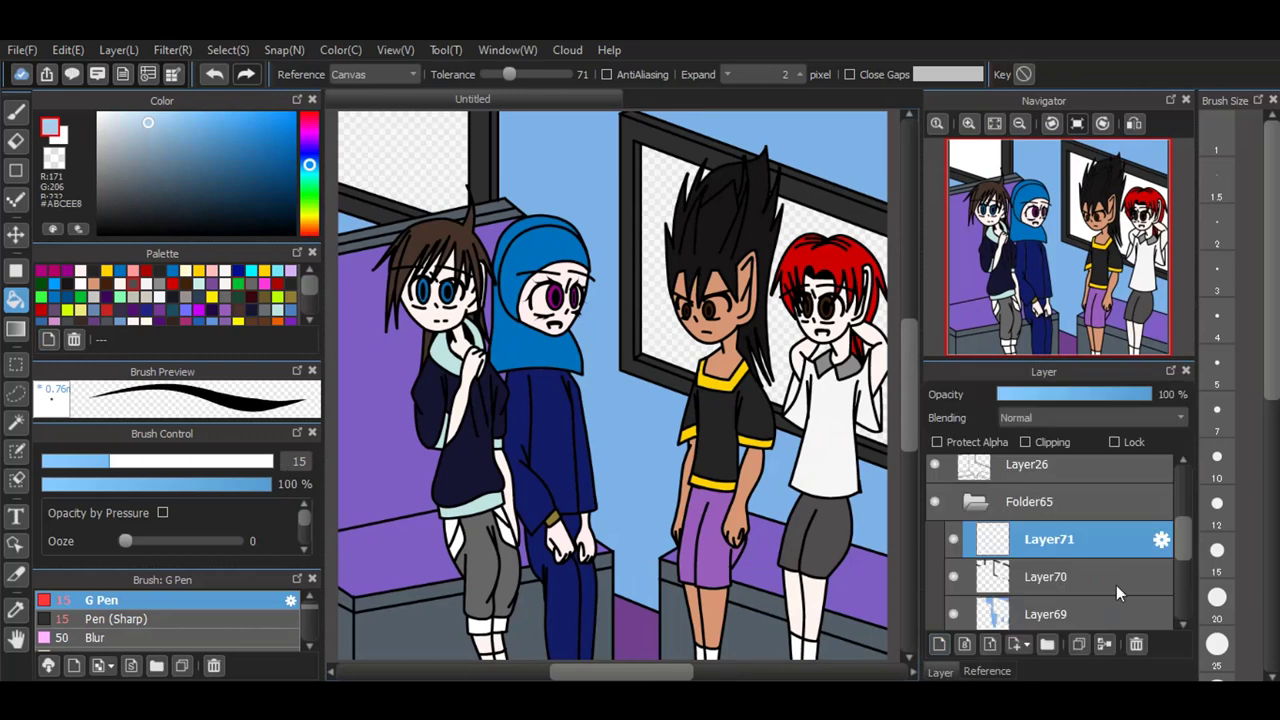
Step: Fill the glass of both windows with pale blue #ABCEE8, including the areas around the two characters standing in front
left_click(440, 152)
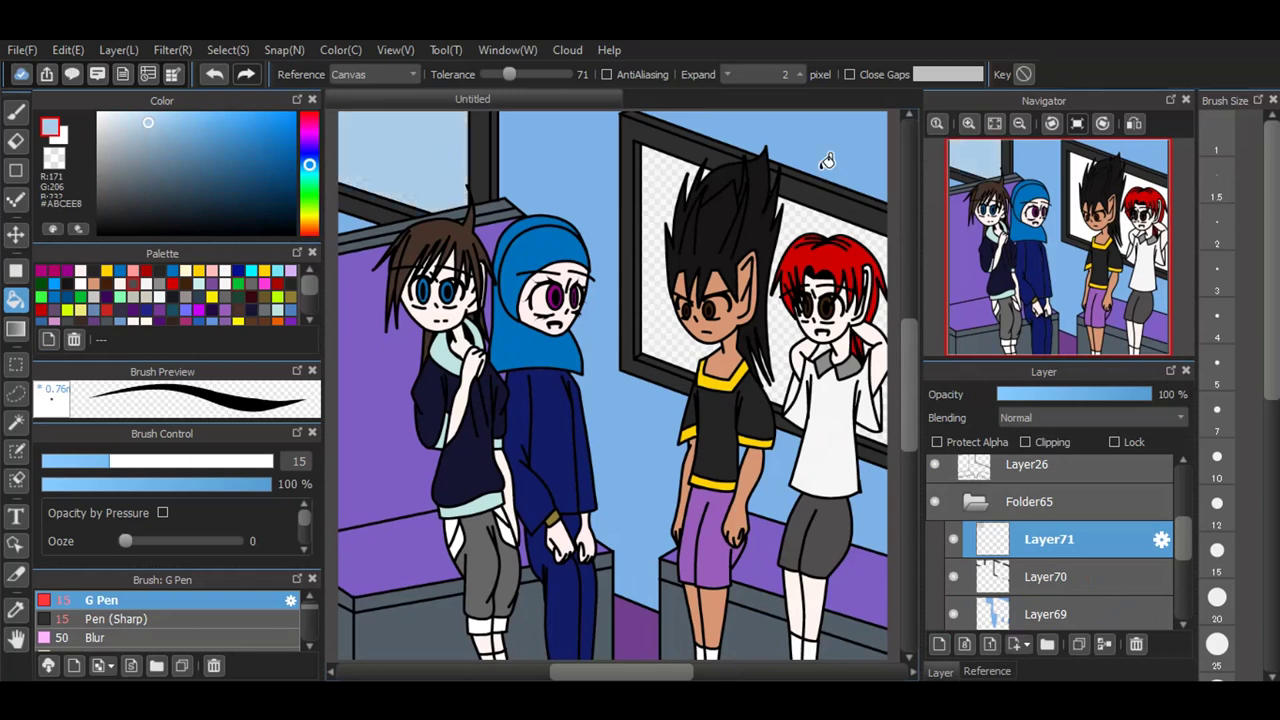
left_click(798, 217)
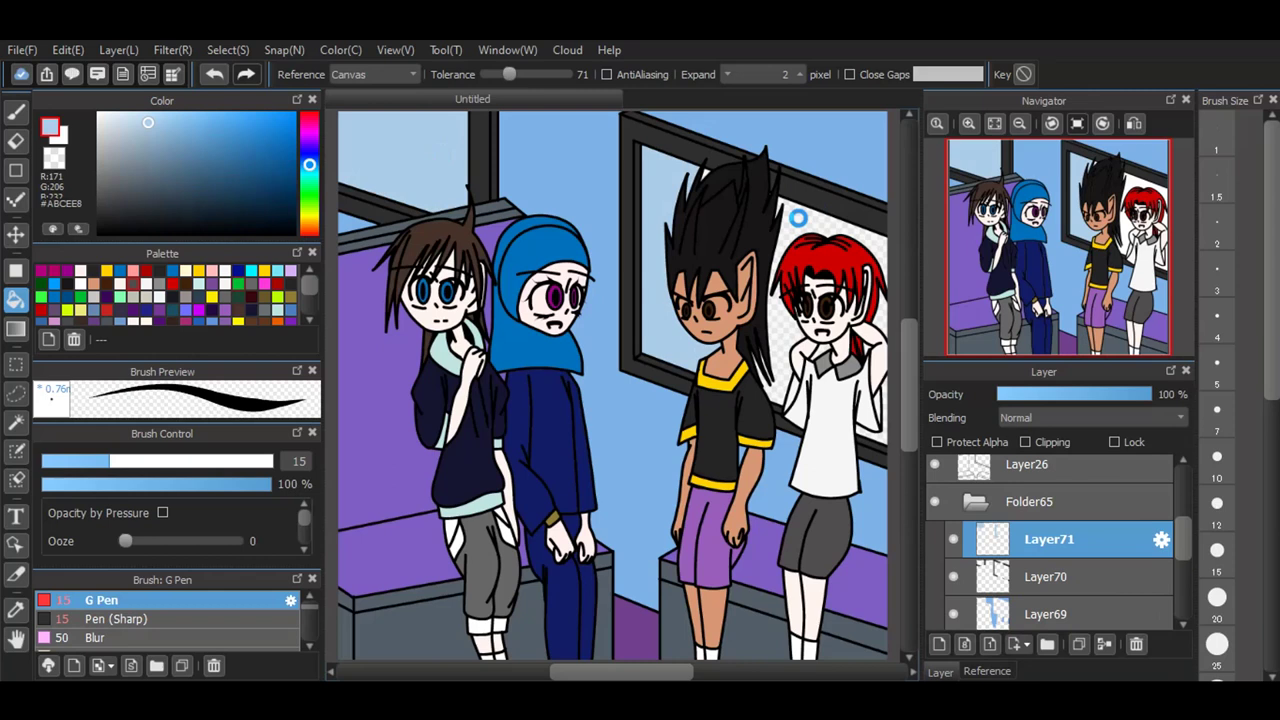
left_click(798, 217)
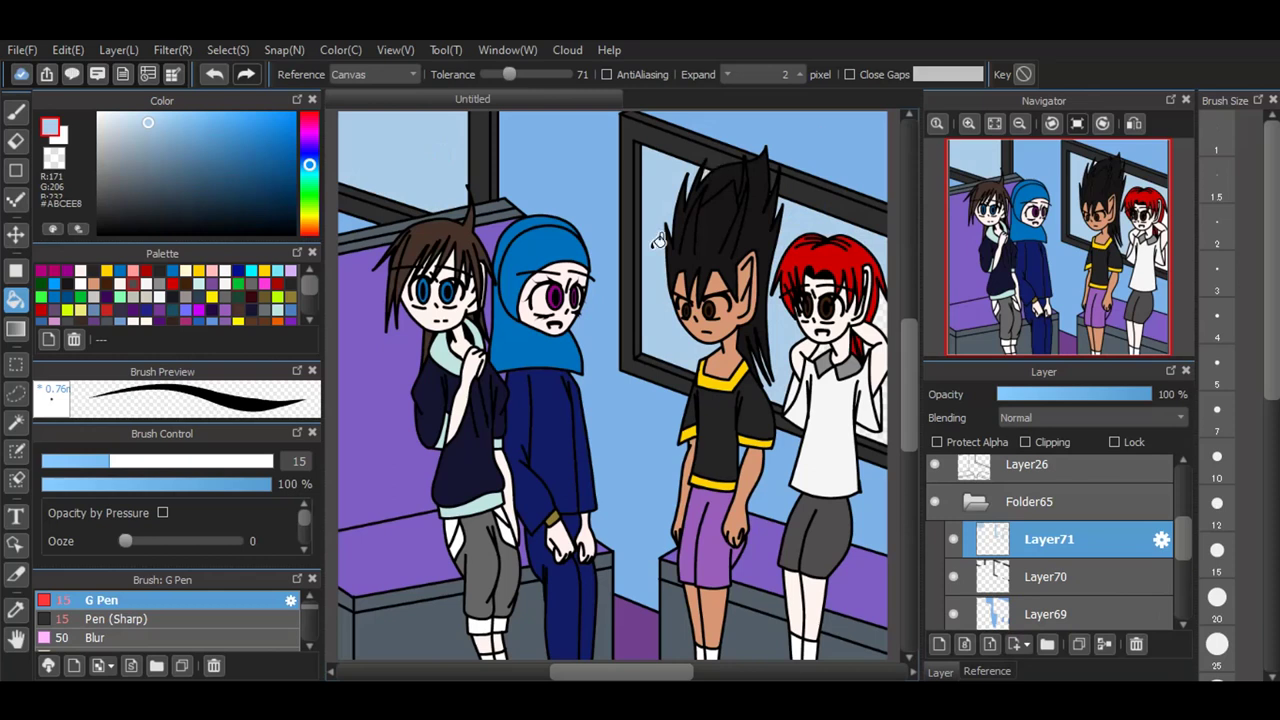
scroll(654, 250, "down", 1)
scroll(871, 314, "up", 1)
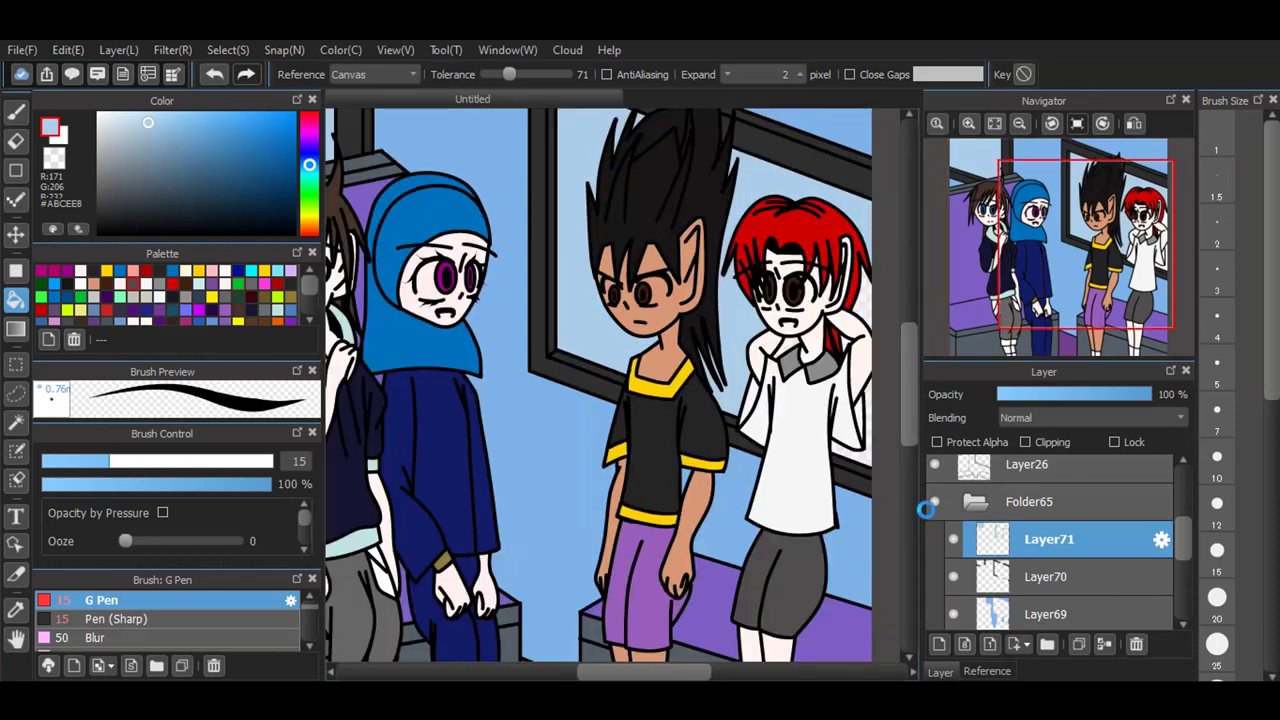
scroll(873, 275, "up", 1)
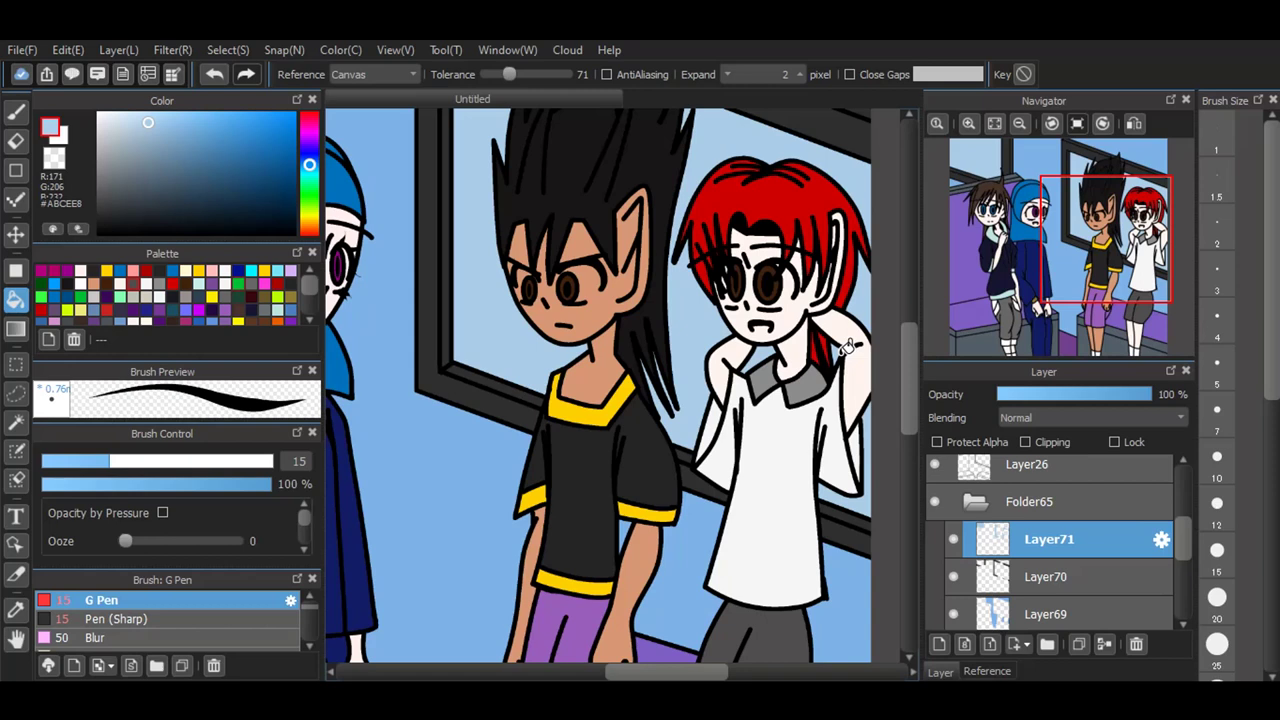
left_click(993, 123)
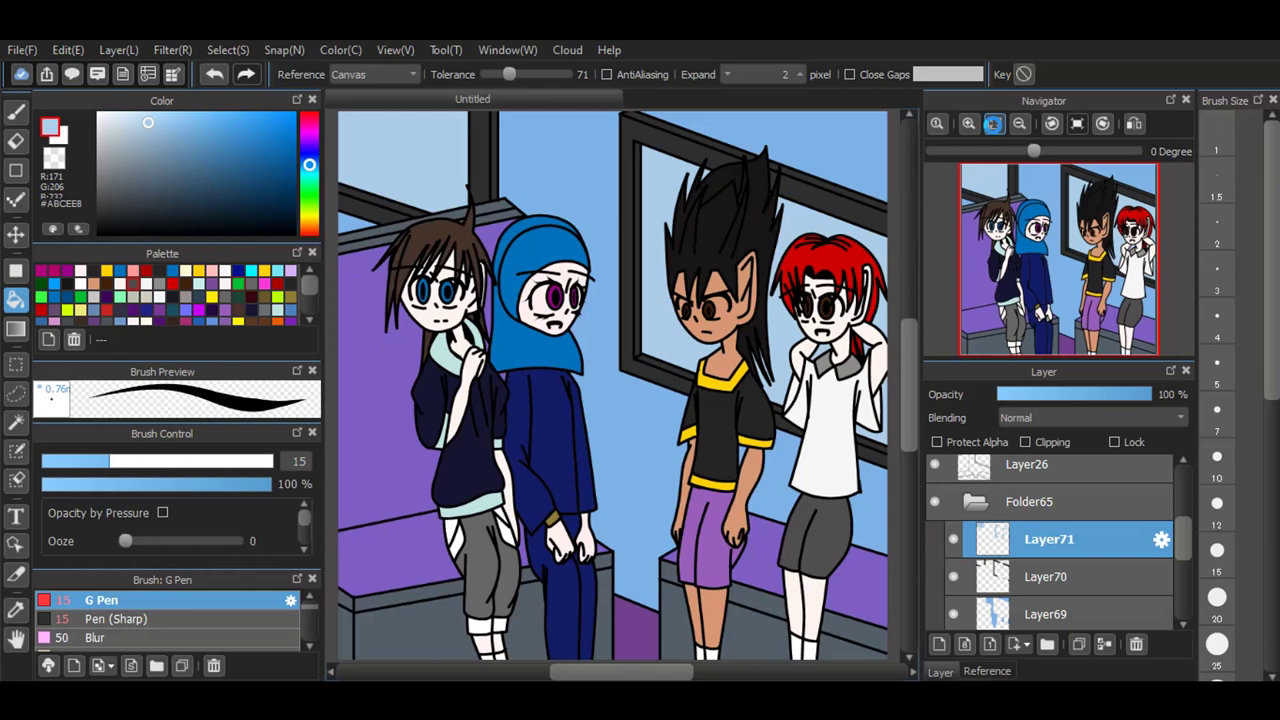
left_click(993, 123)
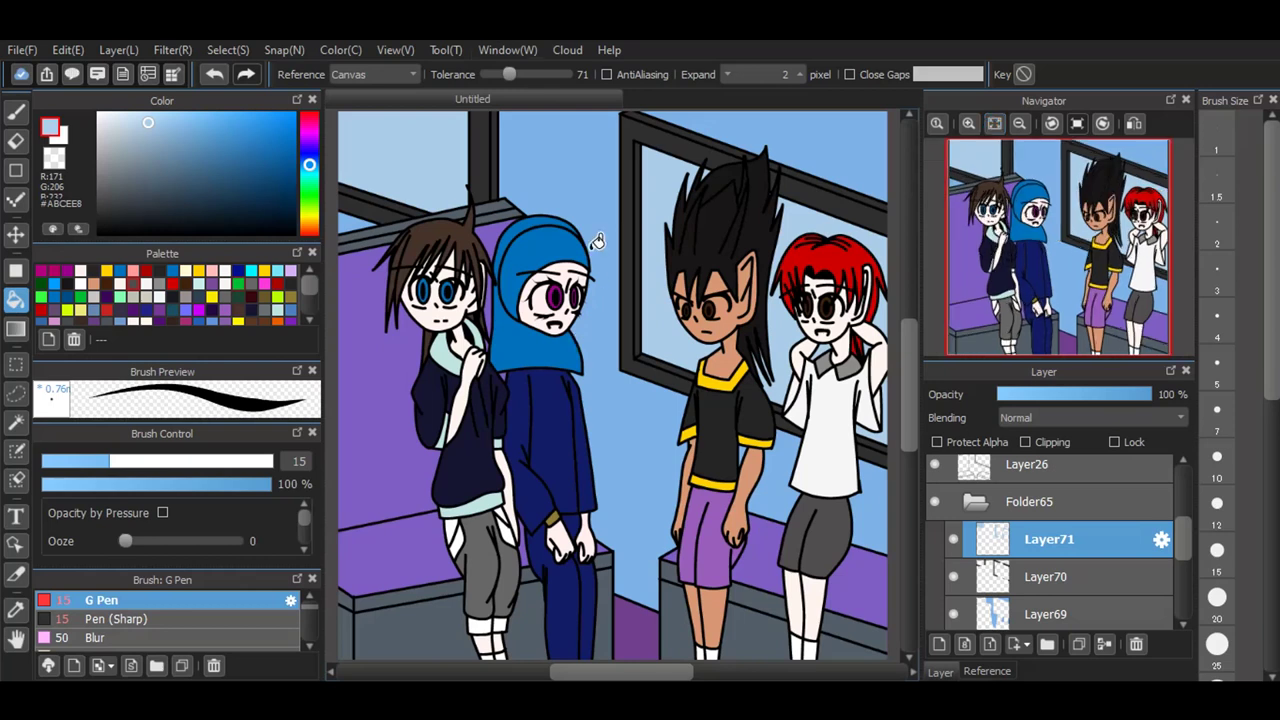
Step: Fill the tiny leftover gap between the black hair spikes in front of the window frame with the pale blue
scroll(757, 220, "up", 8)
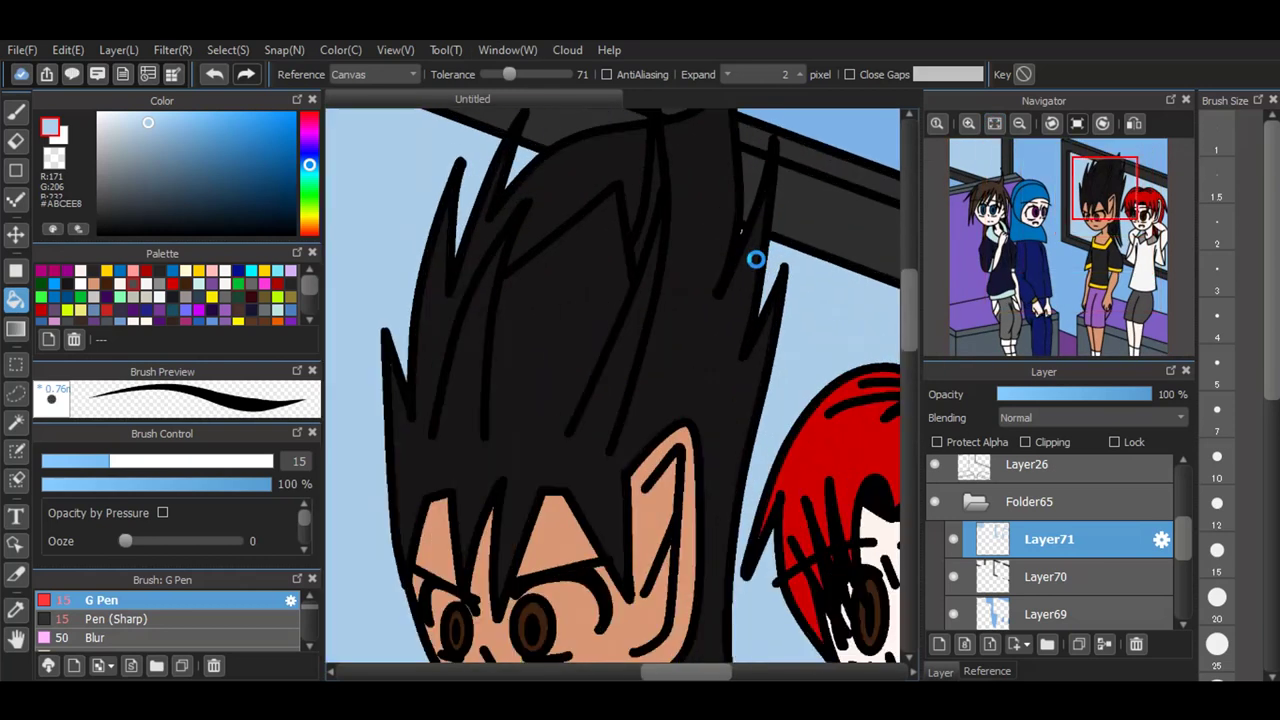
scroll(732, 234, "up", 8)
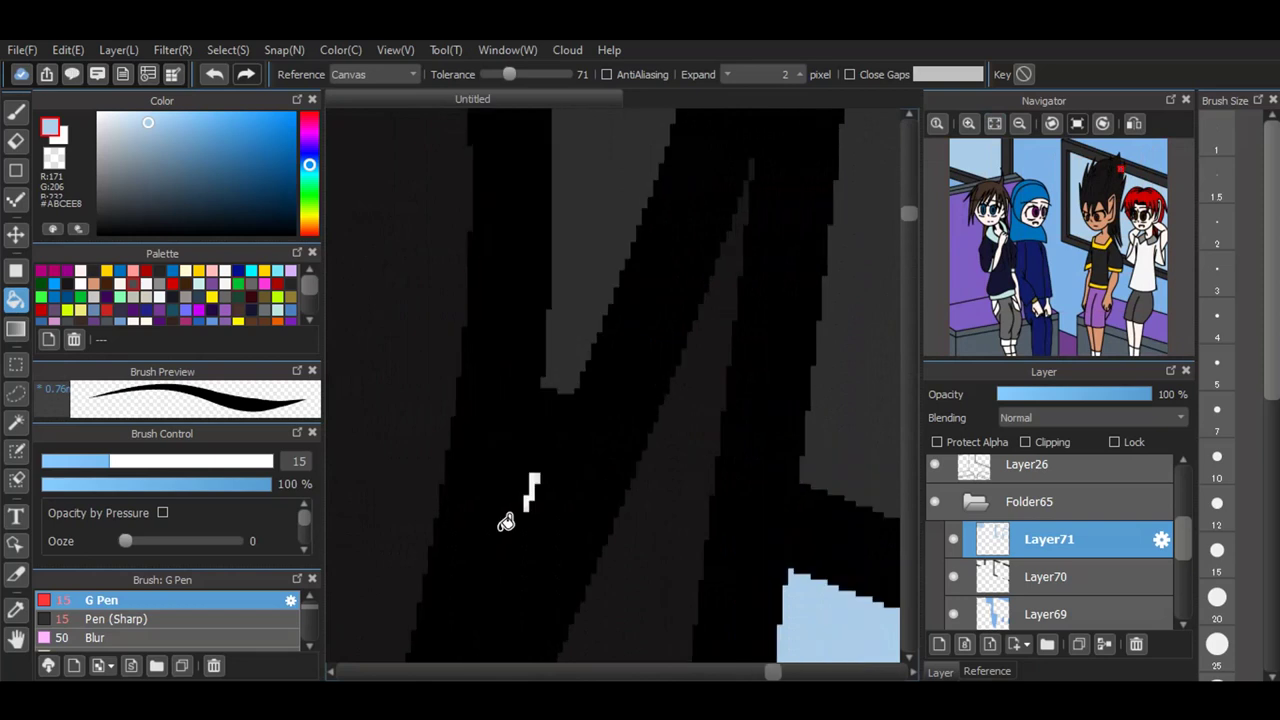
scroll(515, 514, "up", 2)
left_click(581, 400)
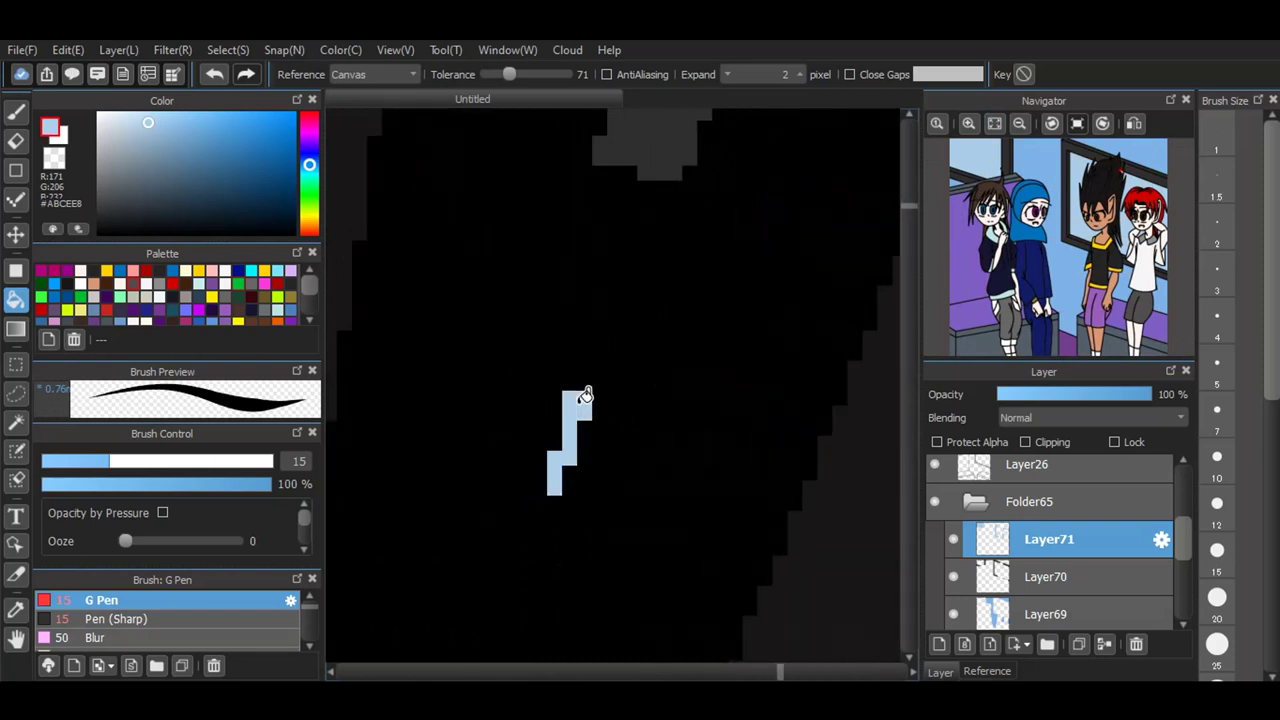
left_click(995, 123)
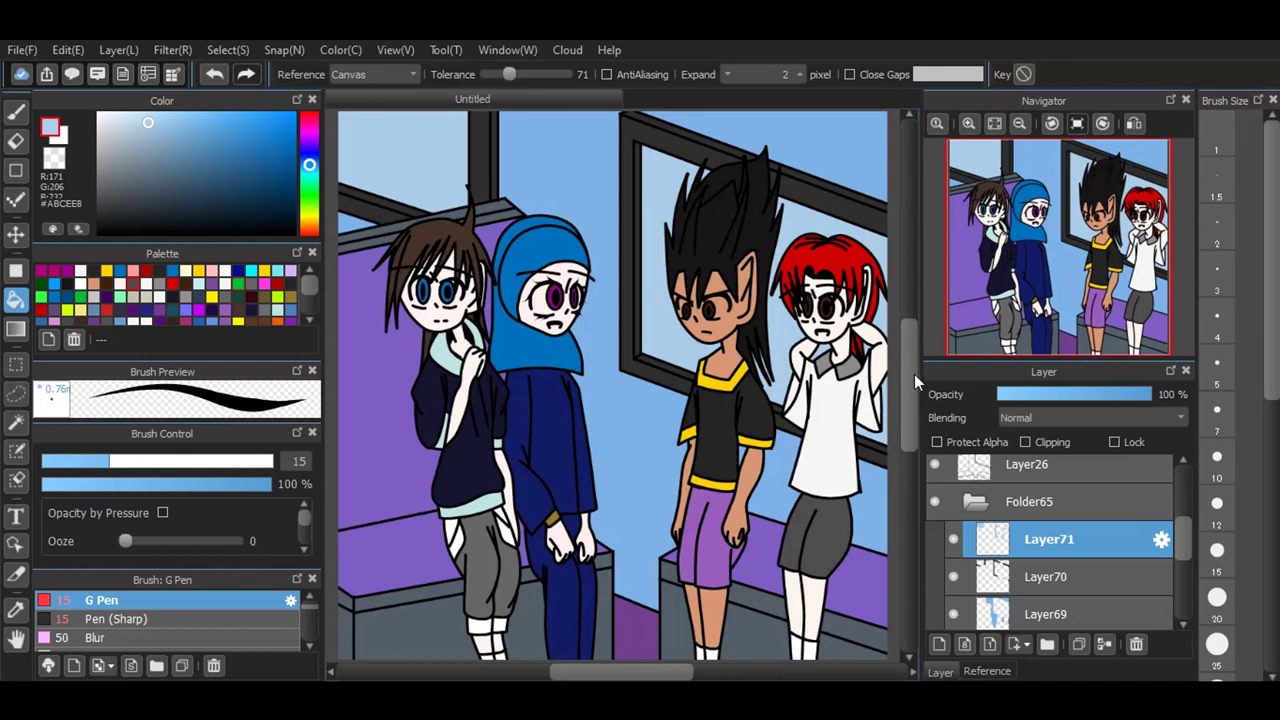
Step: Collapse the background colour folder, switch to the brush, and expand the folder of the character in the blue headscarf
left_click(990, 500)
key("b")
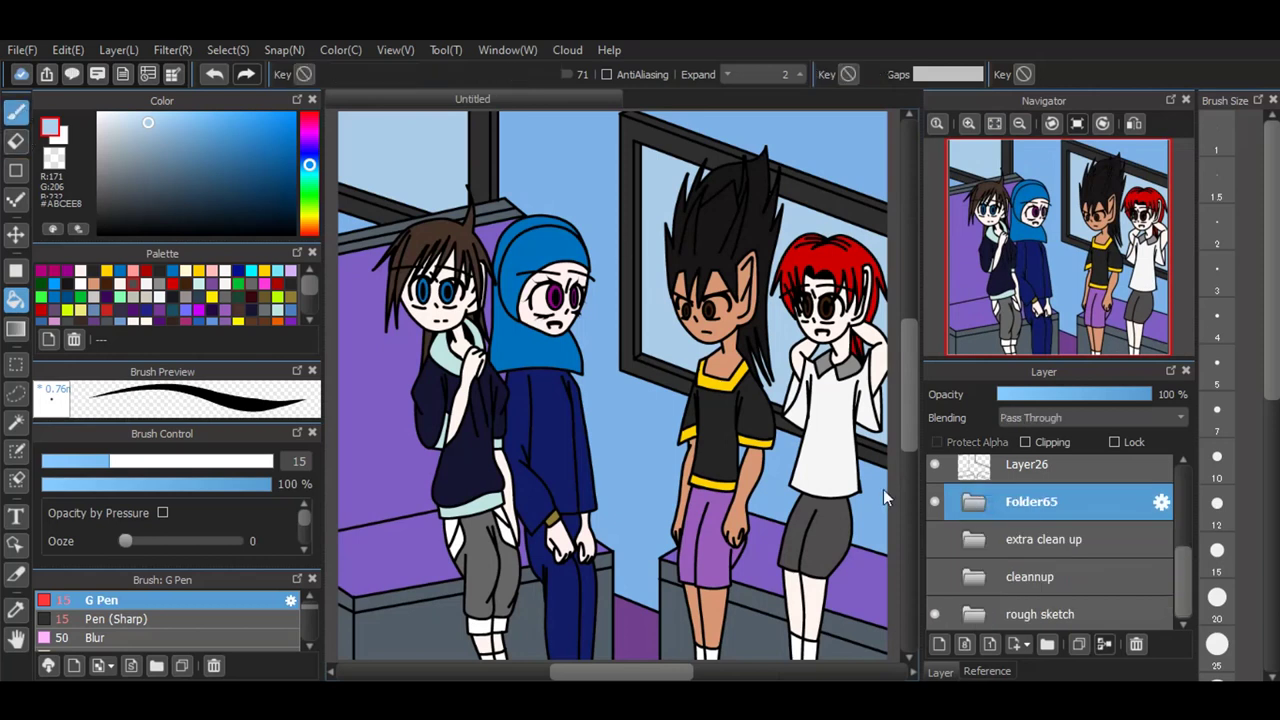
scroll(1045, 519, "up", 3)
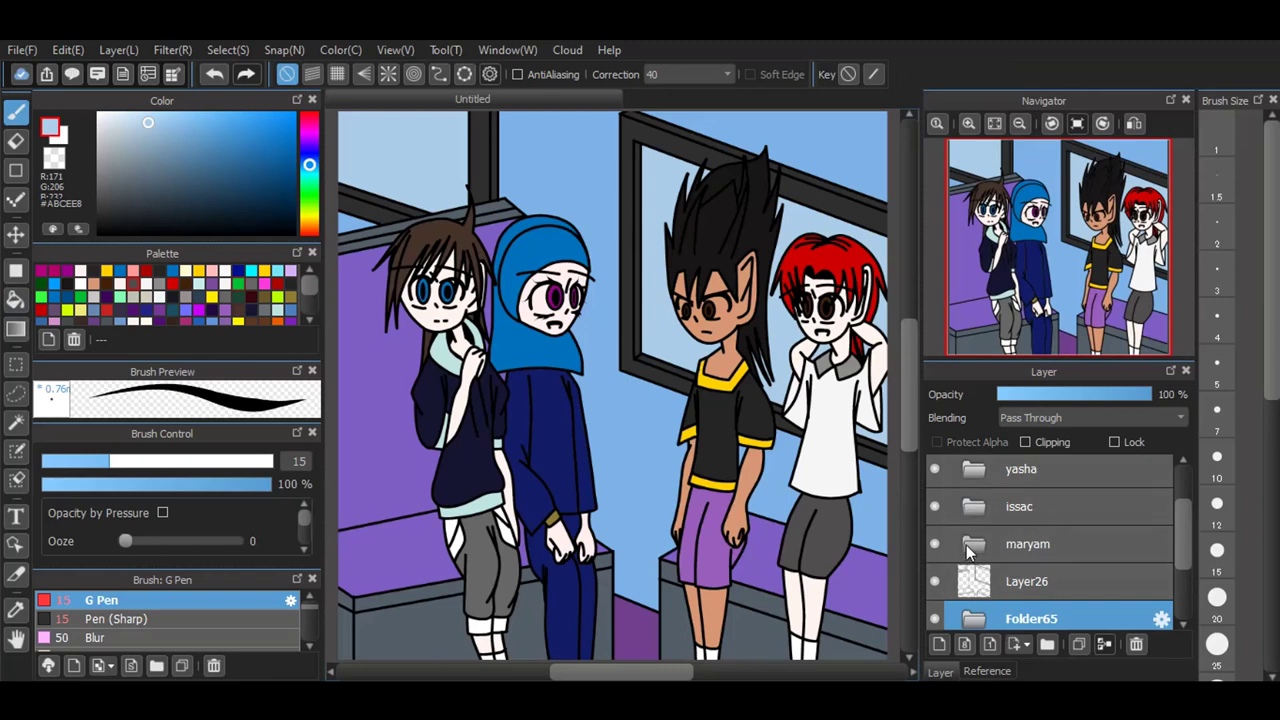
left_click(979, 546)
scroll(1003, 570, "down", 2)
scroll(1003, 570, "up", 3)
left_click(1034, 512)
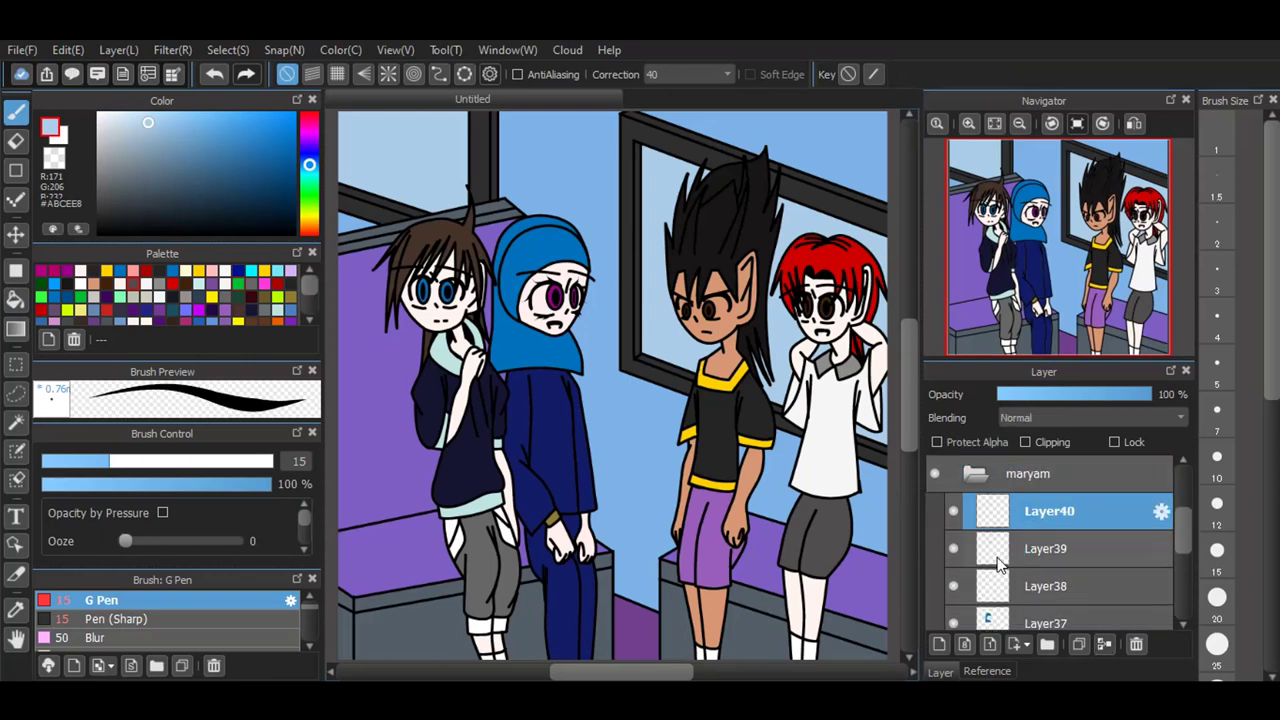
Step: Add a new layer directly above Layer38 in the headscarf character's folder and make it a clipping layer
left_click(1000, 560)
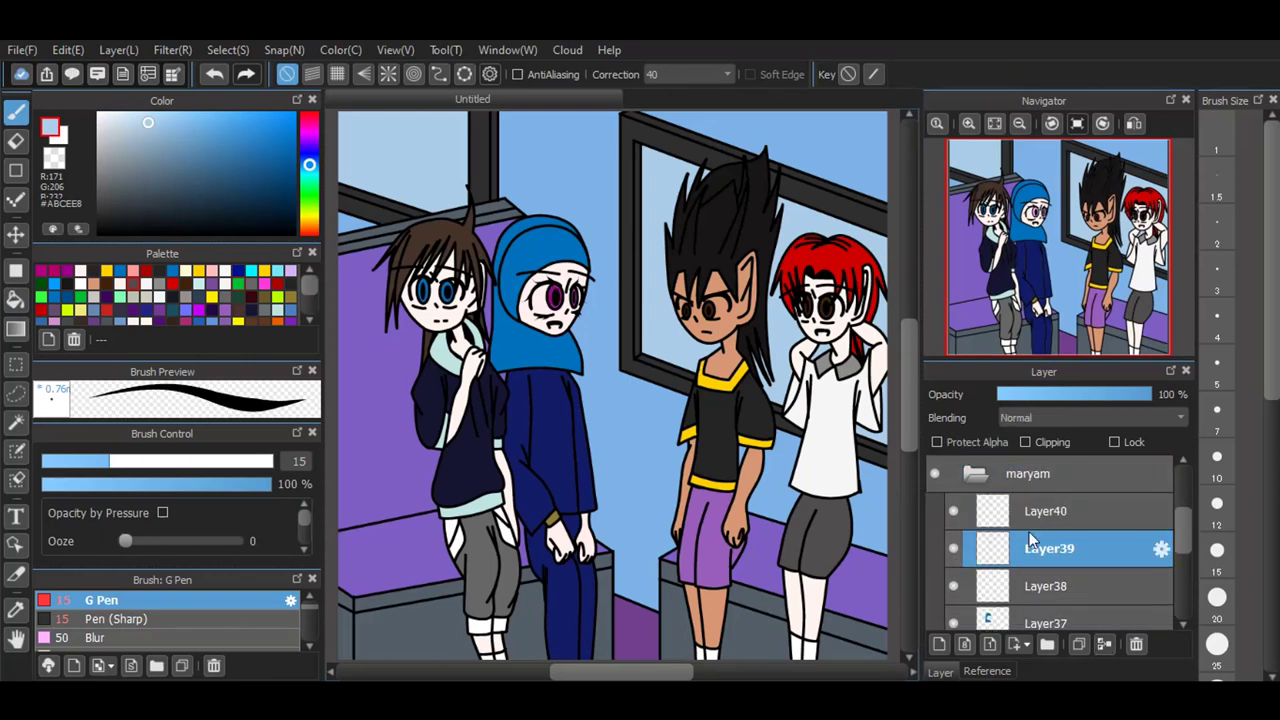
left_click(1028, 584)
left_click(1160, 572)
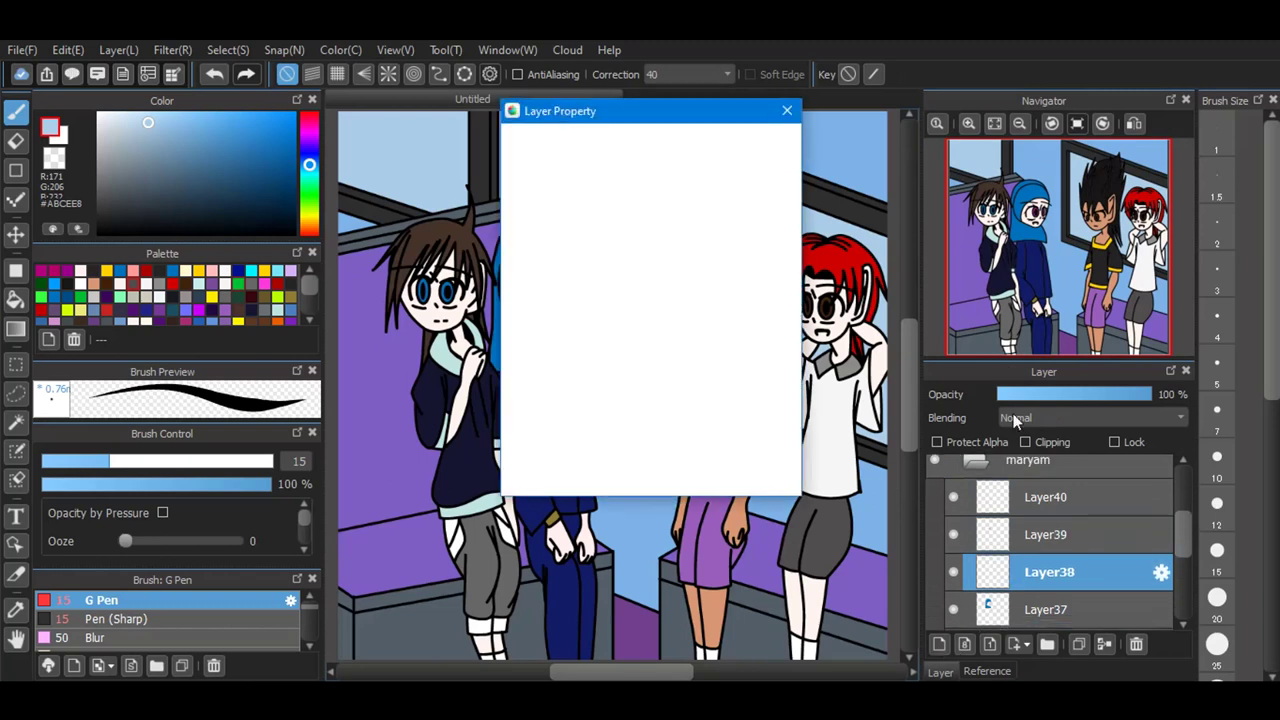
left_click(788, 118)
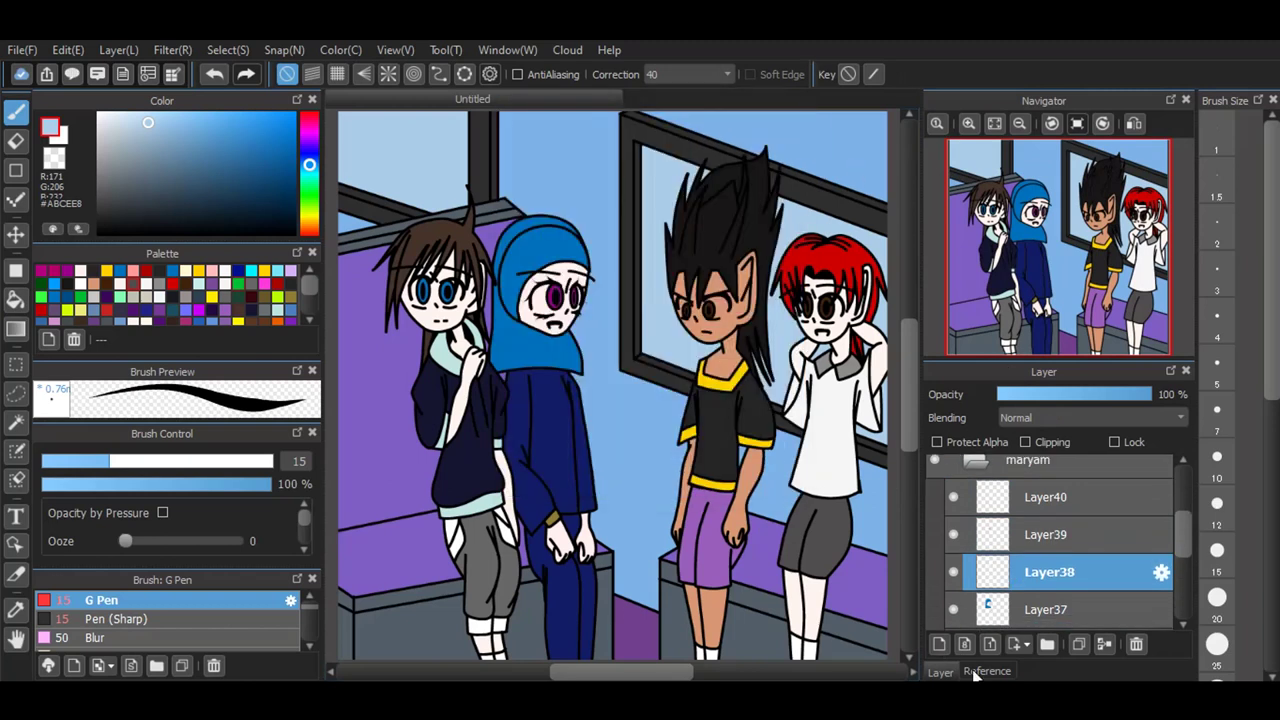
left_click(940, 644)
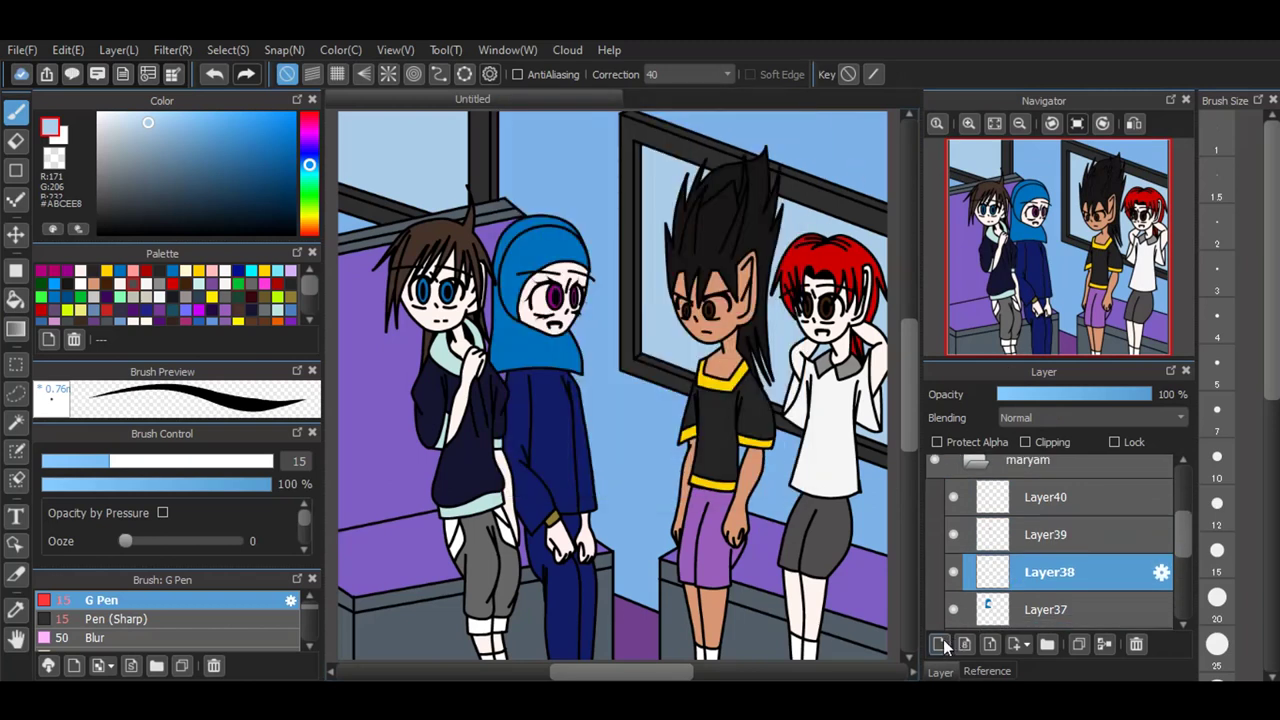
left_click(1025, 442)
scroll(595, 548, "up", 5)
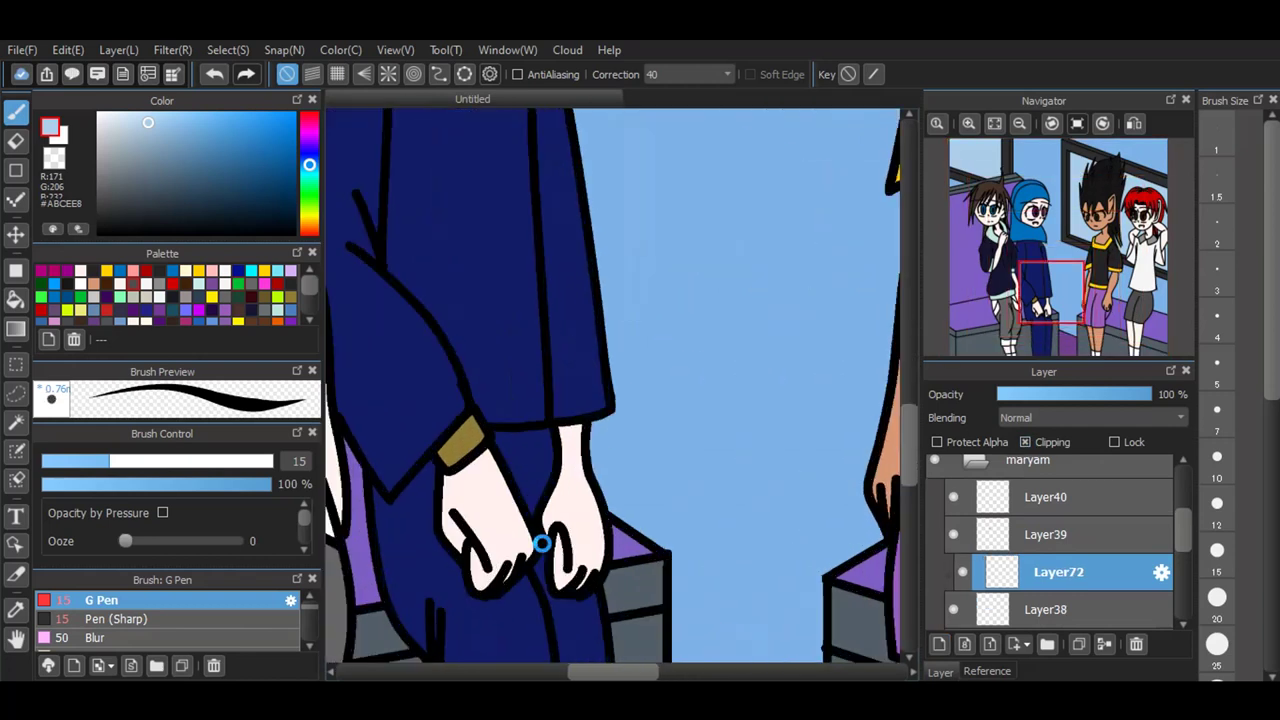
Step: Mark pale pink #FFD4D0 shadow edges on the headscarf character's wrist and hand just below the sleeve cuffs
left_click(82, 271)
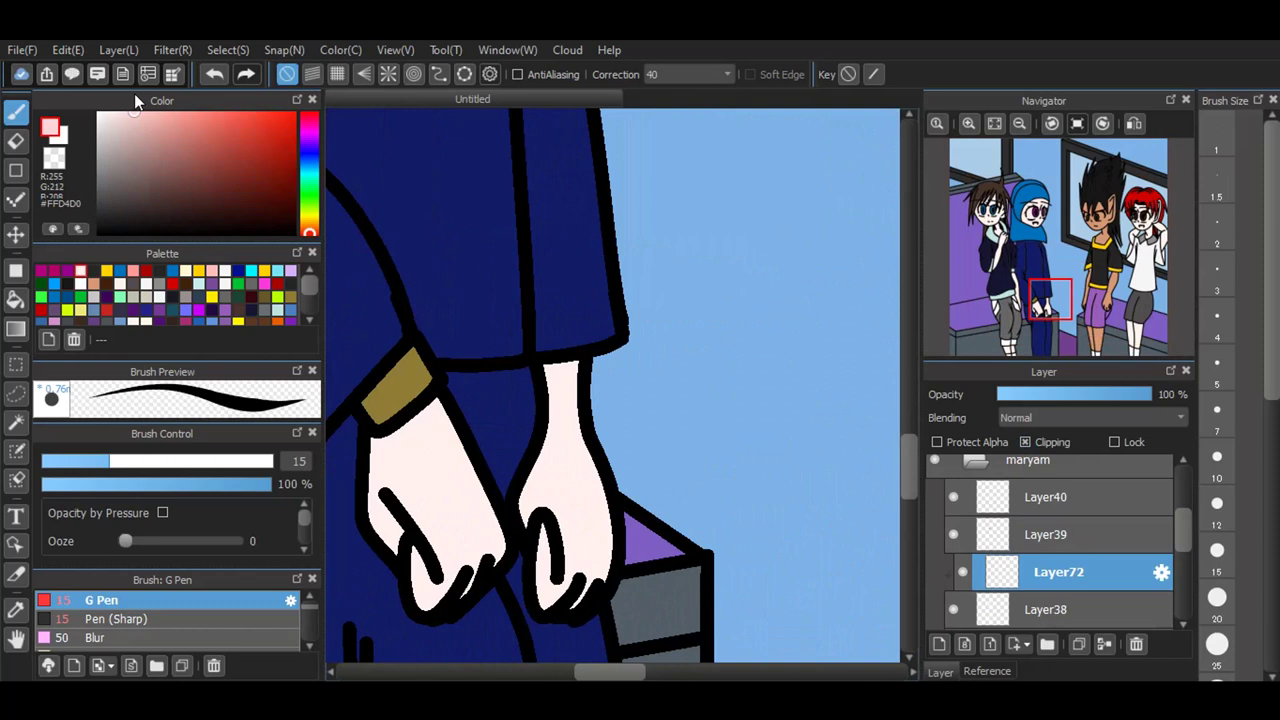
left_click_drag(550, 391, 573, 377)
left_click_drag(370, 452, 450, 421)
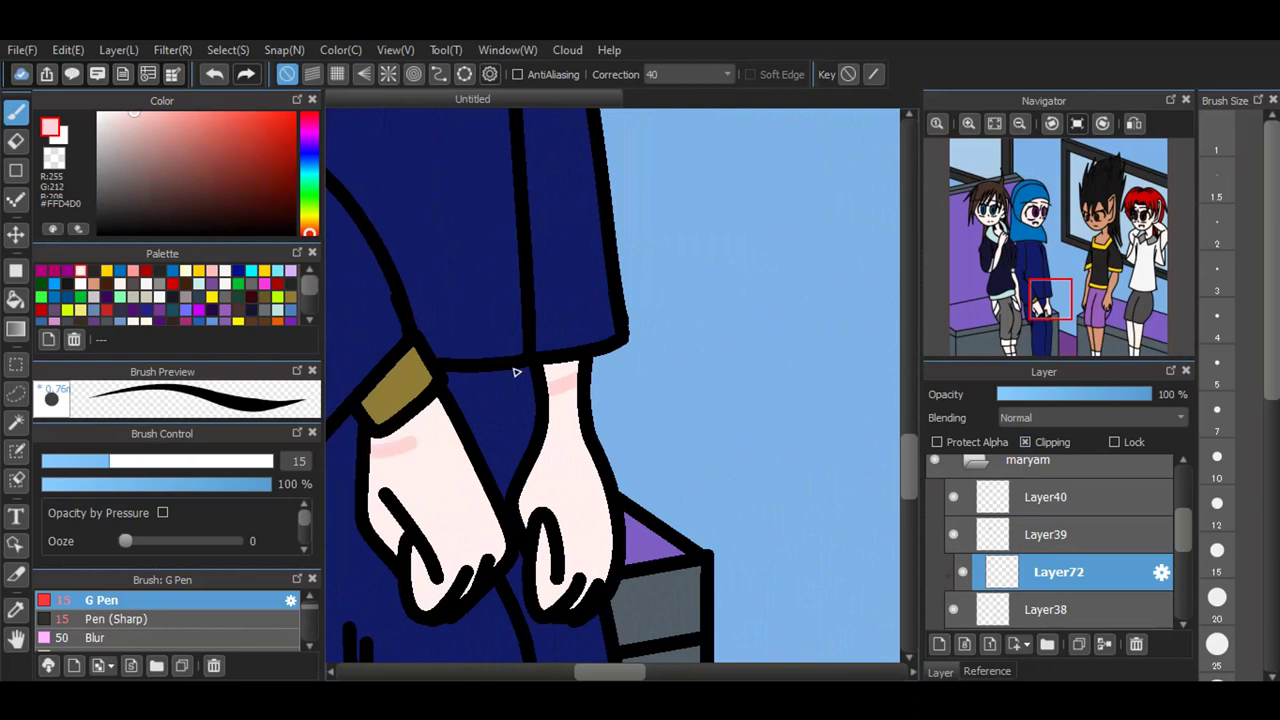
scroll(677, 523, "down", 5)
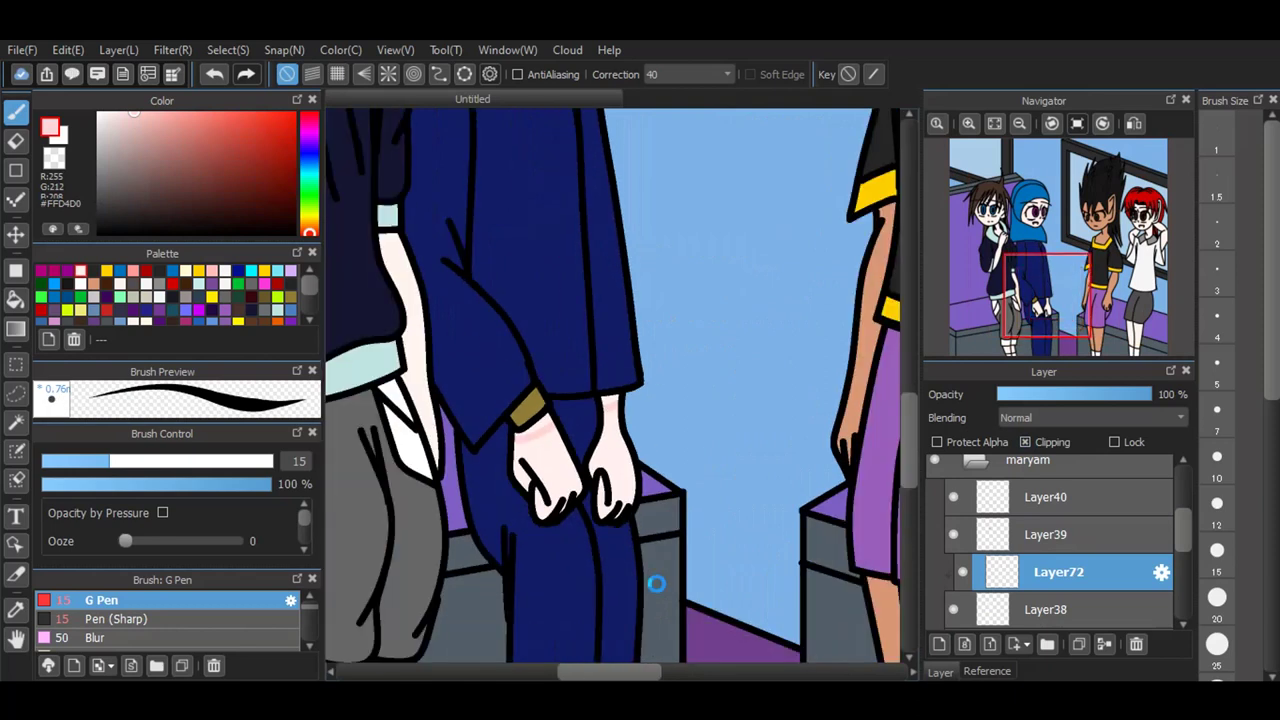
Step: Outline pale pink shadow shapes between the headscarf character's eyebrows and around the nose
scroll(630, 292, "up", 5)
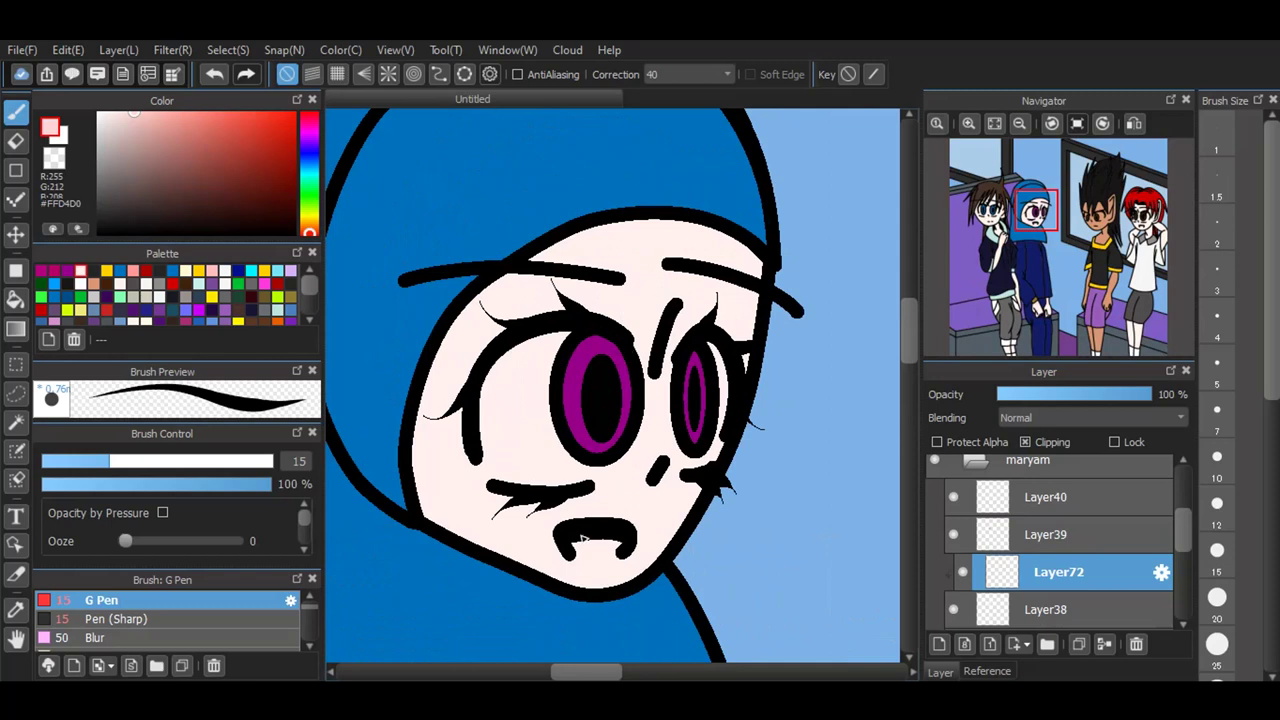
mouse_move(676, 304)
left_mouse_down()
mouse_move(653, 276)
mouse_move(639, 314)
mouse_move(650, 378)
left_mouse_up()
left_click_drag(654, 442, 650, 483)
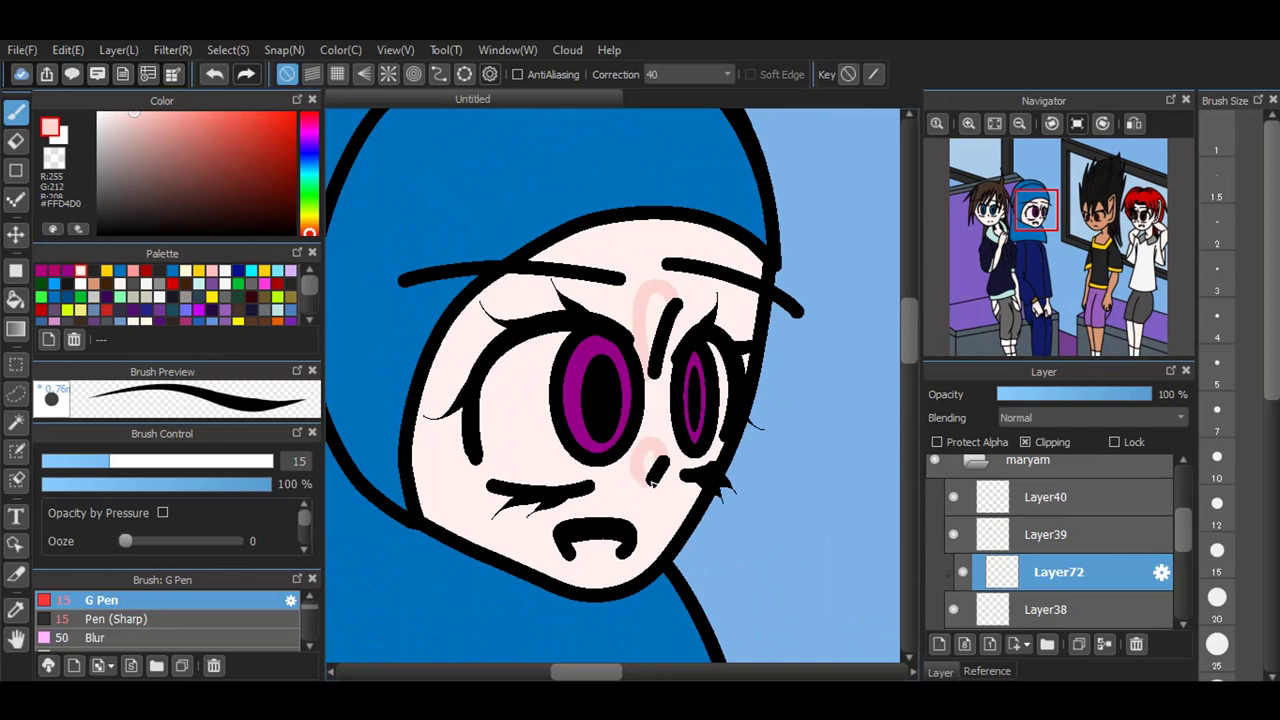
Step: Fill the outlined brow, nose and wrist shadows with the same pale pink, using a fill tolerance of 1
left_click(15, 298)
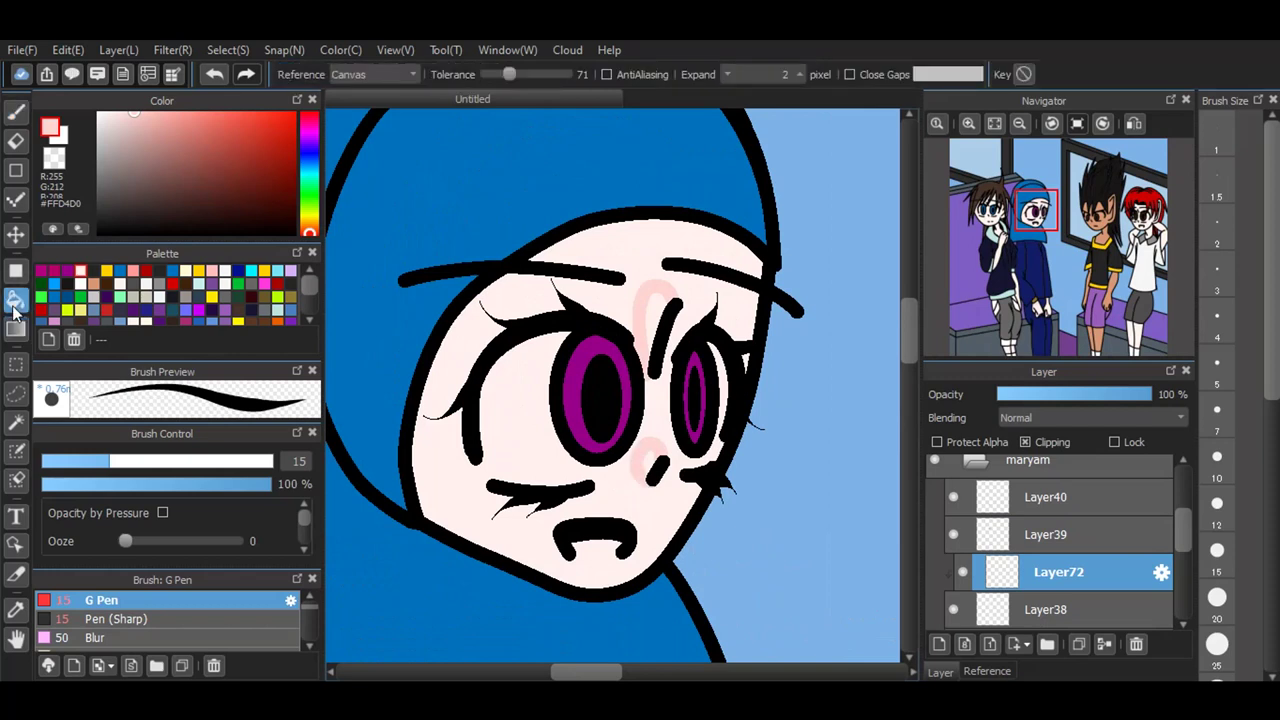
left_click(658, 298)
left_click(652, 462)
scroll(660, 462, "up", 5)
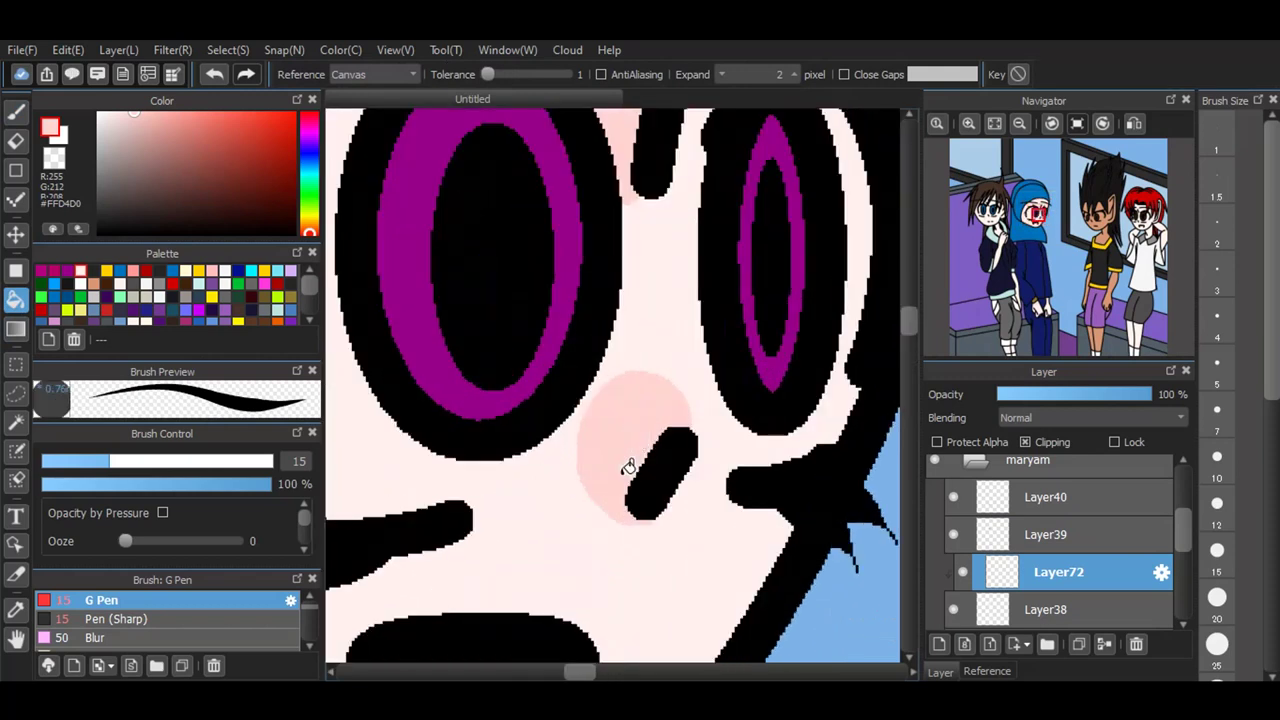
scroll(500, 205, "down", 6)
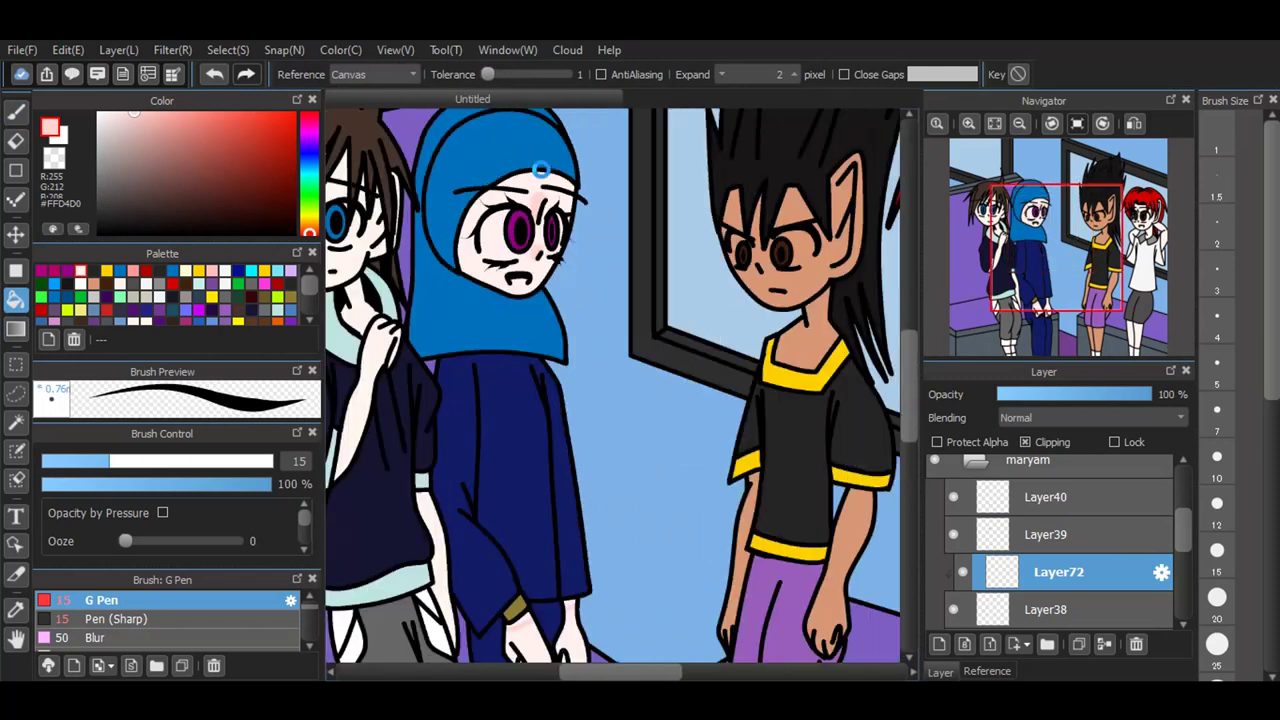
scroll(548, 550, "up", 5)
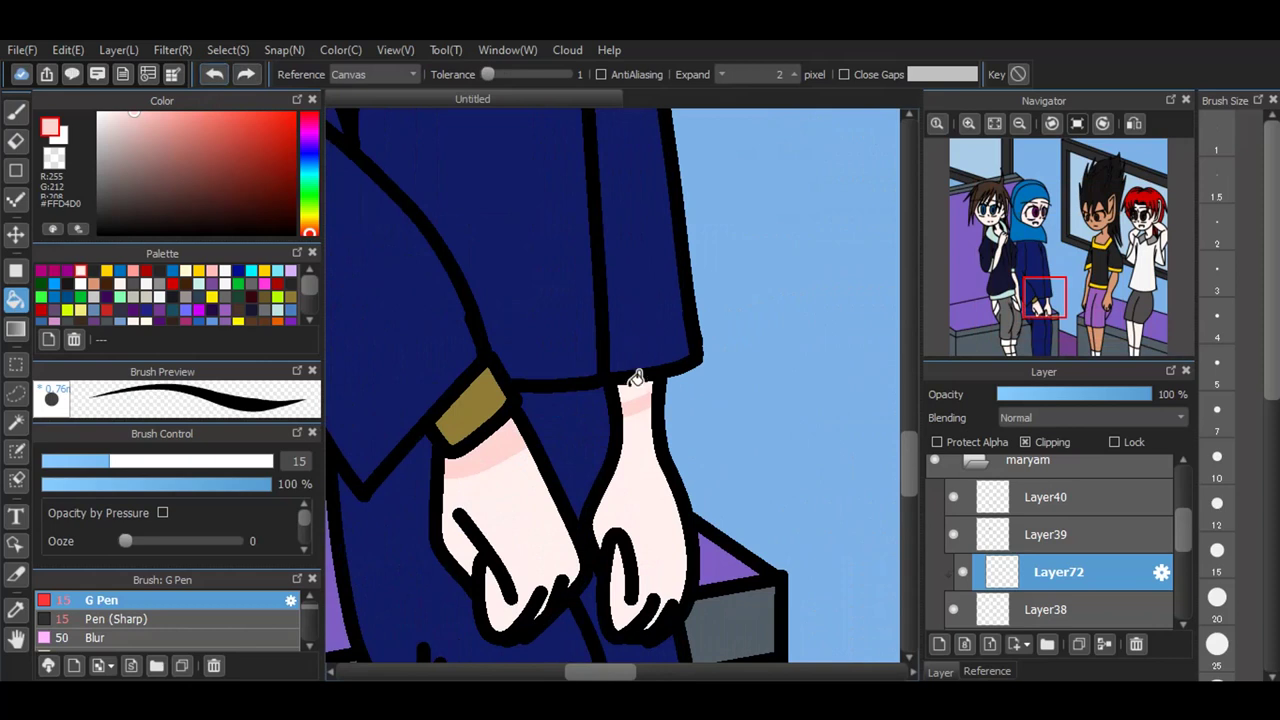
scroll(546, 520, "down", 5)
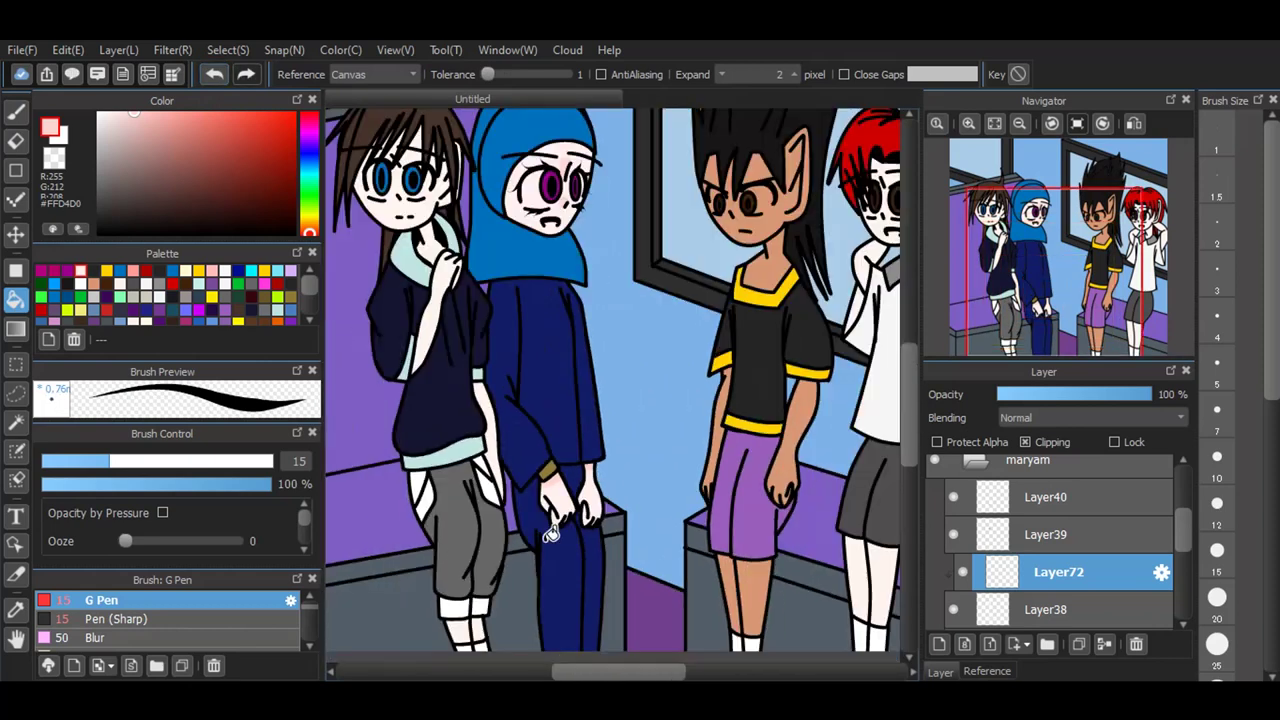
Step: Set the skin shadow layer to Multiply blending and lower its opacity to 42%
scroll(519, 117, "up", 8)
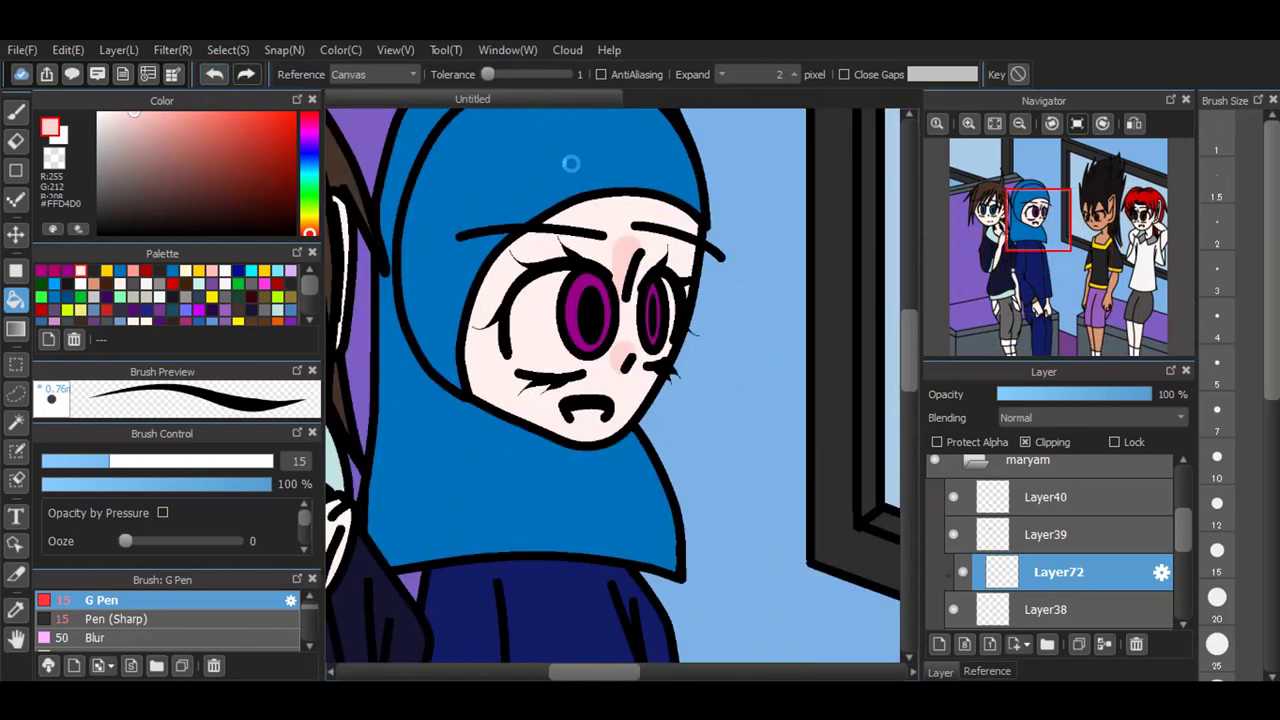
scroll(1092, 420, "down", 2)
left_click(1037, 393)
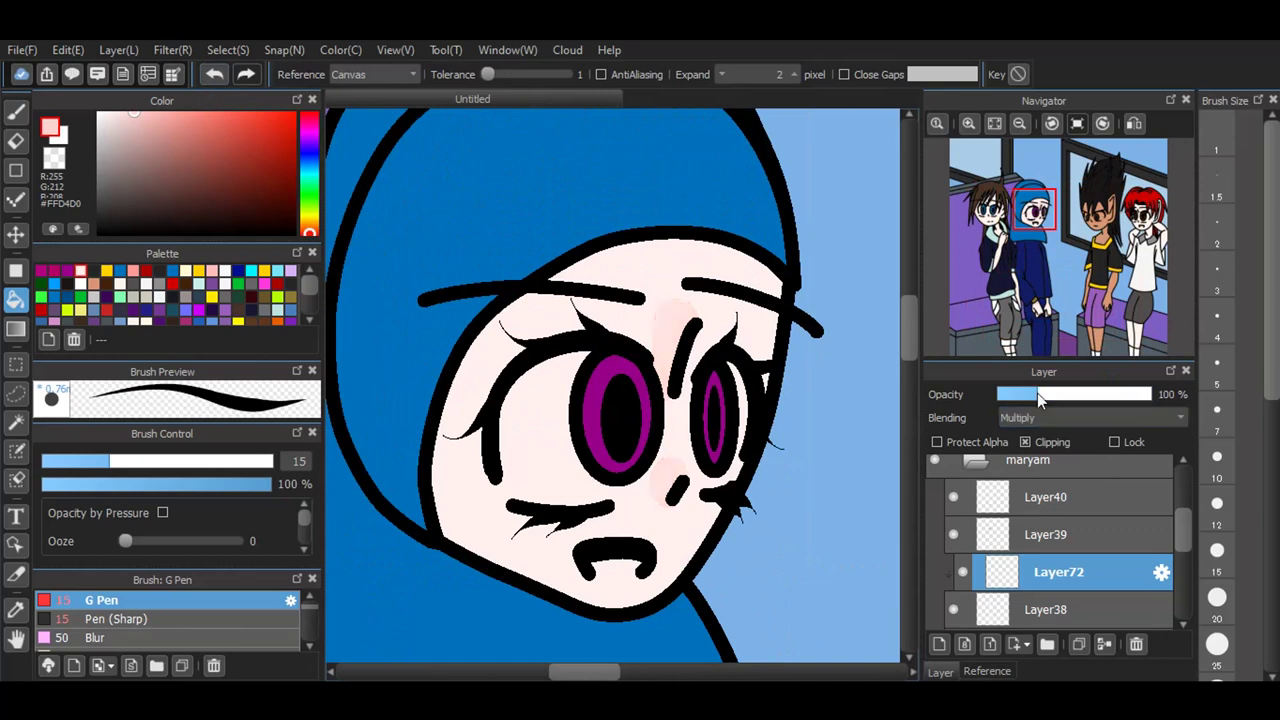
left_click(1062, 394)
Step: Add a new layer directly above Layer39 and make it a clipping layer
left_click(1015, 541)
left_click(939, 644)
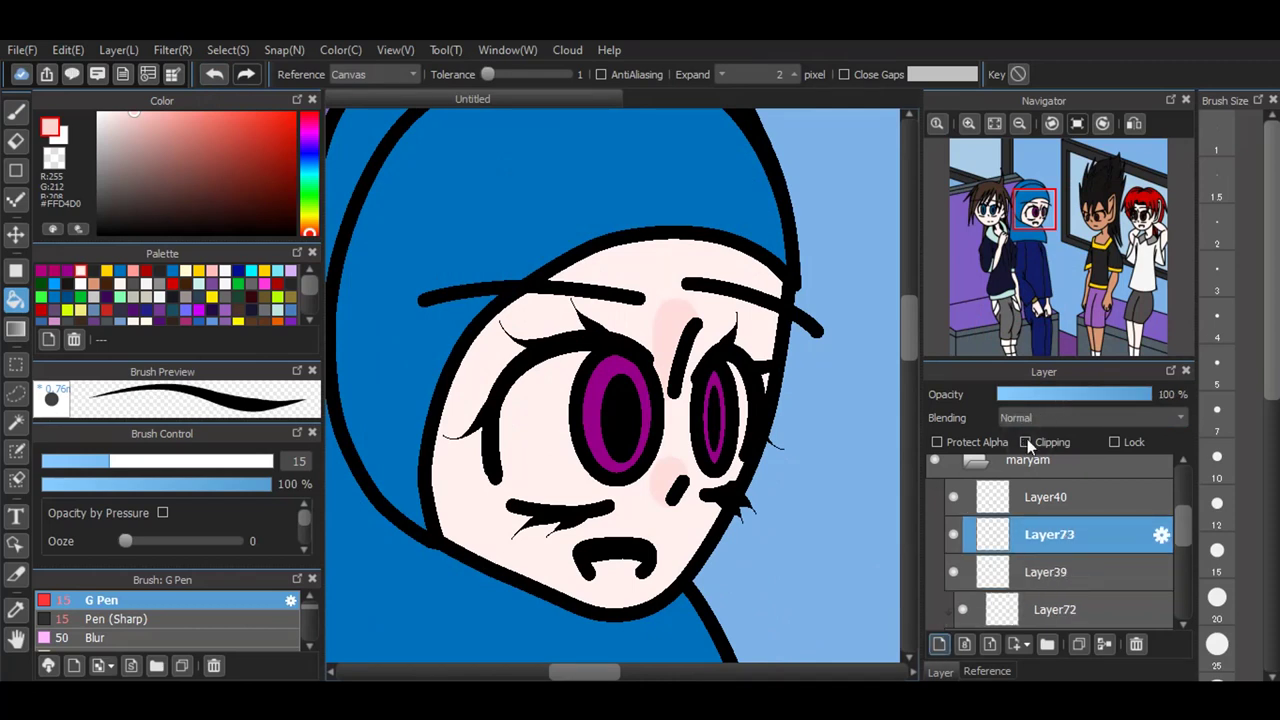
left_click(1027, 441)
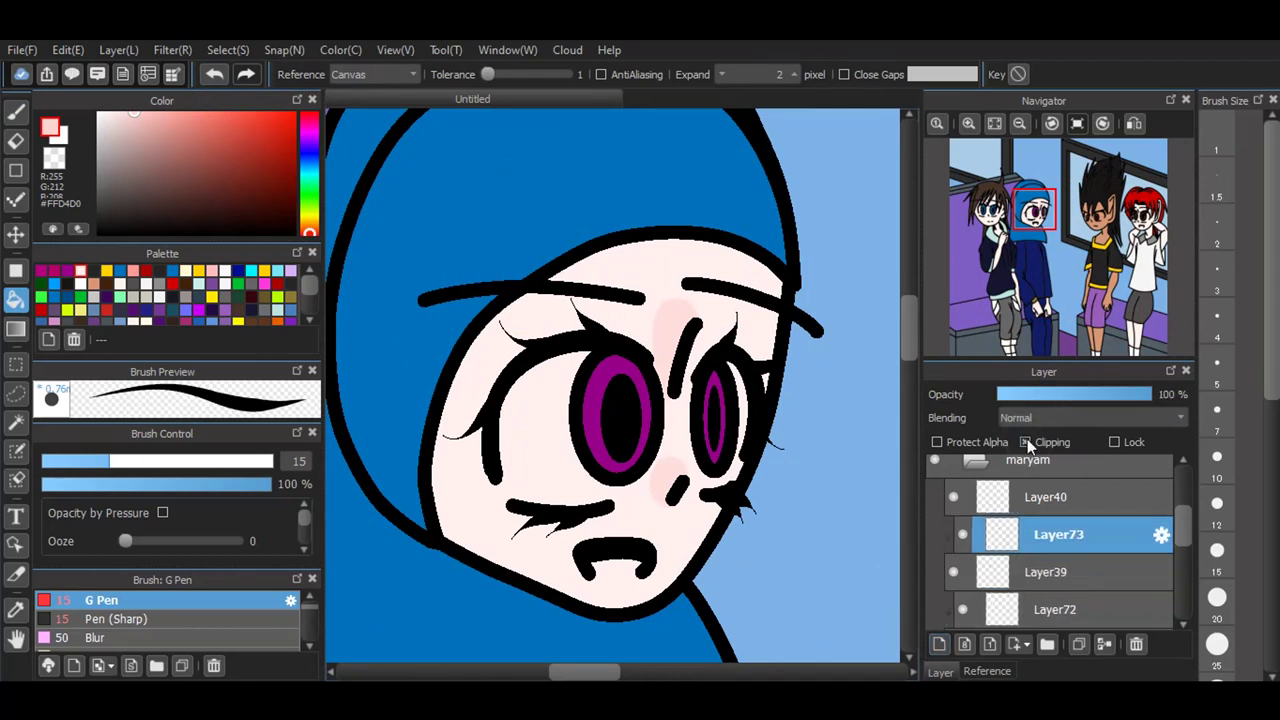
Step: Find and select the Airbrush among the brushes and pick dark purple #55004C as the colour
scroll(308, 601, "down", 3)
scroll(308, 640, "down", 4)
left_click(311, 599)
left_click(311, 599)
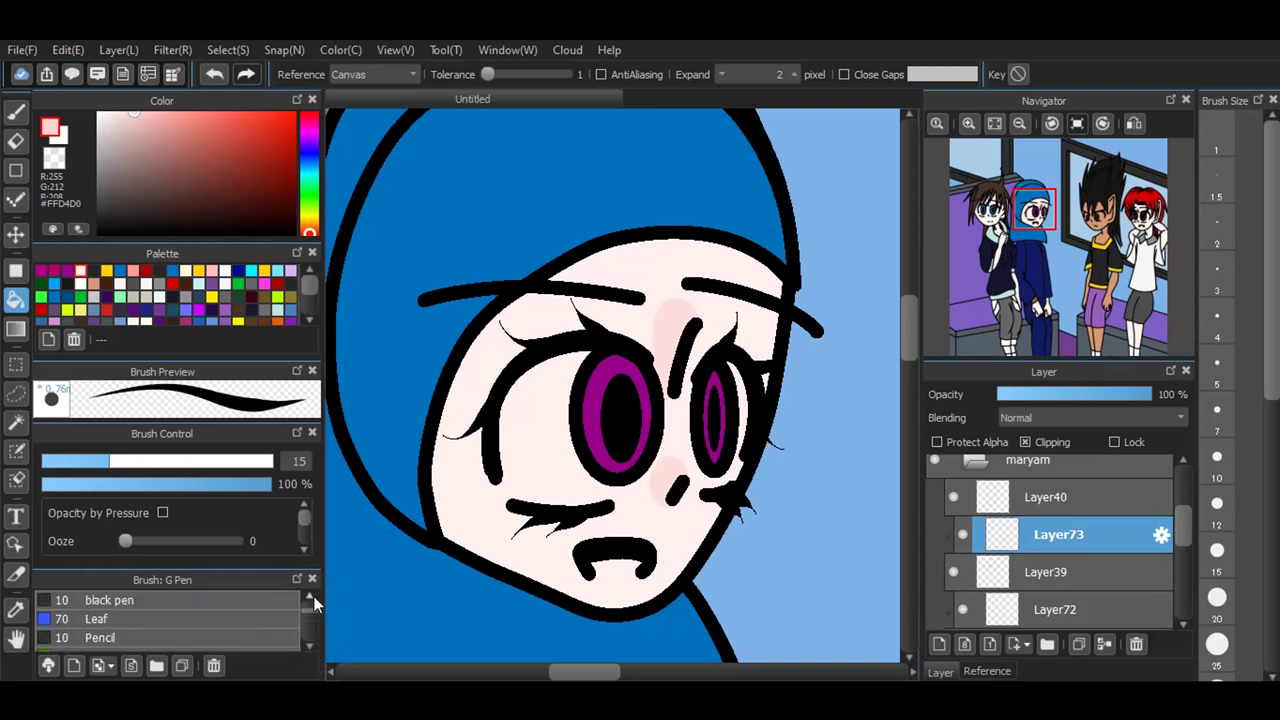
left_click(311, 595)
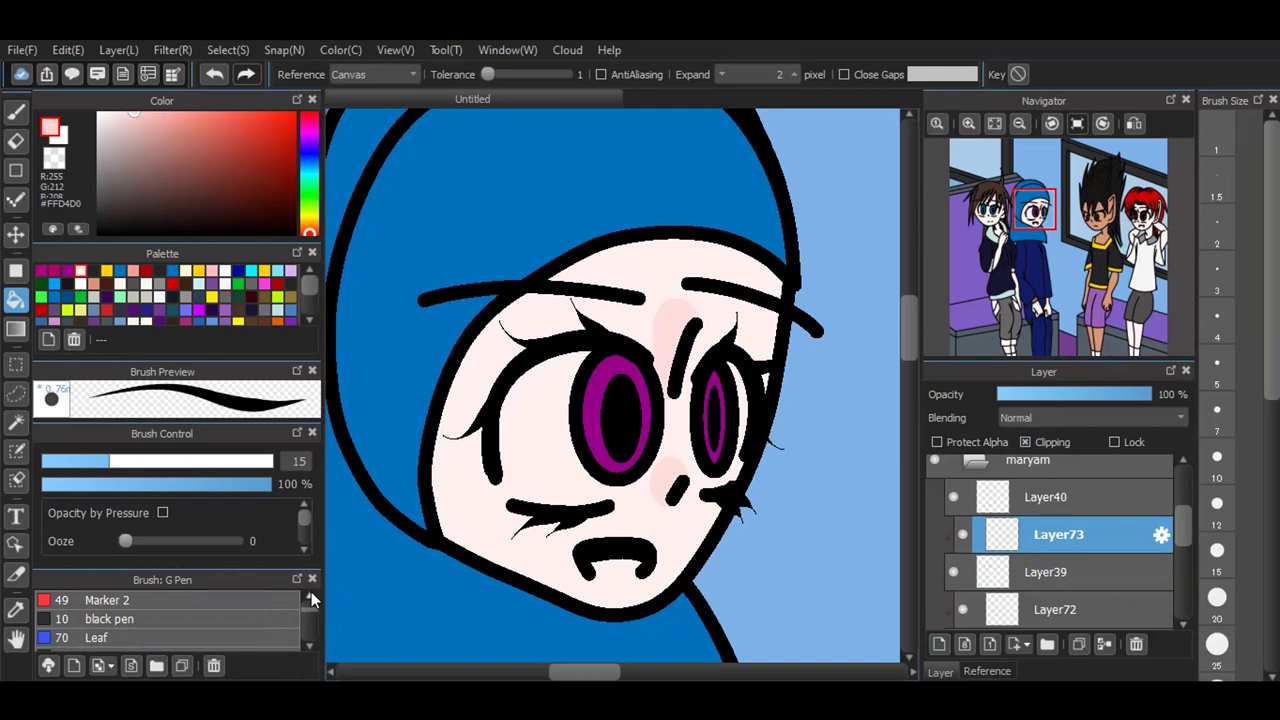
scroll(312, 629, "down", 5)
scroll(312, 629, "down", 5)
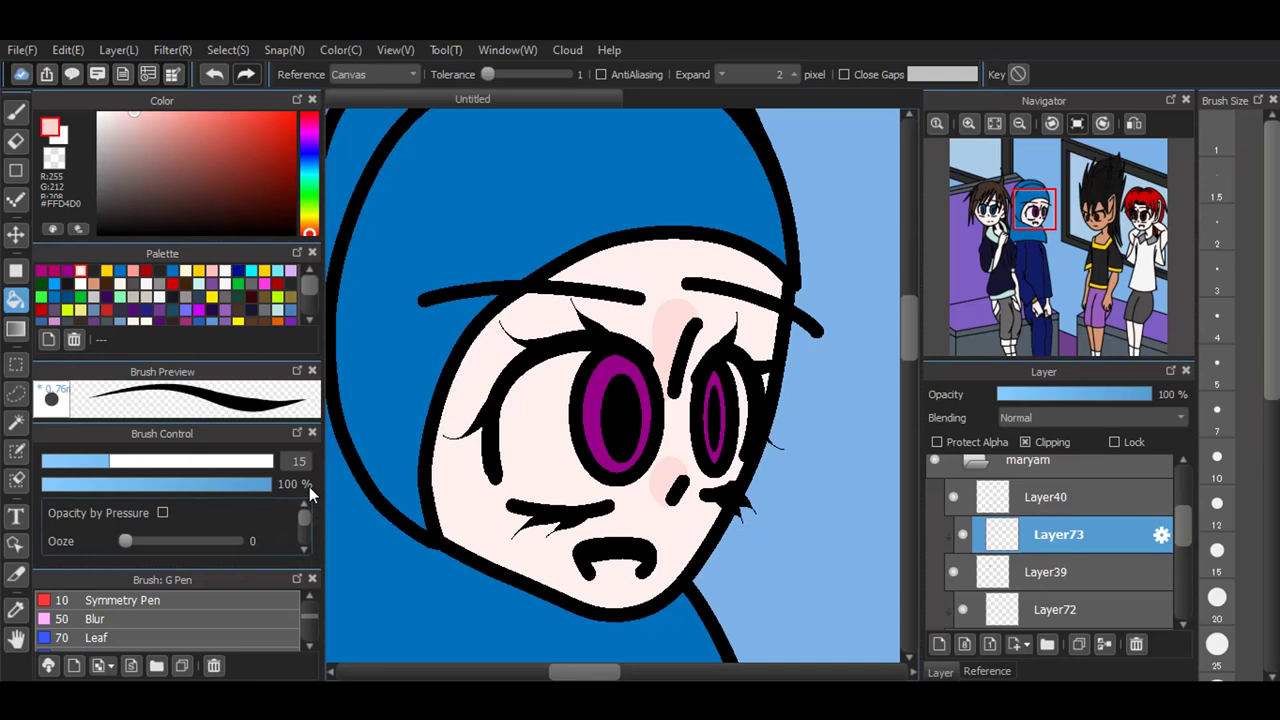
left_click(285, 637)
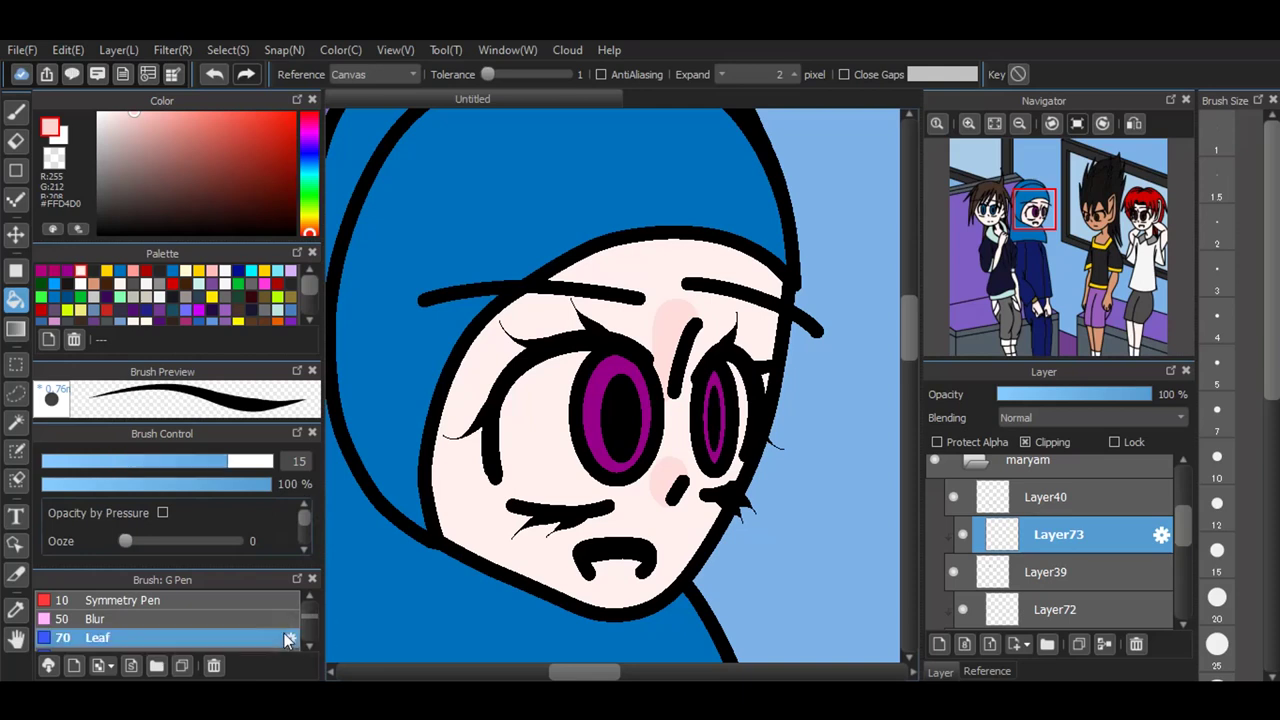
scroll(311, 630, "down", 2)
left_click(312, 597)
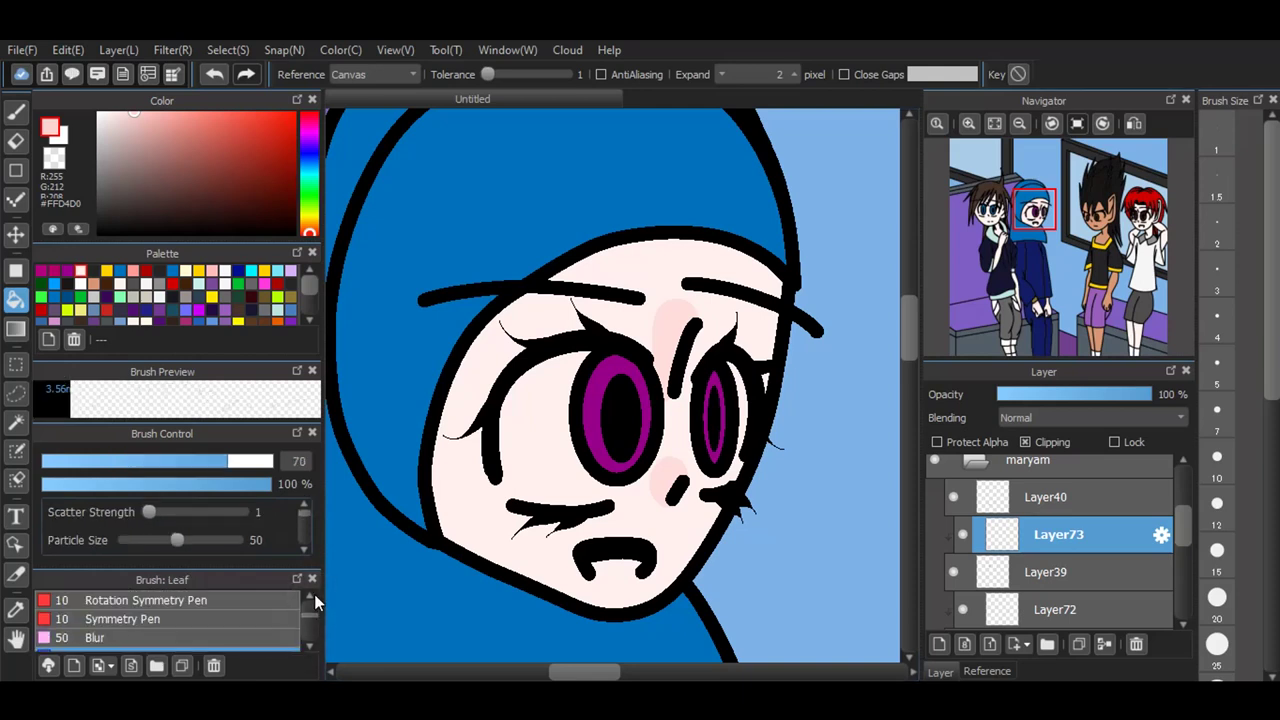
scroll(312, 596, "up", 3)
scroll(310, 597, "up", 3)
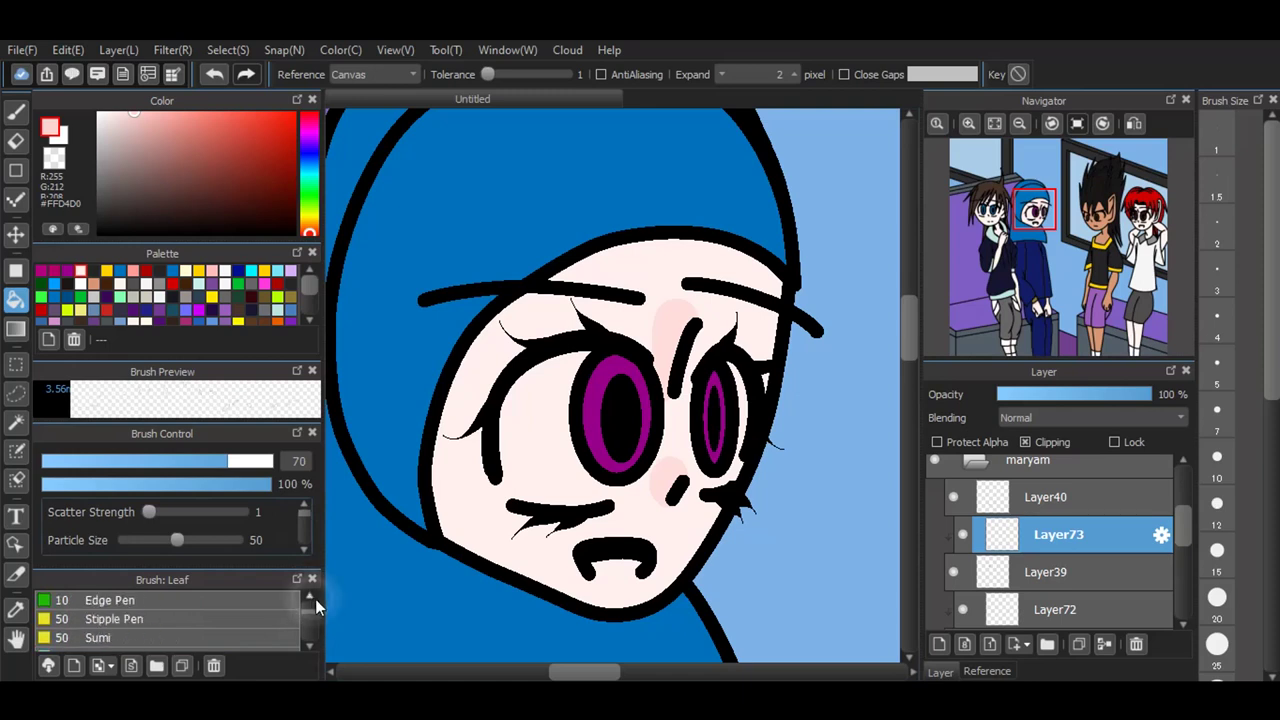
scroll(312, 595, "up", 4)
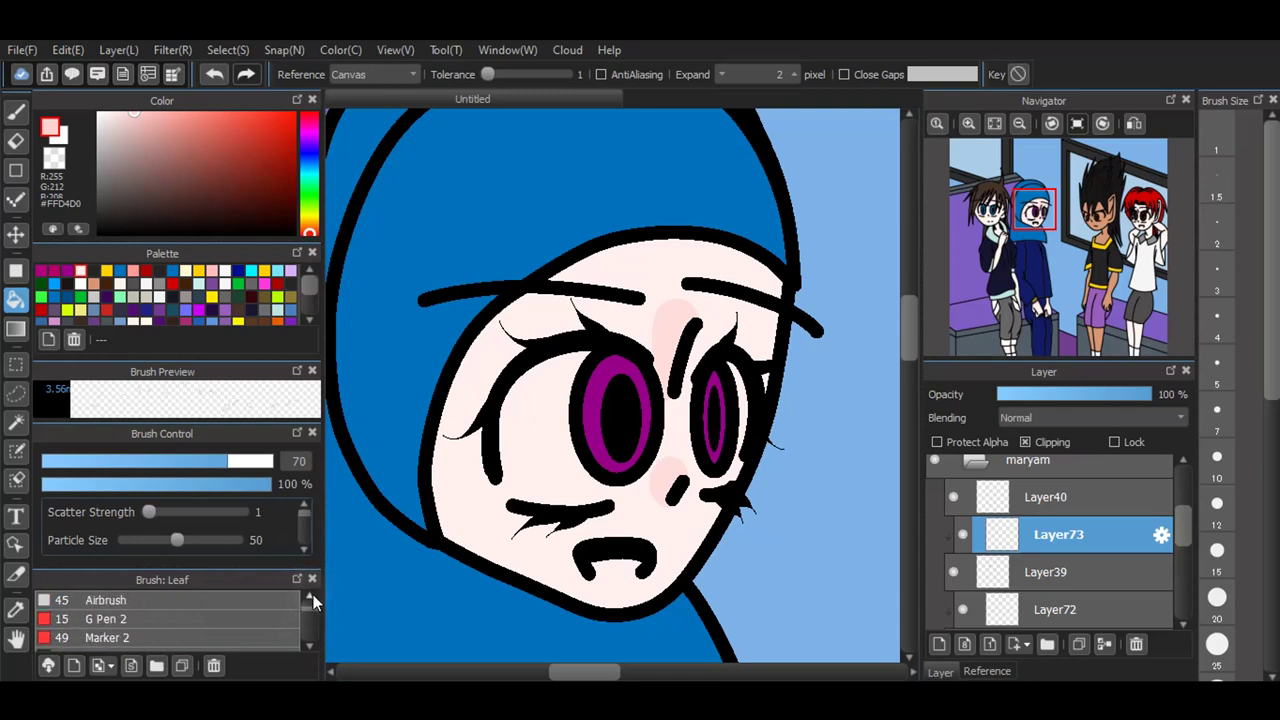
left_click(272, 602)
left_click(66, 266)
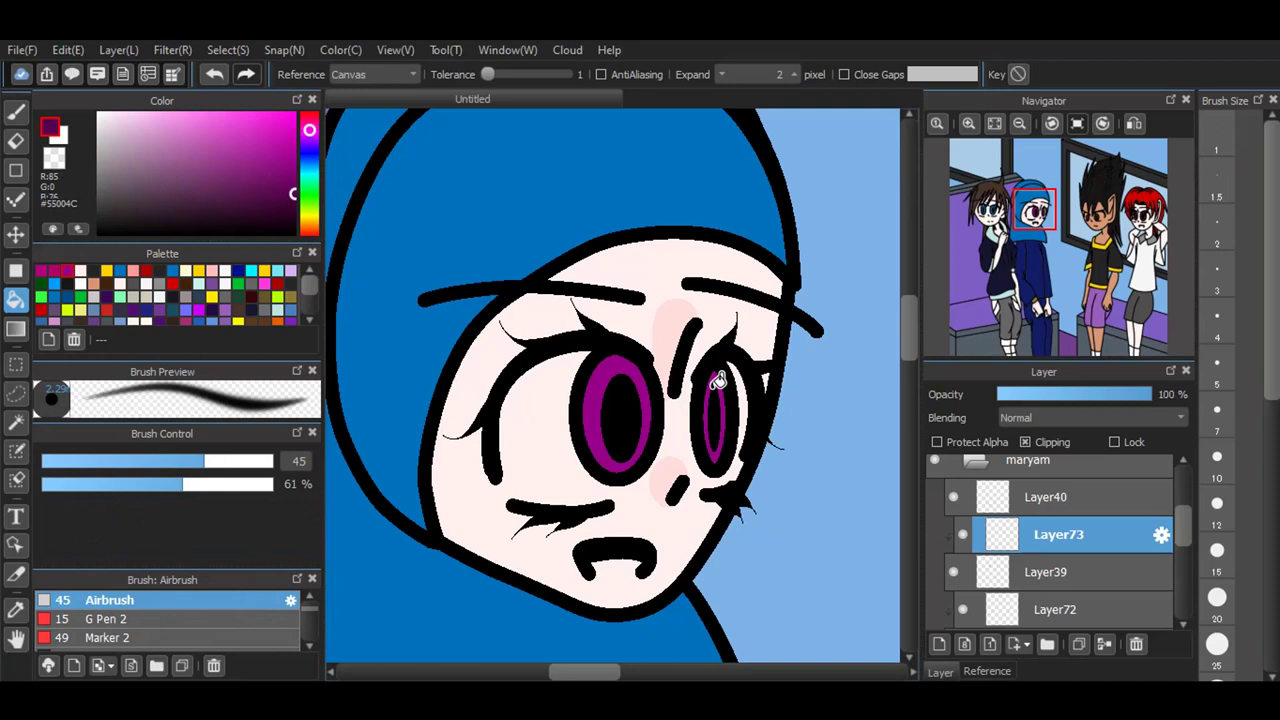
Step: Try filling the irises of both eyes with the dark purple, and undo the fills
left_click(717, 380)
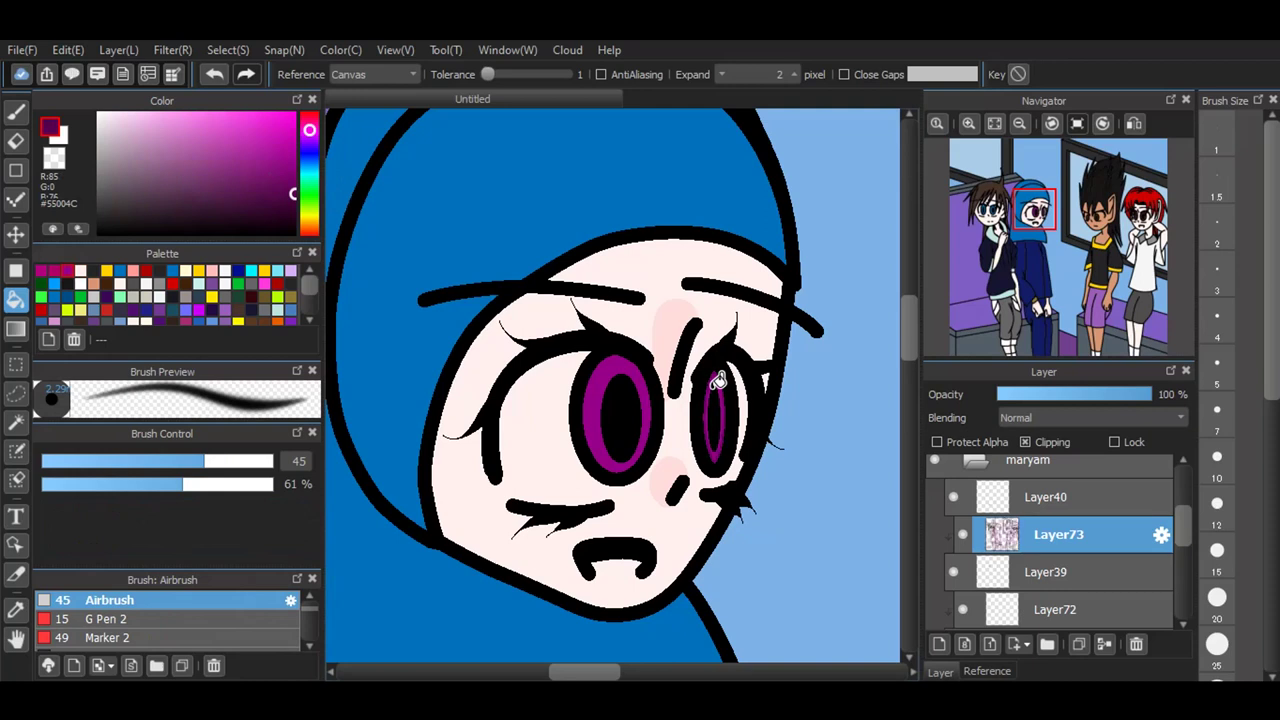
left_click(613, 398)
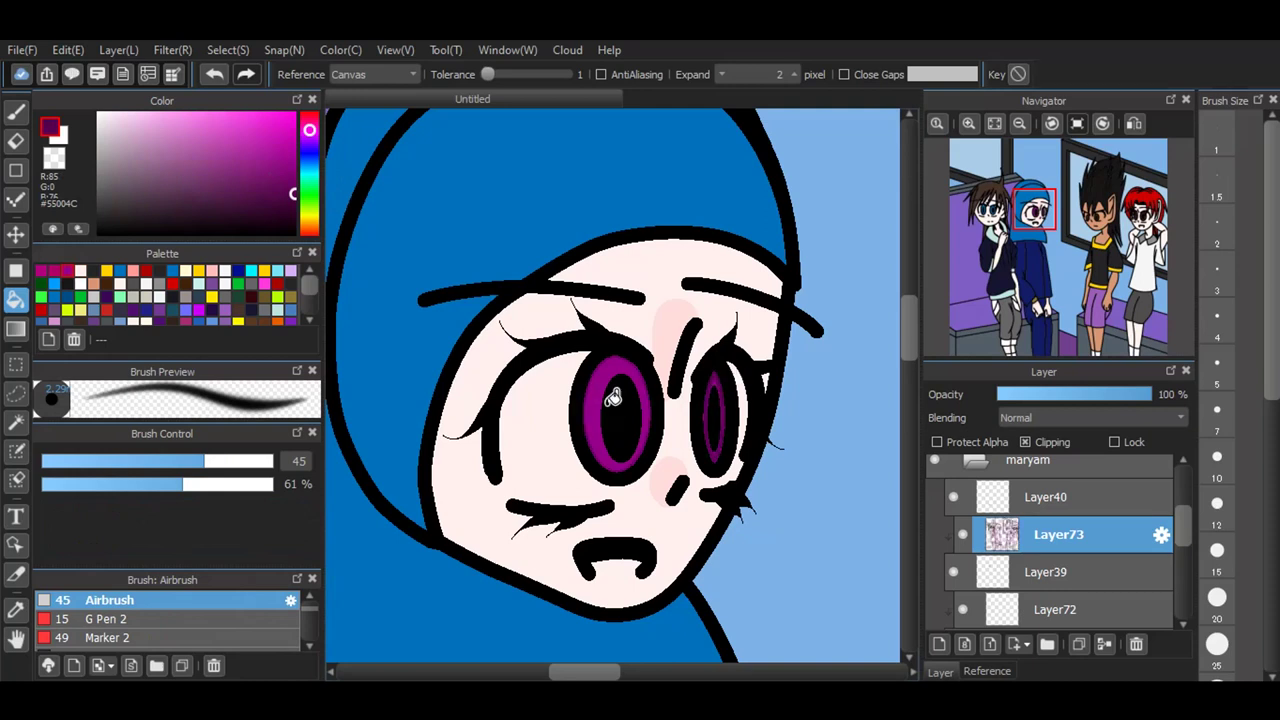
left_click(216, 74)
left_click(216, 74)
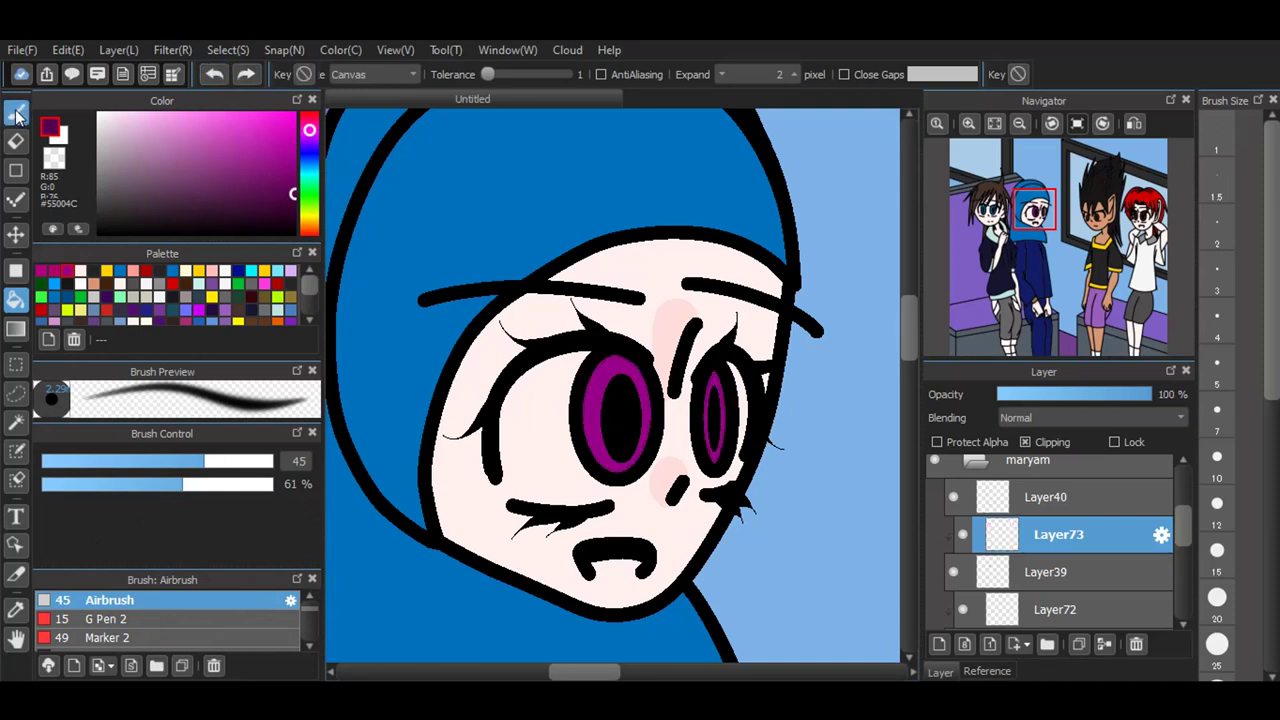
Step: Airbrush dark purple shading over the upper part of both irises with the stroke correction set to 10
left_click(16, 114)
left_click_drag(596, 398, 586, 378)
left_click(216, 74)
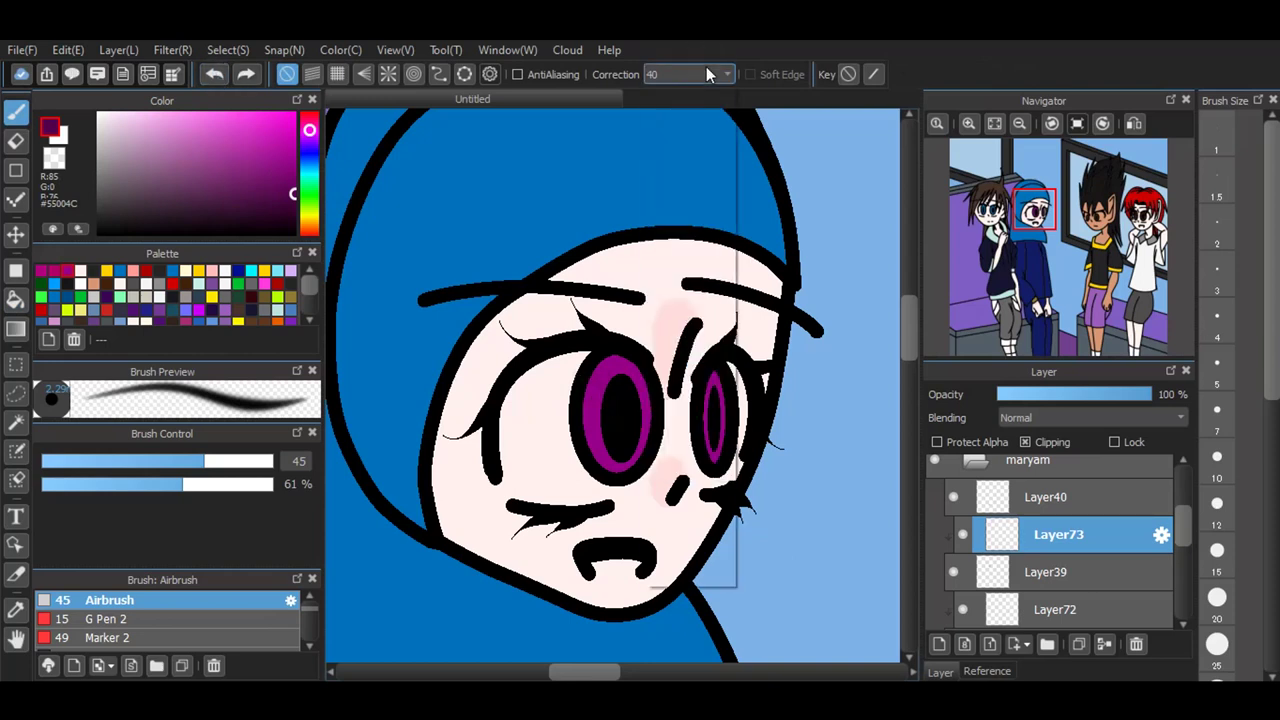
left_click(706, 68)
left_click(658, 215)
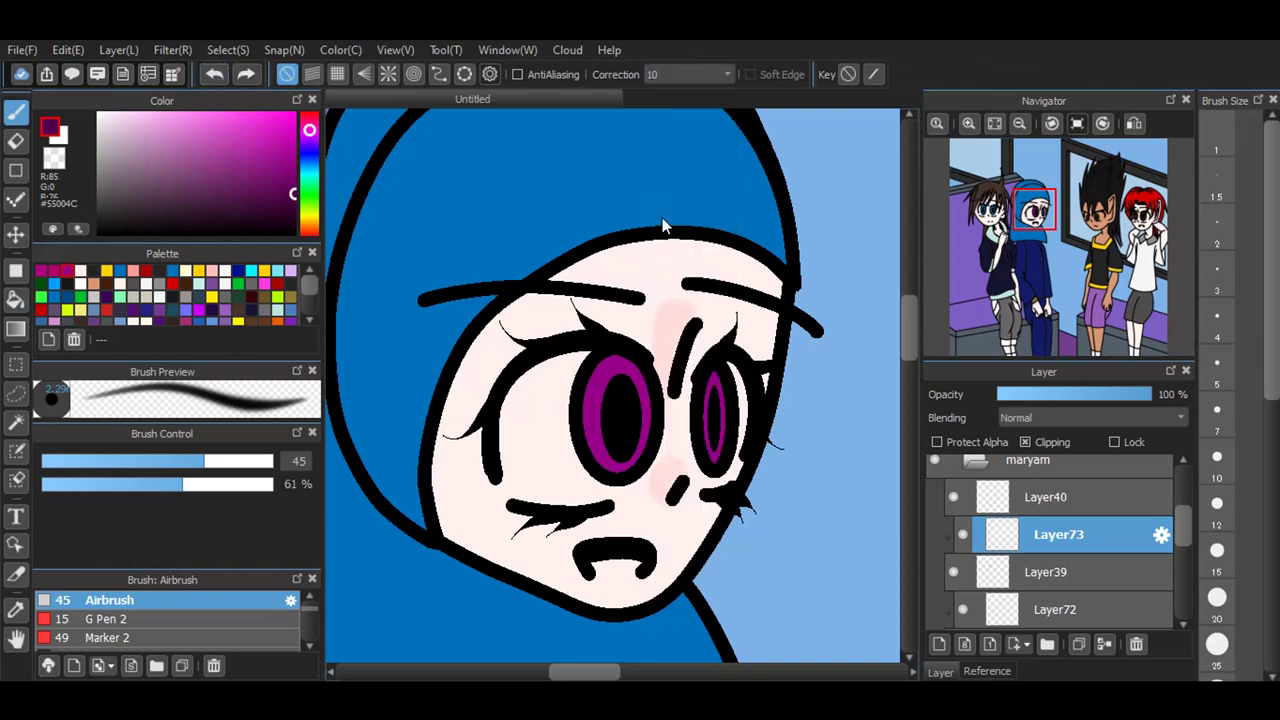
mouse_move(600, 412)
left_mouse_down()
mouse_move(589, 356)
mouse_move(616, 352)
mouse_move(641, 404)
mouse_move(644, 364)
mouse_move(714, 413)
mouse_move(705, 361)
mouse_move(730, 420)
mouse_move(730, 382)
mouse_move(736, 412)
left_mouse_up()
key("ctrl+z")
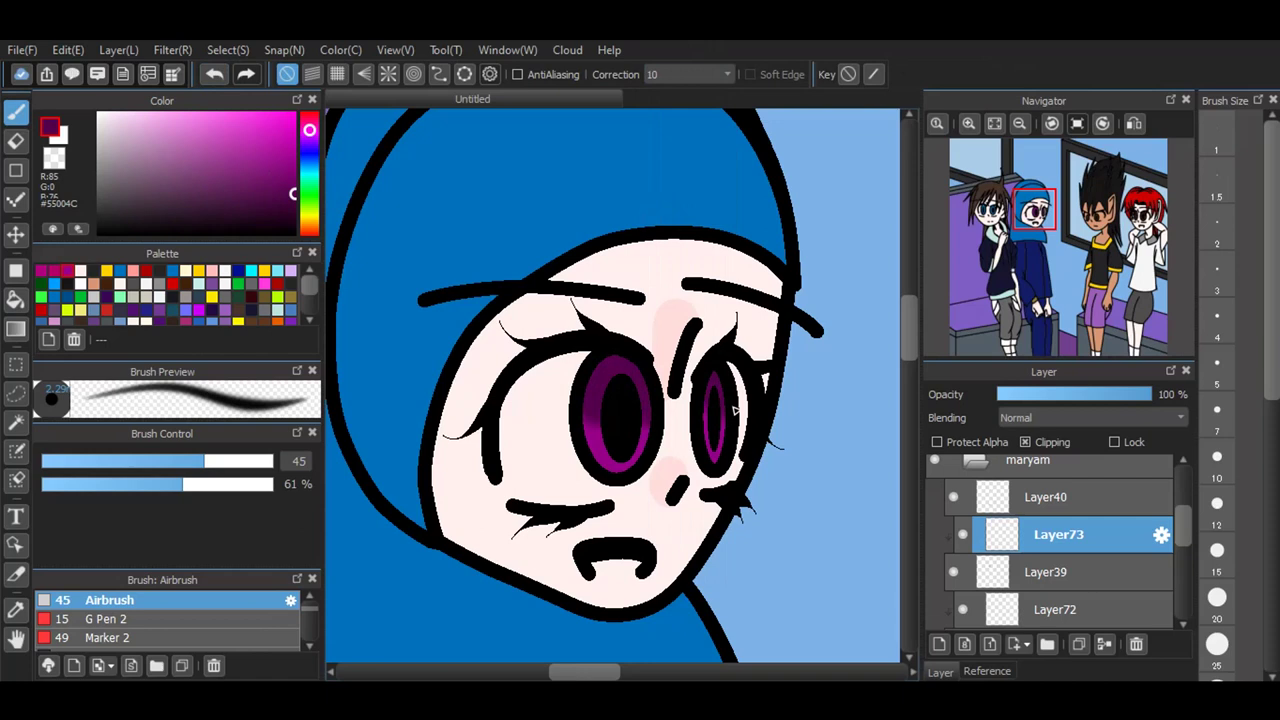
Step: Airbrush purple #9D008D over the narrower iris and set the eye shading layer to Multiply blending
left_click_drag(292, 192, 356, 158)
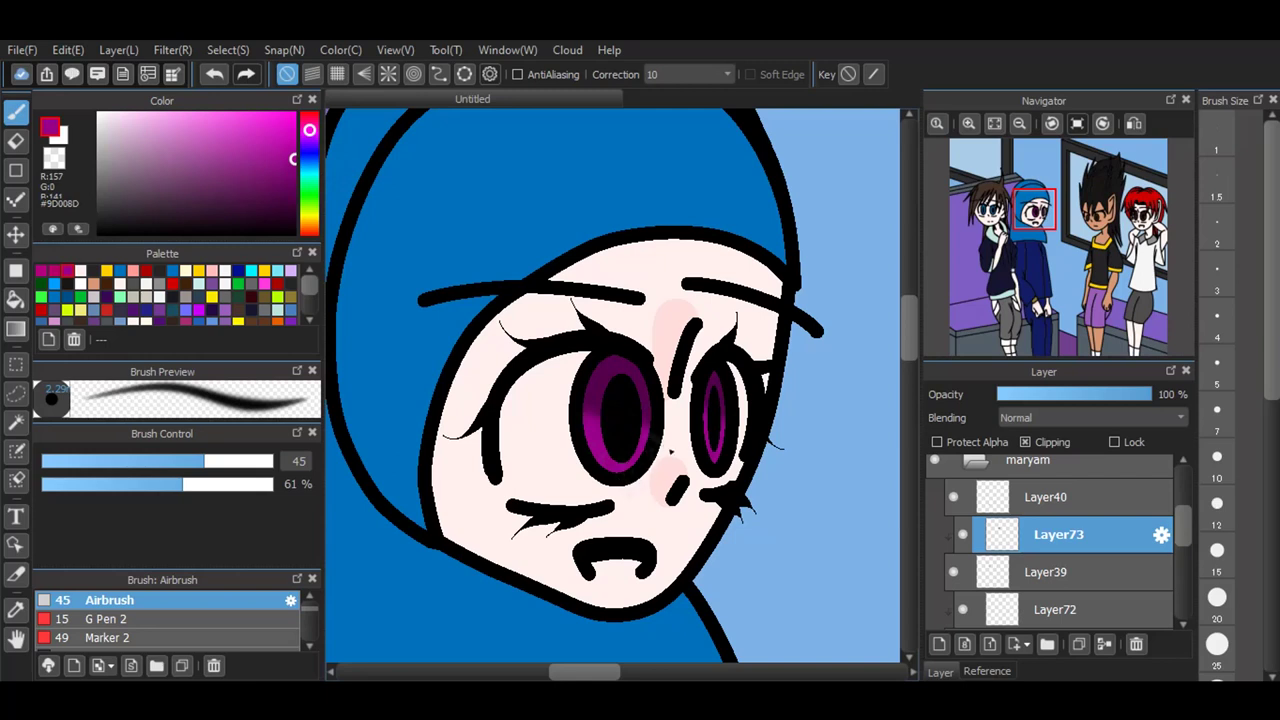
left_click_drag(709, 424, 720, 457)
left_click(1052, 412)
left_click(1024, 444)
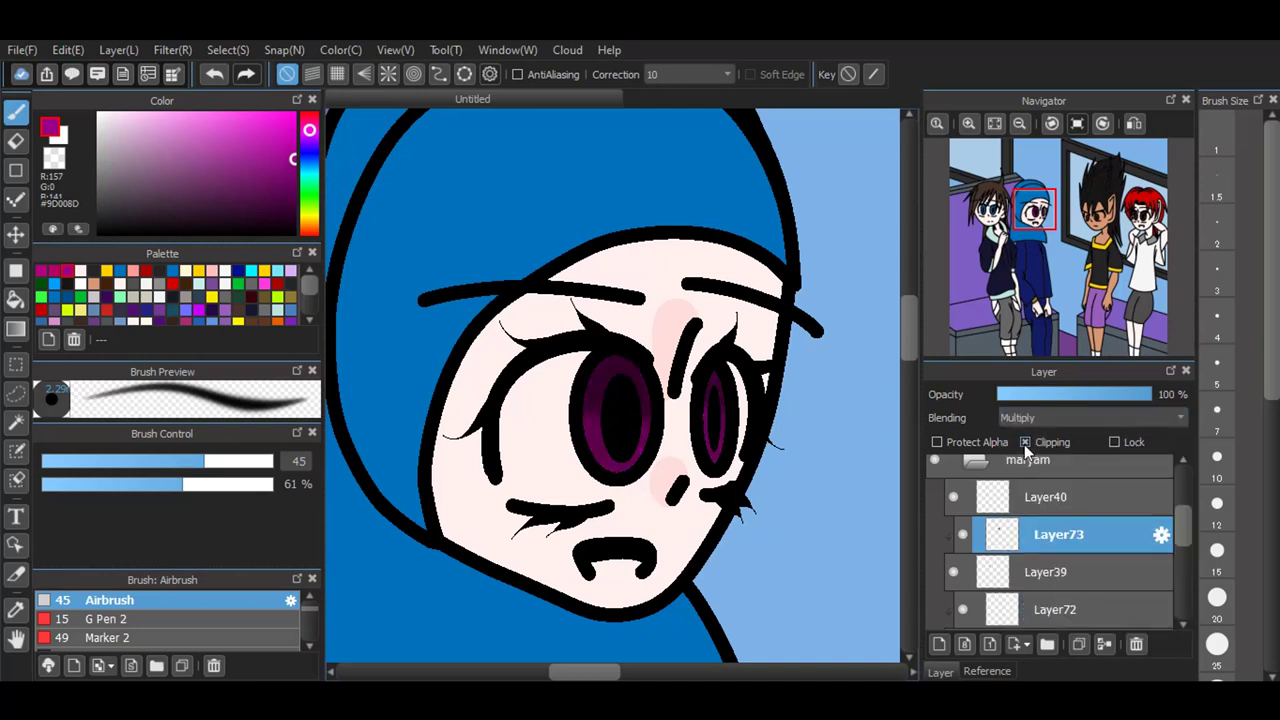
Step: Airbrush bright magenta #FF00E6 onto the lower part of both irises on a new clipping layer set to Dodge
left_click(938, 644)
left_click(1037, 442)
left_click(293, 116)
mouse_move(598, 438)
left_mouse_down()
mouse_move(603, 485)
mouse_move(635, 489)
mouse_move(645, 436)
left_mouse_up()
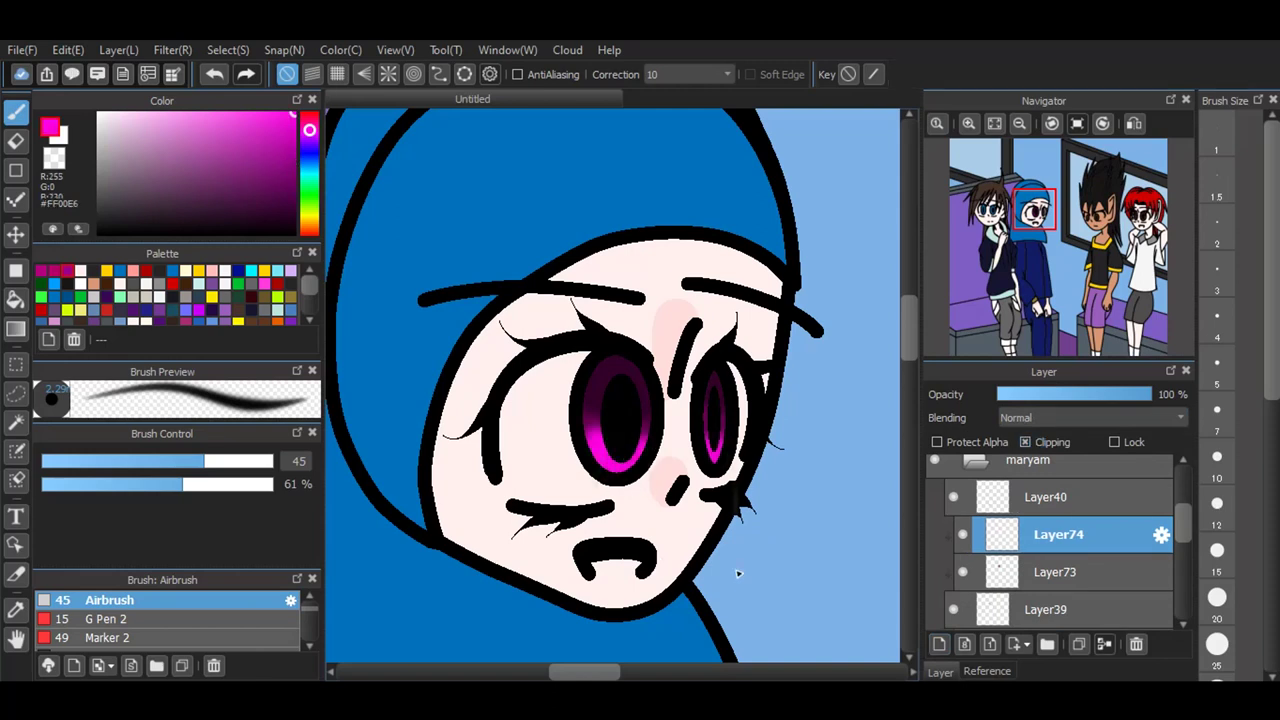
left_click(1046, 419)
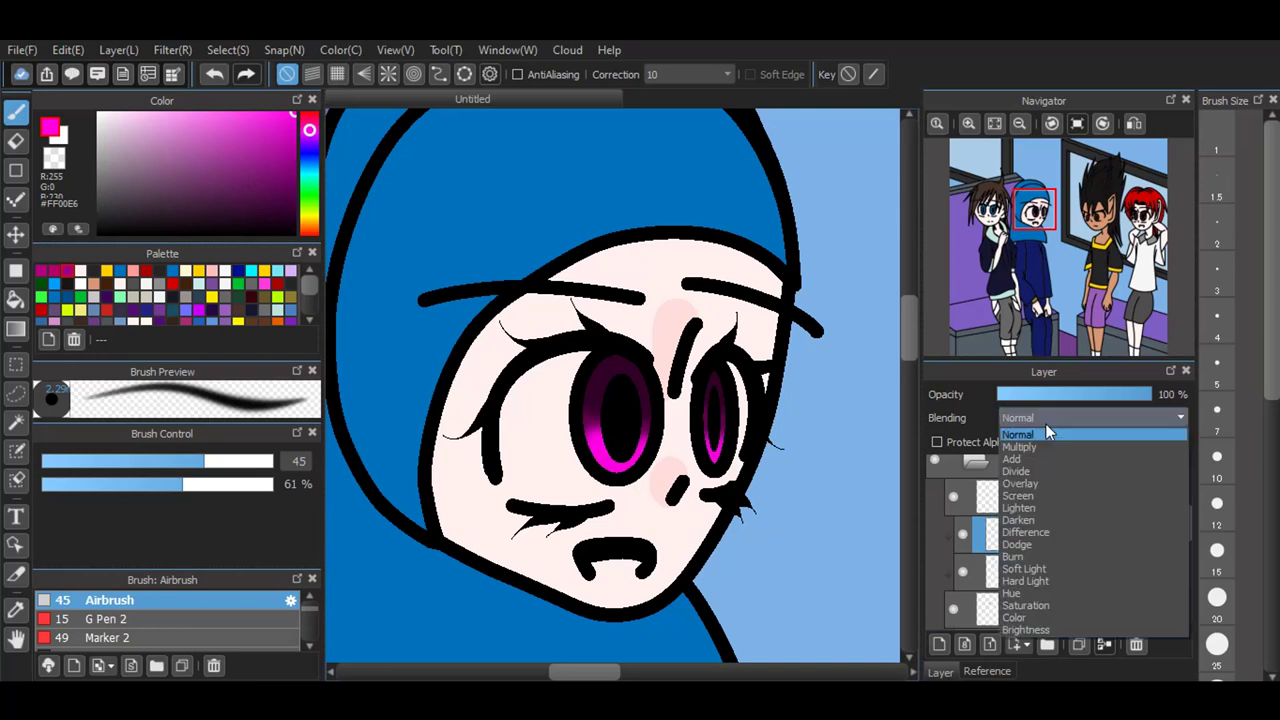
left_click(1028, 543)
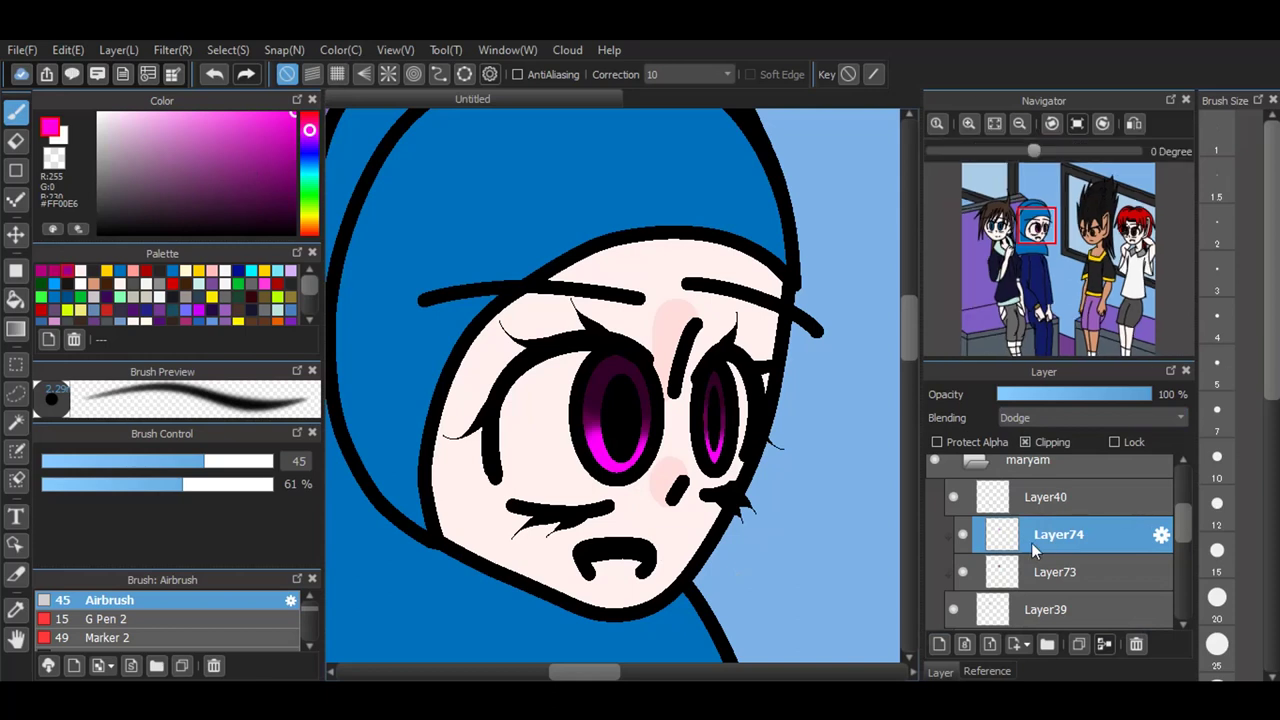
Step: Add a new layer directly above Layer72 in the headscarf character's folder and choose white #FFFFFF as the colour
scroll(1029, 545, "down", 1)
scroll(1026, 580, "down", 1)
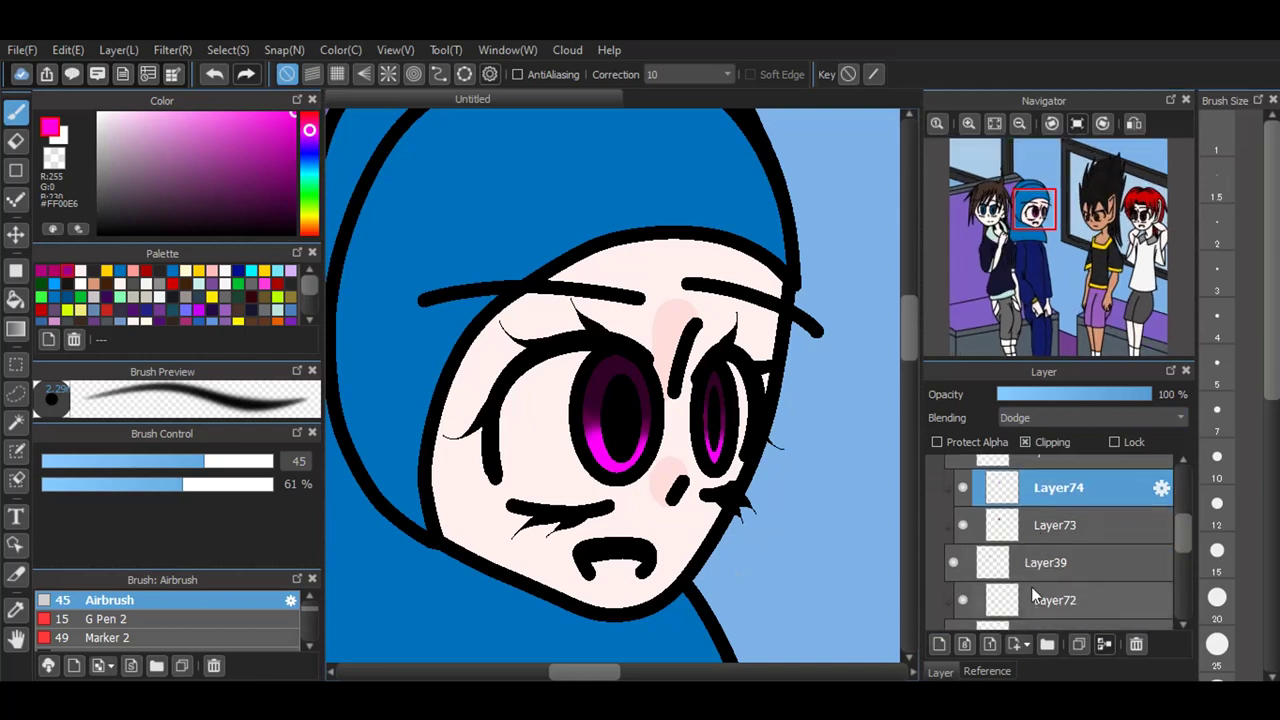
left_click(1029, 590)
left_click(938, 652)
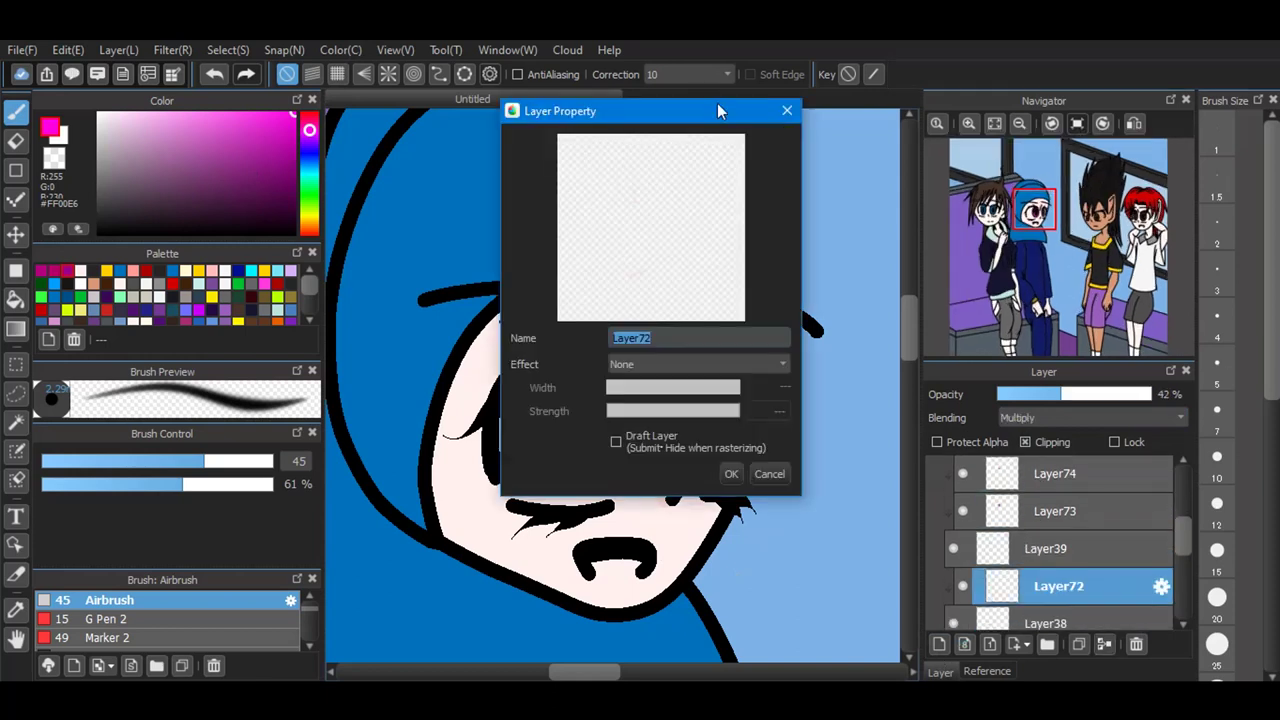
left_click(786, 109)
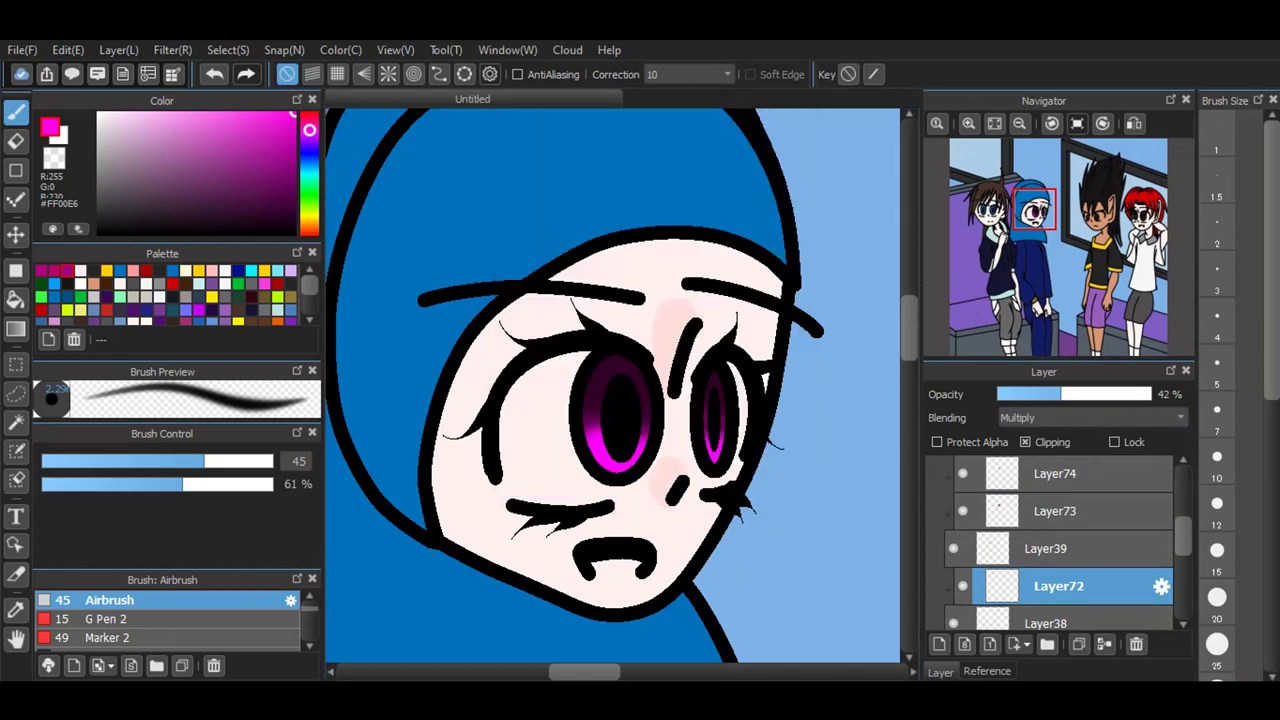
left_click(938, 644)
left_click(99, 114)
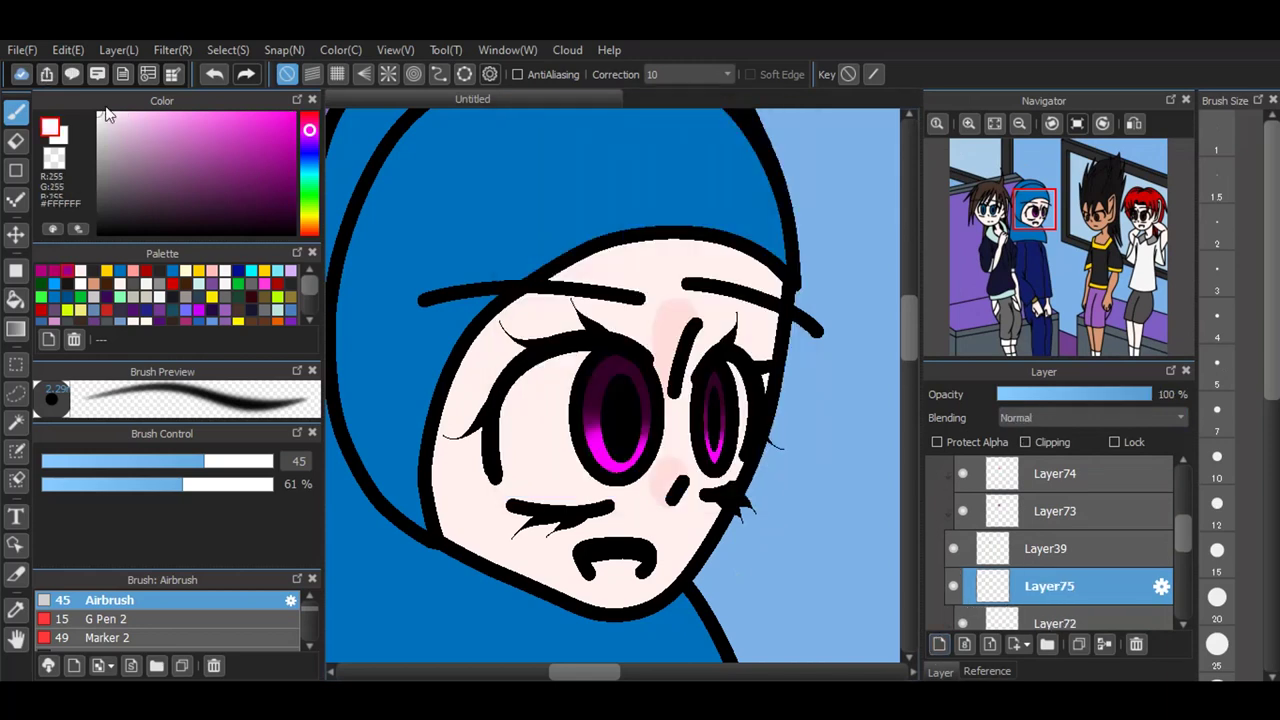
Step: Paint the whites of both eyes in white with the G Pen 2 brush at size 15
scroll(655, 432, "up", 3)
scroll(624, 497, "down", 3)
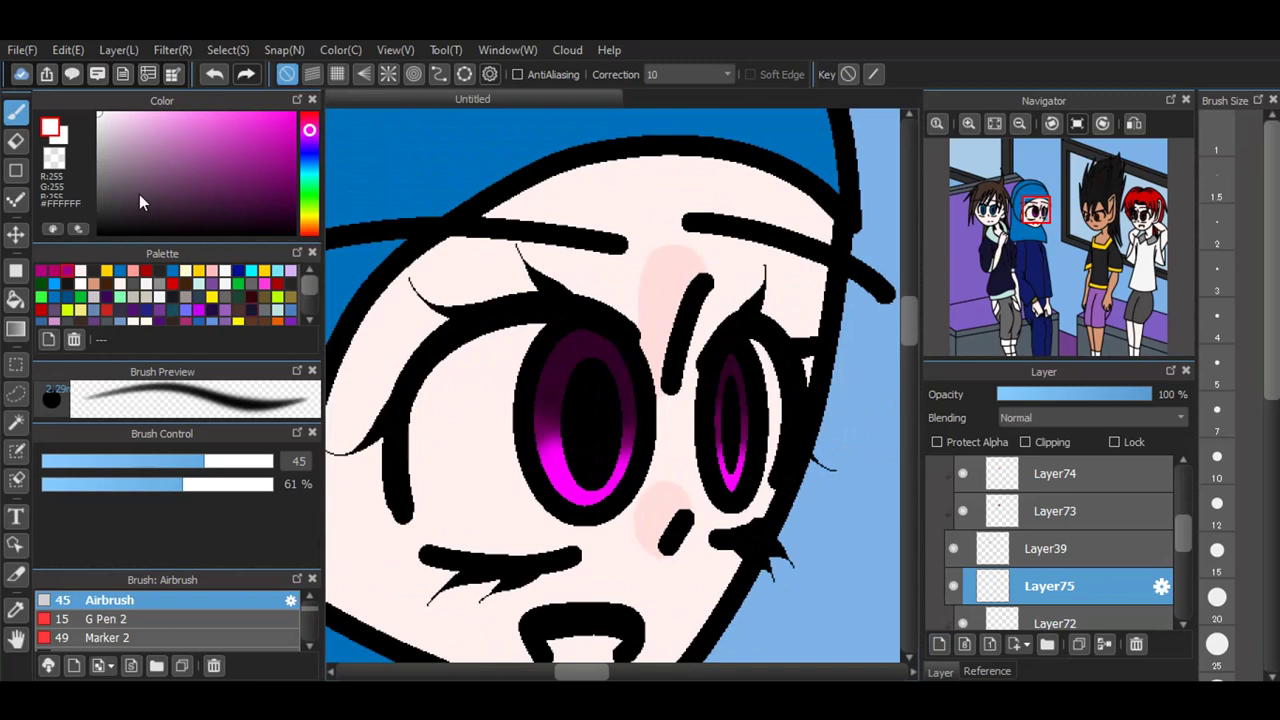
scroll(475, 521, "up", 3)
left_click_drag(420, 566, 393, 507)
left_click(214, 74)
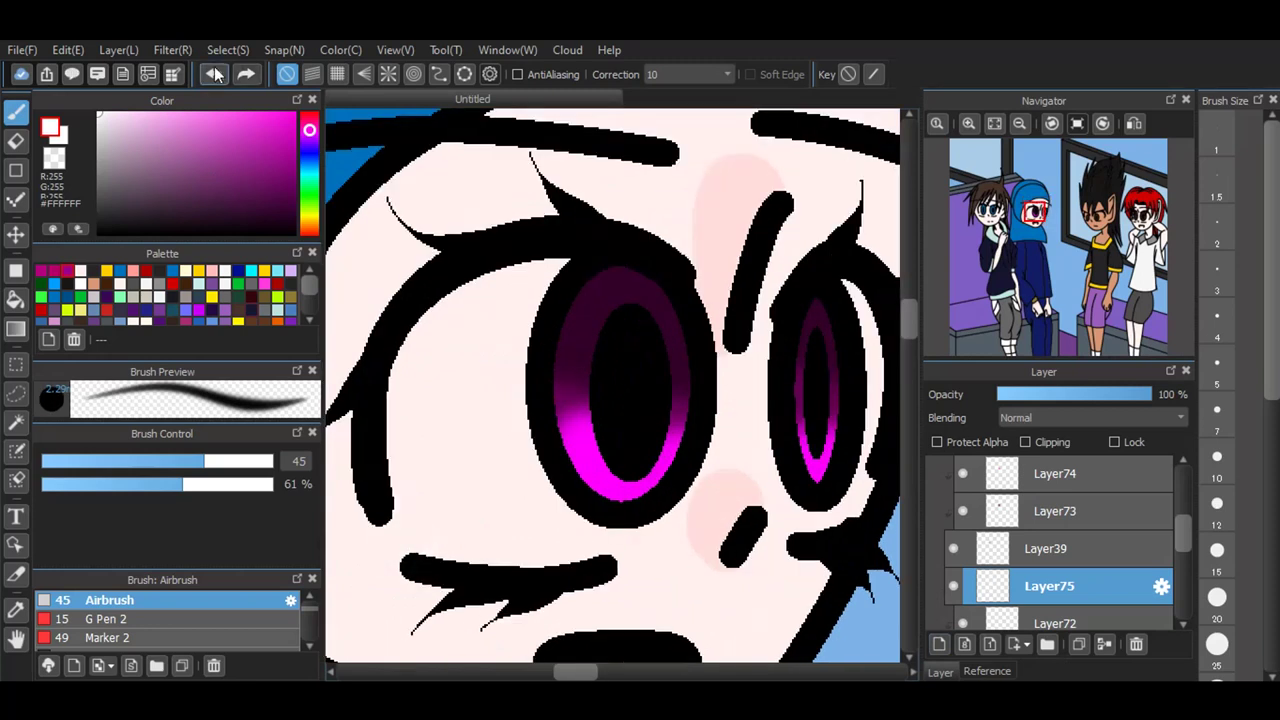
left_click(243, 619)
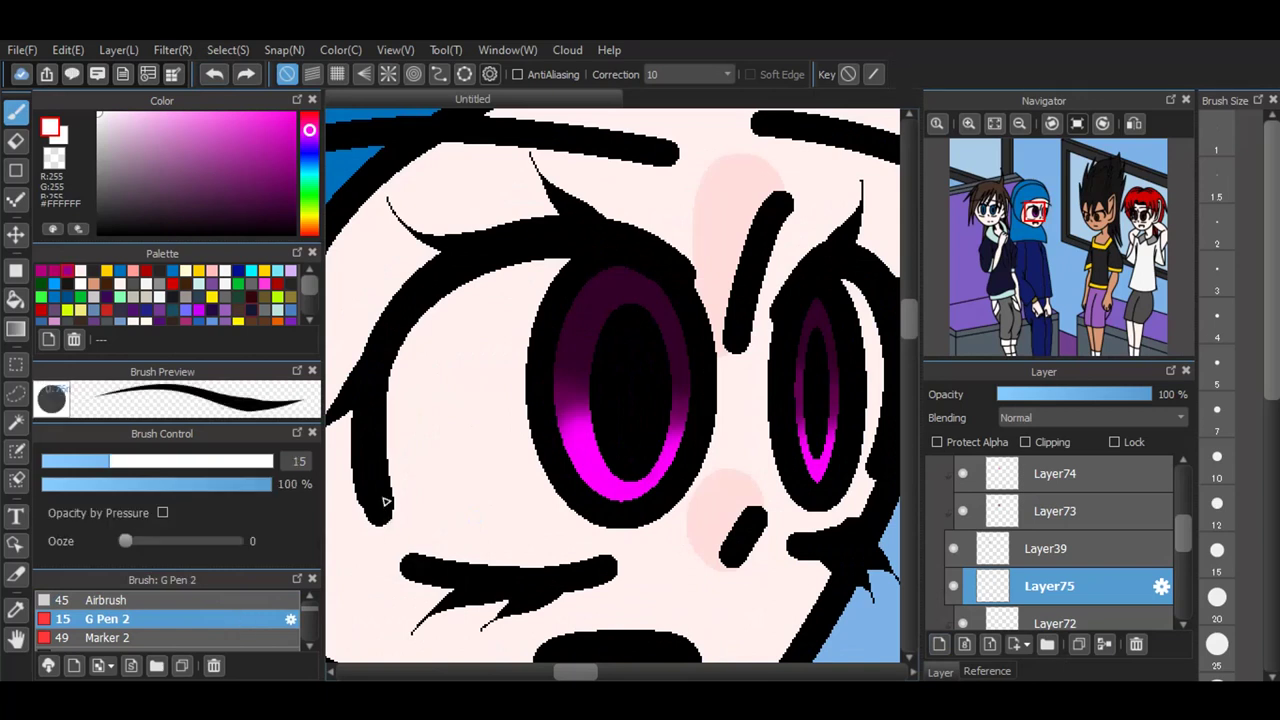
left_click_drag(408, 566, 377, 505)
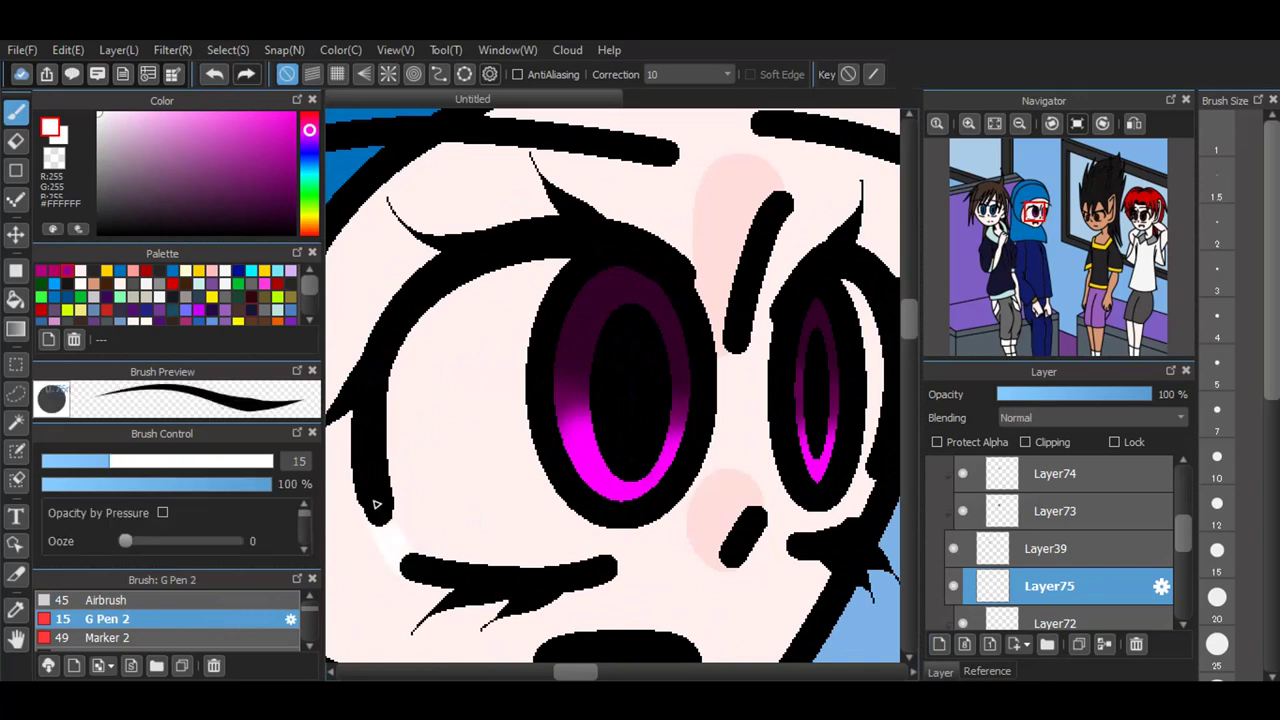
mouse_move(596, 572)
left_mouse_down()
mouse_move(690, 480)
mouse_move(714, 345)
mouse_move(686, 284)
left_mouse_up()
mouse_move(399, 430)
left_mouse_down()
mouse_move(452, 326)
mouse_move(501, 283)
mouse_move(595, 267)
left_mouse_up()
mouse_move(455, 350)
left_mouse_down()
mouse_move(470, 540)
mouse_move(616, 508)
mouse_move(514, 546)
mouse_move(429, 526)
mouse_move(517, 309)
mouse_move(455, 546)
mouse_move(480, 403)
mouse_move(483, 520)
mouse_move(506, 523)
mouse_move(510, 445)
mouse_move(552, 538)
mouse_move(546, 456)
mouse_move(531, 511)
left_mouse_up()
mouse_move(792, 326)
left_mouse_down()
mouse_move(772, 452)
mouse_move(857, 505)
left_mouse_up()
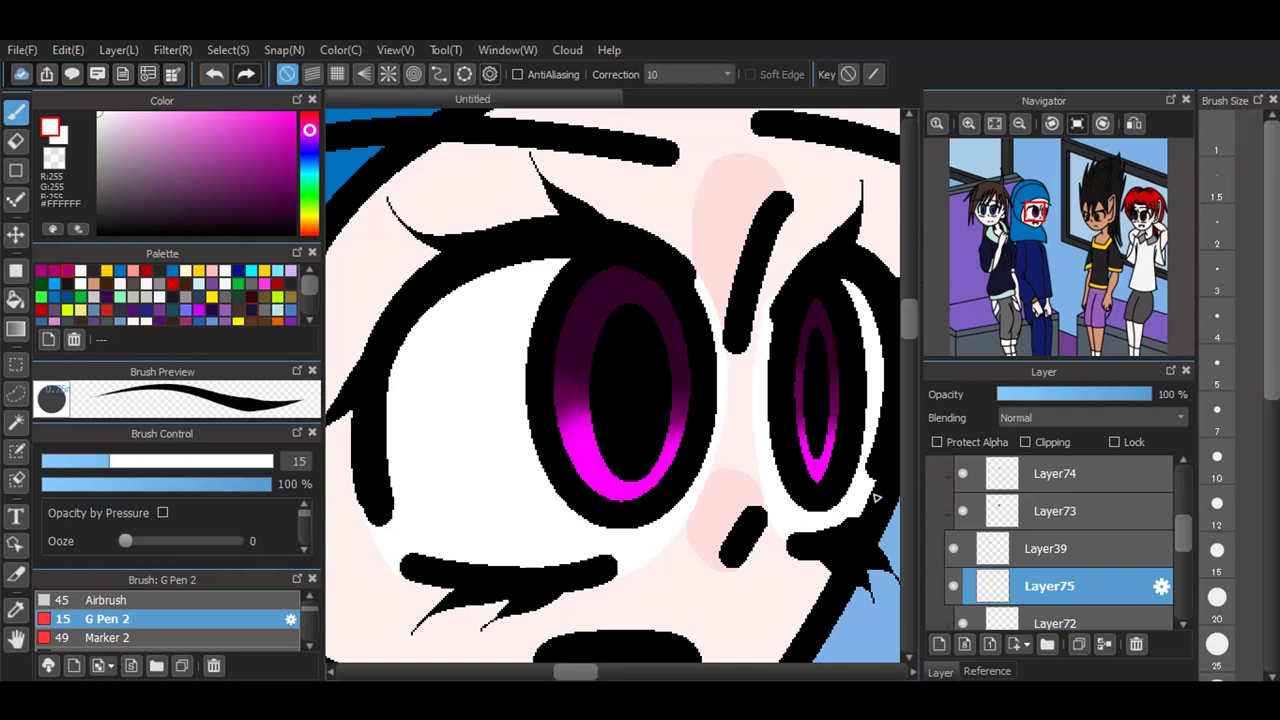
Step: Paint dark blue-grey #32314A over the upper half of both eye whites on a new clipping layer
left_click(940, 644)
left_click(1027, 441)
left_click(292, 313)
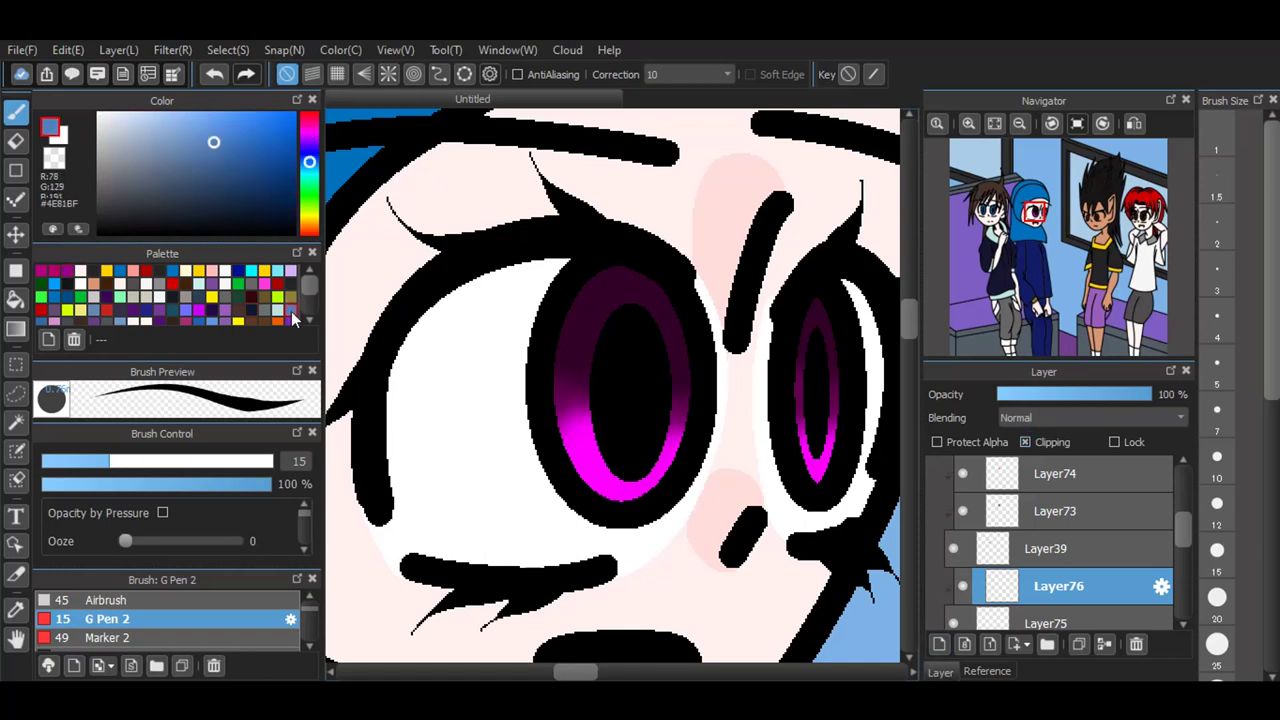
left_click(128, 318)
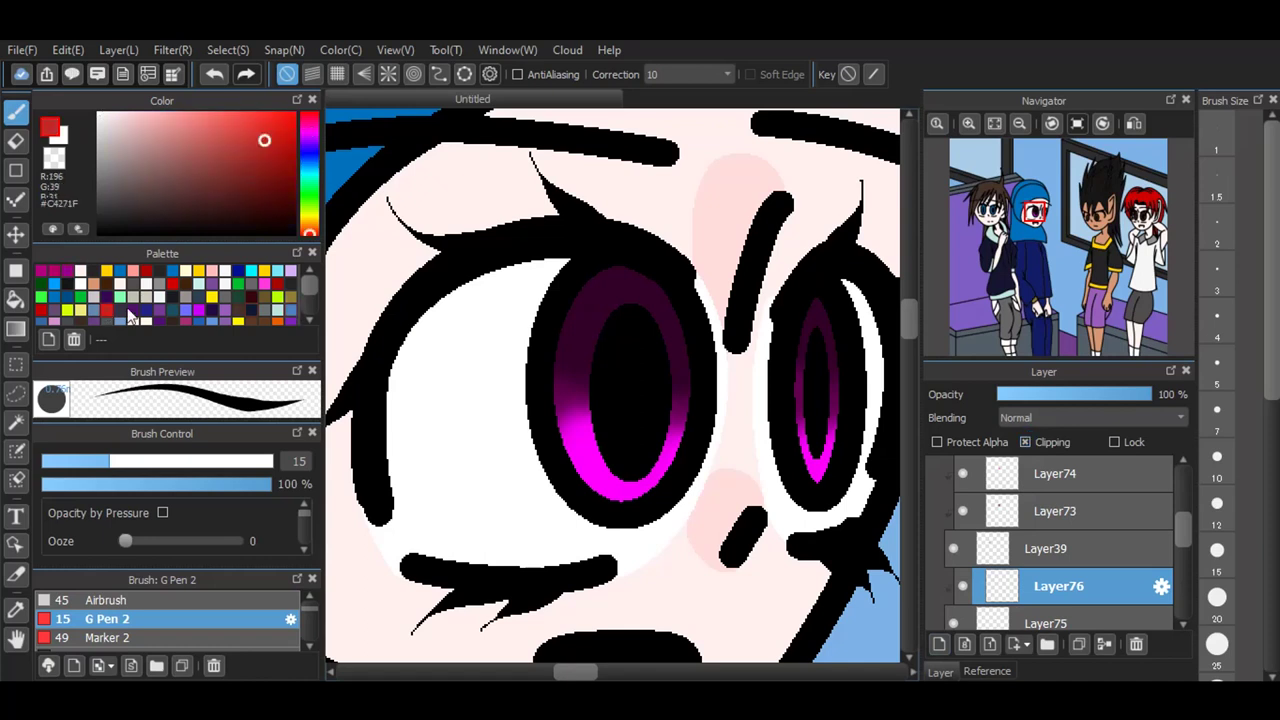
left_click(118, 310)
mouse_move(376, 428)
left_mouse_down()
mouse_move(514, 431)
mouse_move(629, 418)
mouse_move(756, 244)
left_mouse_up()
mouse_move(728, 337)
left_mouse_down()
mouse_move(421, 414)
mouse_move(609, 404)
mouse_move(424, 386)
mouse_move(567, 231)
mouse_move(368, 386)
mouse_move(574, 220)
mouse_move(418, 368)
mouse_move(601, 249)
mouse_move(415, 395)
mouse_move(590, 312)
mouse_move(563, 357)
left_mouse_up()
mouse_move(770, 300)
left_mouse_down()
mouse_move(756, 415)
mouse_move(909, 395)
mouse_move(878, 300)
mouse_move(848, 262)
mouse_move(868, 340)
mouse_move(855, 405)
mouse_move(860, 391)
mouse_move(737, 357)
mouse_move(720, 415)
left_mouse_up()
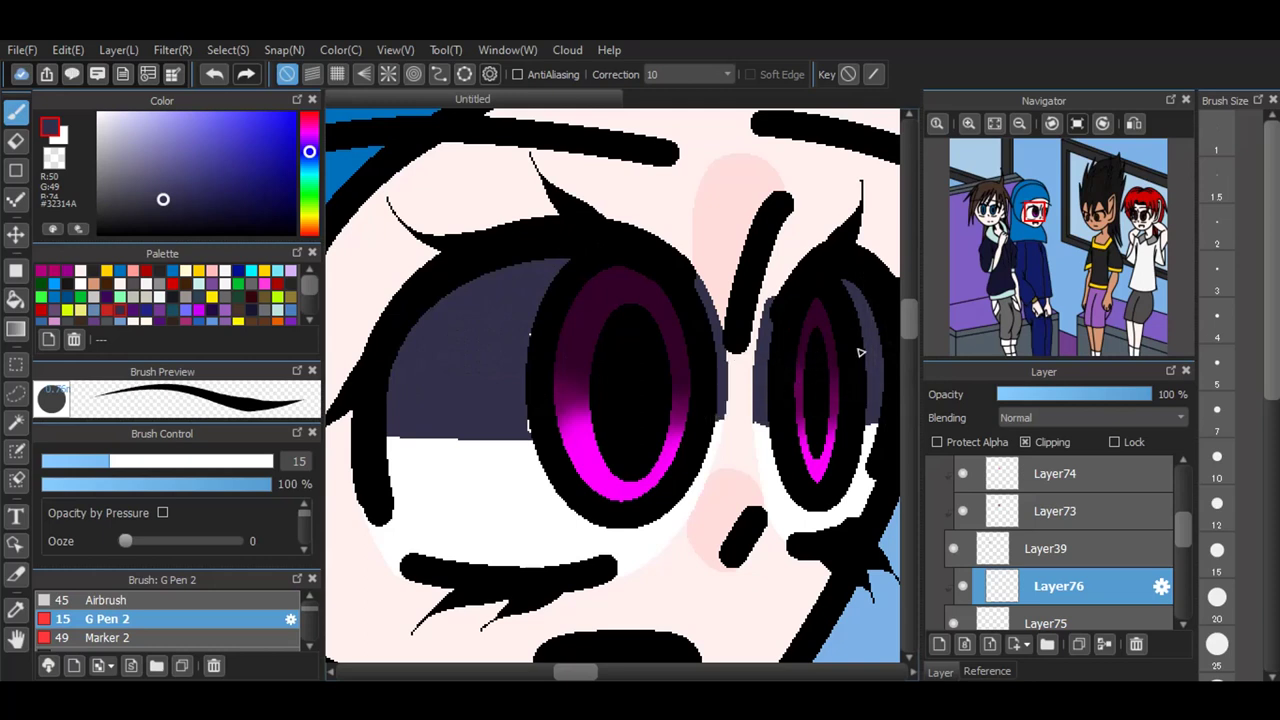
Step: Set the eye-white shading layer to Multiply blending at 27% opacity
left_click(1033, 615)
key("x")
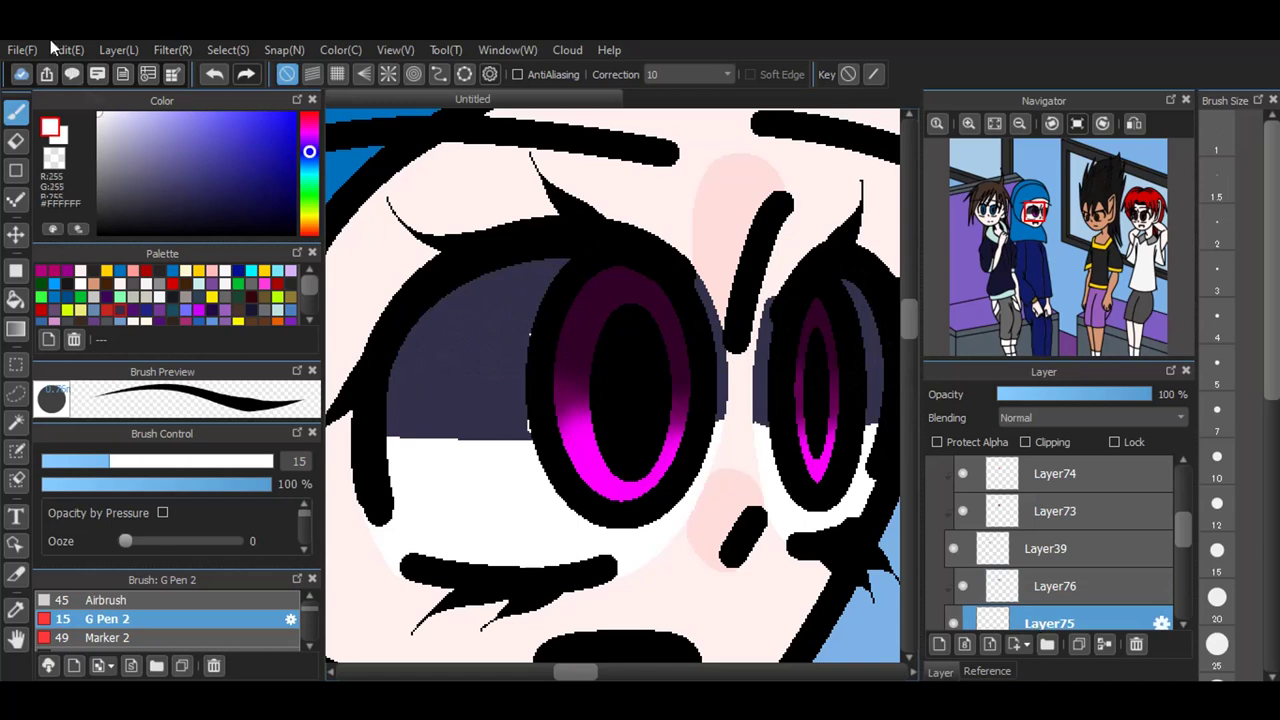
left_click(1030, 594)
left_click(1053, 417)
left_click(1036, 444)
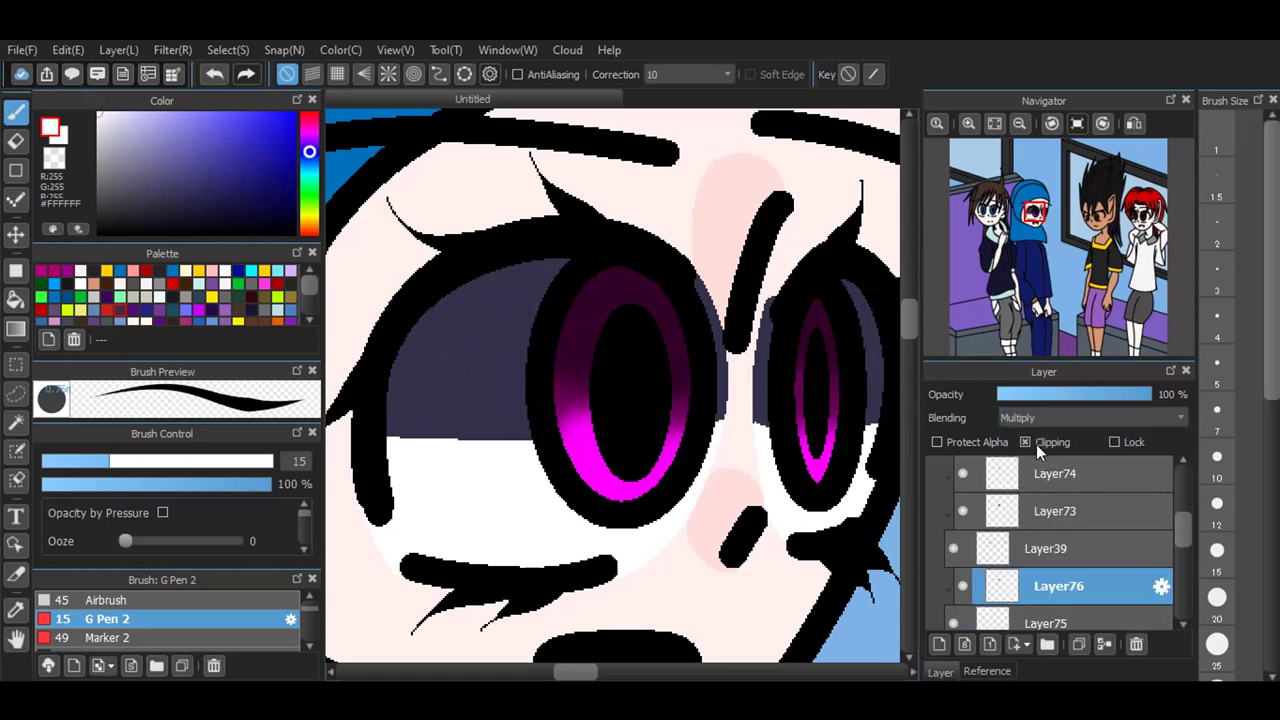
left_click(1036, 394)
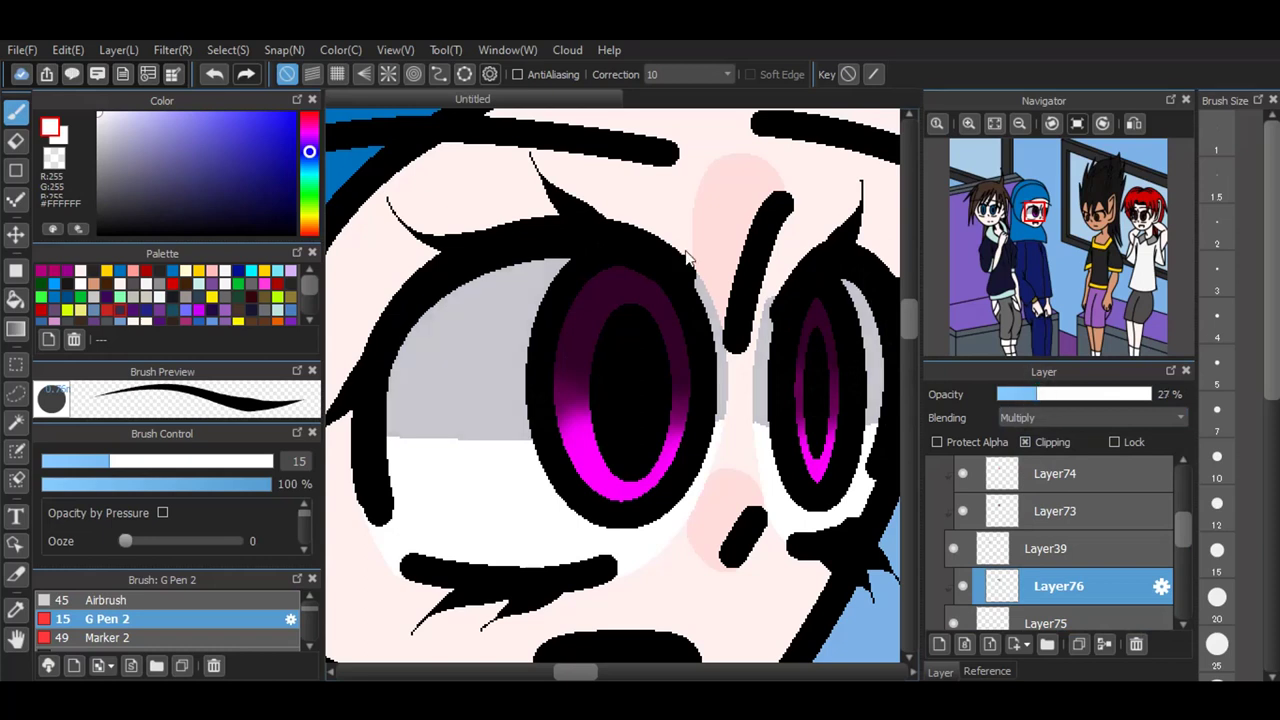
Step: Add a clipping layer above the headscarf's colour layer and sample the headscarf's blue for the brush
scroll(640, 450, "down", 3)
scroll(1040, 588, "down", 5)
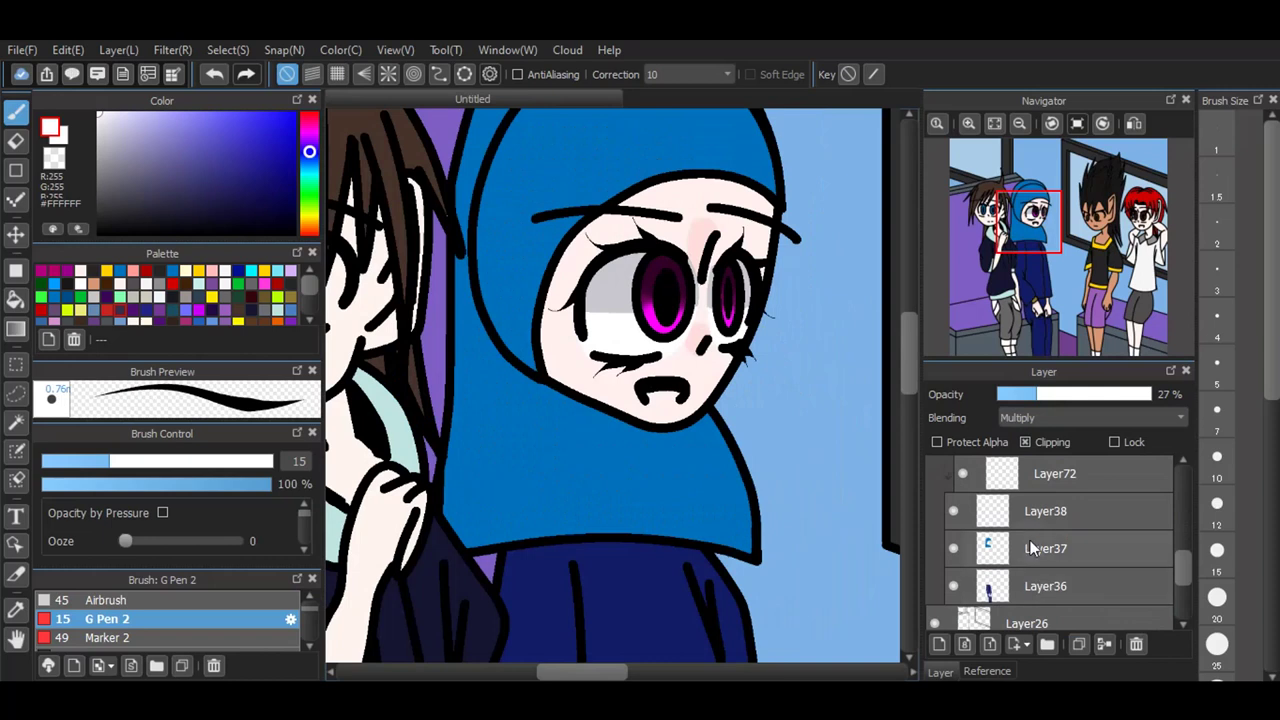
left_click(1035, 549)
left_click(938, 645)
left_click(1025, 442)
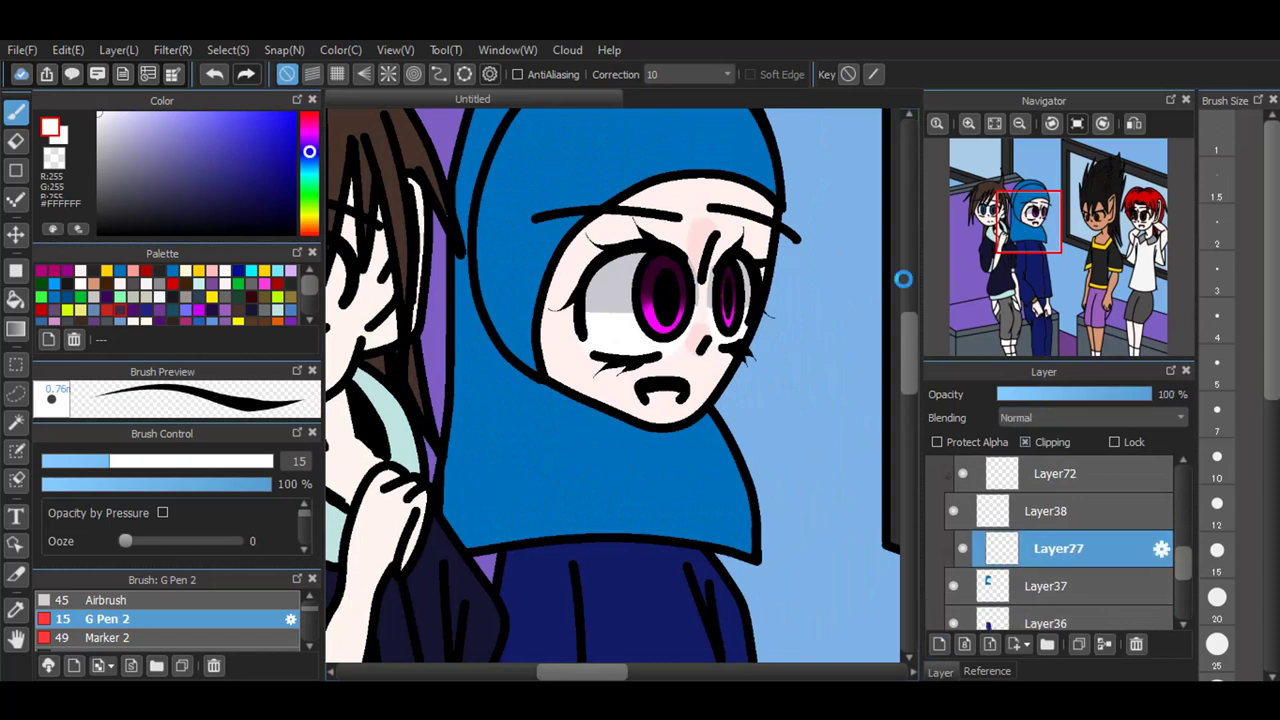
scroll(560, 520, "down", 1)
scroll(684, 250, "up", 1)
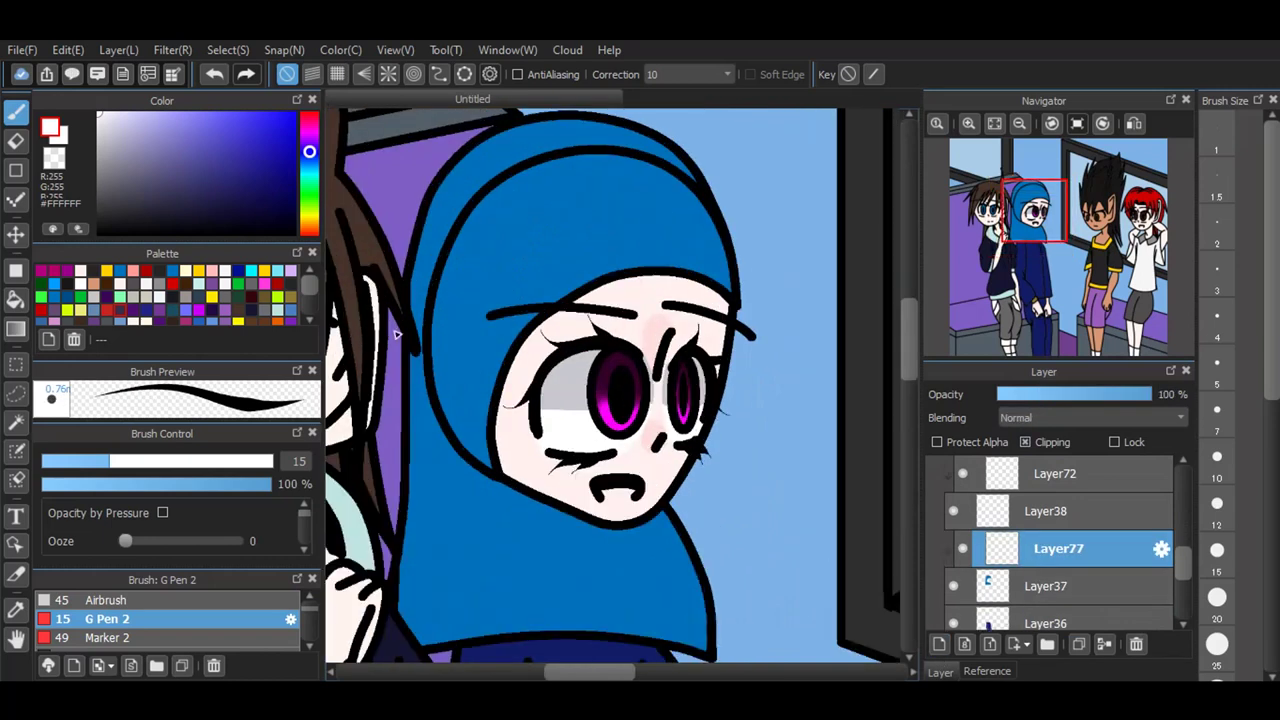
left_click(18, 610)
left_click(471, 318)
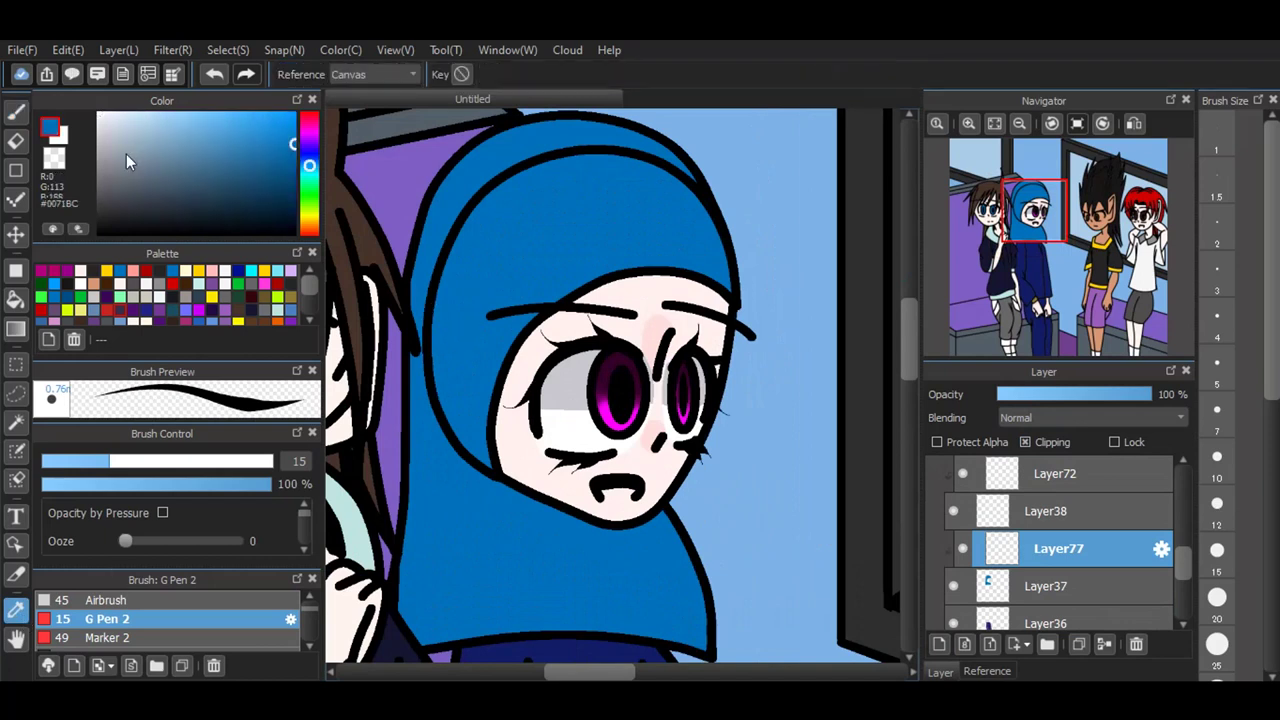
left_click(18, 112)
Step: Try shadow strokes across the headscarf's hood in #005184 and #0073BC, undoing the #005184 stroke
left_click(295, 171)
mouse_move(466, 363)
left_mouse_down()
mouse_move(482, 266)
mouse_move(509, 240)
mouse_move(594, 200)
mouse_move(706, 196)
left_mouse_up()
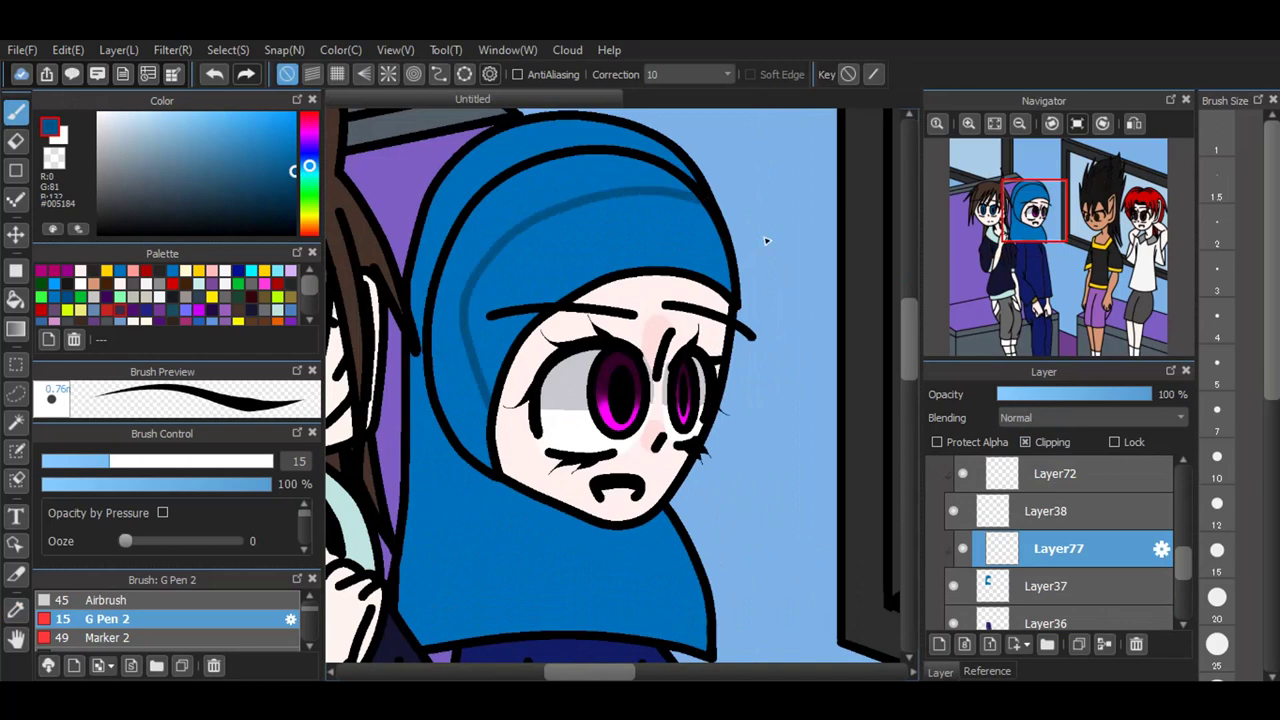
left_click(214, 74)
left_click_drag(295, 152, 340, 146)
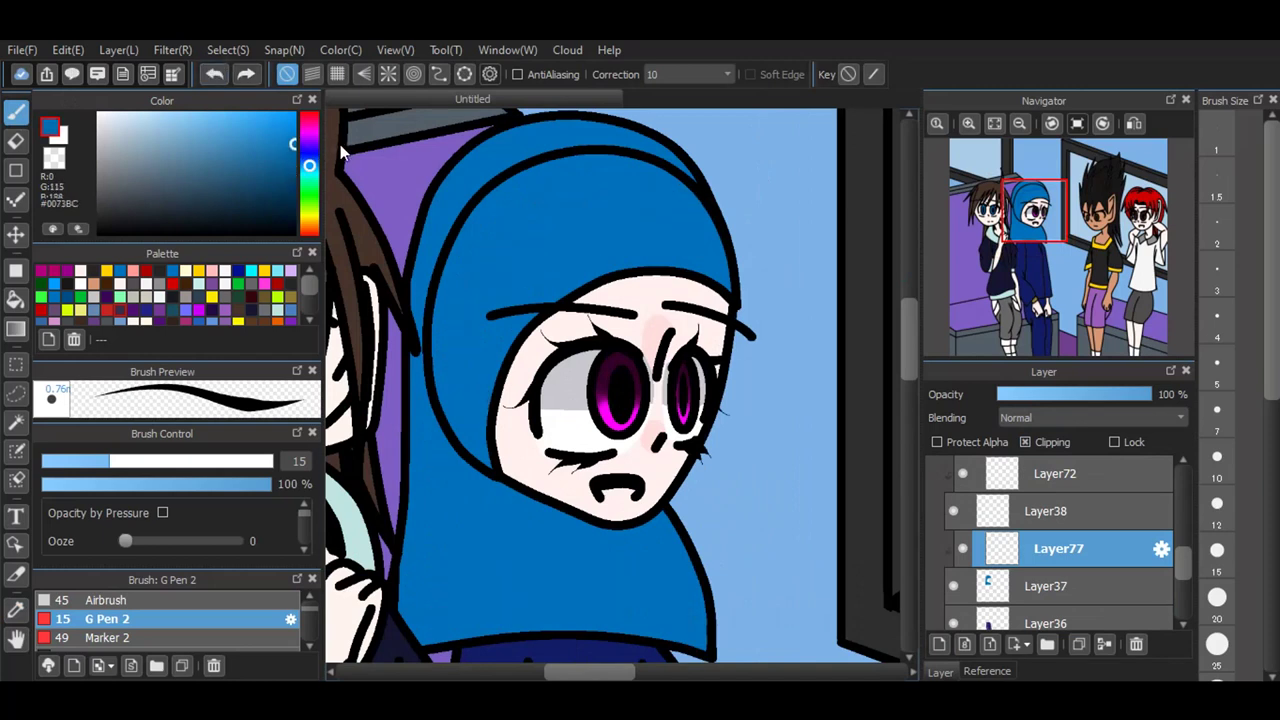
mouse_move(458, 366)
left_mouse_down()
mouse_move(480, 277)
mouse_move(623, 203)
mouse_move(700, 215)
left_mouse_up()
Step: Outline shadow areas along the headscarf's back and upper edges in #0066A7 and fill them with the same blue
left_click_drag(294, 163, 330, 155)
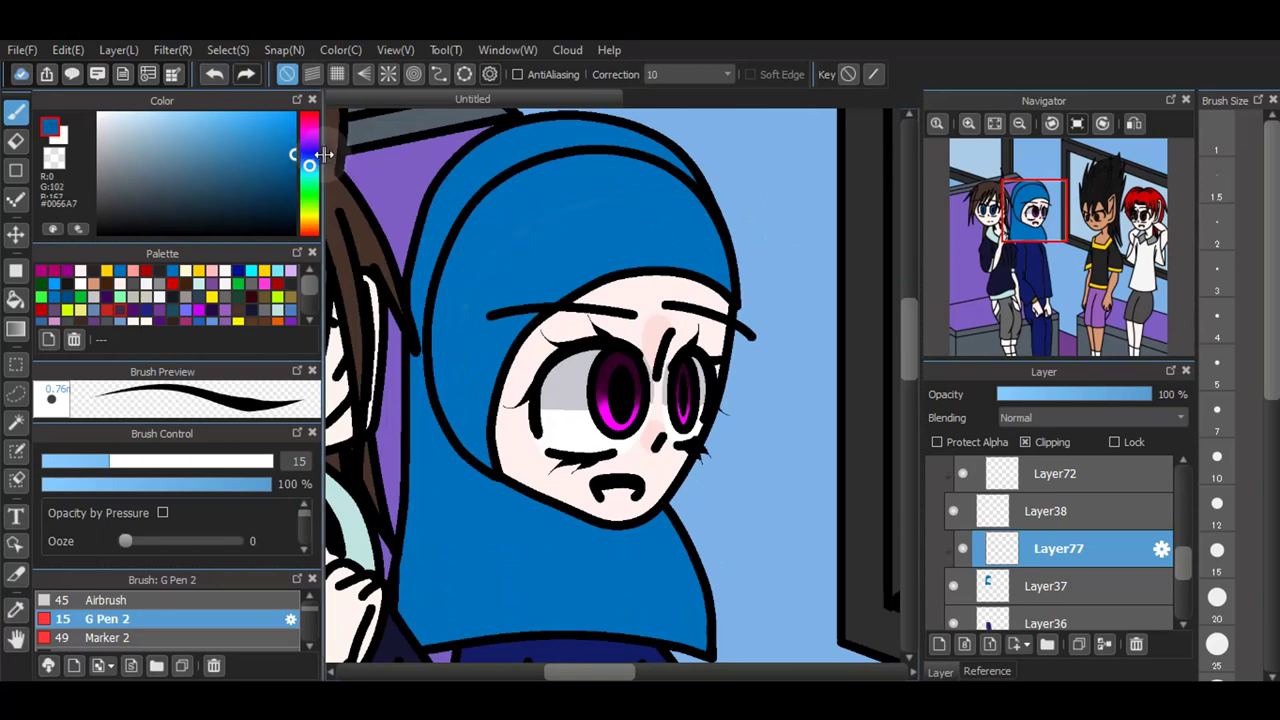
mouse_move(458, 380)
left_mouse_down()
mouse_move(467, 292)
mouse_move(569, 200)
mouse_move(718, 206)
left_mouse_up()
mouse_move(421, 656)
left_mouse_down()
mouse_move(428, 286)
mouse_move(472, 188)
mouse_move(562, 139)
mouse_move(680, 160)
left_mouse_up()
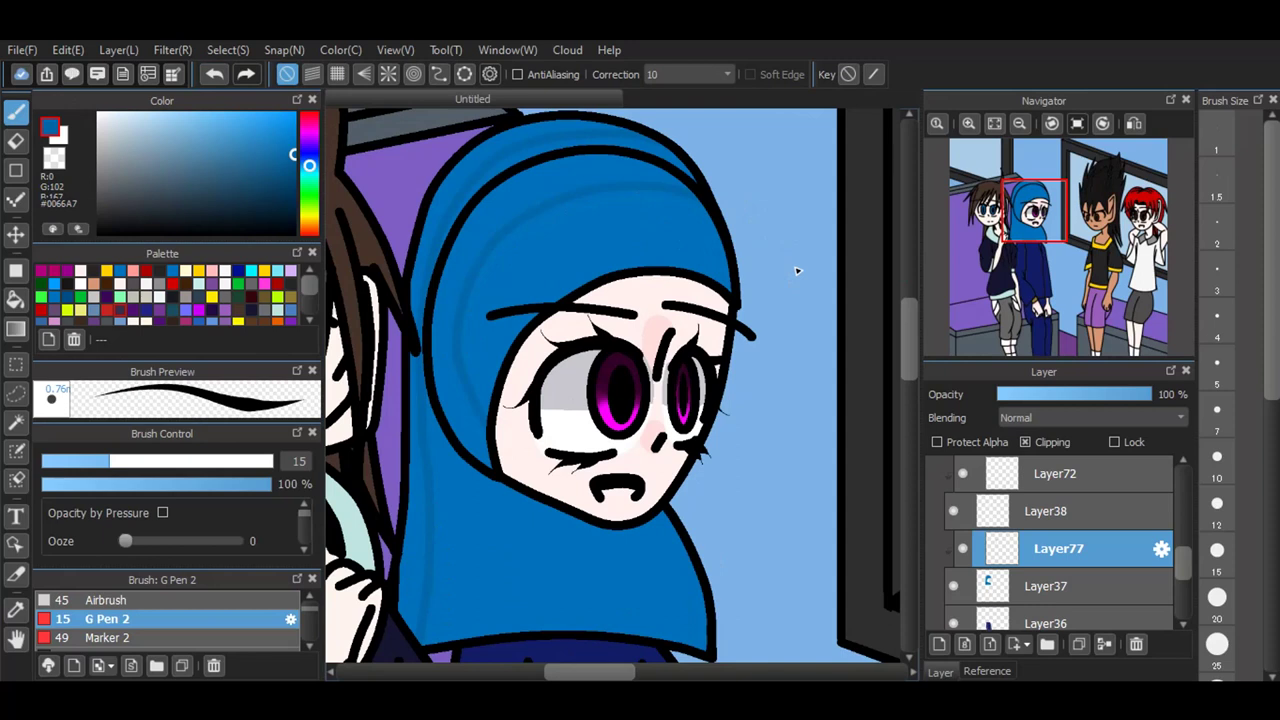
left_click(16, 298)
left_click(556, 184)
left_click(489, 152)
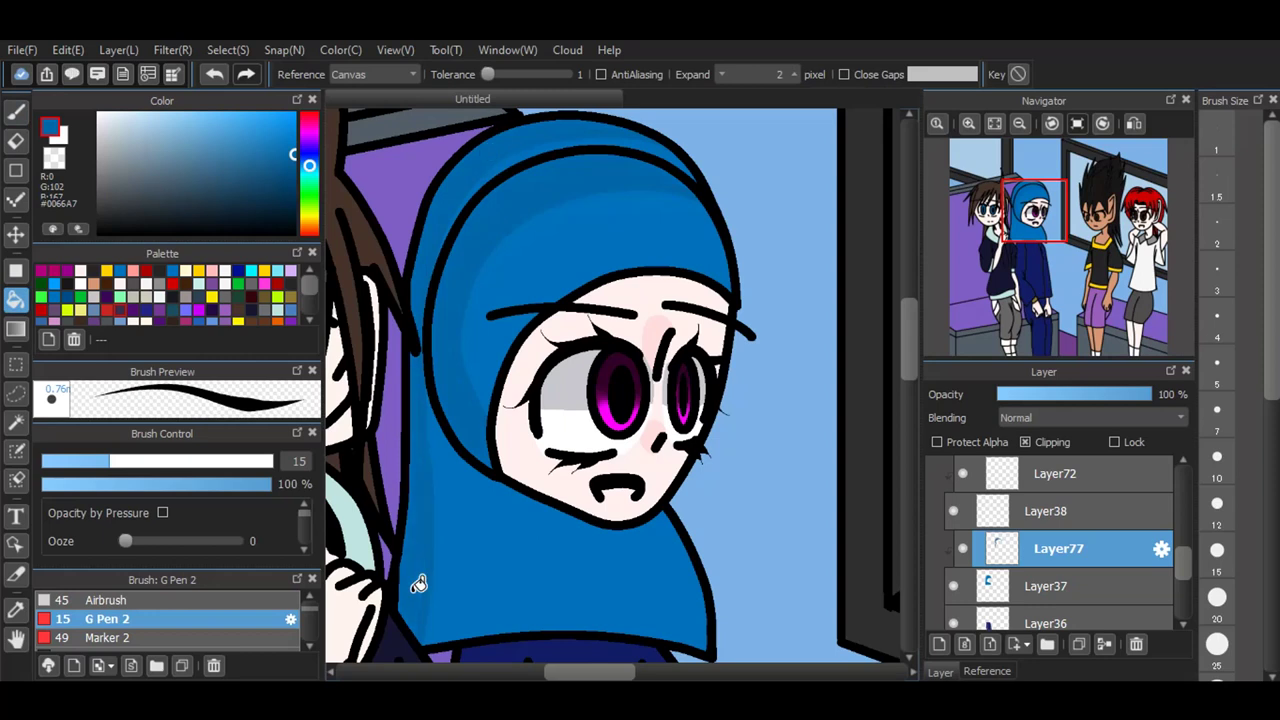
Step: Set the headscarf shading layer to Multiply blending at 28% opacity
left_click(20, 111)
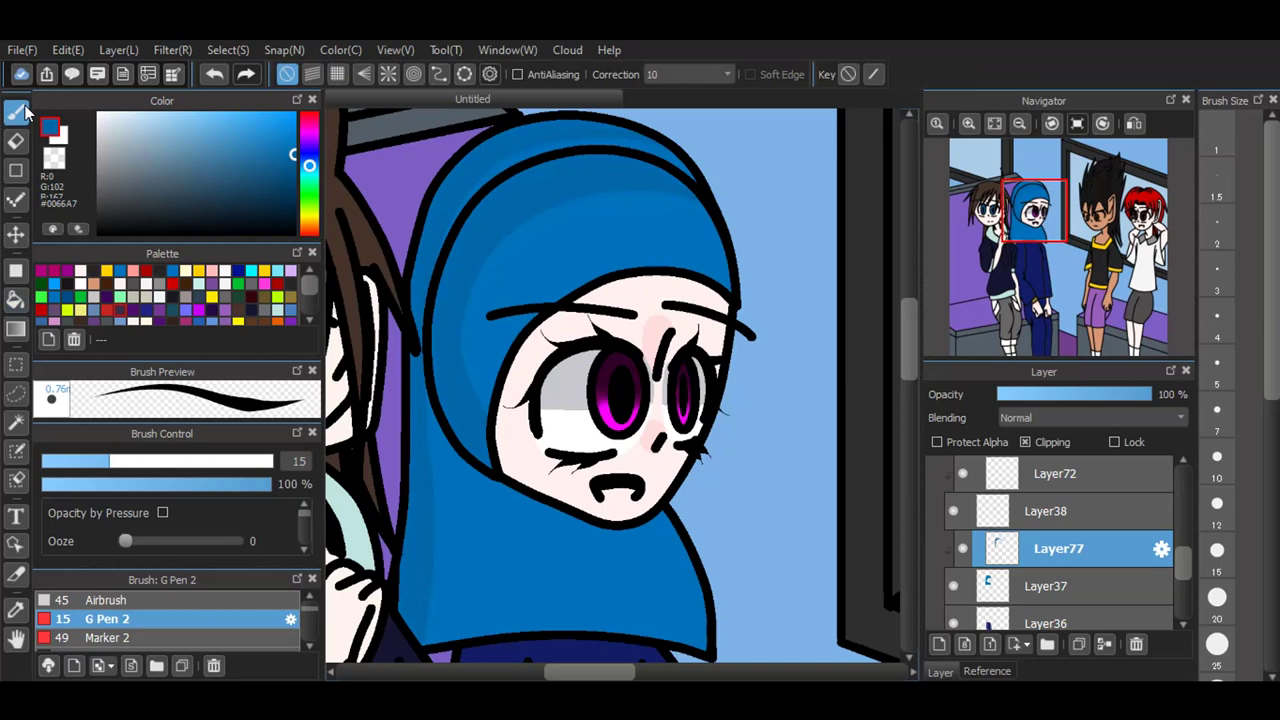
left_click(1042, 422)
left_click(1030, 447)
left_click(1040, 396)
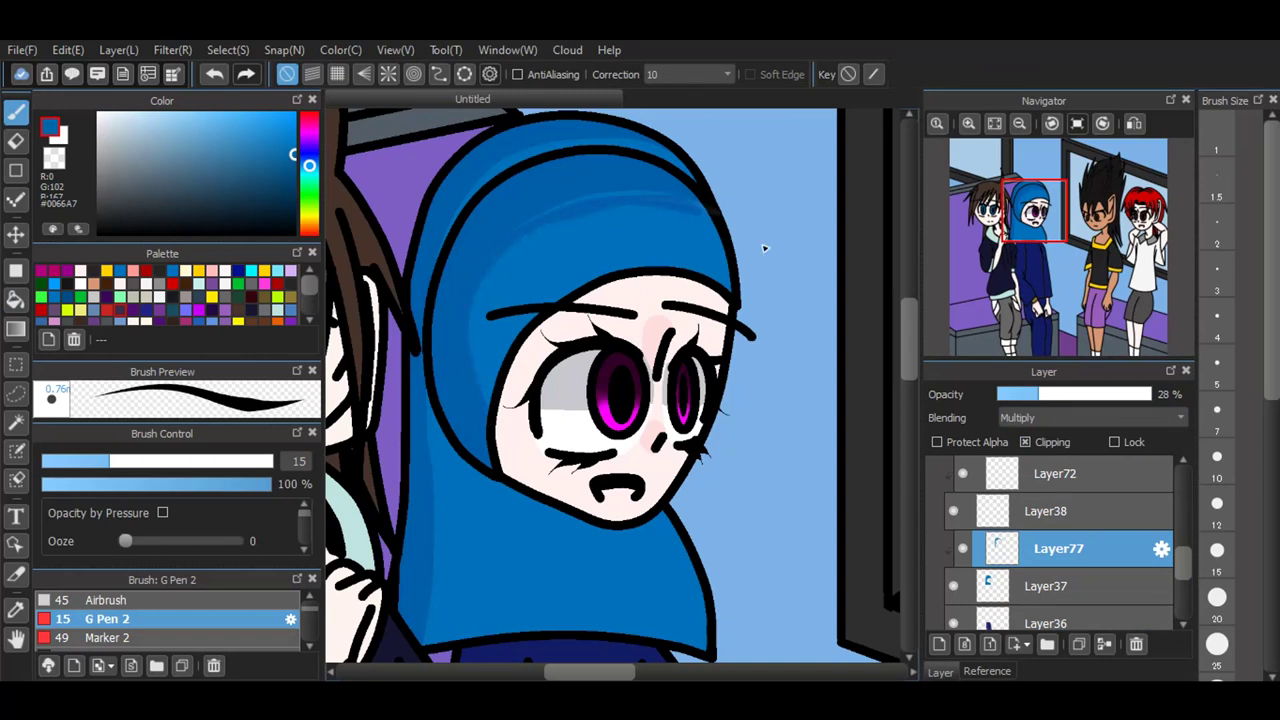
Step: Clean up the inner edge of the hood's shadow with the eraser, increasing its size to 25
left_click(16, 141)
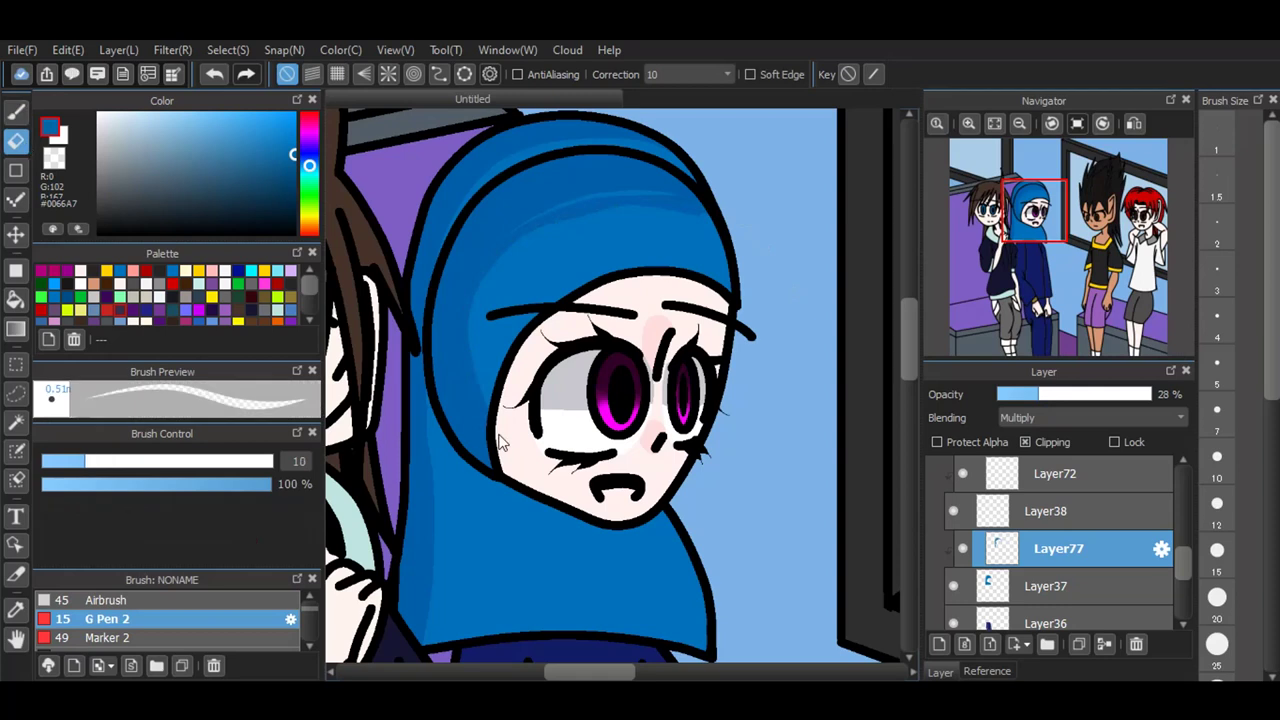
mouse_move(526, 246)
left_mouse_down()
mouse_move(617, 211)
mouse_move(742, 227)
mouse_move(642, 206)
mouse_move(492, 260)
left_mouse_up()
left_click(1213, 655)
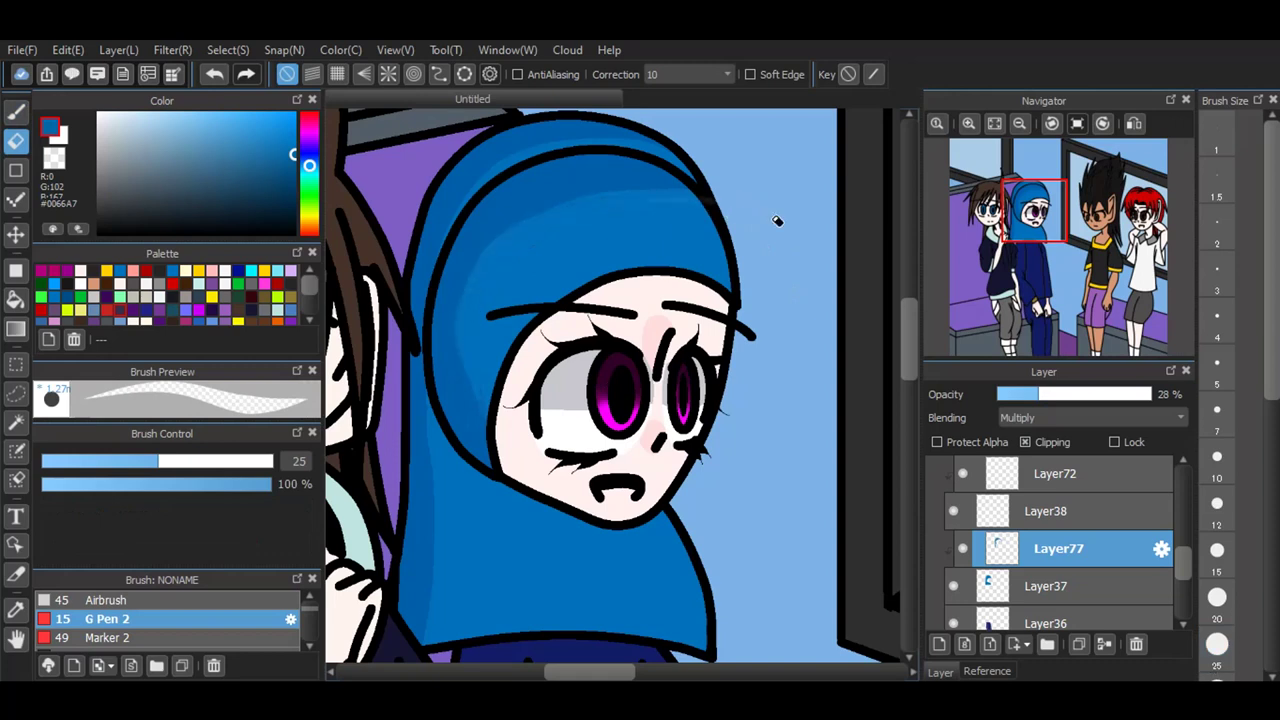
Step: Repaint the inner edge of the hood's shadow with the G Pen 2 brush, undoing the stray fold line
key("b")
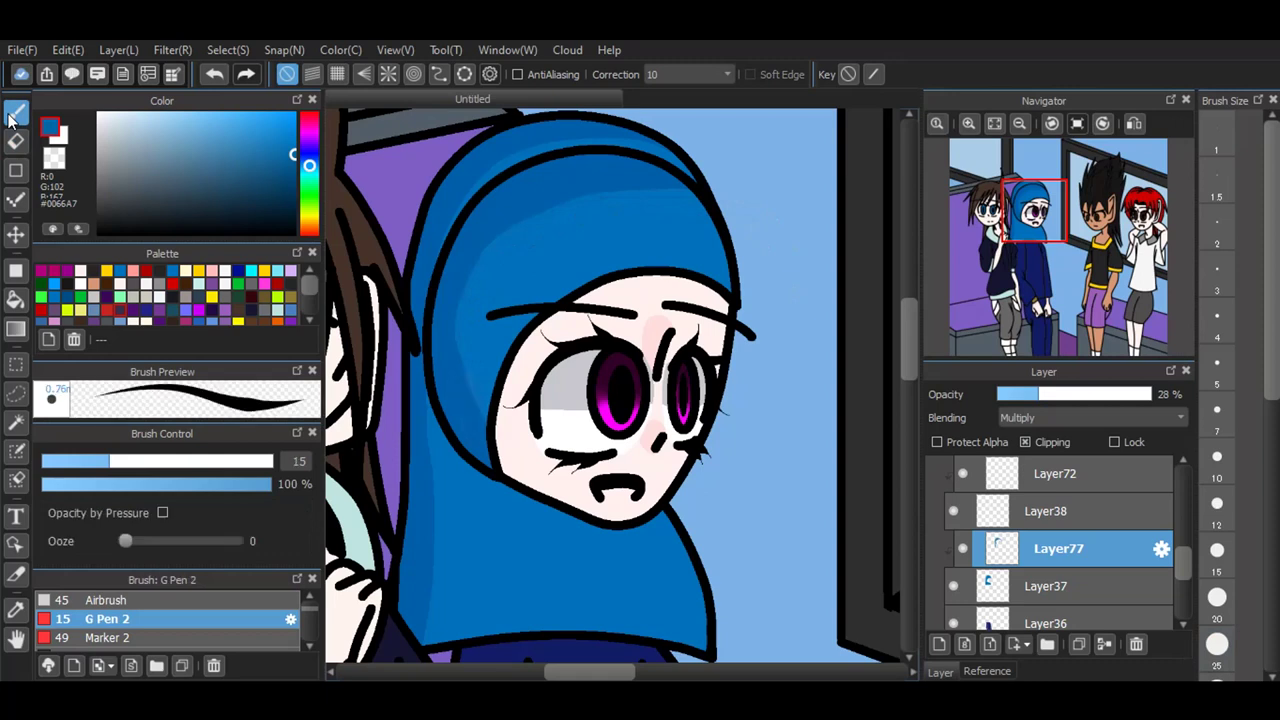
mouse_move(508, 247)
left_mouse_down()
mouse_move(552, 222)
mouse_move(702, 202)
left_mouse_up()
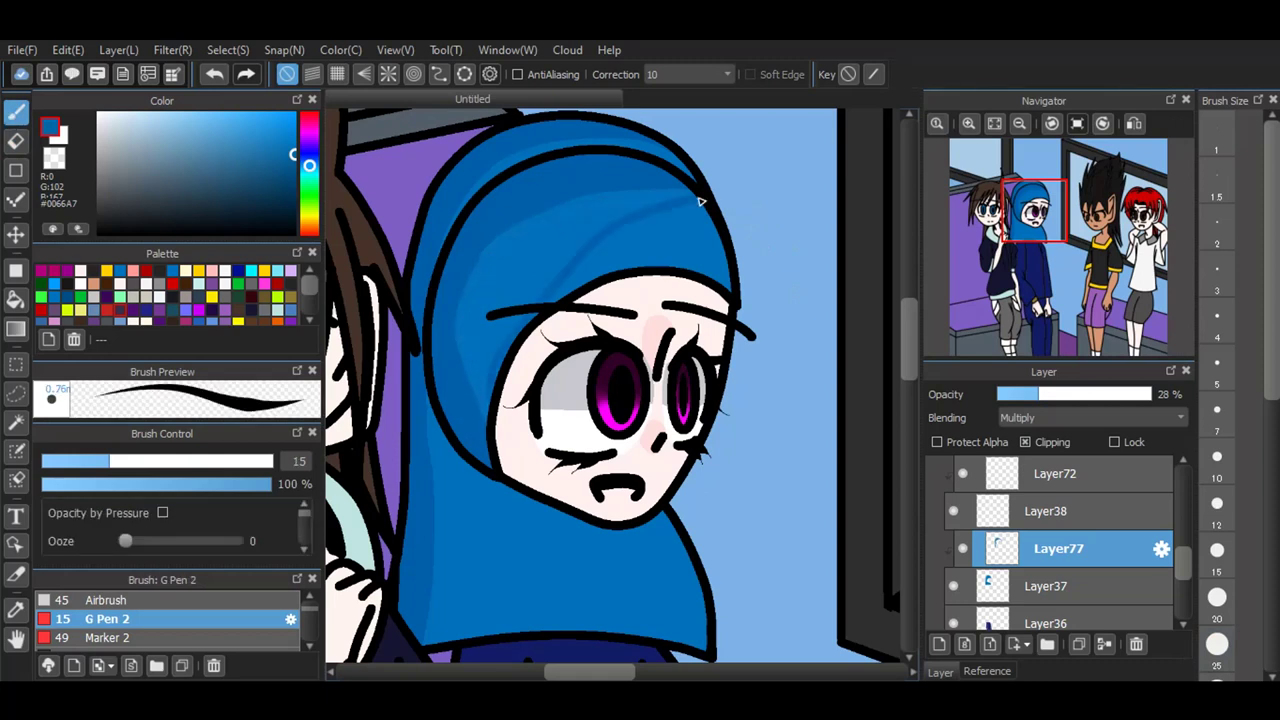
left_click(221, 82)
mouse_move(498, 436)
left_mouse_down()
mouse_move(466, 319)
mouse_move(509, 240)
mouse_move(655, 190)
left_mouse_up()
left_click_drag(459, 340, 557, 203)
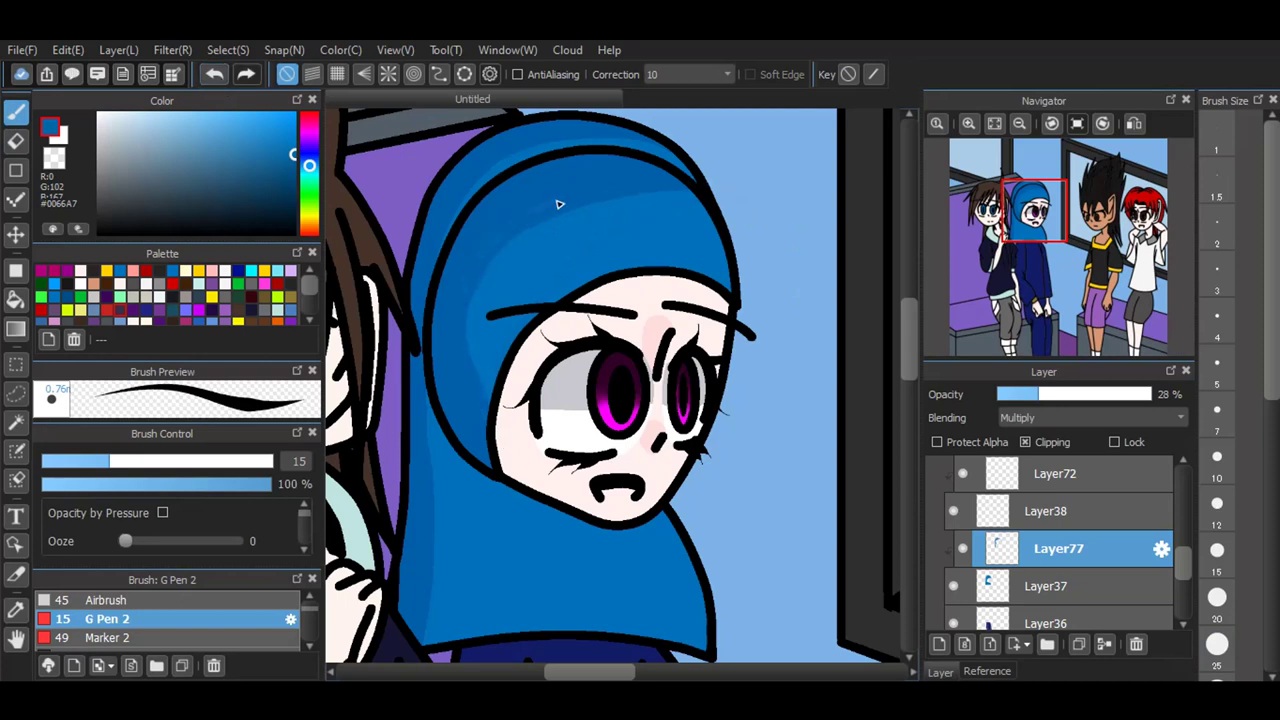
left_click_drag(460, 351, 523, 214)
Step: Add a new clipping layer above Layer36, the headscarf character's navy outfit
scroll(483, 218, "down", 5)
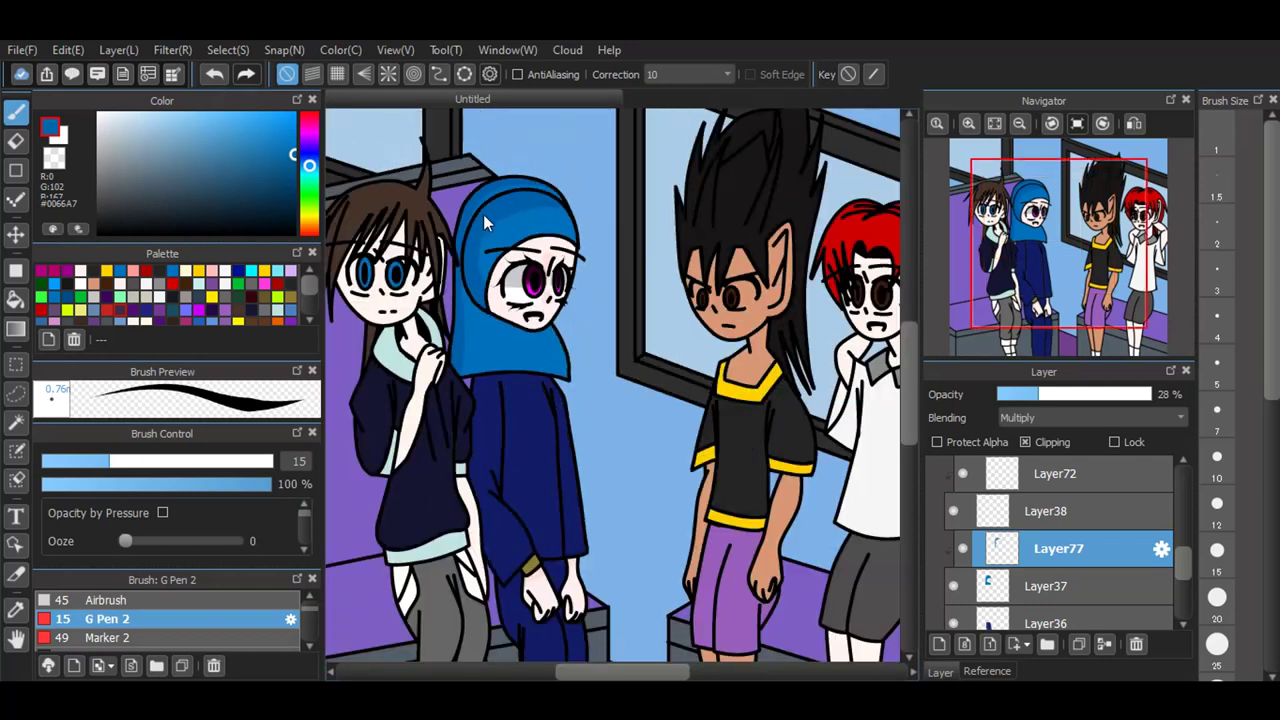
scroll(1029, 599, "down", 2)
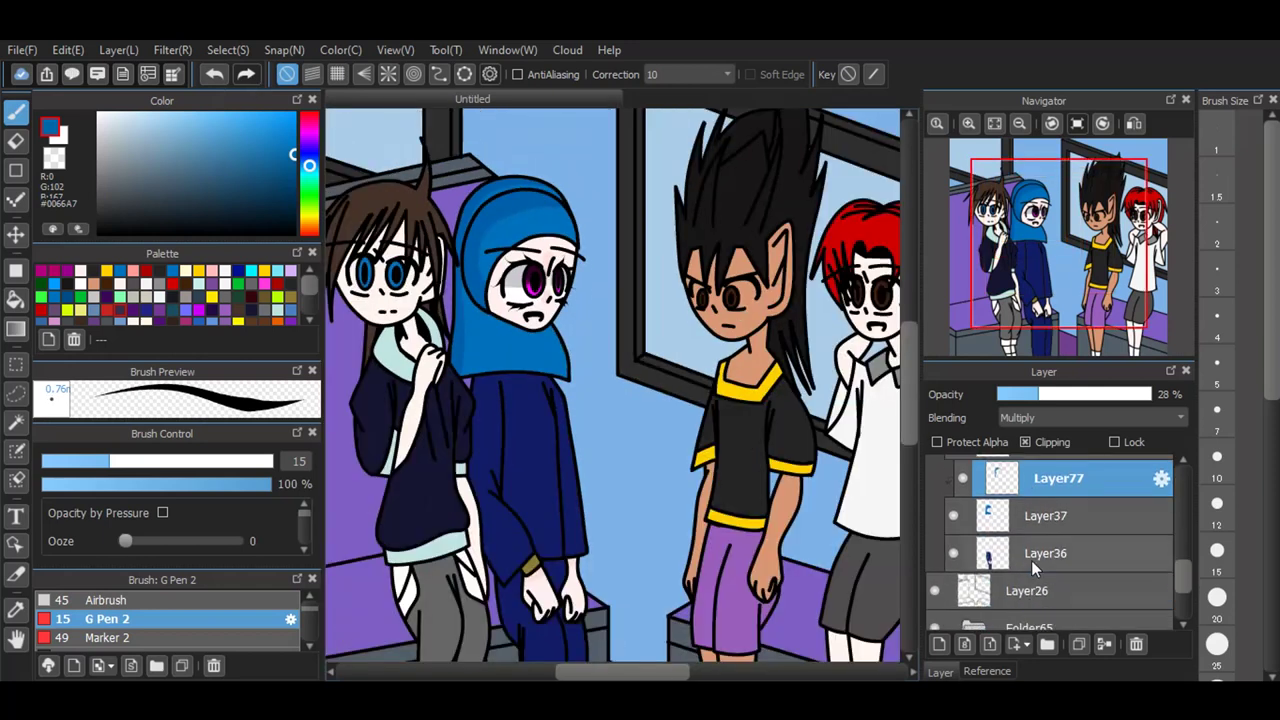
left_click(1032, 556)
left_click(998, 646)
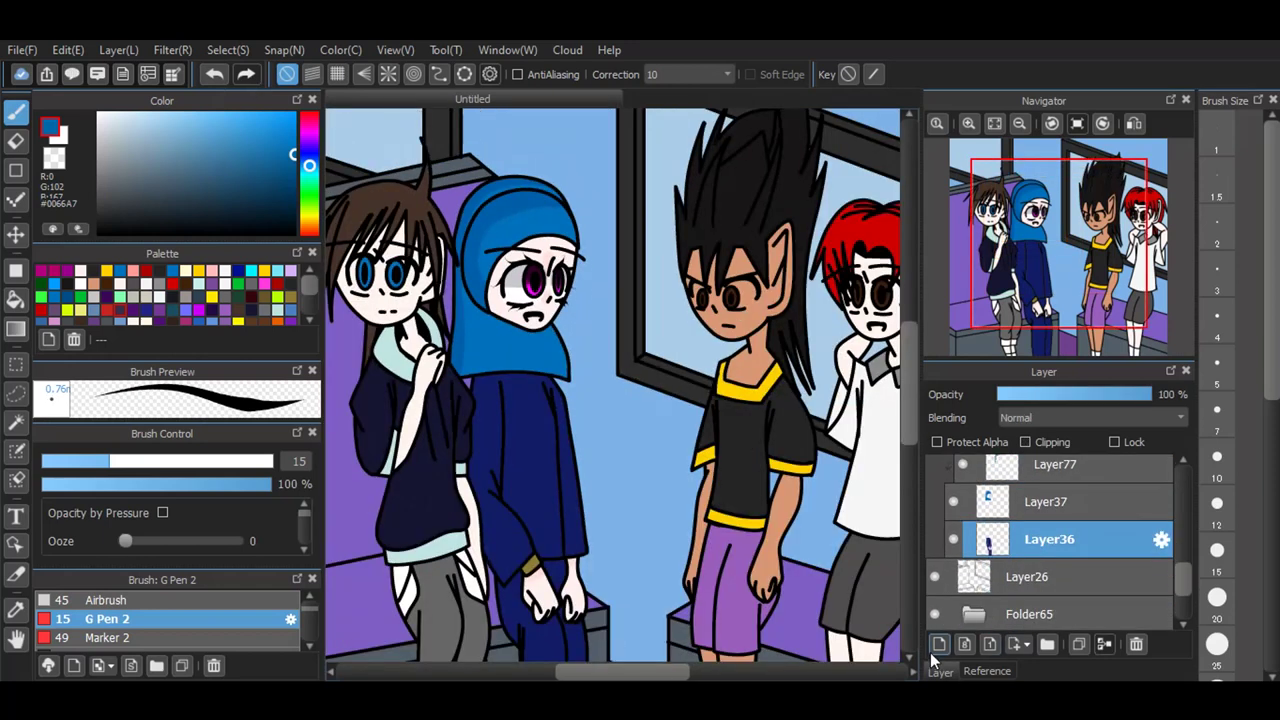
left_click(1035, 439)
Step: Sample the outfit's navy and darken it to #0E1650 for shading with the brush
left_click(15, 608)
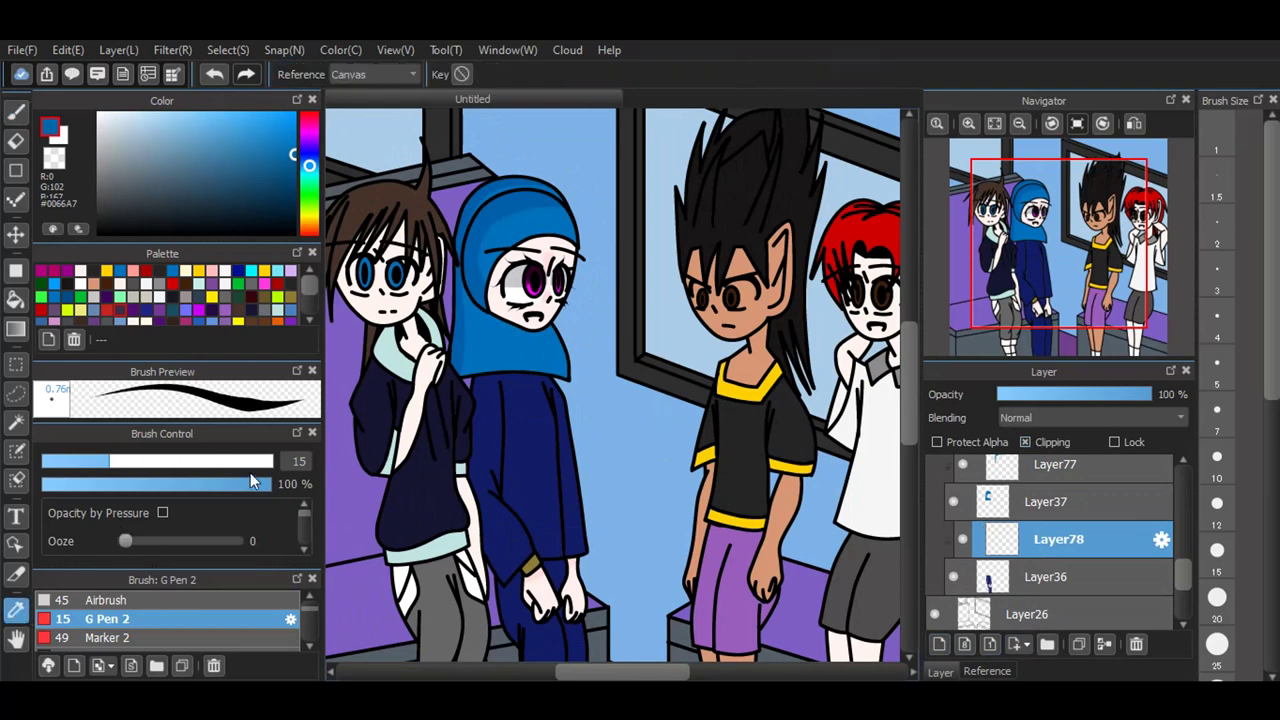
left_click(540, 385)
left_click(15, 111)
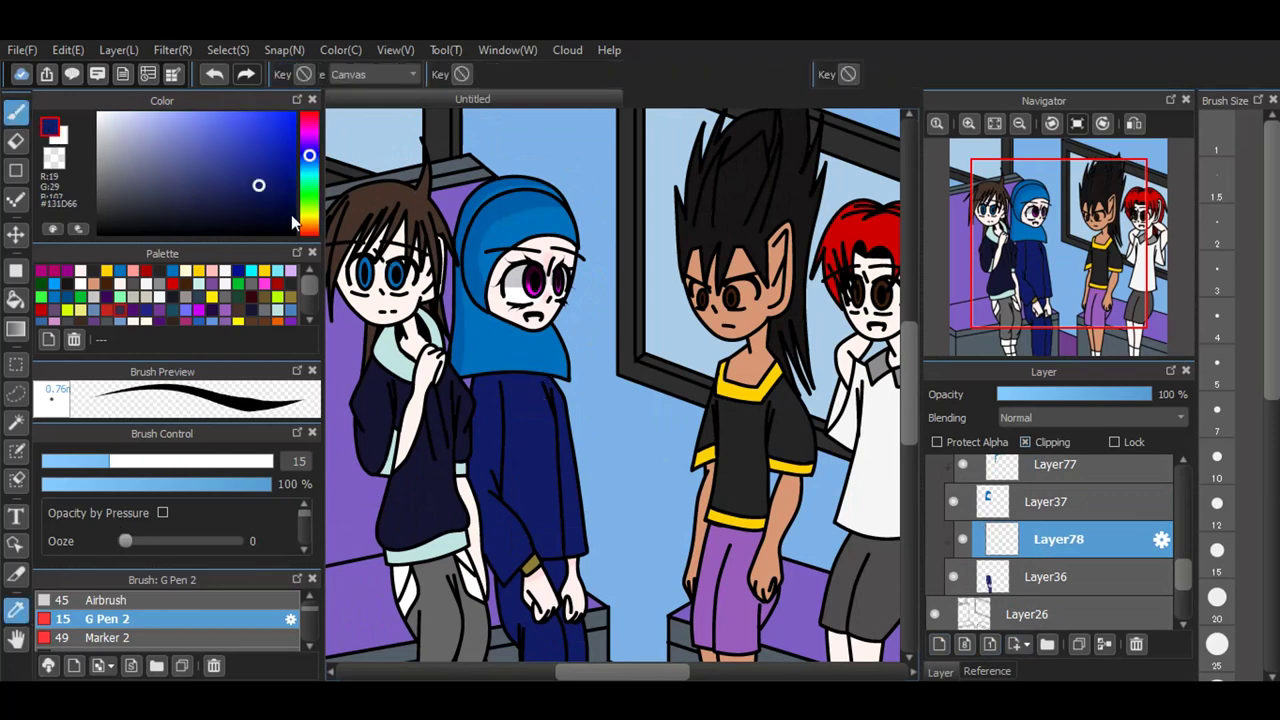
left_click(259, 196)
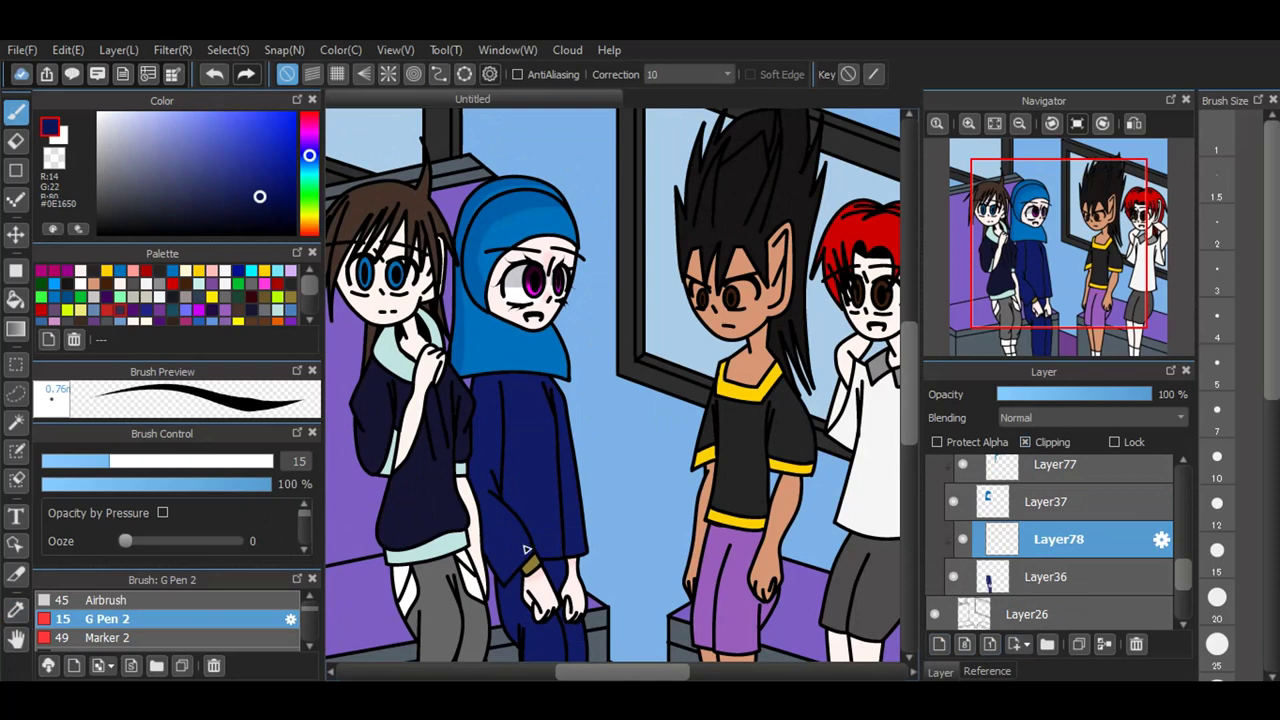
Step: Outline shadow areas along the outfit's back and bent sleeve in #0E1650 and fill them
scroll(527, 549, "up", 3)
mouse_move(527, 549)
left_mouse_down()
mouse_move(509, 543)
mouse_move(457, 451)
mouse_move(475, 363)
mouse_move(482, 372)
left_mouse_up()
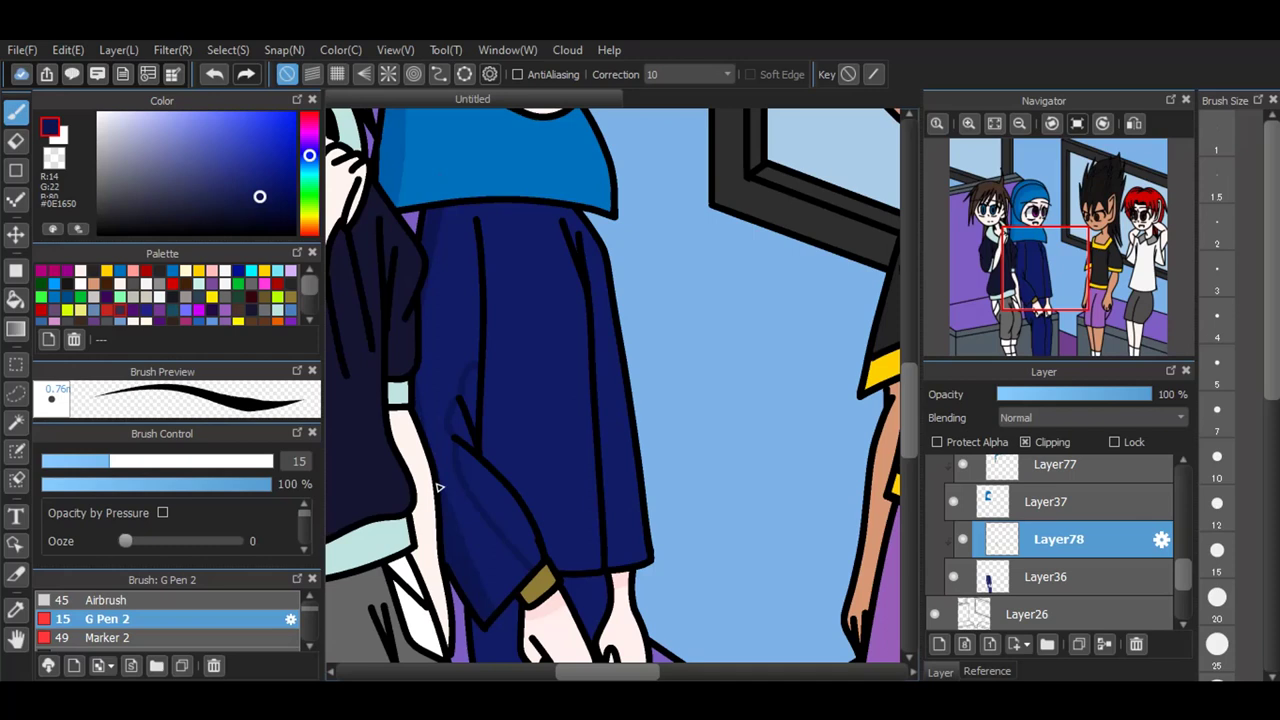
left_click(16, 299)
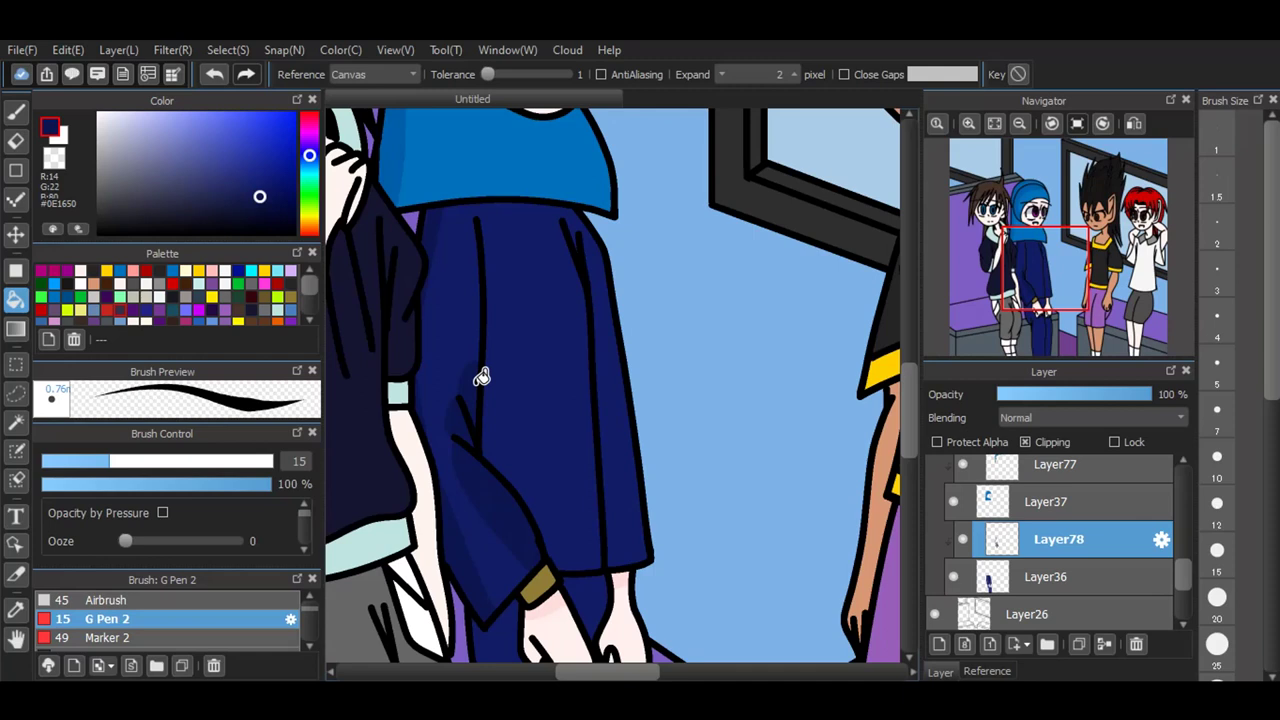
left_click(14, 112)
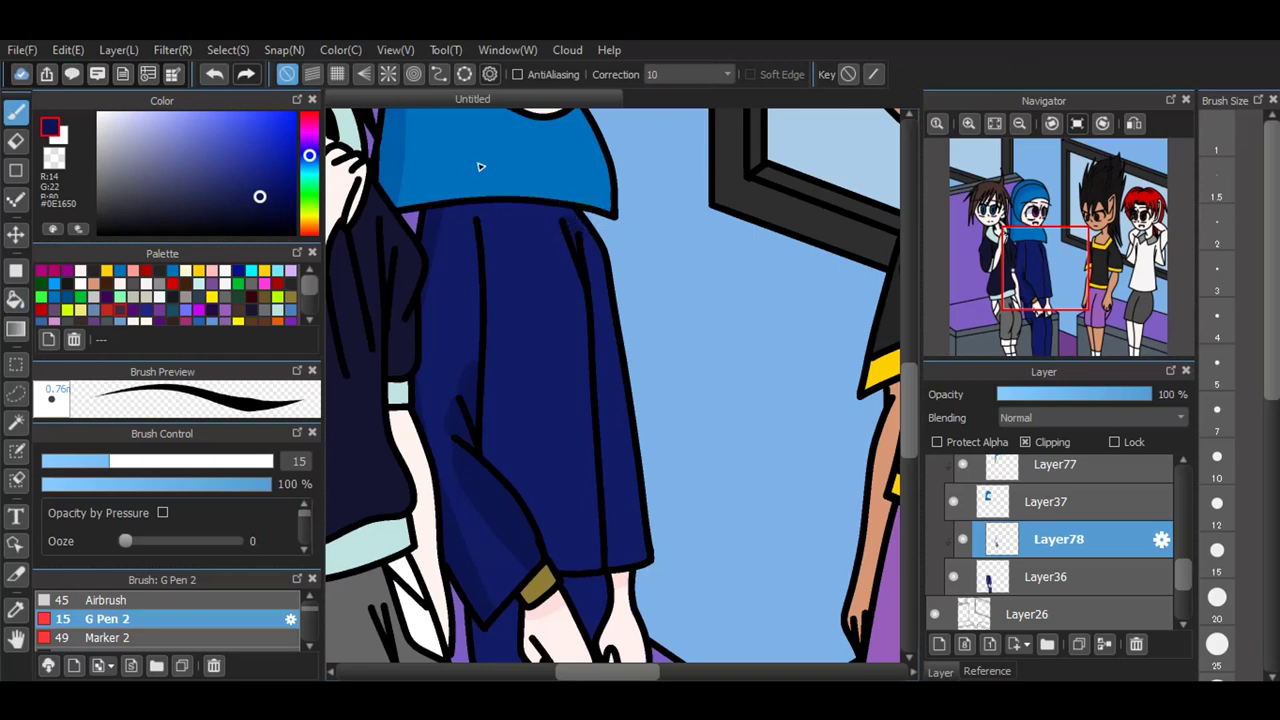
Step: Paint shadows beneath the scarf's hem and along the folds at the outfit's front shoulder
scroll(480, 167, "up", 2)
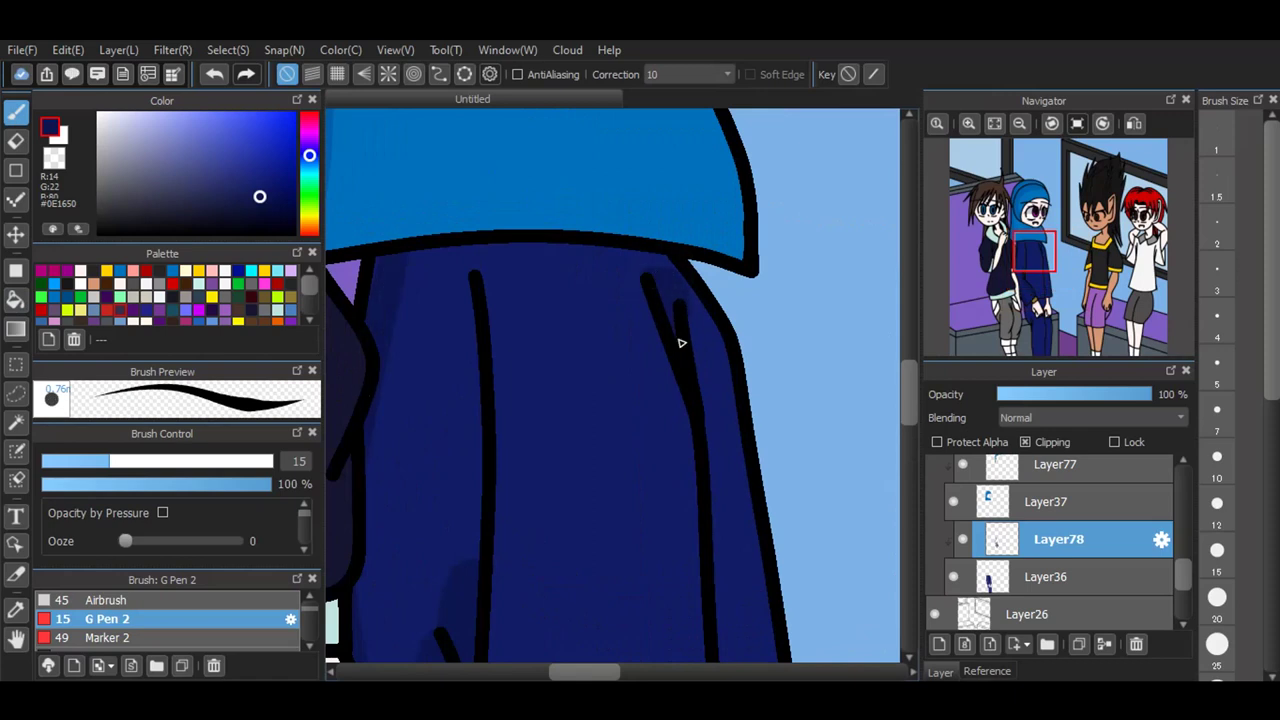
left_click_drag(678, 328, 683, 367)
mouse_move(394, 271)
left_mouse_down()
mouse_move(509, 254)
mouse_move(686, 281)
left_mouse_up()
left_click_drag(404, 257, 750, 262)
scroll(706, 257, "down", 3)
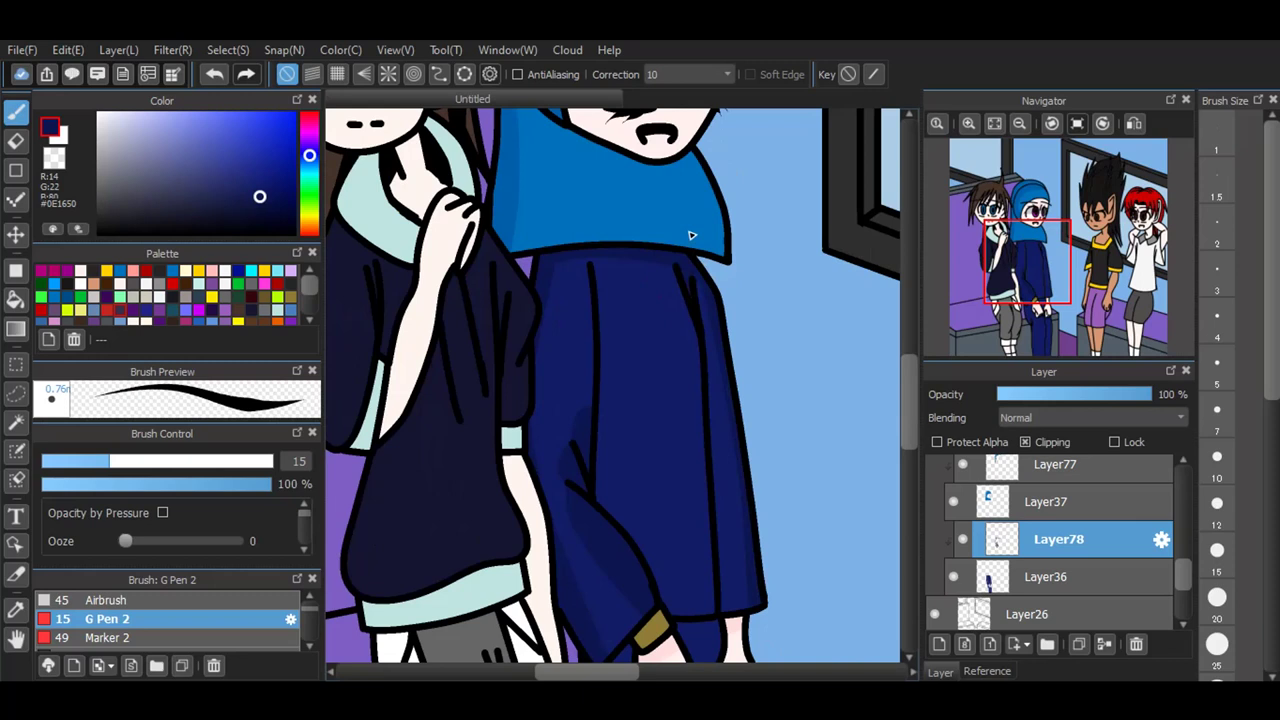
Step: Trim the shadow on the bent sleeve with the eraser at size 20
left_click(15, 140)
left_click(1217, 597)
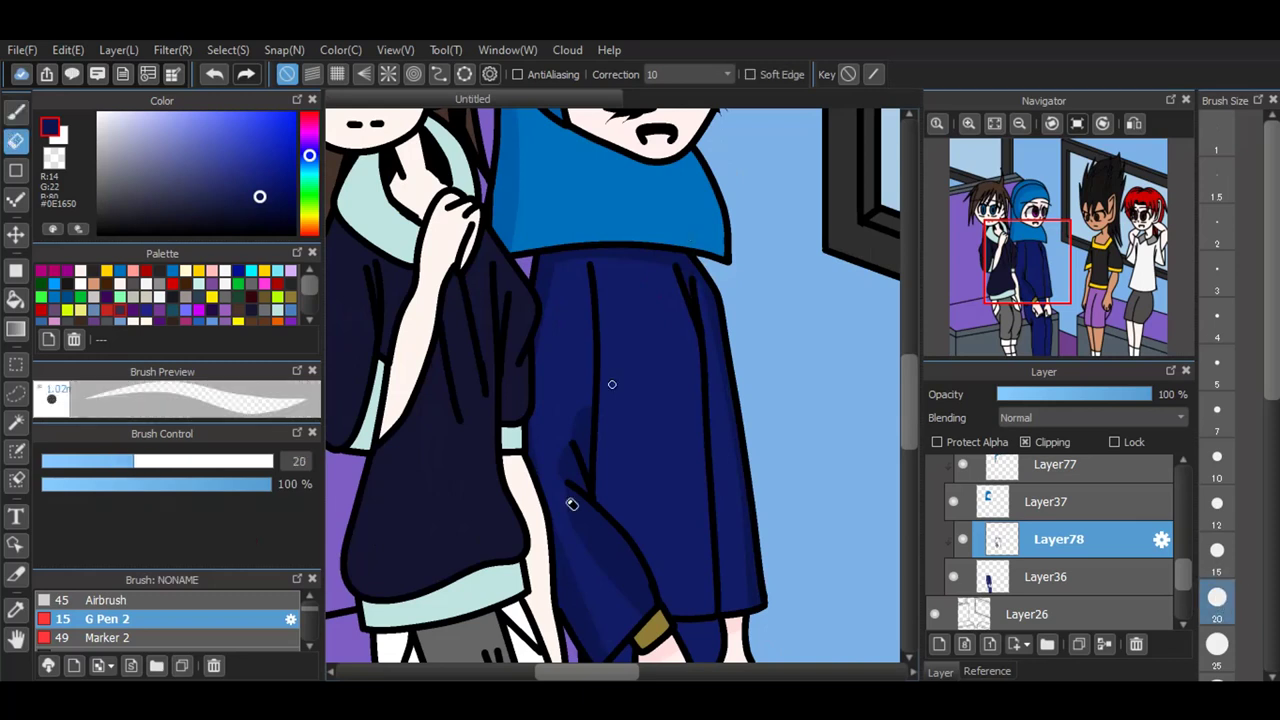
left_click_drag(651, 628, 566, 501)
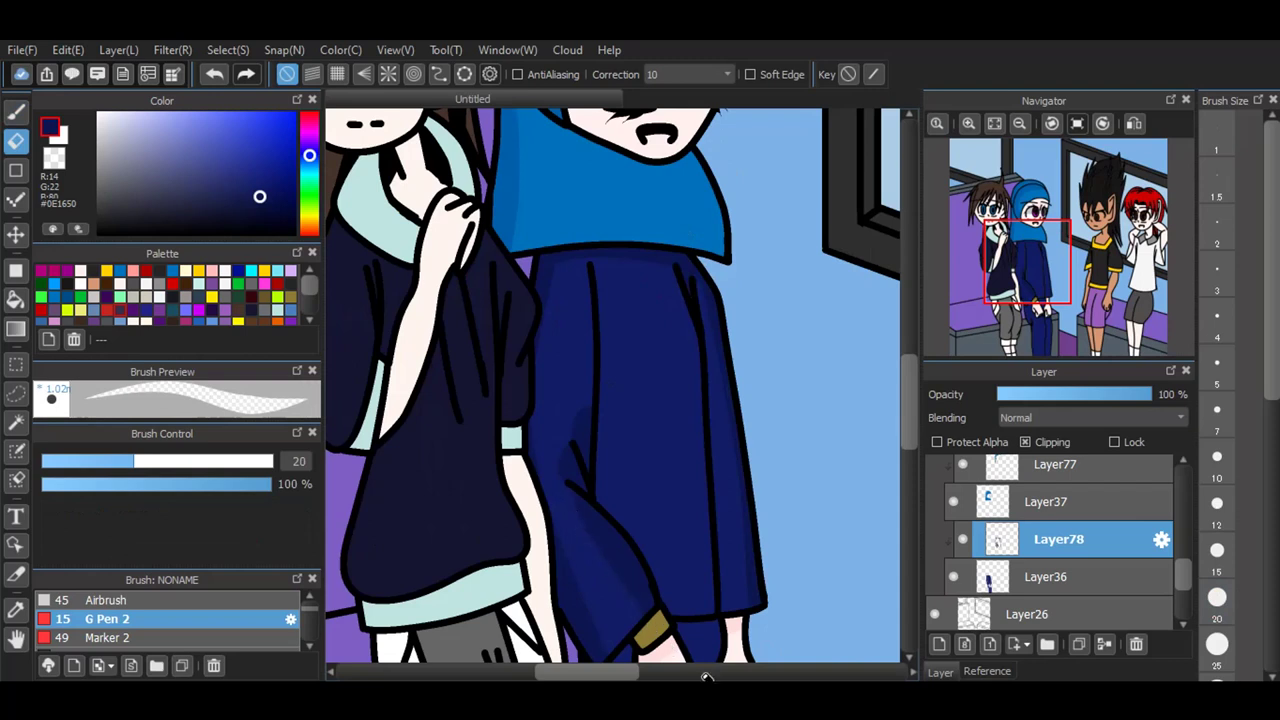
left_click(14, 111)
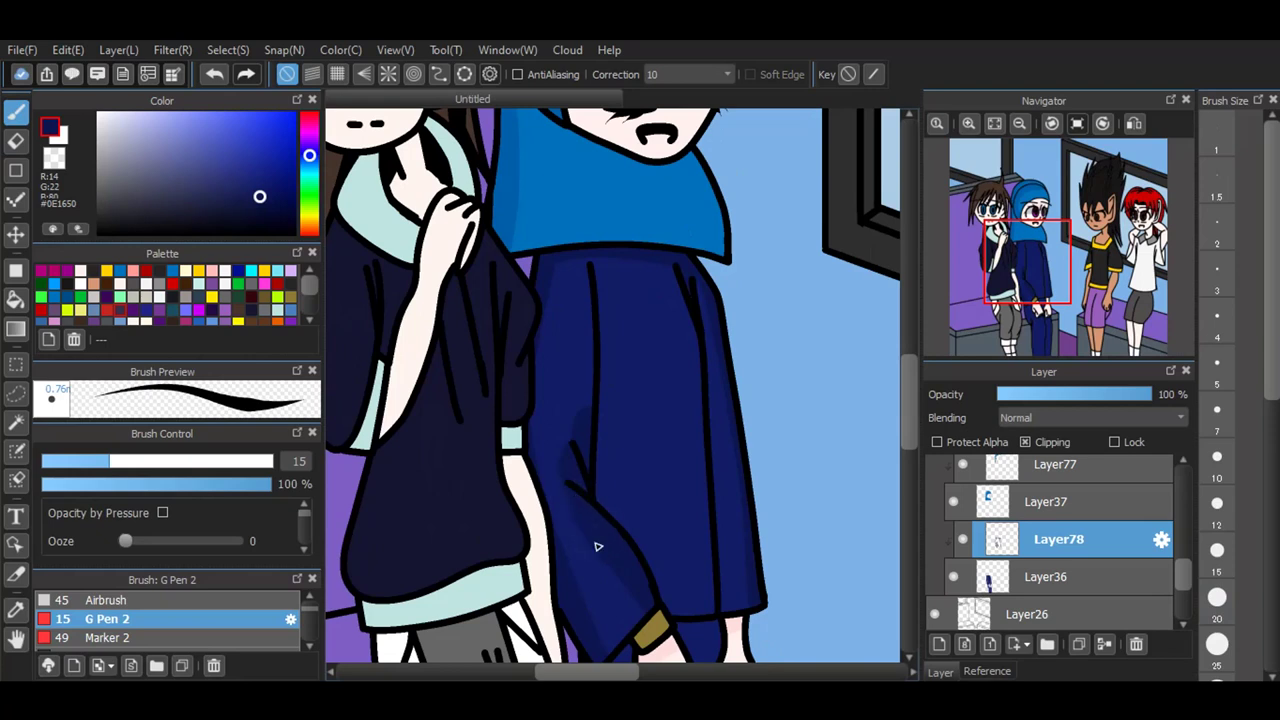
Step: Shade the trousers below the tunic and along the rear leg's crease in #0E1650
left_click_drag(911, 401, 911, 479)
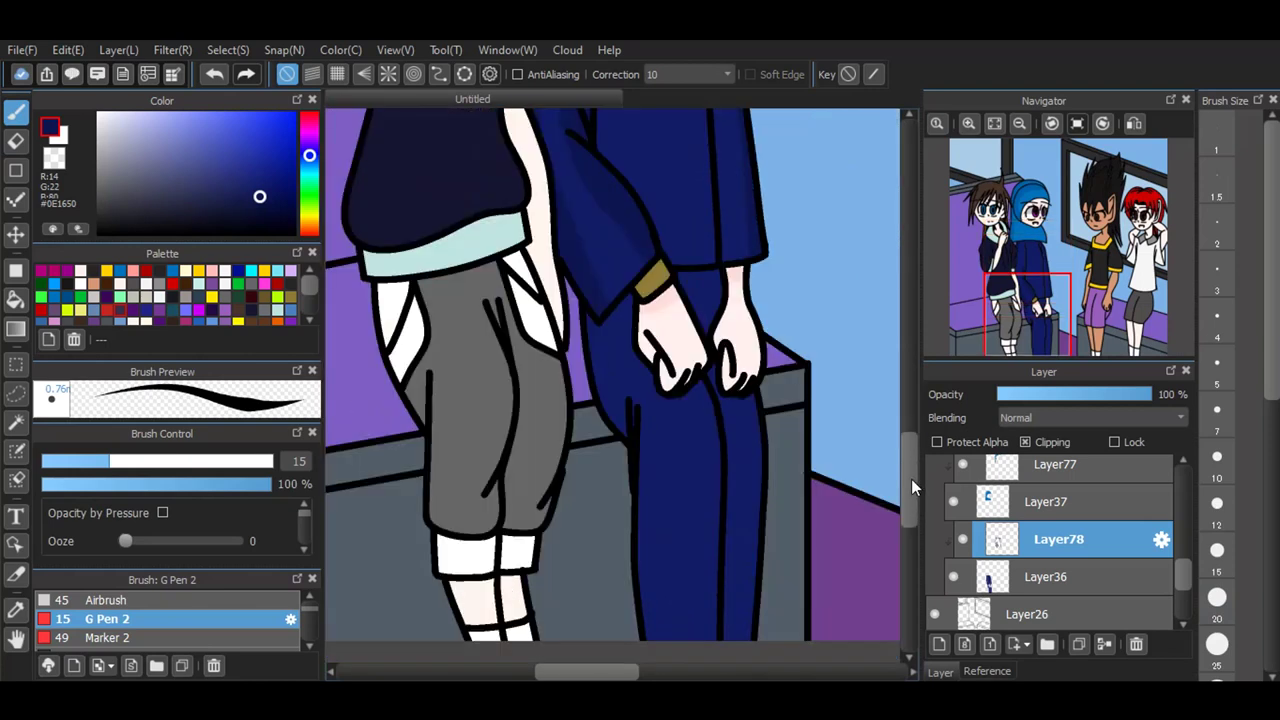
mouse_move(605, 339)
left_mouse_down()
mouse_move(623, 338)
mouse_move(640, 382)
mouse_move(664, 393)
mouse_move(637, 401)
mouse_move(637, 468)
left_mouse_up()
left_click_drag(640, 393, 633, 456)
left_click(15, 298)
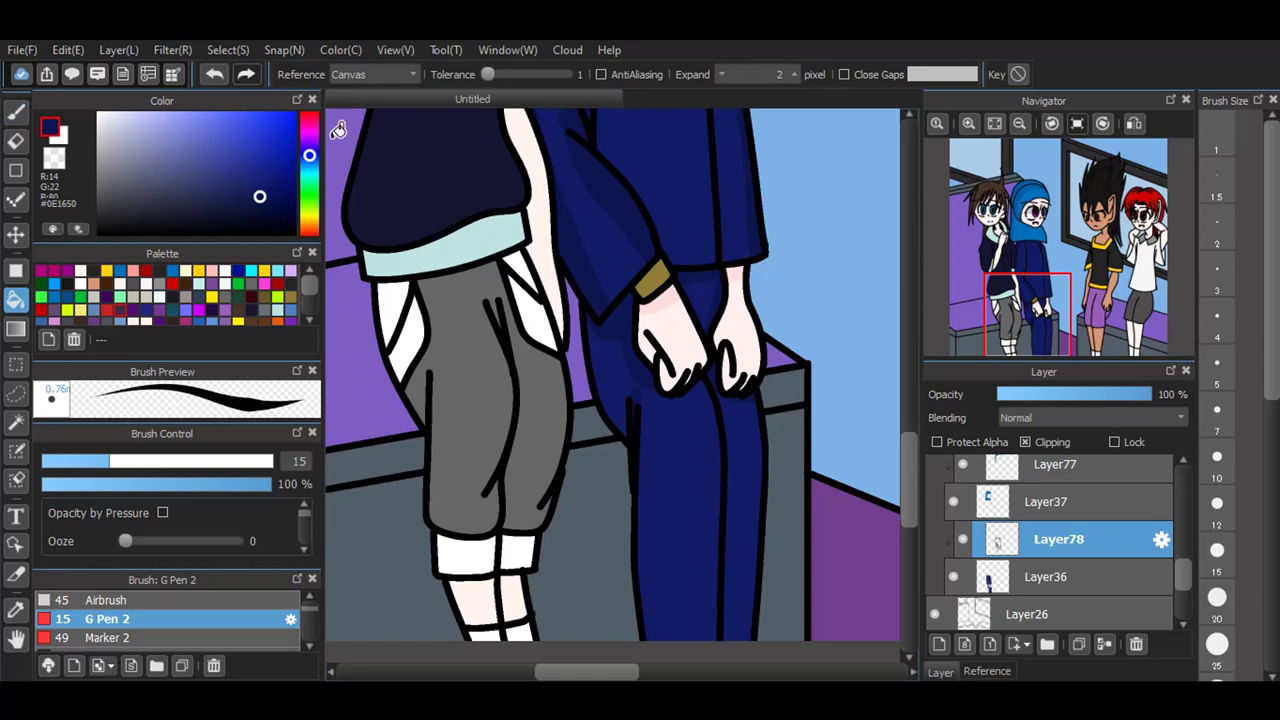
left_click(15, 111)
Step: Set the outfit shading layer to Multiply blending at 34% opacity
scroll(395, 268, "down", 2)
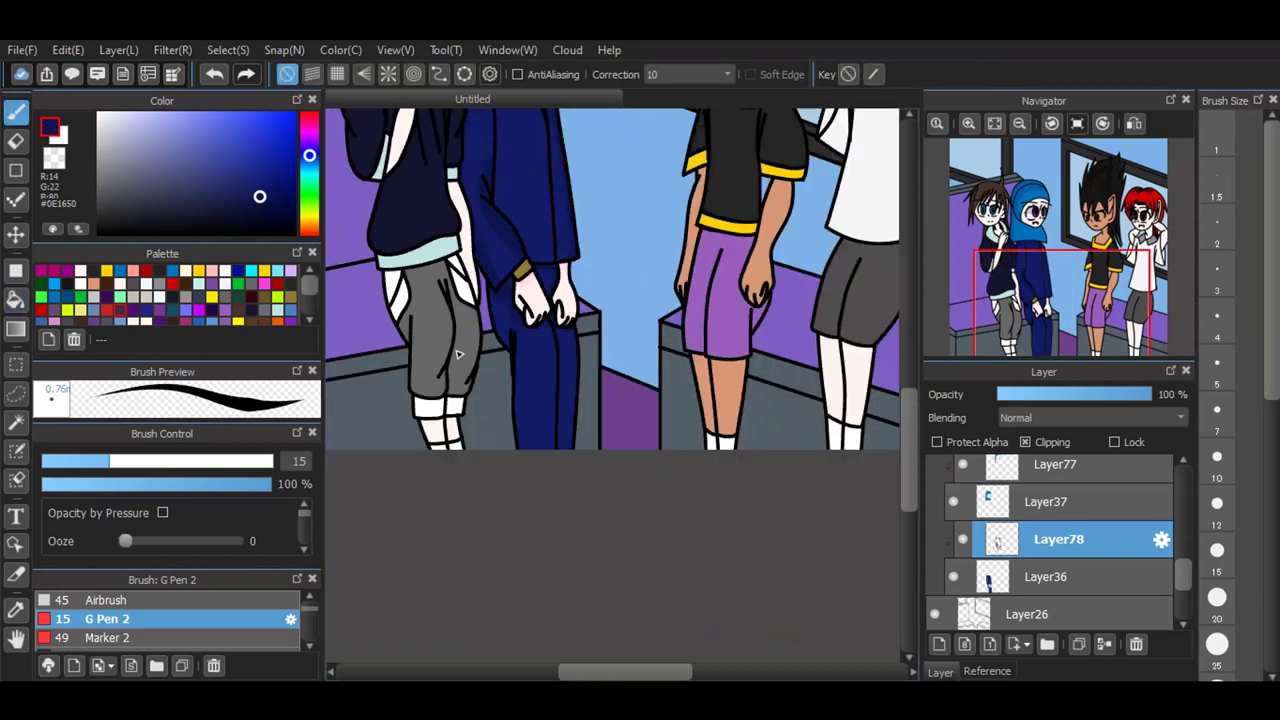
scroll(578, 487, "down", 2)
scroll(525, 332, "up", 1)
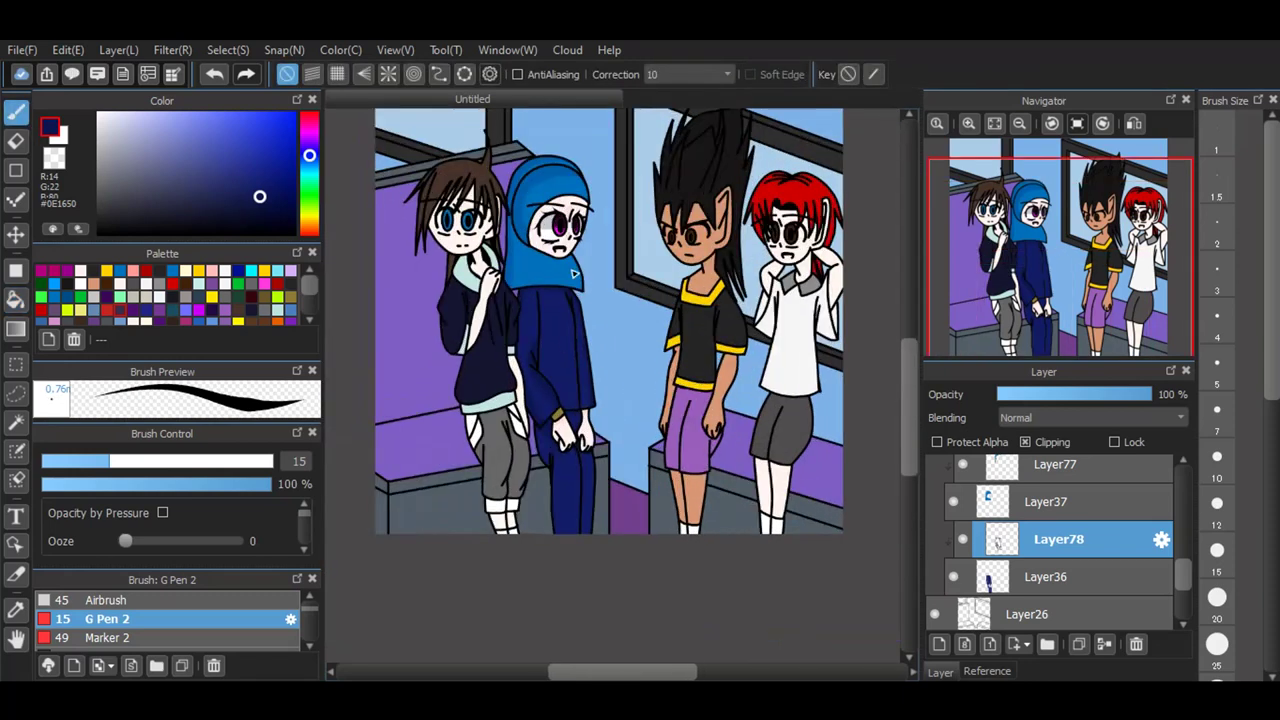
scroll(576, 287, "up", 1)
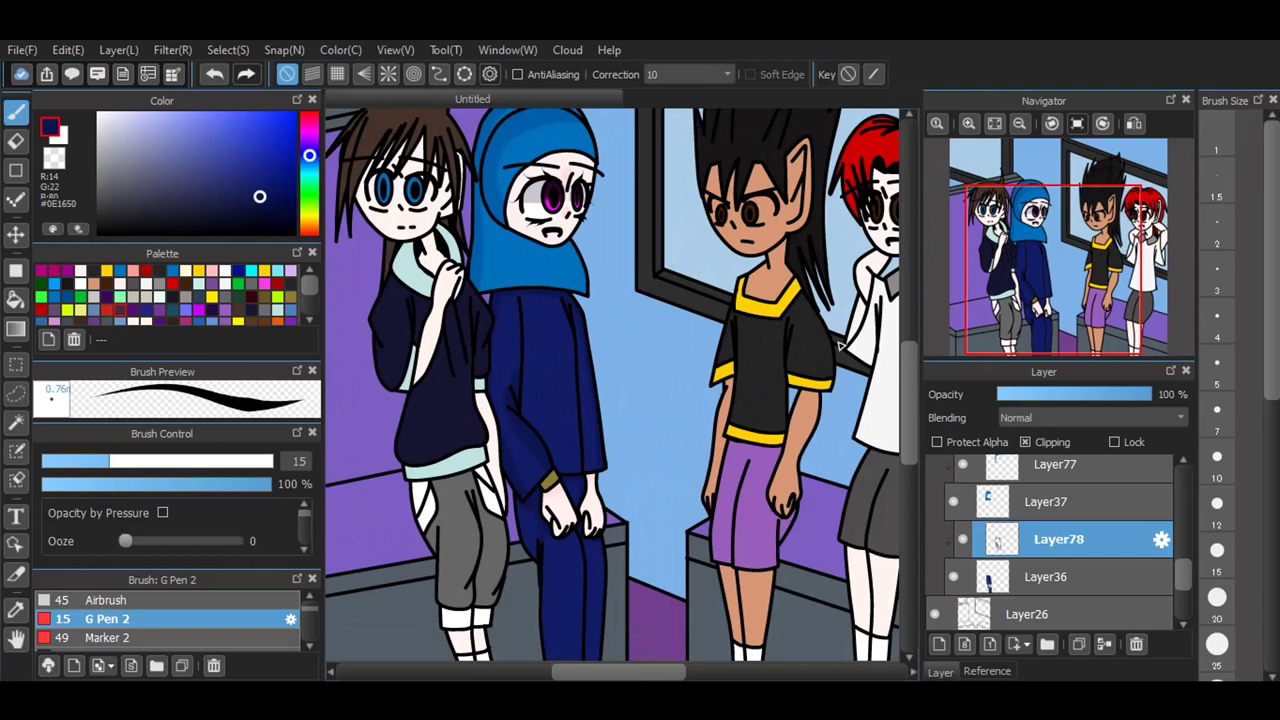
scroll(1028, 418, "down", 2)
left_click(1038, 394)
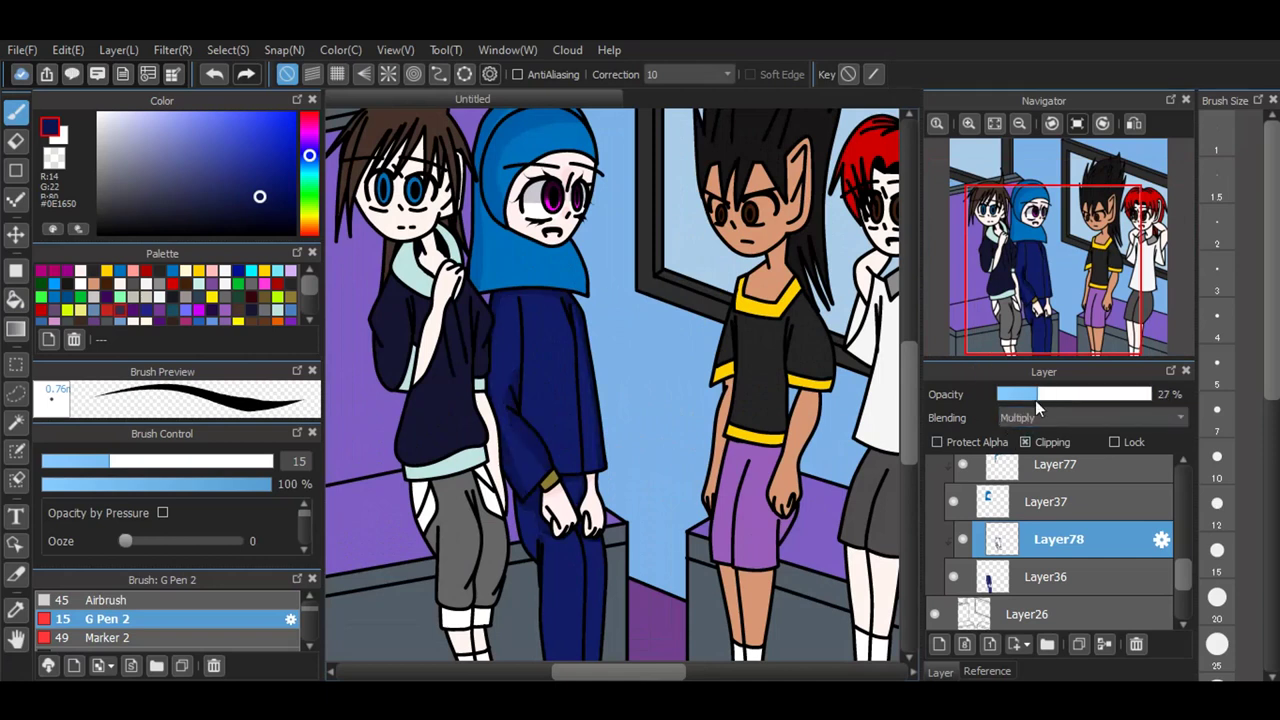
left_click(1047, 396)
Step: Outline a curved shadow band across the outfit's upper arm between the two fold lines and fill it
scroll(524, 158, "up", 3)
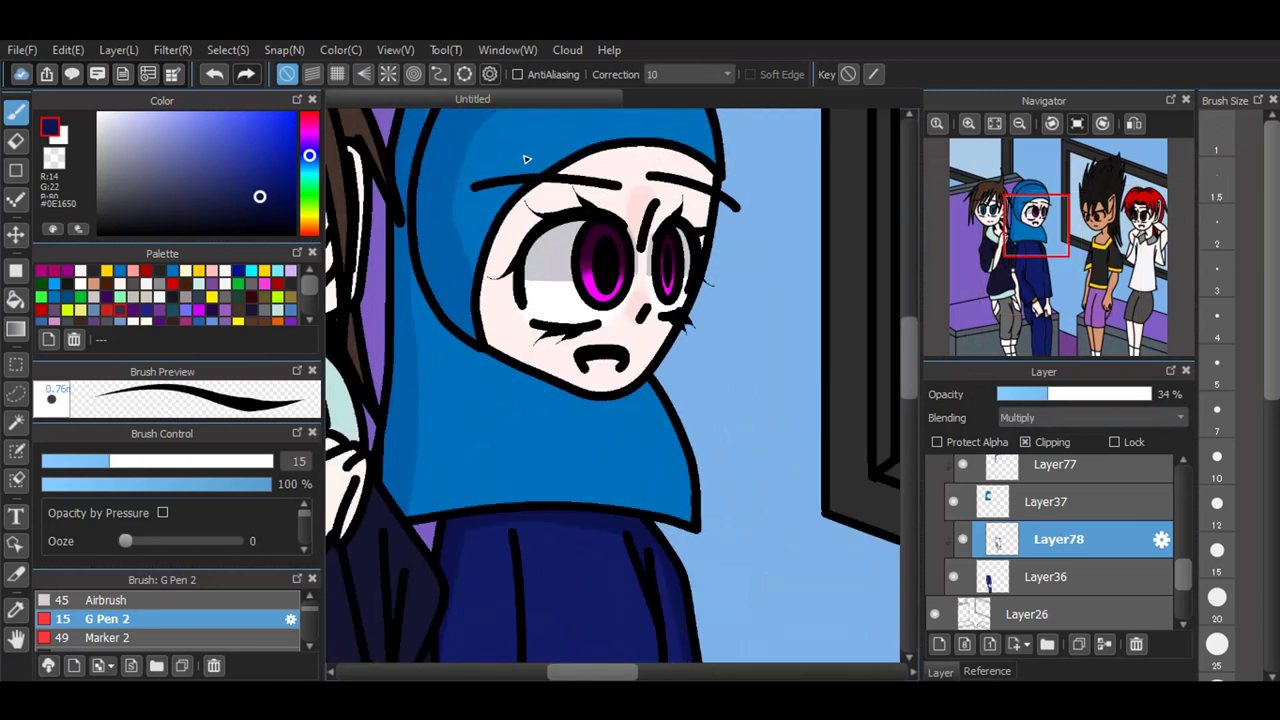
scroll(586, 457, "down", 3)
scroll(591, 557, "up", 4)
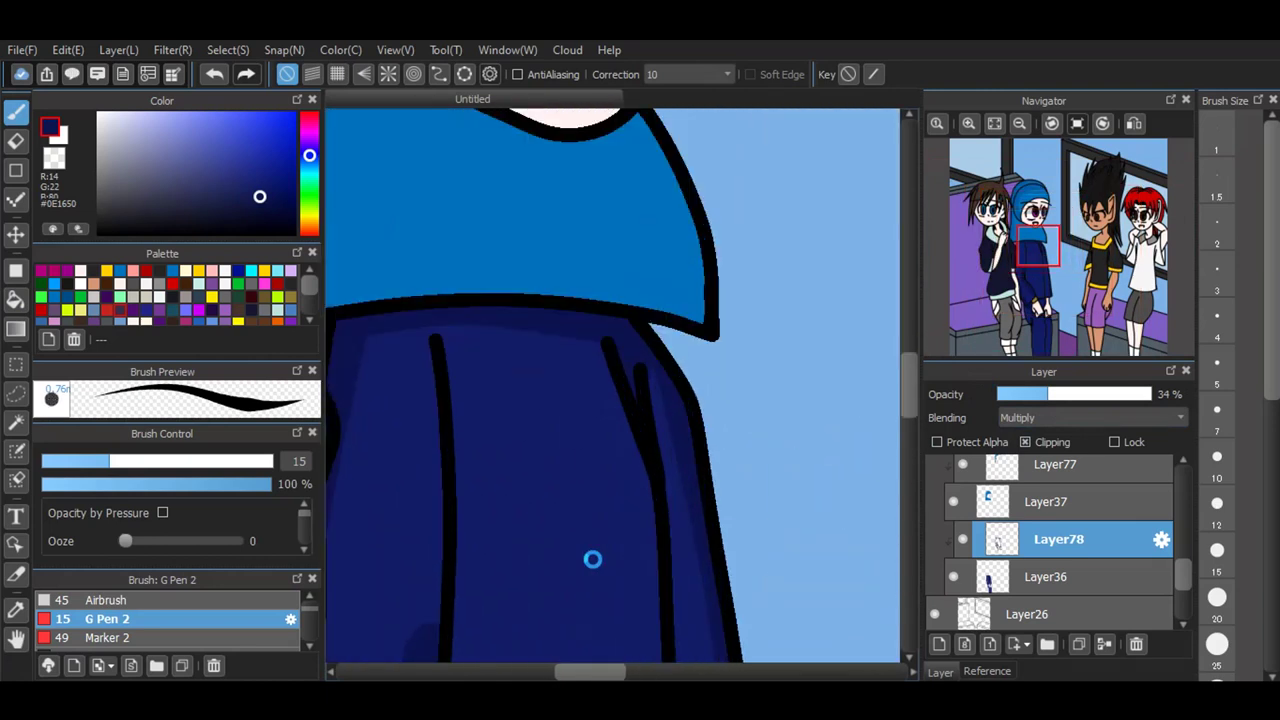
left_click_drag(611, 560, 664, 580)
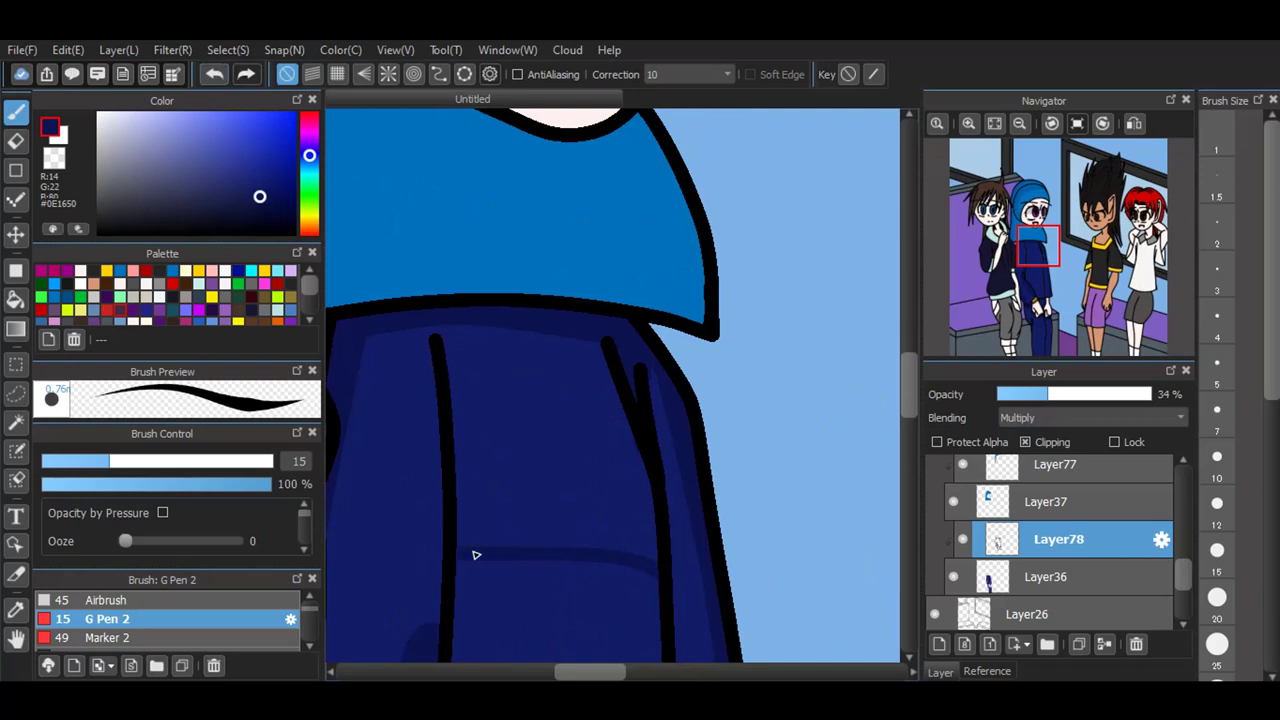
mouse_move(457, 451)
left_mouse_down()
mouse_move(545, 449)
mouse_move(652, 472)
left_mouse_up()
left_click(16, 298)
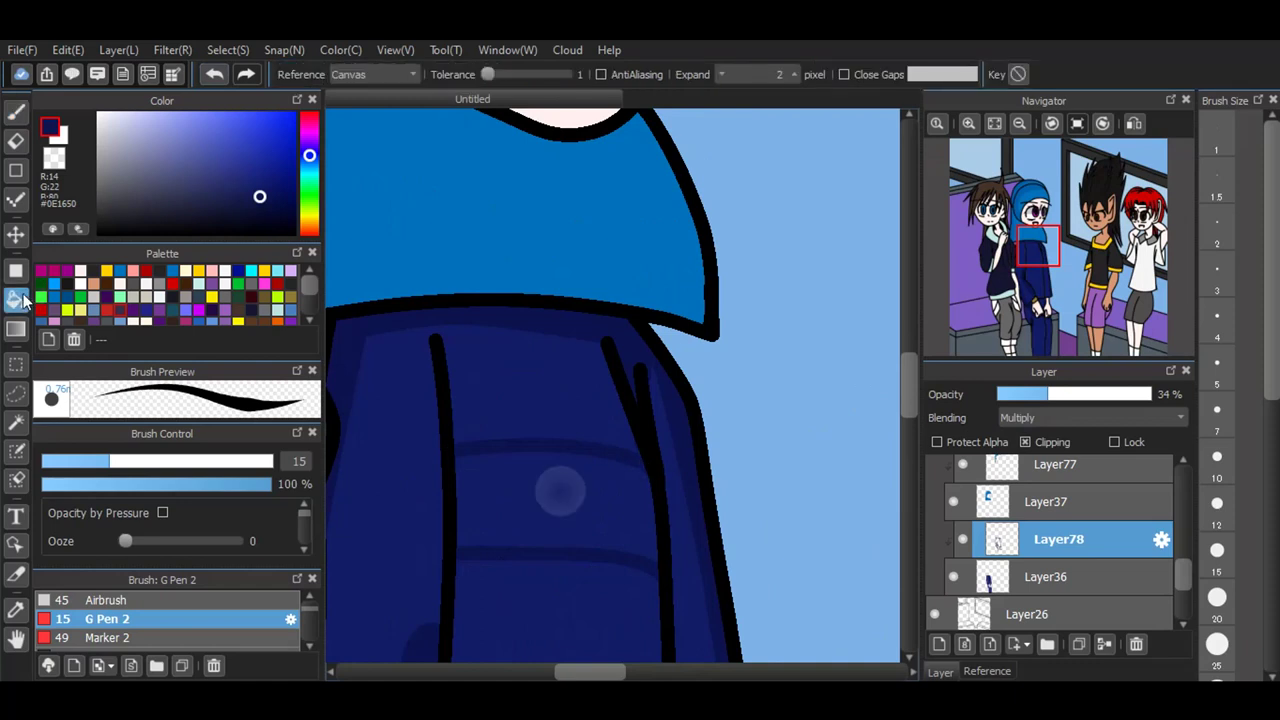
left_click(563, 488)
key("b")
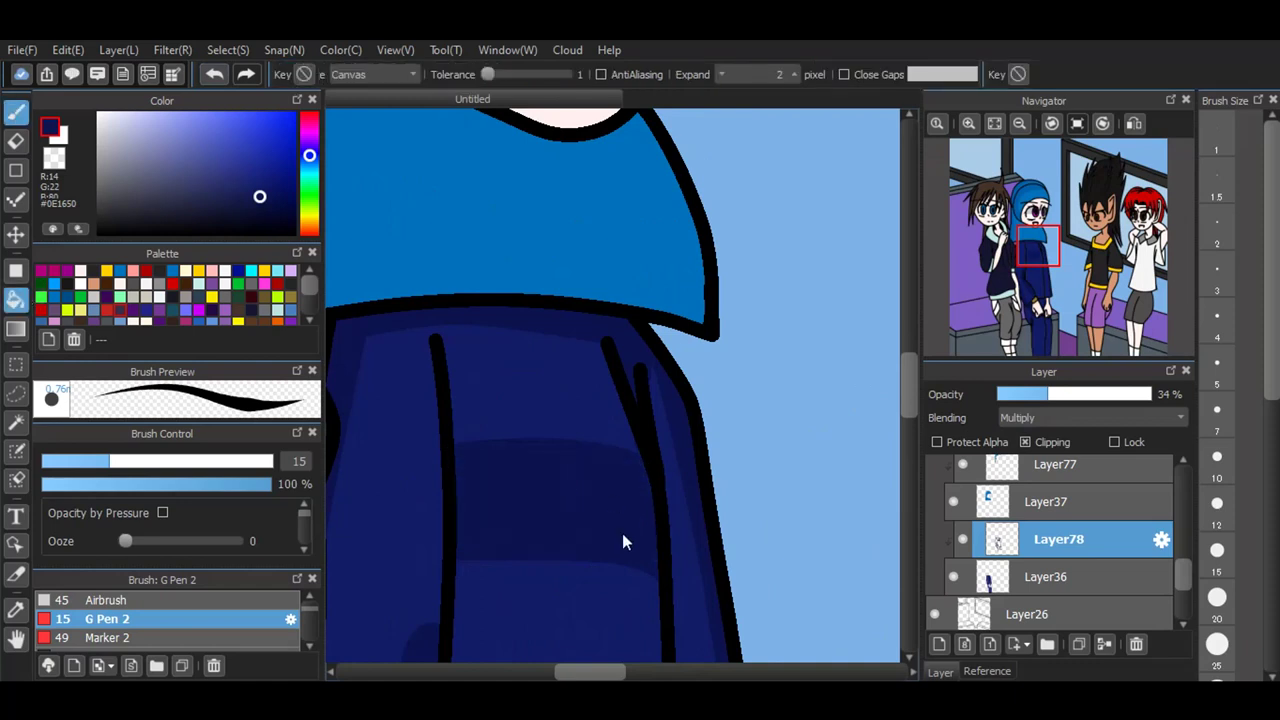
Step: Collapse the headscarf character's layer folder
scroll(634, 580, "down", 1)
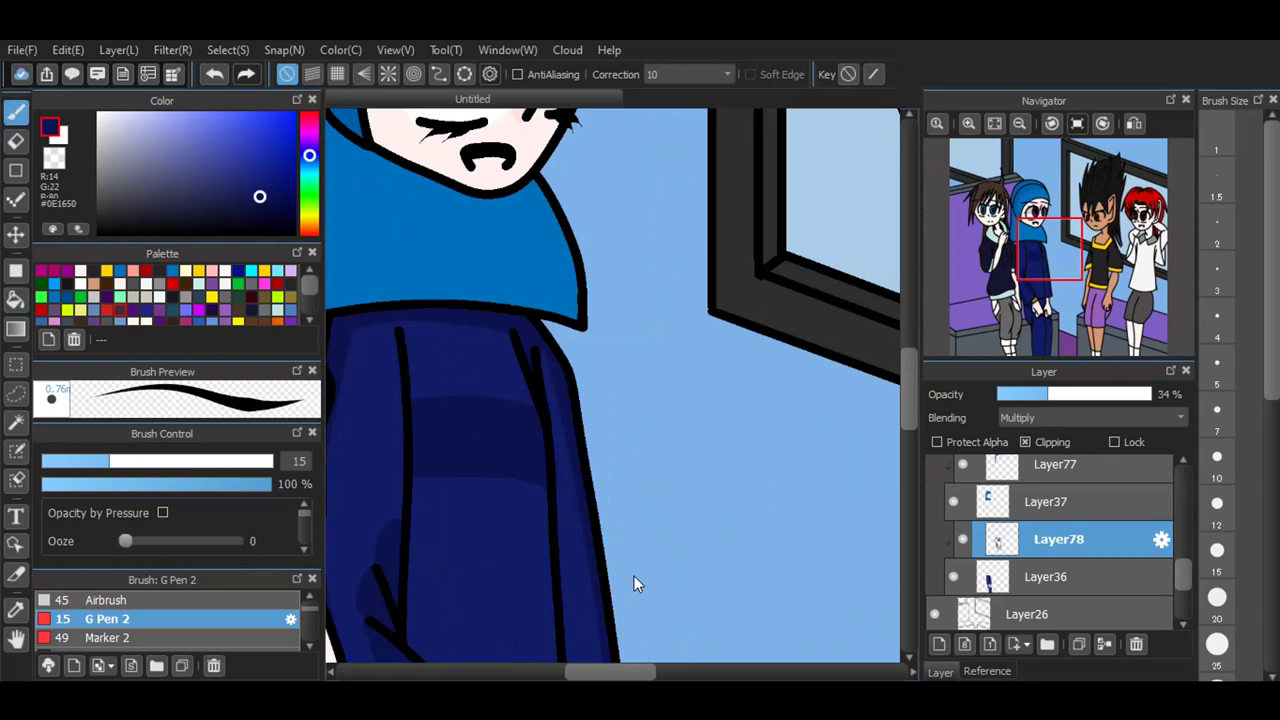
scroll(634, 576, "down", 2)
scroll(641, 655, "down", 2)
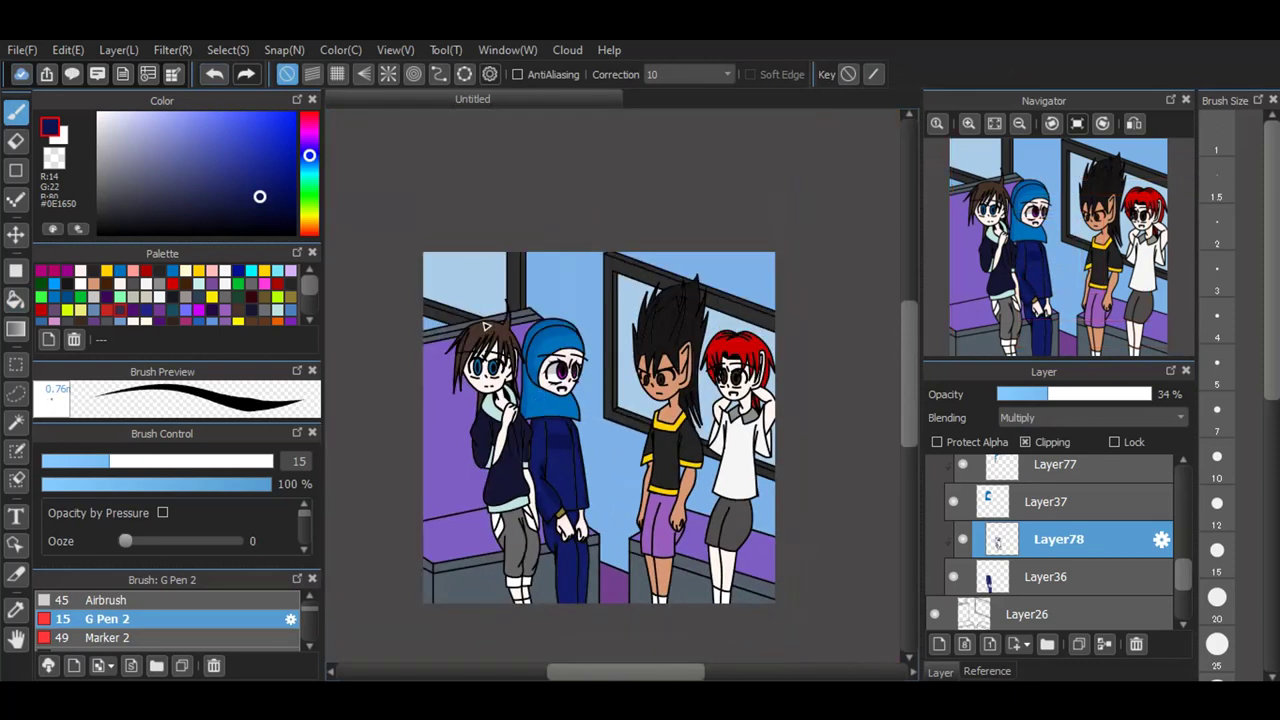
scroll(590, 388, "up", 2)
scroll(1055, 556, "up", 3)
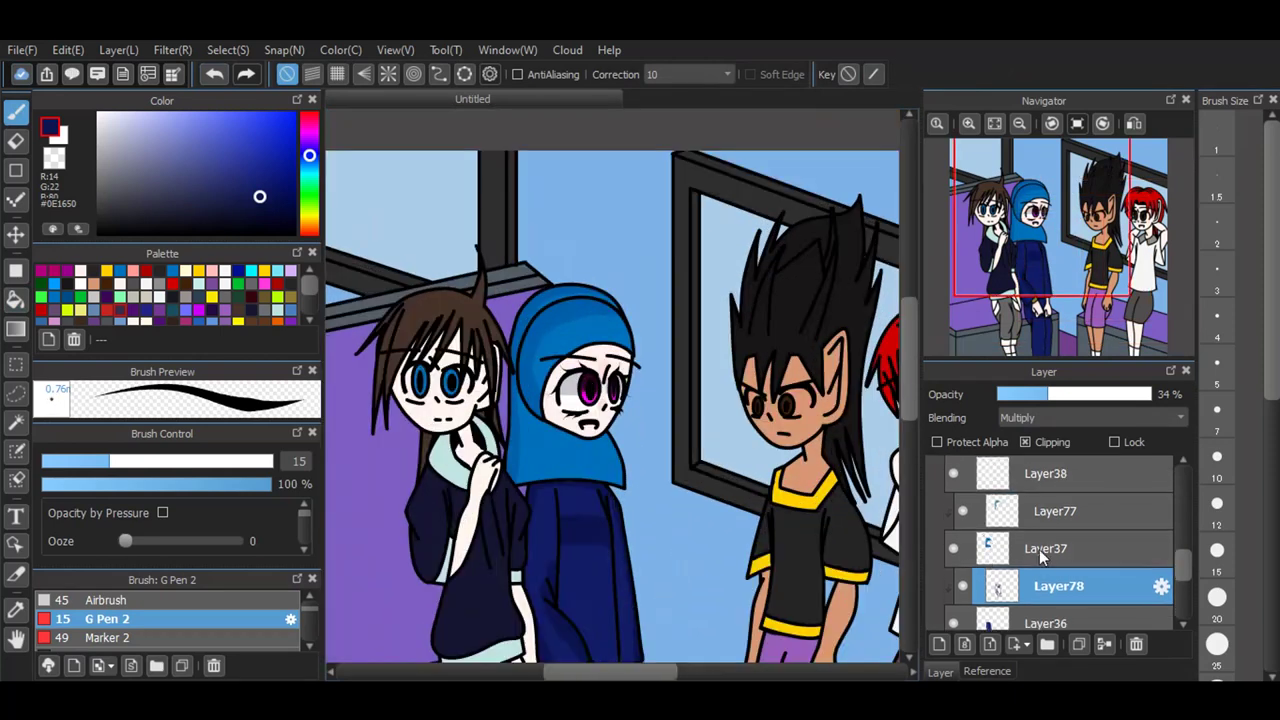
scroll(1055, 556, "up", 3)
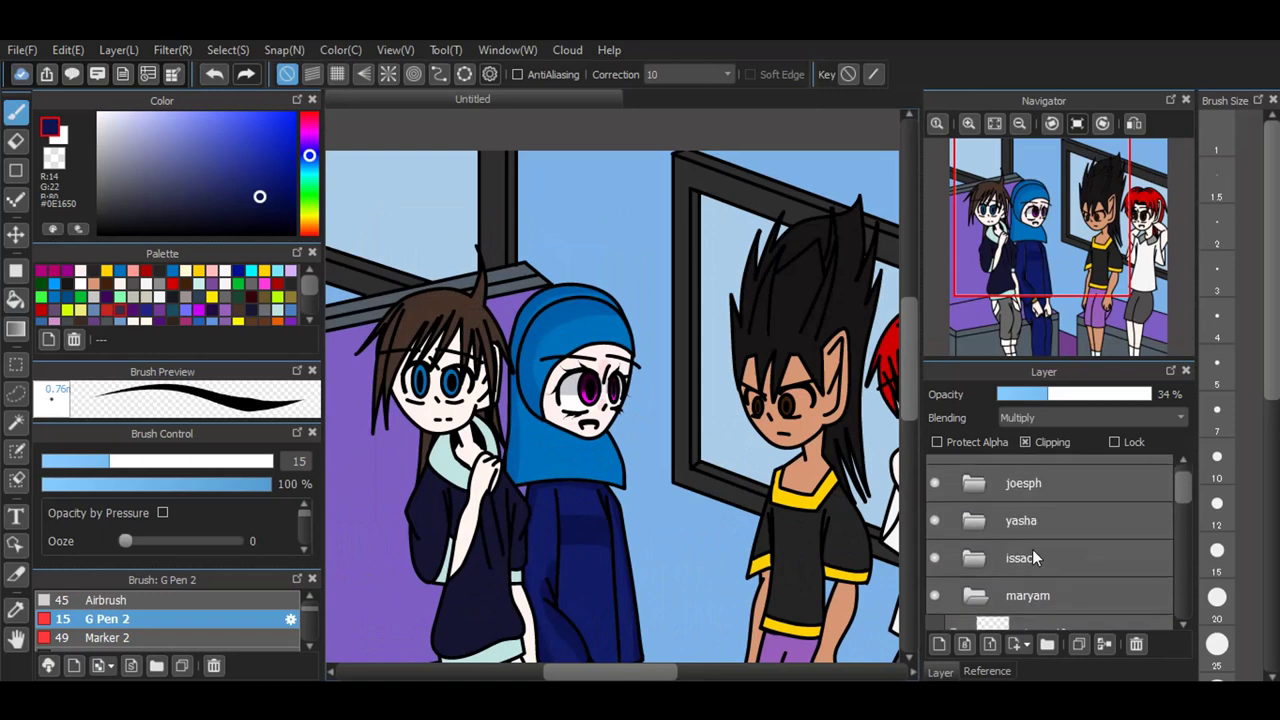
left_click(981, 598)
scroll(361, 255, "down", 1)
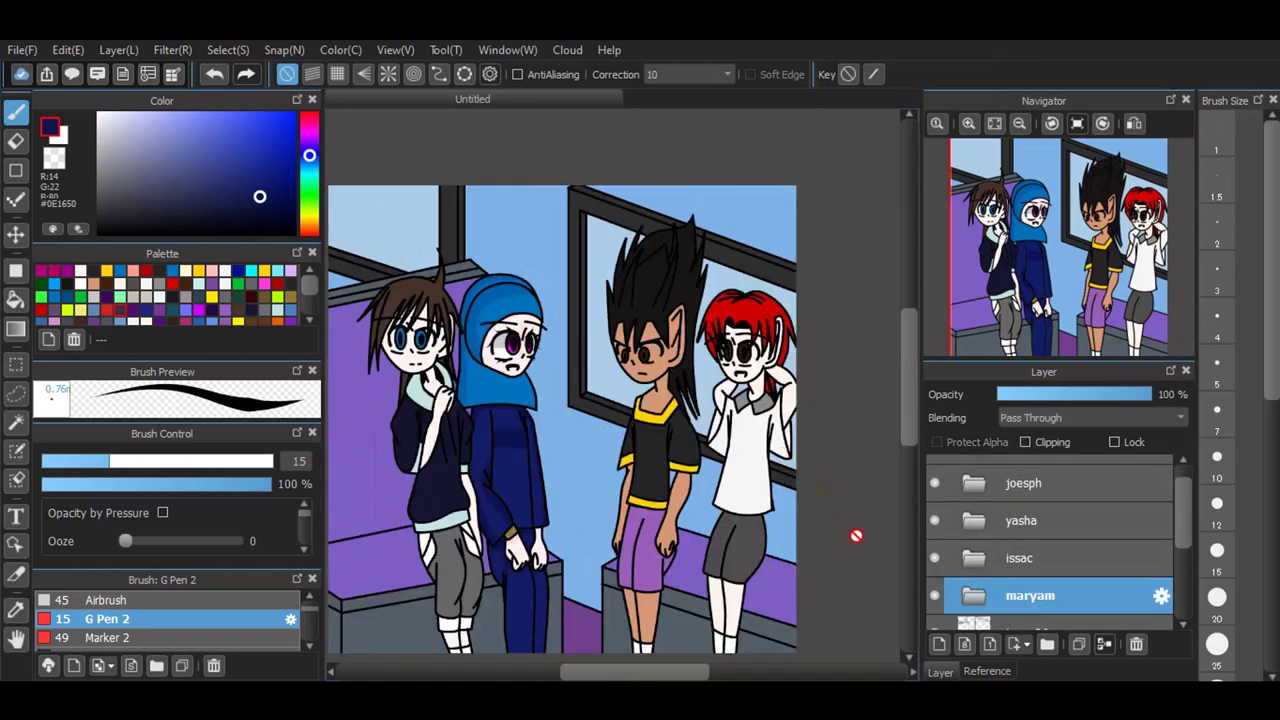
Step: Expand the spiky-haired character's folder and add a new clipping layer above its skin layer, Layer42
left_click(985, 556)
scroll(992, 560, "down", 3)
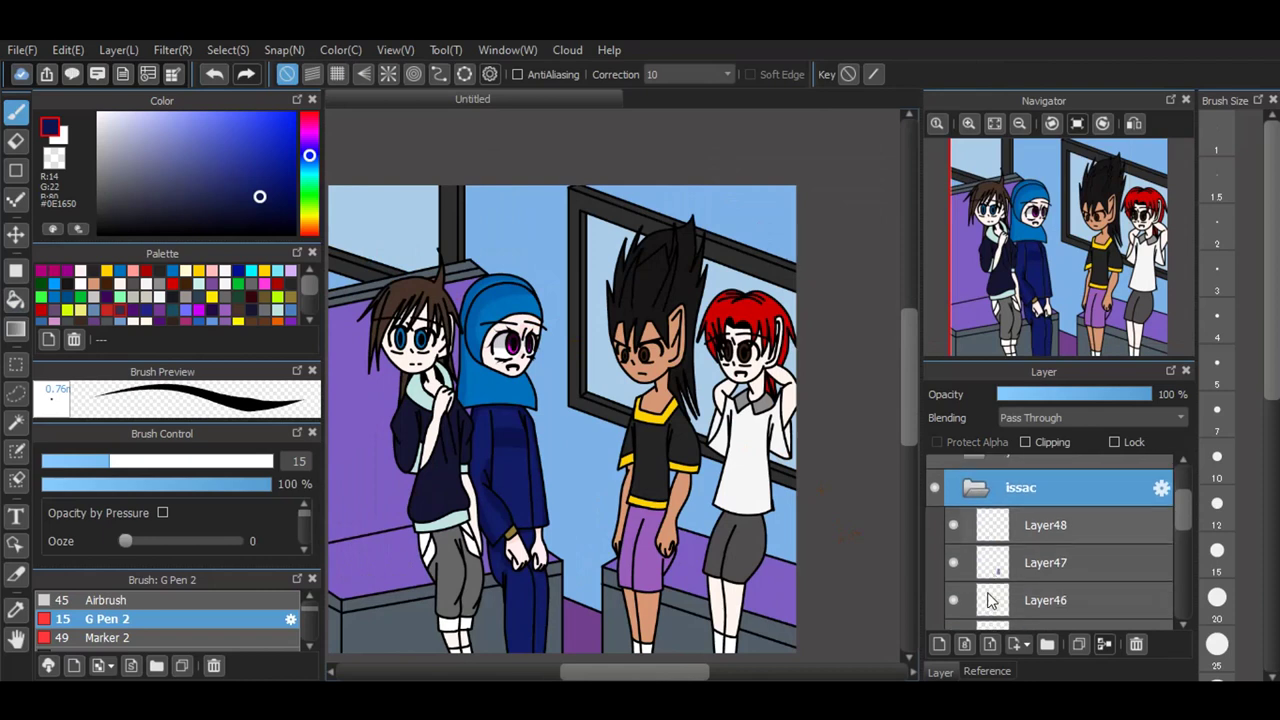
left_click(995, 550)
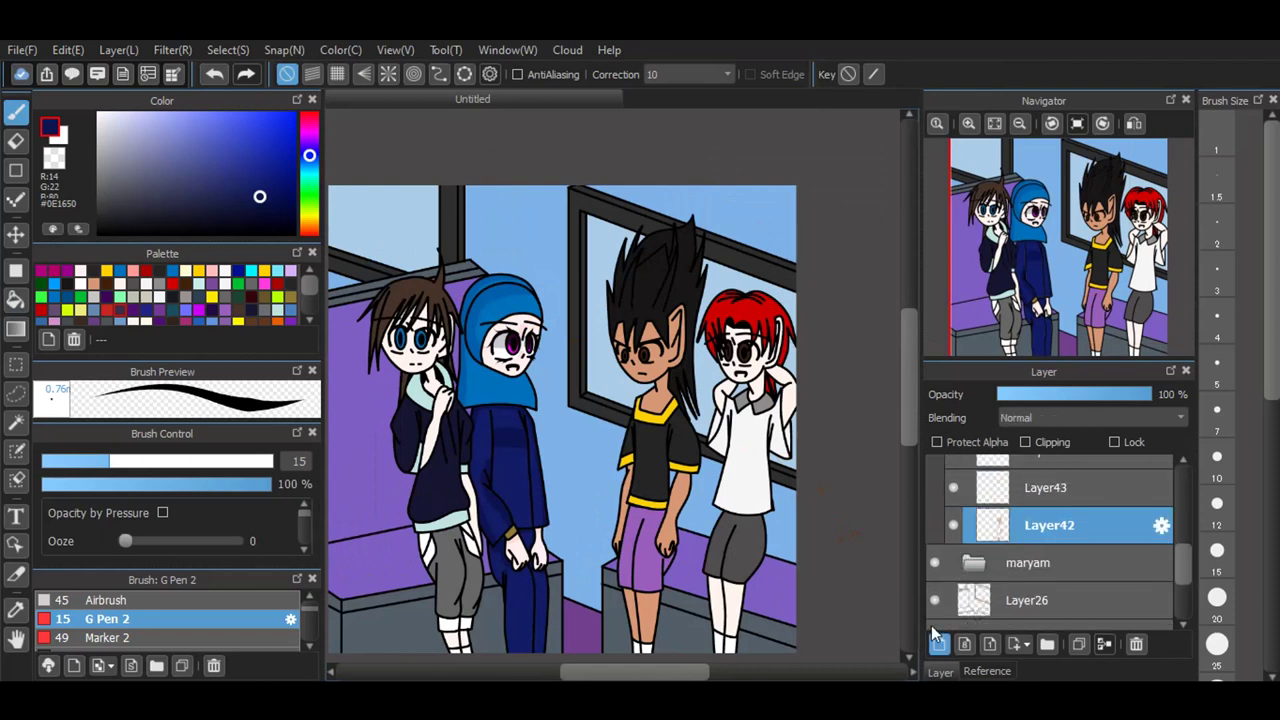
left_click(938, 644)
left_click(1025, 441)
Step: Shade the spiky-haired character's arms just below the yellow sleeve cuffs in brown #A37358, filling the outlined shadow areas
scroll(767, 371, "up", 1)
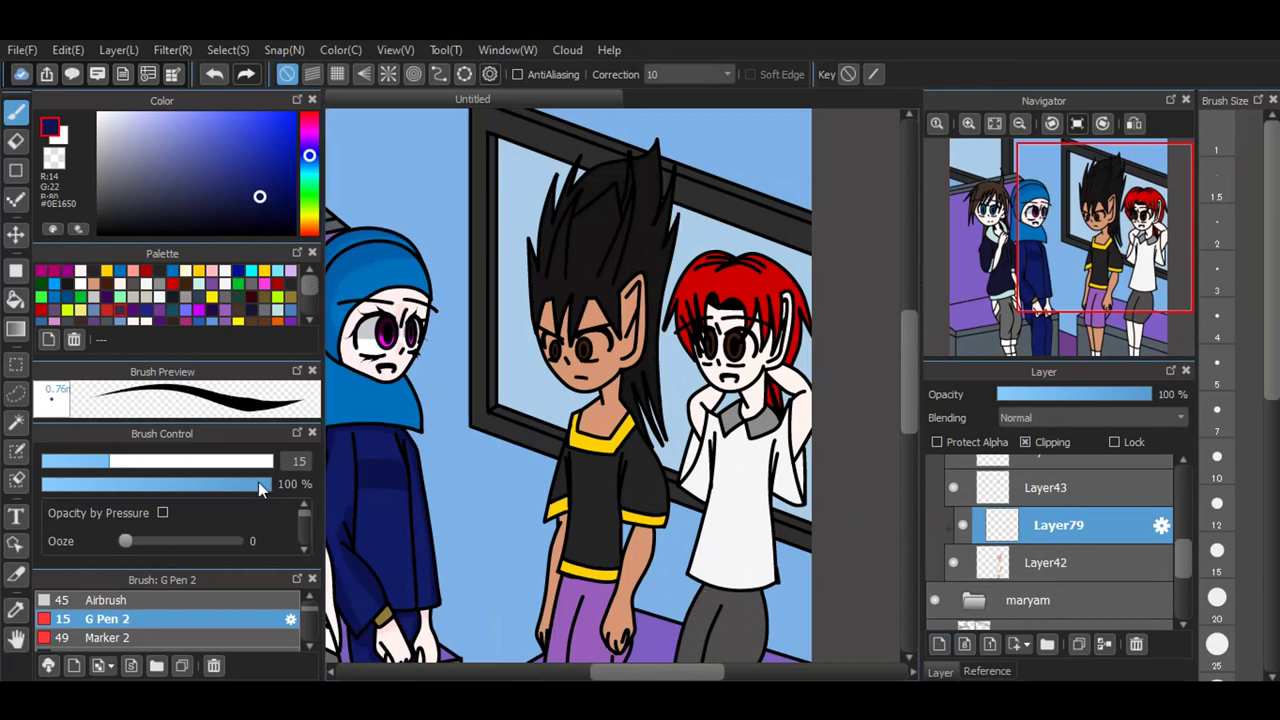
left_click(95, 283)
left_click_drag(188, 143, 188, 156)
scroll(585, 553, "up", 1)
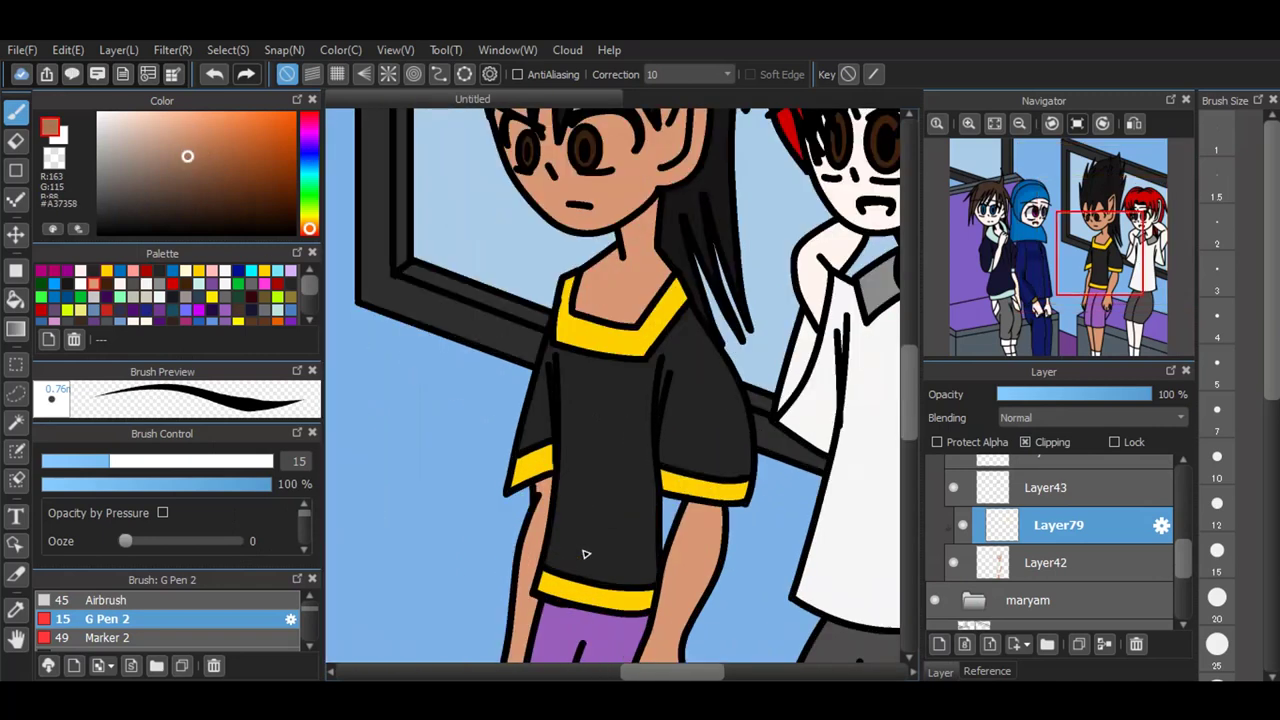
left_click_drag(678, 515, 771, 516)
key("g")
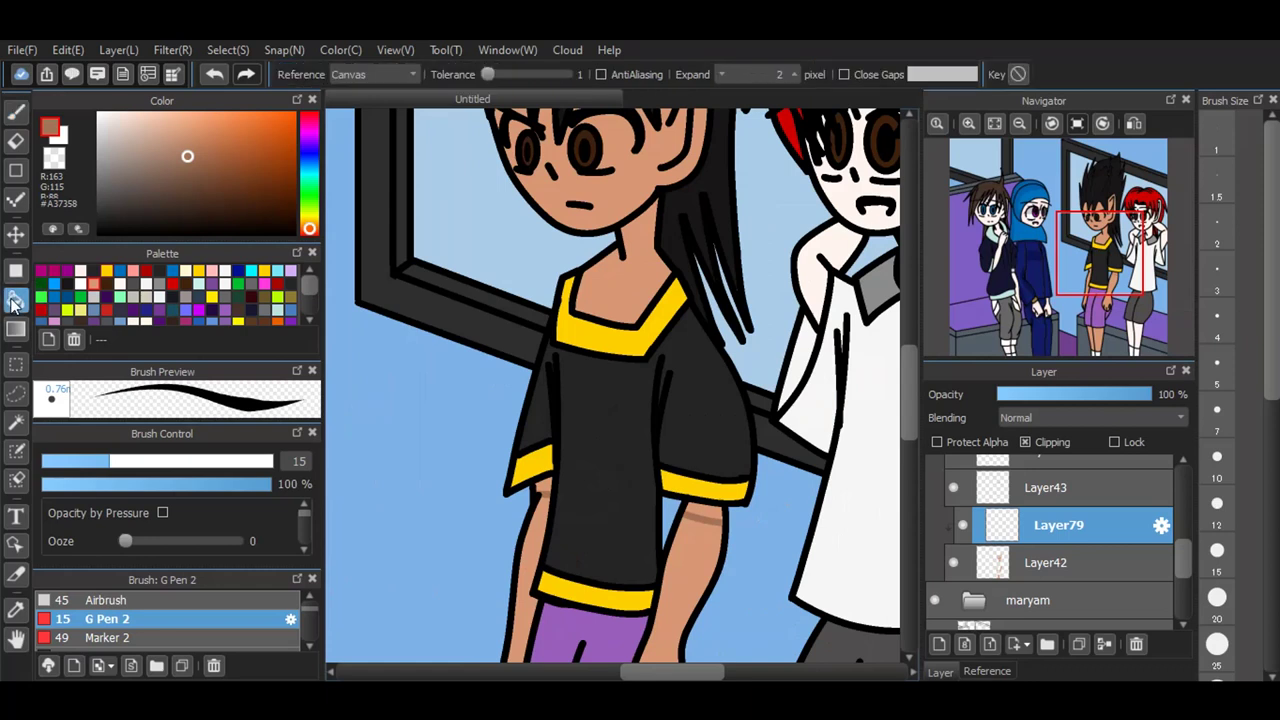
left_click(547, 480)
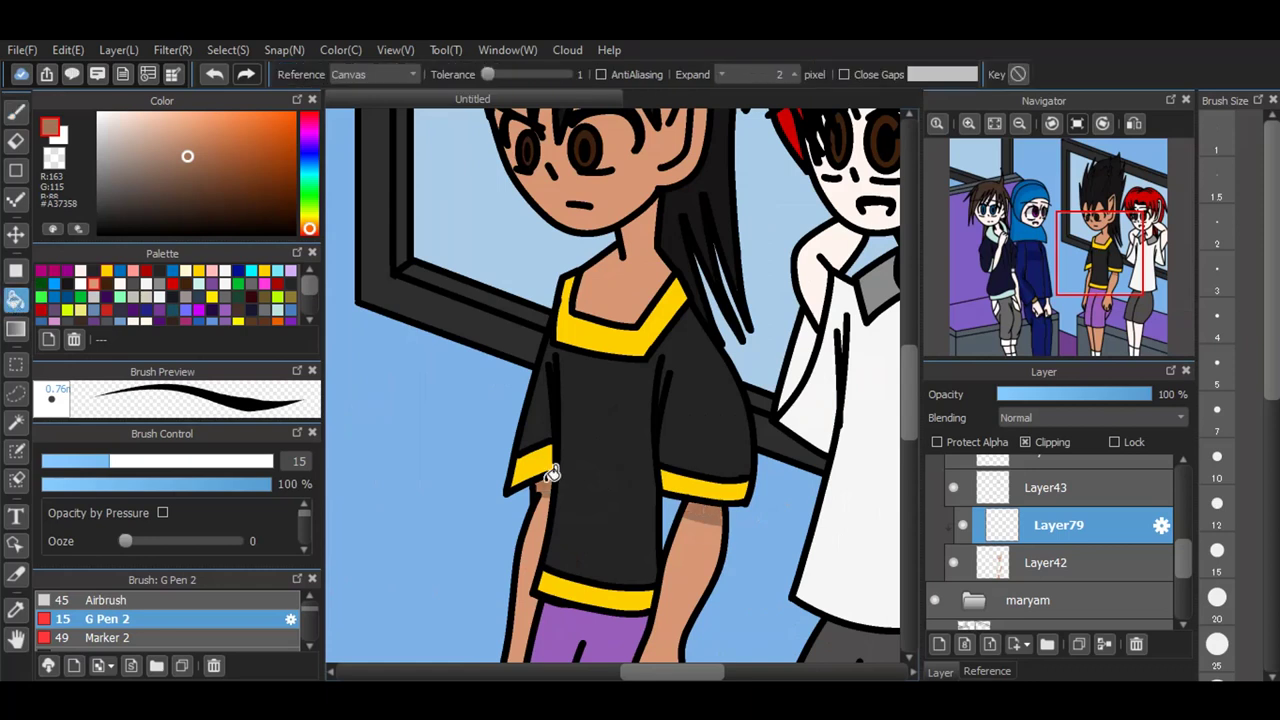
Step: Outline a curved shadow edge across the chest inside the yellow collar and fill the neck skin above it
left_click(15, 113)
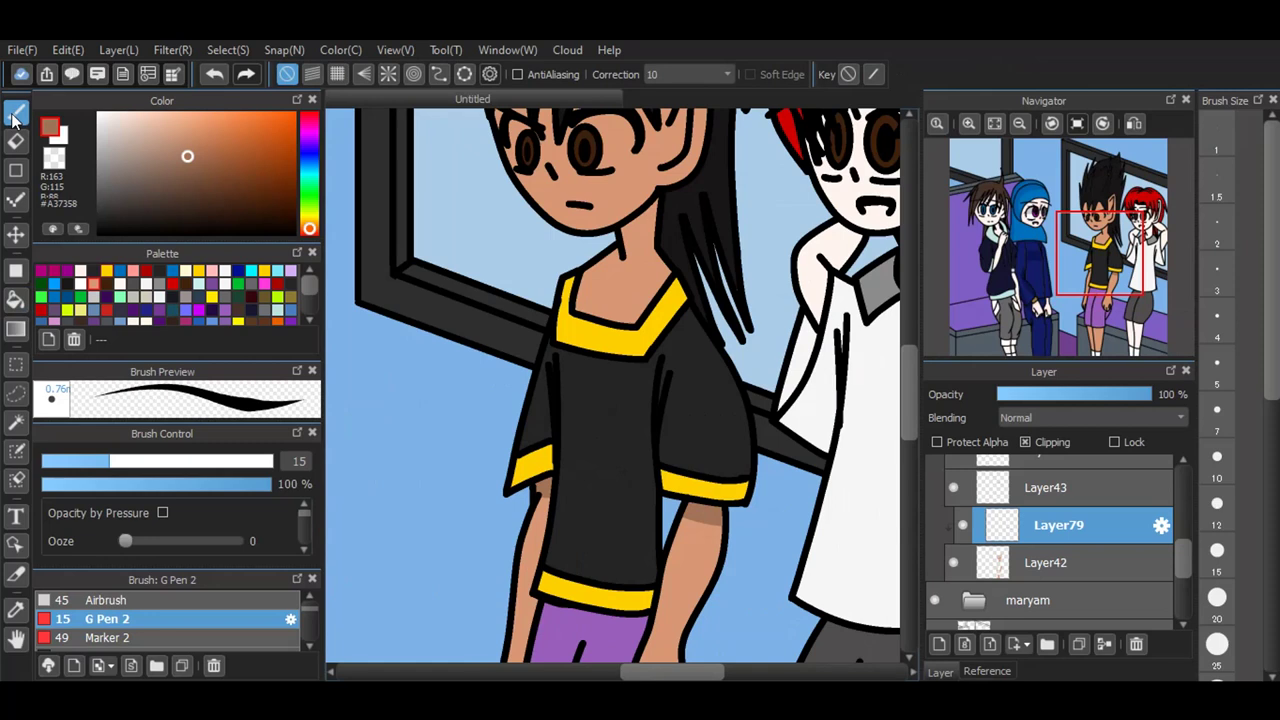
left_click_drag(582, 285, 662, 292)
key("g")
left_click(625, 278)
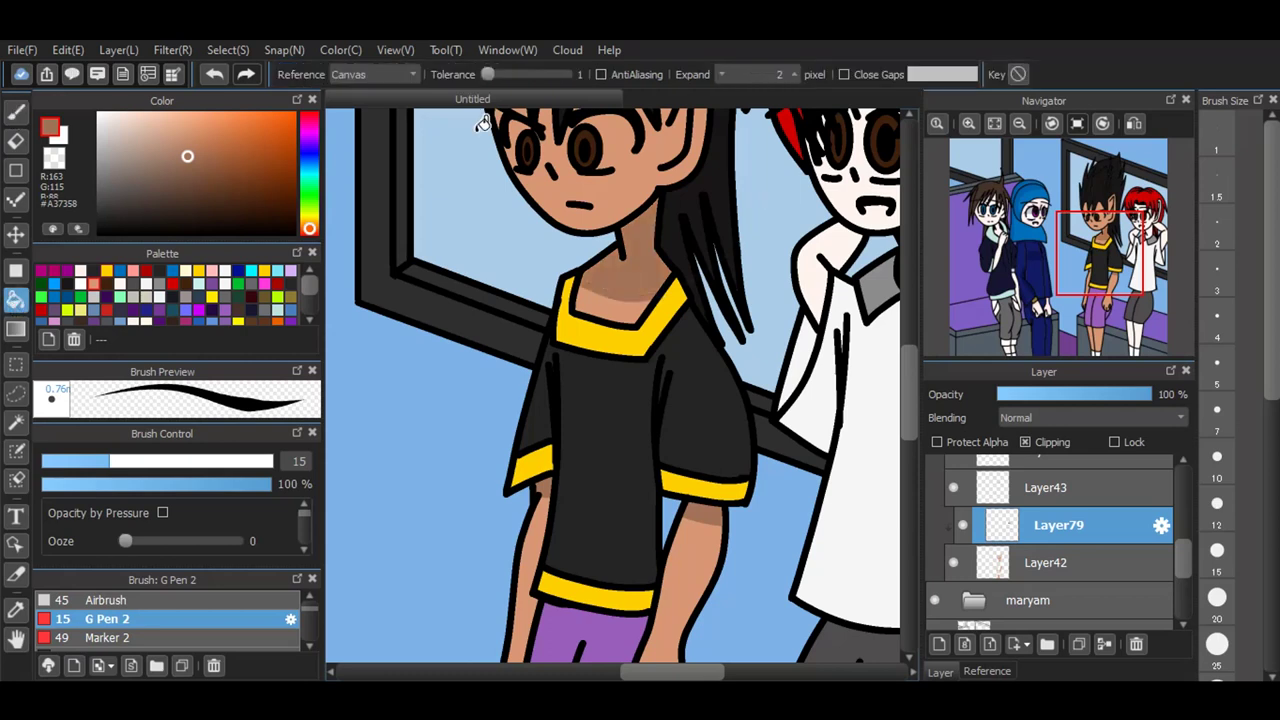
Step: Paint slanted shadow strips on the forehead alongside the two central hair spikes
left_click(16, 111)
scroll(624, 490, "down", 1)
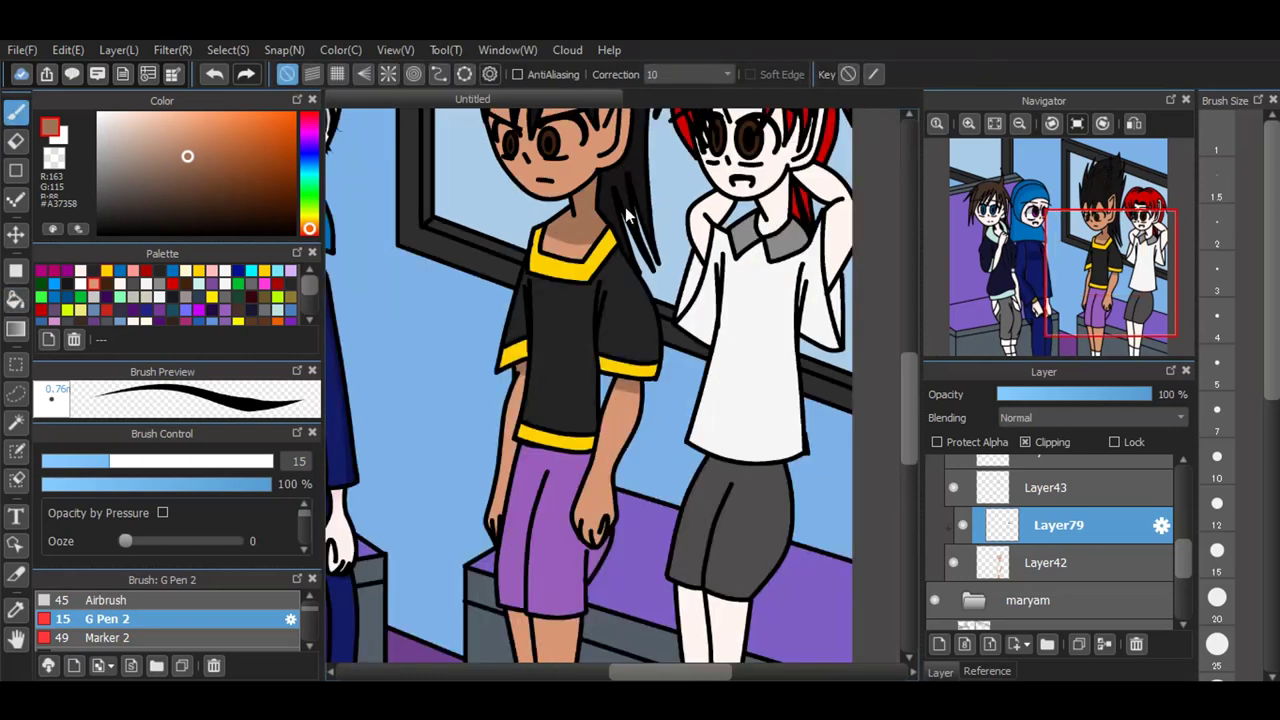
scroll(688, 497, "down", 2)
scroll(678, 400, "up", 4)
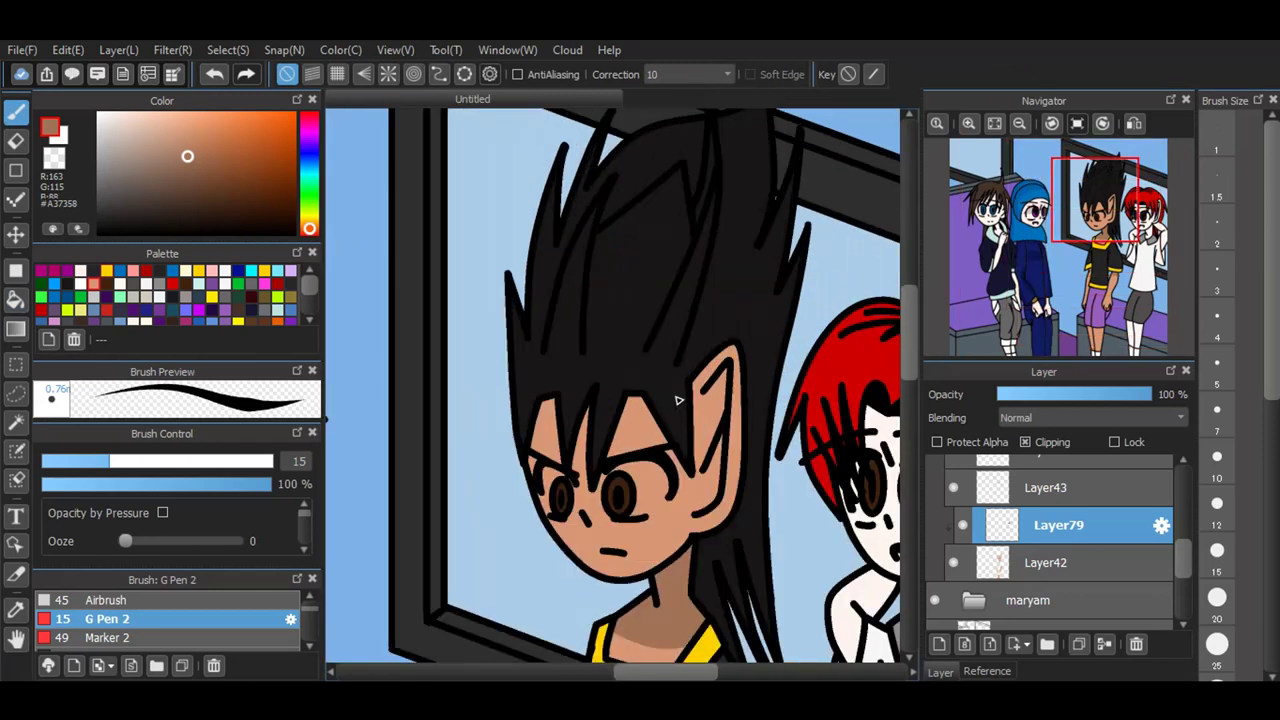
scroll(677, 497, "up", 2)
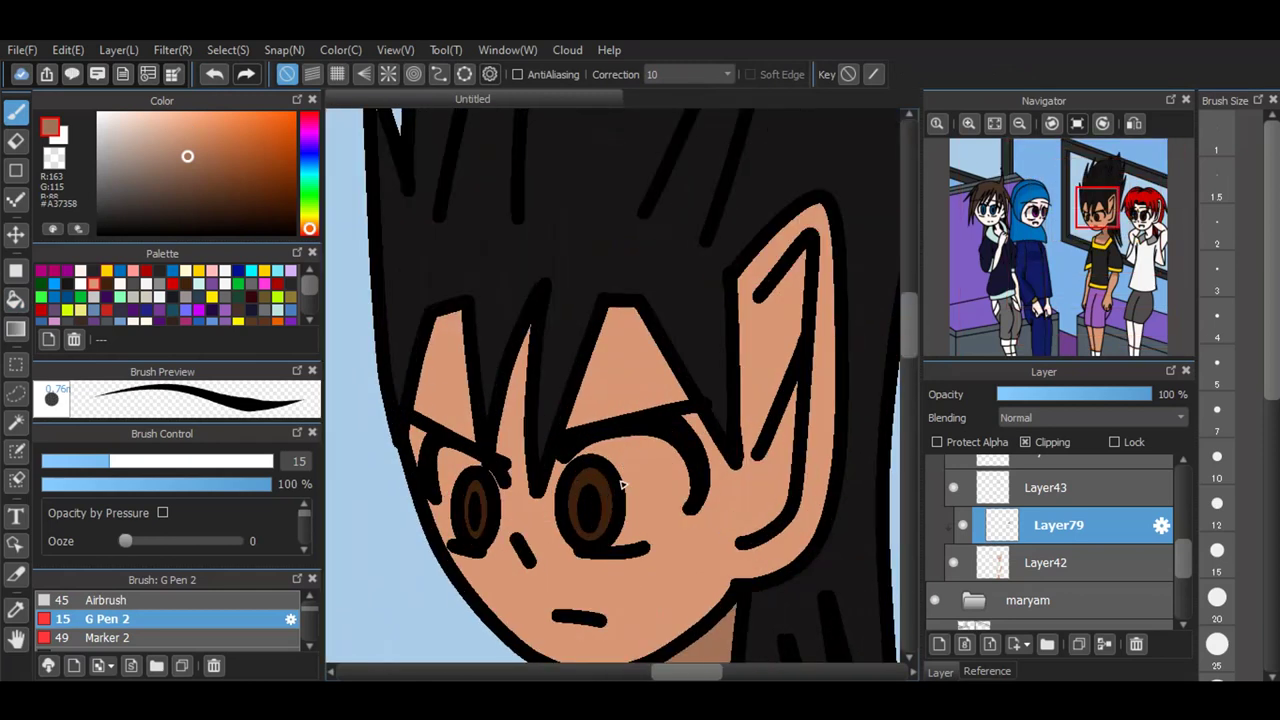
left_click_drag(566, 440, 622, 308)
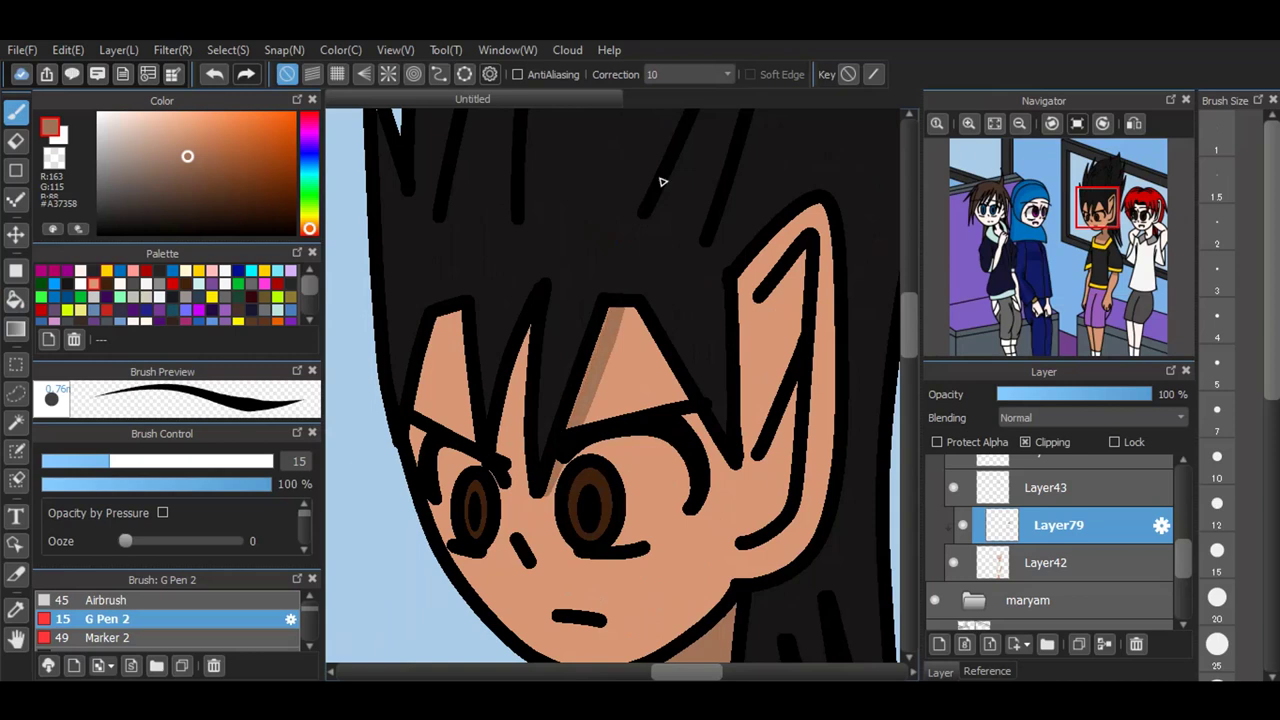
left_click_drag(502, 452, 556, 292)
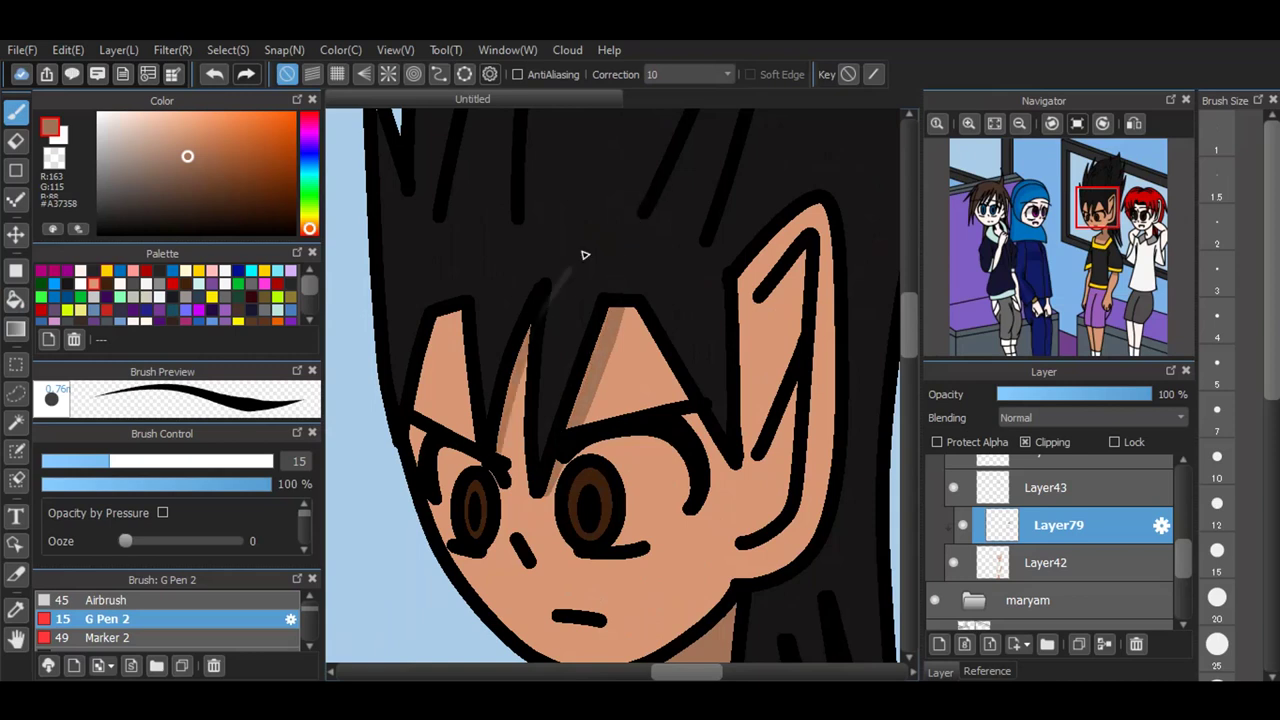
Step: Paint shadows inside the pointed ear and a small shadow beside the nose
mouse_move(760, 300)
left_mouse_down()
mouse_move(750, 450)
mouse_move(800, 340)
mouse_move(806, 256)
mouse_move(766, 330)
mouse_move(764, 404)
mouse_move(788, 292)
mouse_move(772, 372)
left_mouse_up()
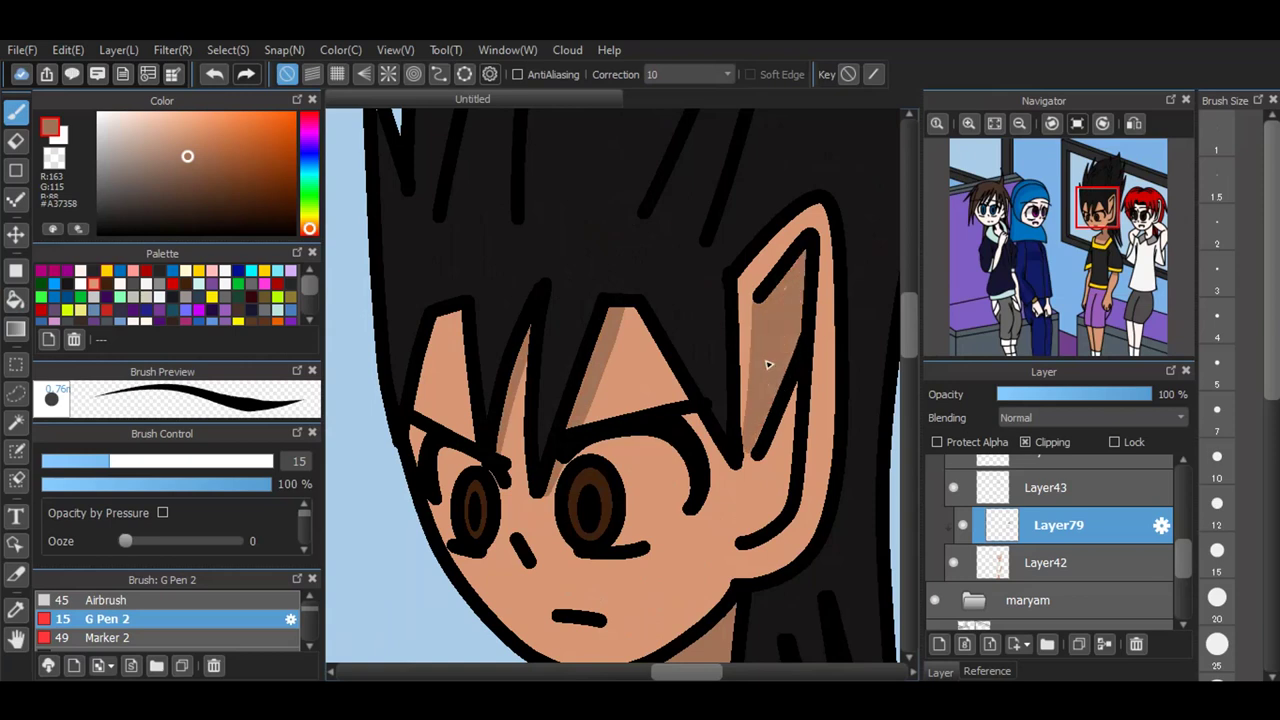
mouse_move(764, 447)
left_mouse_down()
mouse_move(738, 539)
mouse_move(768, 525)
mouse_move(793, 472)
mouse_move(794, 383)
mouse_move(796, 428)
mouse_move(759, 498)
mouse_move(786, 403)
mouse_move(747, 527)
mouse_move(771, 486)
left_mouse_up()
mouse_move(523, 540)
left_mouse_down()
mouse_move(545, 555)
mouse_move(532, 542)
left_mouse_up()
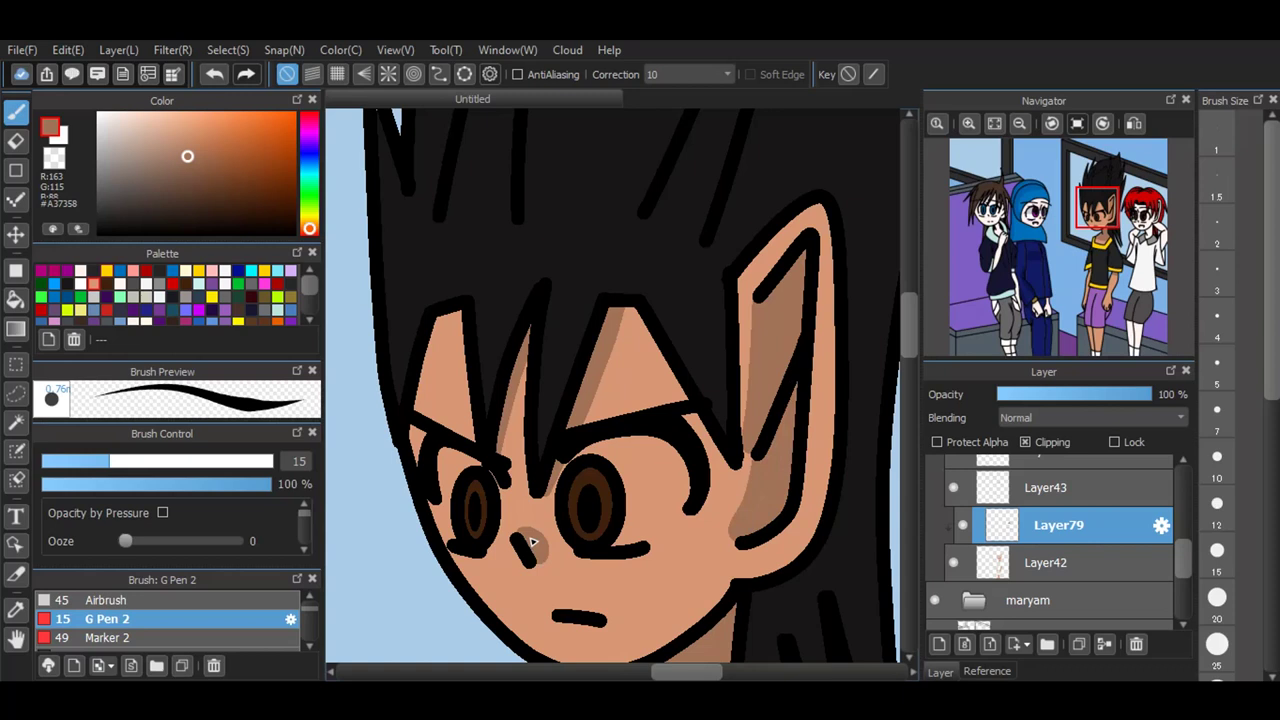
Step: Paint shadow bands across both legs just below the hem of the purple shorts
scroll(563, 382, "down", 3)
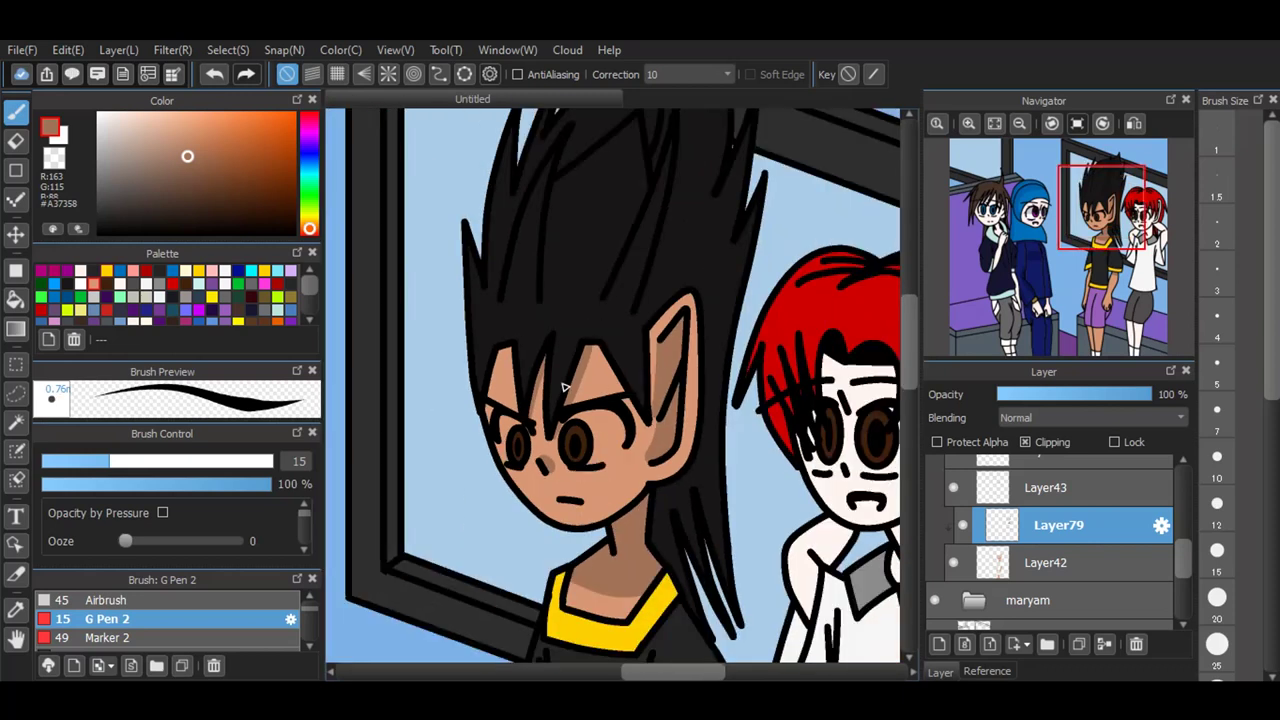
scroll(753, 255, "down", 3)
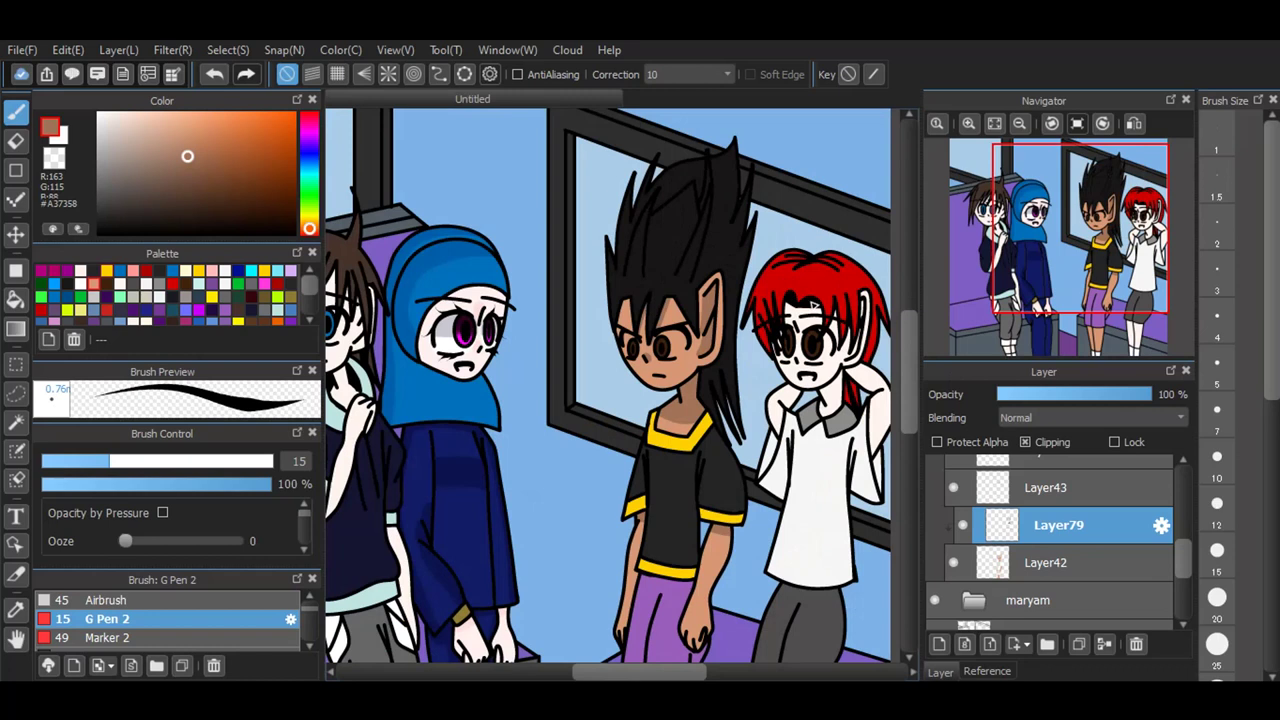
left_click_drag(915, 410, 915, 475)
scroll(645, 493, "up", 2)
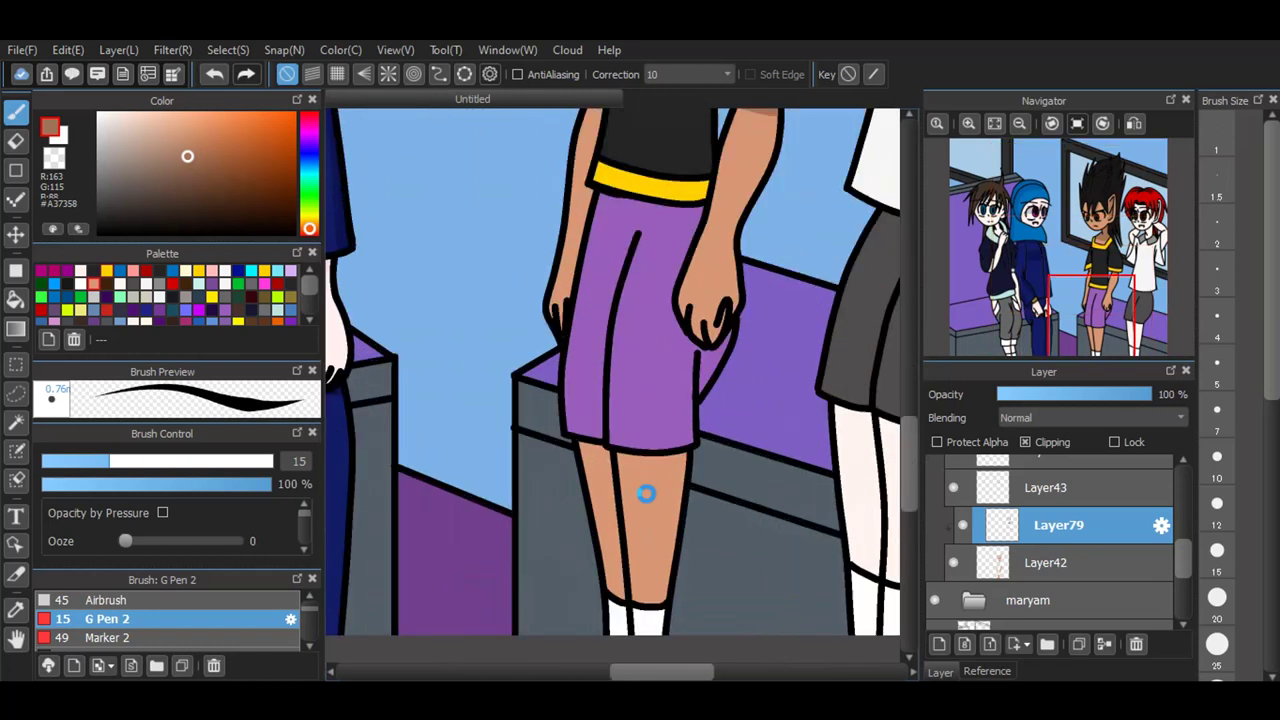
scroll(645, 493, "up", 1)
mouse_move(534, 430)
left_mouse_down()
mouse_move(646, 463)
mouse_move(737, 448)
mouse_move(809, 408)
mouse_move(534, 428)
mouse_move(771, 418)
mouse_move(601, 455)
mouse_move(755, 422)
left_mouse_up()
mouse_move(586, 450)
left_mouse_down()
mouse_move(615, 458)
mouse_move(755, 436)
left_mouse_up()
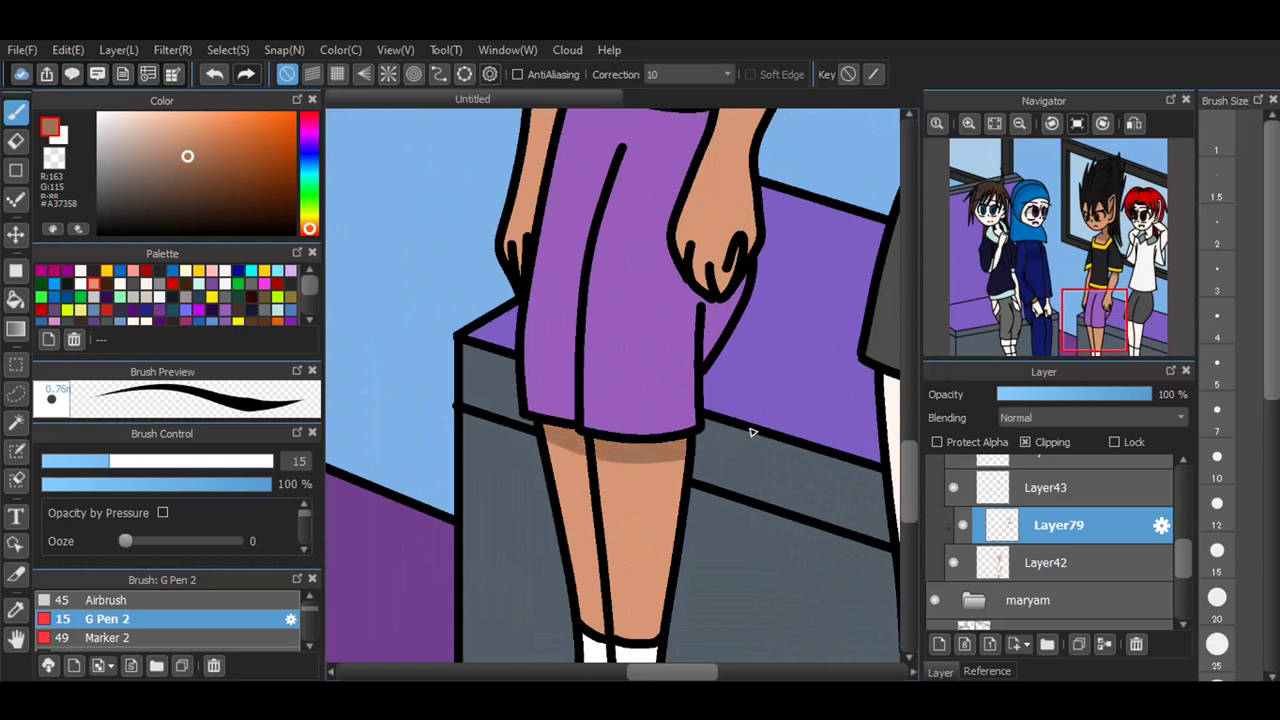
Step: Set the skin shading layer to Multiply blending at 35% opacity
left_click(1041, 419)
left_click(1027, 445)
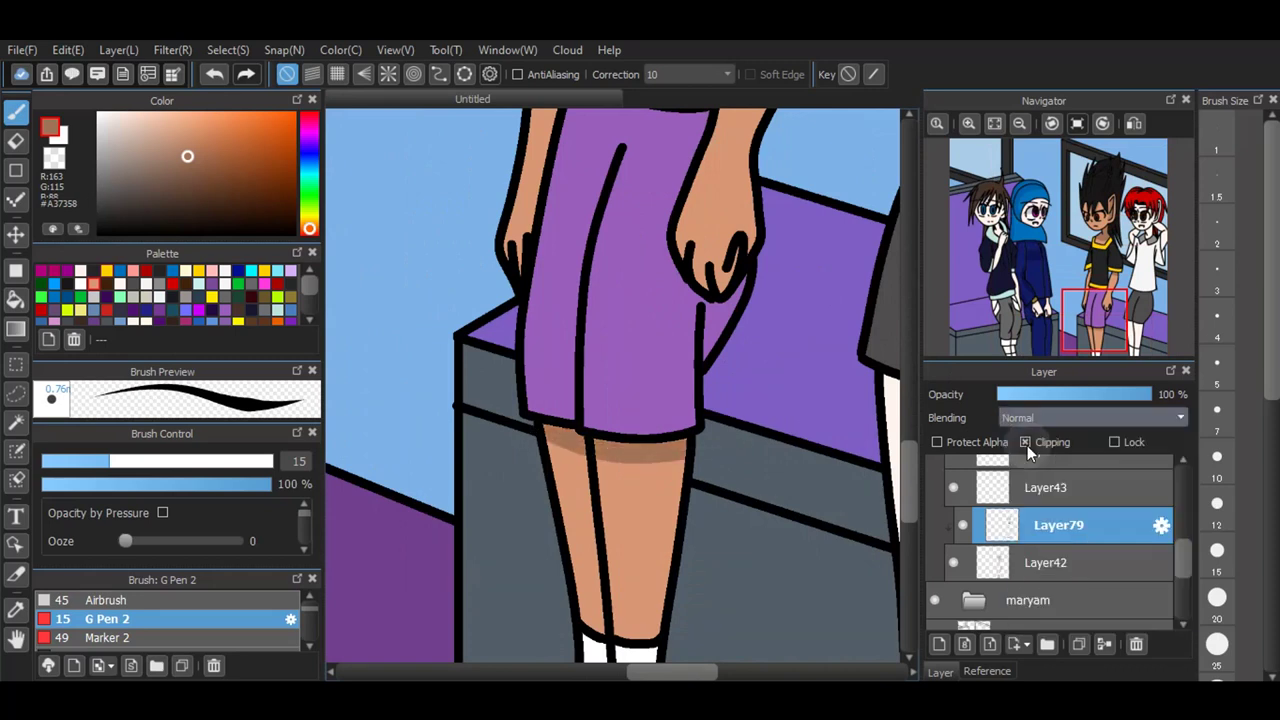
left_click(1032, 395)
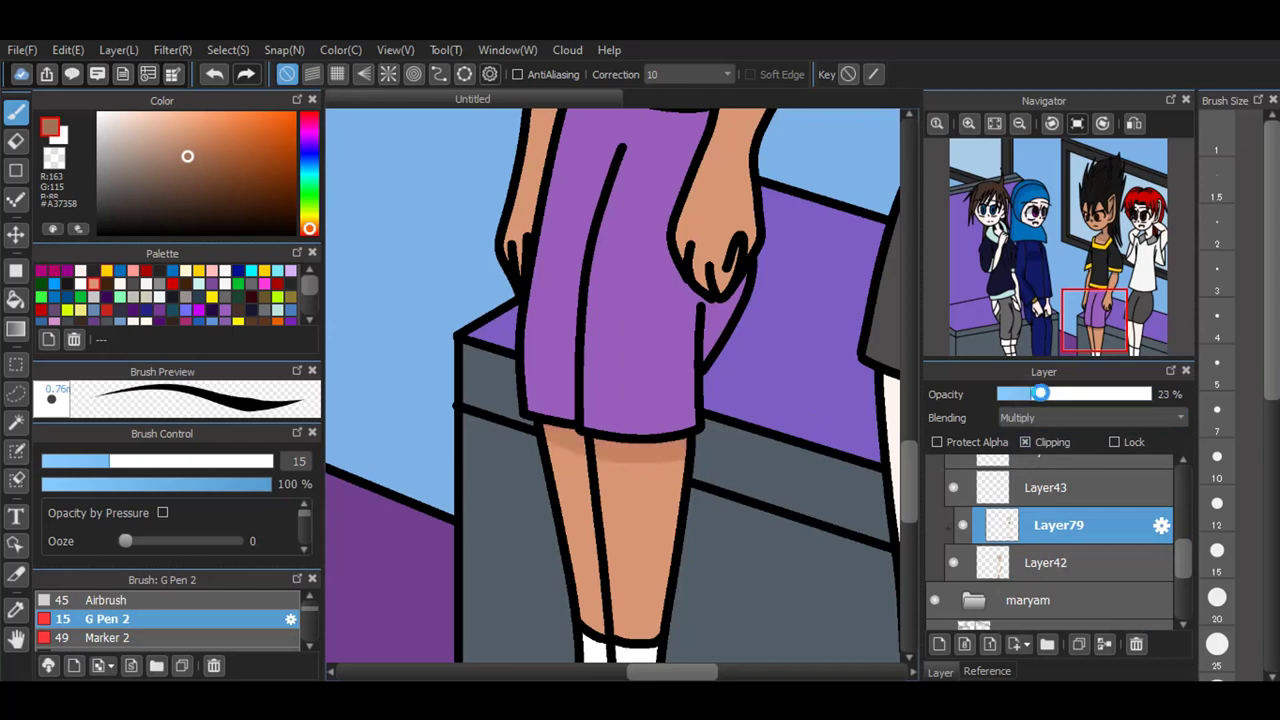
left_click_drag(1041, 393, 1049, 393)
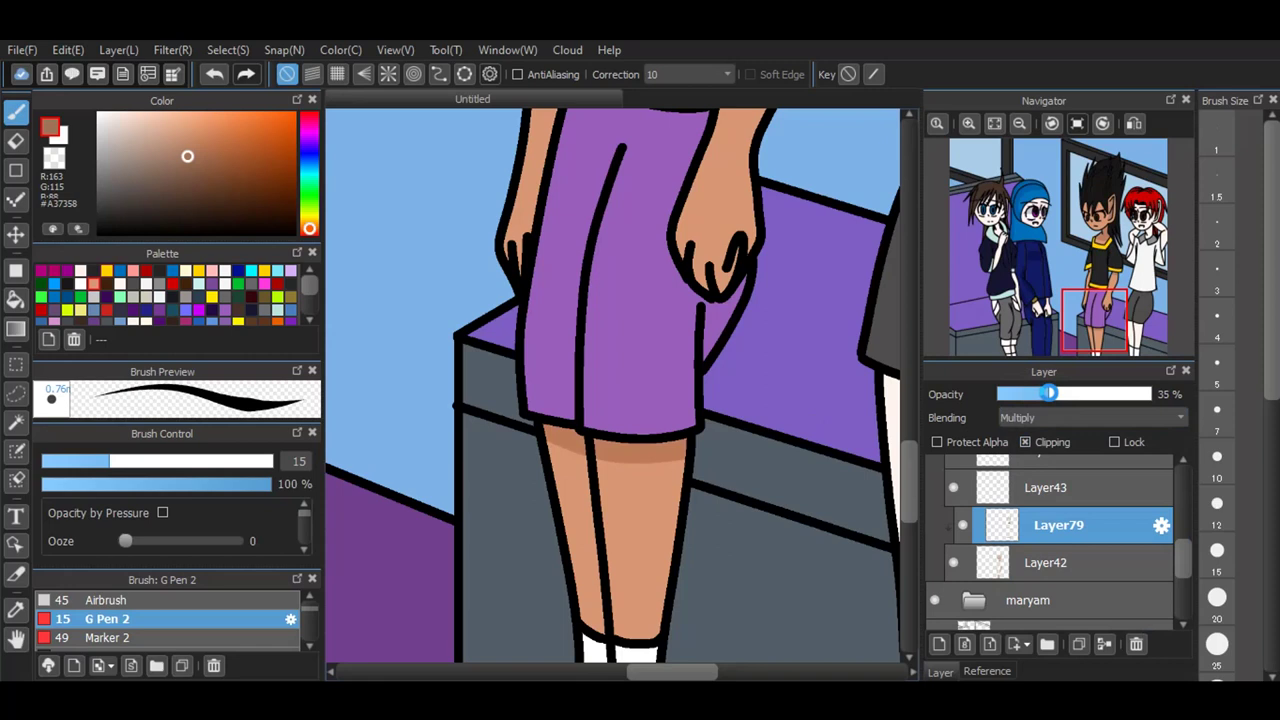
Step: Select Layer43, directly above the spiky-haired character's skin shading layer
scroll(608, 657, "down", 2)
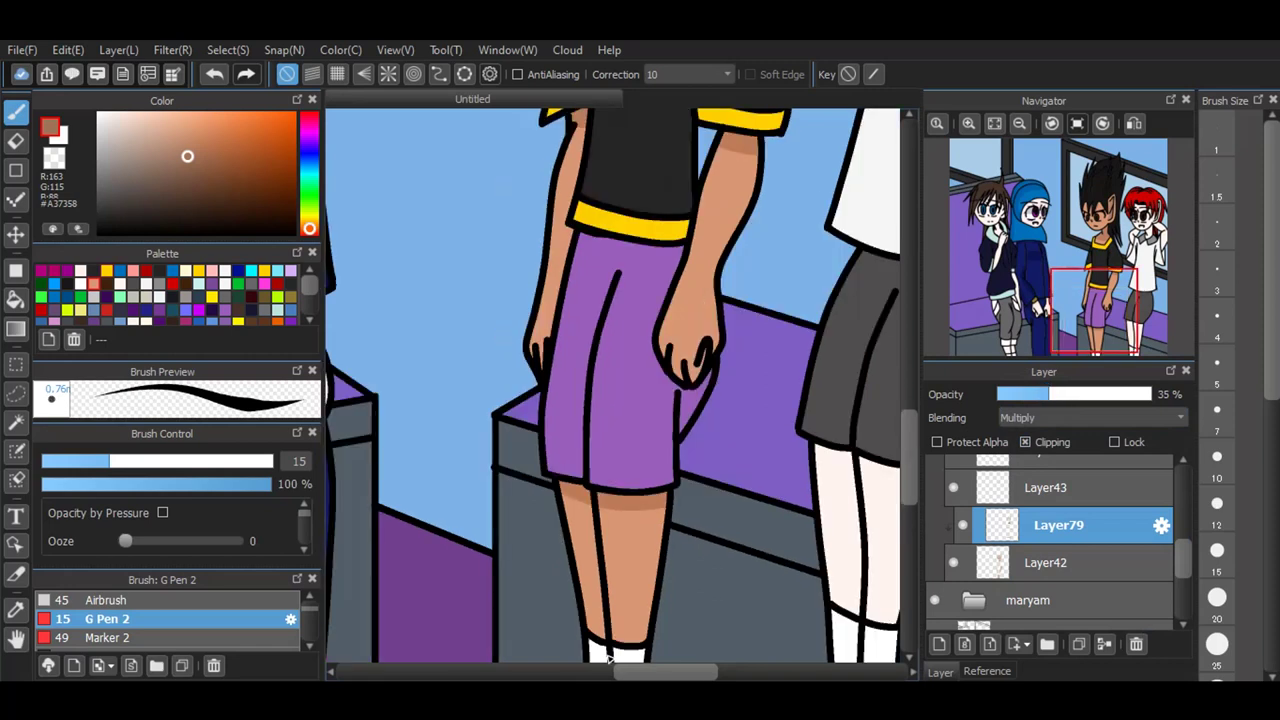
scroll(705, 227, "up", 1)
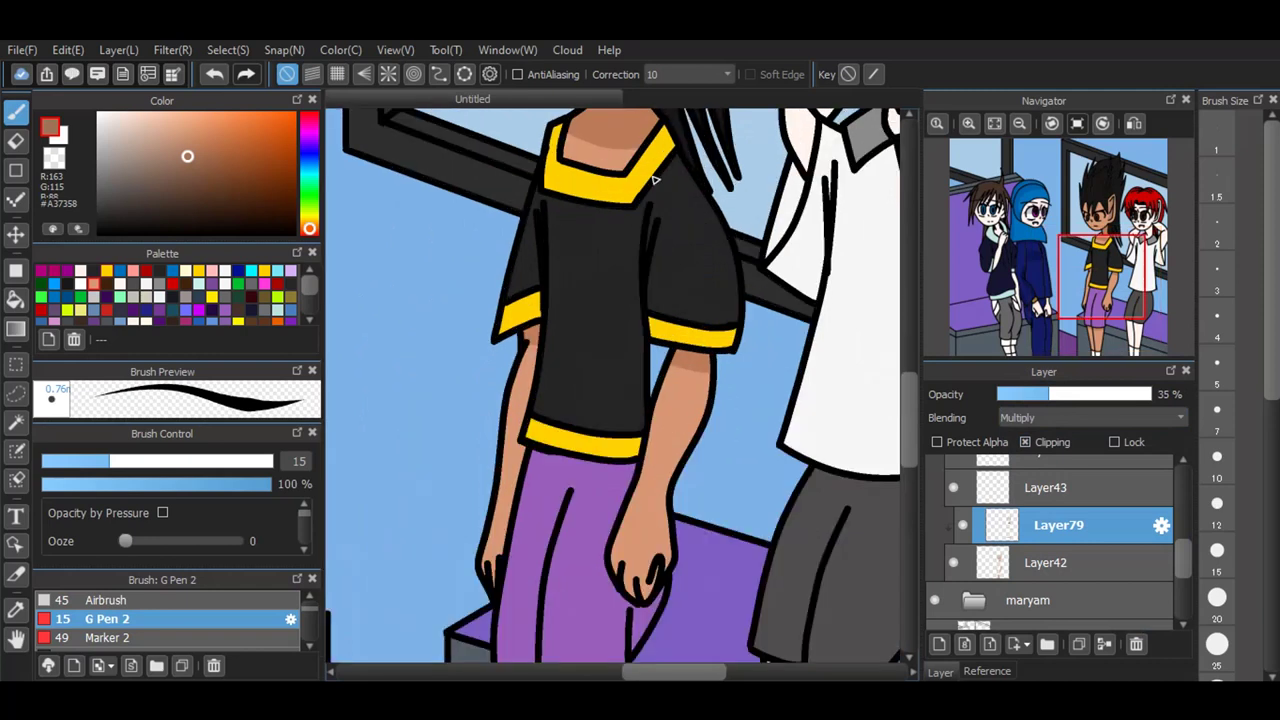
scroll(1009, 517, "up", 2)
left_click(1010, 558)
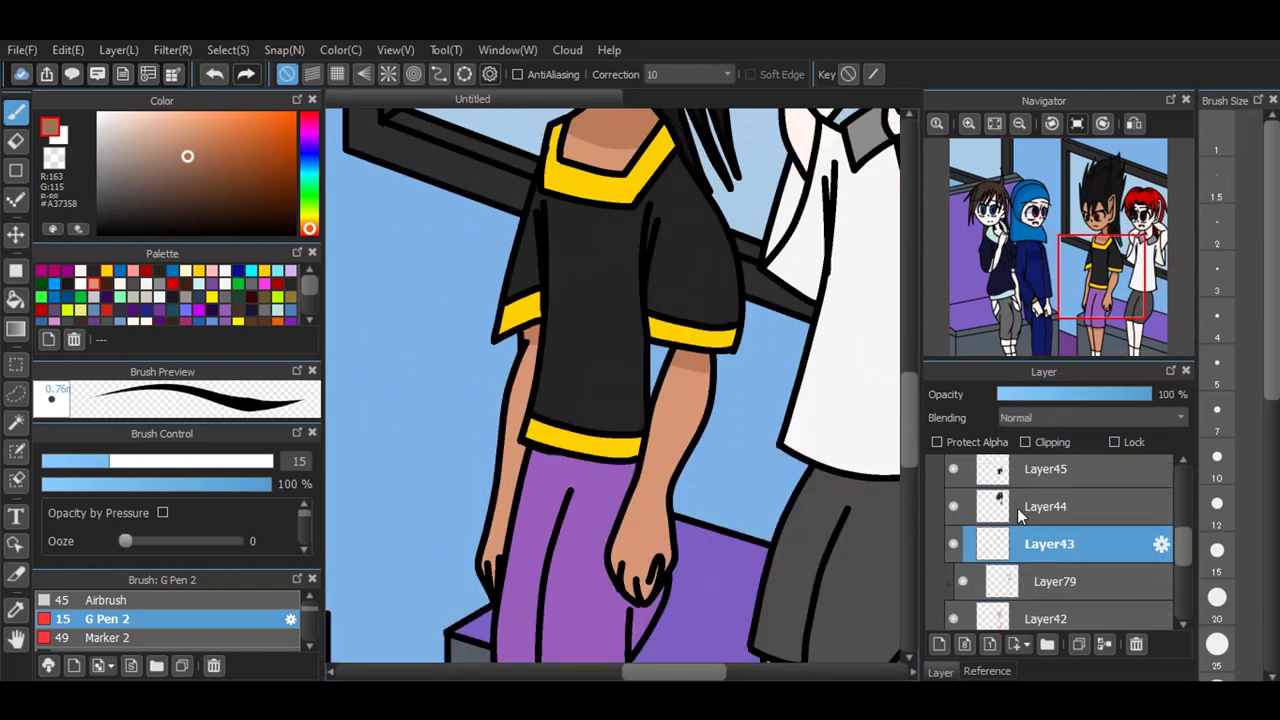
Step: Add two new layers above Layer44 and turn on clipping for the upper one
left_click(1018, 514)
left_click(938, 646)
key("ctrl+shift+n")
key("ctrl+shift+n")
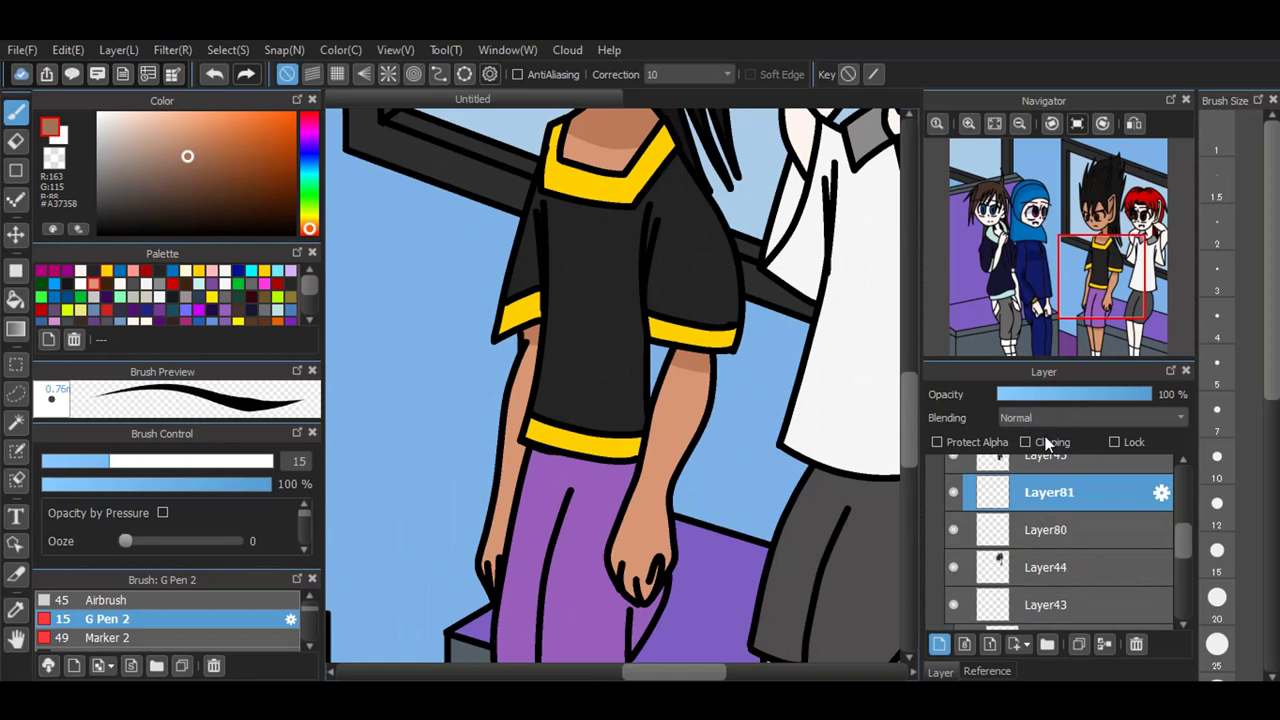
left_click(1045, 442)
scroll(645, 128, "up", 2)
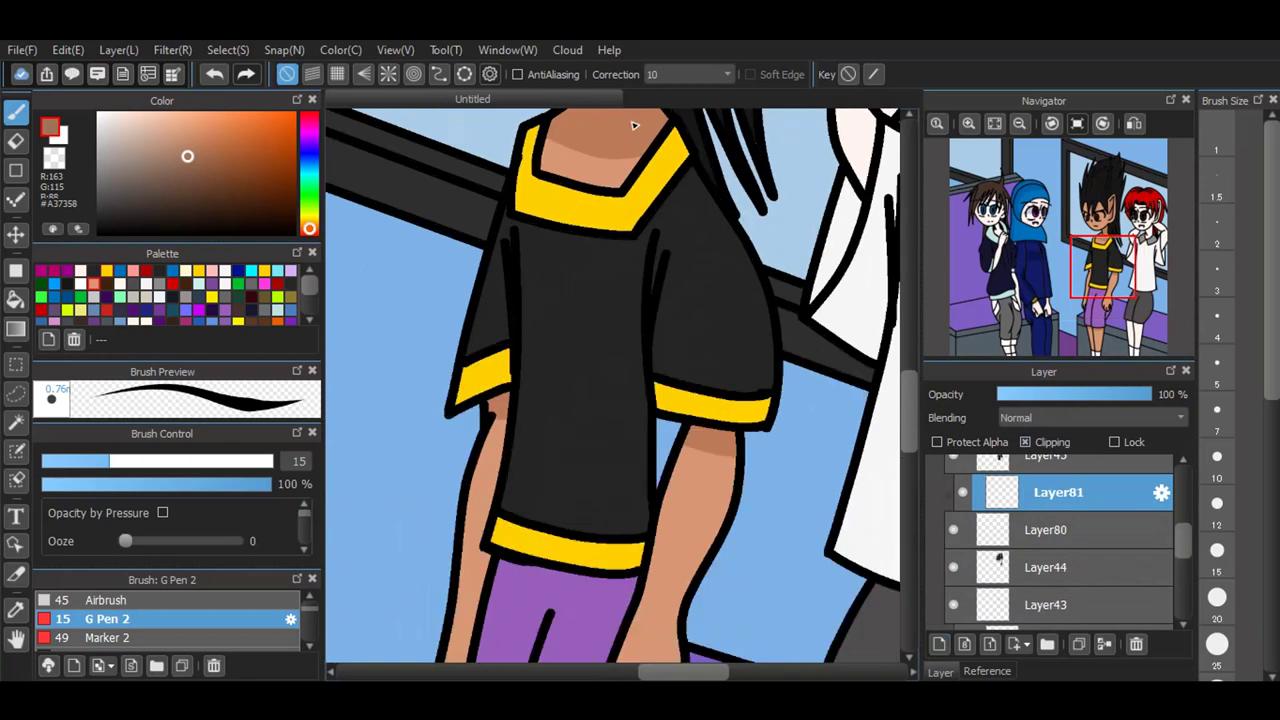
Step: Set the drawing colour to black (#000000)
scroll(721, 242, "down", 2)
left_click_drag(183, 168, 98, 233)
scroll(593, 353, "up", 1)
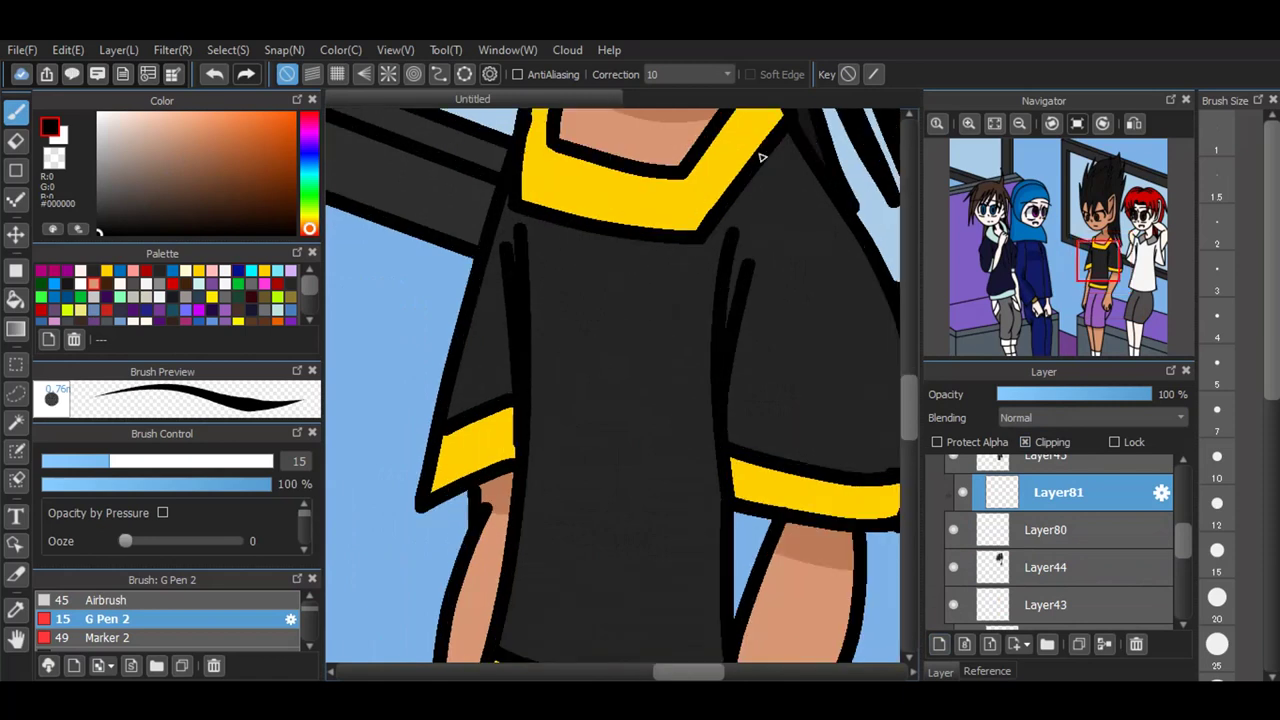
scroll(678, 438, "down", 1)
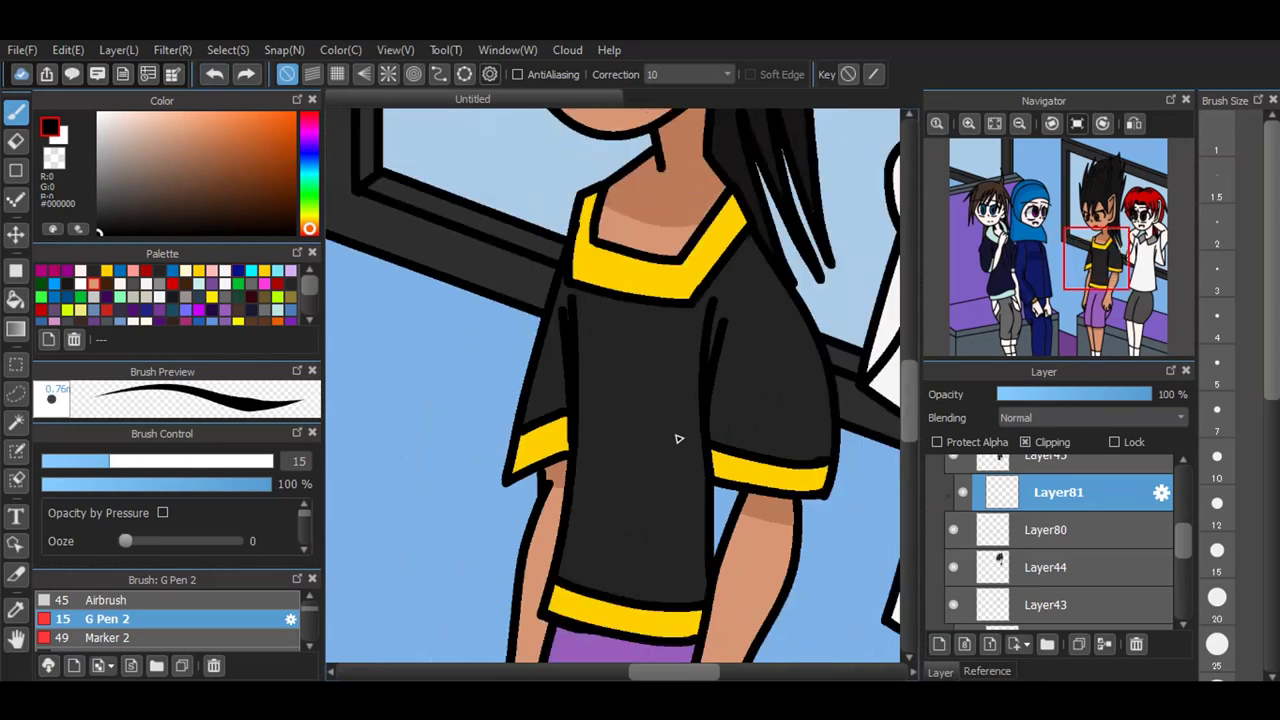
Step: Move Layer81 below Layer80 so it sits directly above Layer44, and turn on clipping for it
scroll(678, 438, "down", 4)
scroll(674, 269, "up", 2)
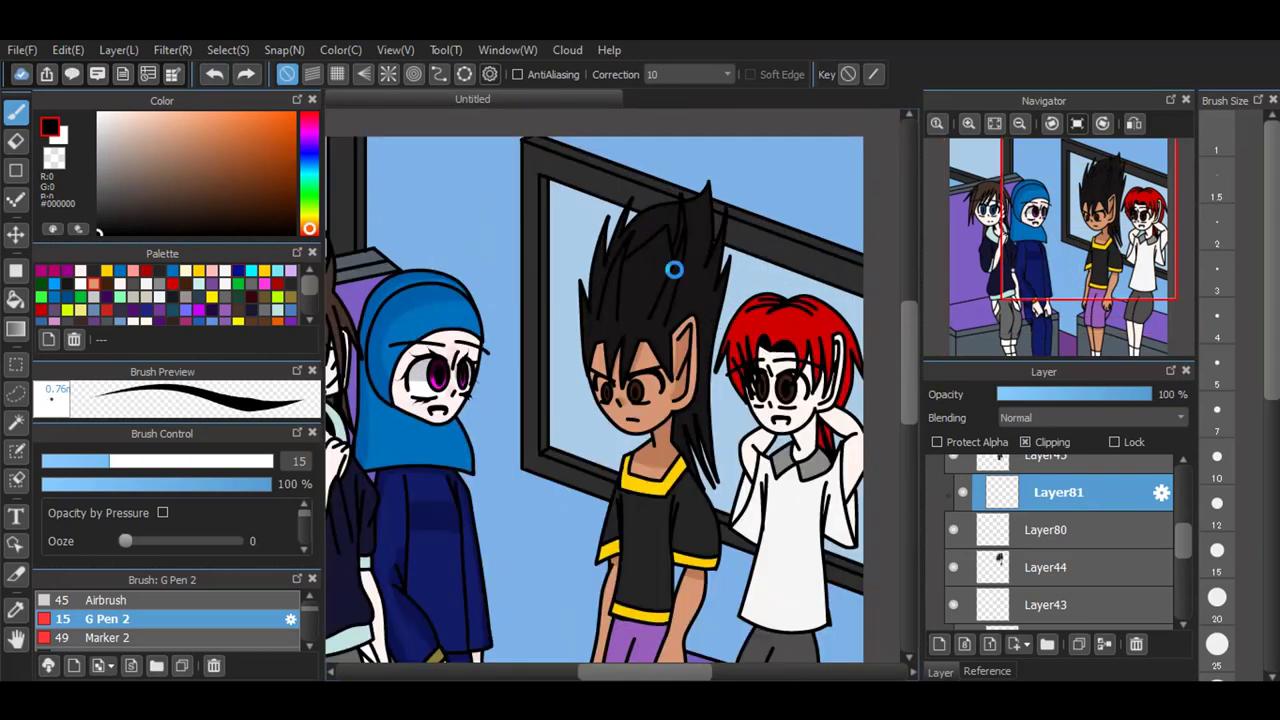
scroll(674, 269, "up", 3)
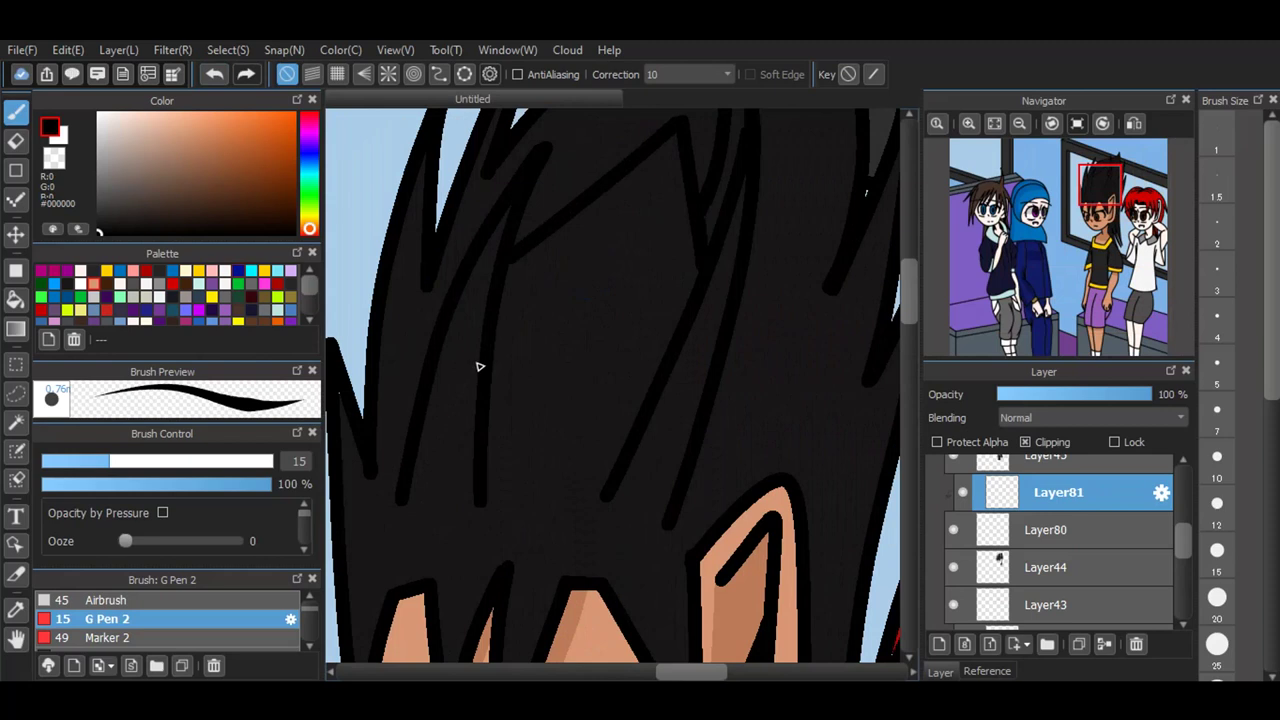
left_click_drag(1058, 492, 1048, 528)
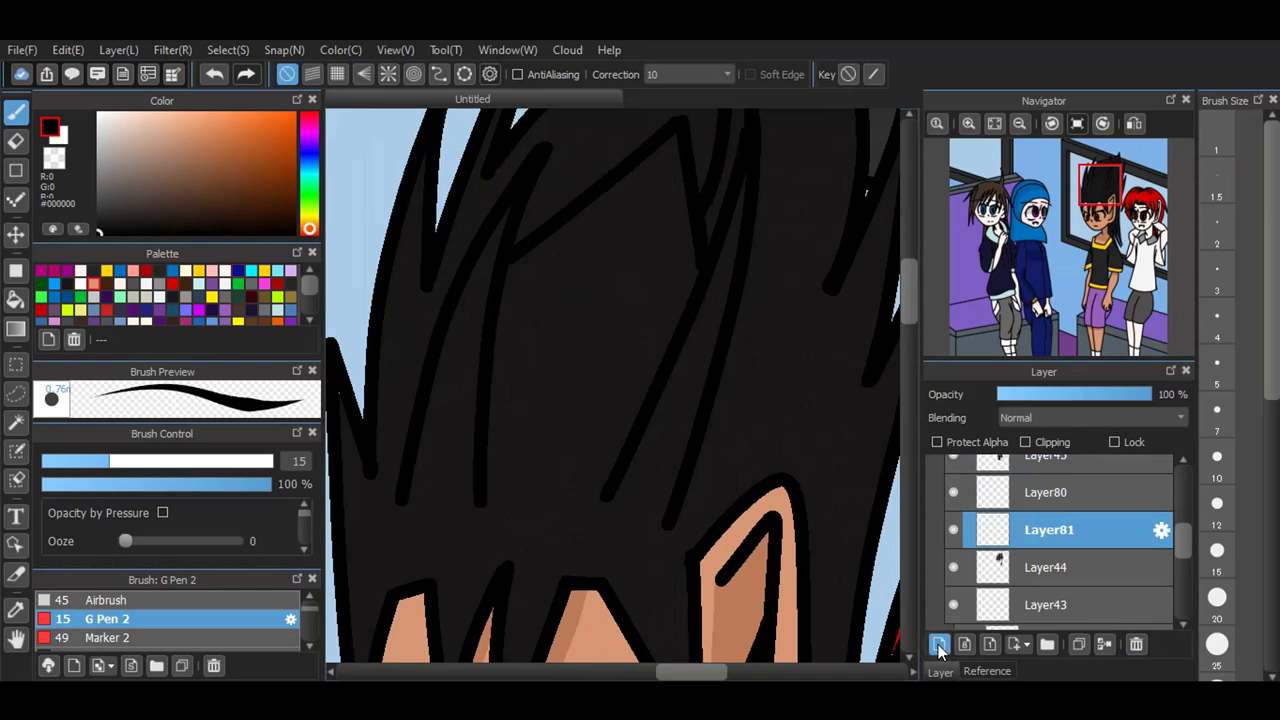
left_click(1025, 442)
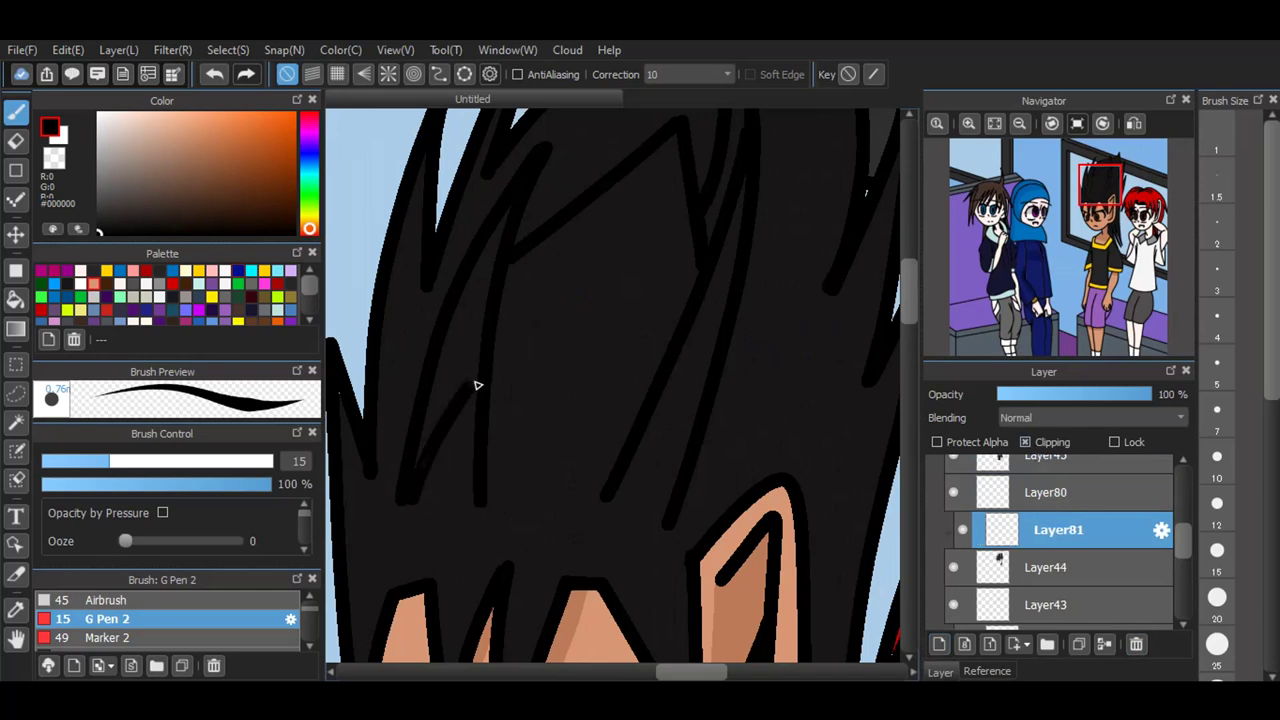
Step: Outline shadow shapes in black along the inner strands of the black-haired character's spiky hair
mouse_move(502, 305)
left_mouse_down()
mouse_move(658, 195)
mouse_move(675, 335)
left_mouse_up()
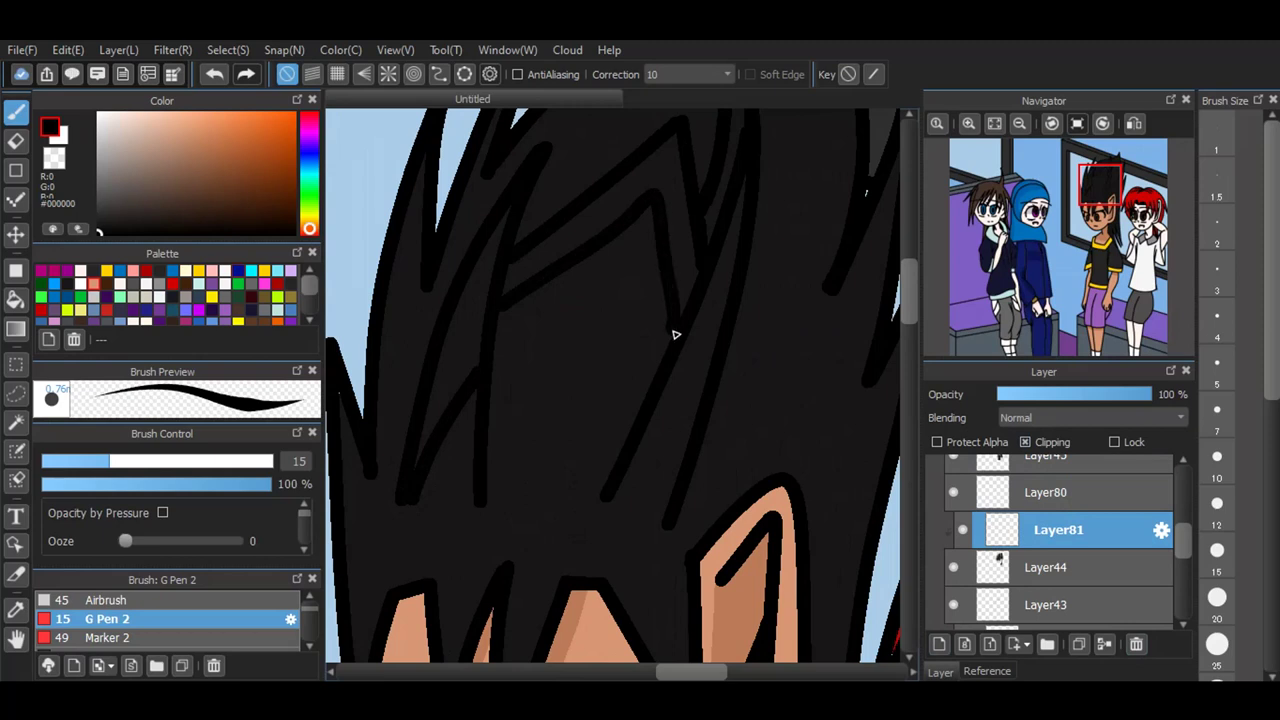
left_click_drag(660, 526, 684, 350)
scroll(684, 389, "down", 4)
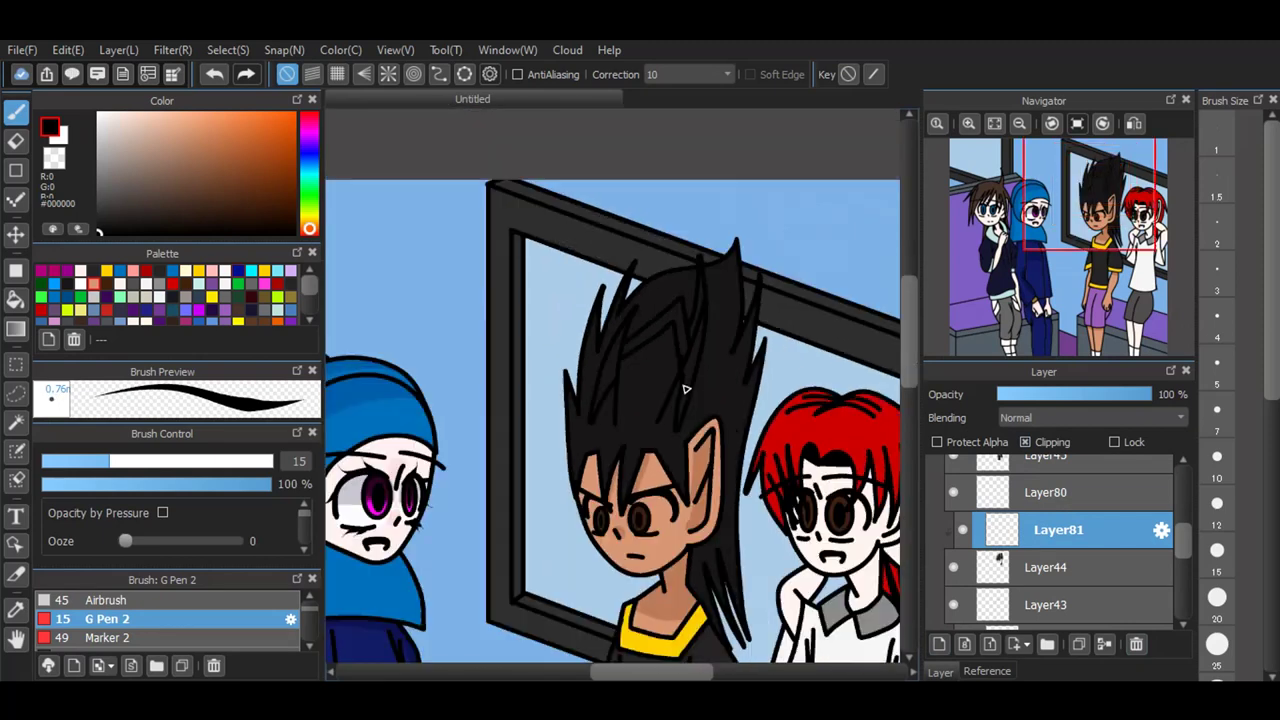
scroll(684, 389, "up", 3)
left_click_drag(704, 294, 721, 187)
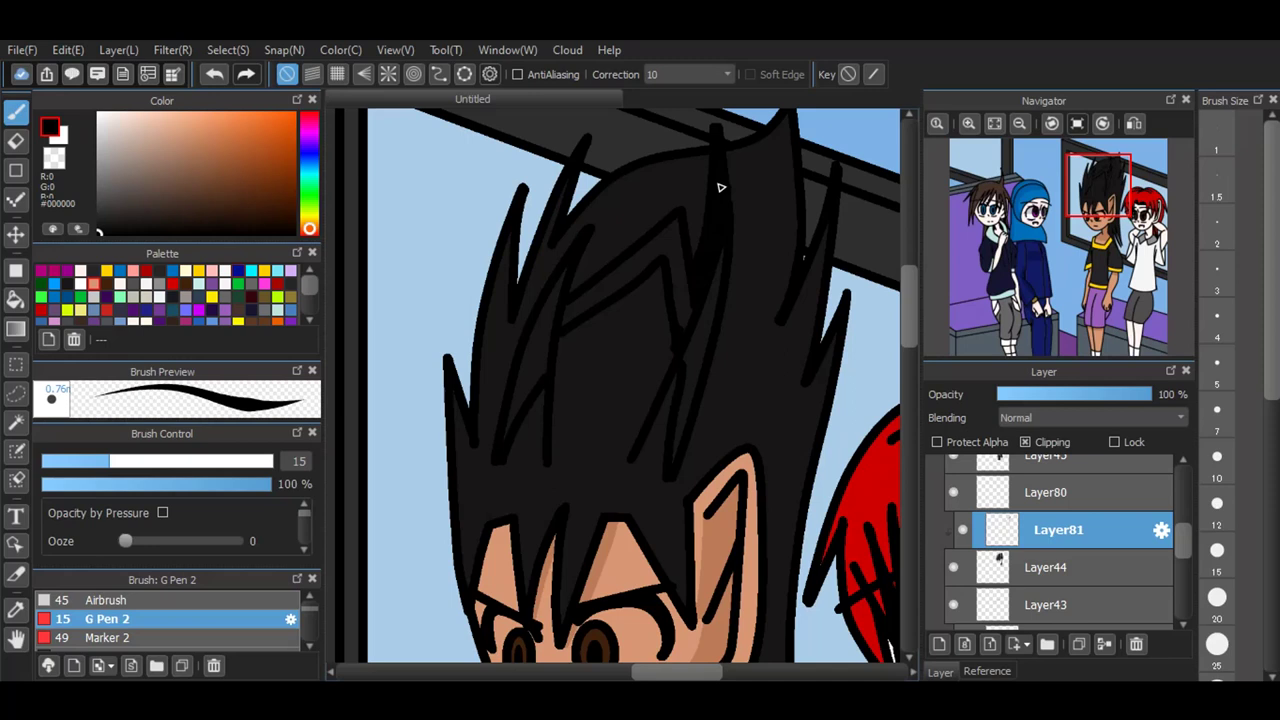
Step: Fill the outlined shadow areas in the spiky hair with black, and switch back to the brush
left_click(15, 271)
left_click(15, 302)
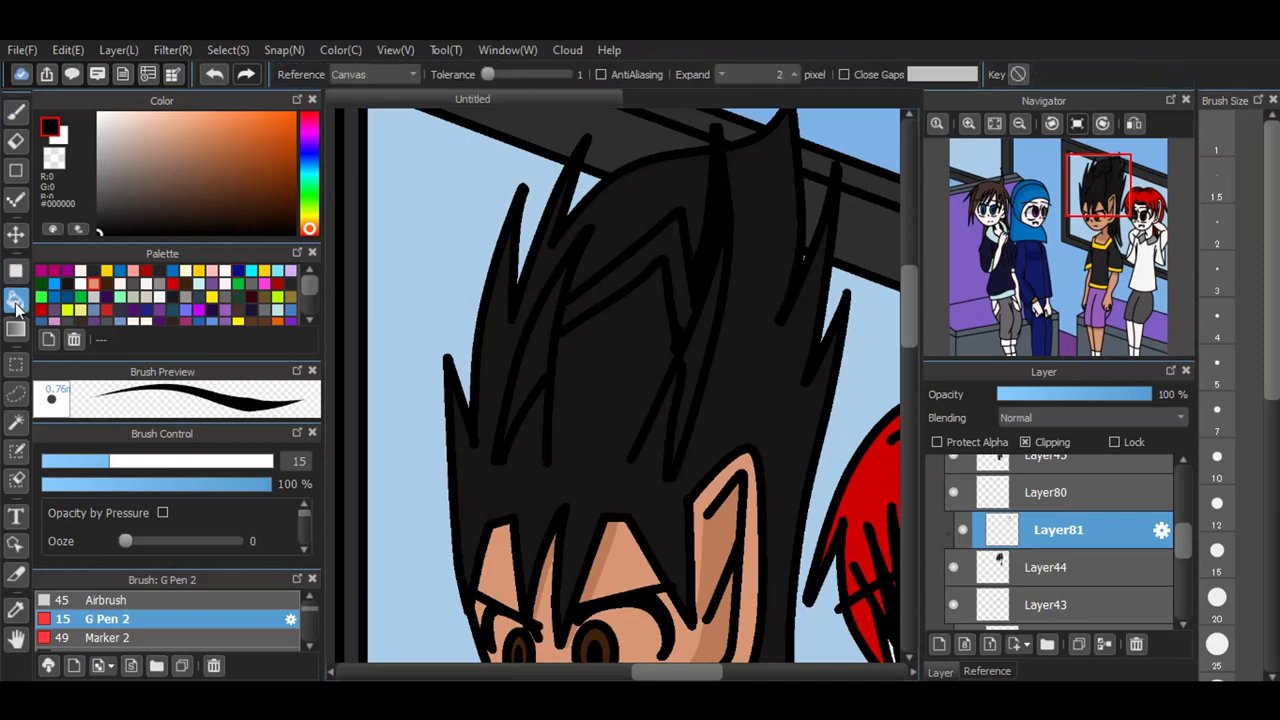
left_click(537, 351)
left_click(677, 242)
left_click(689, 361)
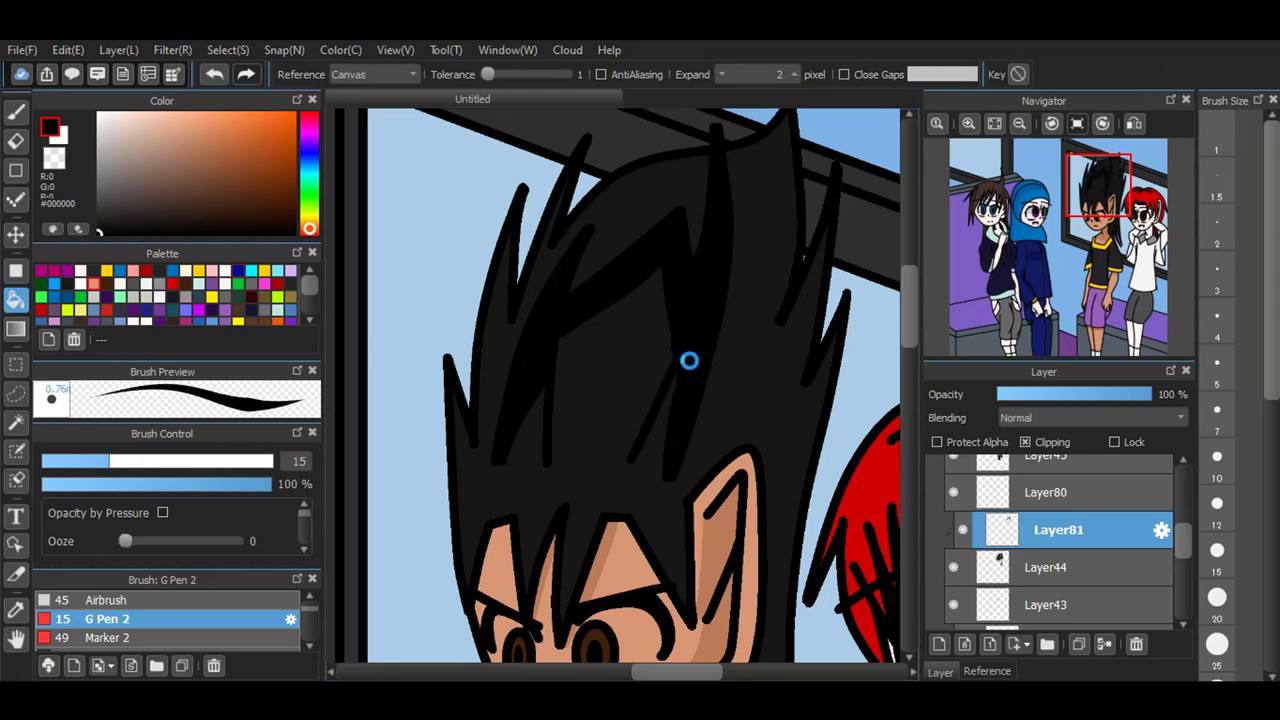
key("b")
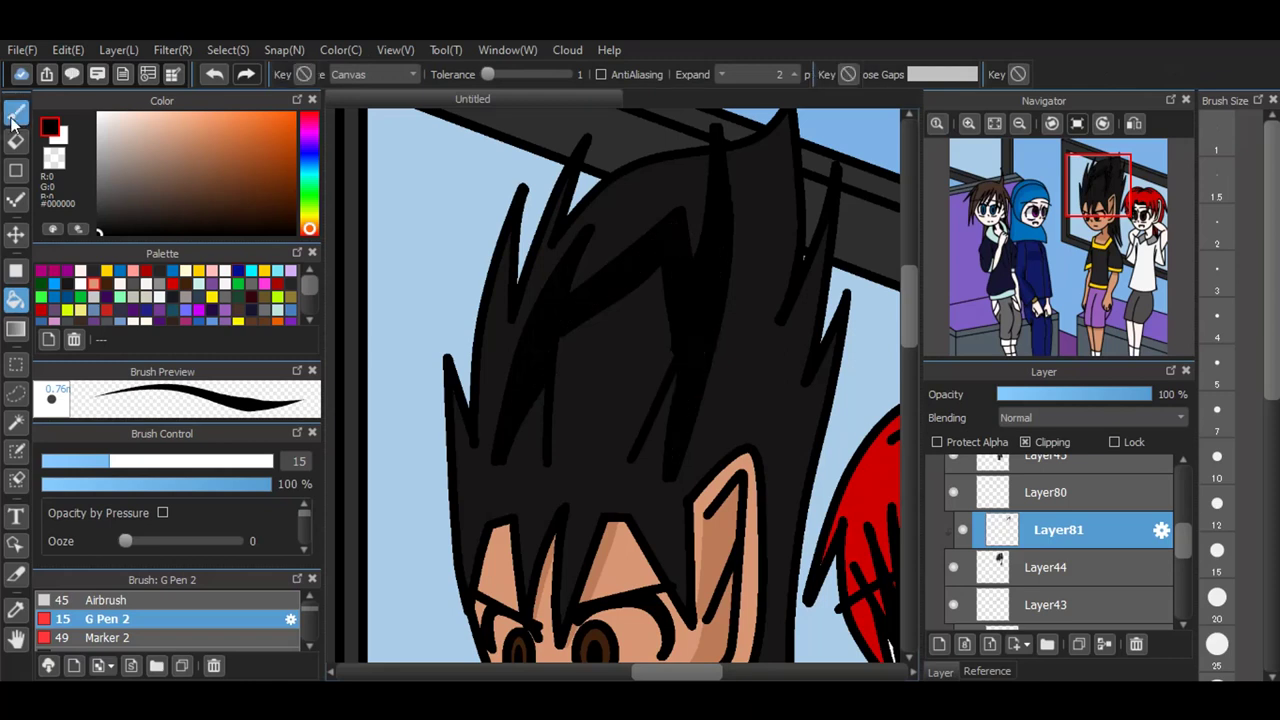
left_click_drag(574, 506, 561, 598)
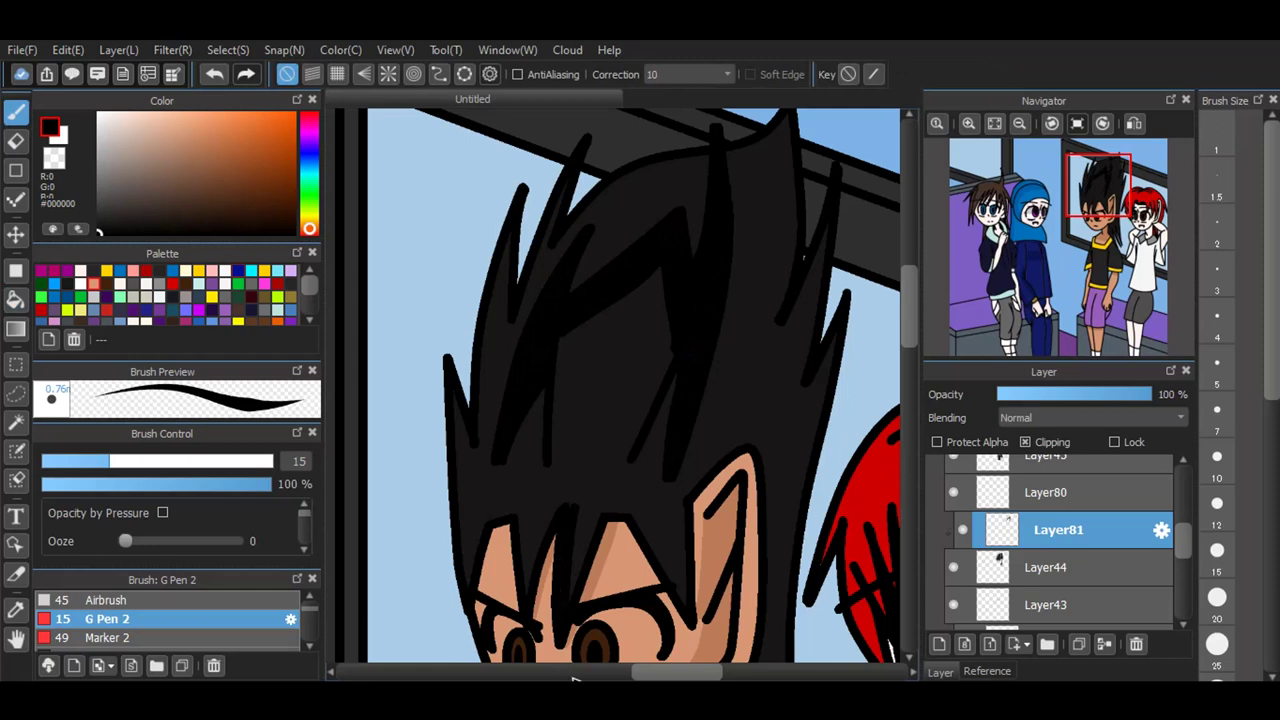
key("ctrl+z")
left_click_drag(560, 512, 522, 598)
left_click_drag(557, 512, 523, 600)
key("ctrl+z")
key("ctrl+z")
Step: Paint black shading along the central forehead strand and in the hair around the character's pointed ear
left_click_drag(562, 490, 512, 640)
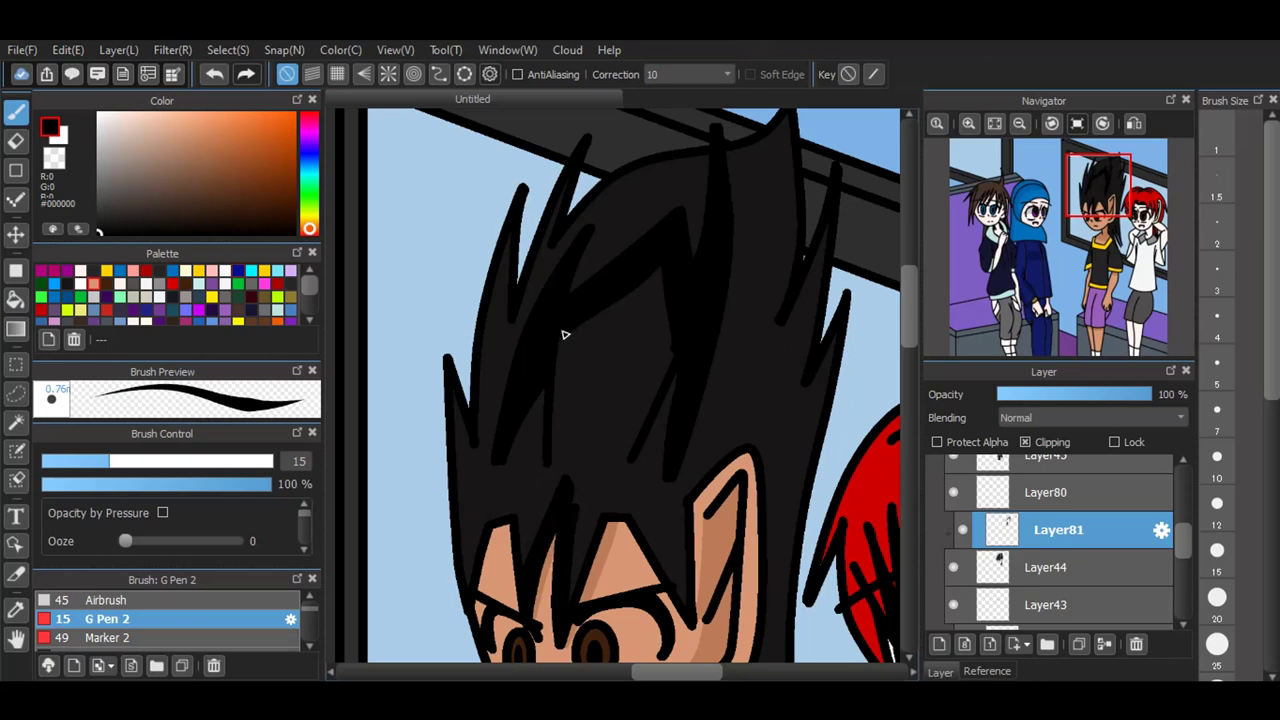
scroll(558, 330, "down", 3)
scroll(615, 475, "up", 1)
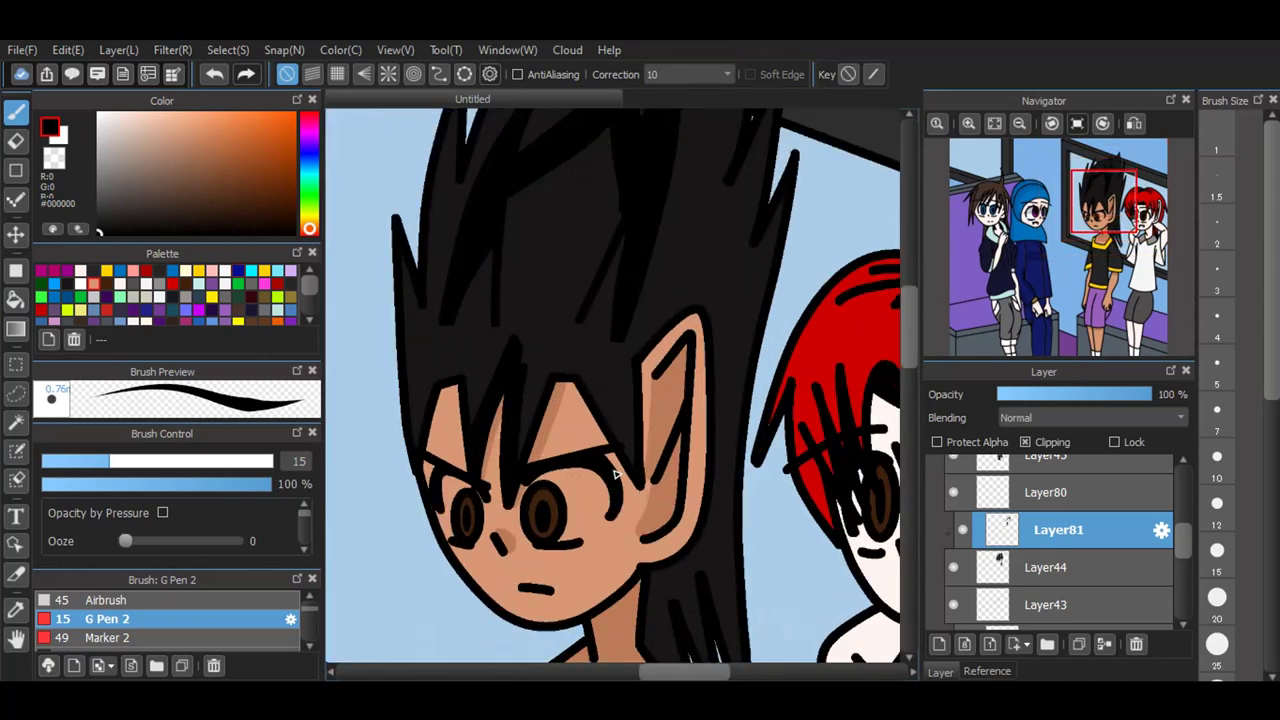
mouse_move(648, 610)
left_mouse_down()
mouse_move(706, 522)
mouse_move(720, 354)
left_mouse_up()
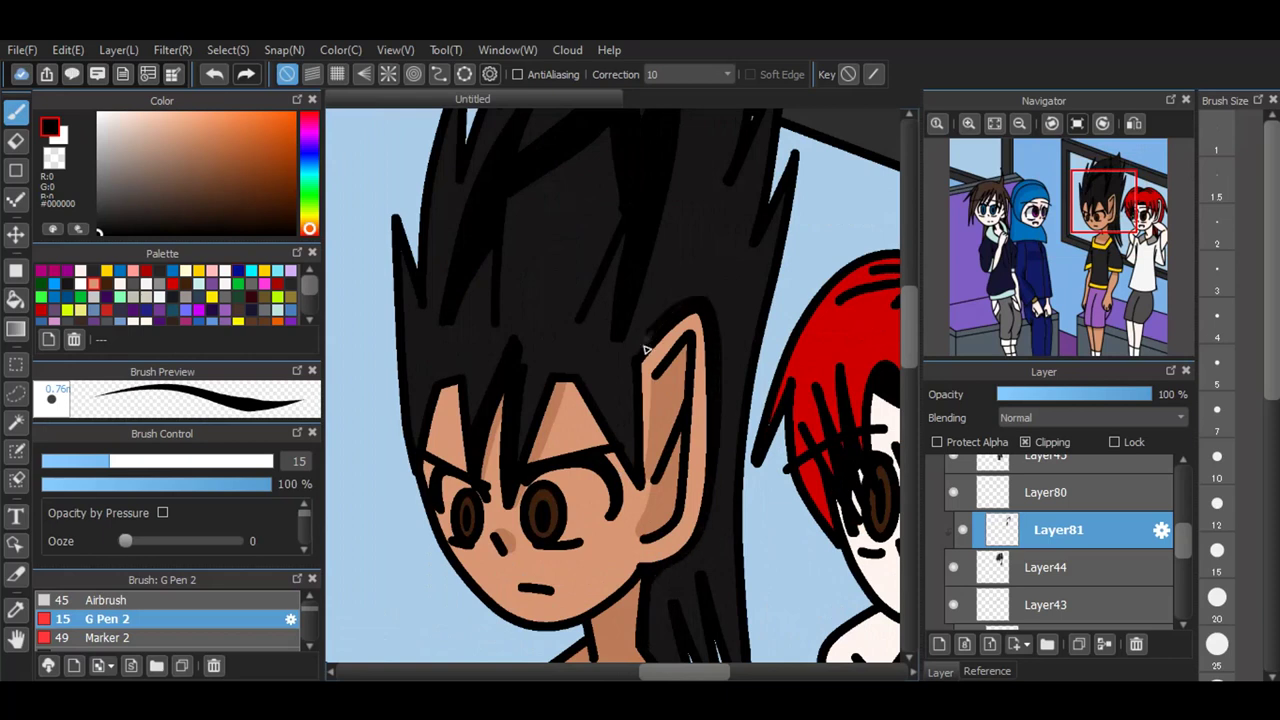
left_click(205, 84)
mouse_move(644, 346)
left_mouse_down()
mouse_move(697, 291)
mouse_move(724, 336)
mouse_move(705, 493)
left_mouse_up()
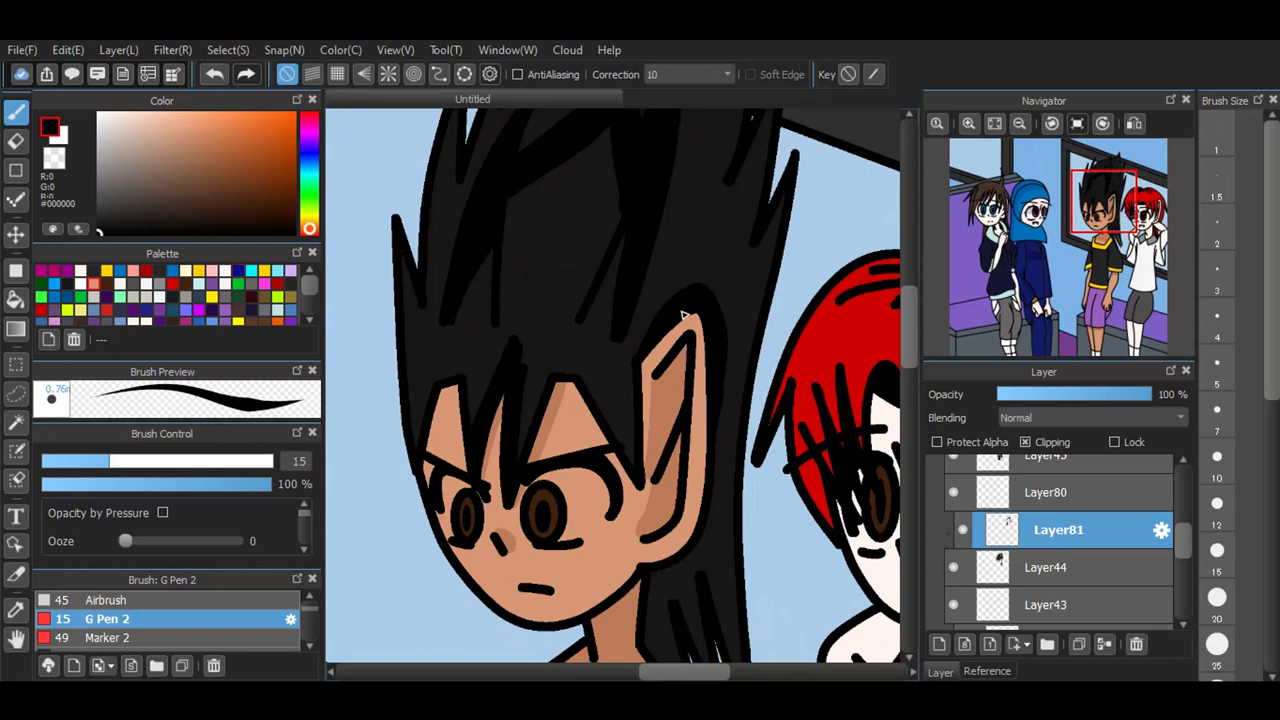
Step: Paint black shading along the upper edge of the spiky hair, from the side strands to the tallest spike
scroll(683, 316, "down", 5)
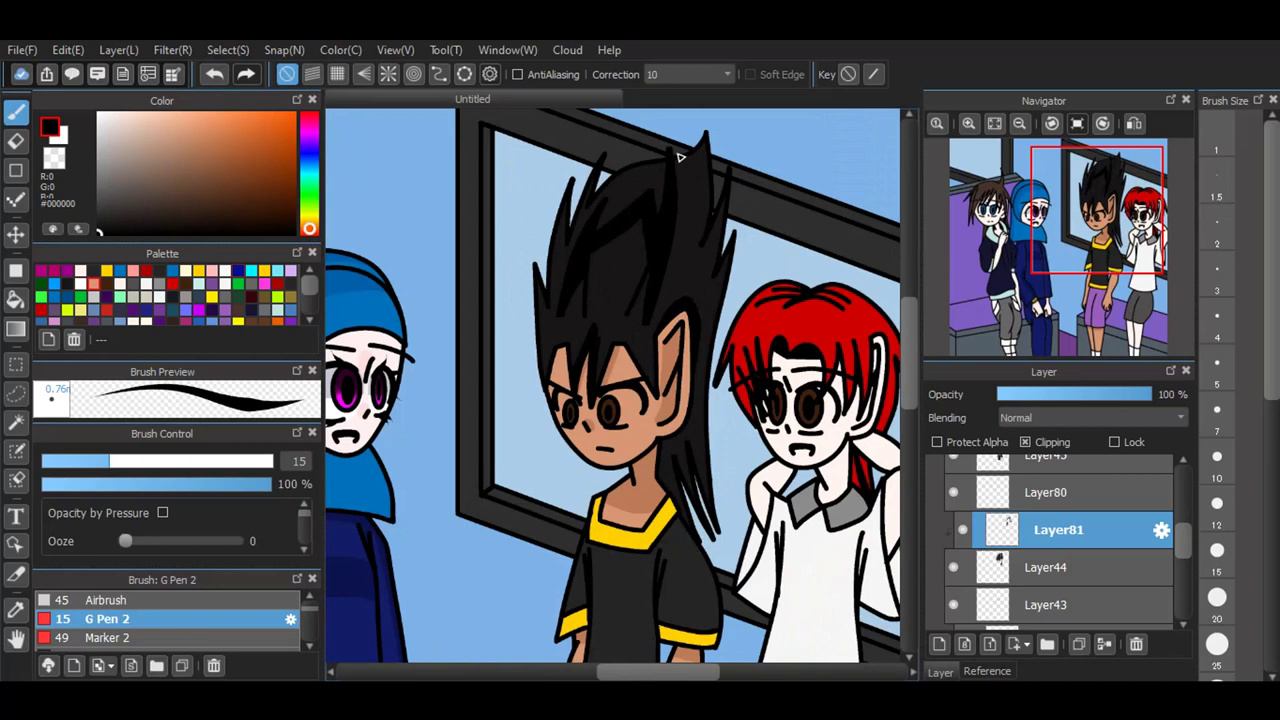
scroll(700, 215, "up", 3)
scroll(704, 220, "down", 3)
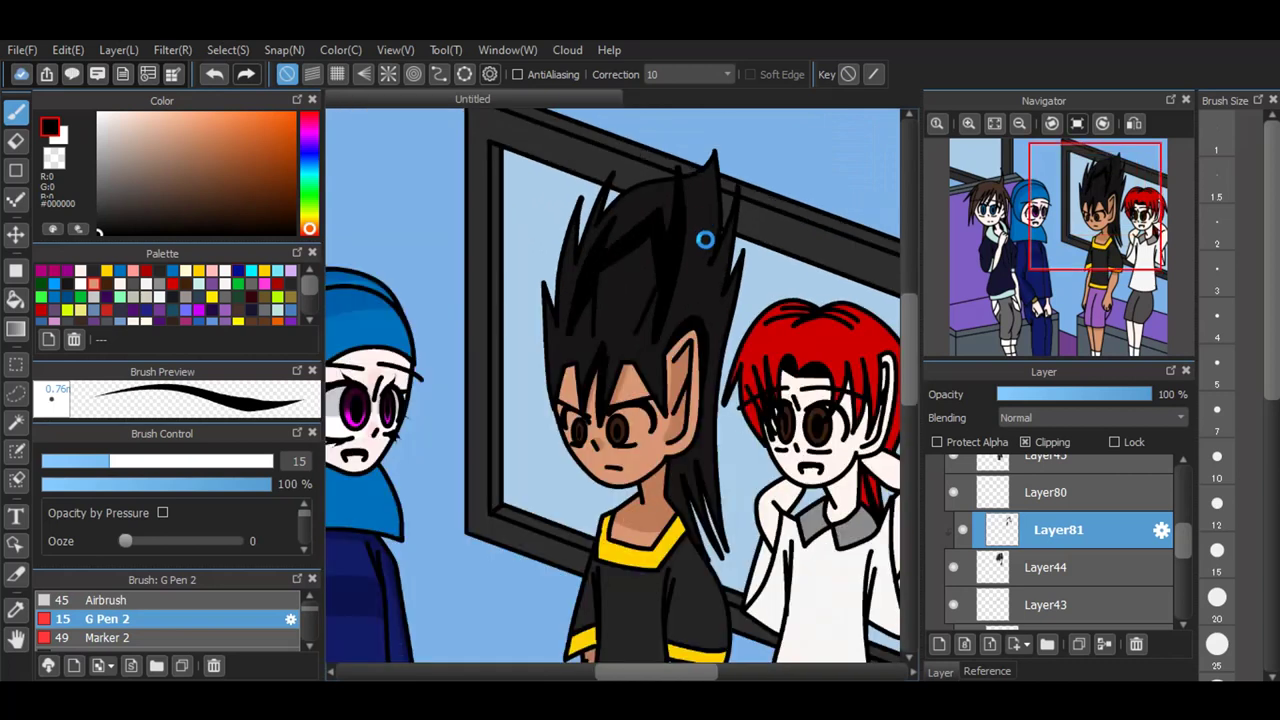
scroll(700, 405, "up", 3)
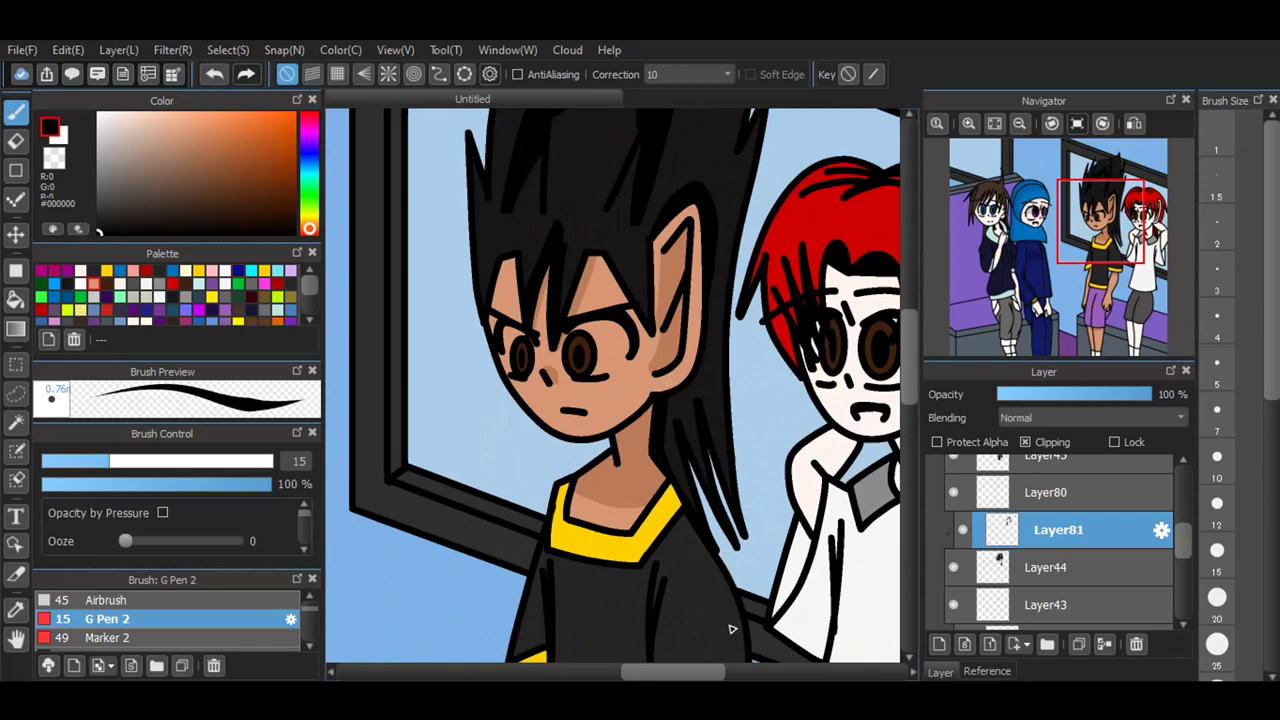
scroll(735, 600, "down", 2)
scroll(698, 232, "up", 4)
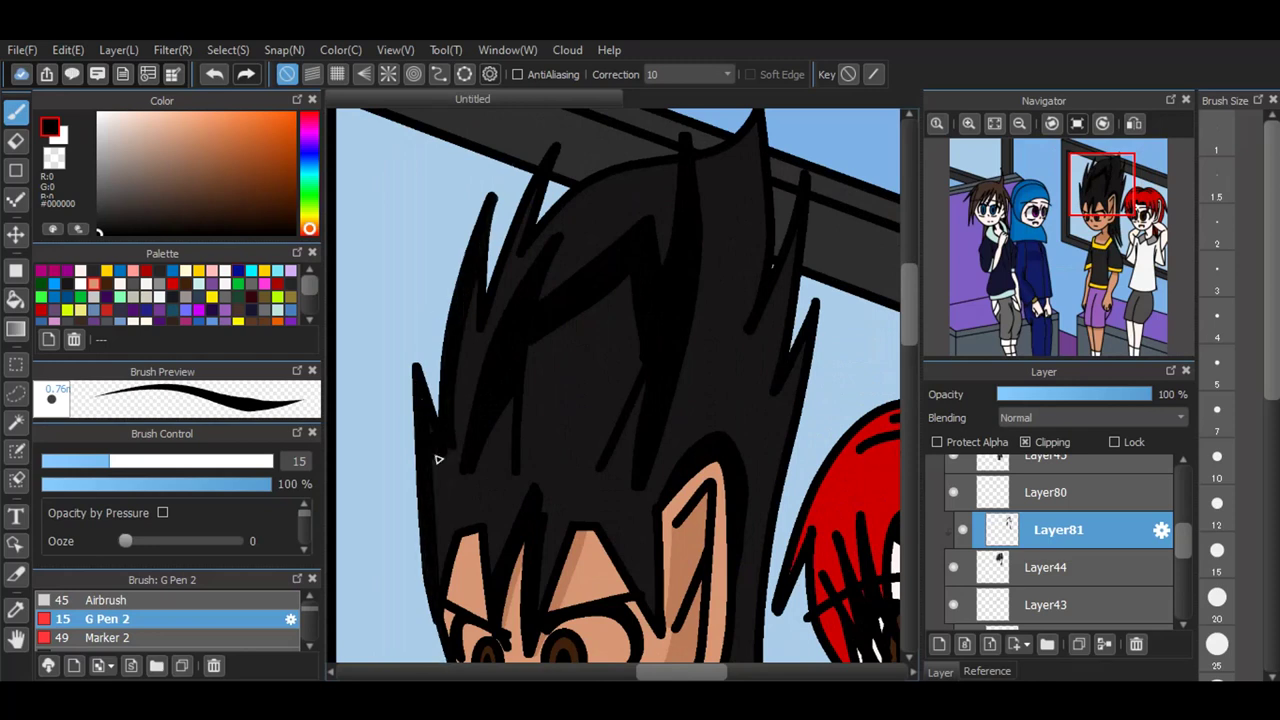
left_click(214, 74)
left_click_drag(505, 272, 566, 149)
mouse_move(556, 226)
left_mouse_down()
mouse_move(672, 176)
mouse_move(748, 170)
mouse_move(762, 152)
left_mouse_up()
mouse_move(552, 224)
left_mouse_down()
mouse_move(637, 170)
mouse_move(760, 148)
left_mouse_up()
mouse_move(645, 176)
left_mouse_down()
mouse_move(811, 145)
mouse_move(718, 167)
mouse_move(800, 152)
left_mouse_up()
mouse_move(694, 171)
left_mouse_down()
mouse_move(798, 152)
mouse_move(746, 132)
mouse_move(760, 130)
left_mouse_up()
key("ctrl+z")
key("ctrl+y")
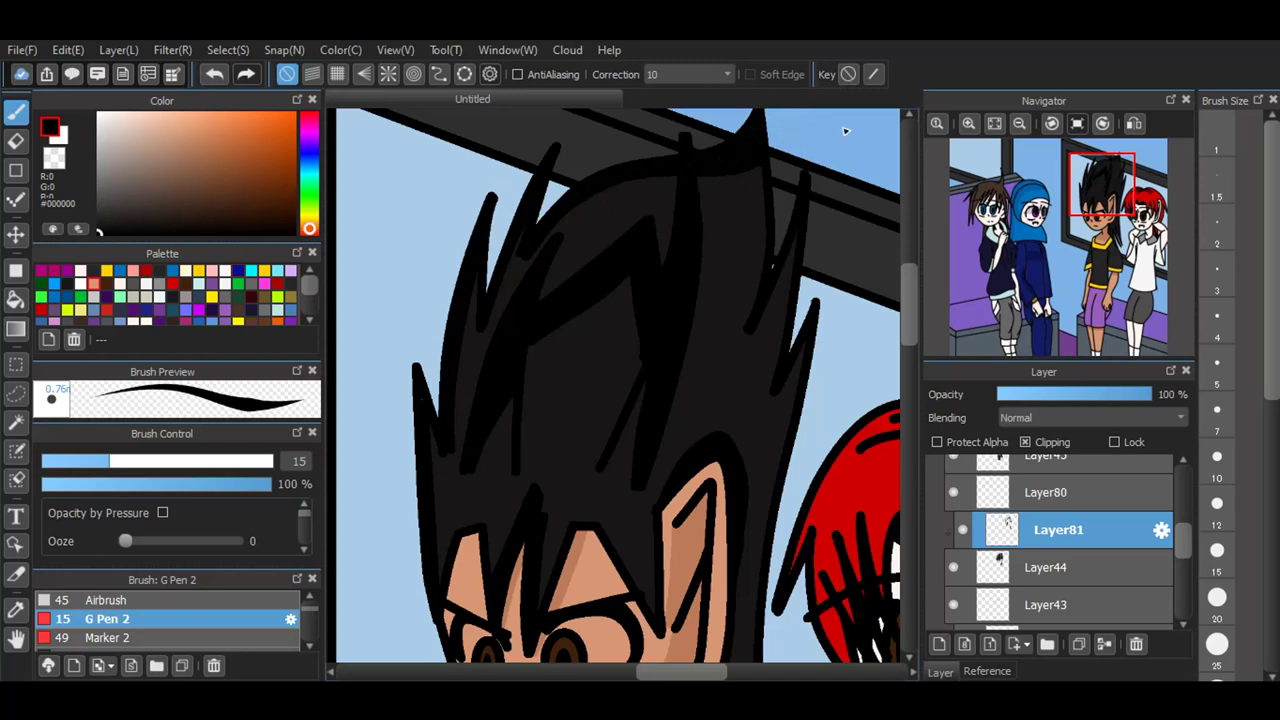
Step: Set the hair shading layer, Layer81, to Multiply blending with 27% opacity
scroll(1049, 424, "down", 1)
left_click(1038, 395)
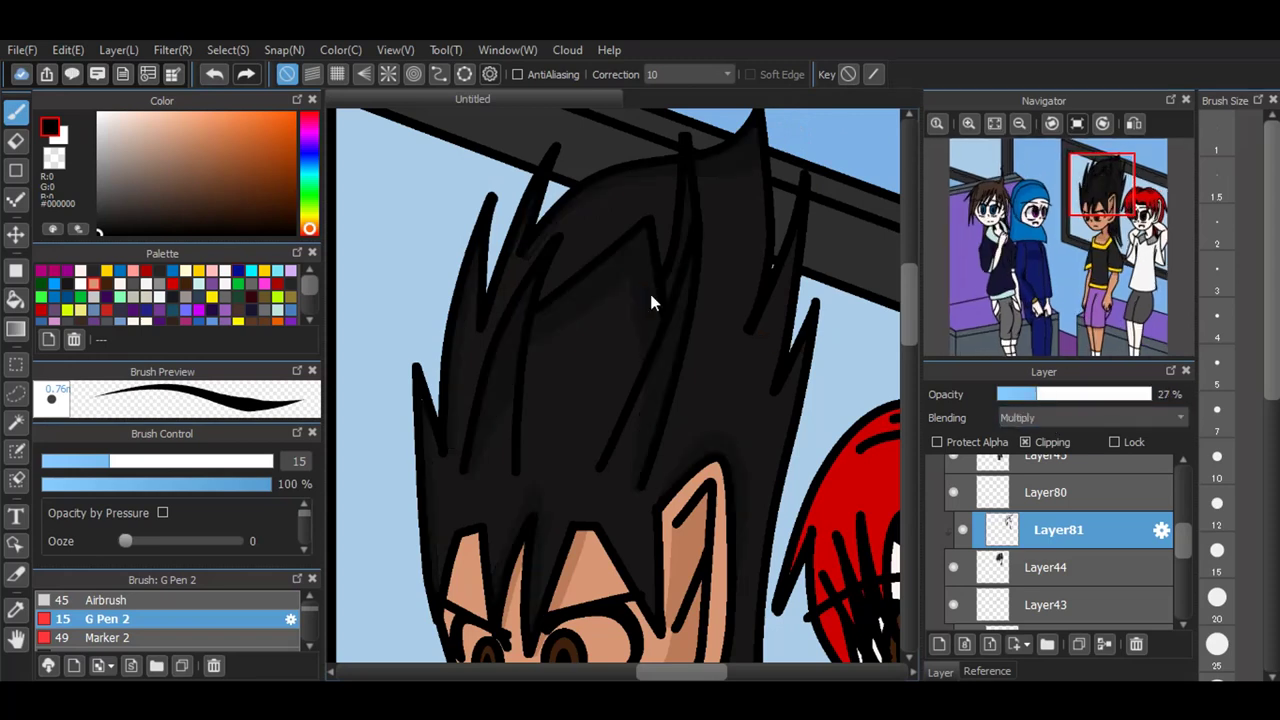
scroll(648, 180, "down", 2)
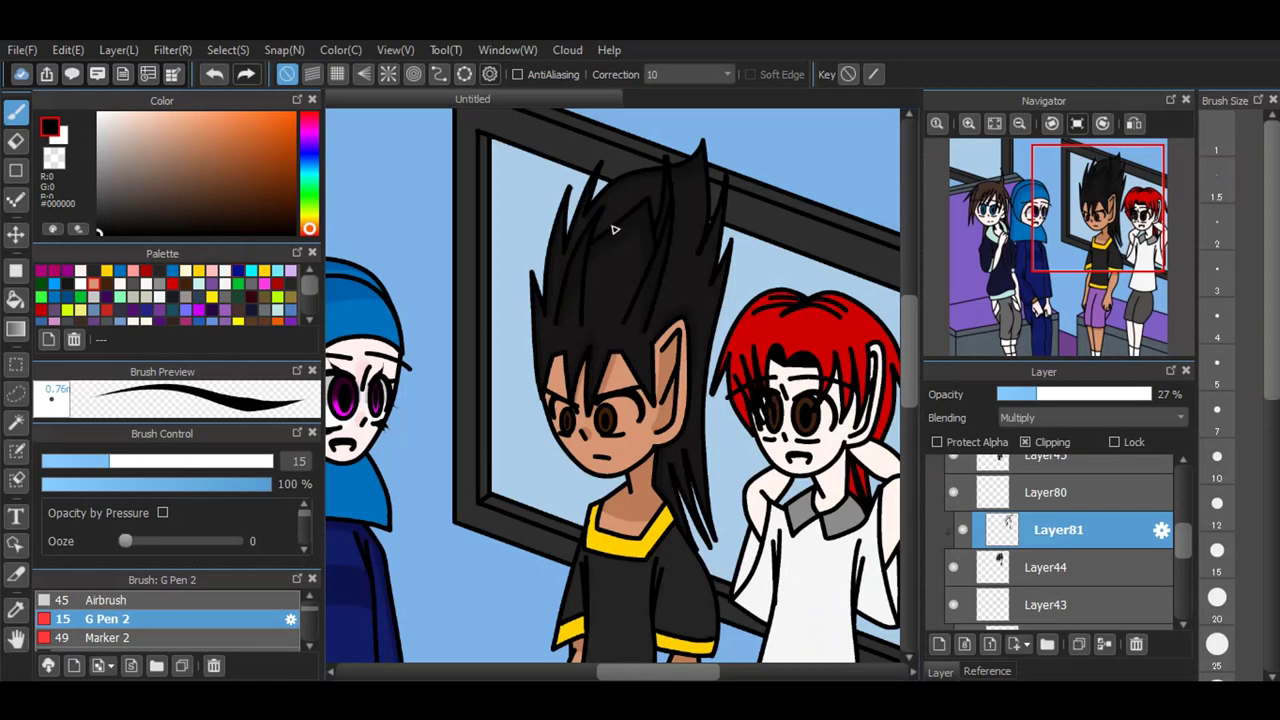
left_click(1207, 20)
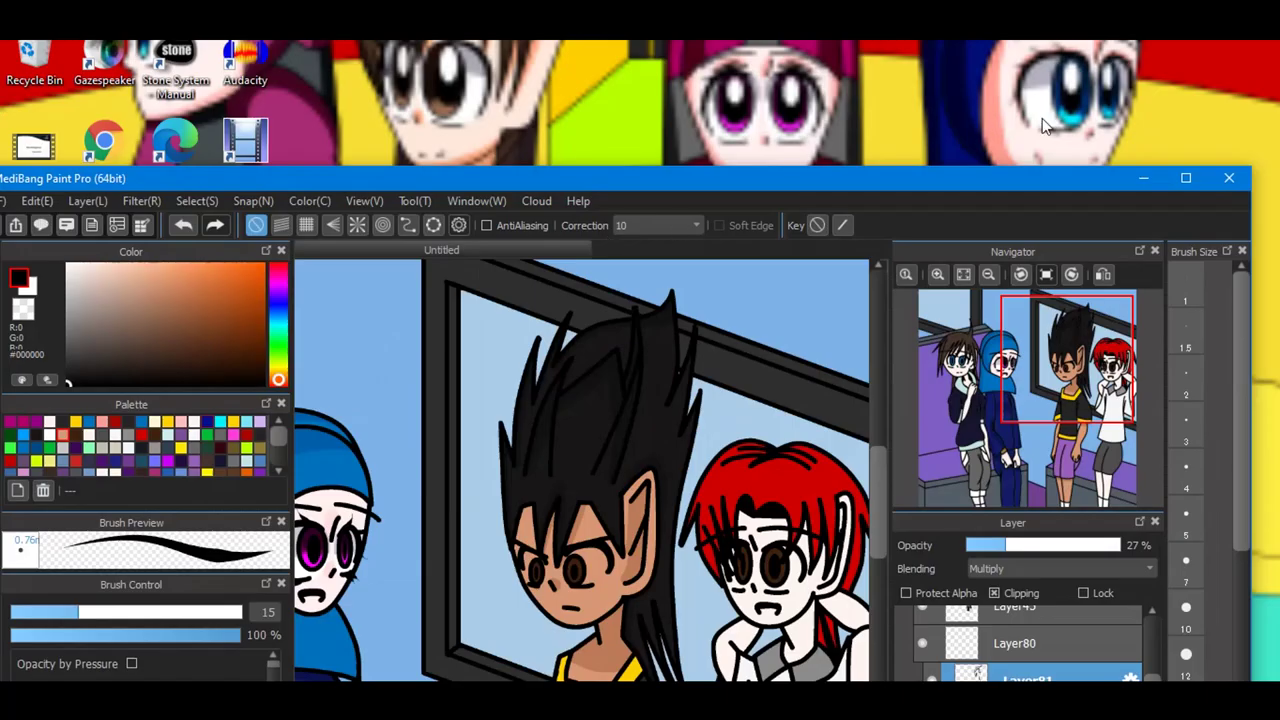
left_click(1189, 177)
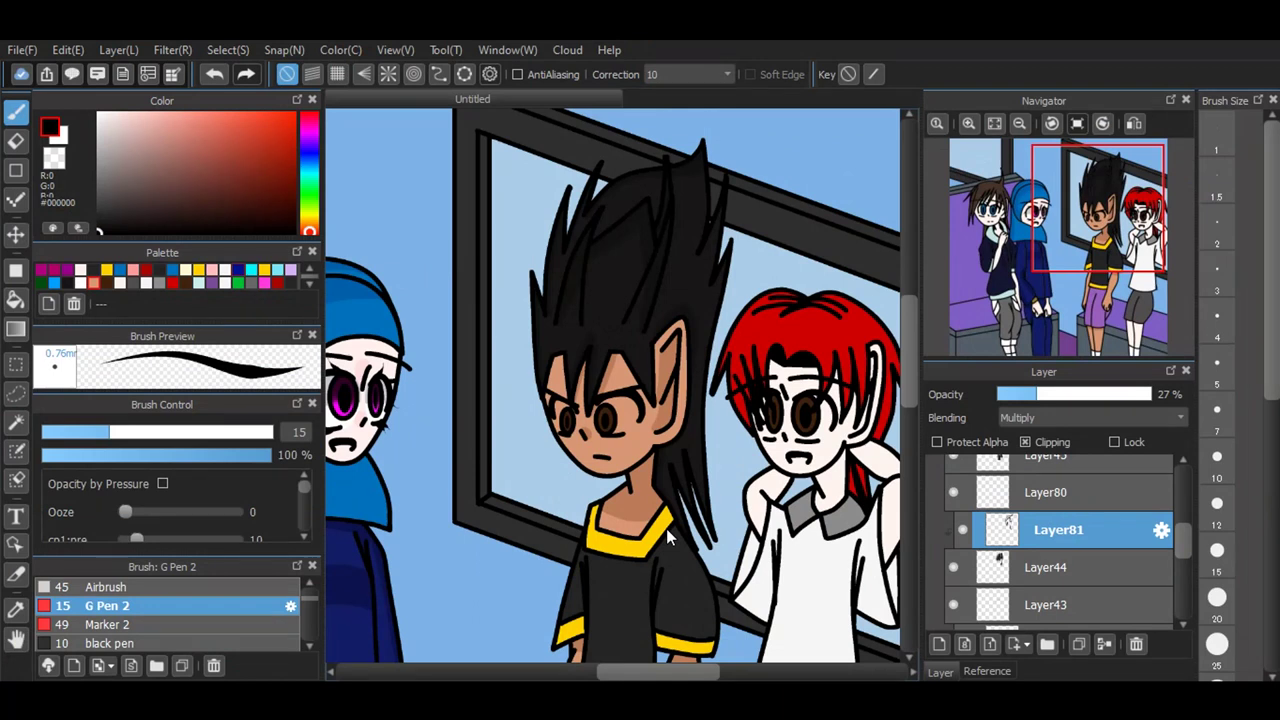
Step: Move Layer80 directly above the shirt layer, Layer45, and turn on clipping for it
scroll(586, 302, "down", 1)
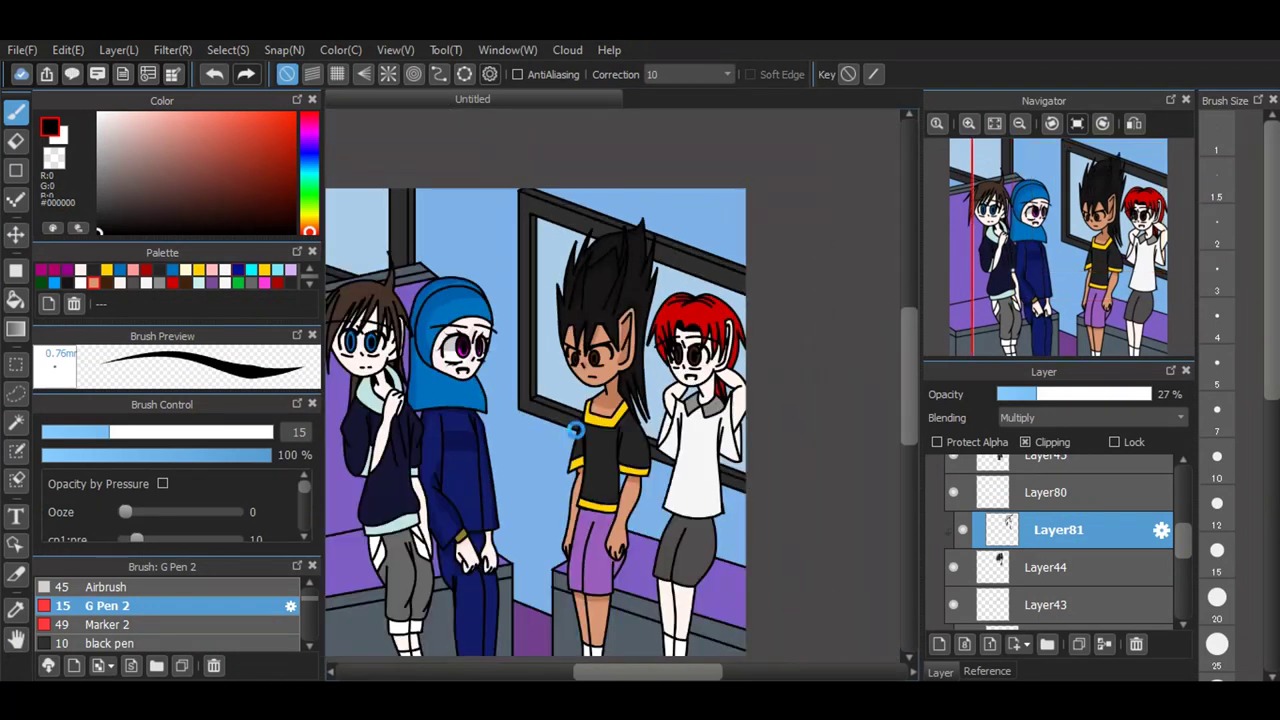
scroll(573, 430, "up", 2)
scroll(643, 543, "up", 2)
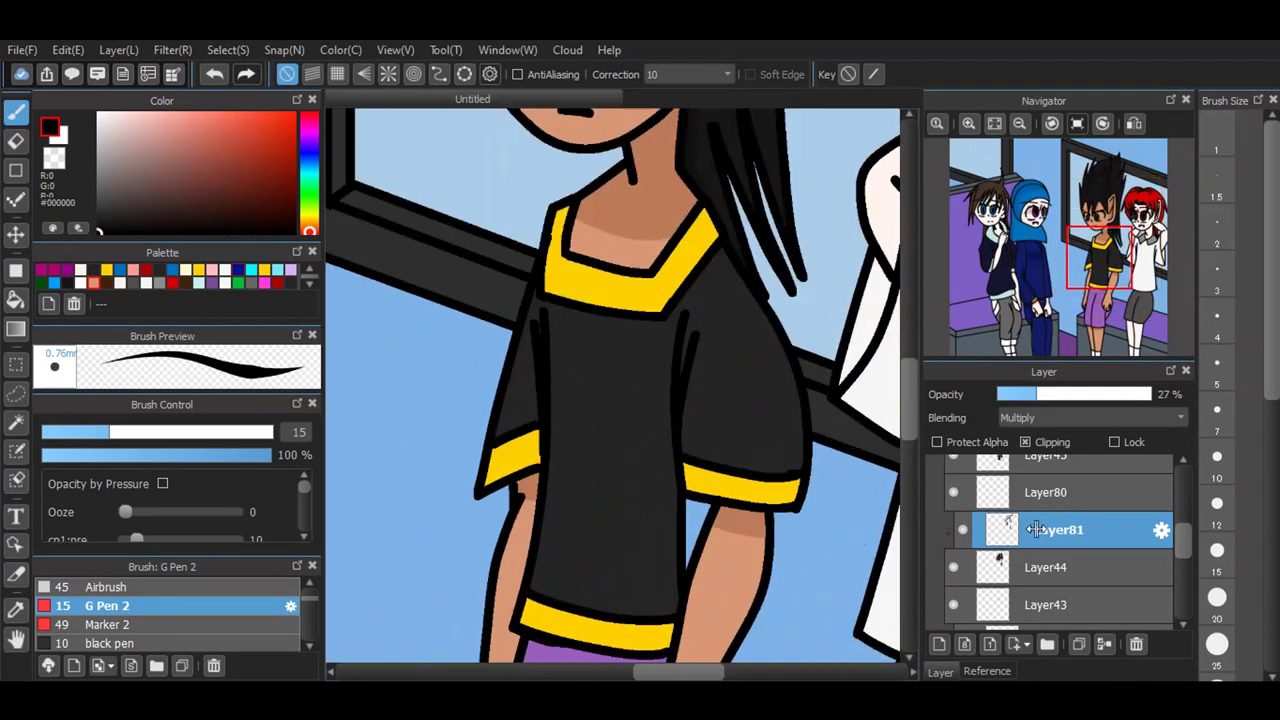
scroll(1035, 540, "up", 2)
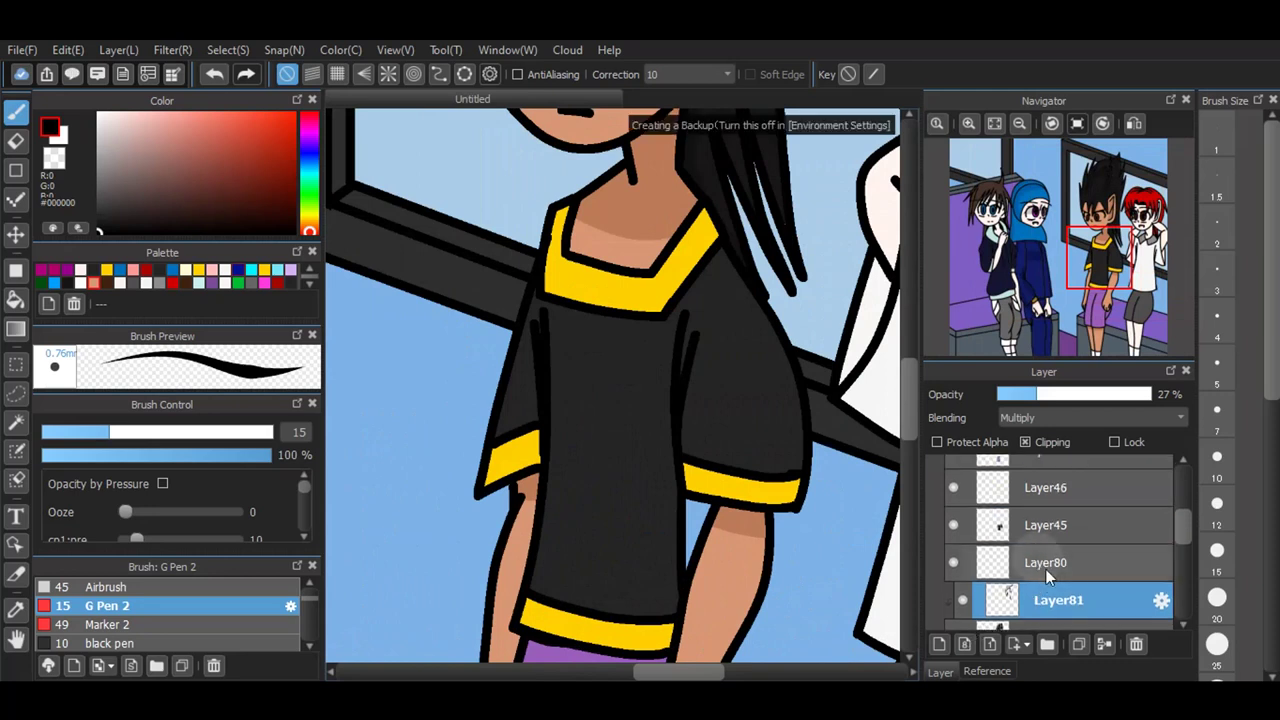
left_click(1021, 556)
double_click(1021, 556)
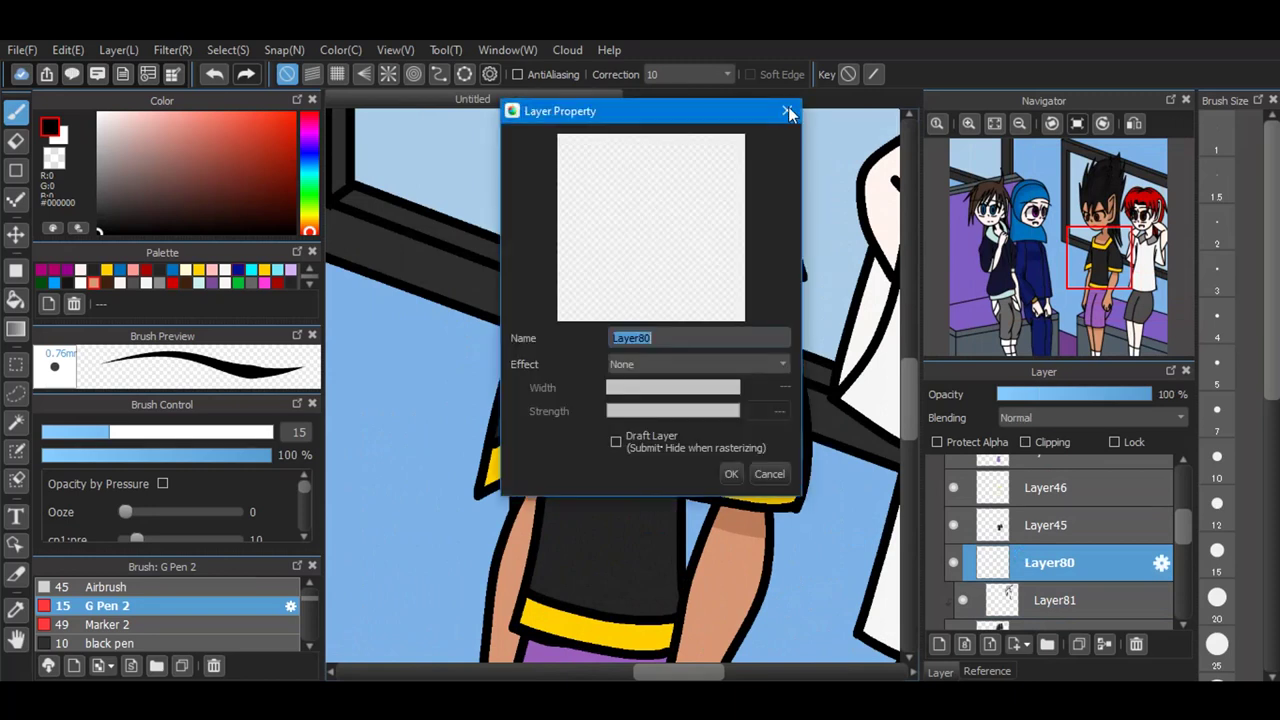
left_click(788, 111)
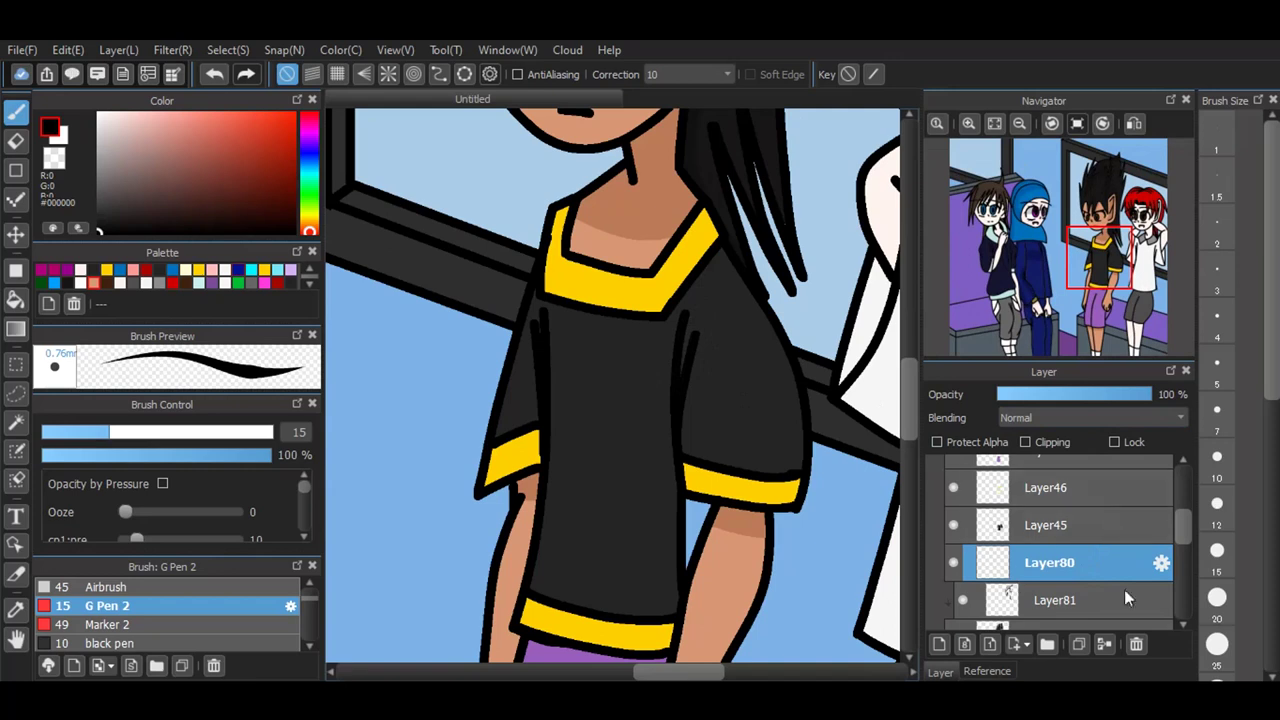
left_click_drag(1069, 566, 1069, 500)
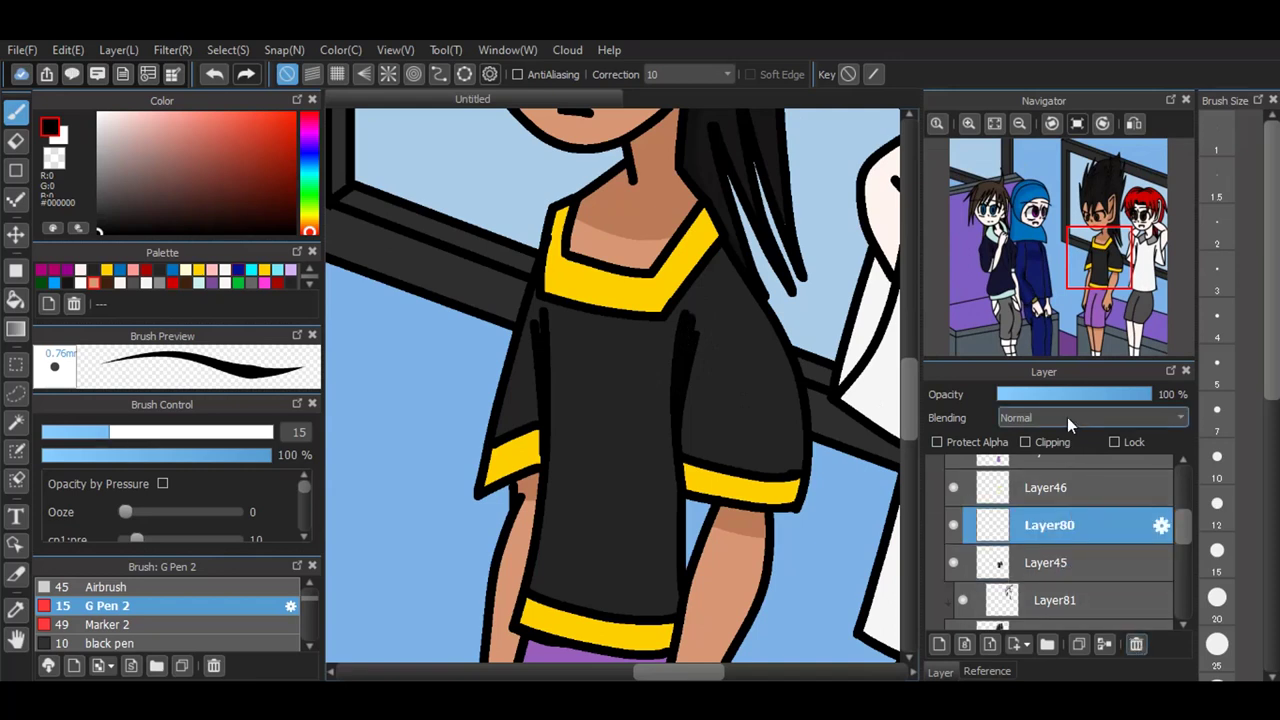
left_click(1038, 443)
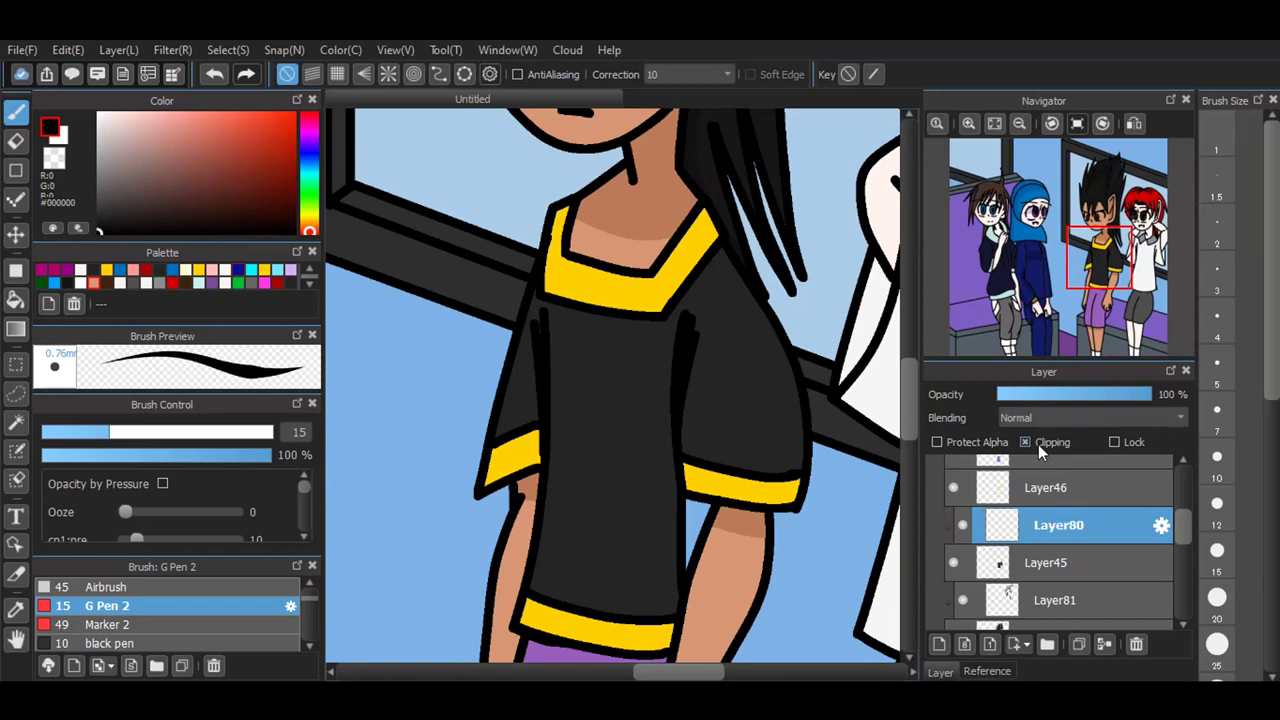
Step: Paint black shading on the black shirt along the near sleeve's outer edge and the far sleeve beside the torso
left_click_drag(728, 258, 787, 503)
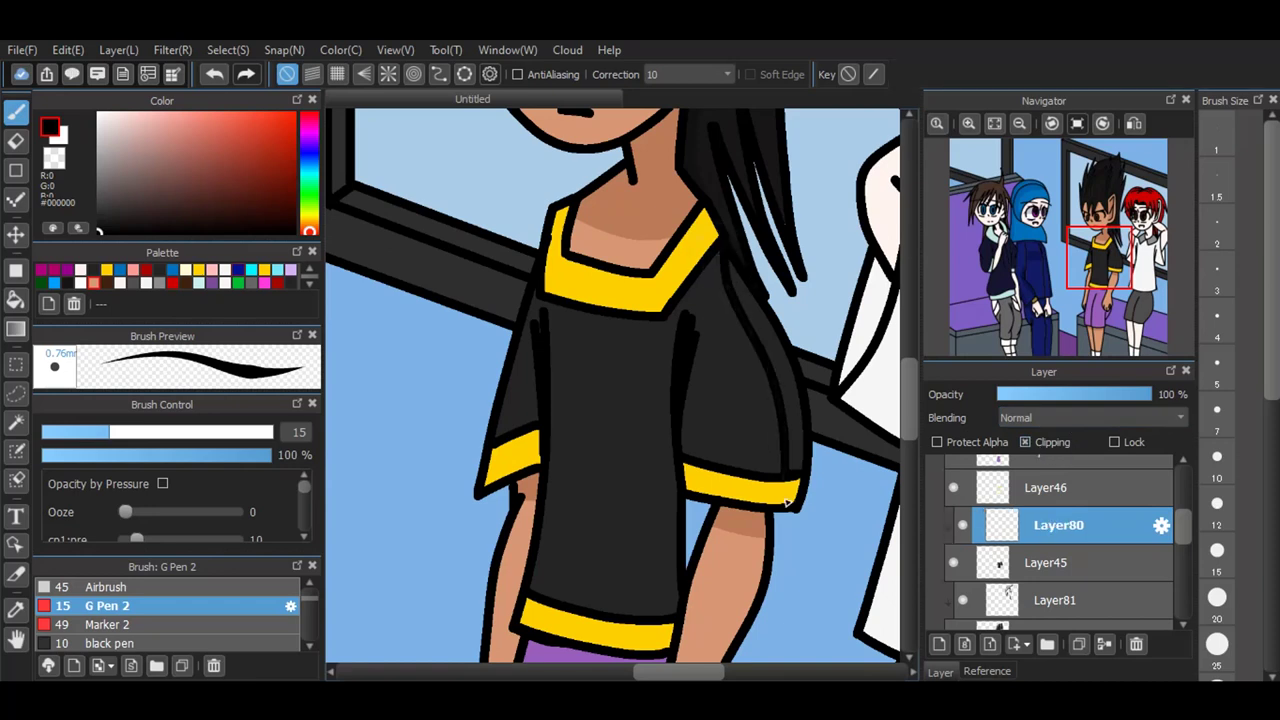
left_click(220, 75)
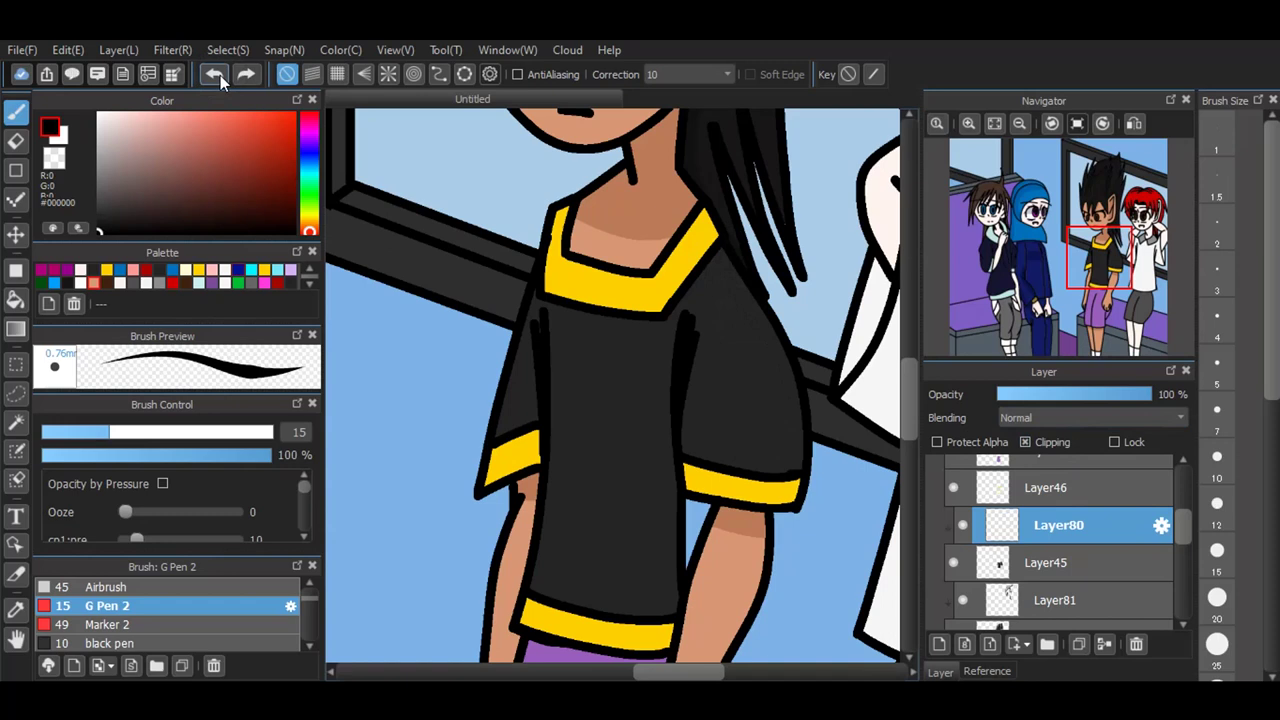
mouse_move(731, 248)
left_mouse_down()
mouse_move(760, 340)
mouse_move(770, 510)
left_mouse_up()
mouse_move(540, 298)
left_mouse_down()
mouse_move(483, 531)
mouse_move(492, 408)
mouse_move(539, 331)
left_mouse_up()
mouse_move(720, 272)
left_mouse_down()
mouse_move(751, 326)
mouse_move(731, 229)
mouse_move(752, 231)
mouse_move(786, 343)
mouse_move(794, 454)
mouse_move(728, 245)
mouse_move(784, 470)
mouse_move(770, 287)
mouse_move(816, 524)
left_mouse_up()
key("ctrl+z")
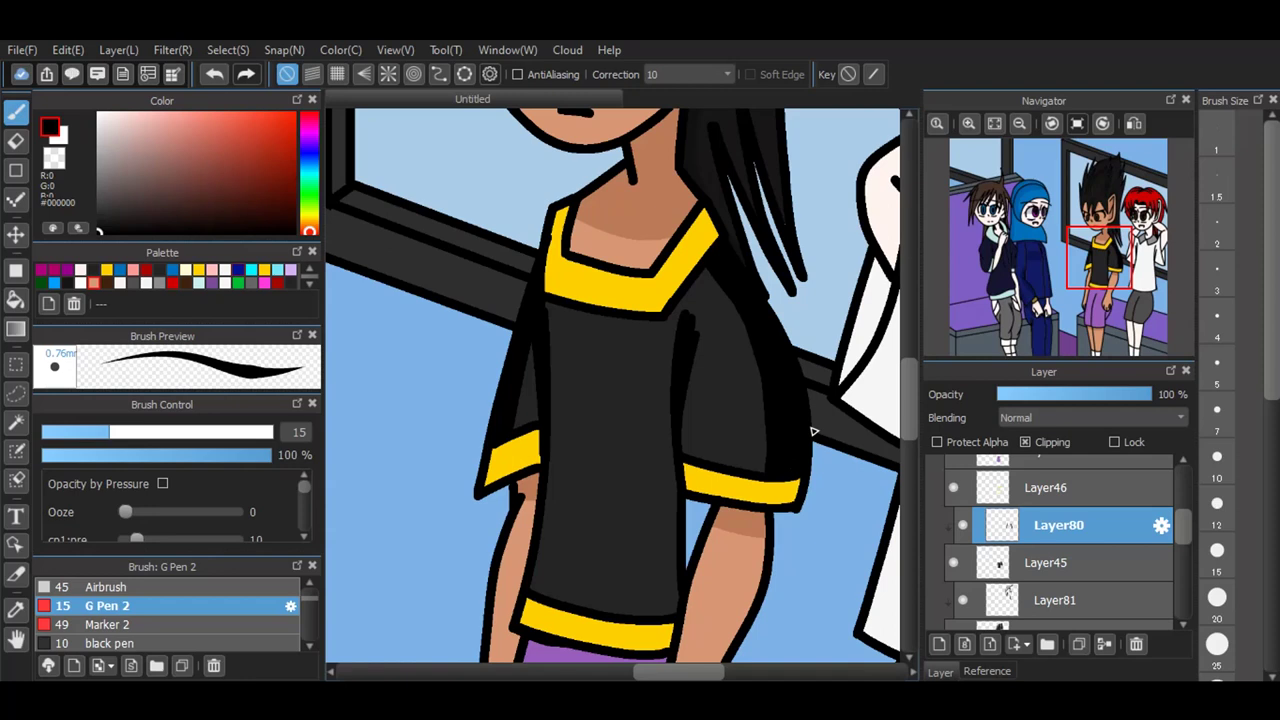
Step: Set the shirt shading layer, Layer80, to Multiply blending with 28% opacity
left_click(1033, 418)
left_click(1026, 442)
left_click(1040, 396)
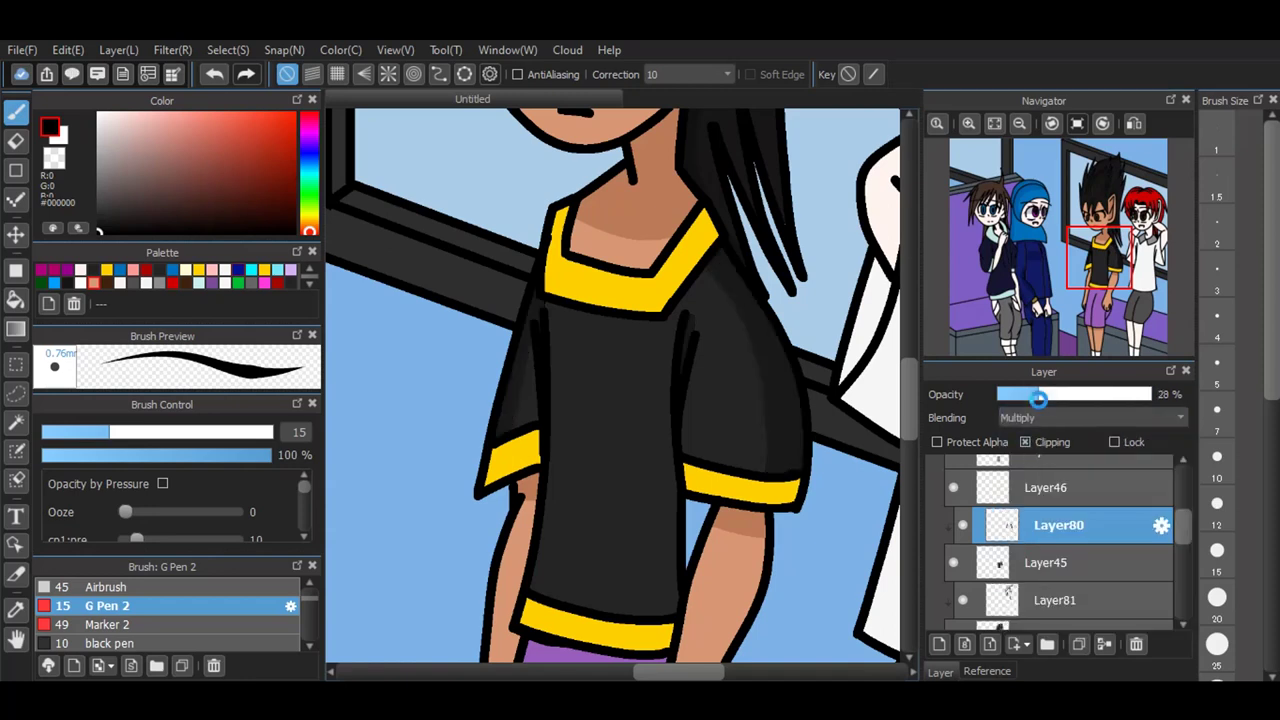
Step: Add a new layer above the yellow trim layer, Layer46, and turn on clipping for it
left_click(1045, 487)
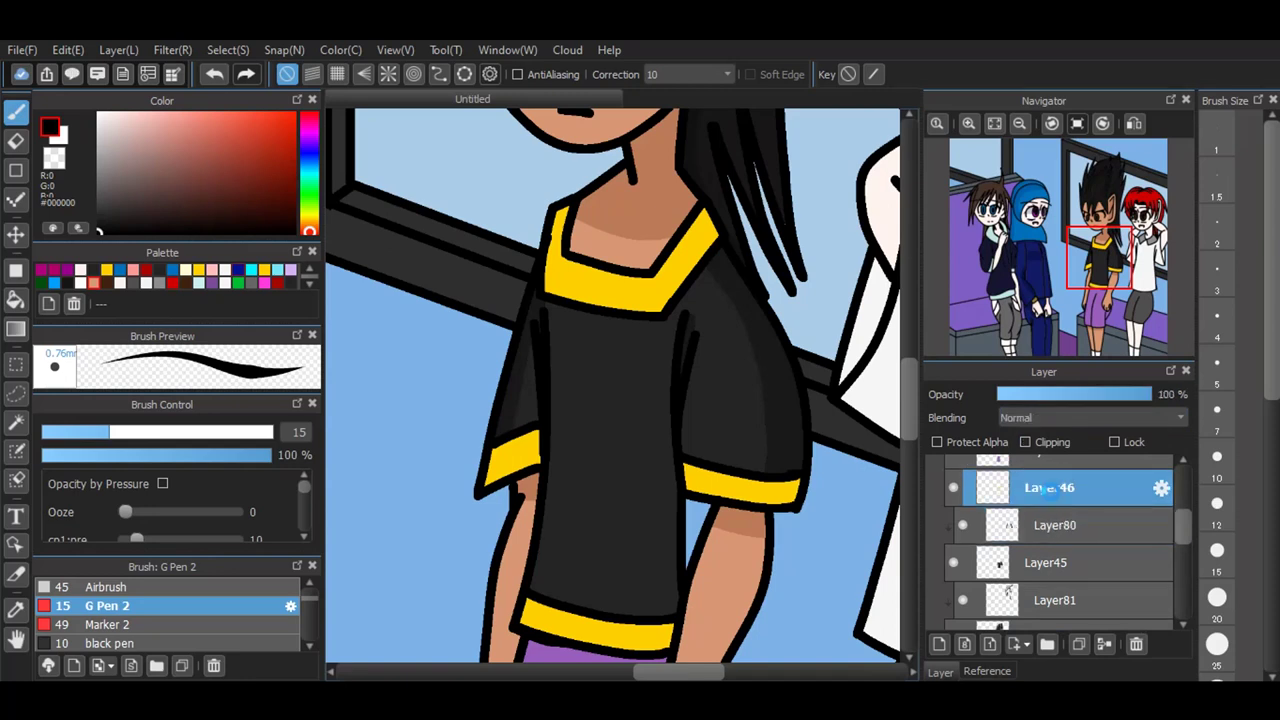
left_click(940, 644)
left_click(1041, 446)
Step: Paint dark yellow #C7A200 shading along the upper parts of the shirt's collar, both sleeve cuffs and hem trim
left_click(264, 272)
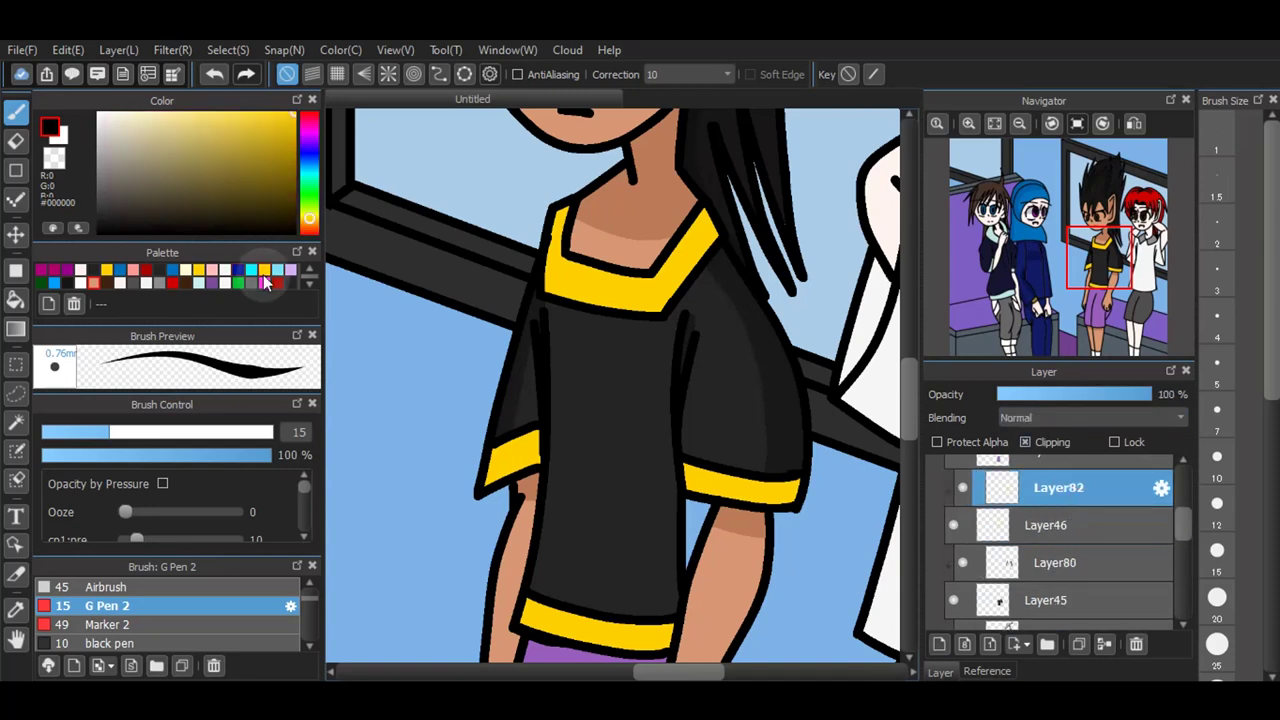
mouse_move(555, 208)
left_mouse_down()
mouse_move(548, 262)
mouse_move(612, 292)
mouse_move(672, 294)
mouse_move(716, 215)
left_mouse_up()
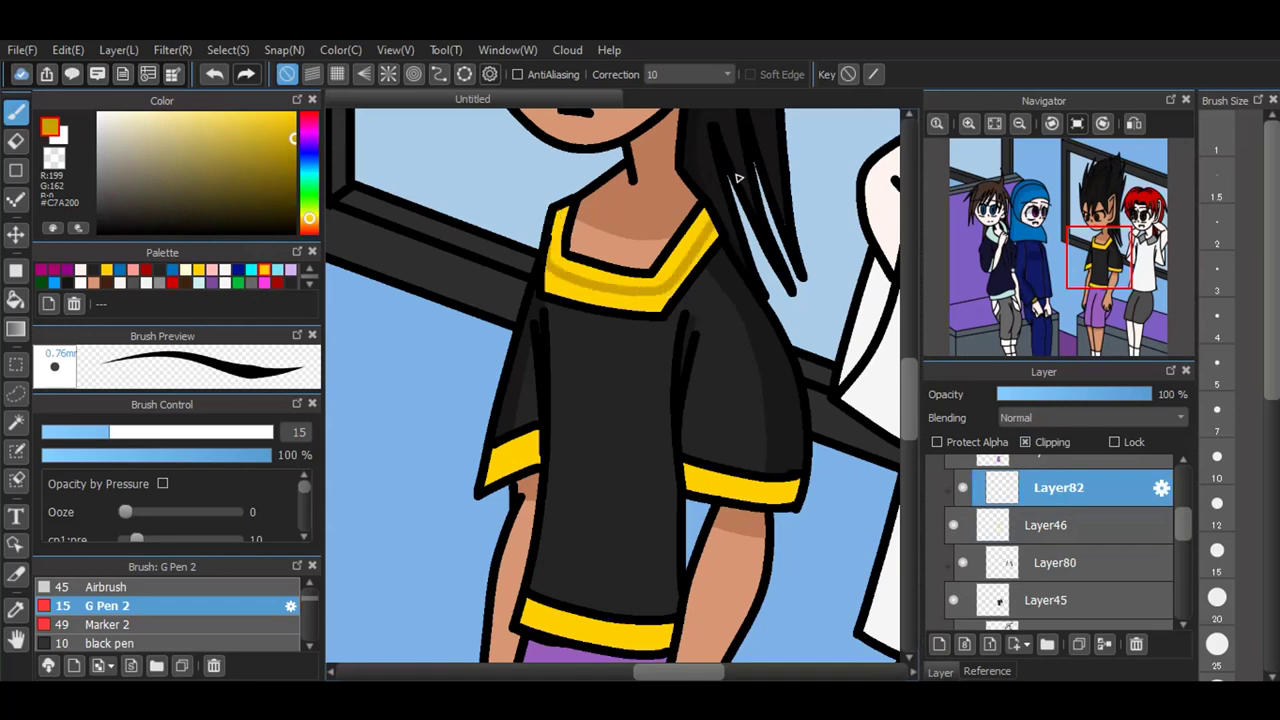
mouse_move(566, 207)
left_mouse_down()
mouse_move(572, 275)
mouse_move(625, 292)
mouse_move(532, 252)
mouse_move(634, 285)
mouse_move(605, 290)
mouse_move(693, 244)
mouse_move(661, 285)
mouse_move(705, 210)
left_mouse_up()
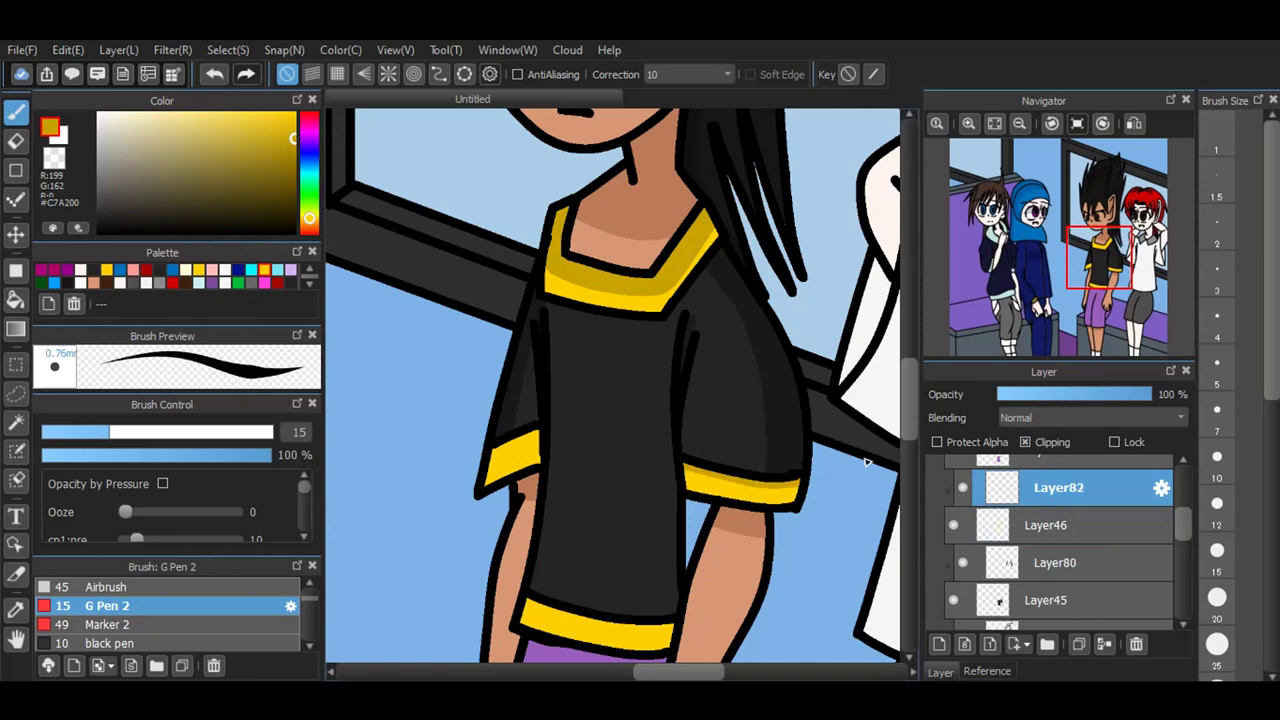
left_click_drag(502, 455, 538, 437)
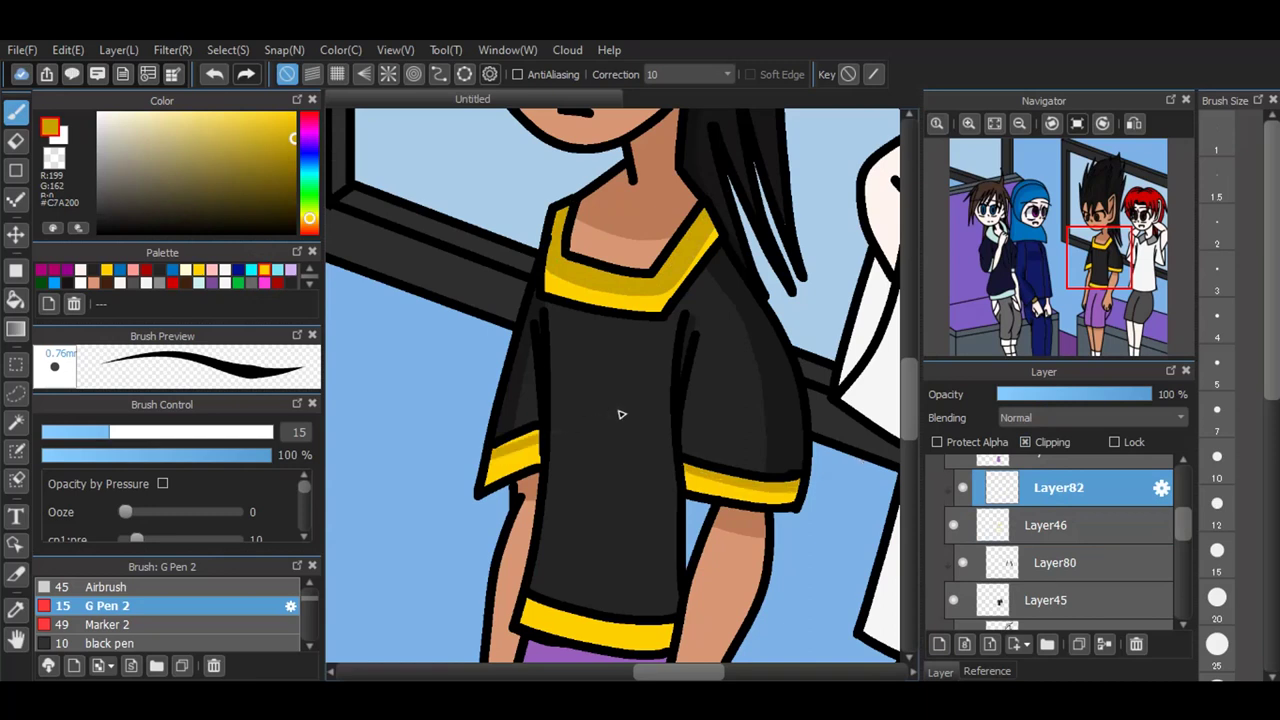
left_click_drag(526, 603, 672, 628)
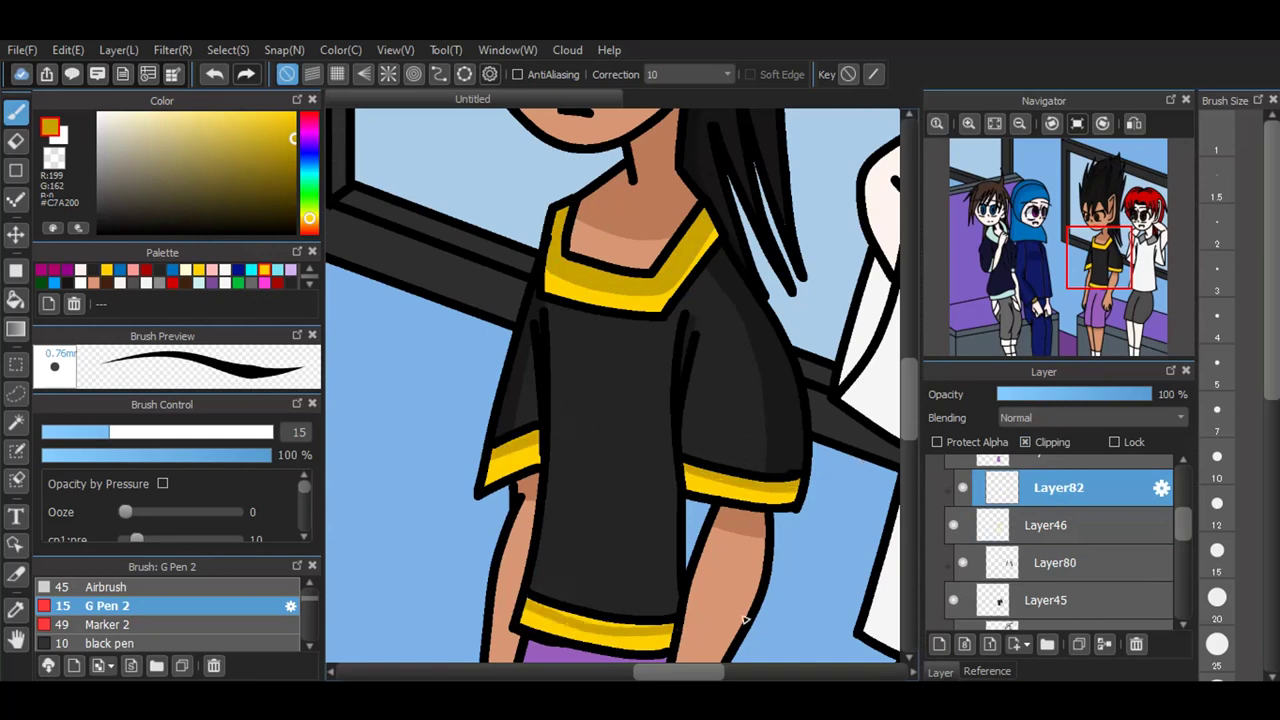
left_click_drag(573, 624, 684, 625)
Step: Set the yellow trim's shading layer to Multiply blending with 38% opacity
left_click(1052, 423)
left_click(1033, 449)
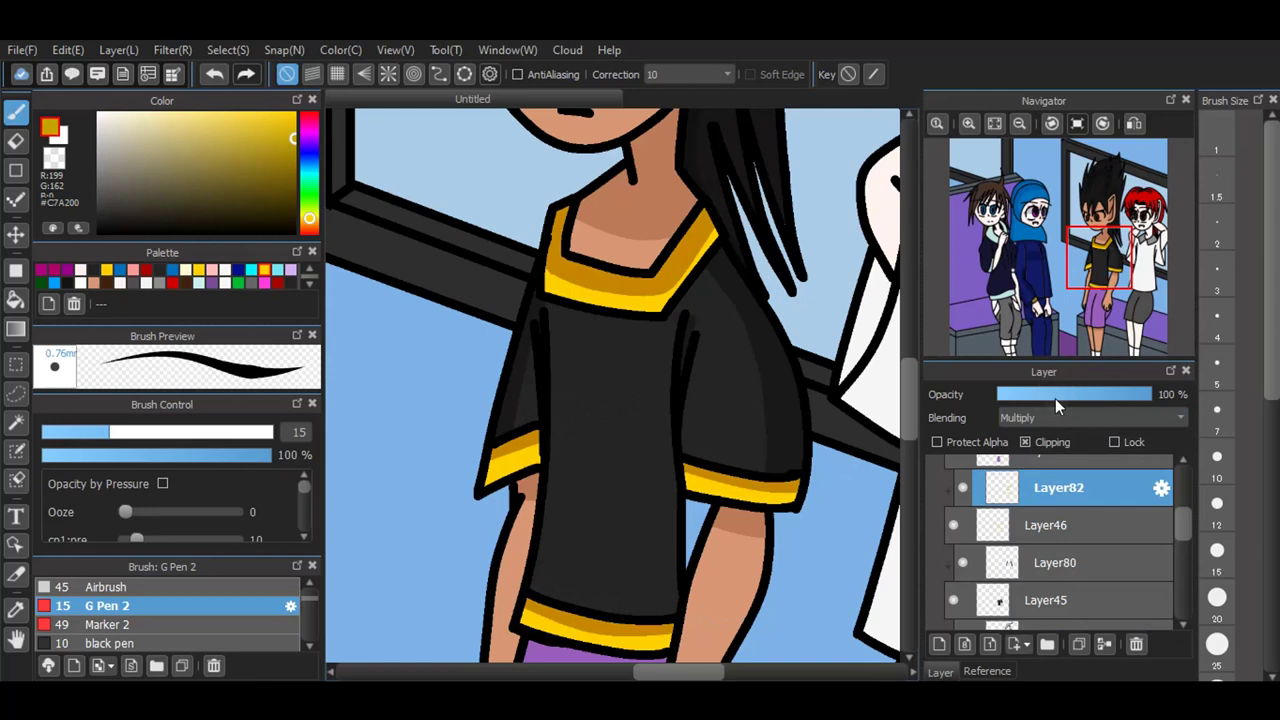
left_click(1055, 396)
Step: Add a new layer above the purple shorts layer, Layer47, and turn on clipping for it
scroll(918, 434, "down", 5)
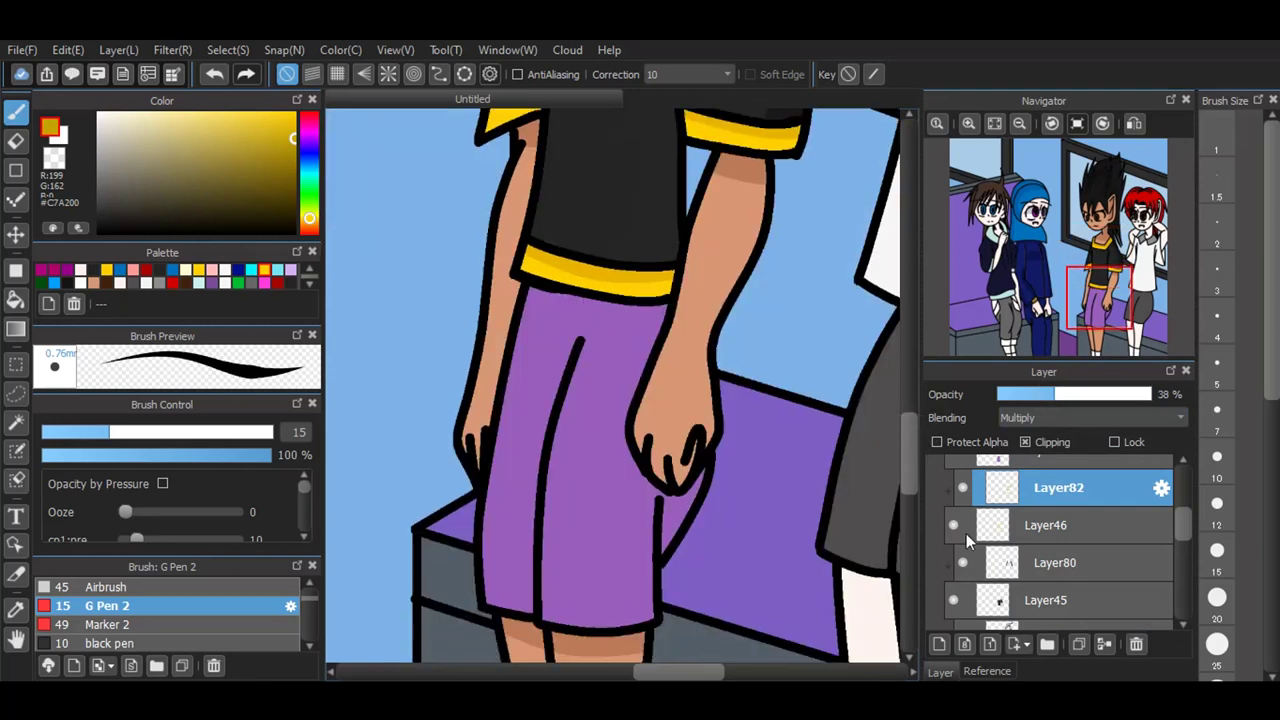
scroll(1009, 542, "up", 3)
scroll(1009, 542, "up", 1)
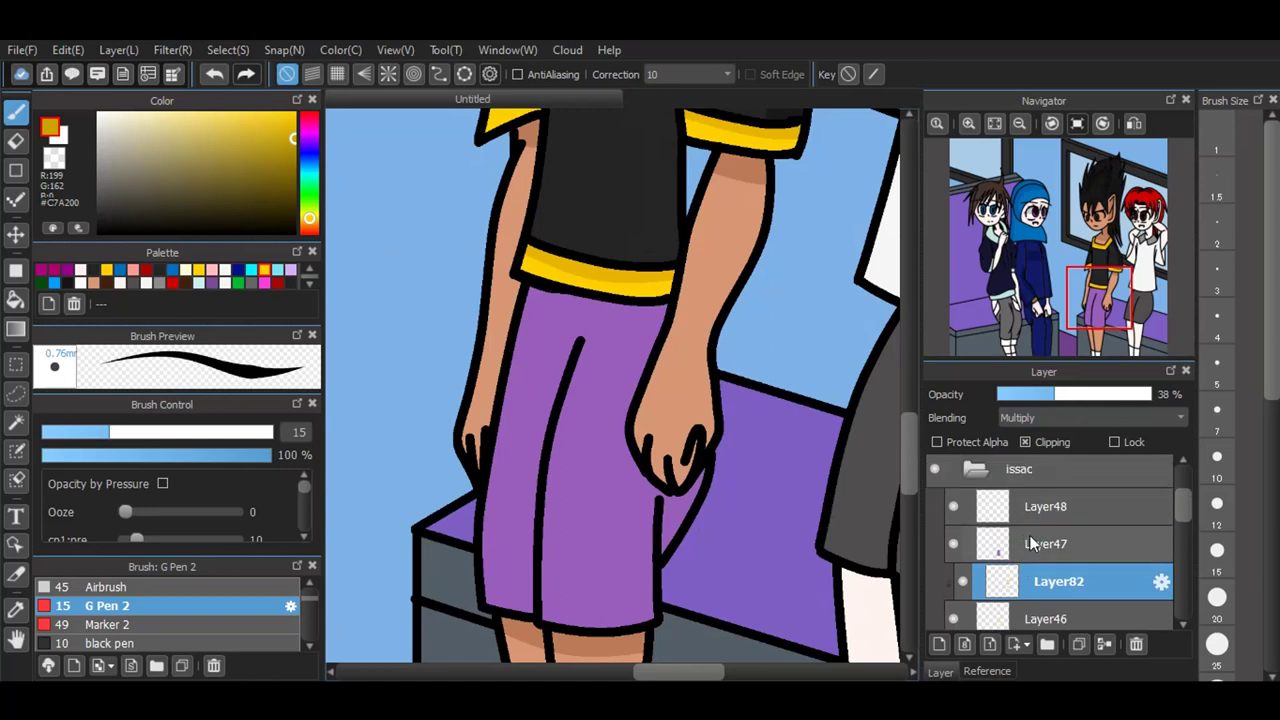
left_click(1029, 540)
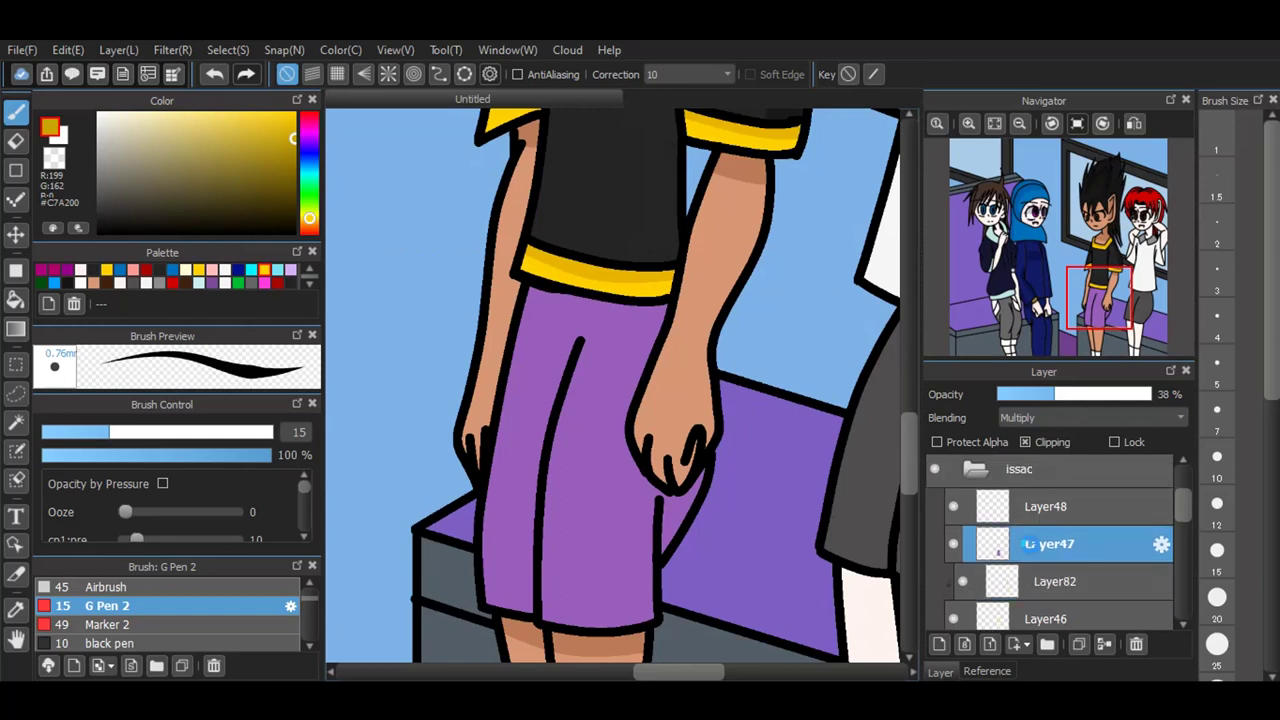
left_click(939, 644)
left_click(1025, 442)
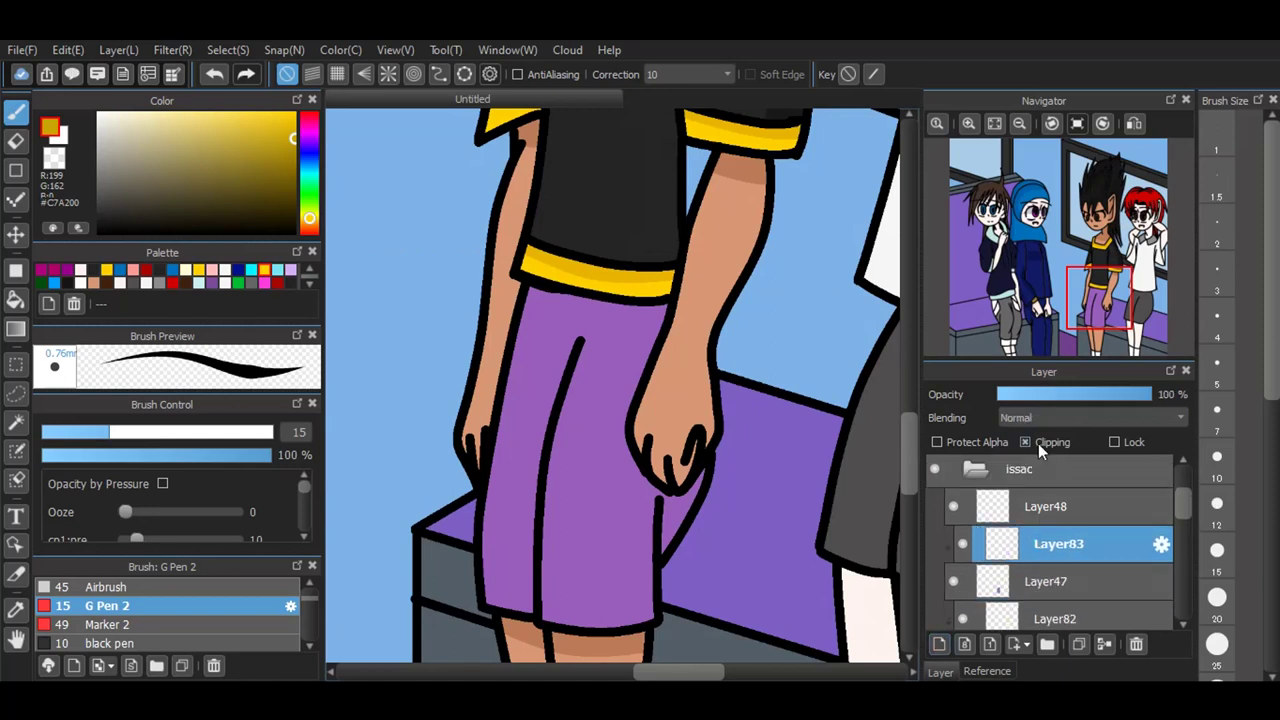
Step: Sample the shorts' purple, darken it to #73458F, and paint shading along the long central fold line
key("i")
left_click(615, 337)
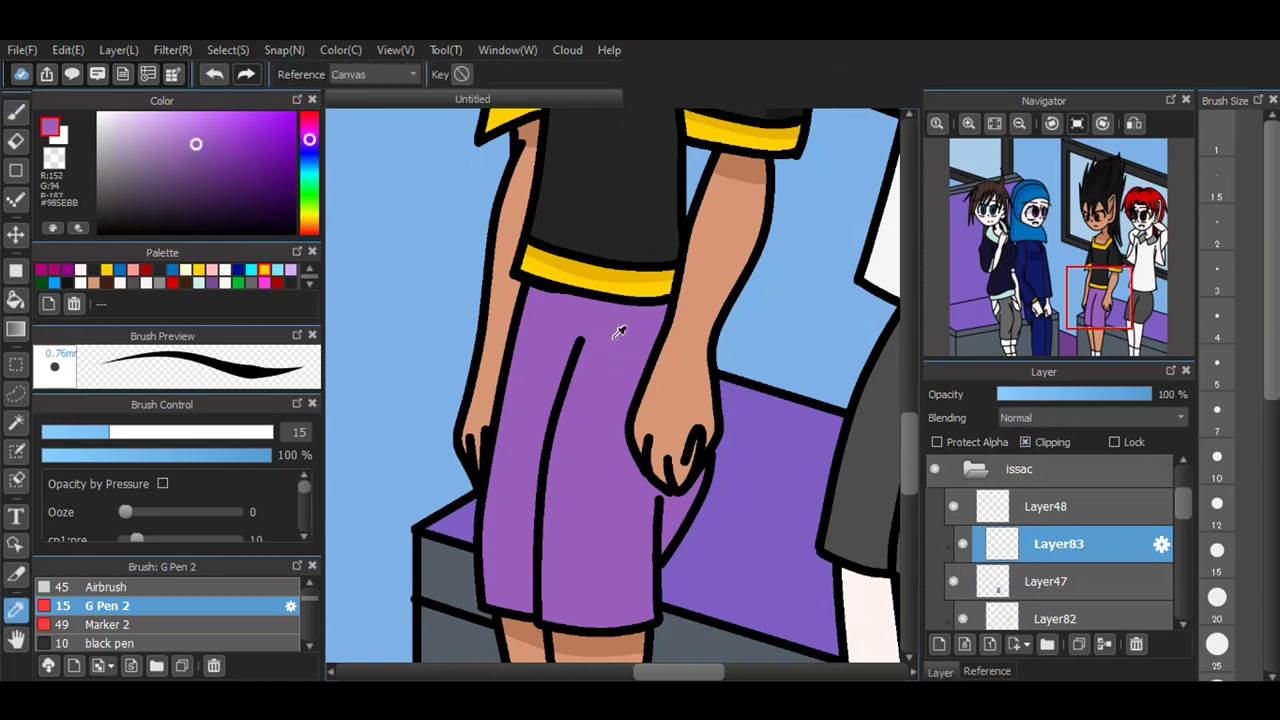
key("b")
left_click(200, 166)
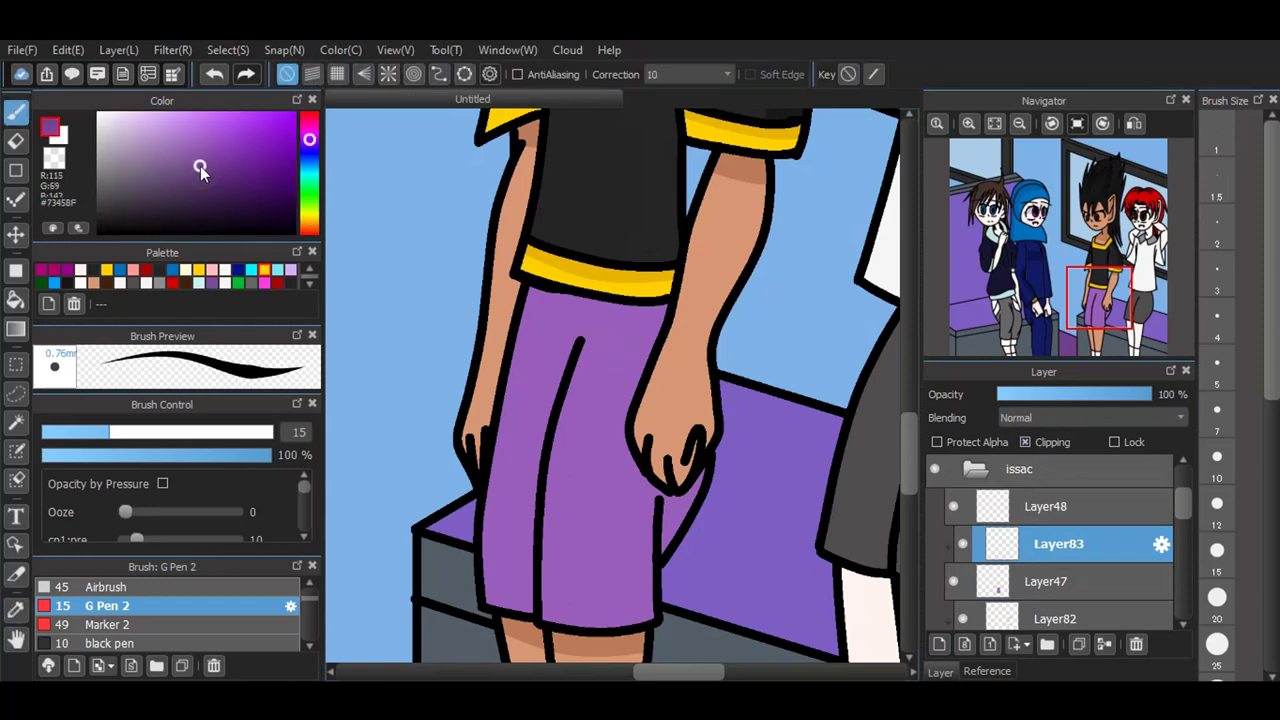
mouse_move(584, 348)
left_mouse_down()
mouse_move(591, 397)
mouse_move(545, 630)
left_mouse_up()
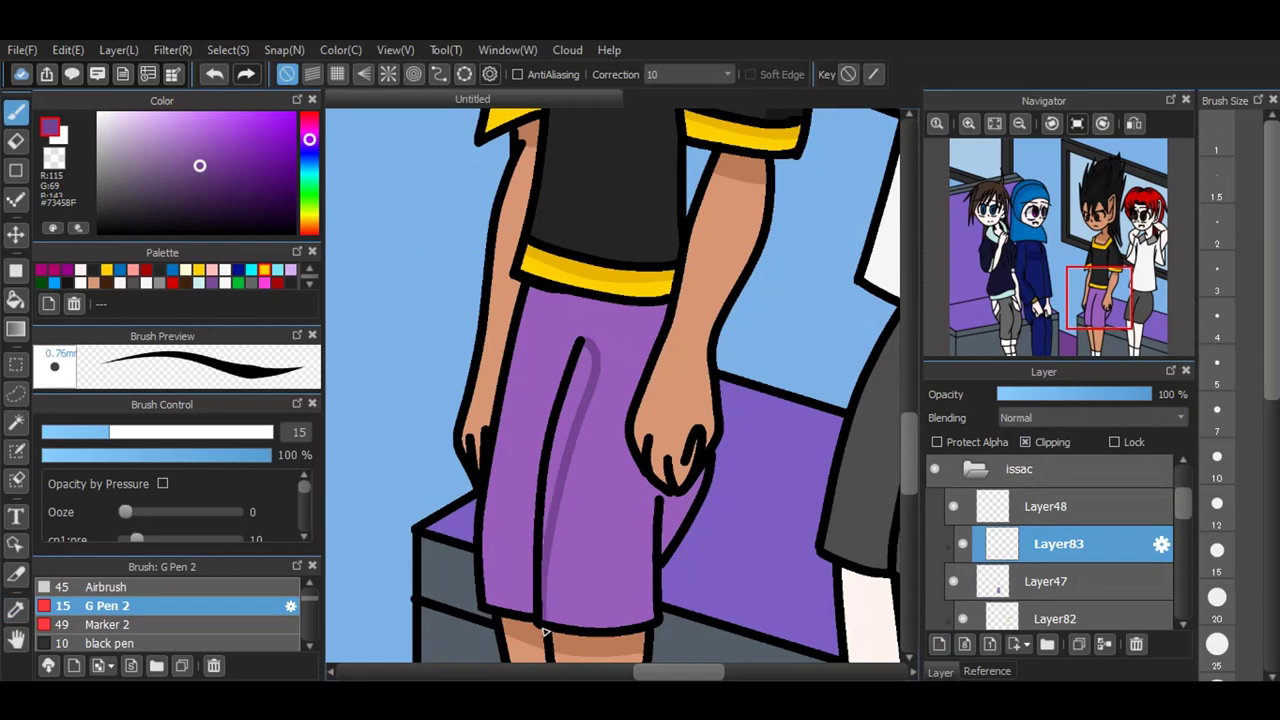
mouse_move(570, 434)
left_mouse_down()
mouse_move(546, 586)
mouse_move(589, 349)
mouse_move(588, 400)
left_mouse_up()
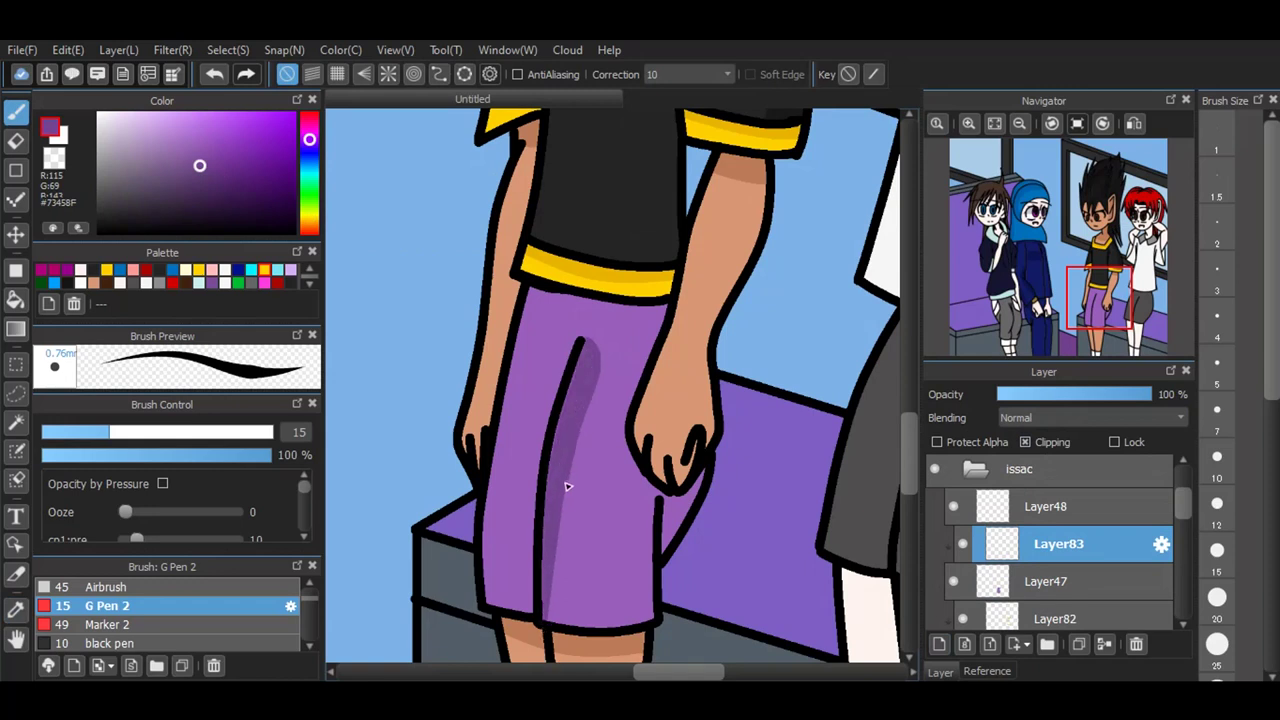
left_click_drag(568, 466, 548, 620)
Step: Paint dark purple shading on the shorts below the near hand and under the shirt hem
mouse_move(668, 495)
left_mouse_down()
mouse_move(664, 550)
mouse_move(656, 492)
mouse_move(667, 560)
left_mouse_up()
left_click(210, 73)
mouse_move(670, 498)
left_mouse_down()
mouse_move(668, 567)
mouse_move(667, 480)
mouse_move(661, 623)
left_mouse_up()
left_click_drag(688, 501, 708, 466)
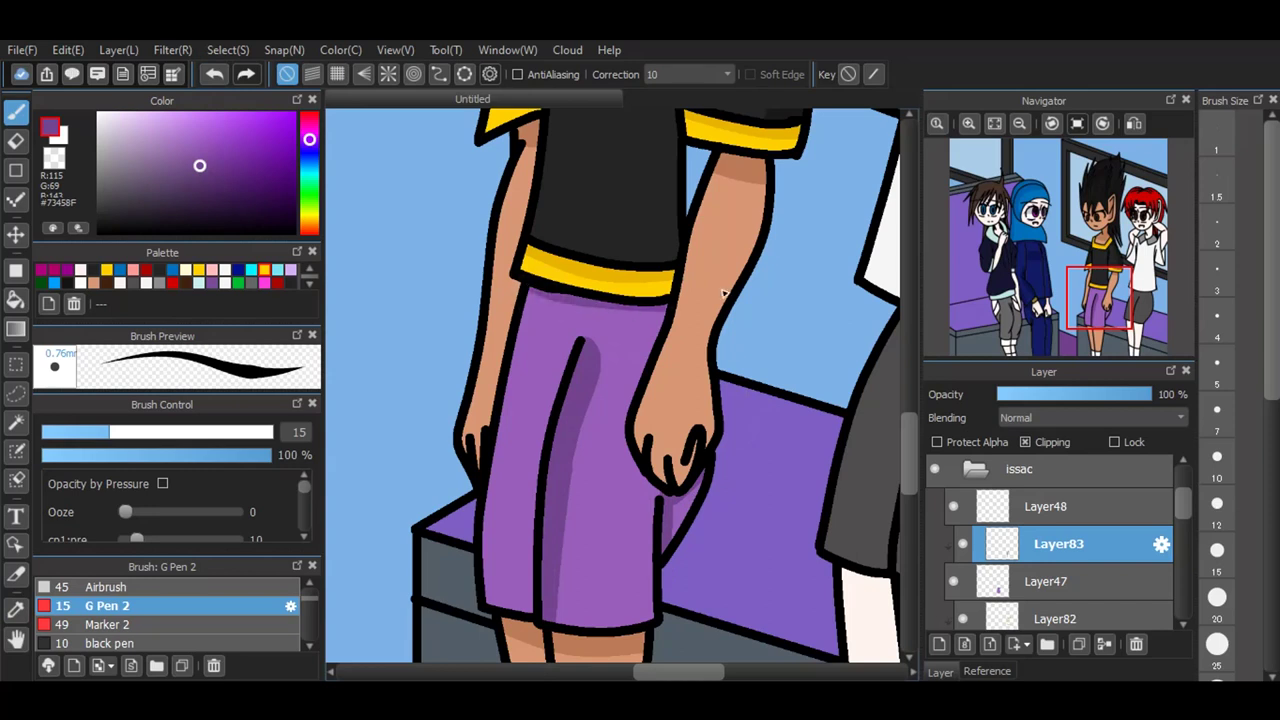
Step: Set the shorts' shading layer to Multiply blending with 29% opacity
left_click(1036, 420)
left_click(1033, 448)
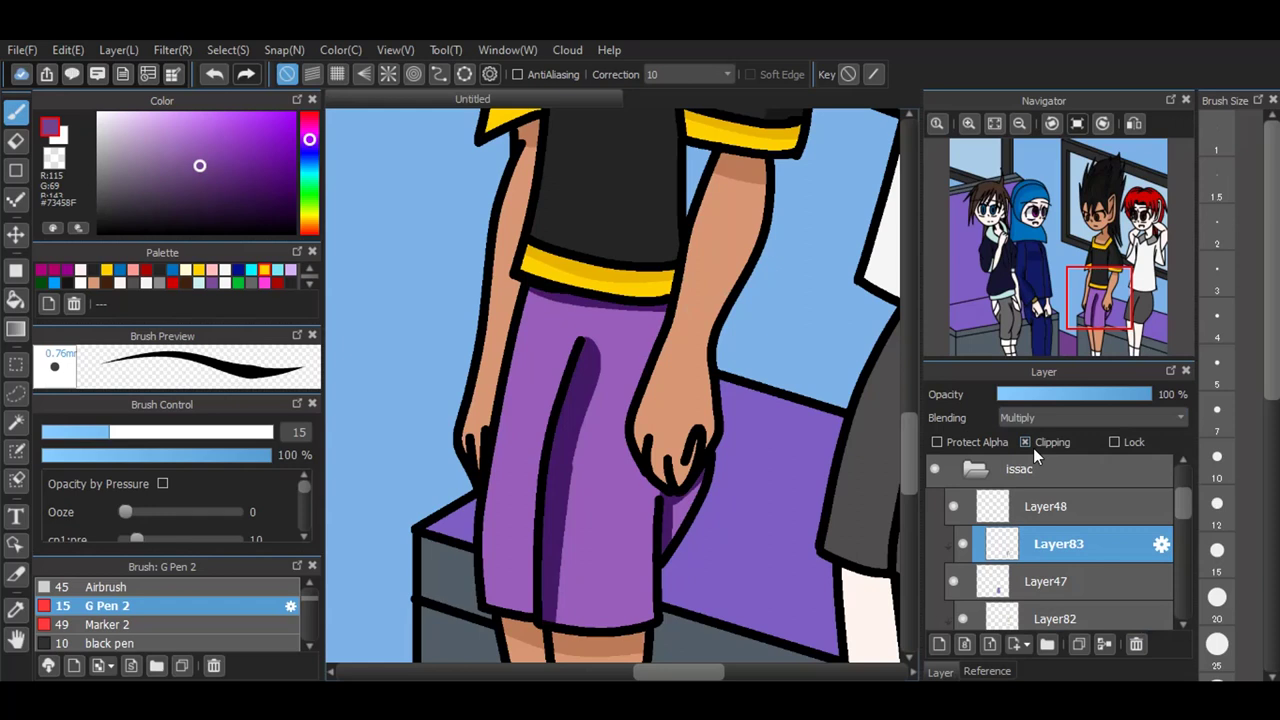
left_click(1041, 394)
Step: Add a new layer above the sock layer, Layer48, and turn on clipping for it
scroll(925, 492, "down", 5)
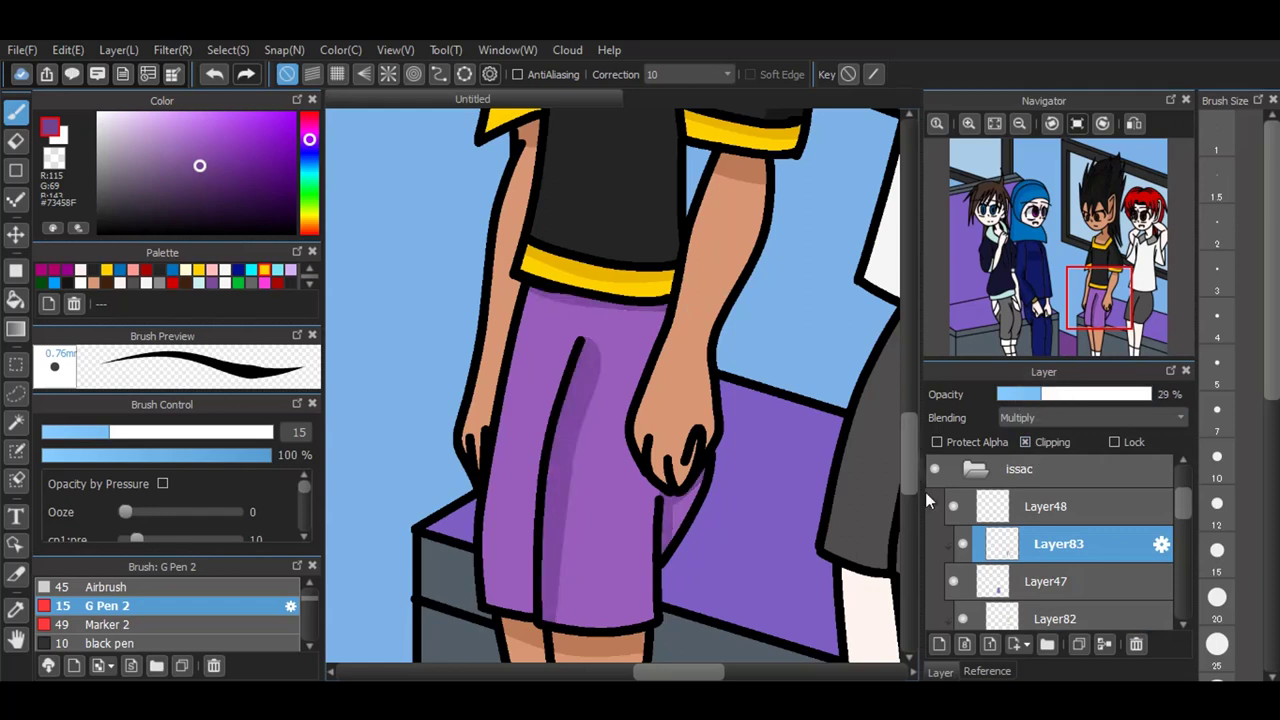
left_click(1005, 507)
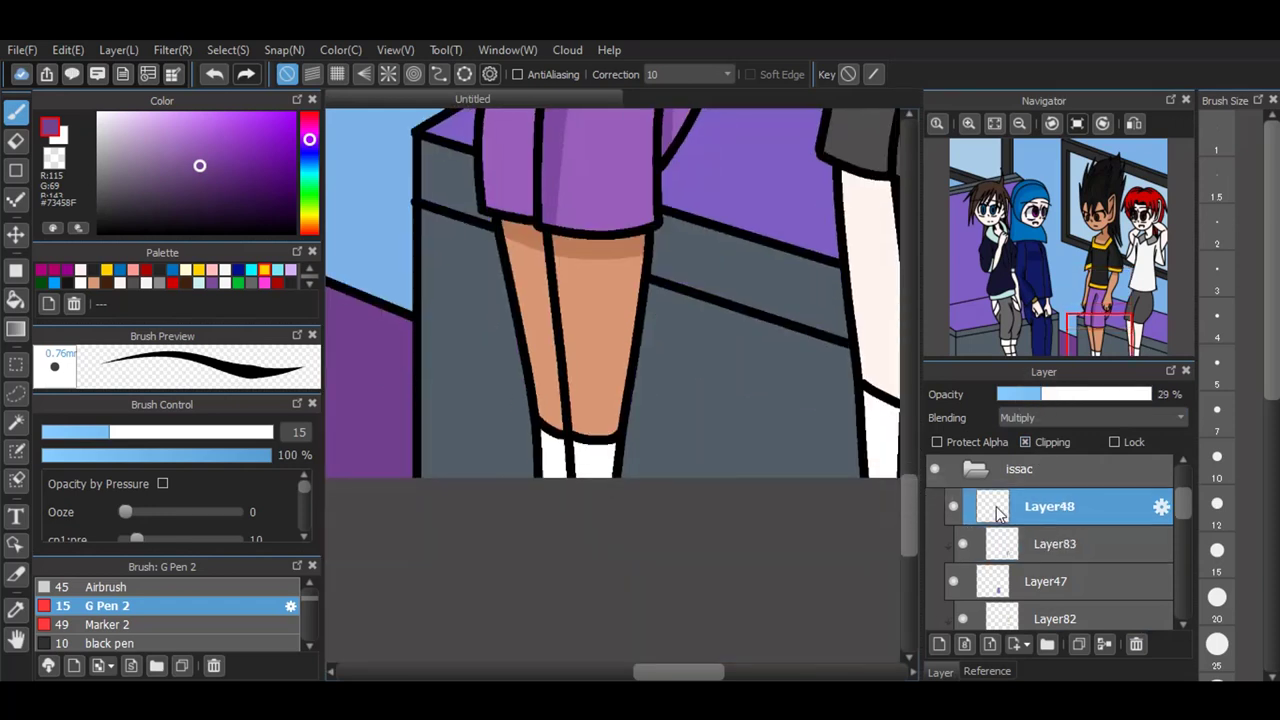
left_click(938, 644)
left_click(1035, 443)
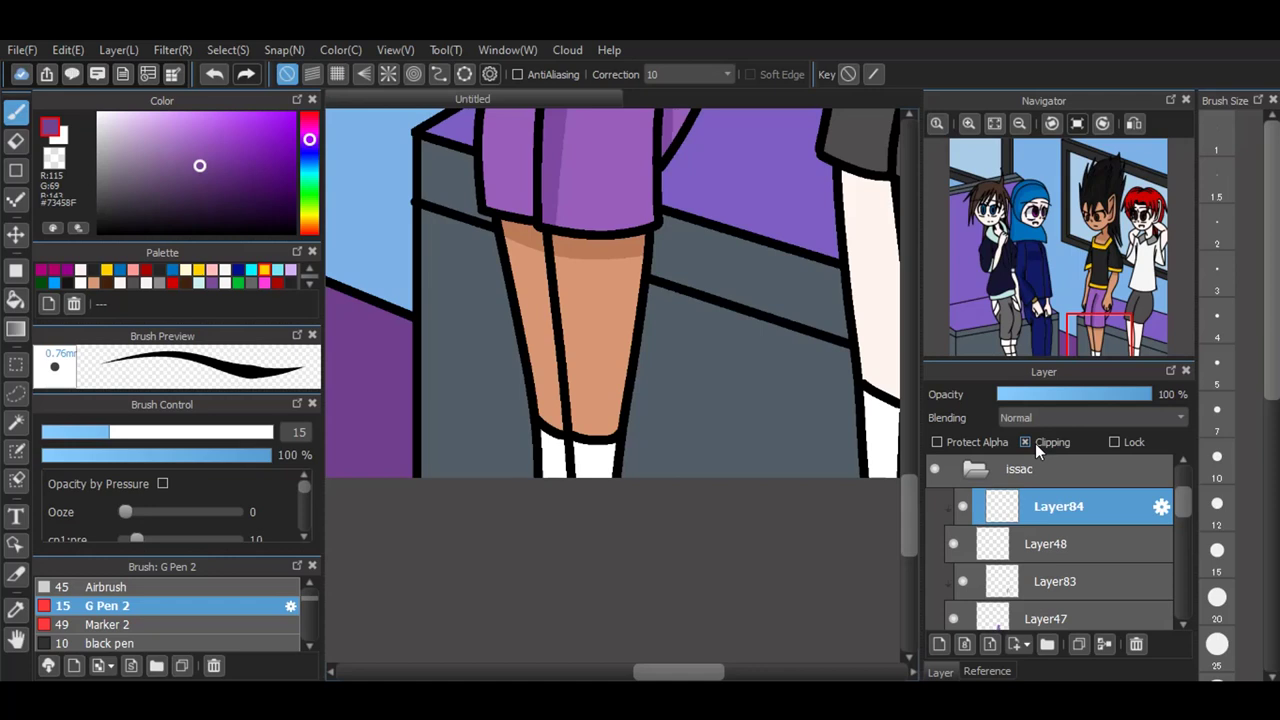
Step: Paint blue #4E81BF shading across the tops of the white socks and lower the shading layer's opacity
left_click(309, 283)
left_click(309, 285)
left_click(309, 286)
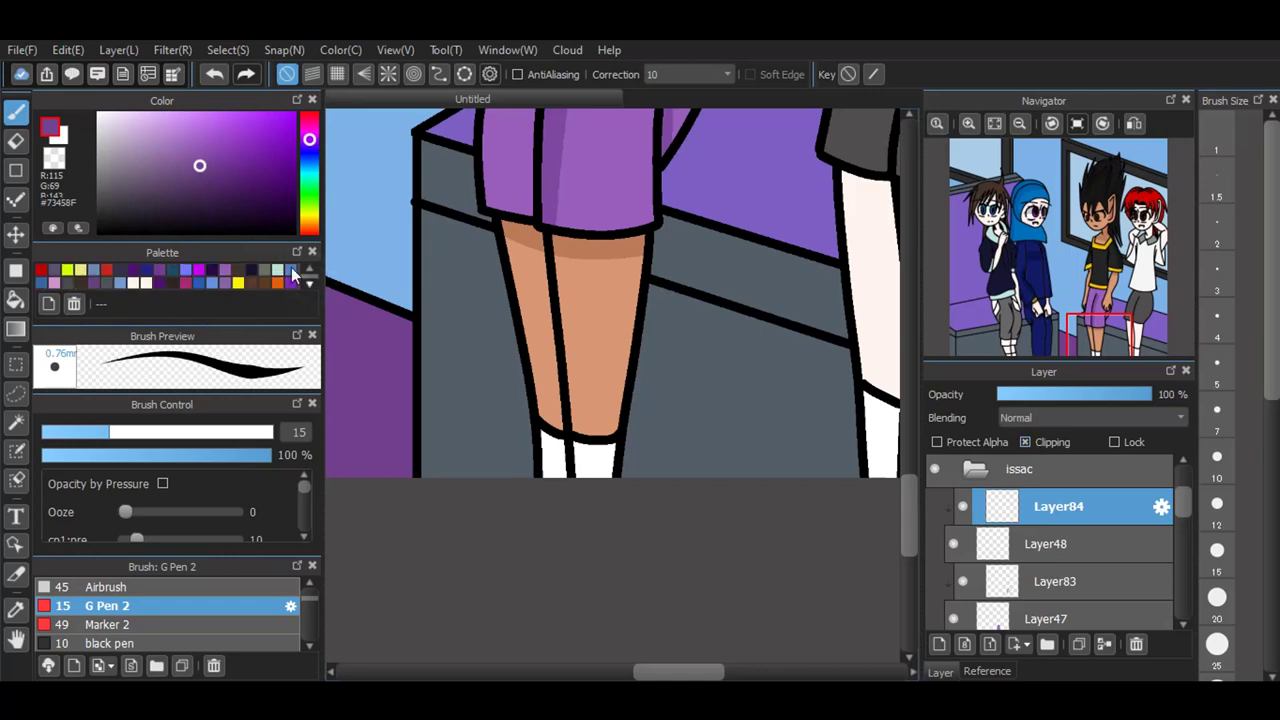
left_click(291, 270)
mouse_move(538, 437)
left_mouse_down()
mouse_move(654, 454)
mouse_move(614, 462)
left_mouse_up()
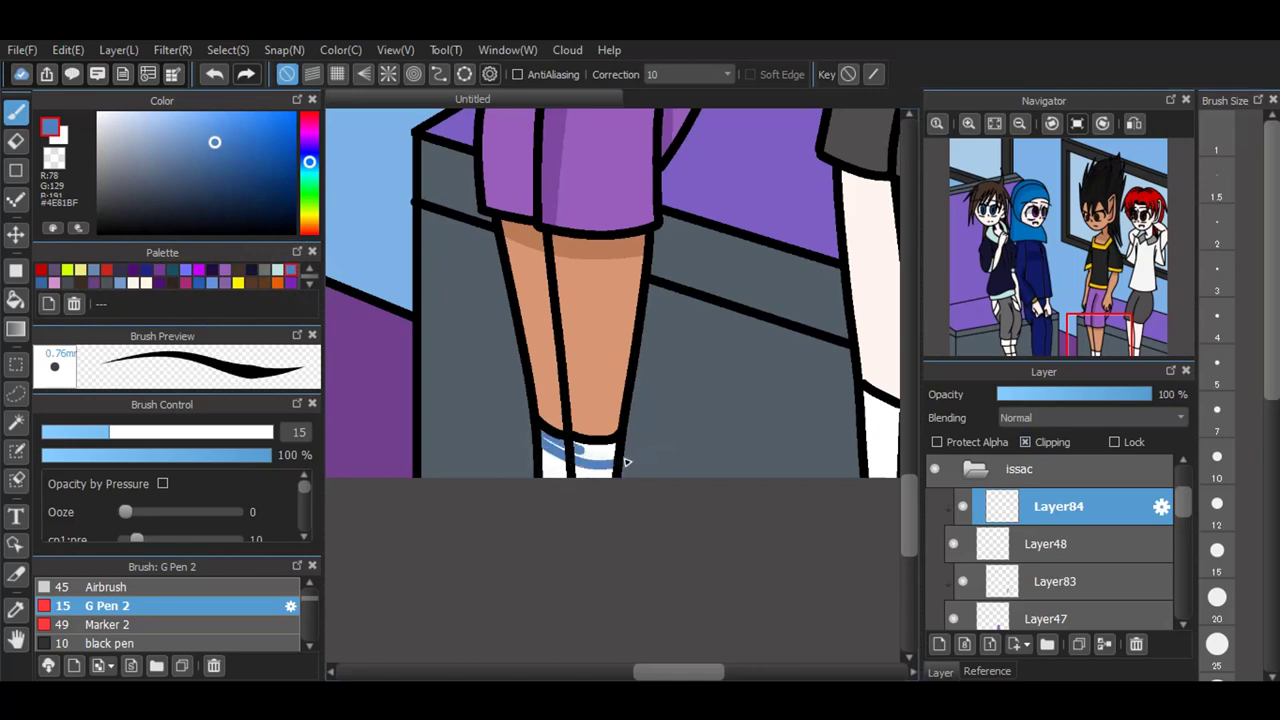
key("ctrl+z")
scroll(1020, 416, "down", 1)
left_click(1034, 394)
left_click(1052, 396)
left_click_drag(1062, 396, 1063, 396)
Step: Collapse the pointed-ear character's layer folder and review the whole illustration
scroll(970, 550, "up", 2)
left_click(984, 565)
scroll(665, 621, "down", 3)
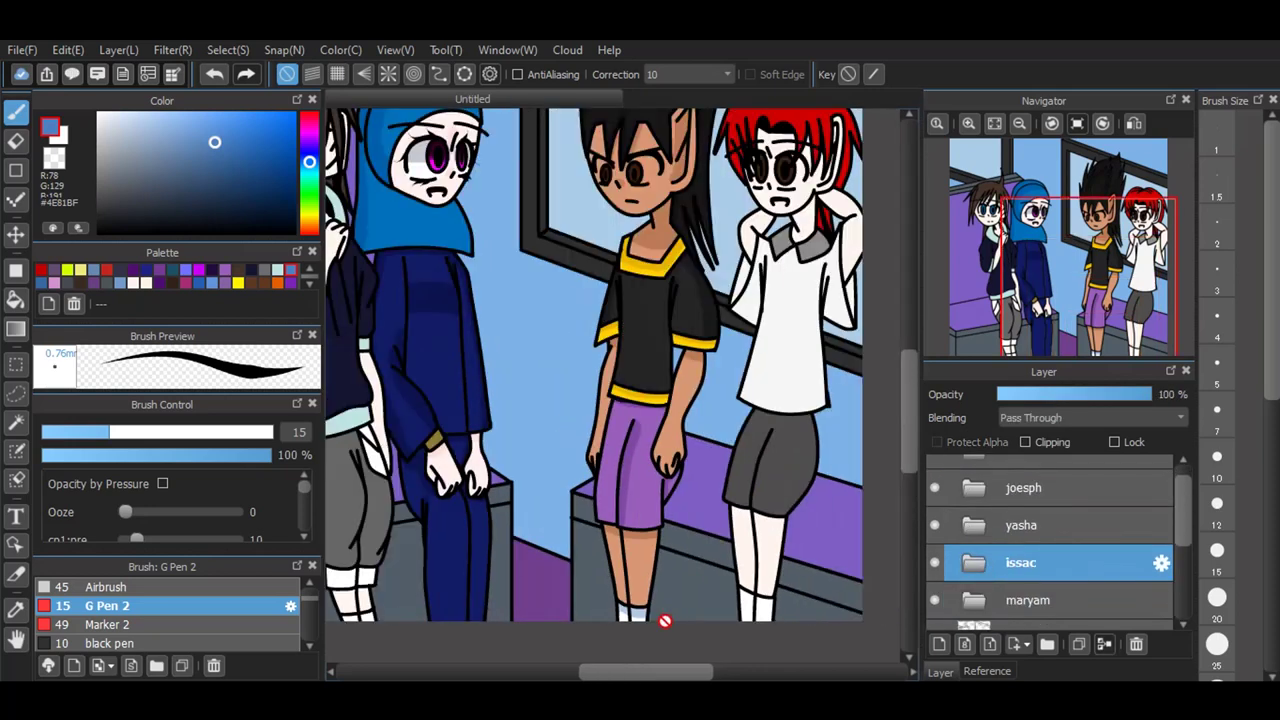
scroll(657, 611, "down", 1)
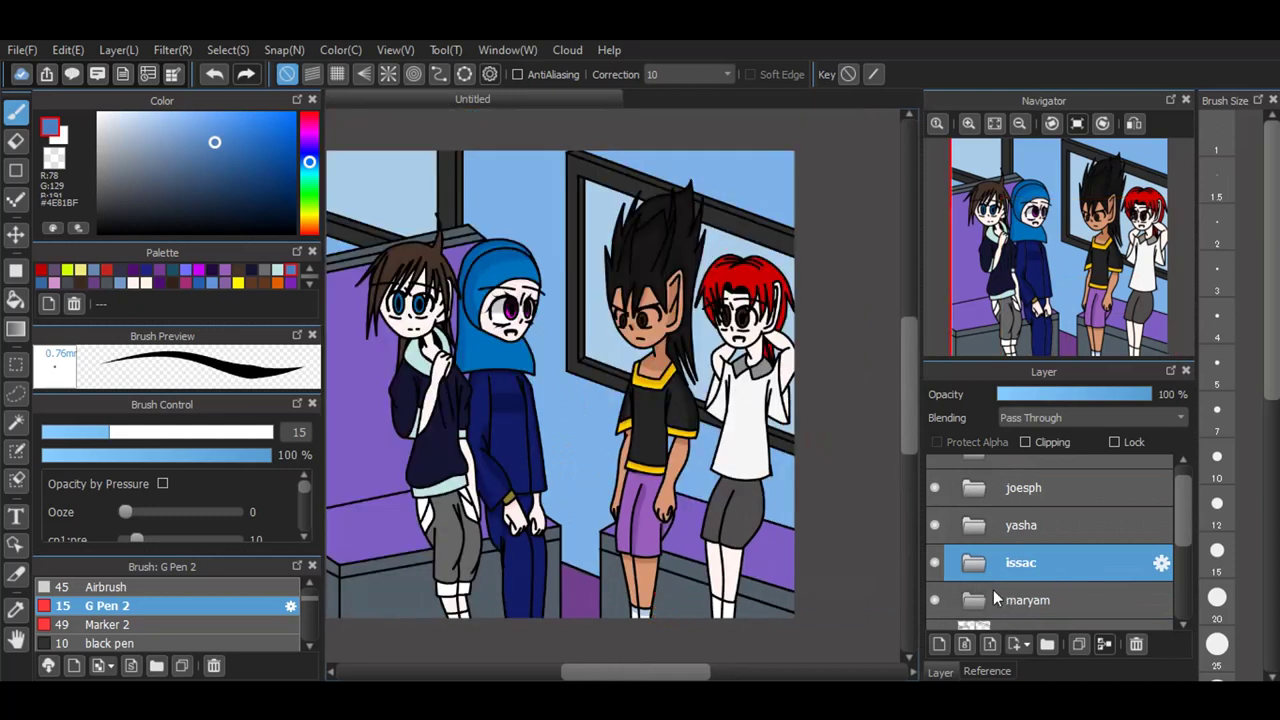
Step: Reopen the pointed-ear character's layer folder and add a new layer directly above the skin shading layer, Layer79
scroll(993, 589, "down", 3)
scroll(964, 480, "up", 1)
left_click(975, 470)
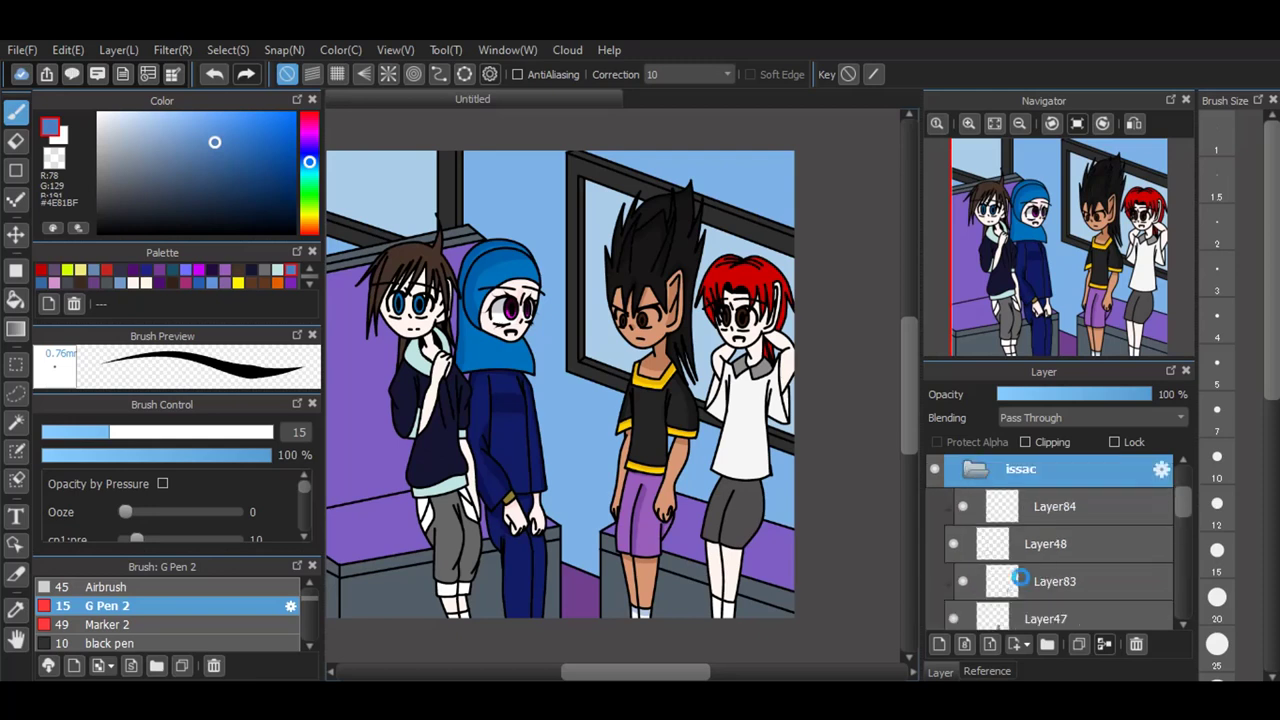
scroll(1020, 578, "down", 5)
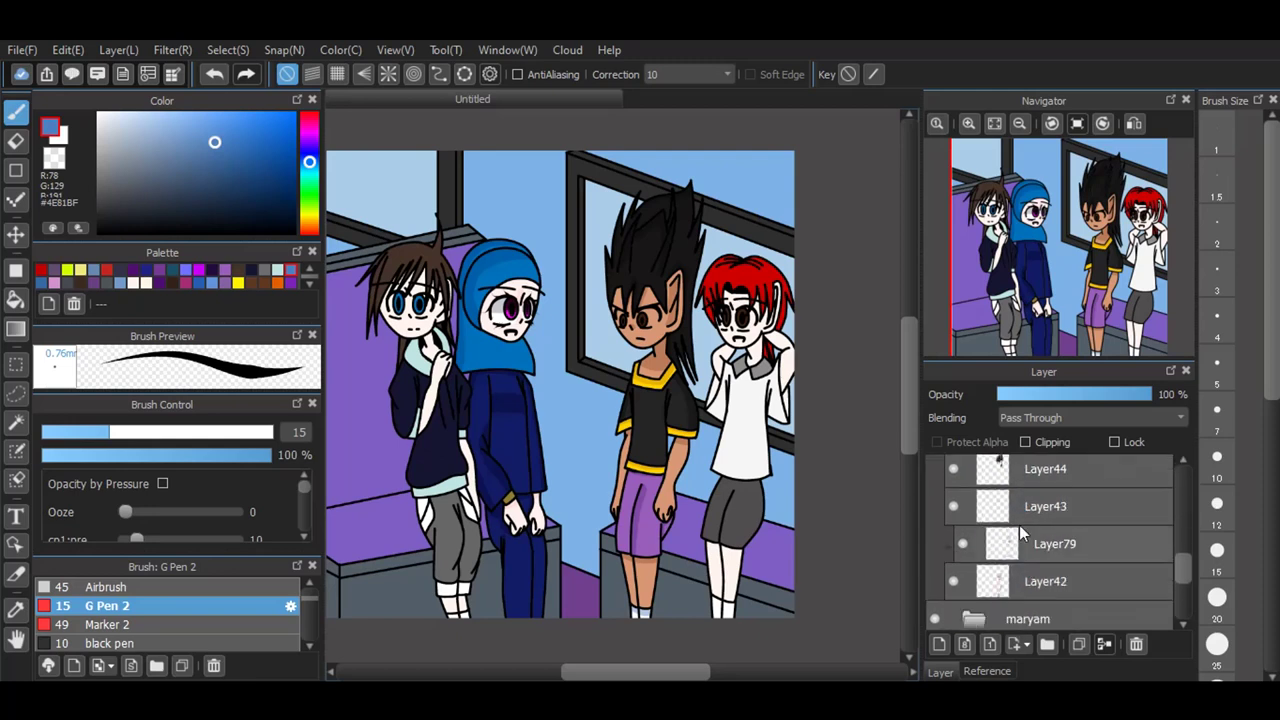
left_click(1019, 545)
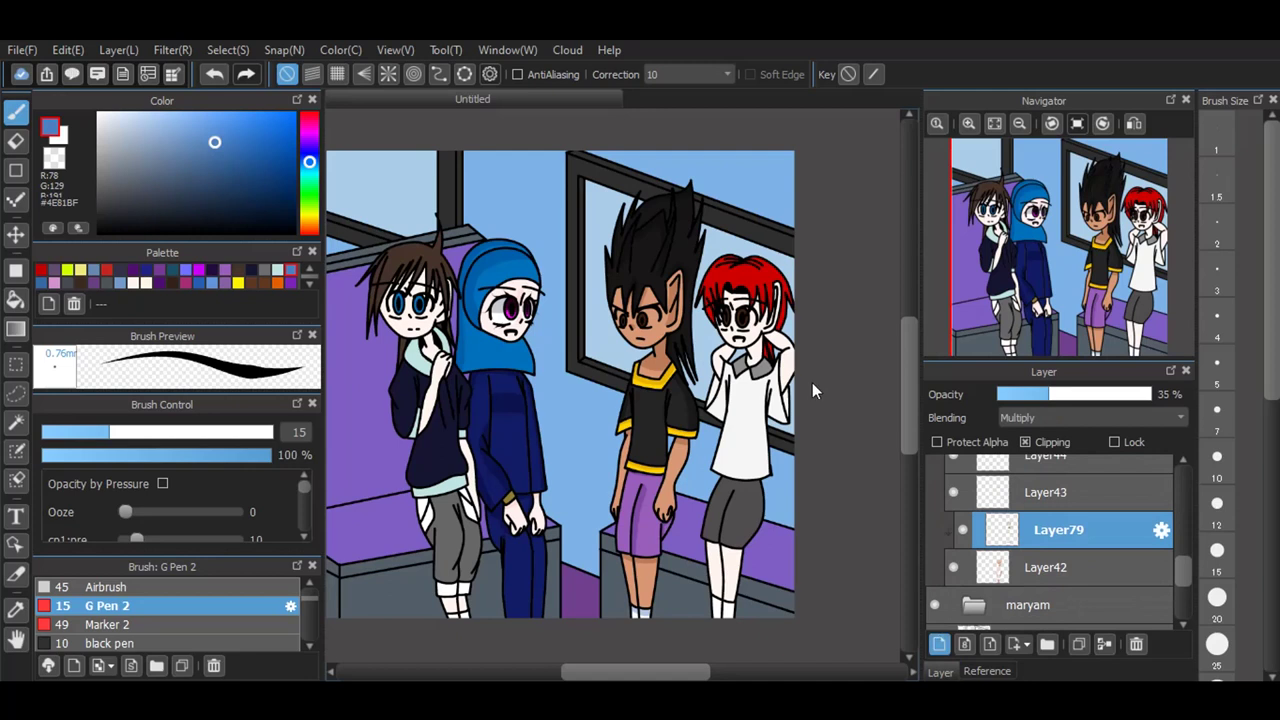
key("ctrl+shift+n")
Step: Paint the whites of both of the pointed-ear character's eyes in white #FFFFFF around the brown irises
scroll(632, 217, "up", 2)
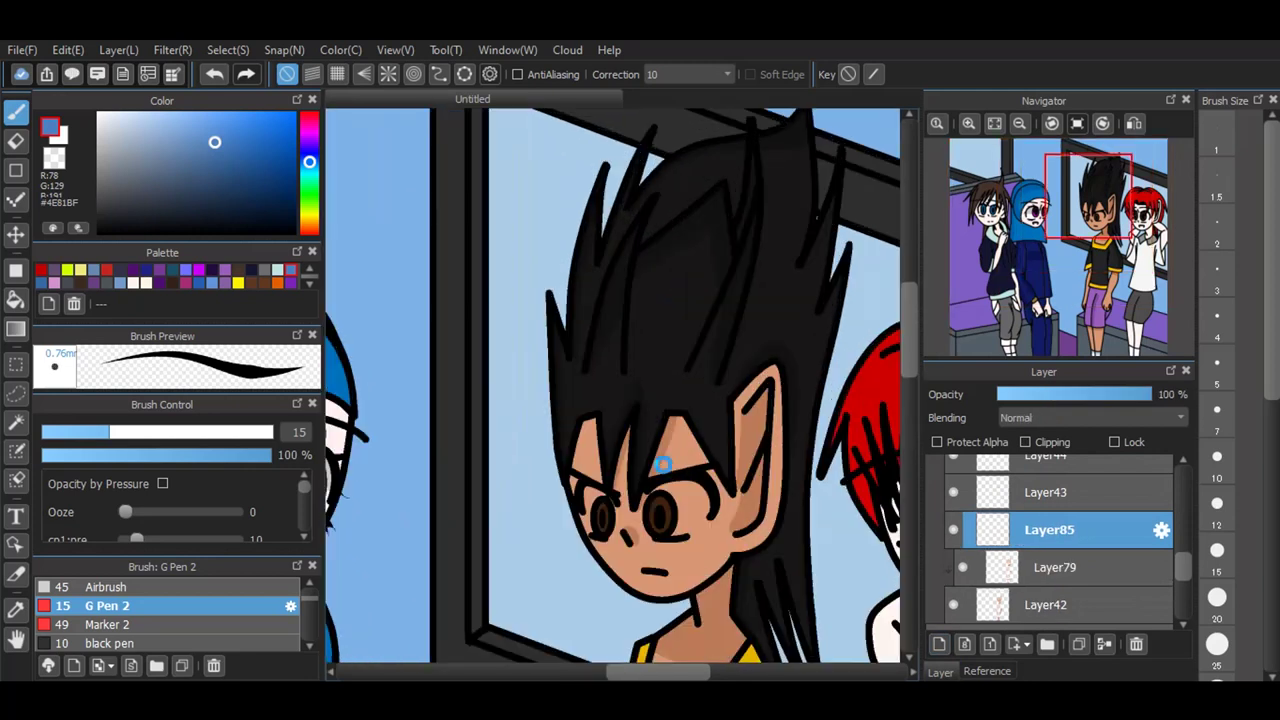
scroll(678, 596, "up", 2)
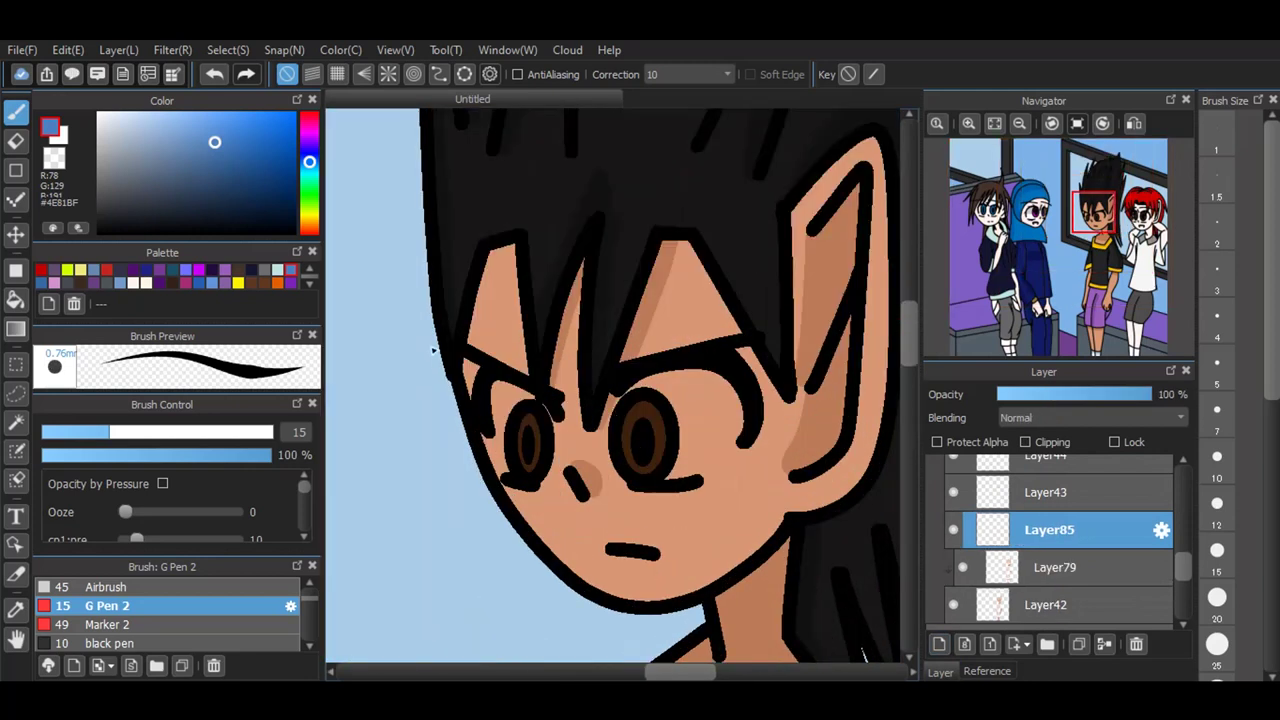
key("x")
scroll(596, 371, "up", 2)
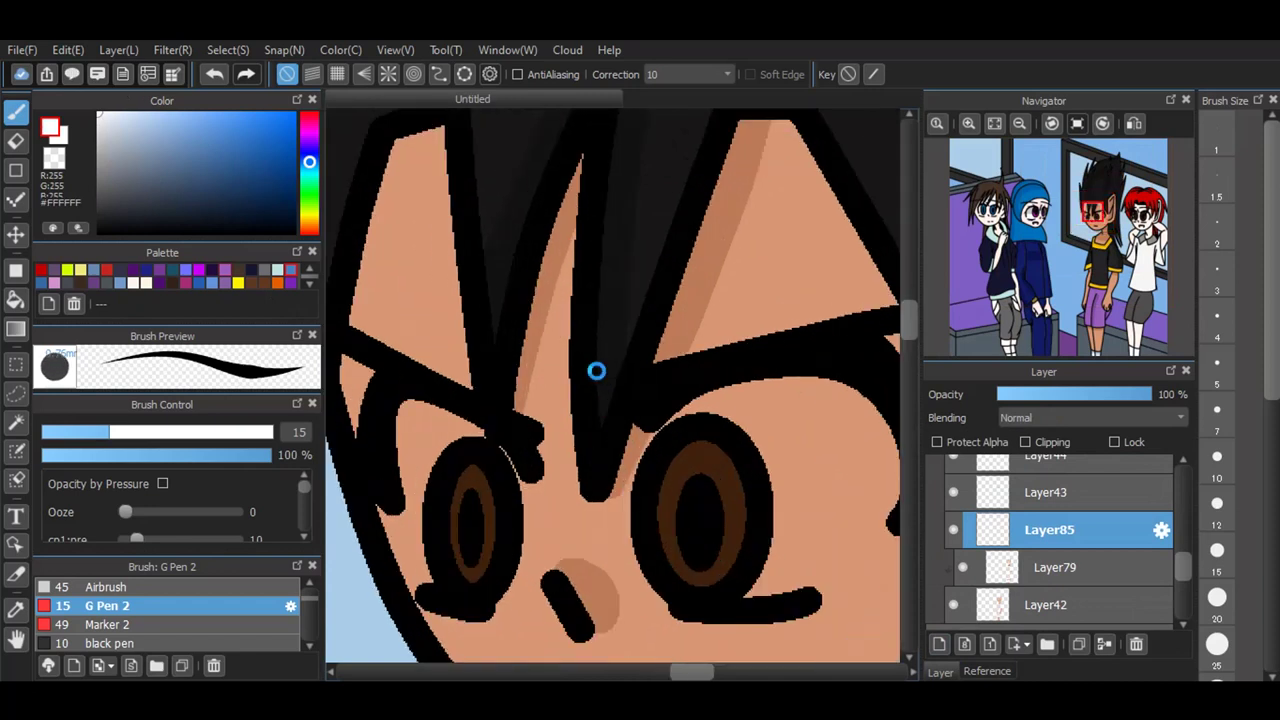
mouse_move(494, 614)
left_mouse_down()
mouse_move(530, 549)
mouse_move(510, 453)
mouse_move(468, 418)
mouse_move(415, 411)
mouse_move(394, 477)
mouse_move(431, 590)
mouse_move(415, 468)
mouse_move(453, 414)
mouse_move(505, 470)
left_mouse_up()
mouse_move(651, 423)
left_mouse_down()
mouse_move(635, 539)
mouse_move(648, 582)
mouse_move(704, 611)
mouse_move(833, 594)
mouse_move(888, 531)
mouse_move(900, 454)
mouse_move(827, 390)
mouse_move(705, 414)
mouse_move(672, 458)
mouse_move(759, 362)
mouse_move(645, 466)
mouse_move(757, 595)
mouse_move(766, 480)
mouse_move(759, 606)
mouse_move(776, 413)
mouse_move(764, 387)
mouse_move(795, 603)
mouse_move(820, 383)
mouse_move(815, 580)
mouse_move(818, 388)
mouse_move(822, 580)
mouse_move(834, 451)
mouse_move(826, 590)
mouse_move(874, 521)
mouse_move(822, 408)
mouse_move(882, 463)
left_mouse_up()
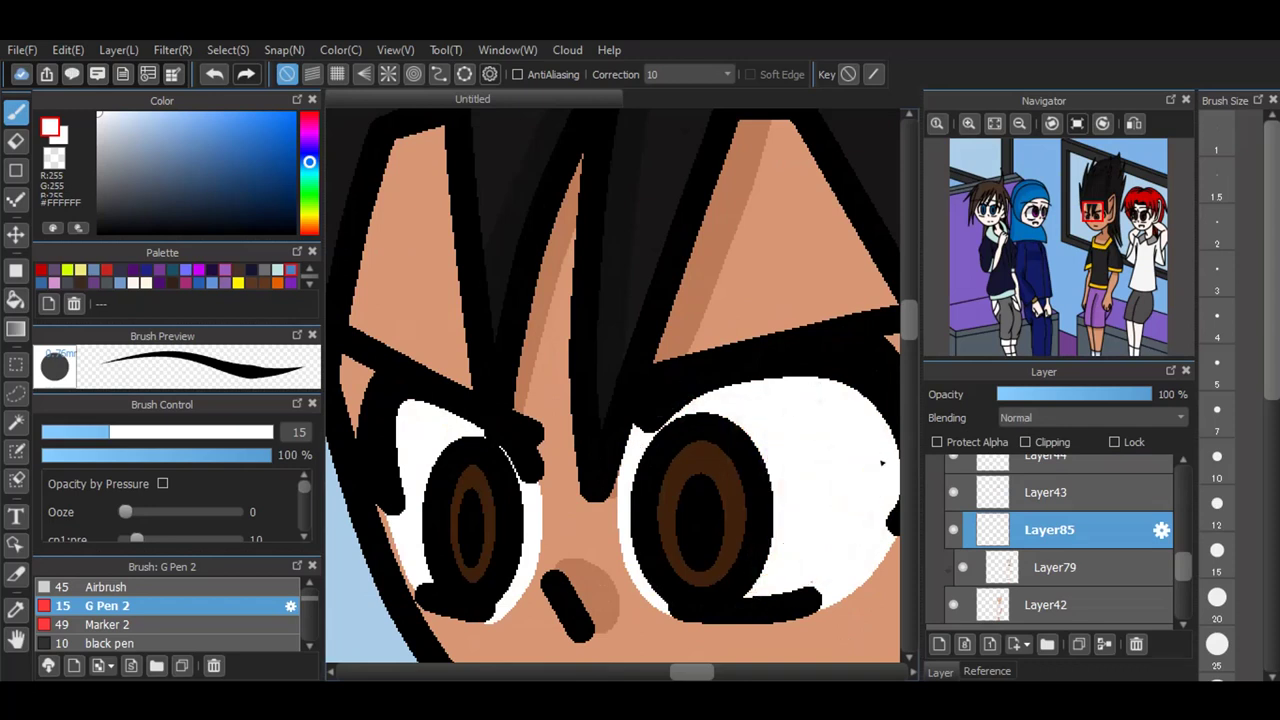
Step: Add a layer clipped to the pointed-ear character's eye whites and paint dark #32314A shading across the upper part of both eyes
left_click(938, 644)
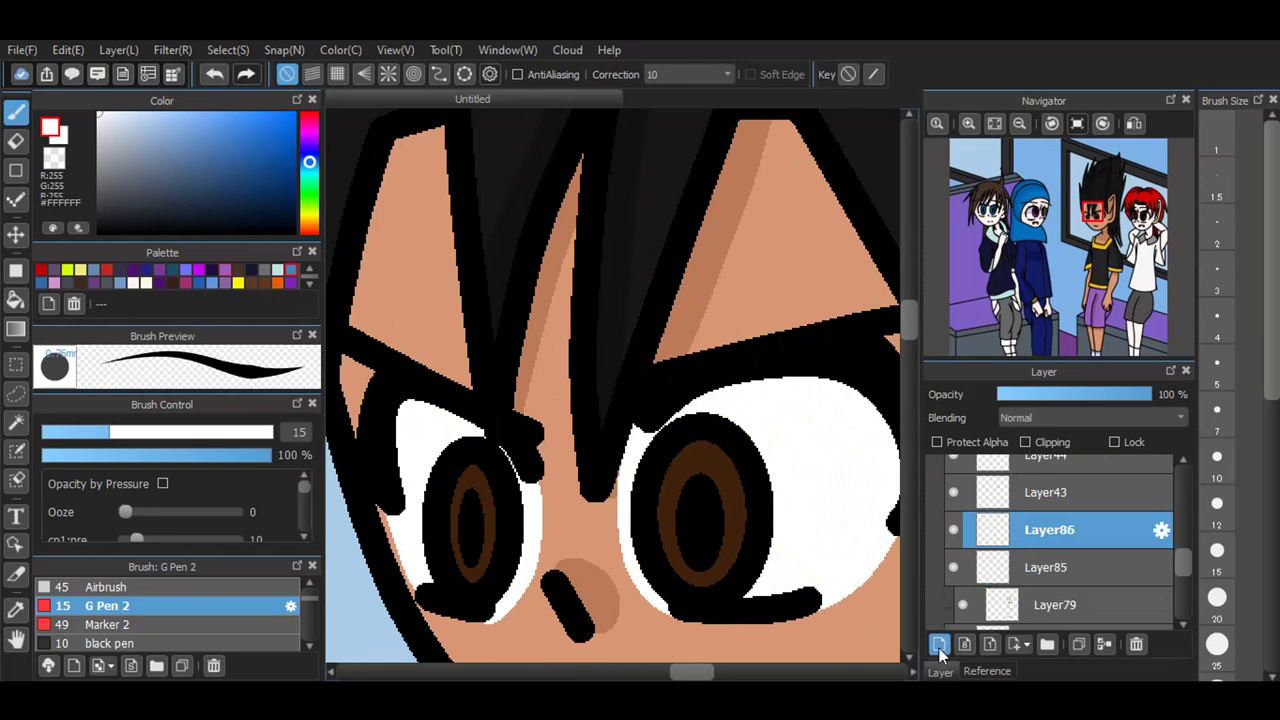
left_click(1026, 442)
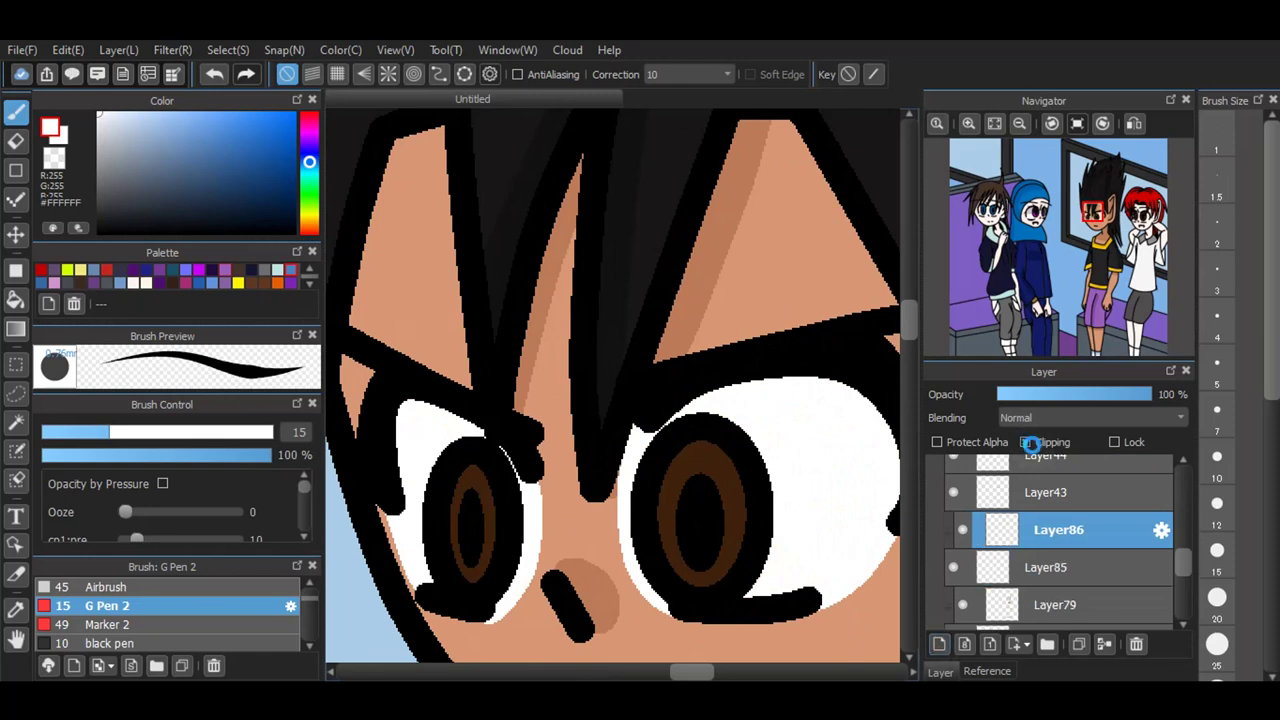
left_click(162, 198)
mouse_move(397, 490)
left_mouse_down()
mouse_move(842, 481)
mouse_move(900, 438)
left_mouse_up()
mouse_move(536, 505)
left_mouse_down()
mouse_move(516, 442)
mouse_move(400, 436)
mouse_move(424, 458)
mouse_move(440, 435)
mouse_move(484, 455)
mouse_move(462, 405)
left_mouse_up()
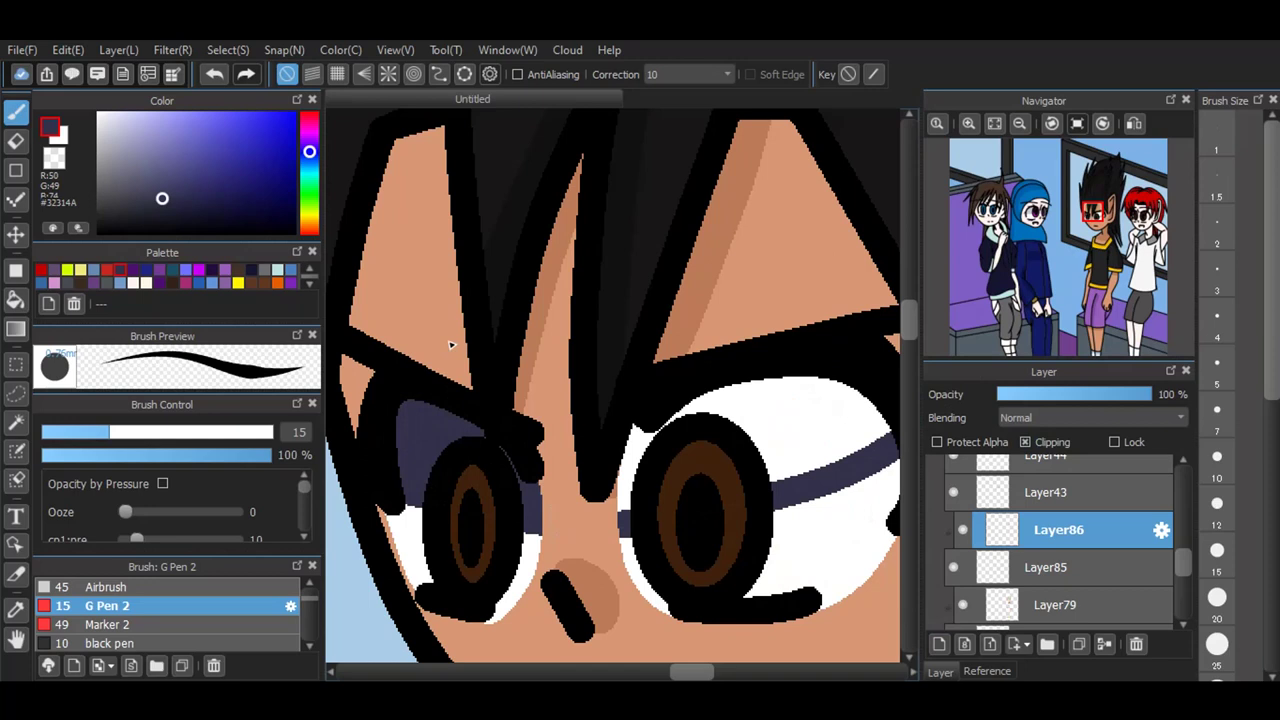
mouse_move(625, 522)
left_mouse_down()
mouse_move(651, 385)
mouse_move(617, 503)
mouse_move(660, 392)
mouse_move(701, 369)
mouse_move(697, 428)
mouse_move(793, 386)
mouse_move(780, 375)
mouse_move(653, 416)
mouse_move(900, 375)
mouse_move(780, 383)
mouse_move(800, 379)
mouse_move(890, 436)
mouse_move(730, 484)
mouse_move(866, 438)
mouse_move(857, 421)
mouse_move(786, 437)
mouse_move(814, 411)
mouse_move(720, 417)
mouse_move(885, 420)
left_mouse_up()
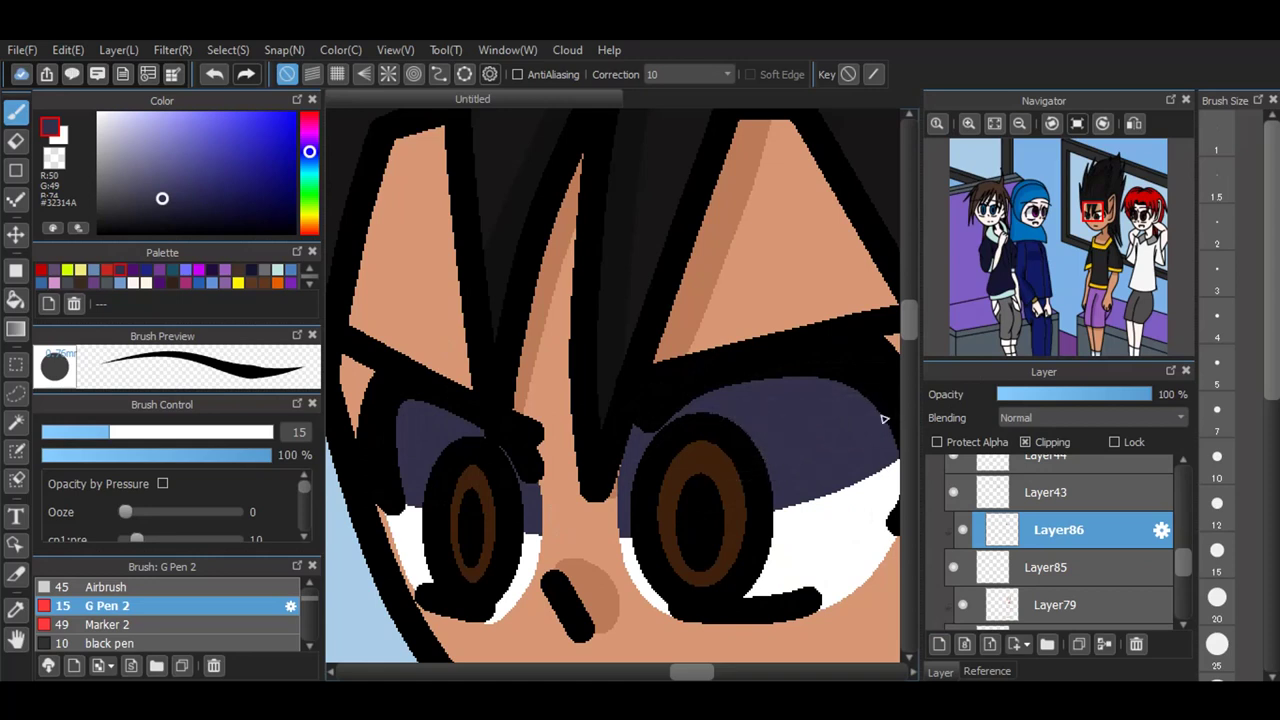
Step: Set the eye shading layer's blending mode to Multiply and its opacity to 37%
left_click(1072, 420)
left_click(1038, 444)
left_click(1035, 396)
left_click_drag(1035, 394, 1054, 394)
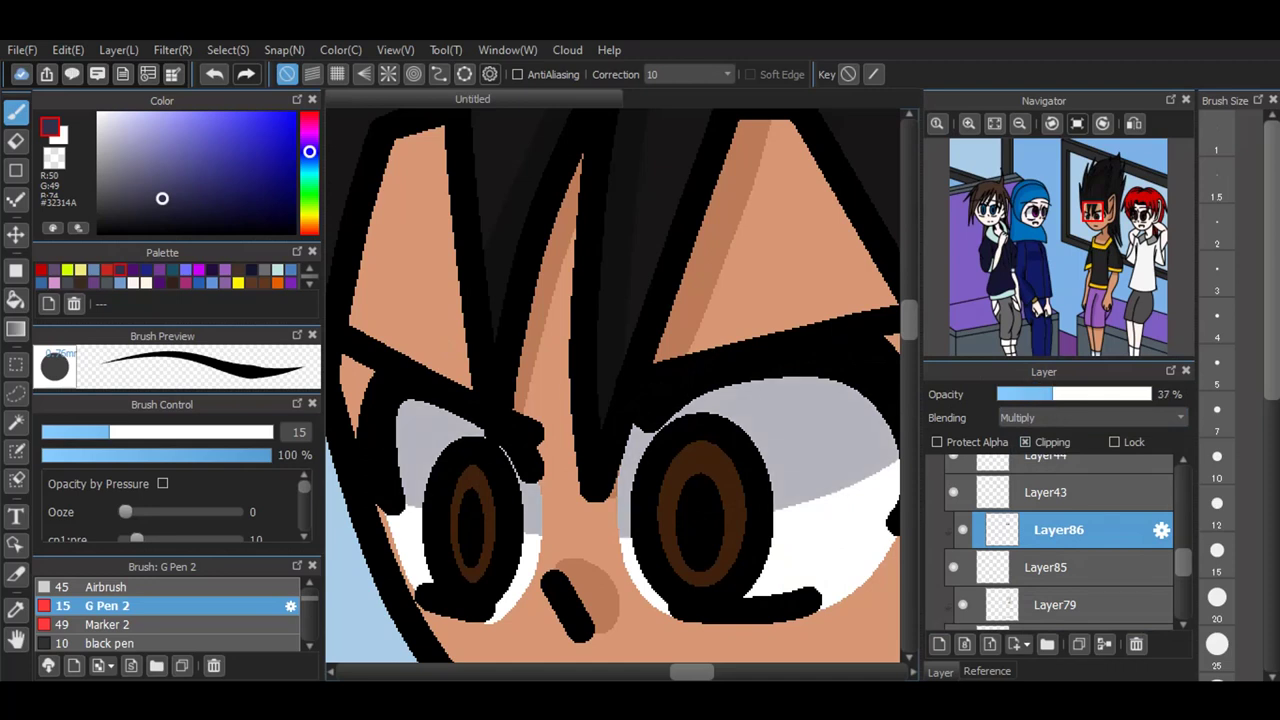
Step: Collapse the pointed-ear character's layer folder and view the whole illustration
scroll(496, 241, "down", 1)
scroll(651, 240, "down", 4)
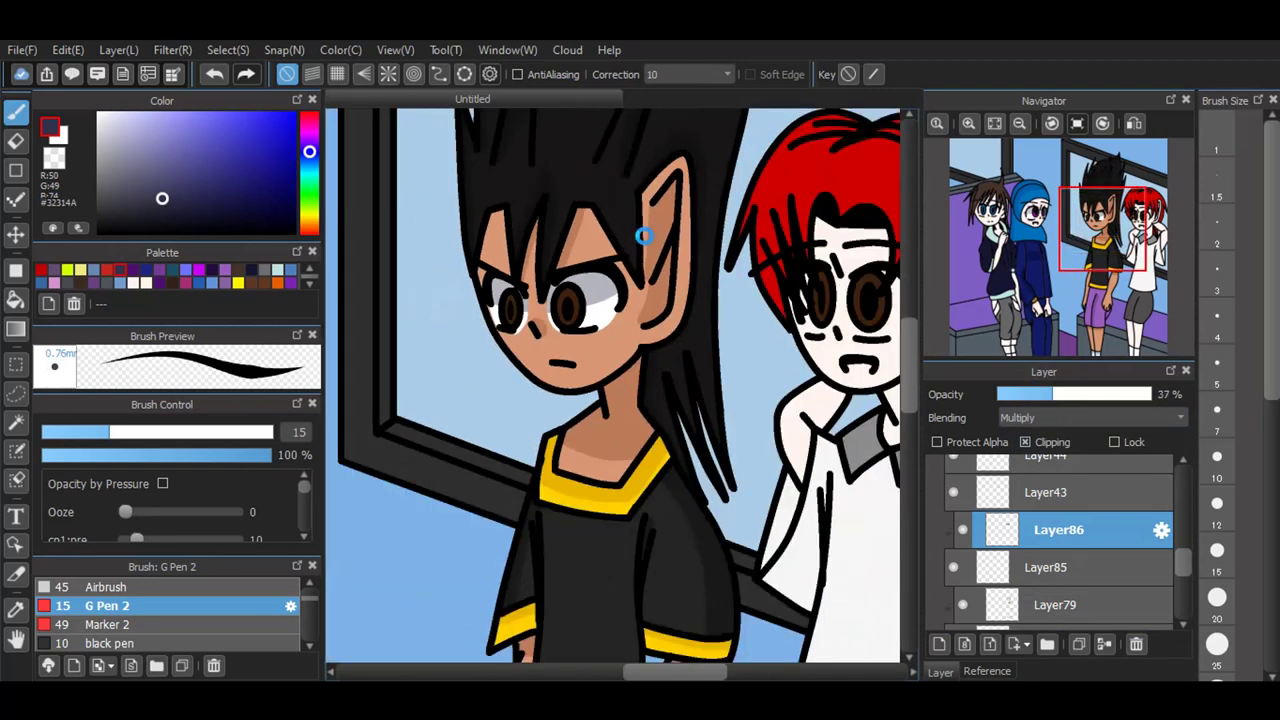
scroll(717, 334, "down", 1)
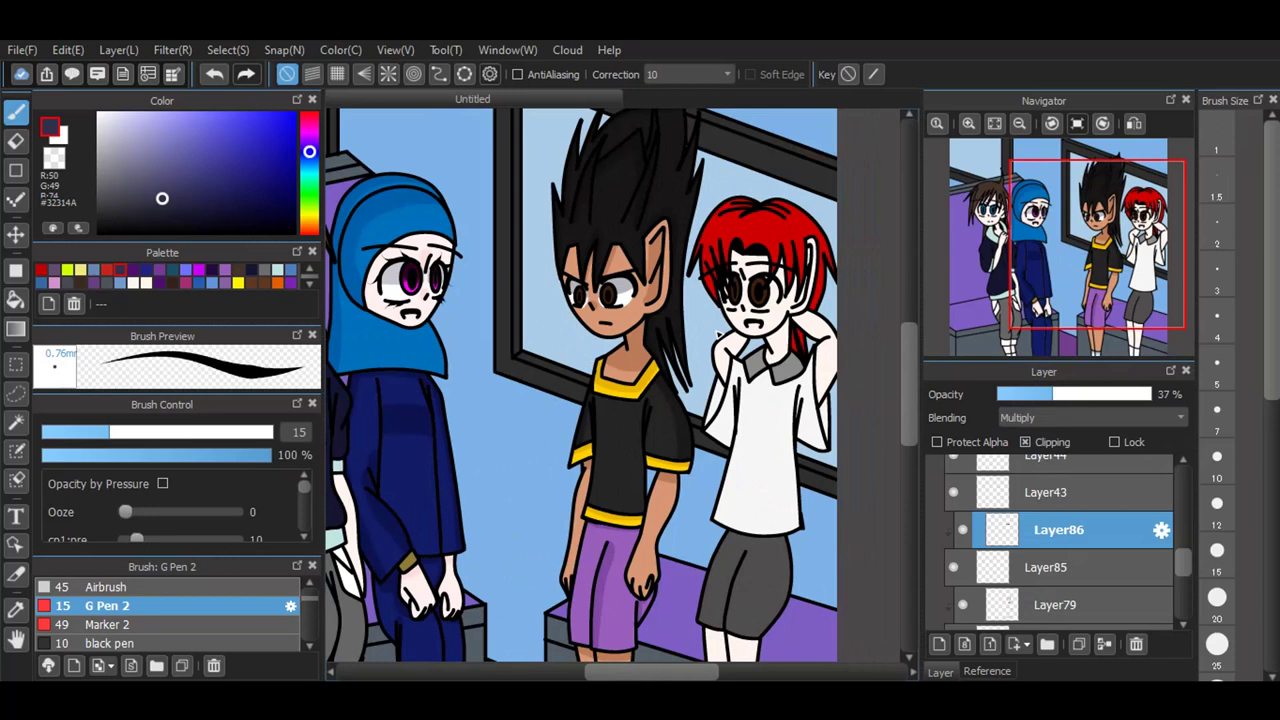
scroll(993, 553, "up", 4)
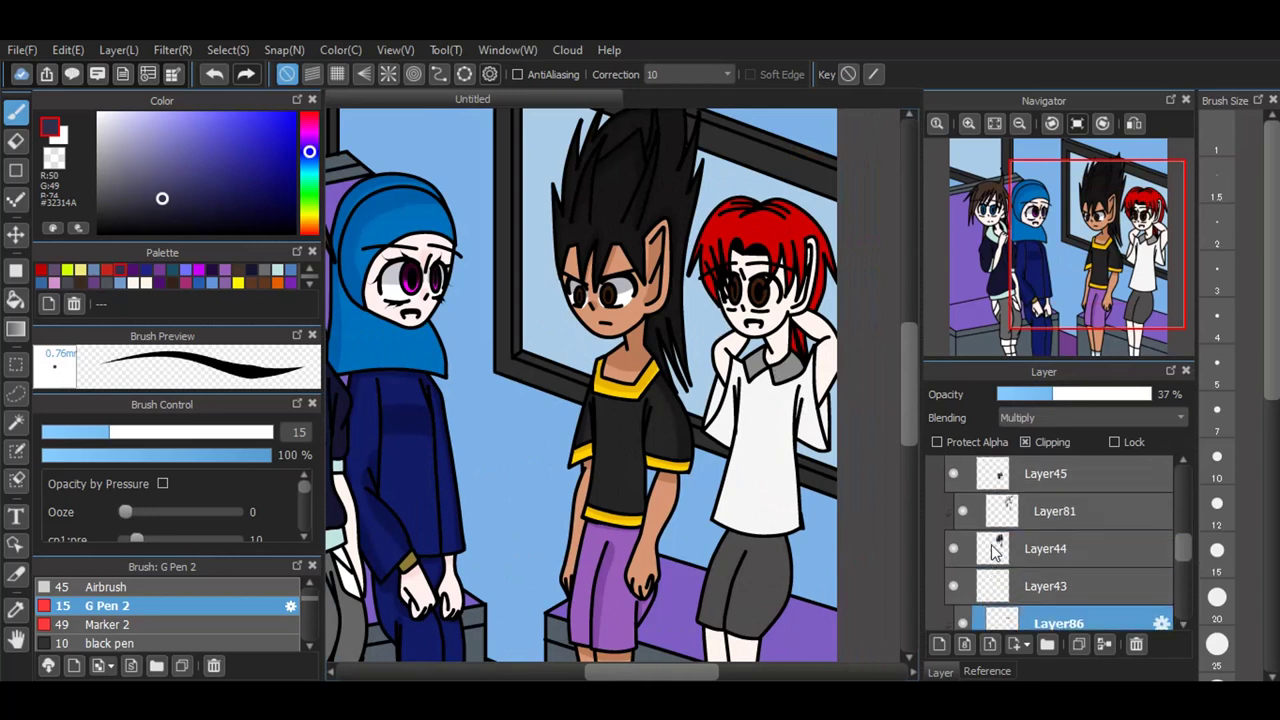
scroll(993, 553, "up", 4)
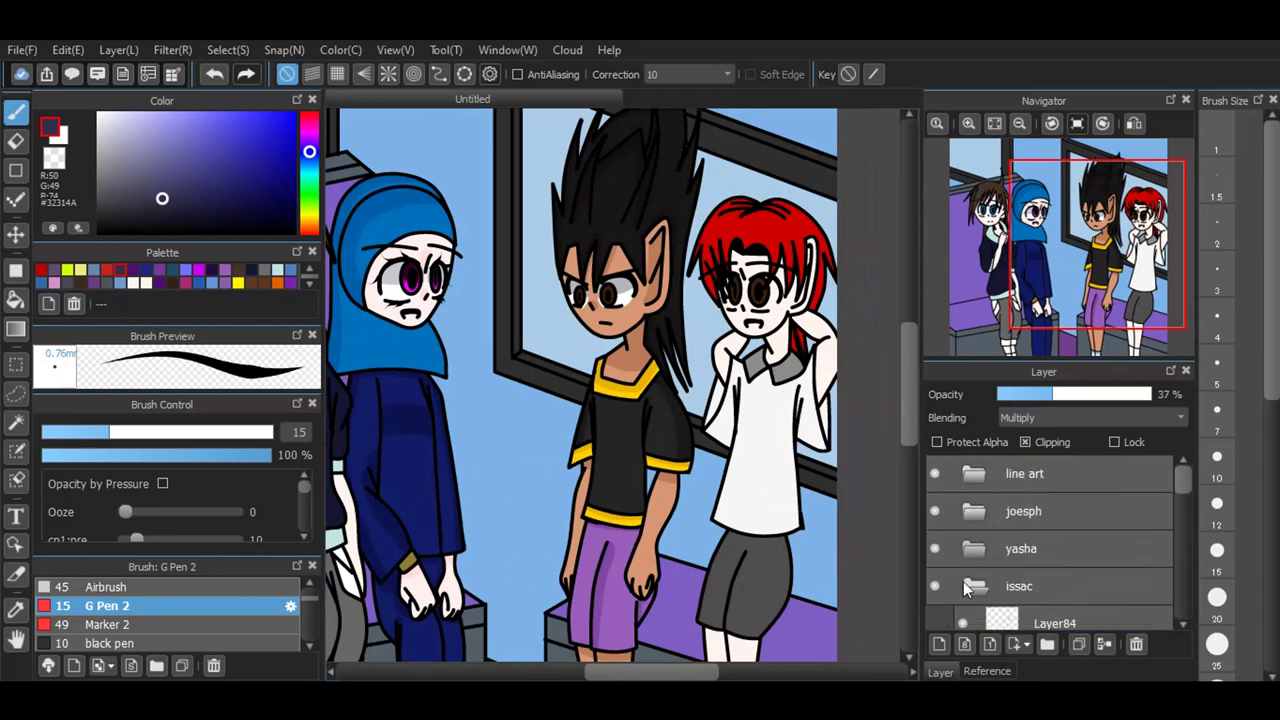
left_click(974, 586)
scroll(857, 371, "down", 2)
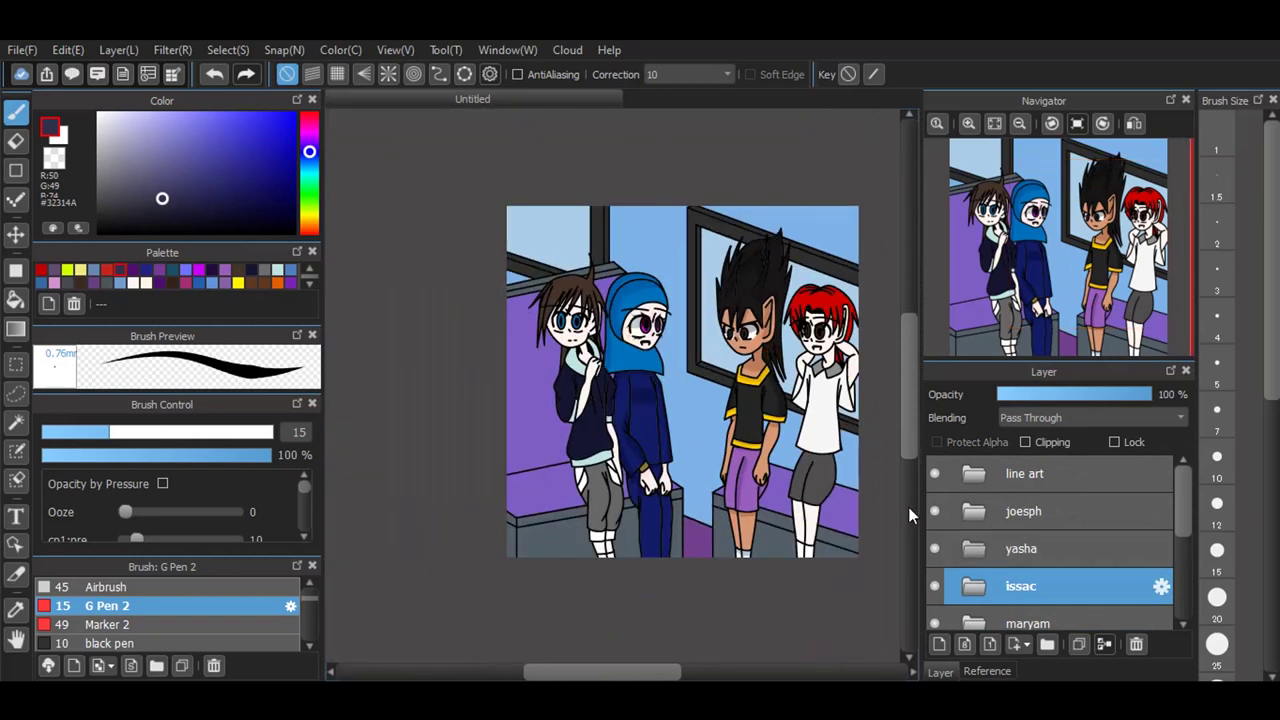
Step: Open the brown-haired character's layer folder and add a clipped layer directly above the base skin layer, Layer50
scroll(463, 441, "up", 4)
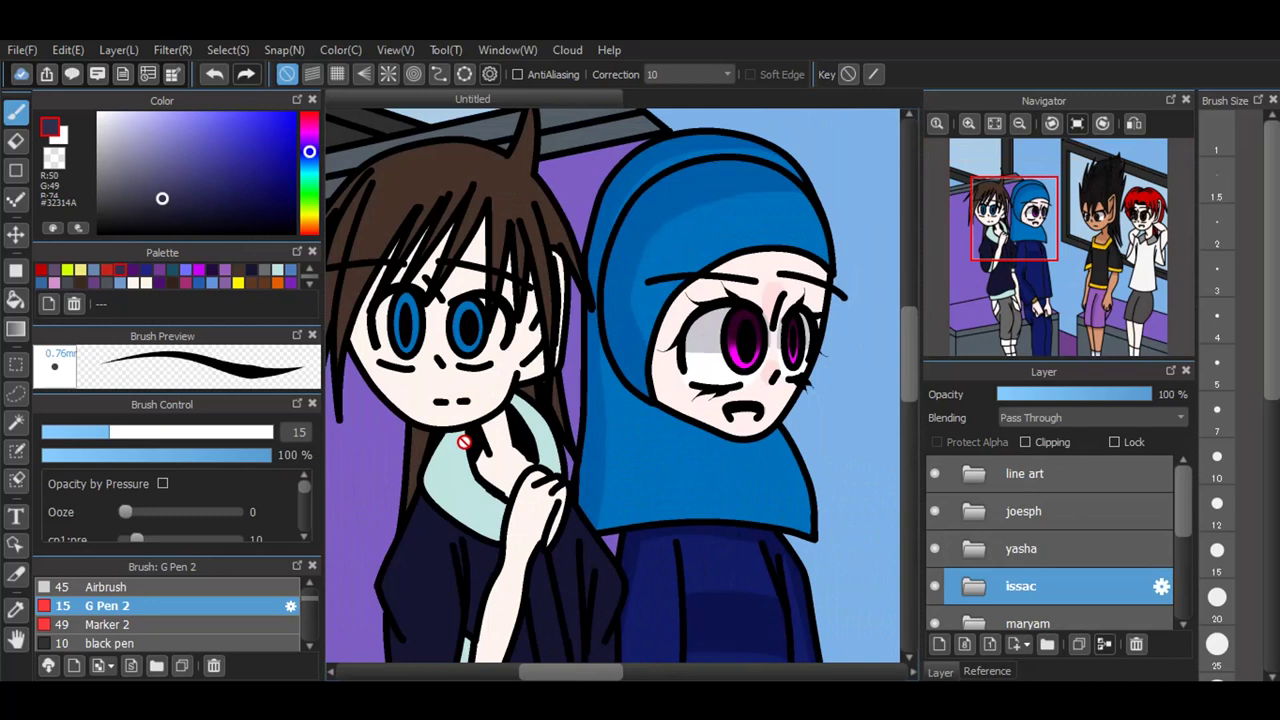
scroll(463, 441, "up", 2)
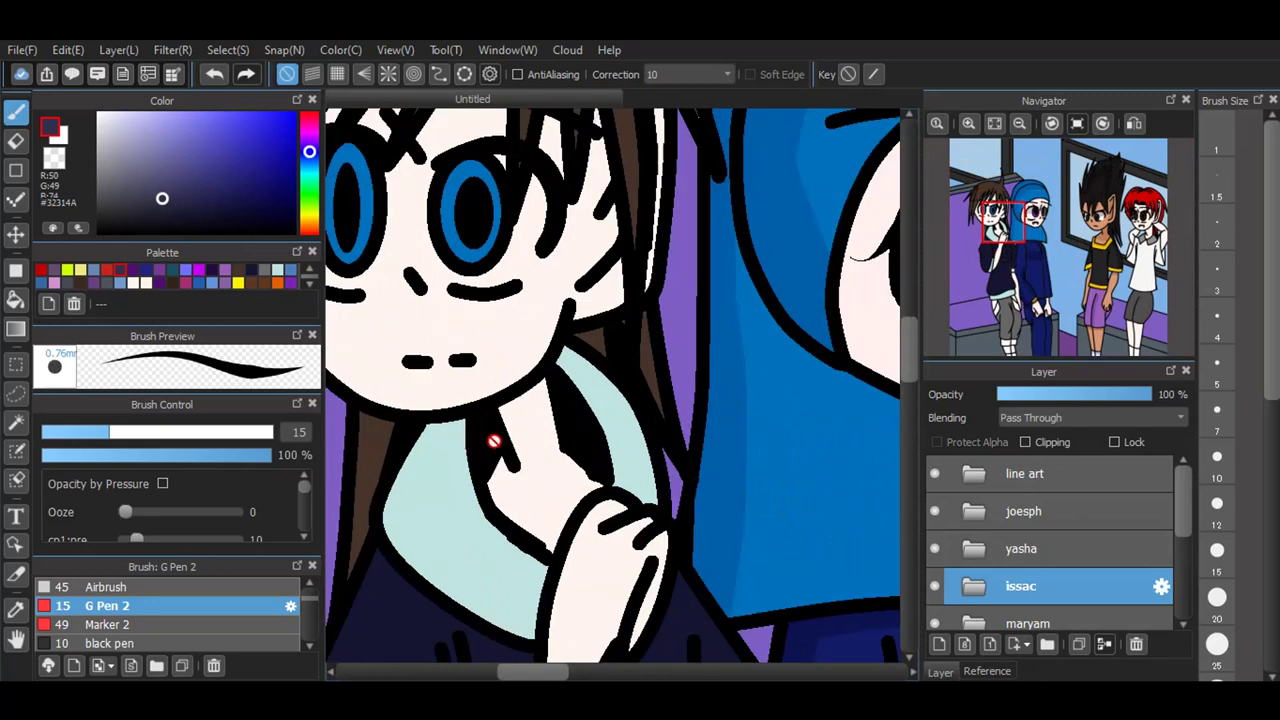
scroll(494, 442, "up", 1)
left_click(978, 550)
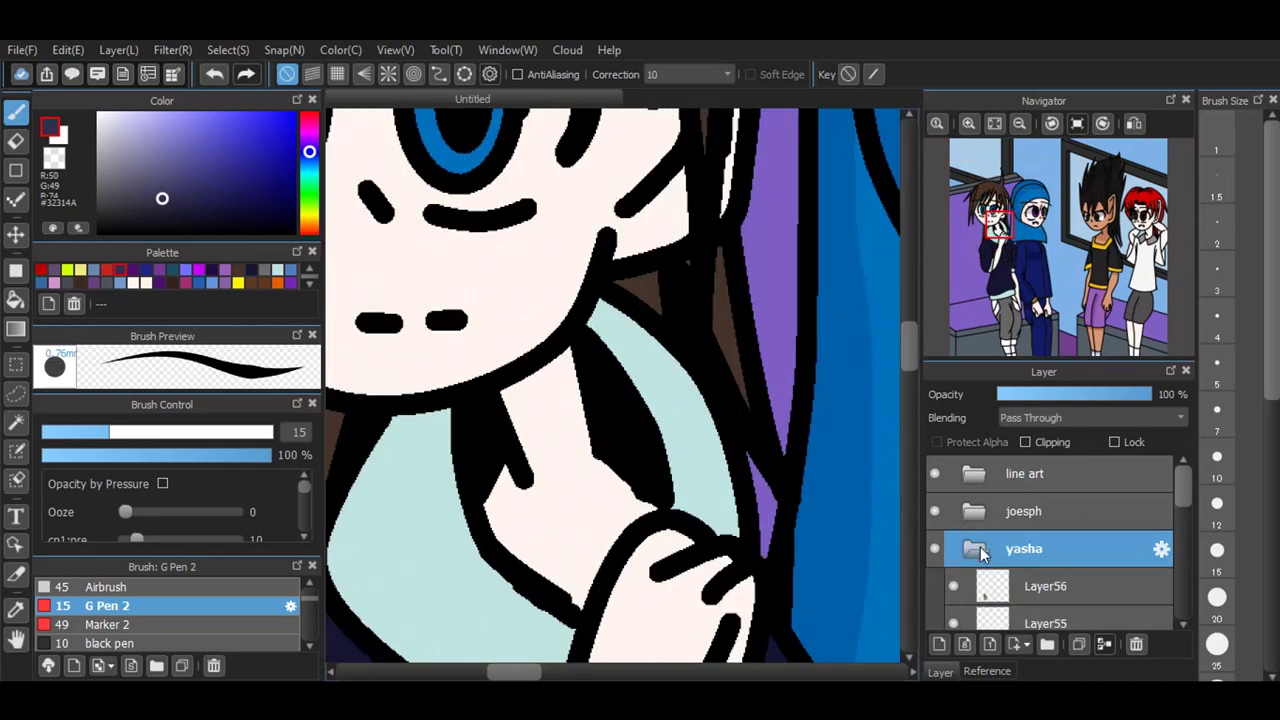
scroll(1092, 501, "down", 5)
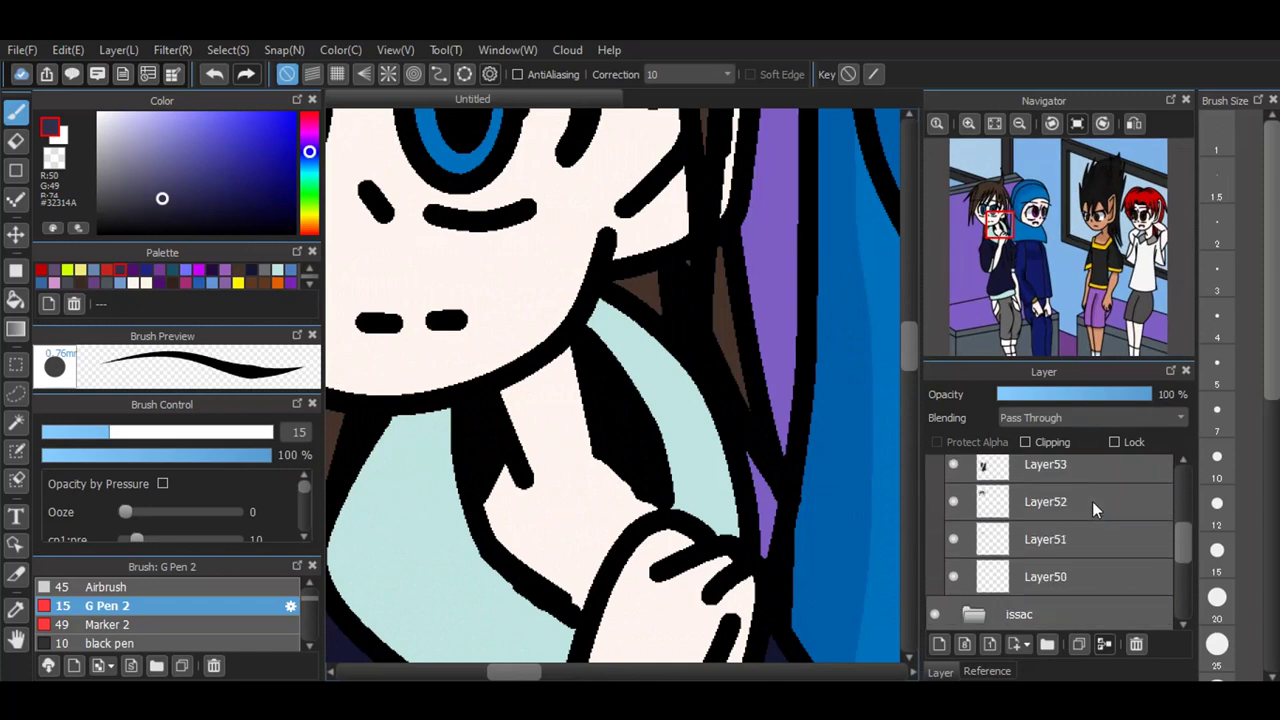
left_click(1077, 533)
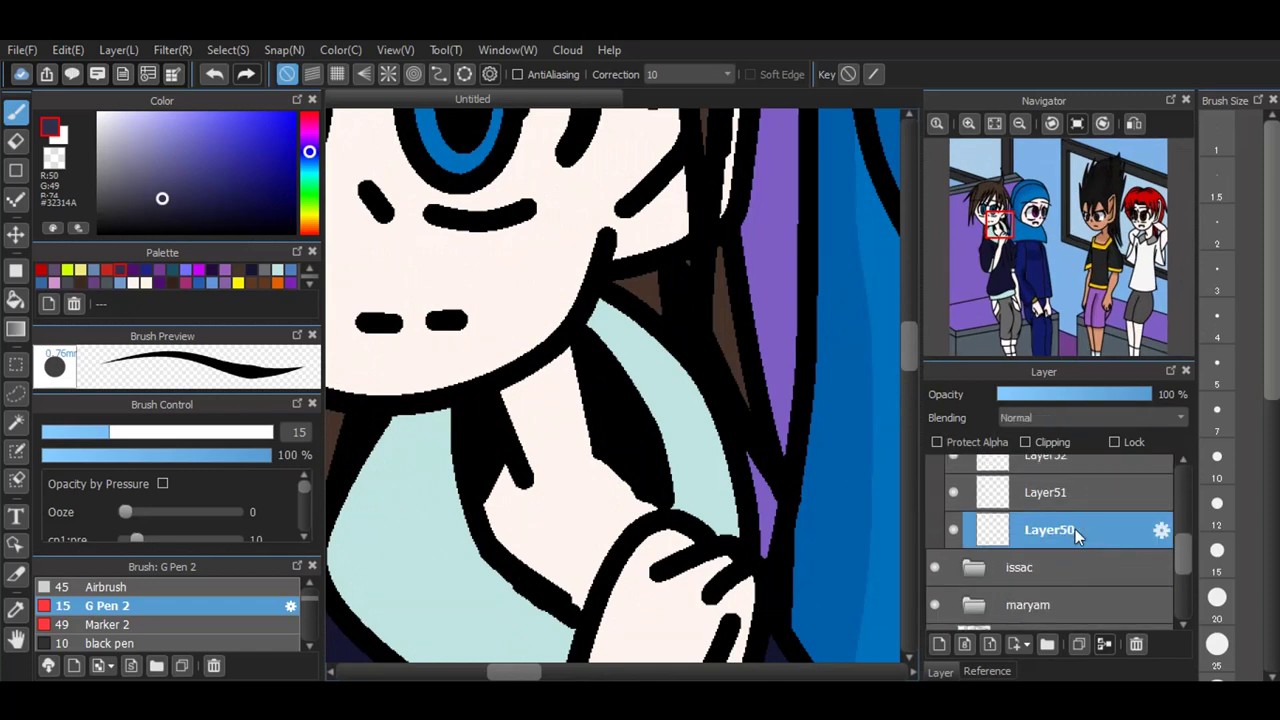
left_click(943, 644)
left_click(1034, 444)
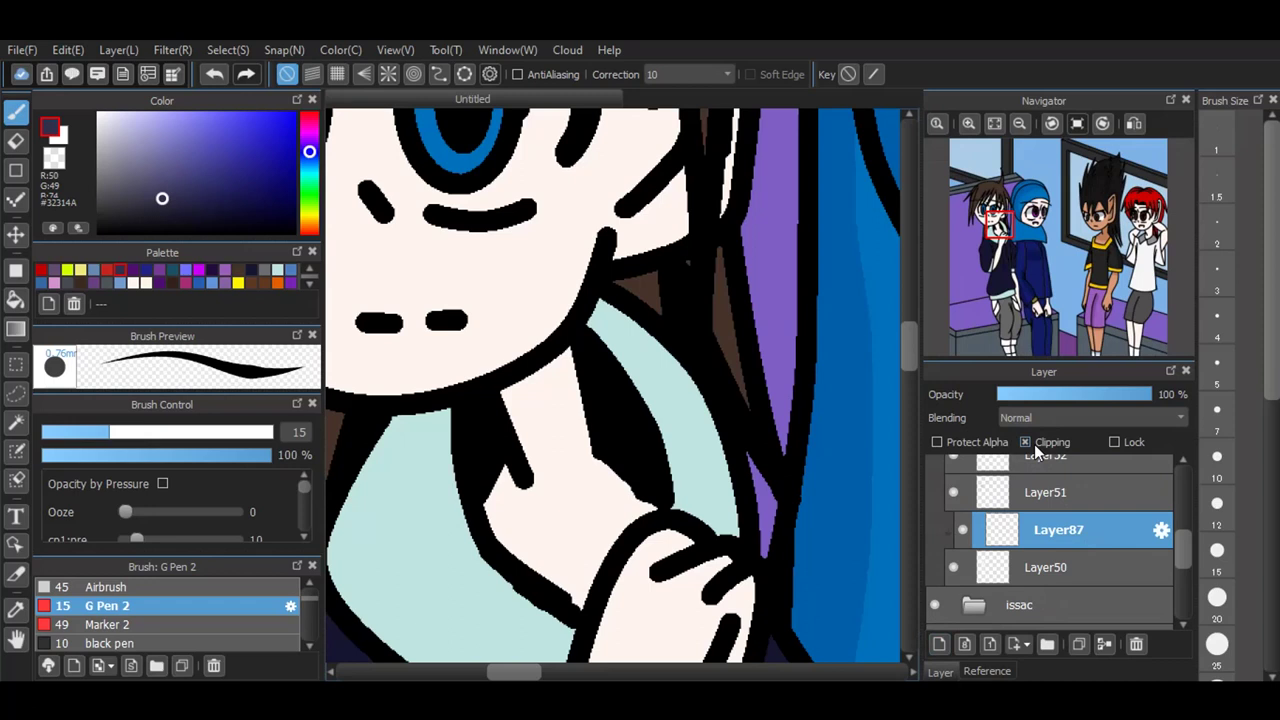
Step: Paint peach #FFDBC8 shading on the brown-haired character's neck below the chin and along the chest beside the raised hand
left_click(309, 266)
left_click(309, 266)
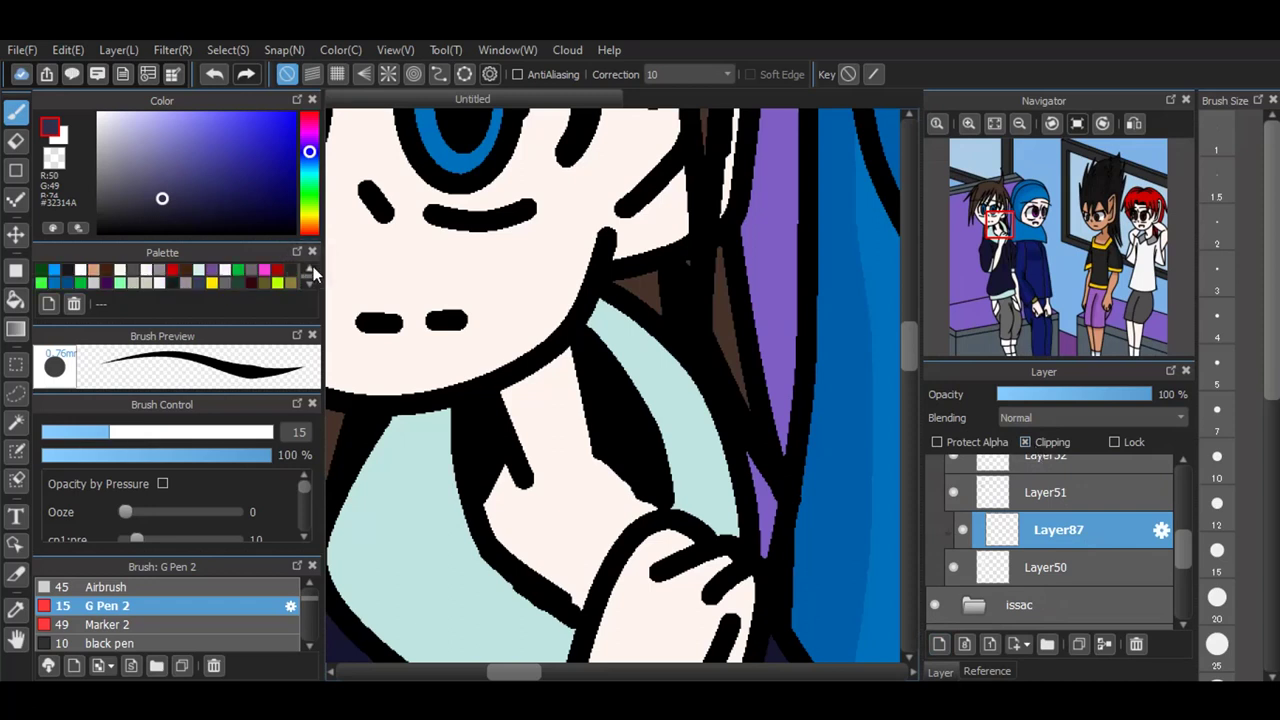
left_click(211, 283)
left_click(309, 269)
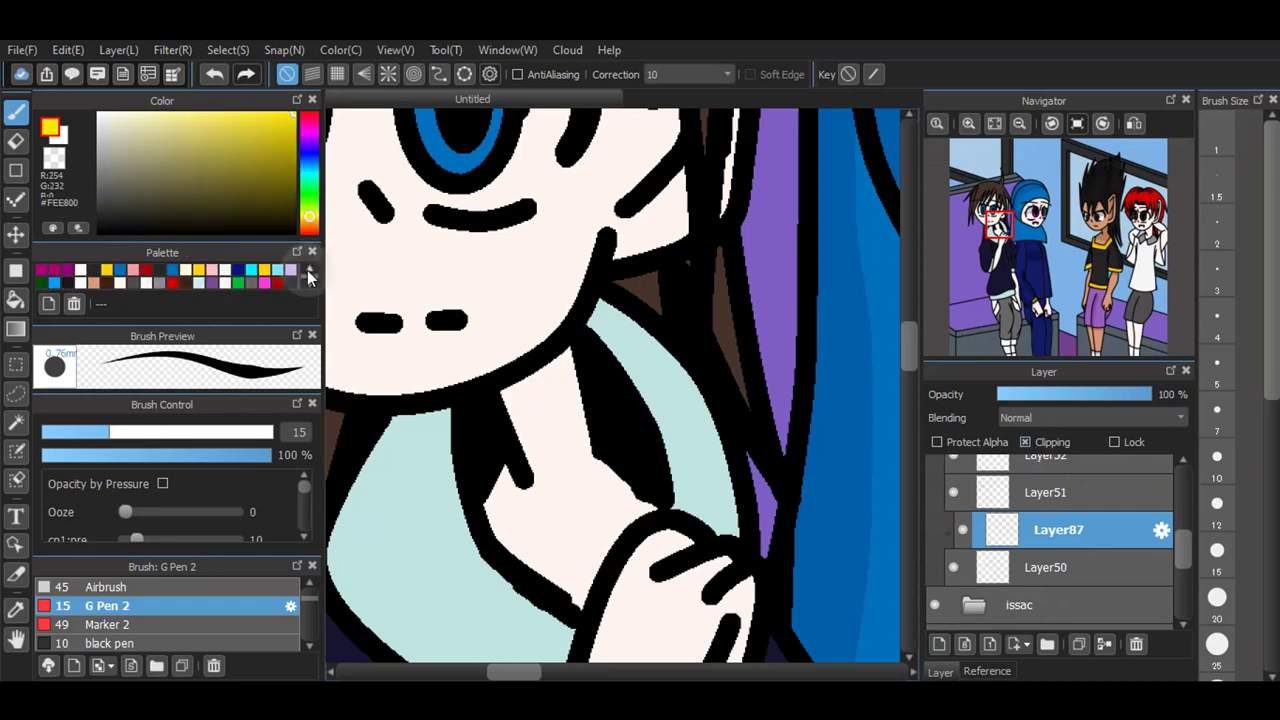
left_click(120, 283)
left_click(120, 285)
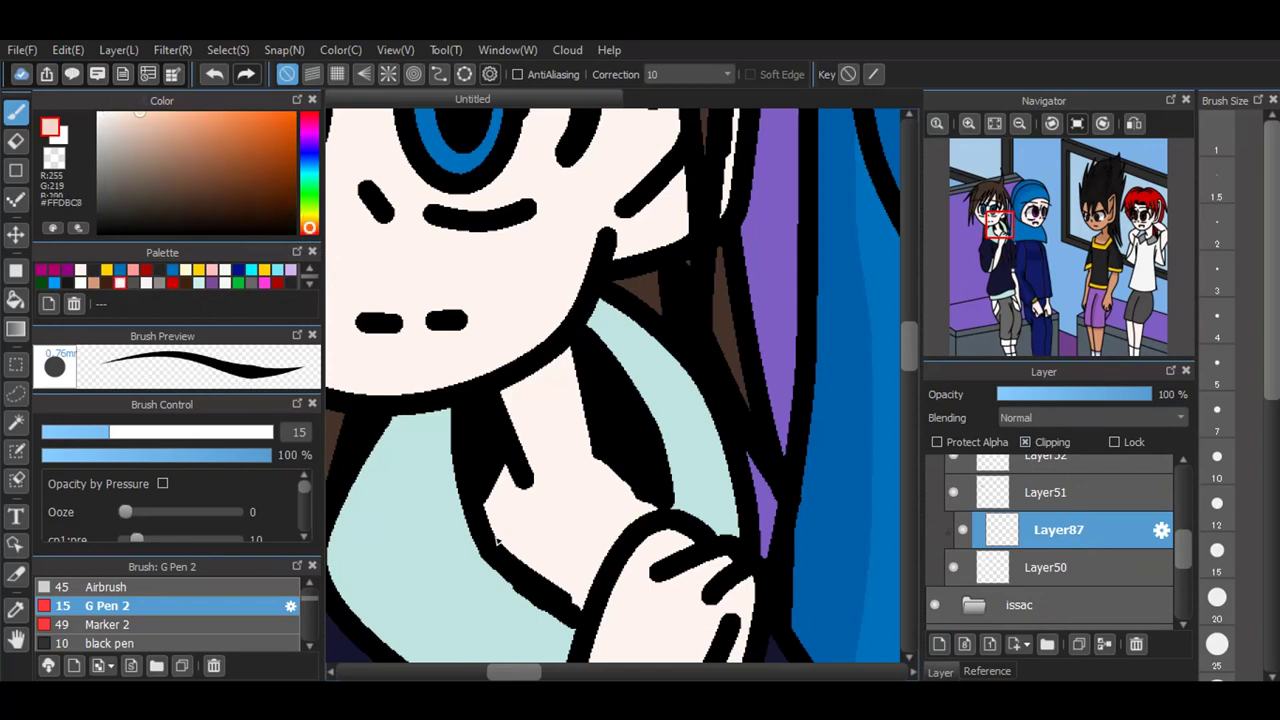
left_click_drag(496, 541, 592, 463)
left_click_drag(502, 398, 578, 350)
mouse_move(598, 447)
left_mouse_down()
mouse_move(485, 550)
mouse_move(597, 349)
mouse_move(502, 501)
mouse_move(508, 468)
mouse_move(484, 498)
mouse_move(485, 474)
mouse_move(508, 515)
left_mouse_up()
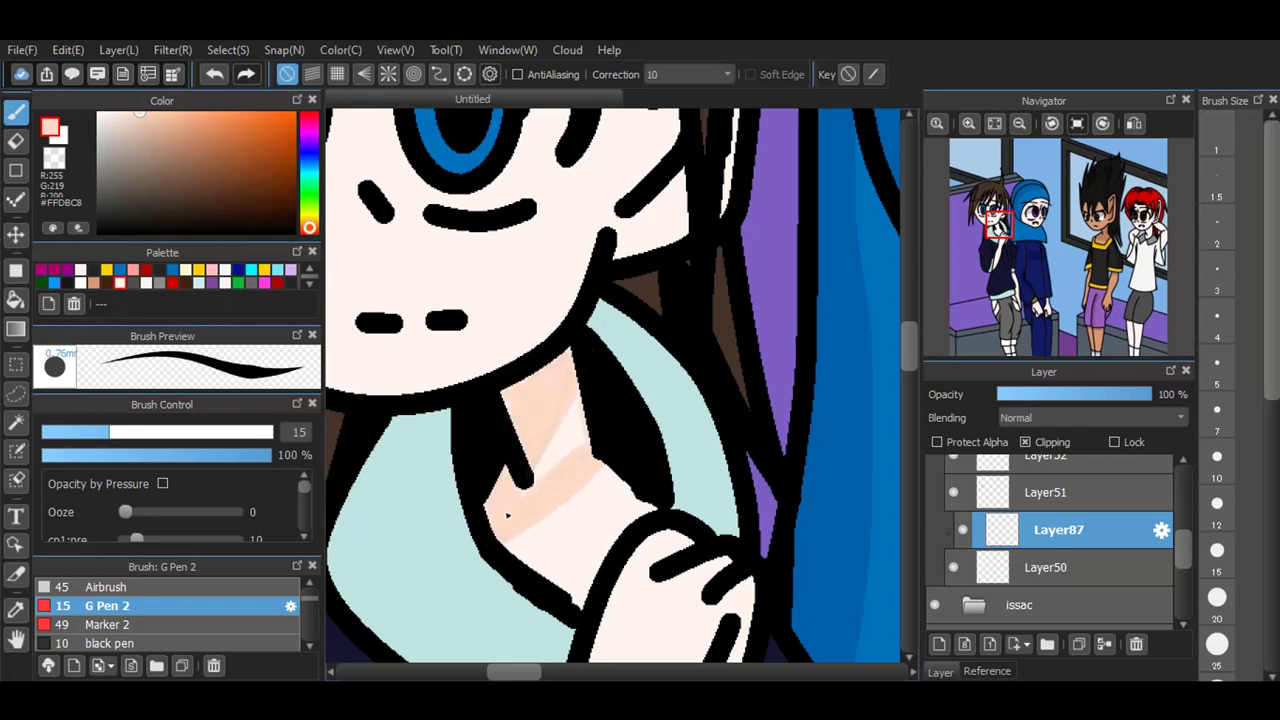
mouse_move(550, 412)
left_mouse_down()
mouse_move(597, 373)
mouse_move(527, 495)
mouse_move(614, 392)
left_mouse_up()
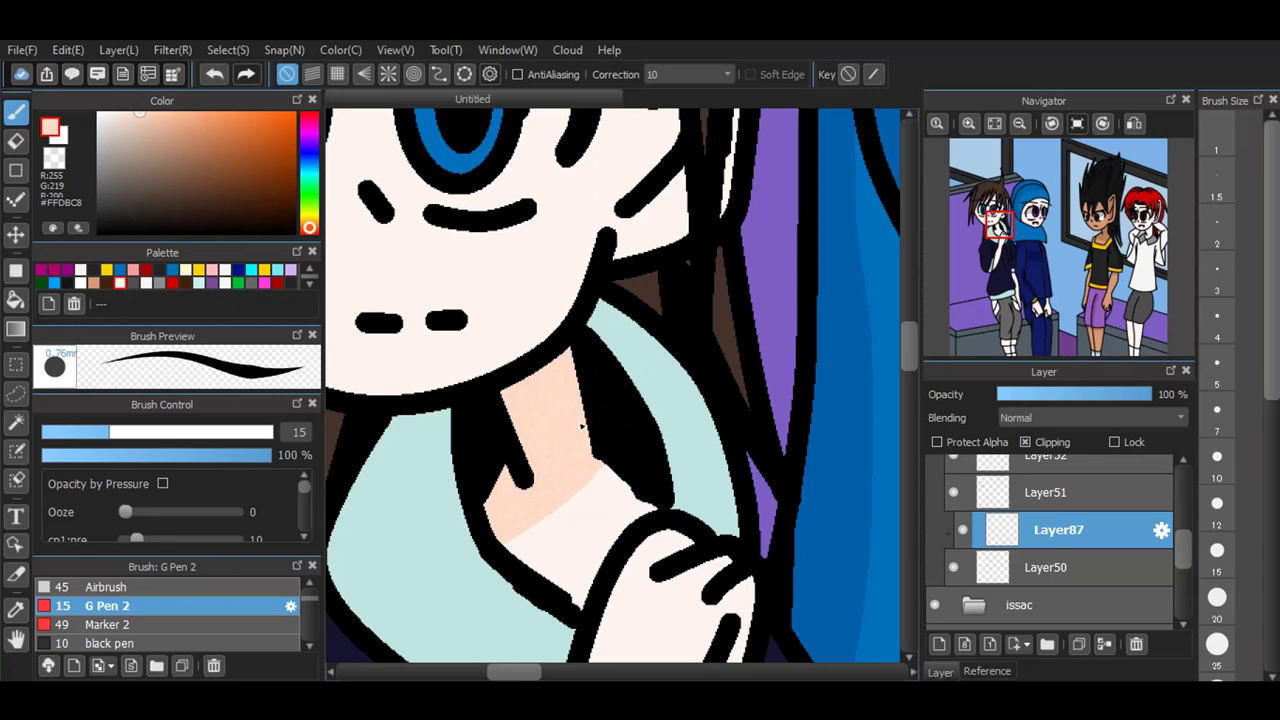
left_click_drag(576, 598, 654, 504)
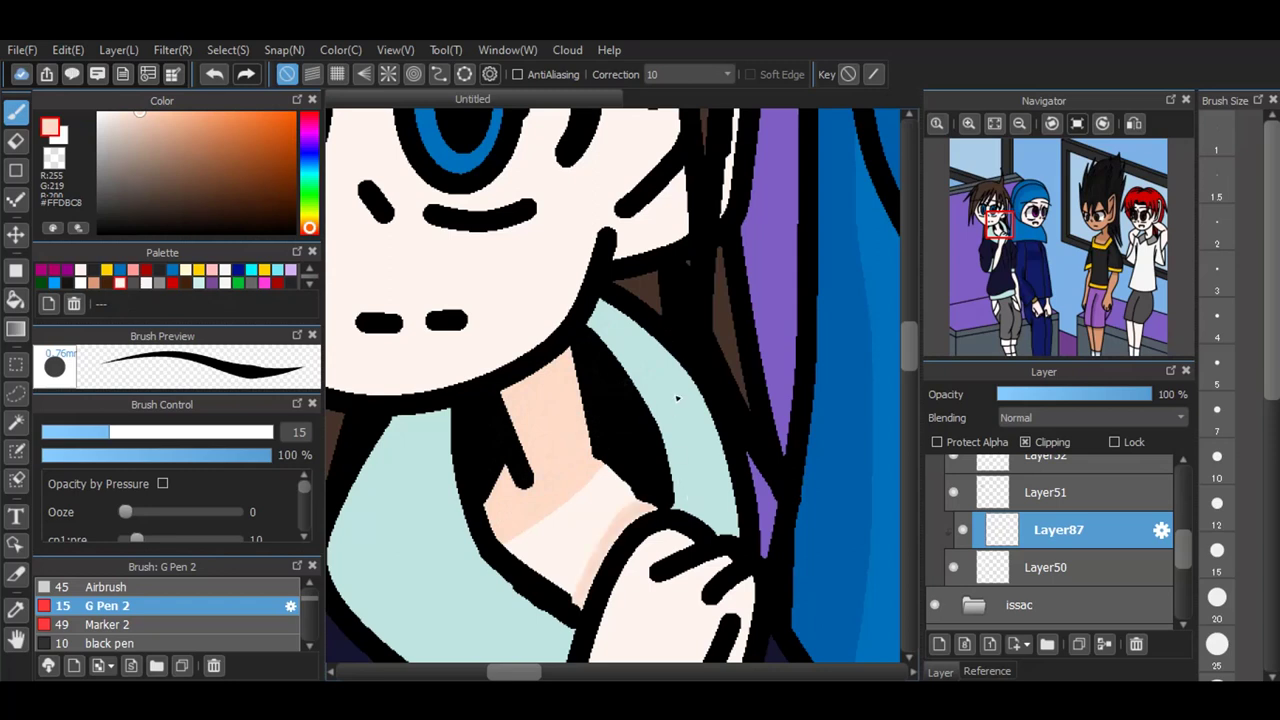
Step: Paint peach #FFDBC8 shading along the lower edge of the raised forearm and on the lowered arm below its sleeve
scroll(676, 398, "down", 2)
scroll(676, 398, "down", 2)
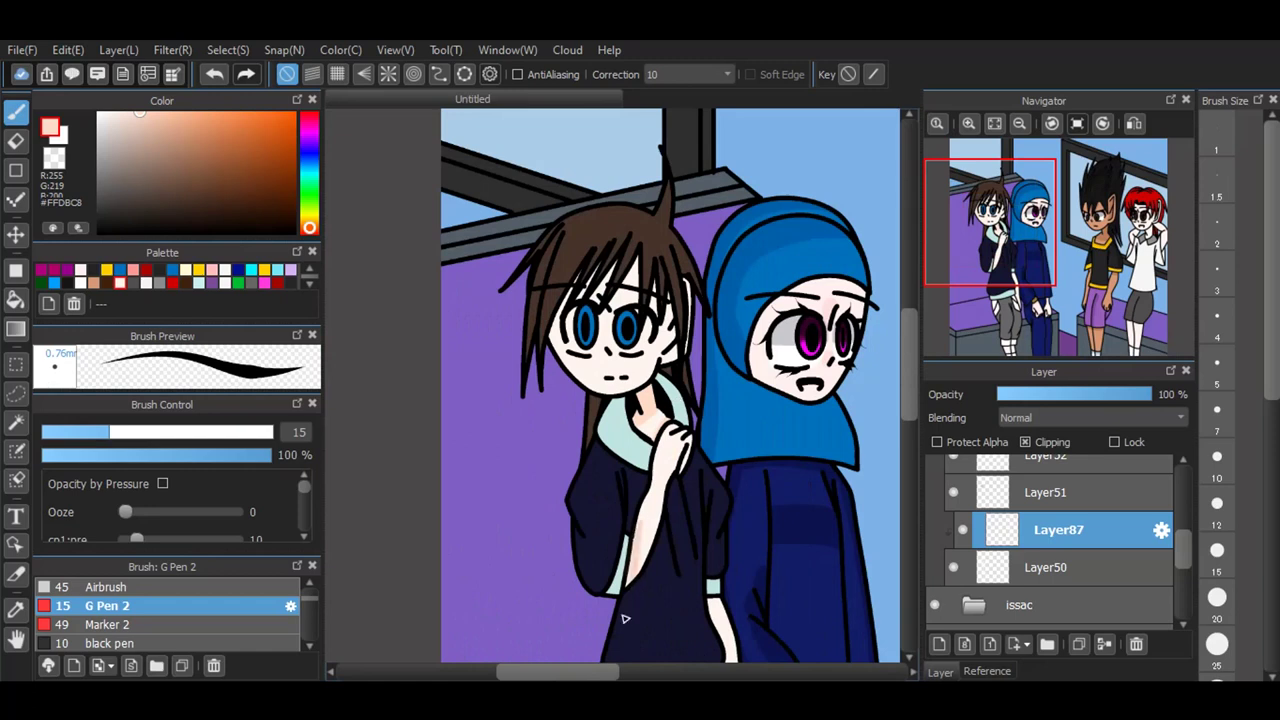
left_click_drag(634, 626, 642, 534)
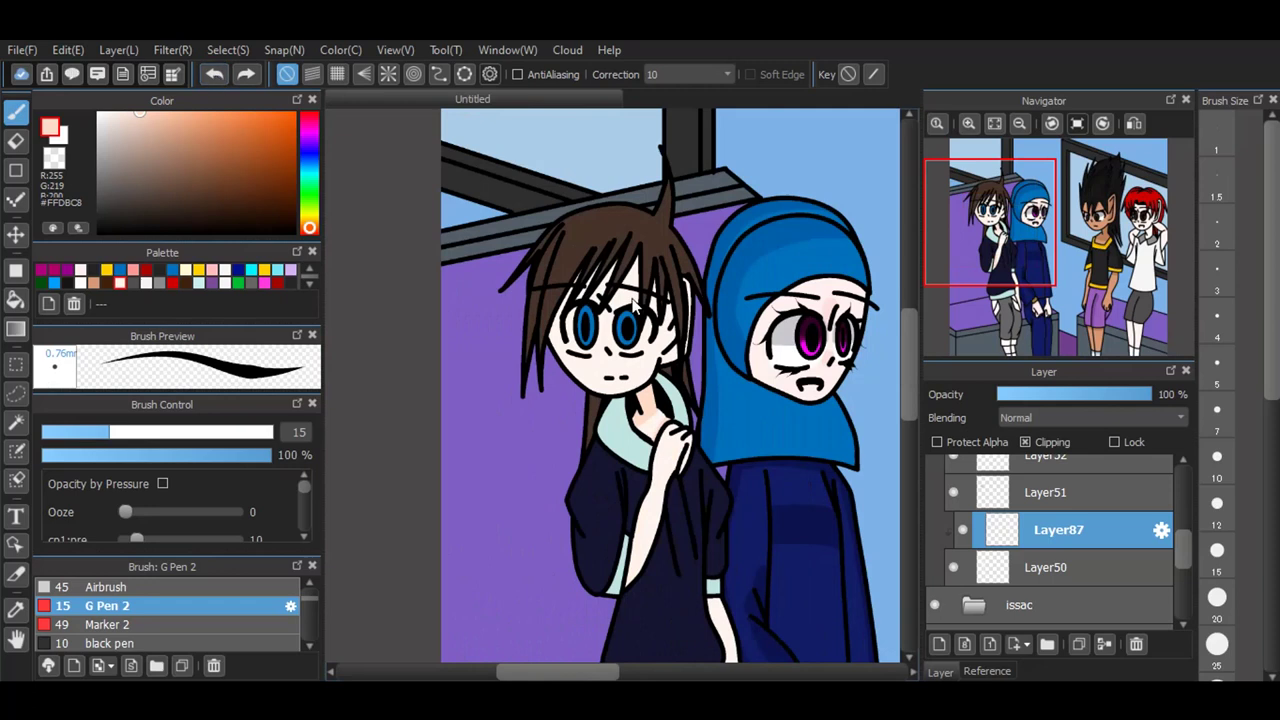
scroll(635, 308, "down", 1)
scroll(663, 567, "up", 3)
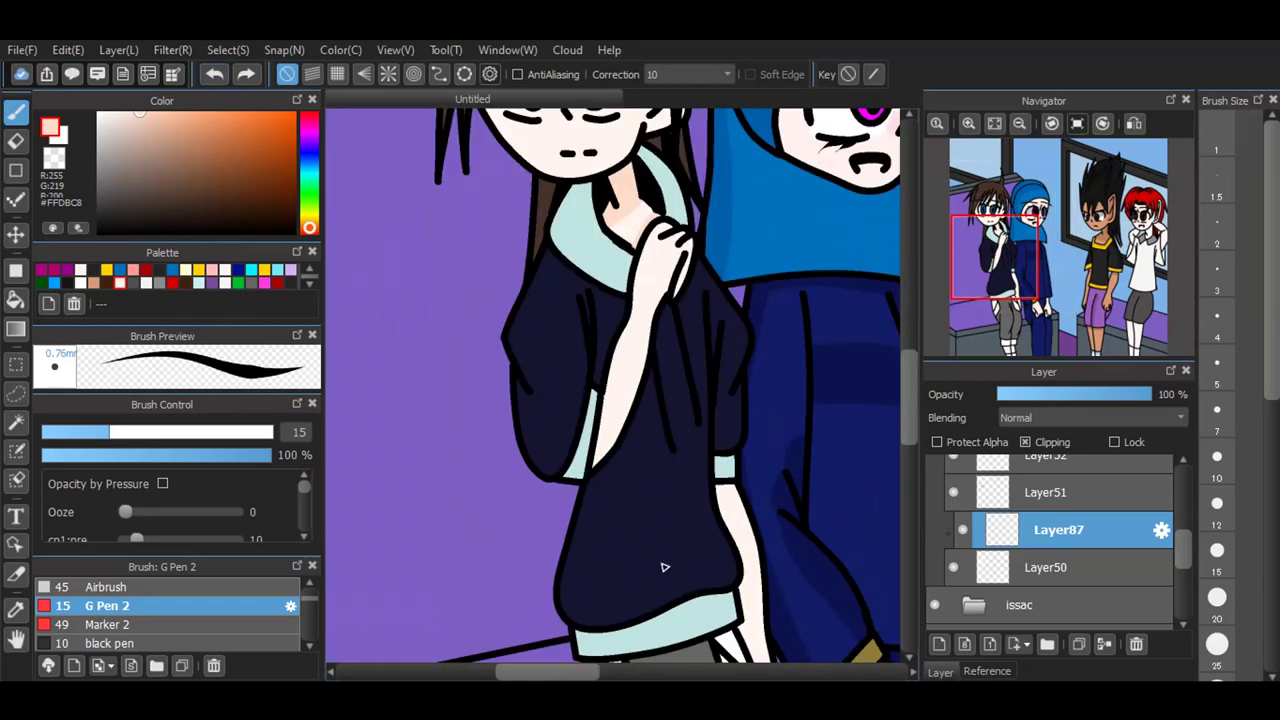
key("ctrl+z")
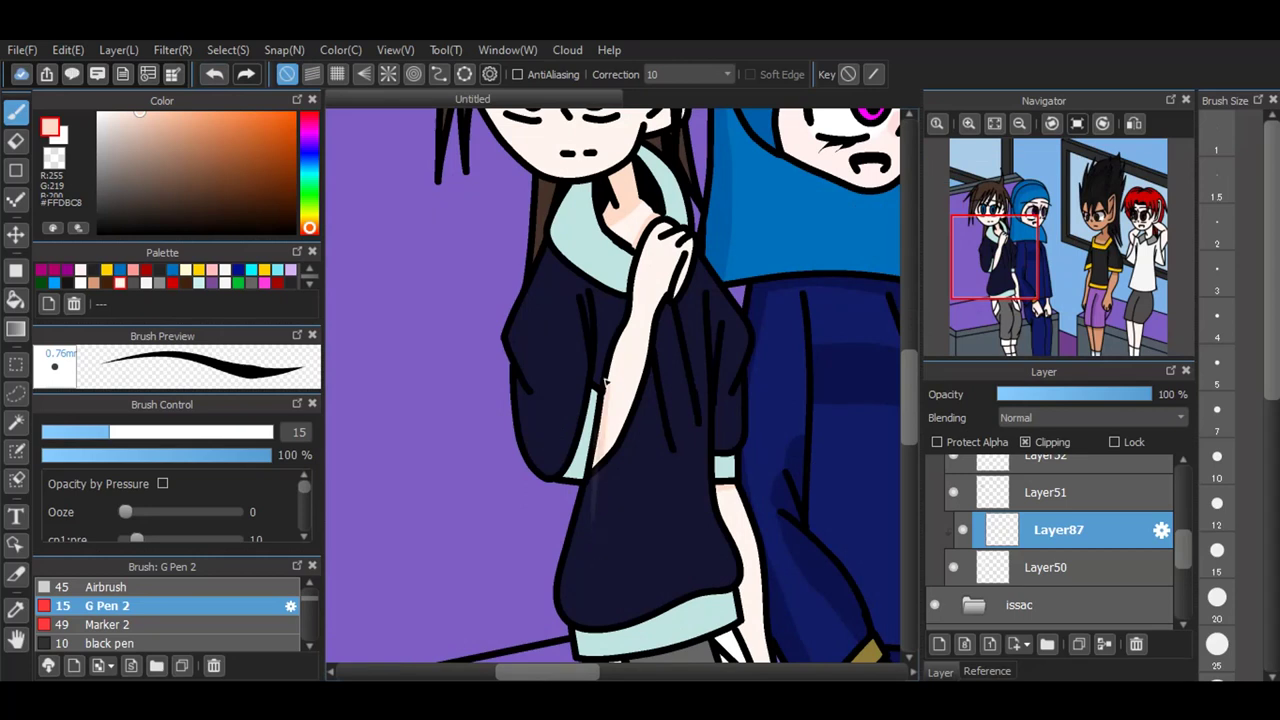
Step: Paint peach #FFDBC8 shading under the bangs, down the side of the face and inside the ear, leaving the outer ear rim unshaded
scroll(736, 535, "down", 2)
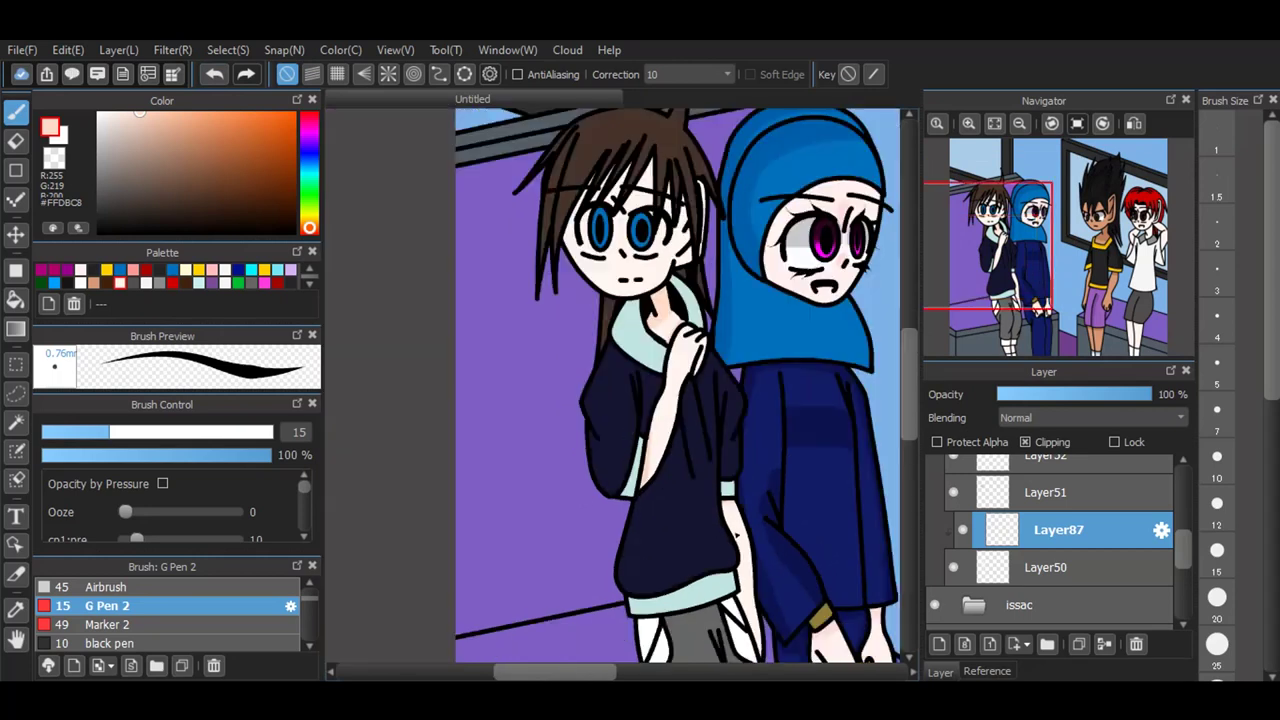
scroll(721, 279, "up", 1)
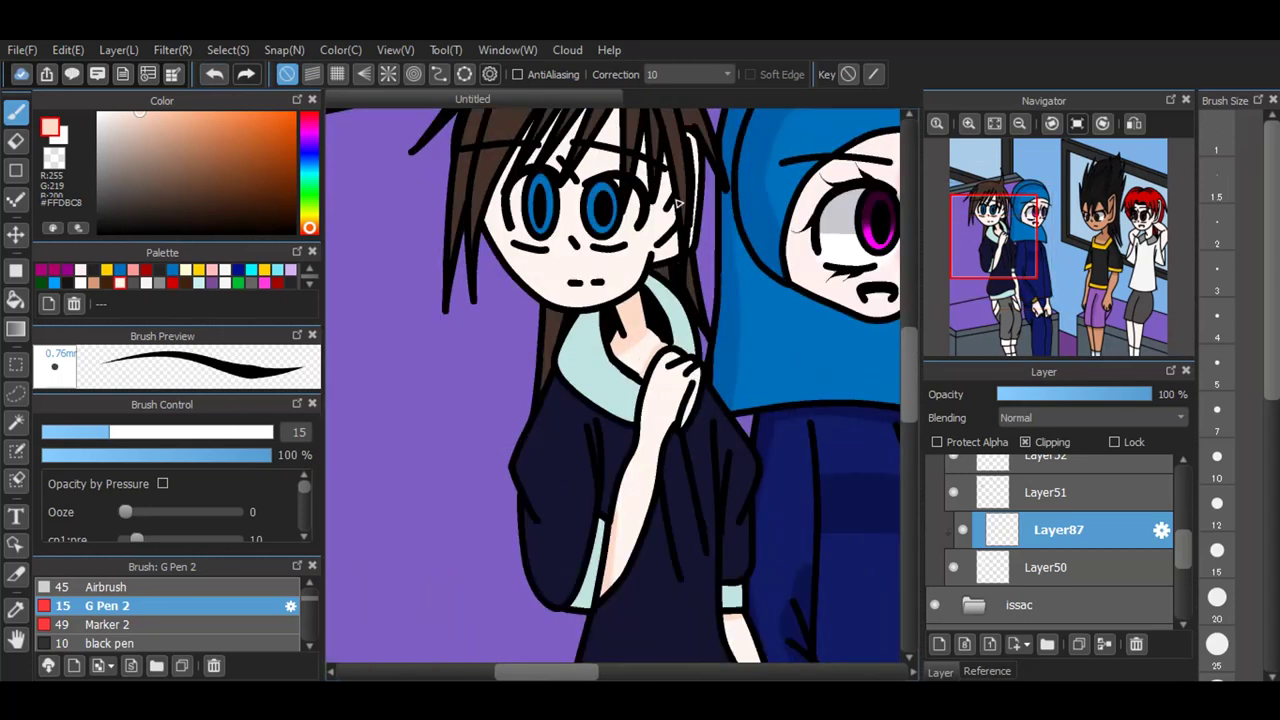
scroll(650, 380, "down", 1)
scroll(694, 257, "up", 2)
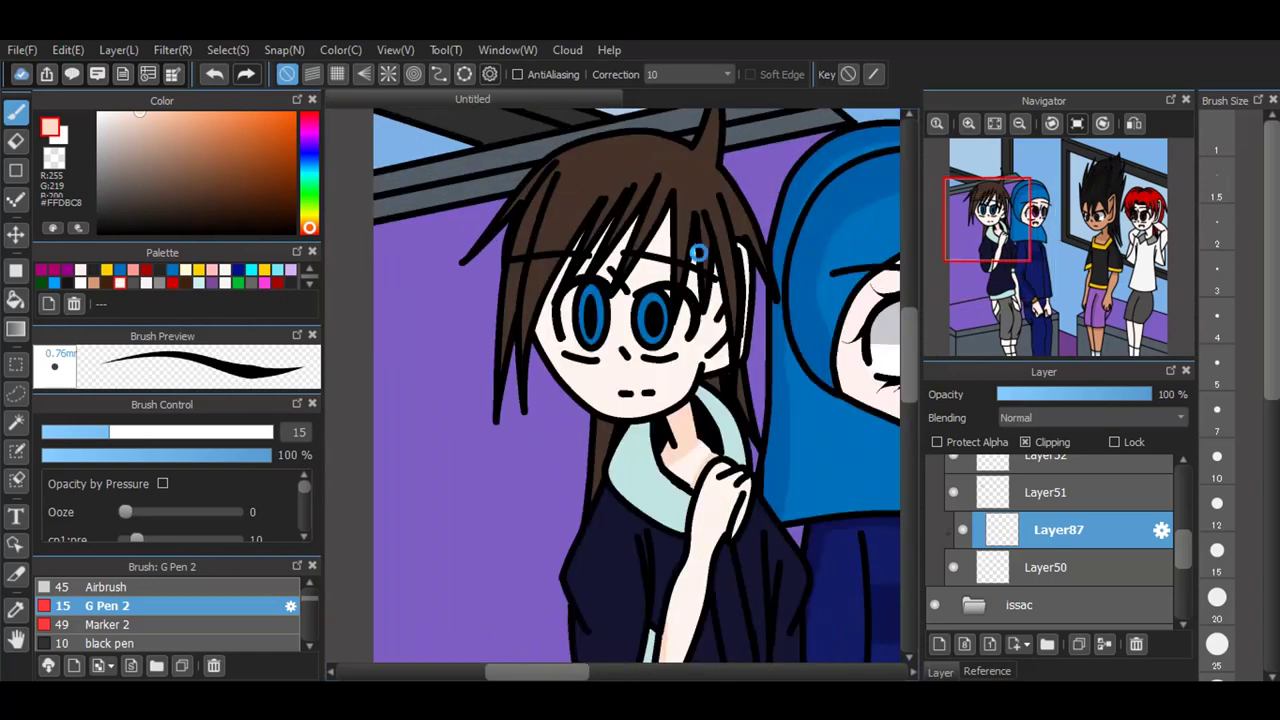
scroll(747, 282, "up", 1)
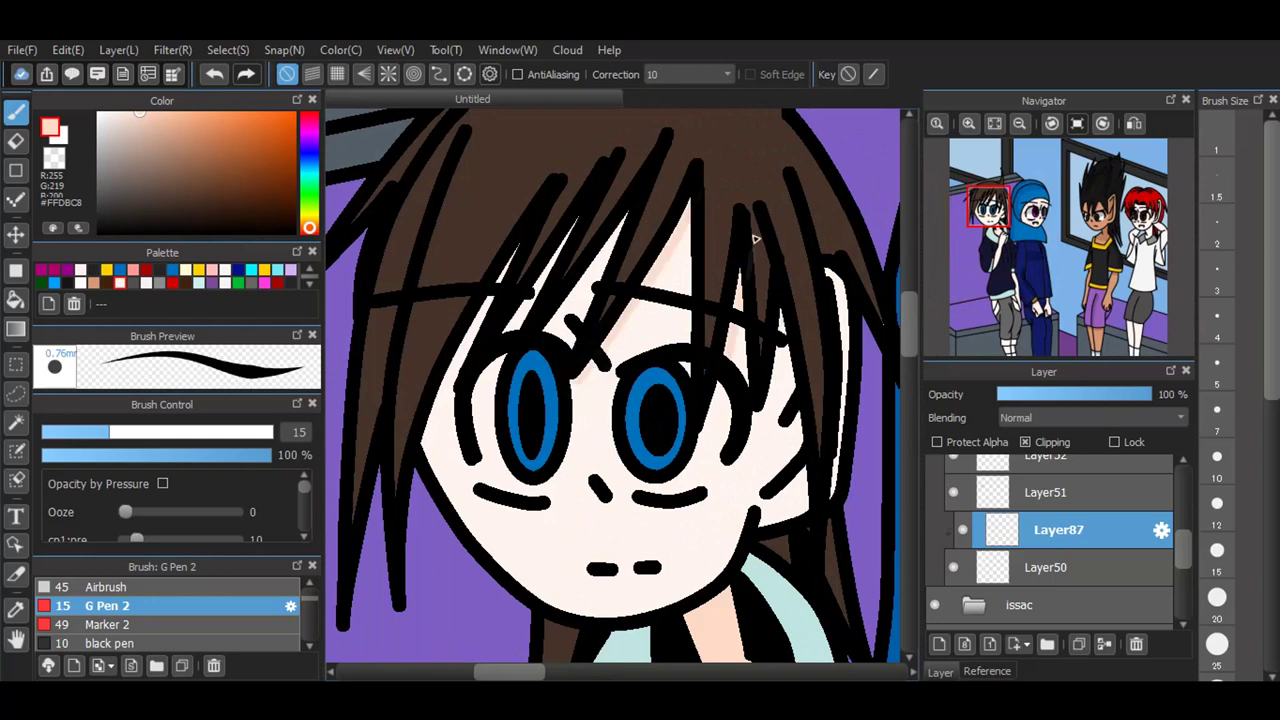
left_click_drag(810, 536, 779, 288)
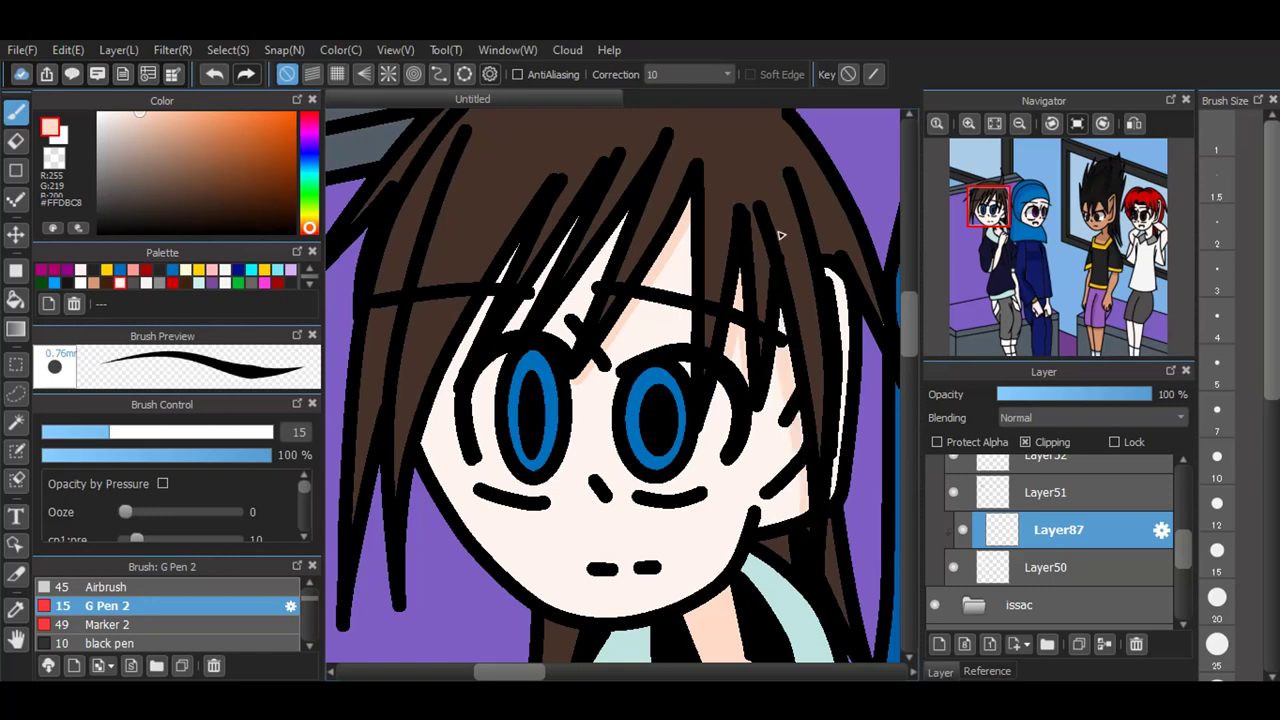
left_click_drag(768, 492, 795, 440)
left_click_drag(834, 275, 838, 510)
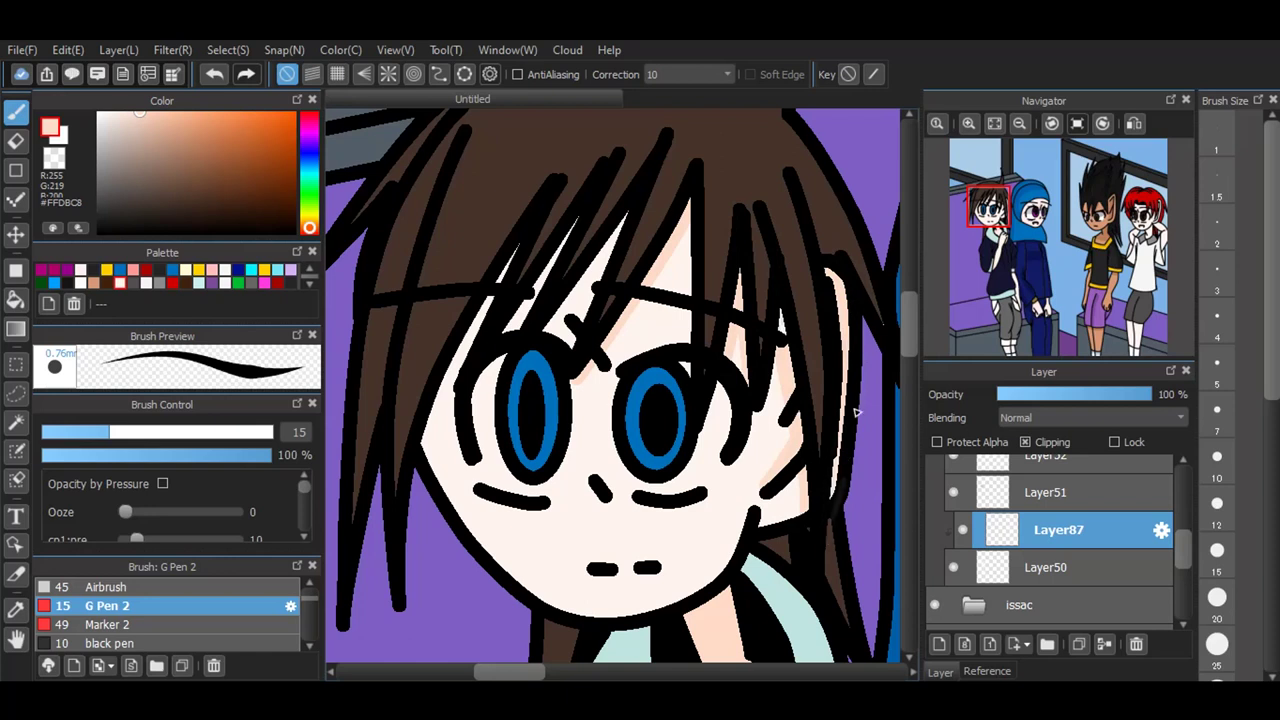
left_click(226, 74)
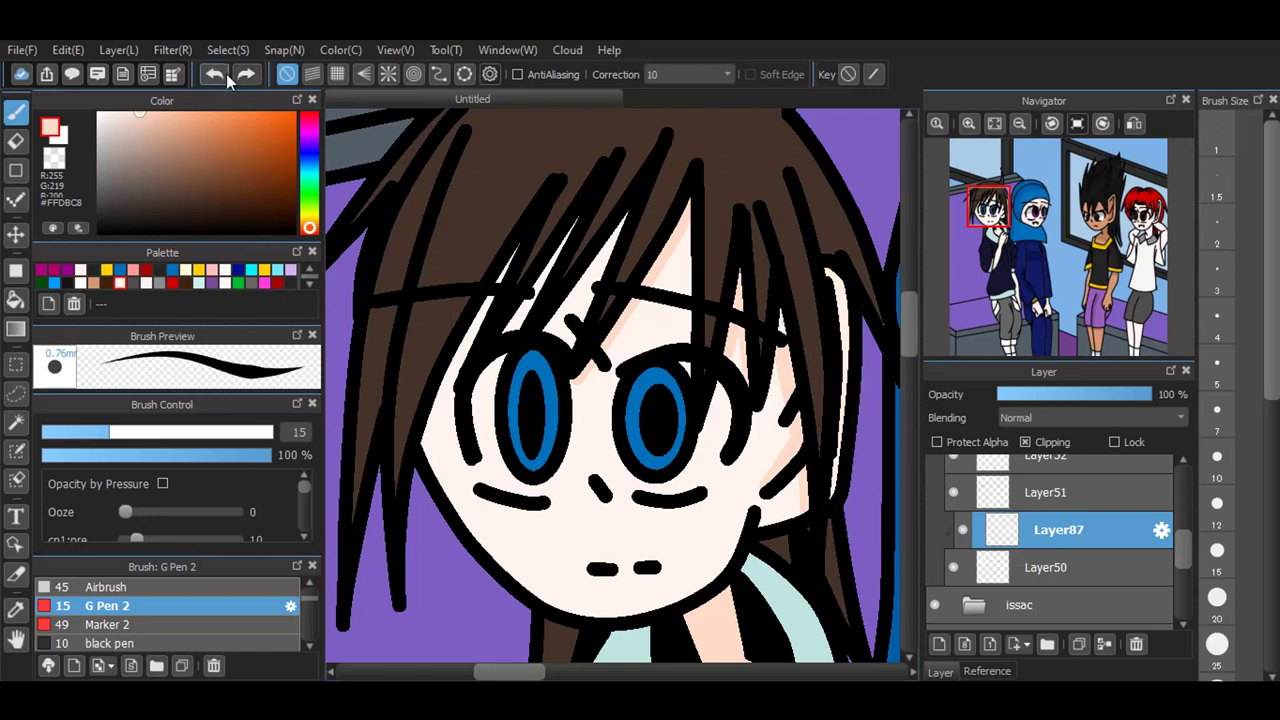
Step: Extend the peach #FFDBC8 shading between the remaining bangs, along the outer cheek edge and beside the nose
mouse_move(560, 302)
left_mouse_down()
mouse_move(590, 318)
mouse_move(612, 300)
left_mouse_up()
mouse_move(614, 355)
left_mouse_down()
mouse_move(586, 318)
mouse_move(622, 228)
left_mouse_up()
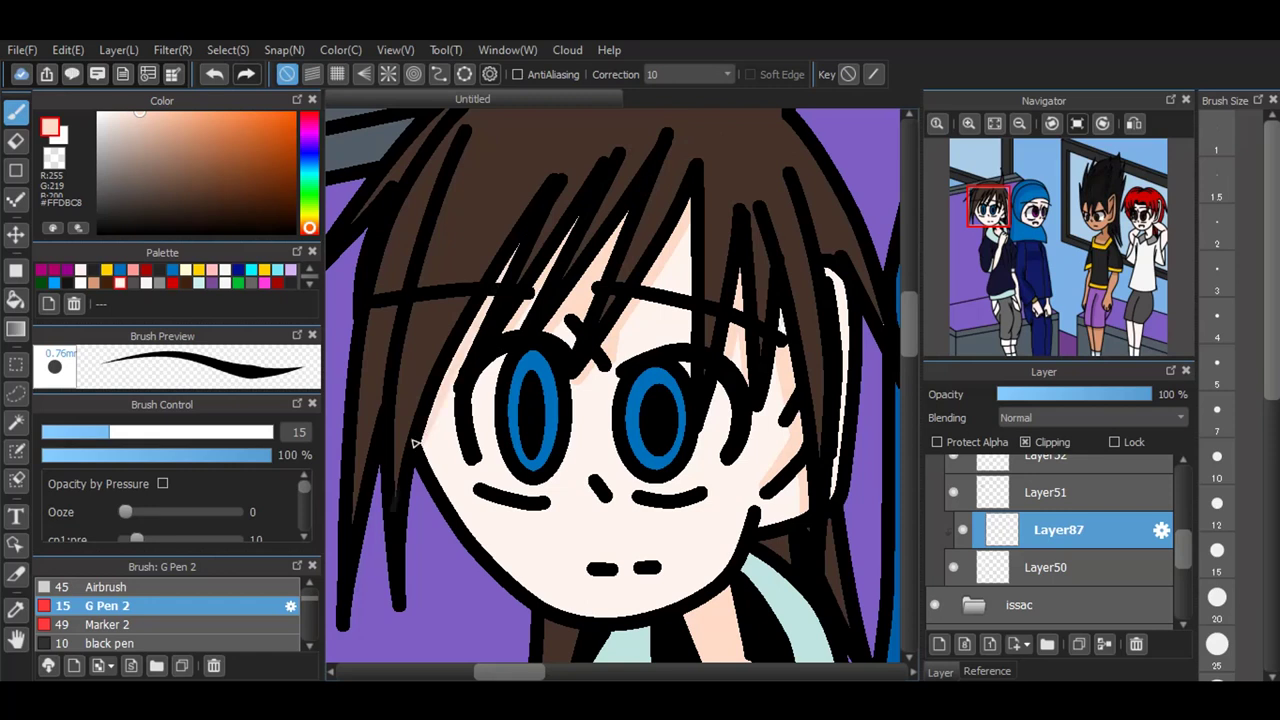
left_click_drag(596, 467, 605, 492)
scroll(486, 300, "down", 3)
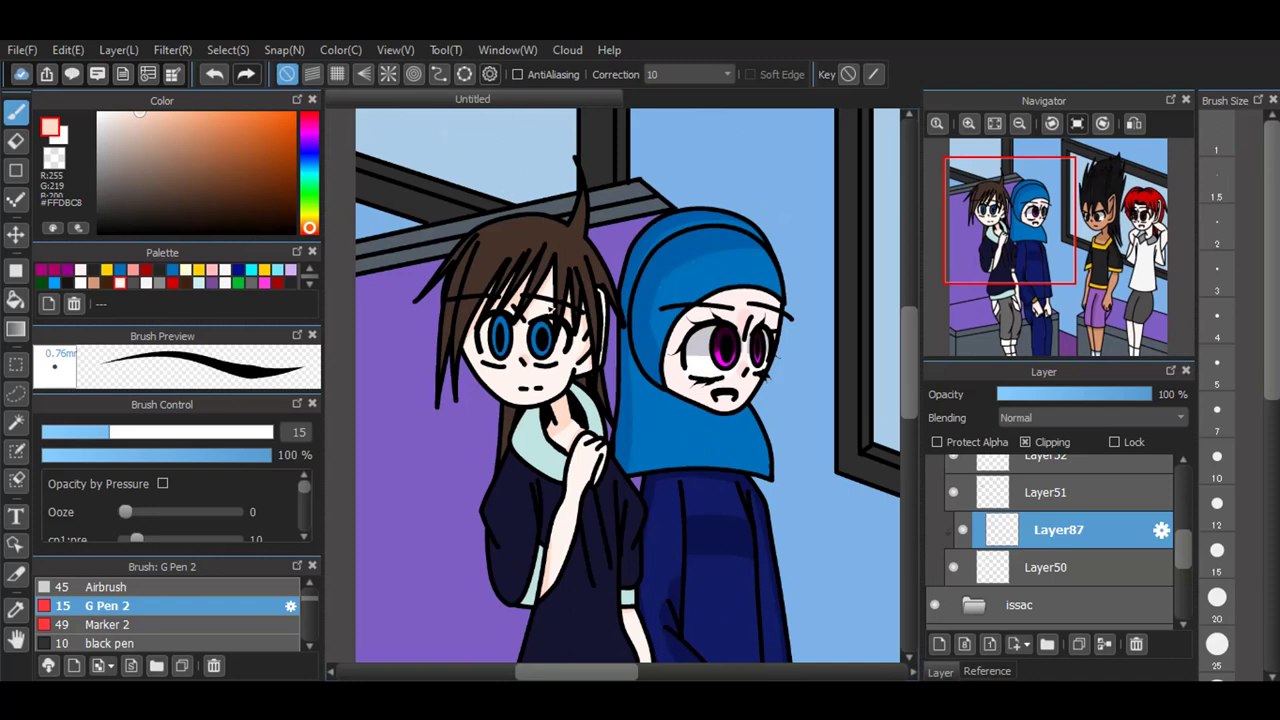
Step: Paint peach #FFDBC8 shading across the brown-haired character's legs just below the white shorts cuffs
scroll(542, 264, "down", 2)
scroll(584, 626, "up", 2)
scroll(579, 601, "up", 2)
mouse_move(513, 550)
left_mouse_down()
mouse_move(553, 554)
mouse_move(652, 525)
mouse_move(485, 545)
mouse_move(631, 538)
left_mouse_up()
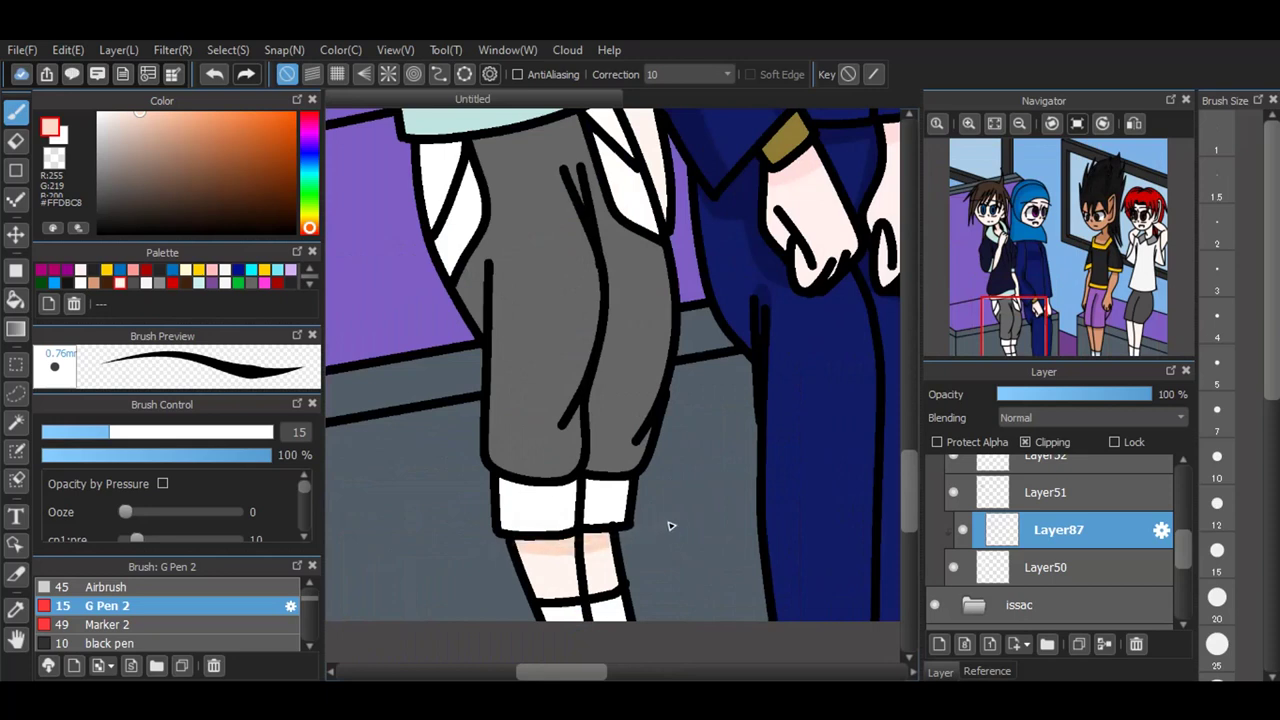
Step: Set the skin shading layer, Layer87, to Multiply blending at 33% opacity
left_click(1050, 418)
left_click(1050, 434)
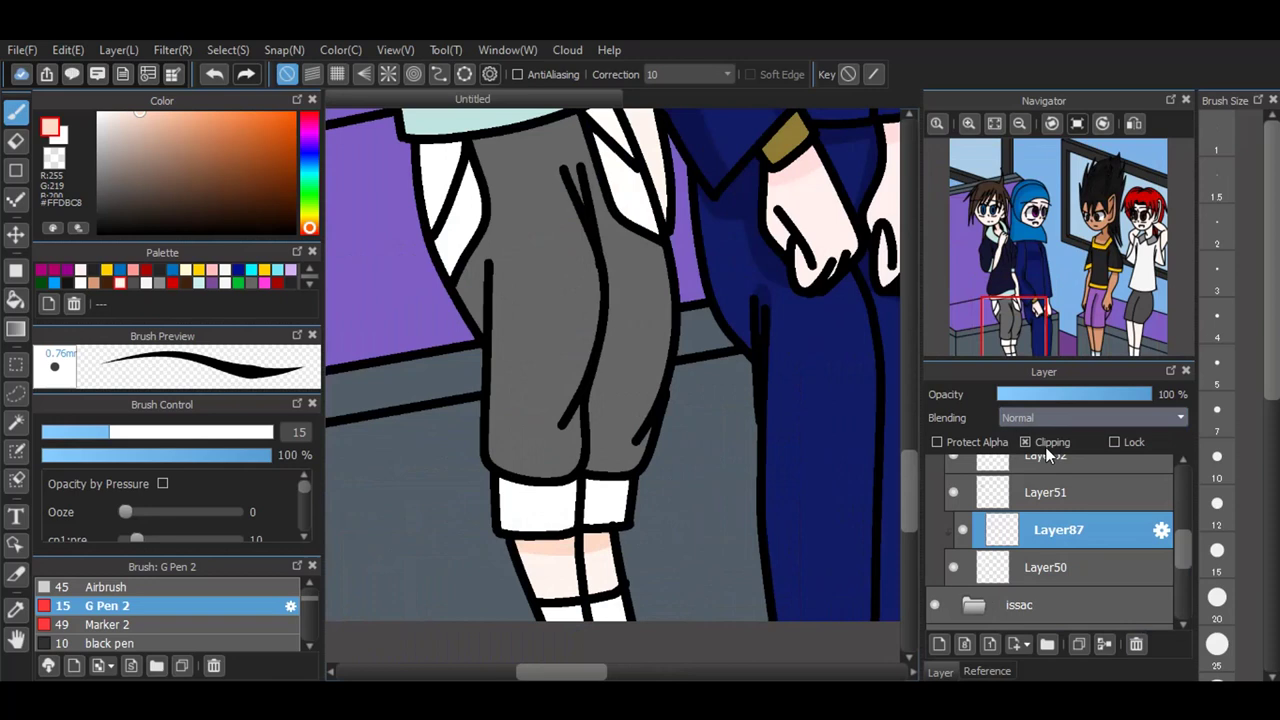
left_click(1046, 394)
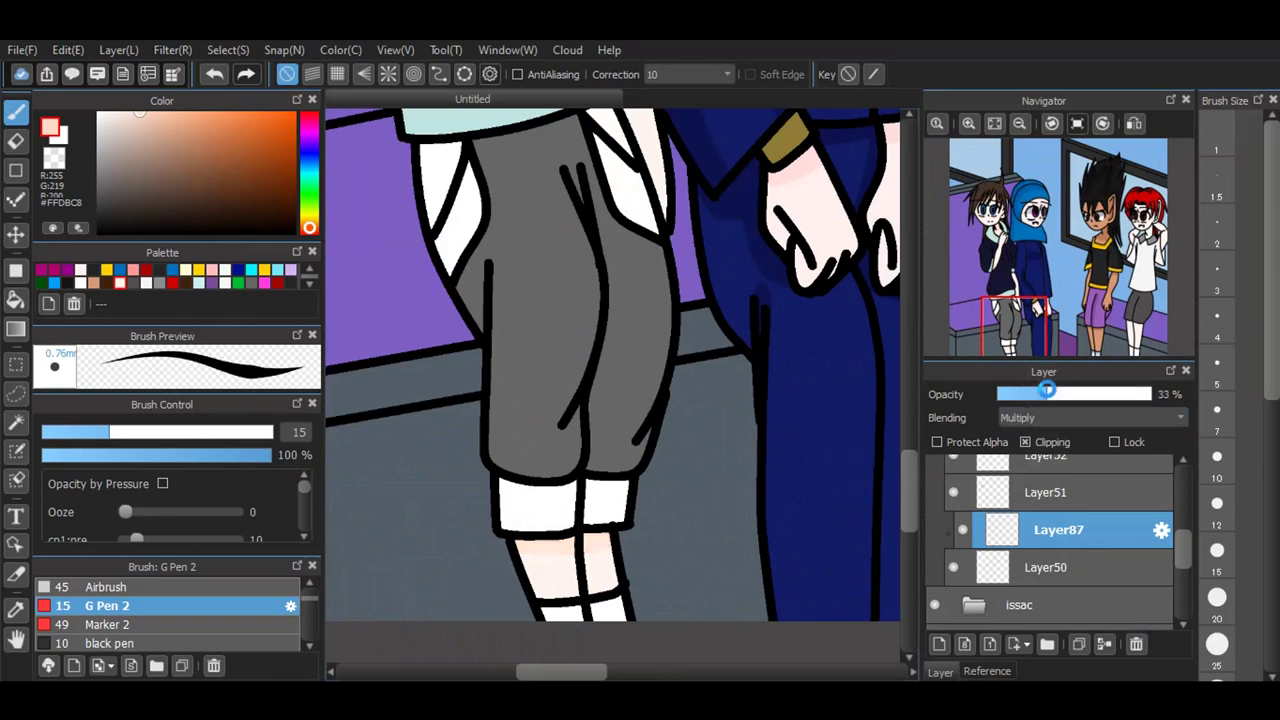
Step: Choose white #FFFFFF and add a new layer above the brown-haired character's skin shading layer
scroll(918, 400, "up", 6)
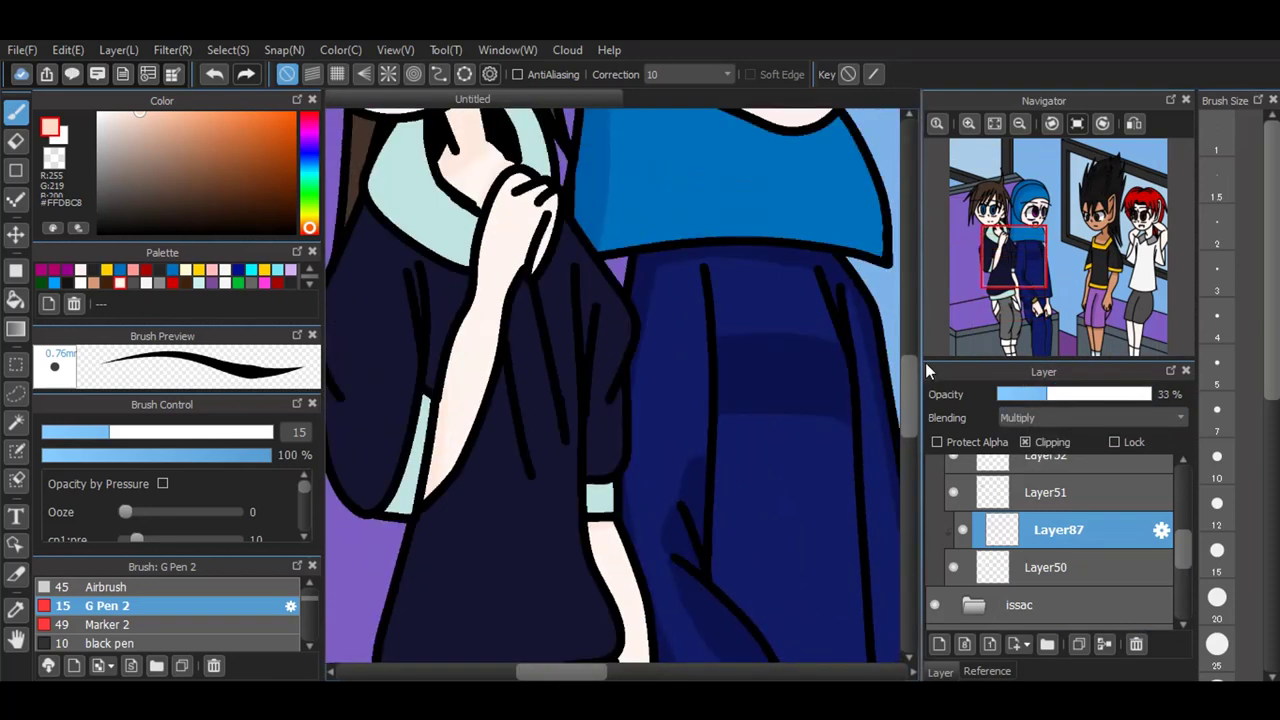
scroll(928, 350, "up", 8)
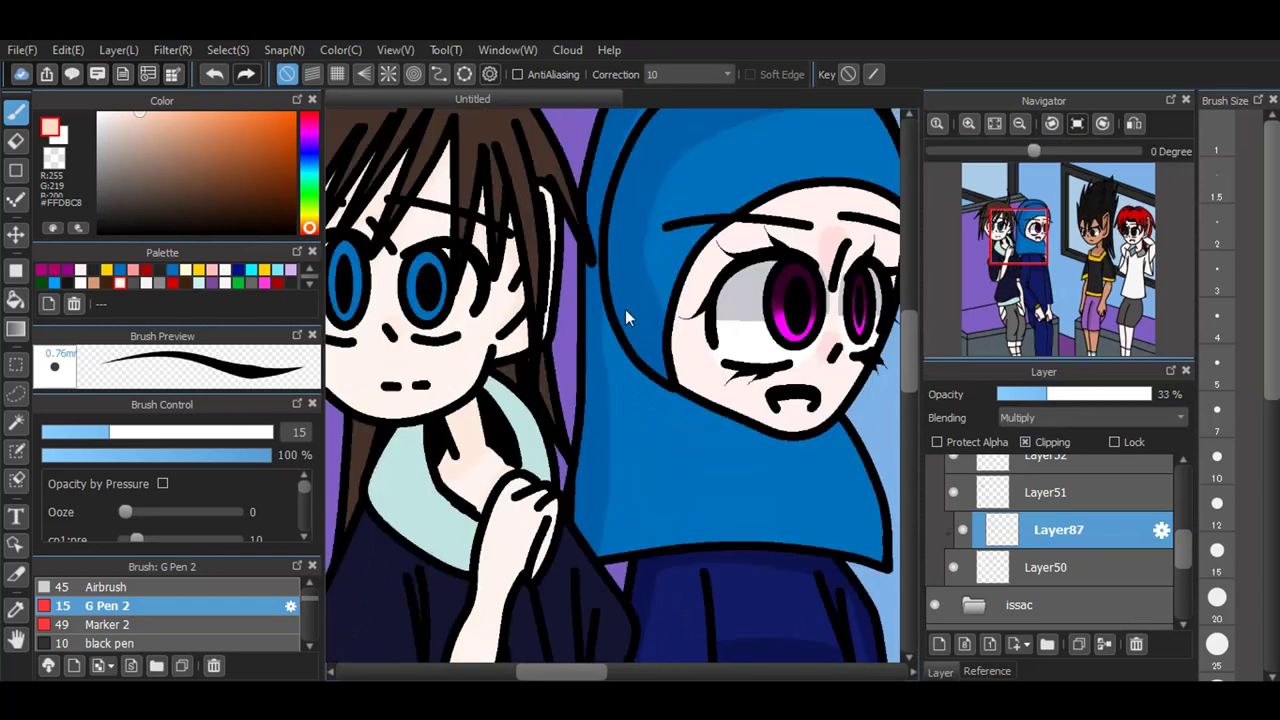
scroll(625, 309, "down", 1)
scroll(409, 264, "up", 1)
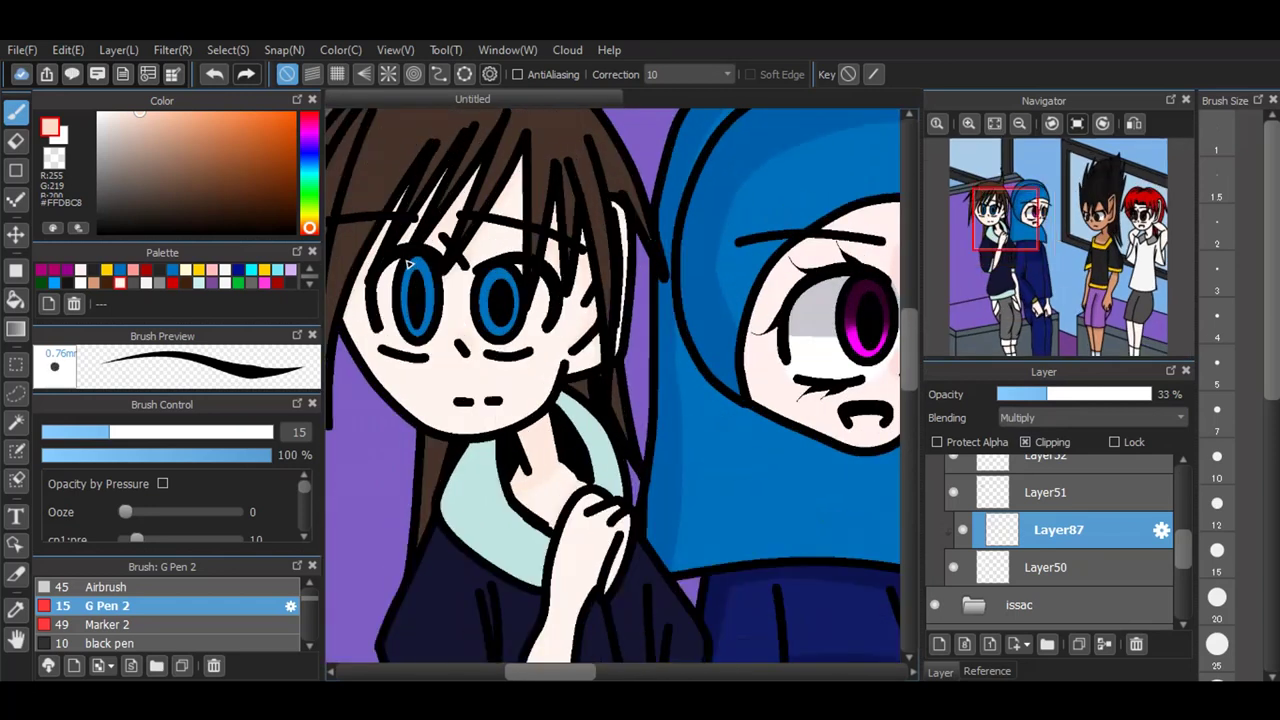
scroll(407, 263, "up", 2)
left_click(98, 121)
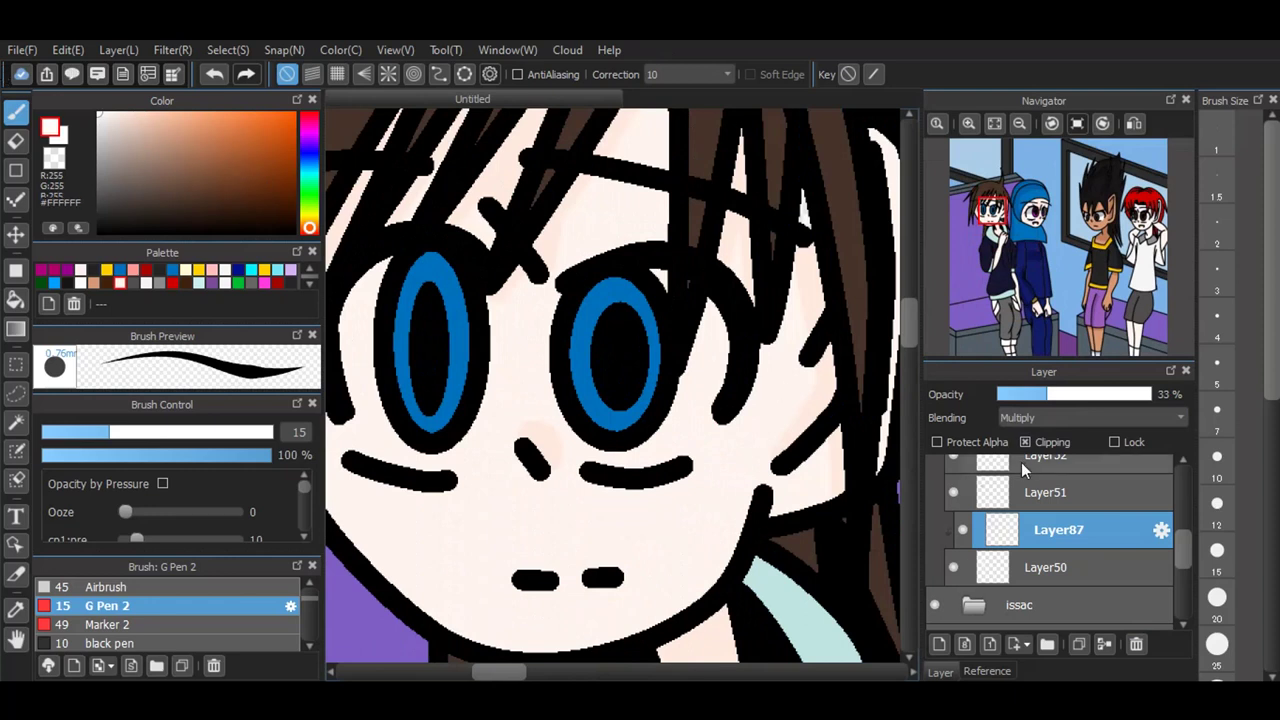
left_click(939, 644)
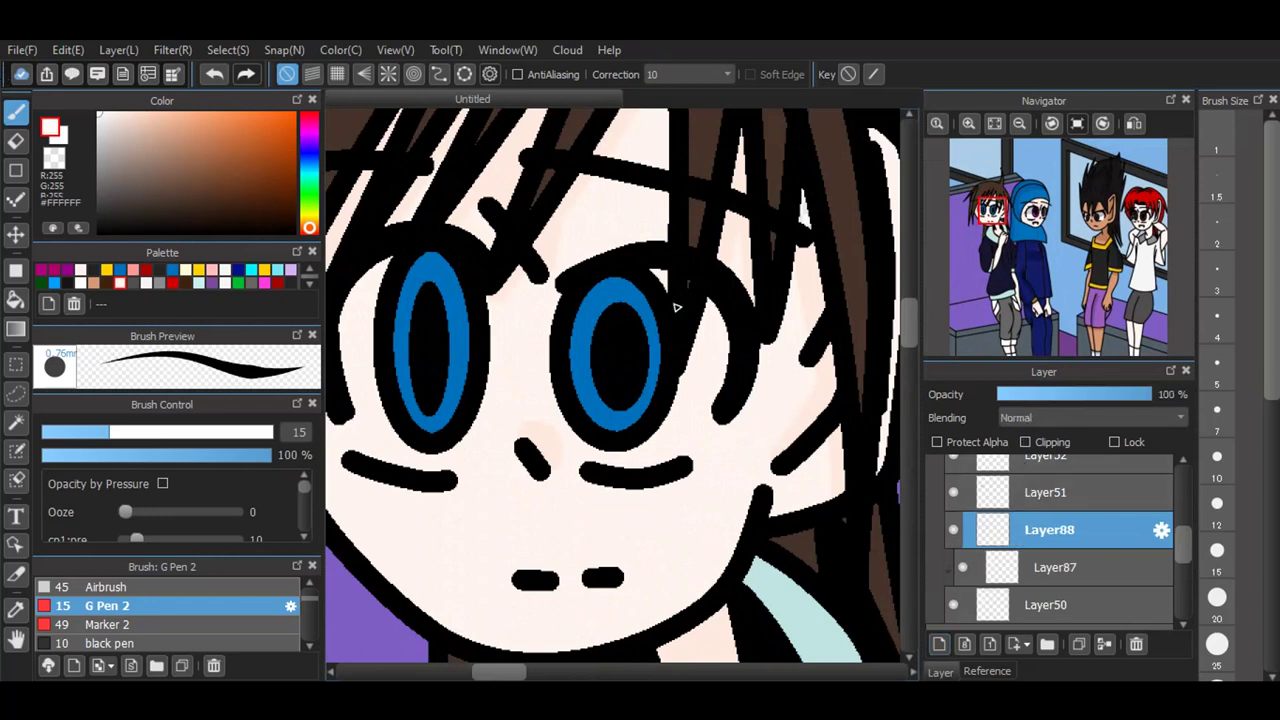
Step: Fill the brown-haired character's outer ear rim with pale skin tone #FFF5F0 on the base skin layer, Layer50
scroll(1000, 530, "down", 1)
left_click(1045, 556)
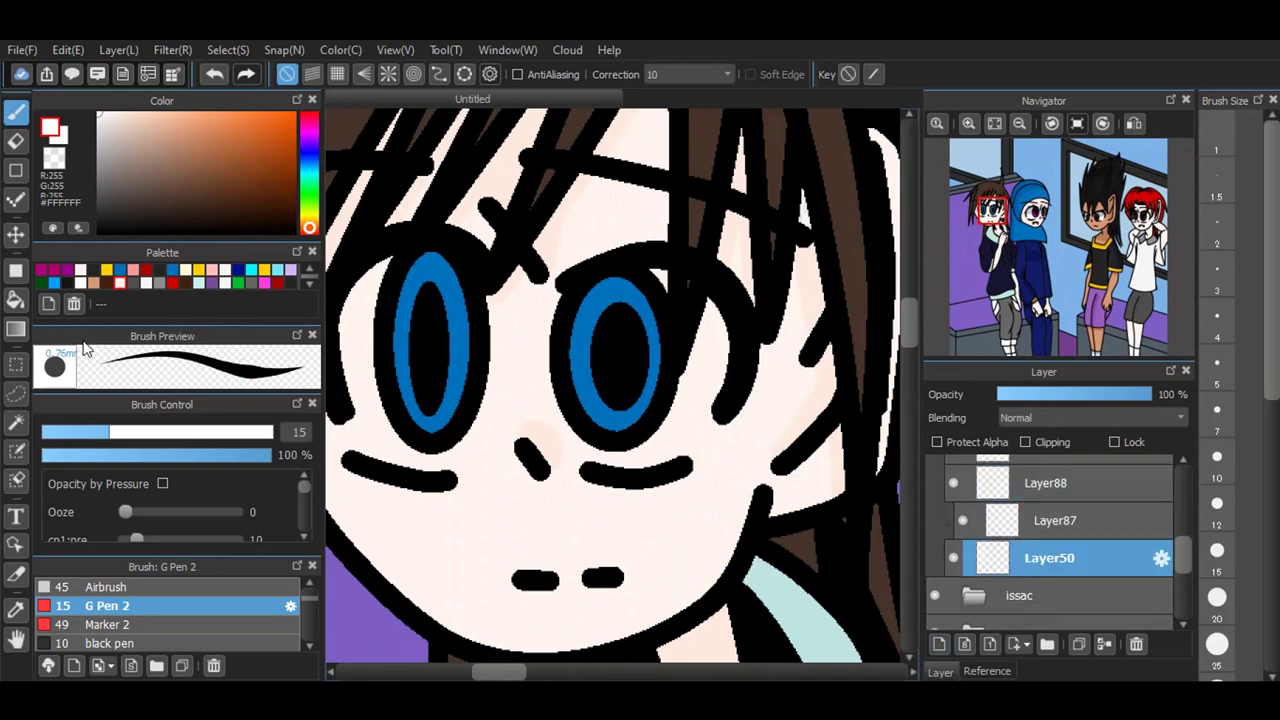
left_click(16, 298)
left_click(124, 284)
scroll(455, 570, "down", 2)
scroll(640, 394, "up", 3)
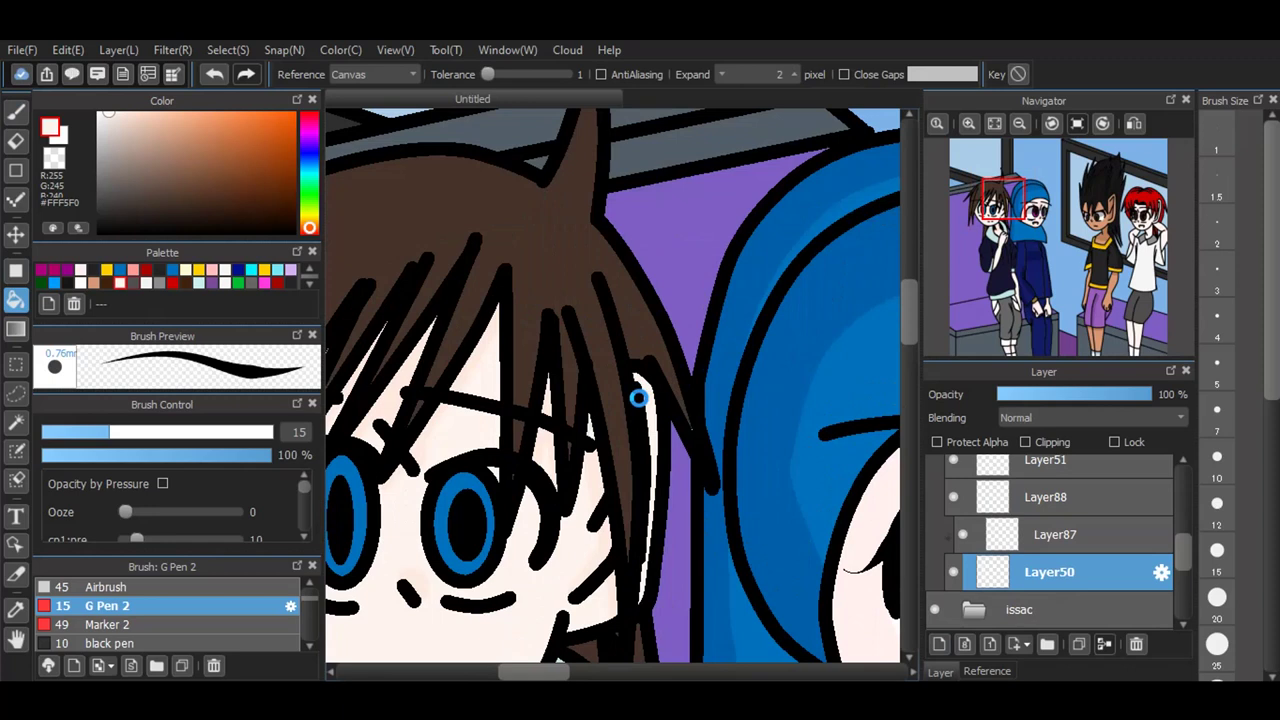
scroll(525, 467, "up", 2)
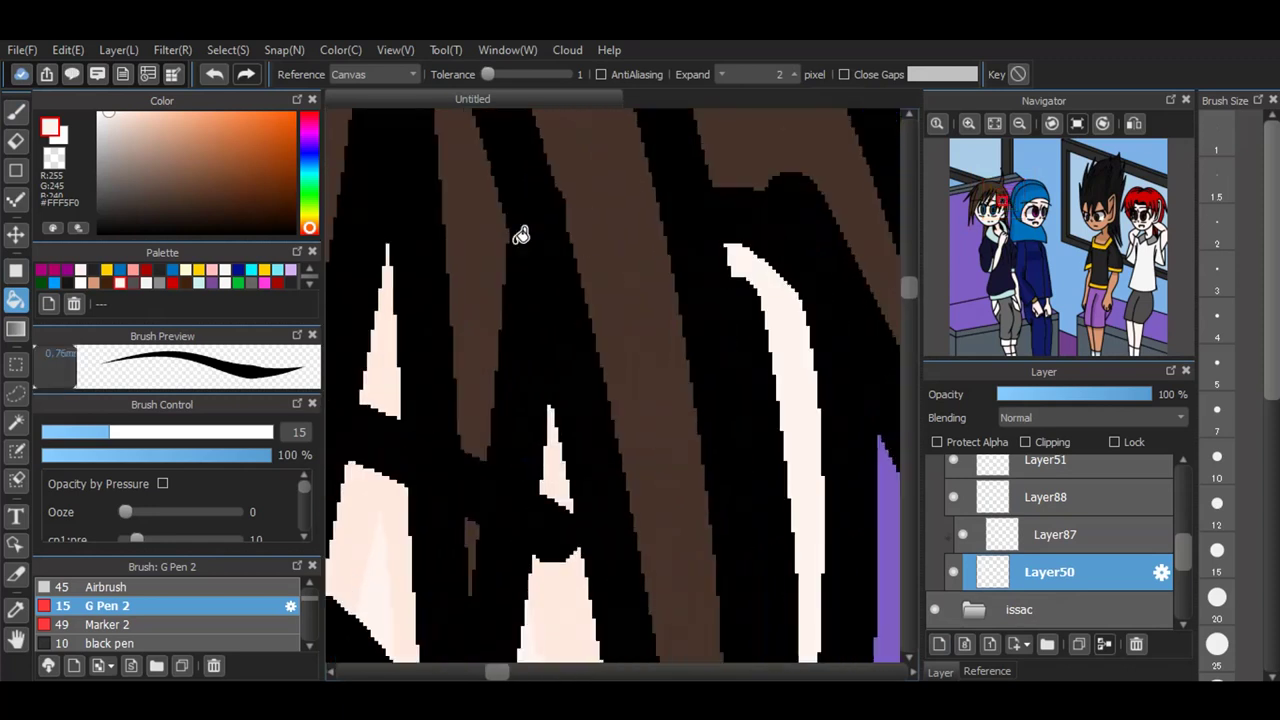
left_click(15, 113)
scroll(573, 228, "down", 2)
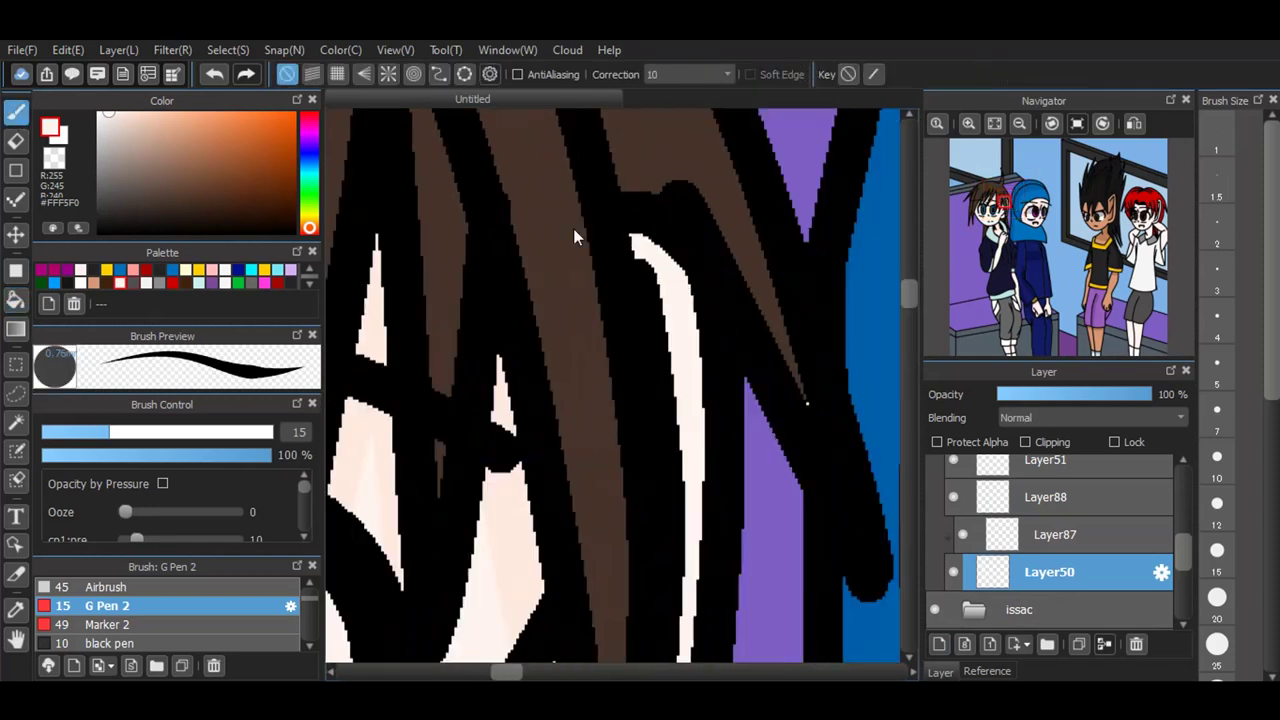
scroll(573, 228, "down", 4)
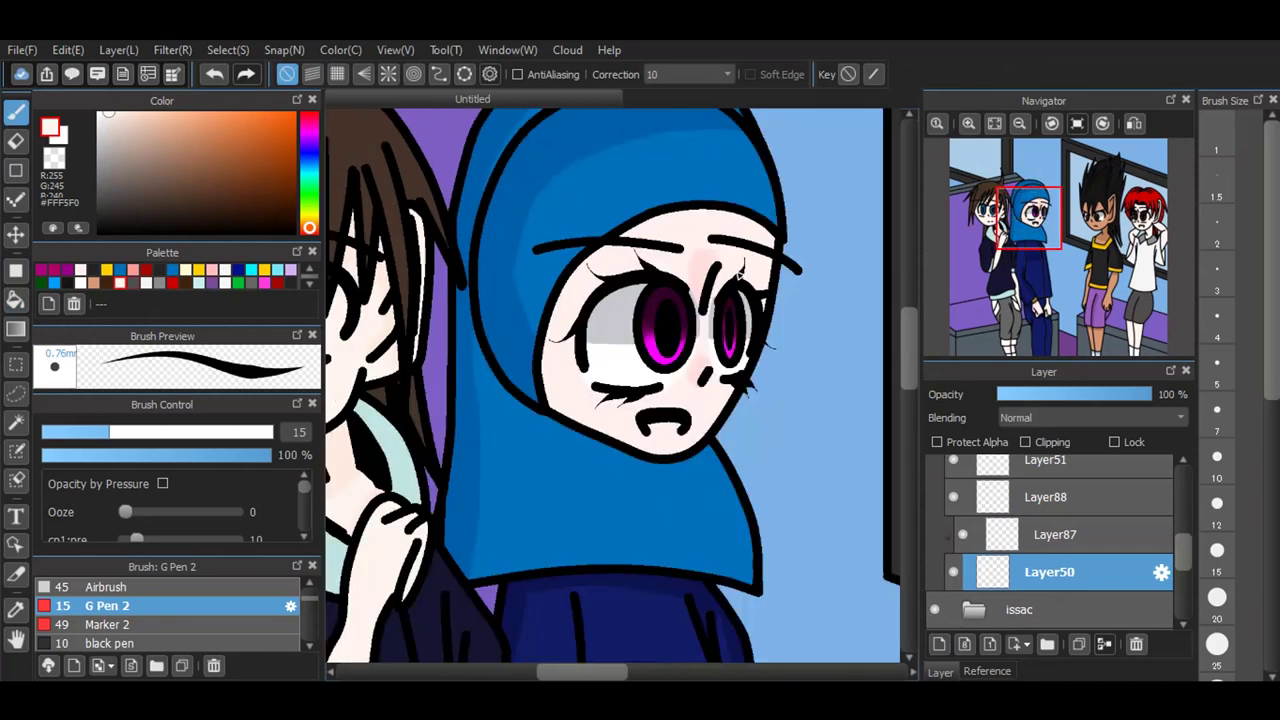
scroll(505, 250, "down", 3)
scroll(502, 286, "up", 4)
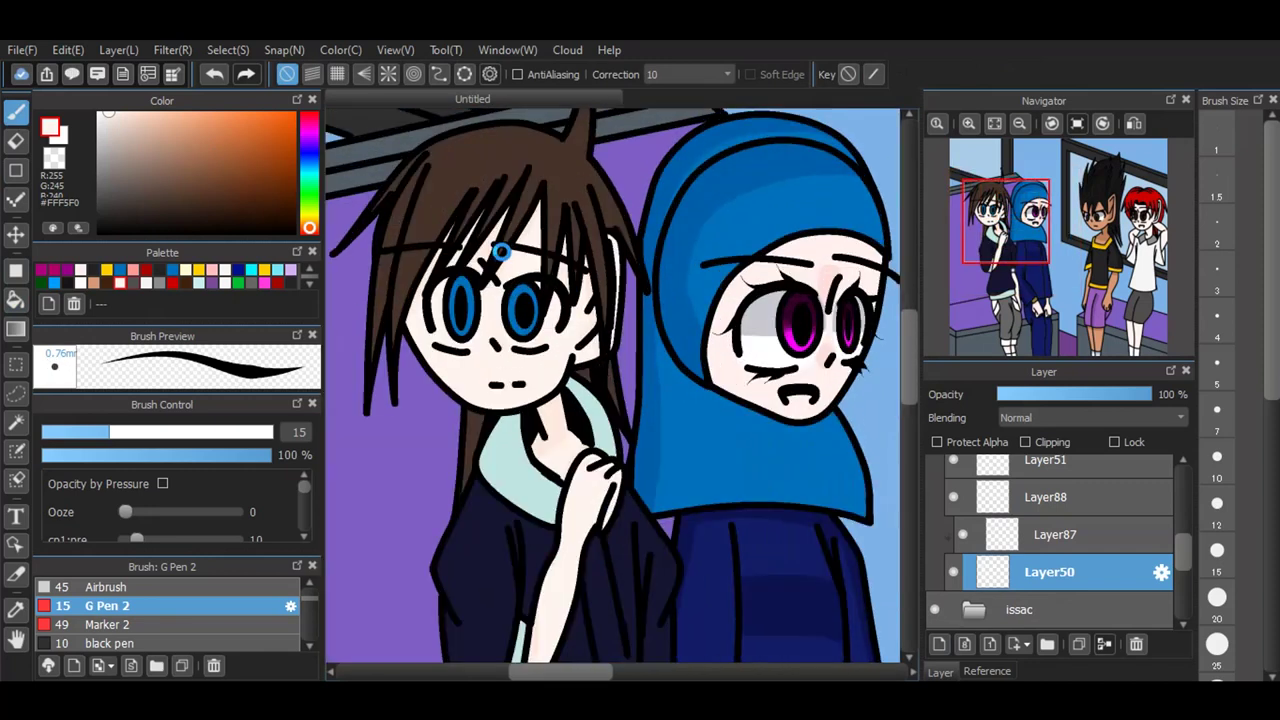
scroll(502, 286, "up", 2)
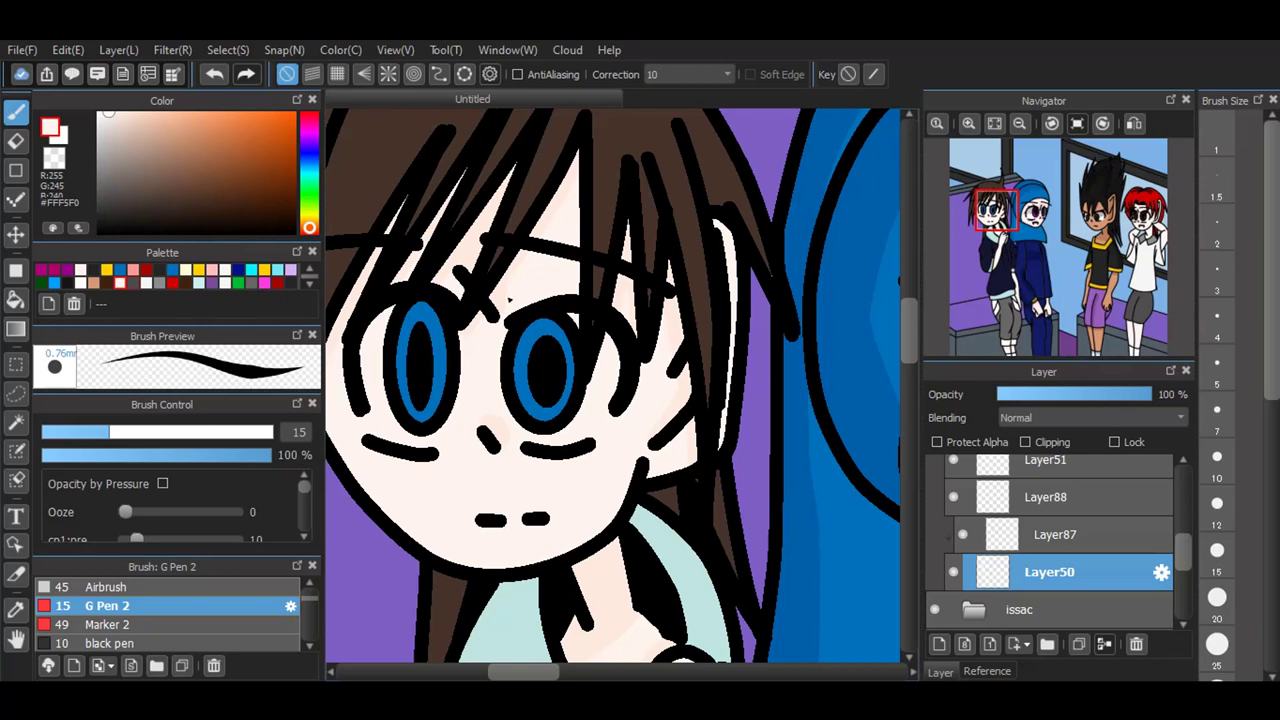
Step: Paint the white of the eye nearer the ear in #FFFFFF on Layer88 using G Pen 2
left_click_drag(98, 134, 65, 77)
left_click(1047, 485)
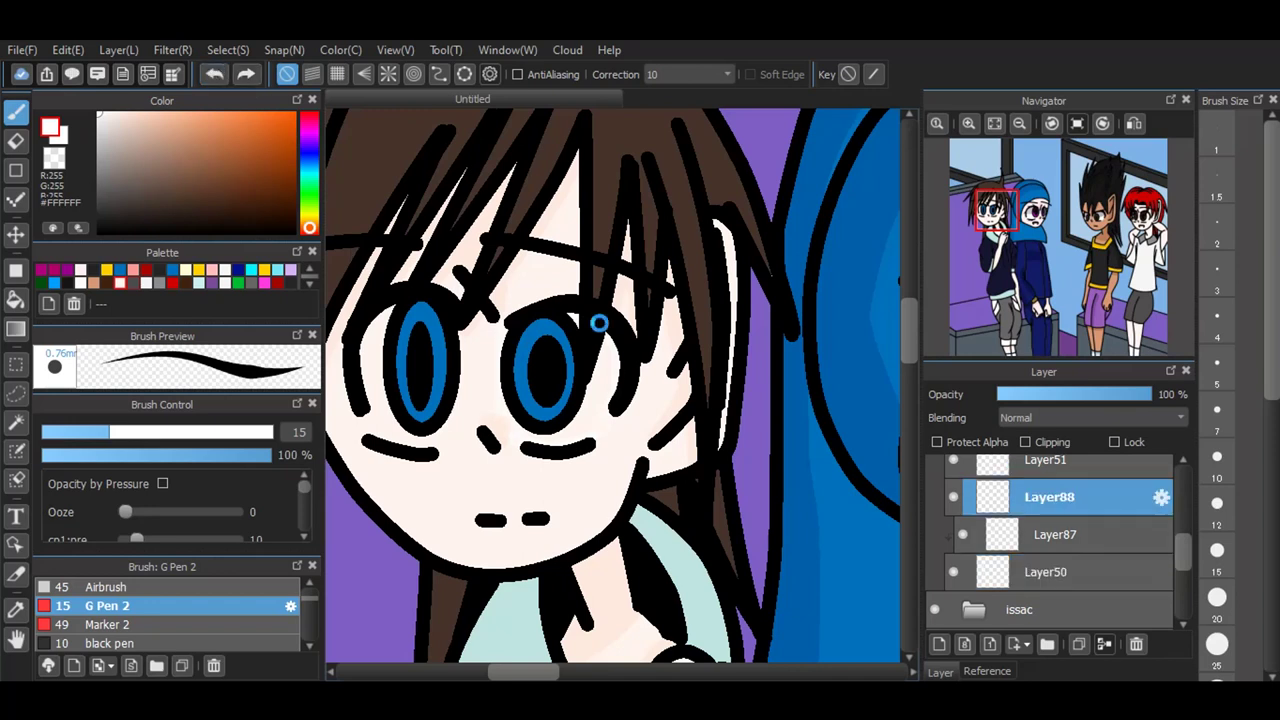
scroll(543, 340, "up", 1)
scroll(531, 480, "up", 1)
scroll(718, 408, "down", 2)
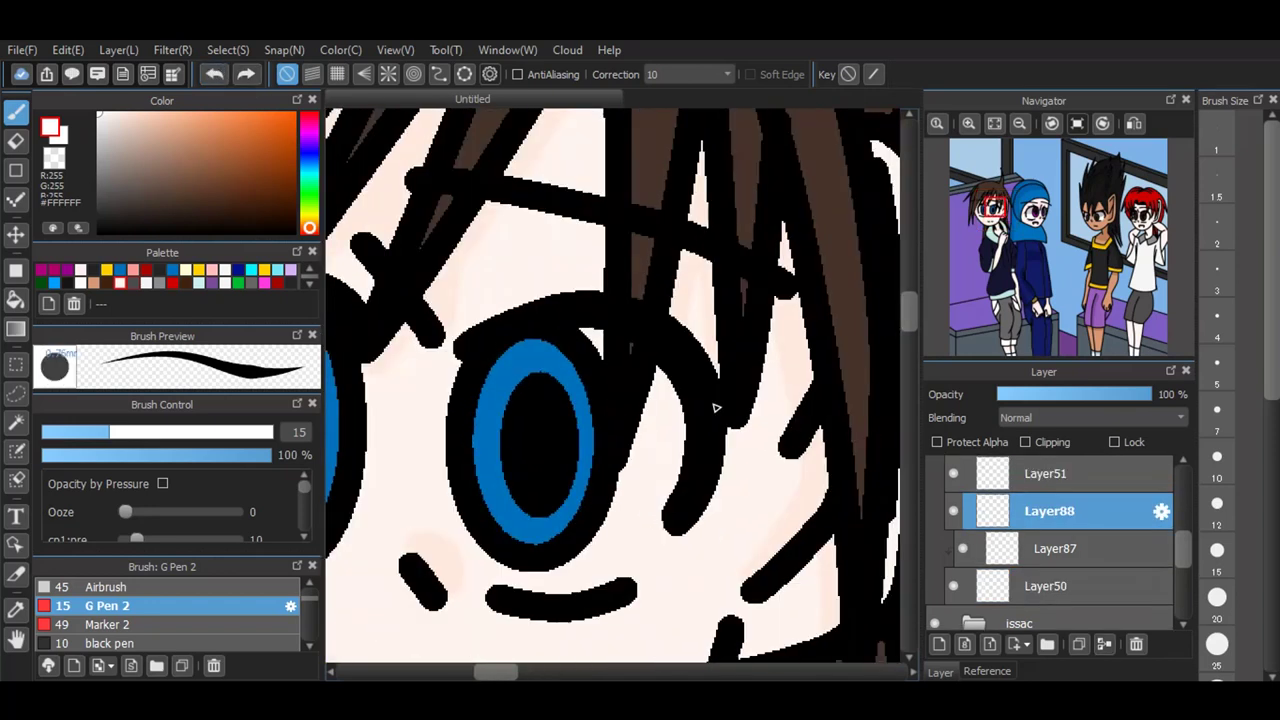
scroll(555, 463, "up", 2)
mouse_move(466, 313)
left_mouse_down()
mouse_move(488, 568)
mouse_move(612, 630)
mouse_move(752, 588)
mouse_move(818, 475)
mouse_move(726, 263)
mouse_move(729, 324)
mouse_move(606, 256)
mouse_move(508, 529)
mouse_move(645, 601)
mouse_move(798, 466)
mouse_move(731, 261)
mouse_move(697, 564)
left_mouse_up()
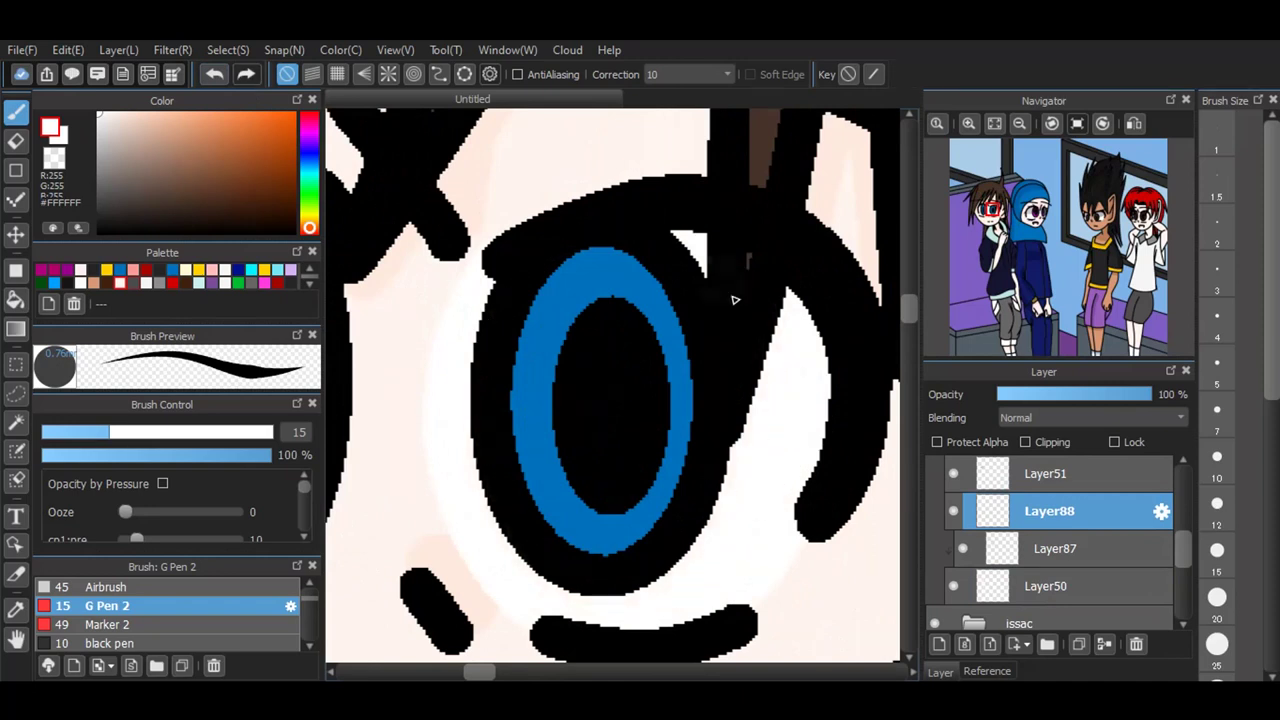
Step: Paint the white of the brown-haired character's other eye, around the iris and inside the lash lines
scroll(735, 300, "down", 3)
scroll(472, 288, "up", 2)
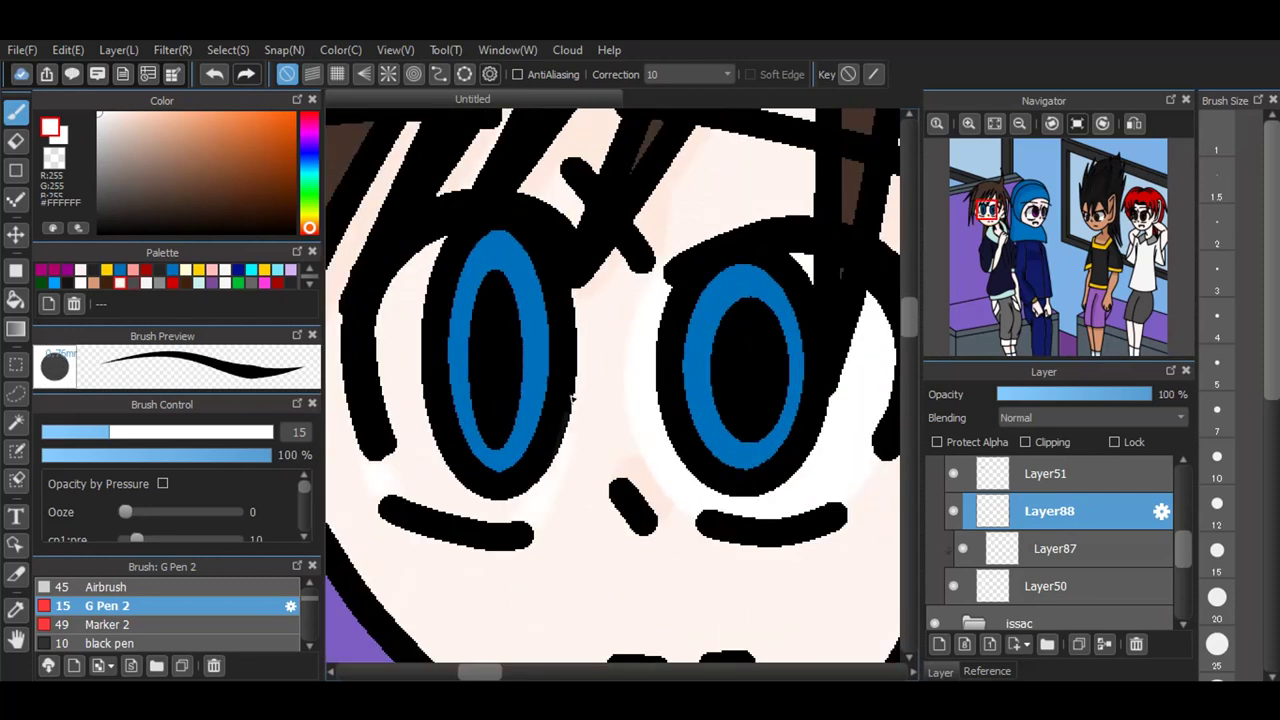
mouse_move(417, 257)
left_mouse_down()
mouse_move(417, 474)
mouse_move(500, 513)
mouse_move(410, 502)
mouse_move(392, 393)
mouse_move(427, 285)
mouse_move(452, 473)
mouse_move(453, 237)
left_mouse_up()
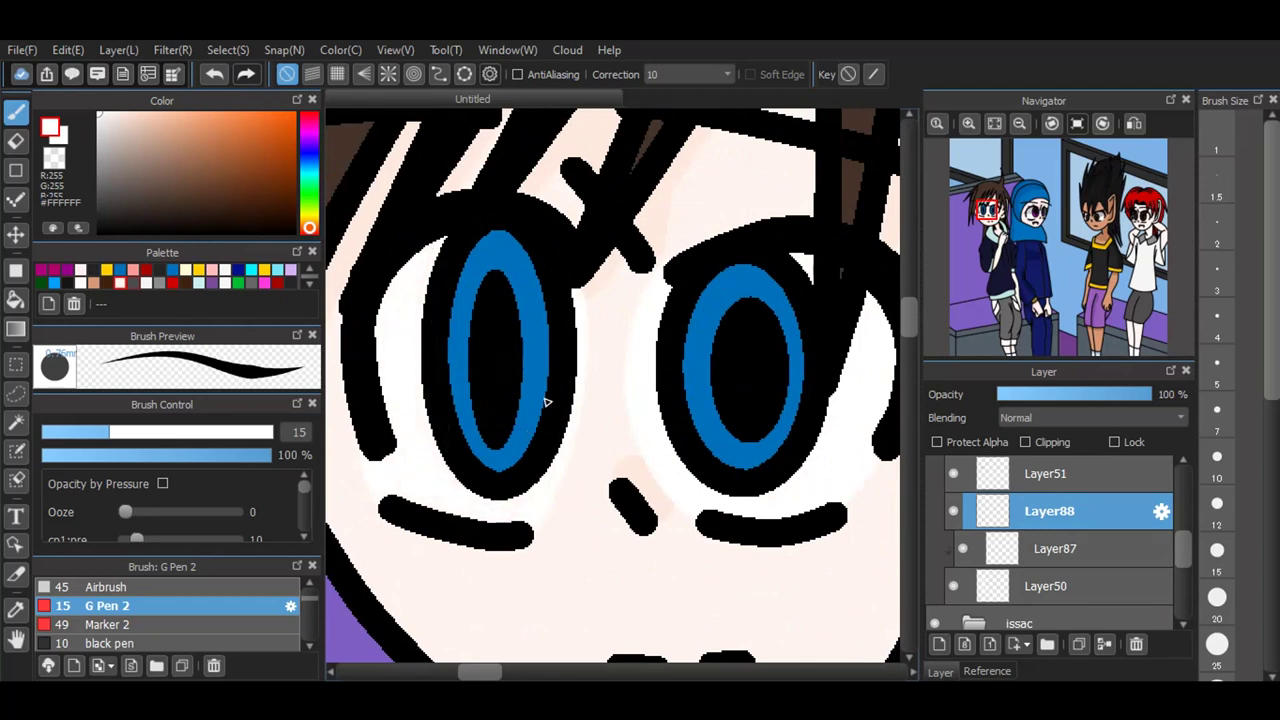
Step: Add a layer clipped to the eye whites and paint dark #32314A shadows across the upper part of both eyes
scroll(546, 401, "down", 3)
left_click(939, 644)
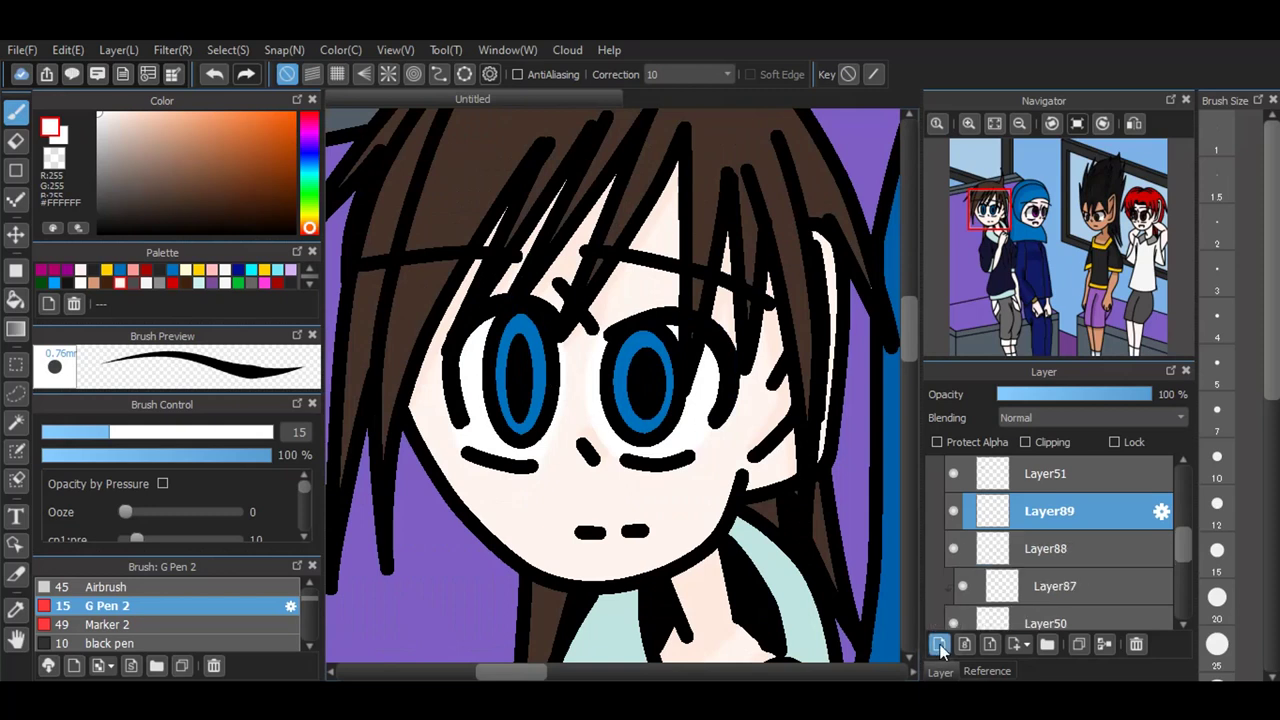
left_click(1025, 442)
left_click(309, 283)
left_click(121, 271)
mouse_move(458, 374)
left_mouse_down()
mouse_move(606, 399)
mouse_move(720, 378)
left_mouse_up()
mouse_move(460, 364)
left_mouse_down()
mouse_move(501, 365)
mouse_move(544, 310)
mouse_move(456, 345)
mouse_move(530, 330)
mouse_move(608, 357)
mouse_move(617, 310)
left_mouse_up()
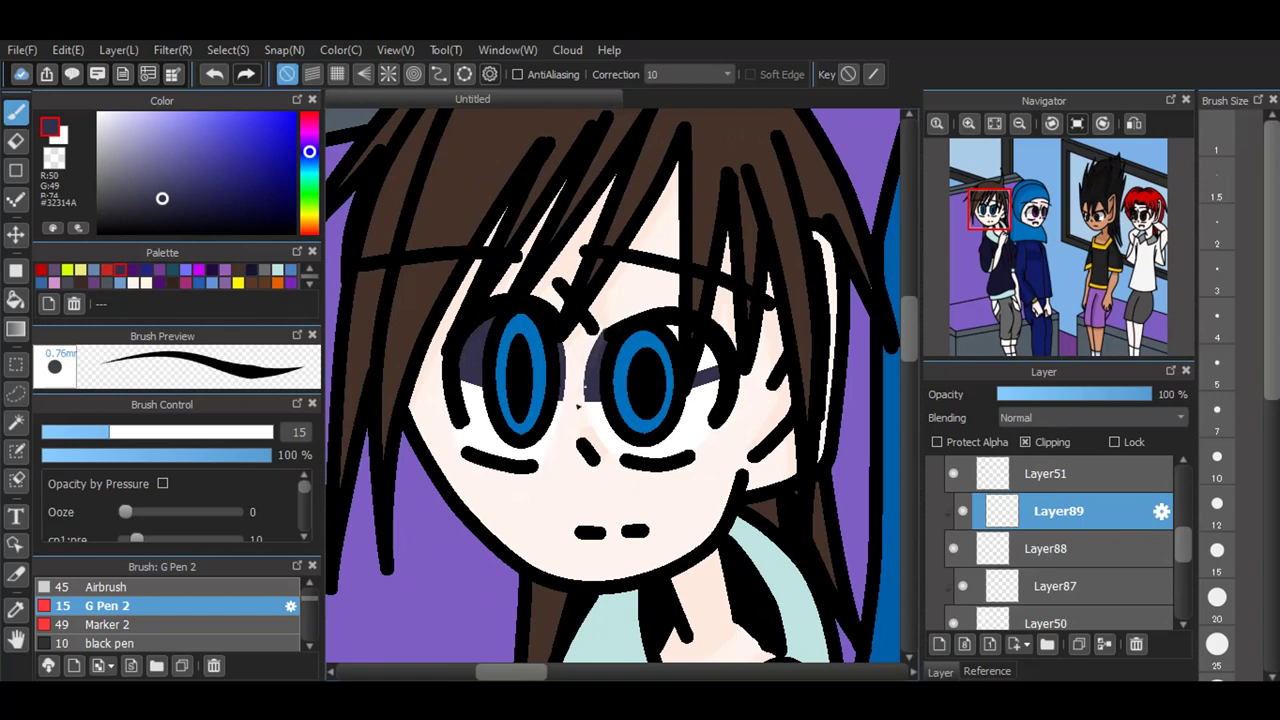
mouse_move(694, 360)
left_mouse_down()
mouse_move(671, 314)
mouse_move(693, 379)
mouse_move(751, 352)
mouse_move(739, 339)
mouse_move(672, 344)
mouse_move(711, 325)
left_mouse_up()
Step: Set the eye-white shadow layer to Multiply blending at 25% opacity
scroll(1037, 420, "down", 1)
left_click(1034, 394)
scroll(670, 535, "down", 2)
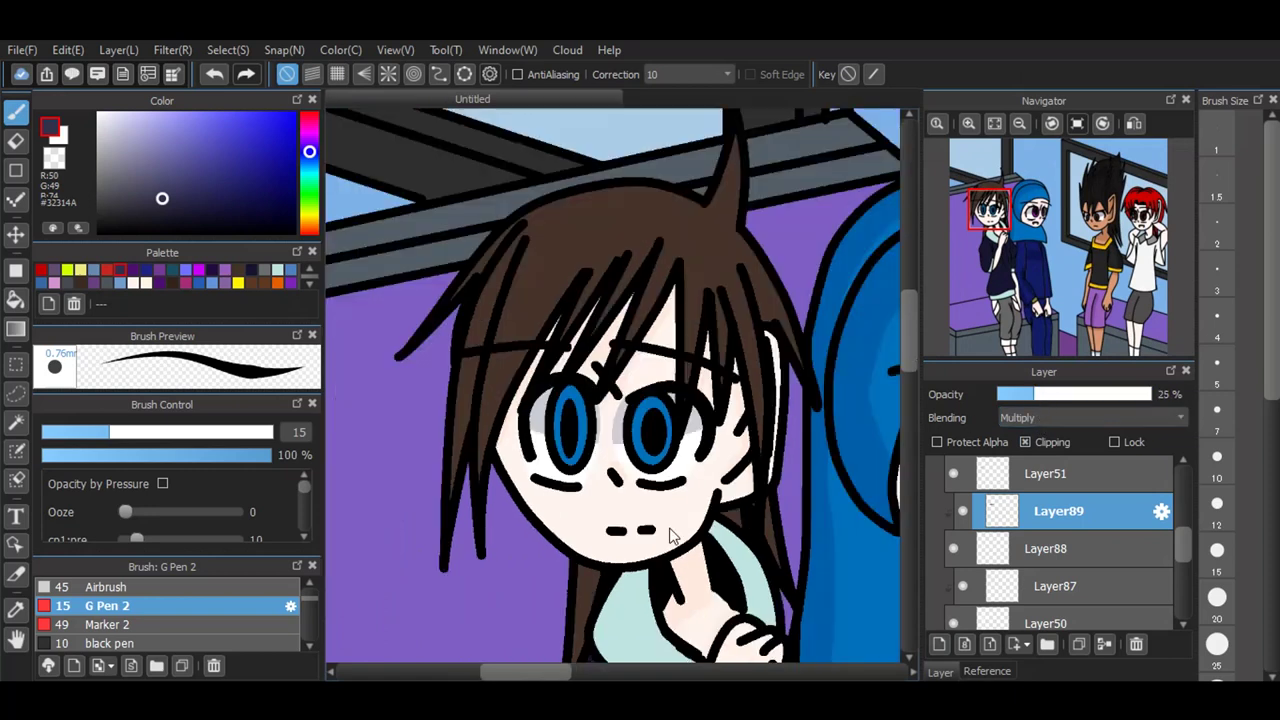
Step: Add a layer clipped to the iris layer, Layer51, and set up the Airbrush with blue #0071BC
scroll(1051, 530, "up", 2)
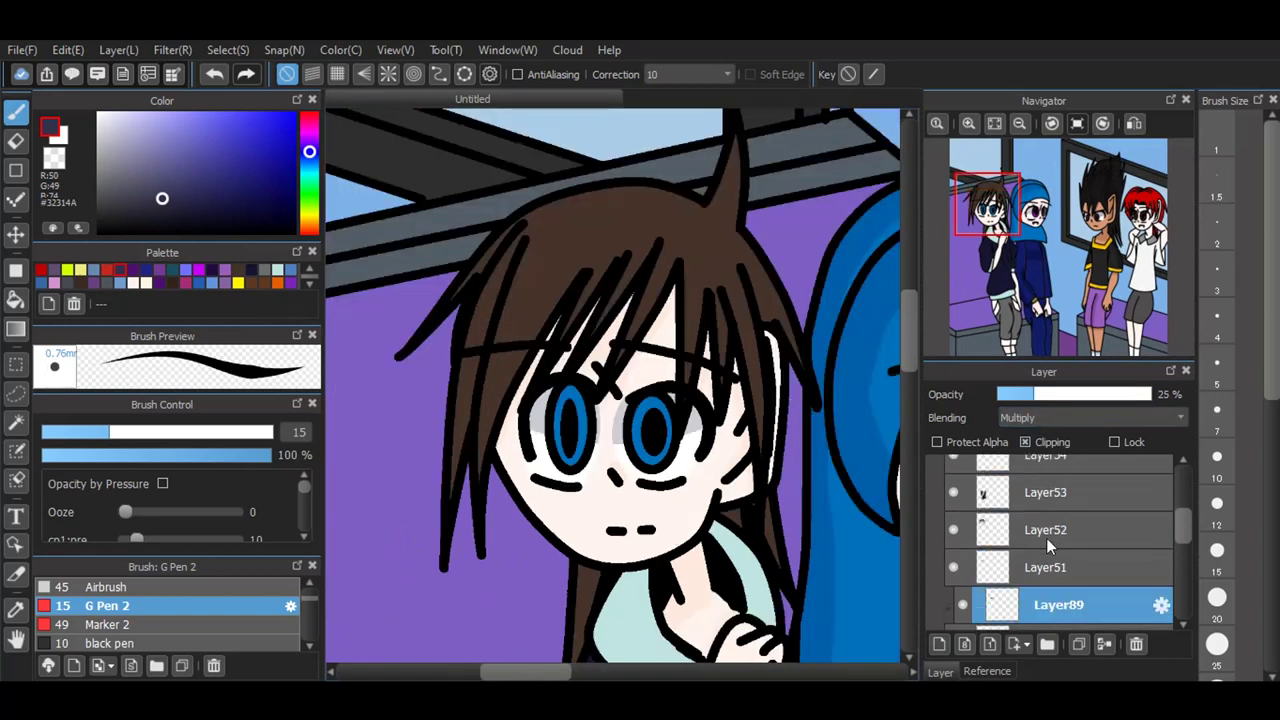
left_click(1048, 566)
scroll(940, 625, "down", 1)
left_click(953, 643)
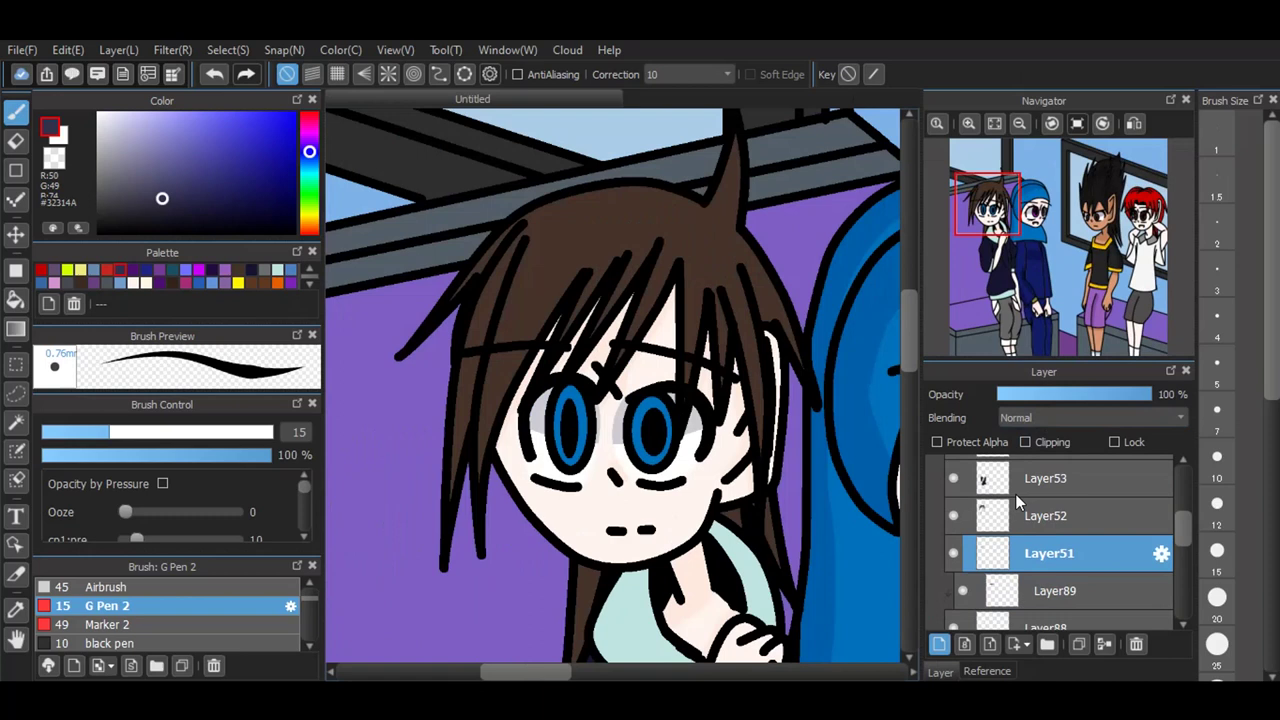
left_click(1044, 441)
left_click(214, 589)
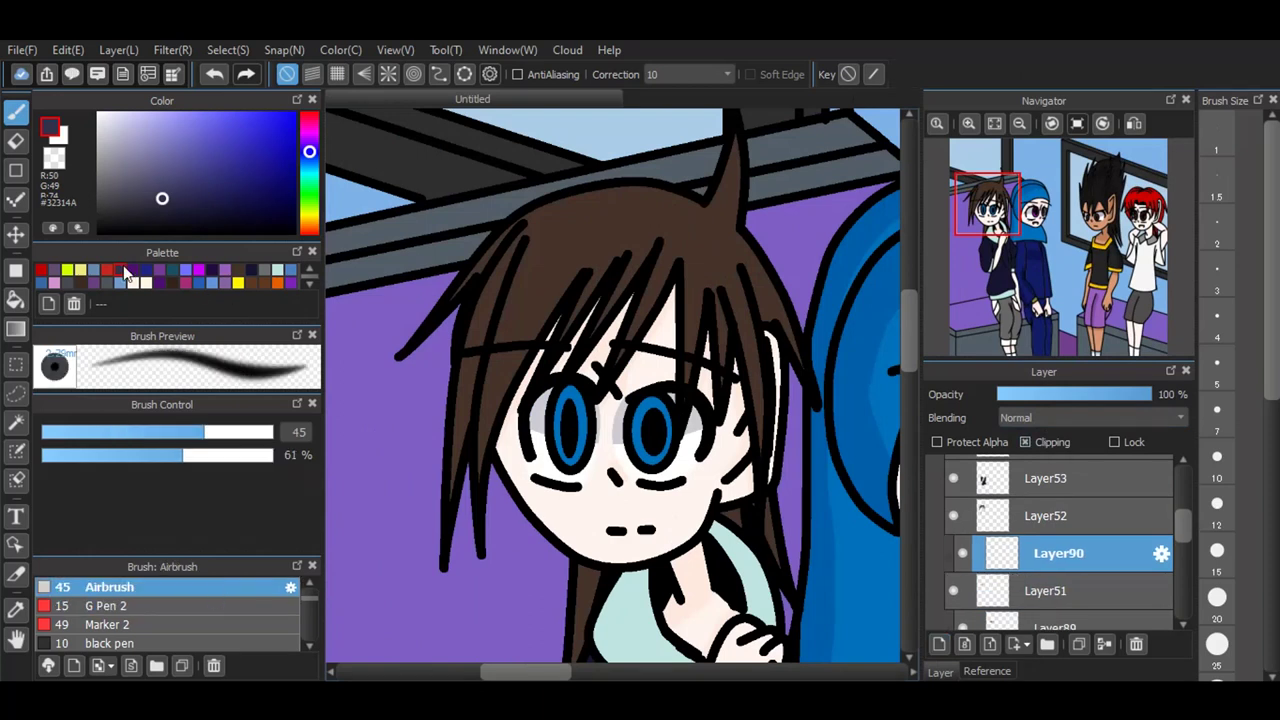
left_click(309, 272)
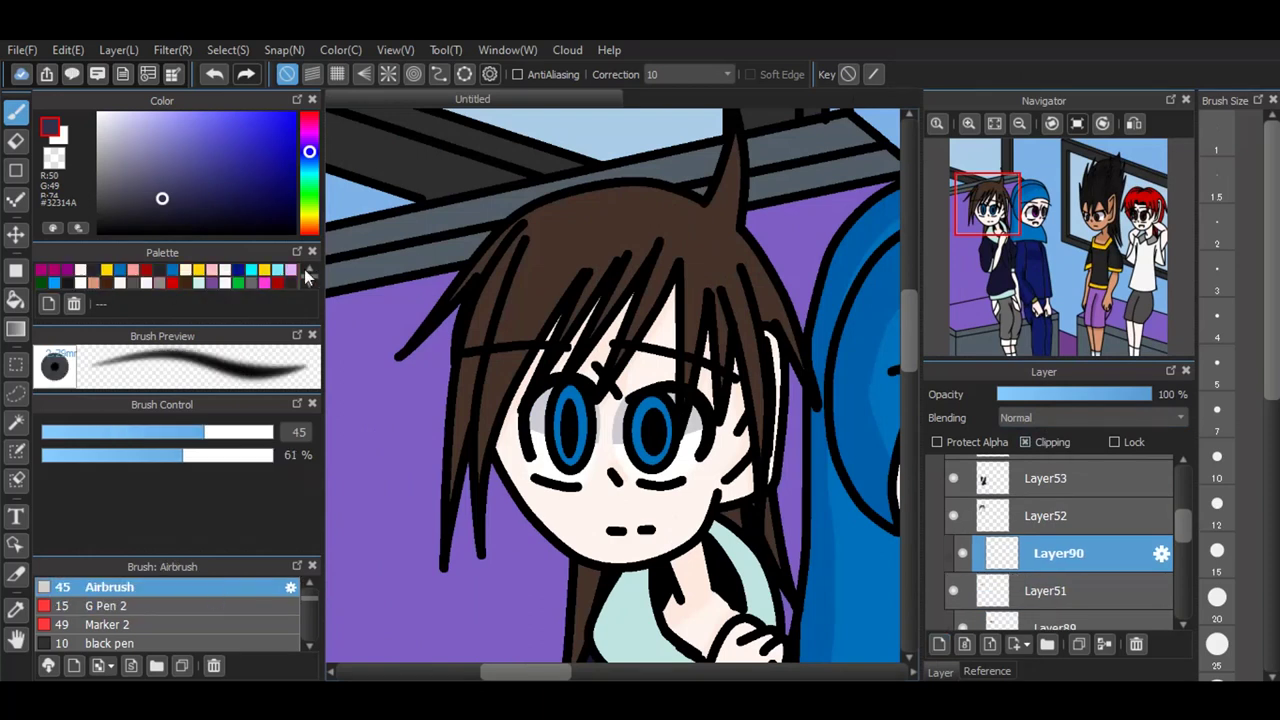
left_click(309, 275)
left_click(62, 274)
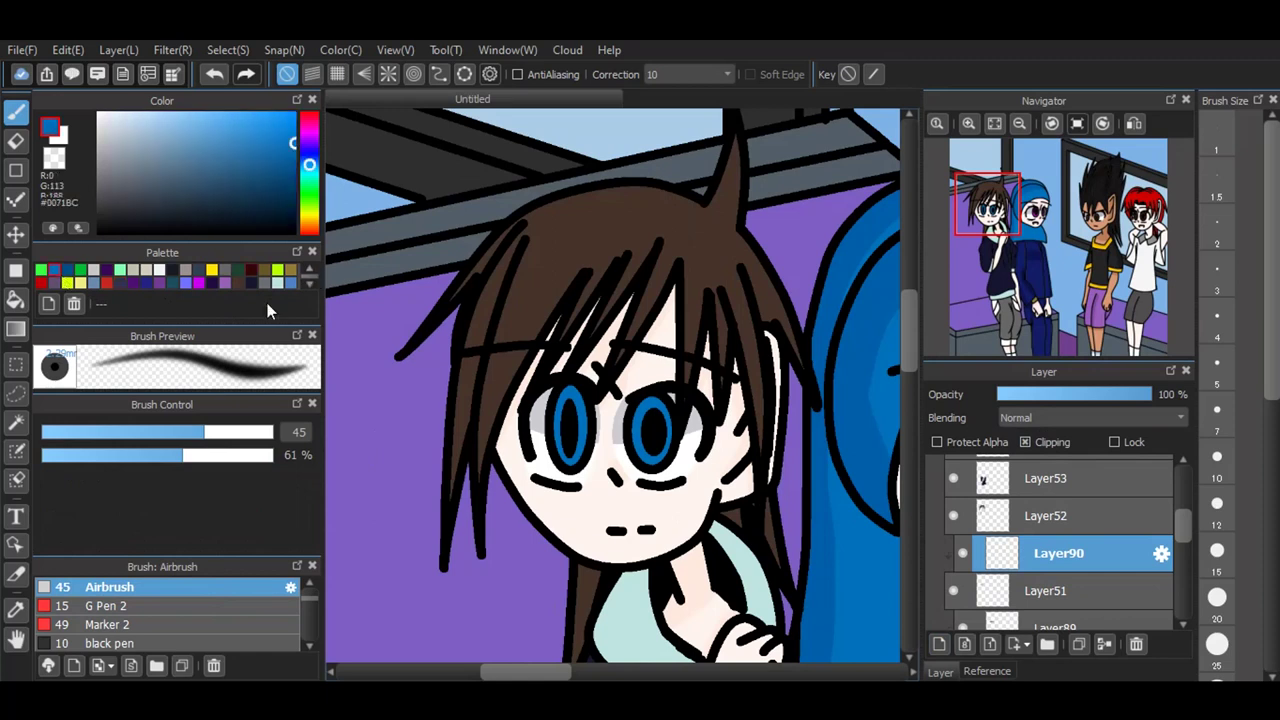
scroll(650, 474, "up", 3)
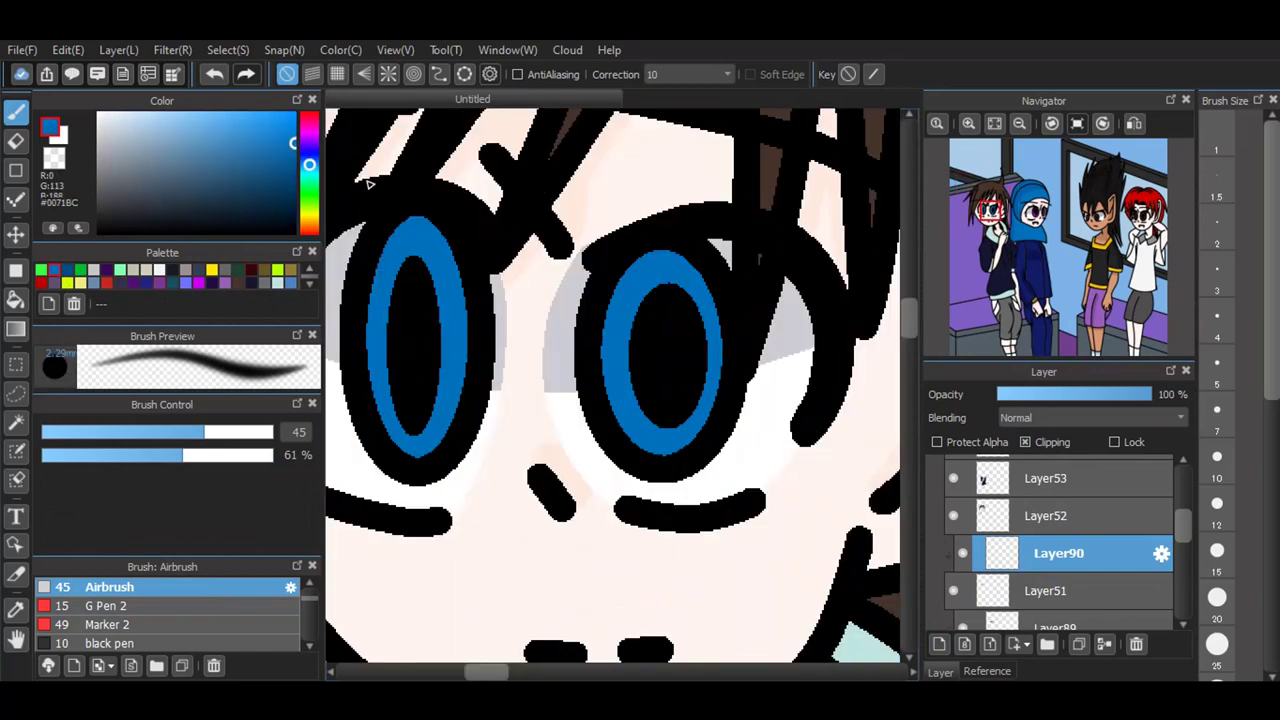
Step: Airbrush darker blue over the upper irises and #0066AE across their middle, and set the layer's blending to Multiply
left_click(293, 183)
mouse_move(606, 345)
left_mouse_down()
mouse_move(654, 351)
mouse_move(667, 316)
mouse_move(703, 303)
mouse_move(714, 357)
mouse_move(694, 249)
mouse_move(710, 300)
left_mouse_up()
mouse_move(378, 286)
left_mouse_down()
mouse_move(406, 331)
mouse_move(383, 232)
mouse_move(449, 325)
mouse_move(402, 245)
mouse_move(452, 287)
left_mouse_up()
left_click(293, 150)
mouse_move(378, 327)
left_mouse_down()
mouse_move(391, 411)
mouse_move(440, 425)
mouse_move(457, 343)
left_mouse_up()
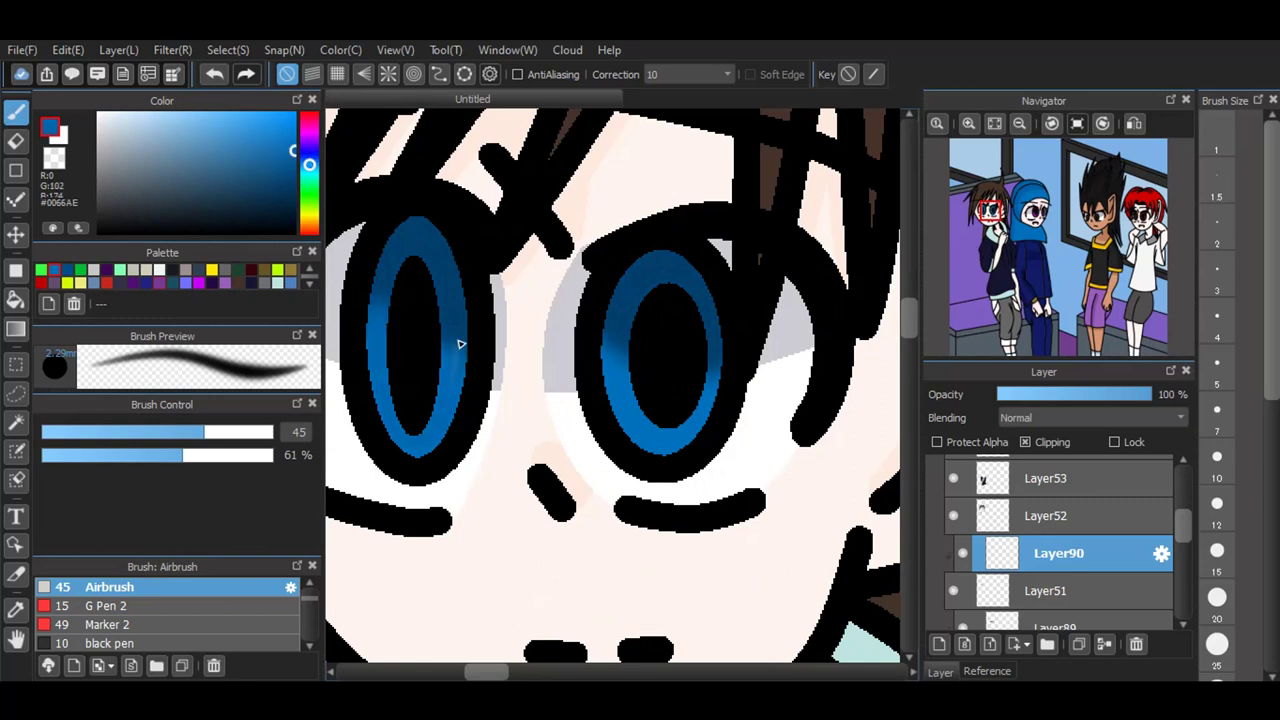
mouse_move(603, 360)
left_mouse_down()
mouse_move(602, 403)
mouse_move(646, 438)
mouse_move(664, 490)
mouse_move(662, 452)
mouse_move(704, 455)
mouse_move(705, 368)
left_mouse_up()
left_click(1062, 420)
left_click(1036, 452)
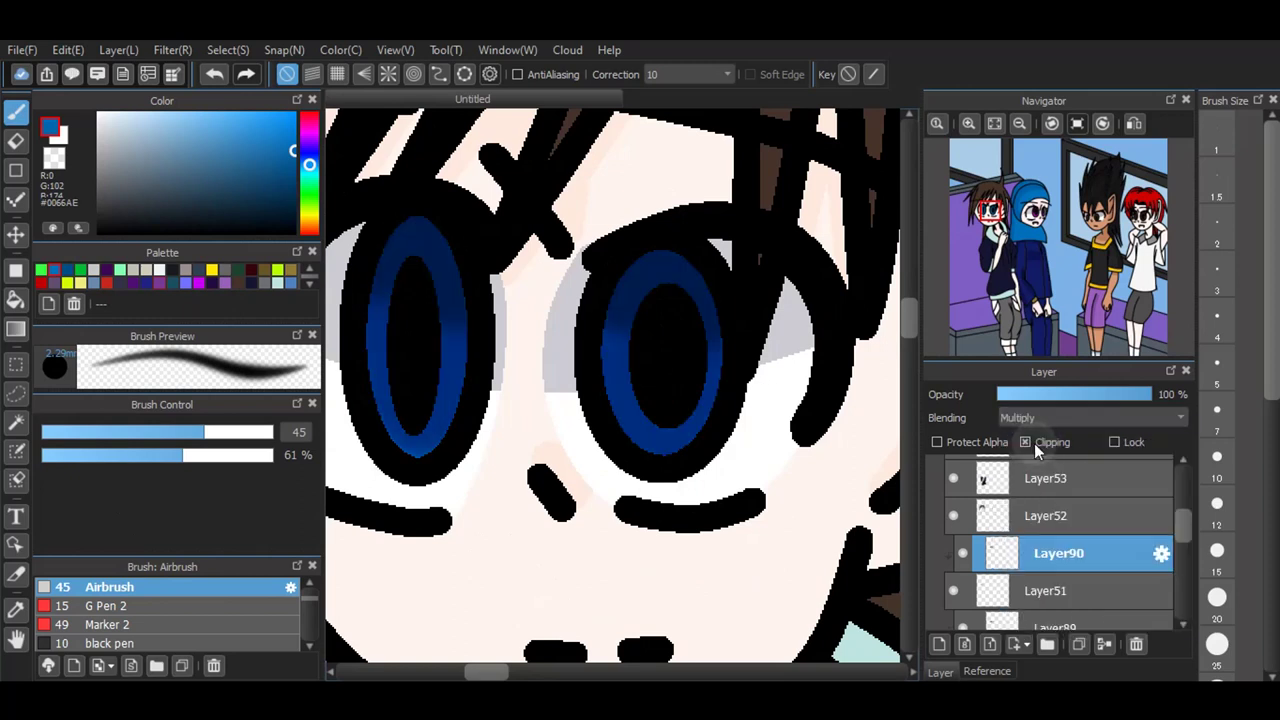
Step: Add another clipped layer, airbrush bright blue #0096FF along the lower part of both irises, and set its blending to Dodge
left_click(938, 644)
left_click(1038, 442)
left_click(295, 113)
mouse_move(390, 400)
left_mouse_down()
mouse_move(396, 467)
mouse_move(449, 389)
mouse_move(447, 538)
left_mouse_up()
mouse_move(612, 372)
left_mouse_down()
mouse_move(651, 406)
mouse_move(698, 420)
mouse_move(714, 410)
left_mouse_up()
left_click(1062, 418)
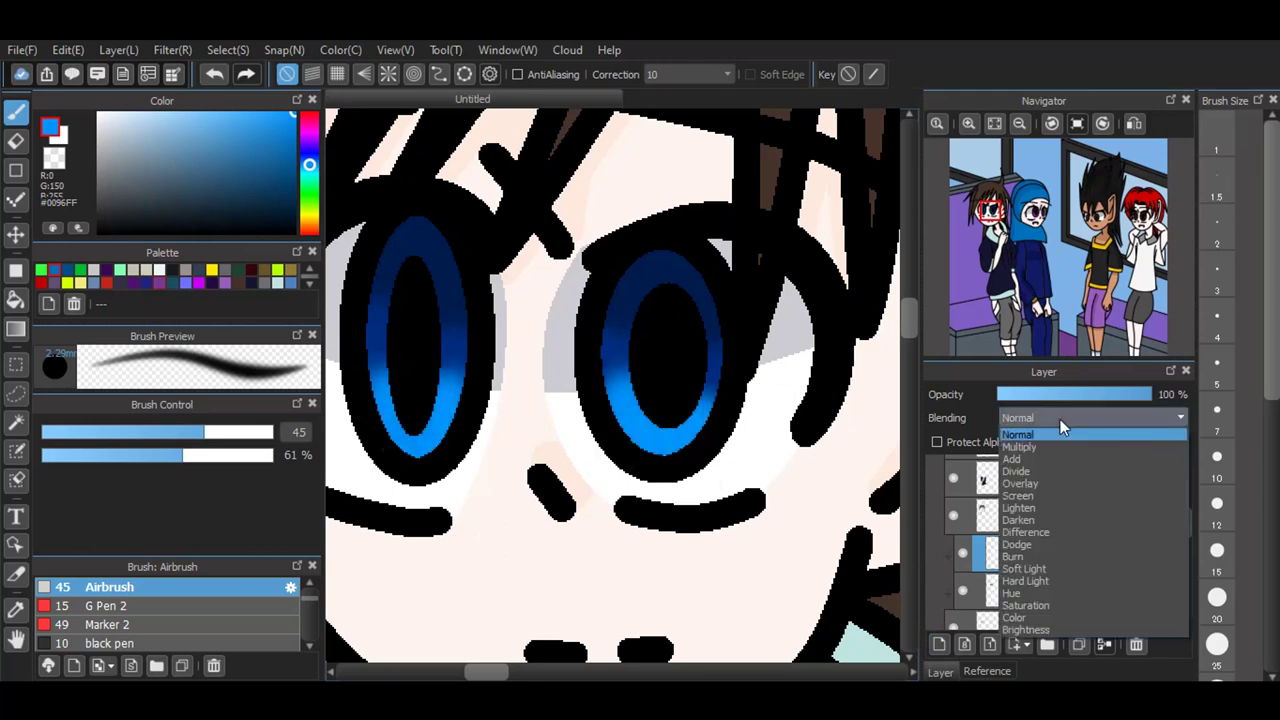
left_click(1030, 545)
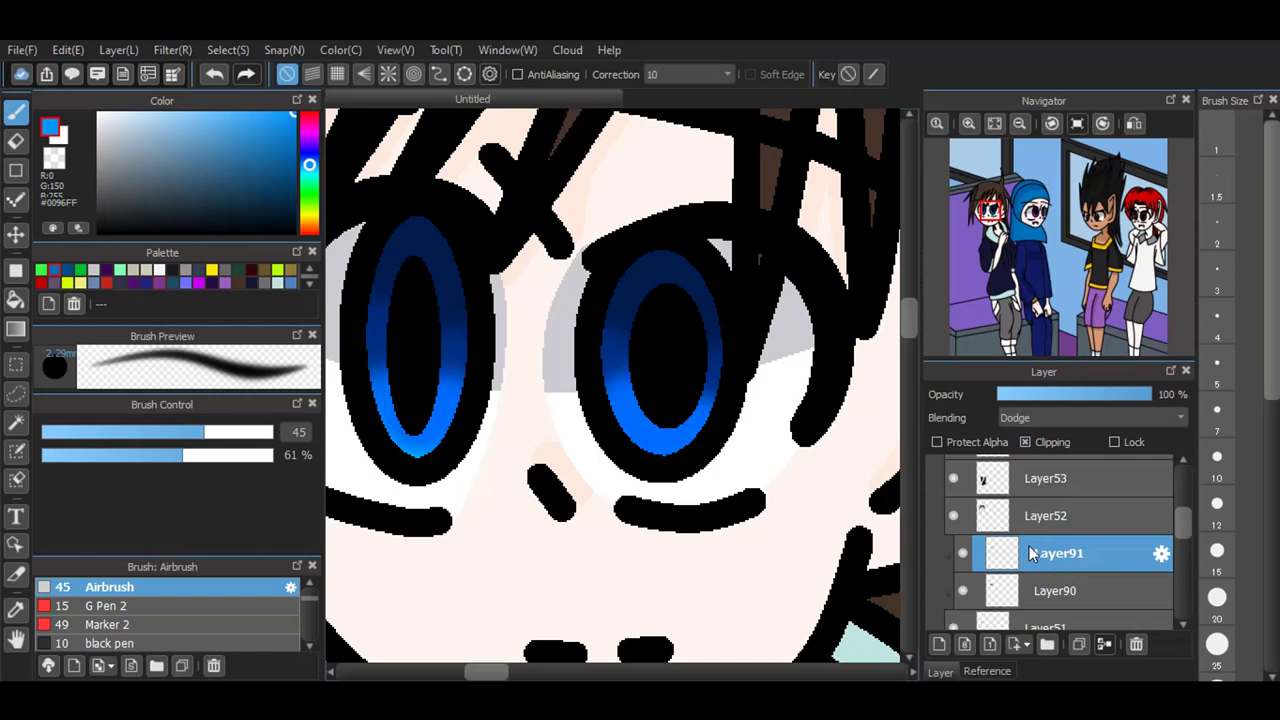
Step: Add a layer clipped to the hair layer, Layer52, and choose dark brown #352720 as the colour
scroll(600, 379, "down", 4)
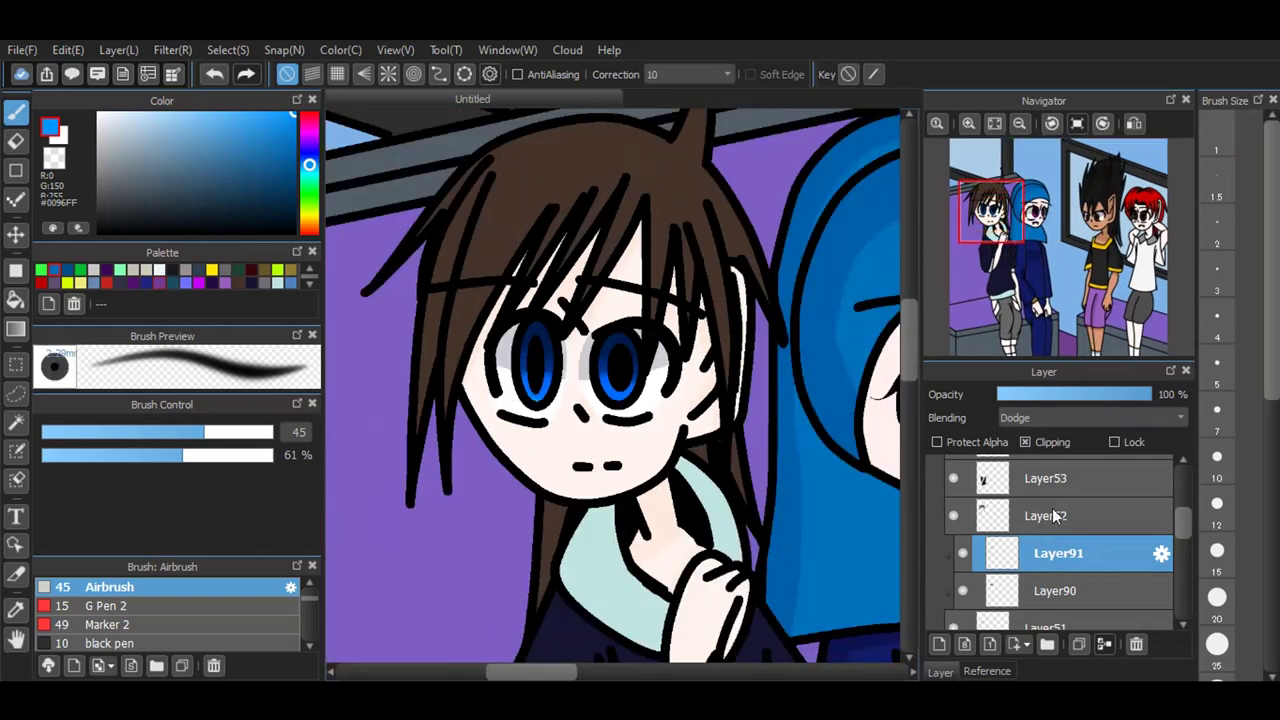
scroll(1060, 540, "up", 2)
left_click(1049, 596)
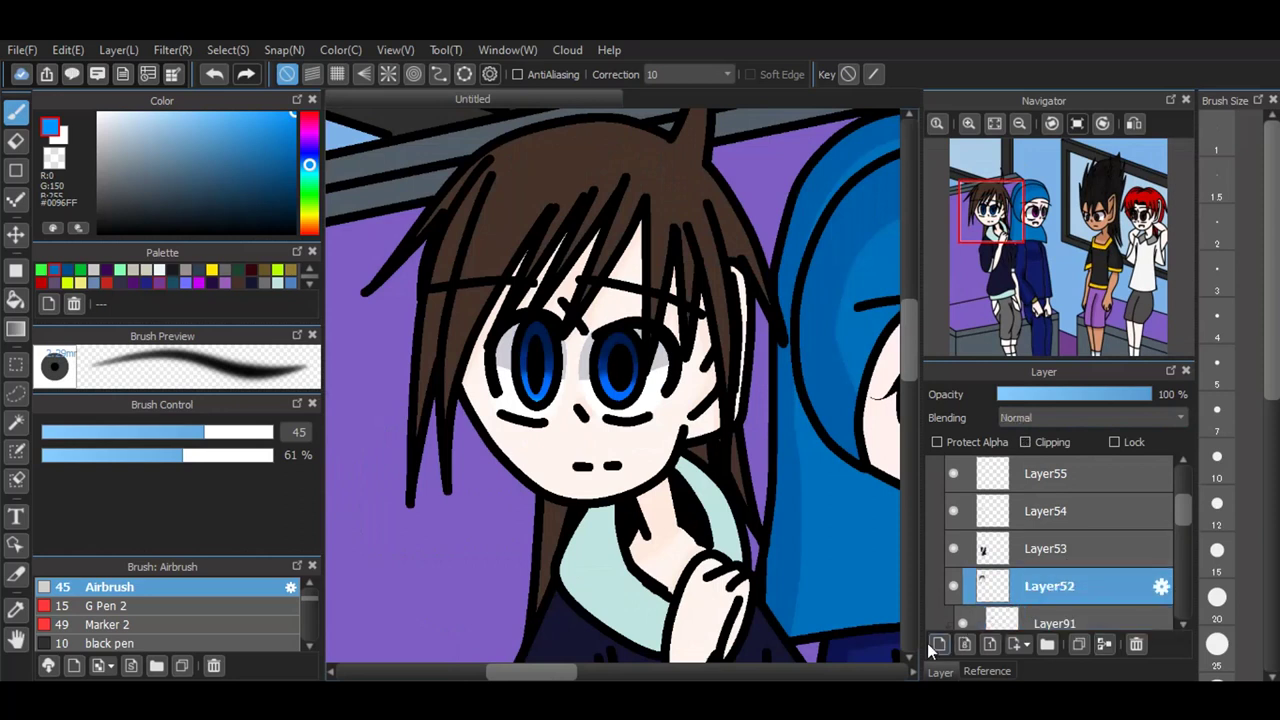
left_click(934, 645)
left_click(1052, 443)
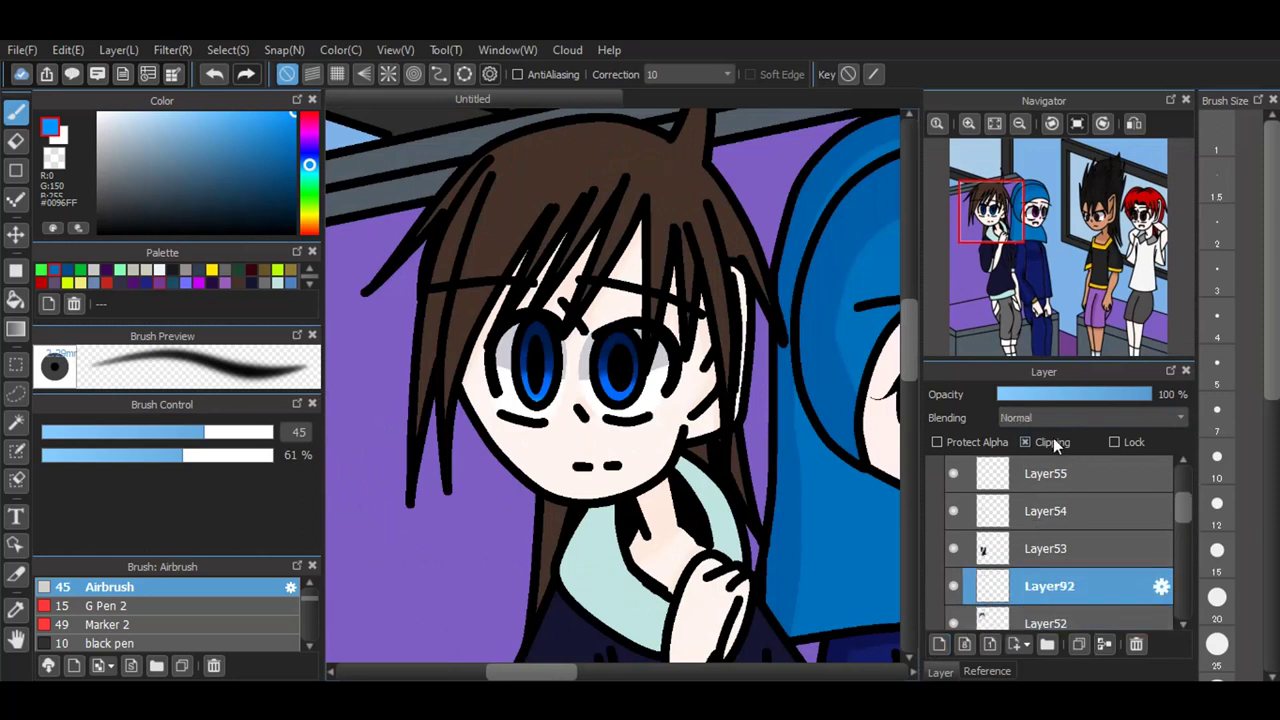
left_click(238, 284)
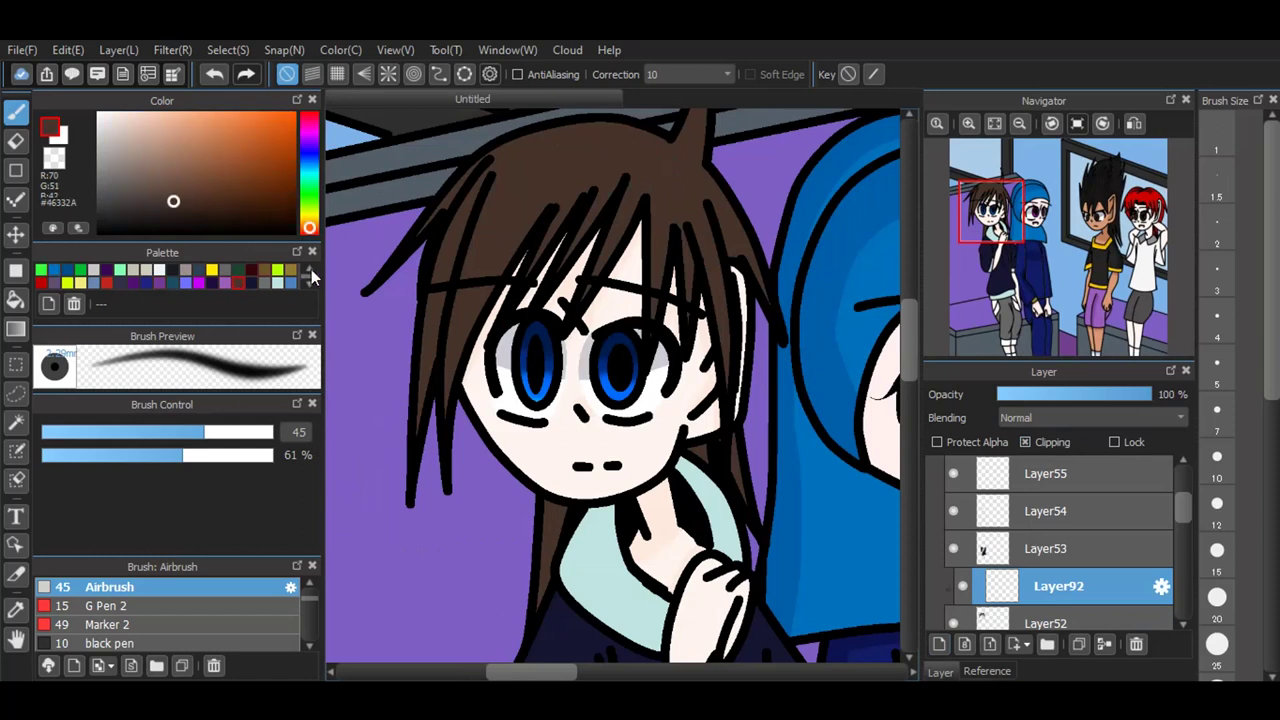
left_click(173, 208)
scroll(514, 436, "down", 2)
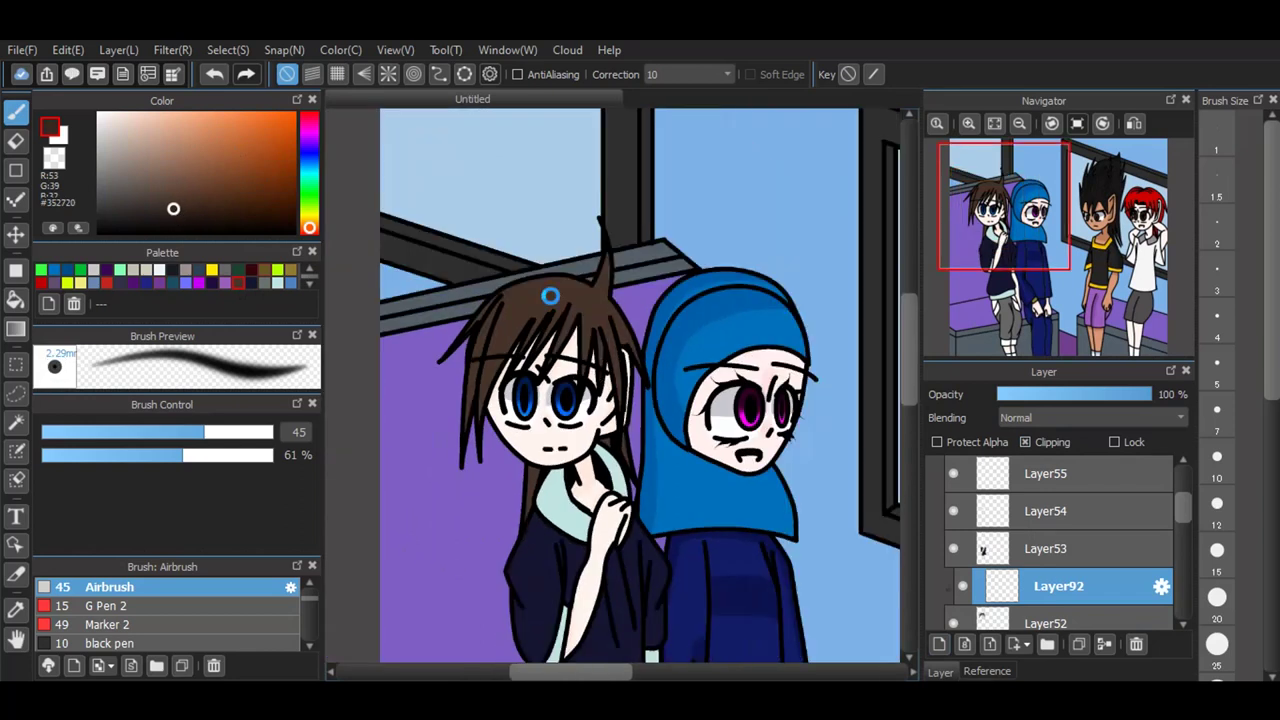
scroll(550, 296, "up", 2)
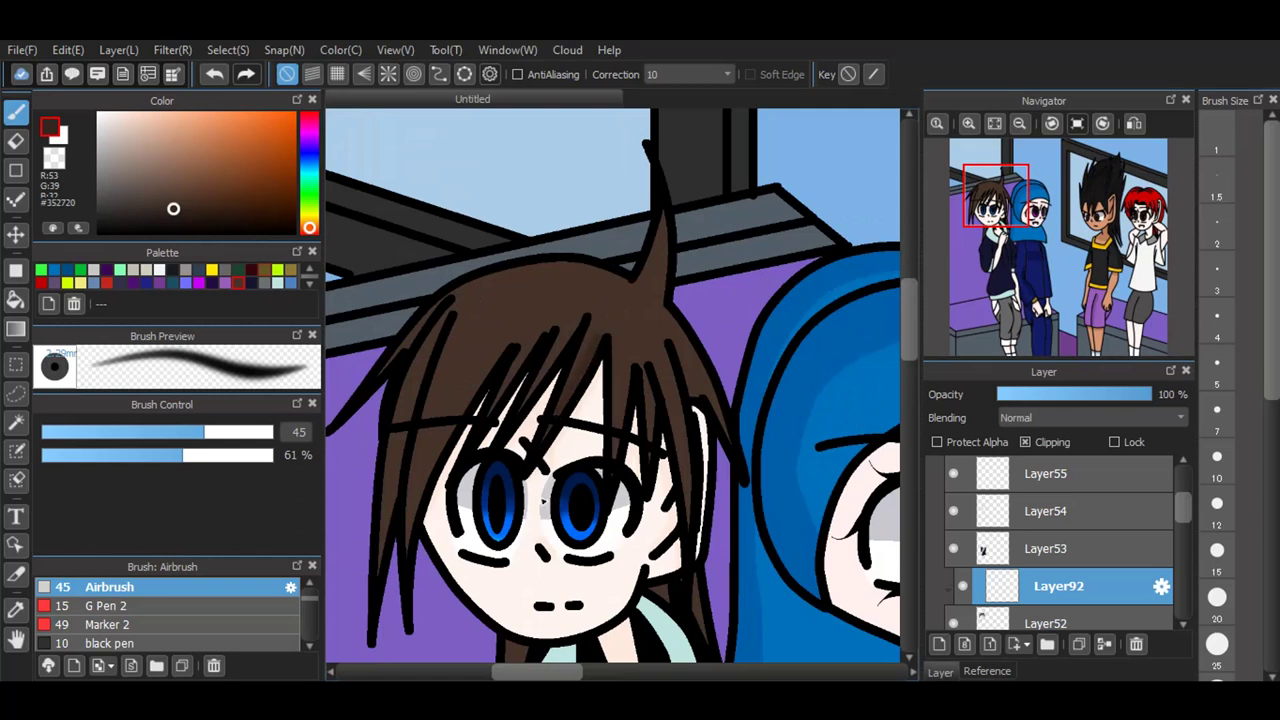
Step: Paint dark brown shadows with G Pen 2 at size 15 along the brown-haired character's side locks, crown and hair edges
left_click(243, 612)
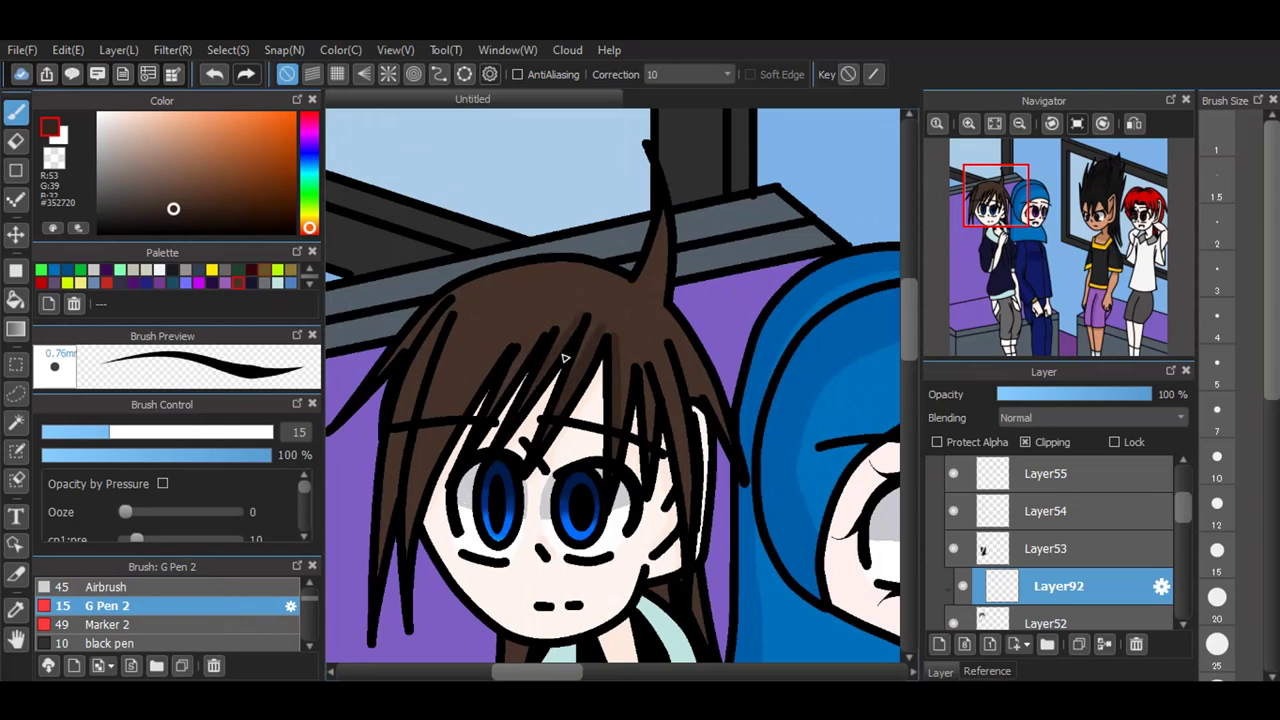
left_click_drag(462, 319, 409, 543)
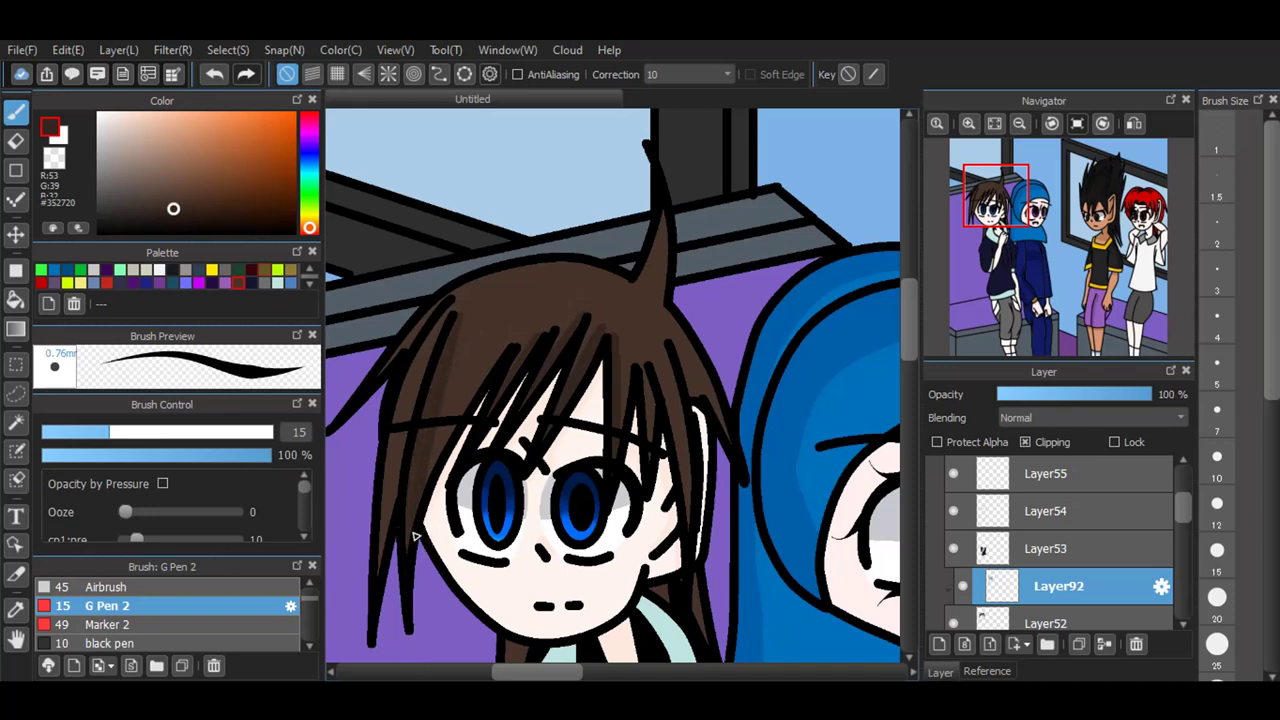
mouse_move(452, 308)
left_mouse_down()
mouse_move(404, 394)
mouse_move(371, 620)
left_mouse_up()
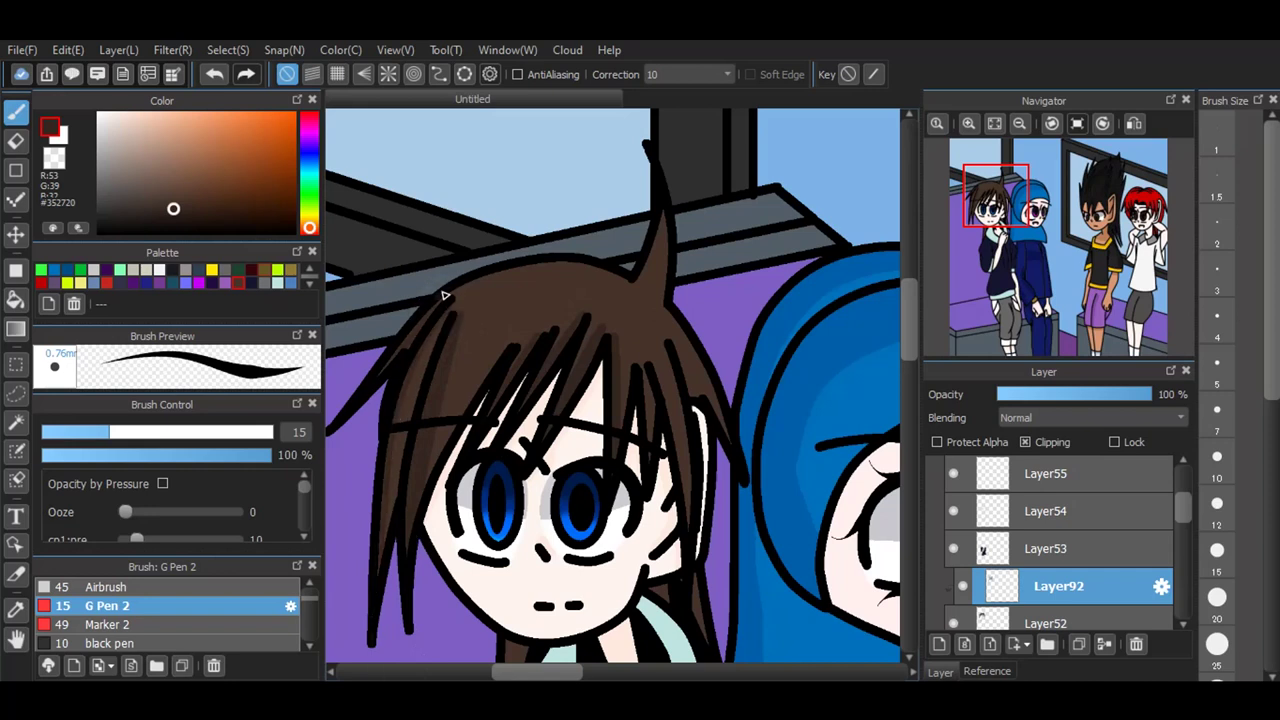
left_click_drag(549, 266, 631, 277)
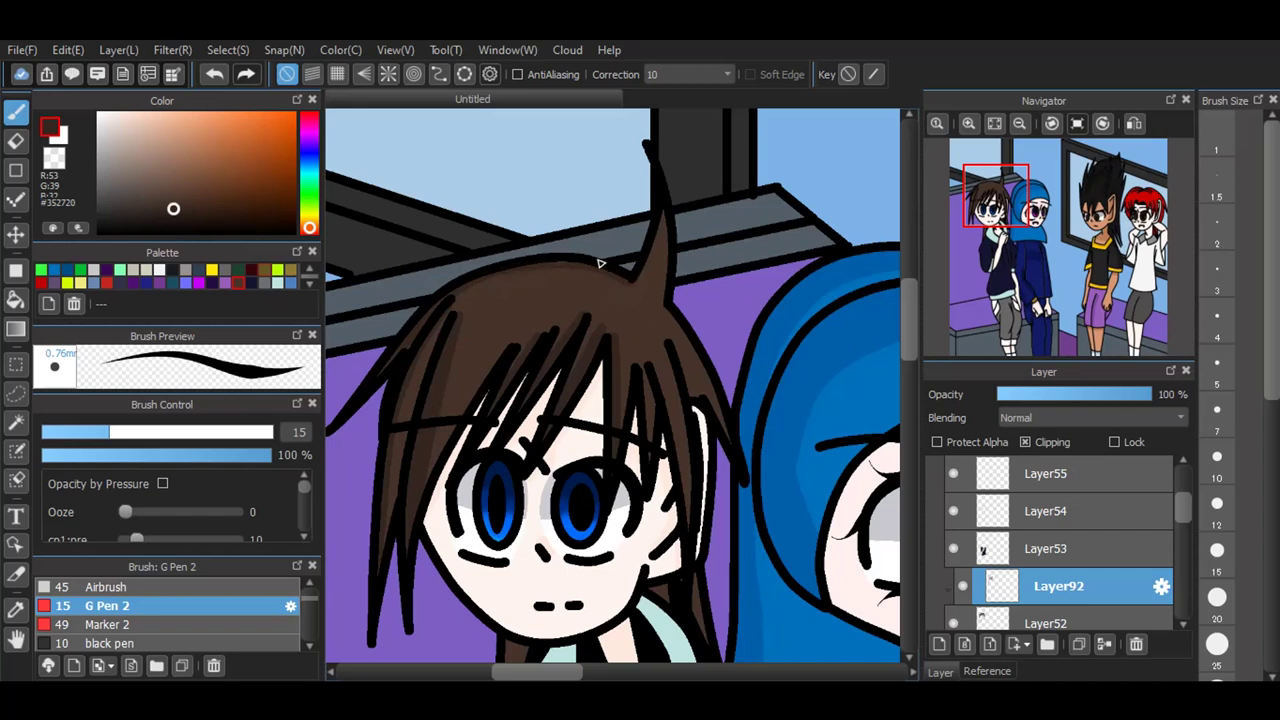
left_click_drag(680, 330, 742, 470)
key("ctrl+z")
left_click_drag(710, 382, 684, 302)
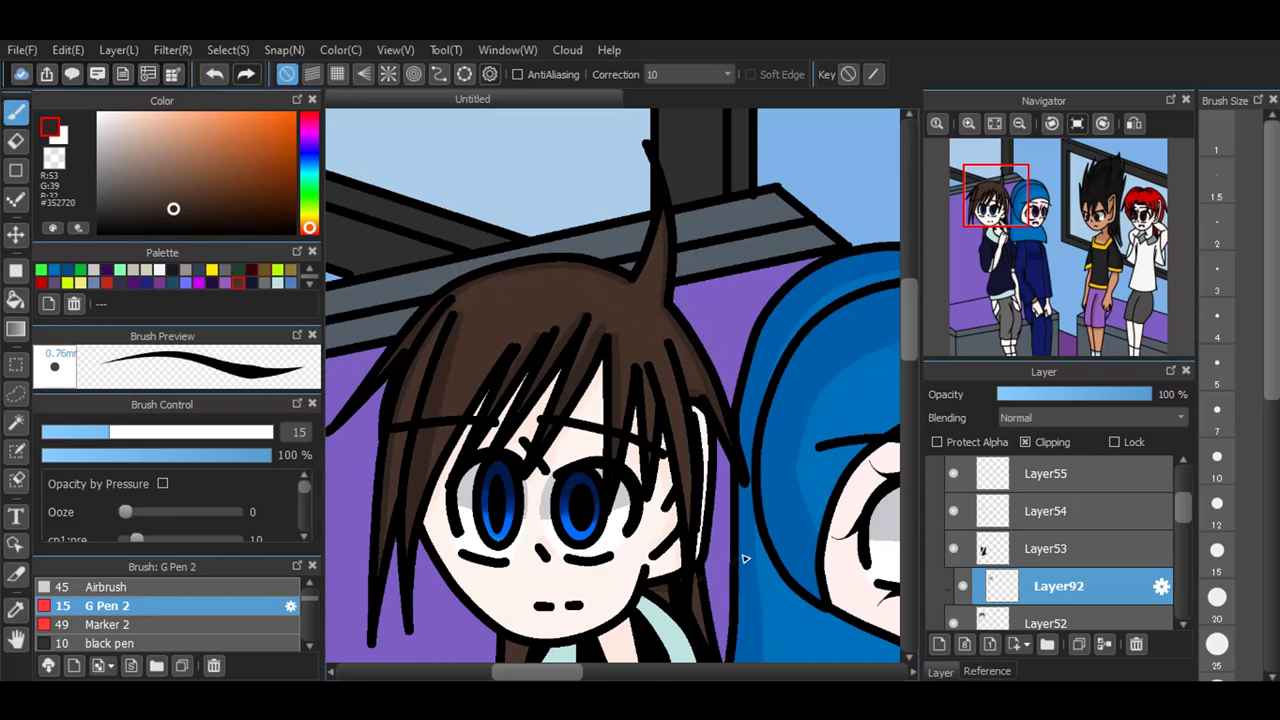
scroll(920, 378, "down", 3)
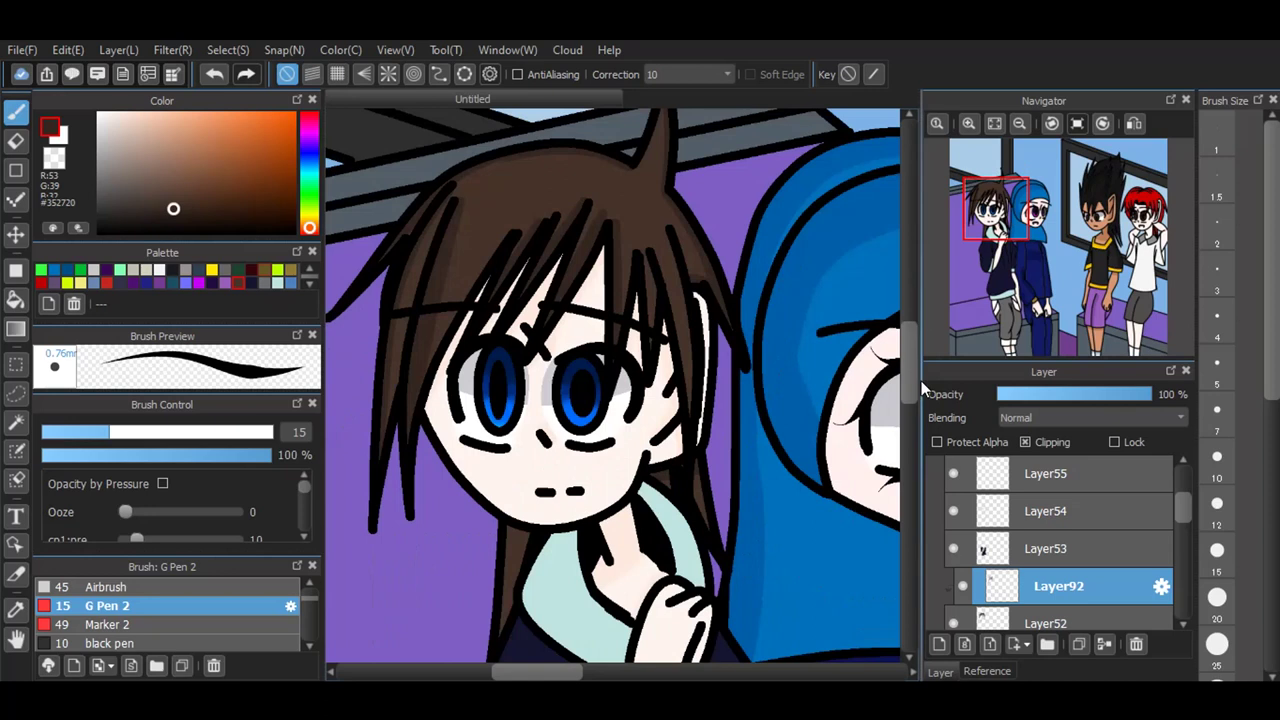
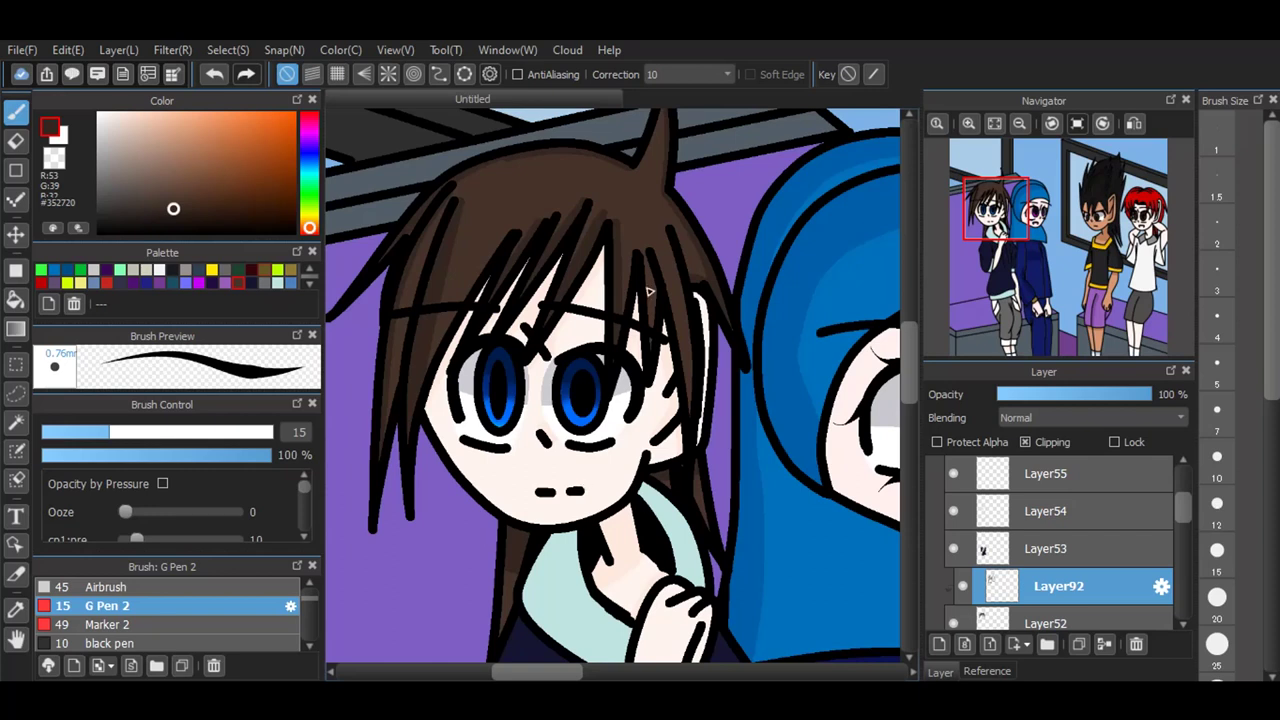
Step: Set the hair shadow layer to Multiply blending and lower its opacity
left_click(1046, 419)
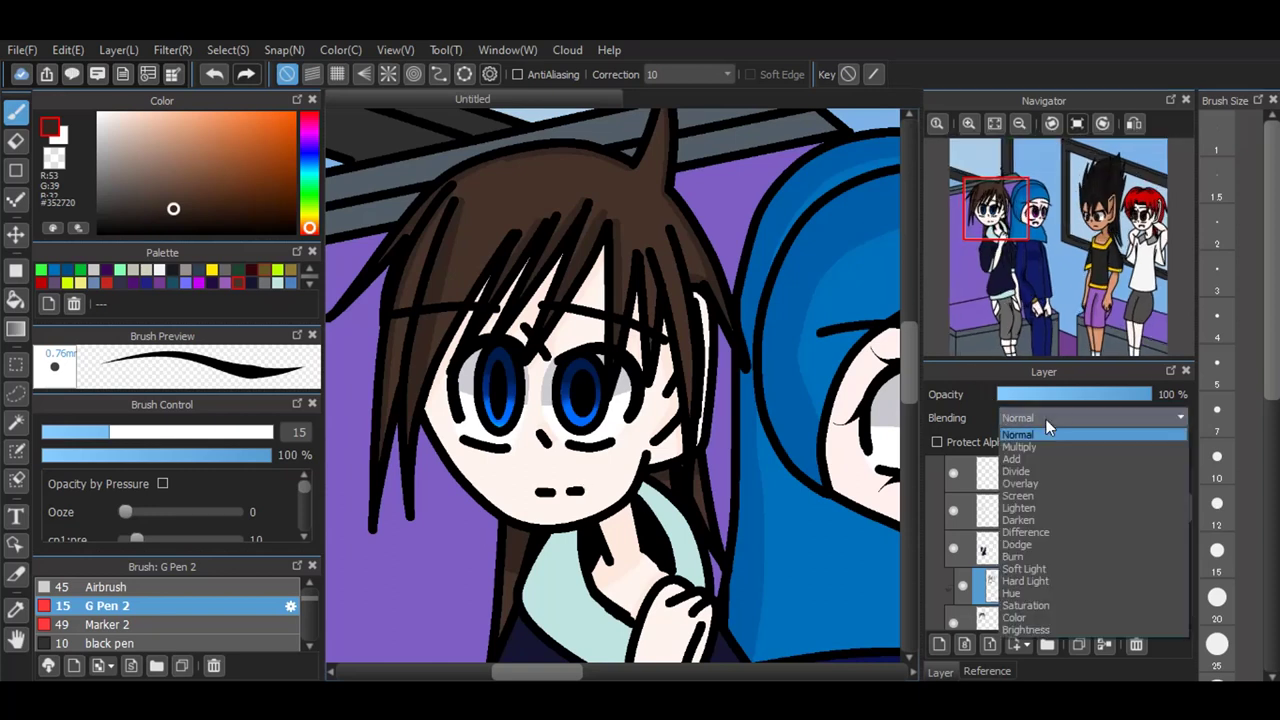
left_click(1031, 451)
left_click(1036, 395)
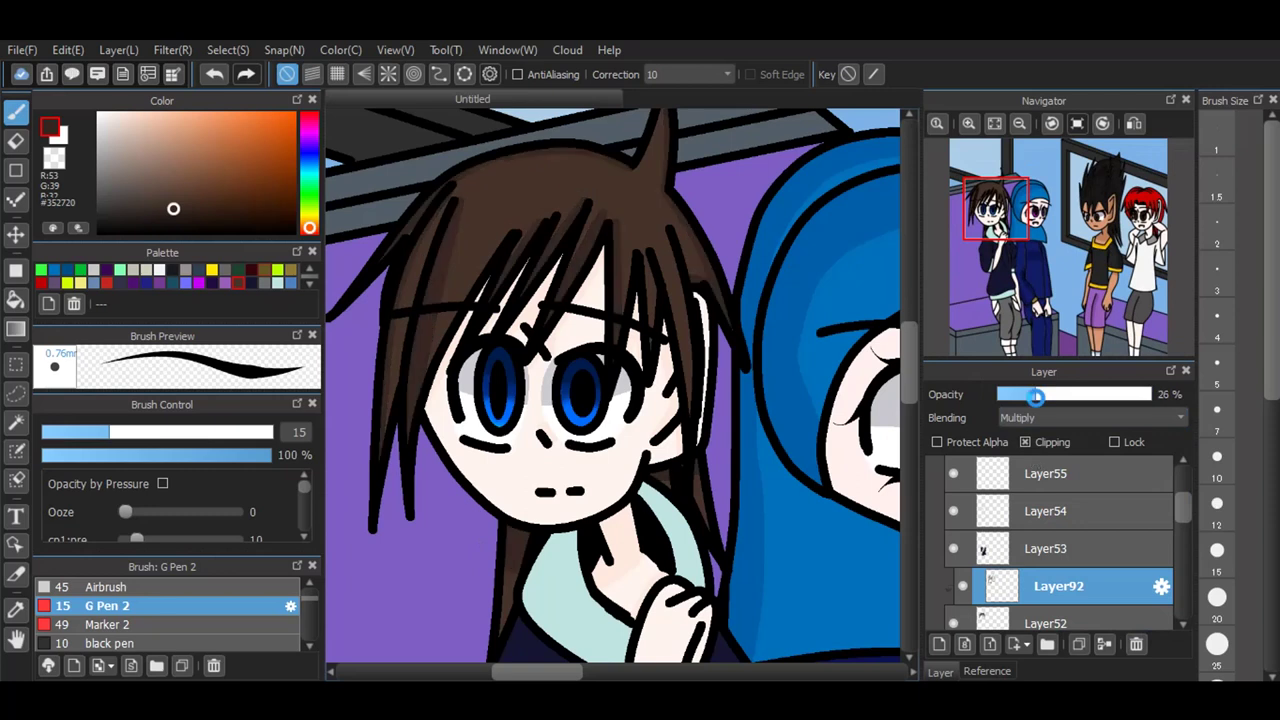
left_click_drag(1036, 395, 1044, 393)
Step: Add another layer clipped to the hair and set up G Pen 2 with light orange #FFB48A at size 25
left_click(938, 644)
left_click(1036, 442)
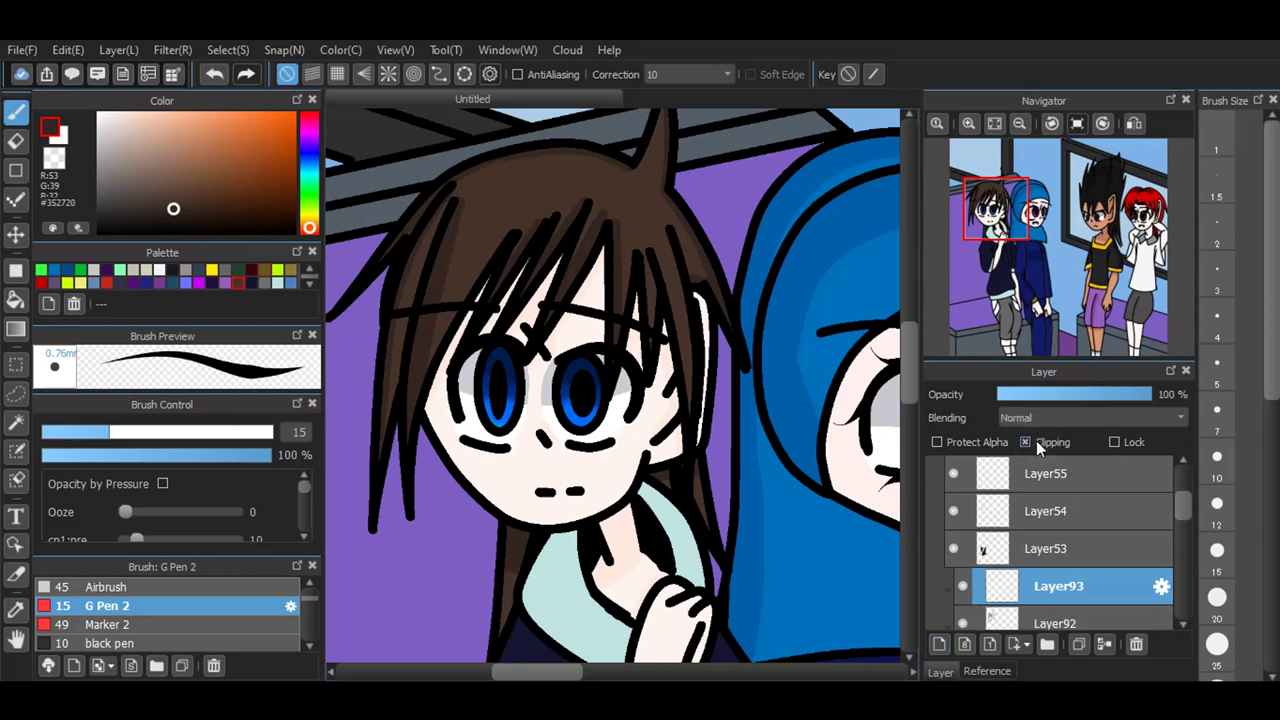
left_click(188, 113)
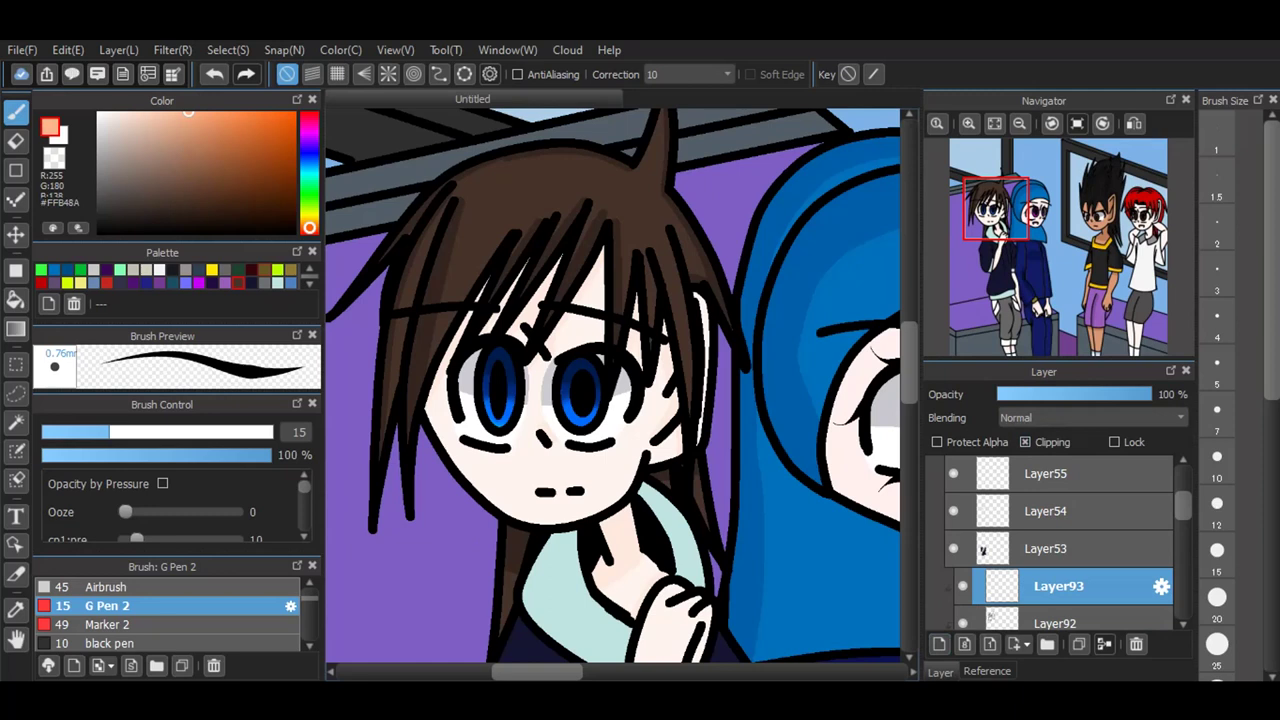
left_click(1217, 644)
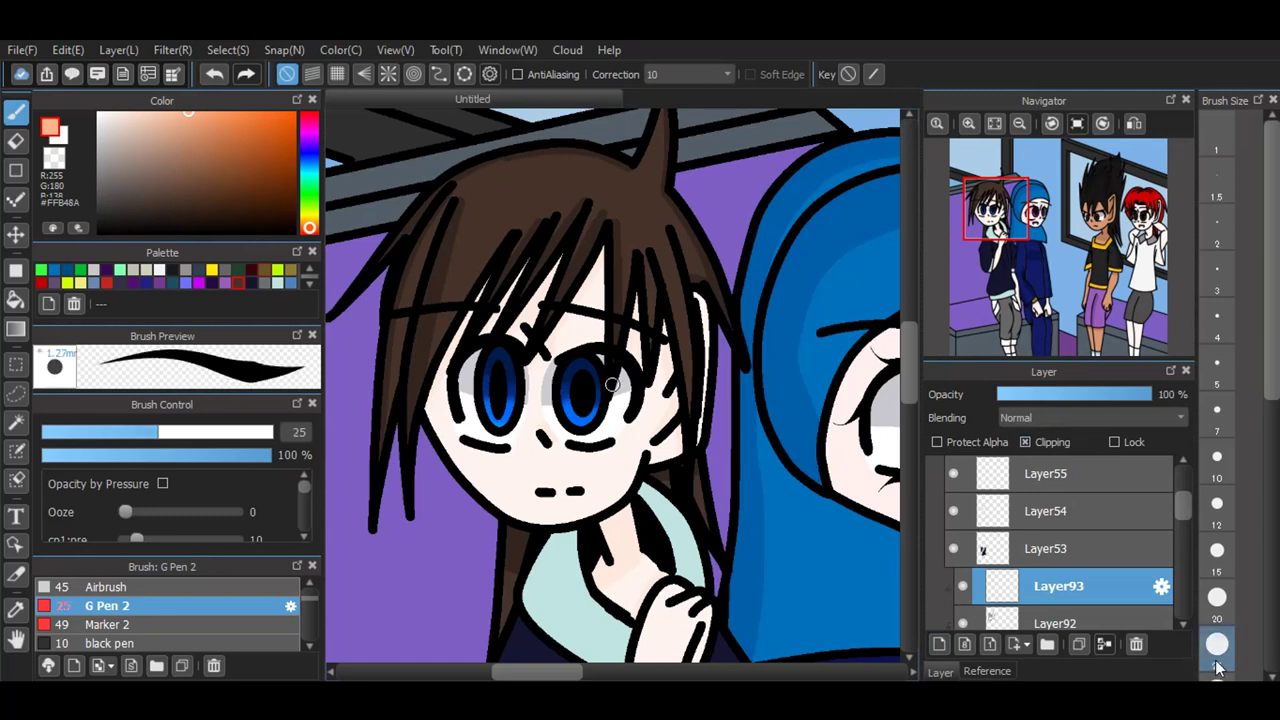
Step: Paint a broad, solid light orange highlight band curving across the hair between the crown and the bangs
left_click_drag(440, 190, 527, 194)
left_click_drag(704, 194, 834, 125)
mouse_move(396, 262)
left_mouse_down()
mouse_move(533, 274)
mouse_move(705, 242)
left_mouse_up()
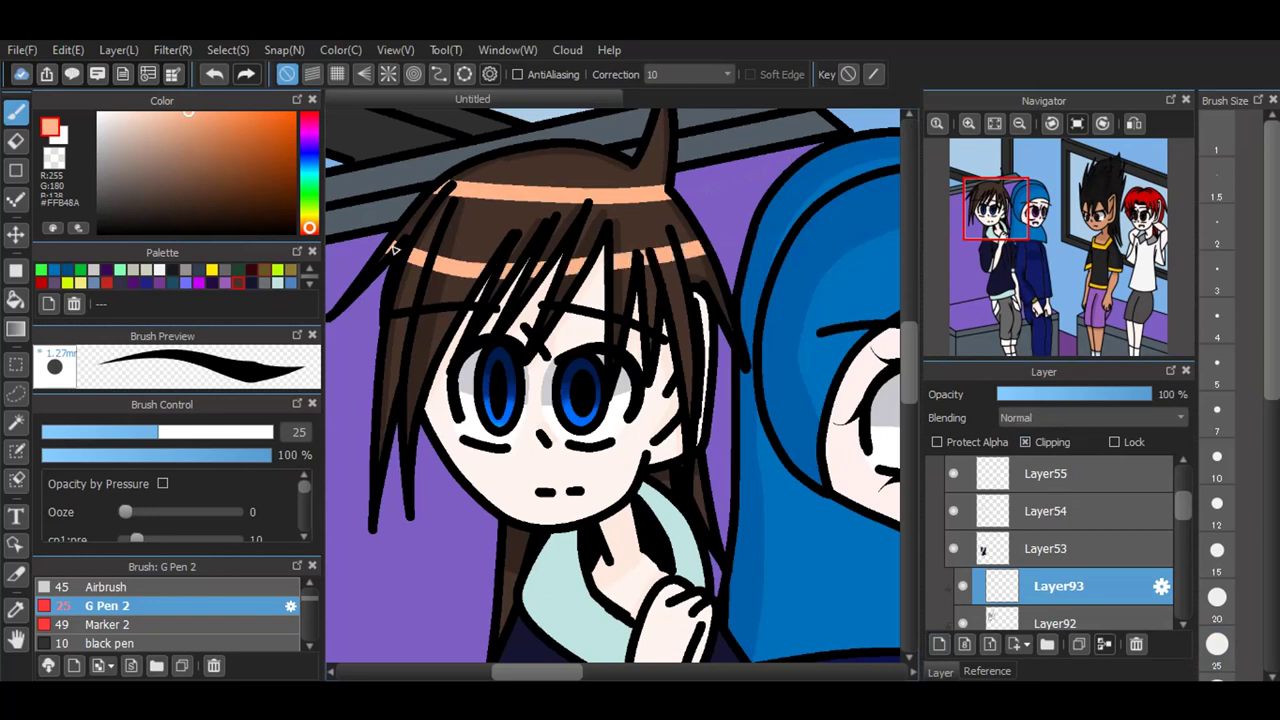
mouse_move(448, 196)
left_mouse_down()
mouse_move(518, 210)
mouse_move(672, 199)
mouse_move(463, 214)
mouse_move(748, 186)
mouse_move(663, 205)
mouse_move(699, 232)
mouse_move(695, 244)
mouse_move(592, 261)
mouse_move(379, 226)
mouse_move(345, 168)
left_mouse_up()
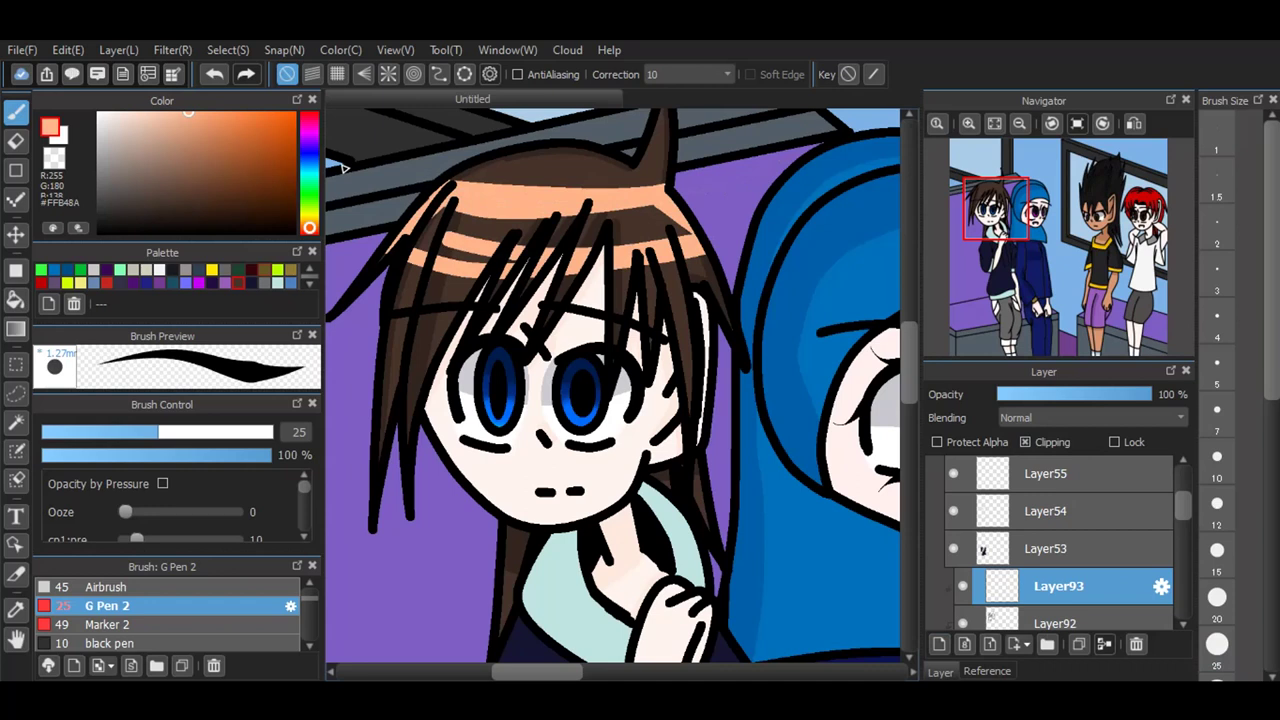
left_click_drag(416, 244, 742, 204)
mouse_move(596, 249)
left_mouse_down()
mouse_move(718, 226)
mouse_move(422, 228)
mouse_move(676, 238)
mouse_move(770, 212)
mouse_move(420, 222)
mouse_move(714, 216)
mouse_move(778, 188)
mouse_move(682, 230)
mouse_move(789, 202)
left_mouse_up()
left_click_drag(474, 220, 884, 172)
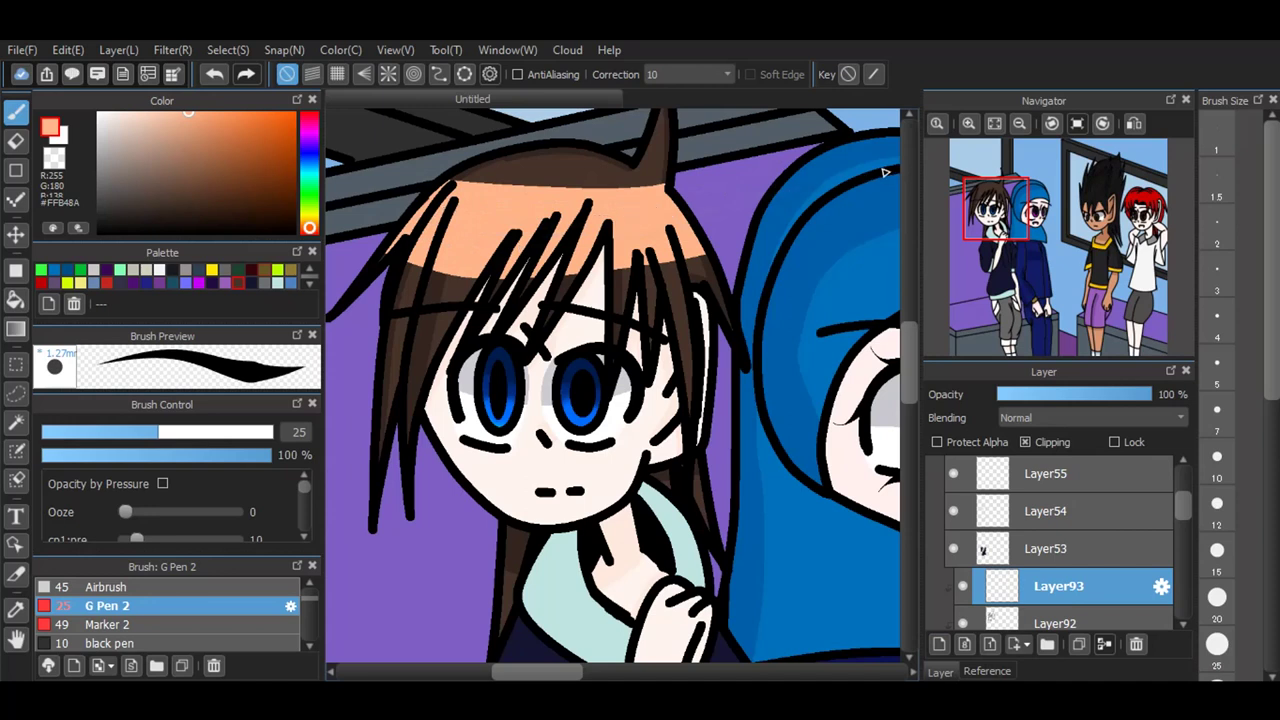
Step: Erase narrow slanted gaps through the hair highlight band with the eraser at size 20
left_click(1217, 551)
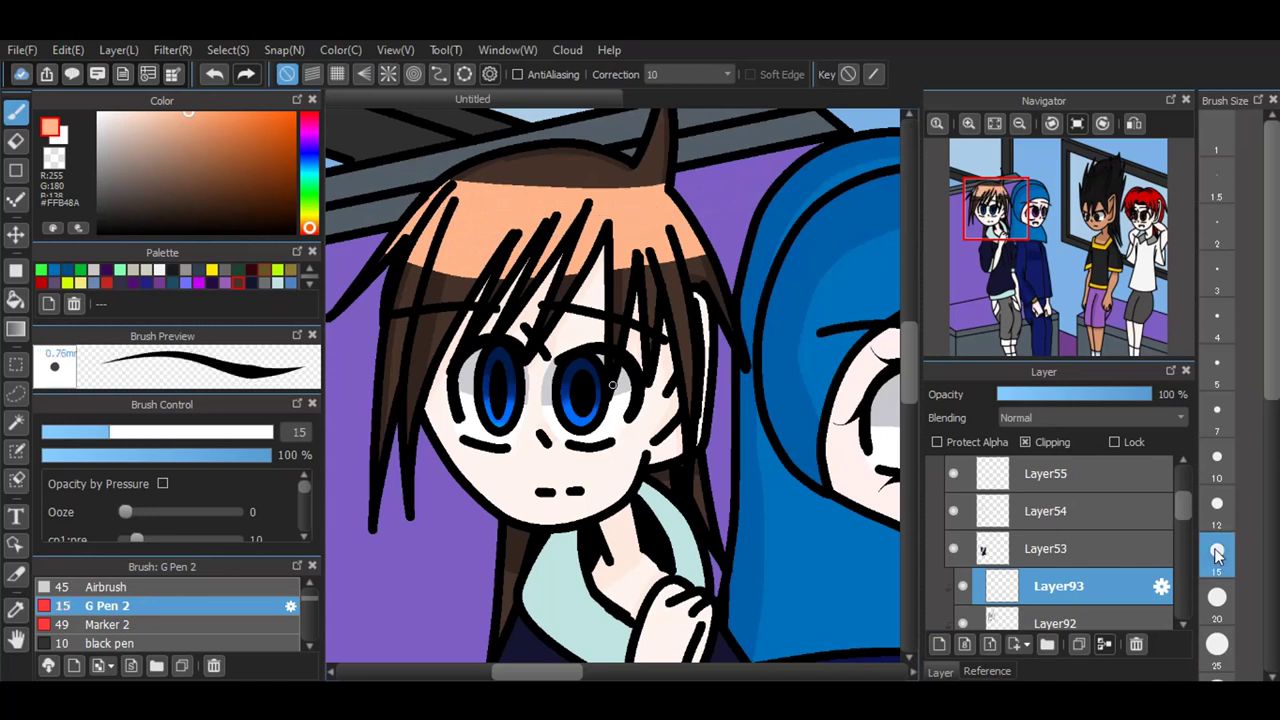
left_click(12, 140)
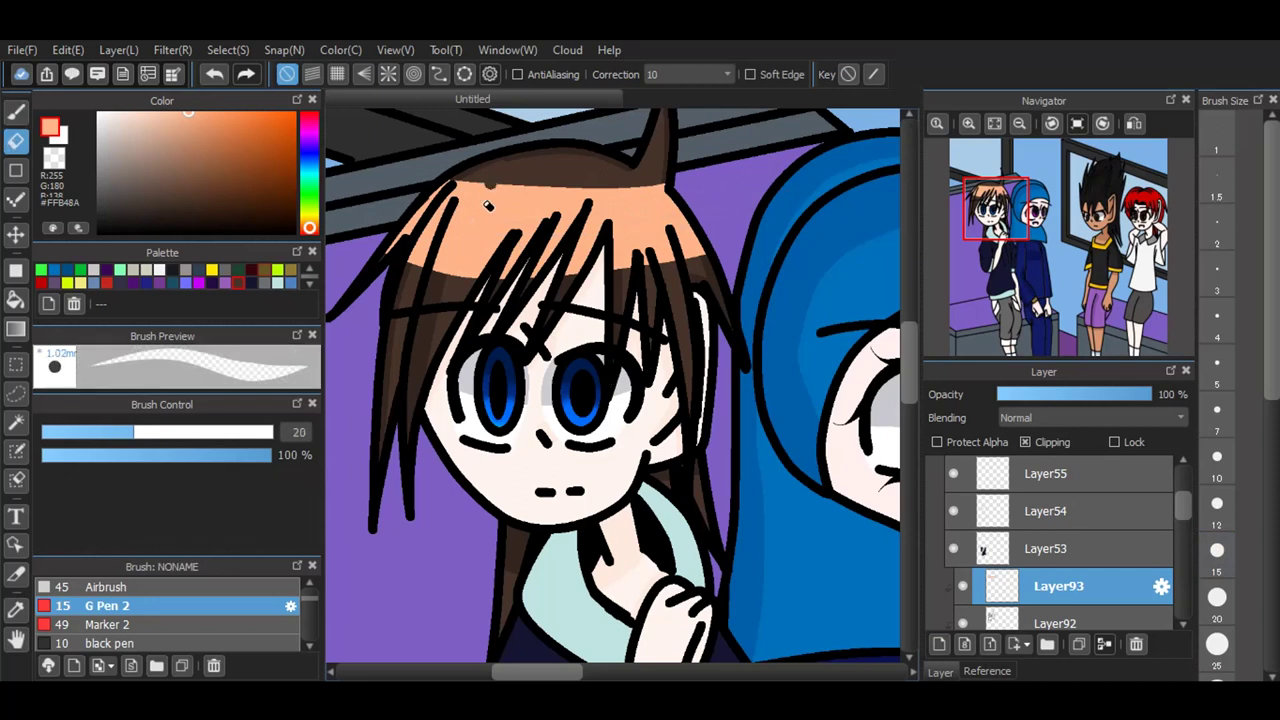
left_click_drag(488, 192, 448, 272)
left_click_drag(550, 184, 553, 255)
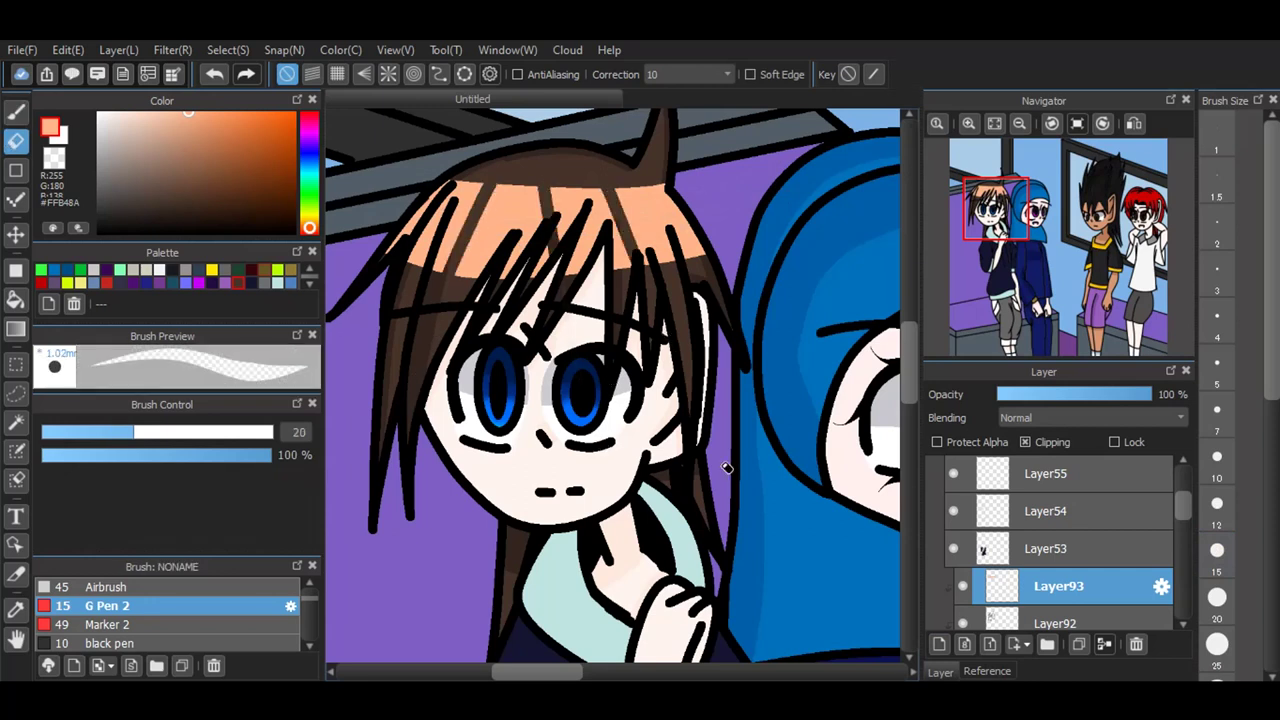
Step: Set the hair highlight layer to Dodge blending at 33% opacity and return to the brush
left_click(1055, 422)
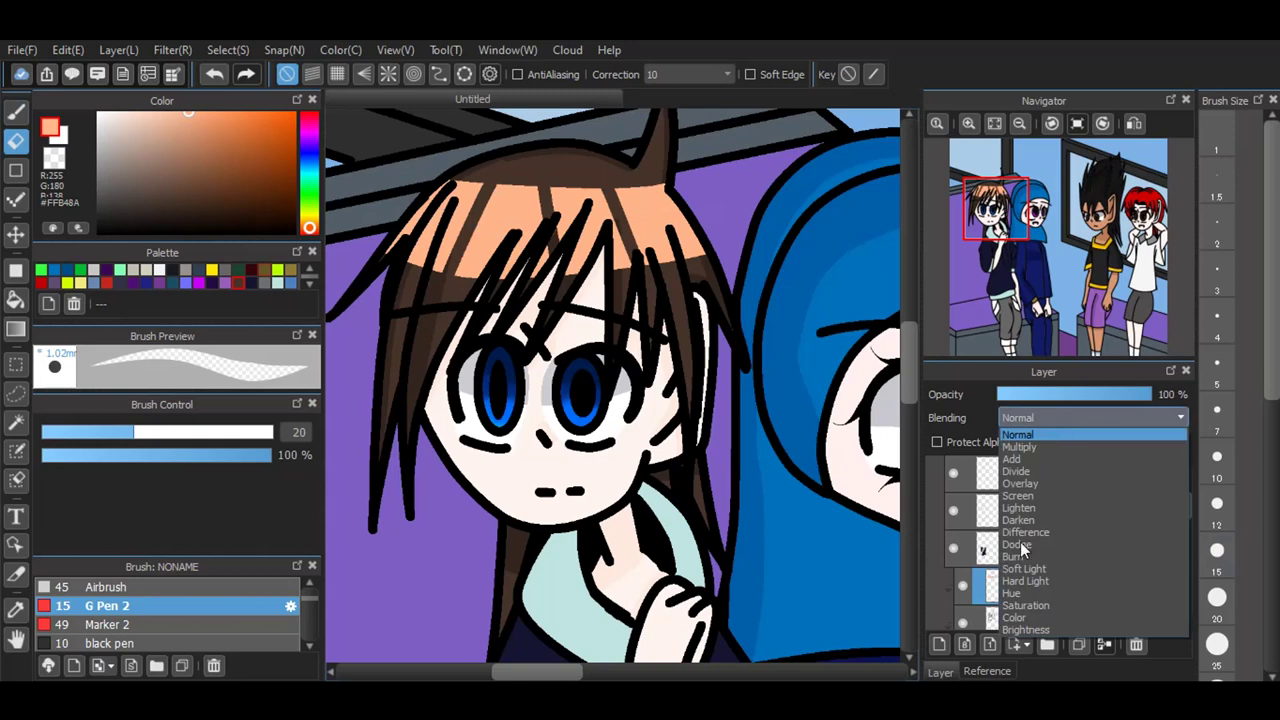
left_click(1021, 548)
left_click(1048, 396)
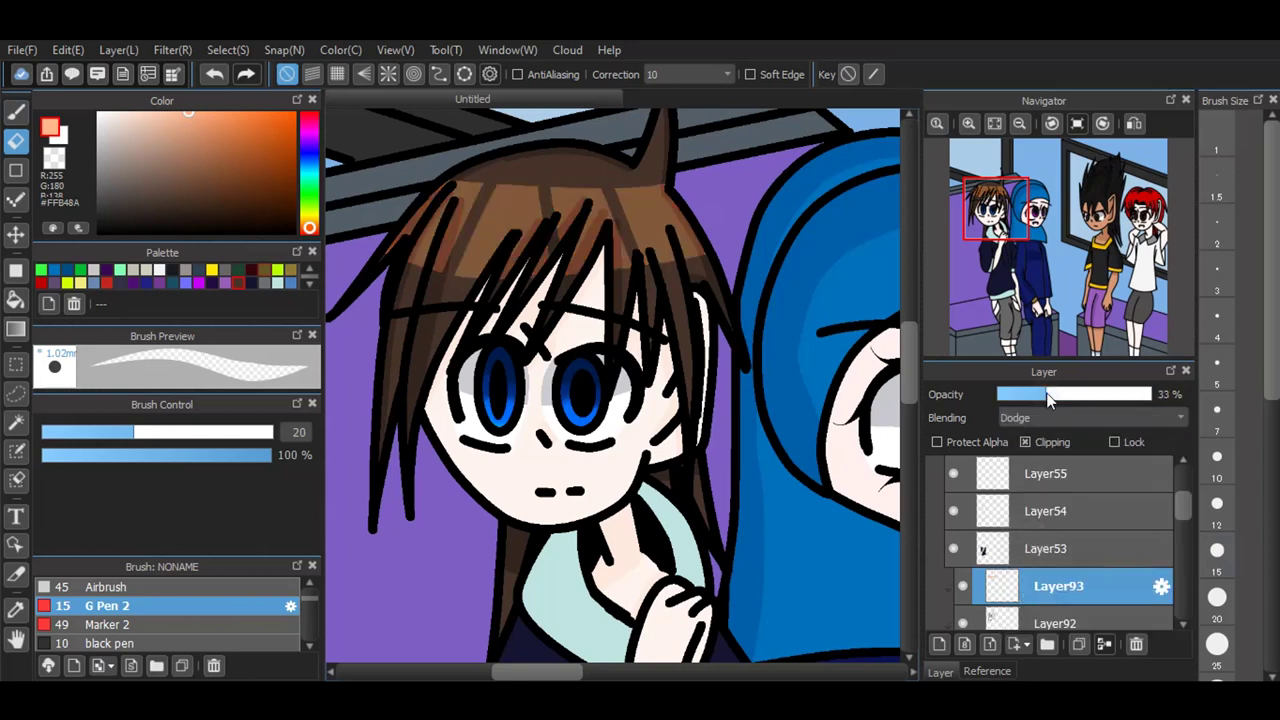
key("b")
scroll(429, 234, "down", 1)
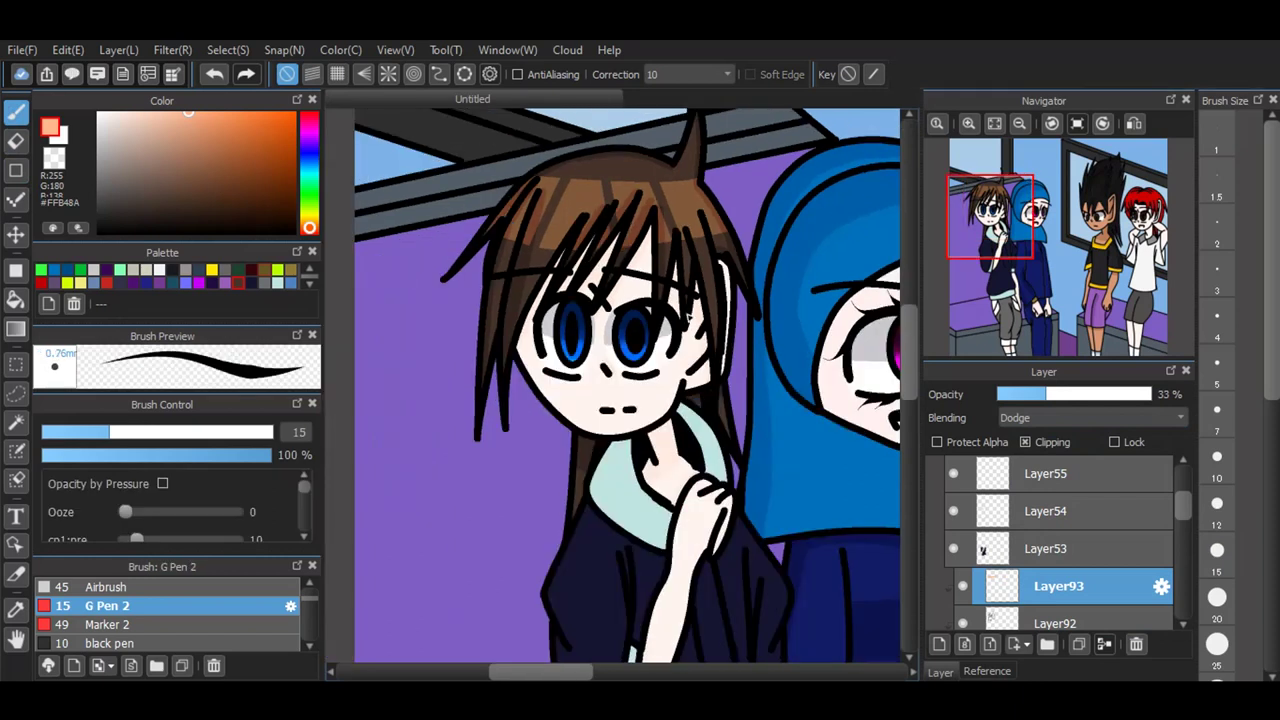
scroll(710, 237, "down", 1)
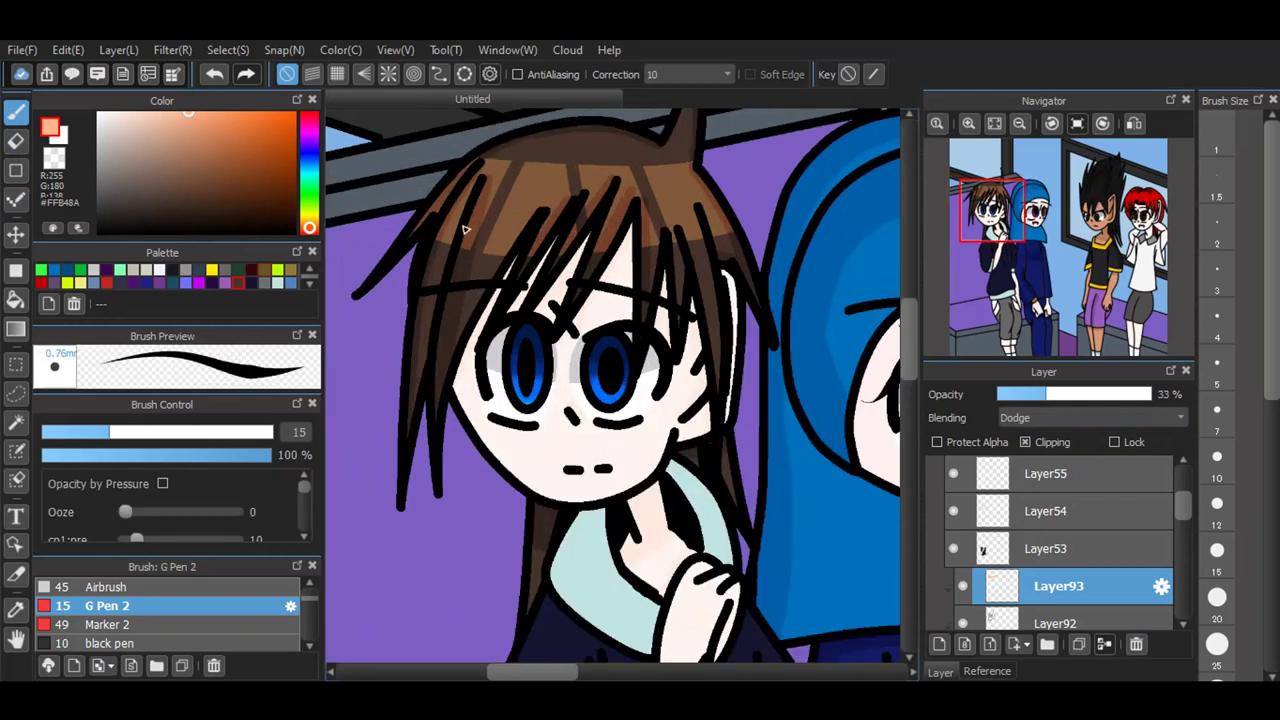
scroll(463, 229, "down", 1)
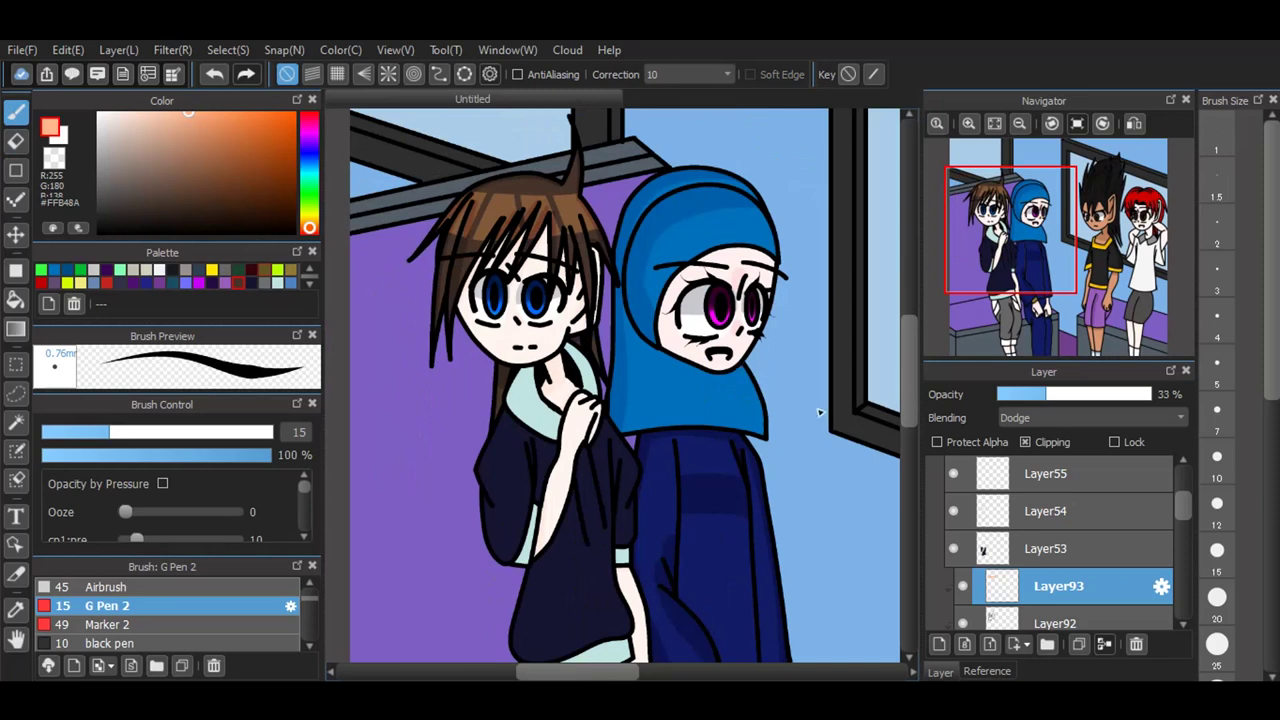
Step: Add a layer clipped to the navy shirt layer, Layer53, and choose very dark navy #0A0B1A for G Pen 2
scroll(1022, 562, "up", 1)
left_click(1022, 566)
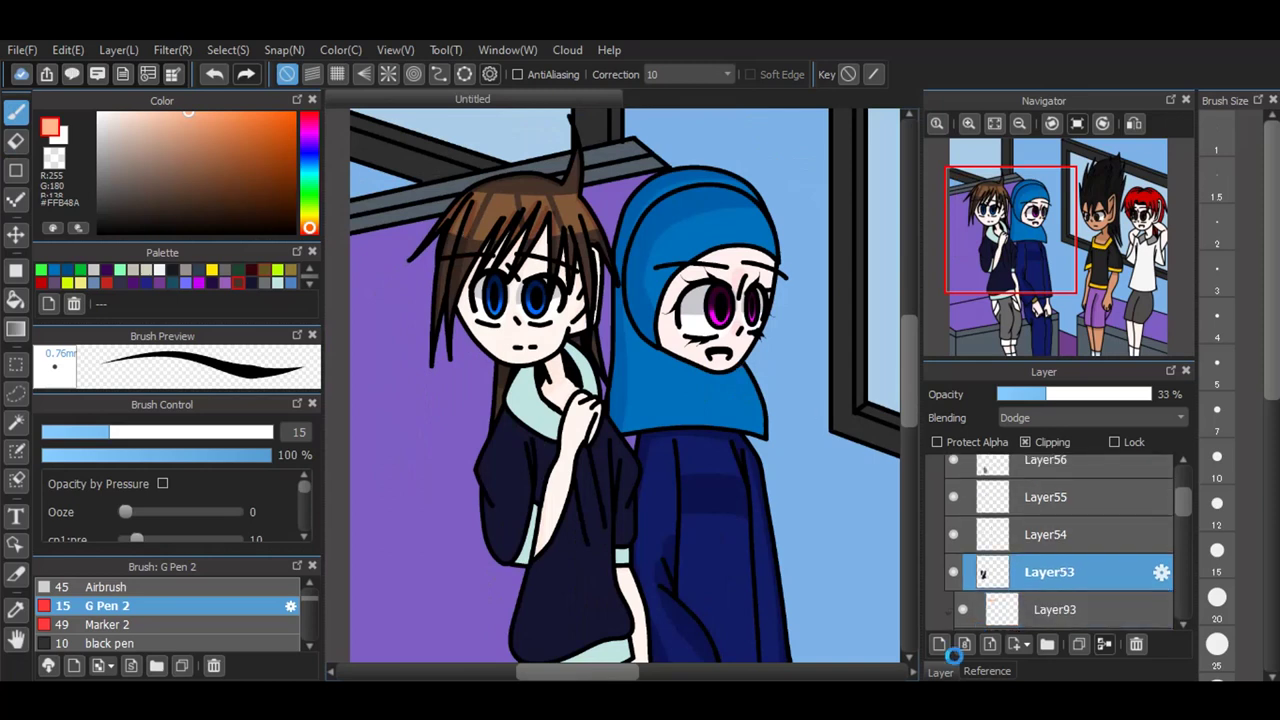
scroll(990, 600, "down", 1)
left_click(940, 642)
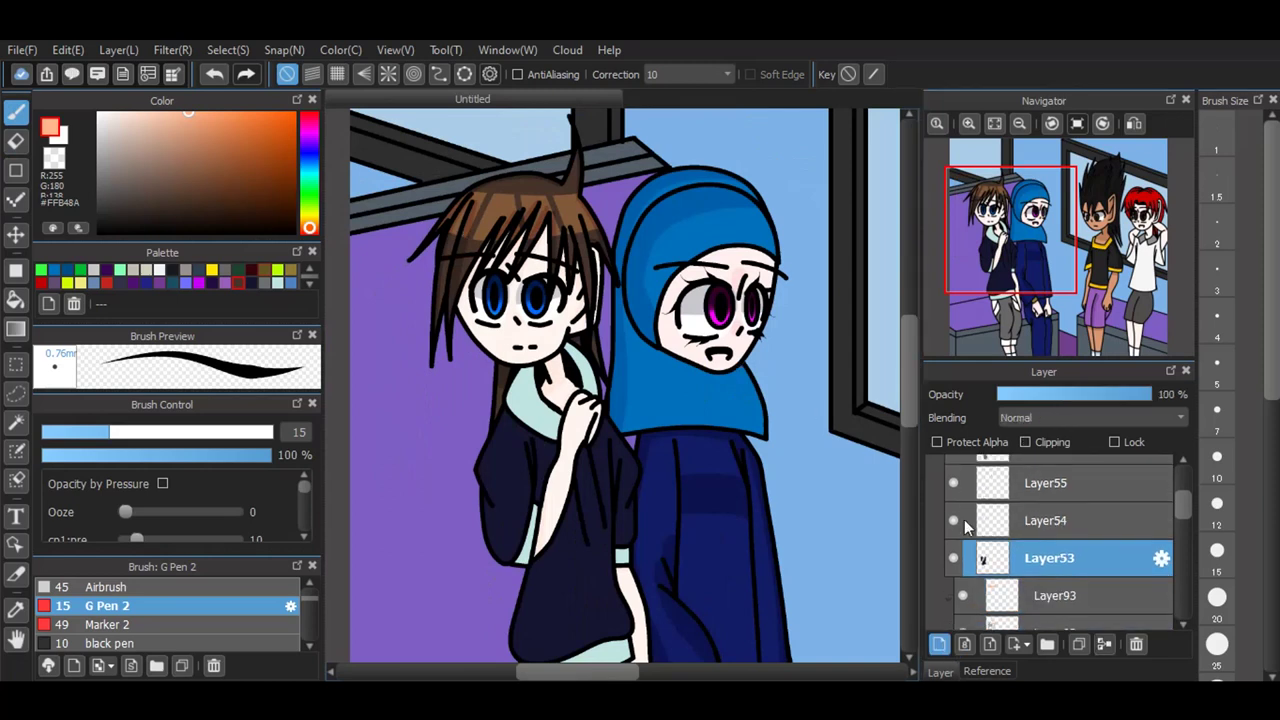
left_click(1035, 441)
scroll(643, 346, "down", 4)
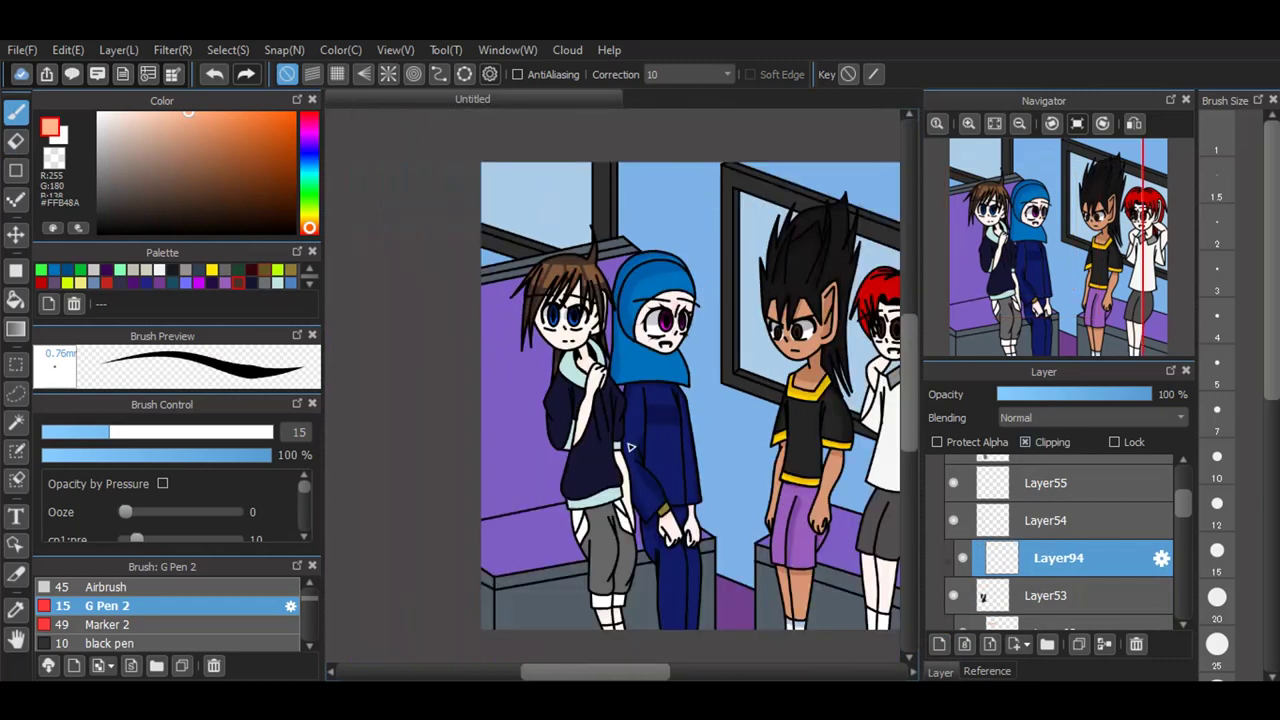
scroll(614, 446, "up", 4)
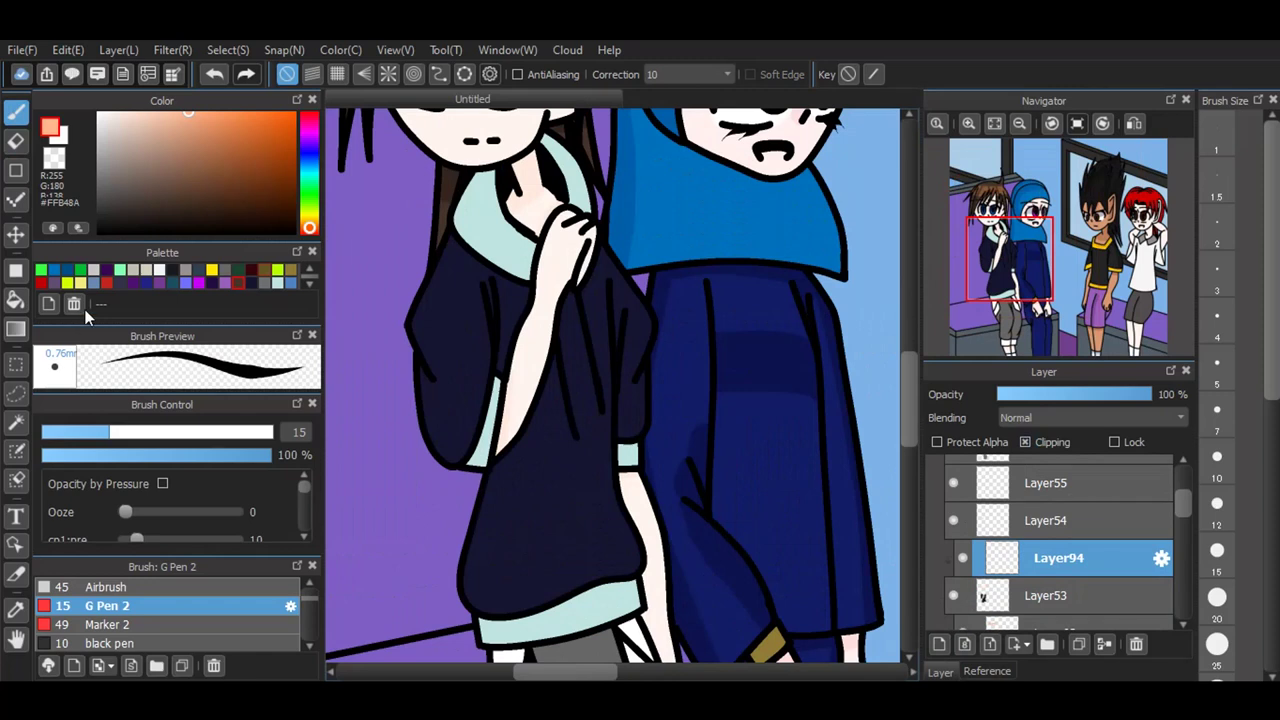
left_click(250, 283)
left_click(213, 222)
scroll(505, 265, "up", 3)
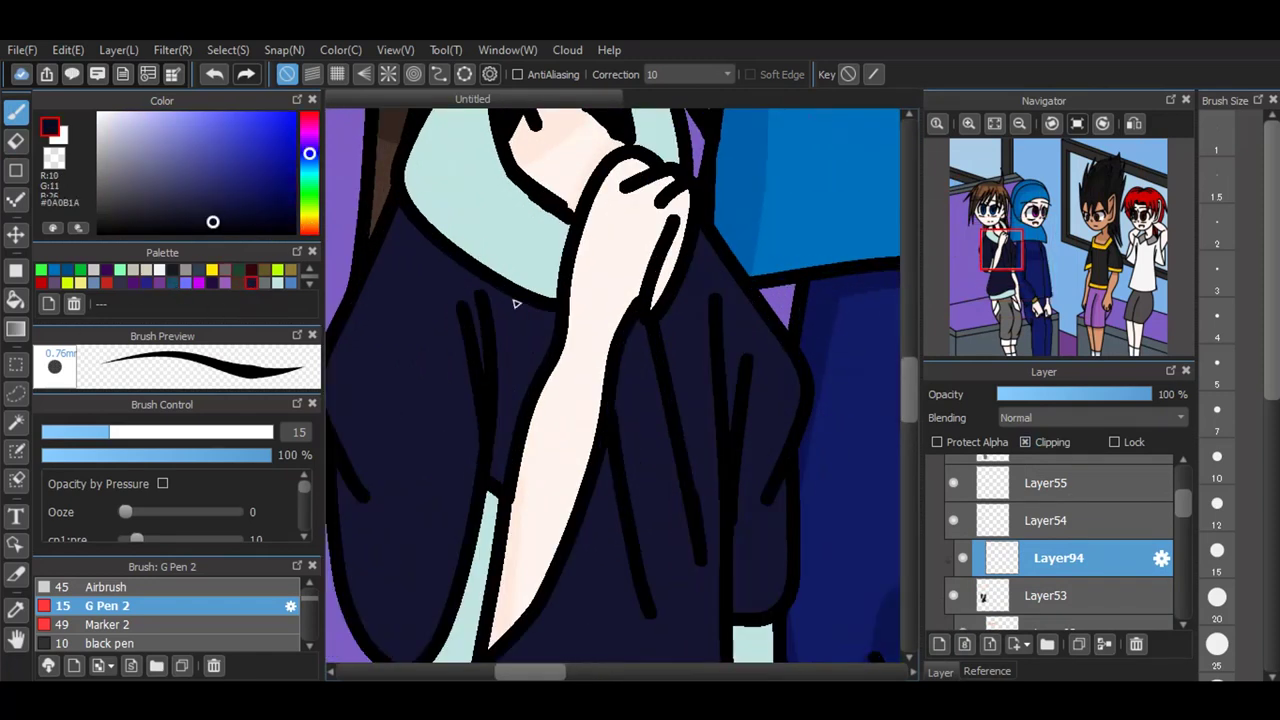
scroll(515, 303, "down", 1)
scroll(530, 320, "up", 1)
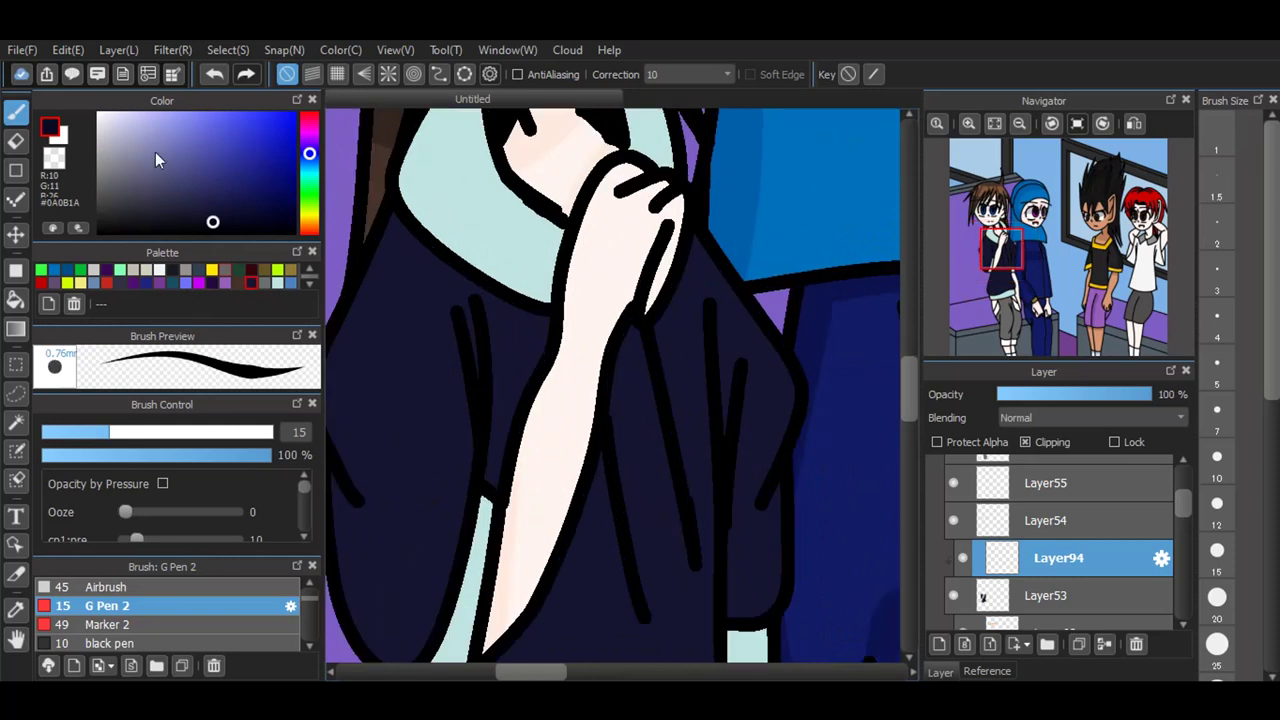
Step: Outline very dark navy shadows along the shirt's sleeves and folds, and fill the outlined shadow area on the sleeve
mouse_move(364, 501)
left_mouse_down()
mouse_move(351, 452)
mouse_move(361, 371)
mouse_move(421, 232)
left_mouse_up()
mouse_move(463, 309)
left_mouse_down()
mouse_move(477, 372)
mouse_move(474, 309)
mouse_move(474, 348)
left_mouse_up()
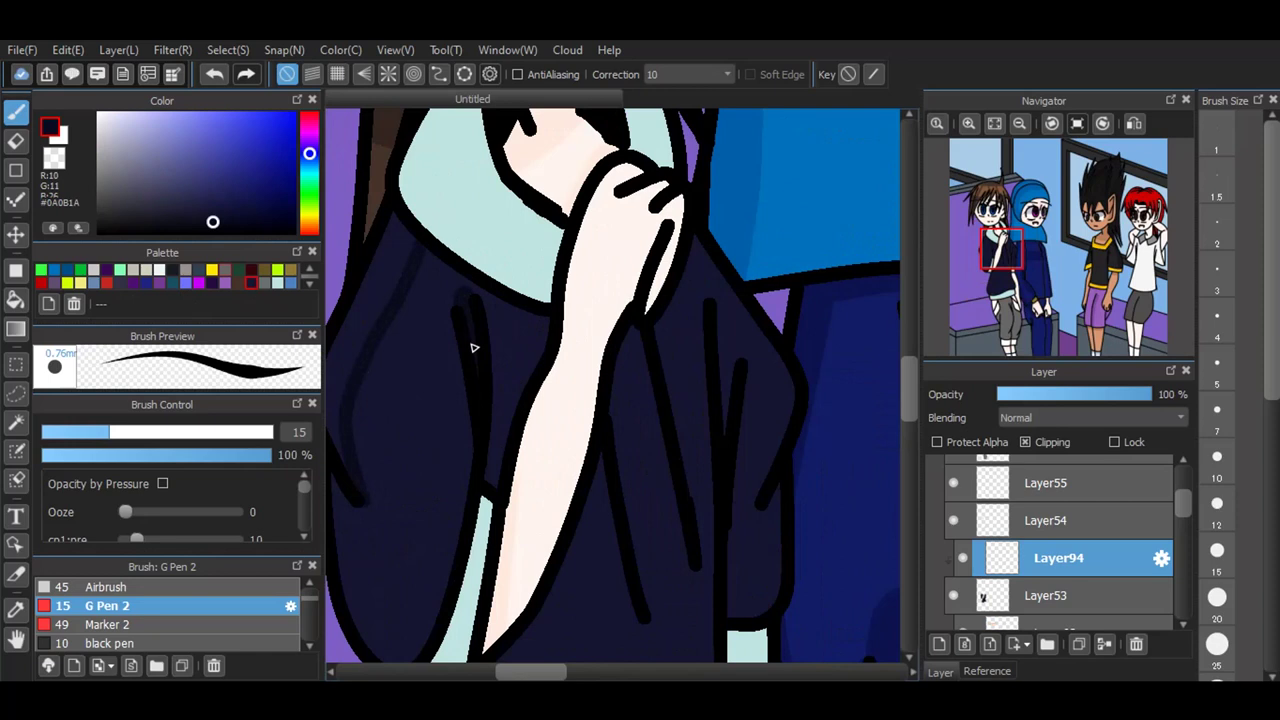
scroll(620, 291, "down", 1)
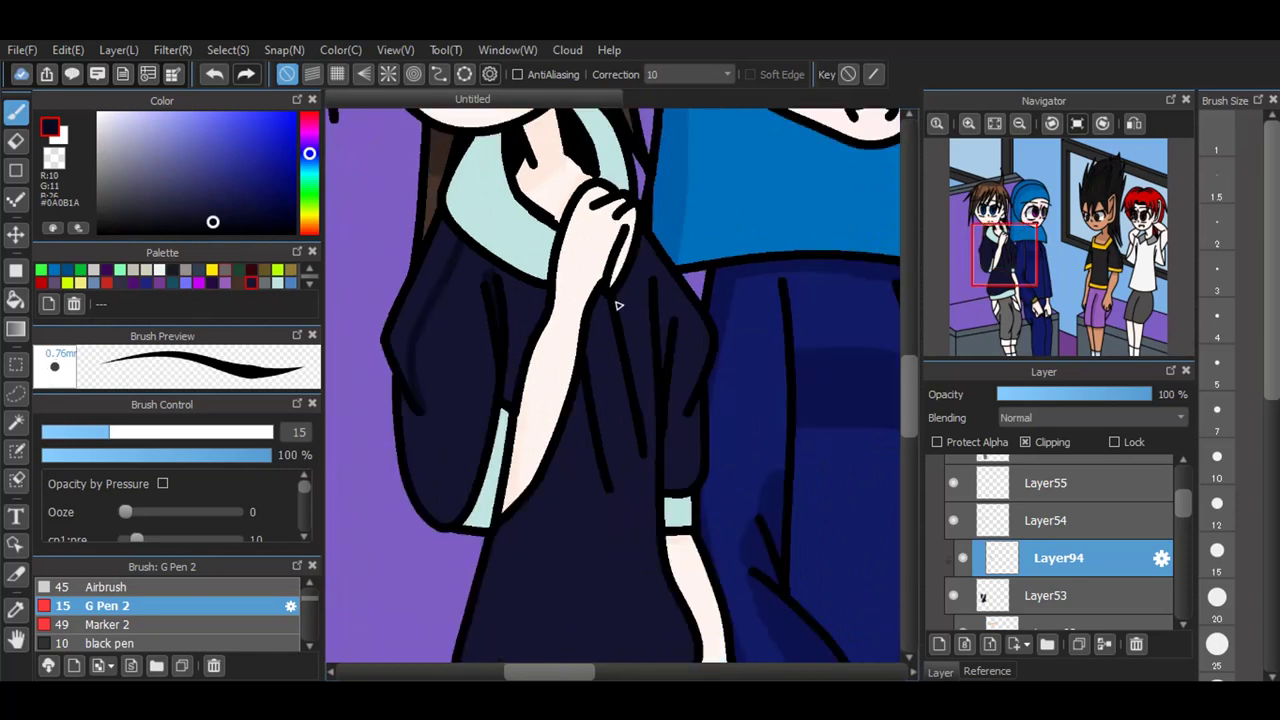
scroll(603, 349, "up", 1)
scroll(669, 430, "down", 1)
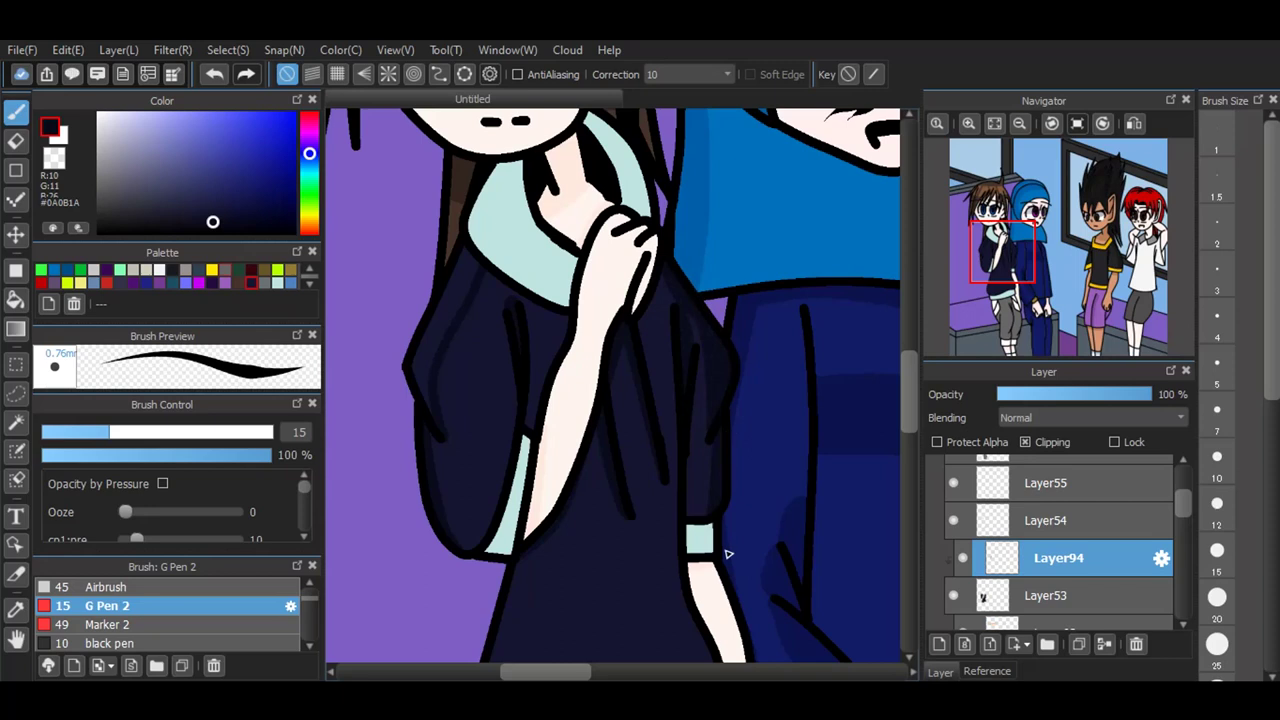
left_click(16, 298)
left_click(464, 273)
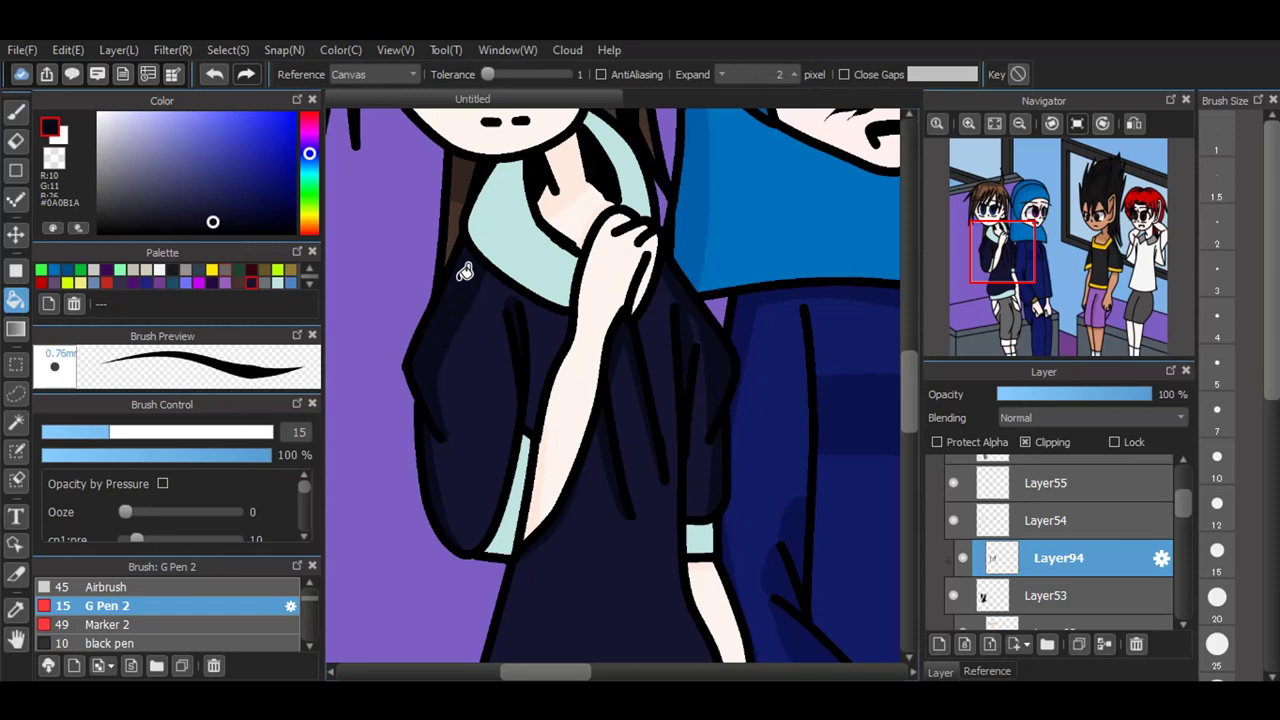
Step: Draw a curved shadow boundary inside the lower body of the navy shirt and fill the area below it down to the hem
left_click(12, 114)
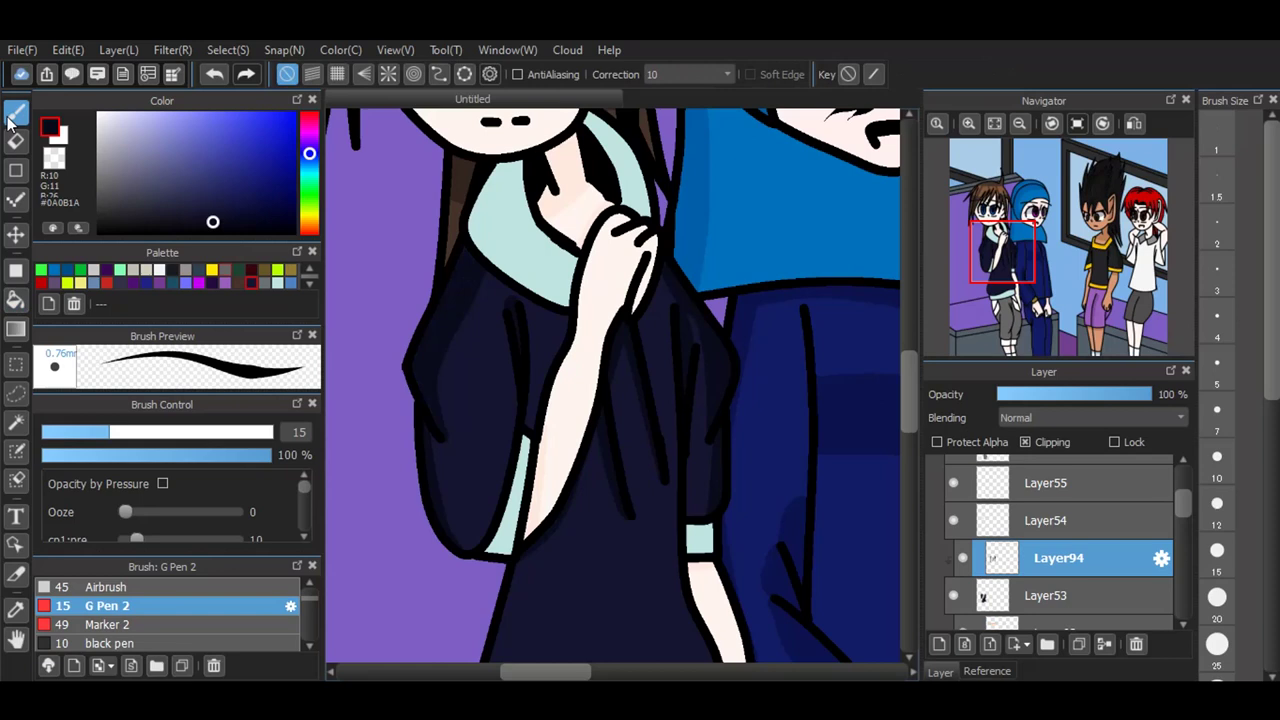
left_click_drag(911, 394, 915, 458)
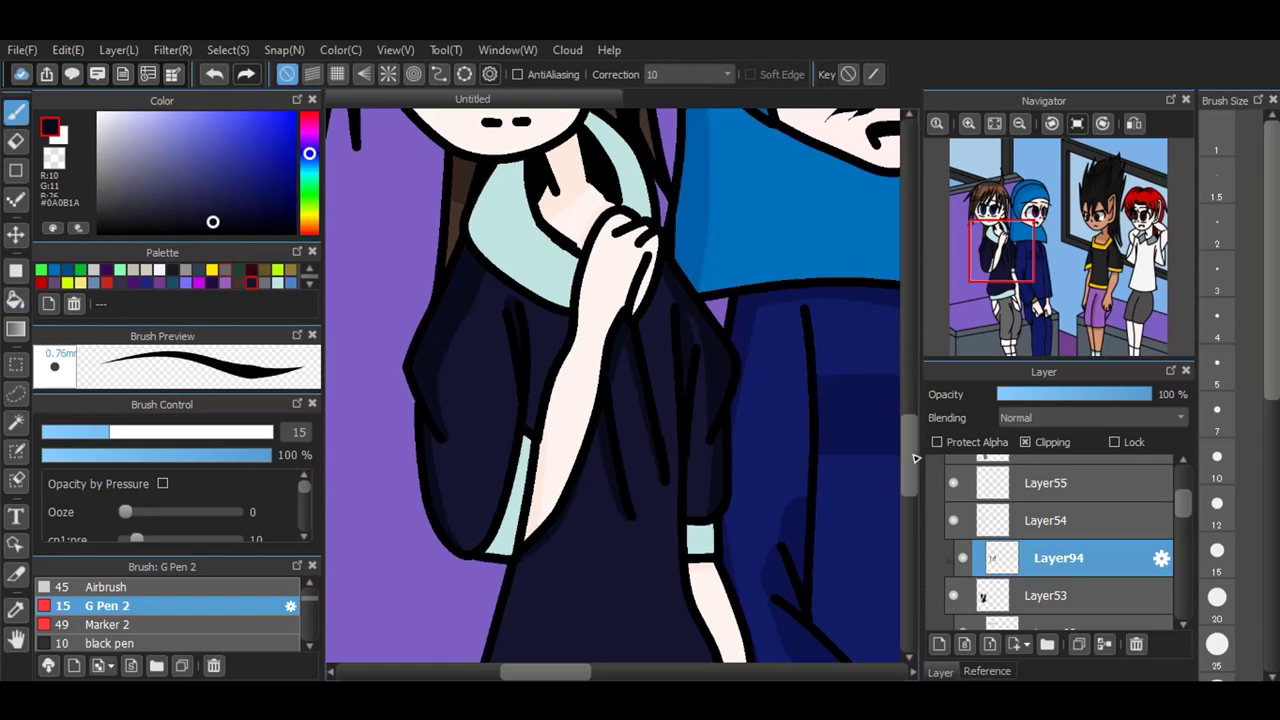
scroll(913, 480, "down", 5)
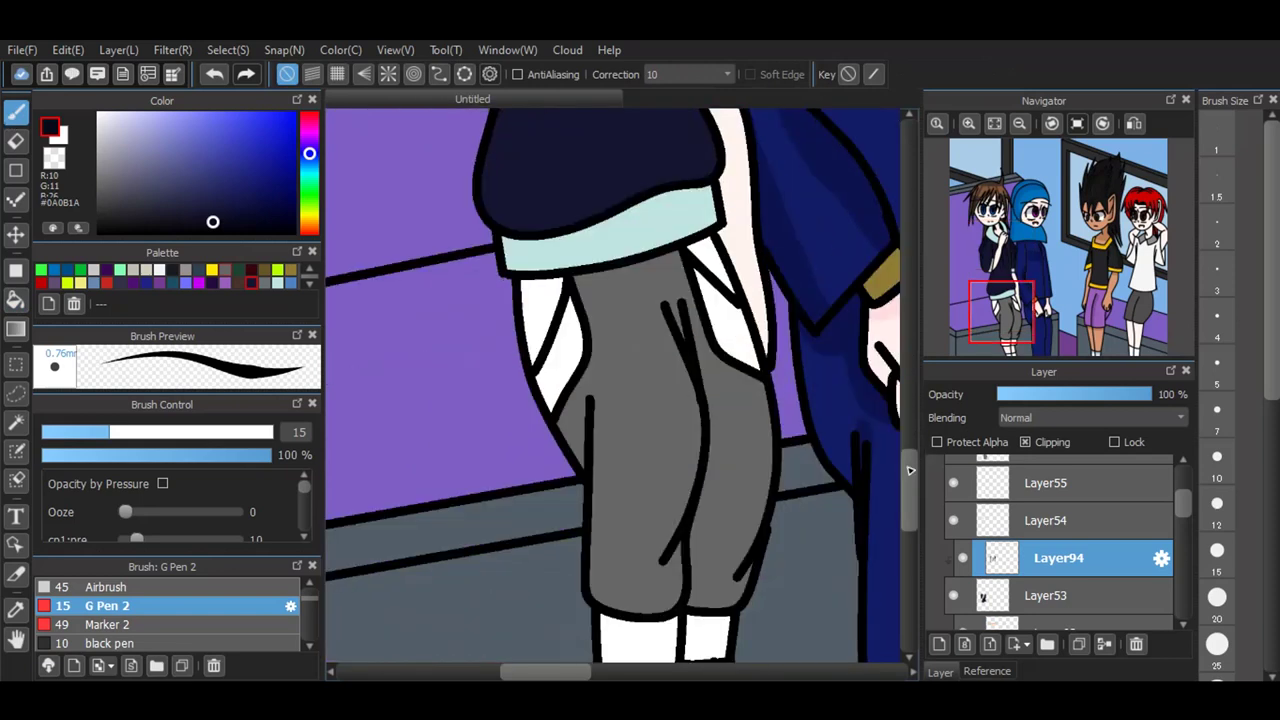
scroll(906, 412, "up", 5)
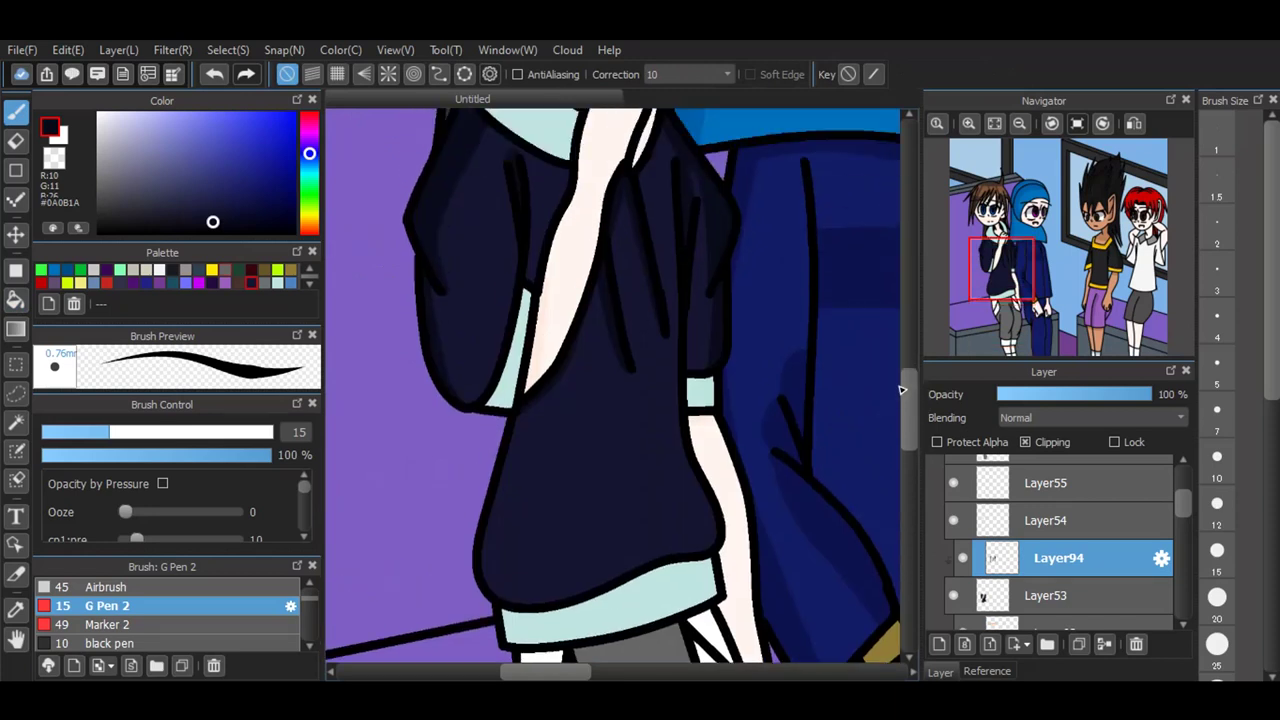
mouse_move(536, 402)
left_mouse_down()
mouse_move(512, 501)
mouse_move(547, 568)
mouse_move(702, 494)
left_mouse_up()
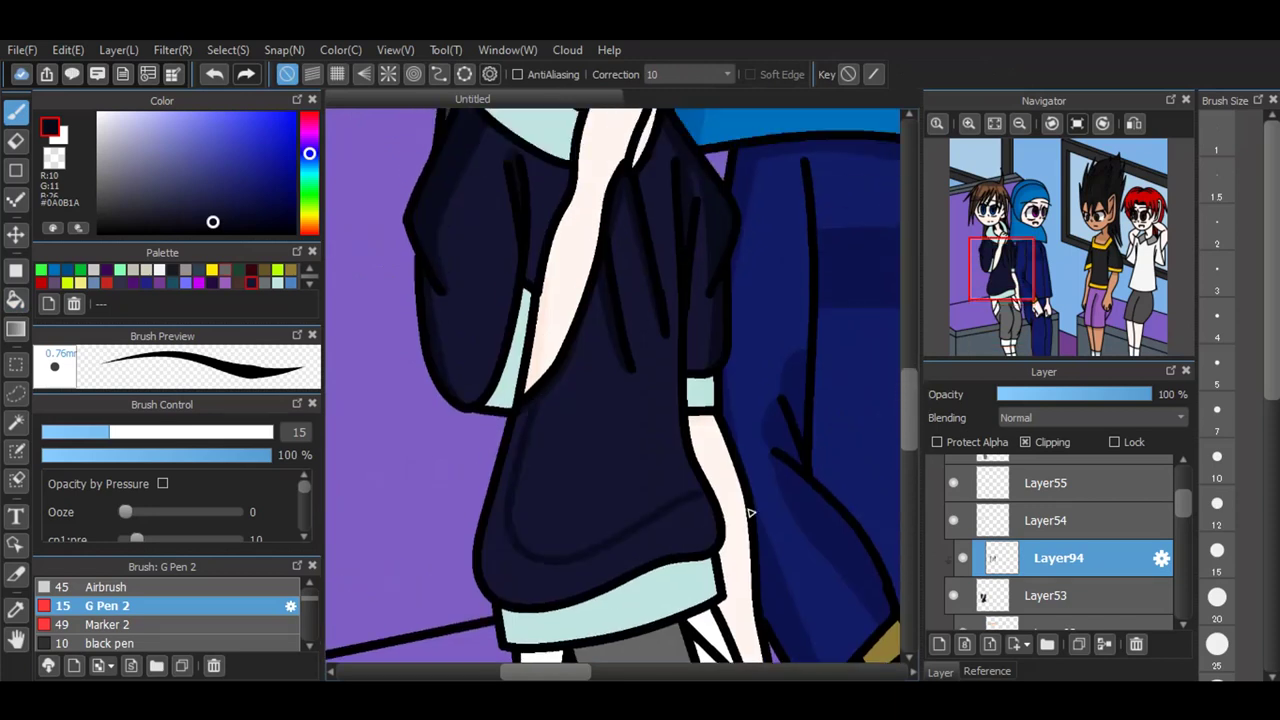
left_click(14, 300)
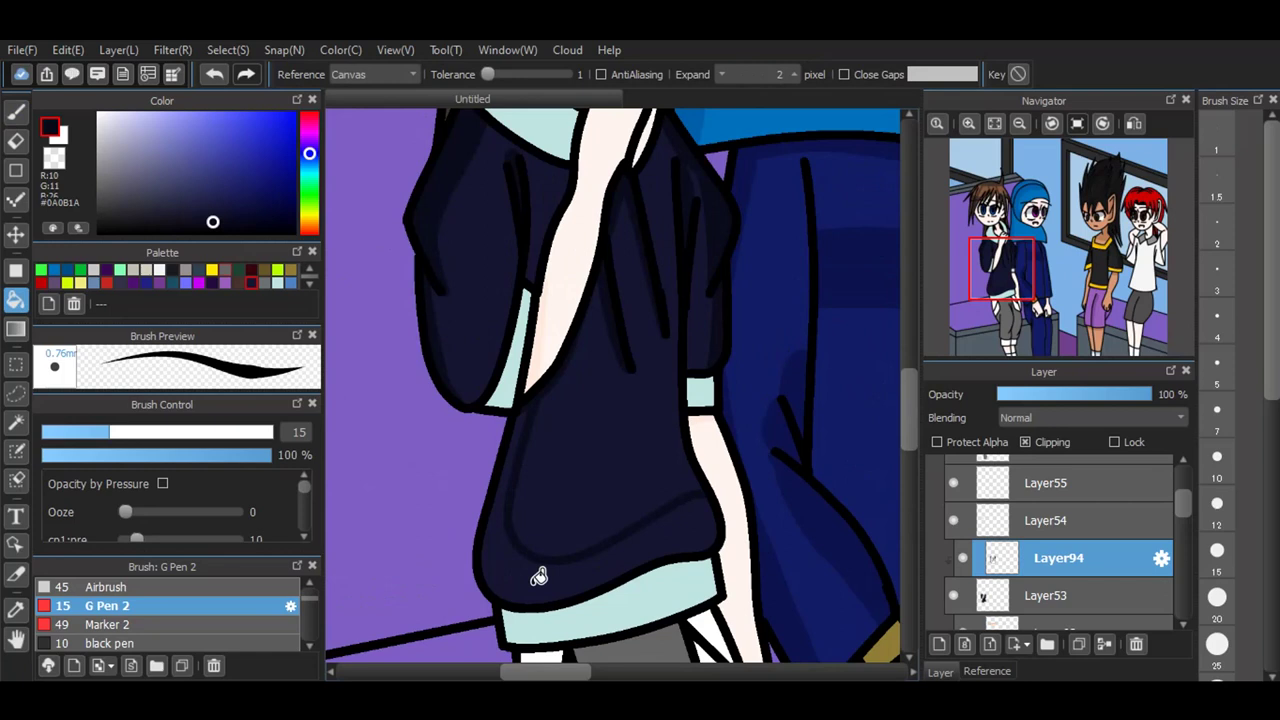
left_click(538, 577)
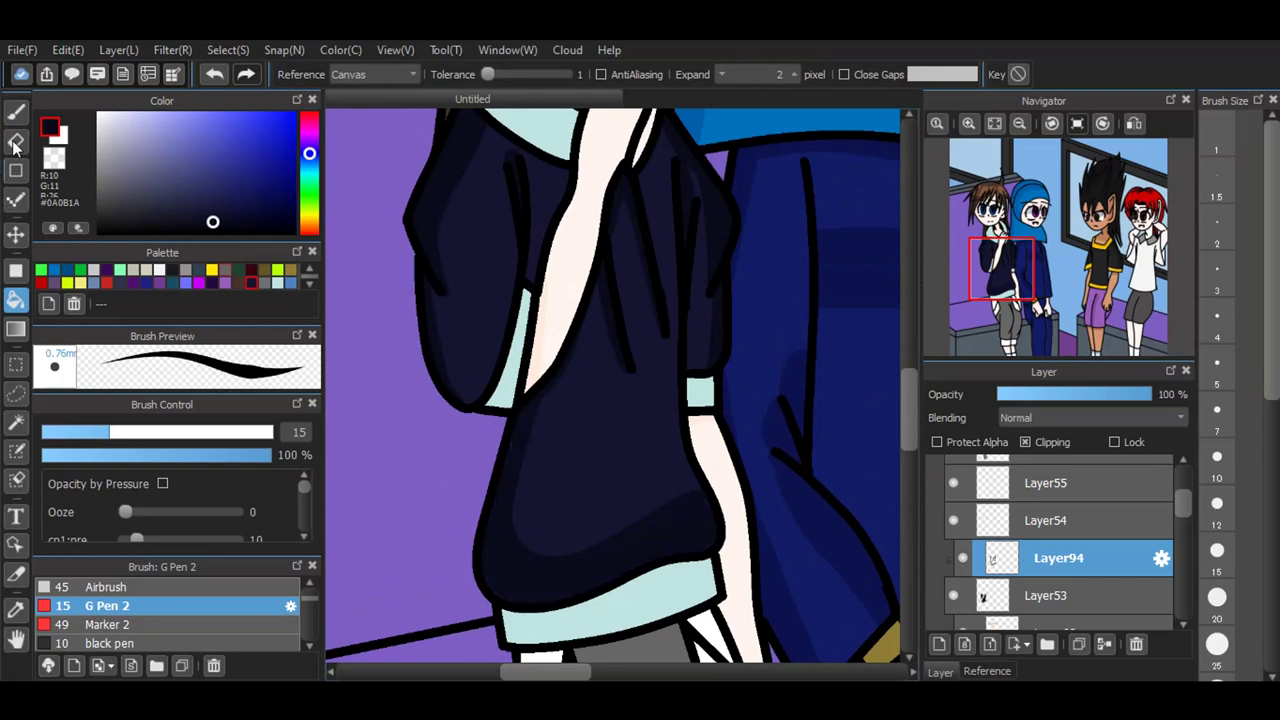
Step: Return to the brush and set the shirt shadow layer to Multiply blending at 32% opacity
left_click(18, 110)
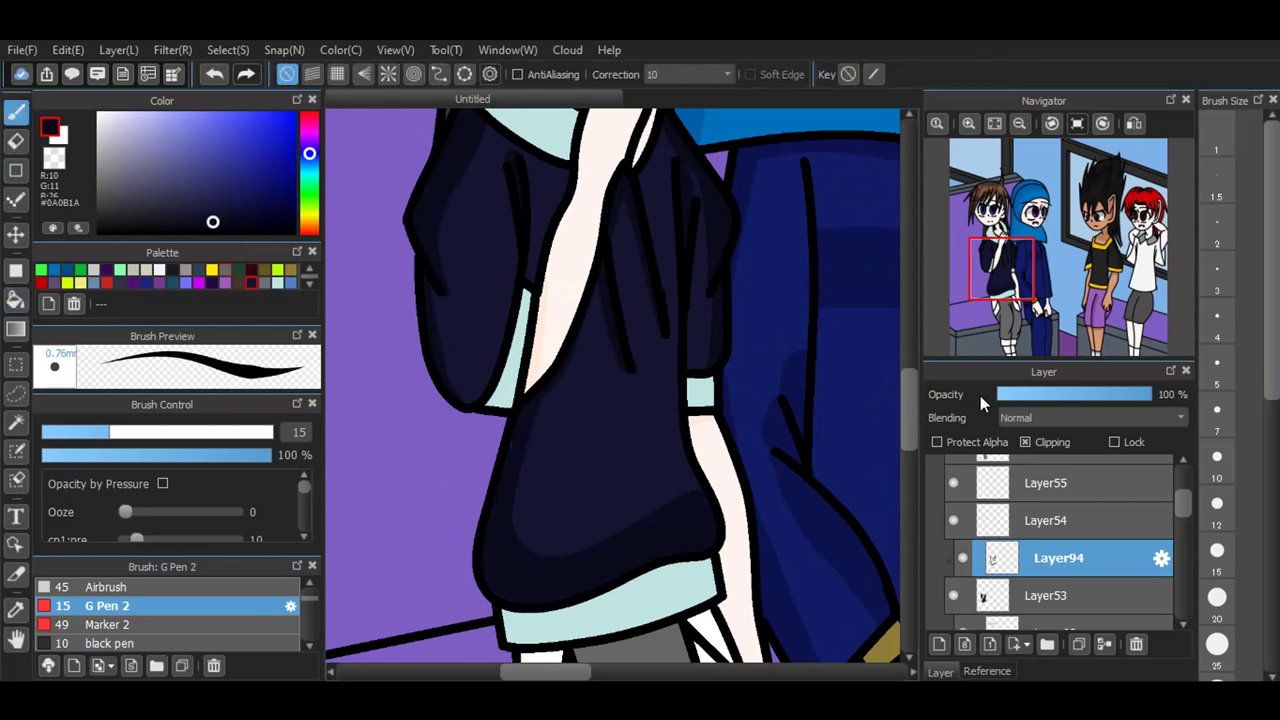
scroll(1040, 417, "down", 1)
left_click(1046, 395)
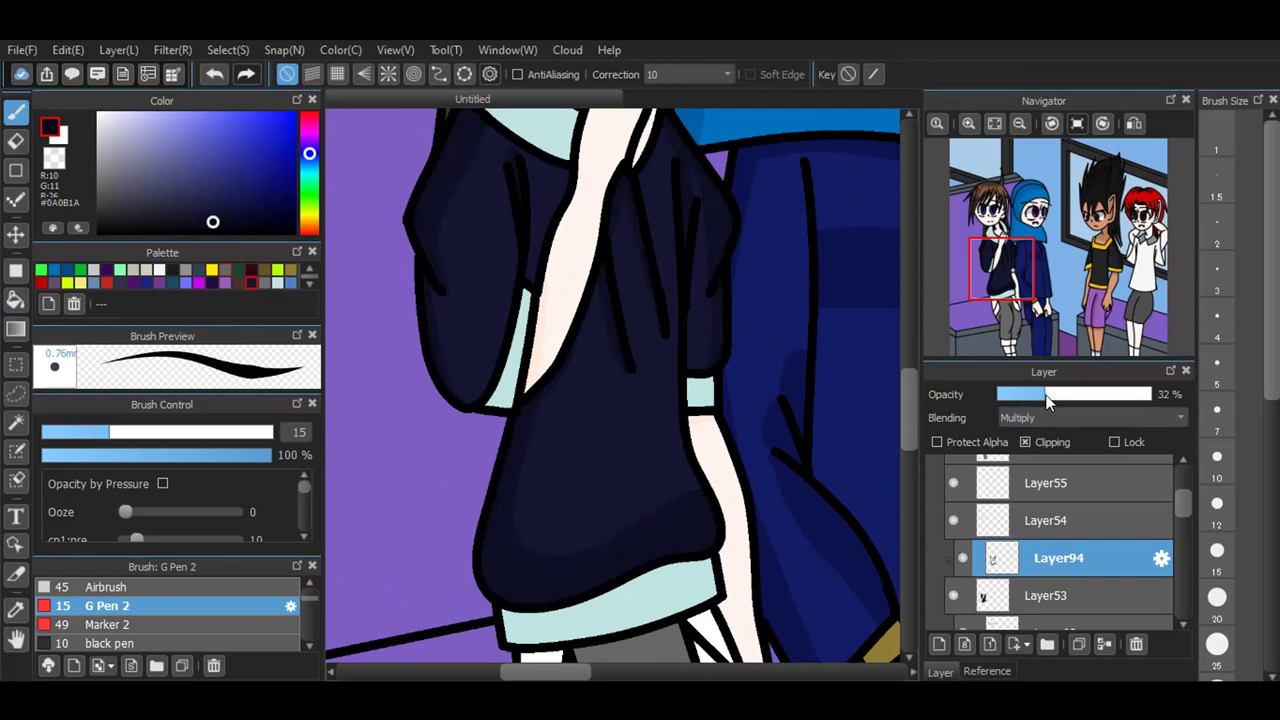
Step: Add a layer clipped to the shirt trim layer, Layer54, and load the palette's light teal #BEE4E0
scroll(612, 541, "down", 1)
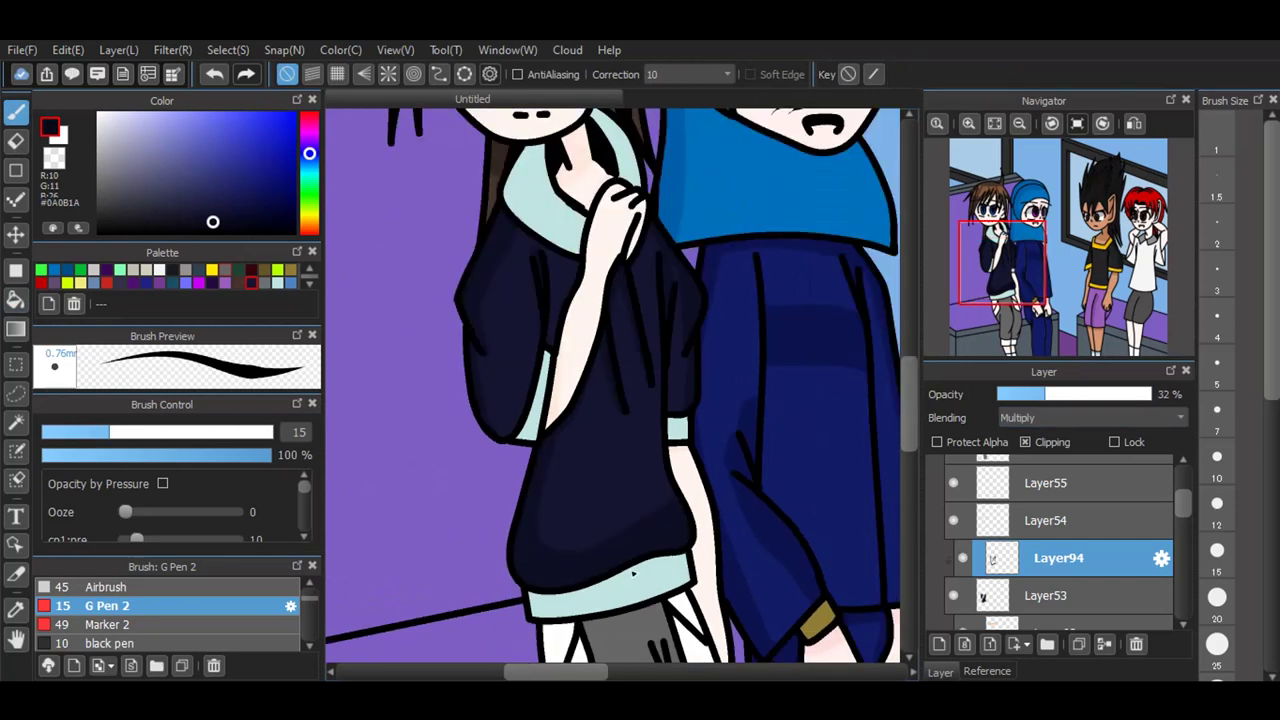
scroll(1060, 585, "up", 1)
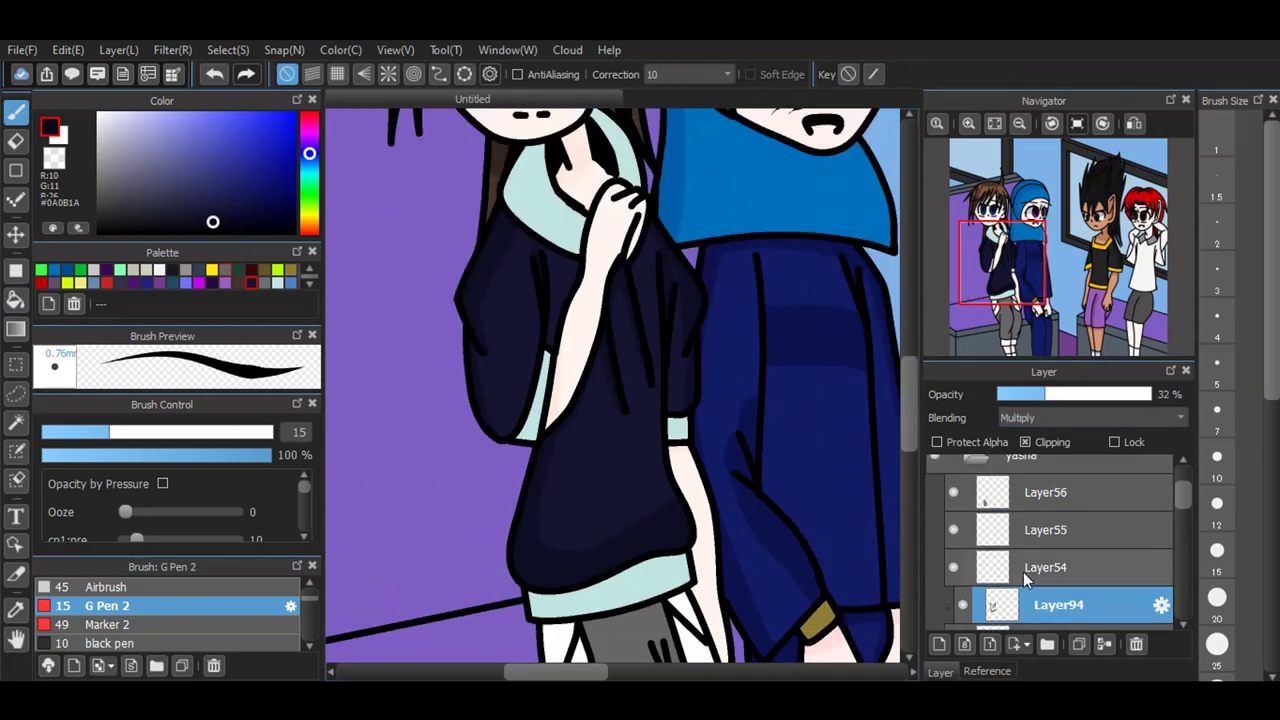
left_click(1023, 572)
key("ctrl+shift+n")
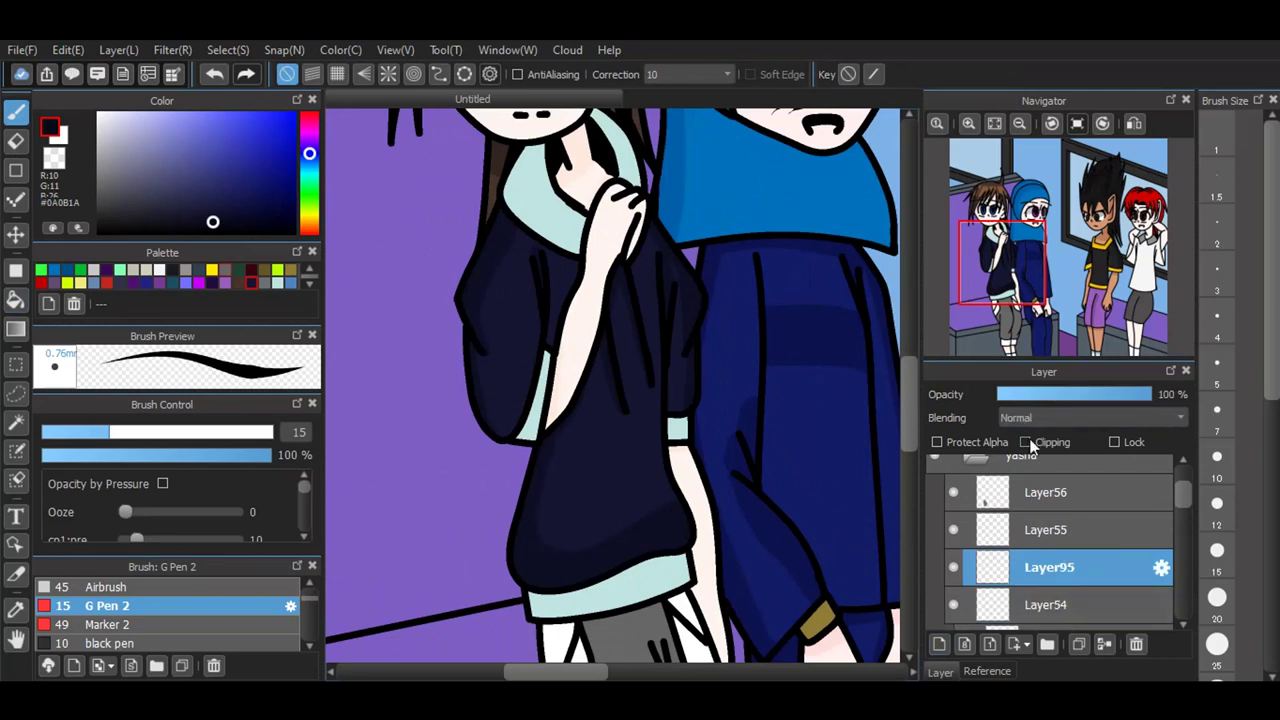
left_click(1025, 442)
left_click(278, 283)
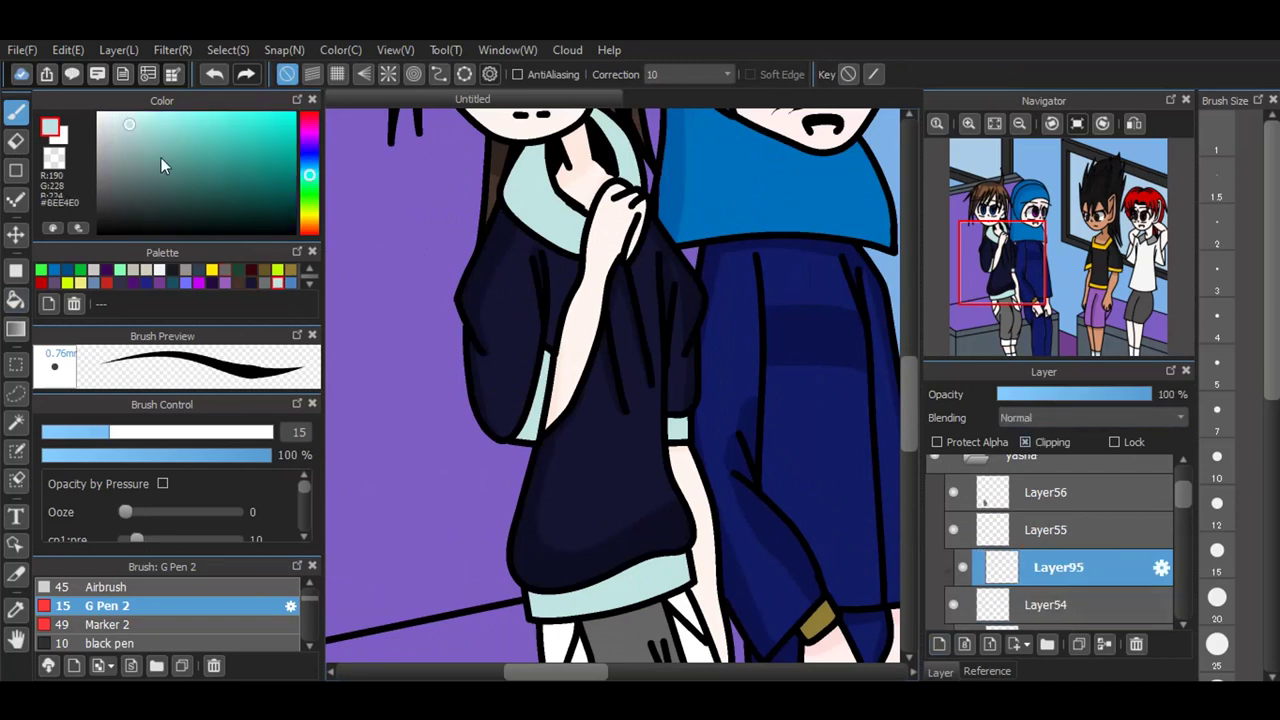
left_click(130, 143)
mouse_move(528, 603)
left_mouse_down()
mouse_move(585, 608)
mouse_move(694, 562)
left_mouse_up()
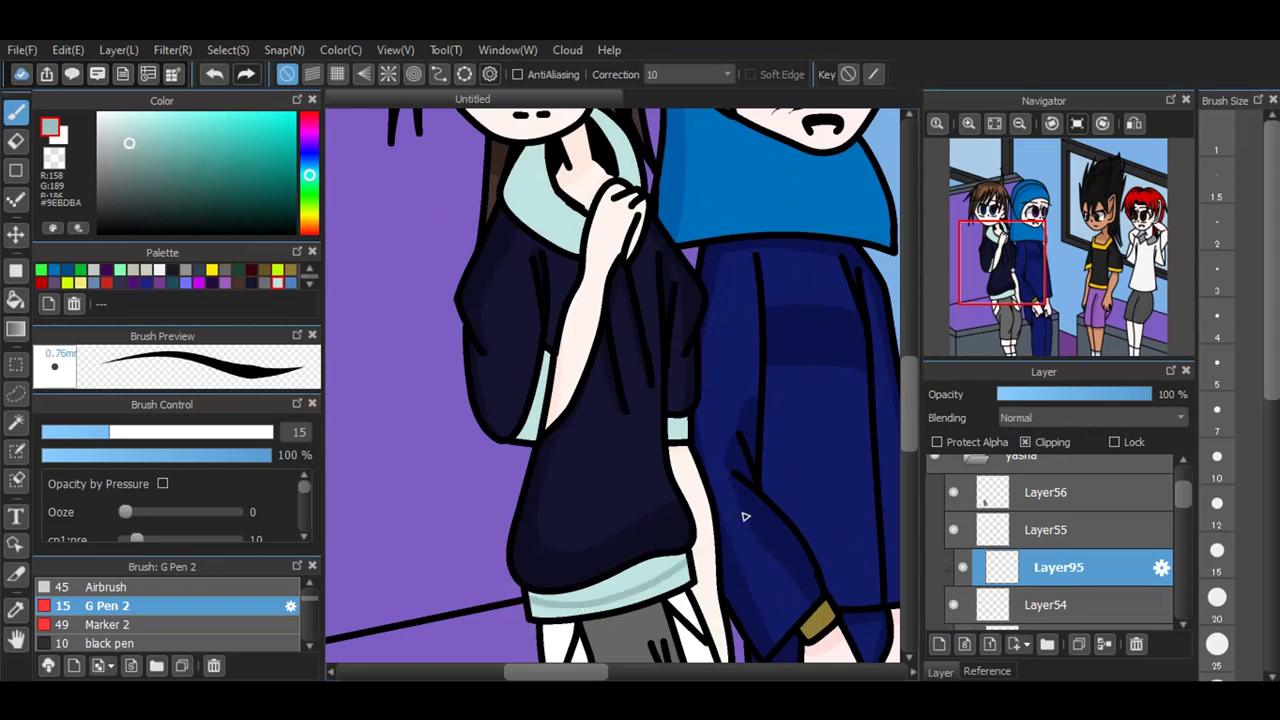
left_click(210, 74)
Step: Shade the shirt's teal hem, collar and sleeve cuffs with #8CD1CA, filling the outlined shadow areas
left_click(162, 134)
mouse_move(530, 603)
left_mouse_down()
mouse_move(588, 606)
mouse_move(684, 566)
left_mouse_up()
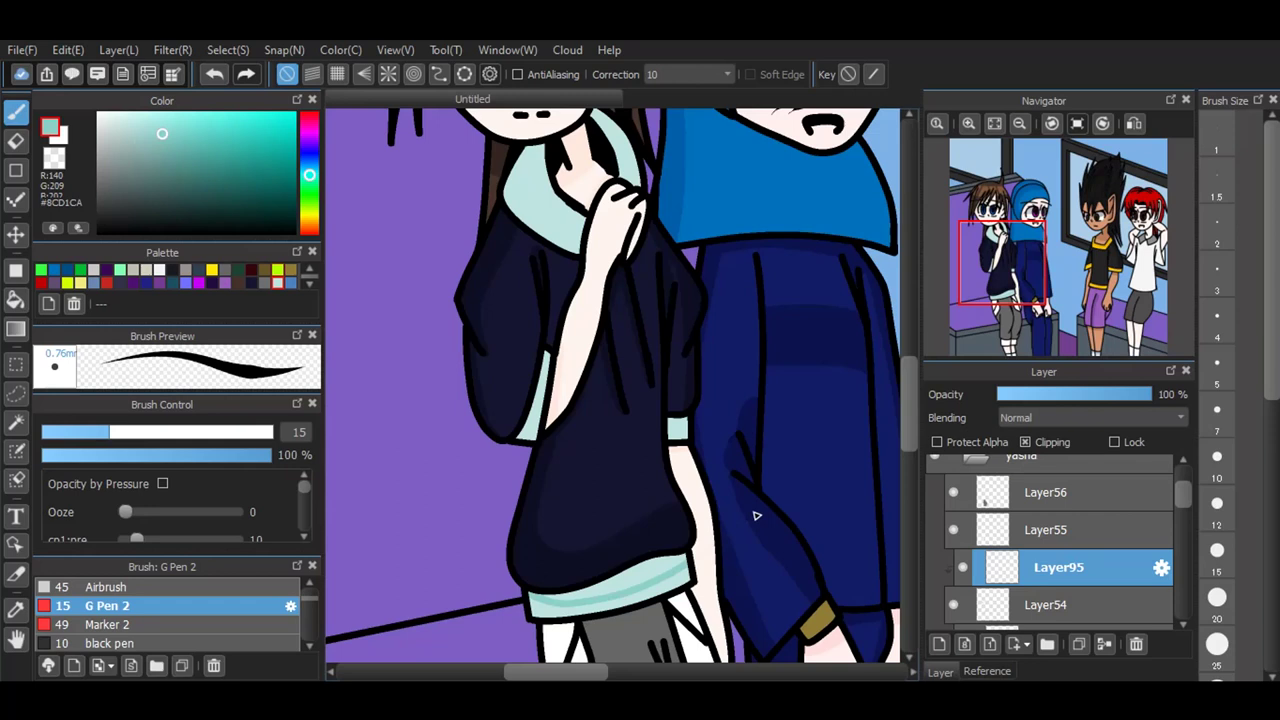
left_click_drag(514, 166, 588, 226)
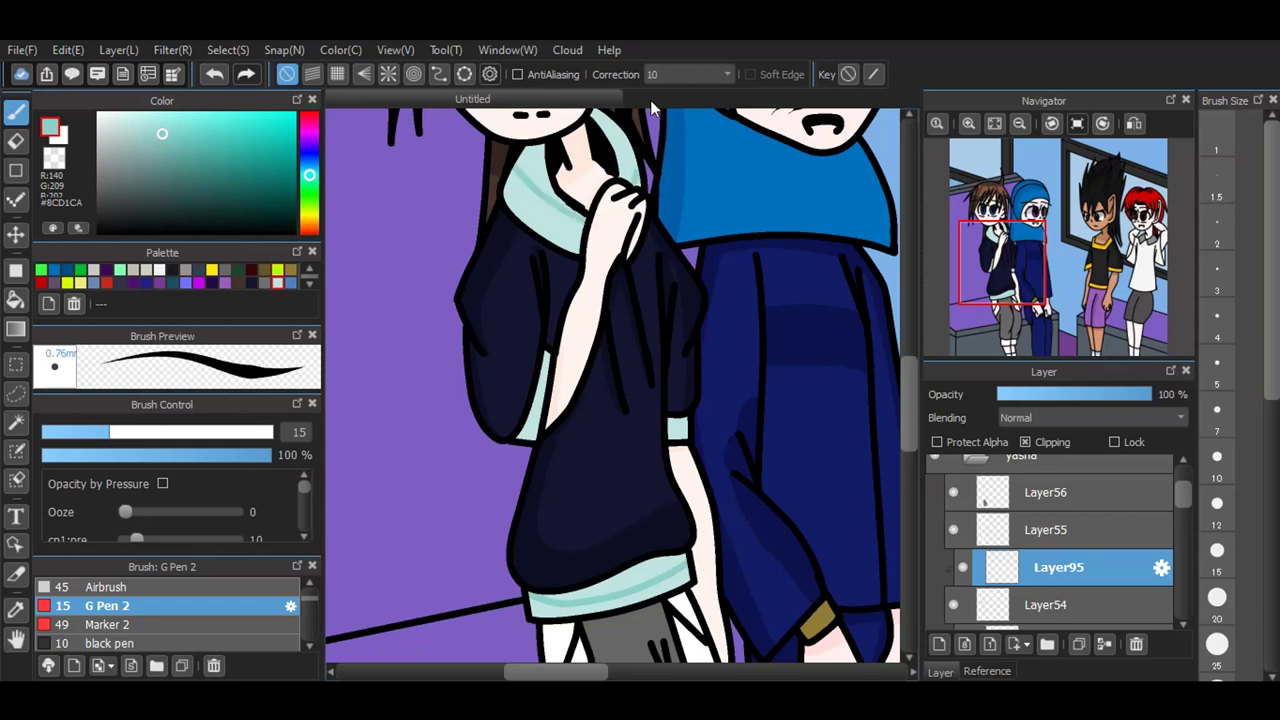
key("g")
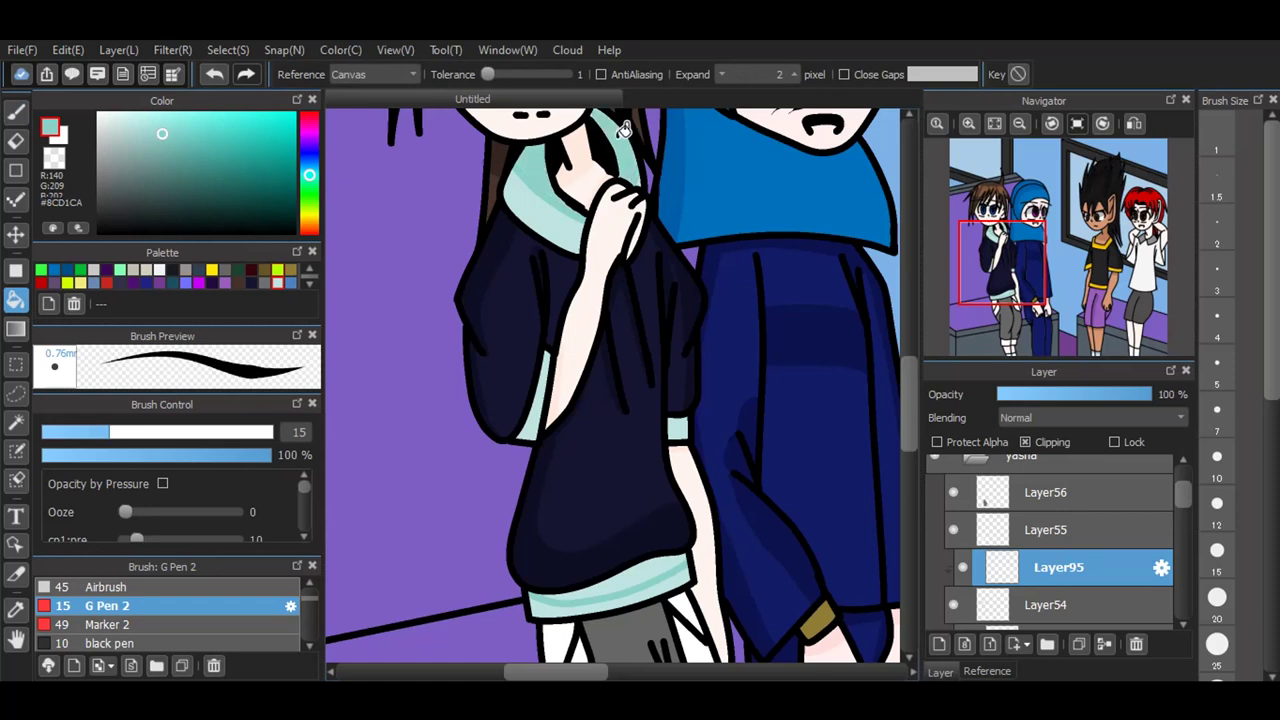
left_click(637, 565)
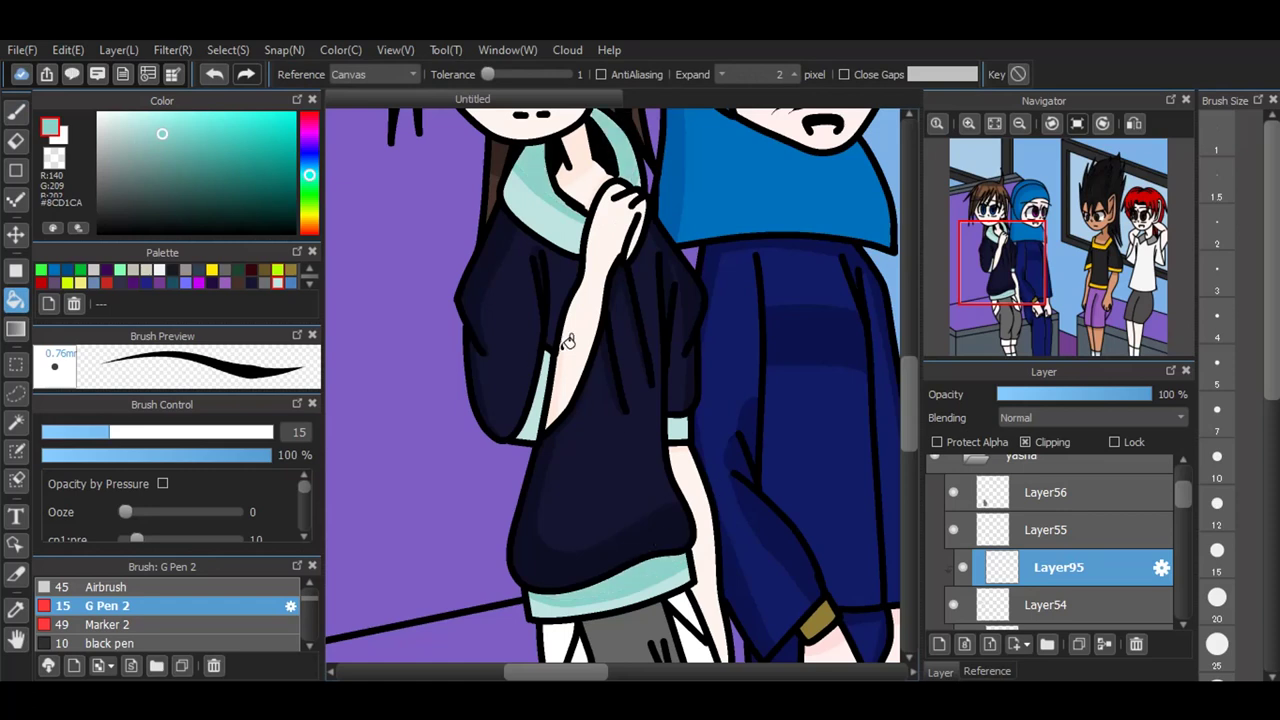
left_click(18, 115)
mouse_move(552, 345)
left_mouse_down()
mouse_move(522, 437)
mouse_move(535, 413)
left_mouse_up()
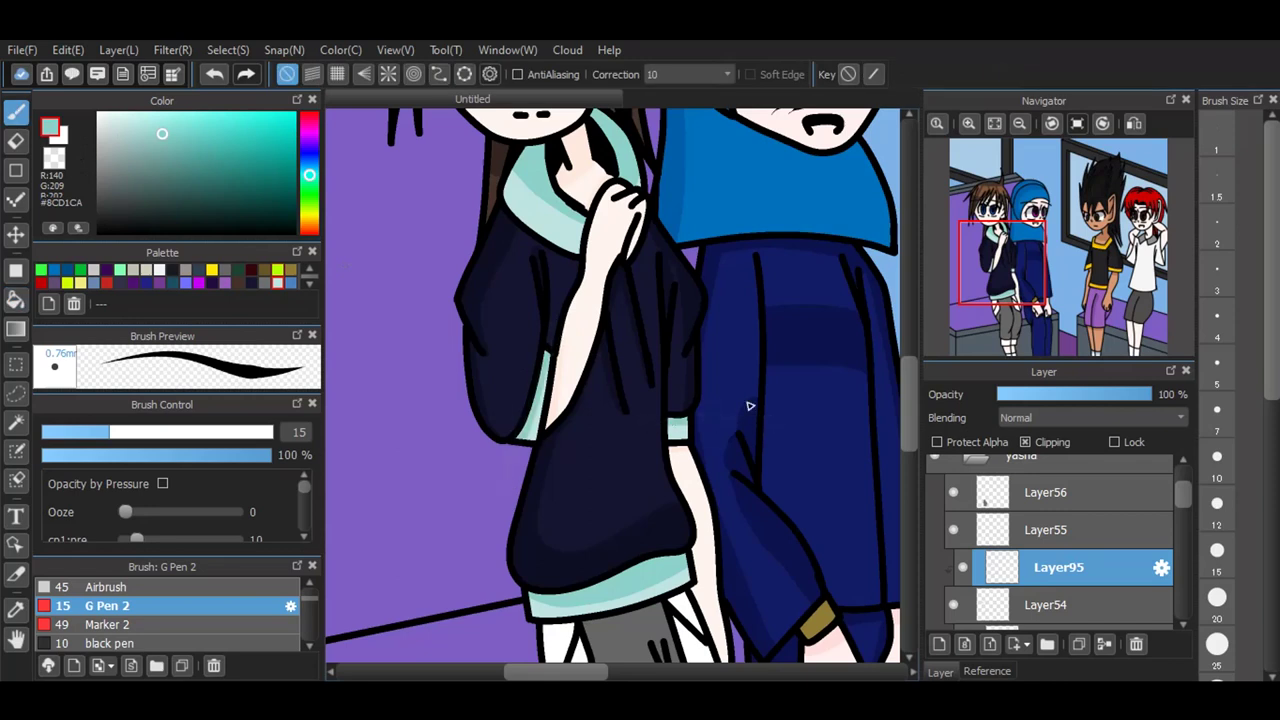
Step: Lower the trim shadow layer's opacity to 35%, keeping its blending at Normal
left_click(1048, 420)
left_click(1045, 425)
left_click(1050, 394)
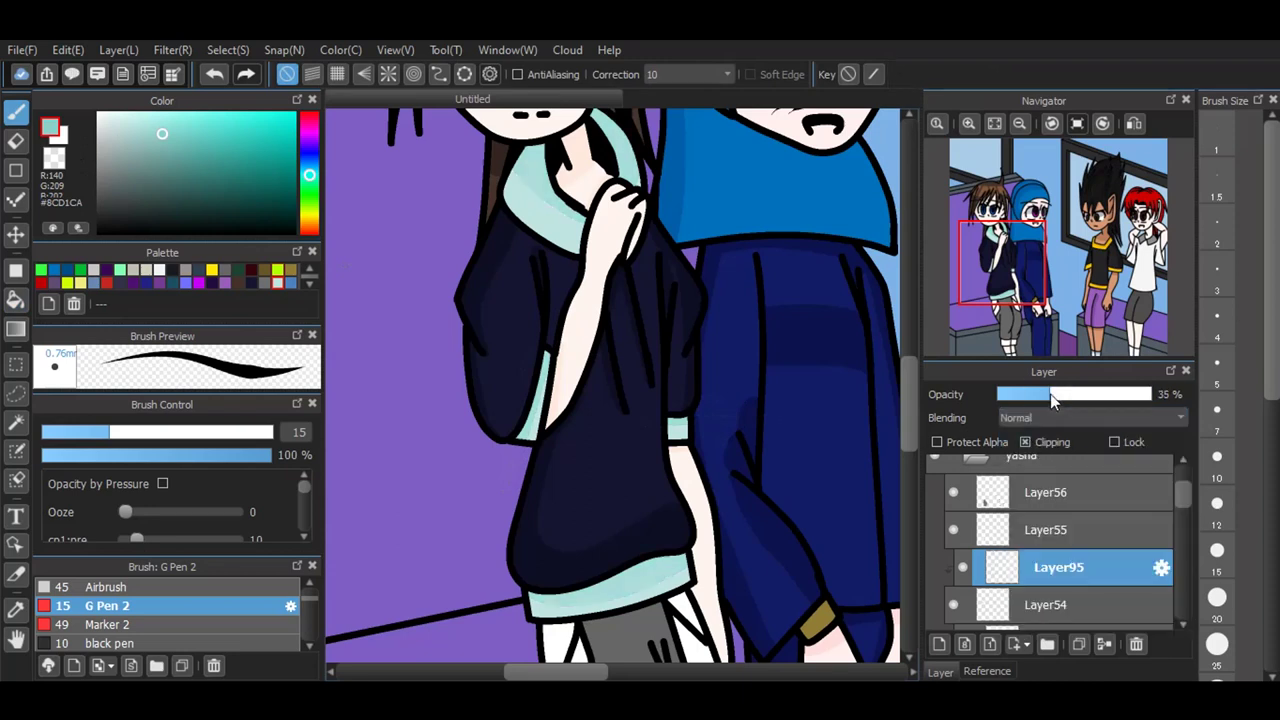
Step: Add a layer clipped to Layer55 for the white parts of the shorts and choose medium blue #376298
scroll(565, 342, "down", 3)
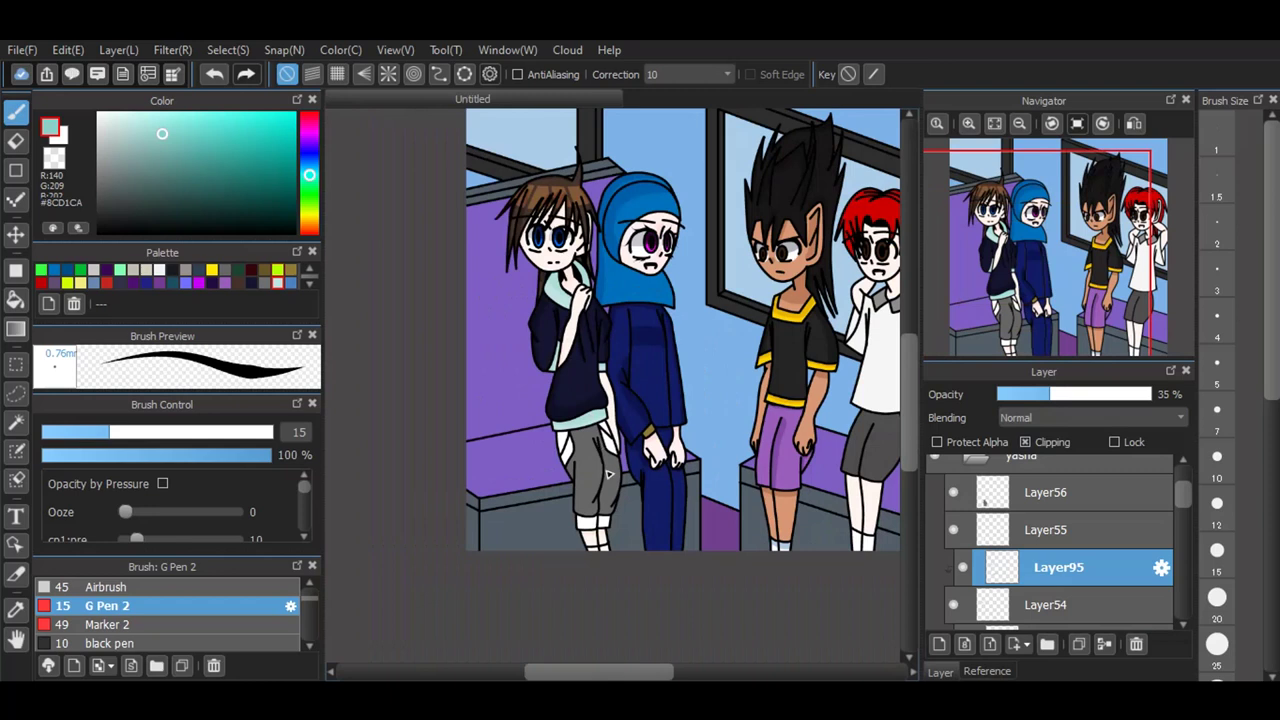
scroll(607, 476, "up", 2)
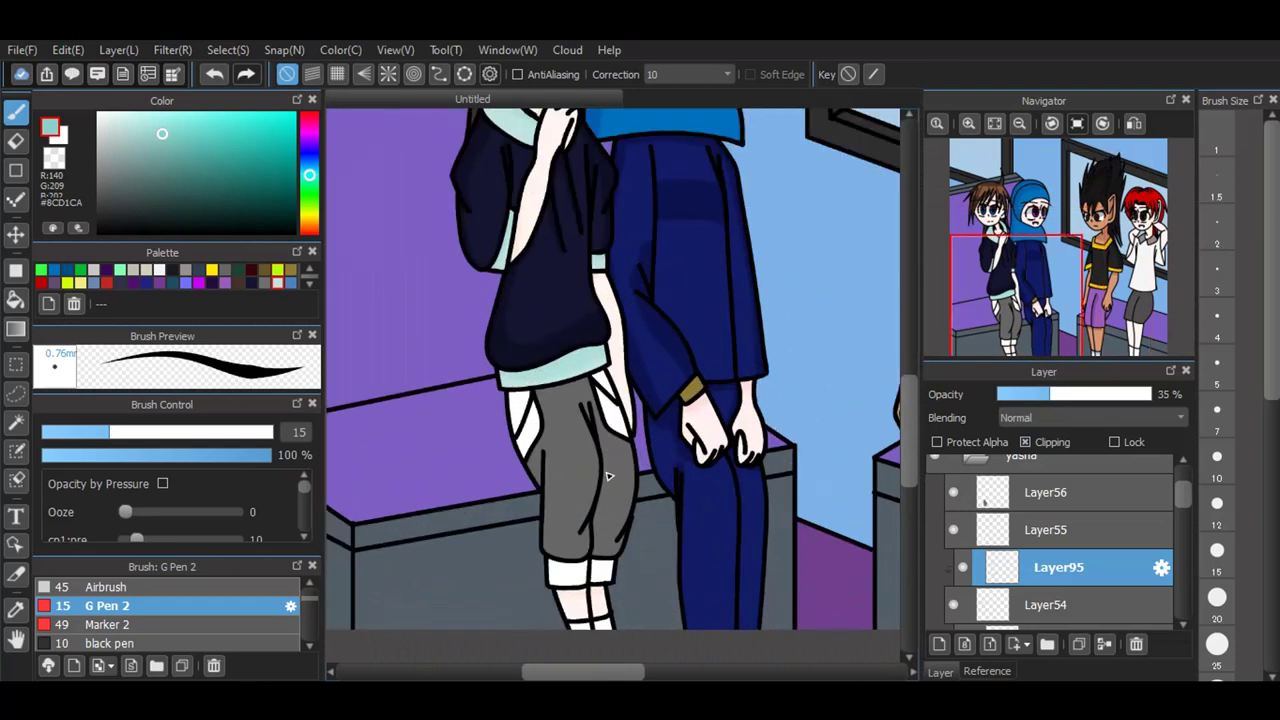
scroll(607, 476, "up", 2)
left_click(1055, 528)
left_click(939, 644)
left_click(1039, 444)
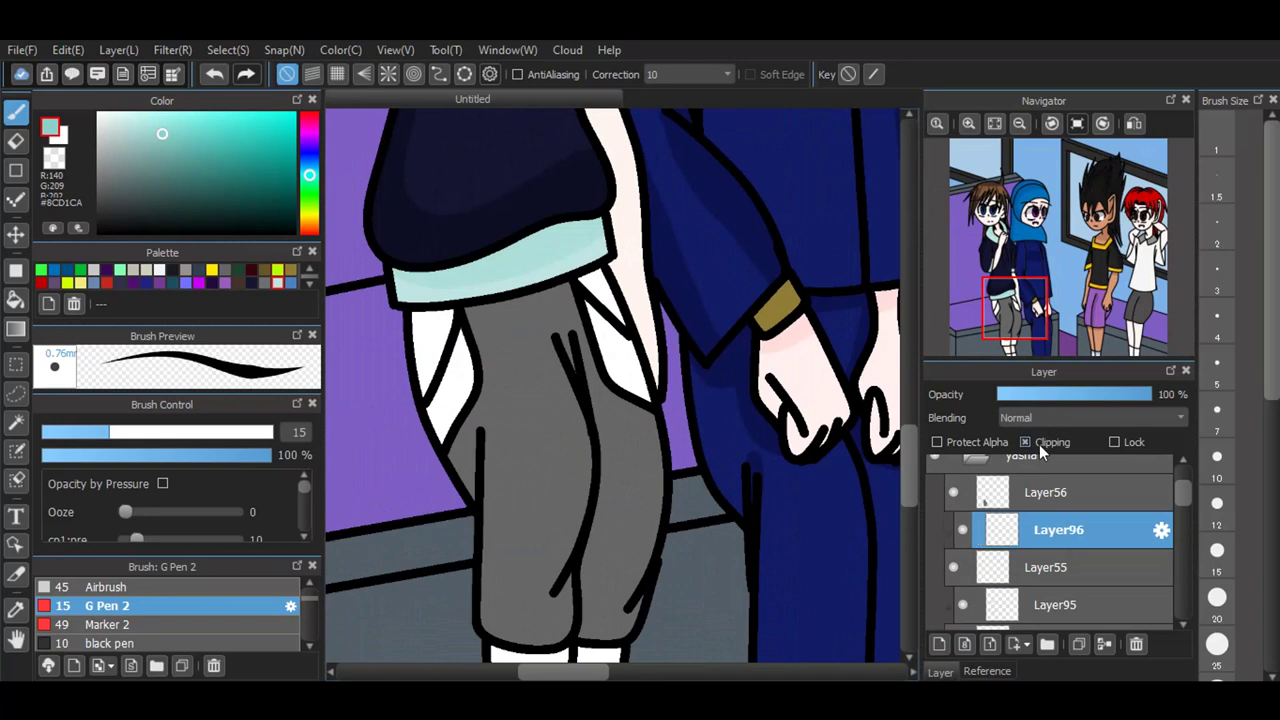
left_click(290, 281)
left_click(224, 161)
Step: Paint blue shadow strips along the outer edges of the white hip panels and across the tops of the white leg bands
mouse_move(418, 312)
left_mouse_down()
mouse_move(456, 492)
mouse_move(420, 260)
left_mouse_up()
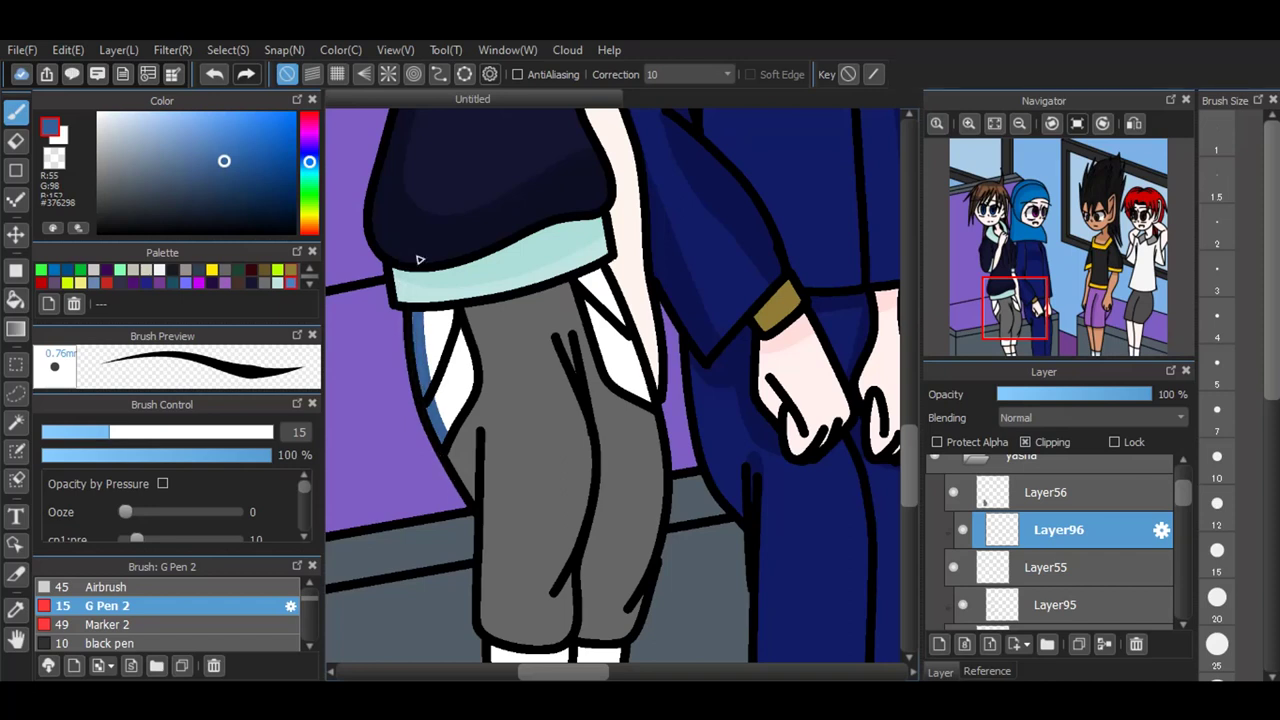
mouse_move(594, 269)
left_mouse_down()
mouse_move(659, 424)
mouse_move(600, 257)
mouse_move(660, 428)
left_mouse_up()
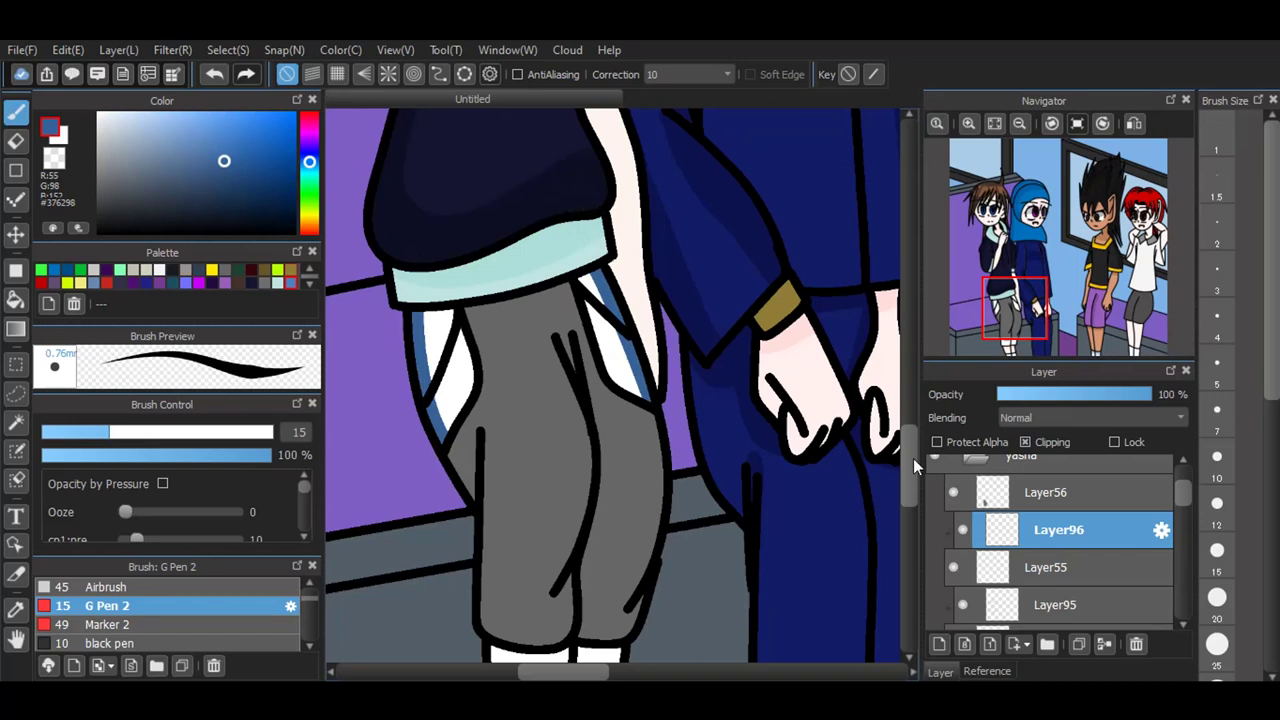
left_click_drag(913, 458, 915, 490)
mouse_move(480, 556)
left_mouse_down()
mouse_move(634, 577)
mouse_move(463, 543)
mouse_move(511, 553)
mouse_move(500, 570)
mouse_move(471, 558)
mouse_move(590, 580)
mouse_move(654, 557)
mouse_move(693, 562)
left_mouse_up()
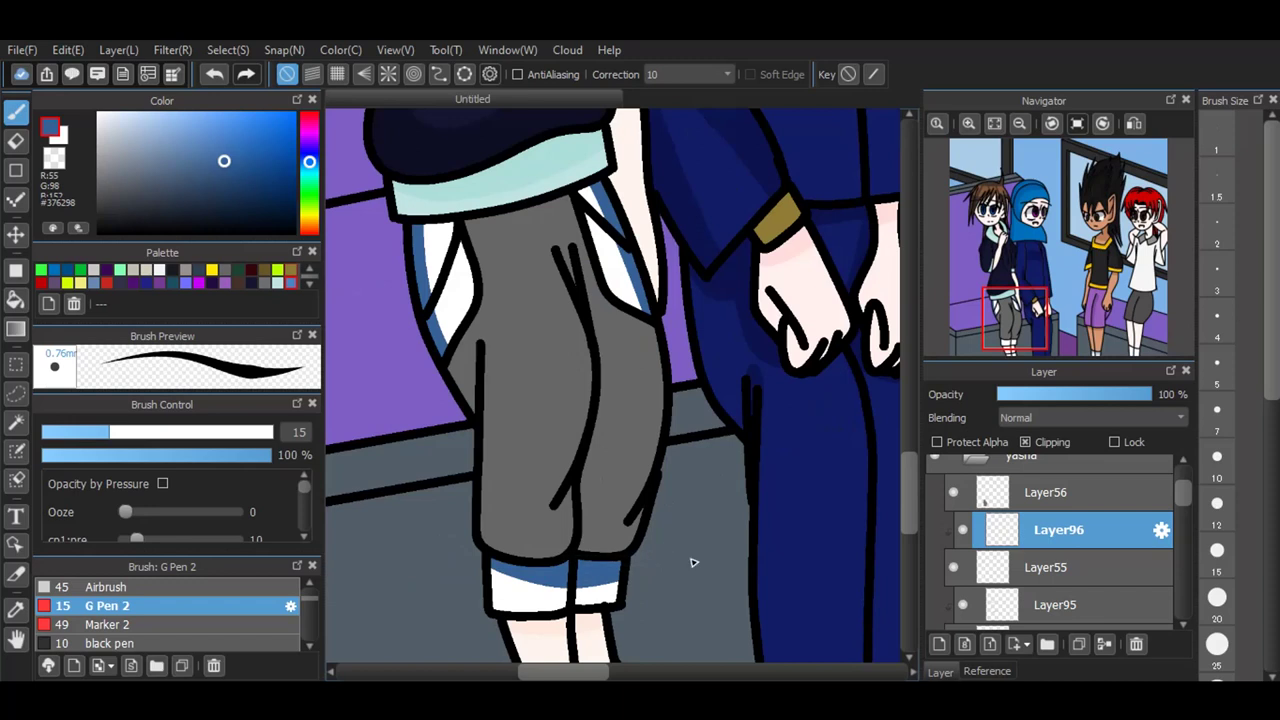
Step: Set the blue shadow layer to Multiply blending at 28% opacity
left_click(1067, 418)
left_click(1031, 441)
left_click(1040, 395)
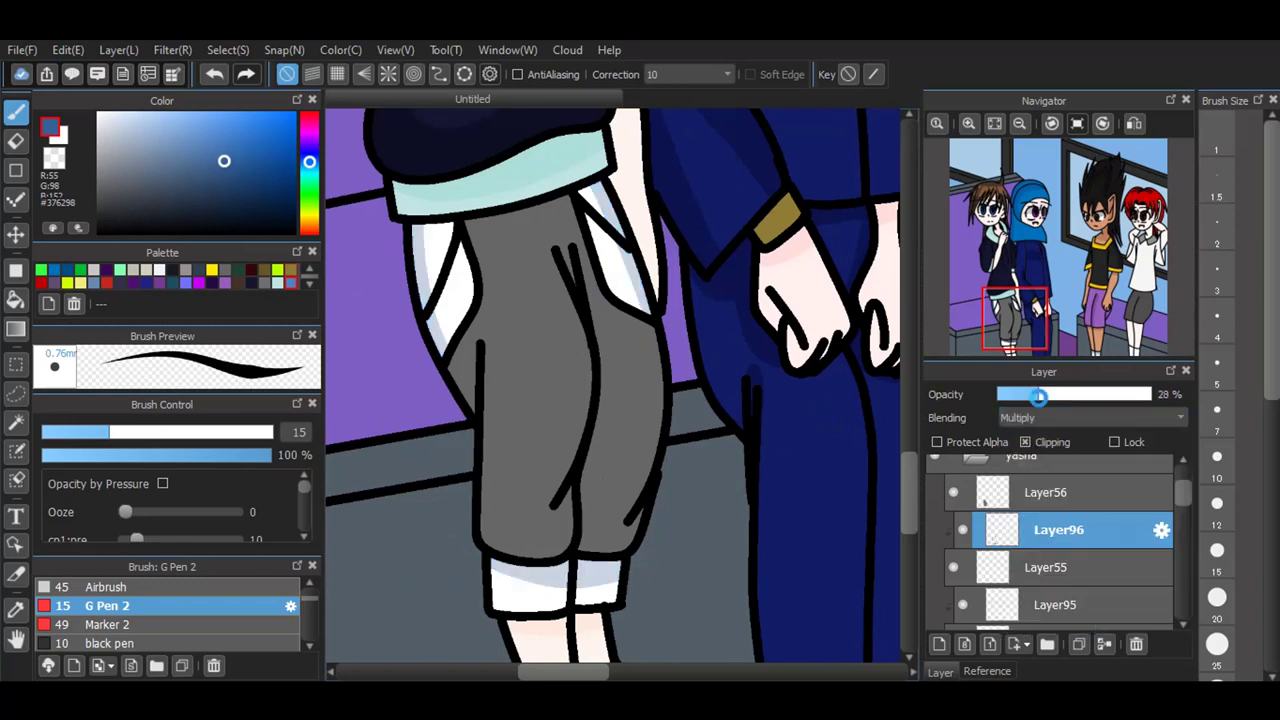
Step: Add a layer above Layer56, clip it to that grey shorts layer, and choose dark grey #525252
left_click(939, 645)
left_click_drag(1015, 530, 1024, 476)
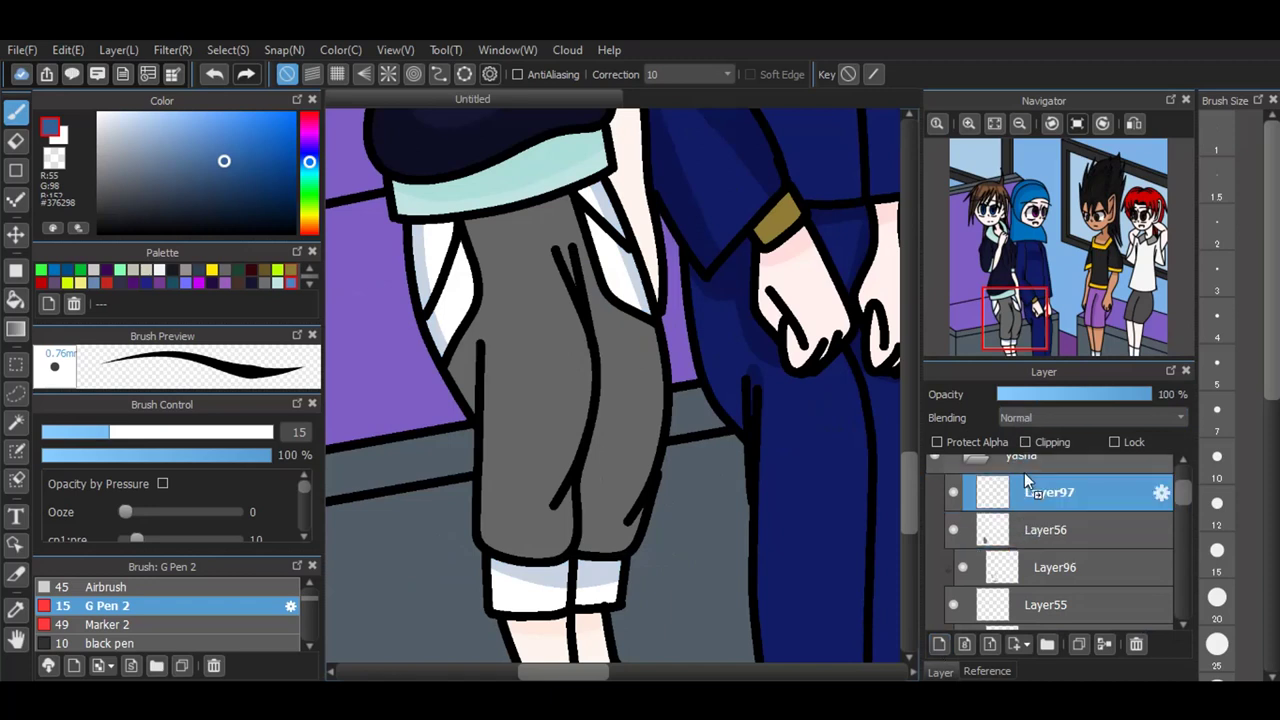
left_click(1043, 443)
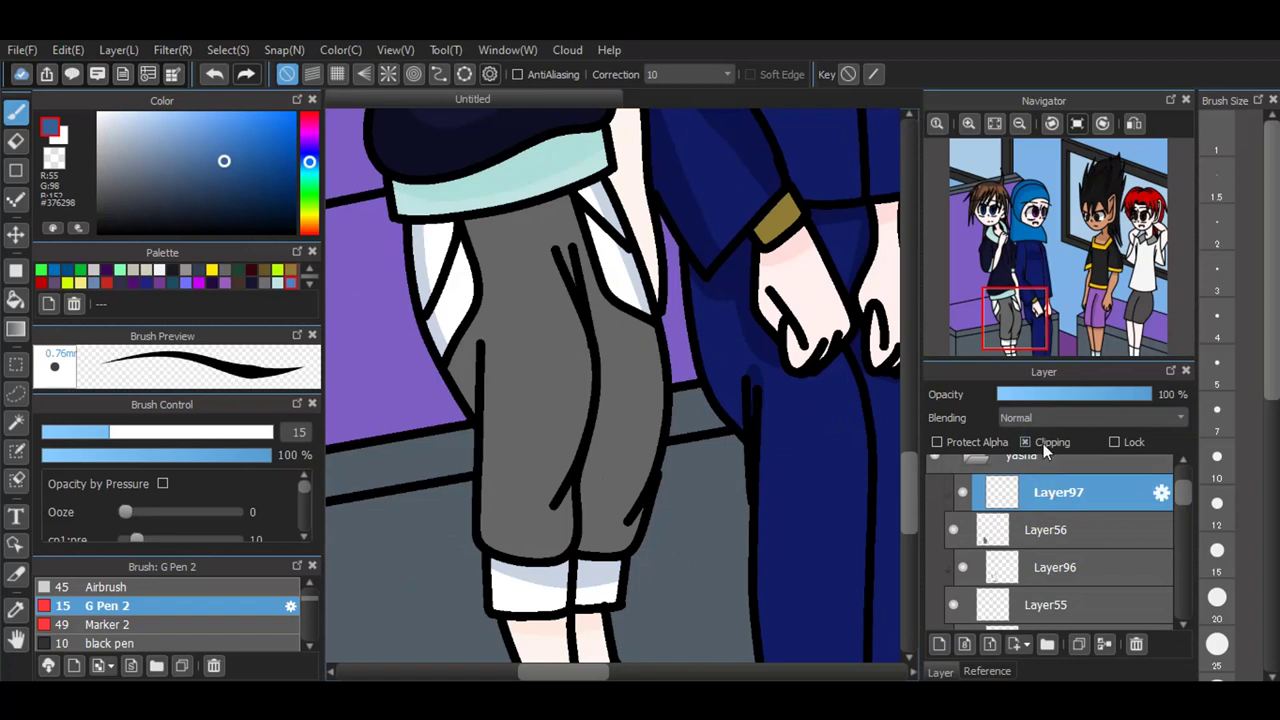
left_click(229, 271)
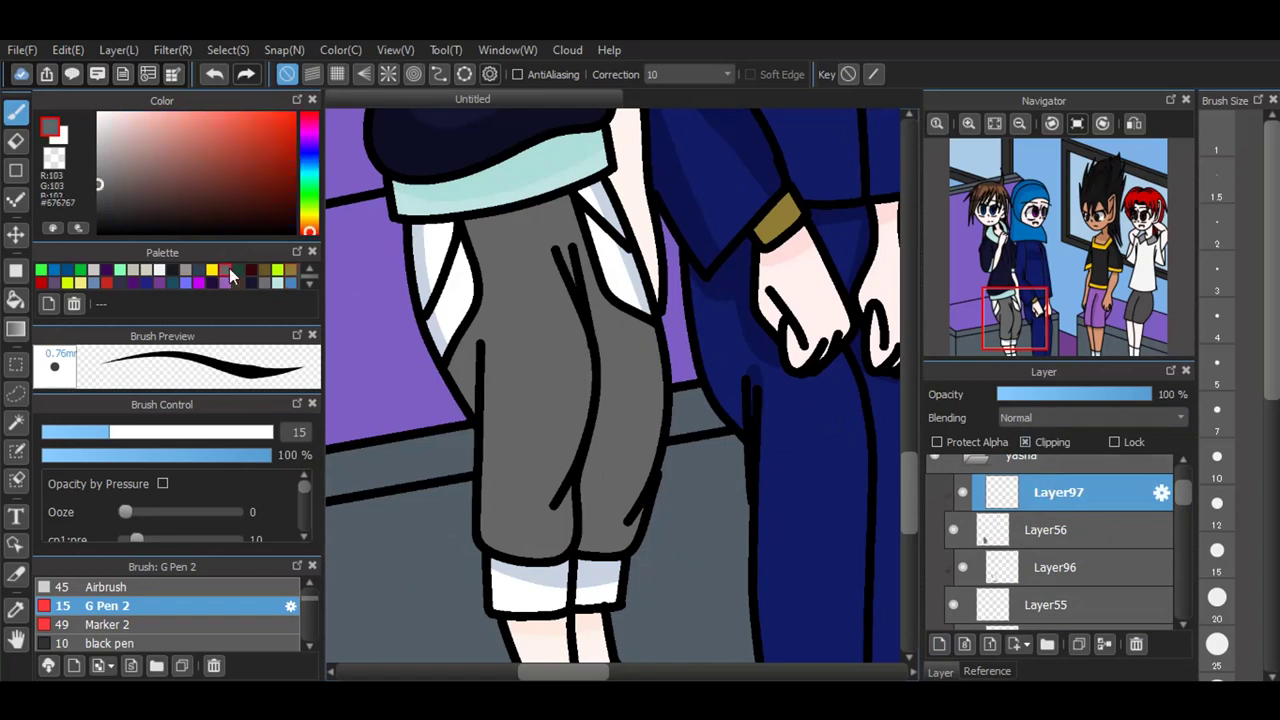
left_click(227, 271)
Step: Outline dark grey shadow areas on the grey shorts along the centre crease, the outer hip and the far leg's outer side
mouse_move(552, 248)
left_mouse_down()
mouse_move(569, 380)
mouse_move(550, 510)
left_mouse_up()
mouse_move(551, 246)
left_mouse_down()
mouse_move(565, 219)
mouse_move(577, 258)
left_mouse_up()
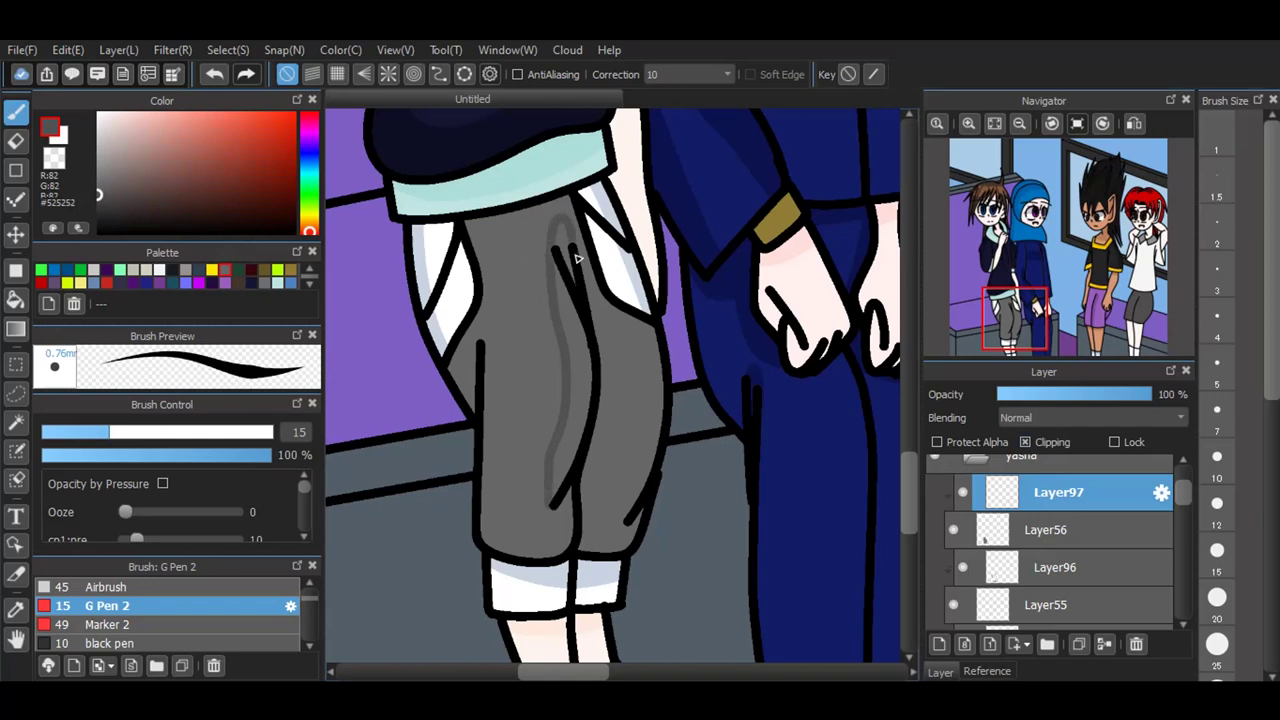
mouse_move(484, 323)
left_mouse_down()
mouse_move(462, 430)
mouse_move(481, 336)
mouse_move(474, 491)
left_mouse_up()
left_click_drag(652, 298, 628, 522)
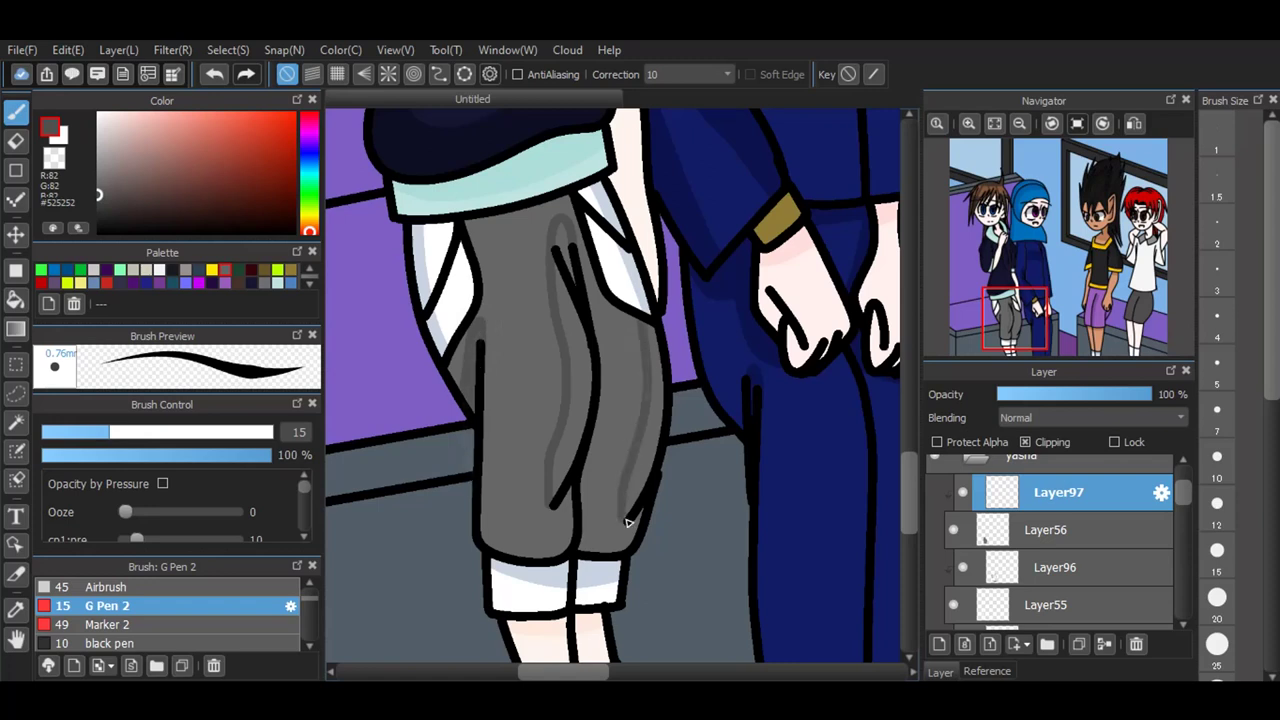
left_click(211, 72)
mouse_move(643, 314)
left_mouse_down()
mouse_move(646, 425)
mouse_move(633, 519)
left_mouse_up()
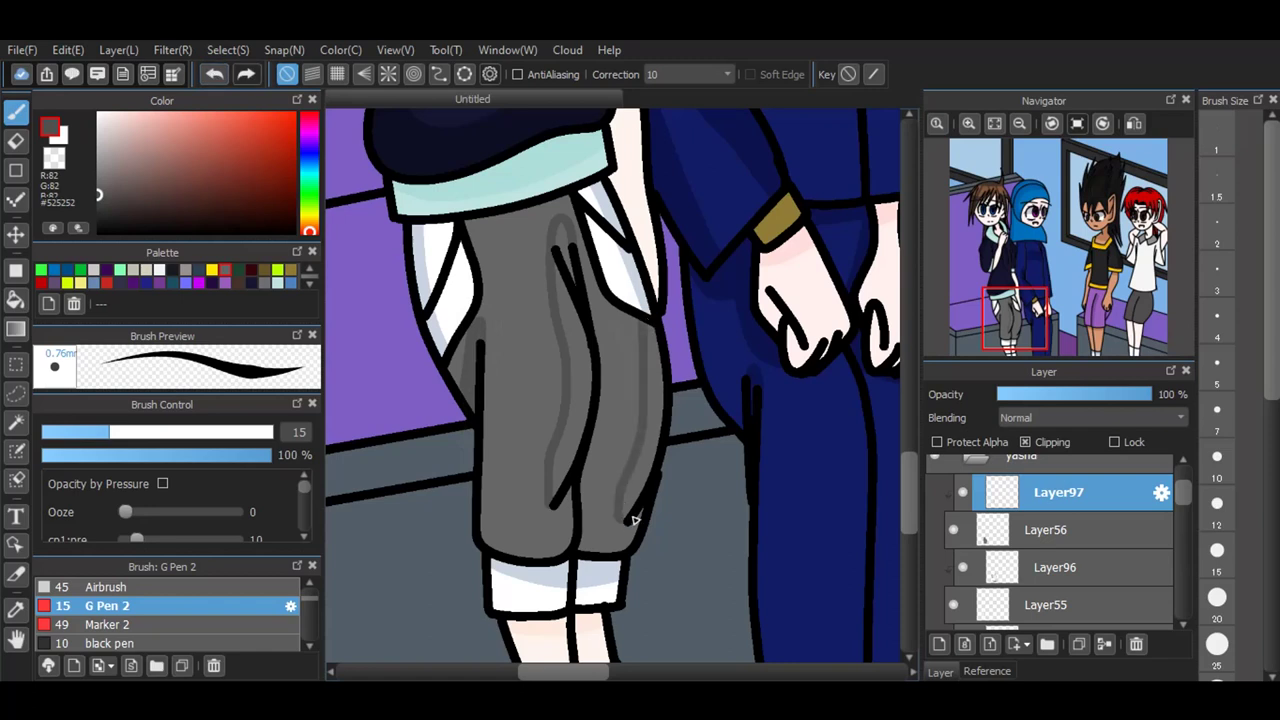
Step: Fill the outlined shadow areas on the shorts with dark grey and paint a shadow strip under the shirt hem
left_click(15, 299)
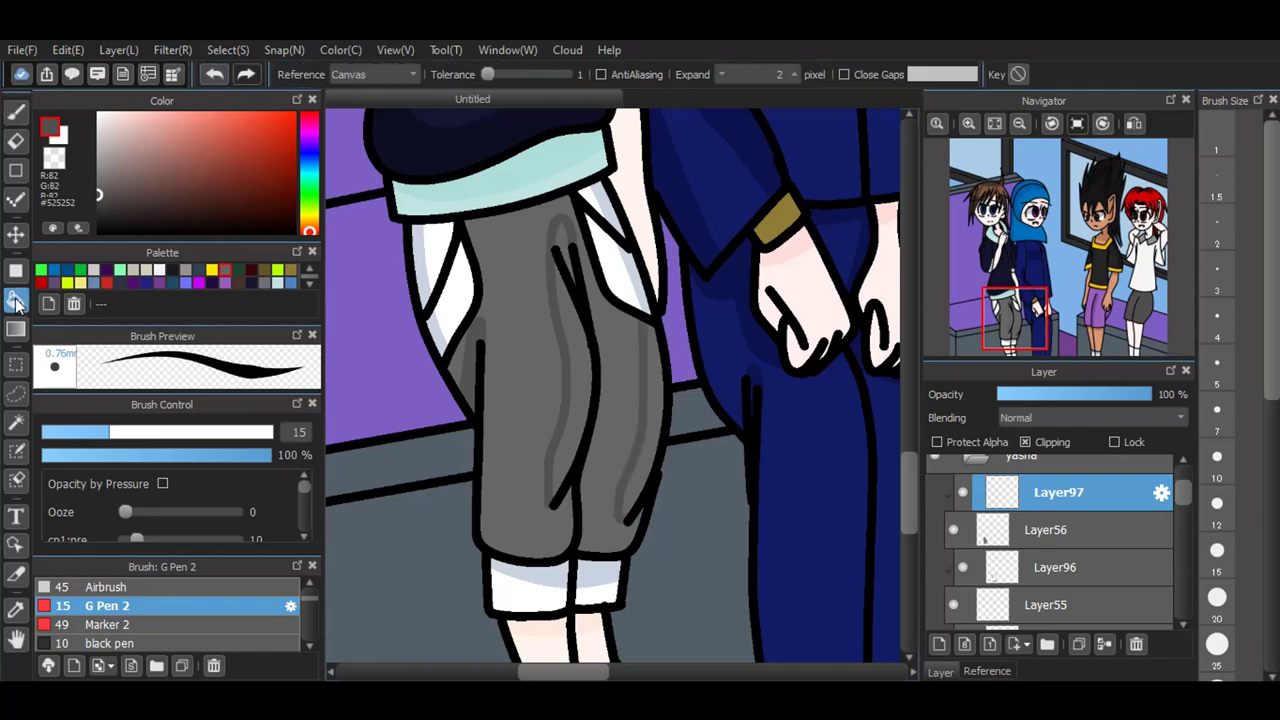
left_click(586, 391)
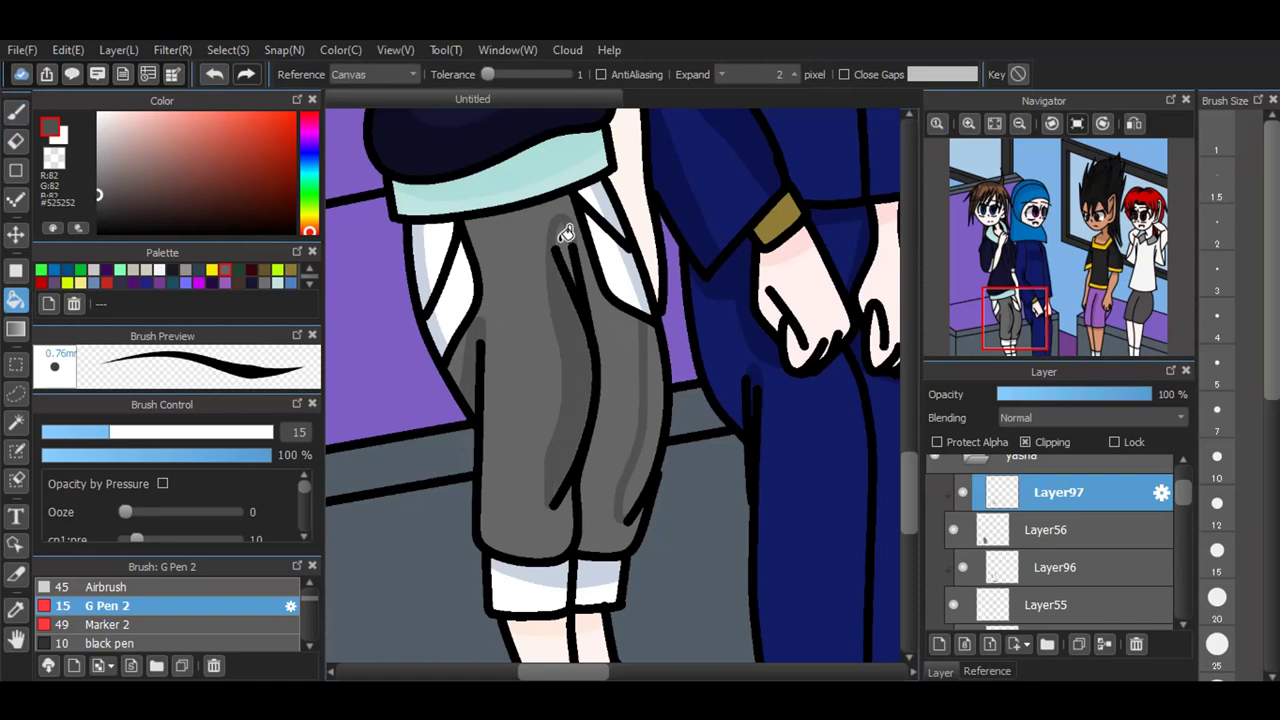
left_click(565, 236)
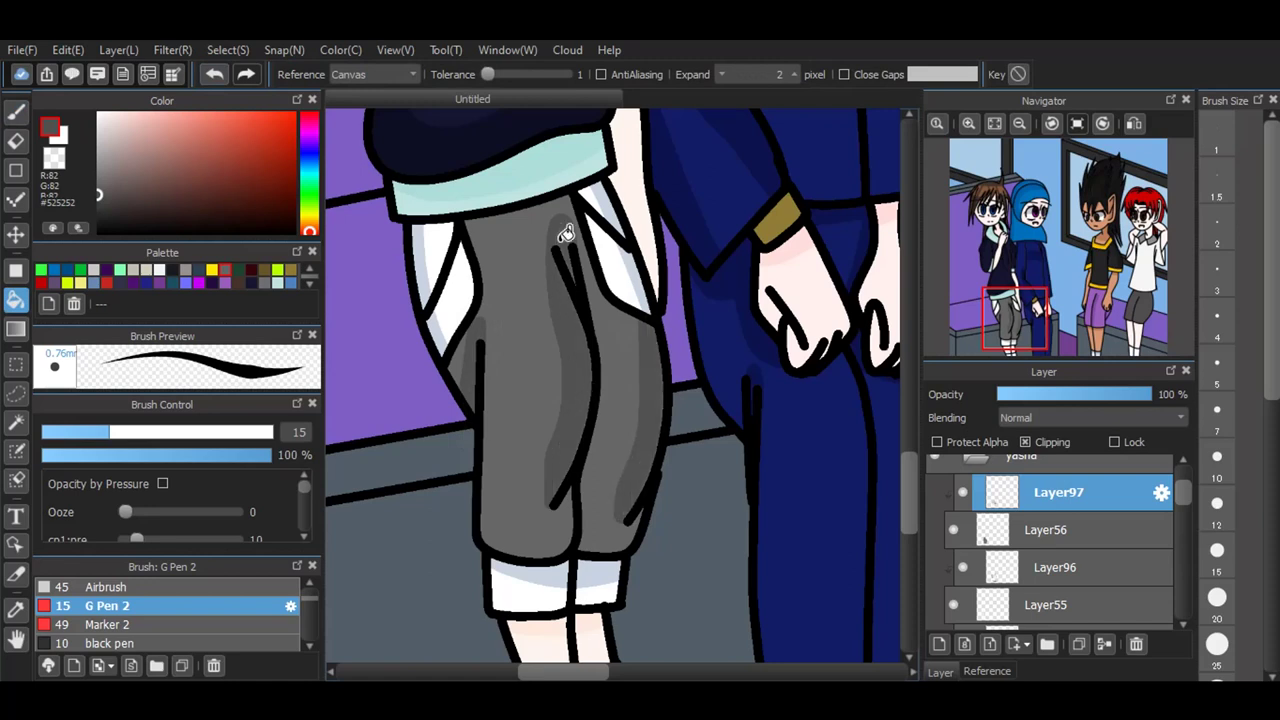
left_click(14, 112)
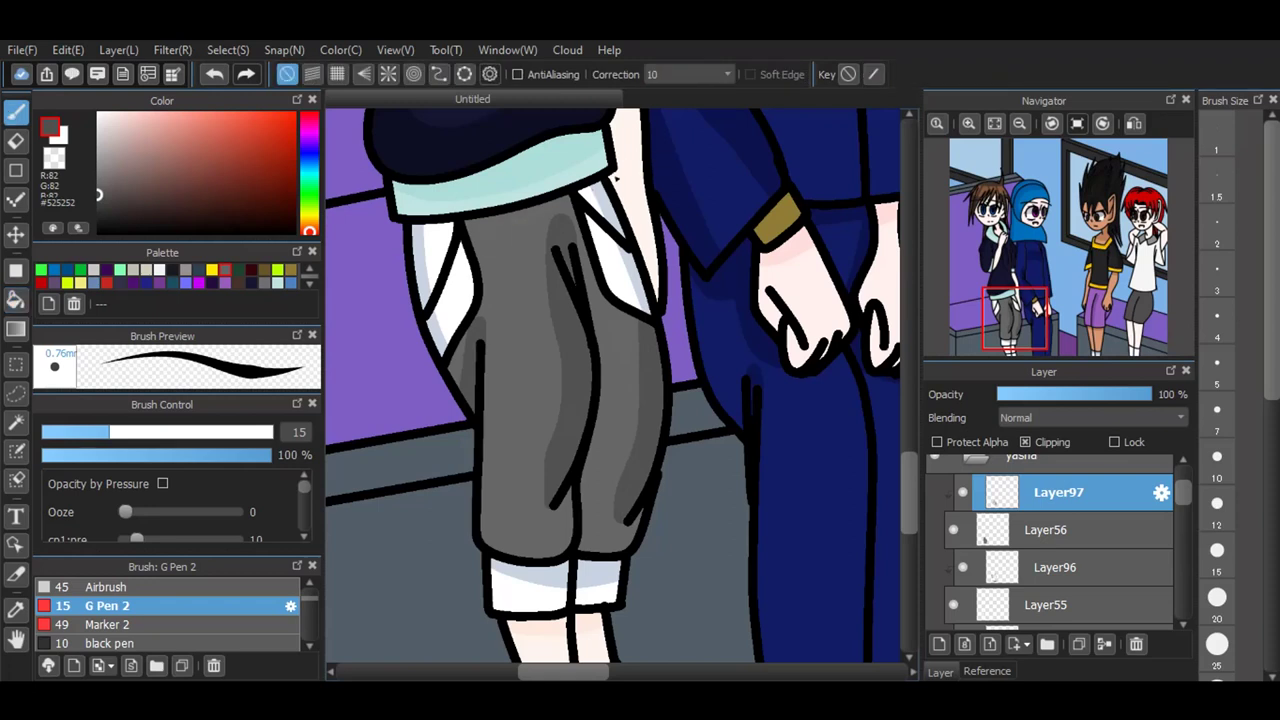
mouse_move(462, 233)
left_mouse_down()
mouse_move(514, 228)
mouse_move(655, 156)
mouse_move(454, 237)
mouse_move(666, 162)
left_mouse_up()
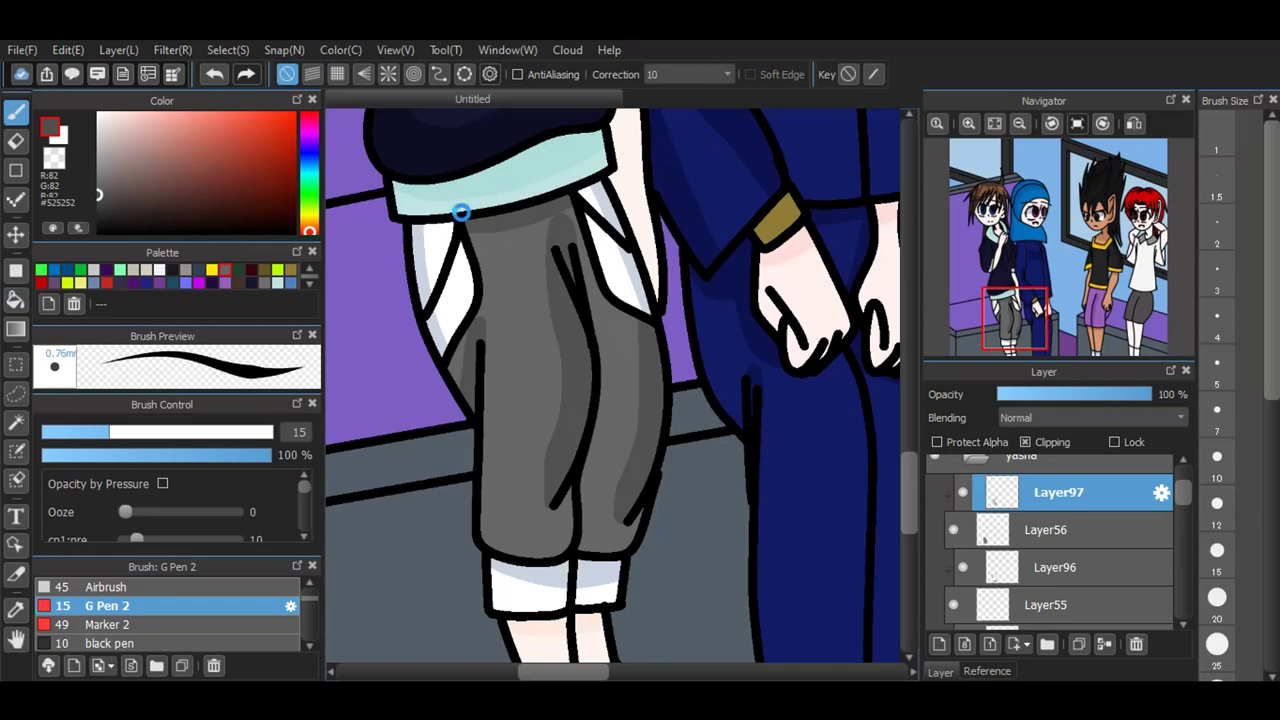
Step: Set the shorts shadow layer to Multiply blending at 32% opacity
key("ctrl+minus")
key("ctrl+minus")
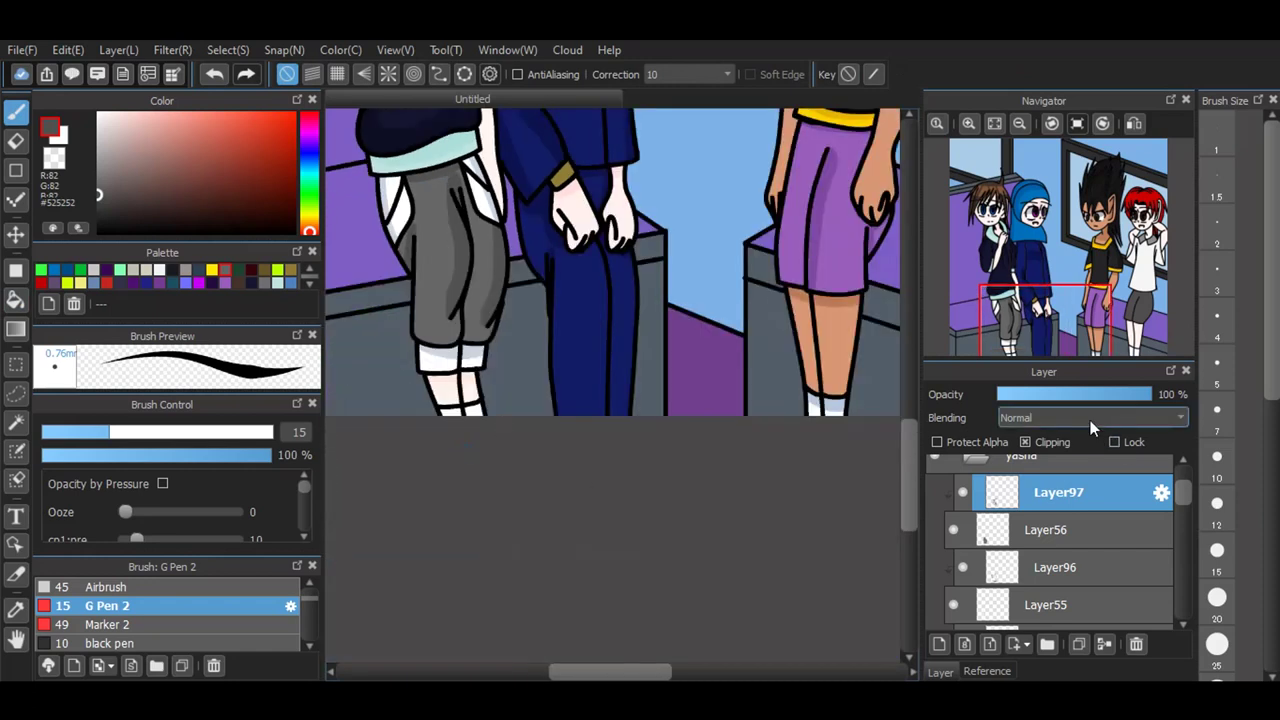
scroll(1087, 418, "down", 1)
left_click(1045, 395)
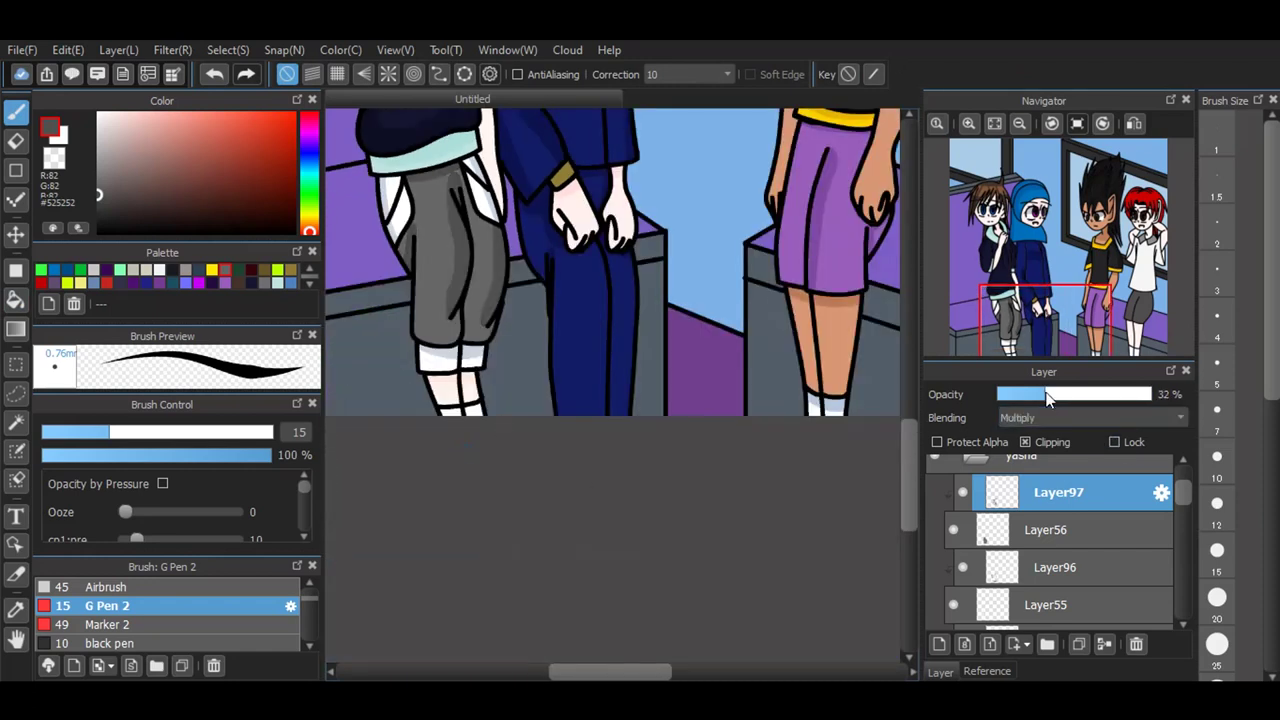
Step: Collapse the brown-haired character's layer folder and add a new layer above the line art folder
left_click(994, 123)
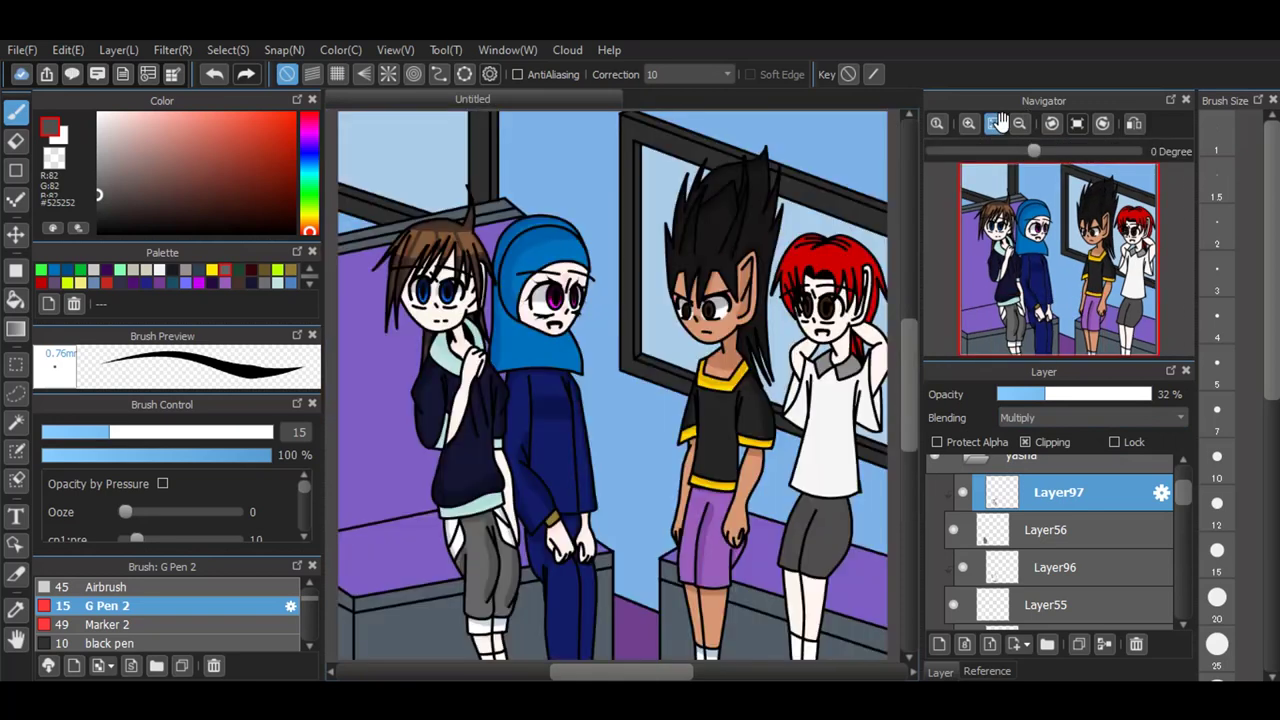
scroll(970, 546, "up", 2)
left_click(970, 546)
left_click(1004, 468)
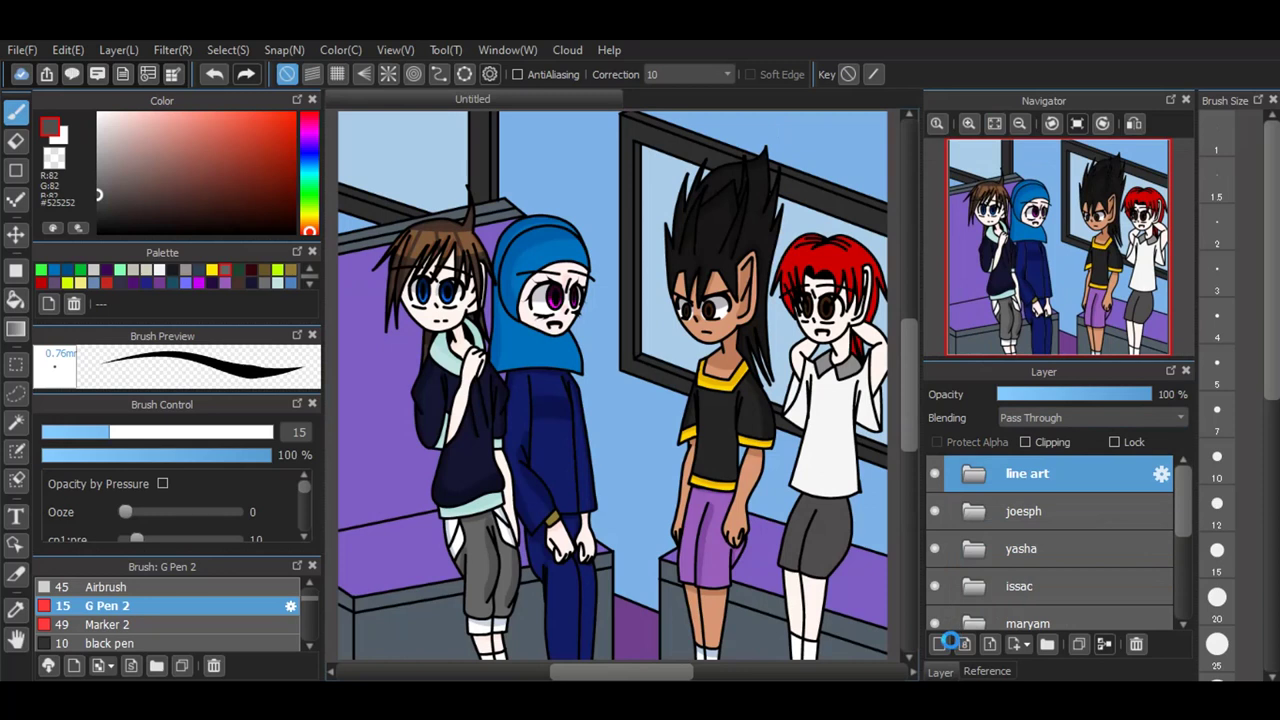
left_click(938, 643)
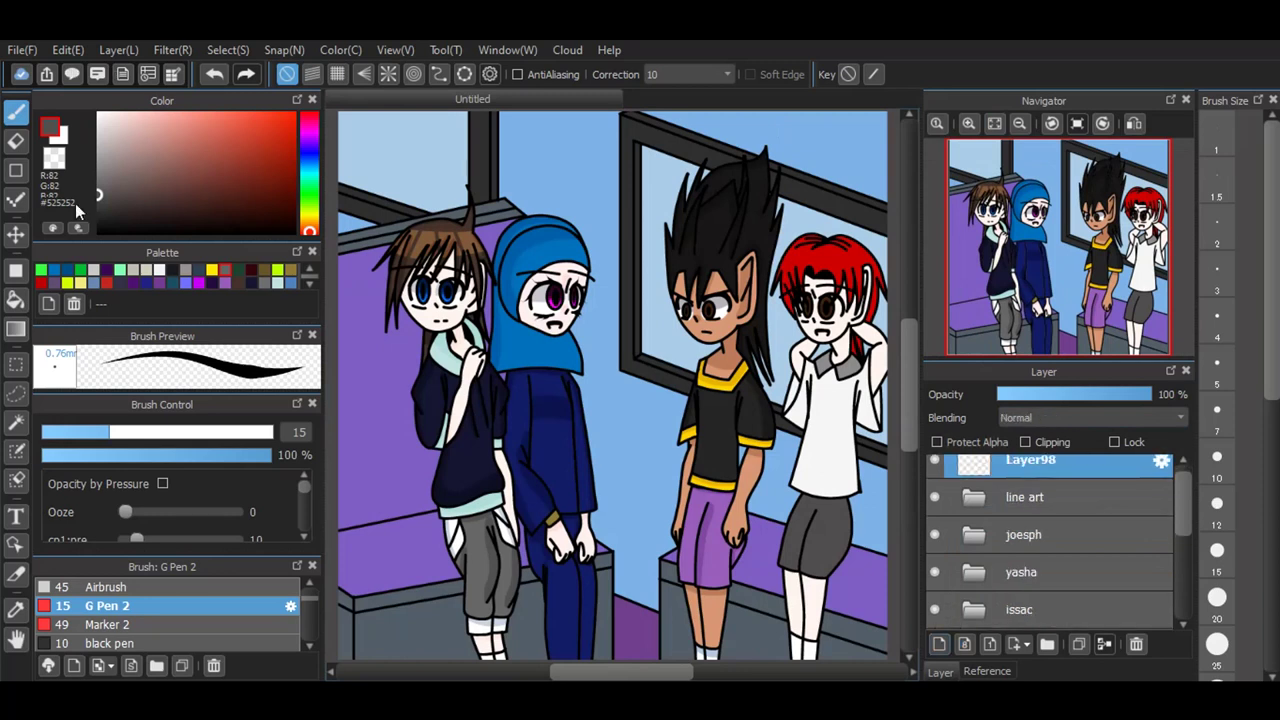
Step: Draw a white filled ellipse as a highlight in the upper part of each of the brown-haired character's blue eyes
left_click(15, 270)
left_click(99, 114)
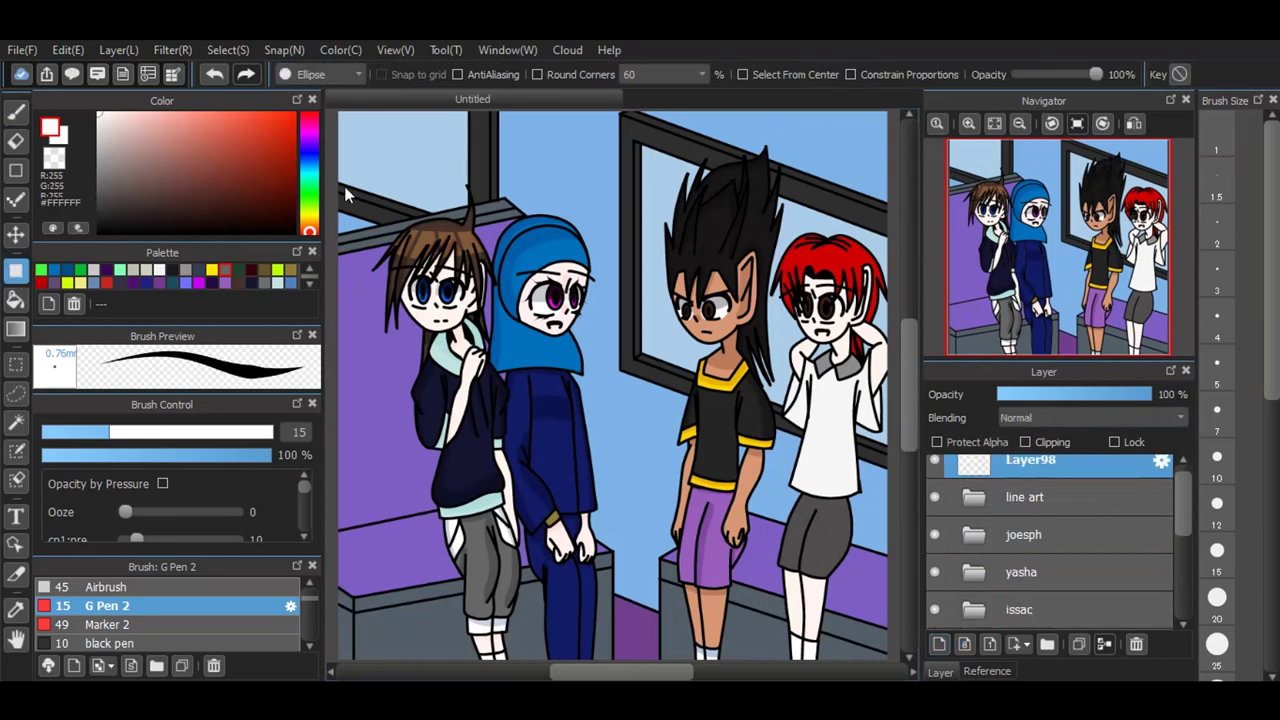
scroll(420, 275, "up", 3)
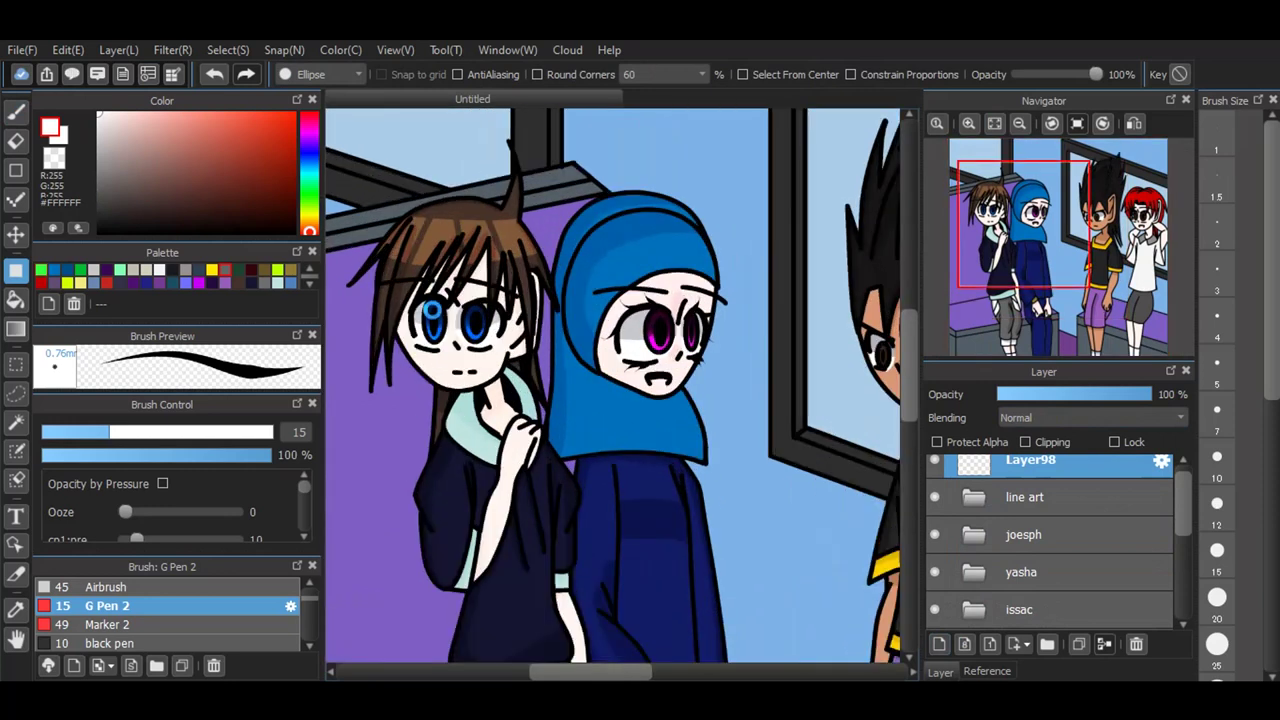
scroll(432, 310, "up", 4)
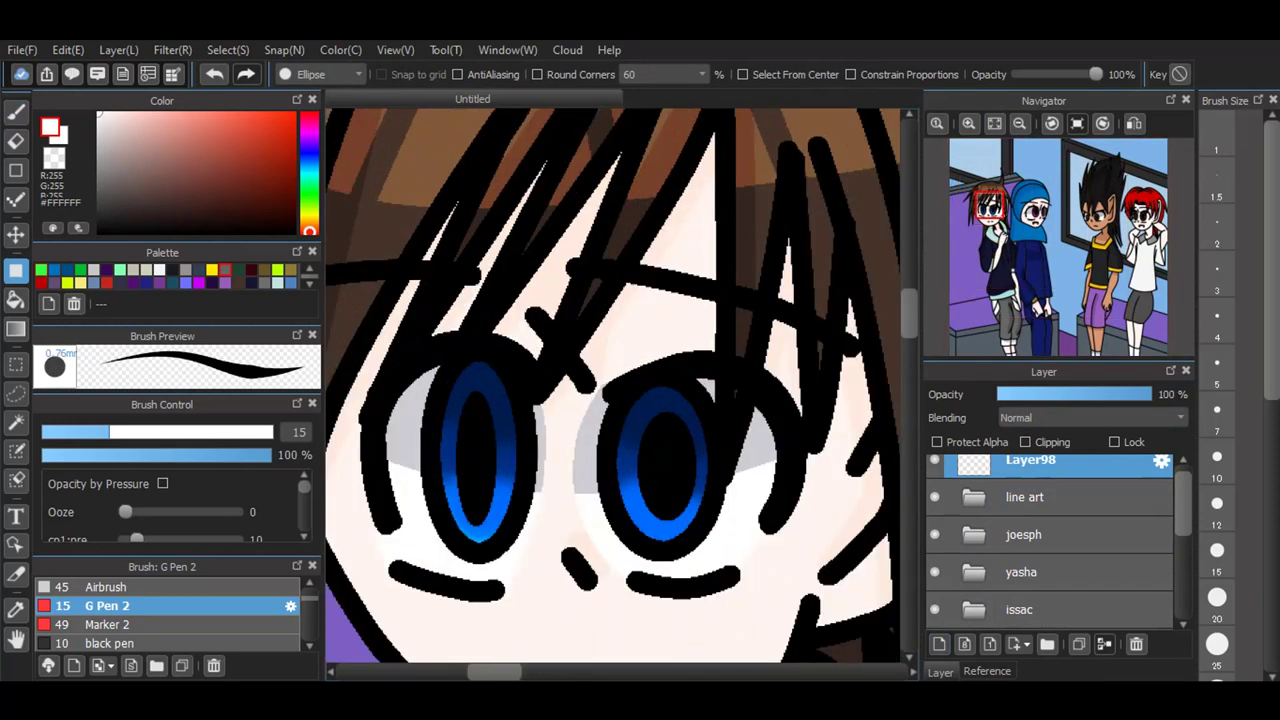
mouse_move(466, 371)
left_mouse_down()
mouse_move(528, 498)
mouse_move(500, 460)
left_mouse_up()
left_click_drag(642, 400, 684, 482)
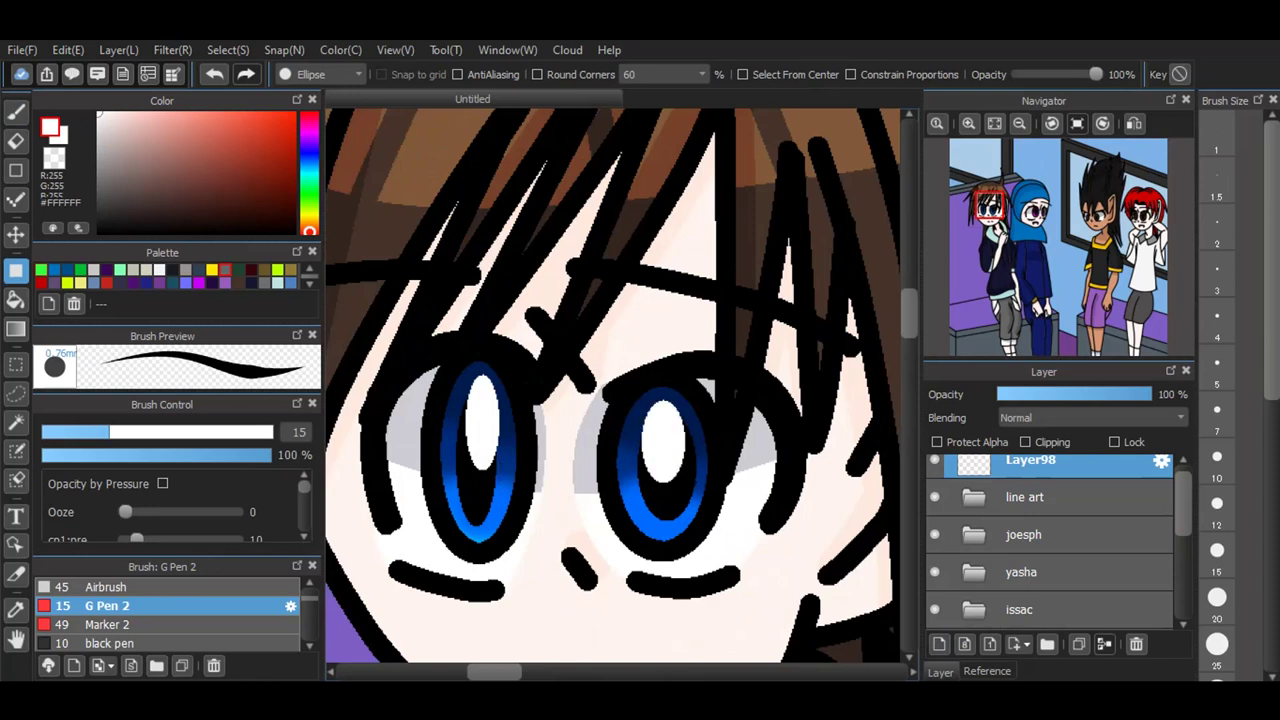
Step: Draw a white filled ellipse highlight in each magenta eye of the character wearing the blue headscarf
scroll(394, 380, "down", 5)
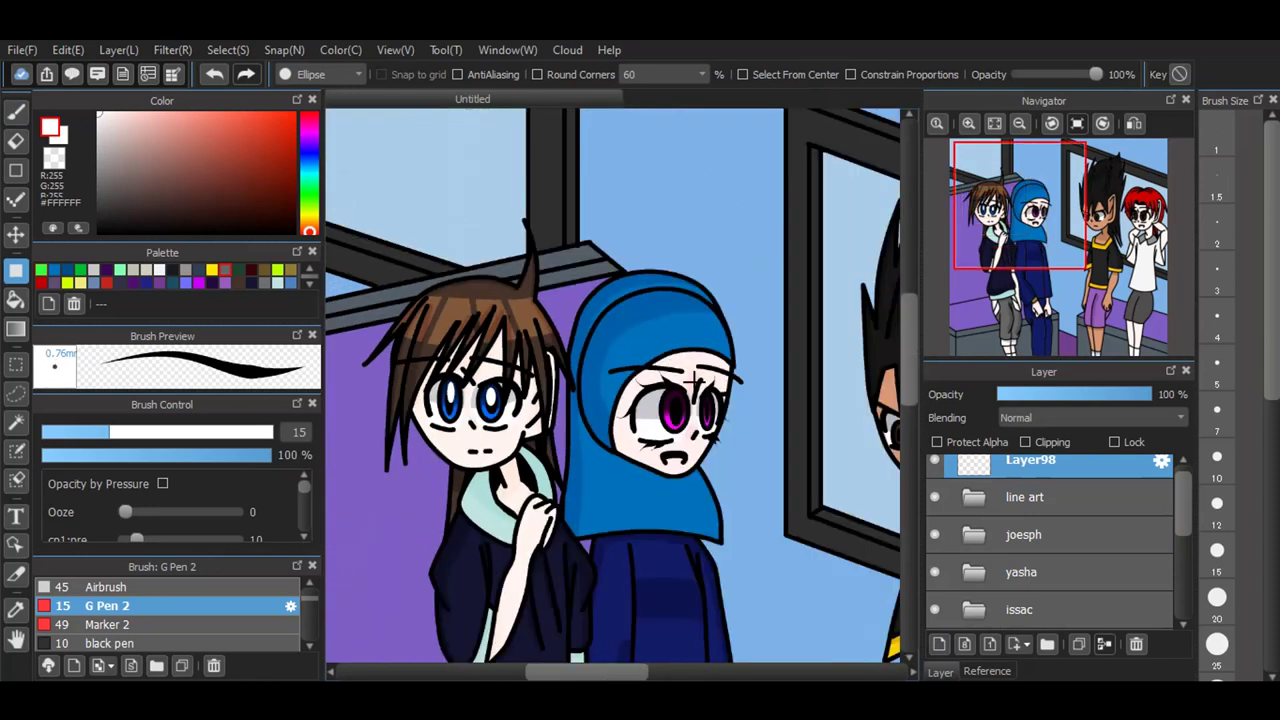
scroll(705, 404, "up", 5)
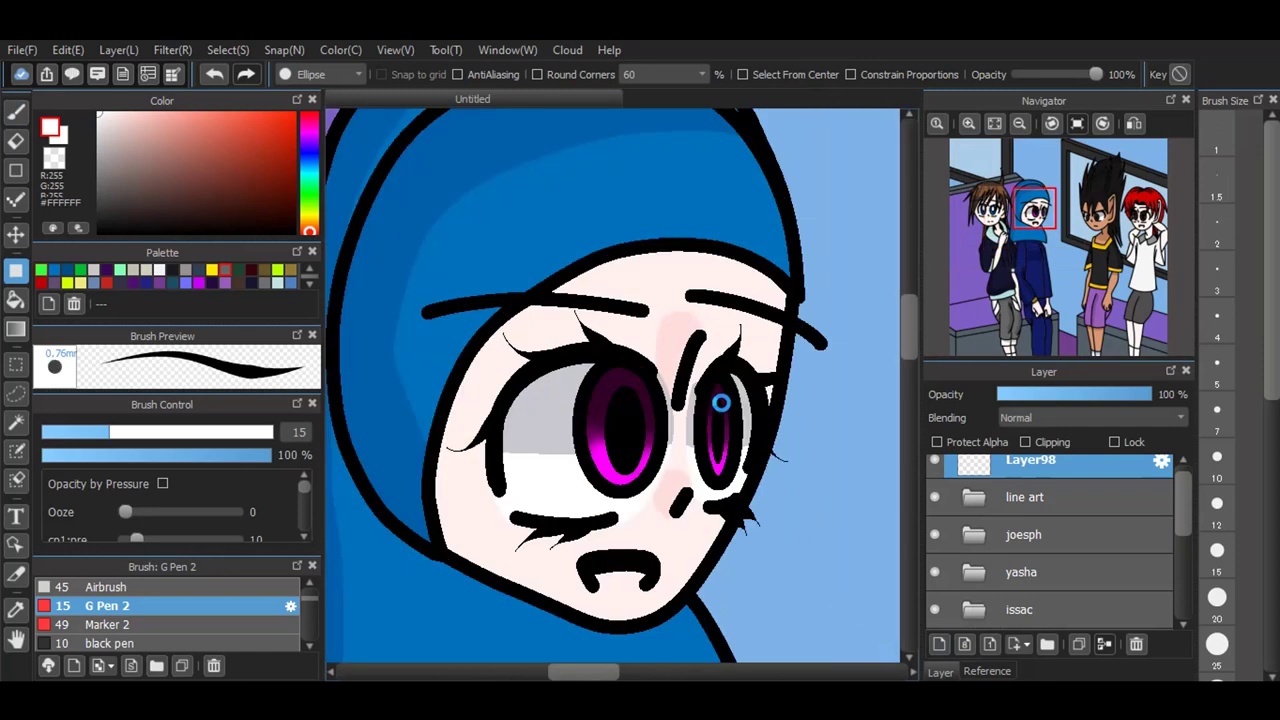
scroll(745, 418, "up", 1)
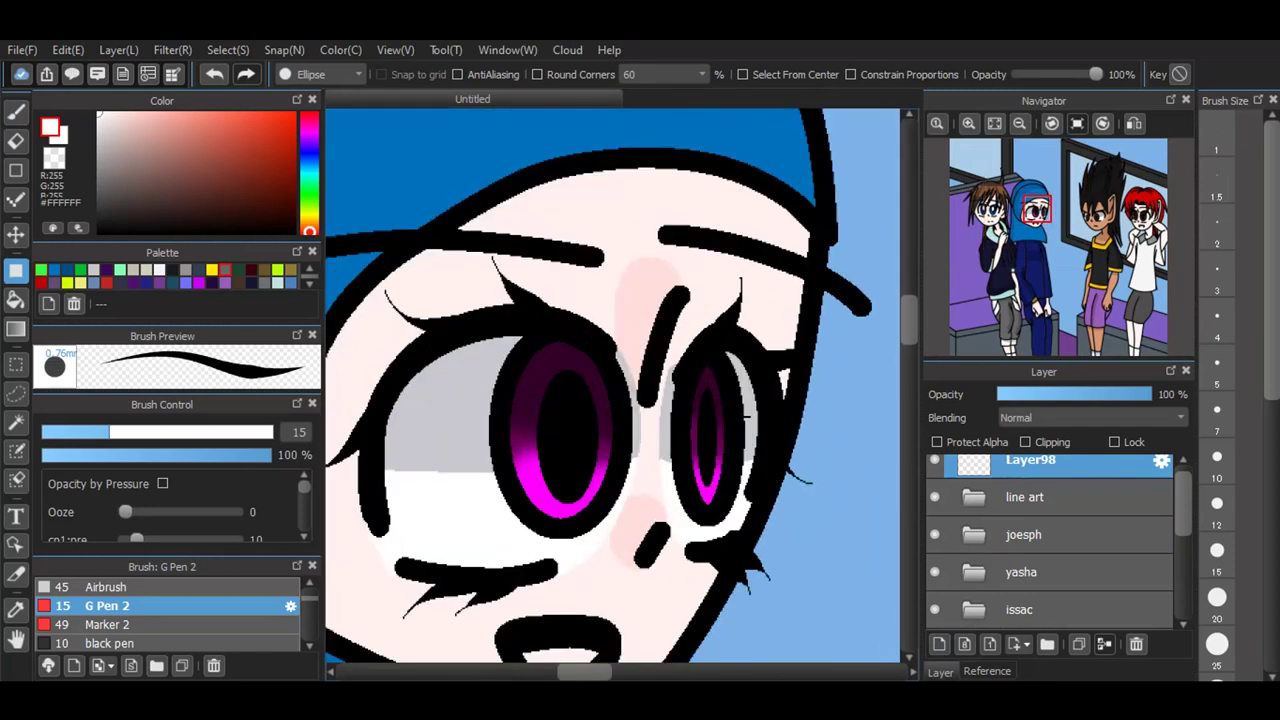
left_click_drag(535, 352, 592, 456)
left_click_drag(697, 375, 720, 450)
Step: Open the red-haired character's layer folder and add a new layer directly above Layer58
scroll(493, 339, "down", 5)
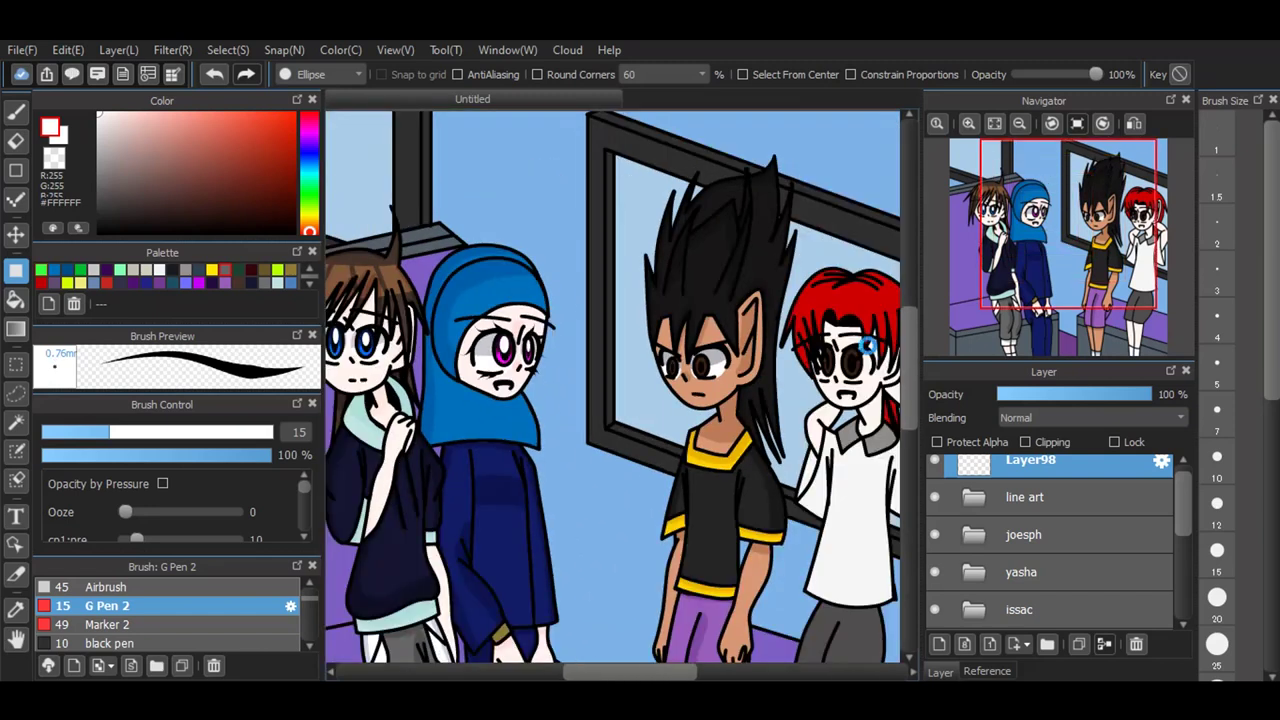
scroll(860, 350, "up", 4)
scroll(699, 360, "down", 4)
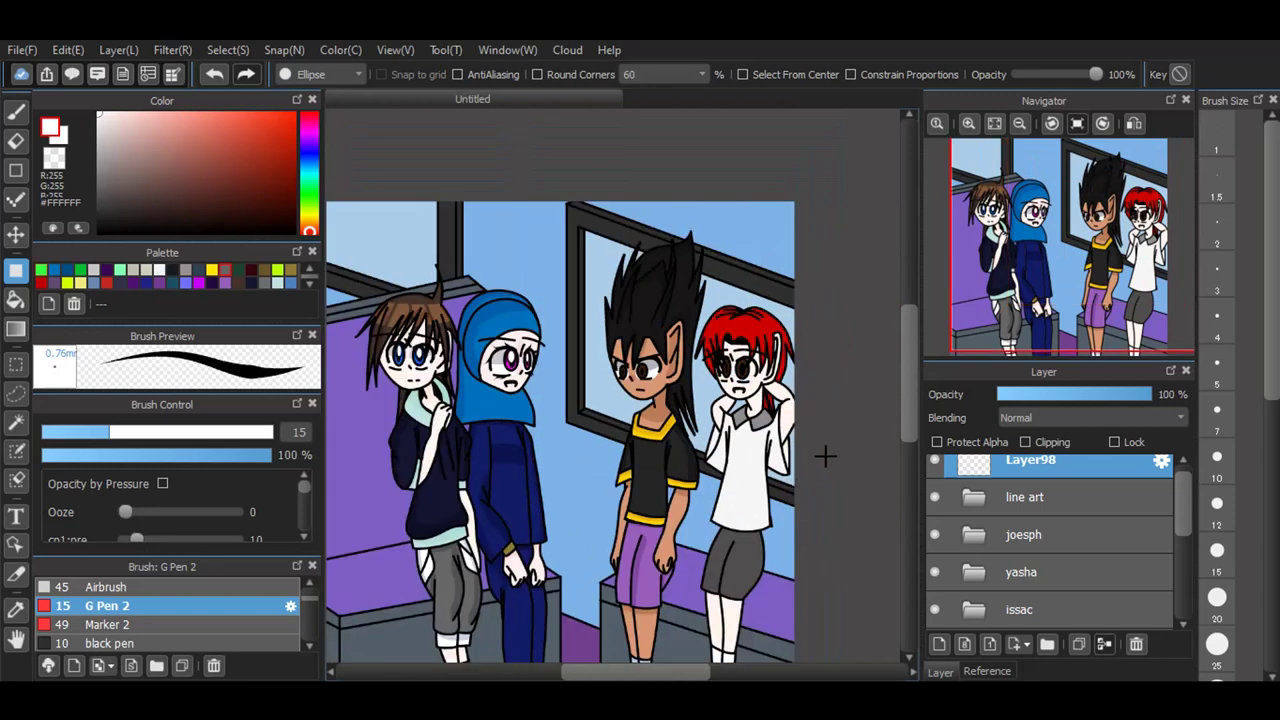
scroll(826, 451, "up", 3)
left_click(16, 110)
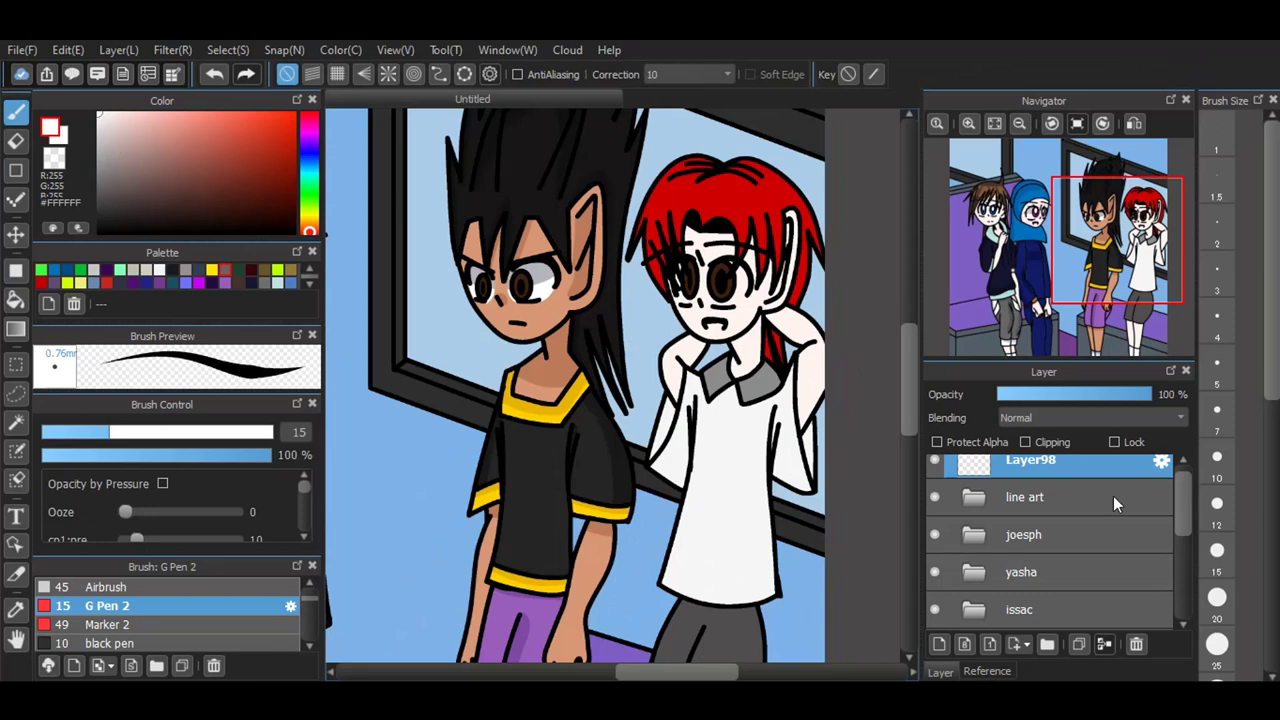
left_click(975, 534)
scroll(1007, 550, "down", 3)
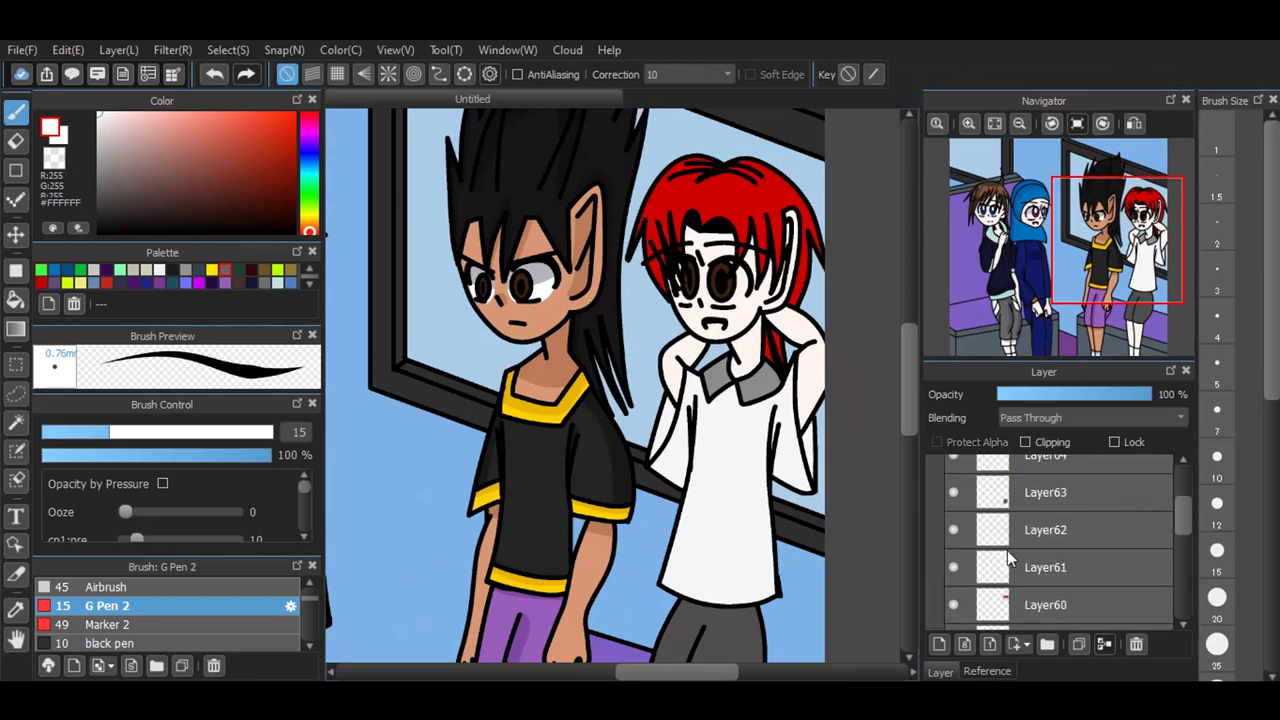
scroll(1007, 550, "down", 3)
left_click(1017, 532)
left_click(937, 645)
left_click(1045, 442)
left_click(1035, 441)
Step: Clip the new layer to the red-haired character's skin layer and choose light peach #FFDBC8 for the brush
scroll(859, 263, "up", 1)
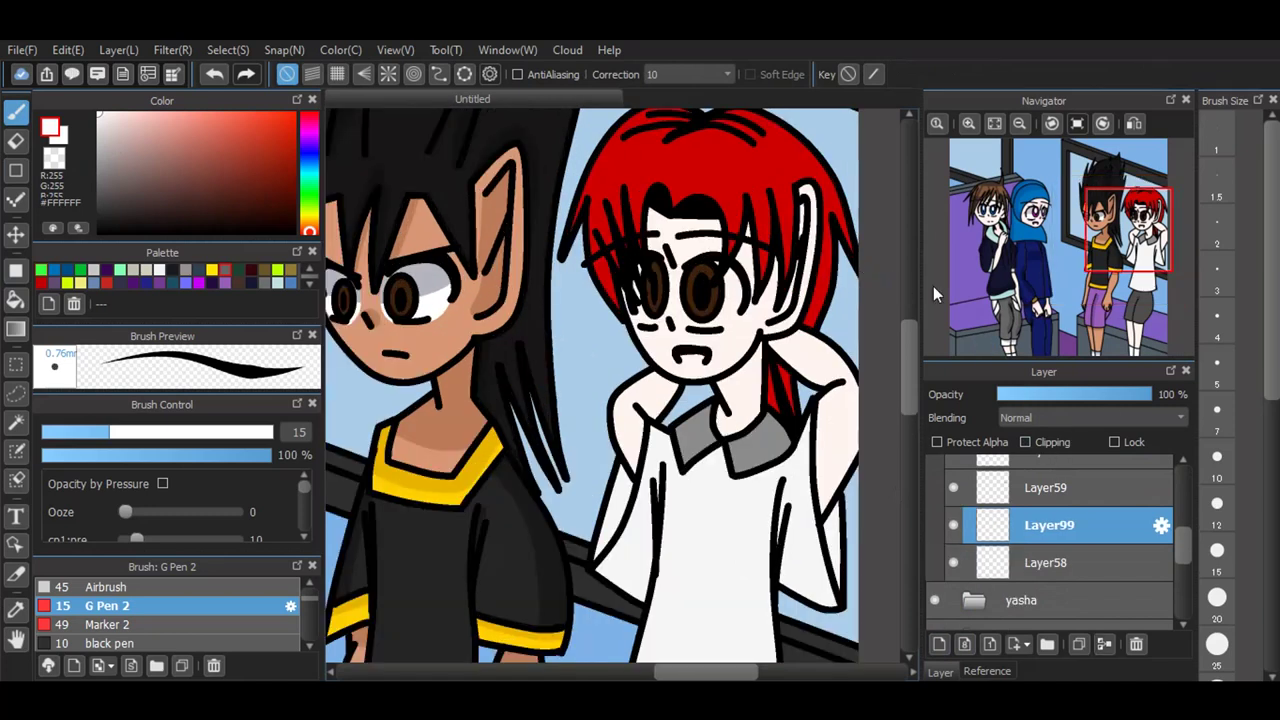
scroll(933, 286, "up", 1)
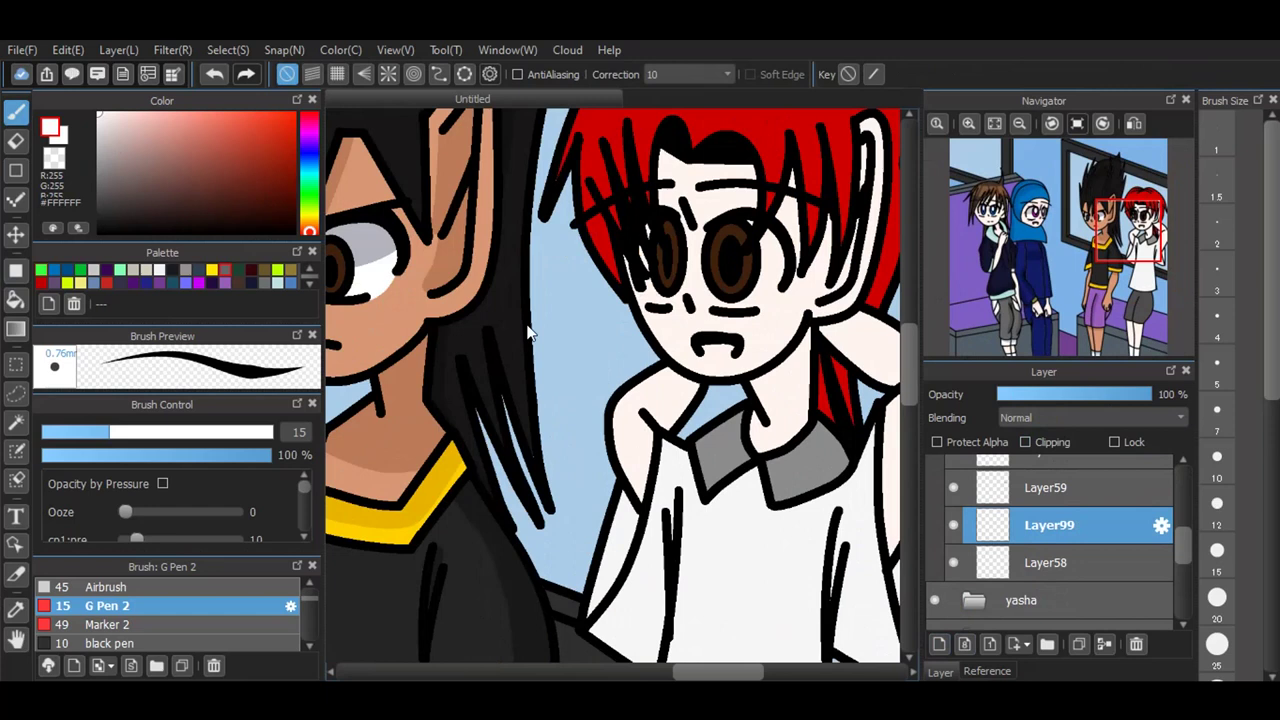
scroll(688, 266, "down", 1)
scroll(834, 208, "down", 1)
scroll(848, 186, "up", 1)
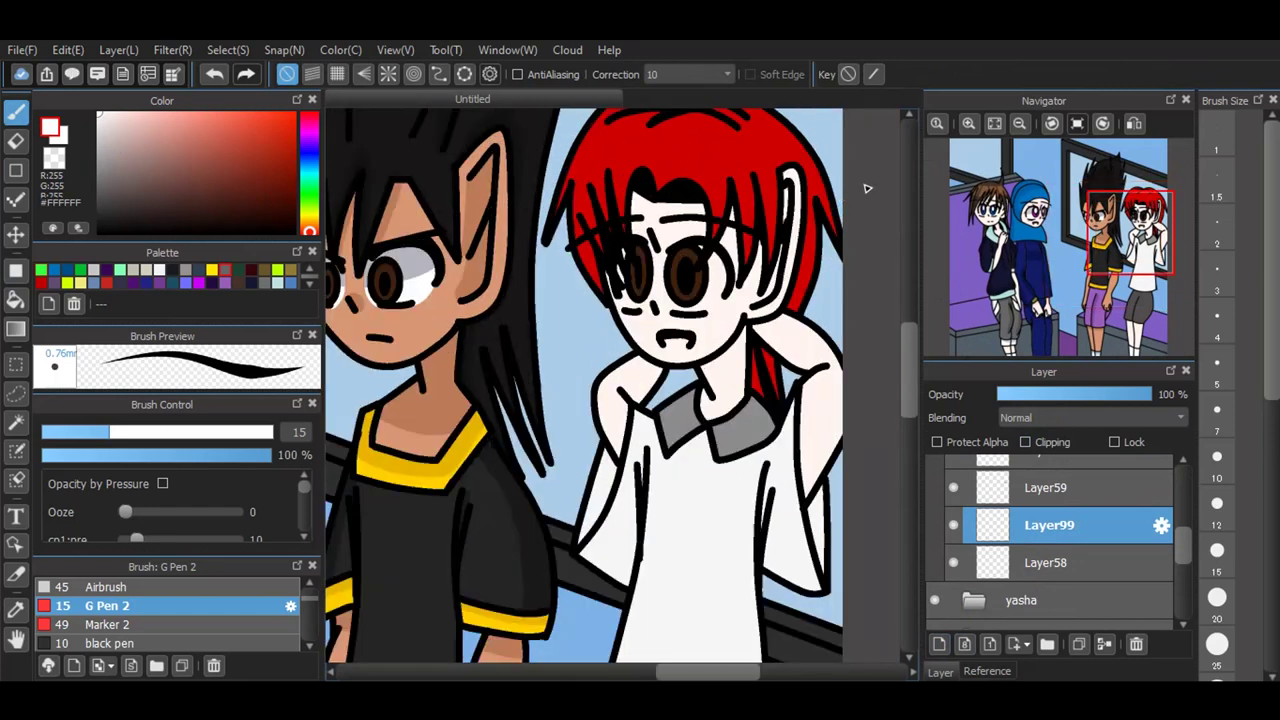
scroll(867, 188, "down", 1)
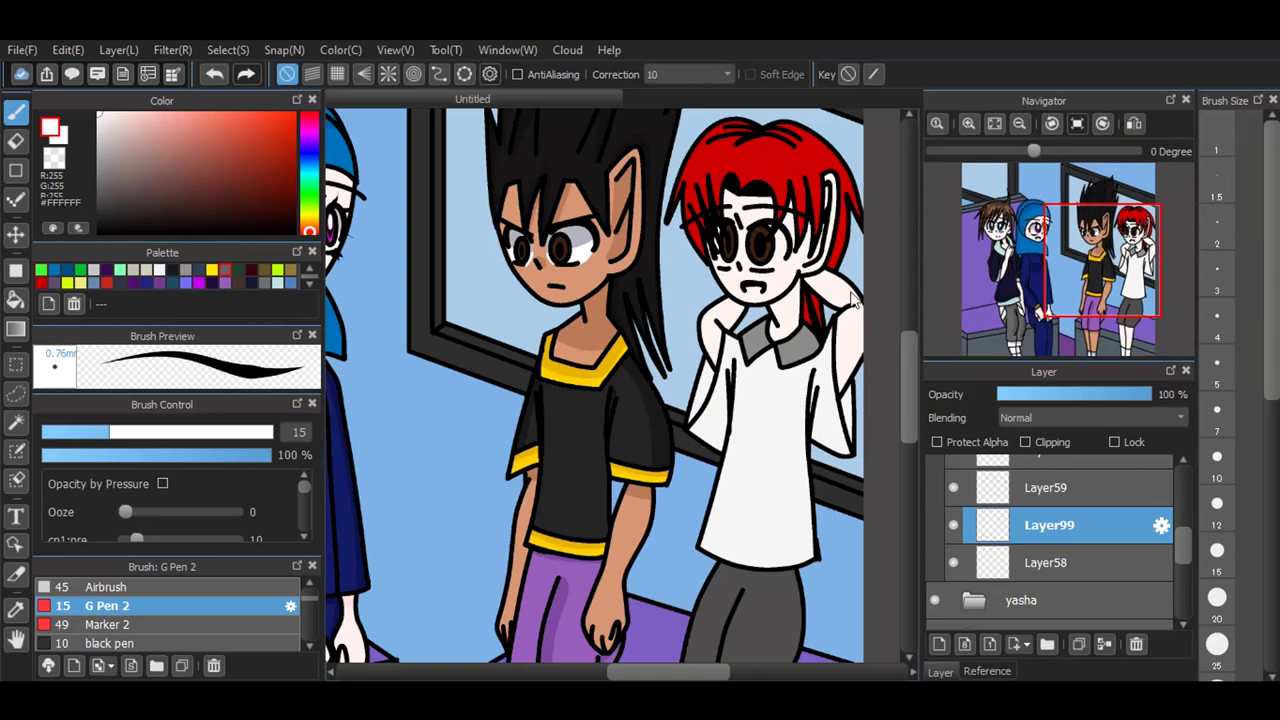
scroll(872, 181, "up", 1)
scroll(872, 181, "up", 1)
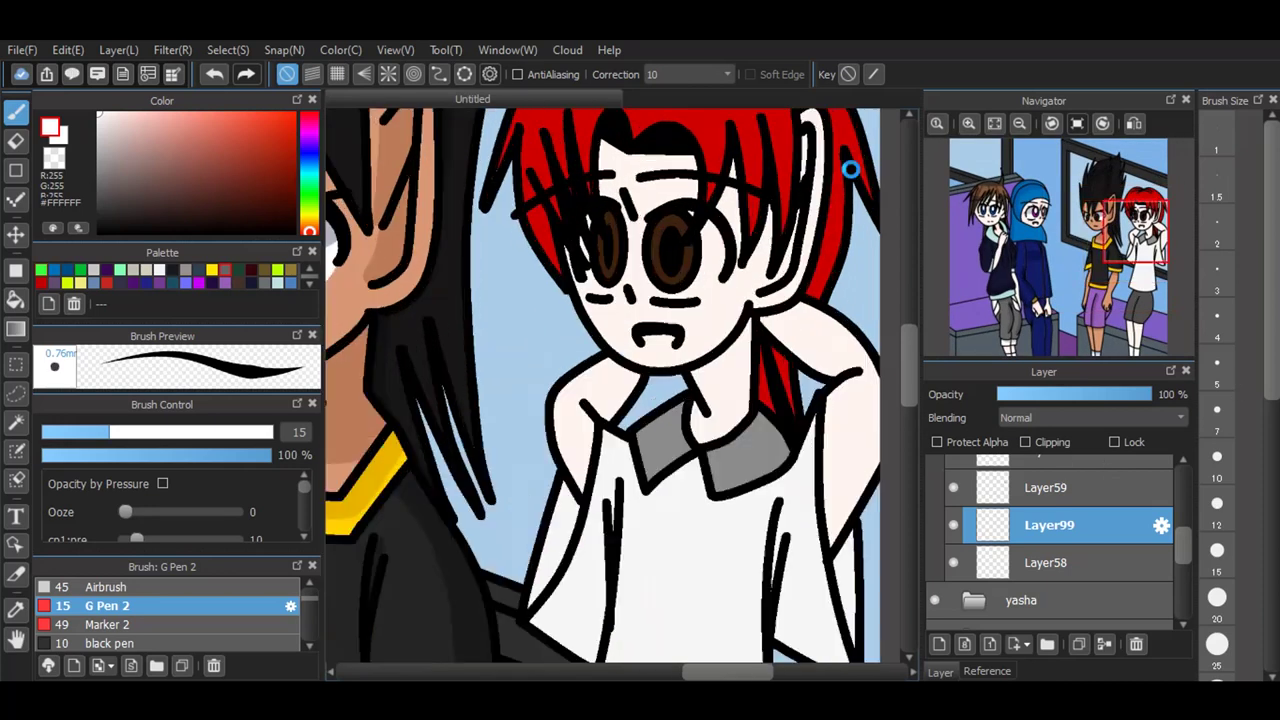
left_click(1039, 443)
left_click(311, 268)
left_click(311, 268)
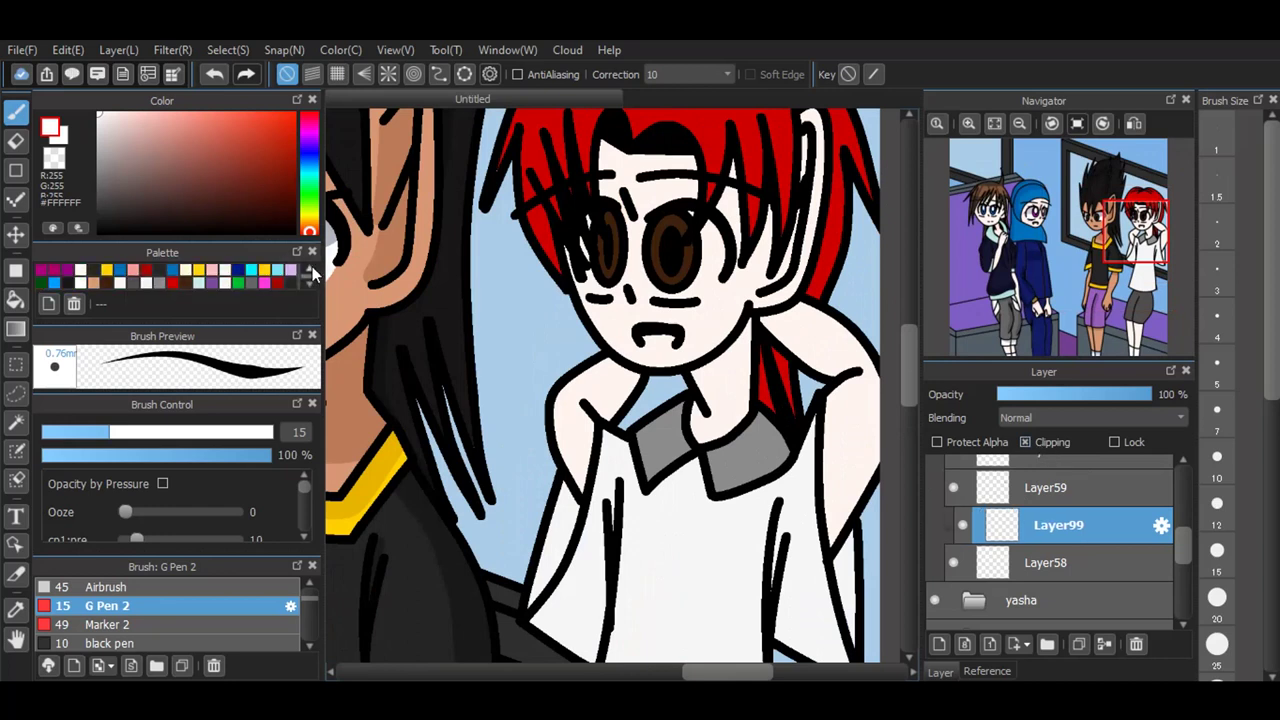
left_click(122, 283)
left_click(122, 283)
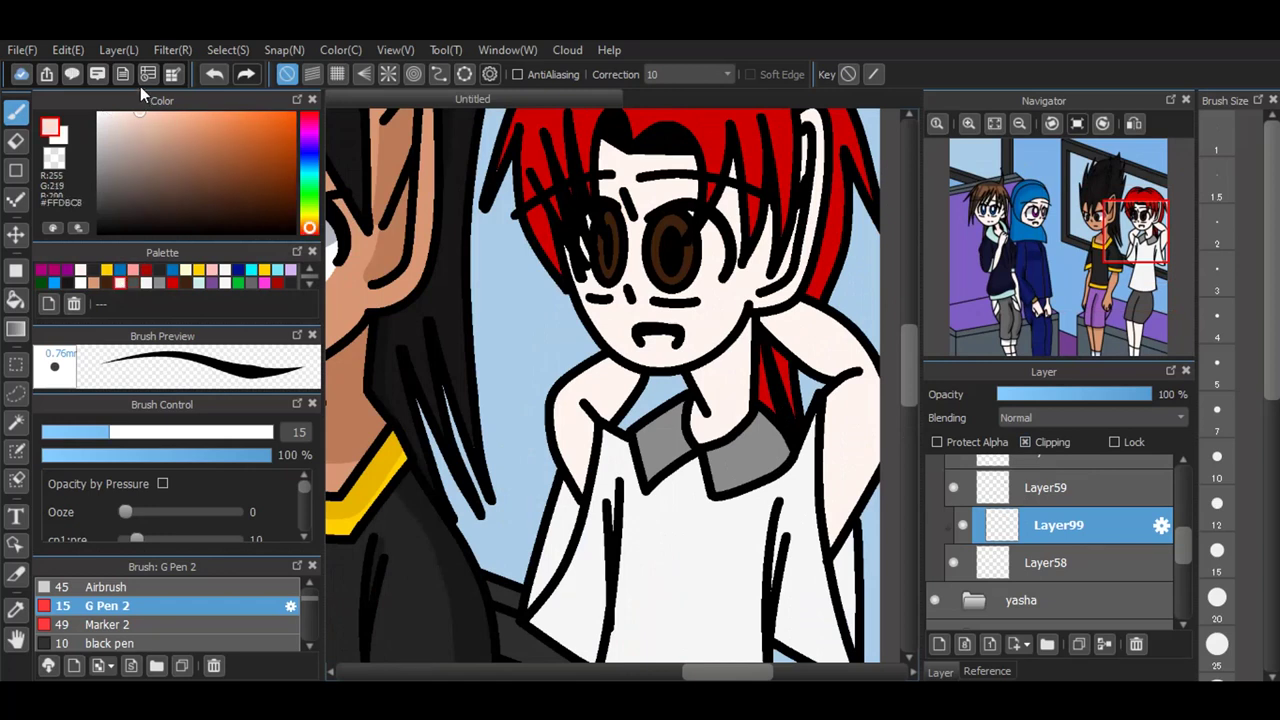
Step: Paint peach shadows on the red-haired character's arms beside the sleeve edges and on the neck below the chin
mouse_move(598, 430)
left_mouse_down()
mouse_move(572, 564)
mouse_move(572, 538)
left_mouse_up()
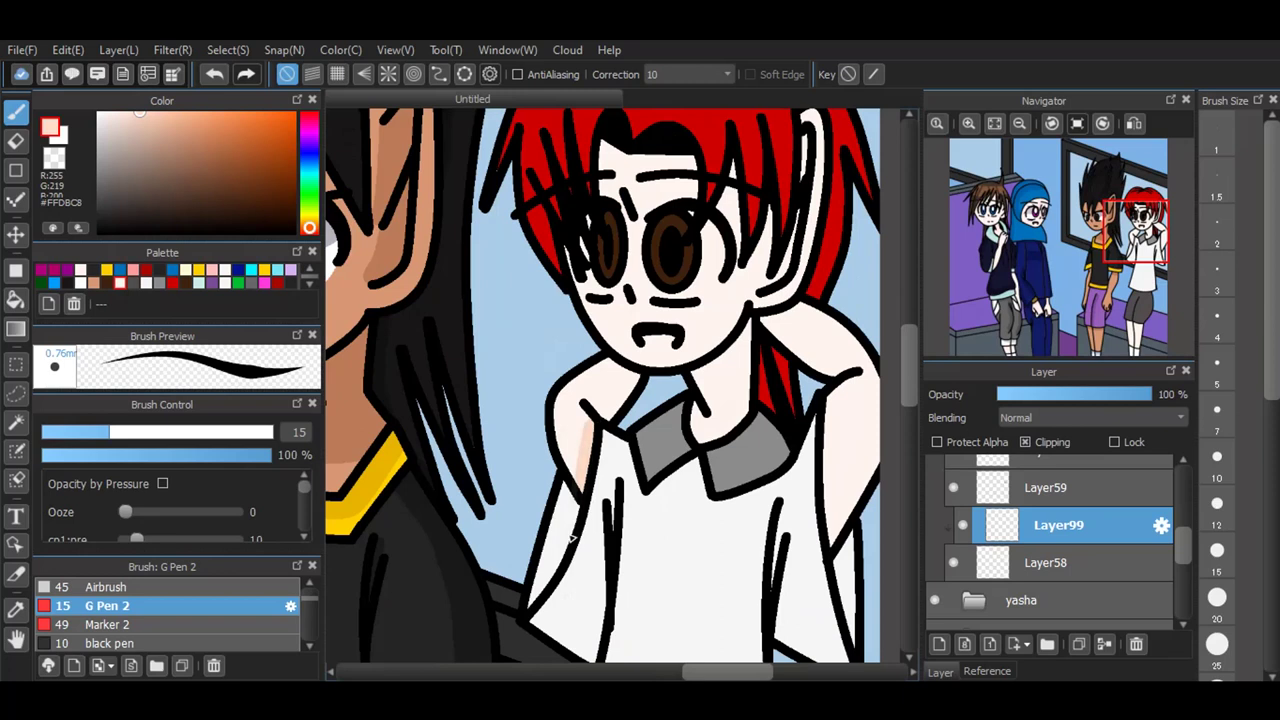
left_click_drag(826, 404, 842, 526)
left_click_drag(829, 472, 836, 540)
left_click_drag(822, 420, 830, 580)
mouse_move(700, 408)
left_mouse_down()
mouse_move(778, 343)
mouse_move(664, 401)
mouse_move(728, 364)
mouse_move(699, 404)
mouse_move(753, 333)
mouse_move(714, 398)
mouse_move(753, 336)
mouse_move(749, 369)
left_mouse_up()
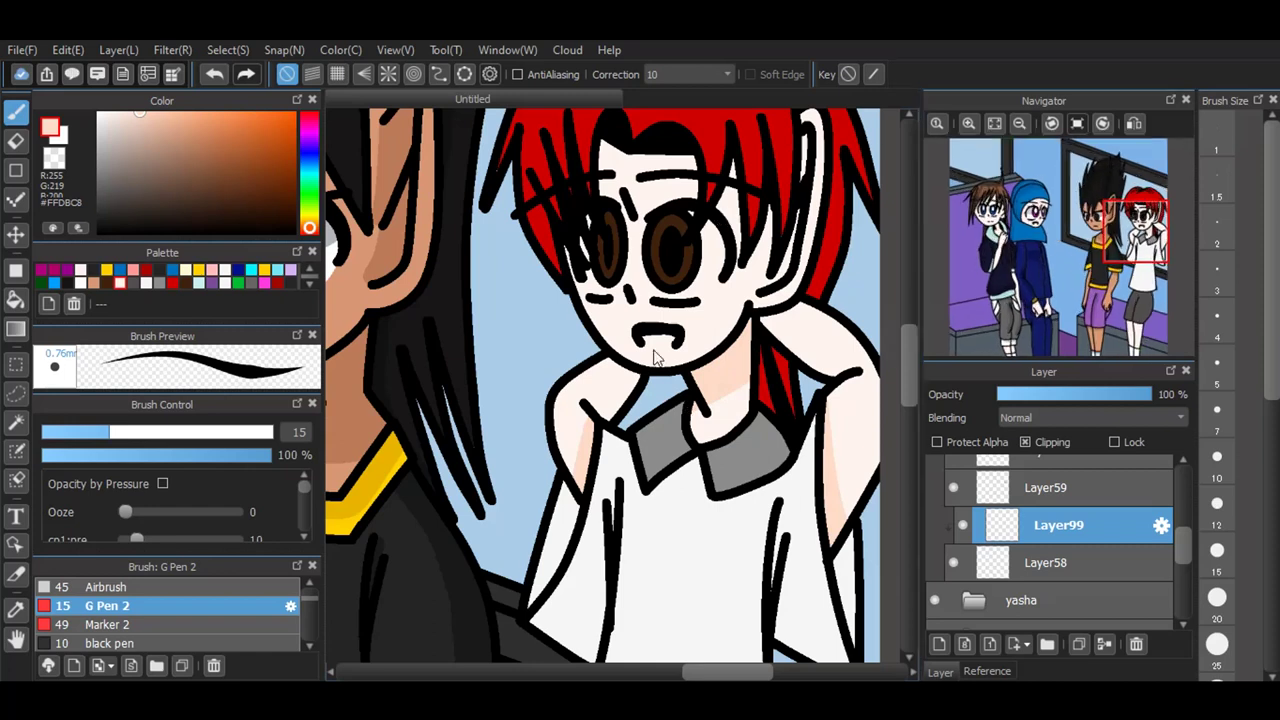
Step: Paint peach shadows on the red-haired character's face beside the hair strands, inside the ear, between the eyebrows and beside the nose
scroll(654, 354, "down", 1)
scroll(762, 142, "up", 1)
scroll(654, 152, "up", 1)
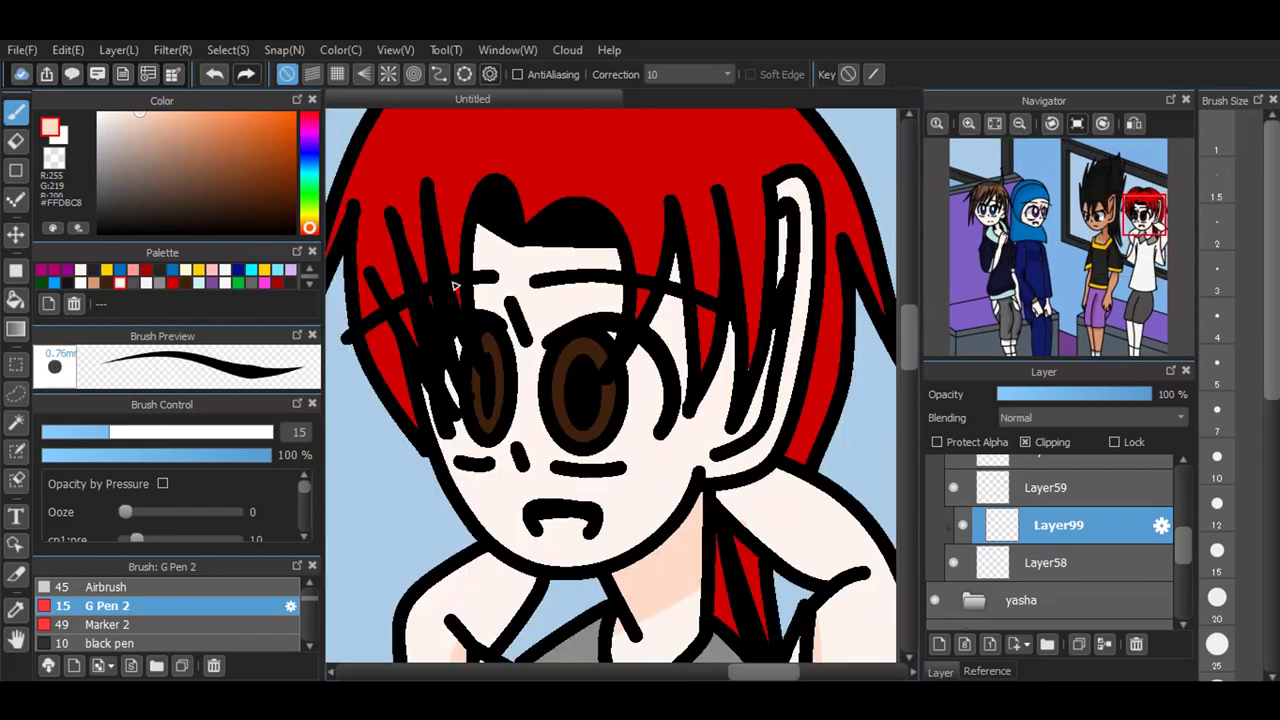
left_click_drag(649, 336, 688, 222)
left_click_drag(698, 415, 730, 328)
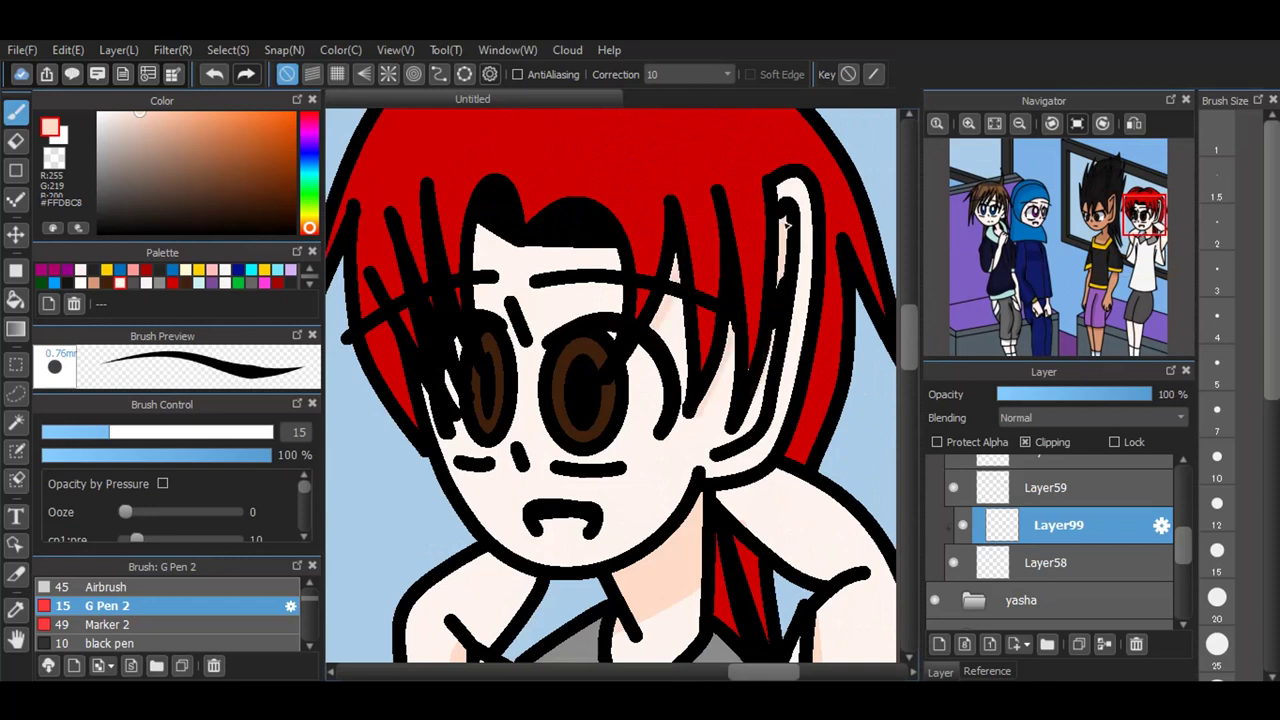
left_click_drag(518, 428, 532, 446)
left_click_drag(516, 301, 532, 282)
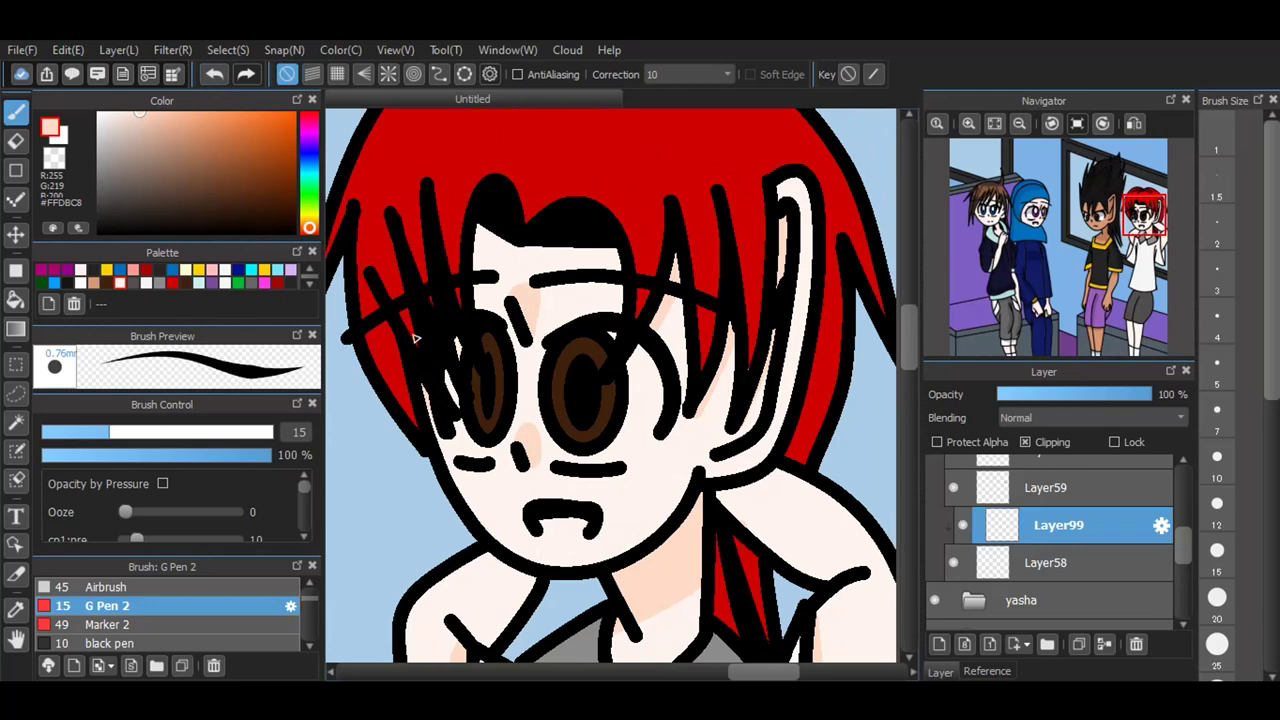
Step: Paint a peach shadow band across both of the red-haired character's legs directly below the shorts' hem
scroll(567, 228, "down", 2)
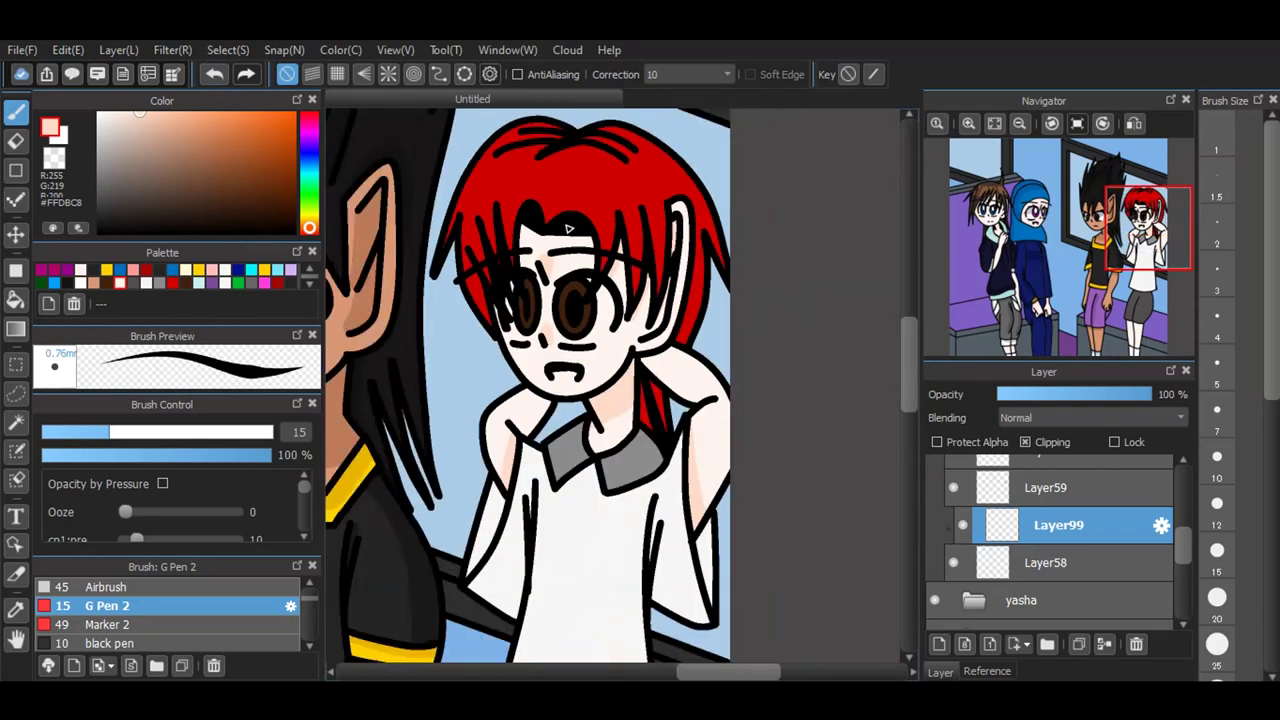
left_click_drag(905, 343, 908, 409)
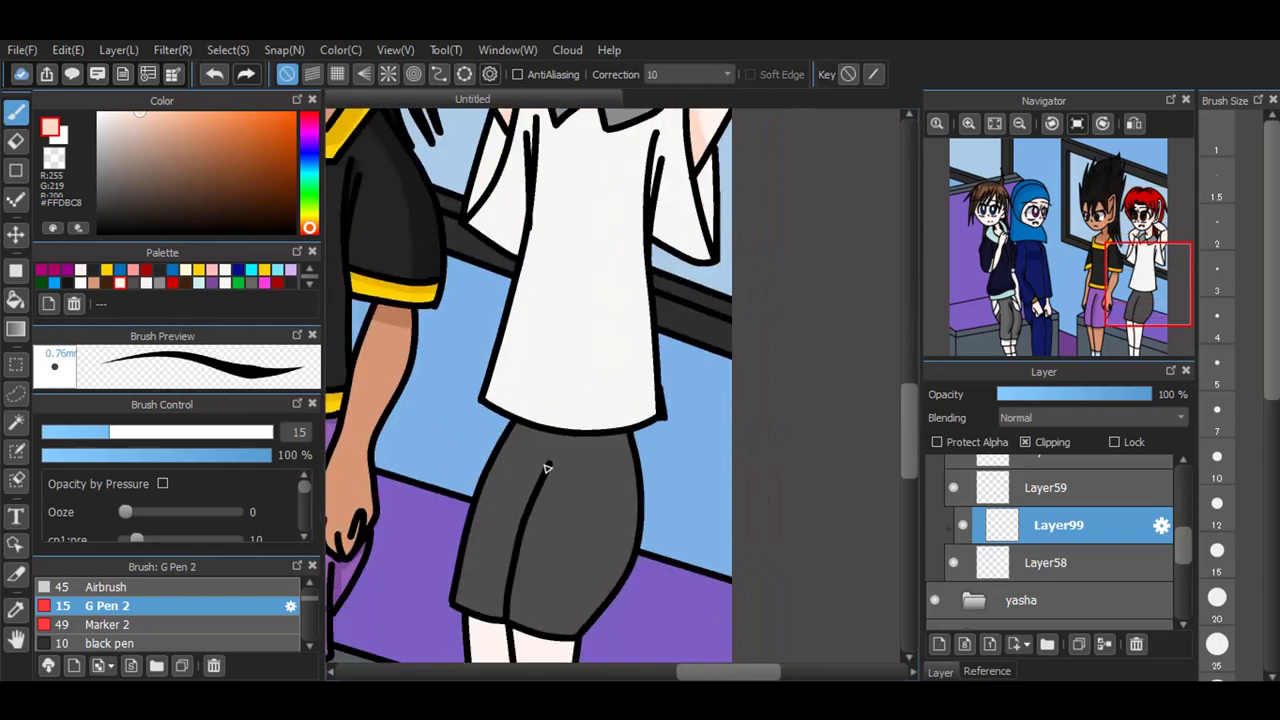
scroll(543, 457, "down", 2)
scroll(575, 608, "up", 2)
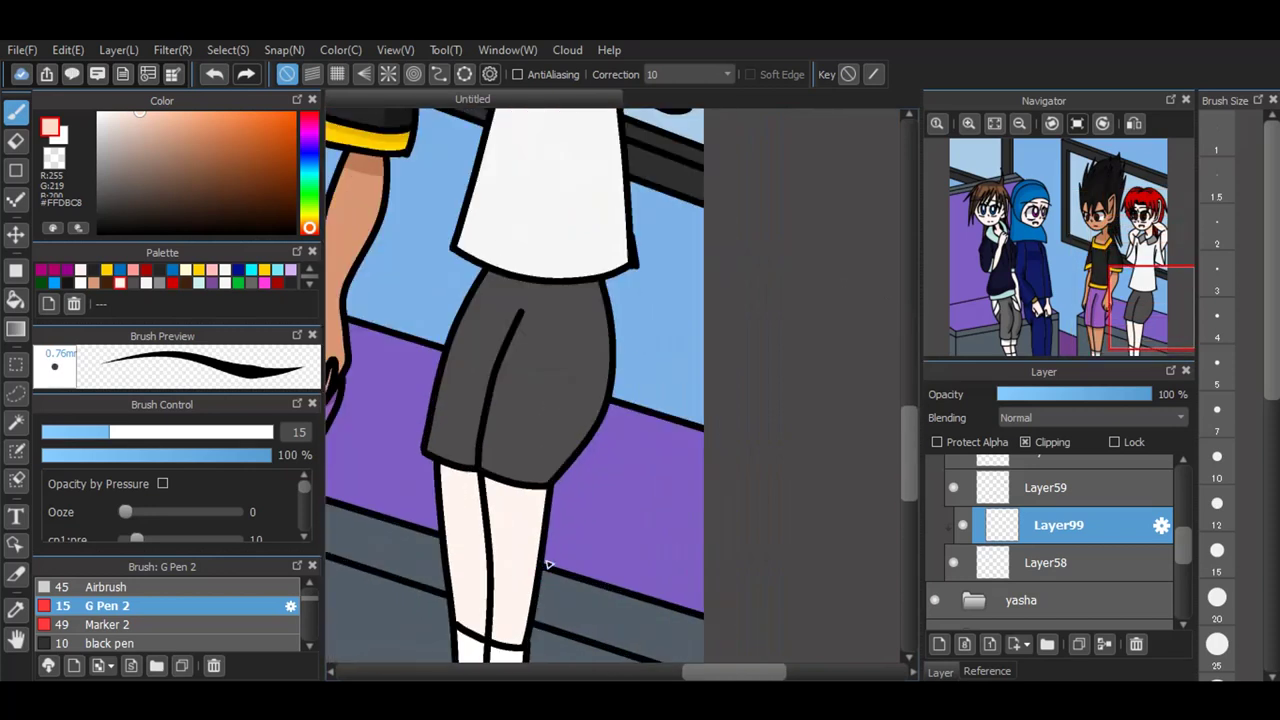
scroll(489, 567, "up", 2)
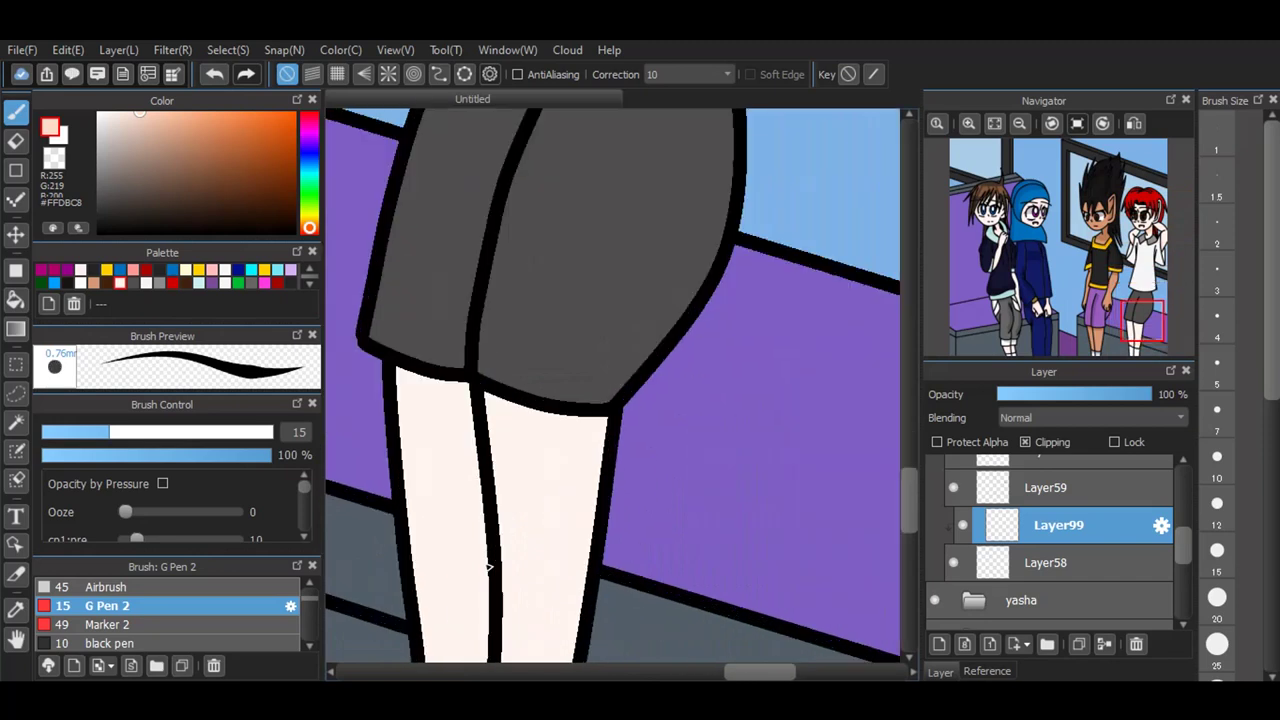
mouse_move(398, 415)
left_mouse_down()
mouse_move(448, 440)
mouse_move(602, 466)
left_mouse_up()
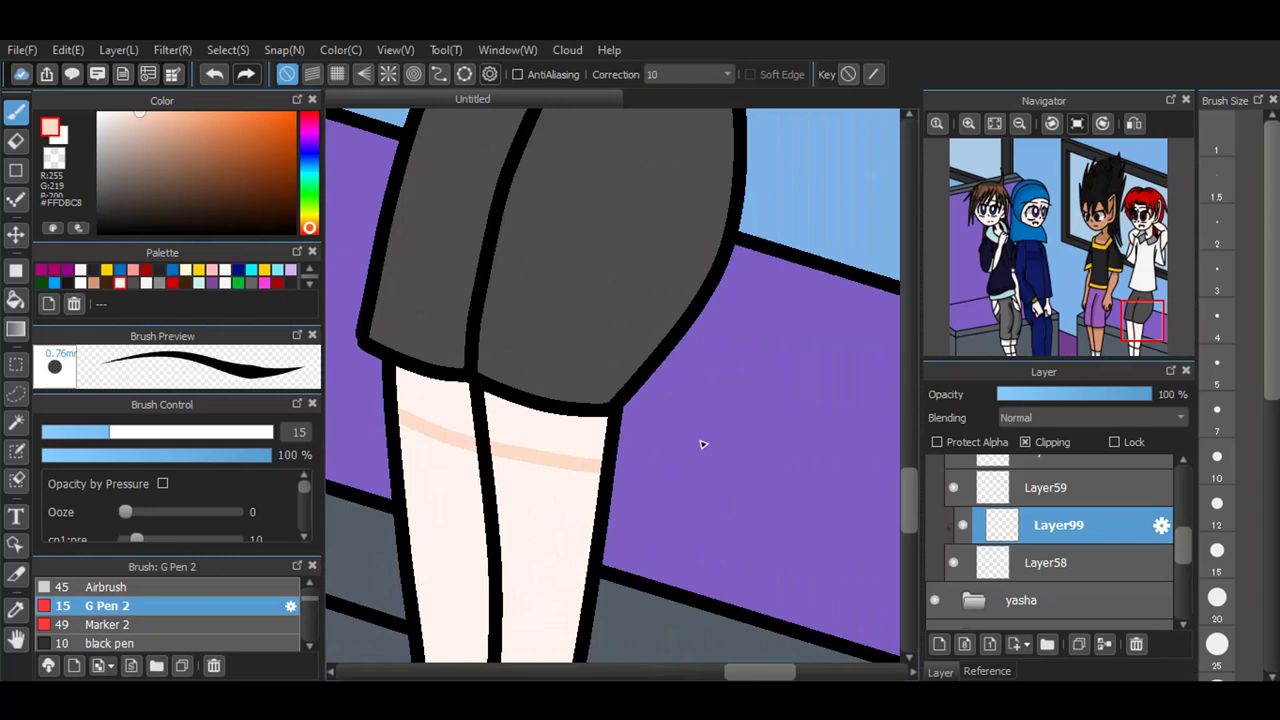
mouse_move(402, 372)
left_mouse_down()
mouse_move(420, 423)
mouse_move(467, 434)
mouse_move(429, 383)
mouse_move(386, 380)
mouse_move(460, 429)
mouse_move(471, 376)
left_mouse_up()
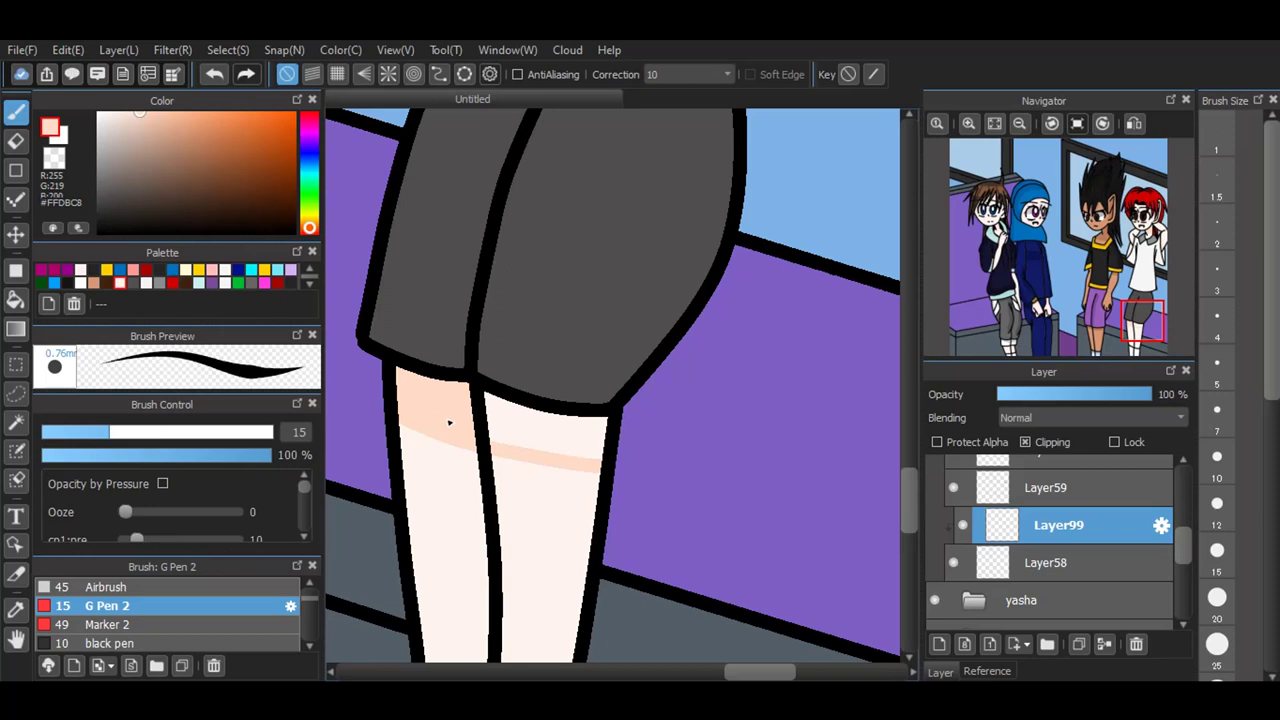
mouse_move(487, 432)
left_mouse_down()
mouse_move(489, 363)
mouse_move(499, 437)
mouse_move(607, 451)
left_mouse_up()
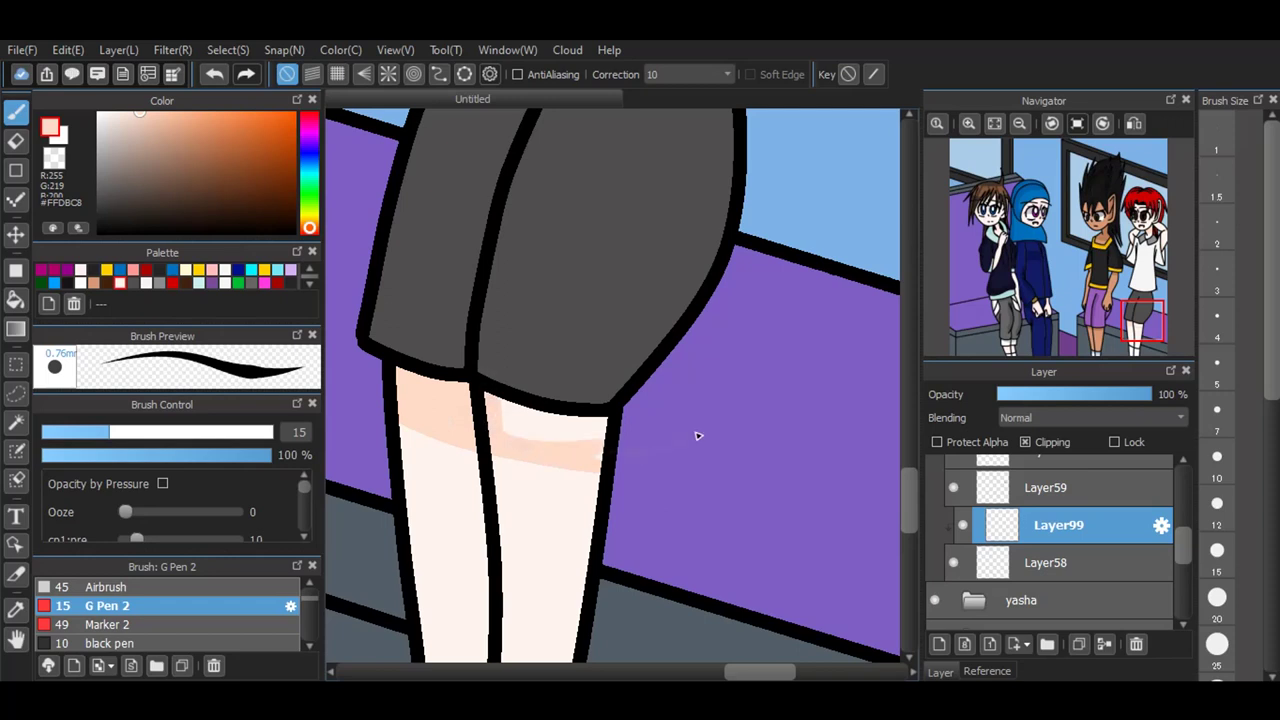
mouse_move(503, 413)
left_mouse_down()
mouse_move(729, 403)
mouse_move(706, 424)
mouse_move(494, 431)
mouse_move(679, 425)
left_mouse_up()
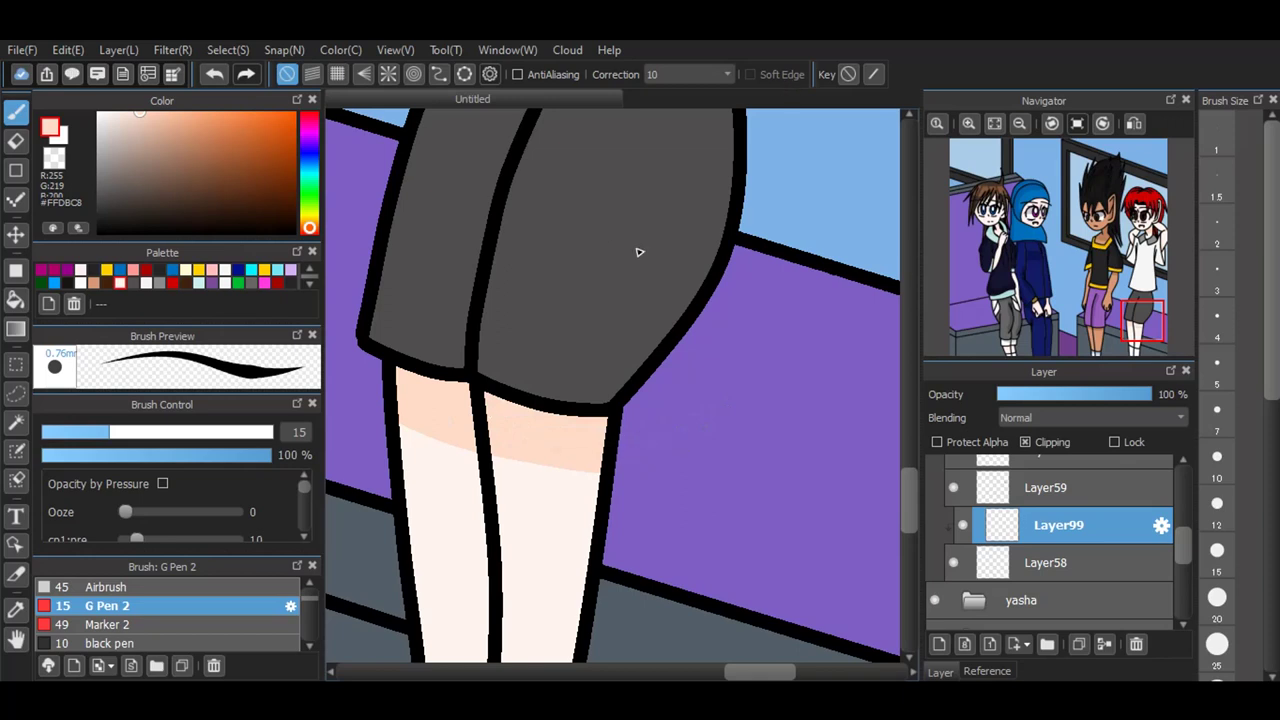
Step: Set the red-haired character's skin shadow layer to Multiply blending at 34% opacity
scroll(1066, 419, "down", 2)
left_click(1049, 390)
scroll(540, 587, "down", 2)
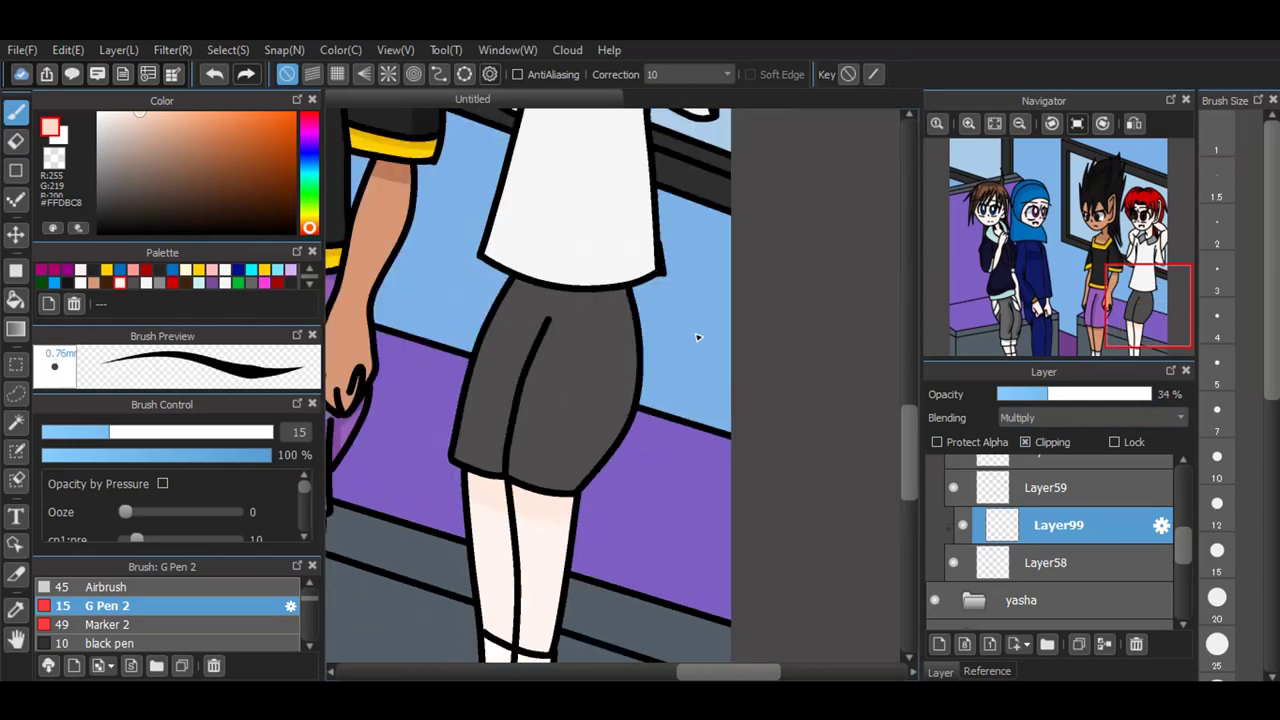
scroll(694, 337, "down", 2)
scroll(705, 450, "down", 1)
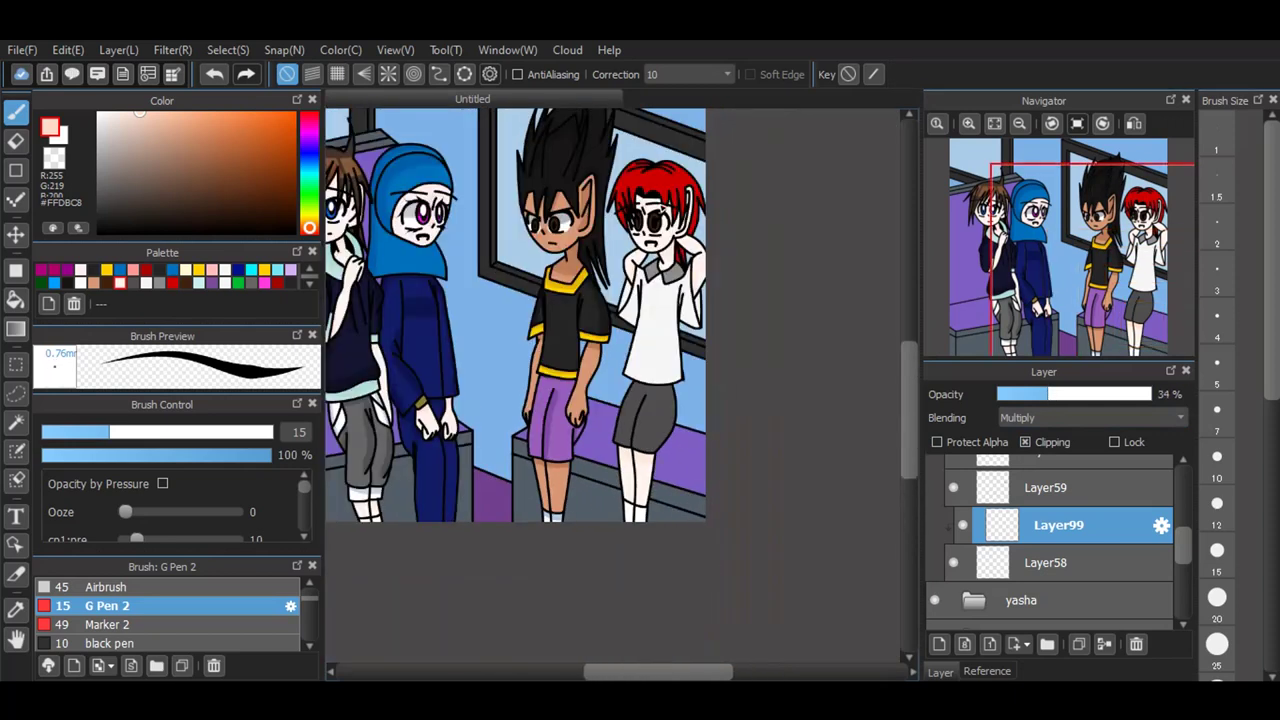
Step: Add a new layer above the skin shadow layer and paint the whites of the red-haired character's eyes in #FFFFFF
scroll(675, 207, "up", 2)
scroll(675, 207, "up", 1)
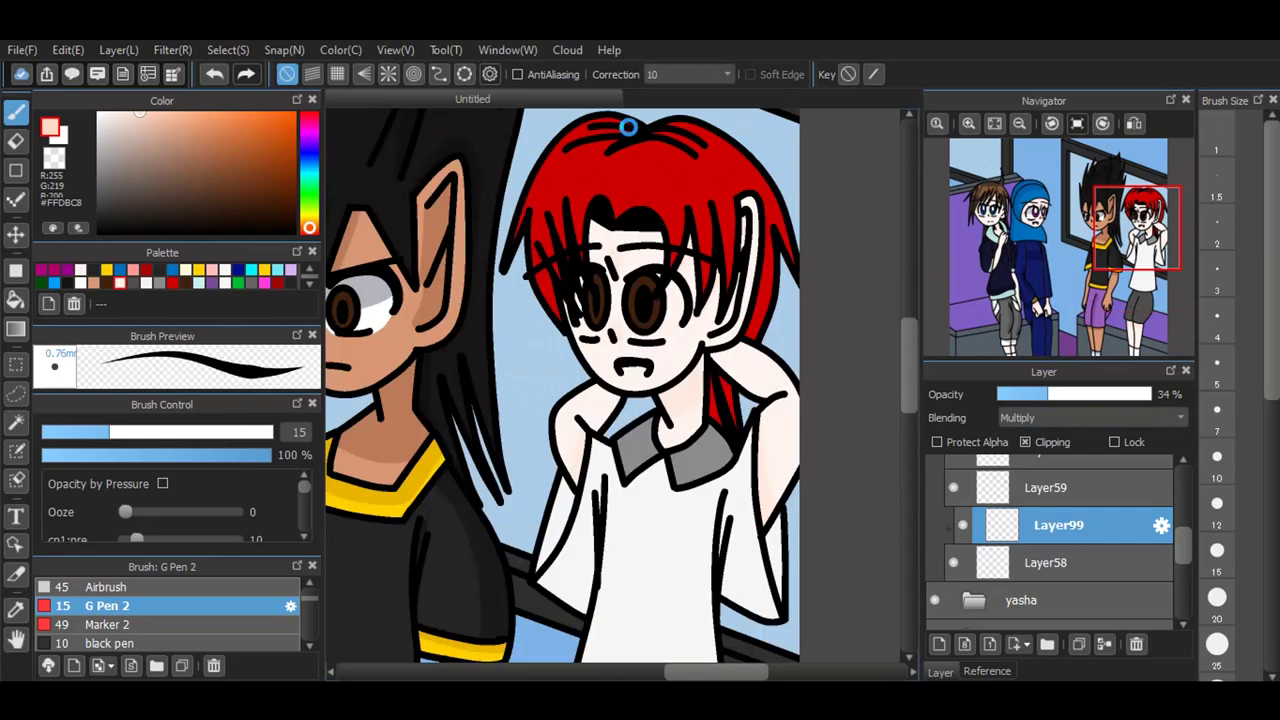
scroll(624, 357, "up", 2)
scroll(624, 360, "up", 1)
left_click_drag(153, 143, 40, 64)
scroll(590, 306, "up", 1)
left_click(939, 644)
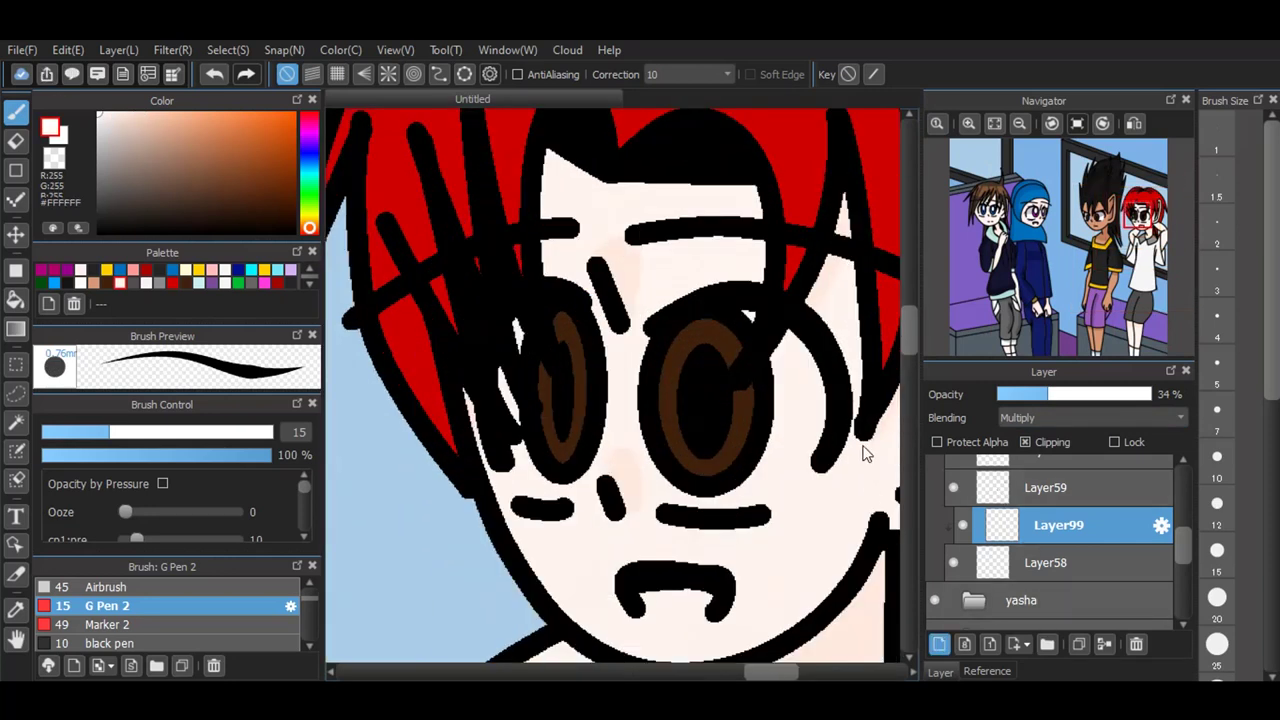
scroll(812, 403, "up", 1)
mouse_move(598, 311)
left_mouse_down()
mouse_move(571, 413)
mouse_move(574, 478)
mouse_move(589, 519)
mouse_move(612, 543)
left_mouse_up()
left_click_drag(791, 526, 822, 481)
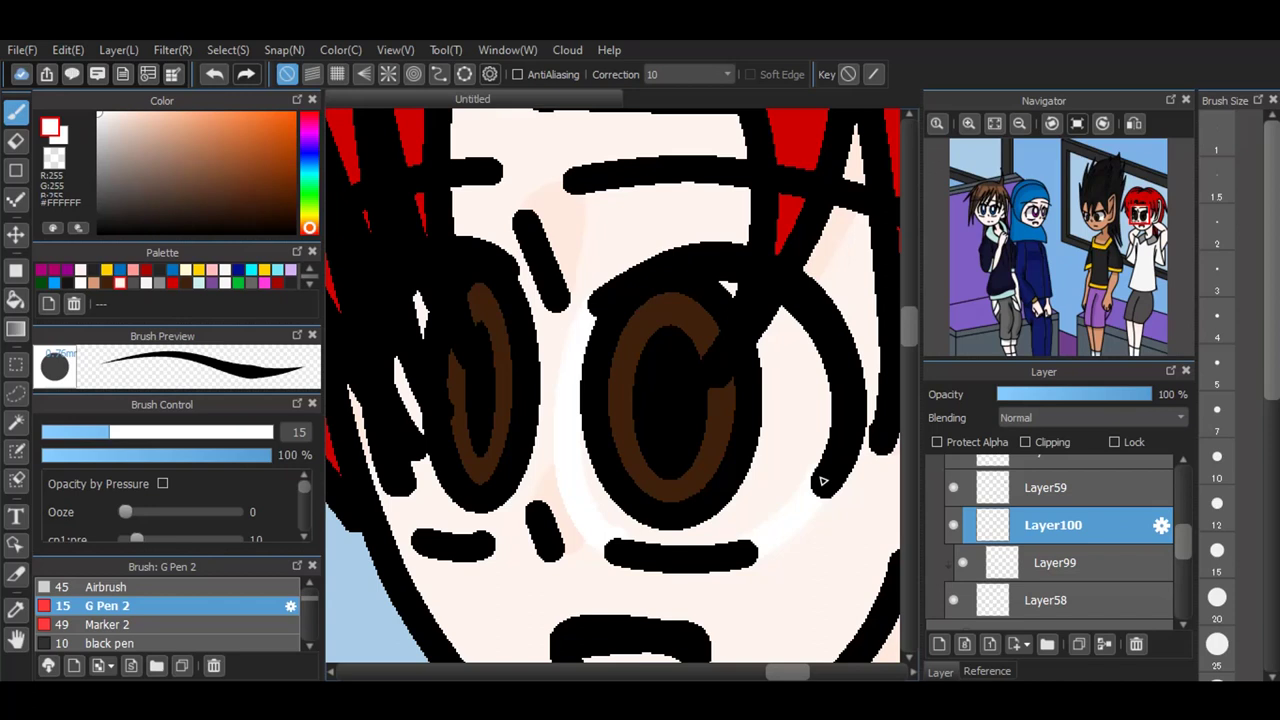
mouse_move(775, 514)
left_mouse_down()
mouse_move(830, 429)
mouse_move(826, 366)
mouse_move(768, 300)
mouse_move(805, 338)
mouse_move(780, 477)
mouse_move(751, 508)
mouse_move(758, 428)
mouse_move(711, 512)
left_mouse_up()
key("ctrl+z")
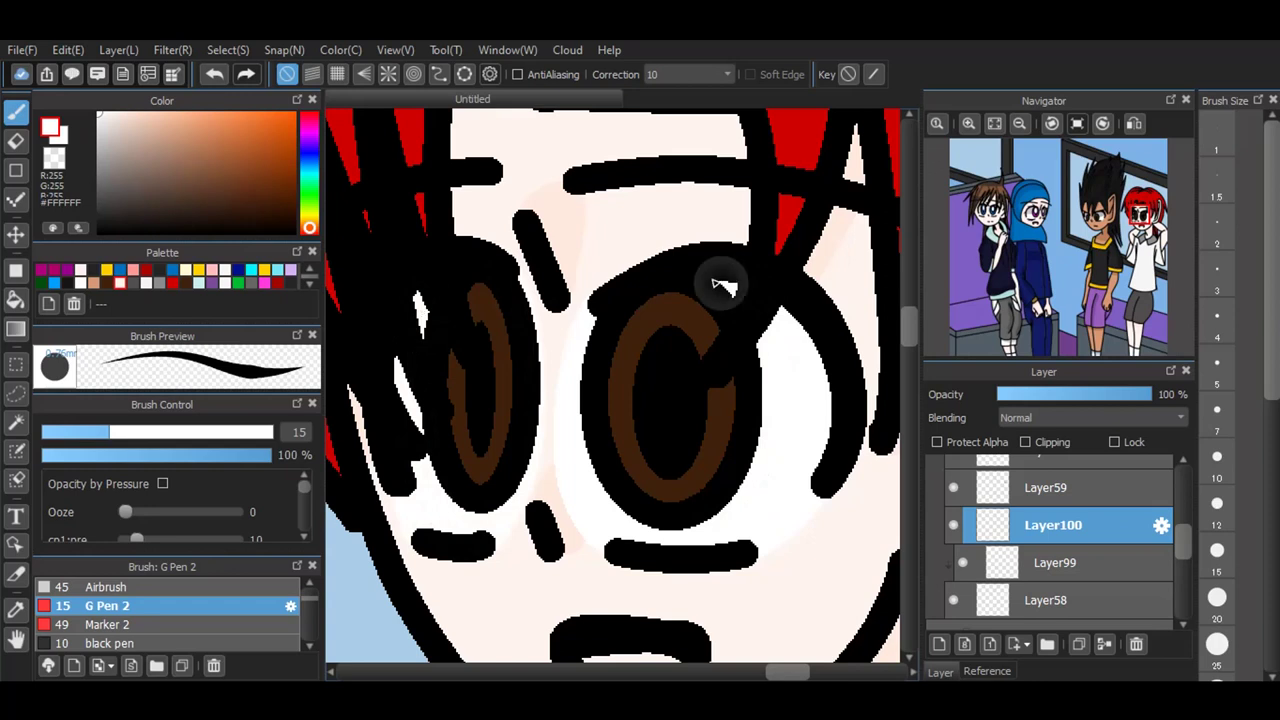
Step: Add a new layer clipped to the eye-white layer and choose dark indigo #32314A for the brush
left_click(939, 645)
left_click(1026, 442)
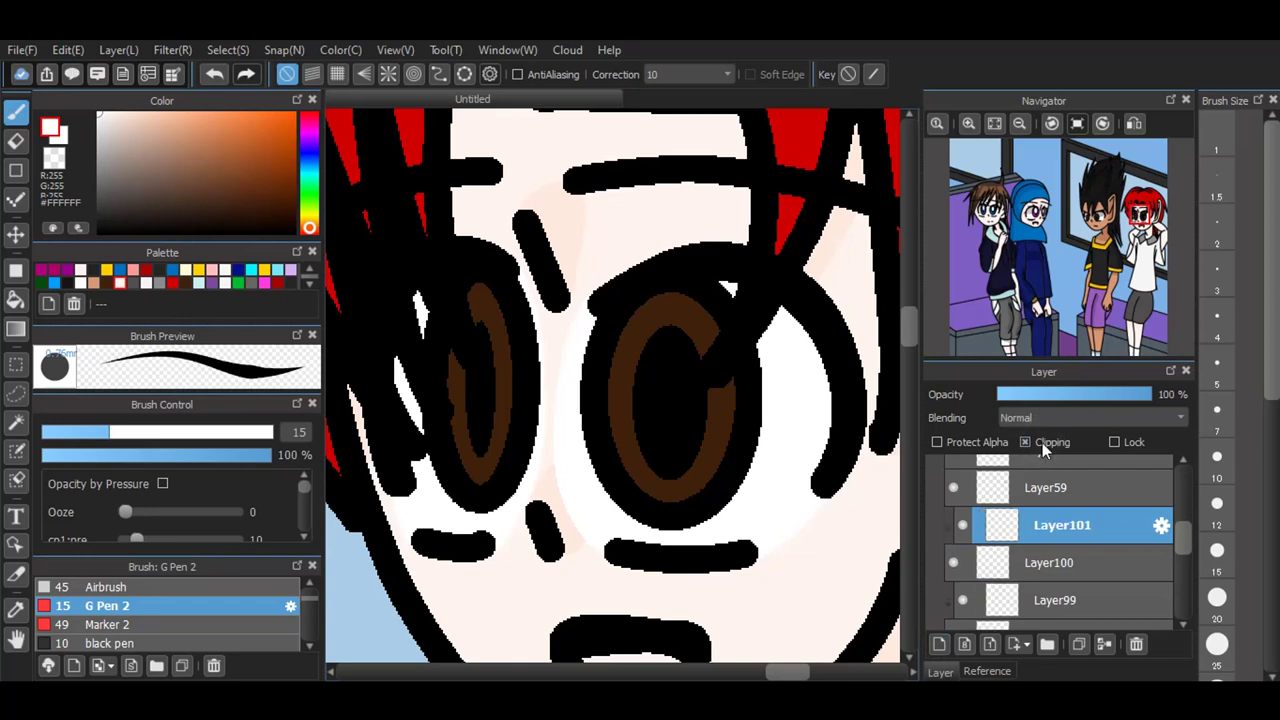
left_click(308, 286)
left_click(308, 286)
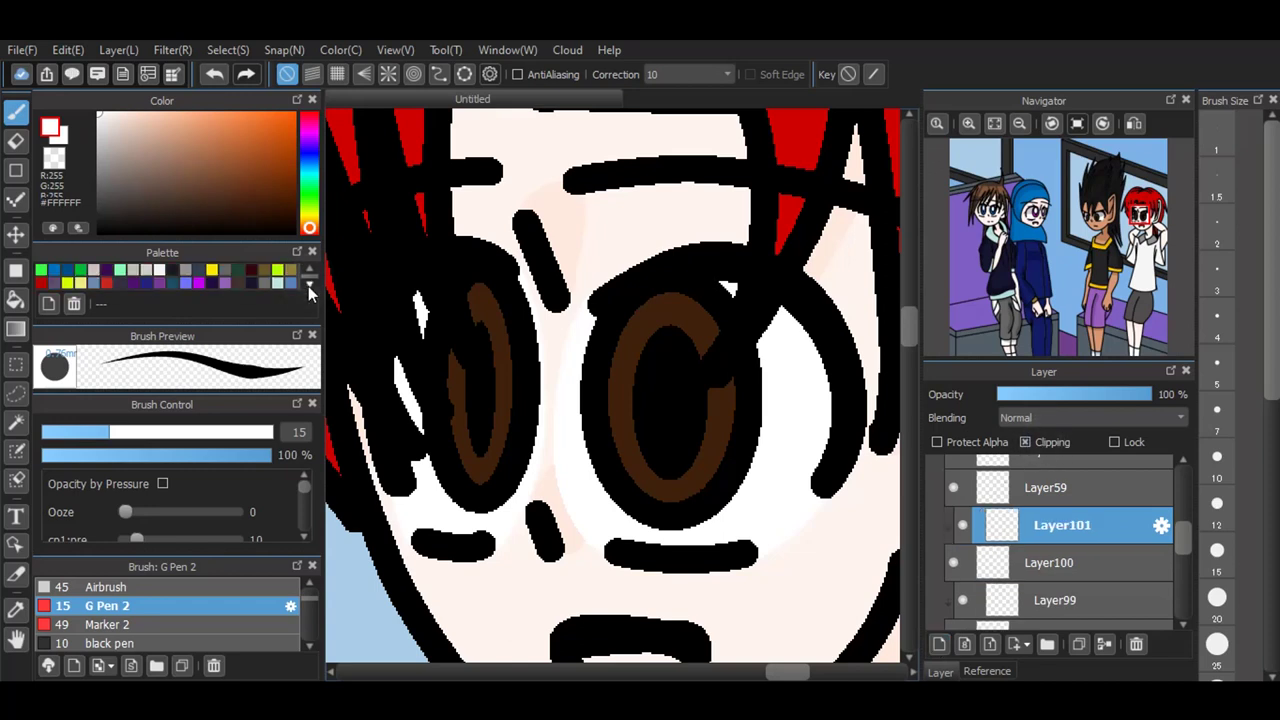
left_click(132, 285)
left_click(124, 287)
Step: Paint dark indigo shadows over the upper half of the whites in both of the red-haired character's eyes
left_click_drag(372, 398, 848, 395)
mouse_move(405, 350)
left_mouse_down()
mouse_move(449, 222)
mouse_move(438, 312)
left_mouse_up()
left_click_drag(536, 385, 492, 233)
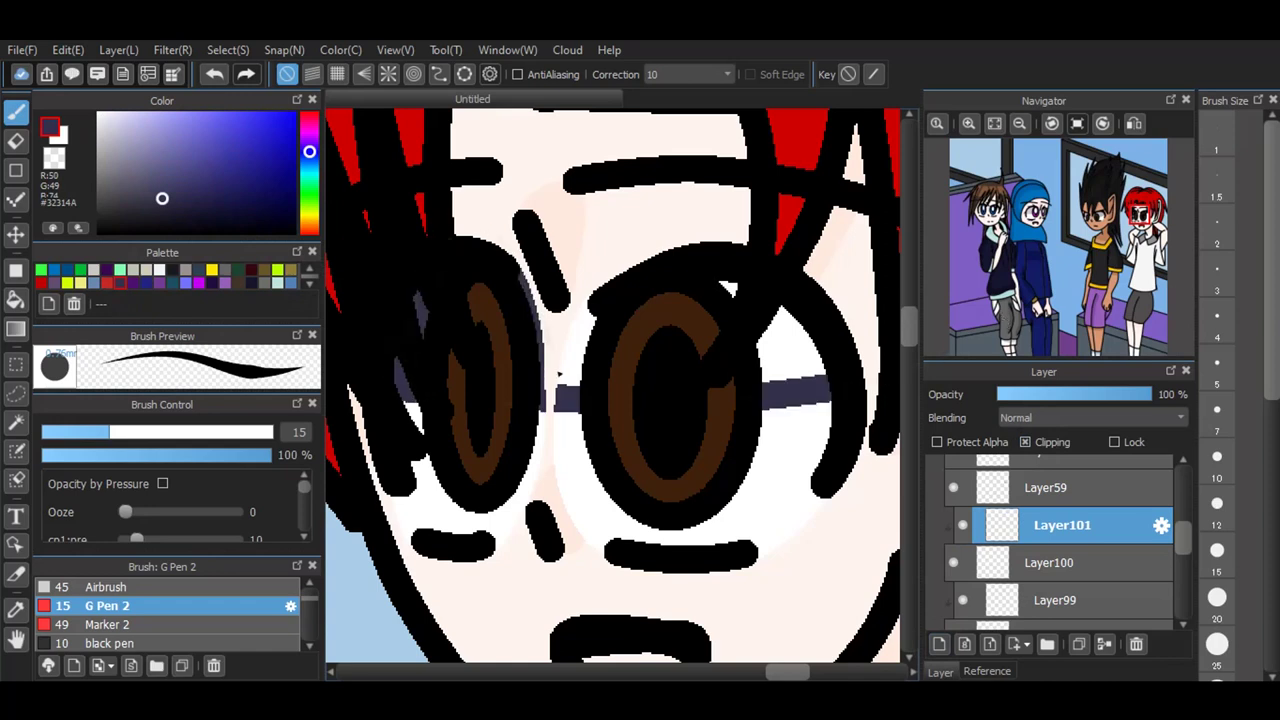
mouse_move(570, 385)
left_mouse_down()
mouse_move(596, 294)
mouse_move(745, 285)
mouse_move(809, 363)
mouse_move(827, 366)
mouse_move(750, 352)
mouse_move(771, 345)
left_mouse_up()
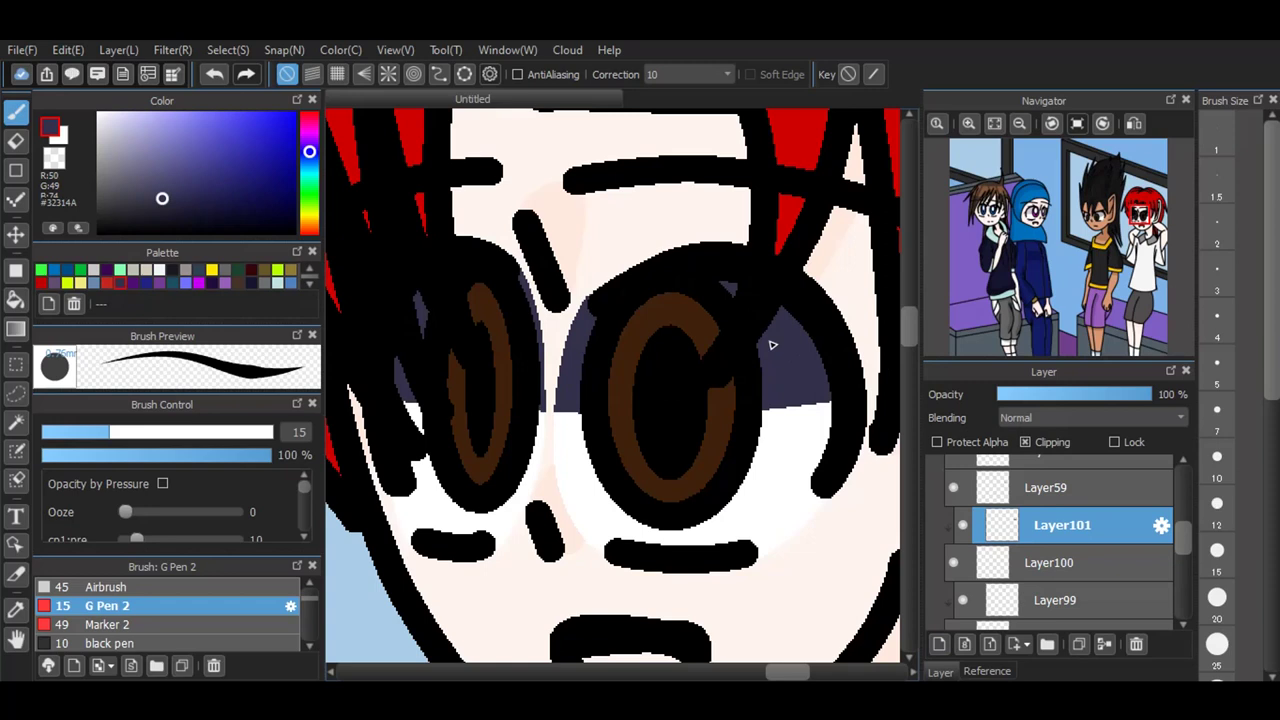
Step: Set the eye-white shadow layer to Multiply blending at 28% opacity
left_click(1064, 420)
left_click(1036, 451)
left_click(1040, 393)
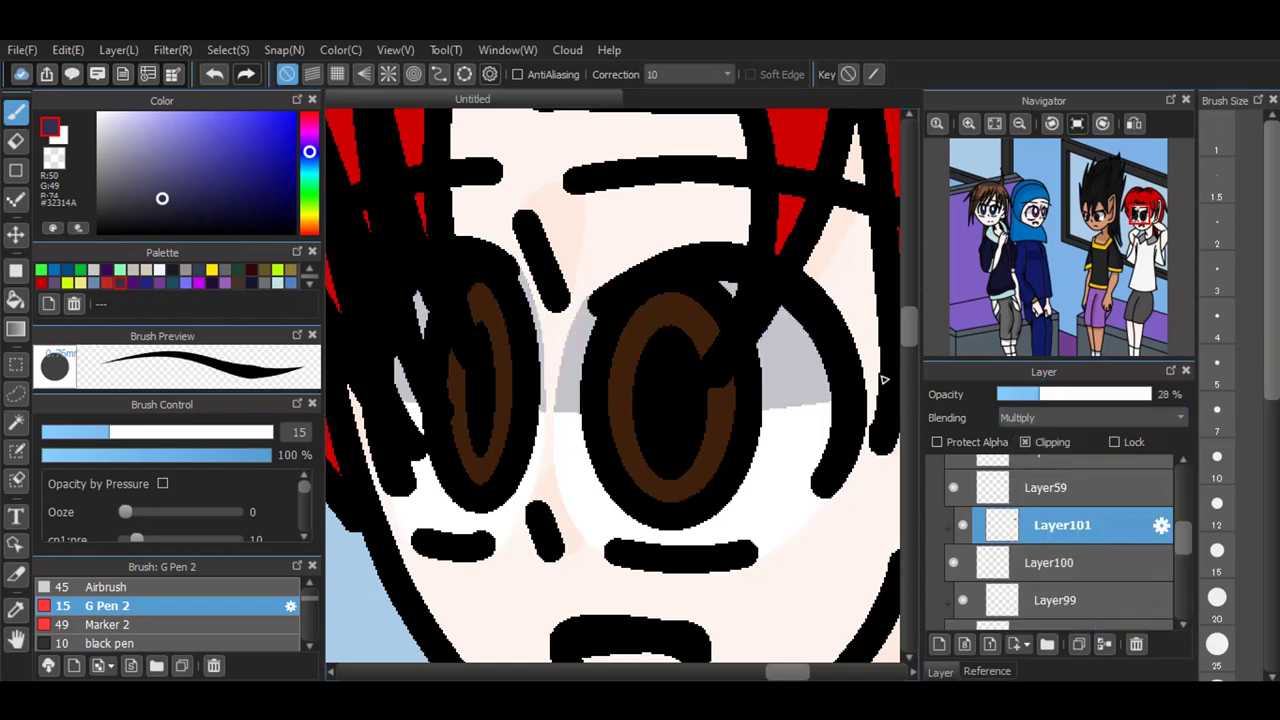
scroll(703, 311, "down", 3)
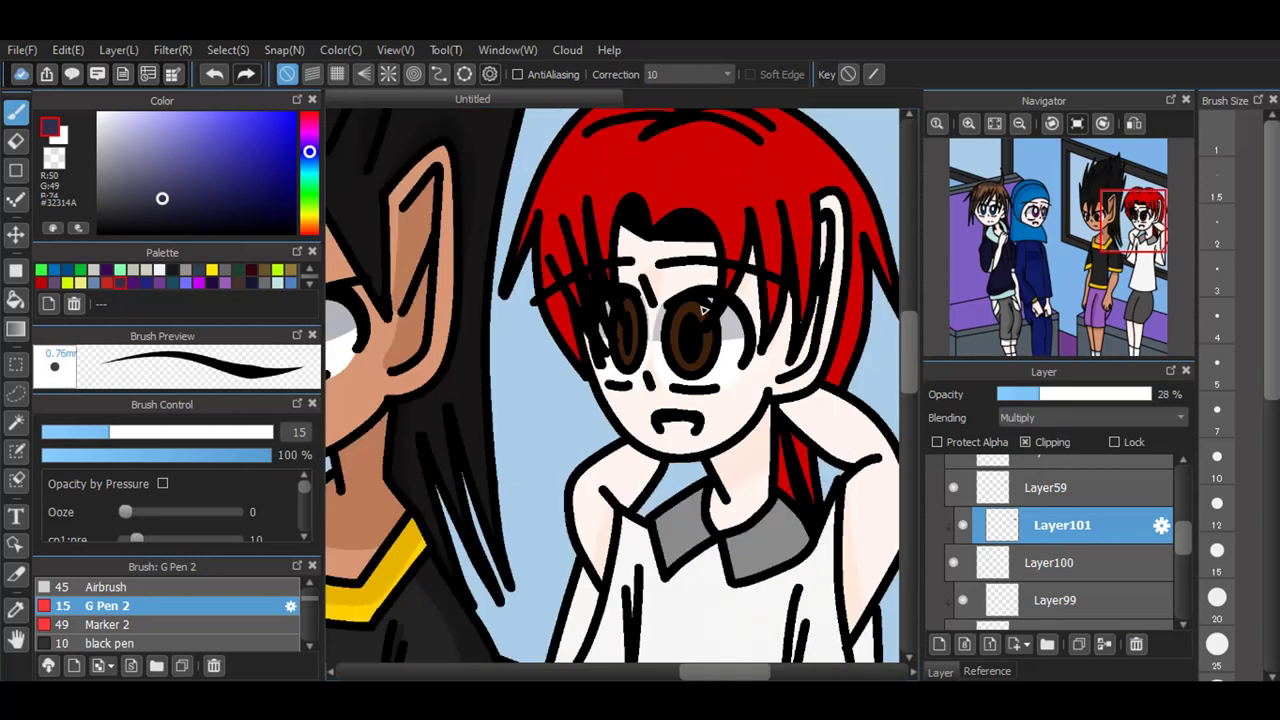
Step: Switch to the Airbrush with dark brown #221106 and add a new layer clipped to the iris layer, Layer59
scroll(703, 311, "up", 3)
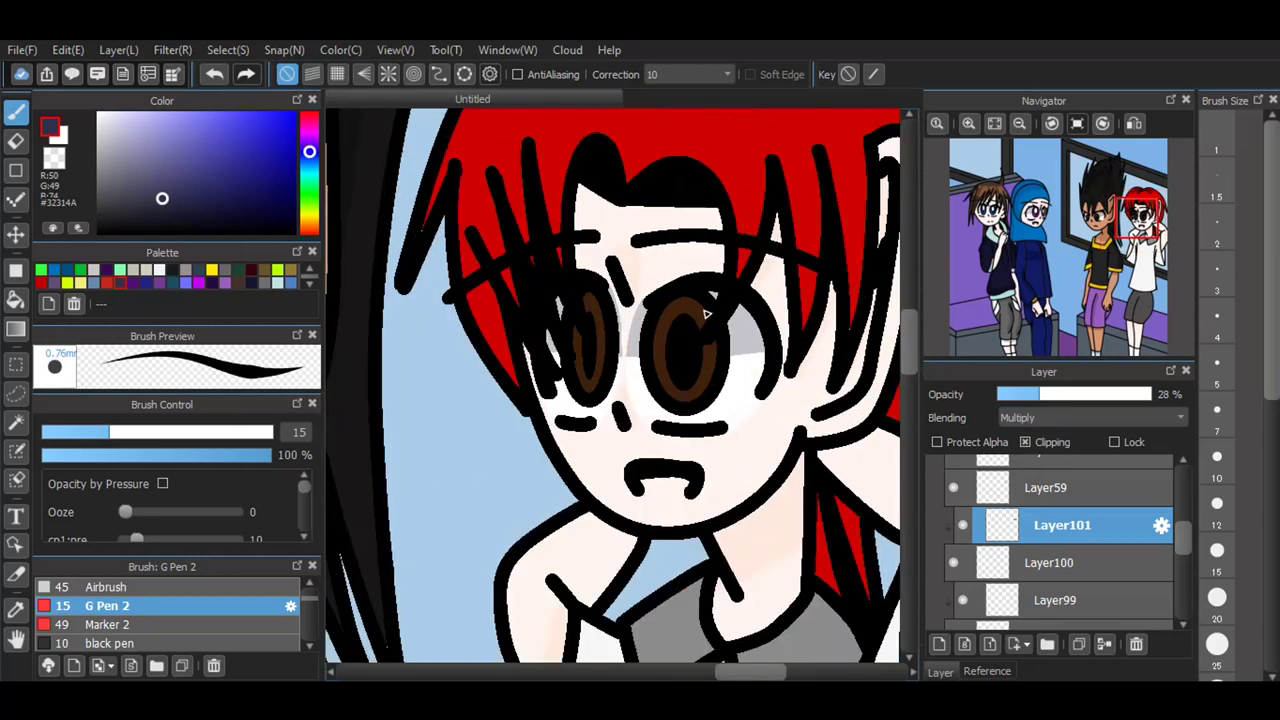
left_click(154, 589)
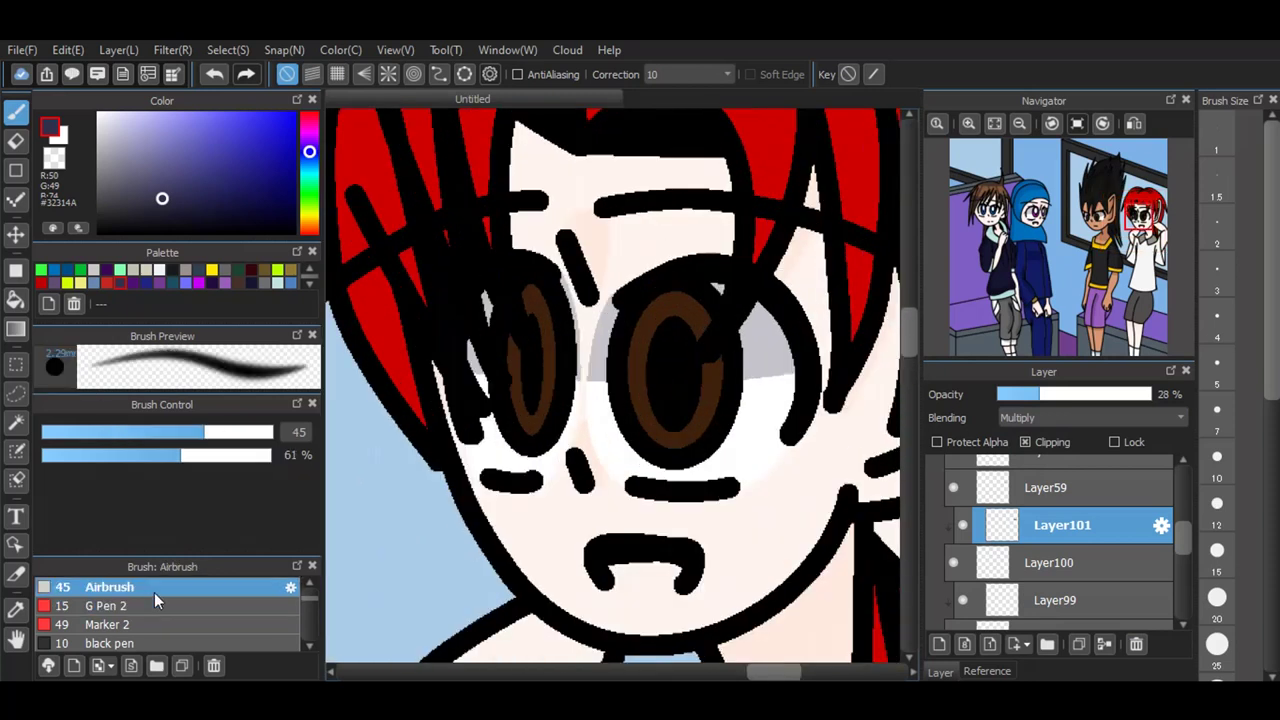
left_click(309, 283)
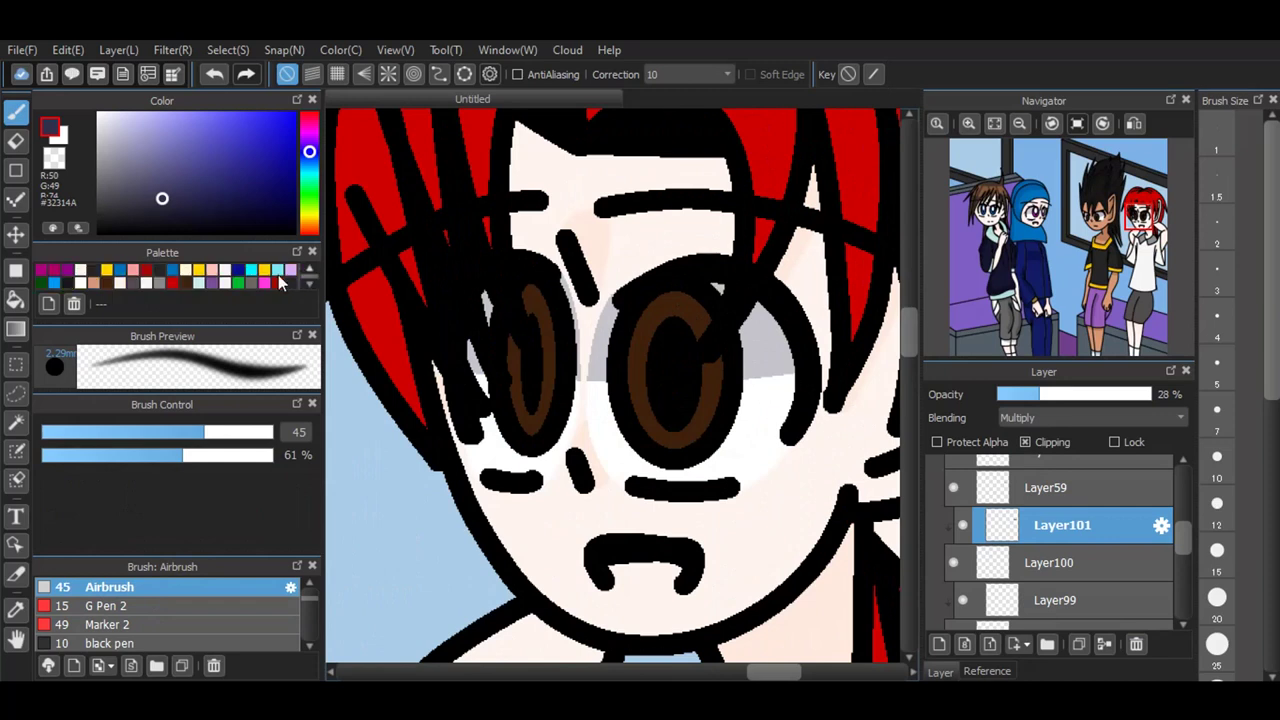
left_click(111, 284)
left_click(257, 220)
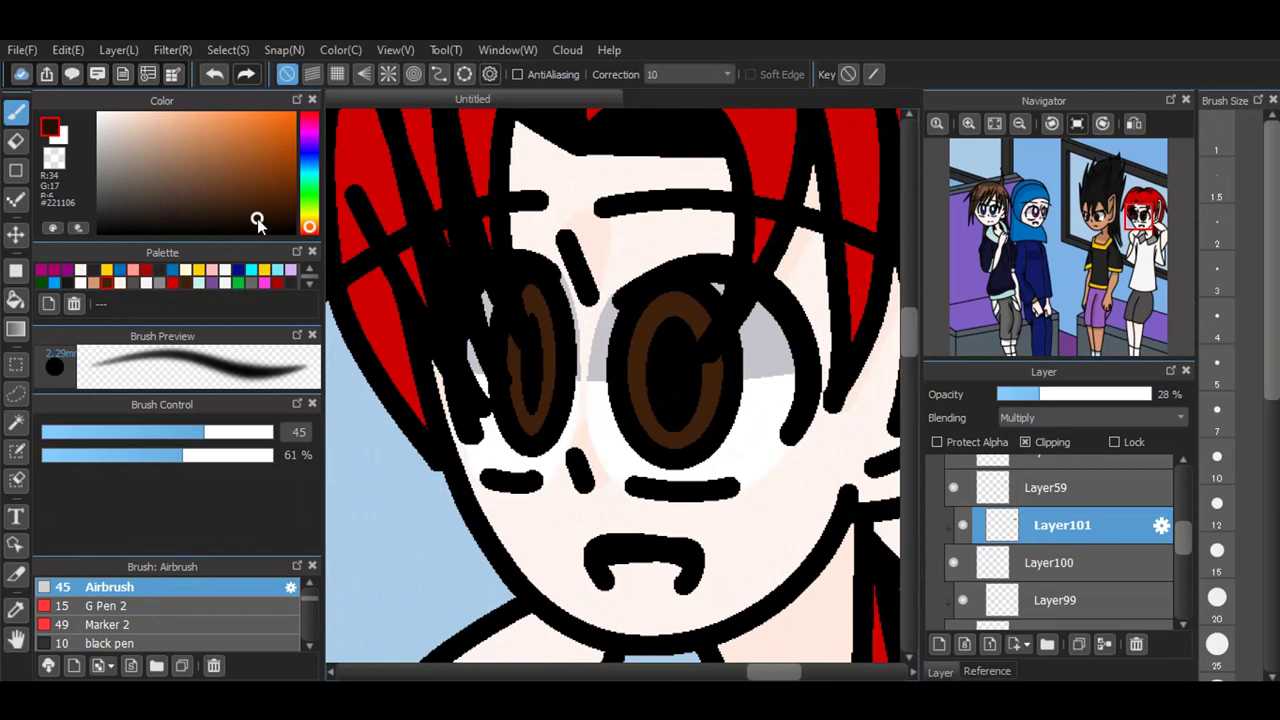
left_click(1050, 487)
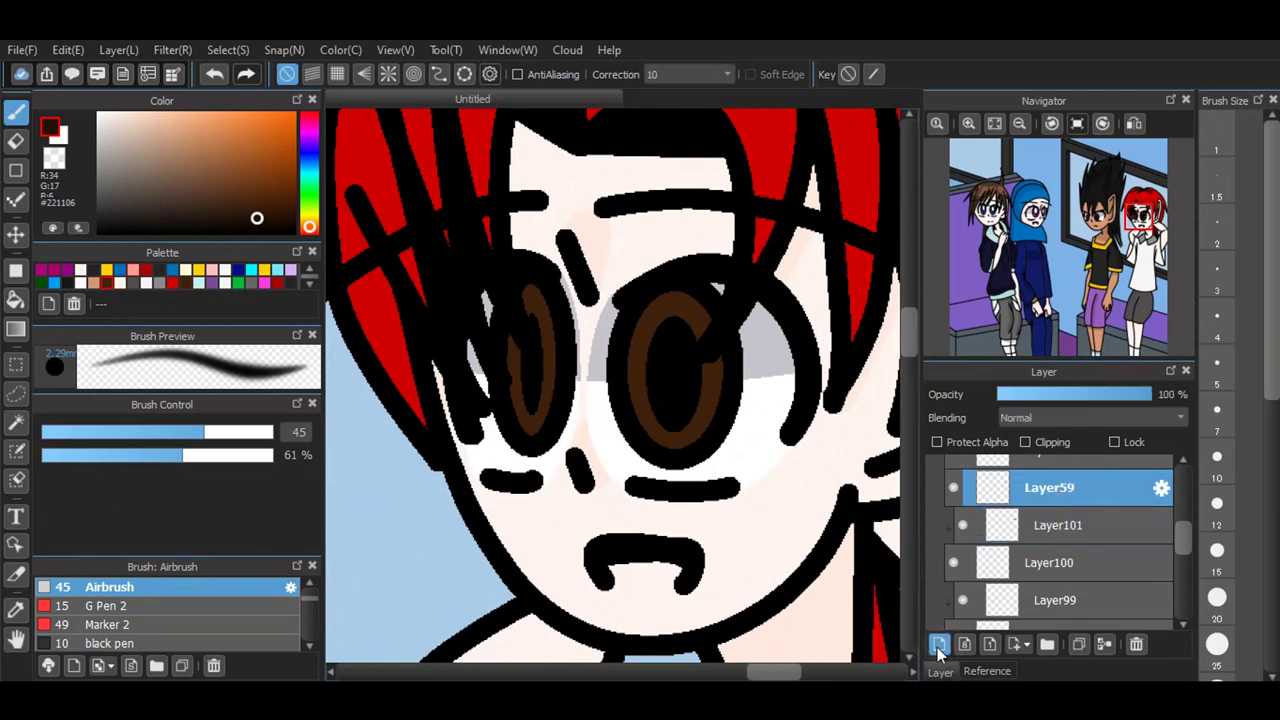
left_click(938, 644)
left_click(1036, 446)
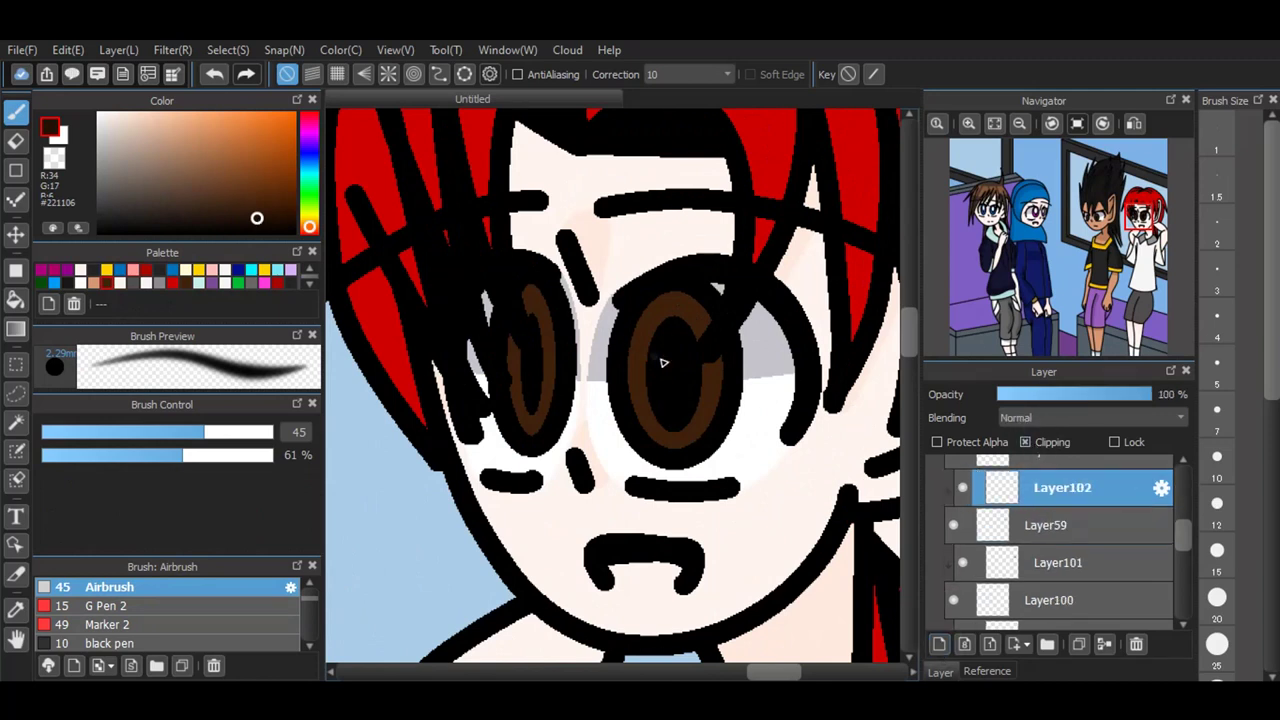
Step: Airbrush dark brown shading over the upper irises of both eyes and set the shading layer to Multiply blending
mouse_move(634, 333)
left_mouse_down()
mouse_move(664, 299)
mouse_move(649, 309)
mouse_move(696, 289)
mouse_move(757, 378)
left_mouse_up()
mouse_move(512, 372)
left_mouse_down()
mouse_move(531, 280)
mouse_move(551, 350)
mouse_move(546, 296)
mouse_move(534, 330)
mouse_move(570, 347)
left_mouse_up()
left_click(257, 201)
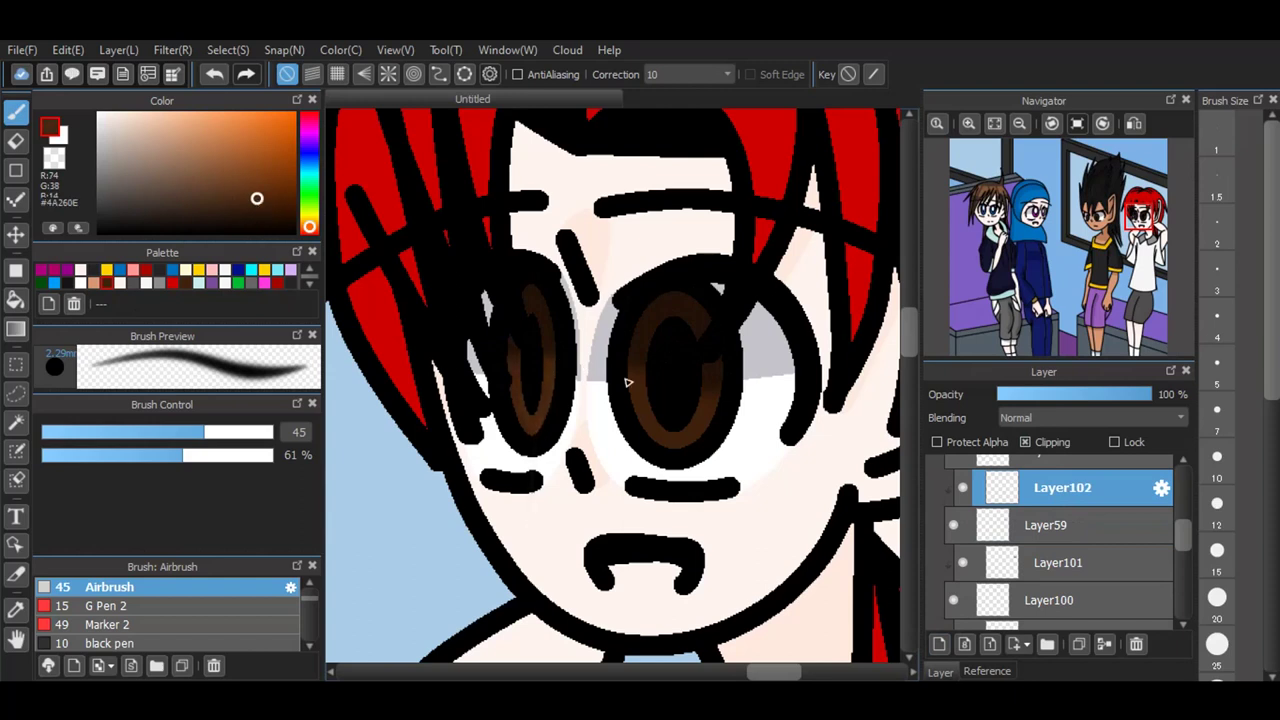
mouse_move(630, 419)
left_mouse_down()
mouse_move(637, 394)
mouse_move(674, 460)
mouse_move(709, 423)
mouse_move(714, 395)
left_mouse_up()
key("ctrl+z")
left_click(1043, 414)
left_click(1031, 443)
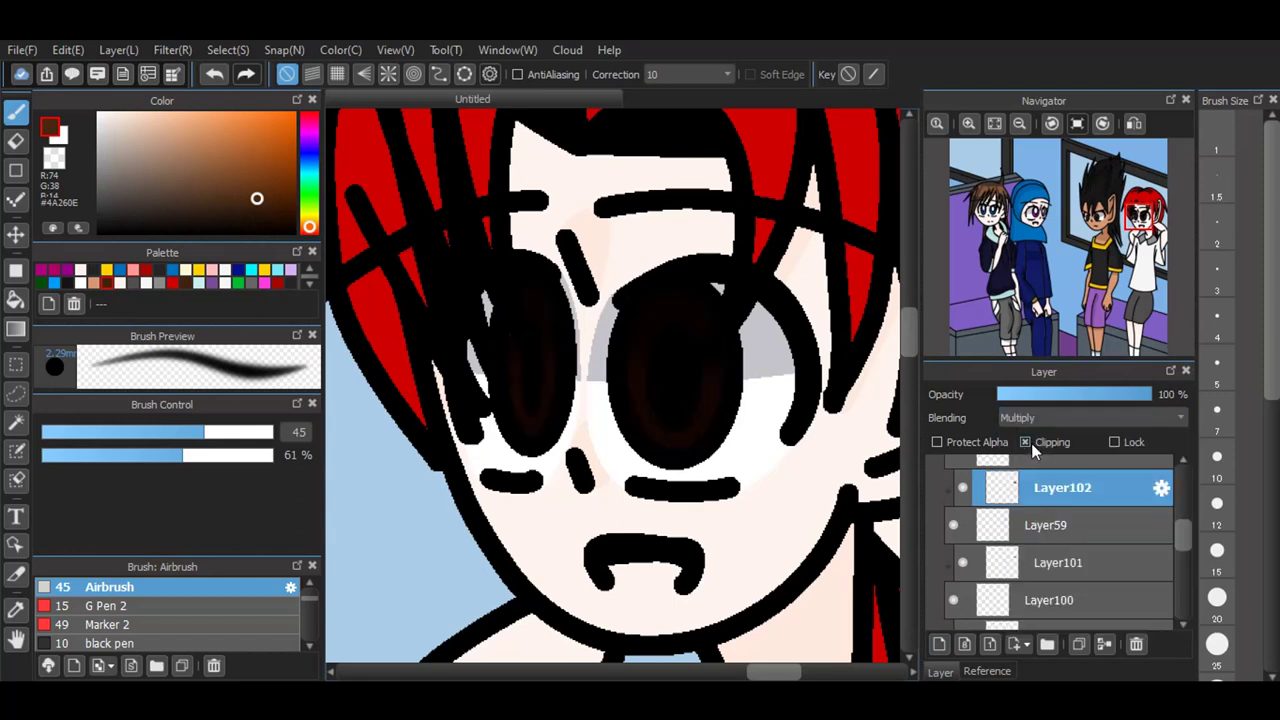
Step: Airbrush an orange #FF832E glow on the lower part of both irises on a new clipped layer set to Dodge blending
left_click(938, 644)
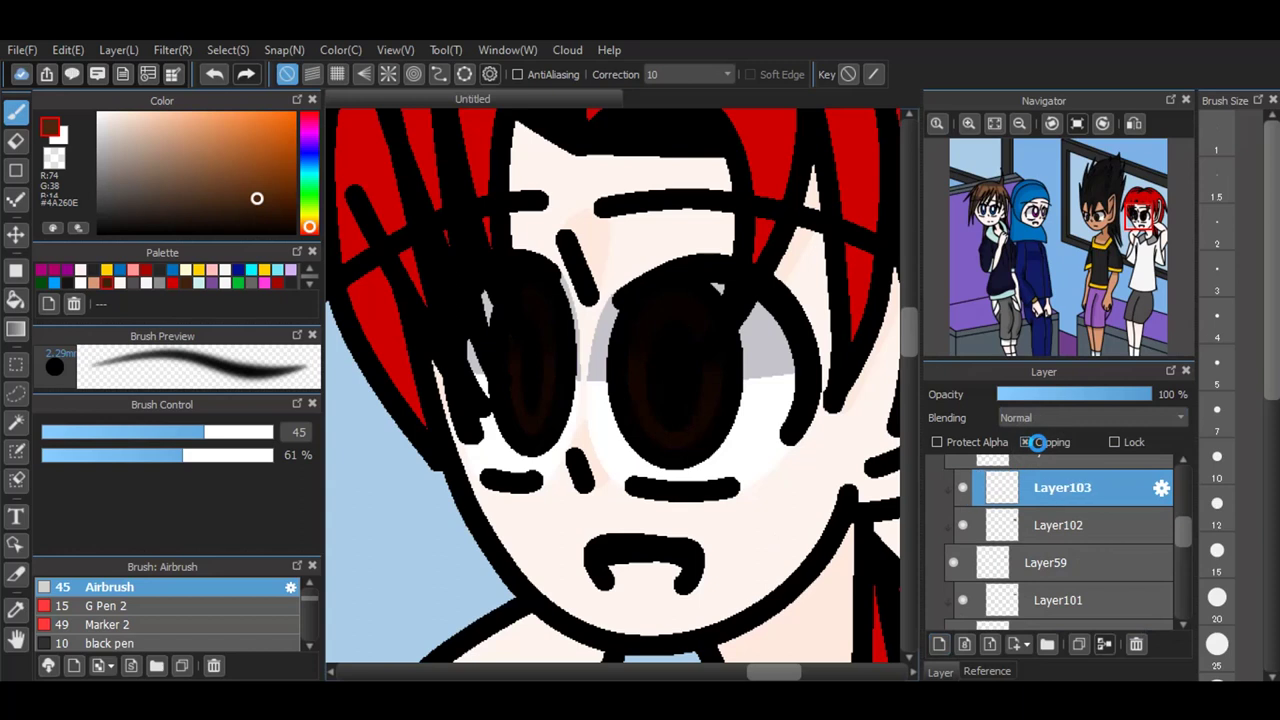
left_click(245, 145)
left_click_drag(245, 144, 263, 43)
left_click_drag(519, 437, 560, 400)
mouse_move(645, 395)
left_mouse_down()
mouse_move(703, 429)
mouse_move(668, 440)
left_mouse_up()
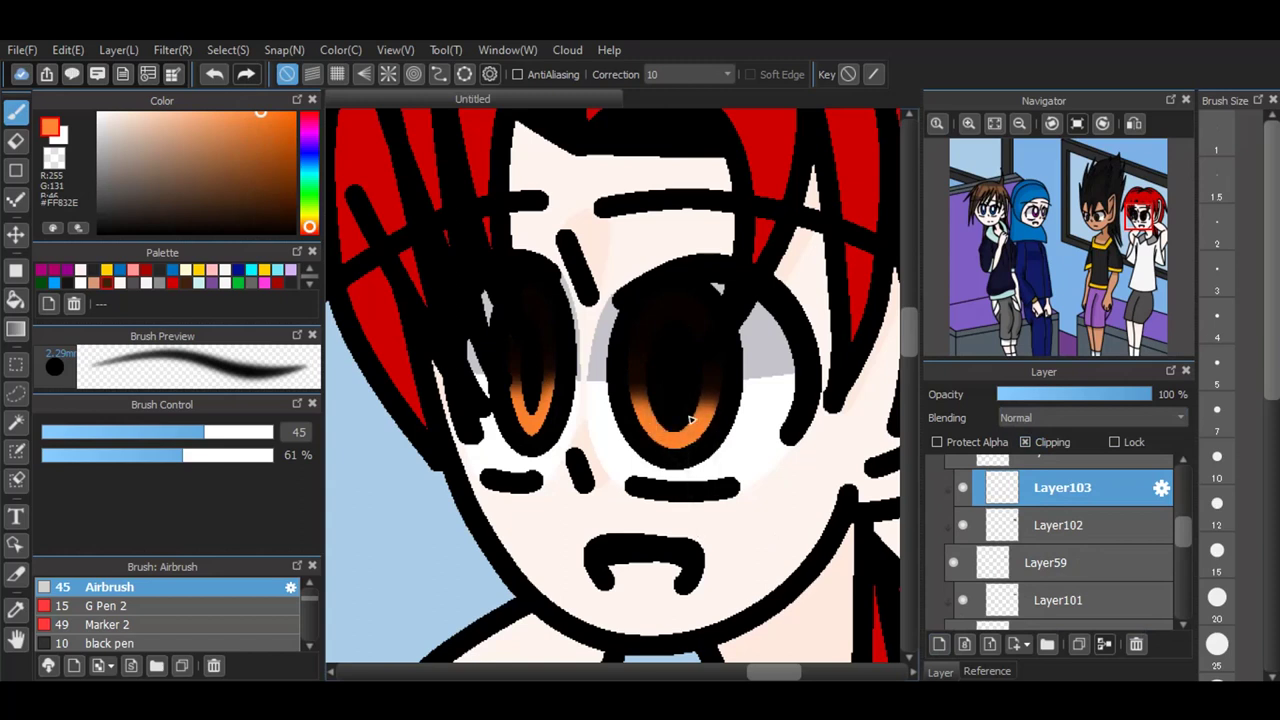
left_click(1106, 416)
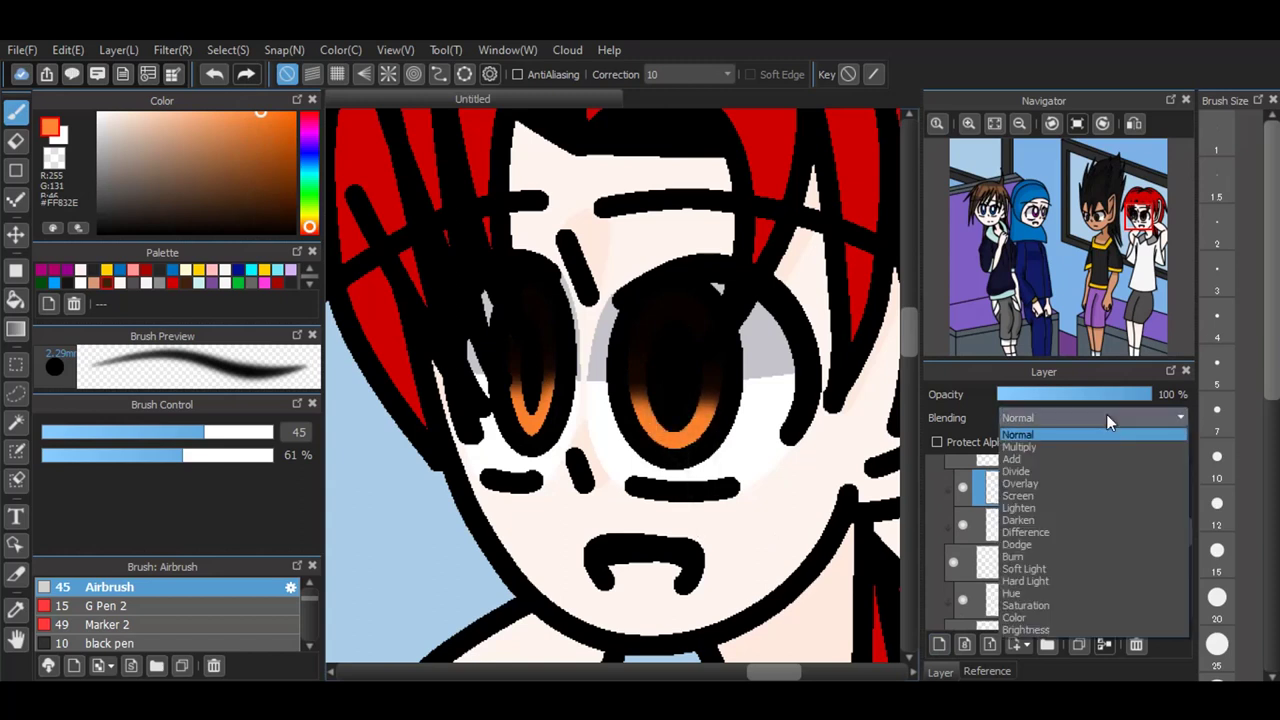
left_click(1028, 543)
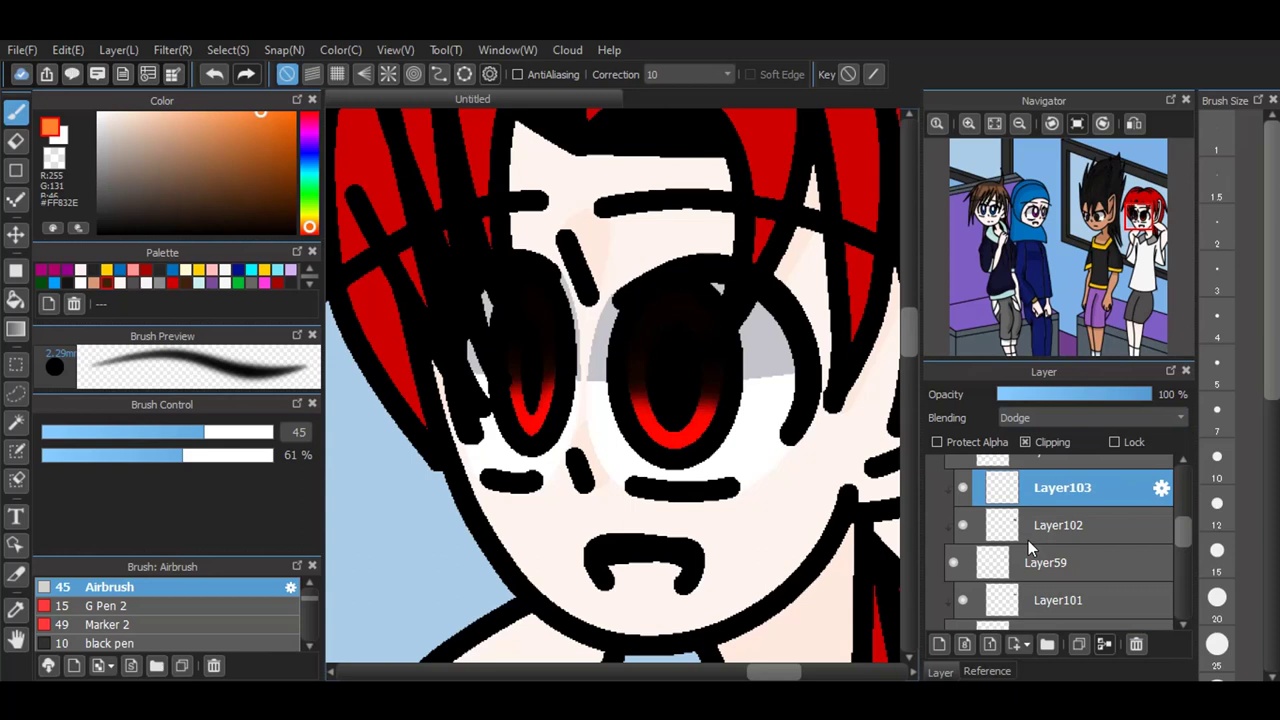
Step: Draw a filled white ellipse highlight over the pupil of each of the red-haired character's eyes on Layer98
scroll(711, 334, "down", 2)
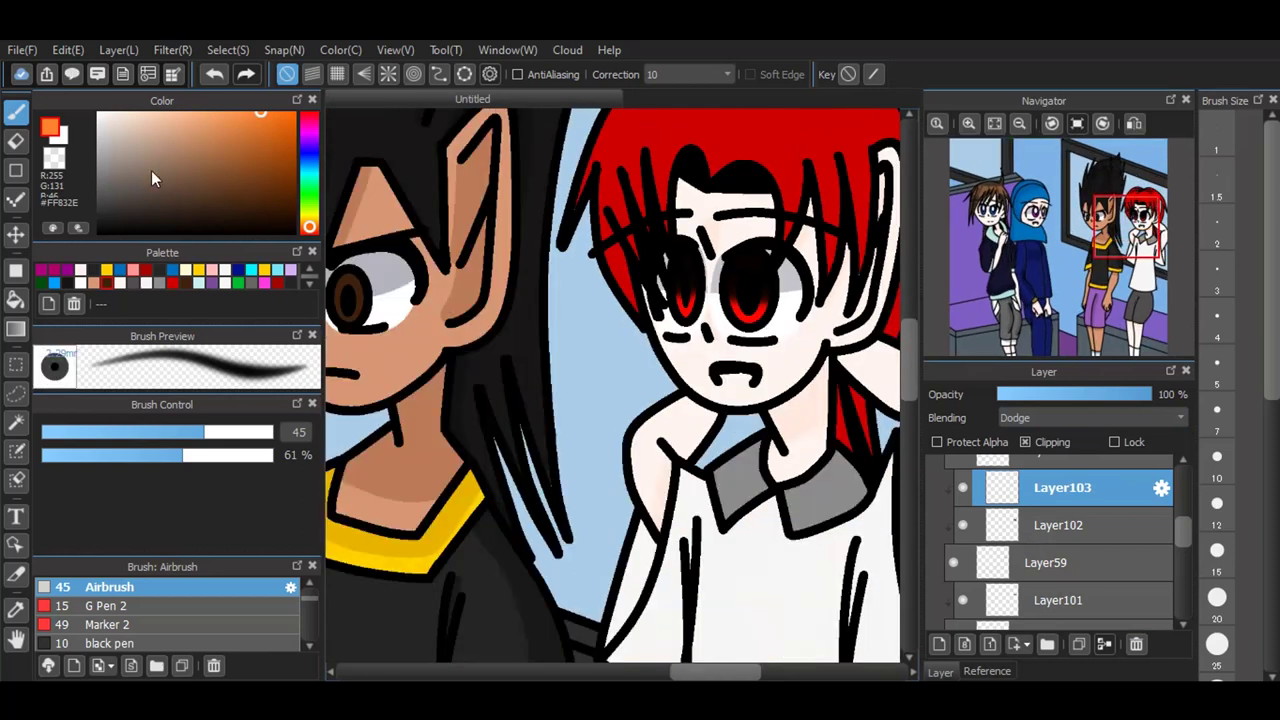
scroll(550, 425, "down", 2)
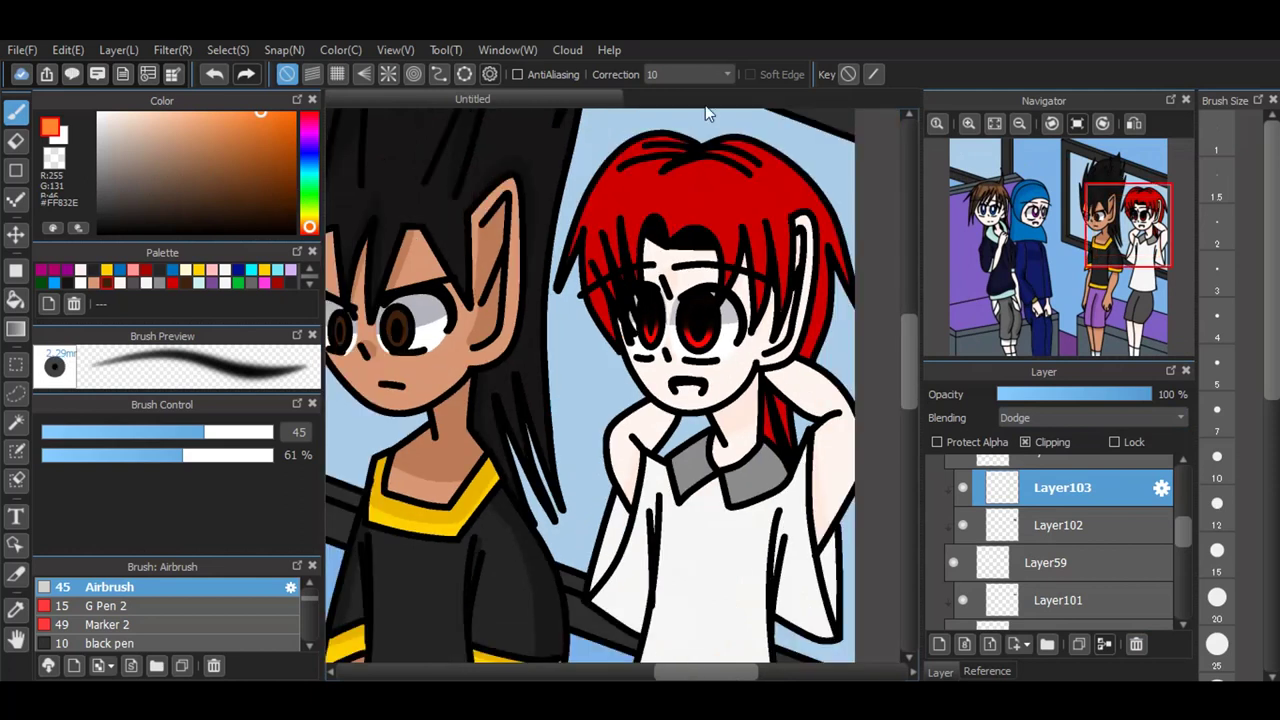
scroll(634, 298, "up", 2)
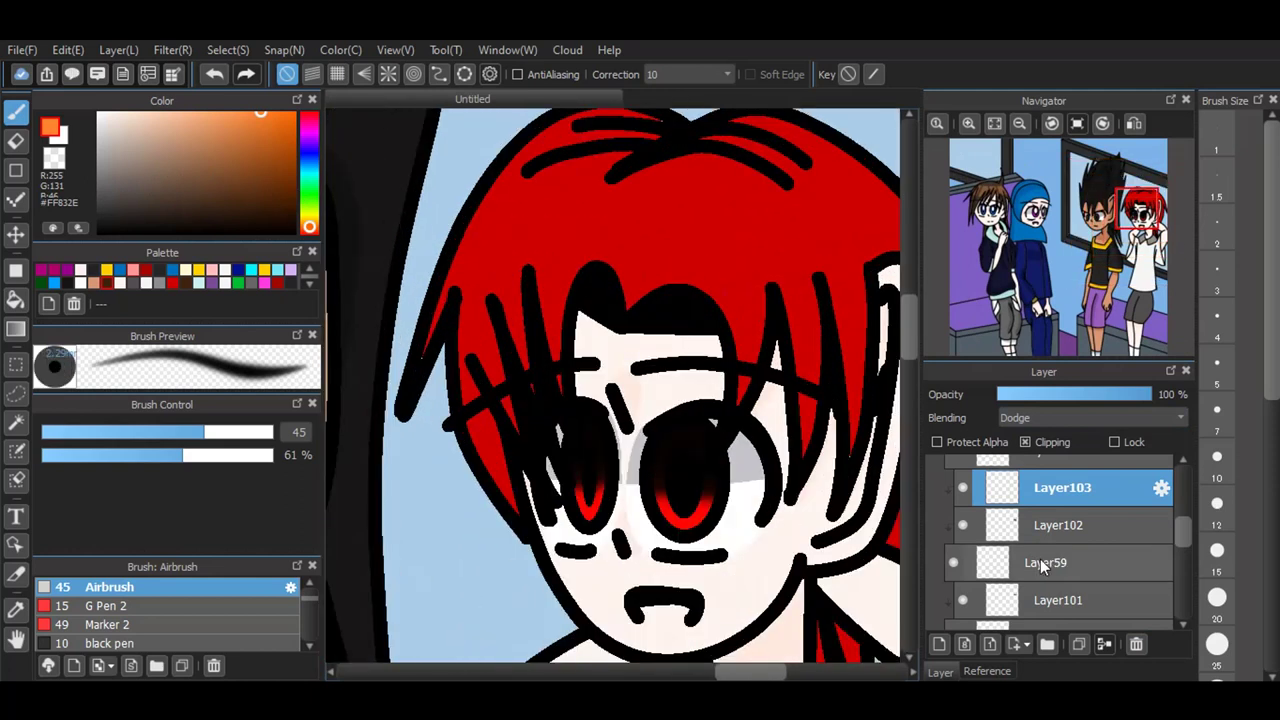
scroll(1040, 559, "down", 5)
left_click(1007, 477)
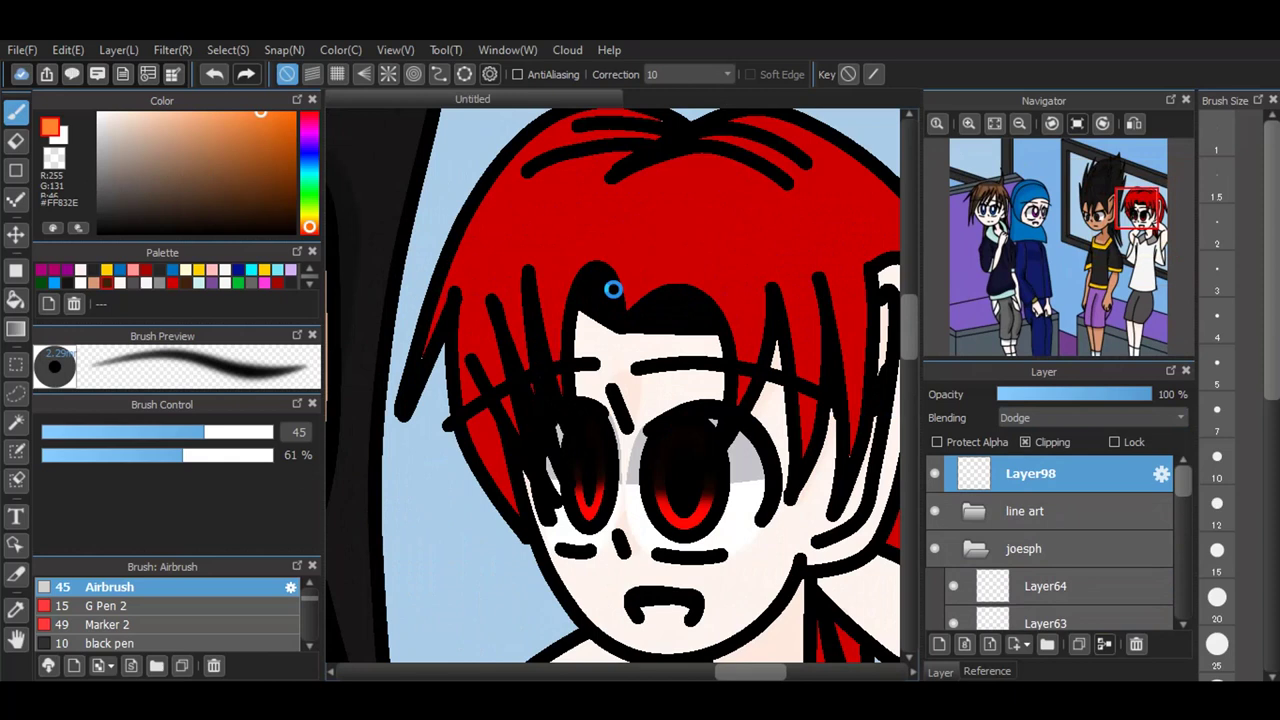
left_click(54, 158)
left_click(16, 271)
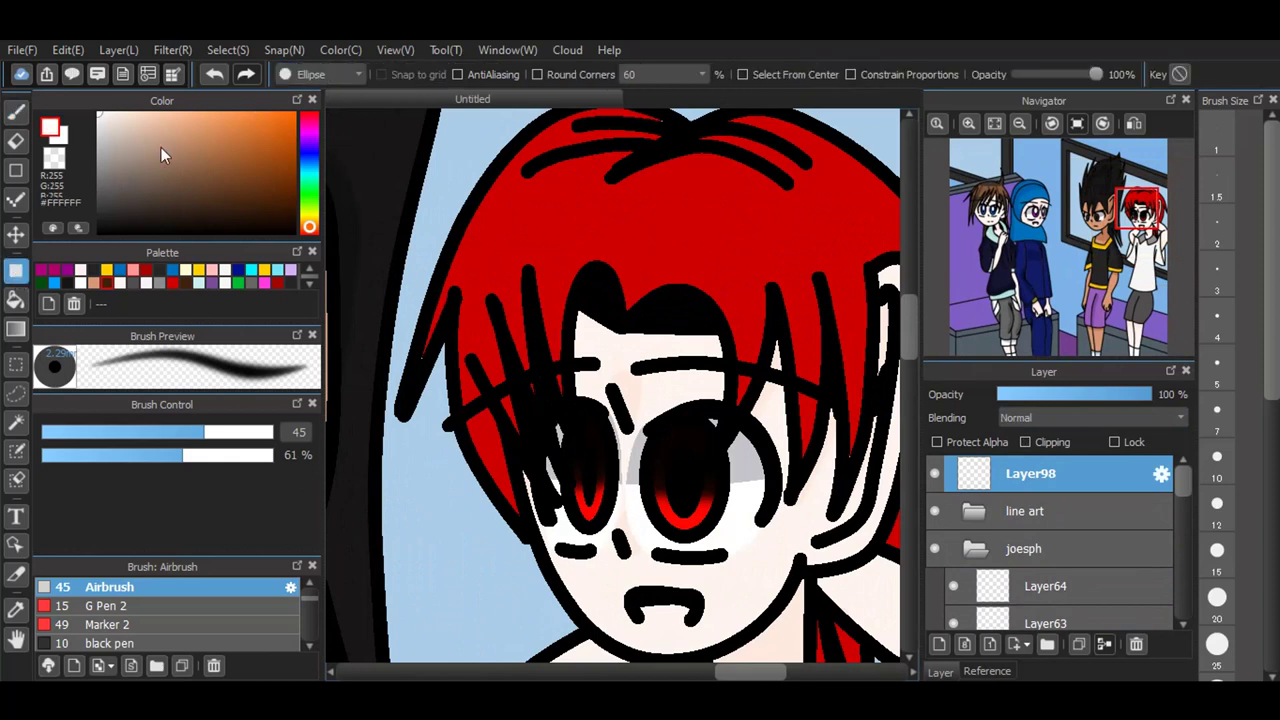
left_click_drag(578, 428, 600, 490)
left_click_drag(668, 432, 702, 490)
left_click(16, 110)
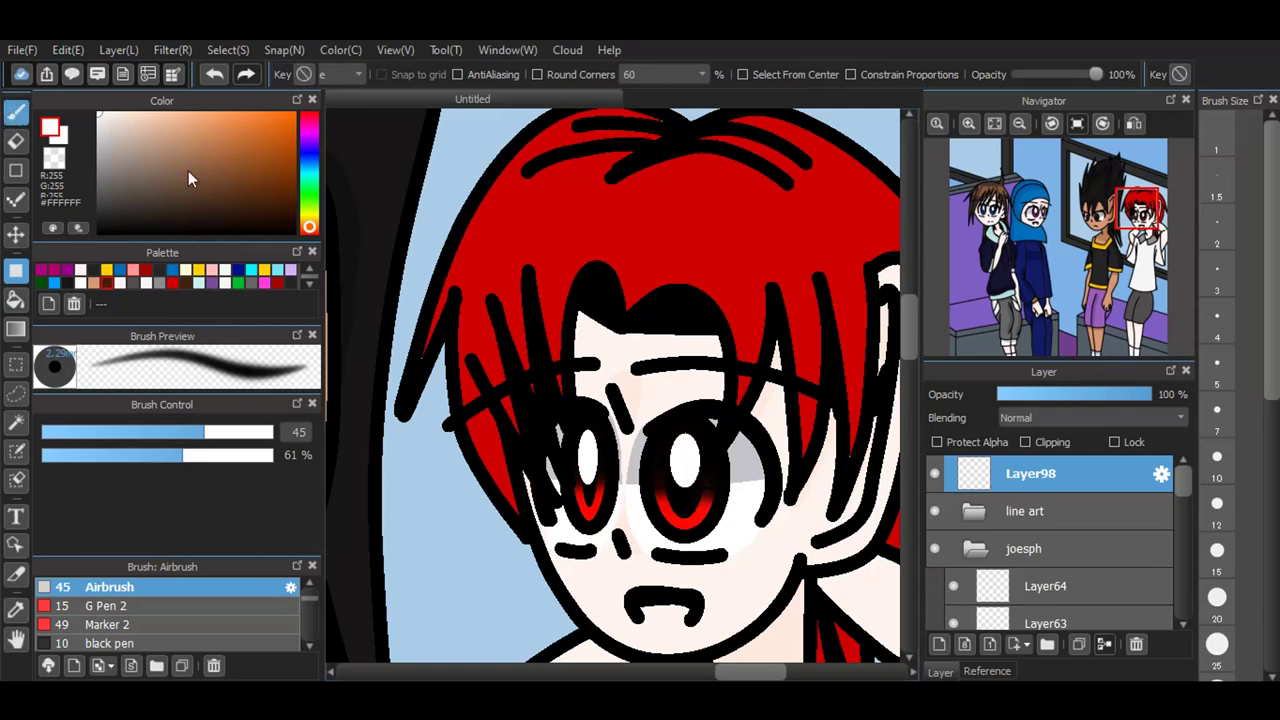
Step: Add a new layer clipped to the red hair layer, Layer60
left_click(1003, 670)
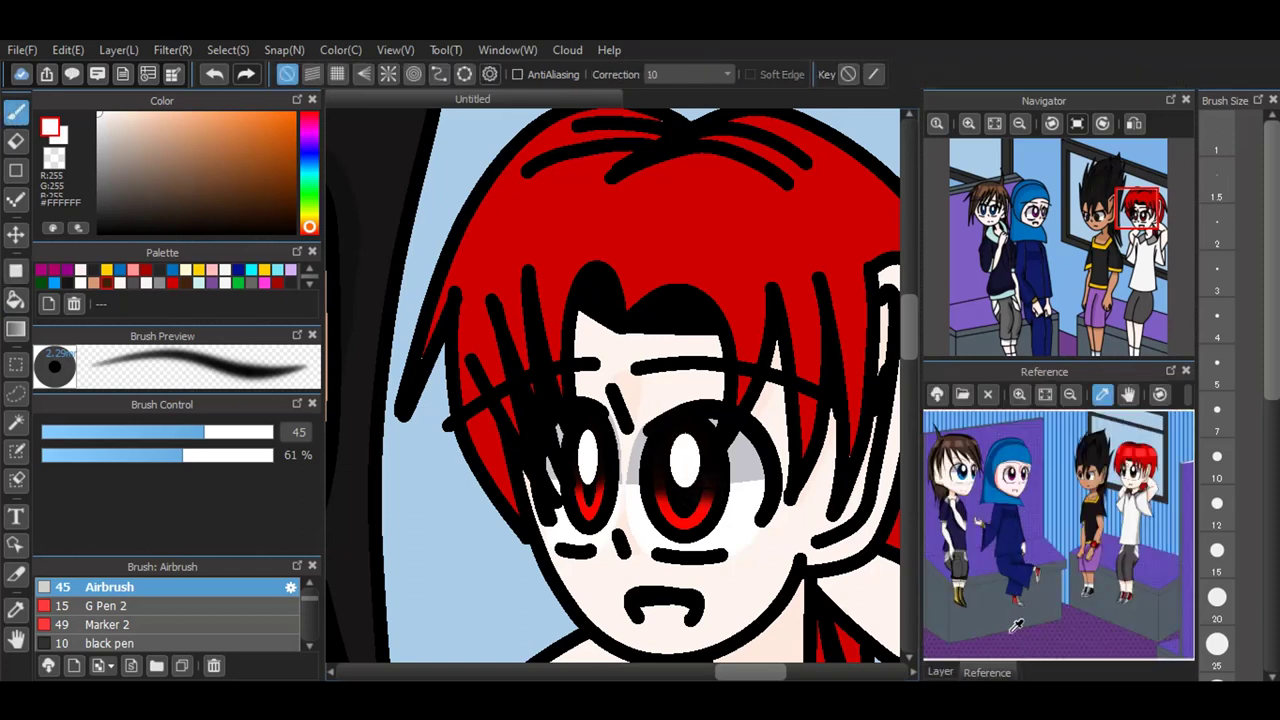
left_click(940, 672)
scroll(1035, 569, "down", 2)
scroll(1034, 569, "down", 1)
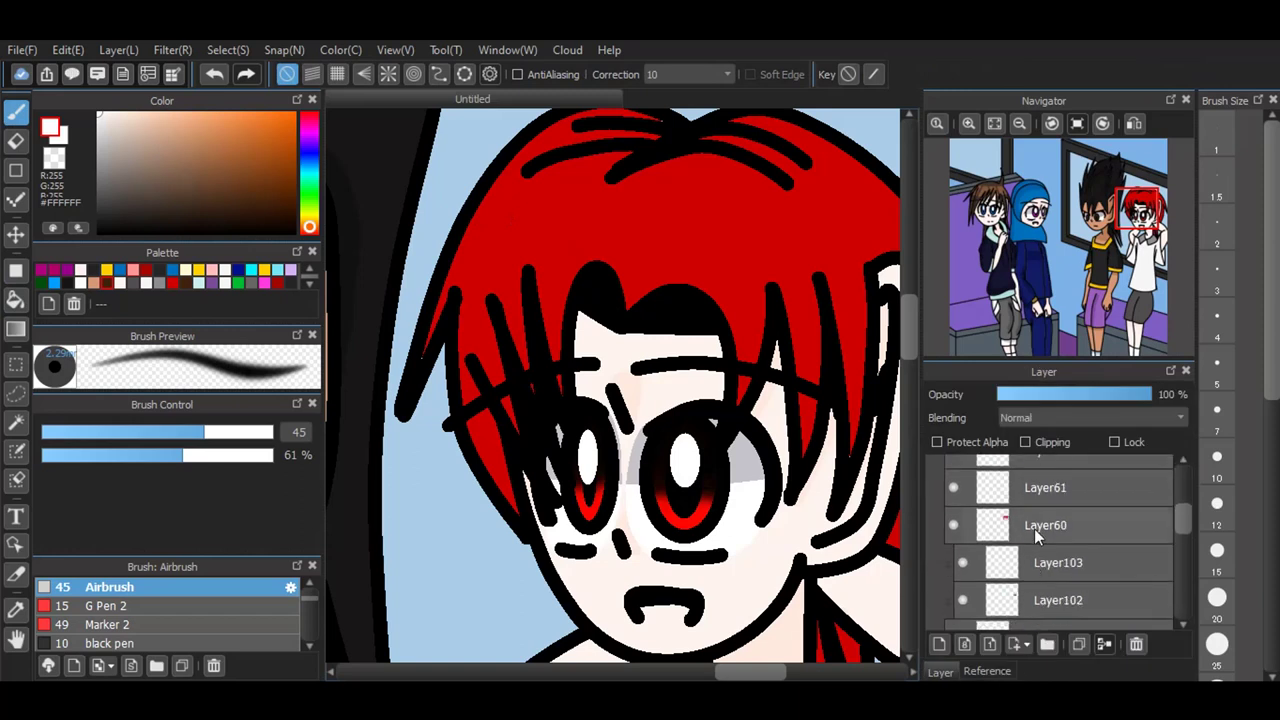
left_click(1034, 526)
left_click(938, 644)
left_click(1037, 443)
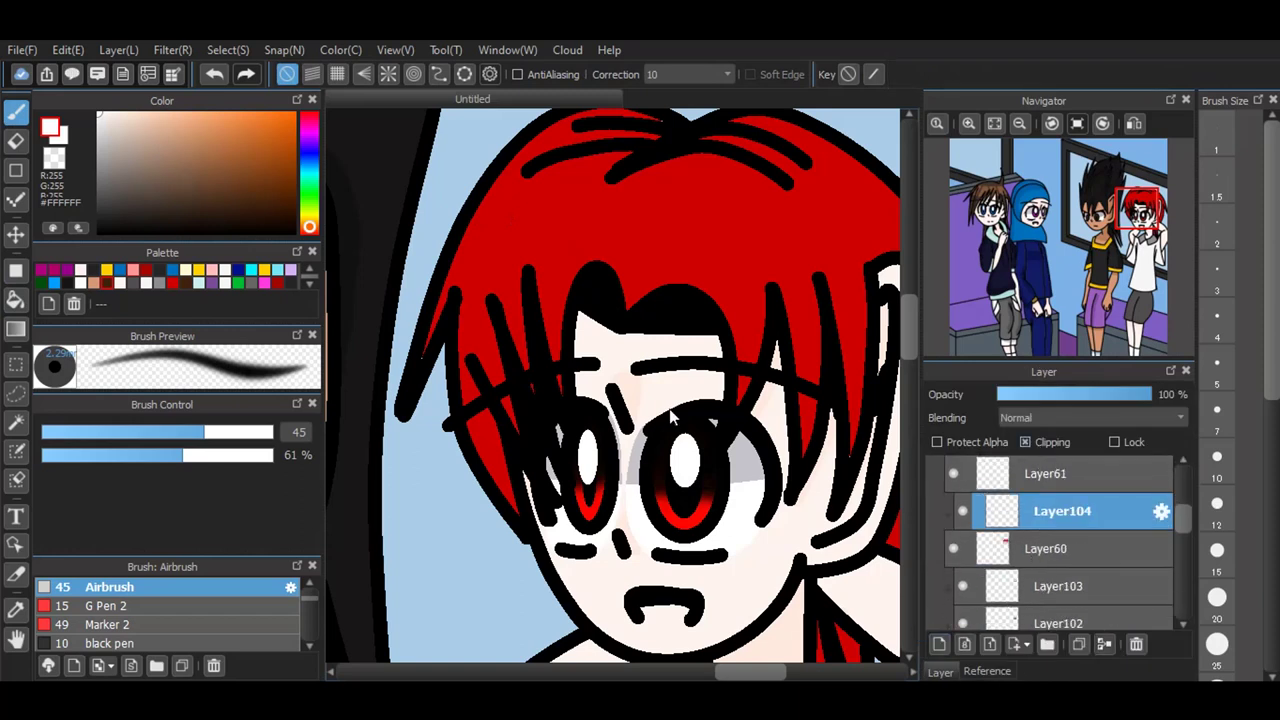
Step: Paint dark red #AA0000 shadows with G Pen 2 beneath the crown strands and along the bangs of the red hair
scroll(674, 417, "down", 2)
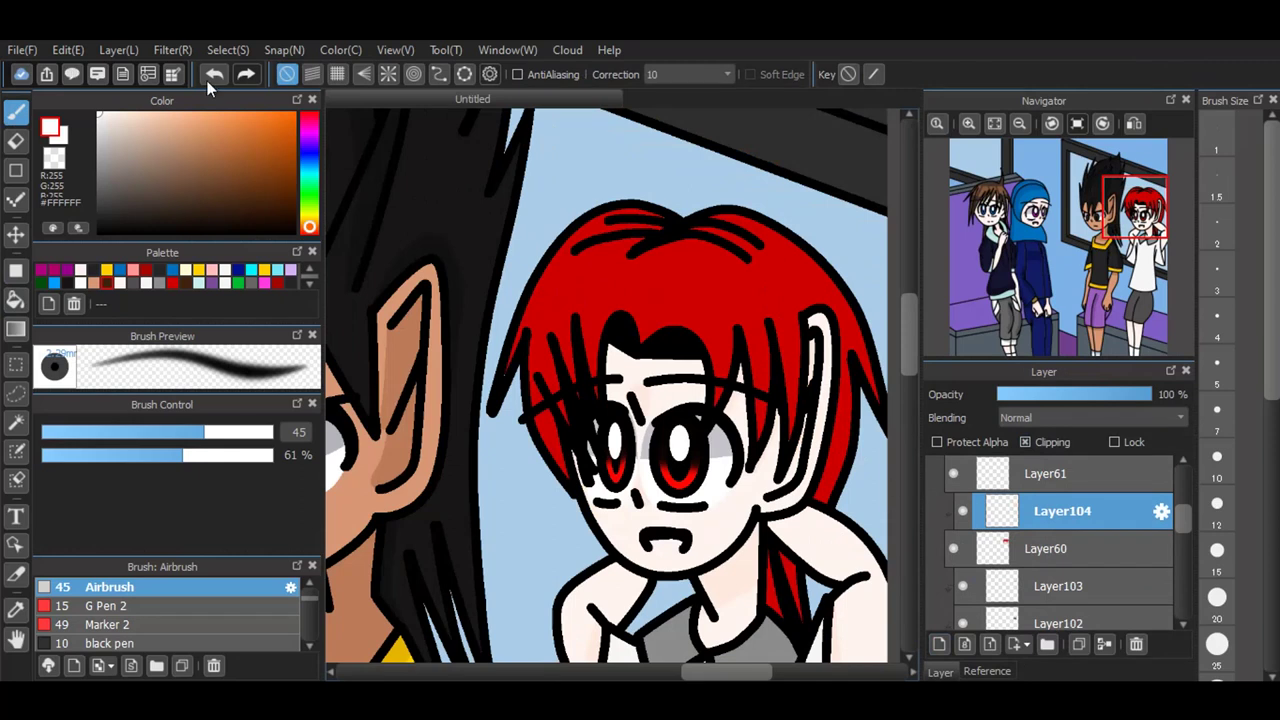
left_click(175, 288)
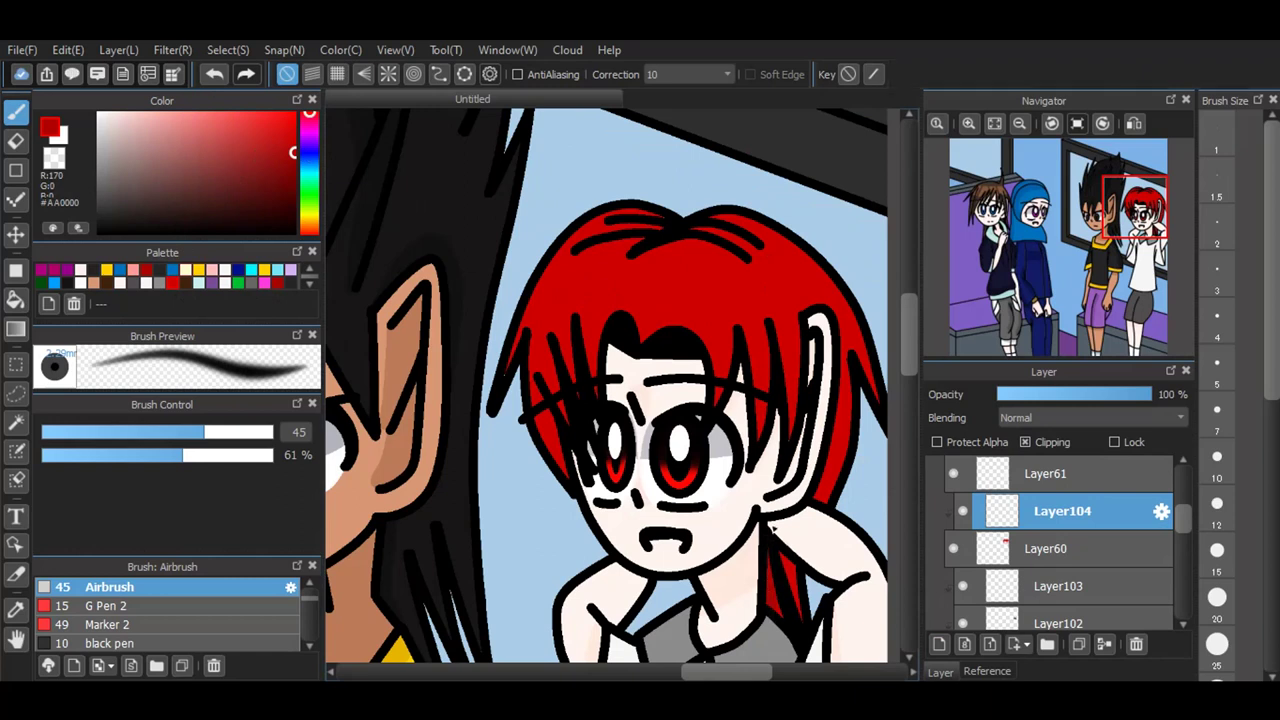
left_click(238, 619)
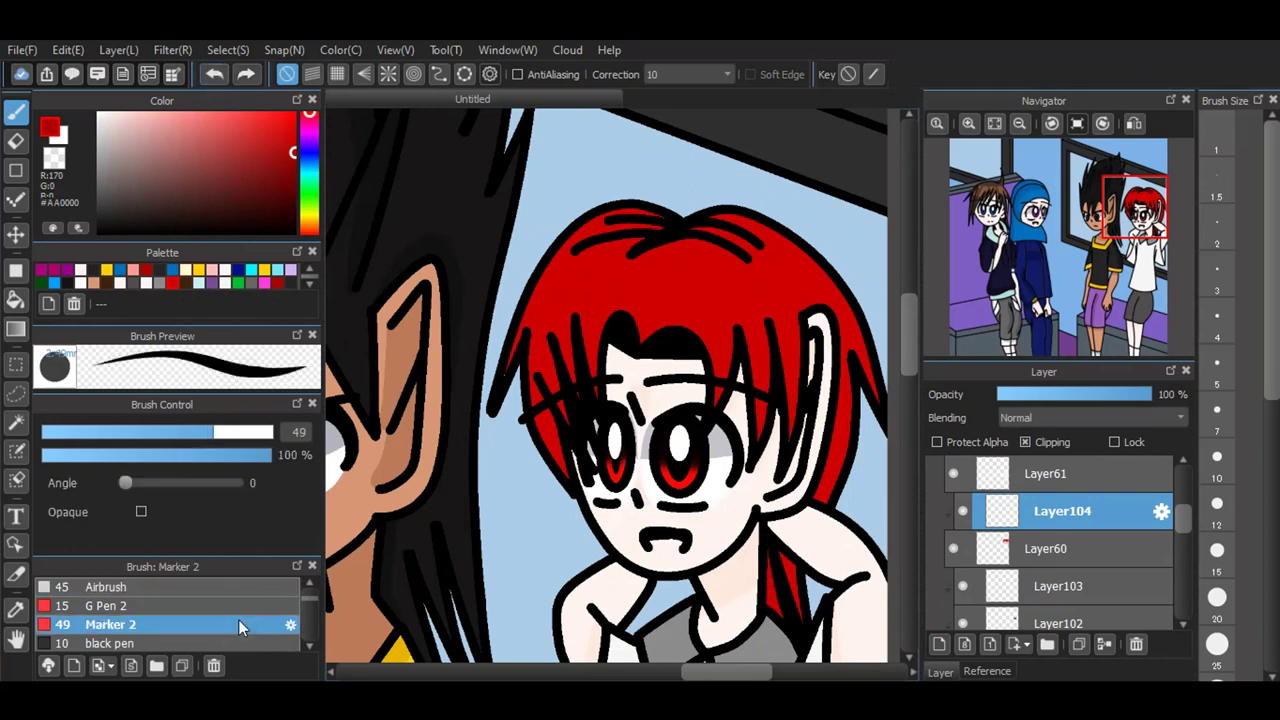
left_click(247, 600)
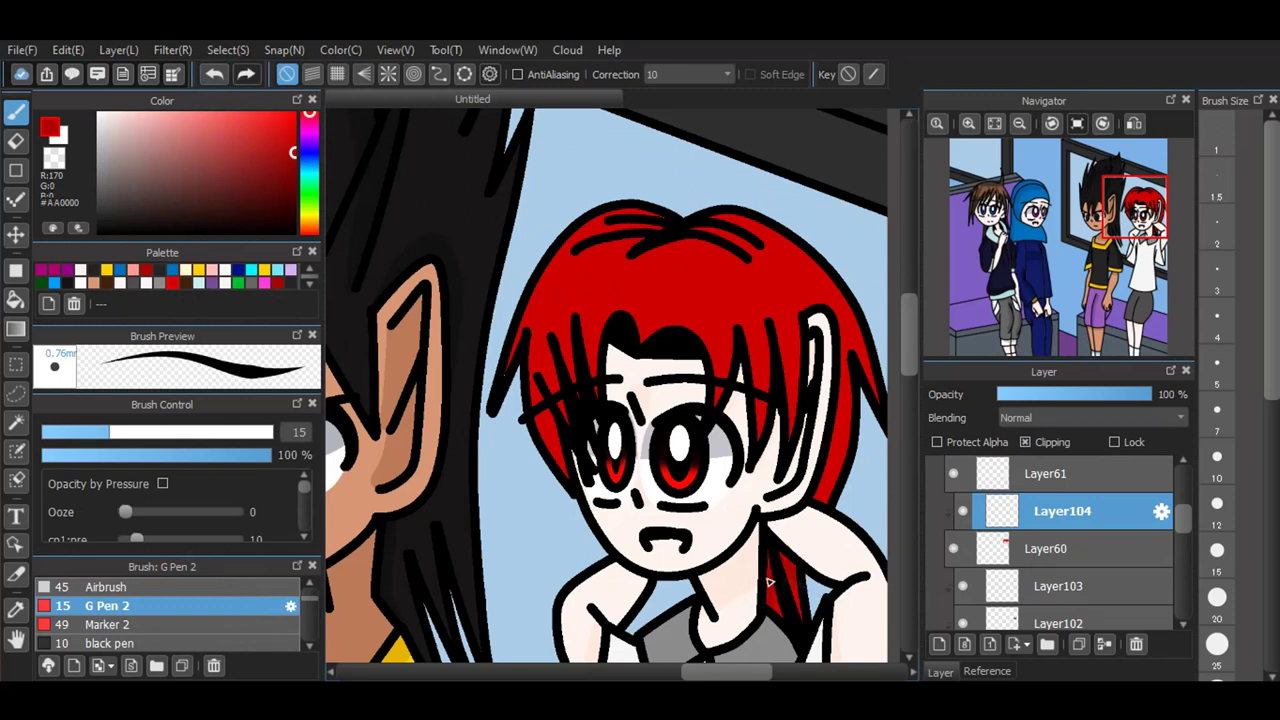
scroll(853, 265, "up", 1)
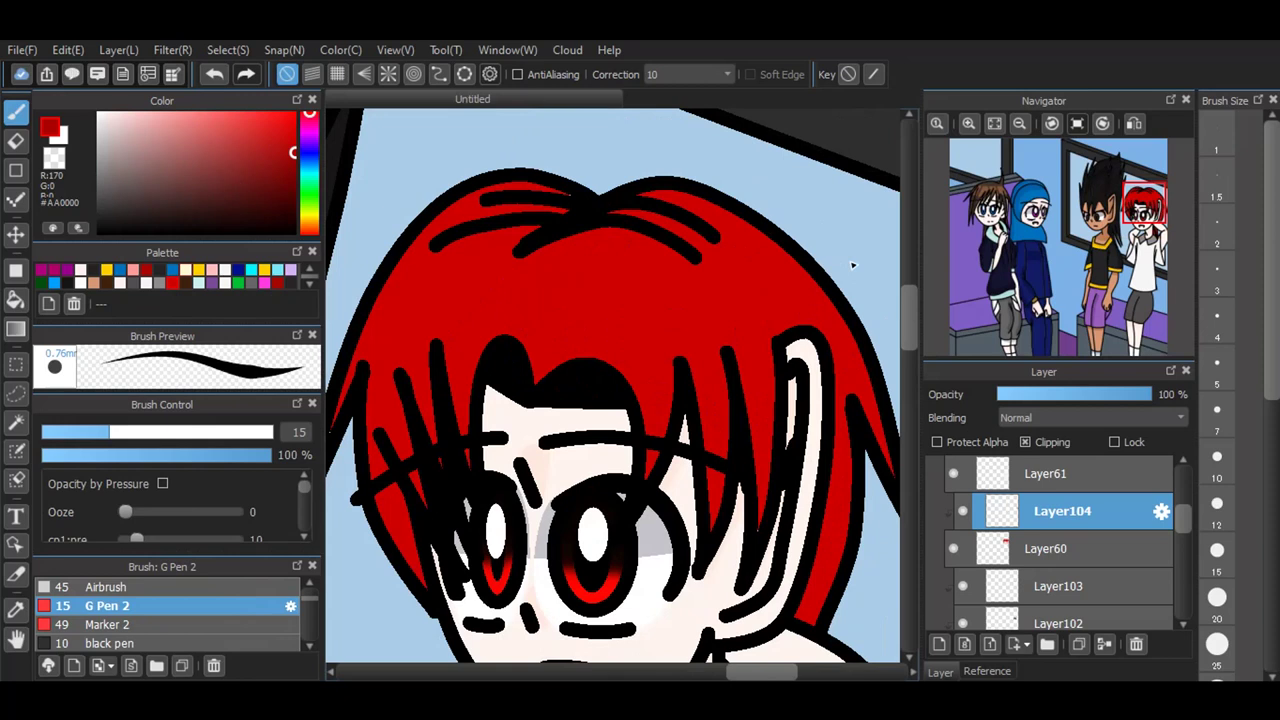
left_click_drag(523, 263, 714, 266)
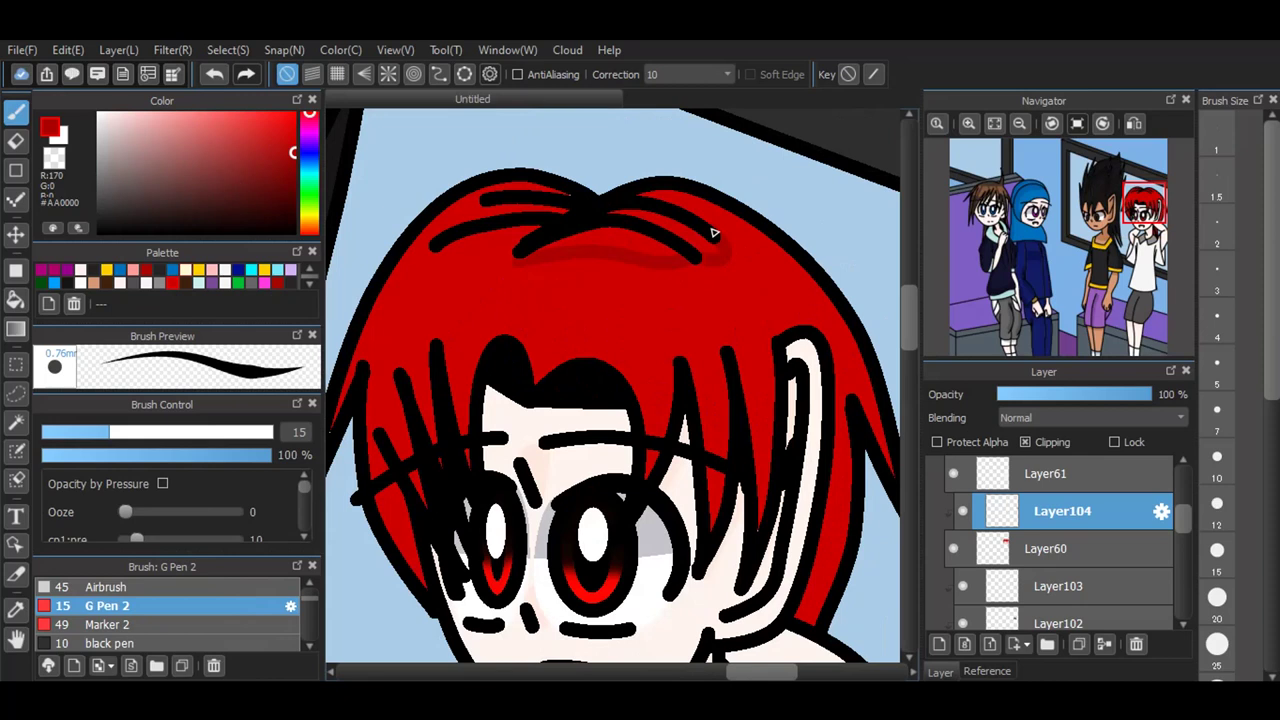
mouse_move(637, 194)
left_mouse_down()
mouse_move(699, 198)
mouse_move(732, 245)
mouse_move(660, 197)
mouse_move(722, 227)
mouse_move(665, 200)
mouse_move(706, 229)
mouse_move(641, 237)
mouse_move(699, 247)
mouse_move(574, 237)
mouse_move(678, 246)
mouse_move(597, 242)
mouse_move(679, 262)
mouse_move(712, 256)
mouse_move(603, 228)
mouse_move(625, 221)
mouse_move(702, 245)
mouse_move(623, 209)
mouse_move(715, 243)
mouse_move(714, 260)
mouse_move(732, 220)
mouse_move(817, 285)
mouse_move(882, 402)
left_mouse_up()
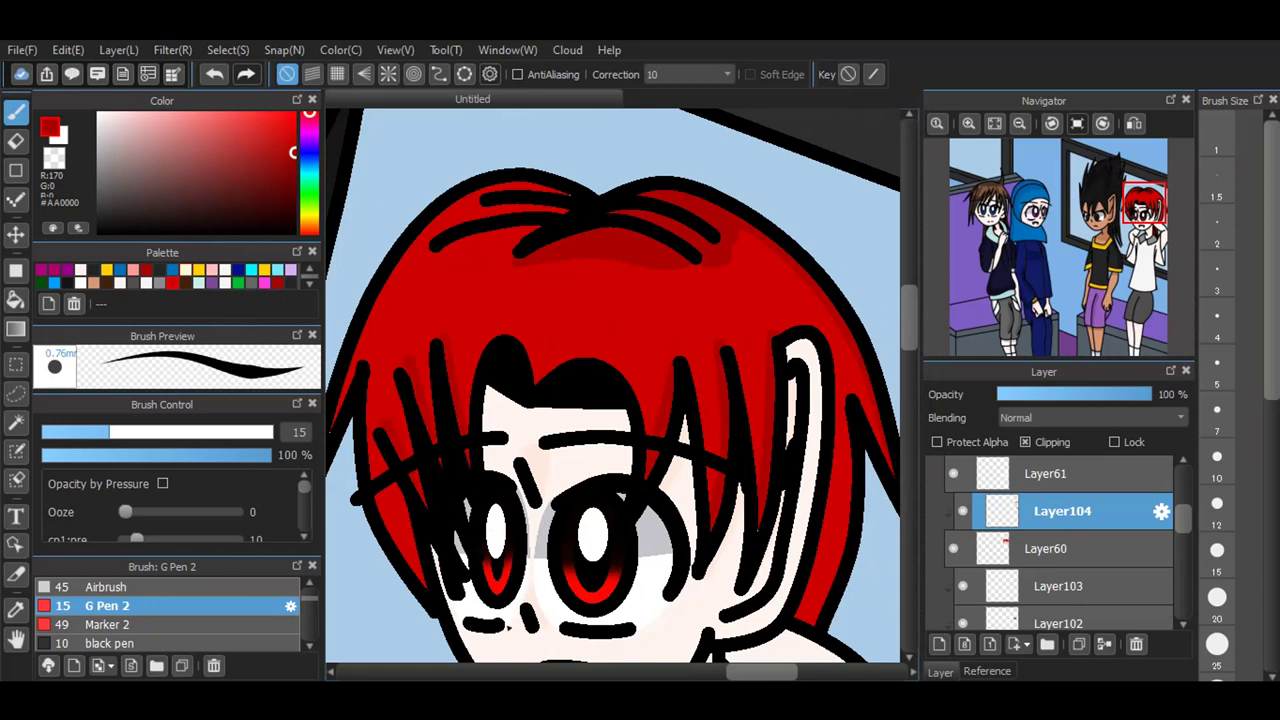
Step: Finish shading the outer edges of the red hair and set the shadow layer to Multiply blending at 35% opacity
scroll(779, 483, "down", 1)
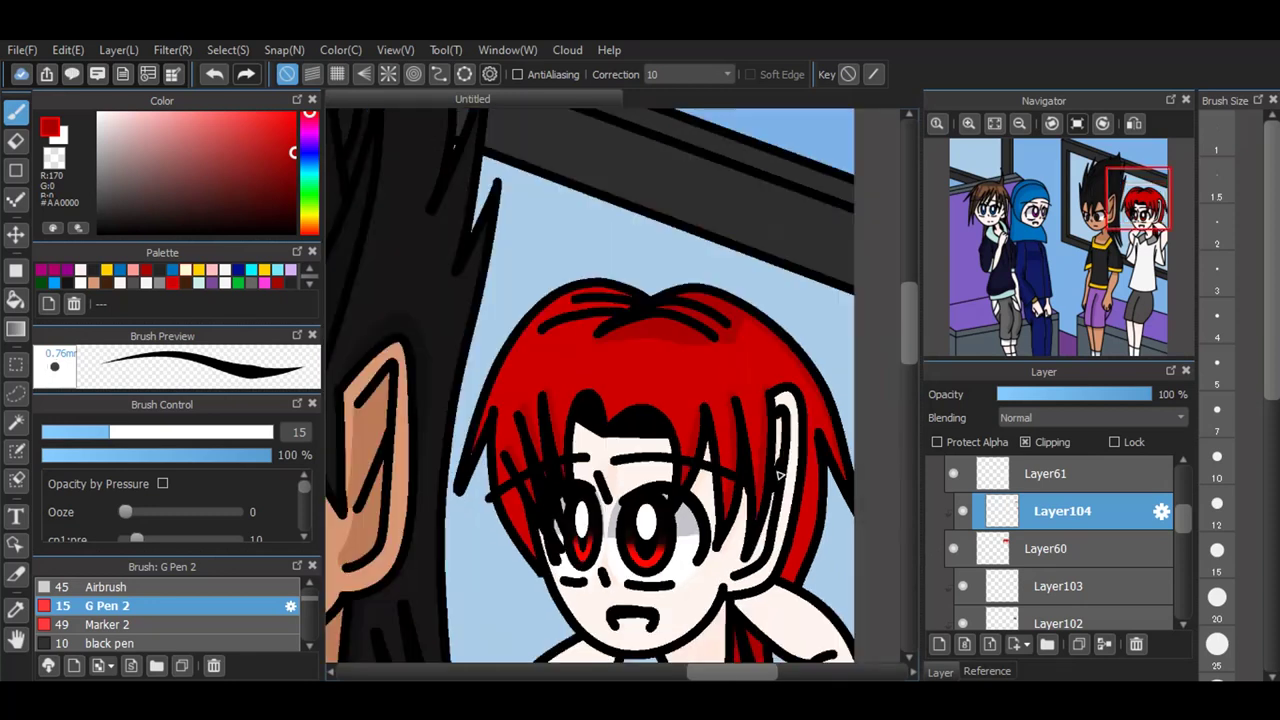
scroll(779, 483, "up", 1)
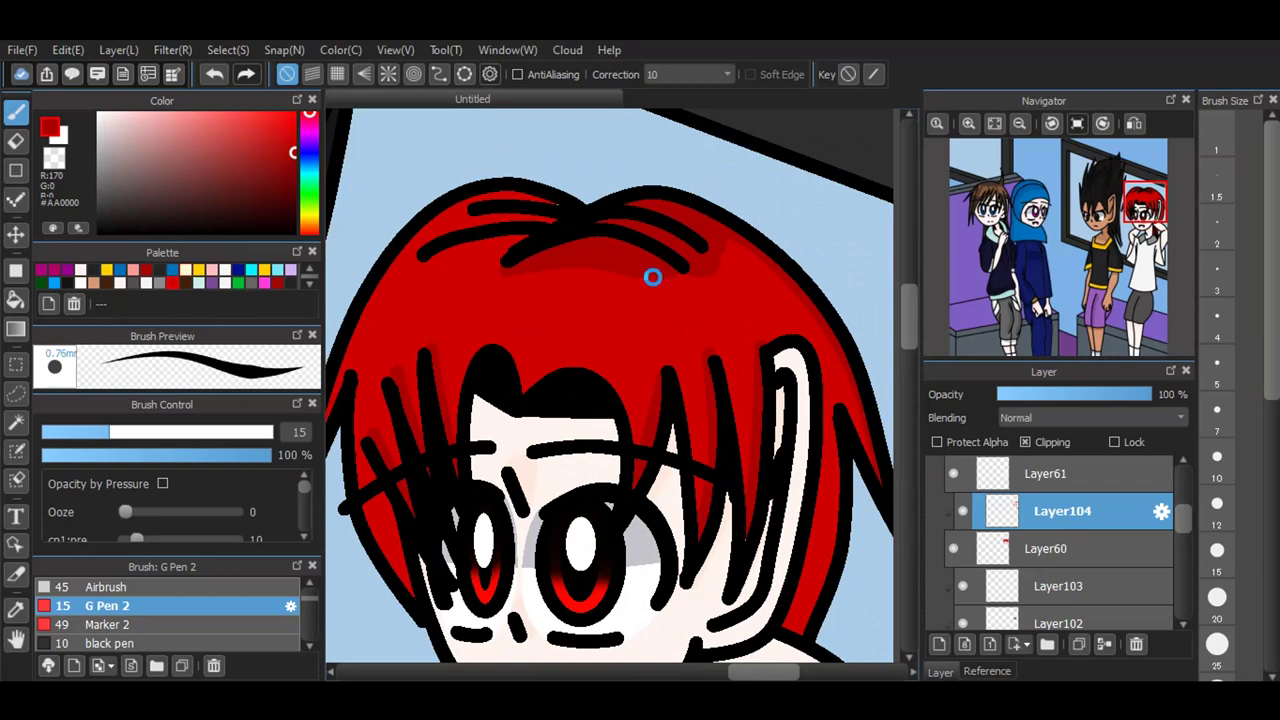
scroll(546, 229, "down", 1)
scroll(840, 270, "up", 1)
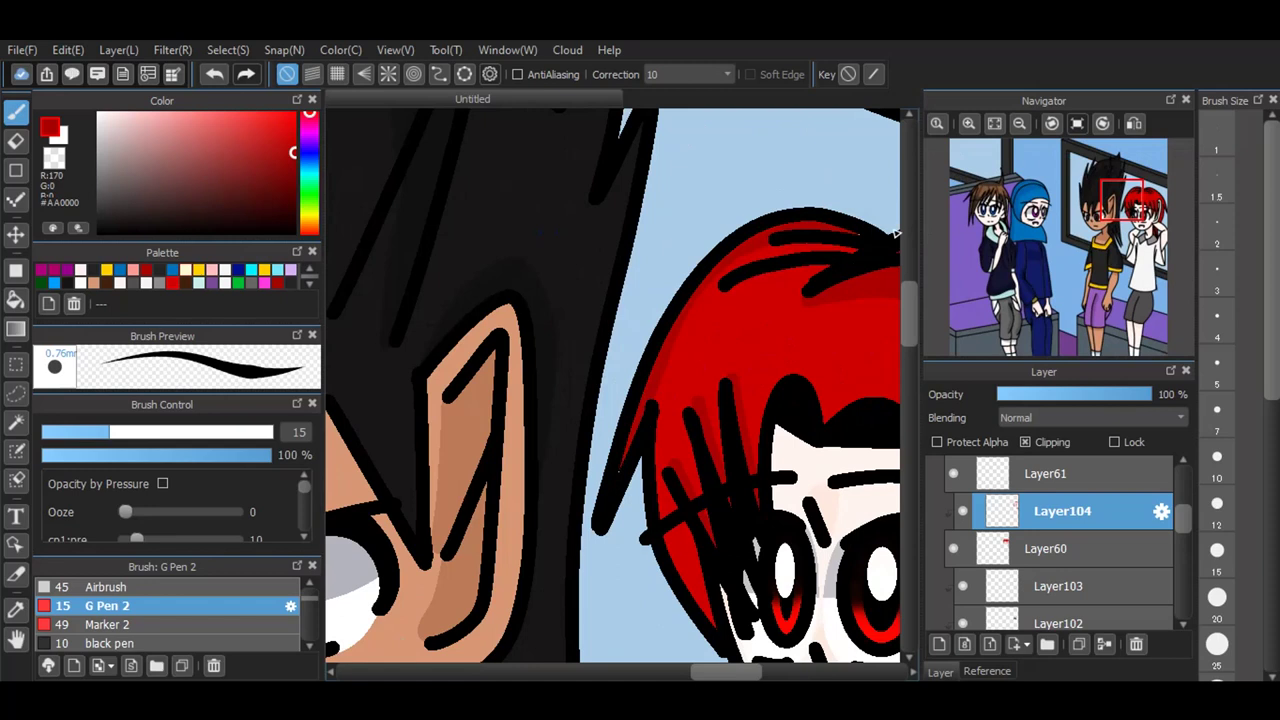
scroll(706, 209, "down", 2)
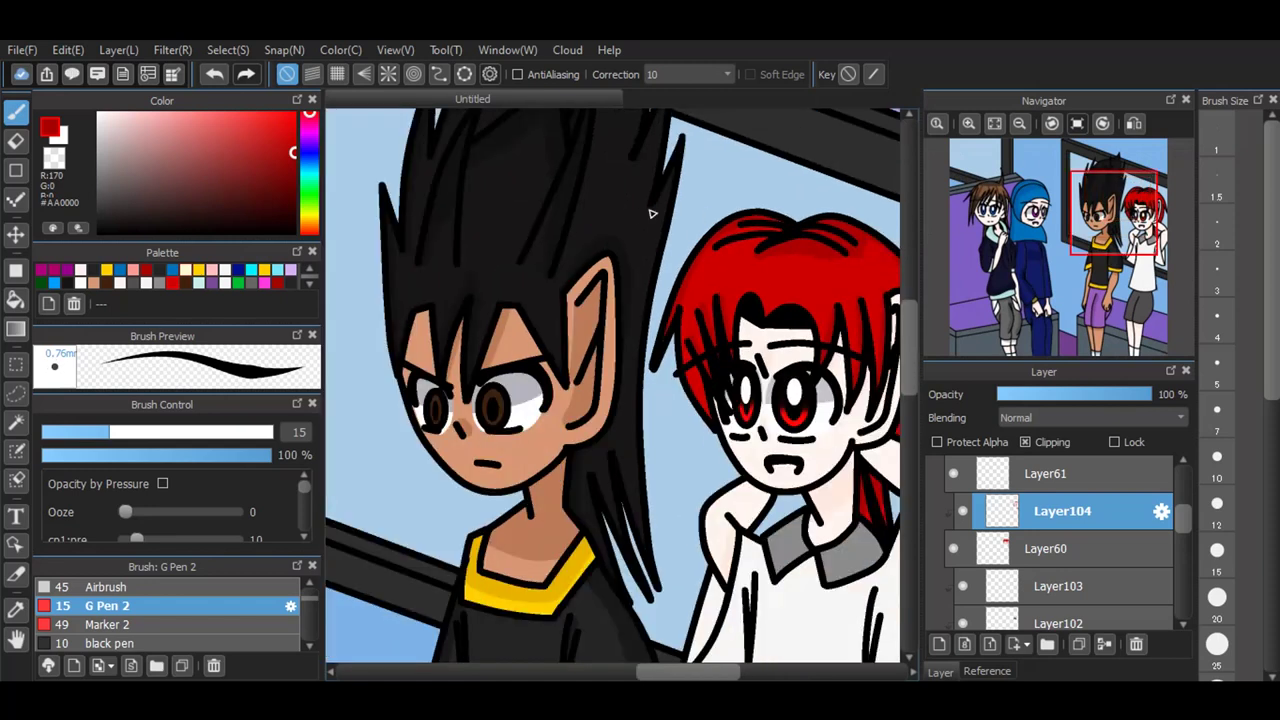
scroll(637, 213, "down", 2)
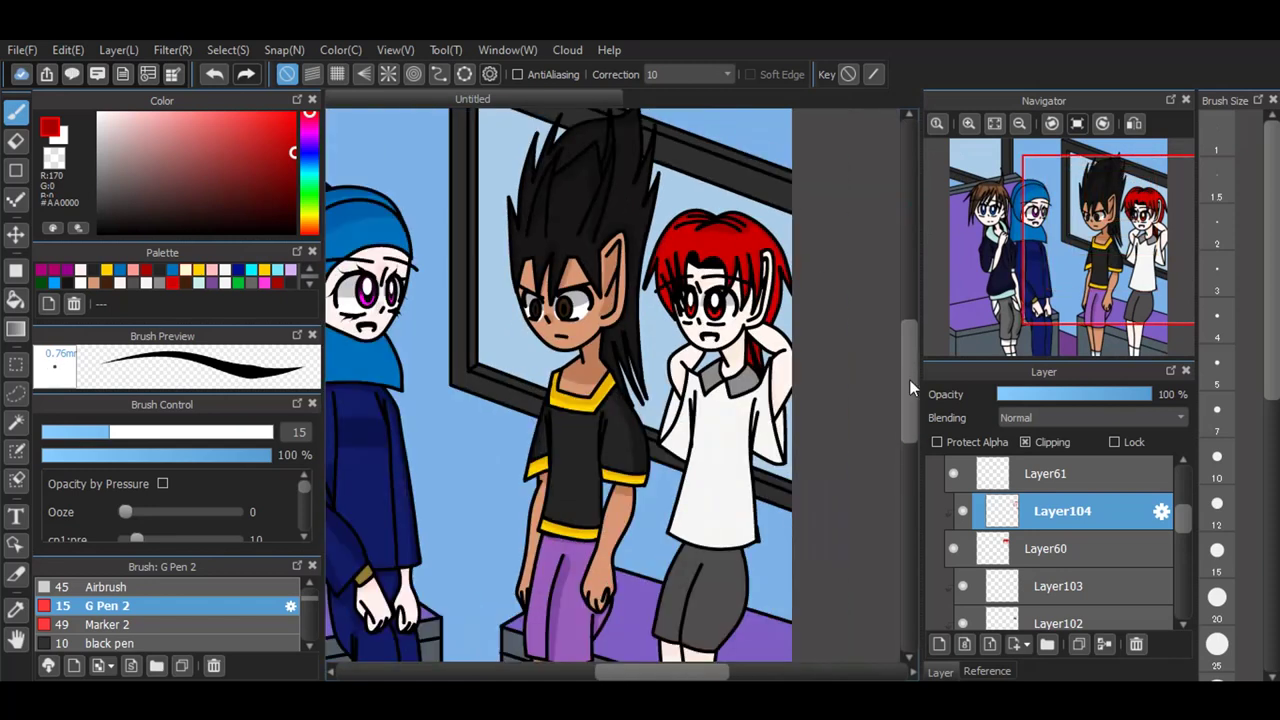
scroll(747, 224, "up", 2)
scroll(797, 219, "up", 1)
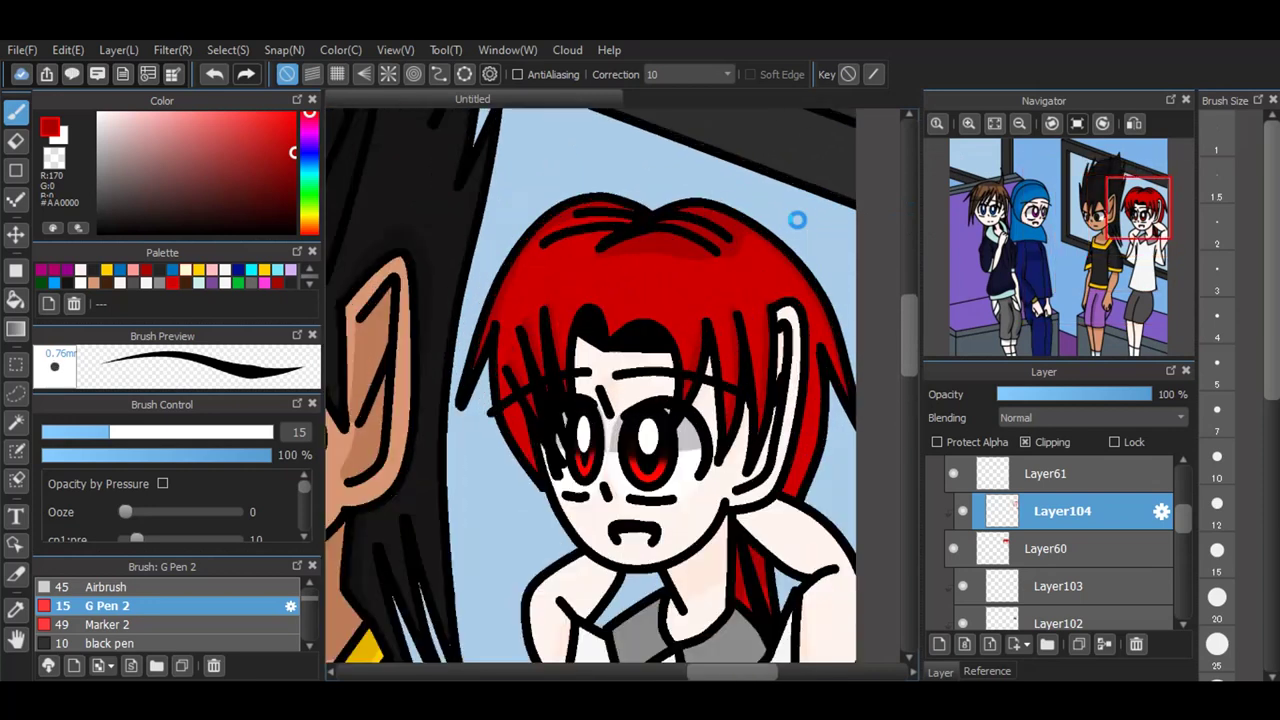
scroll(1049, 418, "down", 1)
mouse_move(1050, 396)
left_mouse_down()
mouse_move(1038, 396)
mouse_move(1052, 398)
left_mouse_up()
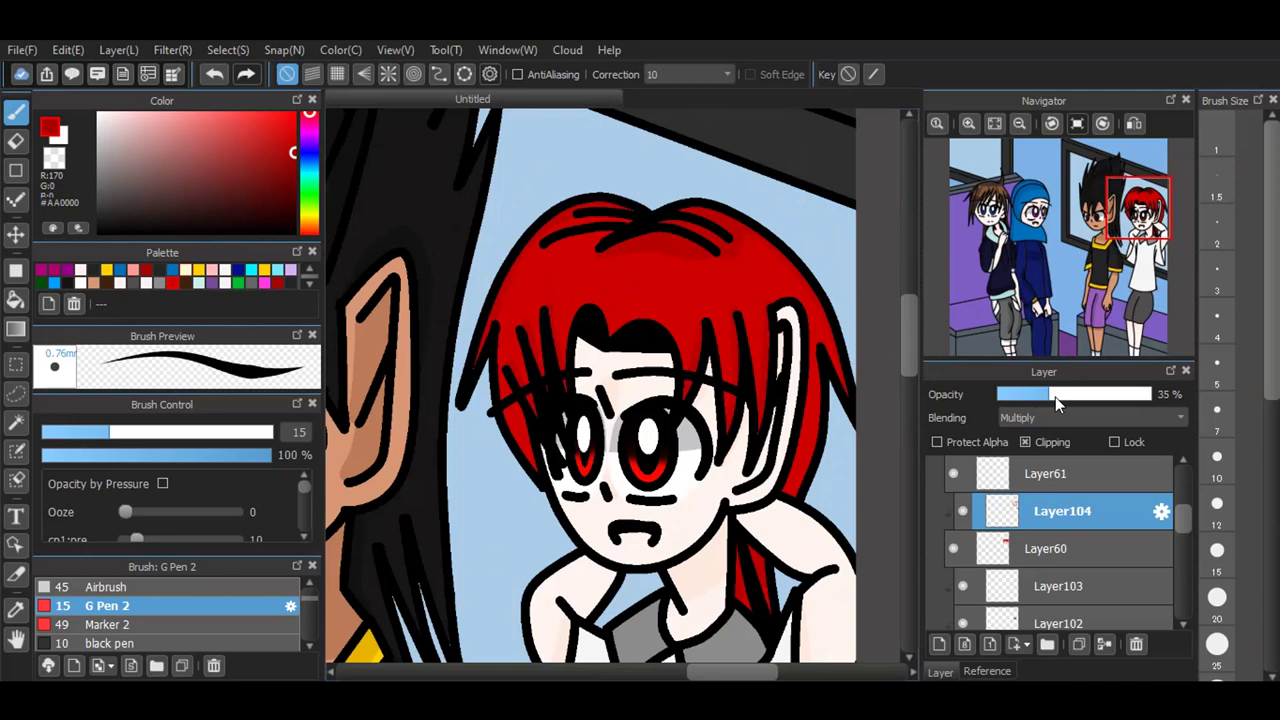
Step: Outline a curved highlight band across the red hair in light red #FF5555 on a new clipped layer
left_click(938, 644)
left_click(1025, 442)
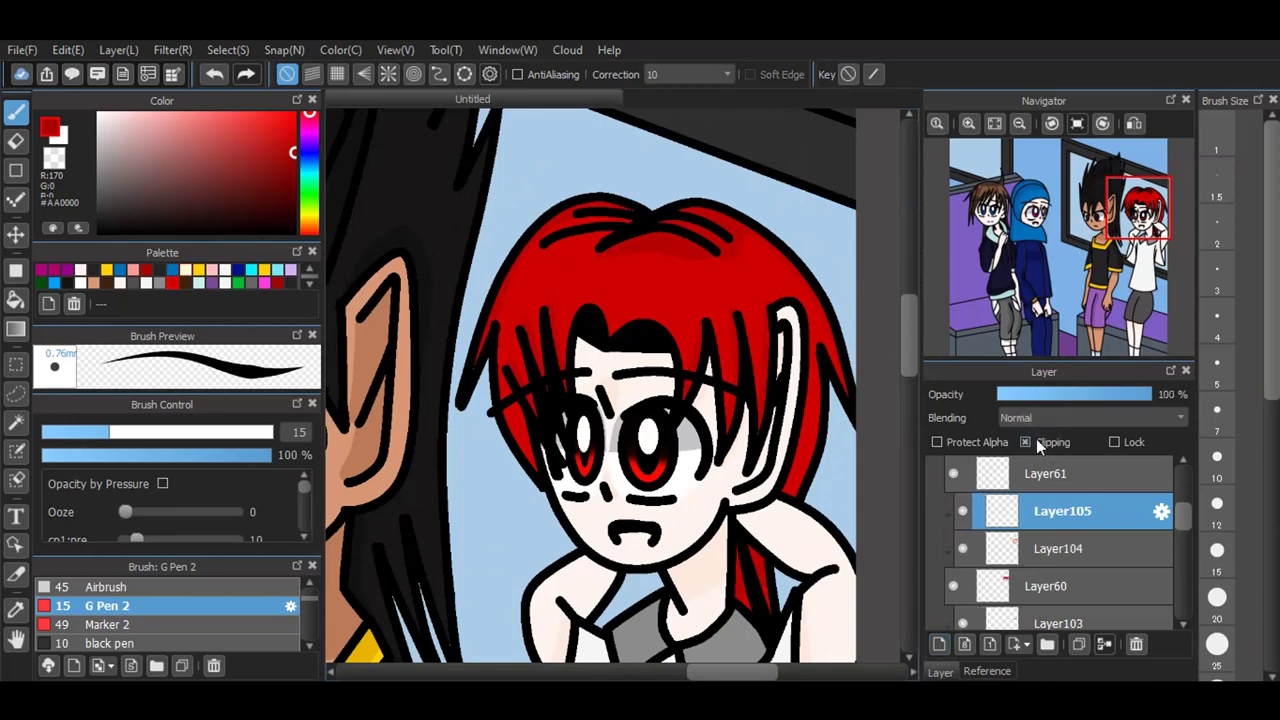
left_click_drag(295, 141, 297, 45)
left_click_drag(252, 145, 231, 61)
left_click_drag(529, 249, 775, 246)
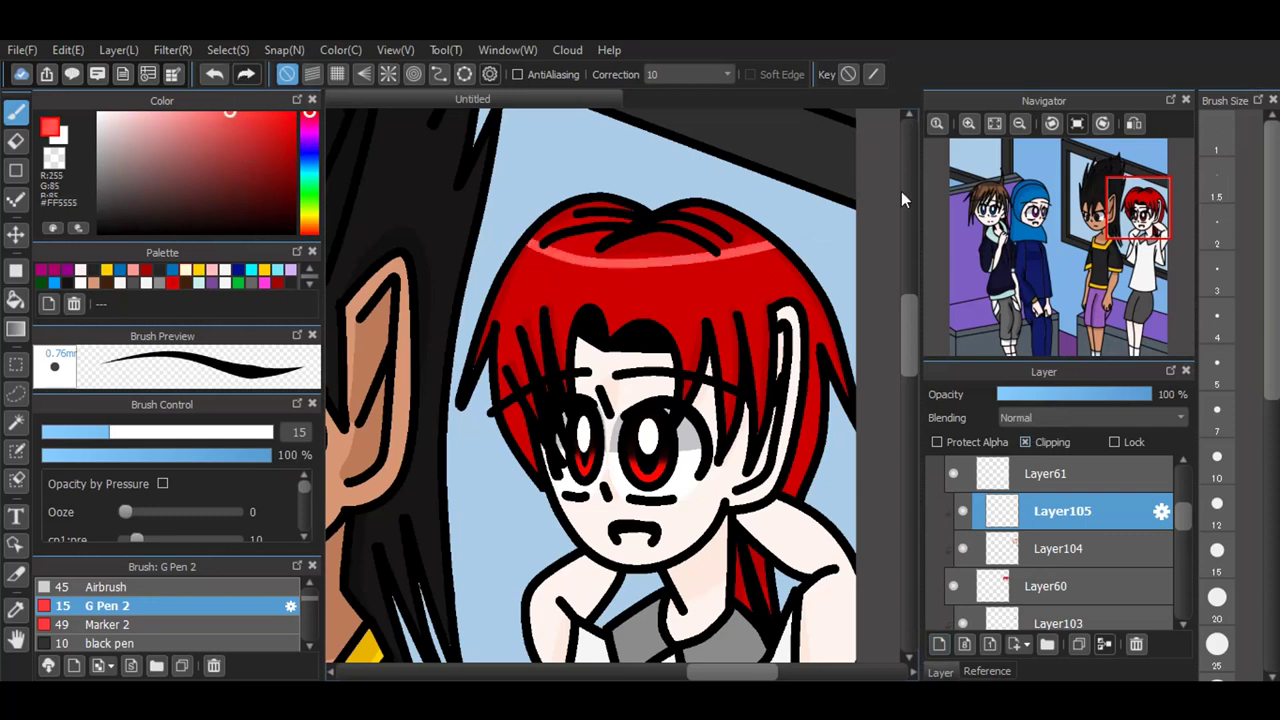
mouse_move(533, 305)
left_mouse_down()
mouse_move(730, 308)
mouse_move(820, 292)
left_mouse_up()
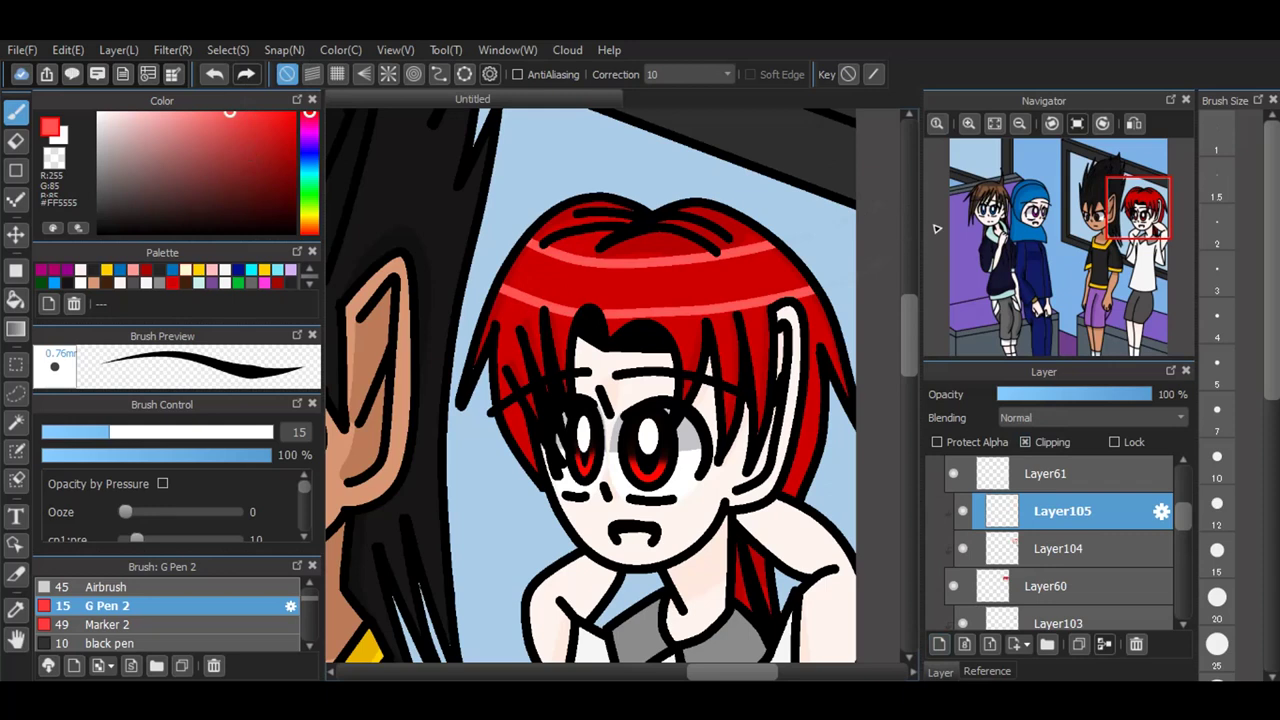
Step: Fill the highlight band on the hair with #FF5555 and touch up its unfilled edge with the G Pen 2
left_click(17, 299)
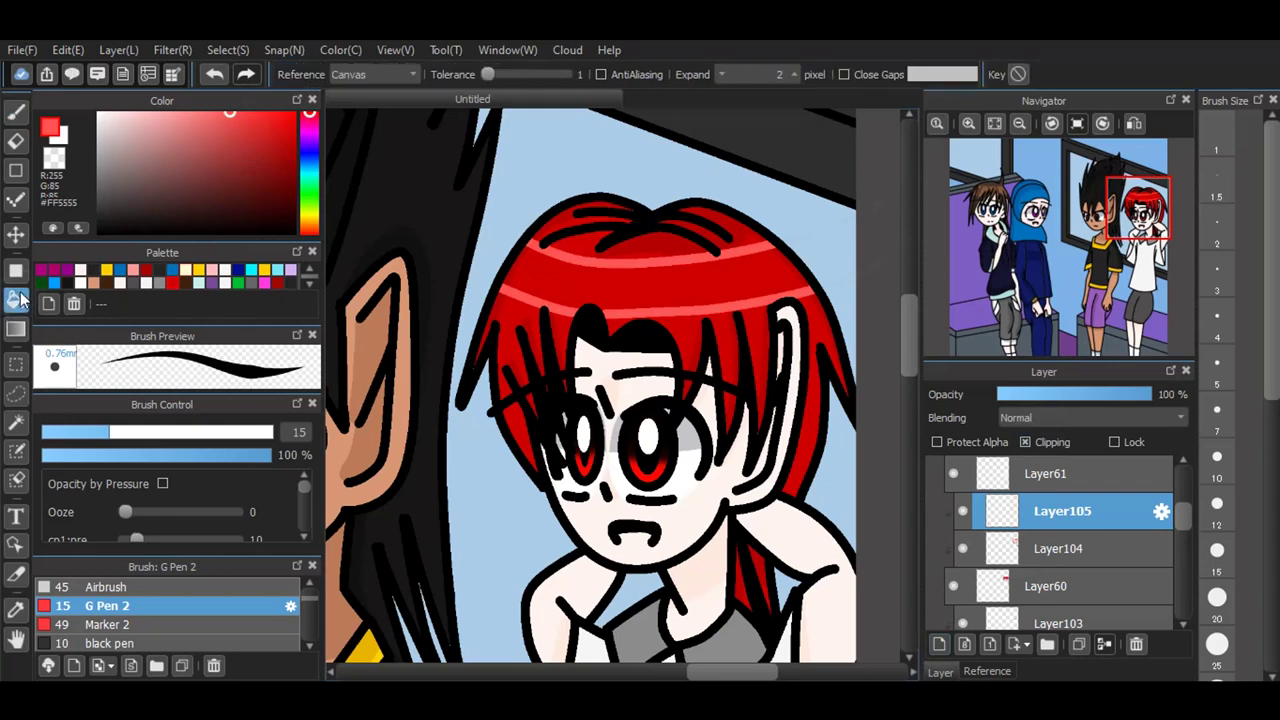
left_click(665, 284)
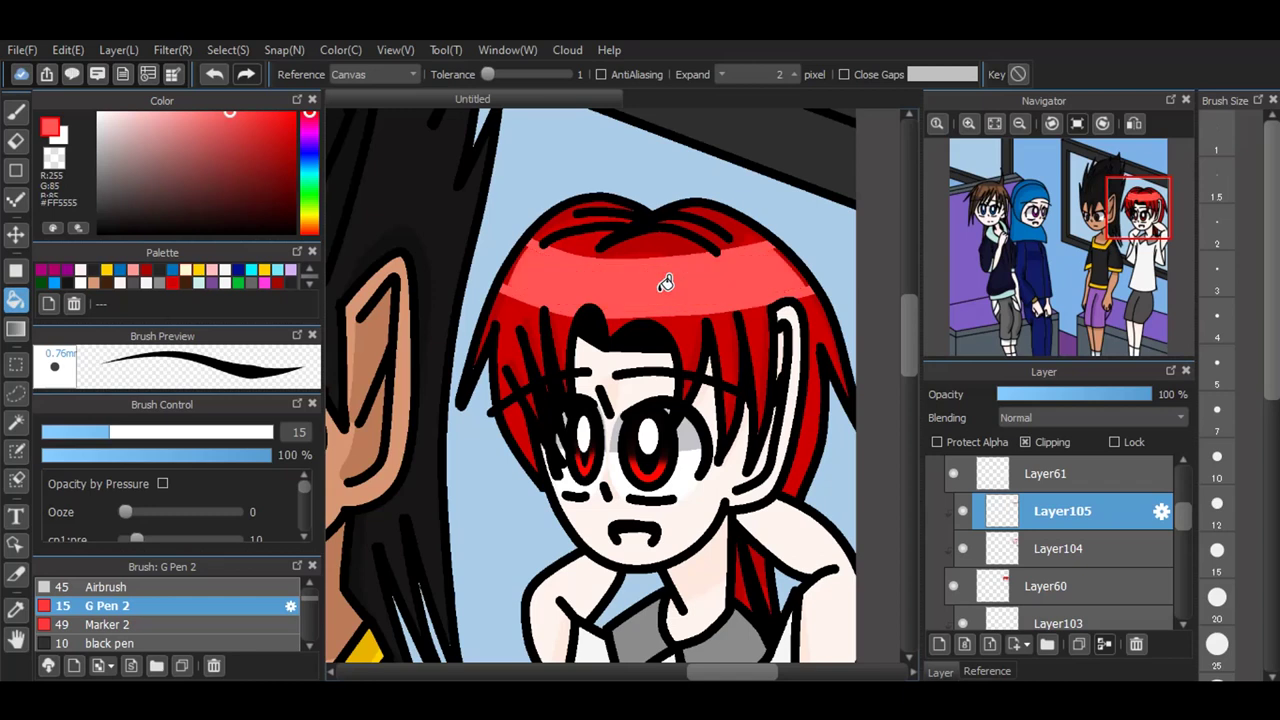
left_click(16, 114)
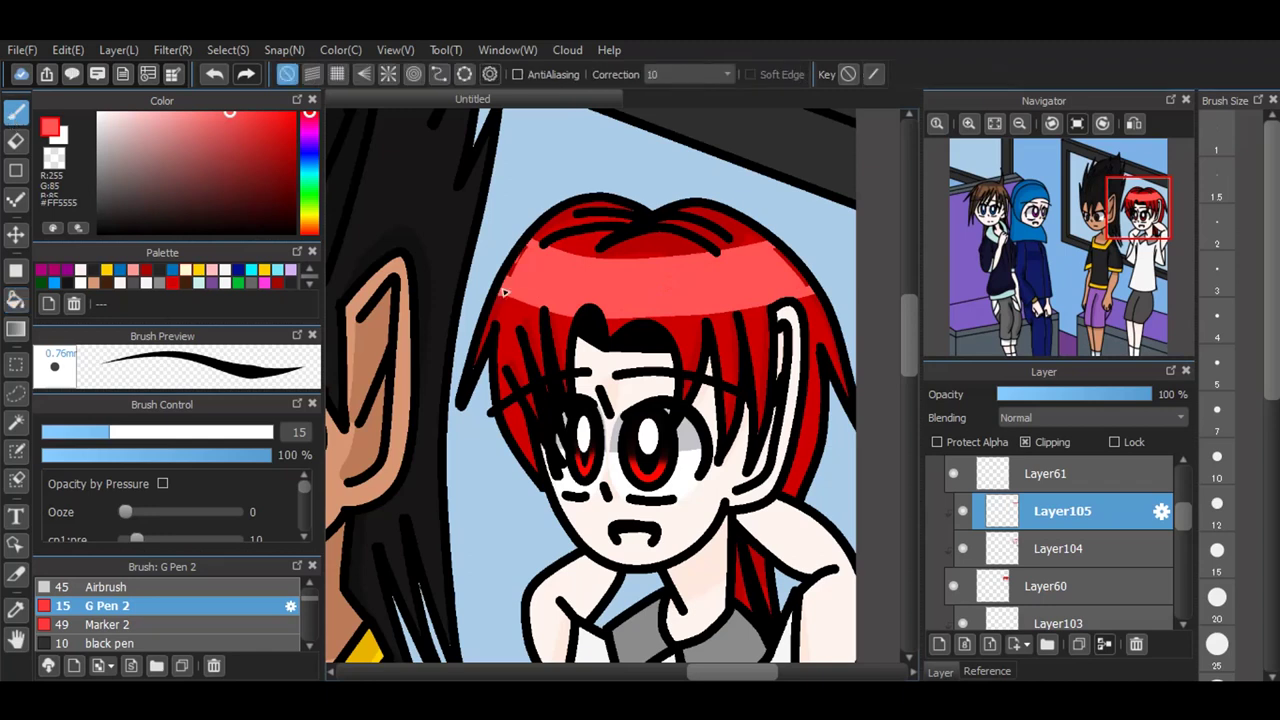
left_click_drag(500, 299, 578, 313)
Step: Erase four thin strand lines through the hair highlight band to split it into sections
key("e")
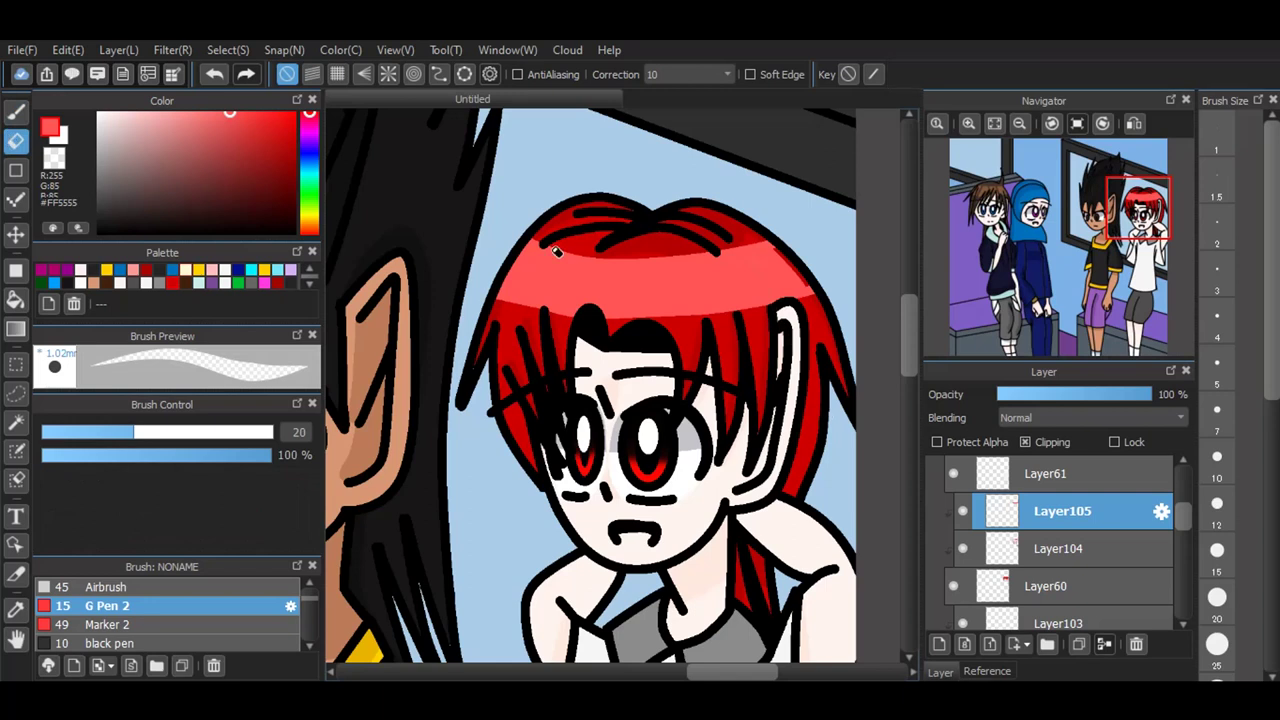
left_click_drag(555, 252, 540, 306)
left_click_drag(602, 258, 596, 310)
left_click_drag(684, 250, 704, 313)
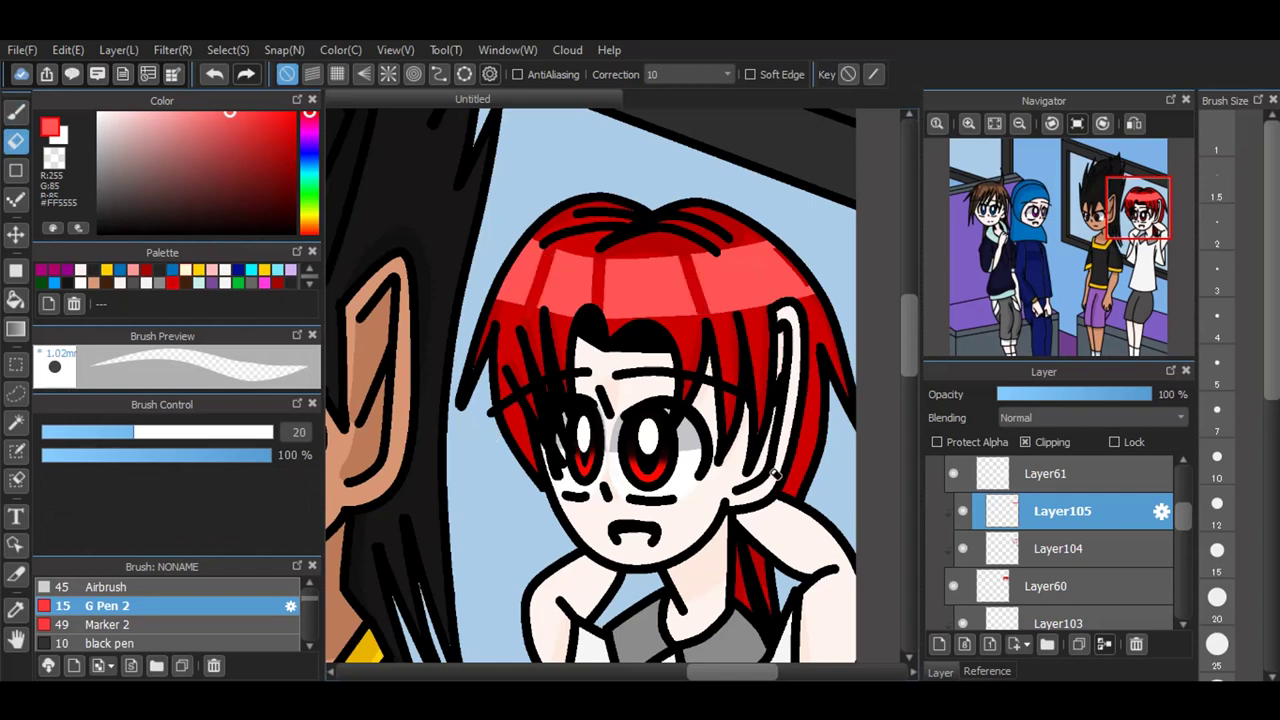
left_click_drag(735, 244, 758, 305)
key("p")
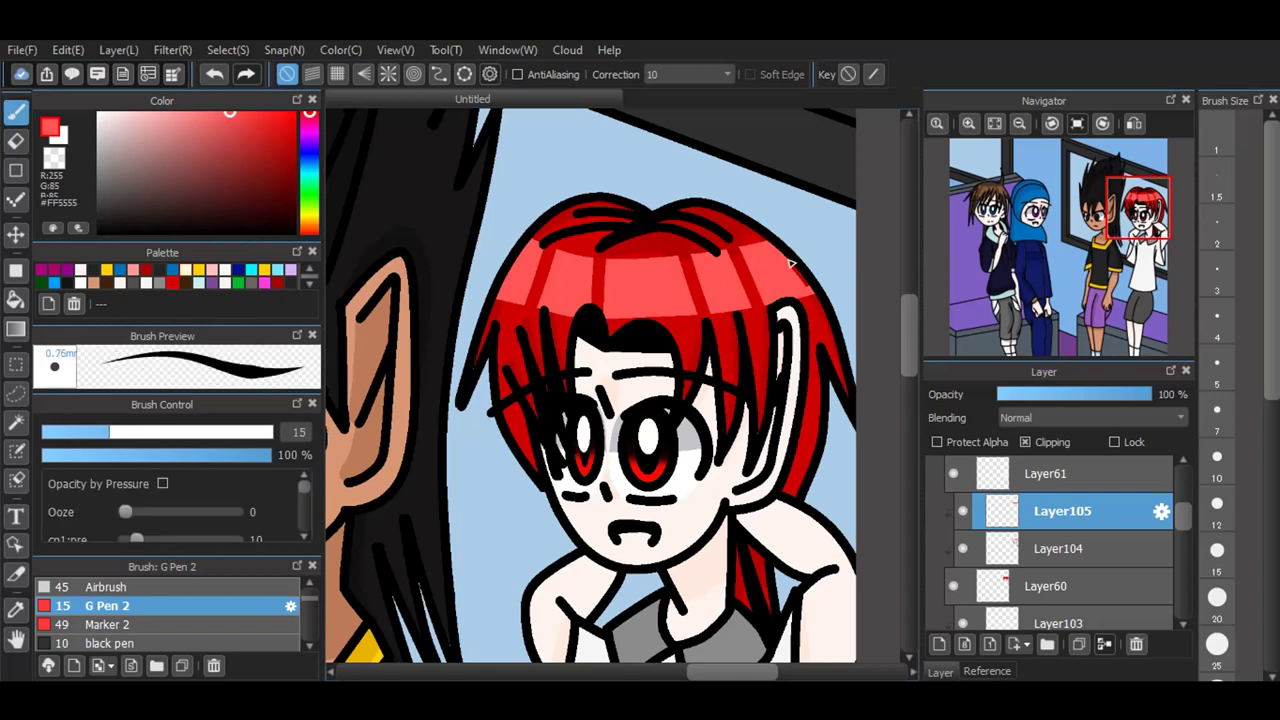
Step: Set the hair highlight layer to Dodge blending at 31% opacity
left_click(1072, 418)
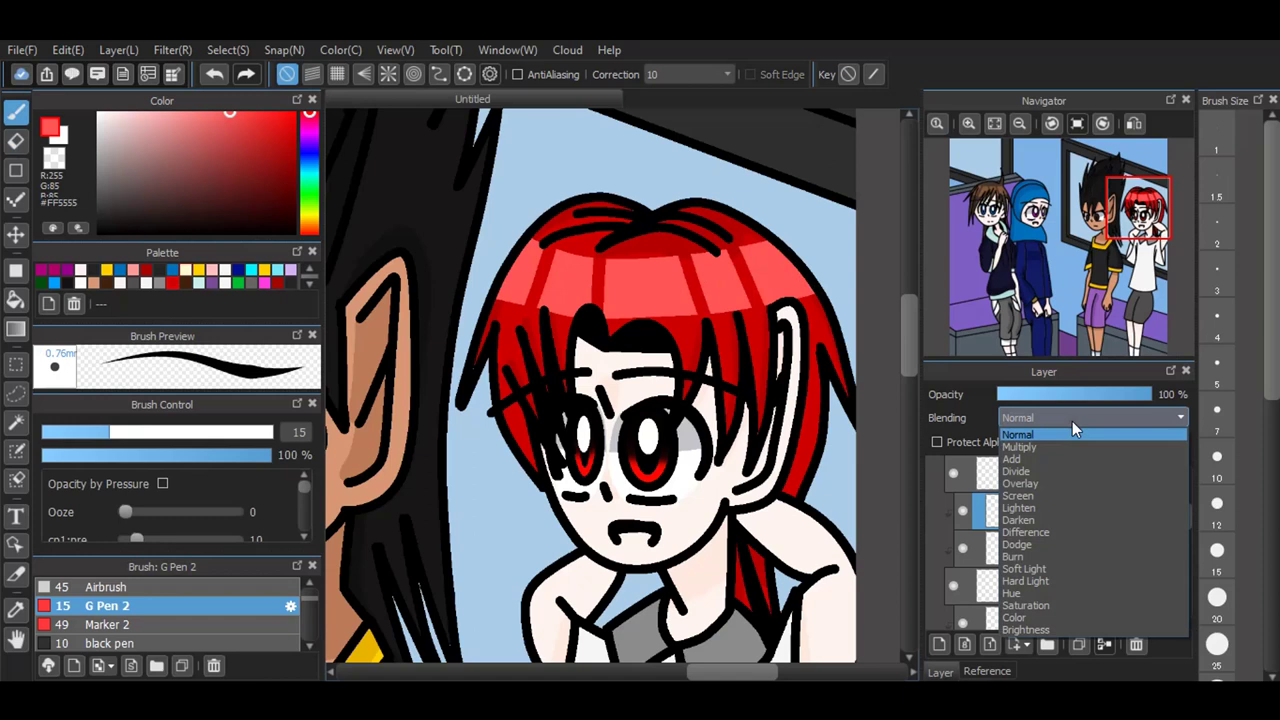
left_click(1030, 544)
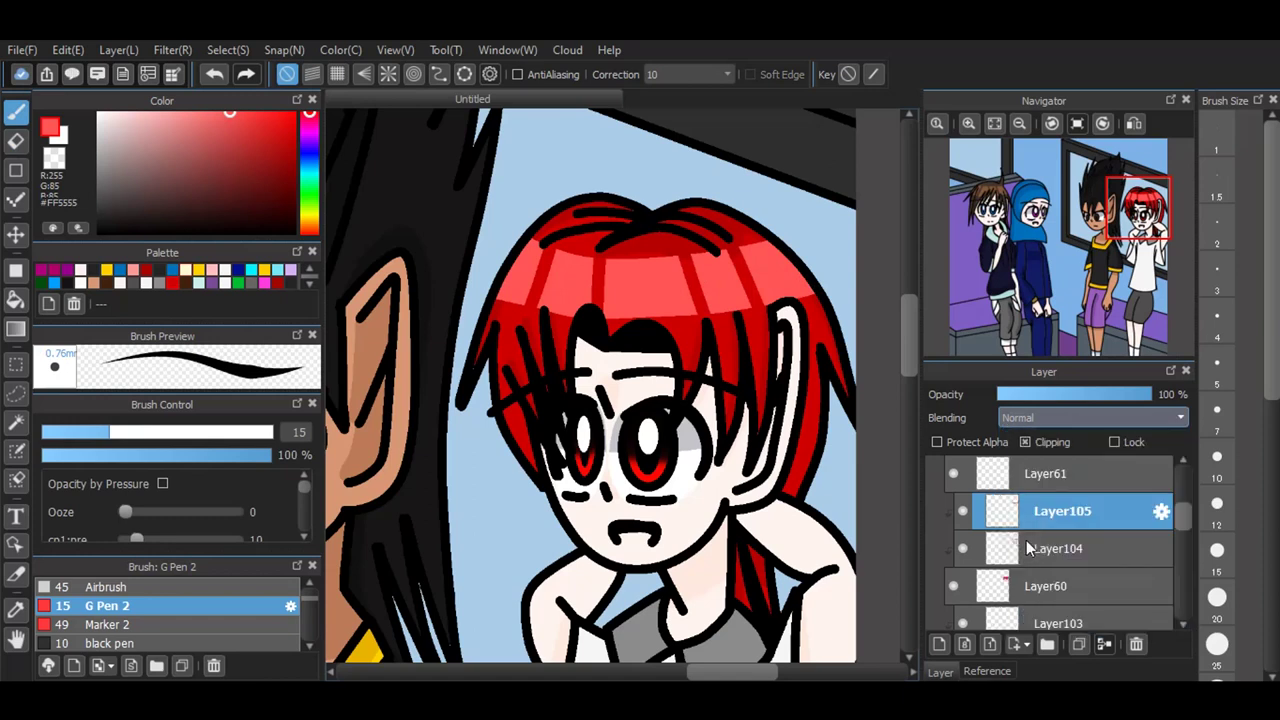
left_click(1046, 394)
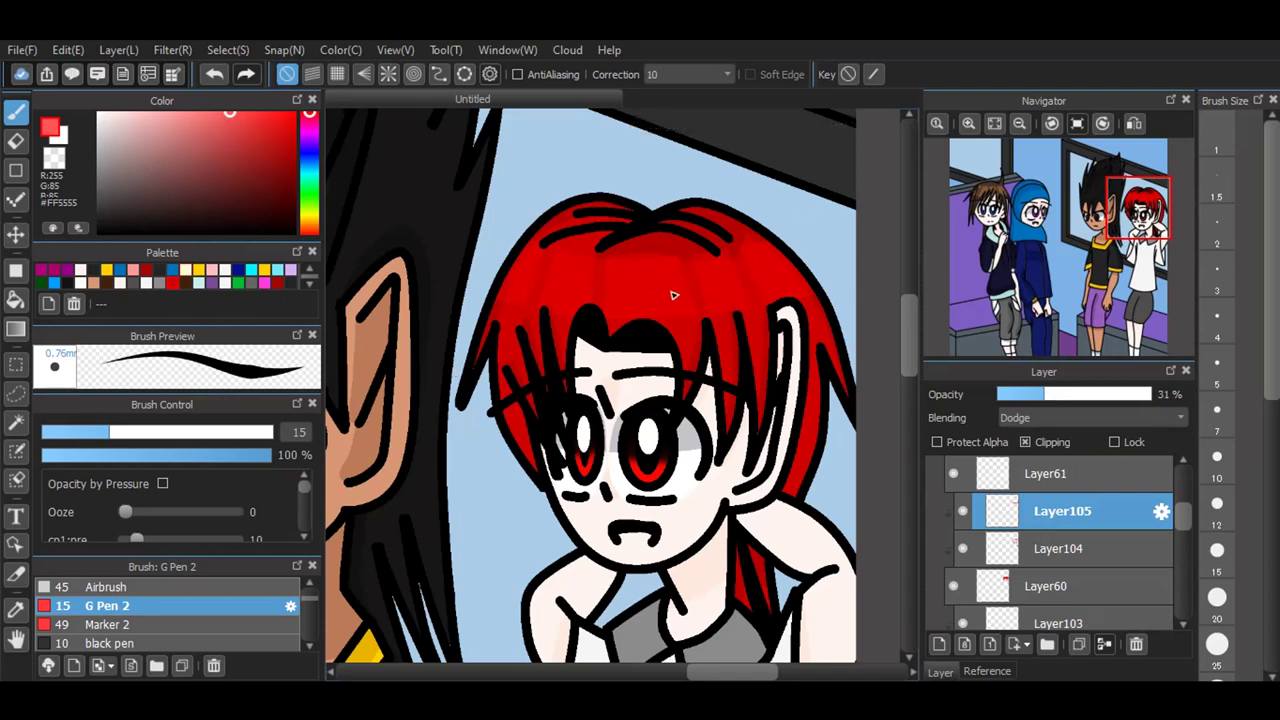
Step: Add a new clipped layer above Layer61 for the white shirt's shading and choose light grey #CBCBCB
scroll(626, 316, "down", 2)
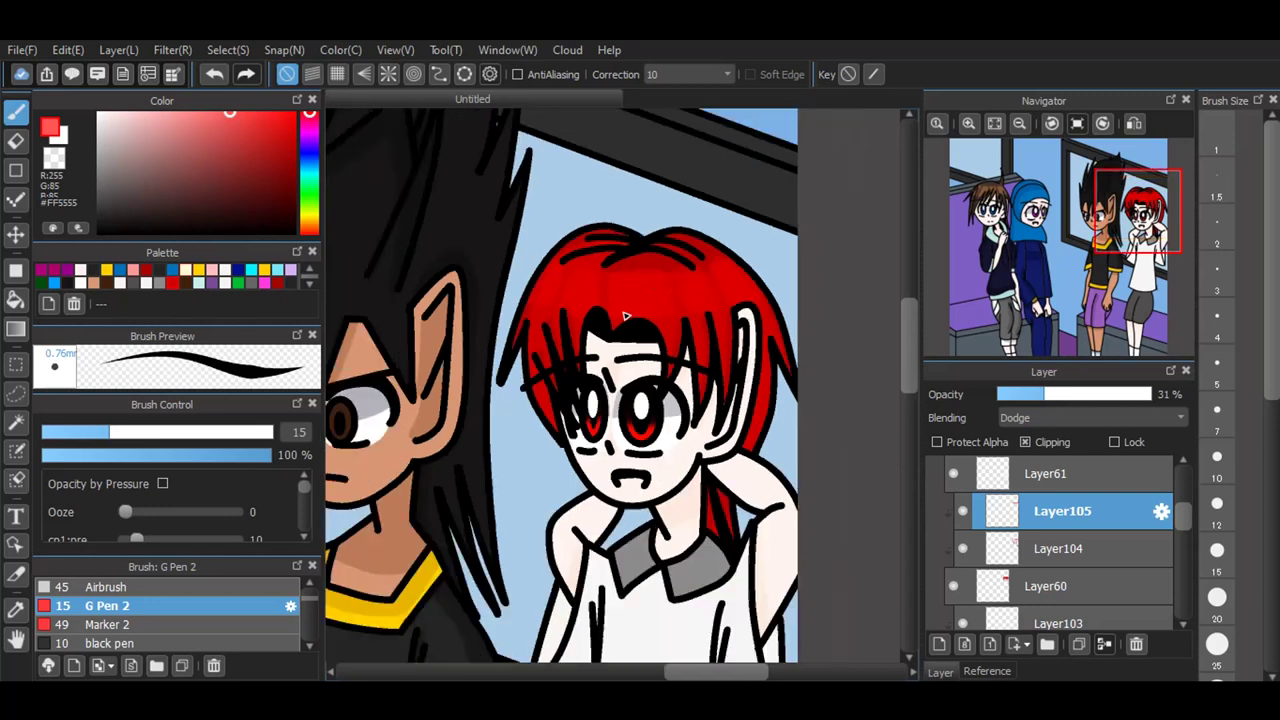
scroll(993, 520, "up", 3)
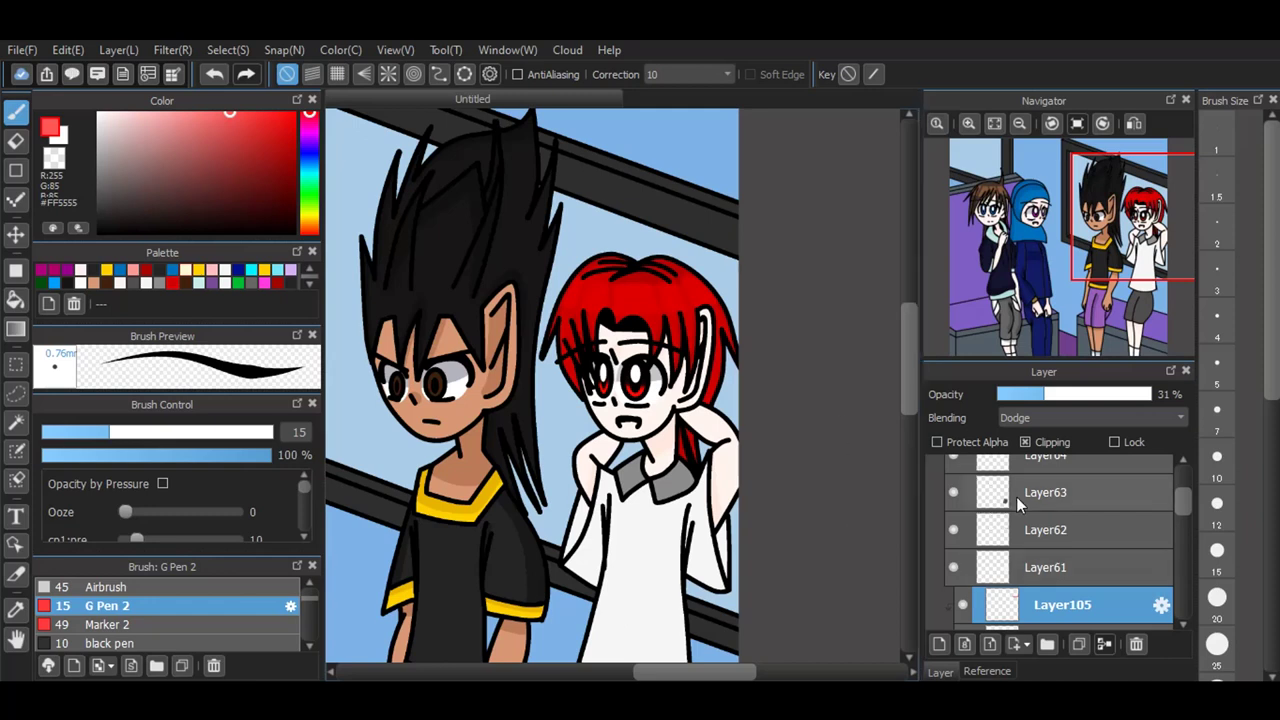
scroll(1016, 503, "up", 1)
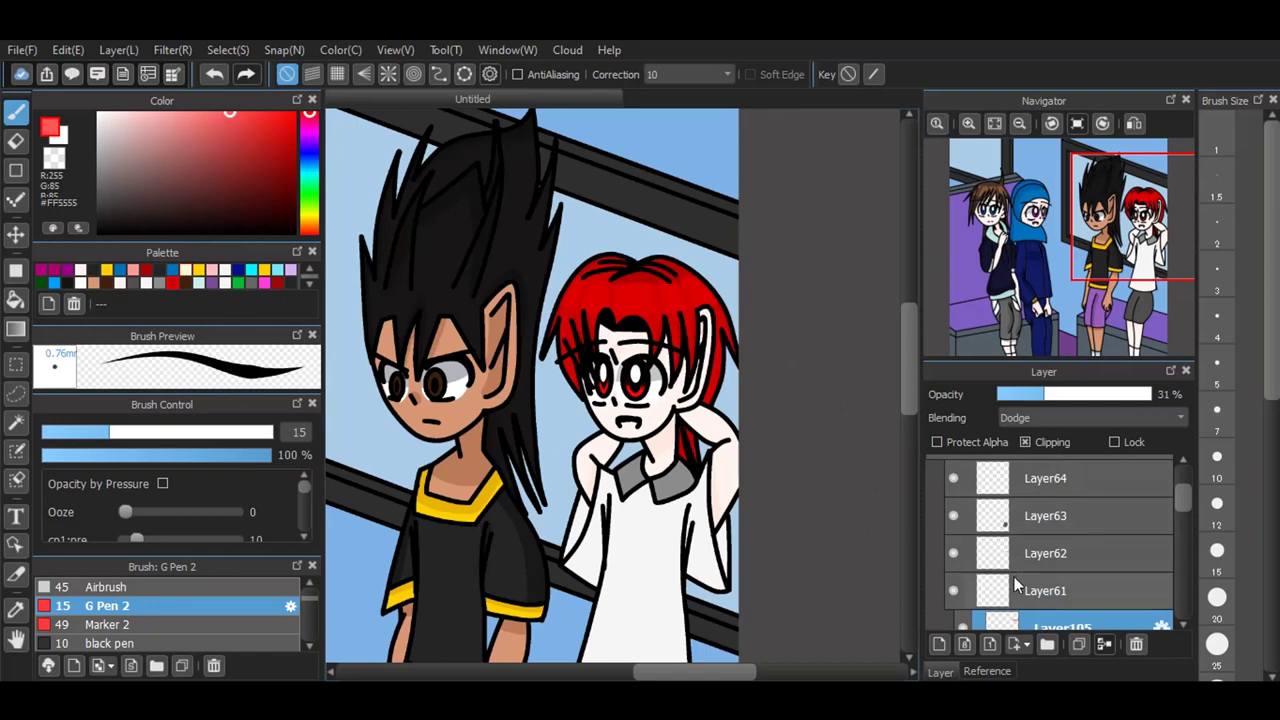
left_click(982, 596)
left_click(939, 644)
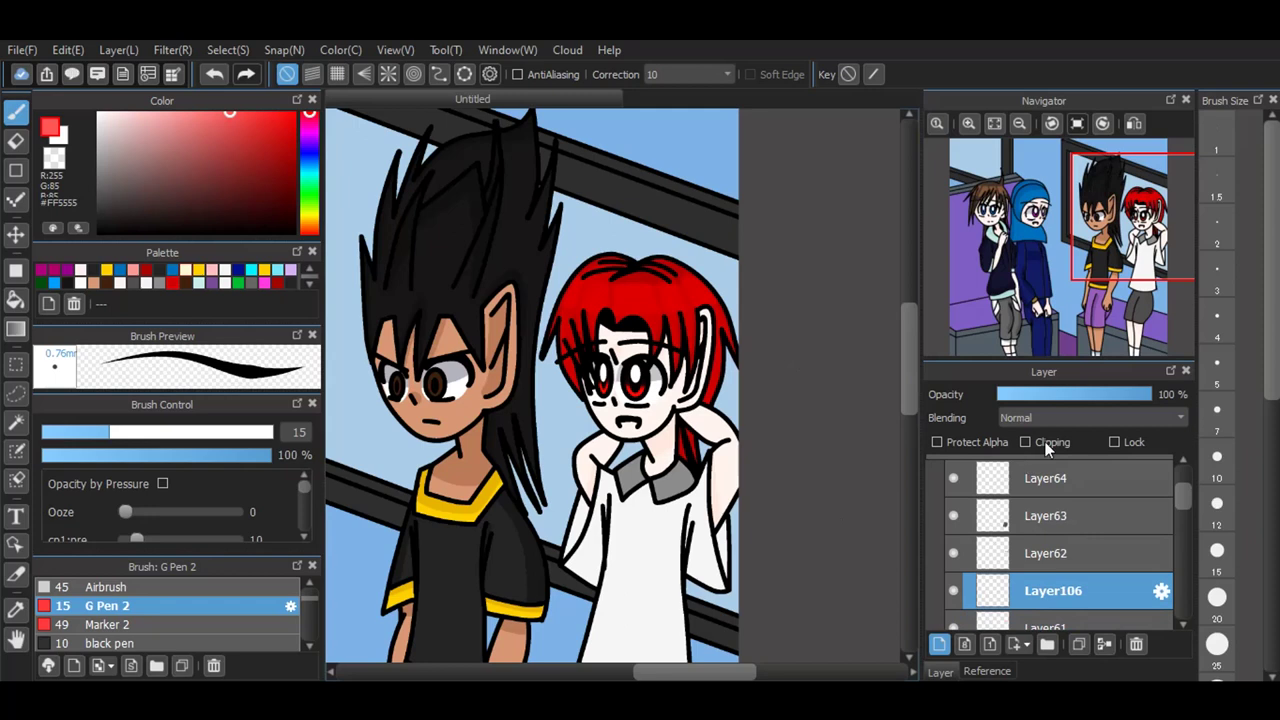
left_click(1025, 442)
left_click(100, 136)
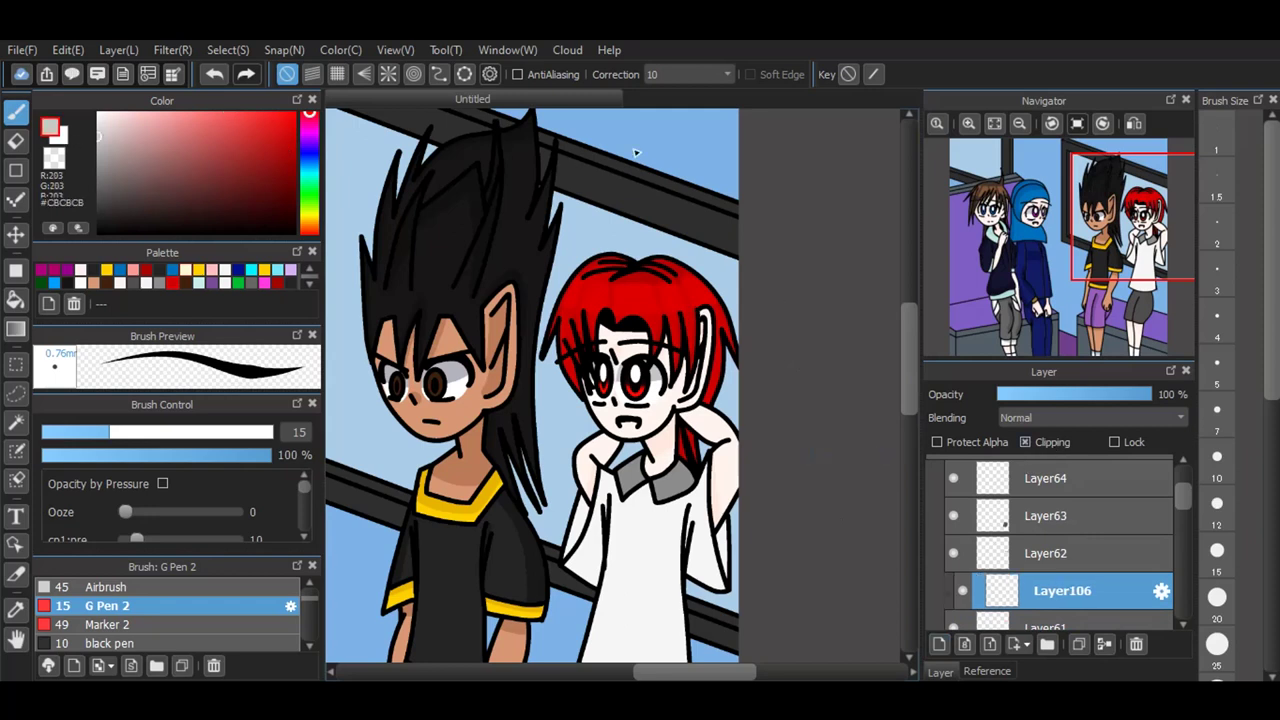
Step: Fill the inner areas of both shirt sleeves with light grey #CBCBCB
scroll(636, 153, "down", 2)
scroll(655, 360, "up", 2)
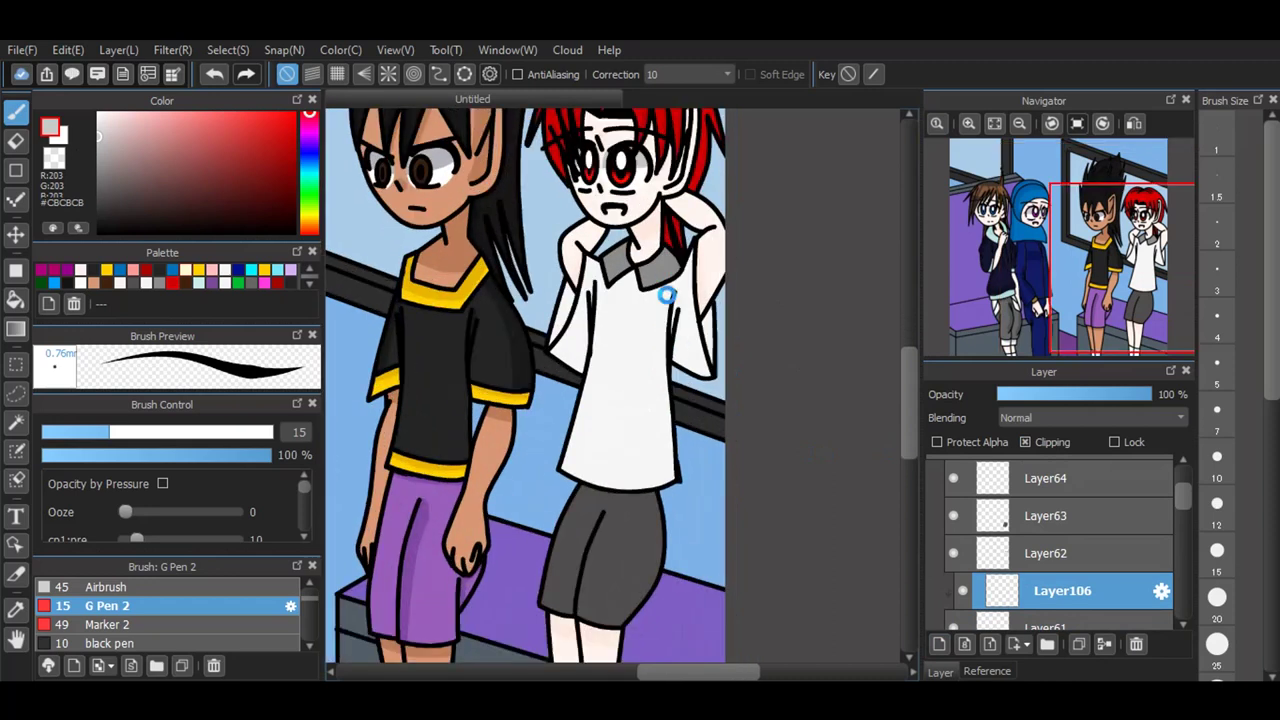
scroll(666, 295, "up", 2)
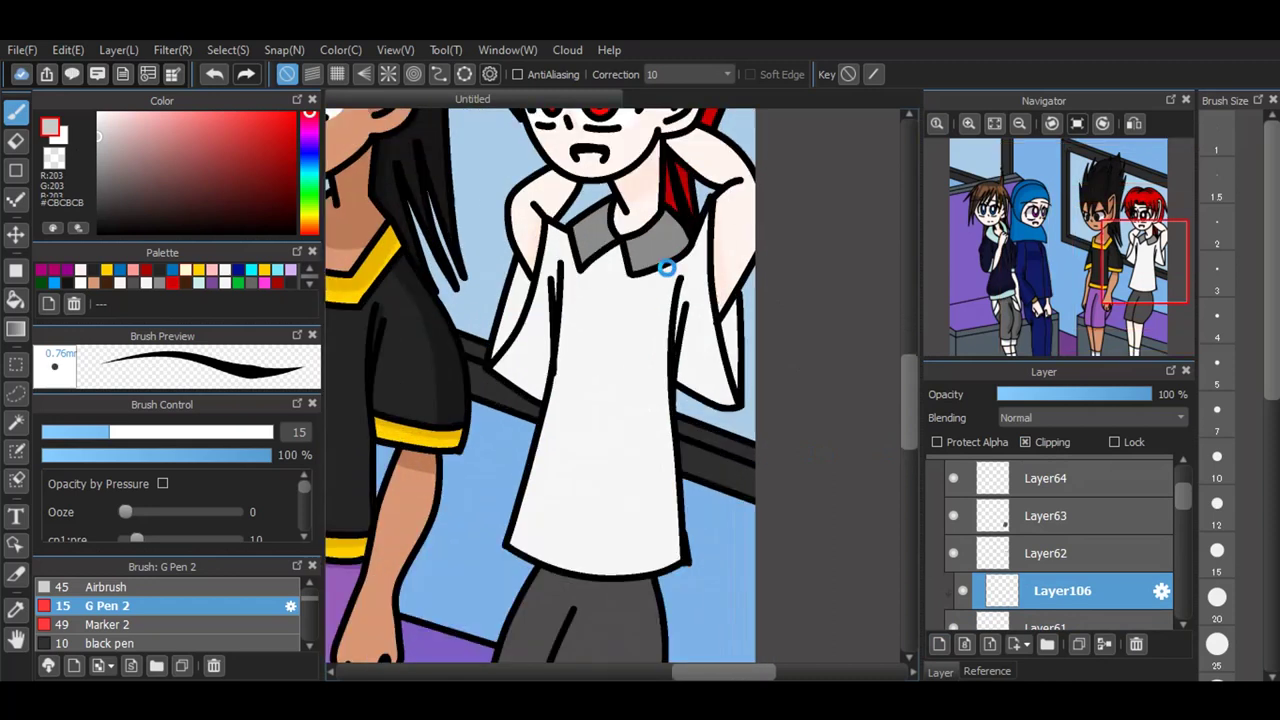
left_click(17, 300)
left_click(525, 290)
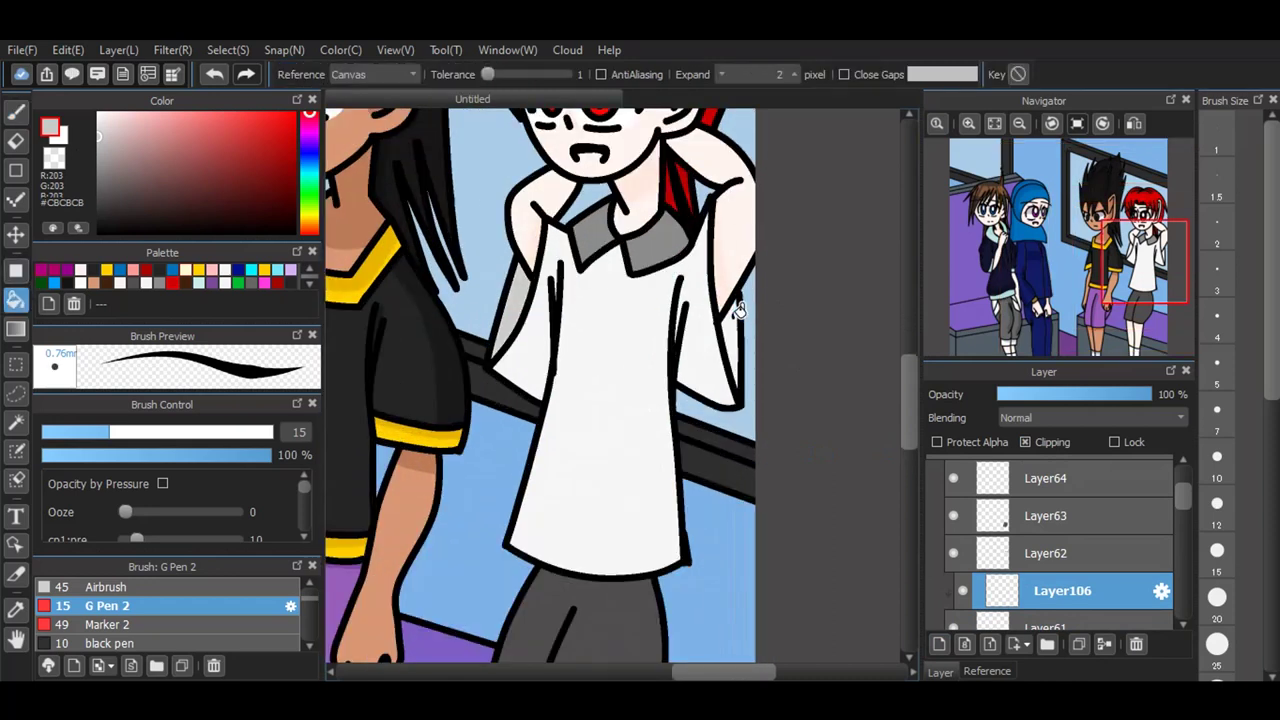
left_click(735, 314)
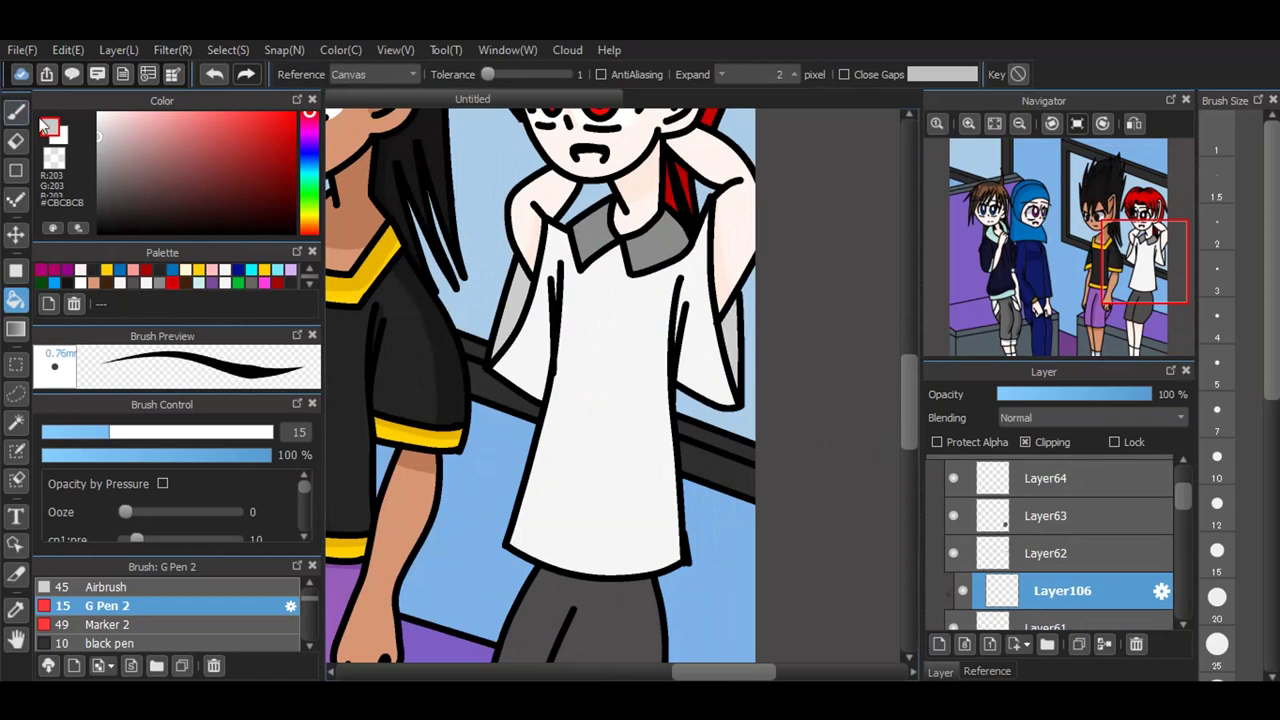
Step: Paint light grey shadows under the collar and around the fold lines at both armpits of the white shirt with G Pen 2
left_click(16, 111)
scroll(677, 194, "up", 1)
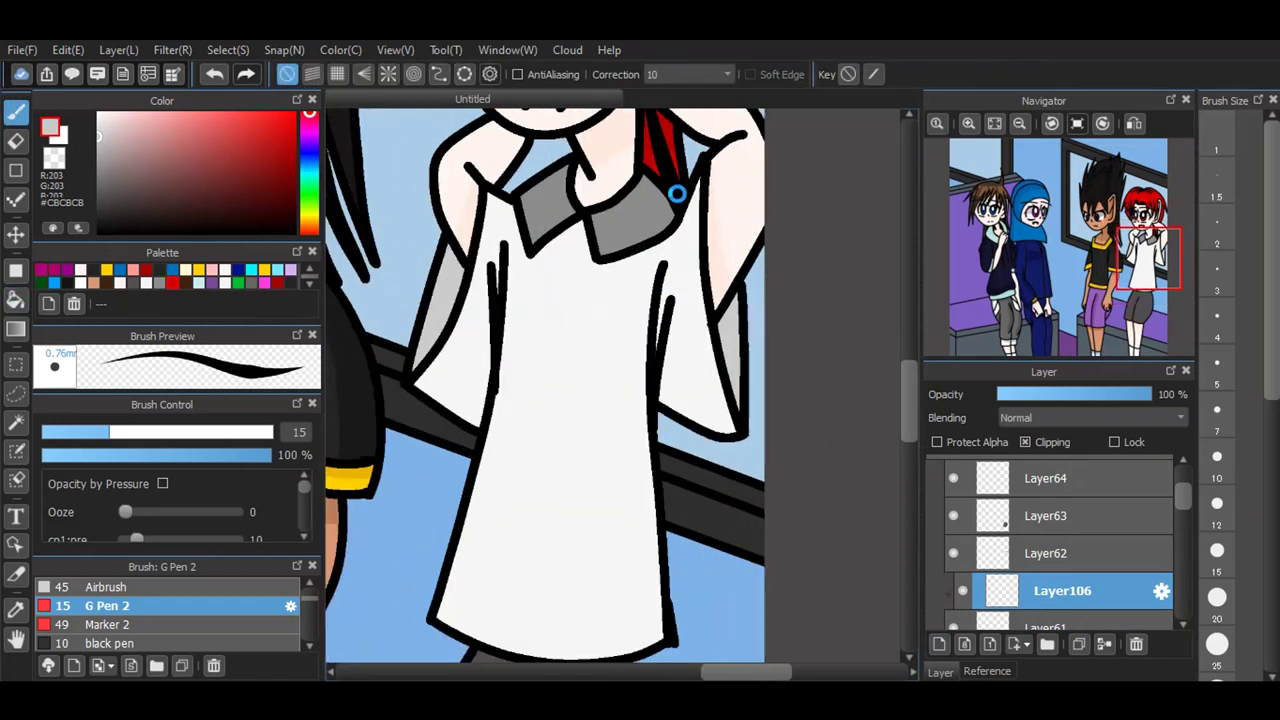
scroll(548, 168, "up", 1)
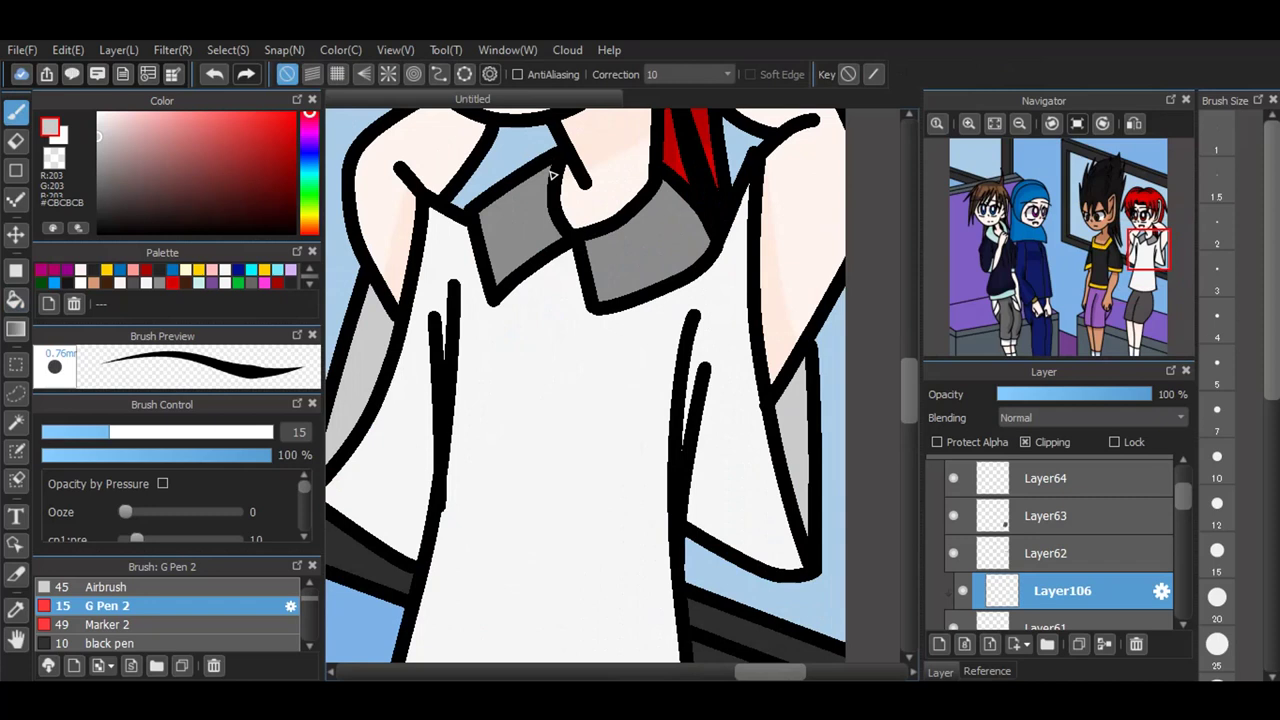
left_click_drag(498, 306, 621, 231)
left_click_drag(593, 307, 554, 183)
mouse_move(697, 323)
left_mouse_down()
mouse_move(686, 476)
mouse_move(707, 337)
mouse_move(683, 493)
mouse_move(702, 325)
mouse_move(683, 479)
left_mouse_up()
mouse_move(438, 319)
left_mouse_down()
mouse_move(447, 276)
mouse_move(444, 370)
mouse_move(453, 315)
left_mouse_up()
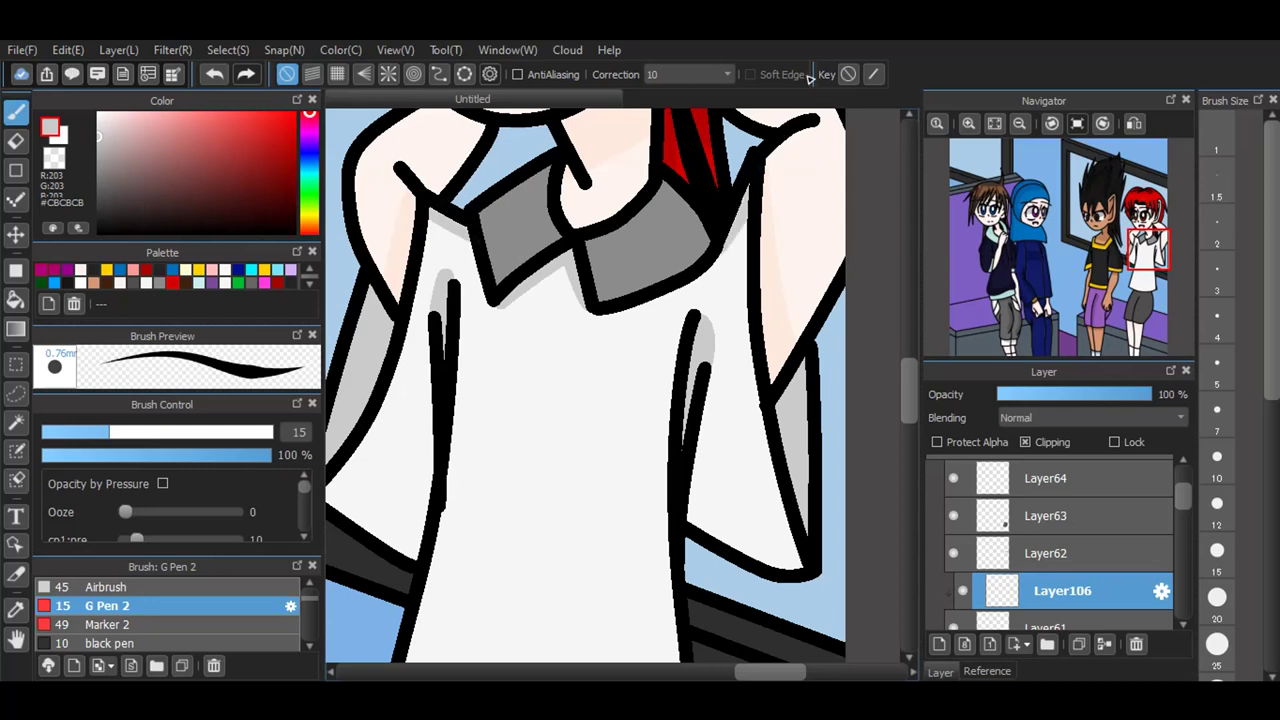
Step: Set the shirt shading layer to Multiply blending and lower its opacity
scroll(718, 146, "down", 2)
scroll(705, 231, "up", 1)
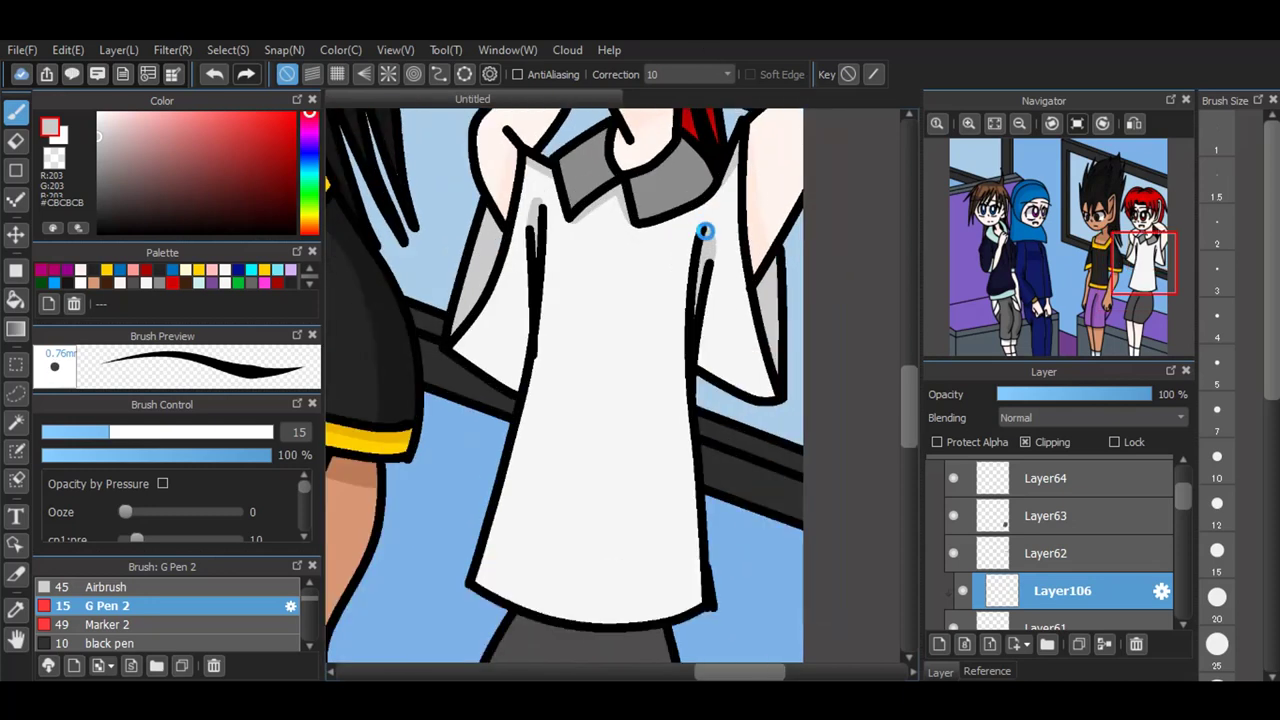
left_click(1061, 418)
left_click(1032, 446)
left_click(1043, 393)
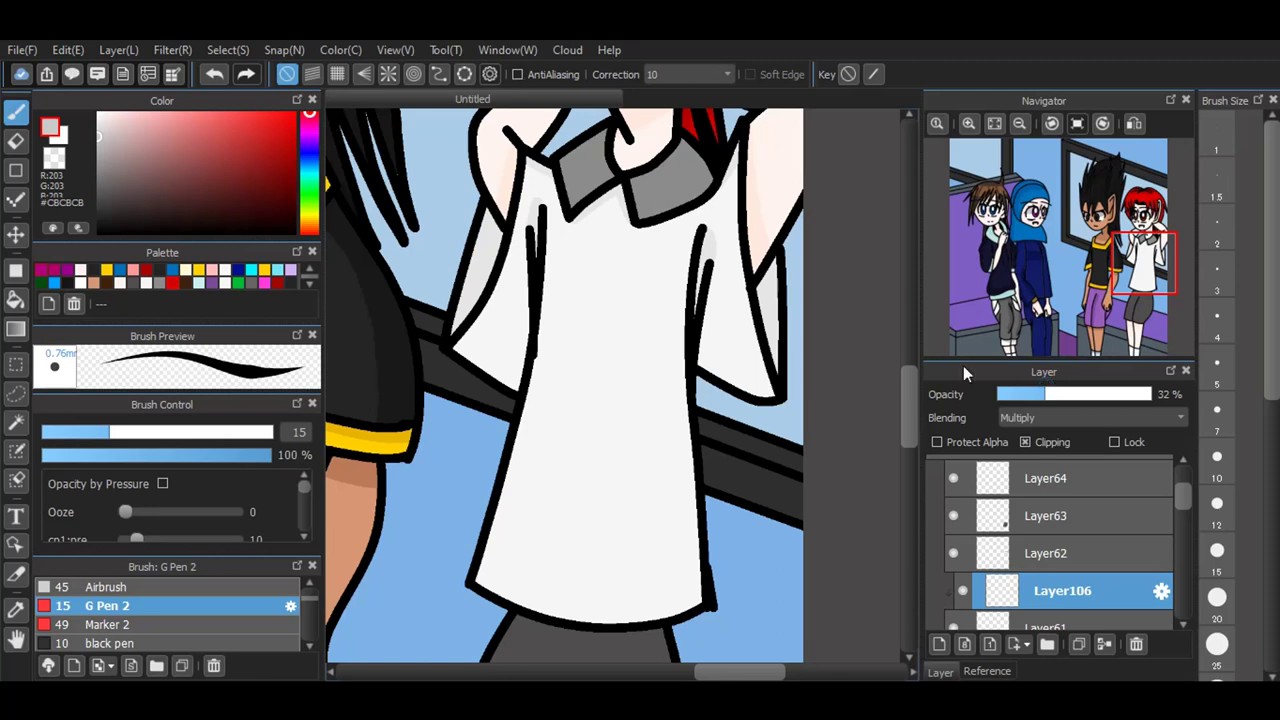
left_click(1074, 394)
Step: Add a new clipped layer above Layer62 for the collar shading and choose a grey from the palette
scroll(1004, 531, "up", 1)
left_click(1016, 592)
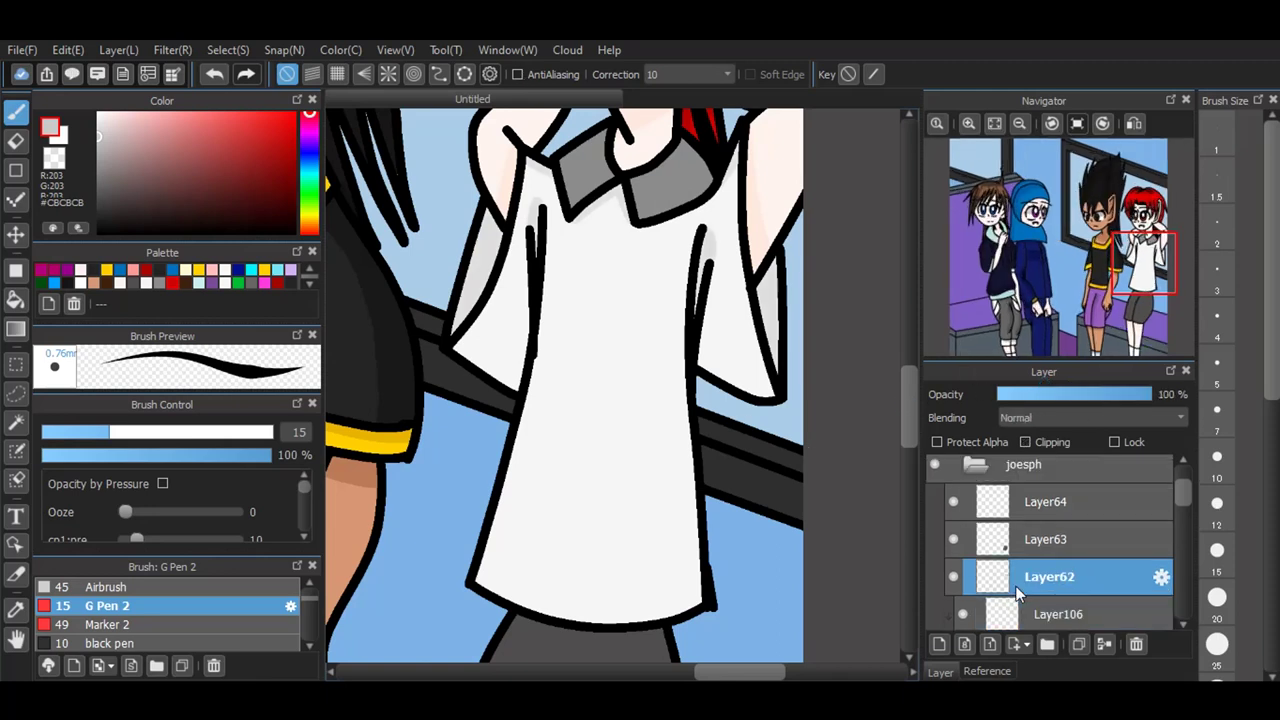
left_click(938, 644)
left_click(1043, 442)
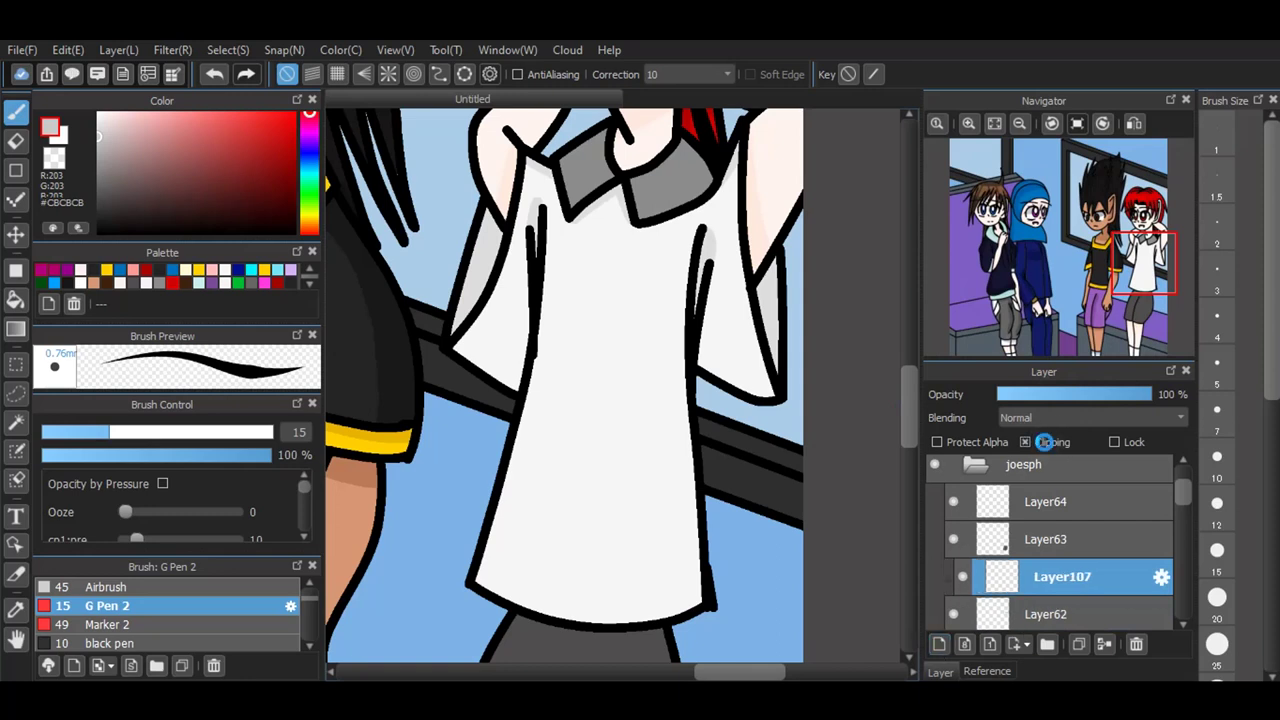
left_click(159, 283)
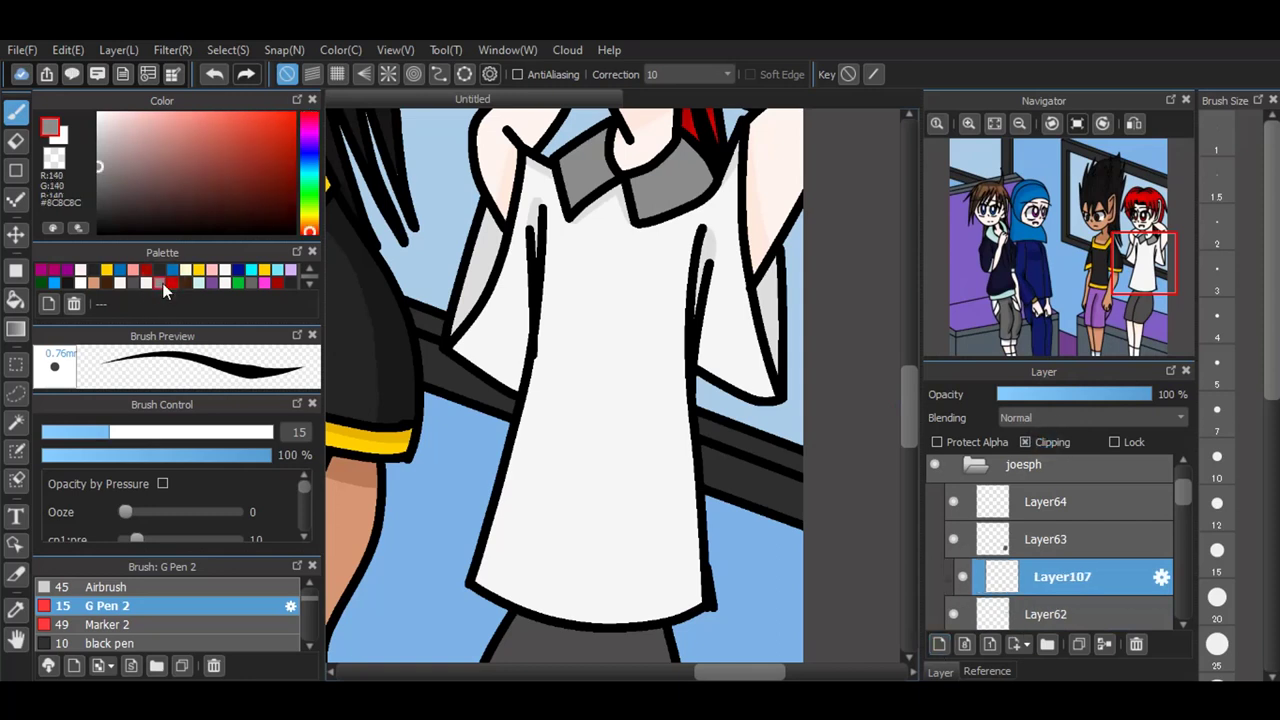
Step: Shade both halves of the grey collar in darker grey #737373 with G Pen 2
mouse_move(590, 137)
left_mouse_down()
mouse_move(612, 214)
mouse_move(589, 142)
mouse_move(612, 202)
mouse_move(603, 158)
mouse_move(578, 130)
mouse_move(615, 209)
mouse_move(575, 125)
mouse_move(593, 146)
mouse_move(601, 137)
mouse_move(619, 180)
mouse_move(596, 146)
left_mouse_up()
left_click_drag(631, 198, 724, 149)
left_click_drag(636, 183, 707, 140)
left_click_drag(629, 190, 707, 154)
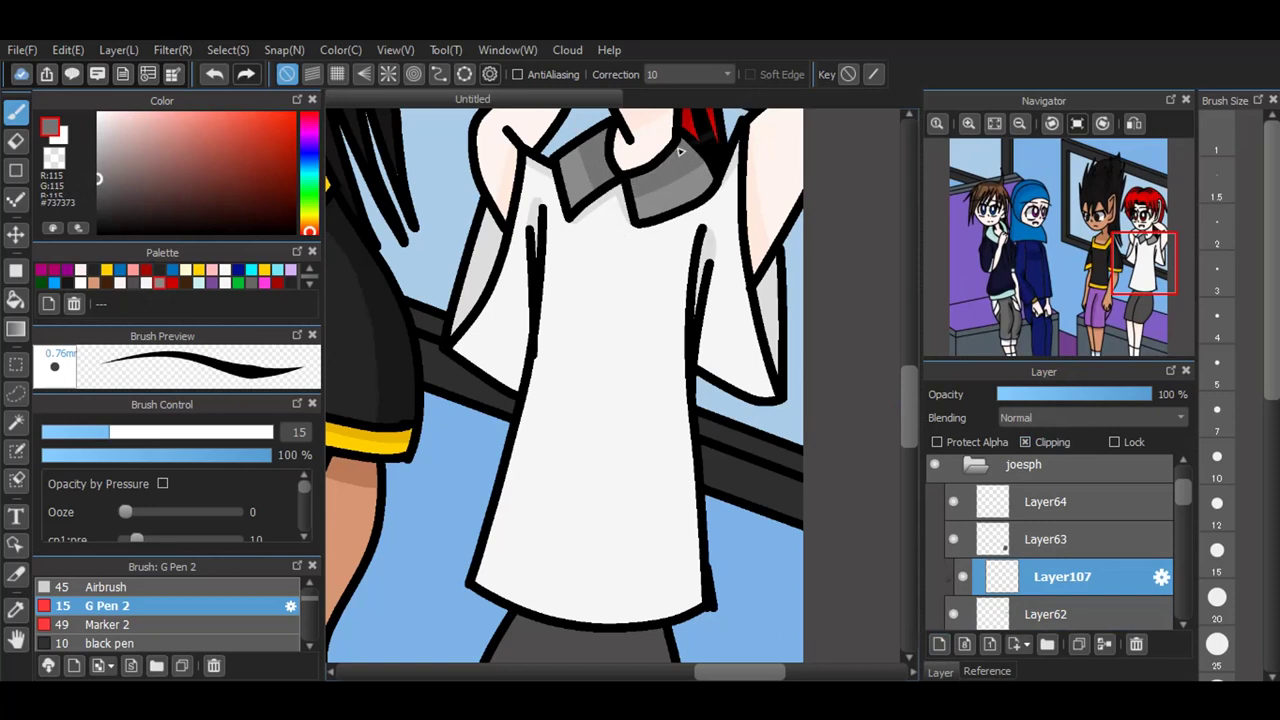
Step: Set the collar shading layer to Multiply blending at 36% opacity
left_click(1062, 421)
left_click(1044, 445)
left_click(1051, 393)
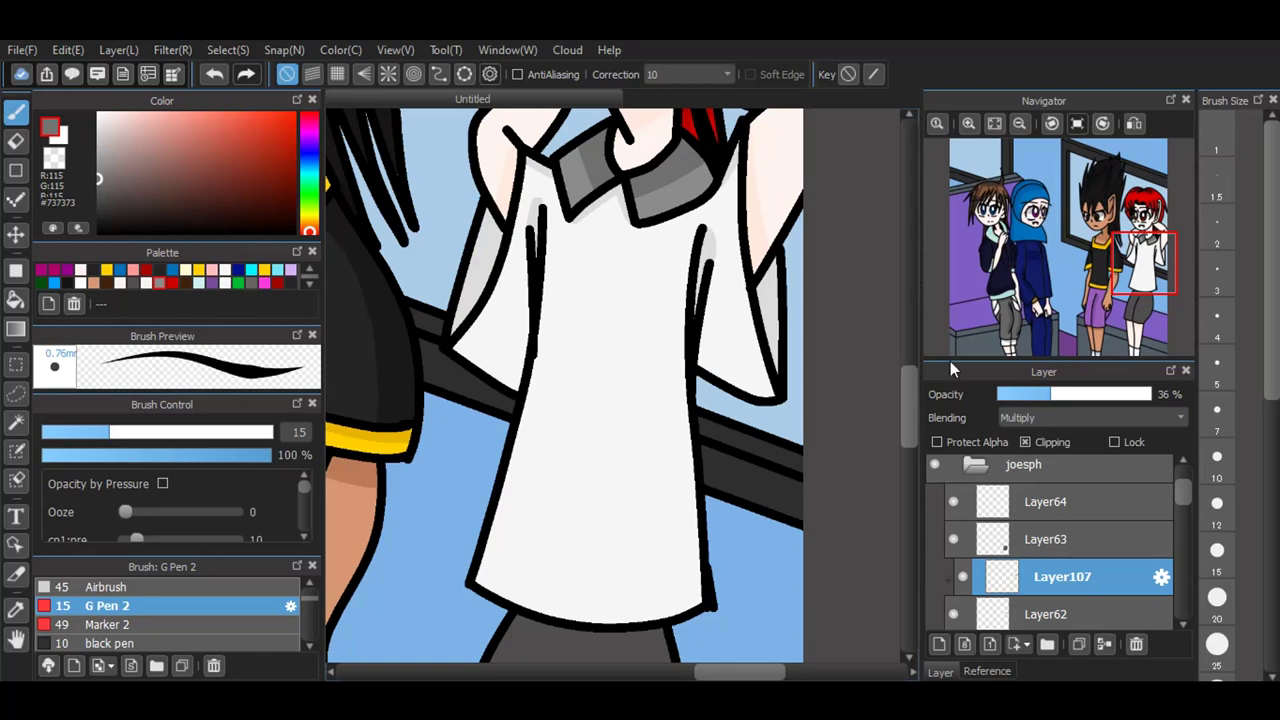
Step: Add a new clipped layer above Layer63 and choose blue #4E81BF for shading the socks
scroll(1045, 504, "up", 1)
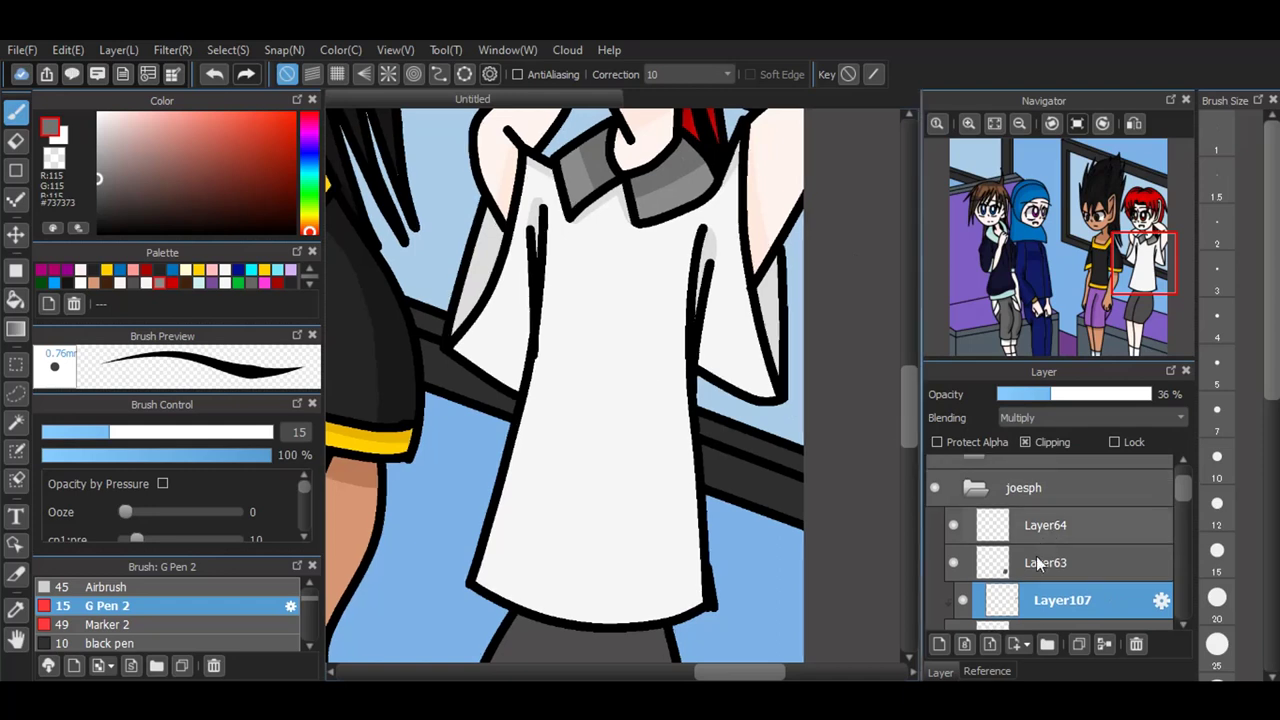
left_click(1036, 558)
left_click(940, 644)
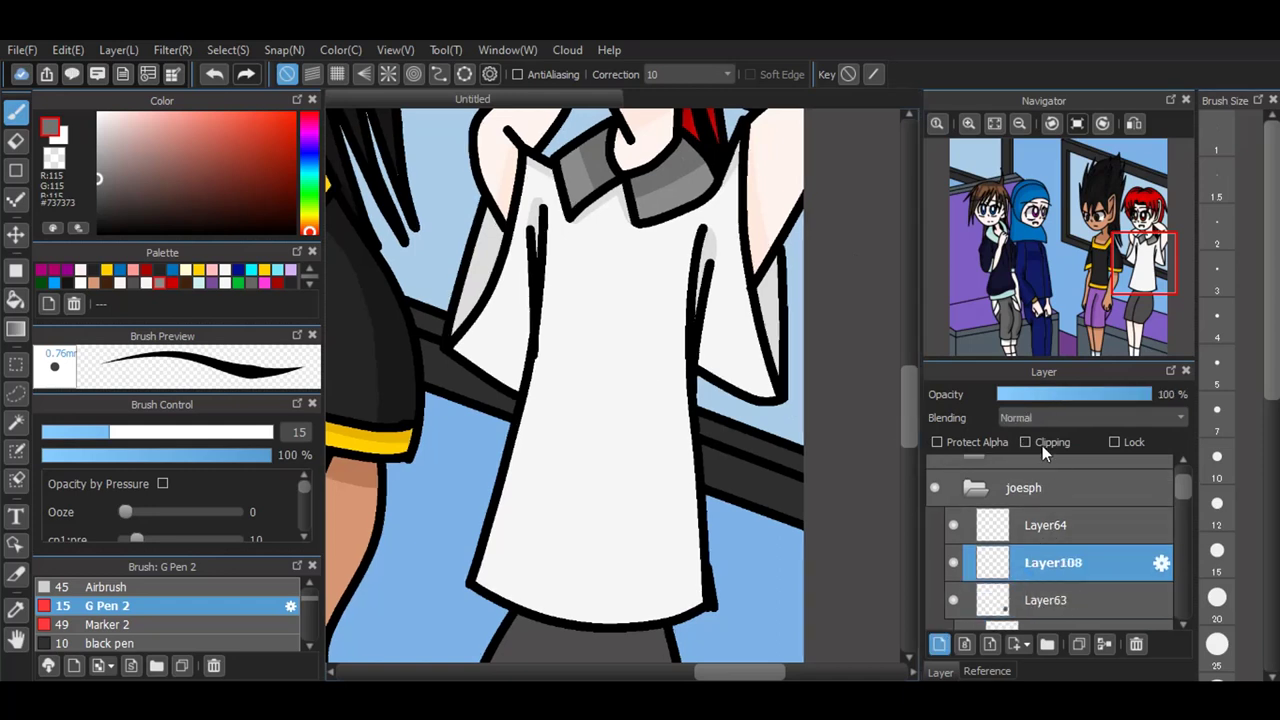
left_click(1042, 445)
scroll(910, 470, "down", 6)
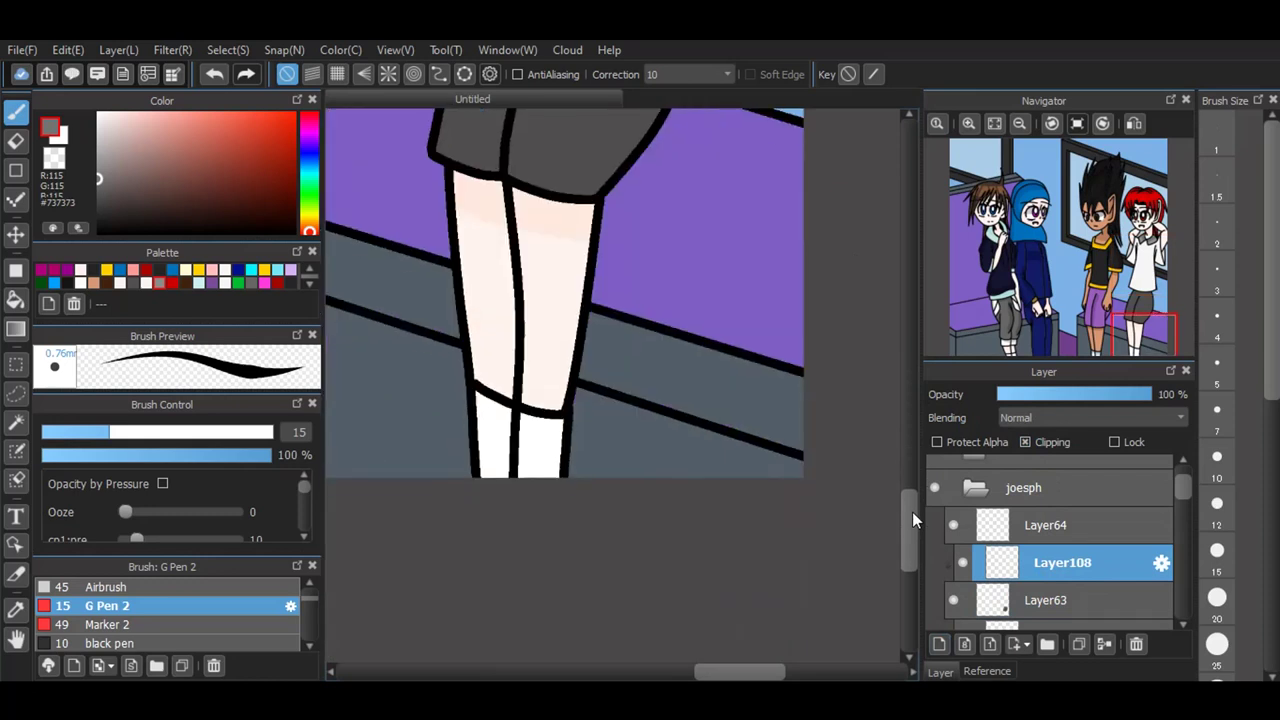
left_click(310, 282)
left_click(296, 273)
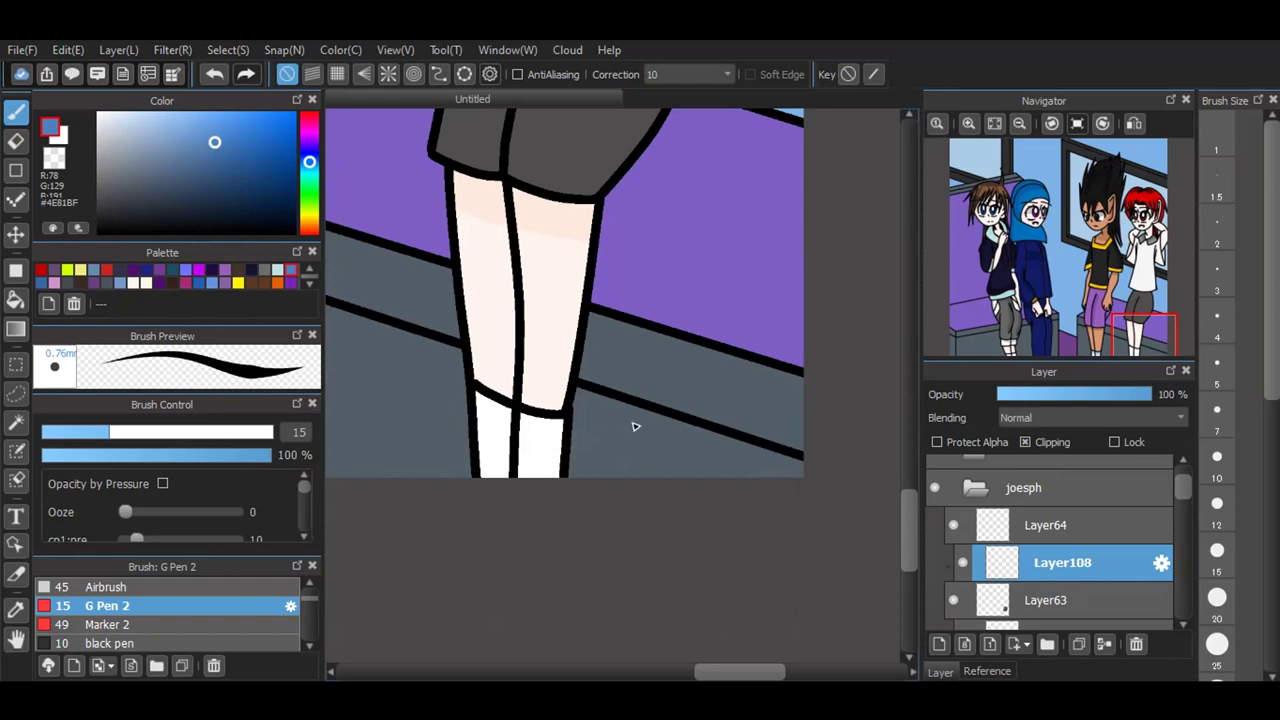
Step: Add a new clipped layer above Layer64 and draw a blue shadow edge across both white socks
left_click(1037, 538)
mouse_move(471, 429)
left_mouse_down()
mouse_move(581, 456)
mouse_move(670, 427)
left_mouse_up()
left_click(214, 74)
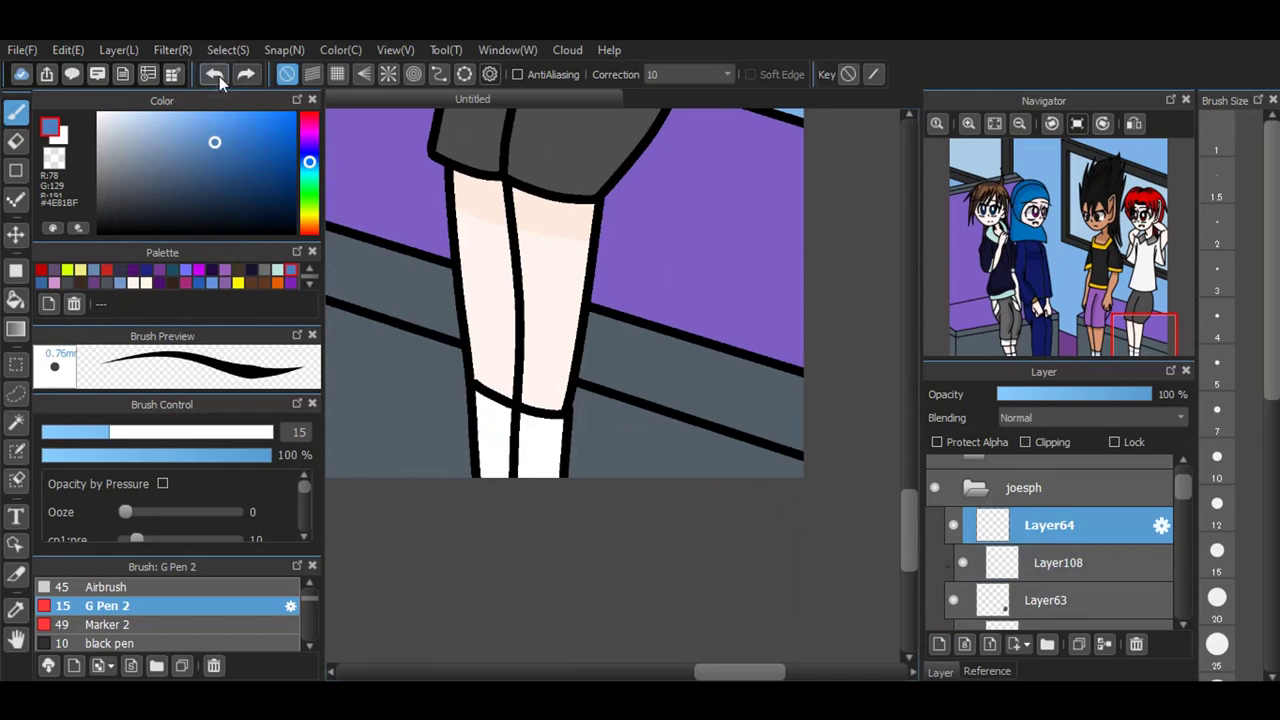
left_click(939, 644)
left_click(1041, 443)
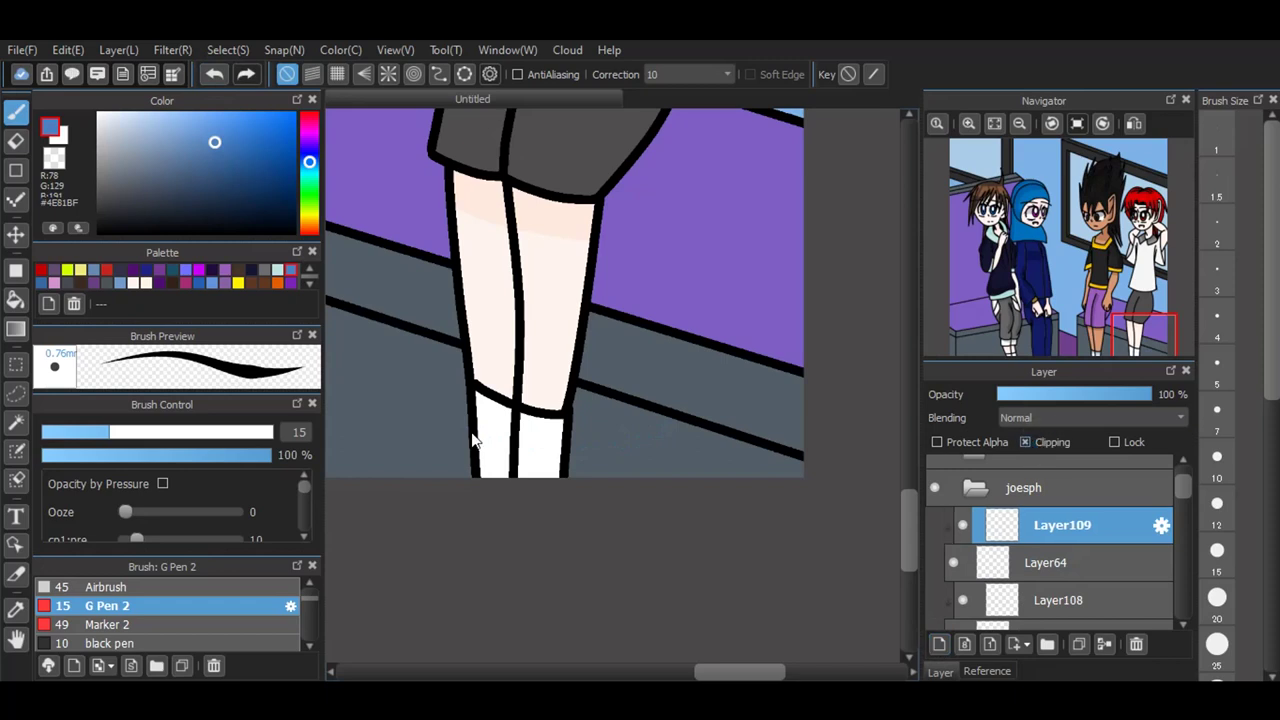
left_click_drag(476, 433, 561, 447)
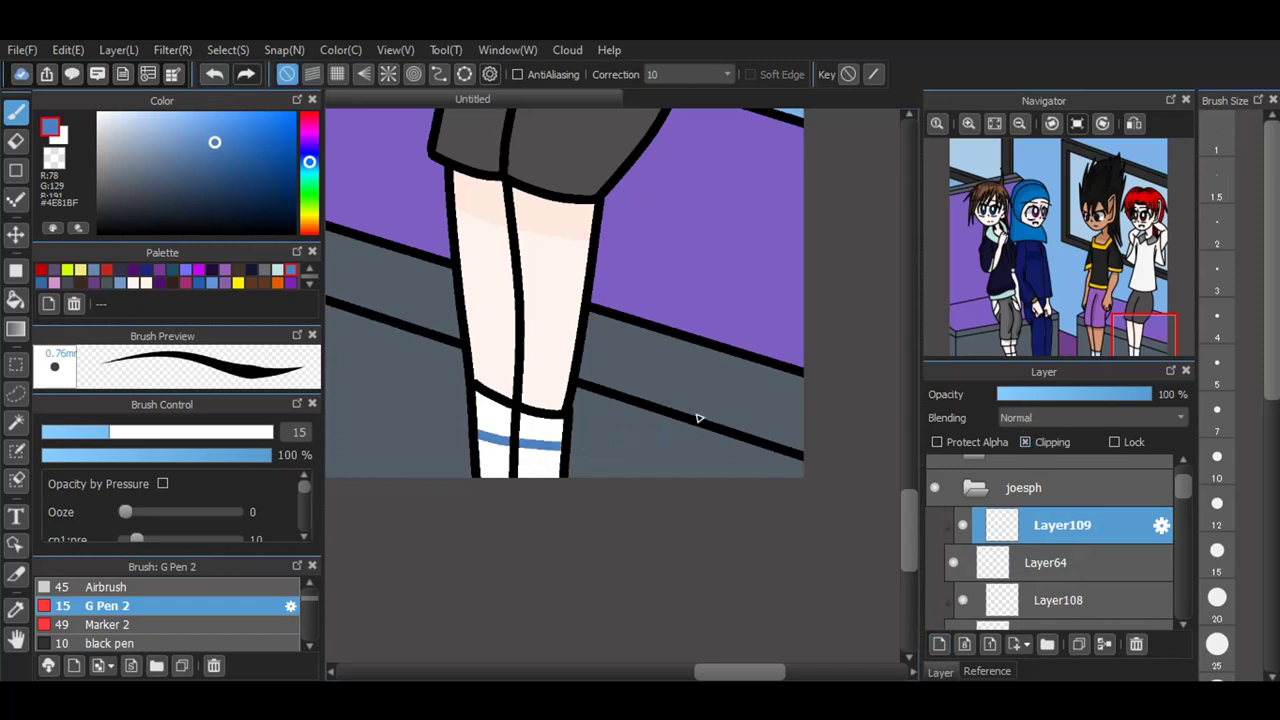
Step: Fill the upper part of both socks above the shadow edge with blue #4E81BF
left_click(15, 298)
left_click(498, 411)
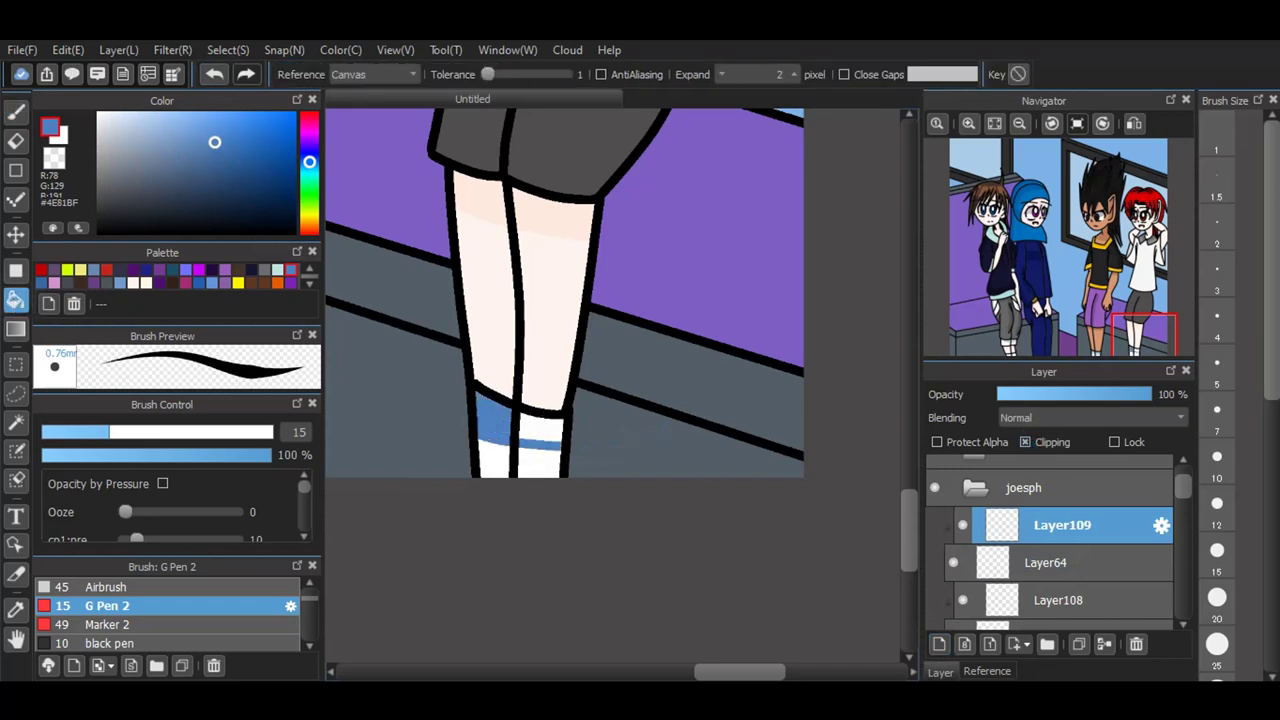
left_click(540, 428)
Step: Switch back to the brush and set the sock shading layer to Multiply blending at 33% opacity
left_click(16, 135)
left_click(16, 112)
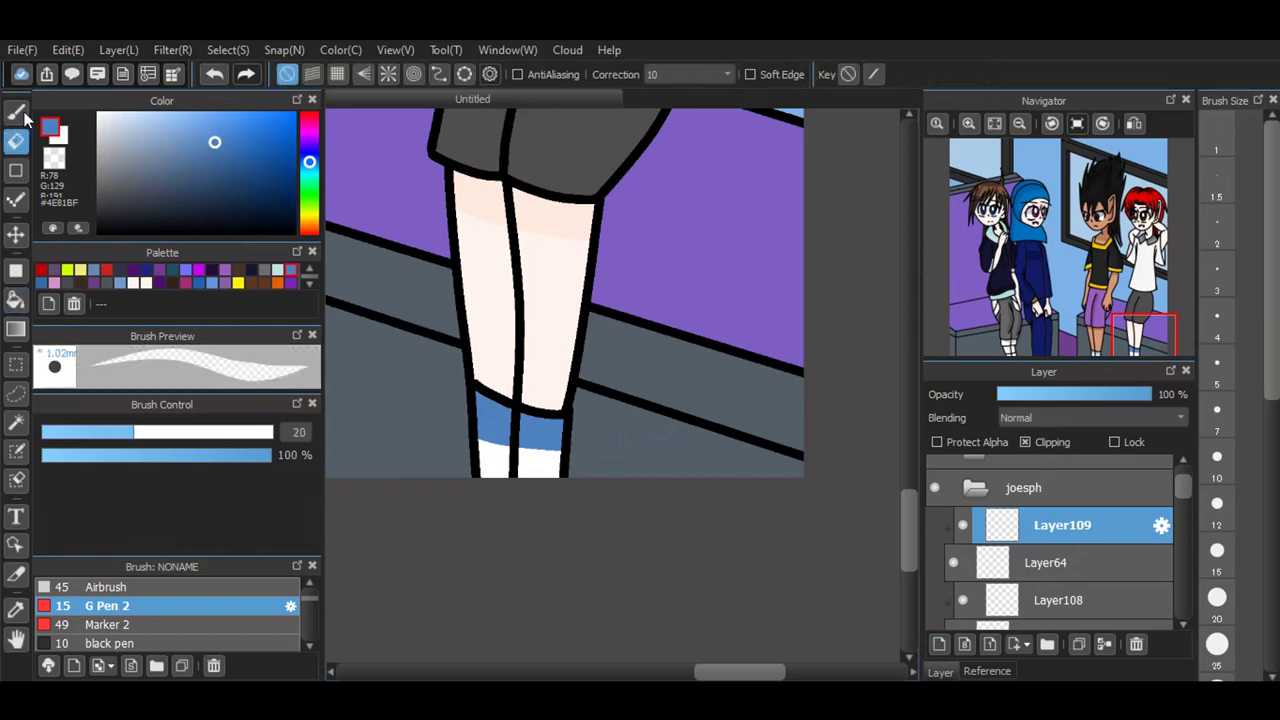
scroll(1038, 414, "down", 1)
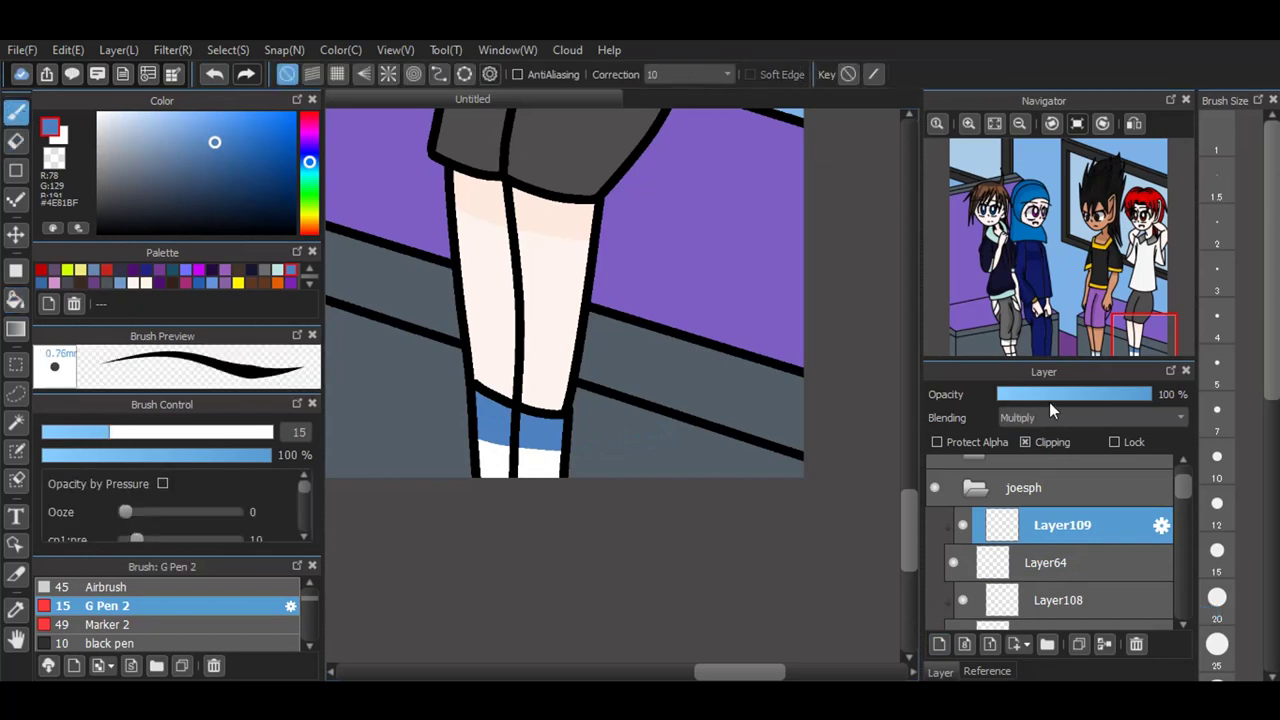
left_click(1048, 395)
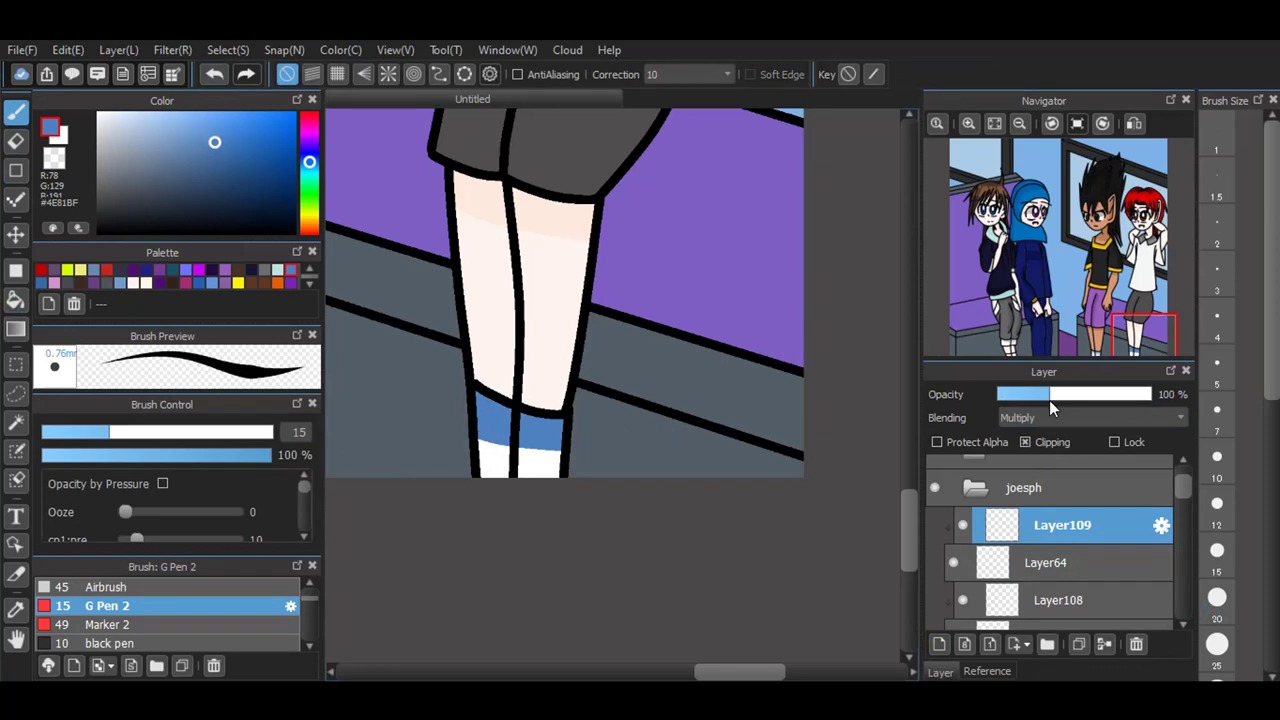
Step: Collapse the red-haired character's layer folder, expand the background's Folder65 and select Layer66 in it
left_click(993, 127)
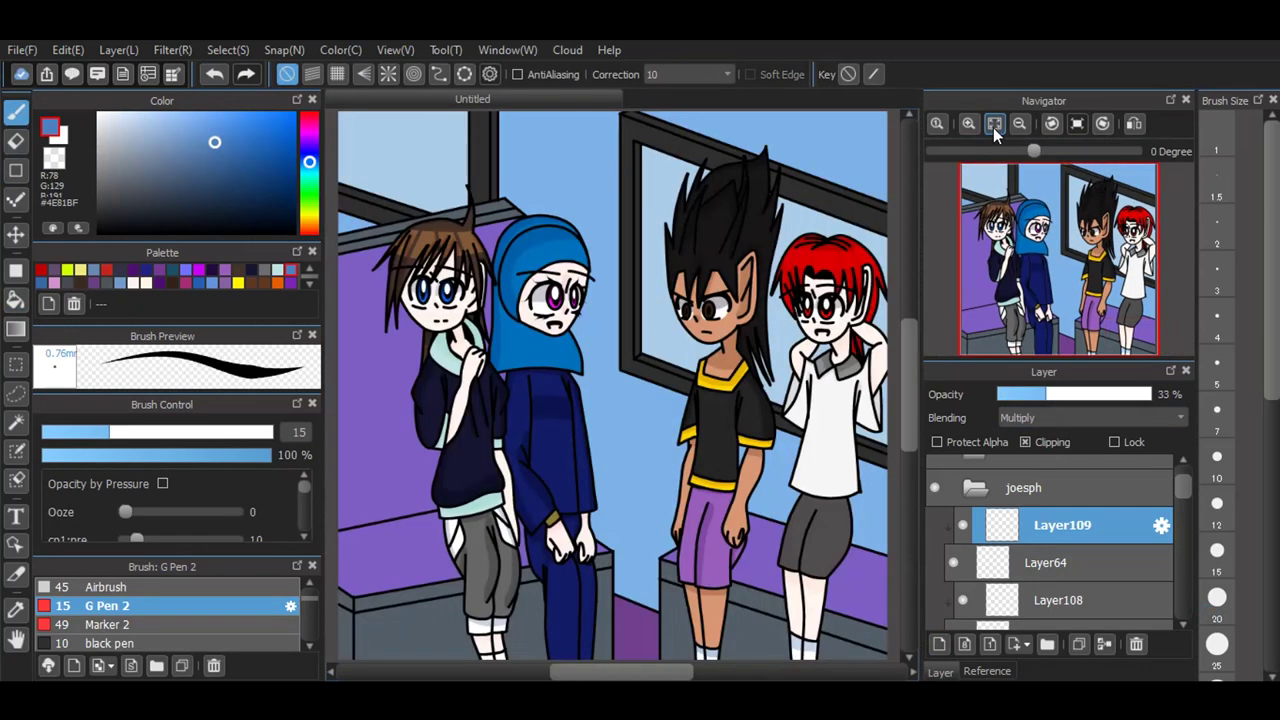
left_click(984, 490)
scroll(984, 490, "up", 1)
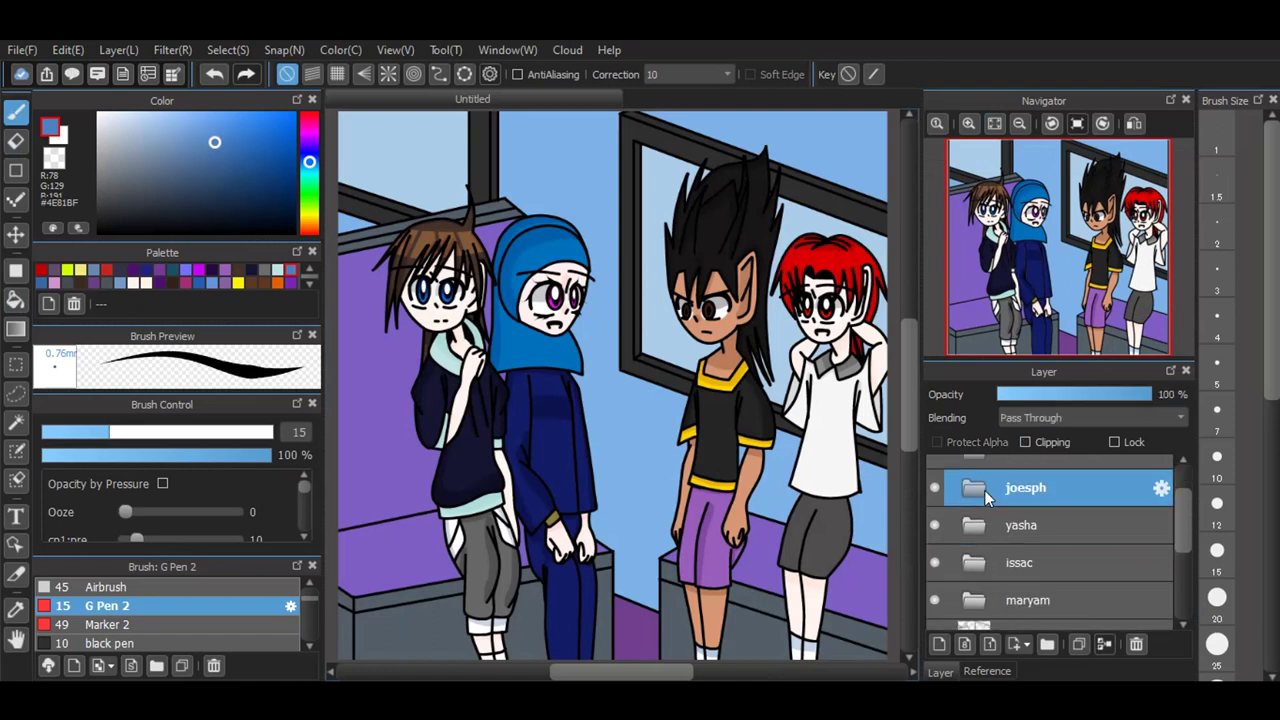
scroll(984, 490, "down", 5)
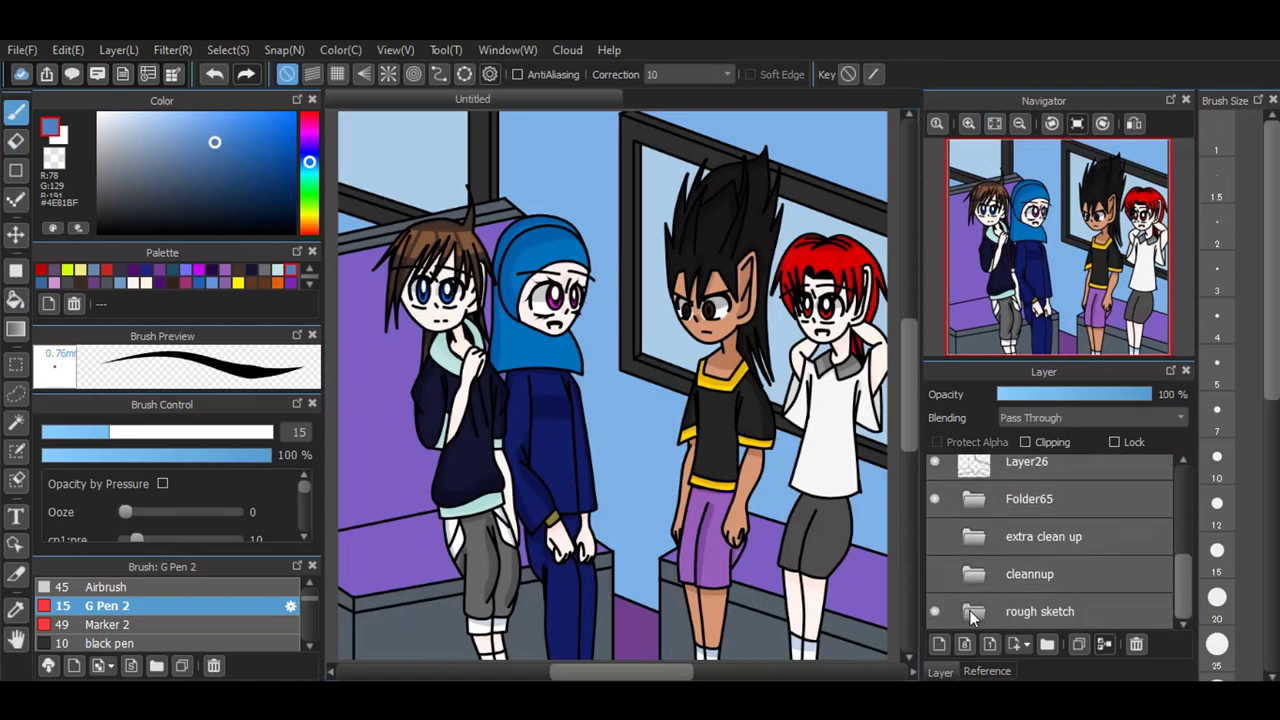
left_click(972, 500)
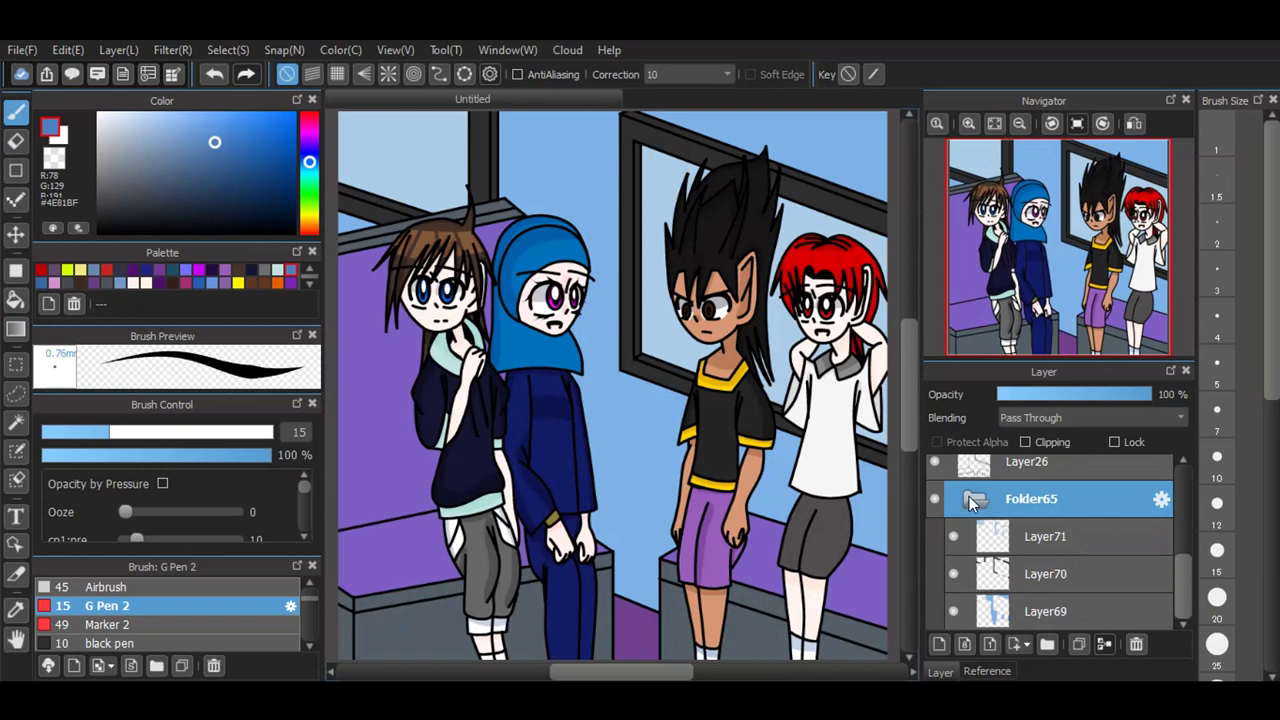
scroll(975, 520, "down", 5)
left_click(1020, 536)
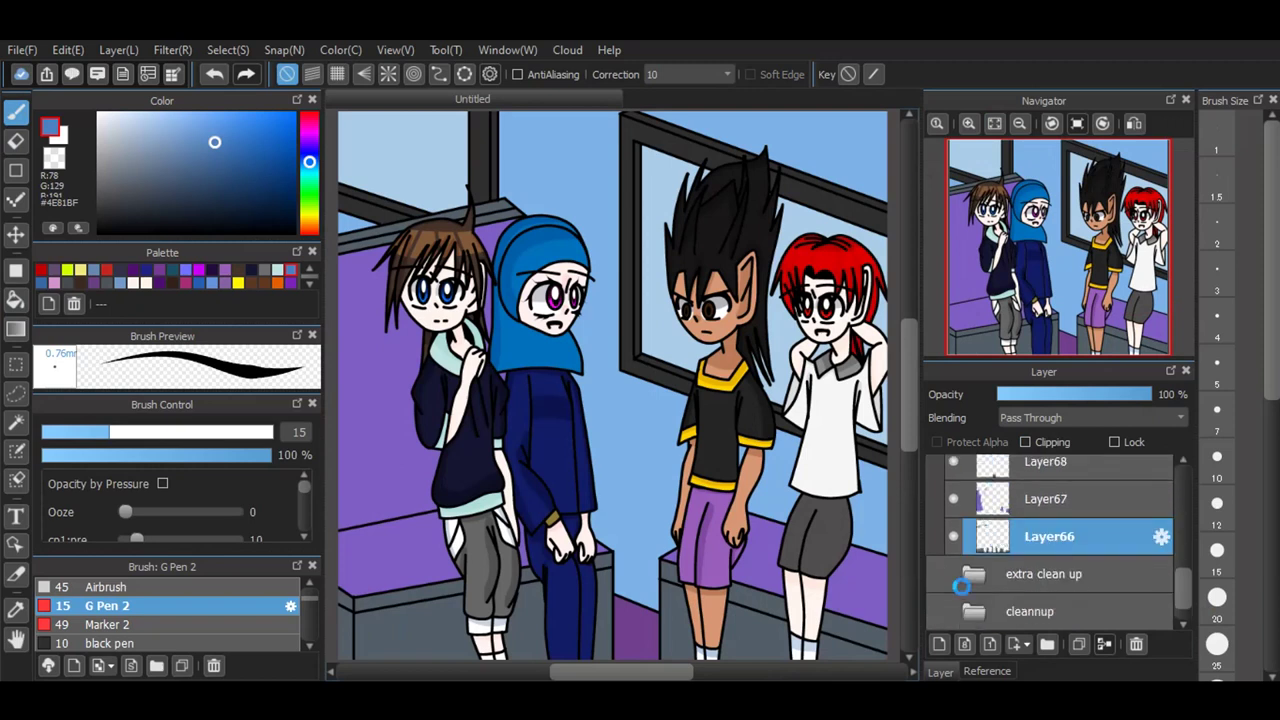
Step: Add a new clipped layer above Layer66 and sample the grey of the left bench's front face
left_click(943, 646)
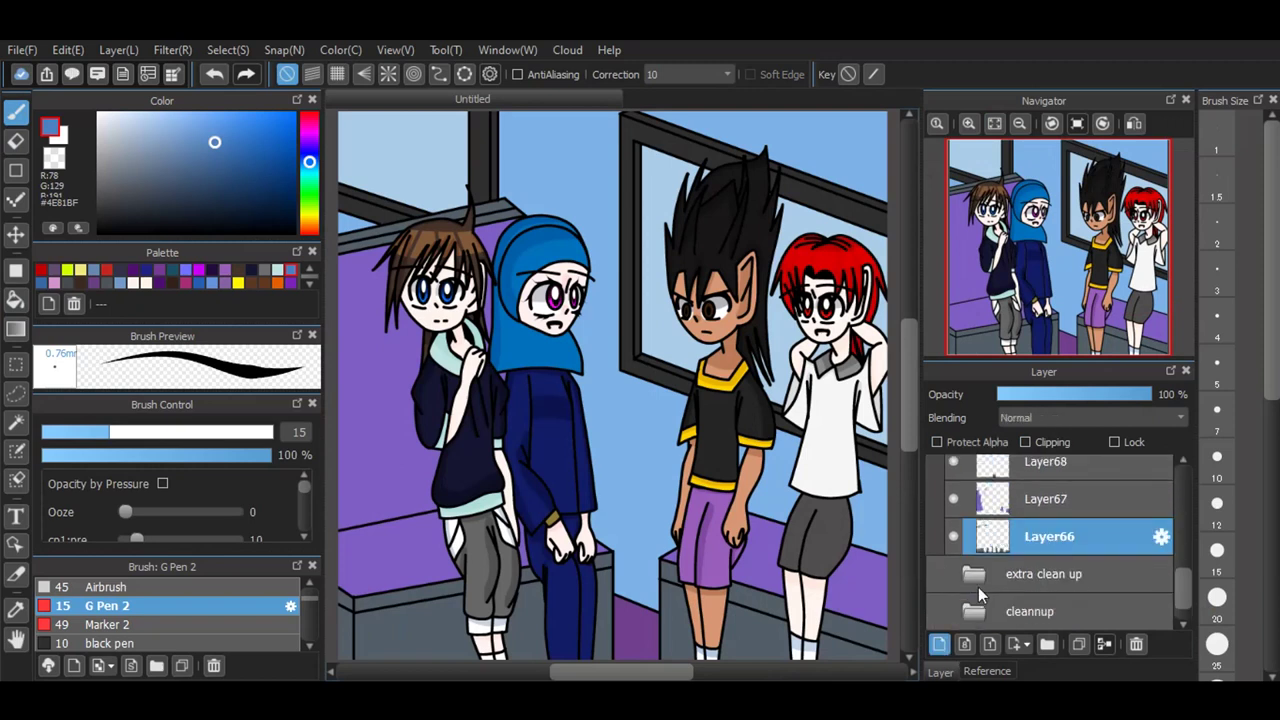
left_click(1027, 442)
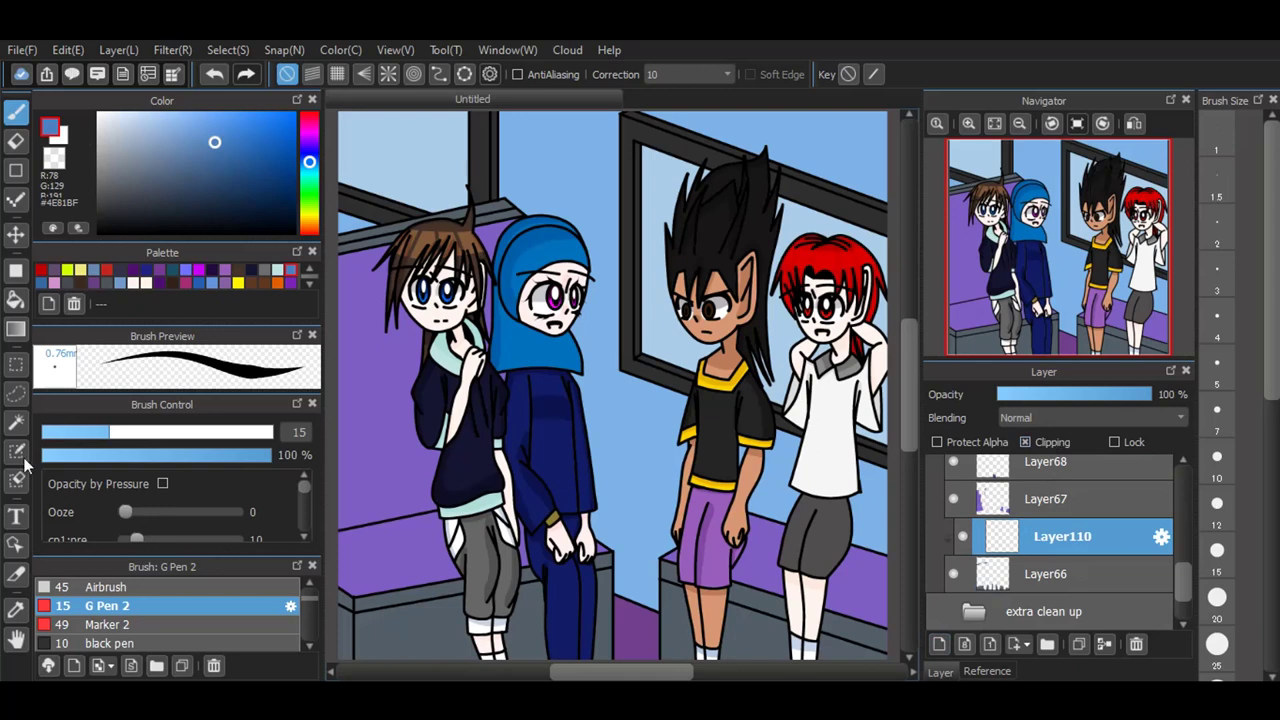
left_click(15, 608)
left_click(418, 631)
key("b")
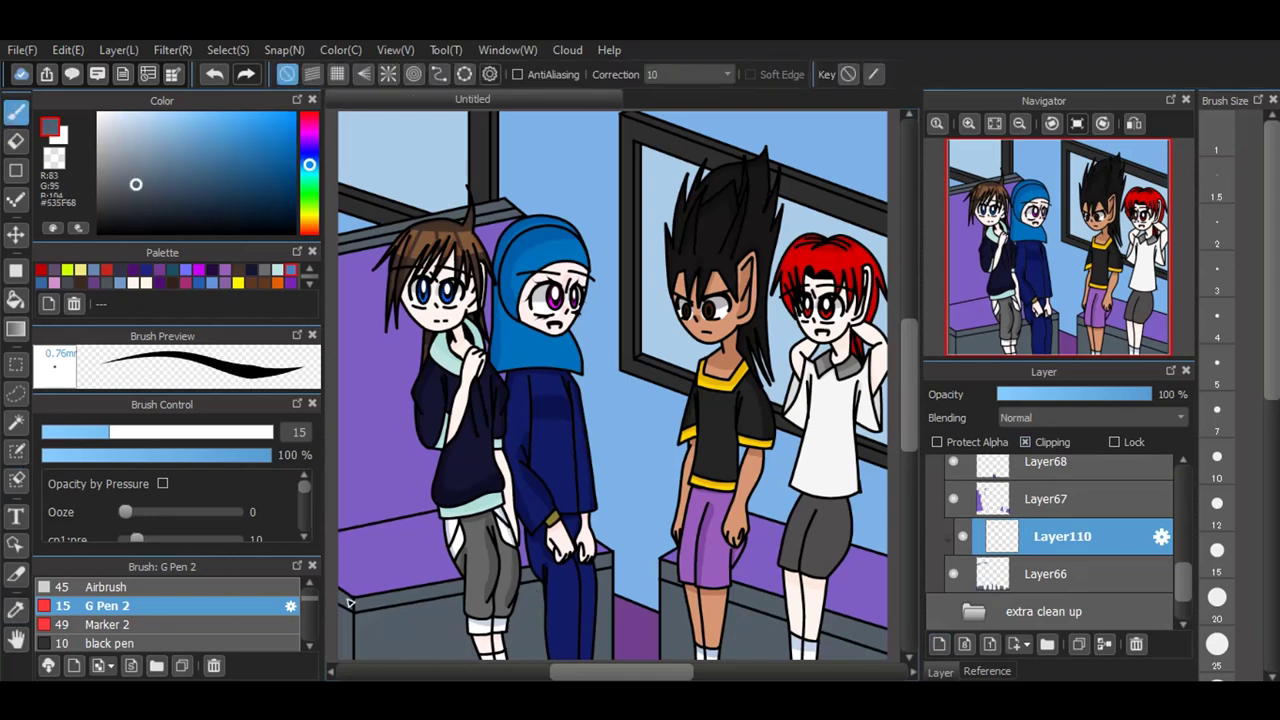
Step: Darken the sampled grey to #38424A and fill the left bench's grey edge beneath the purple seat
left_click(15, 298)
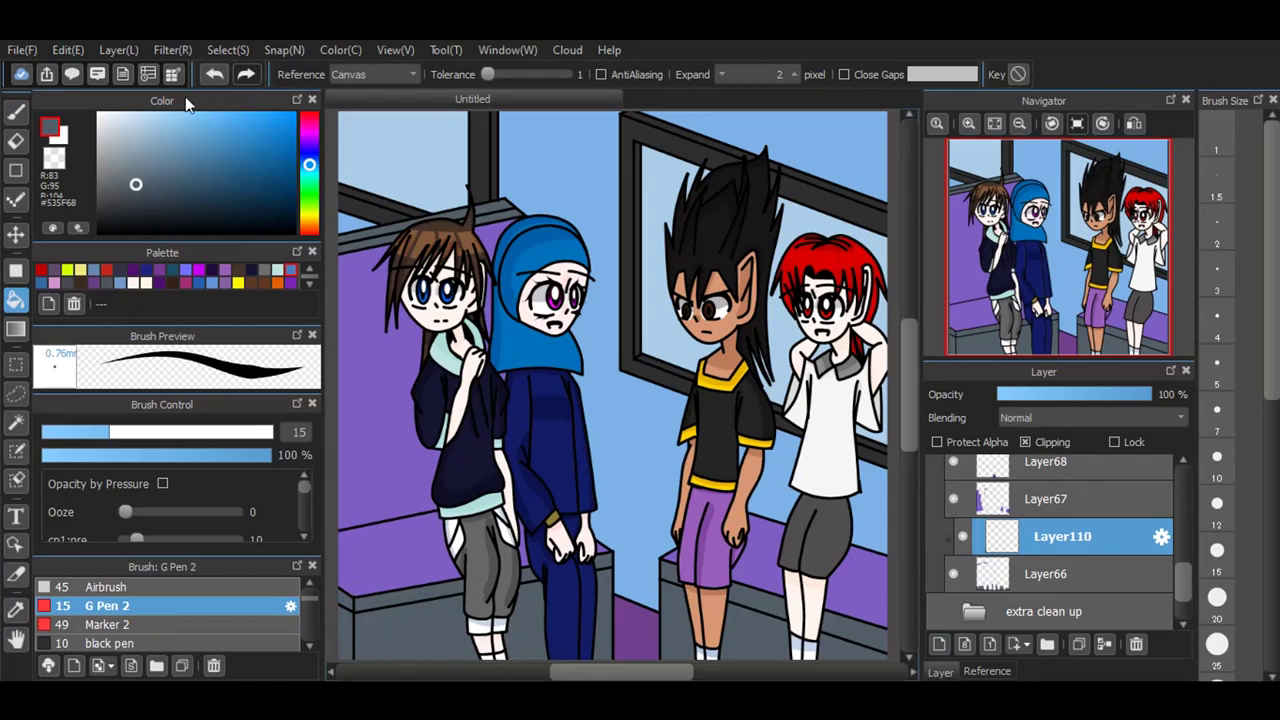
left_click_drag(150, 192, 145, 198)
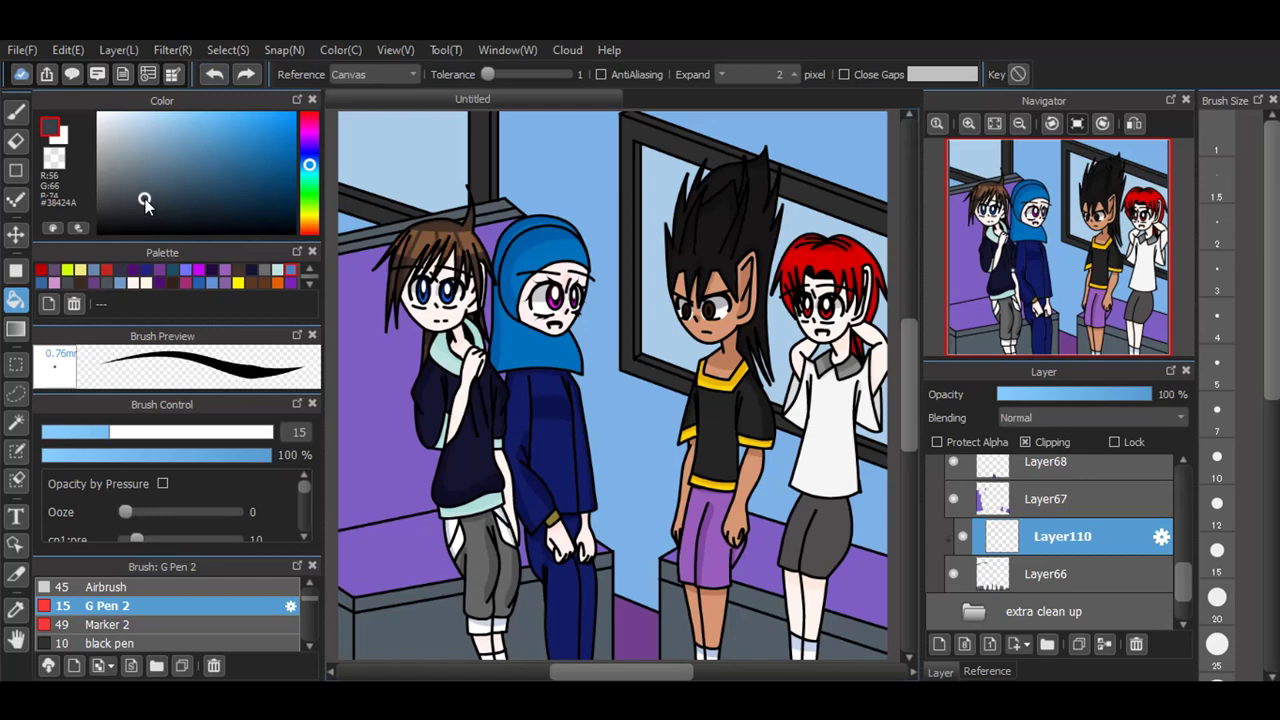
left_click(355, 592)
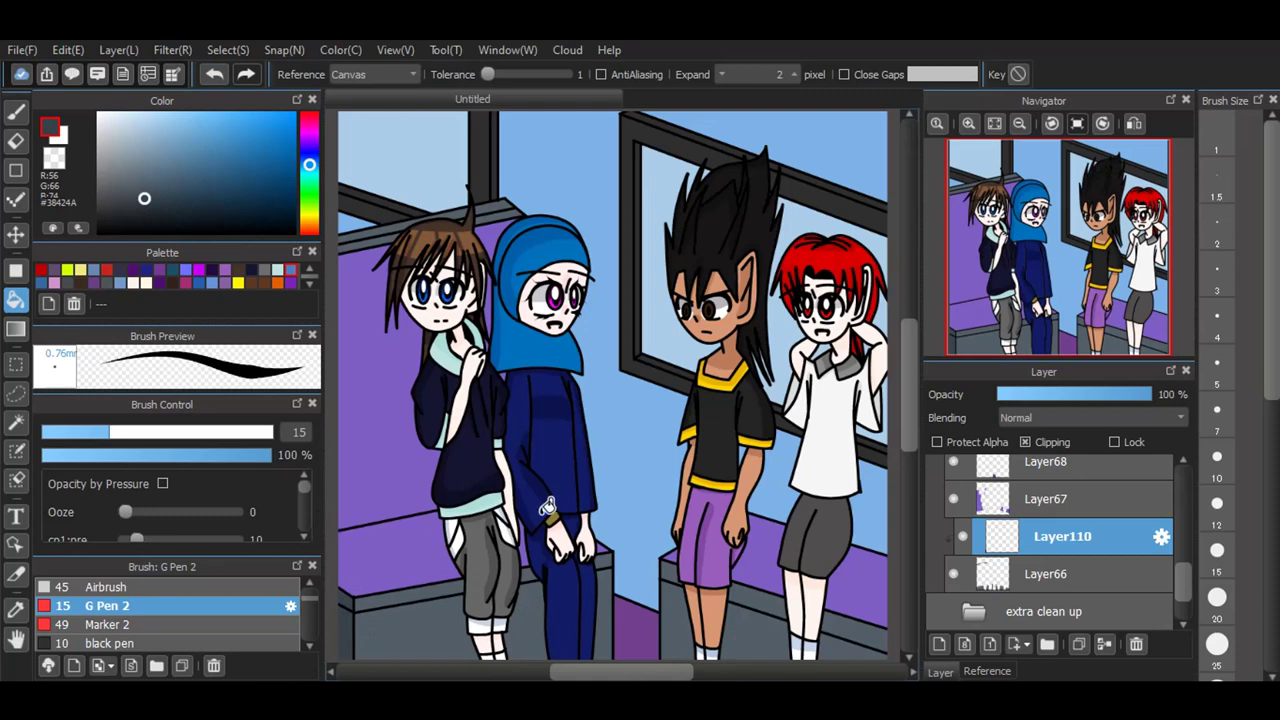
Step: Set the bench shading layer to Multiply blending at 32% opacity
scroll(376, 497, "down", 1)
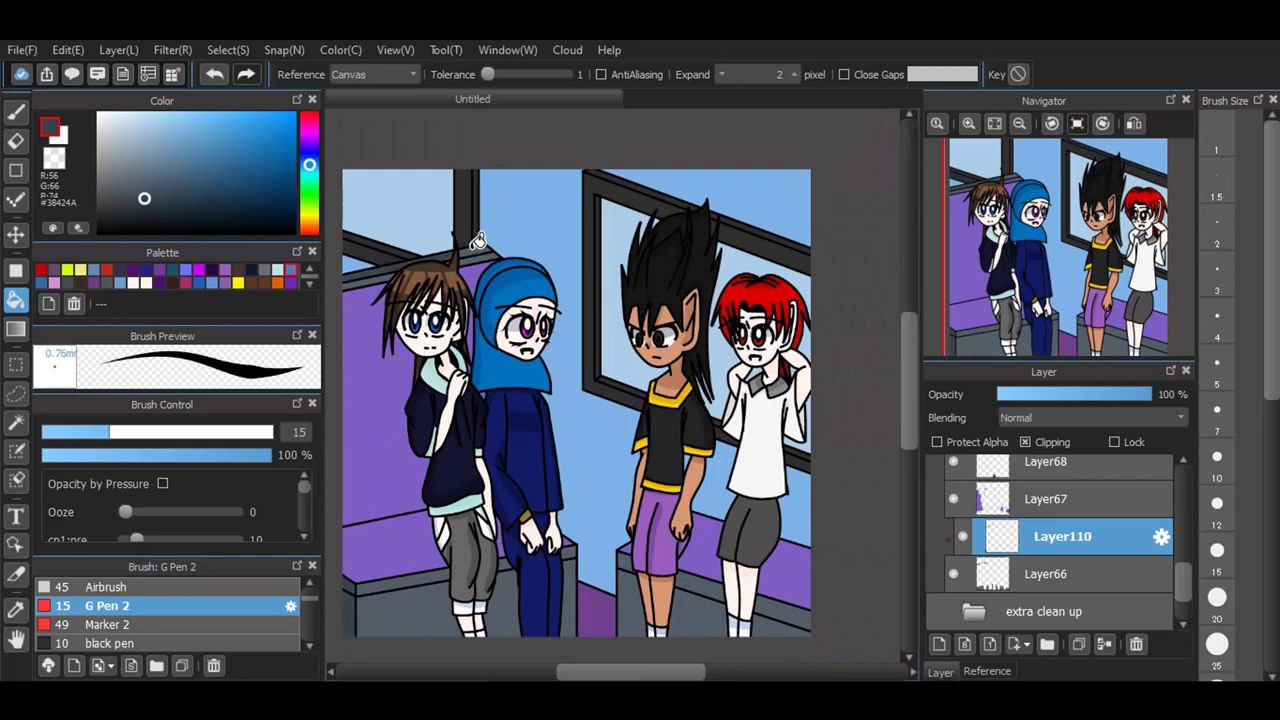
scroll(1028, 417, "down", 1)
left_click(1047, 395)
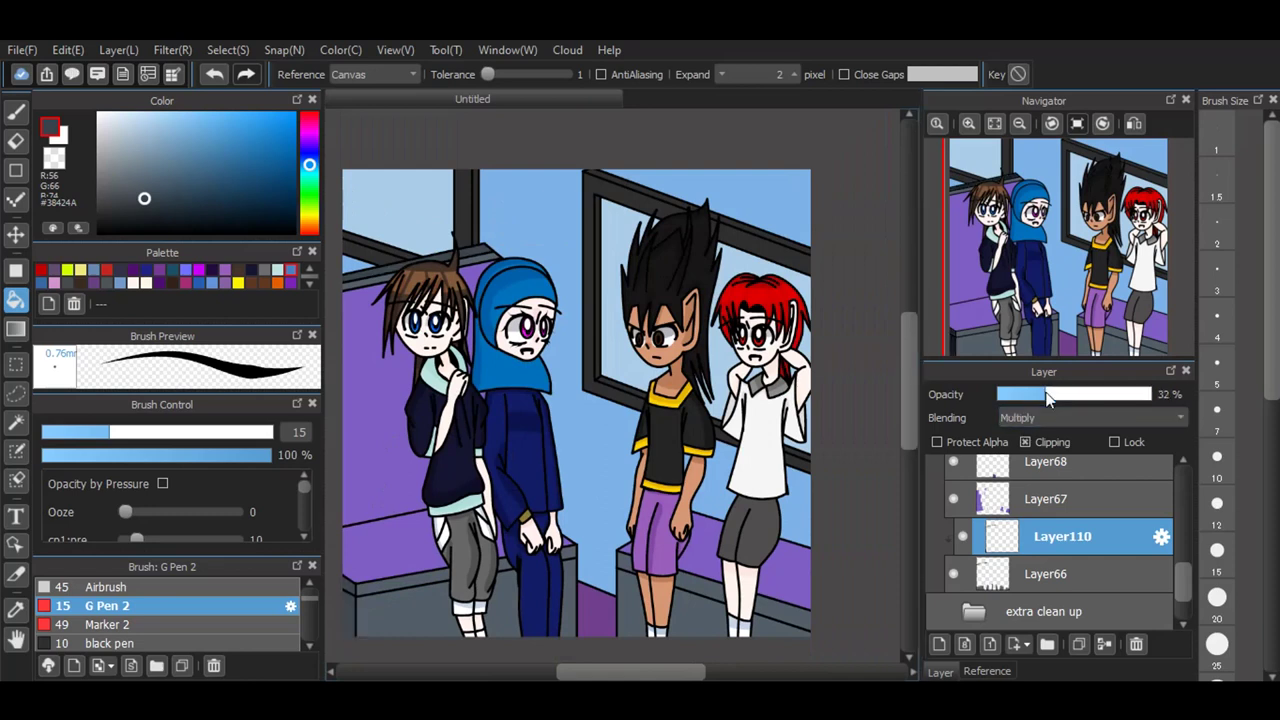